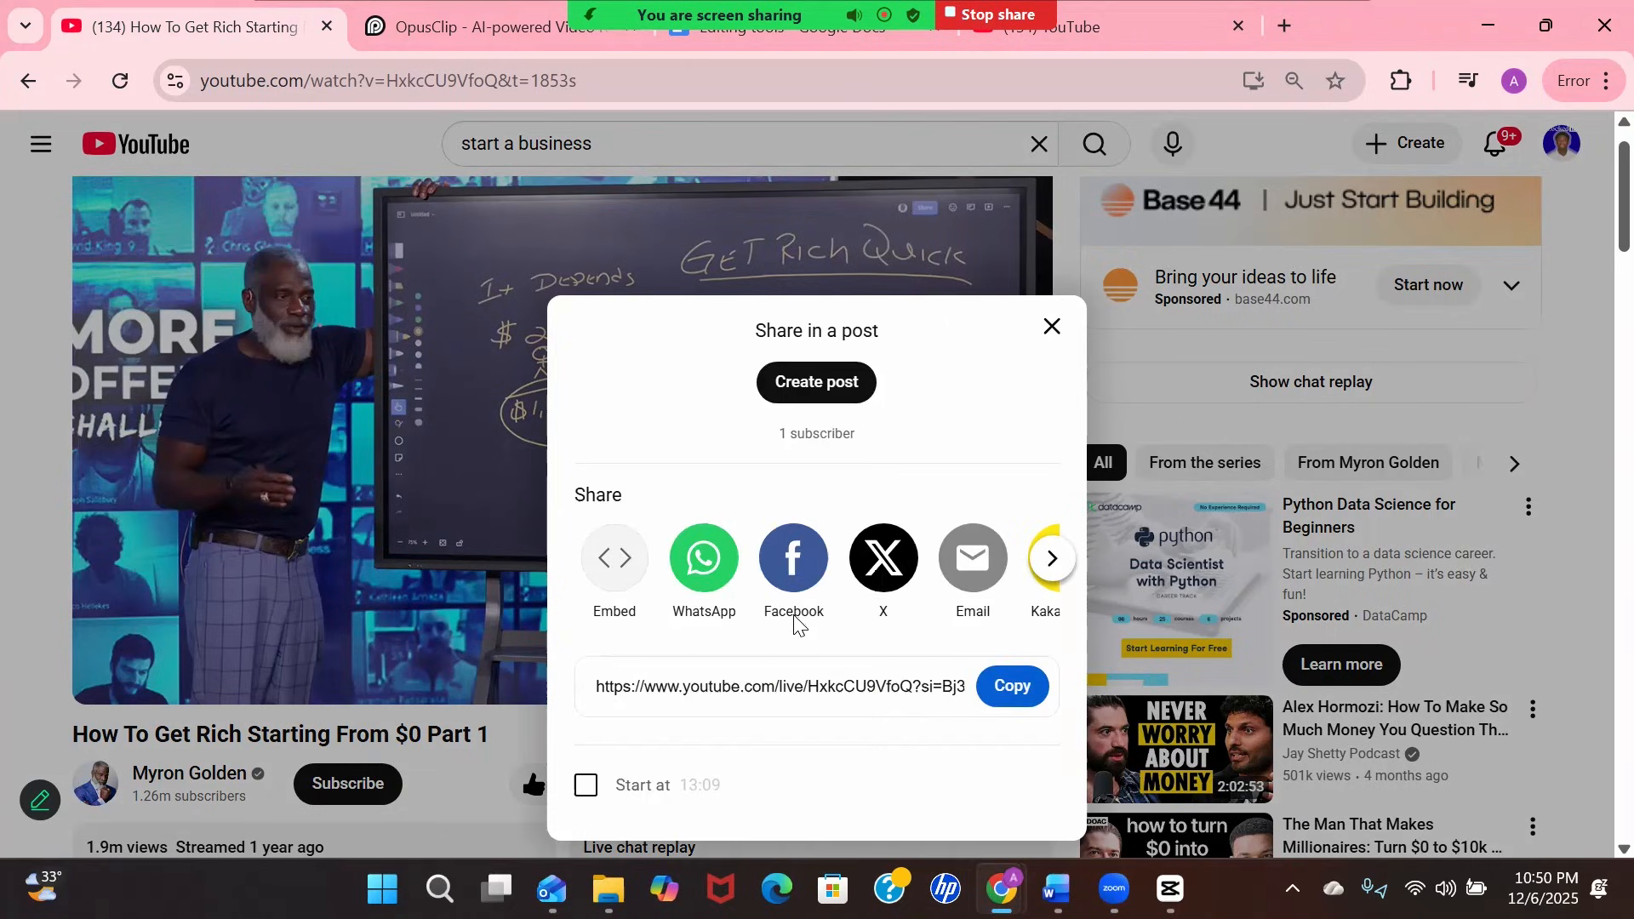
Copy the share link of the YouTube video "How To Get Rich Starting From $0 Part 1" and close the sharing dialog
click(1016, 616)
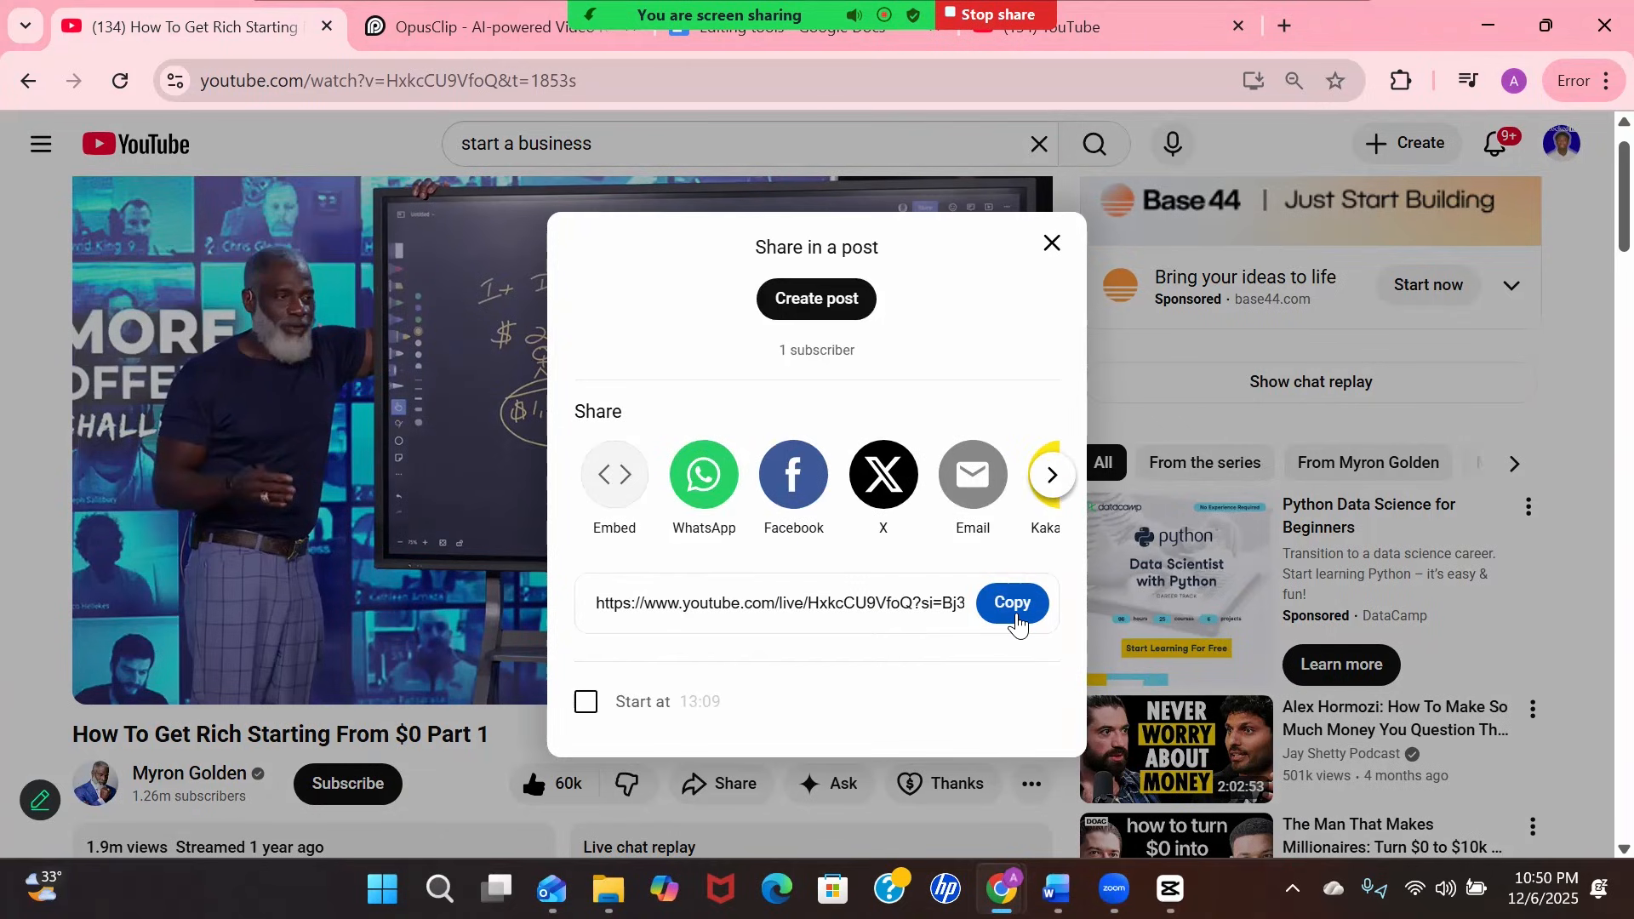
click(1051, 247)
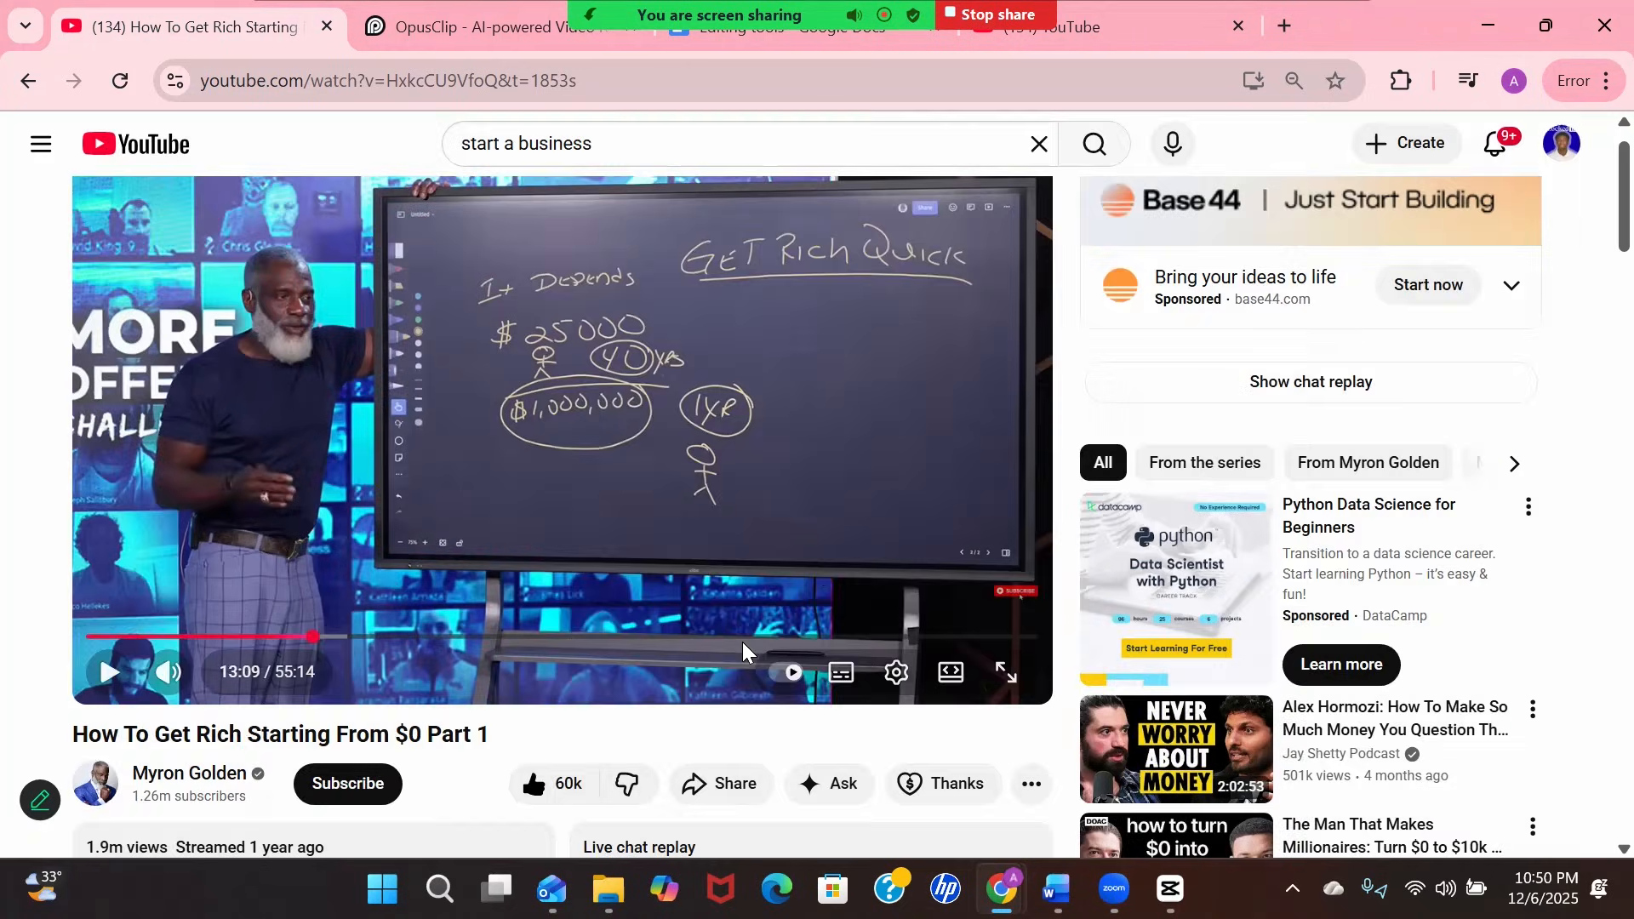
click(715, 797)
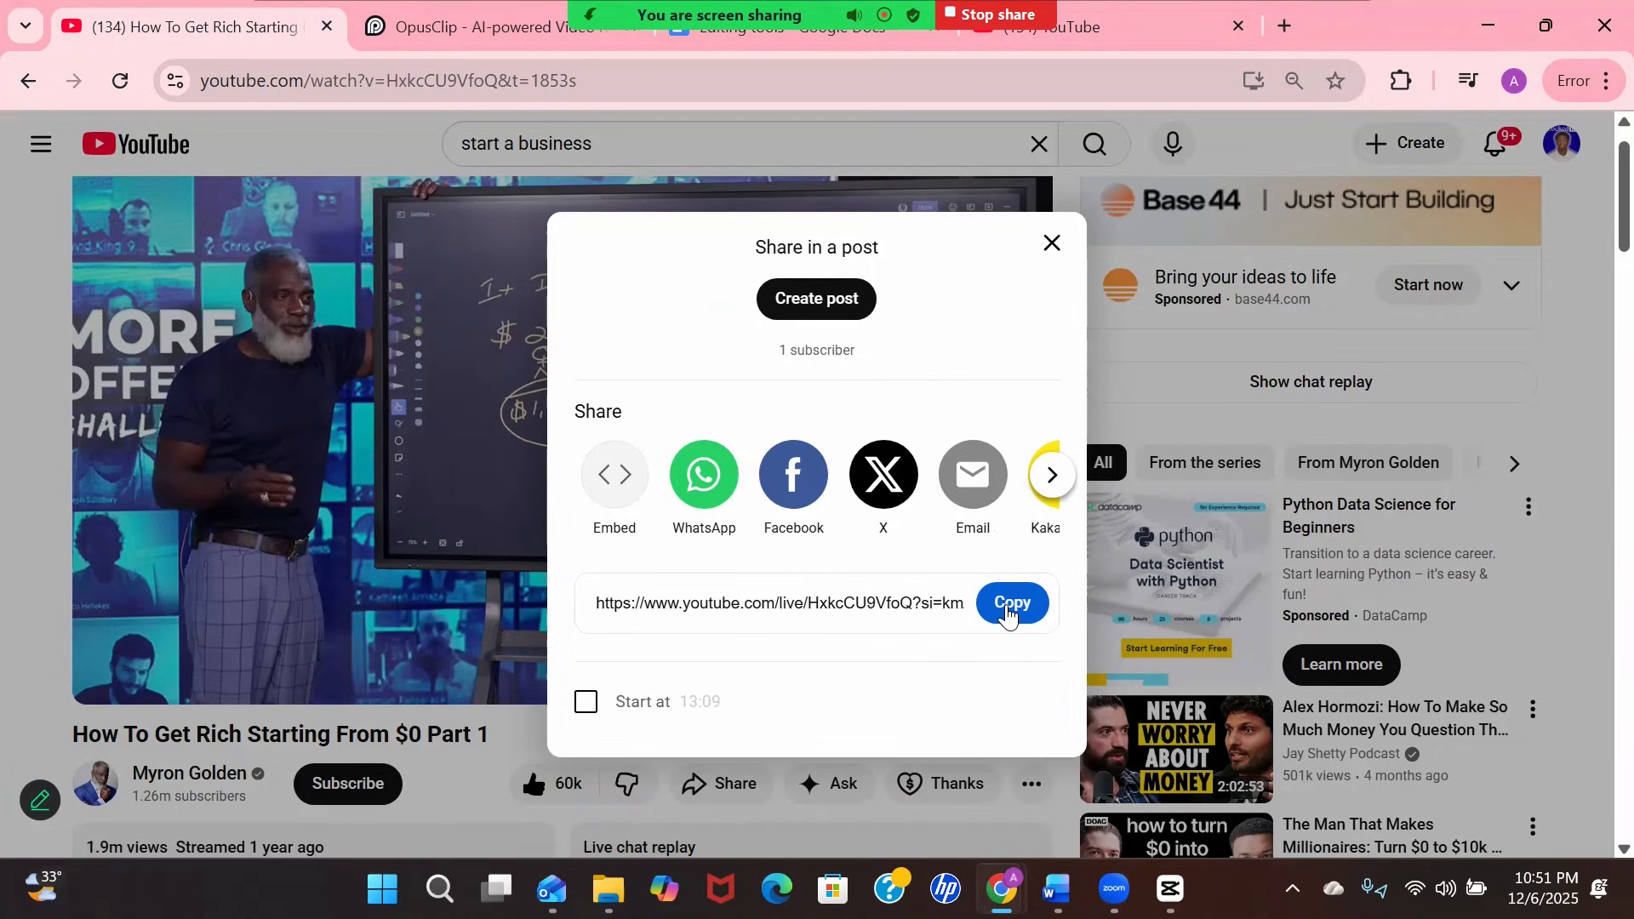
click(1008, 613)
click(1008, 606)
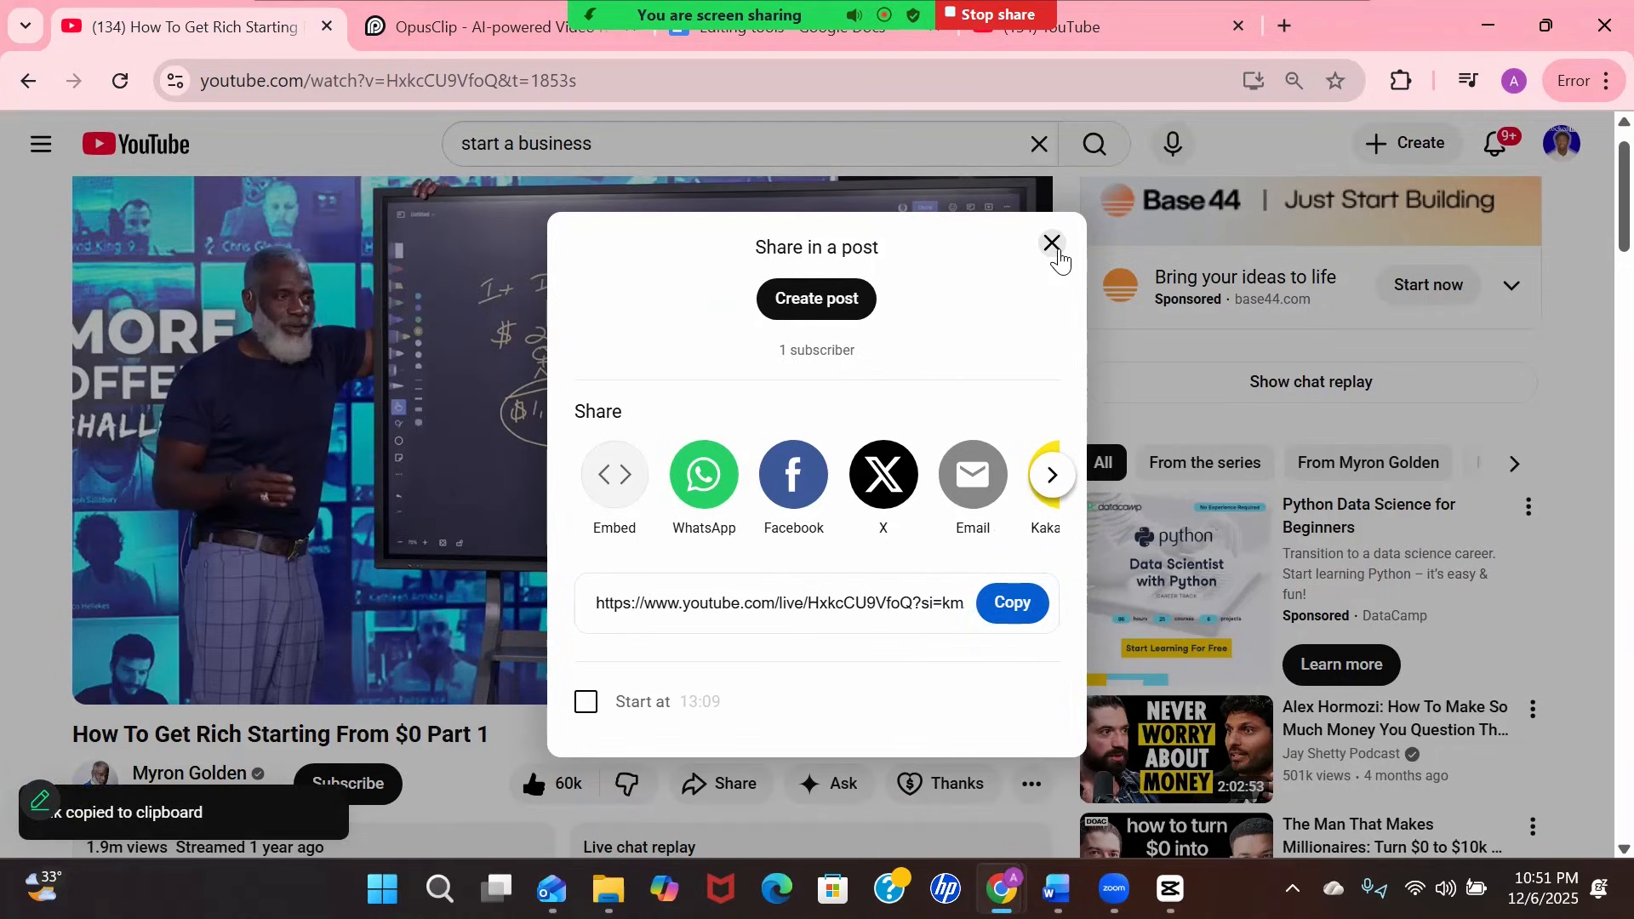
click(1053, 247)
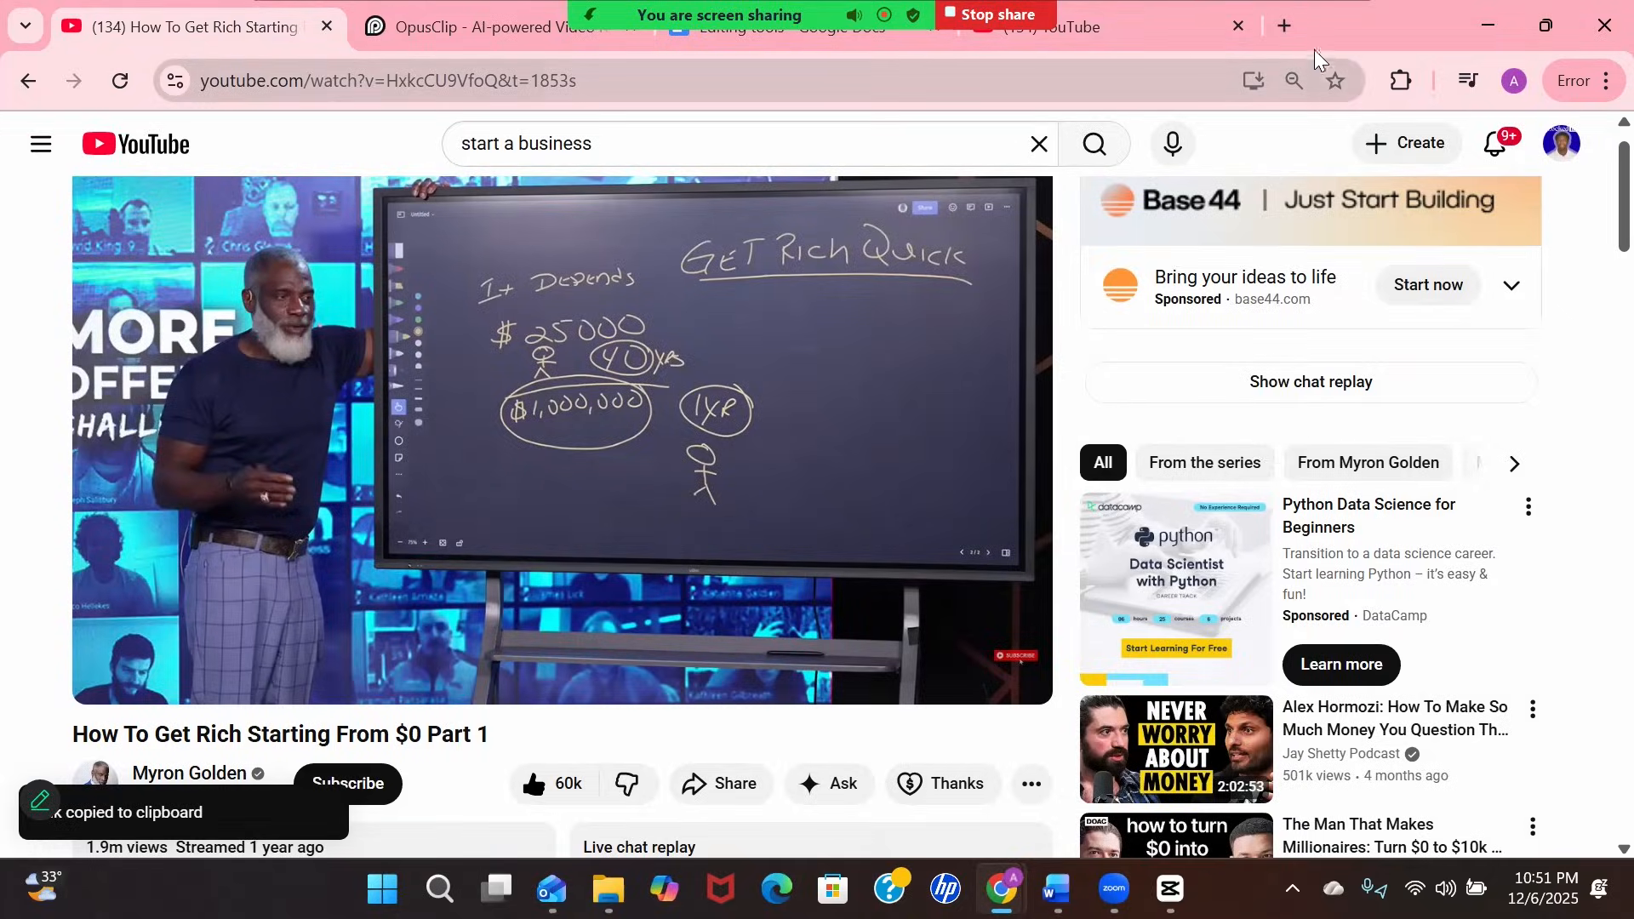
Open the OpusClip website at opusclip.com in a new browser tab
click(1285, 25)
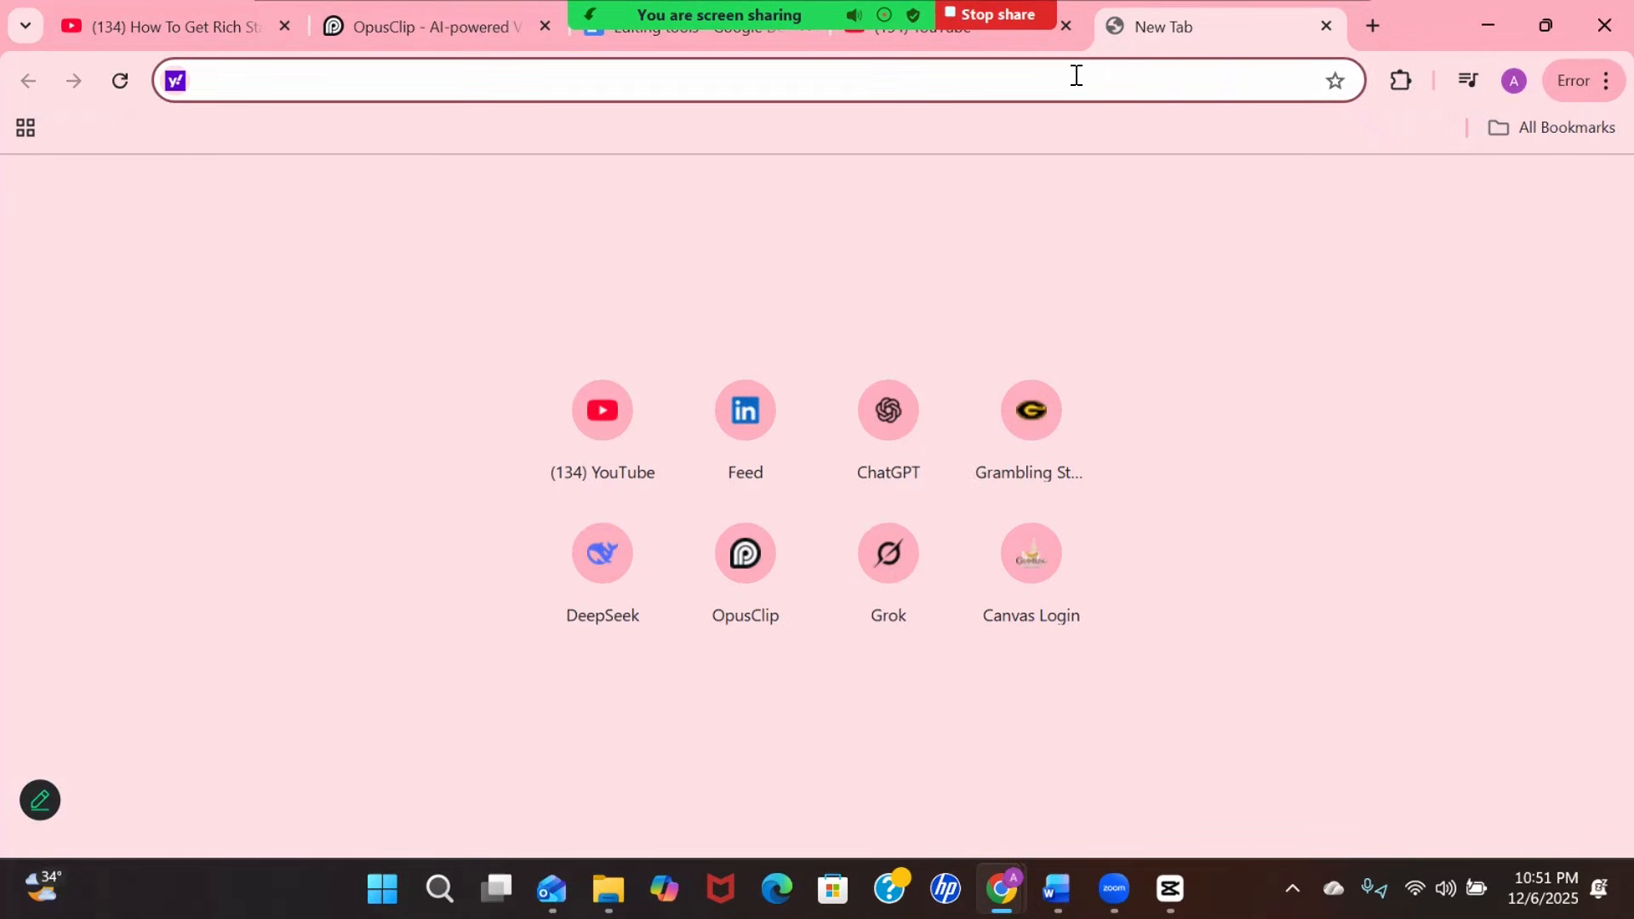
text(opu)
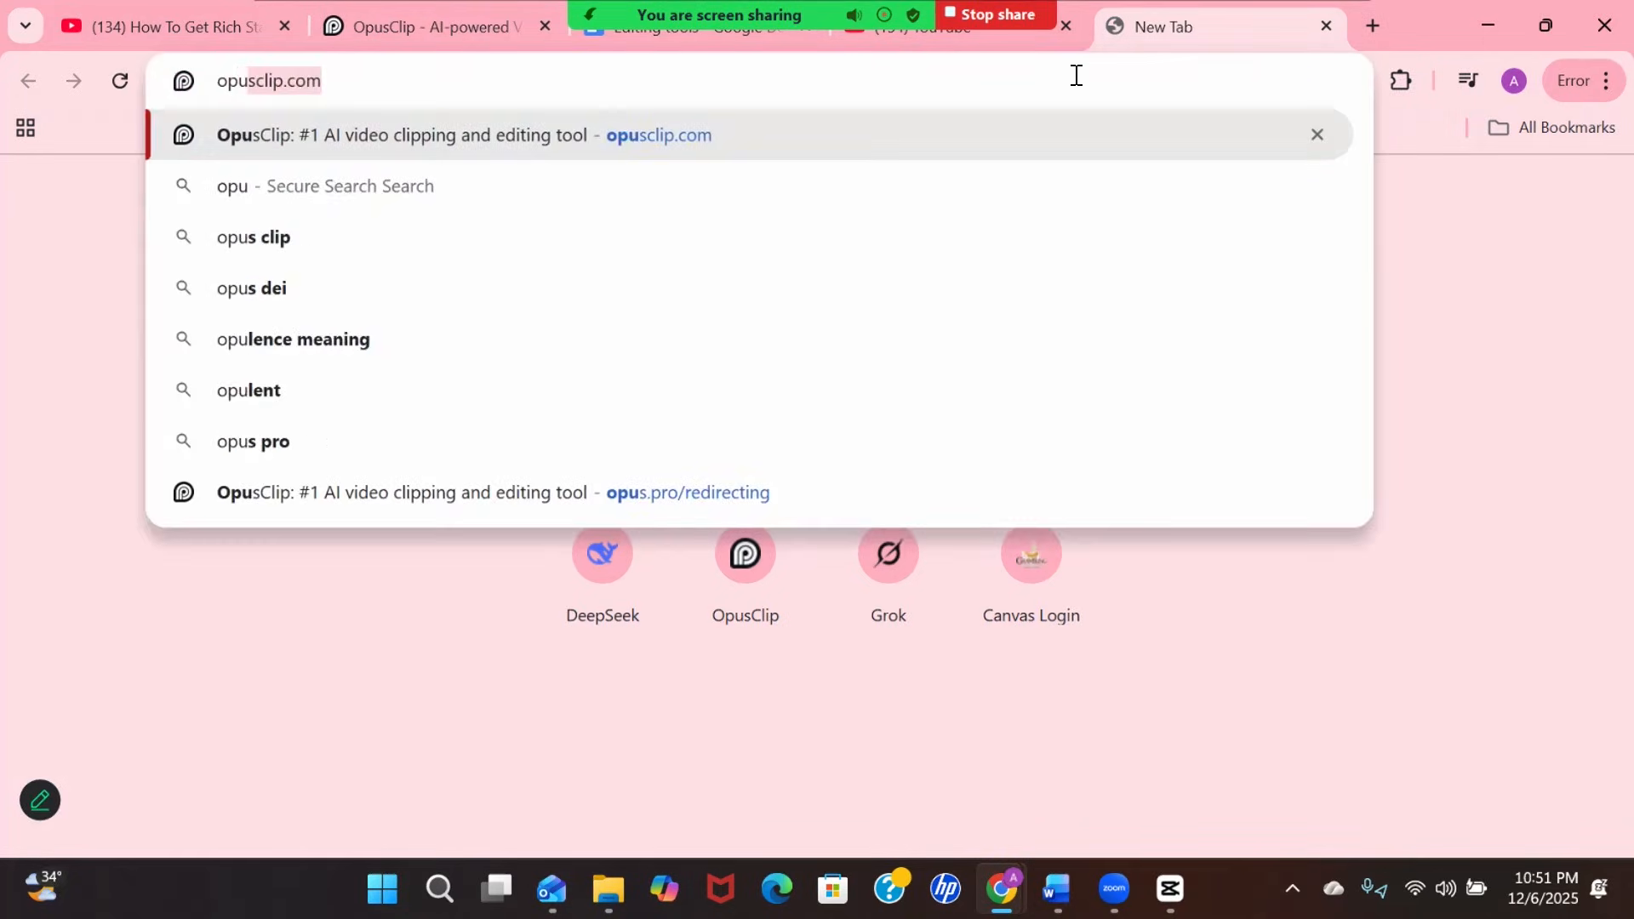
text(sclip.com)
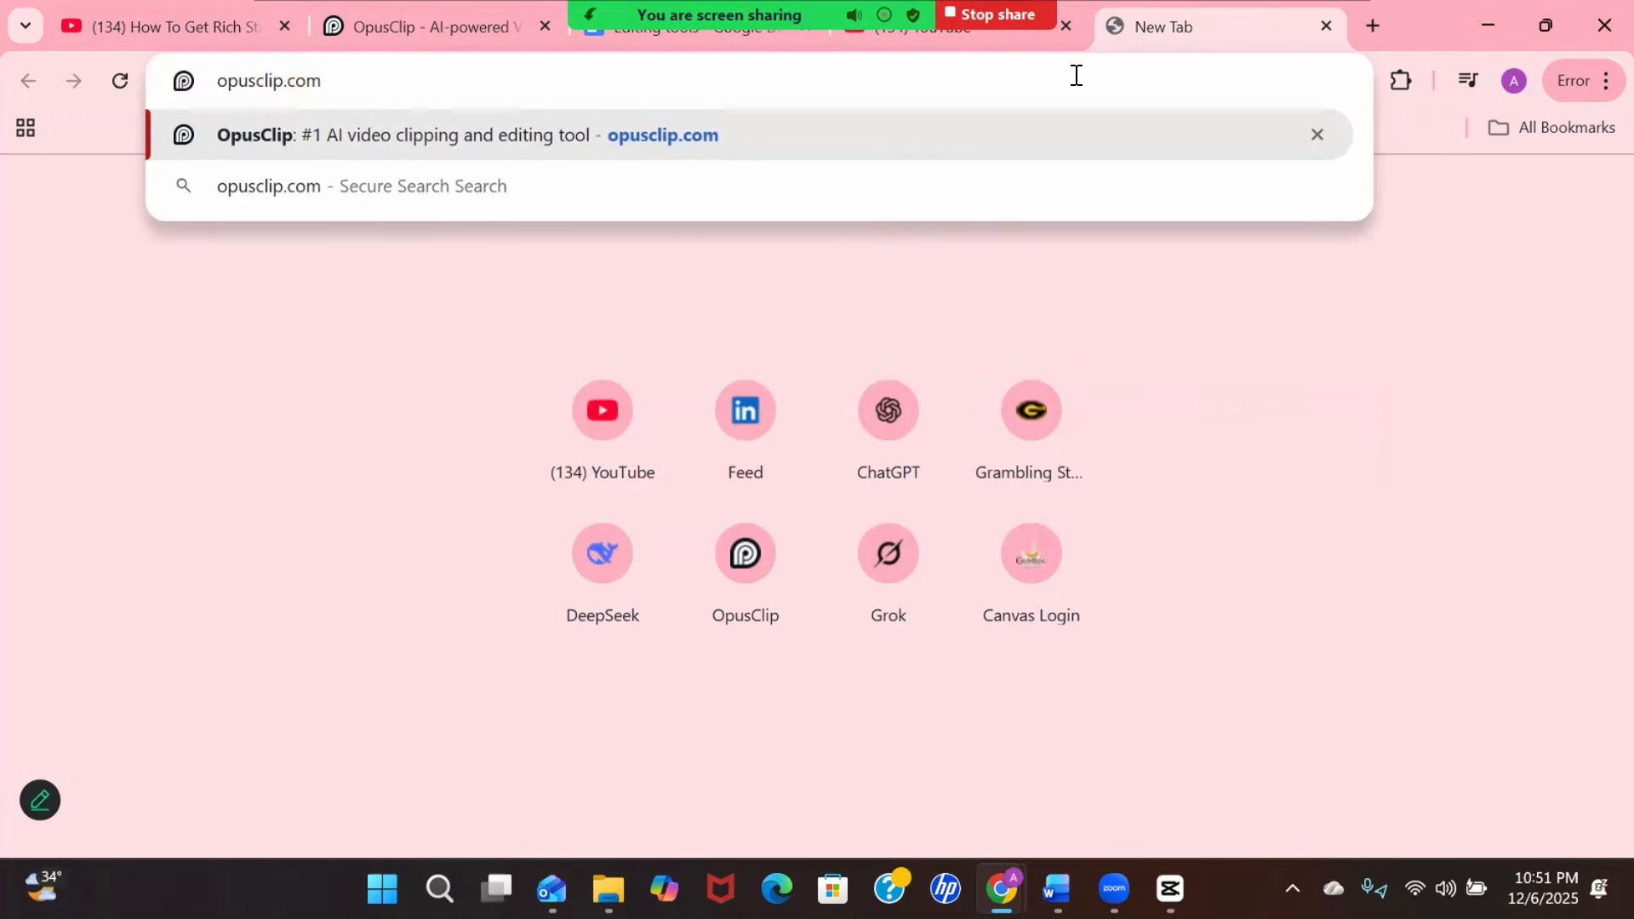
key(Return)
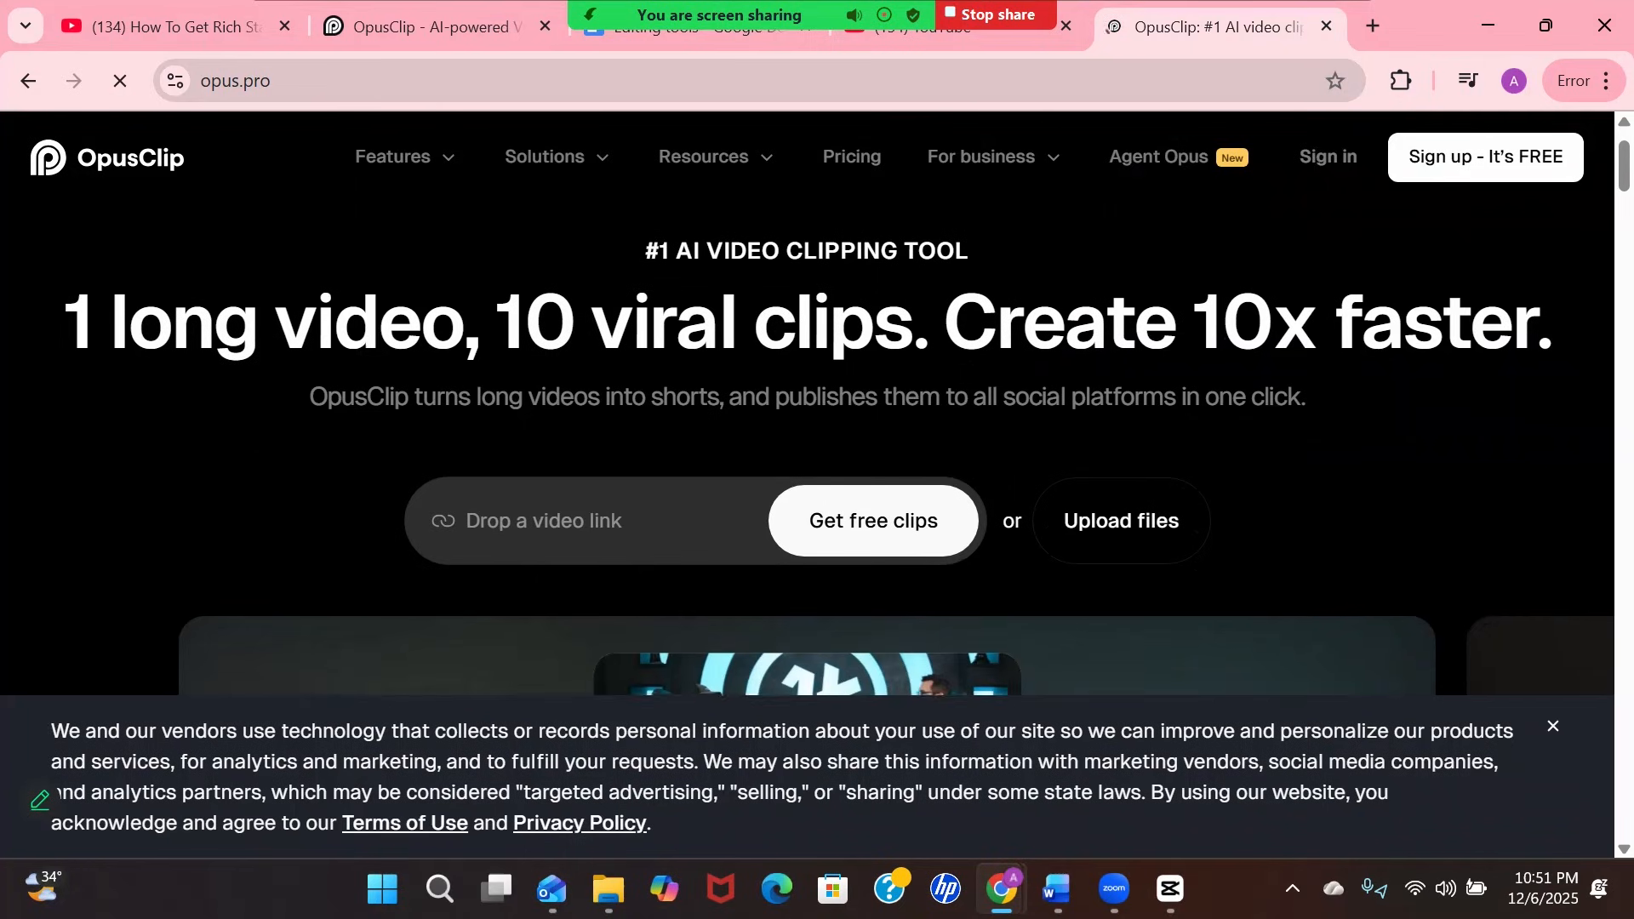
Paste the copied video link on the OpusClip home page and continue to the clipping dashboard via the file upload option
scroll(795, 415, down, 2)
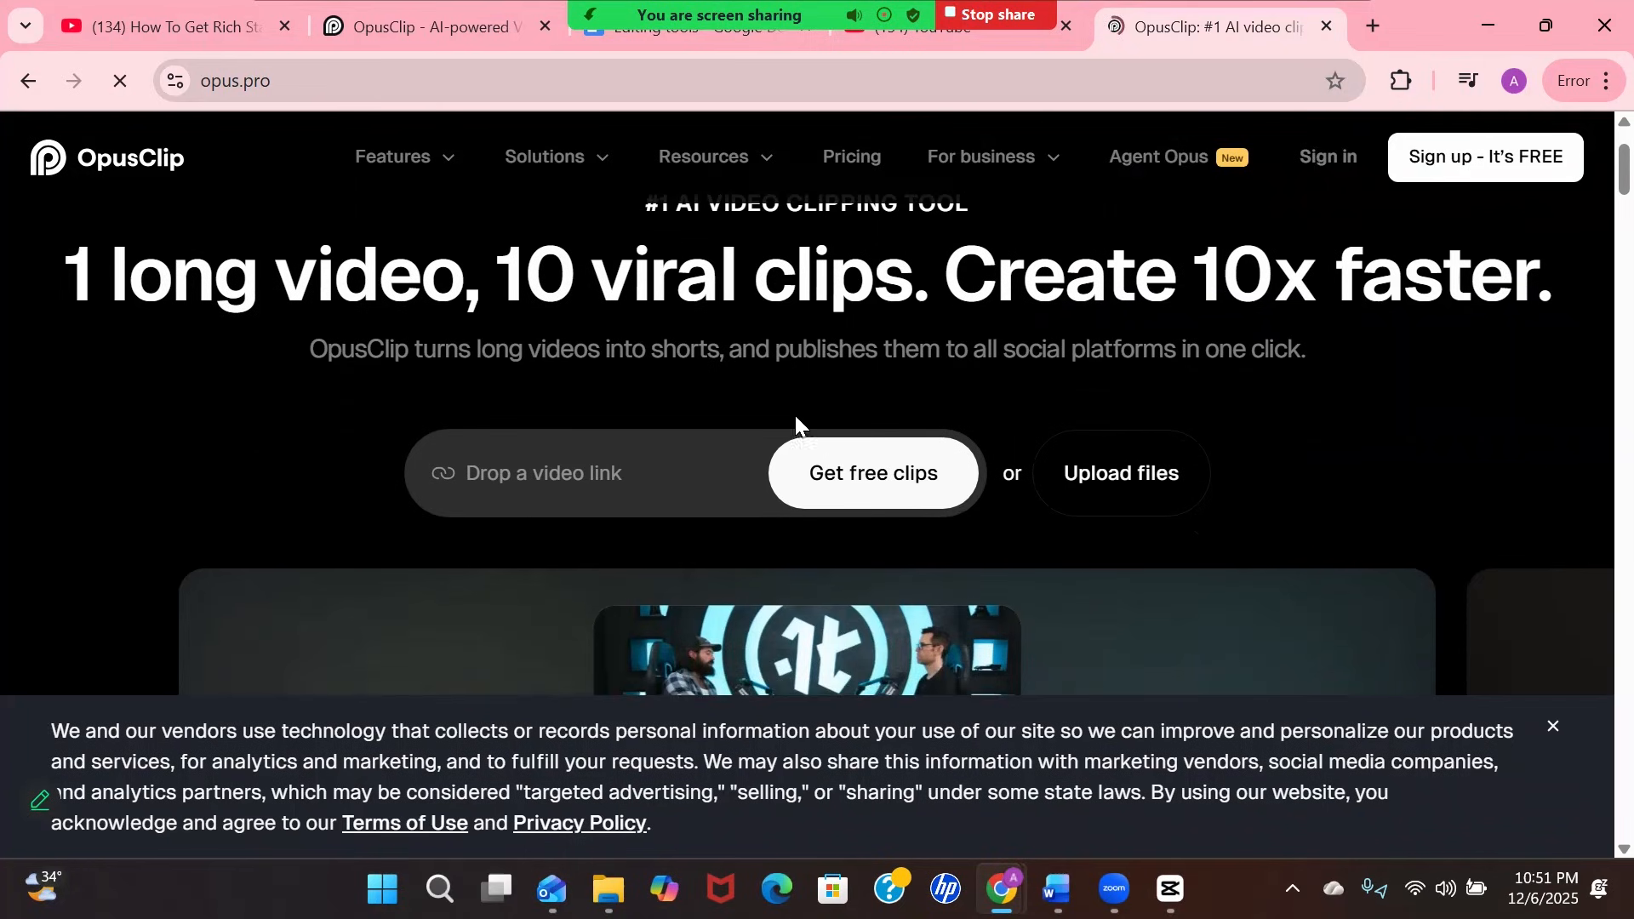
click(626, 475)
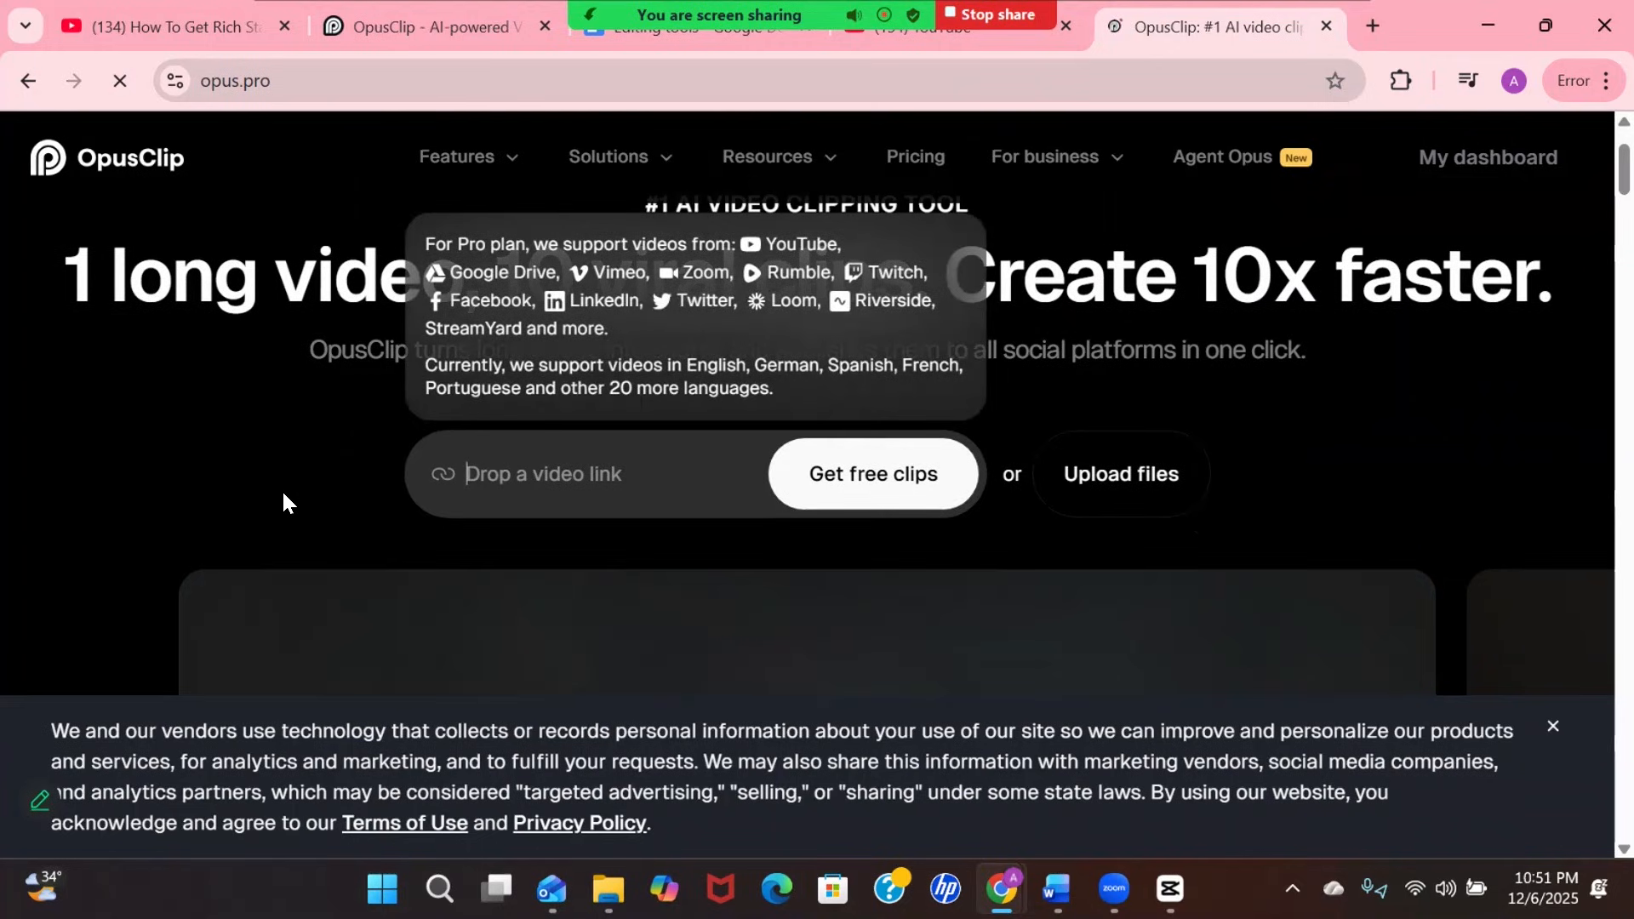
key(ctrl+v)
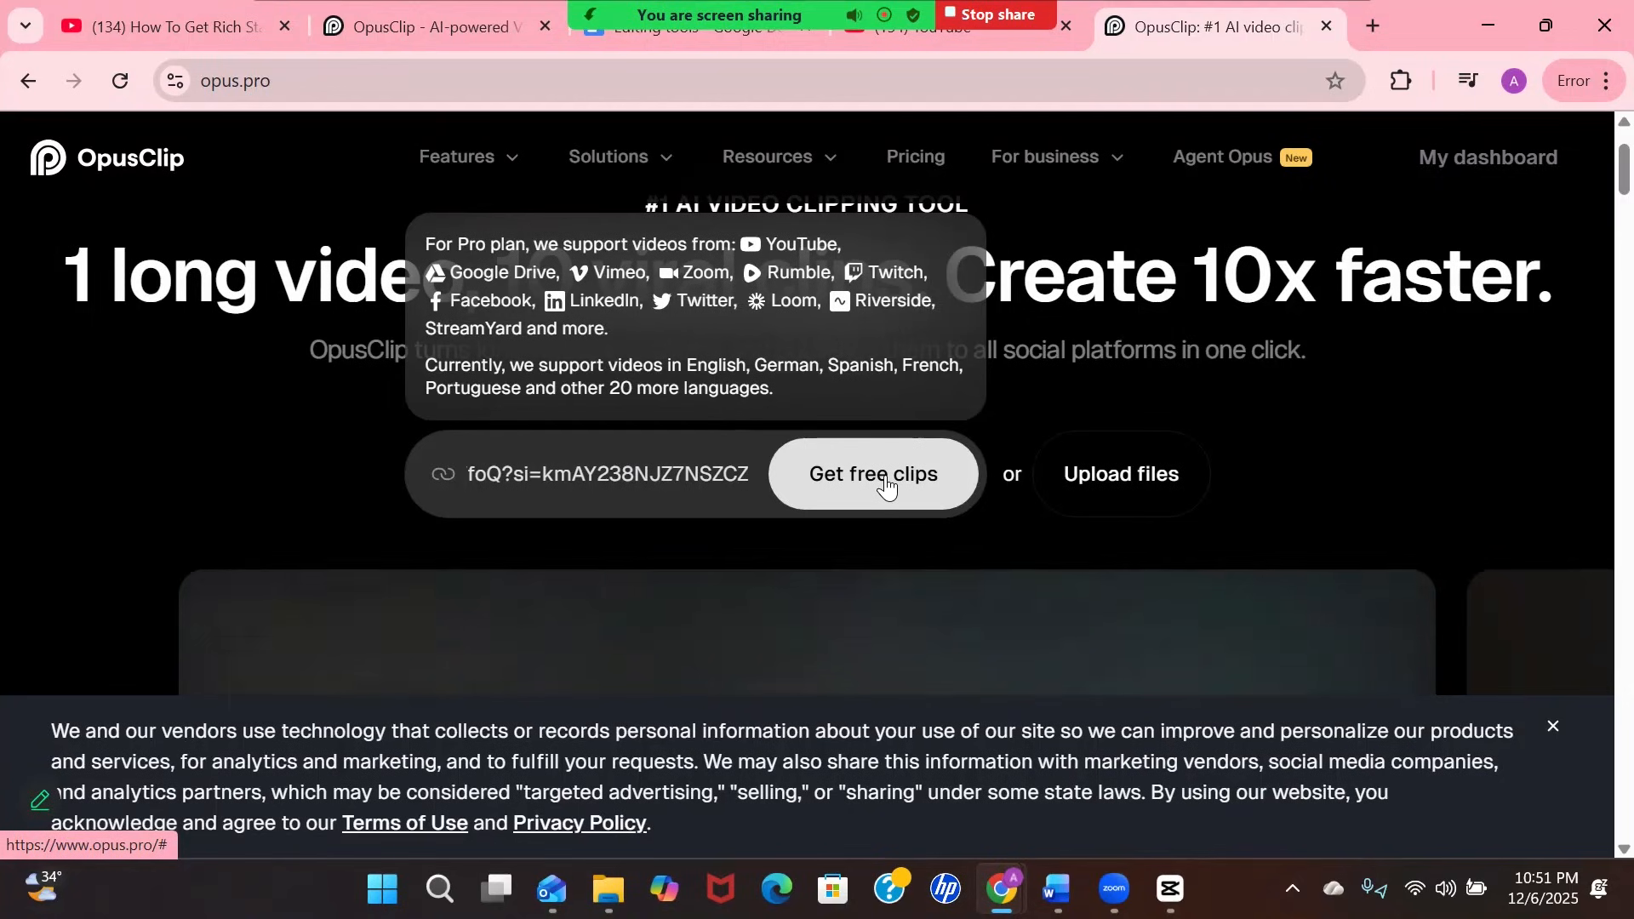
click(1123, 480)
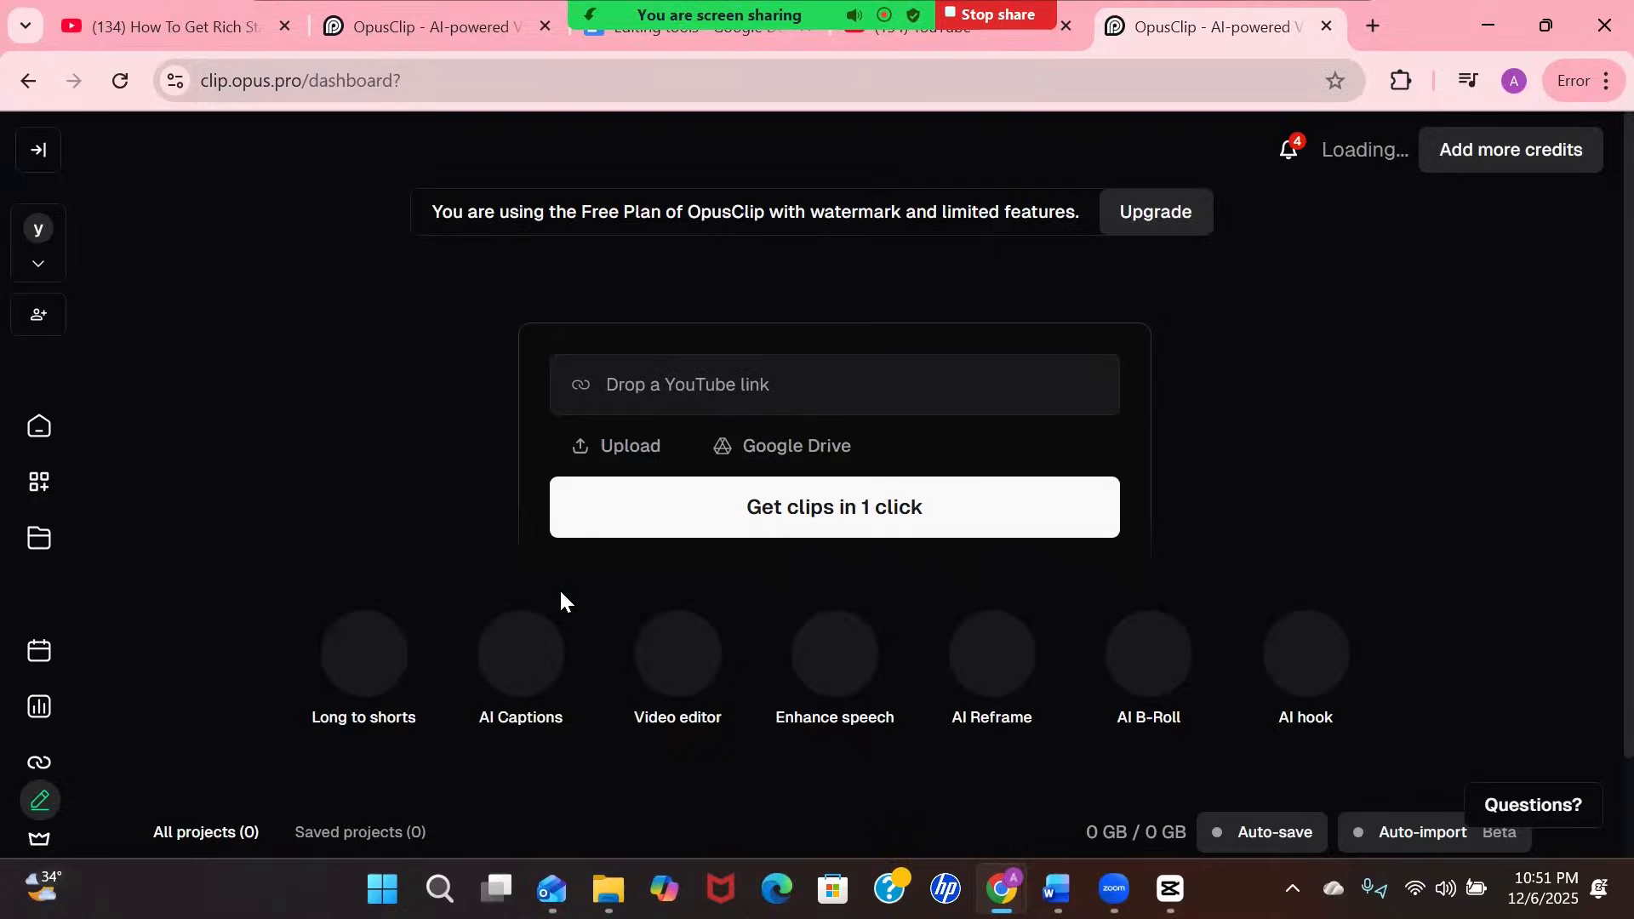
click(636, 451)
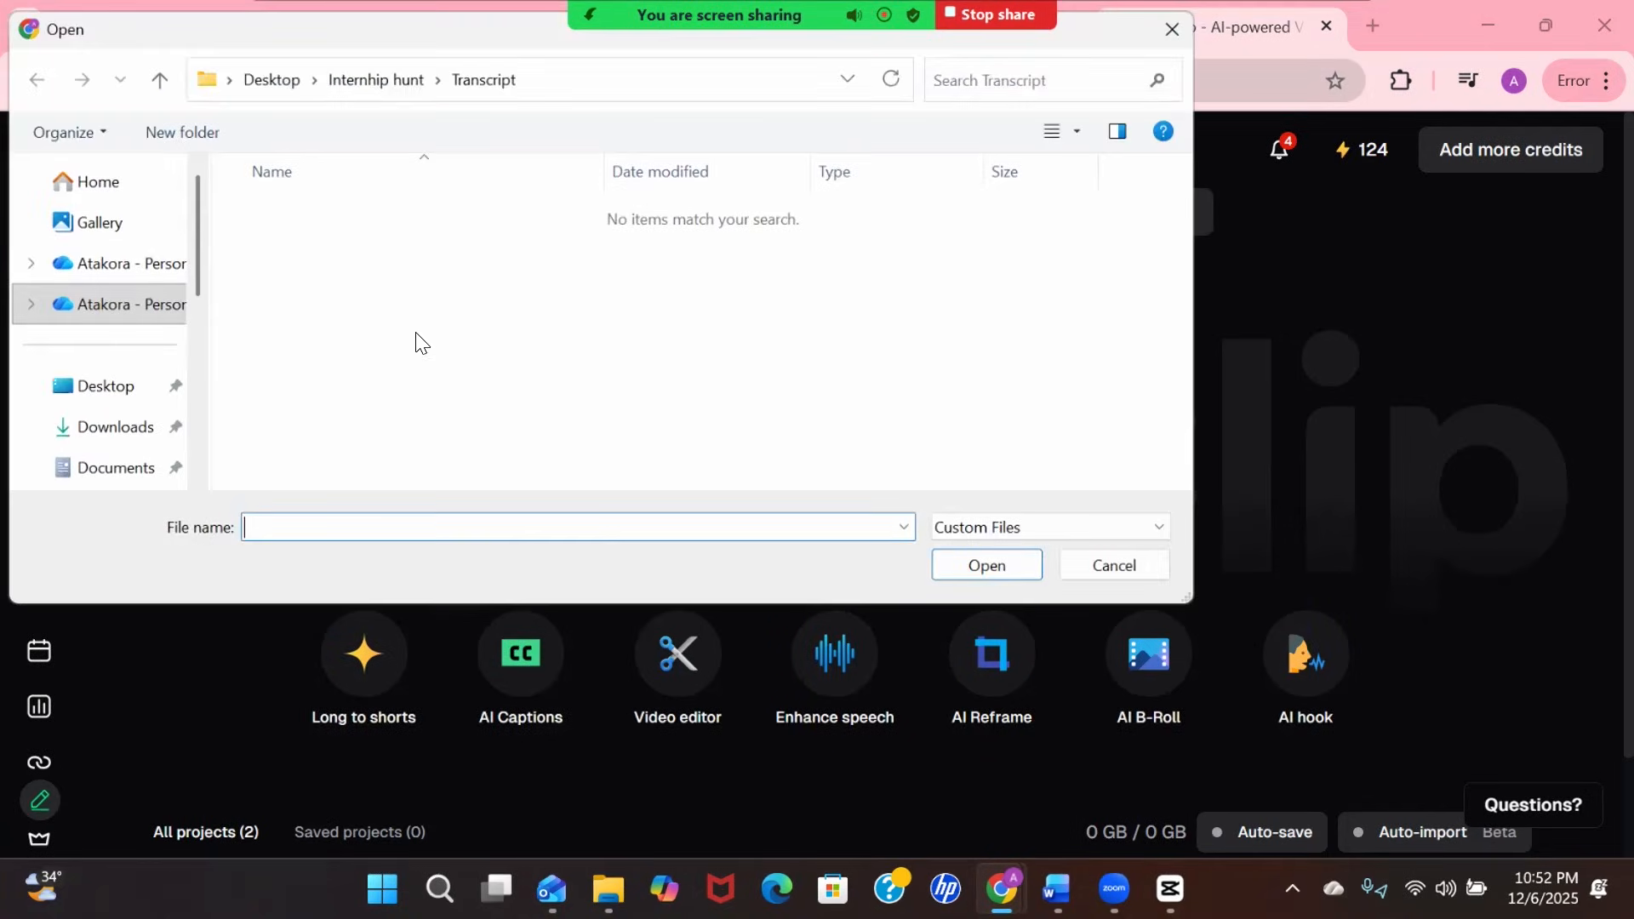
click(94, 390)
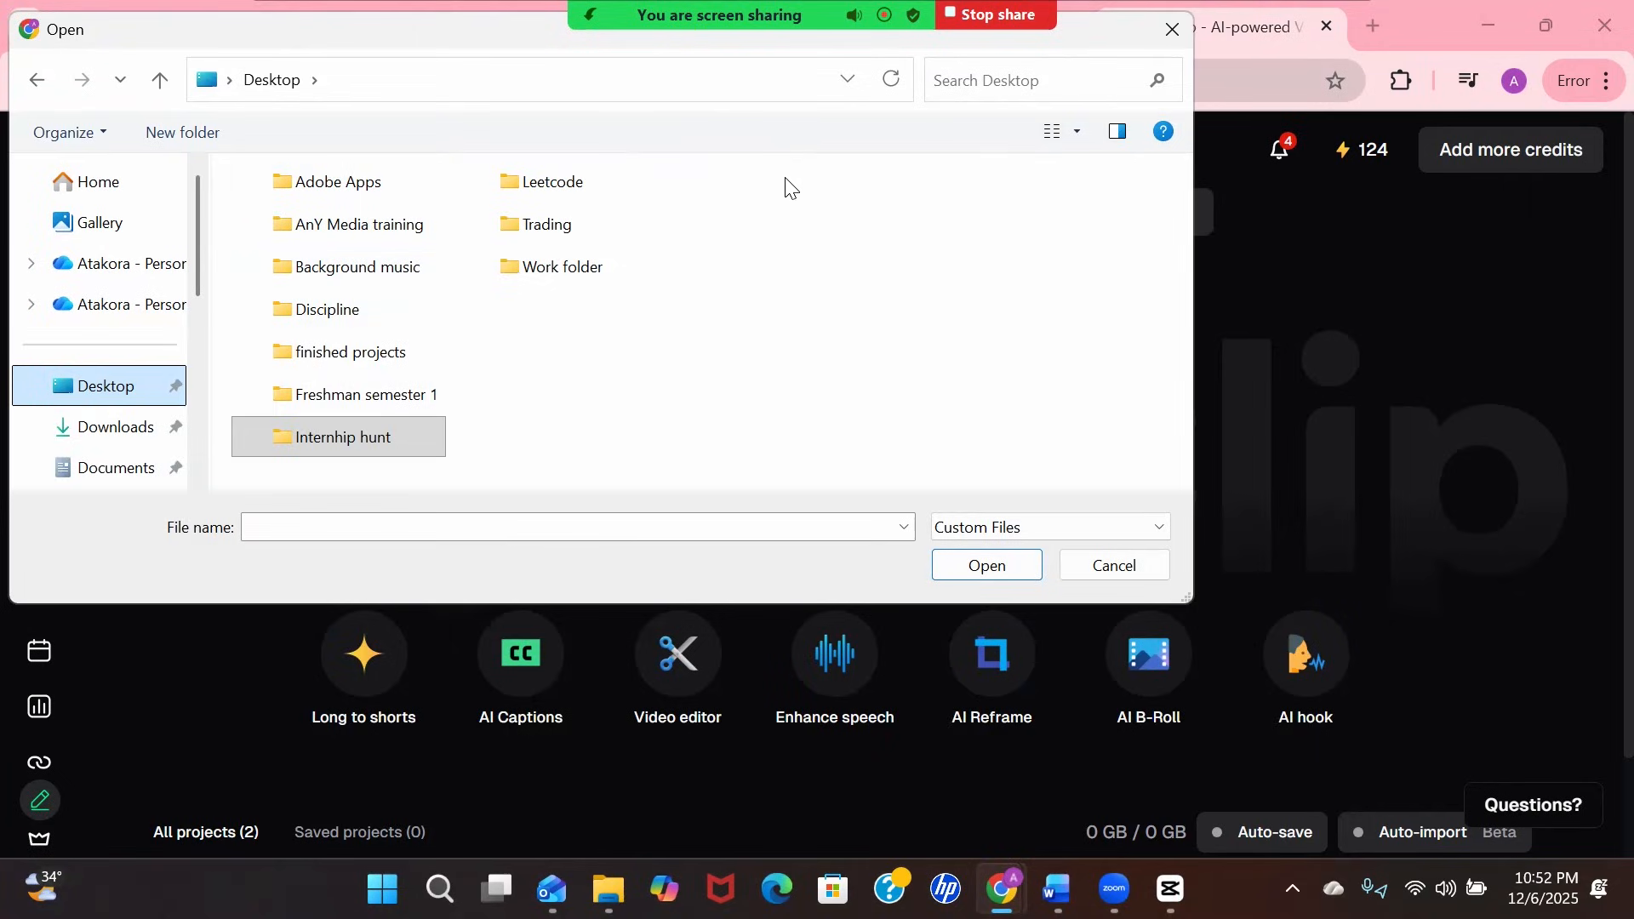
click(1173, 43)
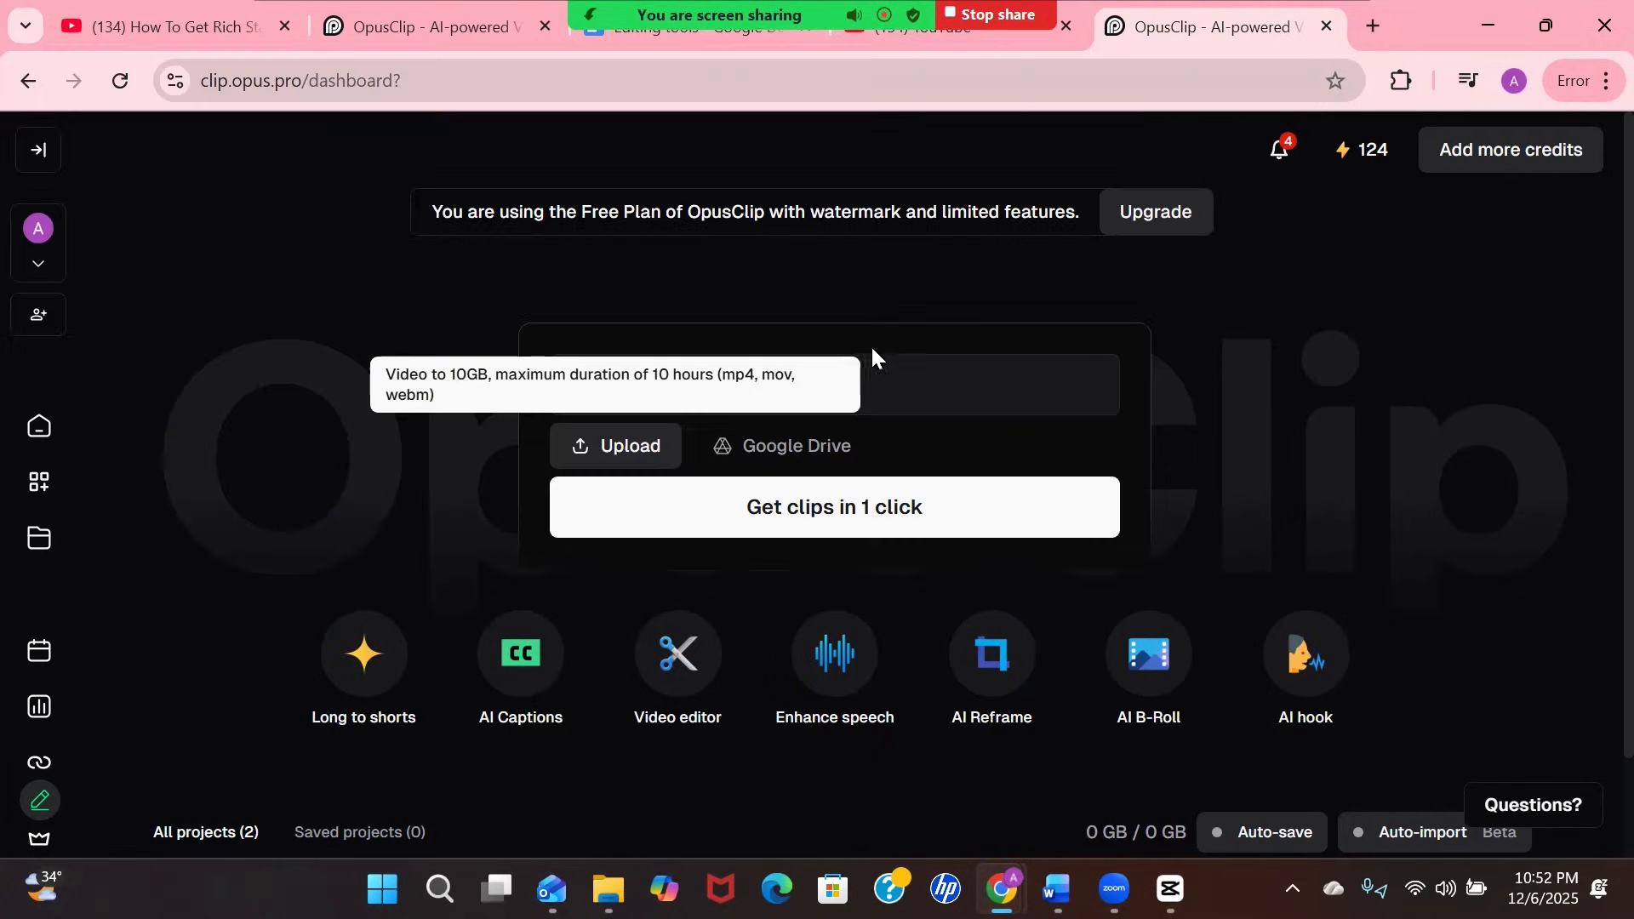
Paste the copied YouTube link into the dashboard's video link field and load the video for clipping
click(823, 390)
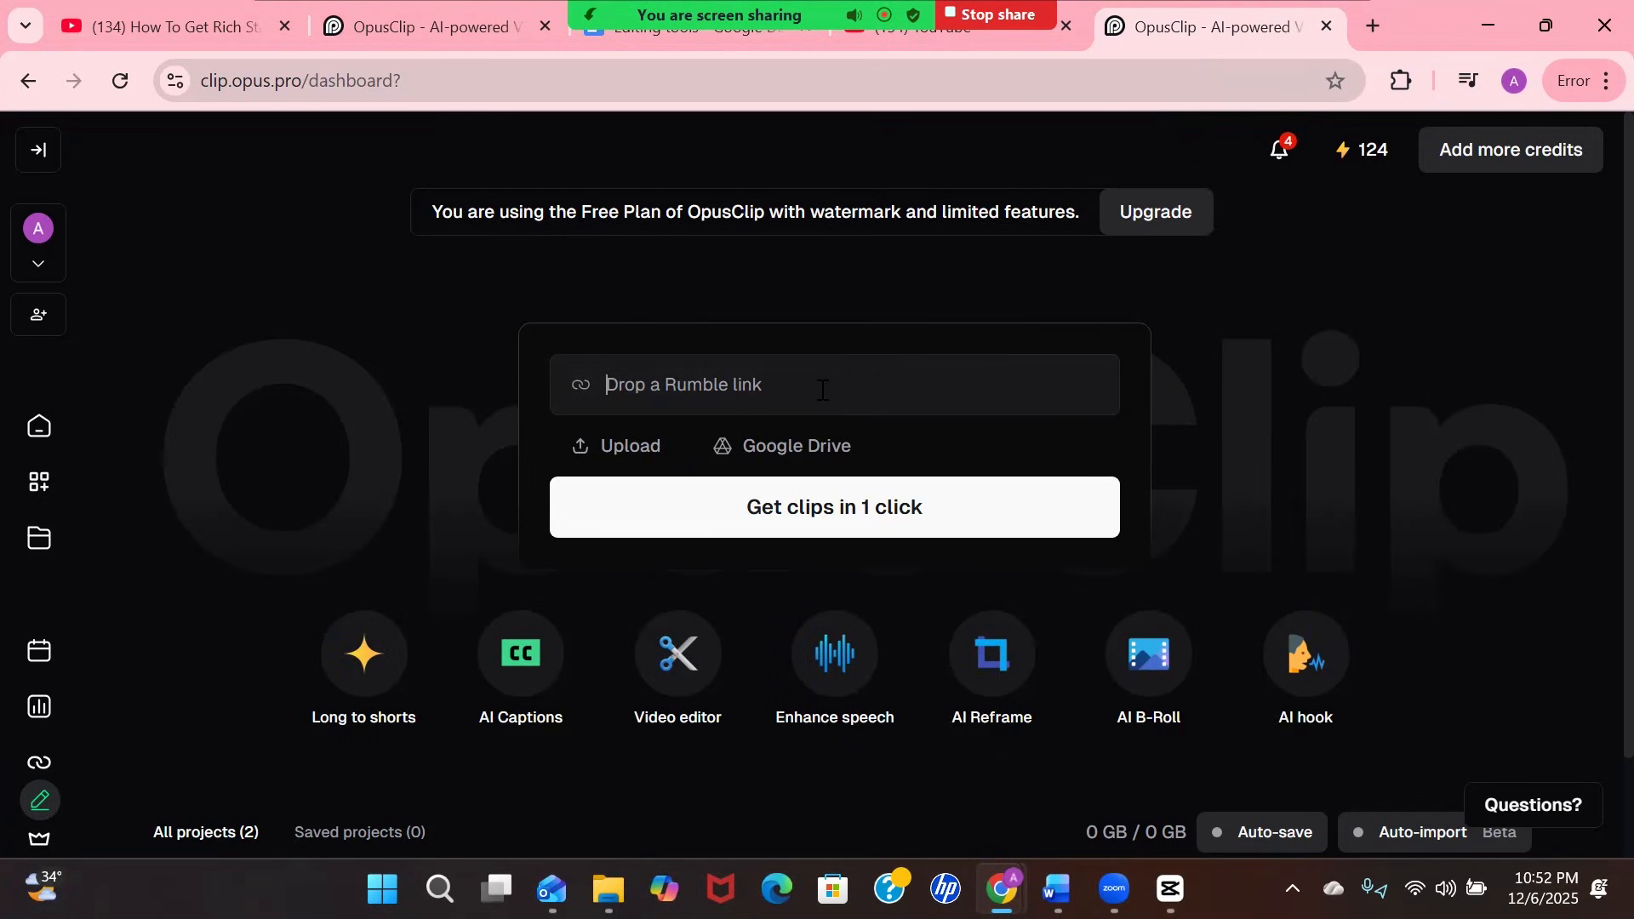
key(ctrl+v)
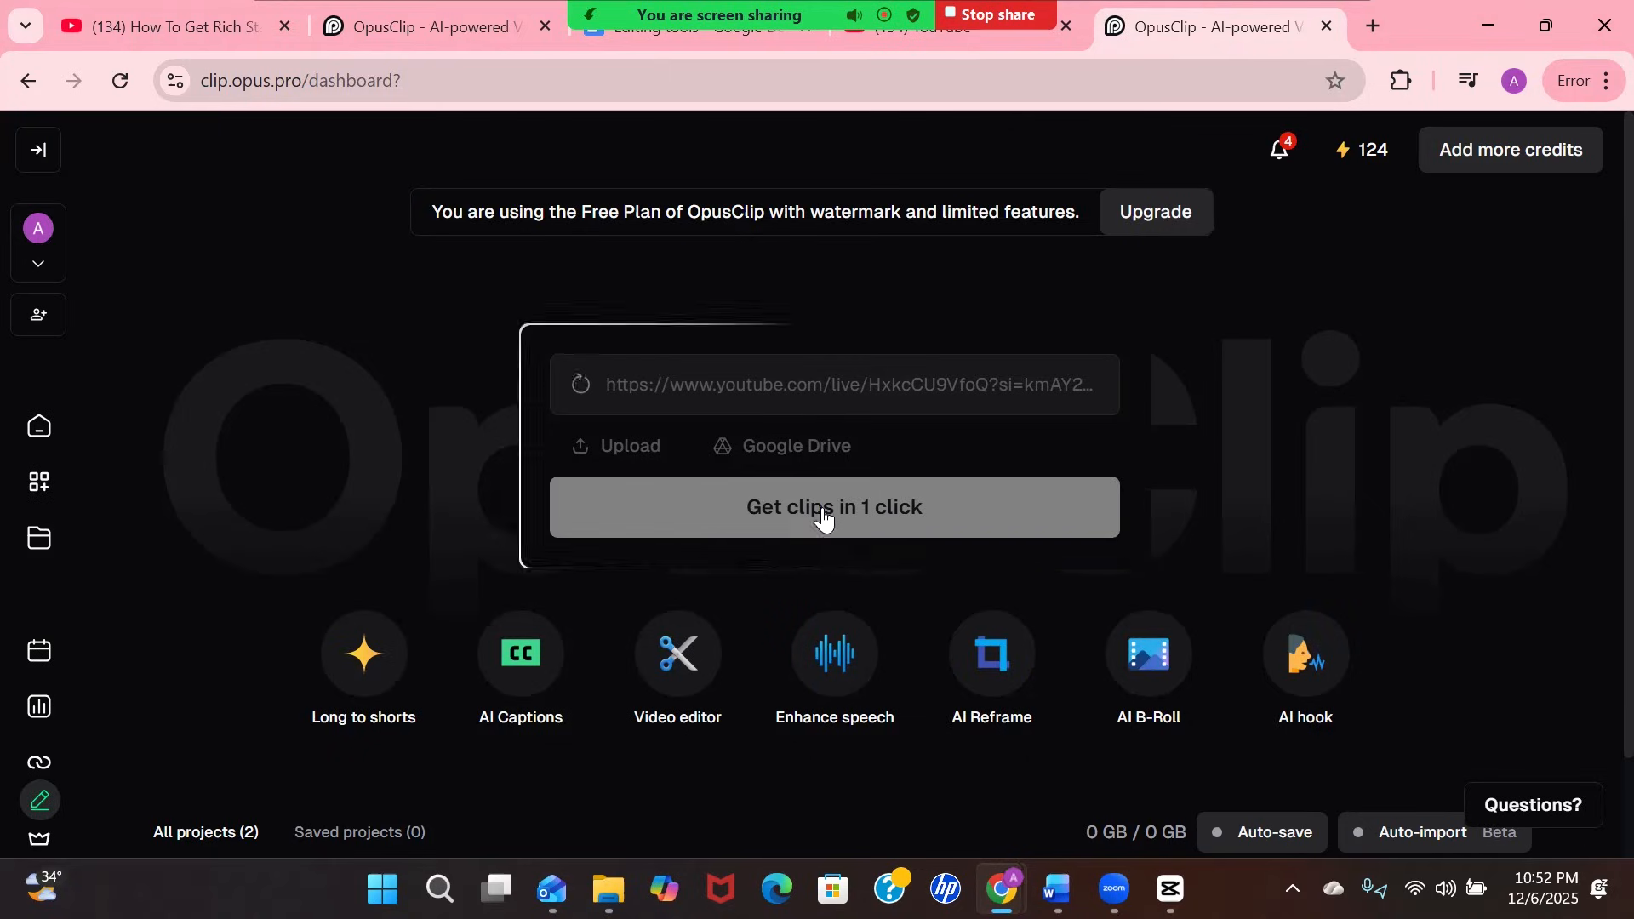
scroll(823, 517, down, 2)
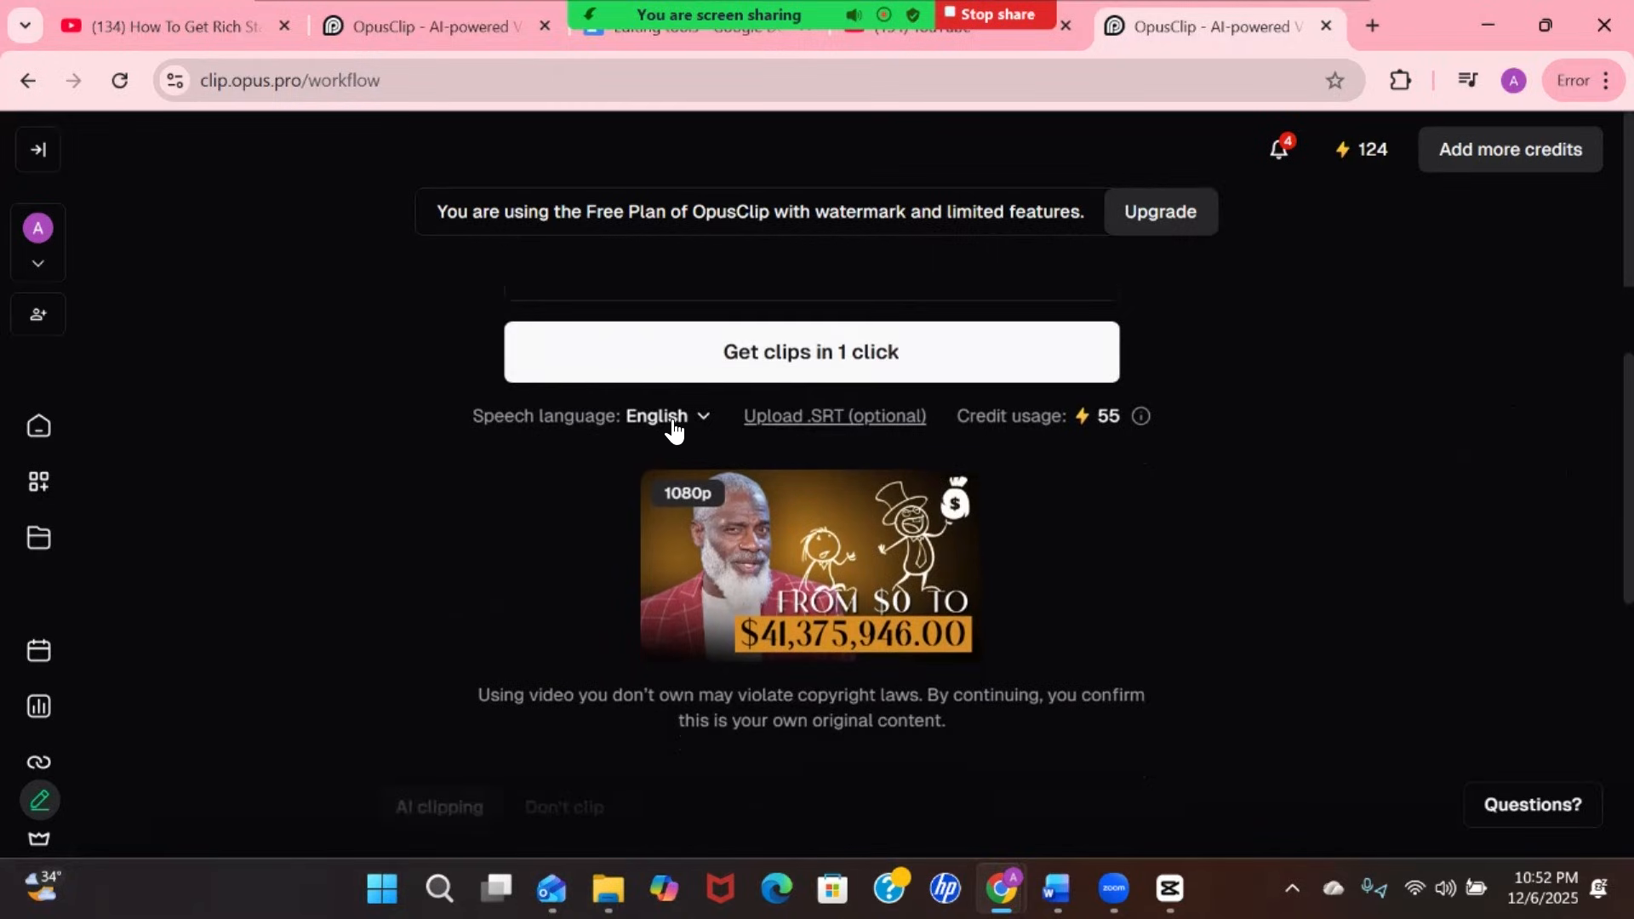
Examine the available speech languages and the translation options for the loaded video
click(672, 417)
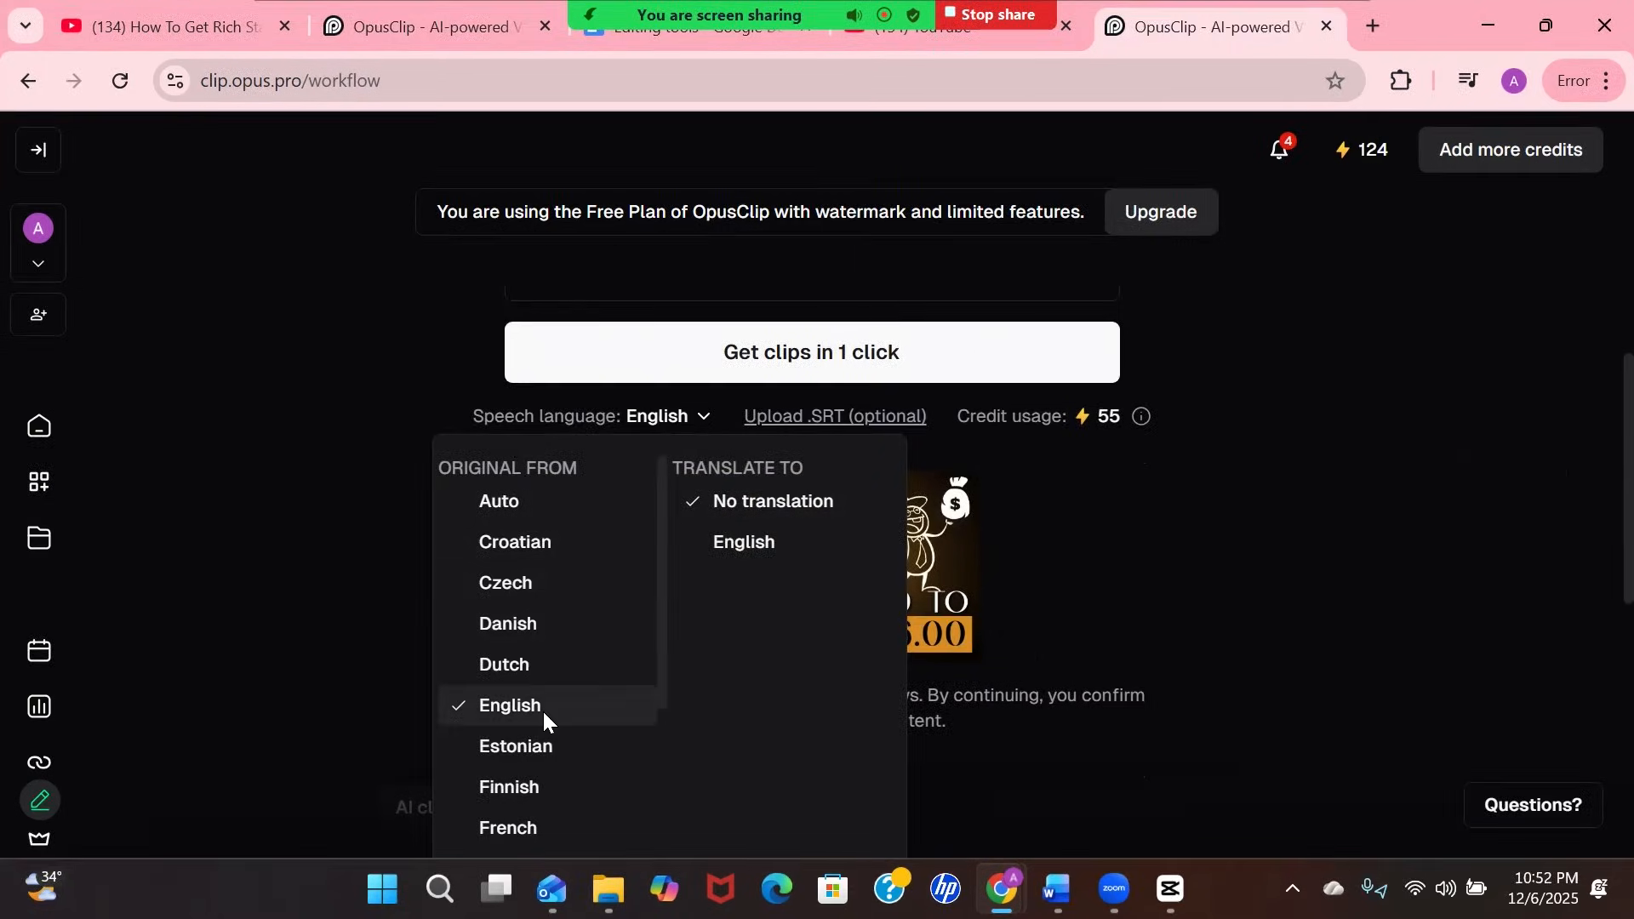
scroll(540, 714, down, 3)
scroll(540, 715, up, 2)
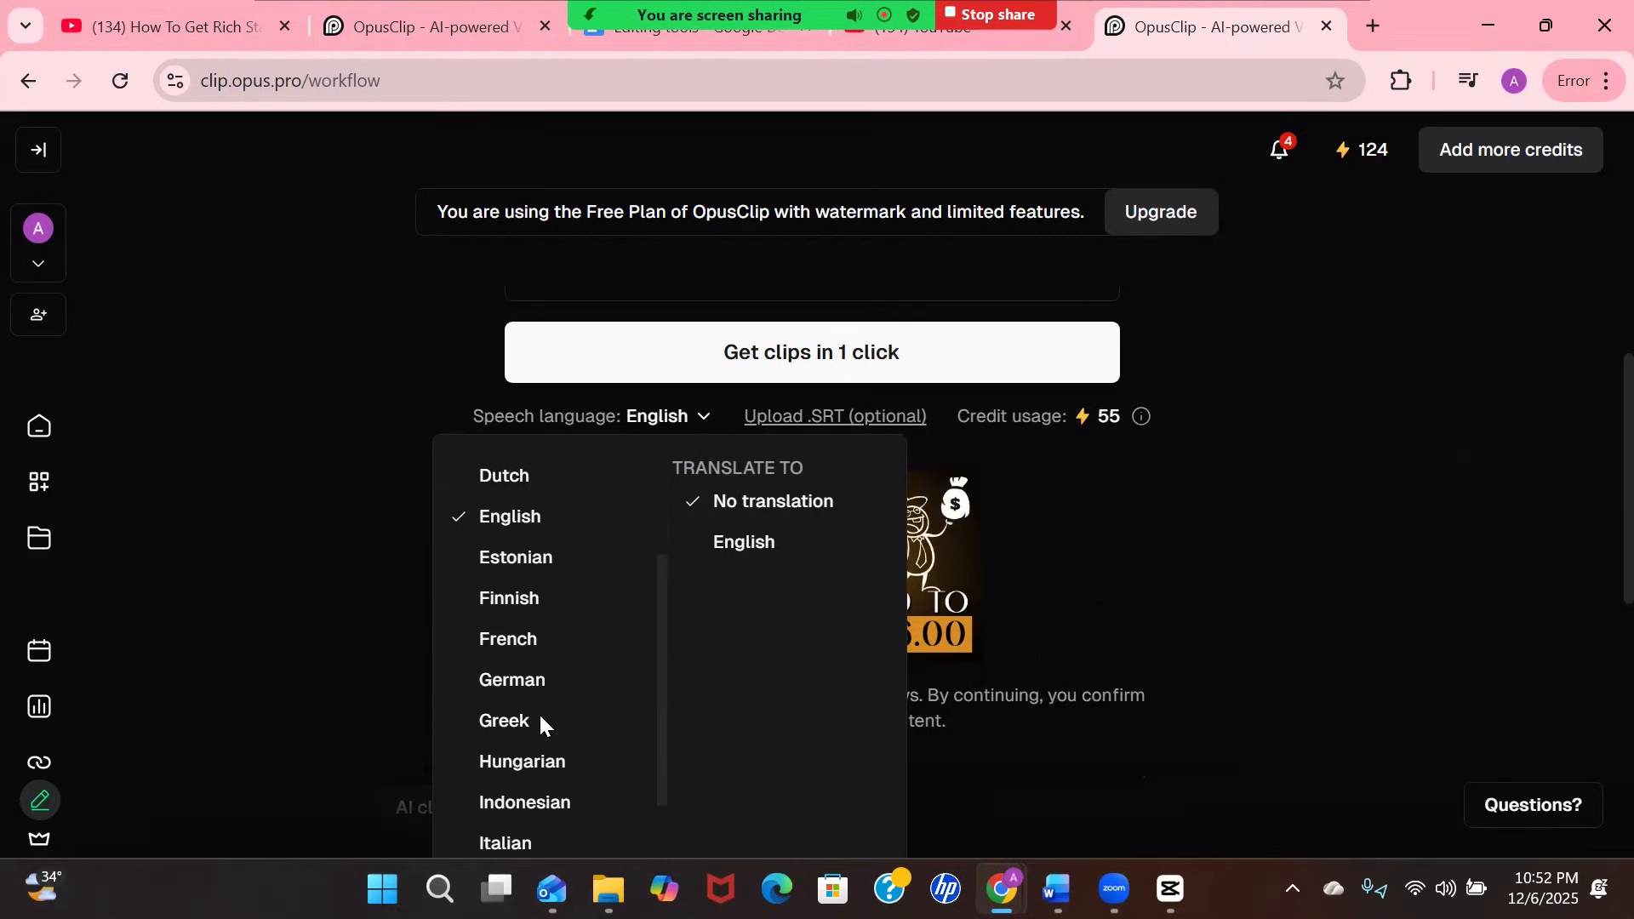
scroll(528, 674, down, 1)
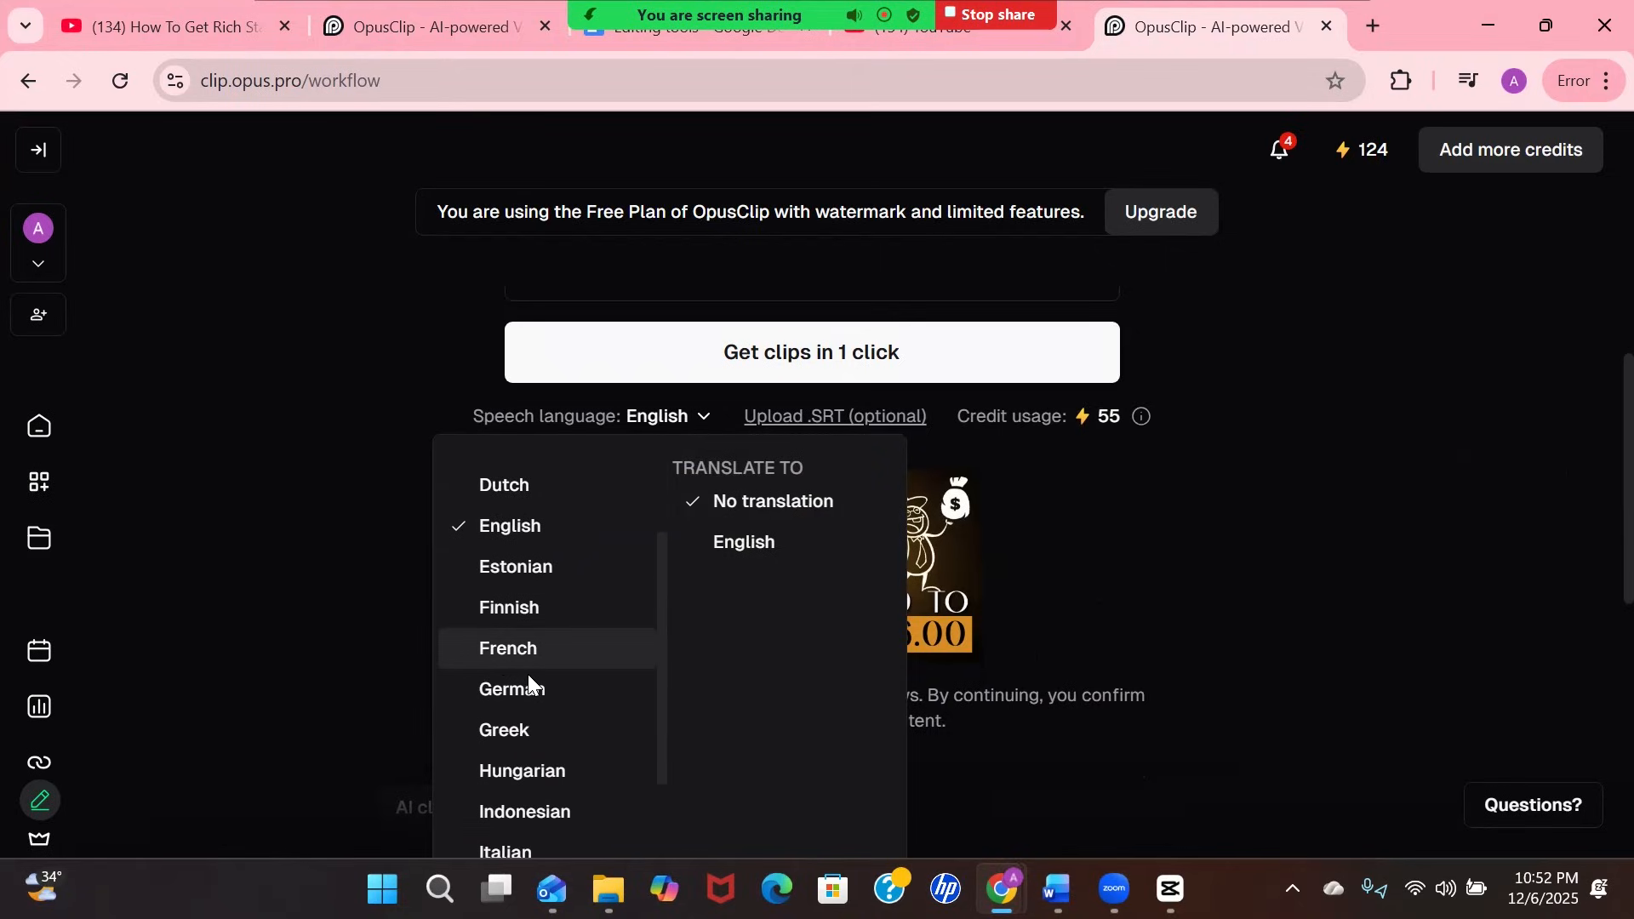
scroll(527, 674, down, 5)
scroll(527, 674, up, 5)
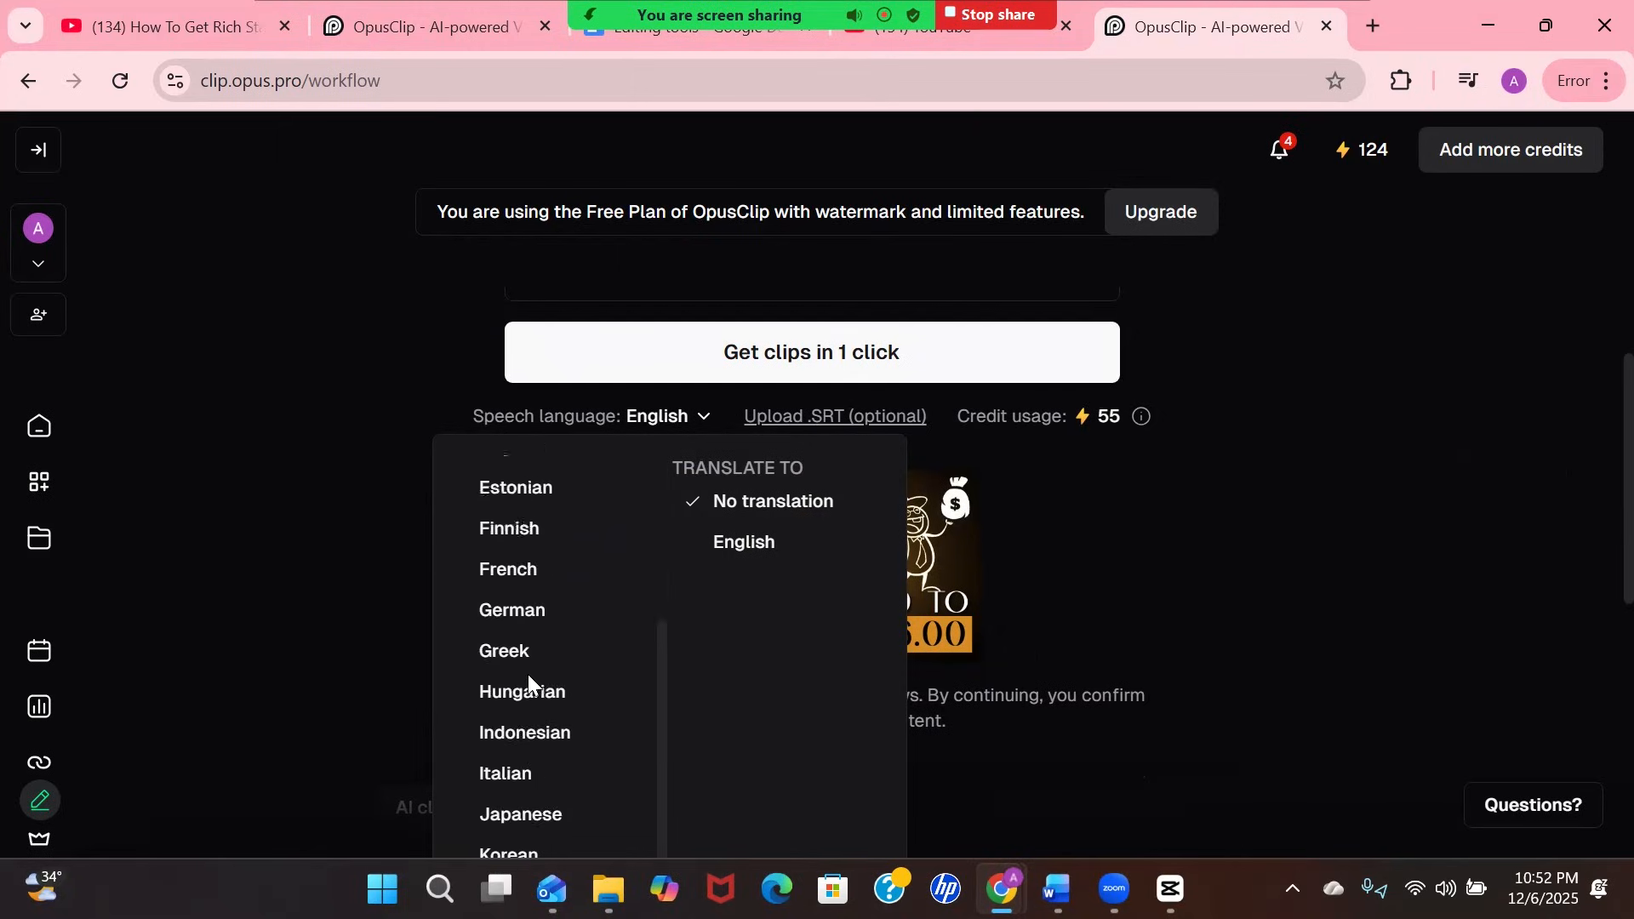
scroll(528, 674, down, 5)
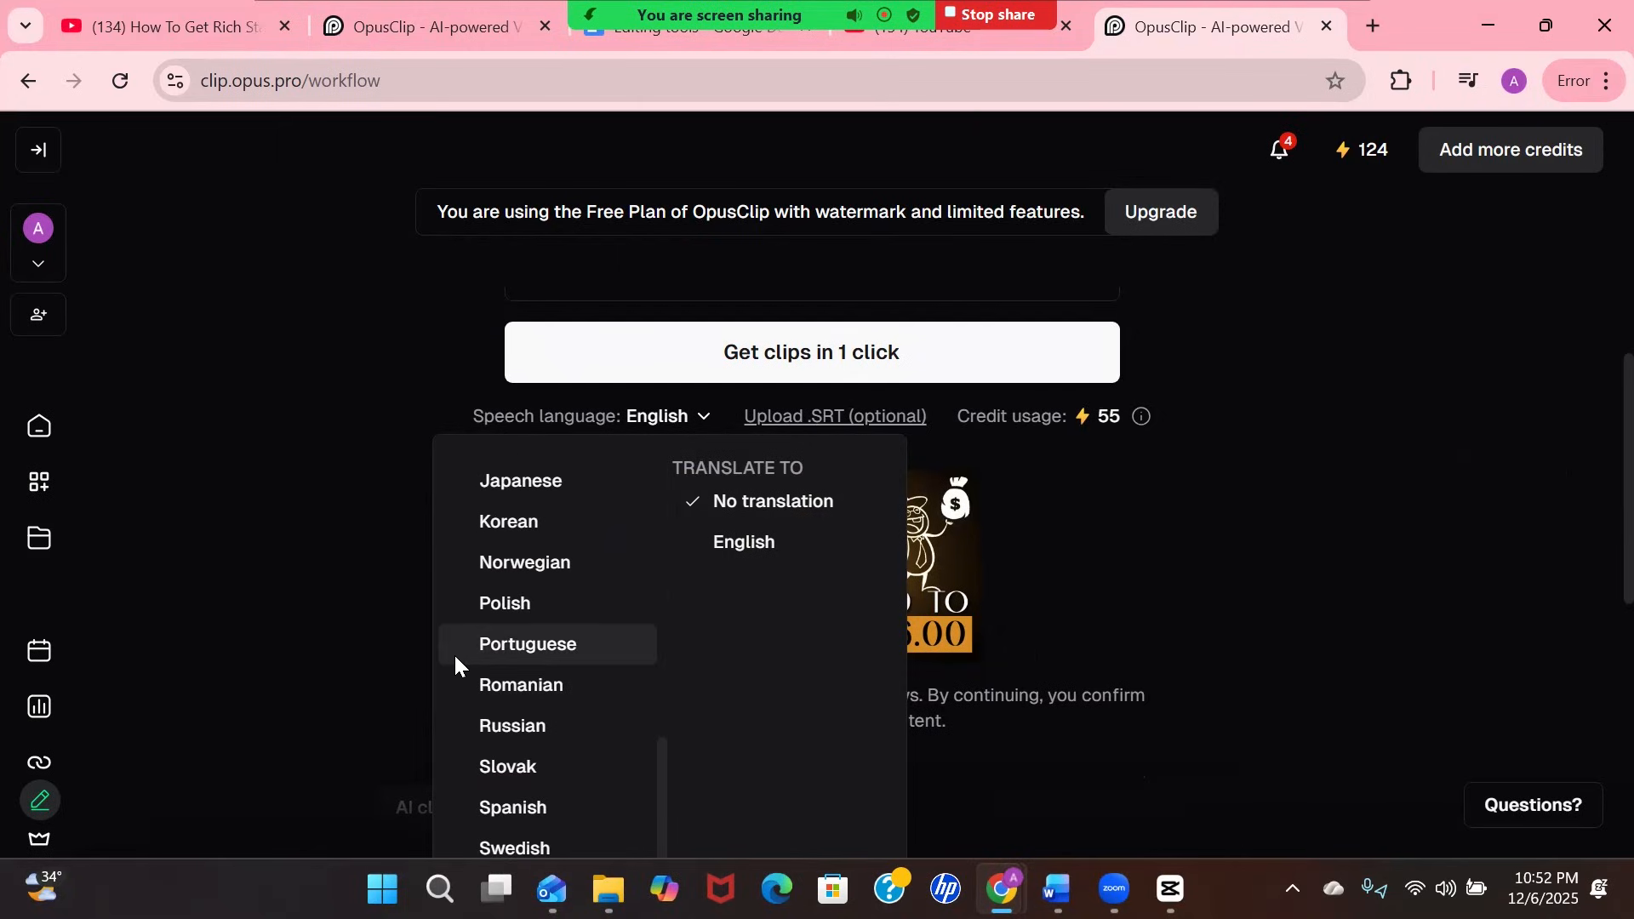
scroll(453, 652, up, 5)
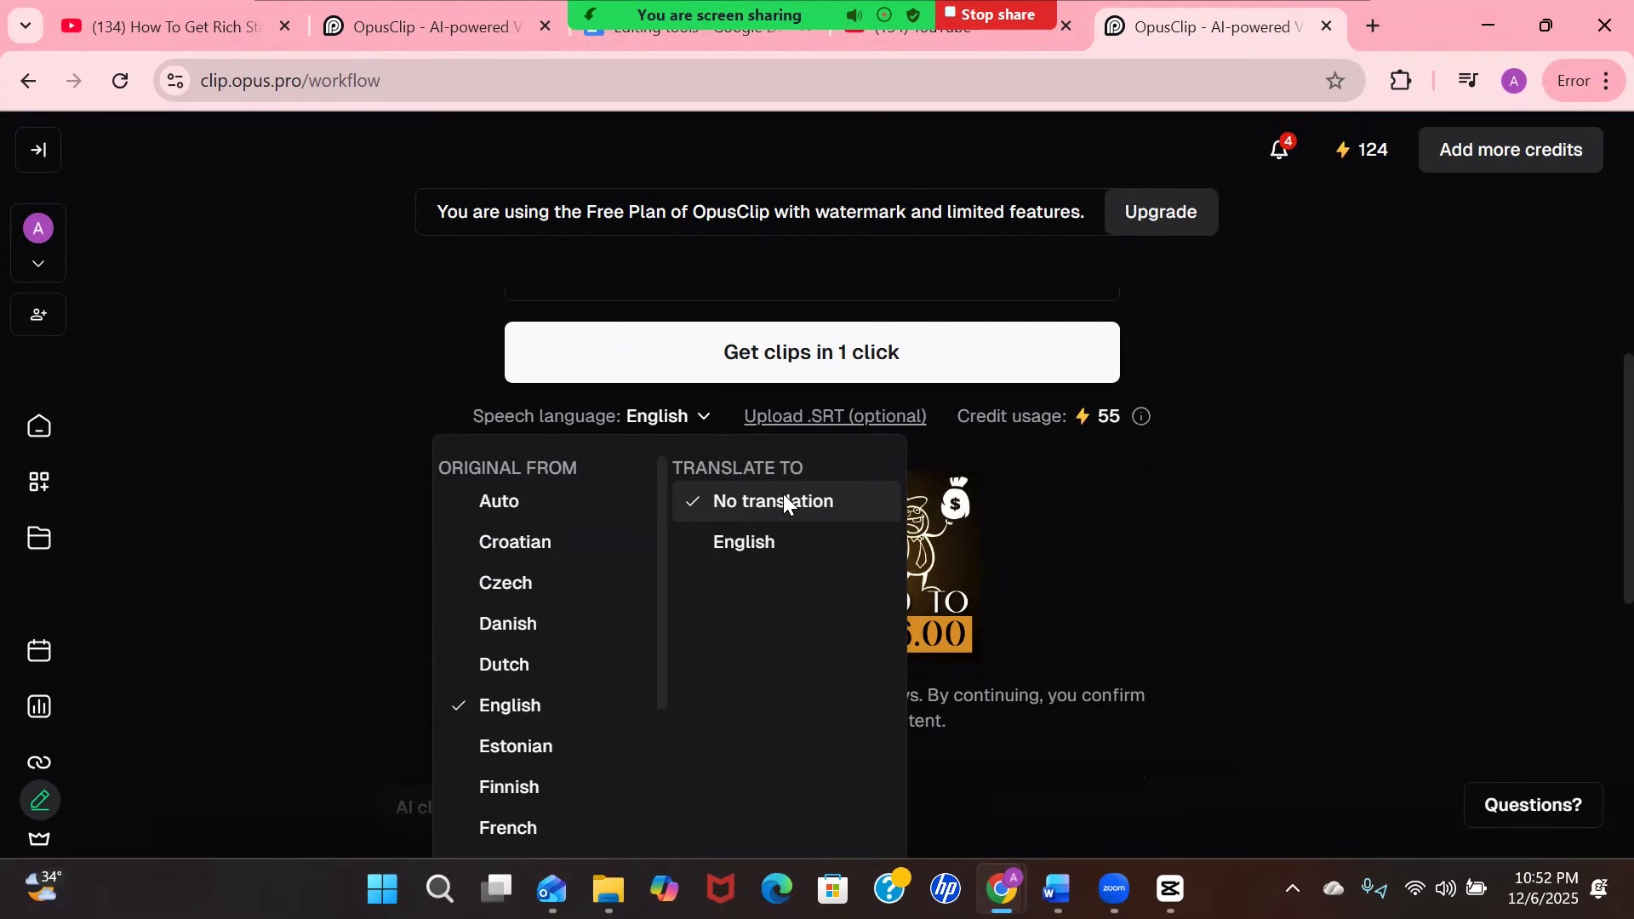
scroll(543, 587, down, 2)
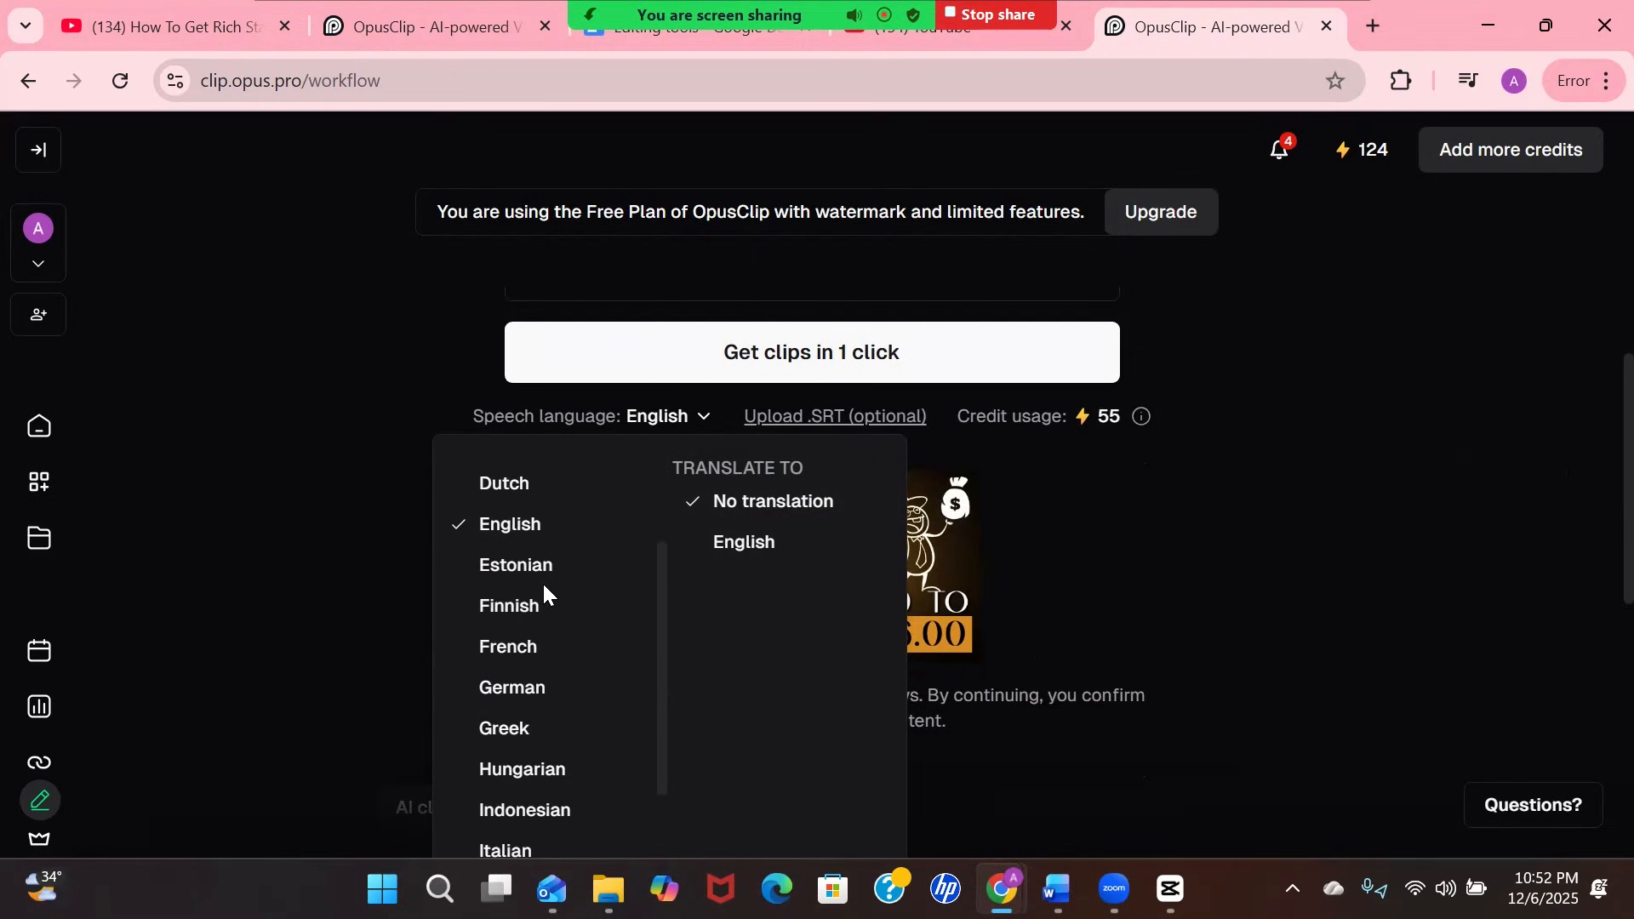
scroll(543, 587, down, 1)
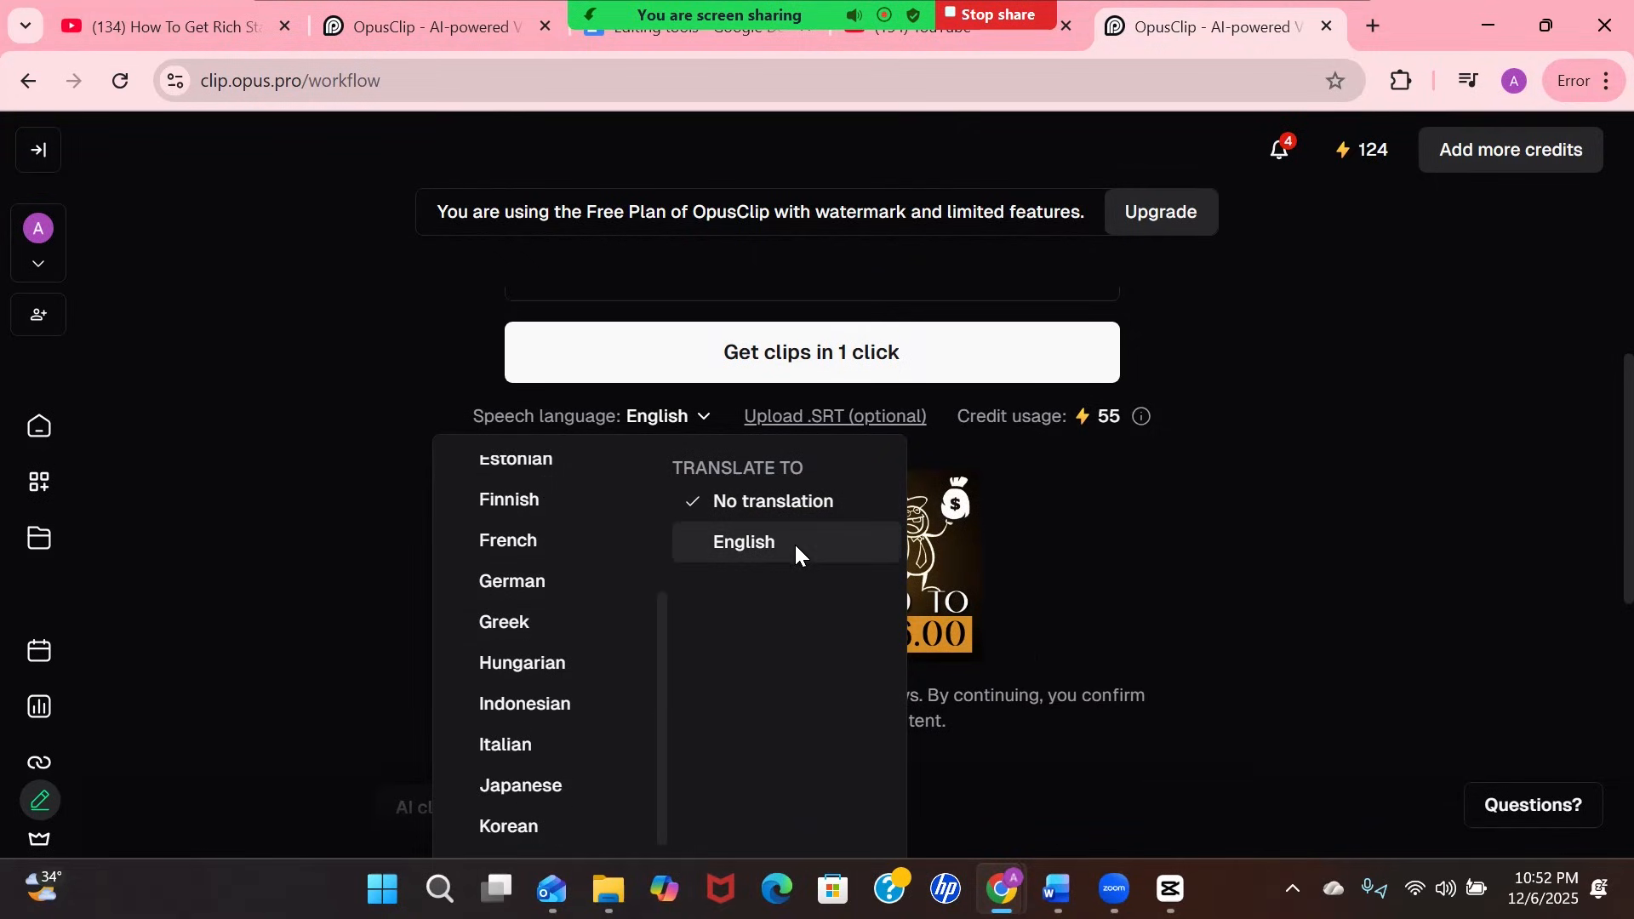
click(1183, 586)
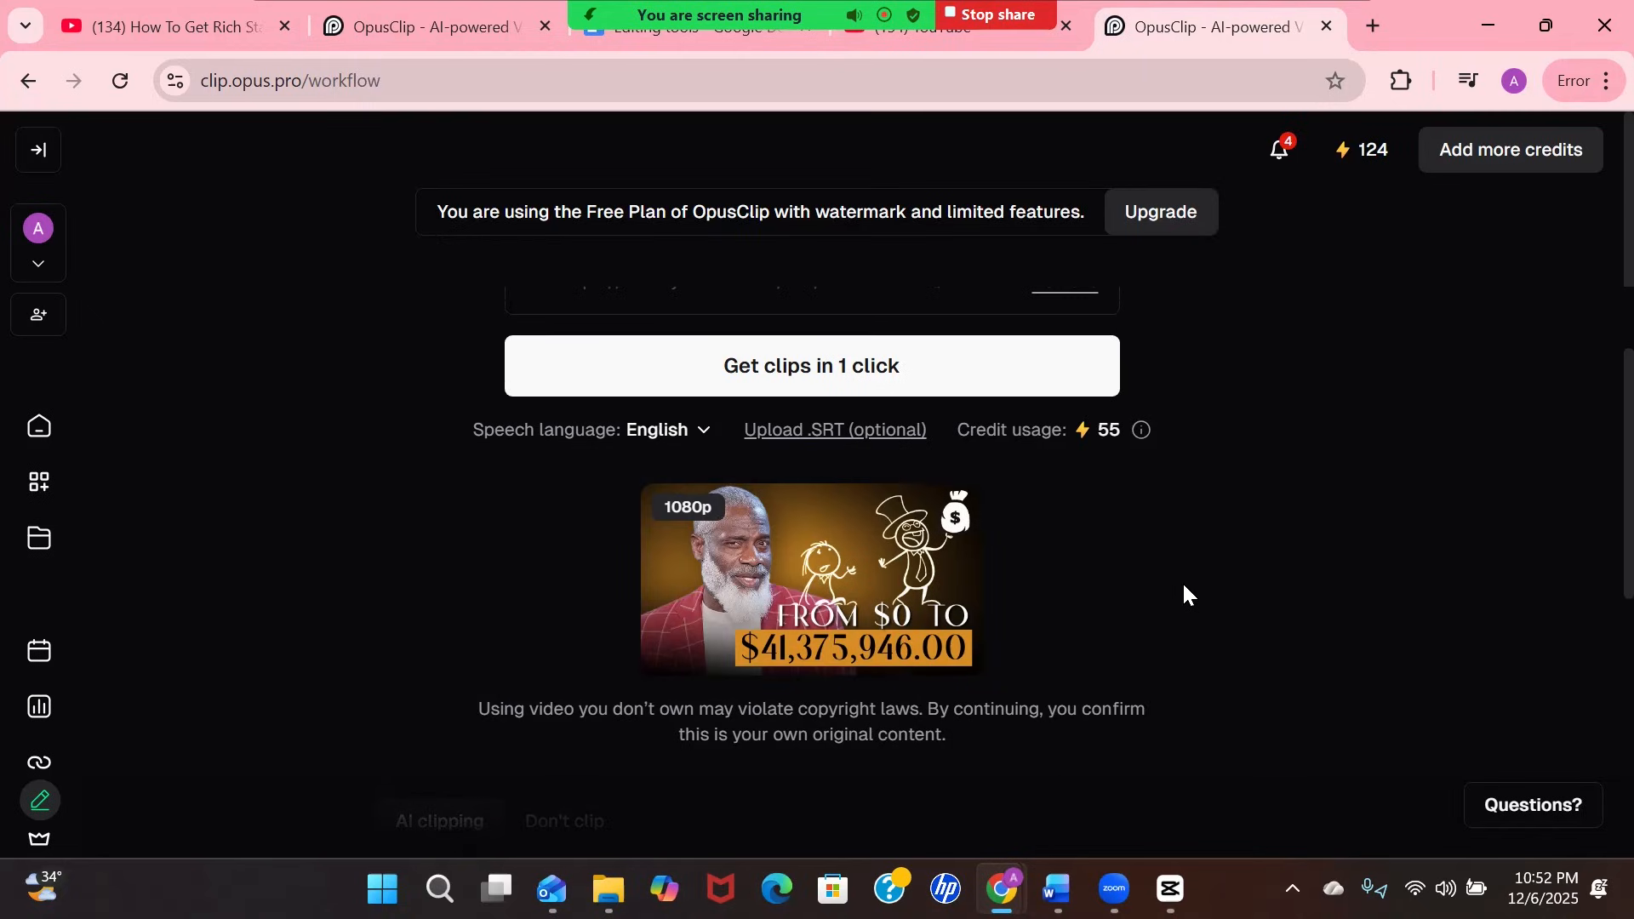
Start generating clips from the loaded YouTube video with English as the speech language
click(936, 382)
scroll(936, 382, up, 1)
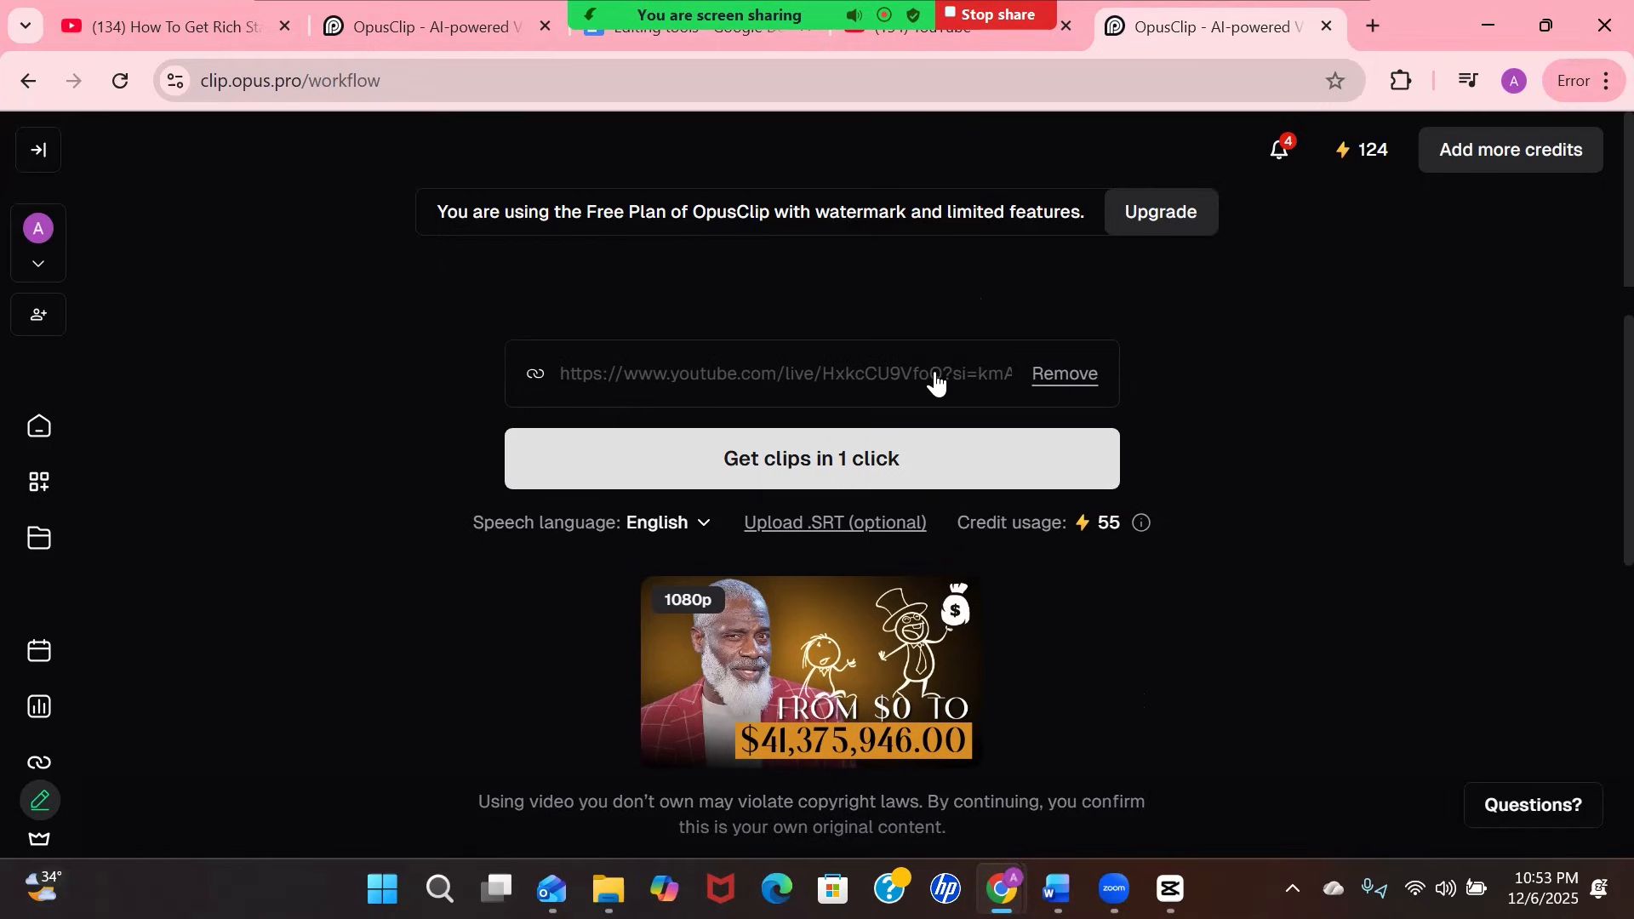
scroll(935, 400, down, 1)
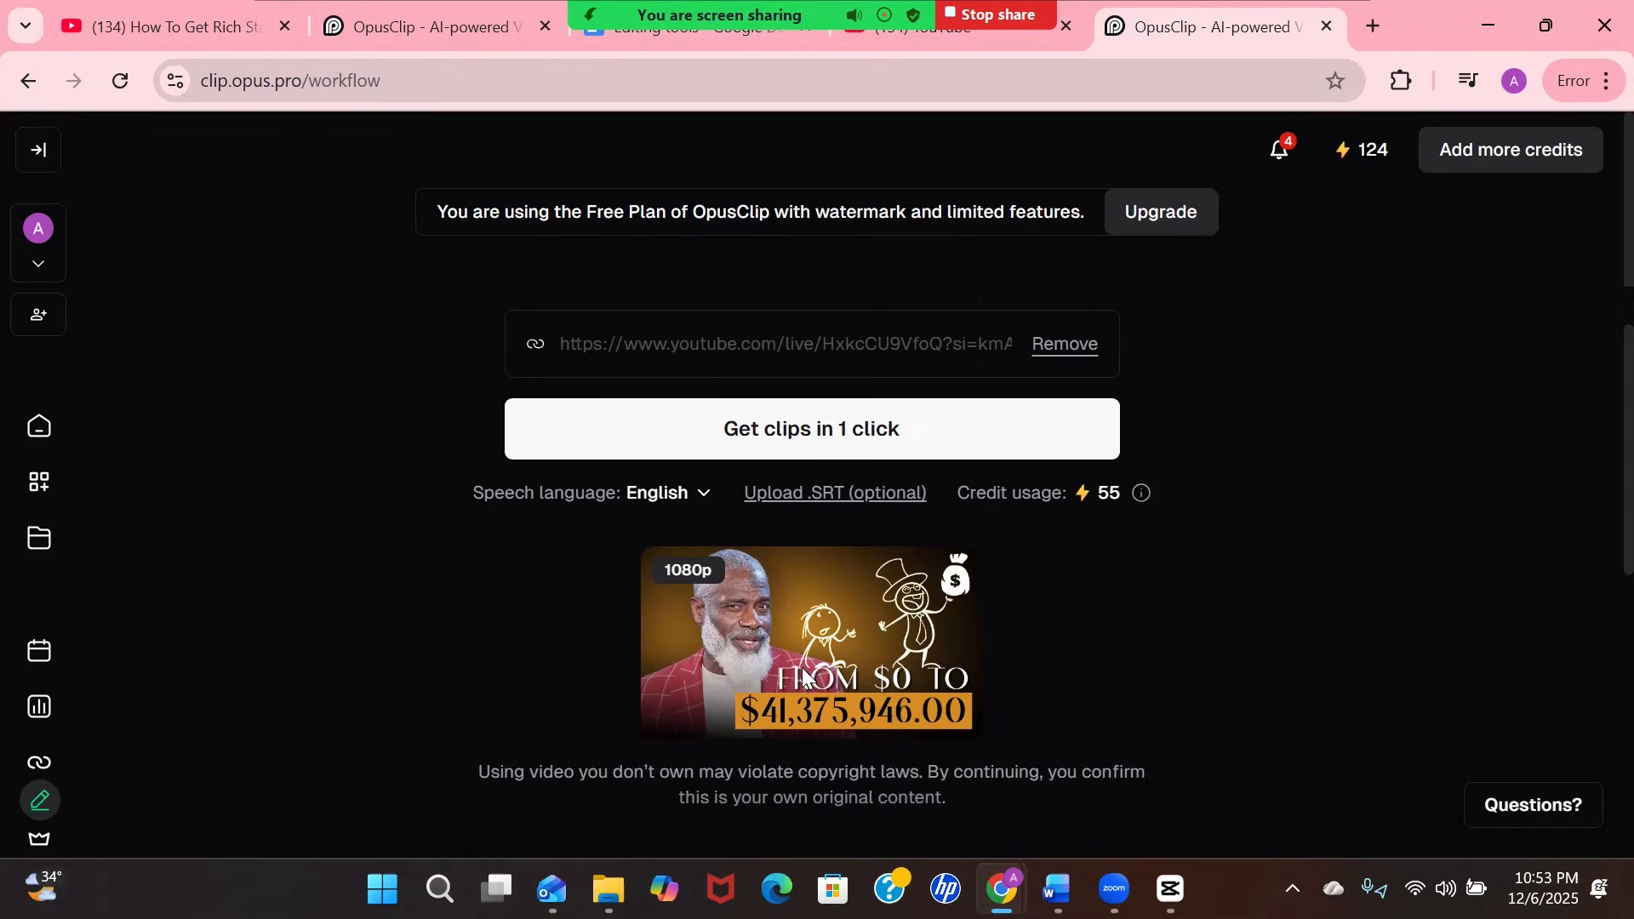
click(839, 435)
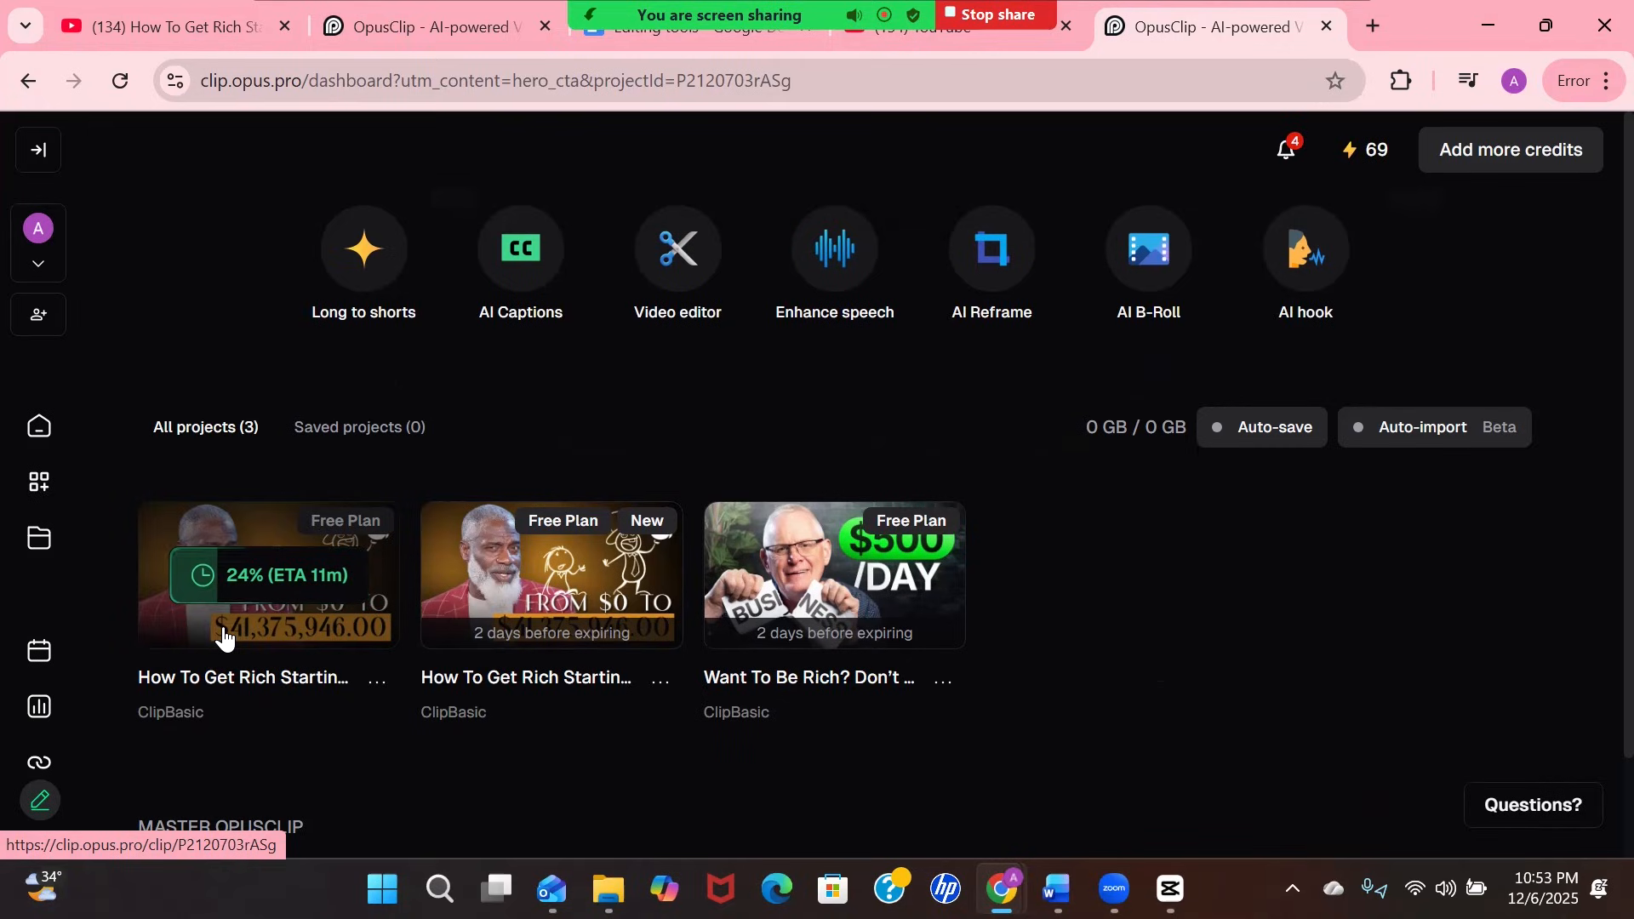
Open the already processed "How To Get Rich Starting..." project and look through its original clips
click(562, 585)
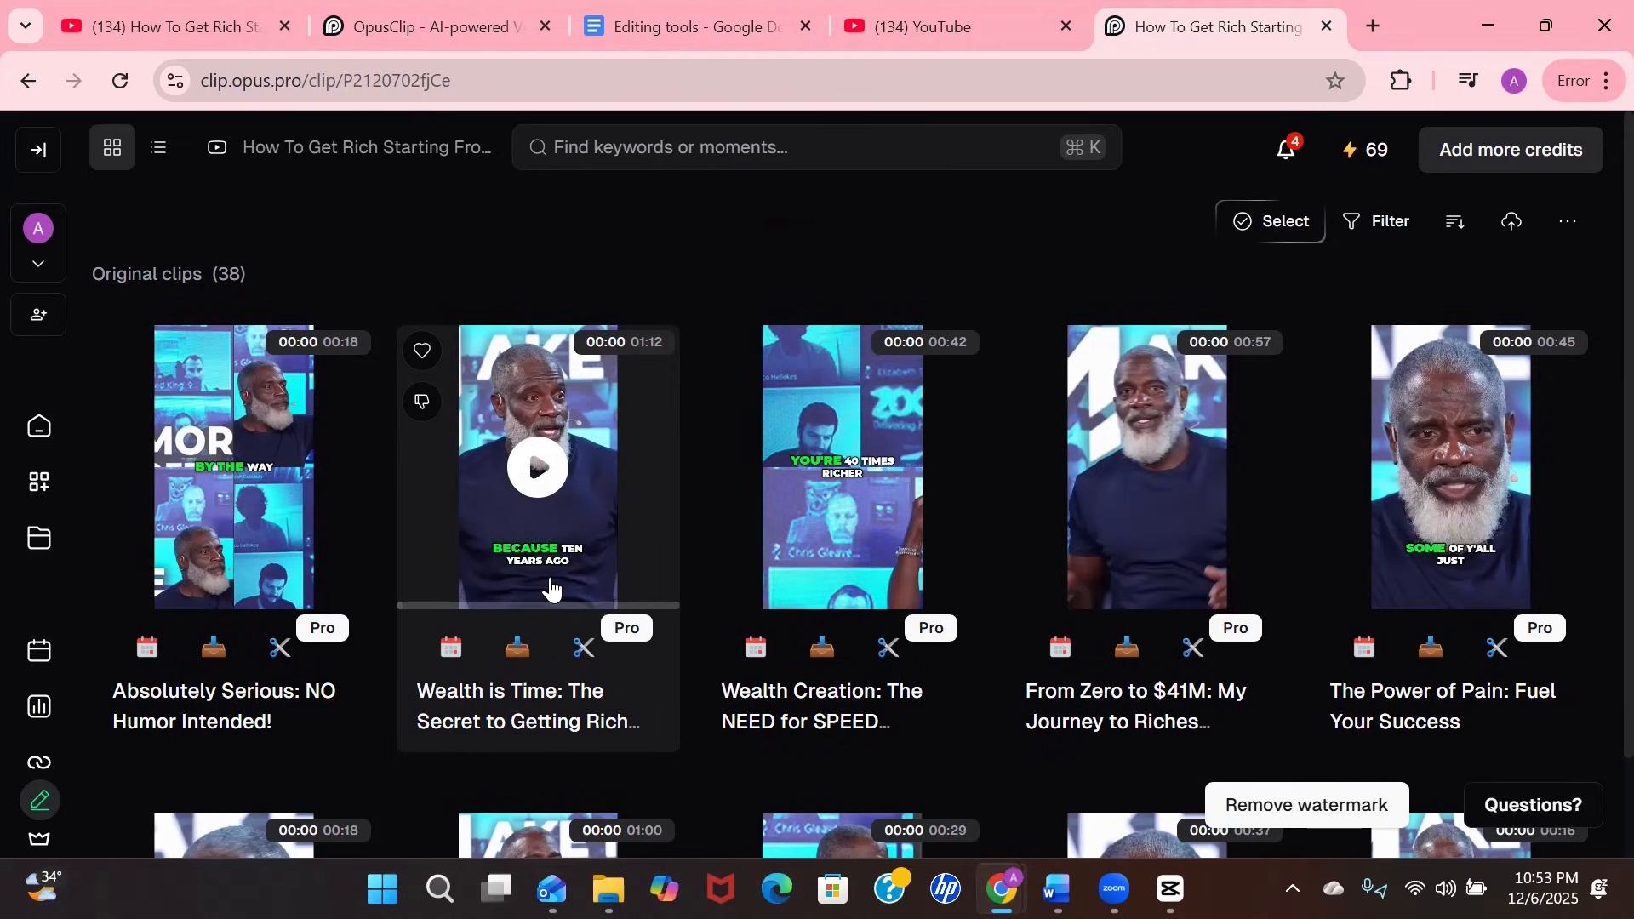
scroll(204, 655, down, 1)
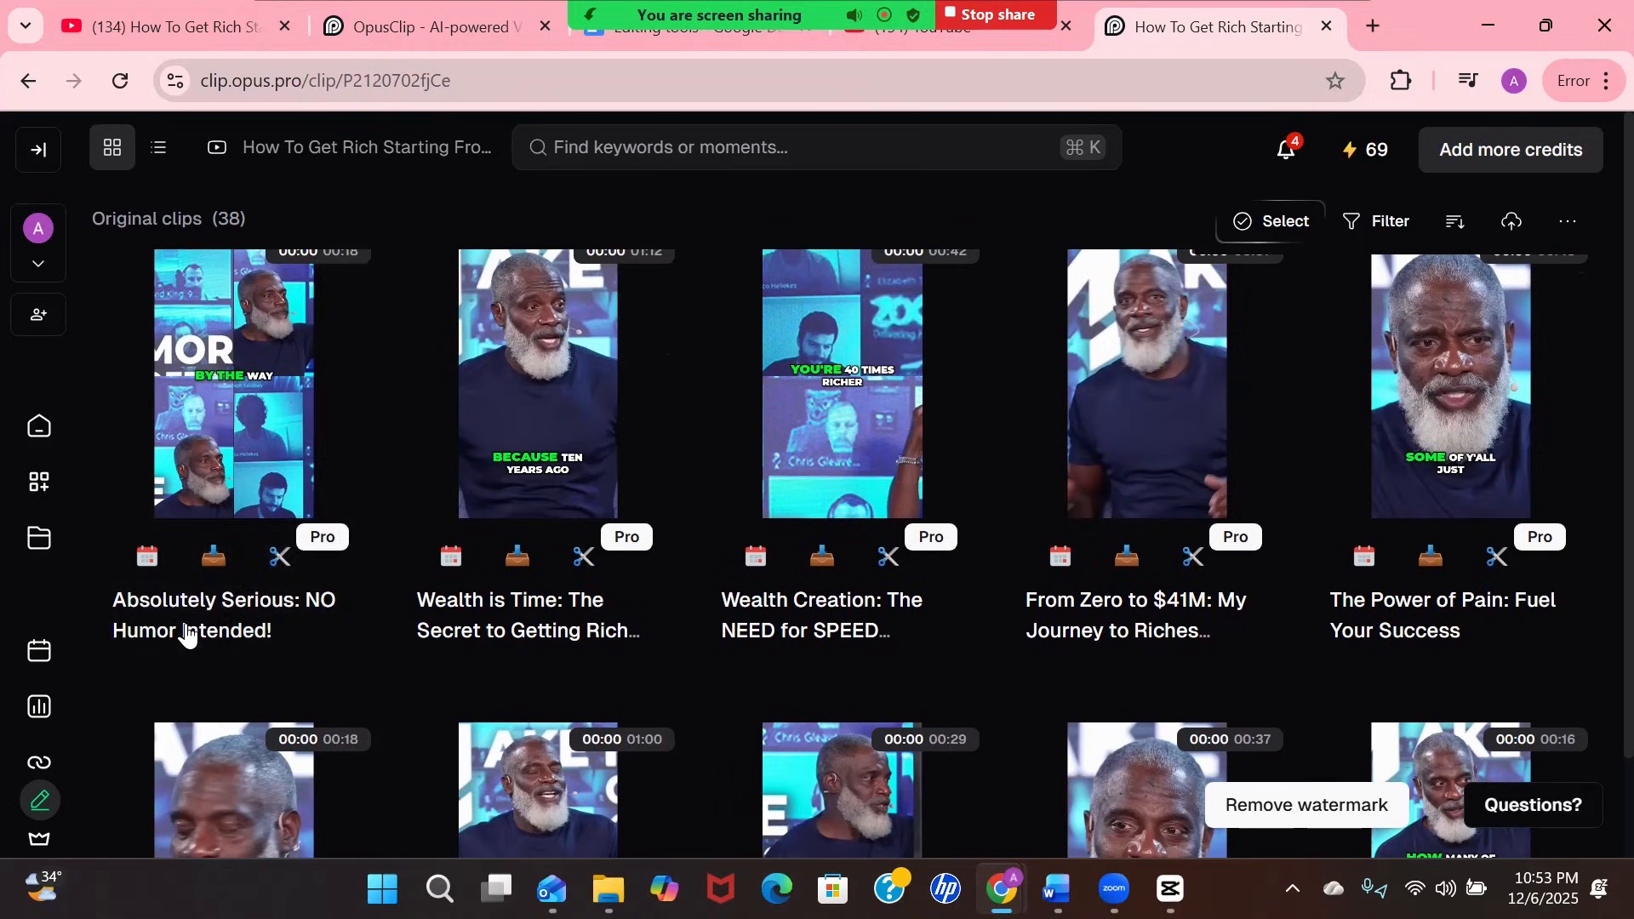
scroll(940, 628, down, 1)
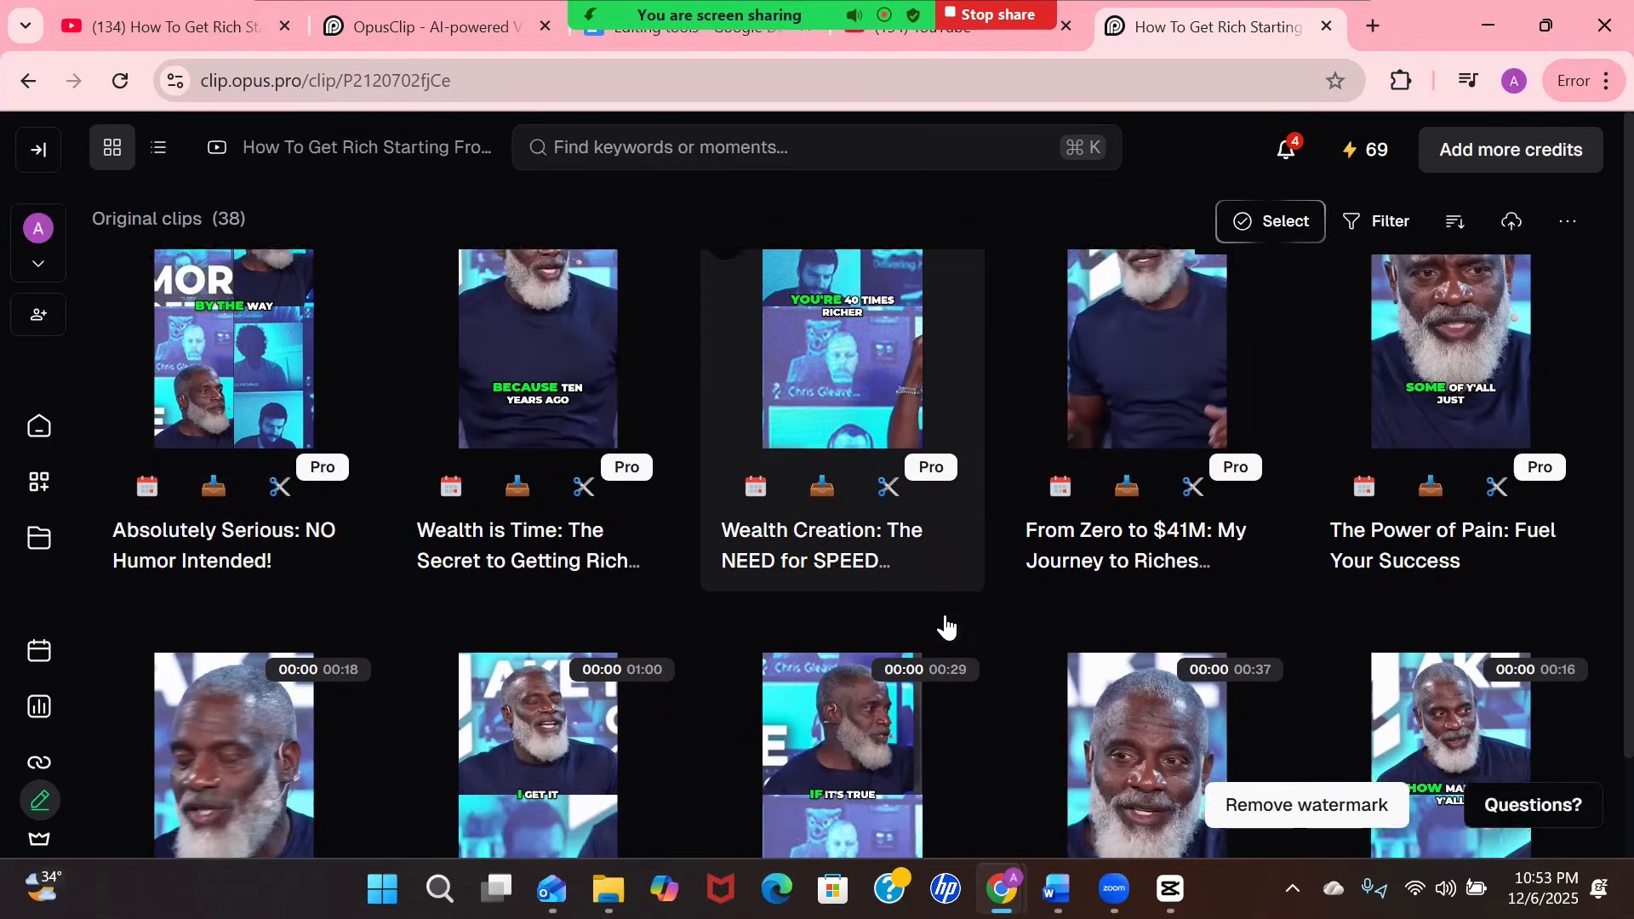
scroll(1221, 567, down, 4)
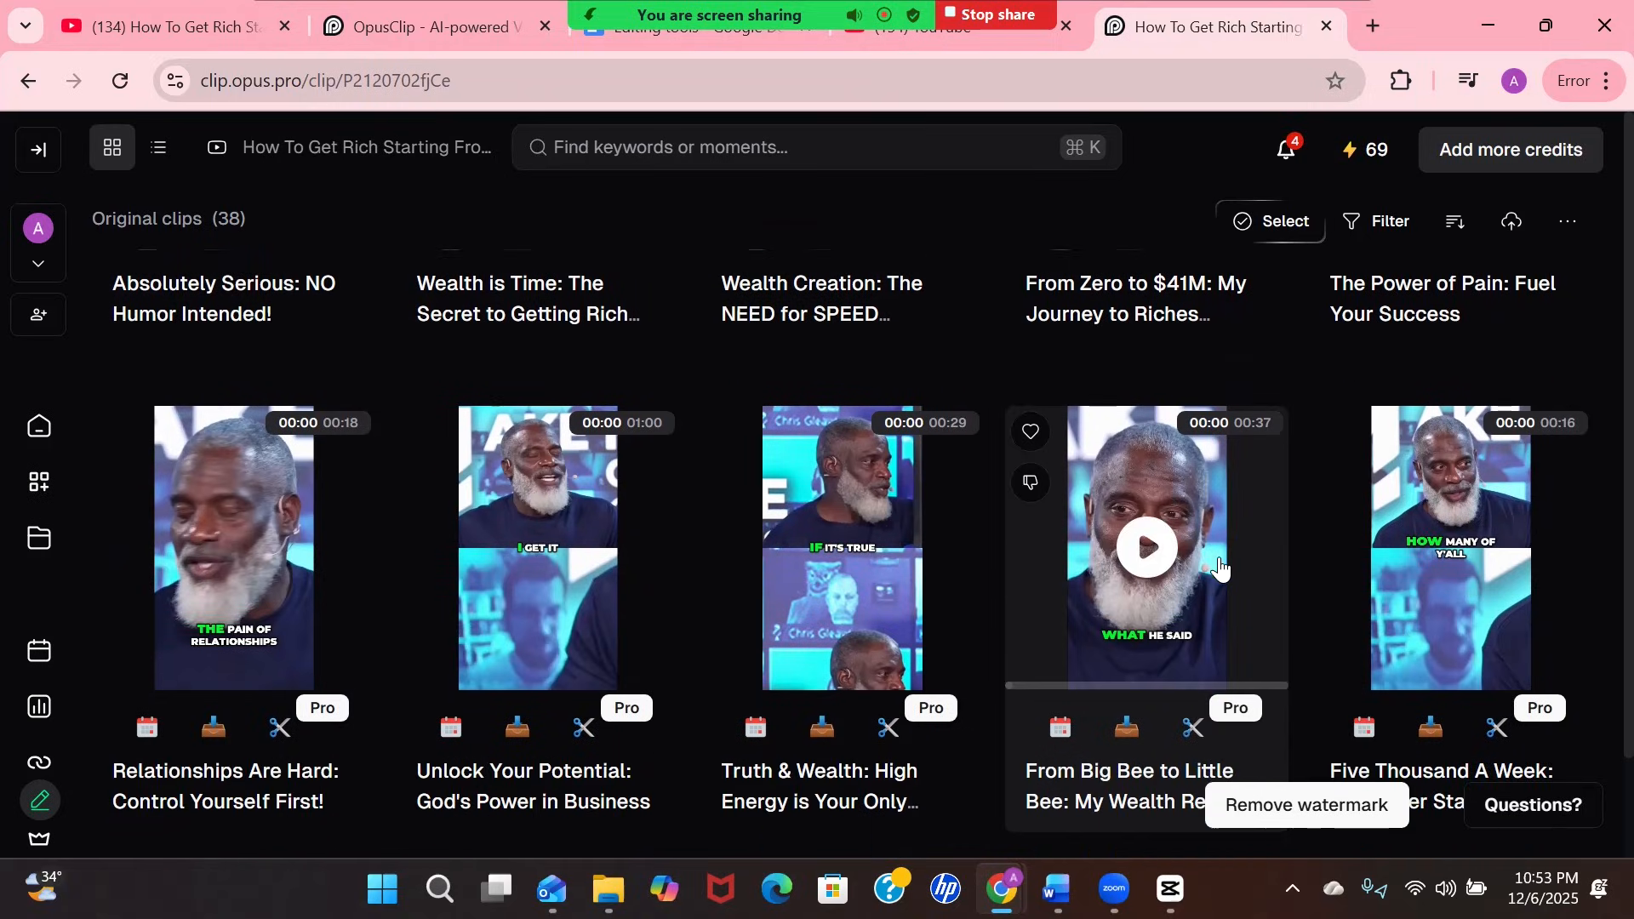
Look over the original clips and play previews of "Absolutely Serious: NO Humor Intended!" and "Wealth is Time"
scroll(1220, 569, down, 7)
scroll(1219, 569, up, 10)
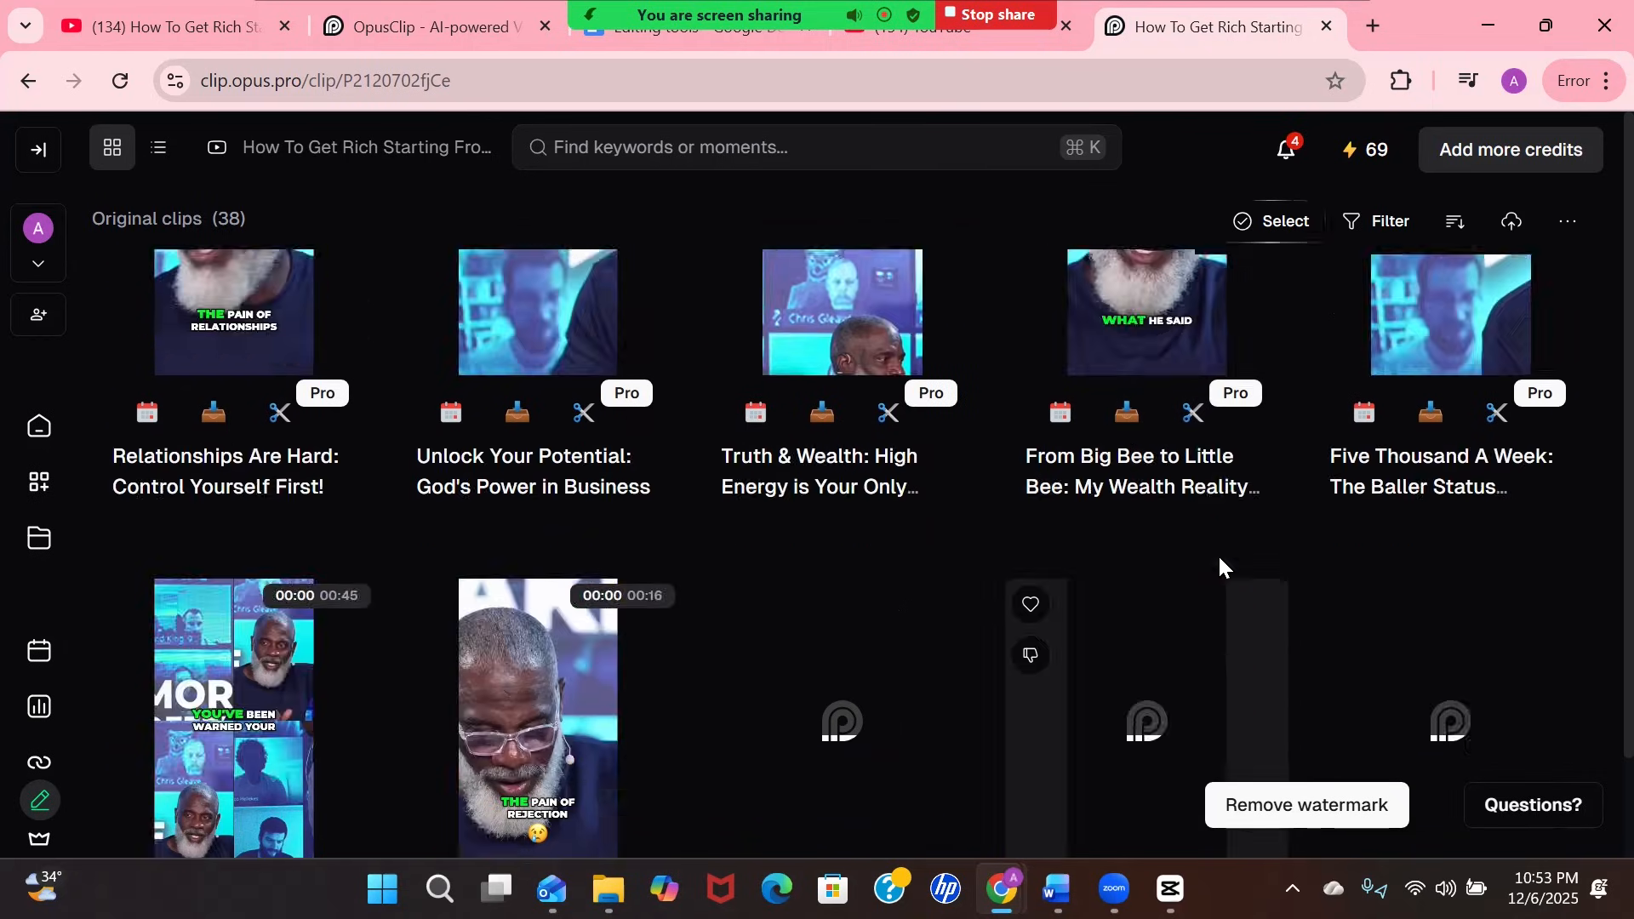
scroll(1220, 569, down, 1)
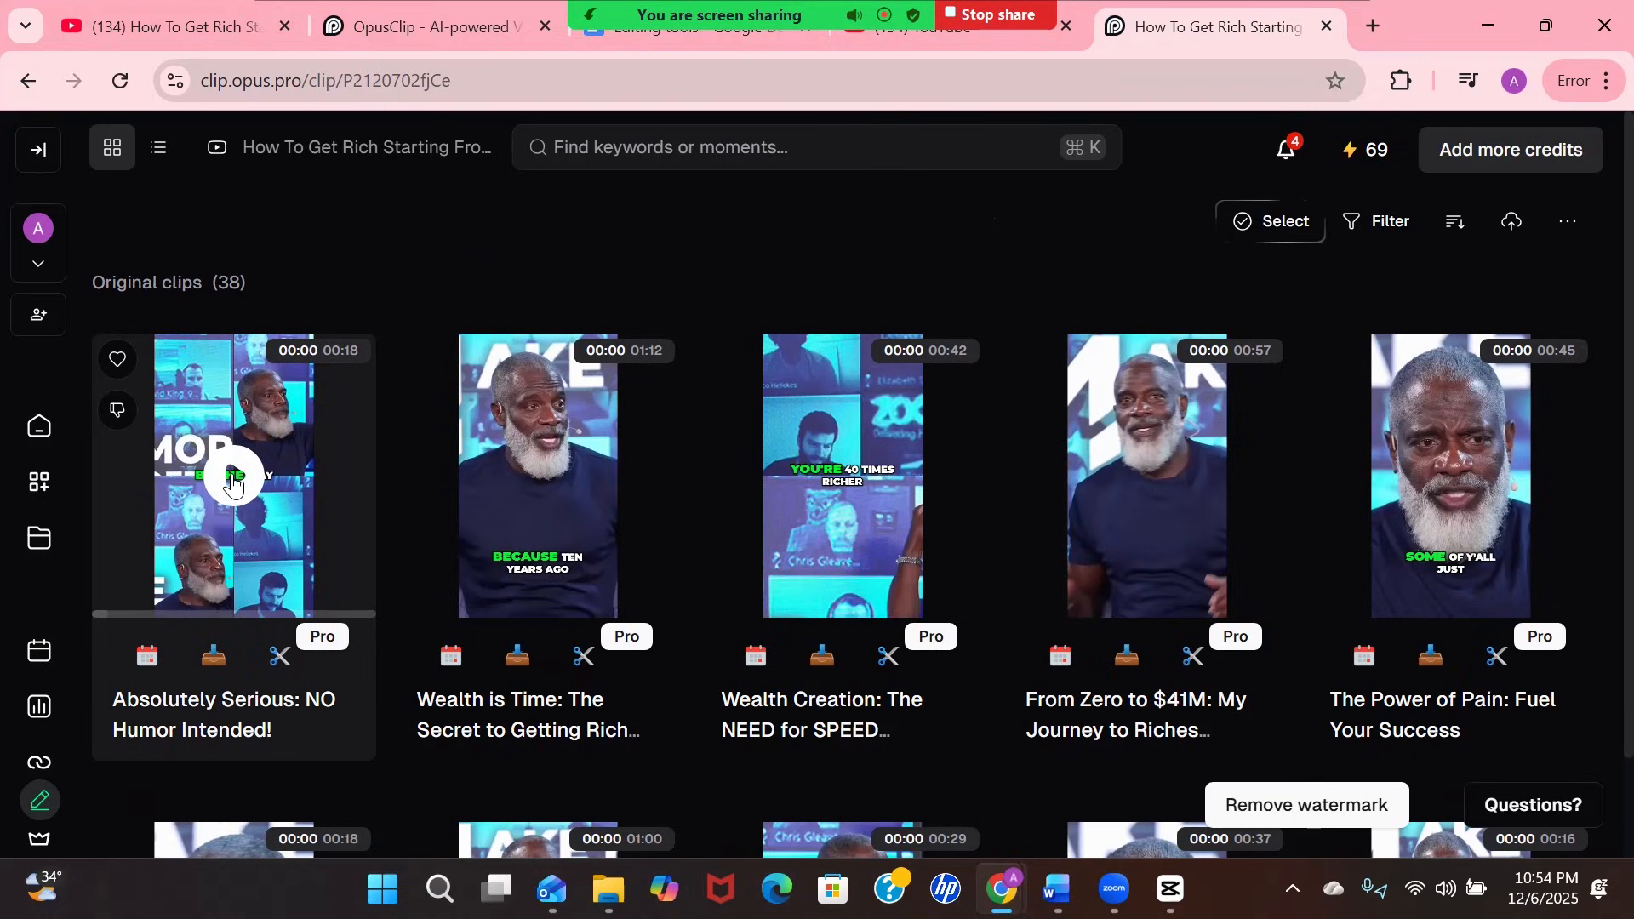
click(234, 485)
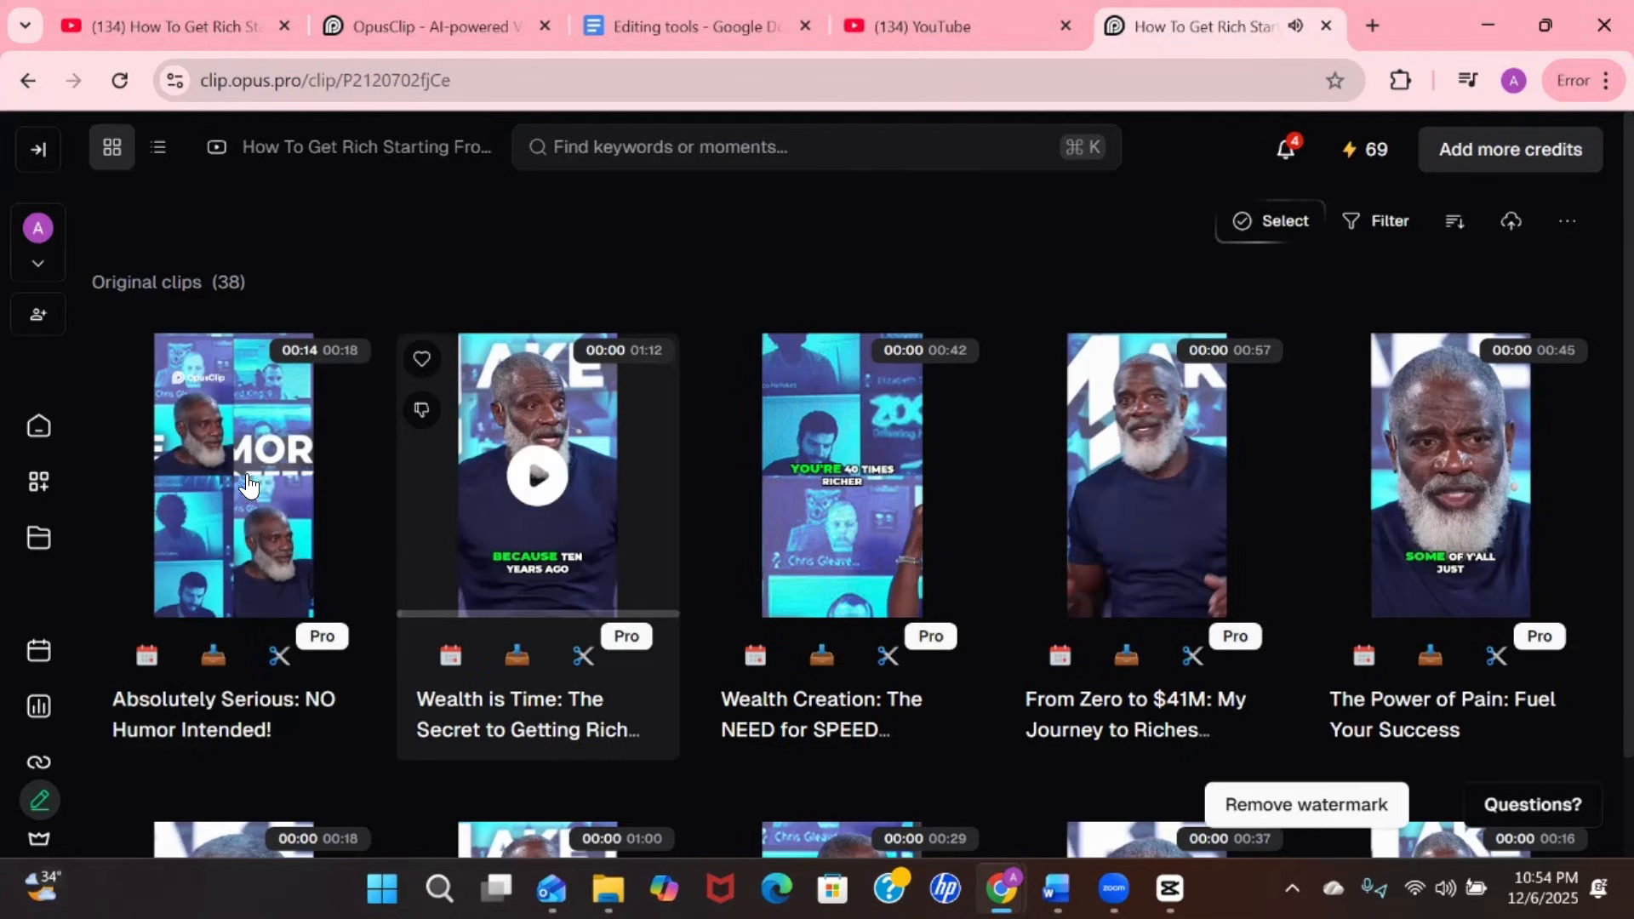
mouse_move(297, 527)
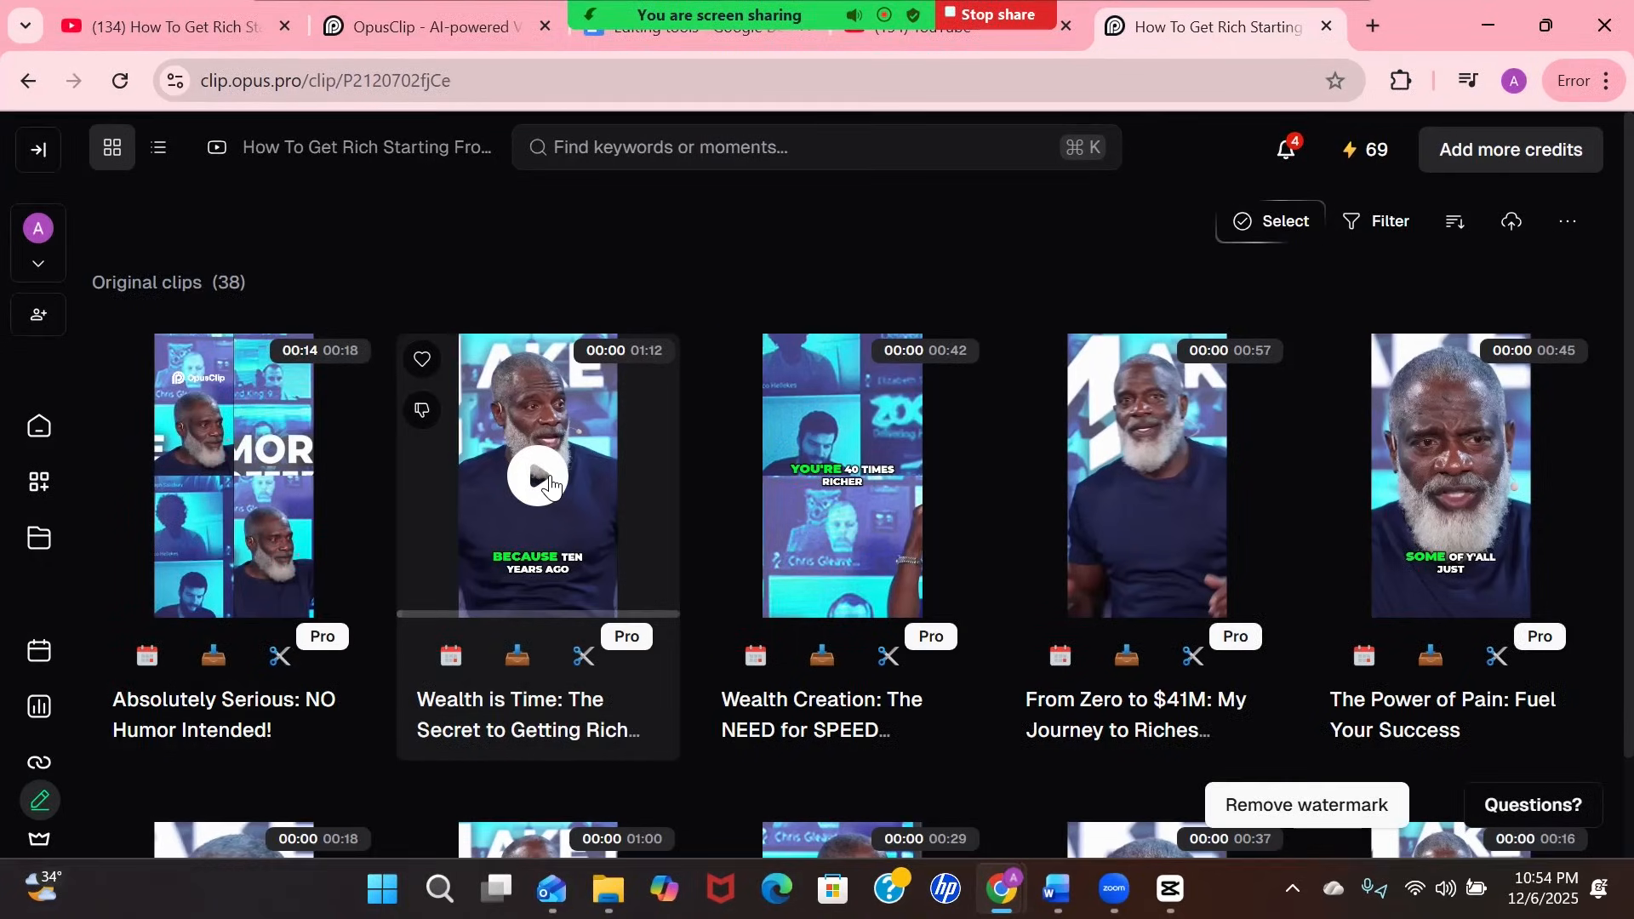
click(548, 481)
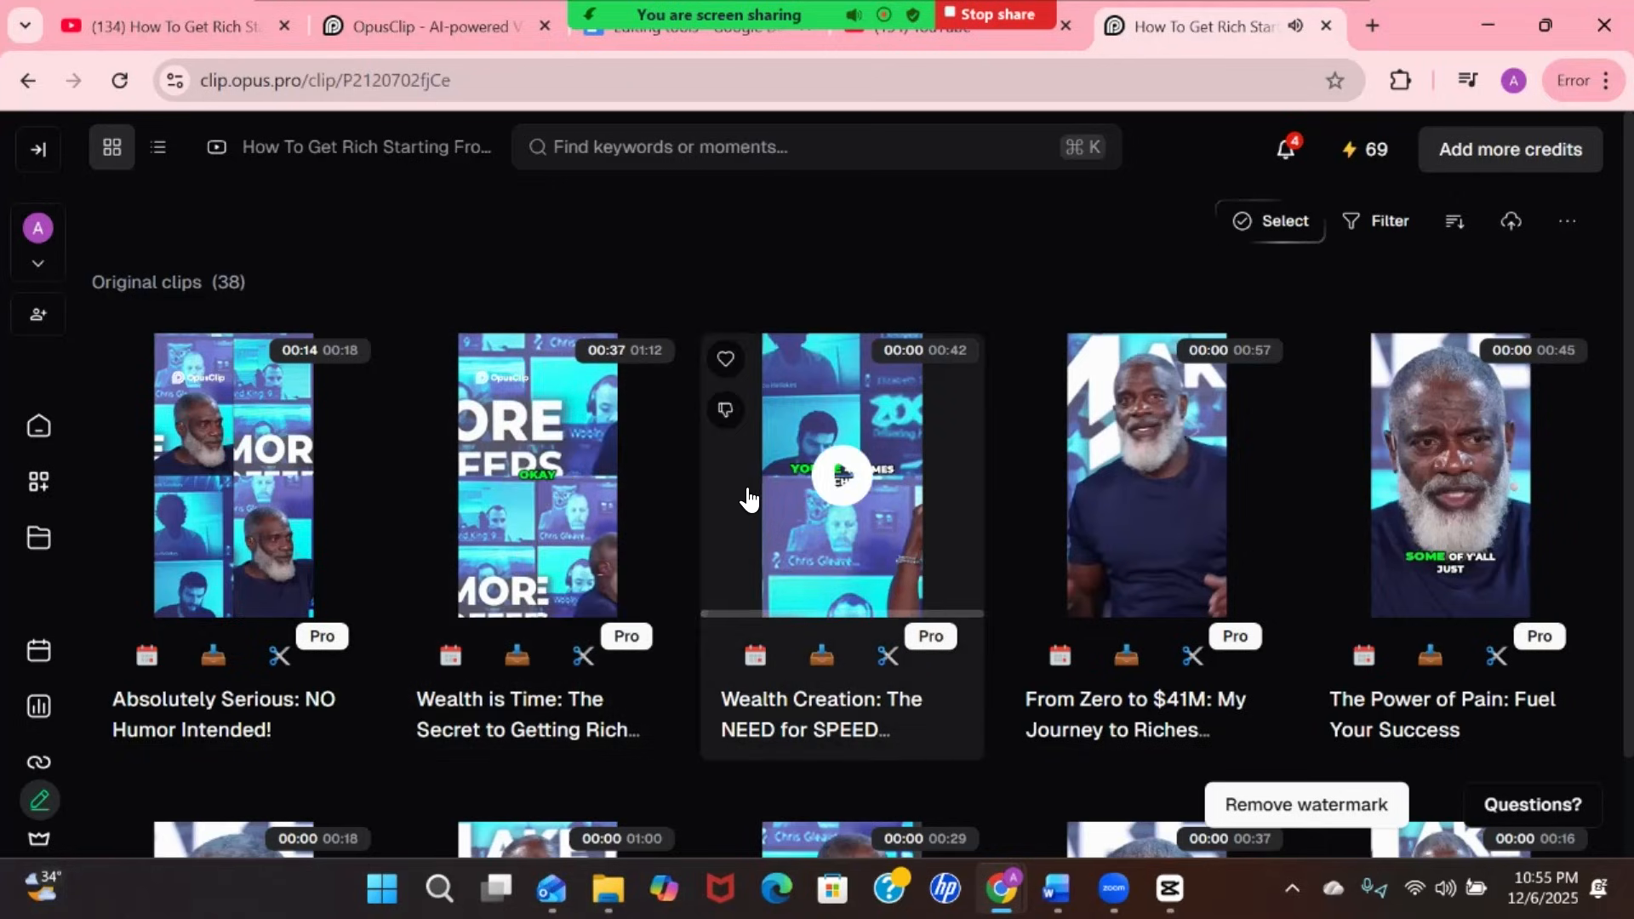
Play previews of the "Wealth Creation", "From Zero to $41M", "The Power of Pain" and "Relationships Are Hard" clips
click(829, 488)
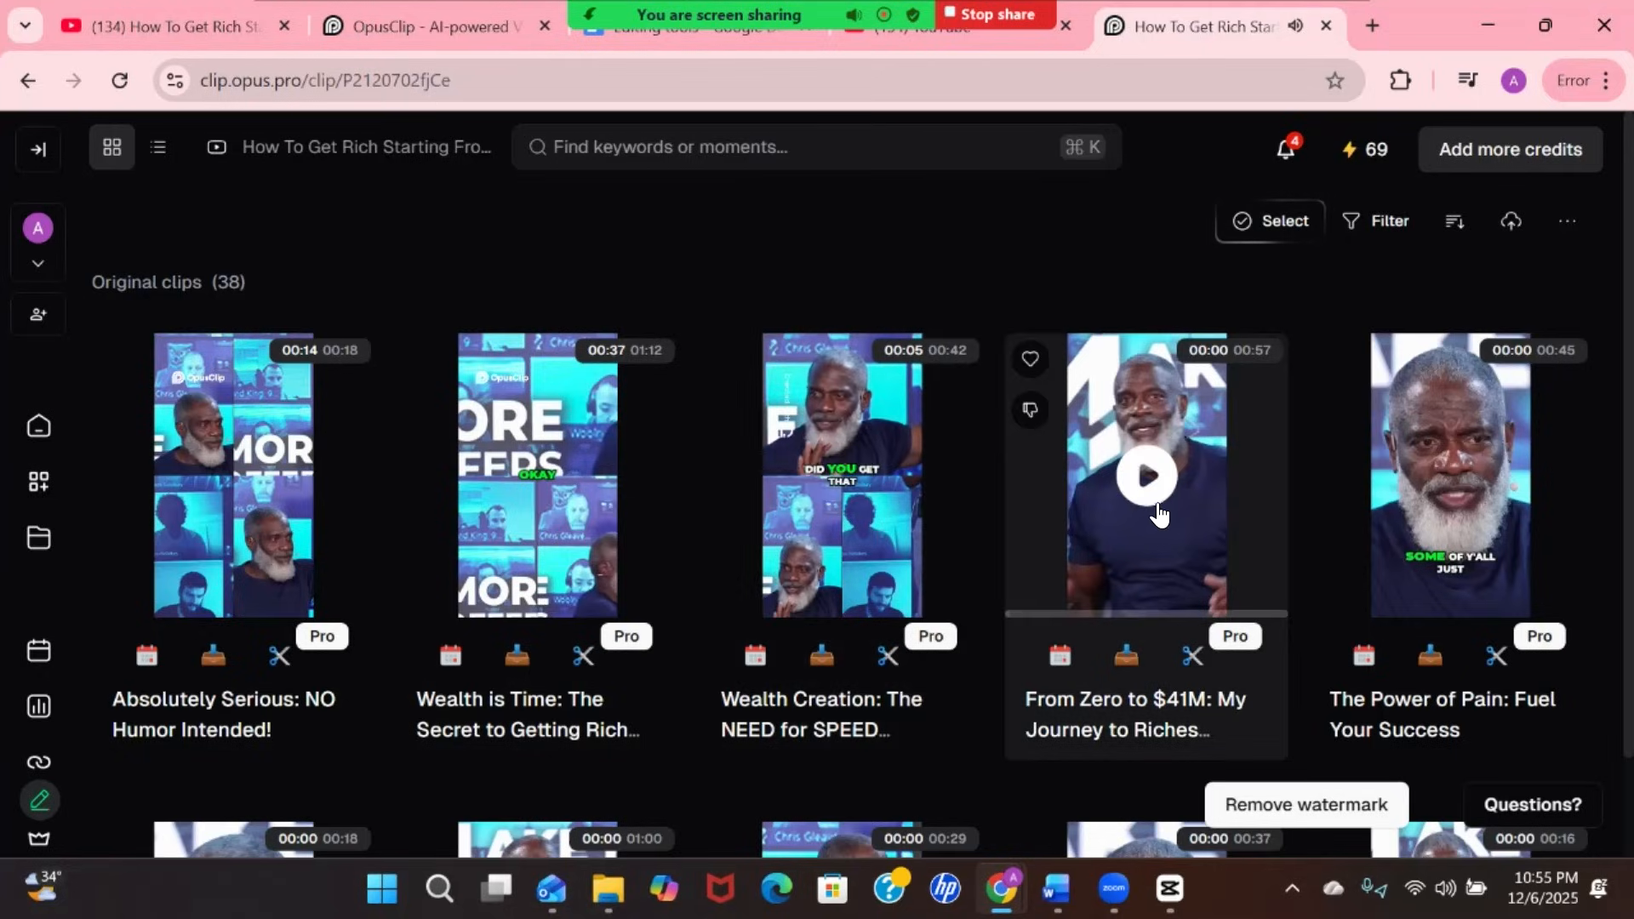
click(1151, 481)
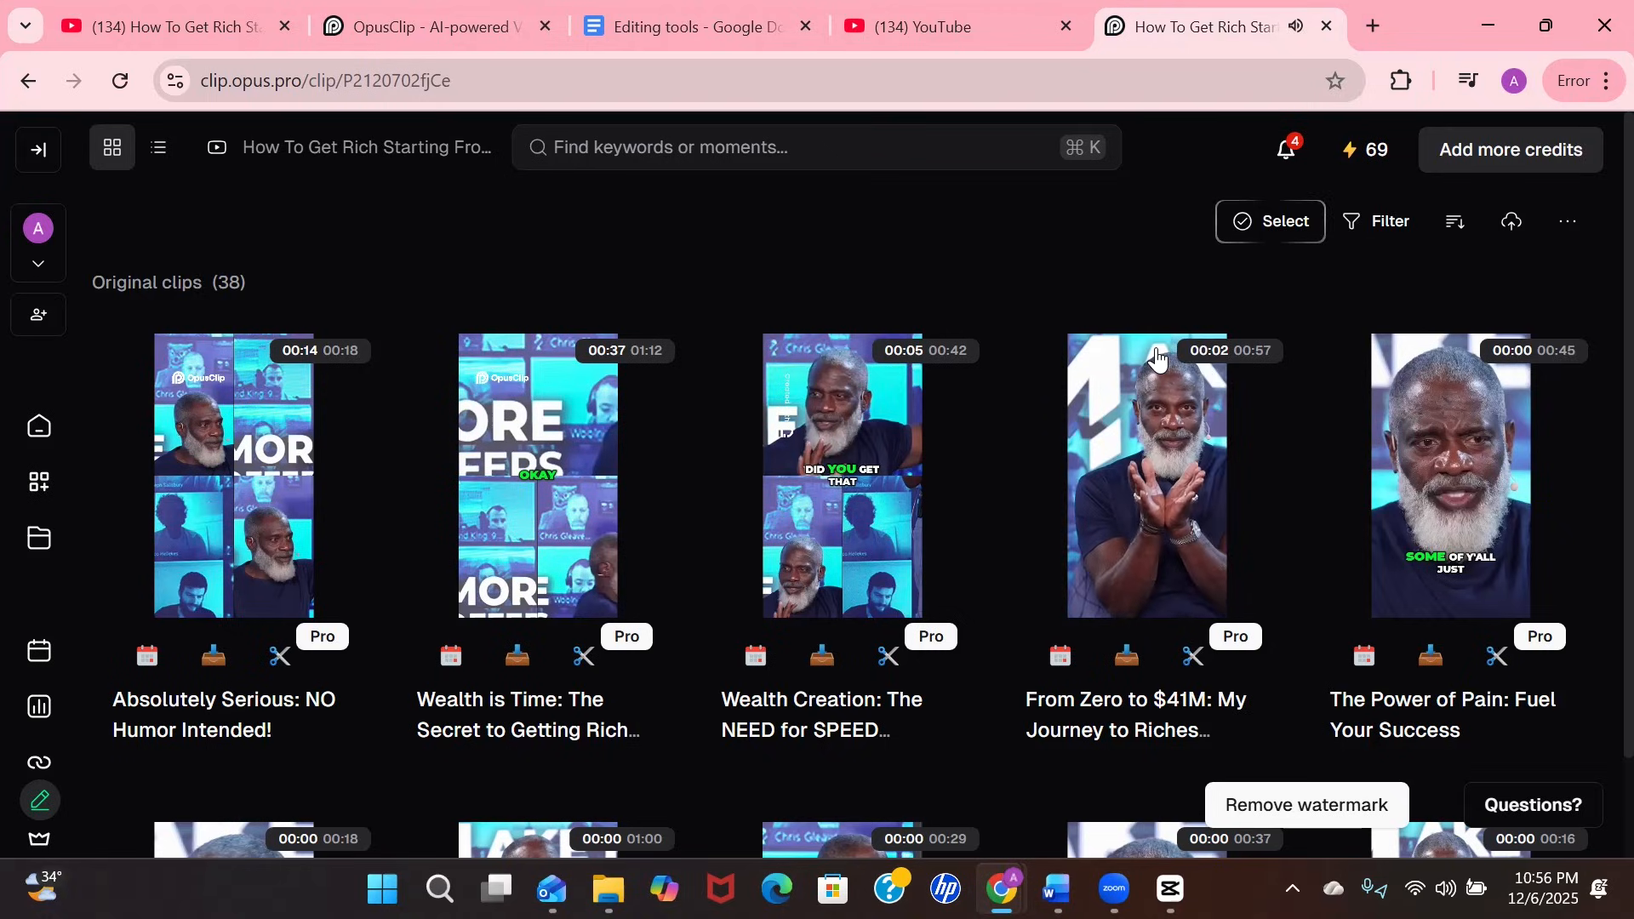
mouse_move(1146, 468)
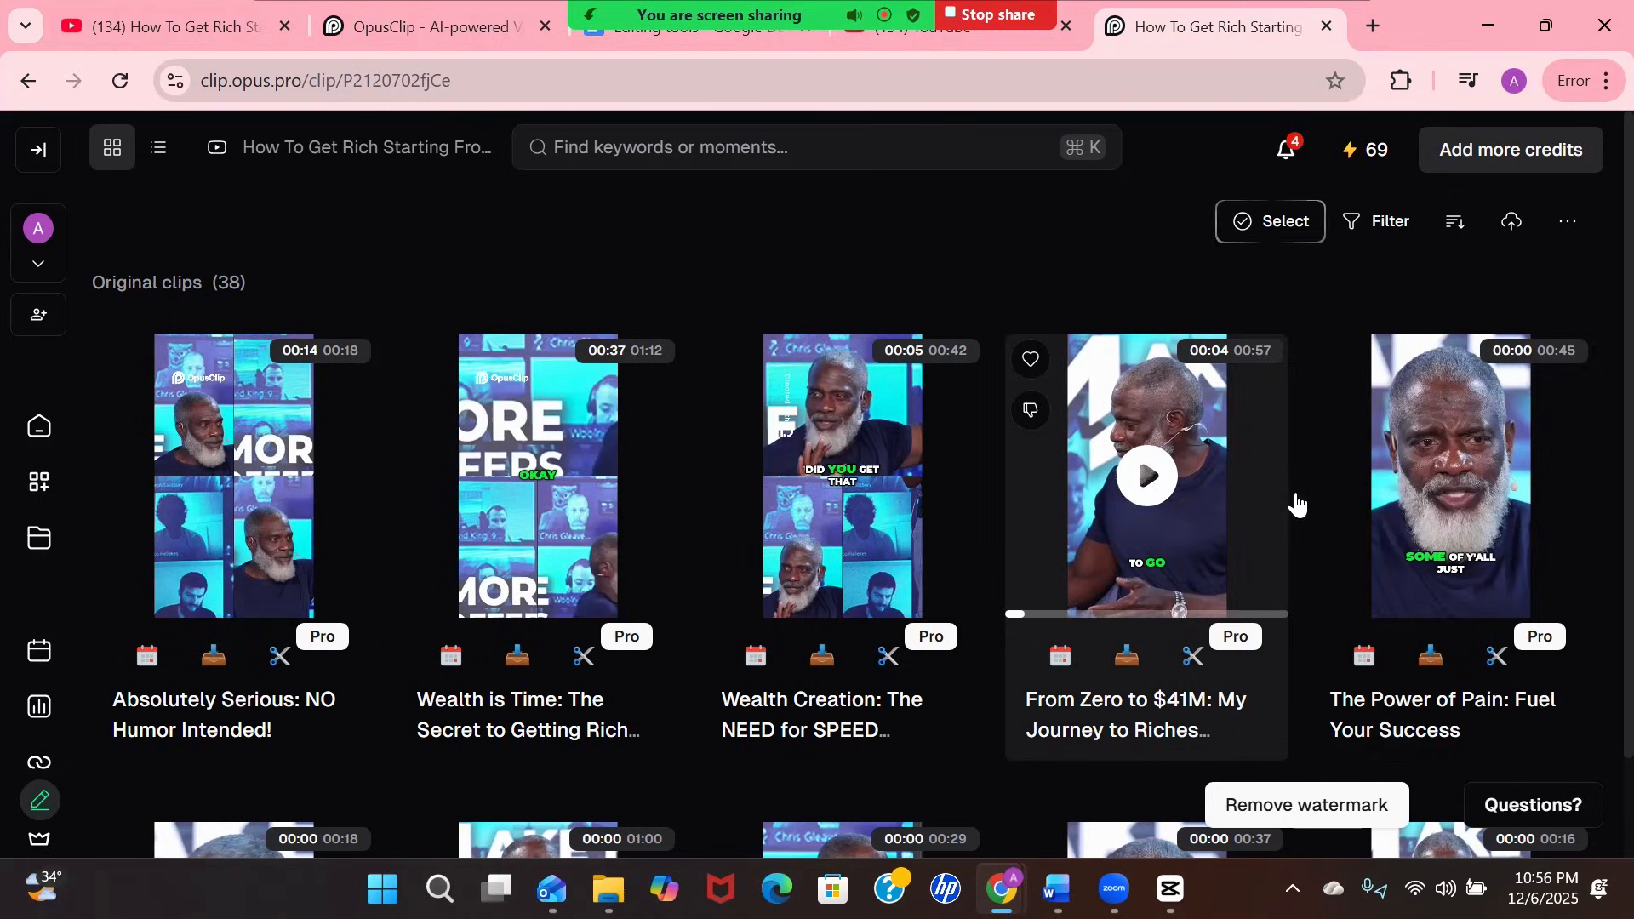
mouse_move(1447, 502)
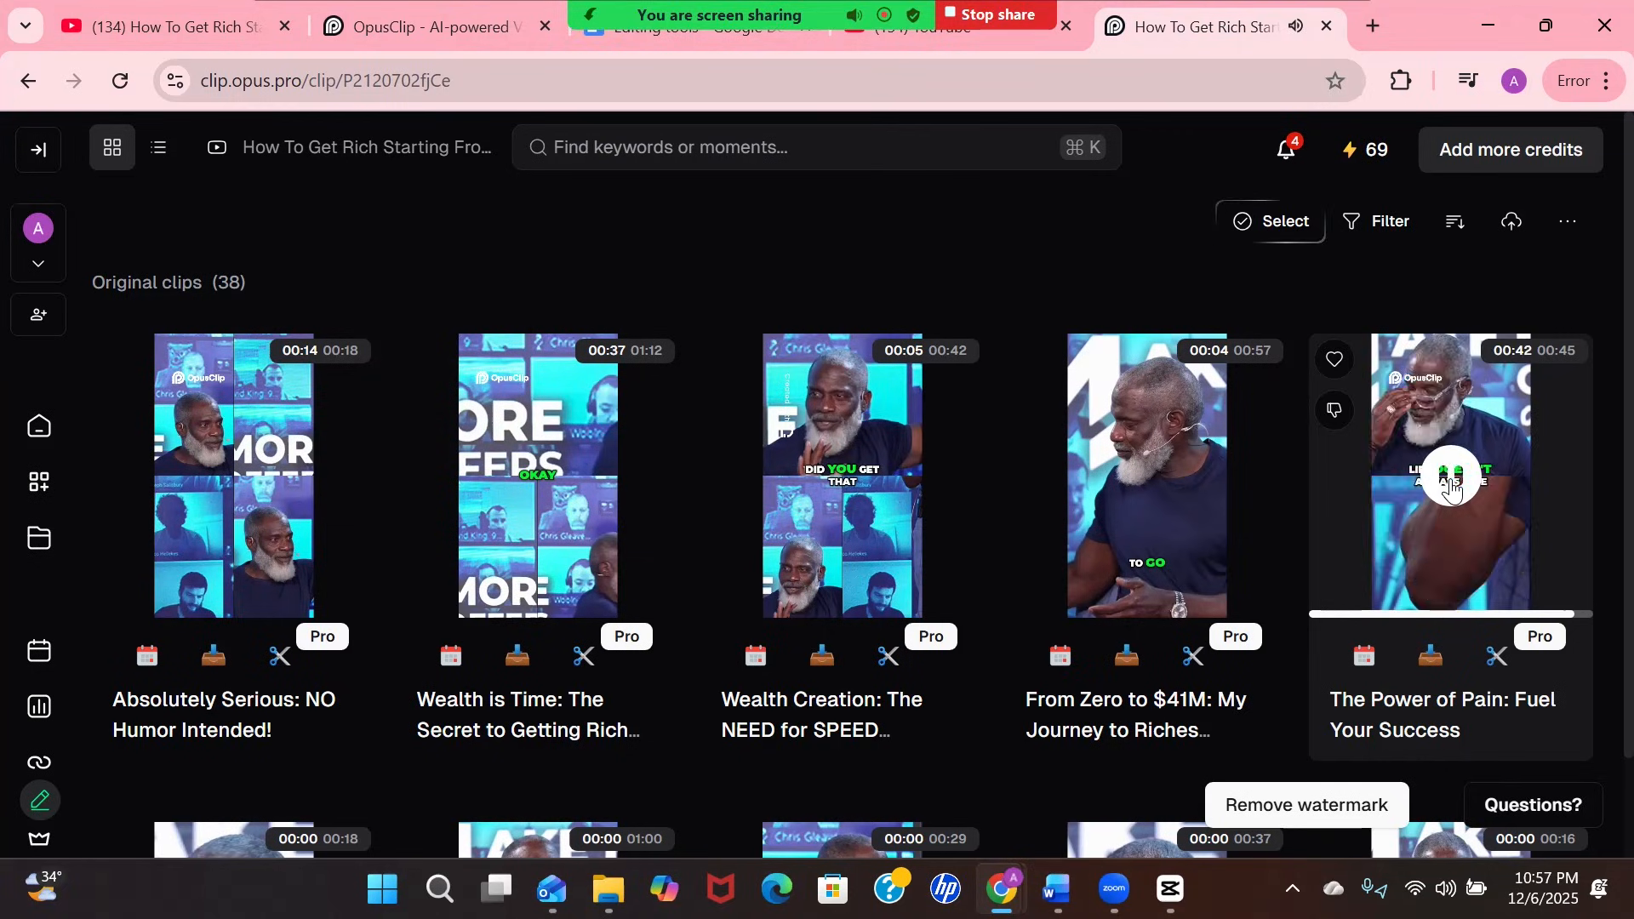
scroll(1452, 487, down, 4)
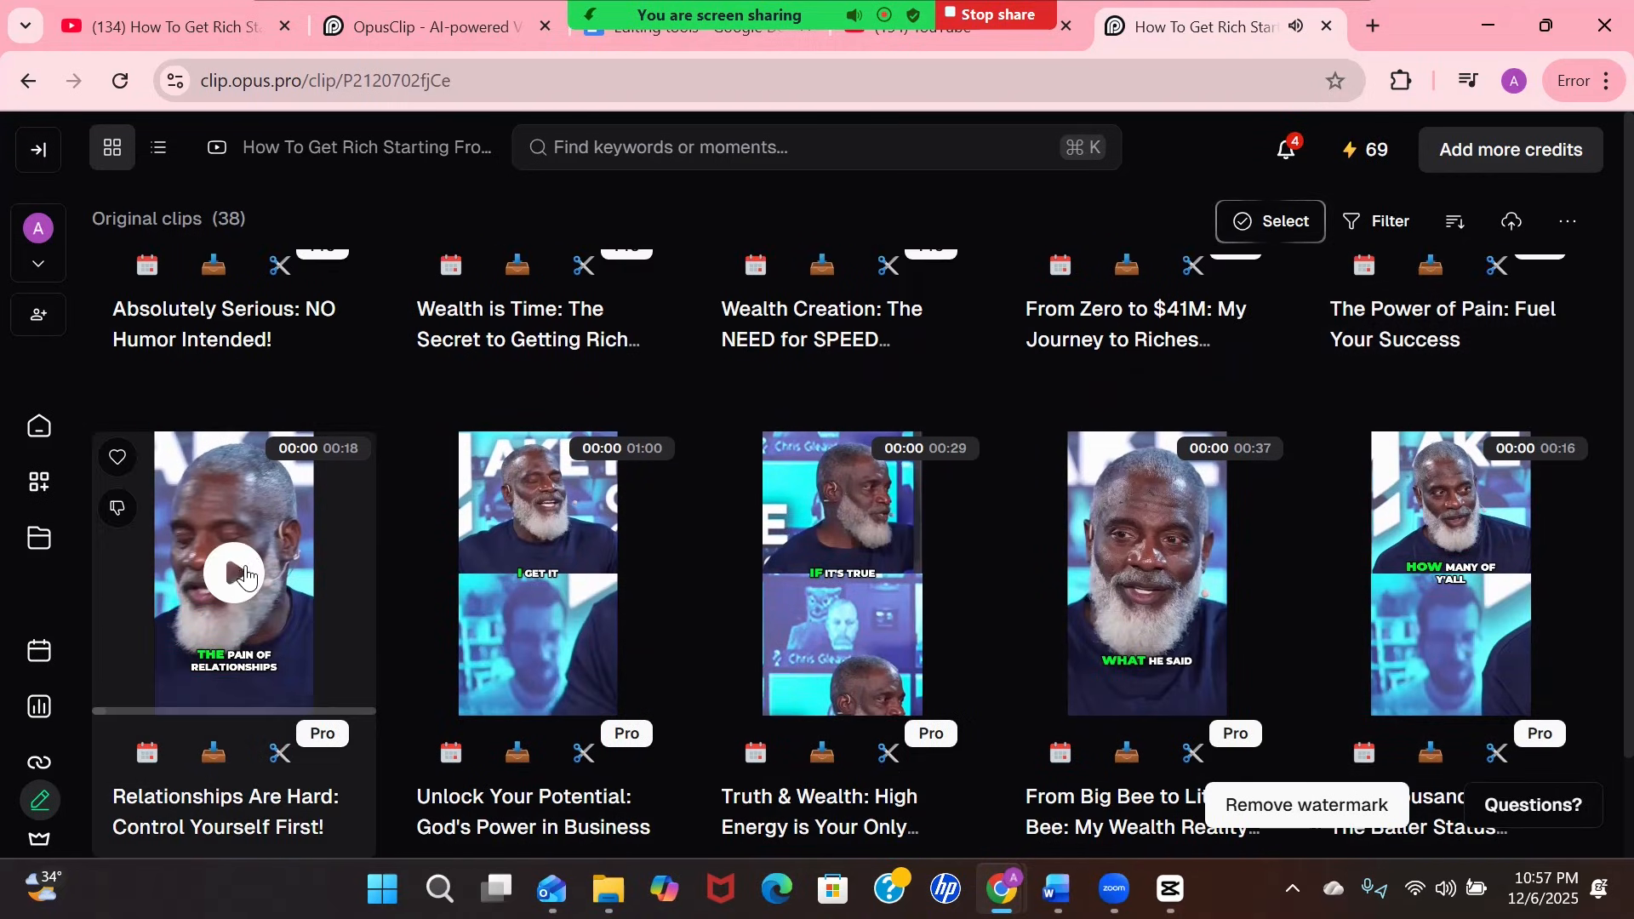
click(243, 579)
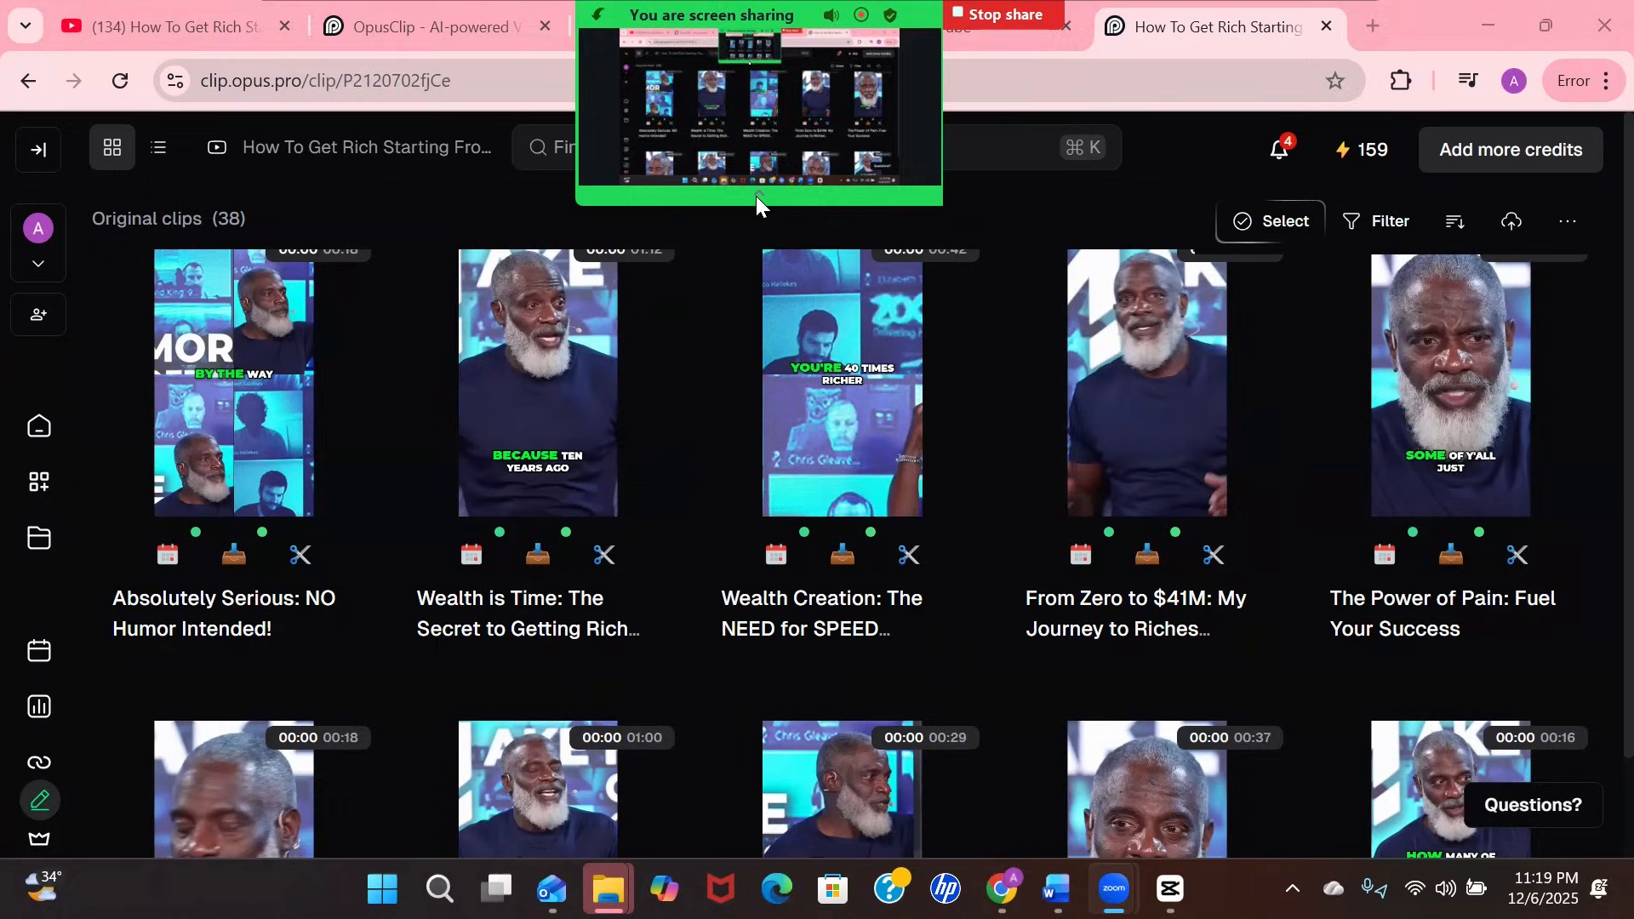
Download the "From Zero to $41M: My Journey to Riches" clip directly from the original clips list
click(757, 196)
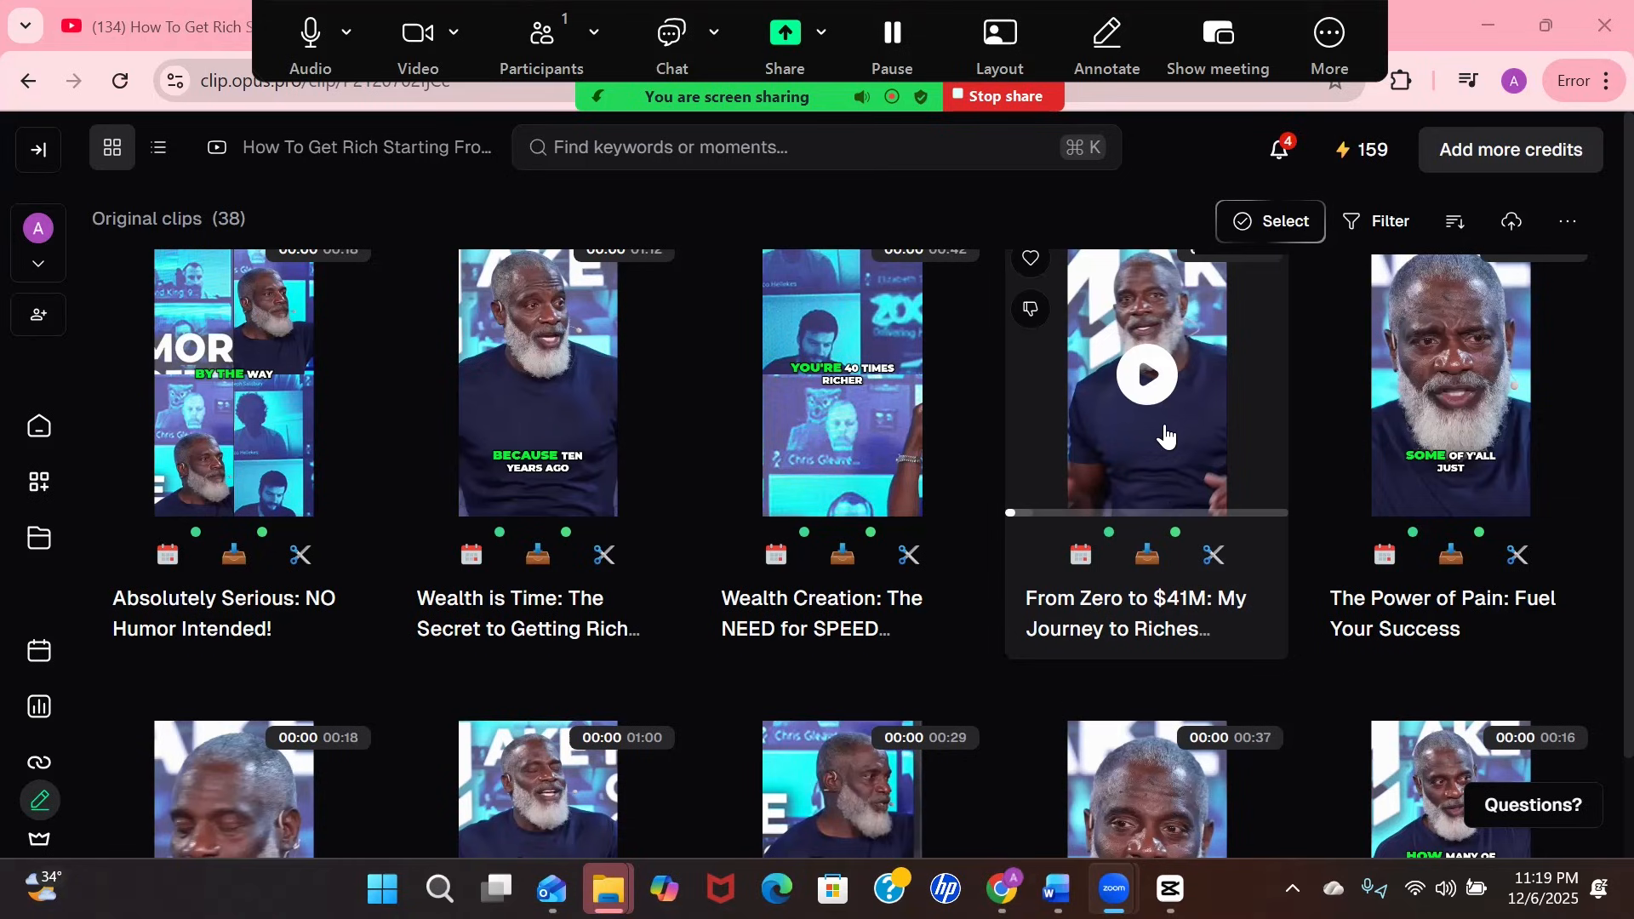
scroll(1166, 436, up, 1)
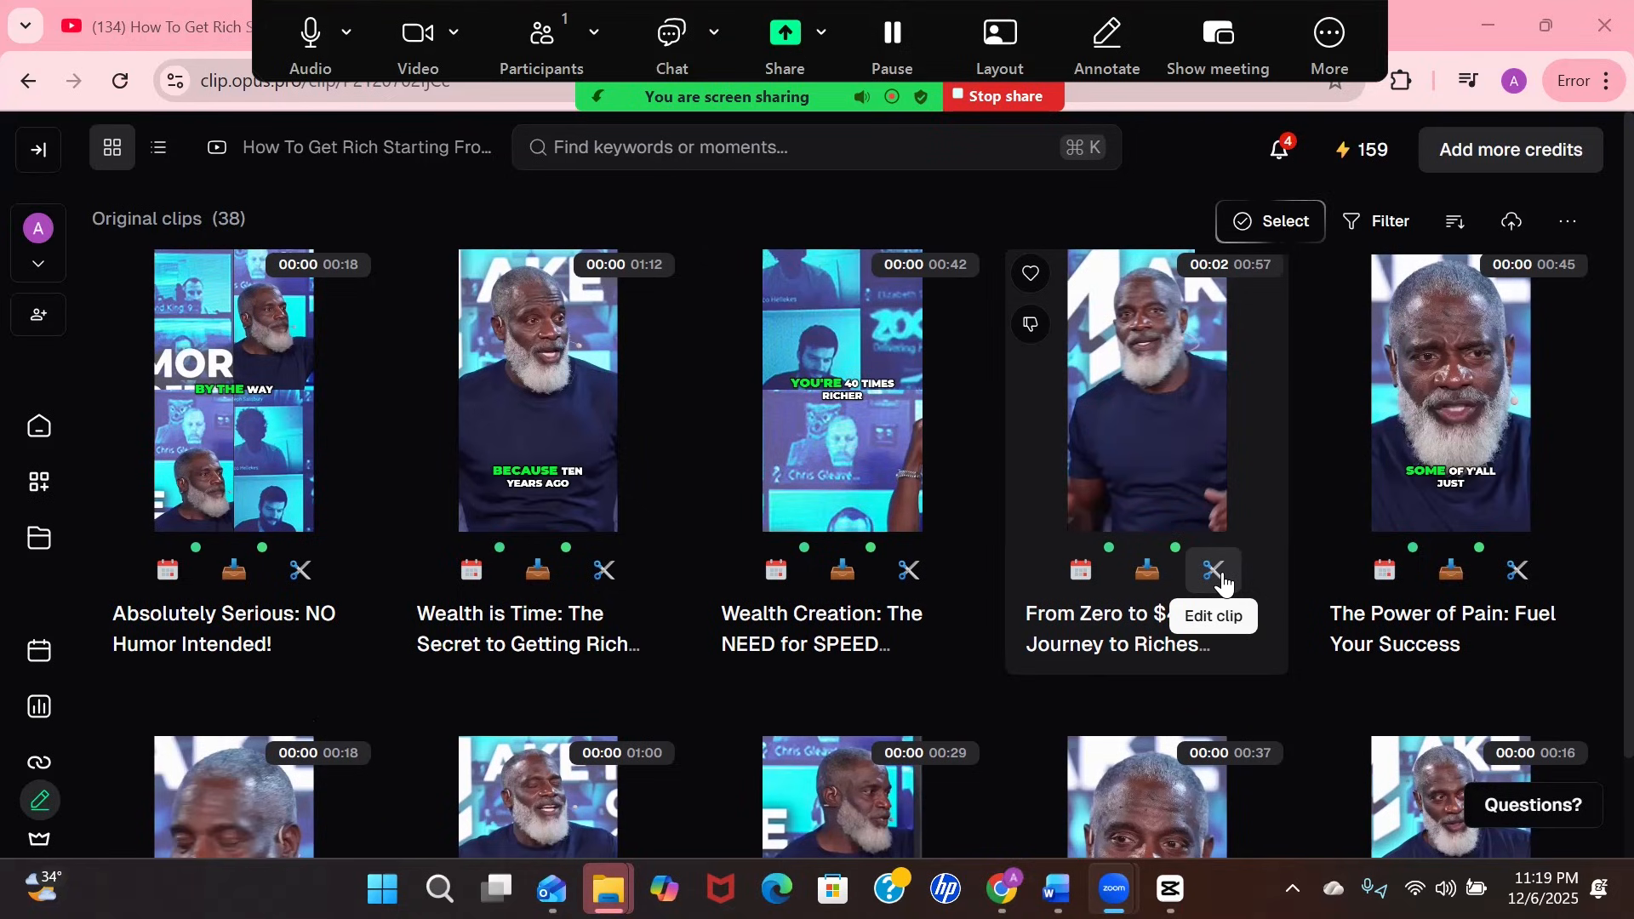
click(1156, 584)
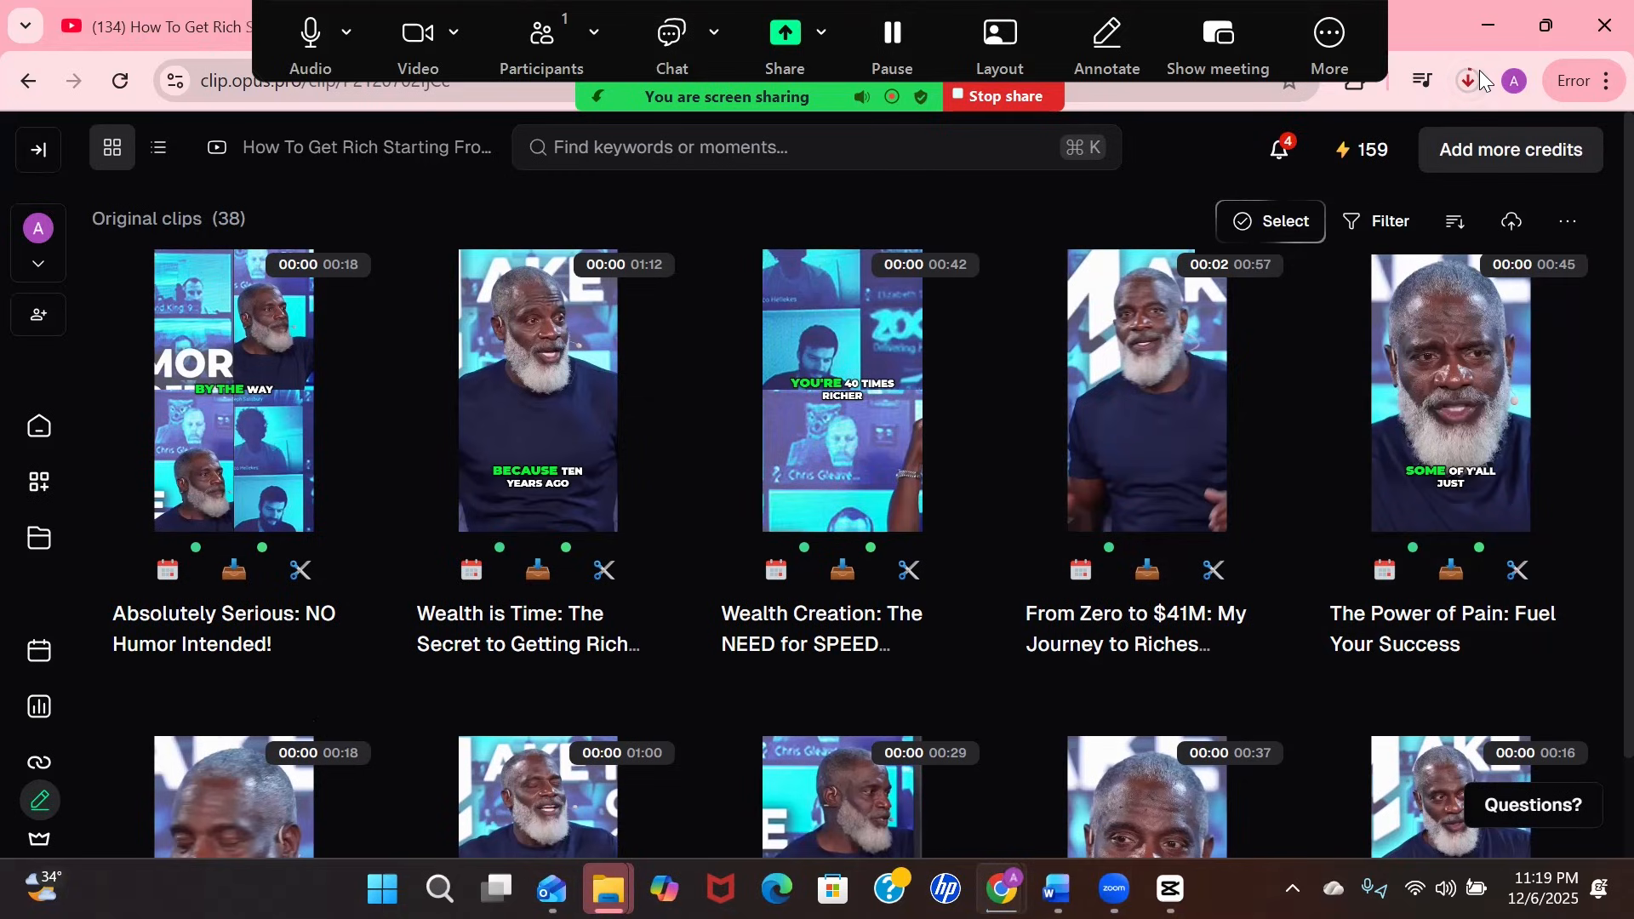
Open the "From Zero to $41M" clip for editing, remove all pauses from its transcript and scrub through the shortened timeline
click(1216, 569)
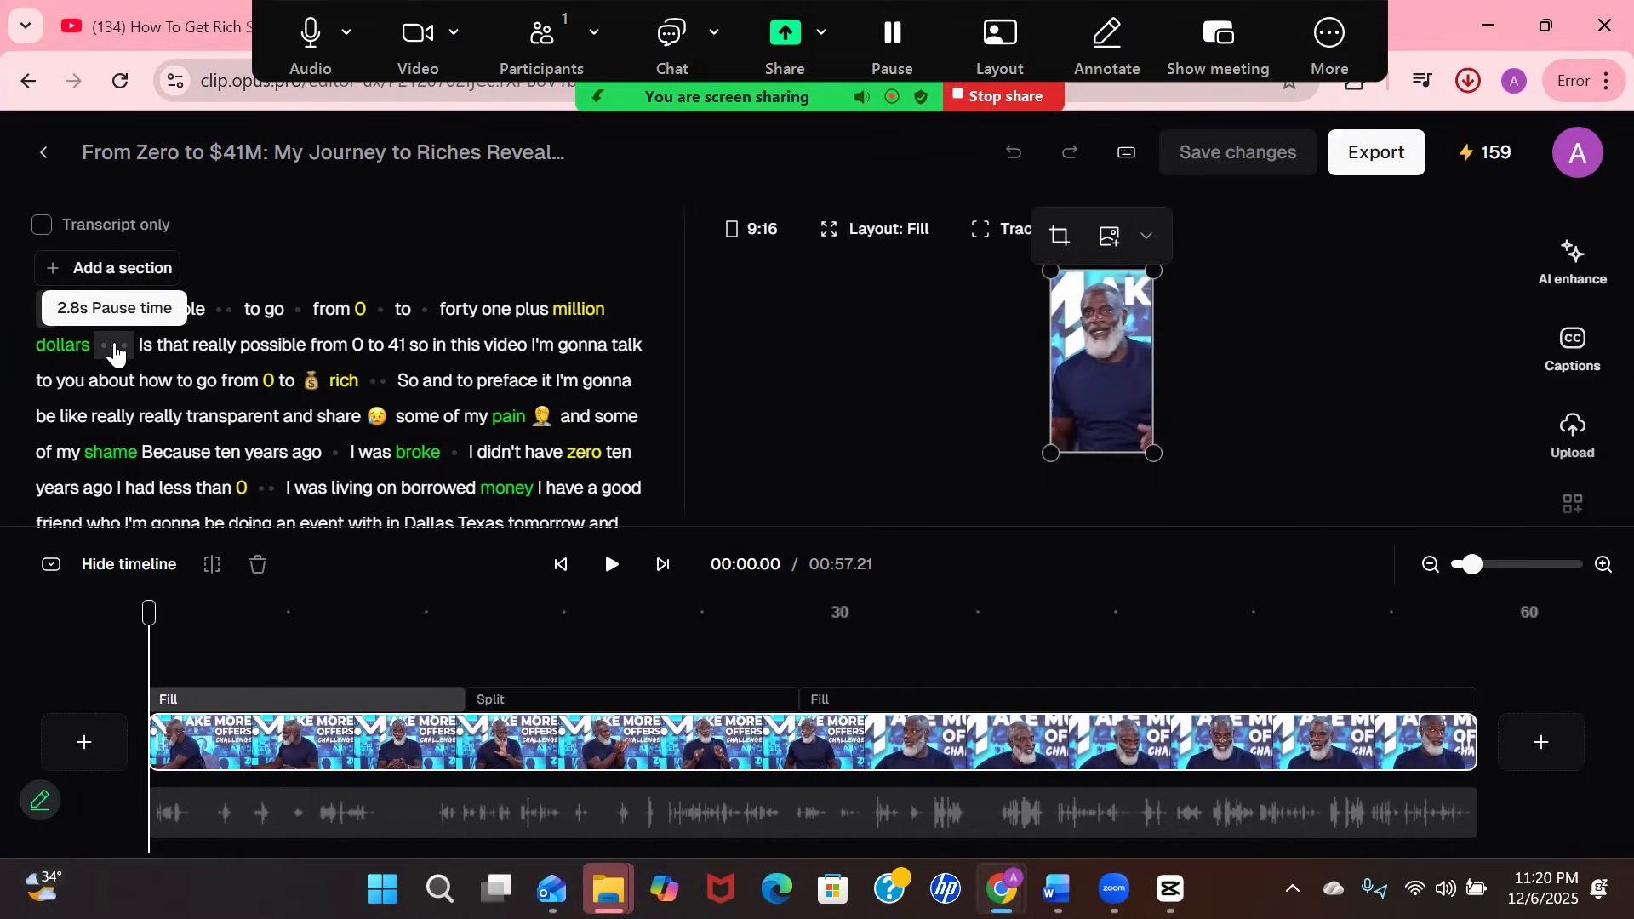
click(115, 349)
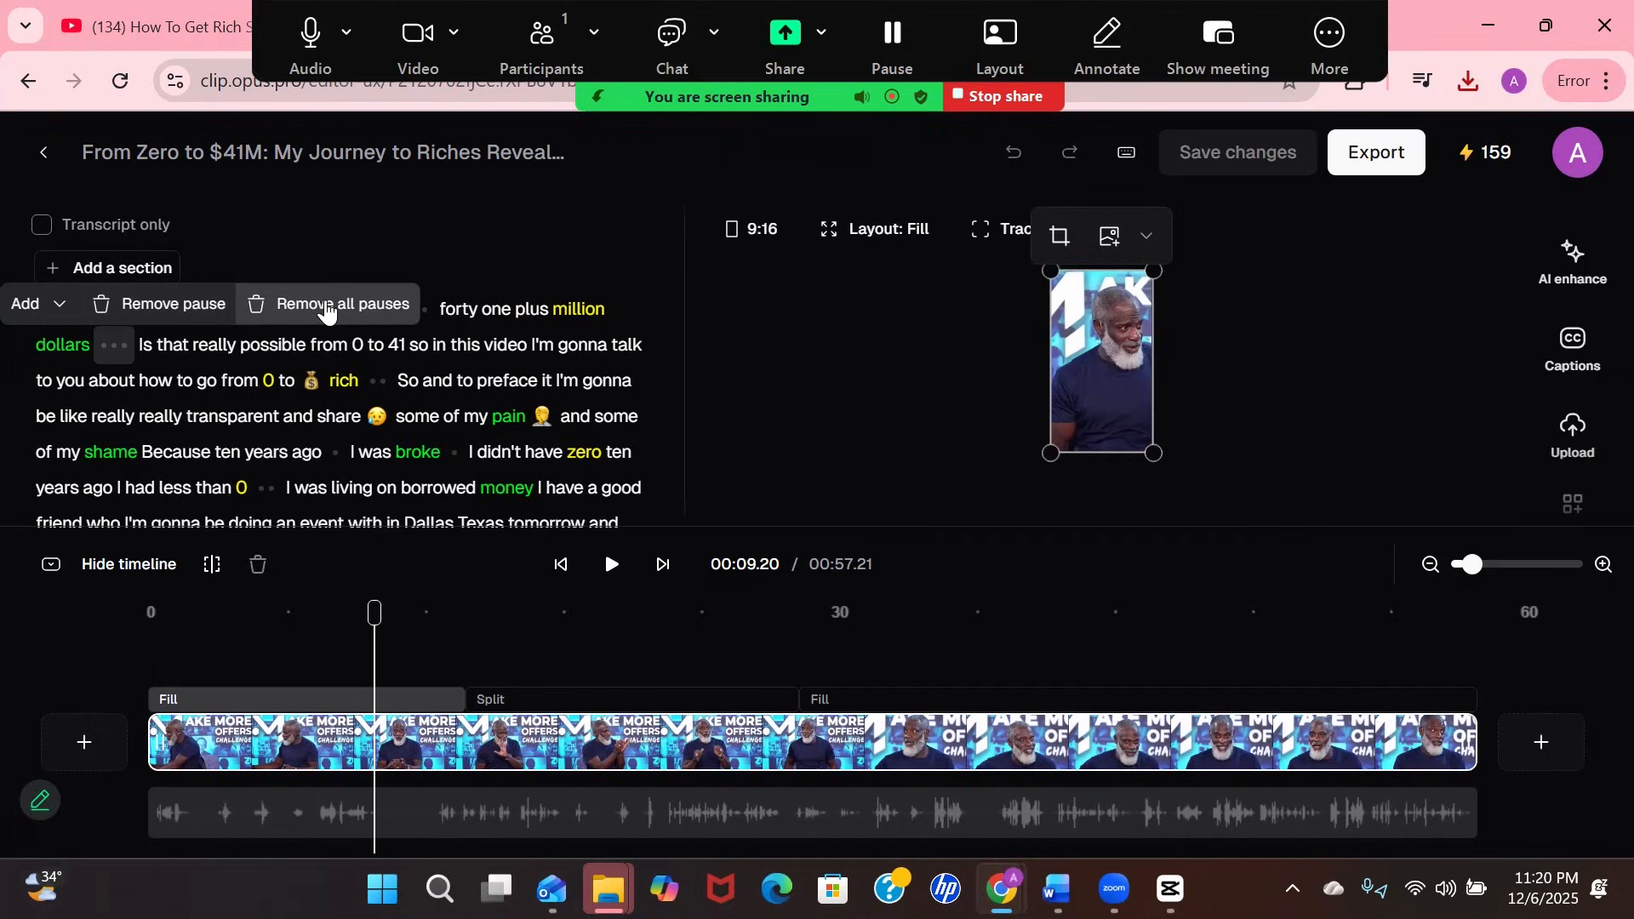
click(340, 313)
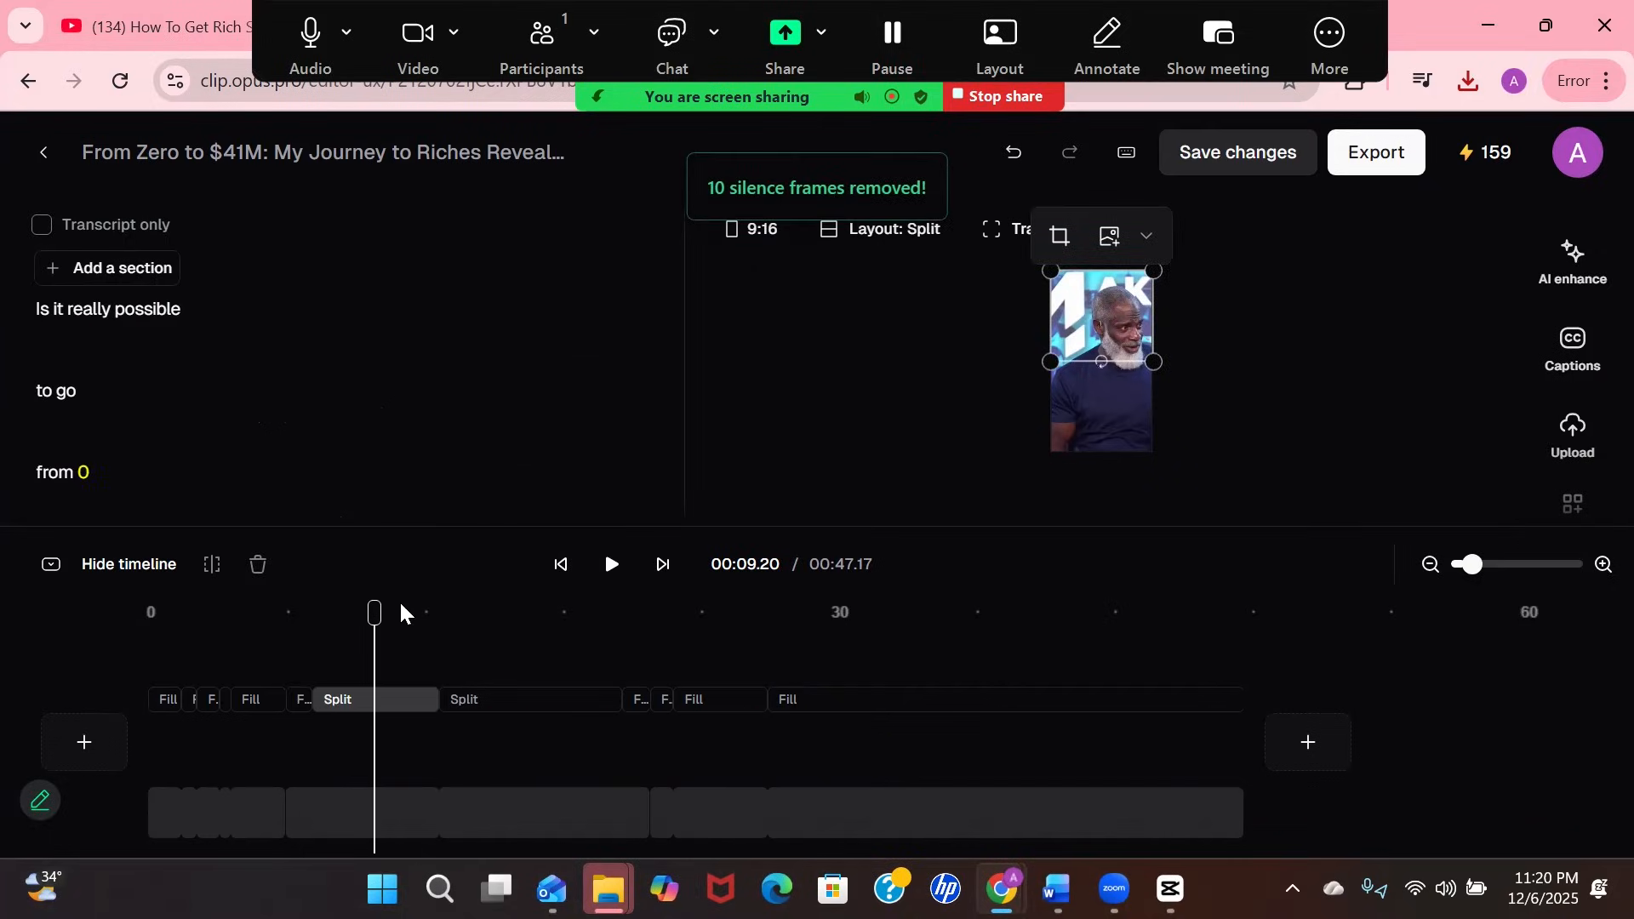
click(300, 617)
drag(340, 622, 573, 639)
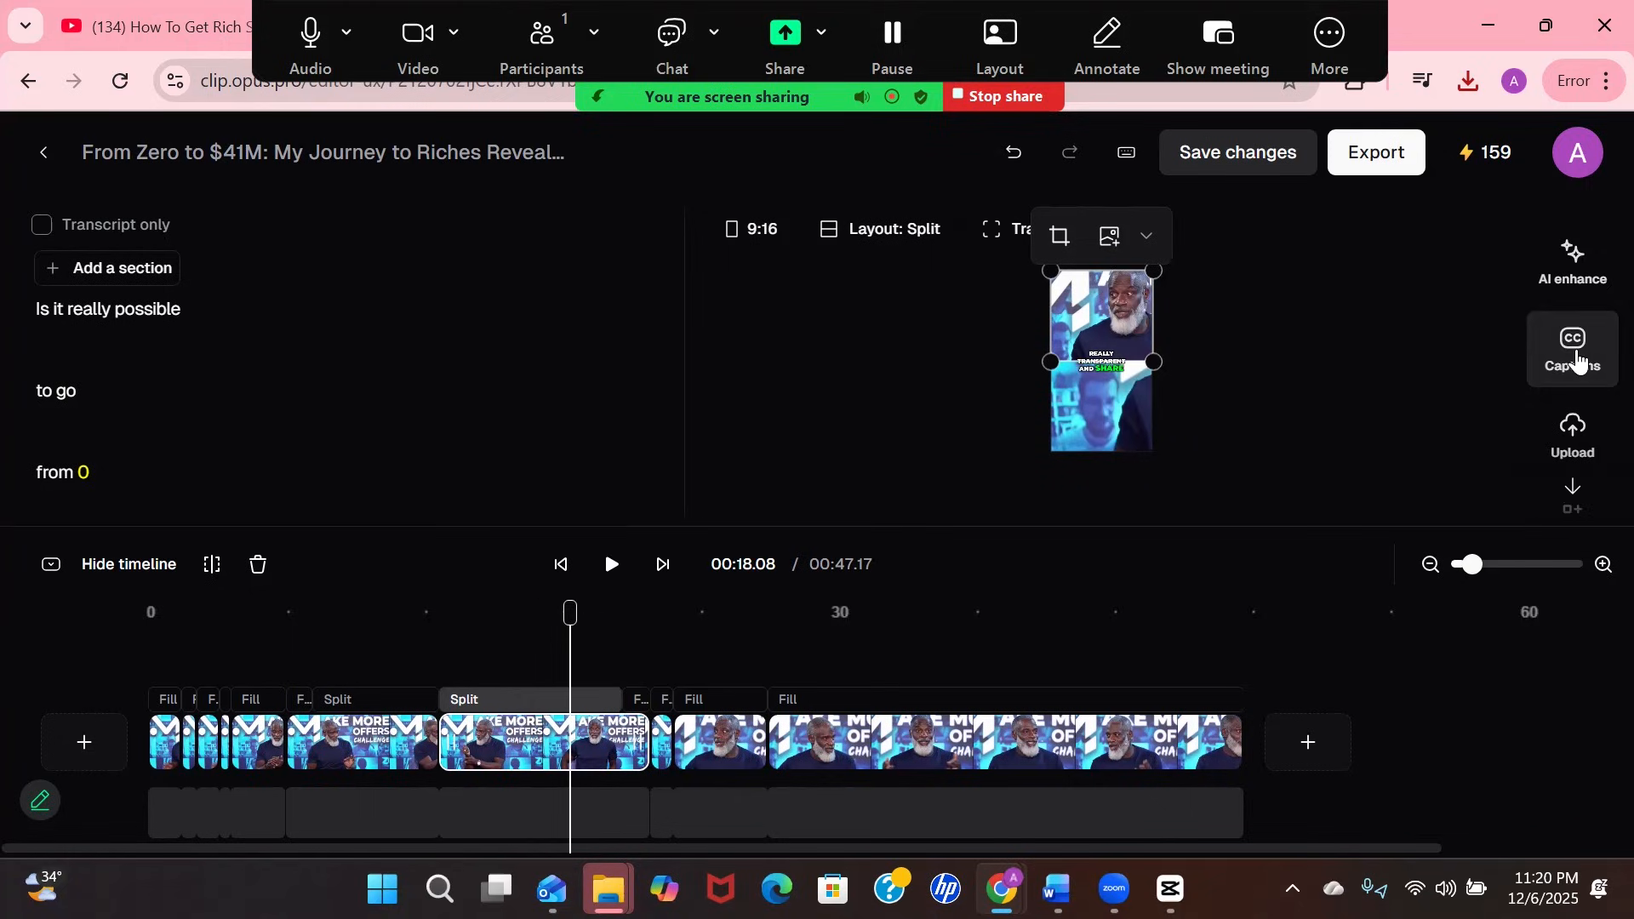
Turn off the clip's captions by applying the "No captions" preset
click(1576, 357)
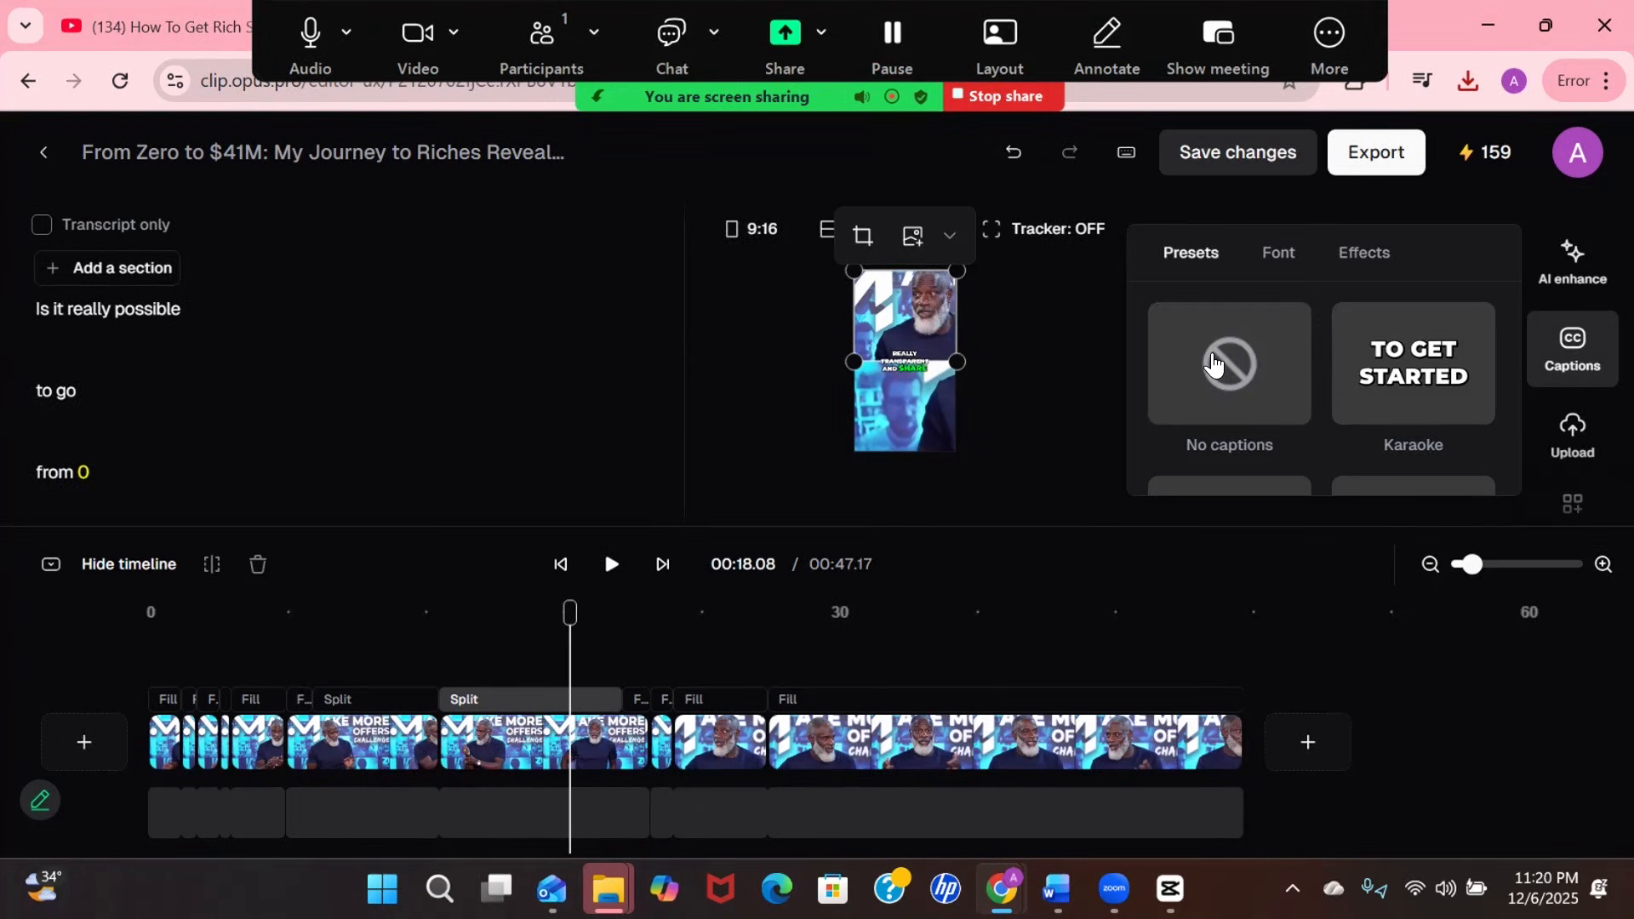
click(1212, 364)
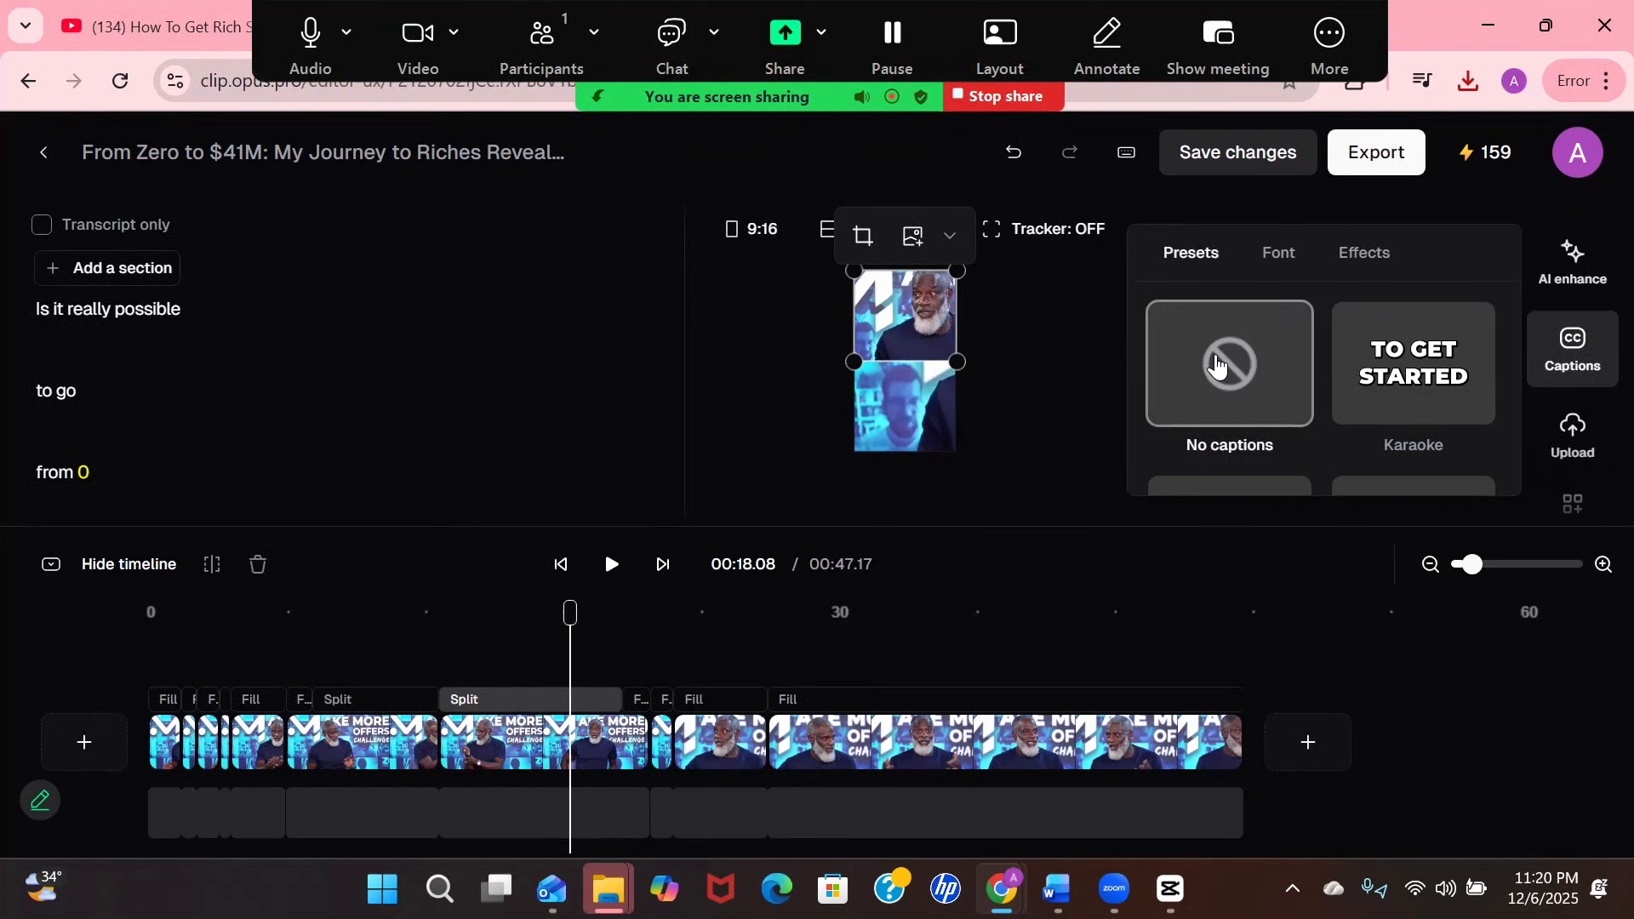
click(1069, 332)
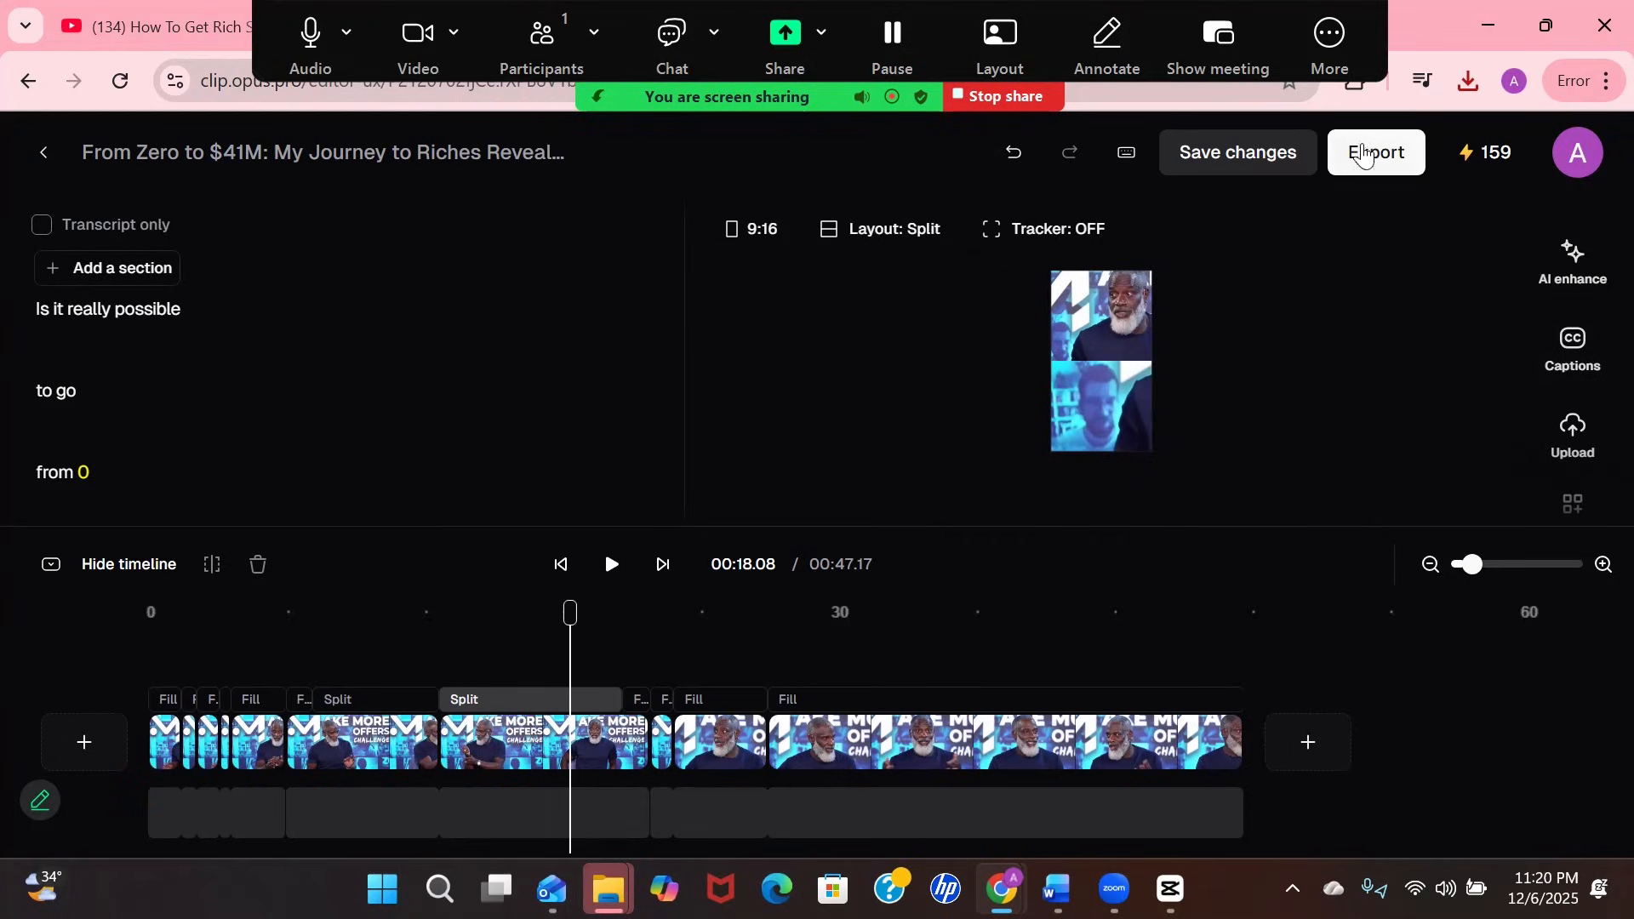
Export the edited clip as an HD download and return to editing it
click(1332, 38)
click(969, 358)
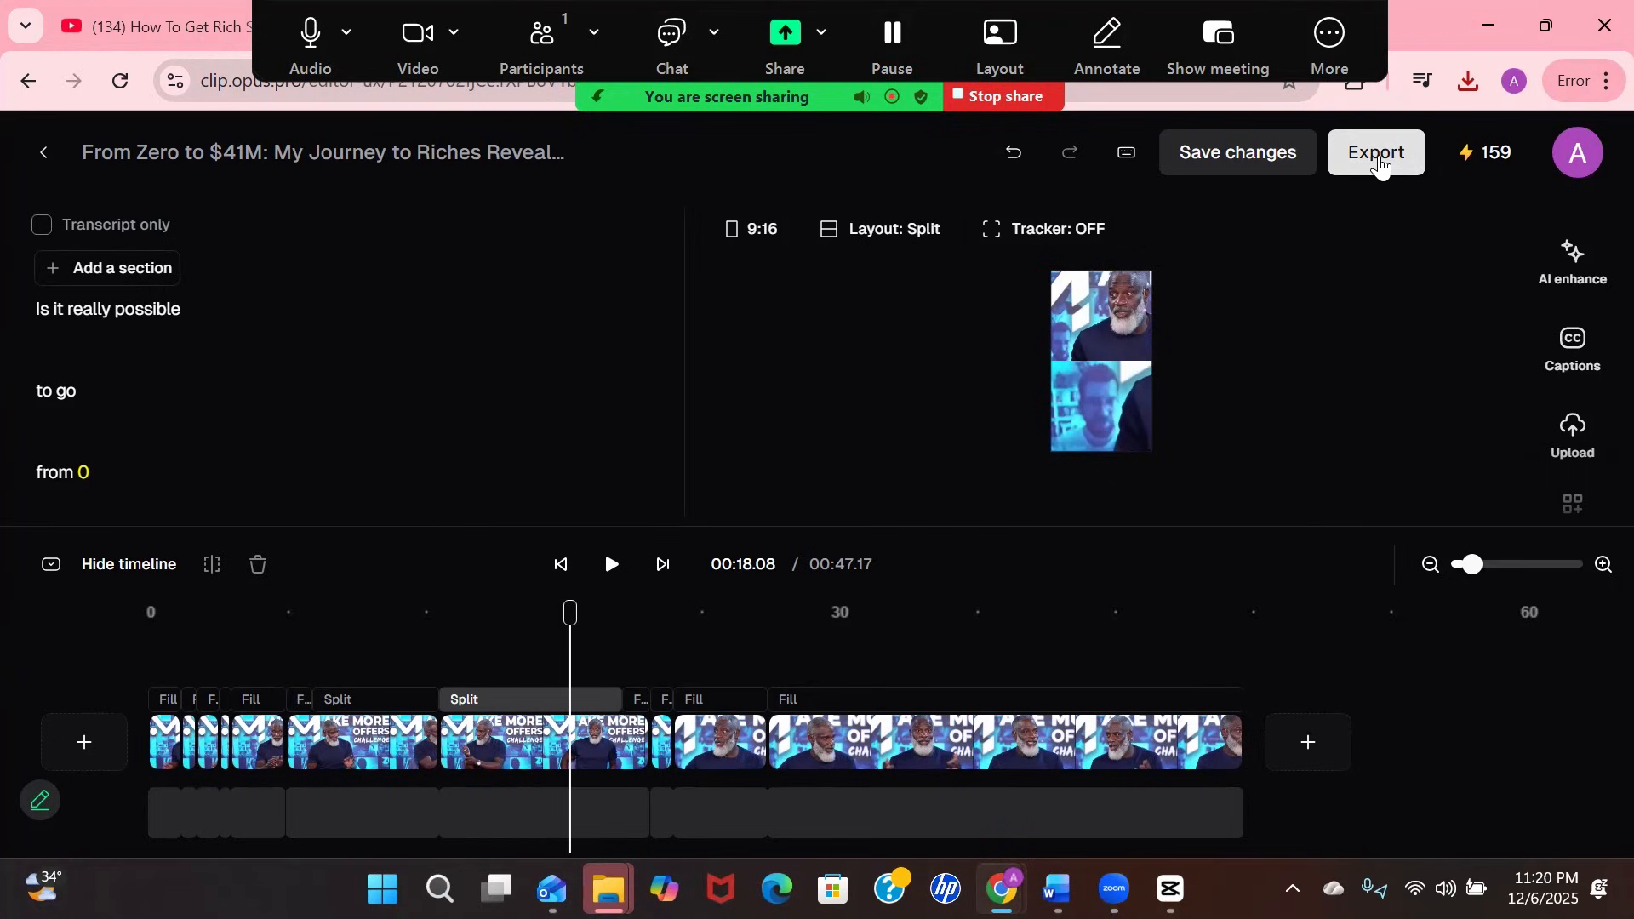
click(1380, 166)
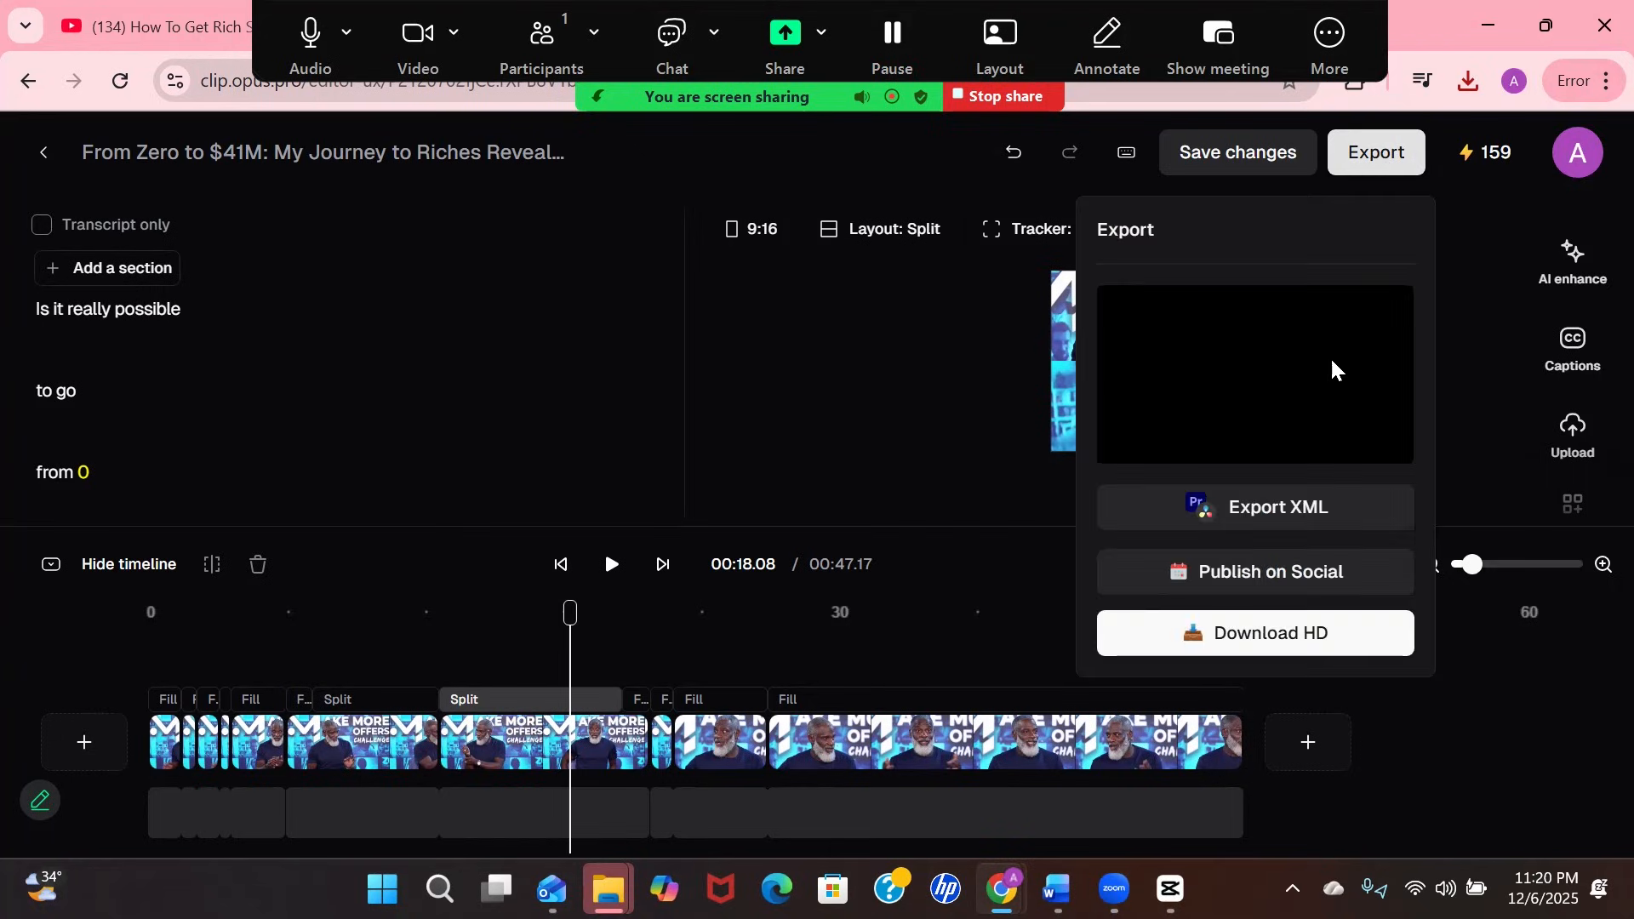
click(1297, 645)
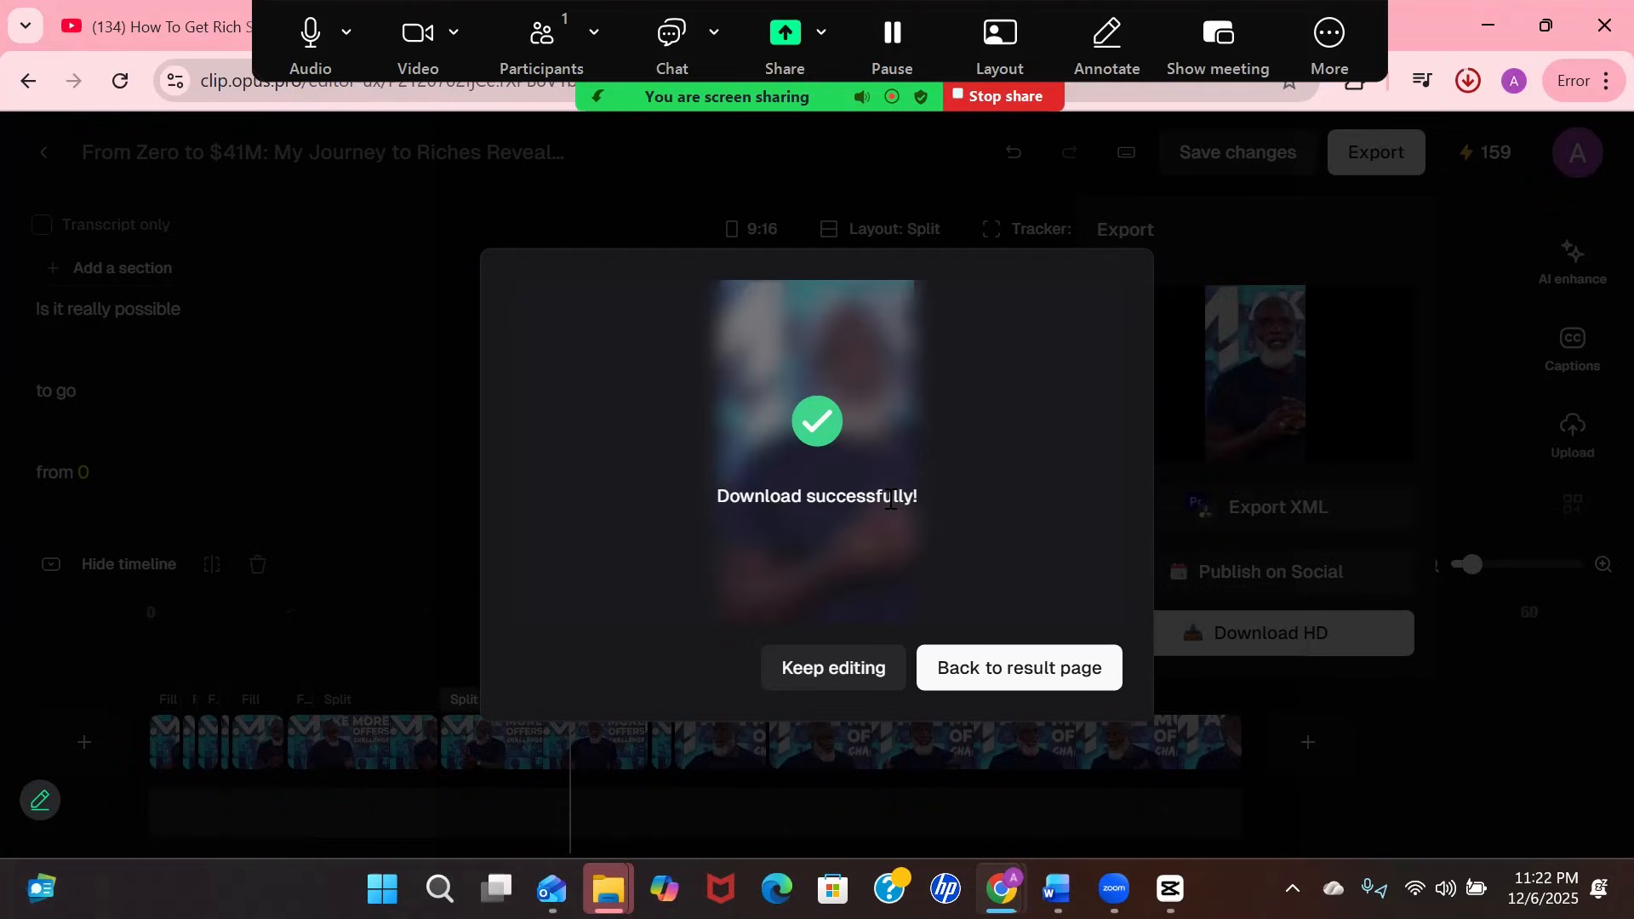
click(849, 685)
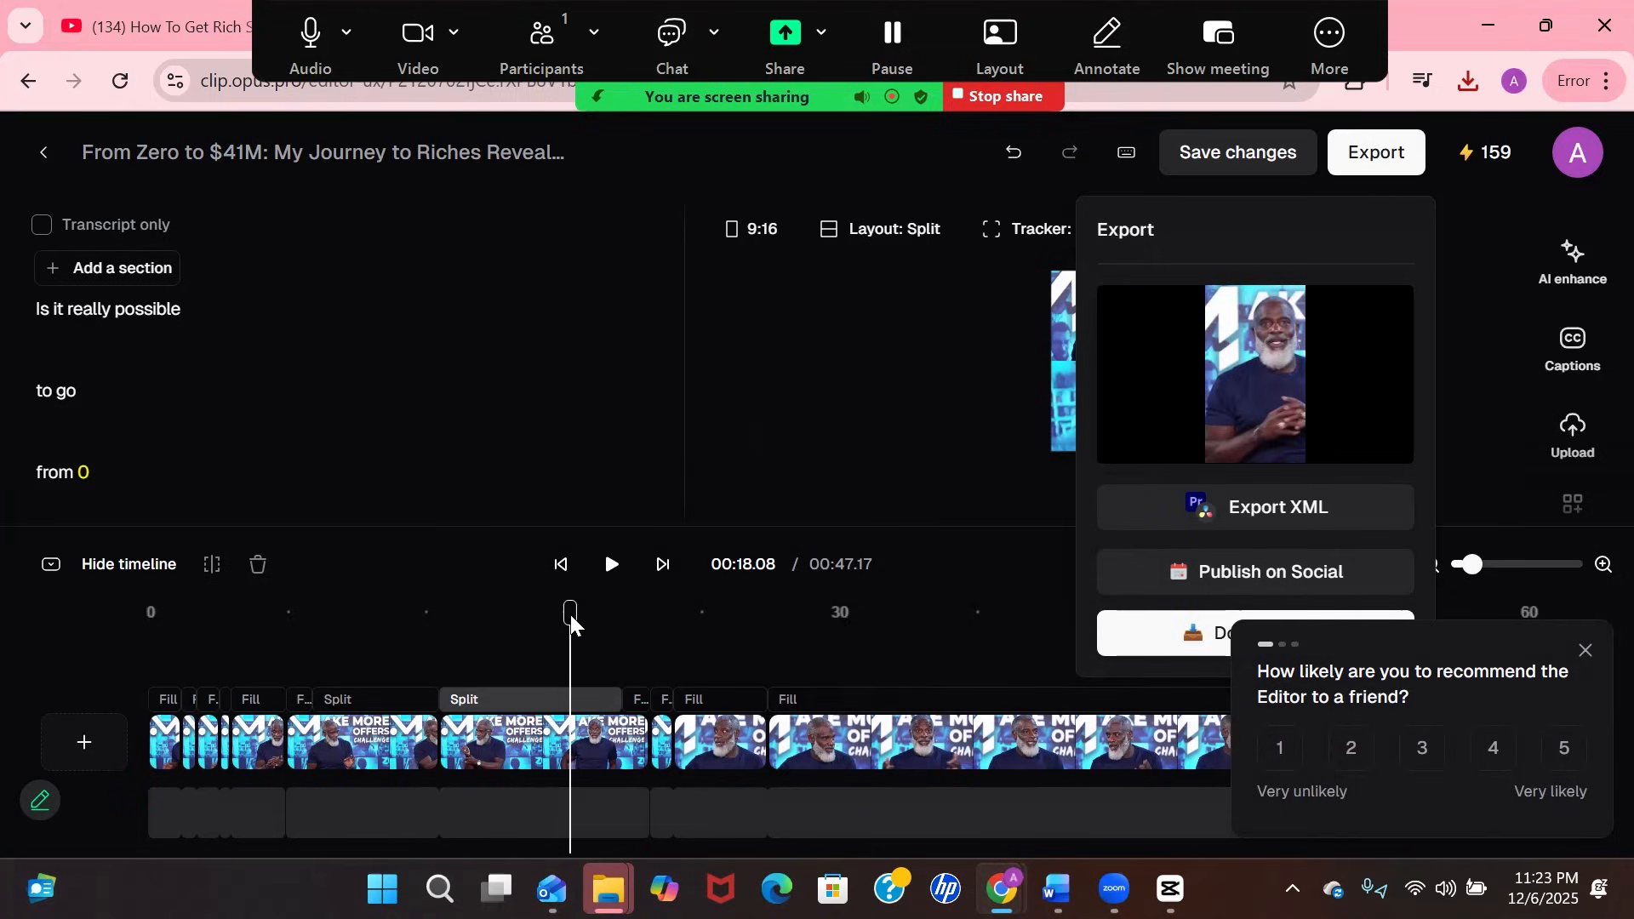
Check earlier moments of the edited clip on the timeline and leave the editor for the project's clips without saving changes
click(529, 617)
click(455, 622)
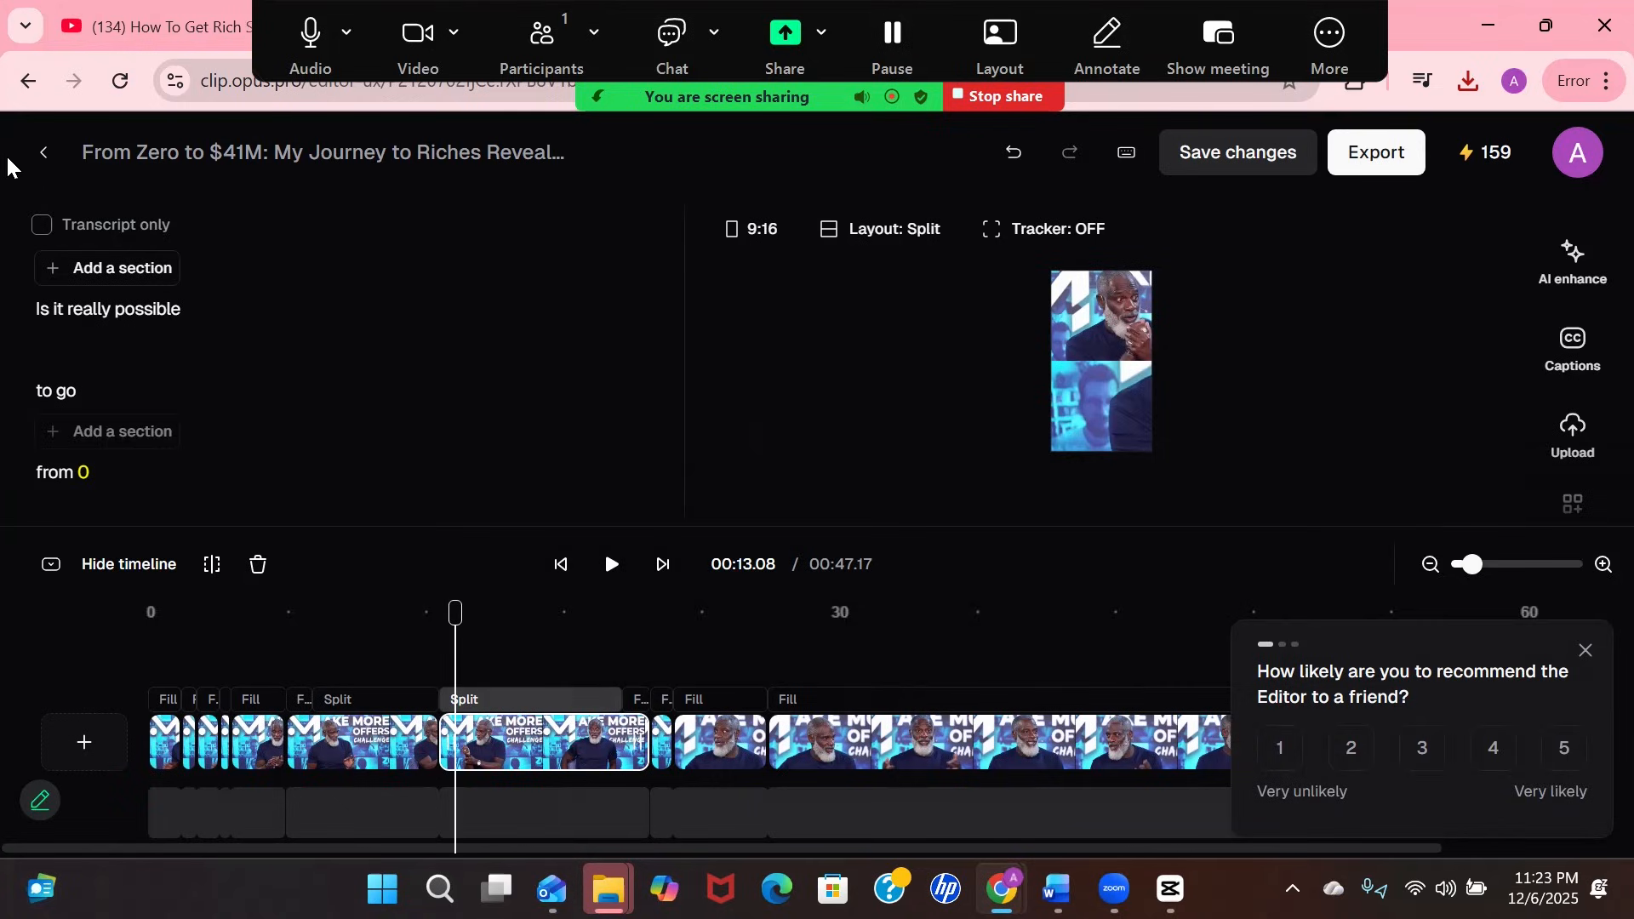
click(32, 162)
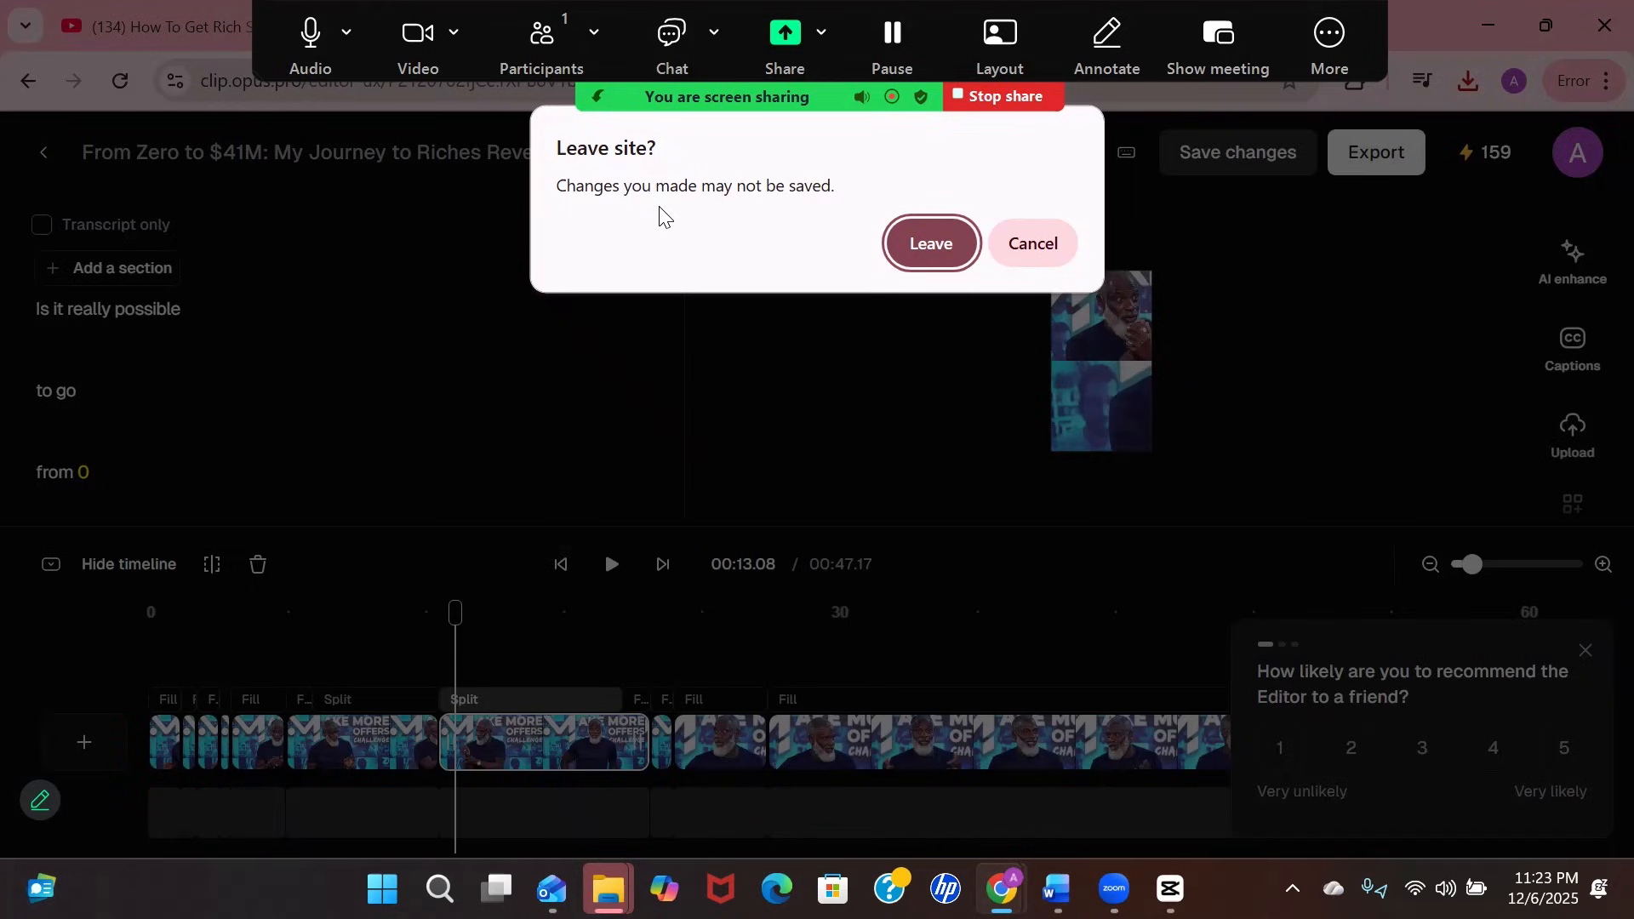
click(949, 249)
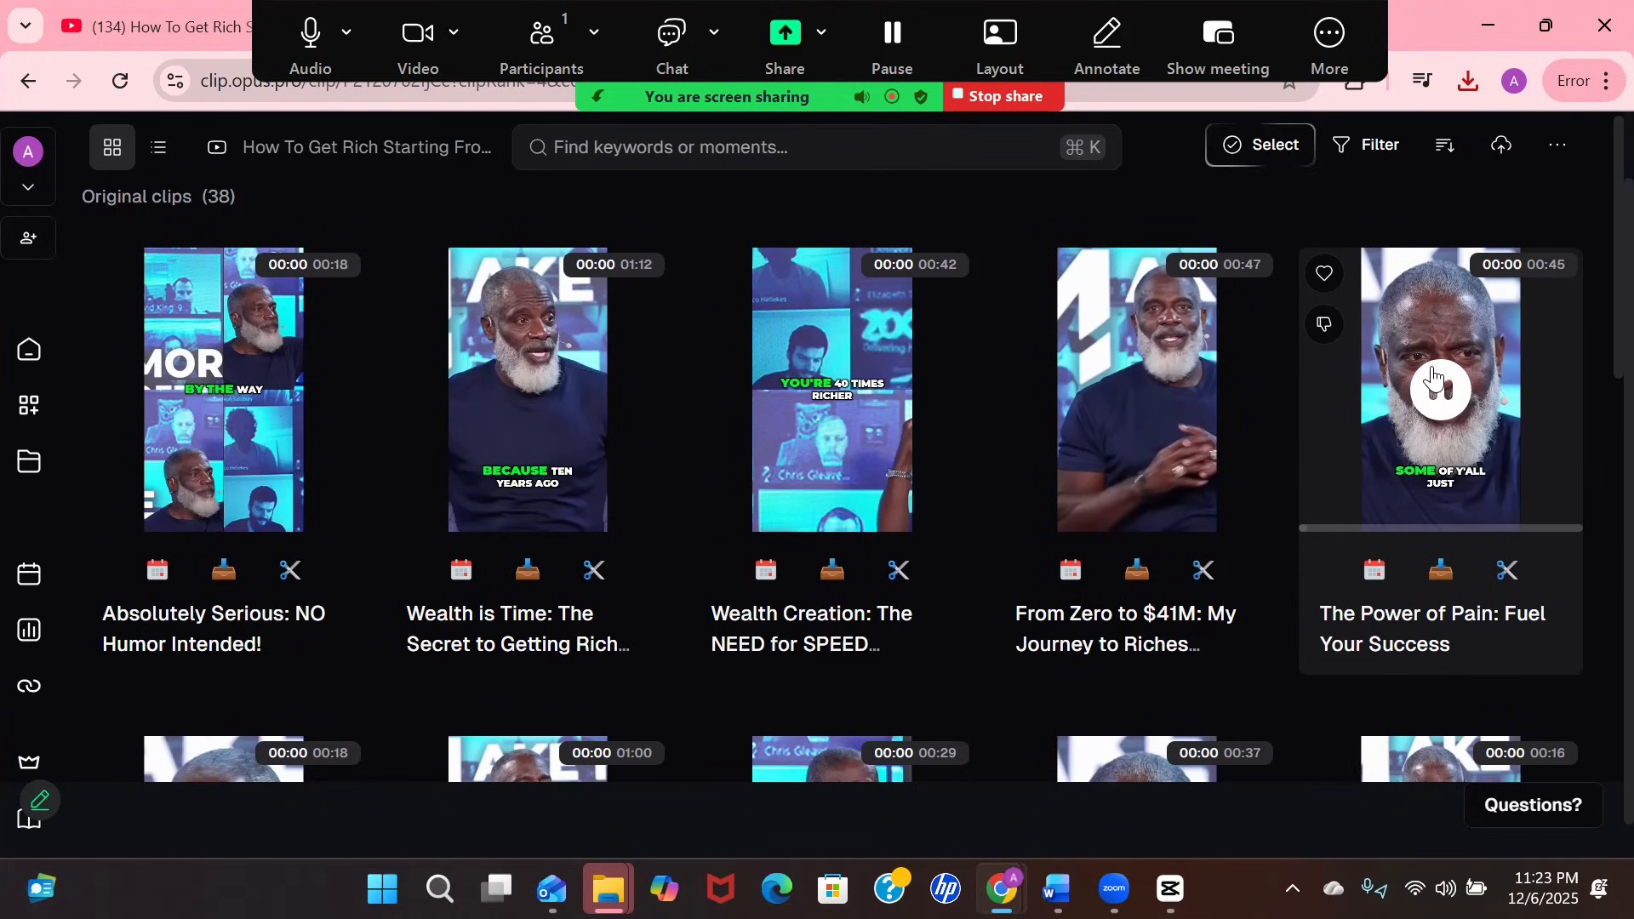
Look through the remaining original clips of the "How To Get Rich Starting..." project
scroll(1438, 390, down, 1)
scroll(1436, 390, down, 8)
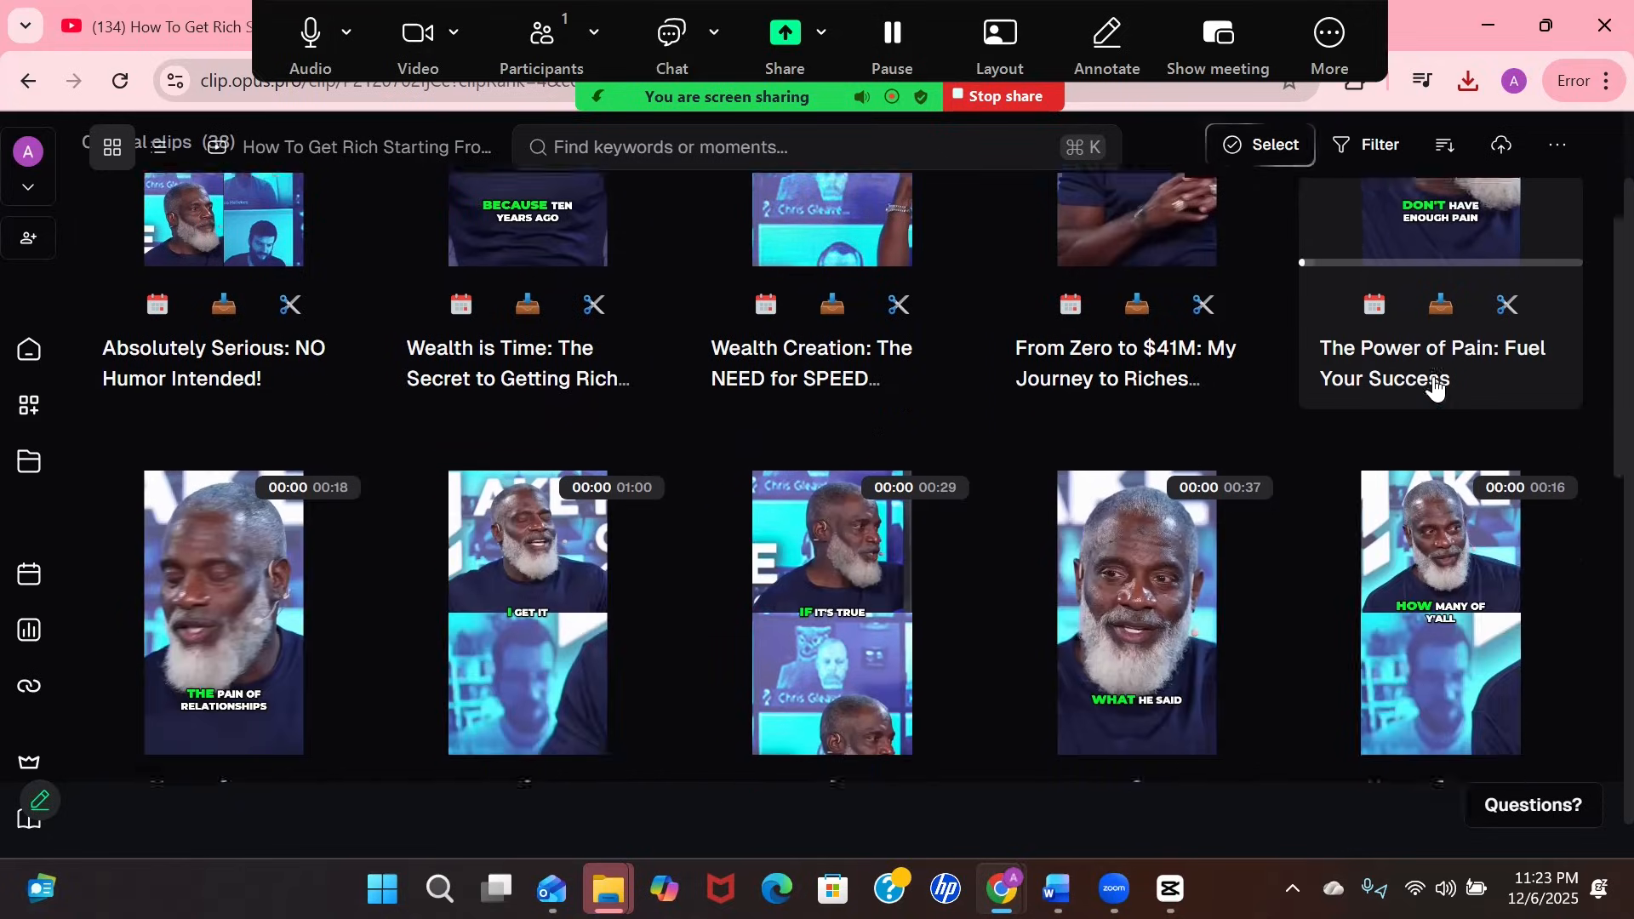
scroll(1434, 387, down, 3)
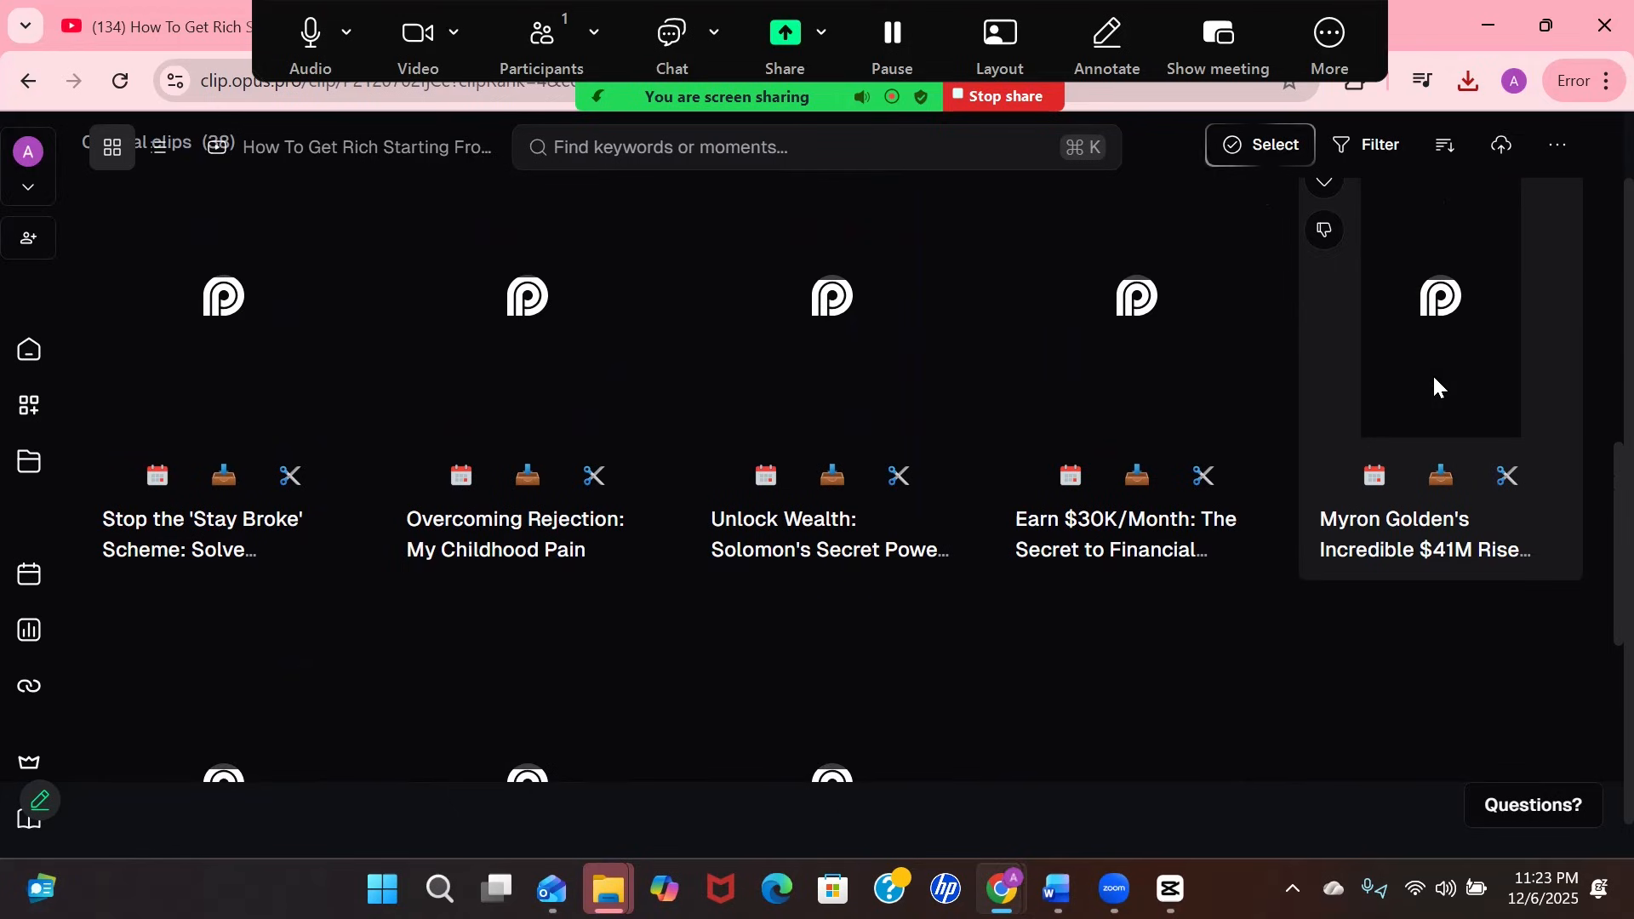
scroll(1435, 379, down, 2)
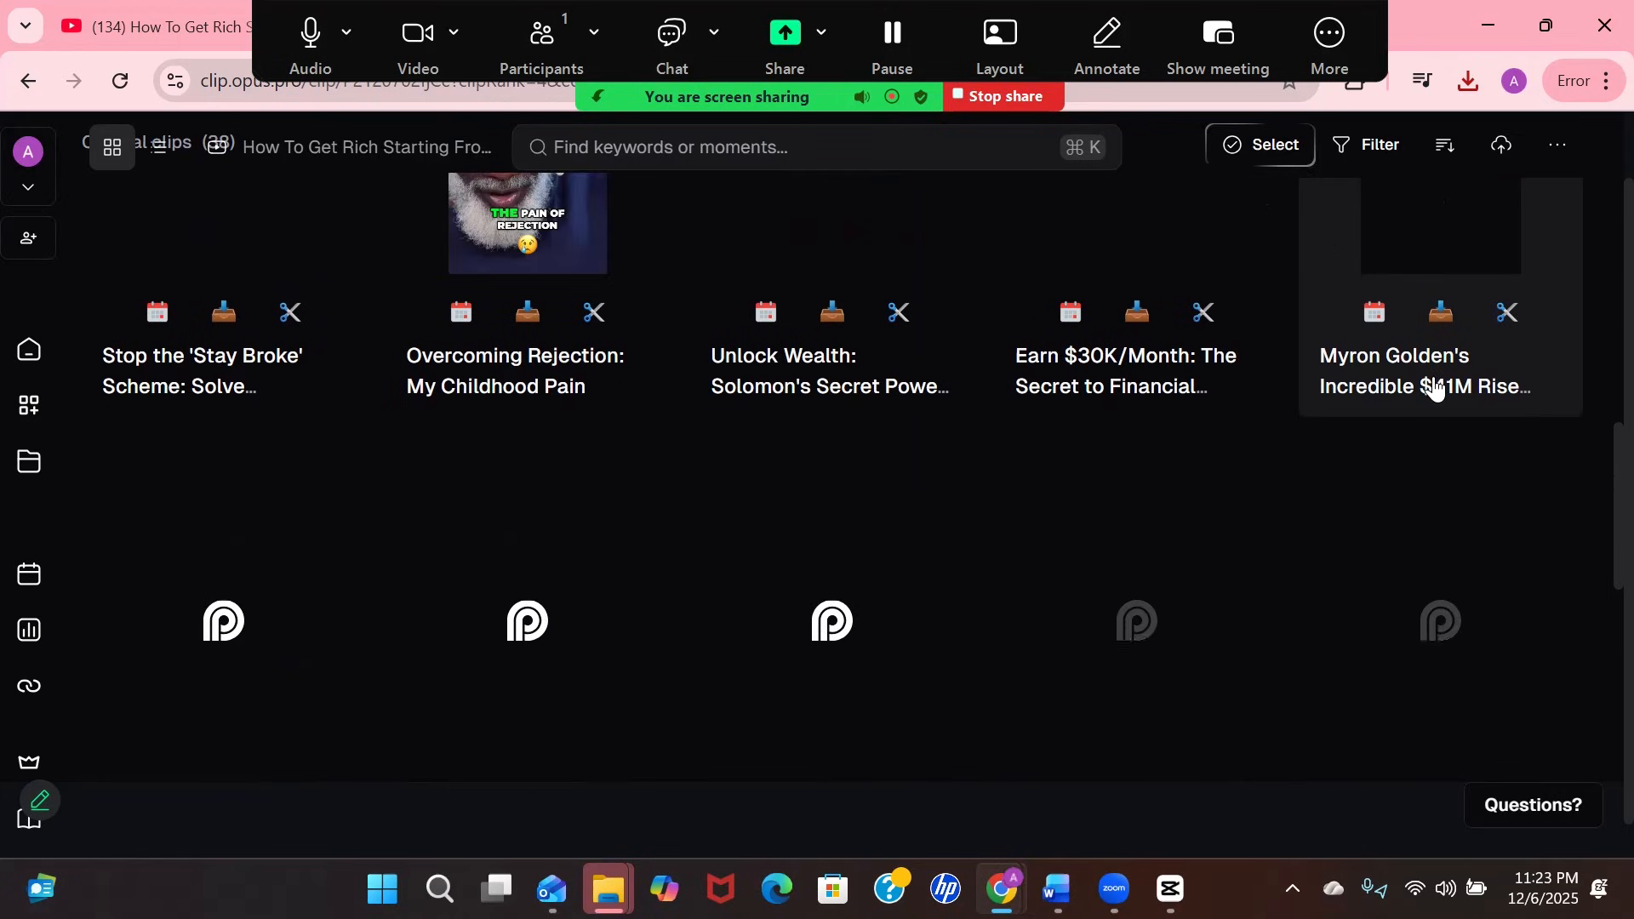
scroll(1434, 380, down, 2)
scroll(1434, 378, down, 10)
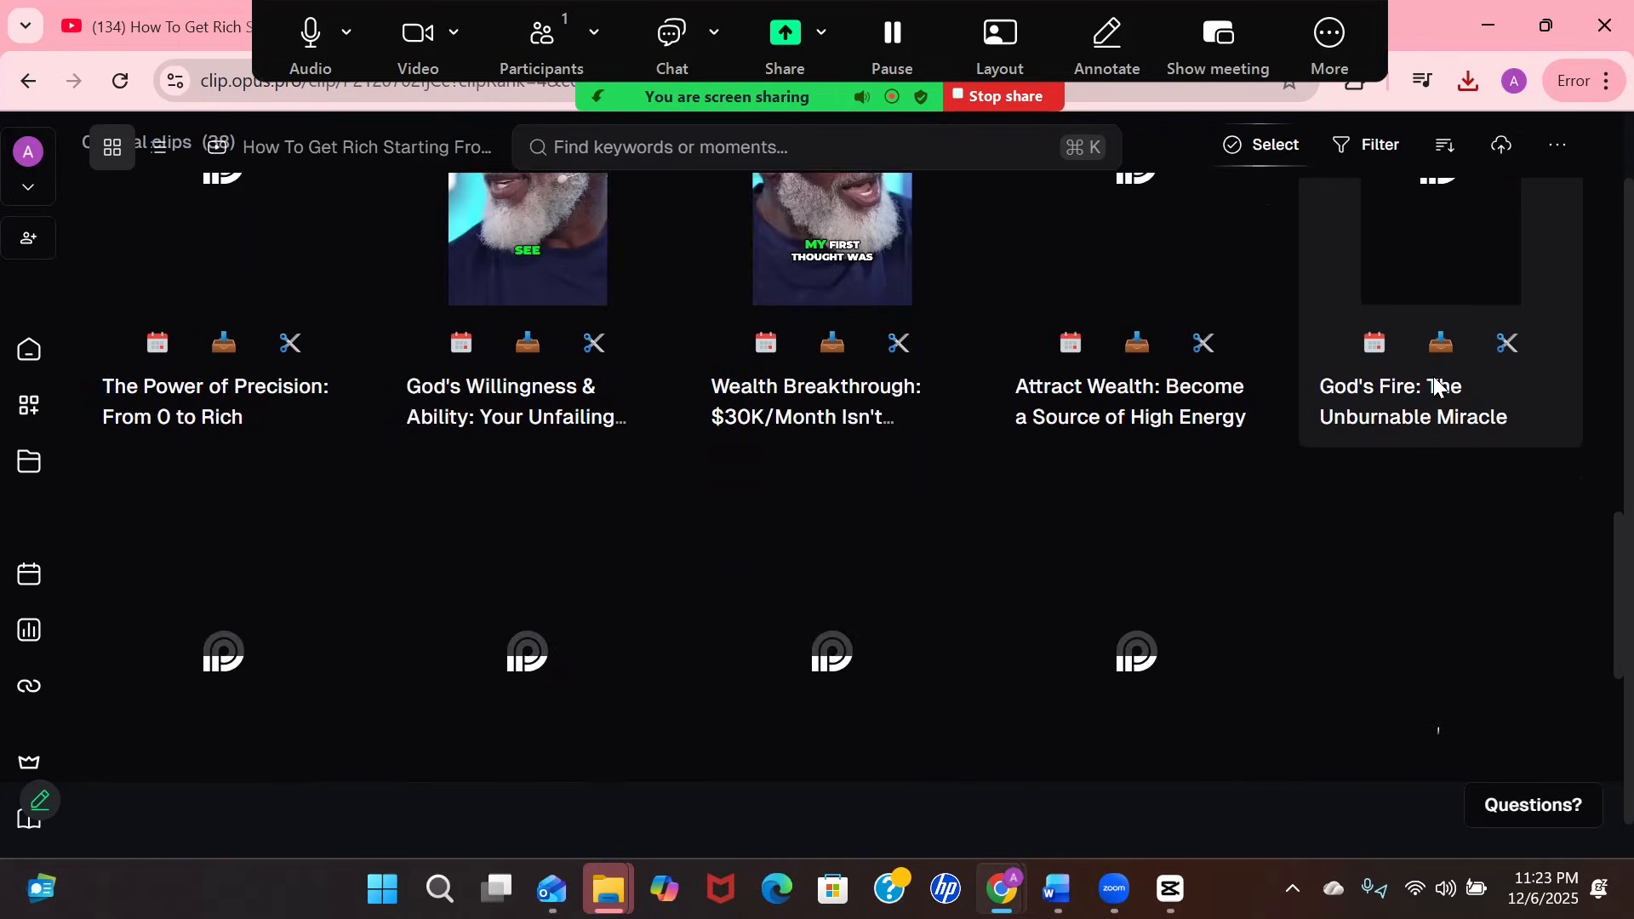
scroll(1434, 379, down, 10)
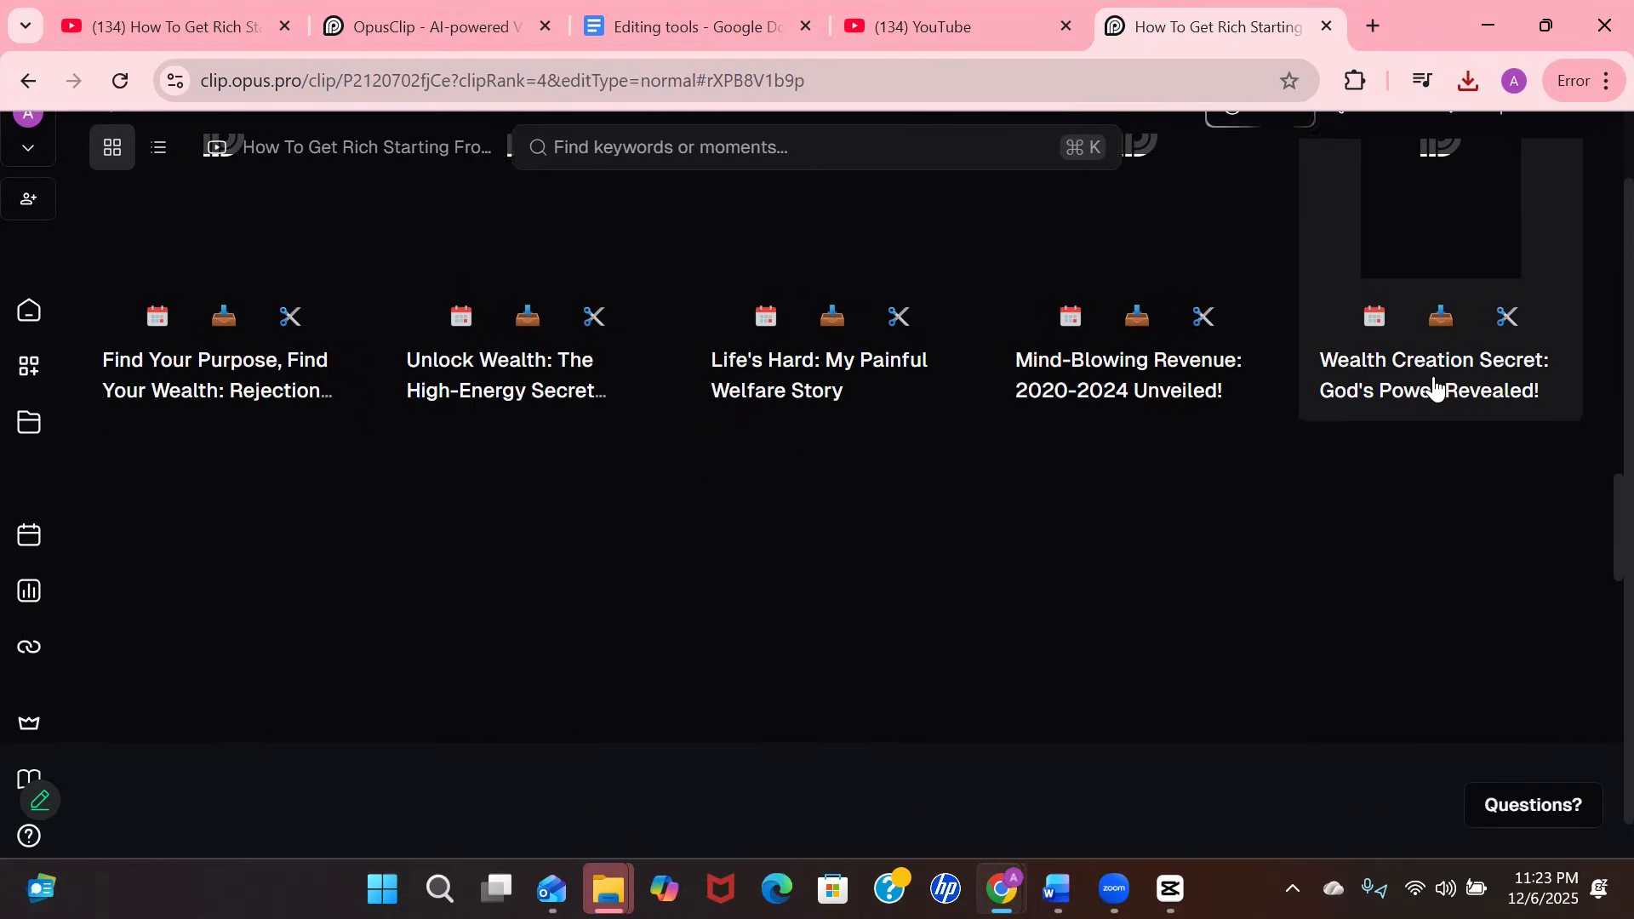
scroll(1434, 385, up, 15)
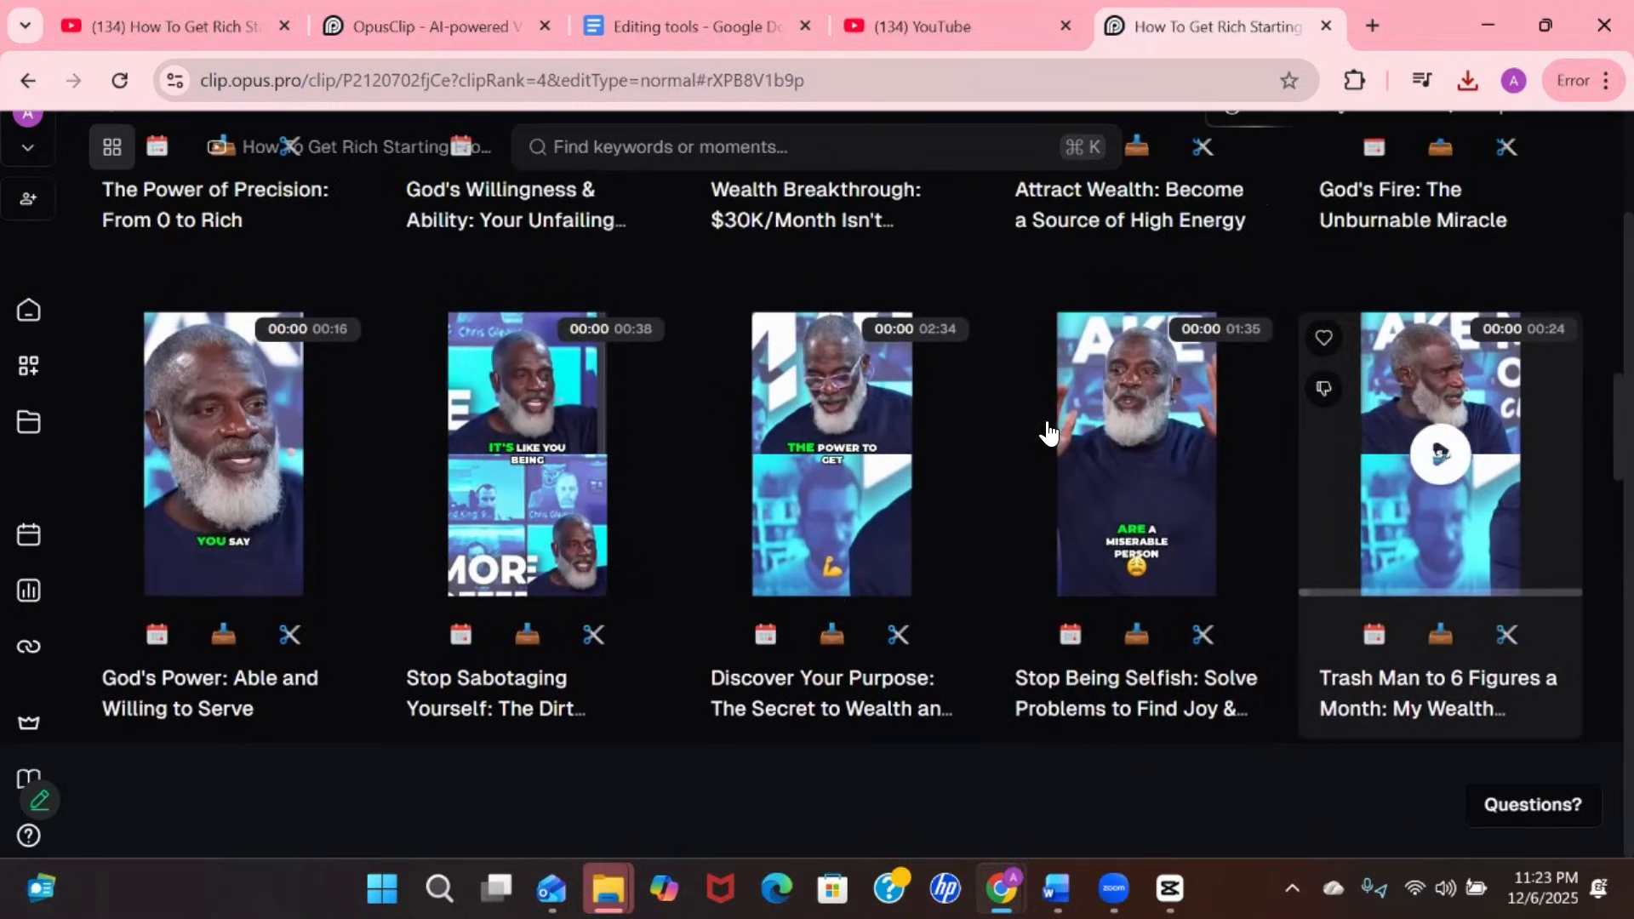
scroll(839, 474, down, 1)
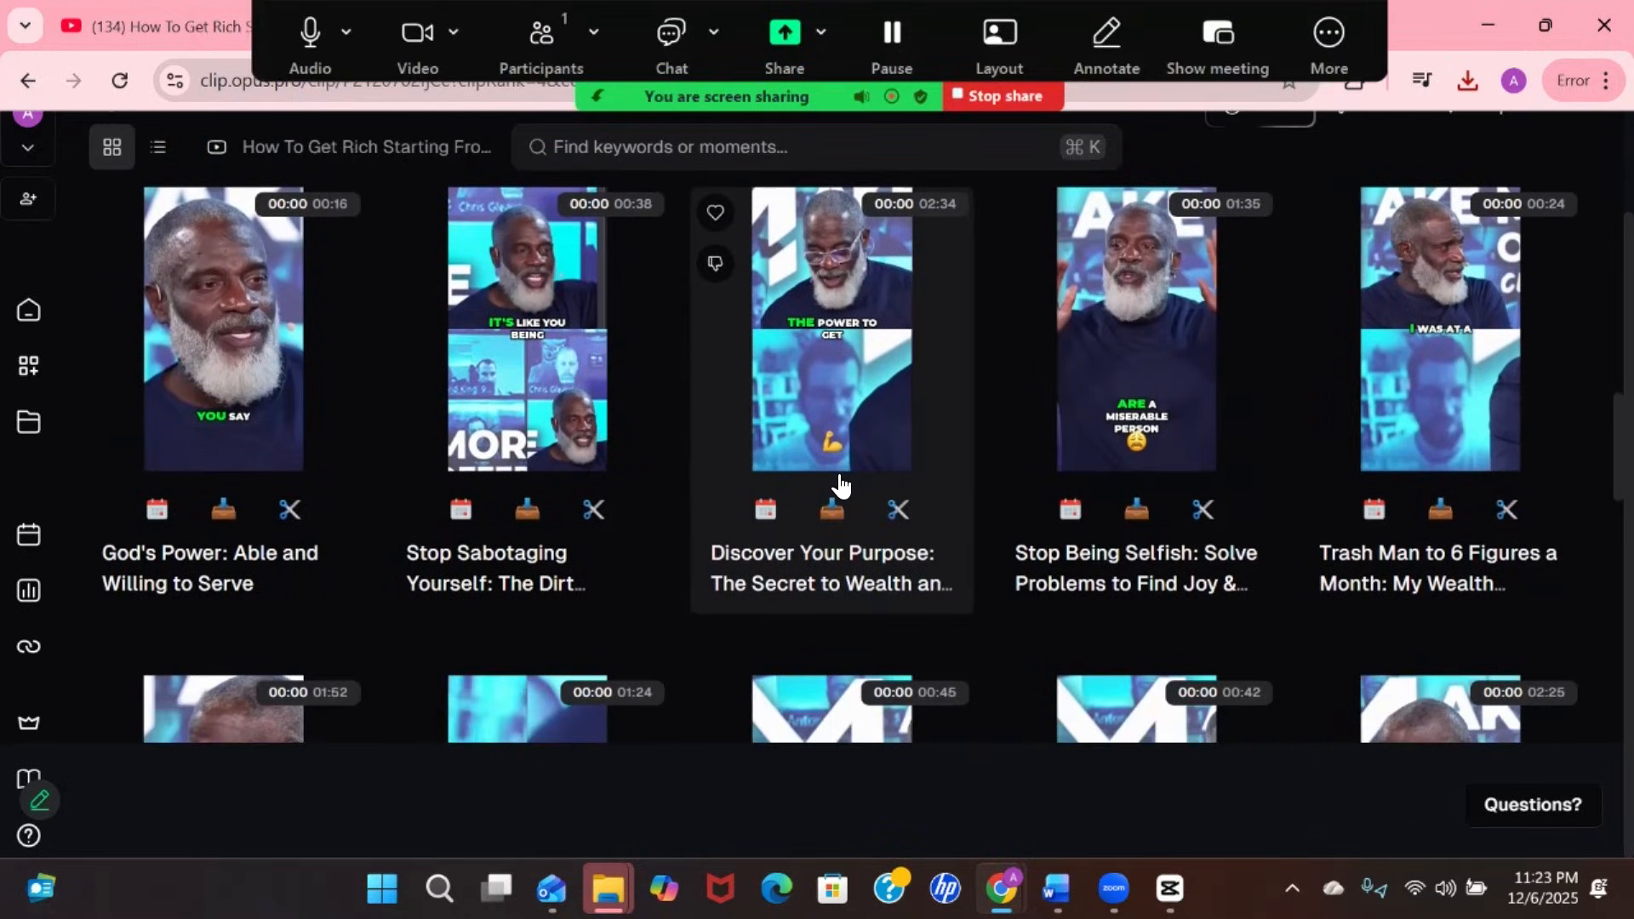
Minimize the browser and file windows, switch to CapCut and create a new project
mouse_move(1130, 335)
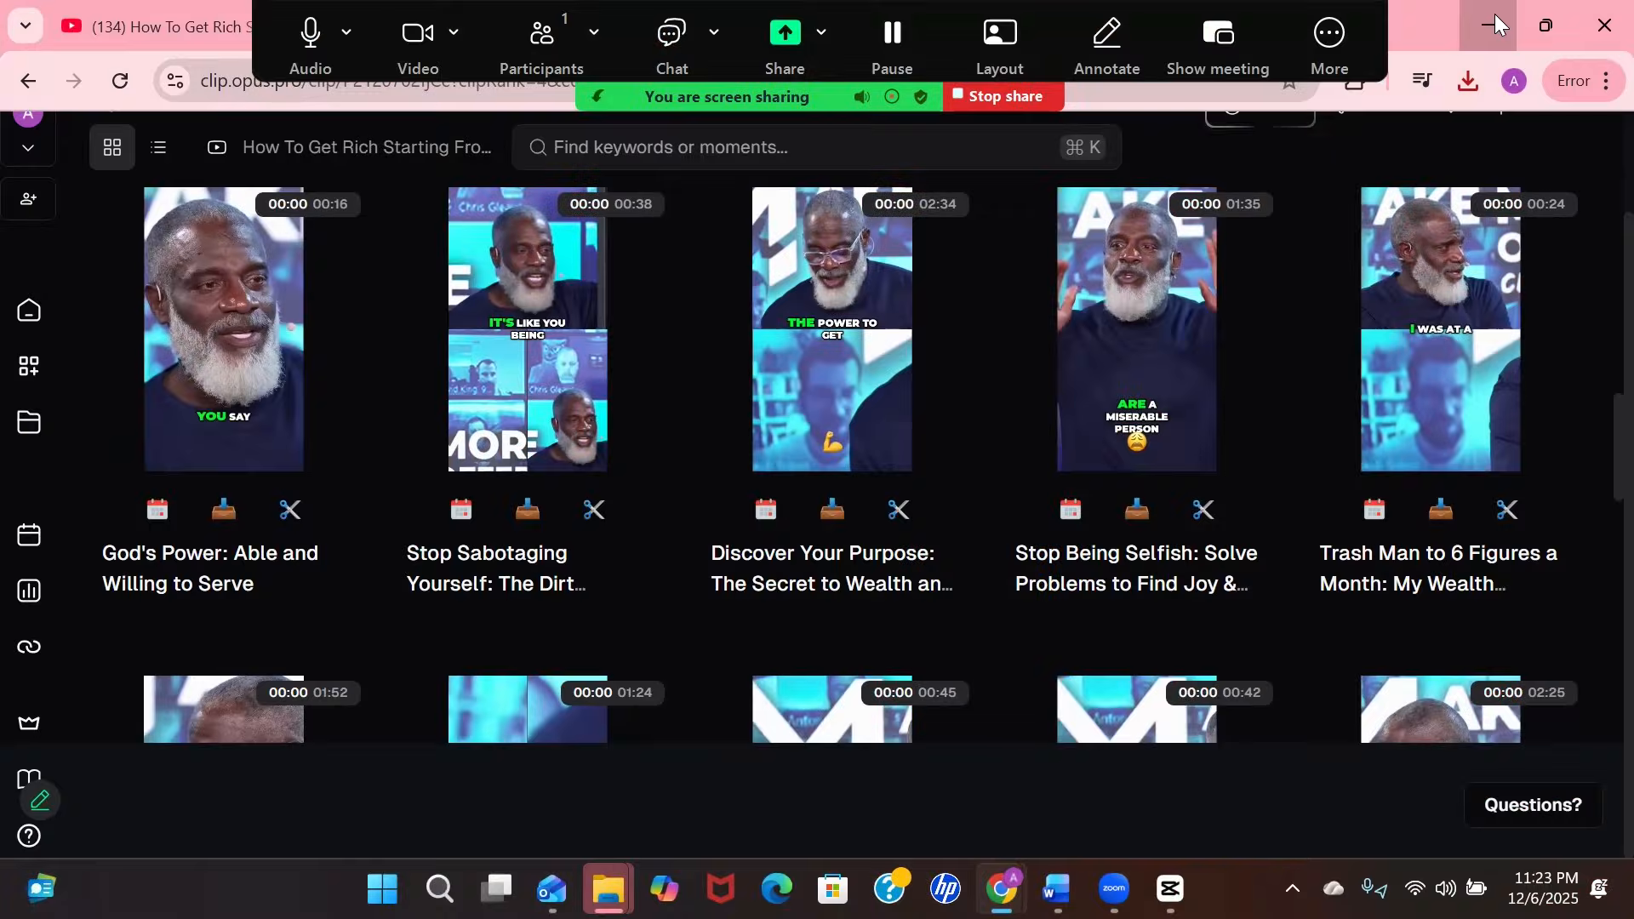
click(1477, 23)
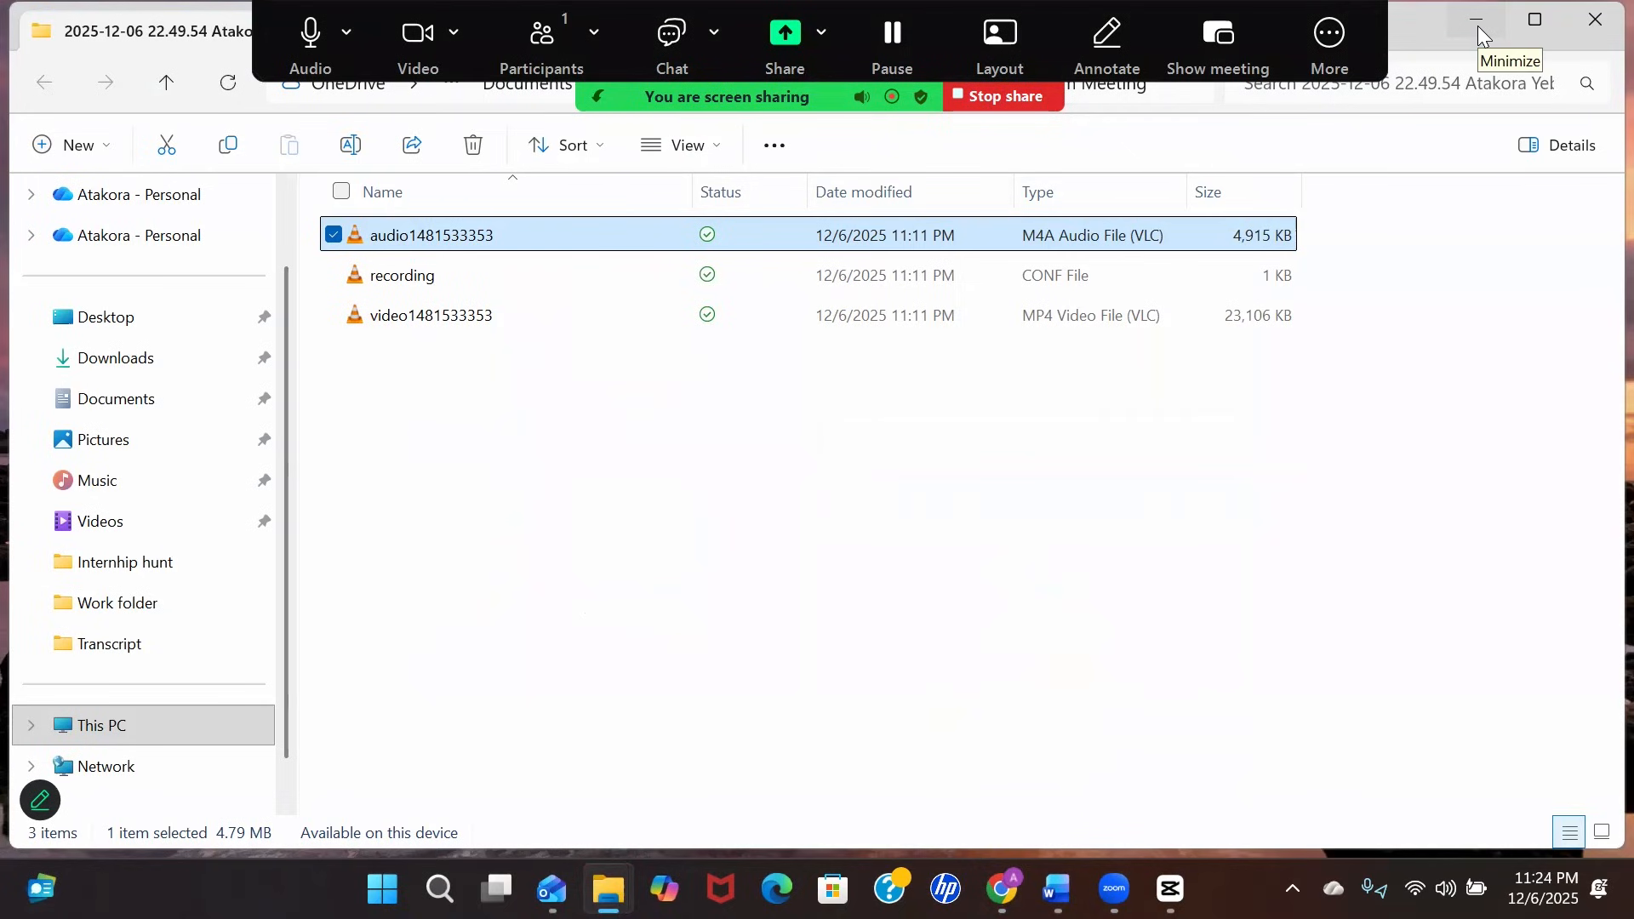
click(1477, 24)
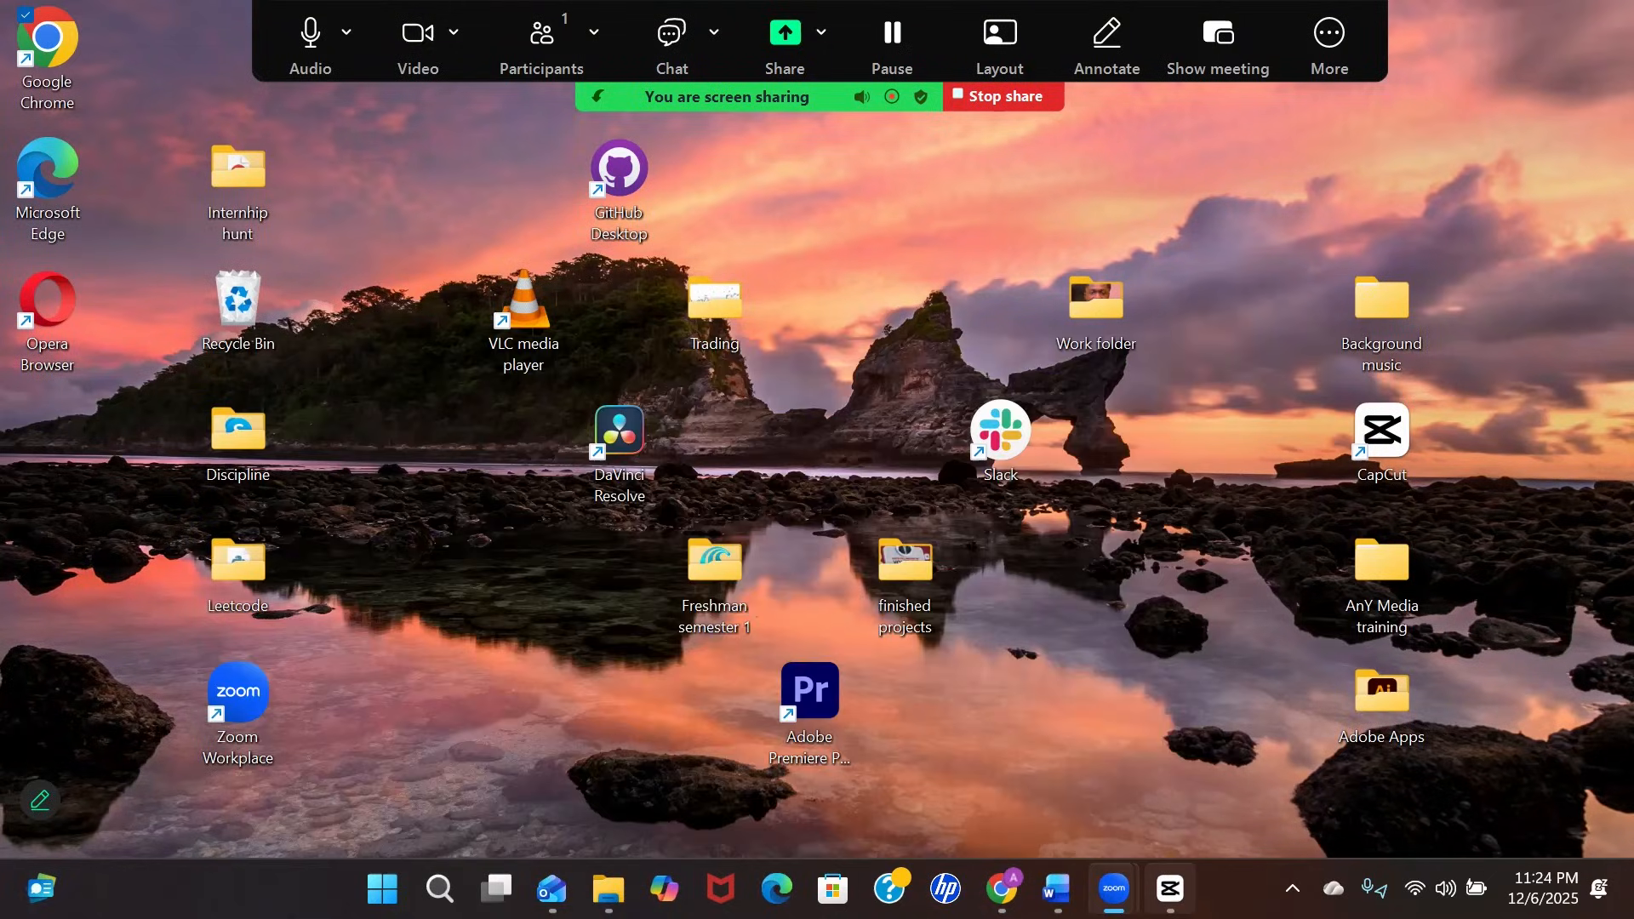
mouse_move(1170, 889)
click(1166, 759)
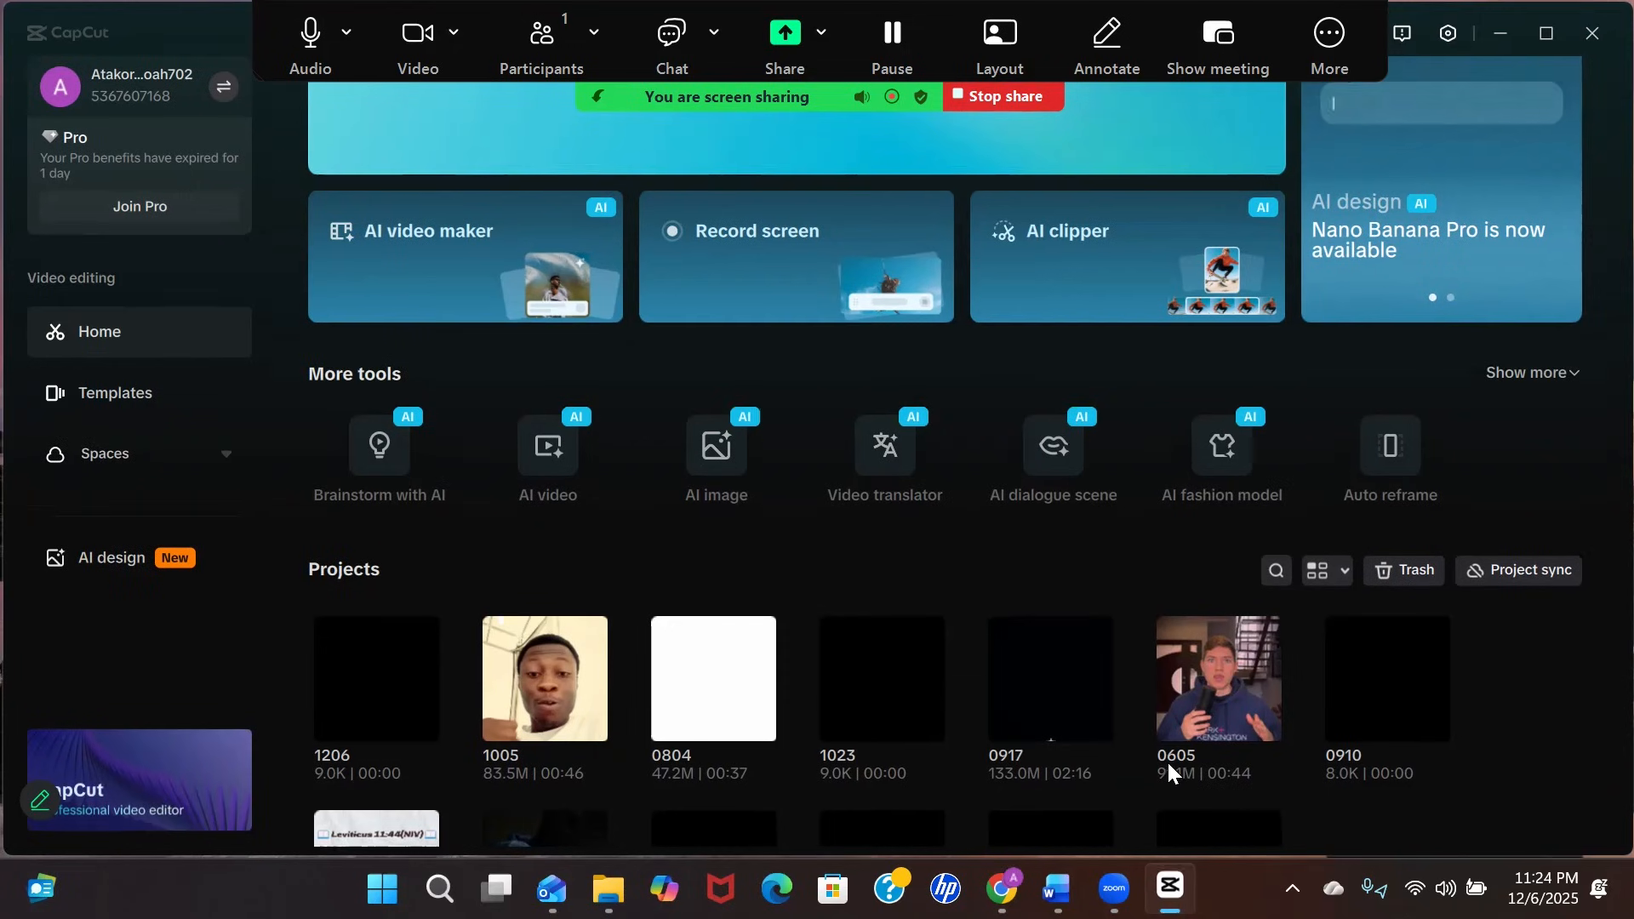
scroll(711, 318, up, 1)
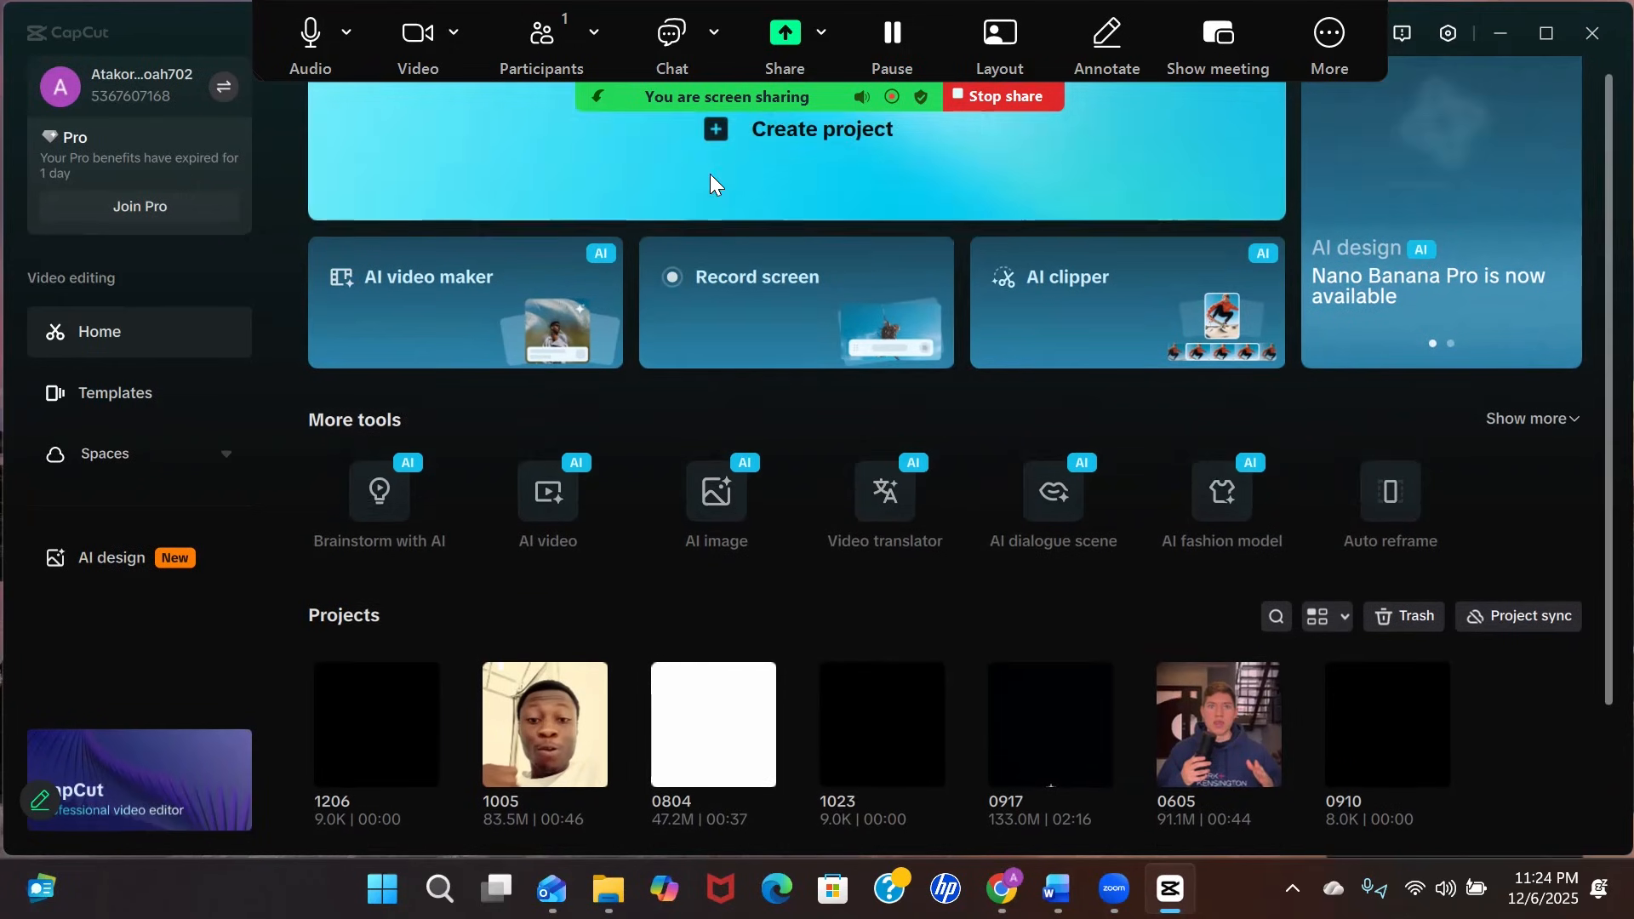
key(alt+F4)
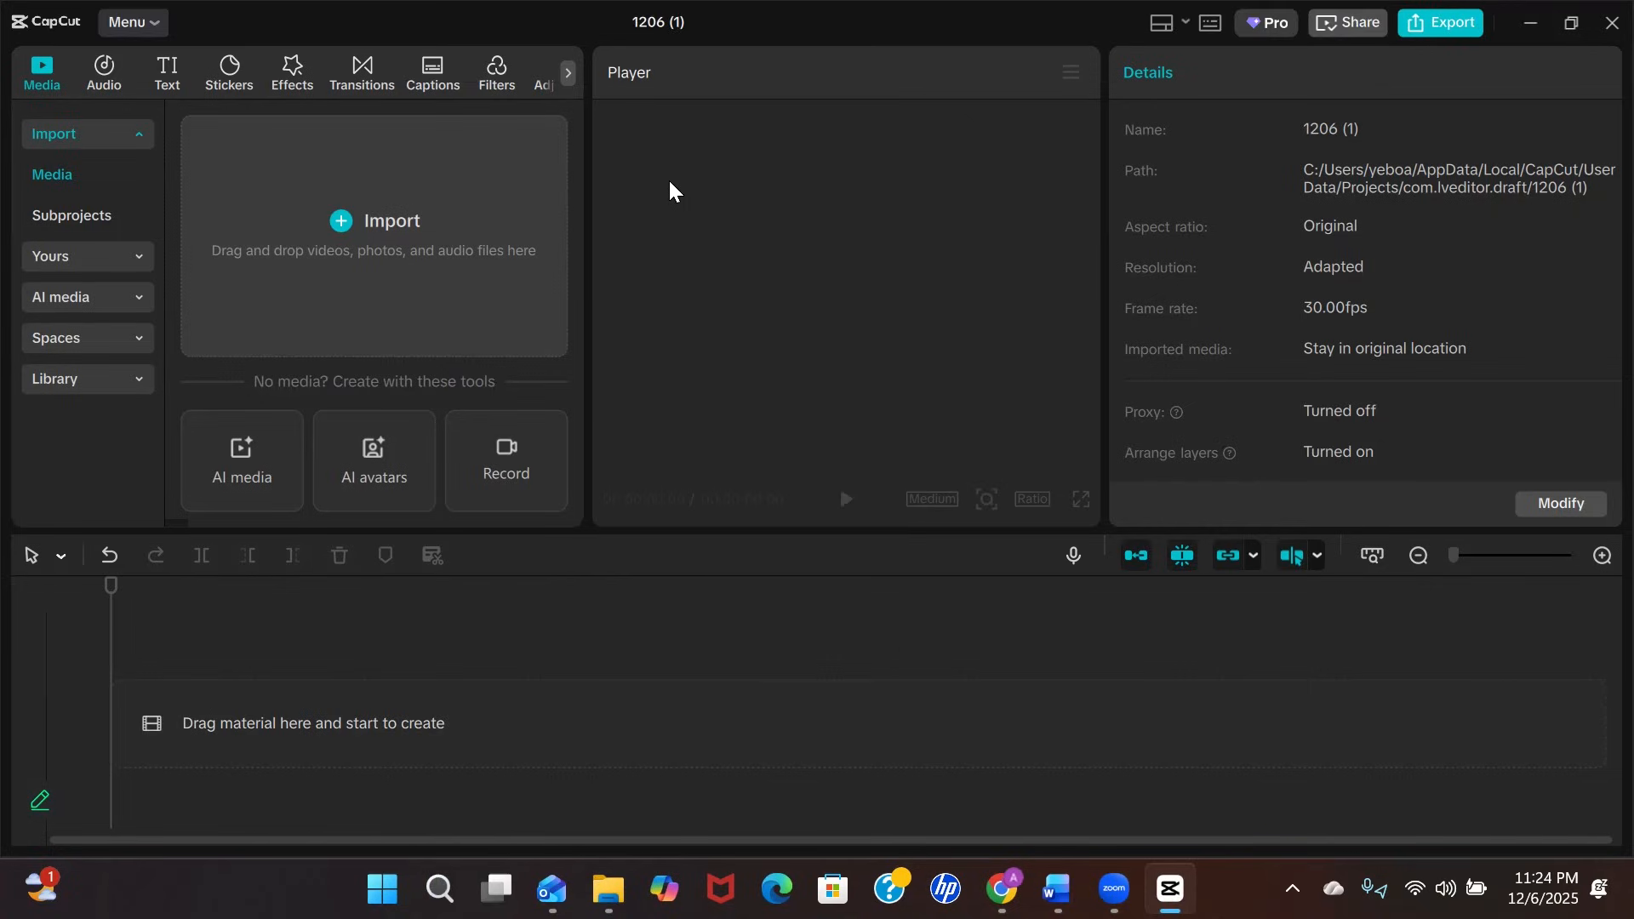
Import "From Zero to $41M_ My Journey to Riches Revealed (1)" from the Downloads folder and add it to the timeline
click(451, 206)
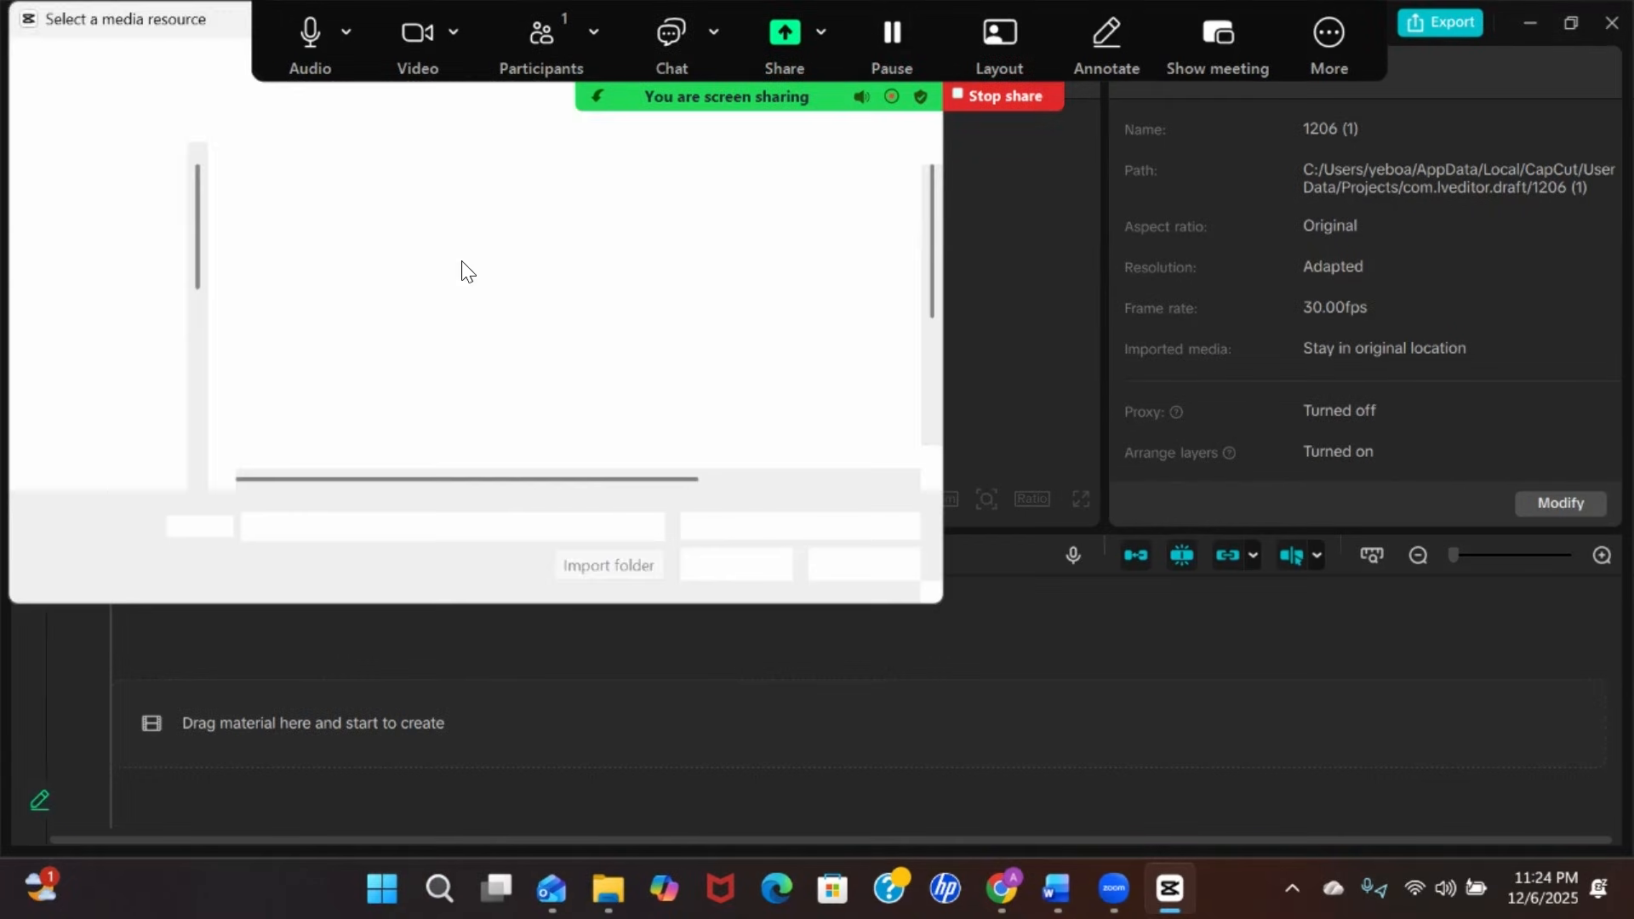
click(104, 419)
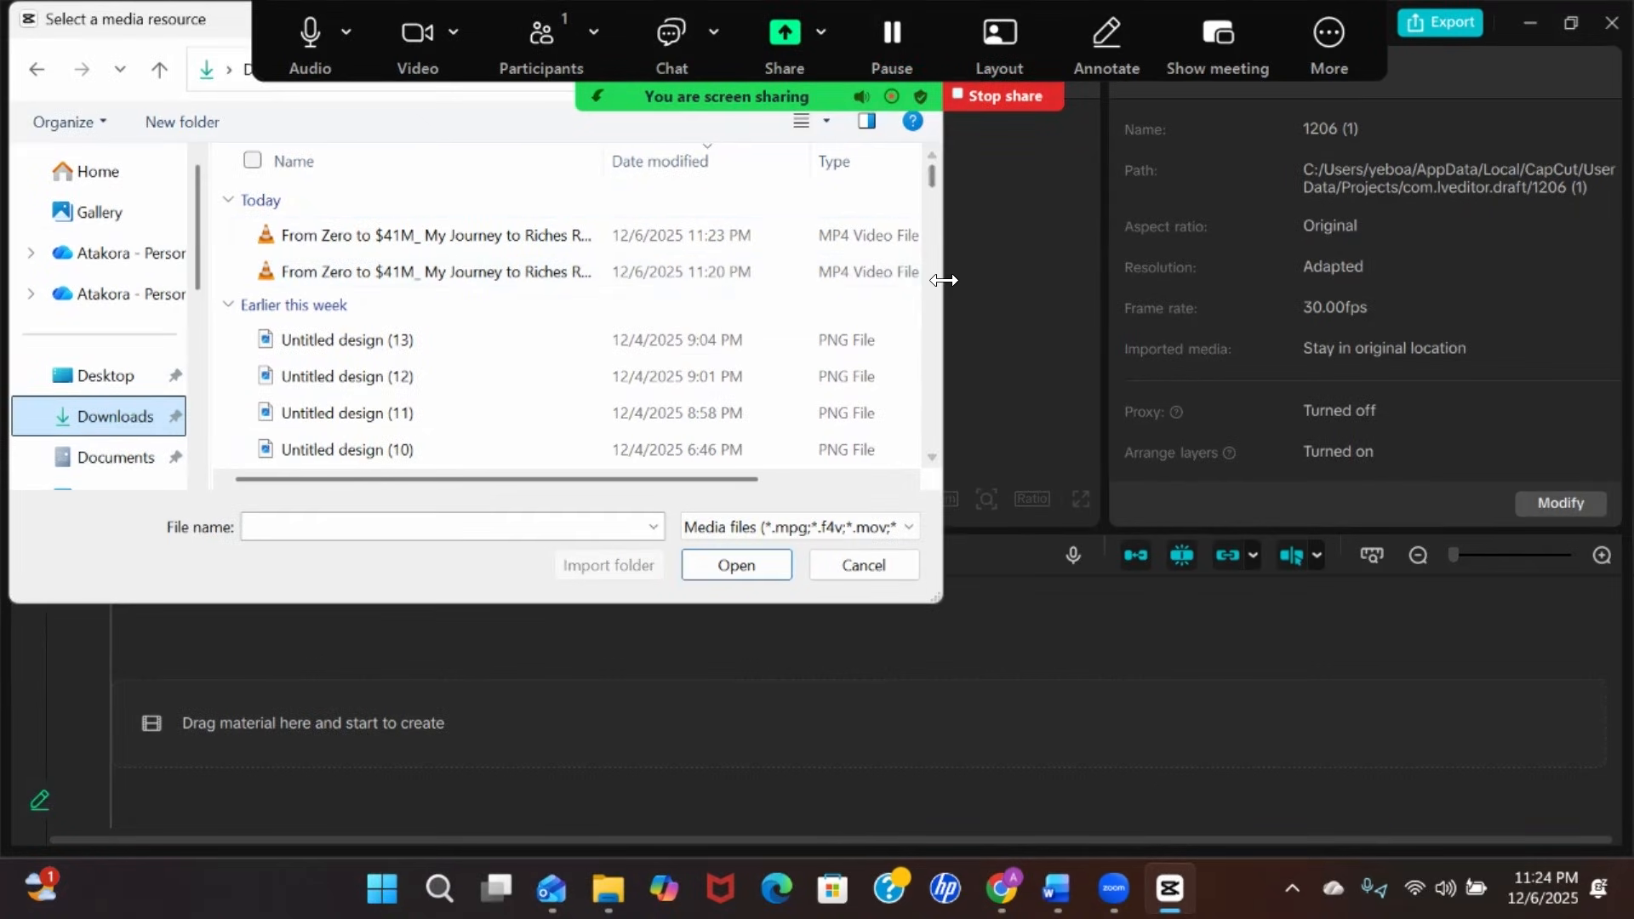
drag(941, 281, 1168, 280)
click(528, 228)
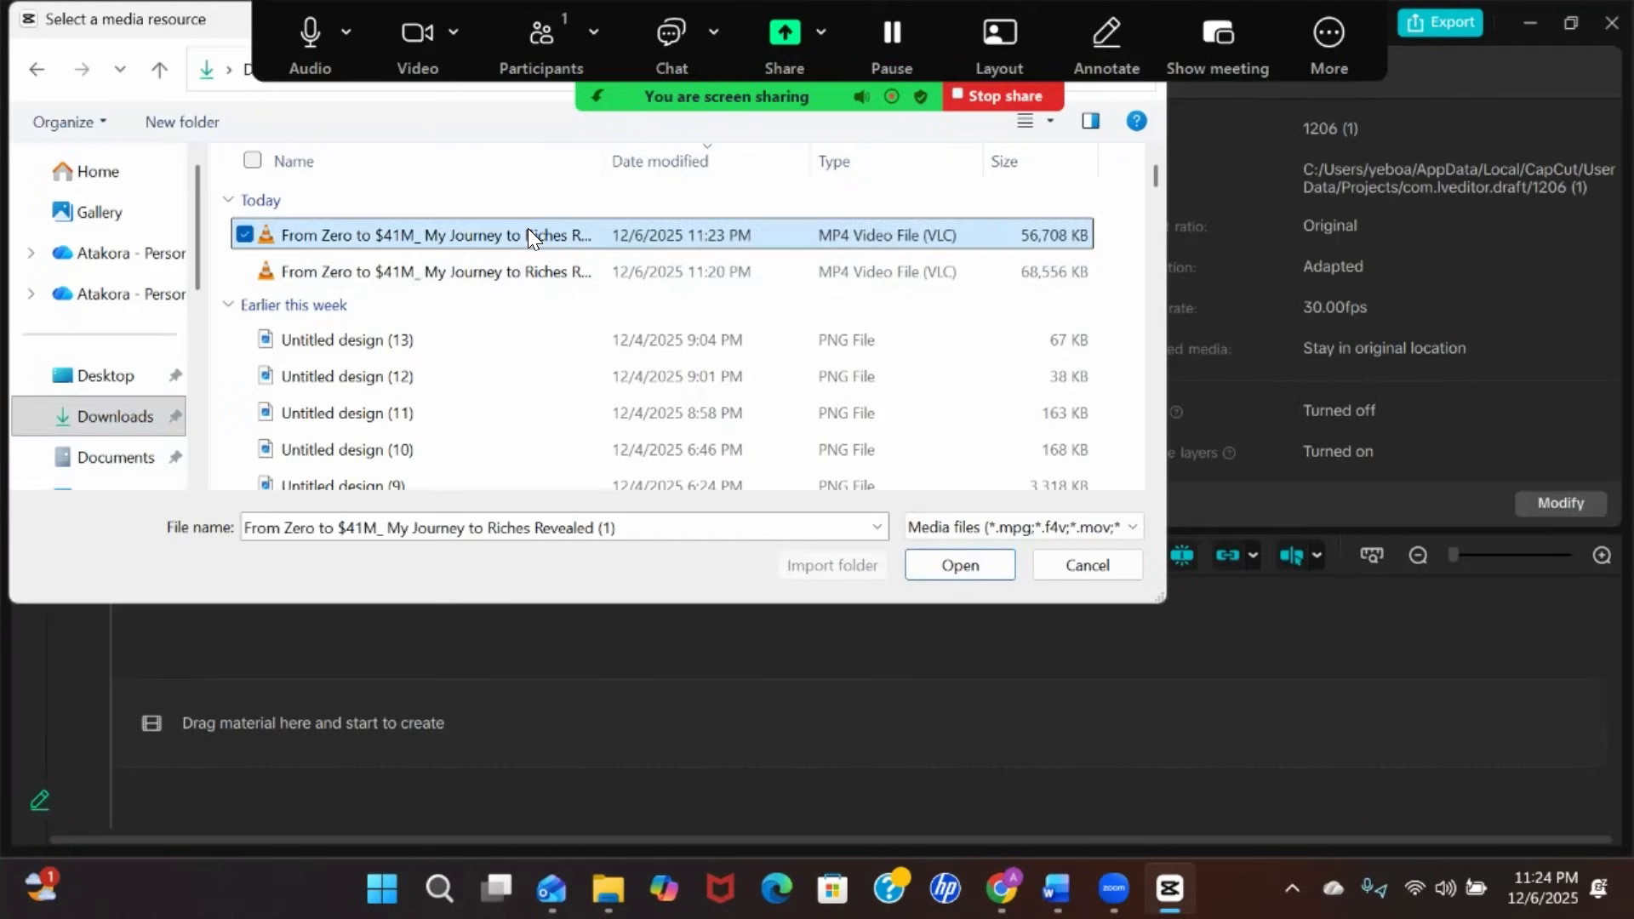
click(950, 561)
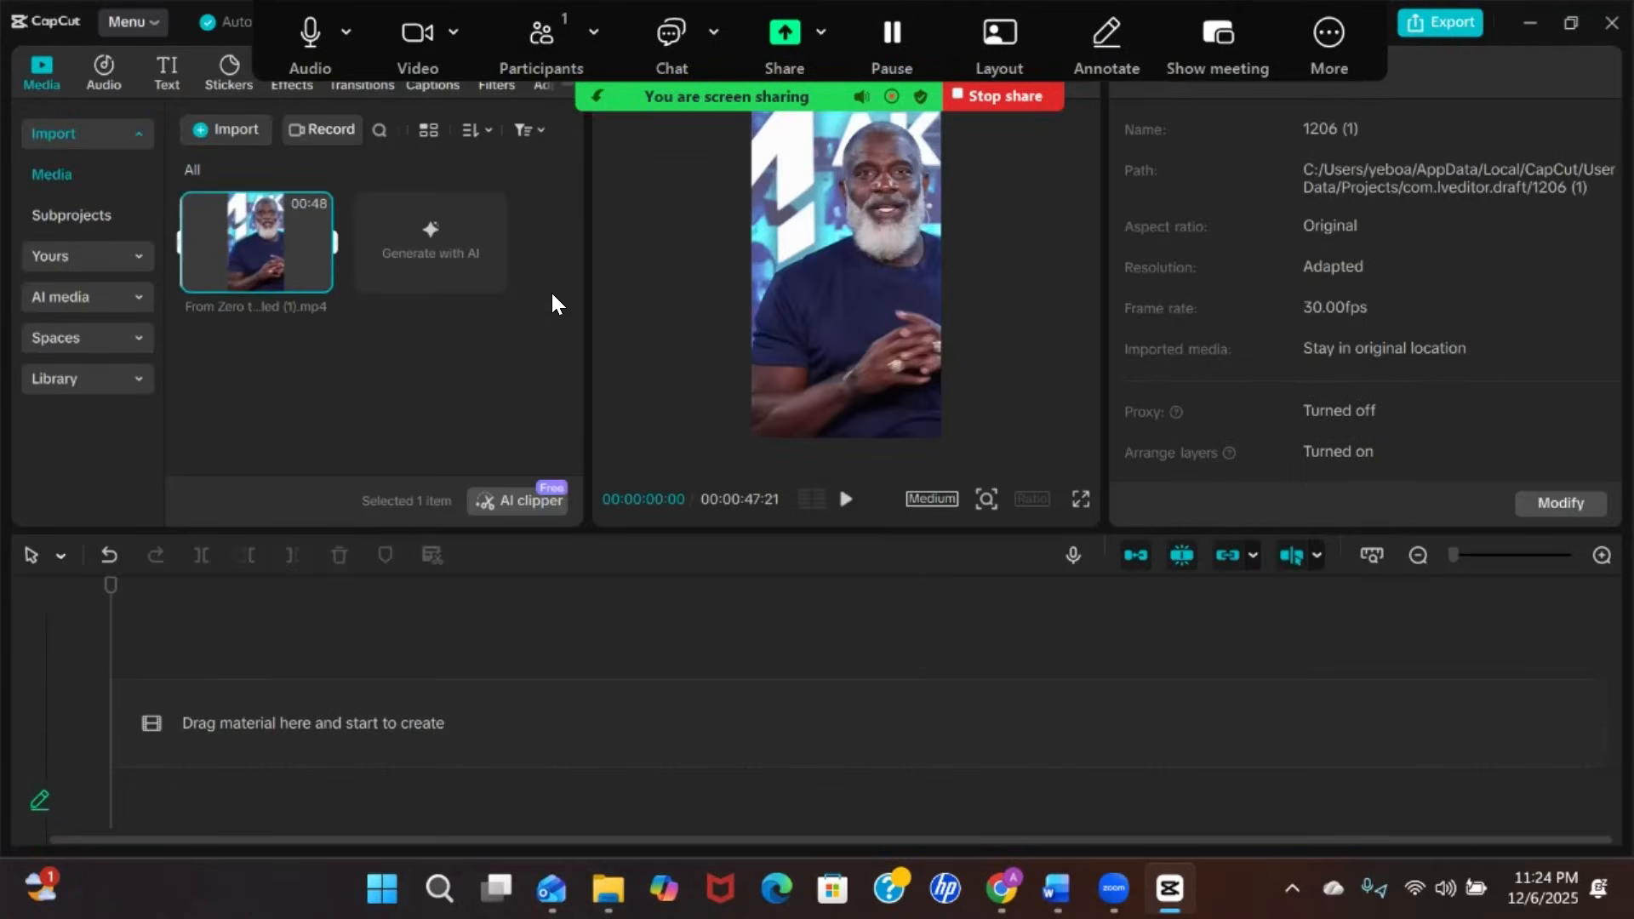
mouse_move(293, 272)
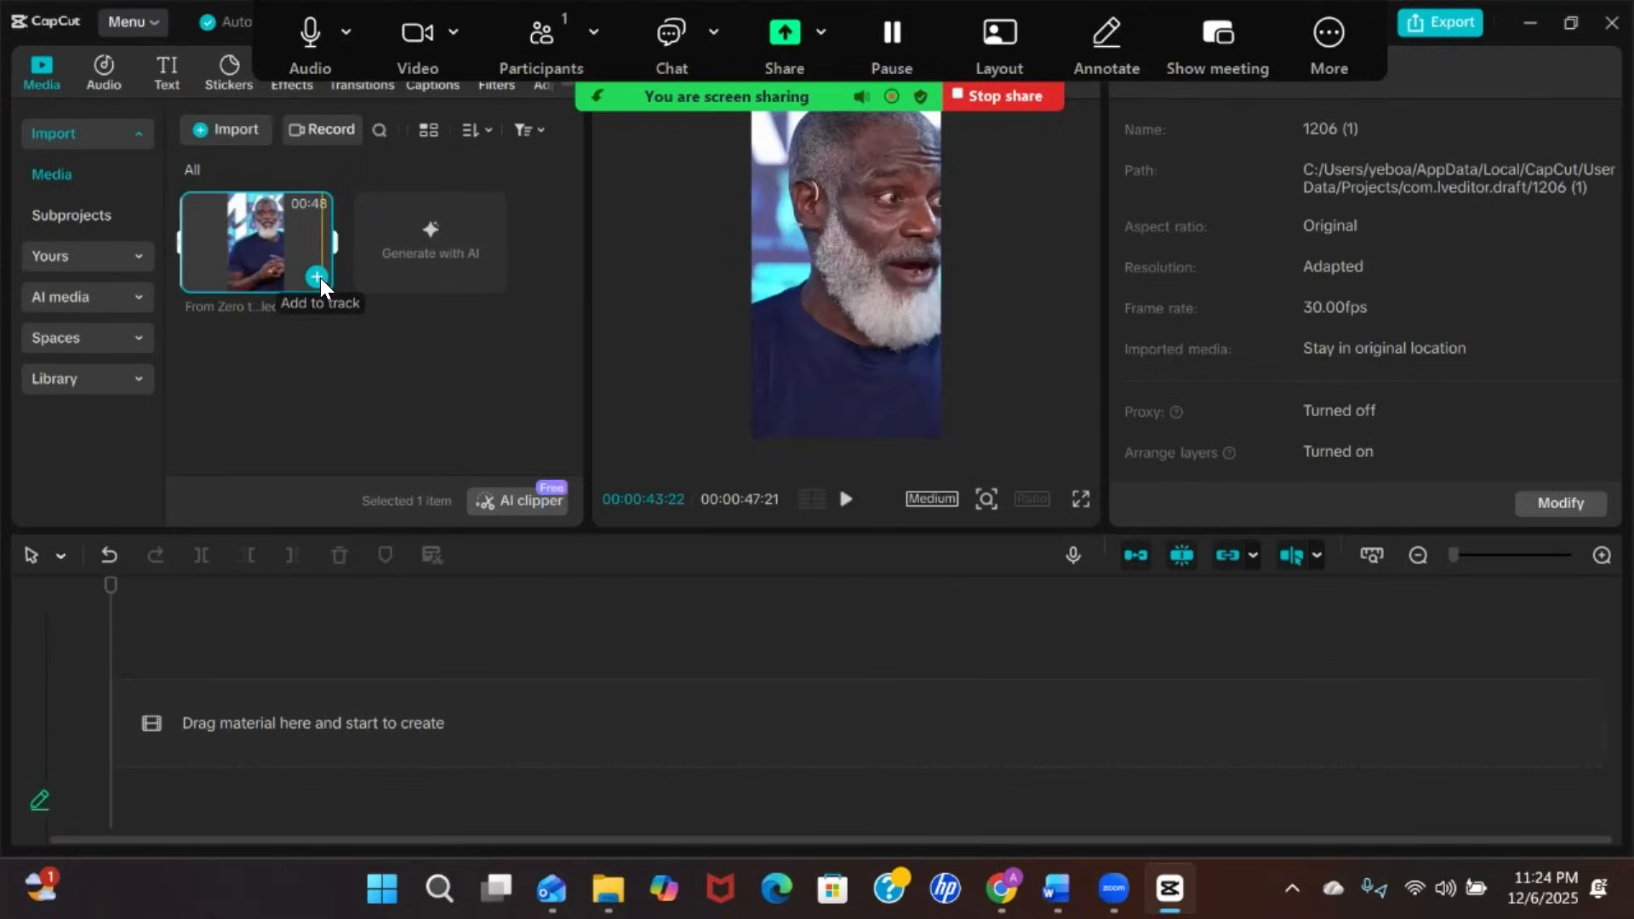
drag(254, 219, 229, 705)
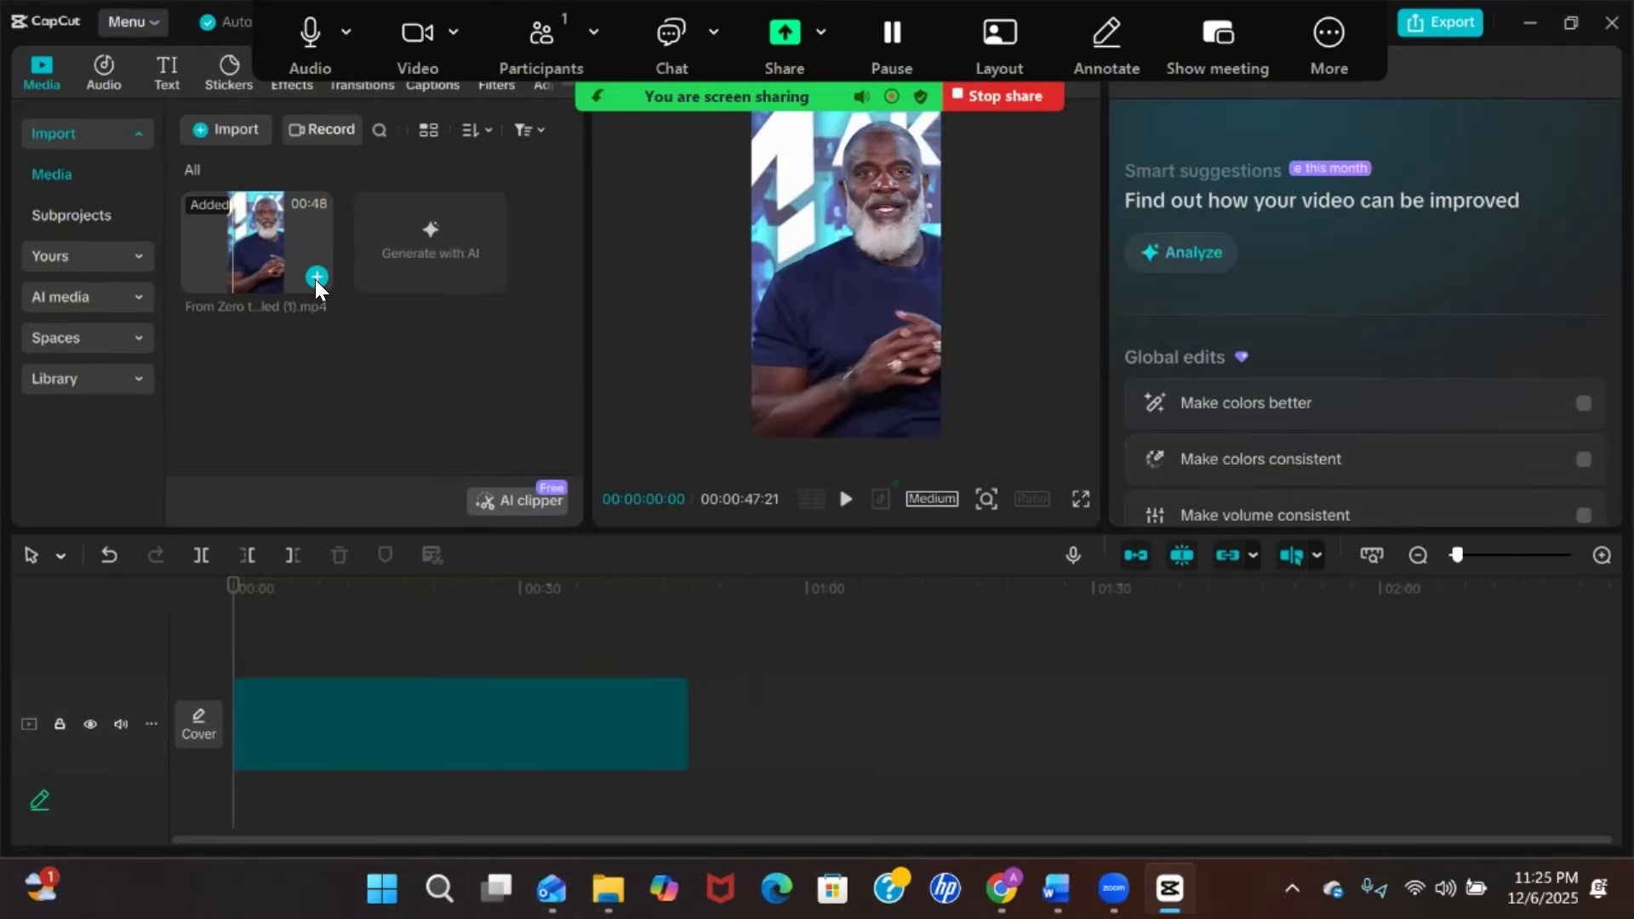
Play the first few seconds of the clip, dismiss the shapes tip and return the playhead to the start
click(232, 578)
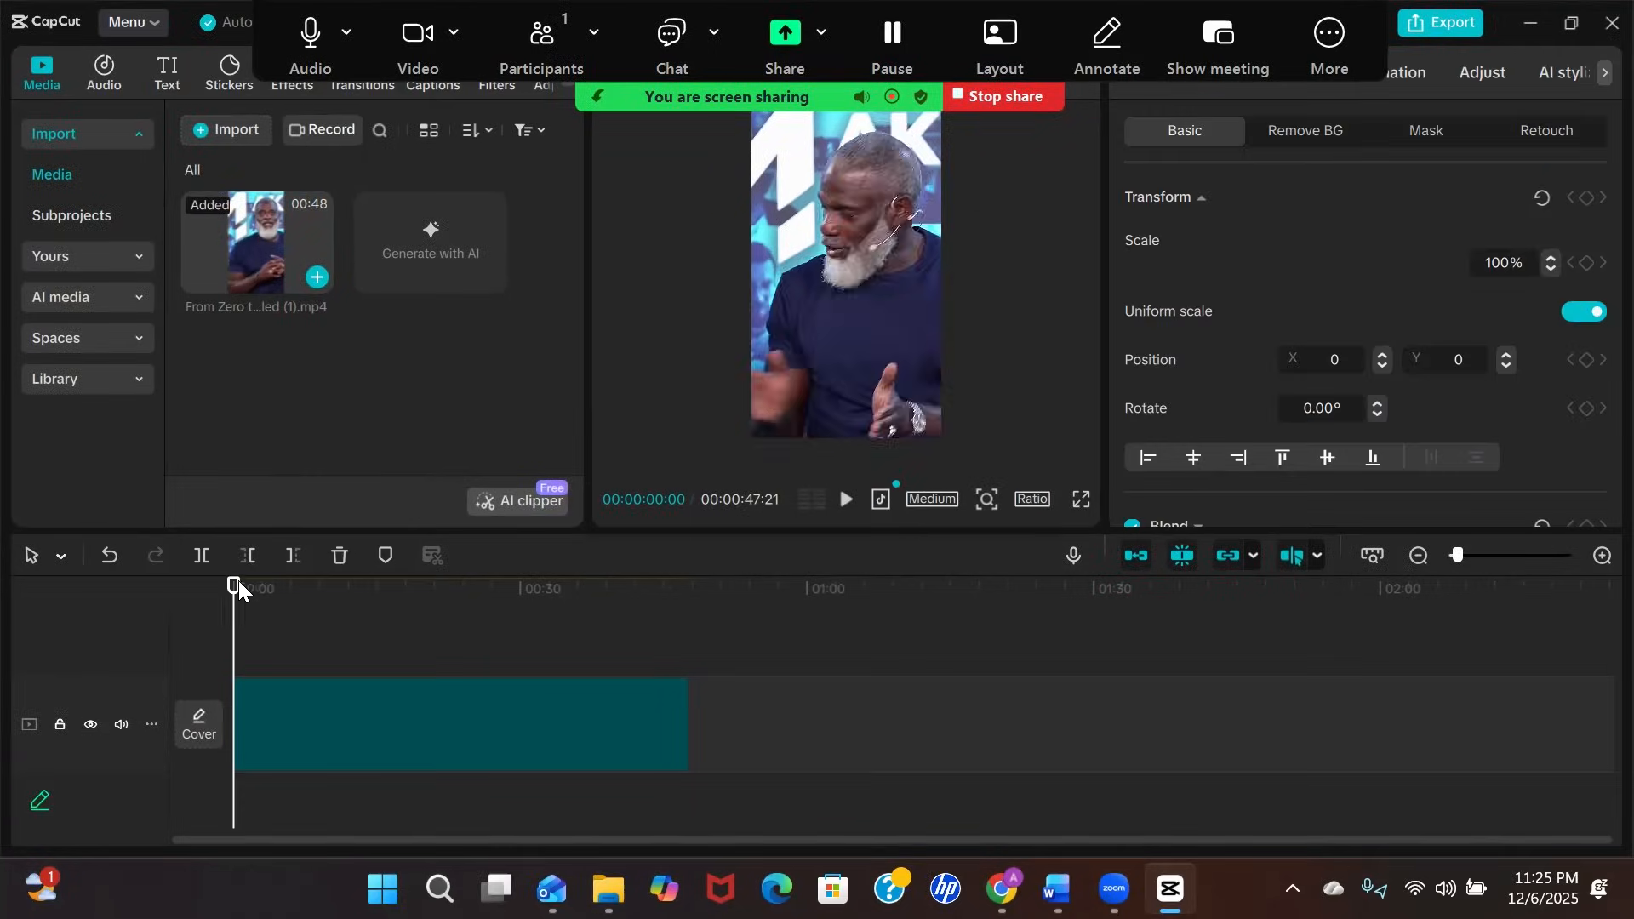
key(space)
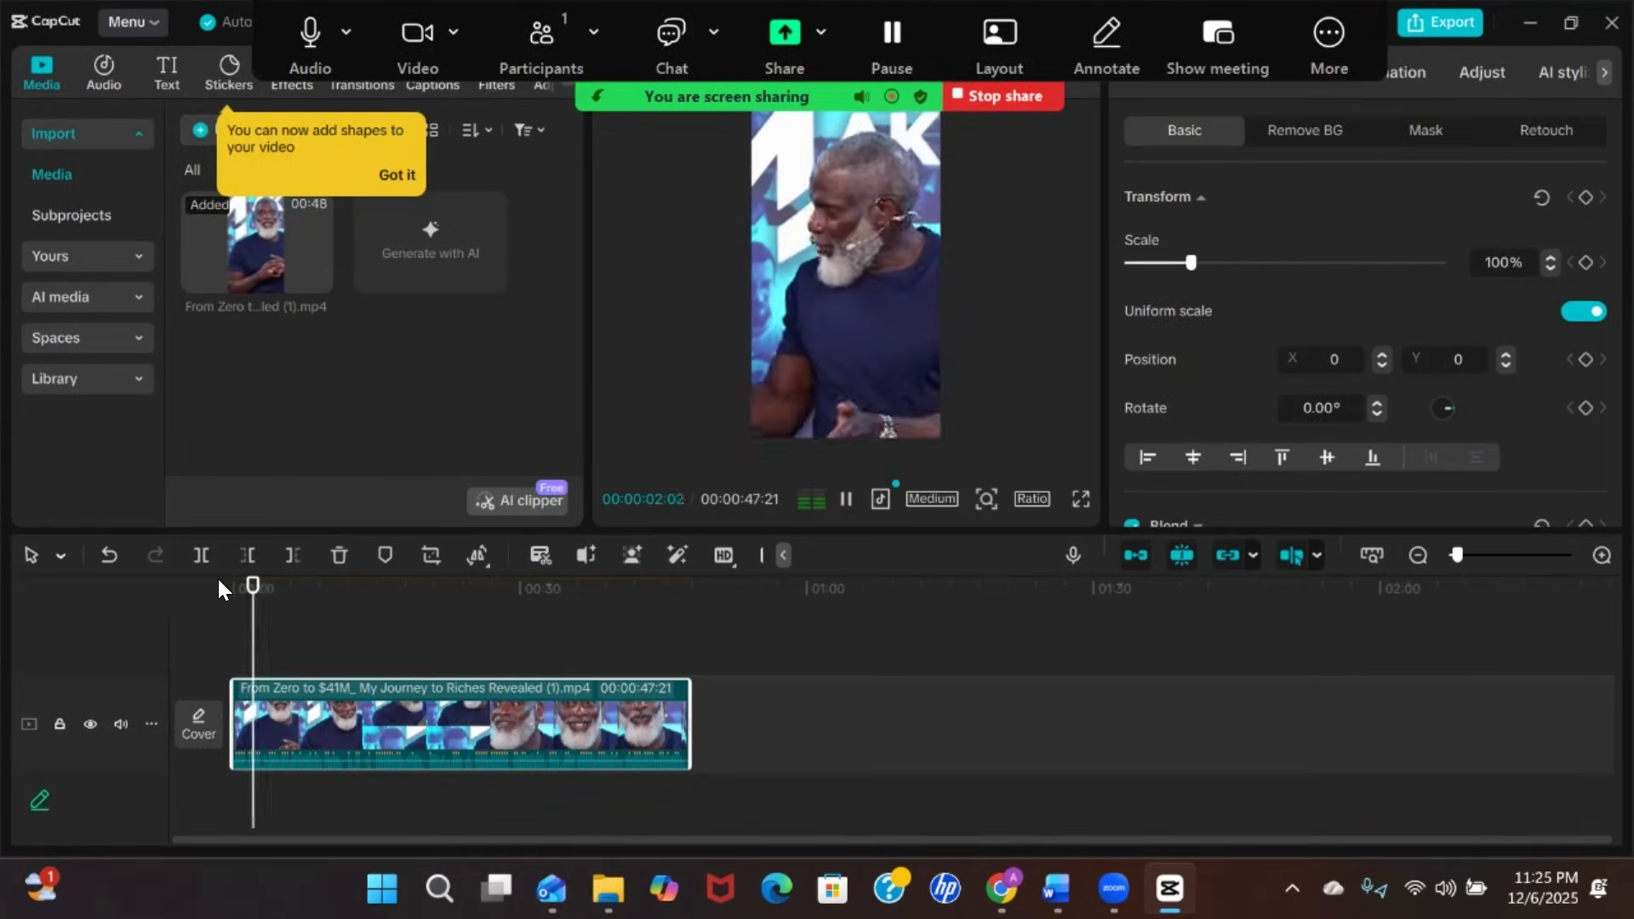
key(space)
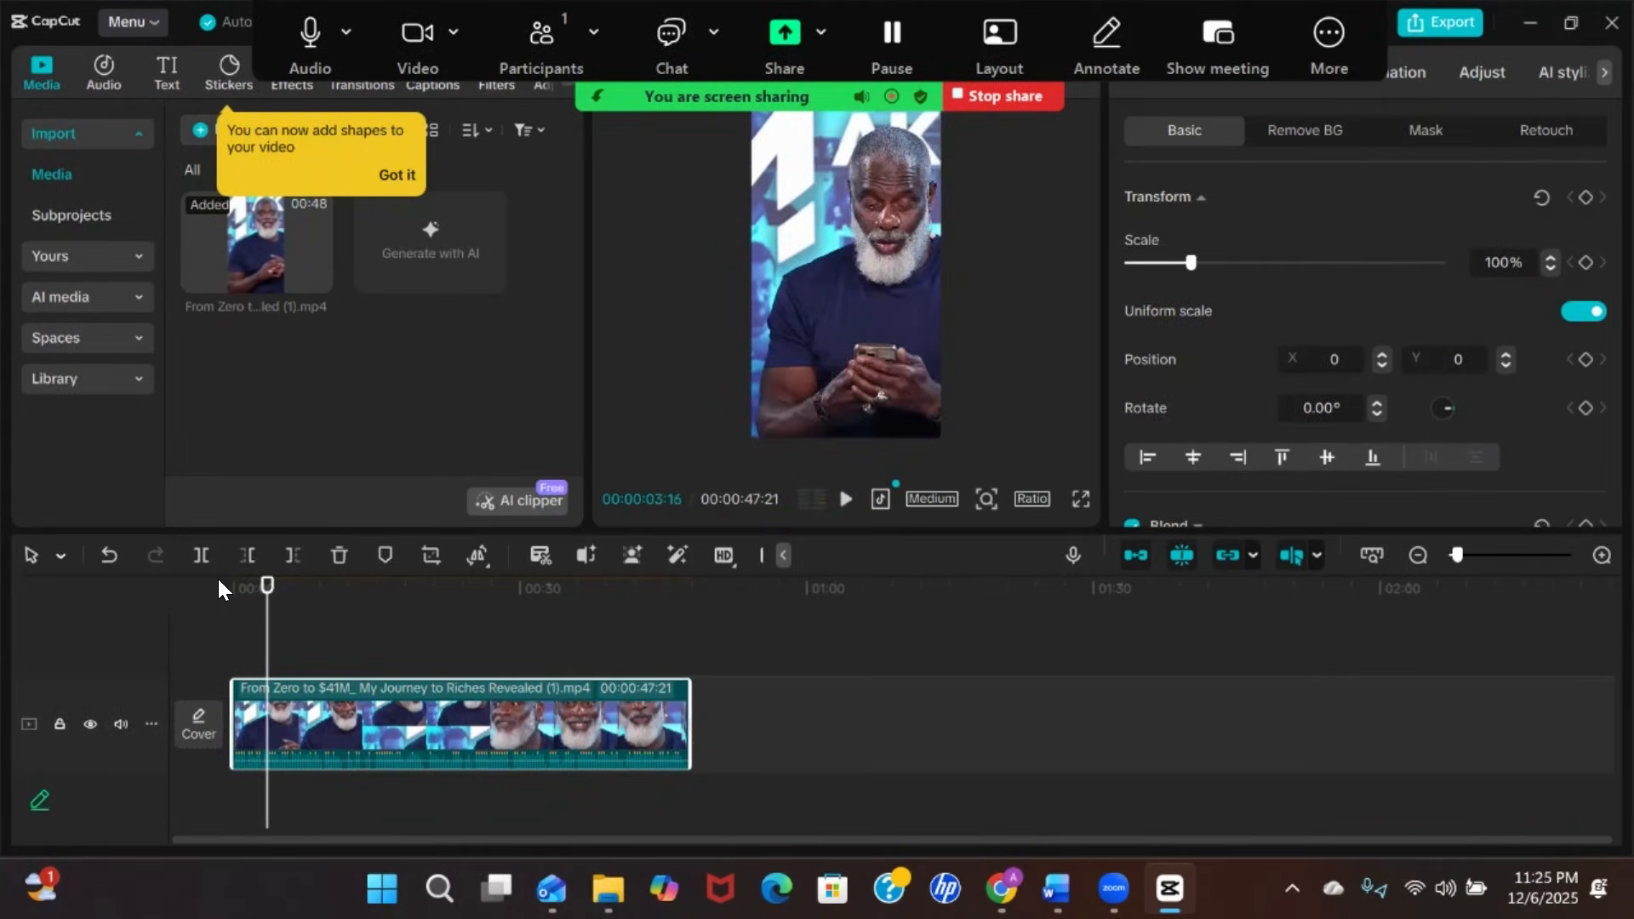
click(395, 176)
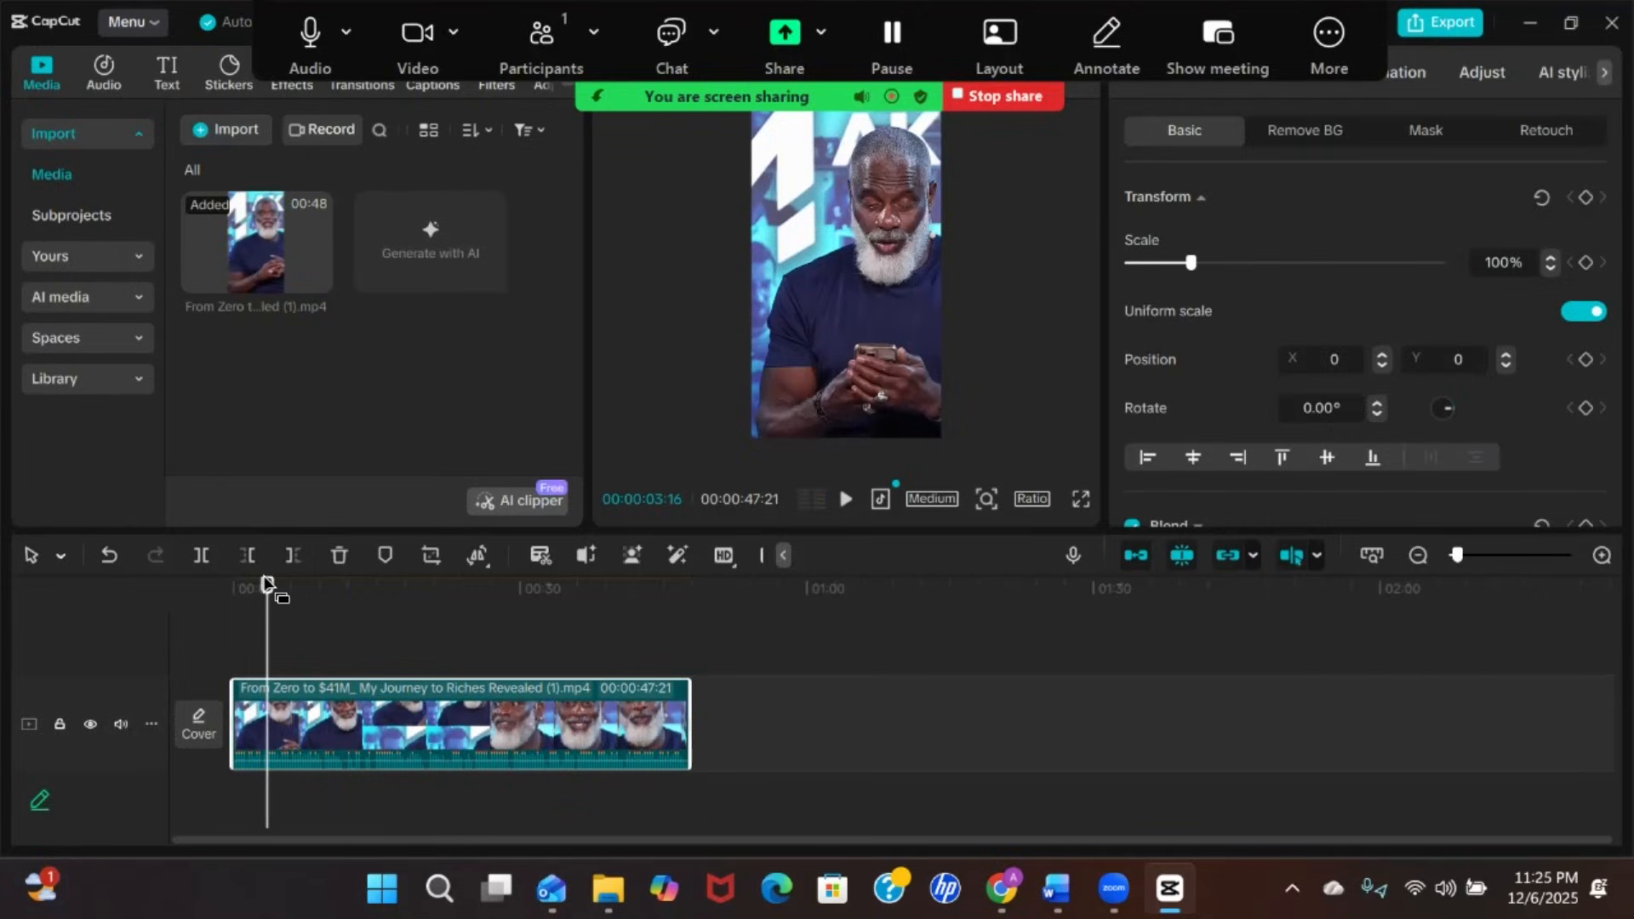
drag(265, 595, 223, 596)
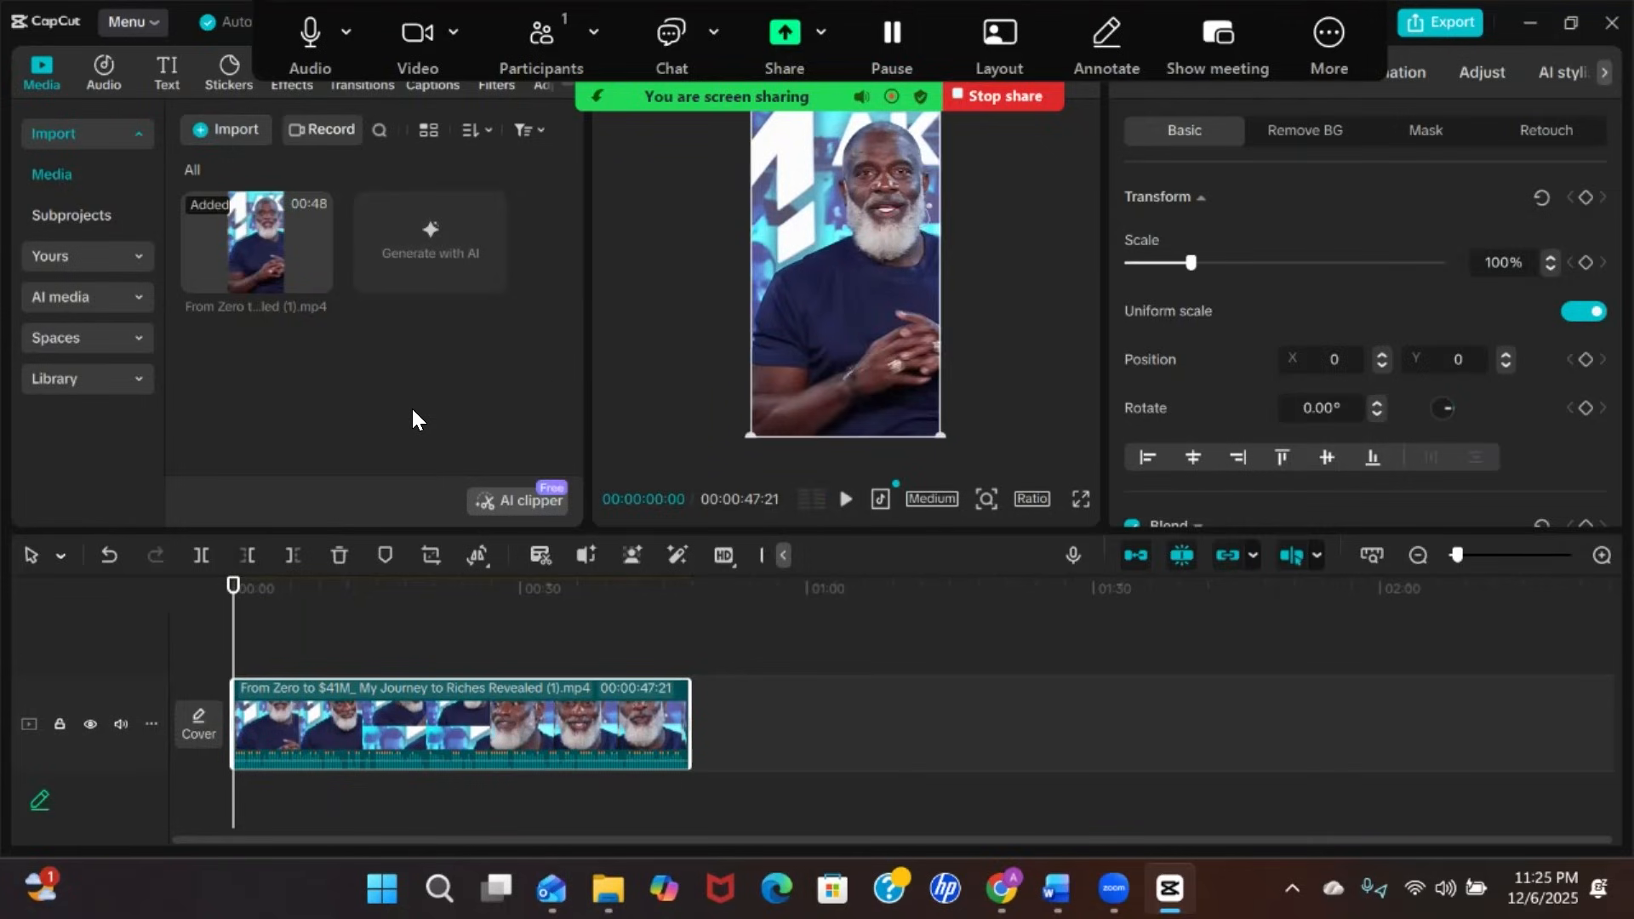
Open the timeline clip's transcript, select all of its text, and clear the selection with the playhead back at the start
click(545, 558)
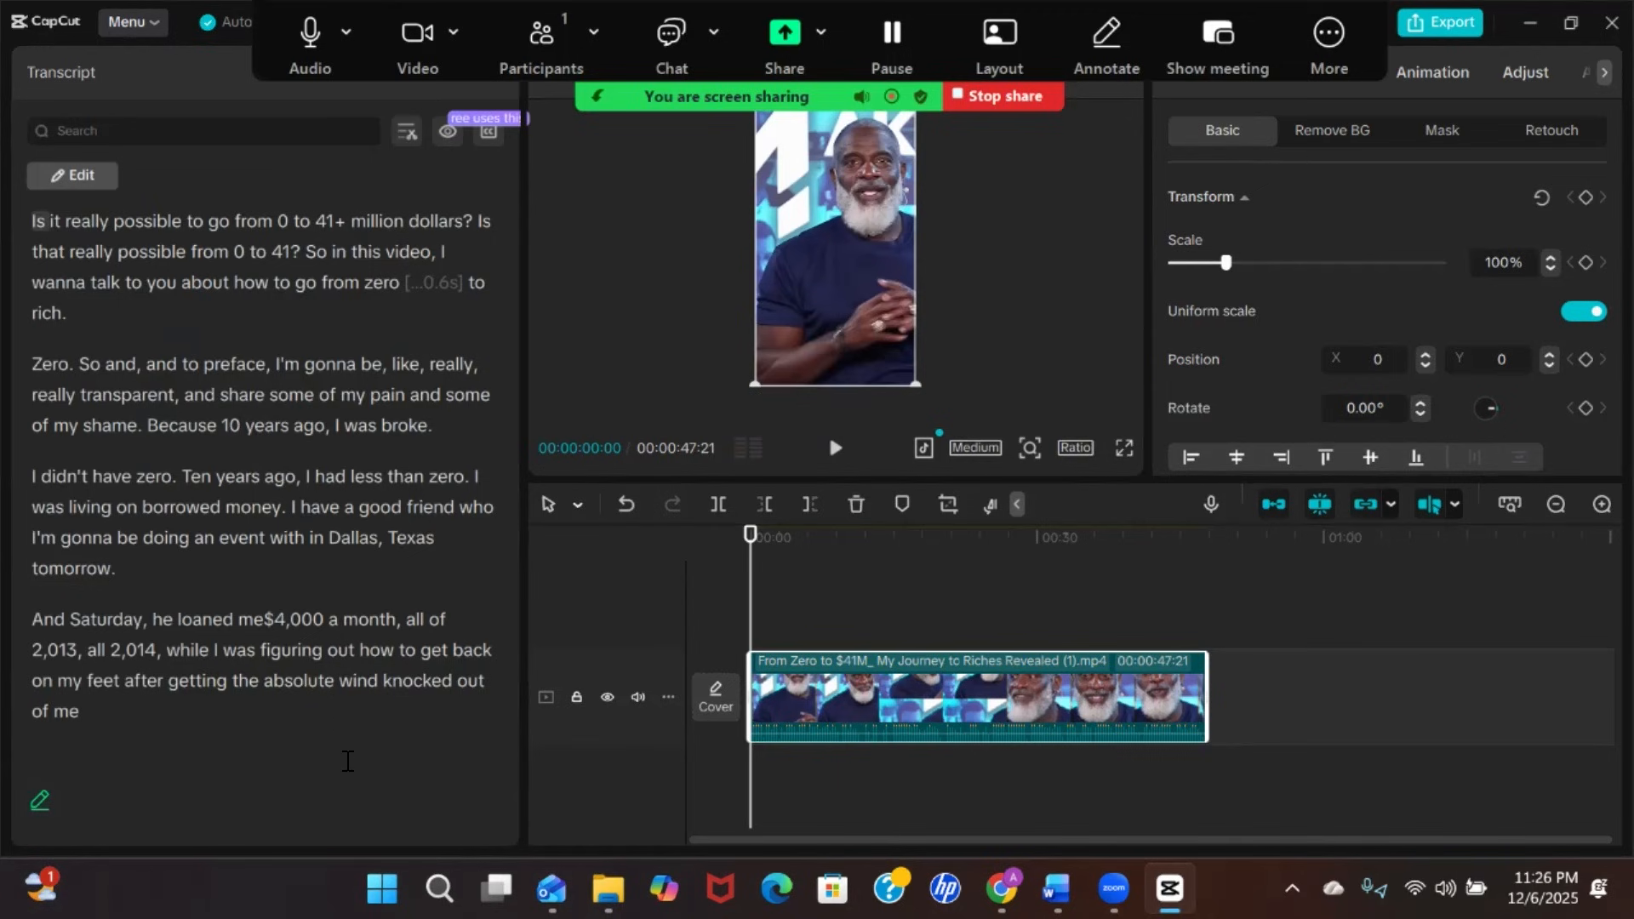
click(169, 771)
key(ctrl+a)
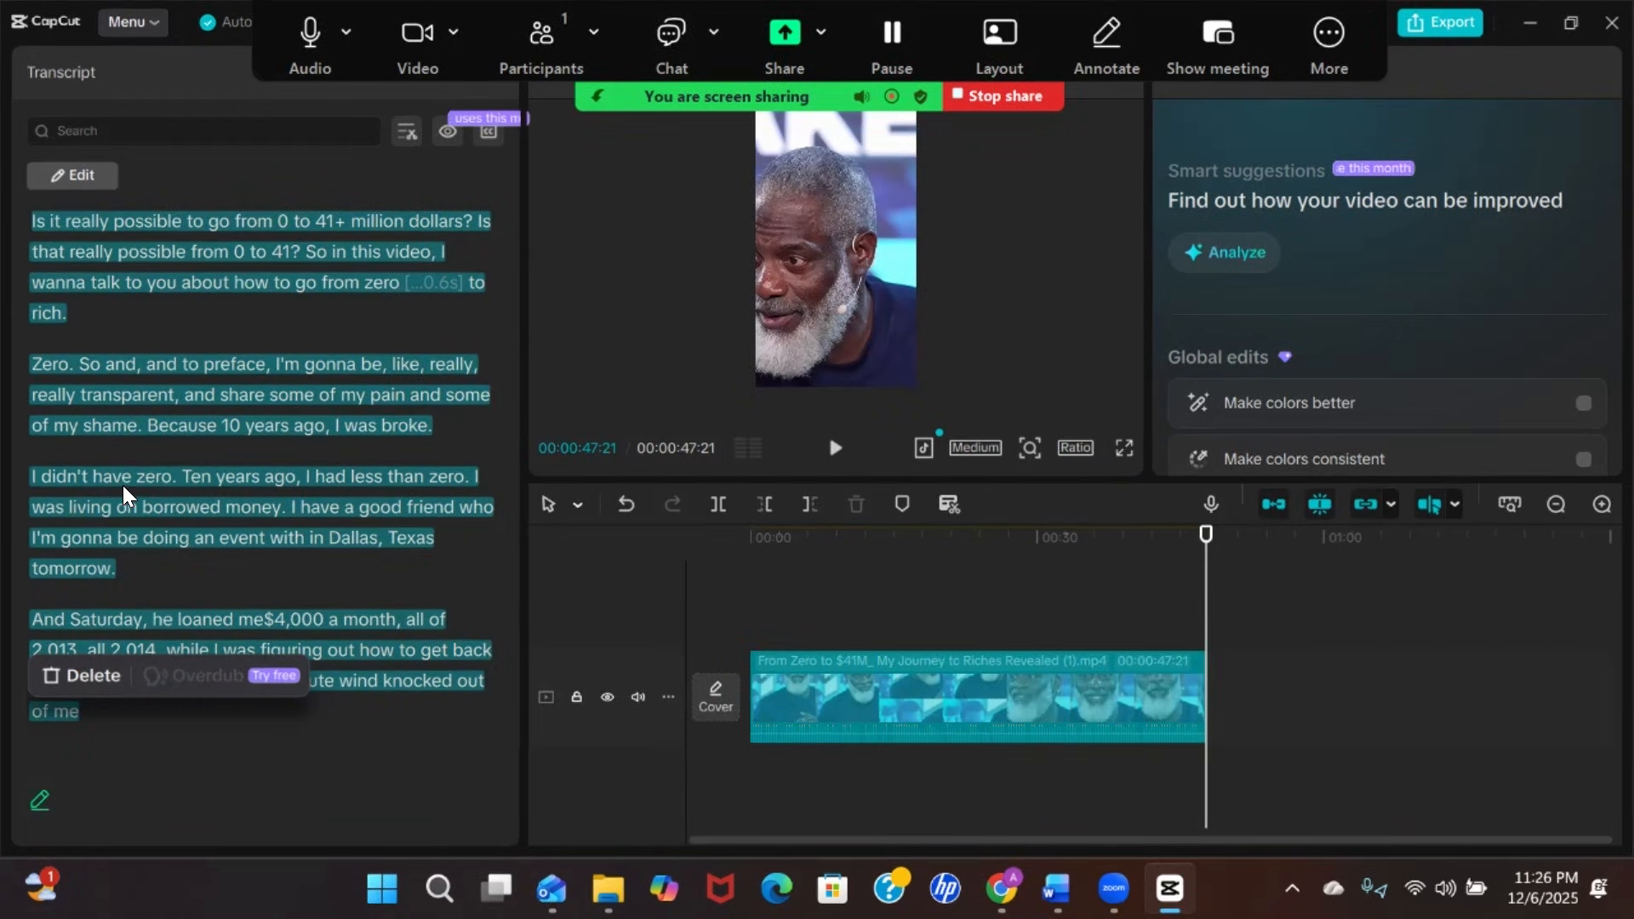
click(1084, 640)
drag(1084, 535, 667, 514)
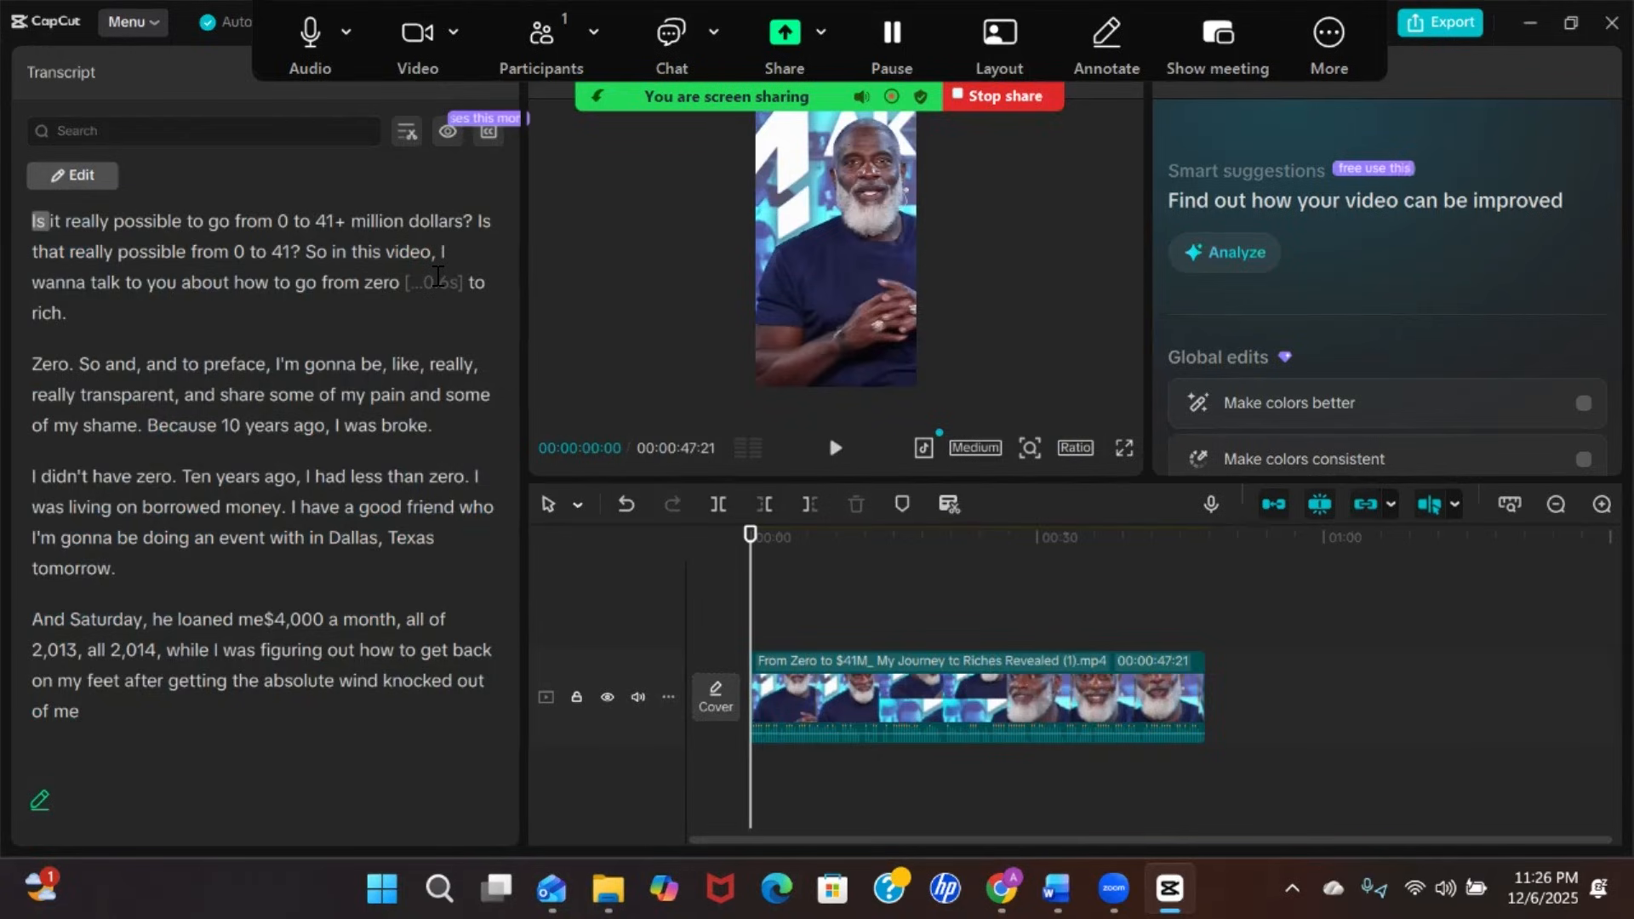
Check the 0.6 s pause in the transcript's first paragraph and return the playhead to the start
click(437, 280)
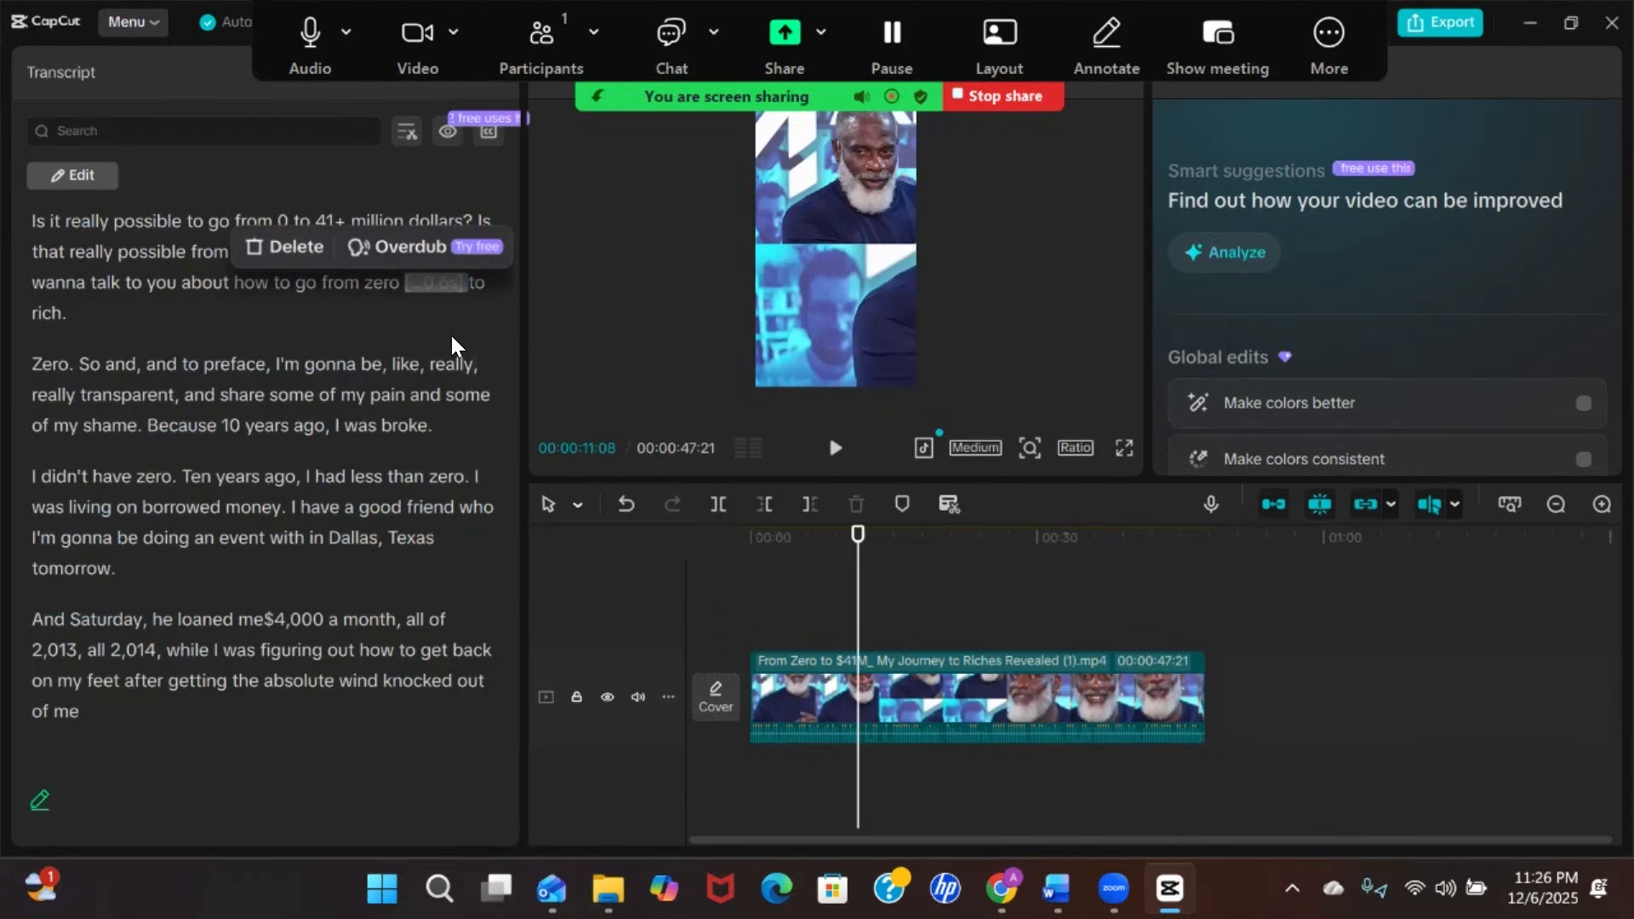
click(439, 372)
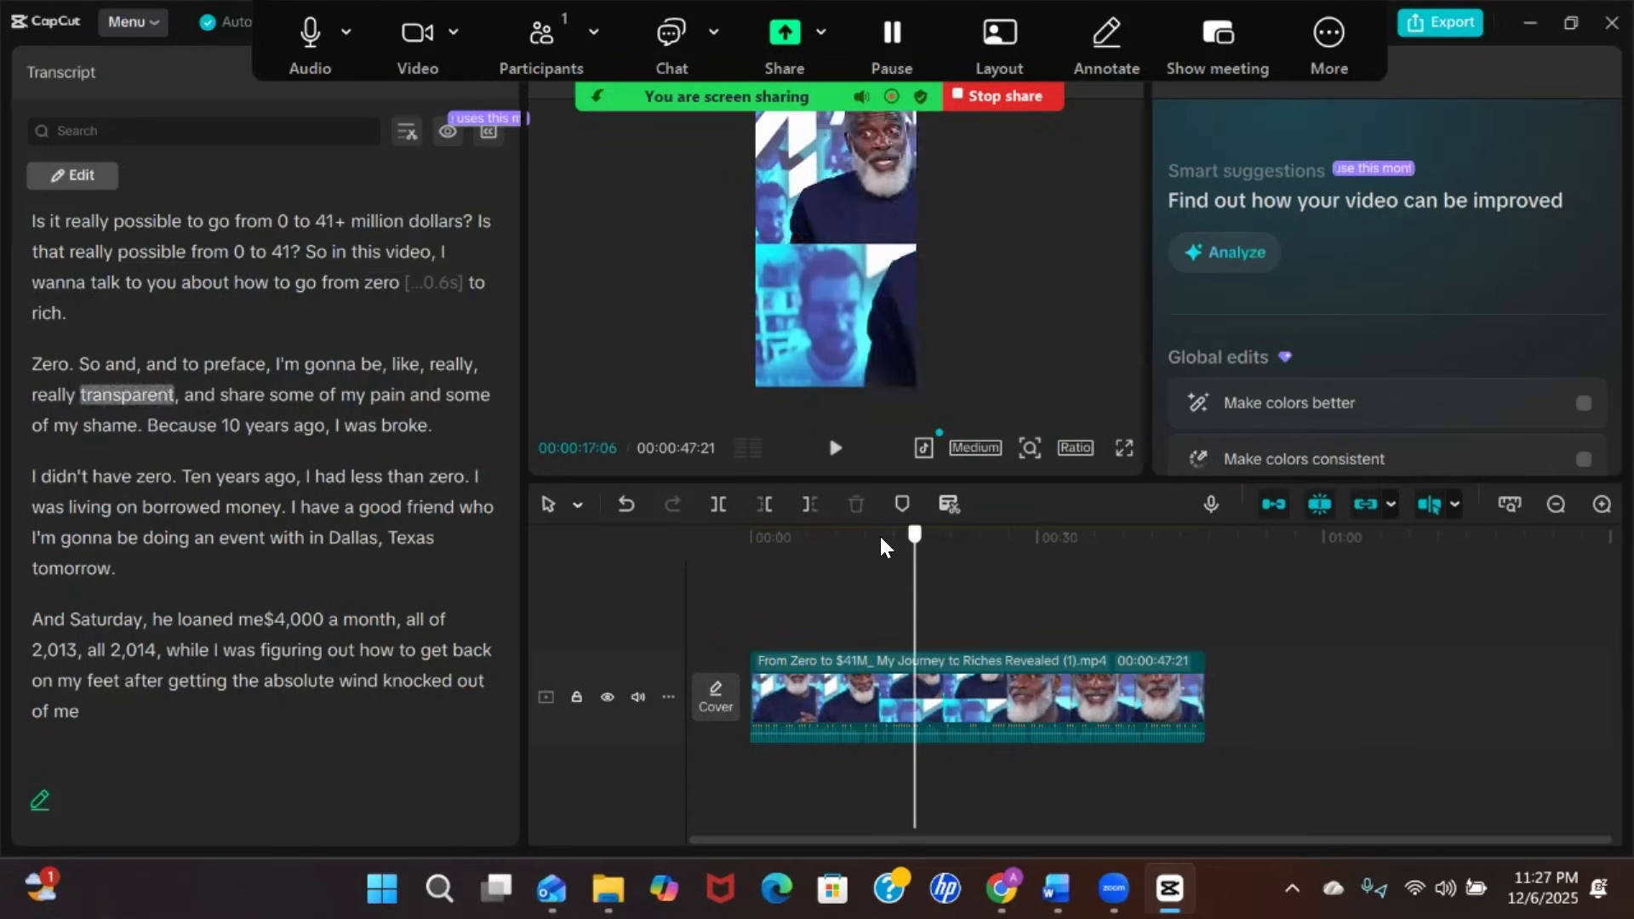
click(751, 536)
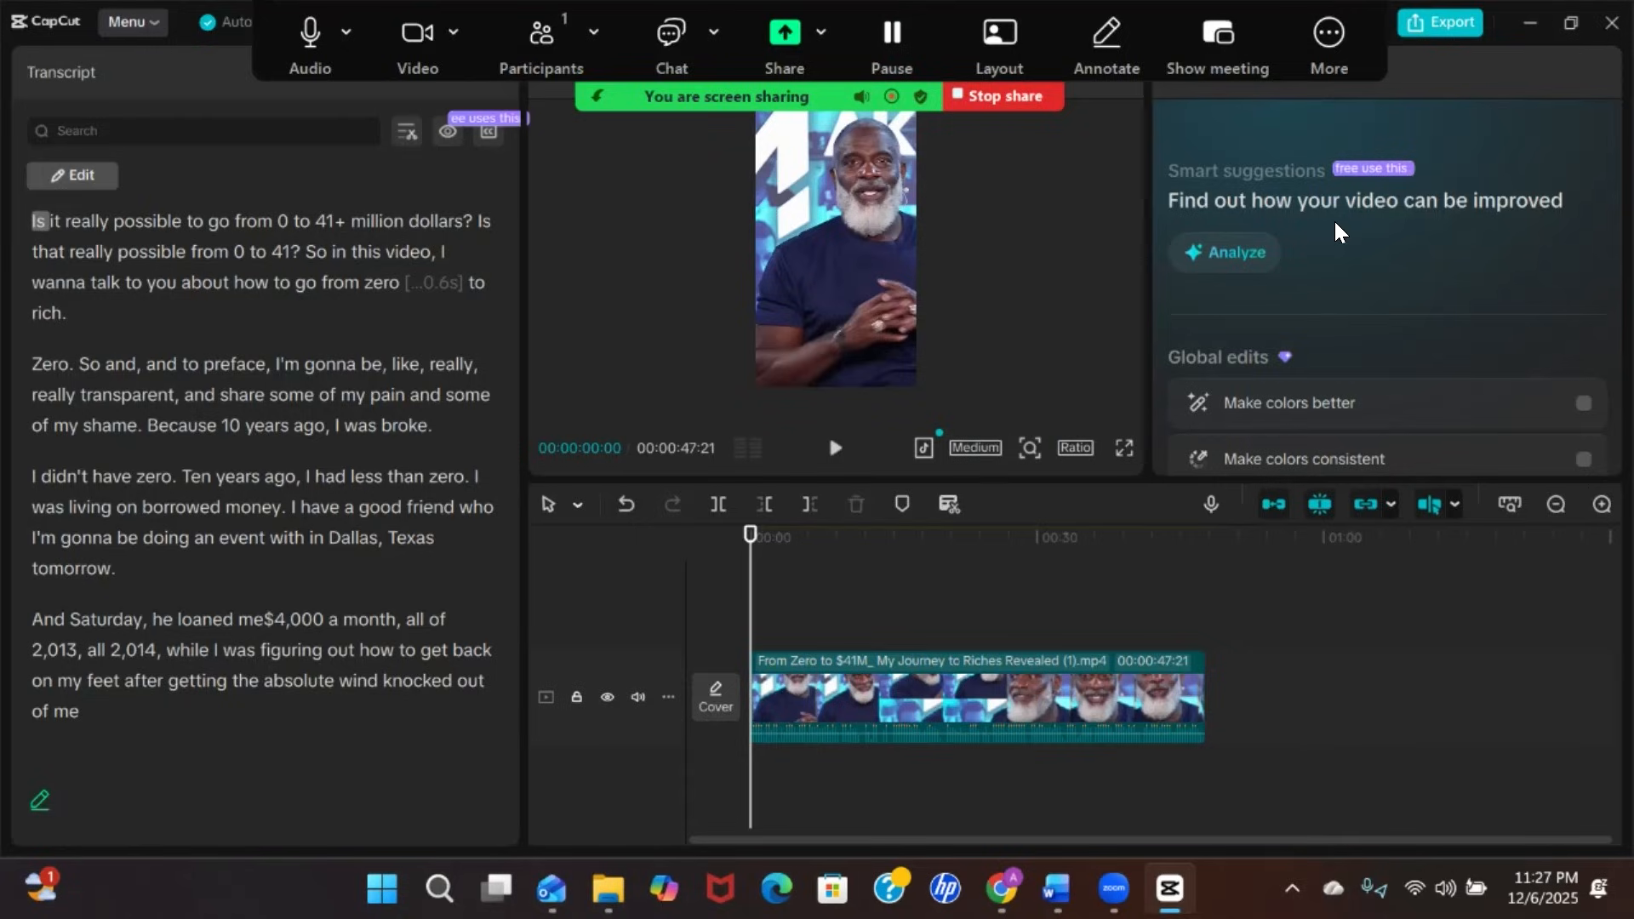
Minimize CapCut, switch to the Chrome window holding the OpusClip project and restore it to a smaller window
click(1529, 24)
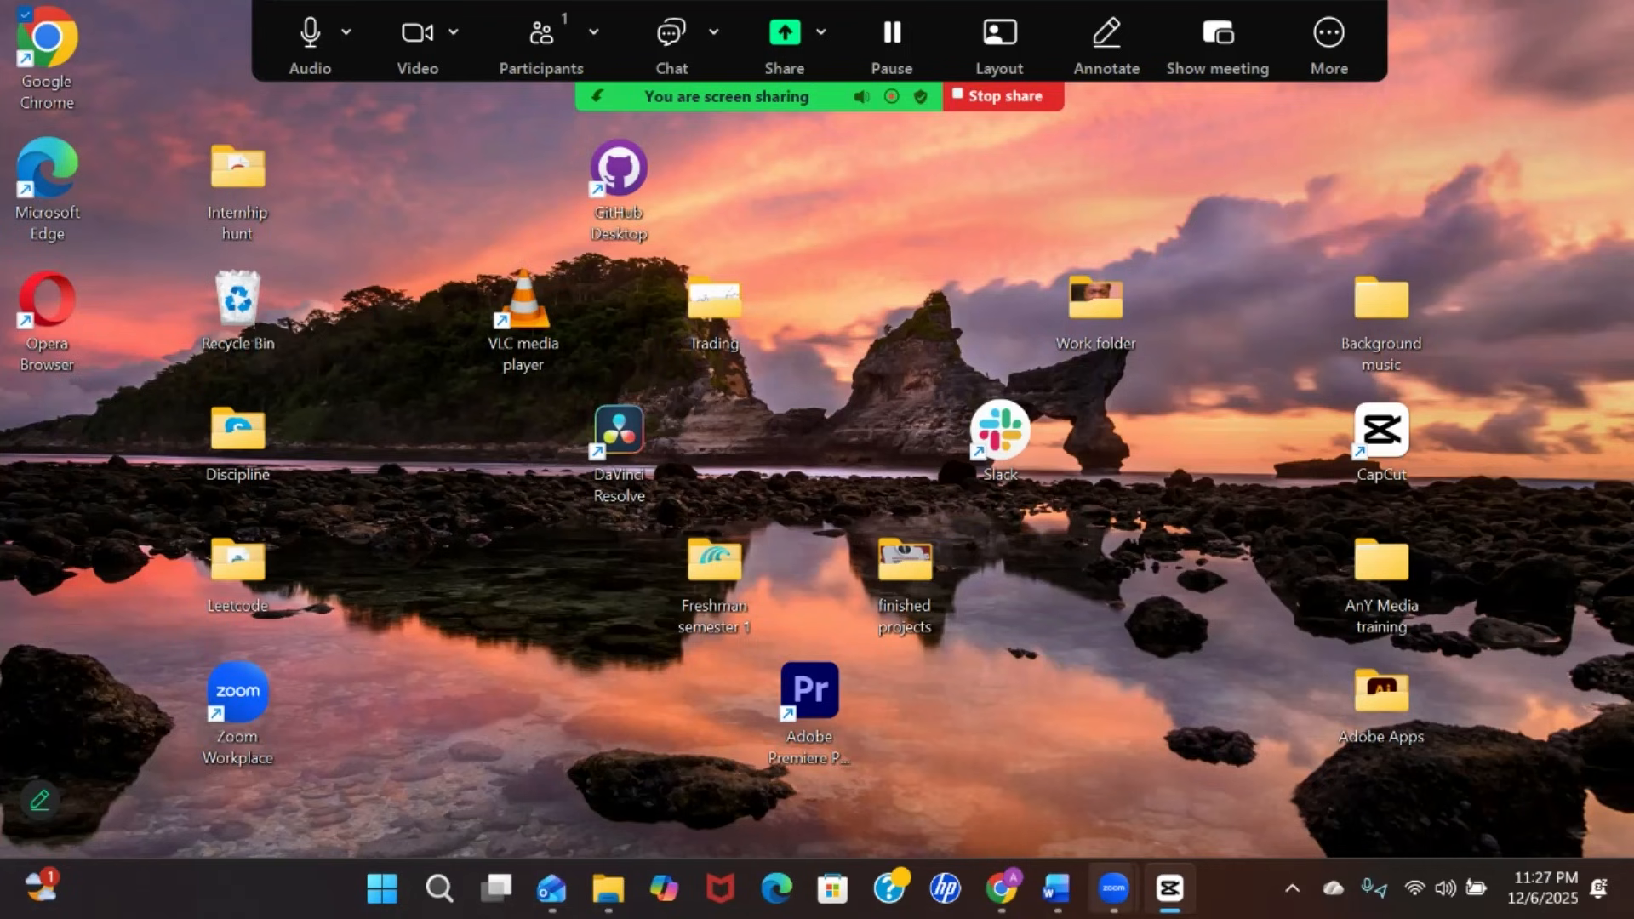
mouse_move(1113, 888)
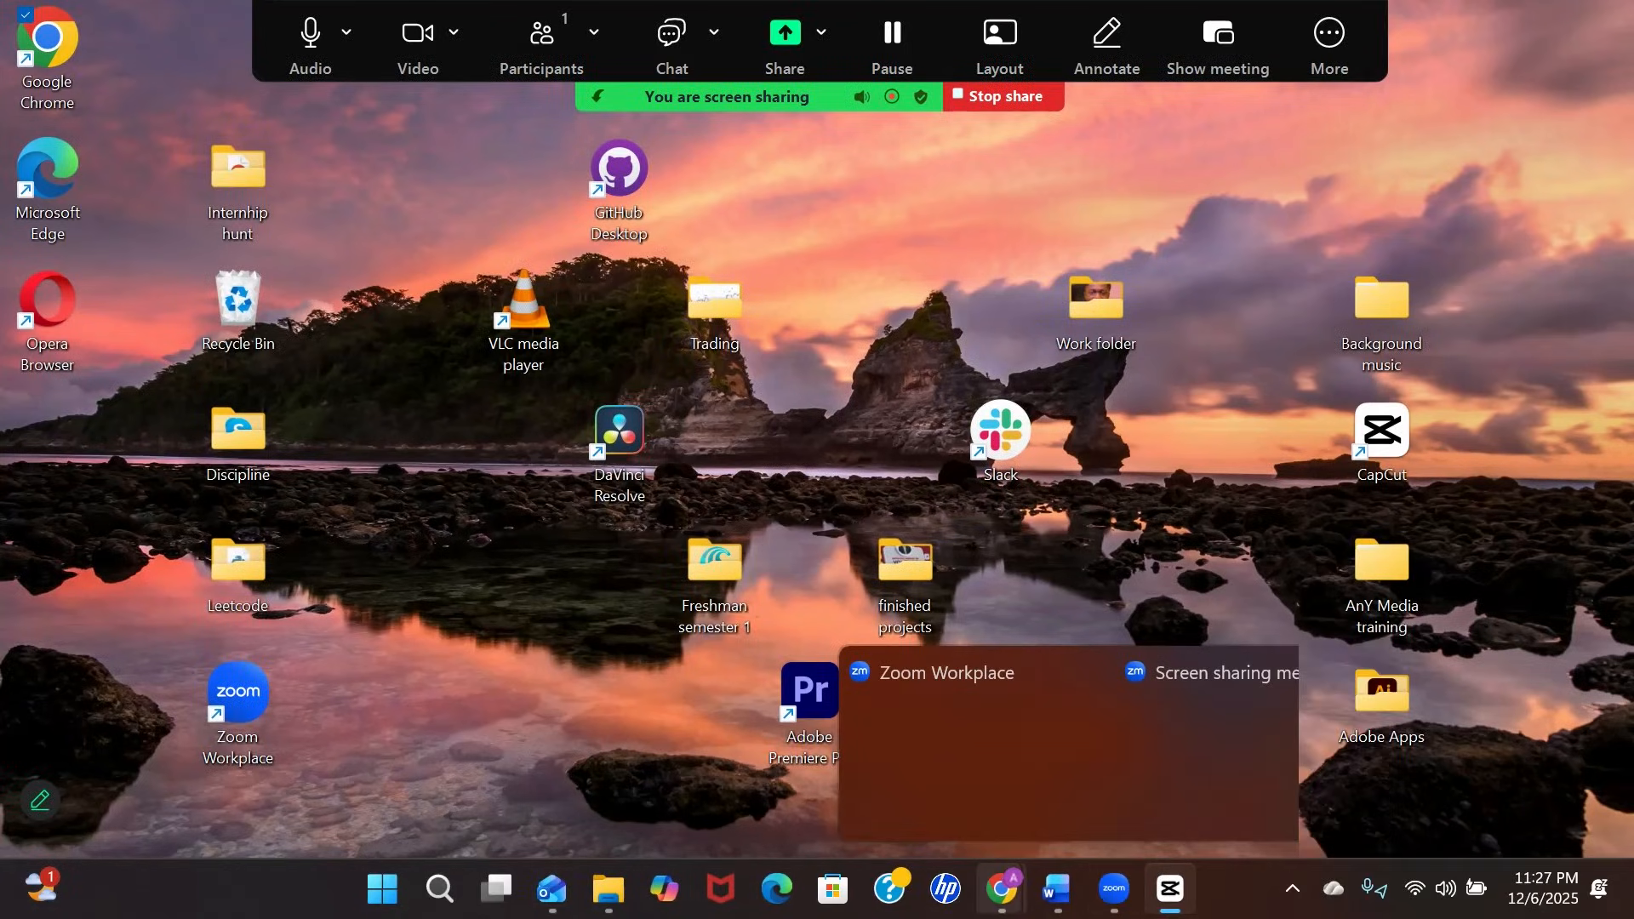
mouse_move(1001, 888)
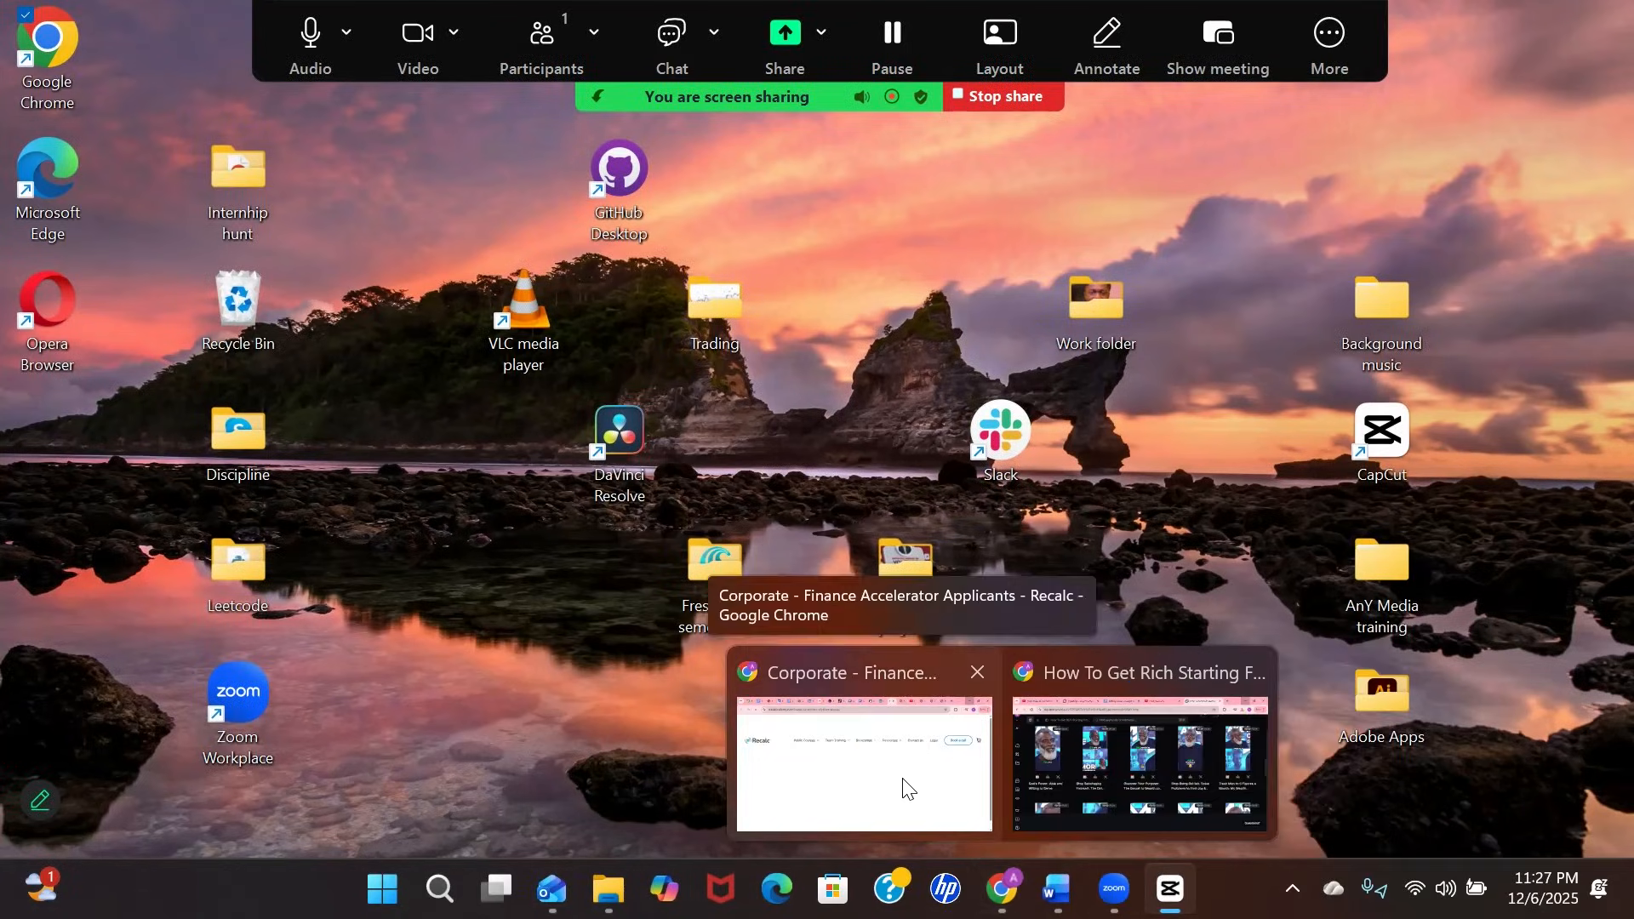
click(1086, 771)
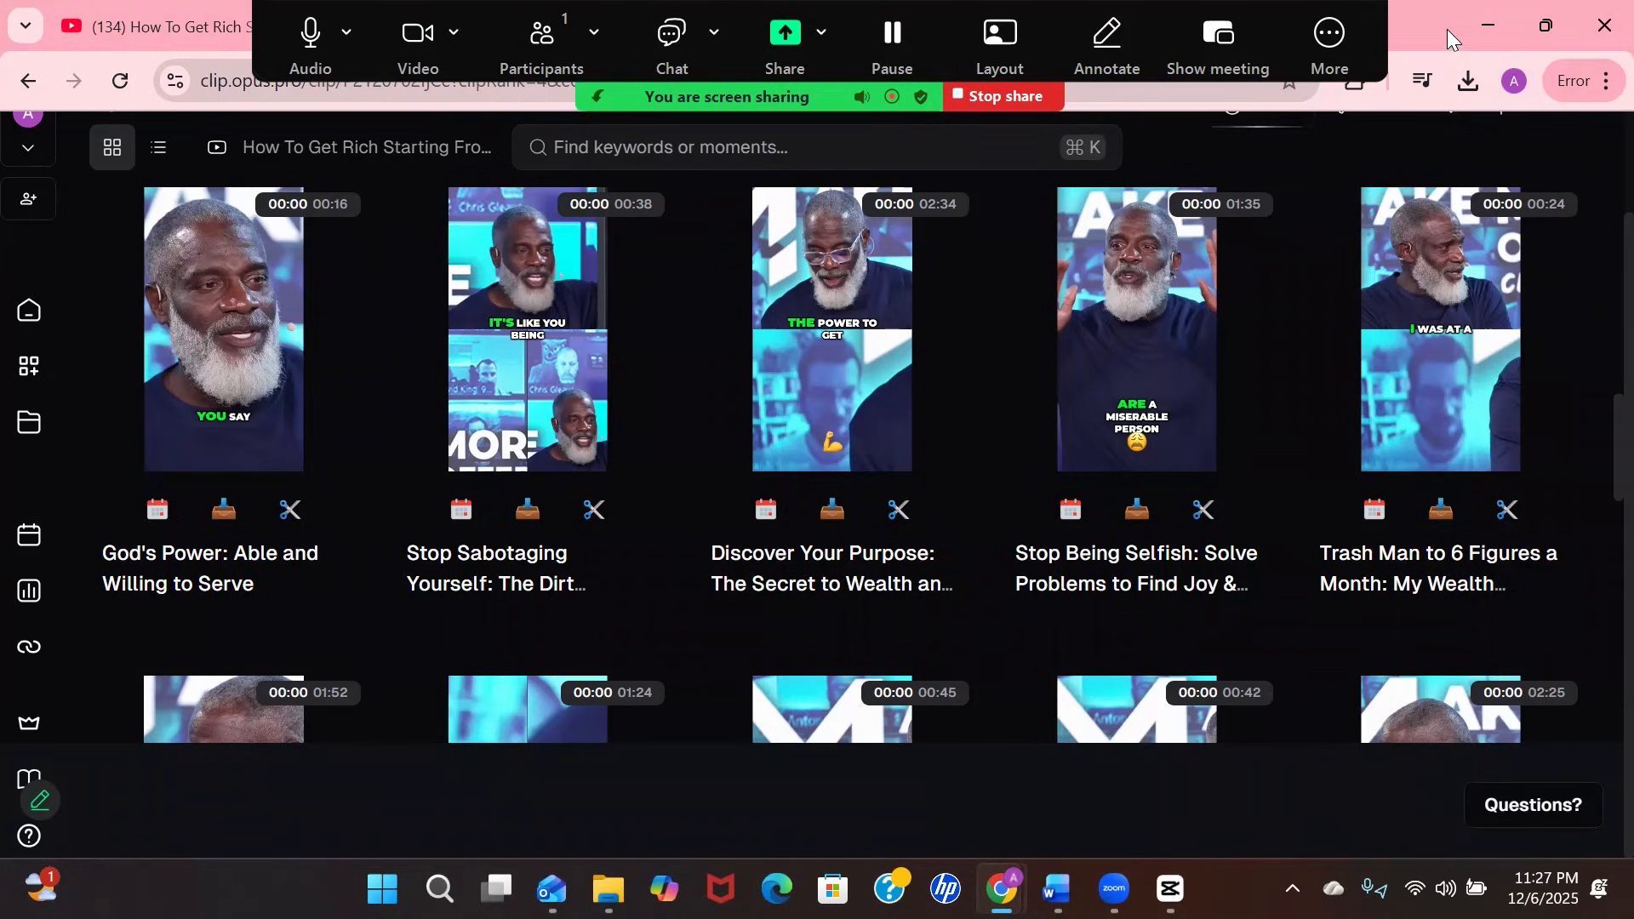
double_click(1436, 24)
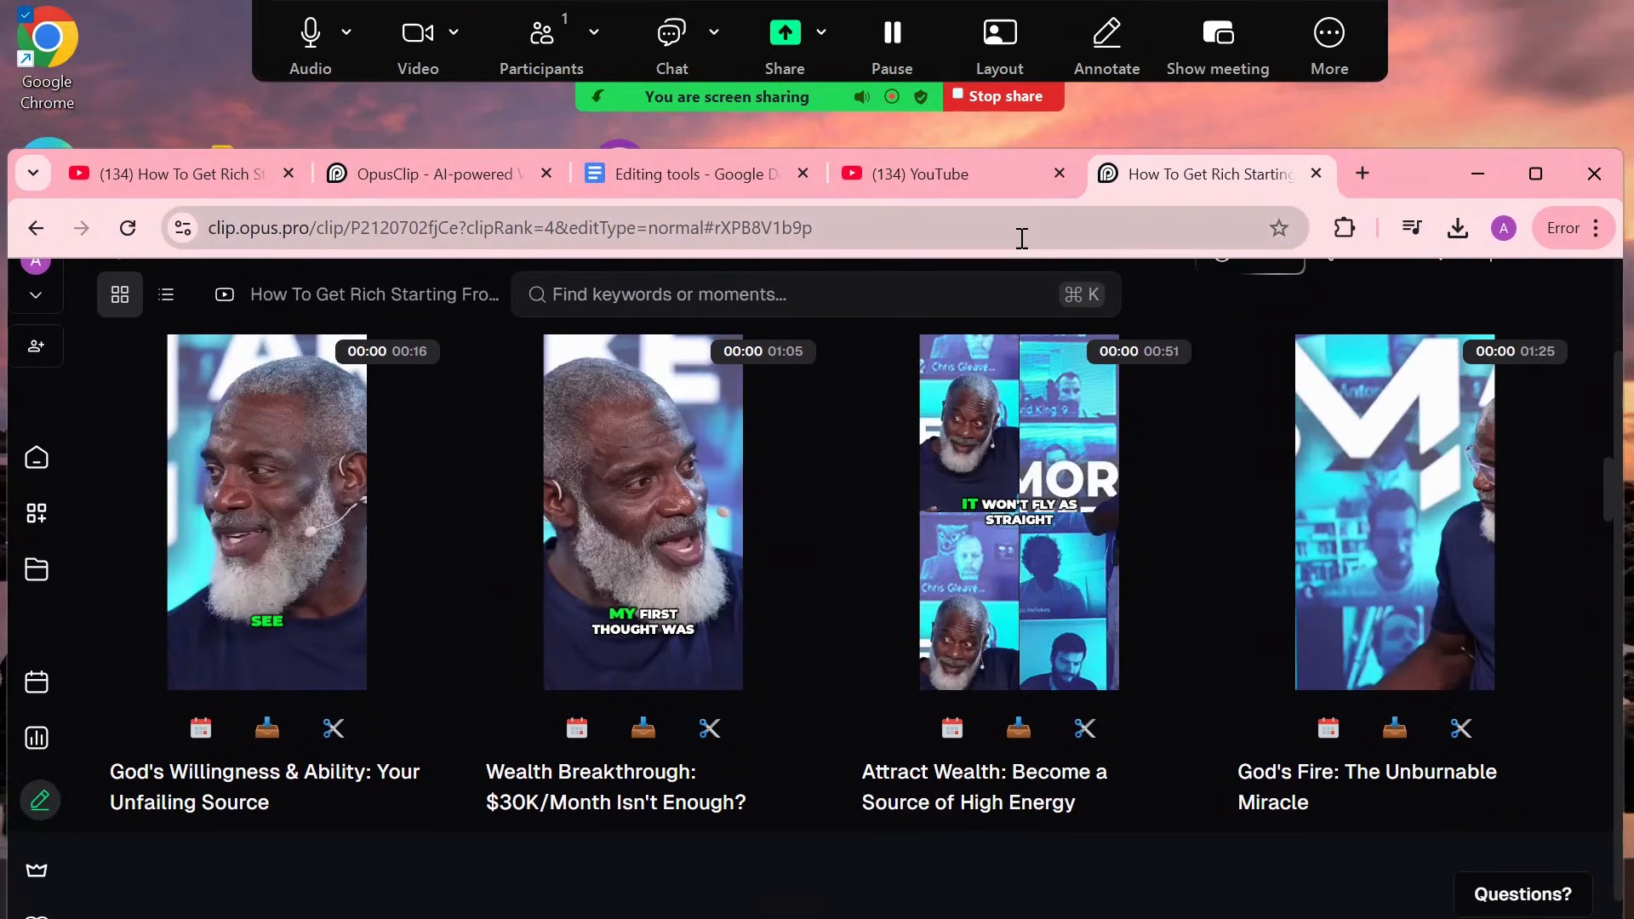
Open chatgpt.com in a new browser tab
click(1361, 172)
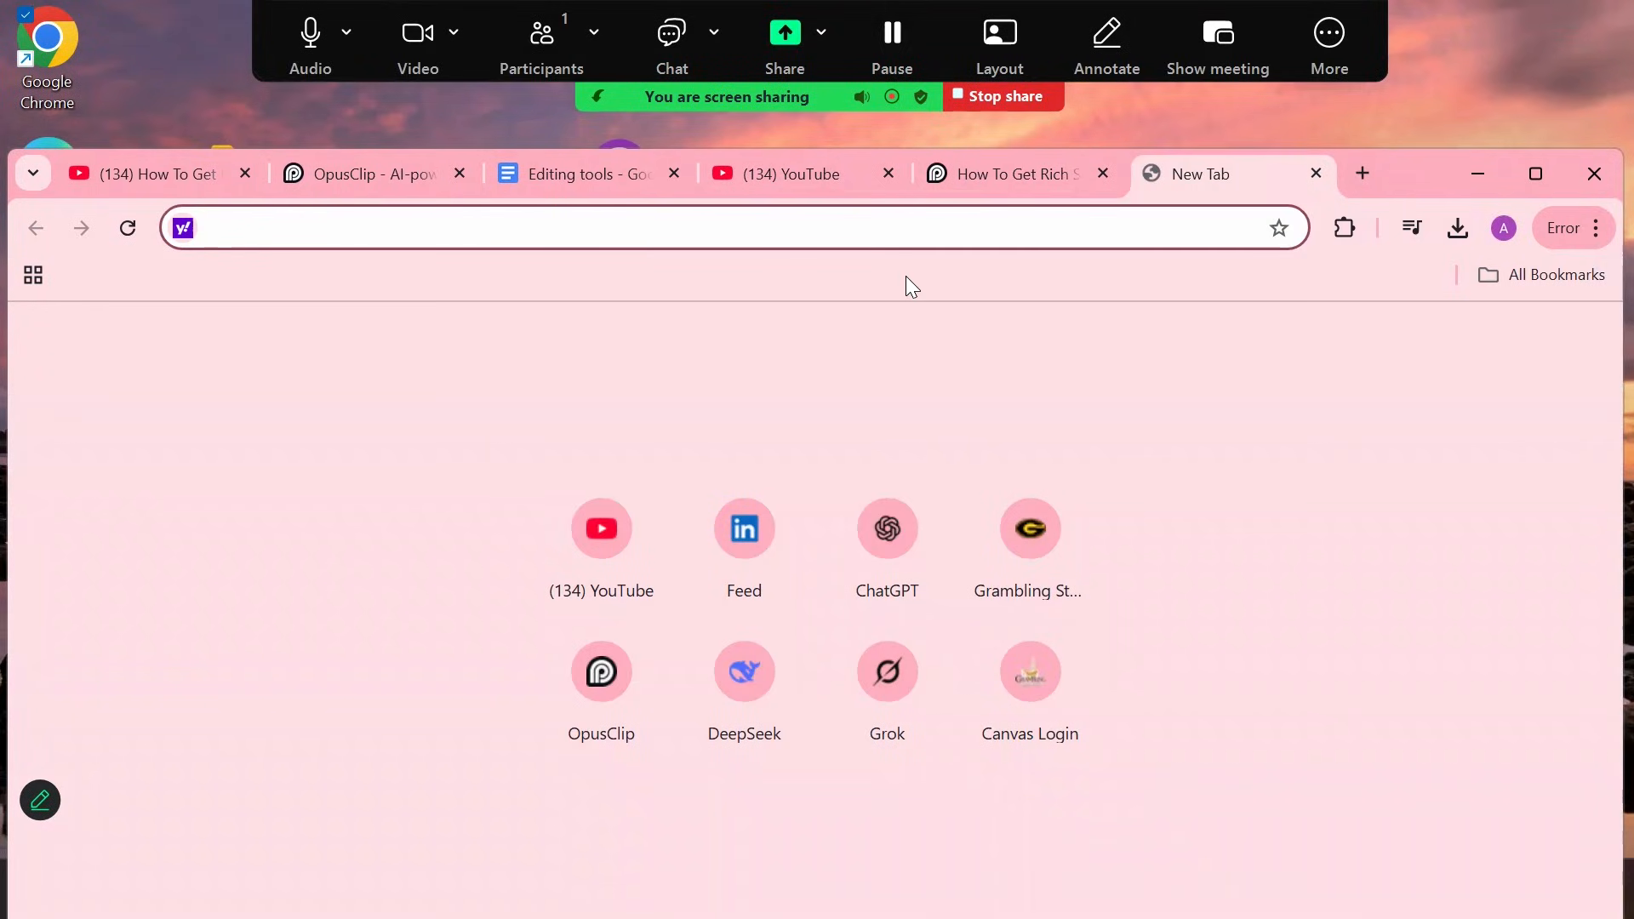
text(cha)
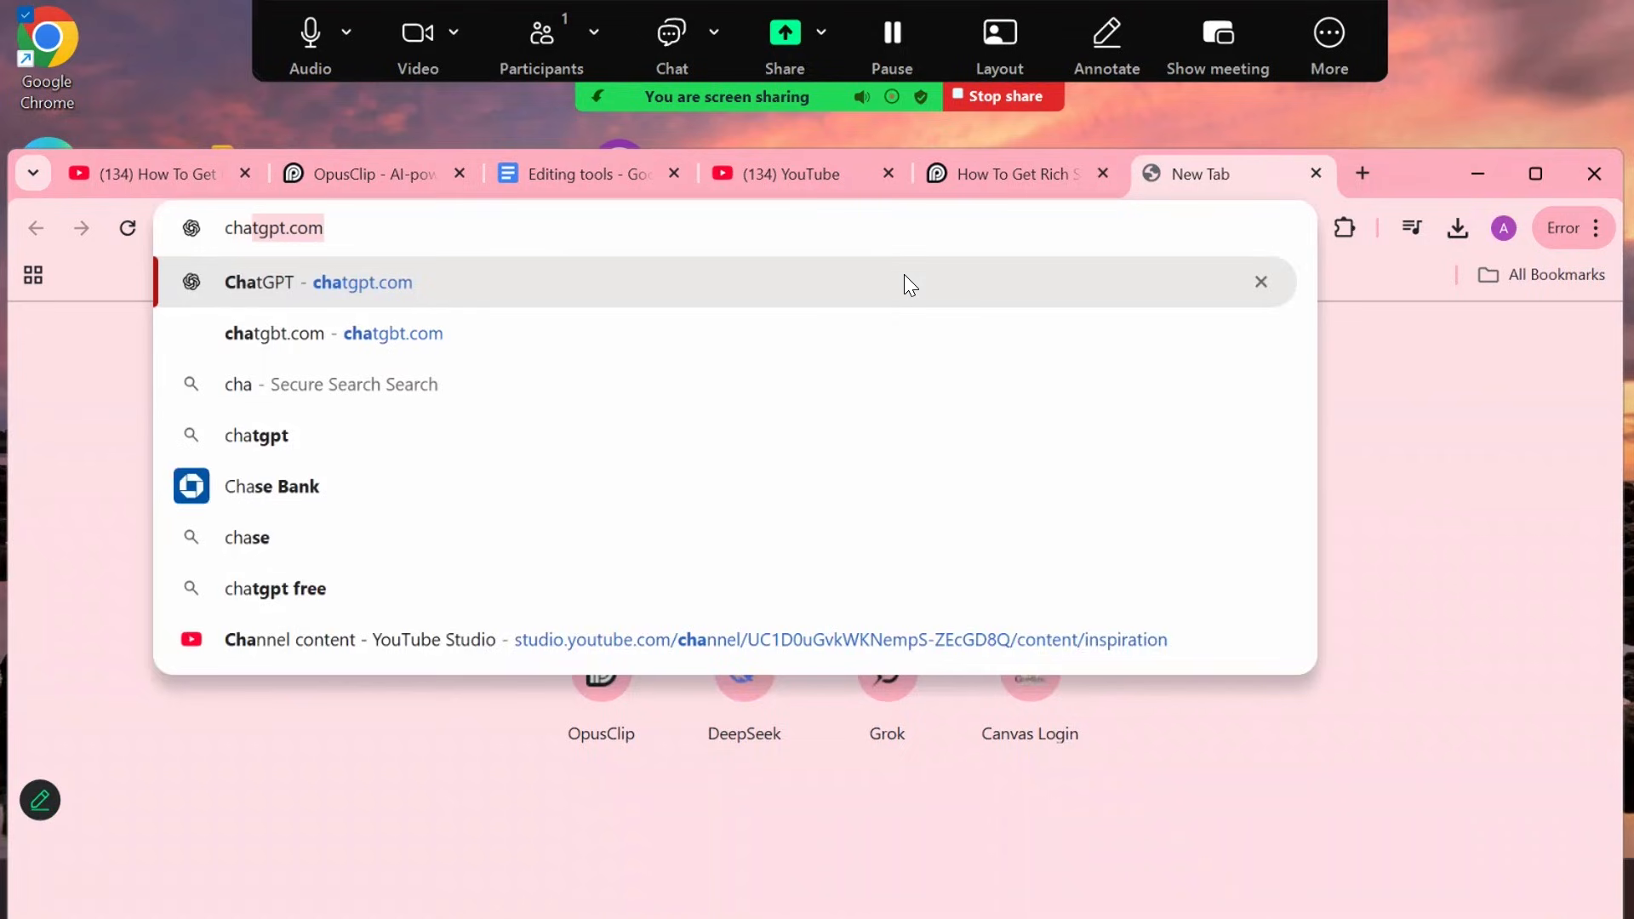
text(tb)
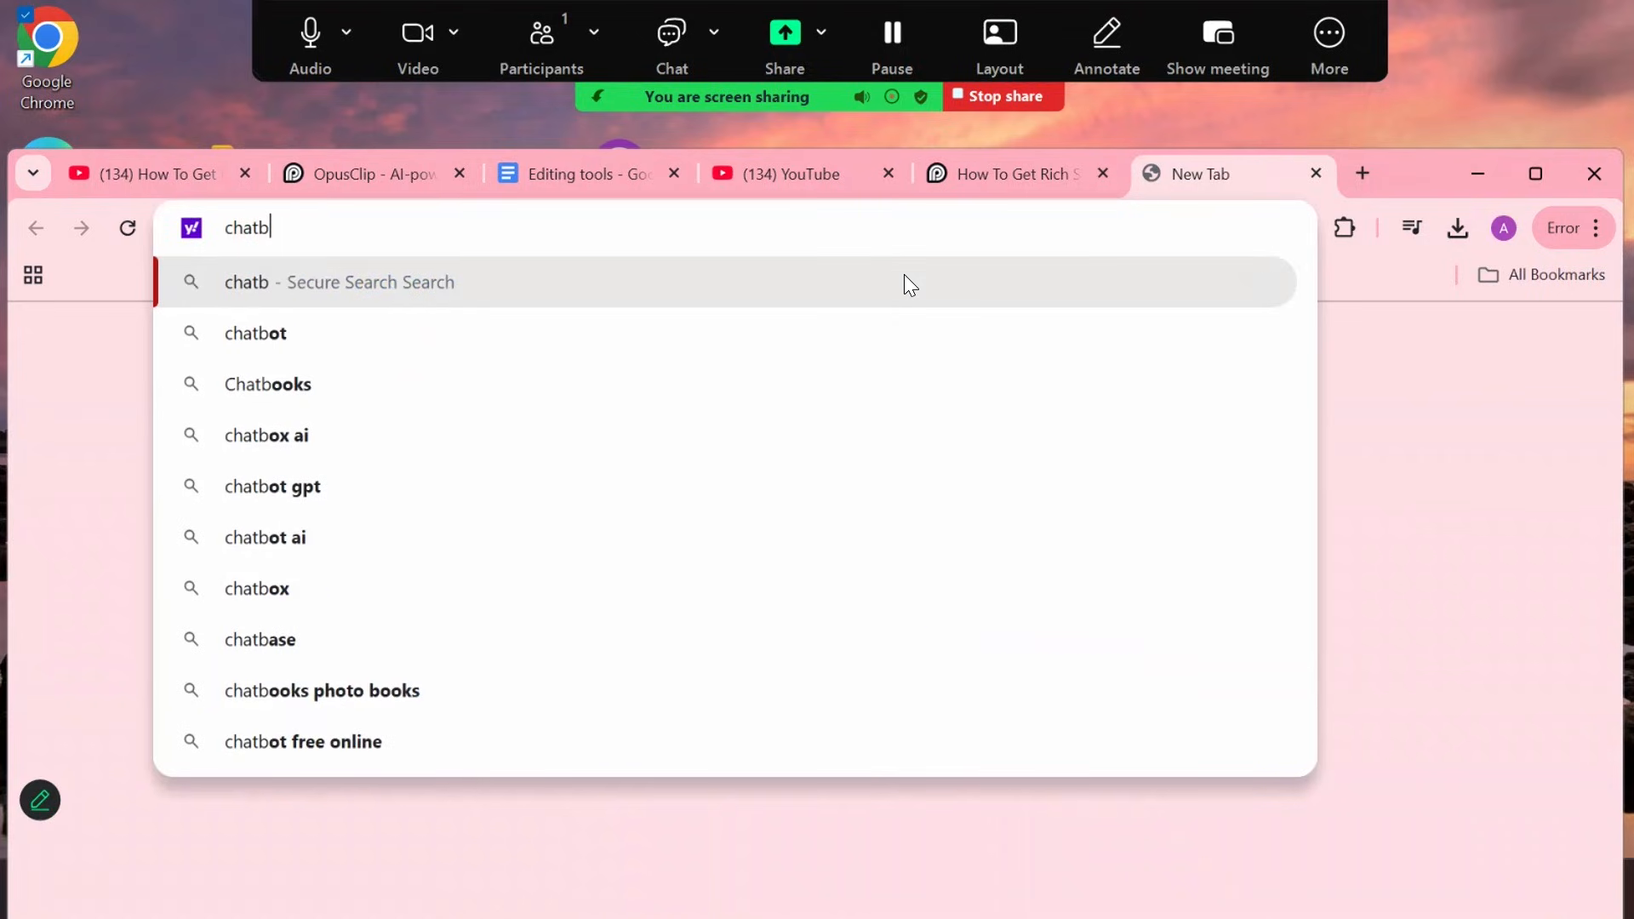
key(BackSpace)
text(g)
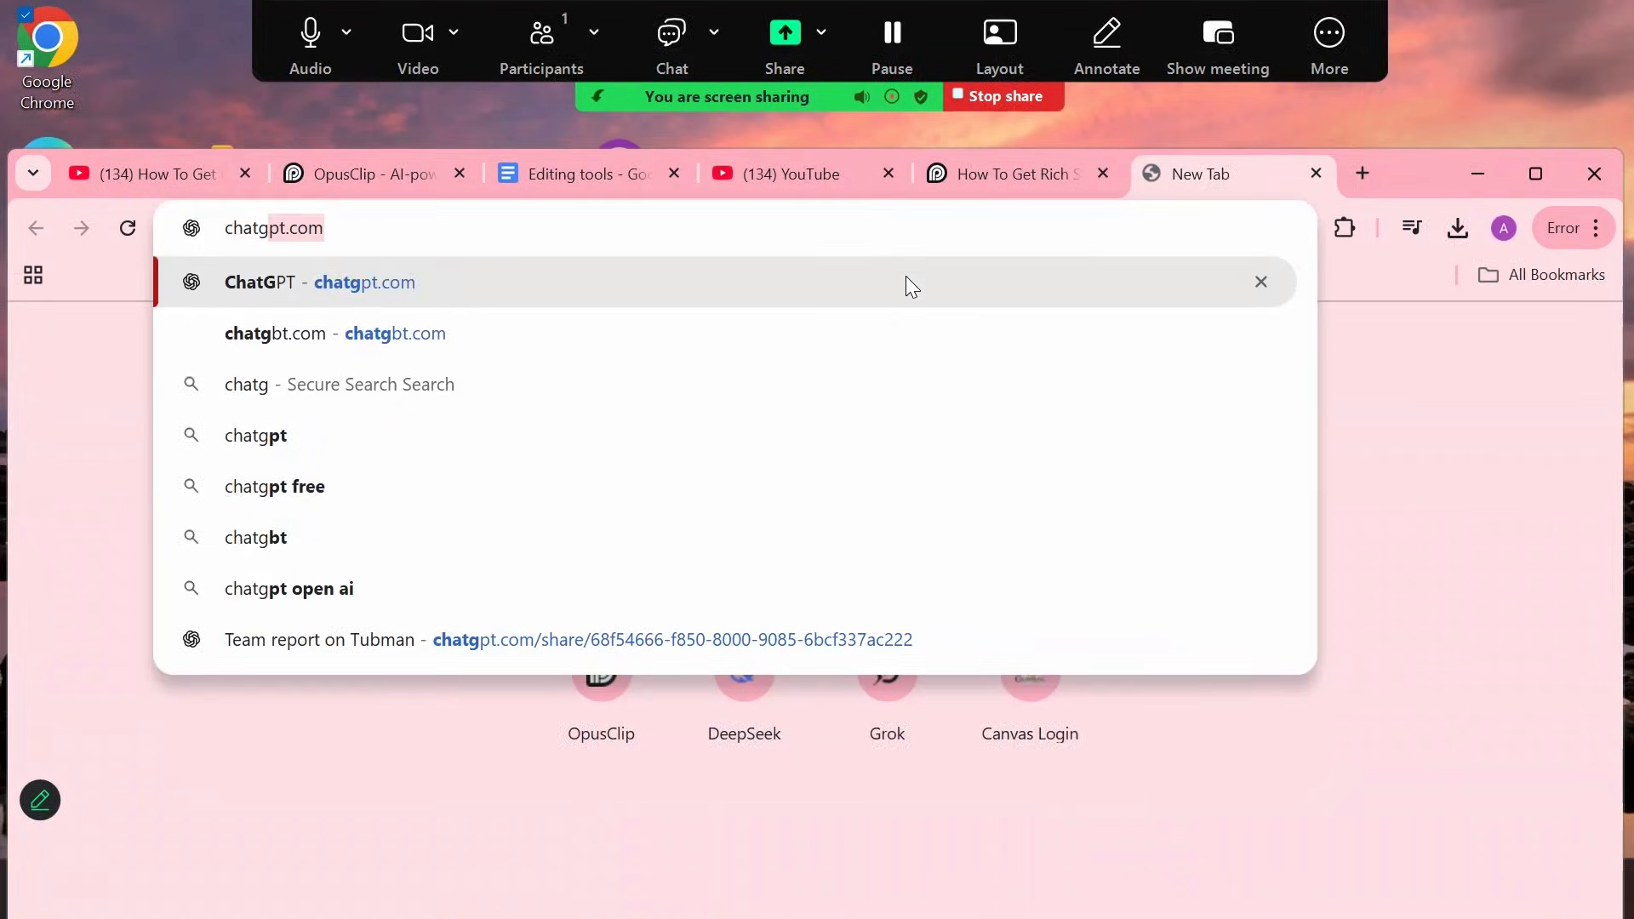
text(pt.com)
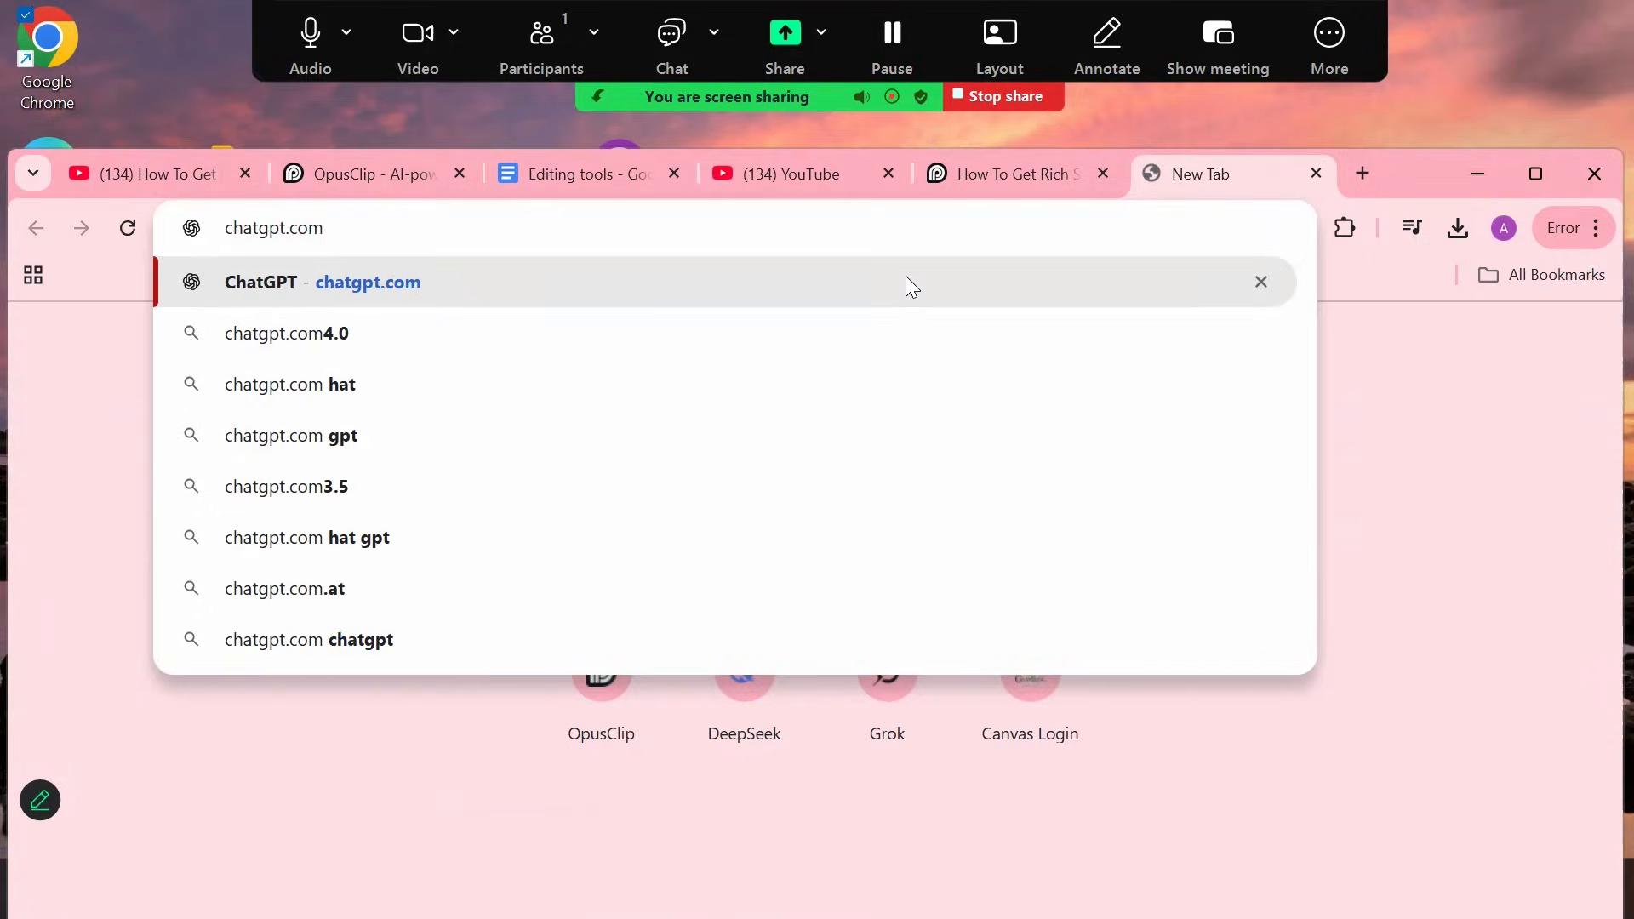
key(Return)
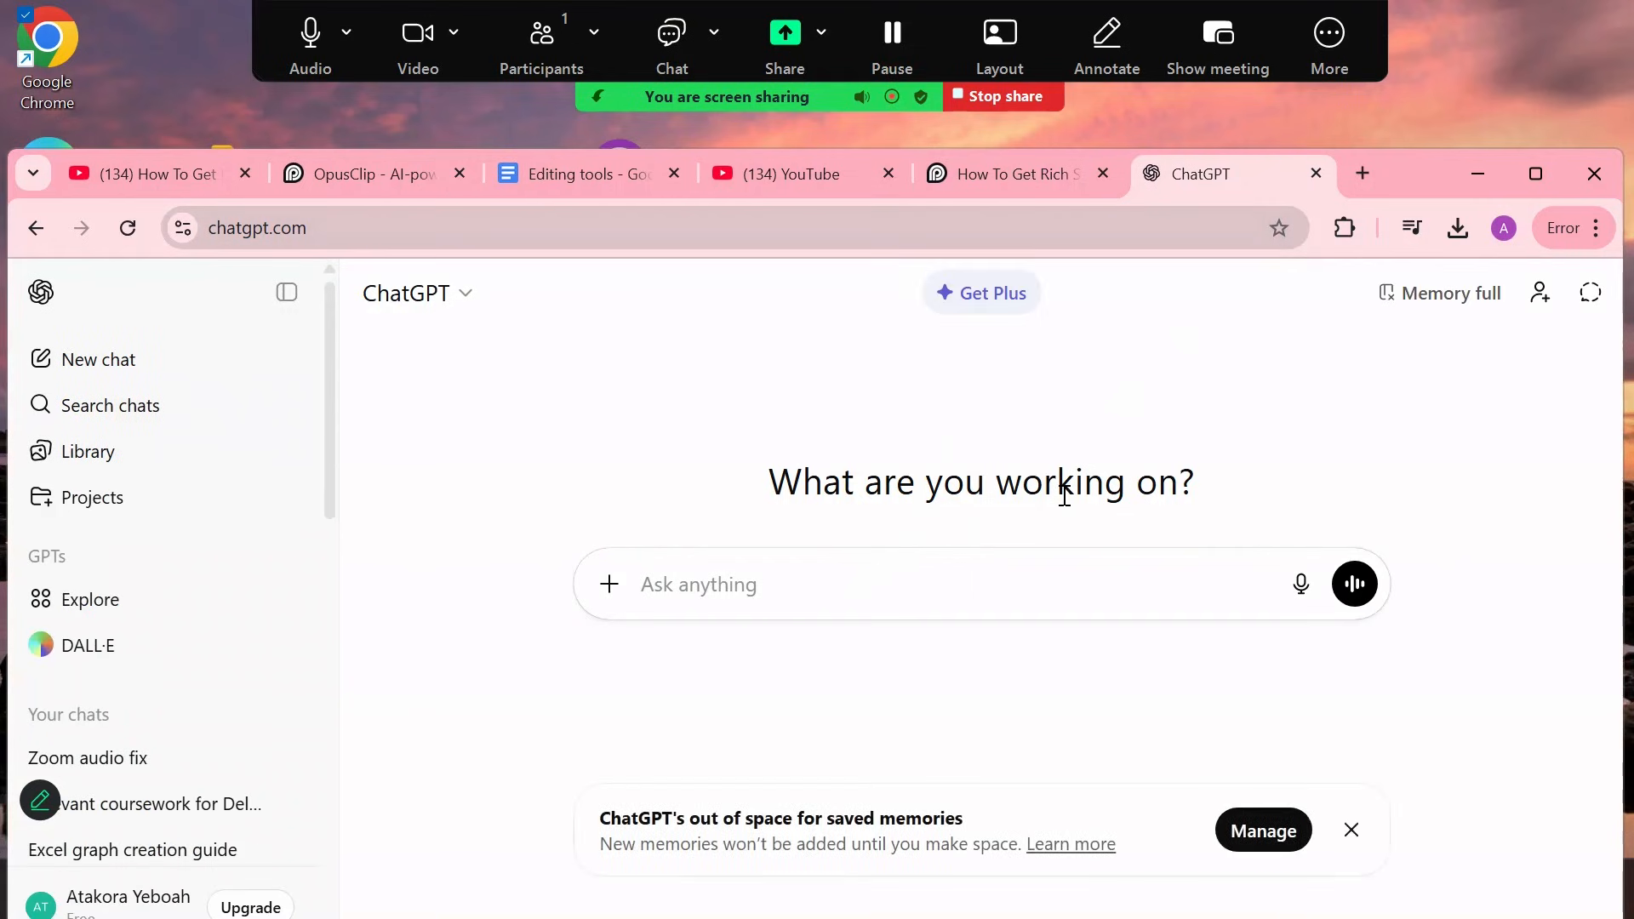
Paste the copied transcript into the ChatGPT message box and place the text cursor before its first word
click(557, 175)
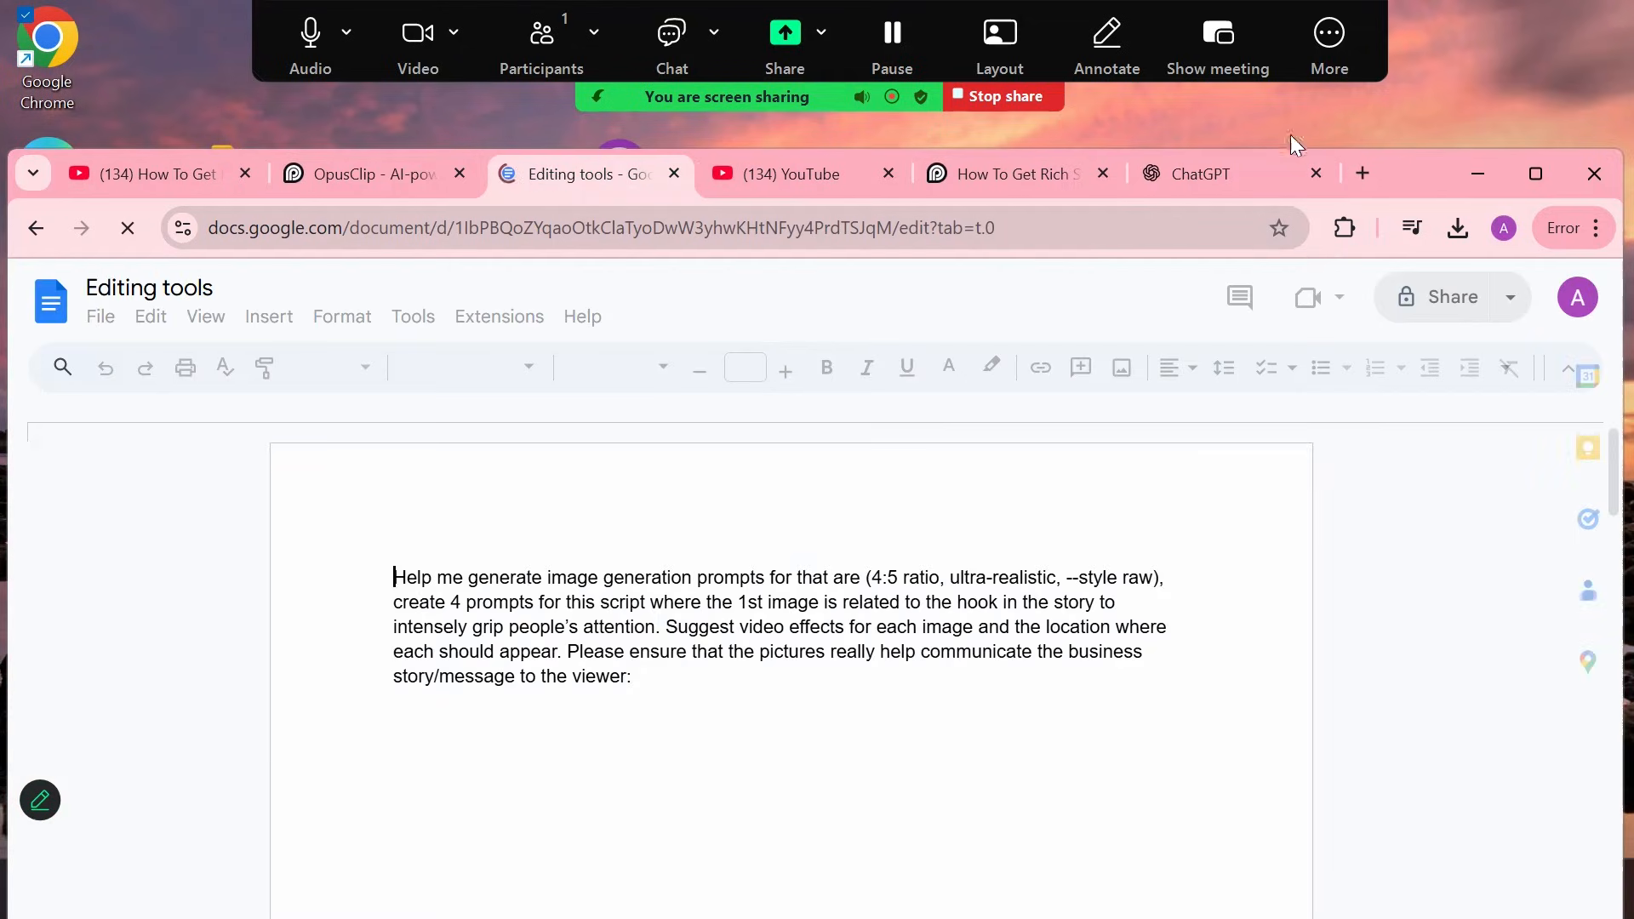
click(1233, 161)
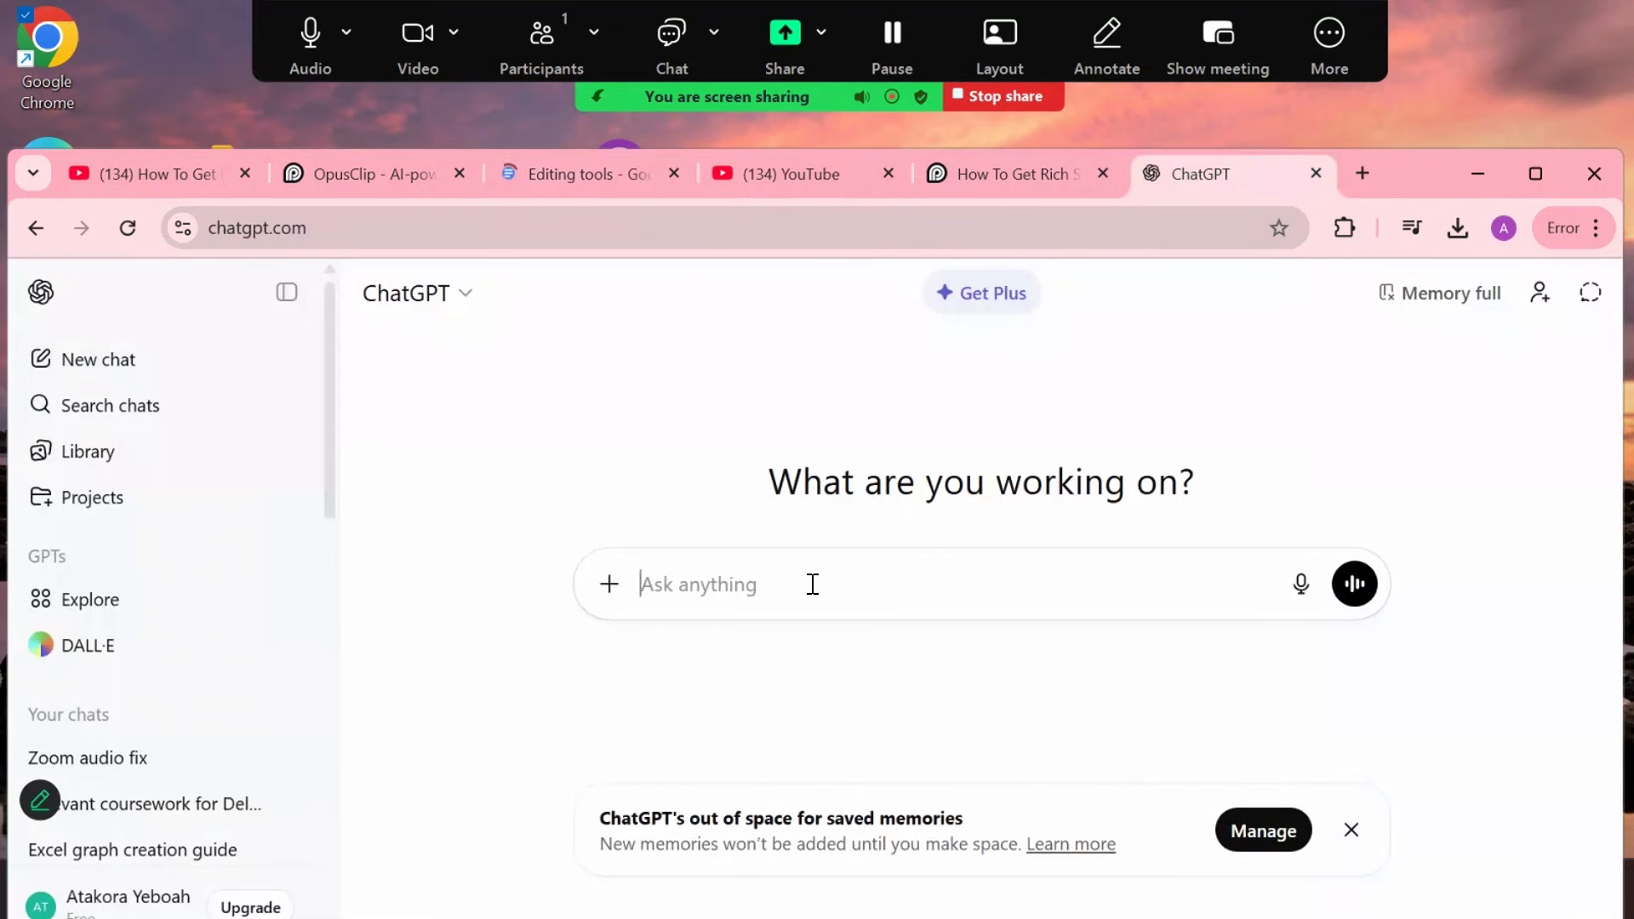
key(ctrl+v)
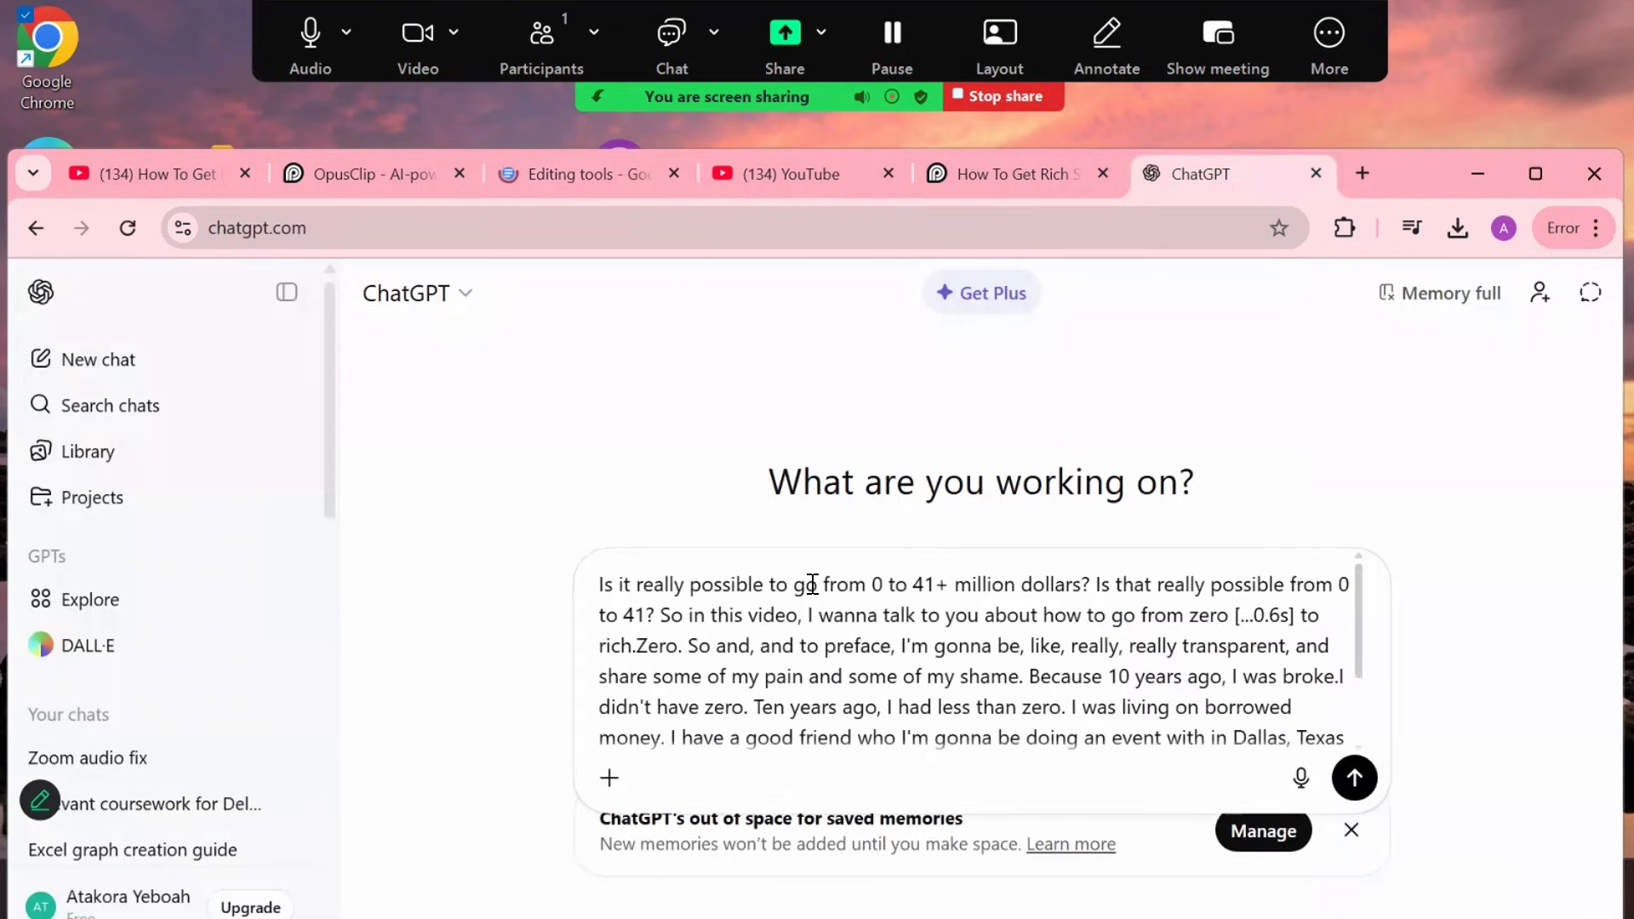
scroll(604, 581, down, 2)
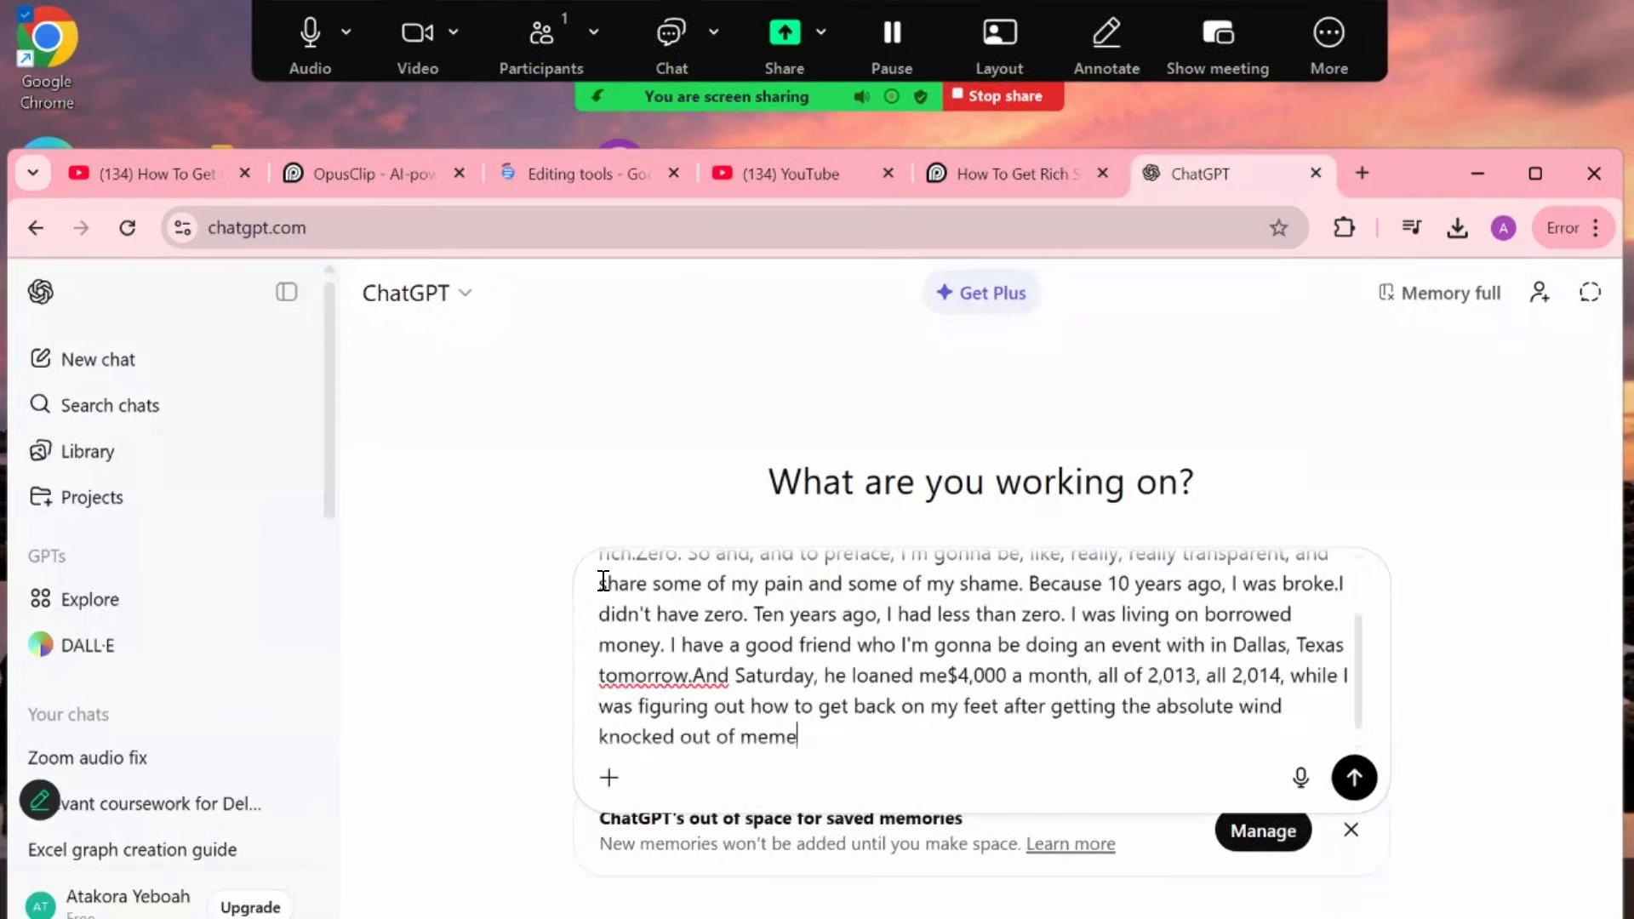
scroll(701, 645, up, 3)
click(628, 582)
key(Left)
key(Left)
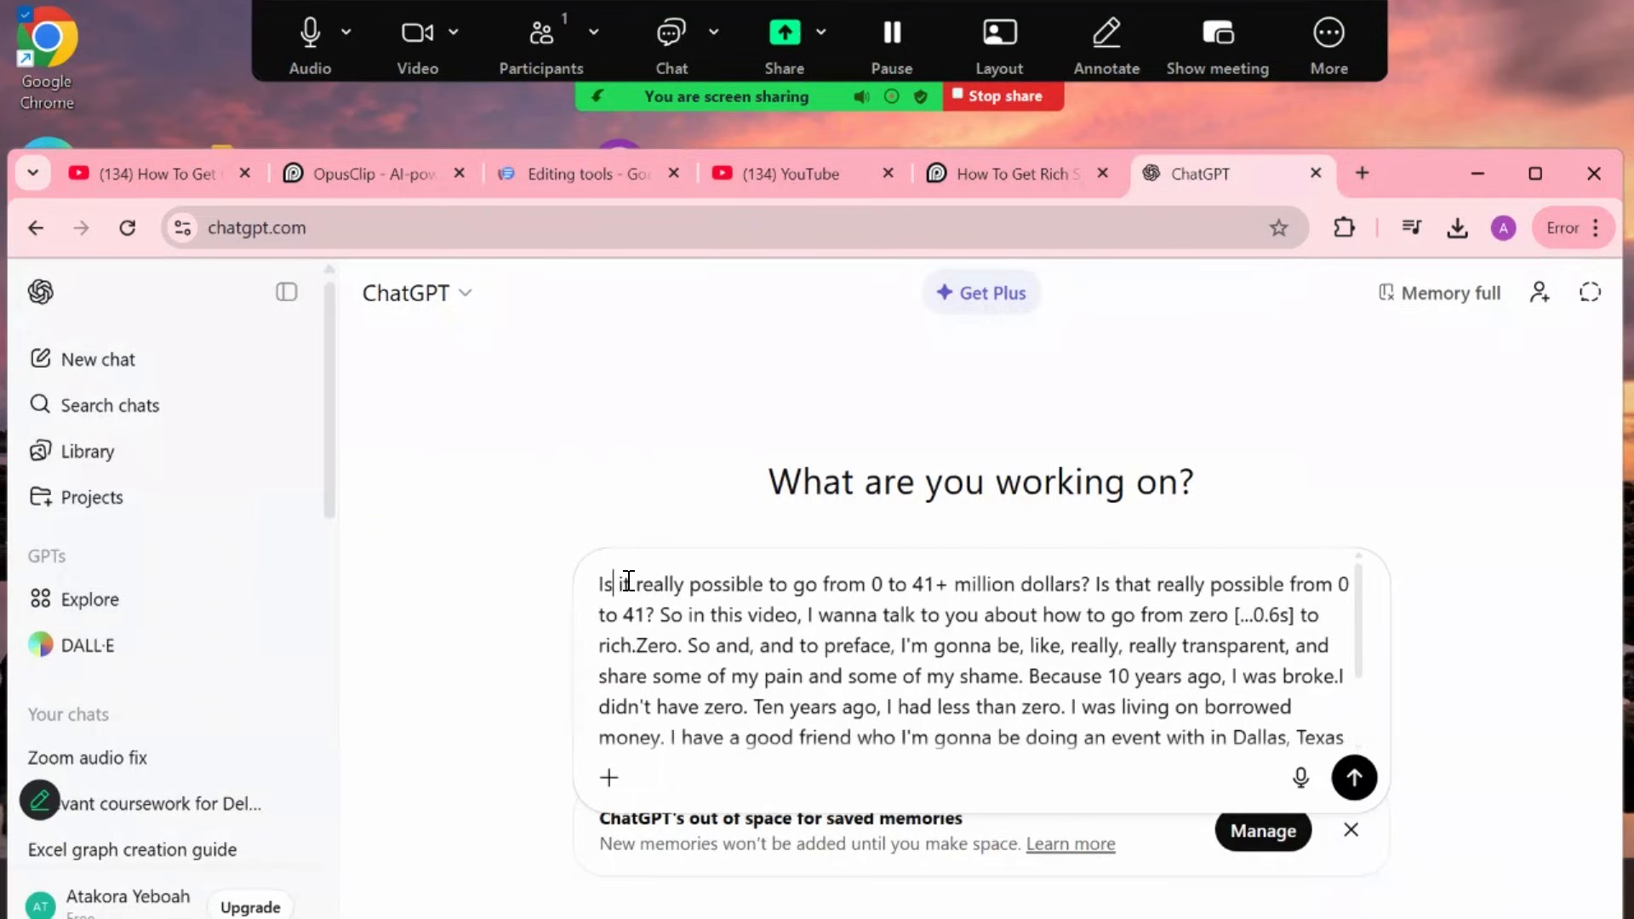
key(Left)
key(Left)
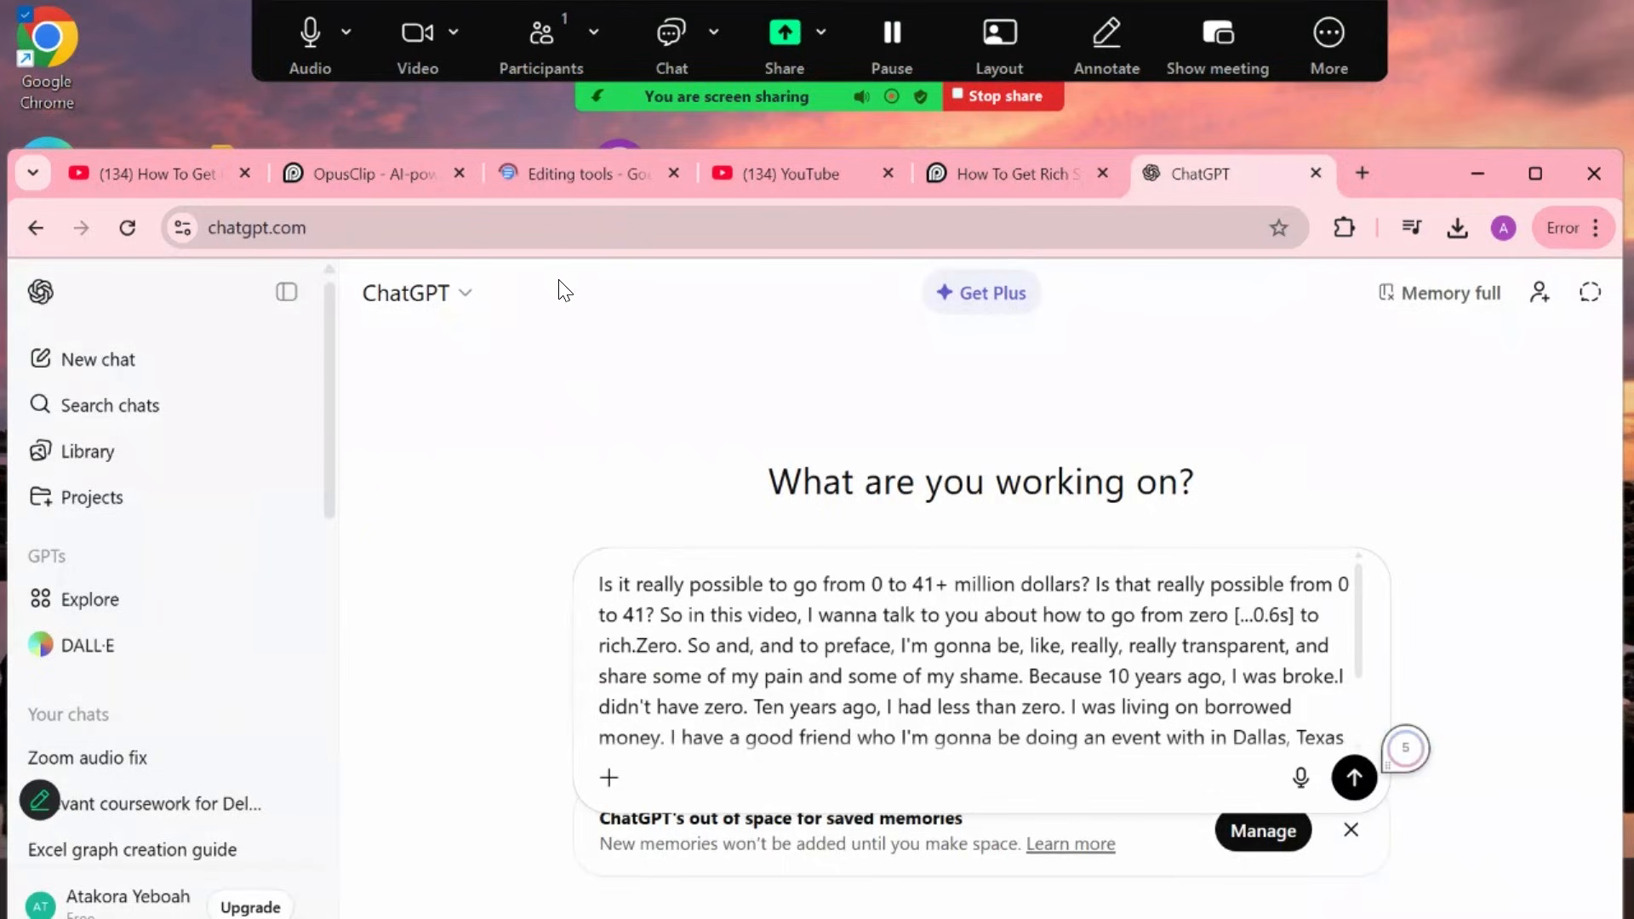
In the "Editing tools" Google Doc, insert "this video" after "Help me generate image generation prompts for"
click(566, 172)
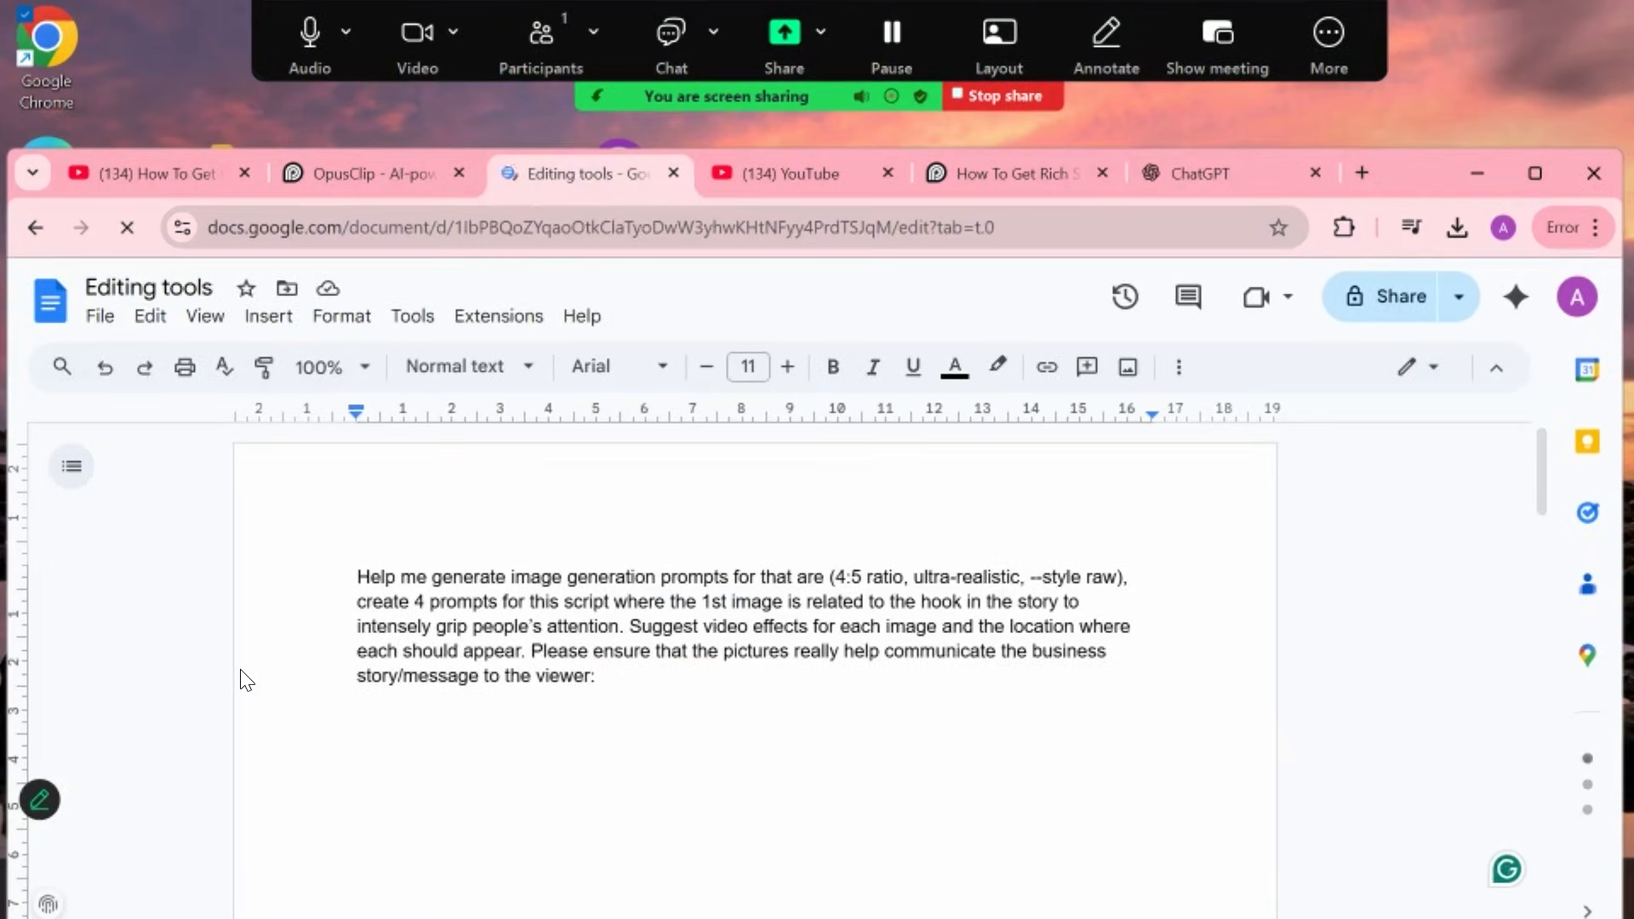
click(759, 576)
text(th)
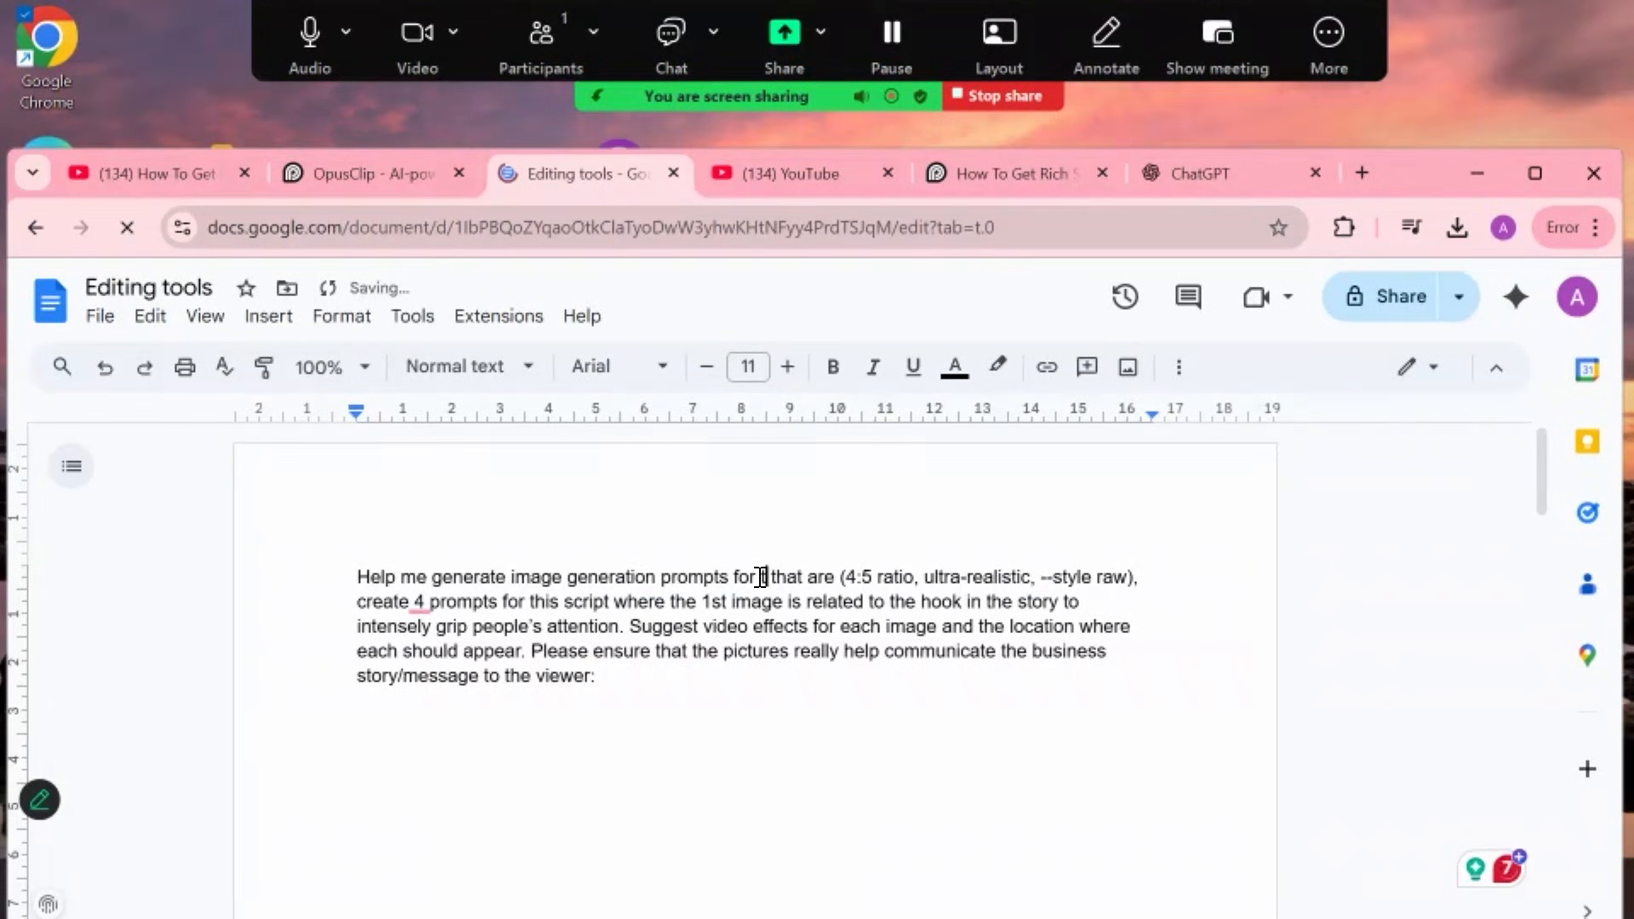
text(is )
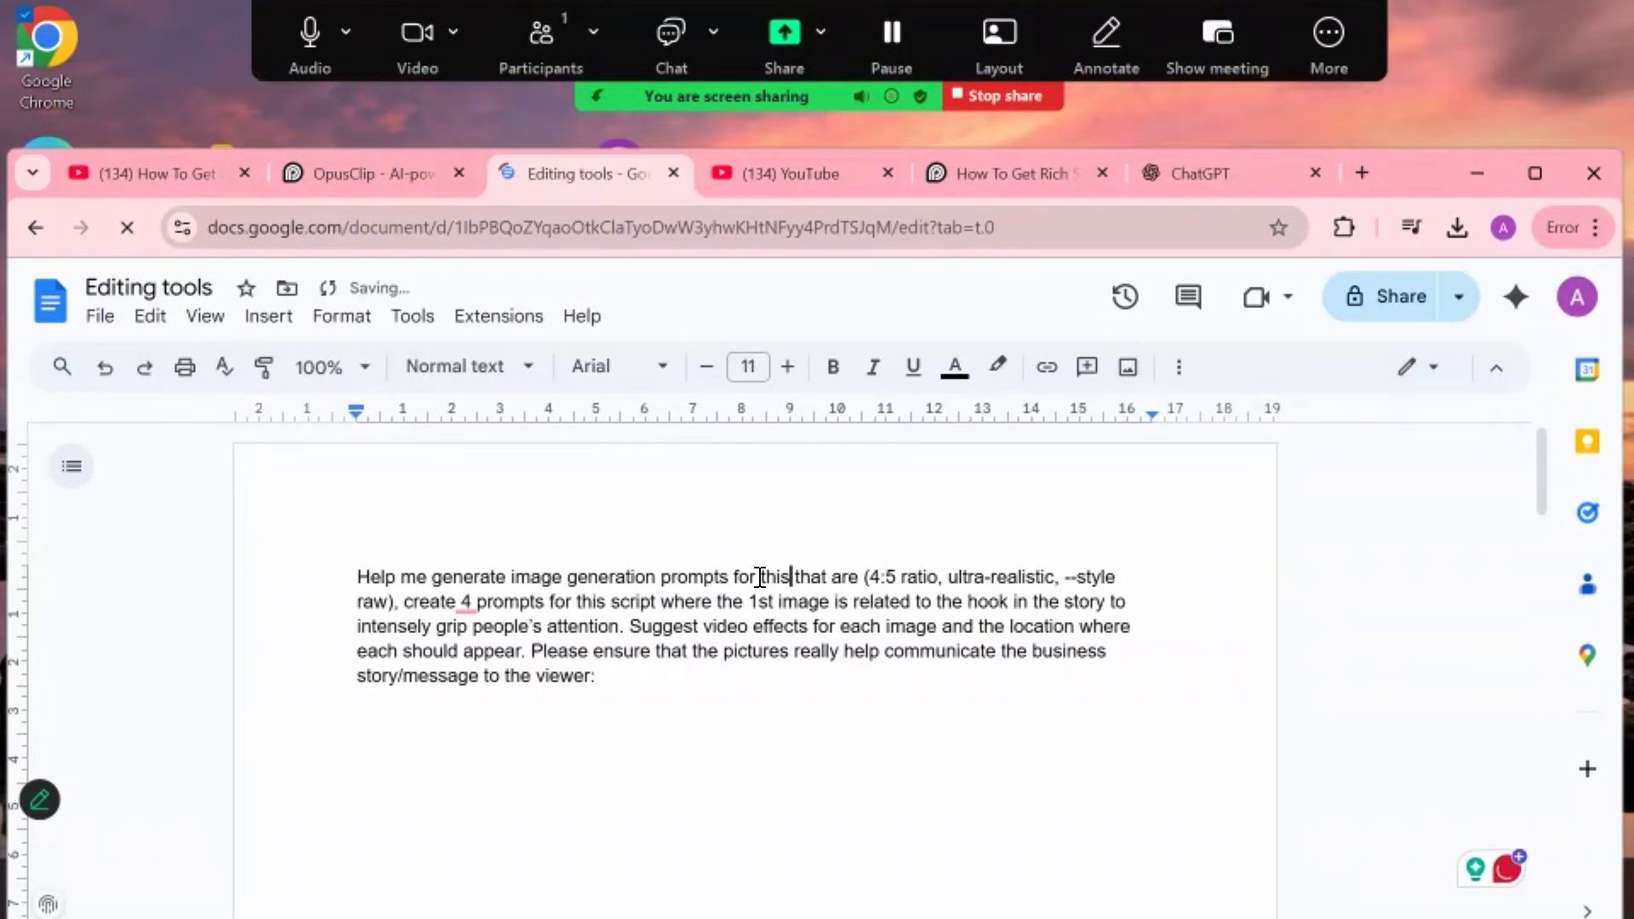
text(vir)
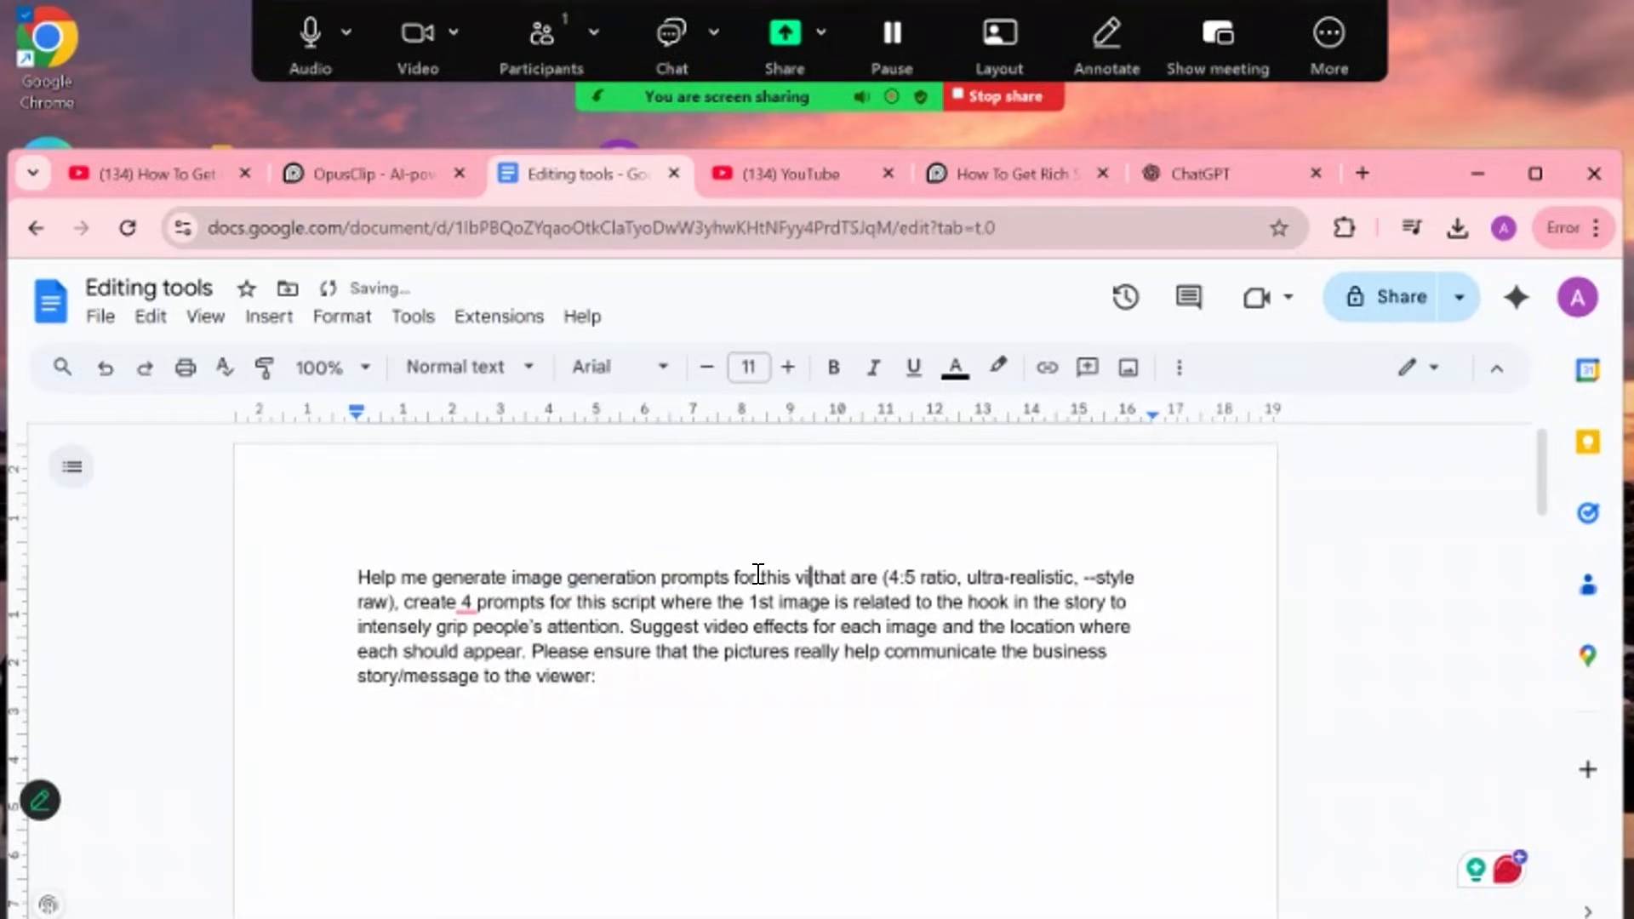
key(BackSpace)
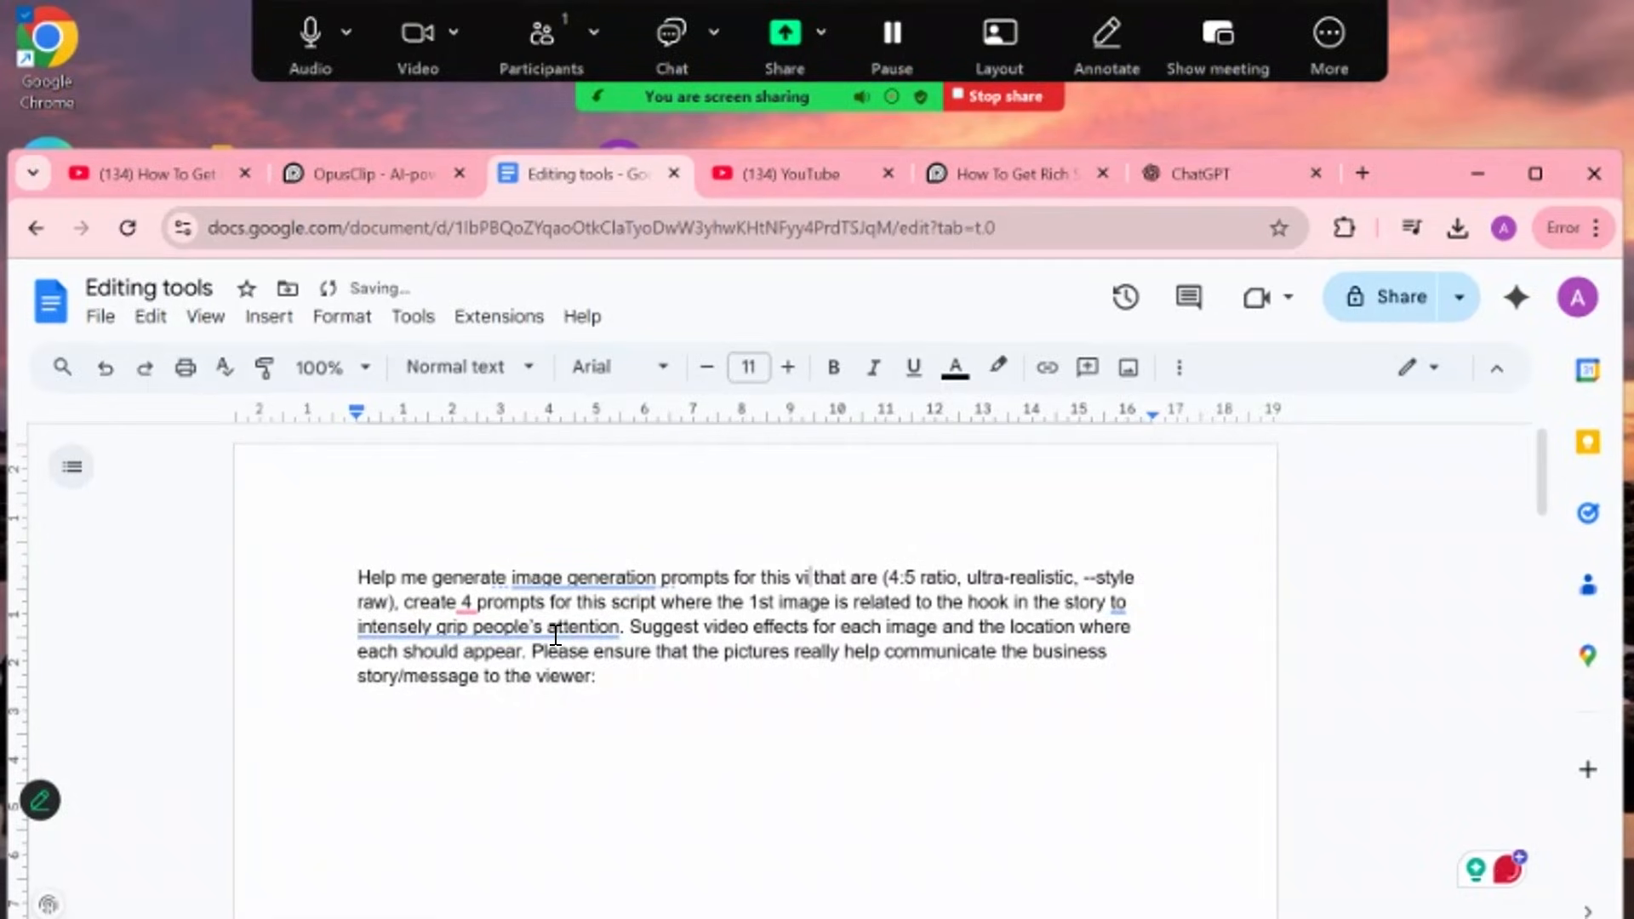
text(deo)
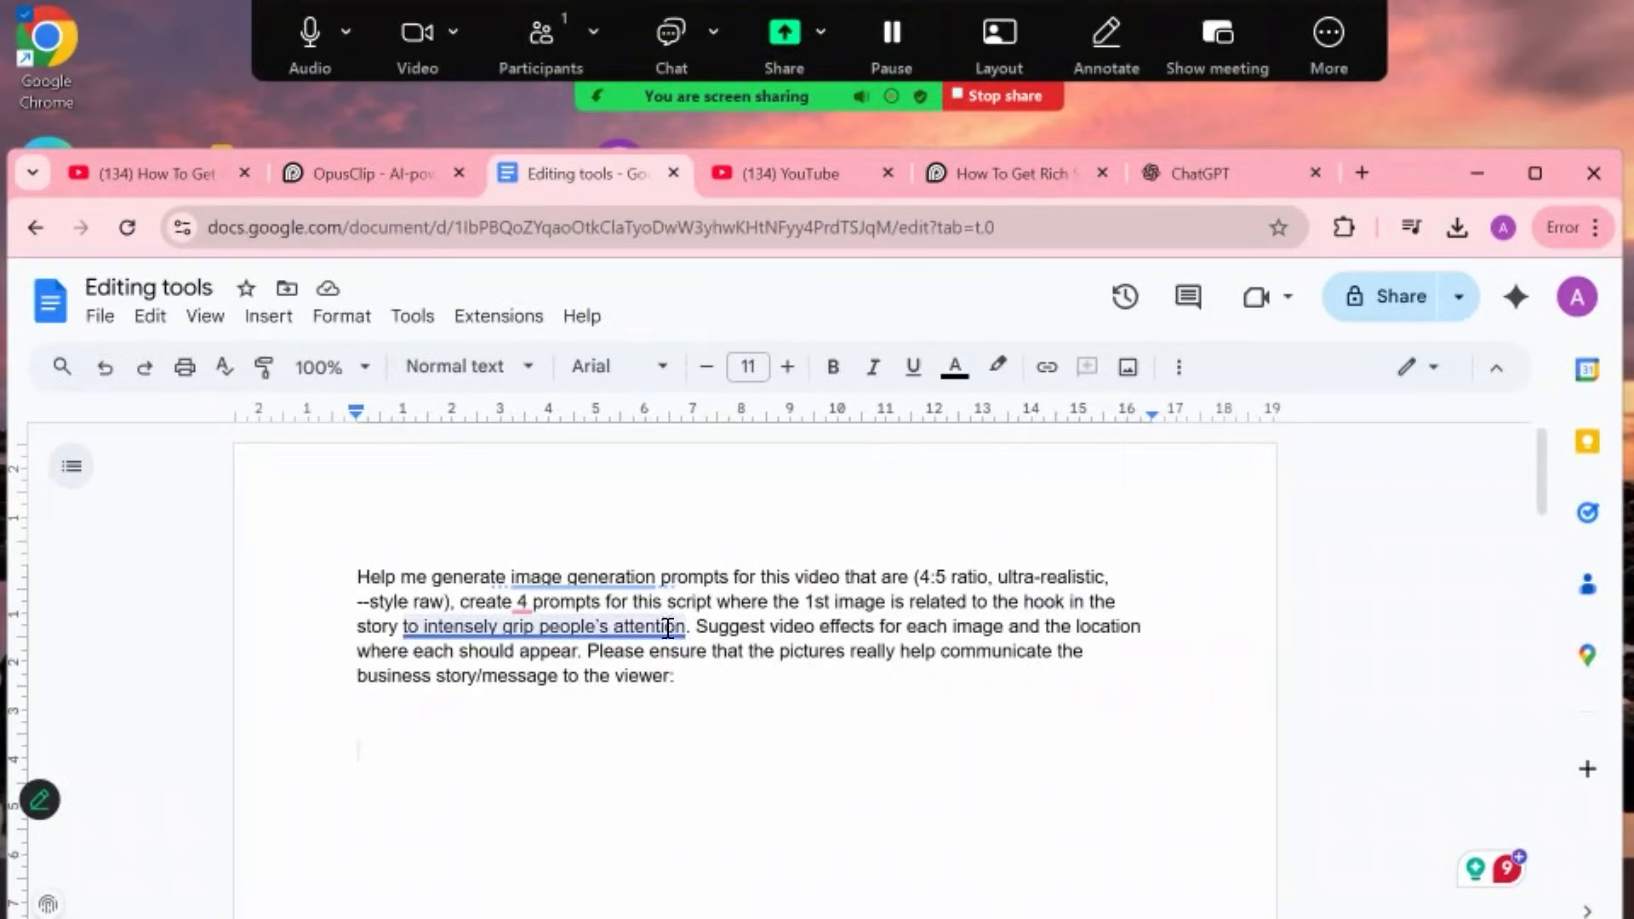
Put the whole image-prompt instruction paragraph on the clipboard, keep it in the document, and clear the selection
mouse_move(668, 626)
drag(681, 677, 352, 577)
key(ctrl+x)
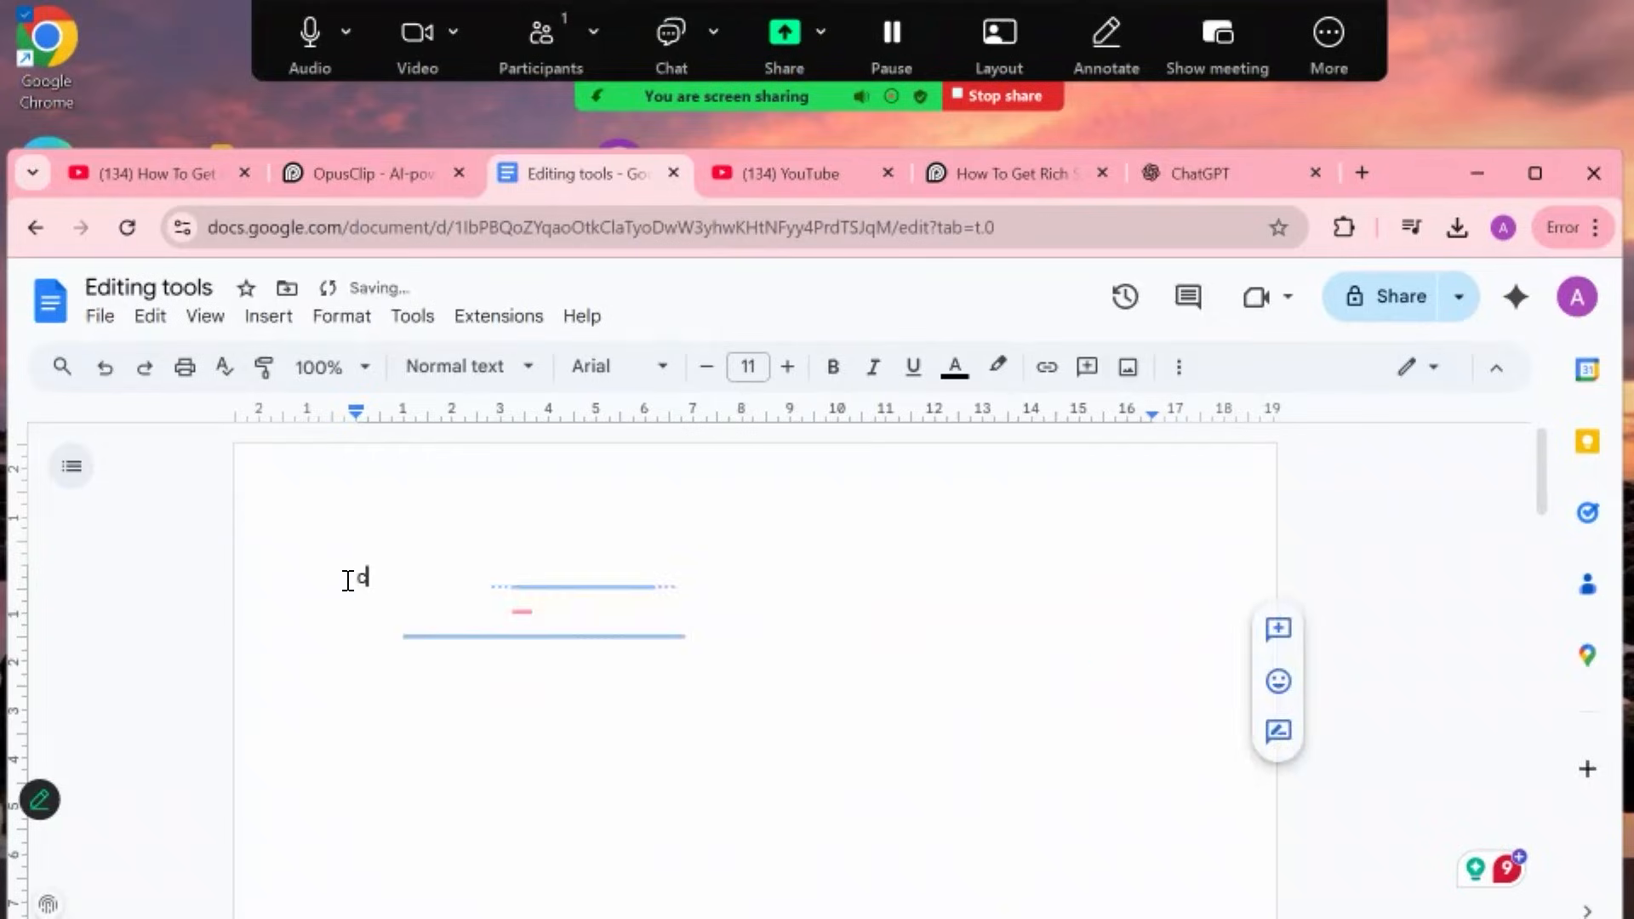
key(ctrl+z)
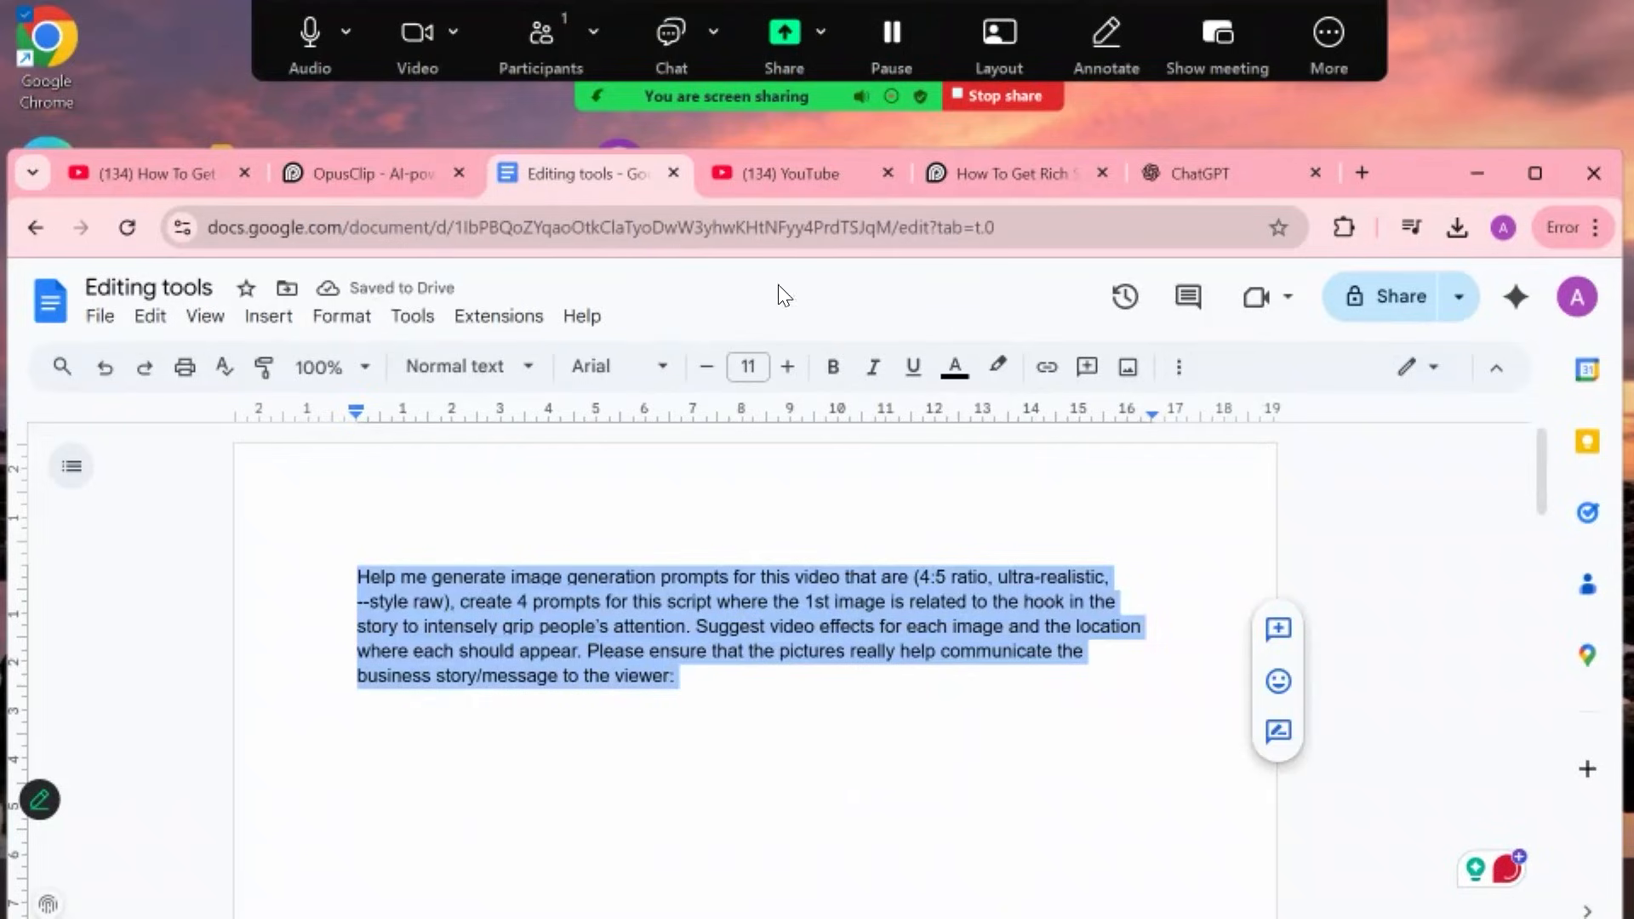
click(736, 689)
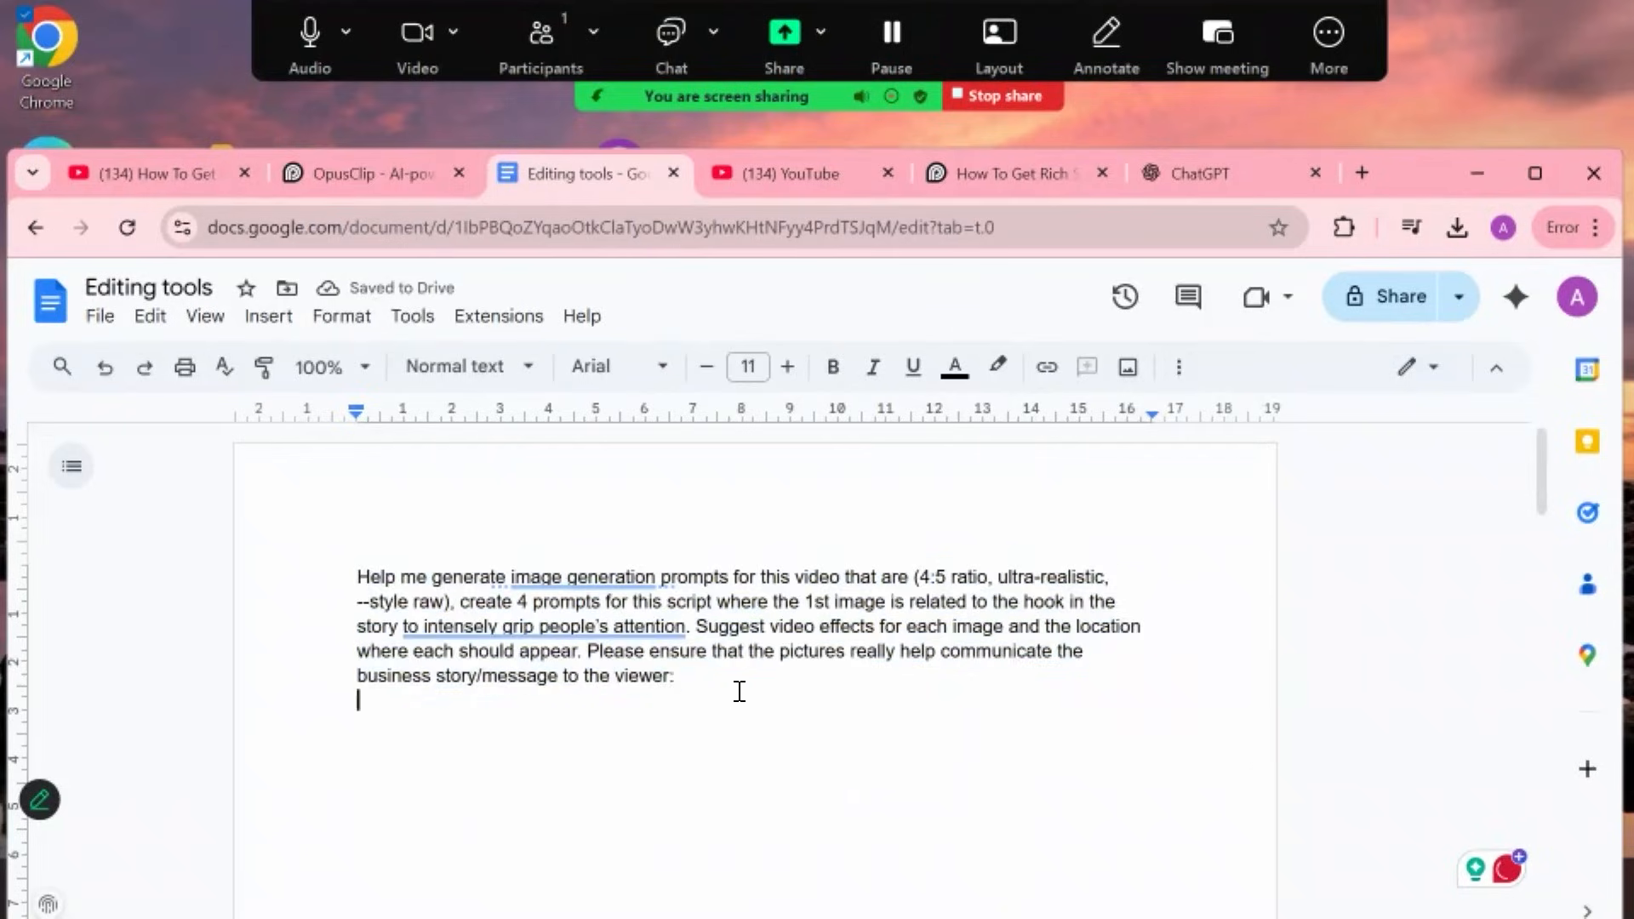
click(408, 675)
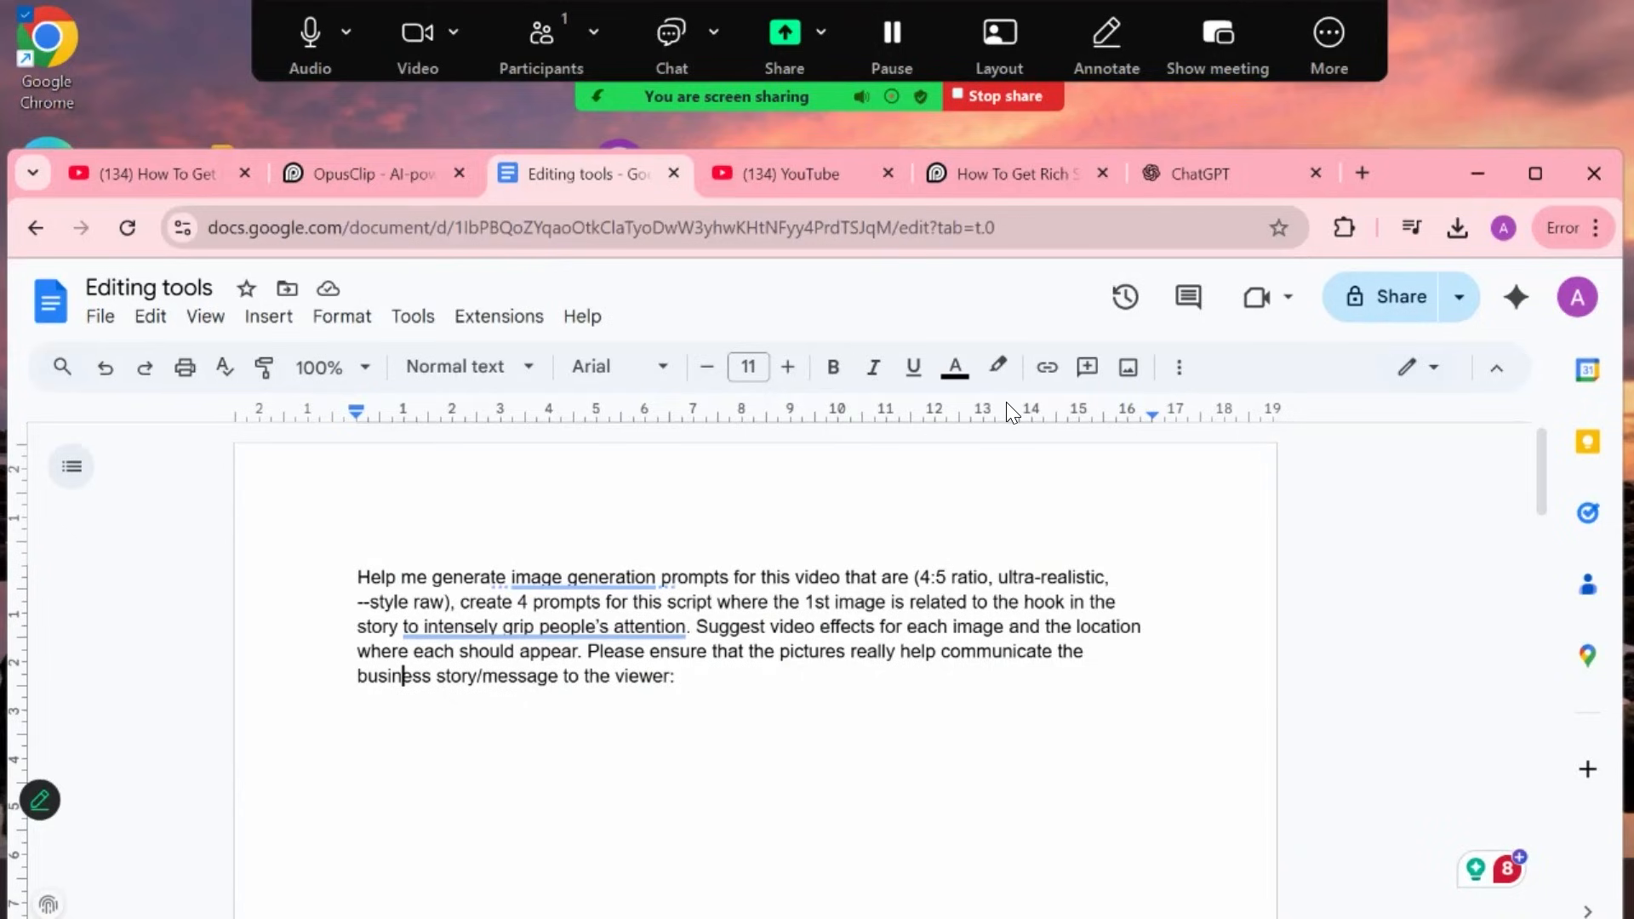
Paste the instruction paragraph in front of the transcript in the ChatGPT message and send it
click(1192, 170)
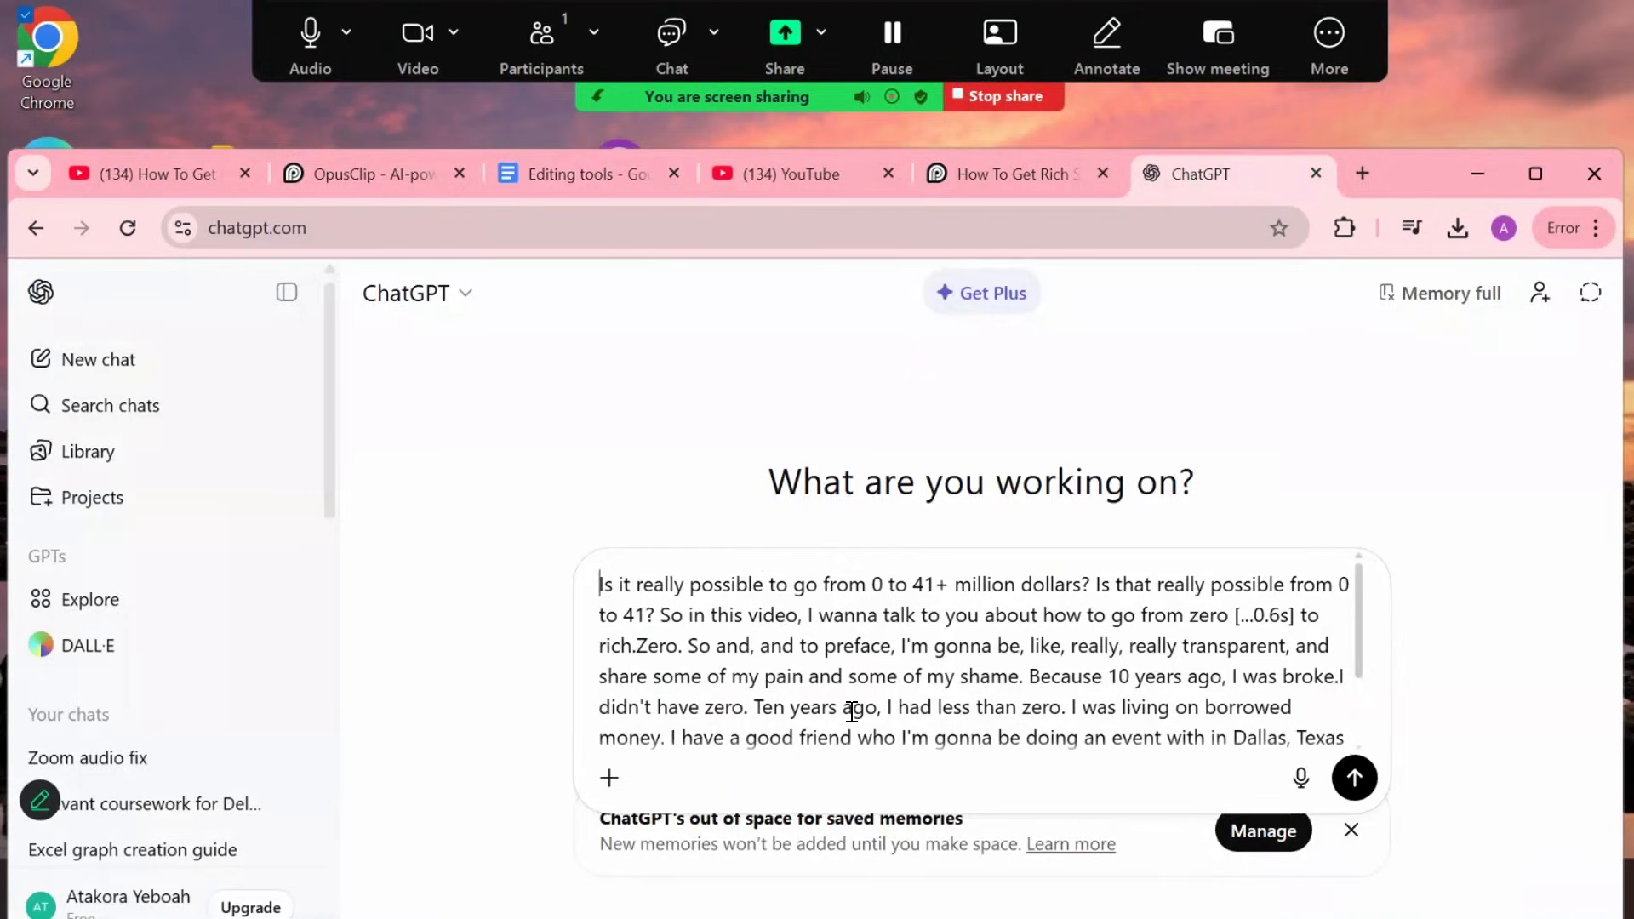
key(ctrl+v)
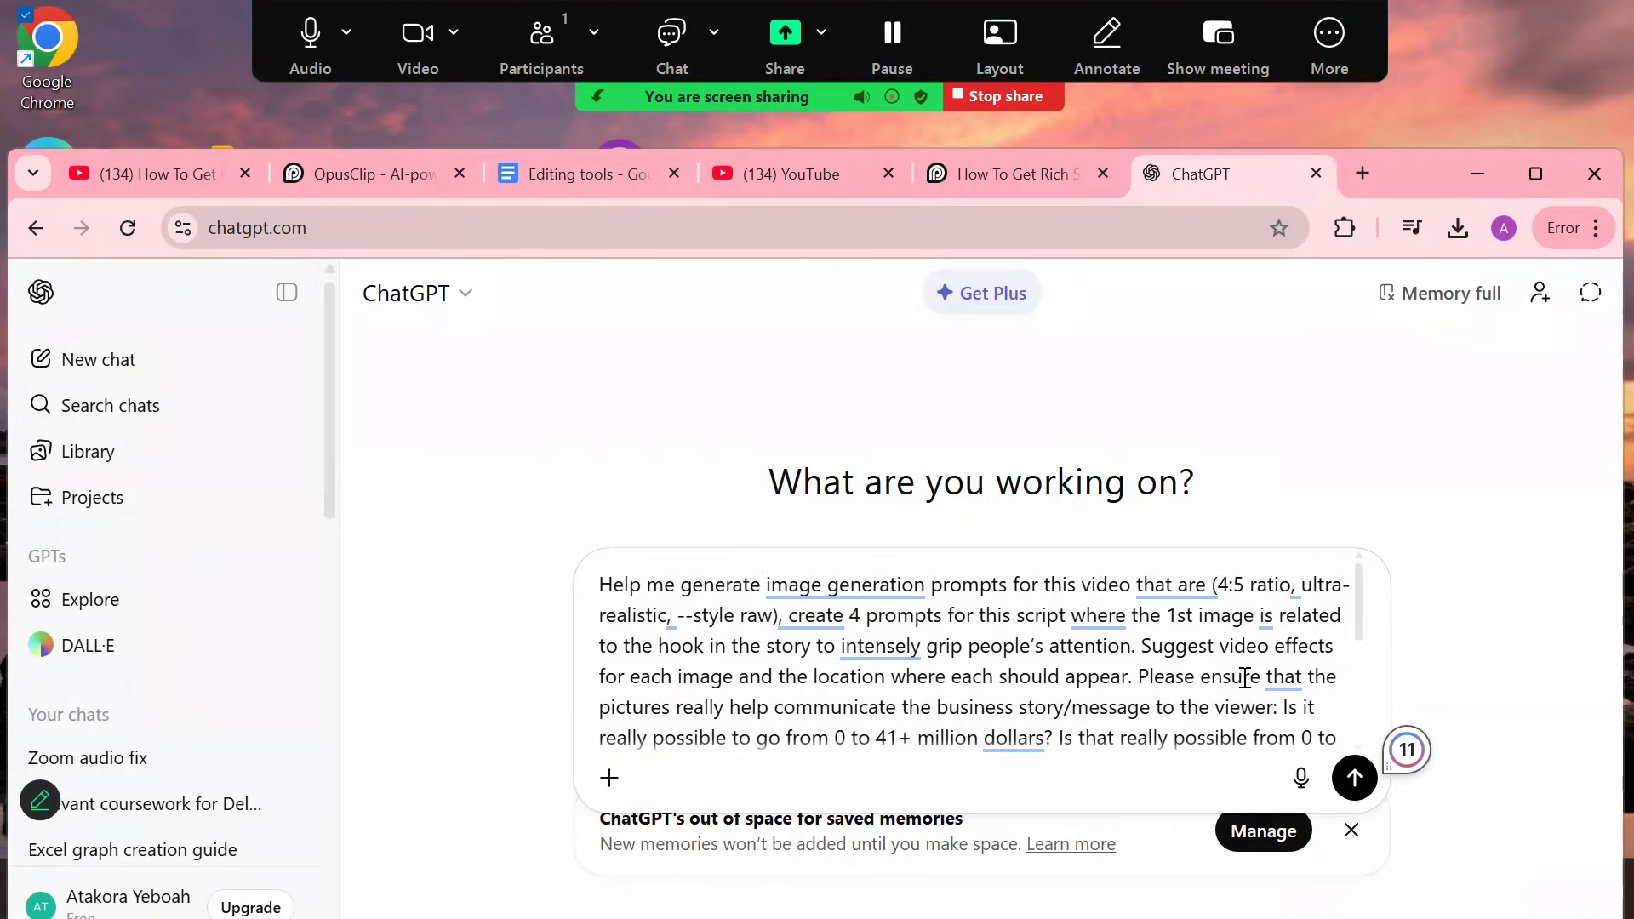
key(Return)
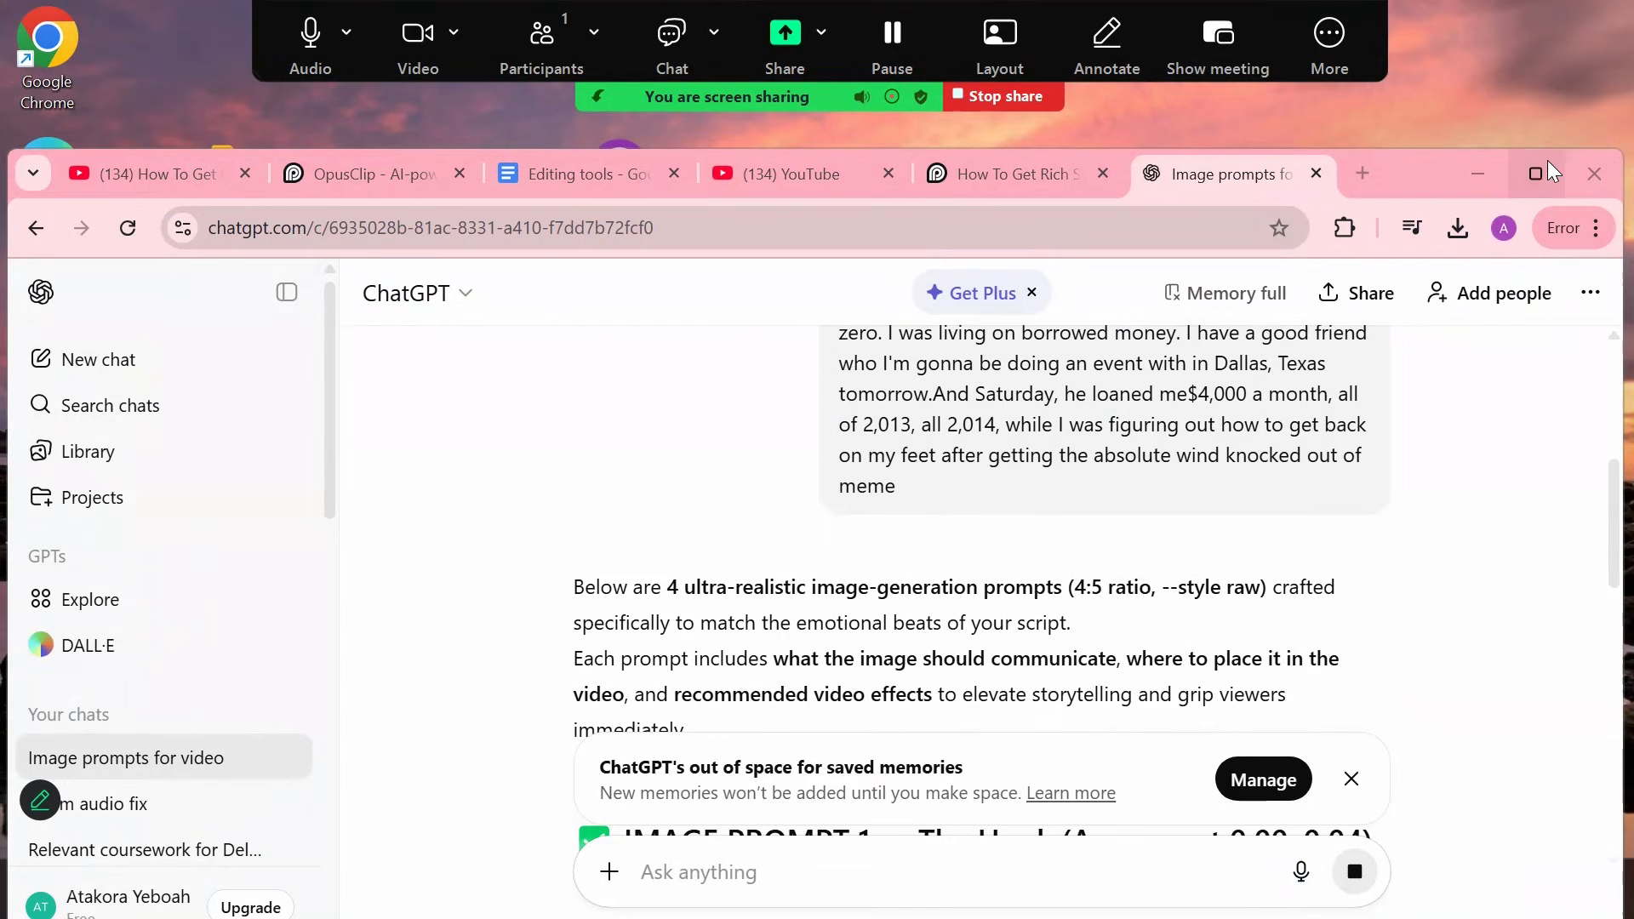
Move the browser window up the screen and review the image prompts, video placements and effects in ChatGPT's reply
drag(1409, 165, 1412, 119)
drag(1413, 117, 1407, 114)
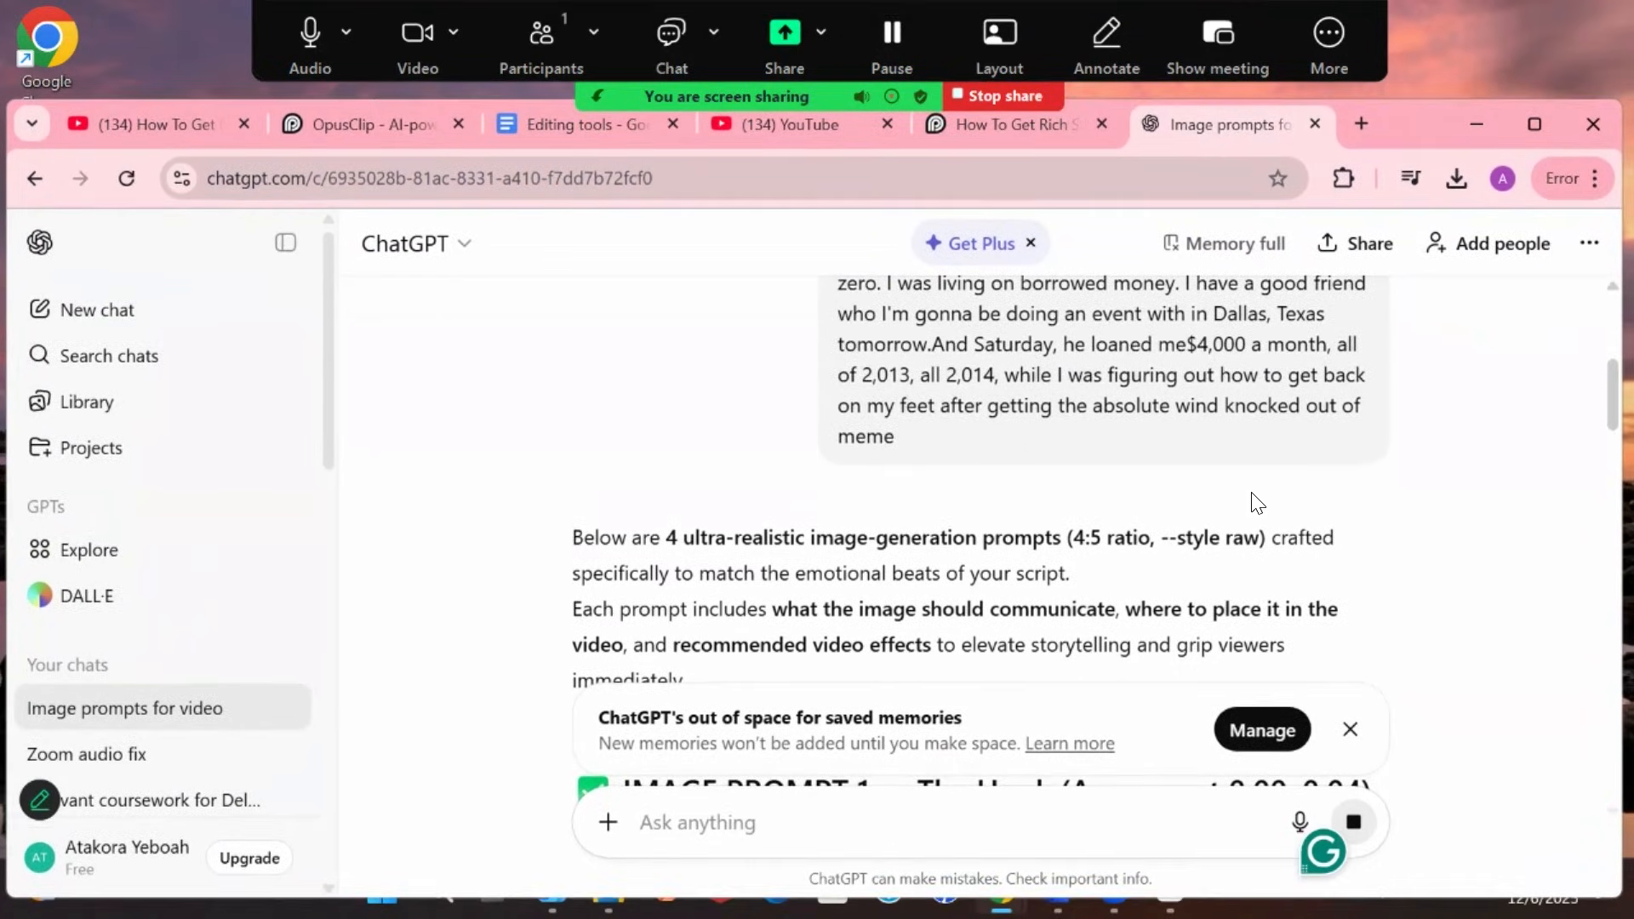
scroll(1251, 499, down, 15)
scroll(1254, 502, down, 15)
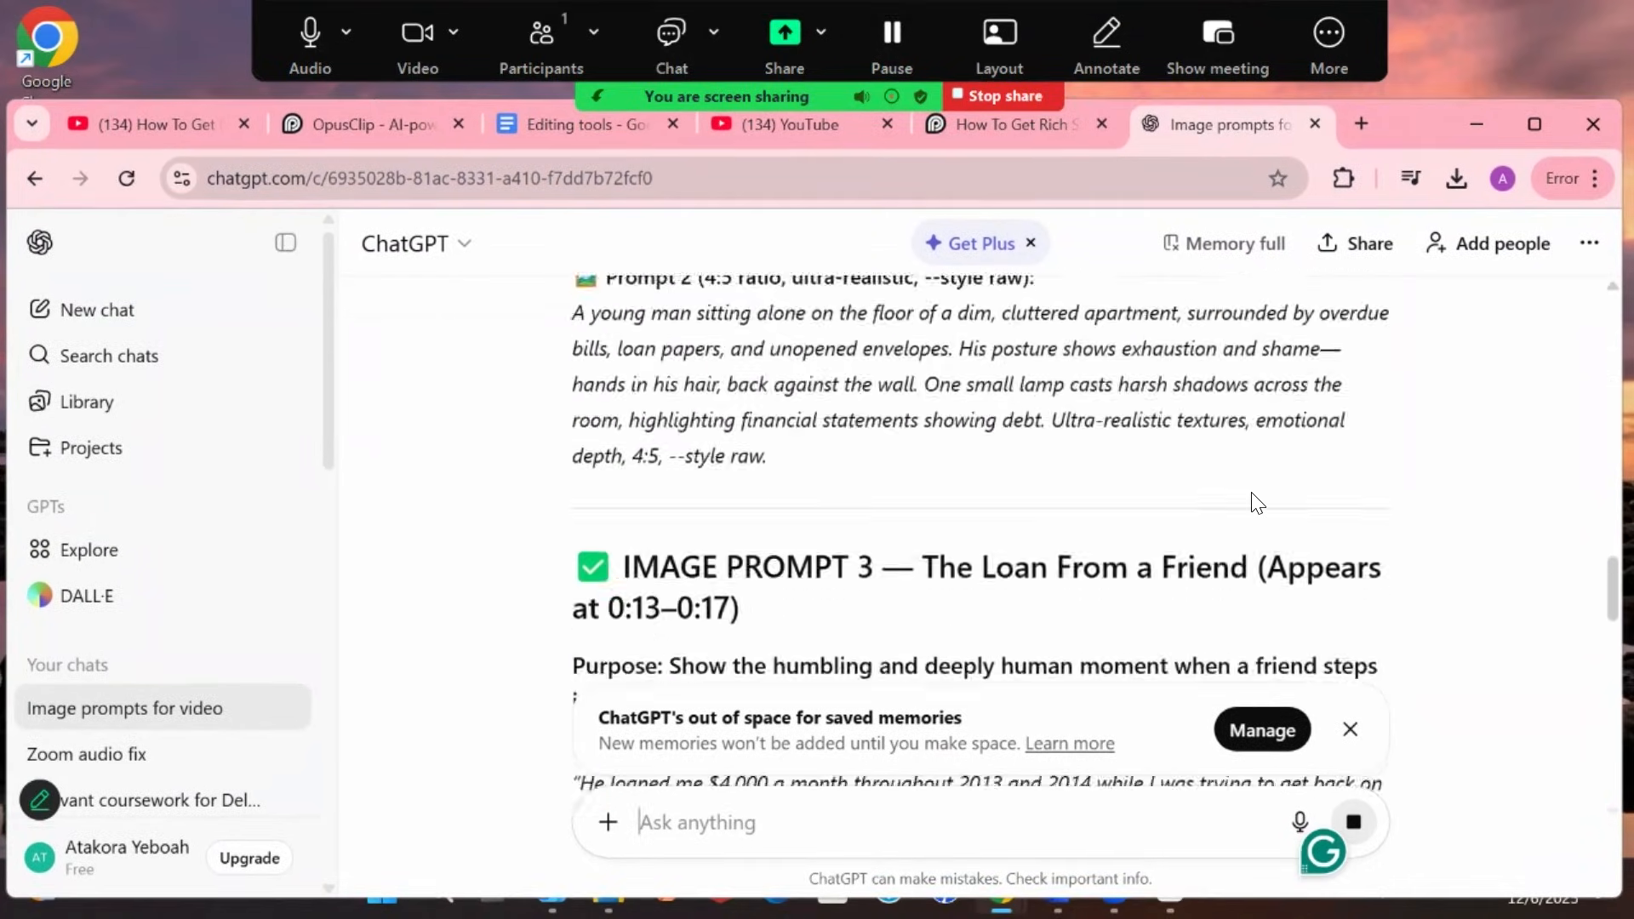
scroll(1251, 499, up, 20)
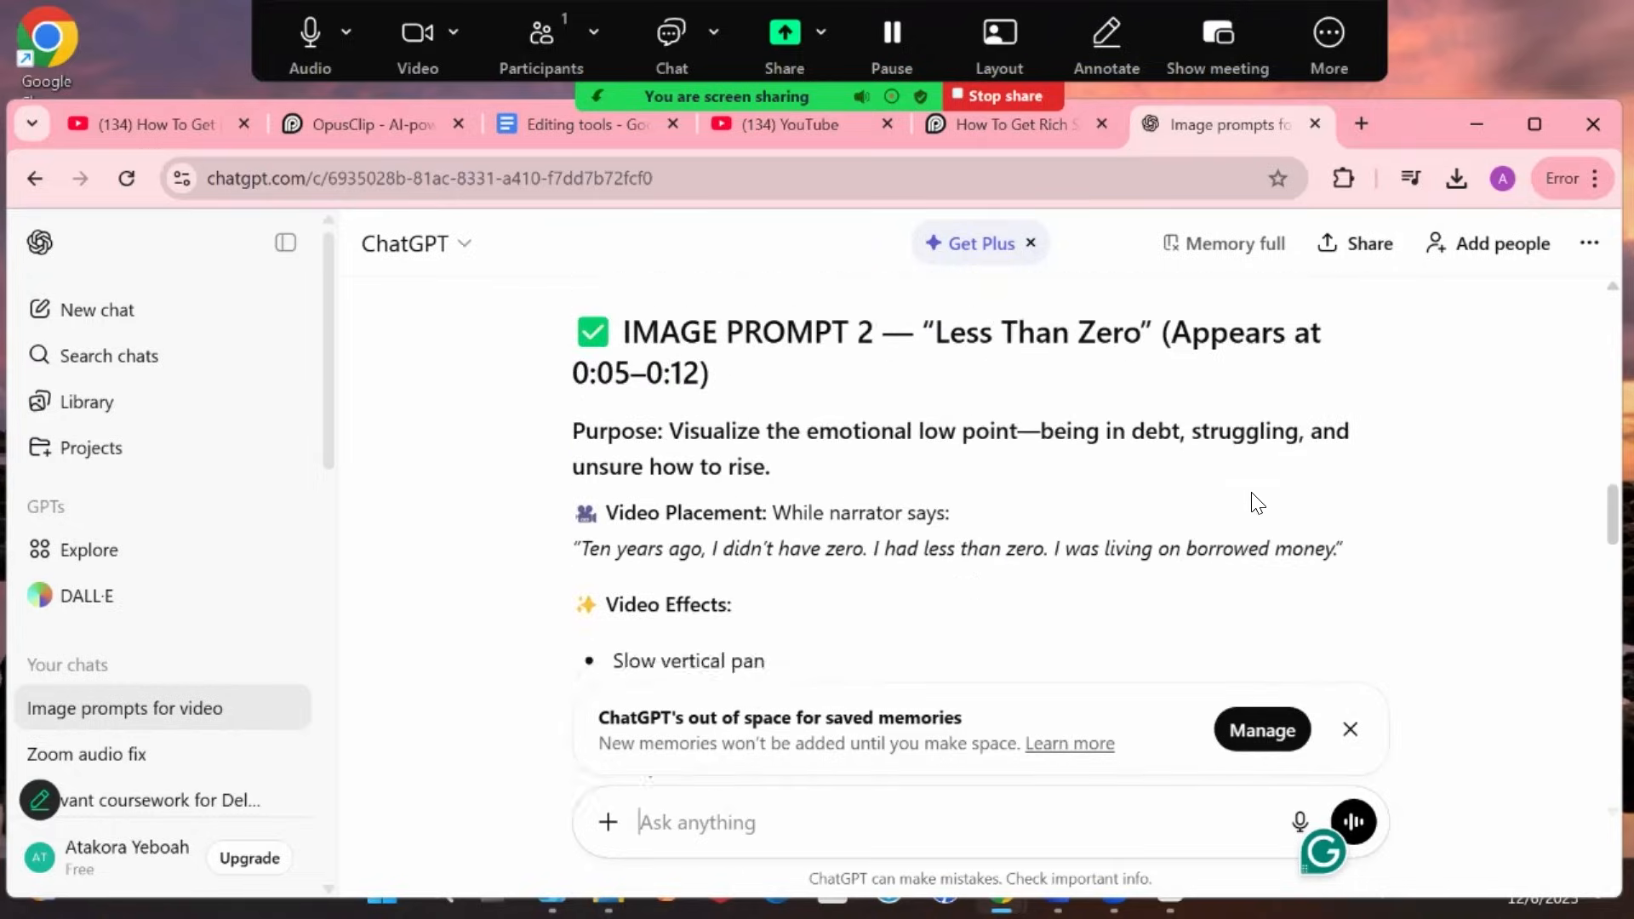
scroll(1251, 492, down, 5)
scroll(854, 426, up, 6)
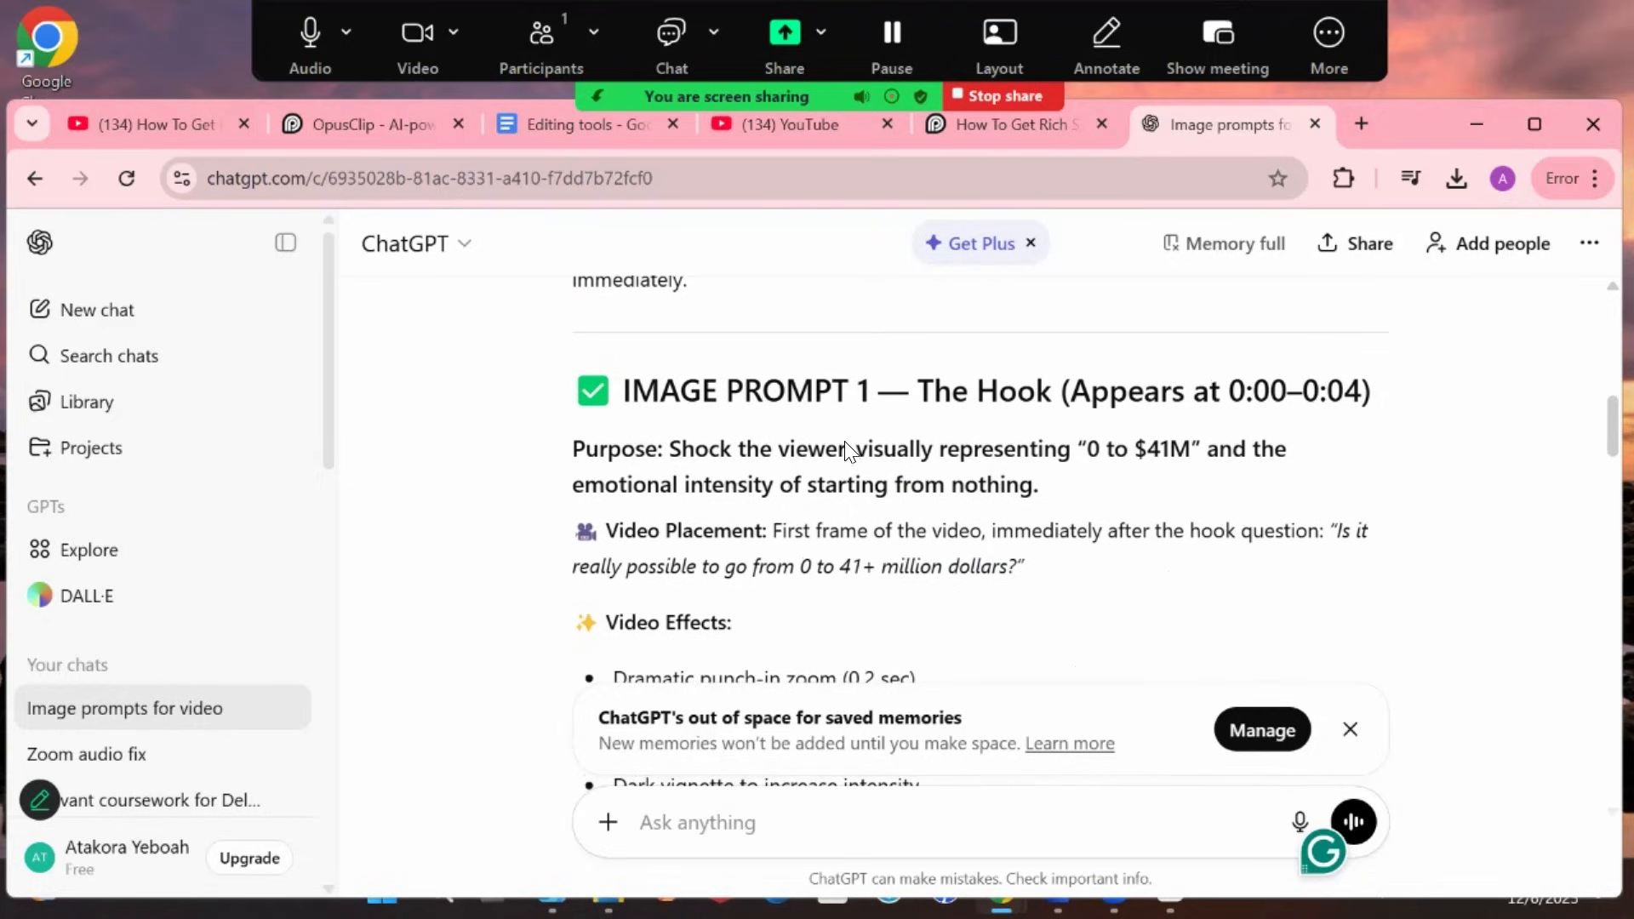
scroll(820, 628, down, 15)
scroll(819, 628, up, 15)
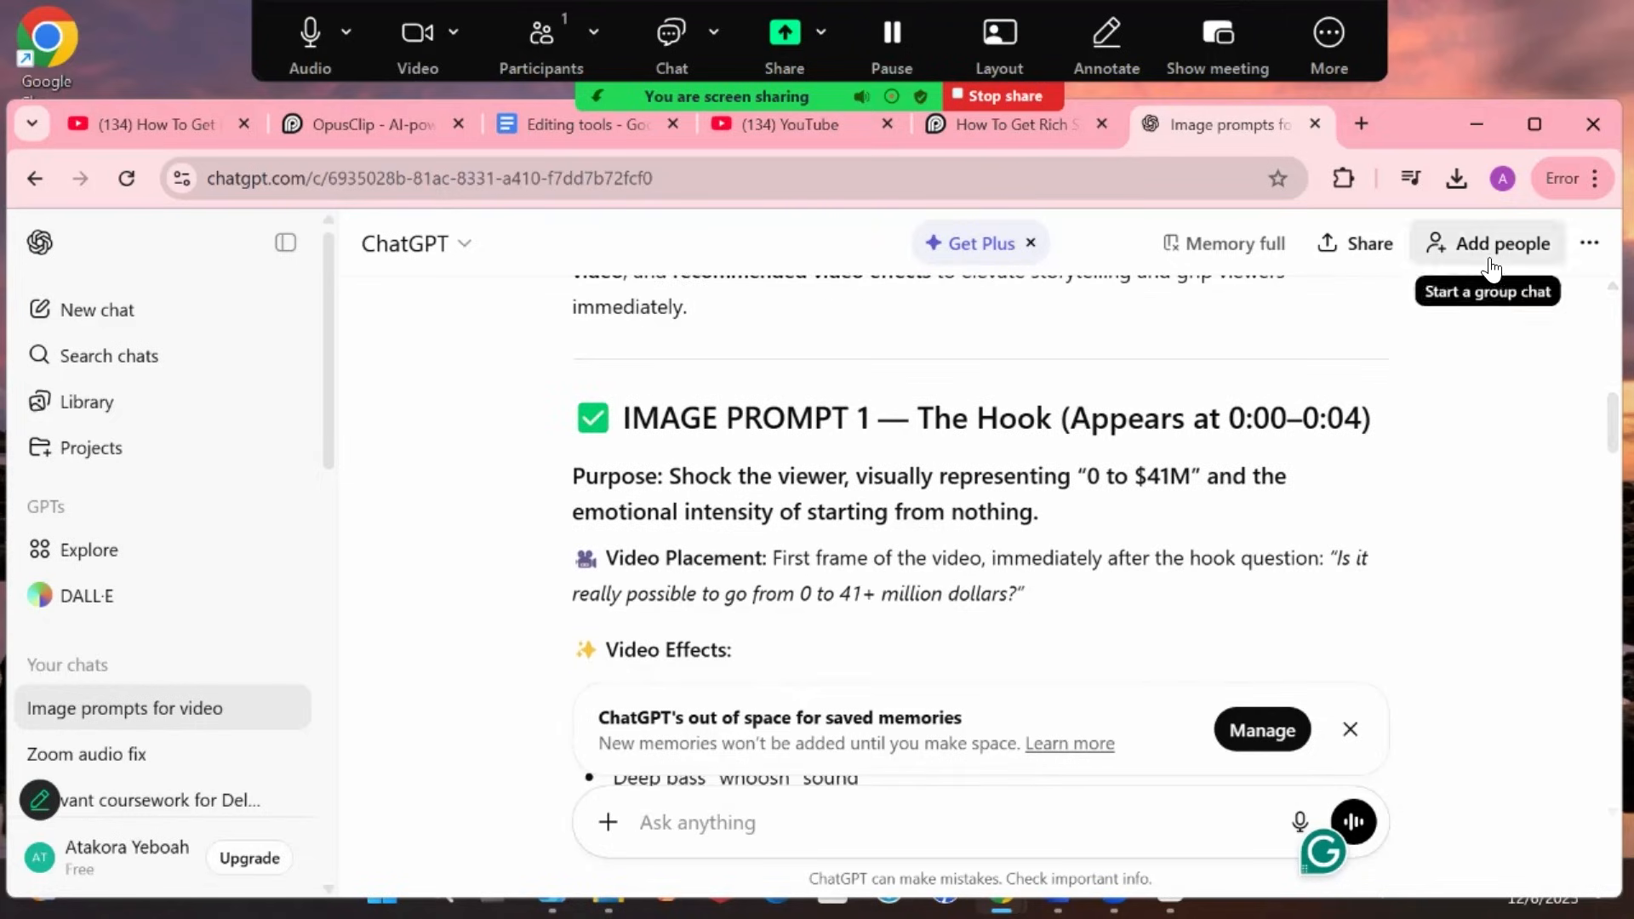
Open grok.com in a new browser tab
click(1361, 124)
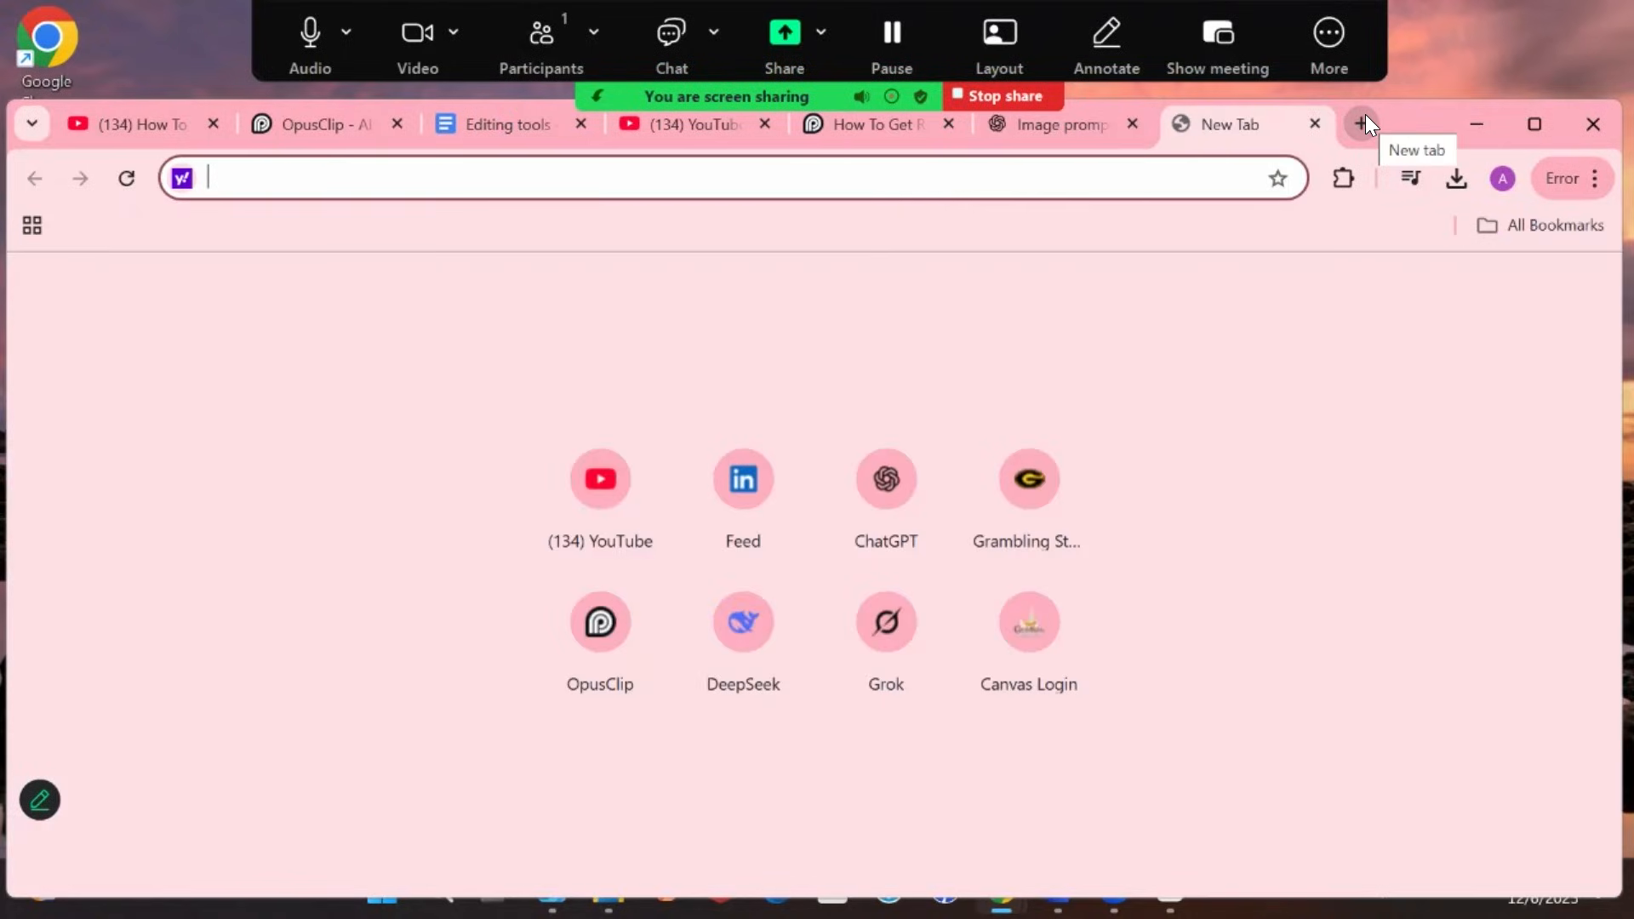
text(gro)
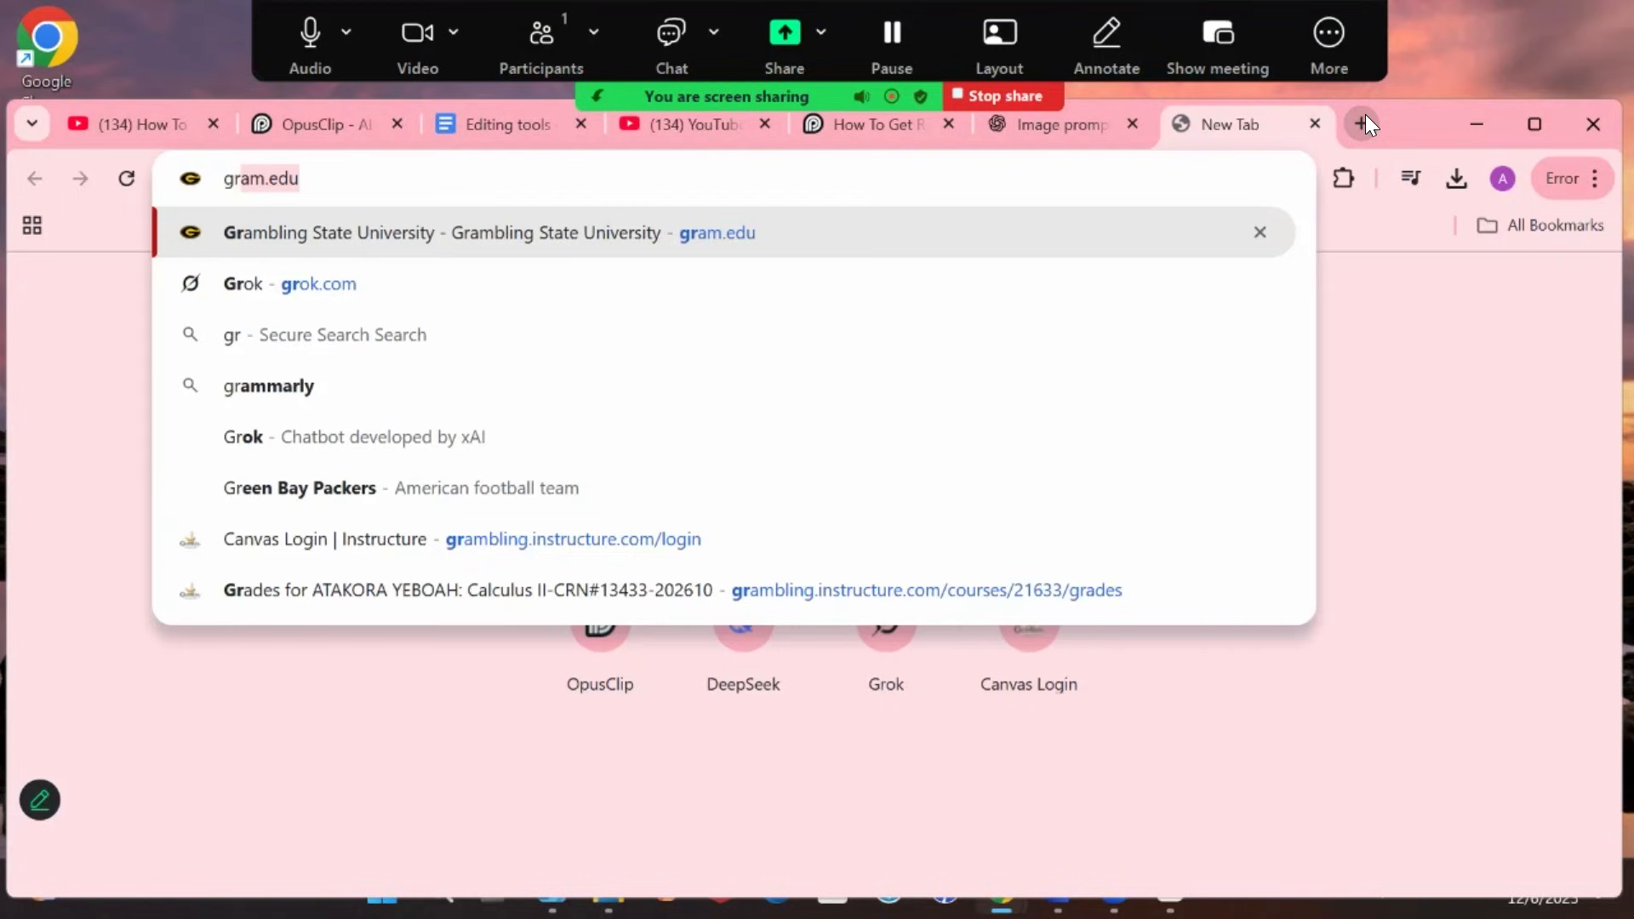
text(k.com)
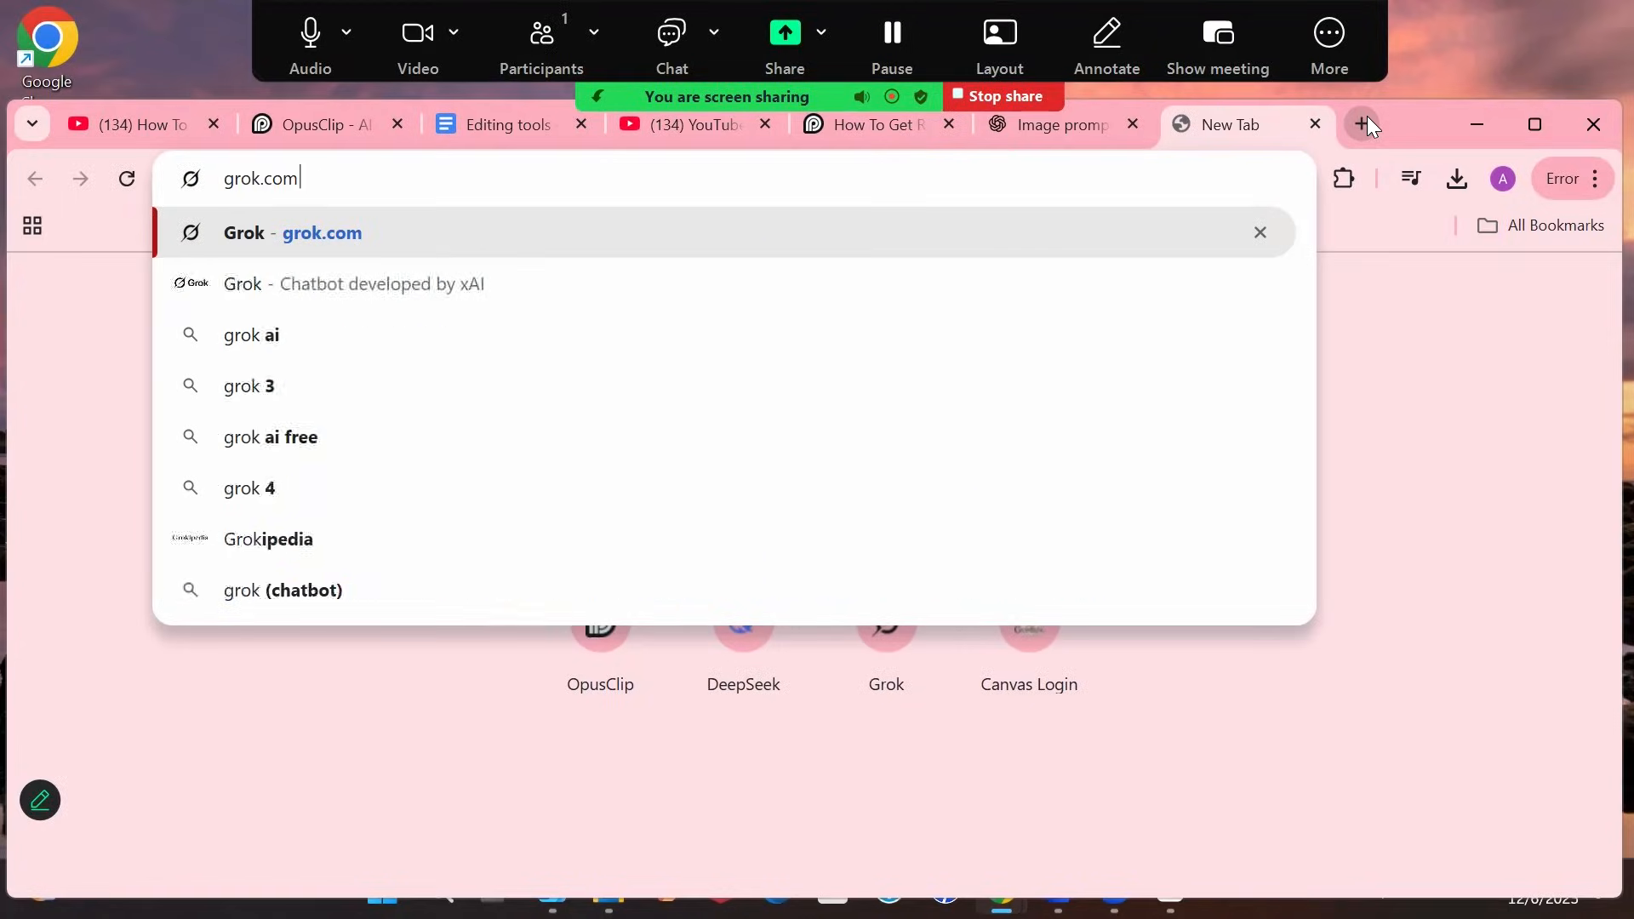
key(Return)
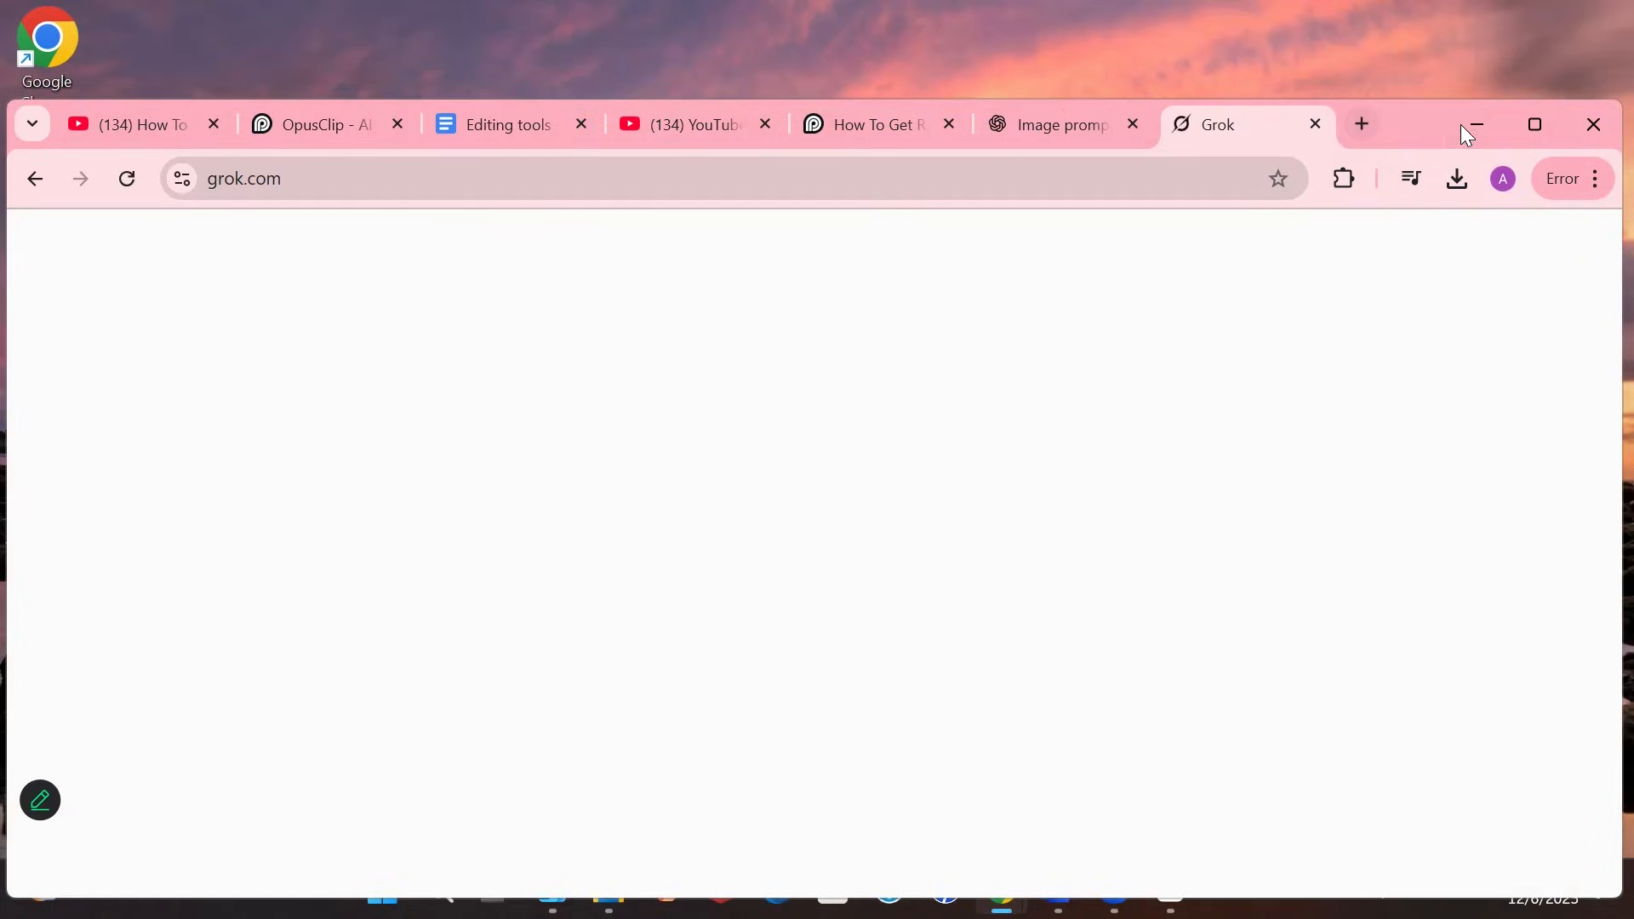
Open the Bing Image Creator page in another new browser tab
click(1356, 124)
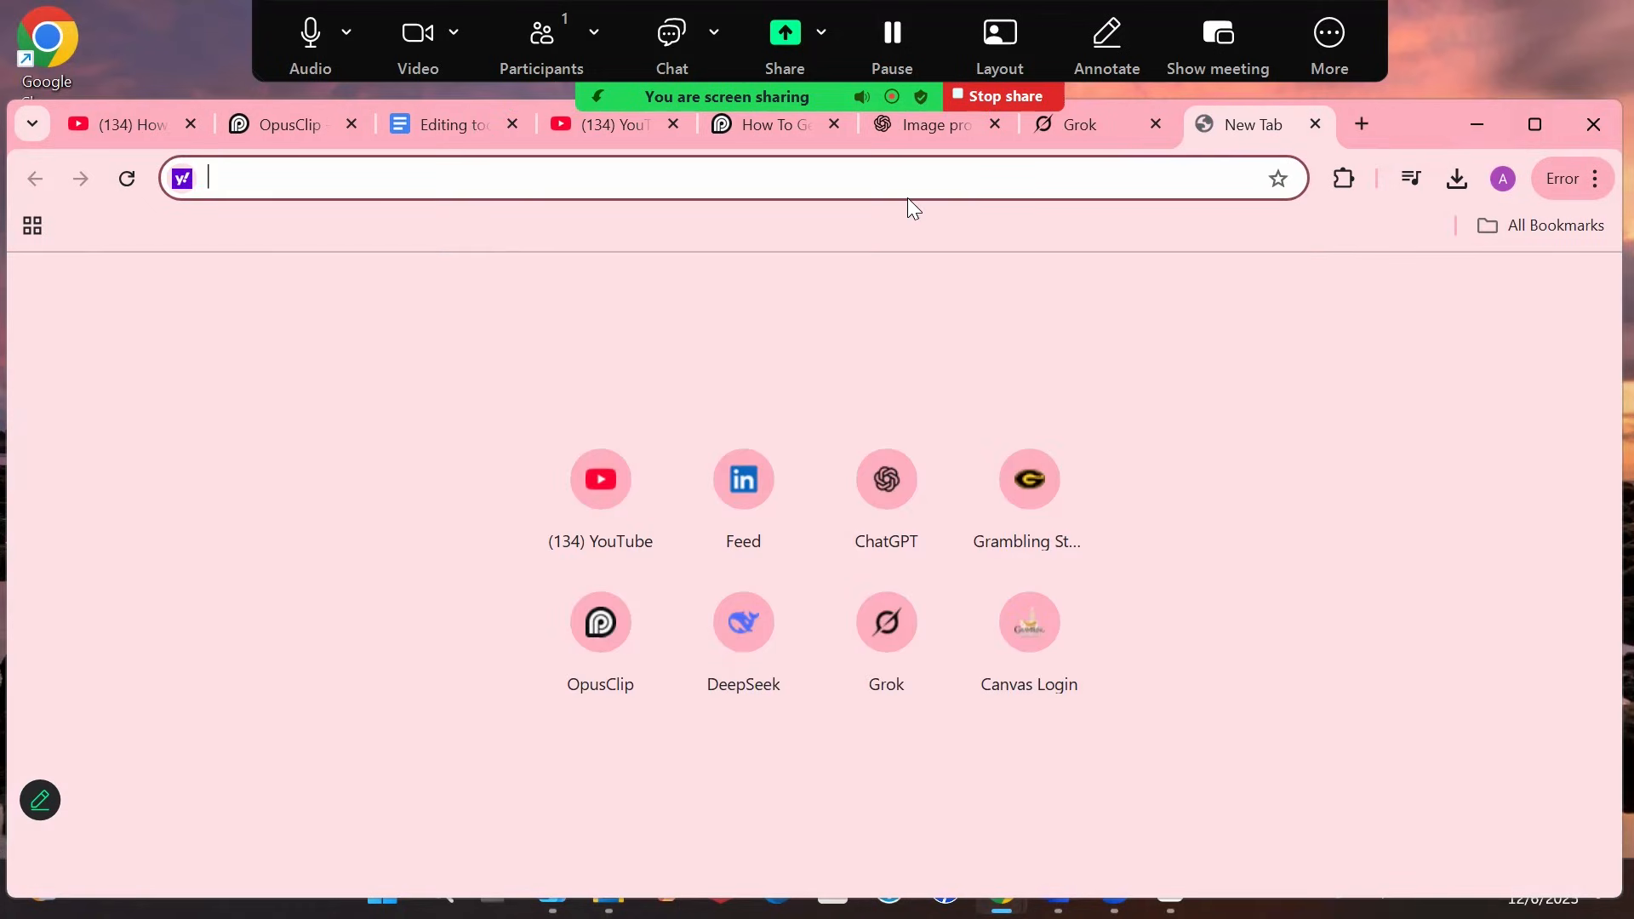
key(ctrl+v)
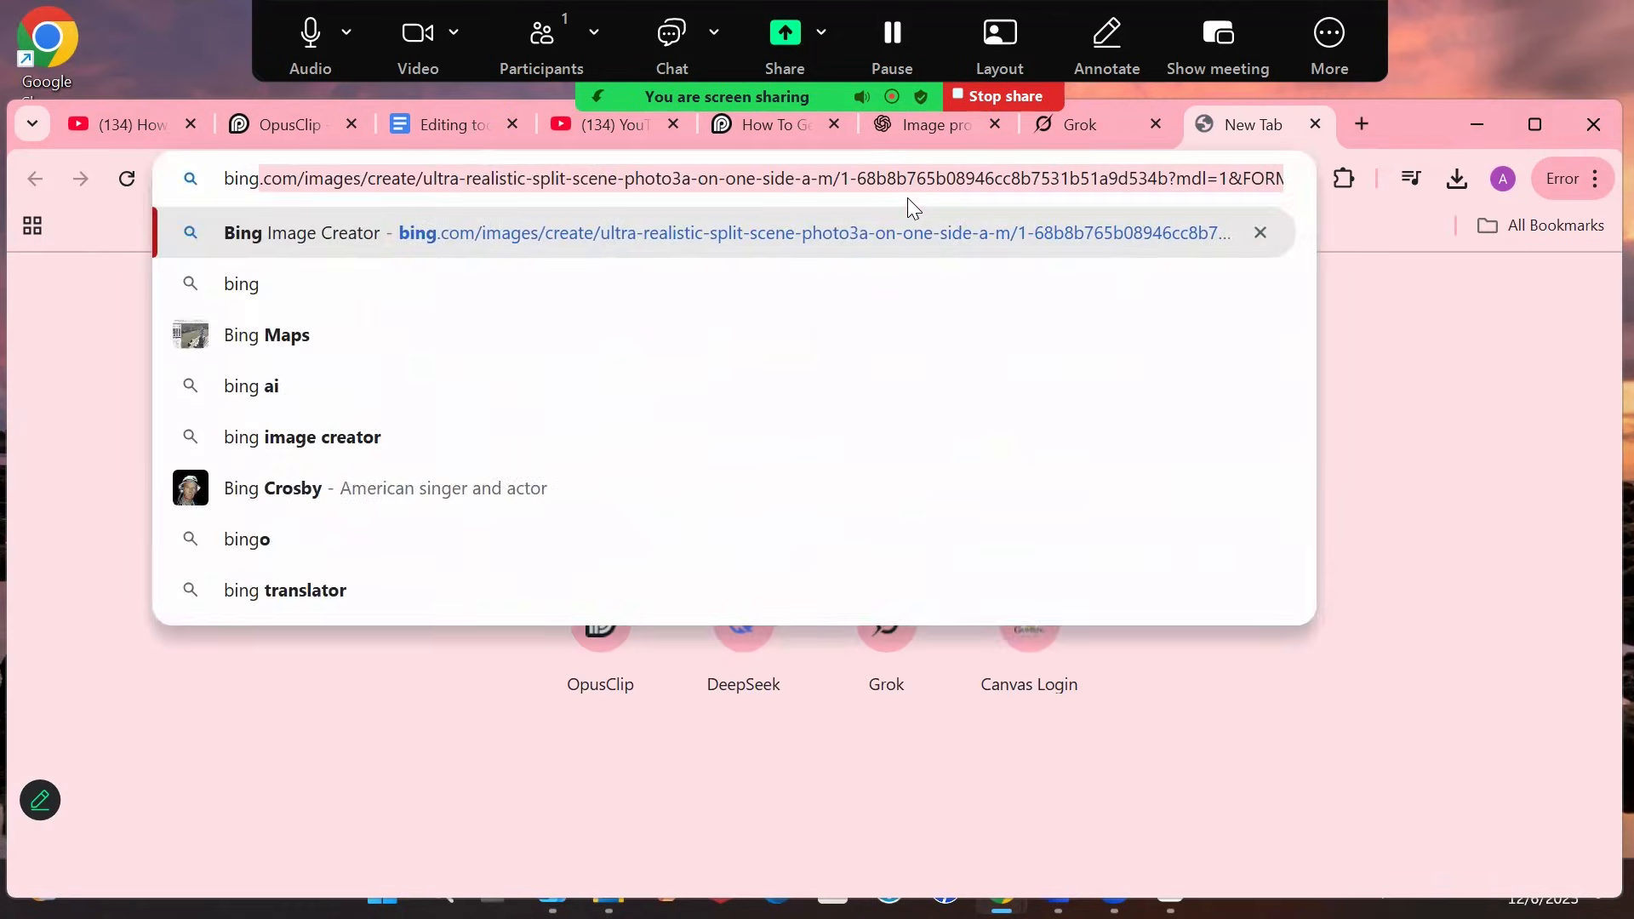
key(Return)
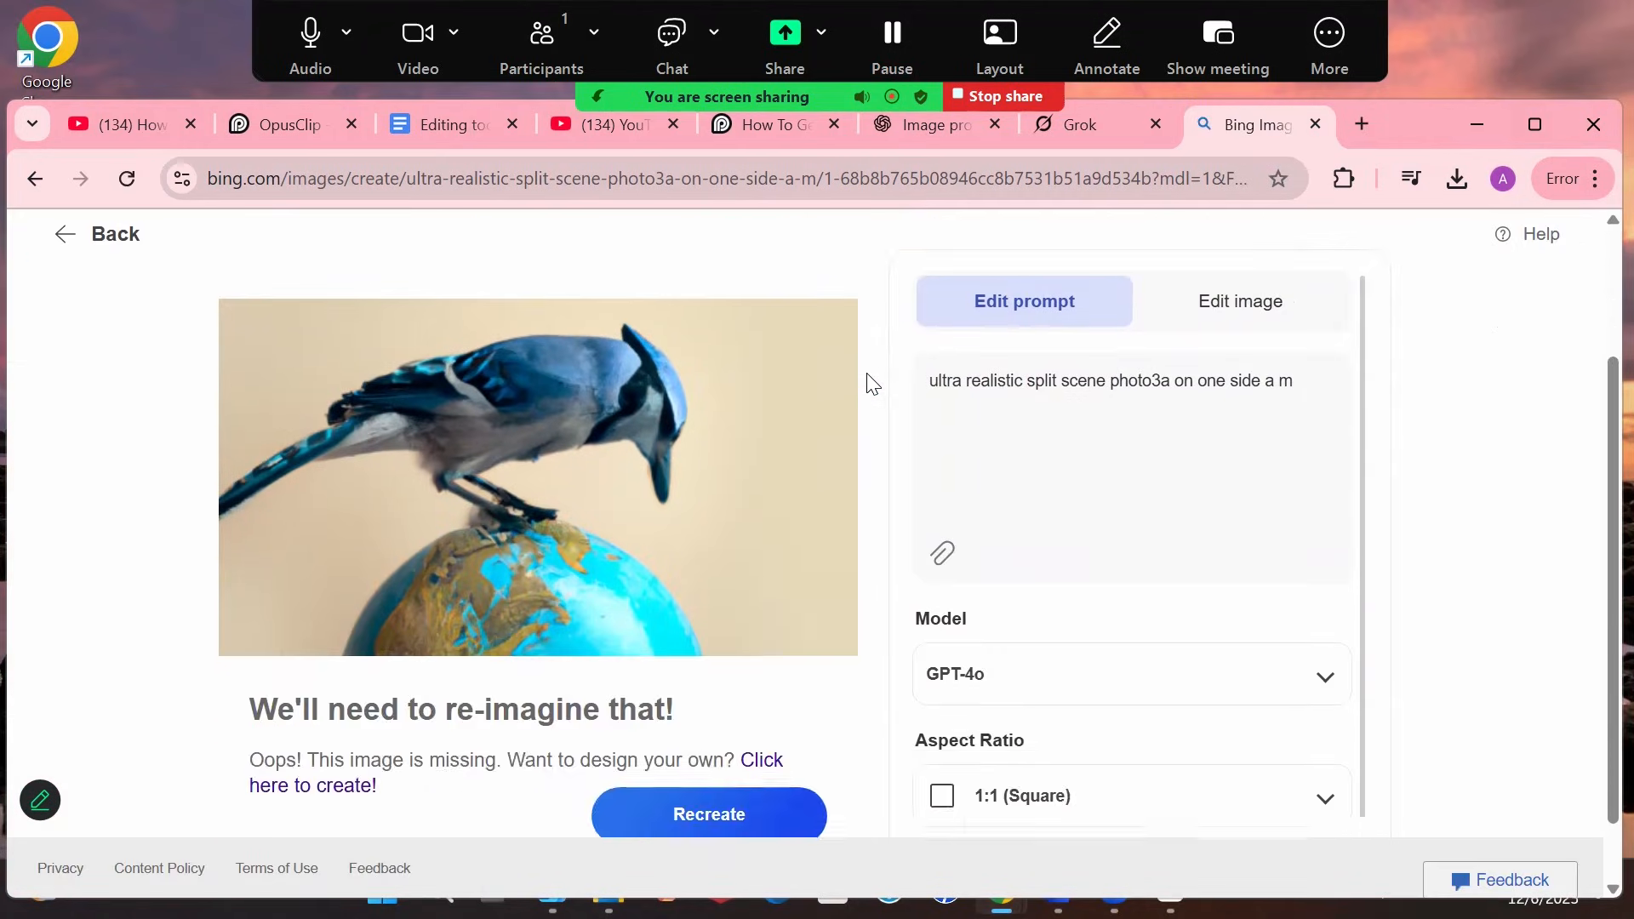
click(719, 276)
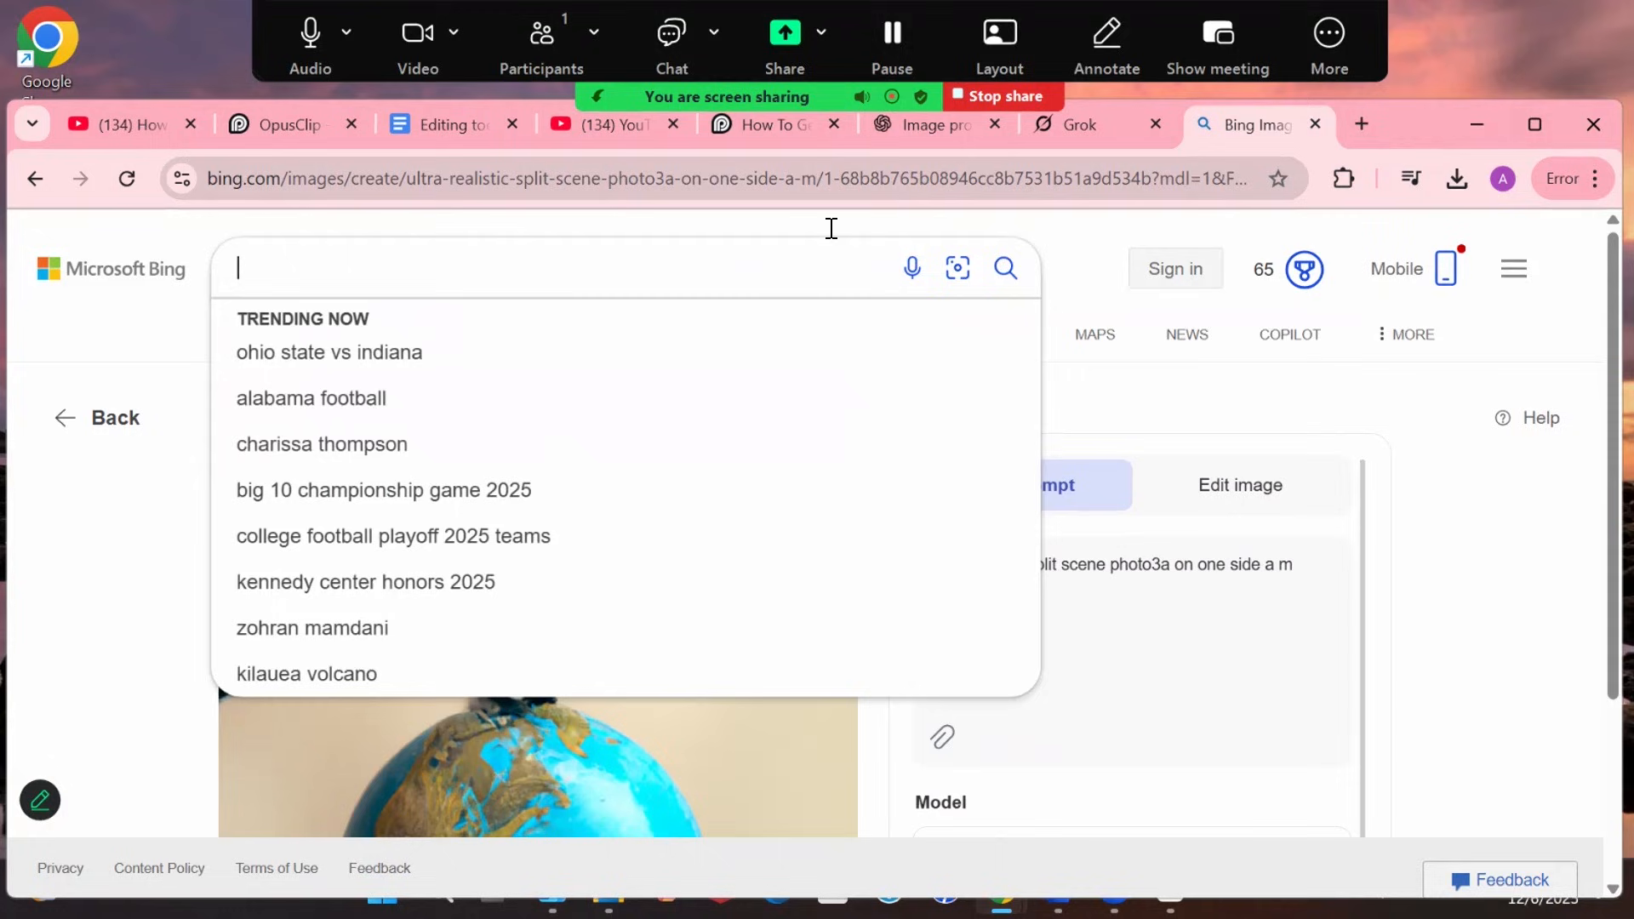
Return to the ChatGPT reply and copy the full text of Prompt 1, starting with "A dramatically lit empty wallet"
click(927, 136)
scroll(888, 481, down, 1)
scroll(888, 481, down, 2)
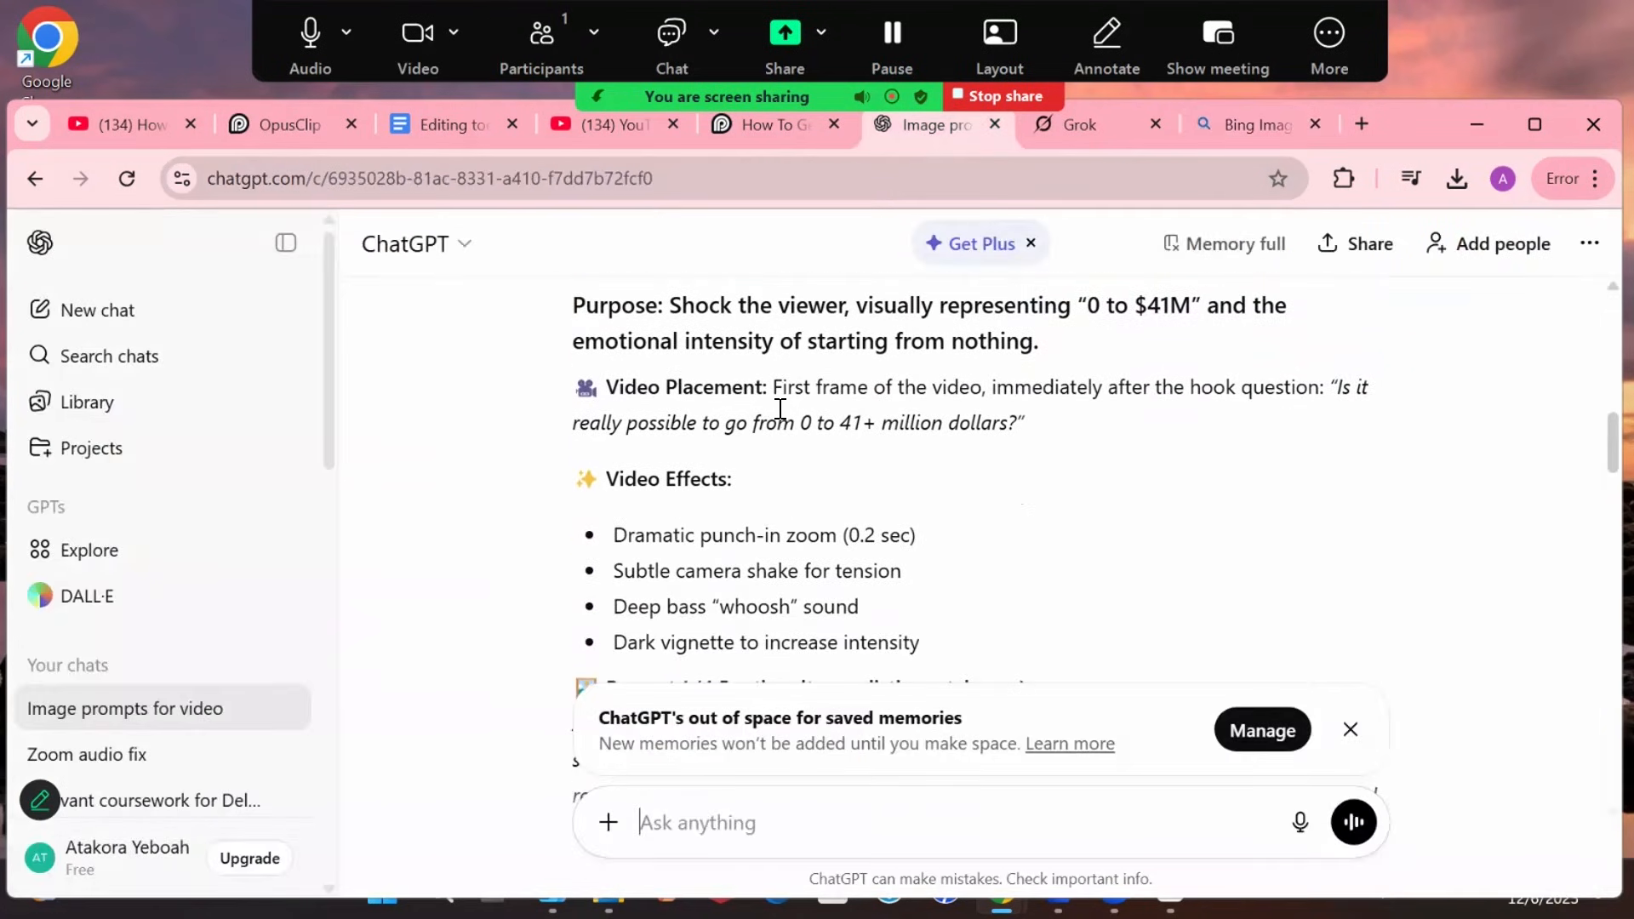
scroll(779, 409, down, 3)
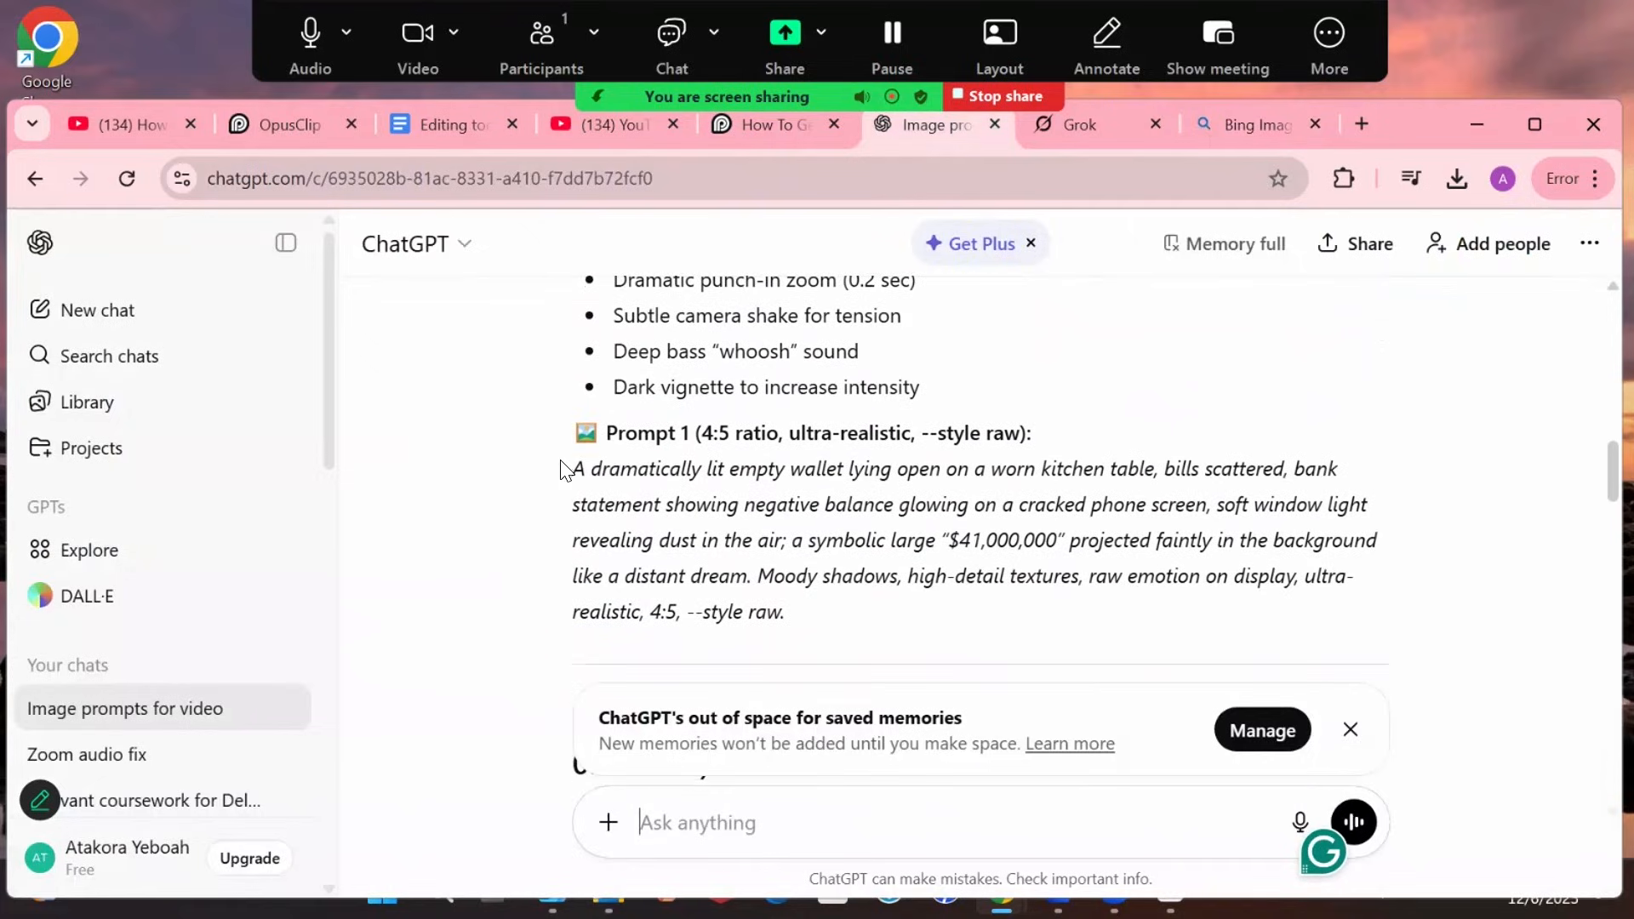
drag(573, 468, 824, 612)
key(ctrl+c)
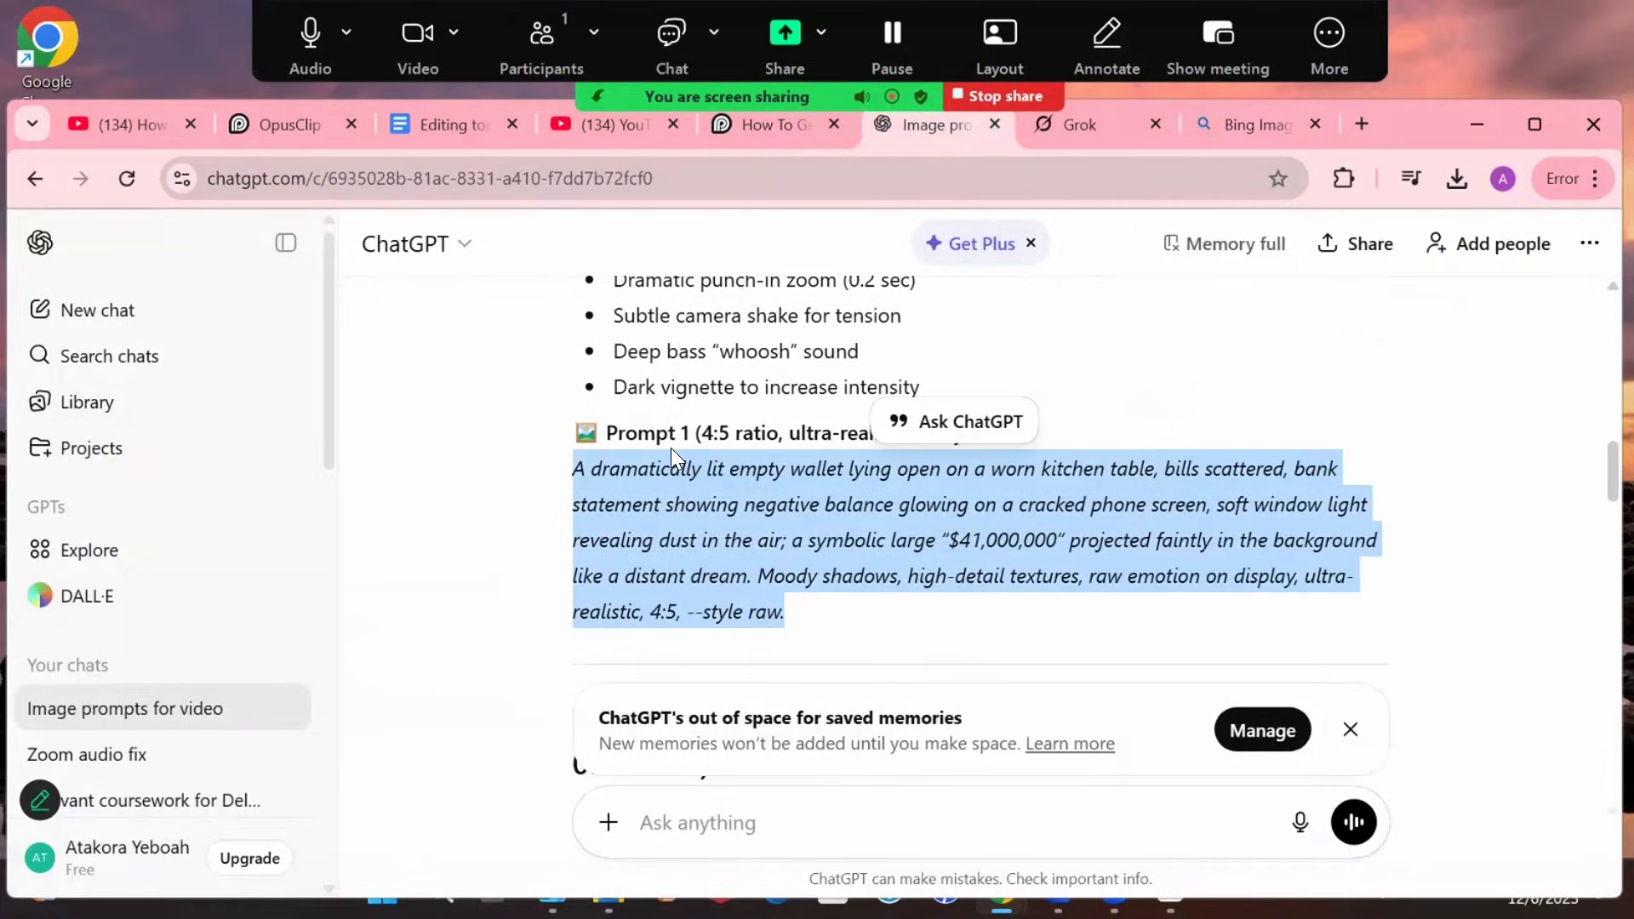
Submit the copied Prompt 1, starting with "A dramatically lit empty wallet", to Grok for image generation
click(1076, 121)
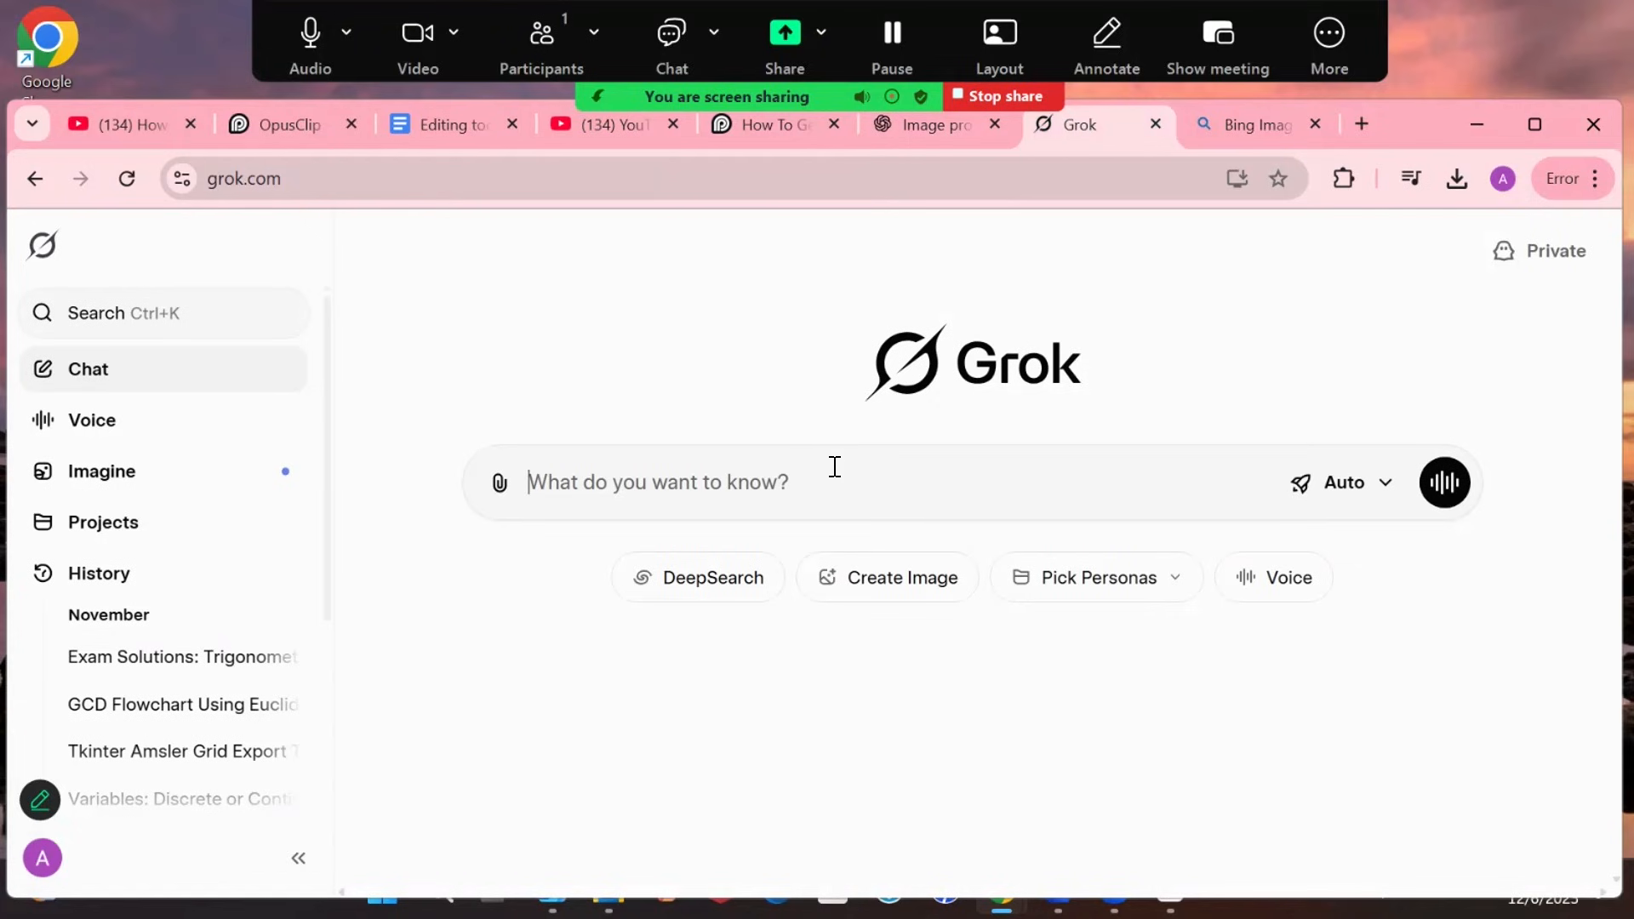
key(ctrl+v)
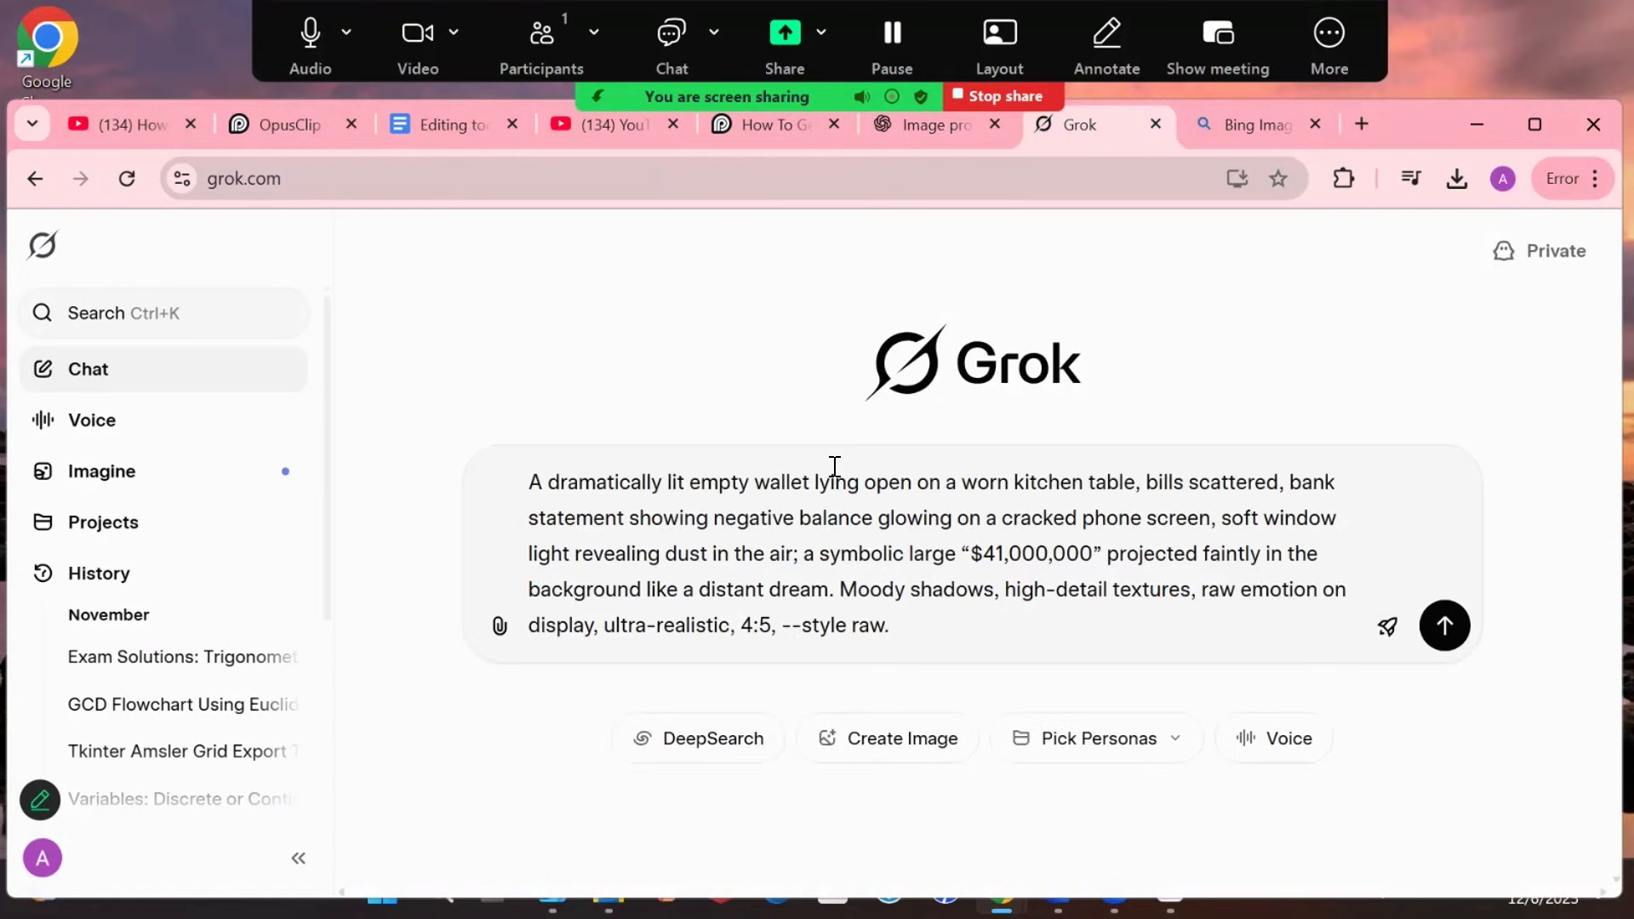
key(Return)
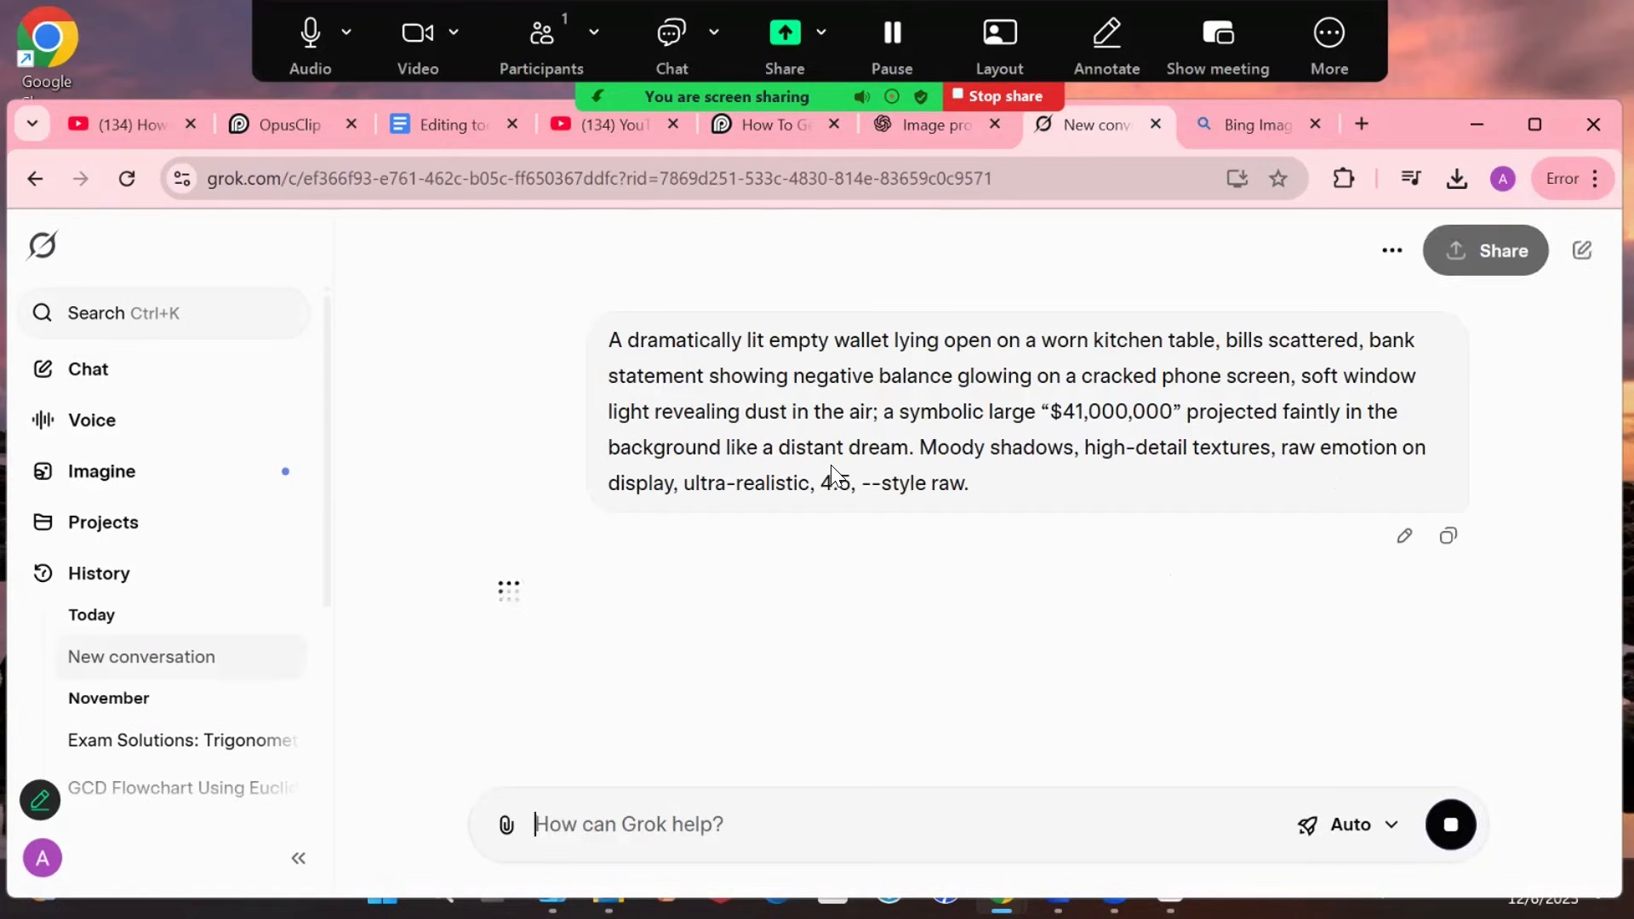
Search Bing with the same empty wallet prompt, check the Microsoft sign-in page and return to the image results
click(1215, 125)
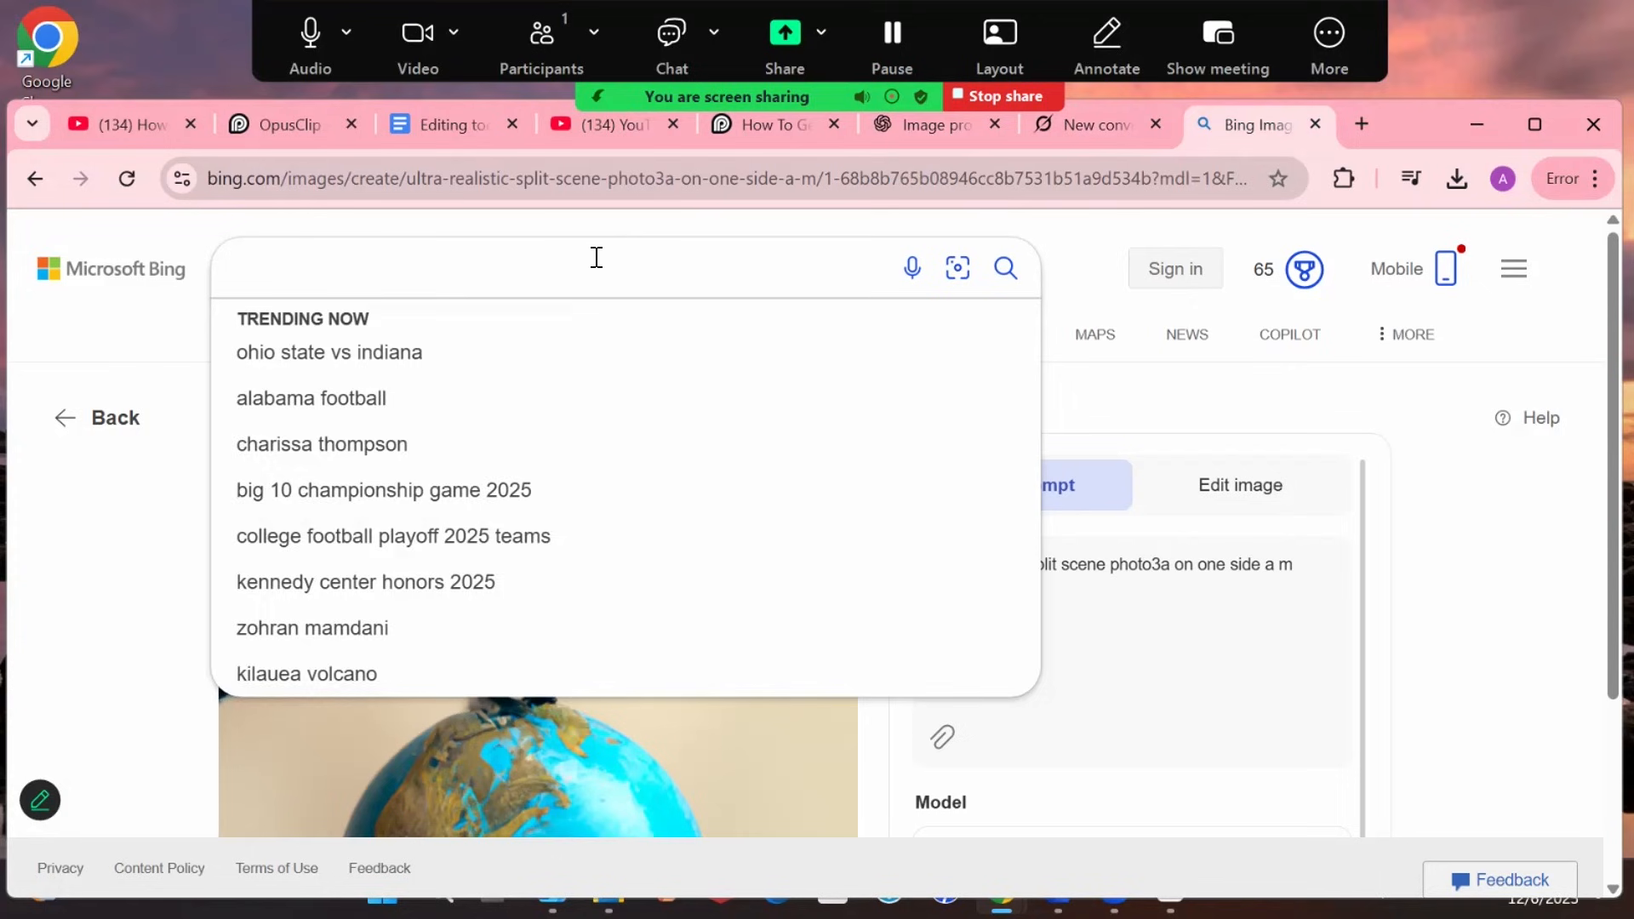
key(ctrl+v)
key(Return)
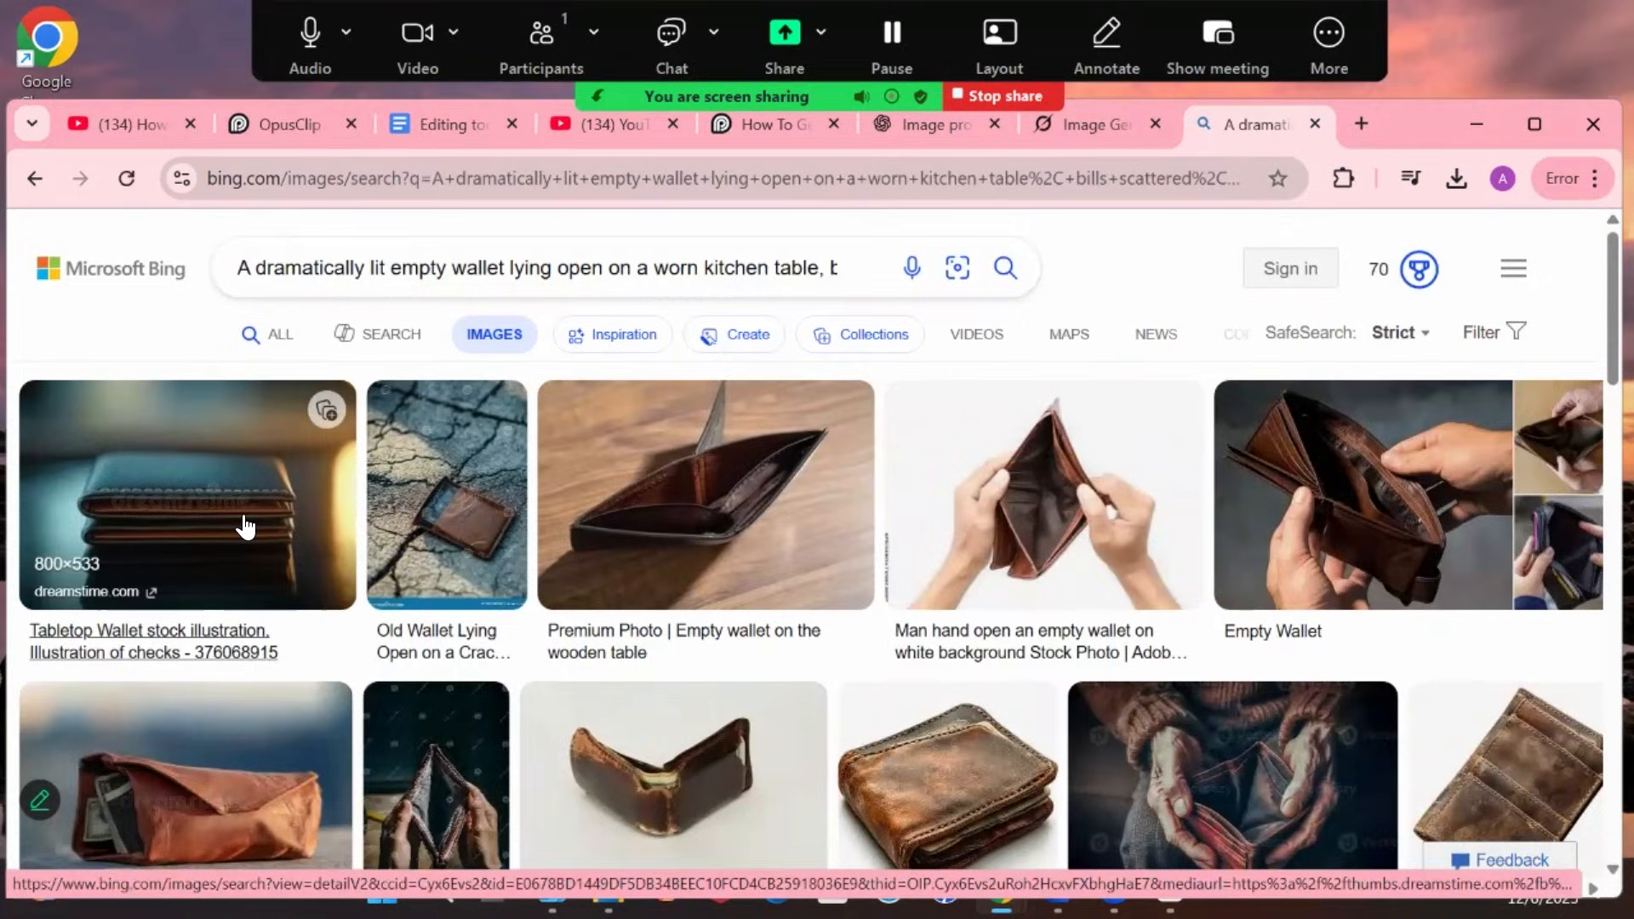
click(1266, 285)
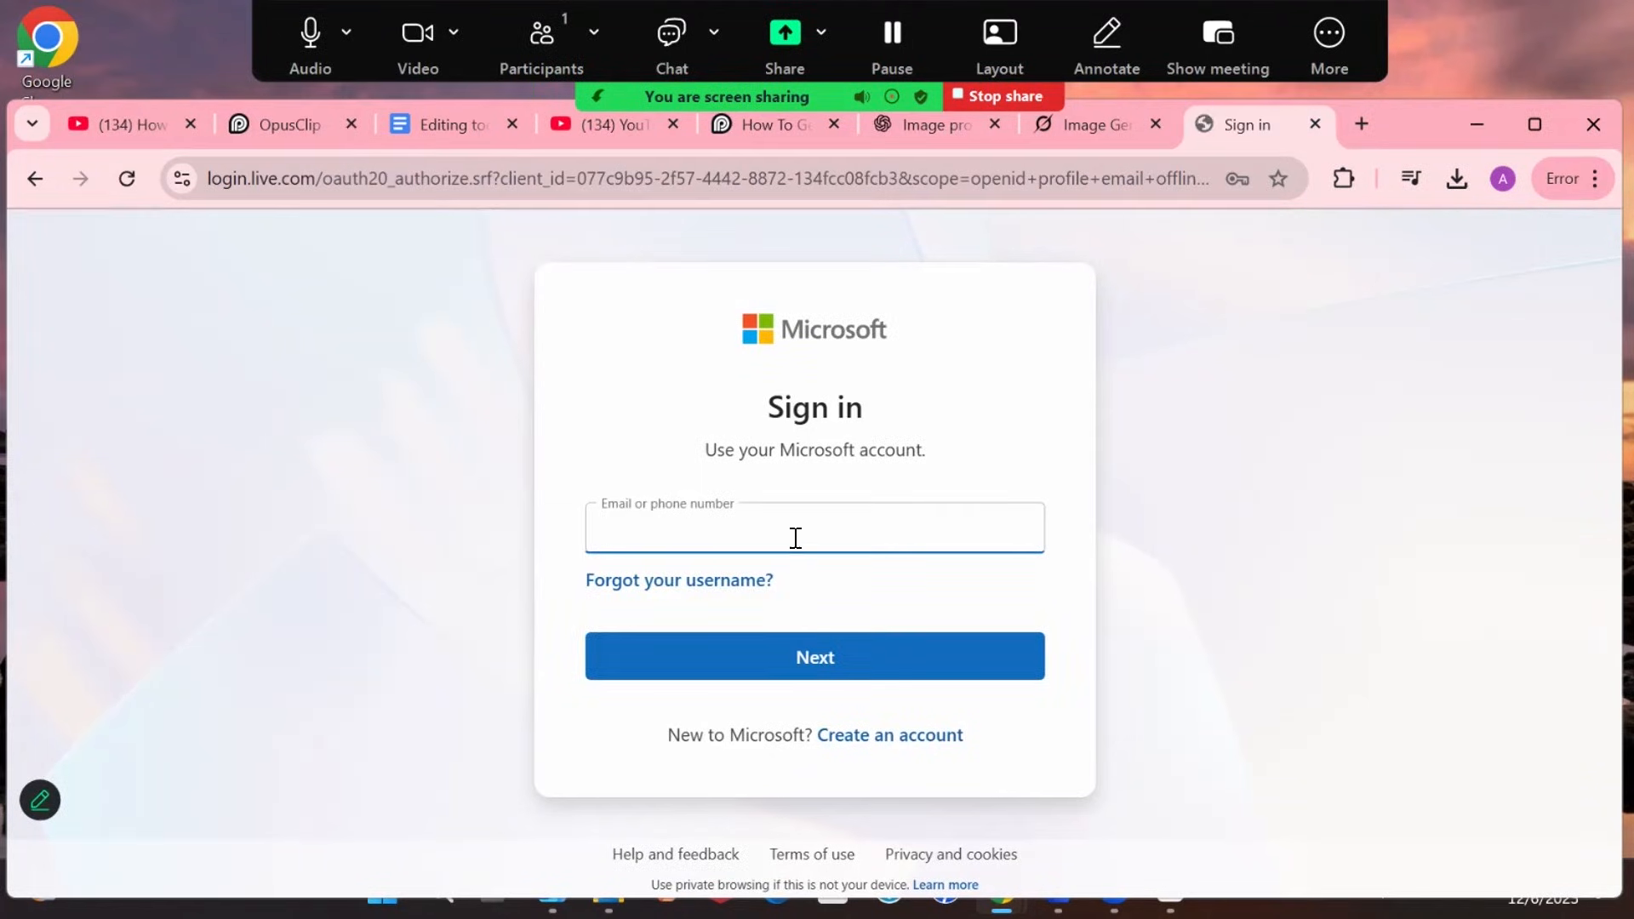
click(47, 178)
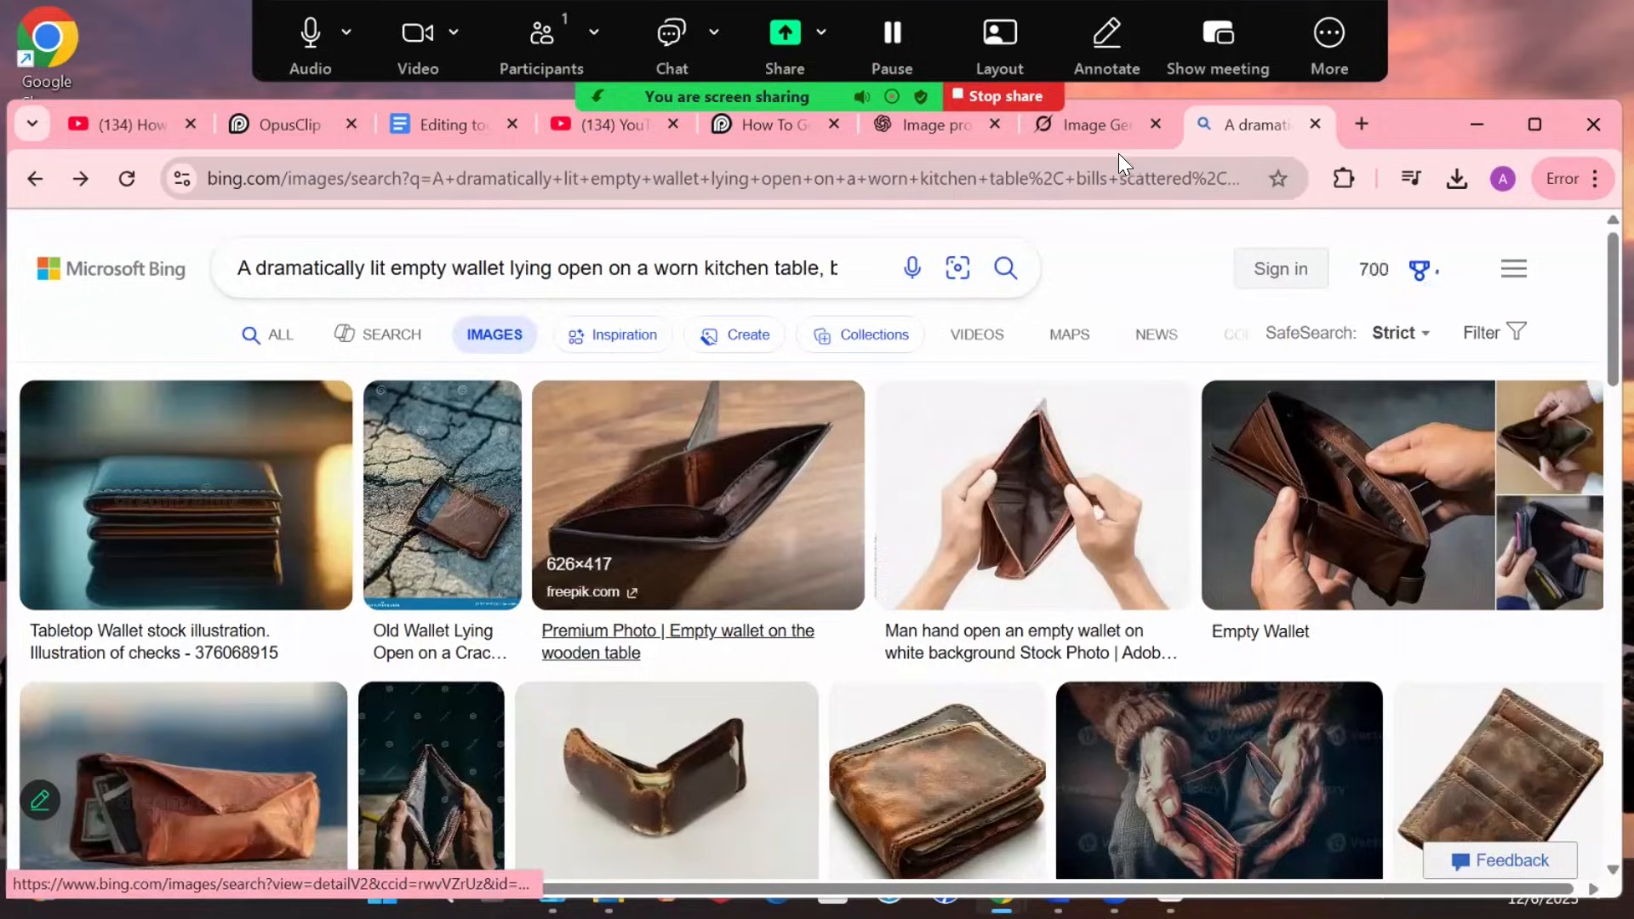
Return to Grok and examine the two wallet images generated from Prompt 1
click(1072, 127)
scroll(965, 672, down, 4)
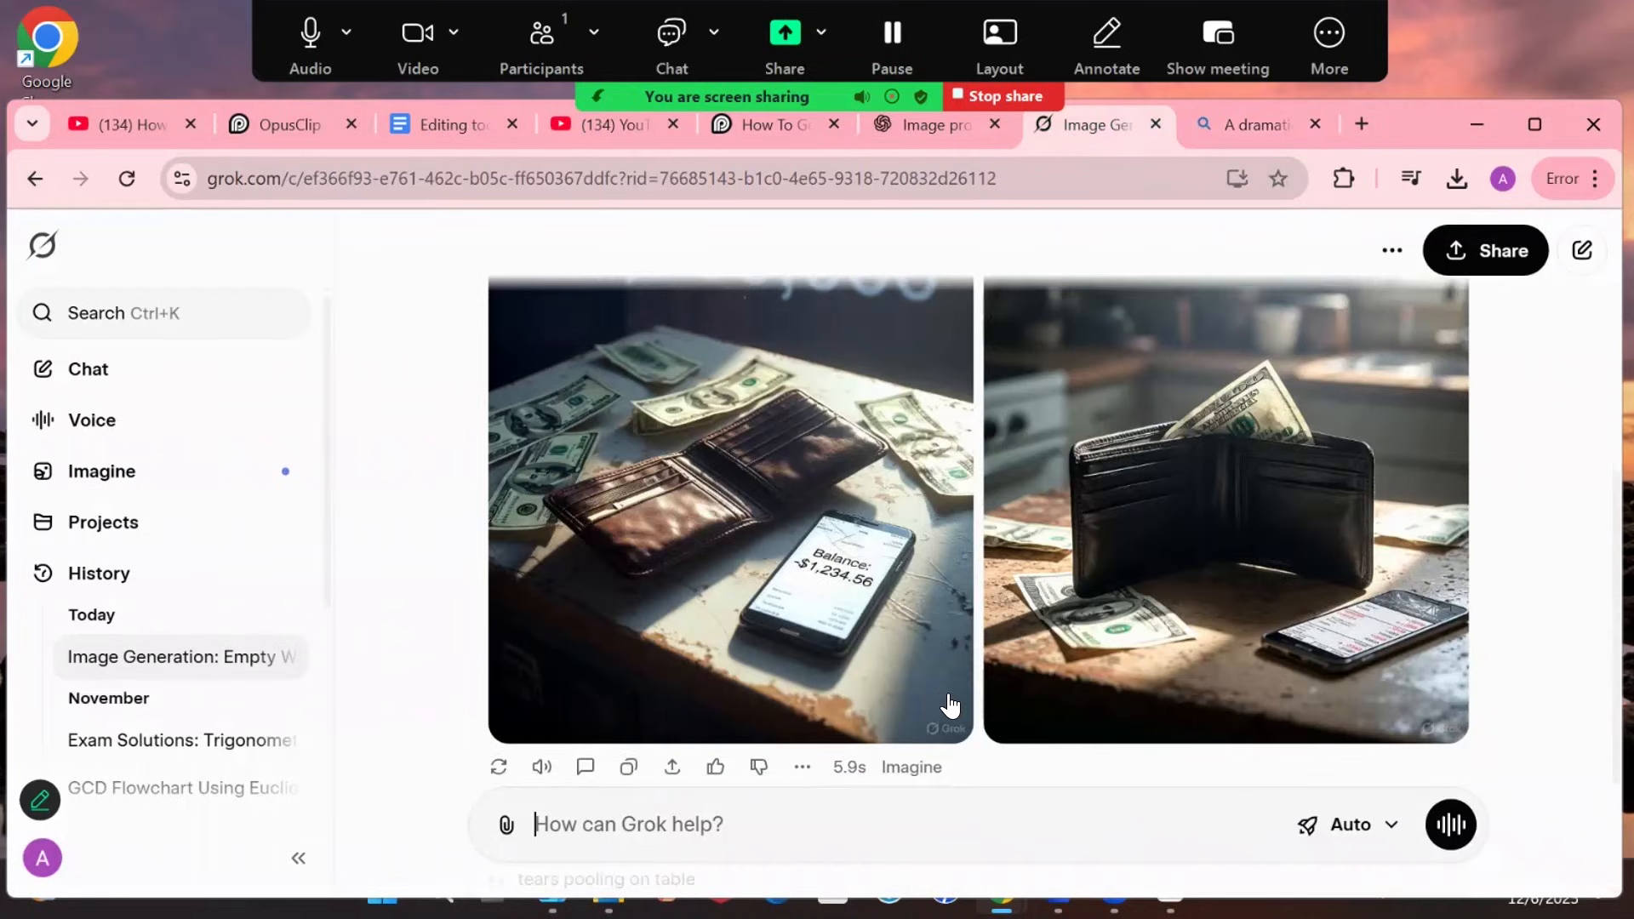
scroll(950, 707, down, 1)
scroll(953, 705, up, 1)
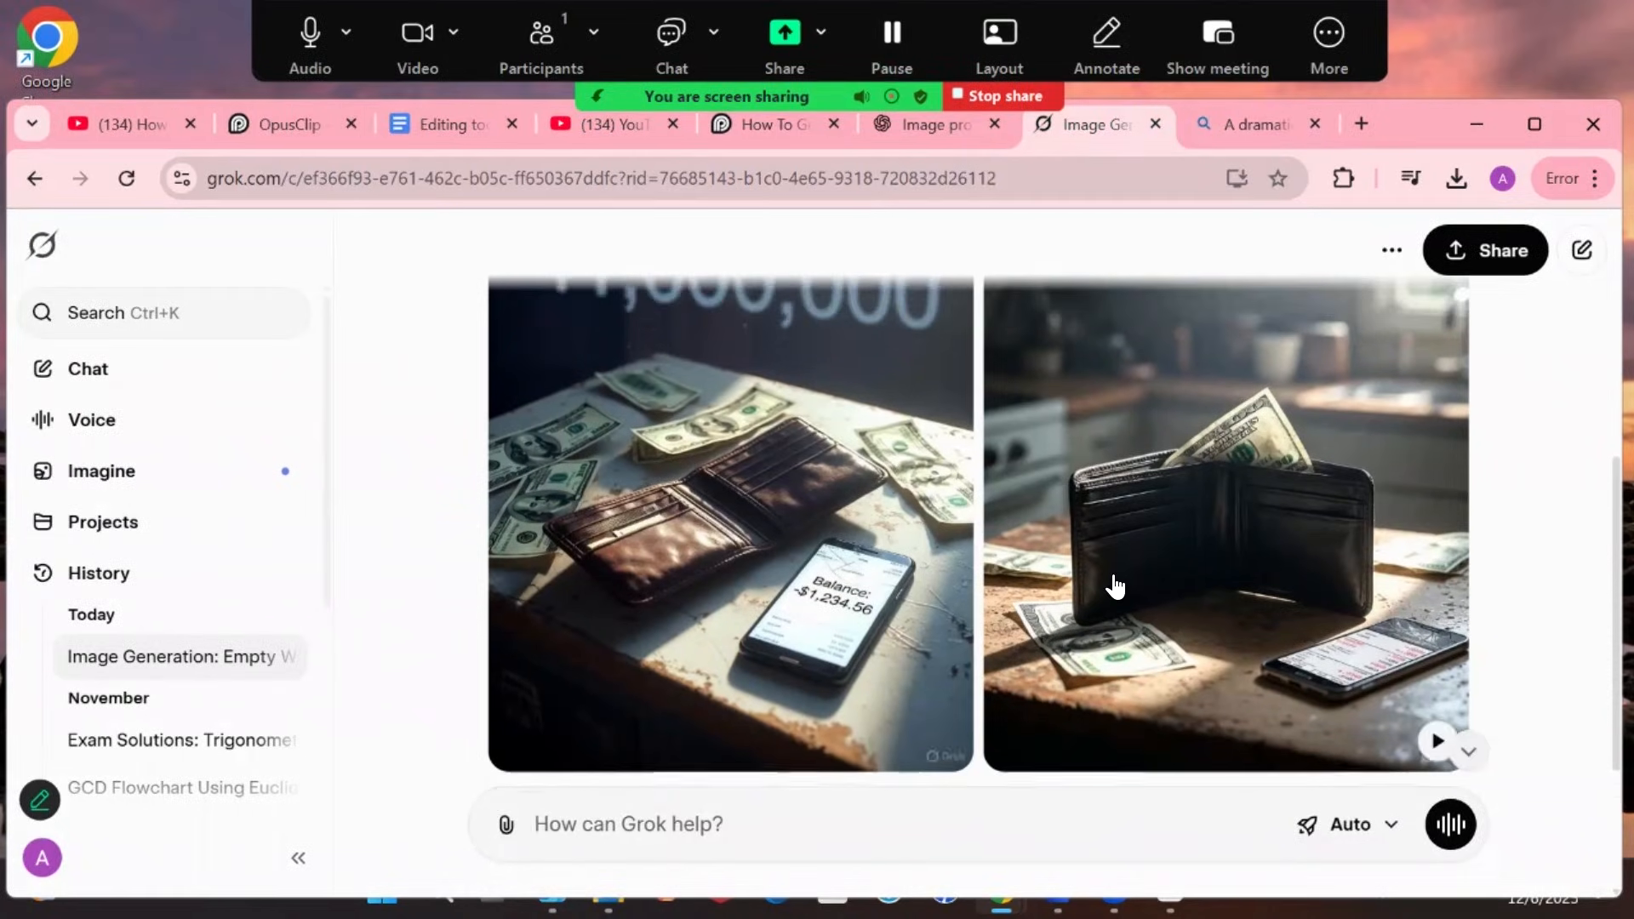
scroll(1115, 587, up, 1)
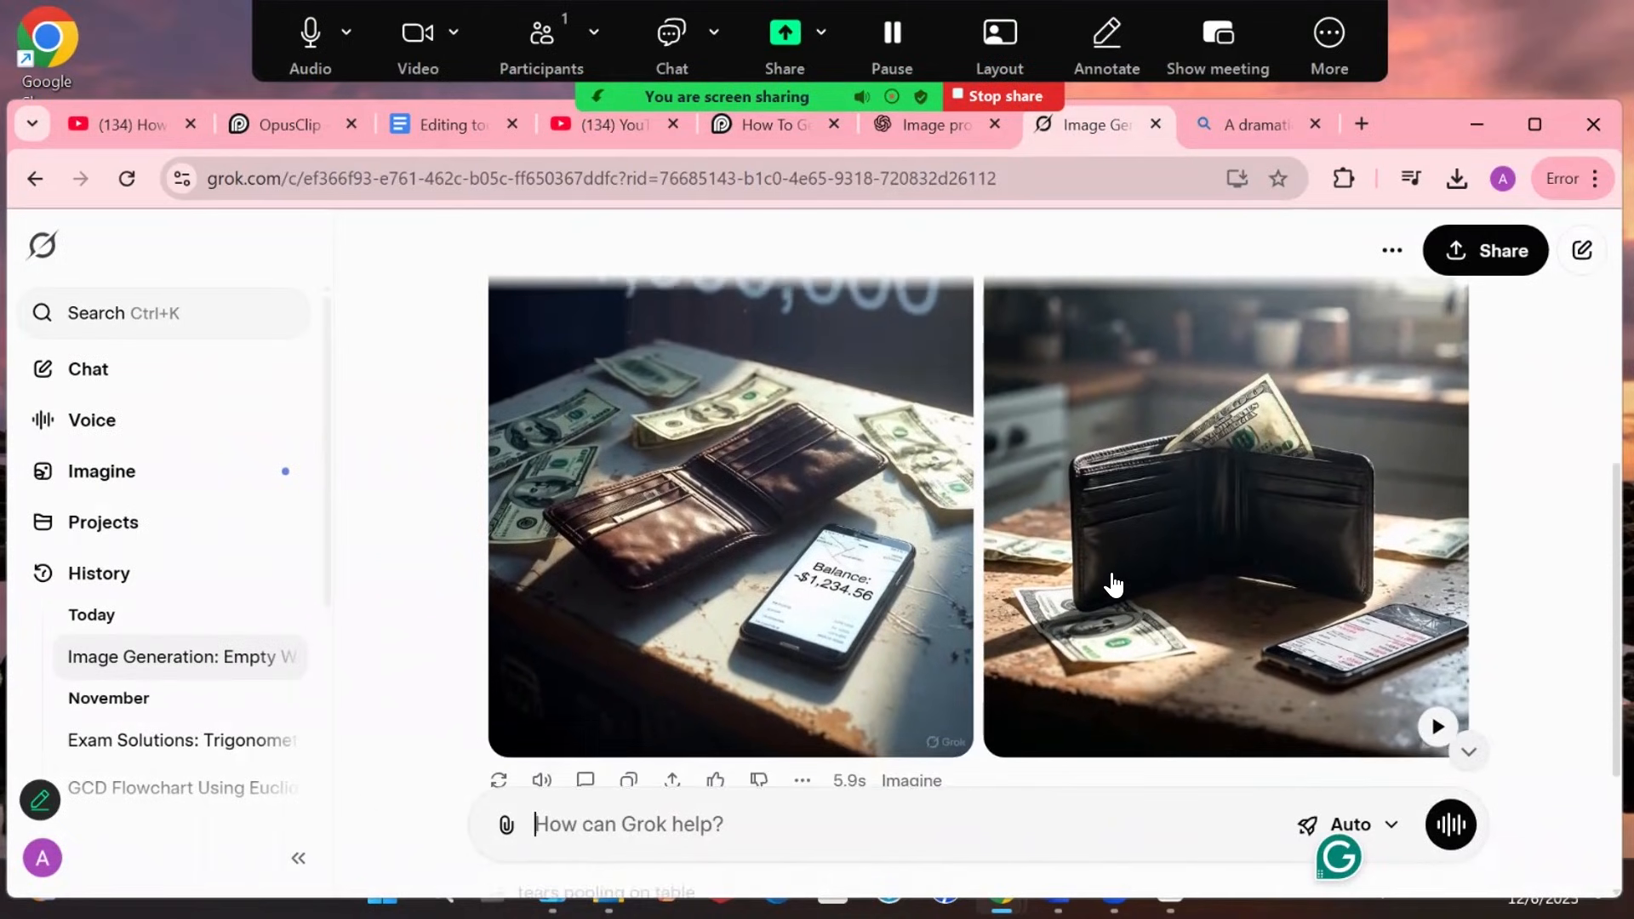
scroll(1112, 585, up, 1)
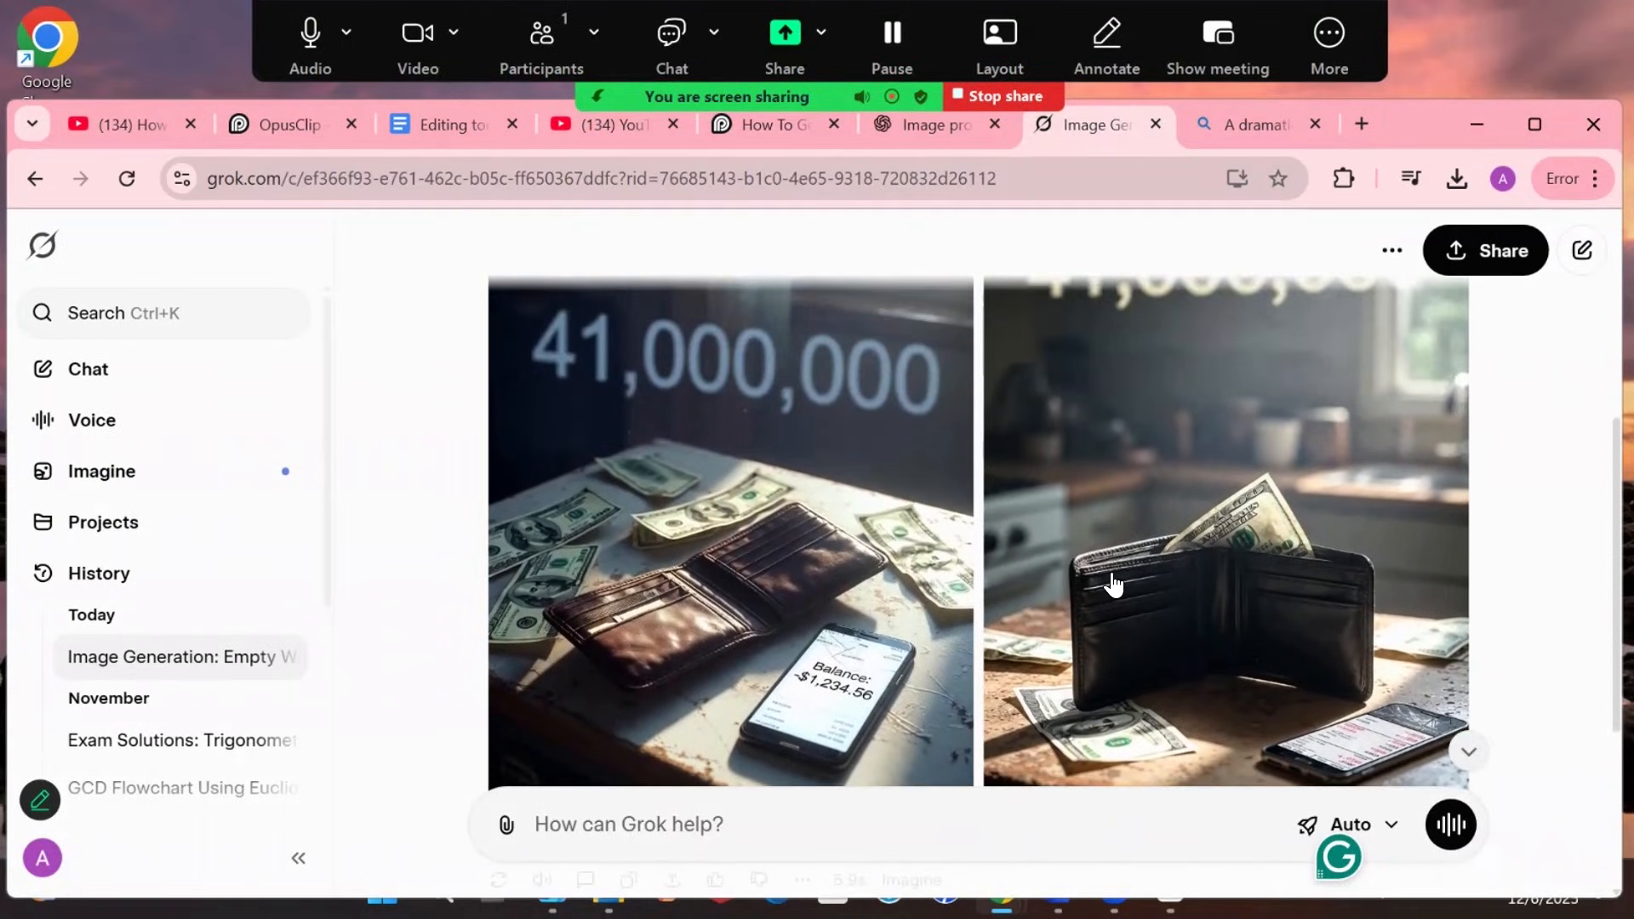
scroll(1112, 585, down, 1)
scroll(1112, 585, up, 1)
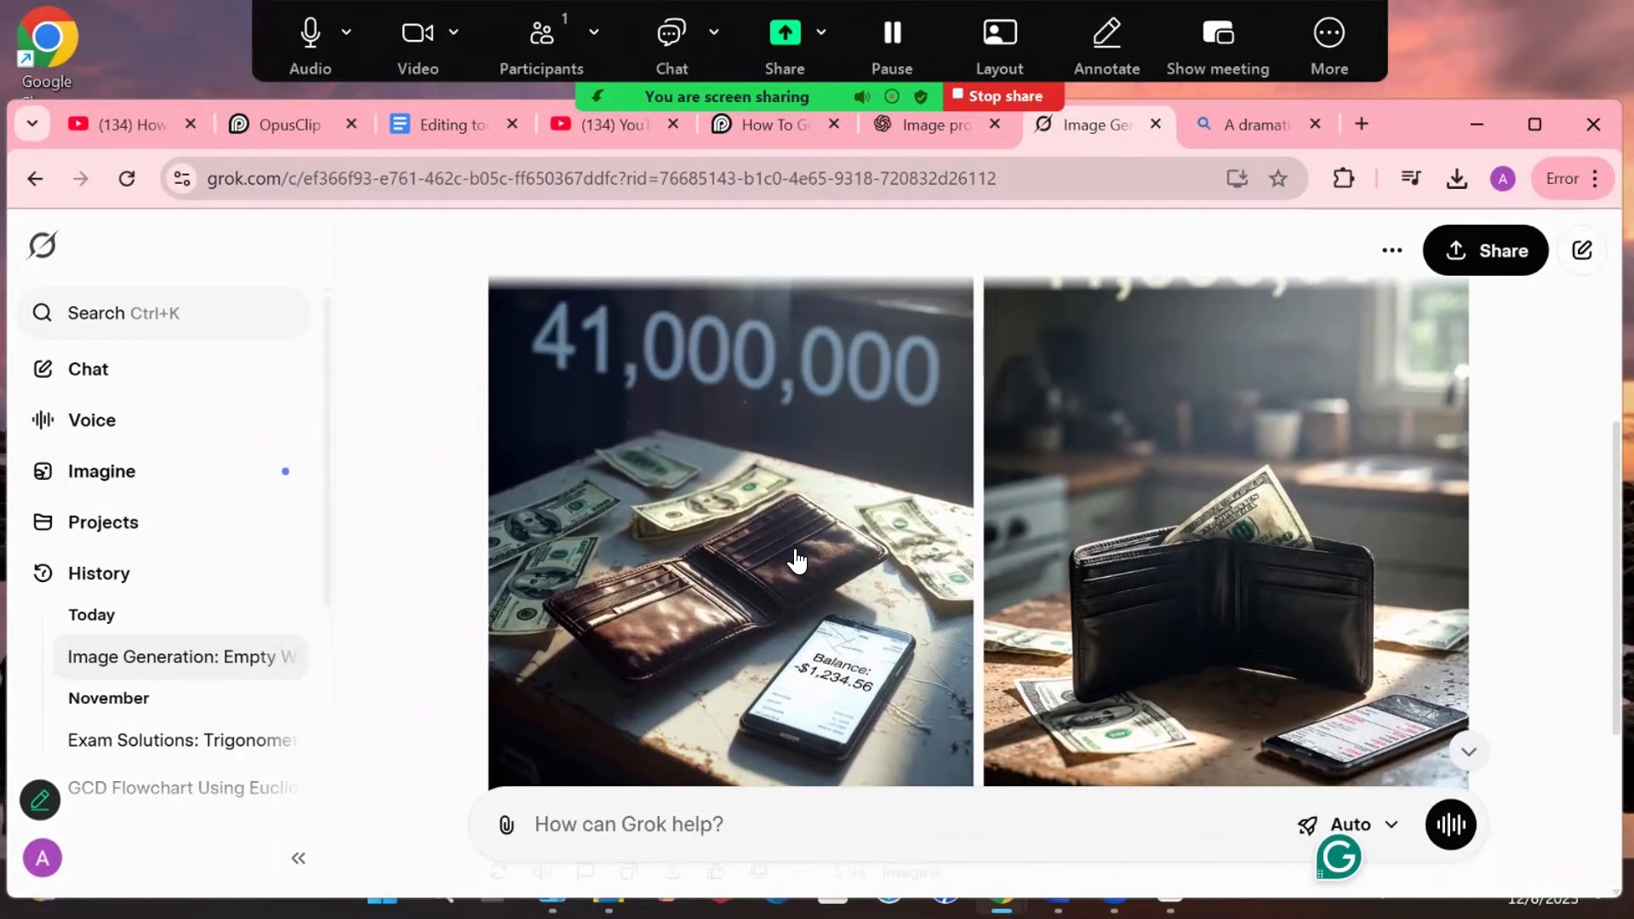
scroll(796, 560, down, 1)
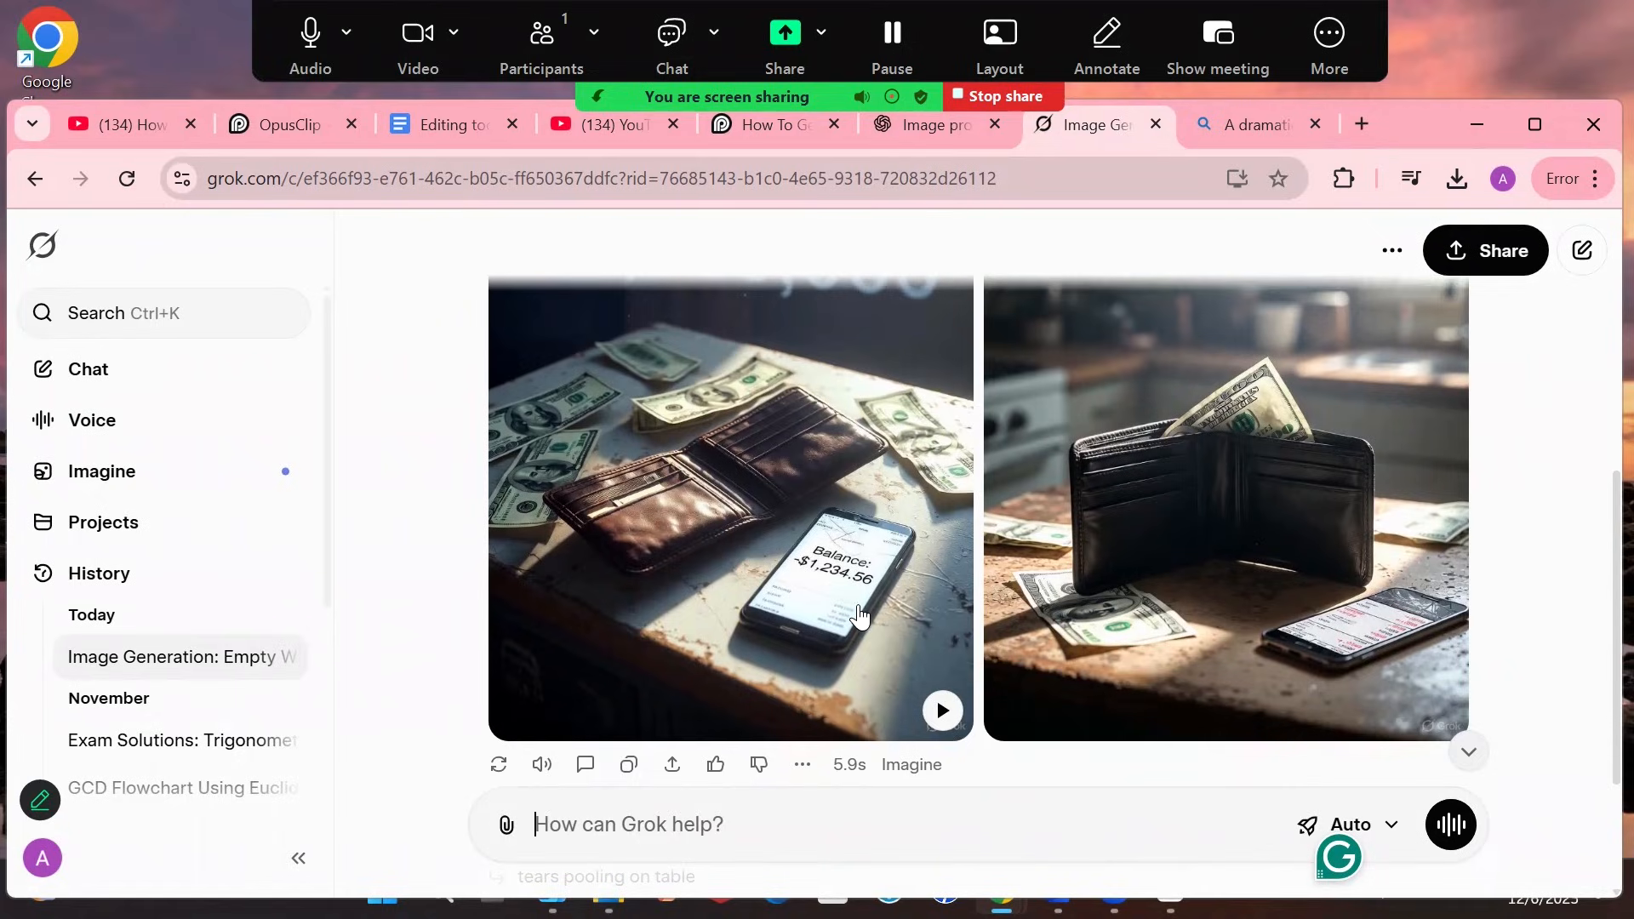
Make a video from the generated image of the brown wallet, compare it with the still image and return to the conversation
click(943, 711)
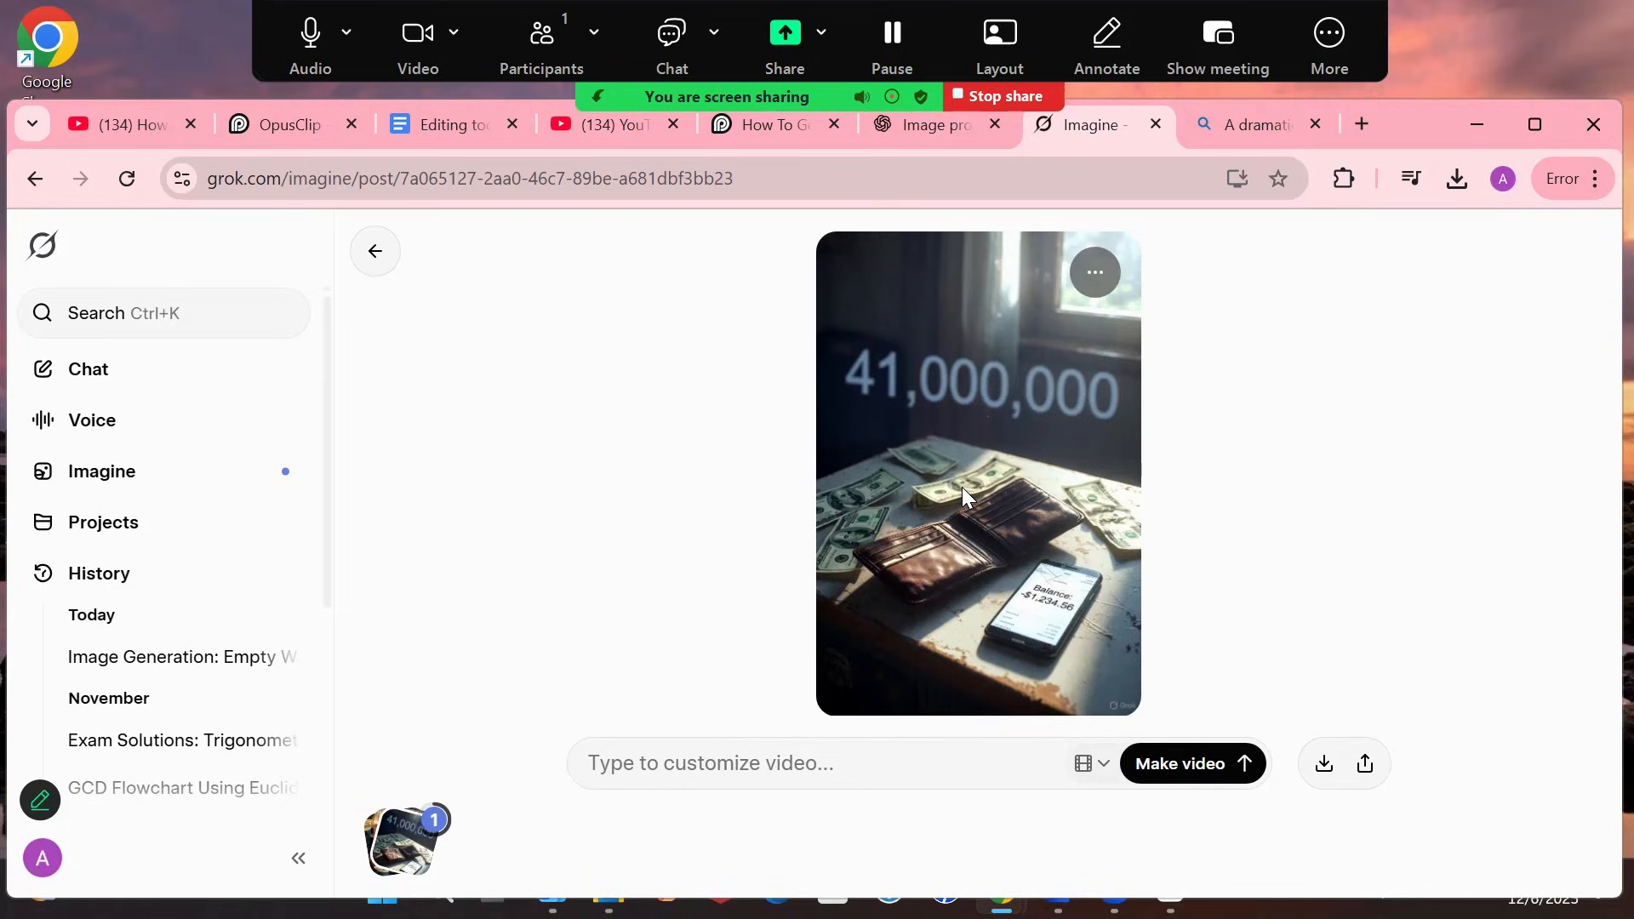
click(1170, 760)
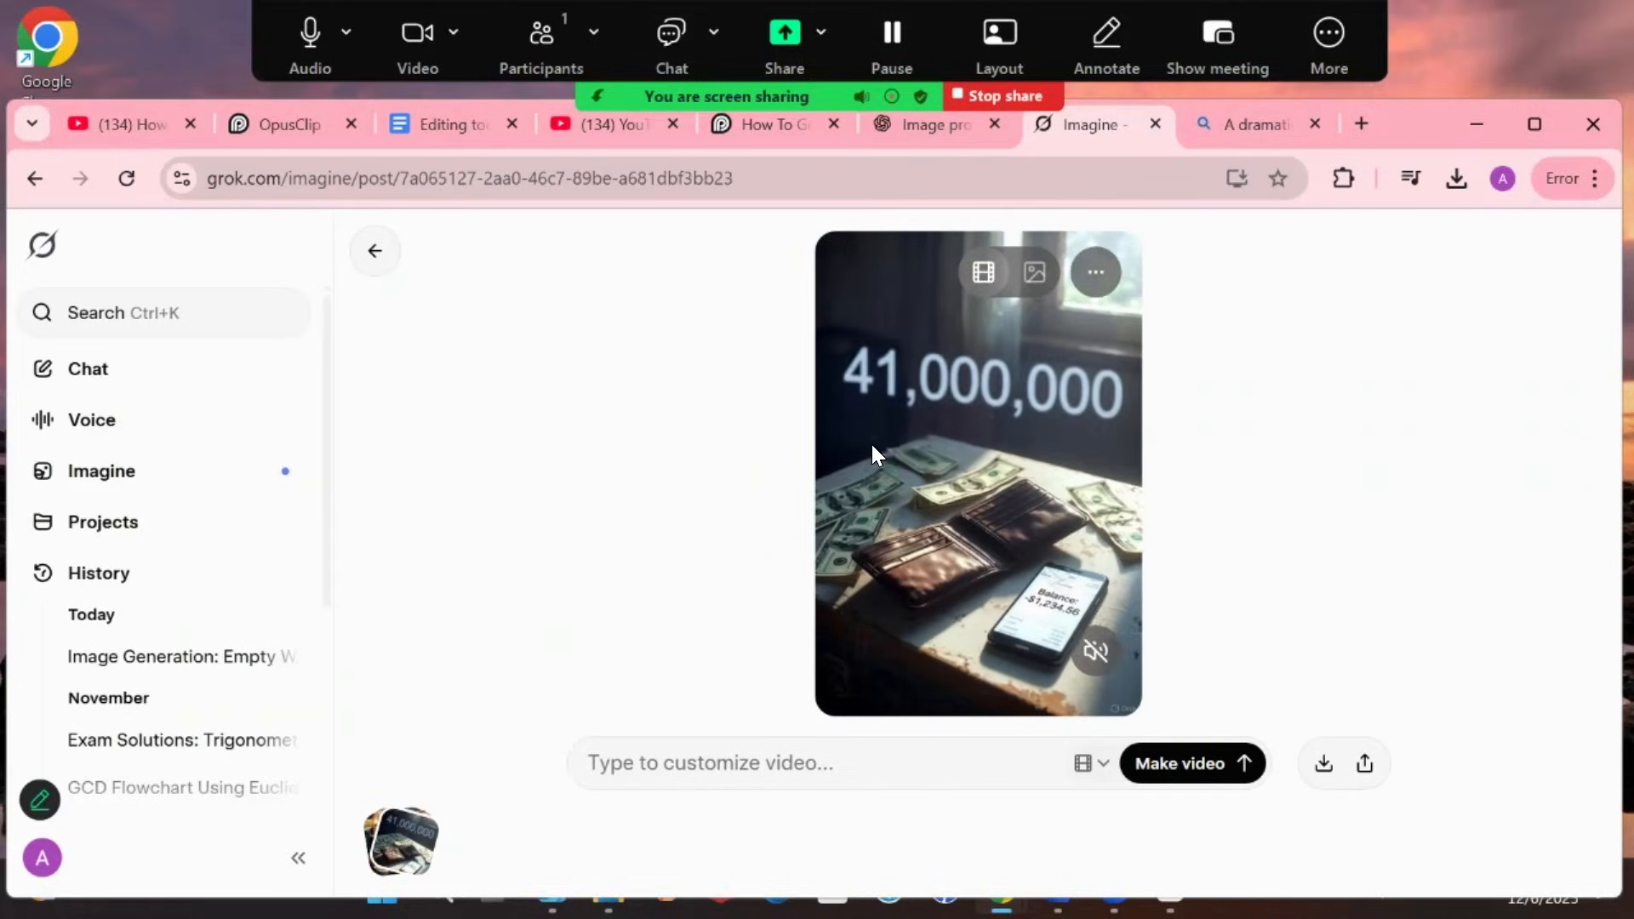
click(1033, 281)
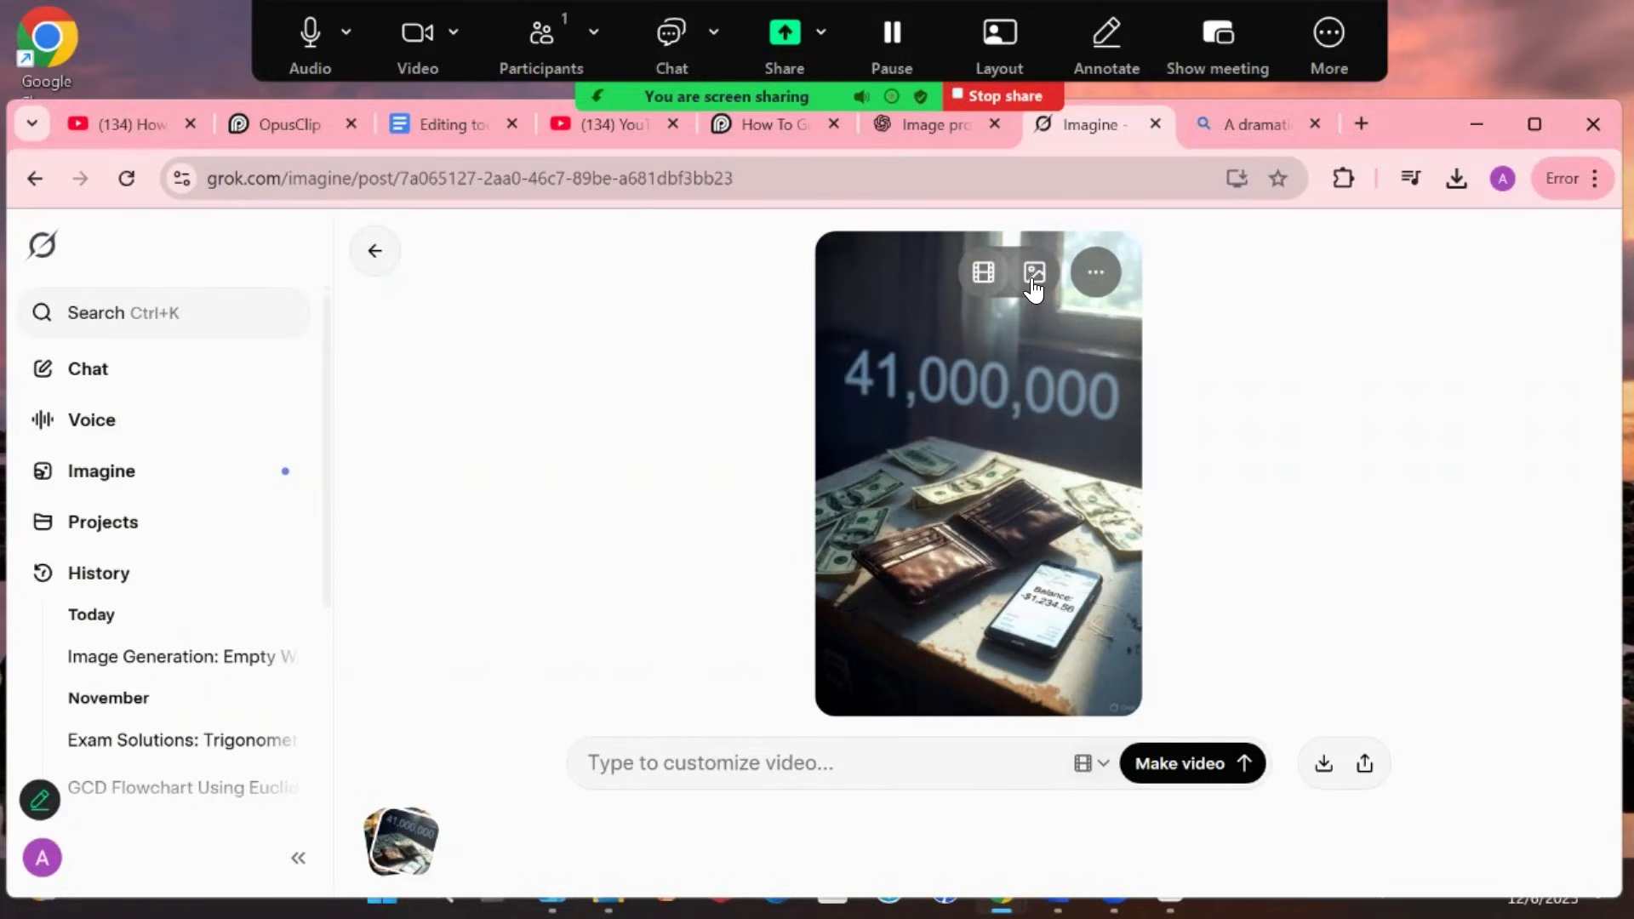
click(985, 273)
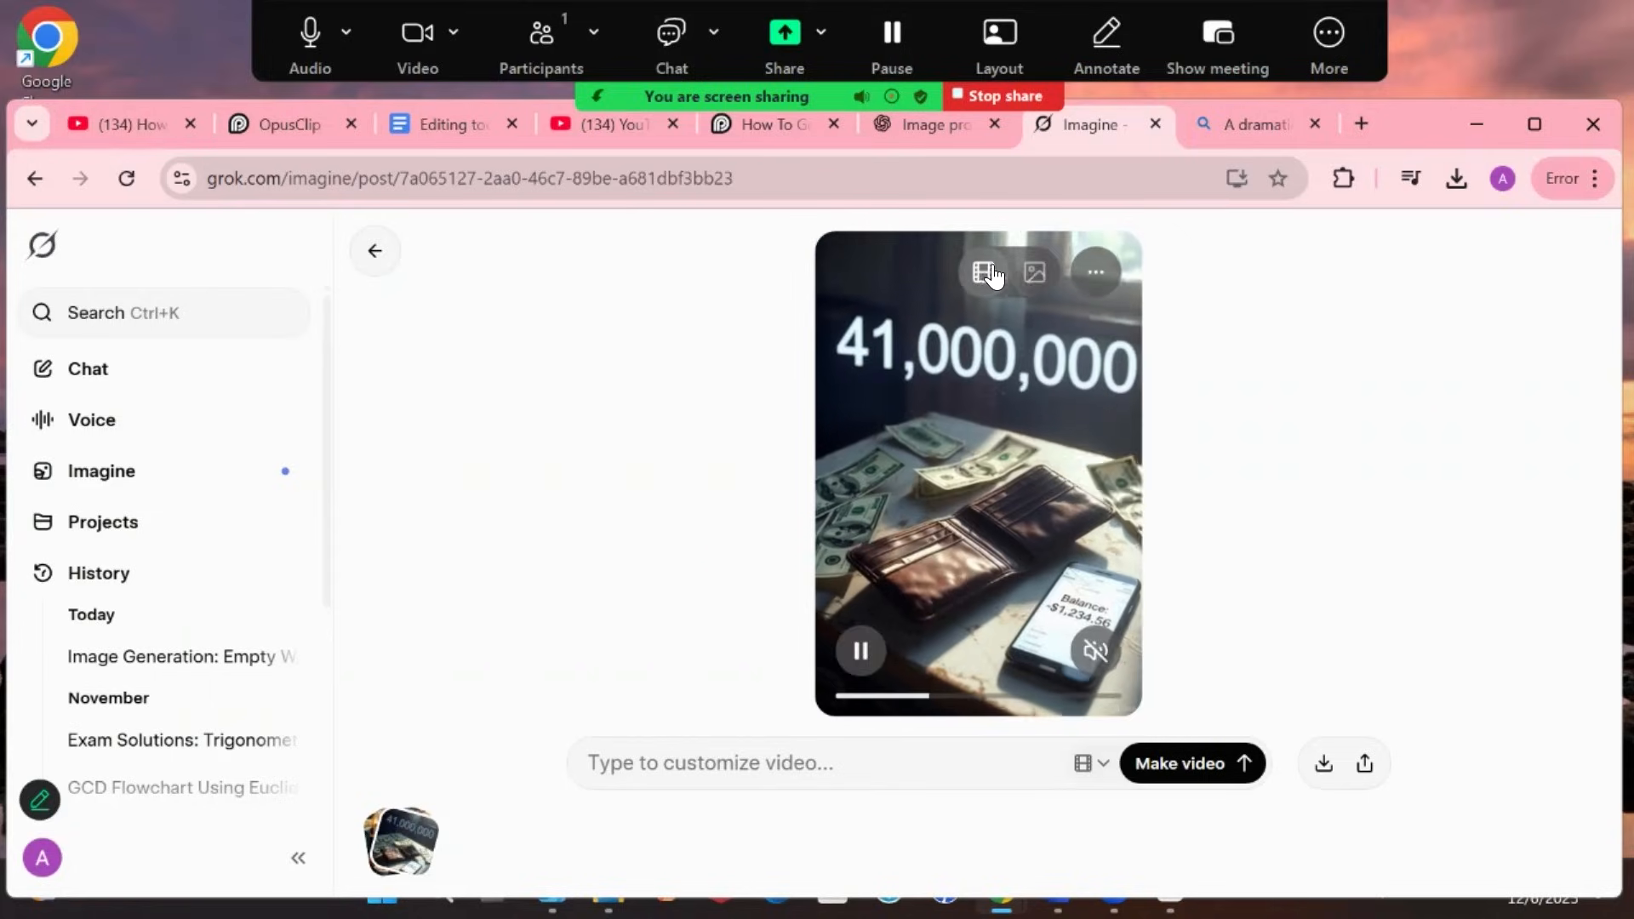
click(1034, 272)
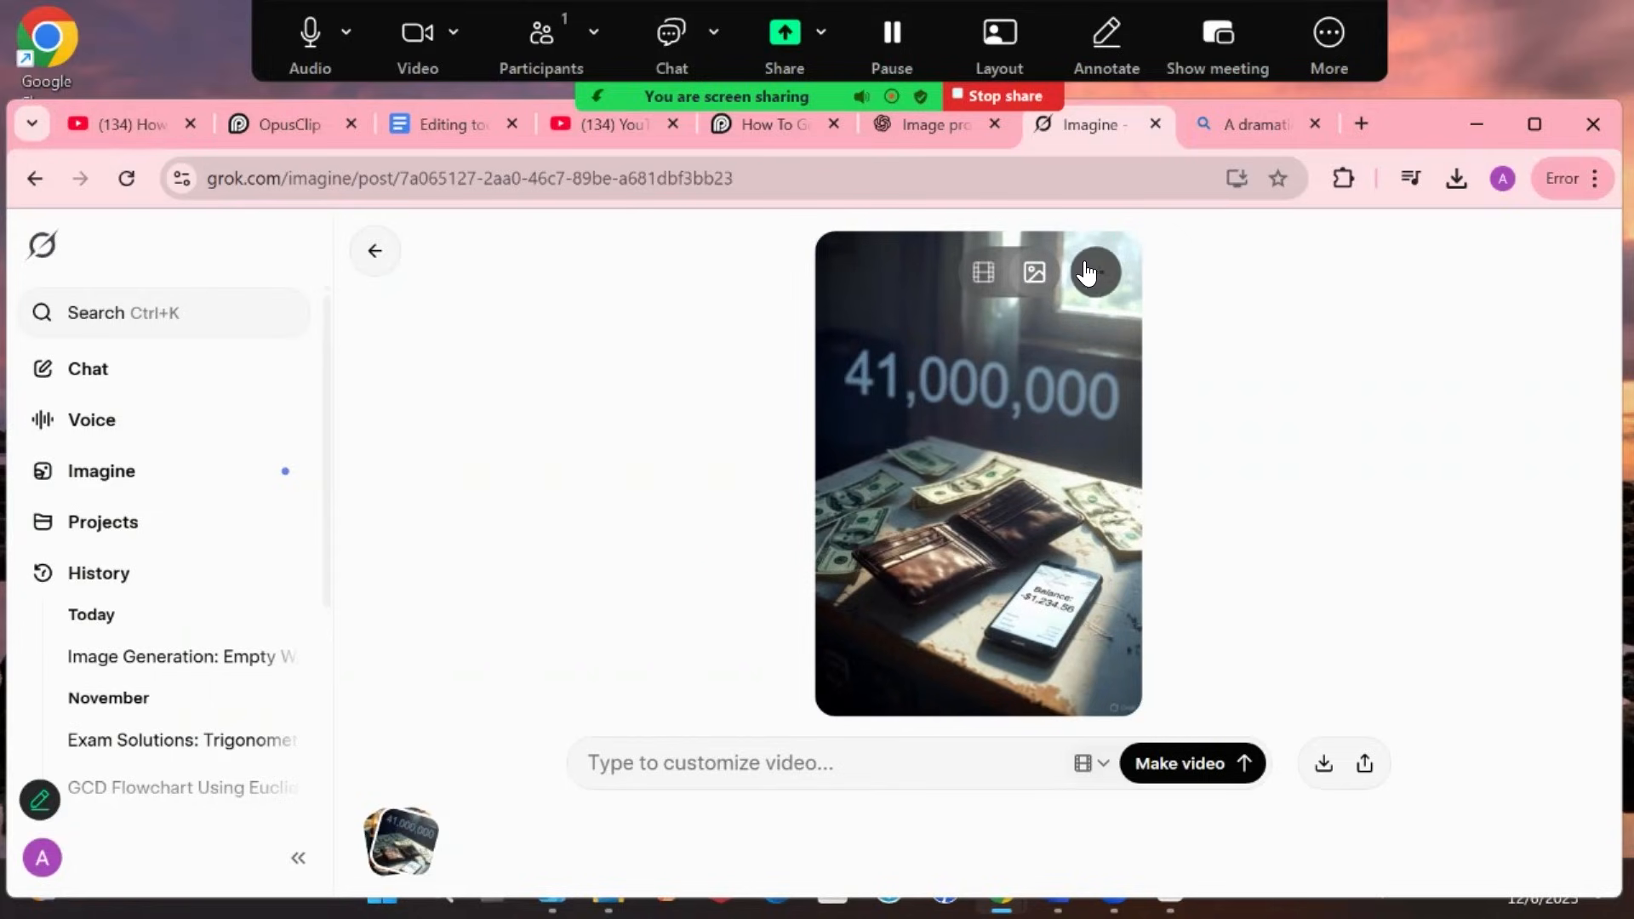
click(373, 250)
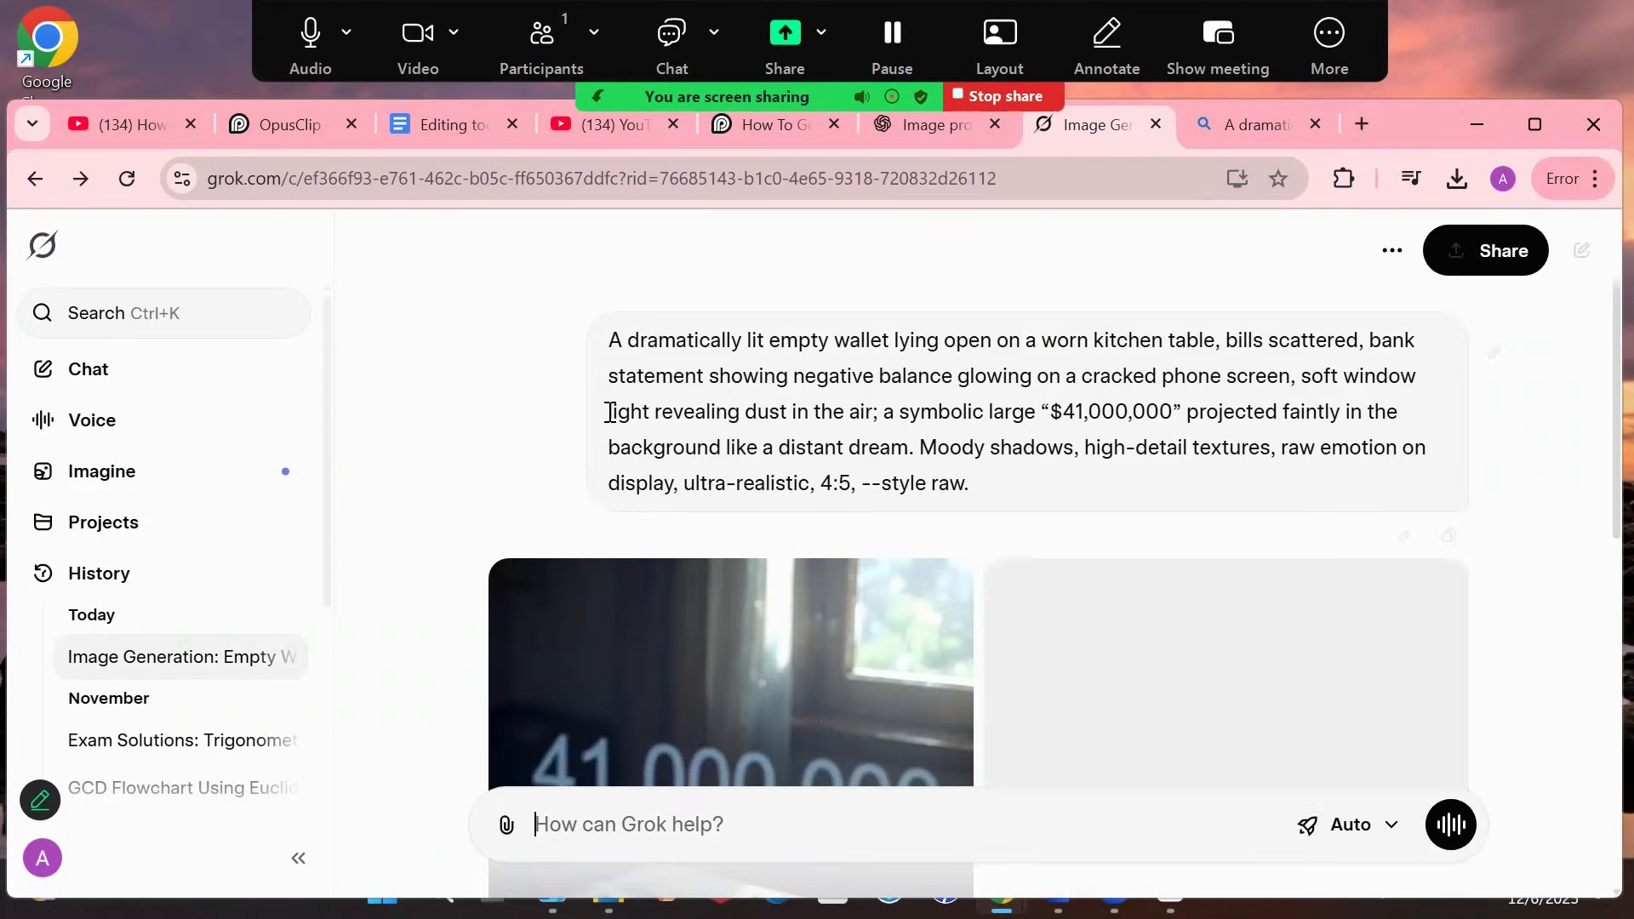
Download the generated brown wallet image from the Grok conversation
scroll(809, 576, down, 3)
scroll(816, 580, down, 2)
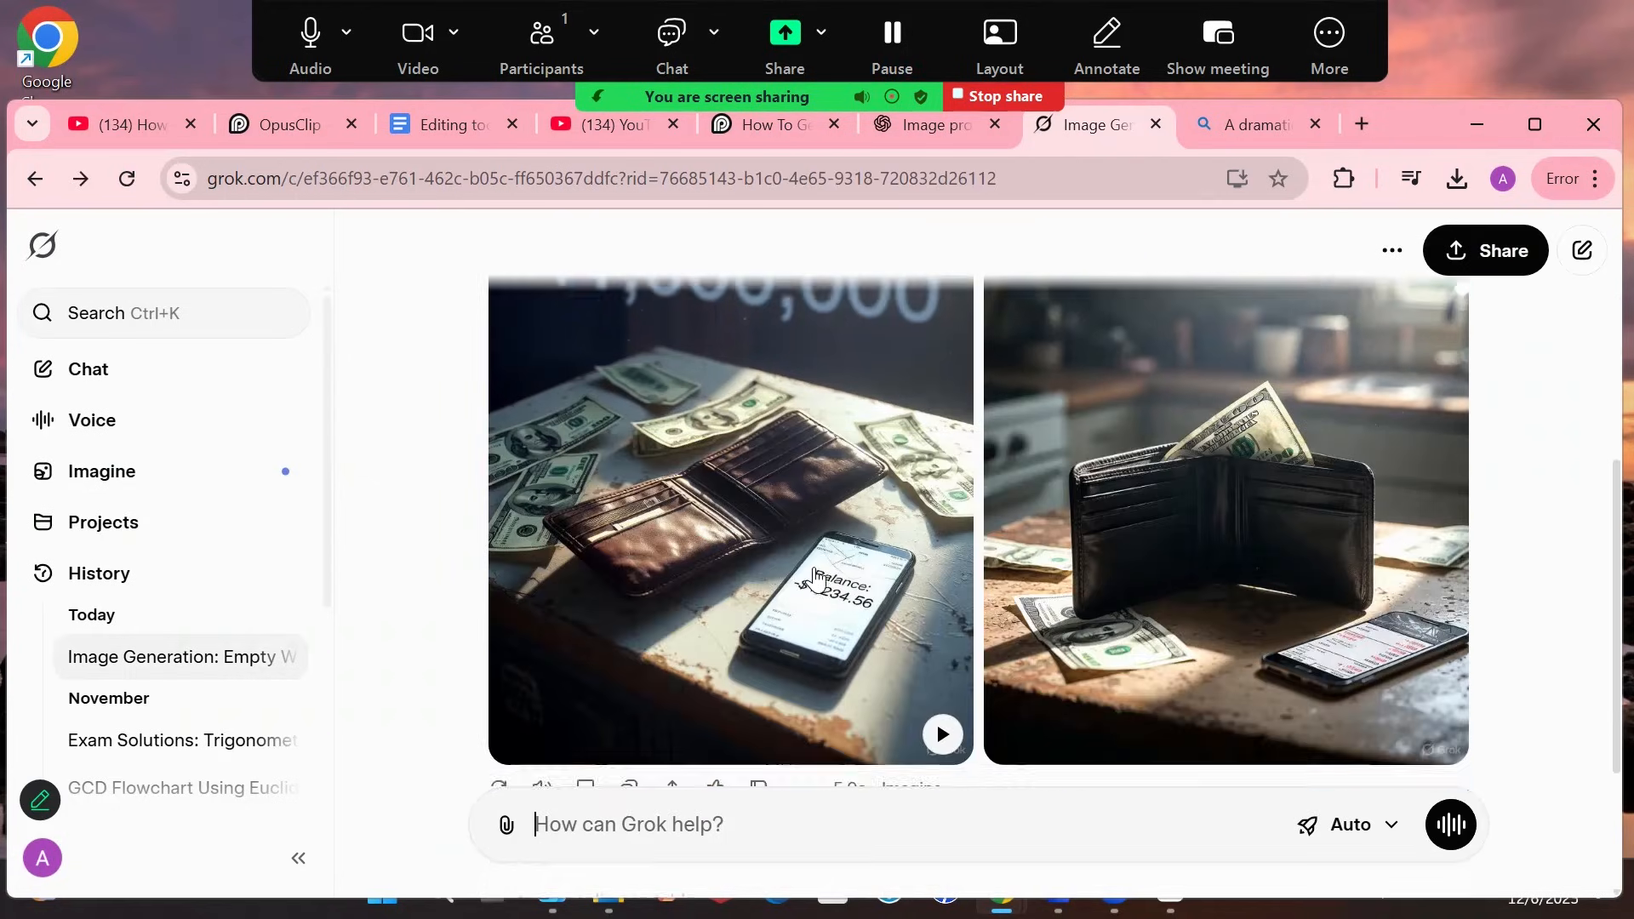
scroll(814, 579, up, 1)
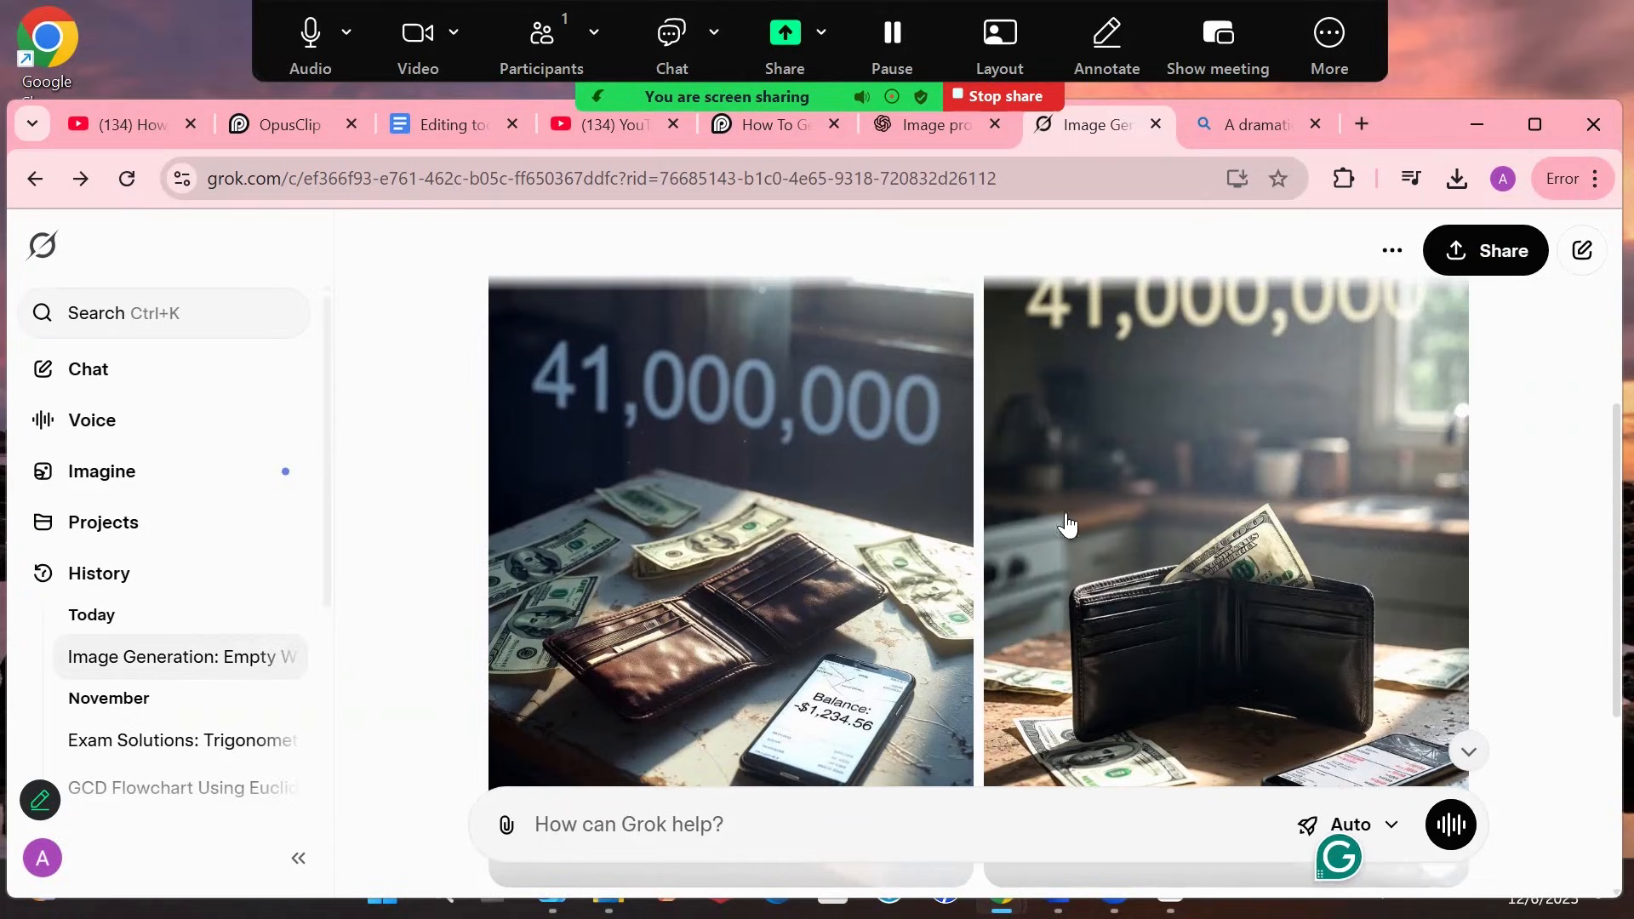
scroll(953, 467, up, 2)
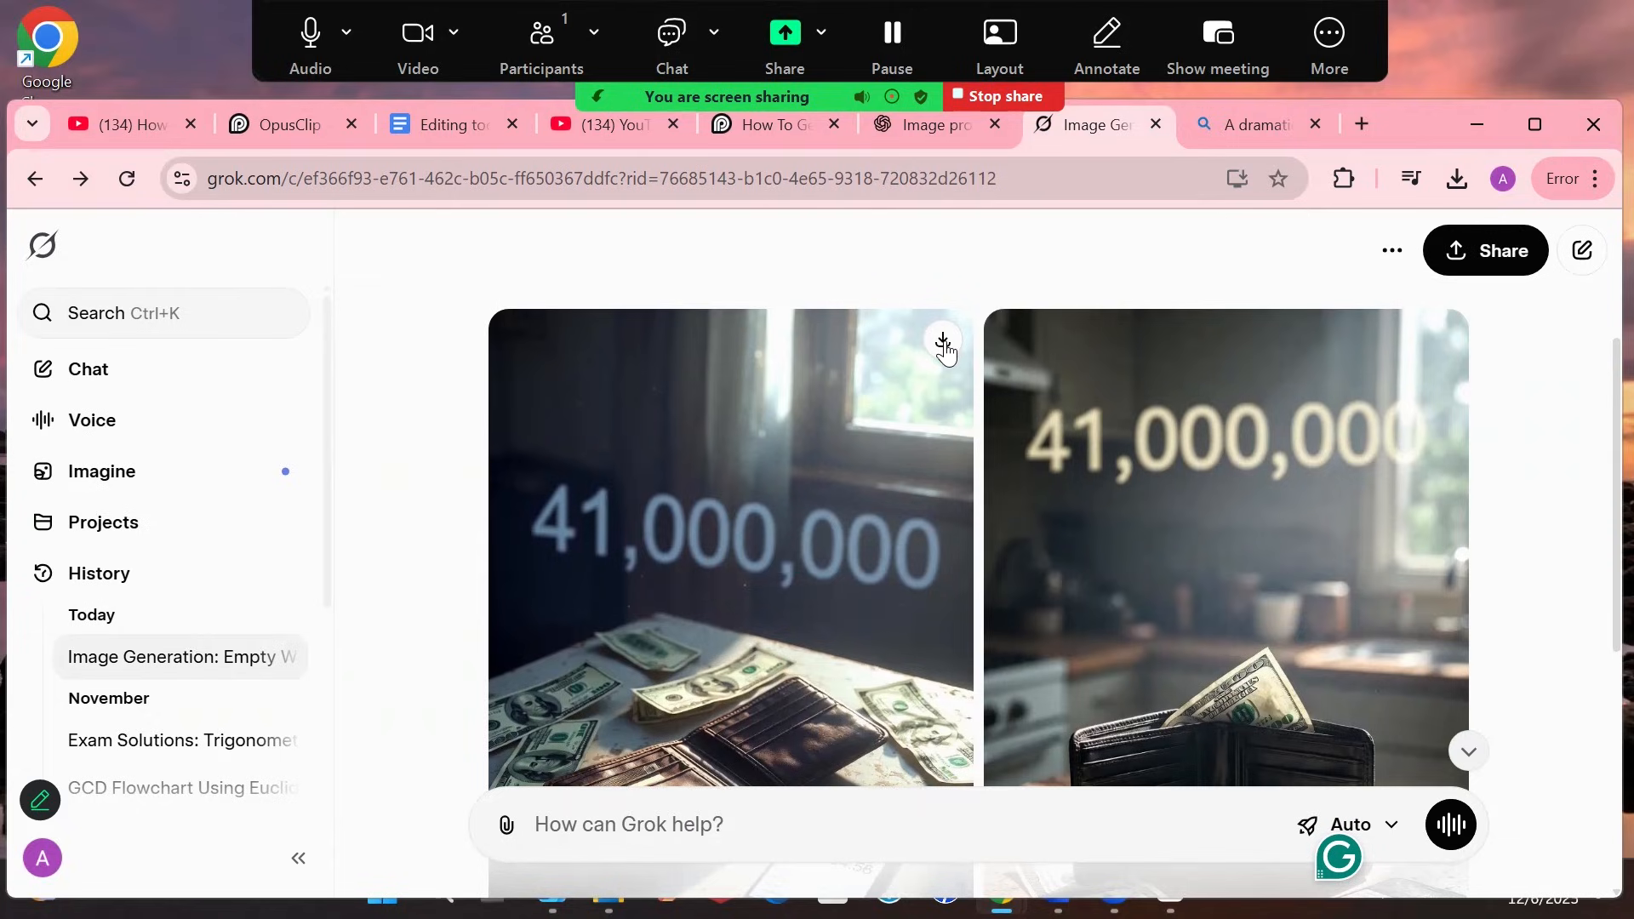
click(943, 340)
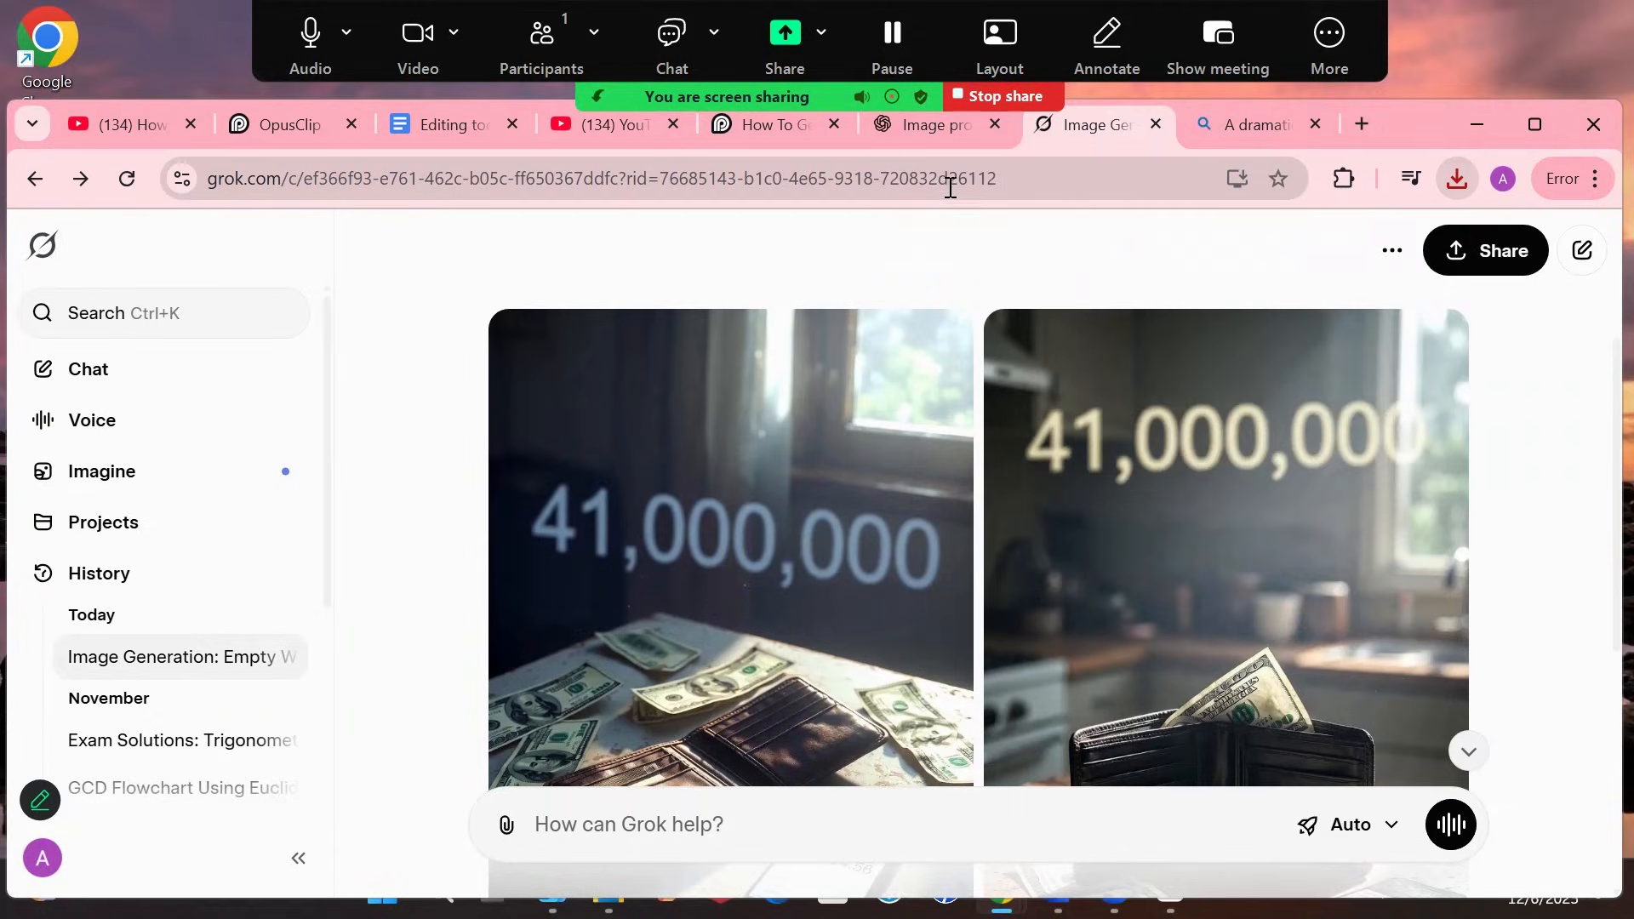
Go back to ChatGPT's reply and copy the full text of Prompt 2, starting with "A young man sitting alone"
click(931, 136)
triple_click(919, 464)
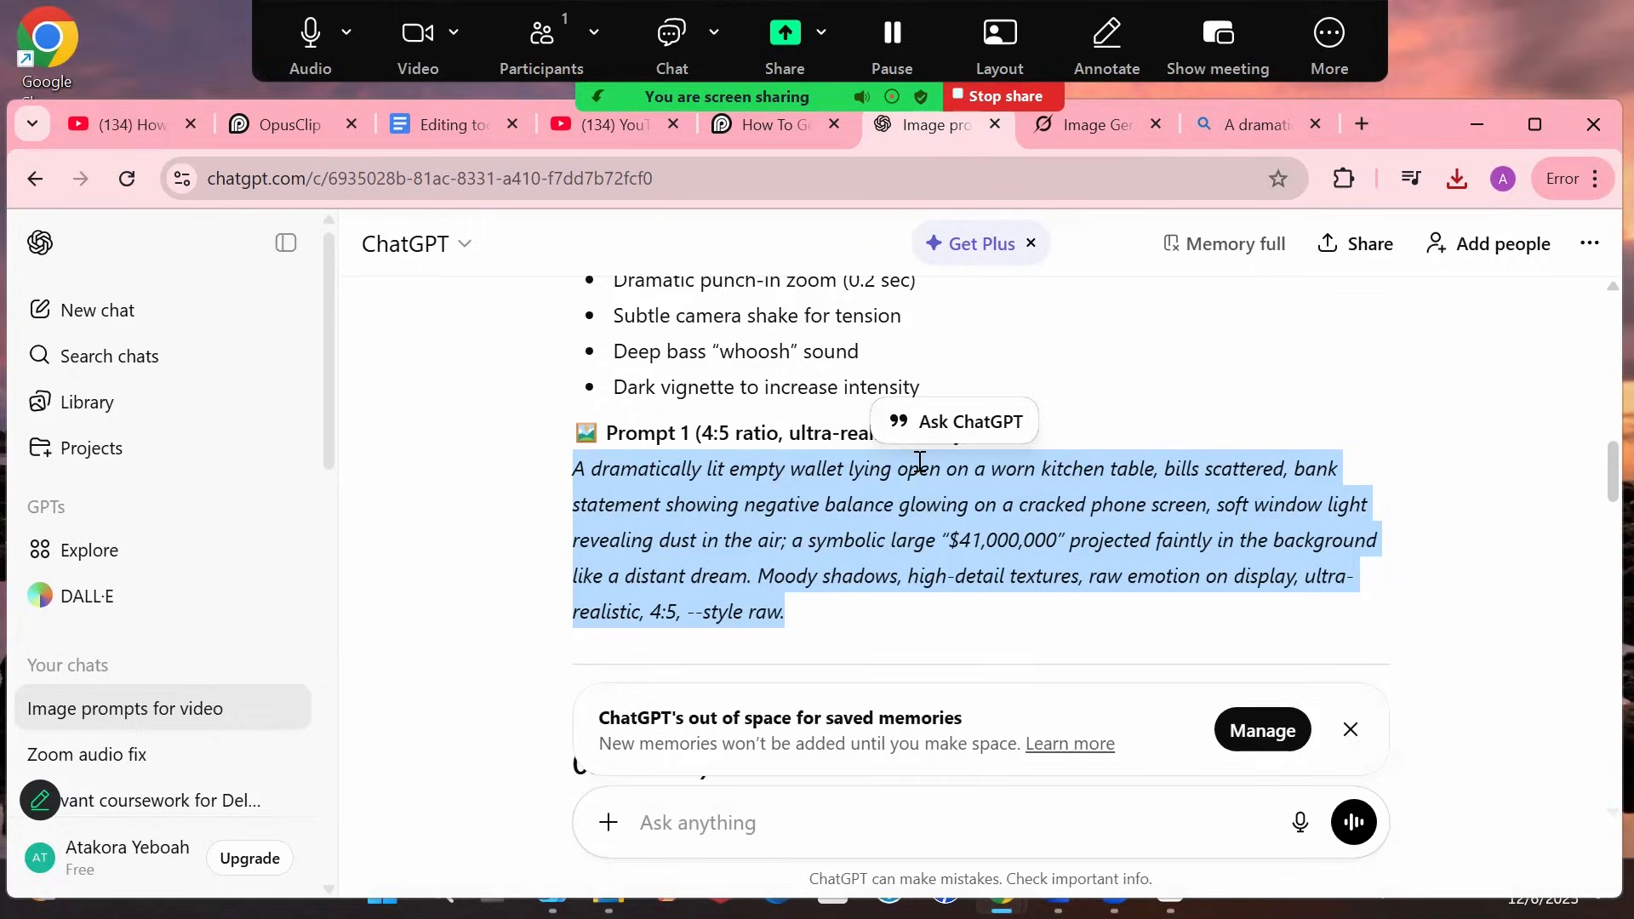
scroll(919, 464, down, 8)
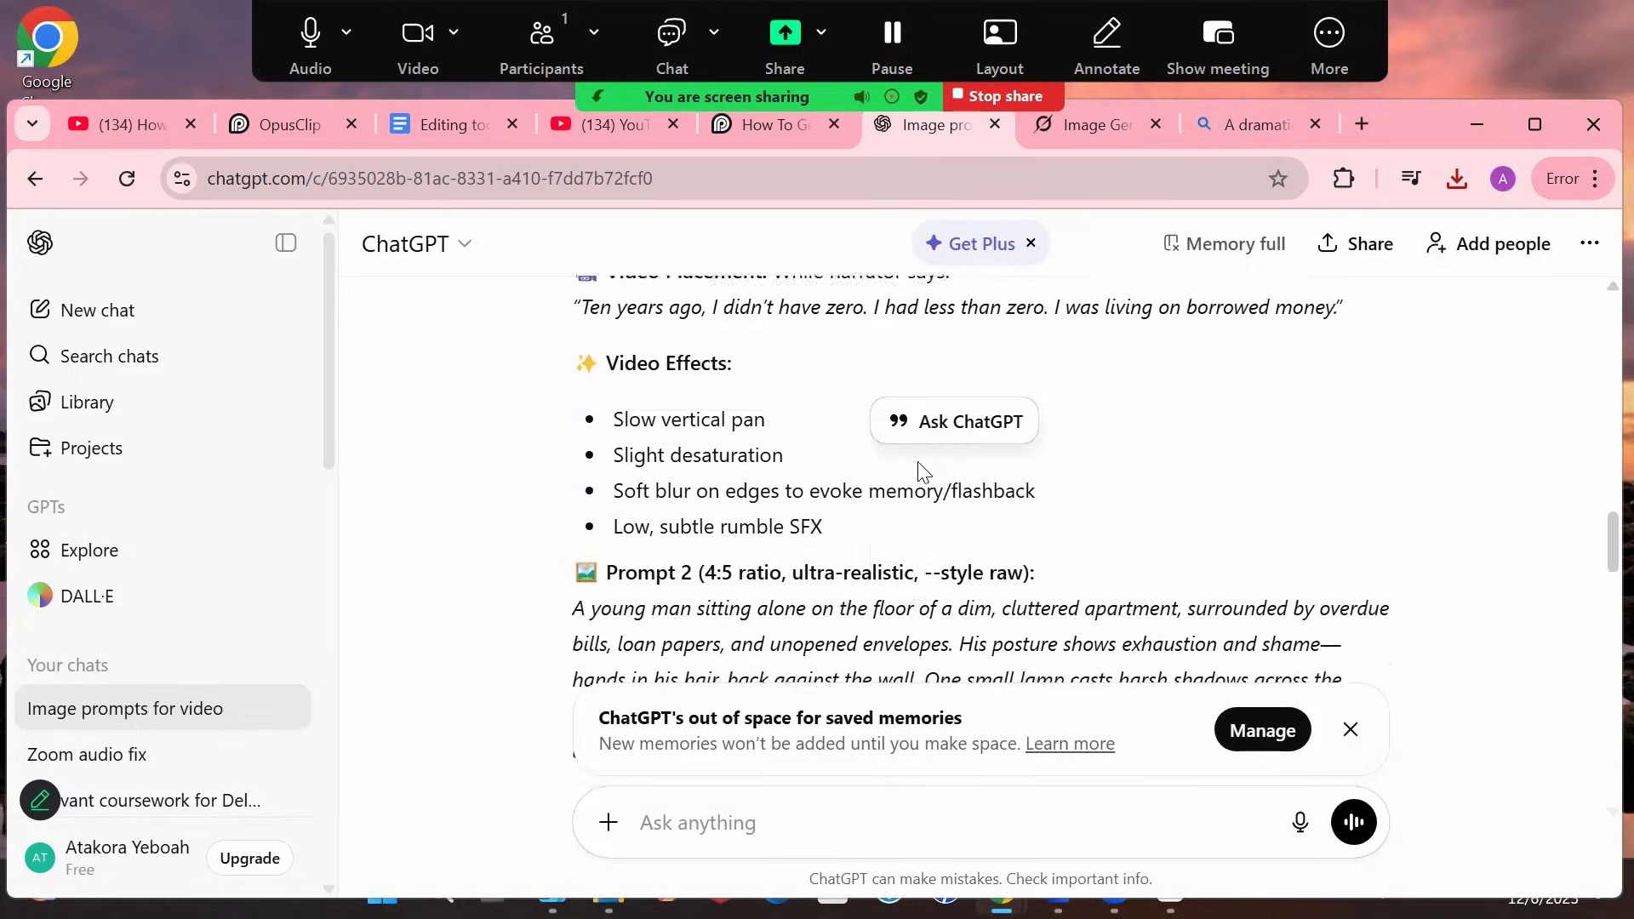
triple_click(696, 464)
key(ctrl+c)
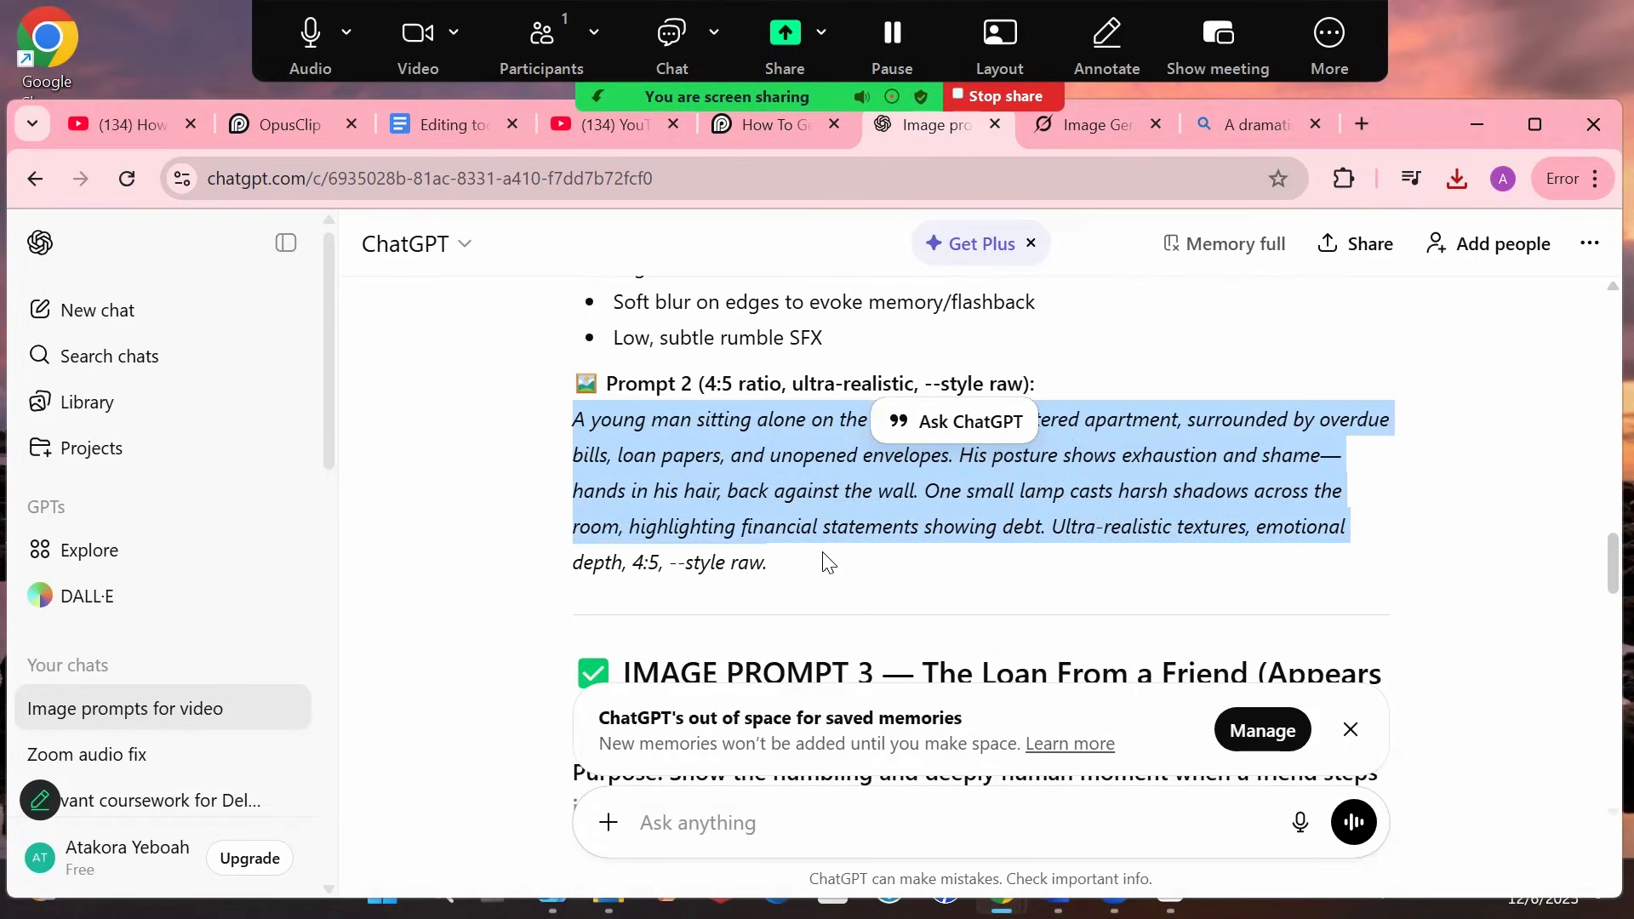
Submit the copied Prompt 2 about the young man in a cluttered apartment to the same Grok conversation
click(1088, 130)
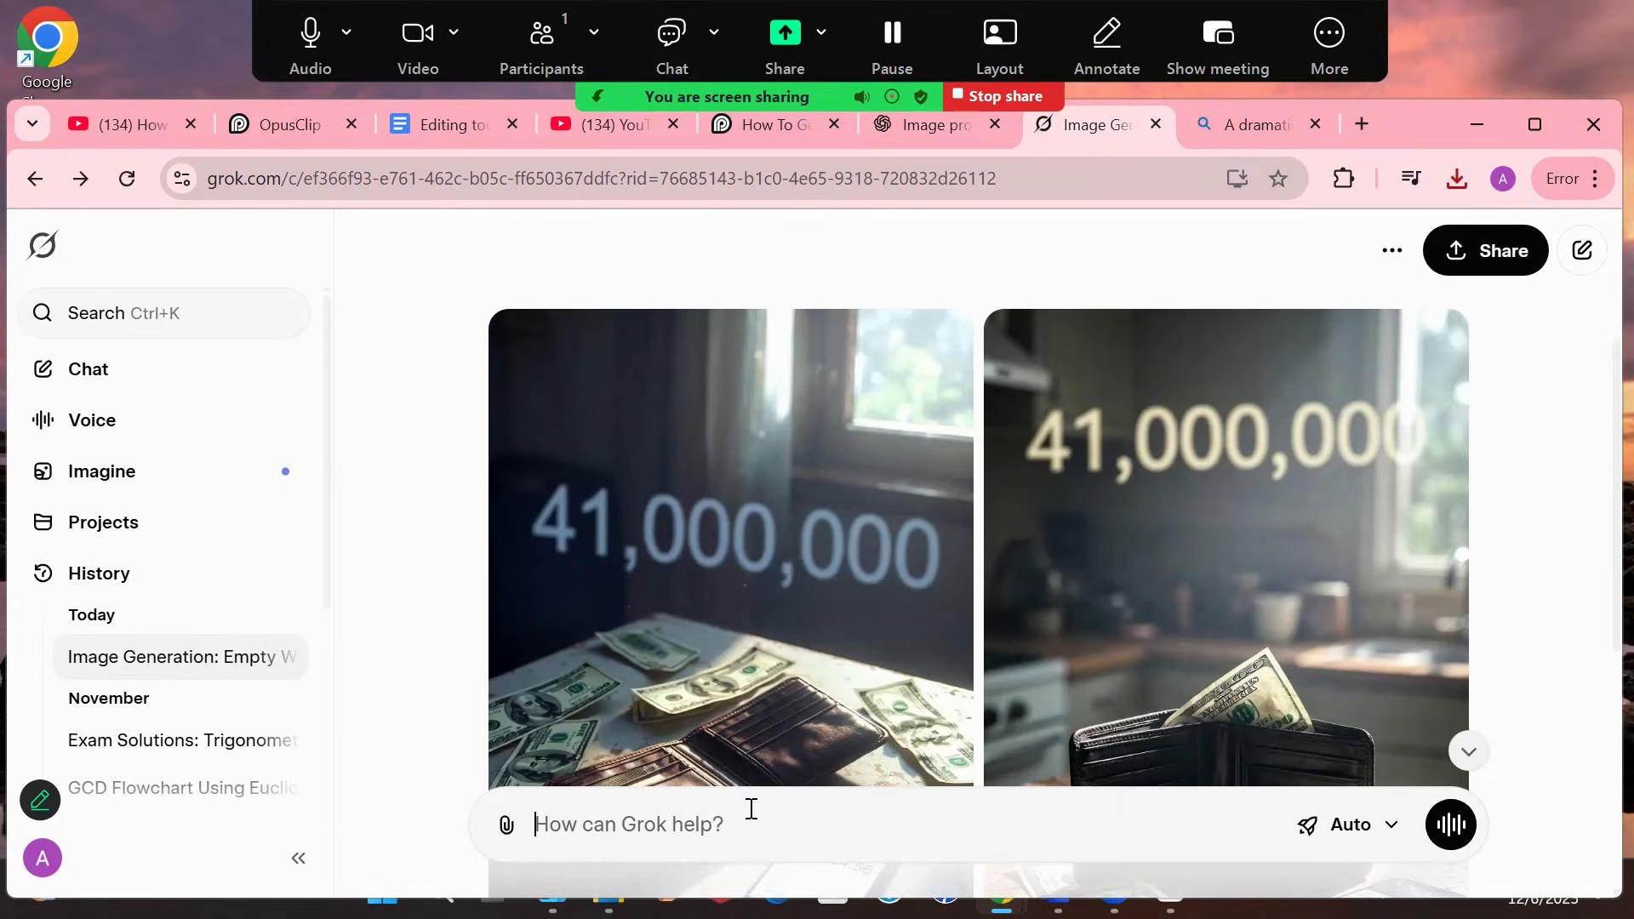
key(ctrl+v)
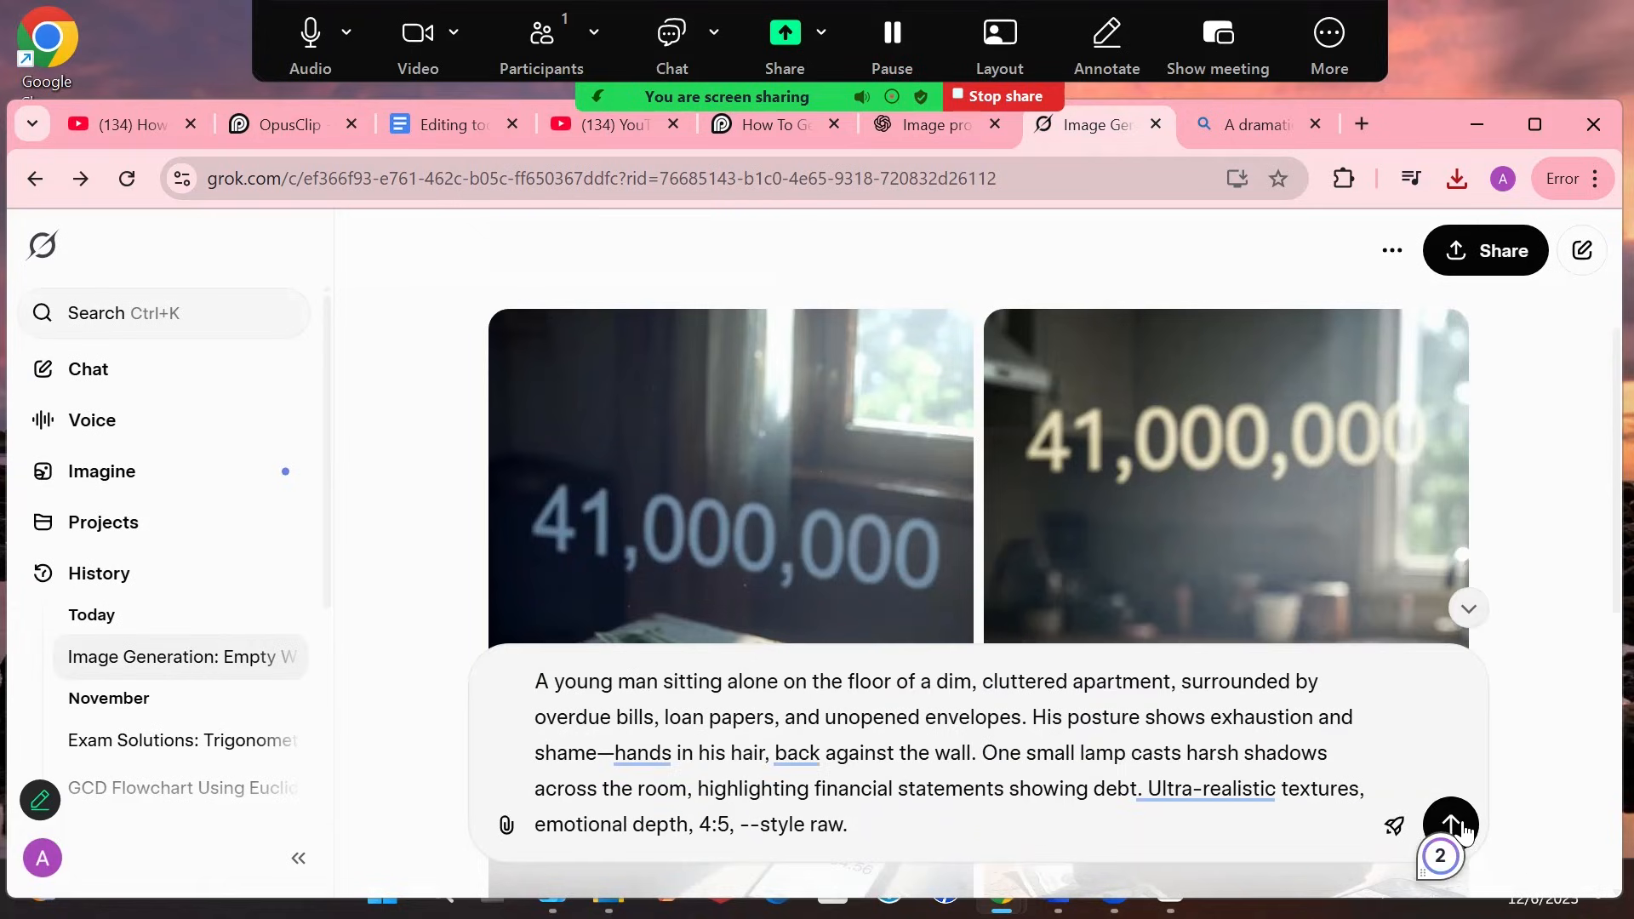
click(1454, 826)
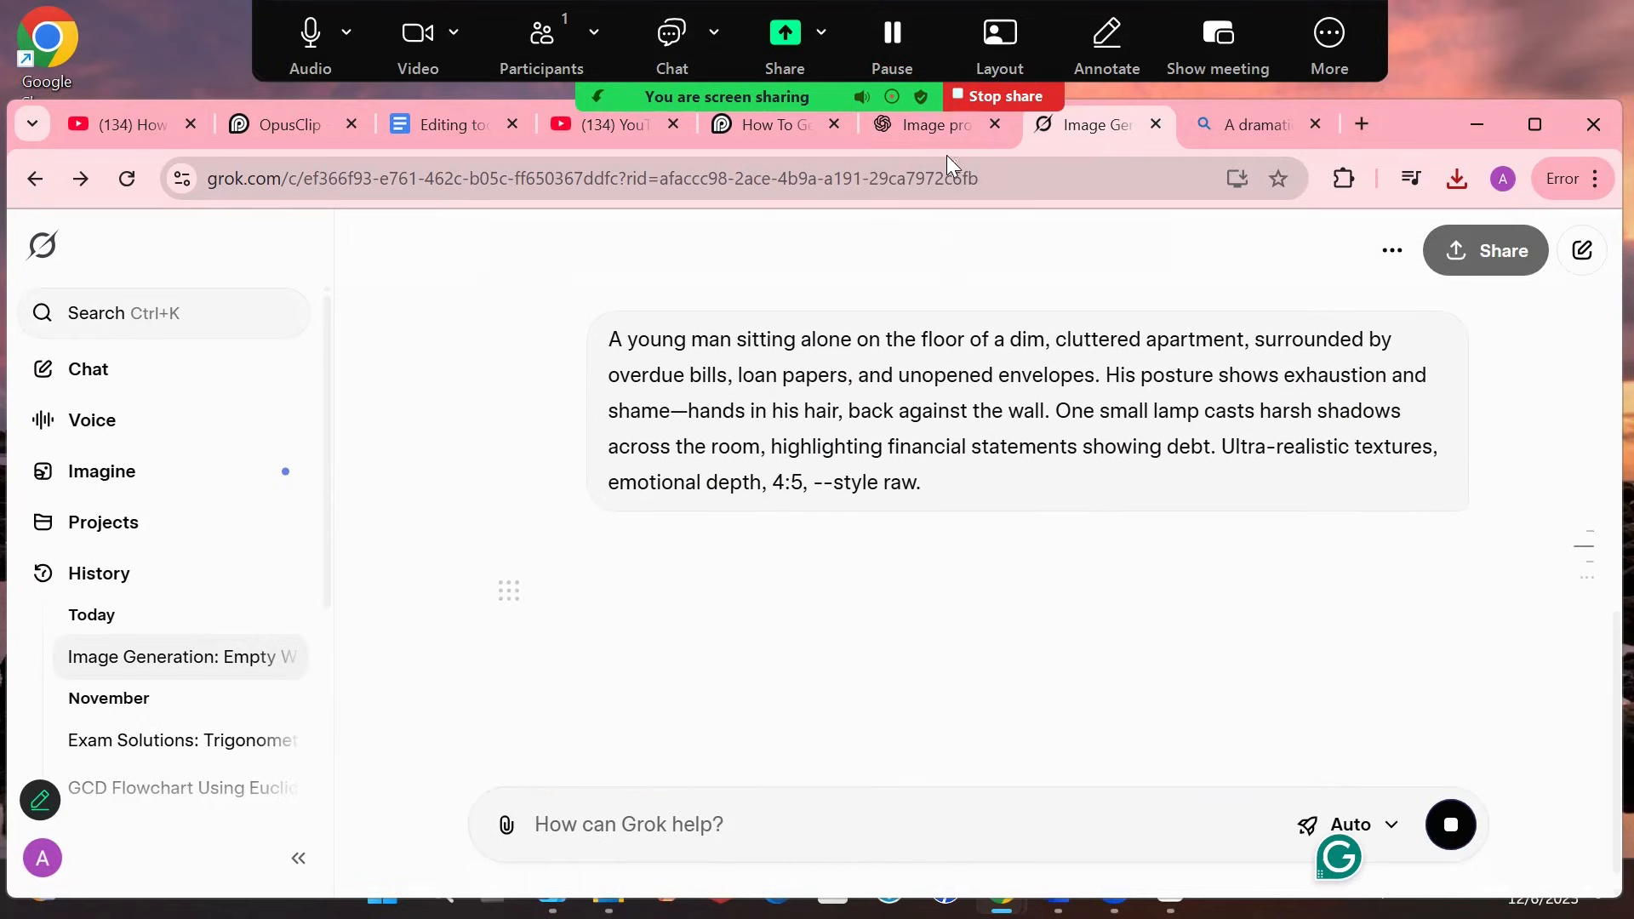
Return to ChatGPT's reply and copy the full text of Prompt 3, starting with "Two friends sitting at a small coffee shop table"
click(927, 136)
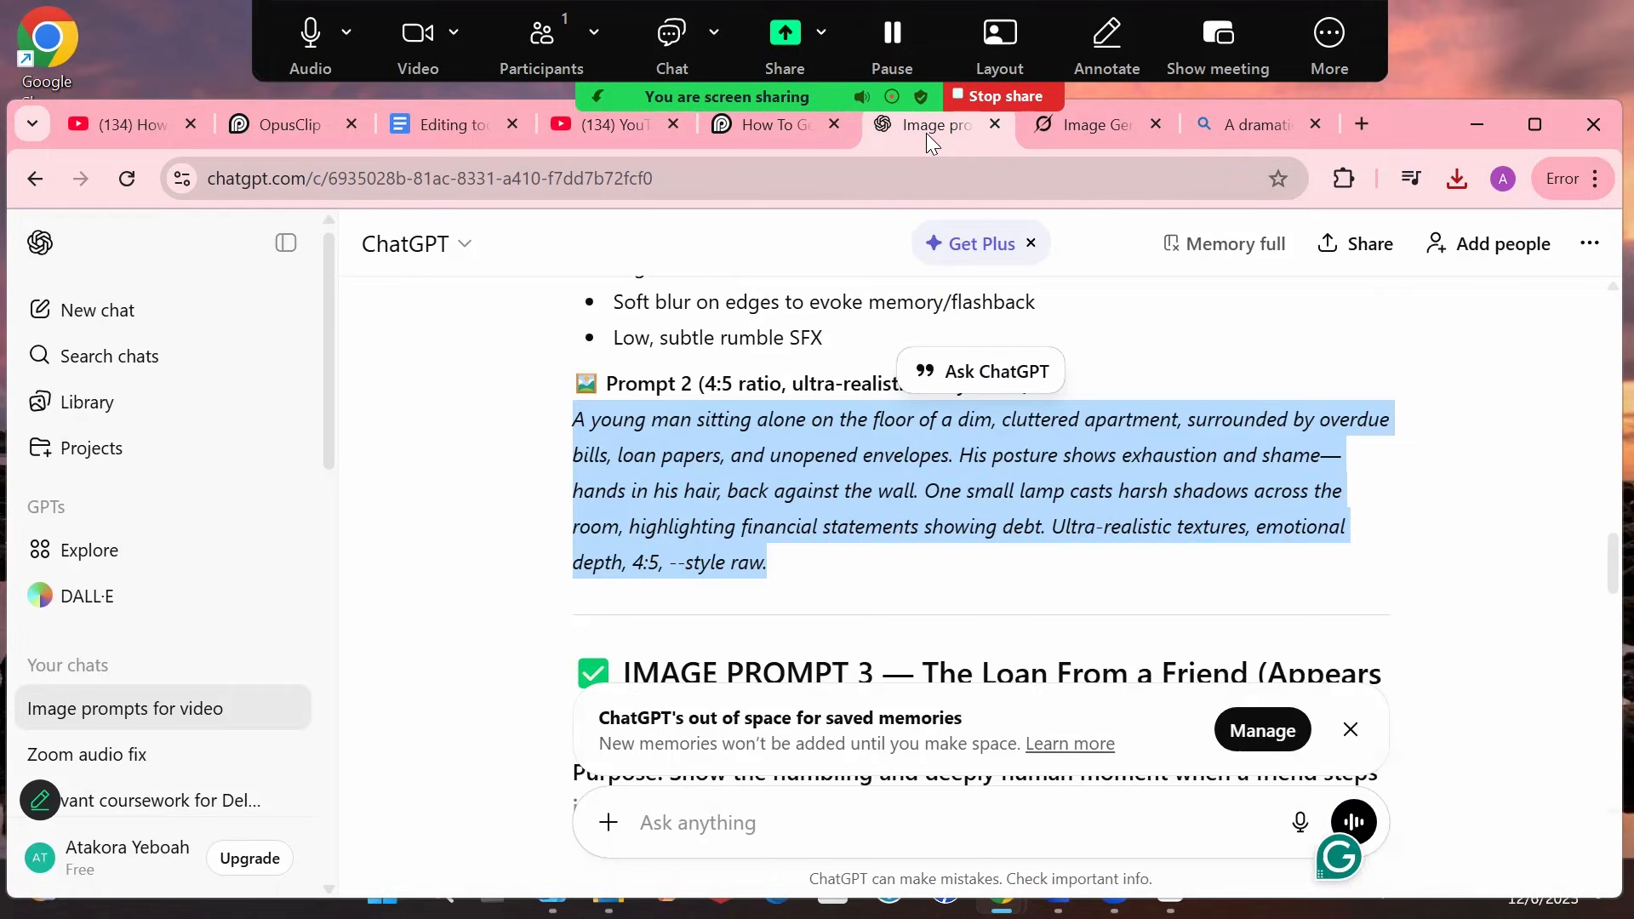
scroll(917, 549, down, 6)
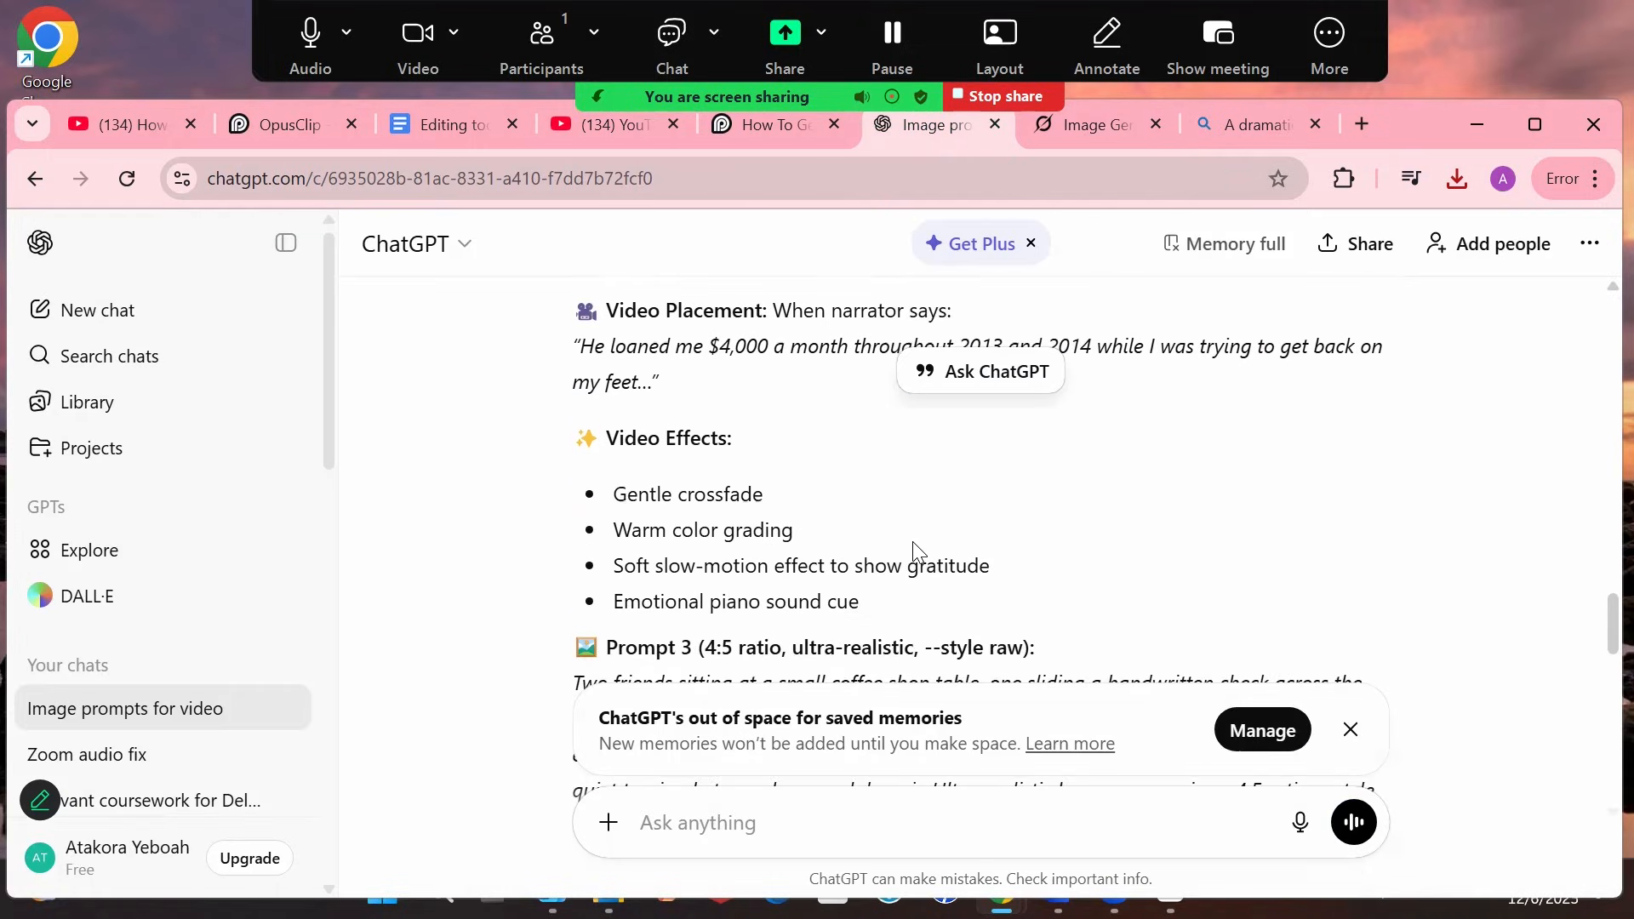
scroll(915, 543, down, 3)
drag(562, 433, 717, 588)
key(ctrl+c)
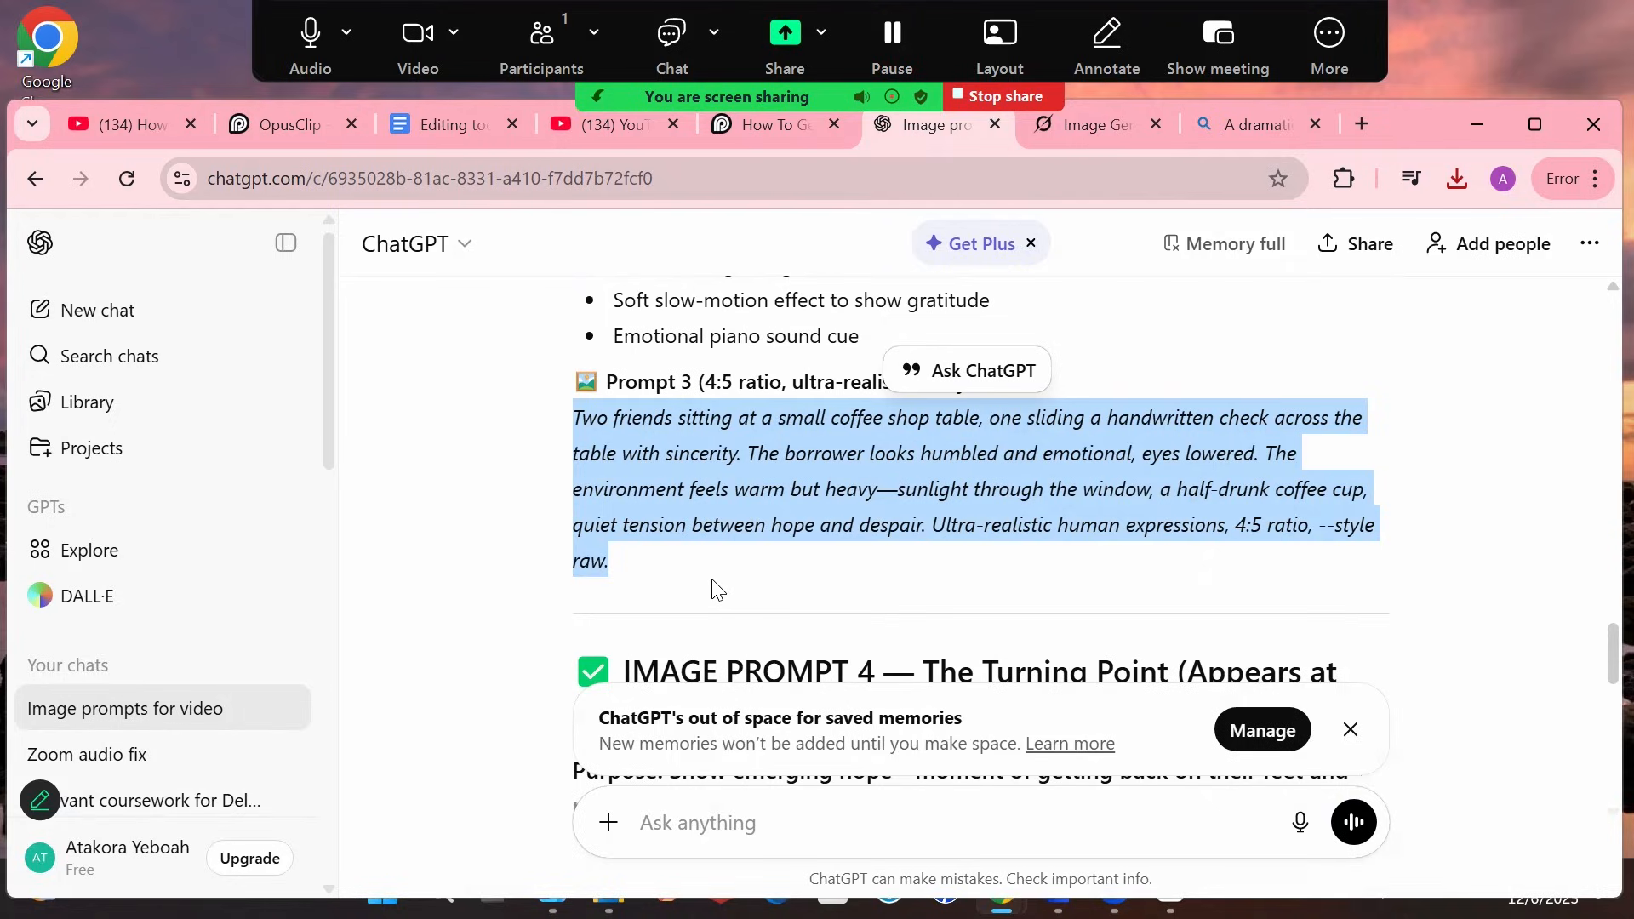
scroll(718, 588, down, 1)
scroll(717, 587, up, 4)
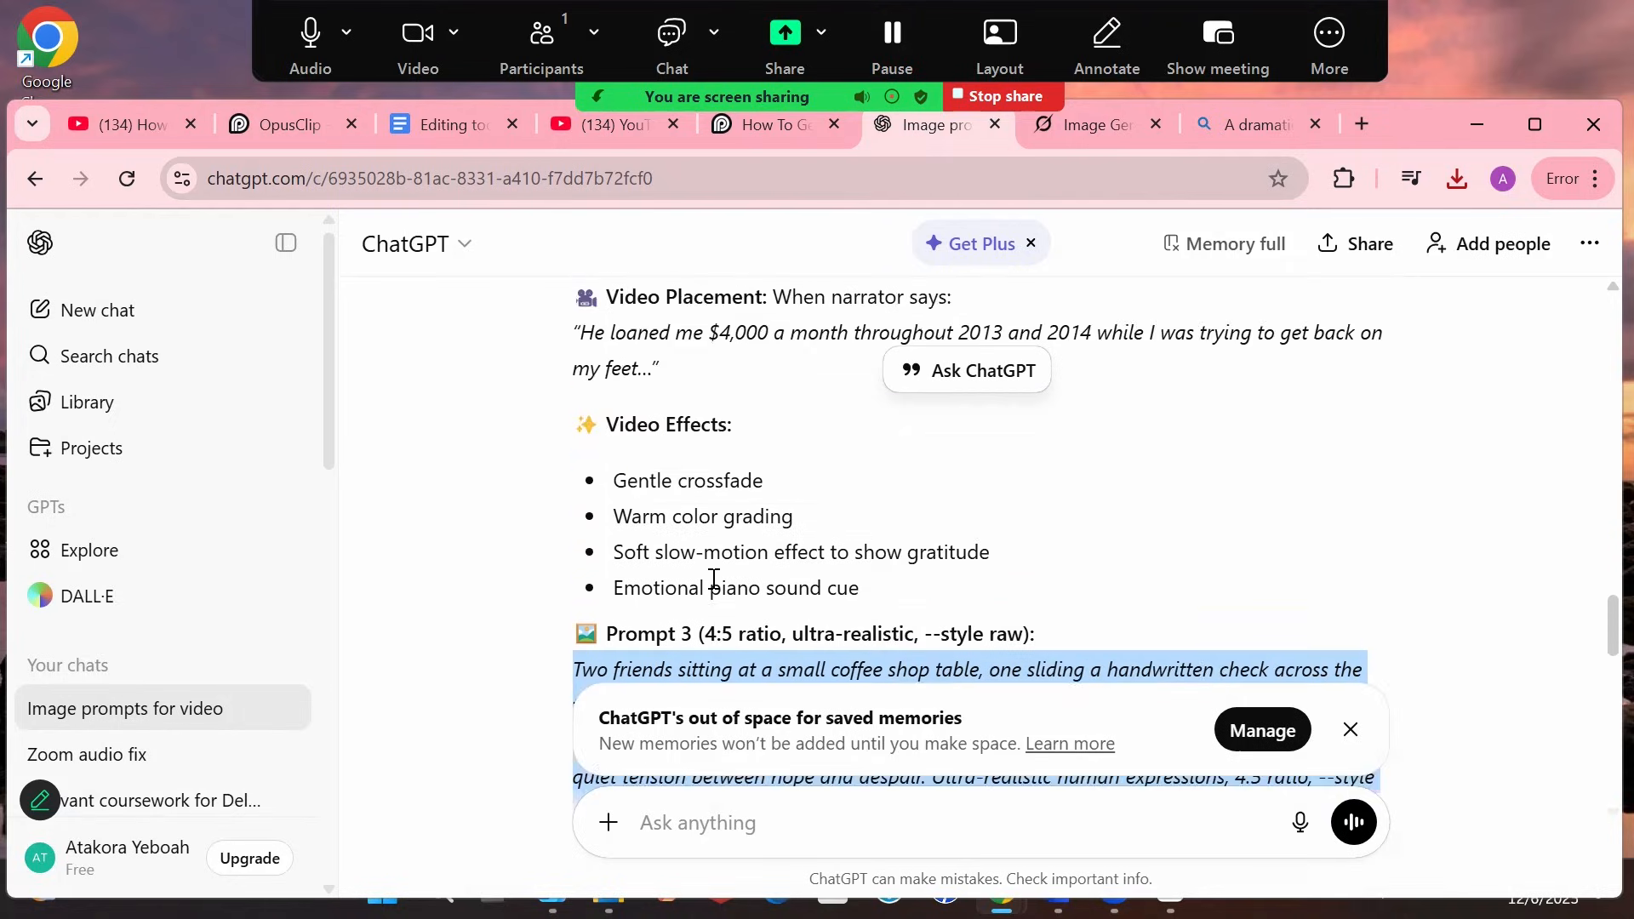
scroll(717, 587, down, 3)
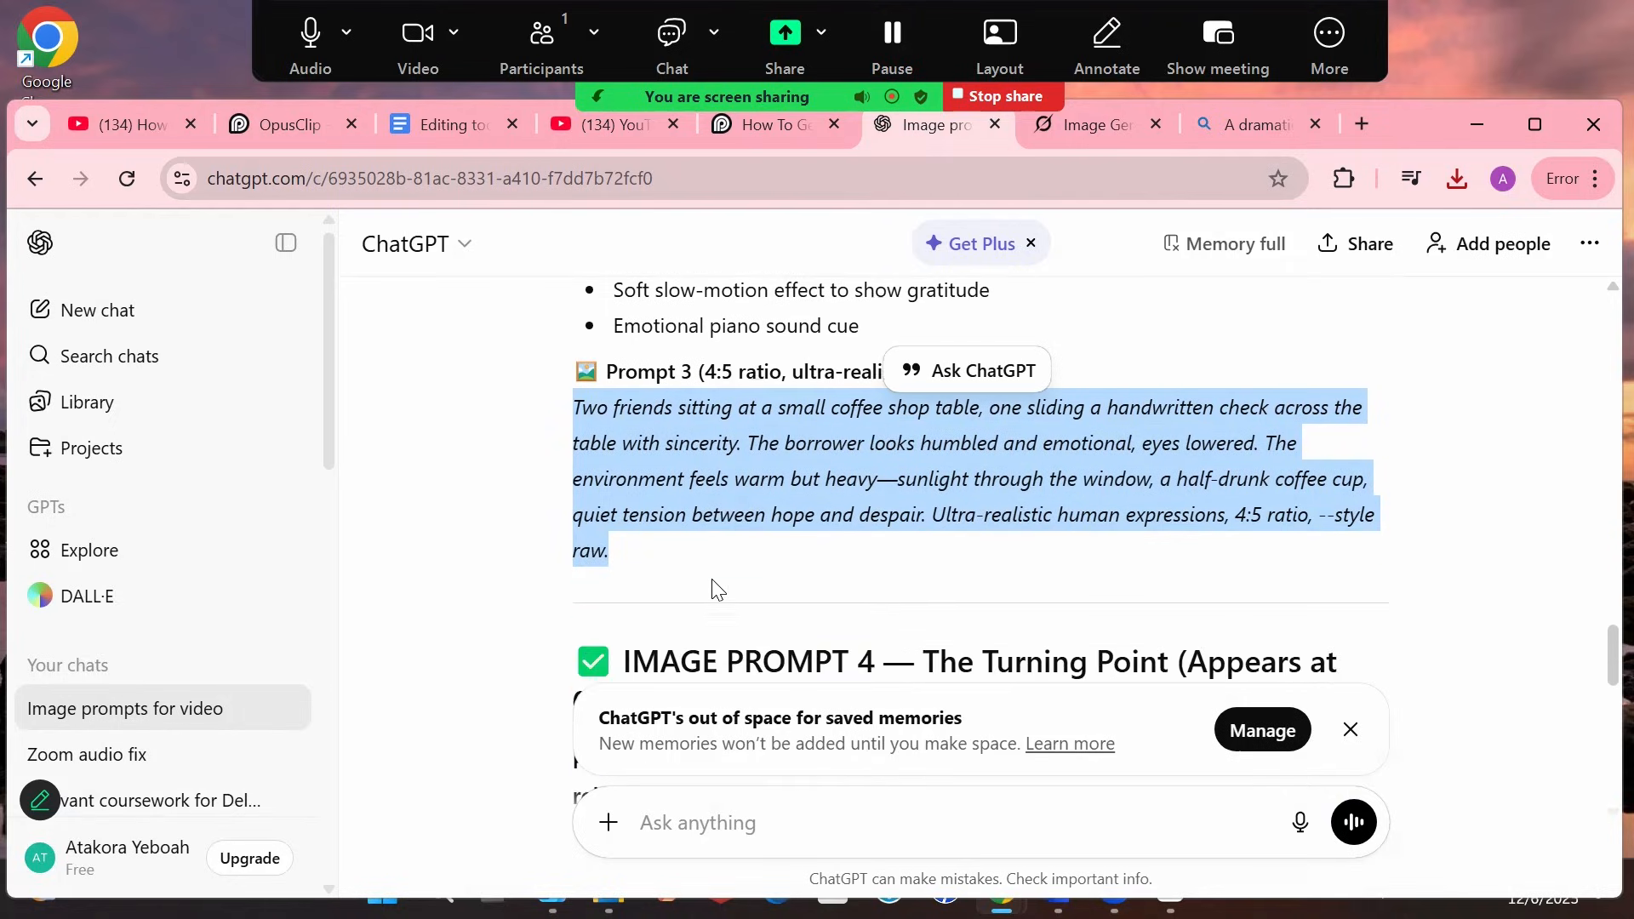
Switch to the Grok conversation and download the image of the despairing young man with note-covered walls behind him
click(1079, 128)
scroll(992, 651, down, 2)
scroll(992, 651, up, 3)
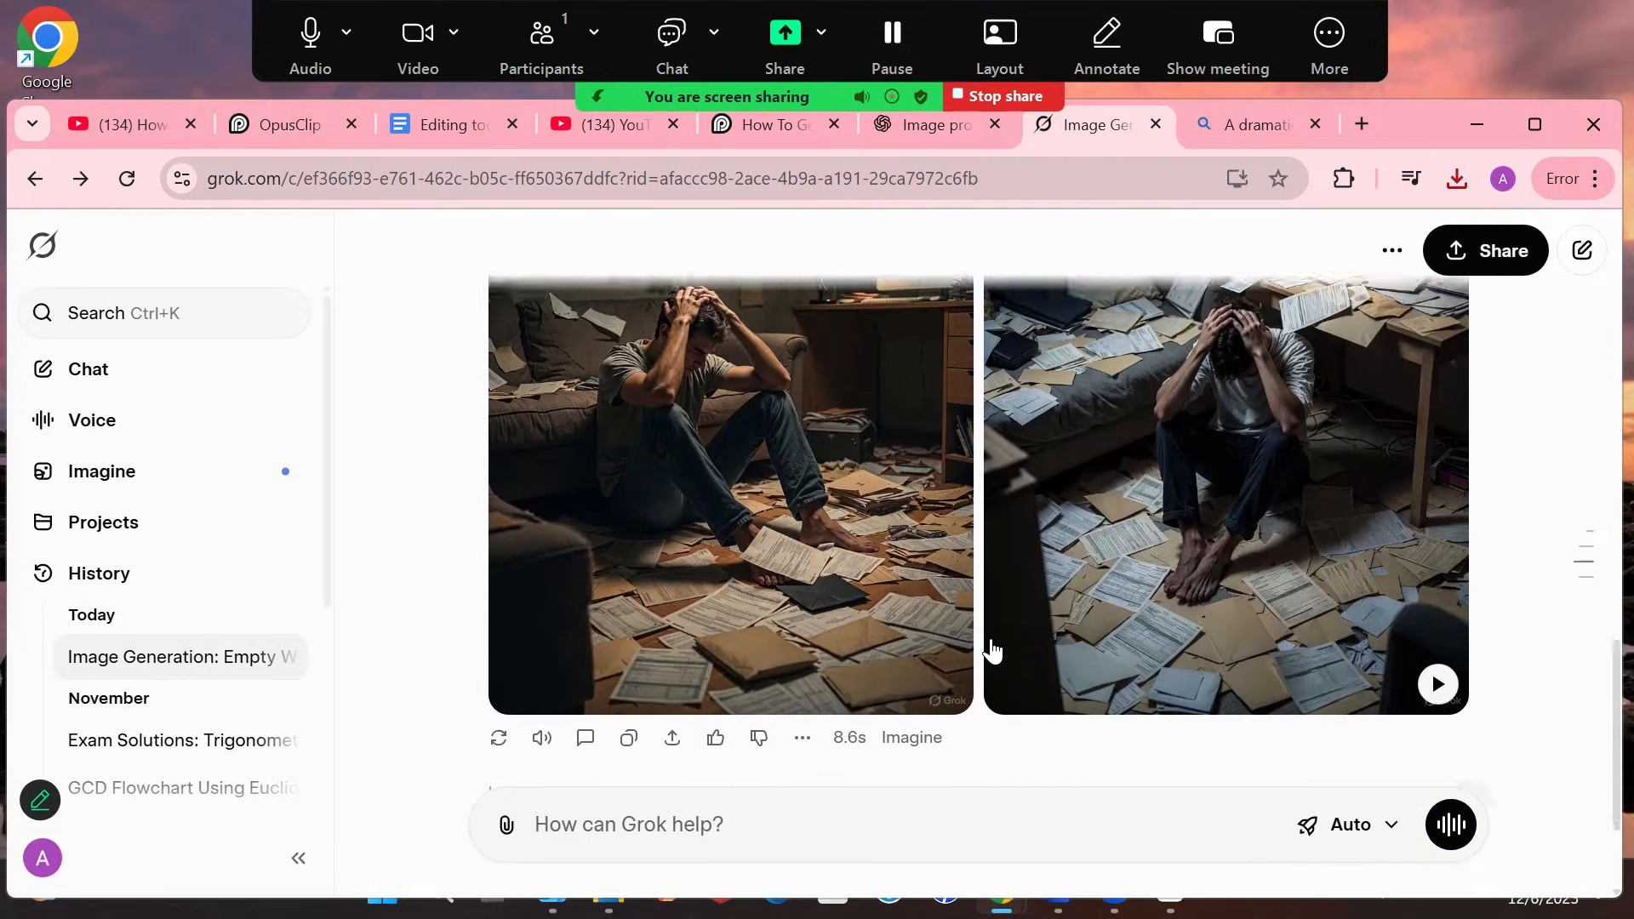
scroll(992, 650, up, 2)
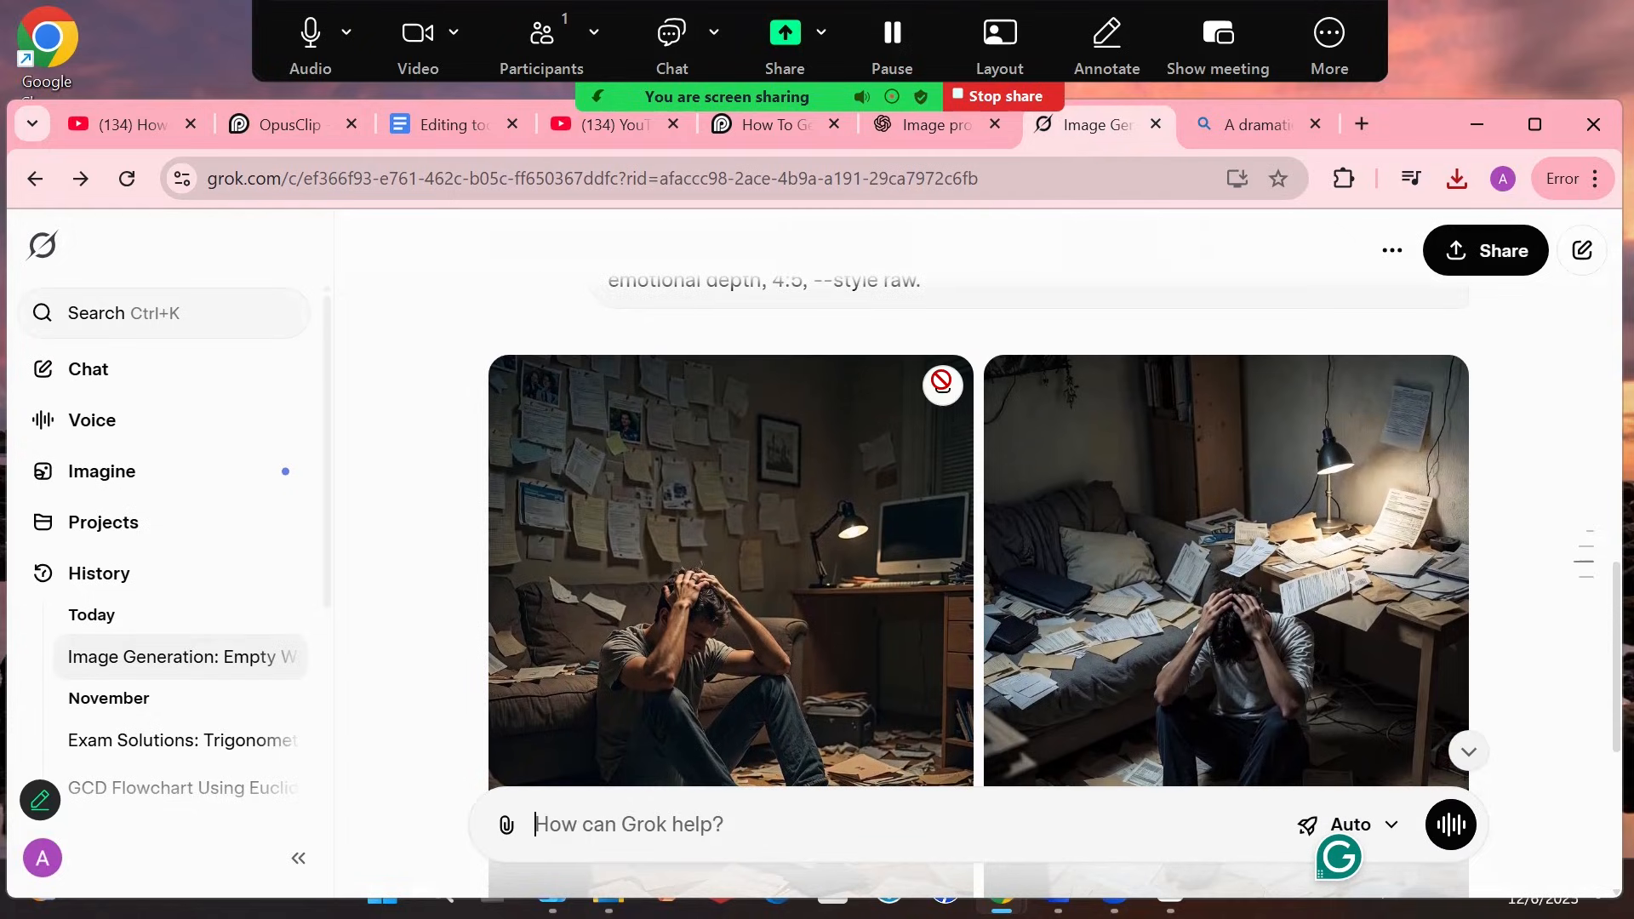
scroll(843, 630, down, 4)
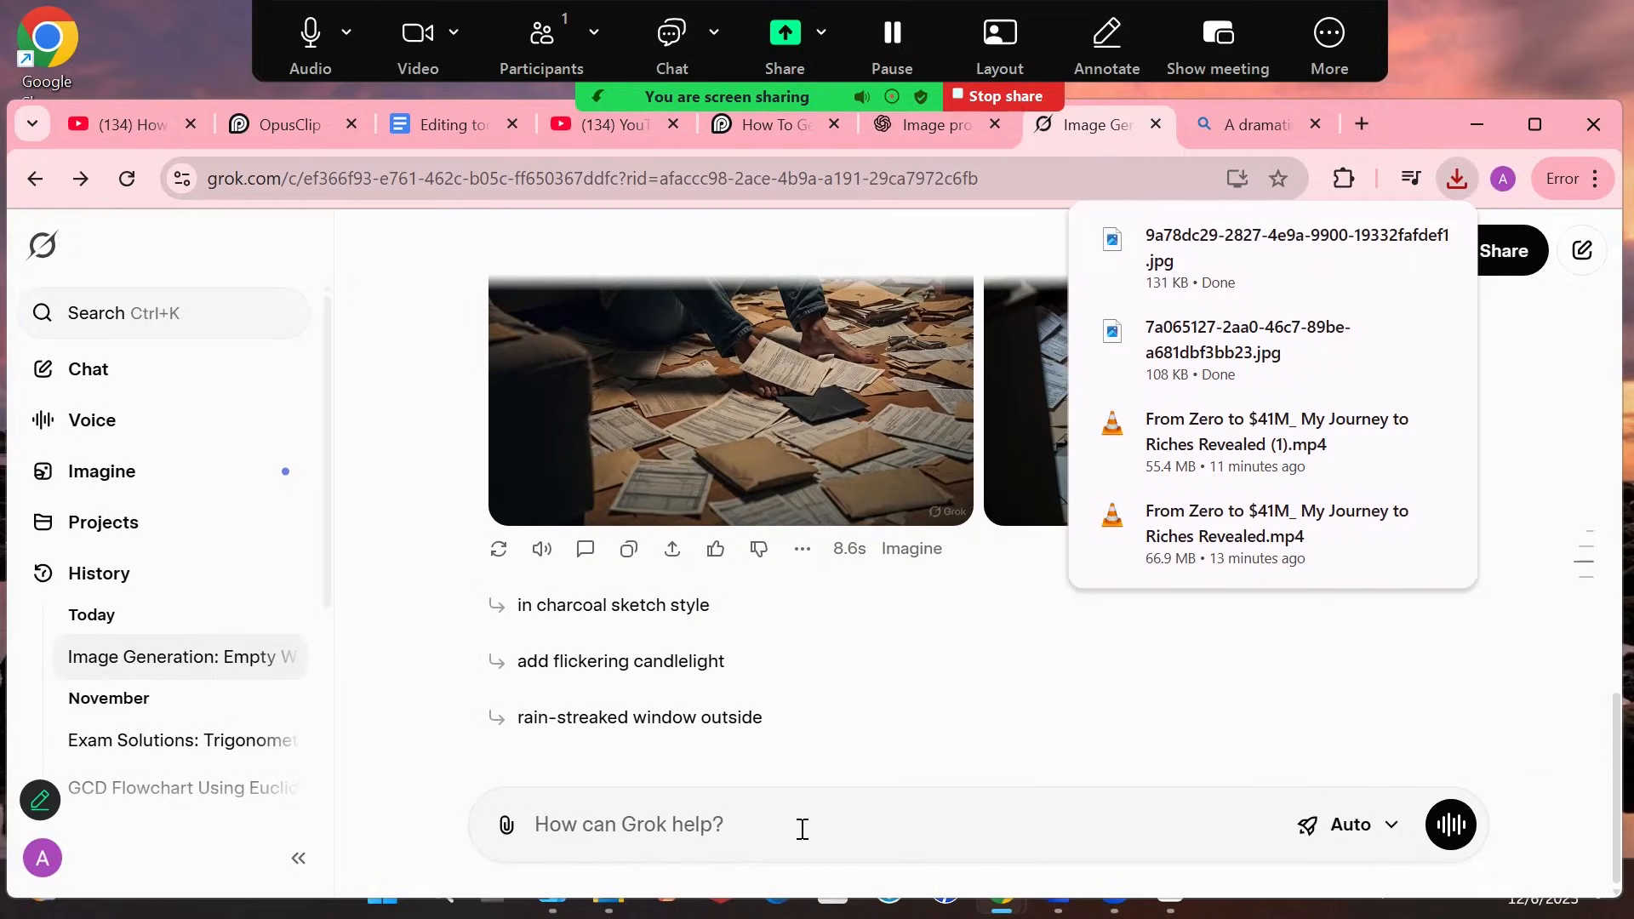
Submit the copied Prompt 3 about two friends at a small coffee shop table to the same Grok conversation
click(802, 828)
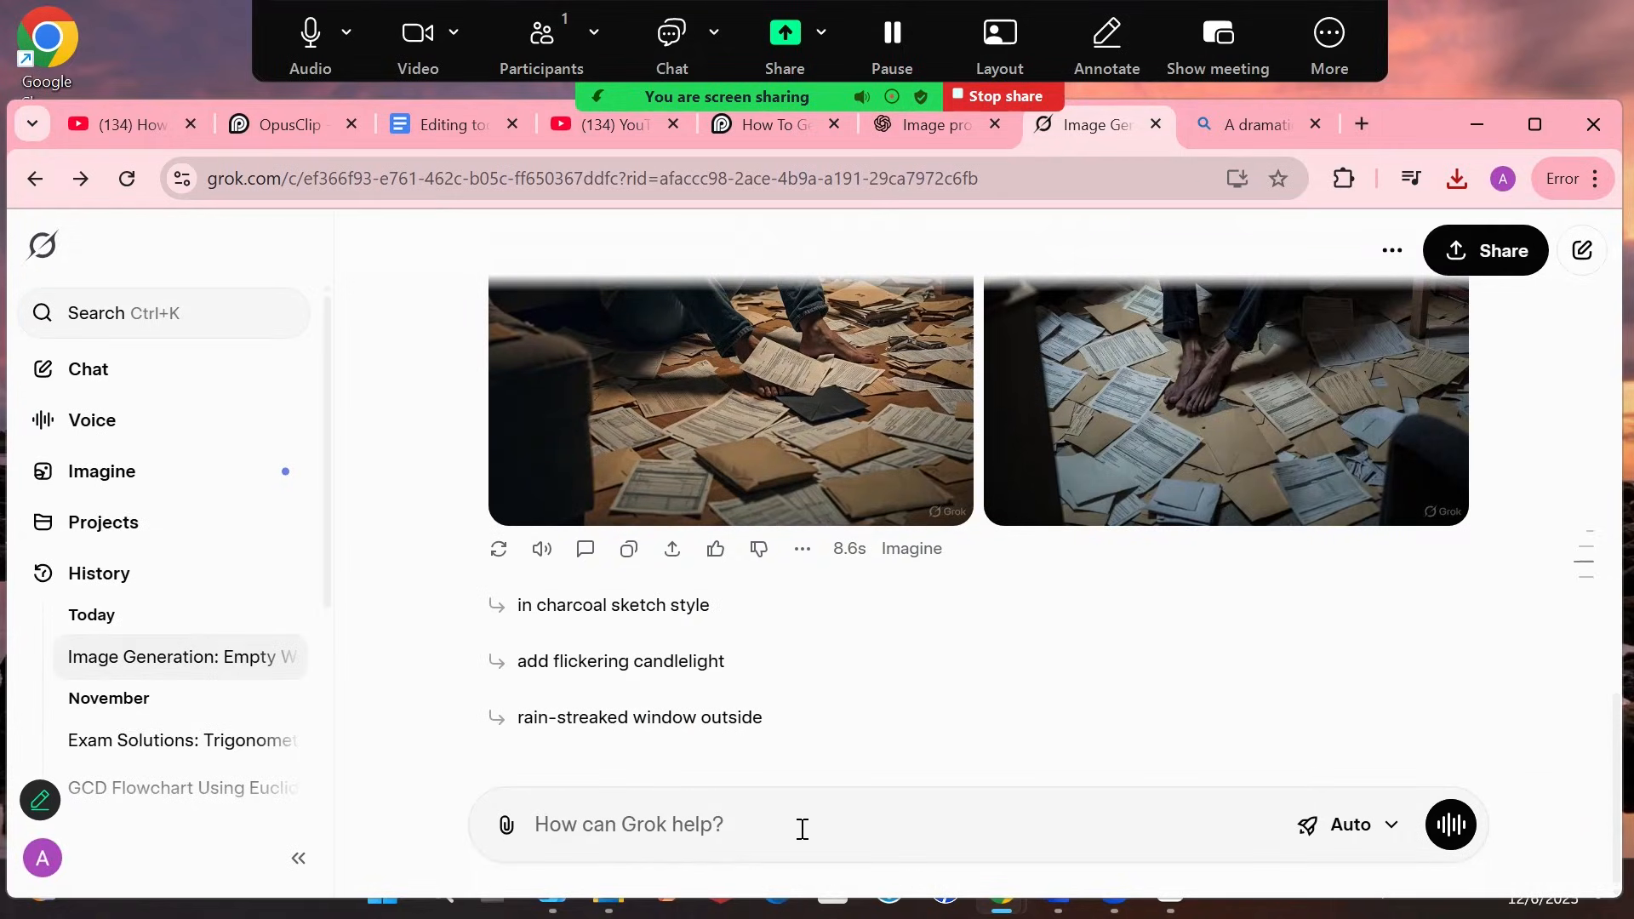
key(ctrl+v)
key(Return)
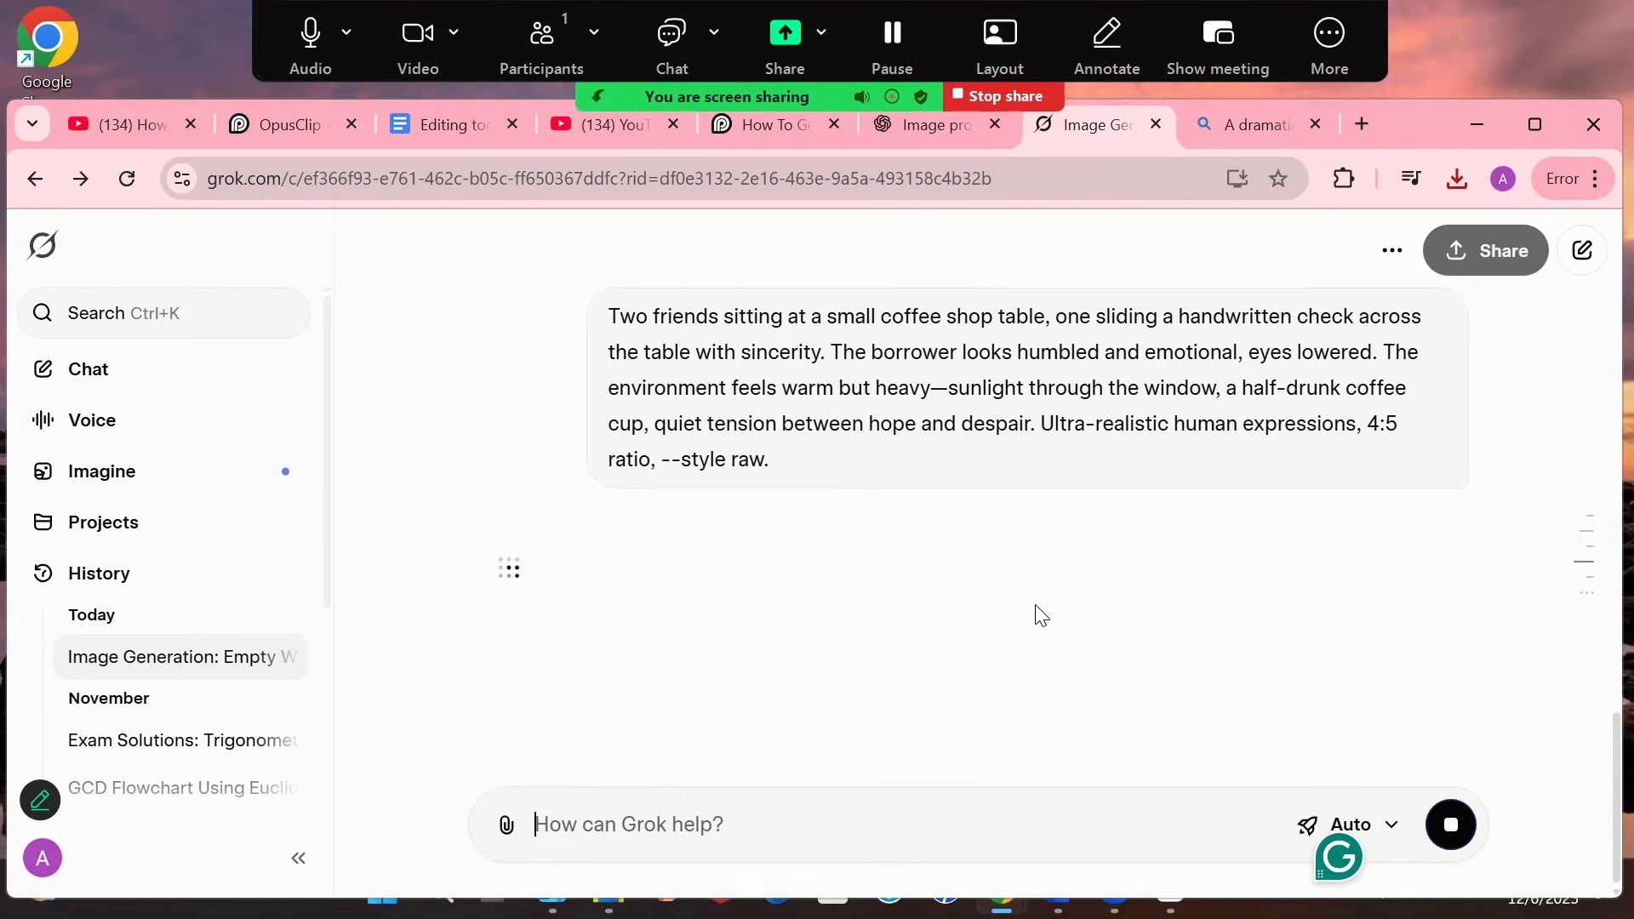
right_click(1036, 608)
Return to ChatGPT's reply and copy the full text of Prompt 4, starting with "A determined individual standing alone at sunrise"
click(921, 124)
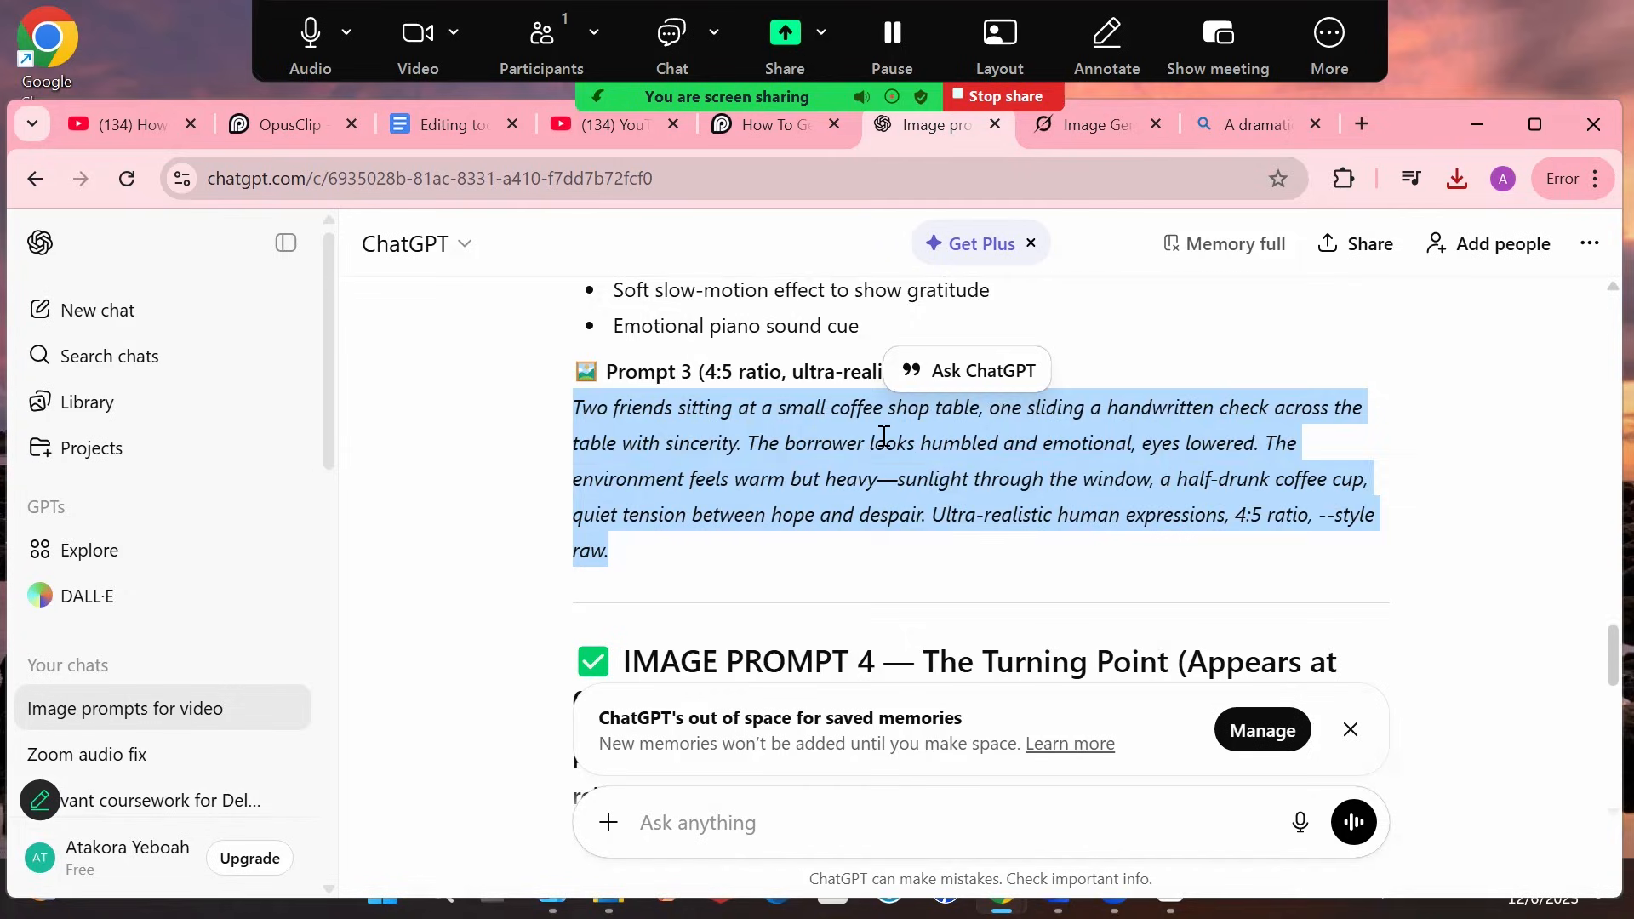
scroll(884, 436, down, 10)
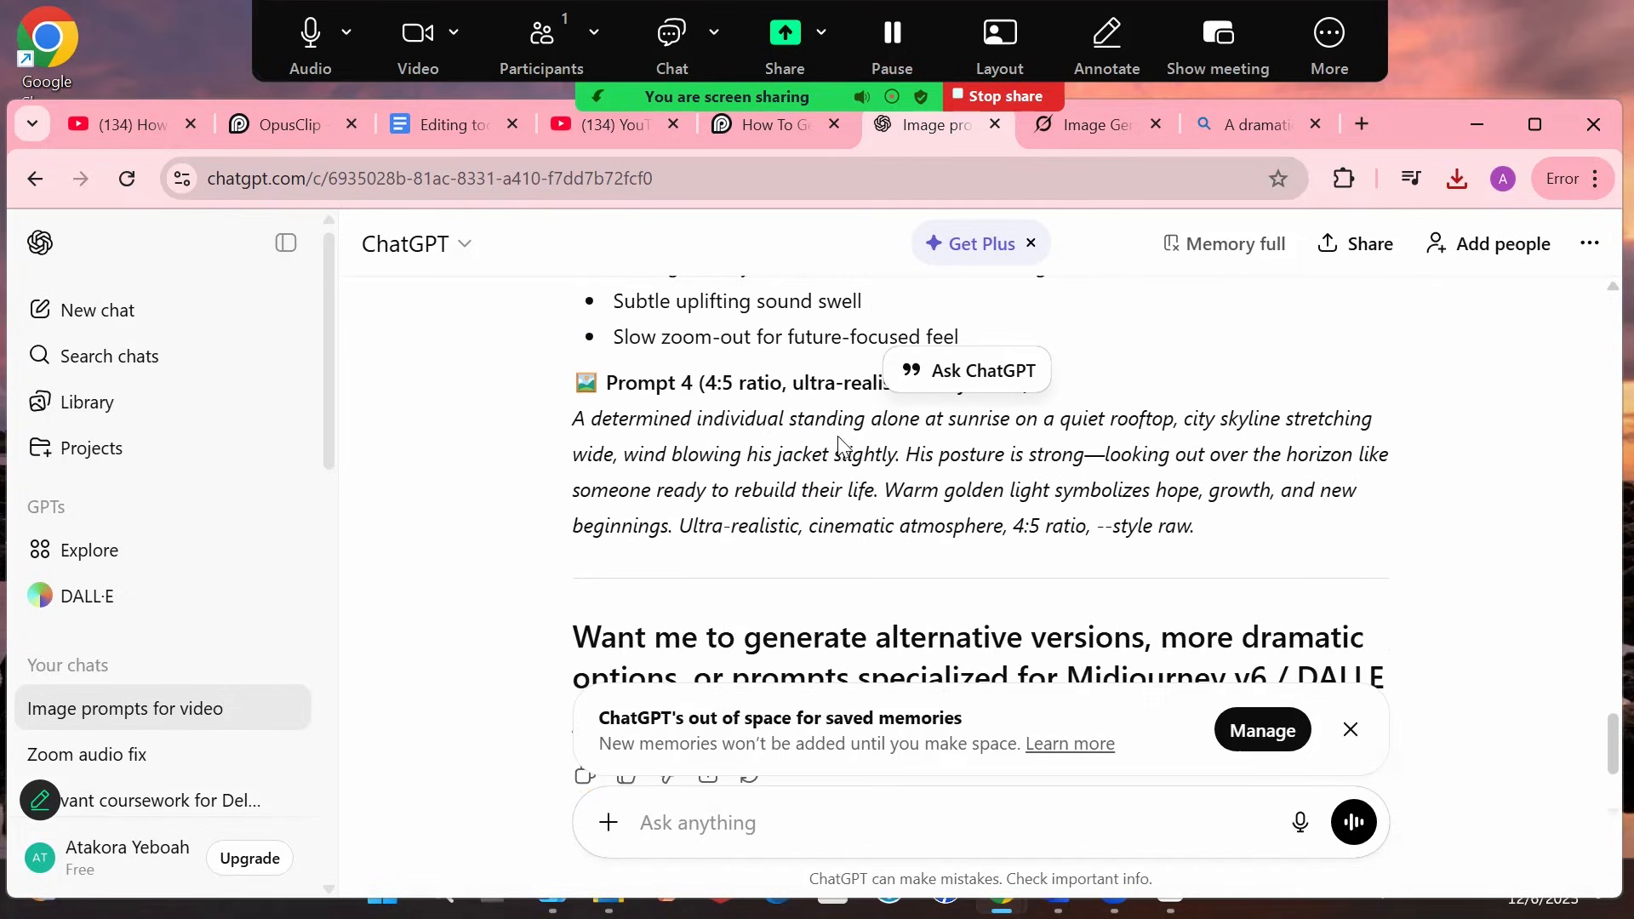
drag(566, 415, 1208, 539)
key(ctrl+c)
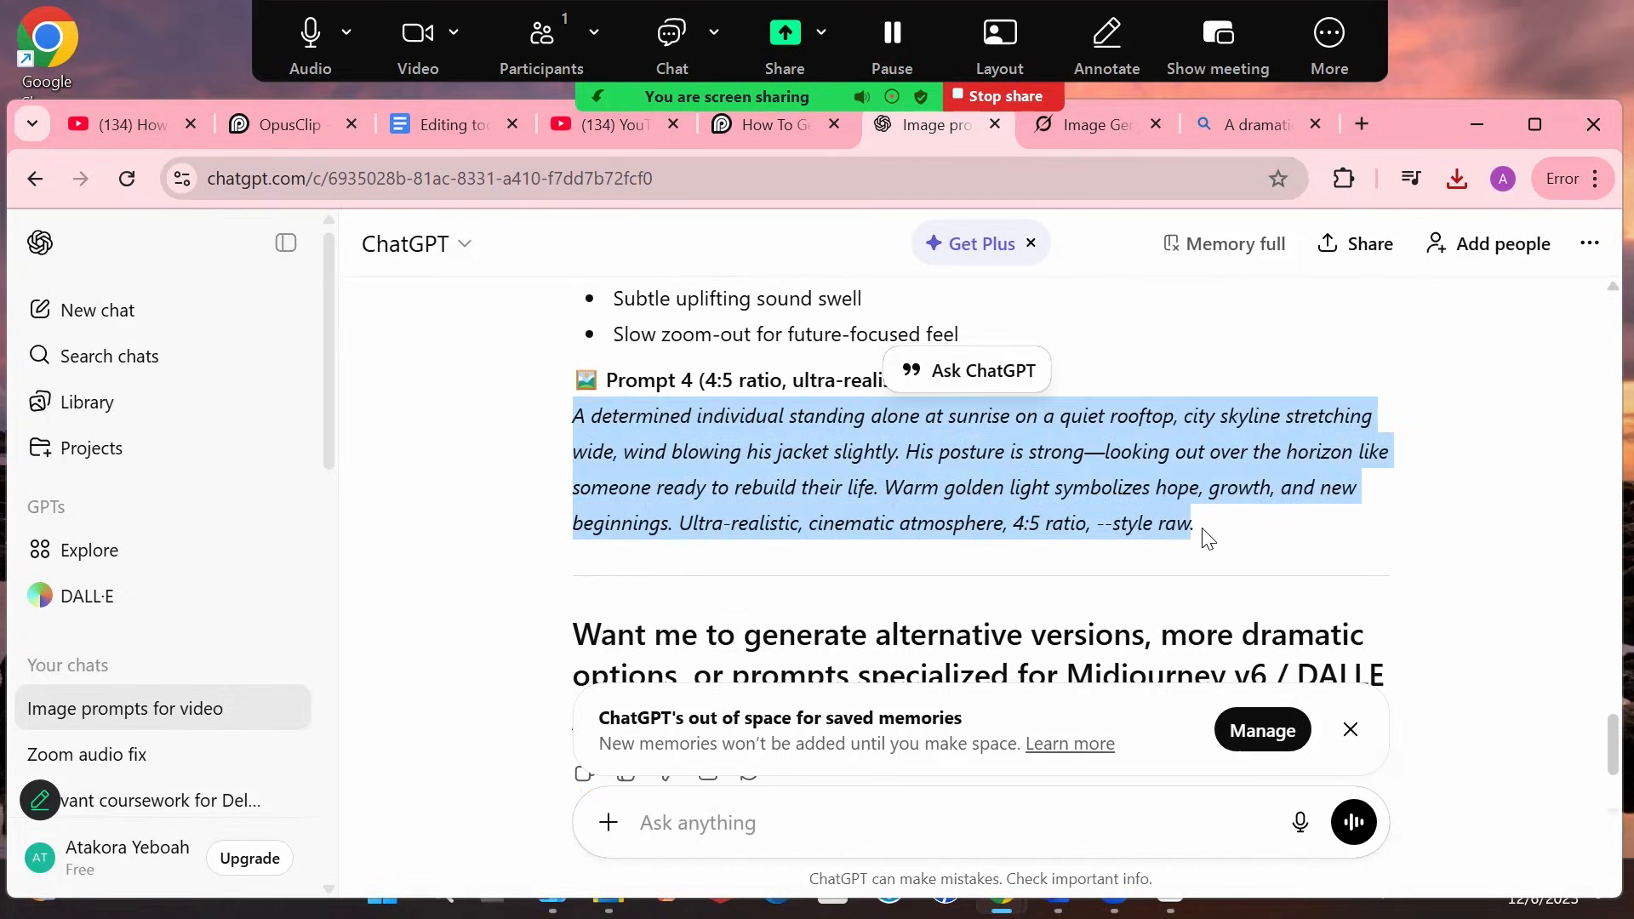
scroll(1208, 539, down, 1)
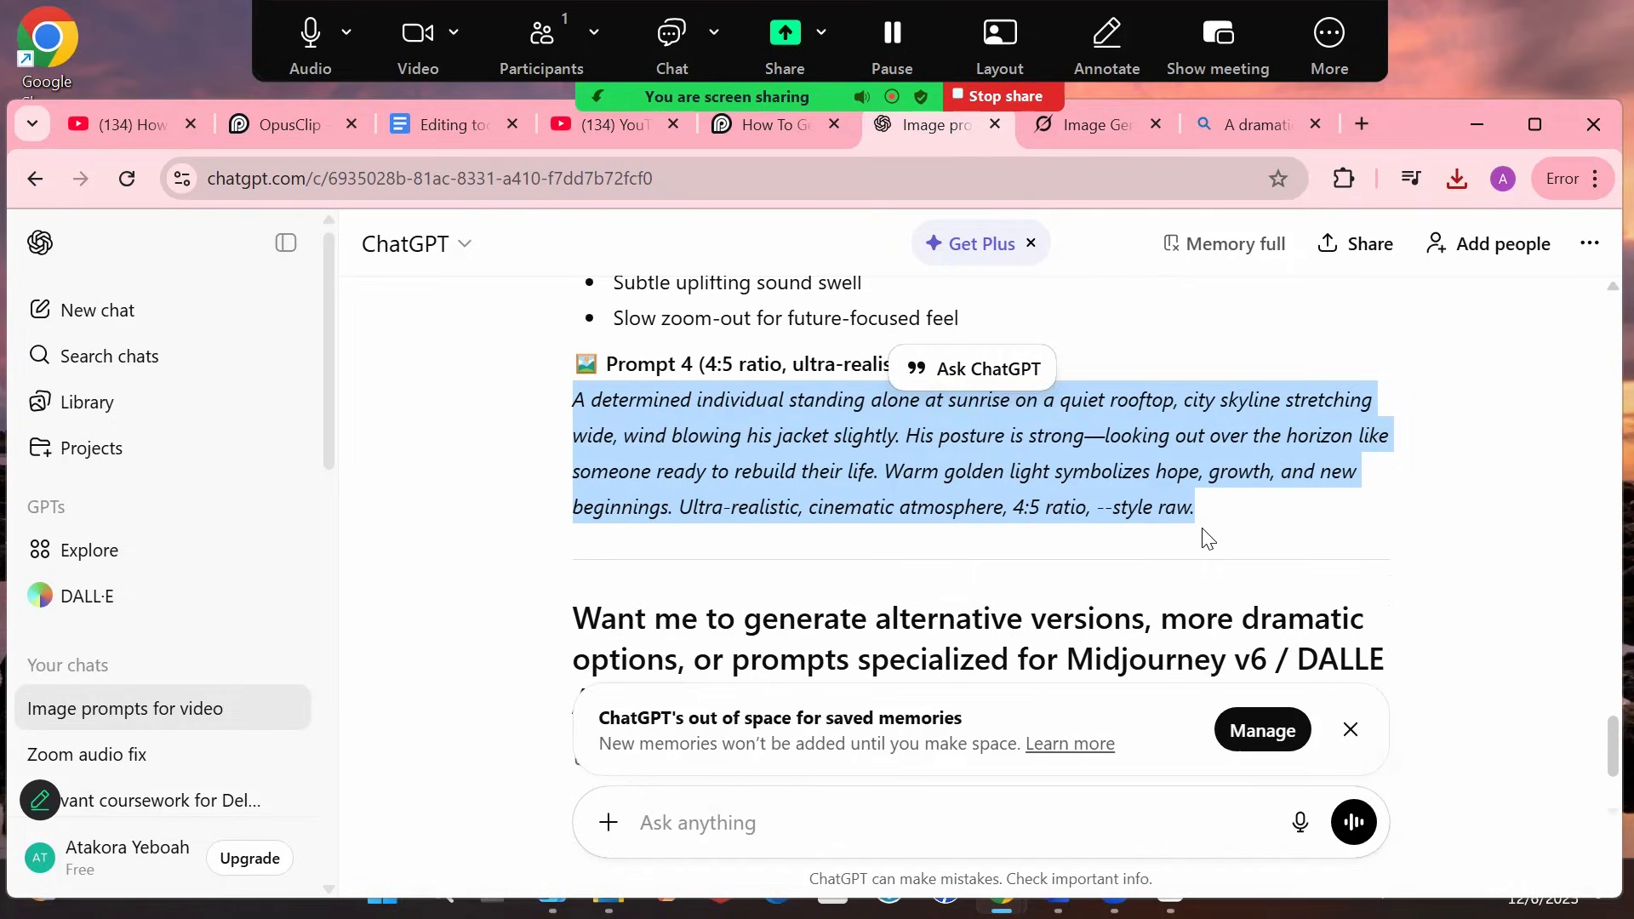
scroll(1208, 539, down, 2)
scroll(1208, 539, up, 3)
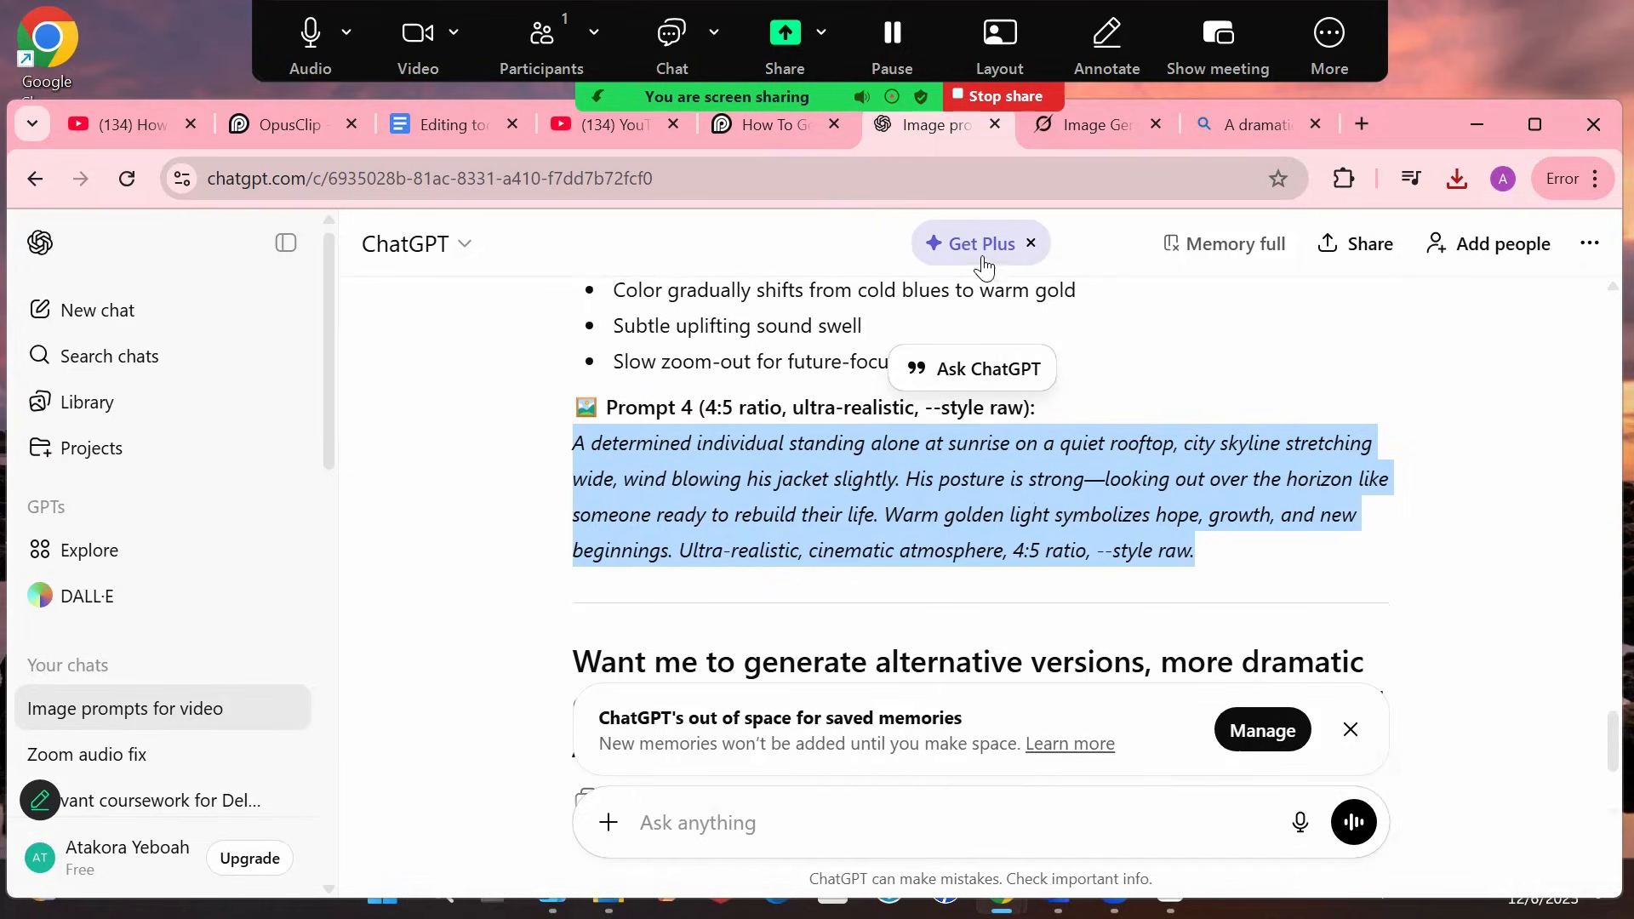
scroll(843, 398, down, 10)
scroll(842, 398, up, 1)
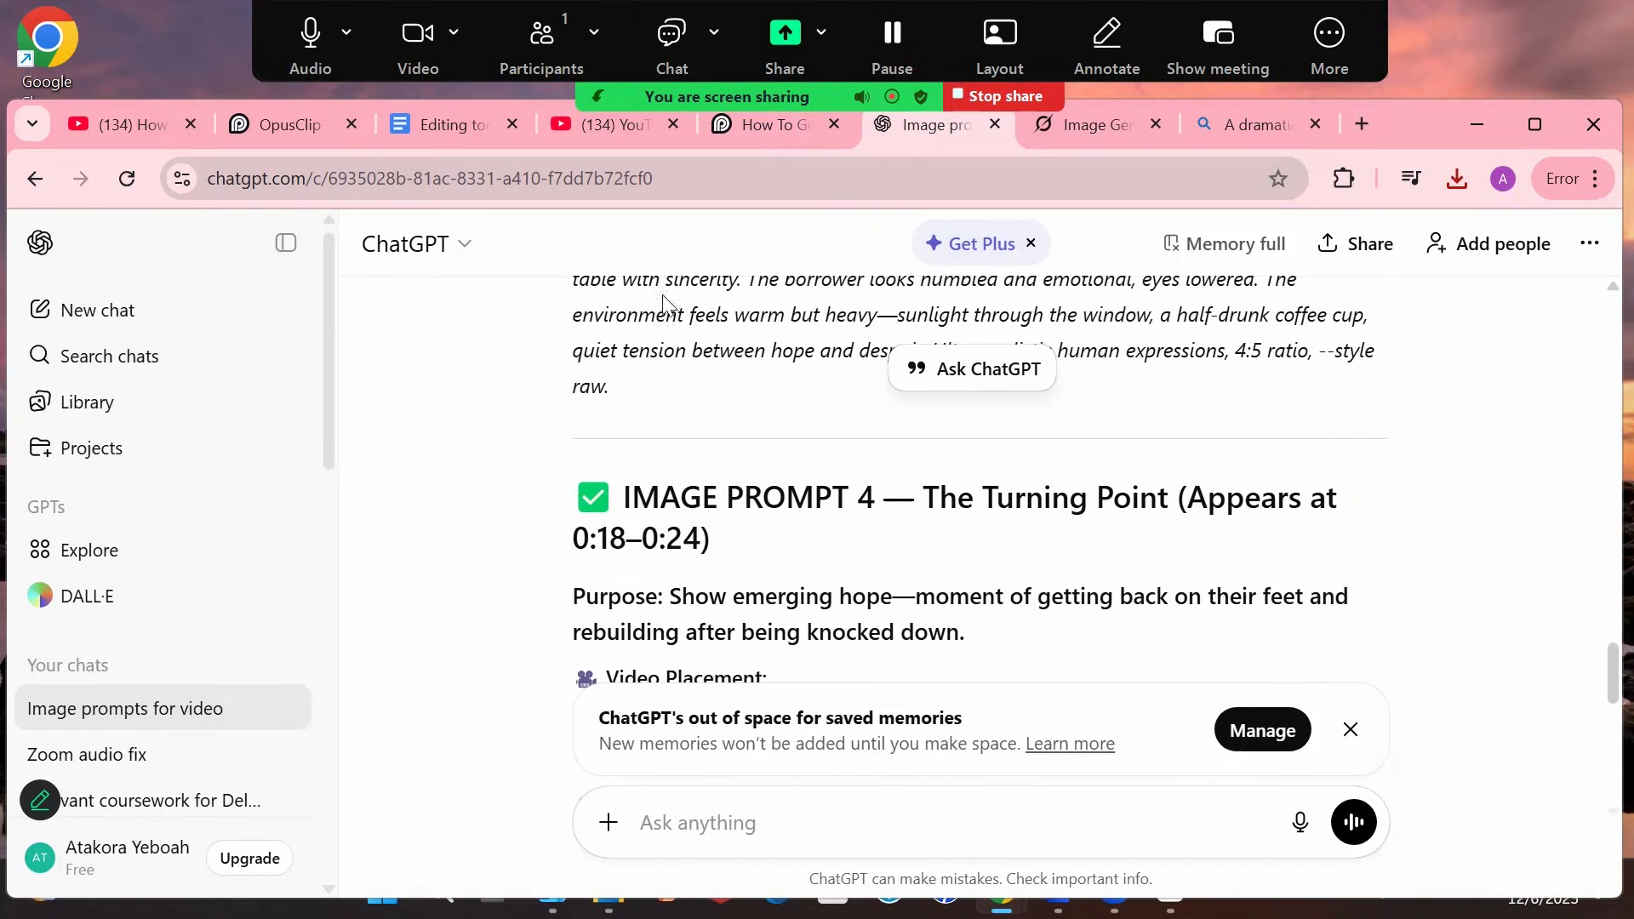
click(444, 132)
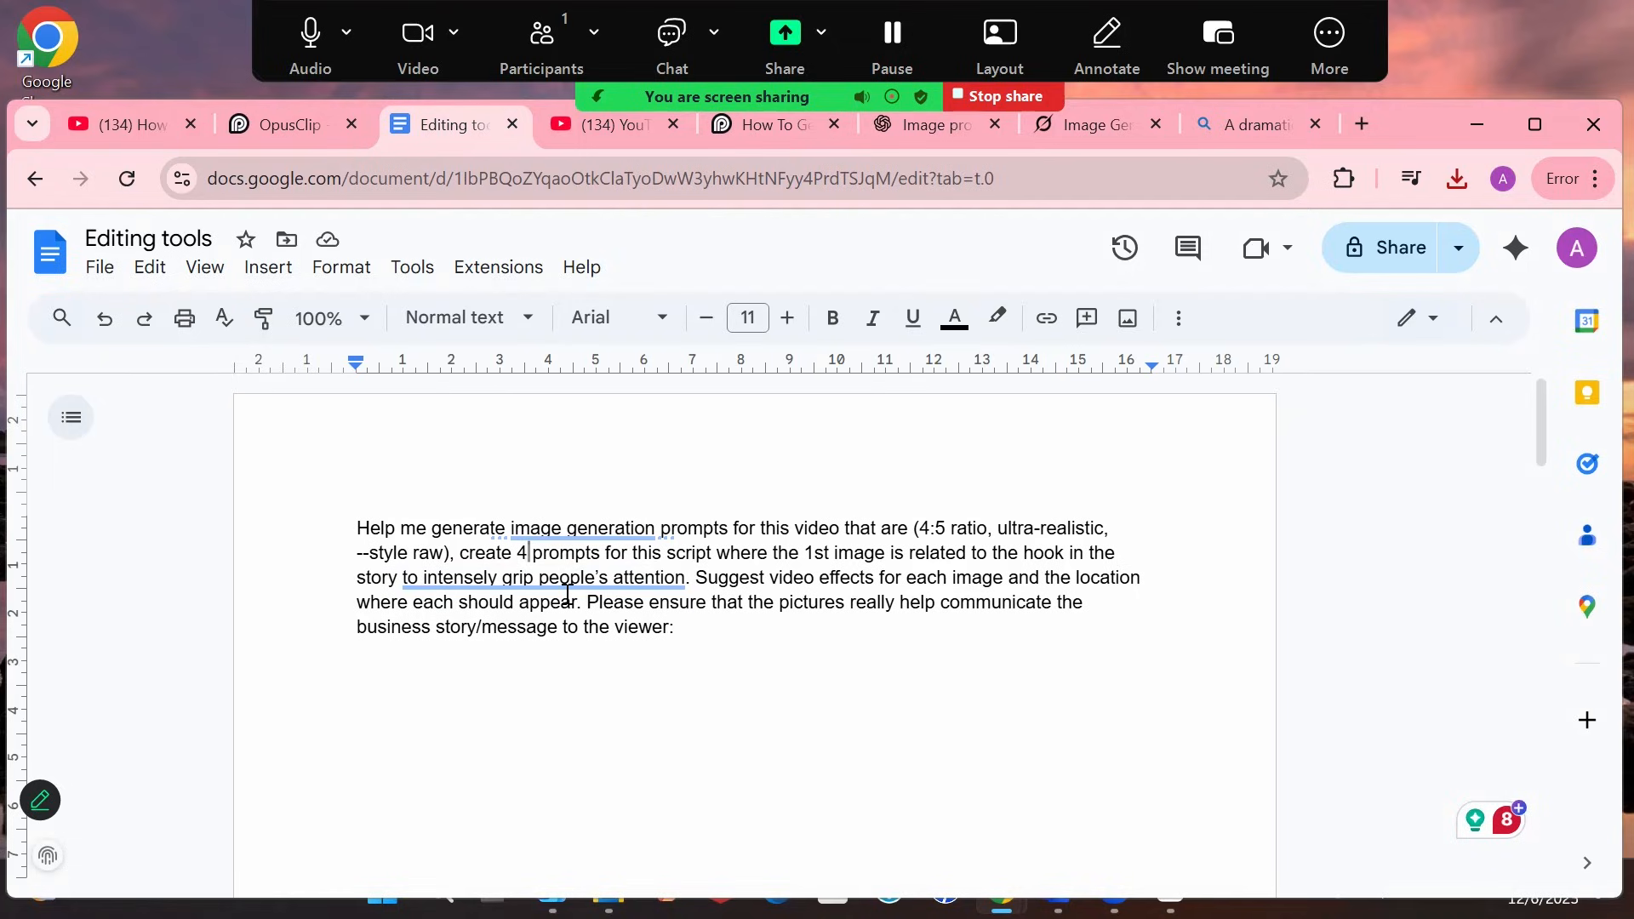
mouse_move(562, 587)
click(591, 134)
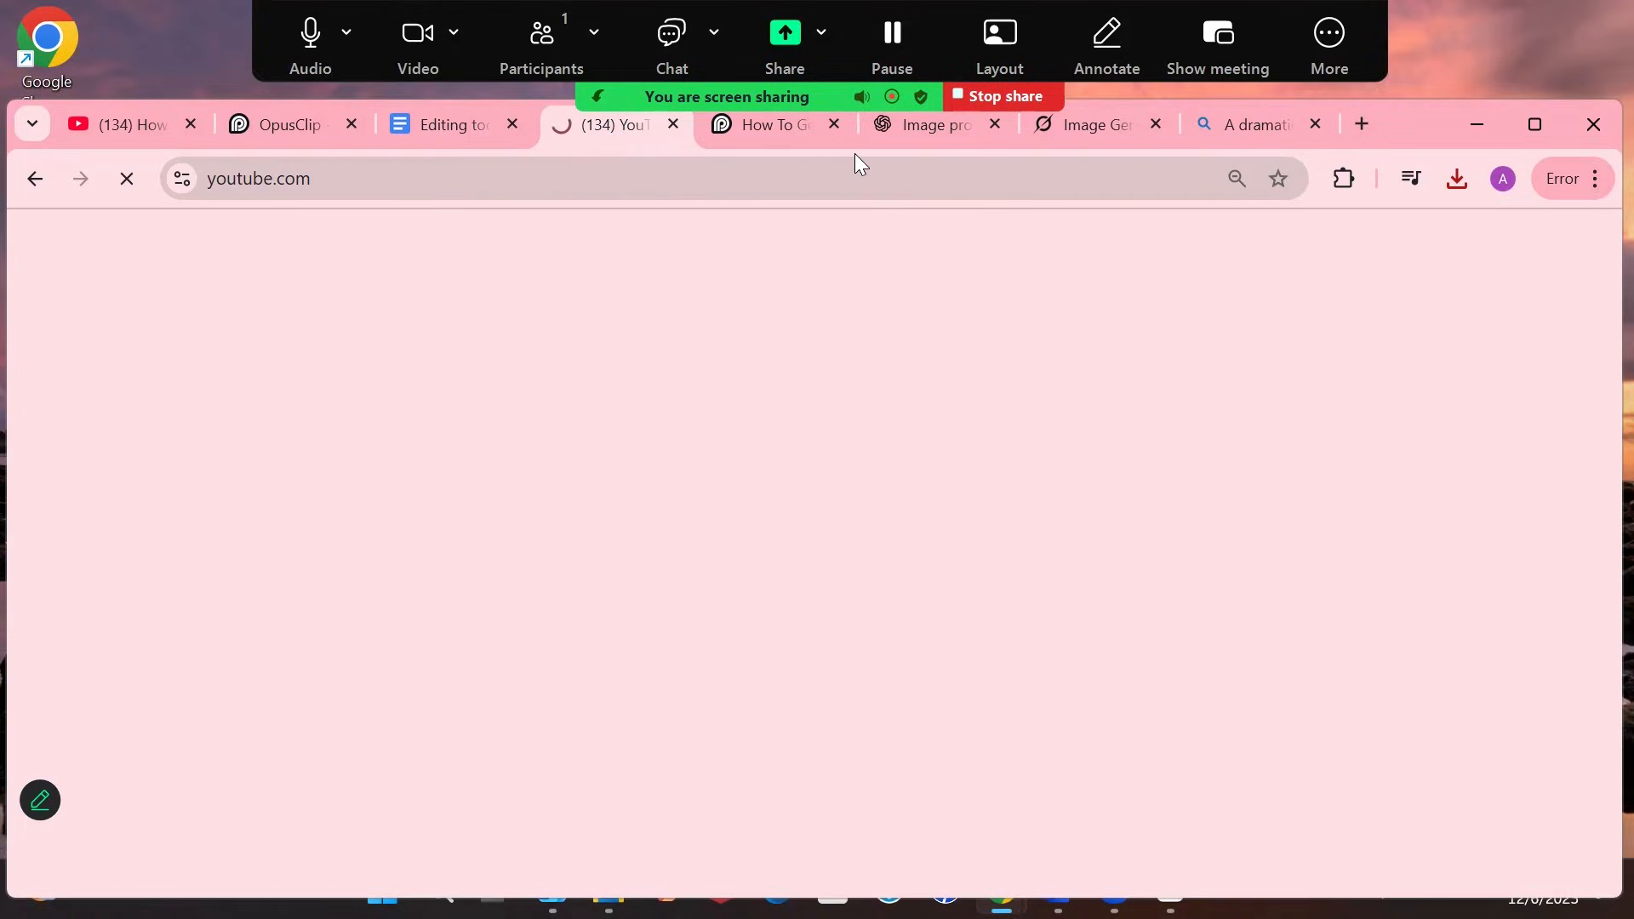
click(773, 131)
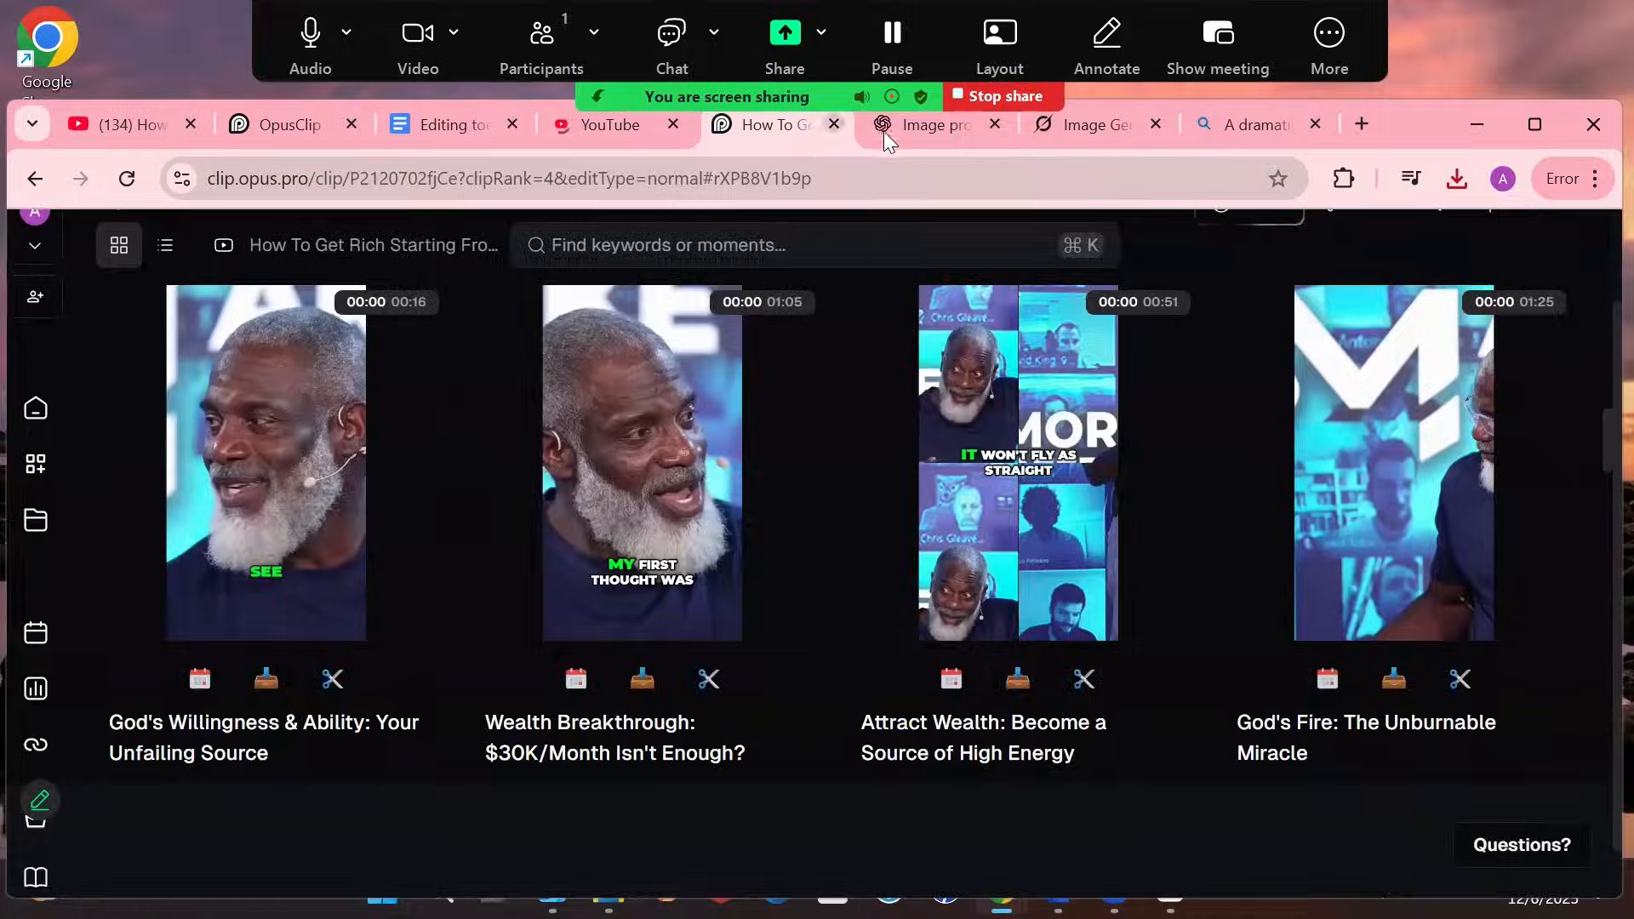
click(908, 129)
Go back to Grok and download the coffee shop image of the man and the woman covering her face
click(1084, 132)
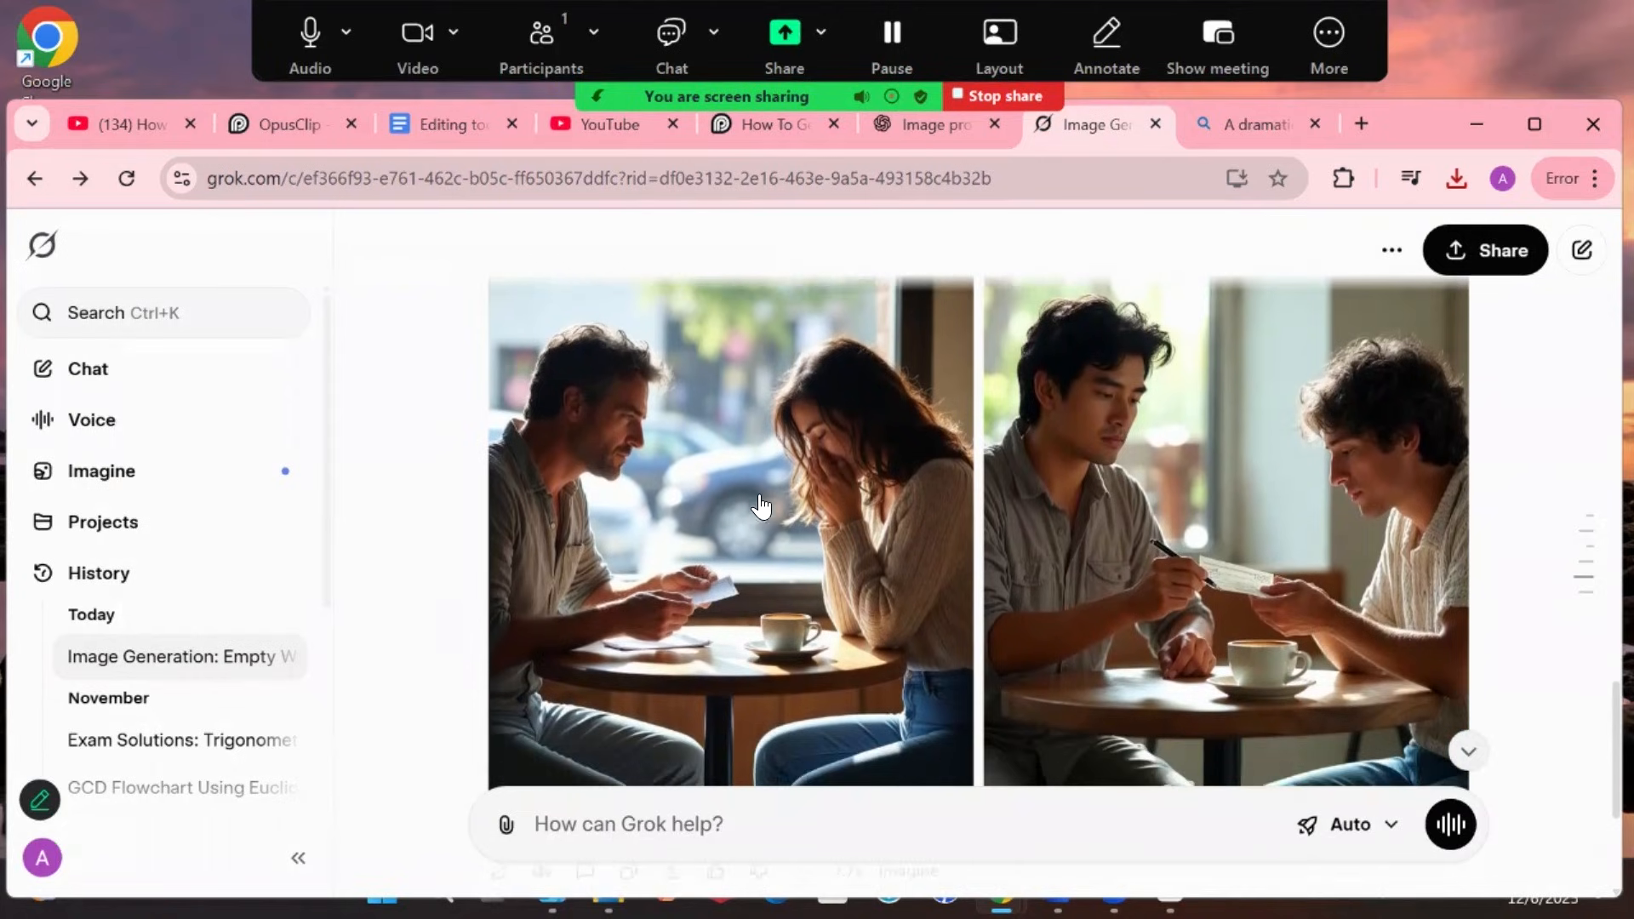
scroll(750, 507, up, 1)
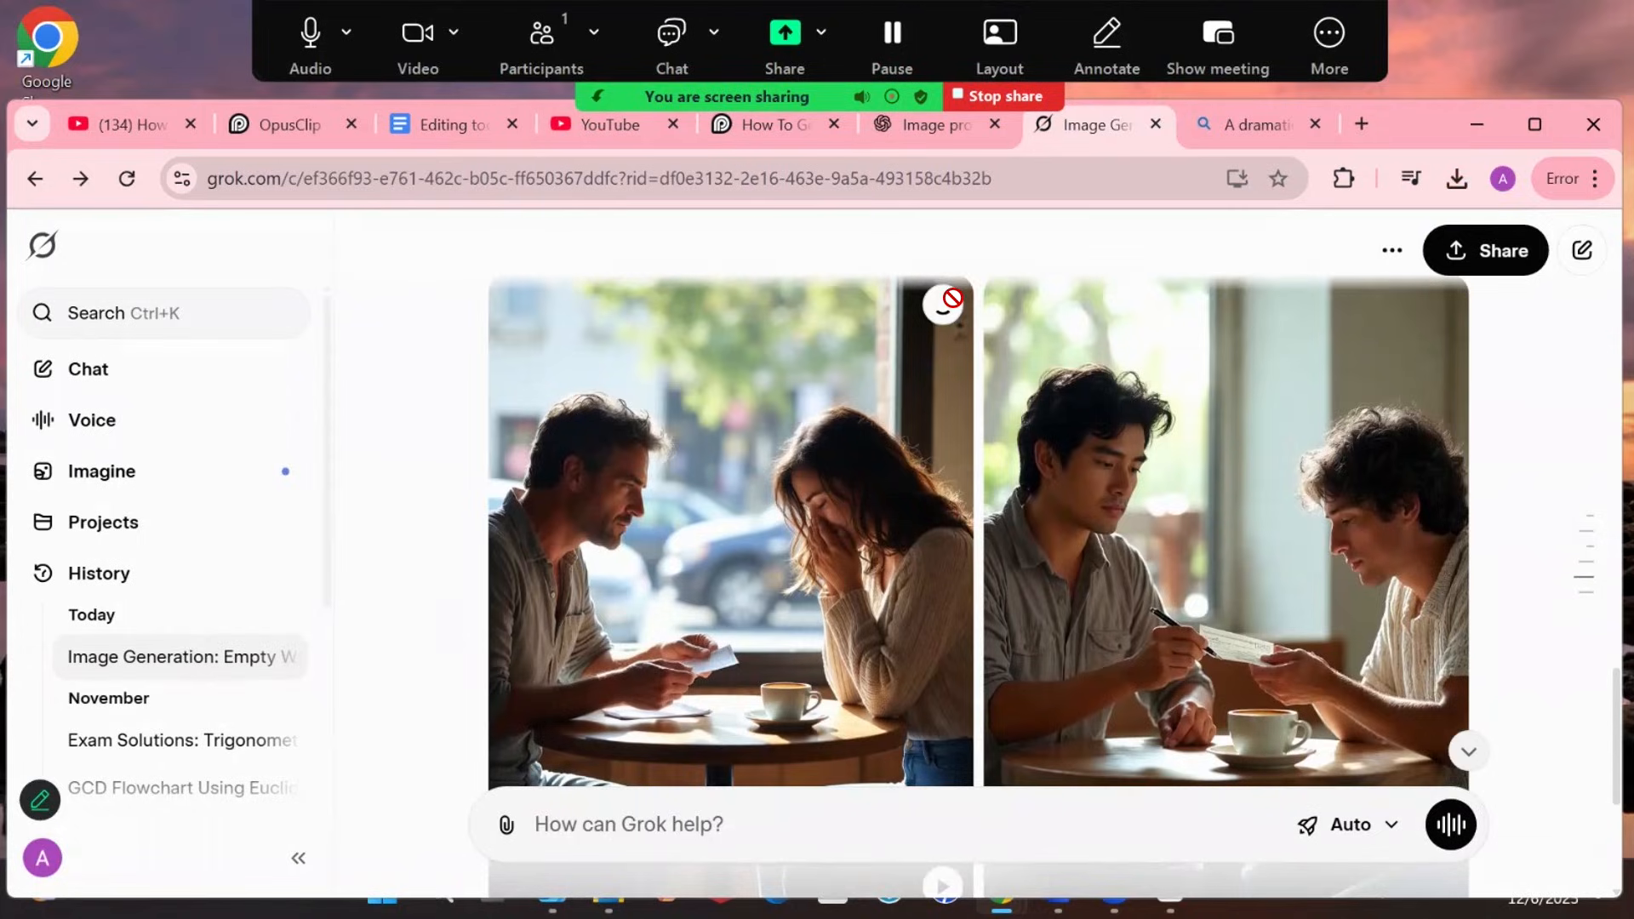
Submit the copied Prompt 4 about the rooftop sunrise to Grok and download the image with the sun breaking through clouds
scroll(919, 482, down, 3)
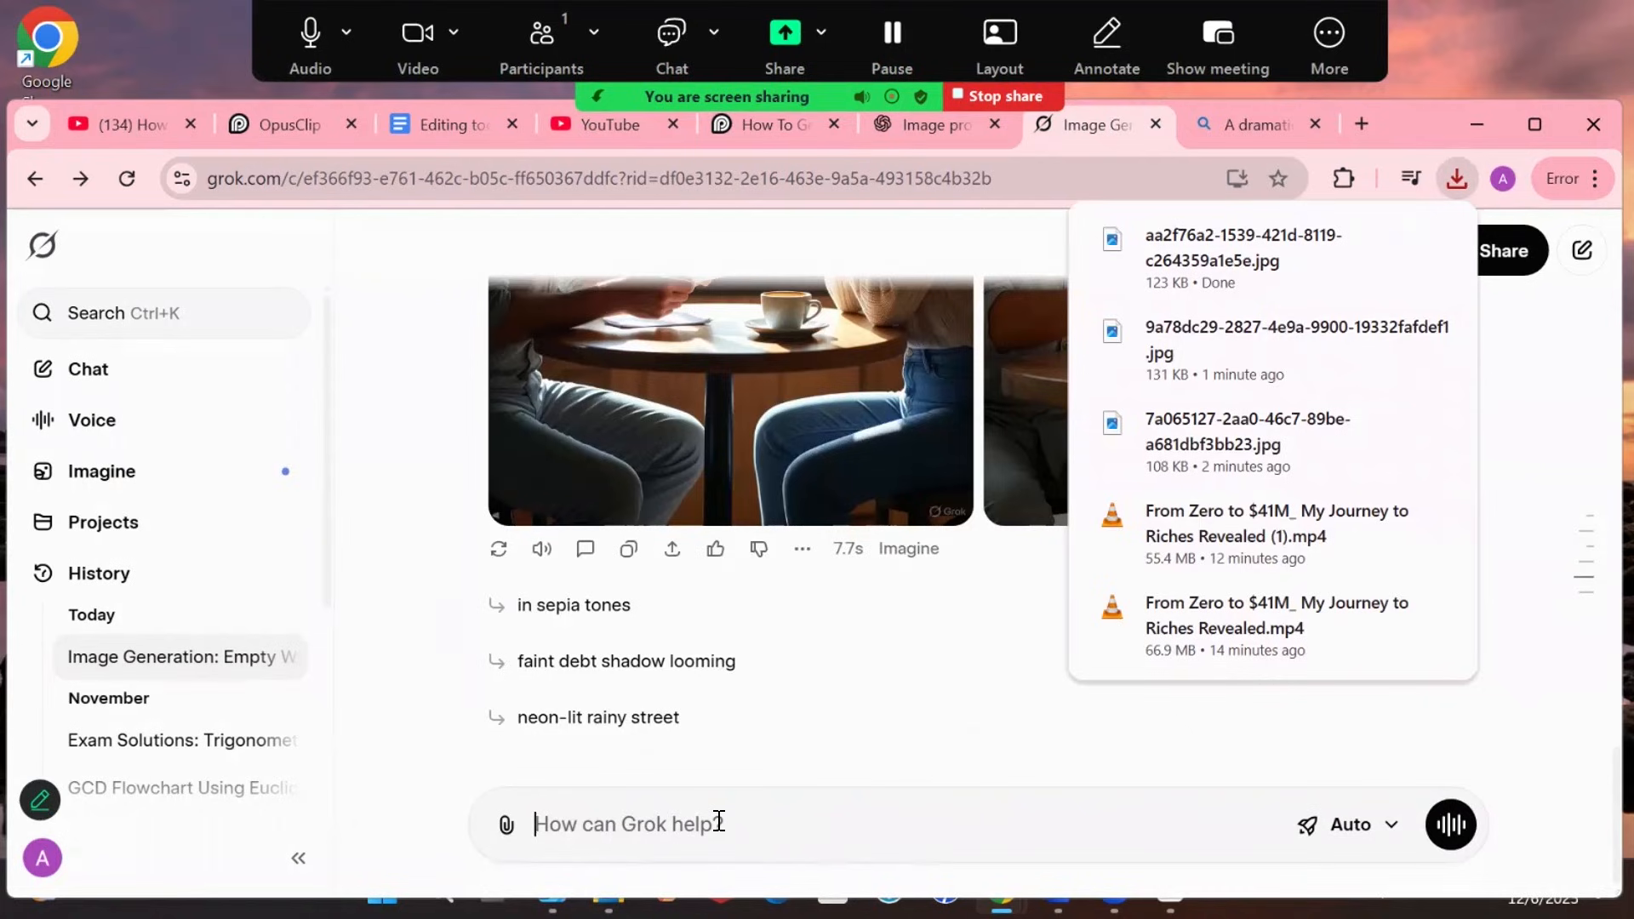
key(ctrl+v)
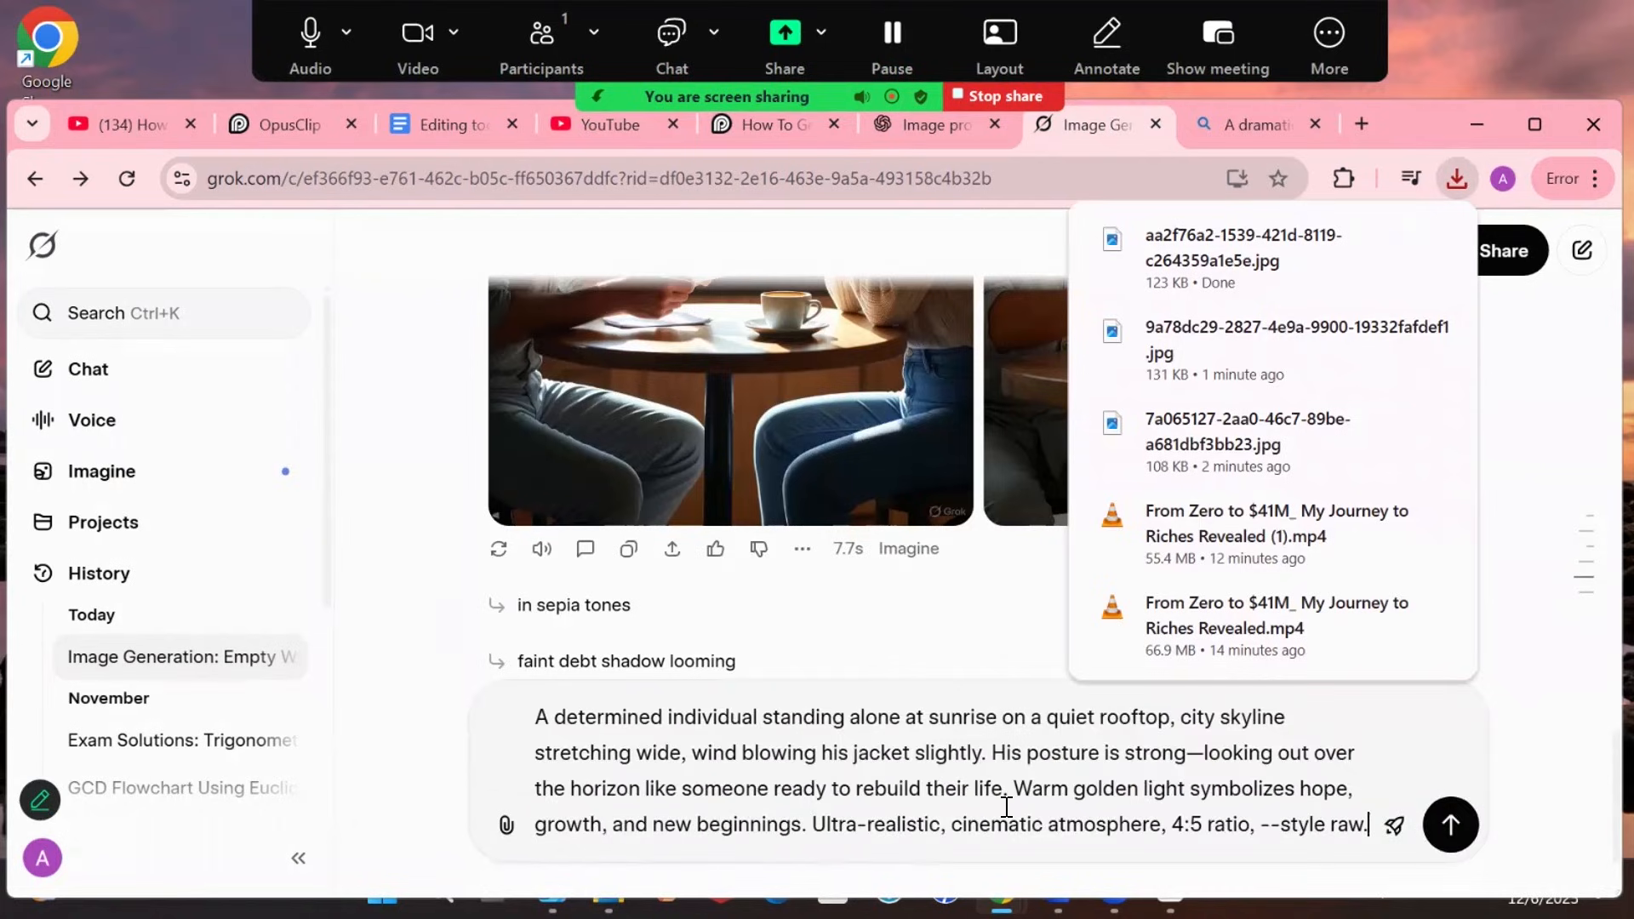
key(Return)
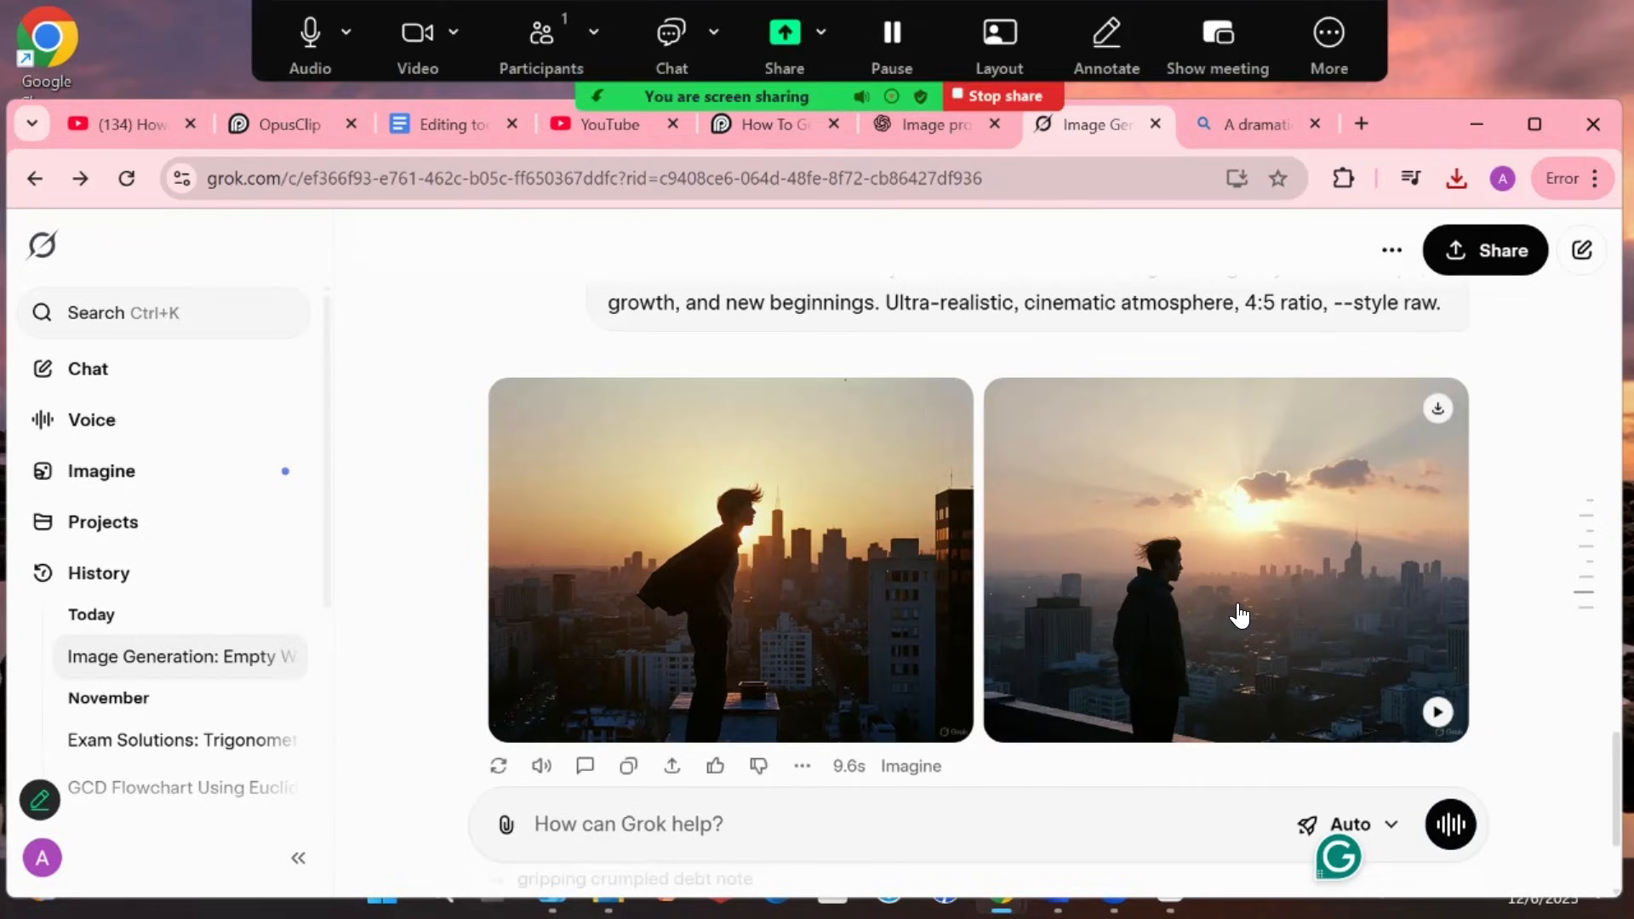
click(1438, 411)
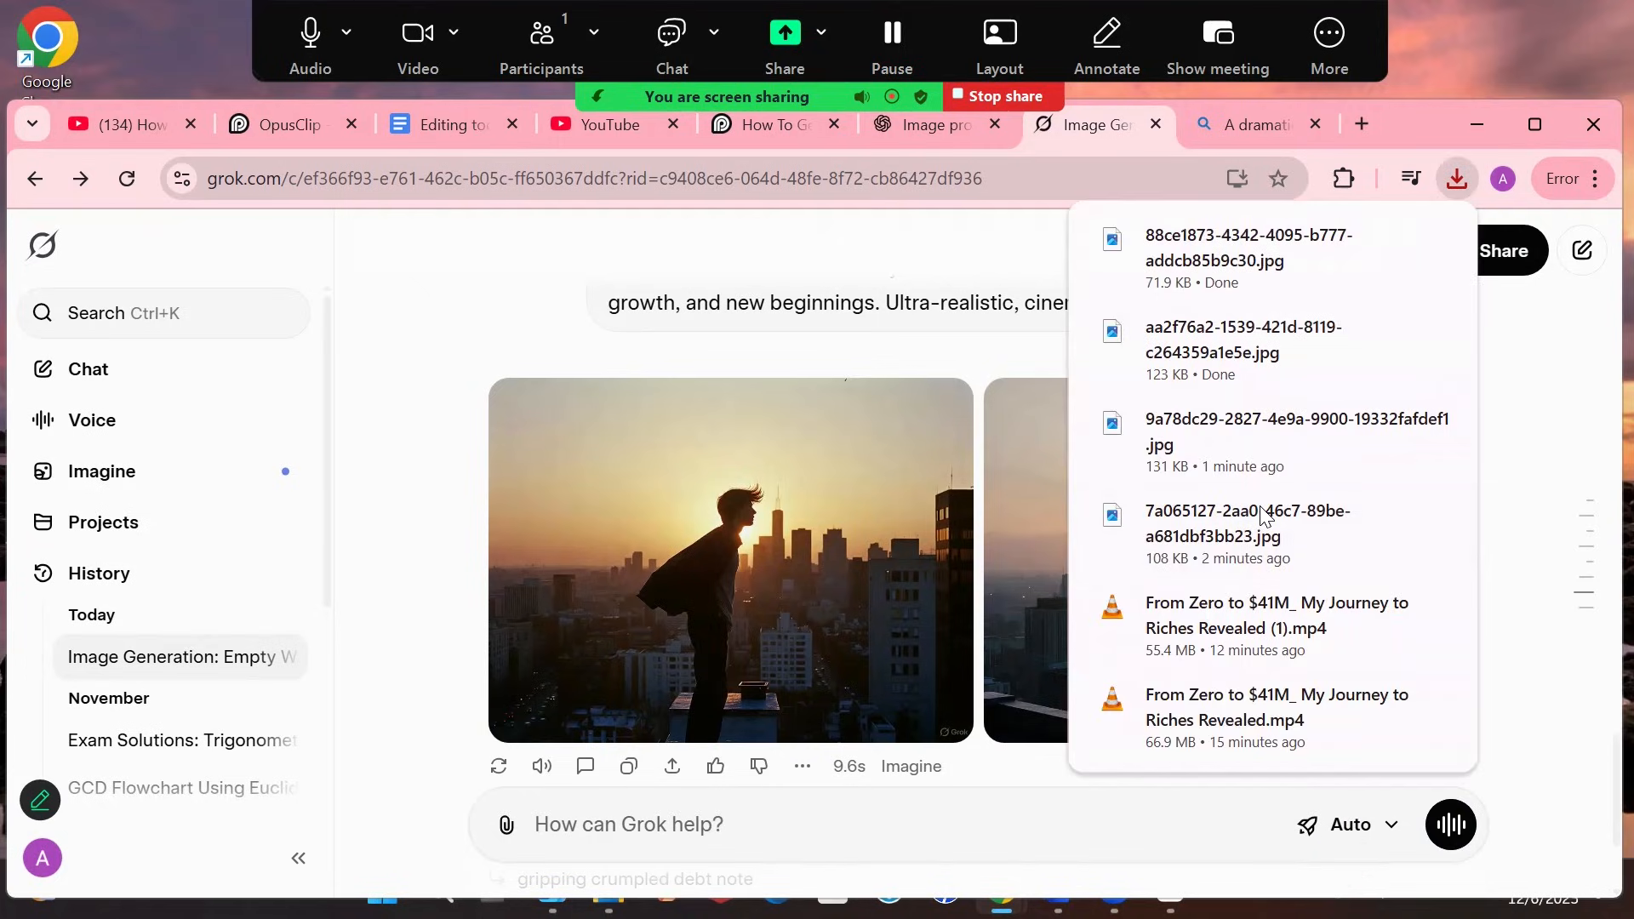
Minimize the browser to return to CapCut and close the project's transcript view
click(1477, 125)
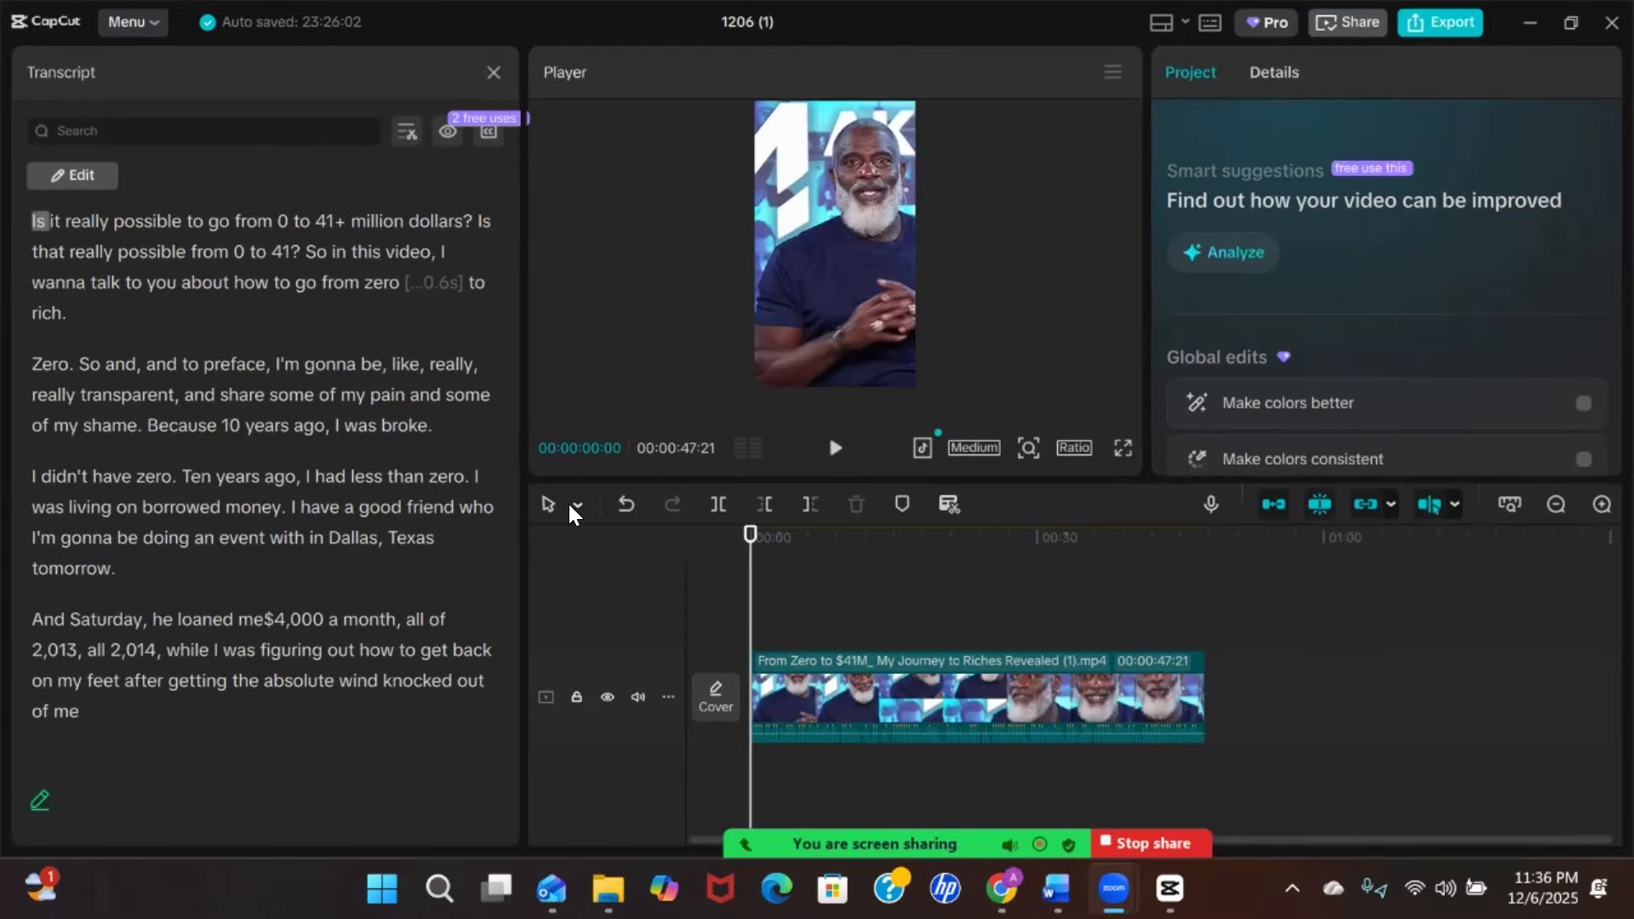
click(487, 76)
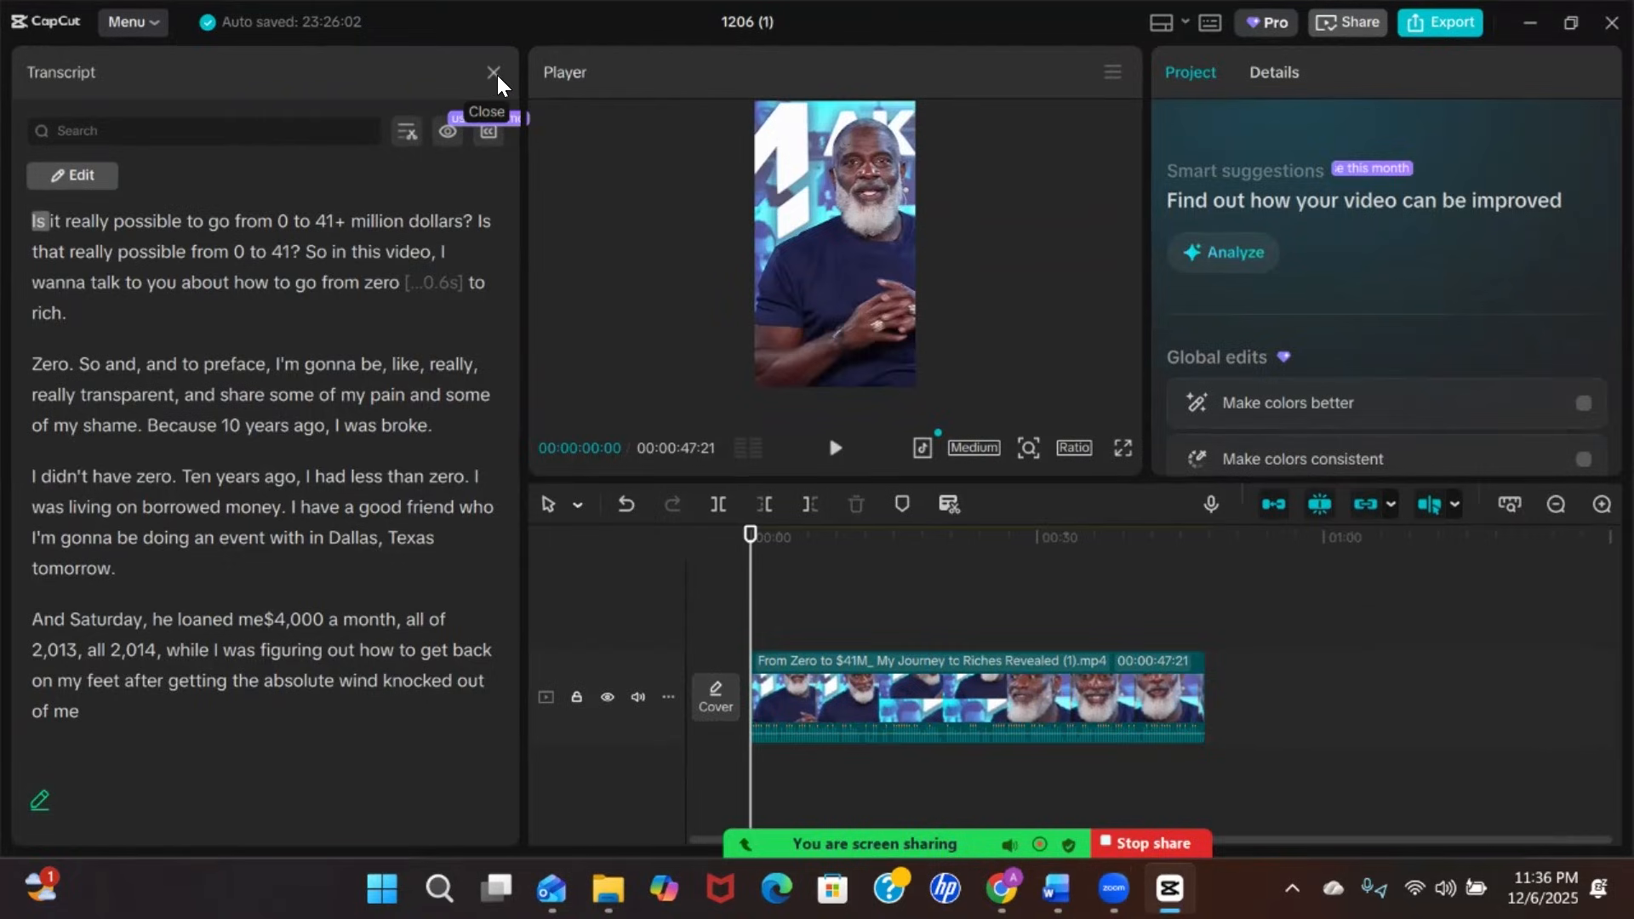
click(495, 74)
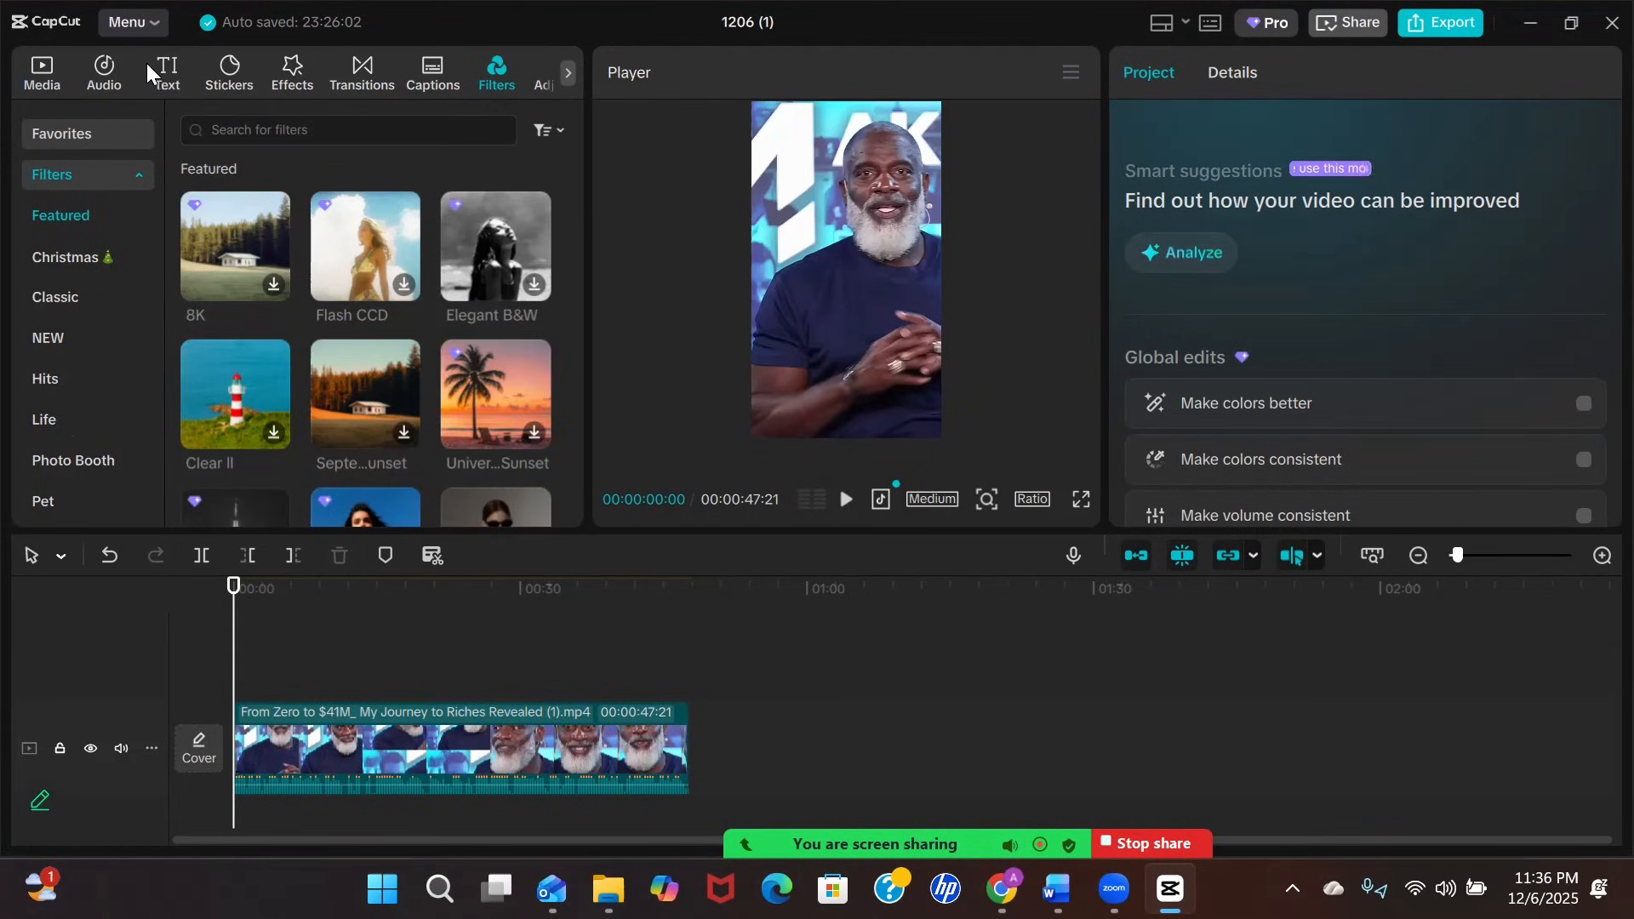
Import the four generated JPG images 88ce1873, aa2f76a2, 9a78dc29 and 7a065127 from Downloads into the project media
click(44, 67)
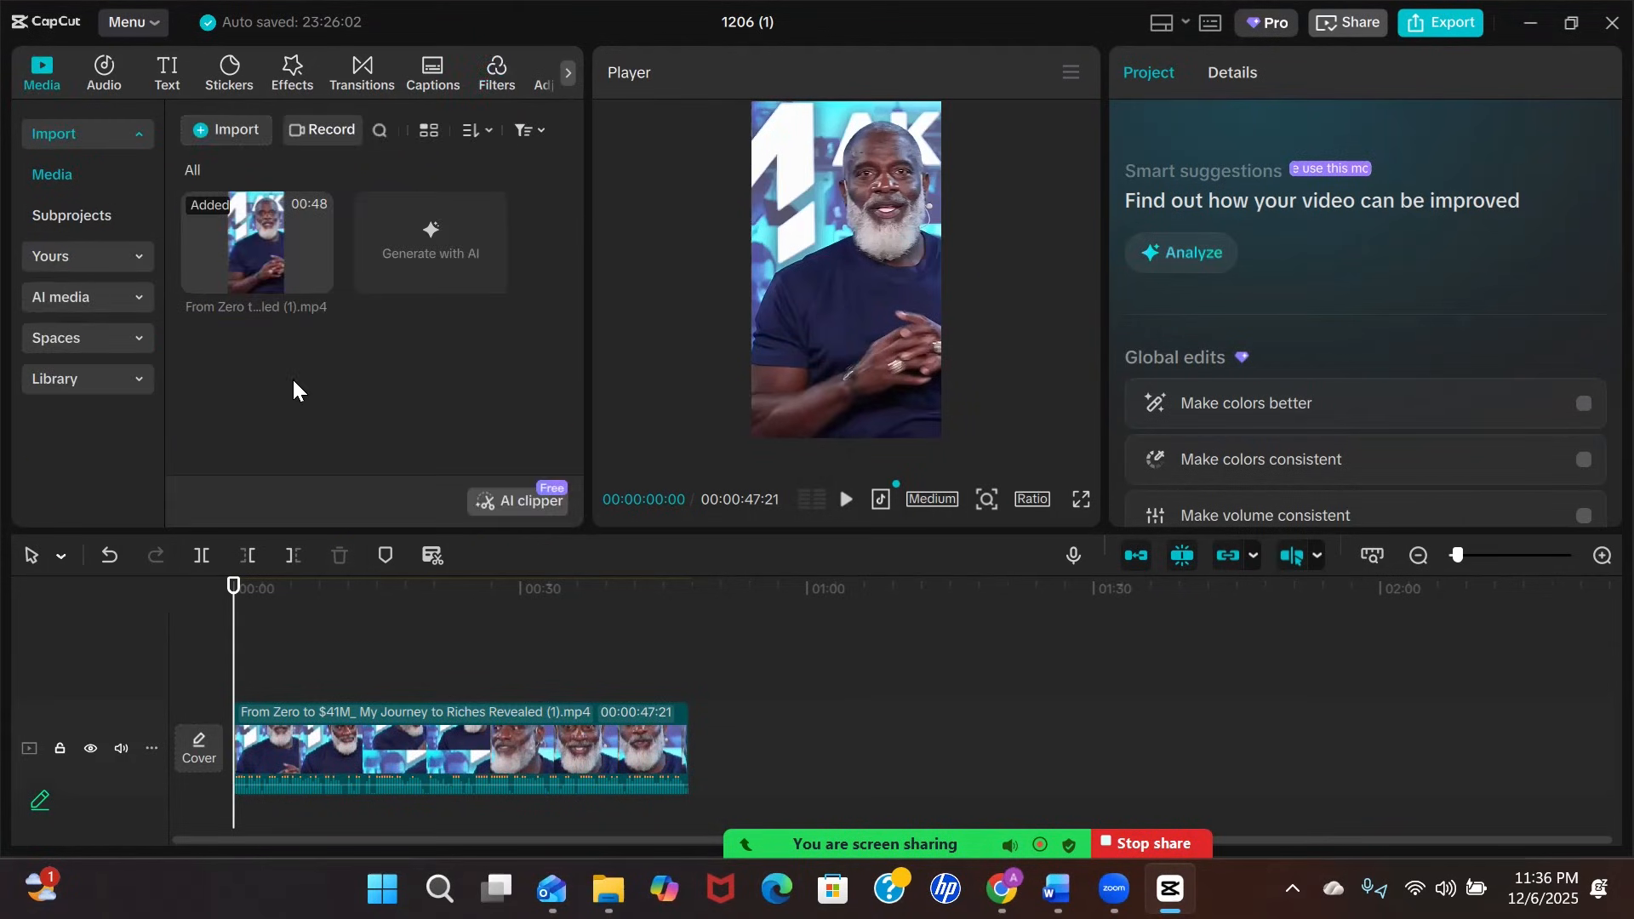
click(230, 124)
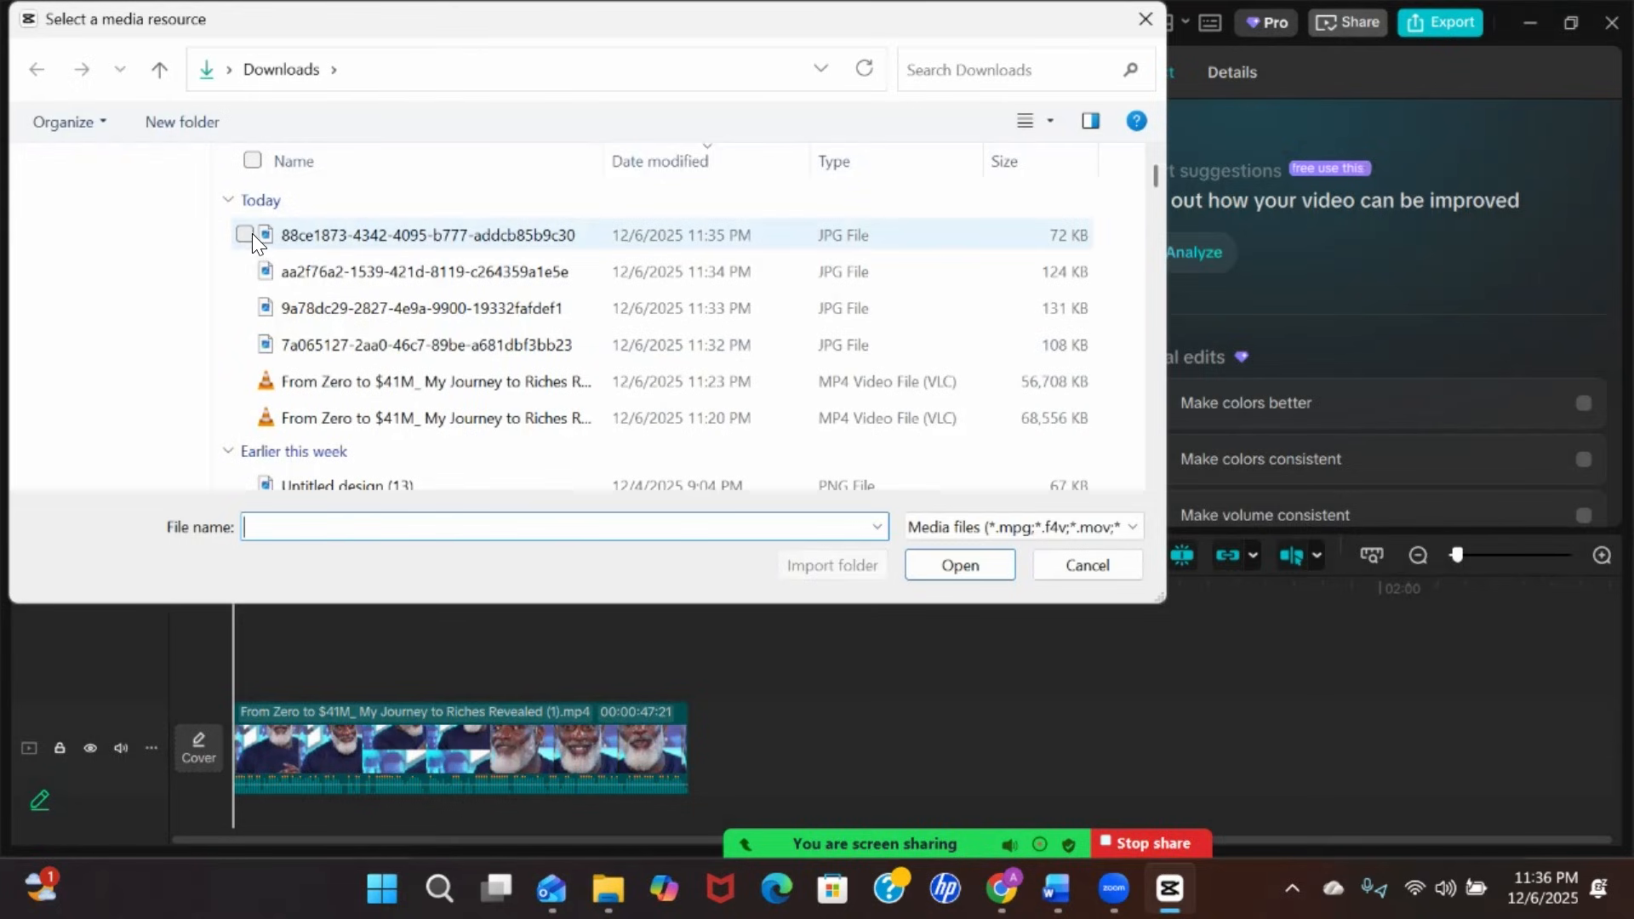
click(246, 235)
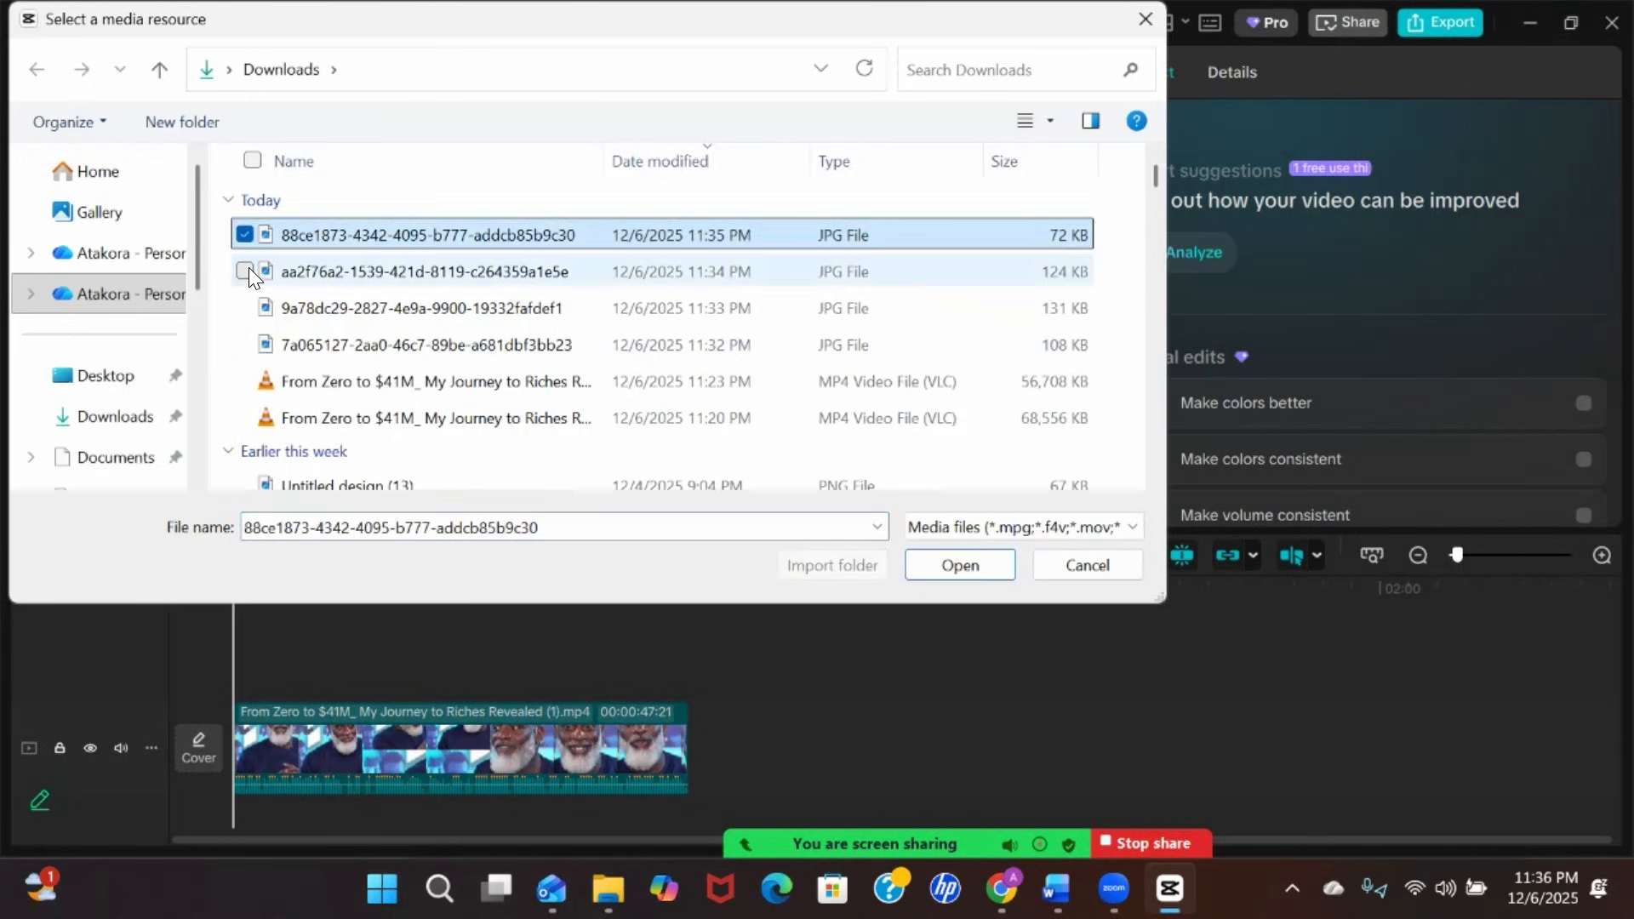
click(247, 270)
click(247, 308)
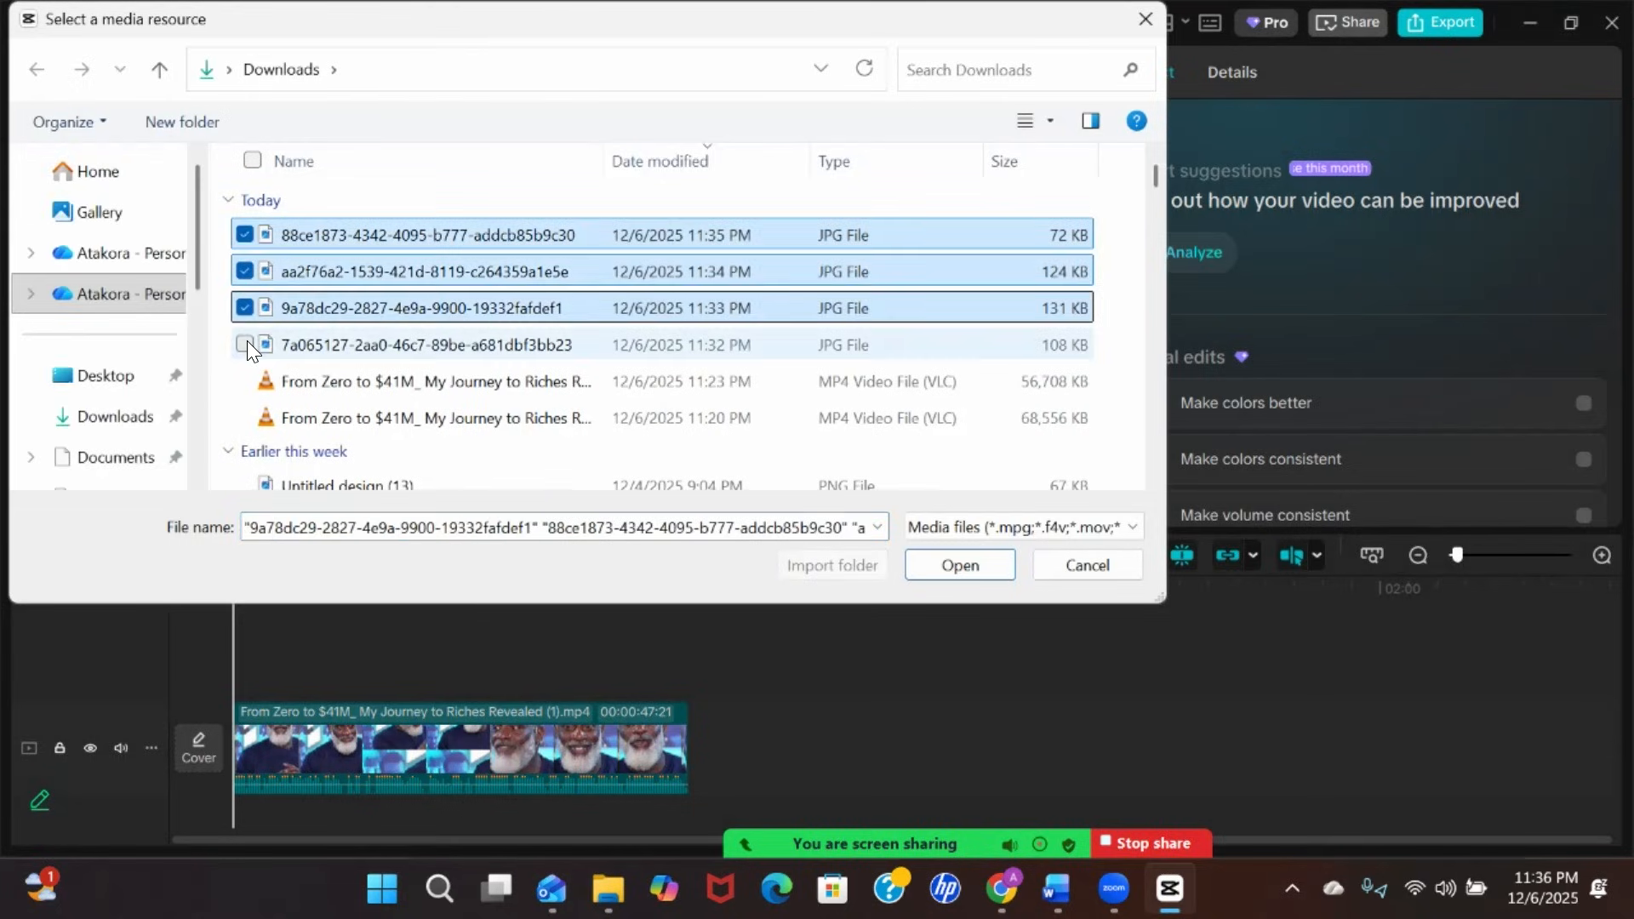
click(247, 344)
click(945, 575)
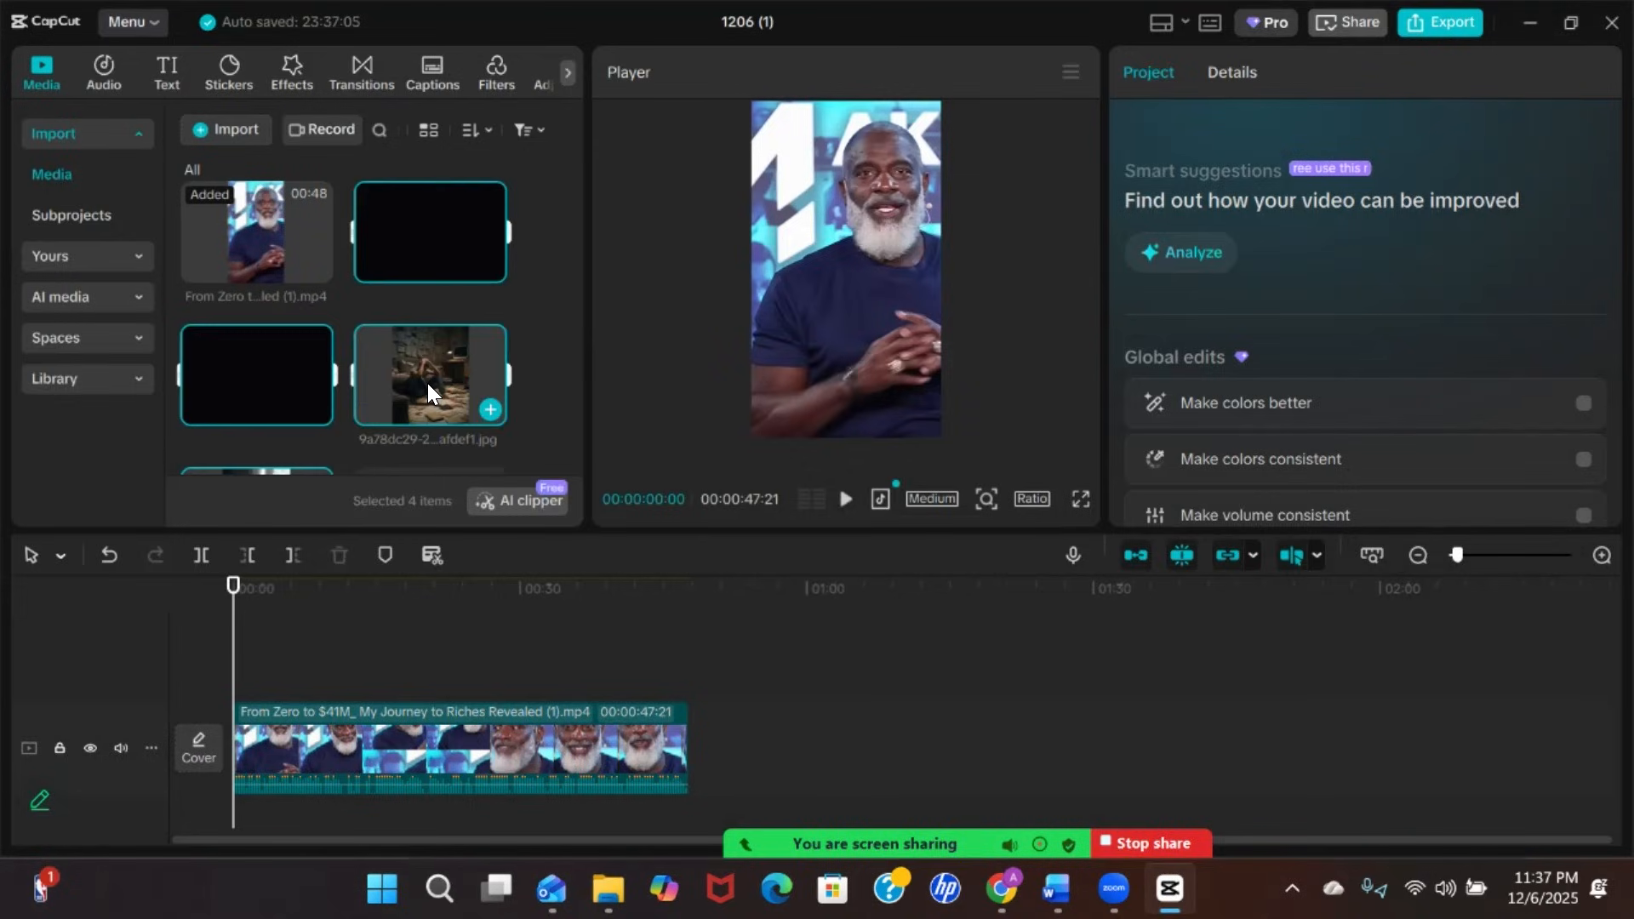
Place the four imported images together on a new track above the main video, starting at 00:00
drag(413, 227, 229, 652)
drag(430, 656, 508, 655)
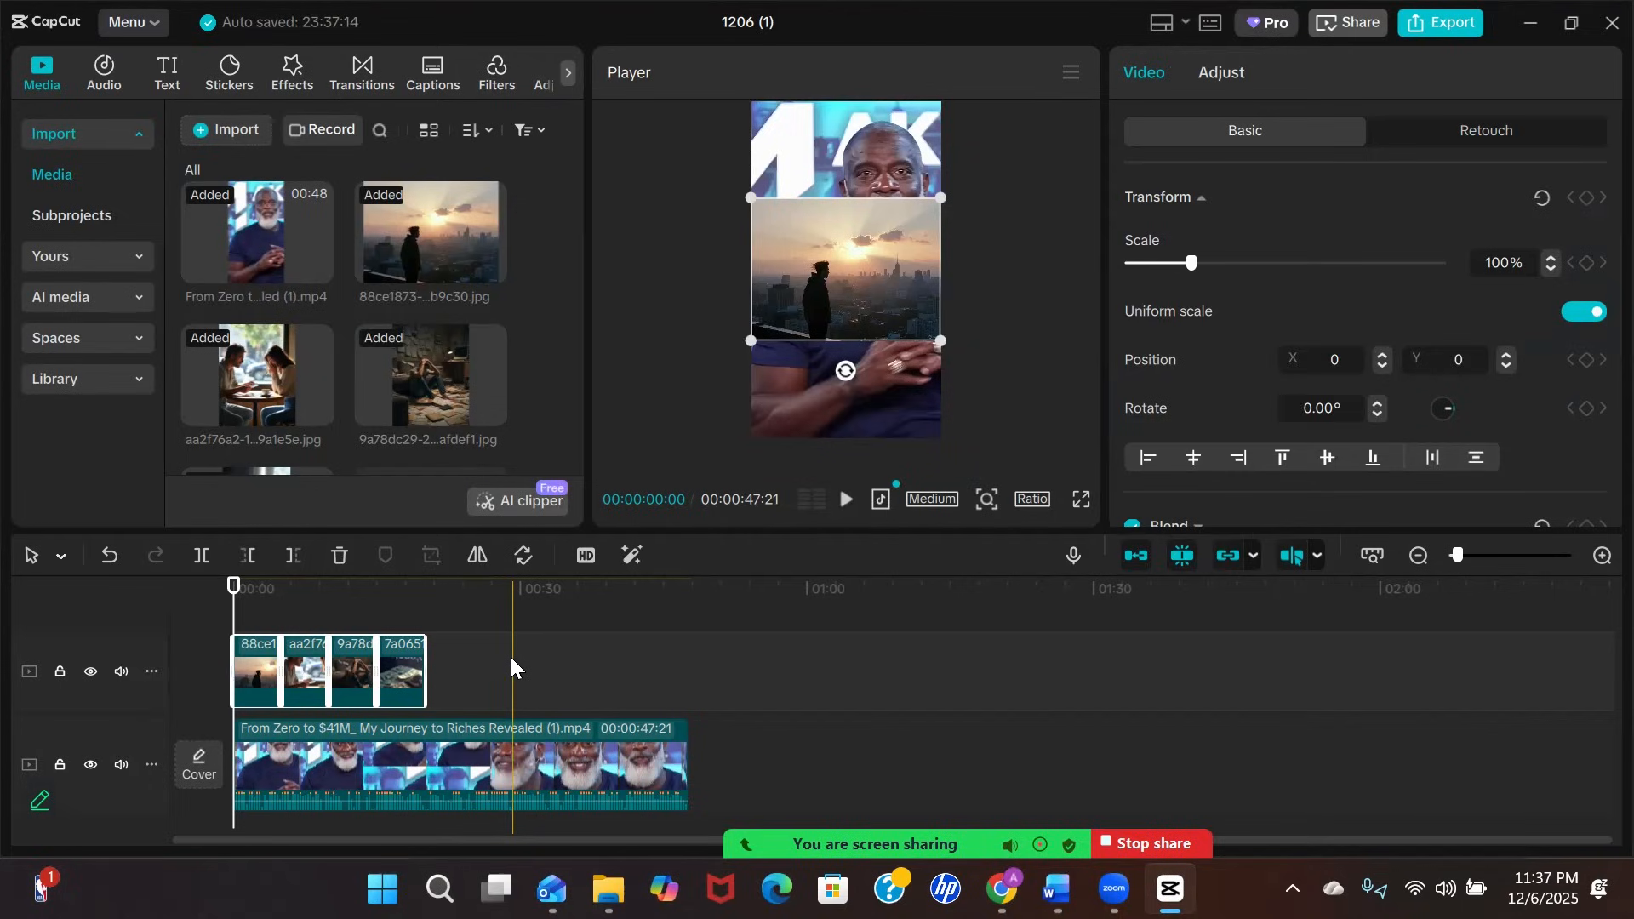
click(473, 656)
Scrub through the images over the video, and move all four along their track to start at about 58 seconds
drag(233, 587, 318, 612)
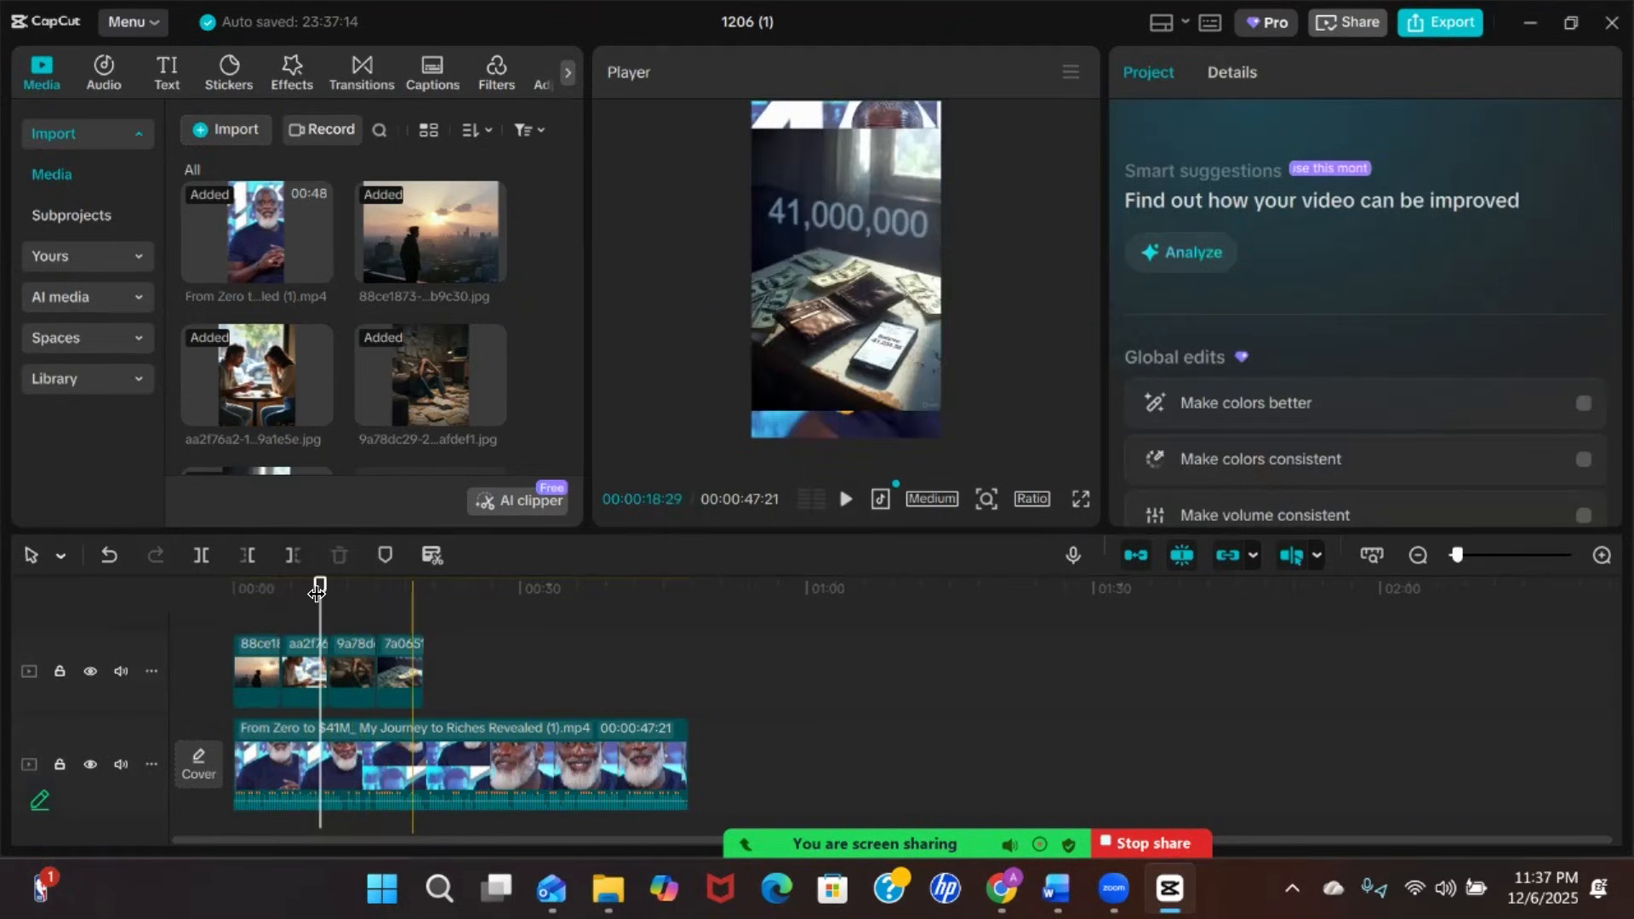
drag(236, 608, 436, 732)
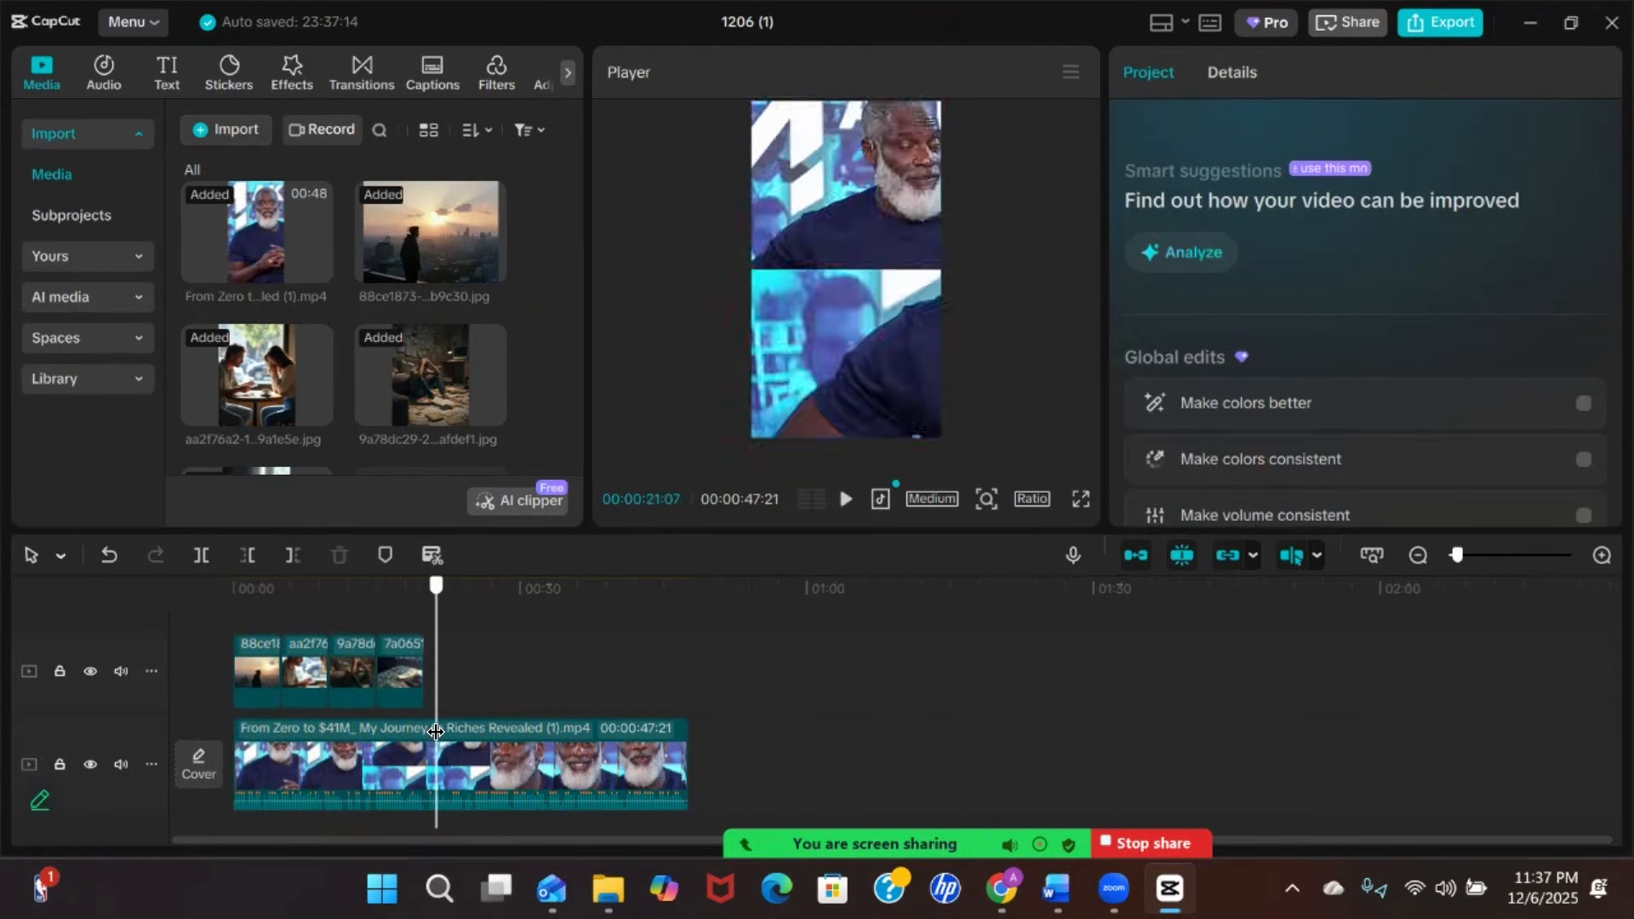
drag(472, 677, 800, 676)
Park the playhead at 3 seconds and set the main video clip's saturation to -22 in its basic colour adjustments
drag(400, 589, 262, 539)
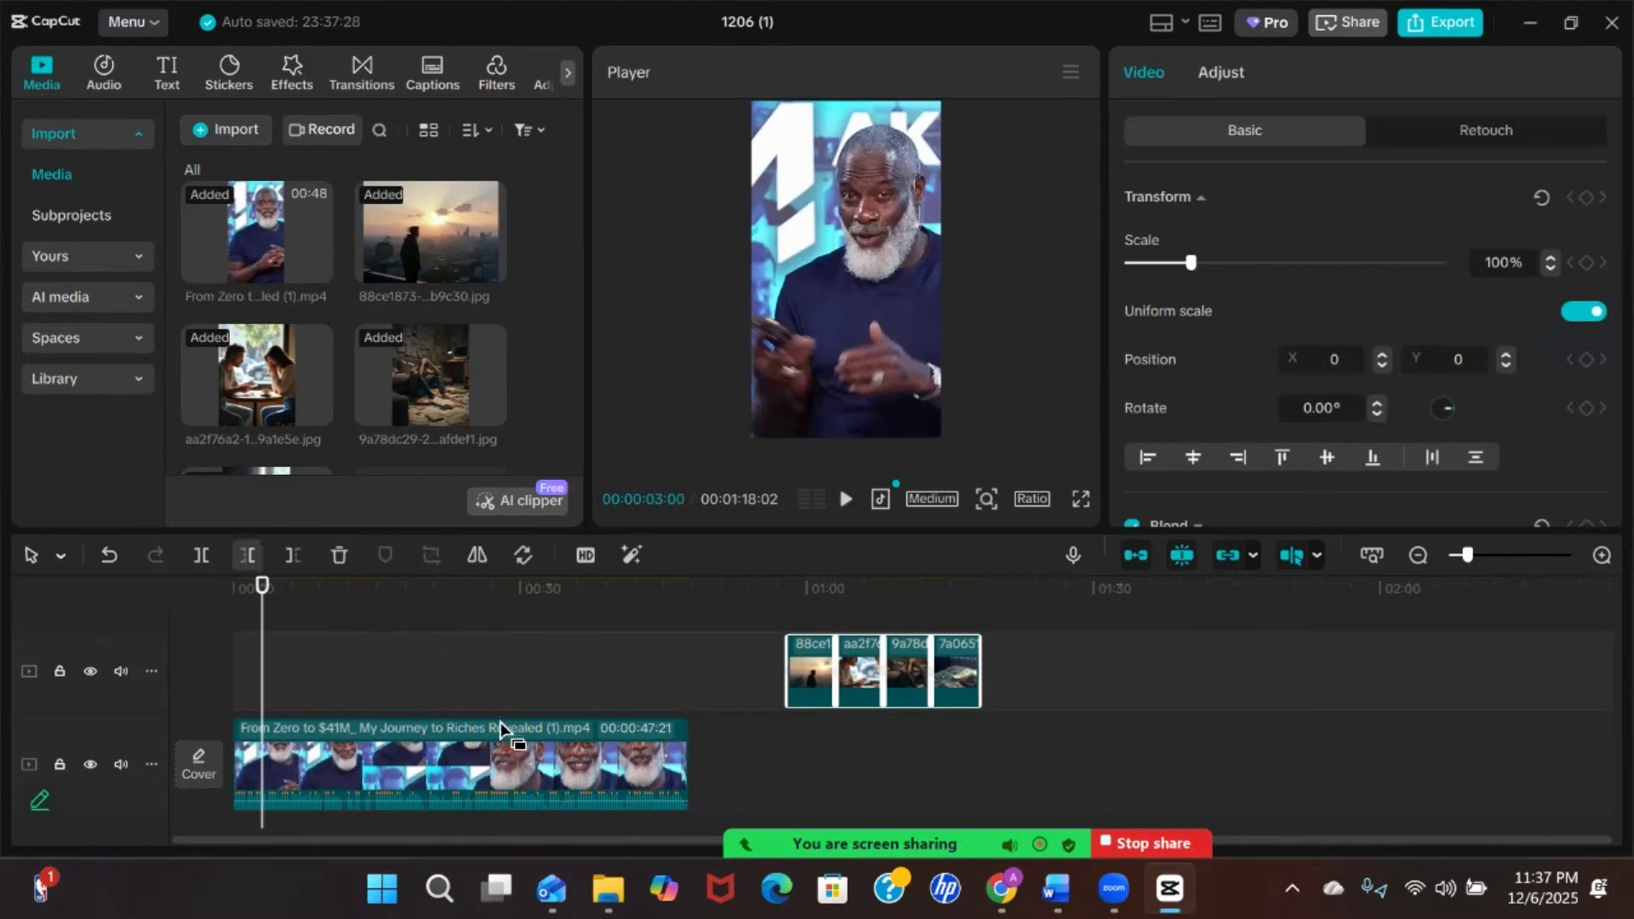
click(475, 740)
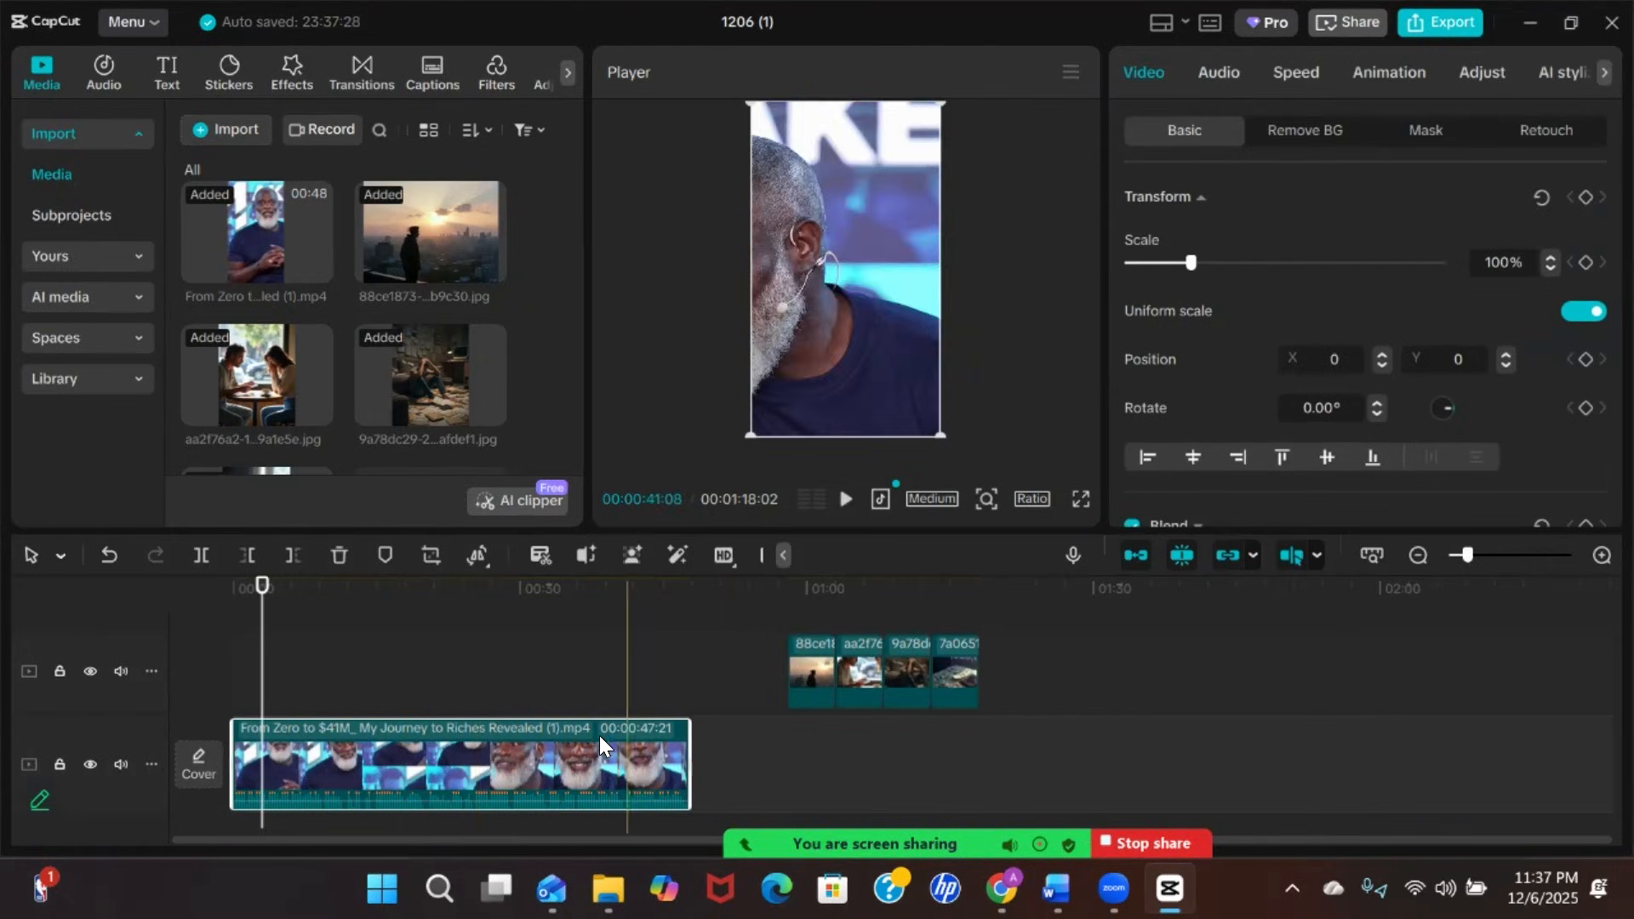
click(1482, 73)
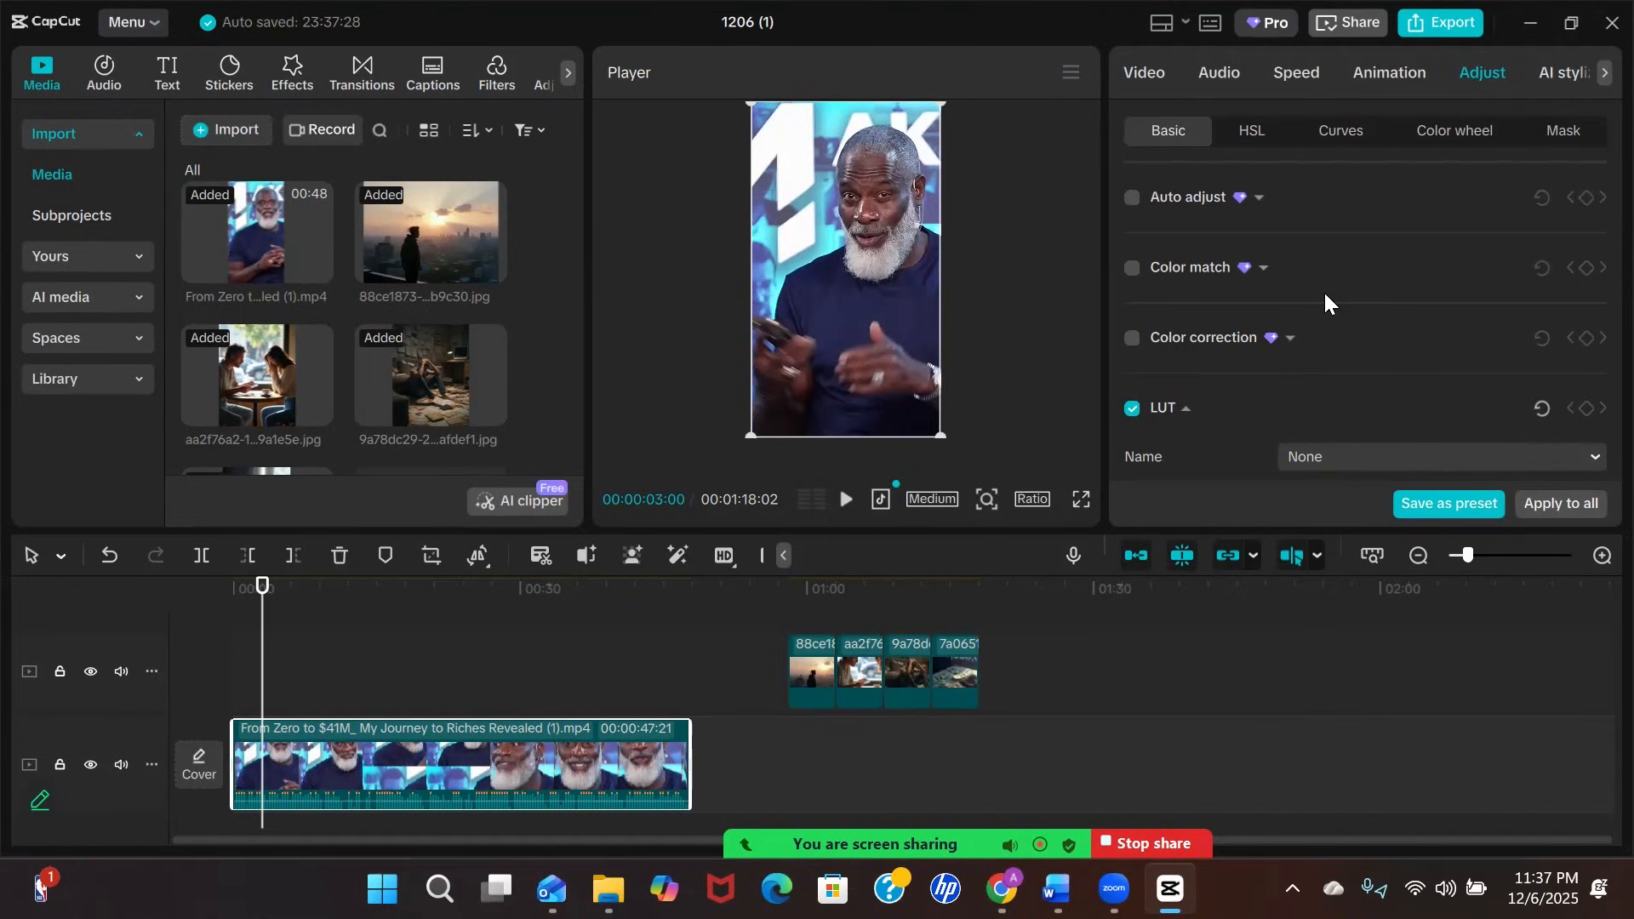
scroll(1324, 302, down, 3)
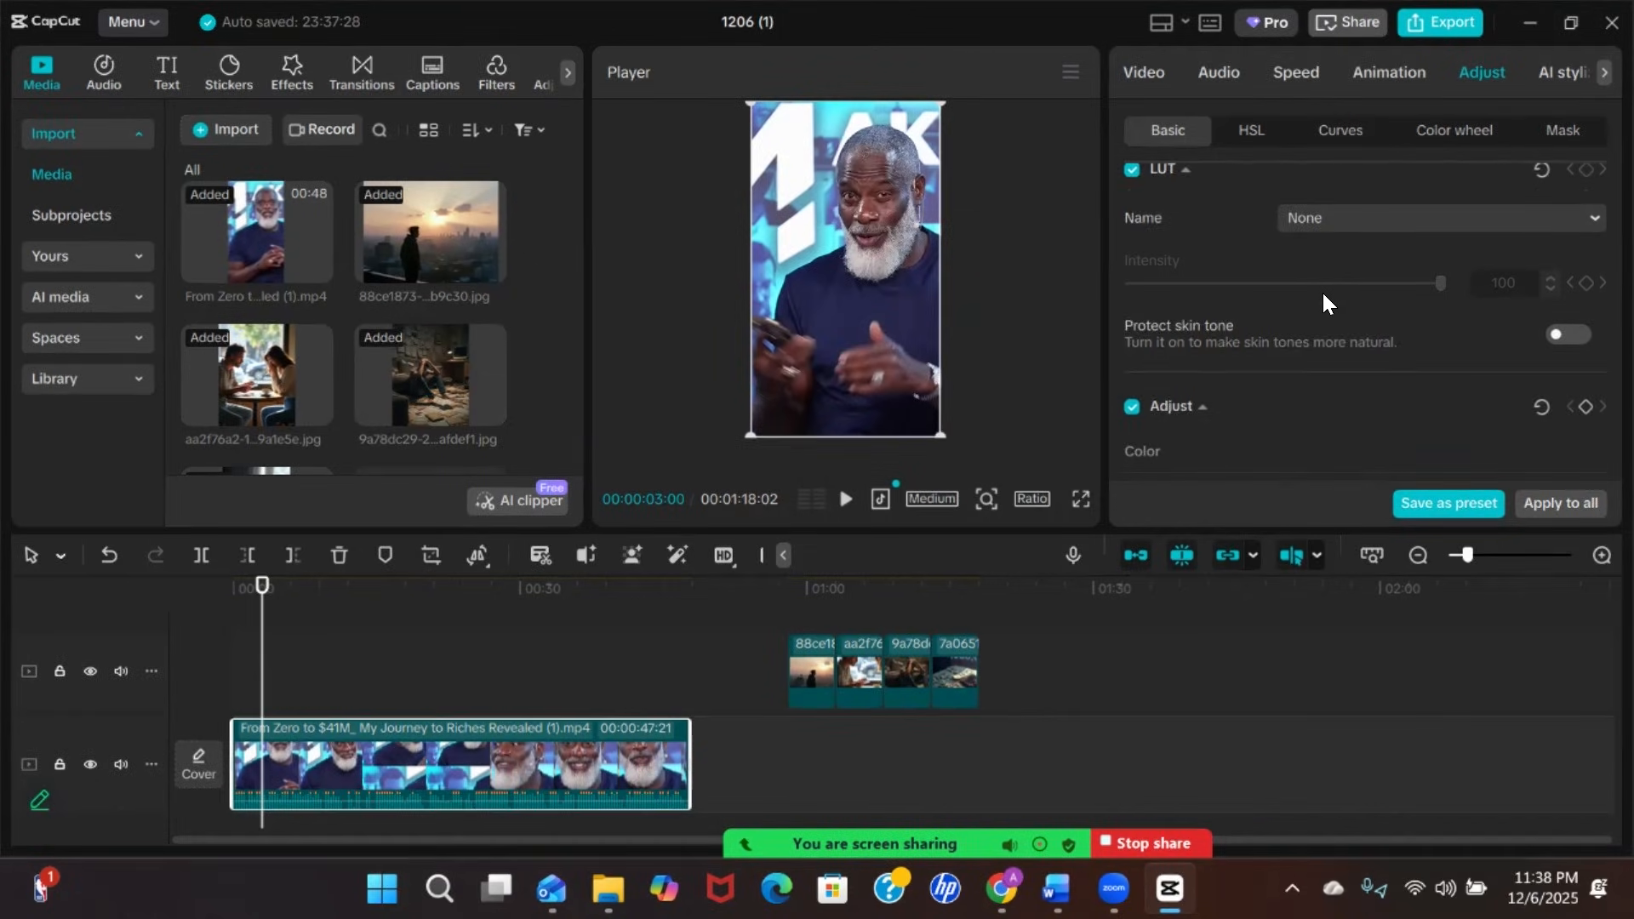
scroll(1324, 295, down, 1)
scroll(1323, 295, down, 5)
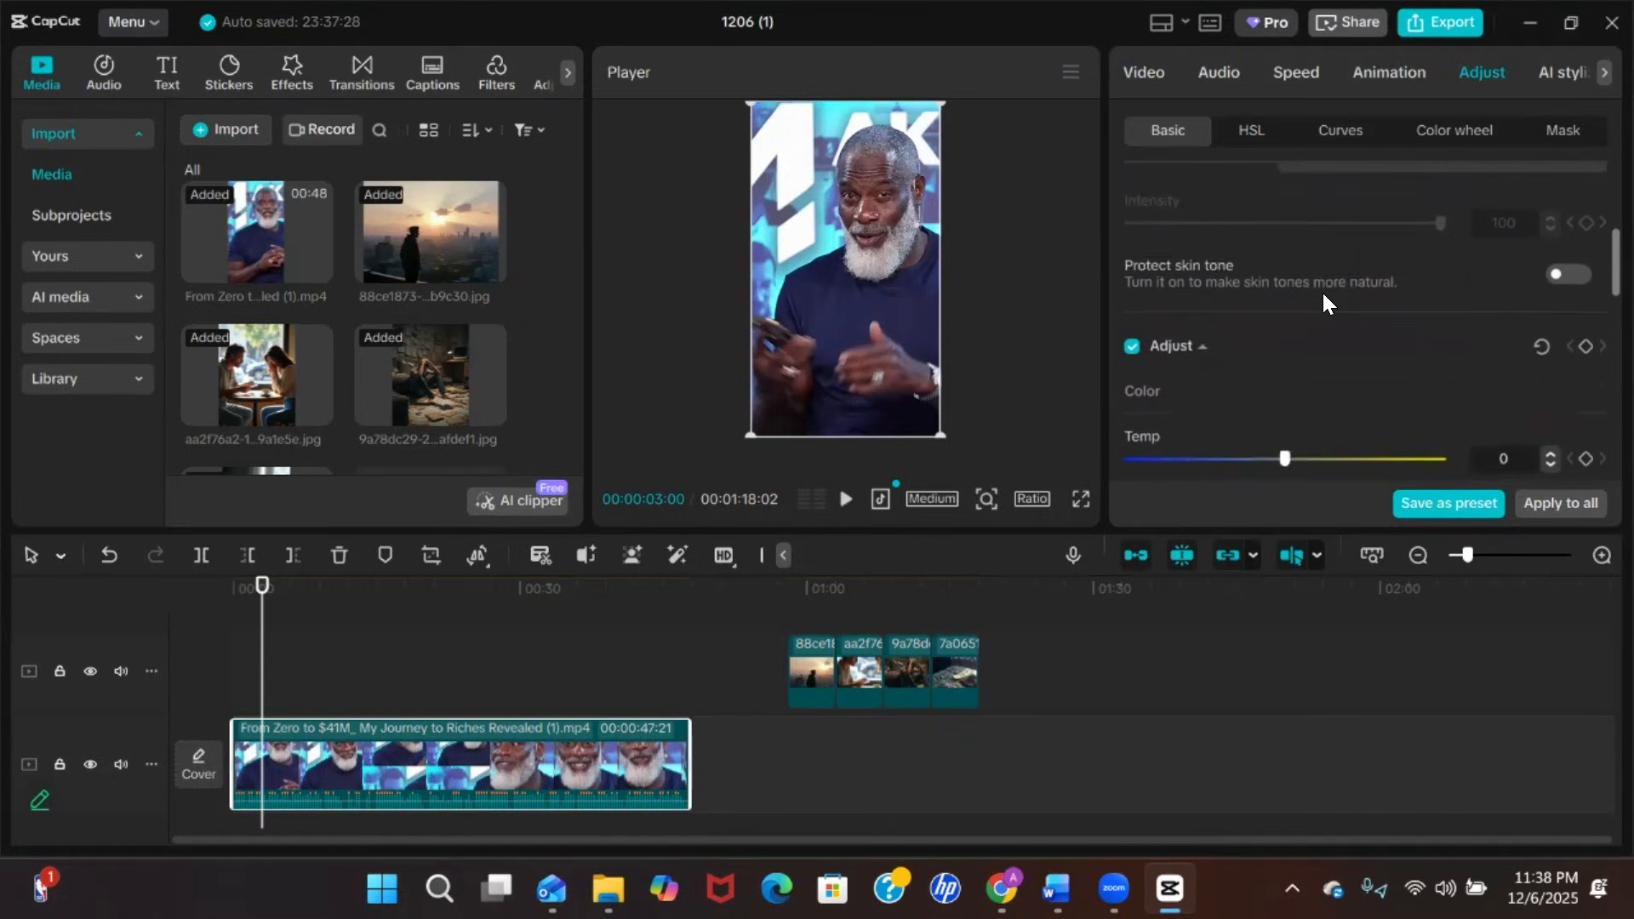
scroll(1323, 295, down, 1)
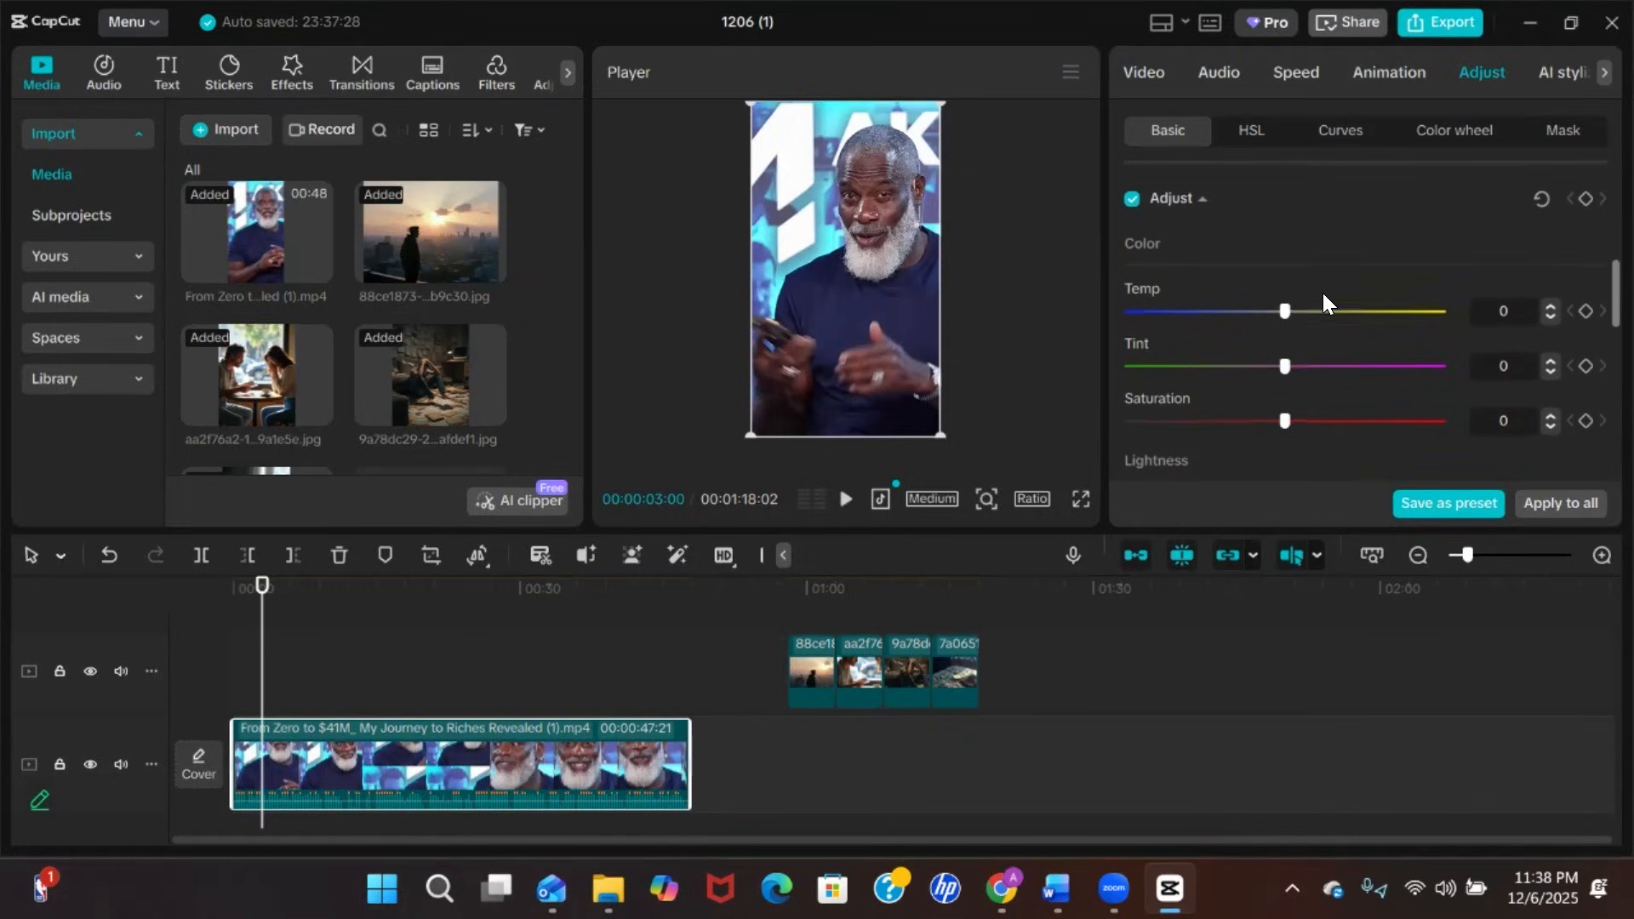
scroll(1290, 303, down, 1)
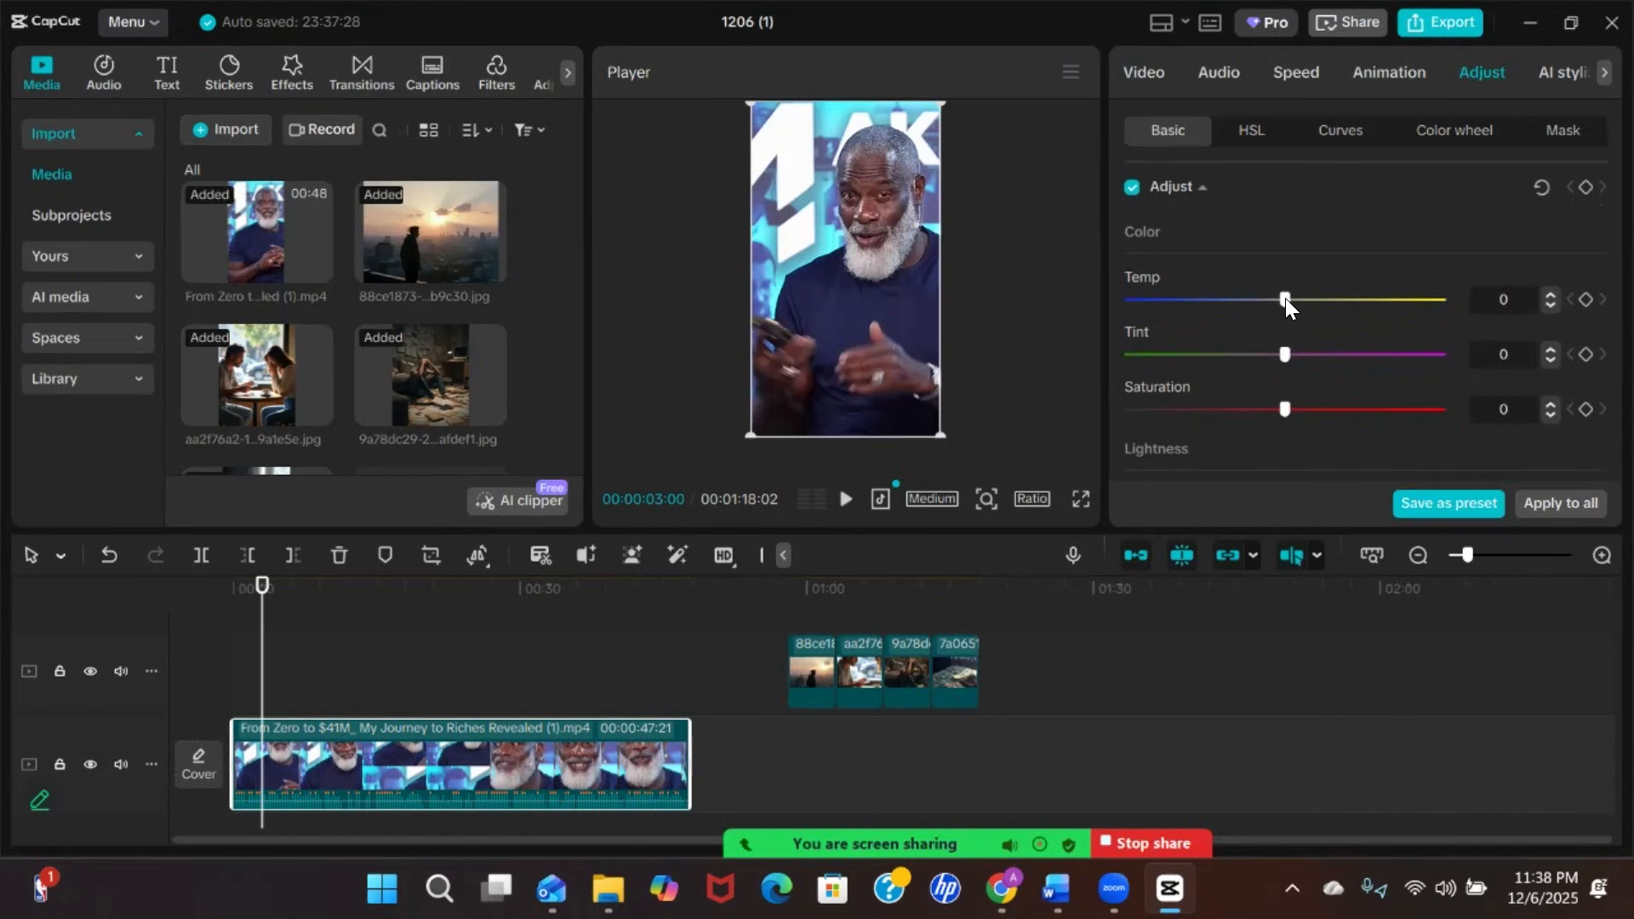
scroll(1281, 404, down, 1)
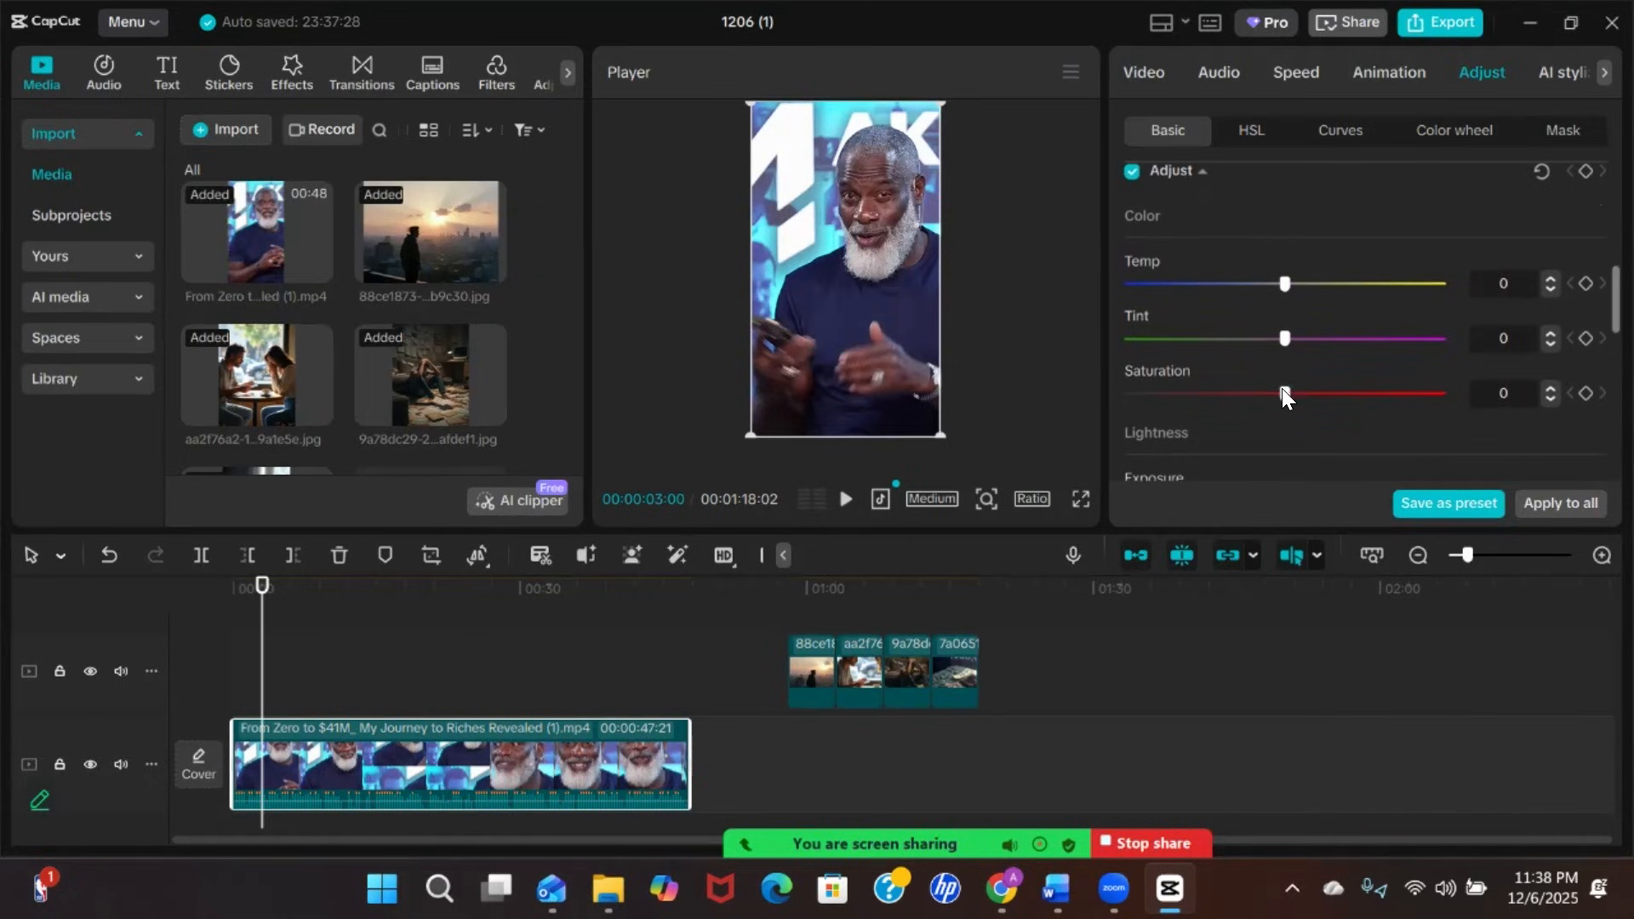
drag(1284, 395, 1172, 390)
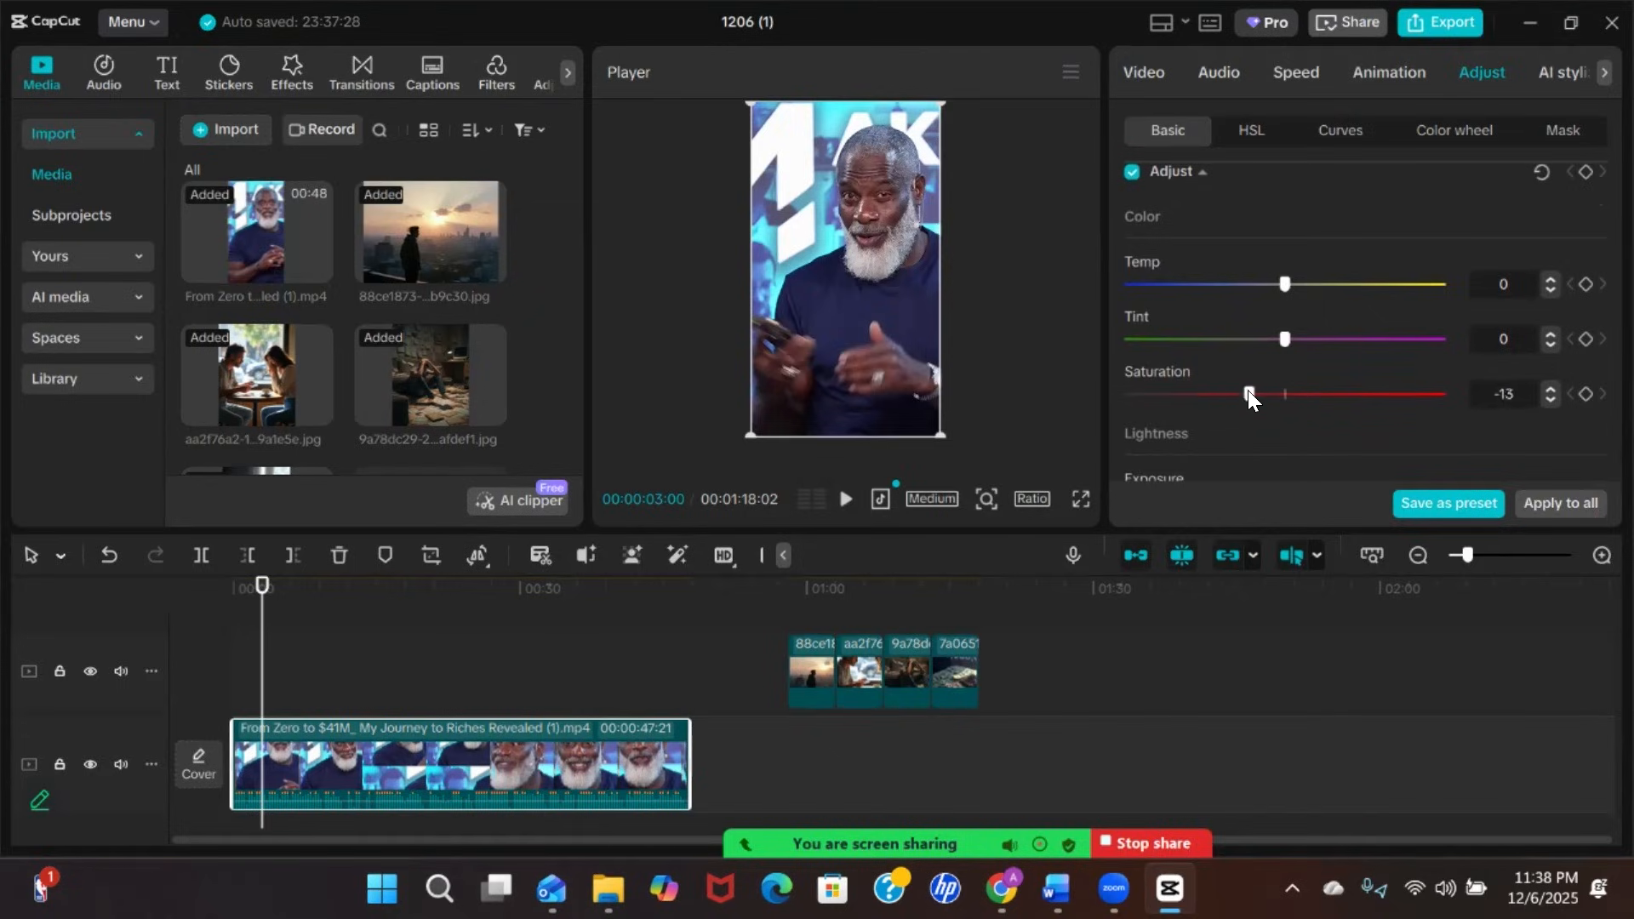
Set the main video clip's tint to -17 and shift its colour temperature slightly cooler
drag(1285, 339, 1331, 339)
drag(1230, 335, 1229, 335)
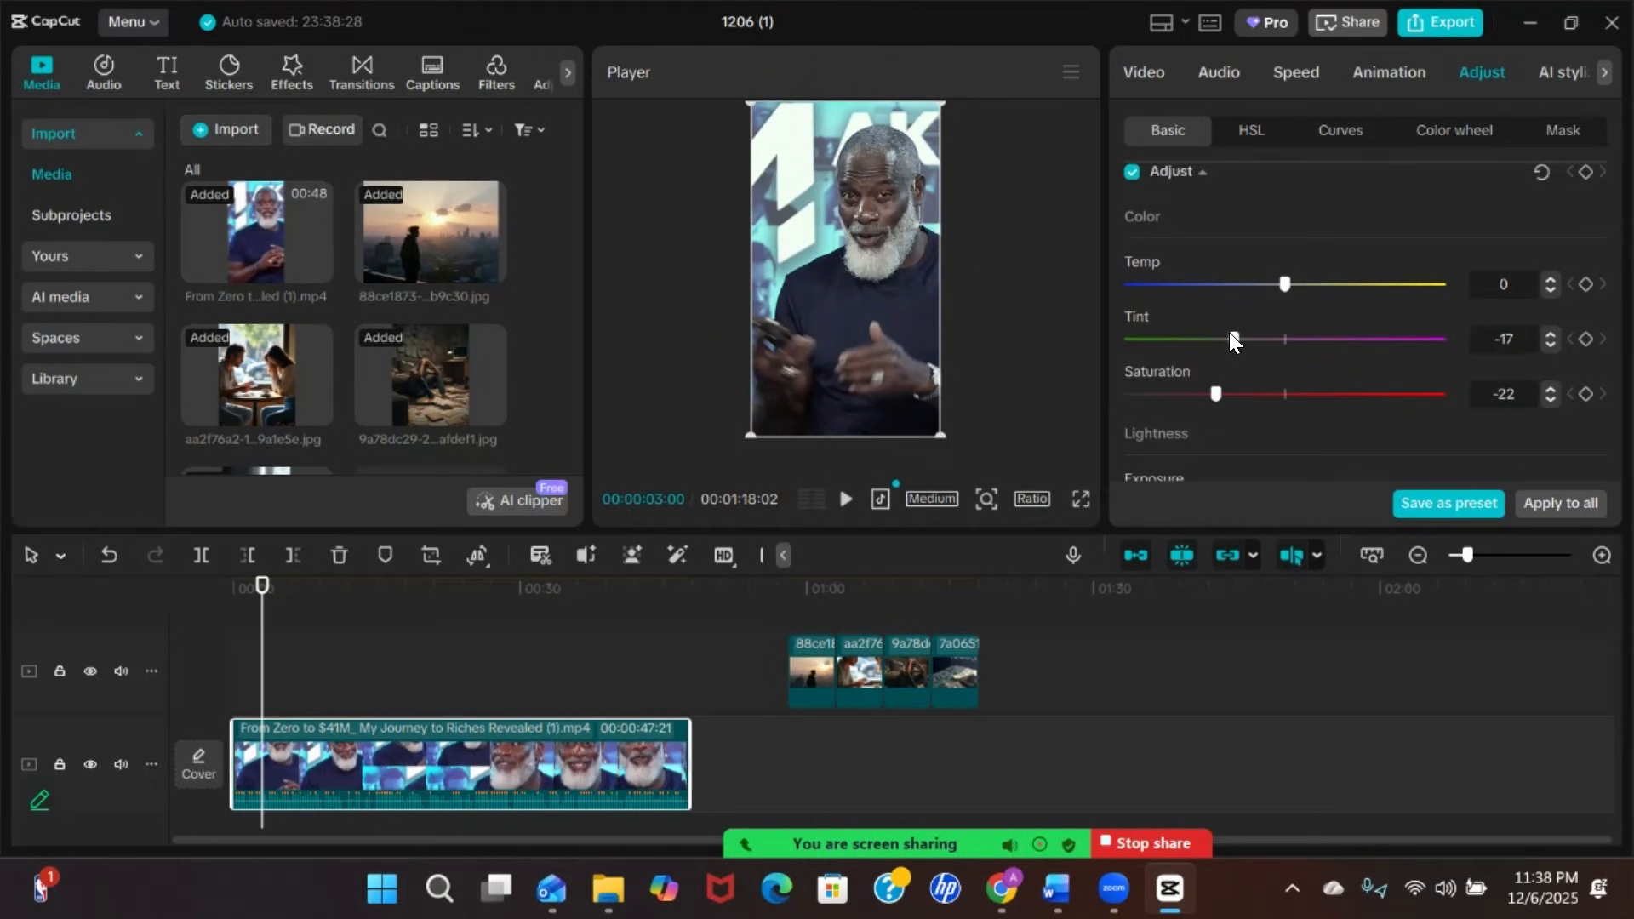
drag(1289, 281, 1254, 286)
Set the main video clip's Sharpen effect to 45 and its Vignette to 9
scroll(1283, 386, down, 3)
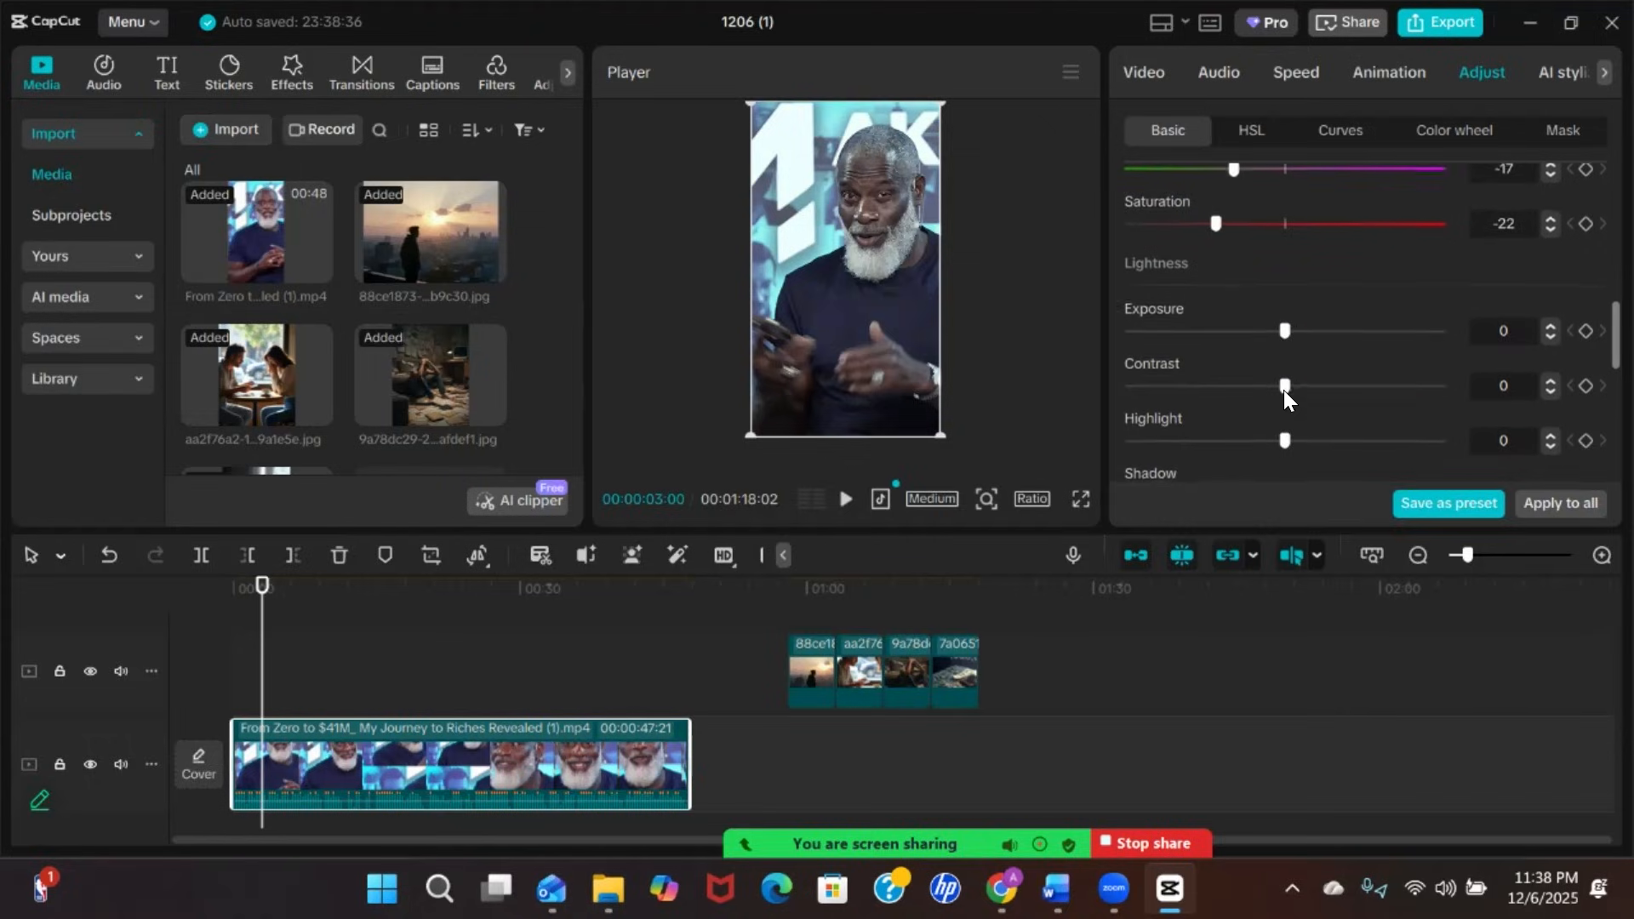
scroll(1283, 388, down, 2)
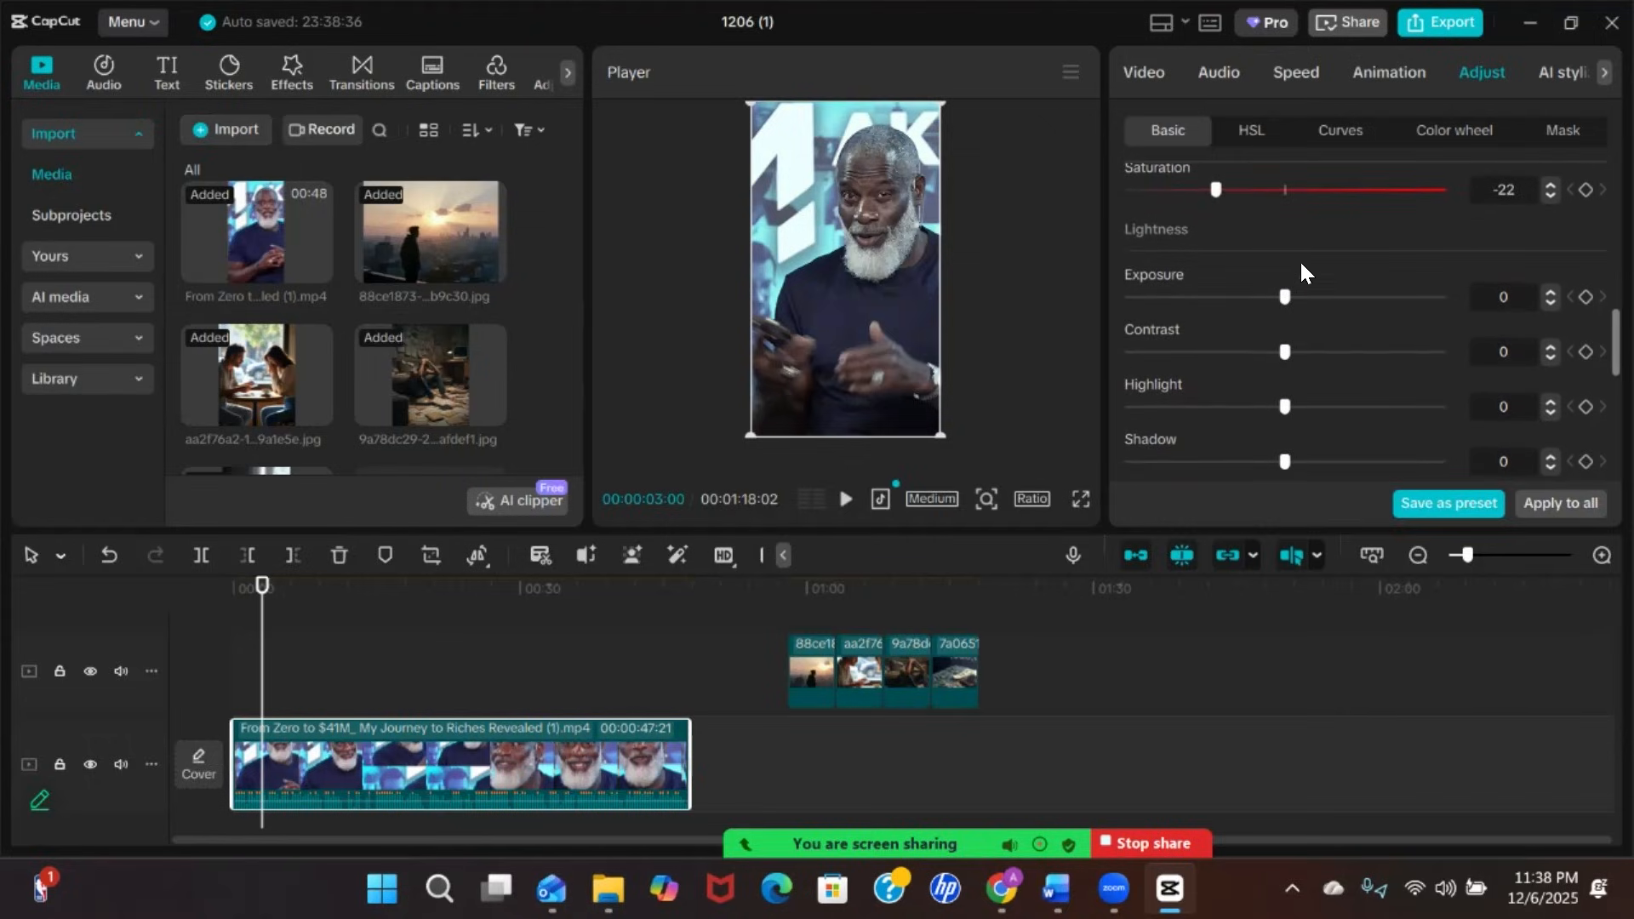
scroll(1370, 374, down, 5)
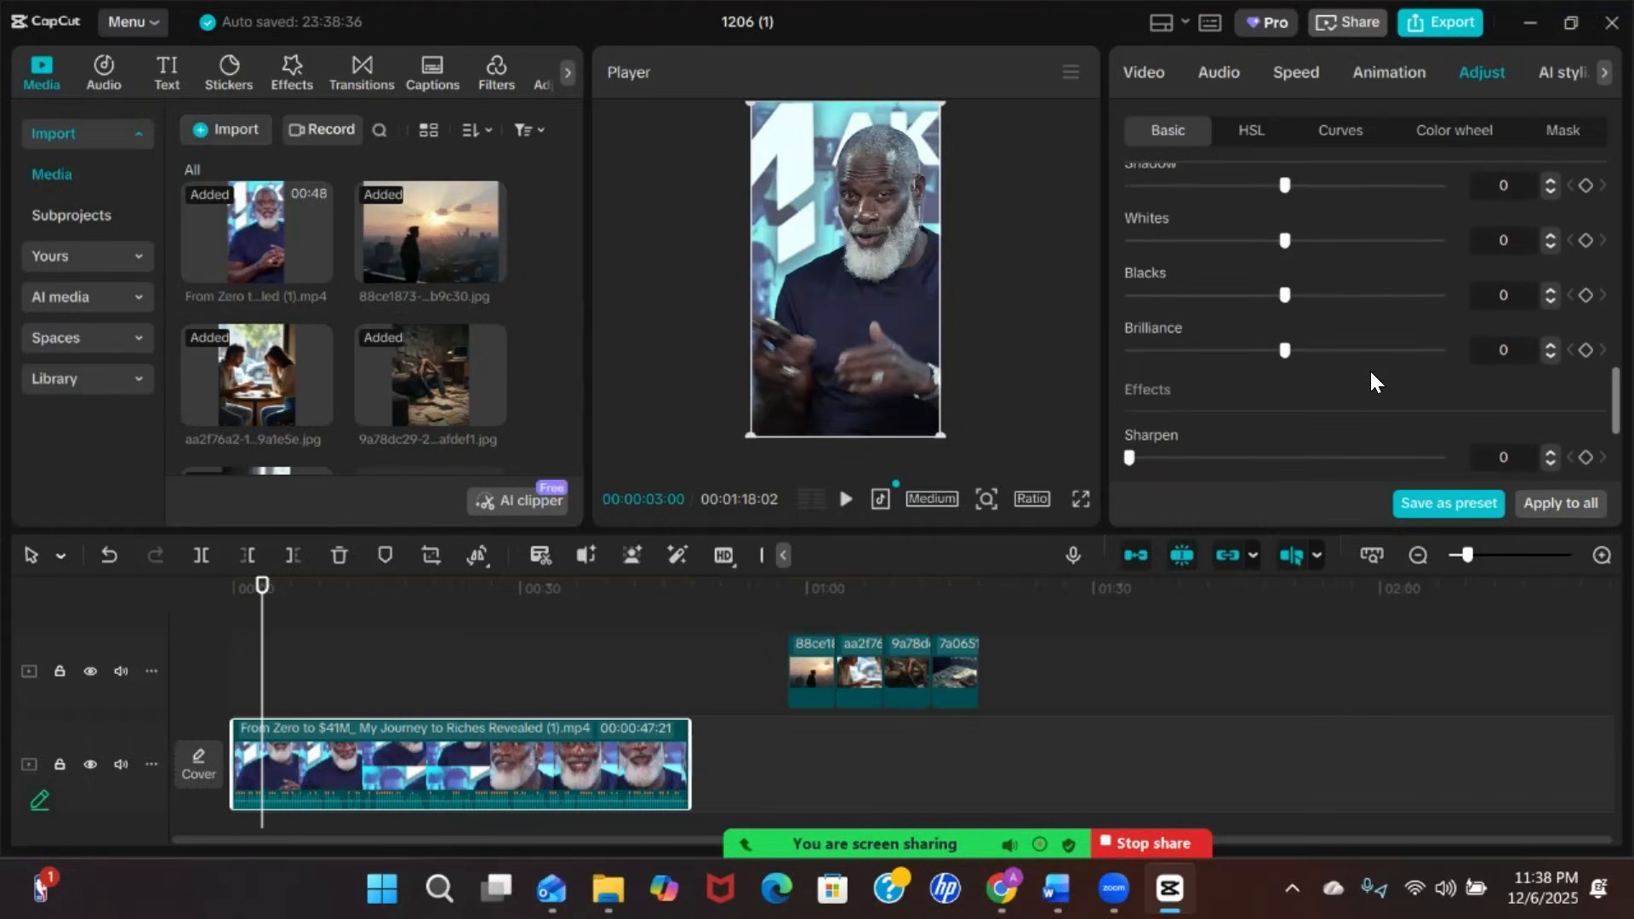
scroll(1370, 382, down, 3)
drag(1128, 302, 1268, 295)
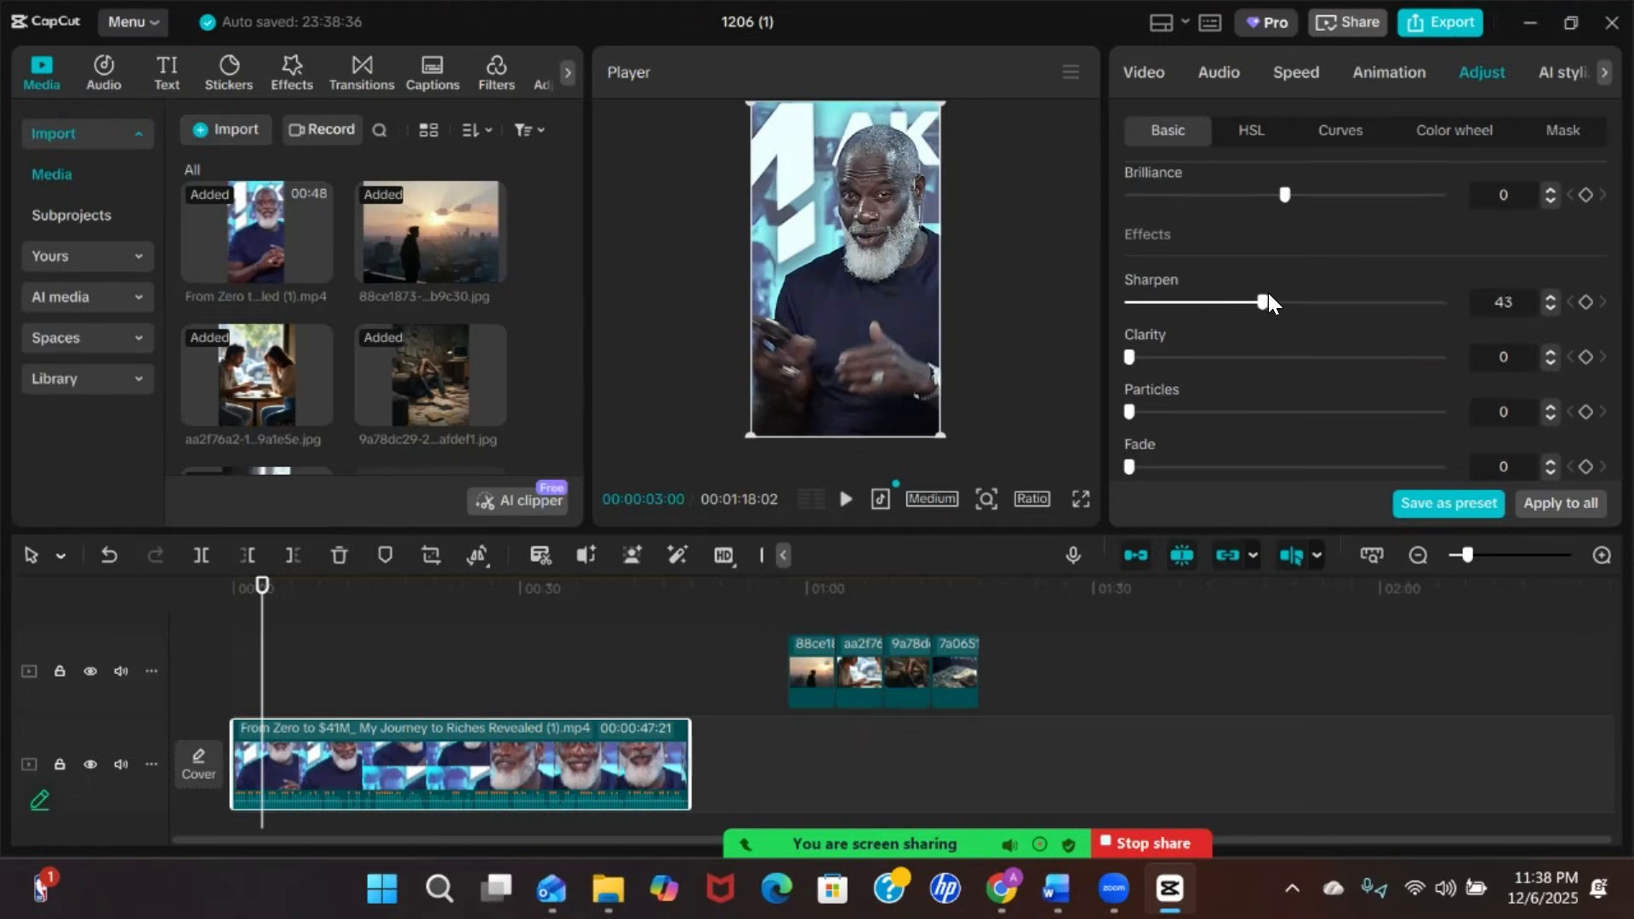
scroll(1276, 364, down, 1)
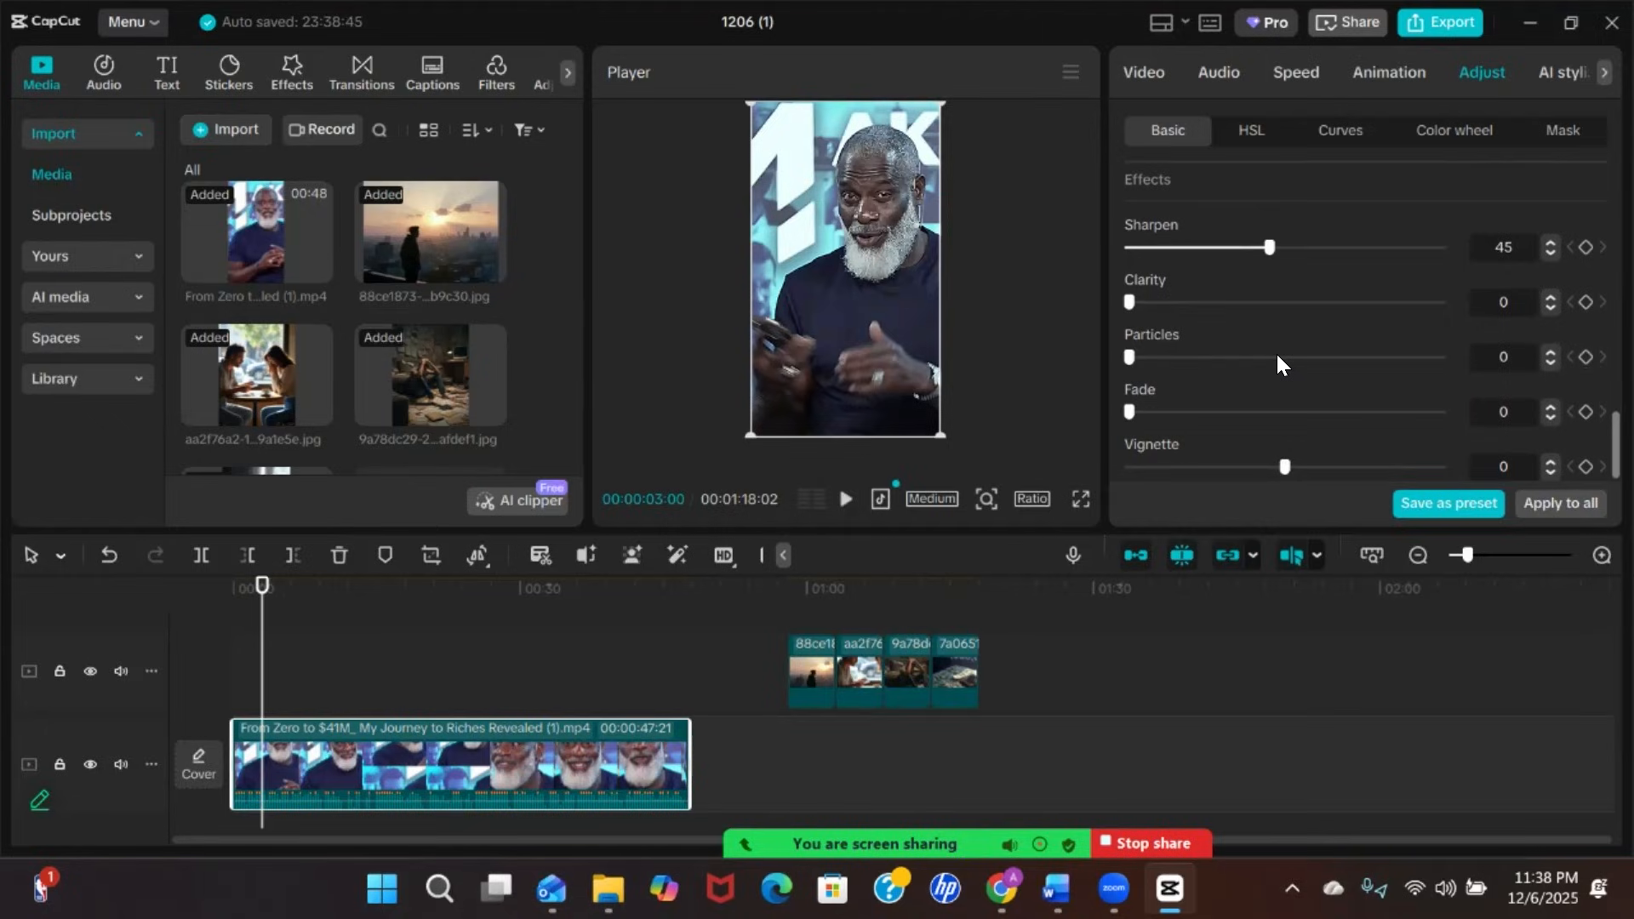
mouse_move(1278, 468)
mouse_down()
mouse_move(1334, 468)
mouse_move(1309, 471)
mouse_up()
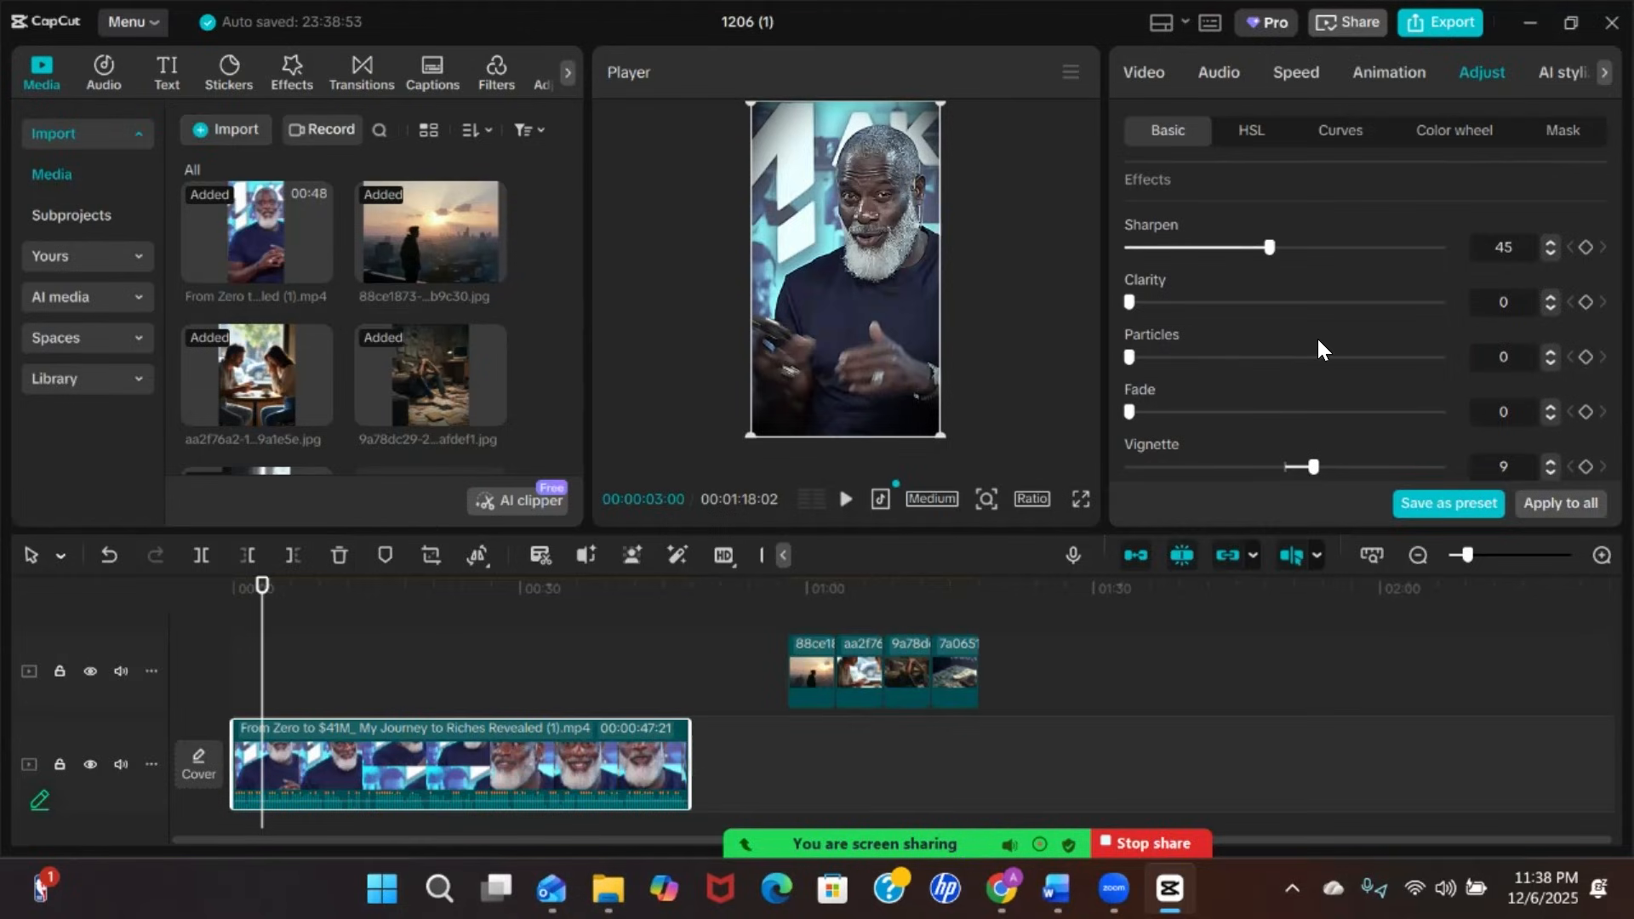
scroll(1318, 342, up, 15)
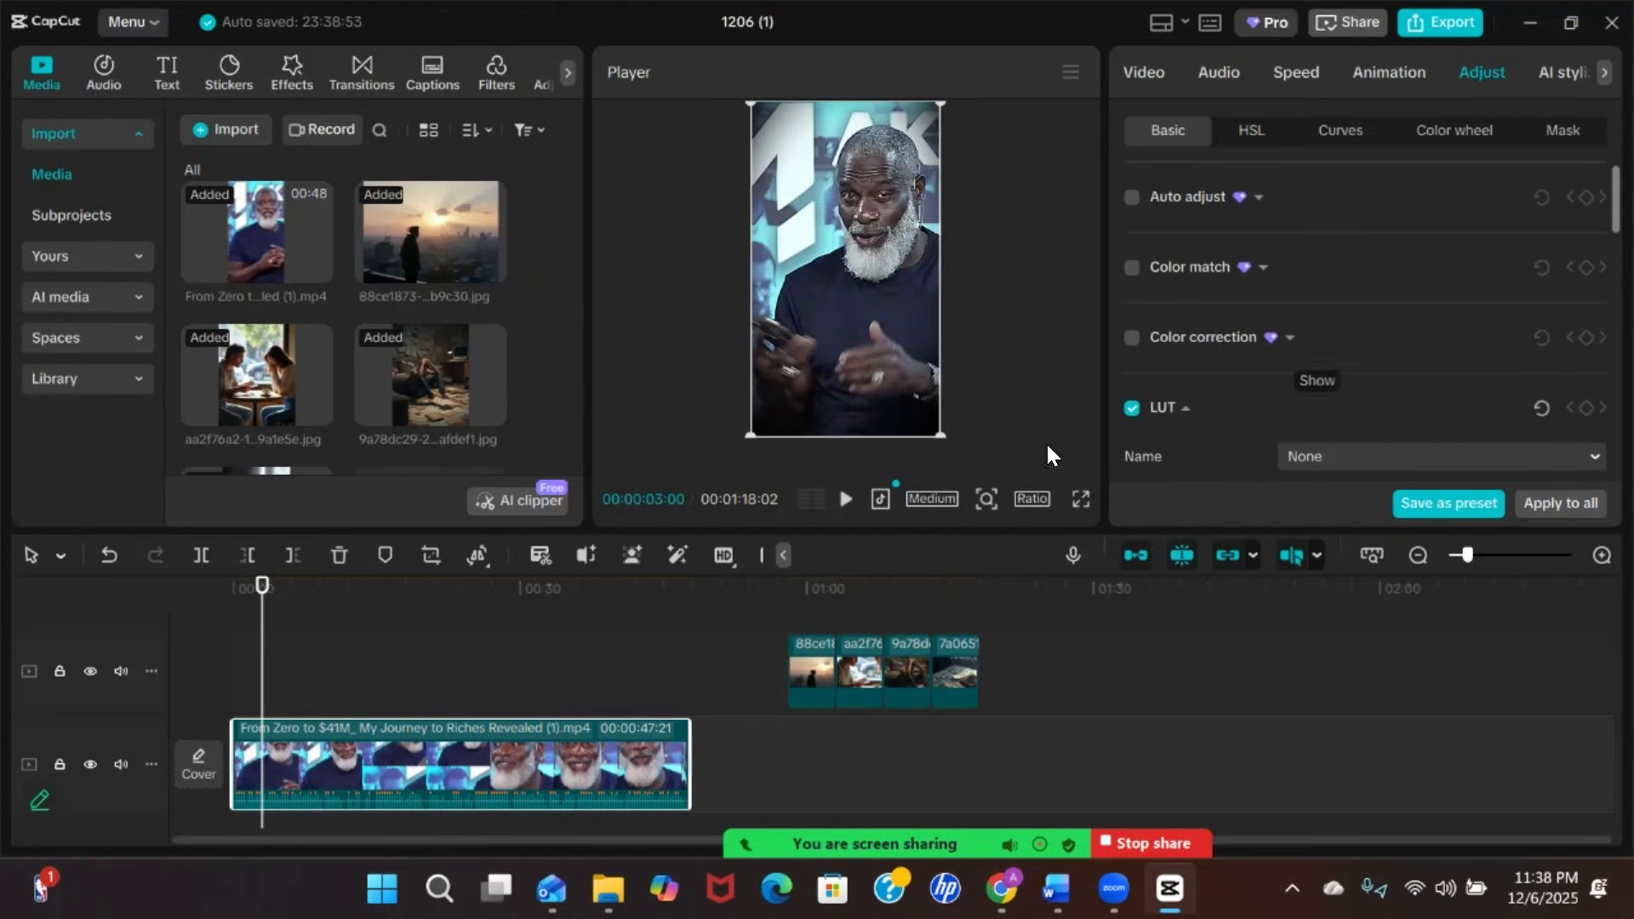
Return the playhead to 00:00 and move all four images together along their track to start at about 30 seconds
drag(260, 593, 212, 582)
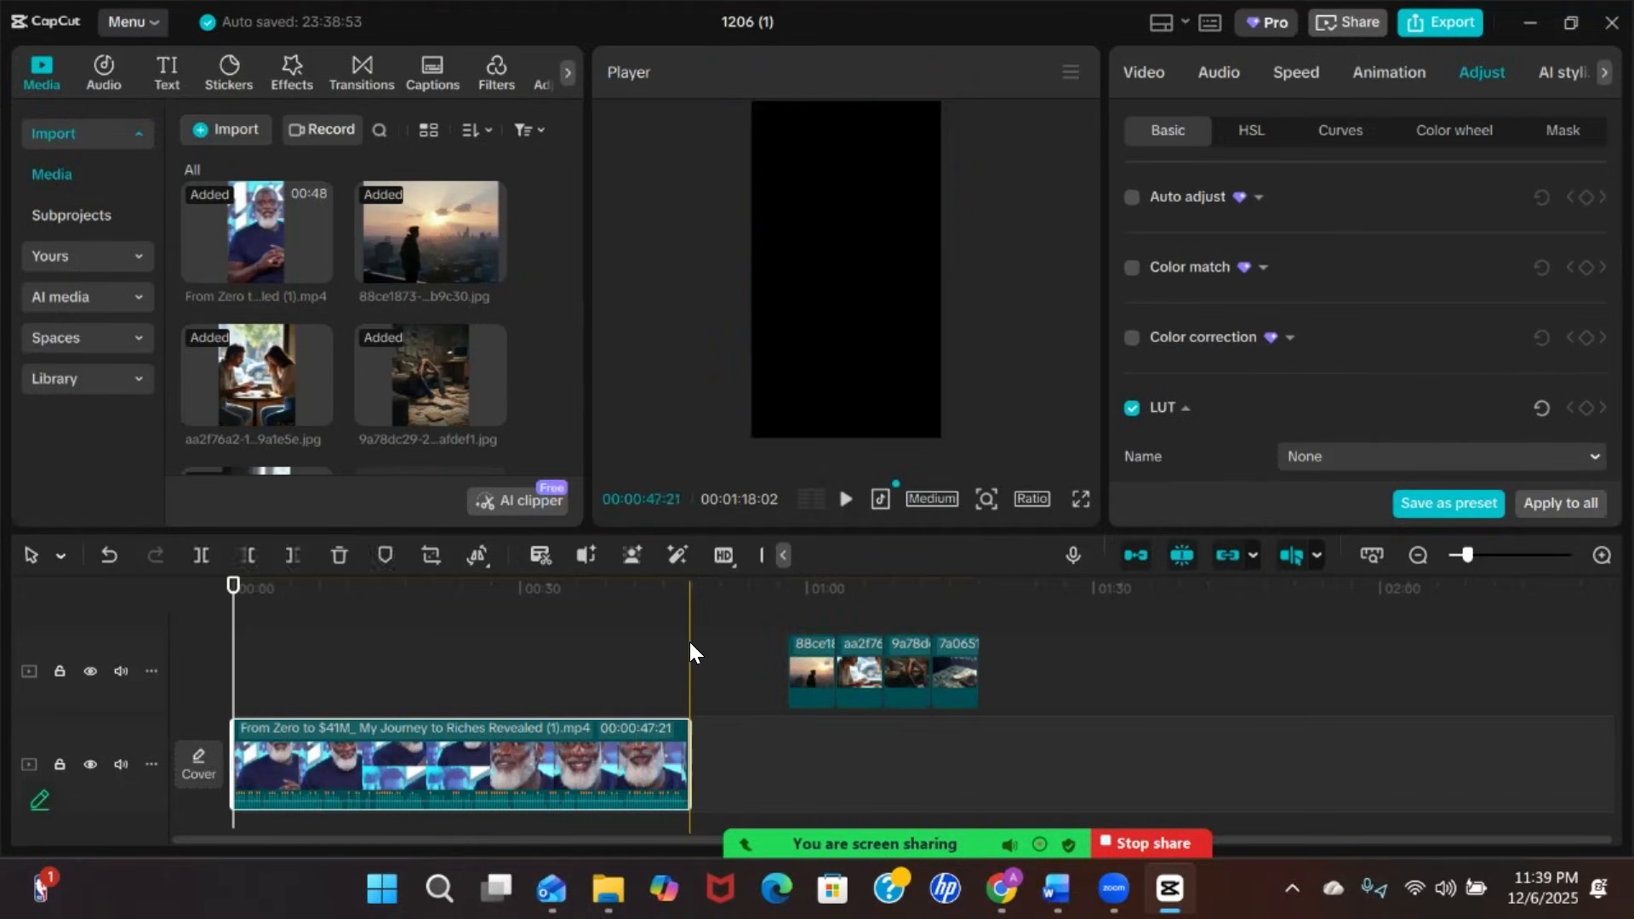
click(1029, 660)
click(925, 669)
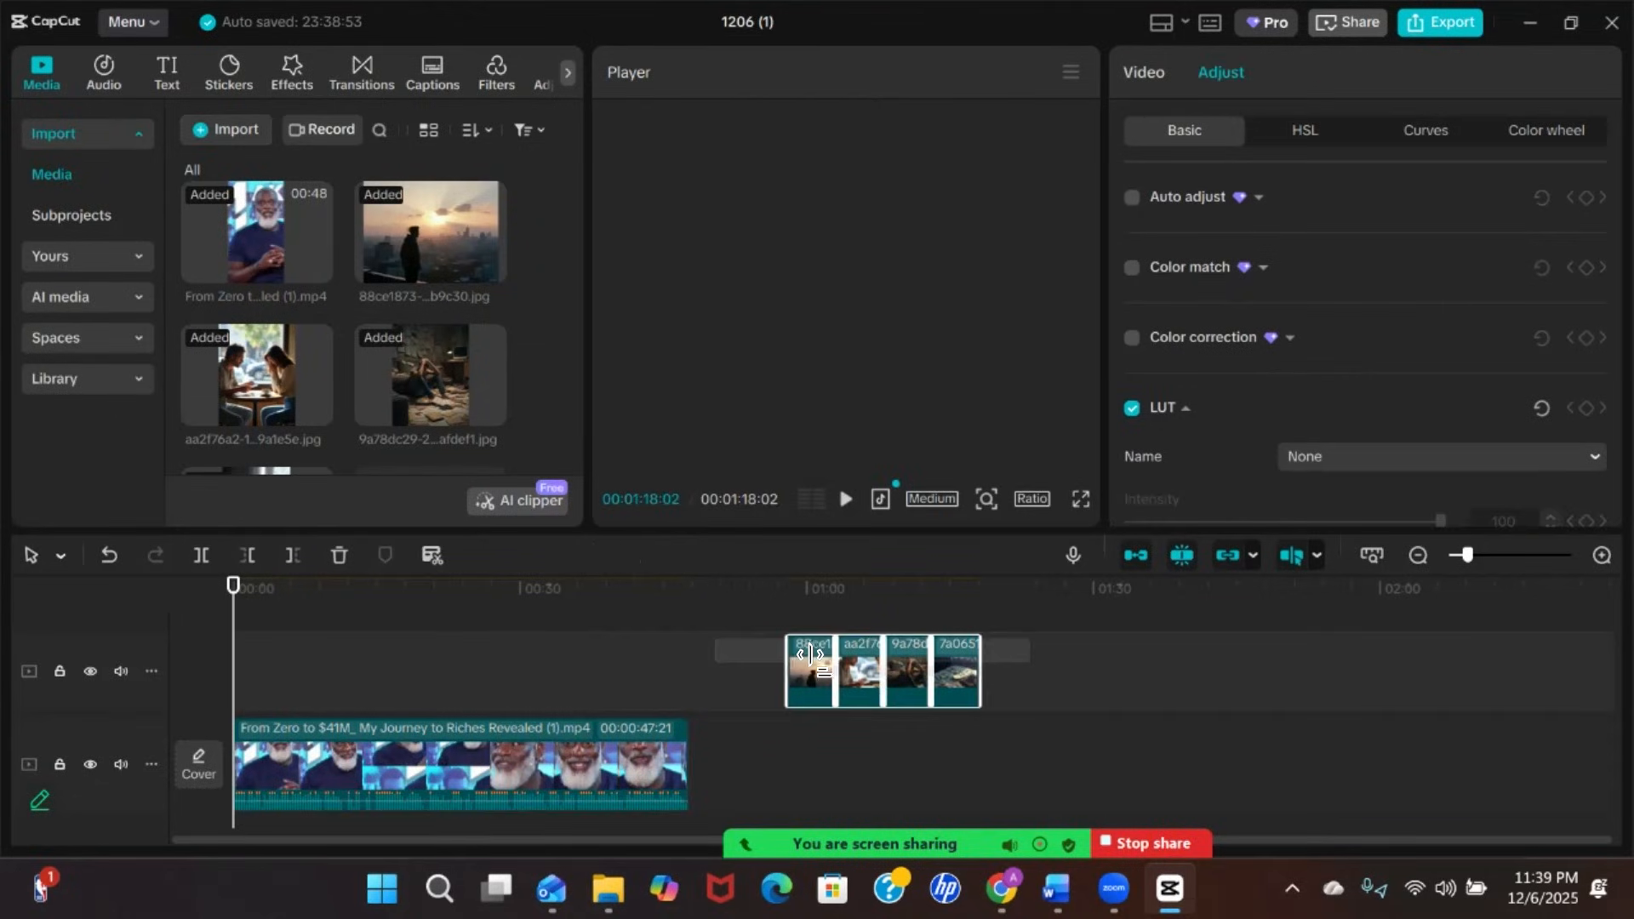
drag(819, 670, 551, 660)
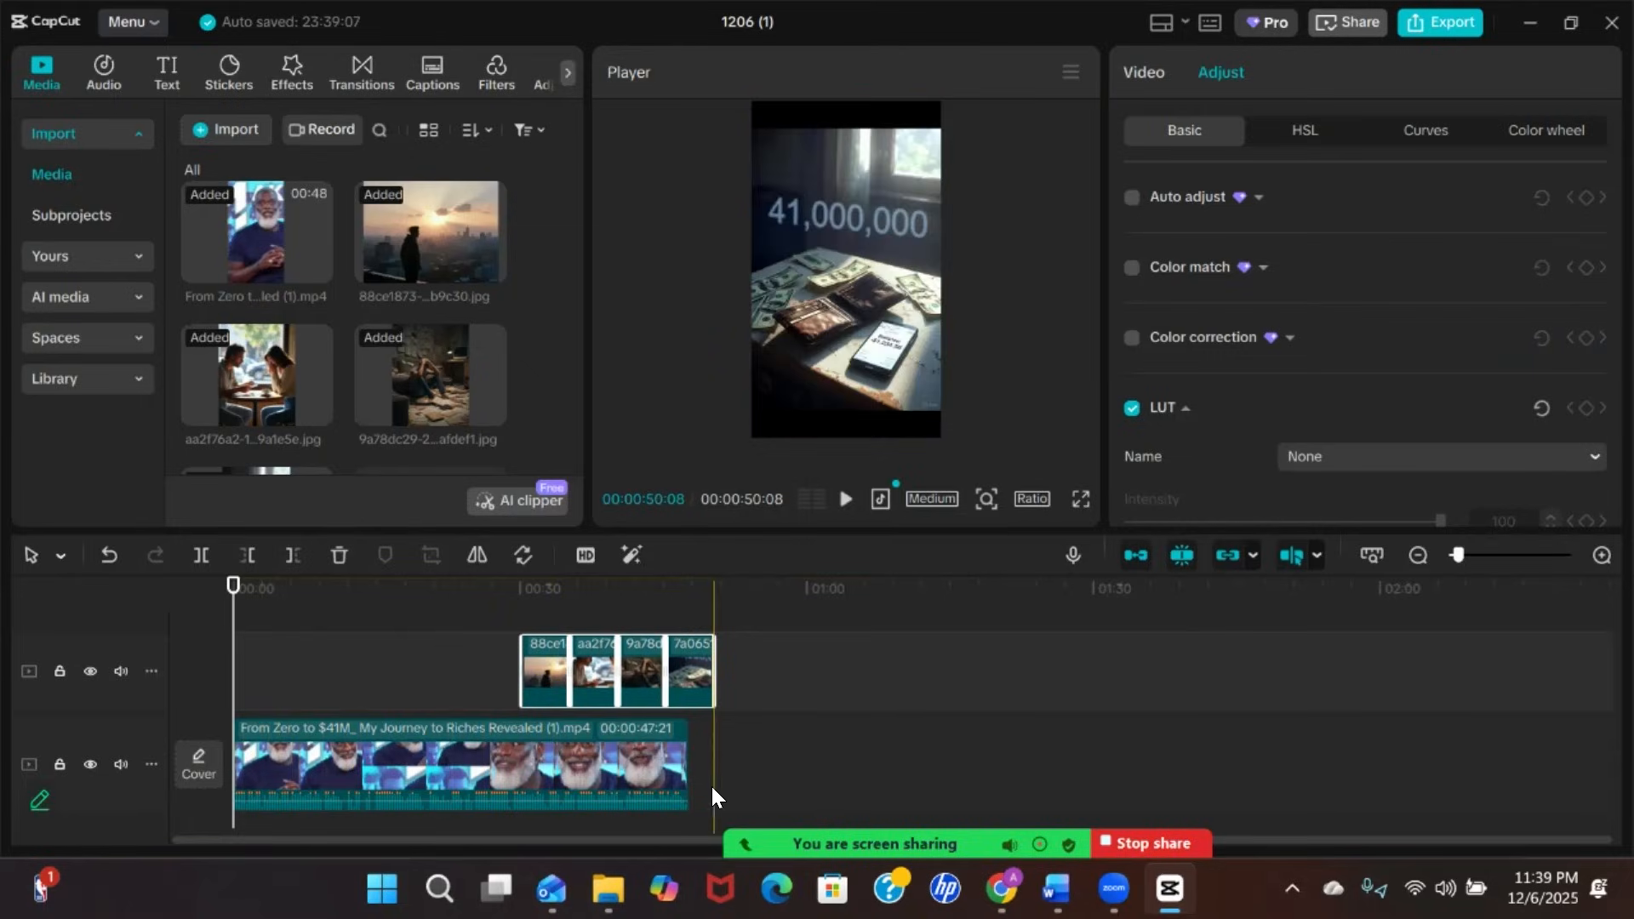
Switch to the Grok conversation in the browser and review the generated images back to the first prompt to check their order
mouse_move(1001, 888)
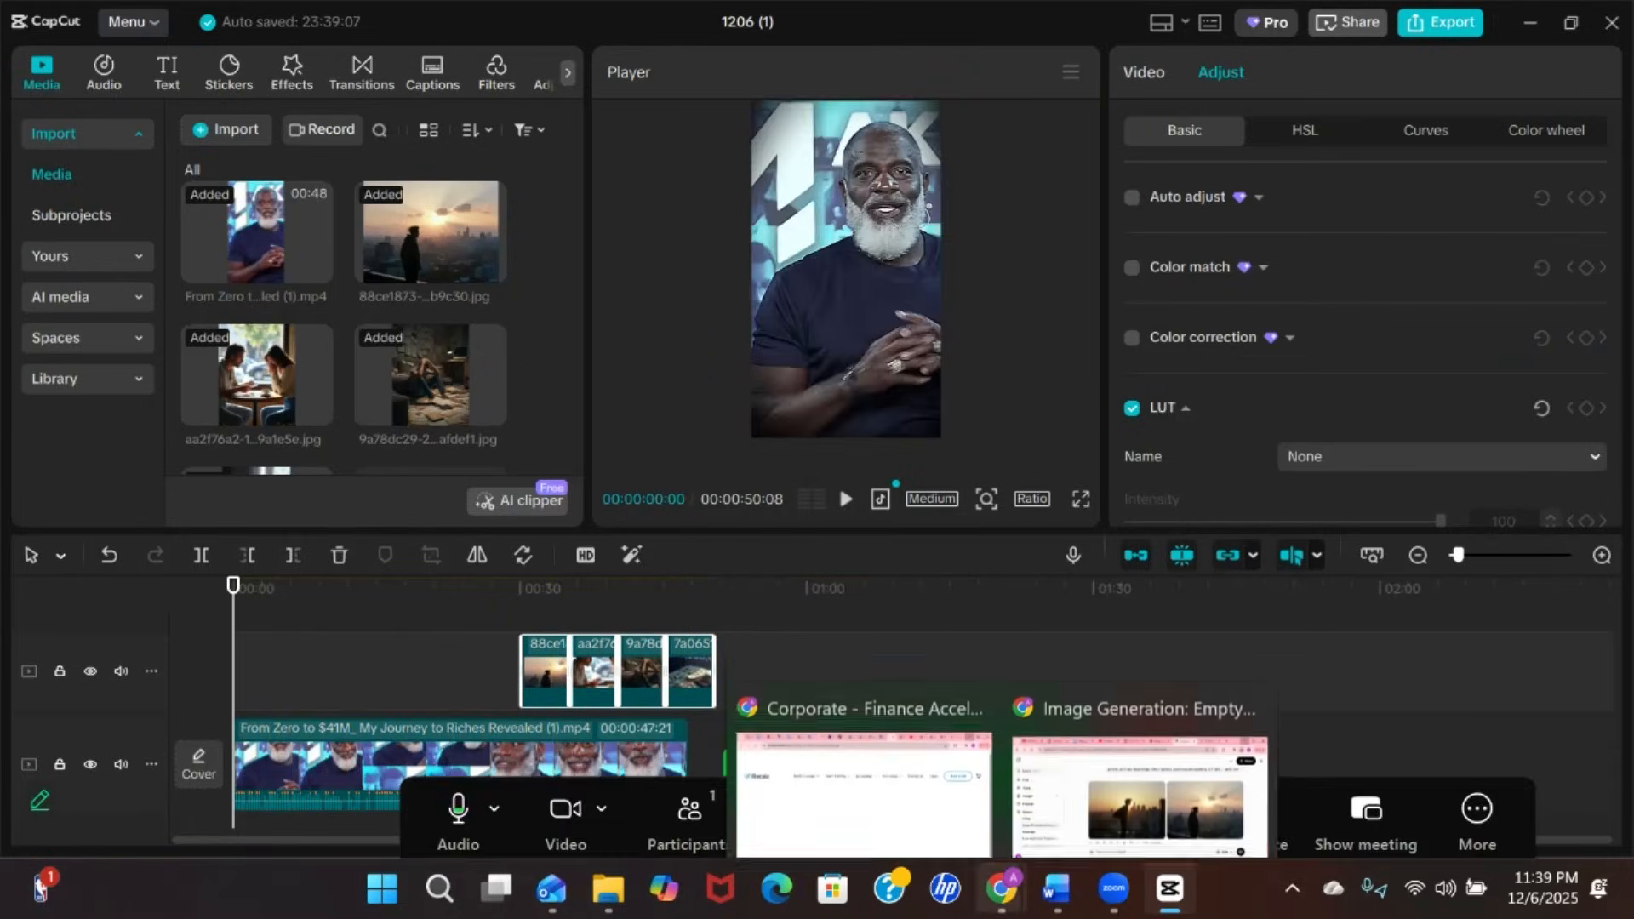
click(1133, 775)
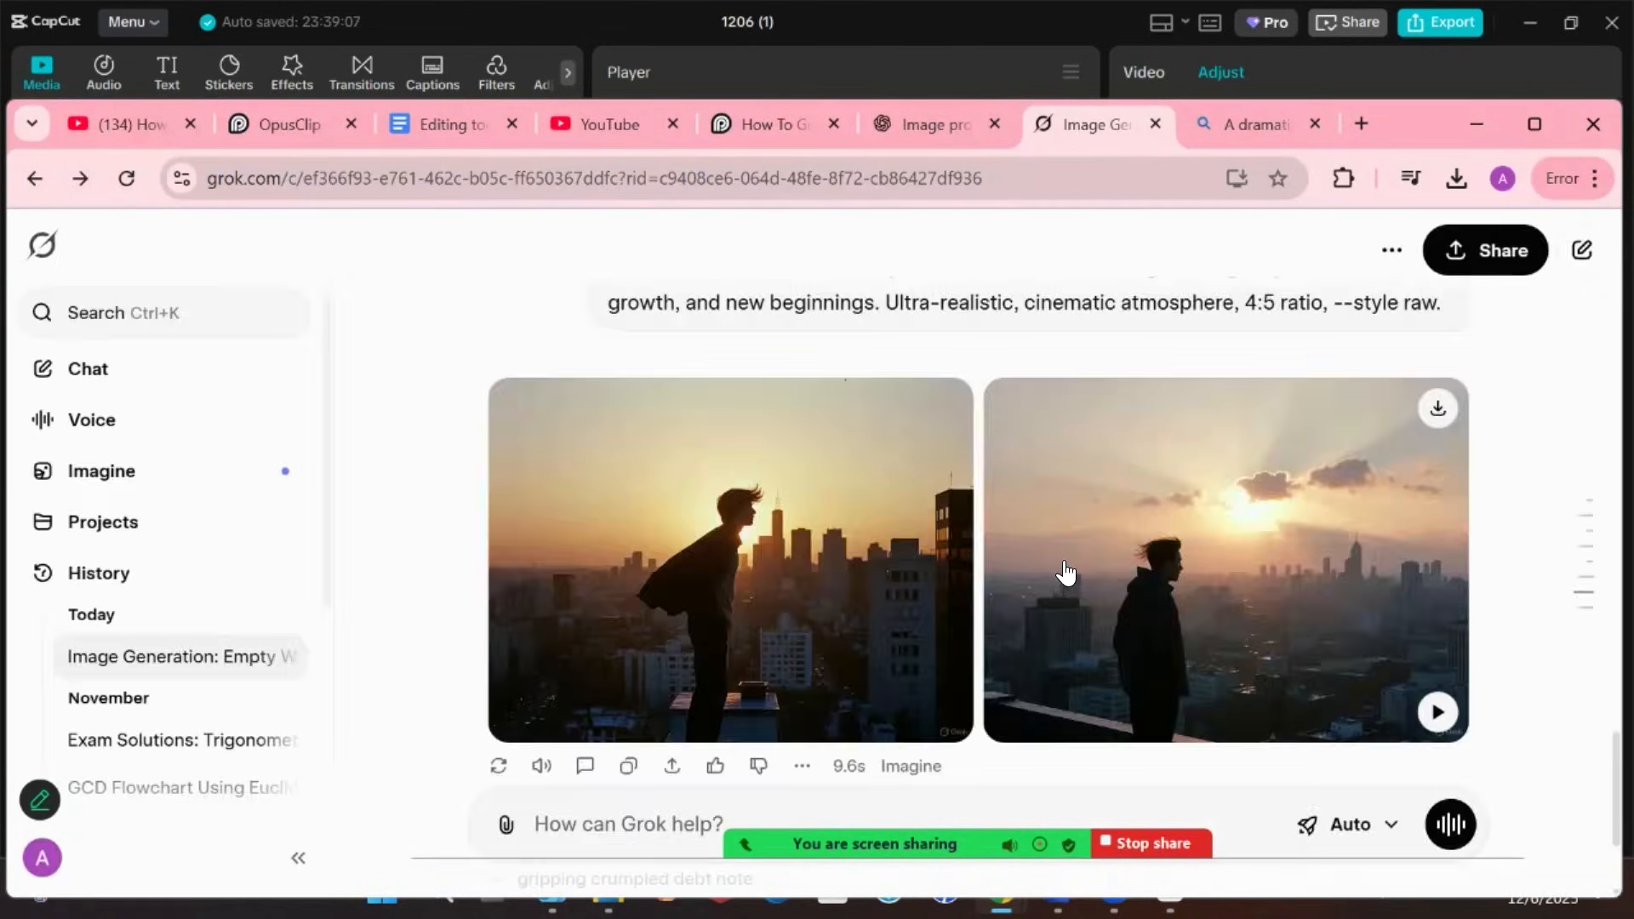
scroll(1065, 573, up, 10)
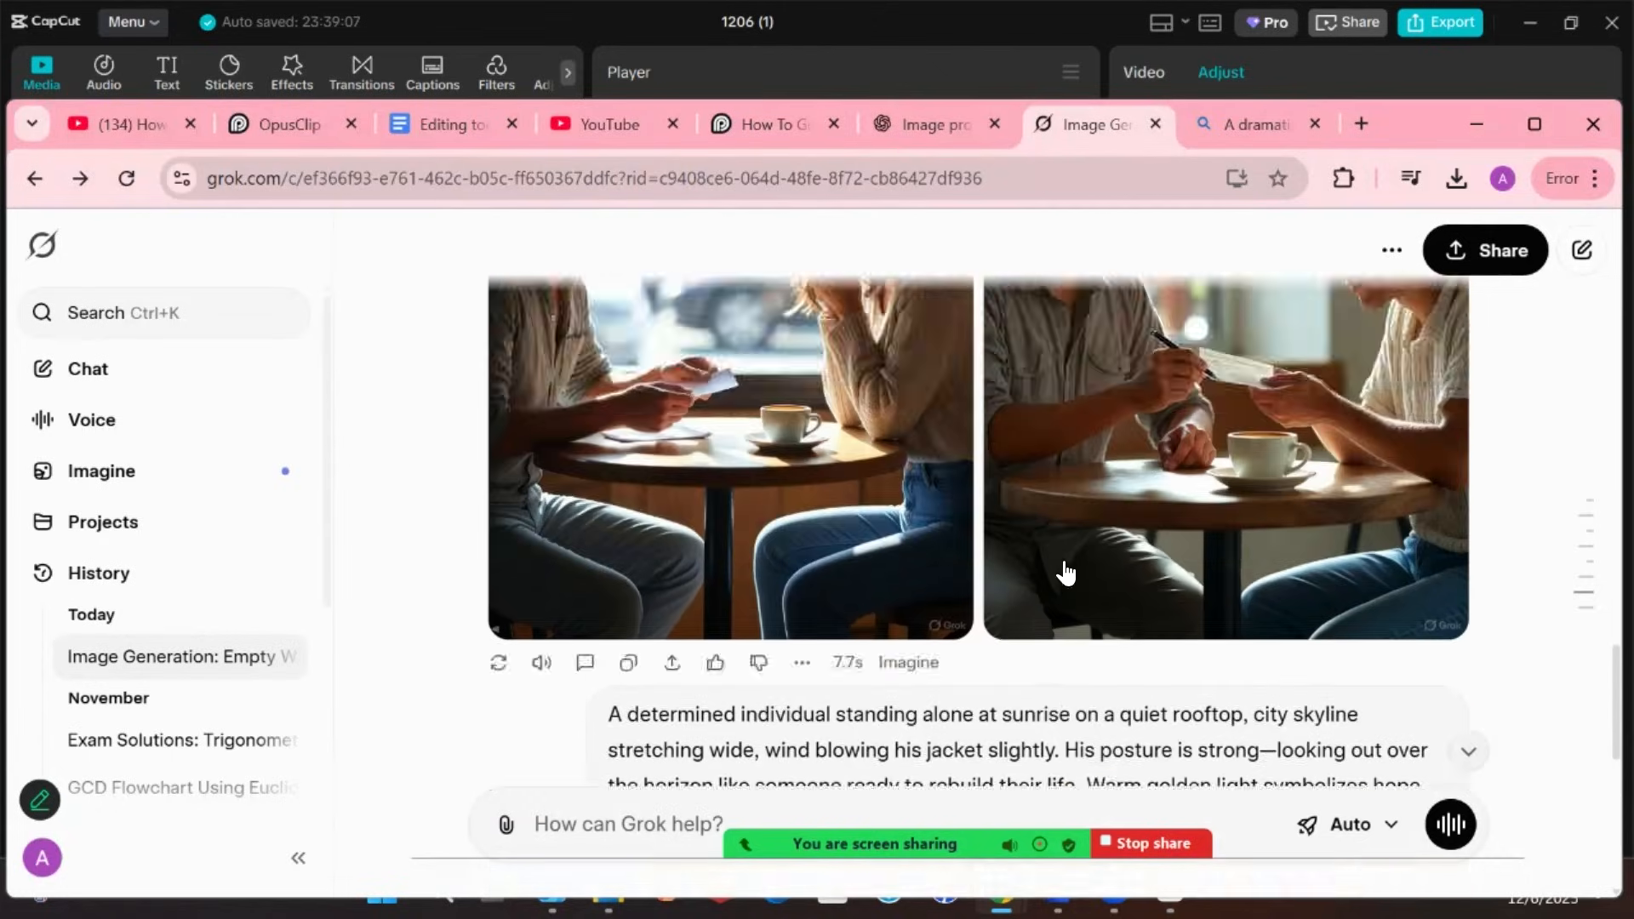
scroll(1065, 573, up, 10)
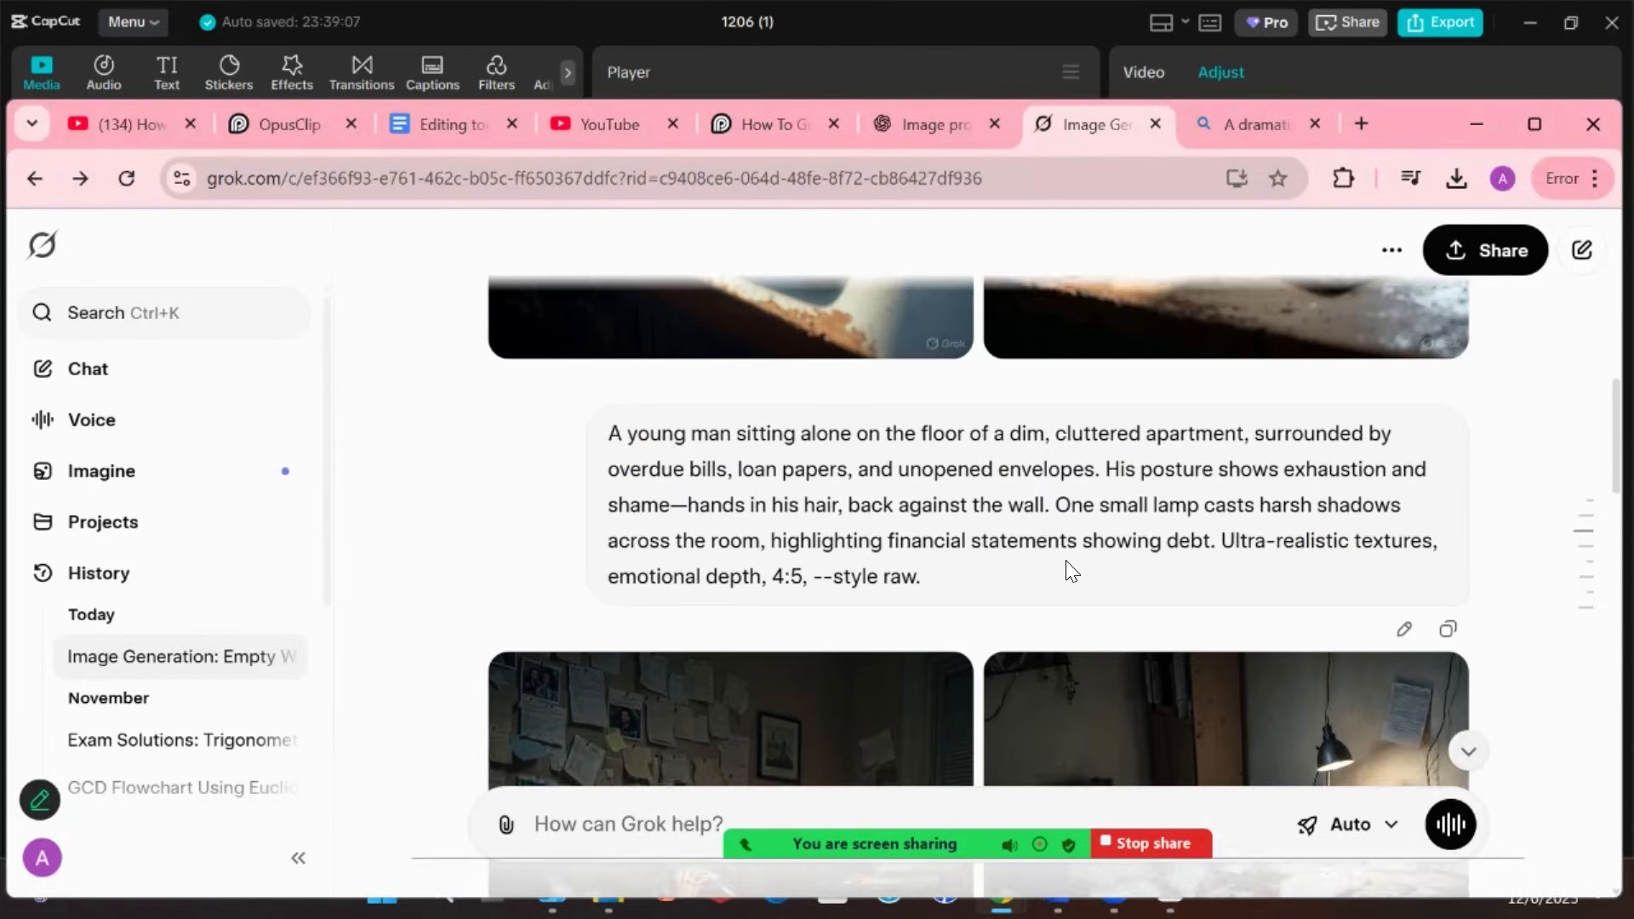
scroll(1065, 570, up, 3)
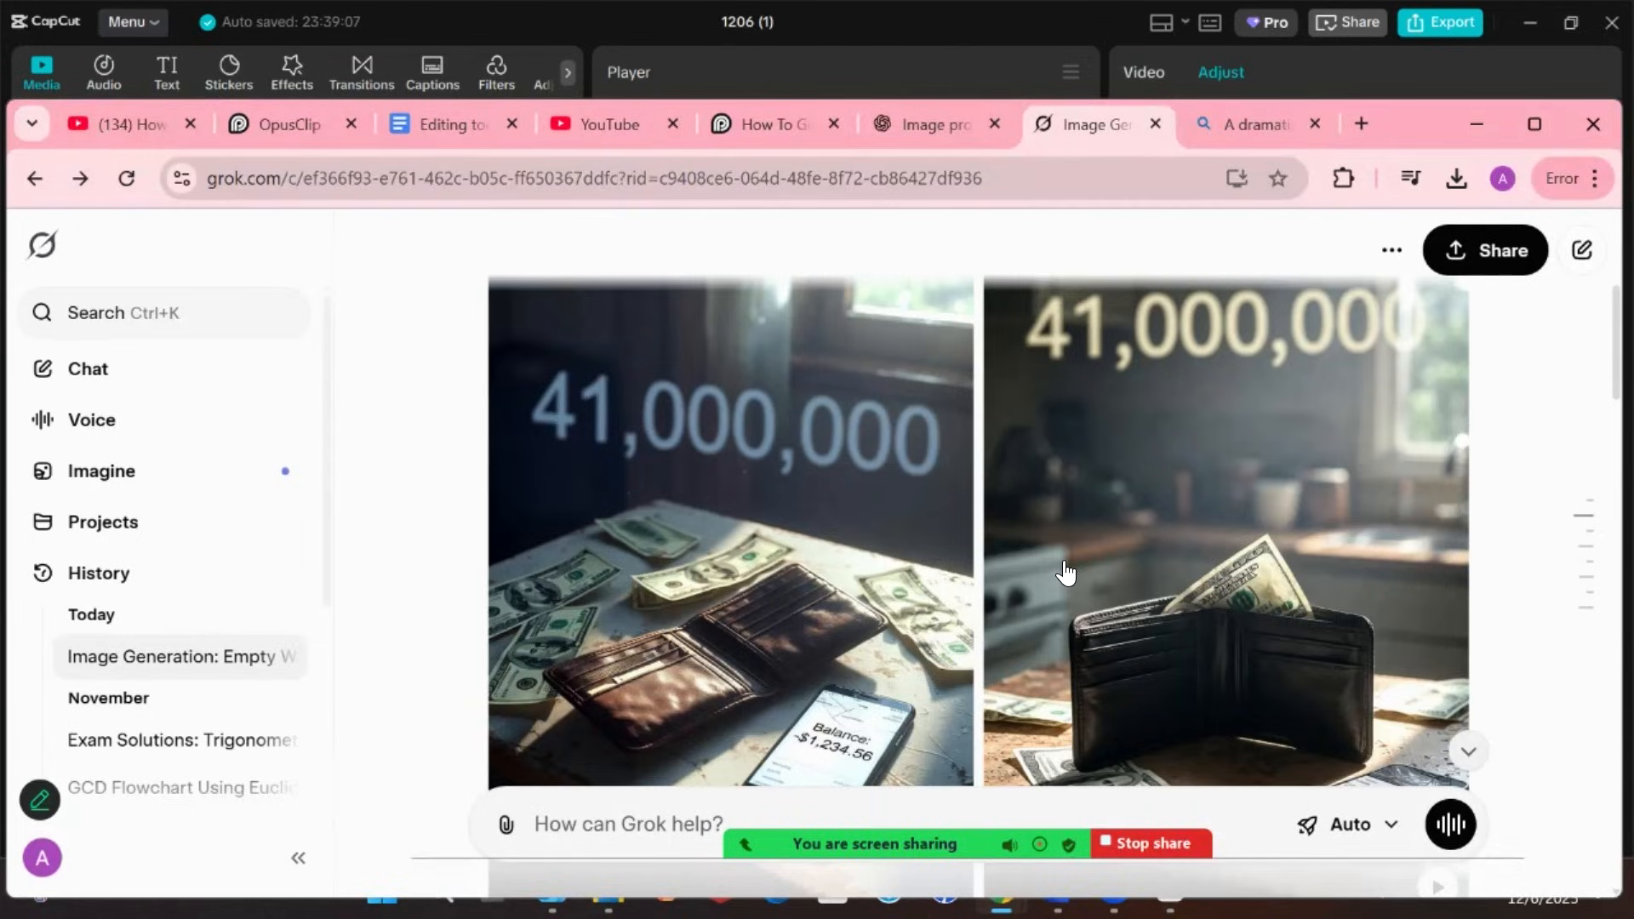
scroll(1065, 573, up, 4)
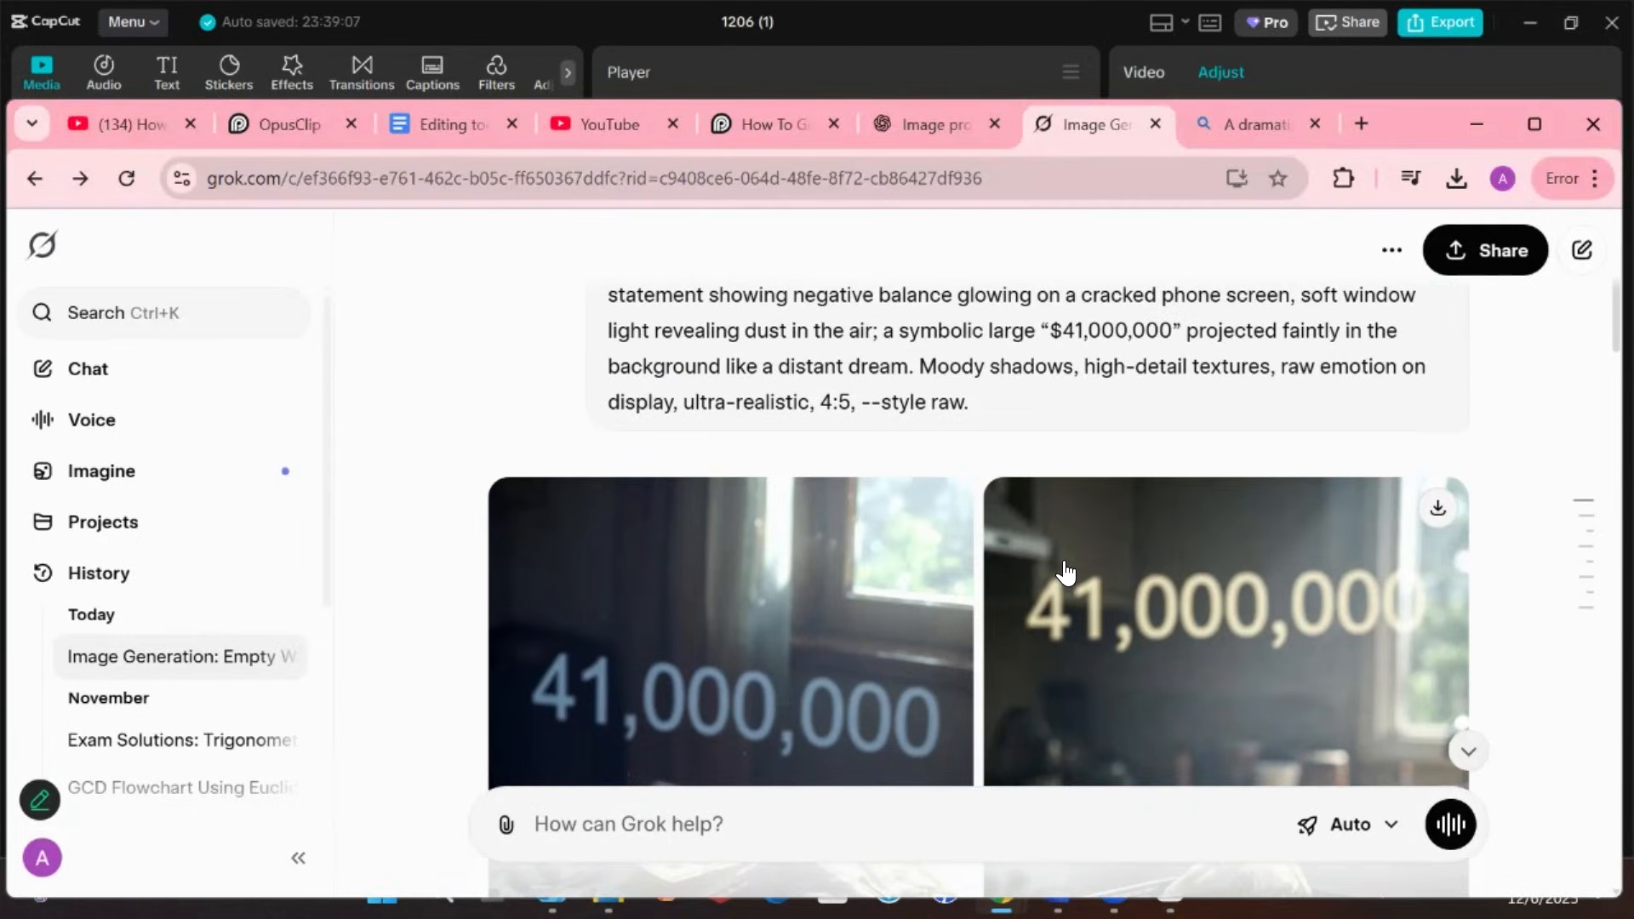
scroll(1066, 572, down, 1)
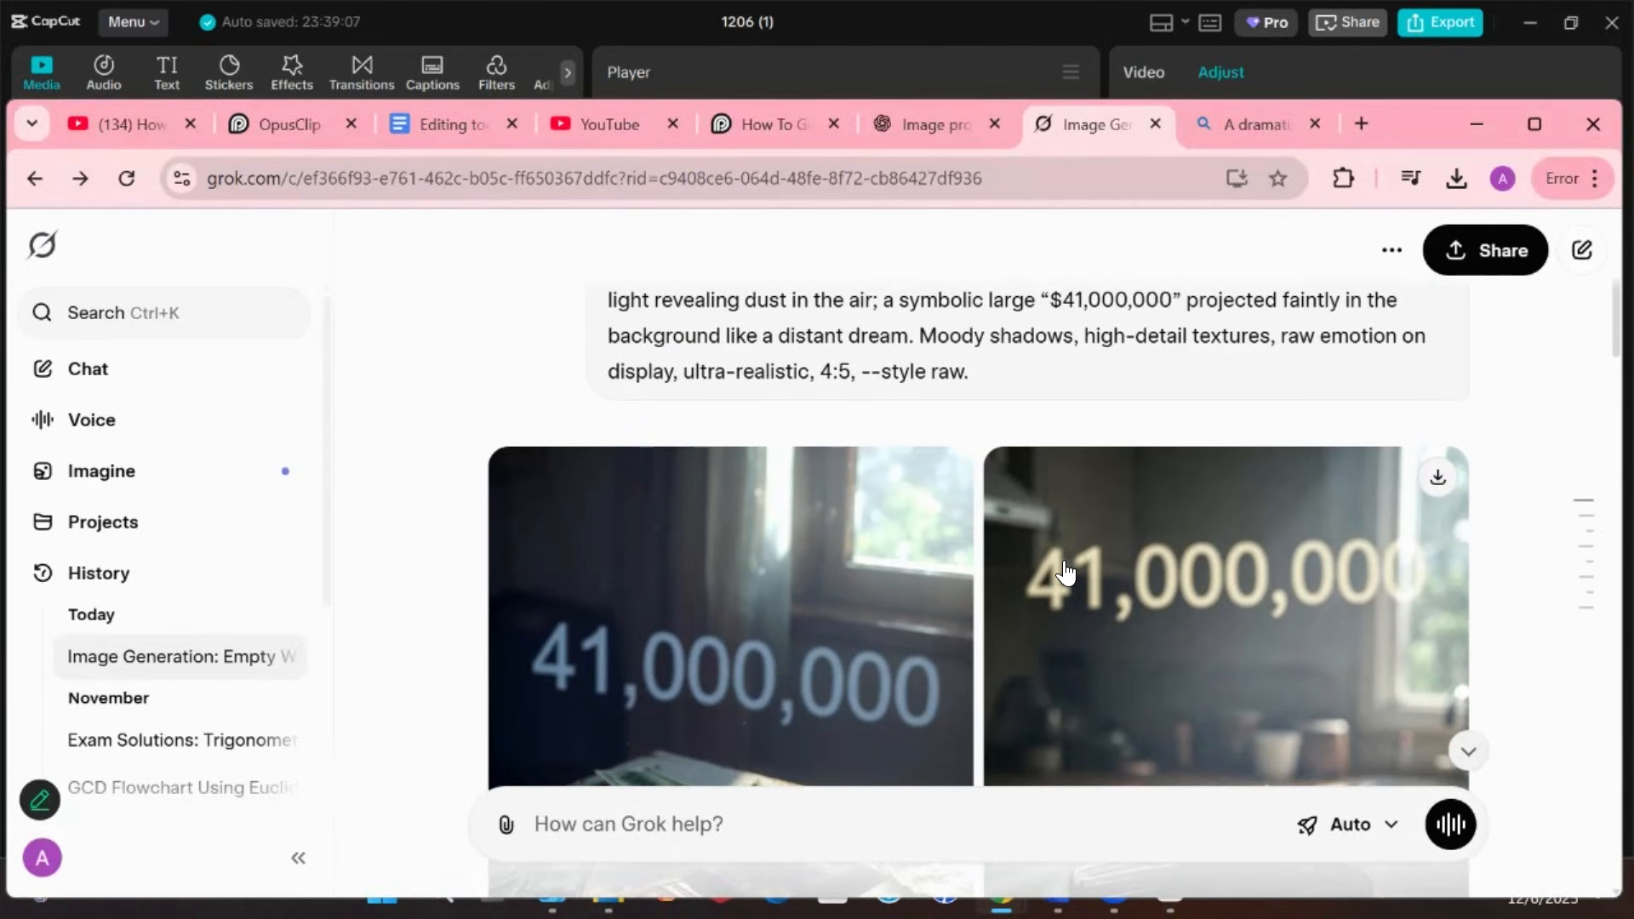
scroll(1066, 570, up, 2)
scroll(1065, 573, down, 3)
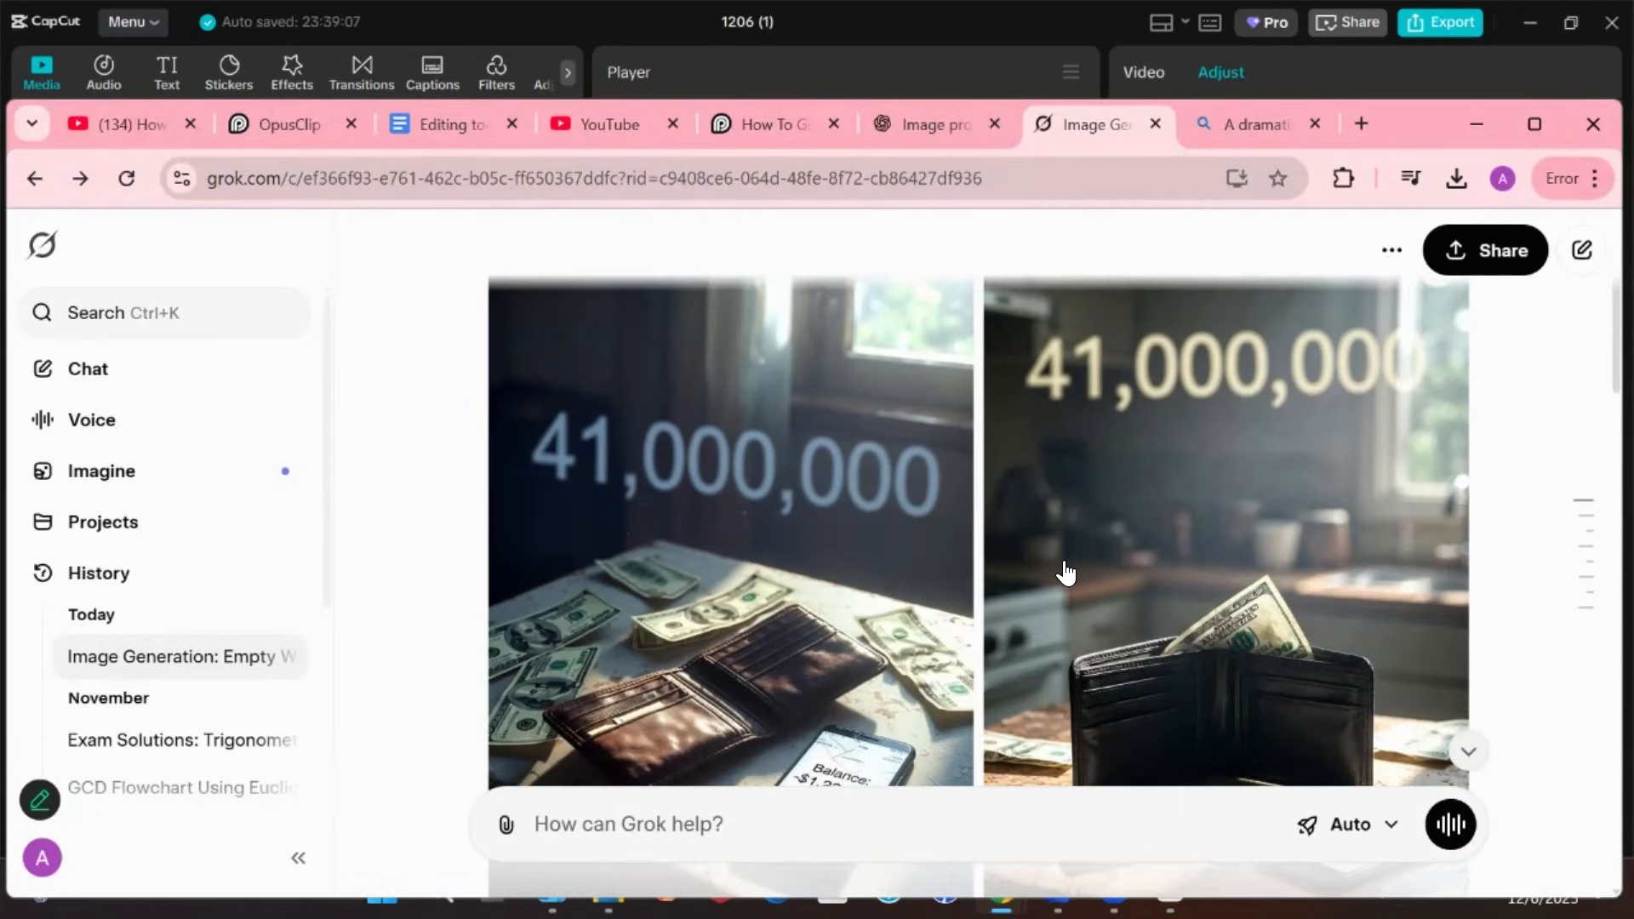
Return to CapCut, move the $41,000,000 wallet image to 00:00 on the upper track, and bring the playhead back to the start
click(1475, 115)
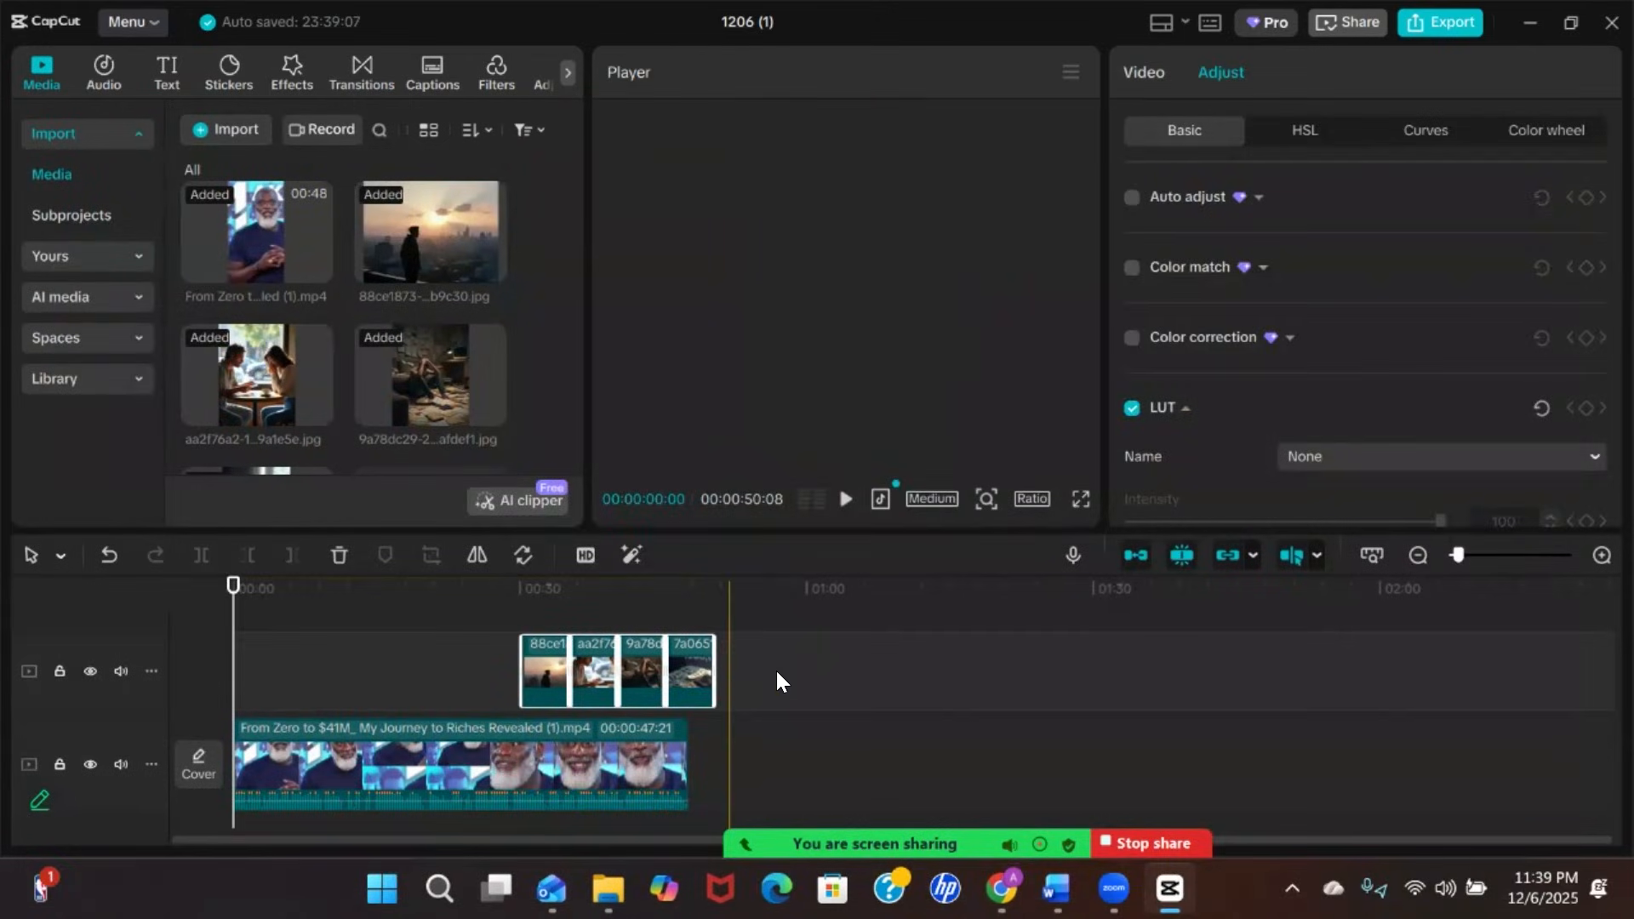
click(807, 665)
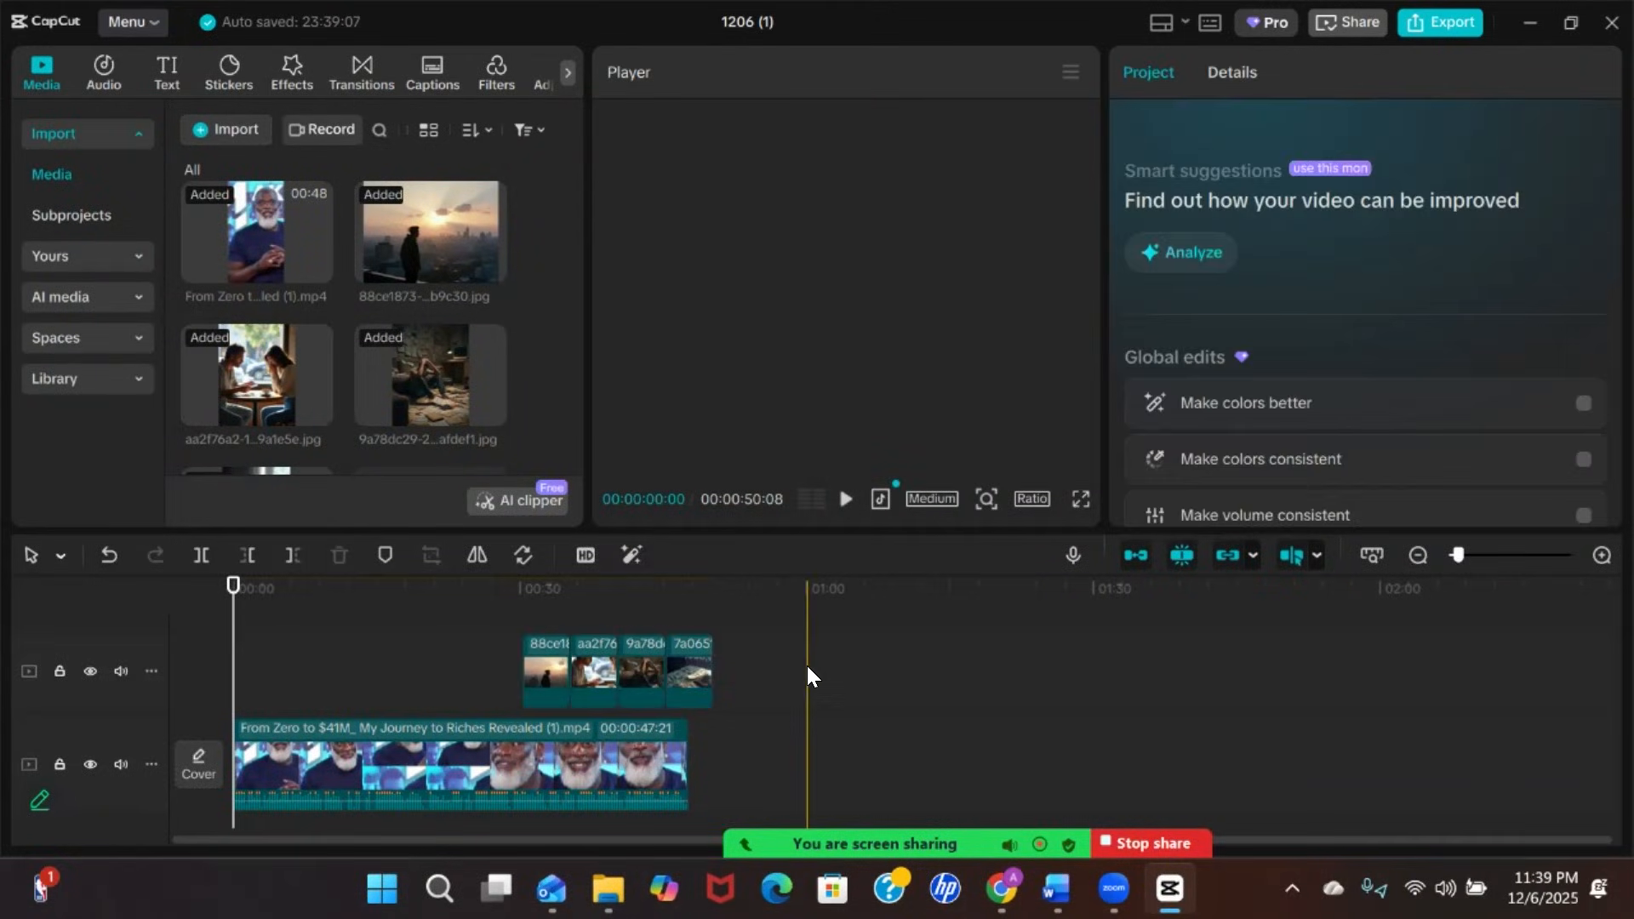
click(681, 659)
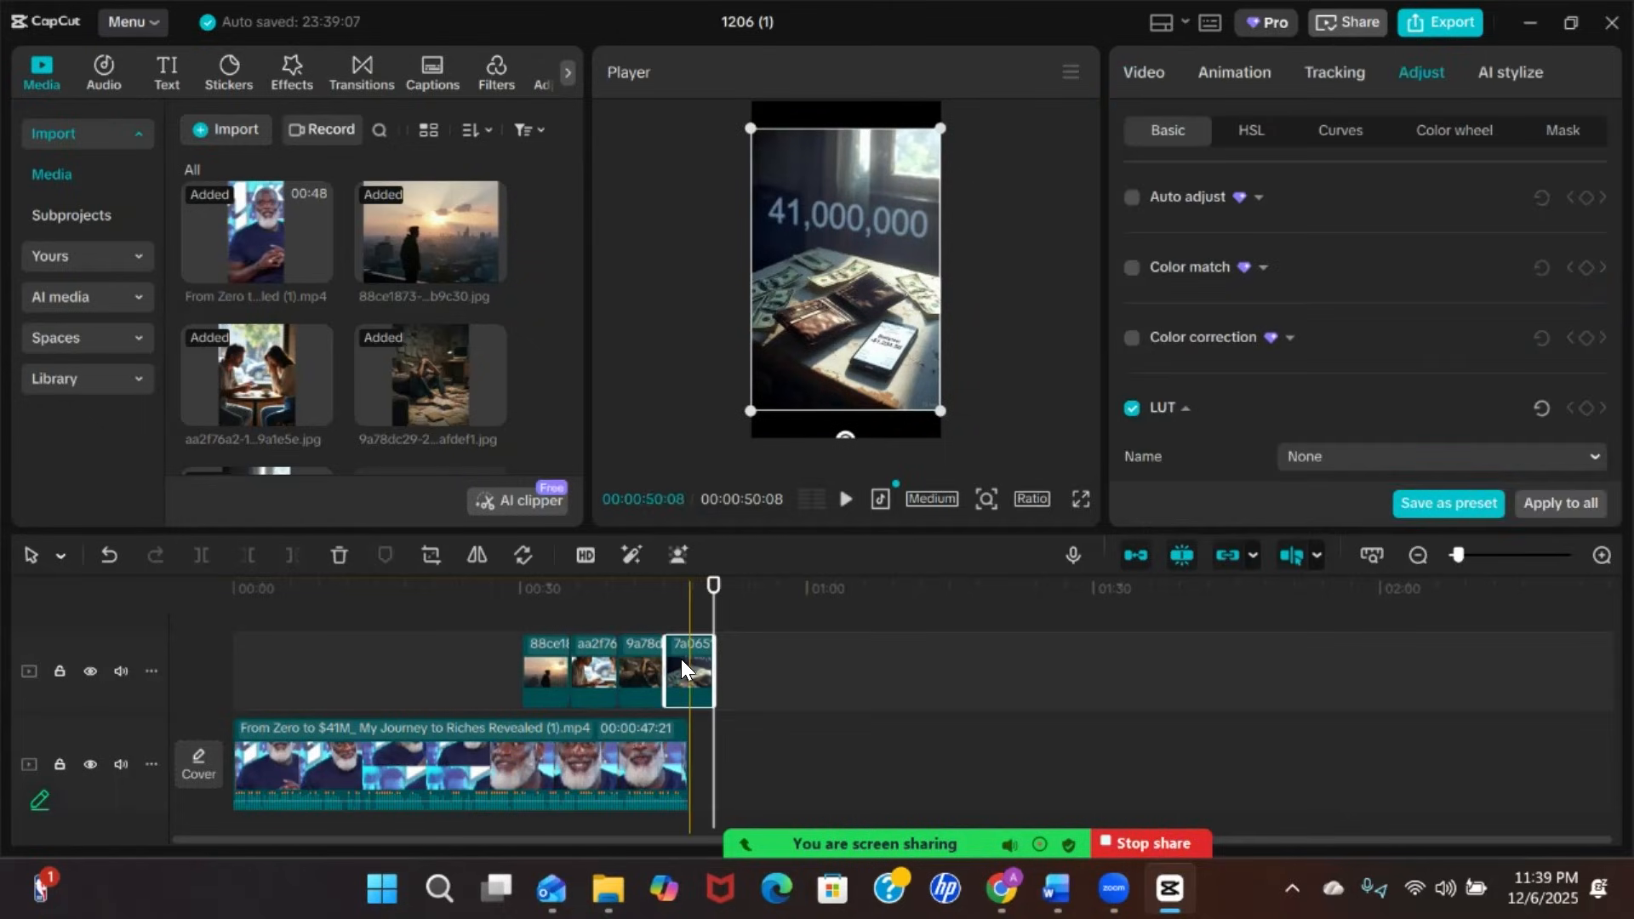
drag(676, 659, 240, 663)
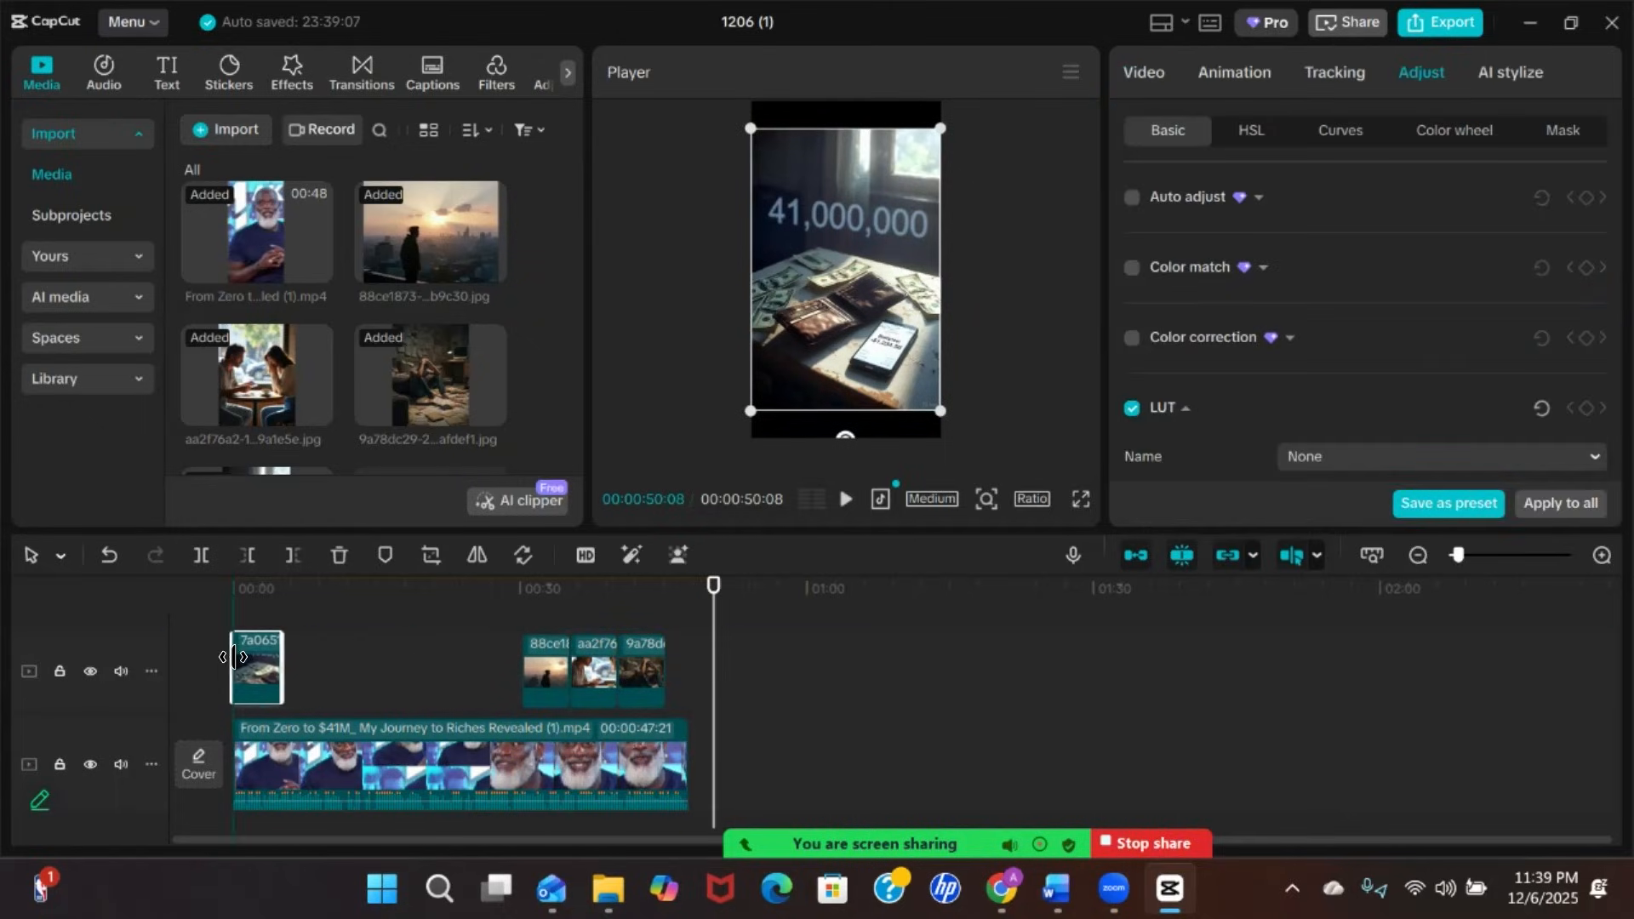
click(690, 592)
drag(690, 593, 213, 579)
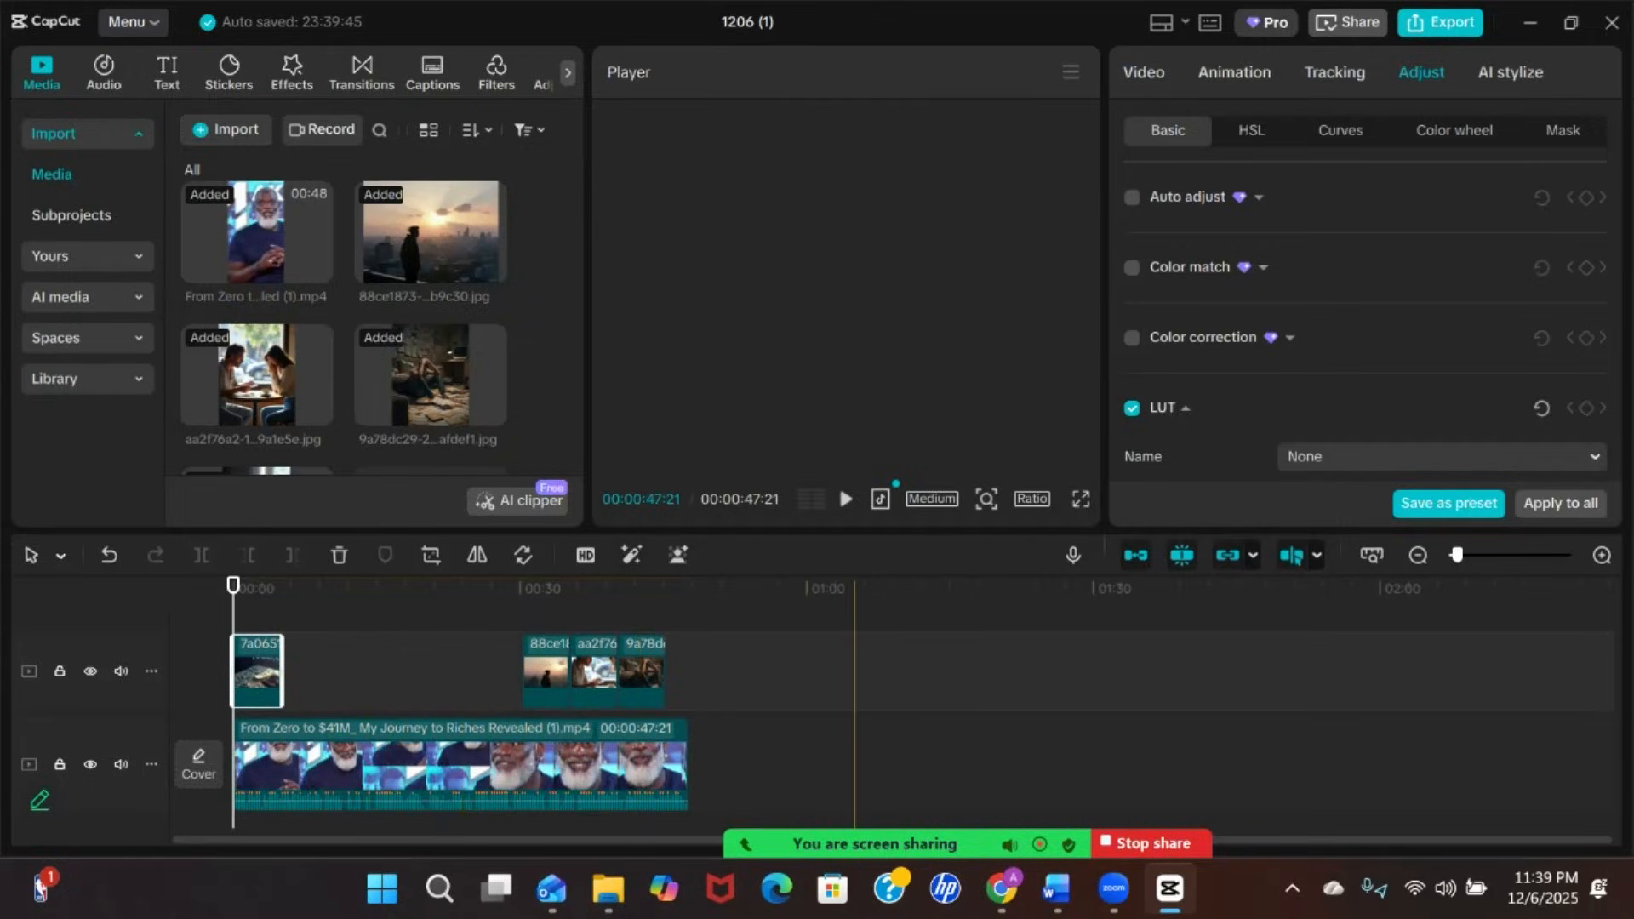
Switch to the Grok conversation in the browser, check the image order from the apartment prompt to the coffee shop prompt, and return to CapCut
mouse_move(1001, 888)
click(1119, 781)
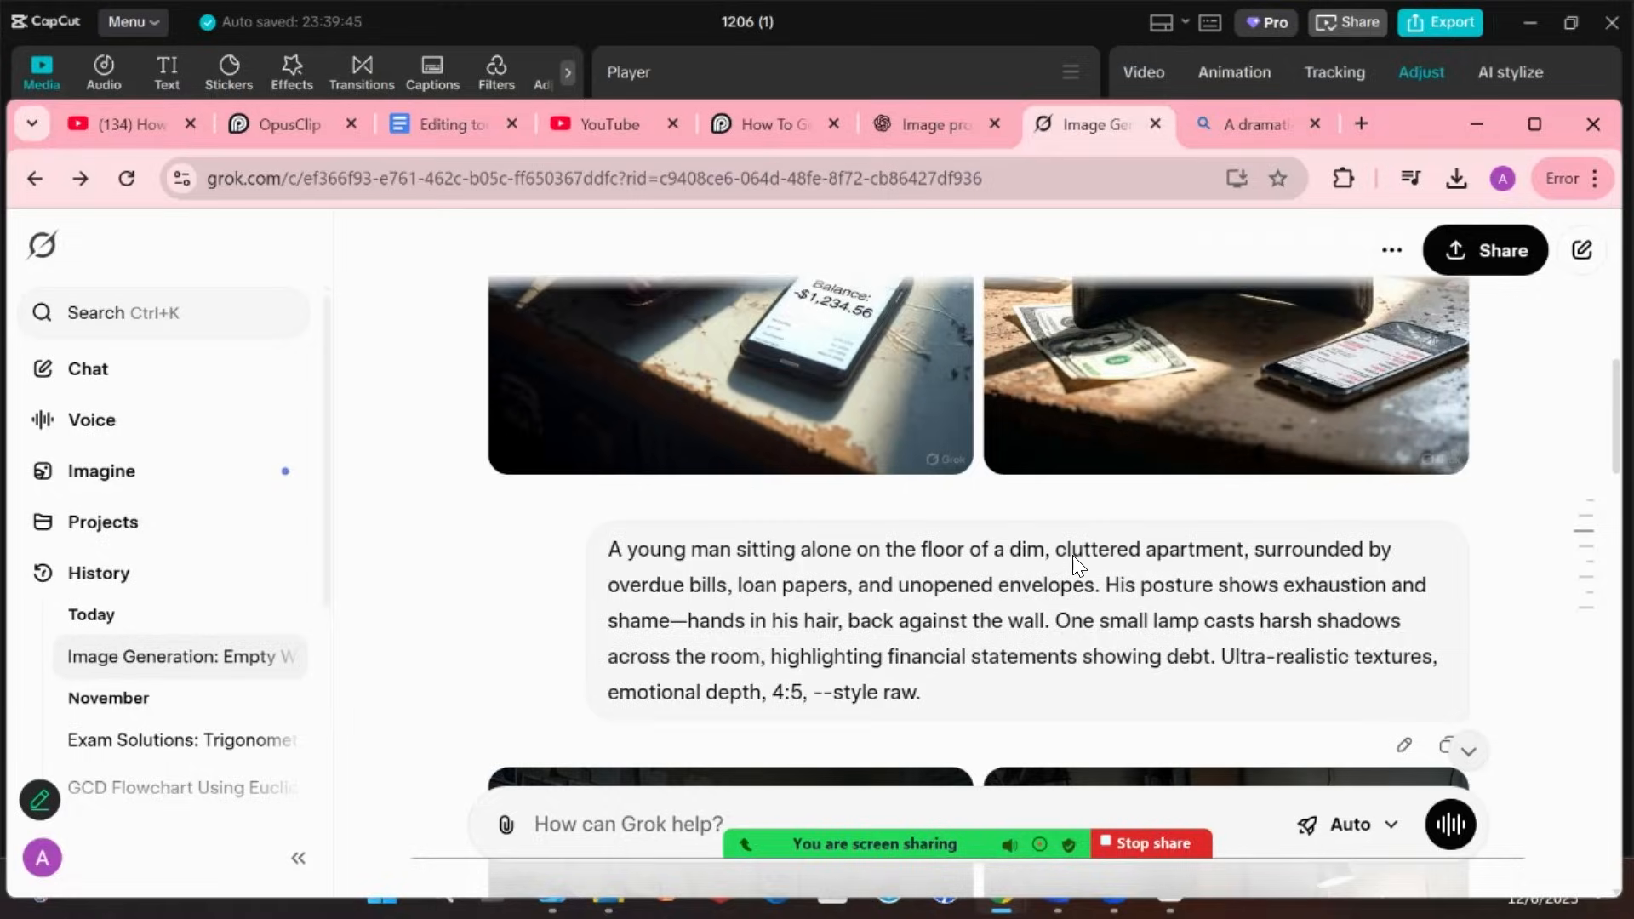
scroll(1079, 567, down, 2)
scroll(1077, 565, down, 1)
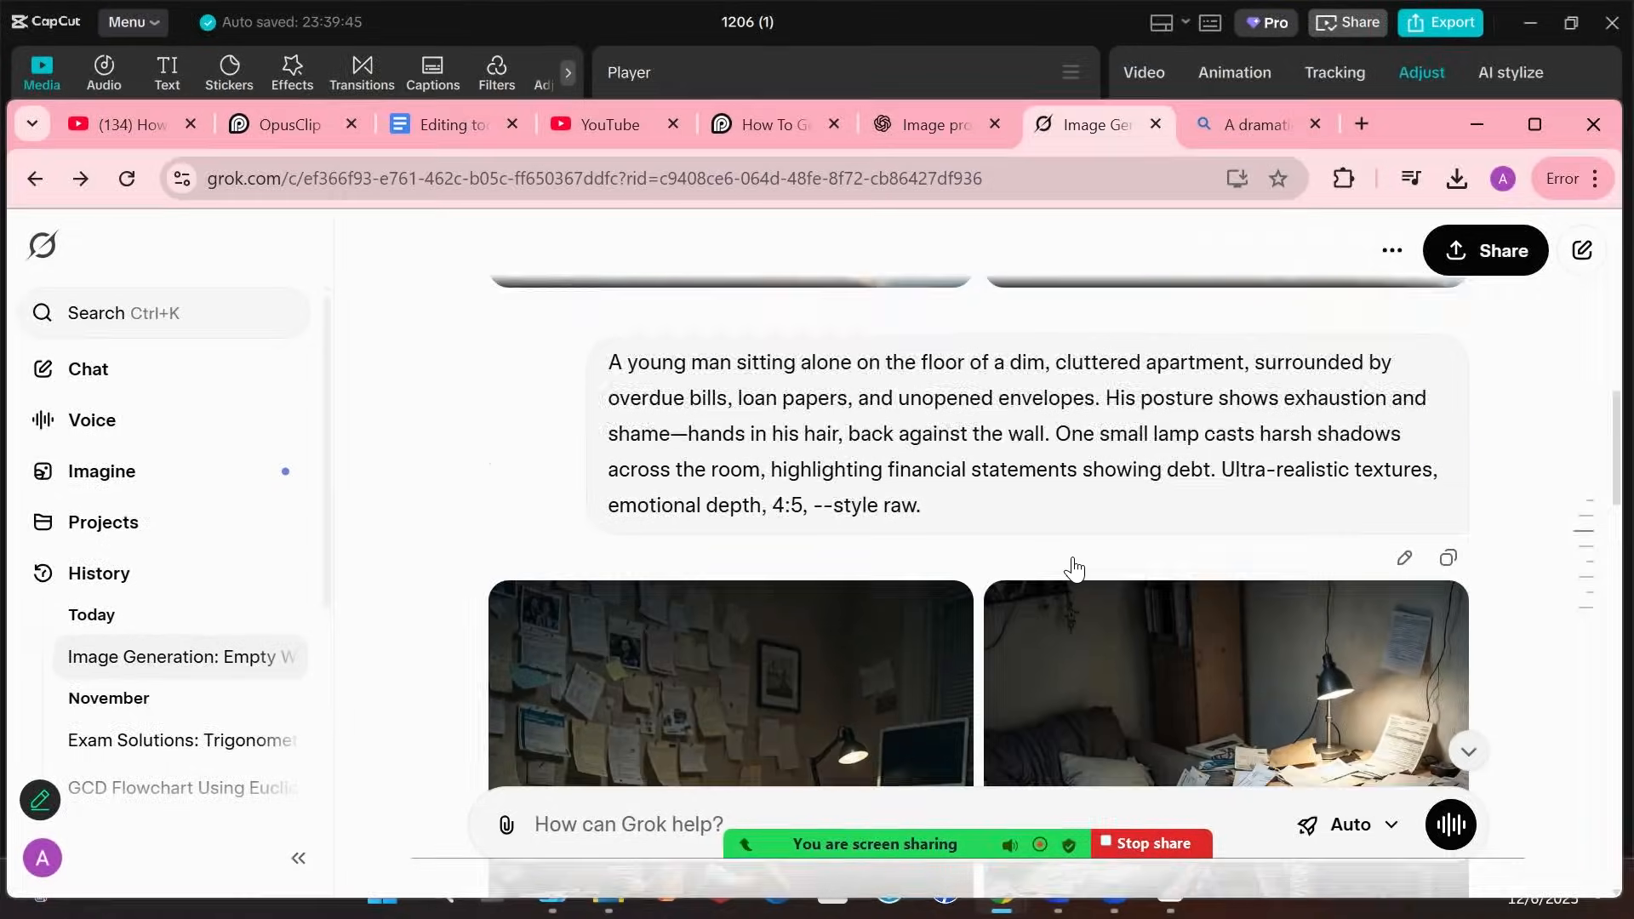
scroll(1074, 569, down, 5)
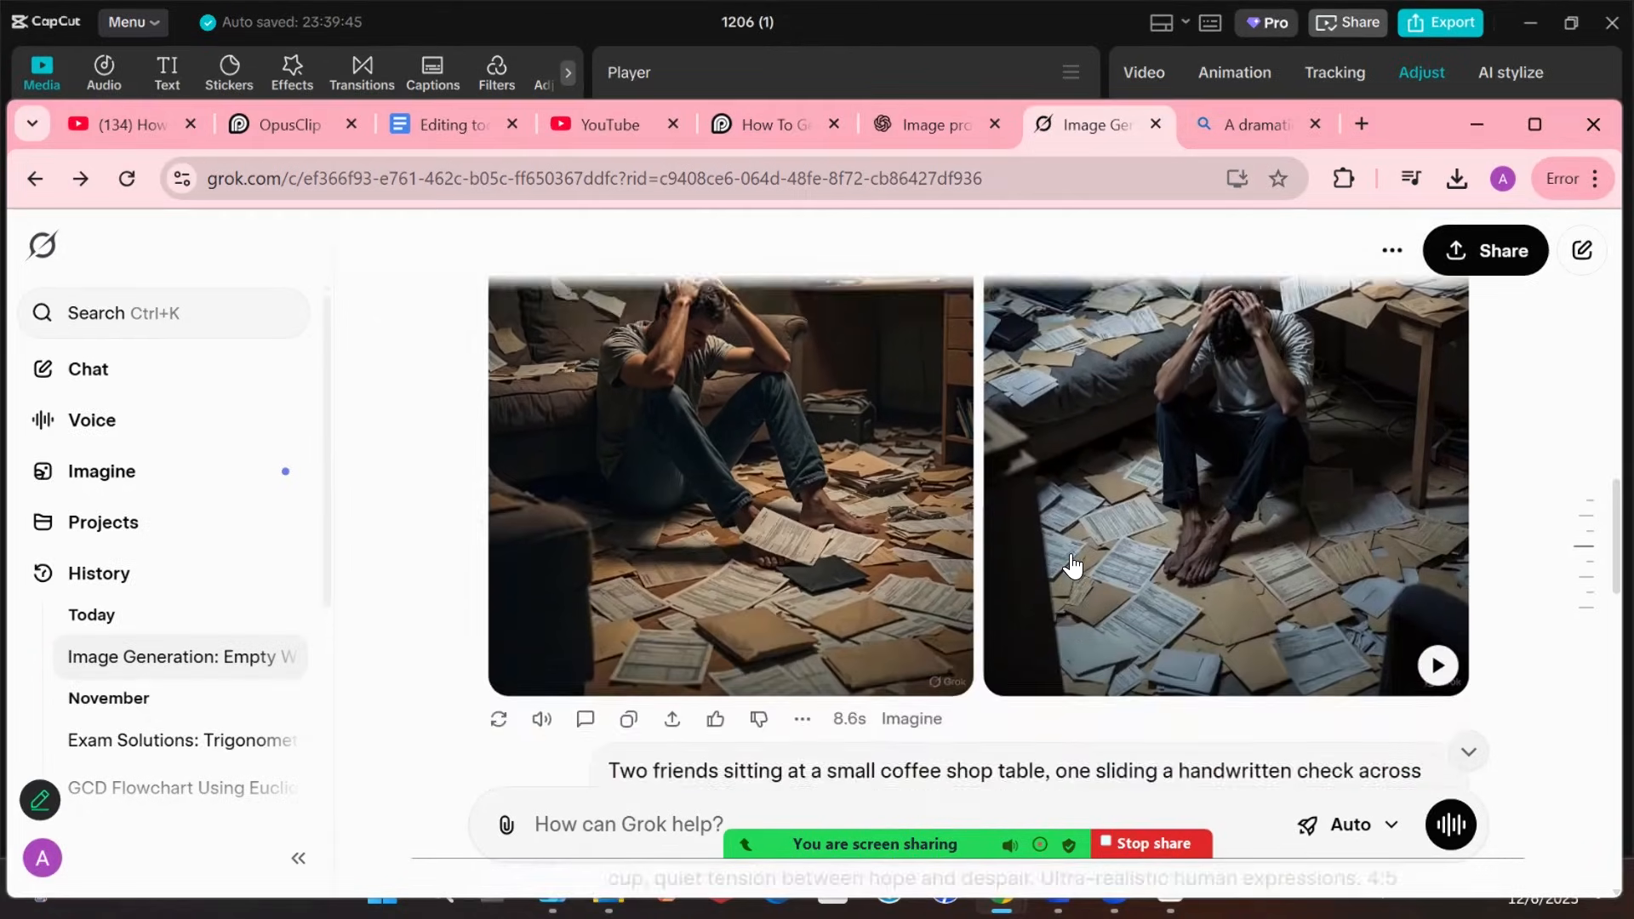
scroll(1073, 565, down, 3)
scroll(1073, 565, down, 5)
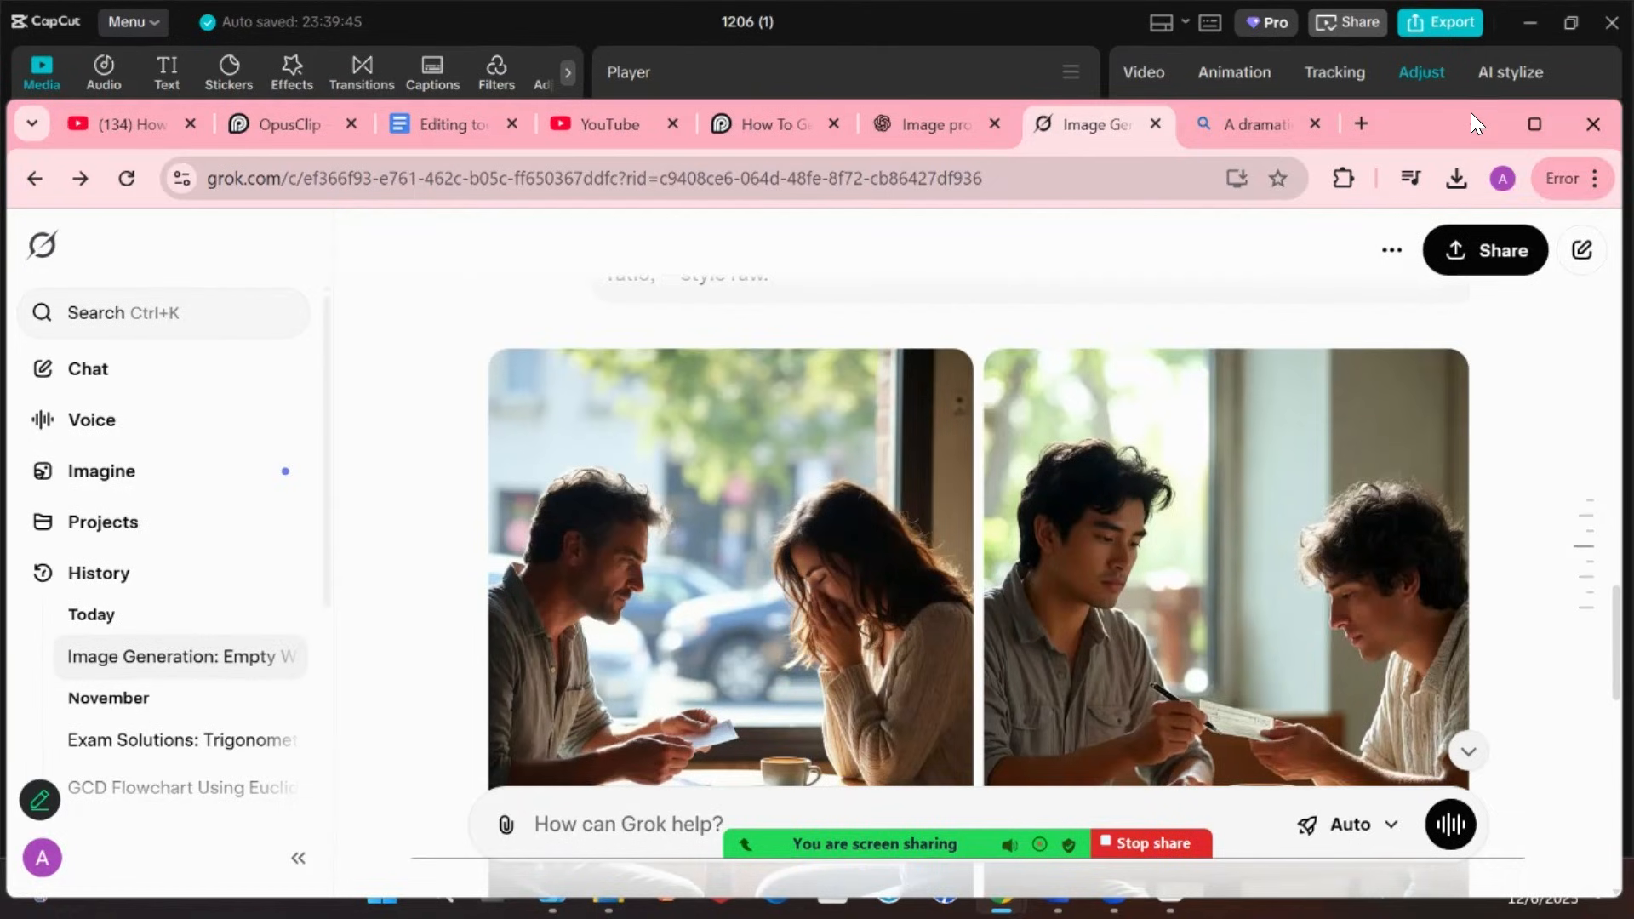
click(1471, 112)
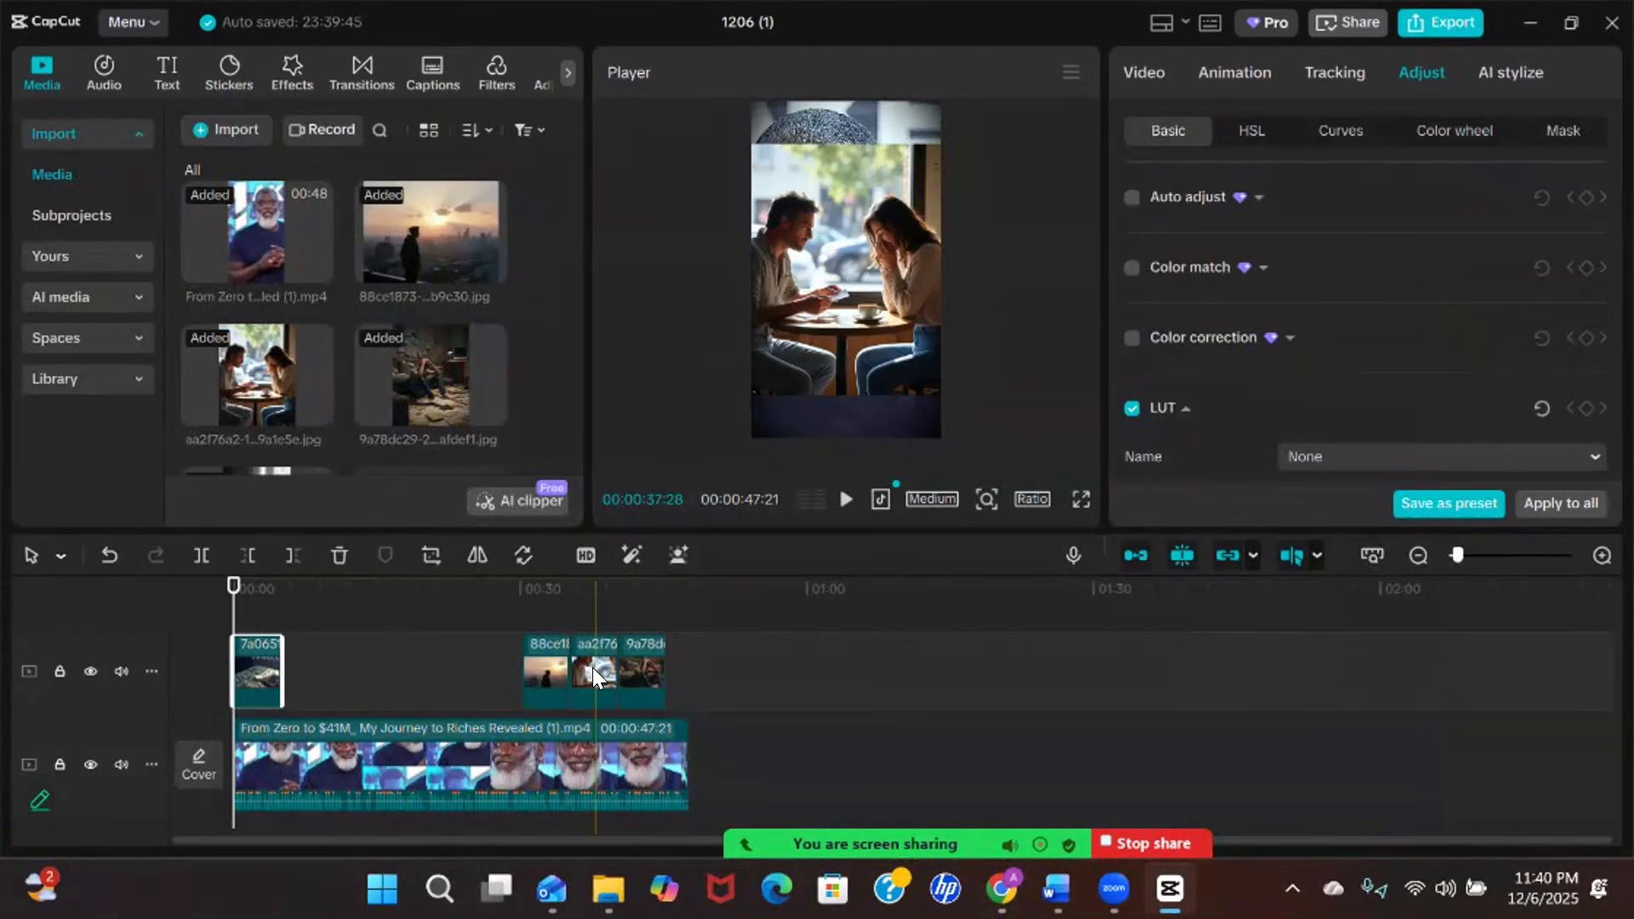
Move the despairing man image to start at about 12 seconds and the coffee shop image to start at about 22 seconds
click(643, 663)
drag(640, 668, 377, 674)
drag(592, 664, 463, 667)
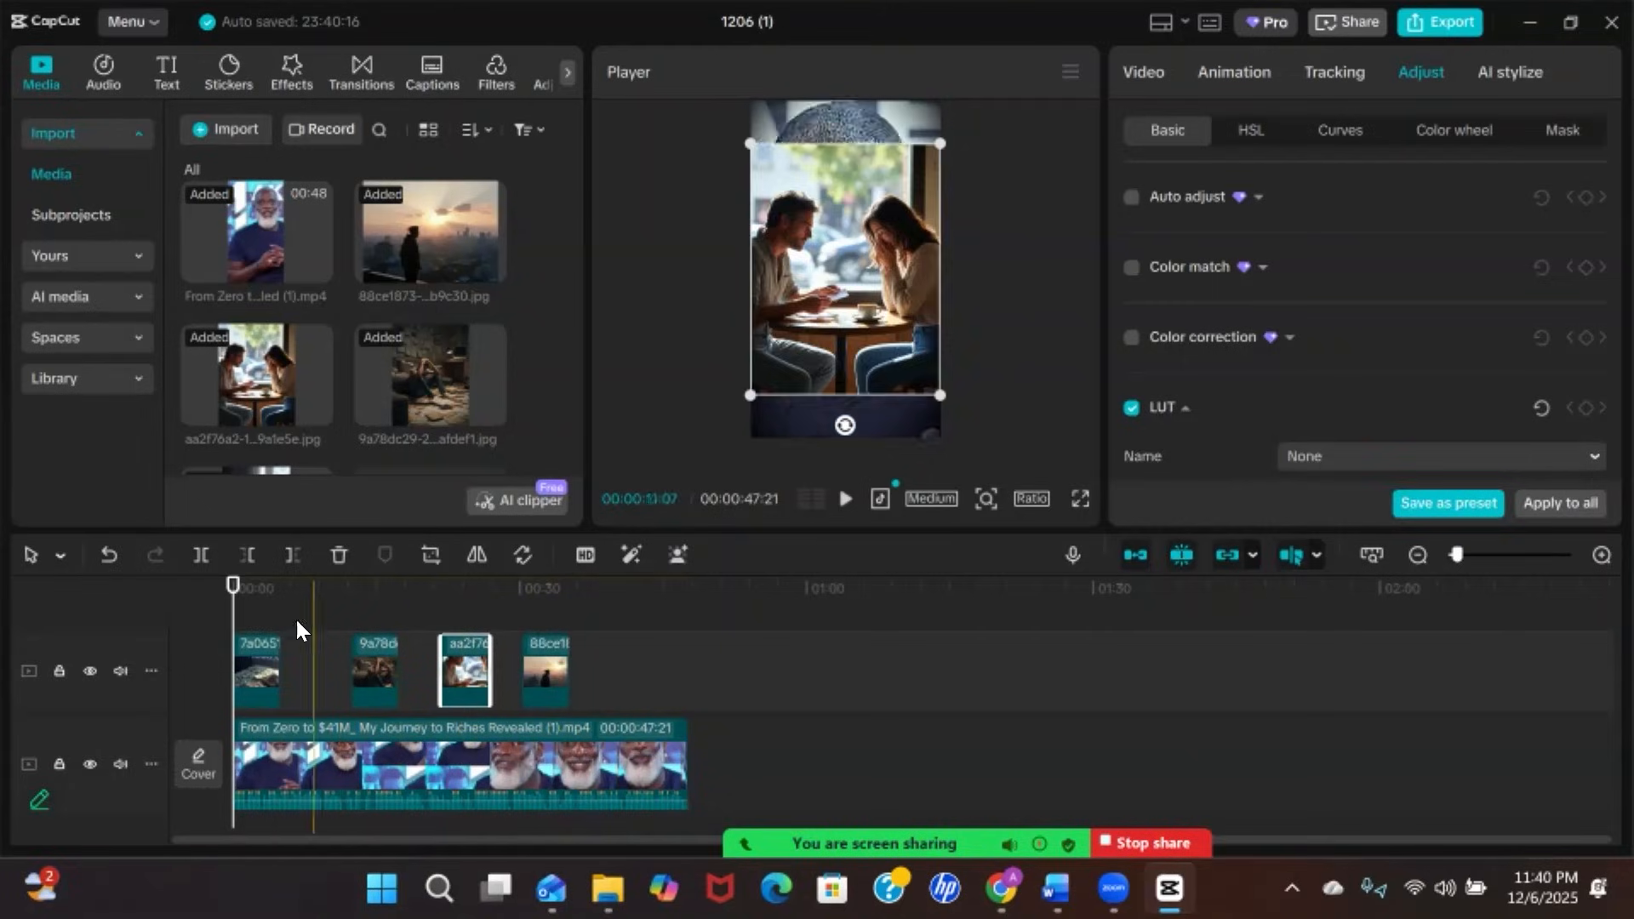
Enlarge the $41,000,000 wallet image to about 119% so it fills the vertical frame
click(255, 597)
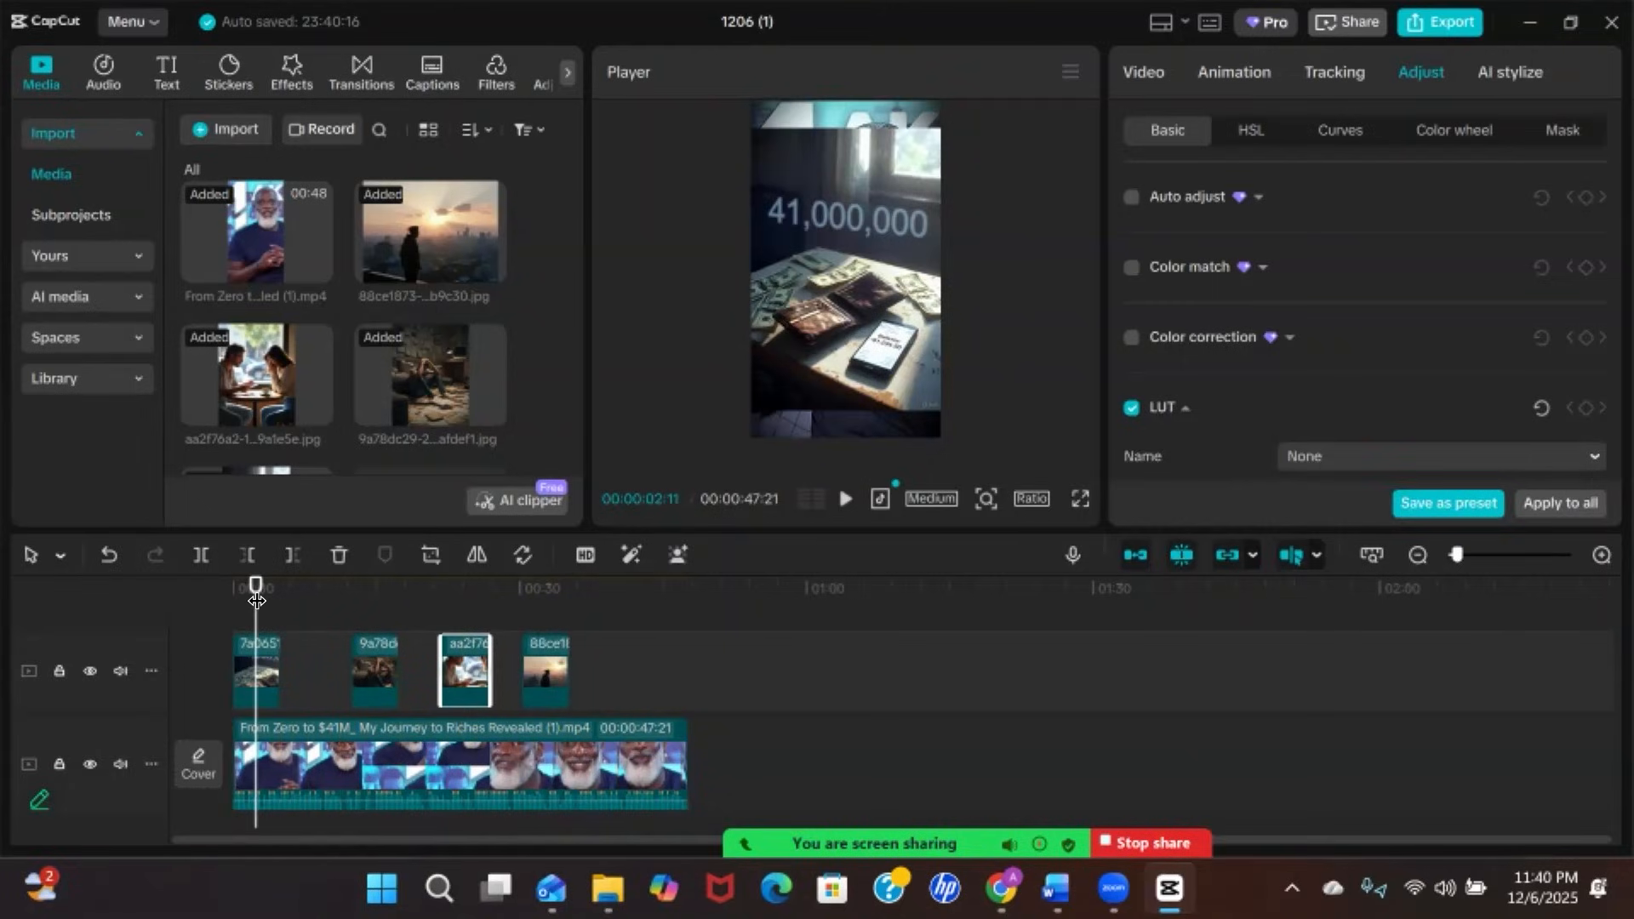
click(258, 648)
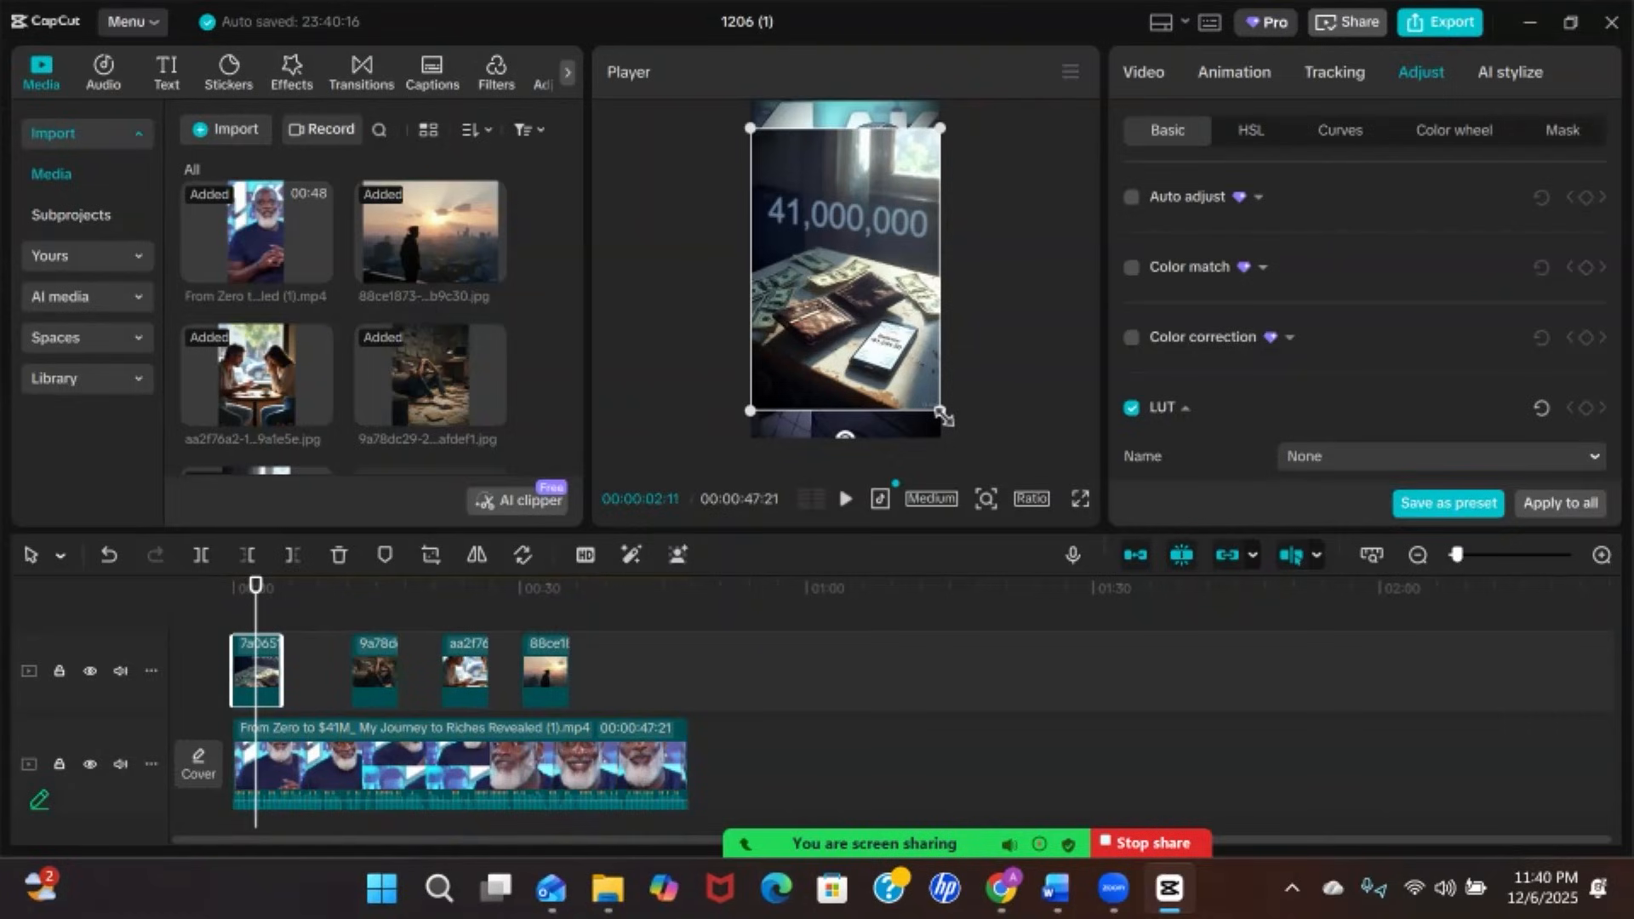
mouse_move(942, 417)
mouse_down()
mouse_move(937, 436)
mouse_move(958, 437)
mouse_up()
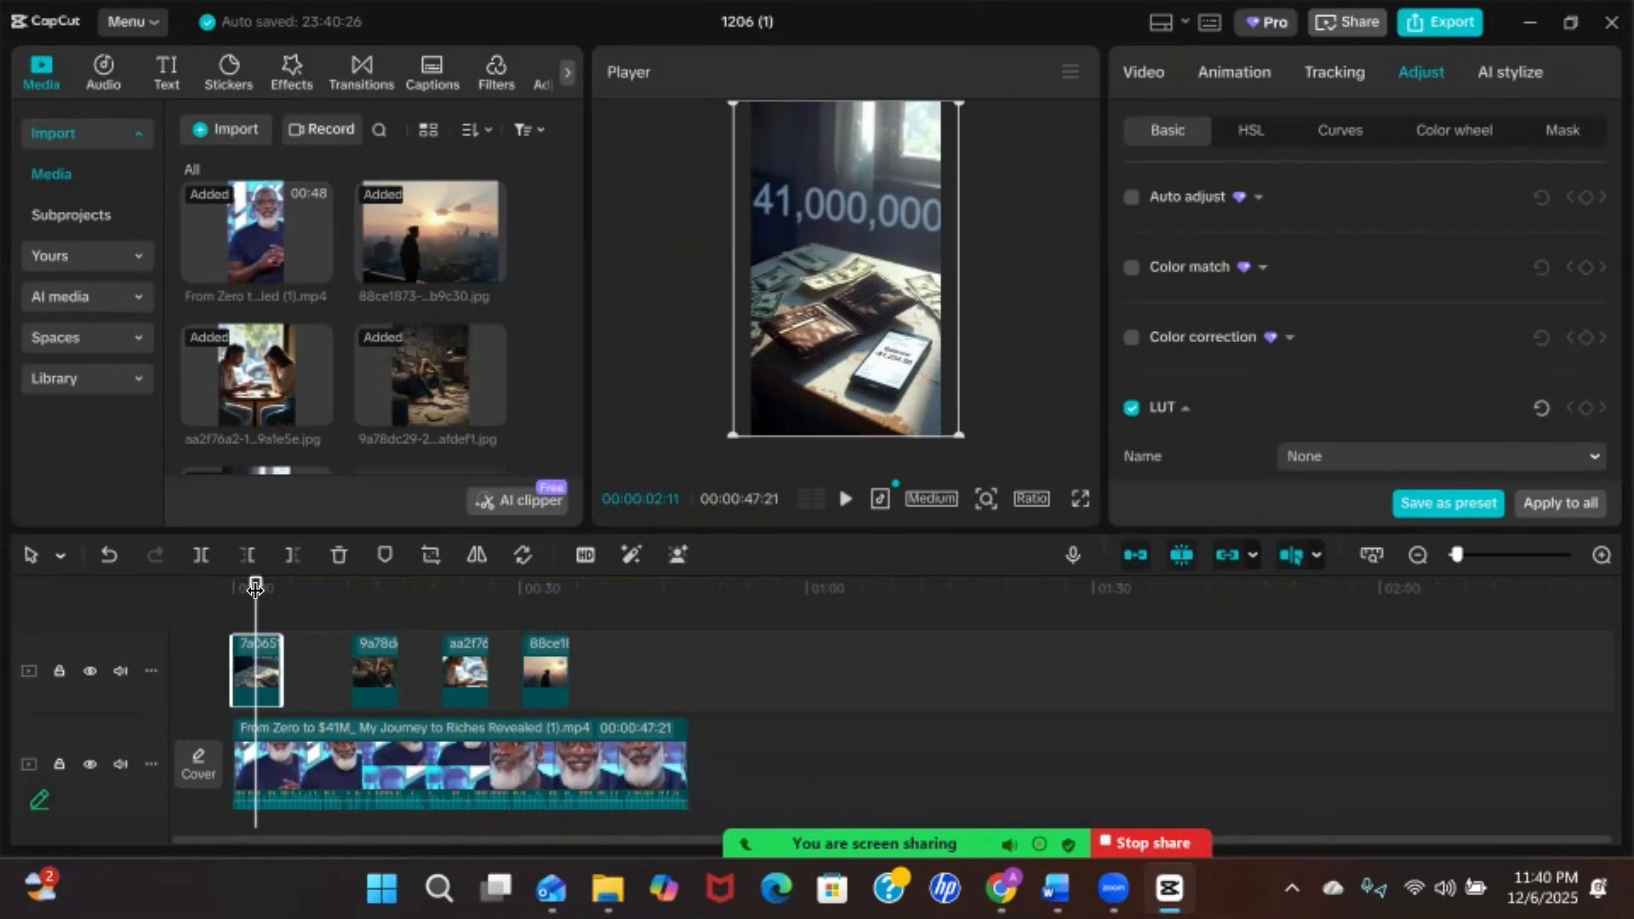
Scale the image of the despairing man on the floor to 144% to fill the vertical frame
drag(256, 578, 373, 617)
click(380, 669)
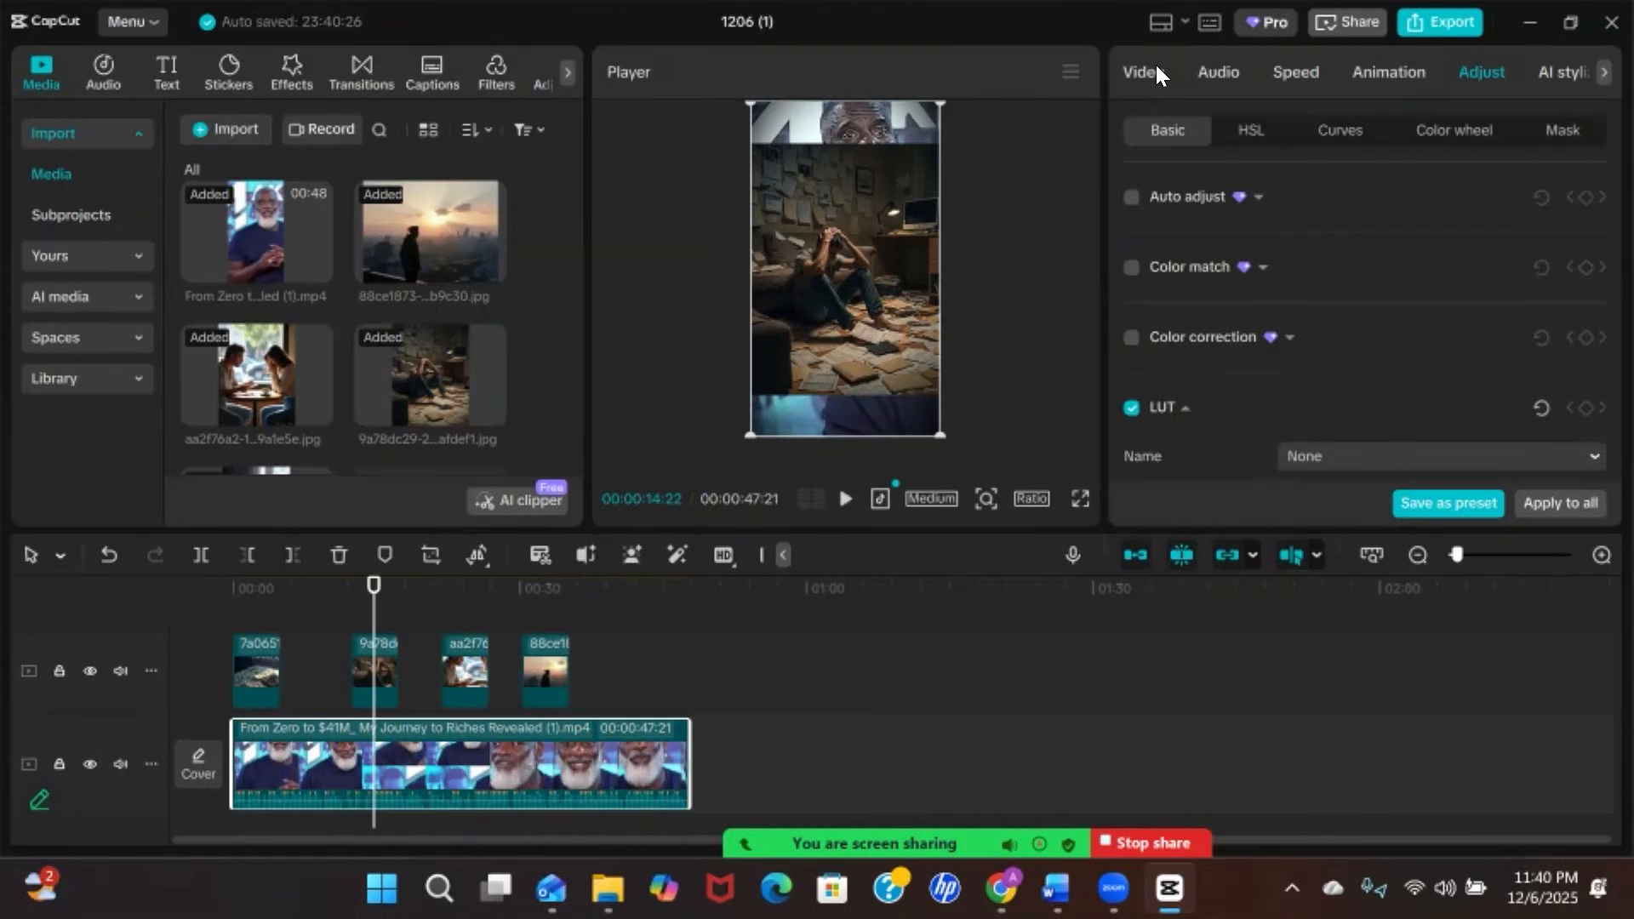
click(373, 664)
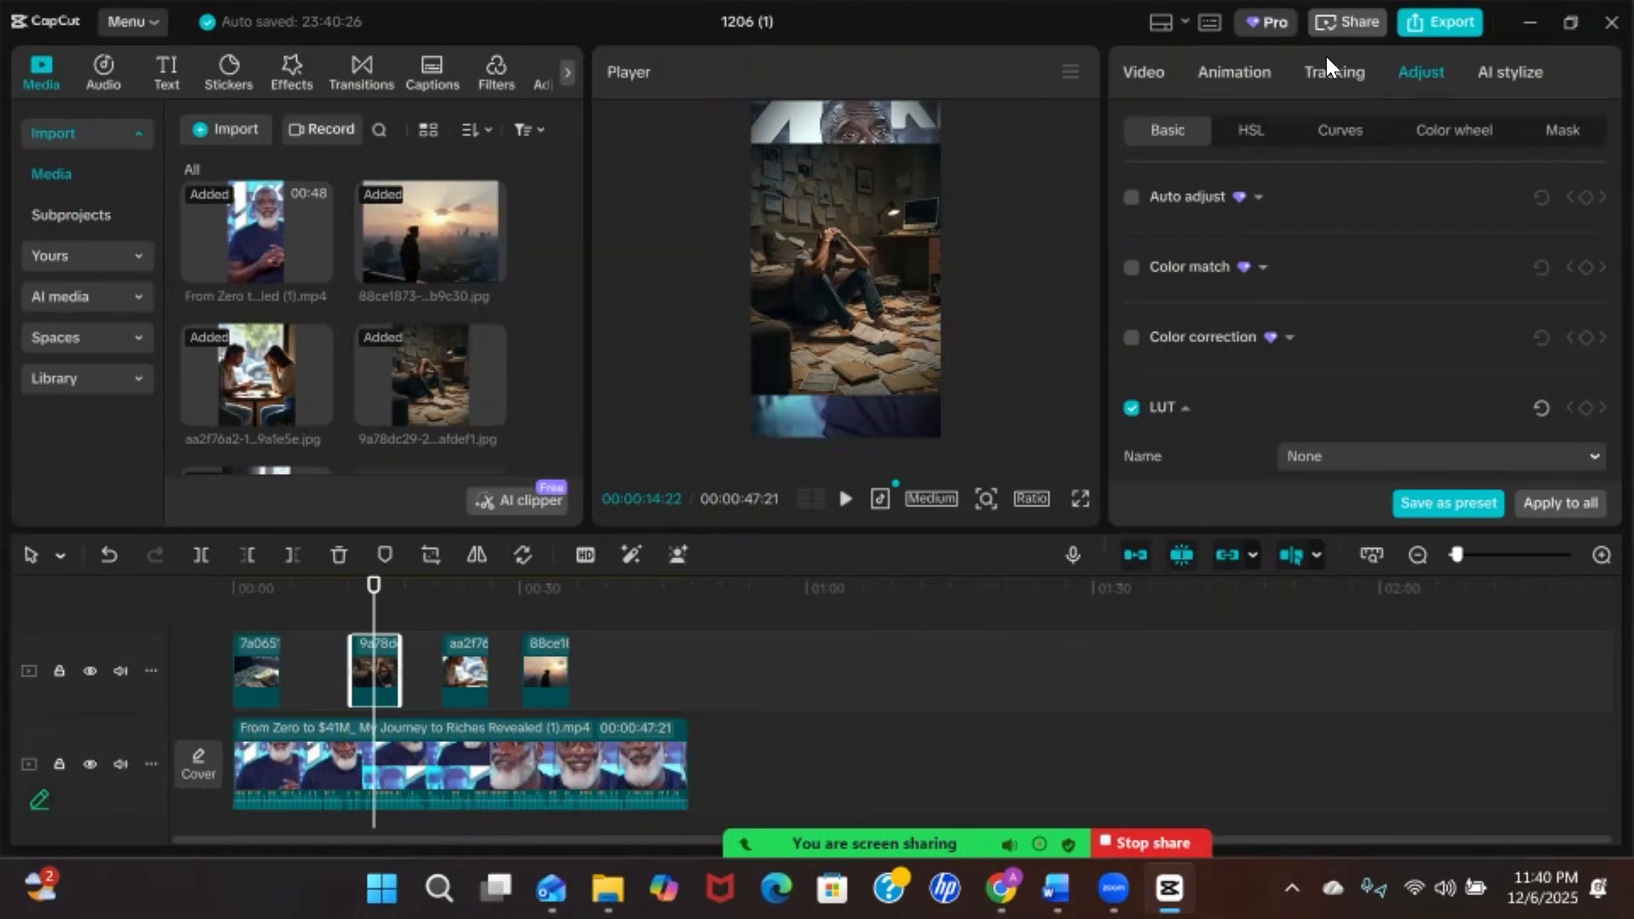
click(1159, 70)
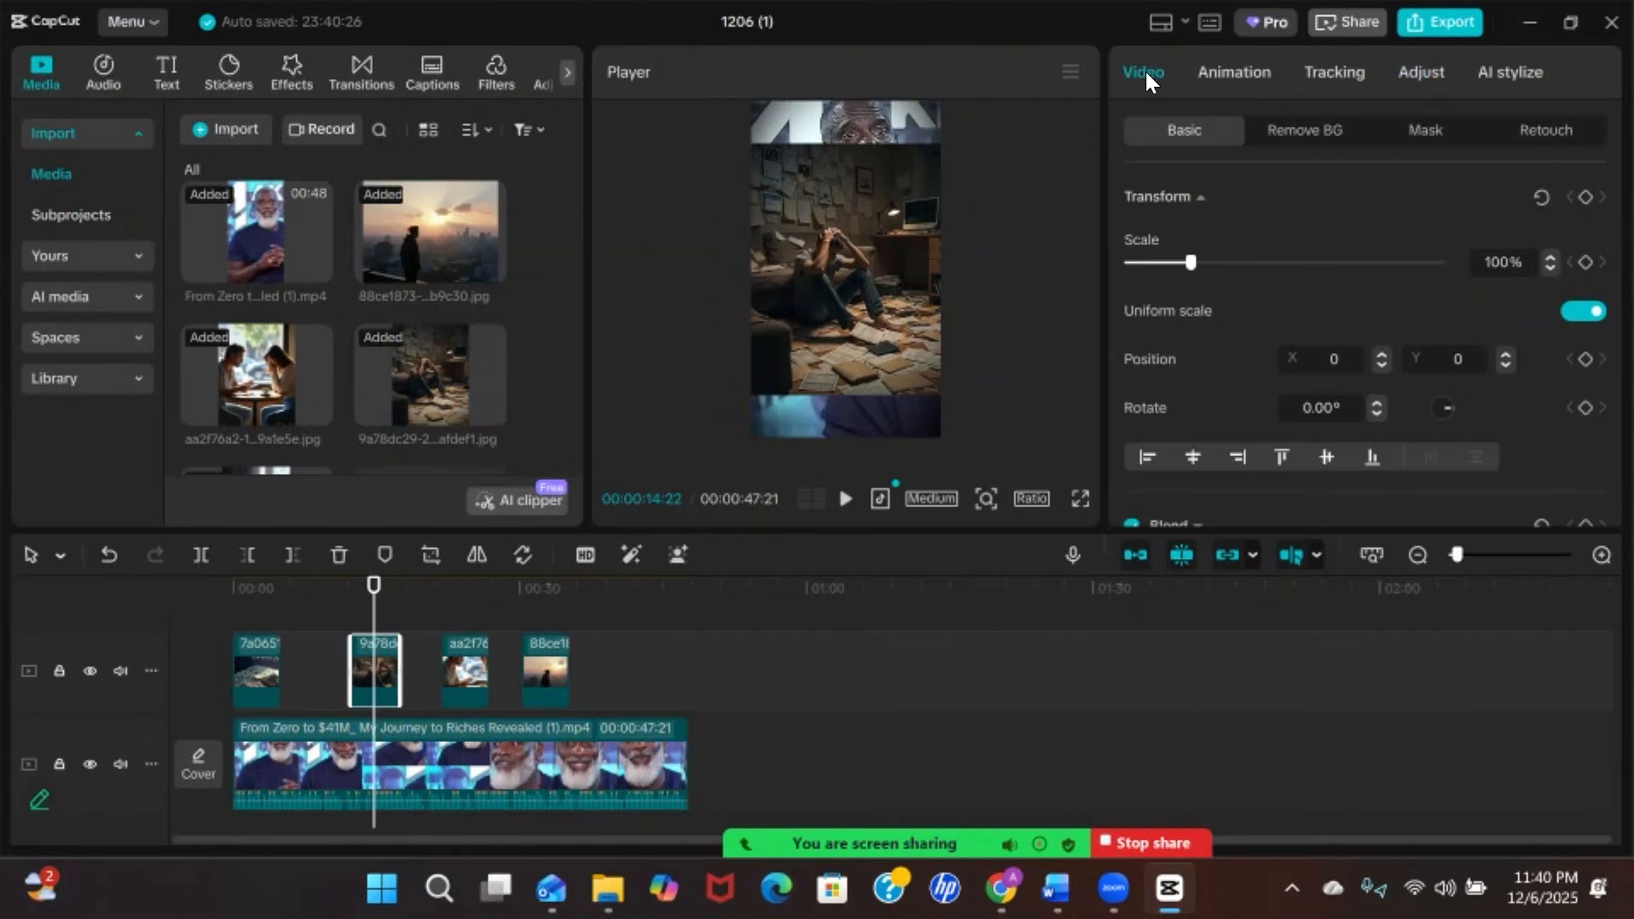
drag(1188, 260, 1215, 264)
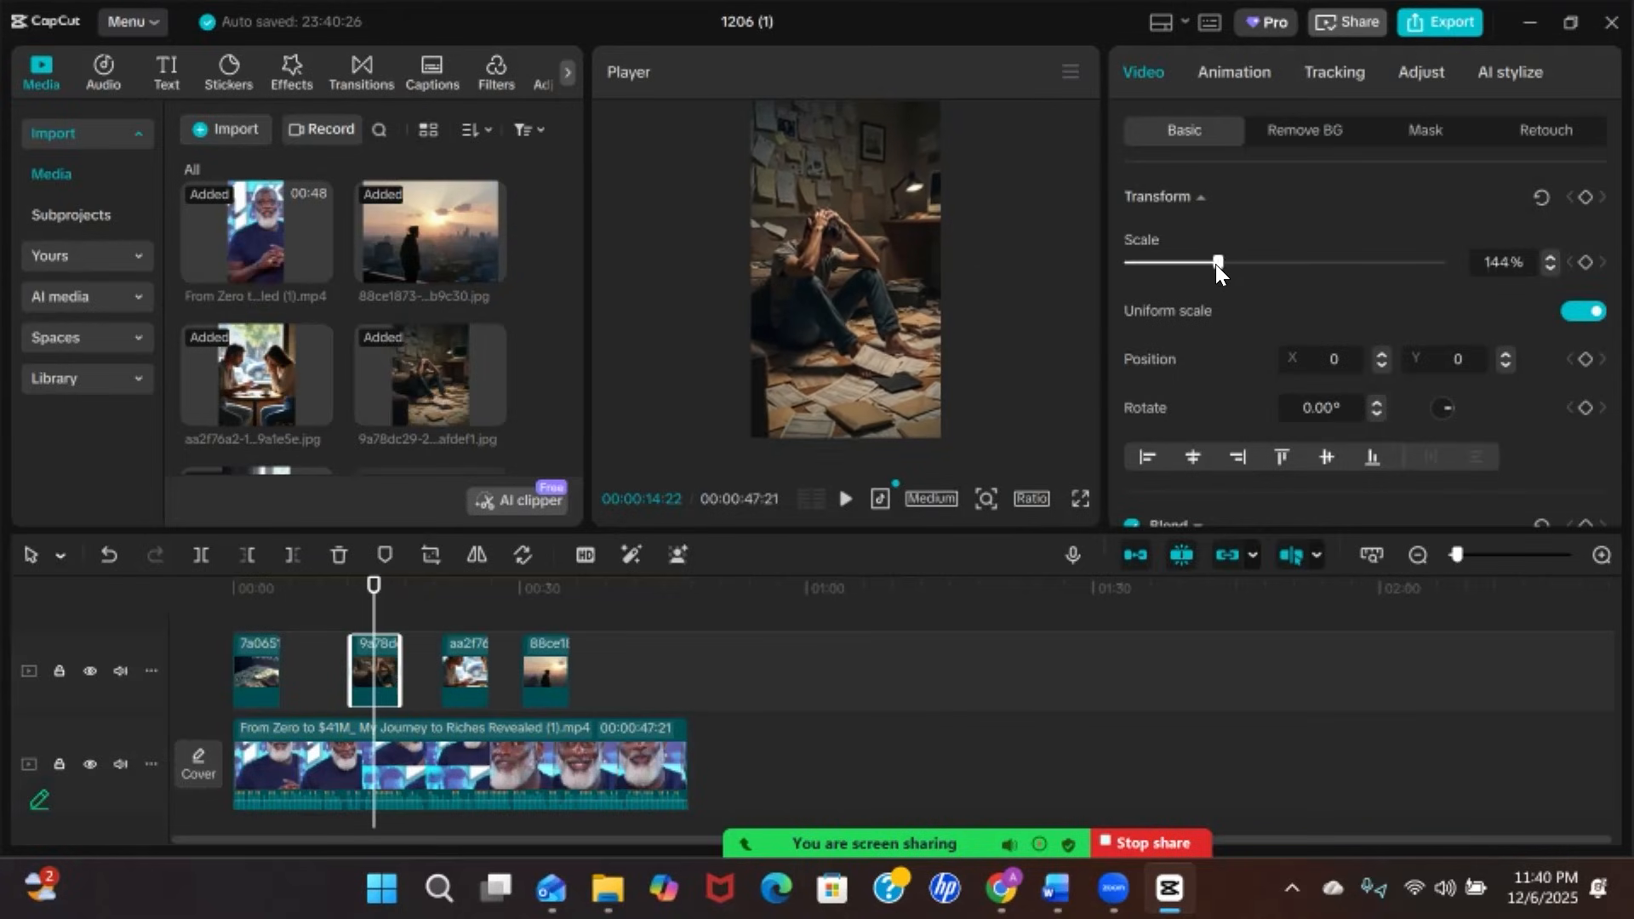
Enlarge the coffee shop image to about 134% so it covers the full height of the frame
drag(376, 612, 468, 652)
click(470, 653)
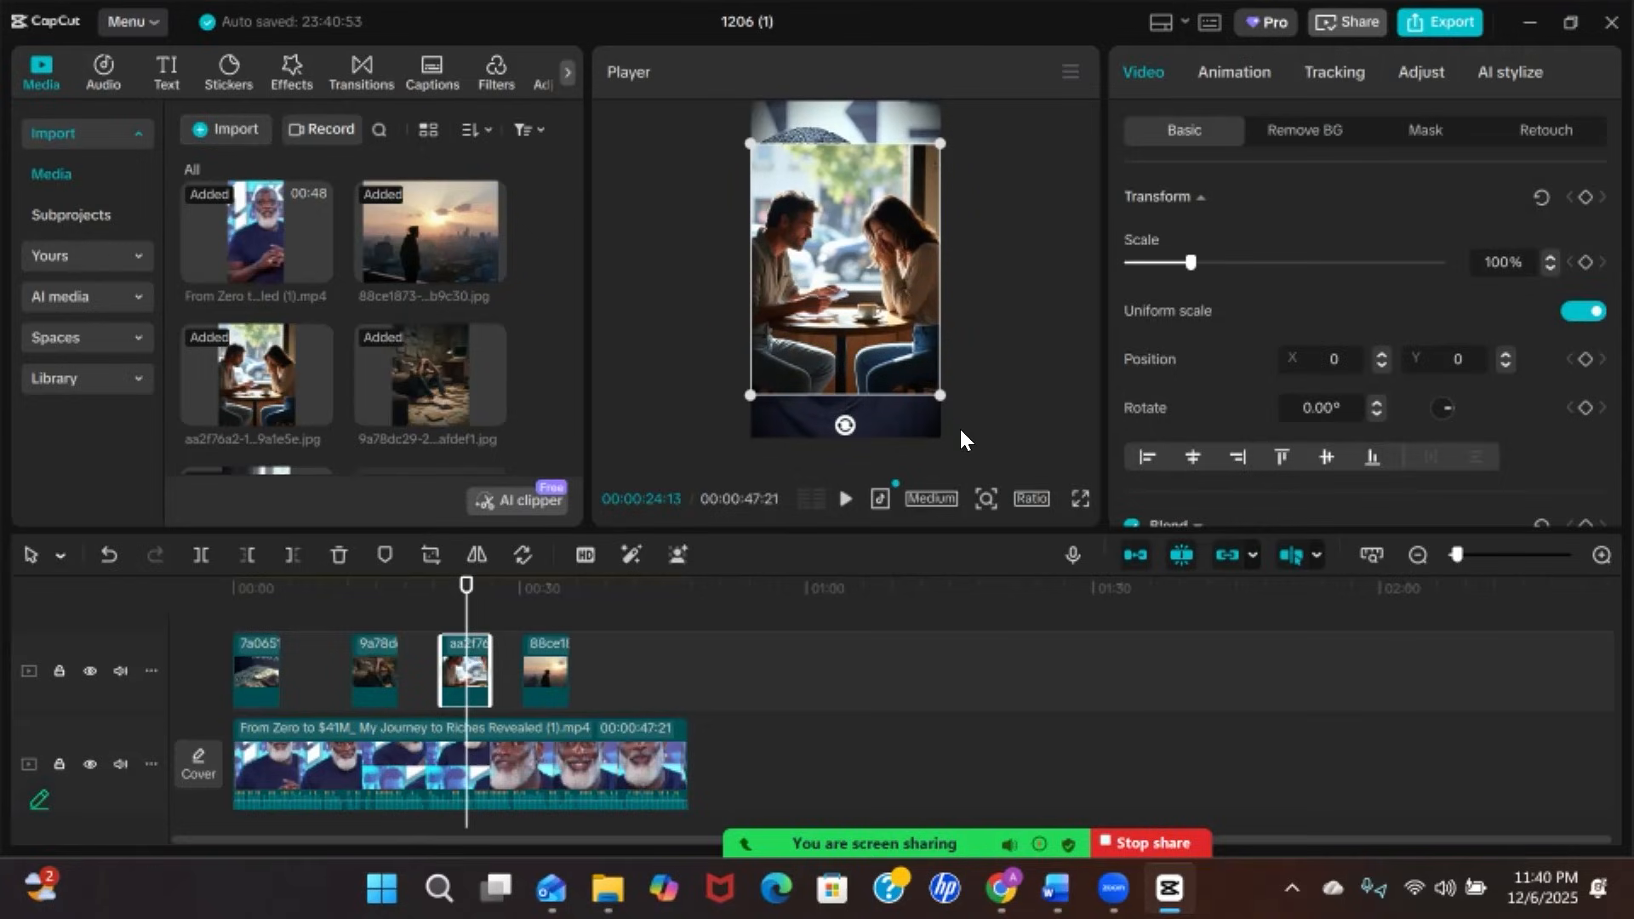
drag(945, 397, 1012, 439)
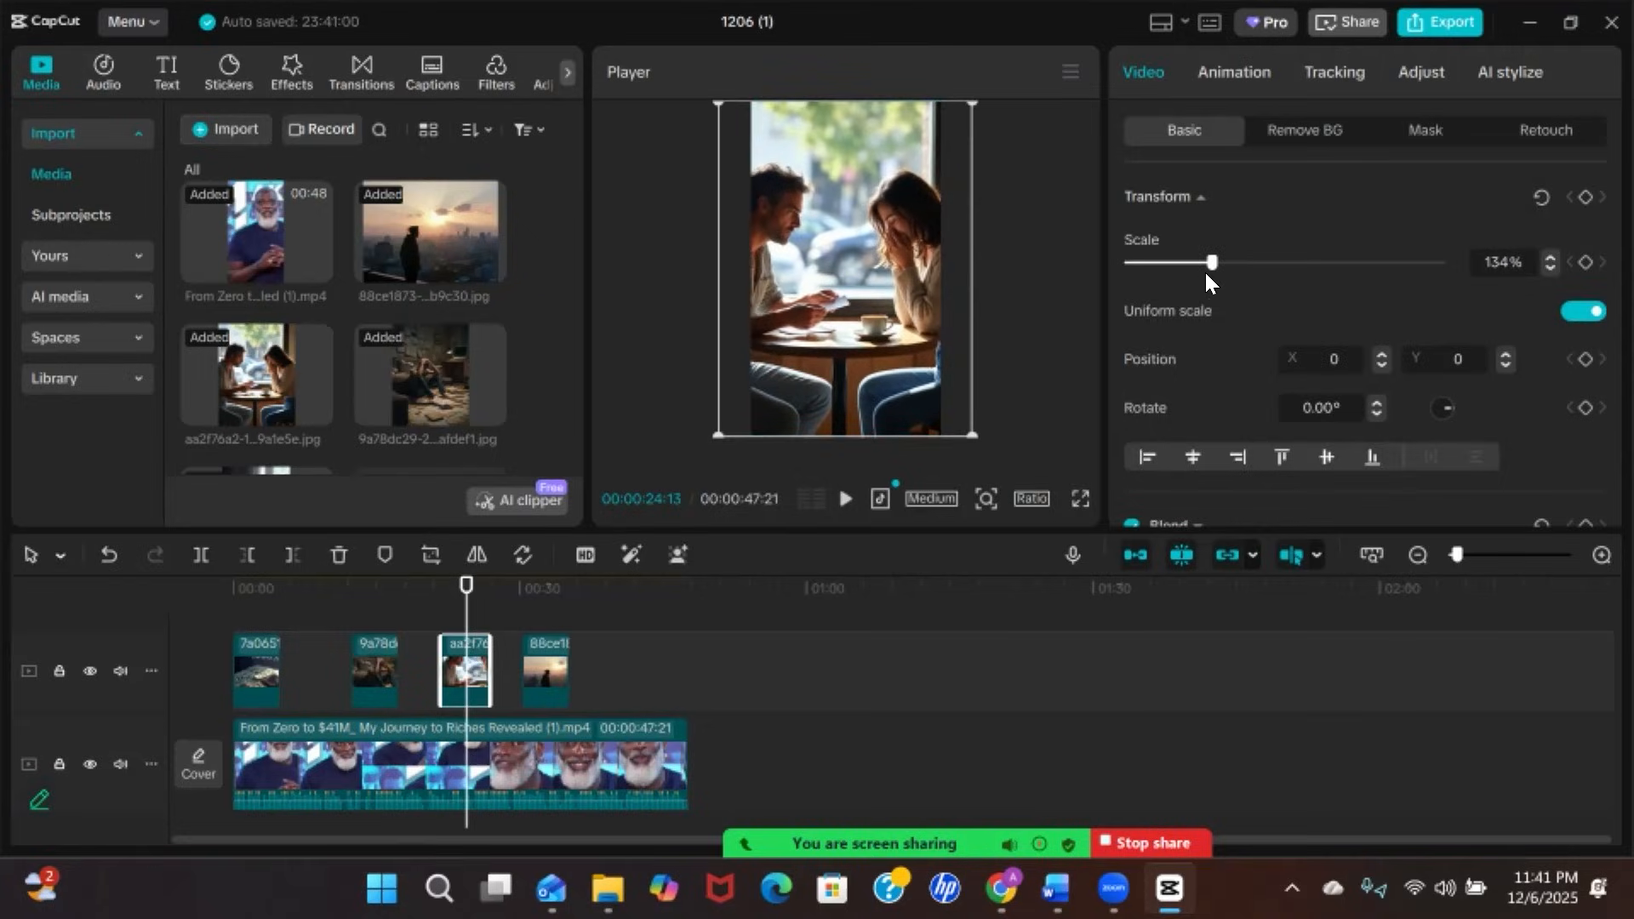
Scale the sunset city silhouette image to 232% to cover the whole vertical frame
click(521, 587)
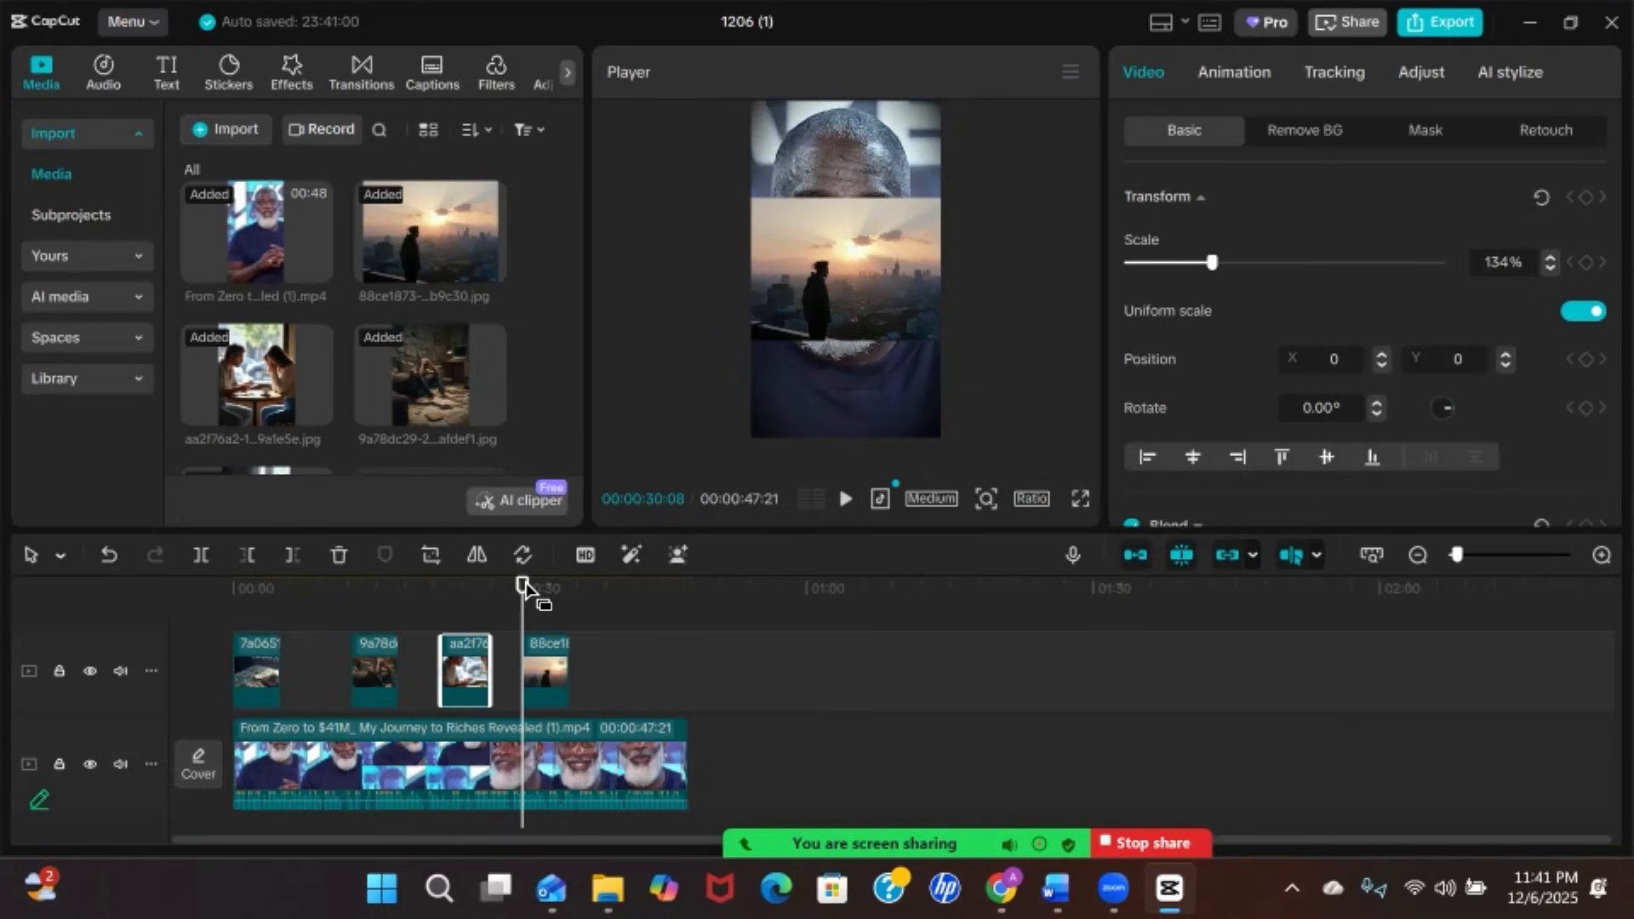
click(543, 587)
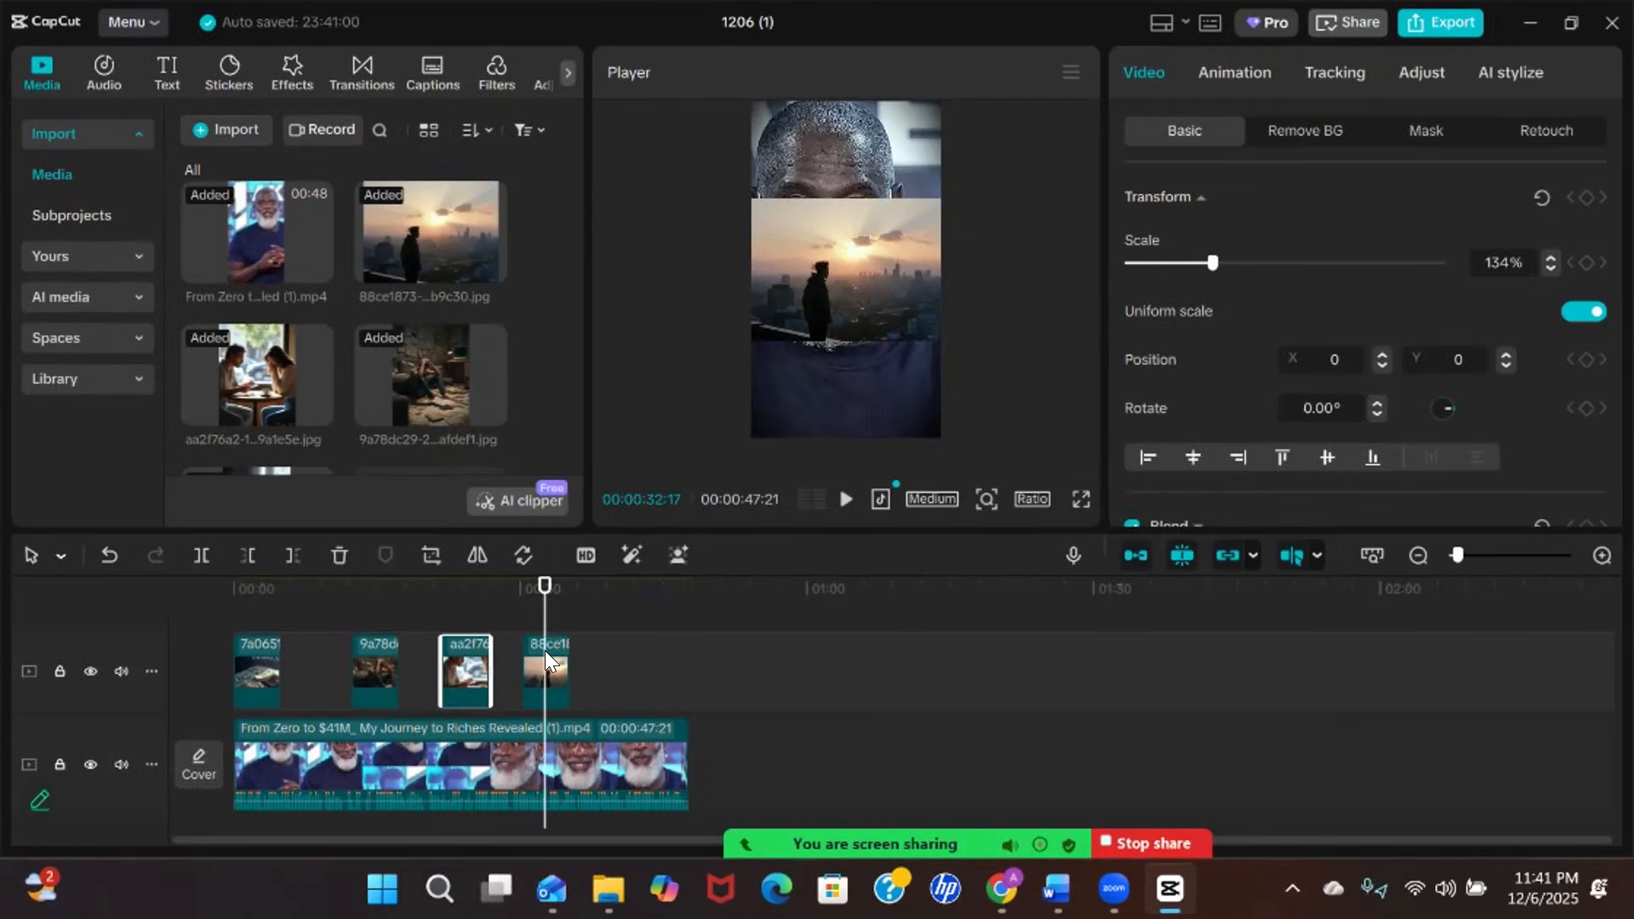
click(548, 652)
drag(1190, 262, 1270, 254)
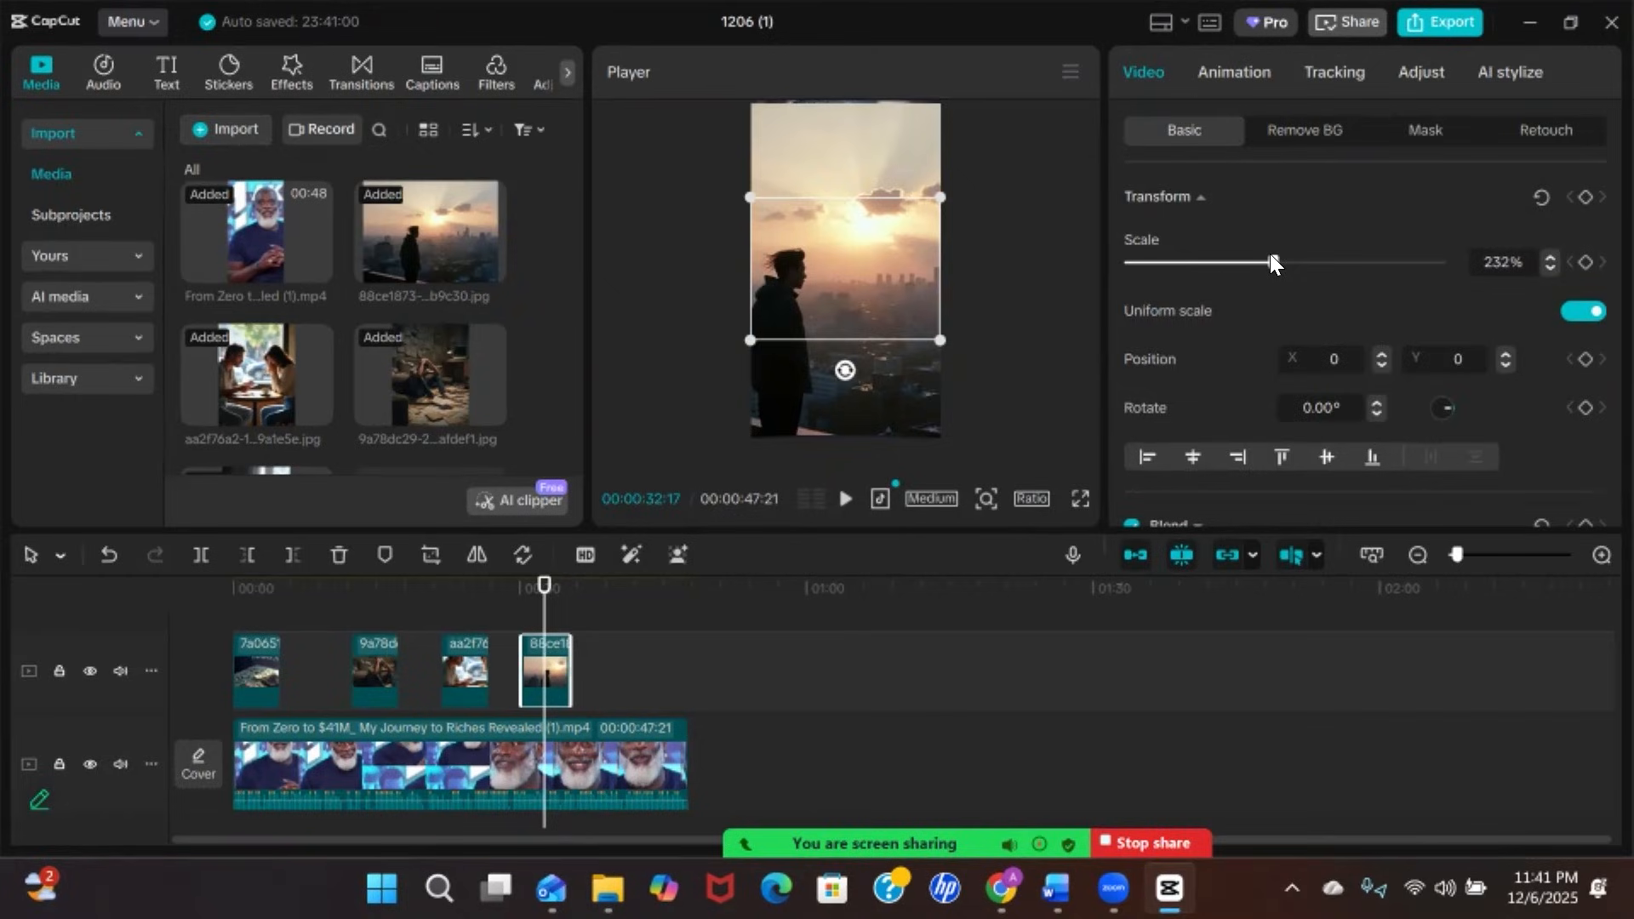
Scrub through the first two images on the timeline to check how they fill the frame, and return the playhead to 00:00
drag(549, 586, 158, 552)
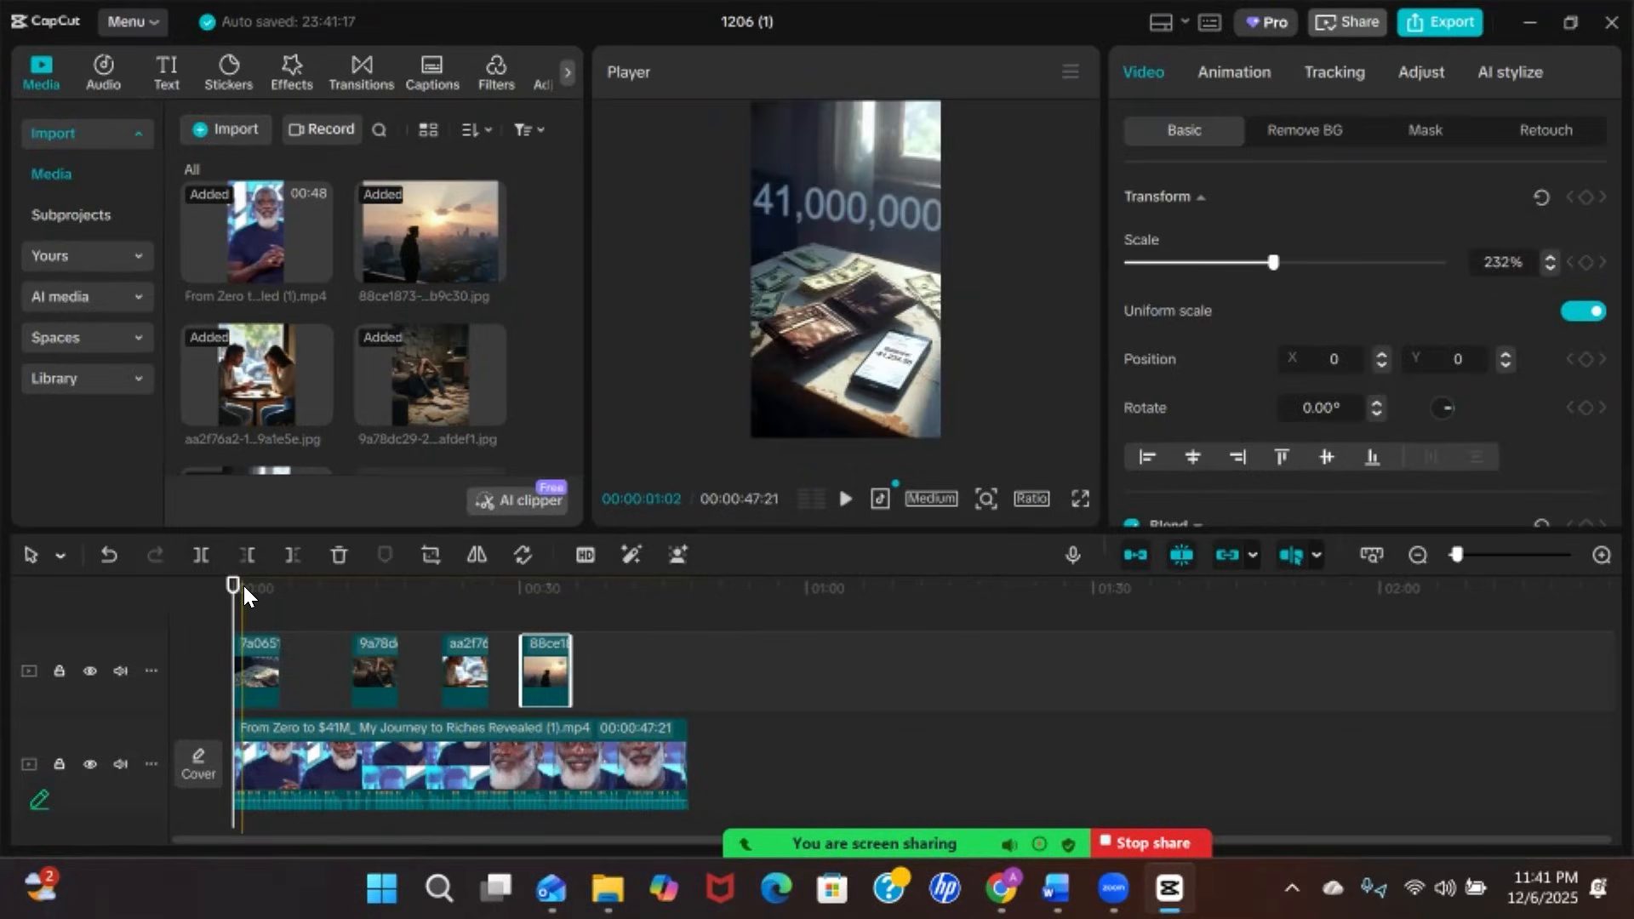
drag(234, 591, 264, 601)
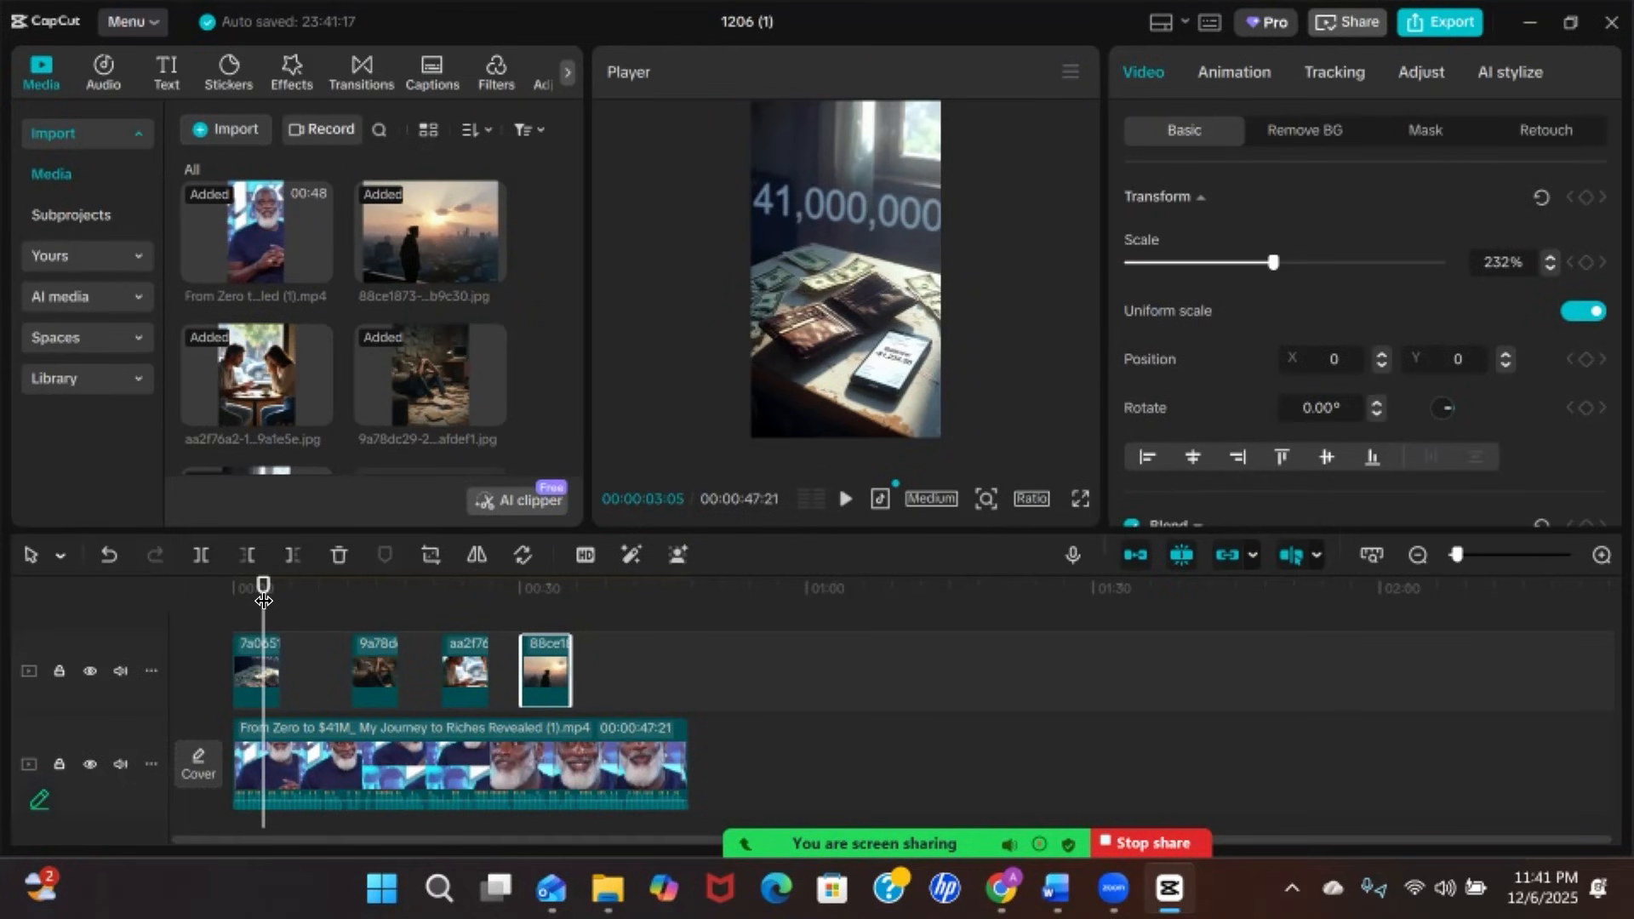
drag(262, 601, 213, 589)
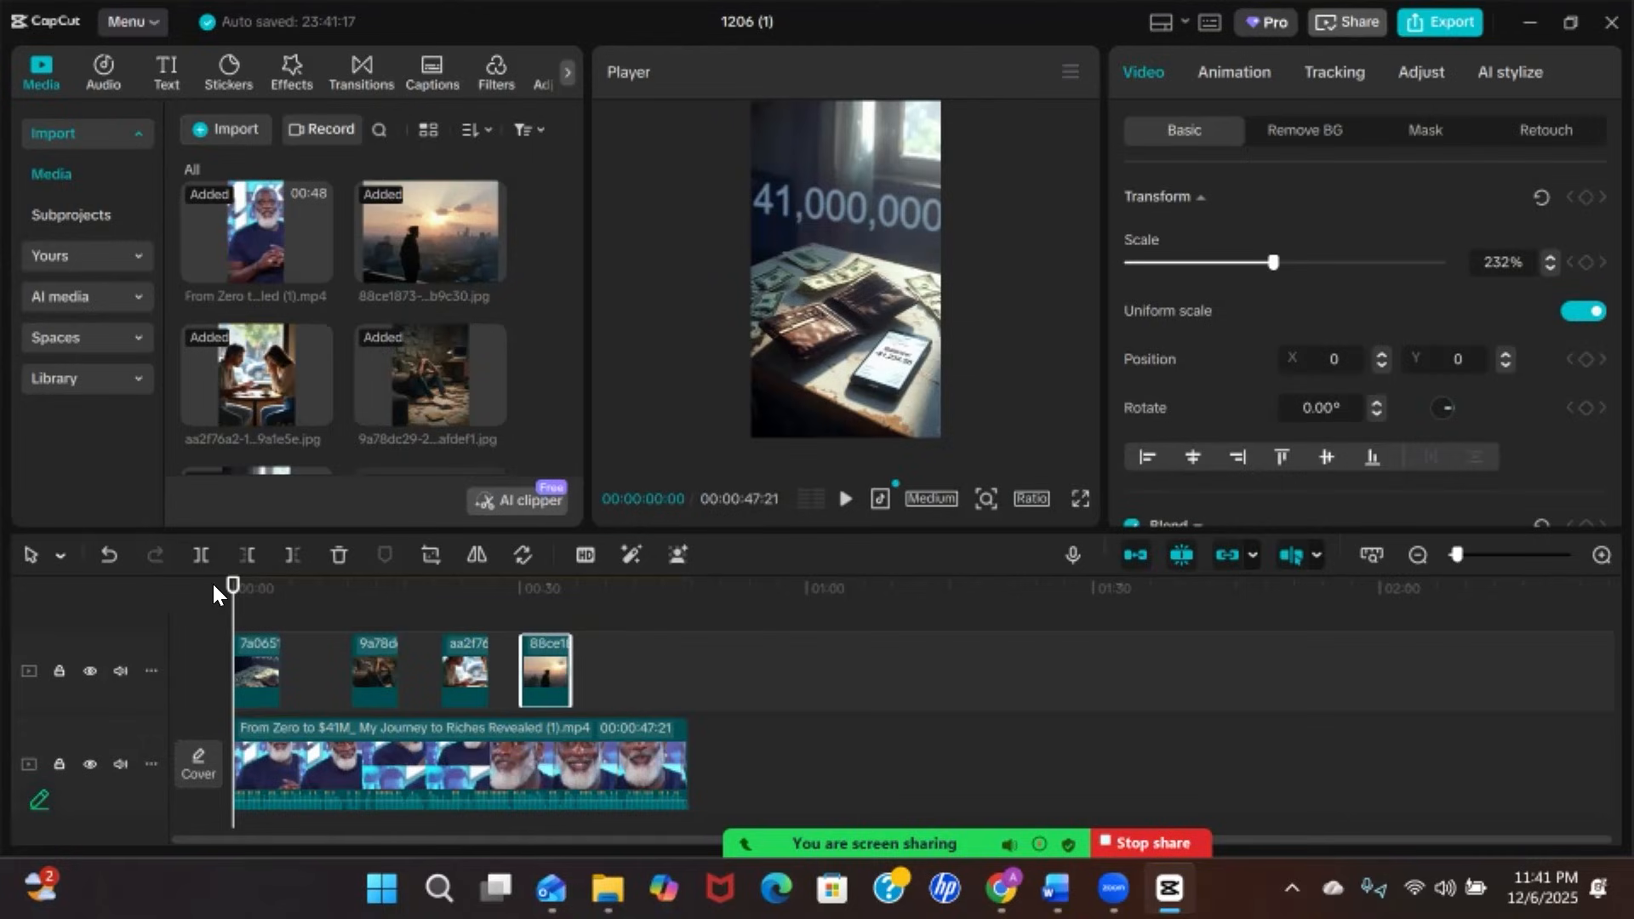
click(265, 665)
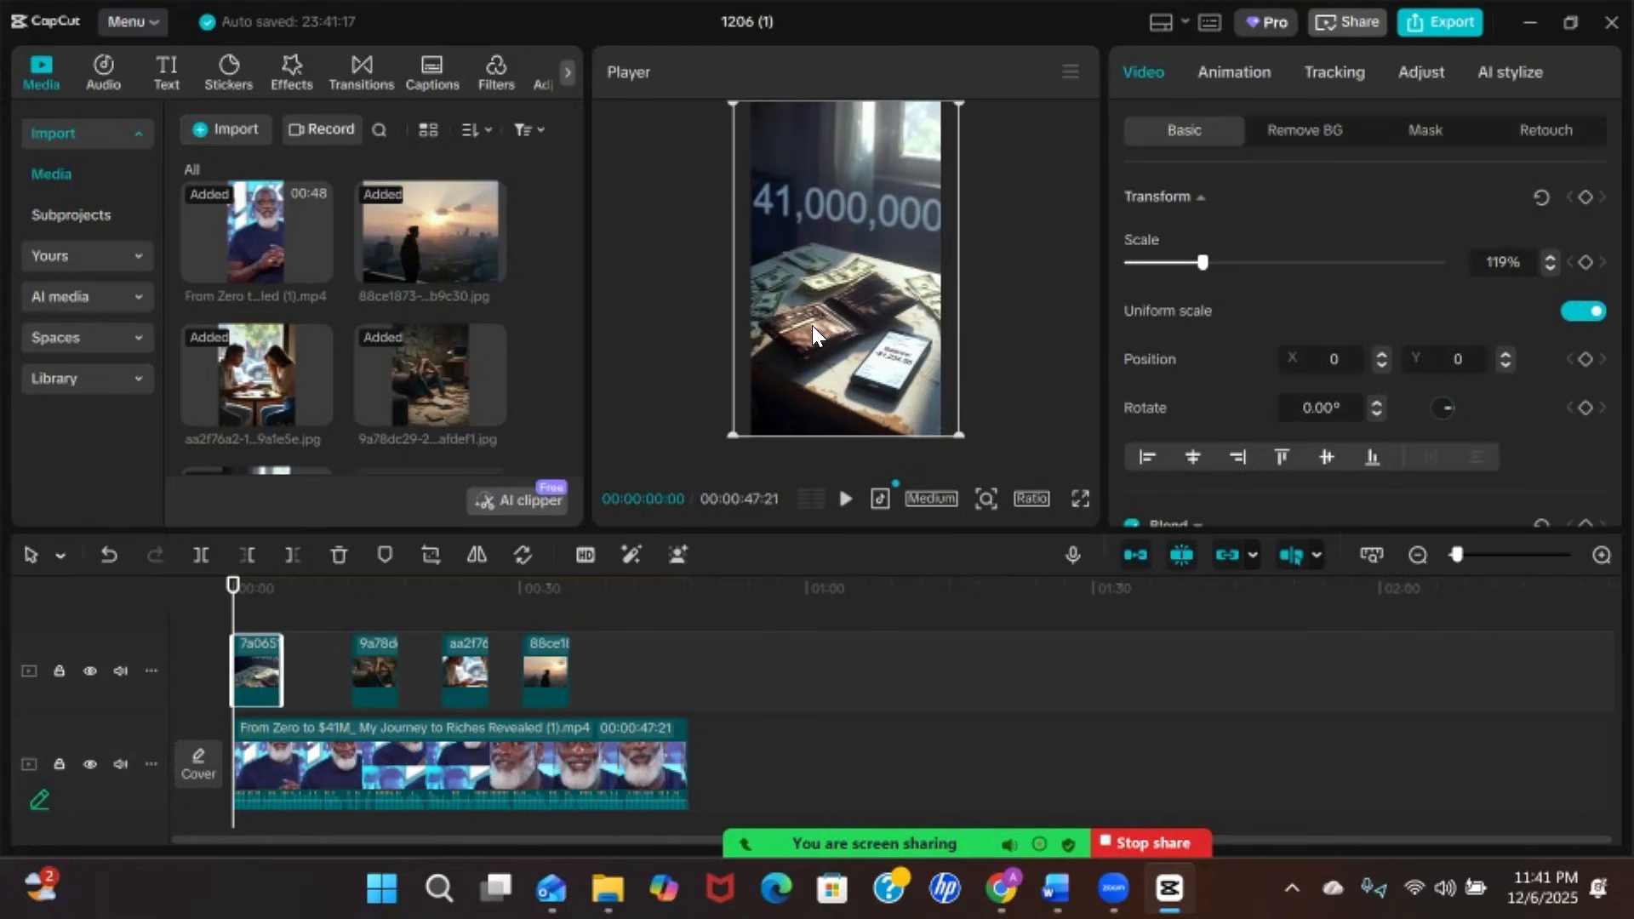
click(769, 327)
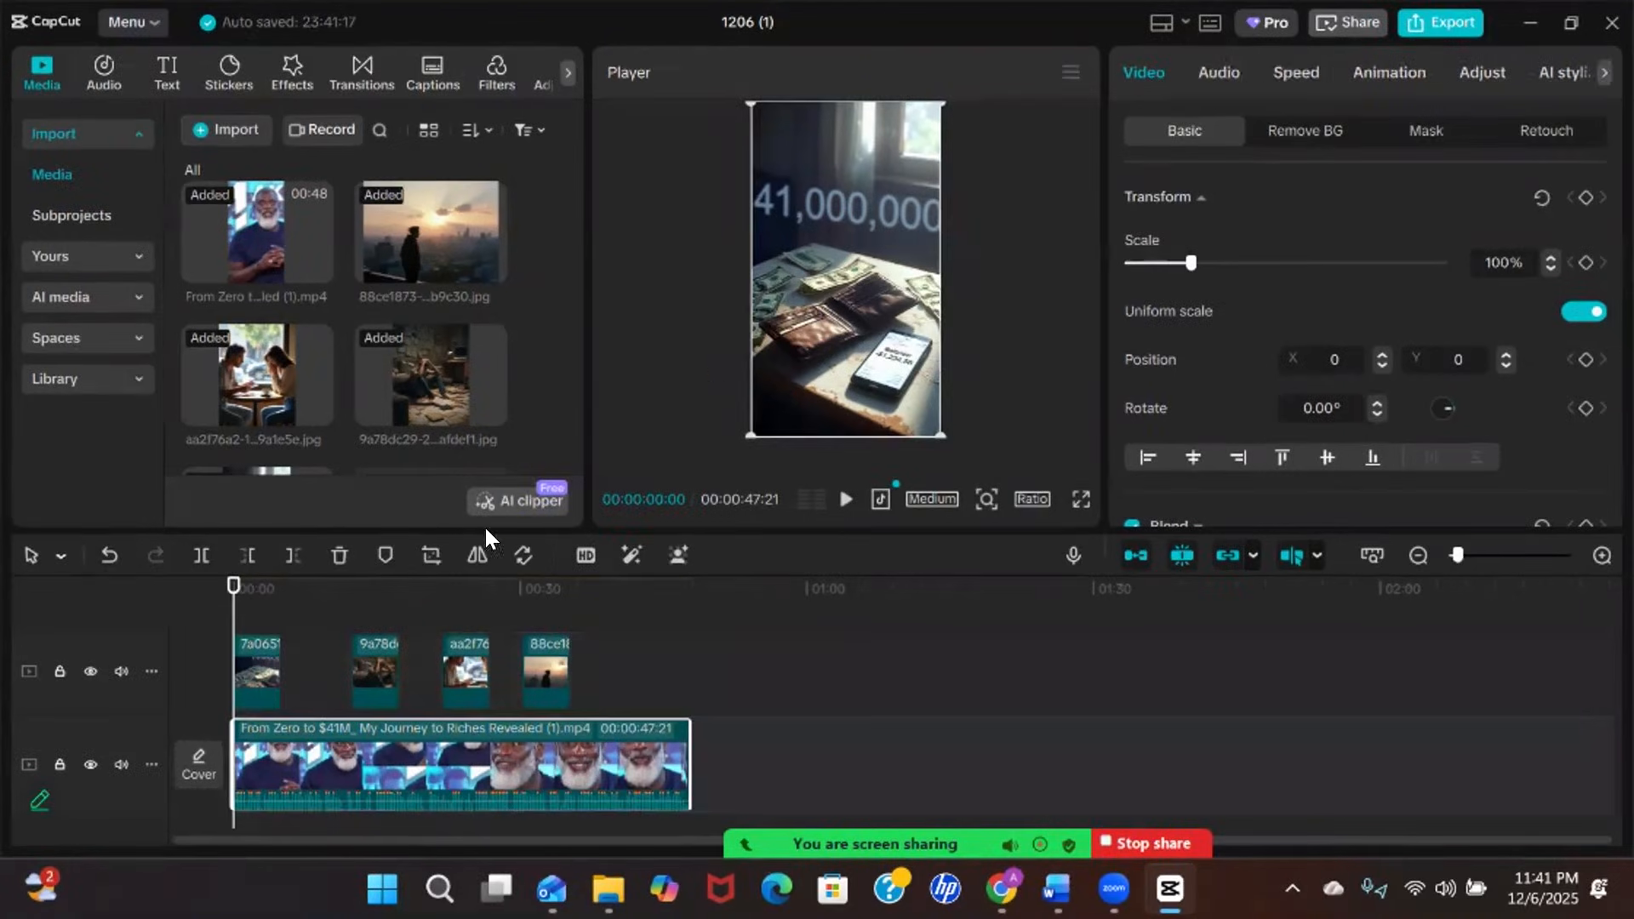
click(263, 674)
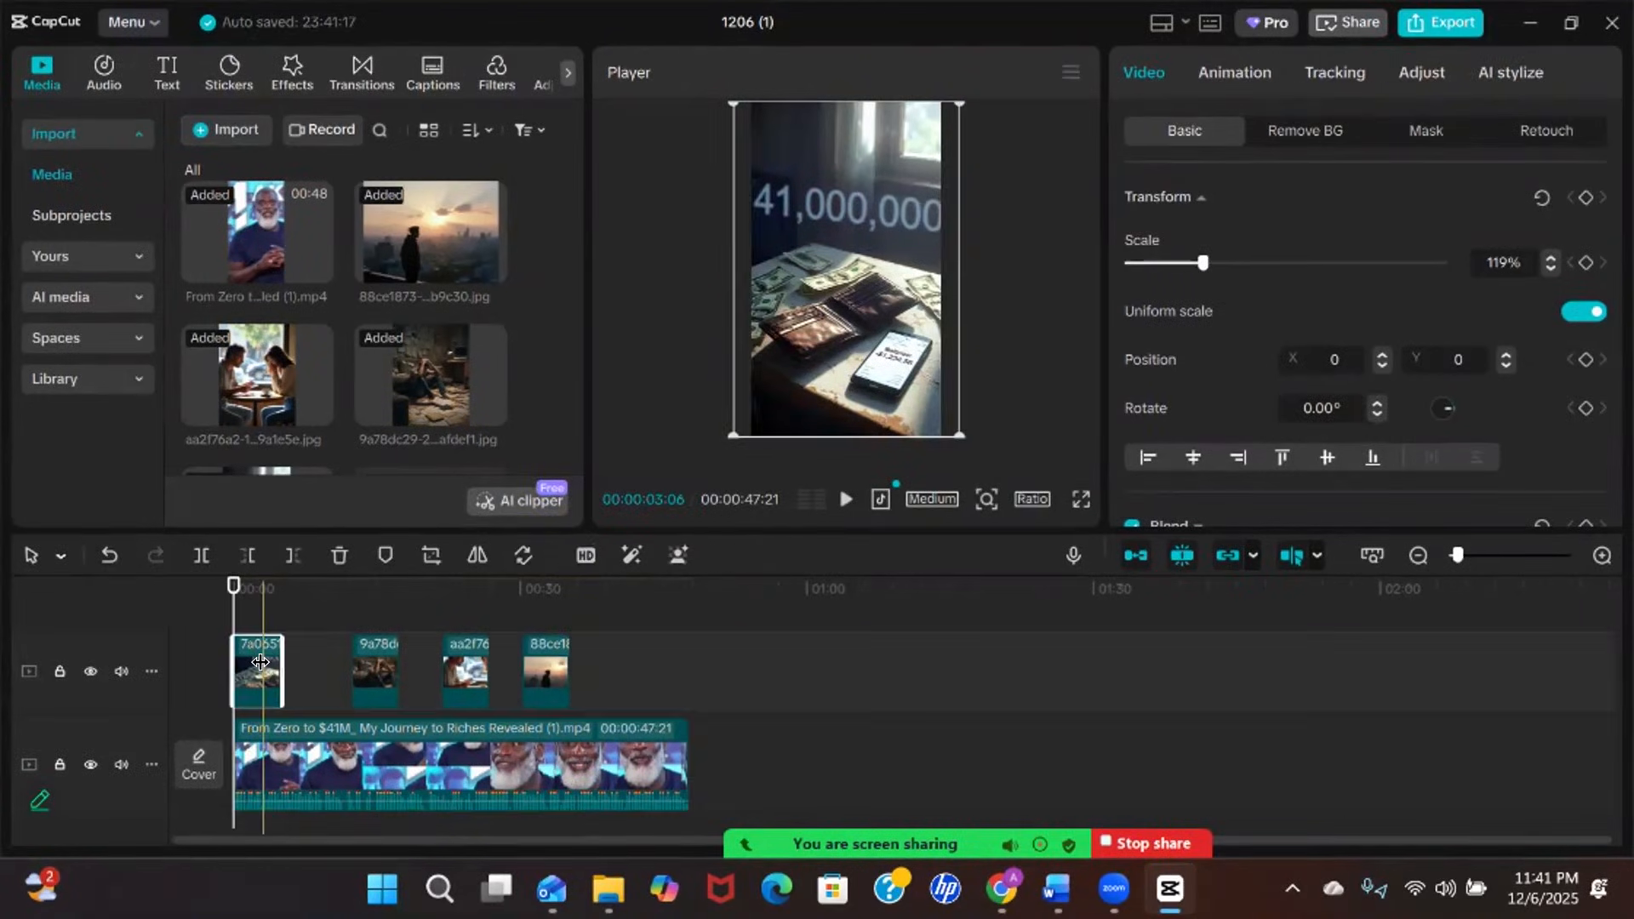
drag(235, 585, 387, 595)
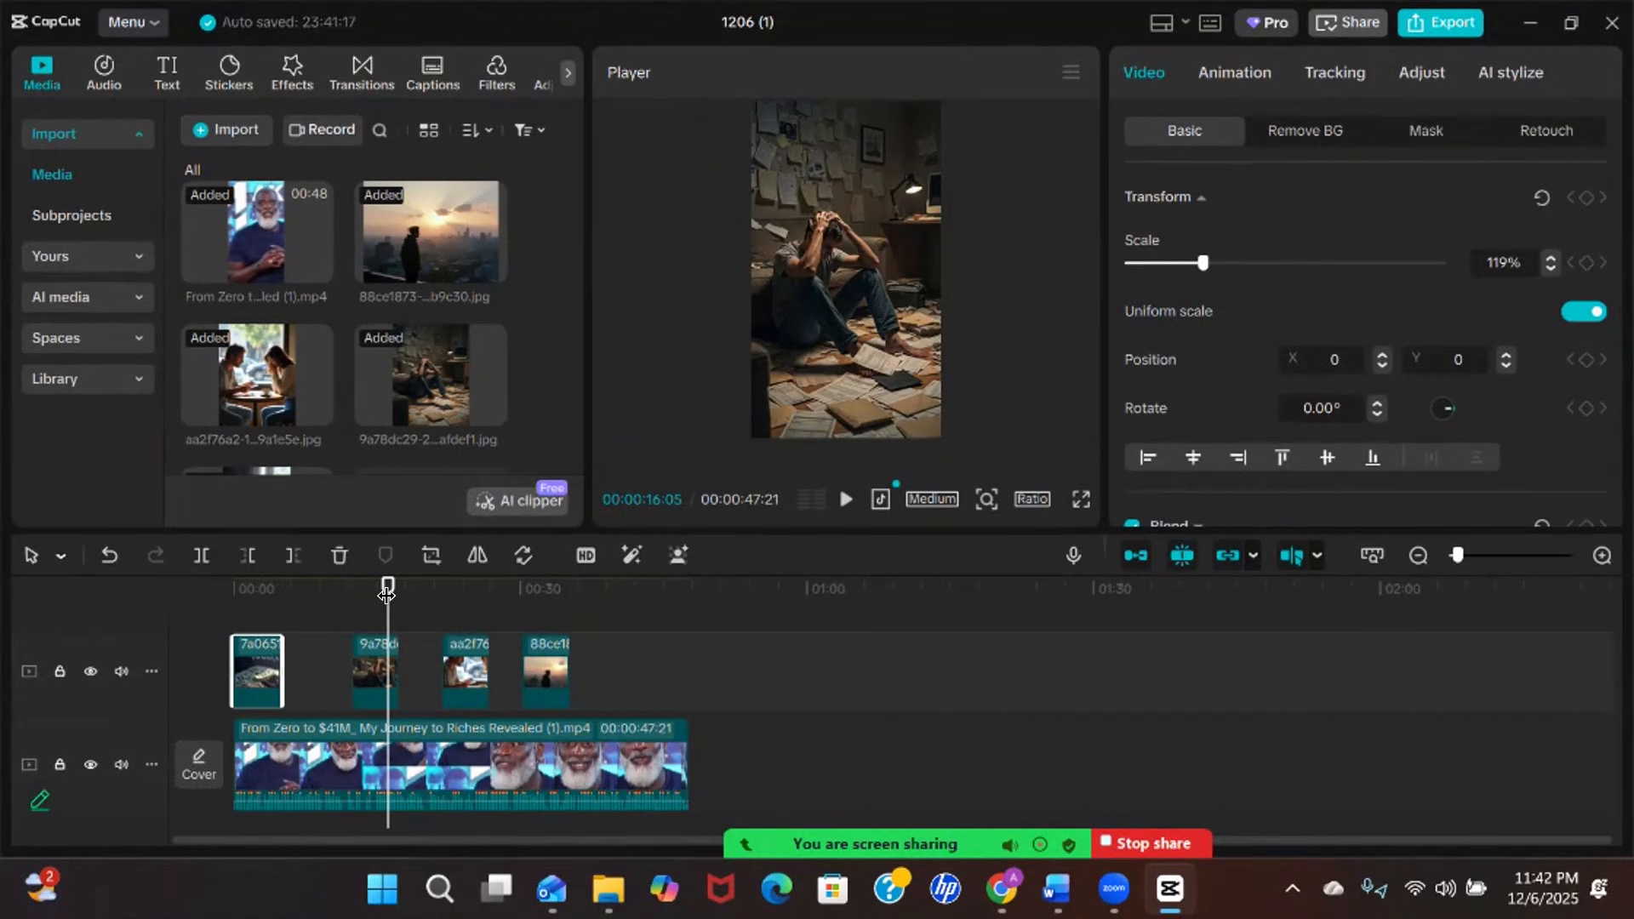
drag(386, 593, 182, 565)
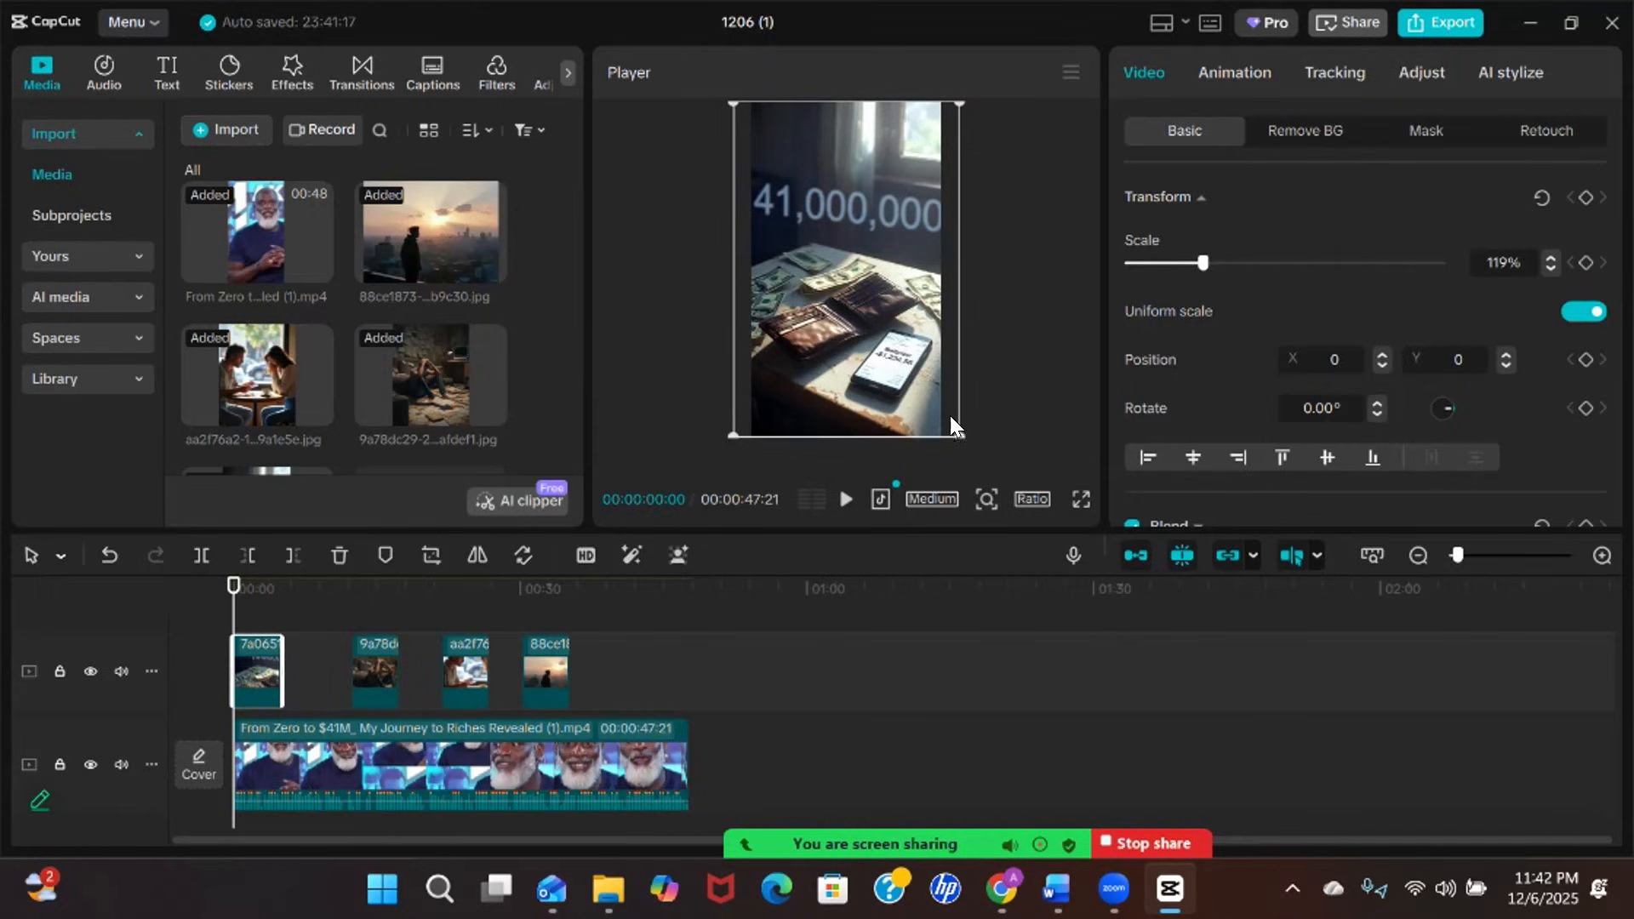
Enlarge the wallet image to about 162% and shift it horizontally to an X position of about 370
drag(964, 435, 1066, 495)
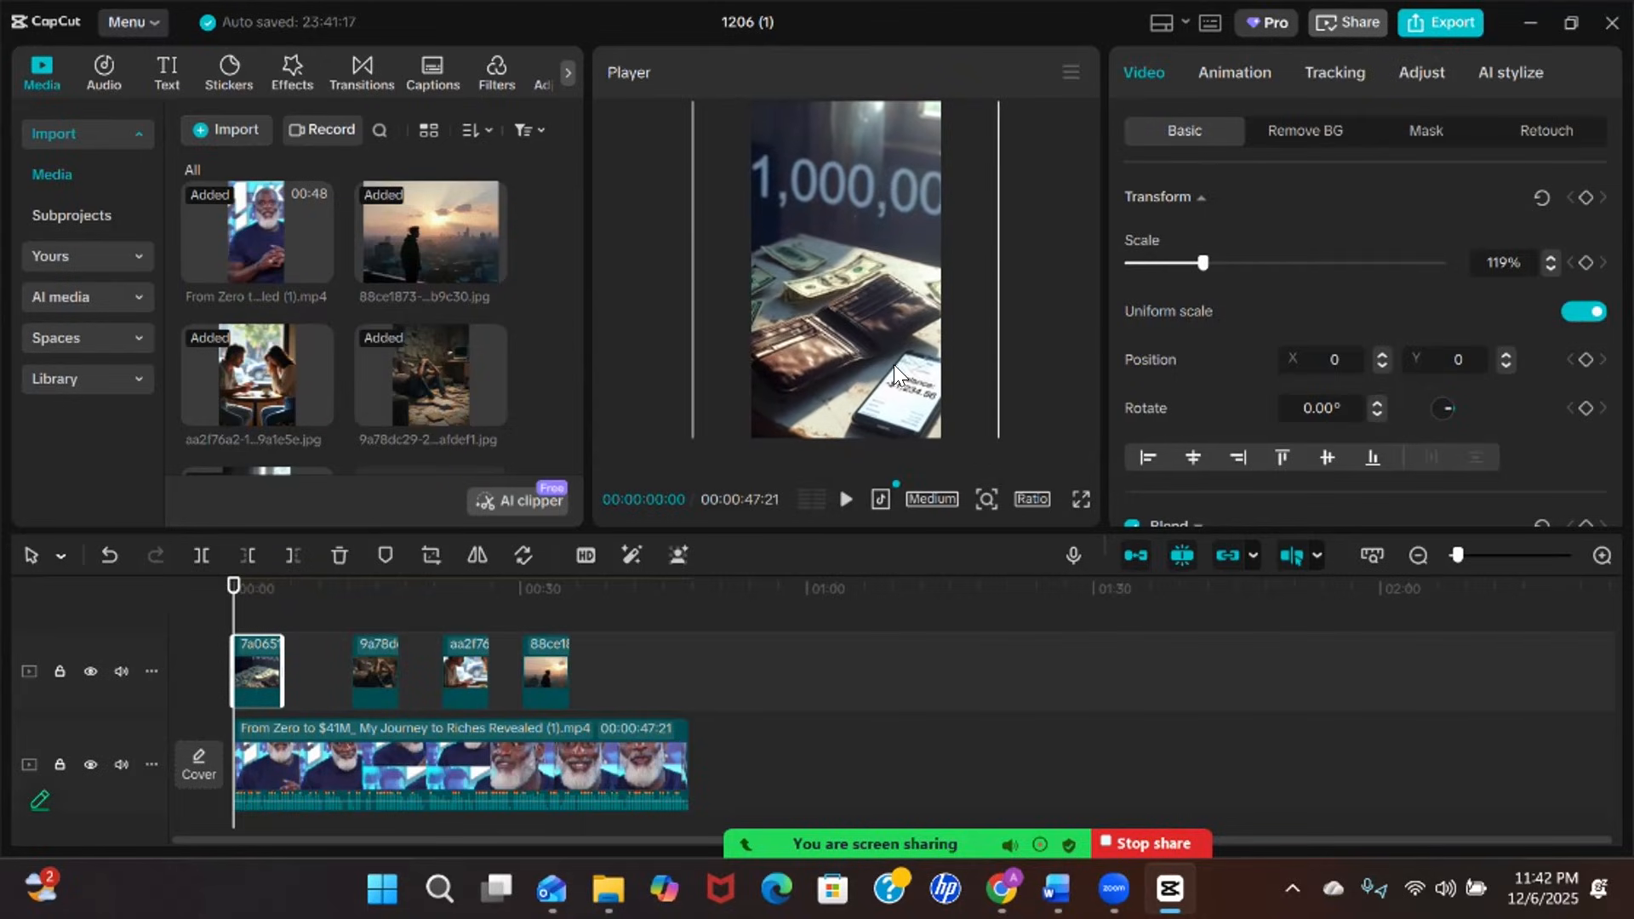
mouse_move(908, 358)
mouse_down()
mouse_move(931, 359)
mouse_move(822, 349)
mouse_move(817, 365)
mouse_move(912, 352)
mouse_up()
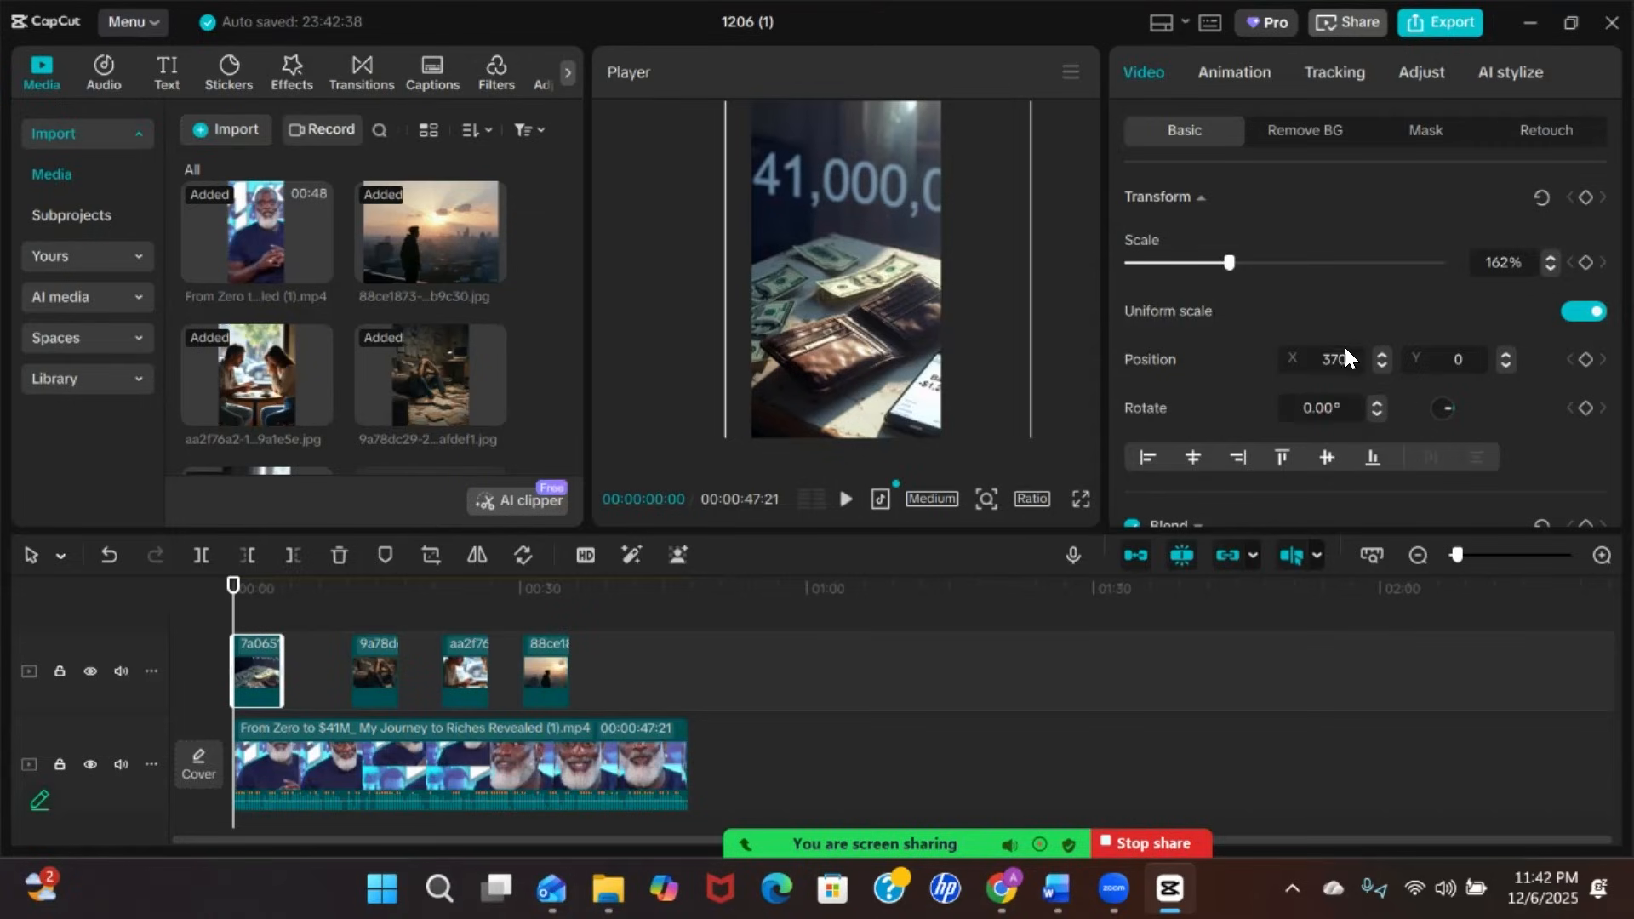
scroll(1333, 361, down, 1)
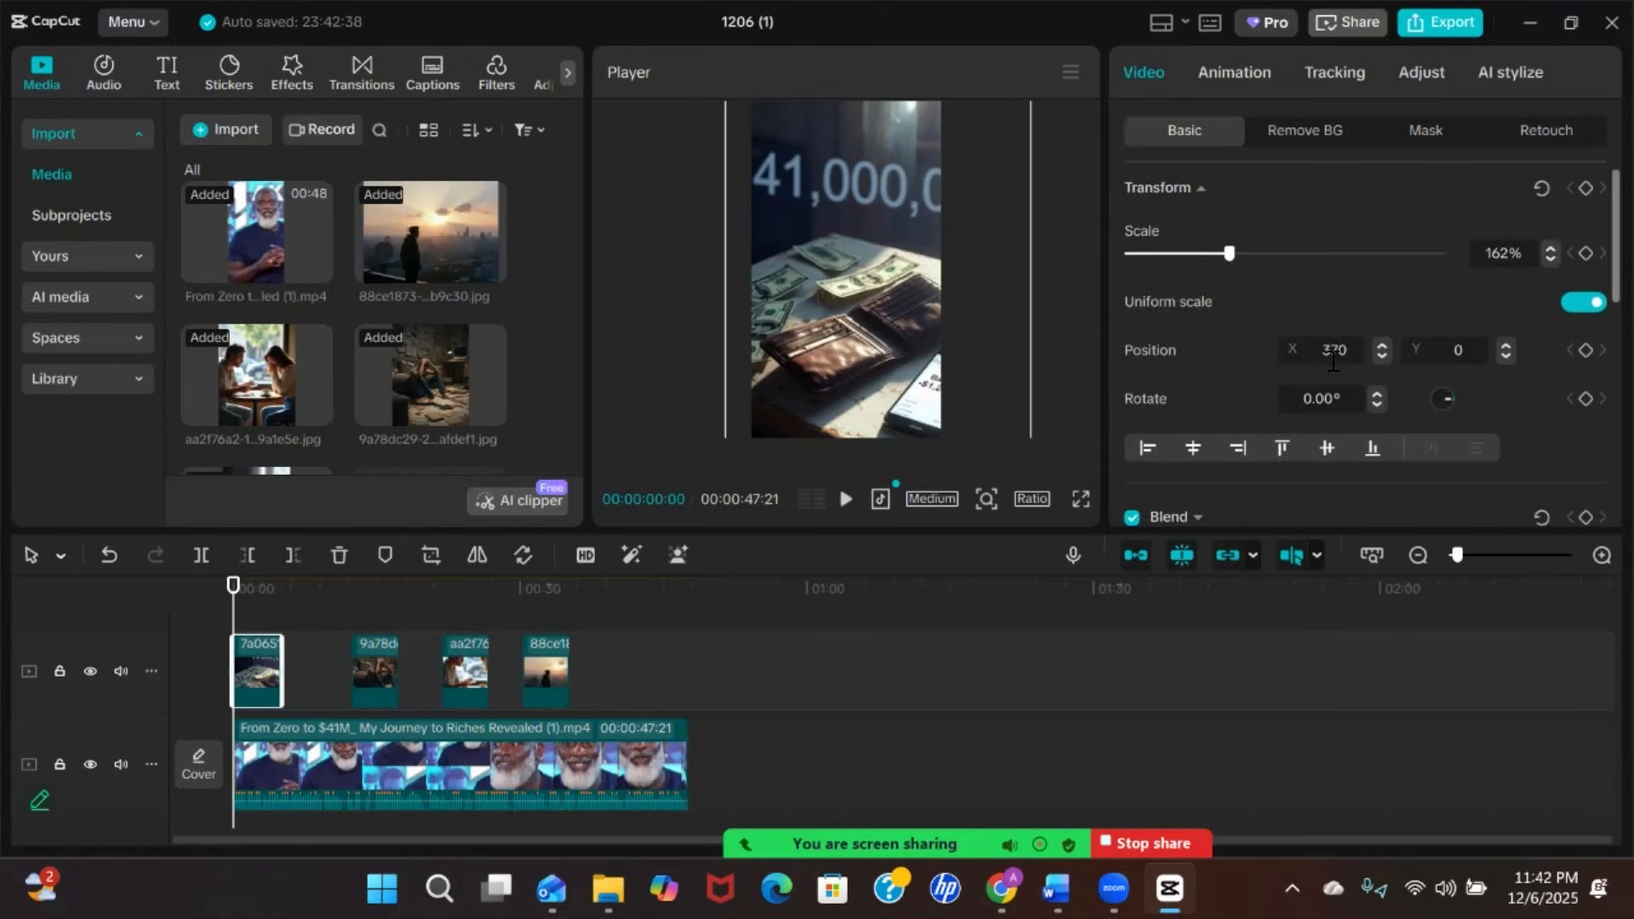
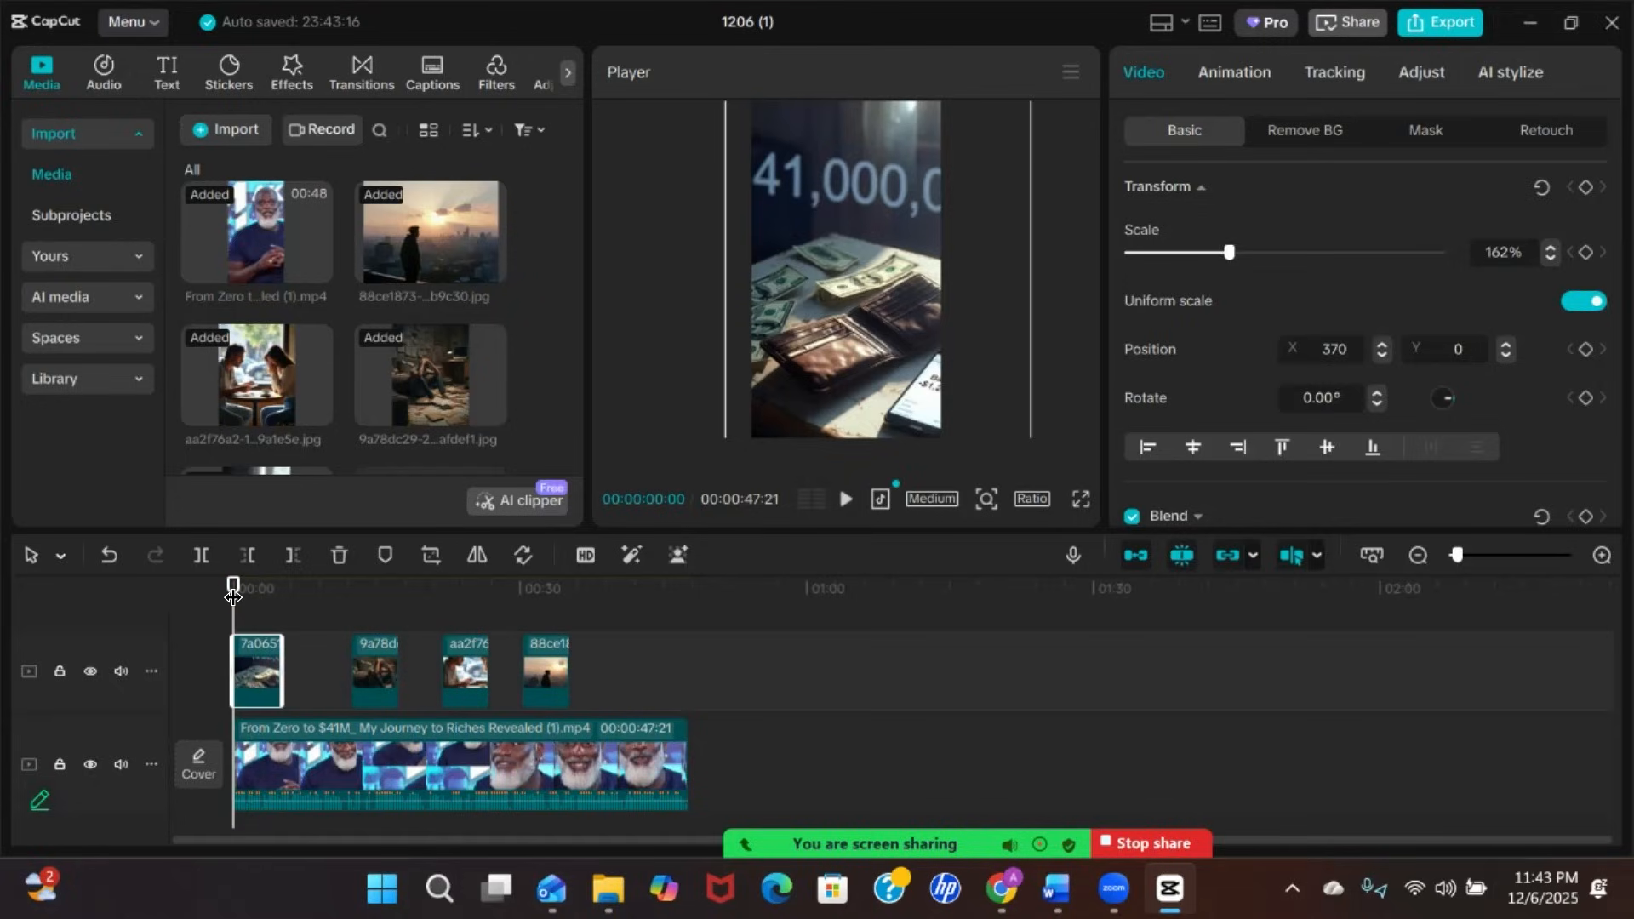
Play the opening five seconds twice from 00:00 to check the transition from the wallet image to the speaker
key(space)
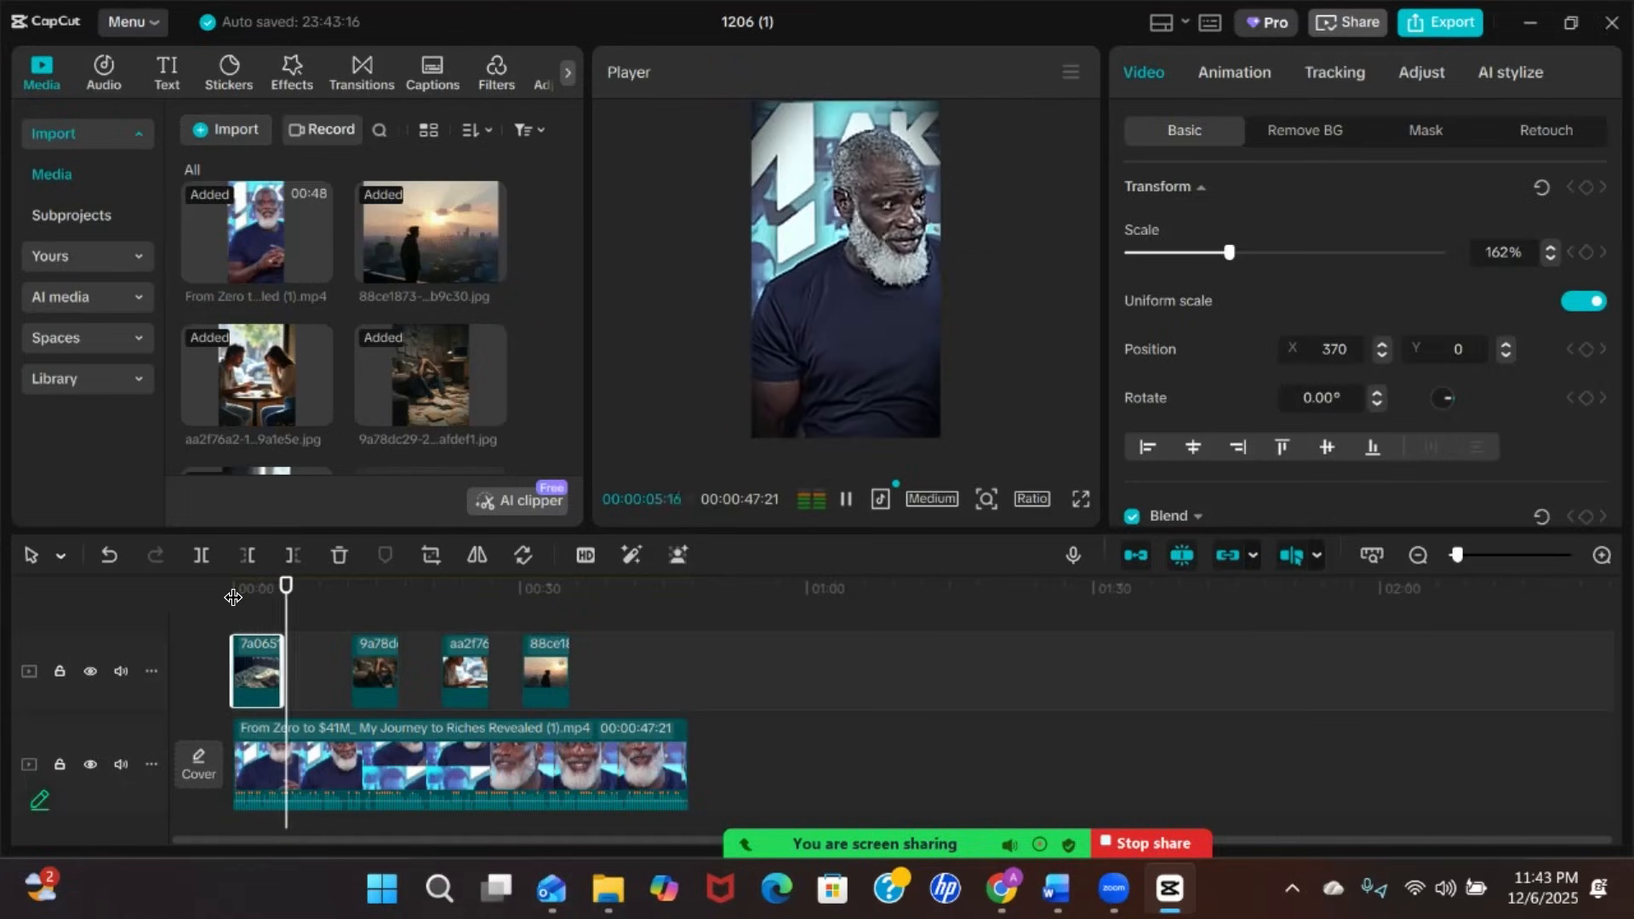
key(space)
drag(288, 595, 226, 595)
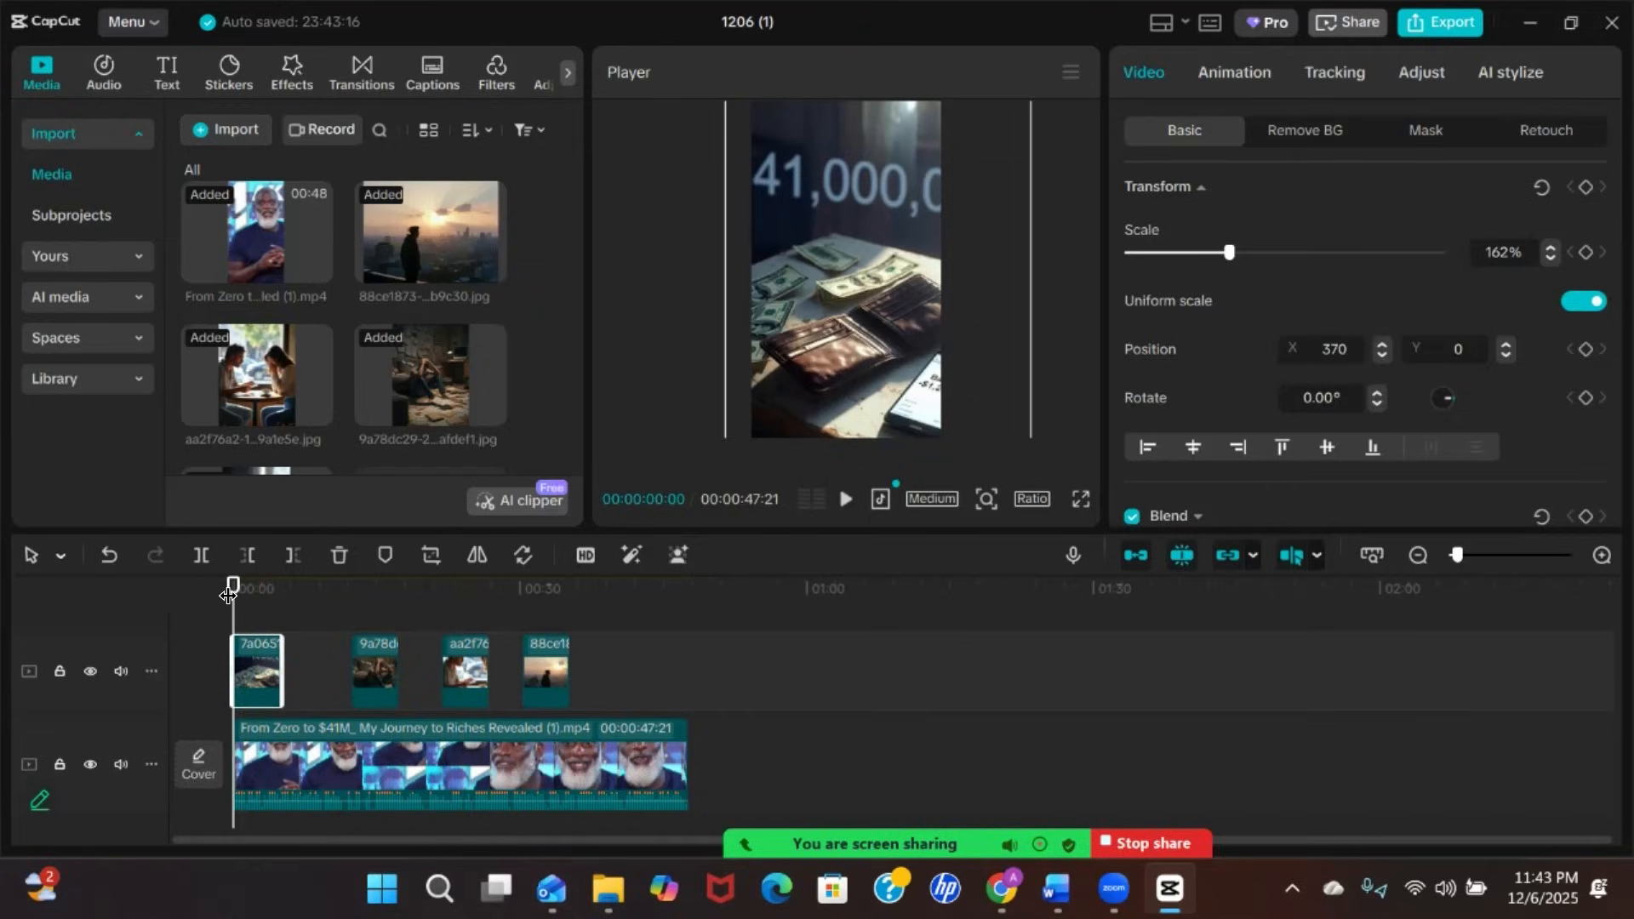
key(space)
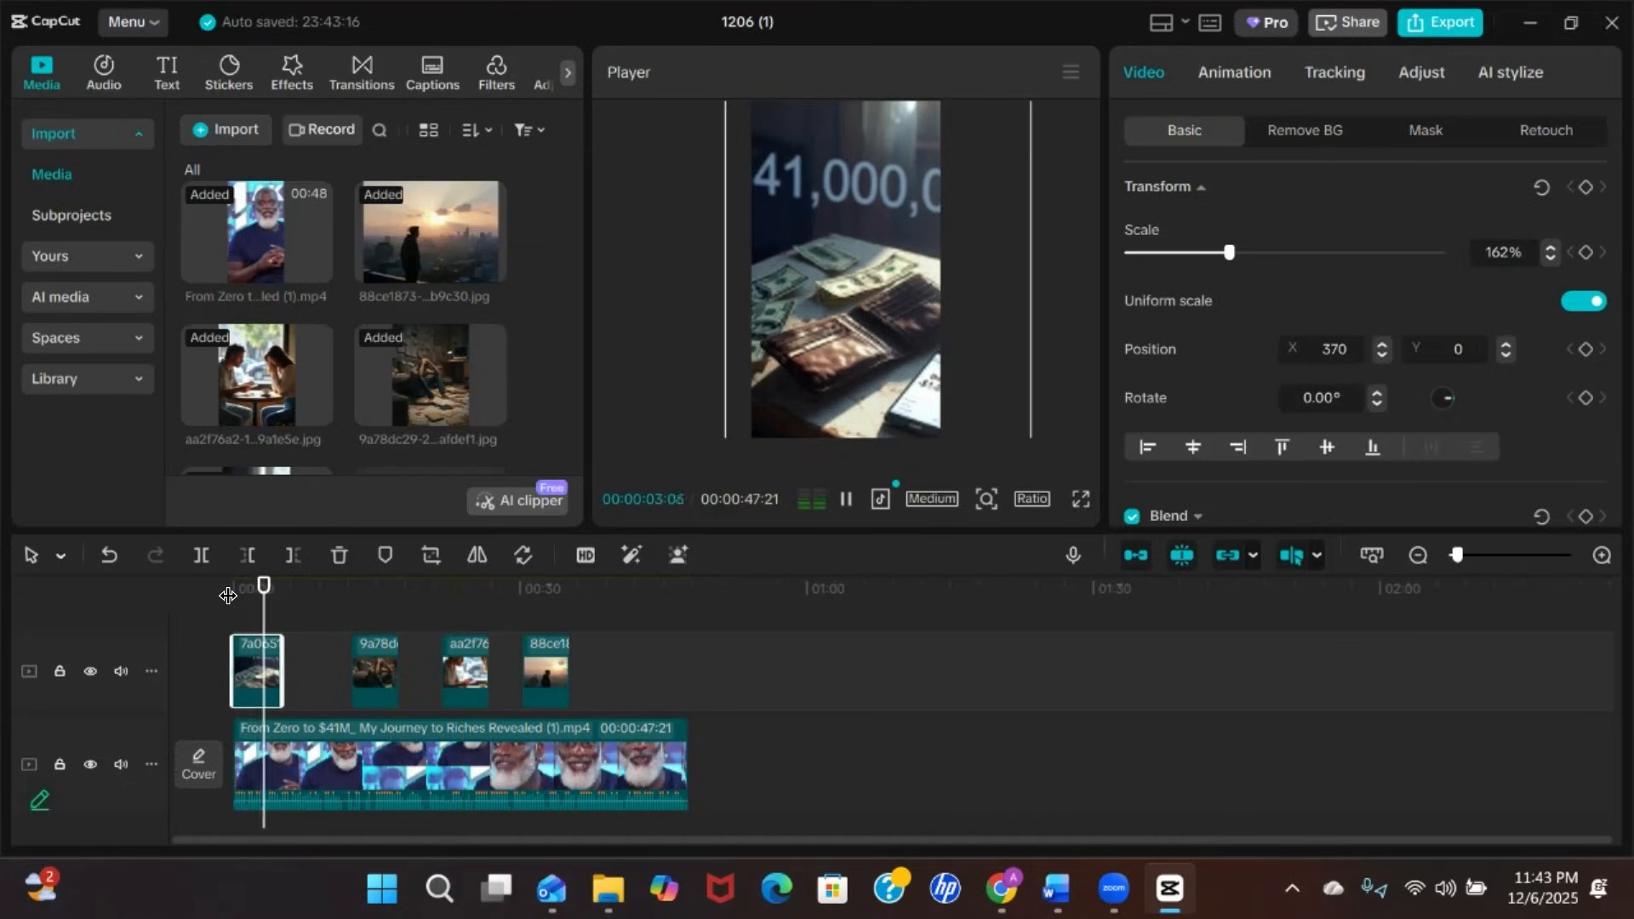
key(space)
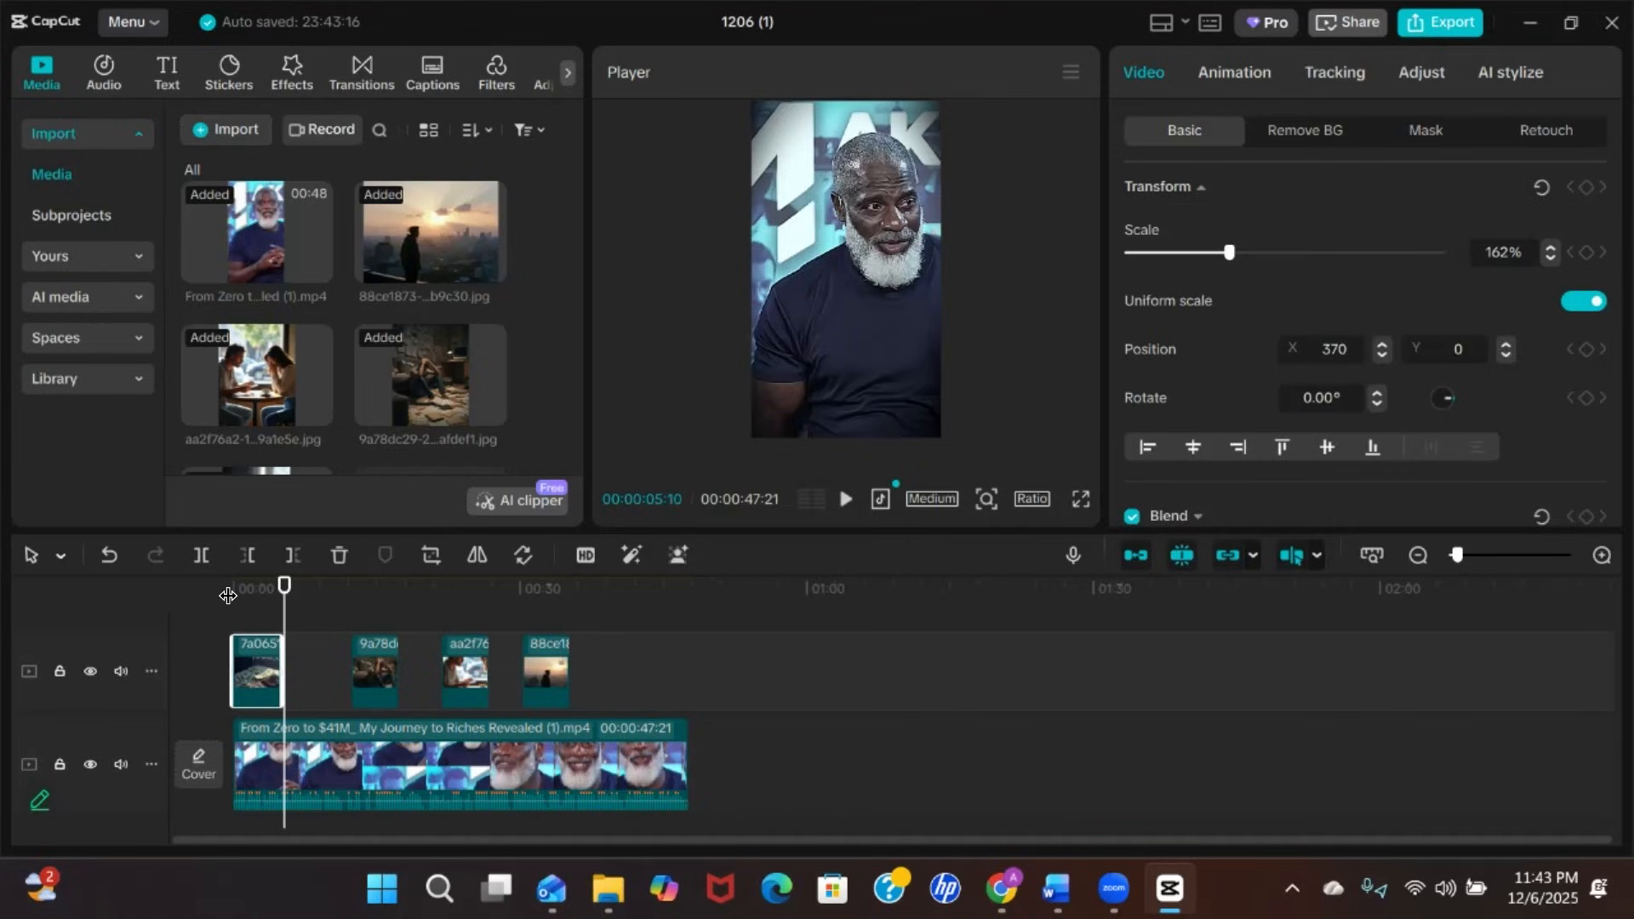
key(space)
key(space)
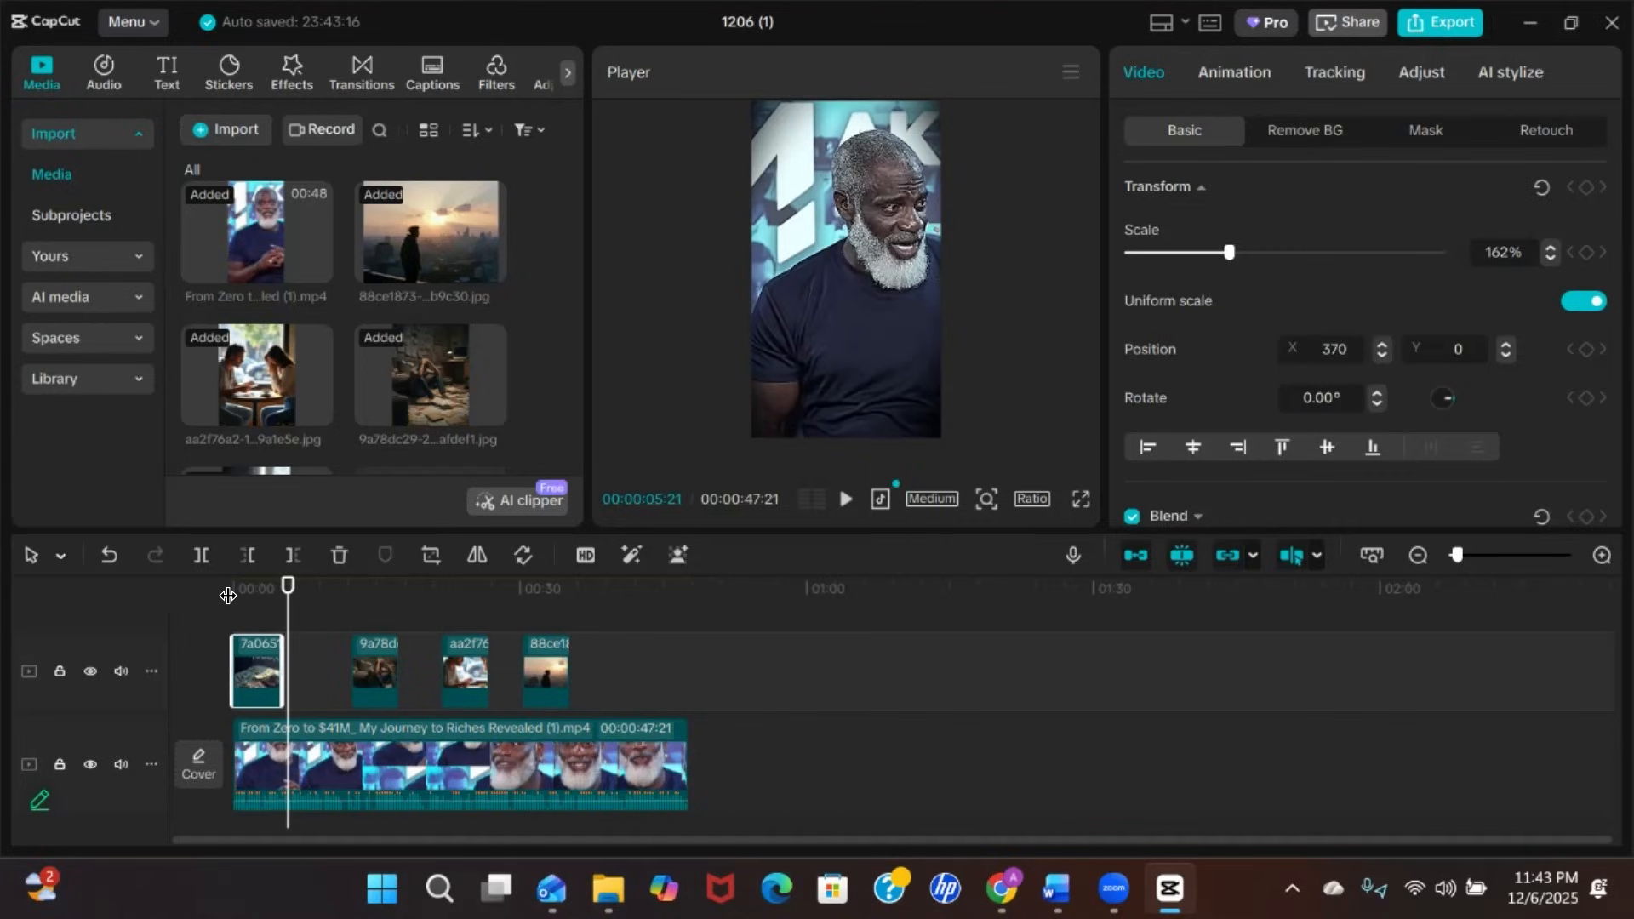
Extend the wallet image's end to 00:05:21, and at 00:00 shift it to an X position of 666 with a scale keyframe
drag(280, 662, 284, 664)
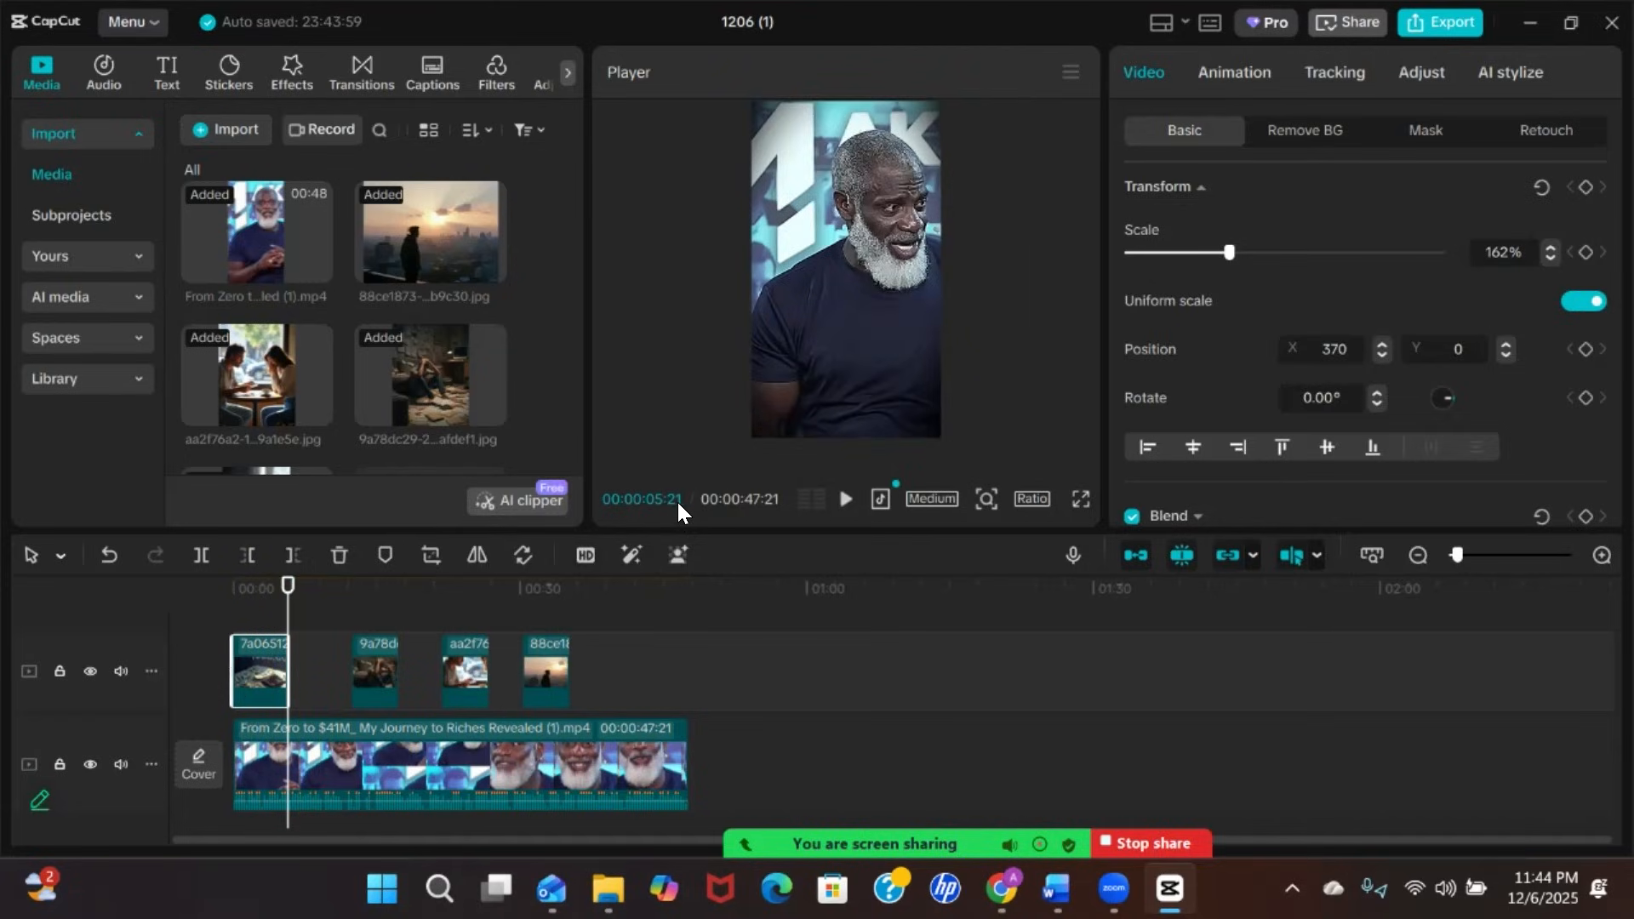
drag(287, 598, 217, 586)
drag(828, 344, 849, 344)
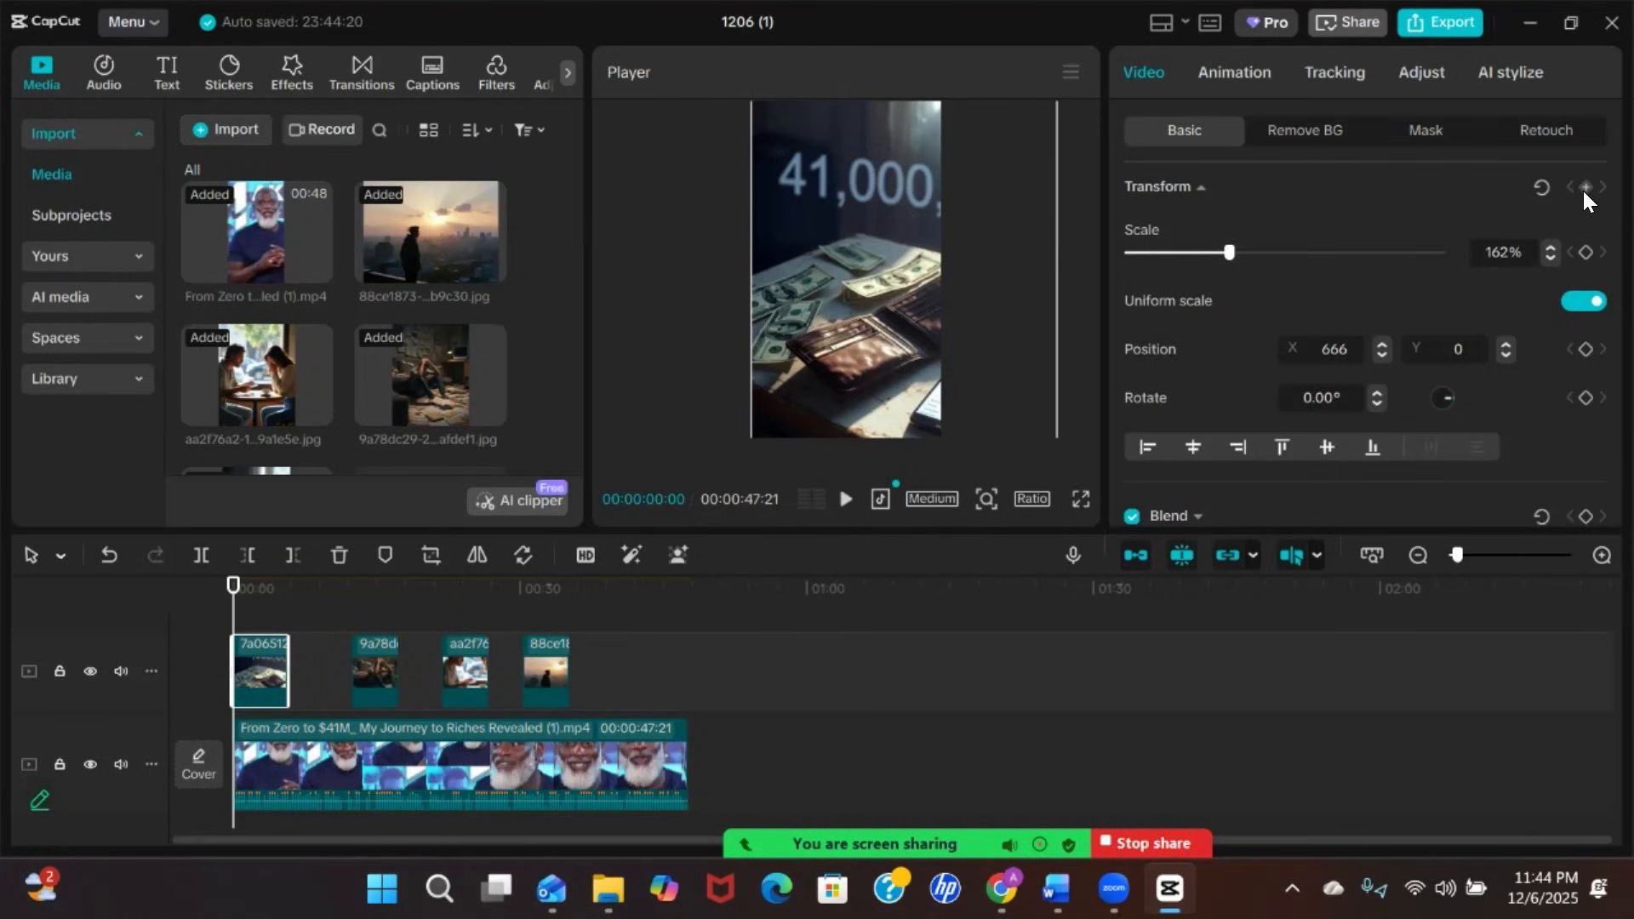
click(1588, 250)
At 00:05:21, shift the temporarily lengthened wallet image to X -590, add transform keyframes, and trim its end back to the playhead
drag(233, 589, 291, 594)
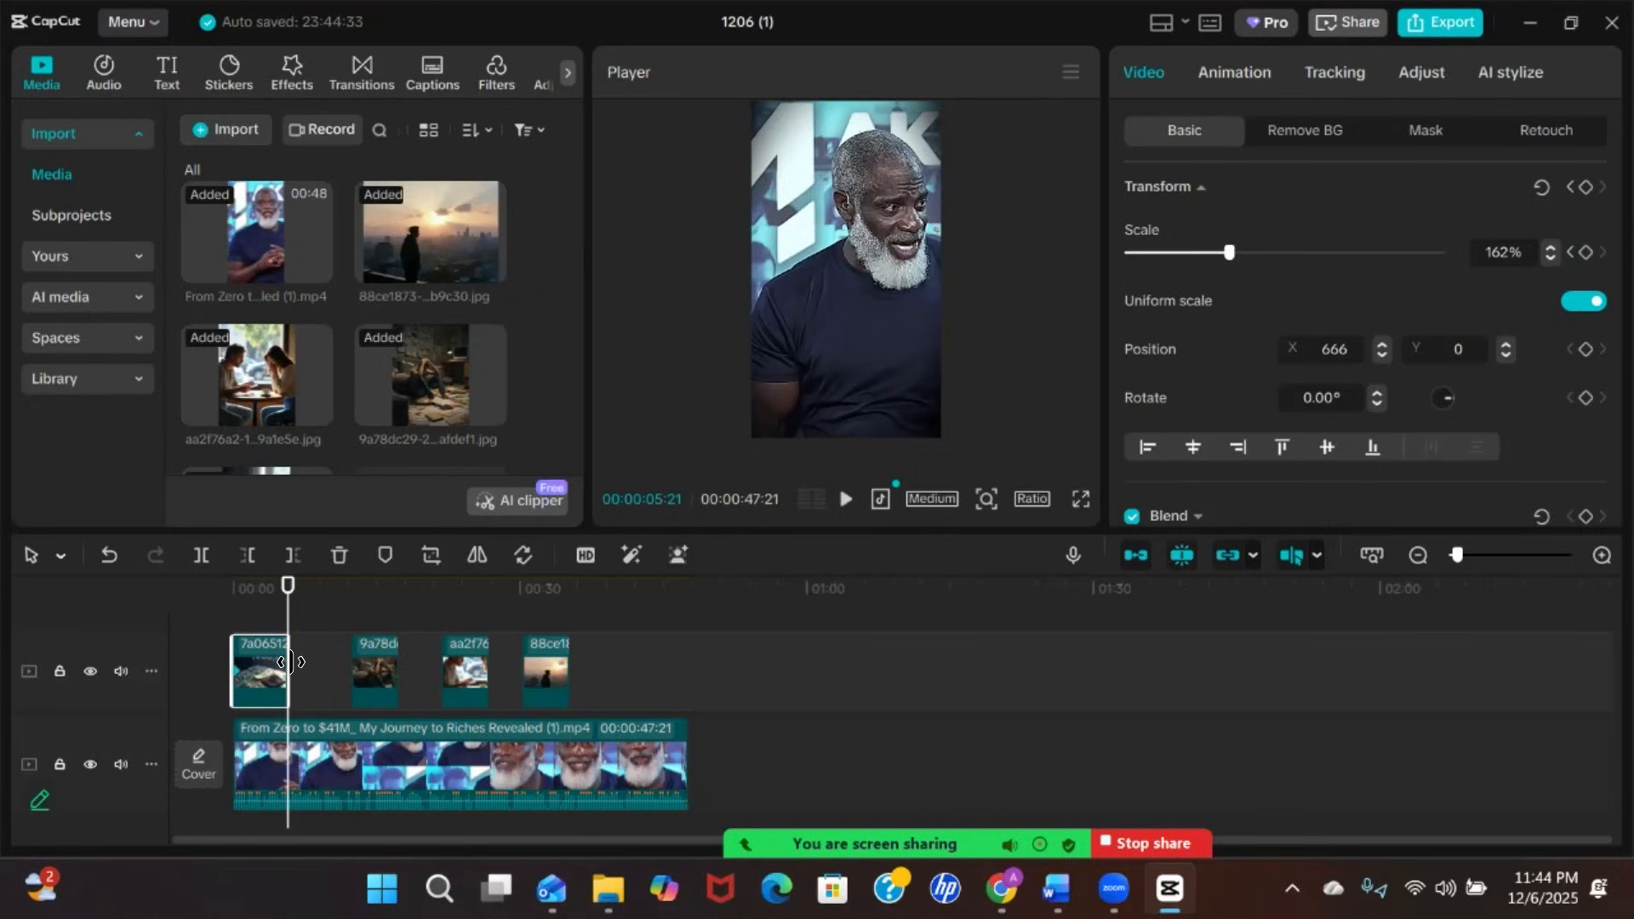
drag(290, 662, 322, 662)
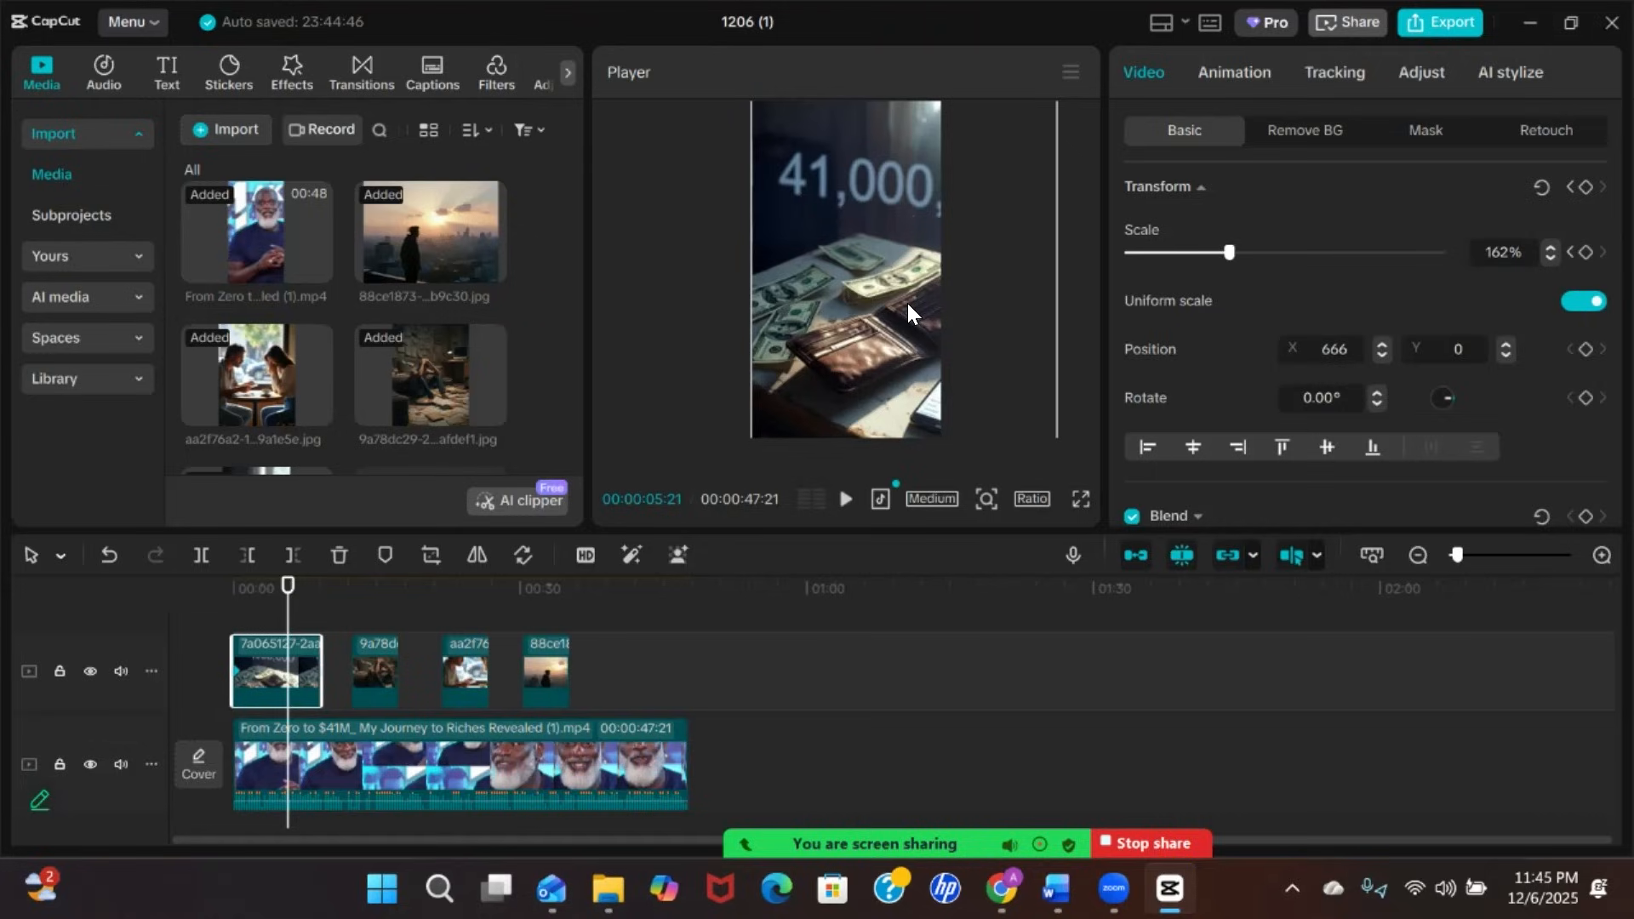
drag(887, 303, 795, 298)
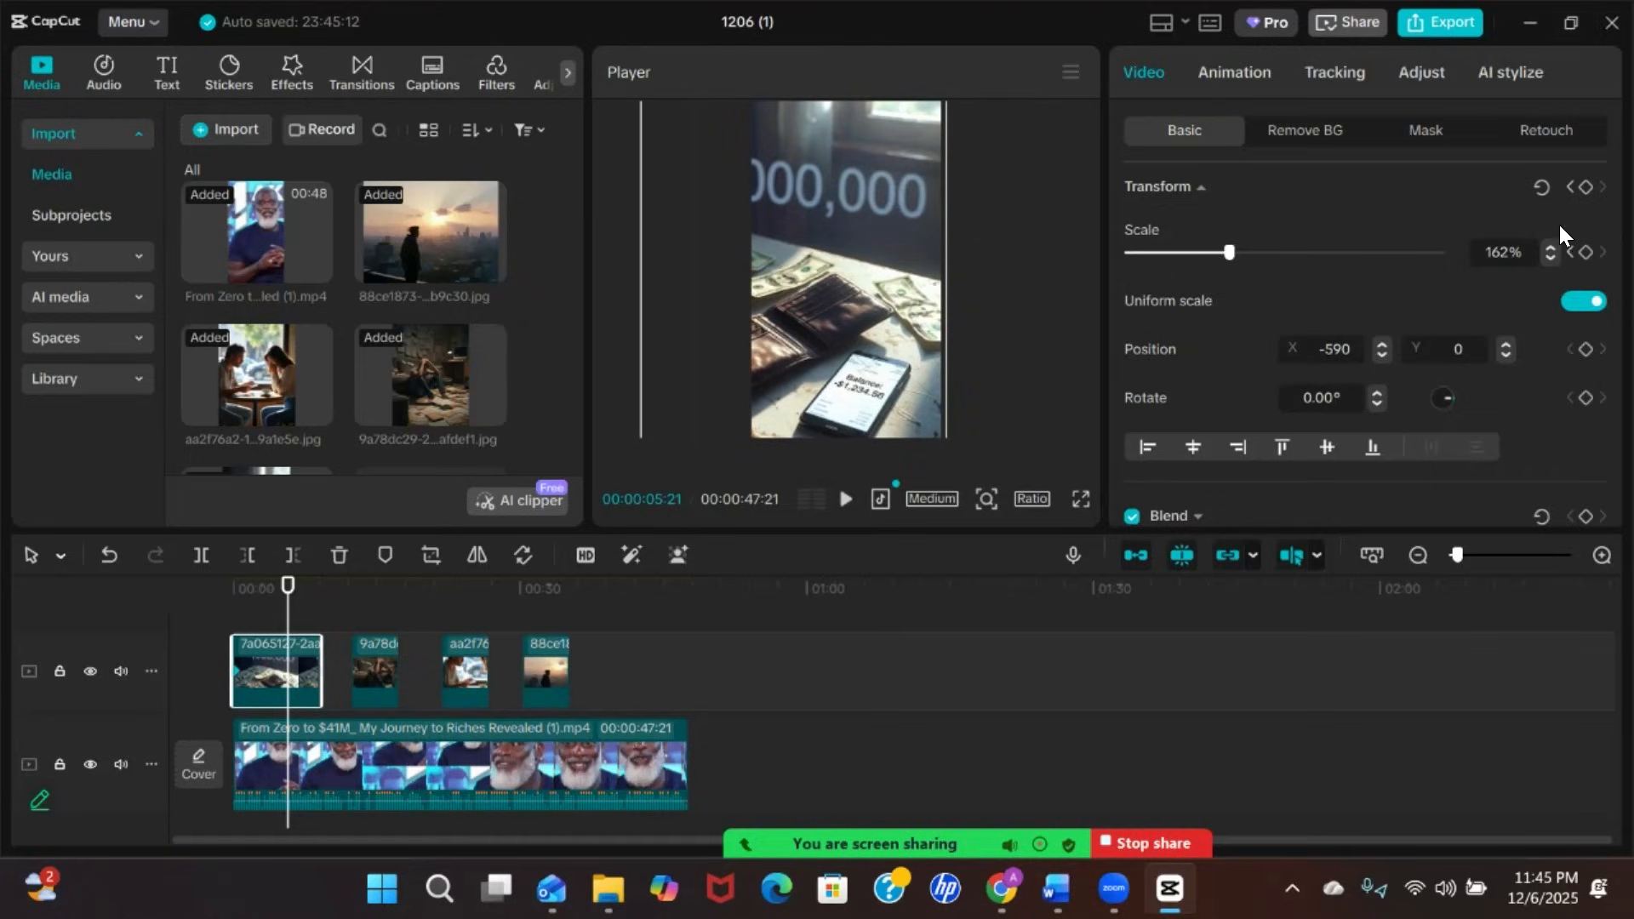
click(1587, 191)
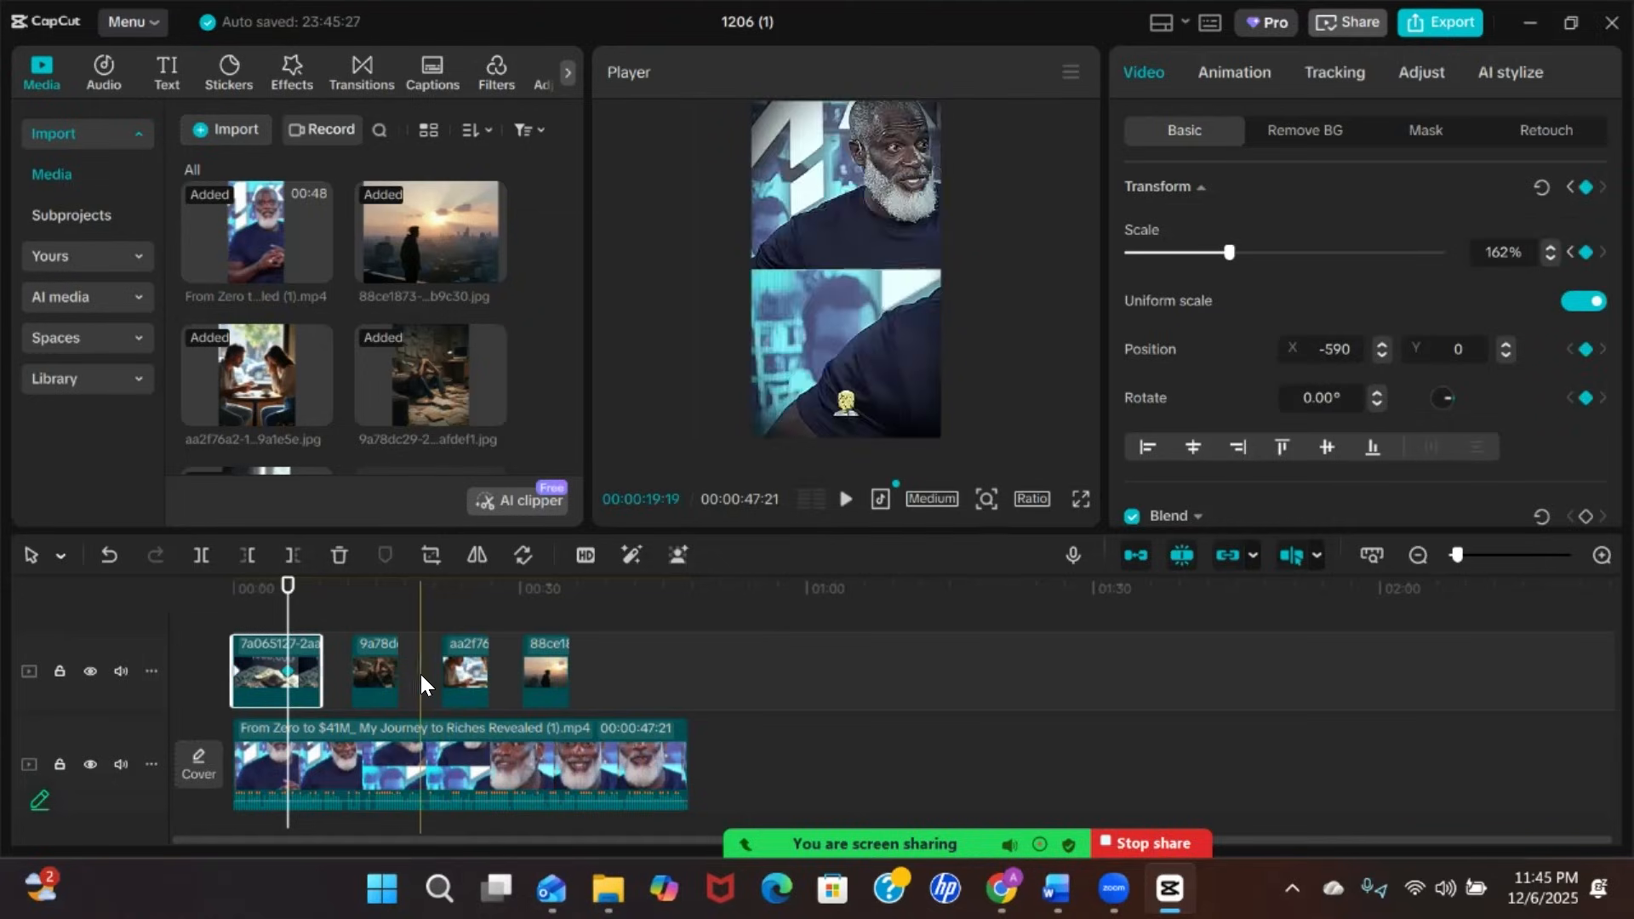
drag(313, 662, 283, 671)
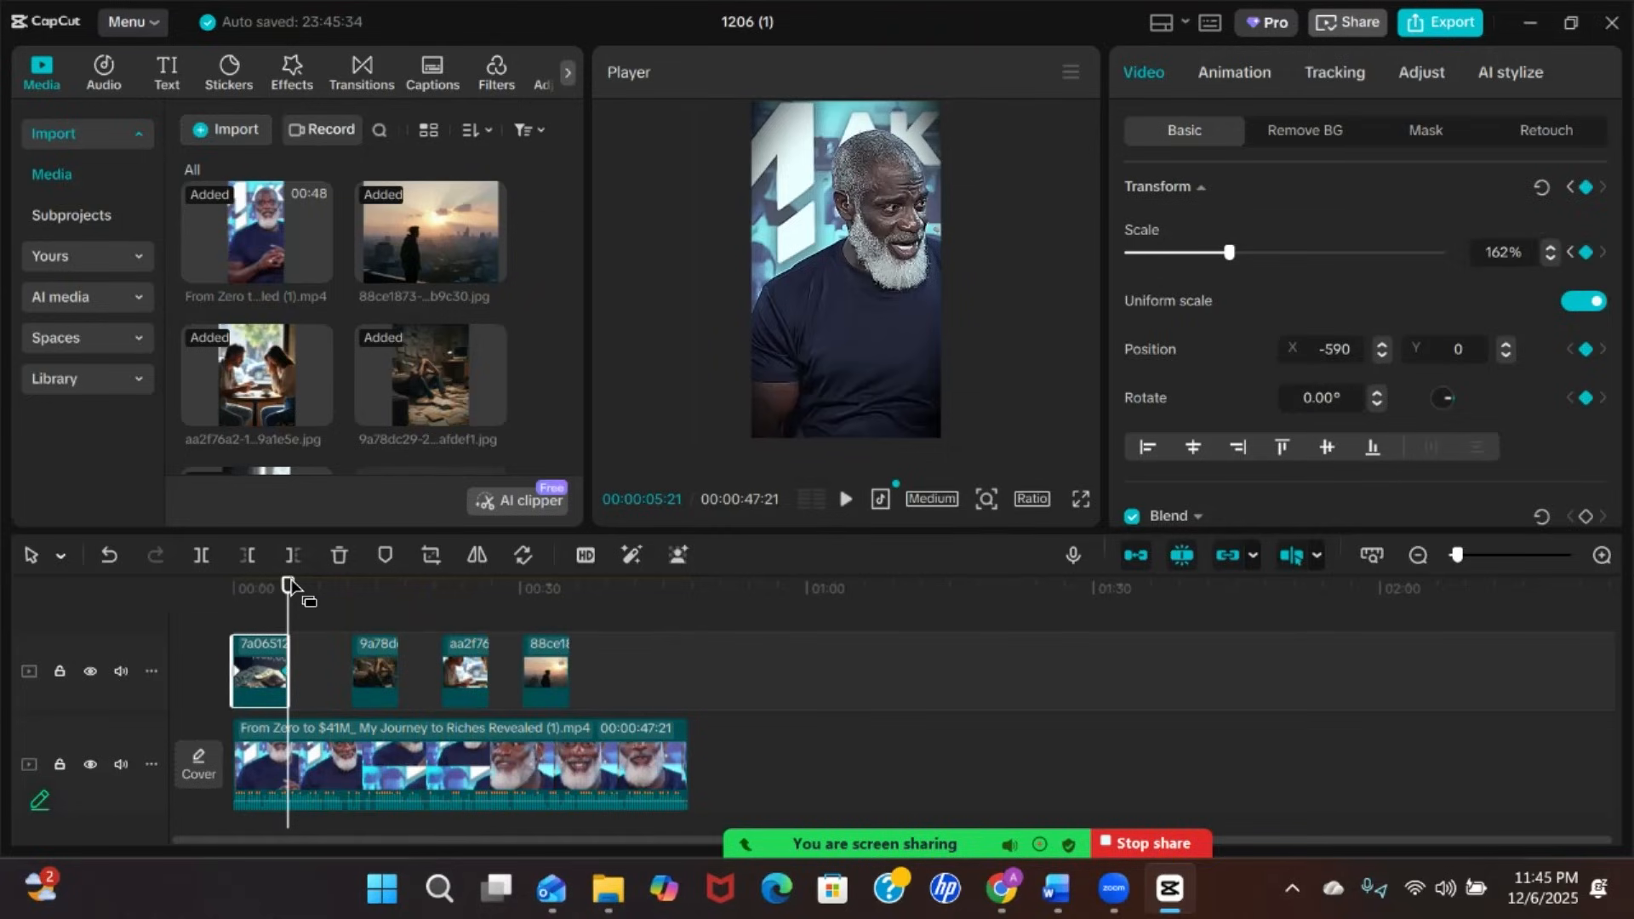
Play the opening from 00:00 to check the wallet image's movement, and return the playhead to the start
click(232, 590)
key(space)
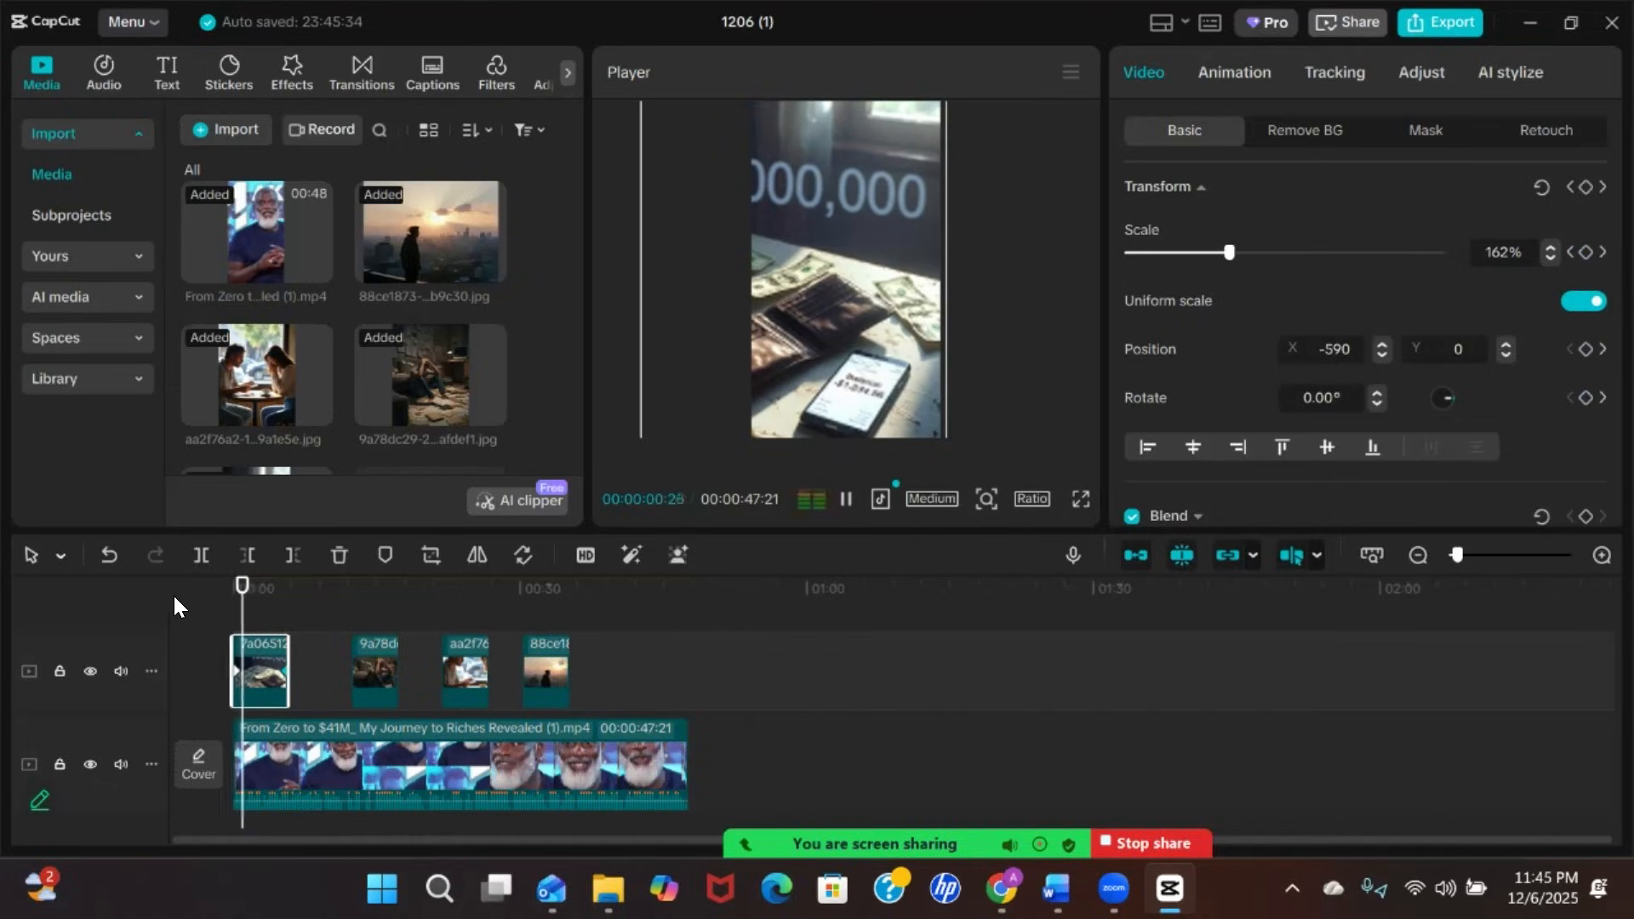
click(222, 584)
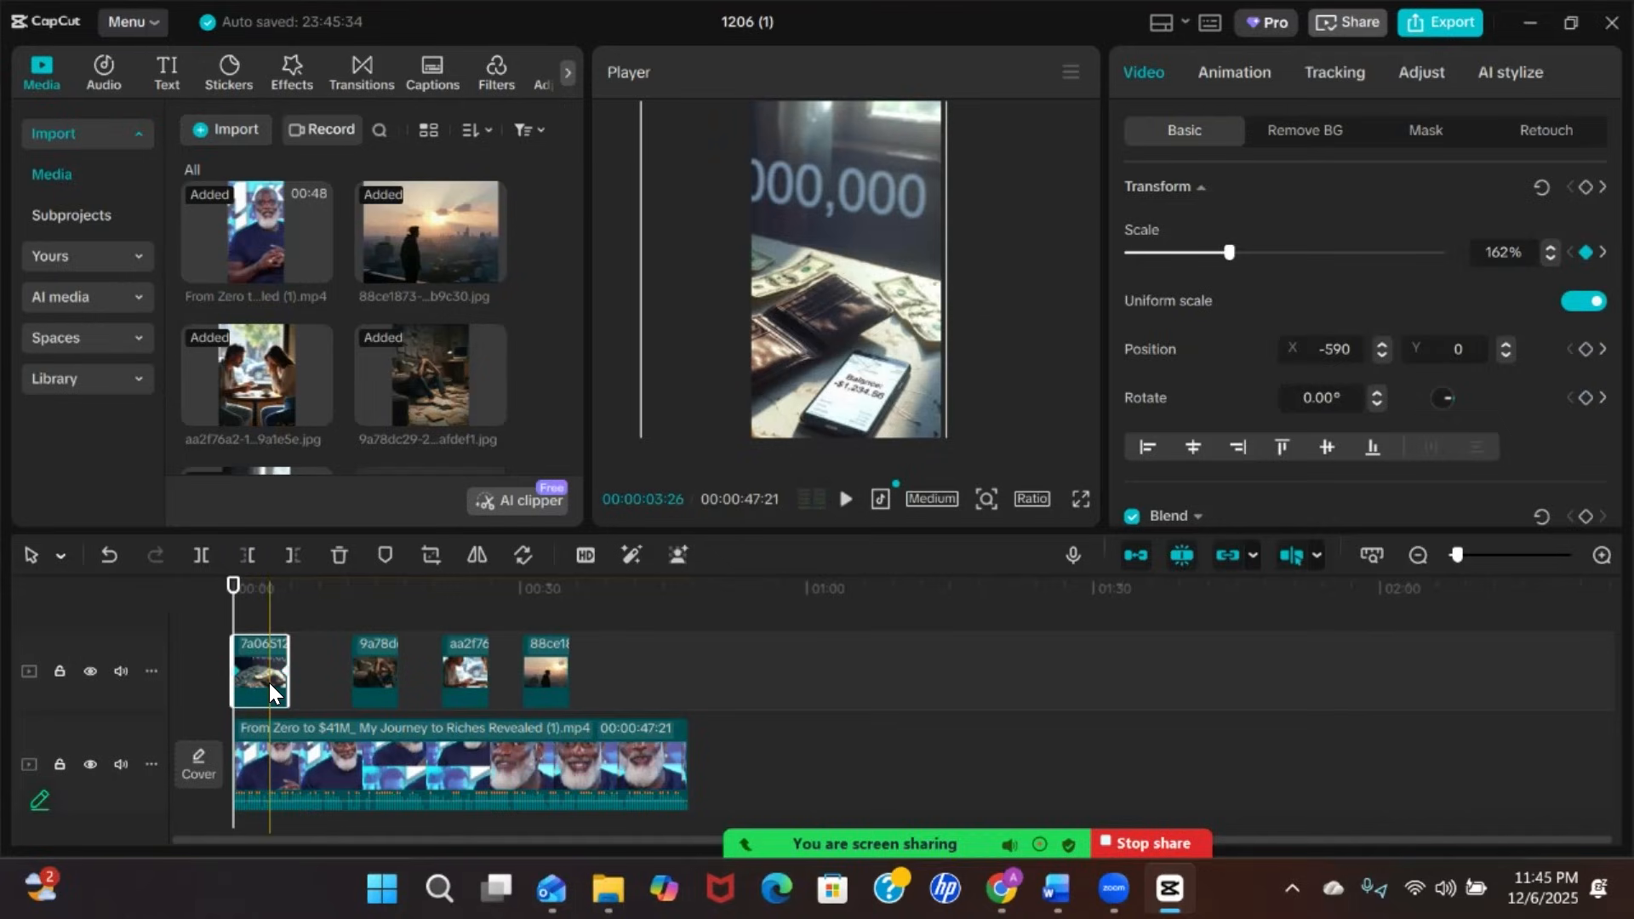
Shift the wallet image to an X position of 550 and give it fresh transform keyframes at 00:00, clearing its earlier keyframes
click(1579, 183)
drag(764, 334, 867, 327)
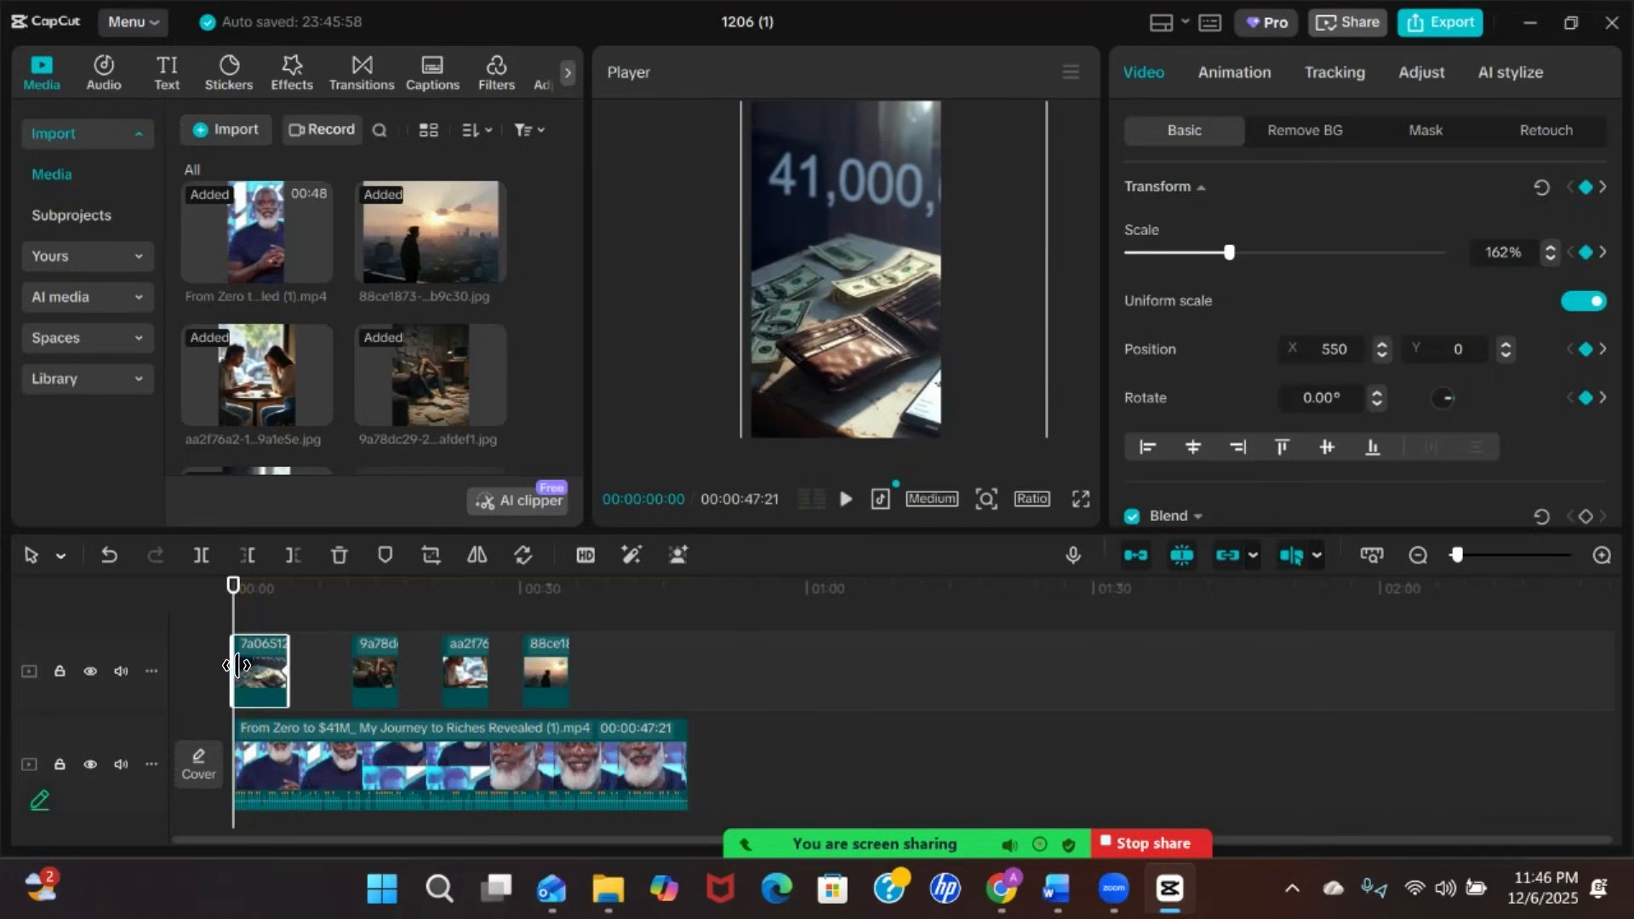
click(287, 677)
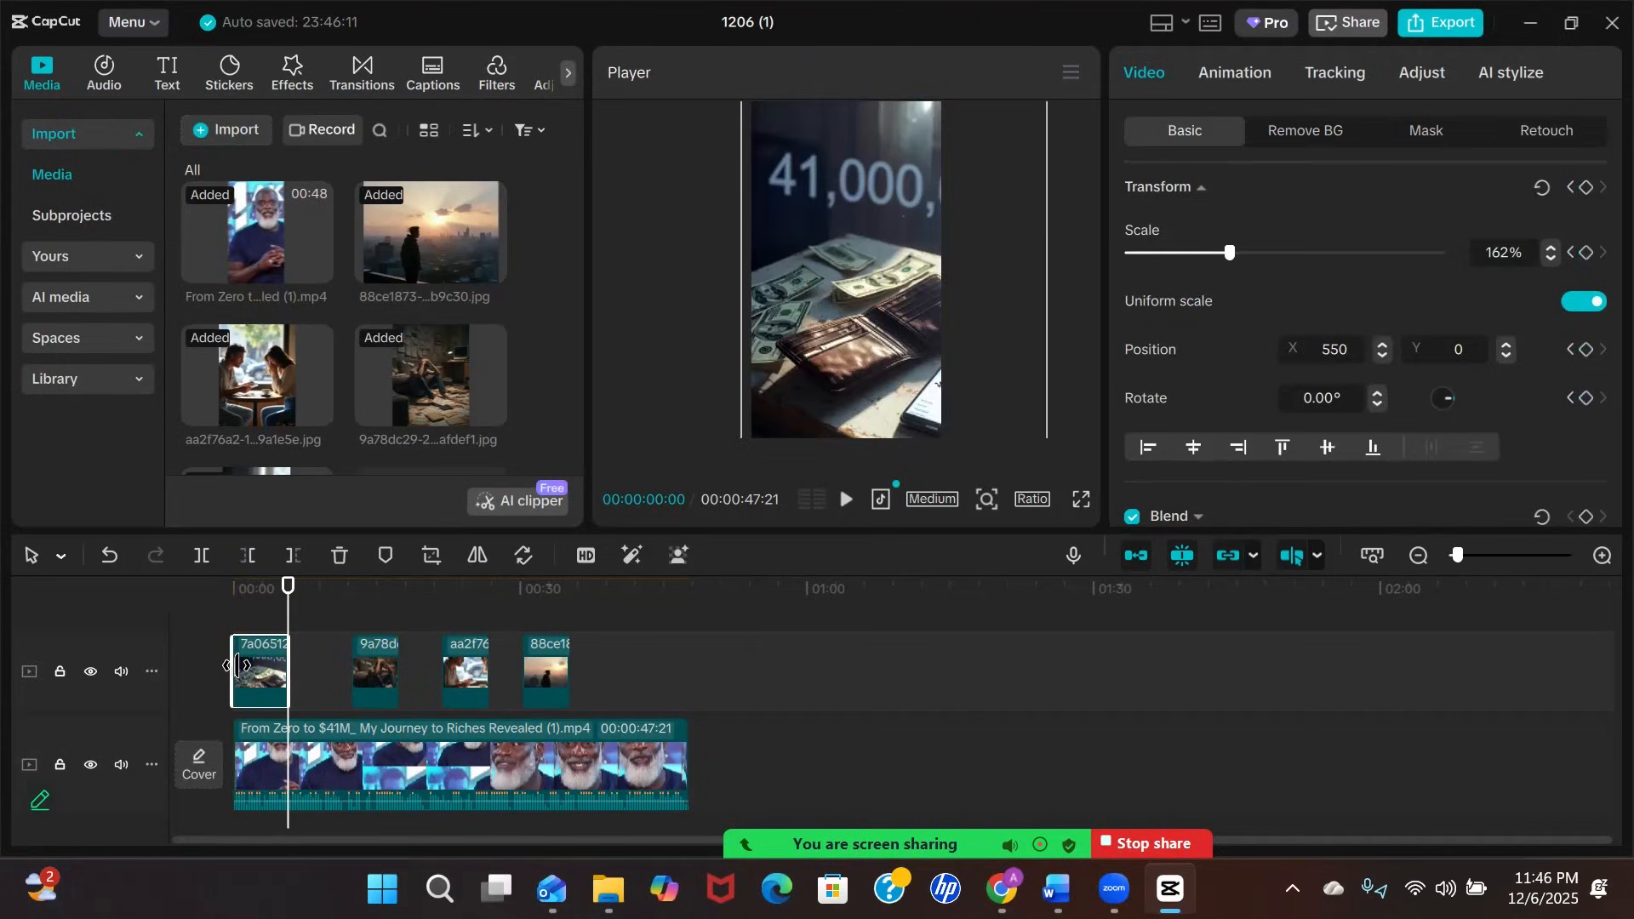
drag(237, 665, 236, 665)
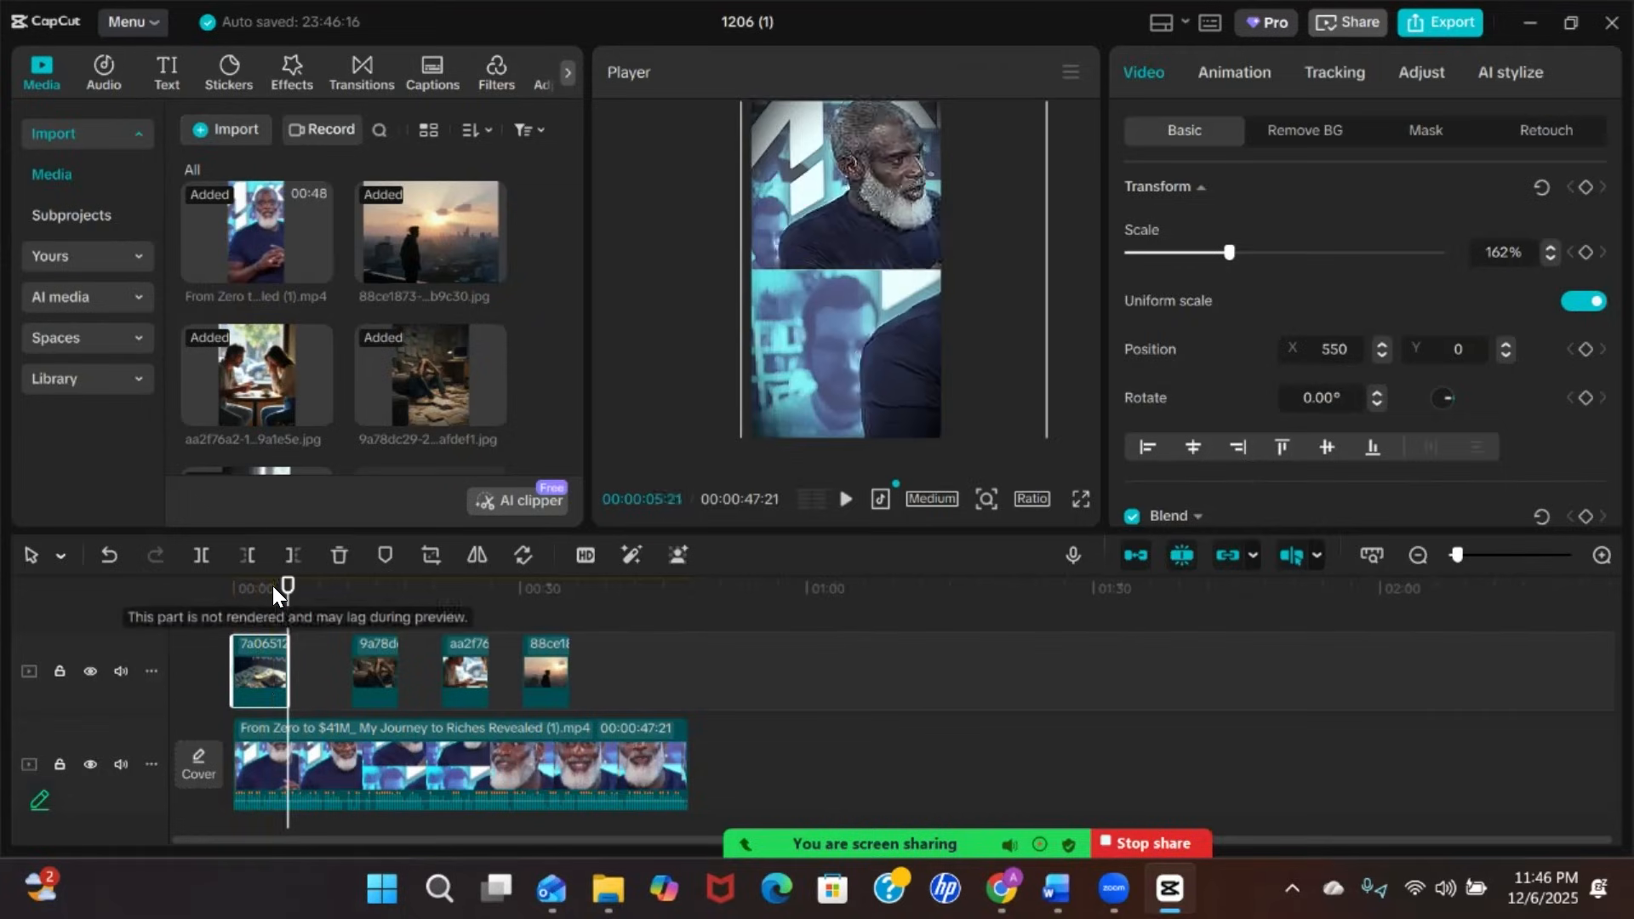
drag(288, 596, 176, 598)
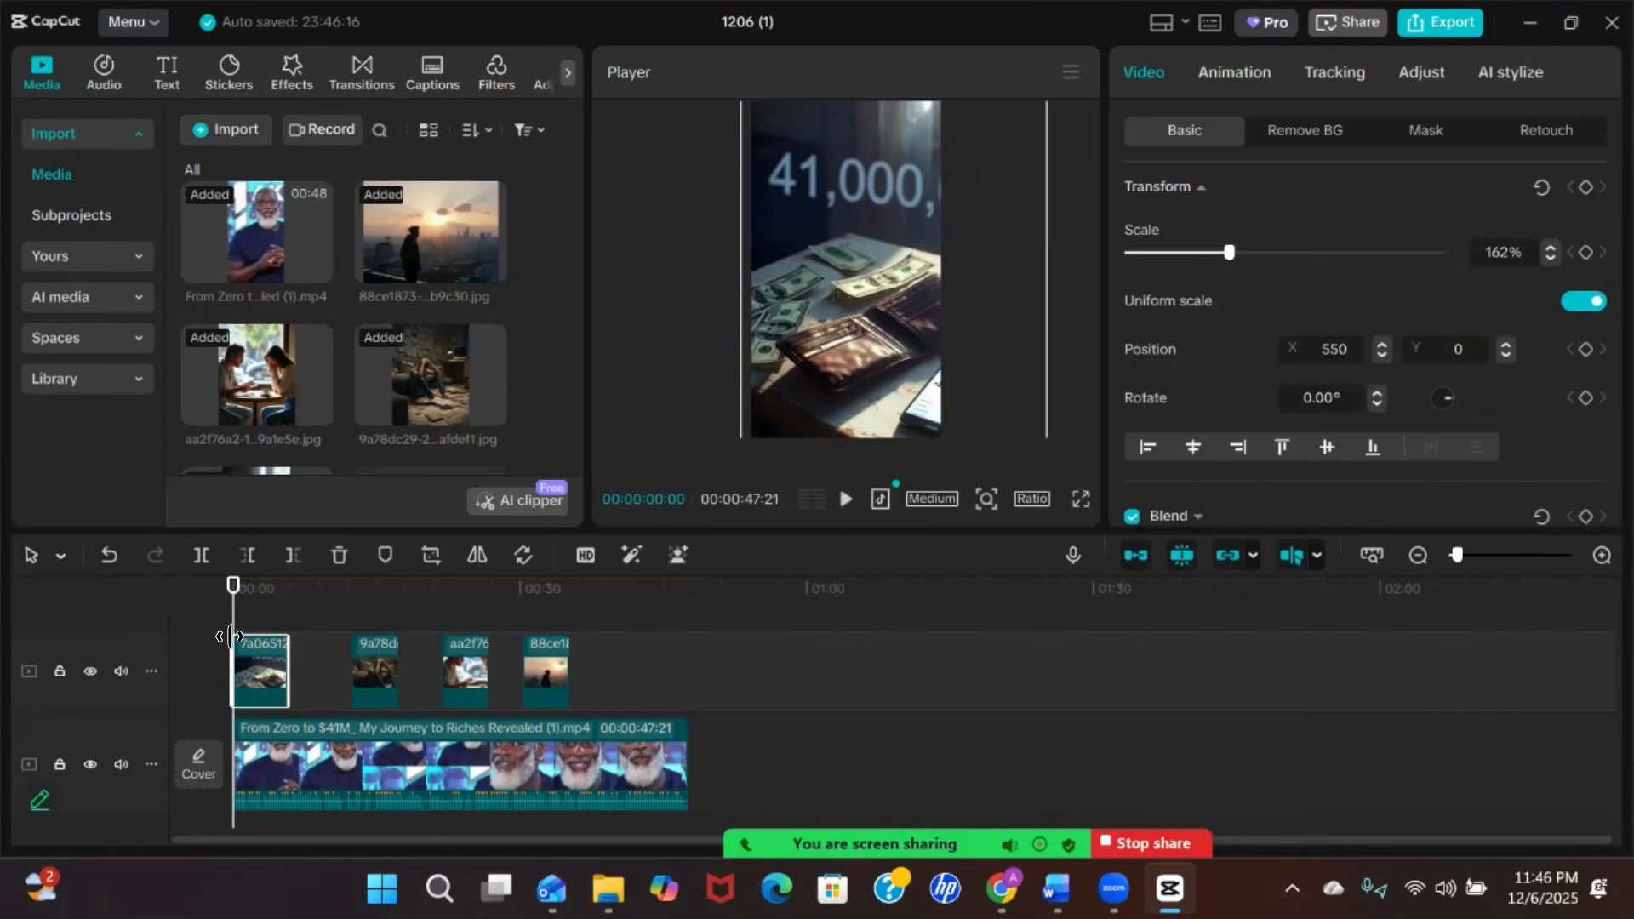
click(1588, 187)
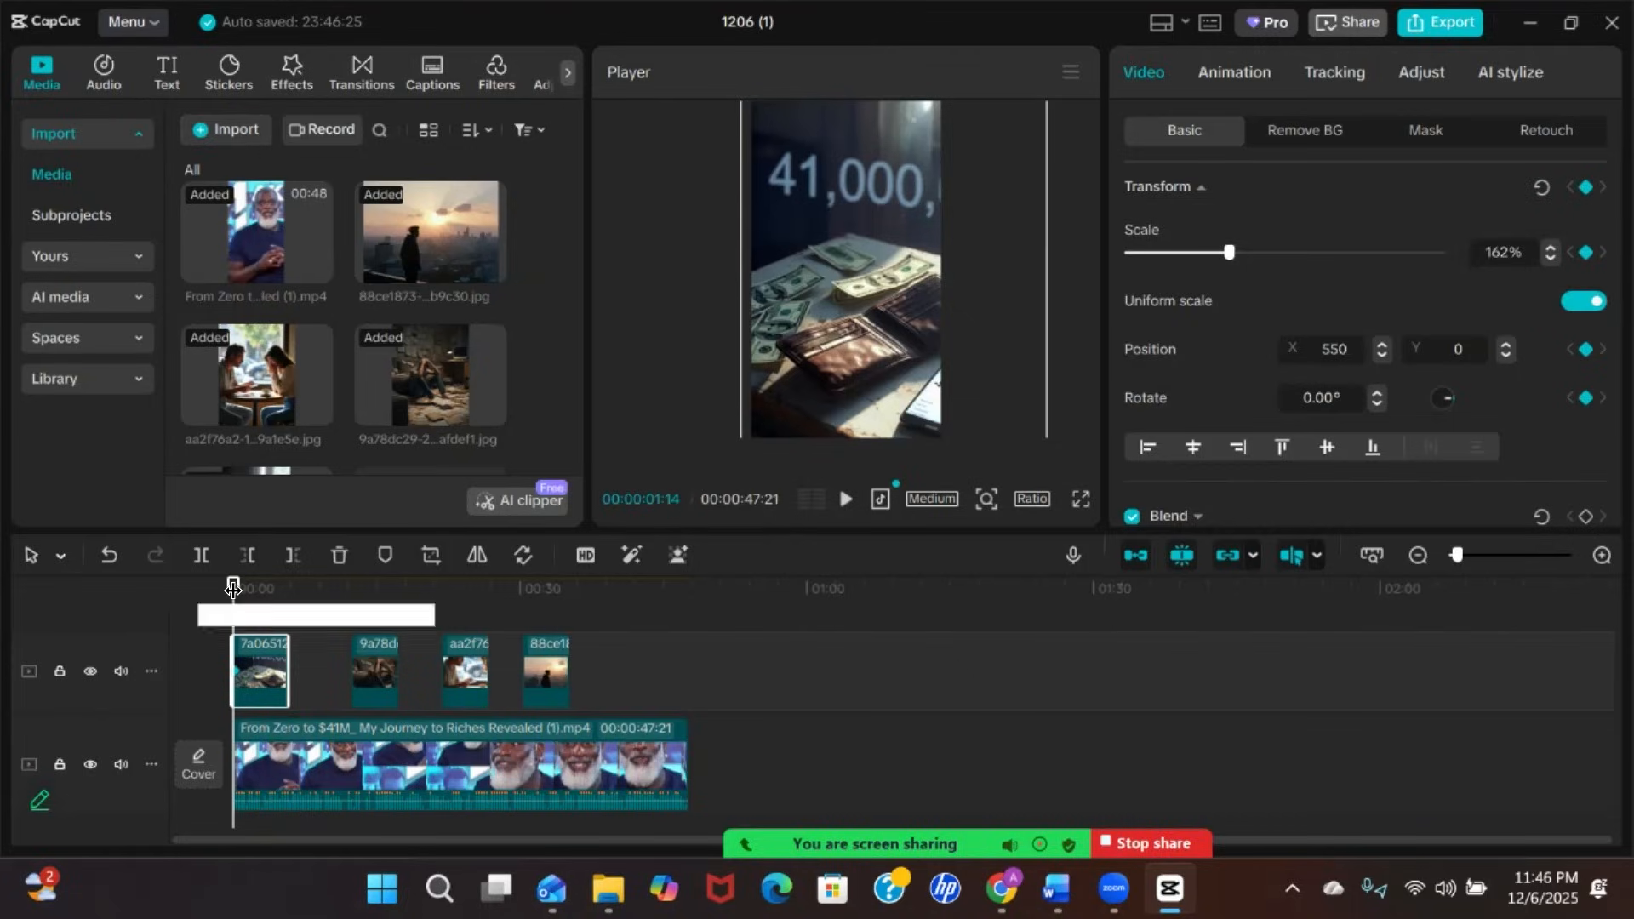
Keyframe the wallet image at X -518 at 00:05:21, lengthening it past the playhead for the adjustment and trimming it back to 00:05:21
drag(233, 585, 284, 601)
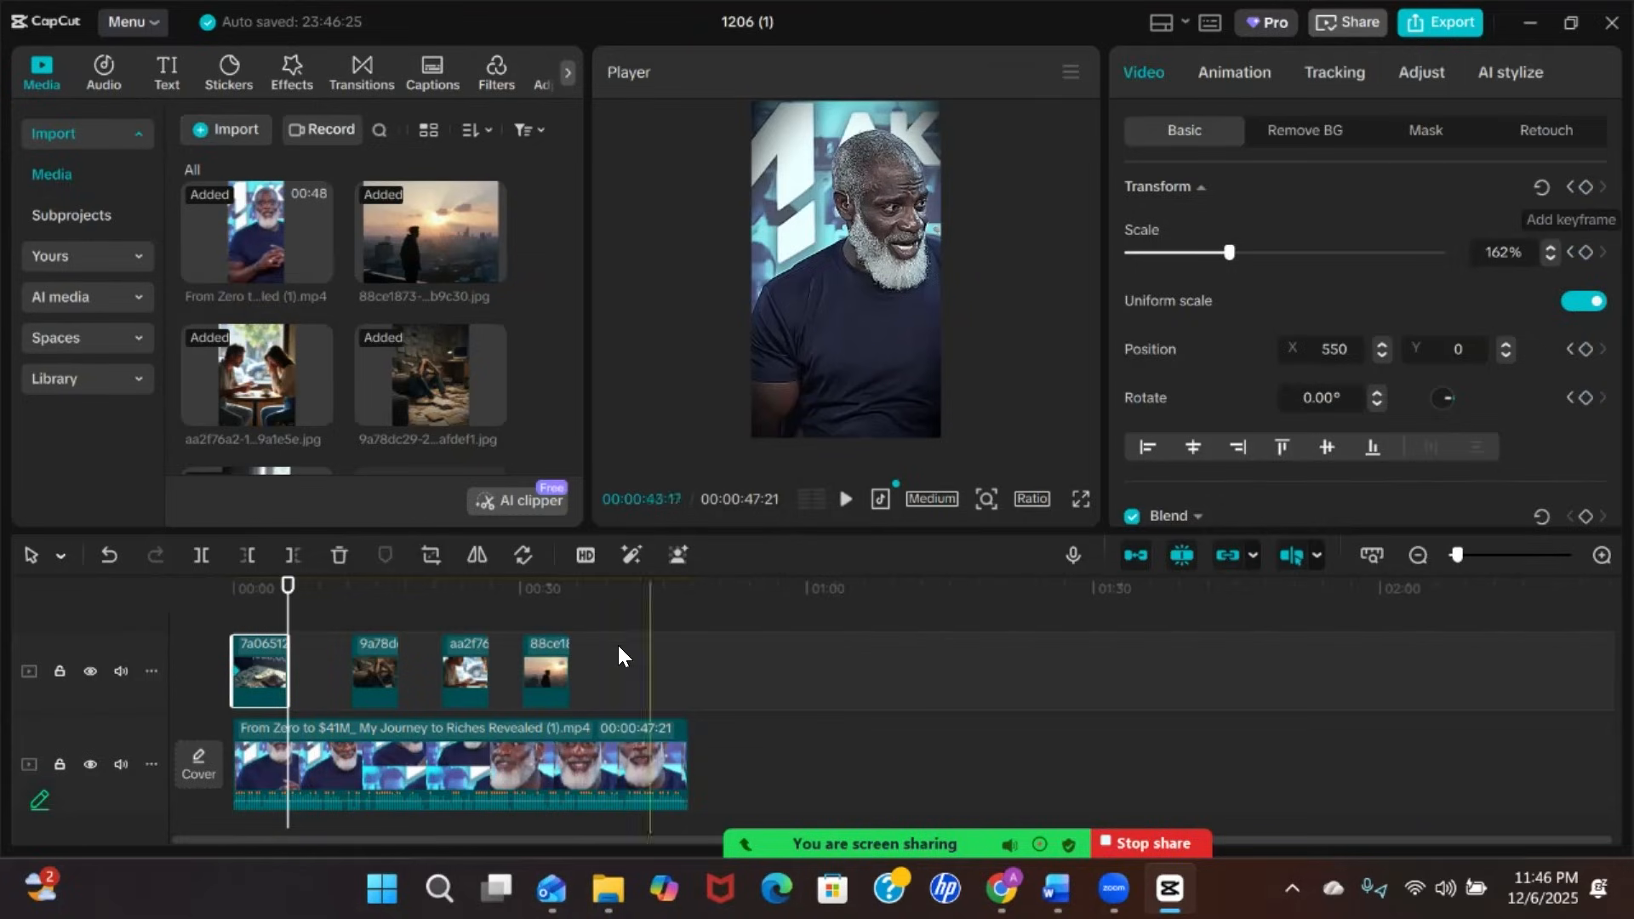
drag(291, 678, 328, 673)
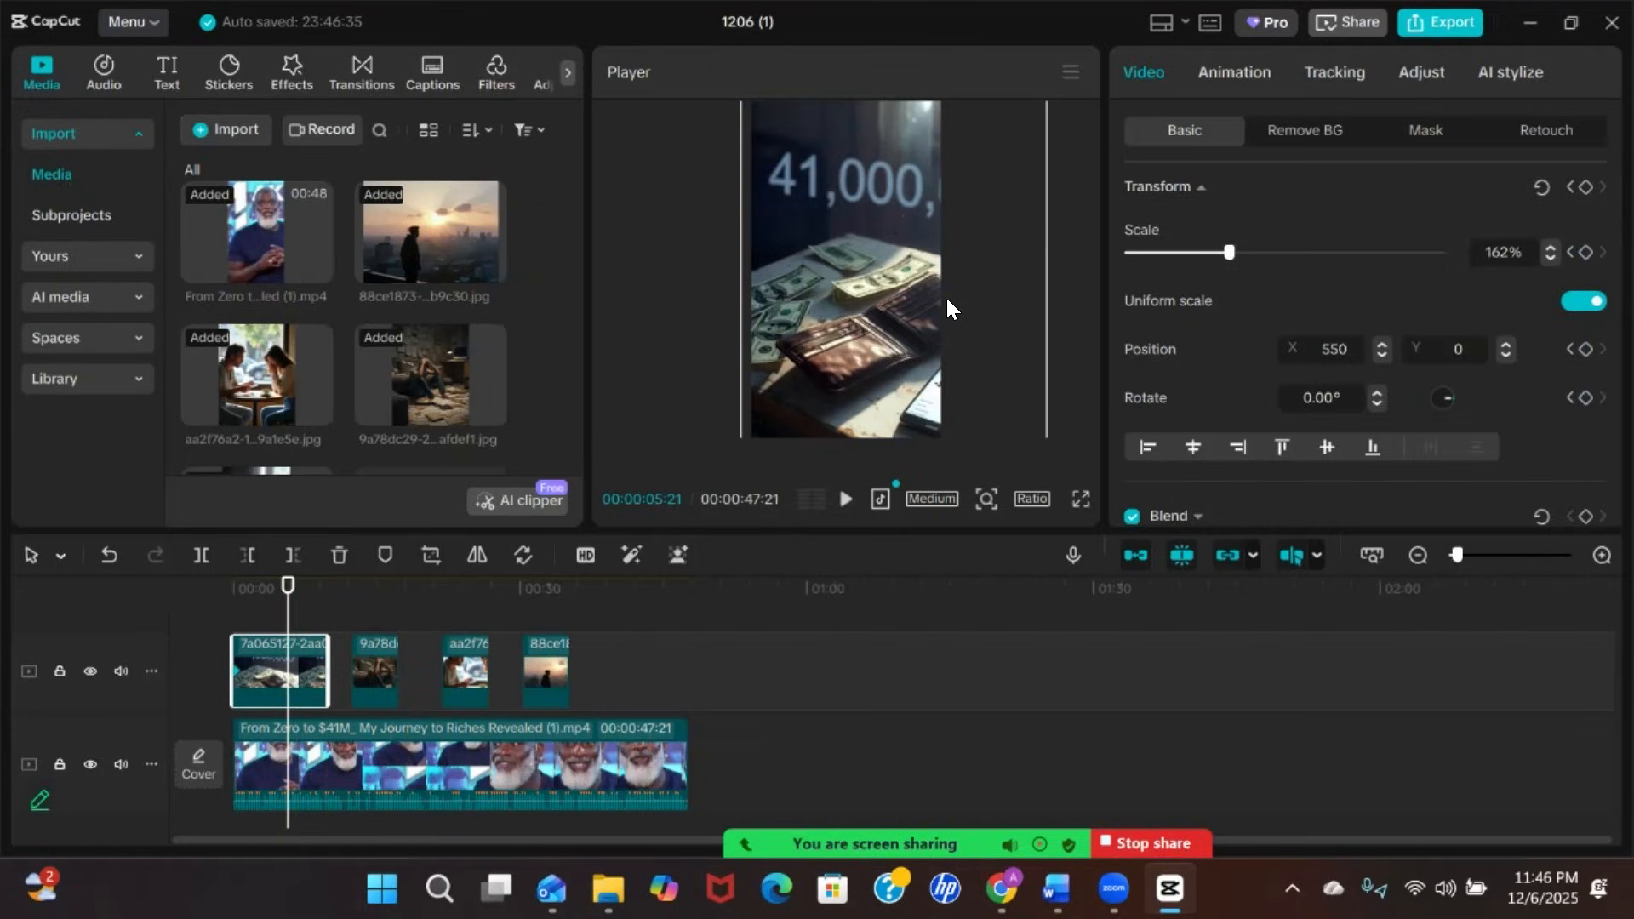
mouse_move(878, 297)
mouse_down()
mouse_move(907, 294)
mouse_move(877, 296)
mouse_up()
click(875, 296)
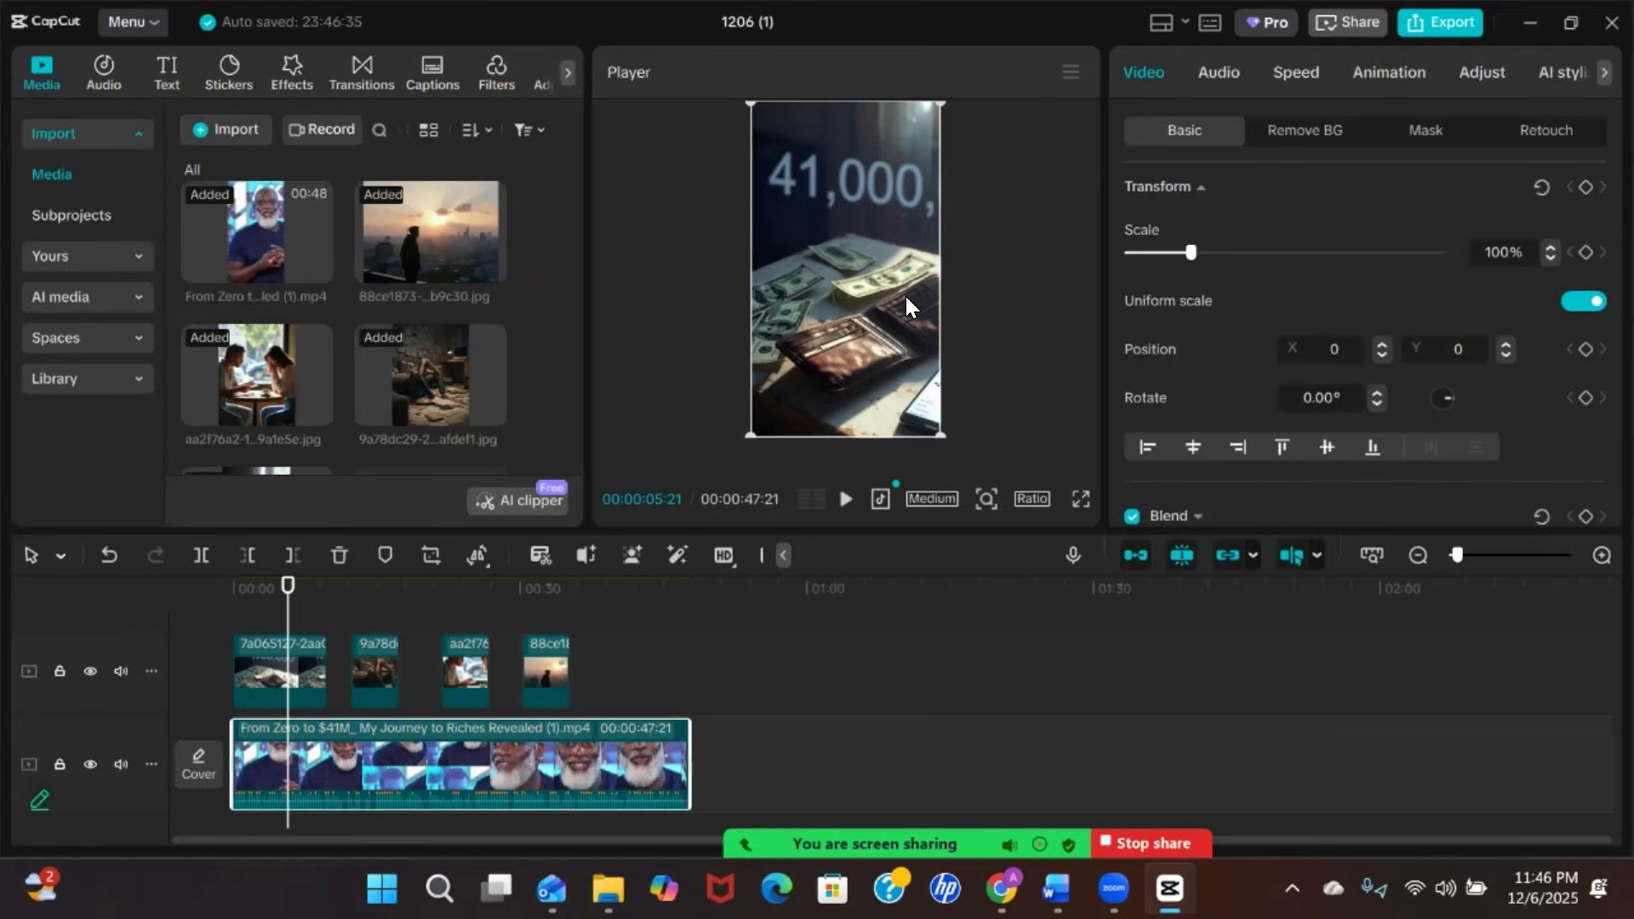
click(274, 662)
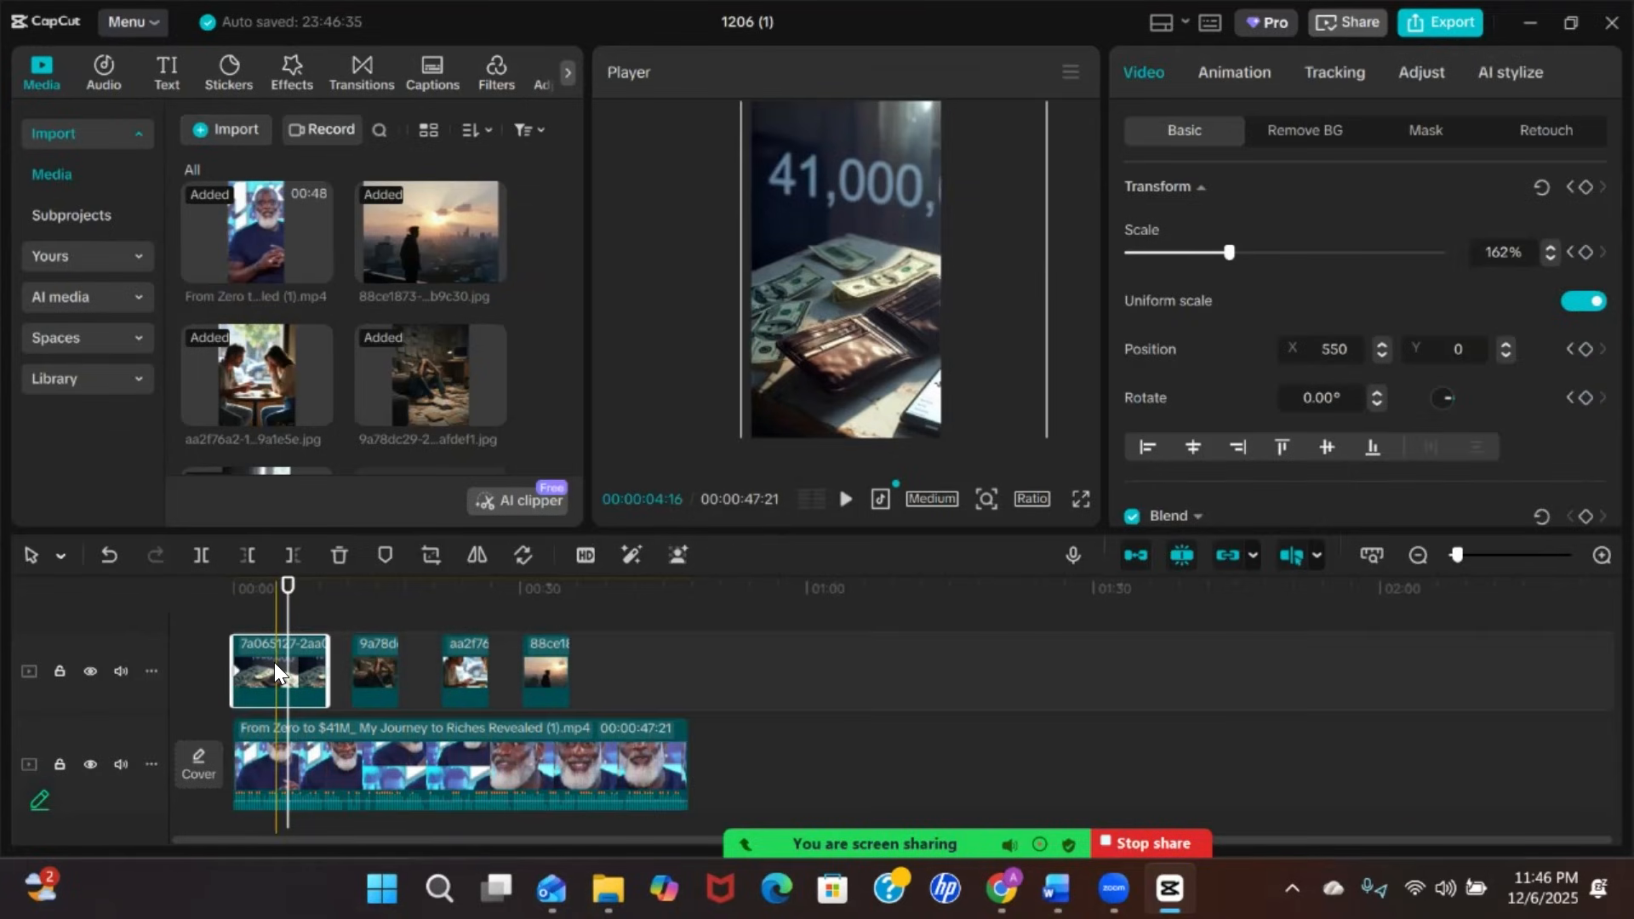
drag(947, 293, 853, 299)
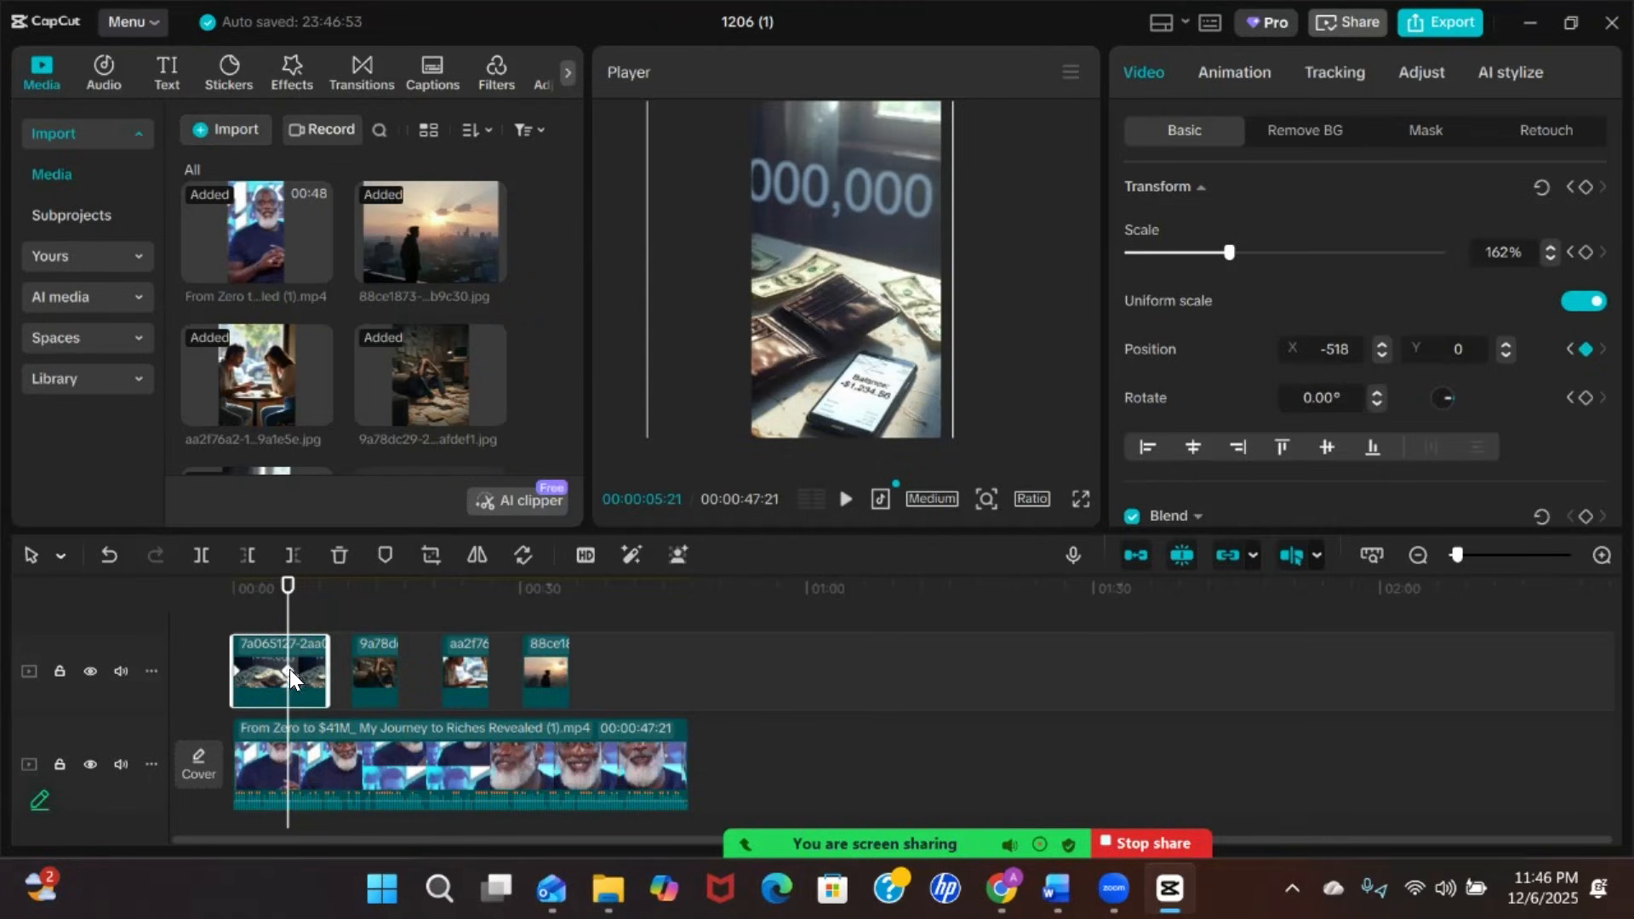
drag(328, 671, 286, 669)
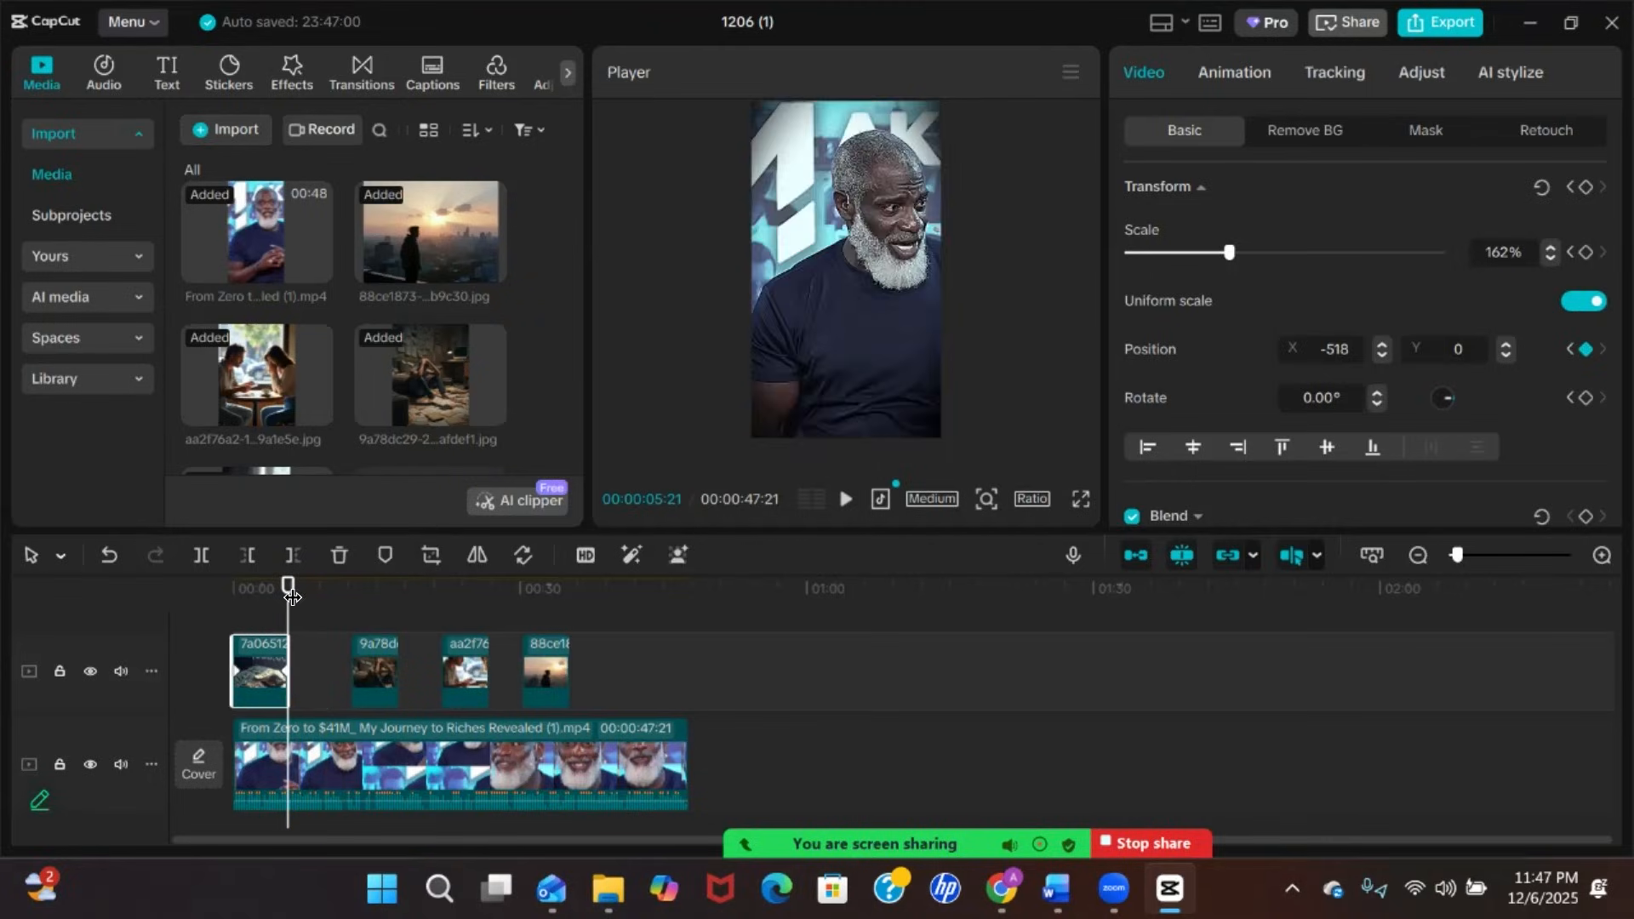
Play the opening seconds twice from 00:00 to check the wallet image's horizontal pan and the cut to the speaker
click(213, 582)
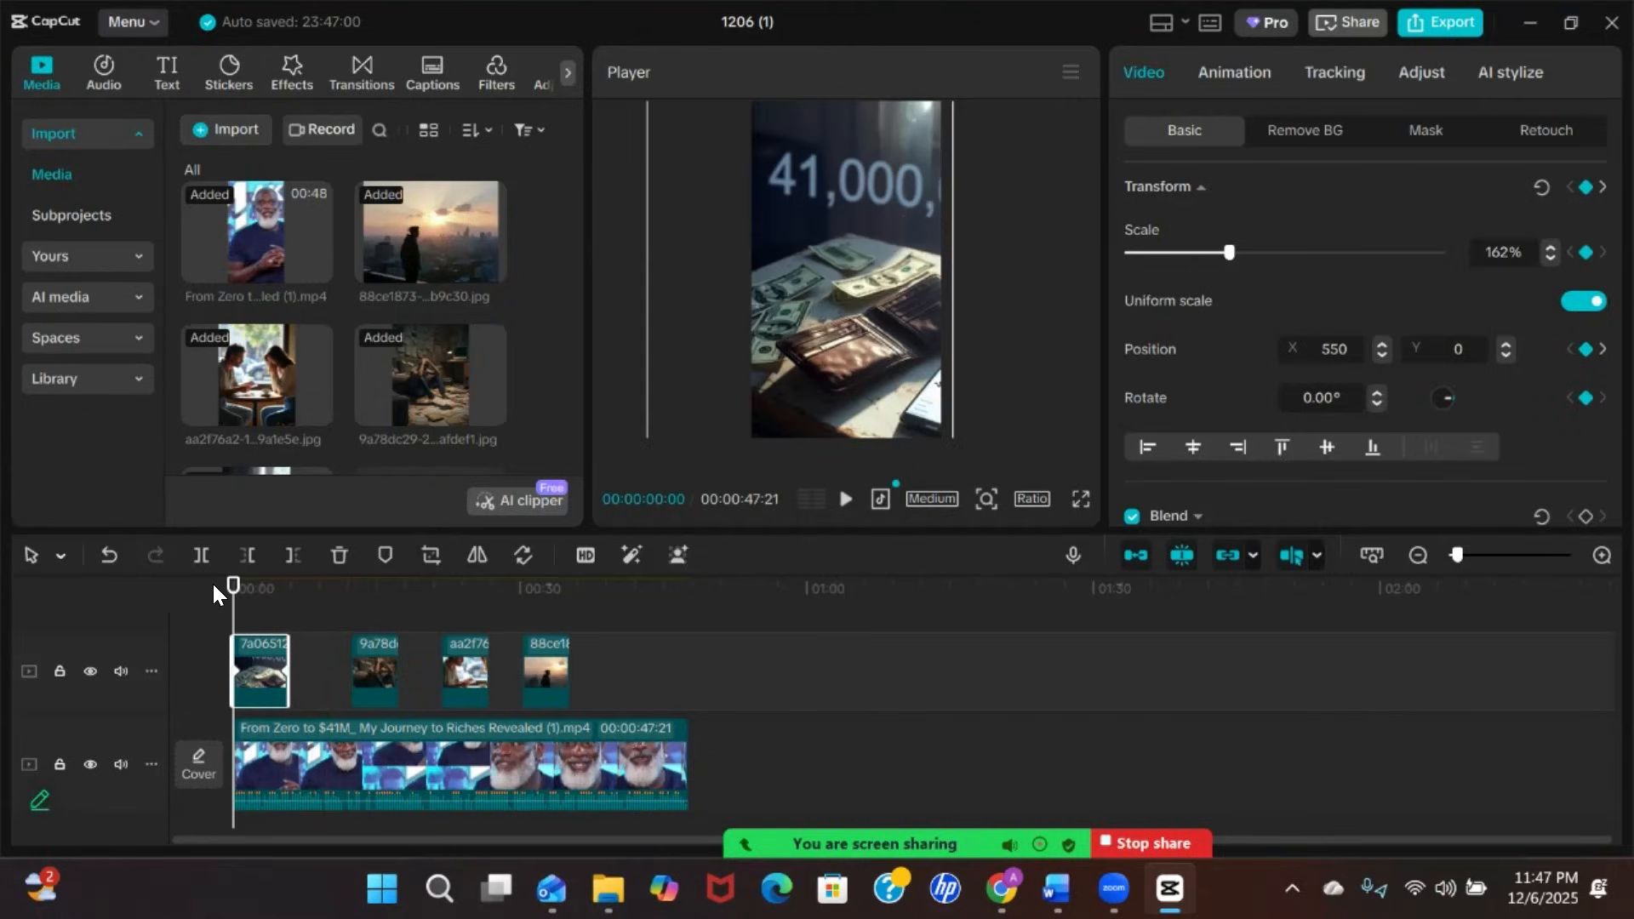
key(space)
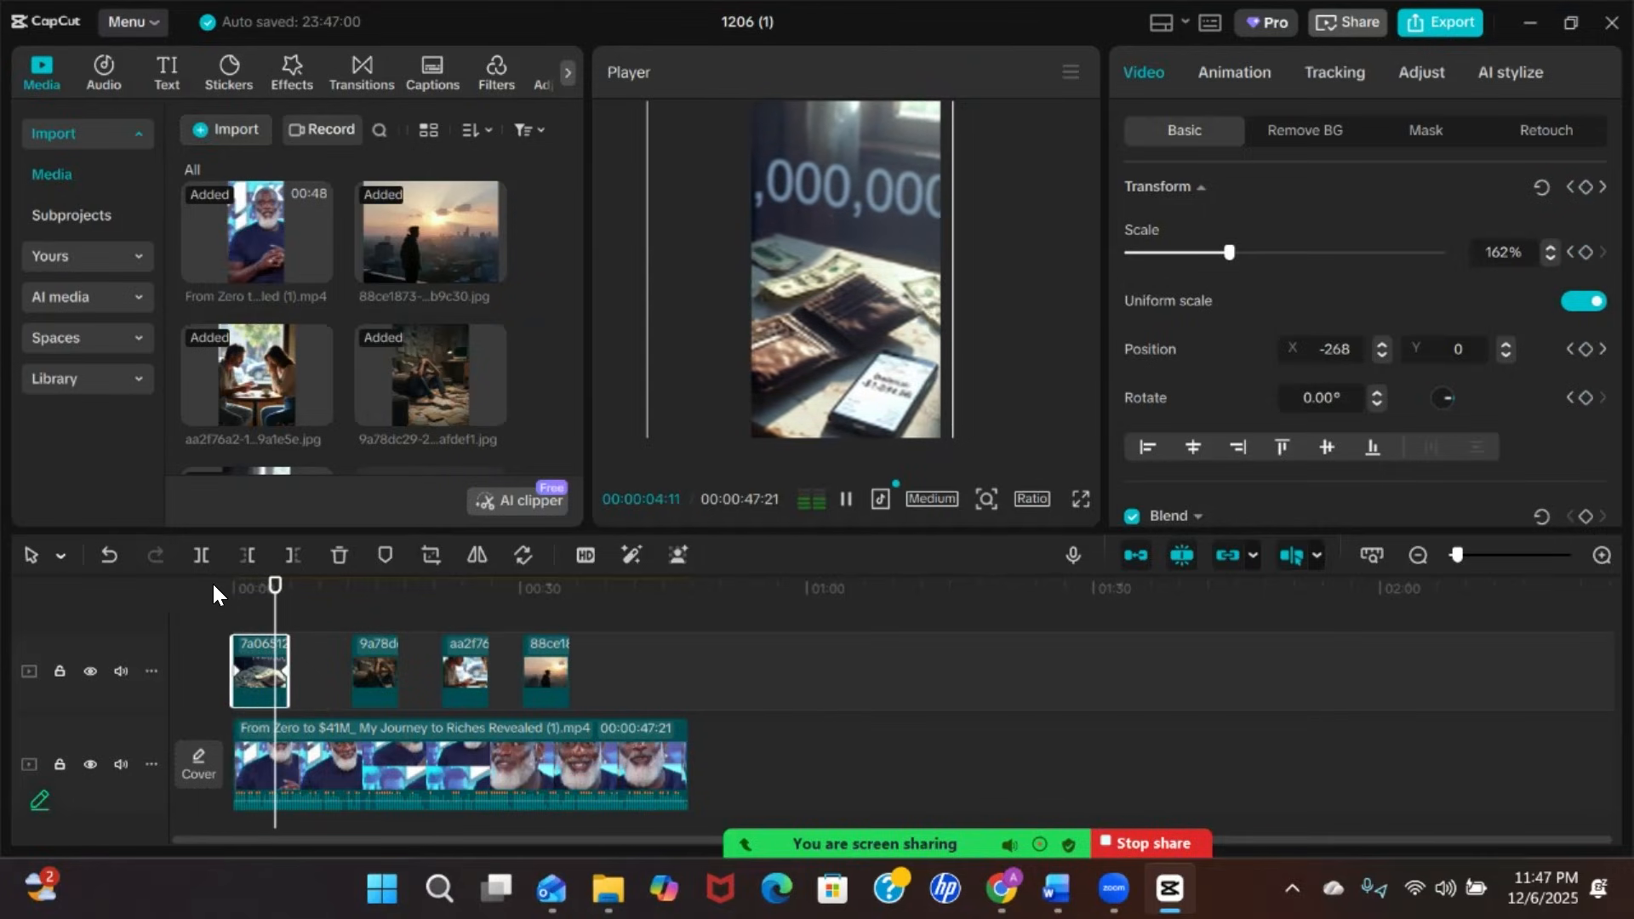
key(space)
drag(295, 598, 234, 587)
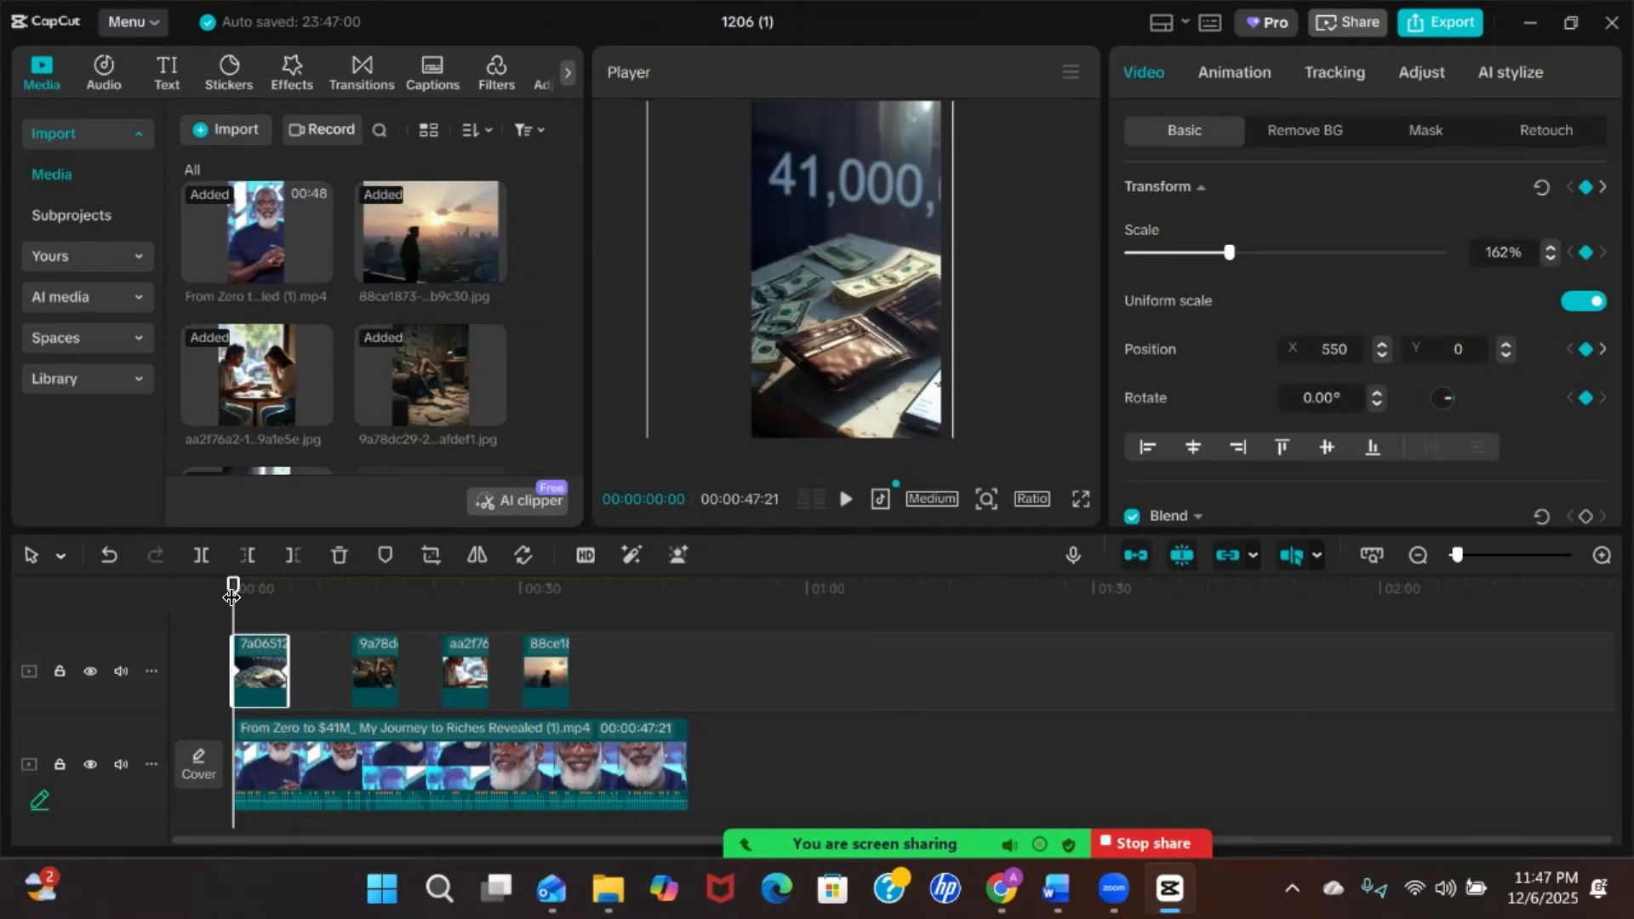
drag(235, 597, 200, 589)
key(space)
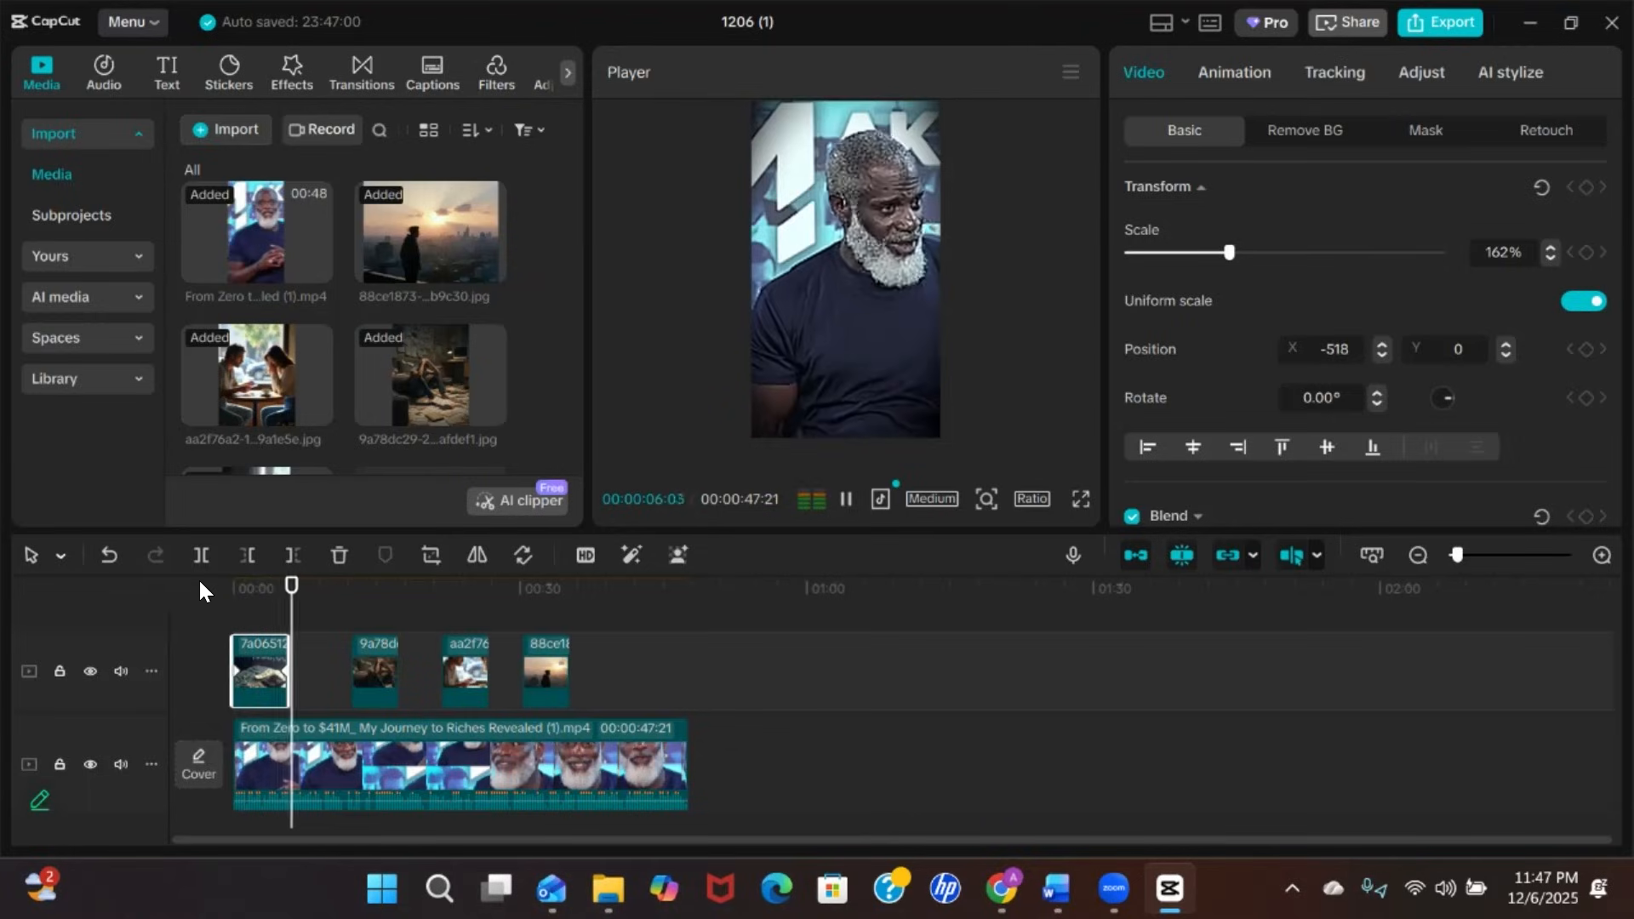
key(space)
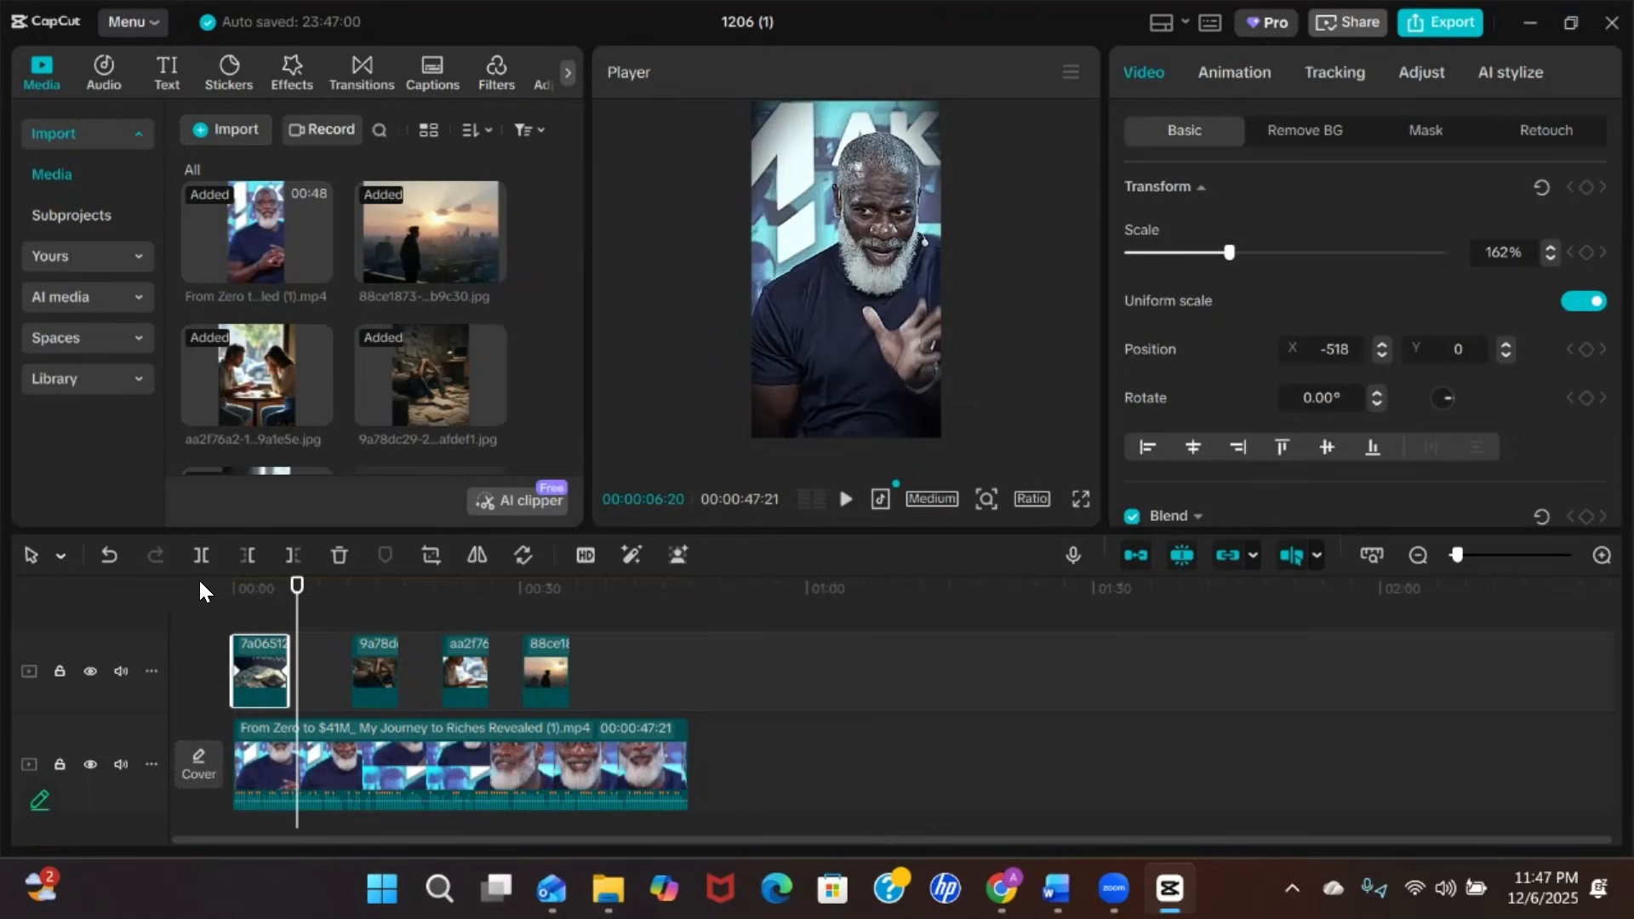
Play the clip from about 00:07 to 00:18 to review when the image of the distressed man appears
key(space)
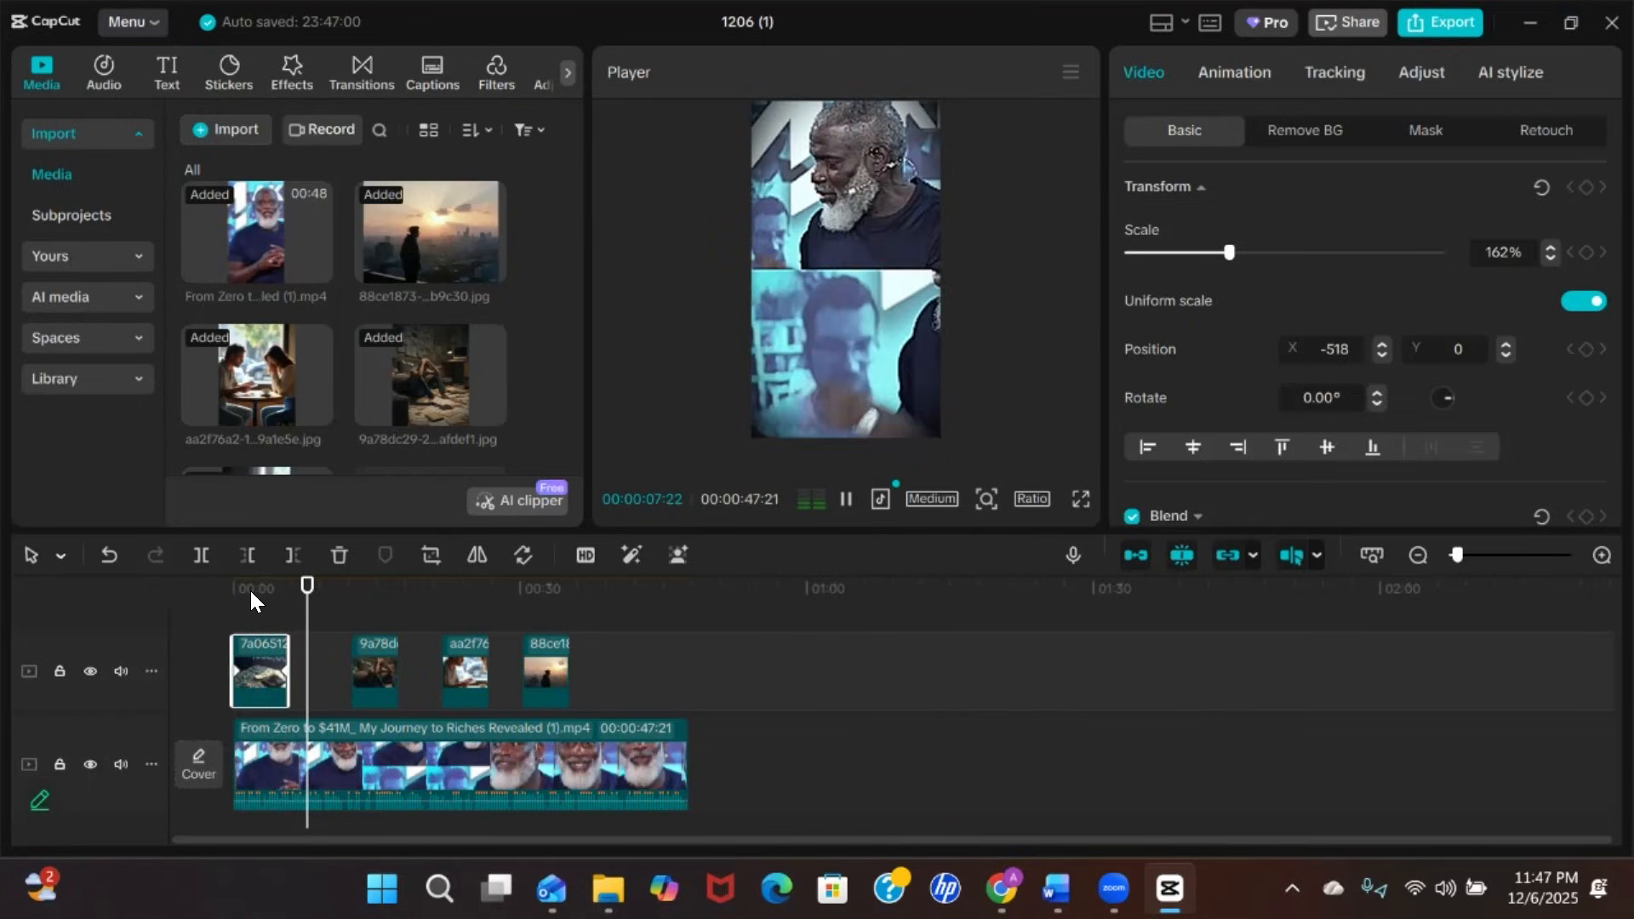
mouse_move(323, 591)
mouse_down()
mouse_move(375, 593)
mouse_move(306, 589)
mouse_up()
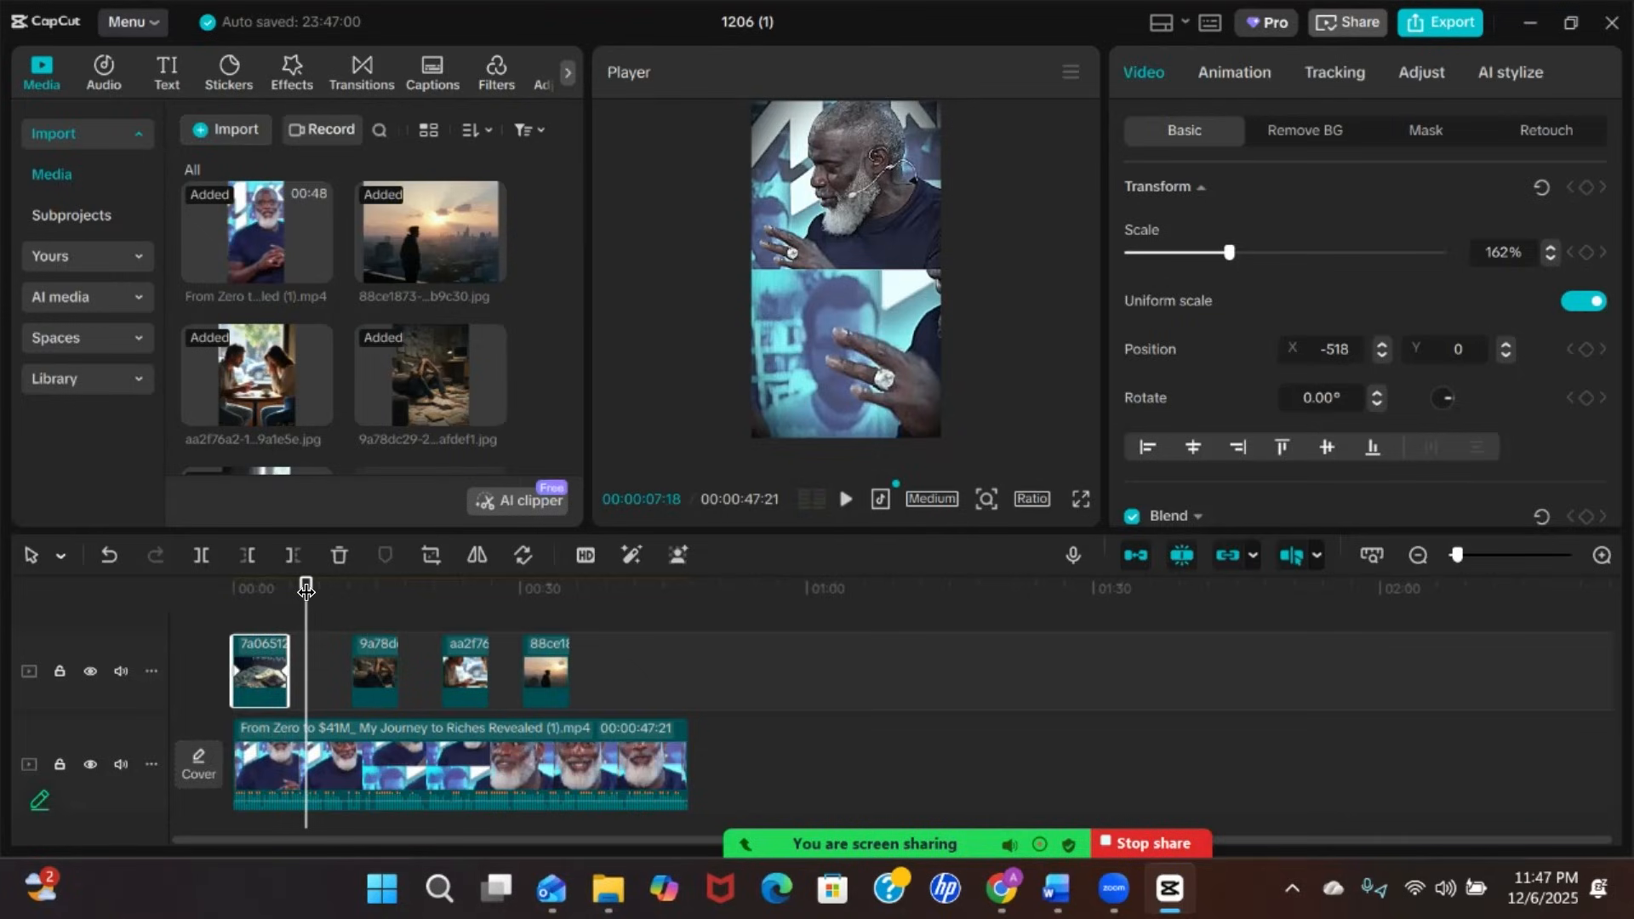
key(space)
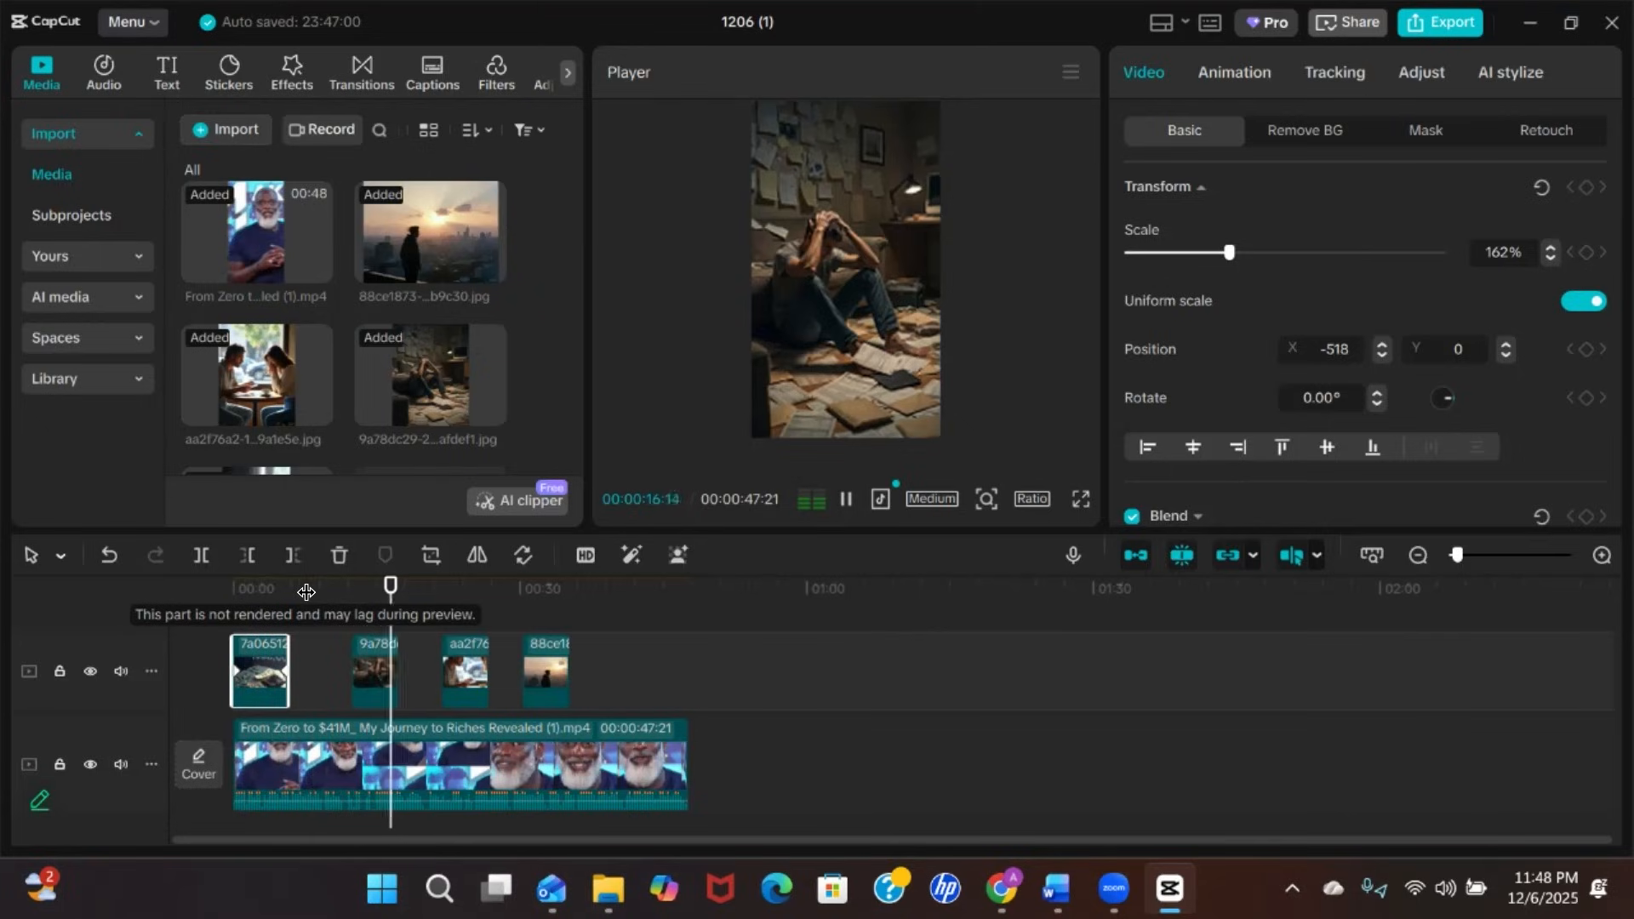
key(space)
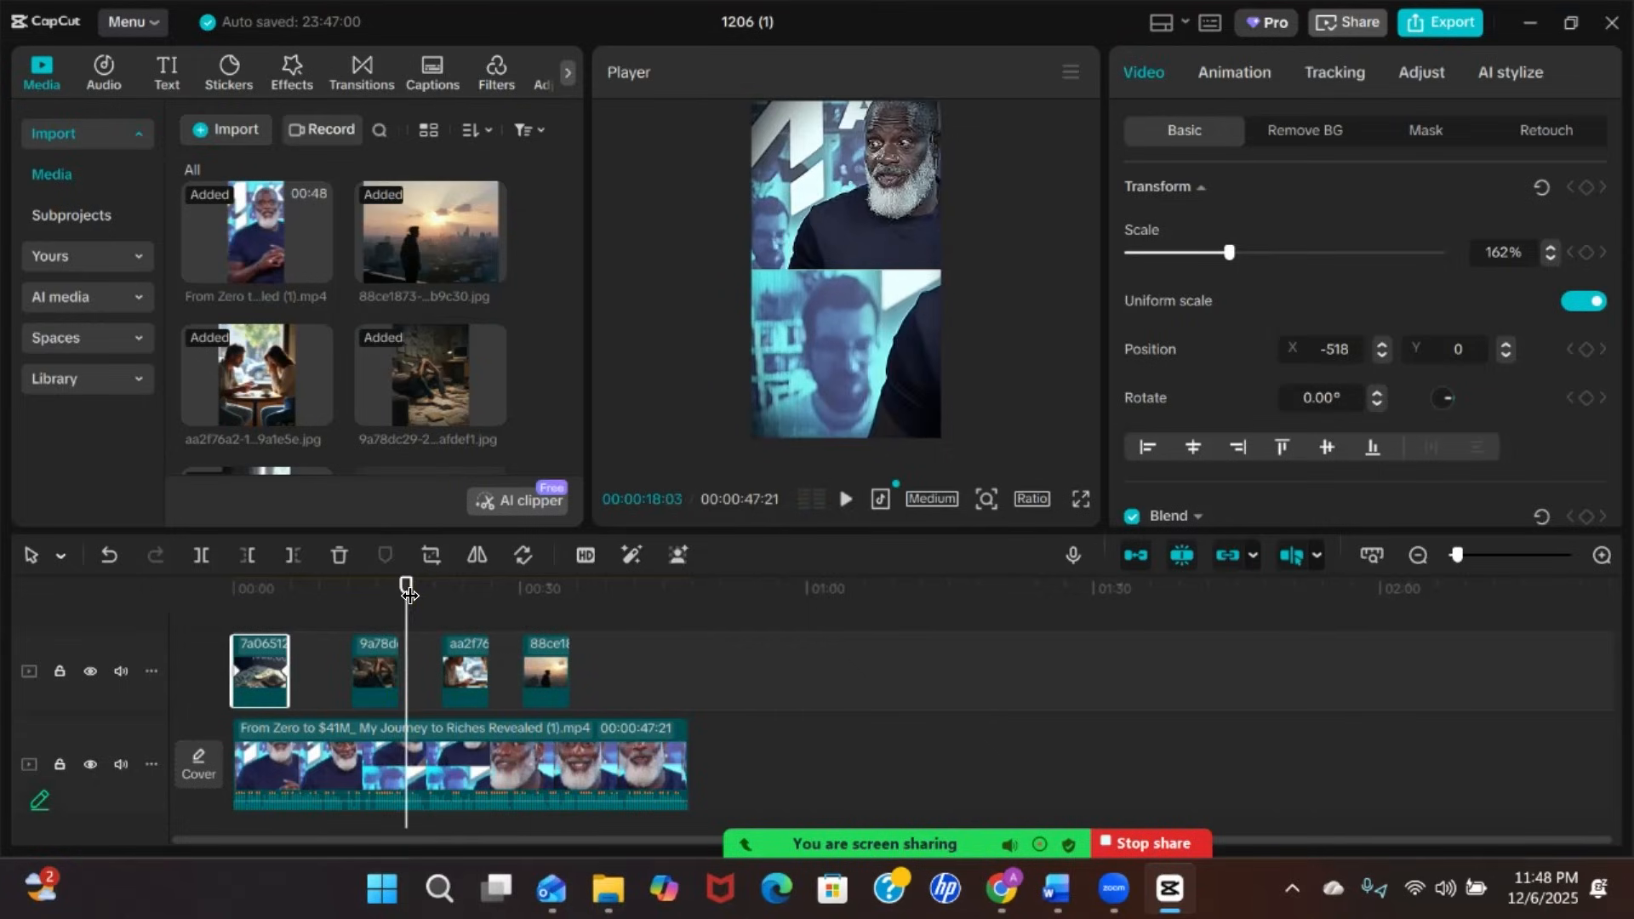
Move the image of the distressed man earlier on the timeline so that it starts at 00:10:08
click(352, 589)
mouse_move(333, 590)
mouse_down()
mouse_move(323, 575)
mouse_move(339, 569)
mouse_move(331, 588)
mouse_up()
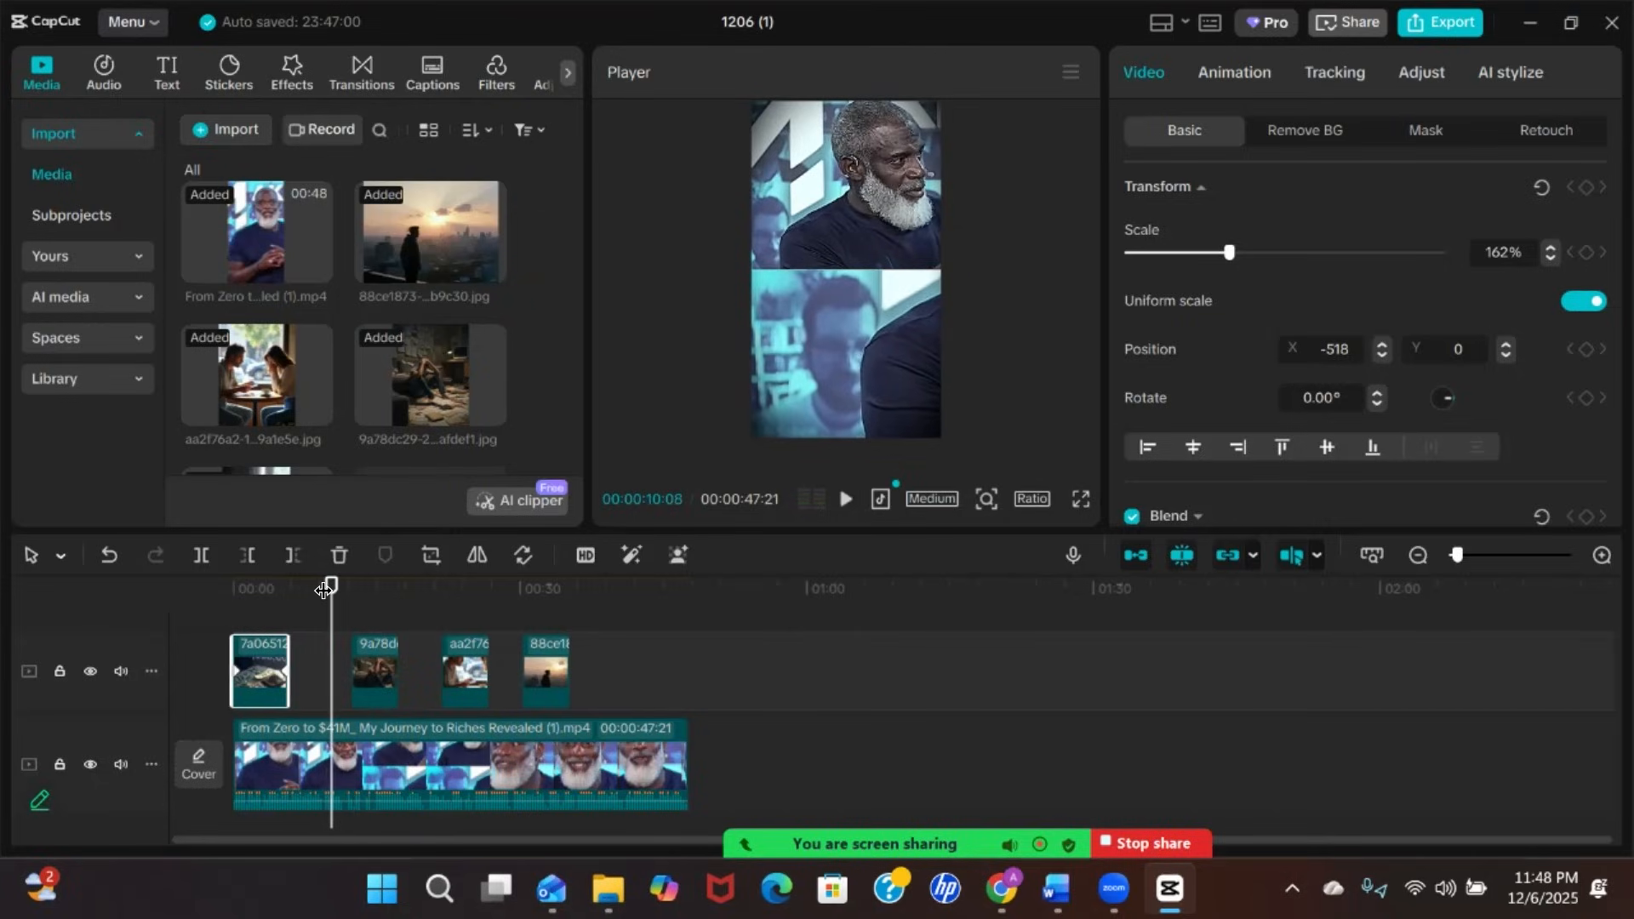
click(376, 664)
drag(376, 655, 354, 655)
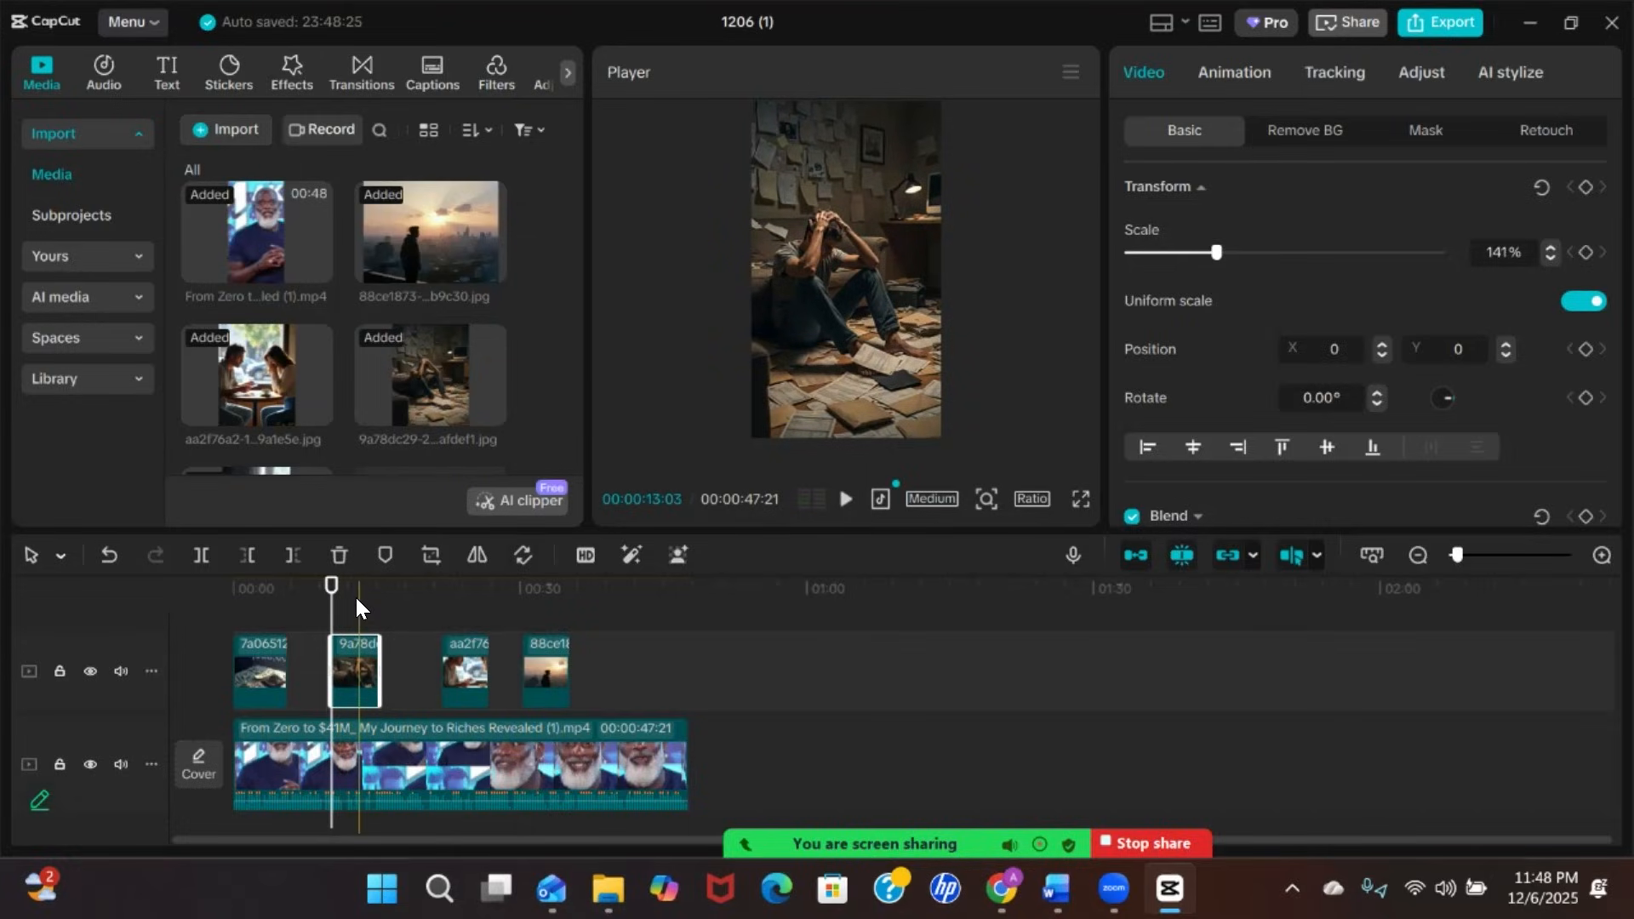
Play the section from about 00:10 to check the timing of the distressed man image against the speech
key(space)
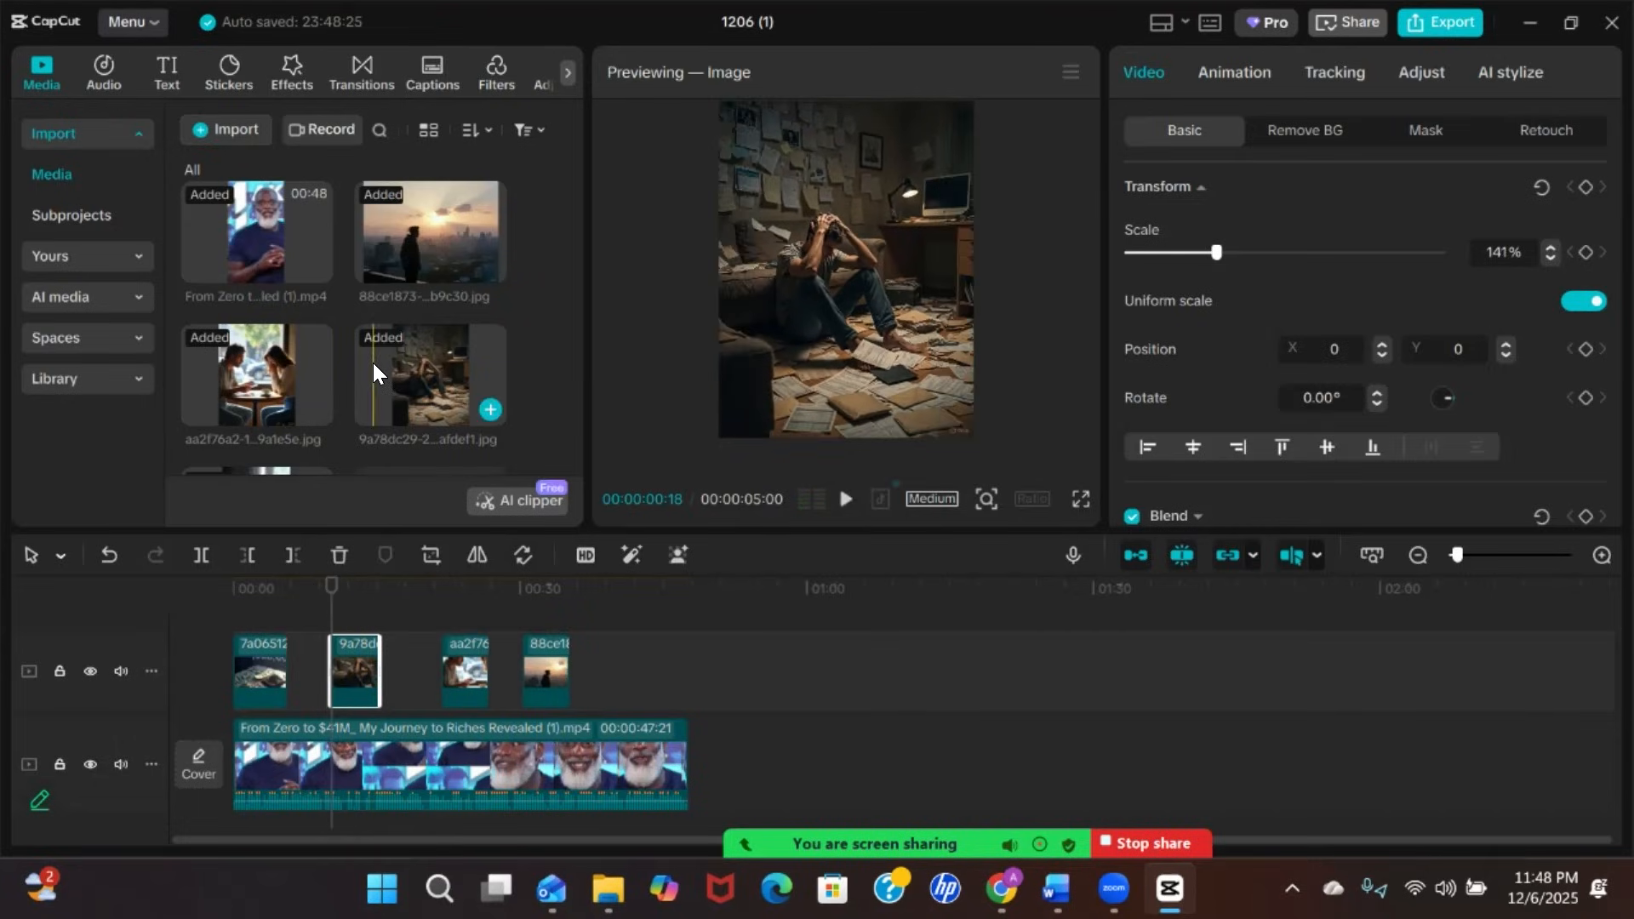
click(329, 587)
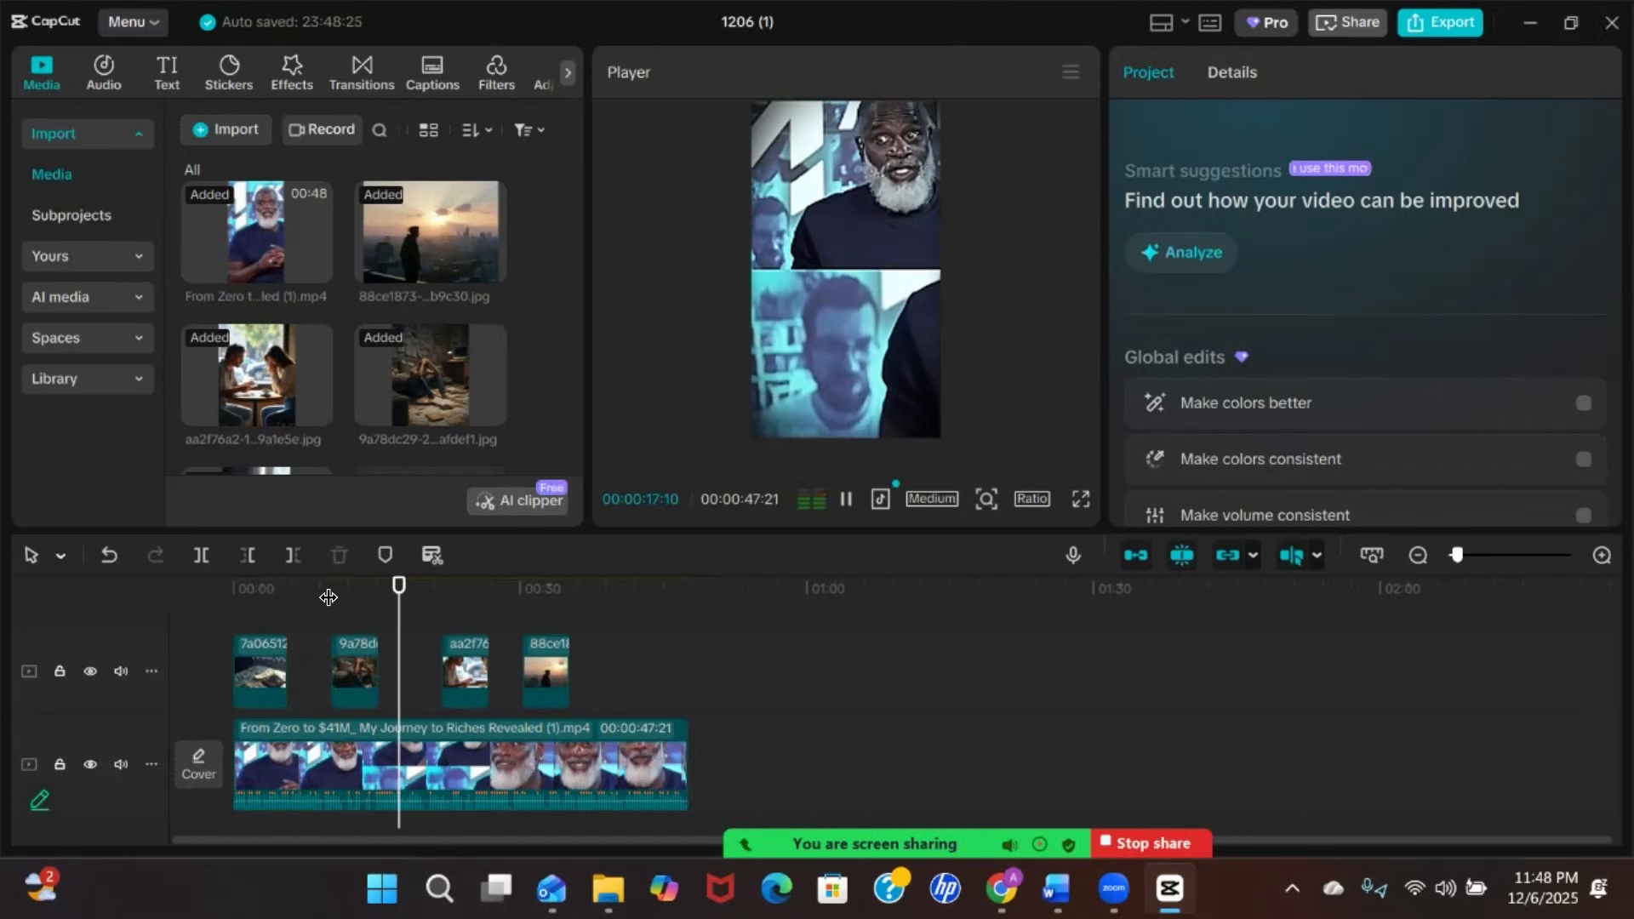
click(343, 583)
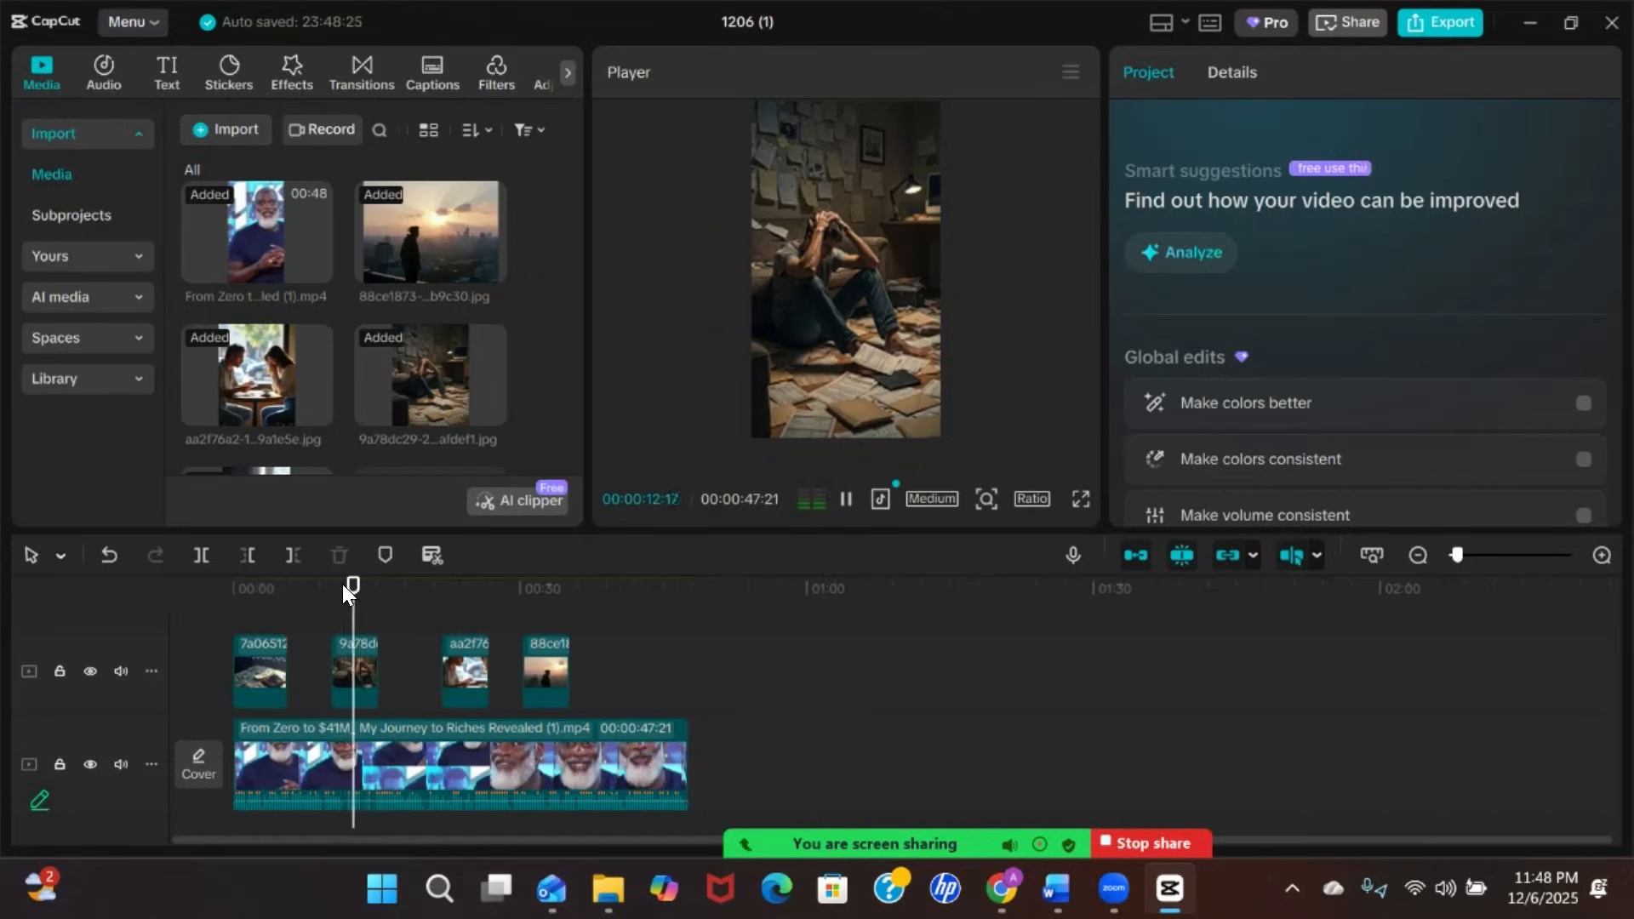
key(space)
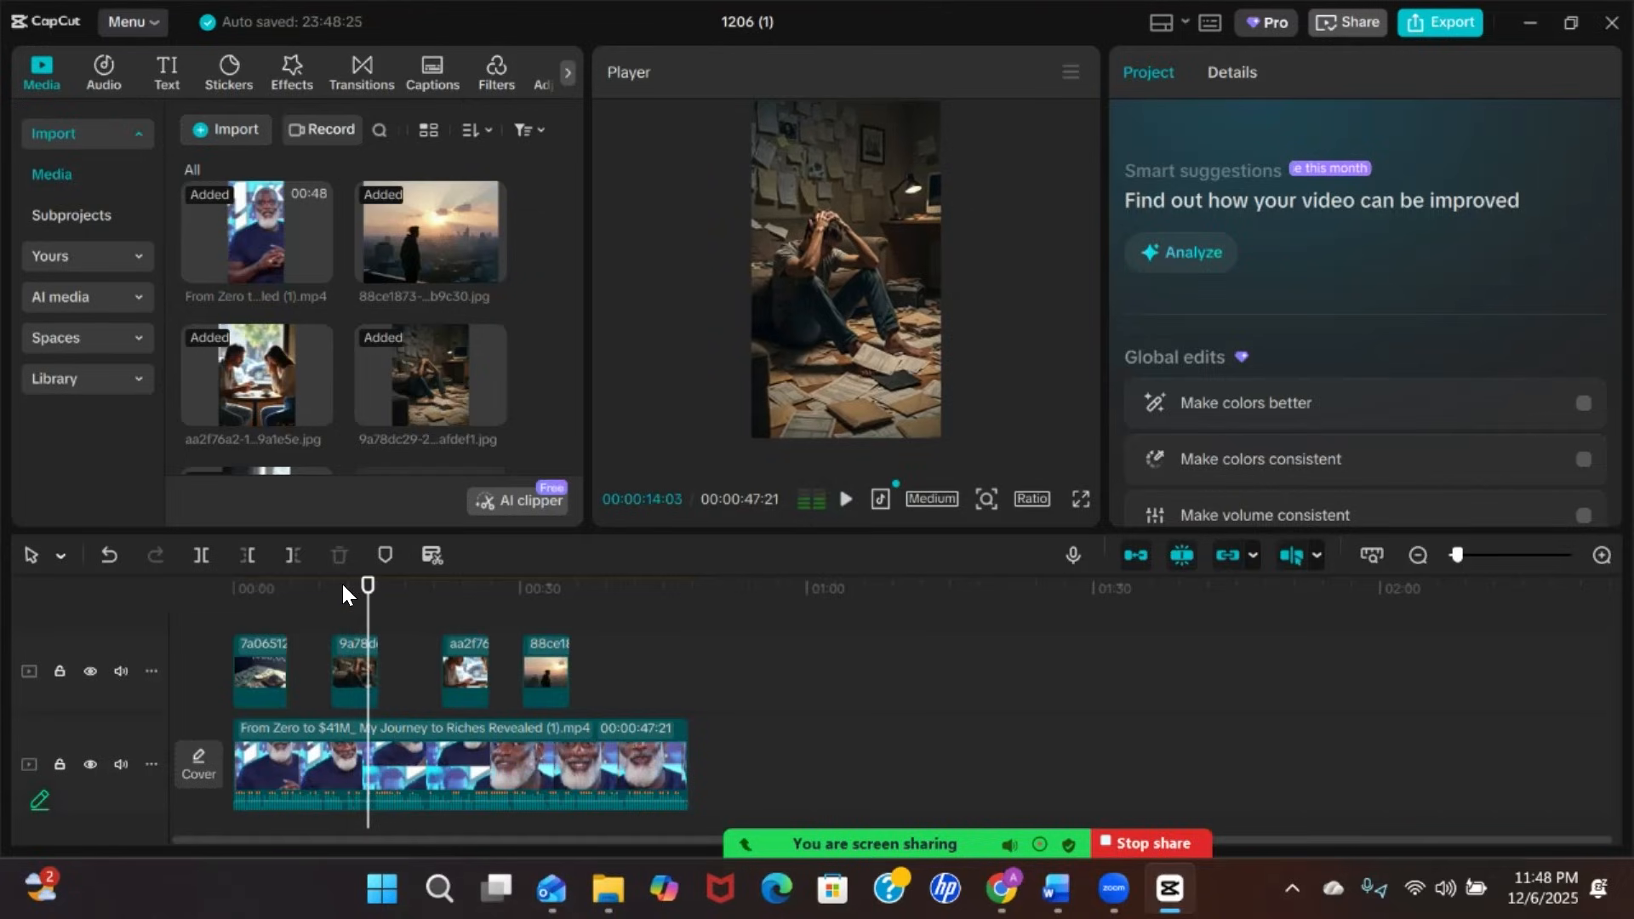
Replay the distressed man image from about 00:11 and trim its end back to 00:13:21 on the timeline
drag(364, 587, 341, 596)
key(space)
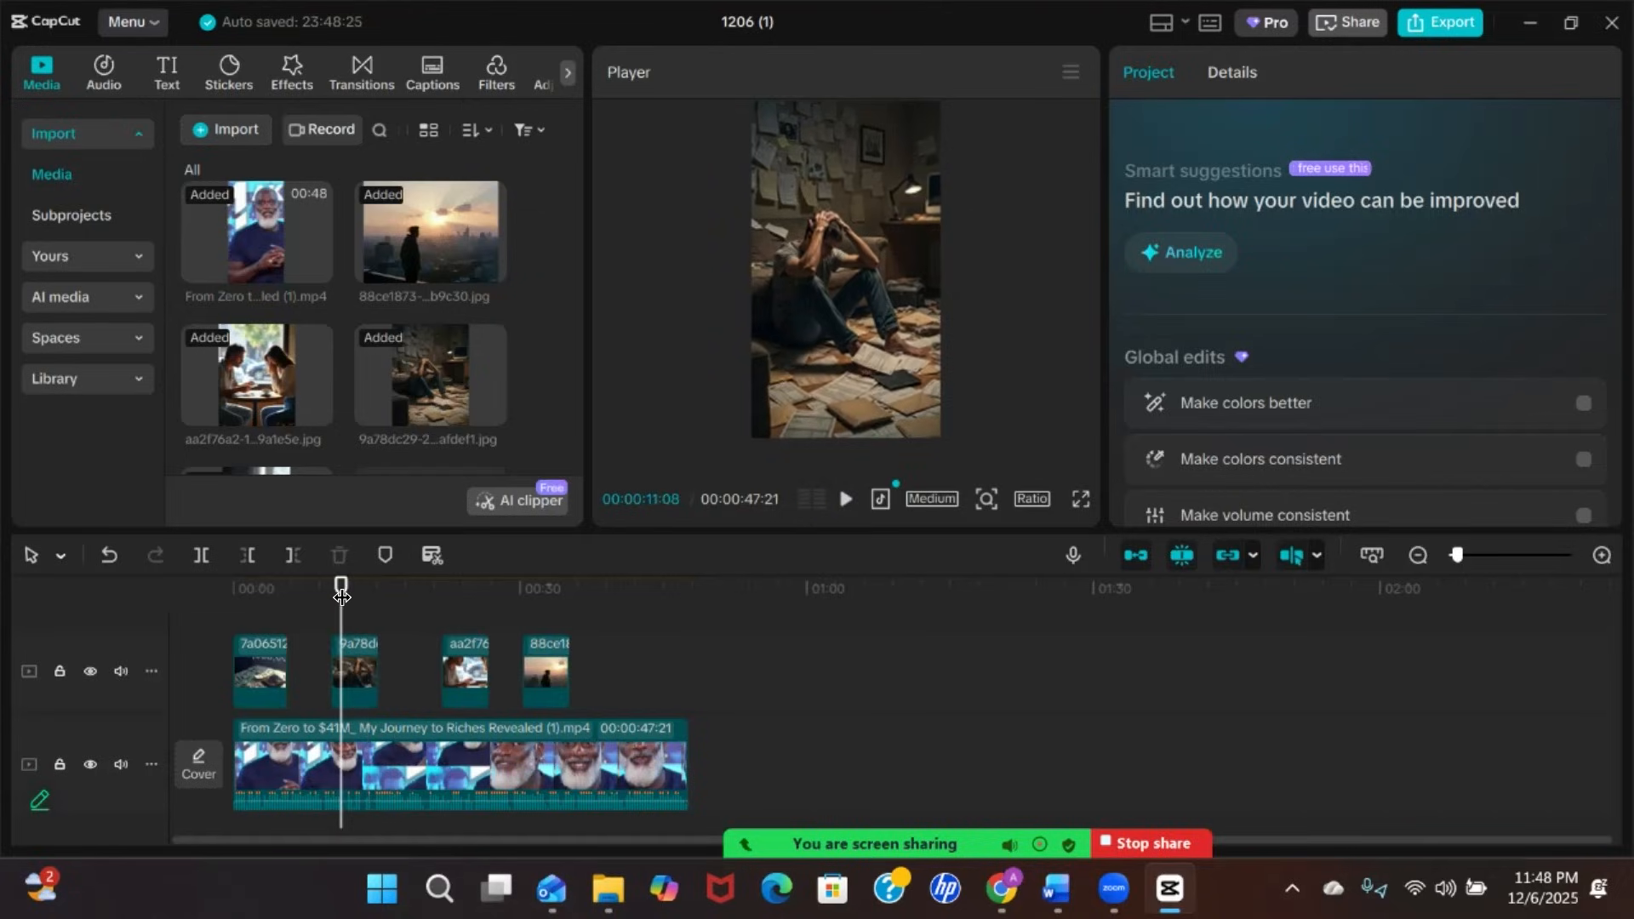
key(space)
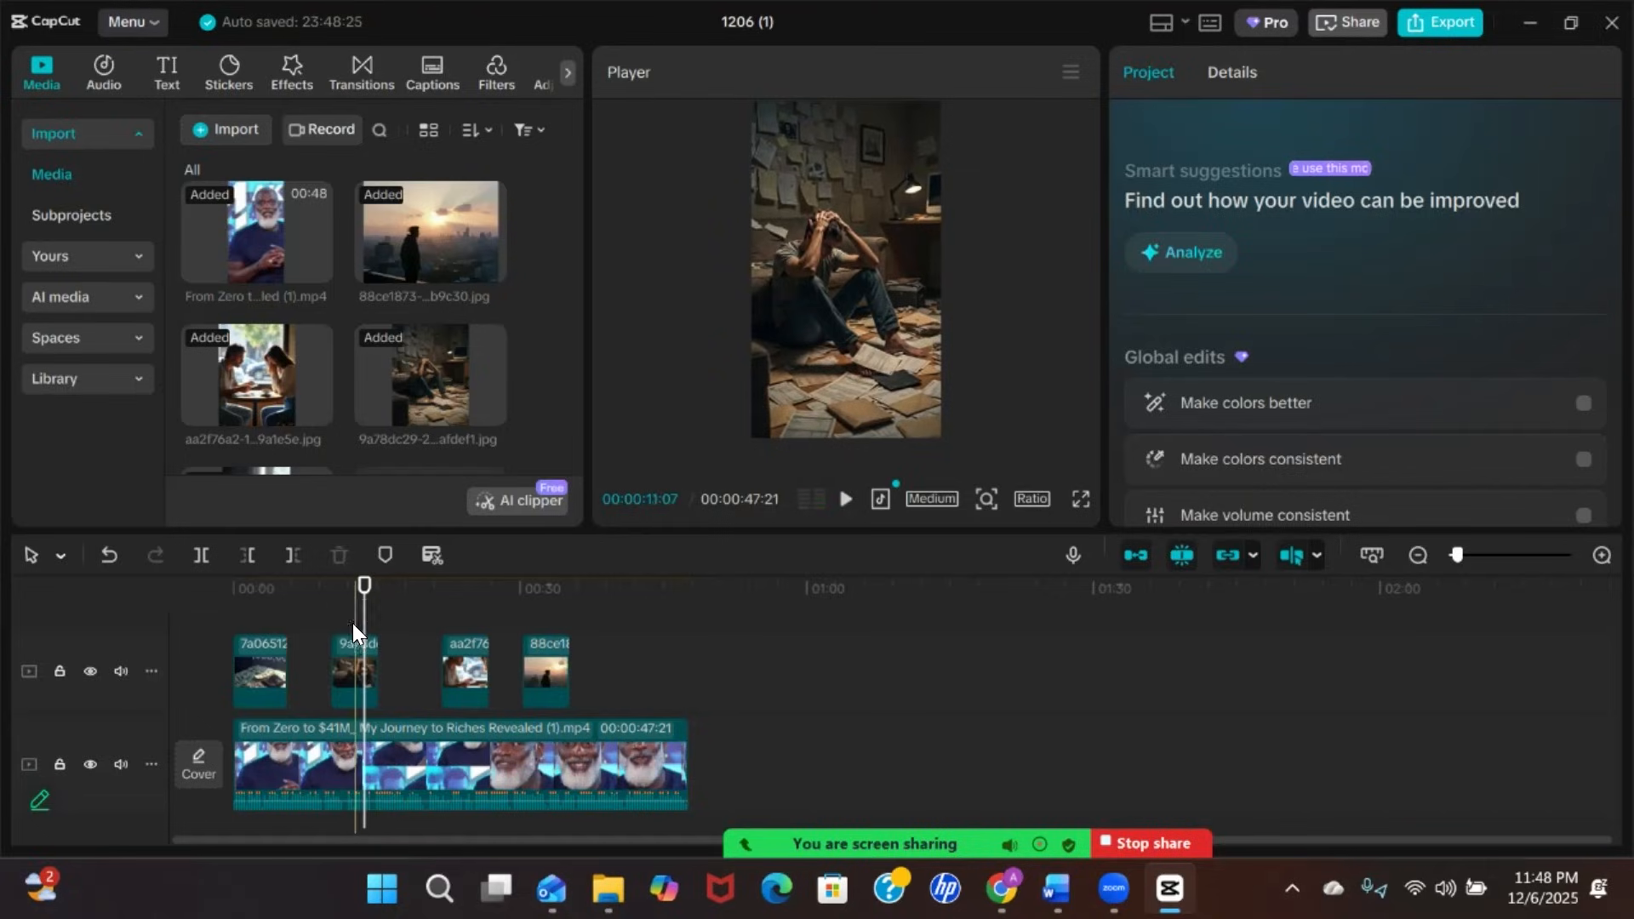
click(352, 659)
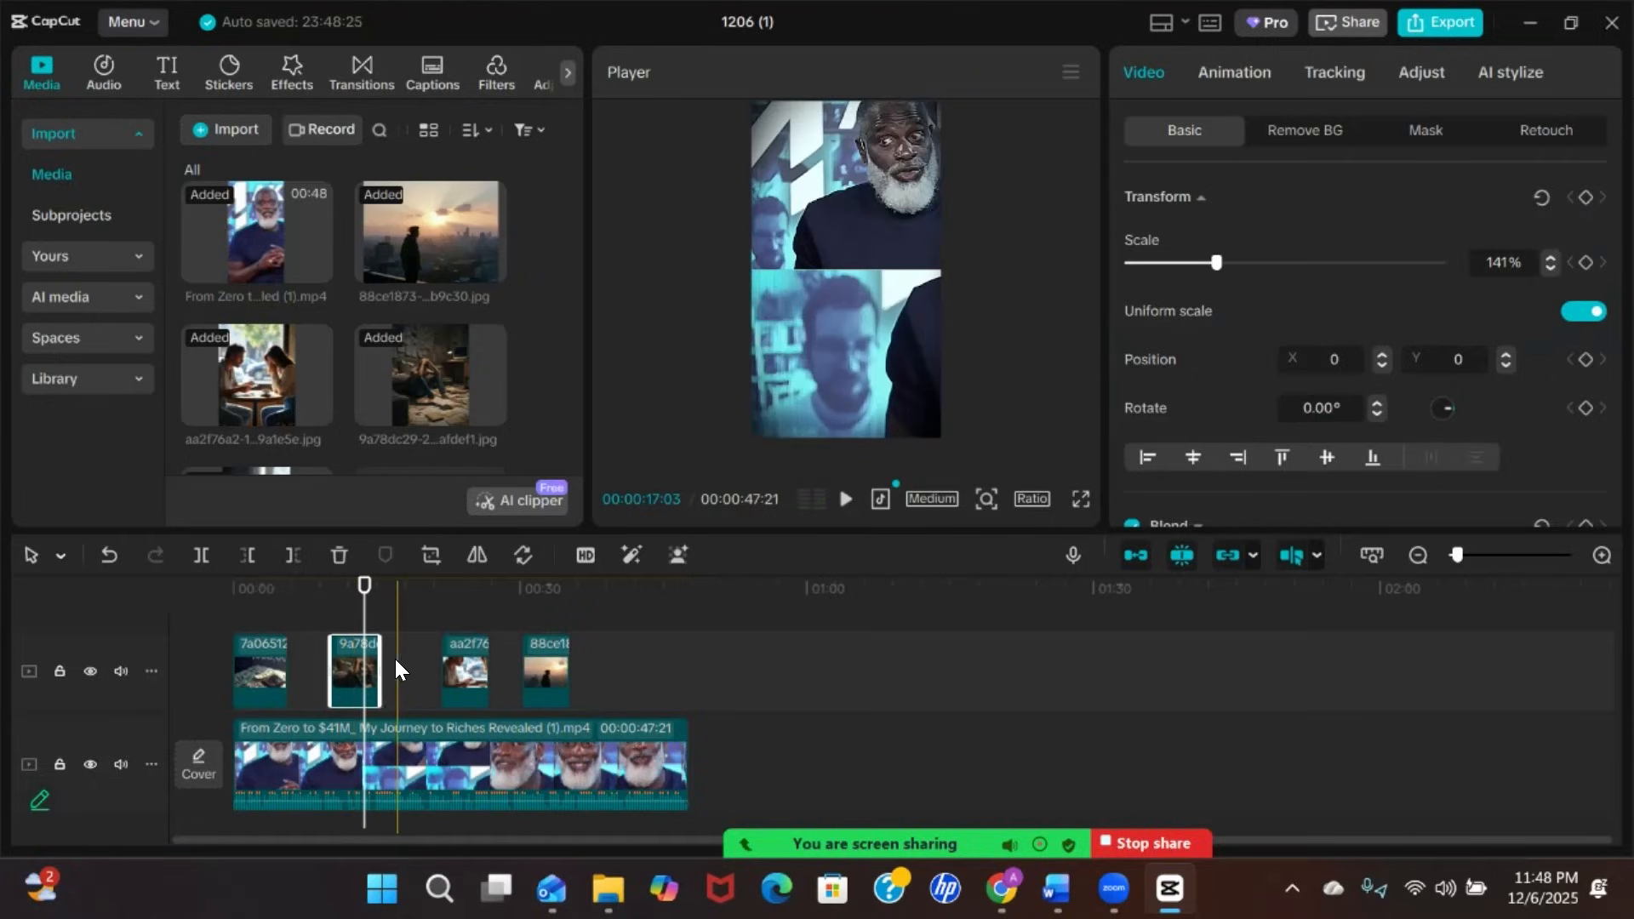
drag(380, 659, 366, 659)
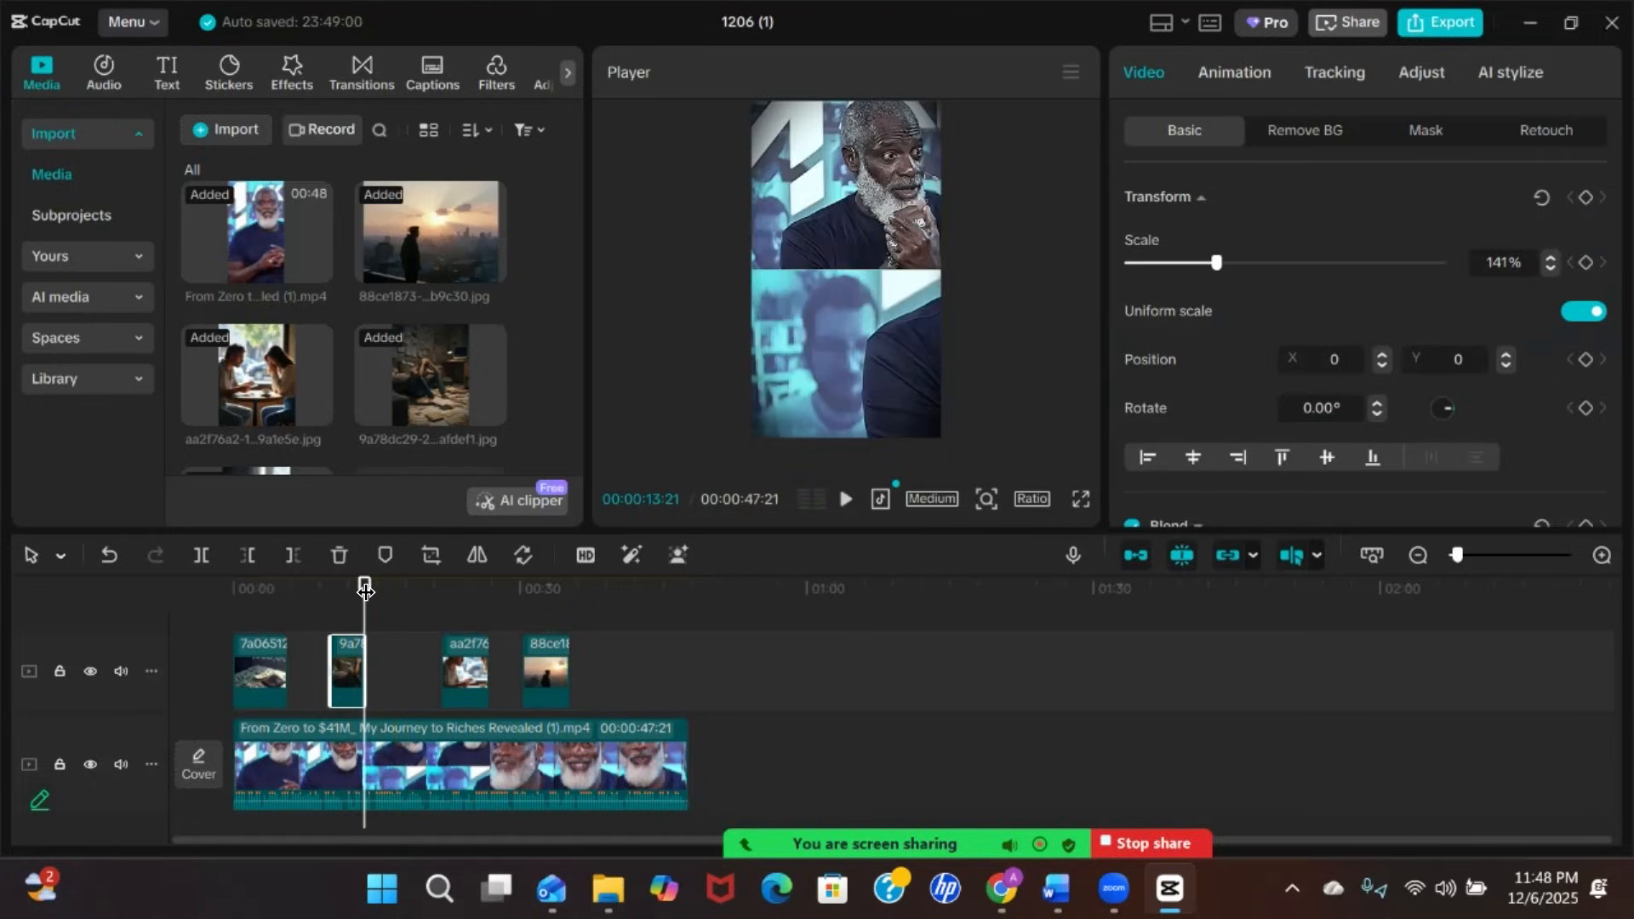
Scrub between 00:10:08 and 00:13:21 to review the shortened distressed man image against the speaker's footage
drag(368, 590, 330, 590)
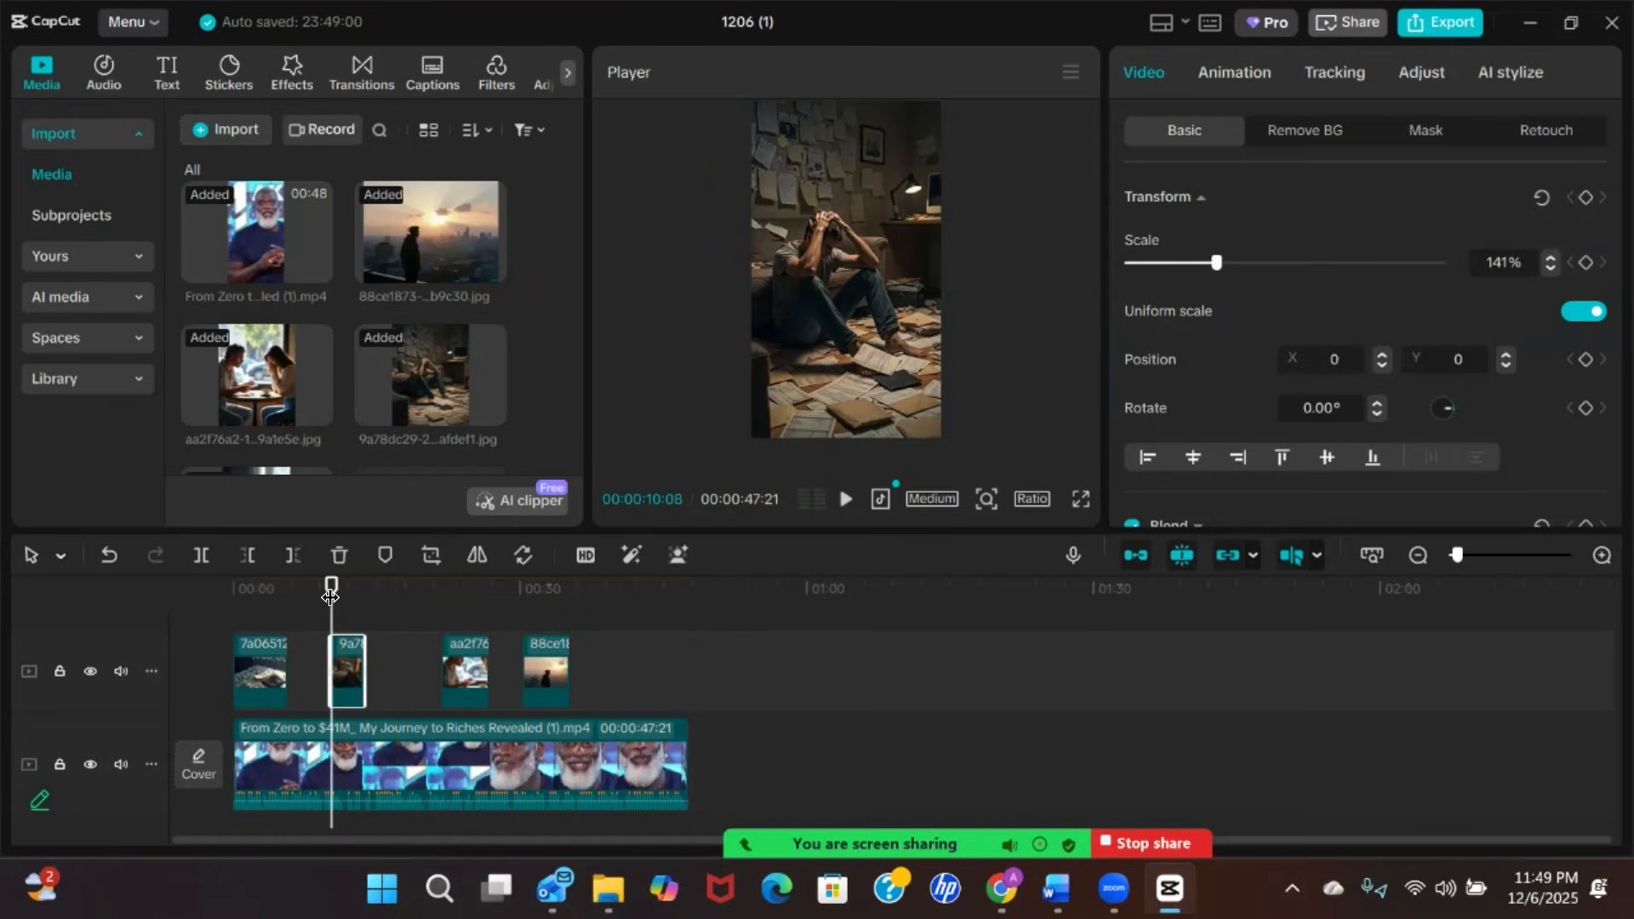
mouse_move(330, 597)
mouse_down()
mouse_move(366, 597)
mouse_move(333, 600)
mouse_up()
drag(329, 589, 358, 595)
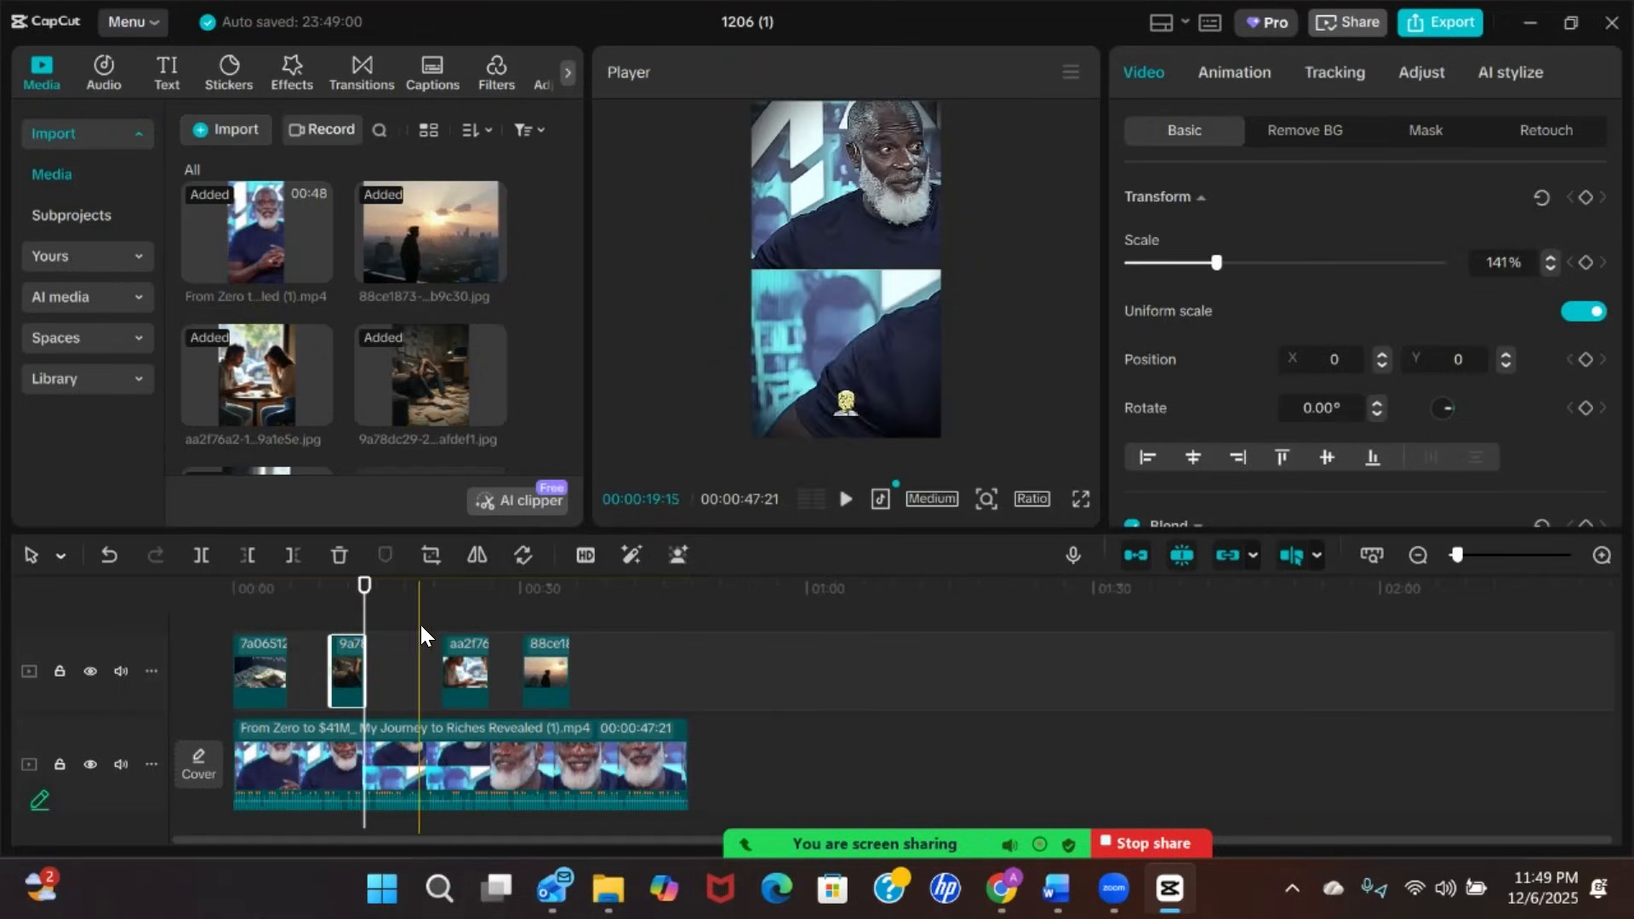
drag(364, 586, 332, 604)
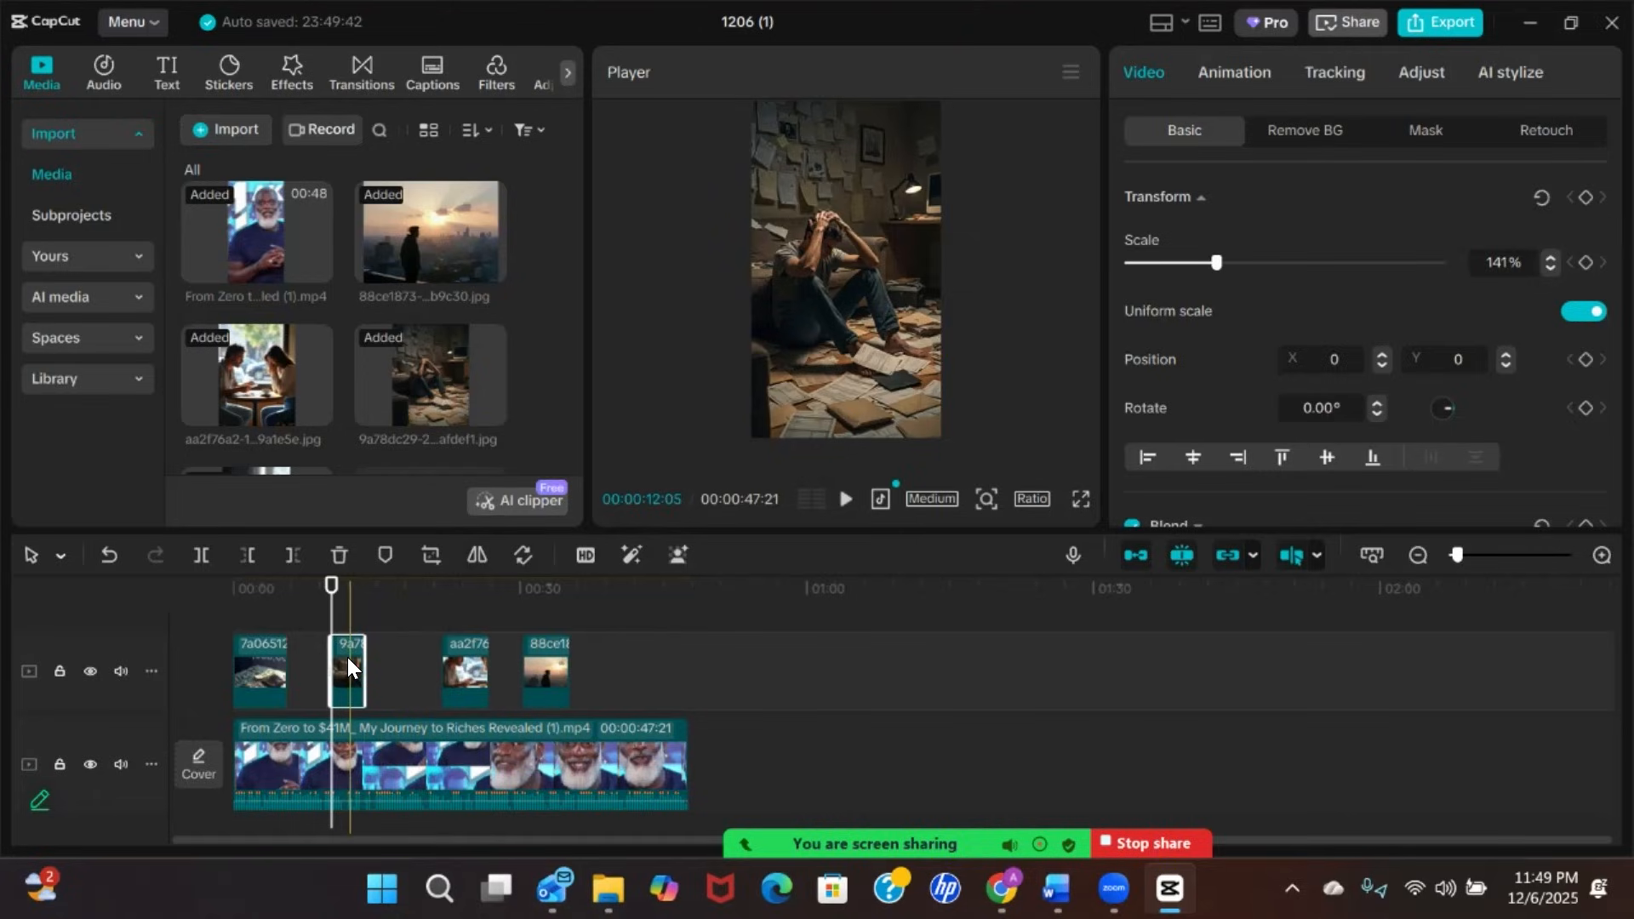
Try the distressed man image at 73% scale and compare it with the main video beneath it
drag(1214, 255, 1173, 256)
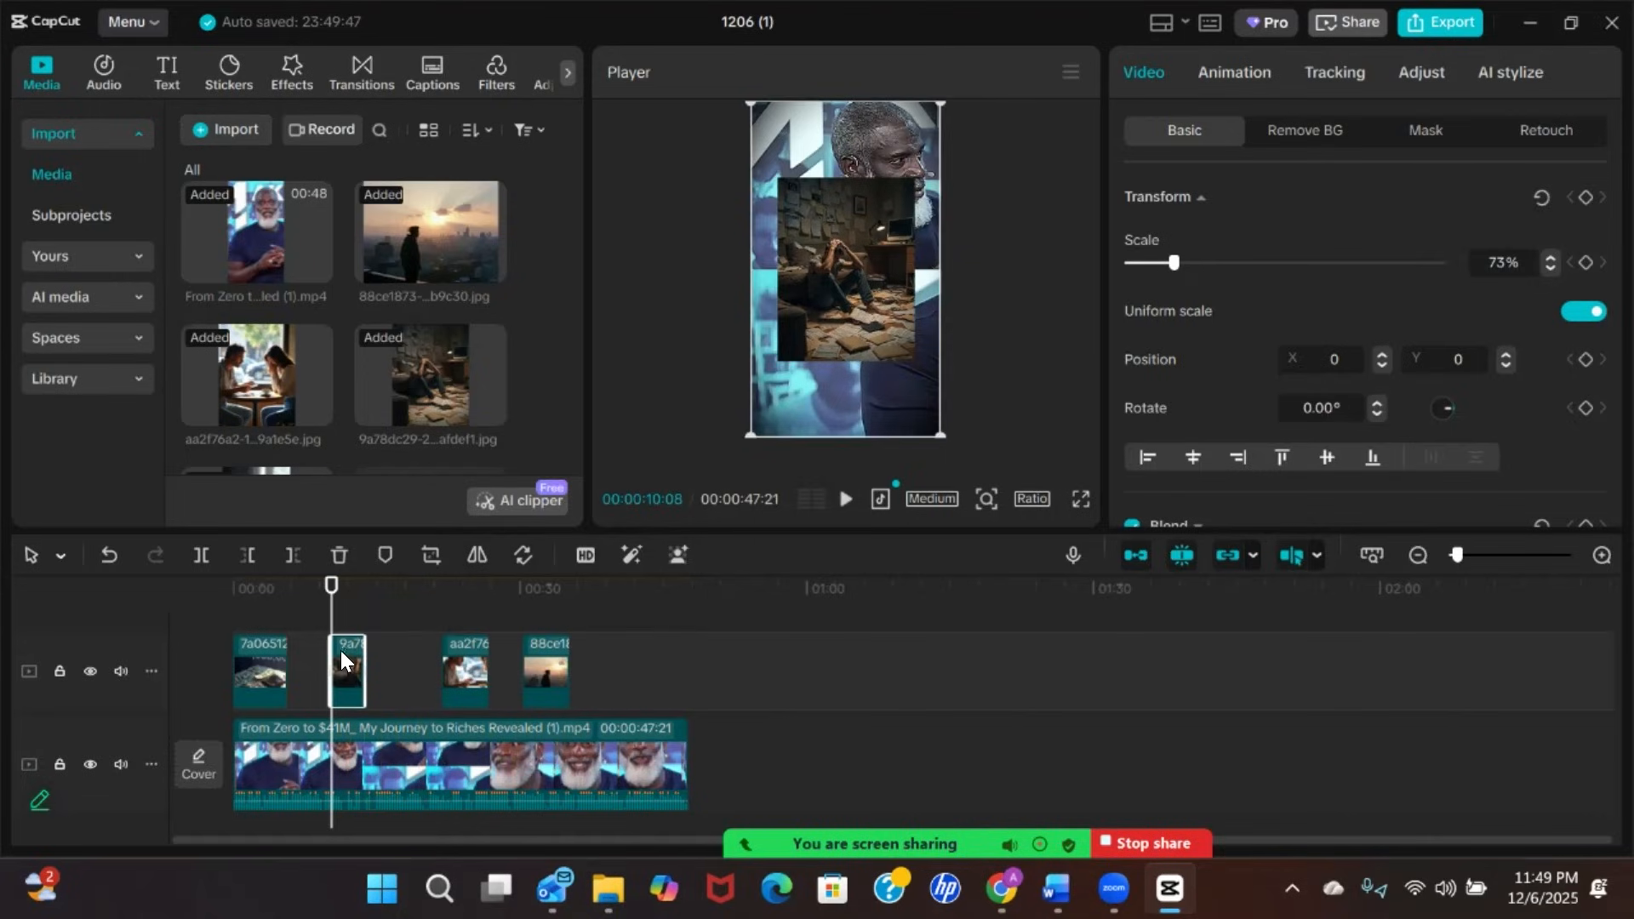
click(419, 796)
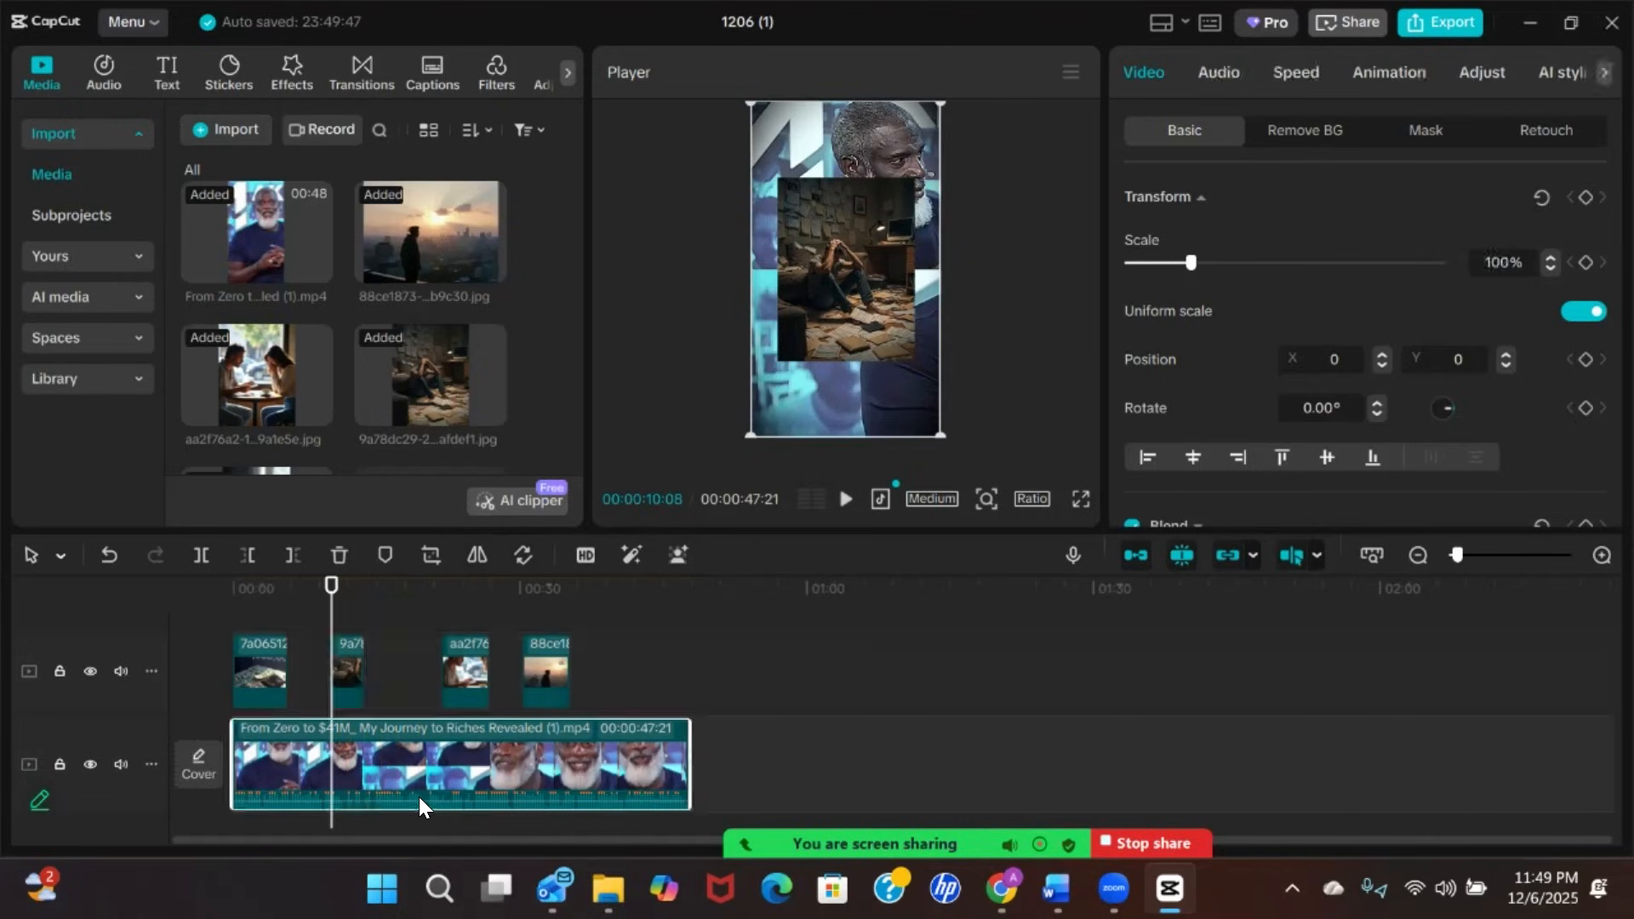
click(346, 679)
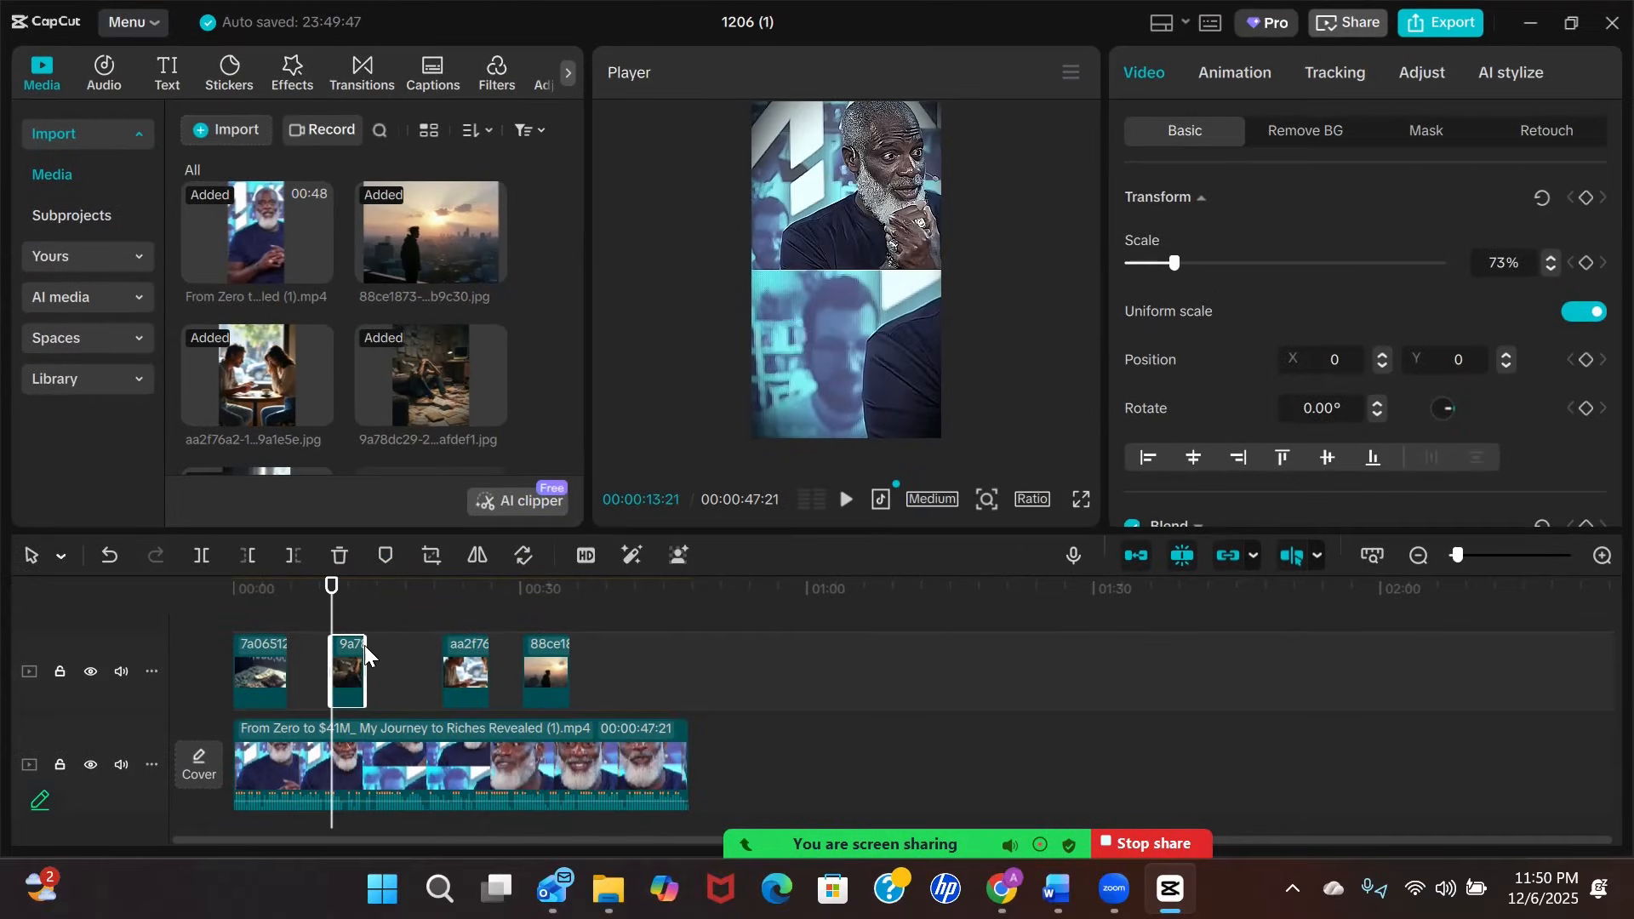
click(345, 631)
Return to the start of the distressed man image at 00:10:08 and enlarge it to 164% scale
drag(346, 593, 234, 593)
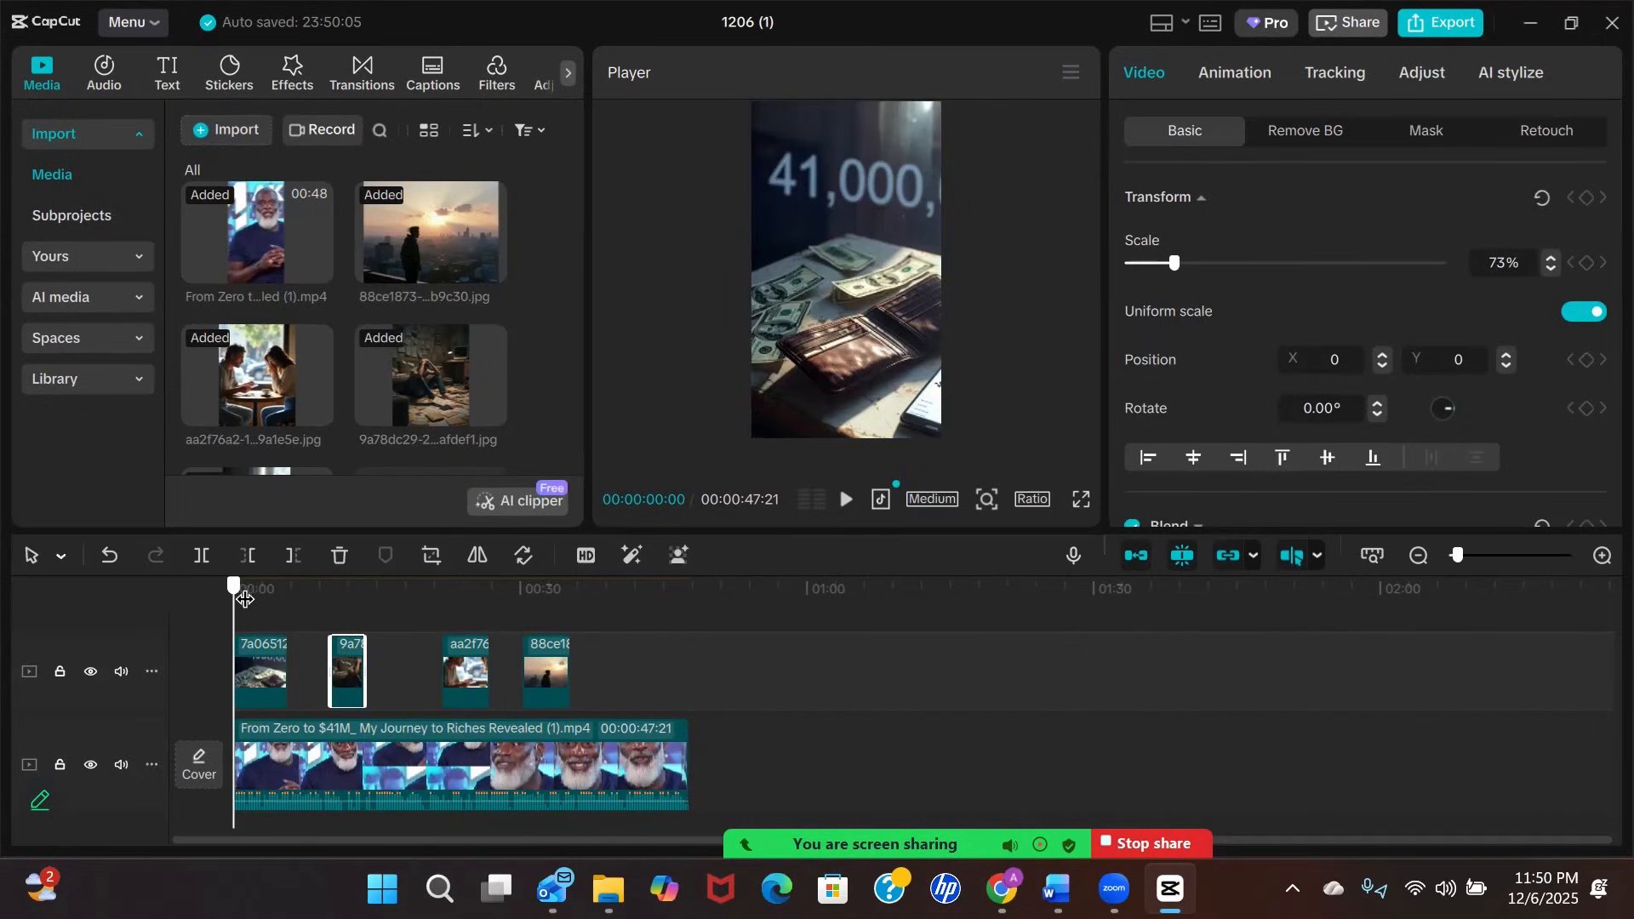
drag(257, 599, 330, 602)
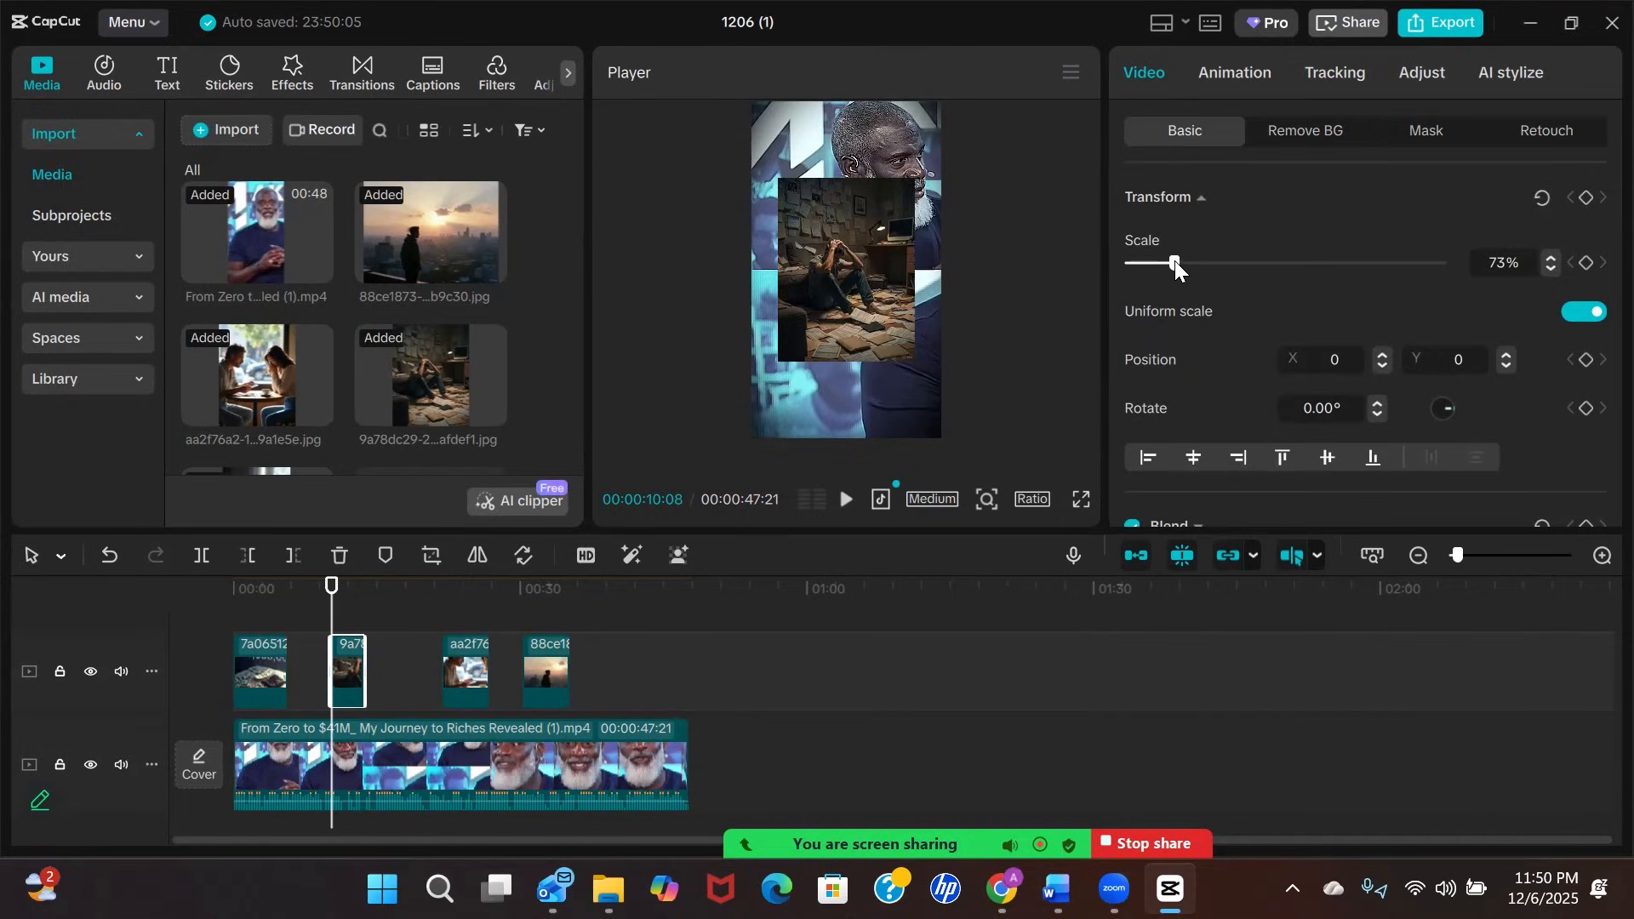
drag(1171, 259, 1228, 263)
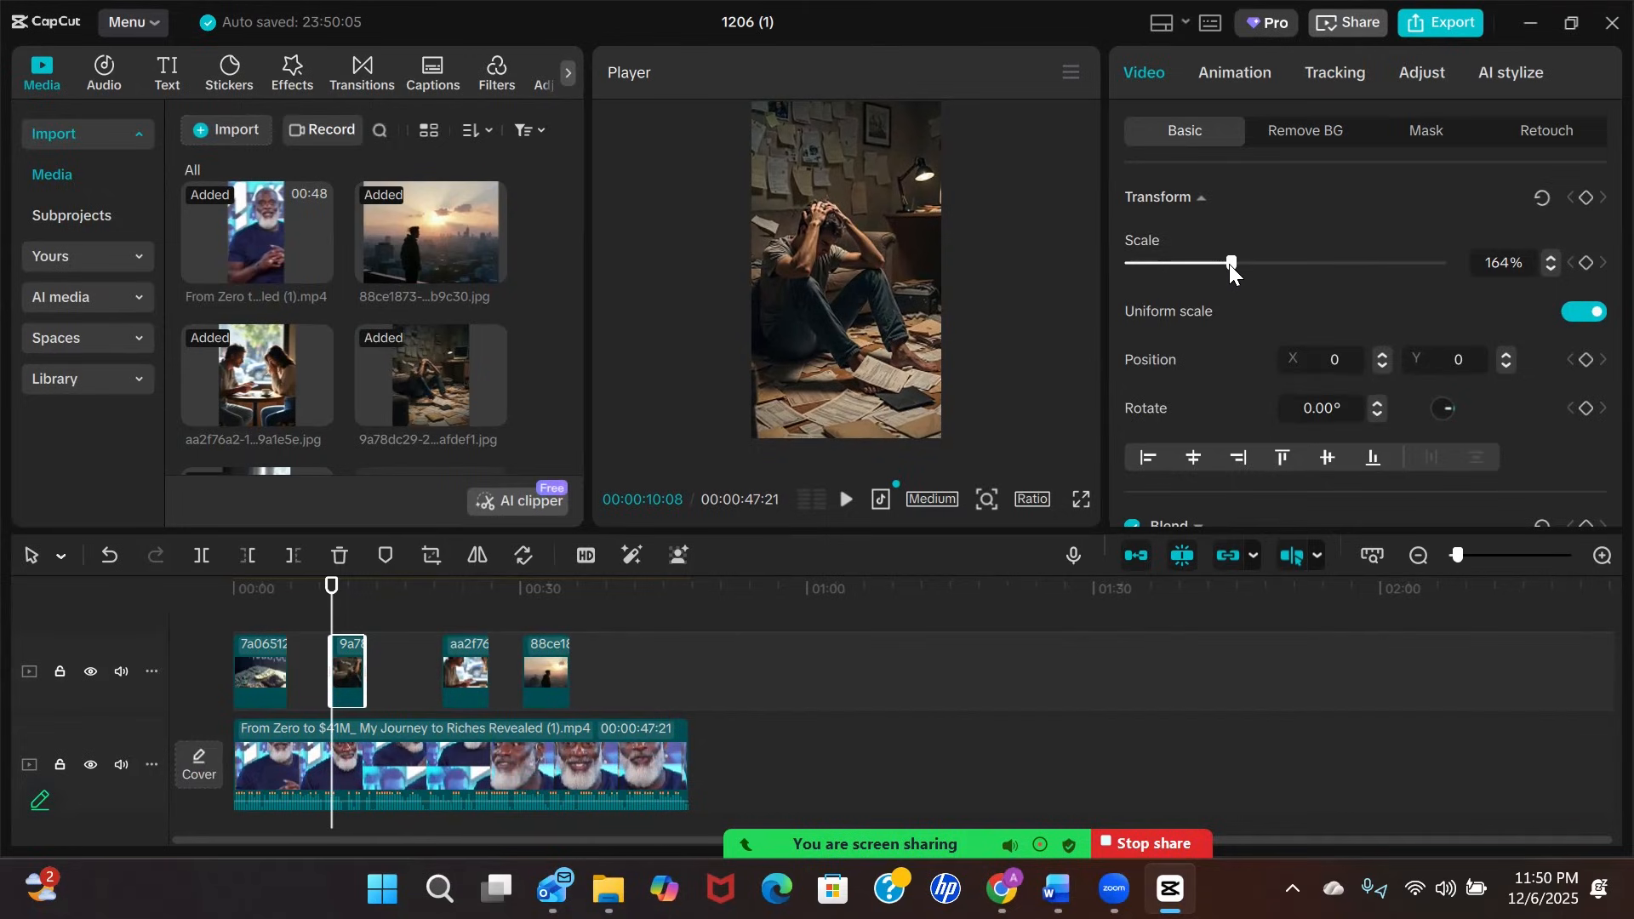
Try X positions of 200, 2000, 400 and 350 for the distressed man image
scroll(1228, 344, down, 1)
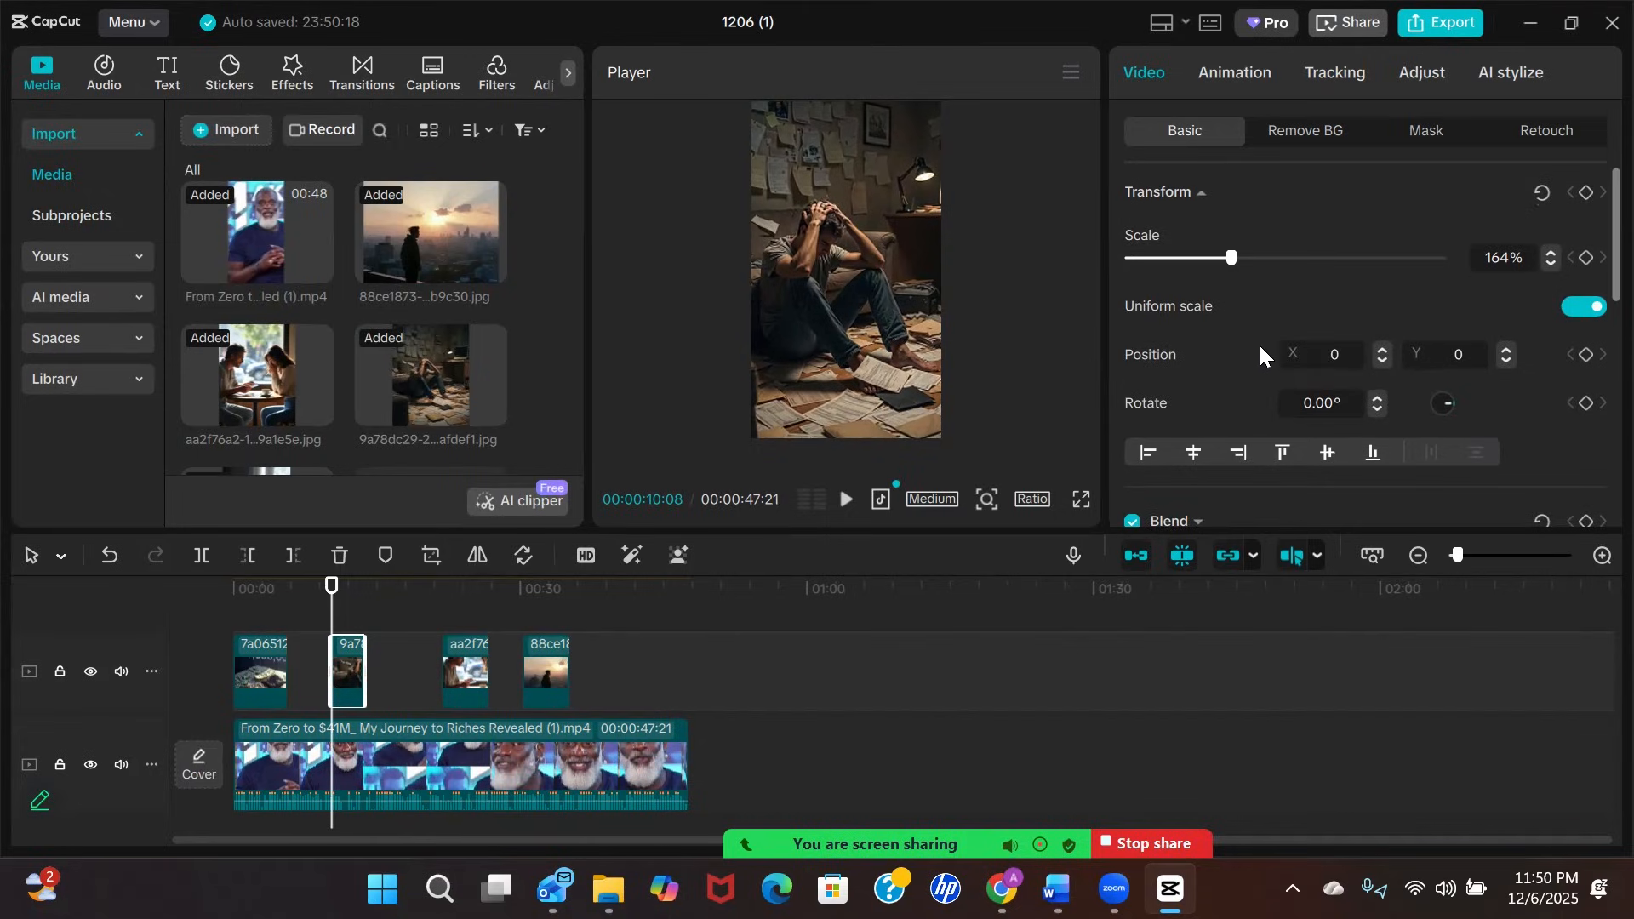
click(1337, 353)
text(200)
key(Return)
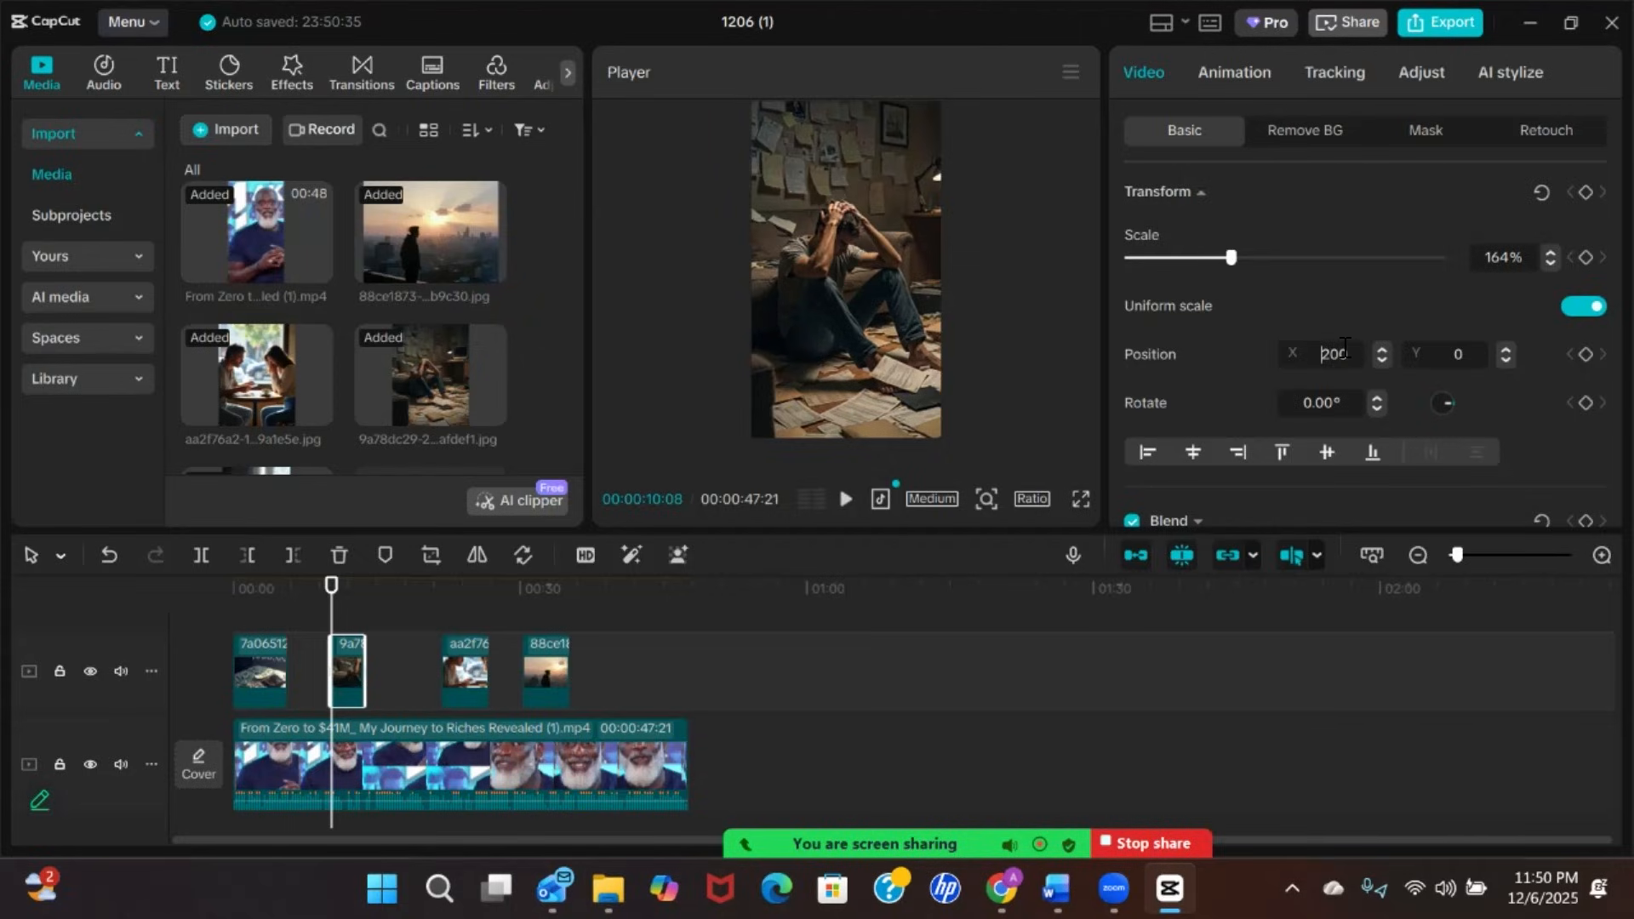
text(0)
key(Return)
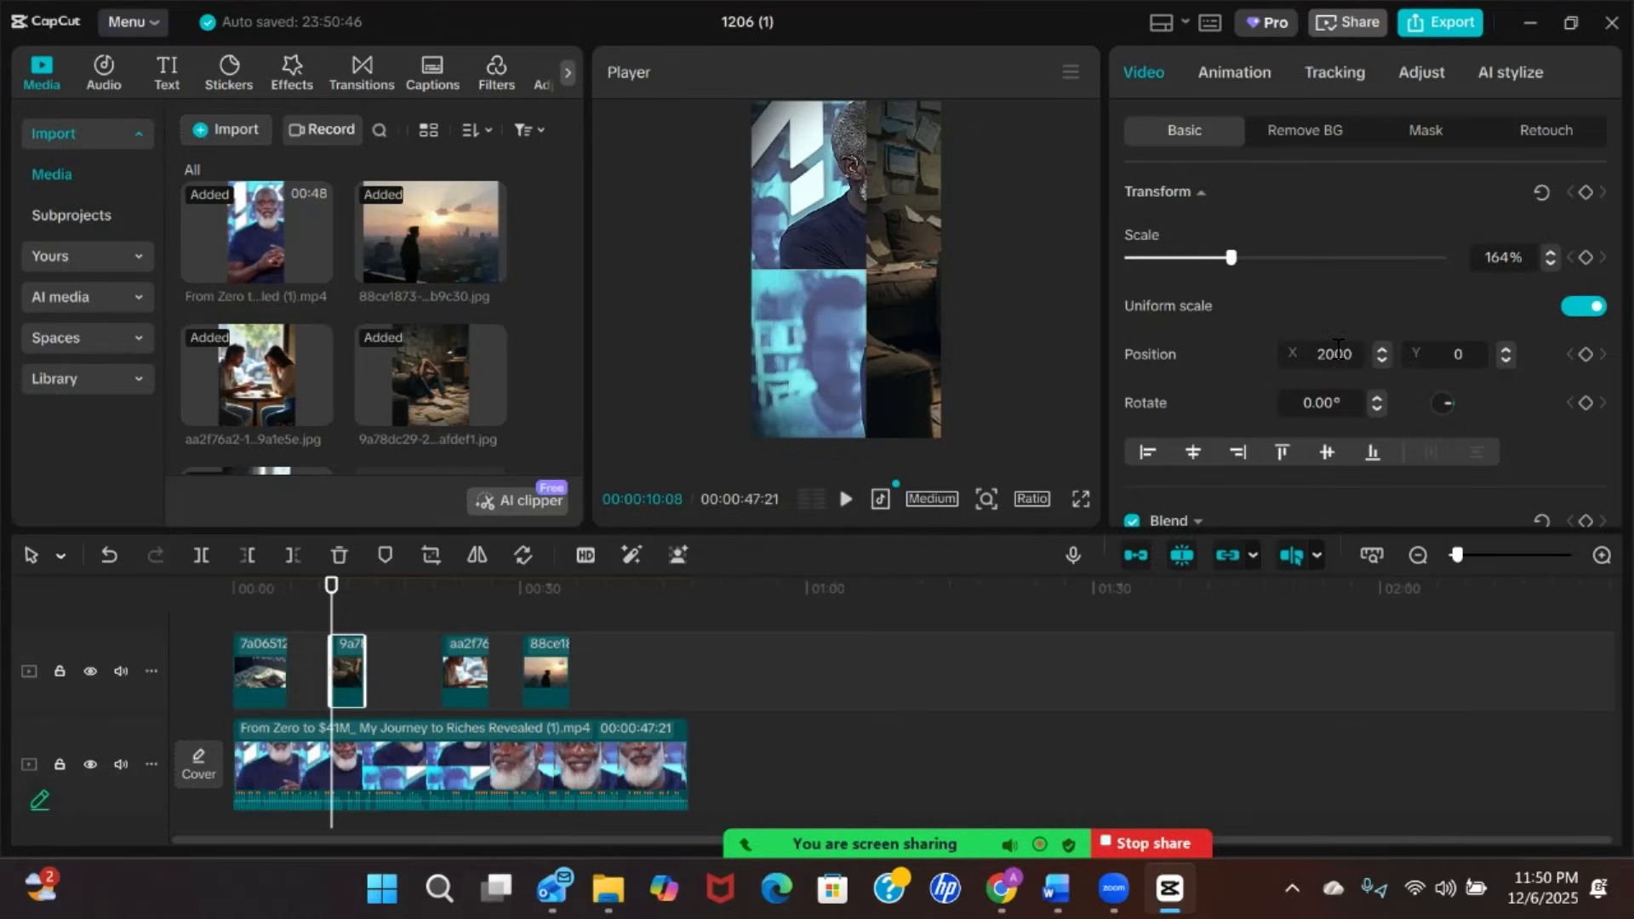
key(BackSpace)
key(BackSpace)
text(4)
key(Return)
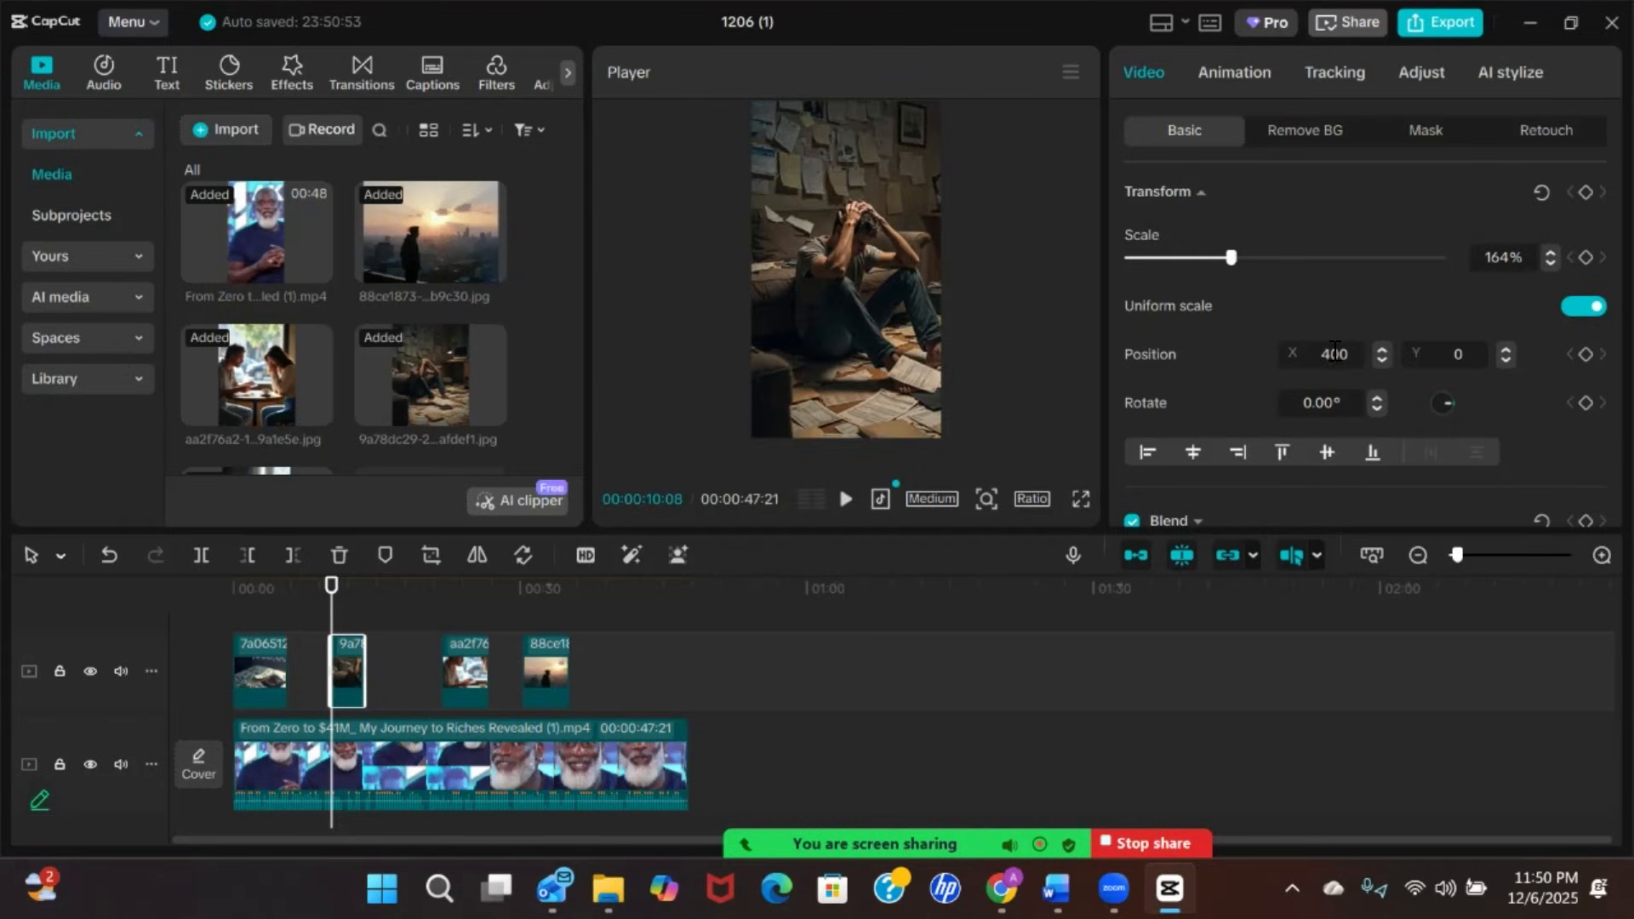
key(BackSpace)
text(350)
key(Return)
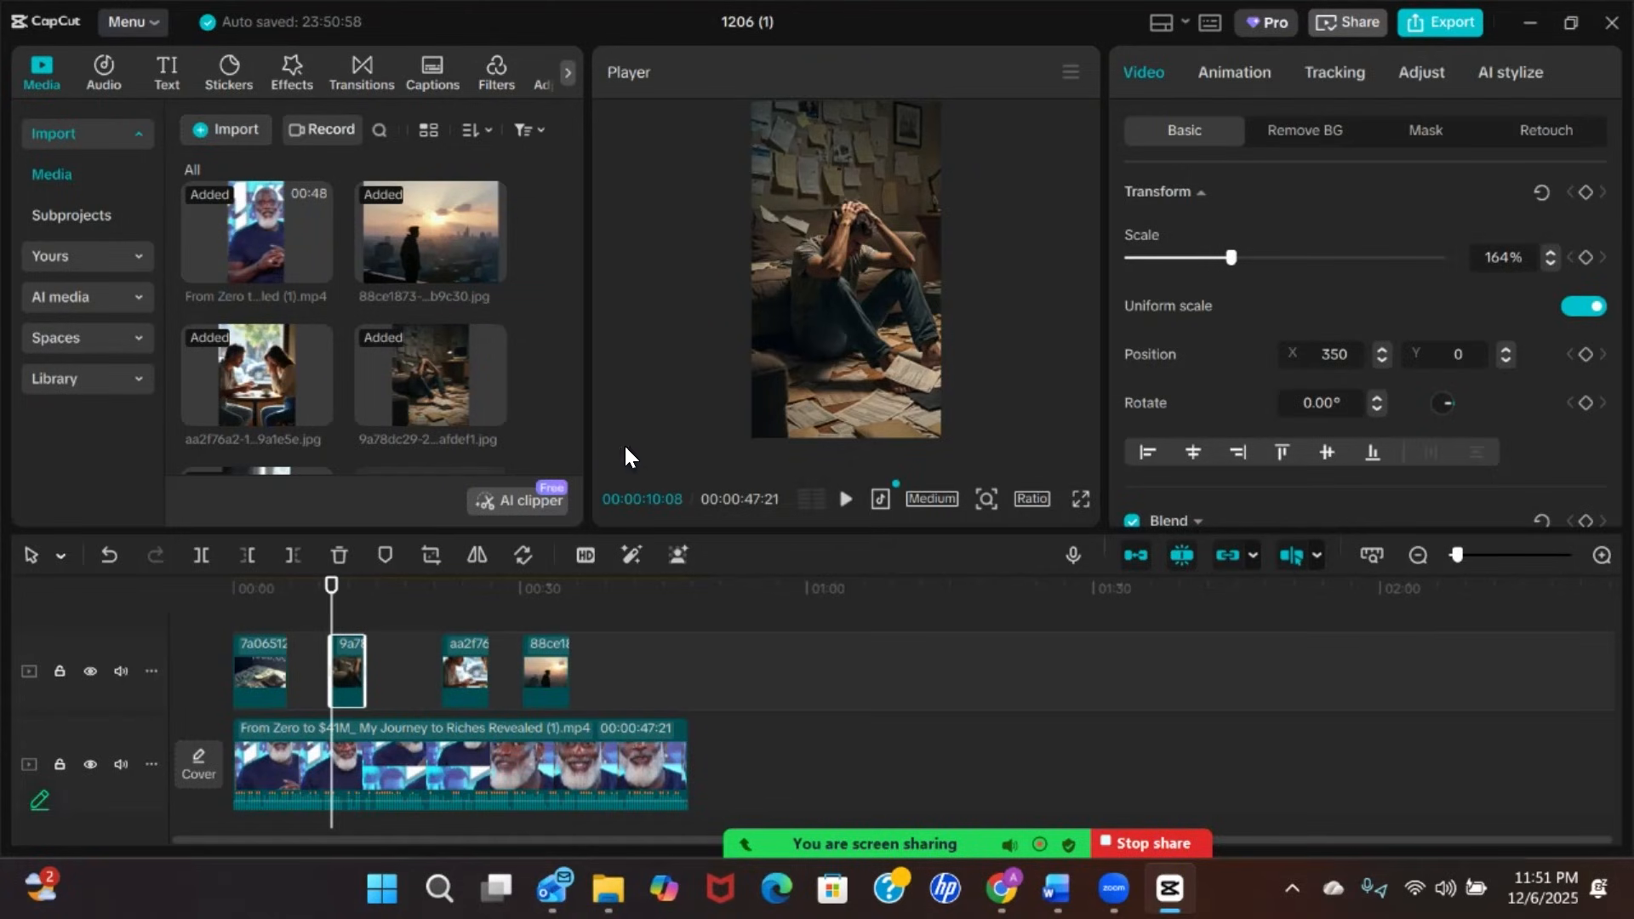
Nudge the distressed man image's horizontal position upward, and try X values of 400 and 450
double_click(1378, 347)
double_click(1378, 346)
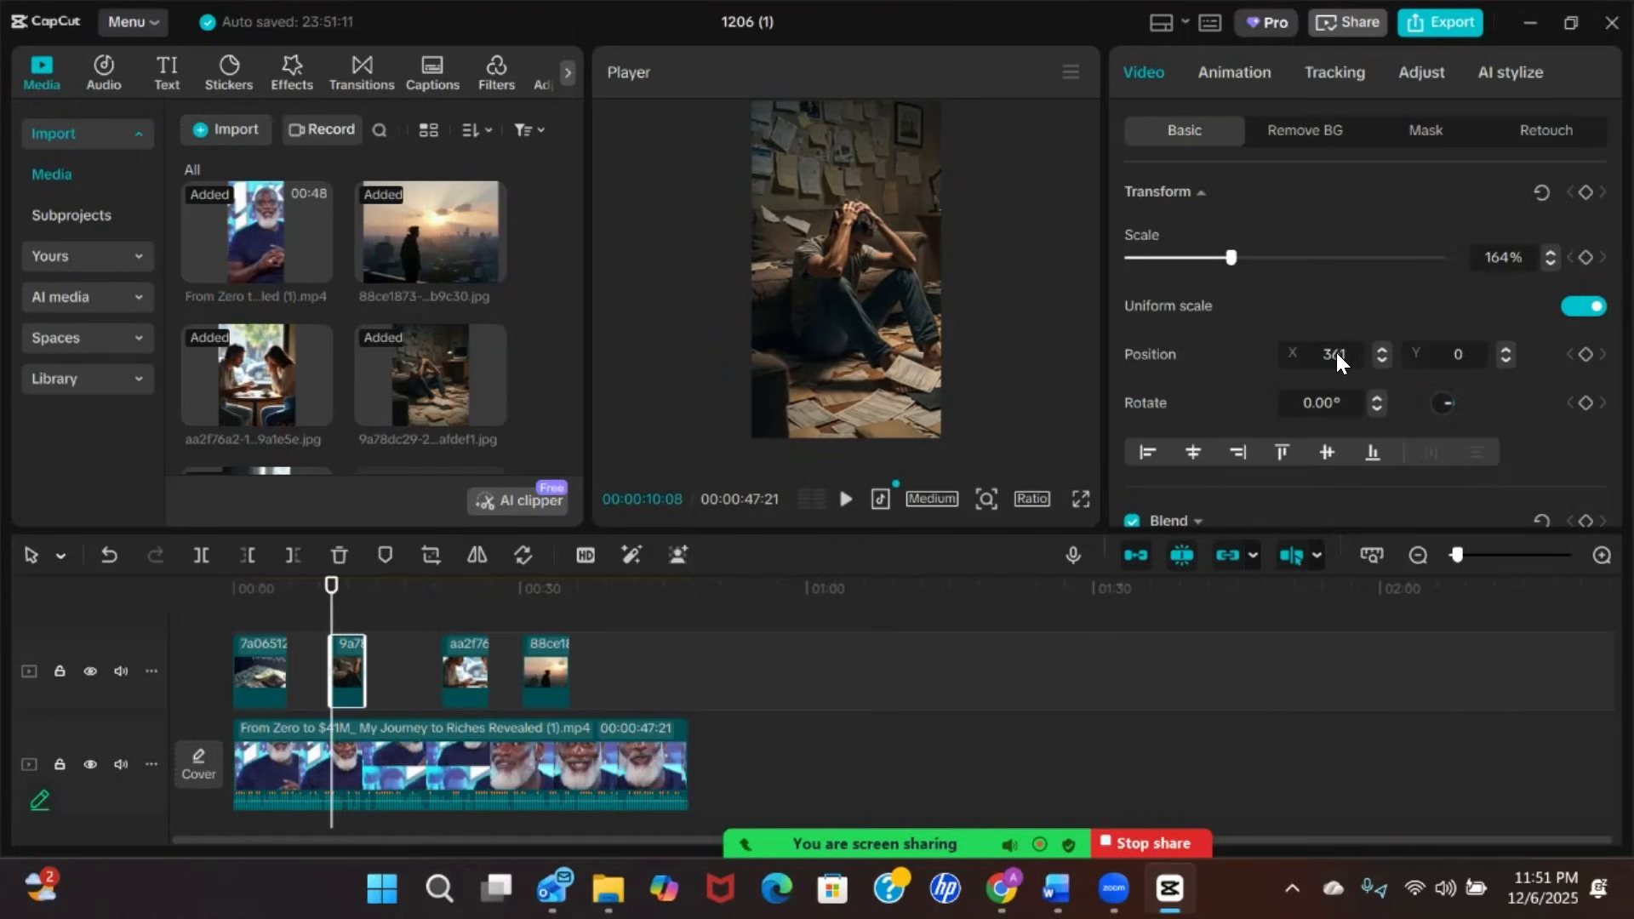
click(1335, 352)
text(400)
key(Return)
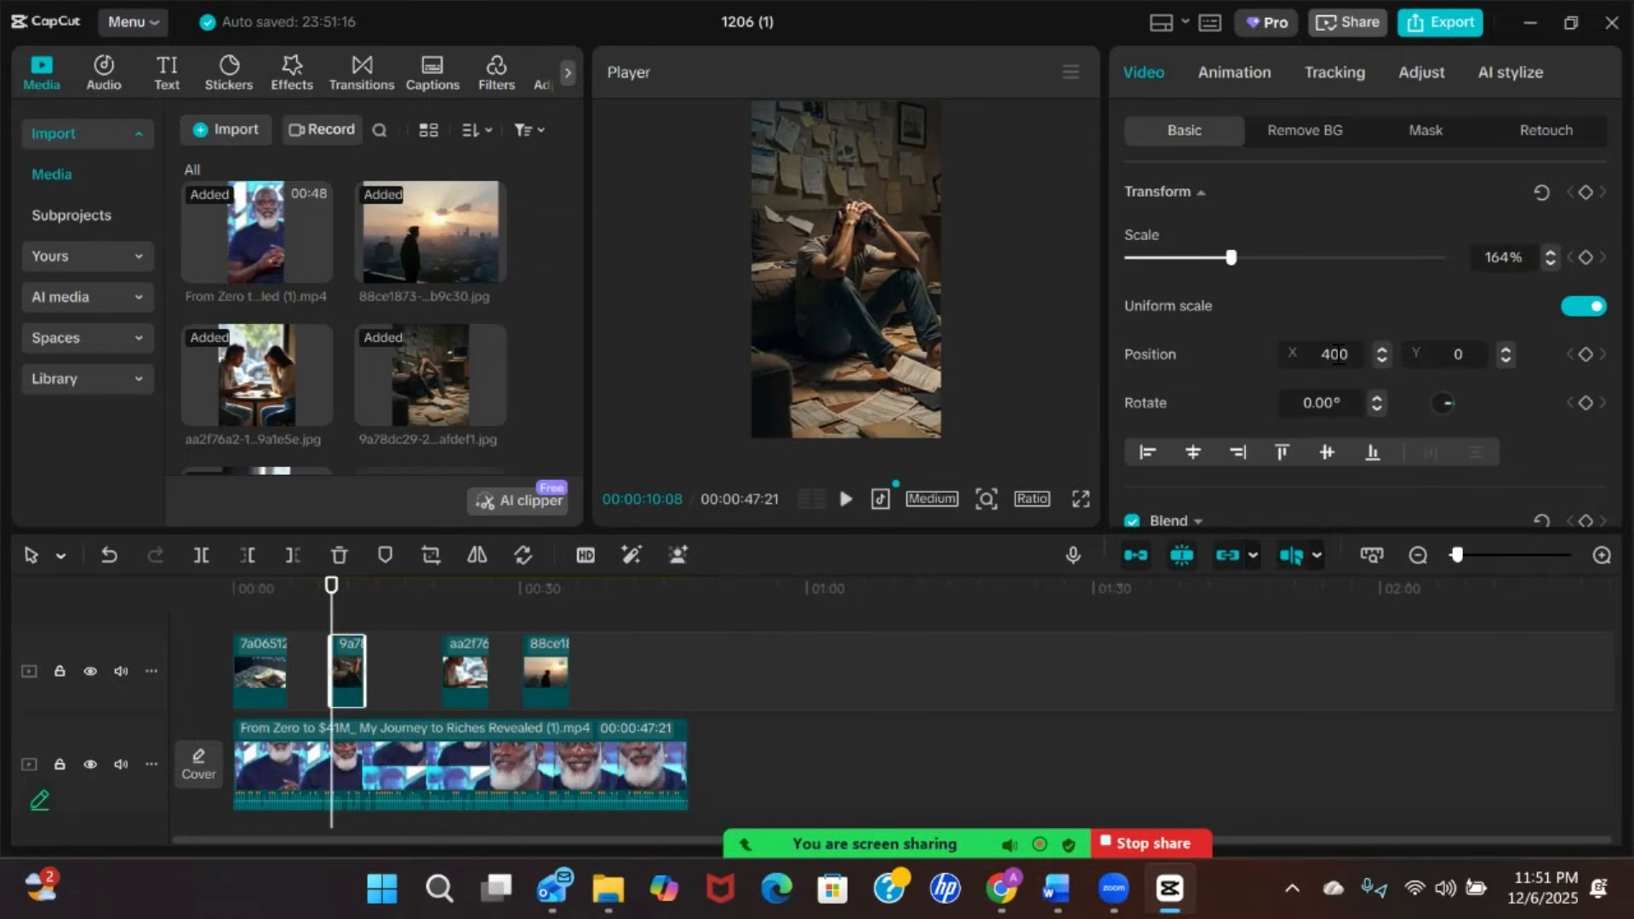
click(1336, 354)
text(450)
key(Return)
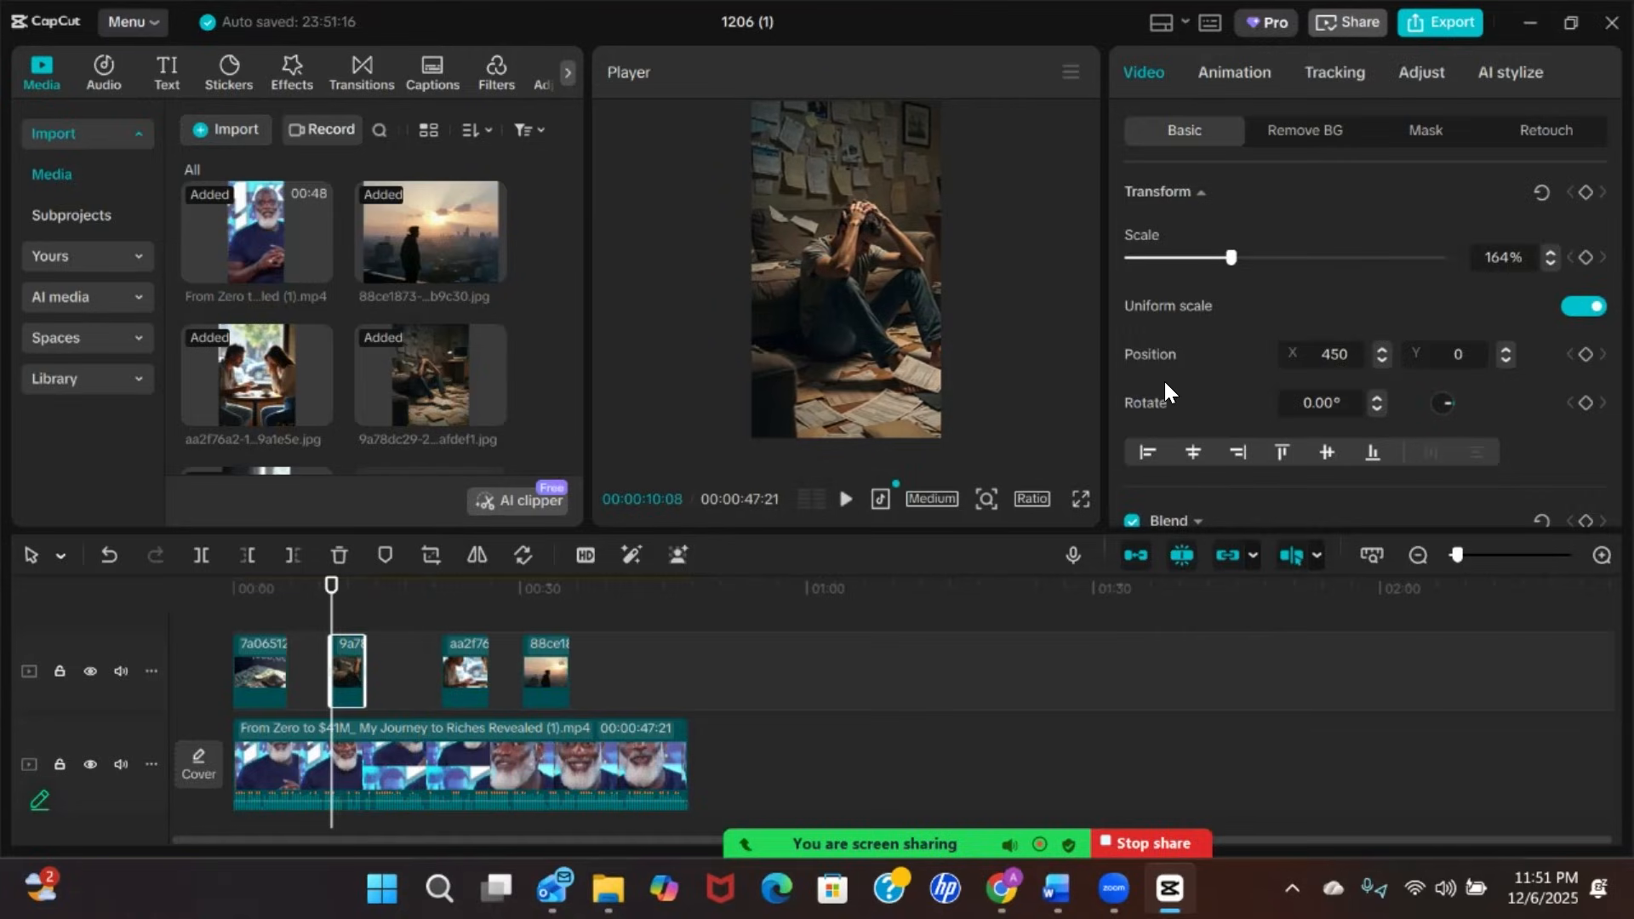
Set the distressed man image's X position to 500 and add a Transform keyframe at 00:10:08
click(1334, 353)
text(5000)
key(BackSpace)
key(BackSpace)
key(BackSpace)
key(BackSpace)
text(500)
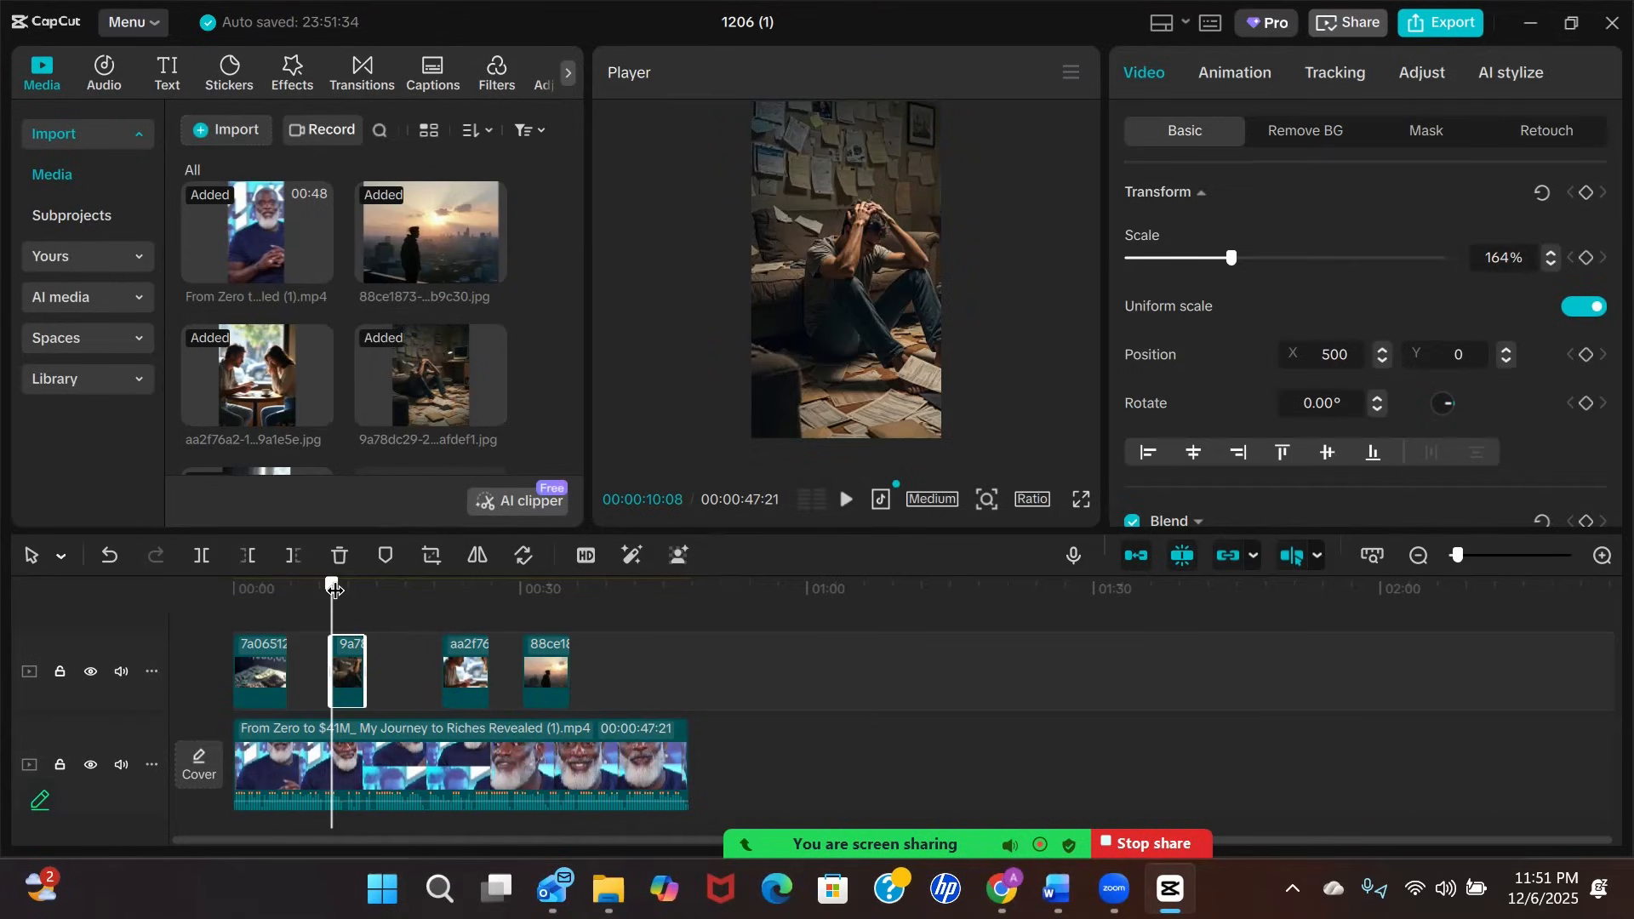
click(1585, 192)
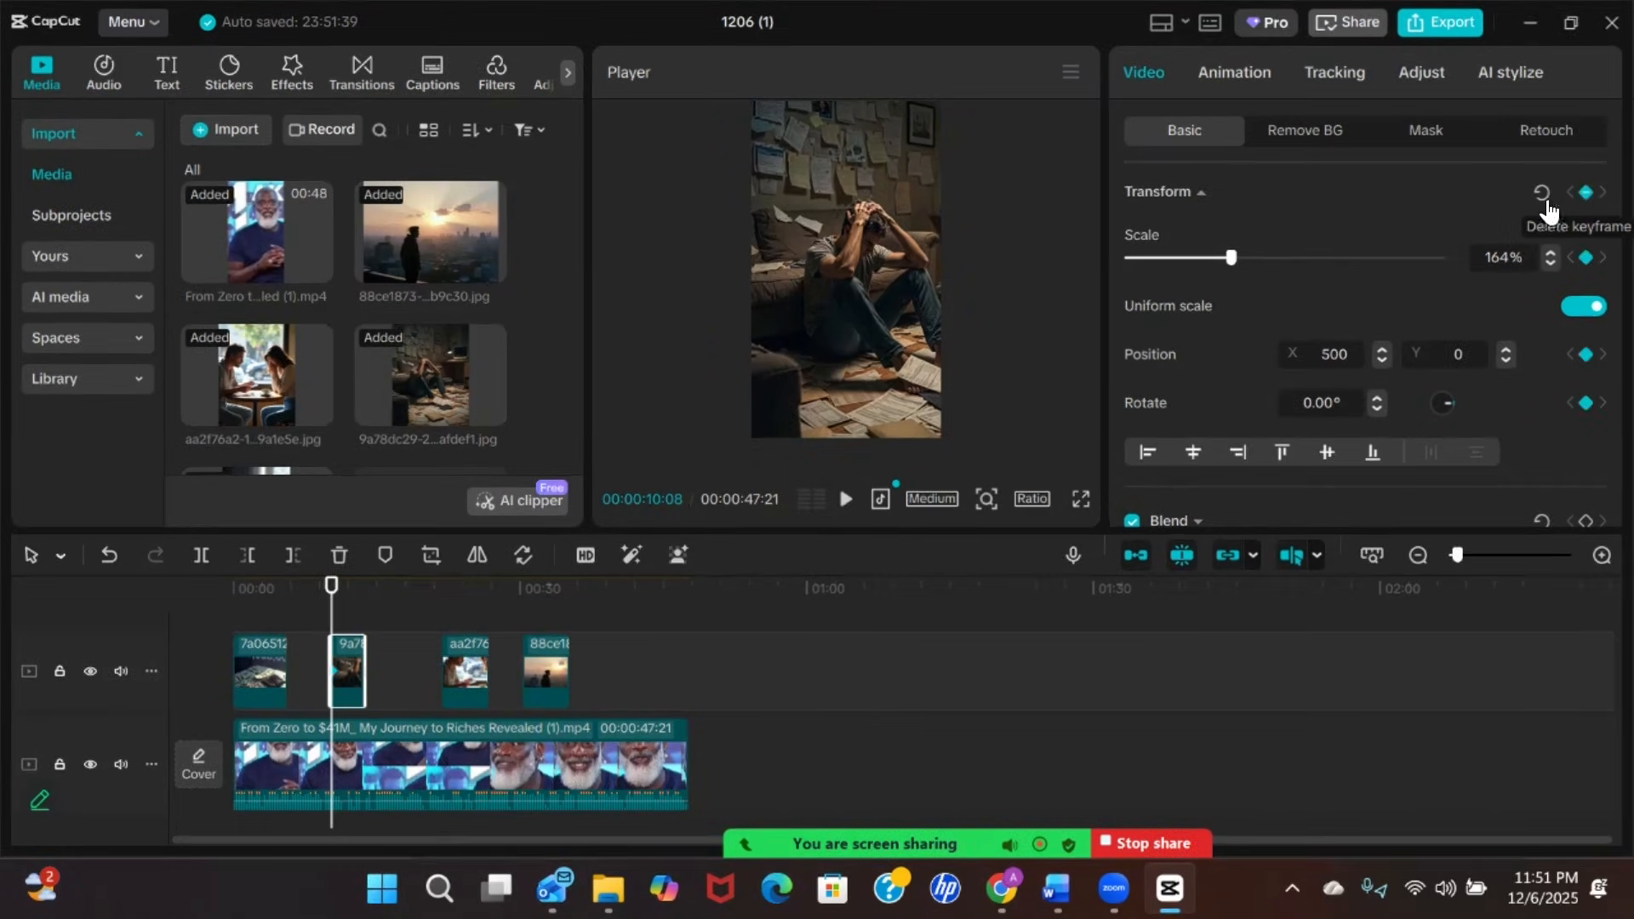
Extend the distressed man image past 00:13:21 and set its X position to -300 at that time as the pan's end keyframe
click(365, 599)
drag(366, 660, 392, 662)
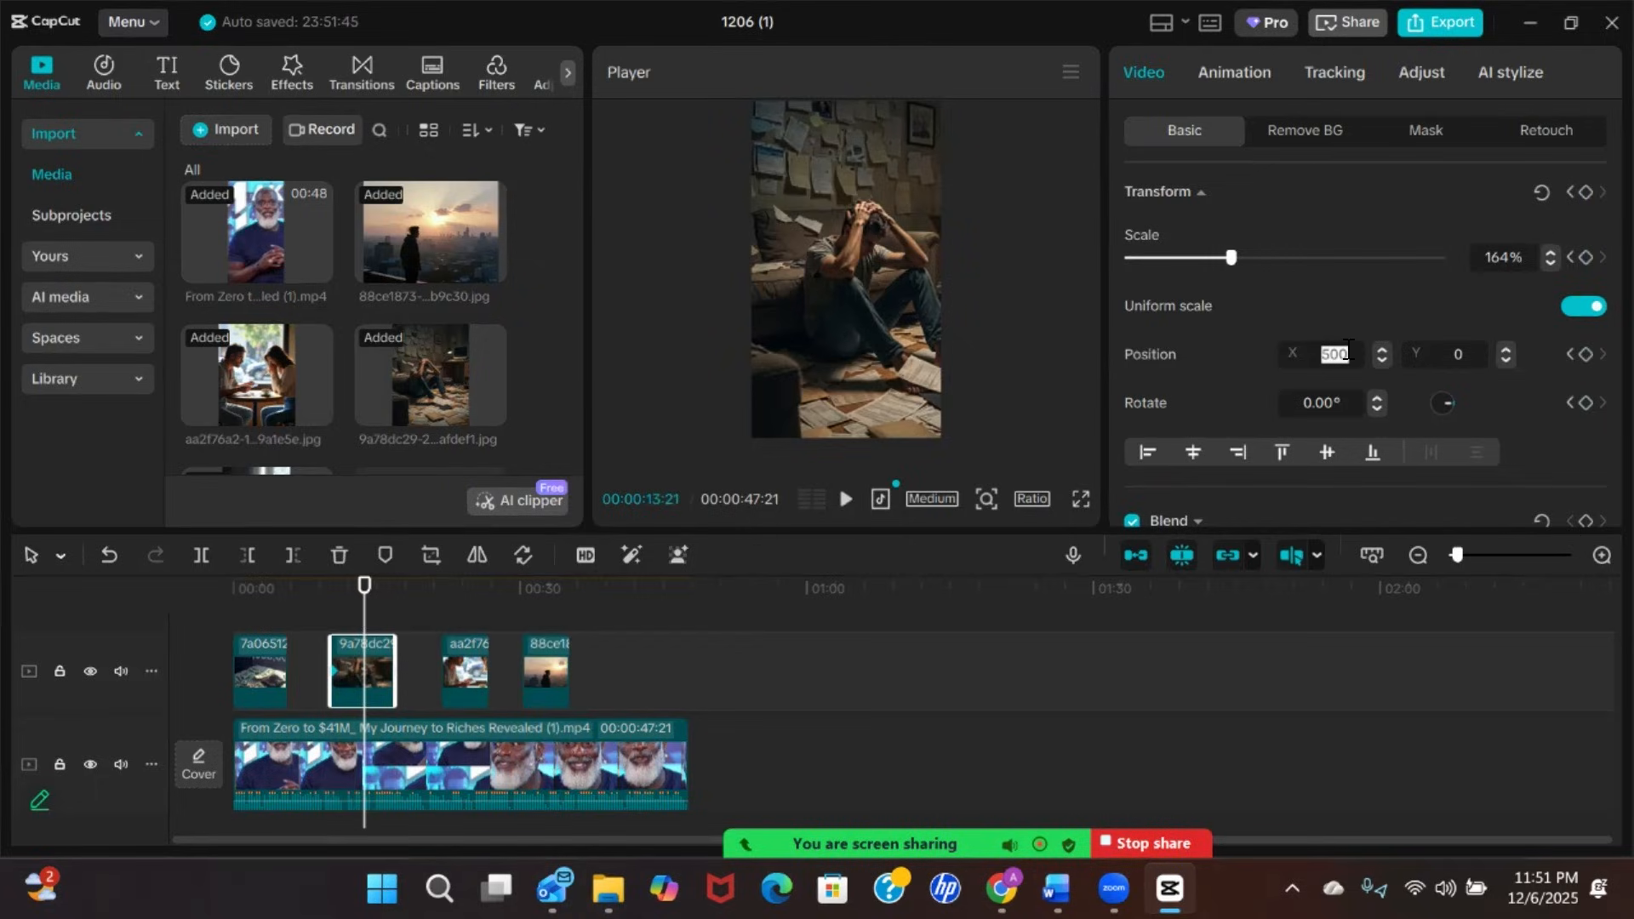
text(-3)
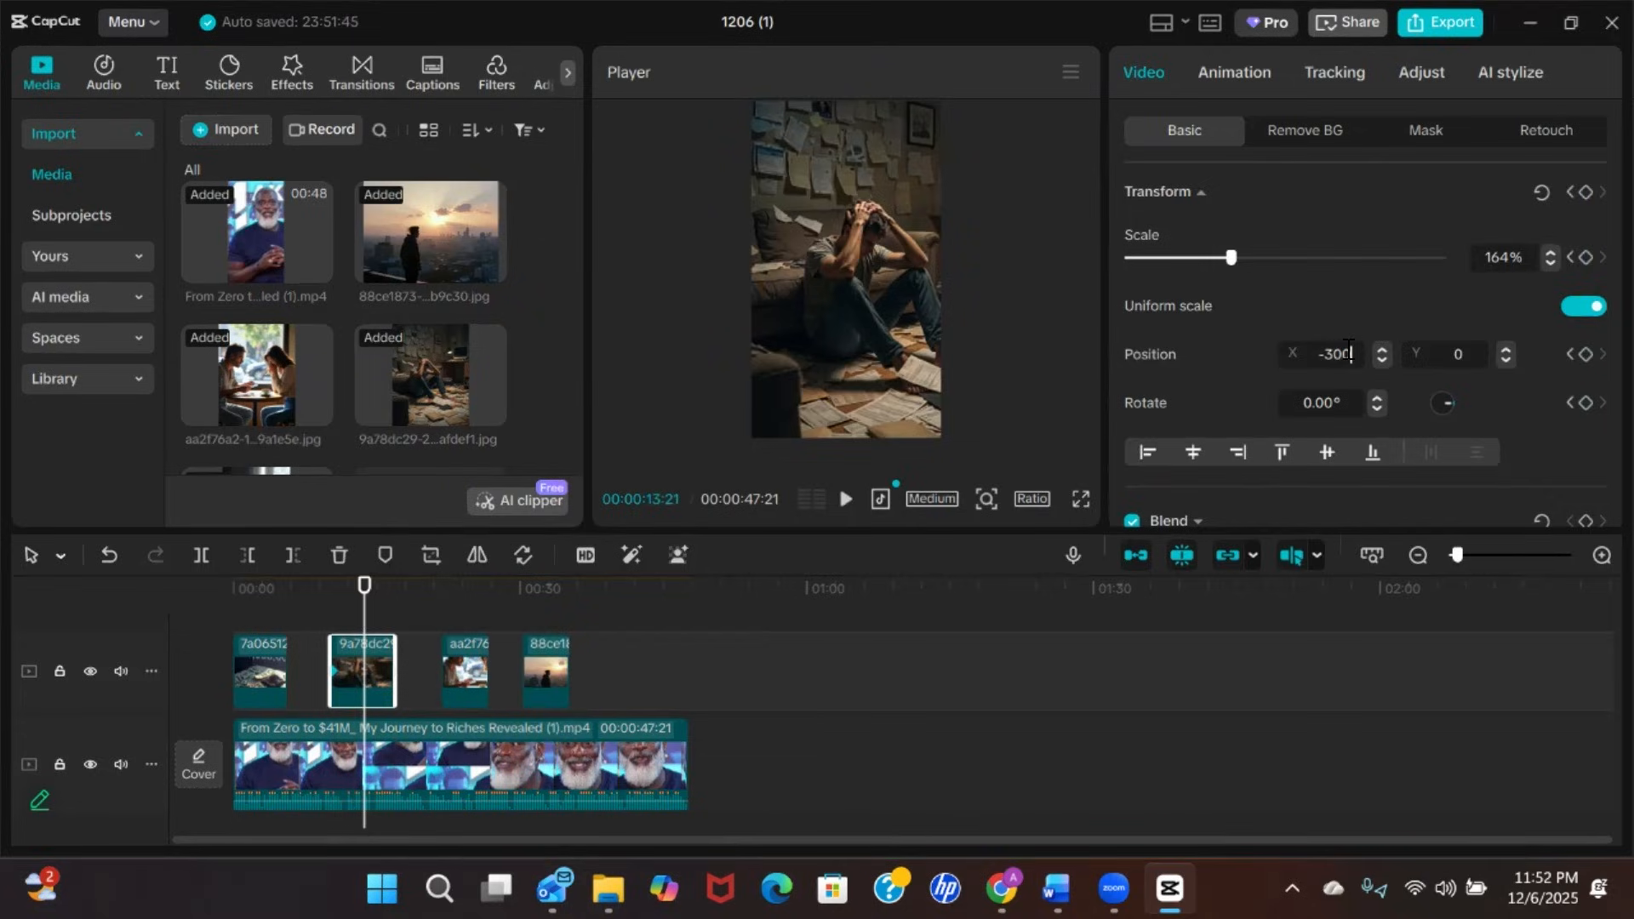
key(Return)
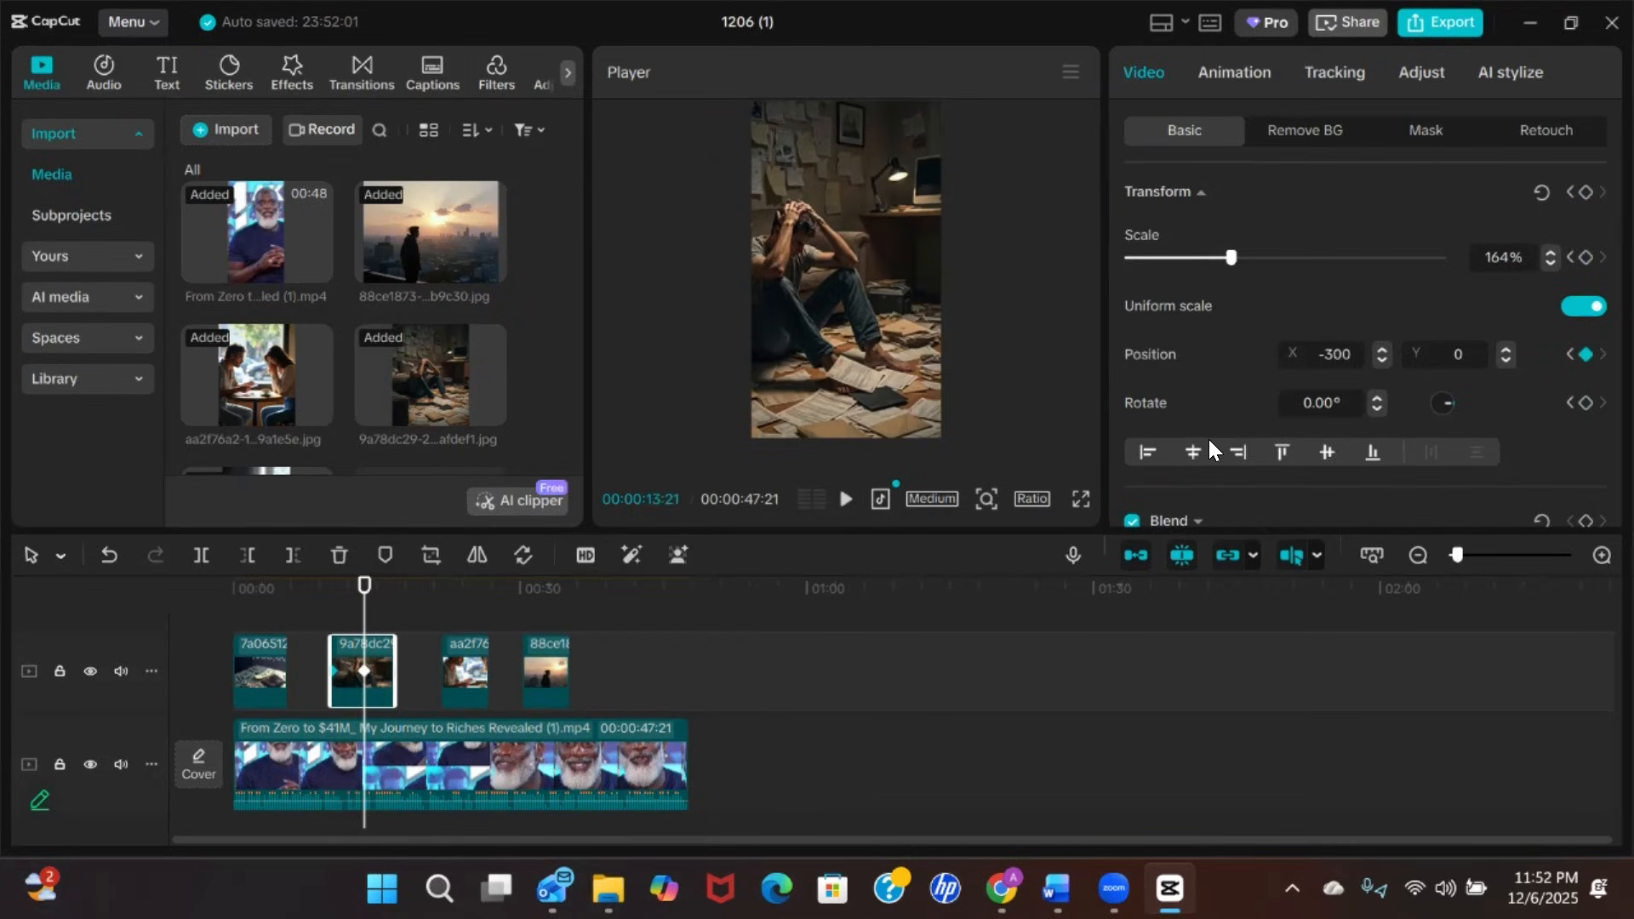
Trim the distressed man image's end back to 00:13:21 and play the section to check its horizontal pan
drag(396, 673, 366, 674)
drag(365, 596, 311, 597)
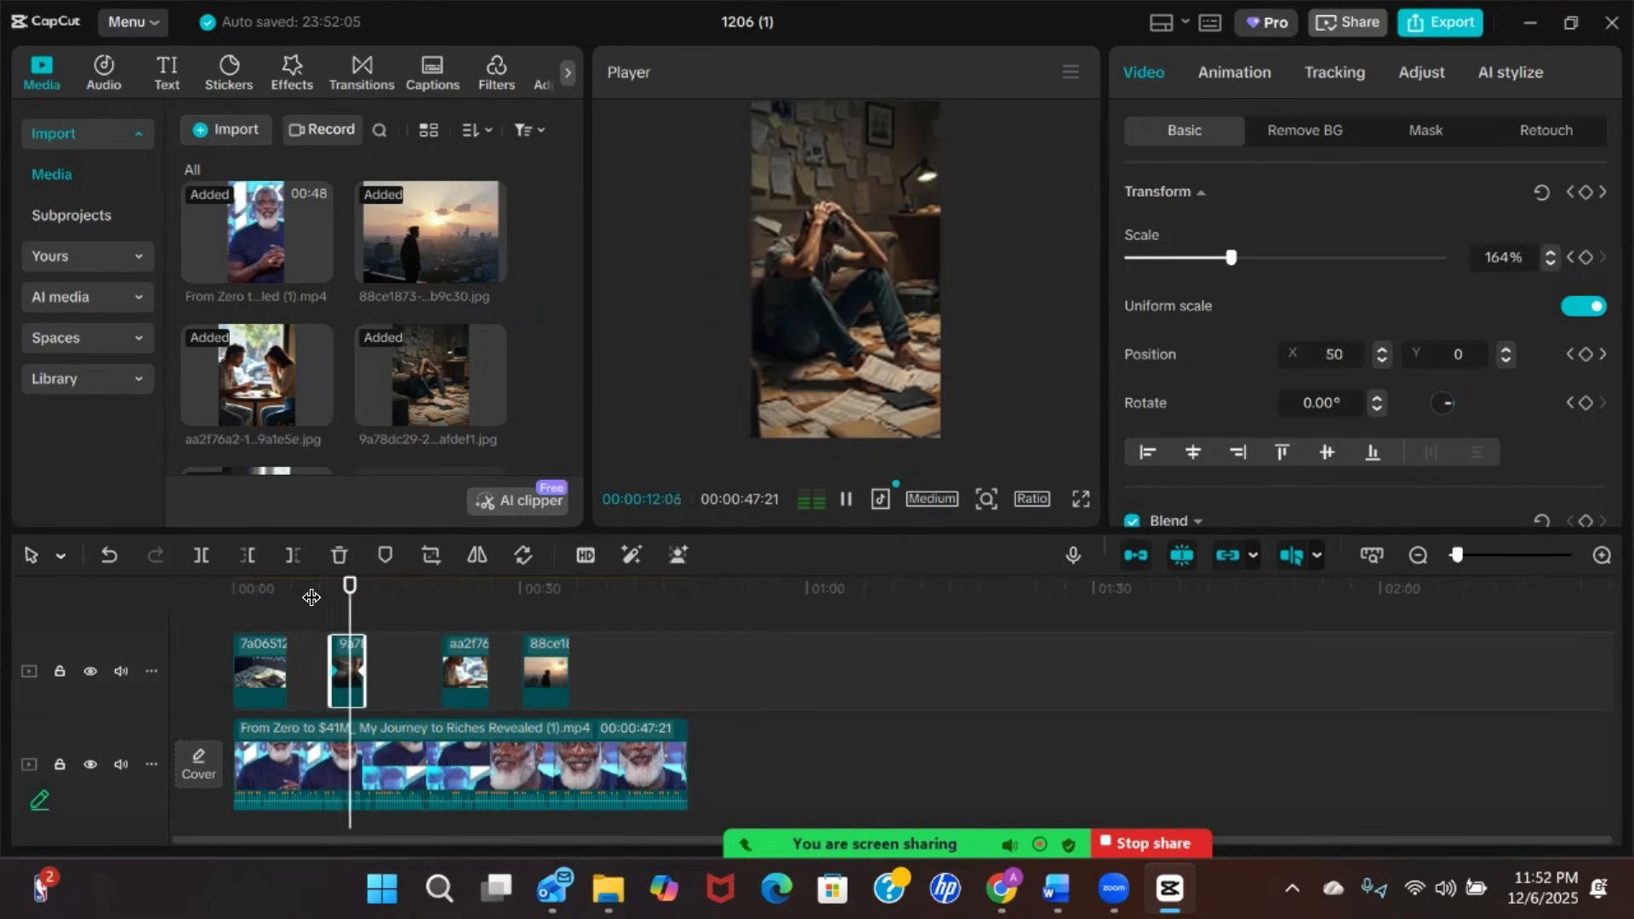
key(space)
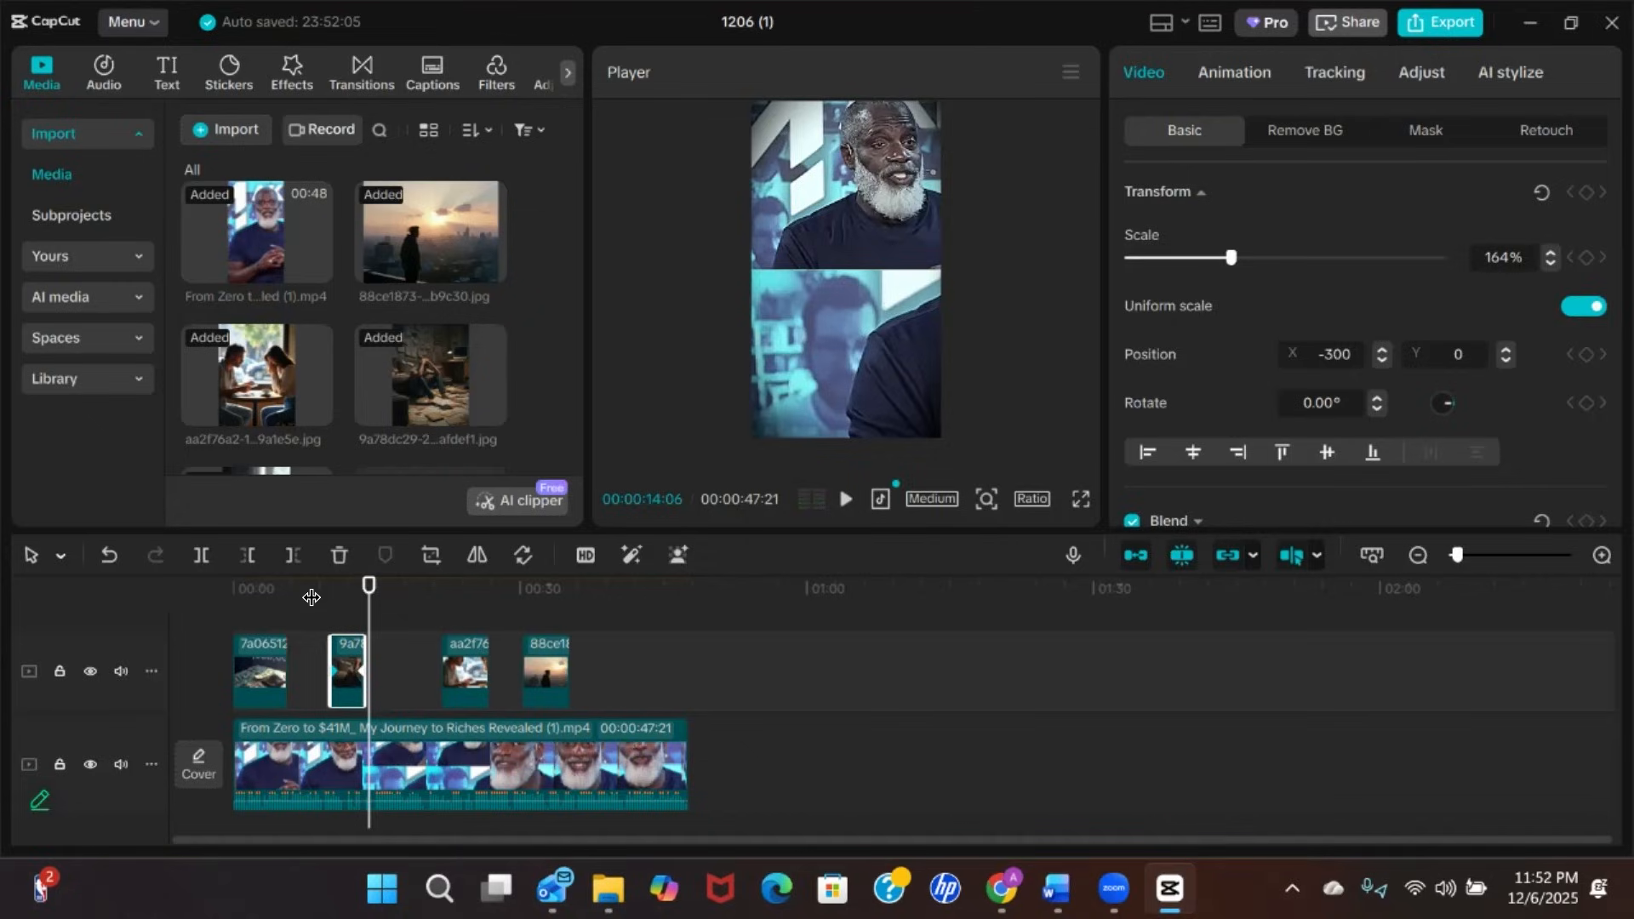
Enlarge the image of the couple at the café table to 142% scale
drag(371, 595, 469, 597)
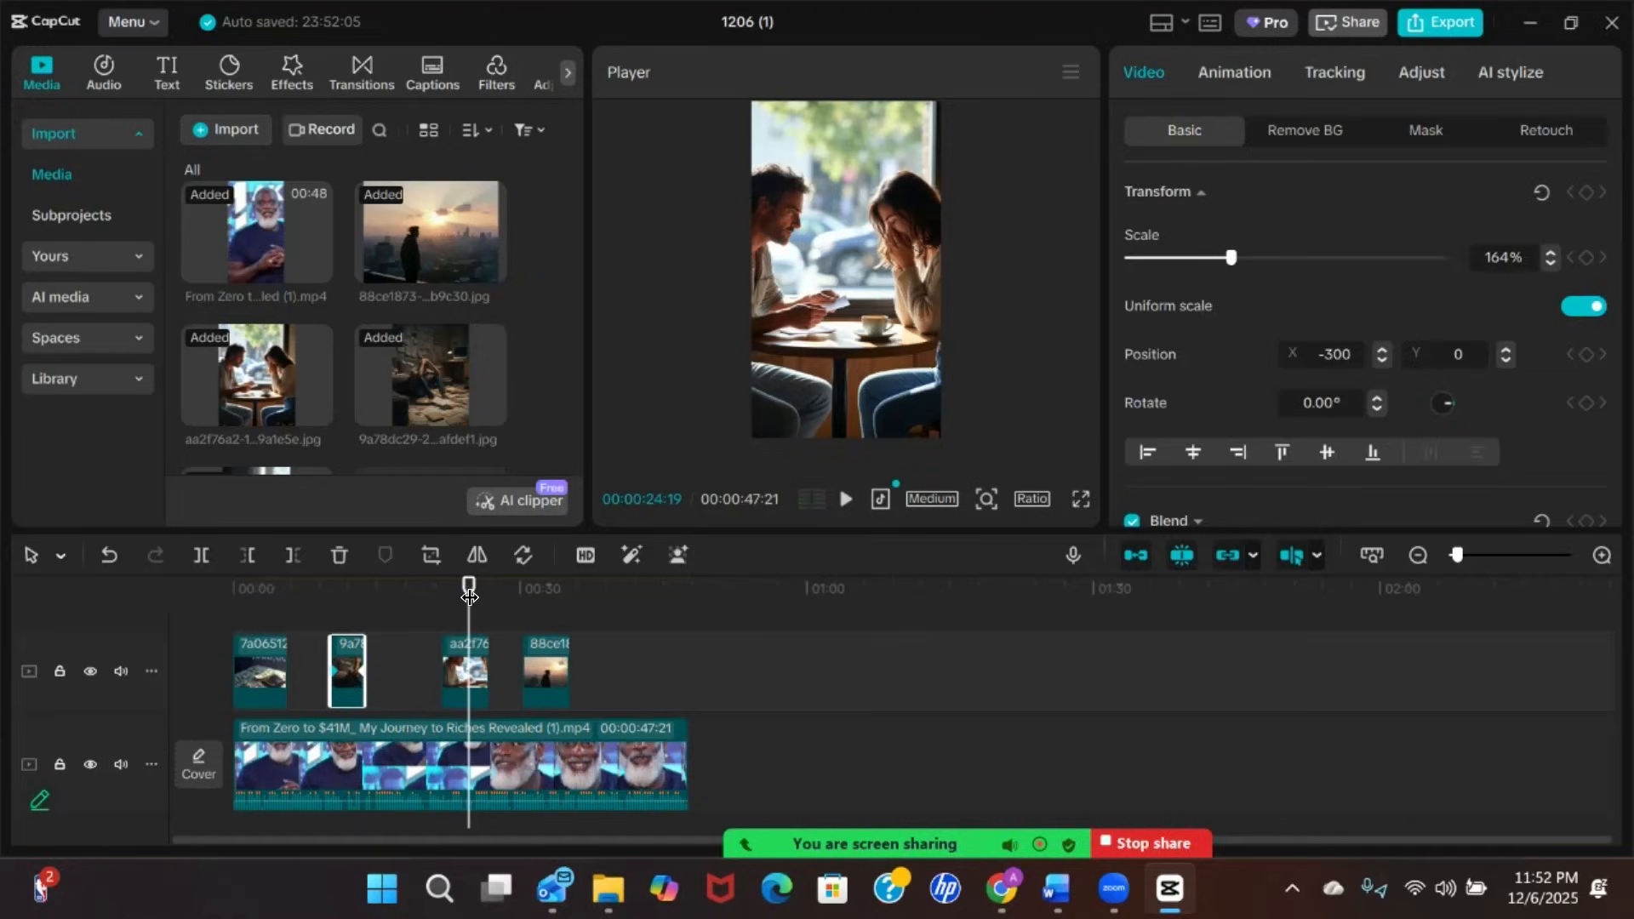
click(456, 666)
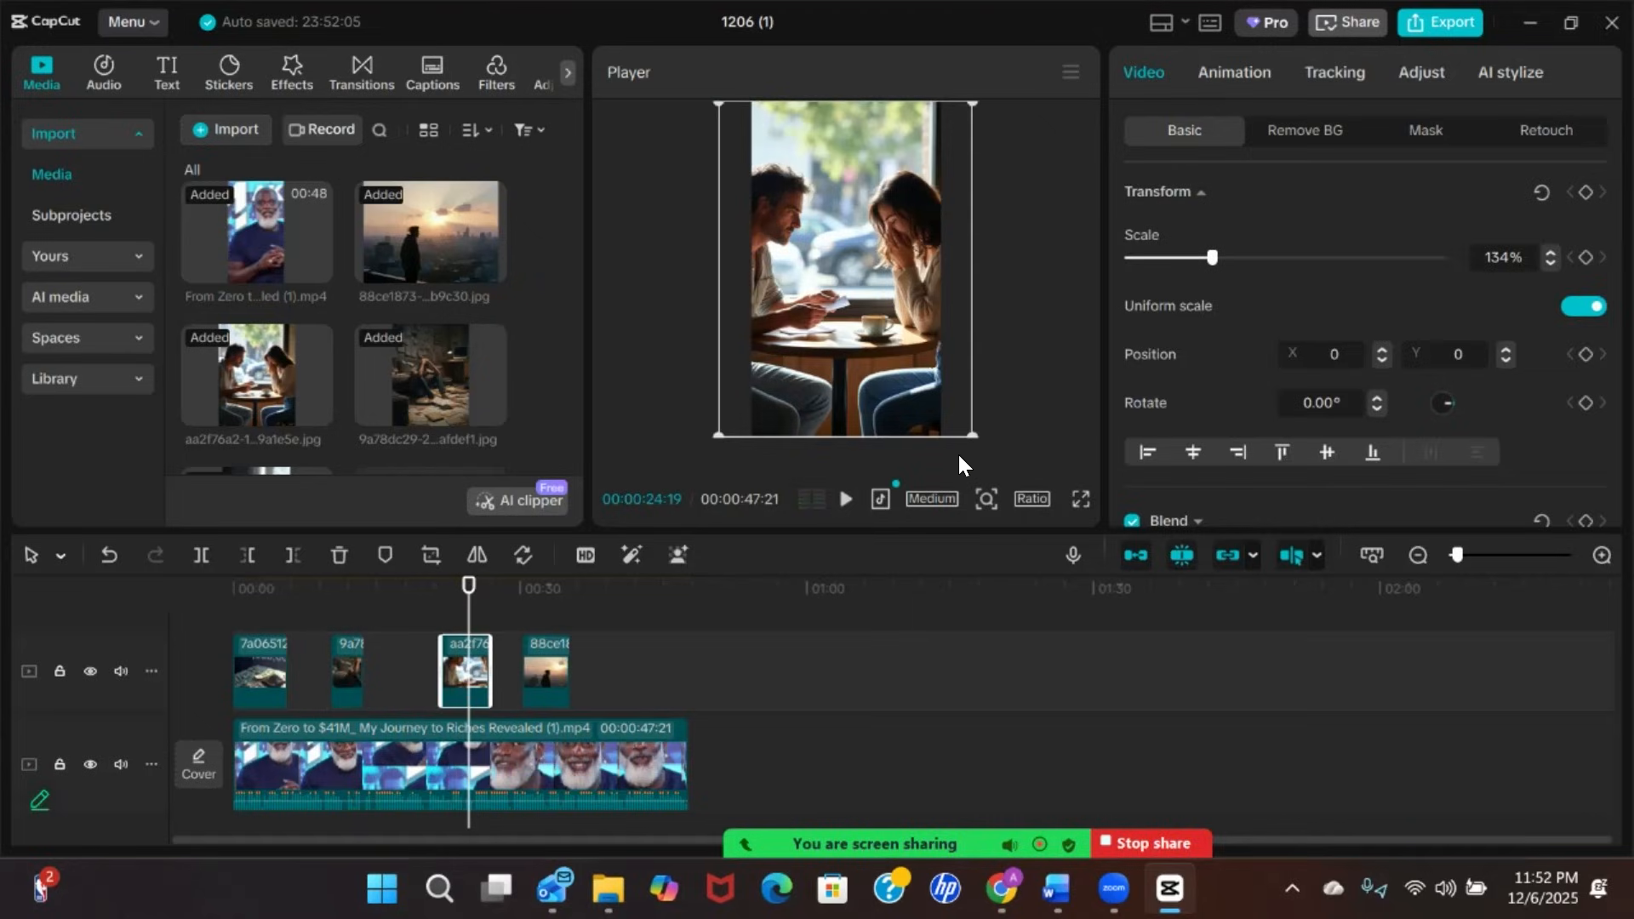
drag(981, 434, 993, 472)
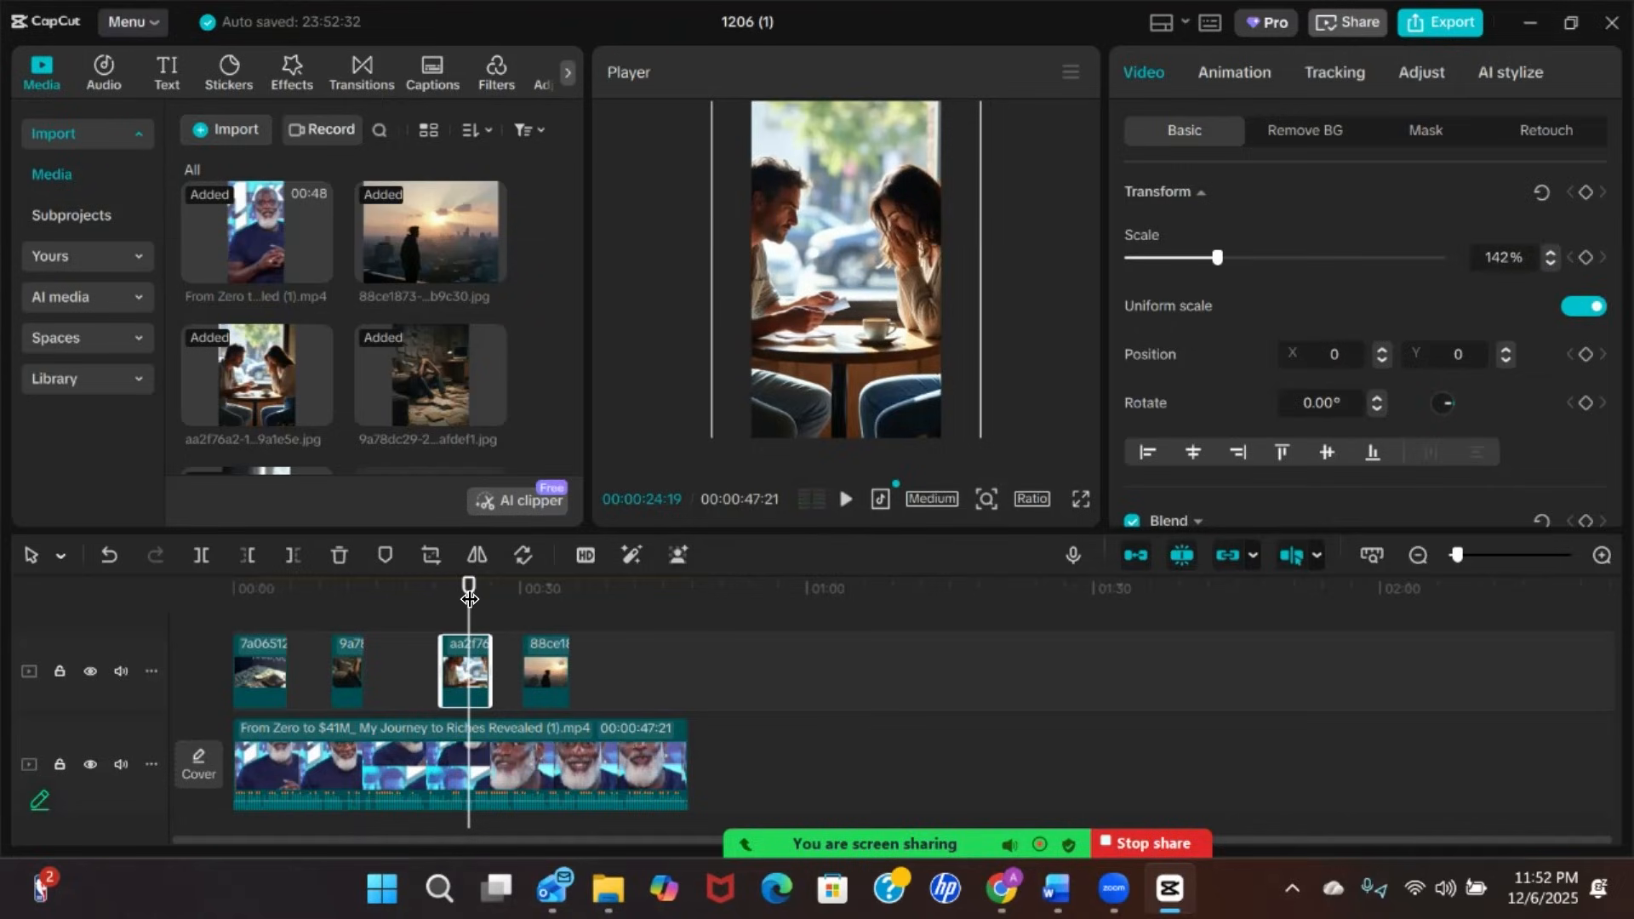
Play the clip from about 00:12 to 00:26 to check the timing of the café couple image against the speech
click(399, 587)
click(350, 598)
key(space)
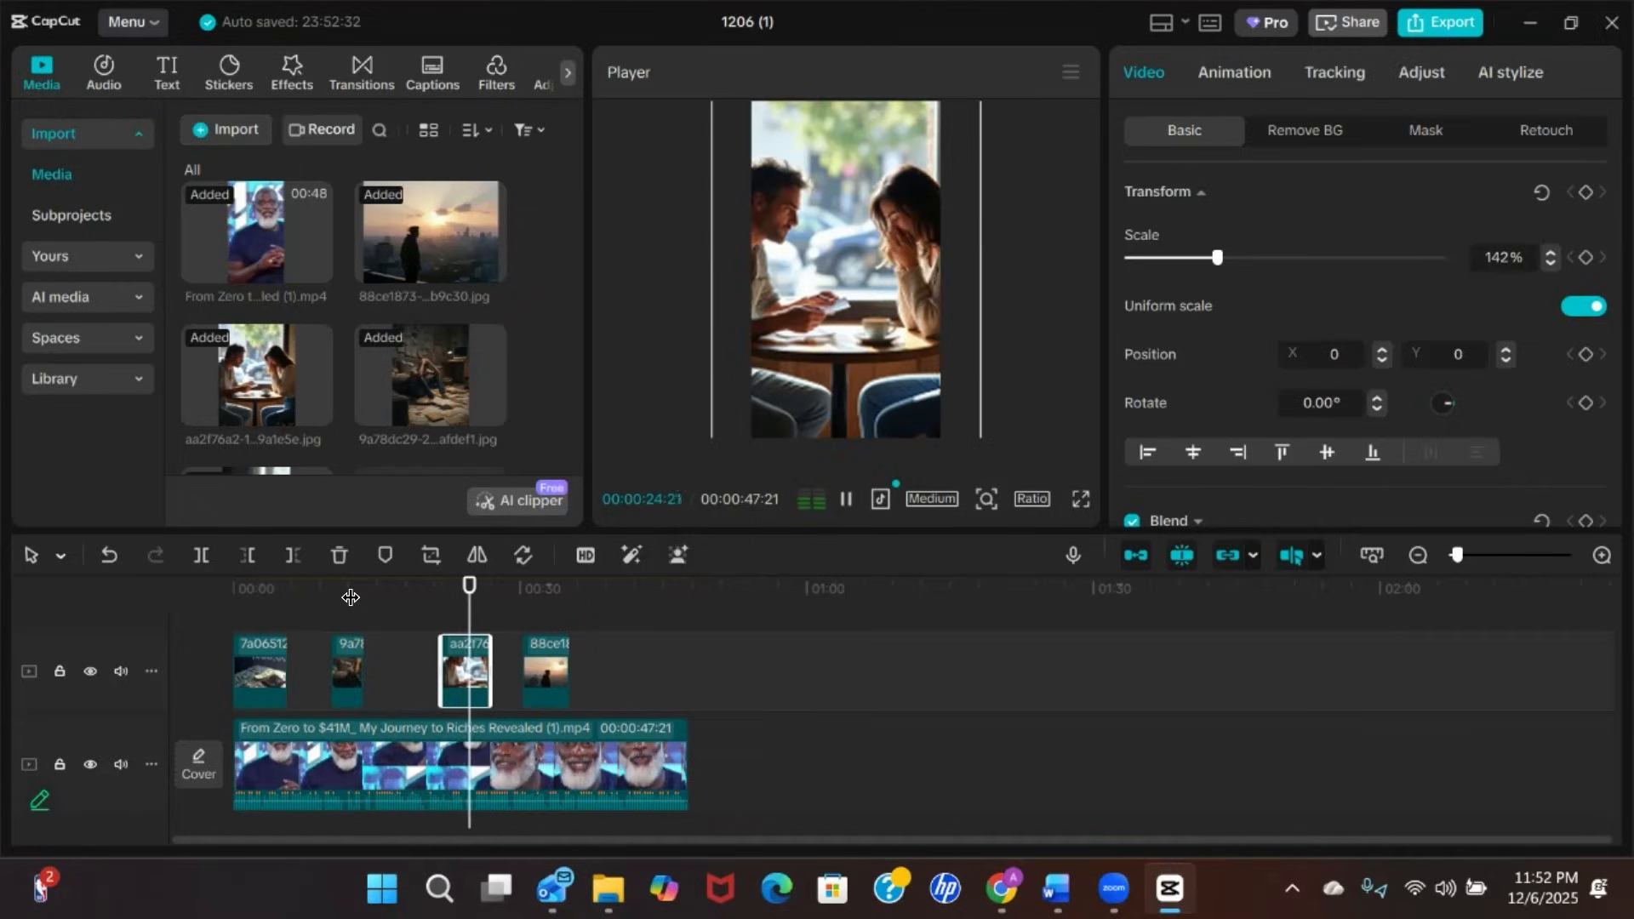
key(space)
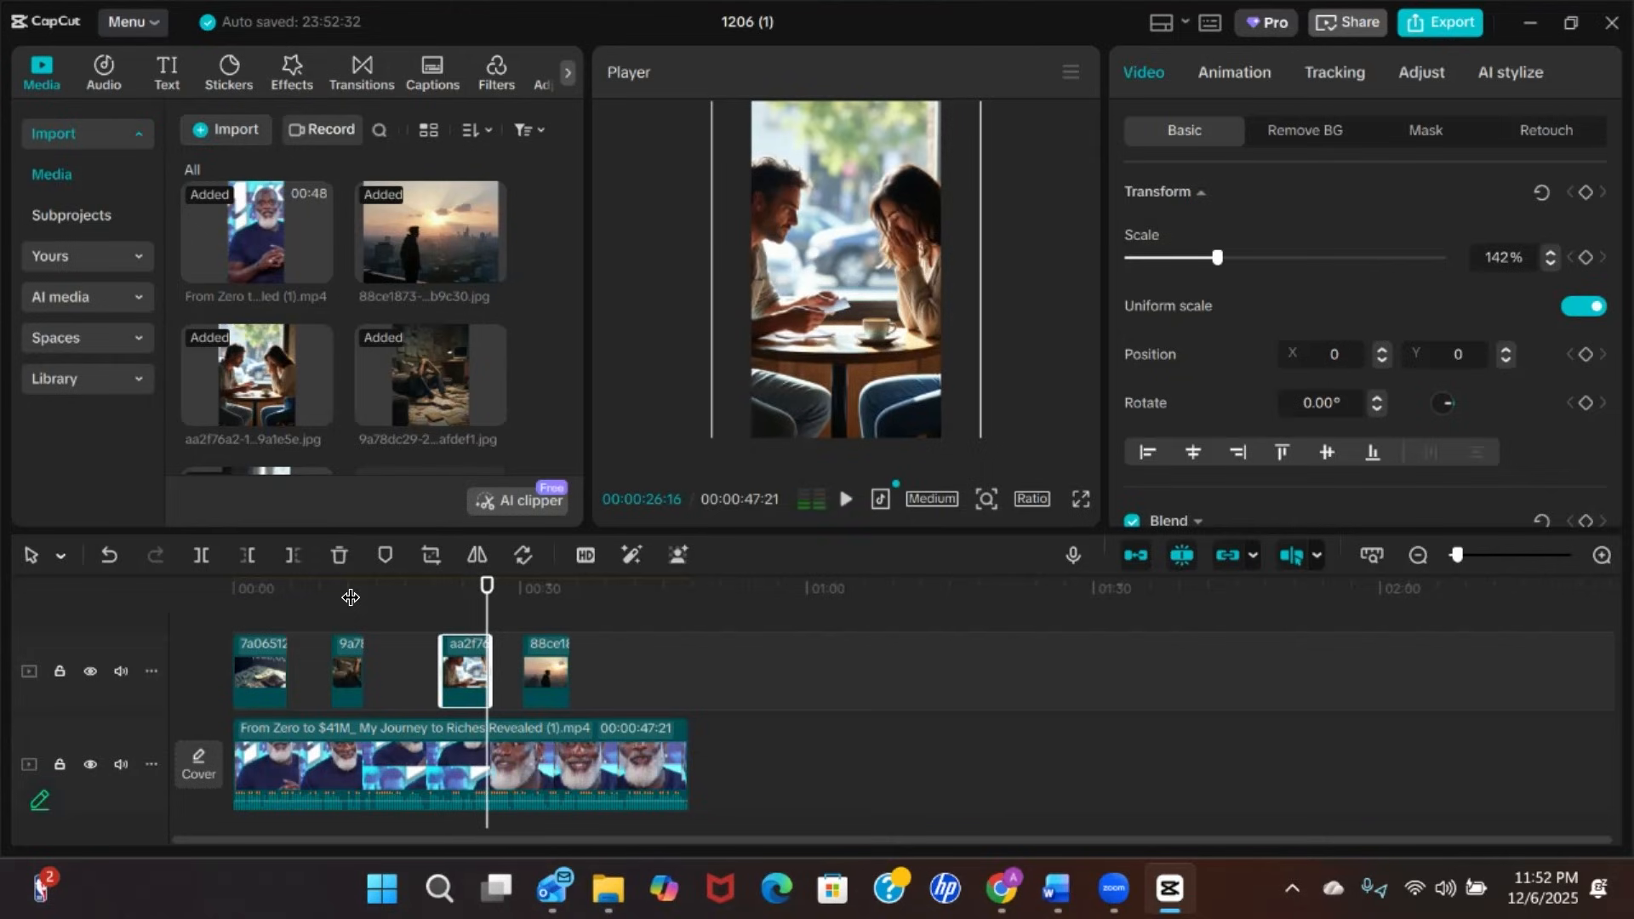
Move the café couple image clip earlier to start at about 17:23 and trim its end to about 22:17
drag(487, 585, 363, 571)
key(space)
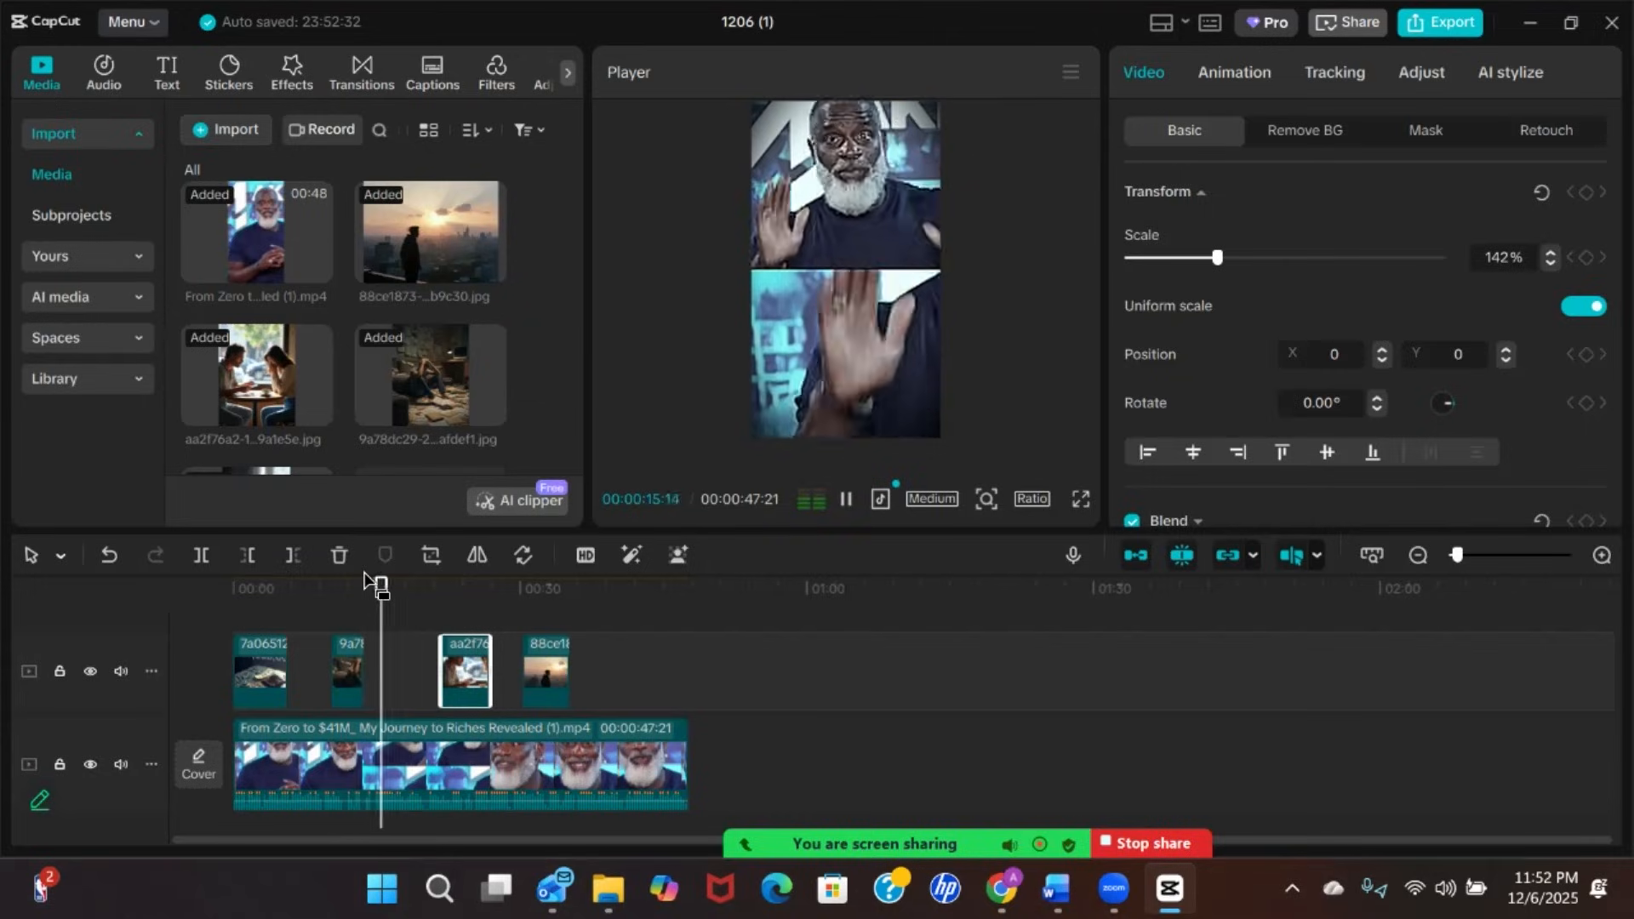
key(space)
drag(462, 647, 431, 662)
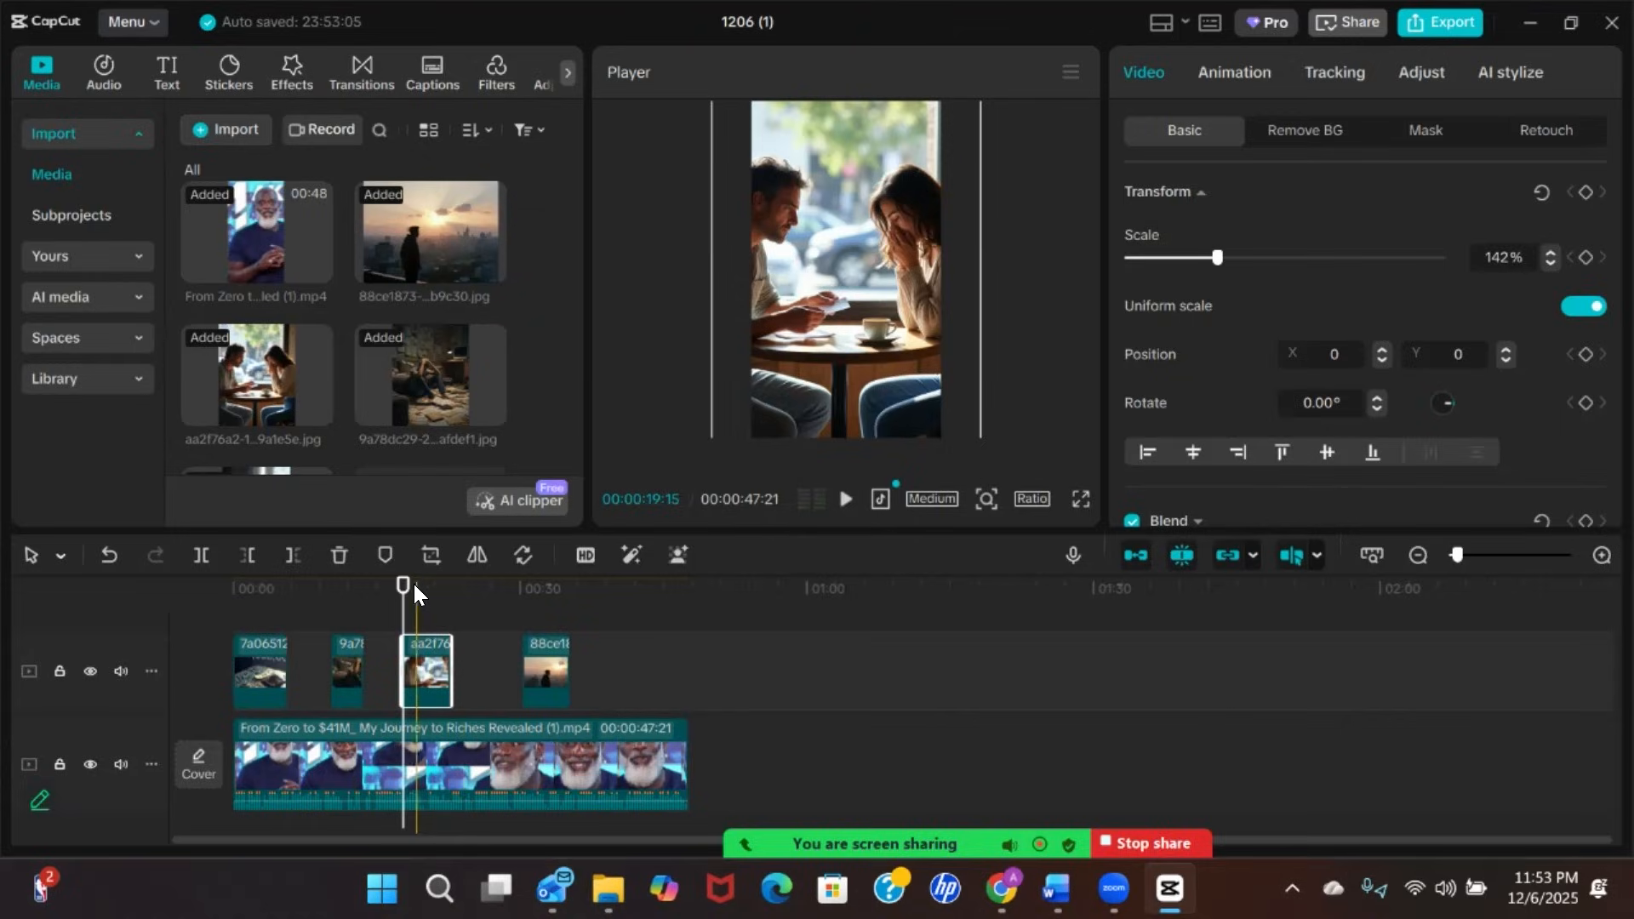
key(space)
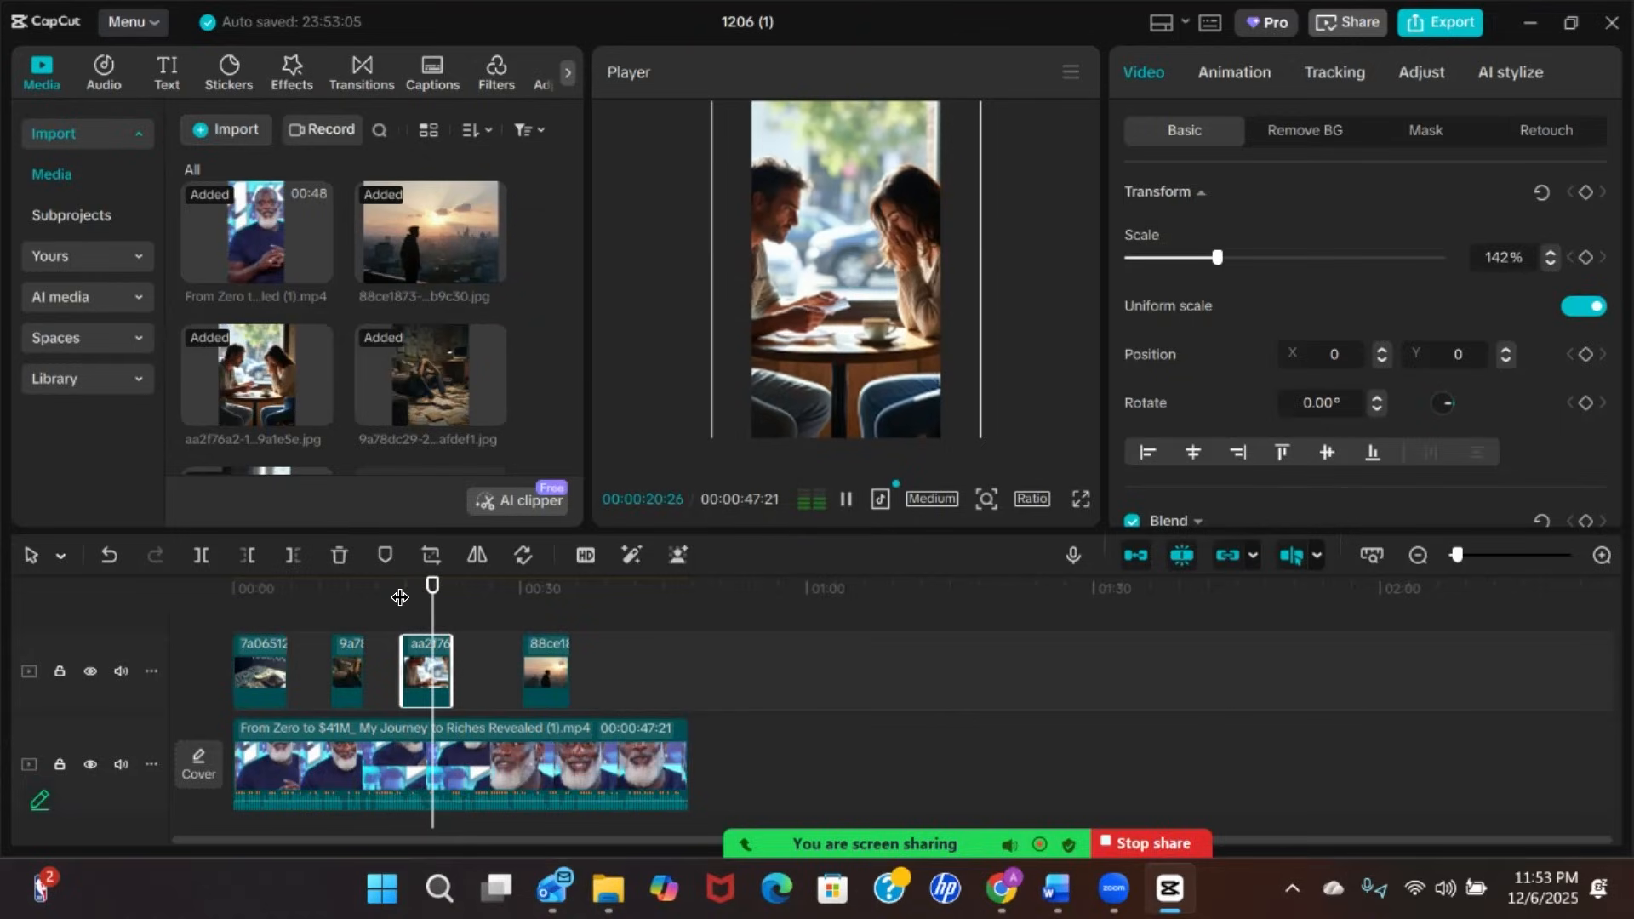
key(space)
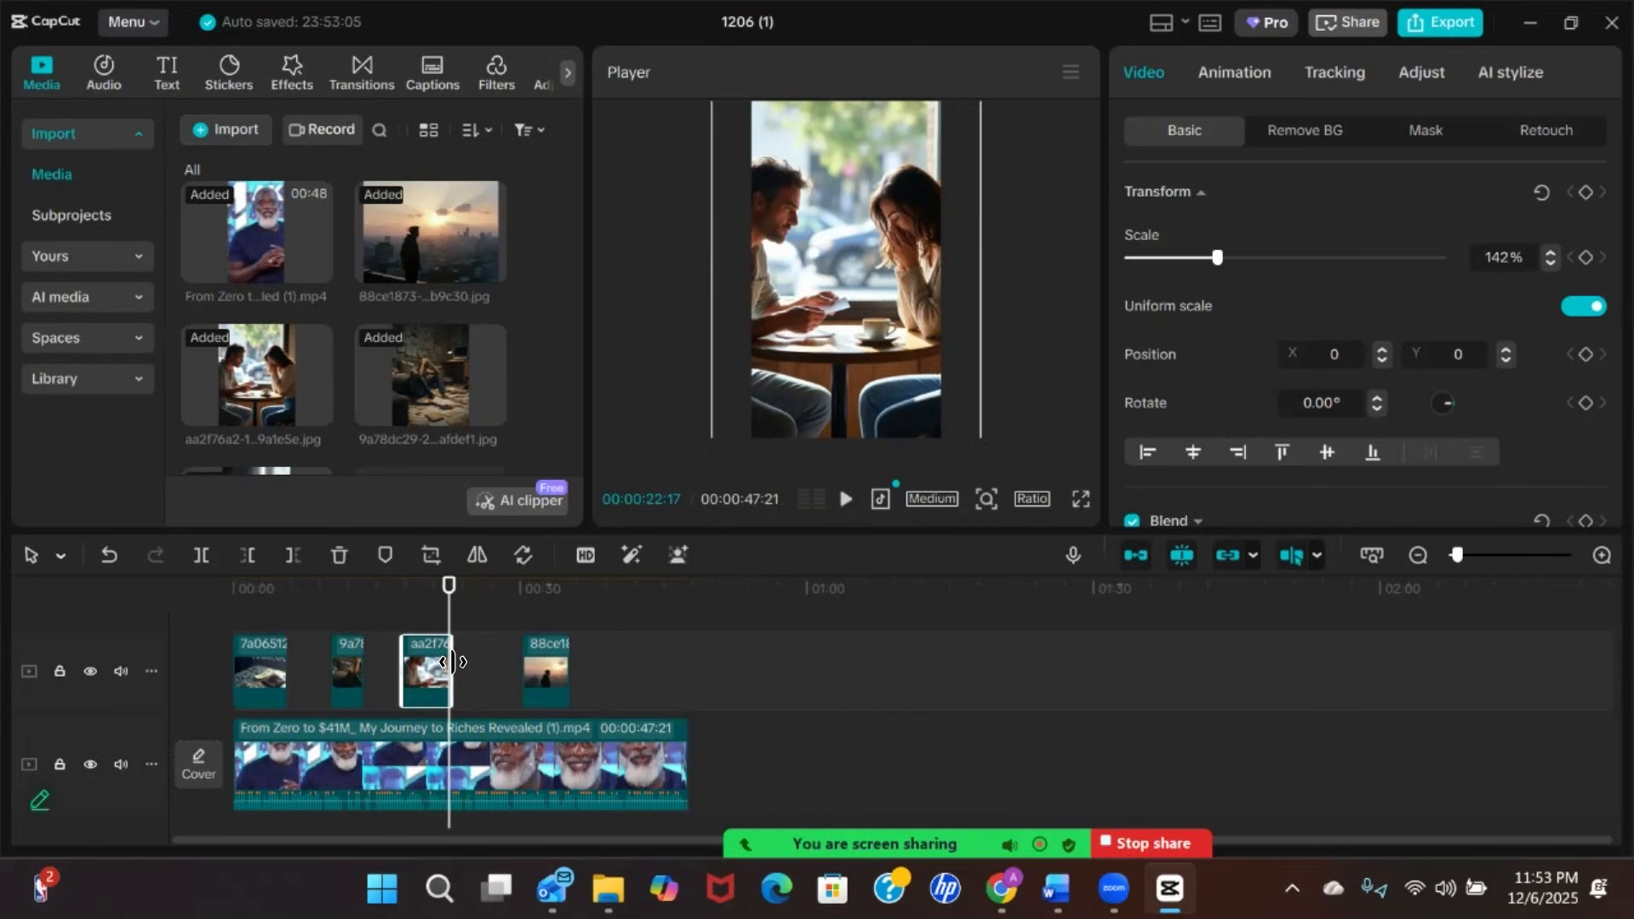
Play back the section leading into the café couple image to check the timing of its placement
drag(449, 587, 353, 589)
key(space)
key(space)
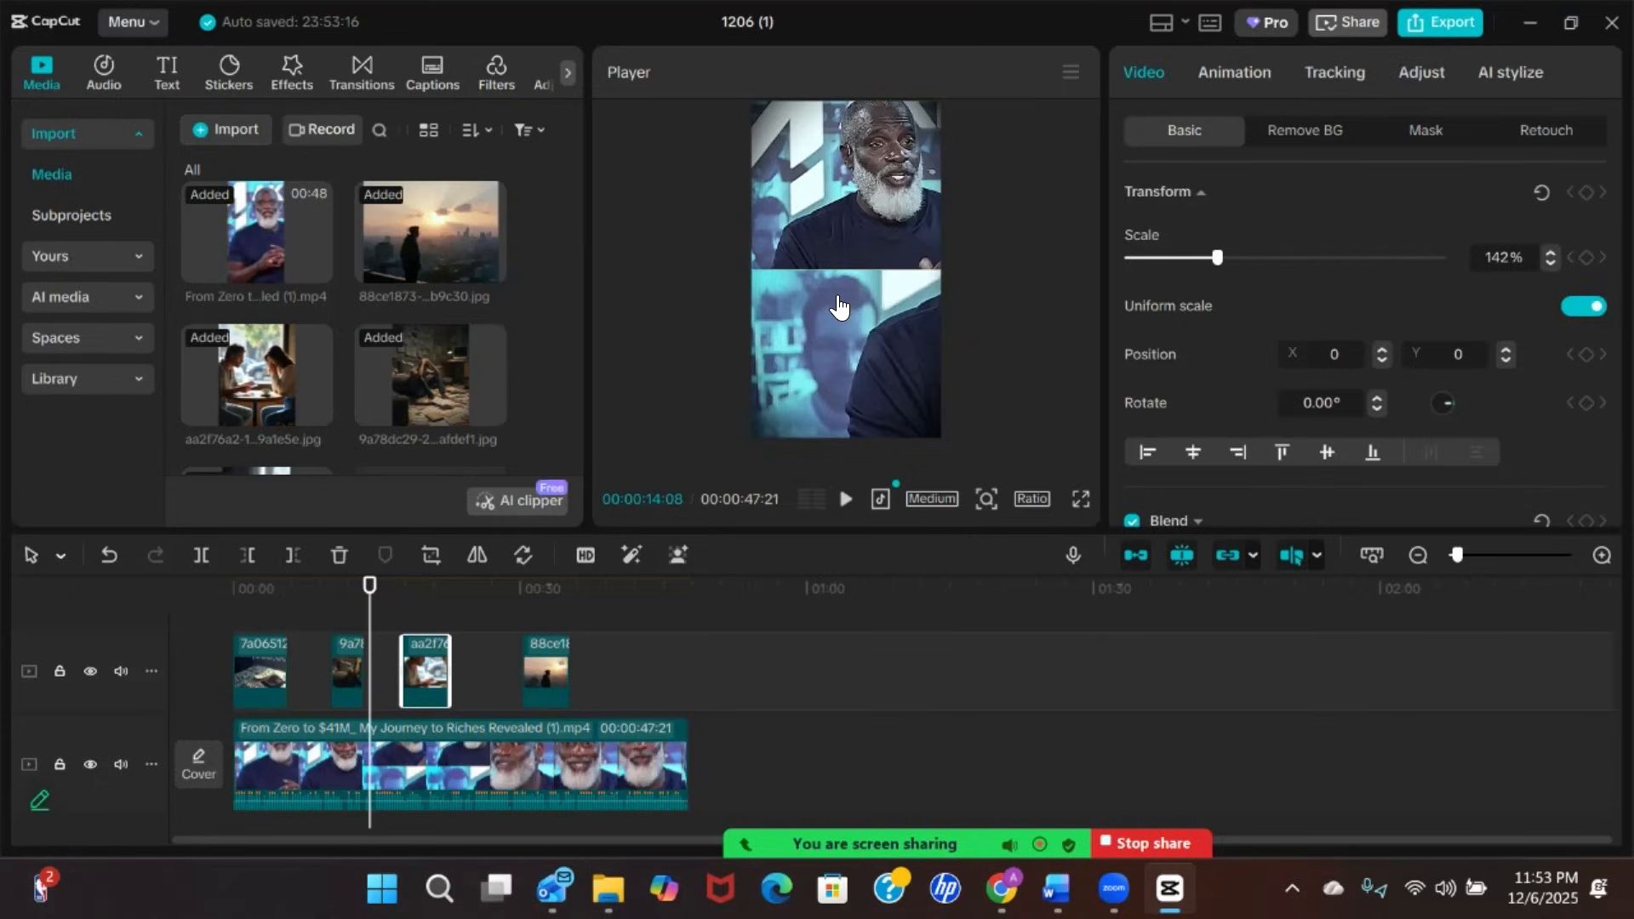
key(space)
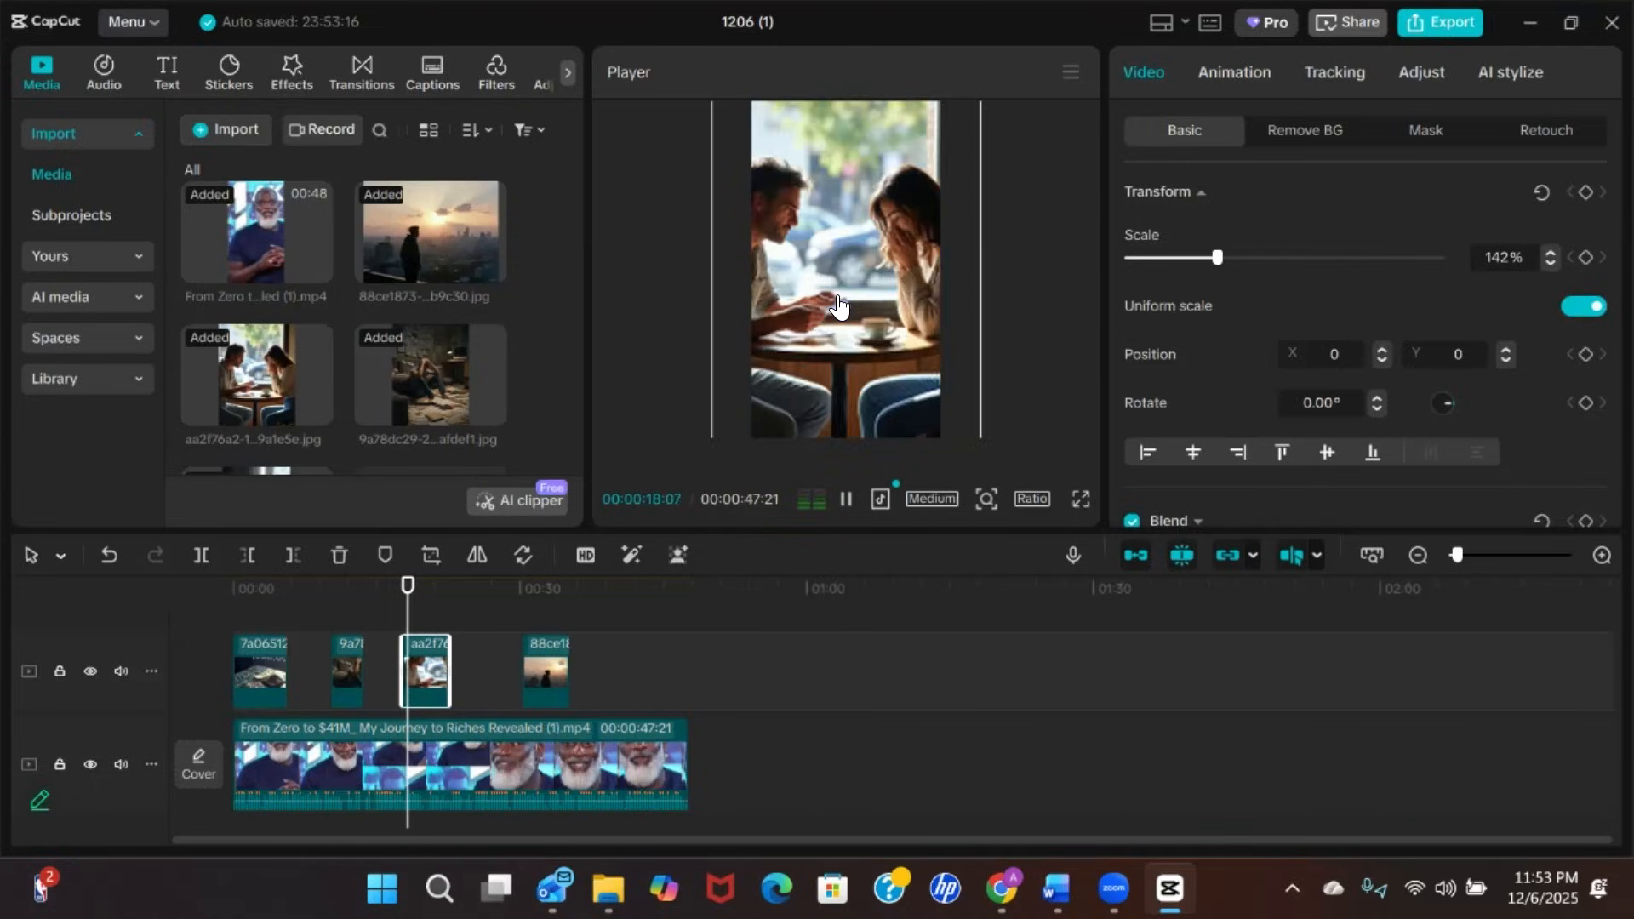
key(space)
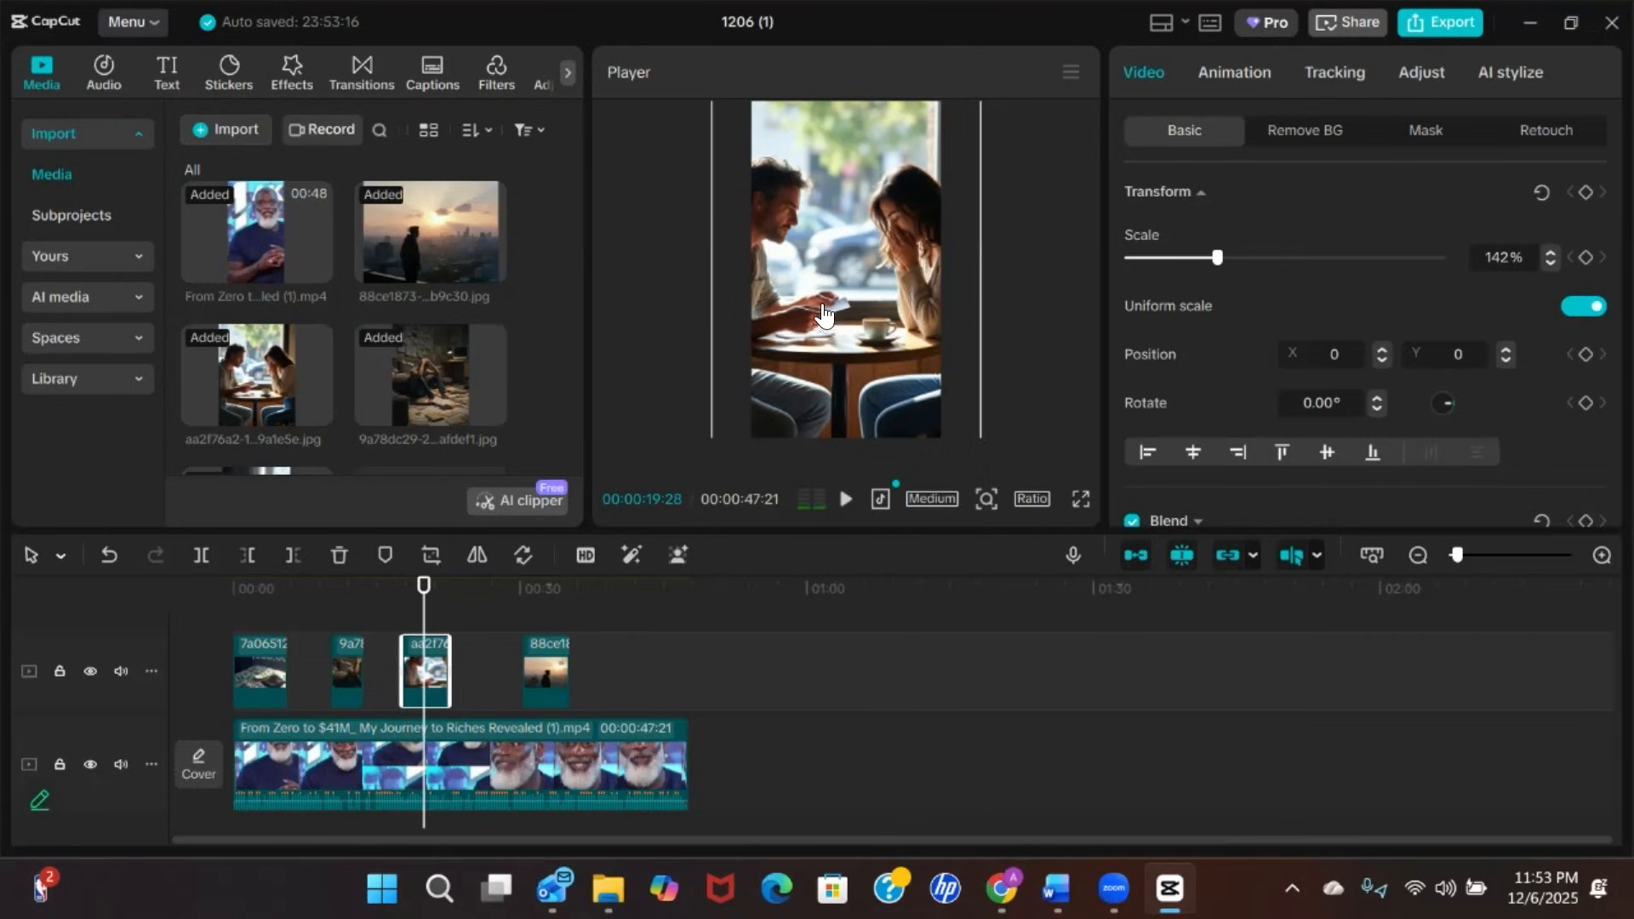
Set X position to 500 at the end keyframe of the distressed man image, extending the clip to reach it and trimming it back
drag(426, 599, 346, 595)
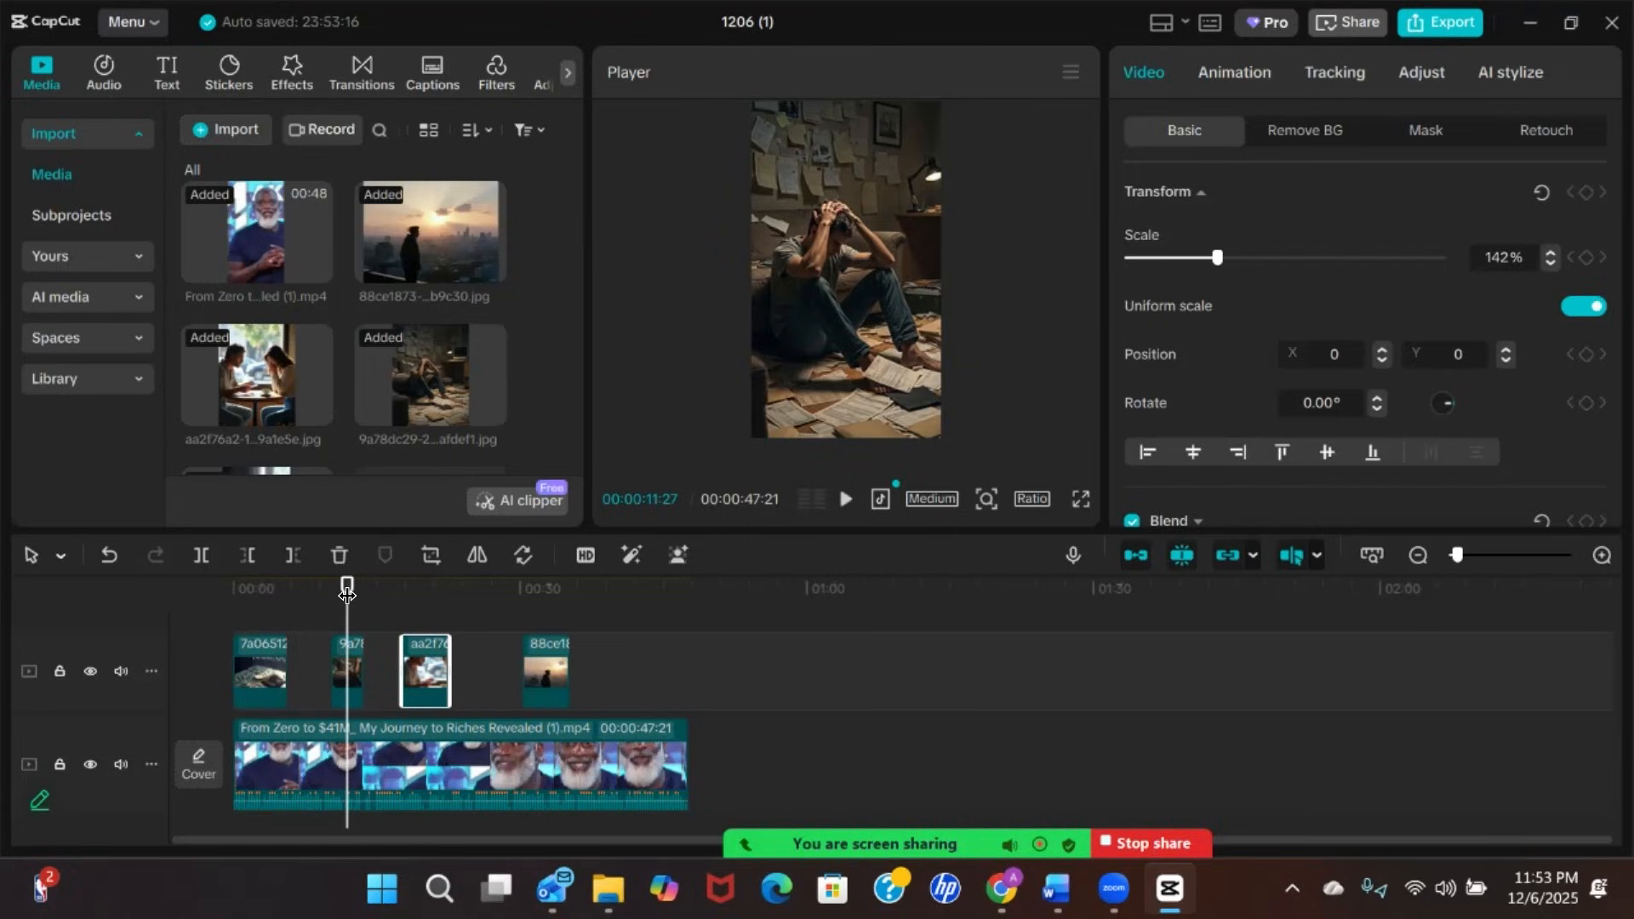
click(350, 648)
drag(346, 589, 331, 593)
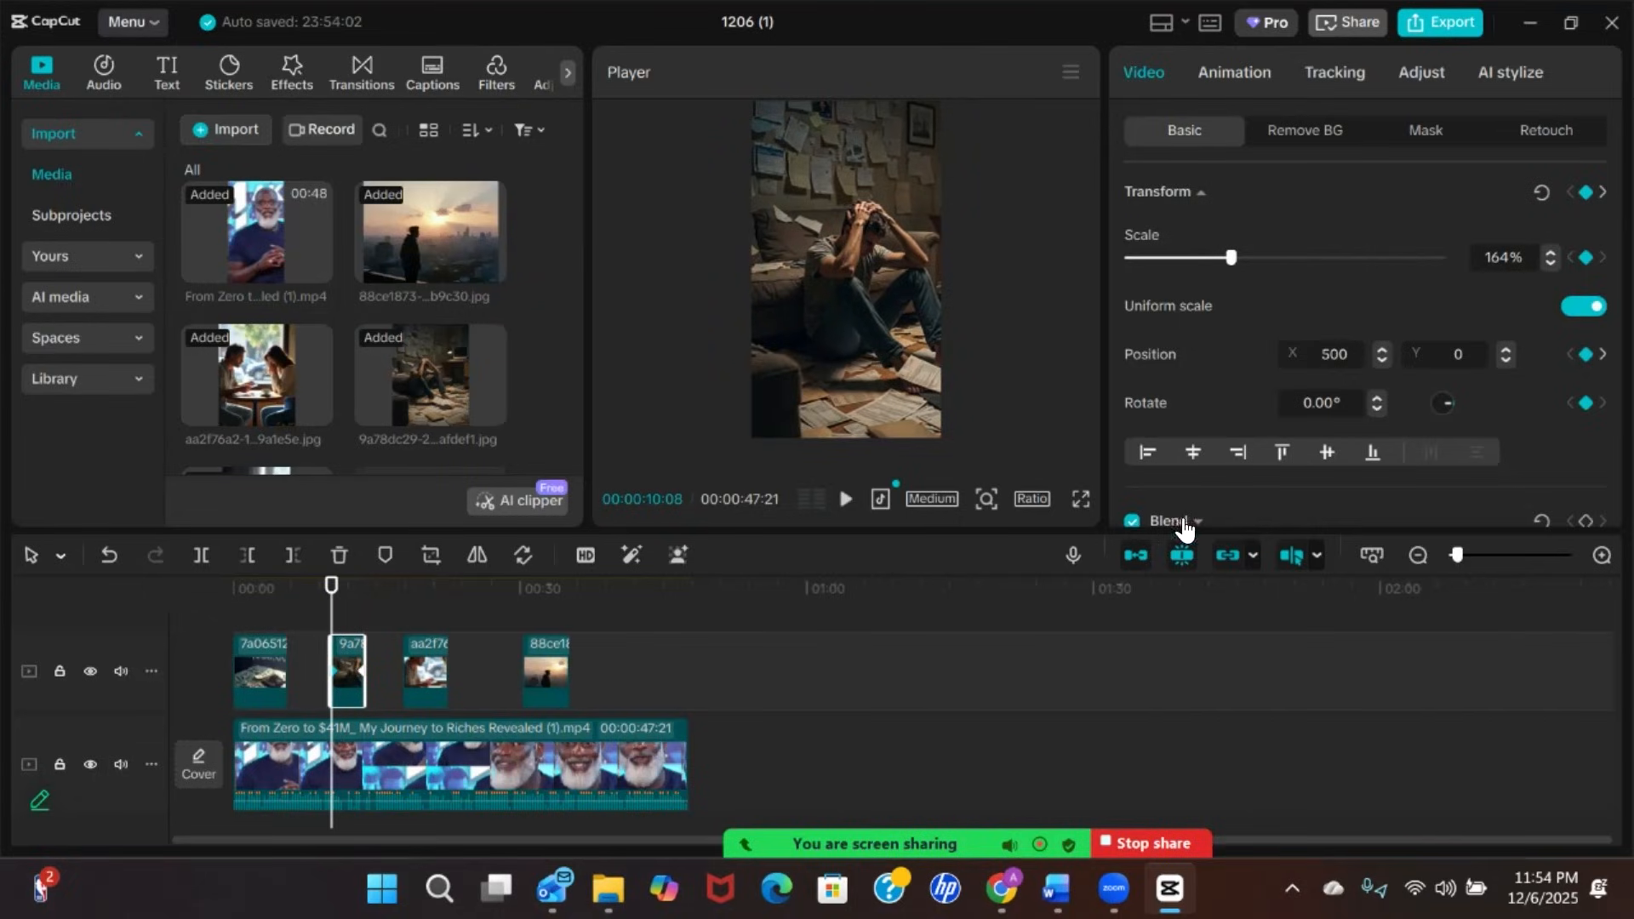
scroll(1339, 365, down, 1)
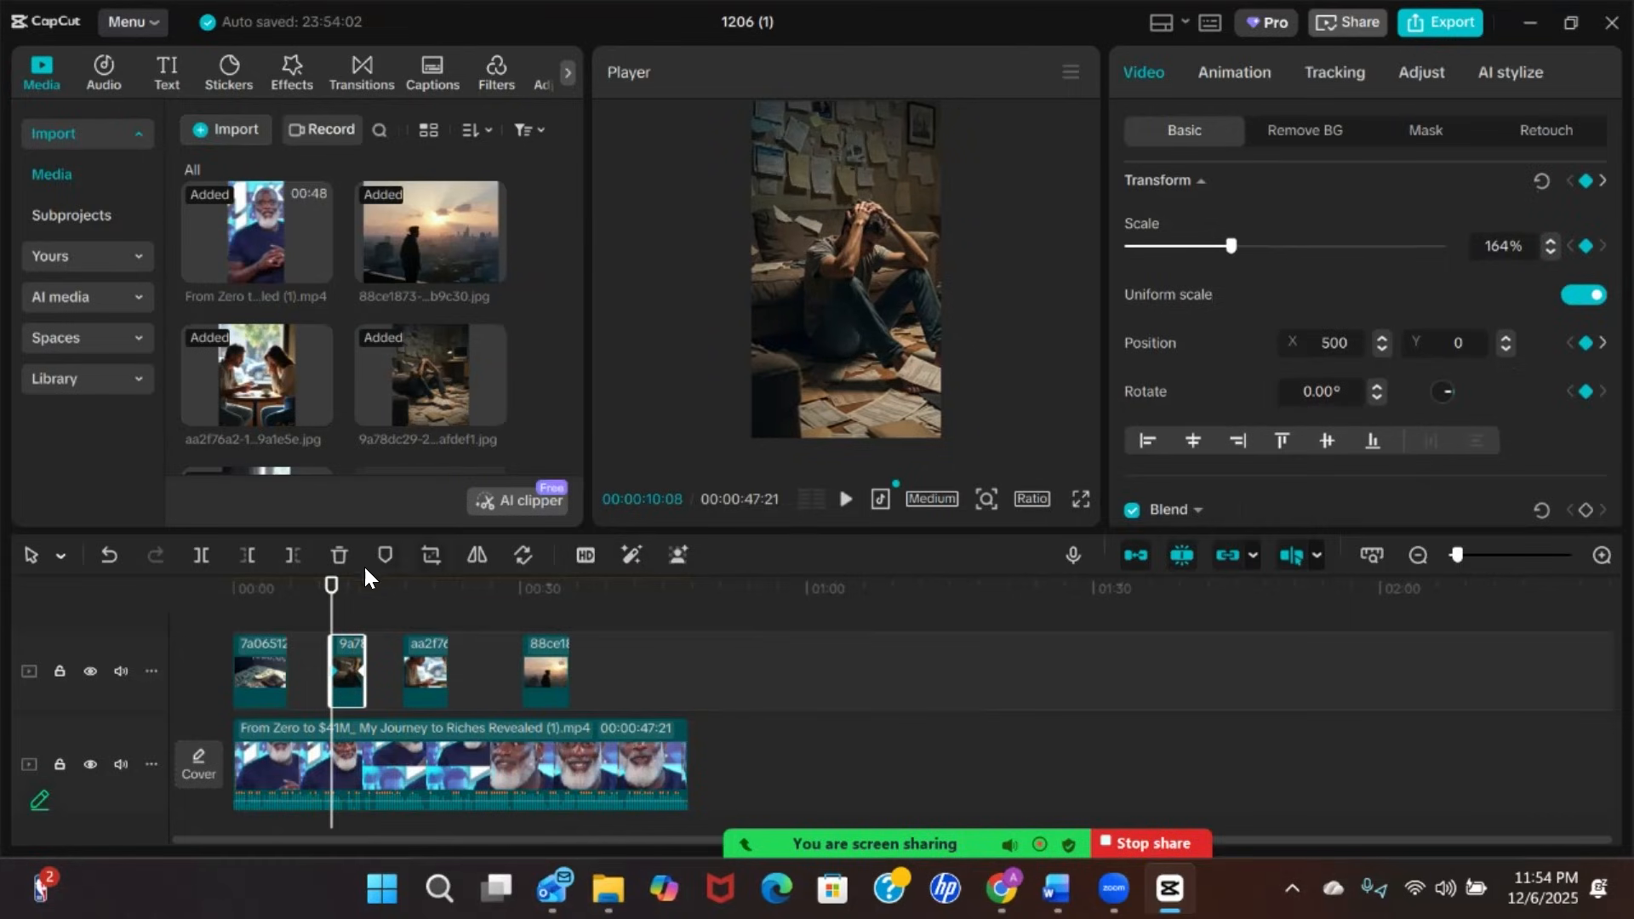
drag(334, 593, 364, 587)
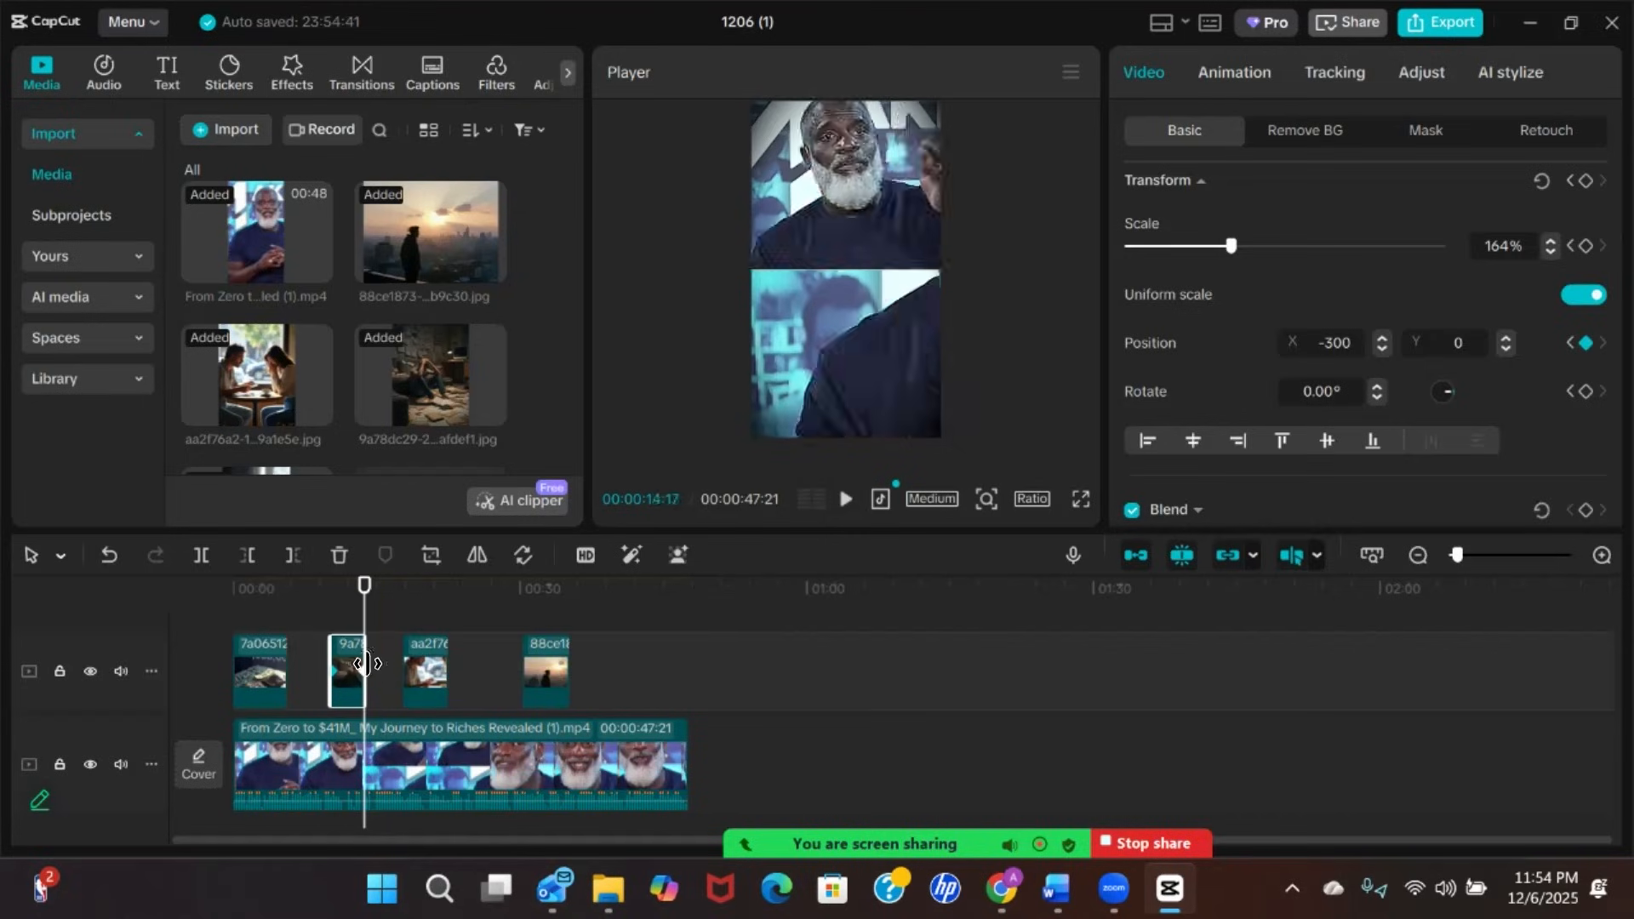
drag(366, 672, 396, 672)
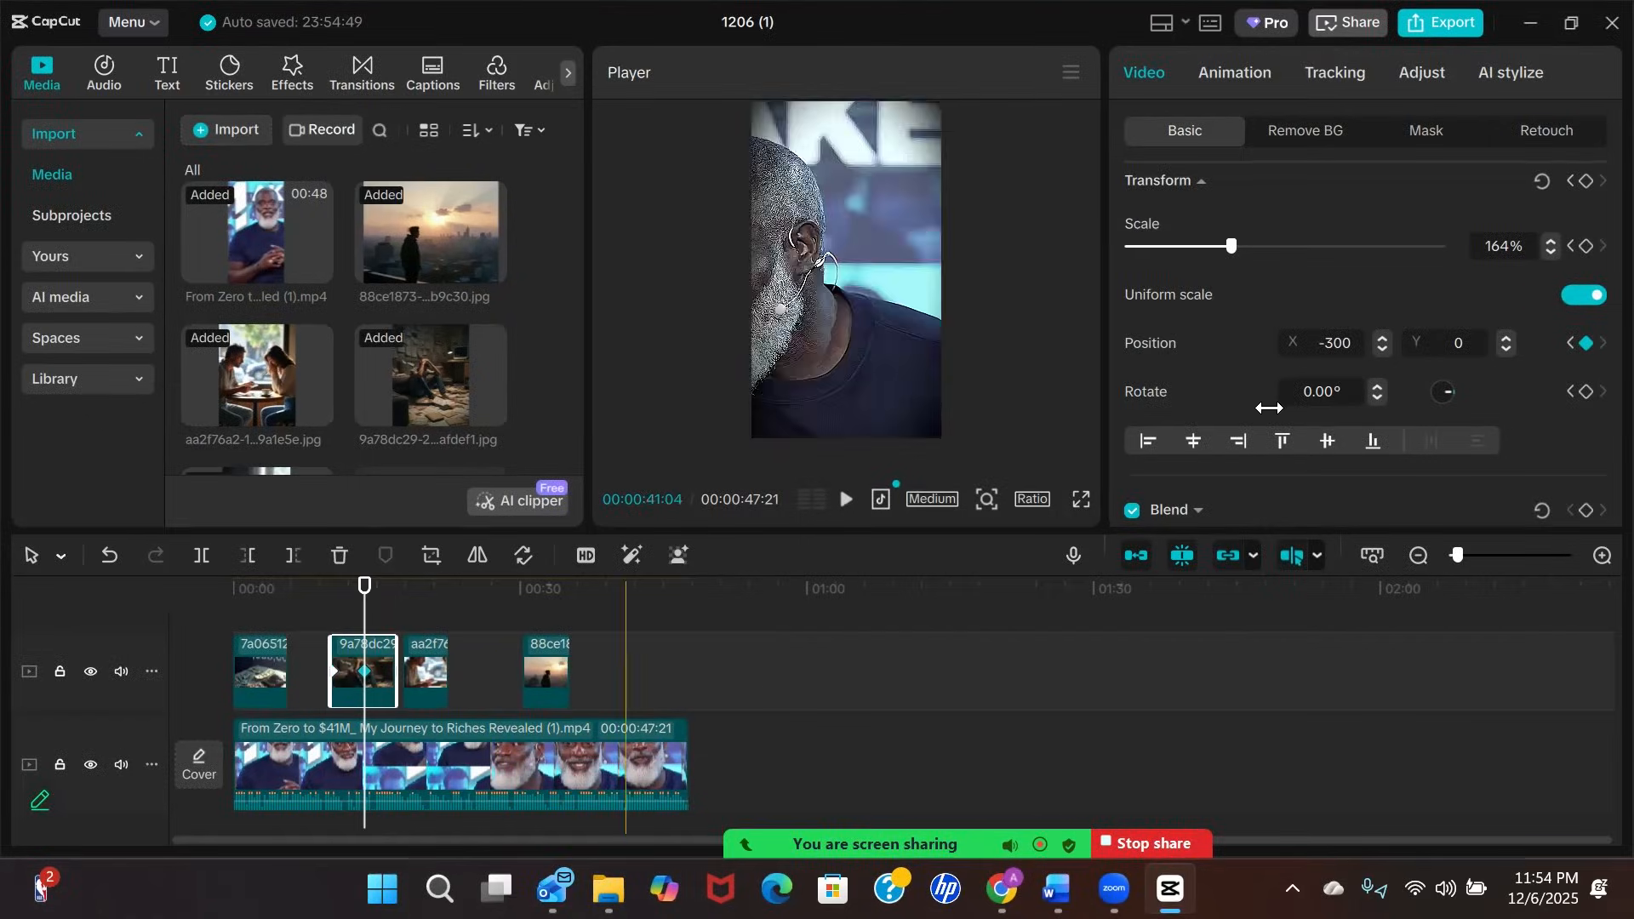
double_click(1353, 341)
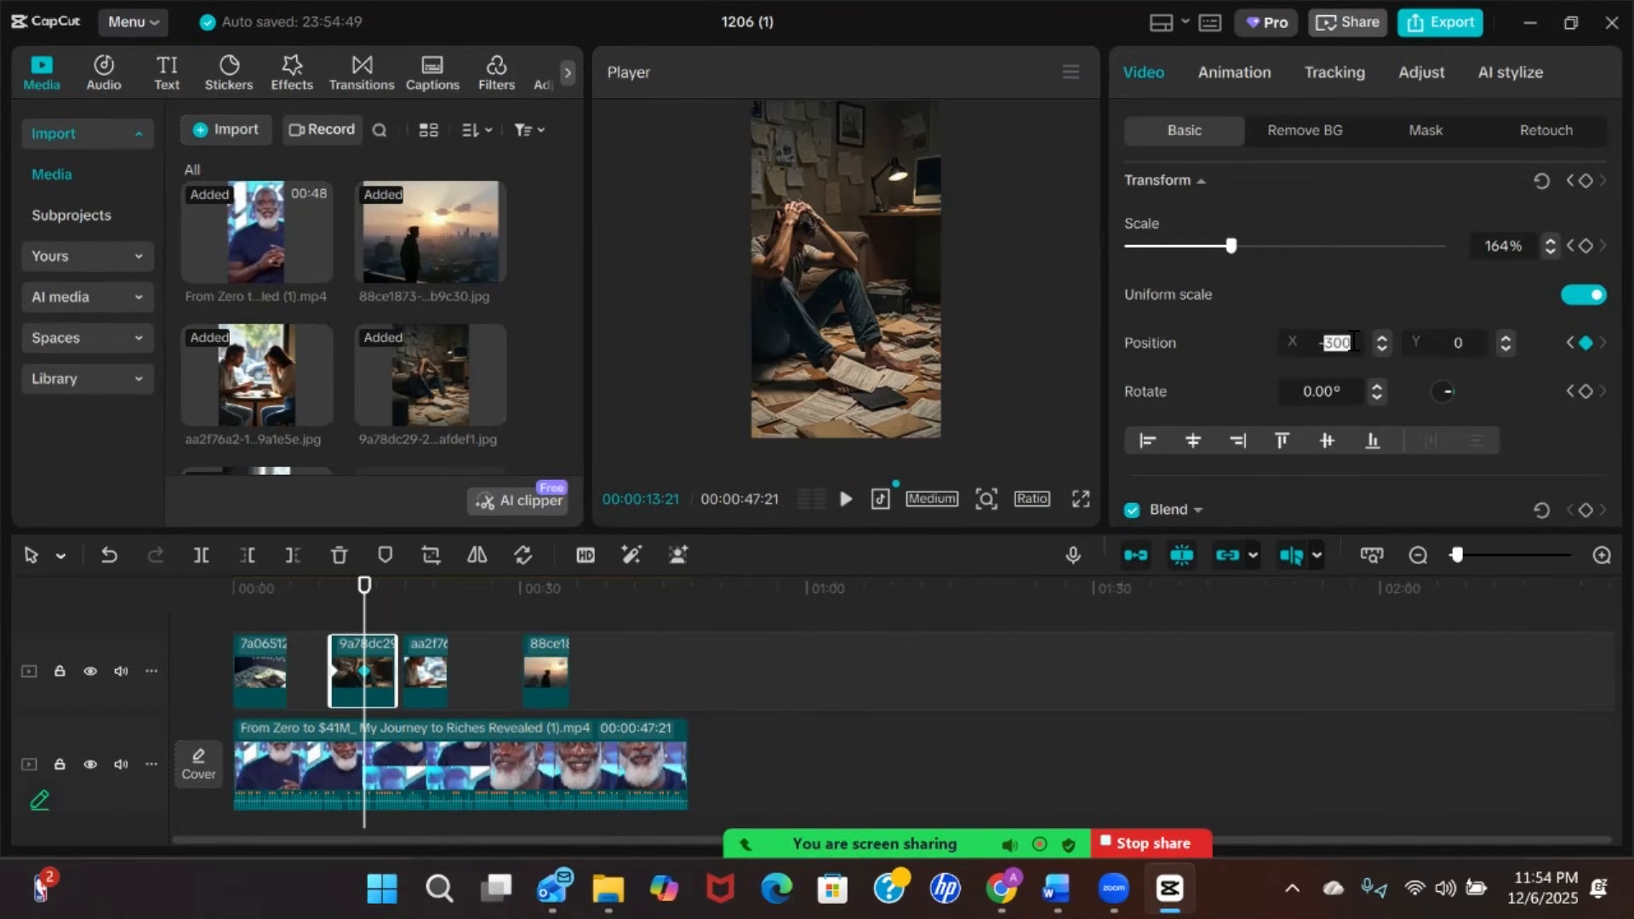
text(500)
key(Home)
key(Delete)
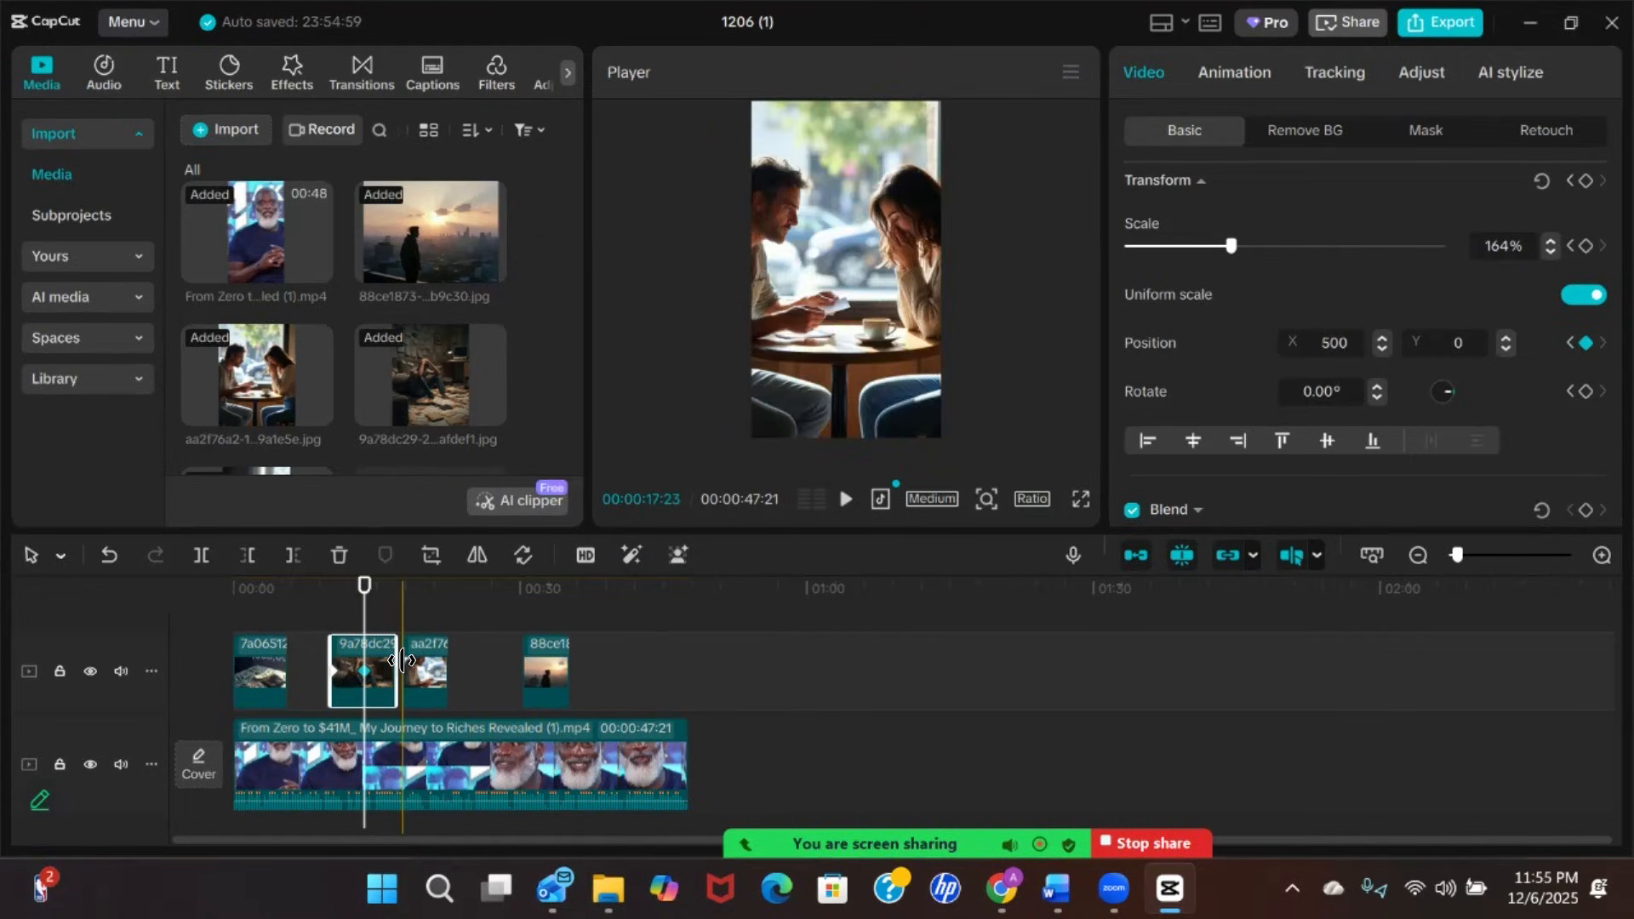
drag(401, 661, 359, 664)
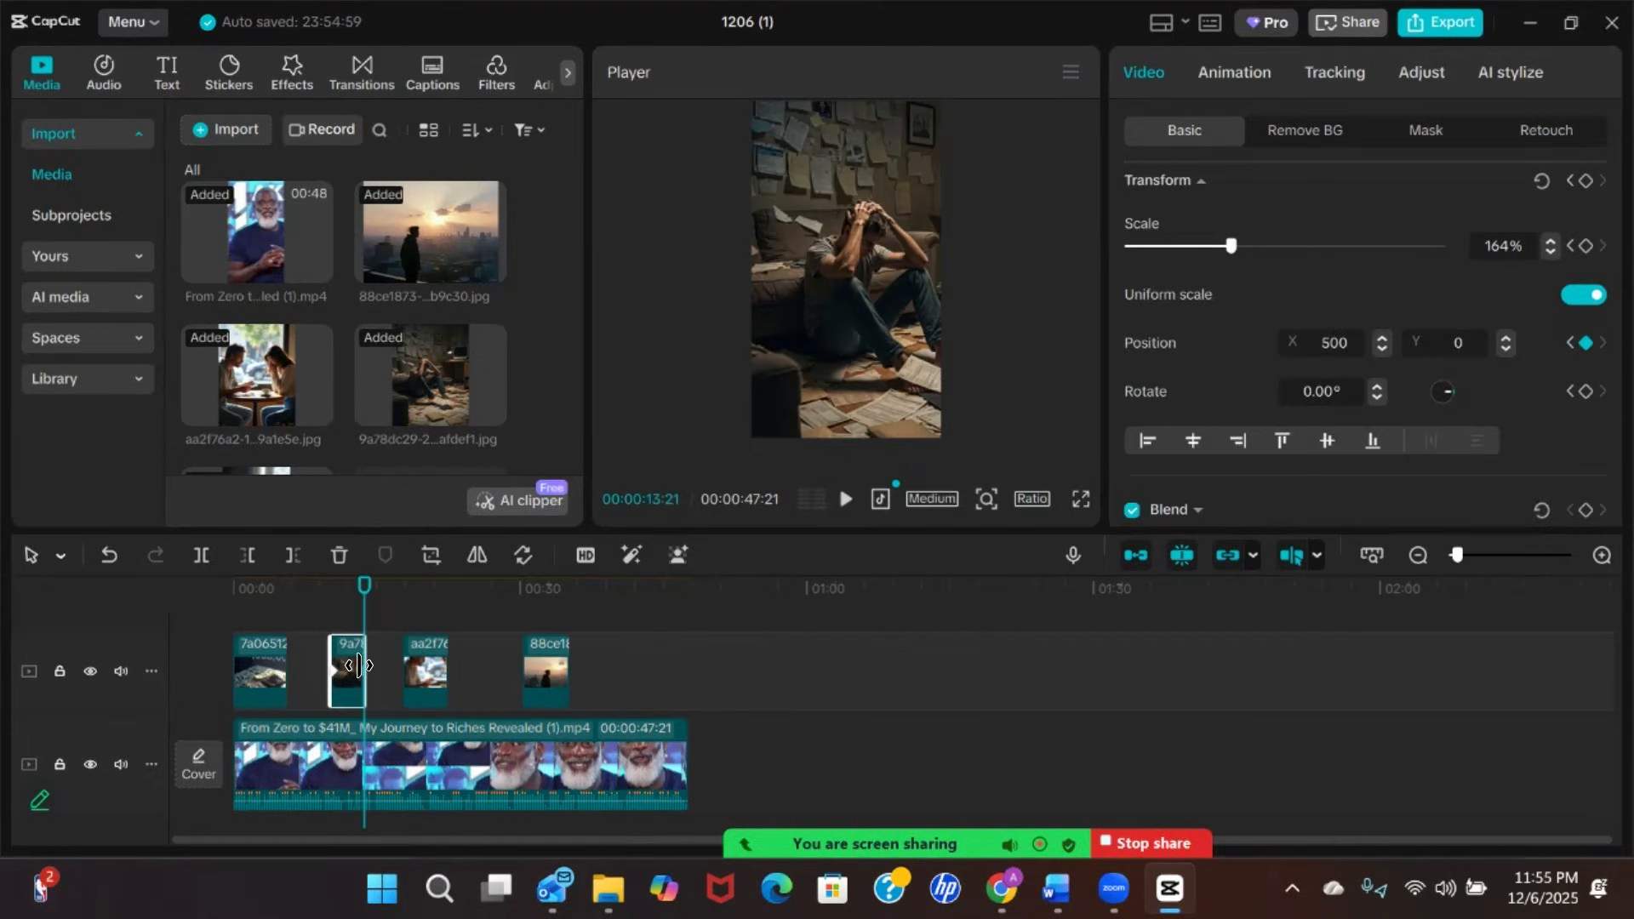
Set X position to -300 at the start keyframe of the distressed man image clip
click(331, 644)
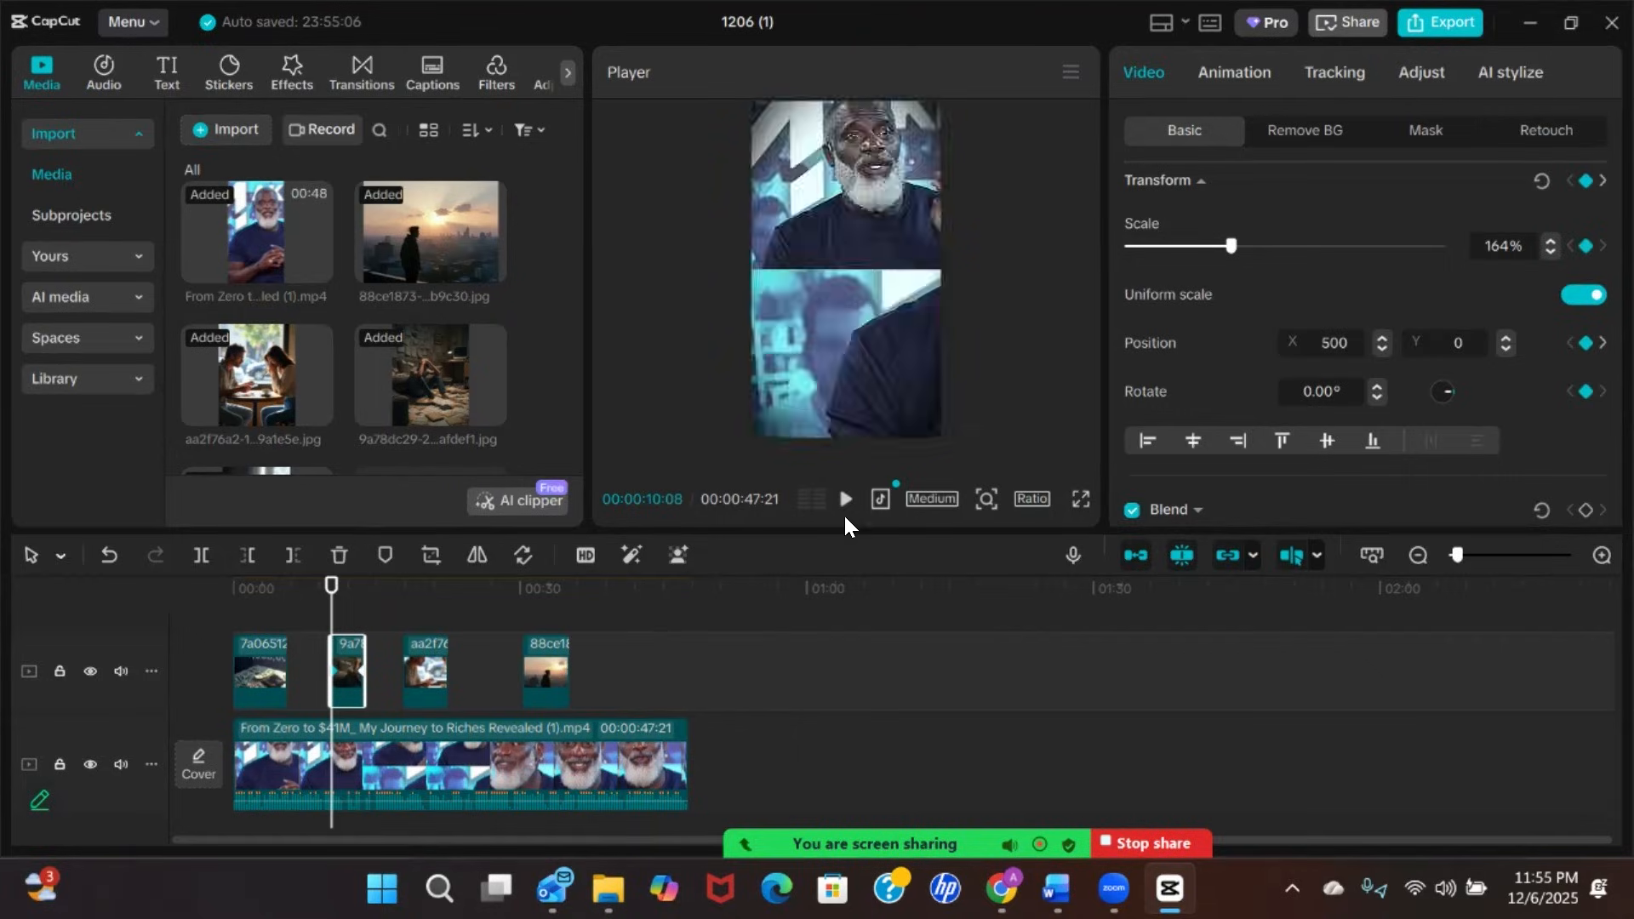
click(1346, 349)
text(-3)
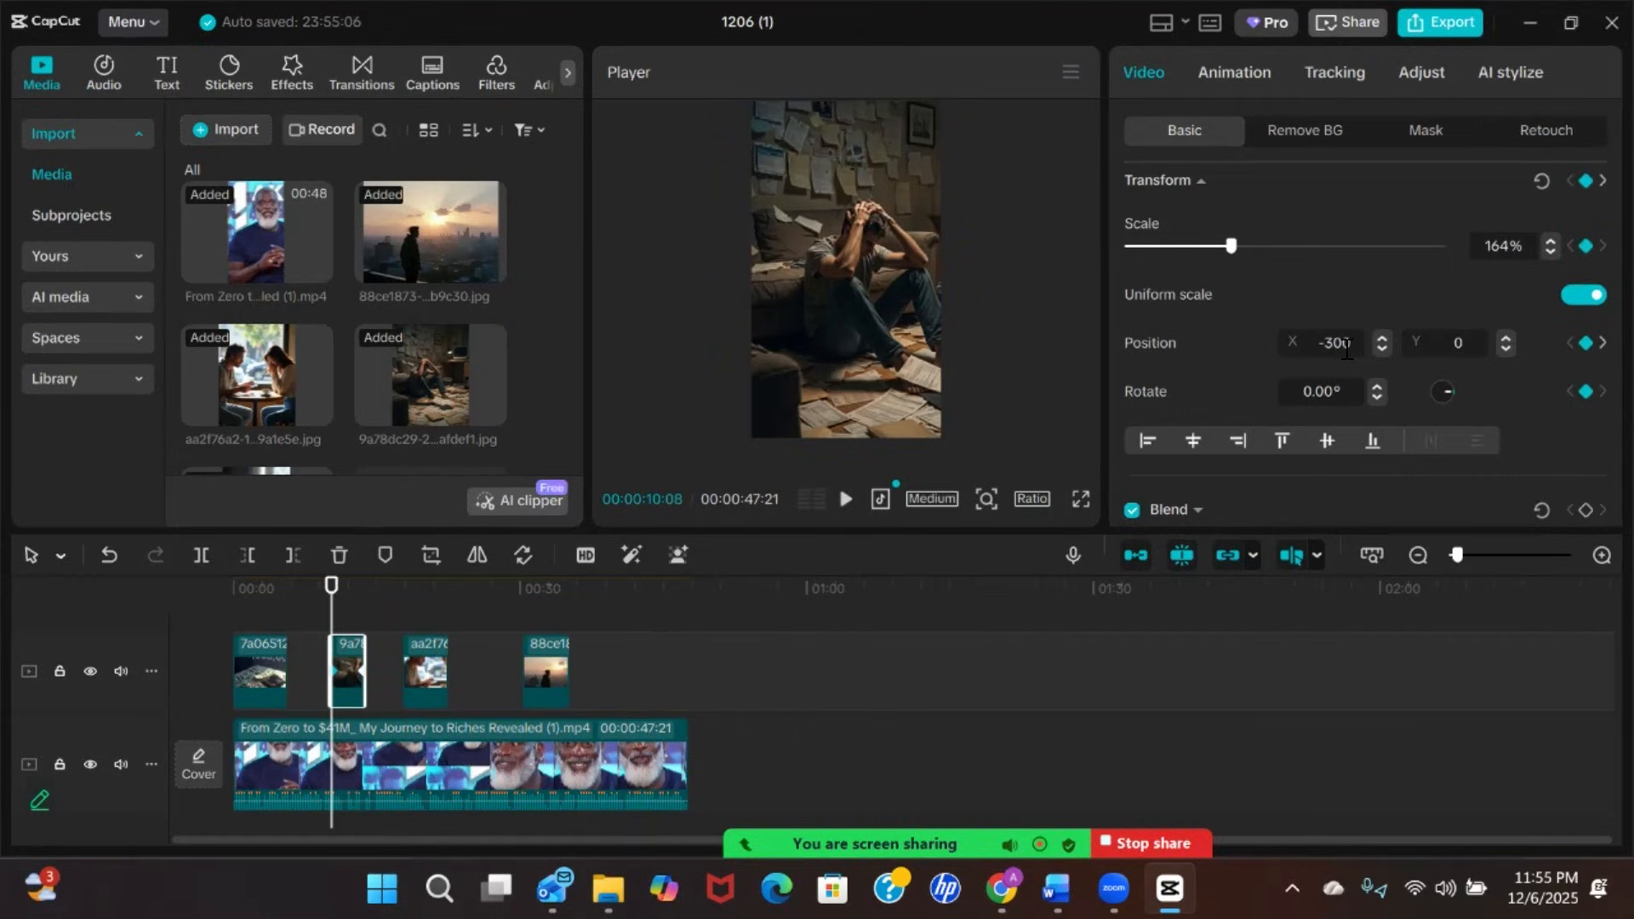
key(Return)
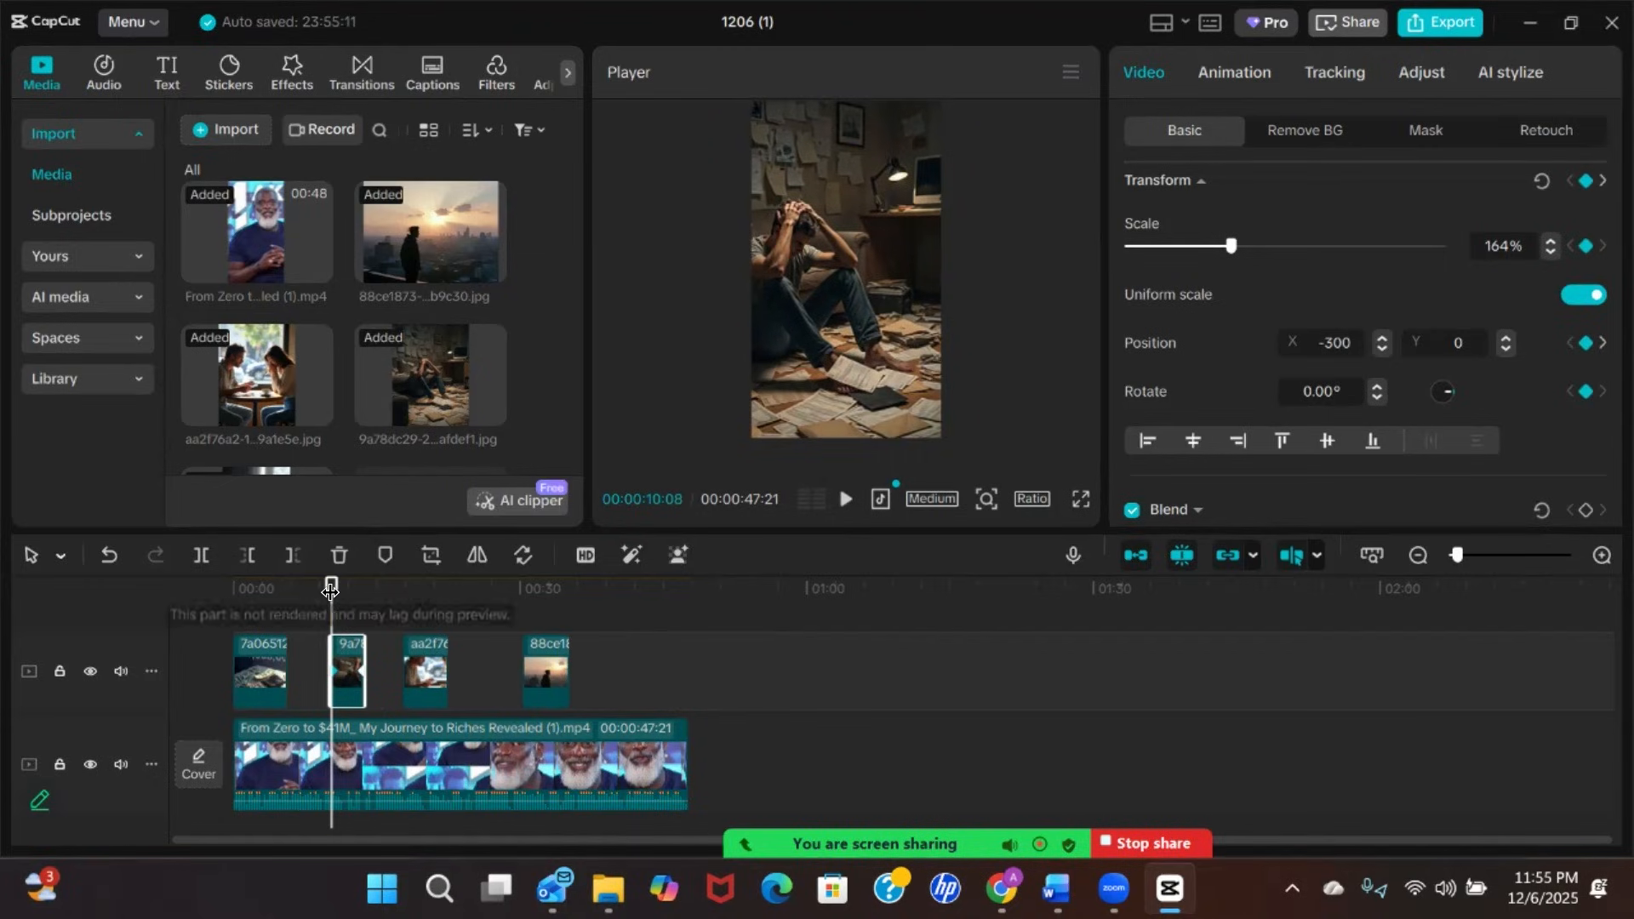
Add transform keyframes at the start of the café couple image clip and shift the image horizontally to X 457
drag(320, 580, 404, 596)
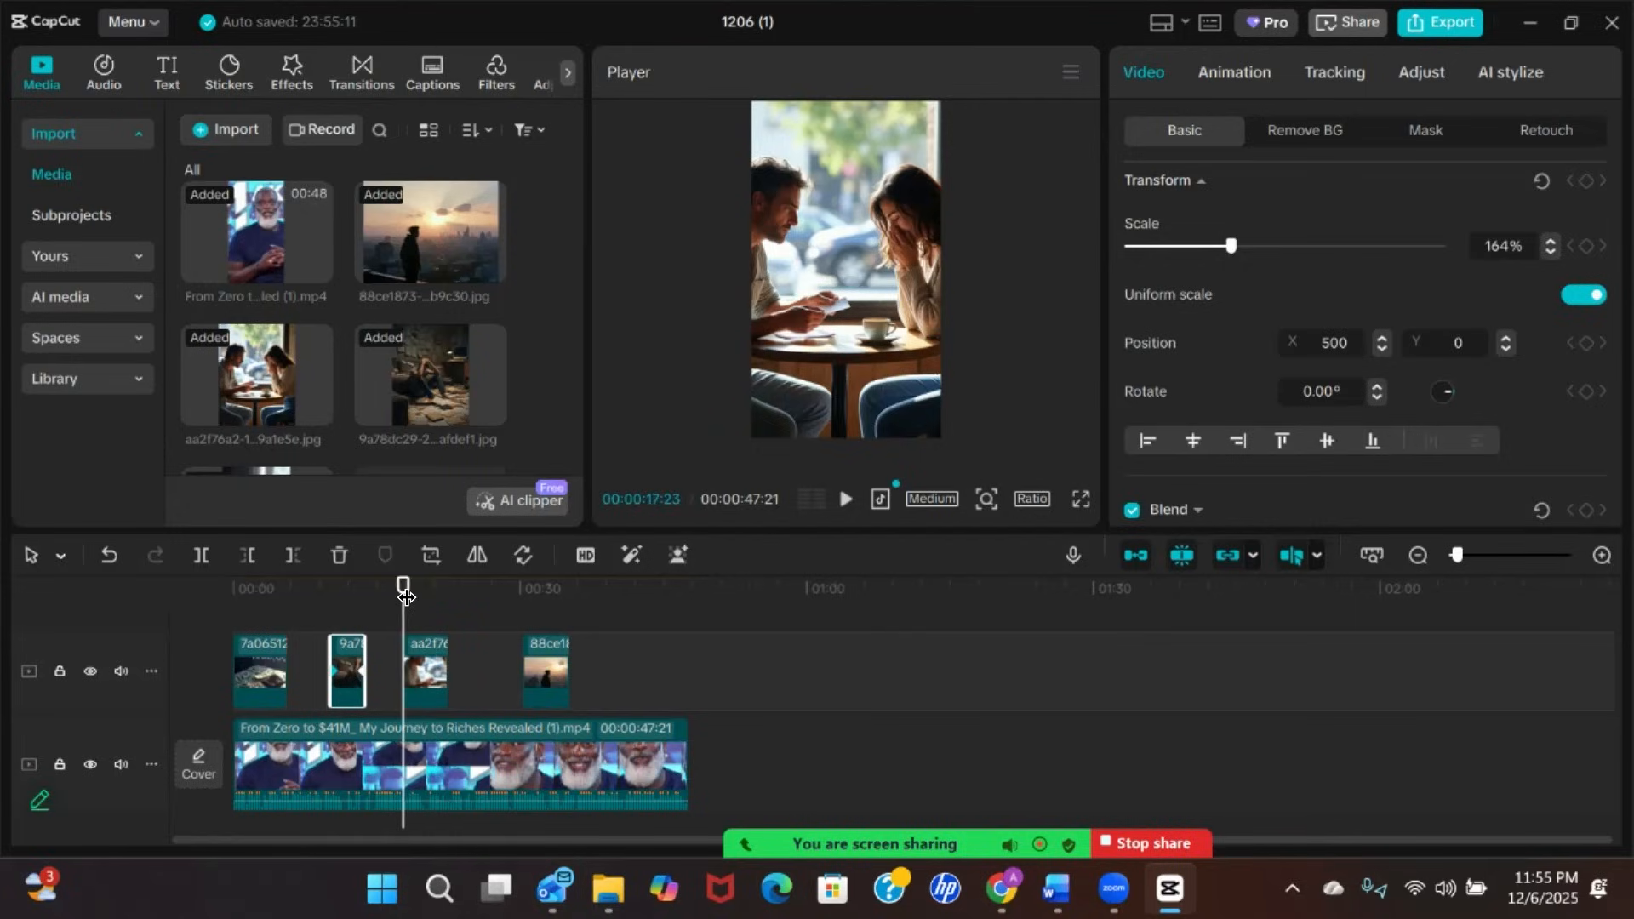
click(420, 635)
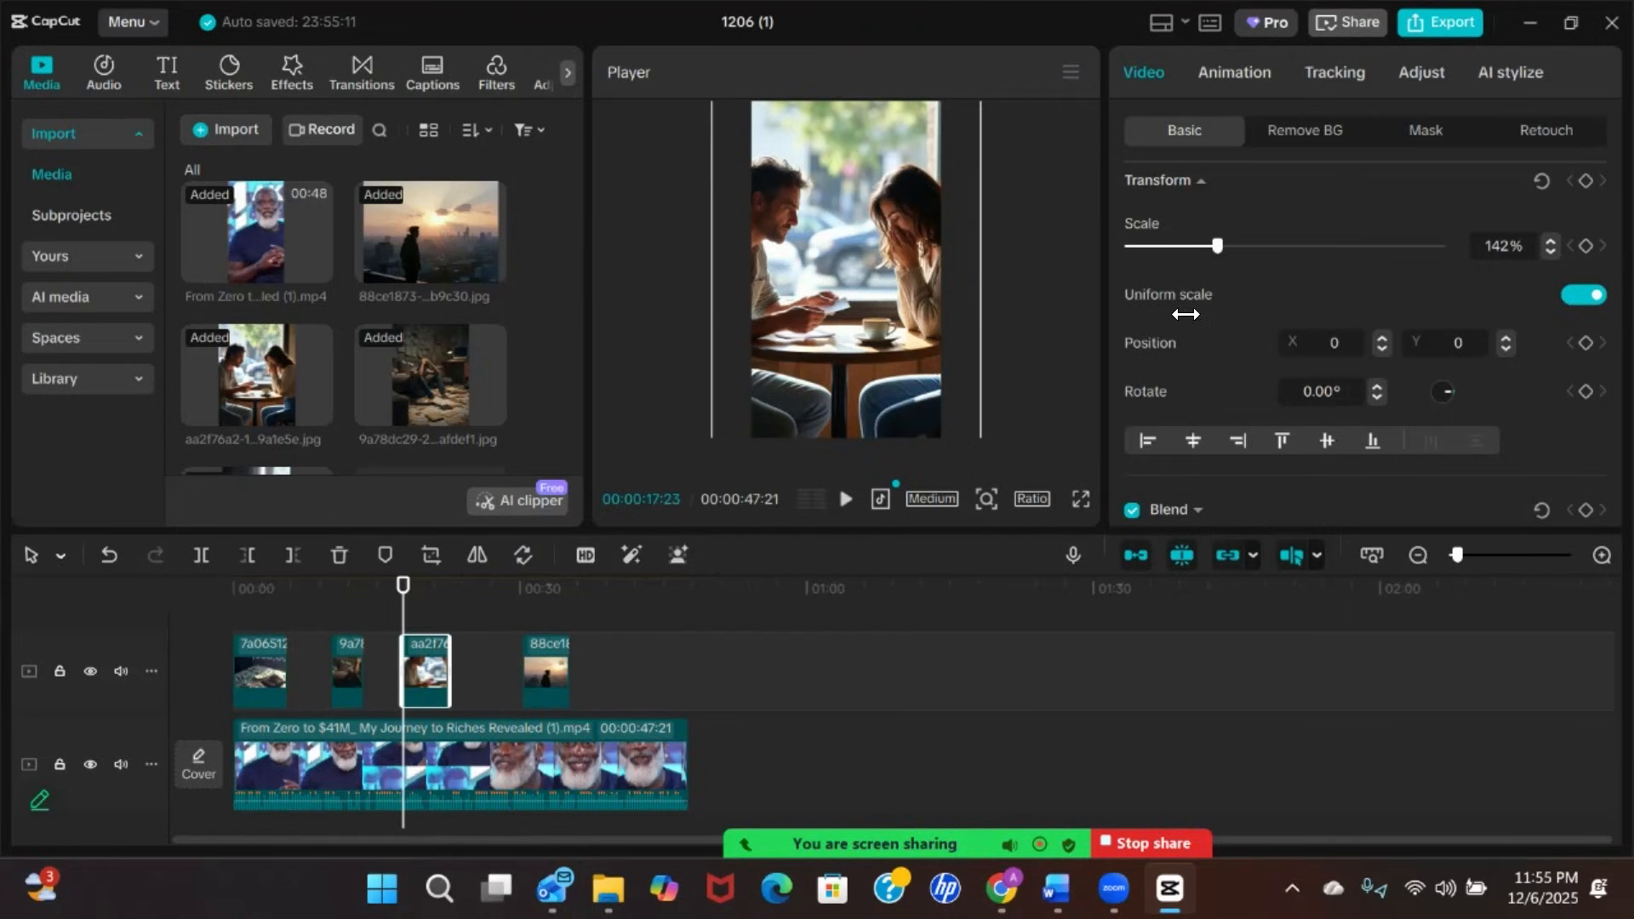
click(1585, 180)
drag(877, 316, 894, 320)
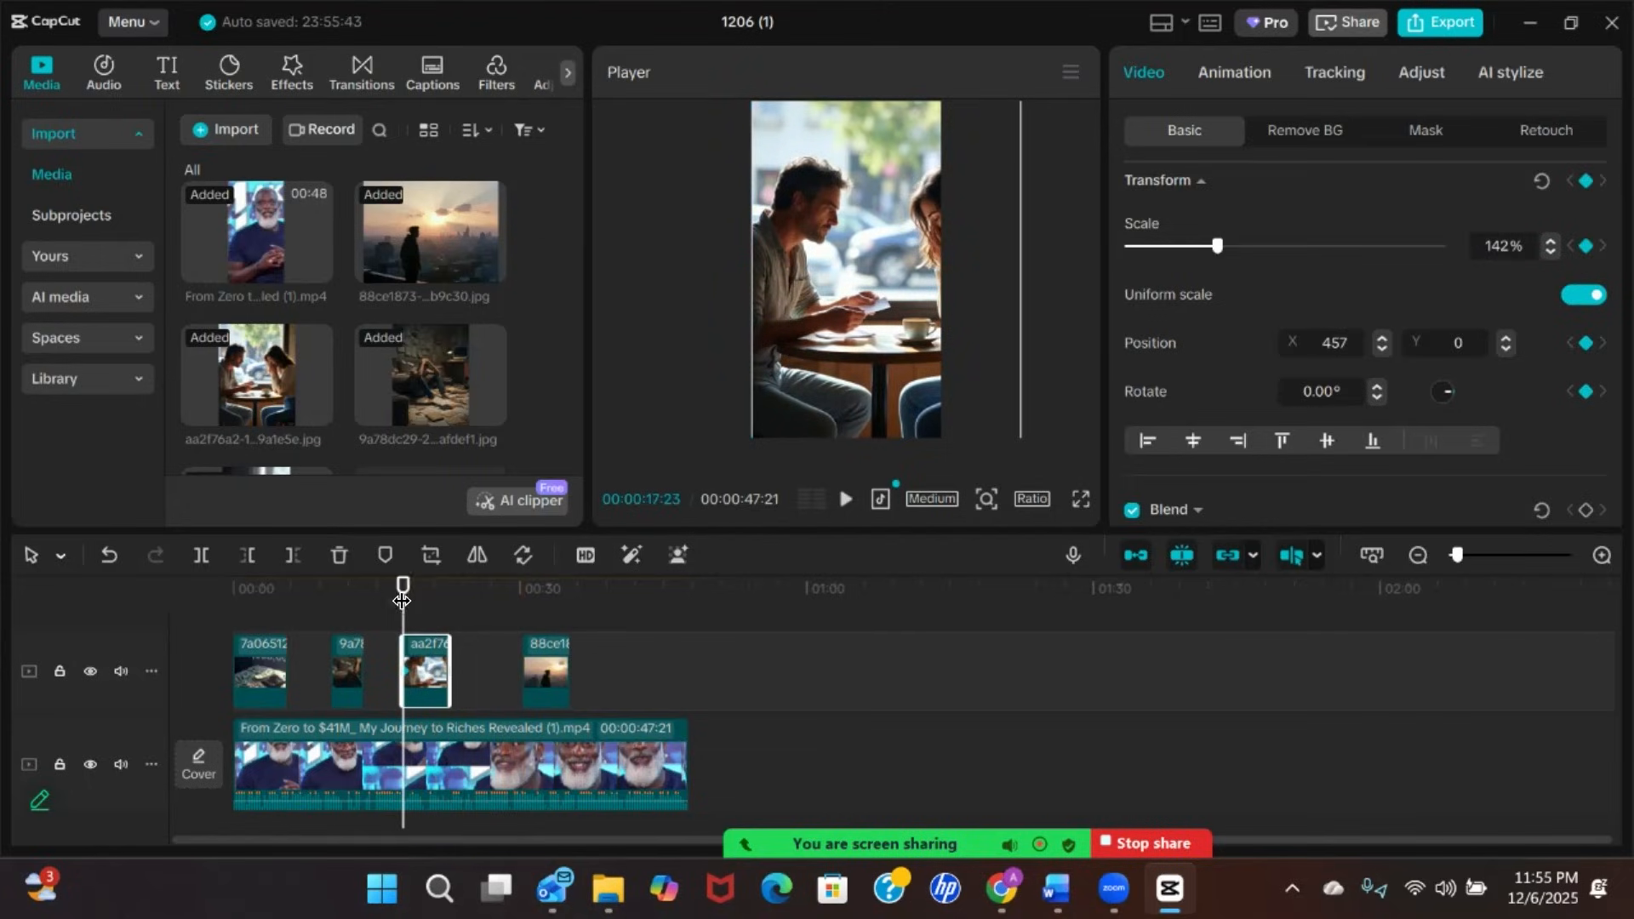
Keyframe the café couple image at X -457 at 22:17, extending the clip to reach that frame and trimming it back
drag(422, 599, 449, 599)
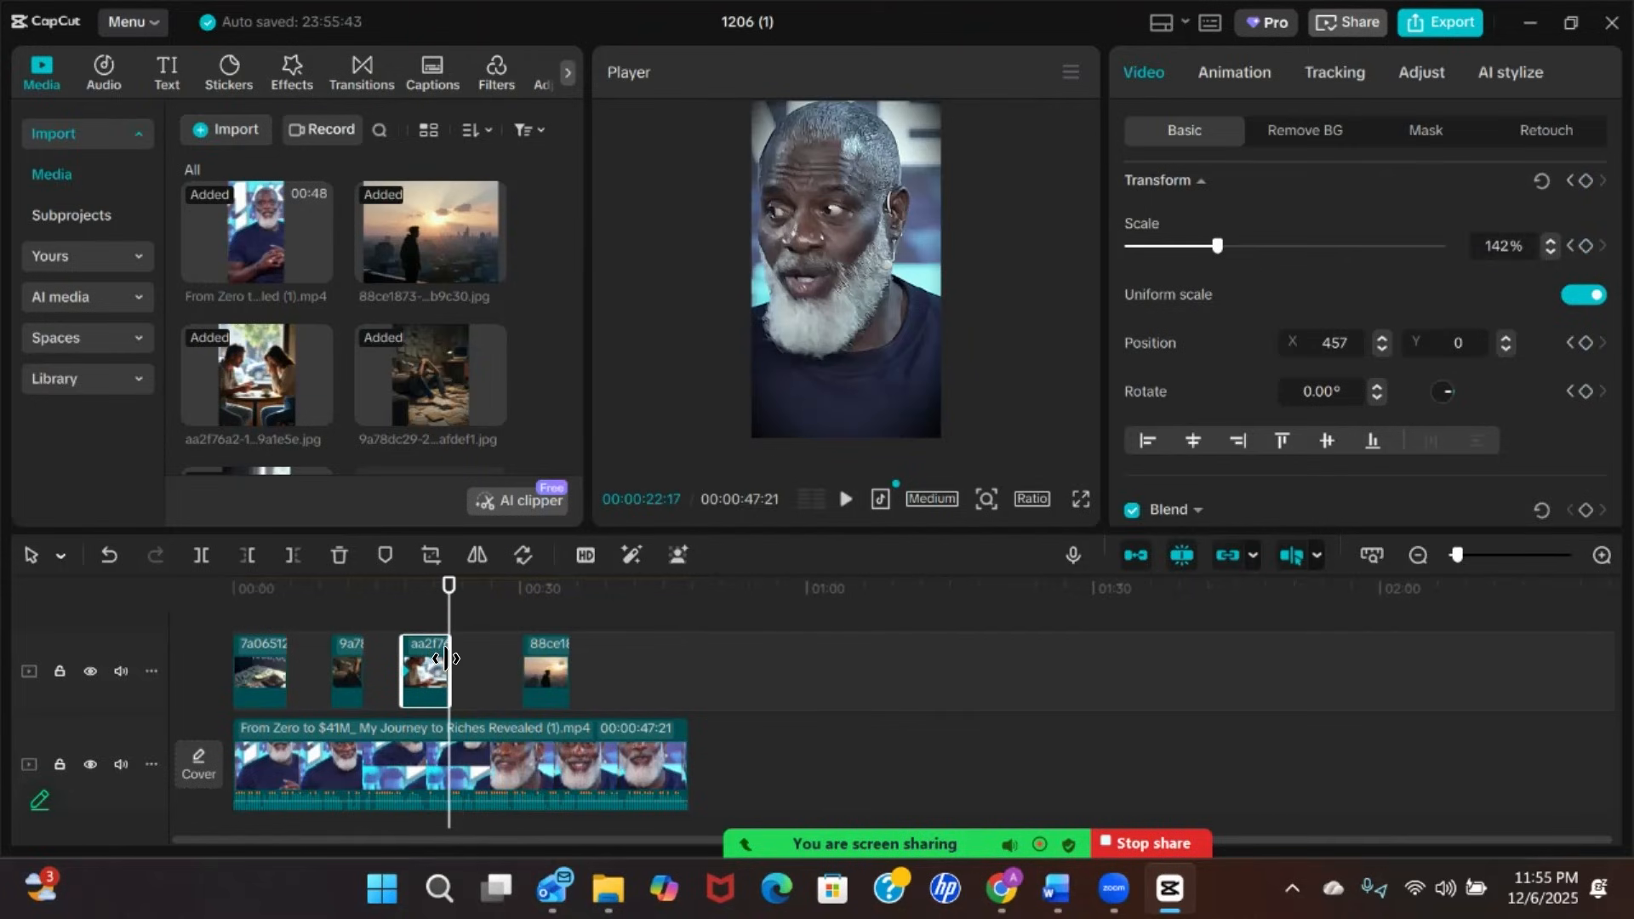
drag(445, 658, 471, 665)
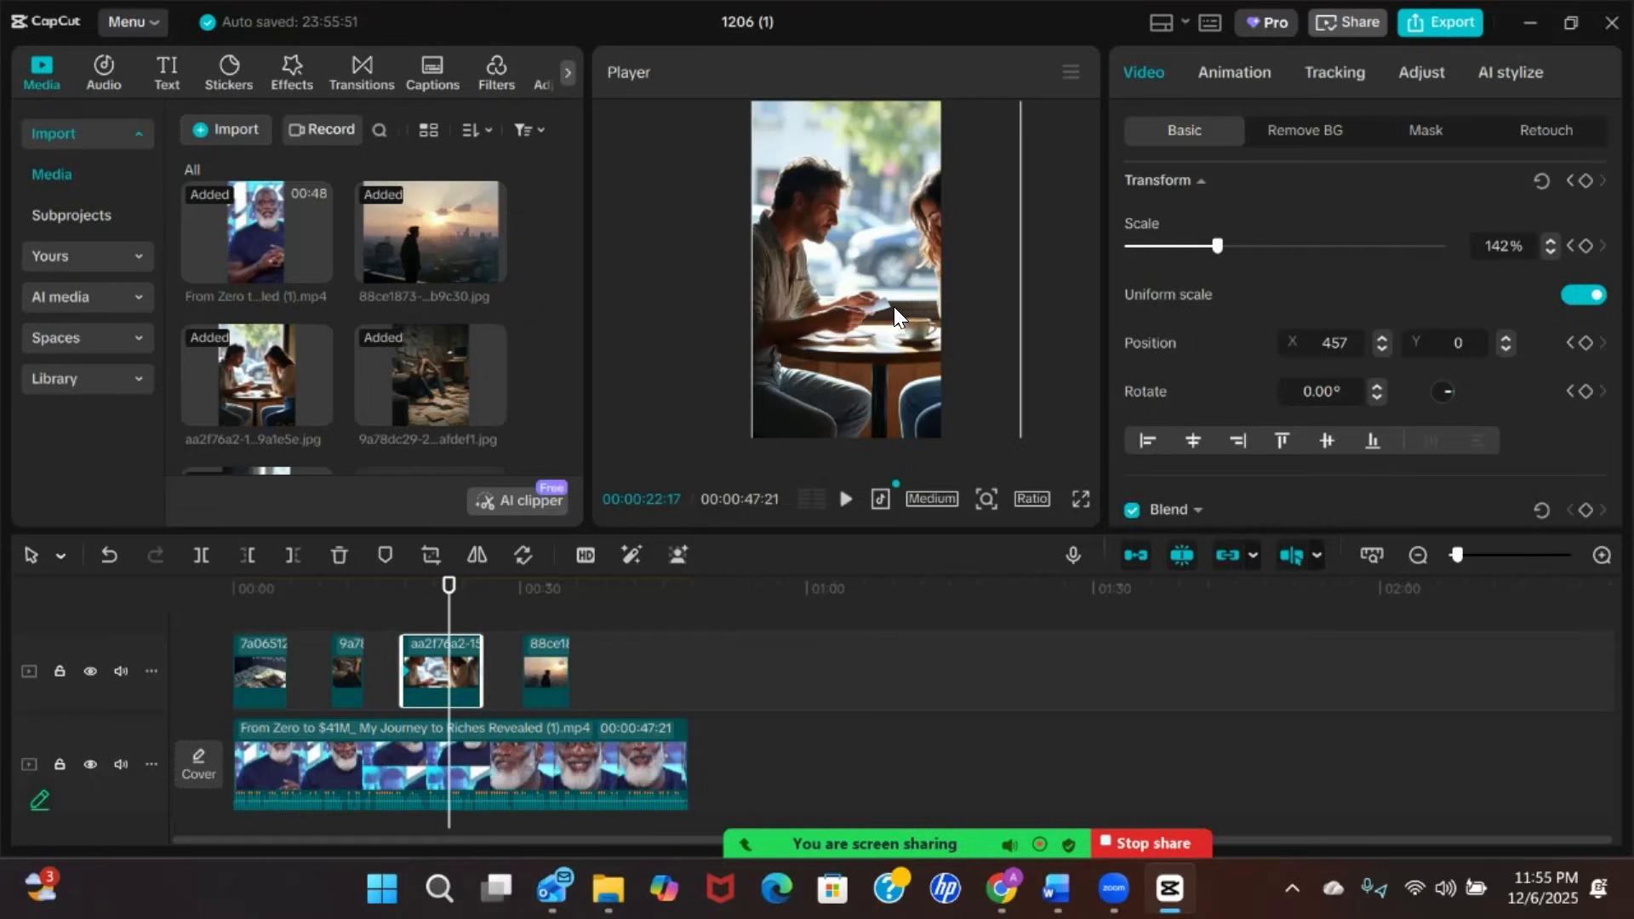
drag(864, 307, 839, 308)
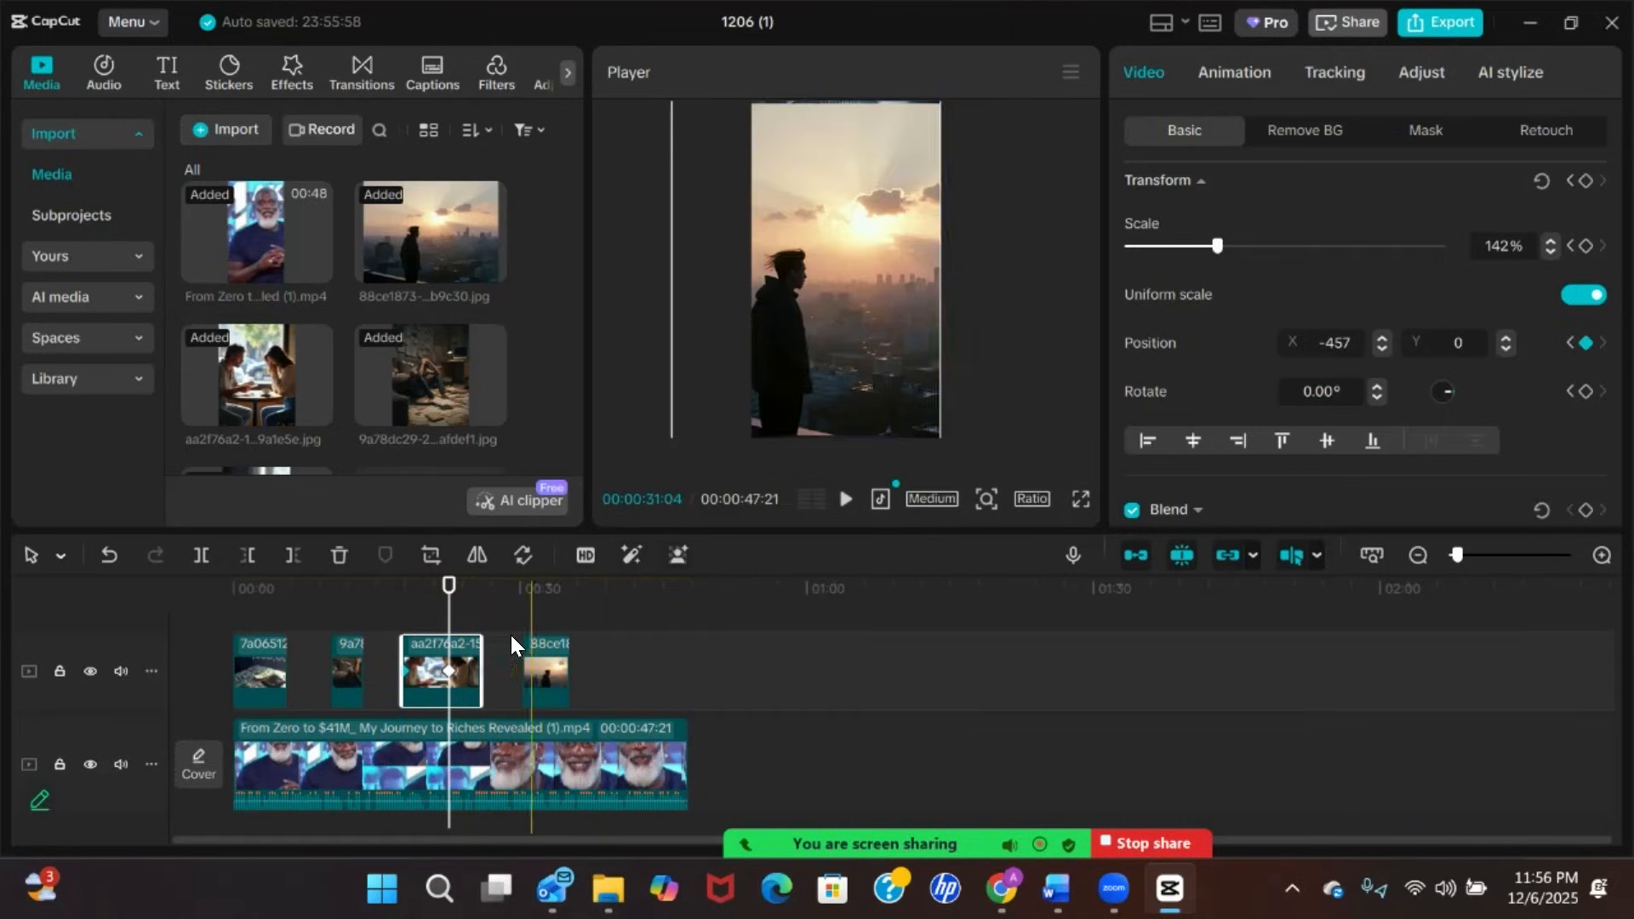
drag(482, 667, 440, 658)
Play back the café couple image's pan and its cut back to the speaker to check the transition timing
drag(440, 598, 384, 599)
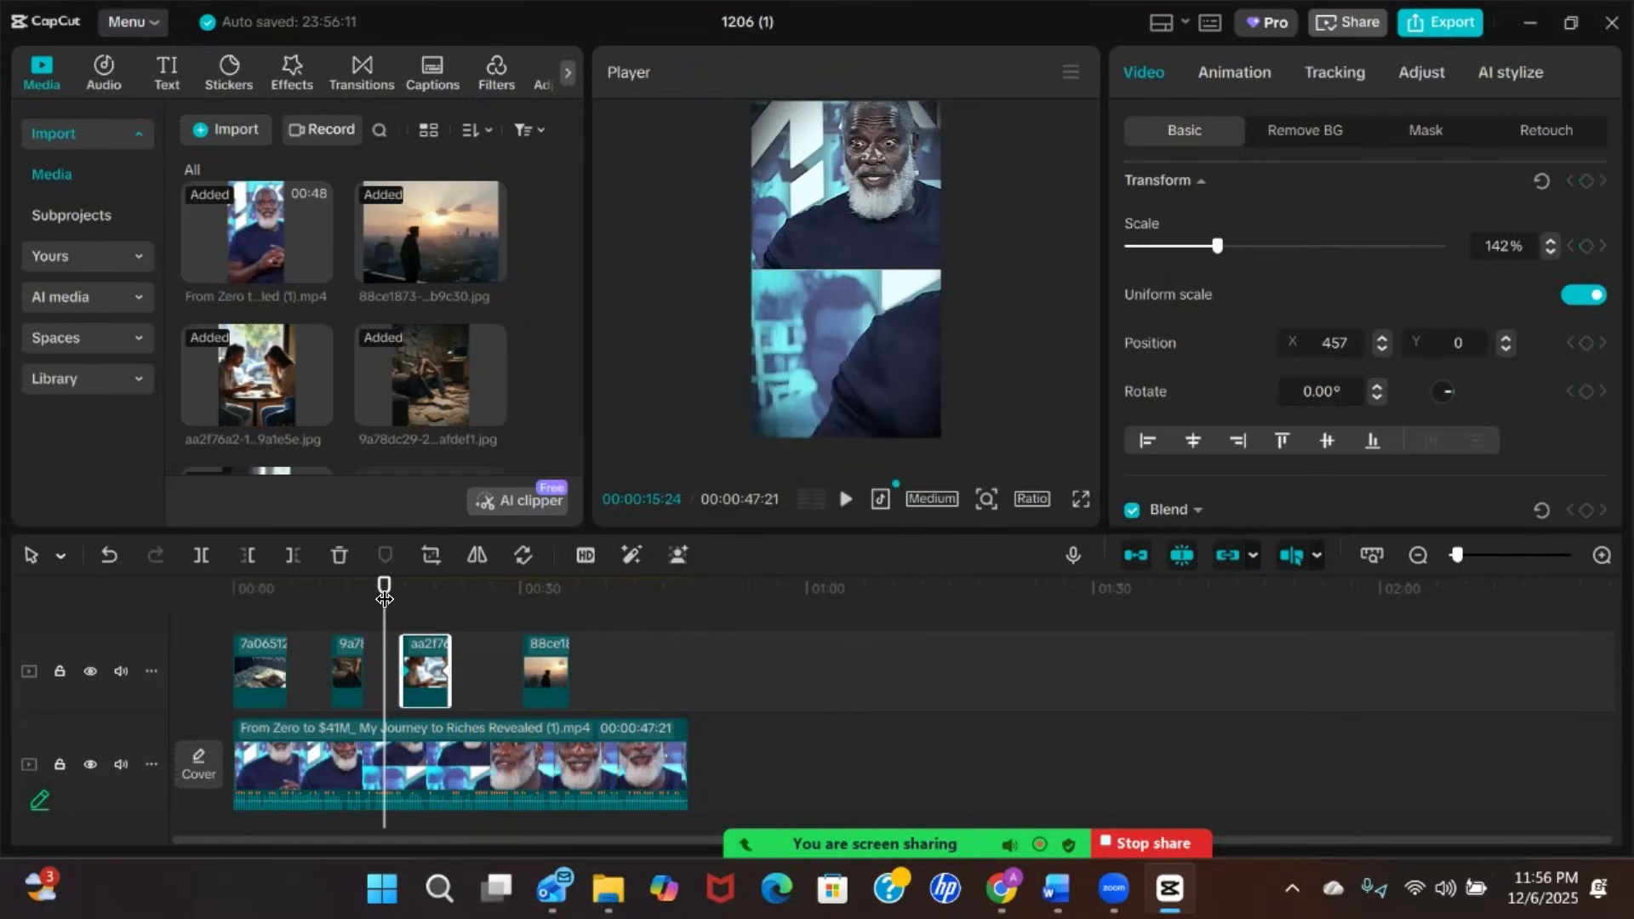
key(space)
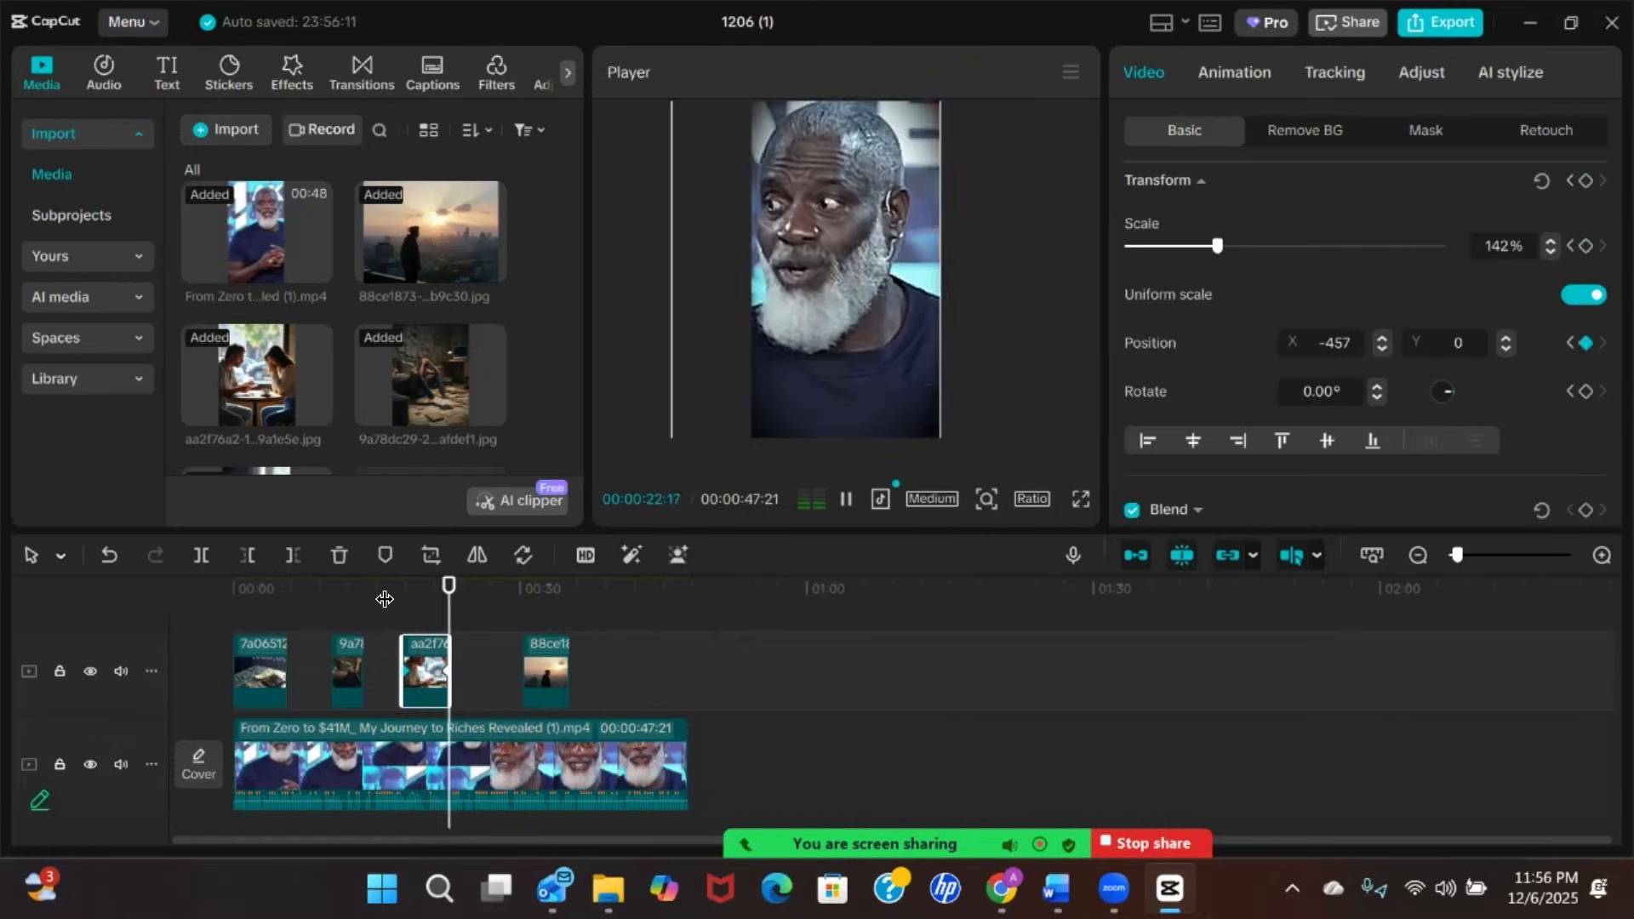
key(space)
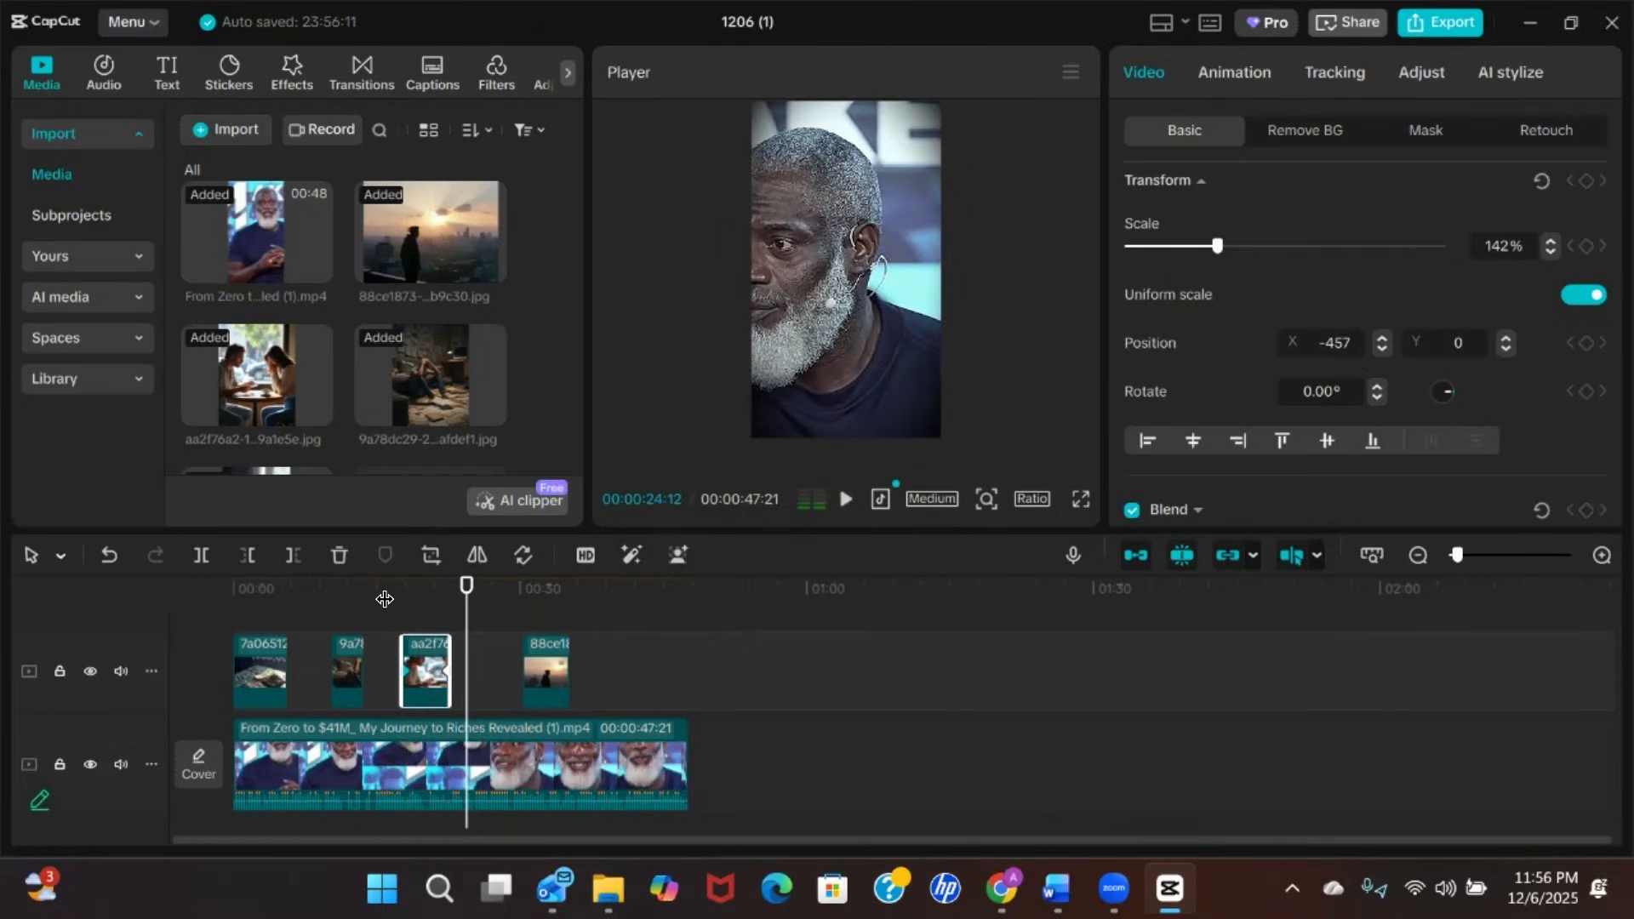
drag(467, 596, 439, 597)
key(space)
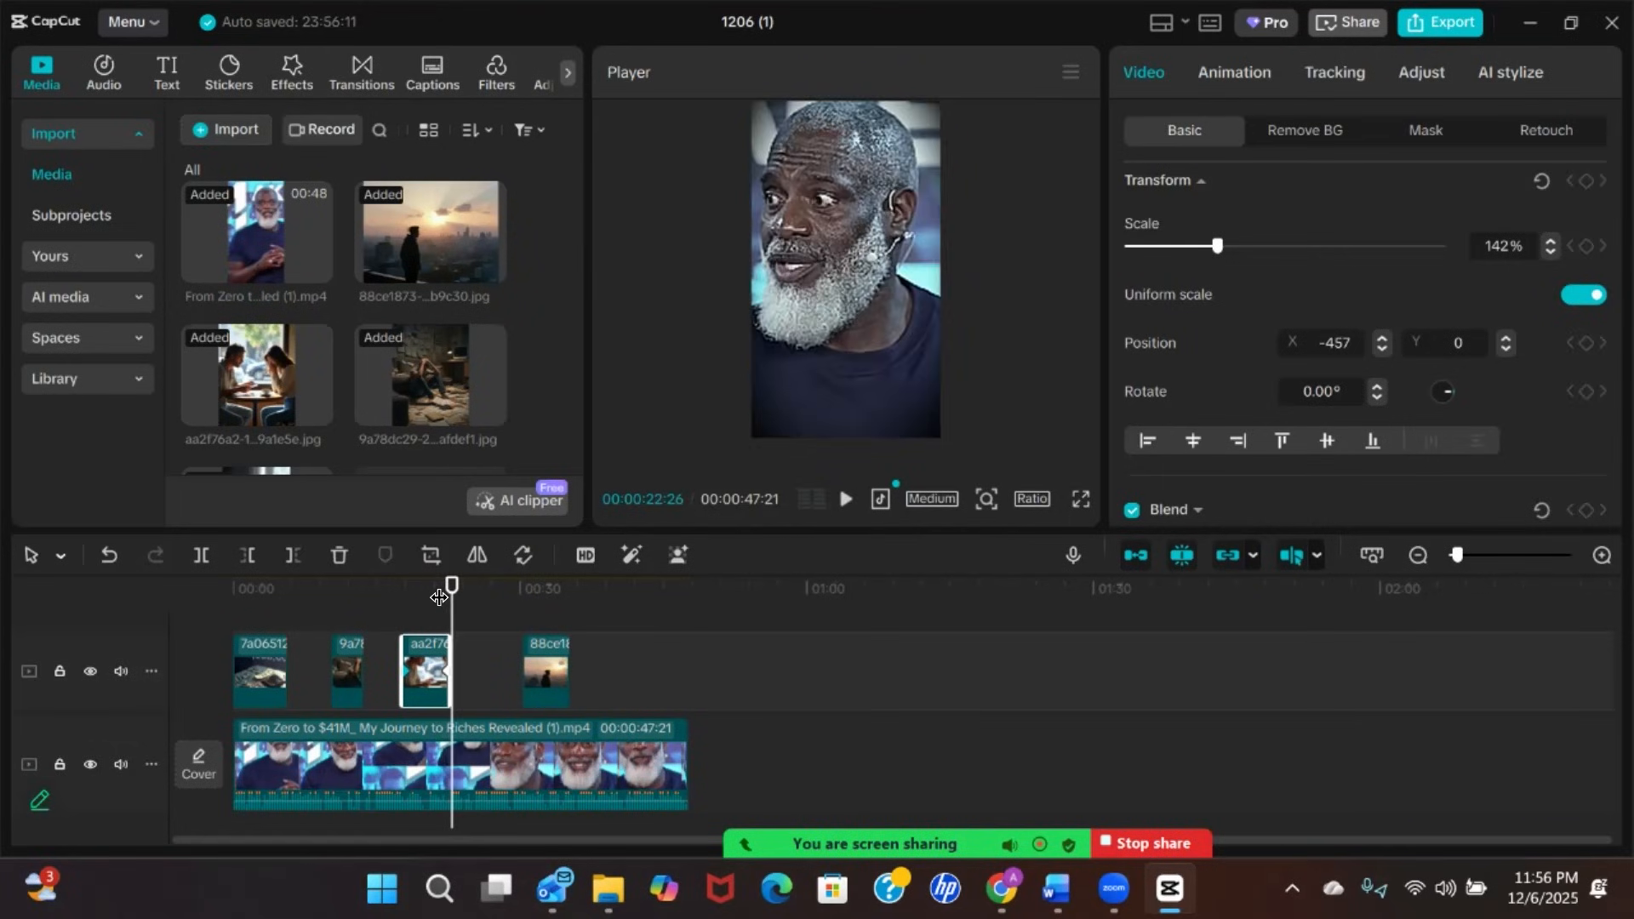
key(space)
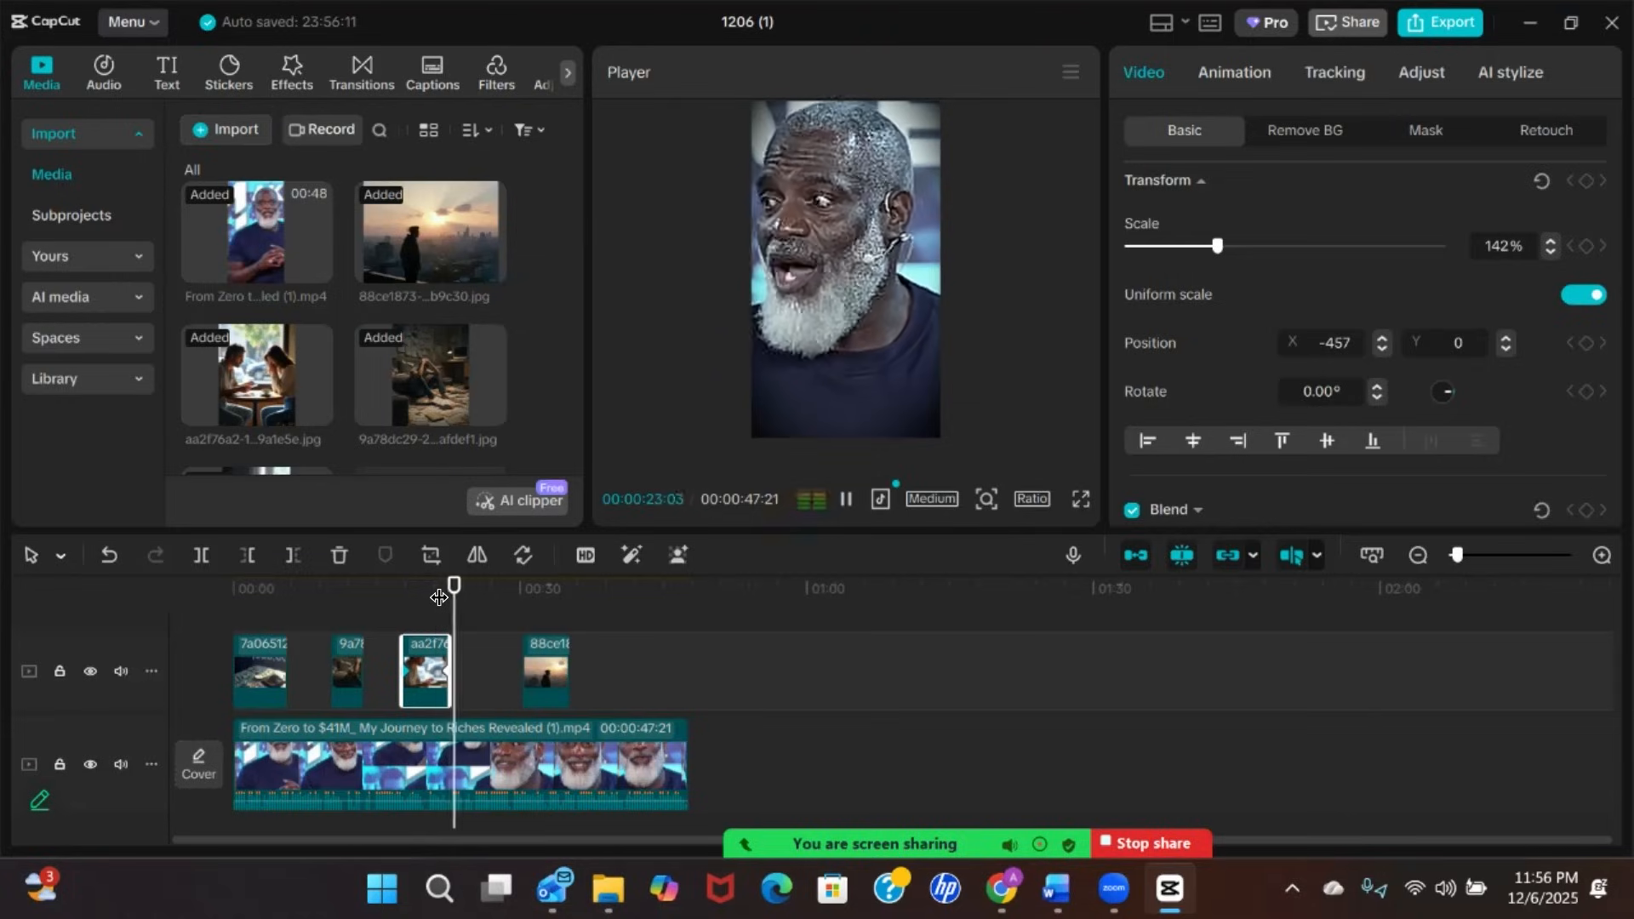
drag(458, 593, 441, 593)
key(space)
key(space)
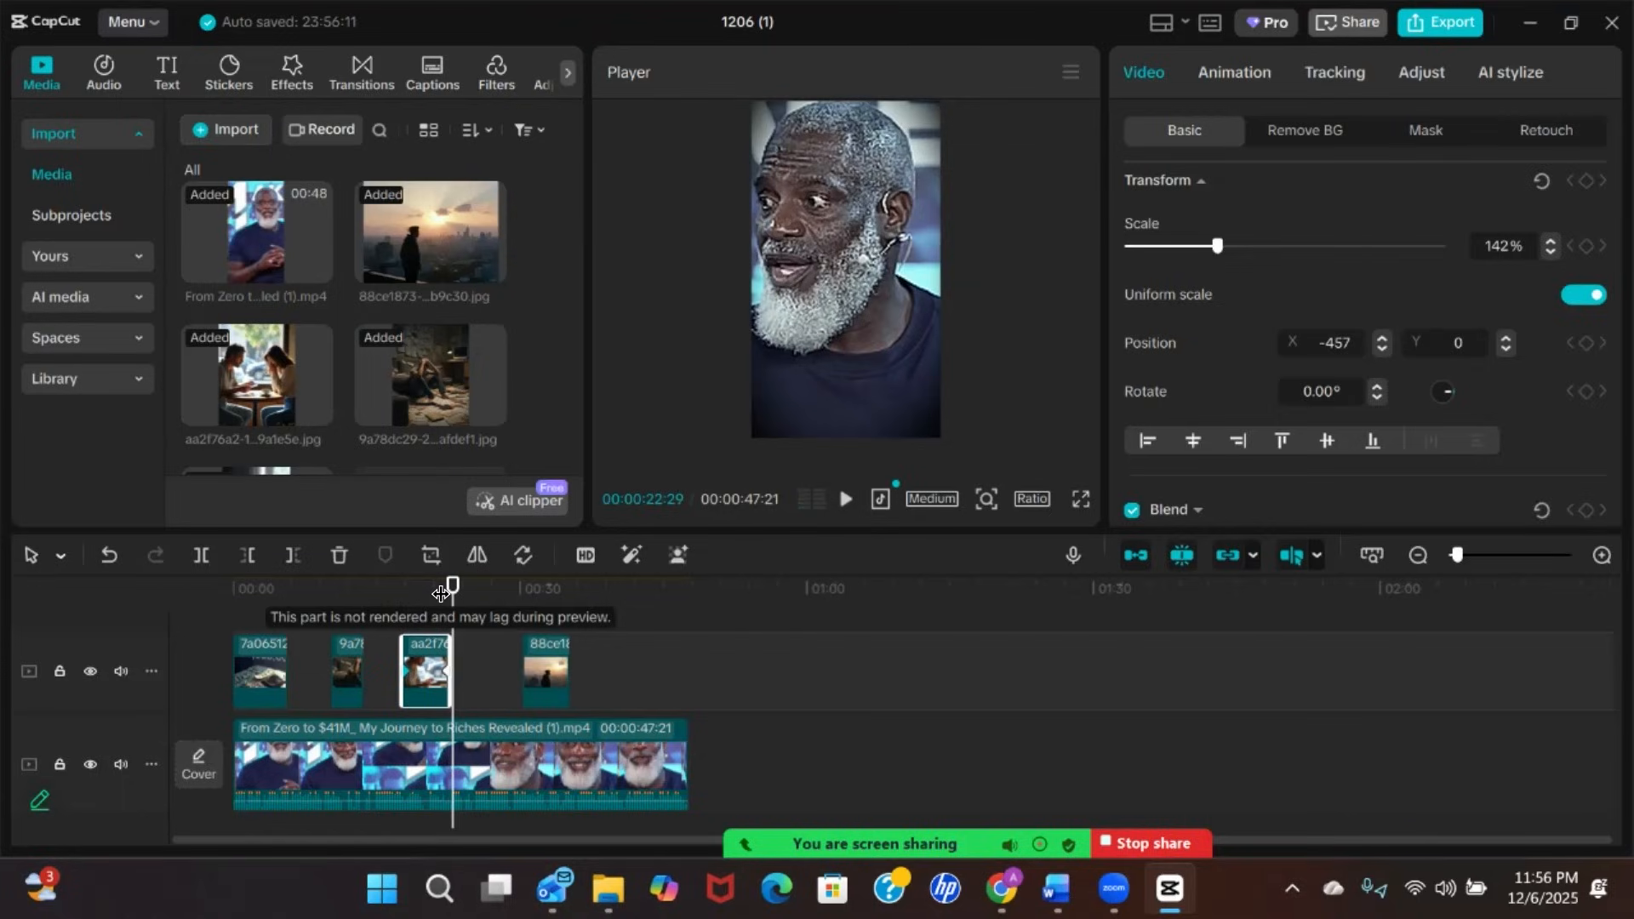
Extend the end of the café couple image clip to 22:23 and enlarge the timeline around it
key(Left)
key(Left)
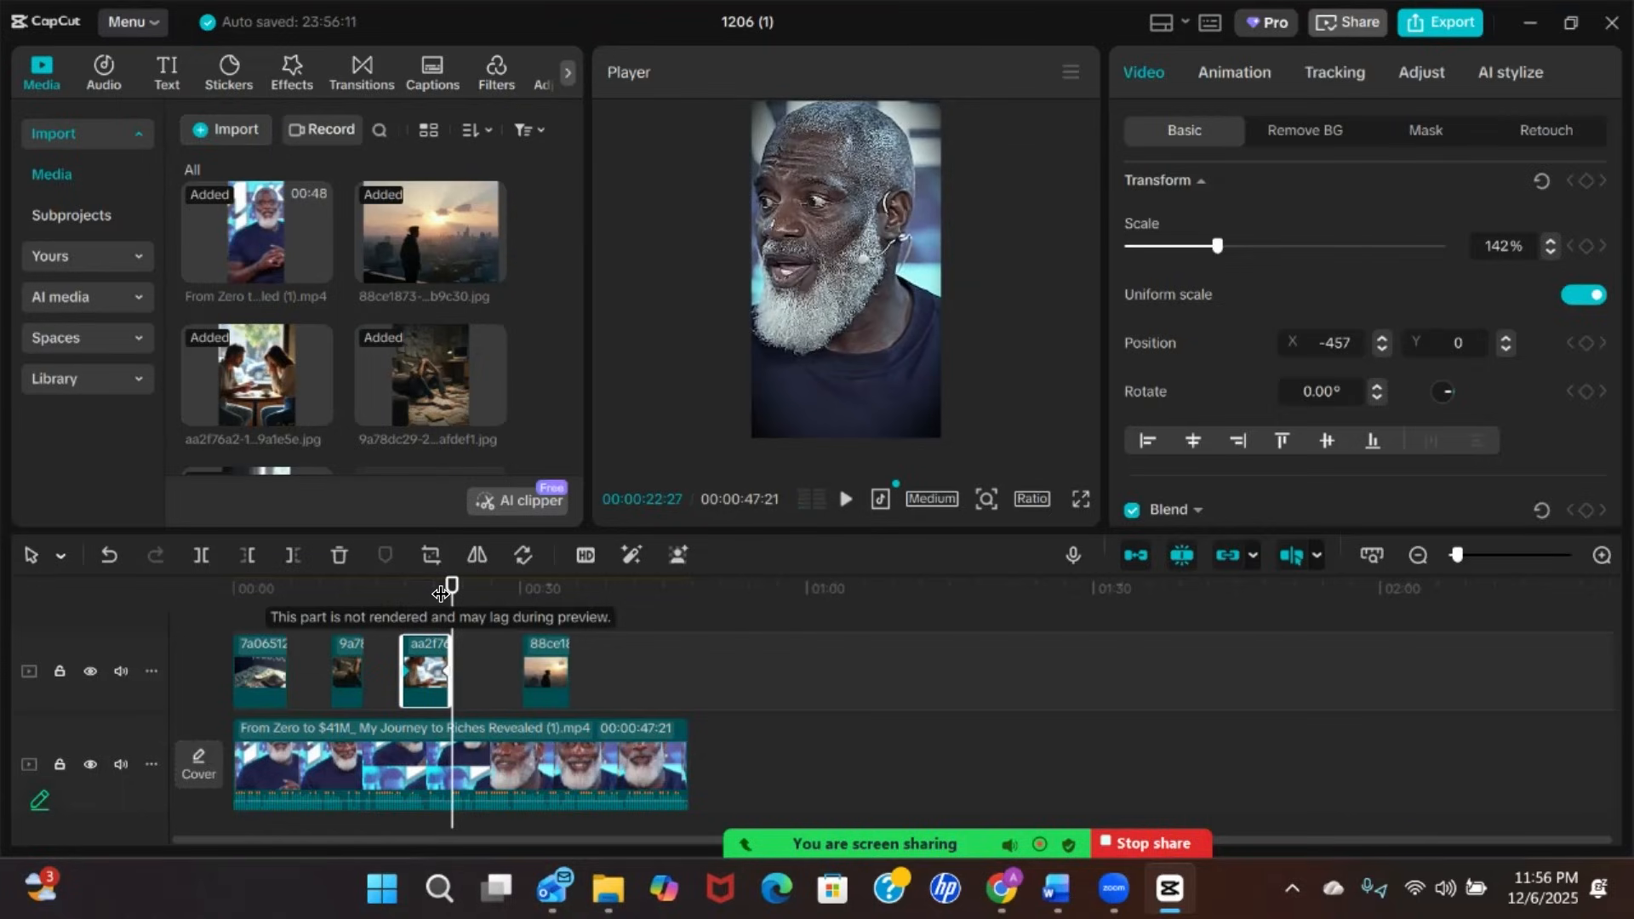
key(Left)
key(Left)
key(Left)
key(Left)
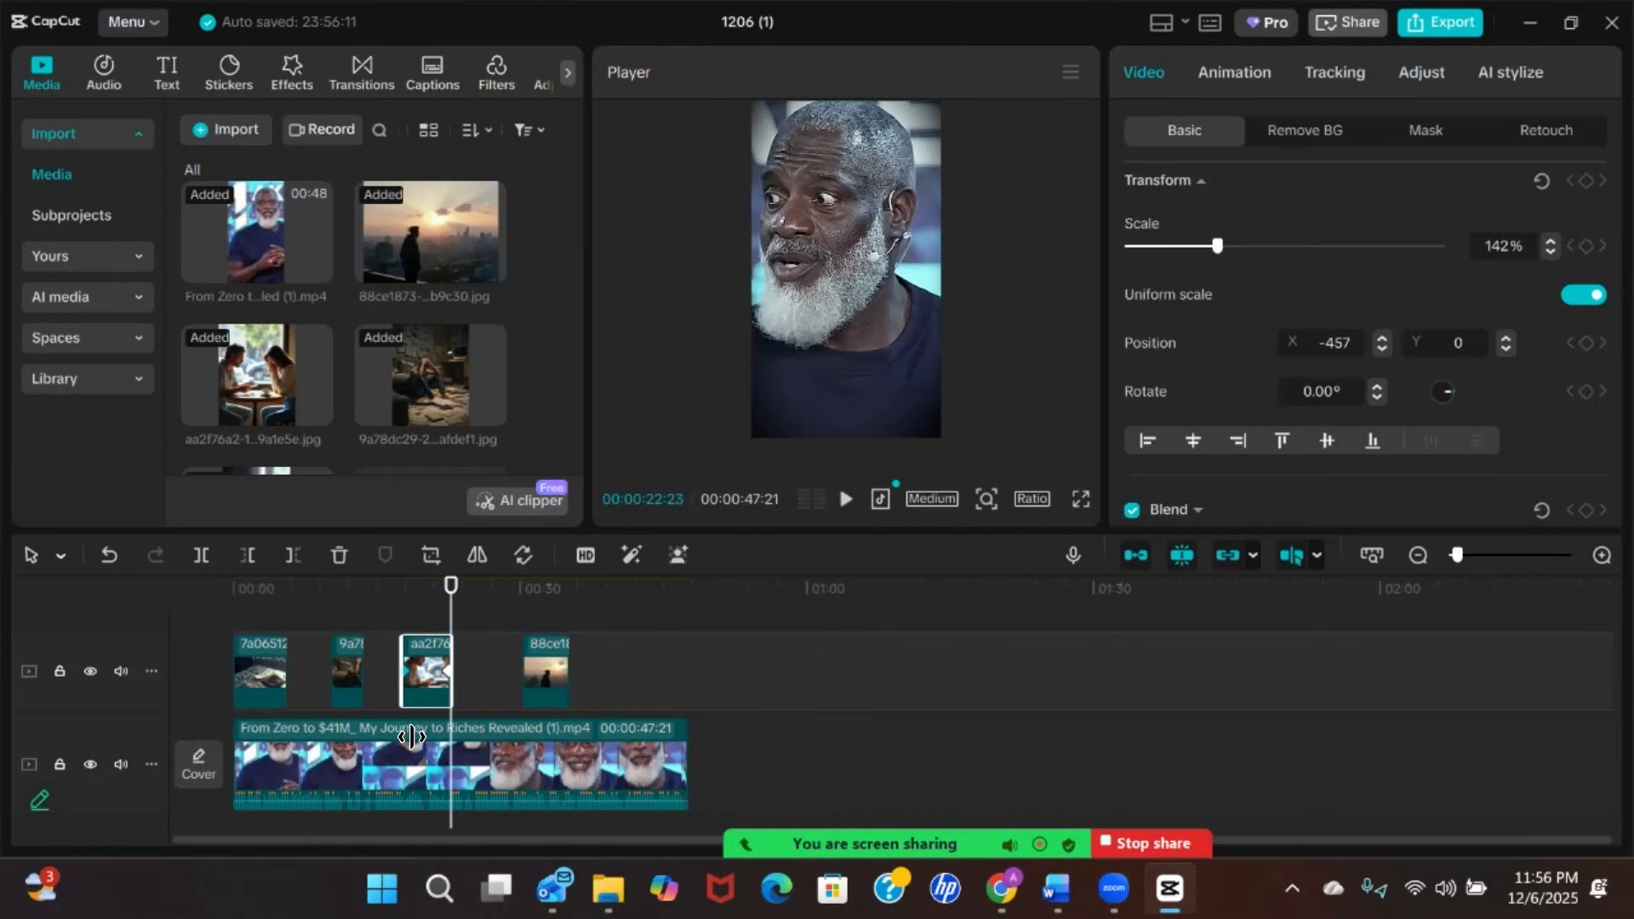
scroll(442, 681, up, 3)
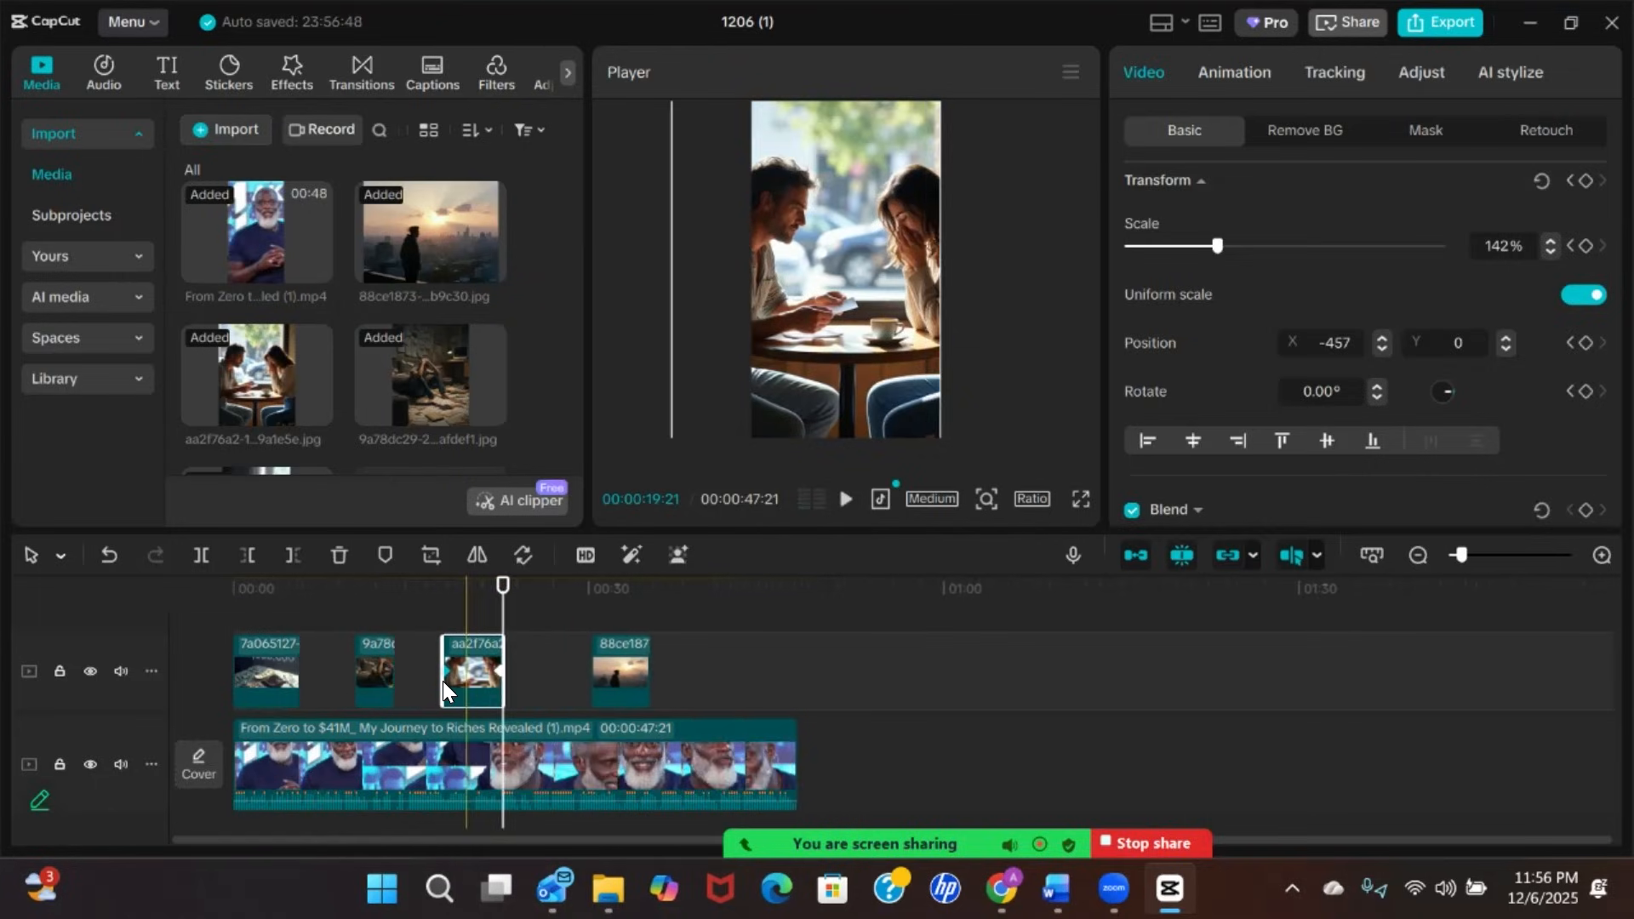
scroll(443, 681, up, 3)
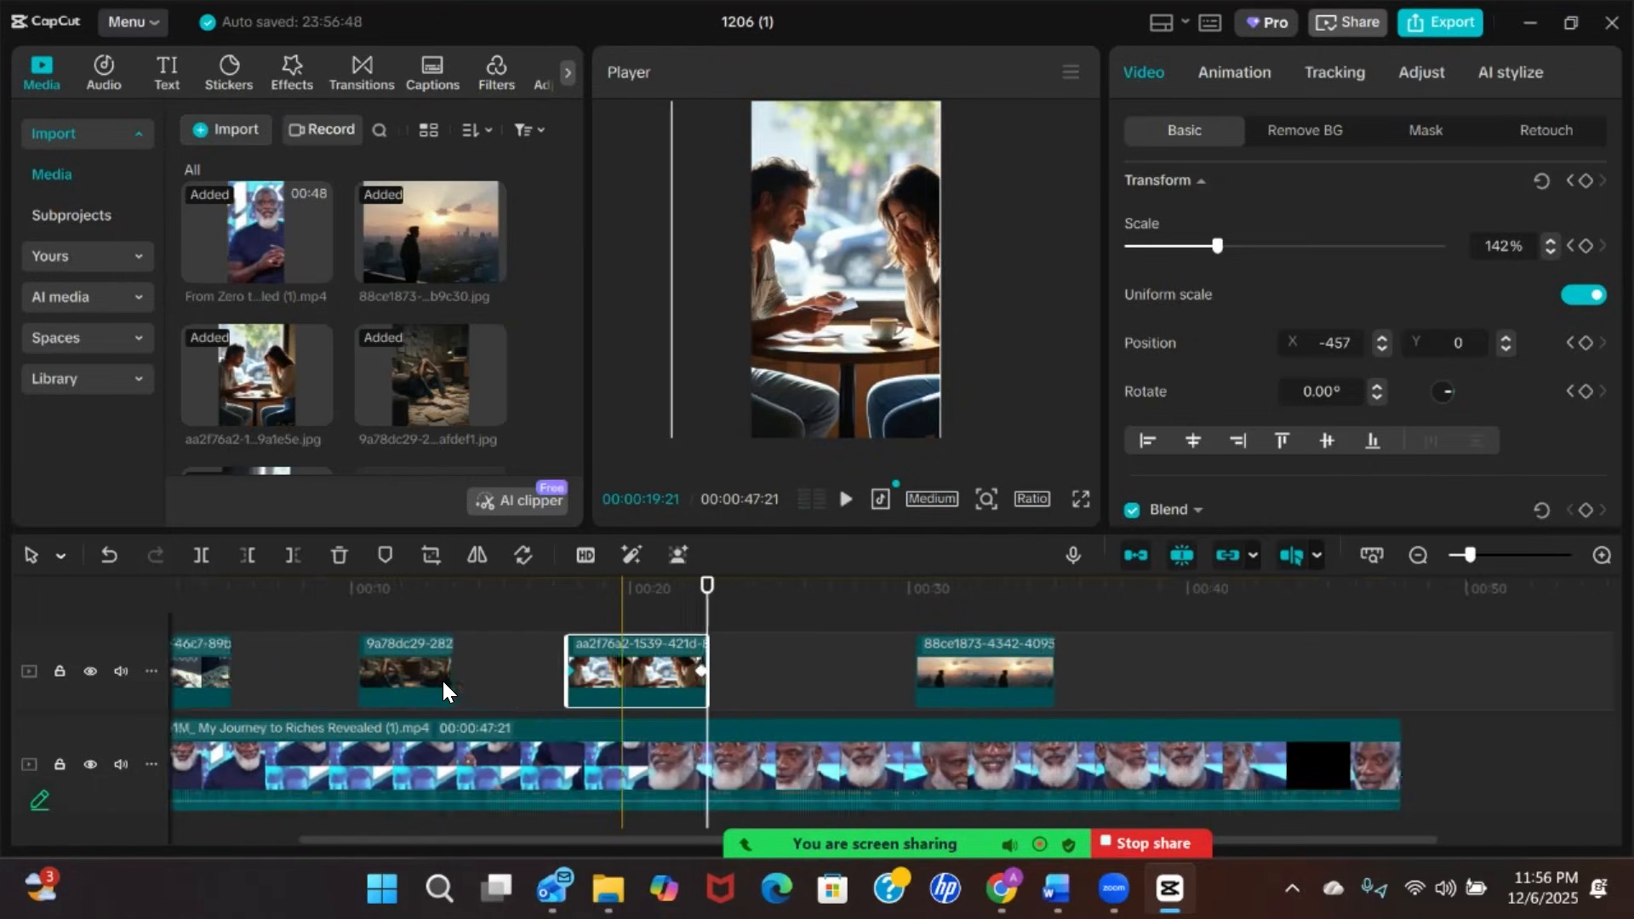
scroll(443, 685, up, 2)
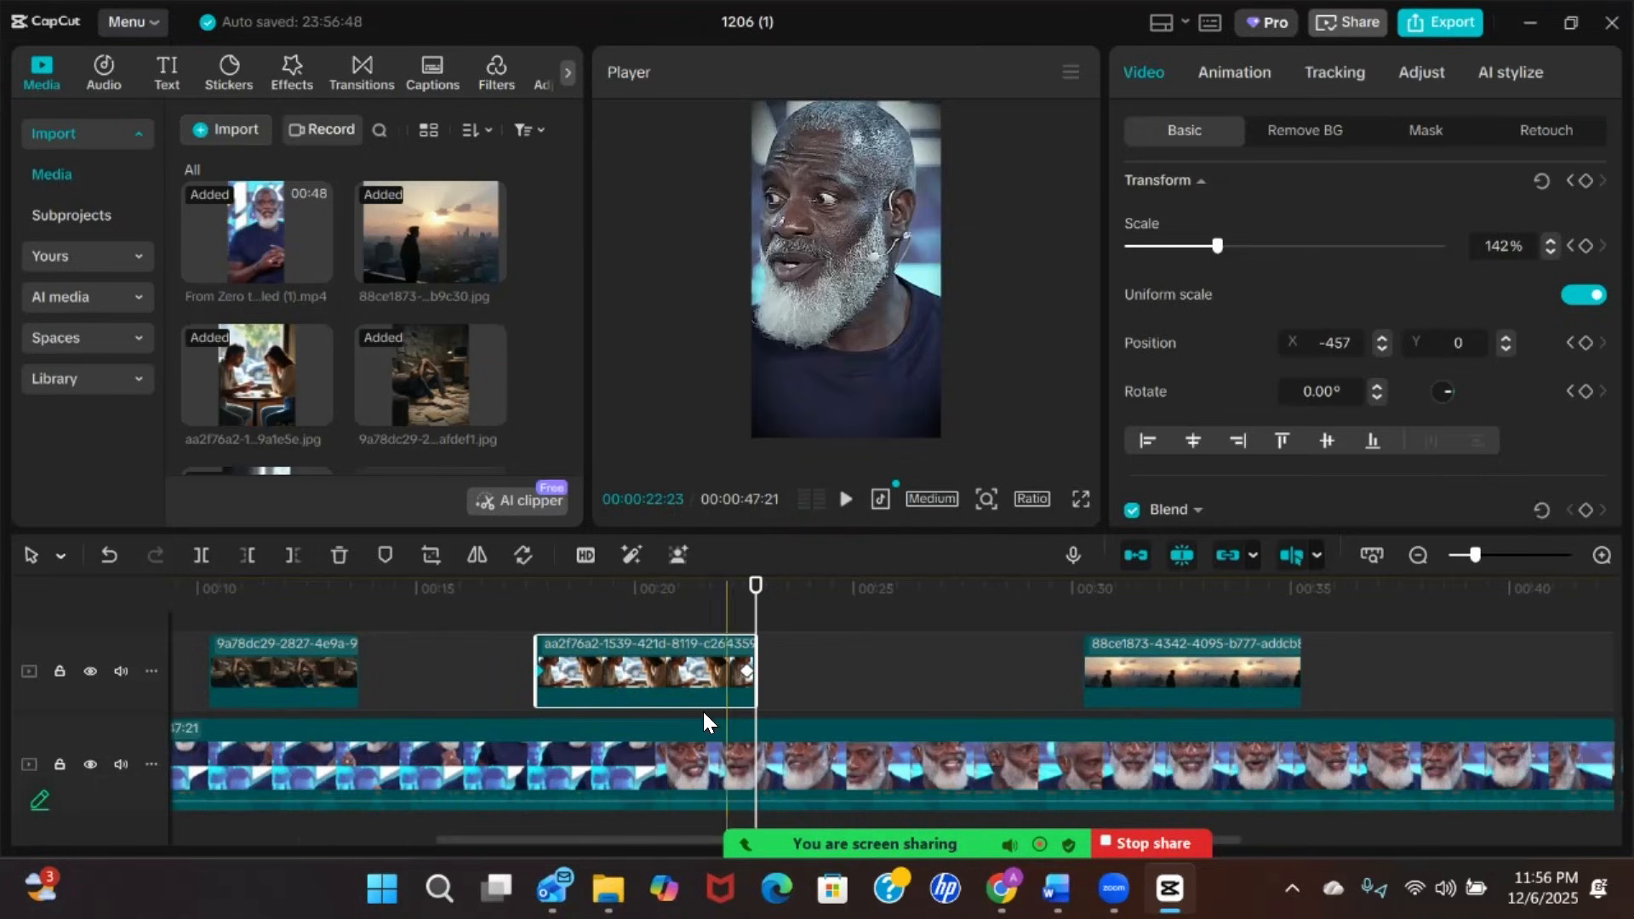
scroll(695, 728, up, 2)
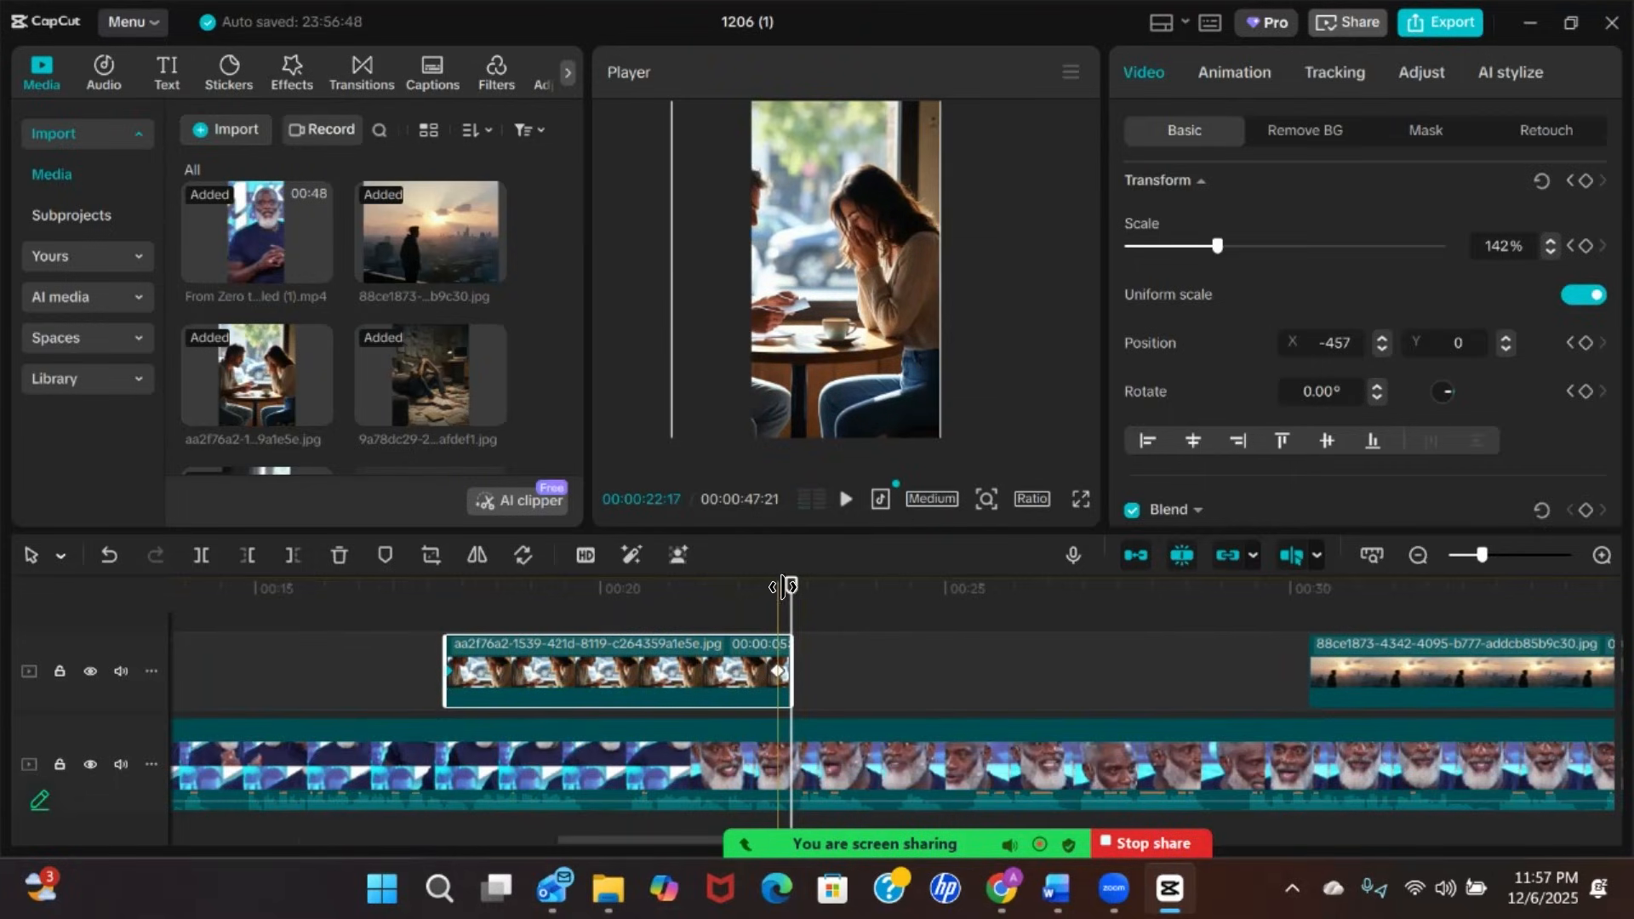
drag(782, 587, 776, 591)
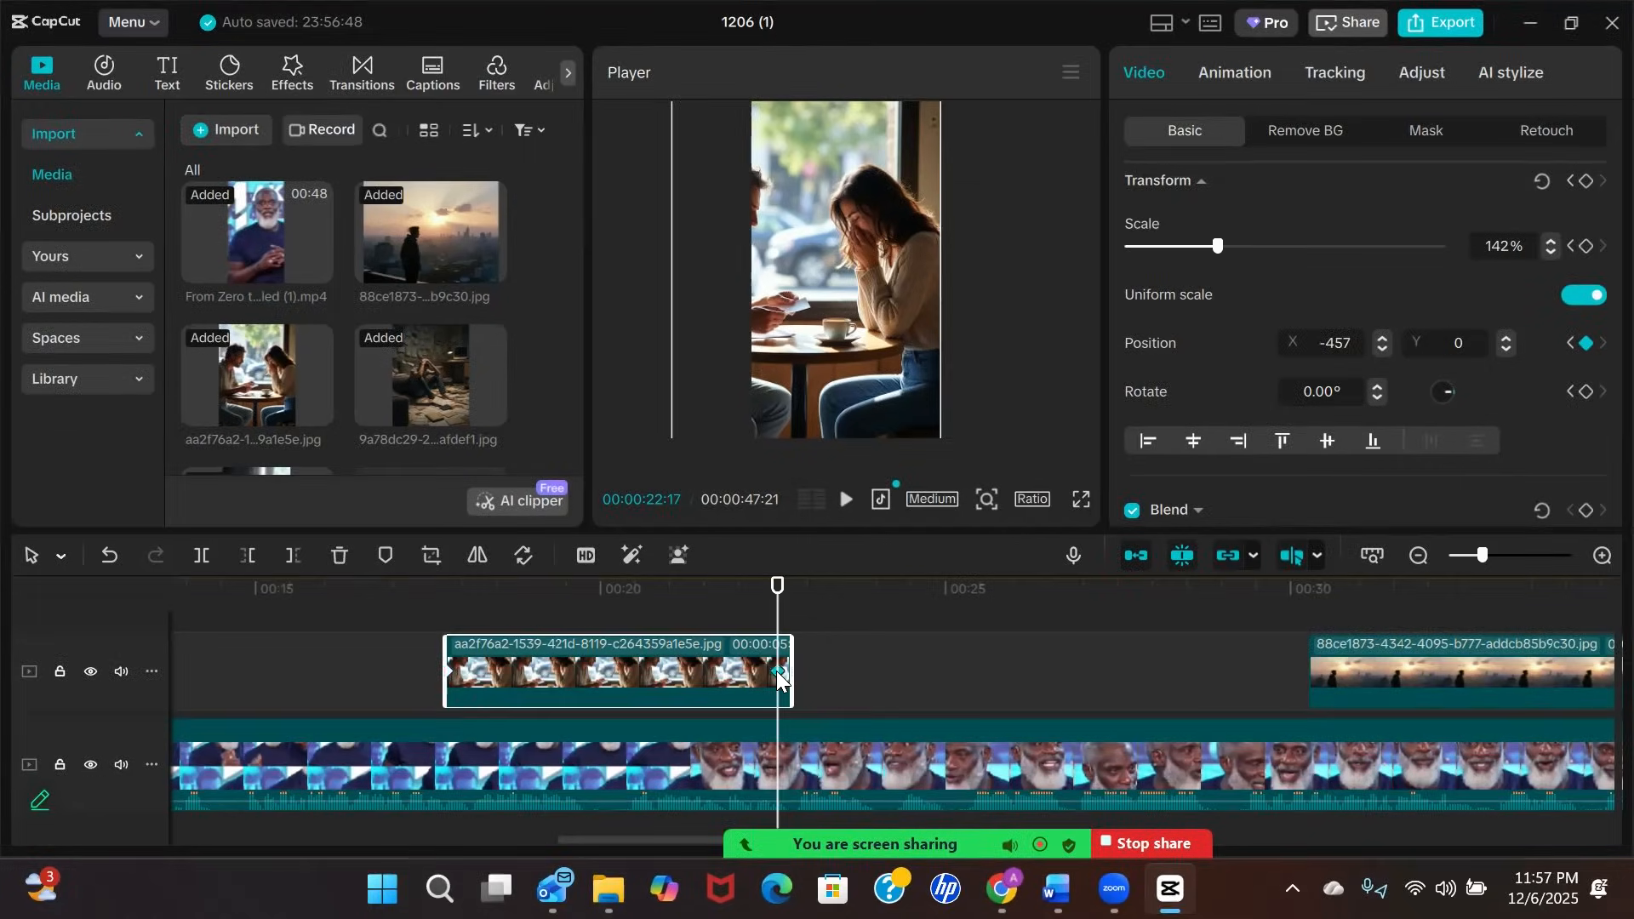
key(Delete)
drag(779, 605, 845, 654)
key(ctrl+z)
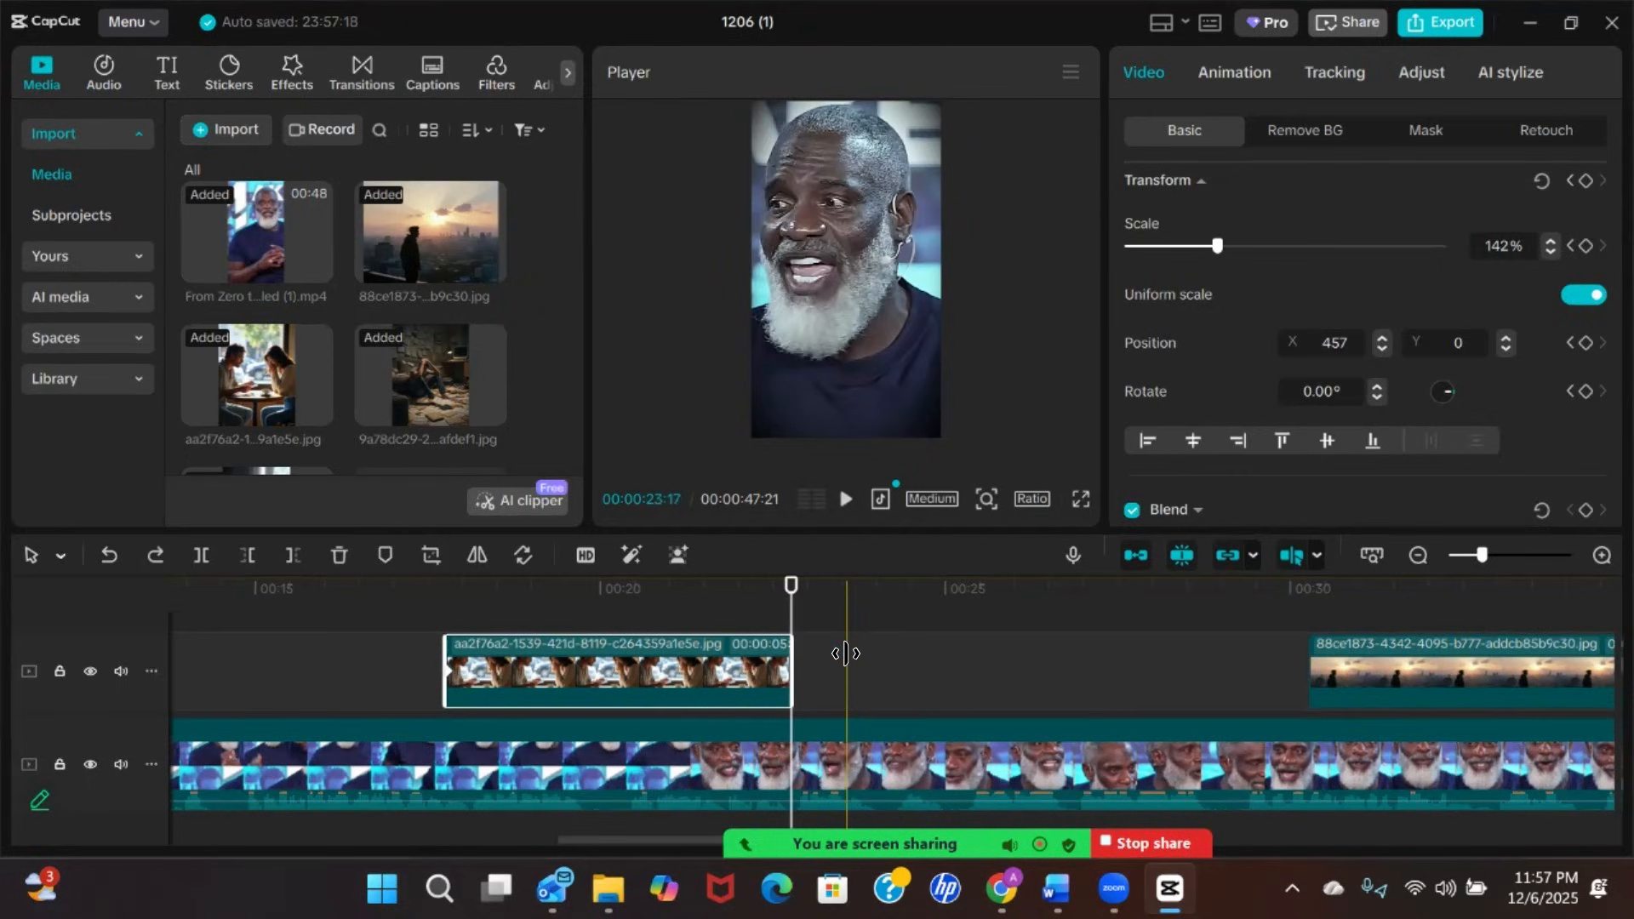
key(ctrl+z)
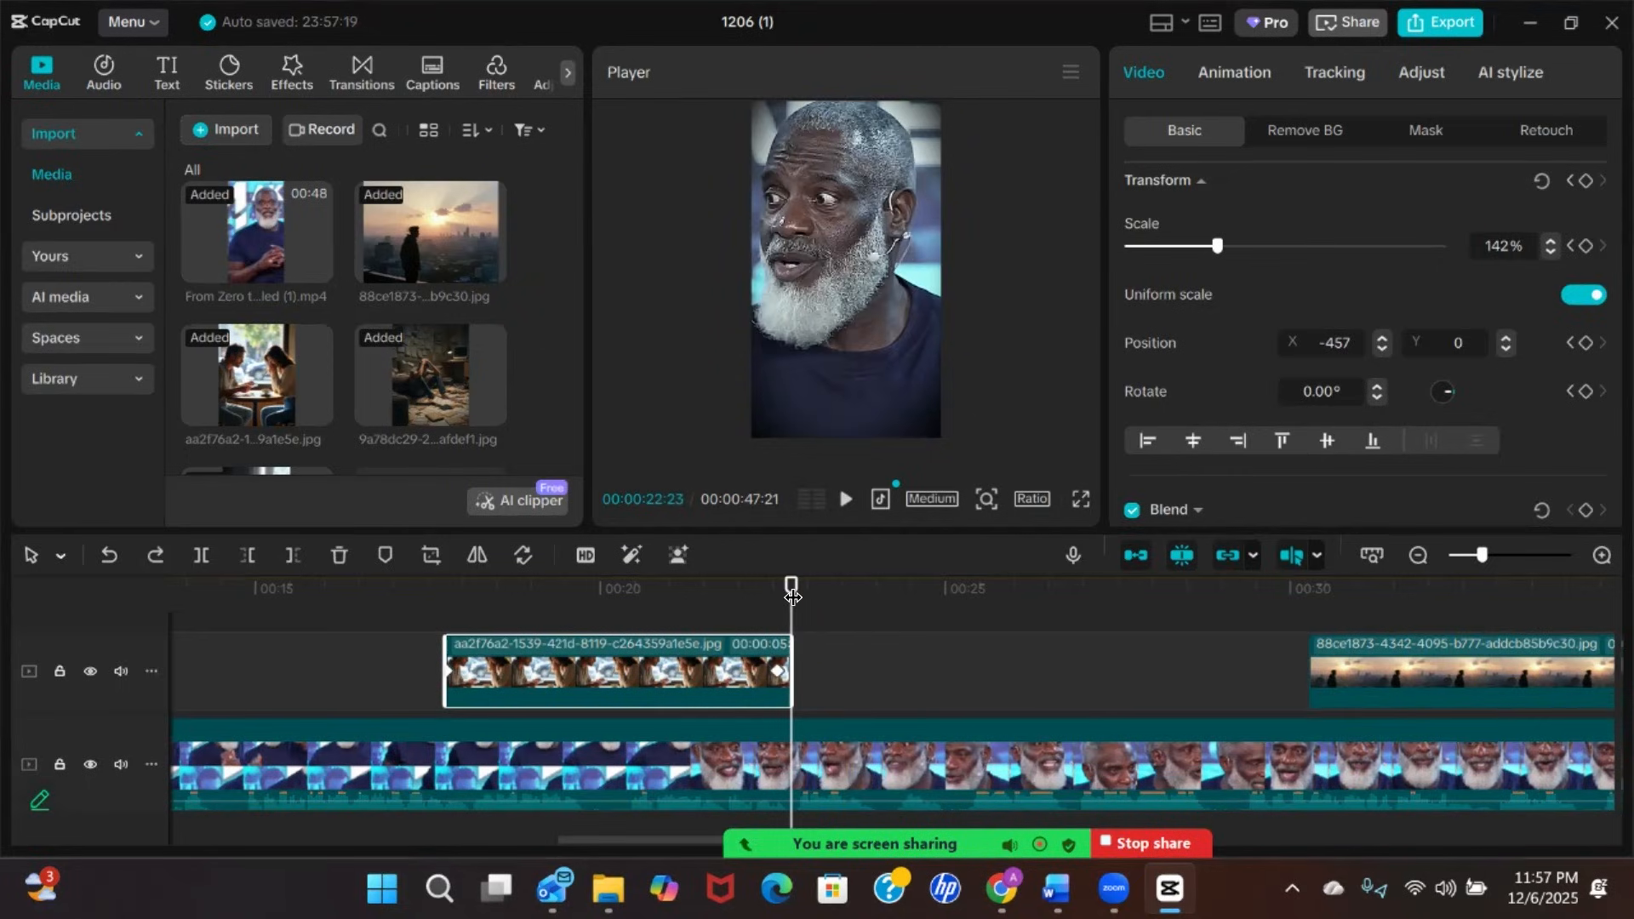
Keyframe the café couple image at X -181 at 22:23 with the clip temporarily extended, and preview the end of the pan
drag(790, 654, 851, 653)
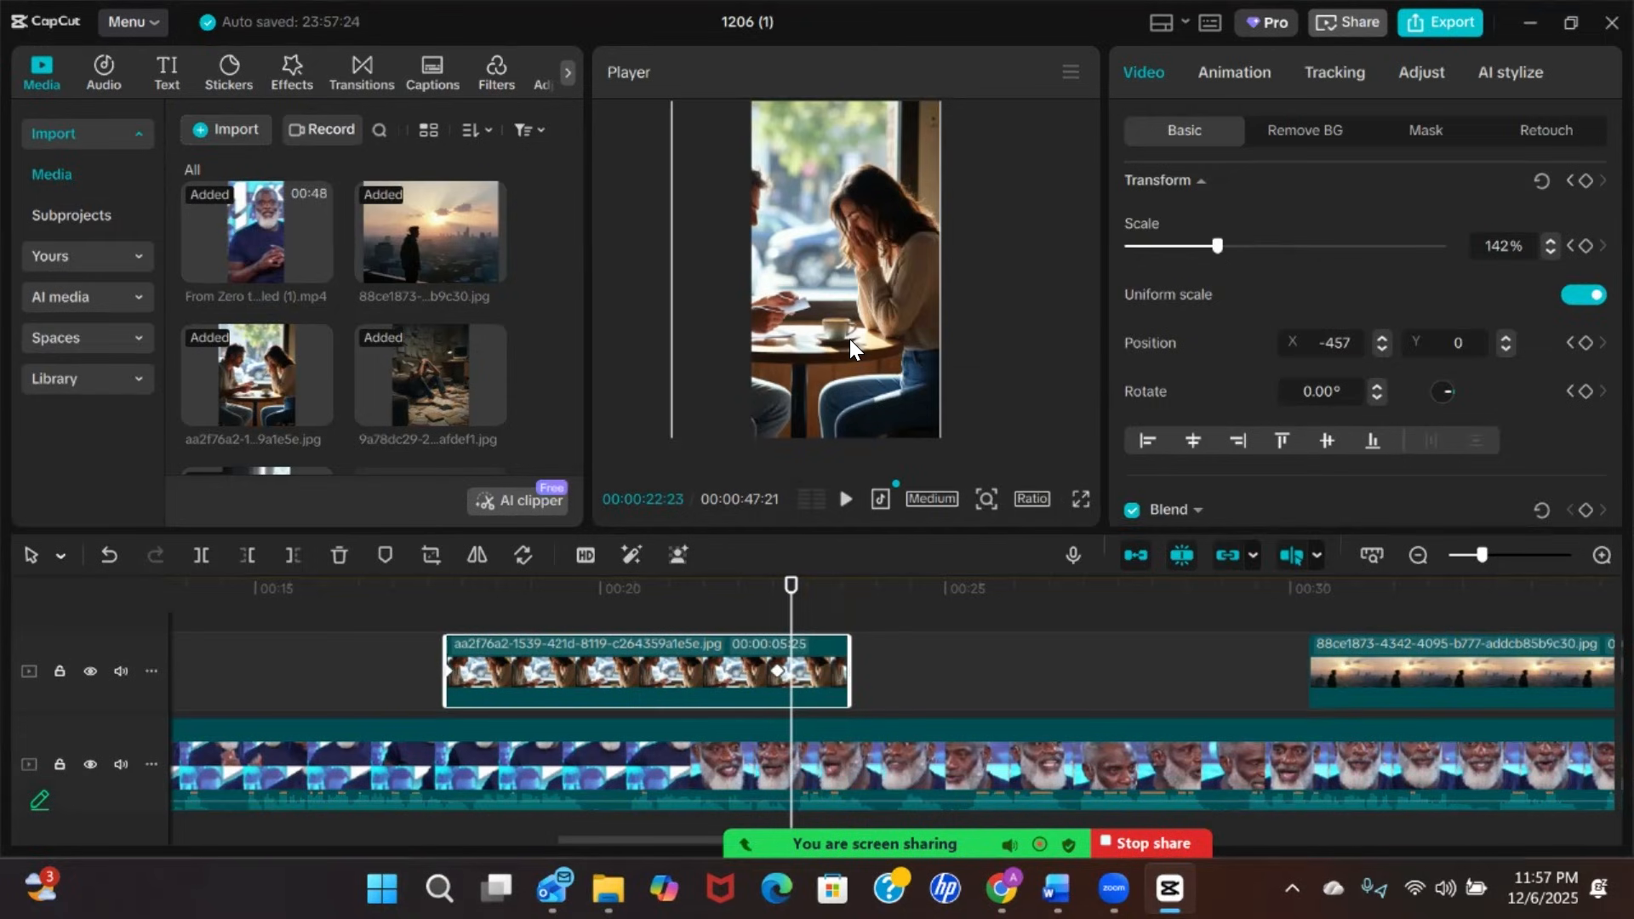
drag(846, 339, 869, 334)
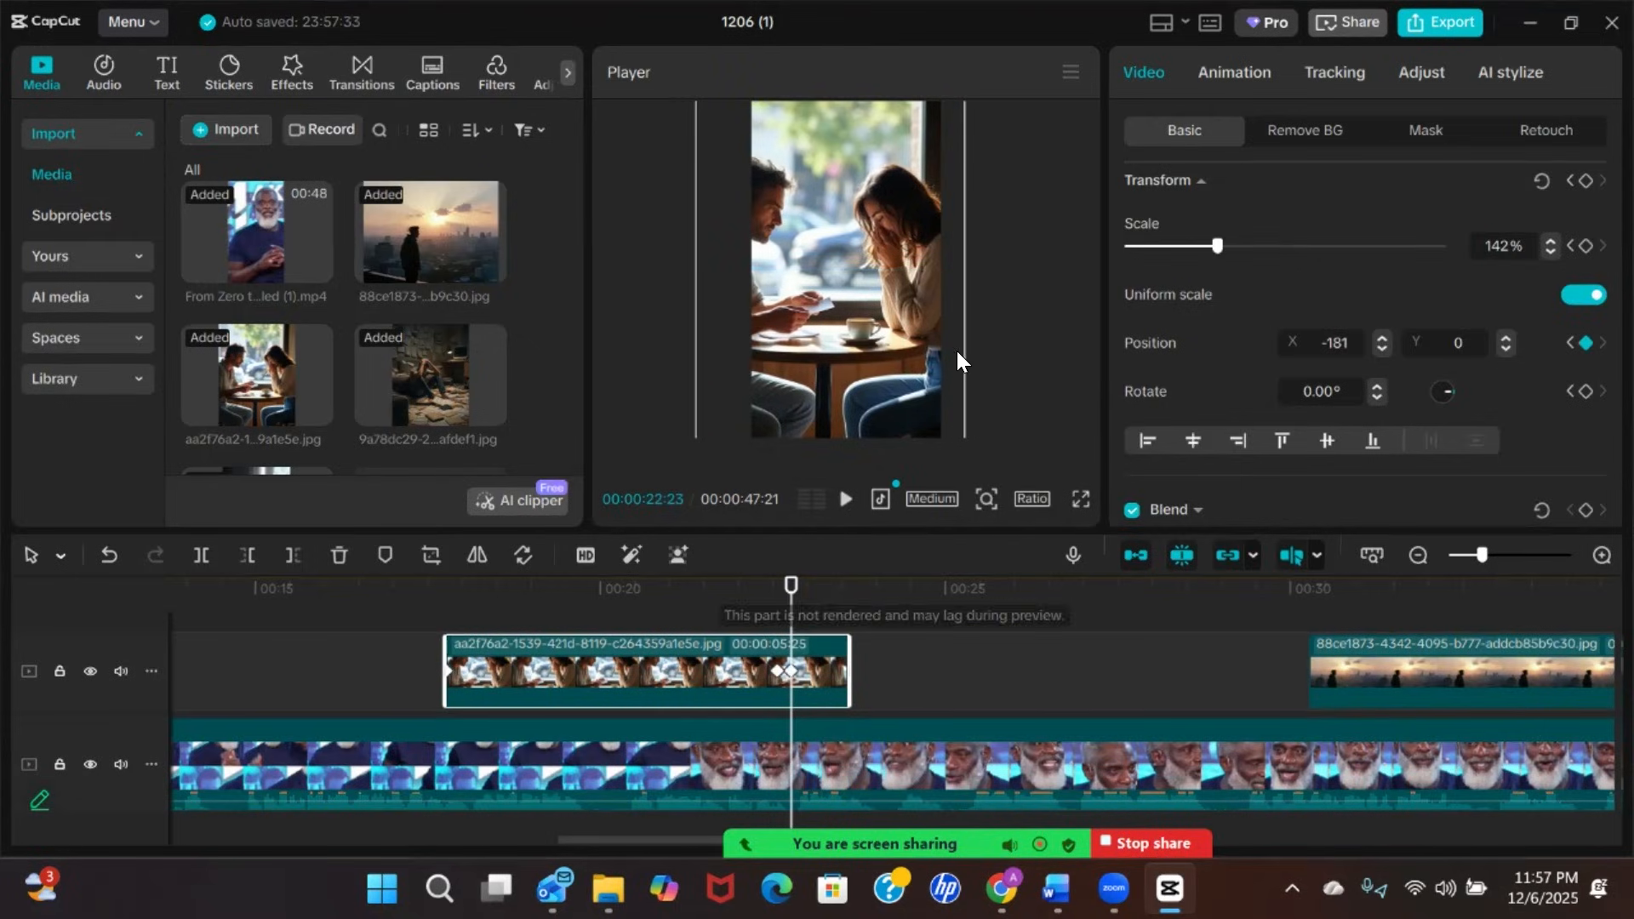
drag(850, 675, 792, 672)
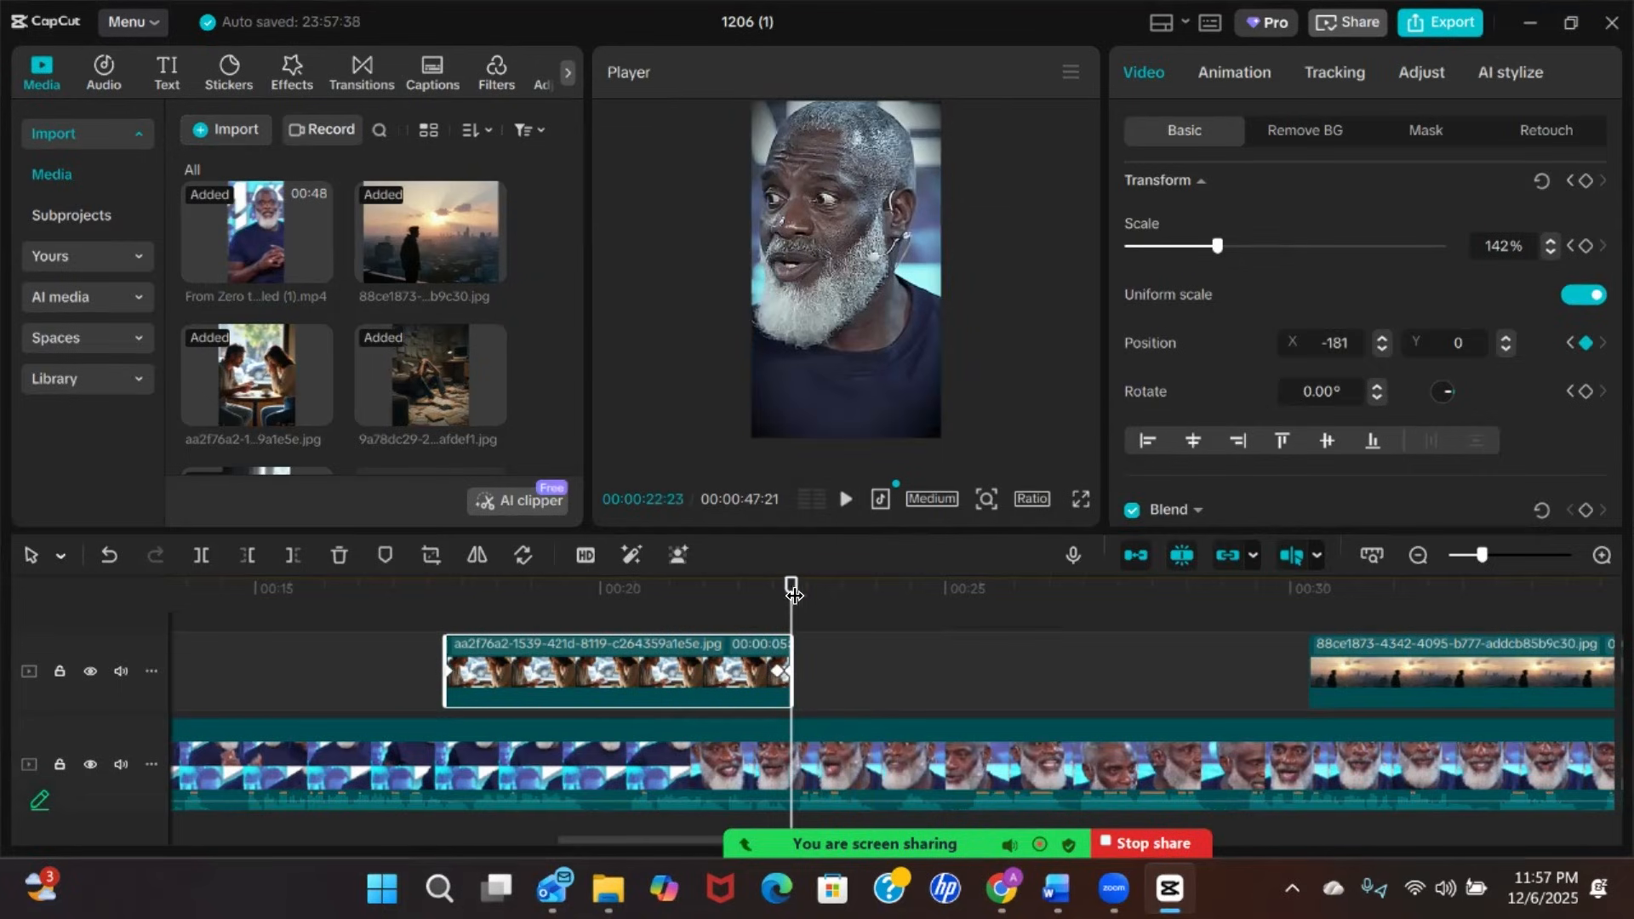
drag(795, 596, 729, 602)
key(space)
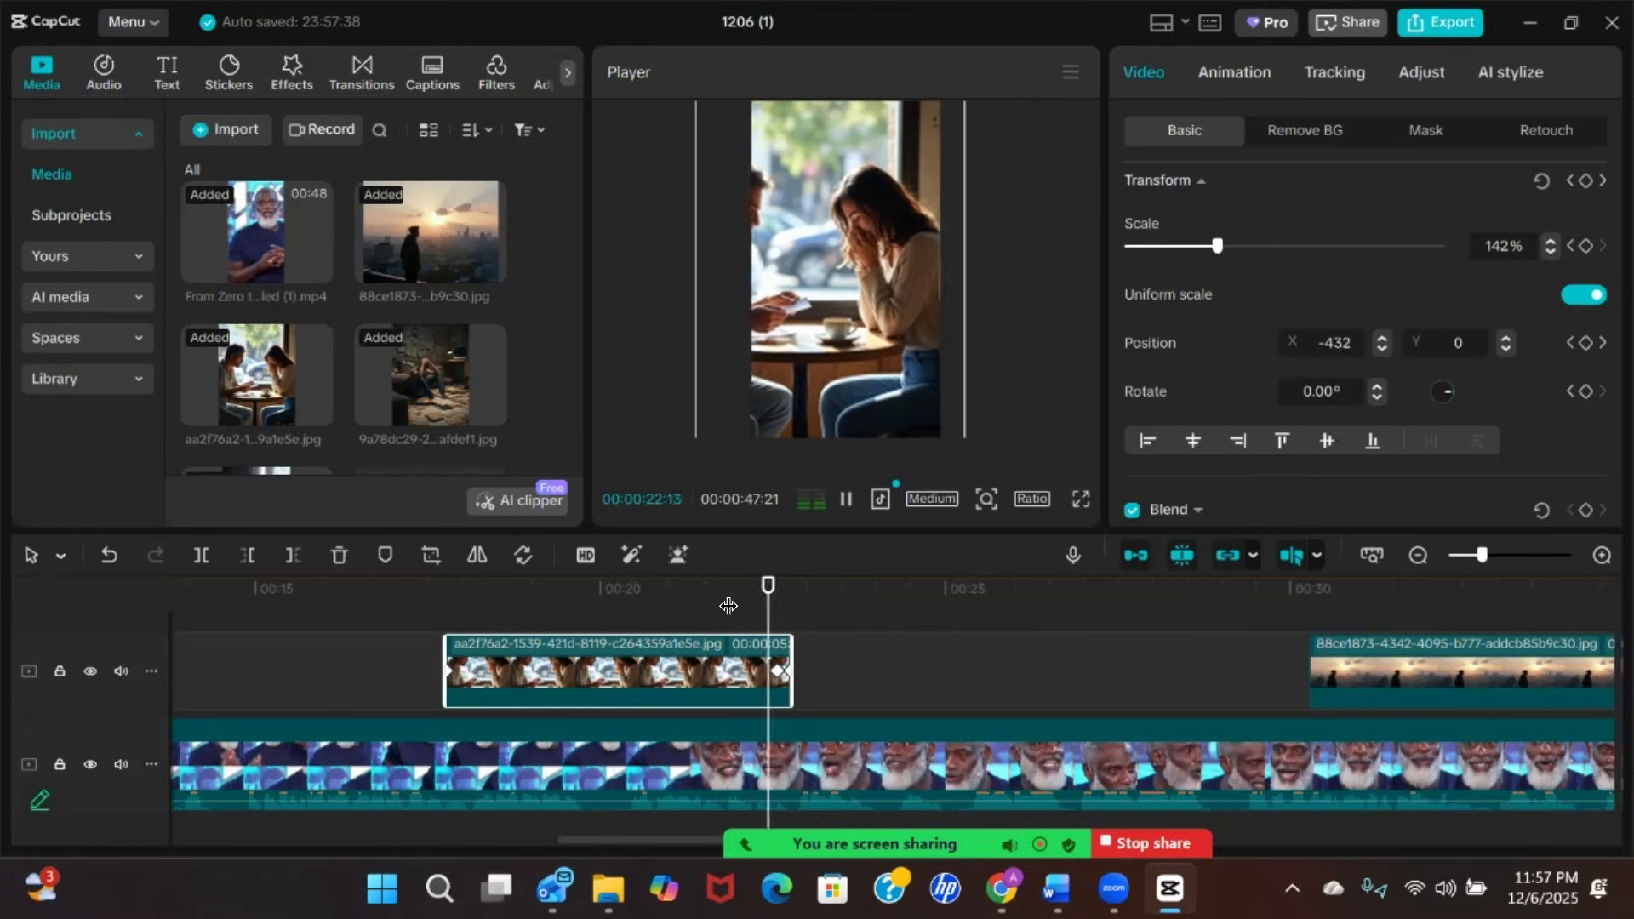
key(space)
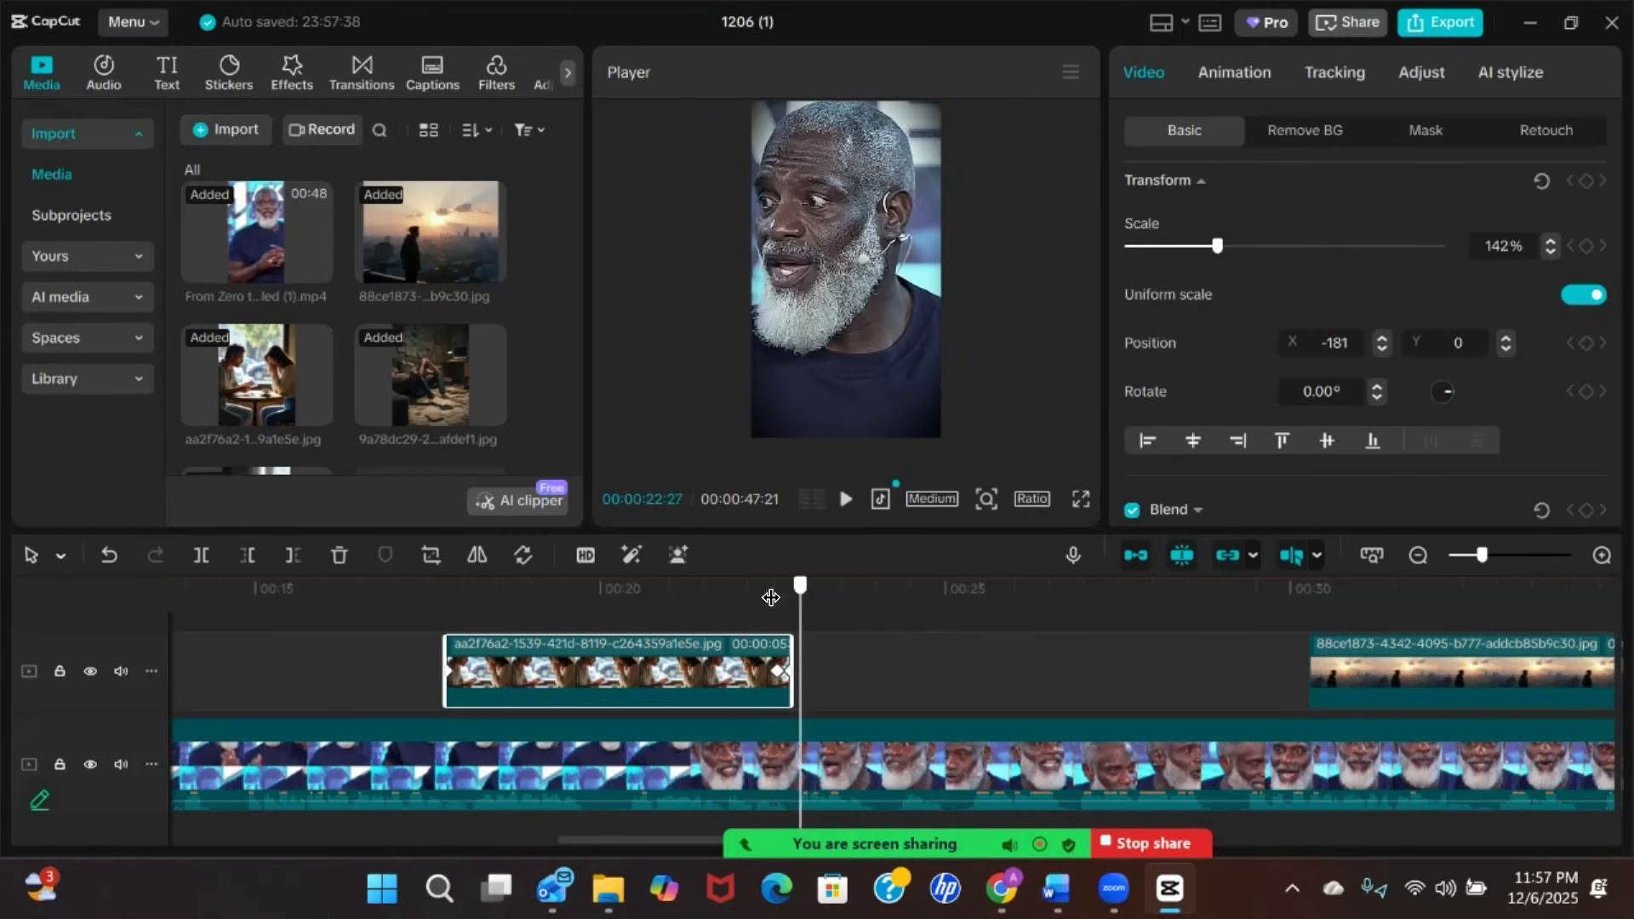
Extend the café couple image clip to a 5:16 duration and delete its position keyframe at 22:17
click(764, 597)
mouse_move(766, 597)
mouse_down()
mouse_move(790, 597)
mouse_move(776, 597)
mouse_up()
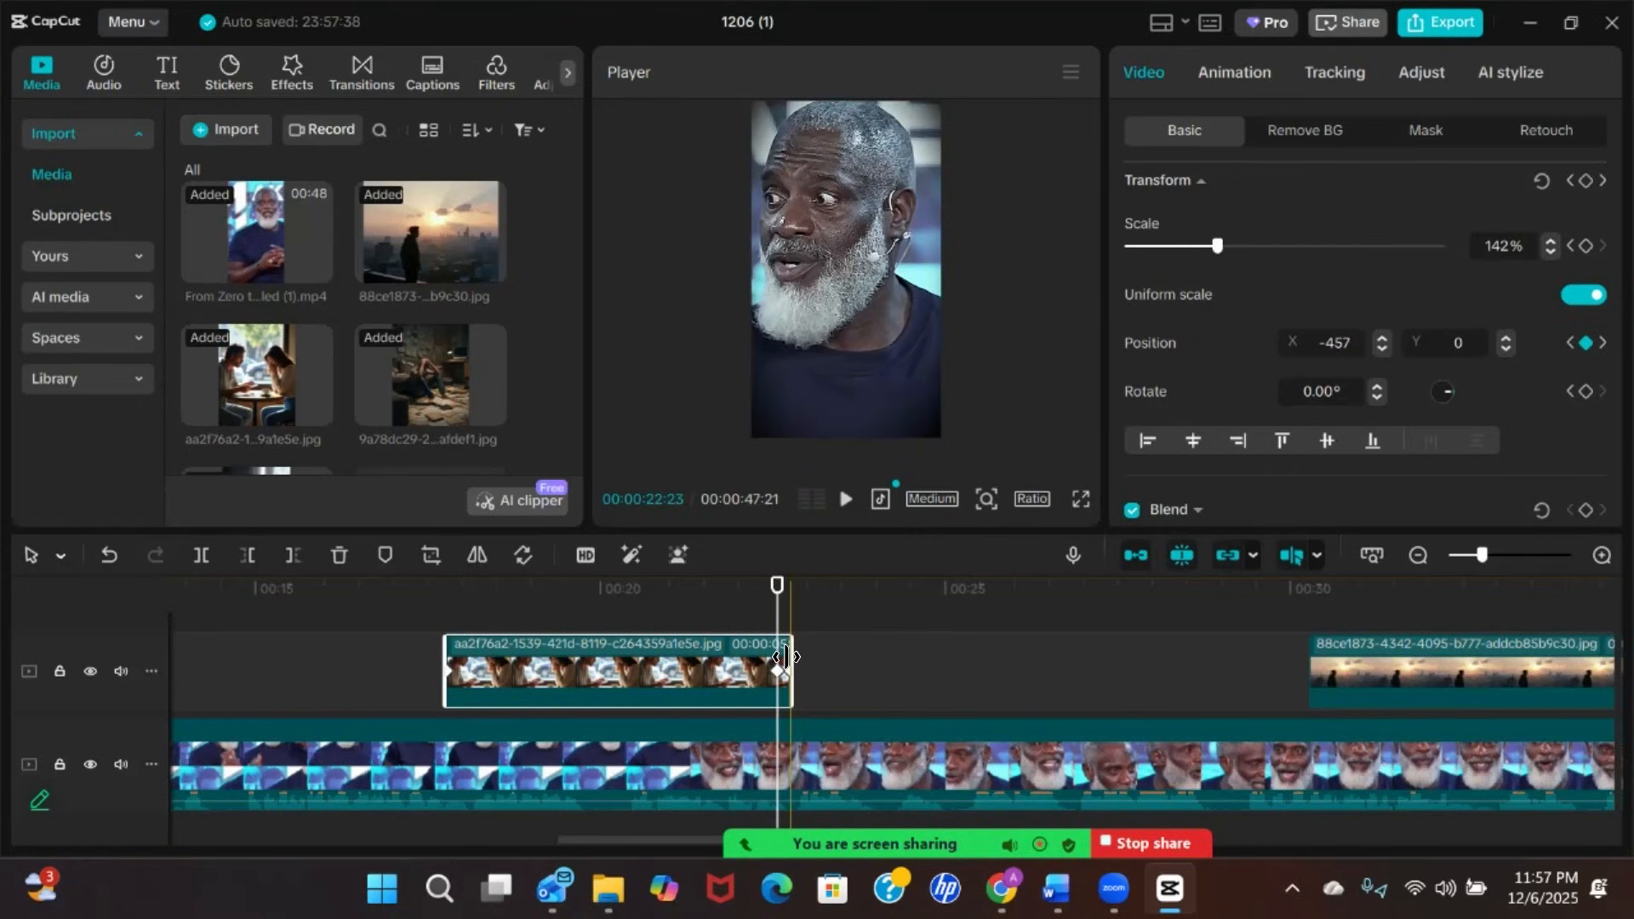
drag(784, 656, 827, 656)
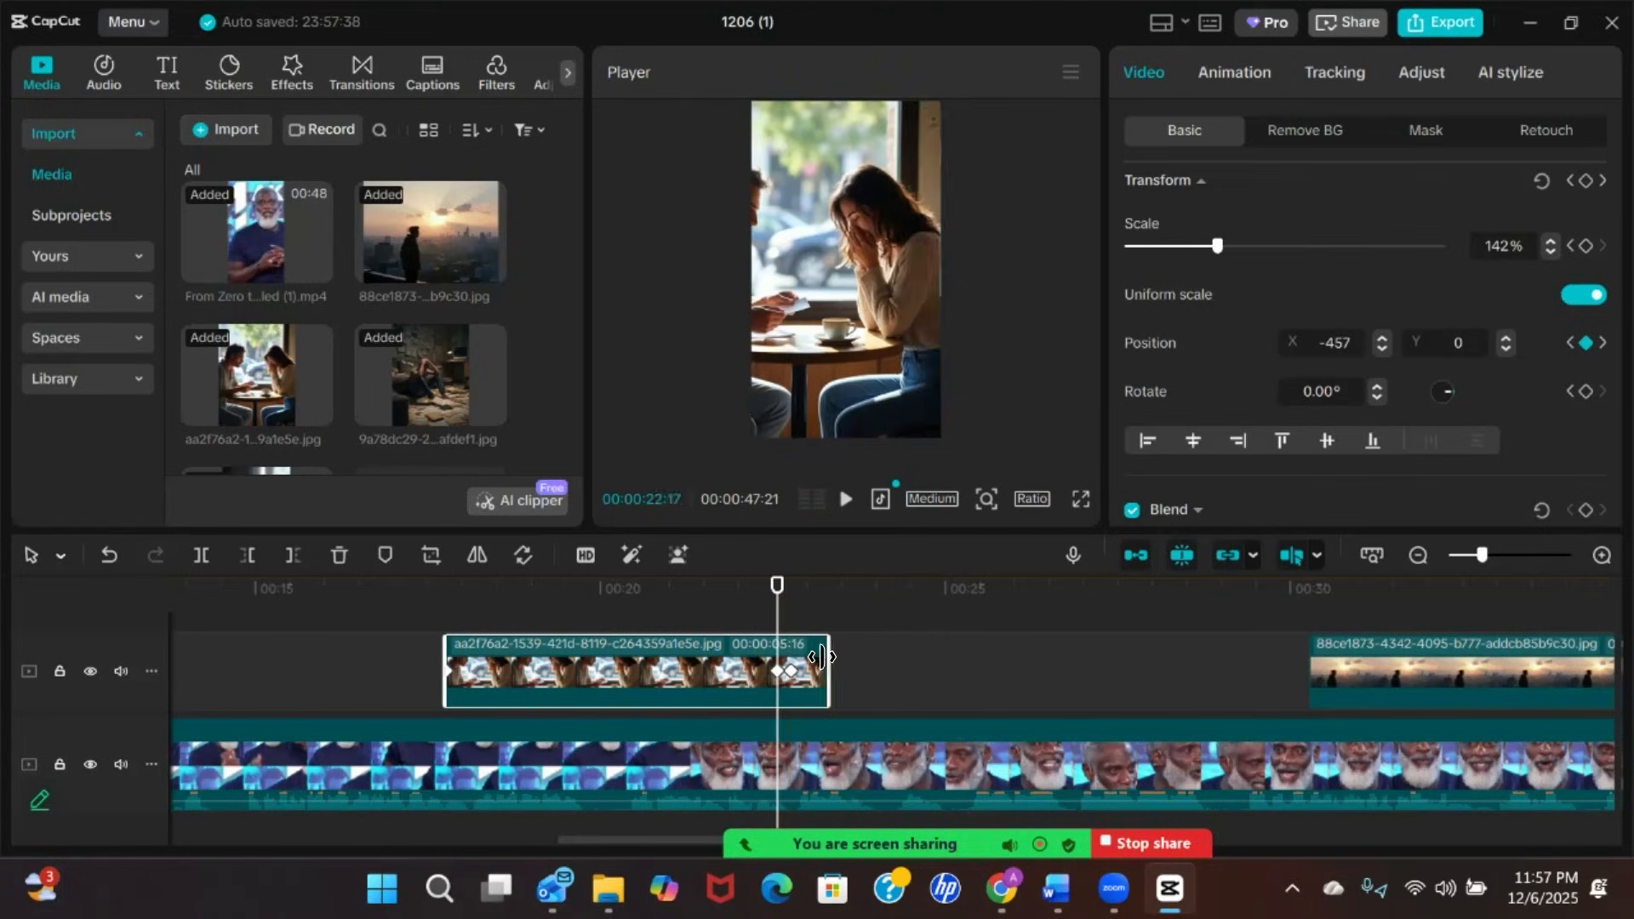
drag(777, 594, 790, 589)
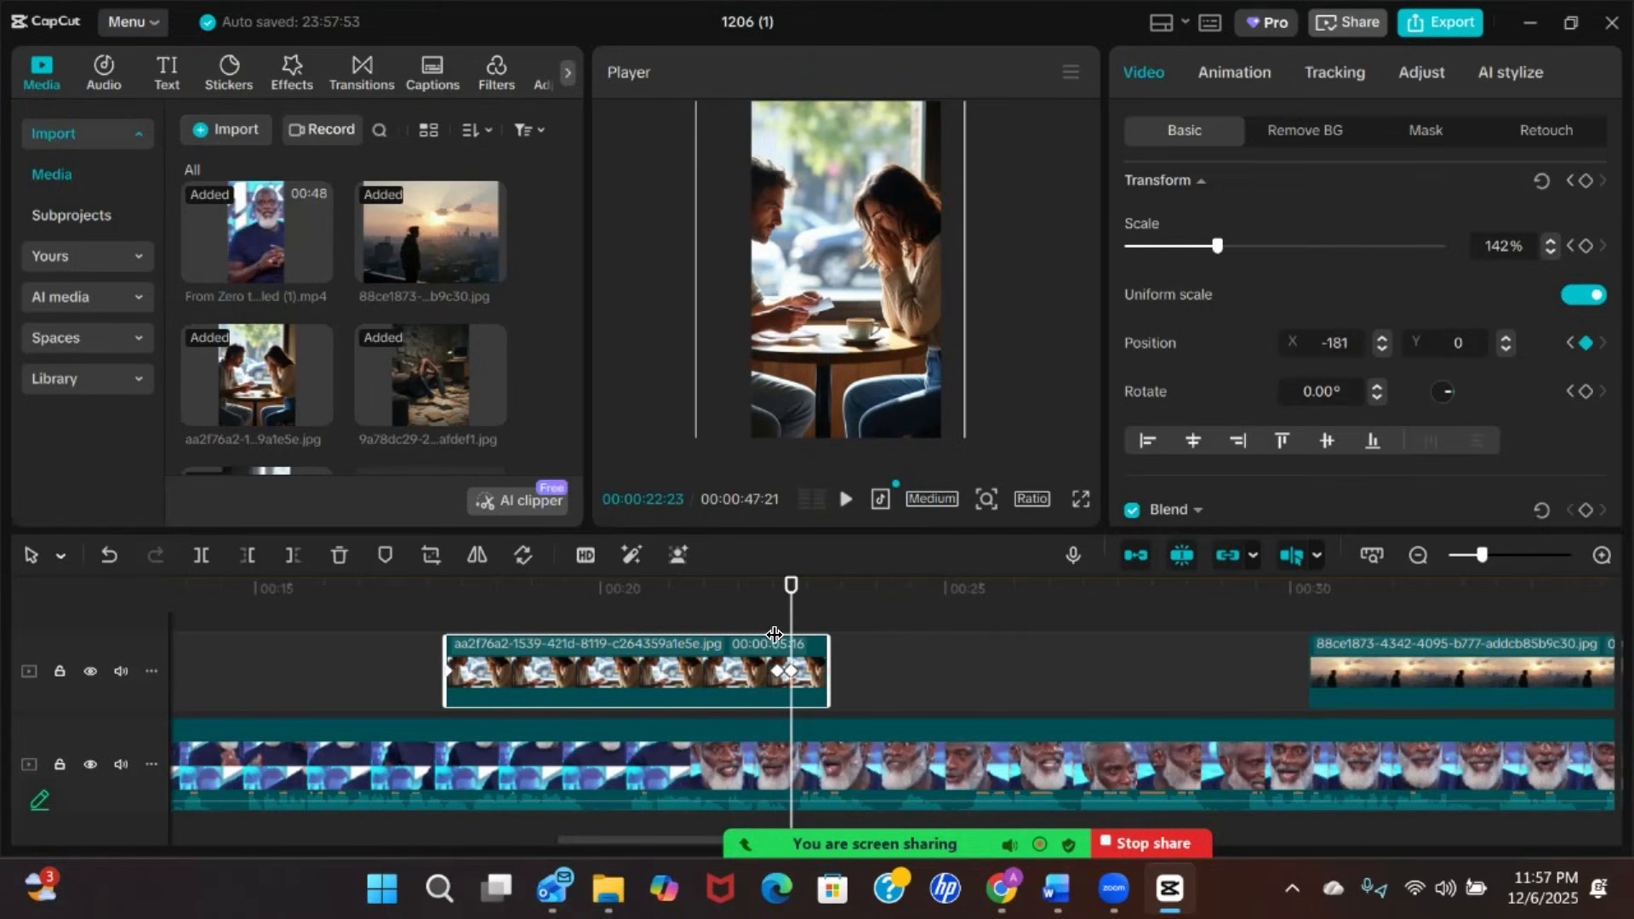
click(781, 669)
click(776, 669)
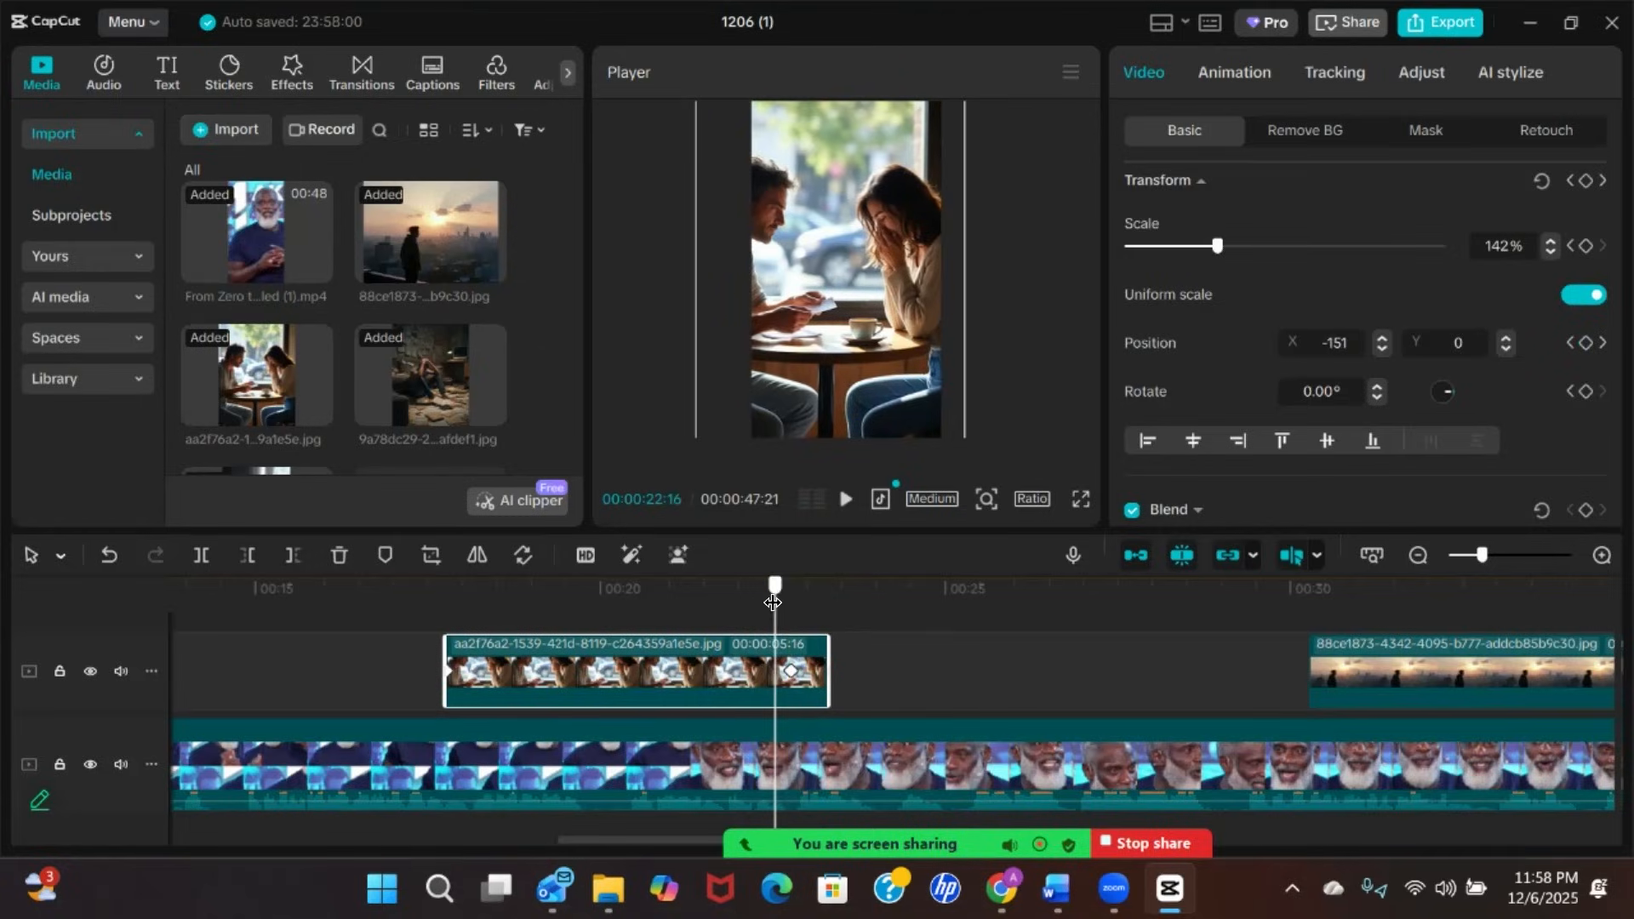
Shift the café couple image to X -457 at the 22:23 keyframe and trim the clip's end back to that frame
drag(777, 595, 786, 602)
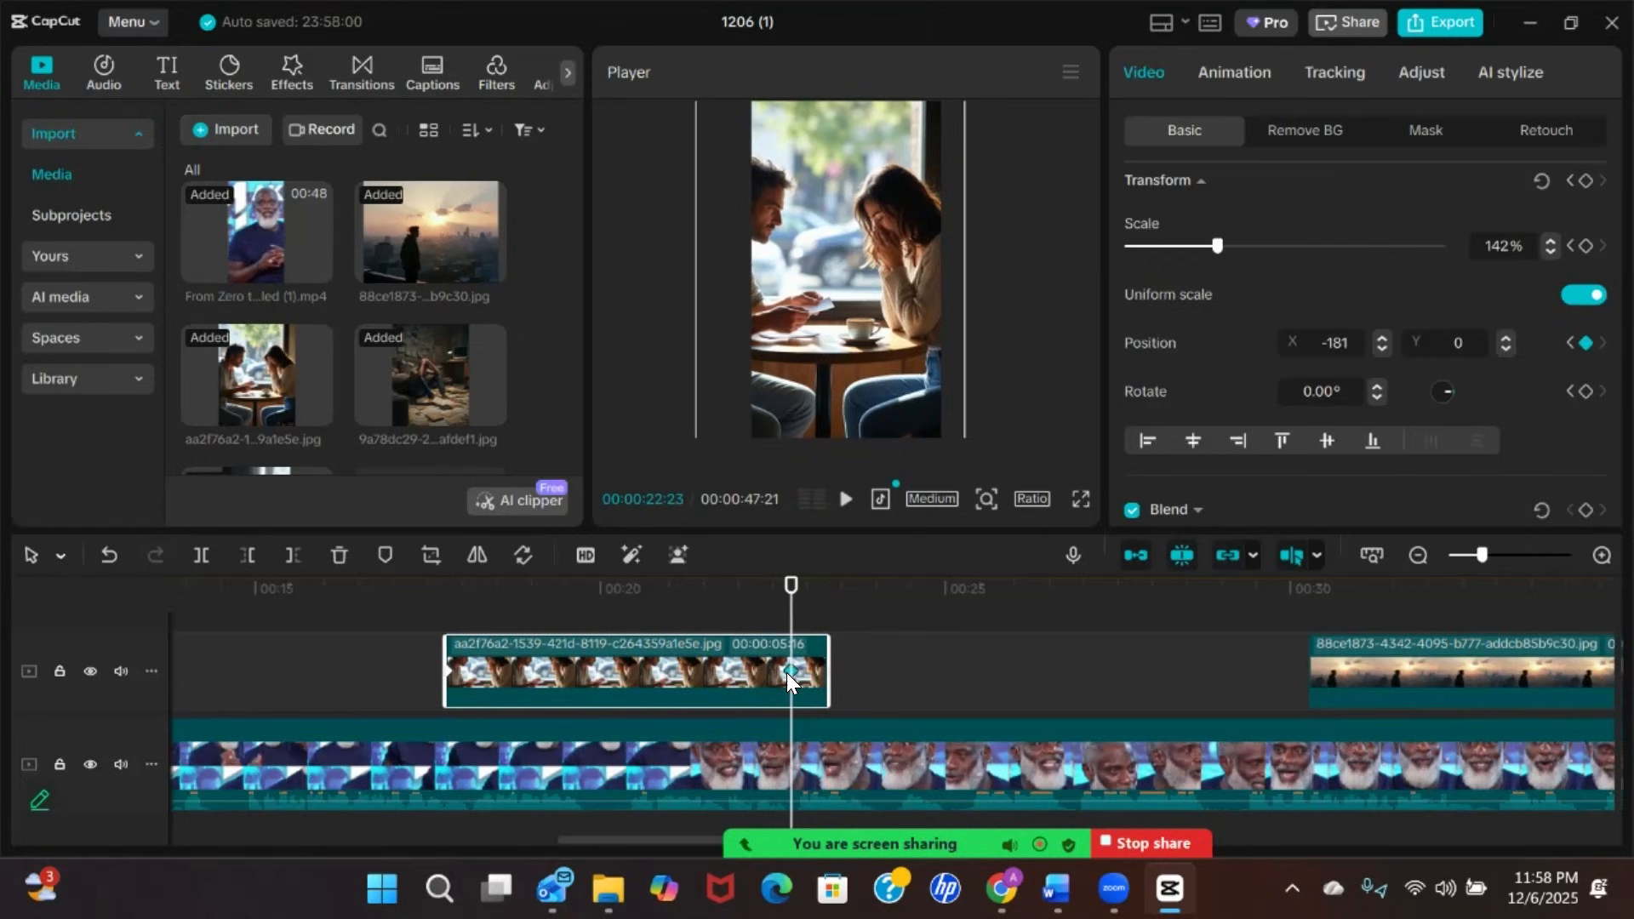
drag(867, 282, 855, 290)
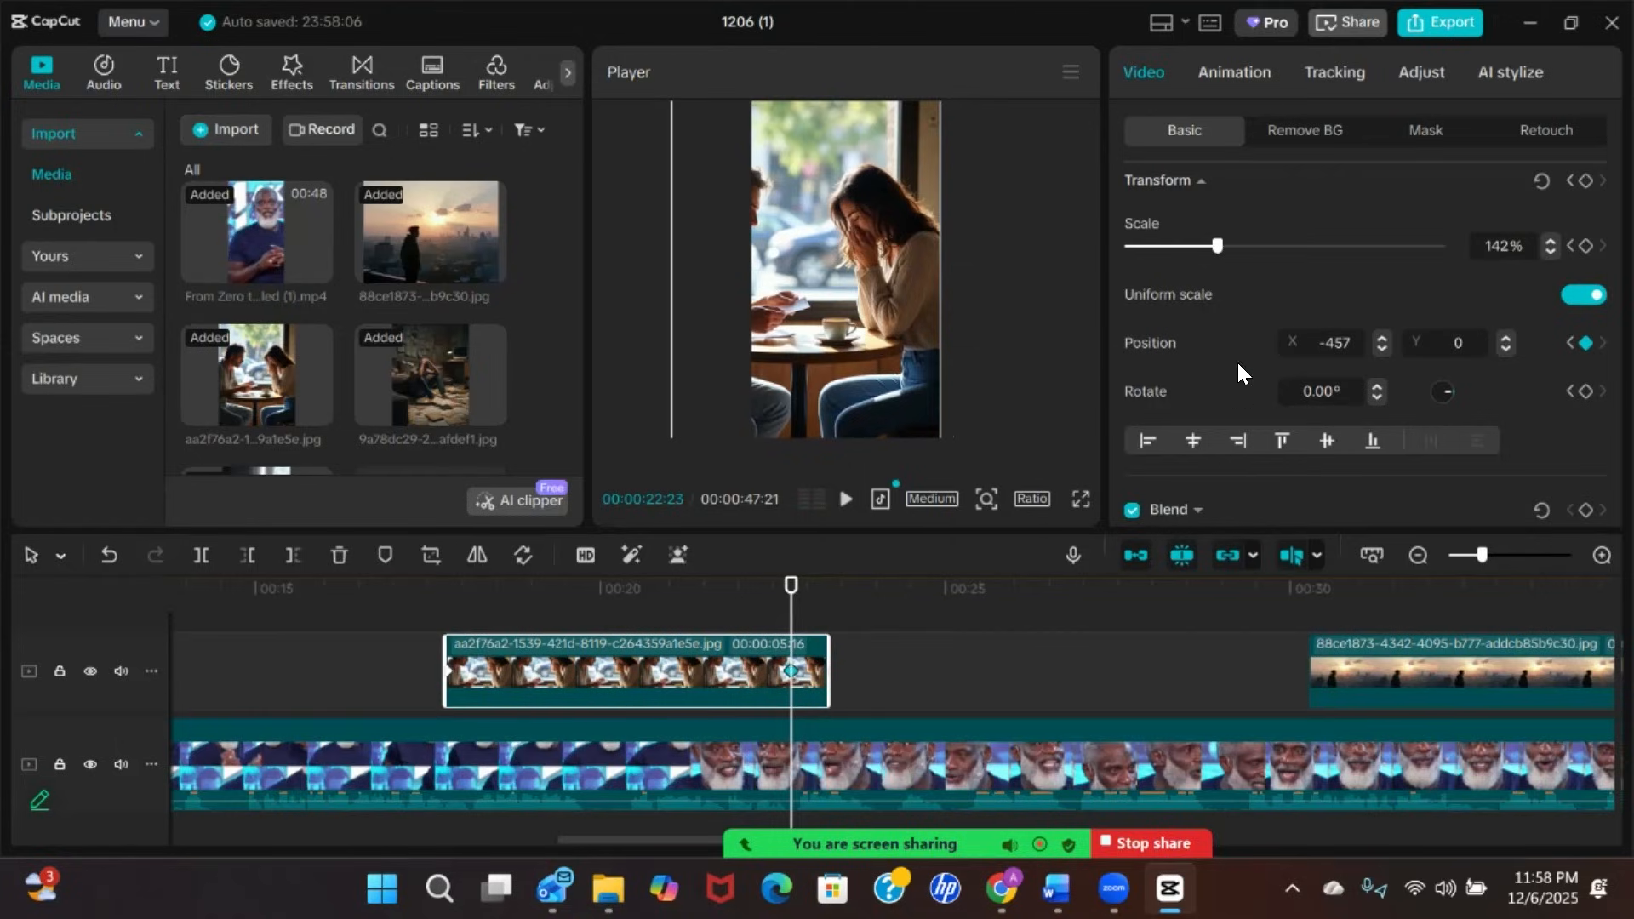
drag(825, 676, 791, 675)
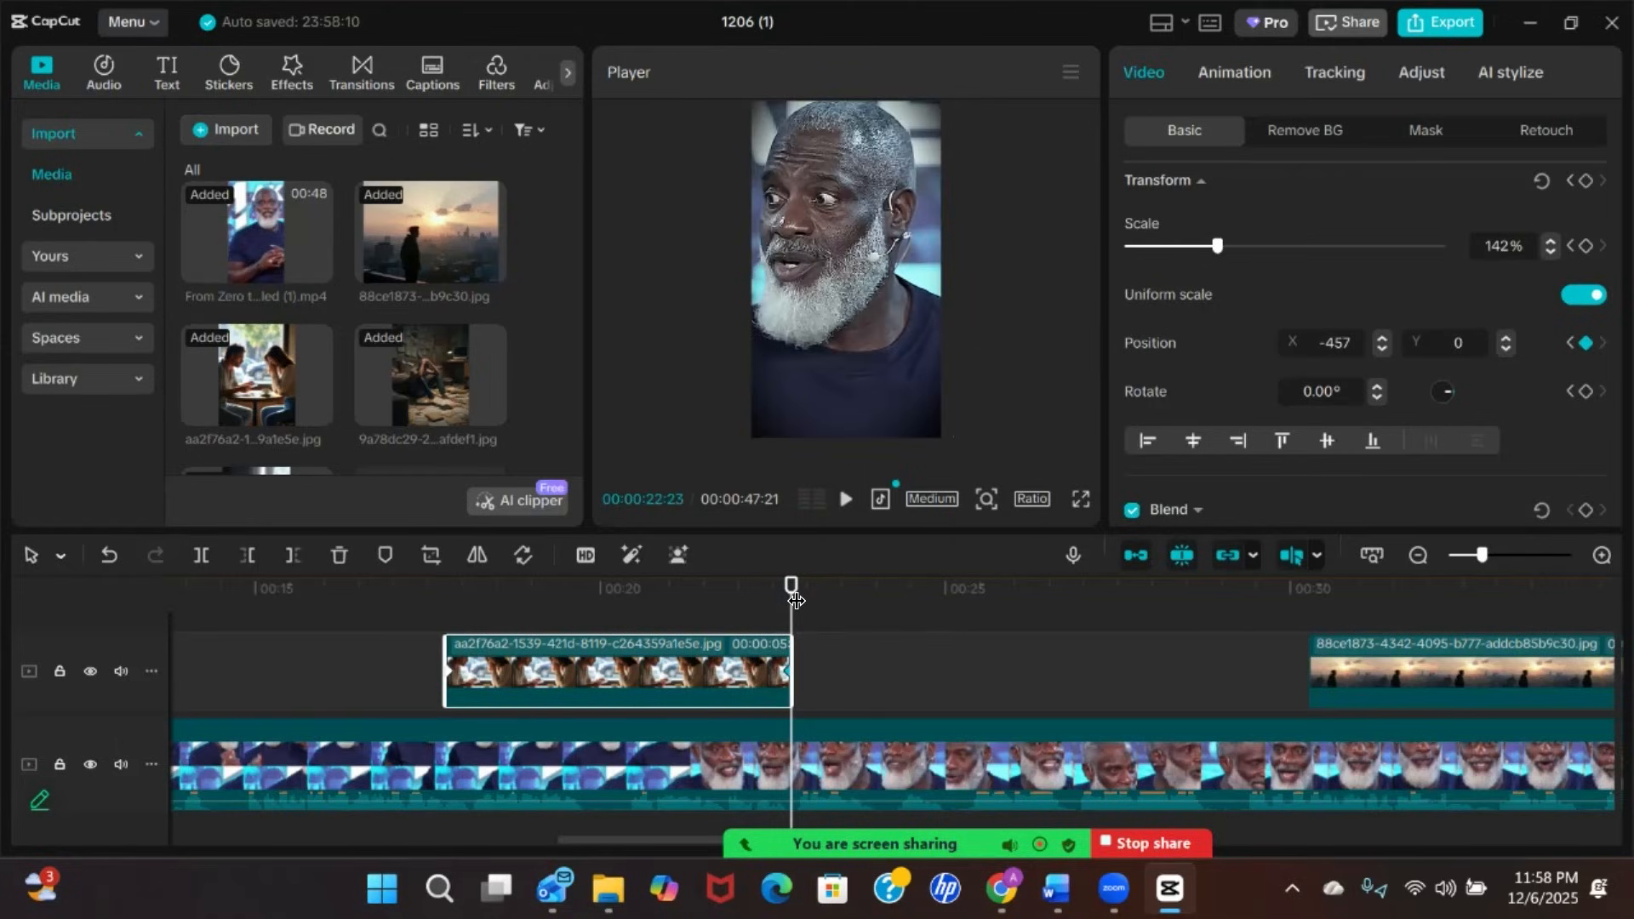
Play back the café couple image's whole pan from just before the clip through the cut back to the speaker
click(430, 578)
click(399, 587)
key(space)
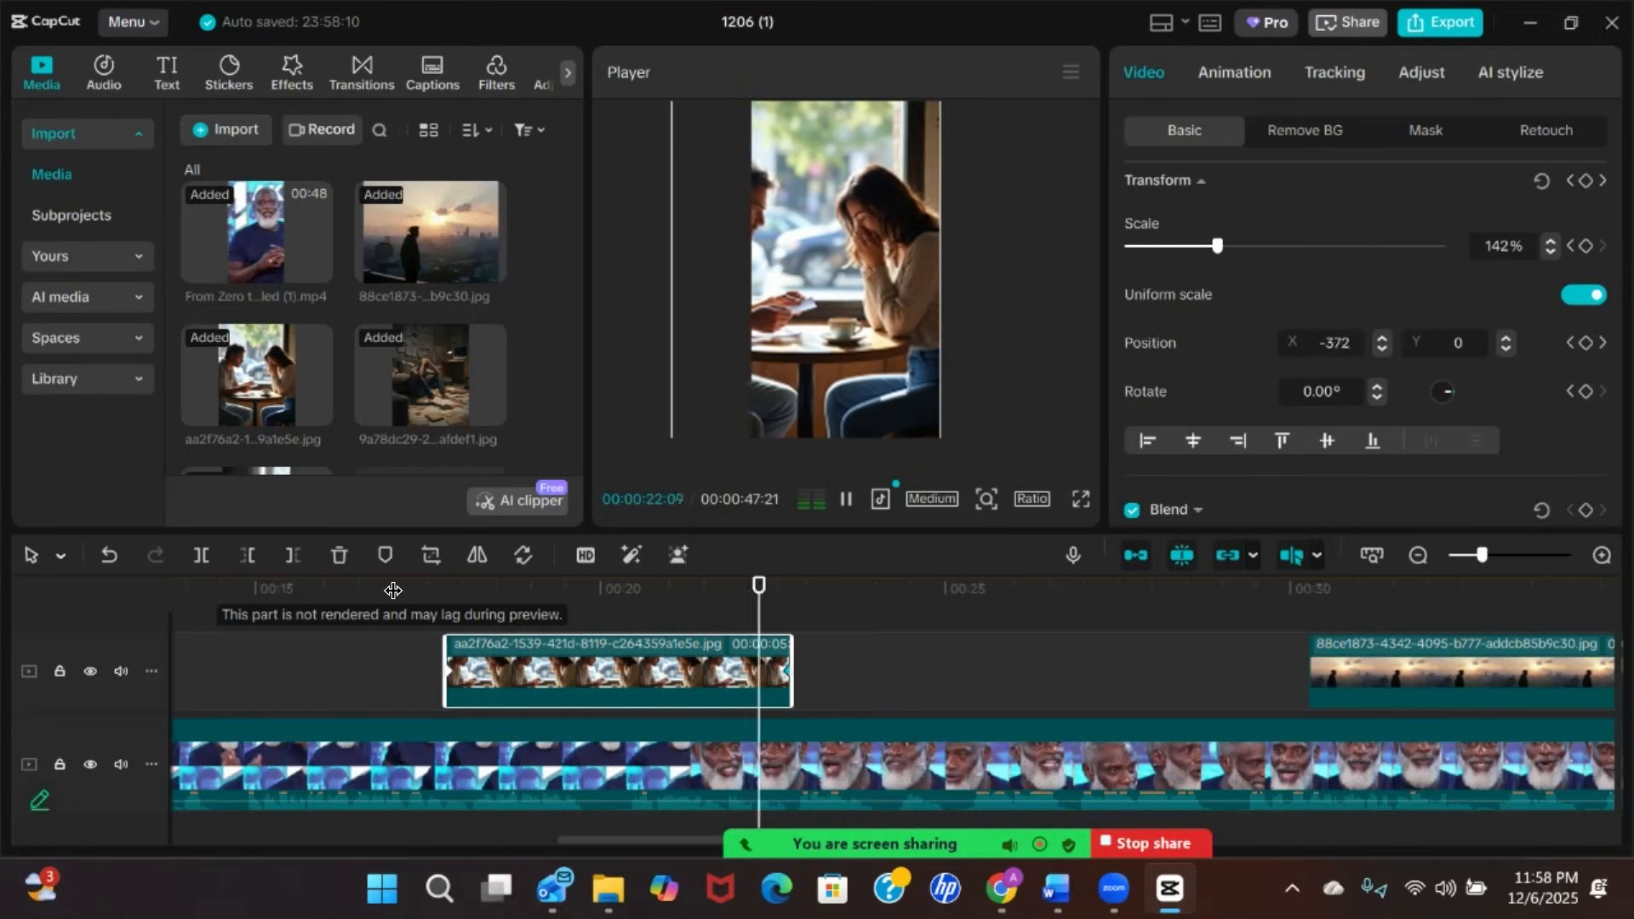
key(space)
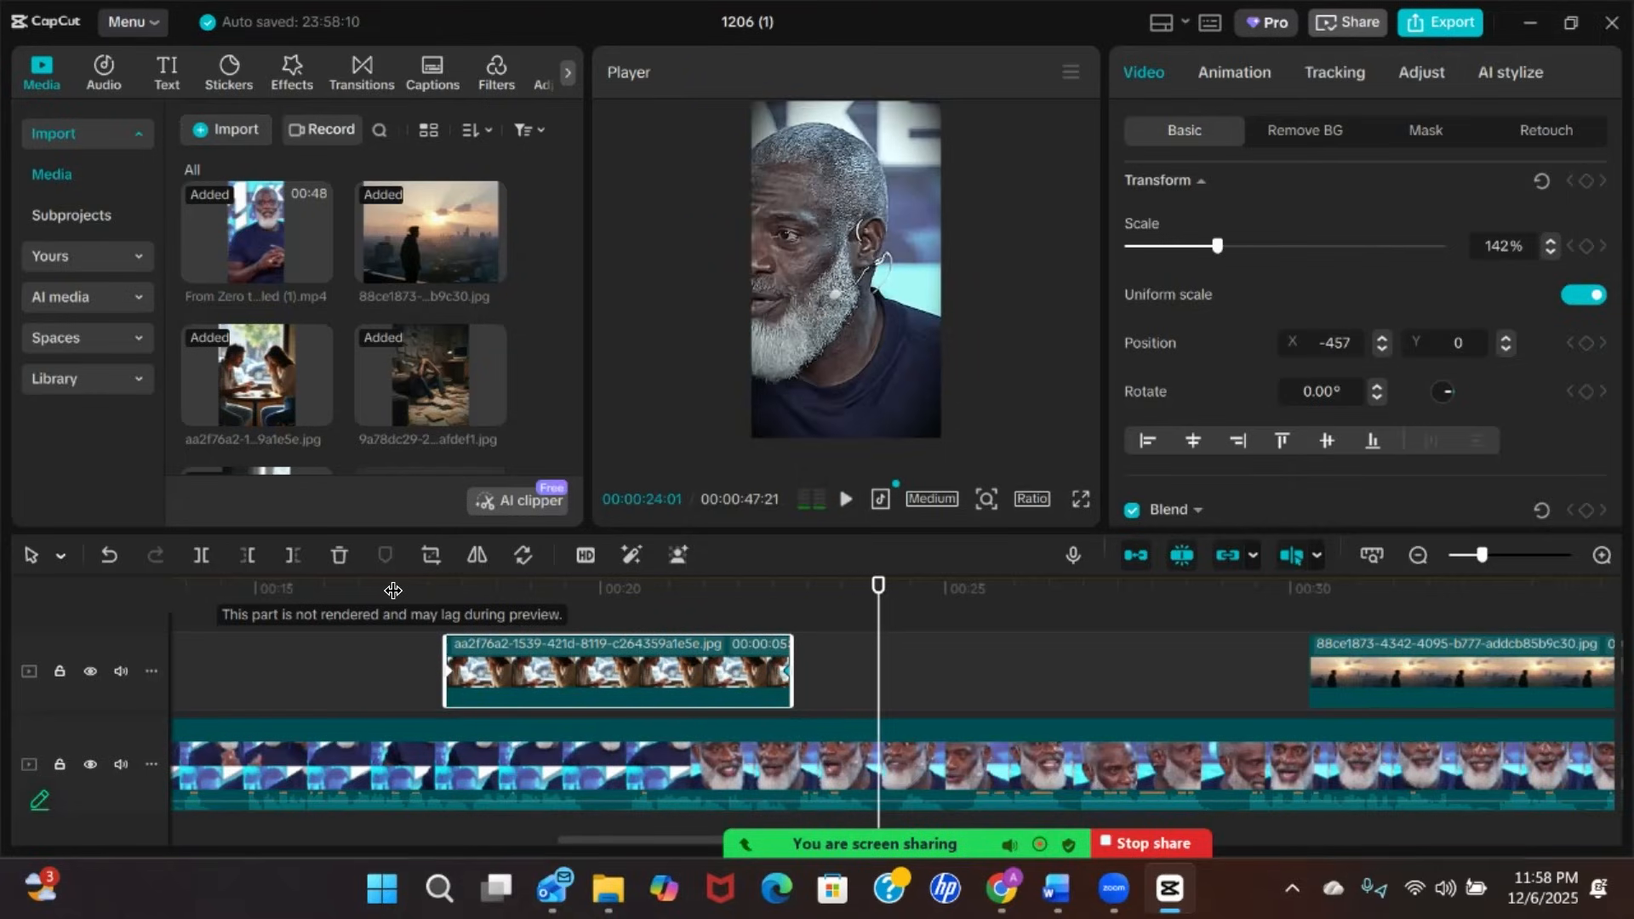
scroll(616, 722, down, 3)
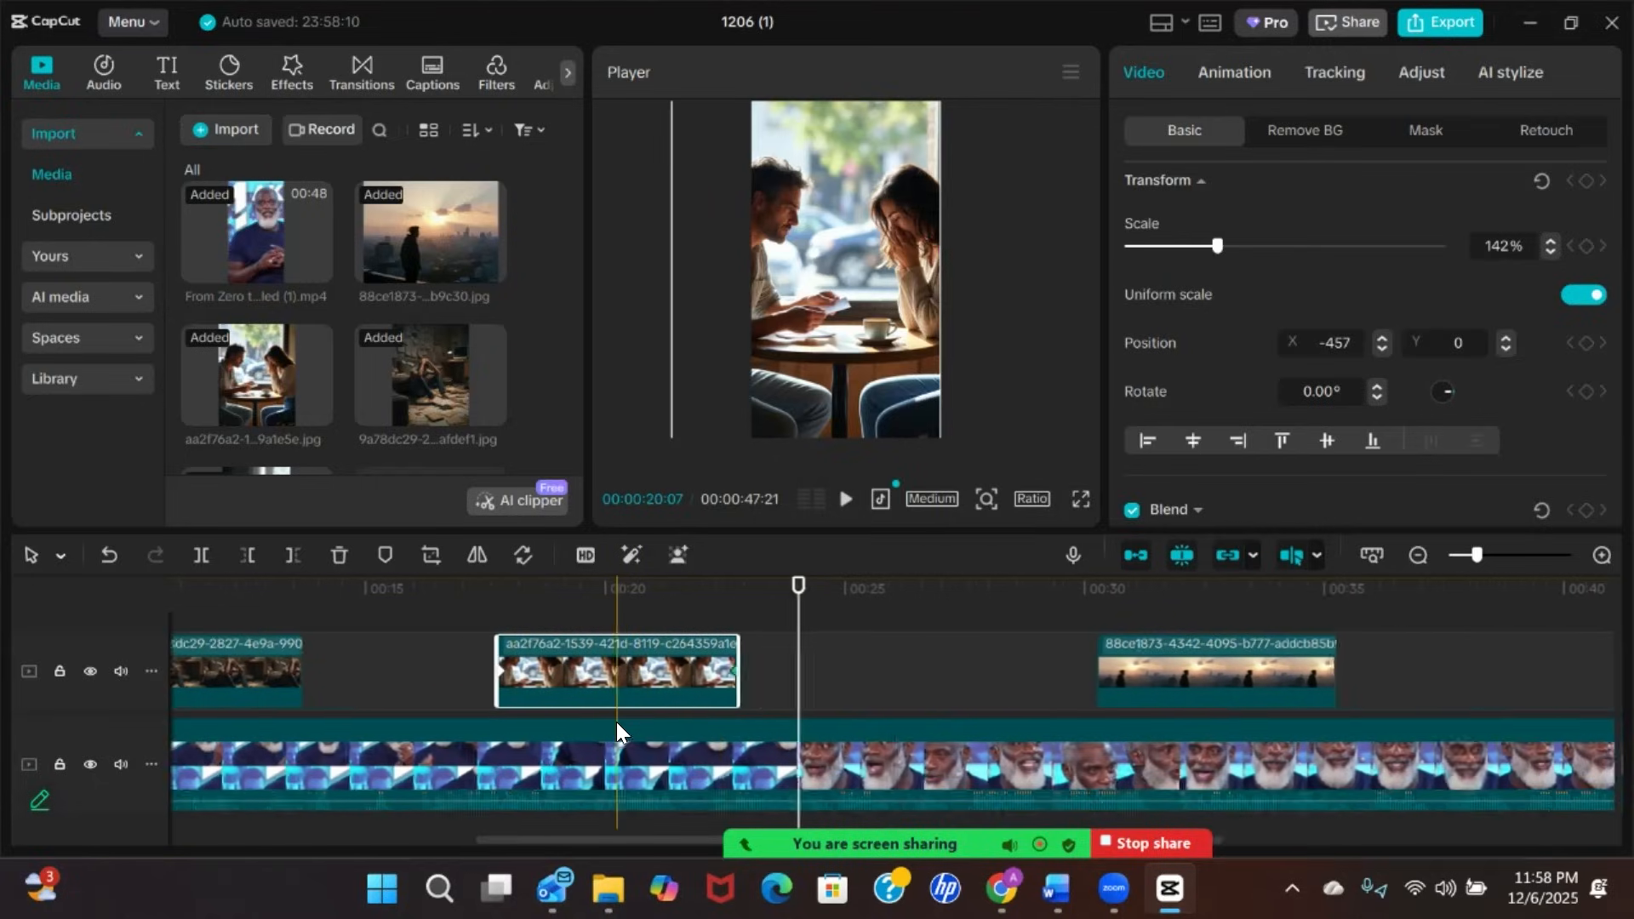
scroll(616, 721, down, 2)
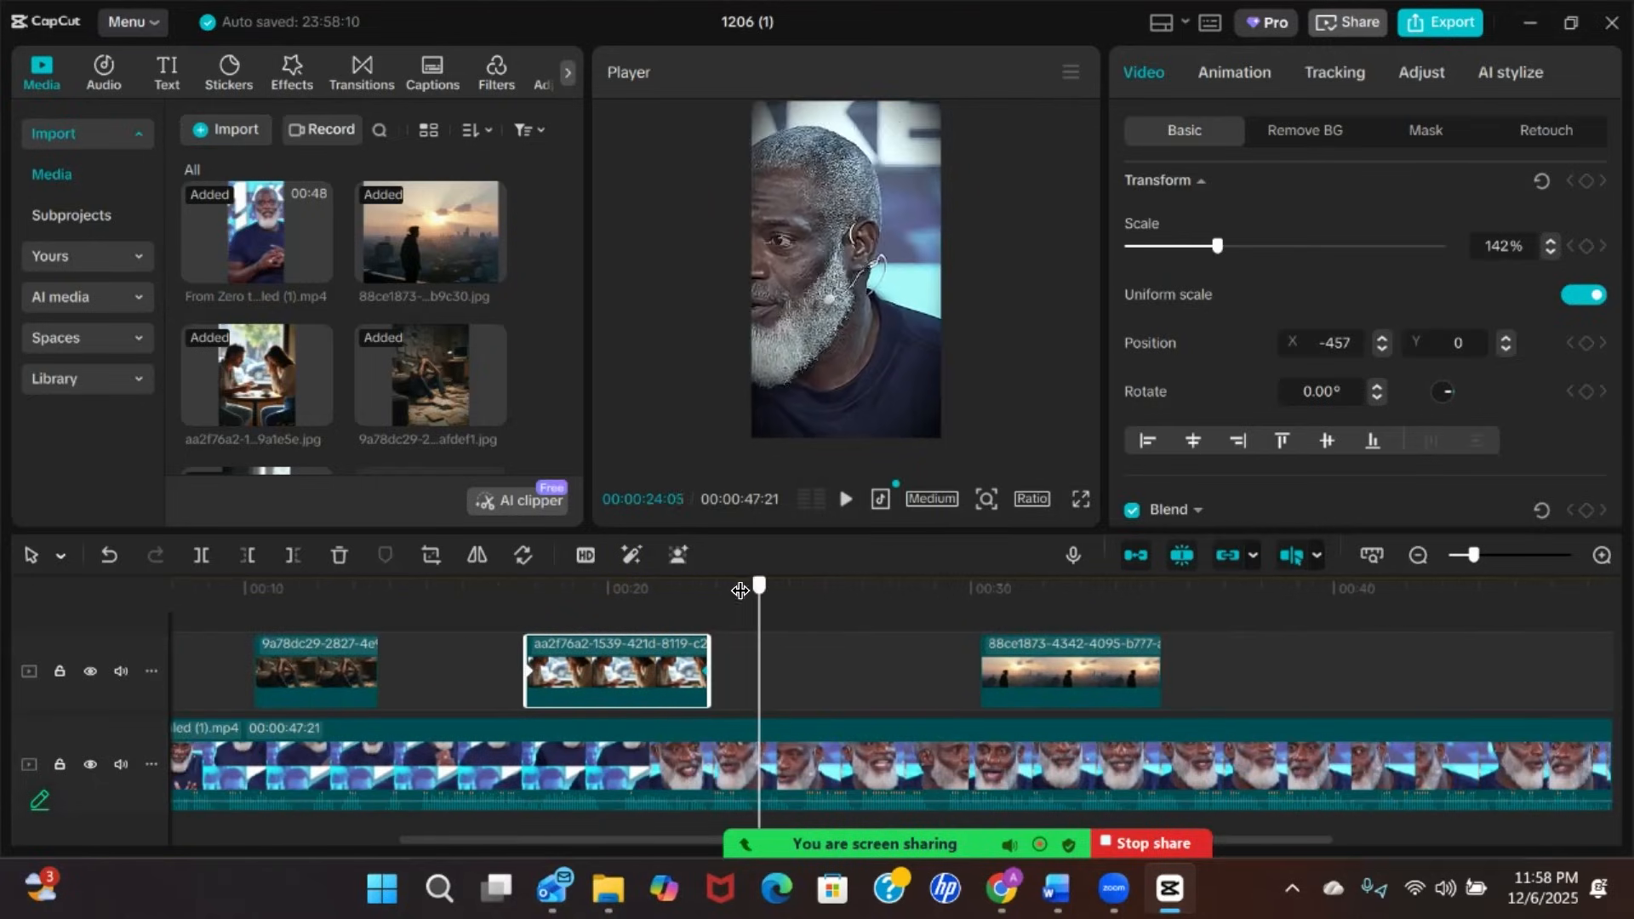
Play back from 22:05 through the sunset silhouette image to check its timing against the speech
click(685, 587)
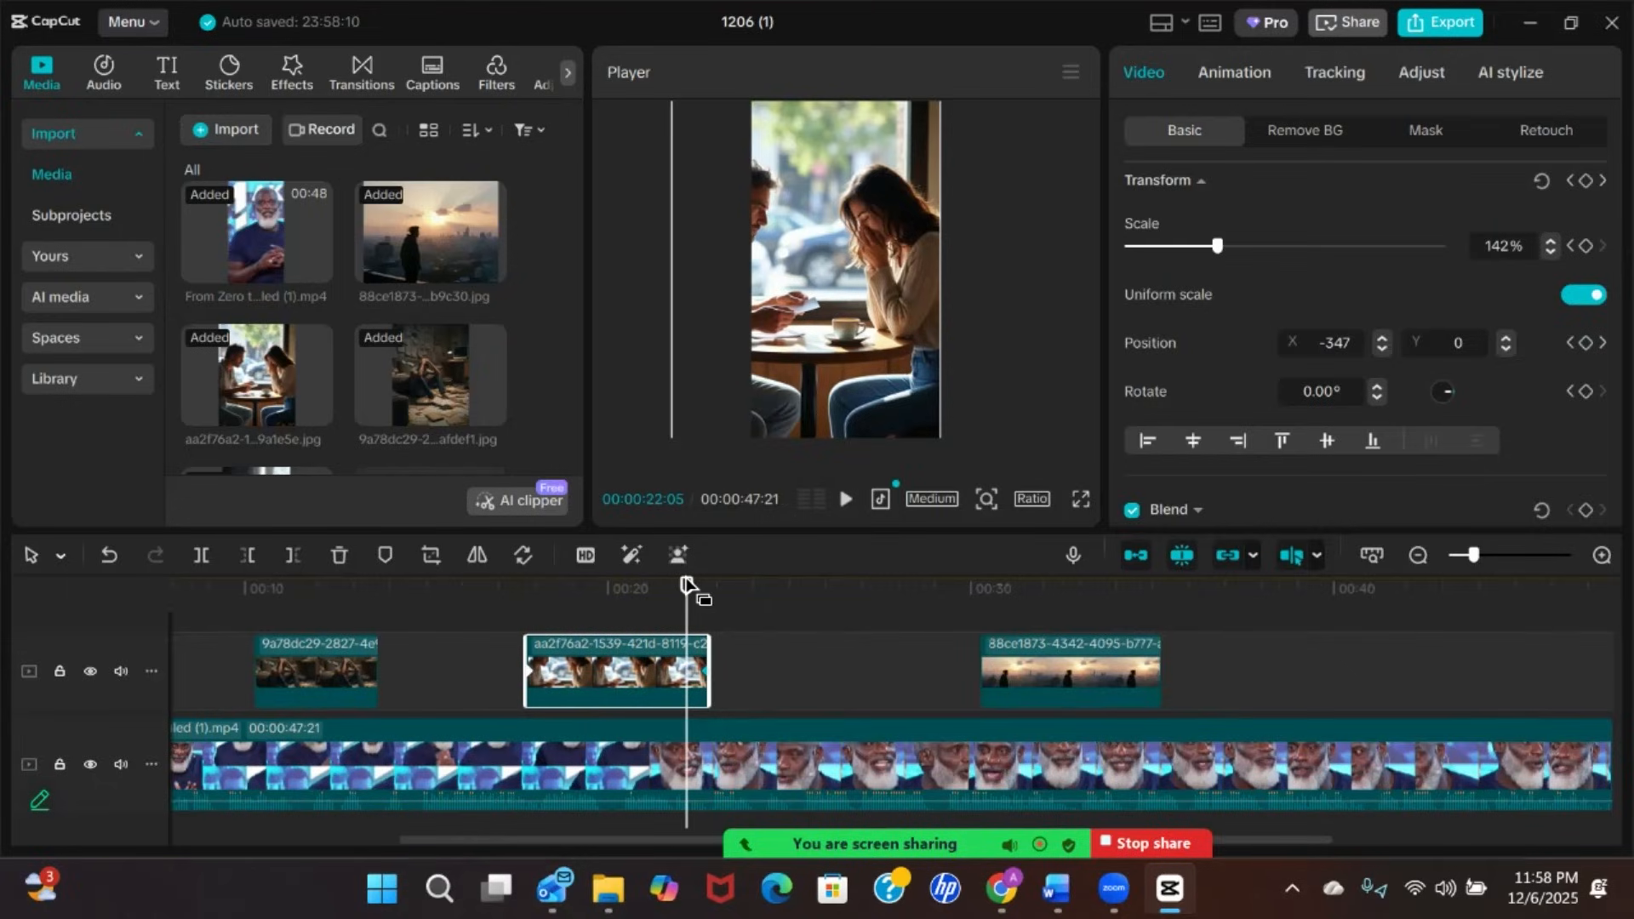
key(space)
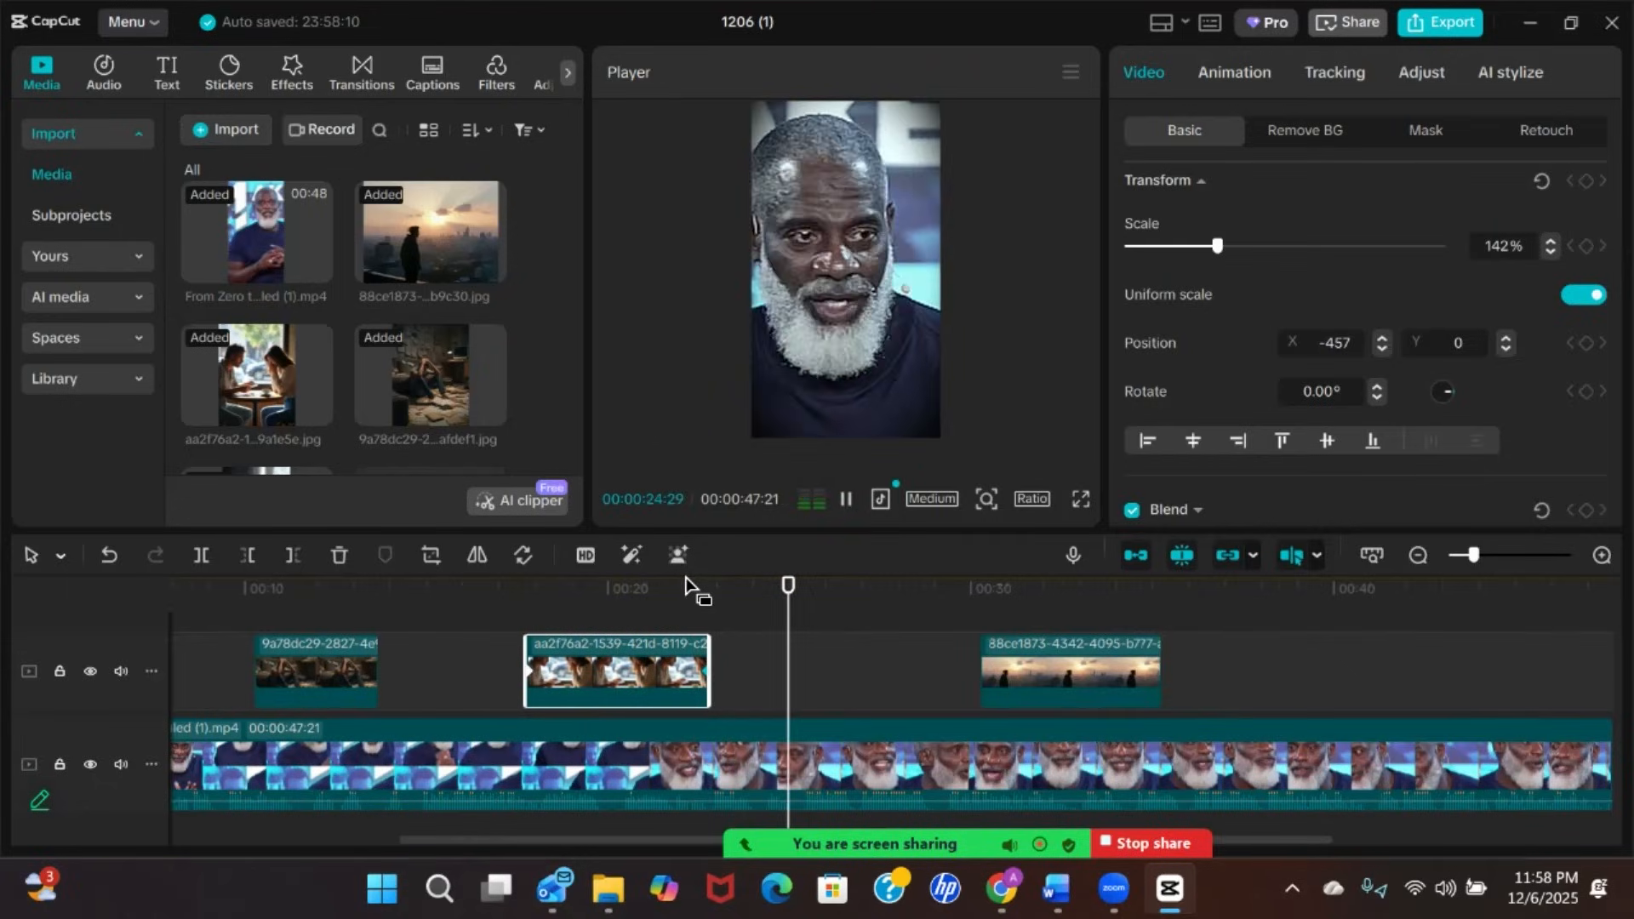
scroll(722, 684, down, 1)
scroll(722, 684, down, 2)
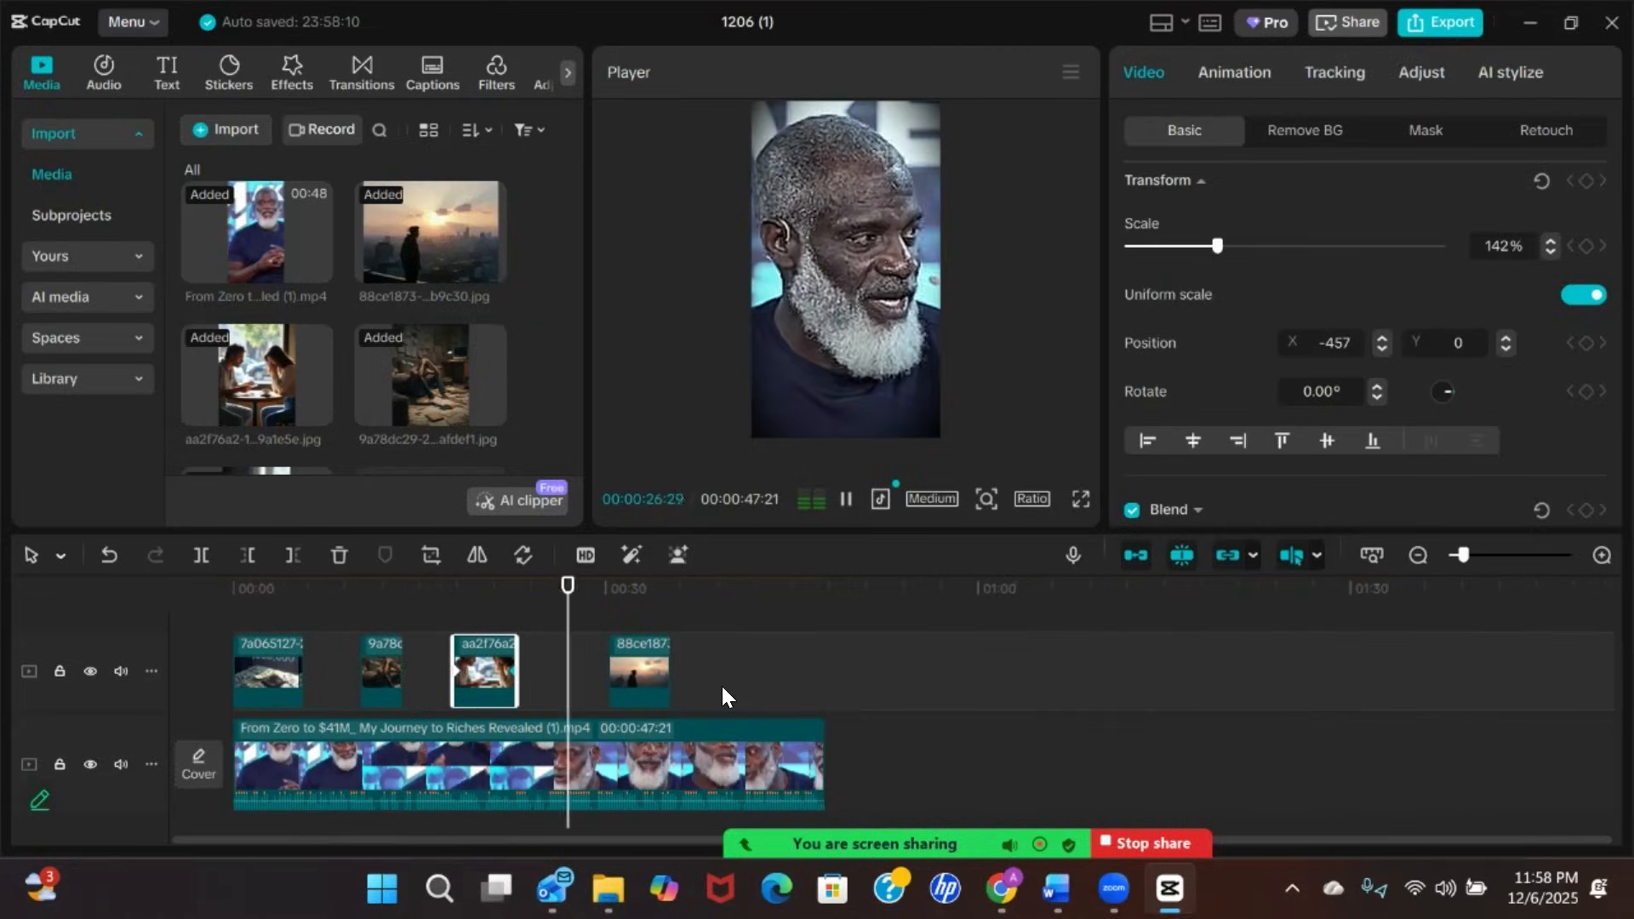
key(space)
mouse_move(576, 587)
mouse_down()
mouse_move(636, 596)
mouse_move(563, 595)
mouse_up()
key(space)
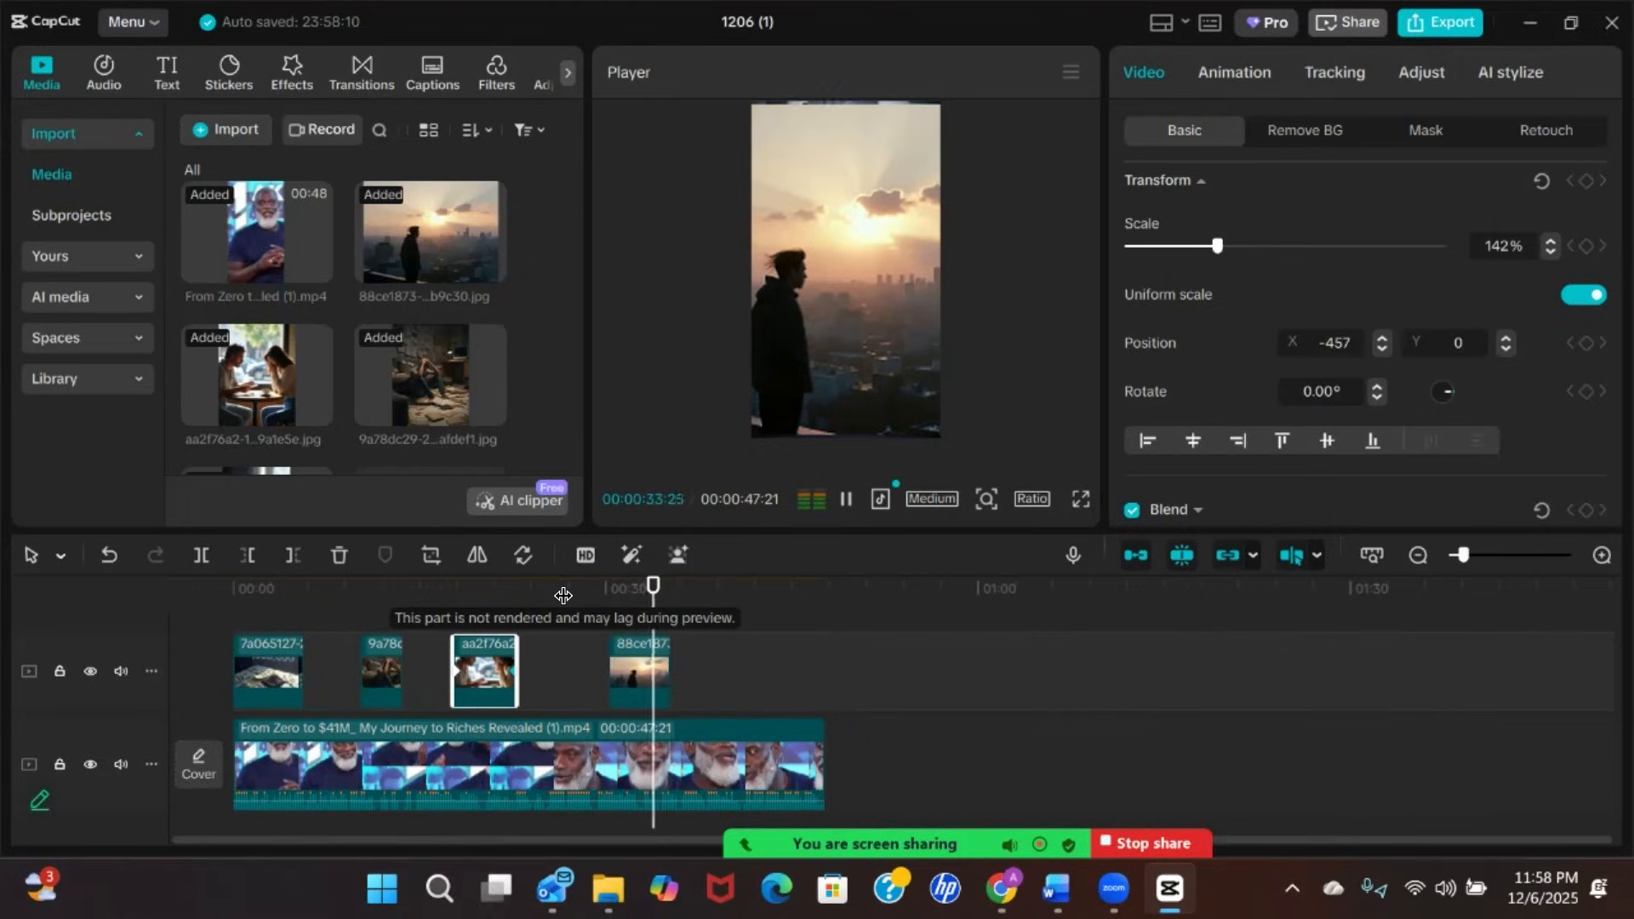
key(space)
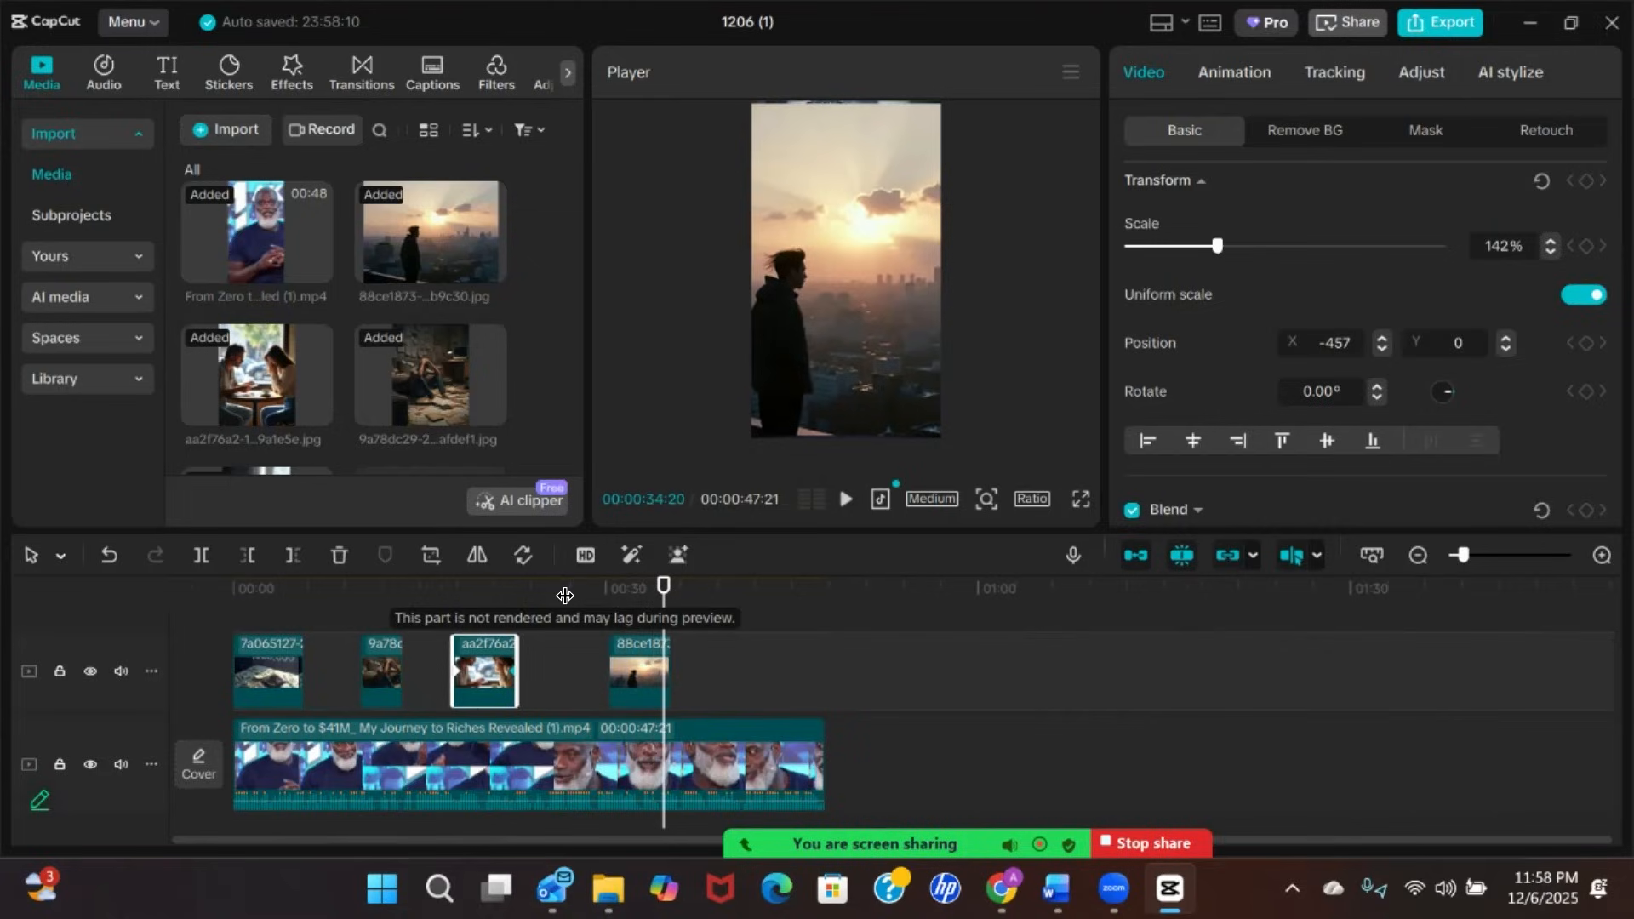
Replay the speech from 26:11 to find the cue and move the sunset silhouette image clip to start at 29:10
click(638, 696)
drag(665, 589, 559, 587)
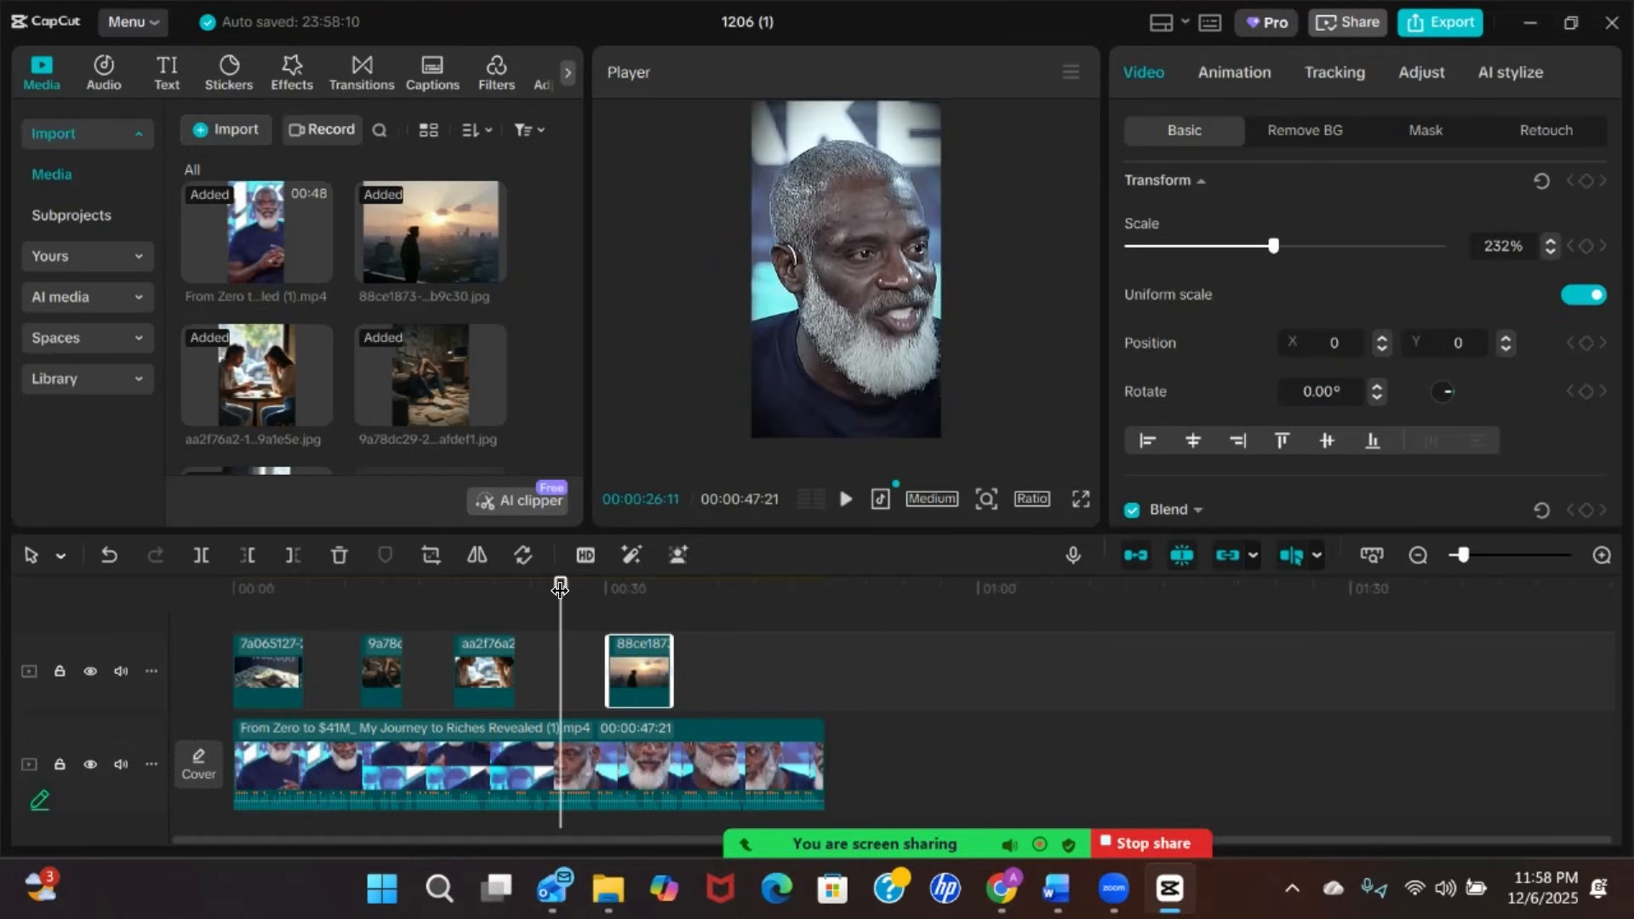
key(space)
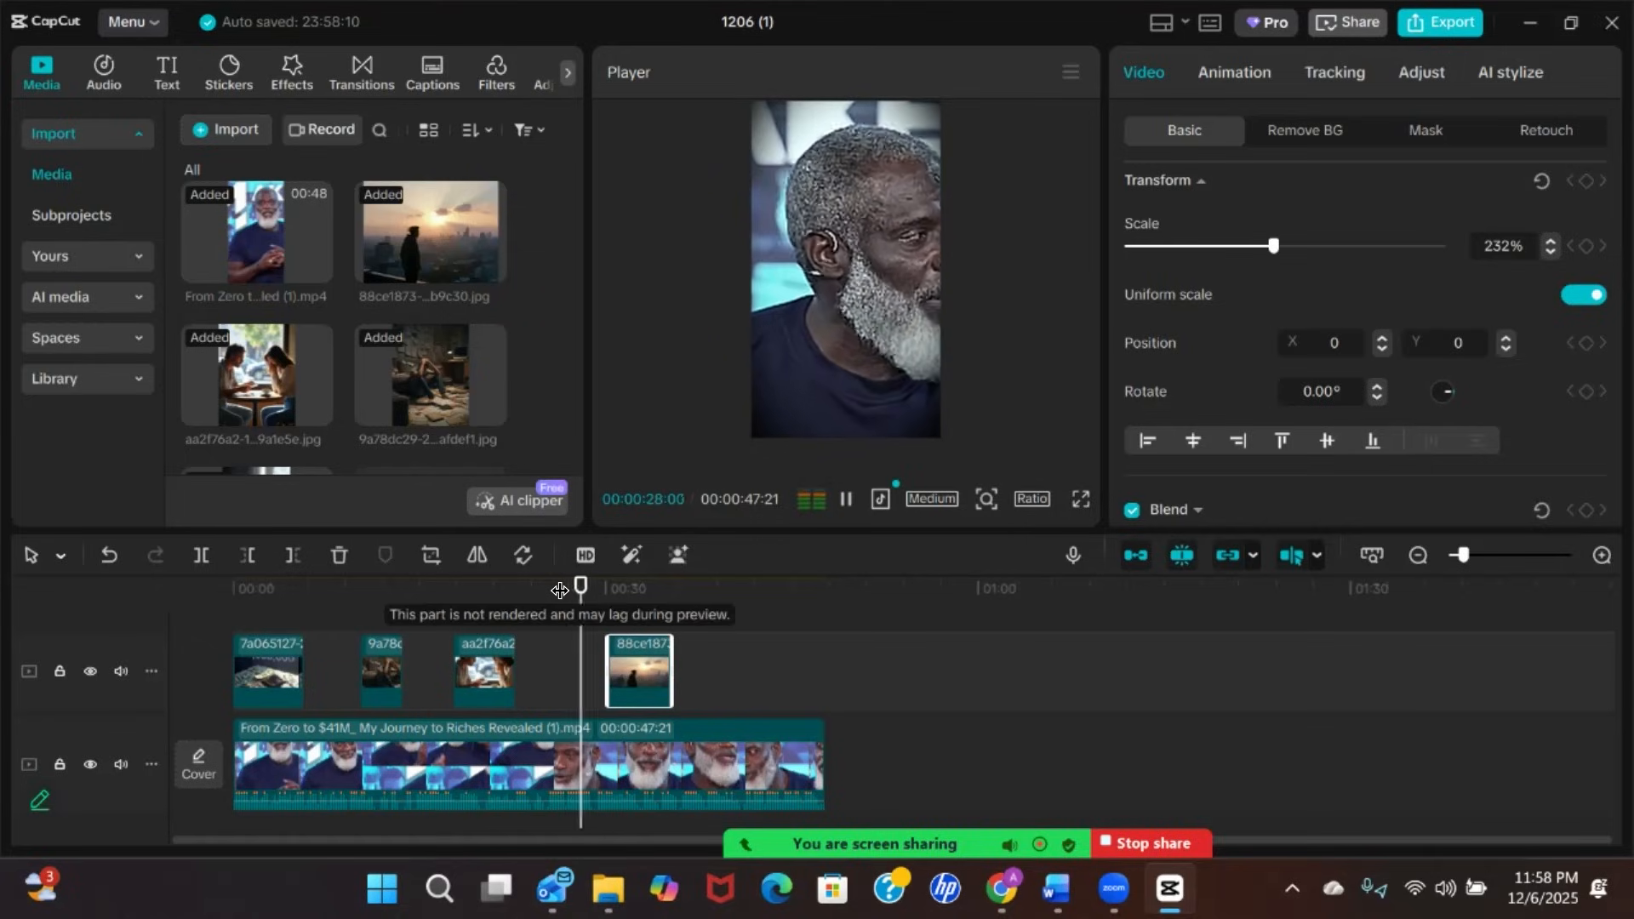
key(space)
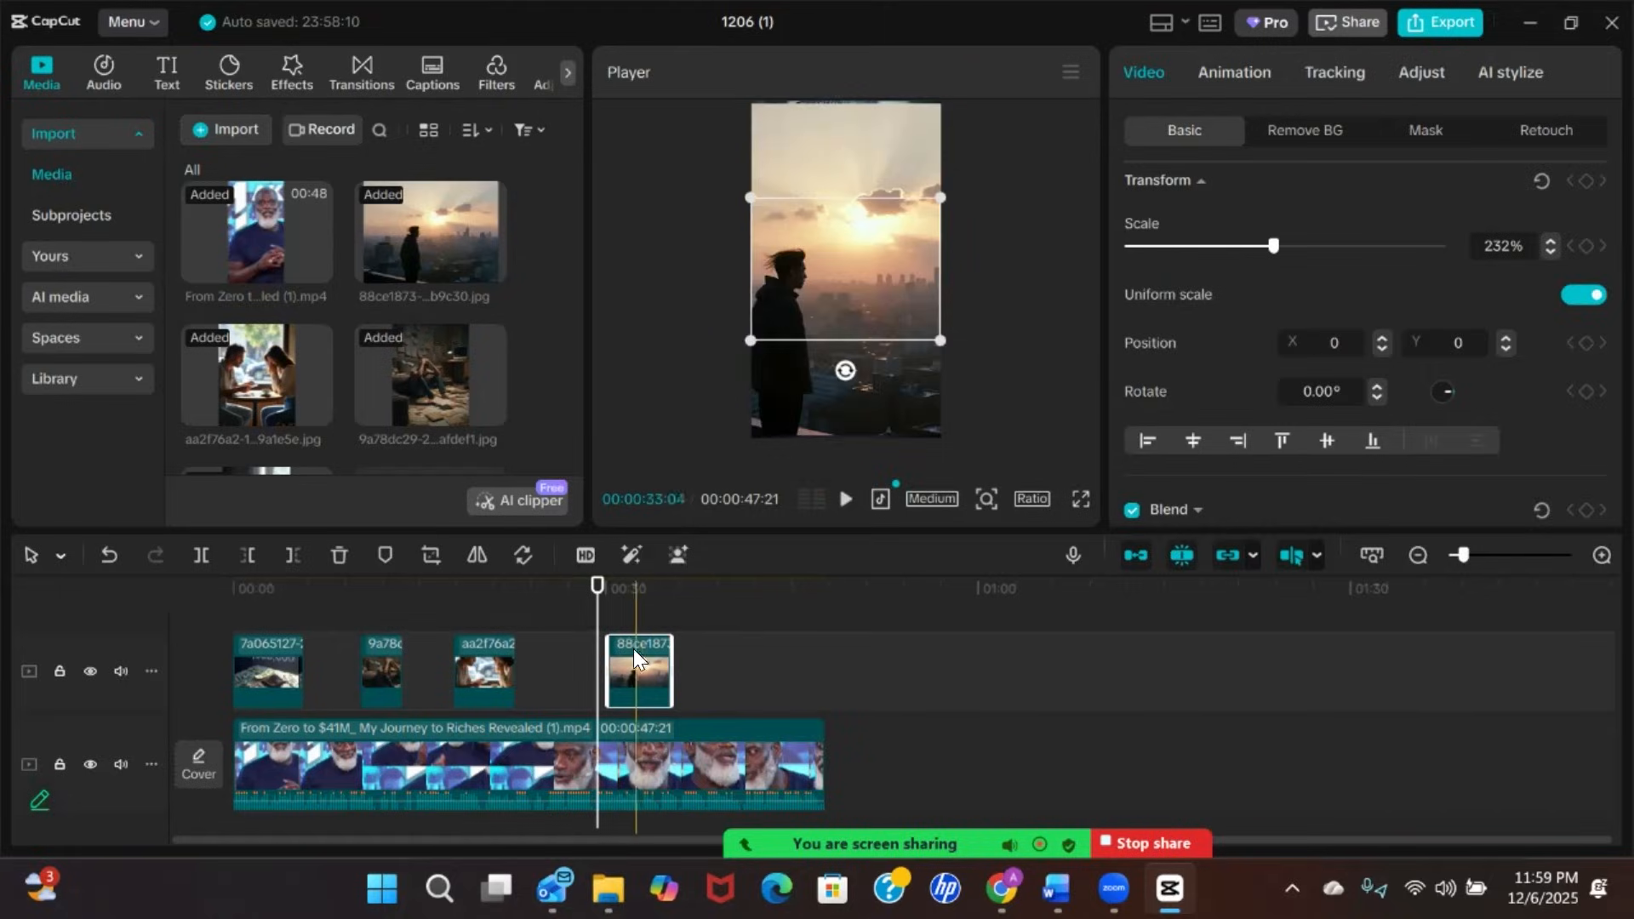
drag(624, 655, 617, 657)
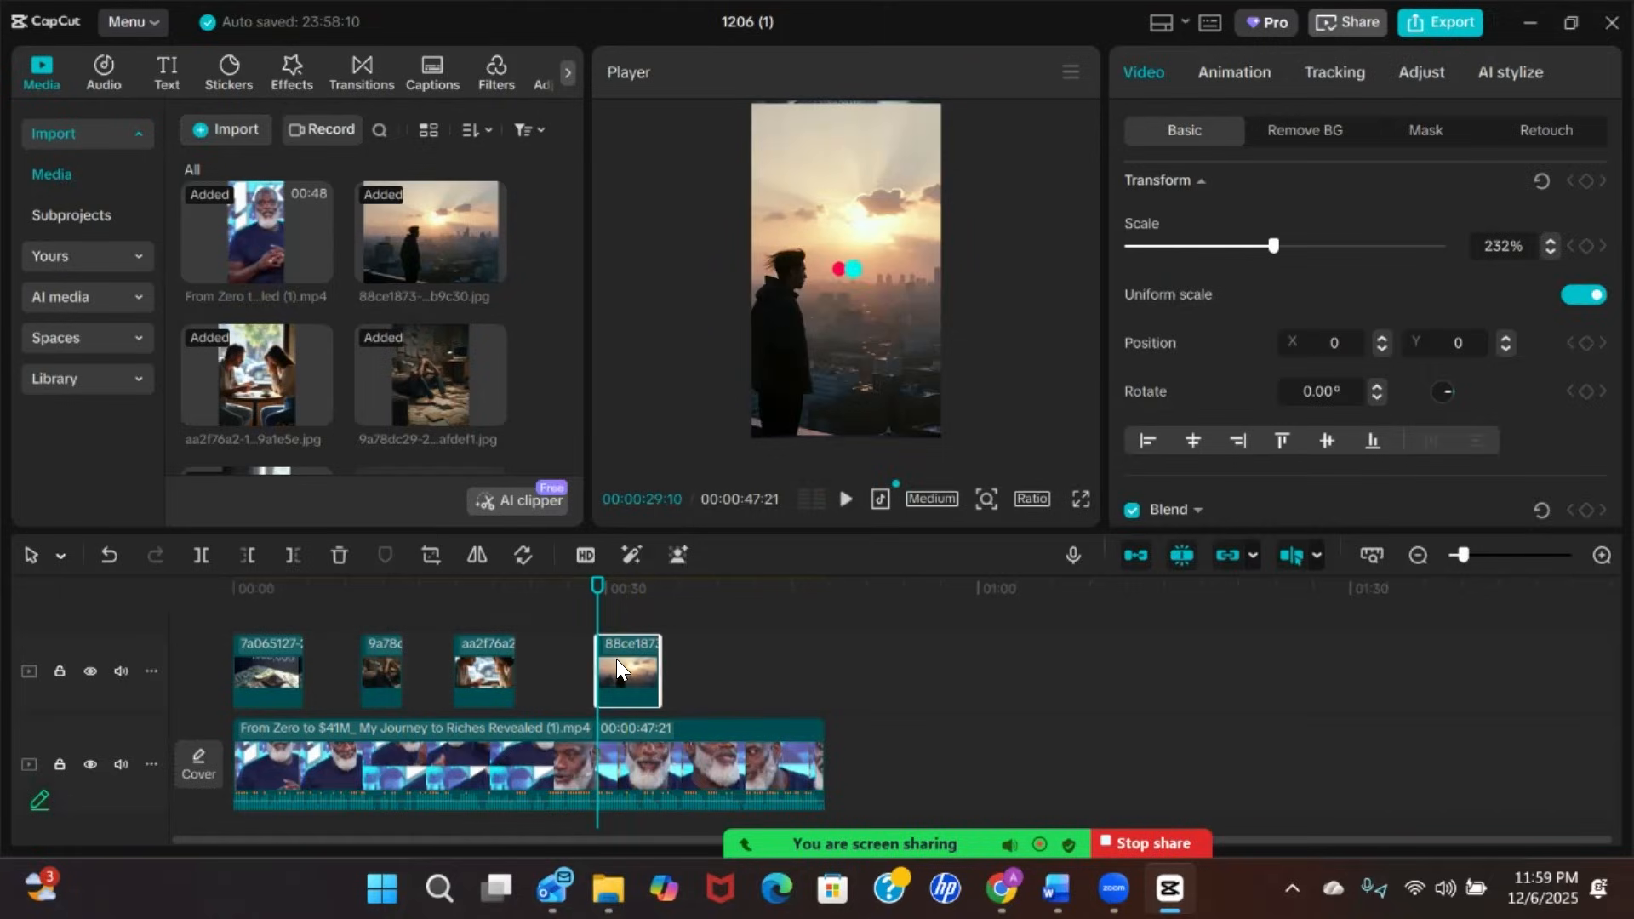
Play back the repositioned sunset silhouette image and its cut back to the speaker to check the timing
key(space)
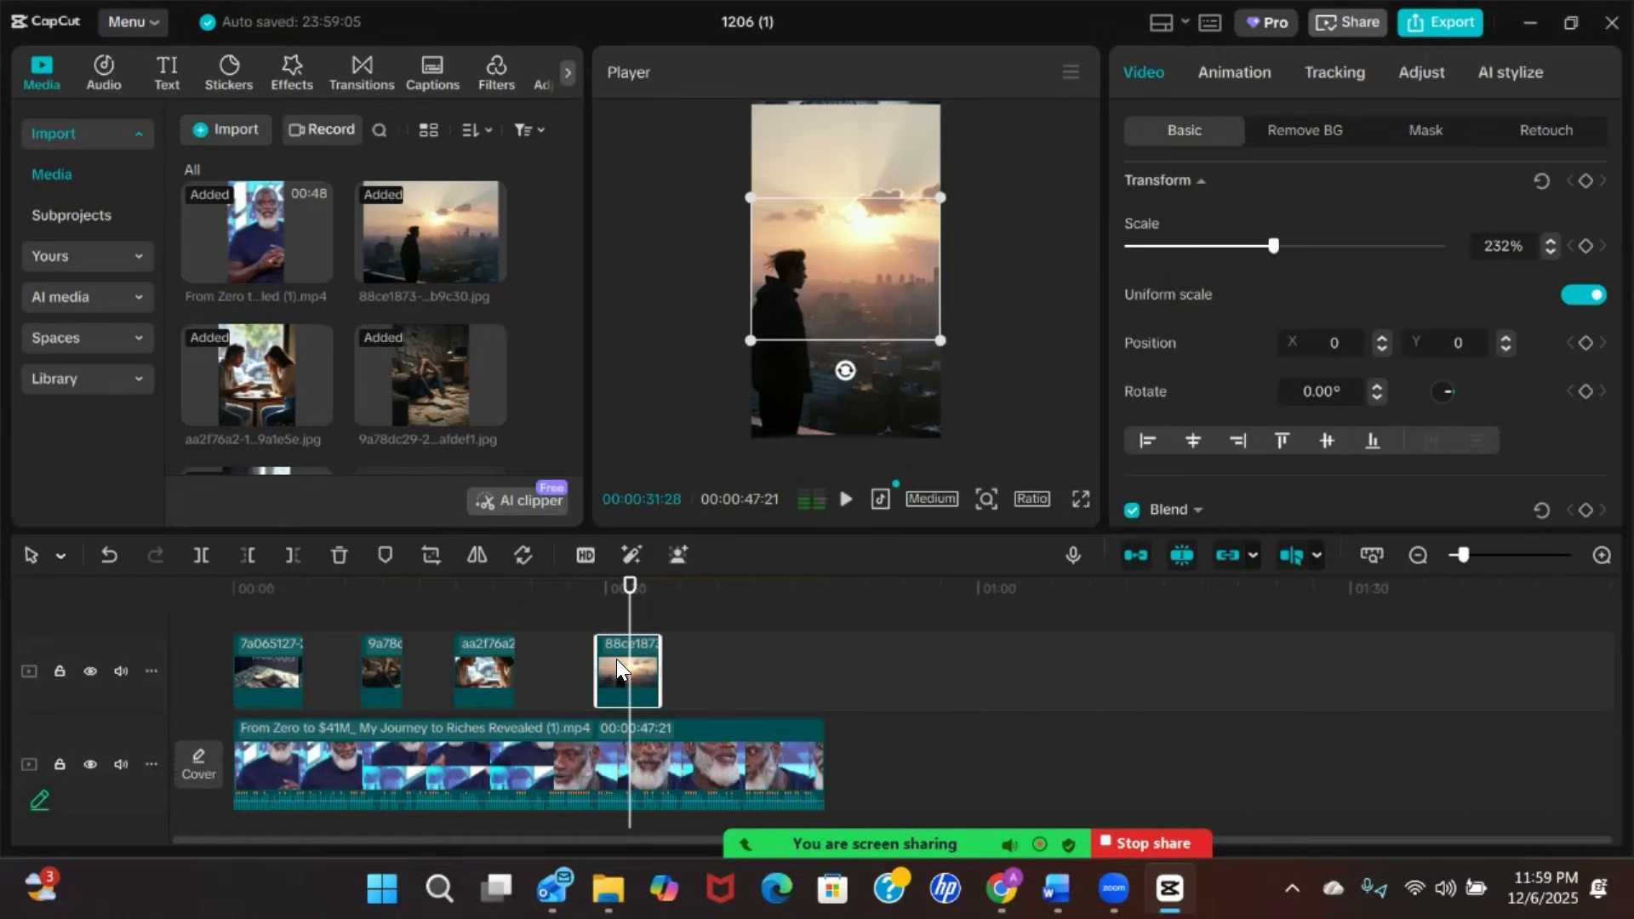
drag(629, 585, 600, 594)
key(space)
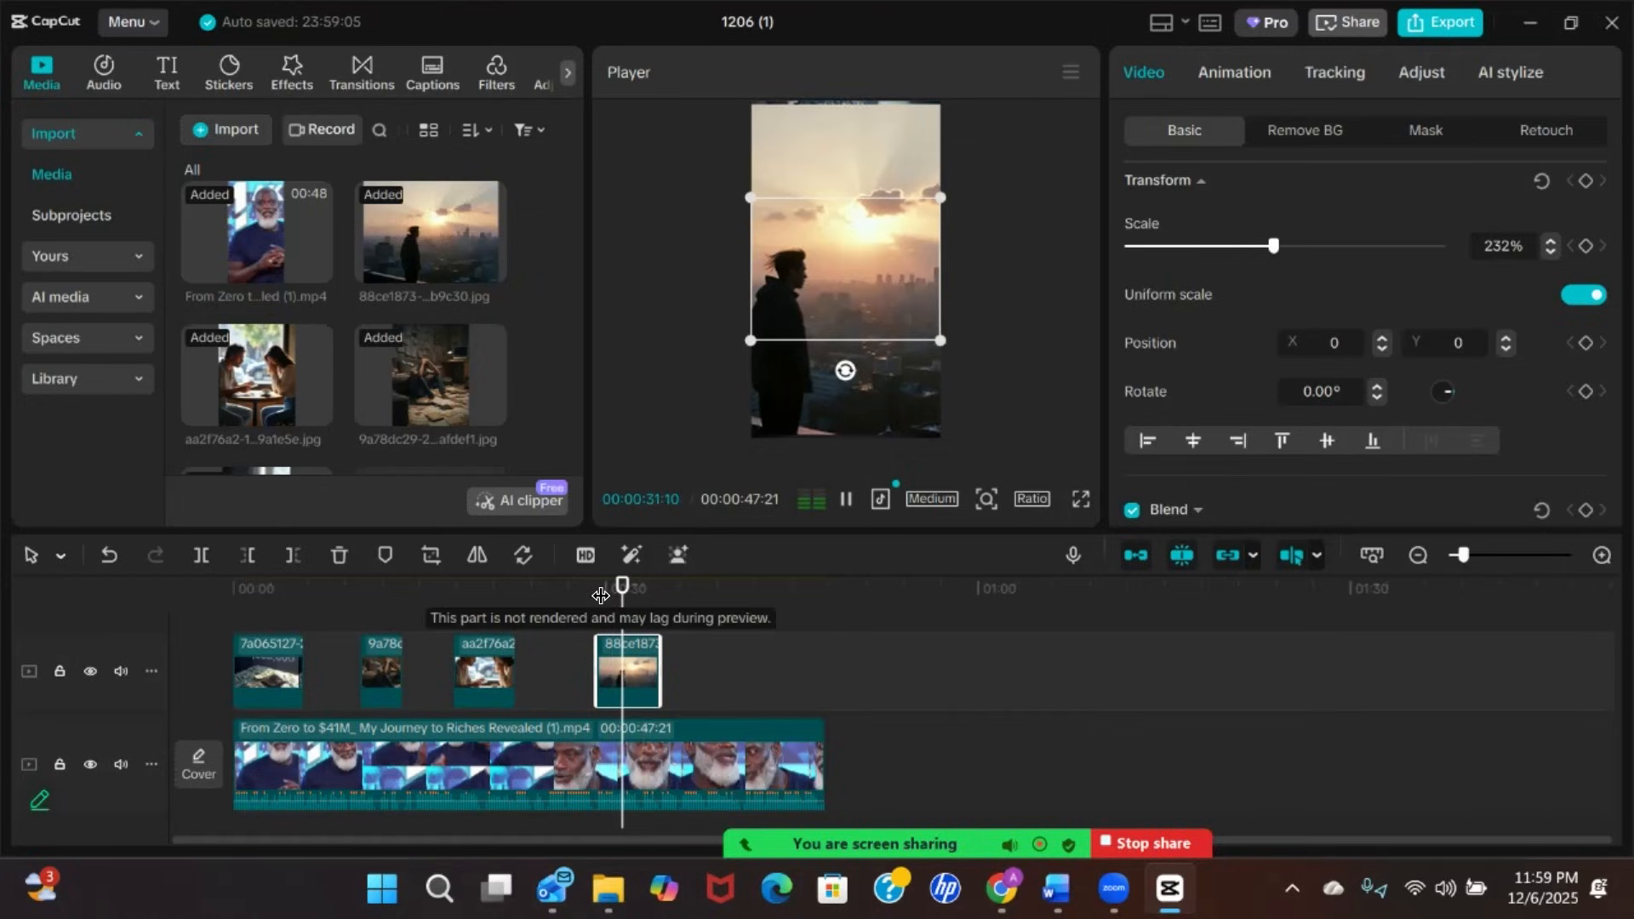
key(space)
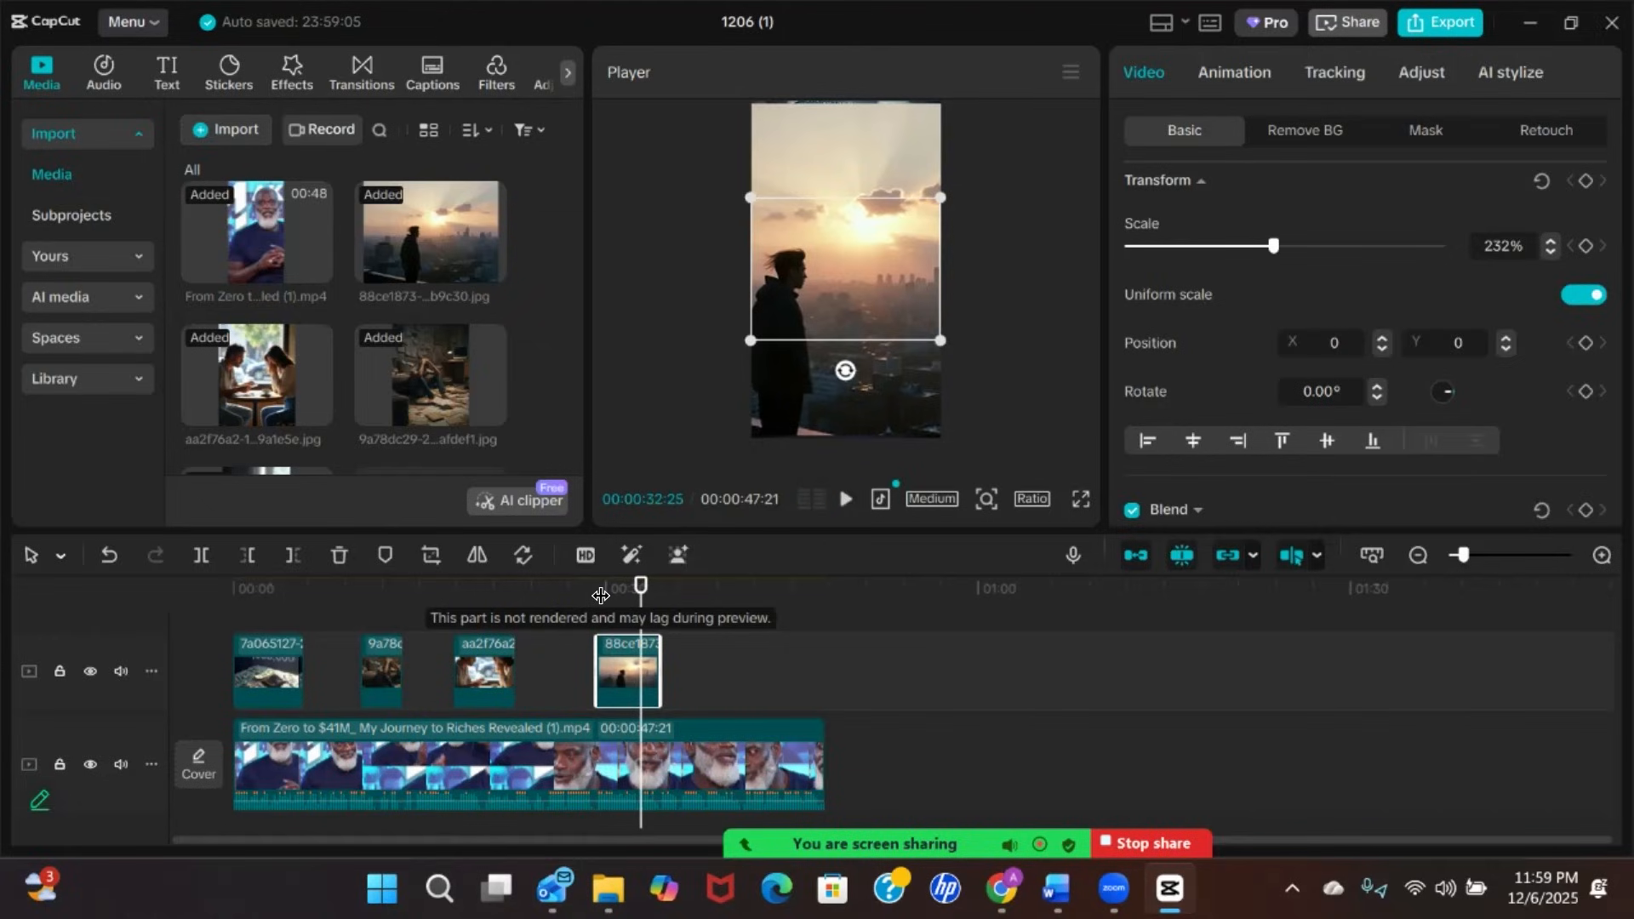
key(space)
key(space)
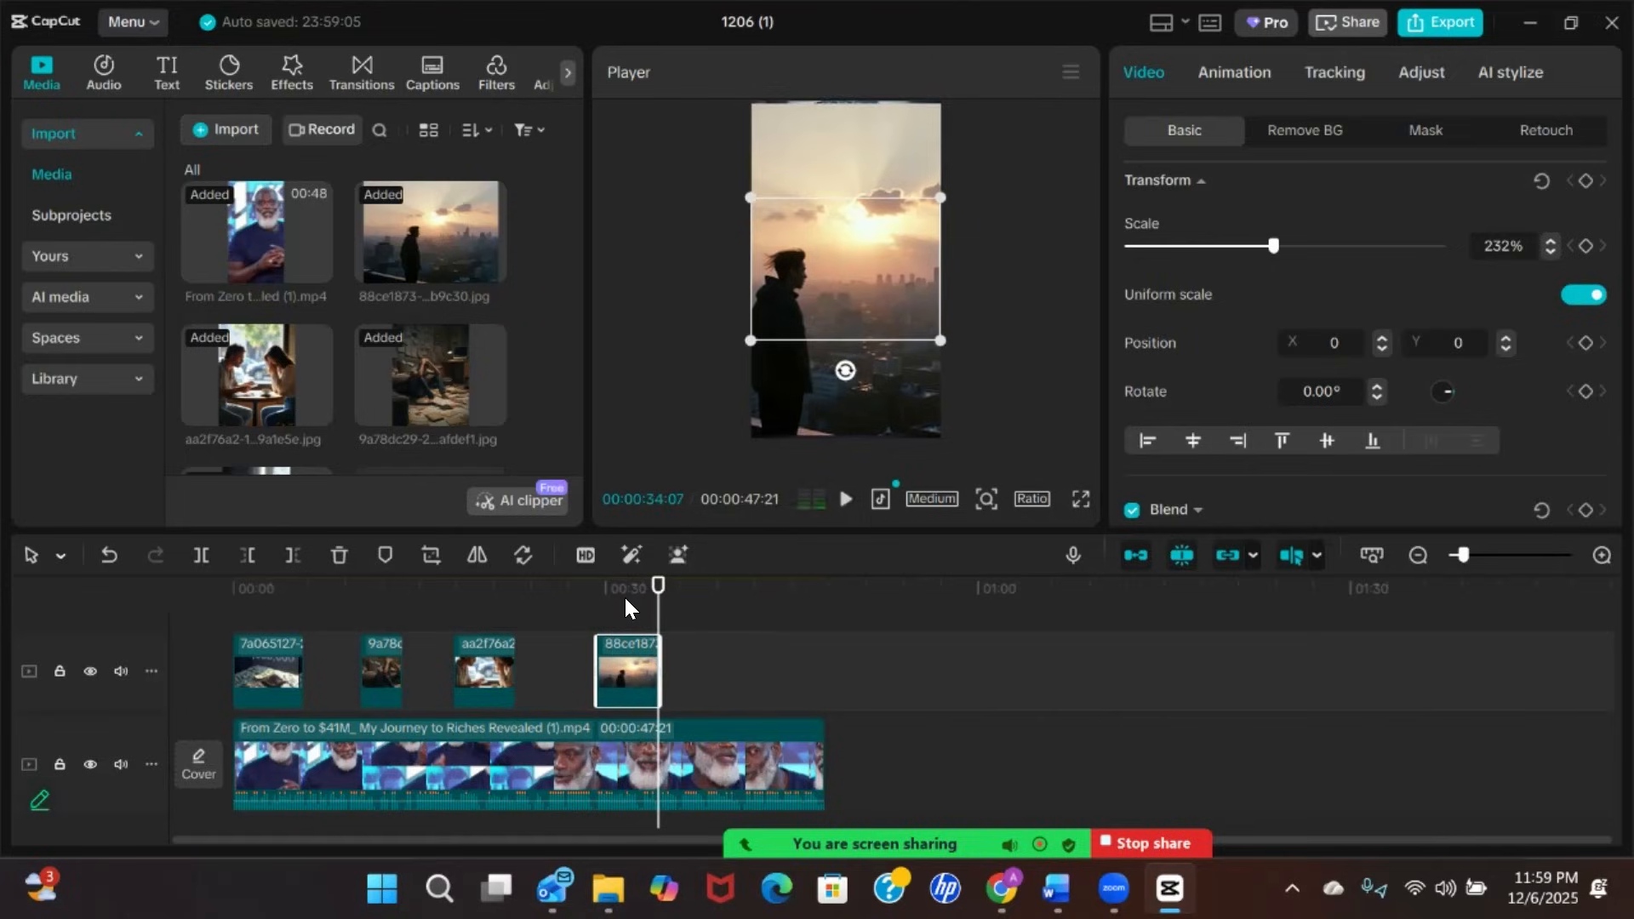
key(space)
key(space)
drag(667, 594, 652, 597)
key(space)
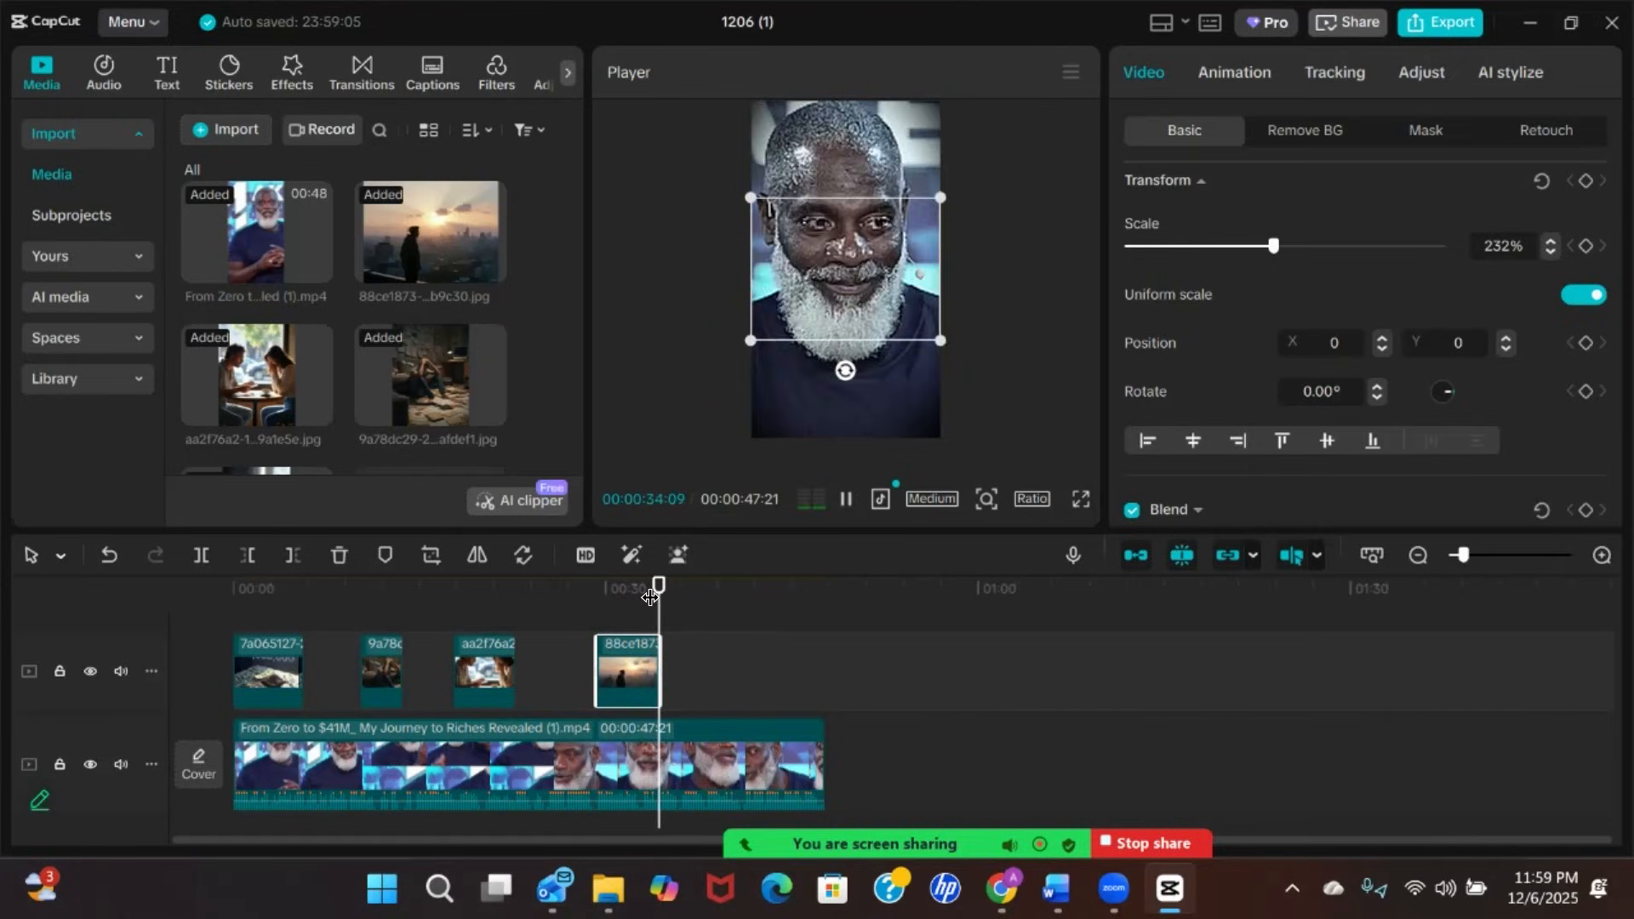
key(space)
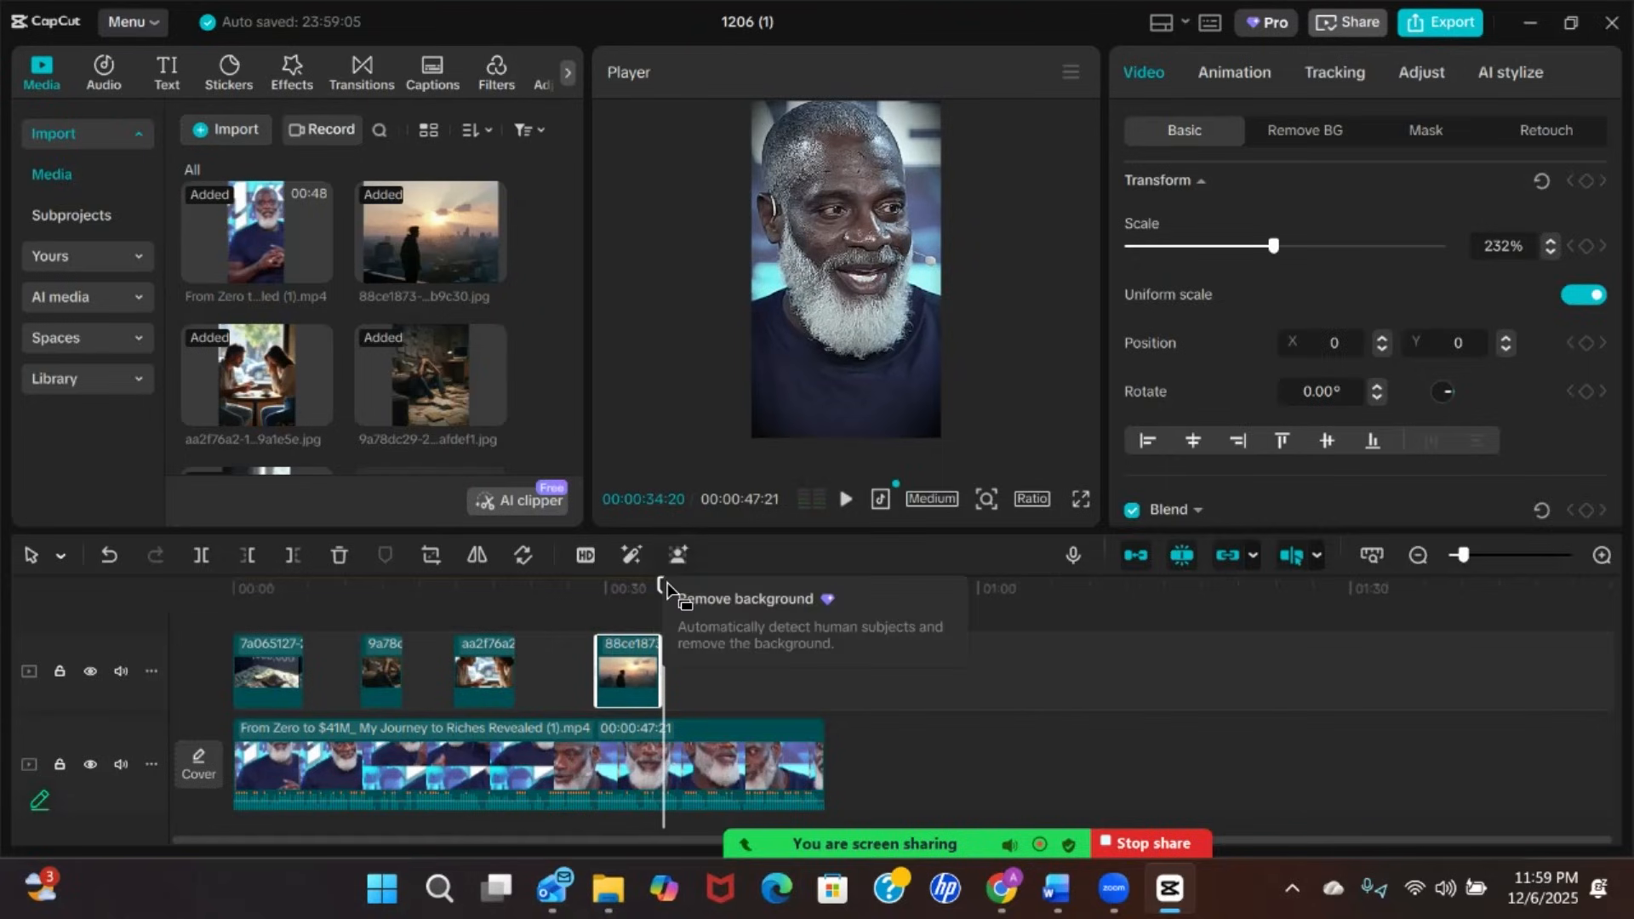
Extend the end of the sunset silhouette clip to 34:15 and check the cut back to the speaker
click(657, 604)
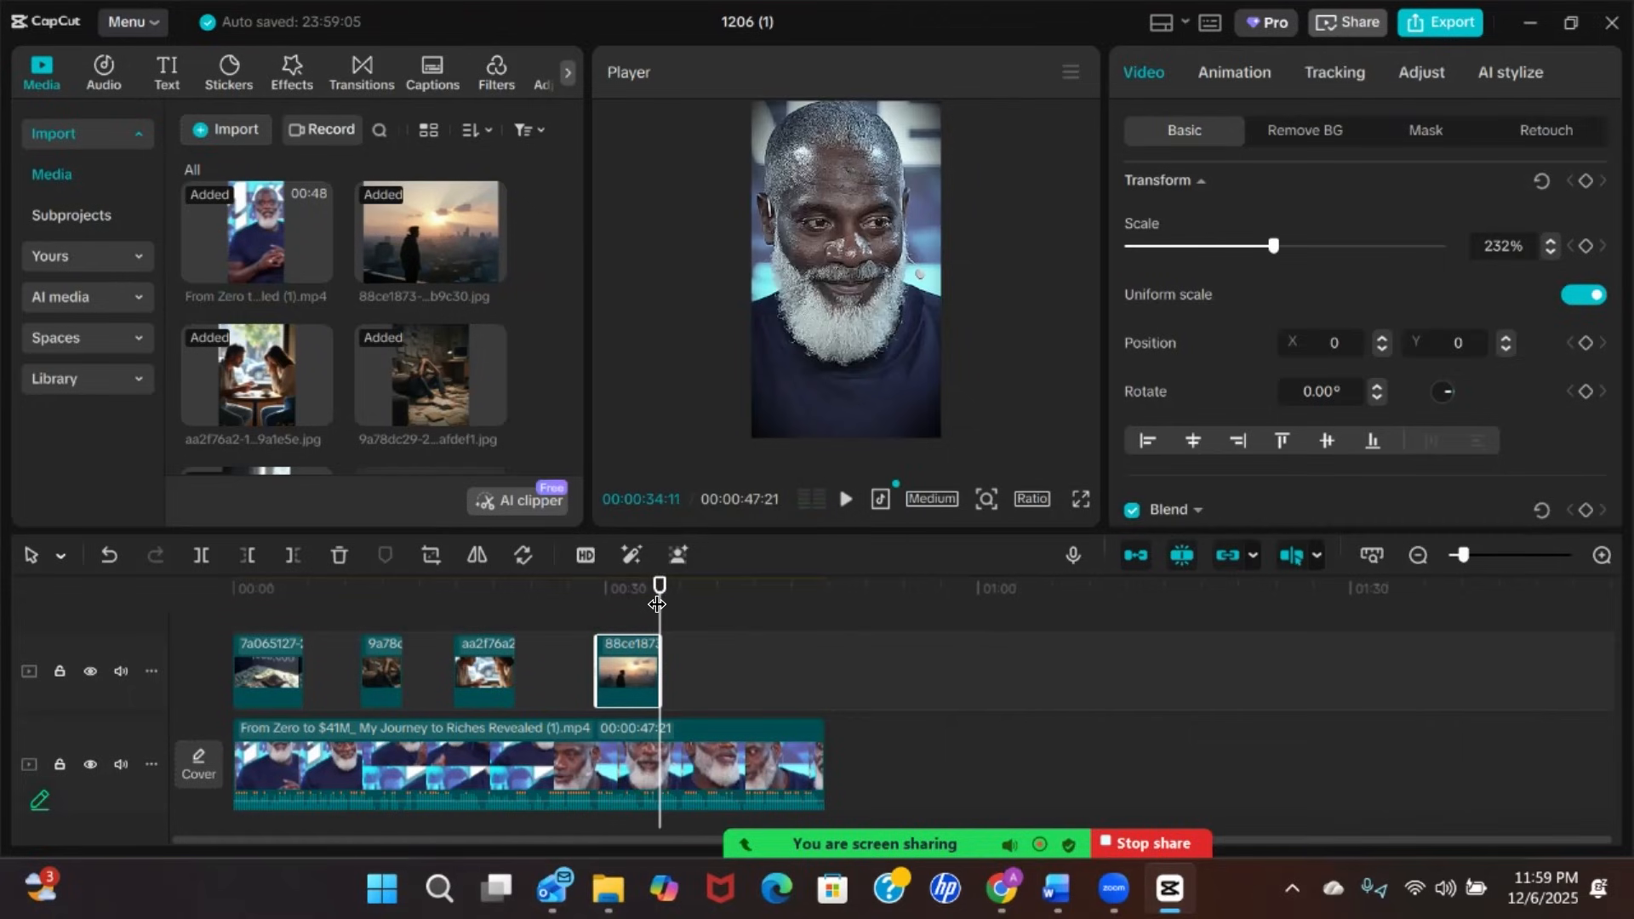
key(Right)
key(Right)
key(Right)
key(Right)
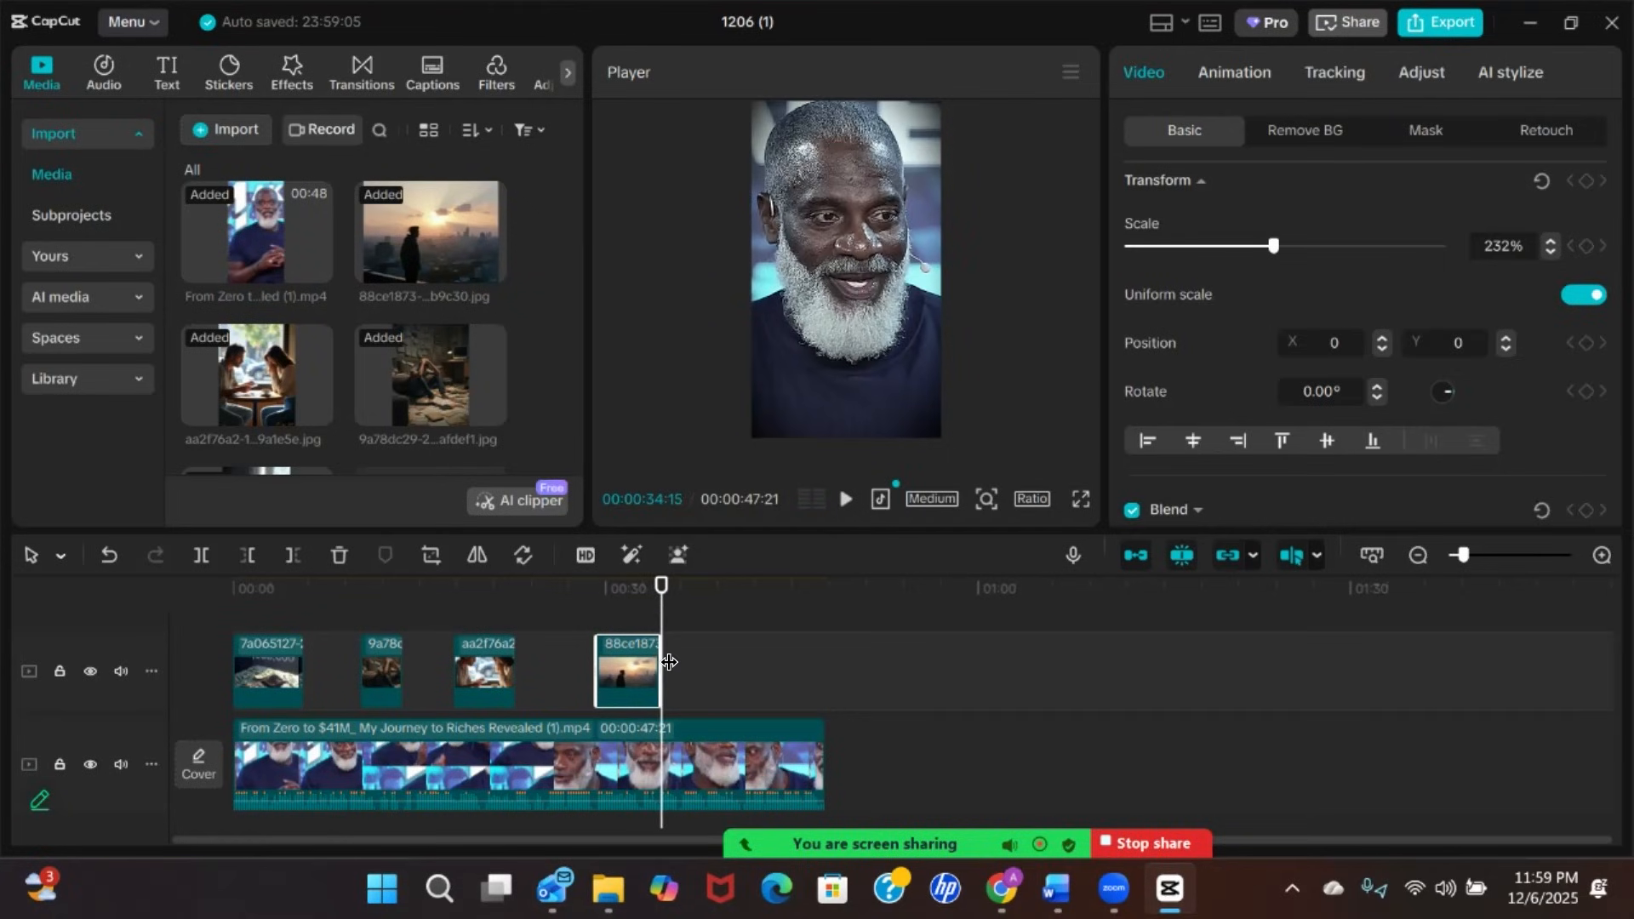
drag(656, 652, 663, 652)
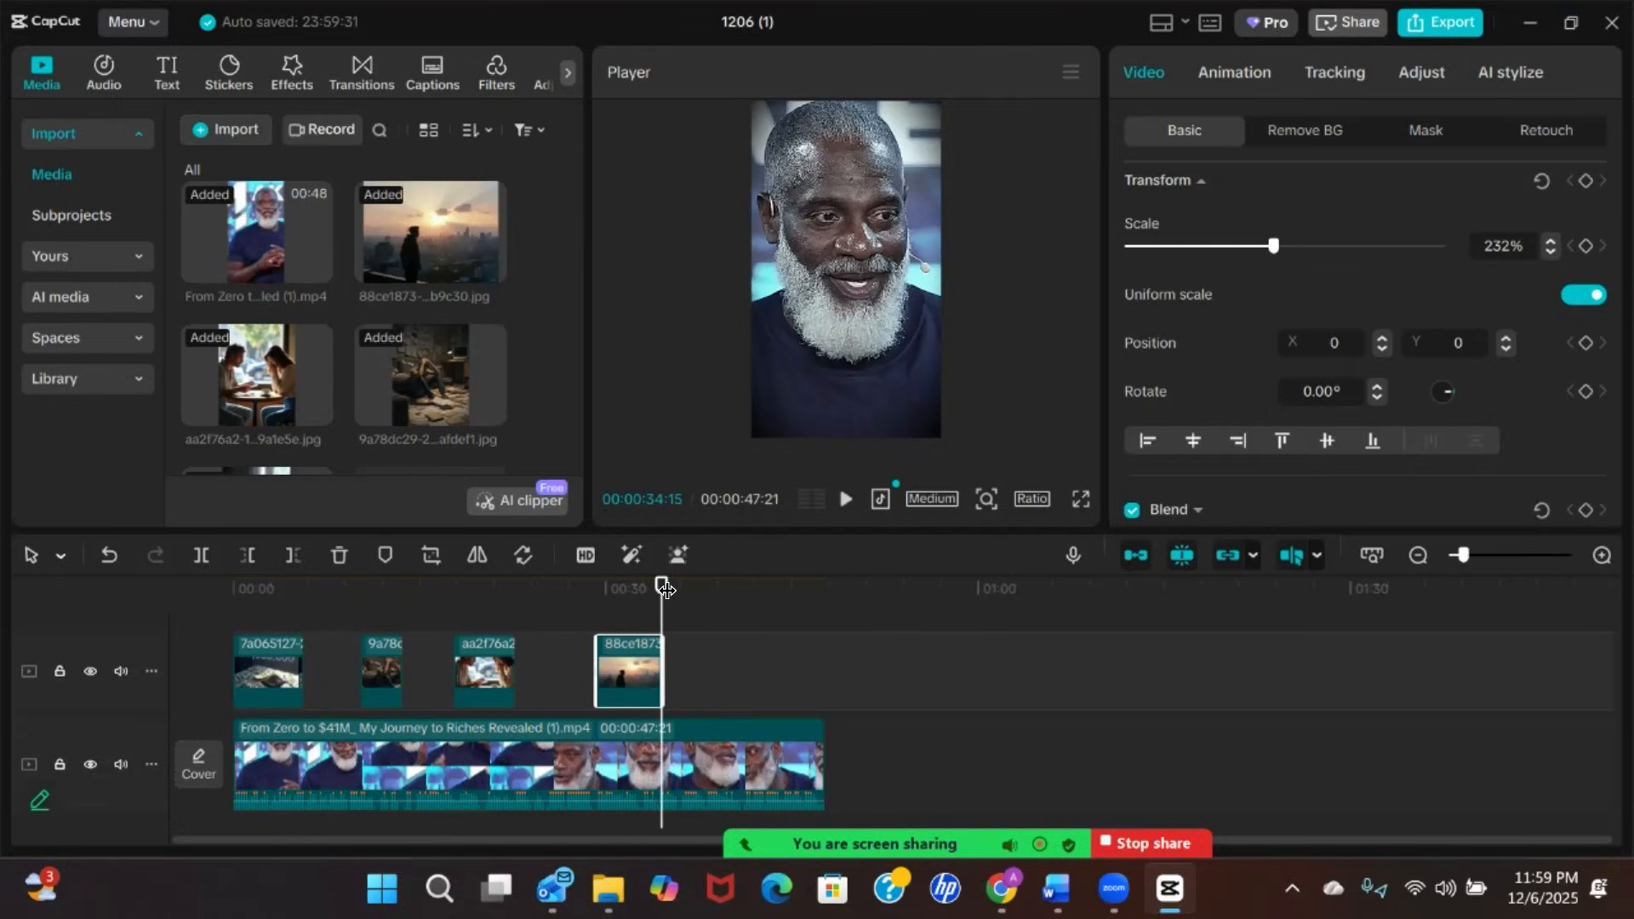
key(space)
key(space)
At the sunset clip's start, 29:10, scale the image to 292%, position it at X 1250, Y 385, and add a Transform keyframe
drag(667, 589, 594, 593)
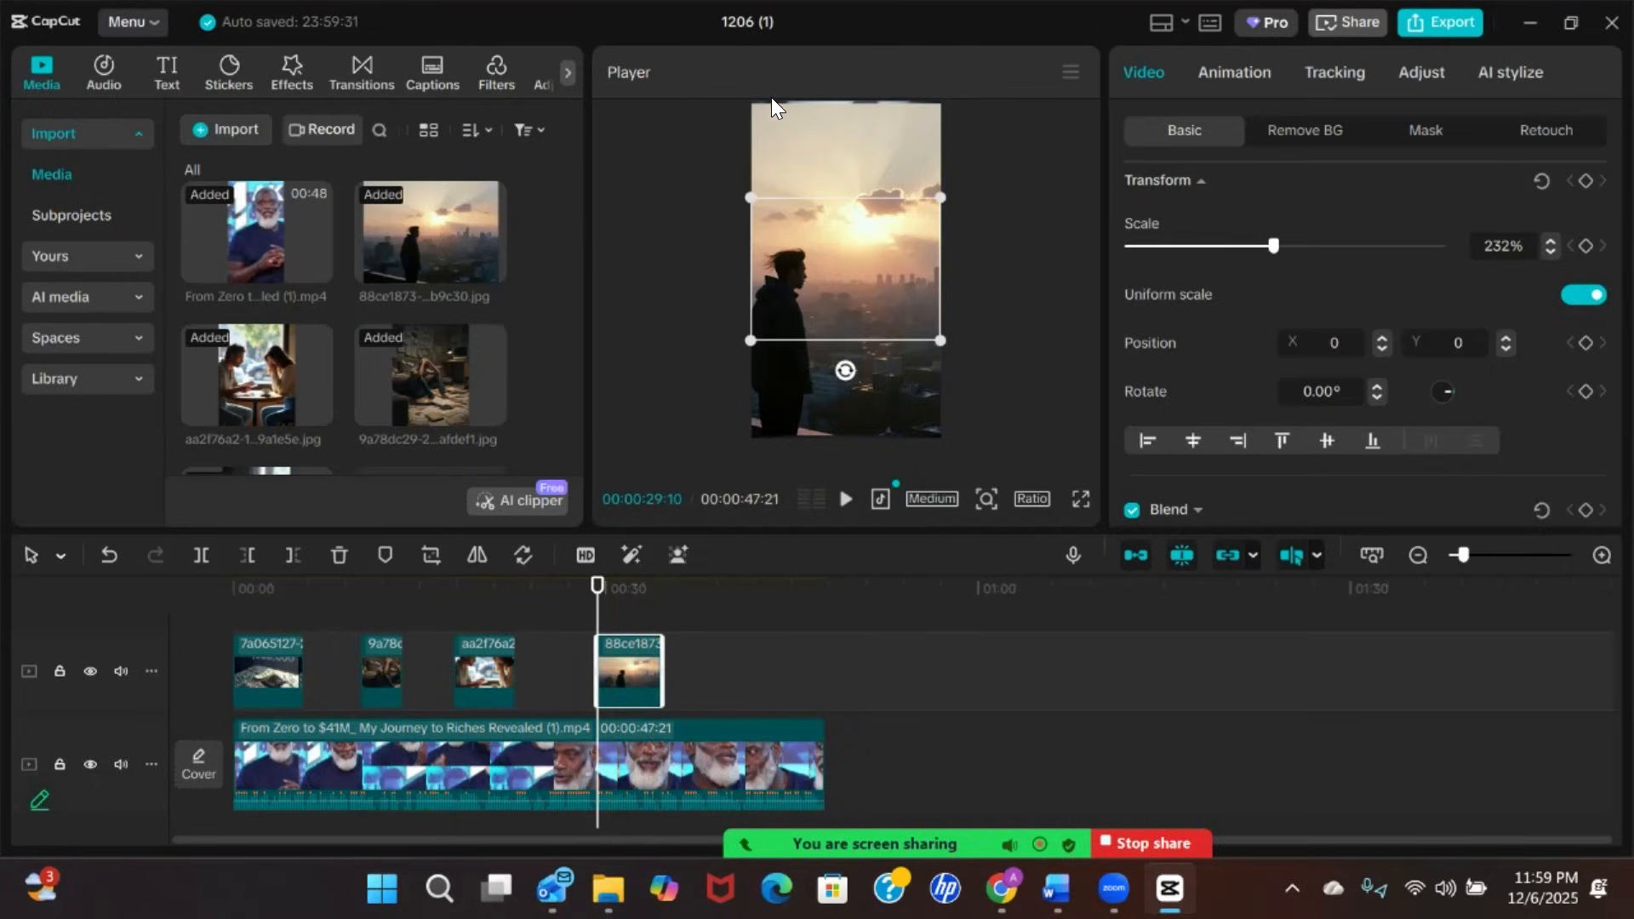
drag(1271, 240, 1307, 240)
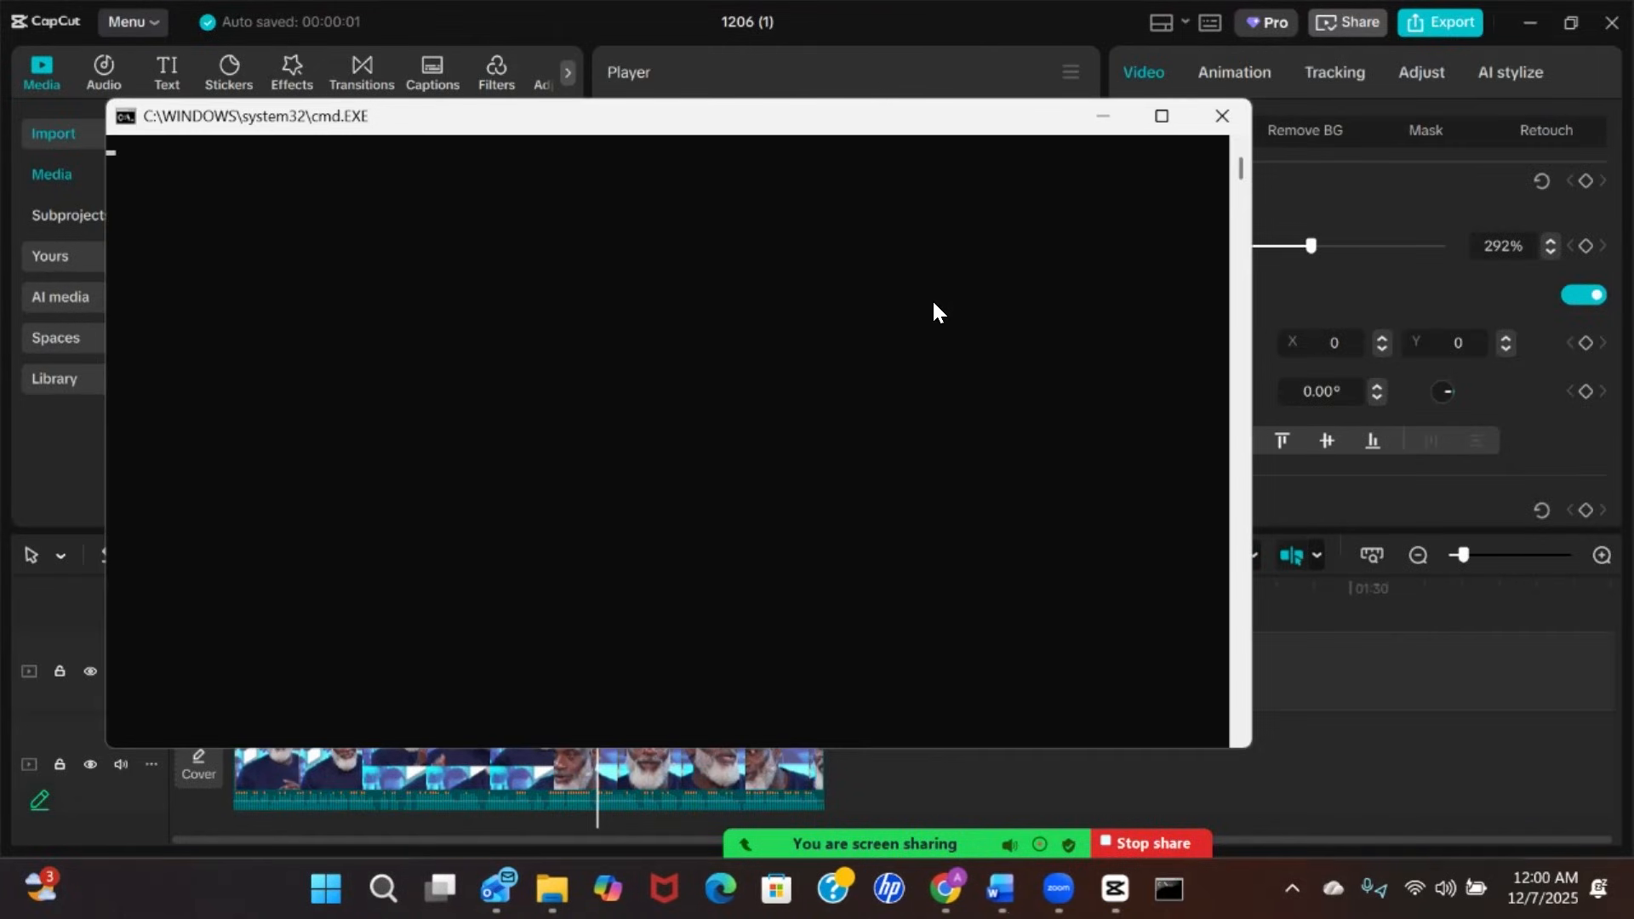
drag(934, 303, 936, 266)
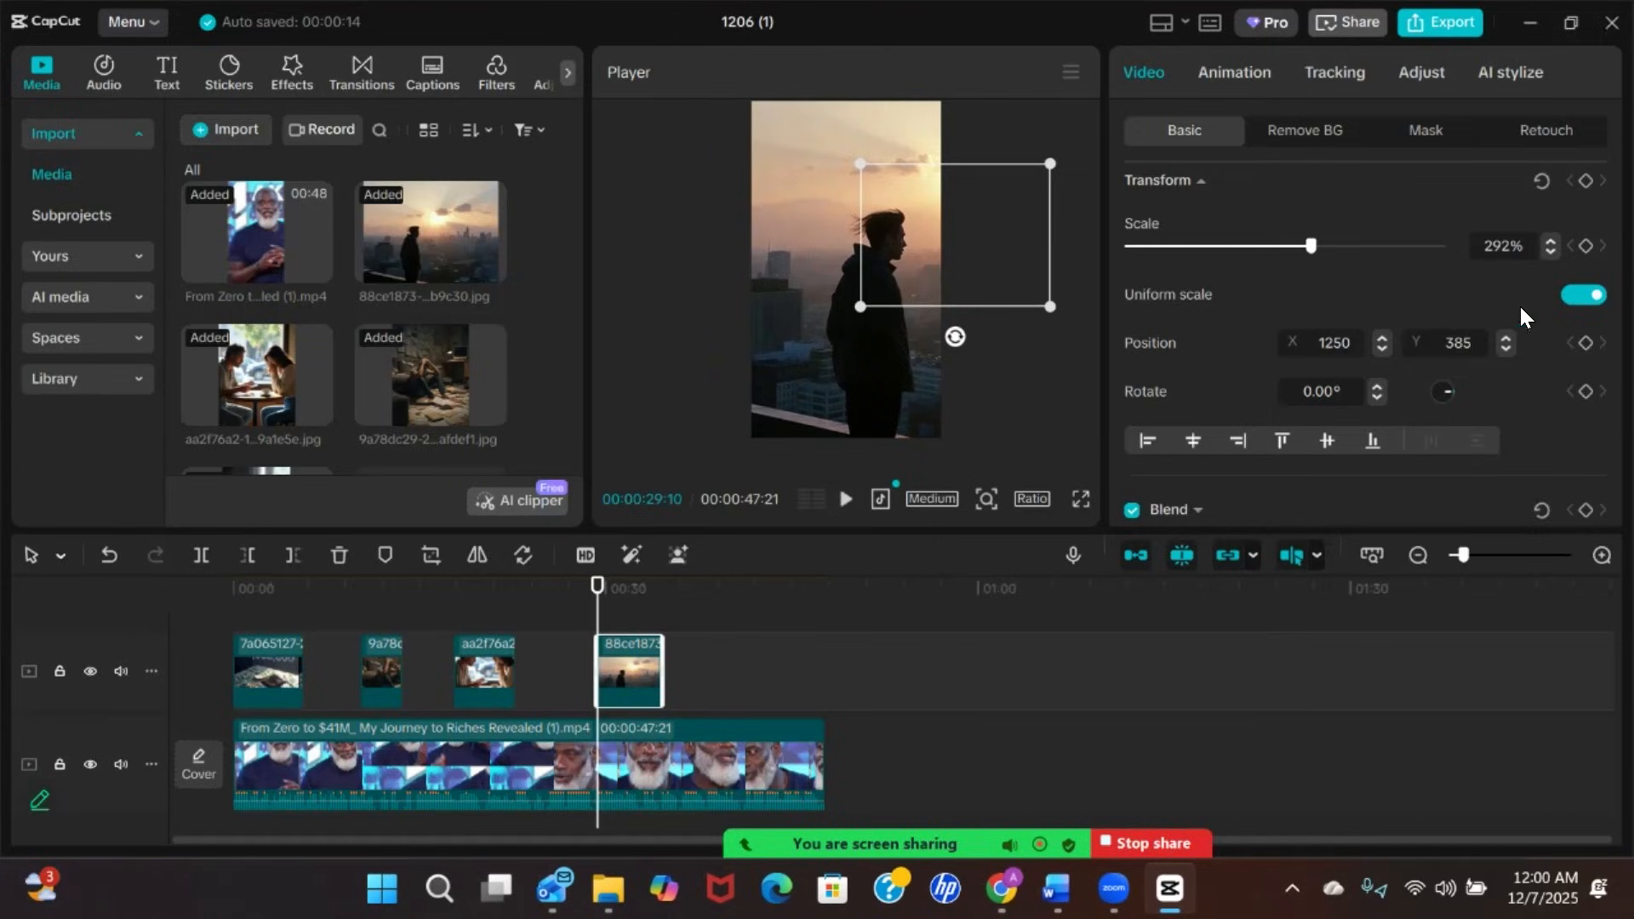
click(1583, 180)
Extend the sunset silhouette clip's end well past 34:15, keeping the playhead at 34:15 so the image shows there
drag(599, 586, 660, 593)
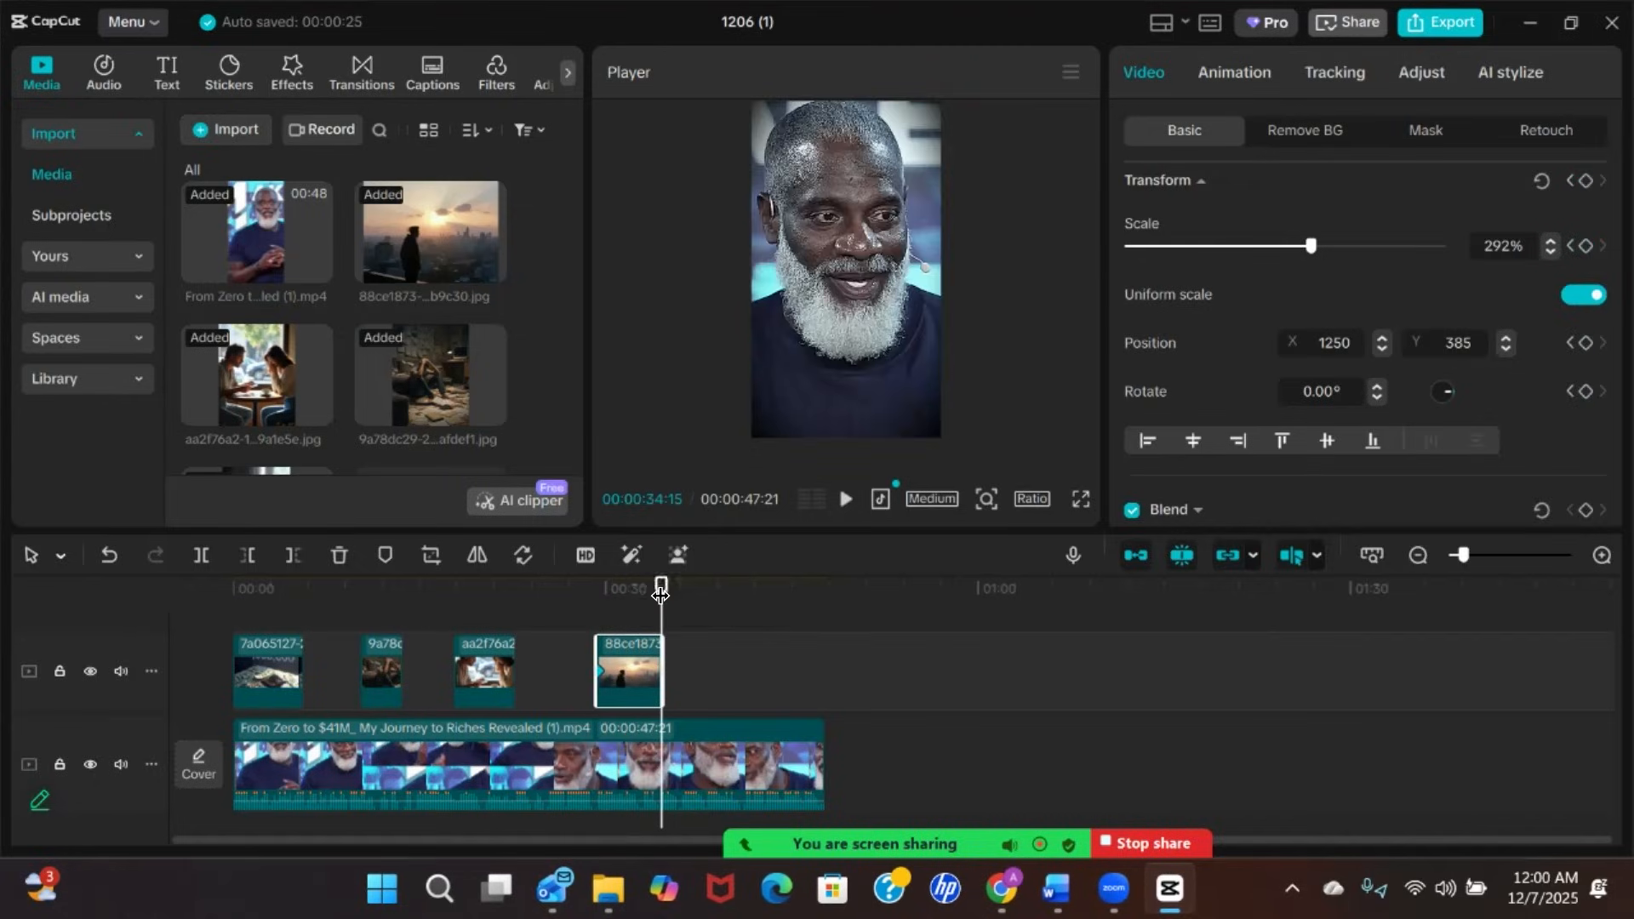
drag(662, 653, 720, 654)
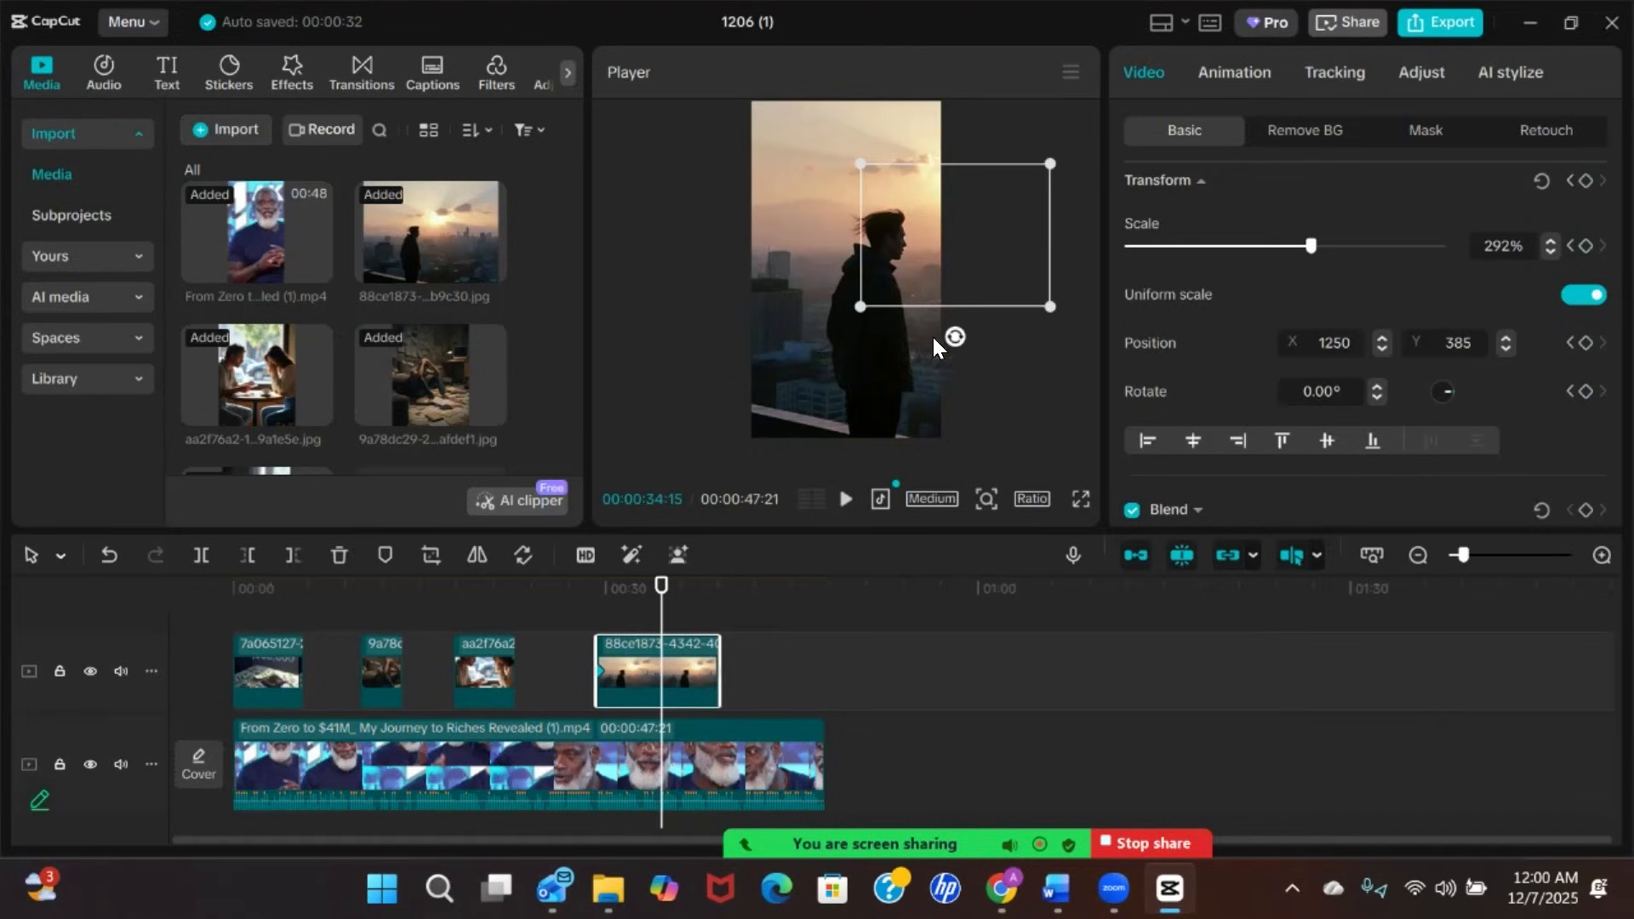
click(880, 330)
click(825, 332)
drag(771, 334, 723, 333)
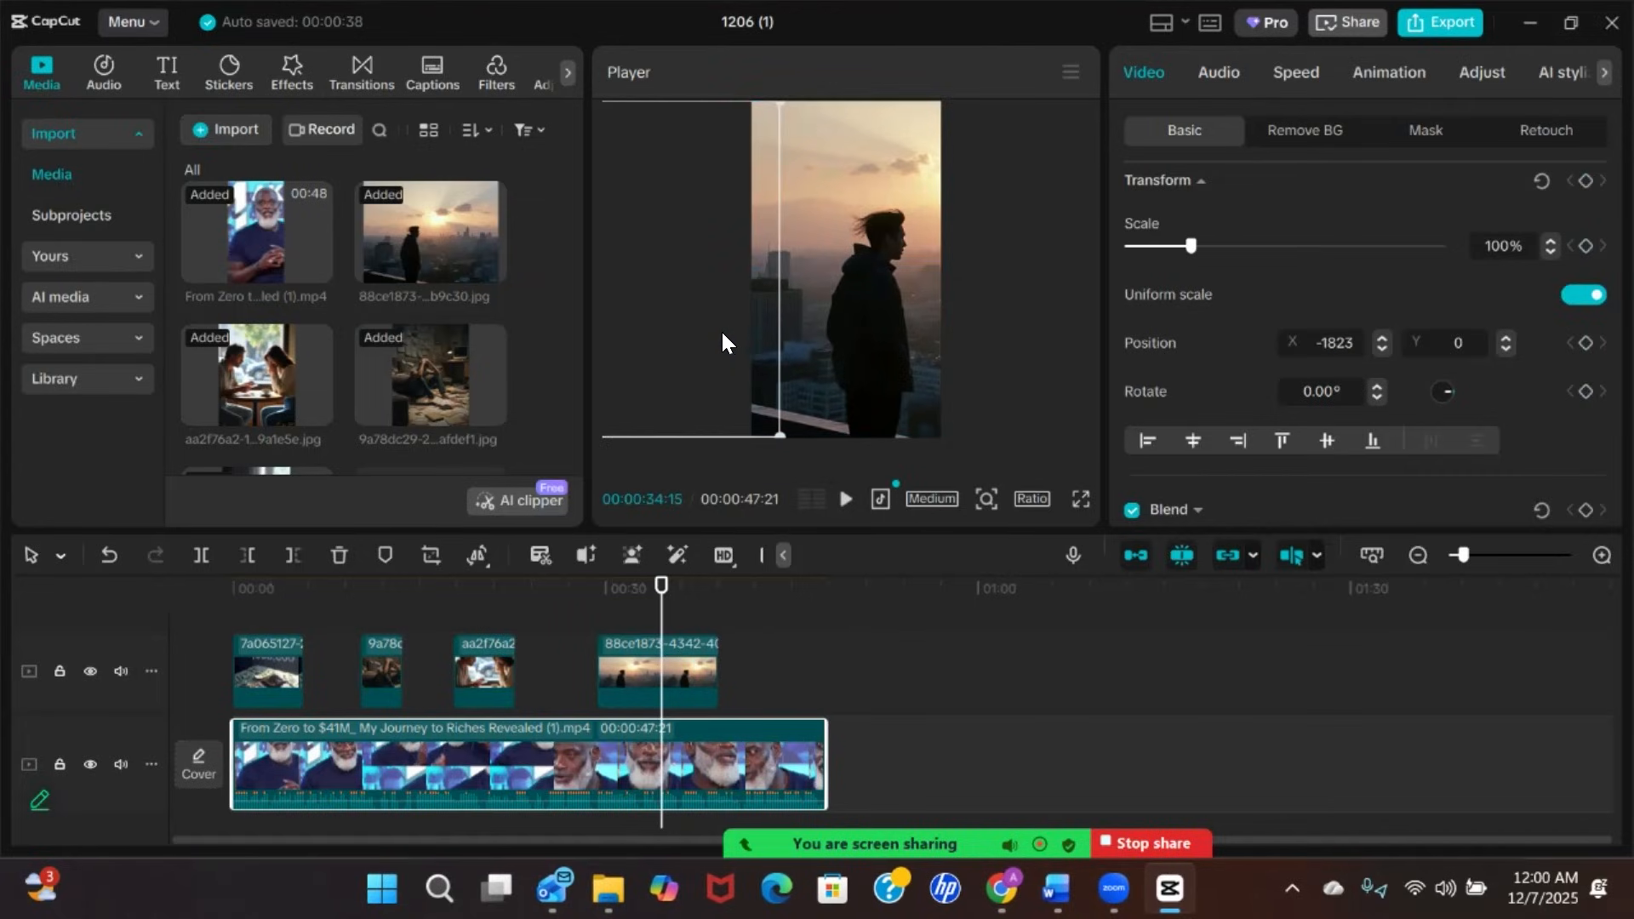
key(ctrl+z)
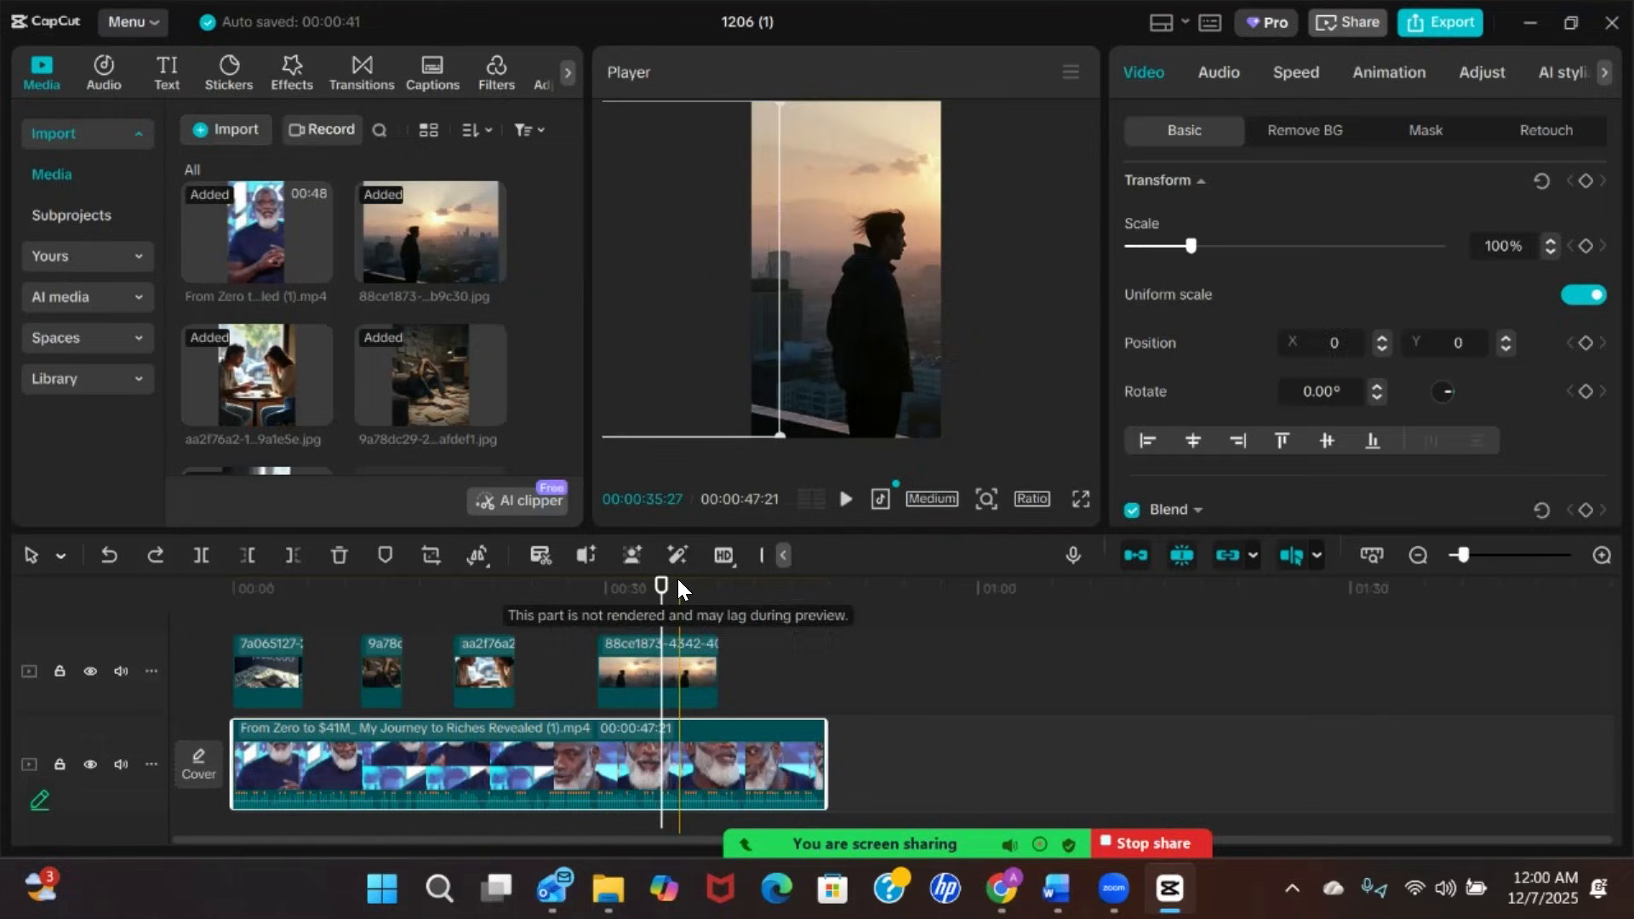
click(665, 665)
click(843, 342)
drag(843, 348, 806, 349)
key(ctrl+z)
click(700, 665)
click(463, 766)
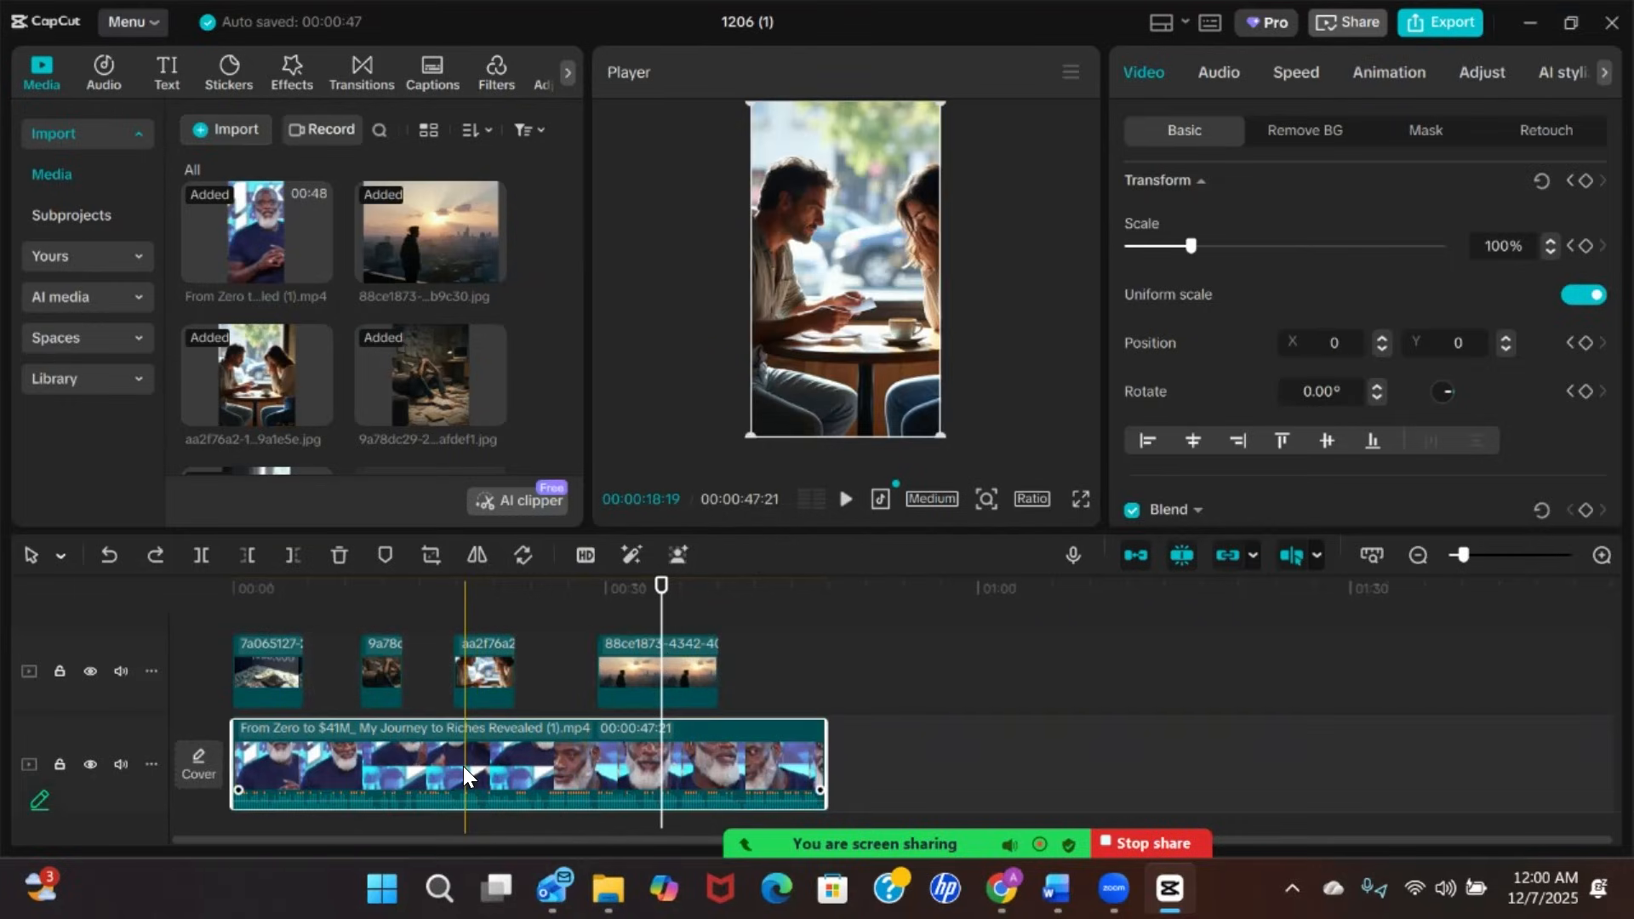
Lock the speaker's main video track and select the sunset silhouette clip
click(58, 766)
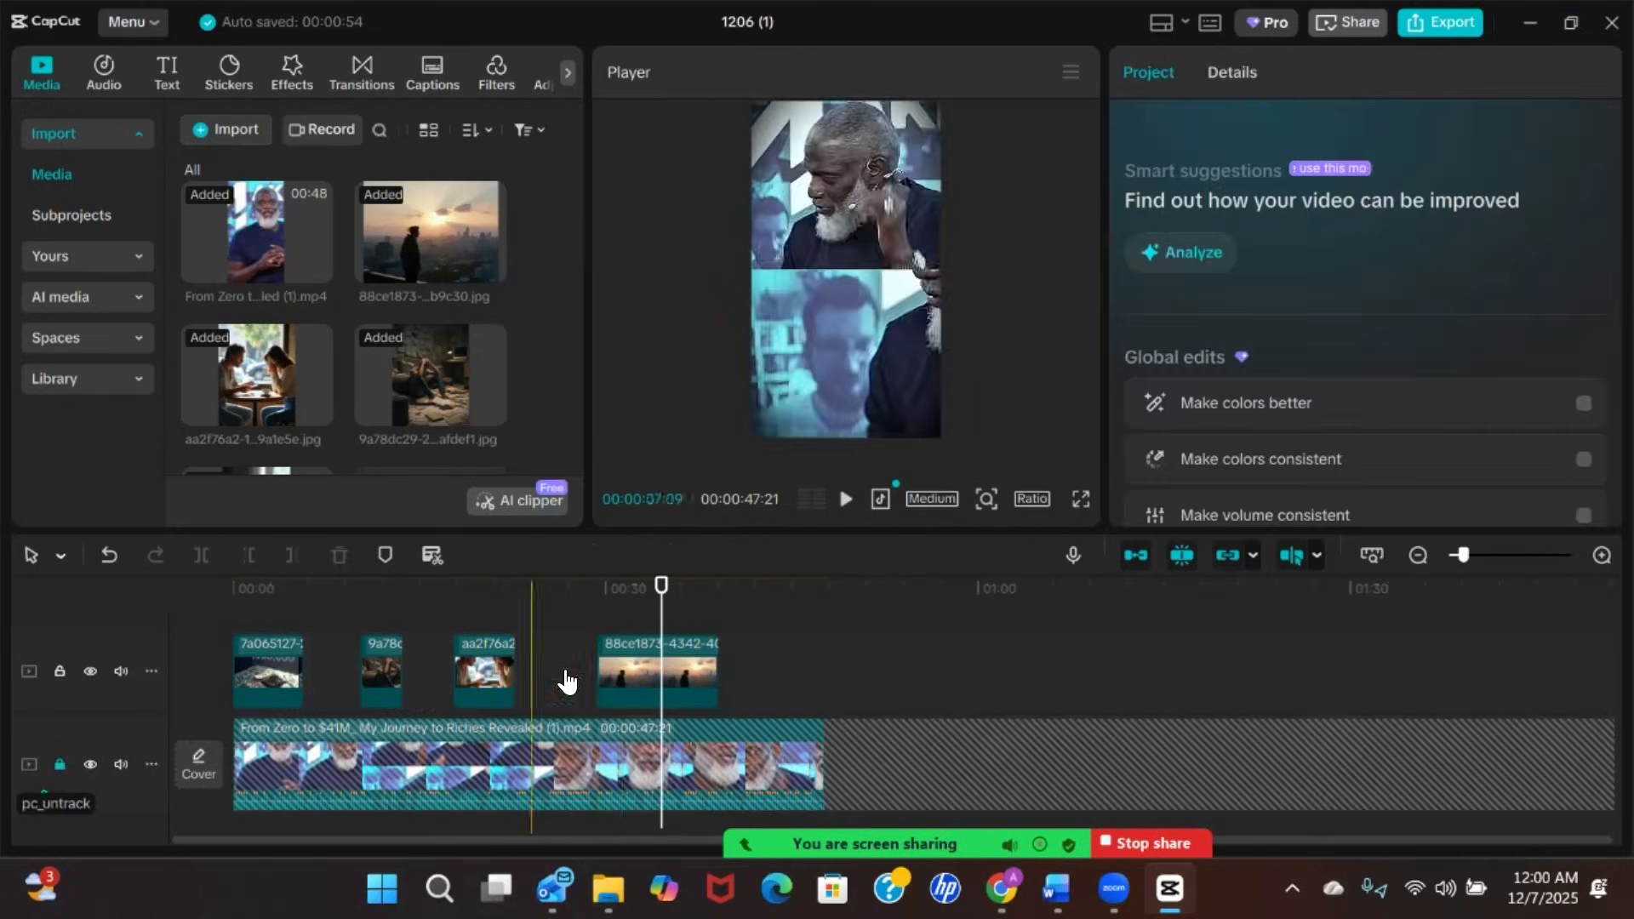
click(659, 677)
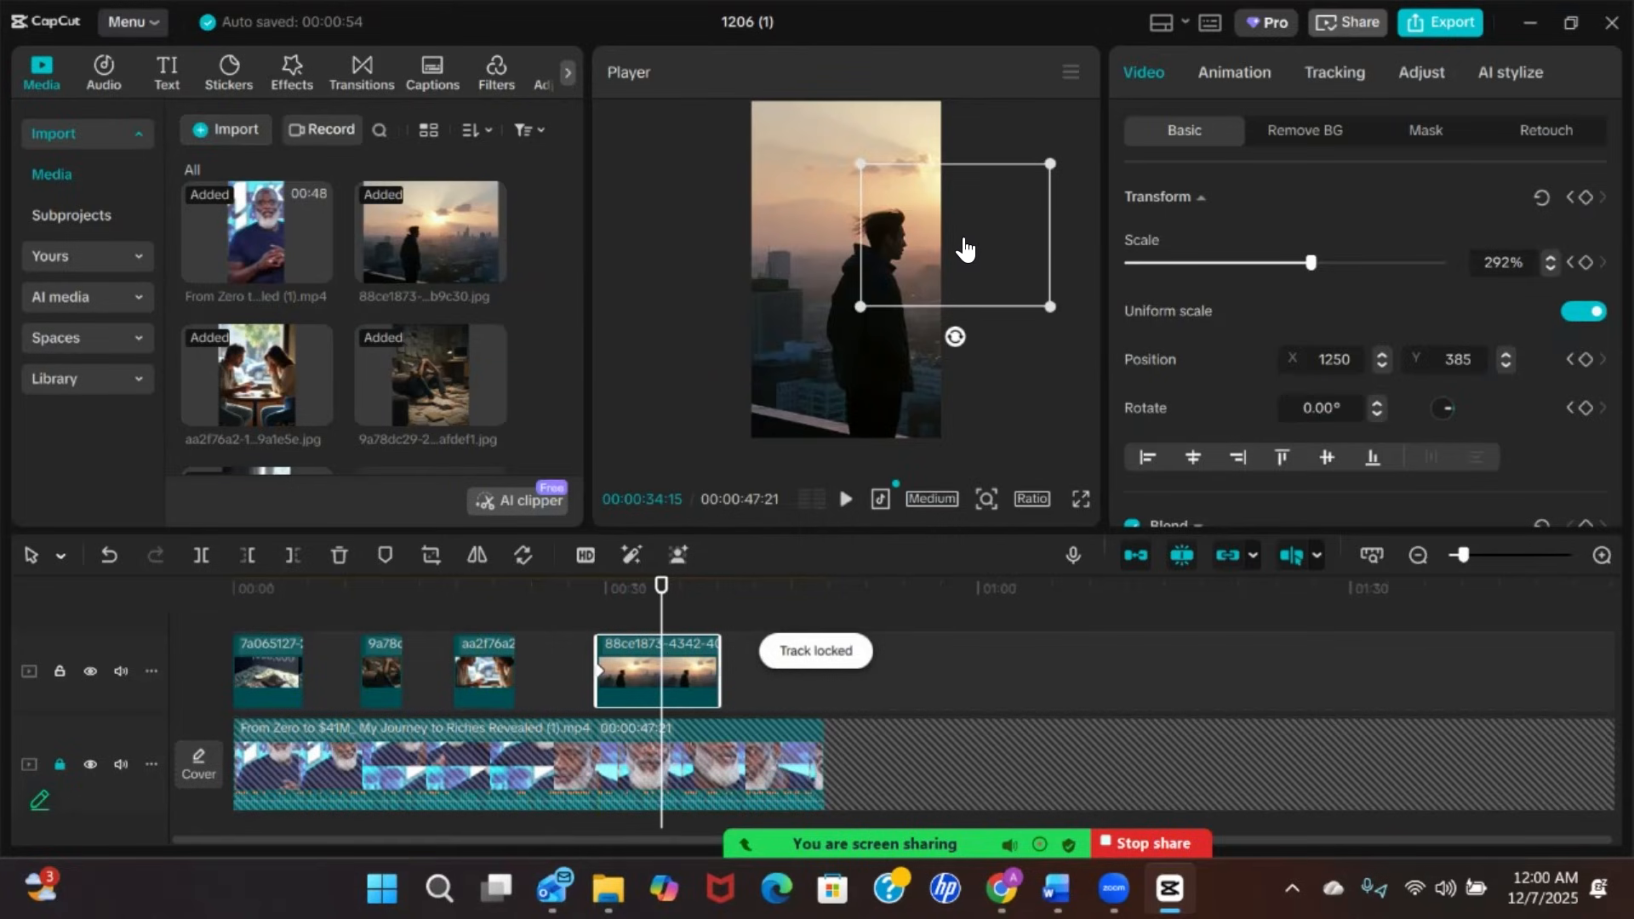
drag(817, 248, 774, 253)
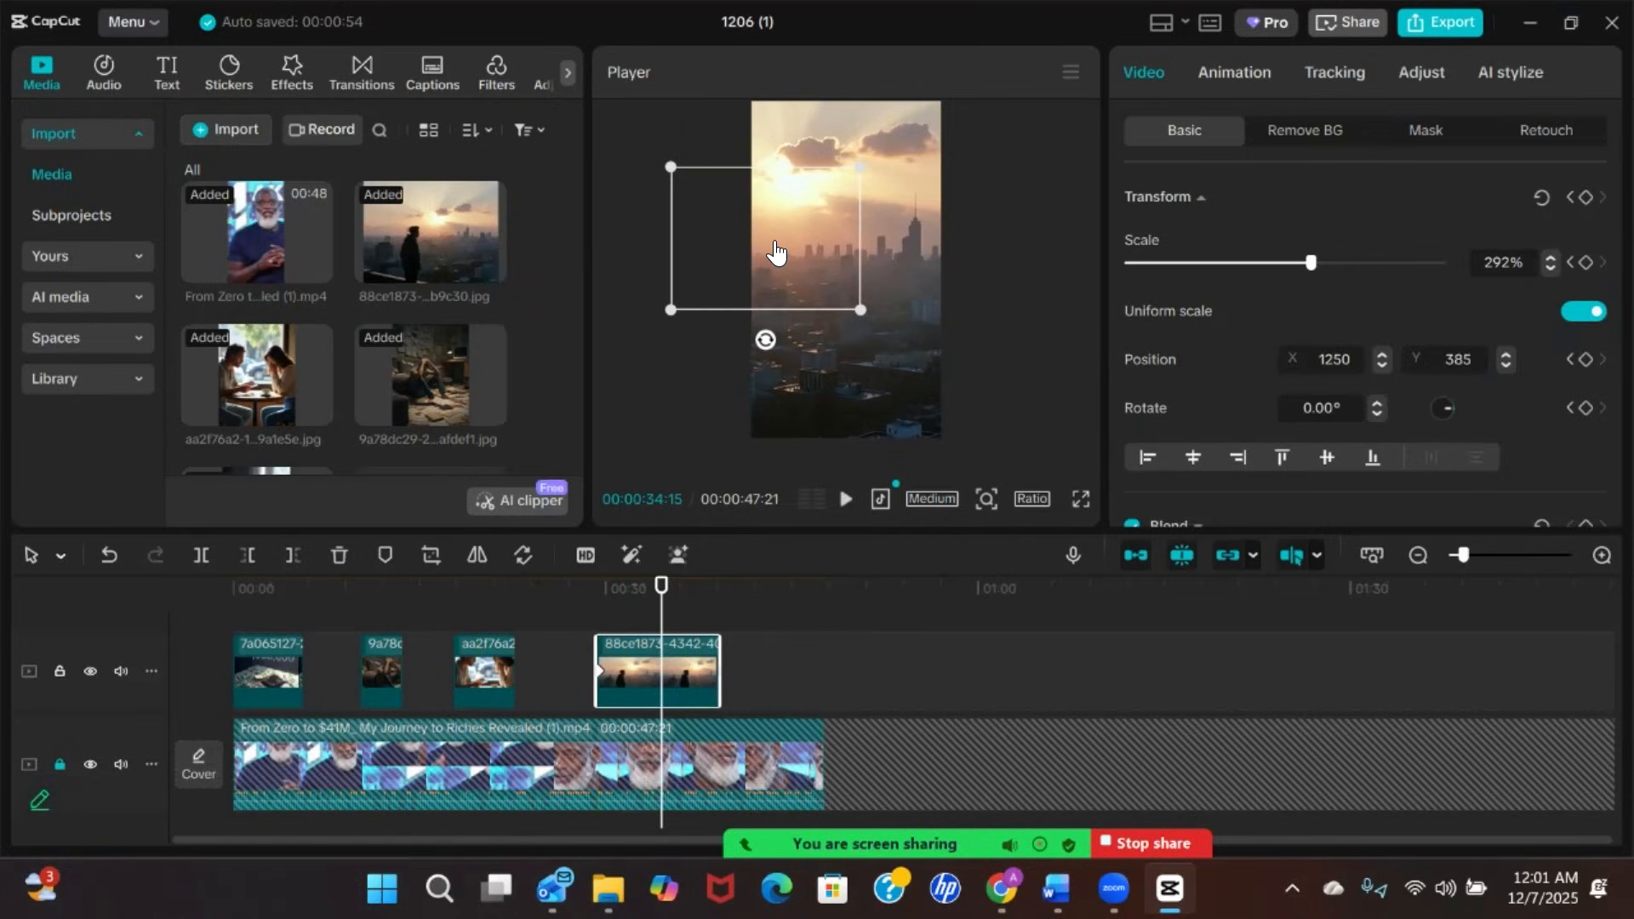
key(ctrl+z)
click(855, 282)
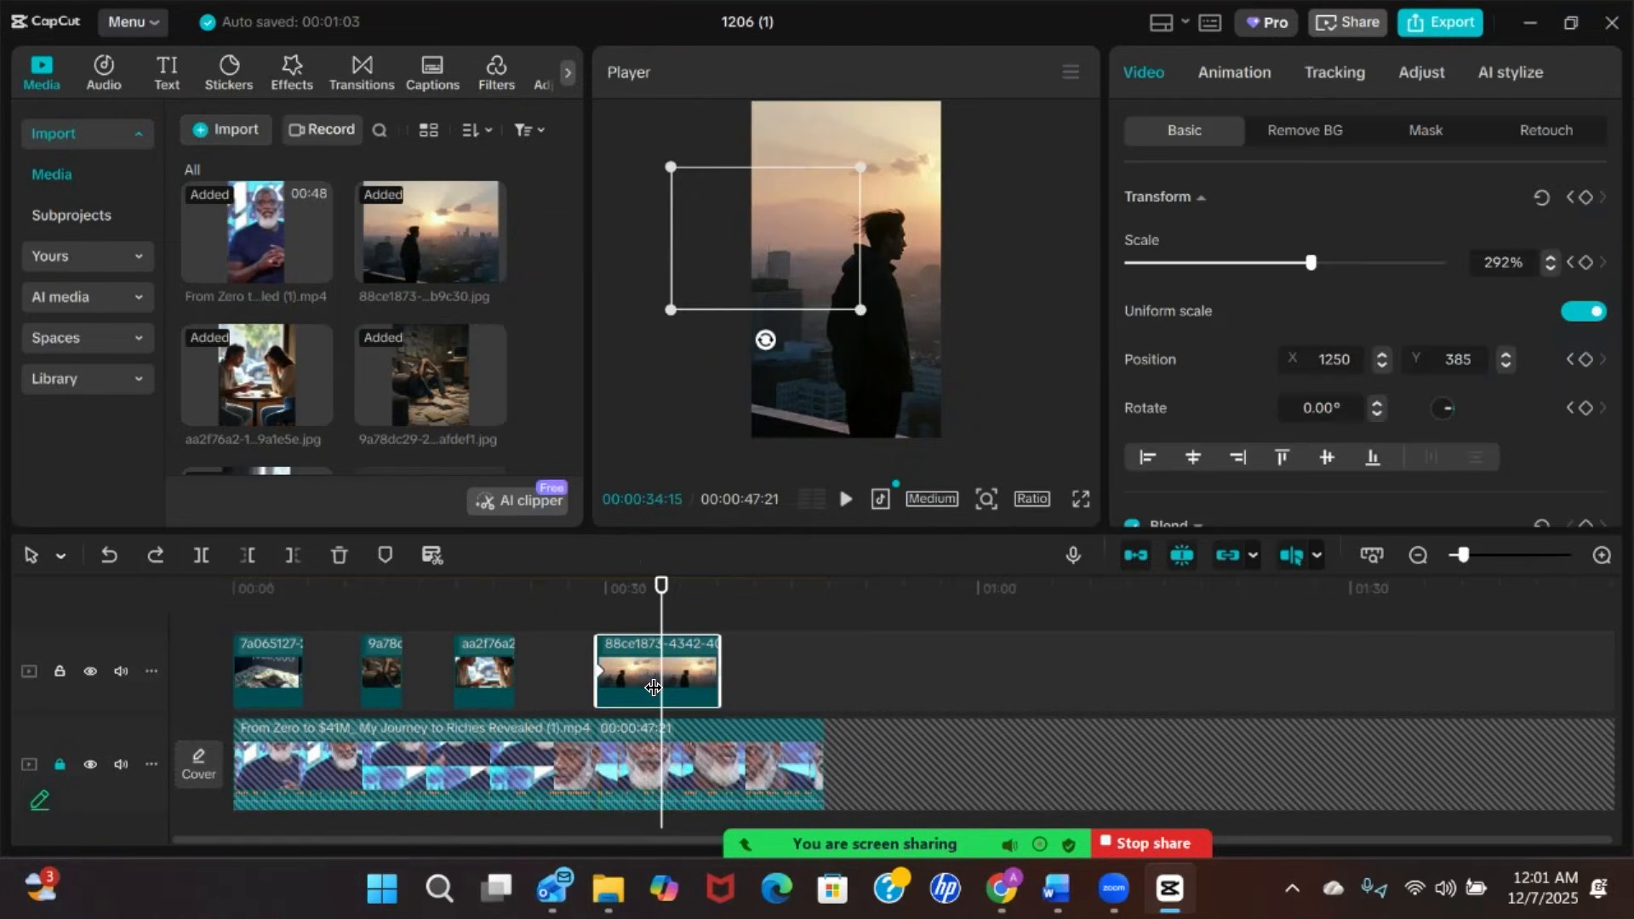
click(861, 289)
click(864, 287)
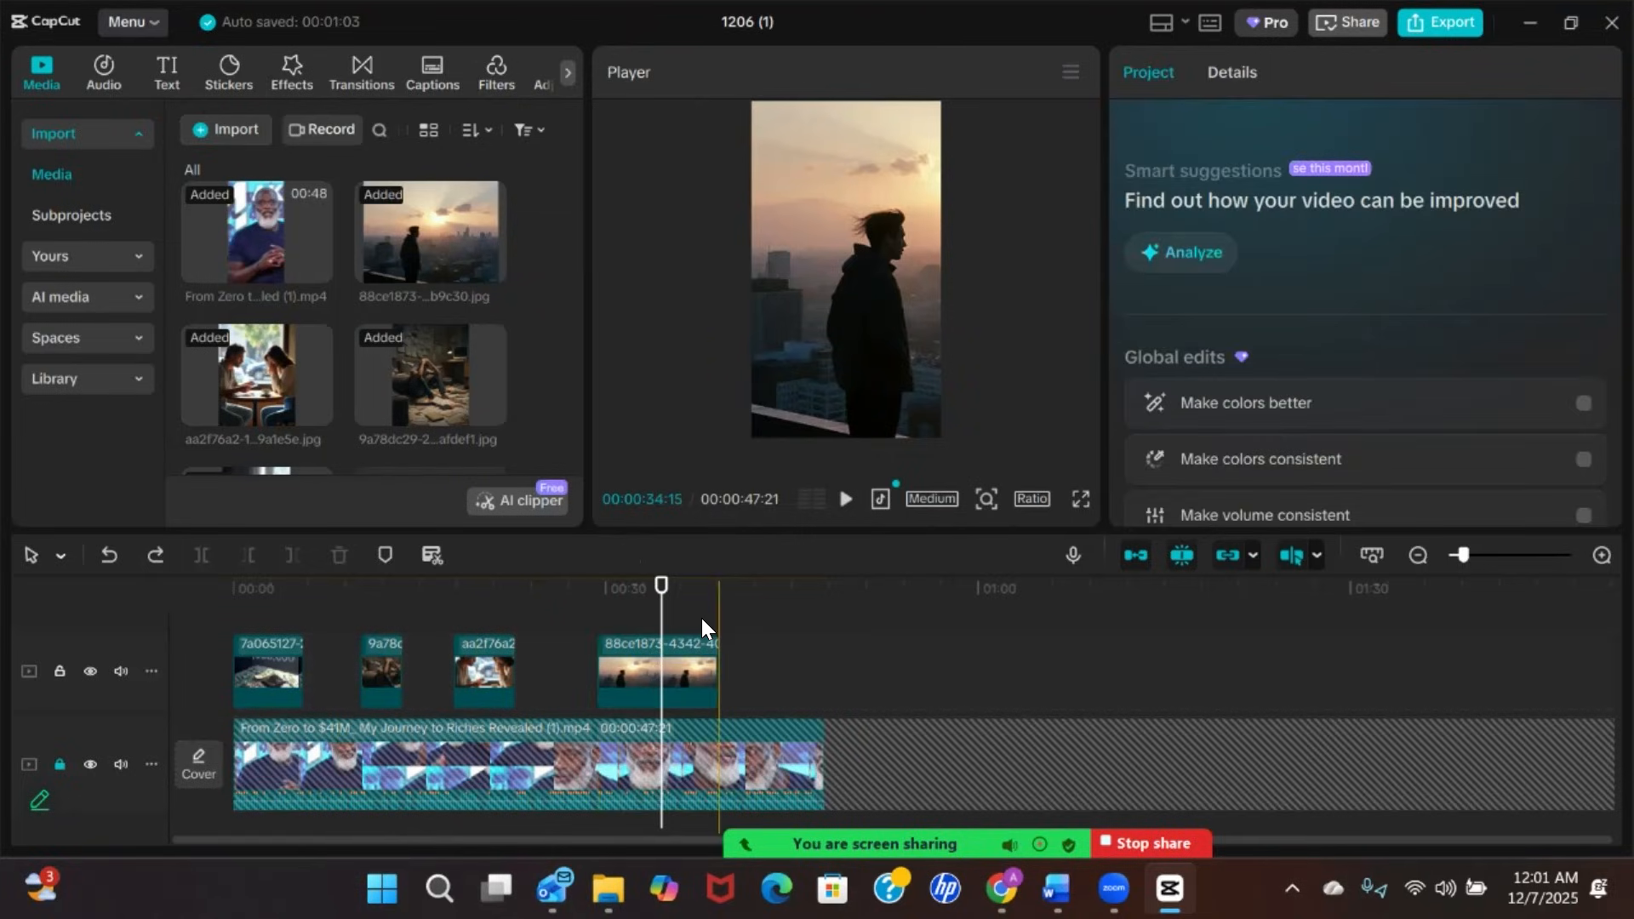
click(691, 641)
click(881, 281)
click(689, 650)
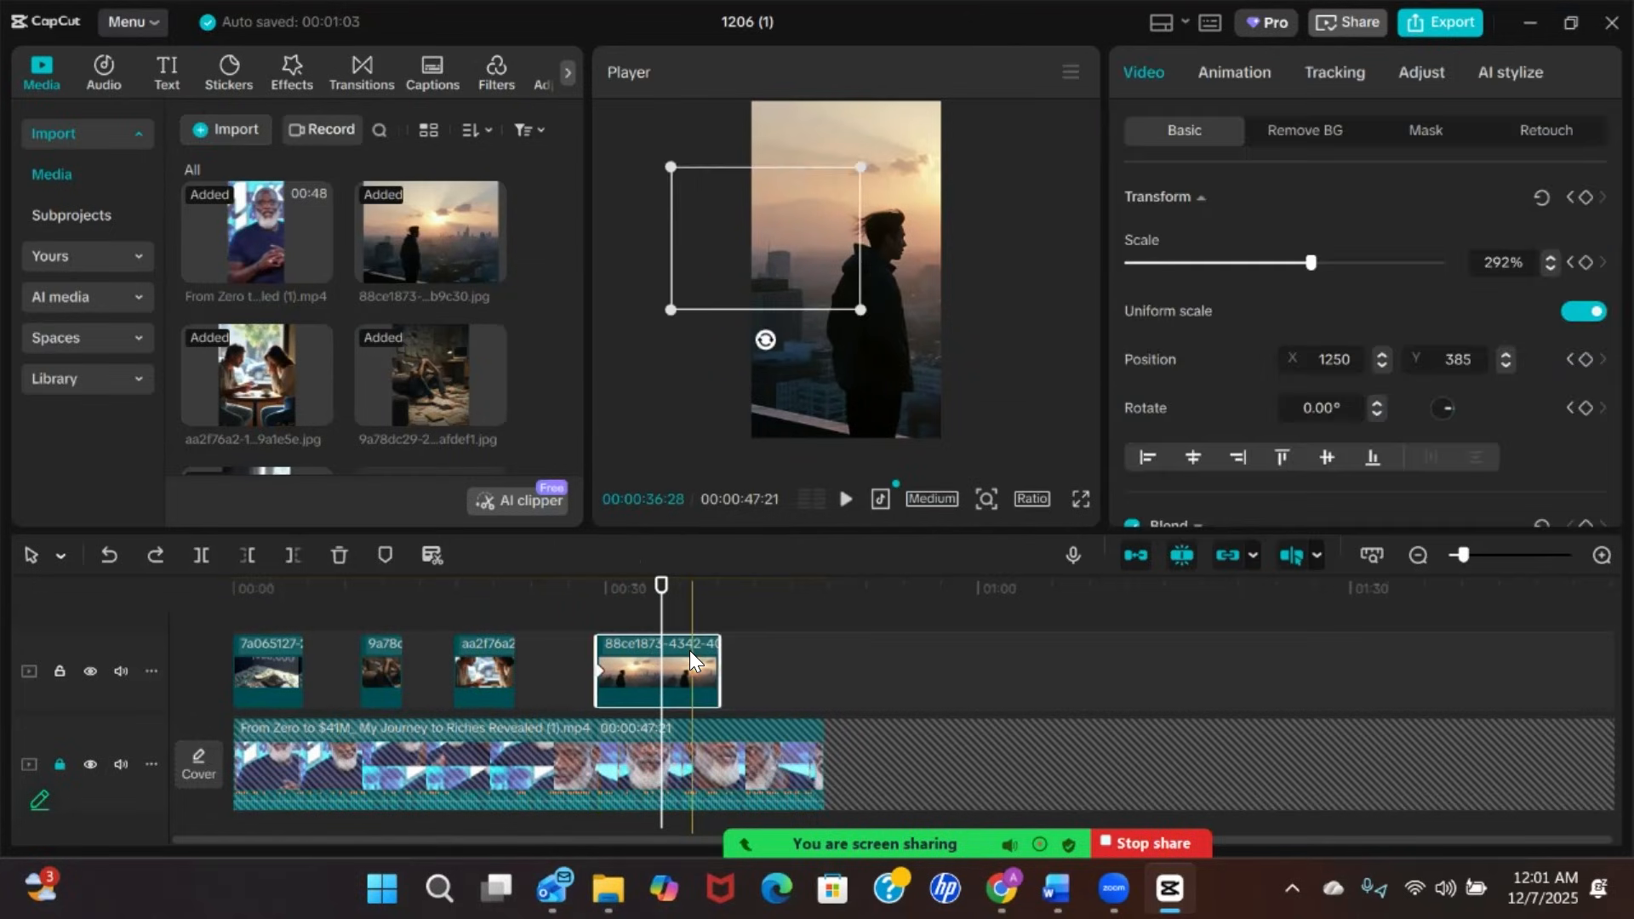
click(805, 327)
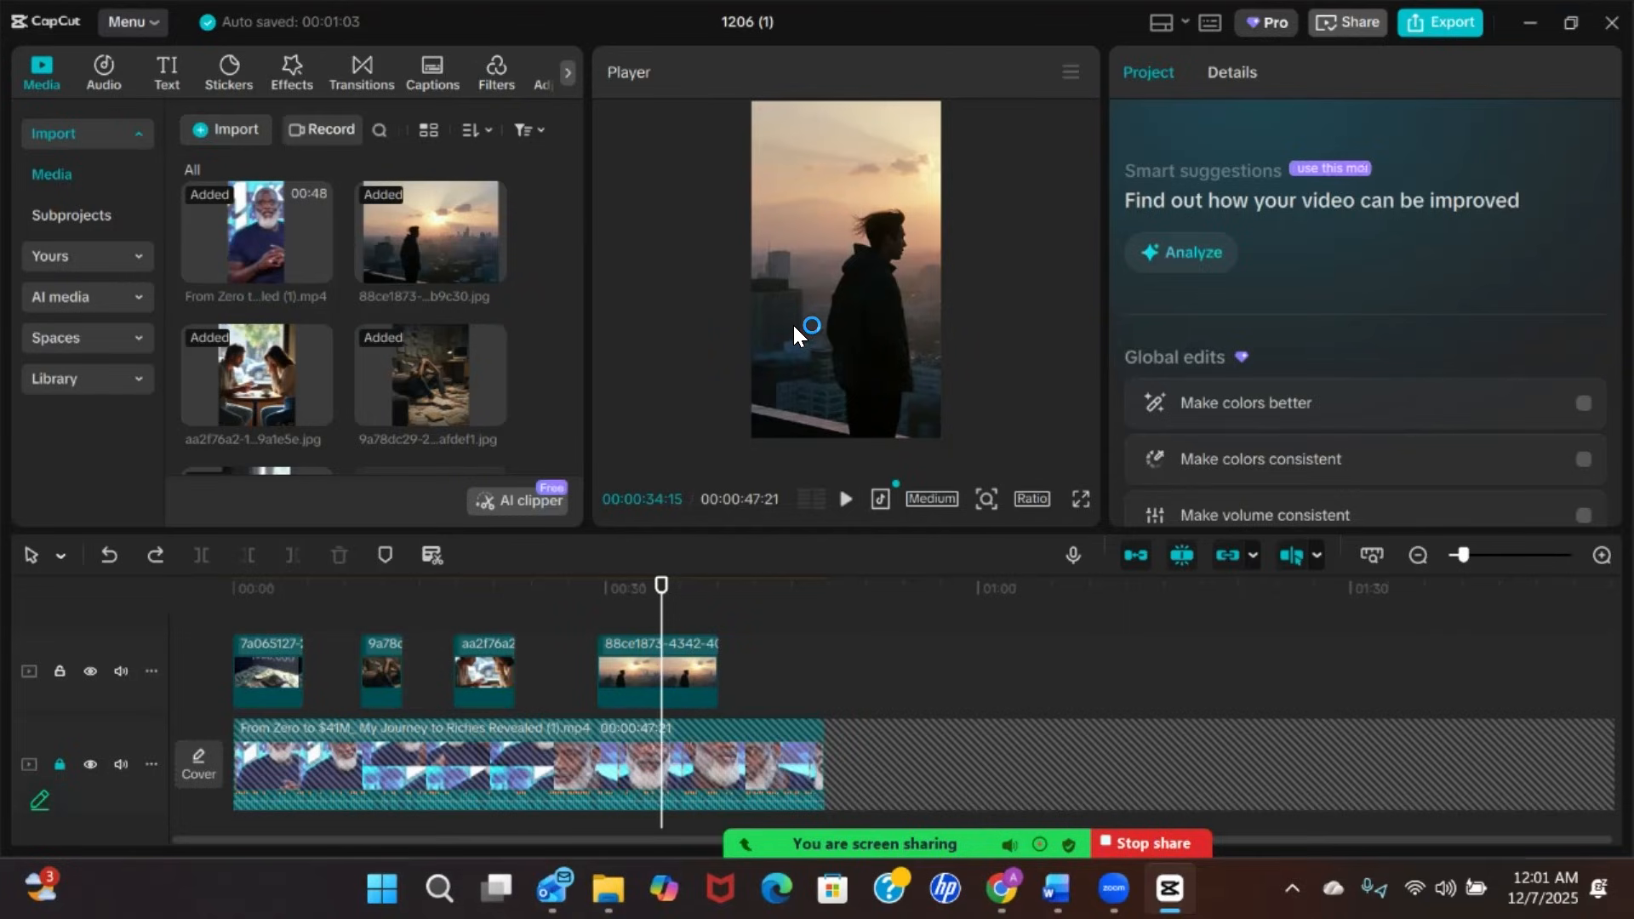
Set the sunset image's end keyframe at 34:15 by moving the image to about X -1671 with Y set to 385
click(666, 661)
drag(791, 257, 725, 253)
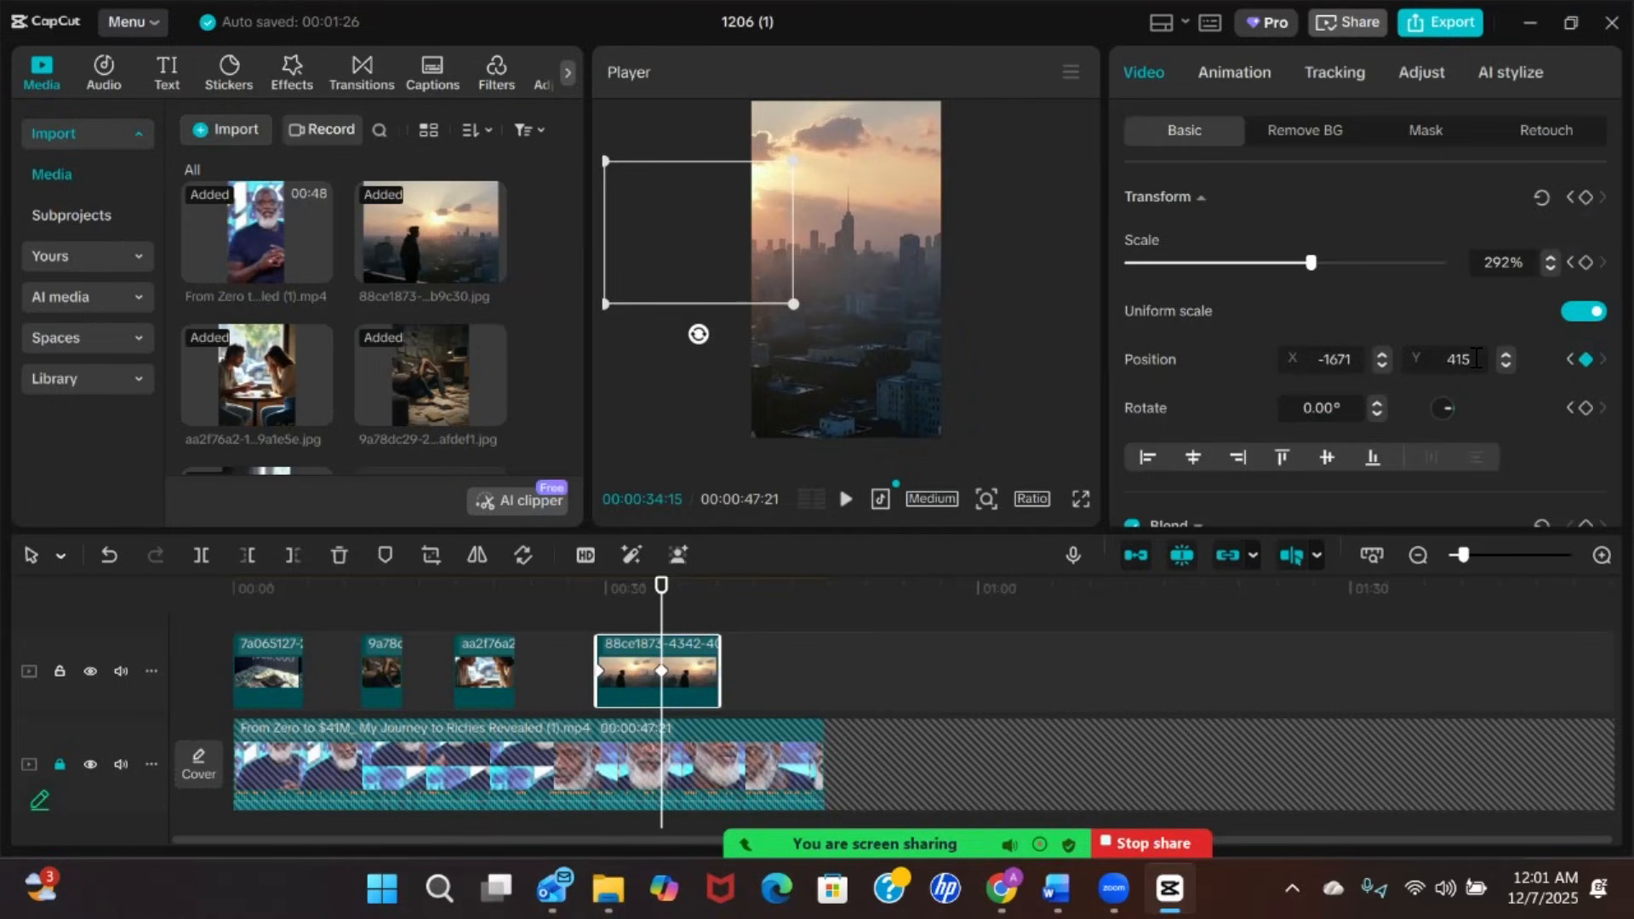
click(1462, 358)
drag(668, 597, 600, 601)
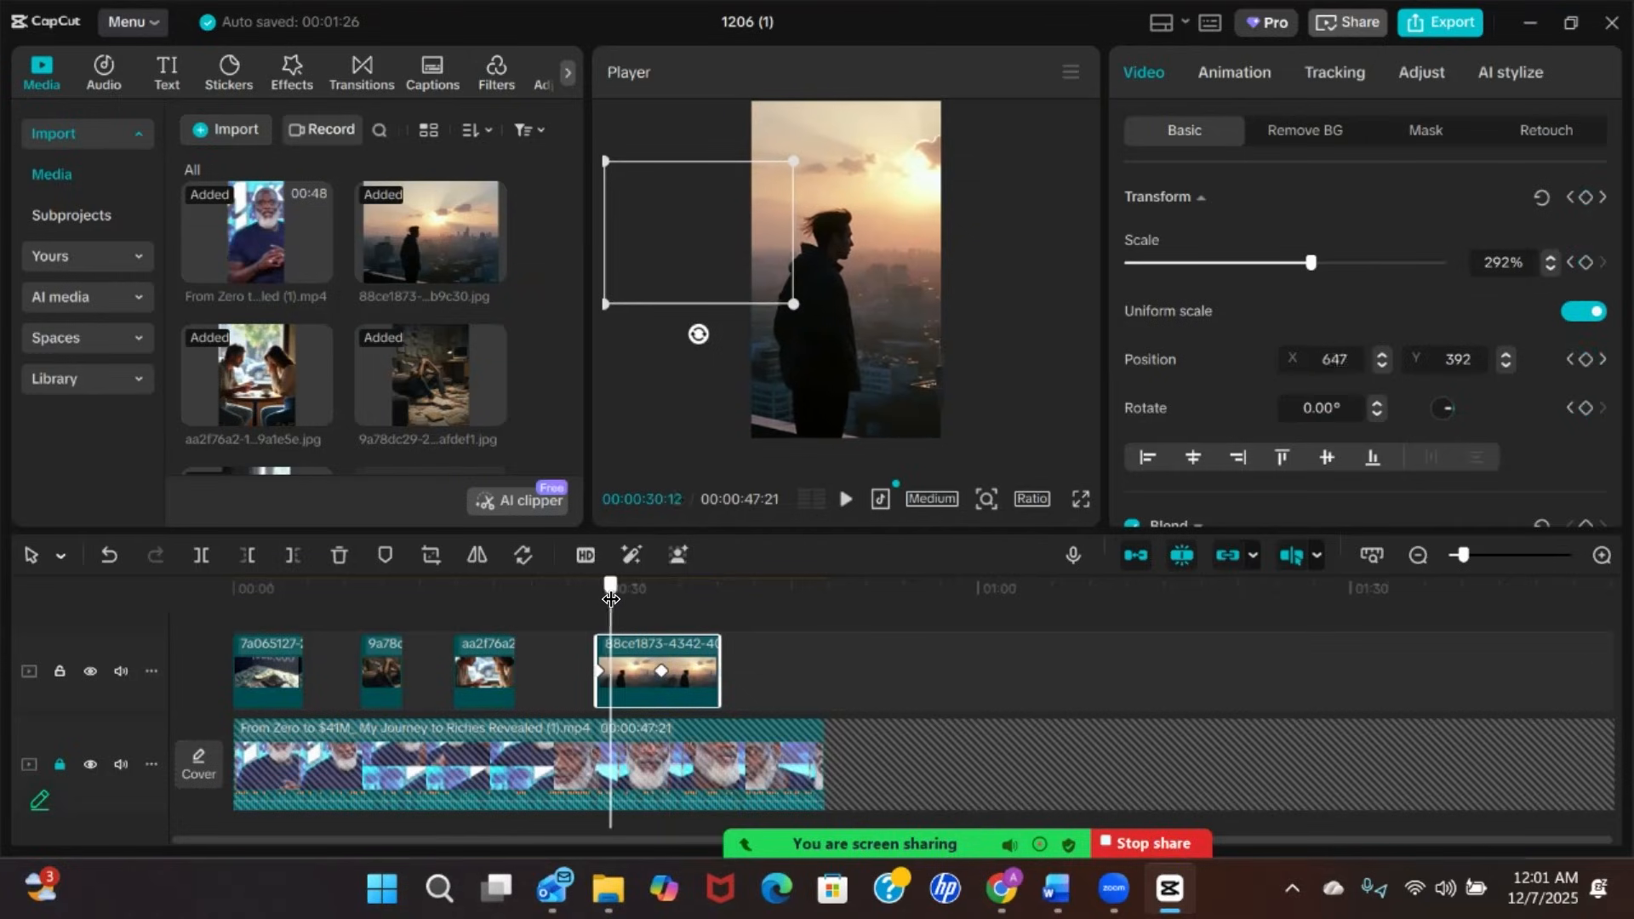
drag(612, 597, 661, 597)
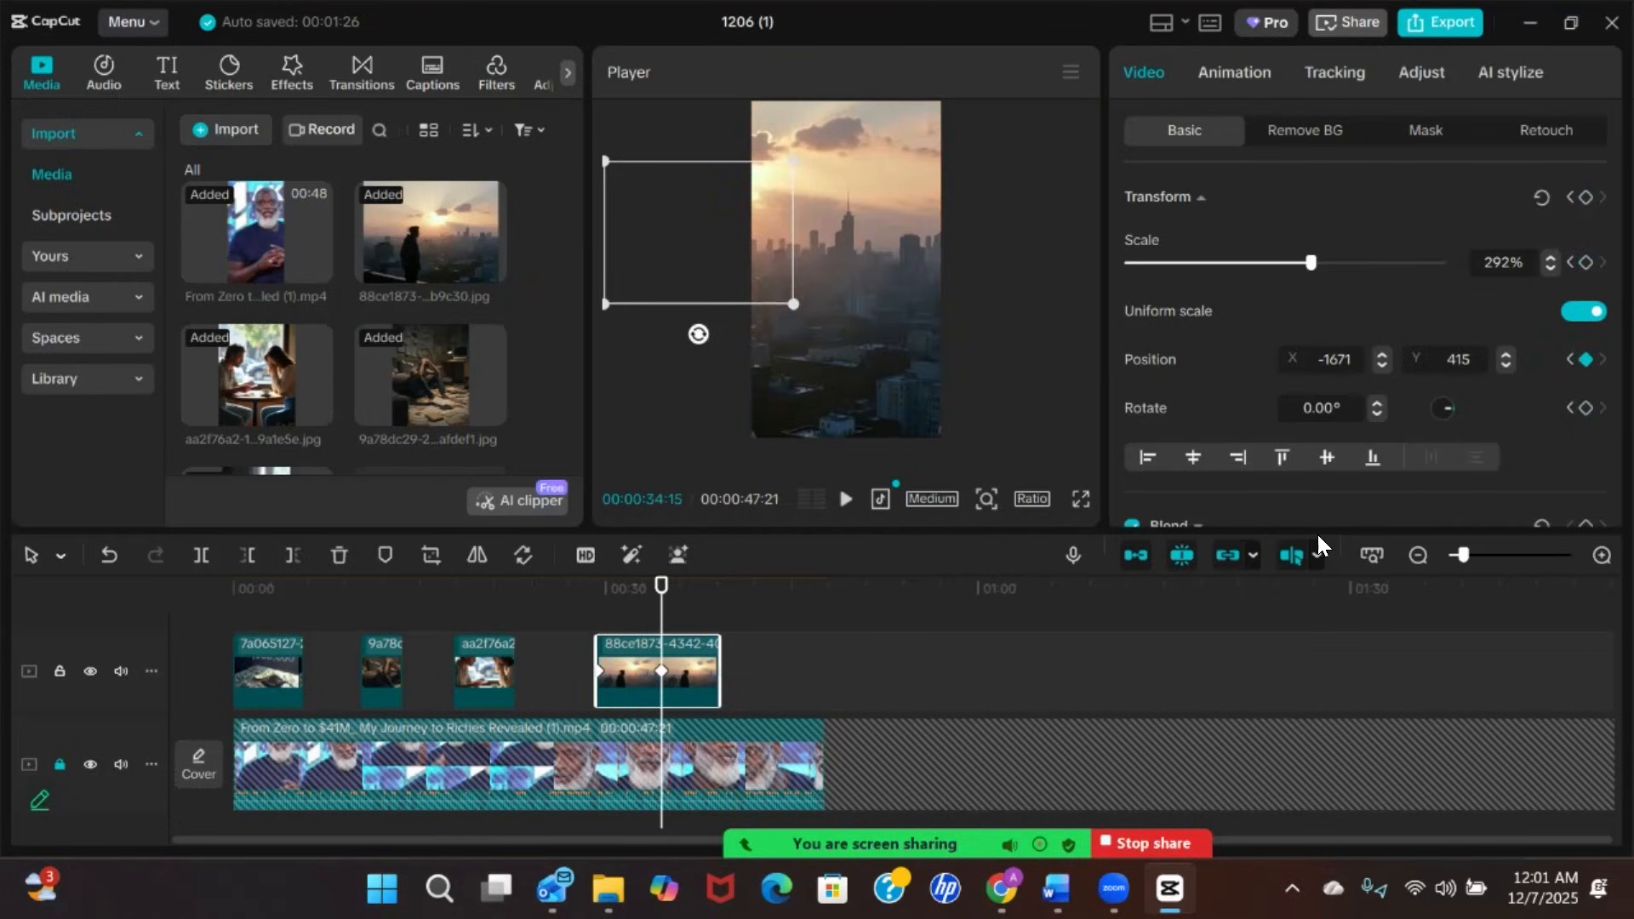
click(1457, 359)
text(385)
key(Return)
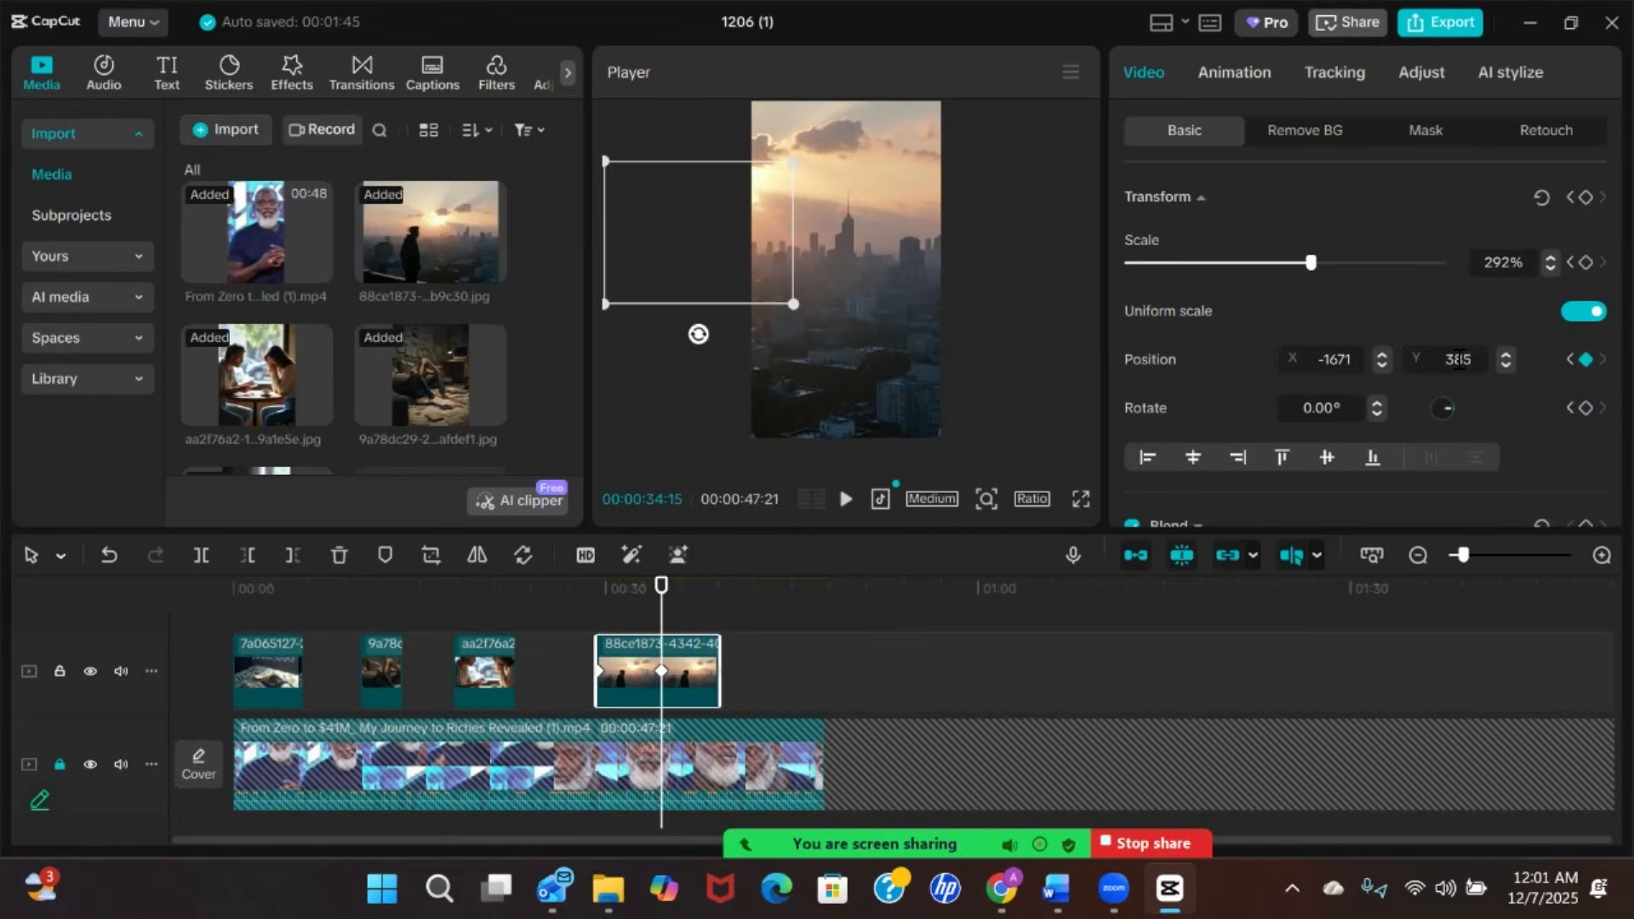
Trim the sunset silhouette clip's end back to 34:15 and play back its pan from just before the clip
drag(720, 662, 662, 664)
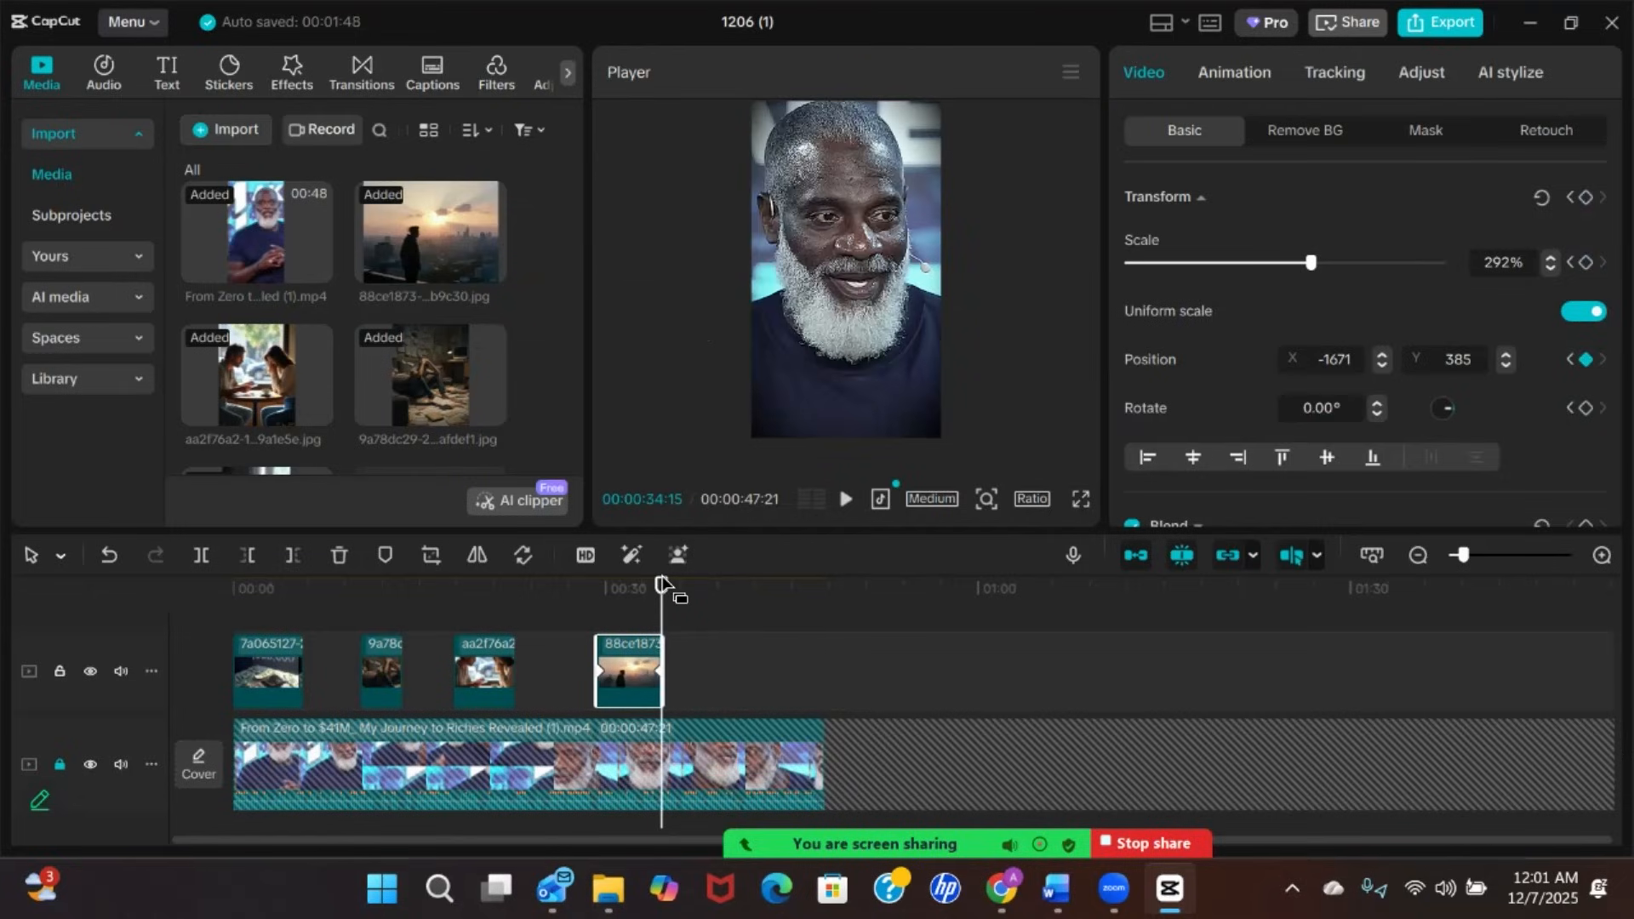
click(568, 595)
key(space)
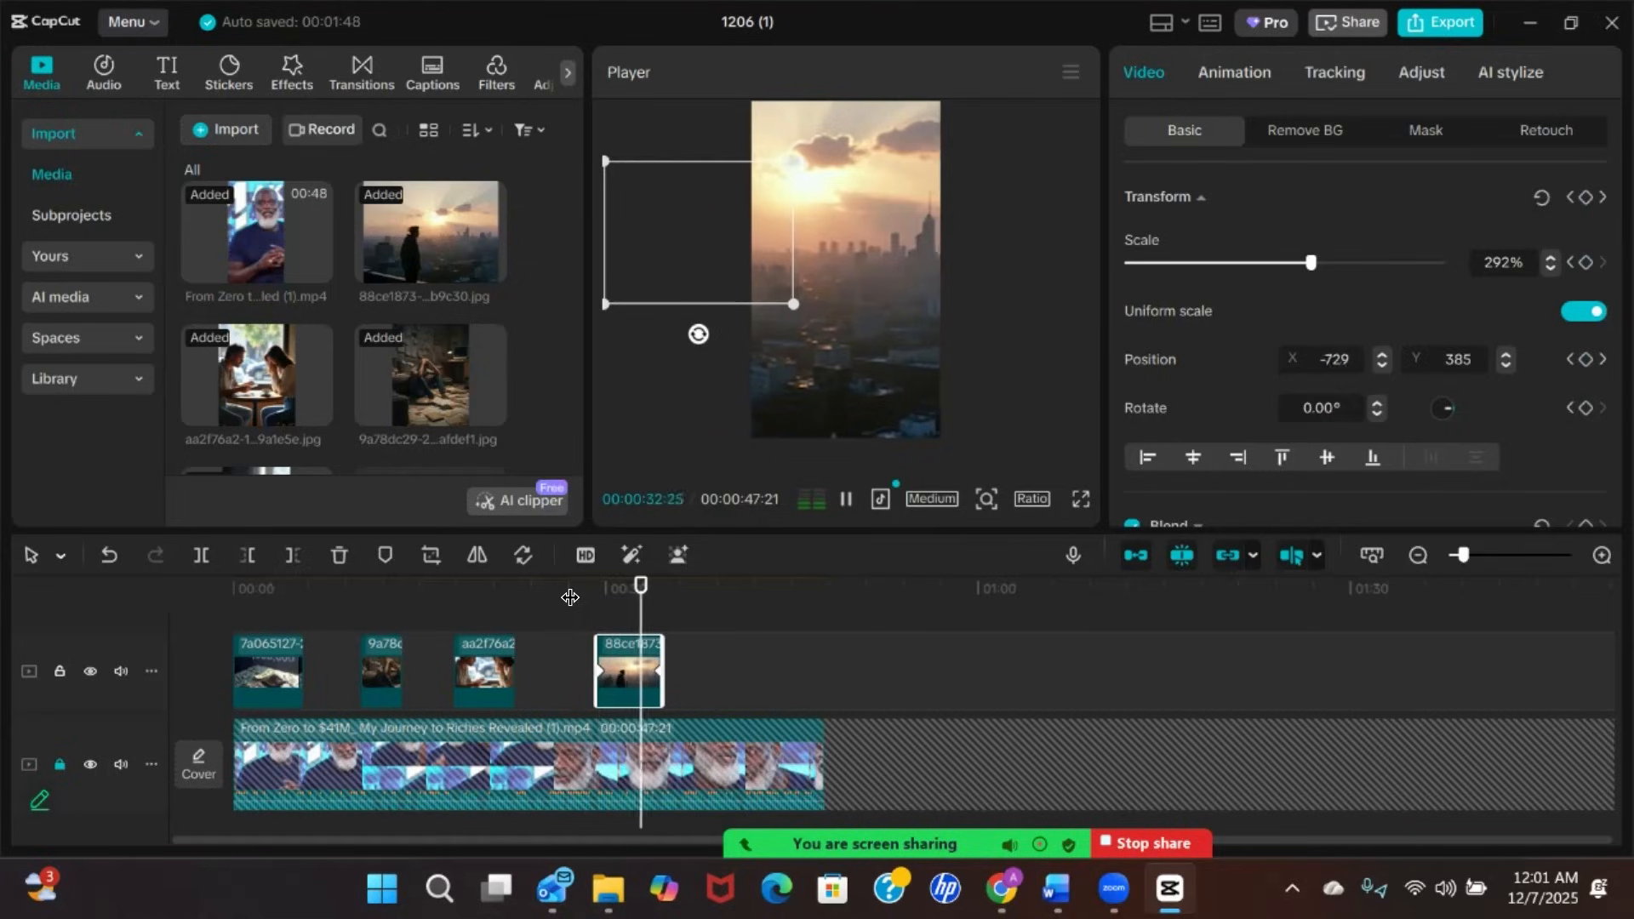
key(space)
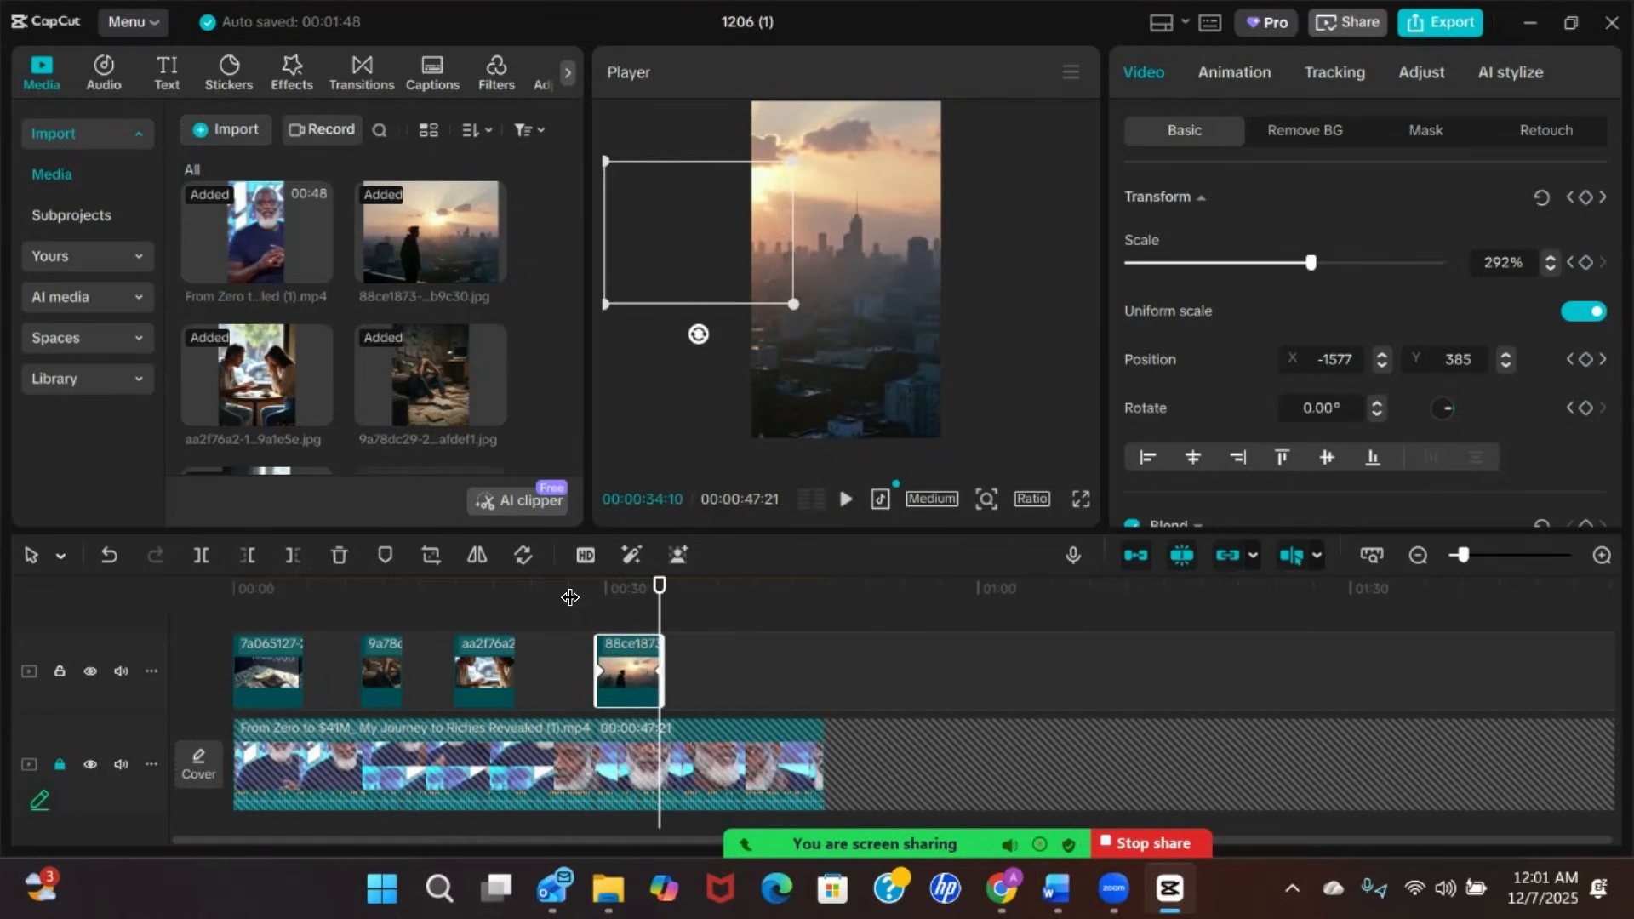
Change the sunset image's end keyframe at 34:15 to X position -1600
click(667, 586)
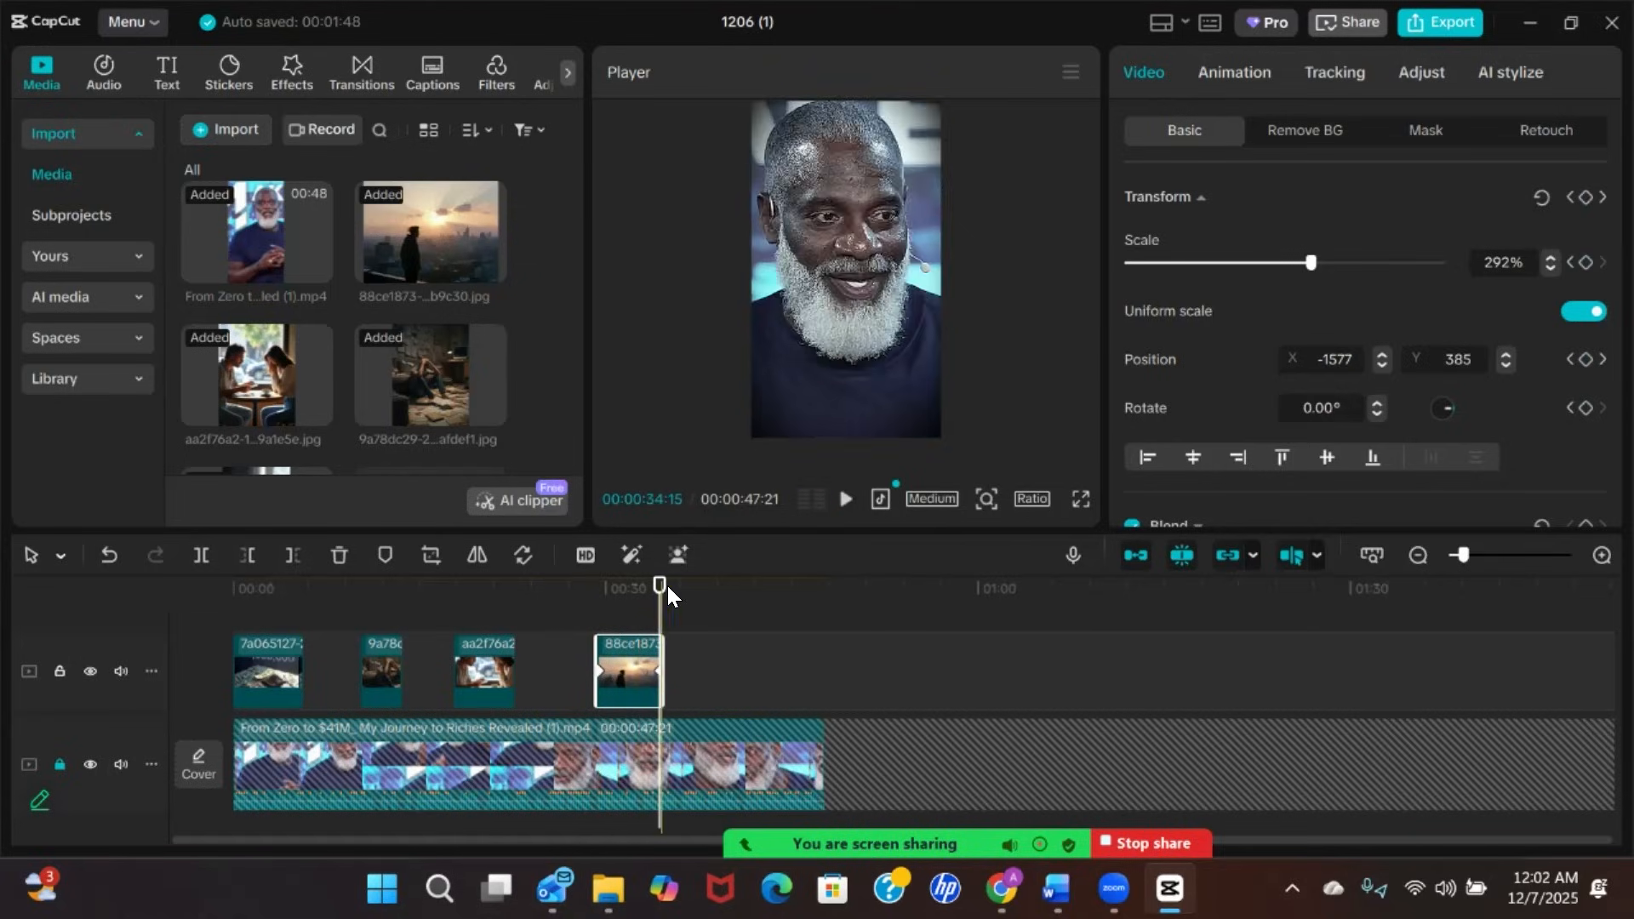
mouse_move(656, 594)
mouse_down()
mouse_move(633, 592)
mouse_move(657, 592)
mouse_up()
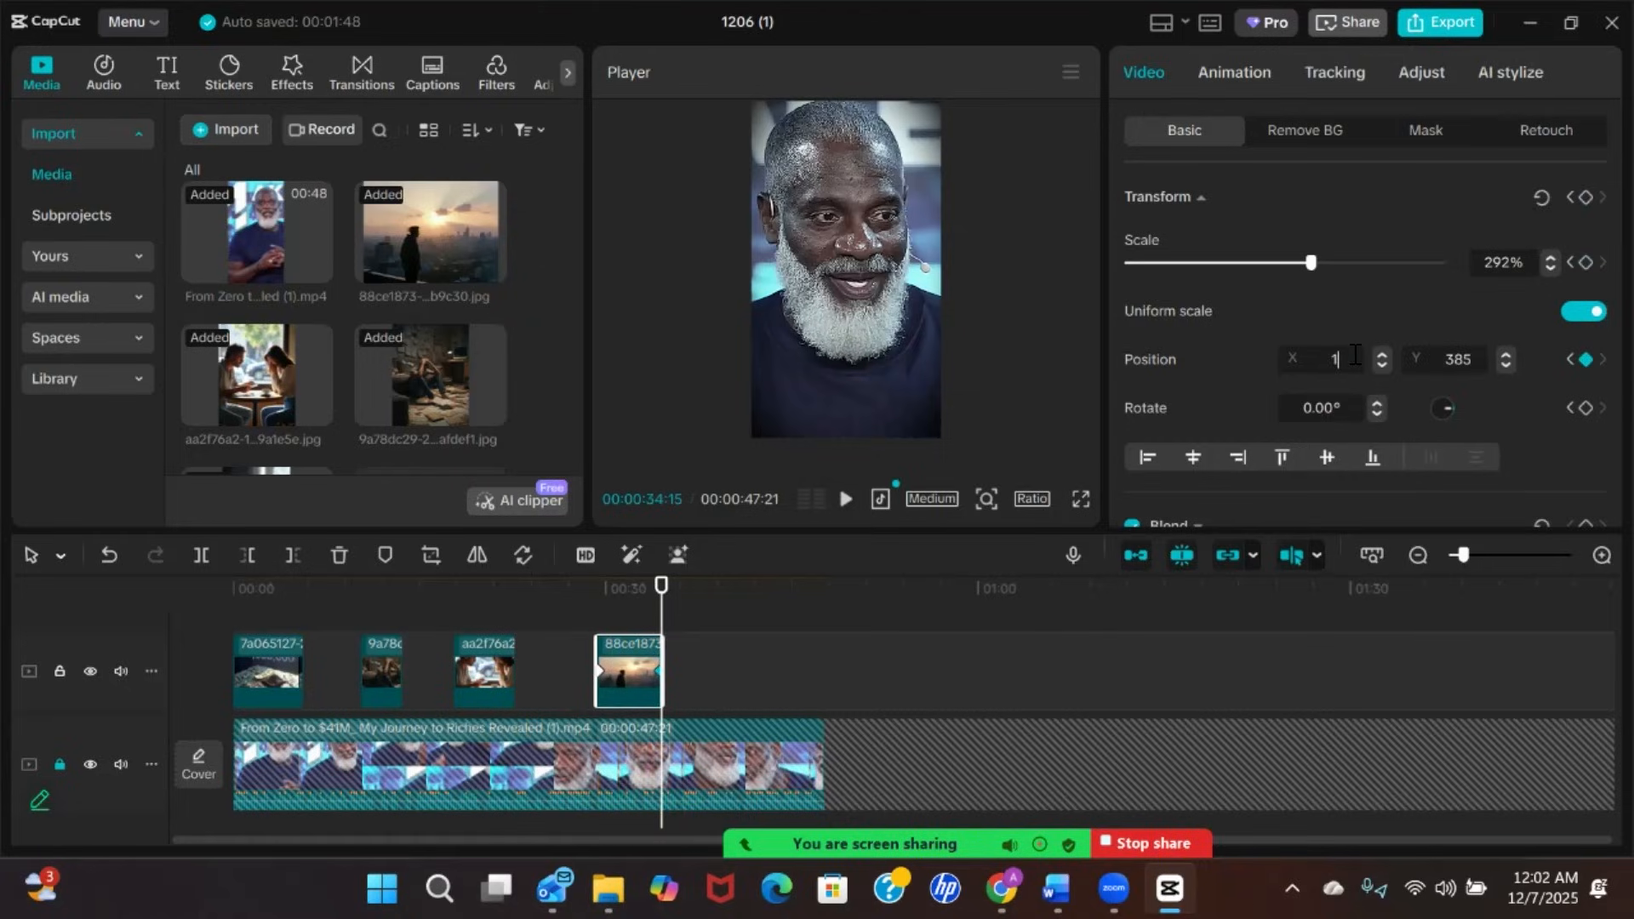
key(BackSpace)
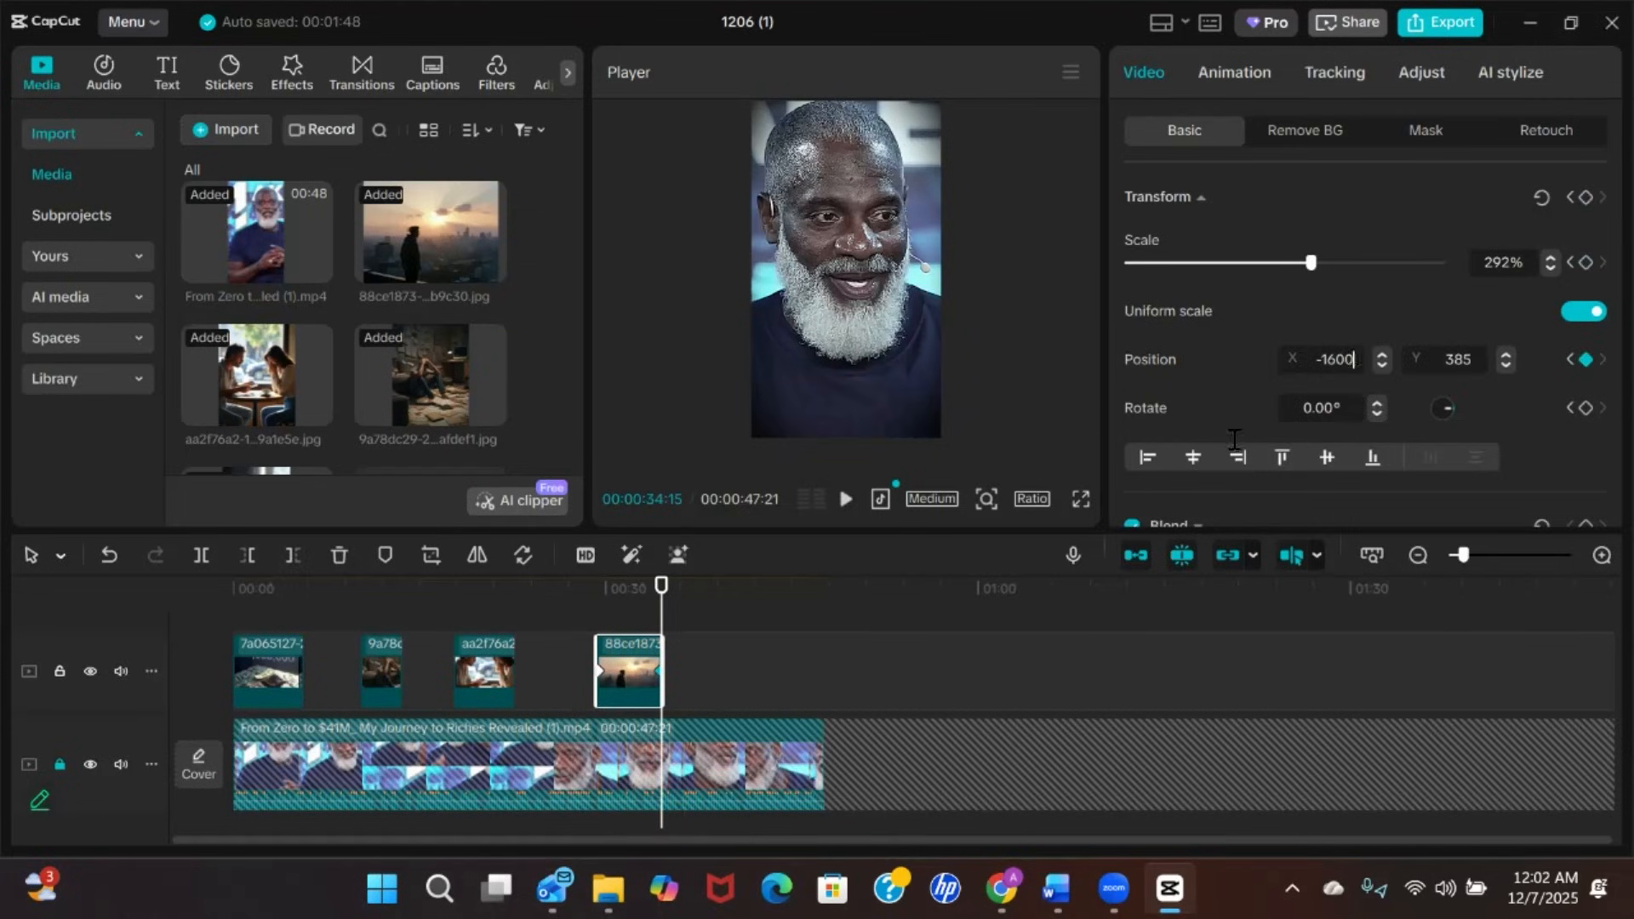
Play back the adjusted sunset pan from before the clip through the cut back to the speaker
drag(662, 592, 572, 598)
key(space)
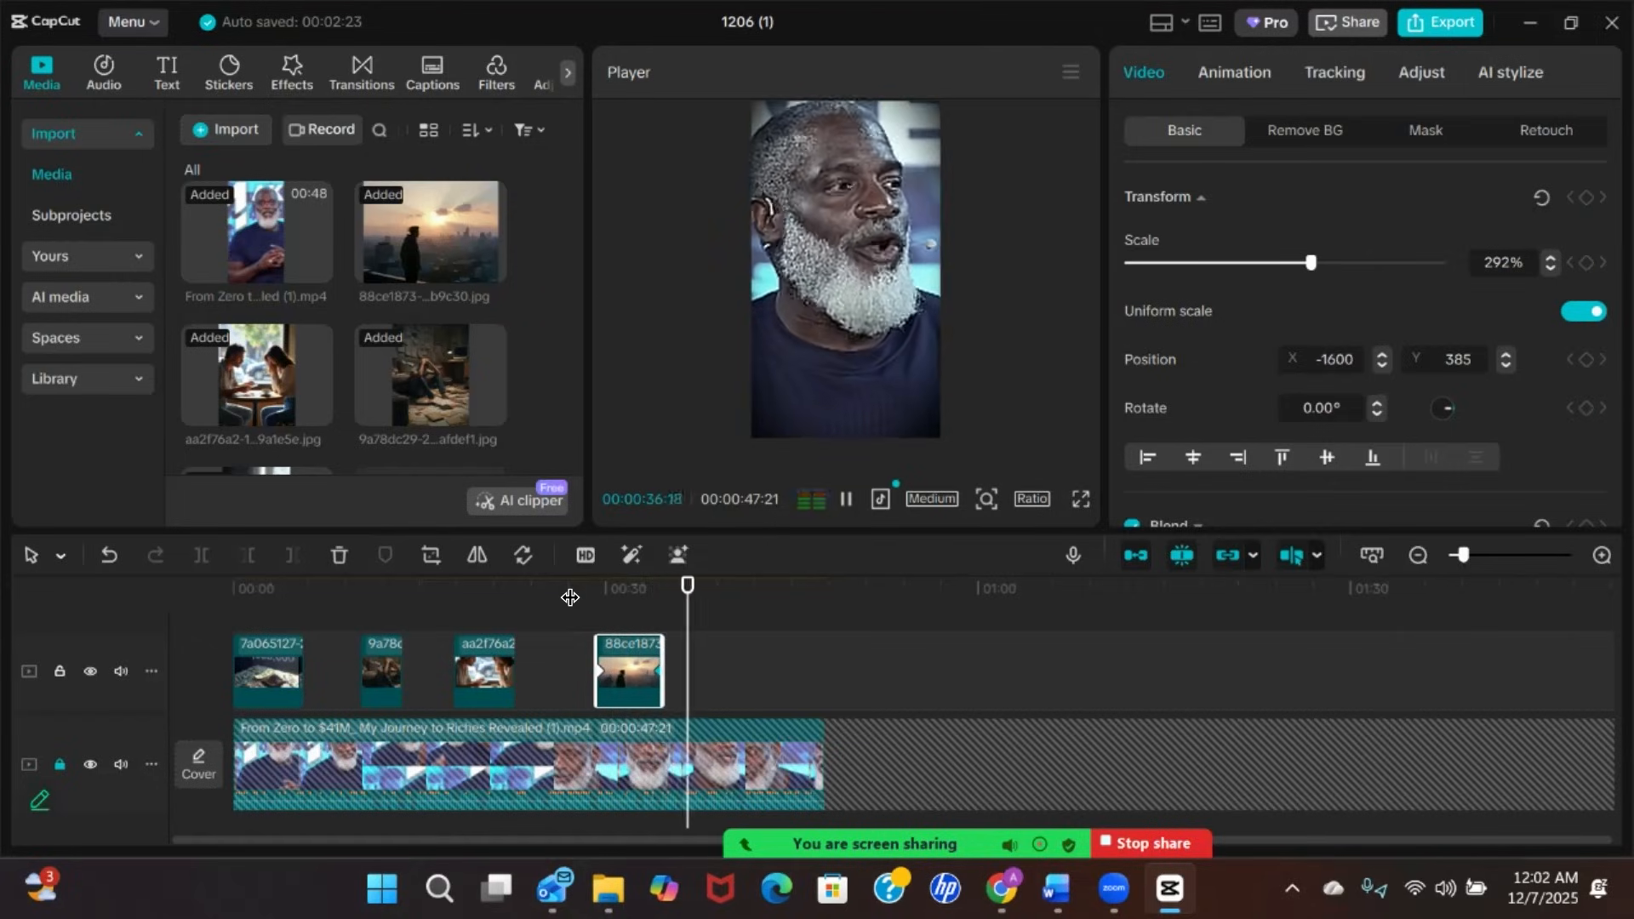
key(space)
Play back the speech that follows the sunset image through to the end of the video
click(825, 625)
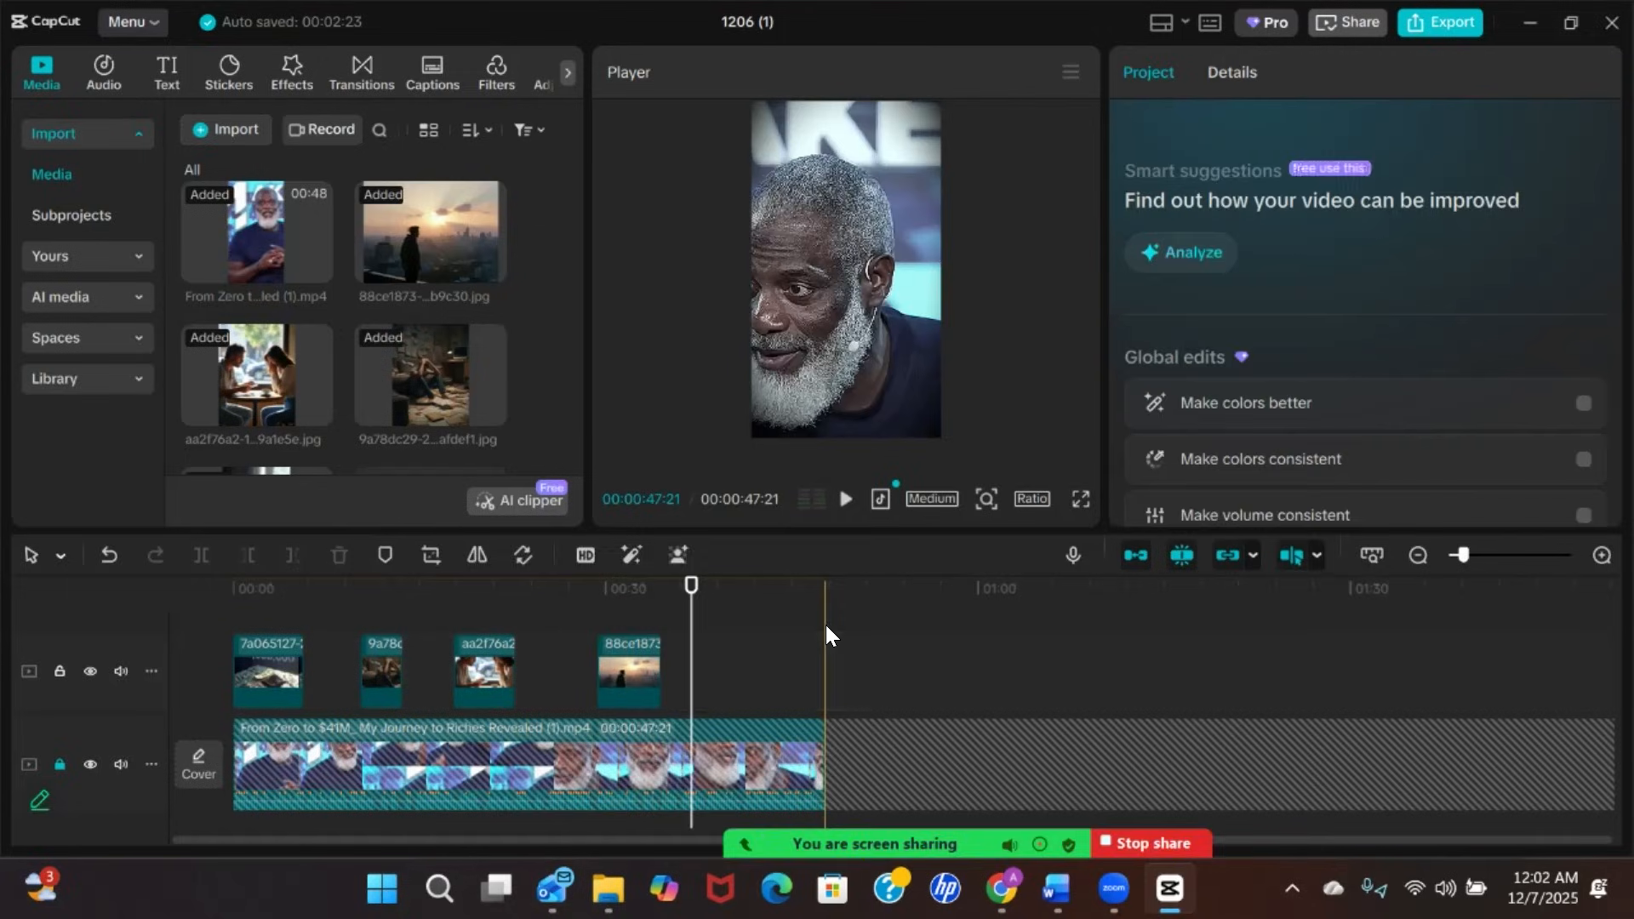
drag(825, 587, 698, 599)
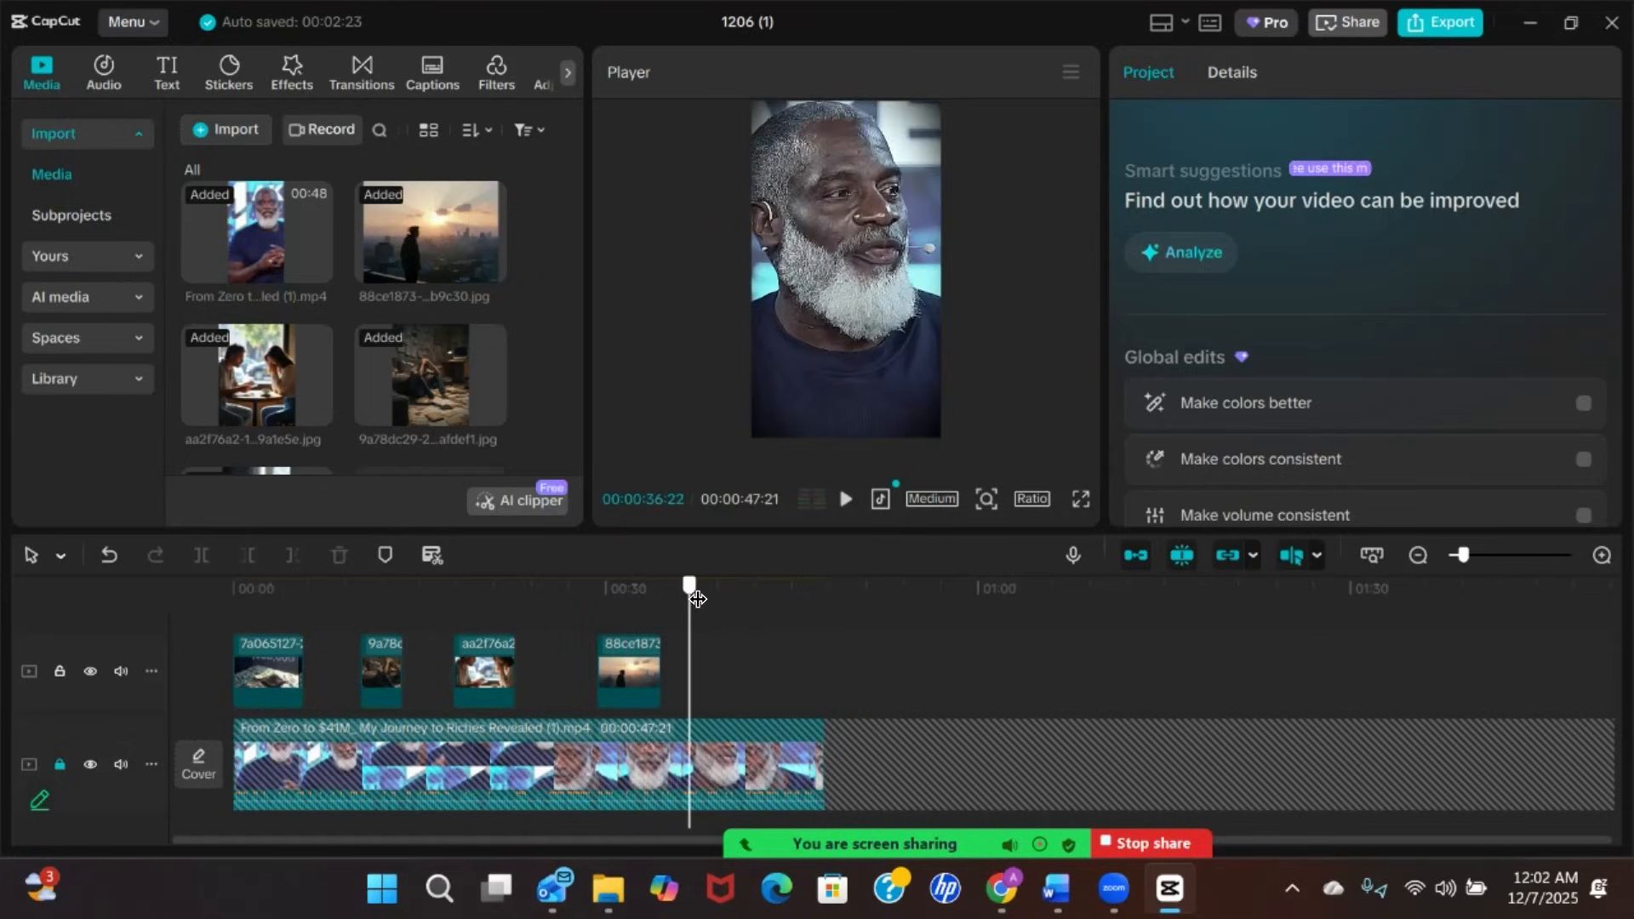
click(715, 599)
key(space)
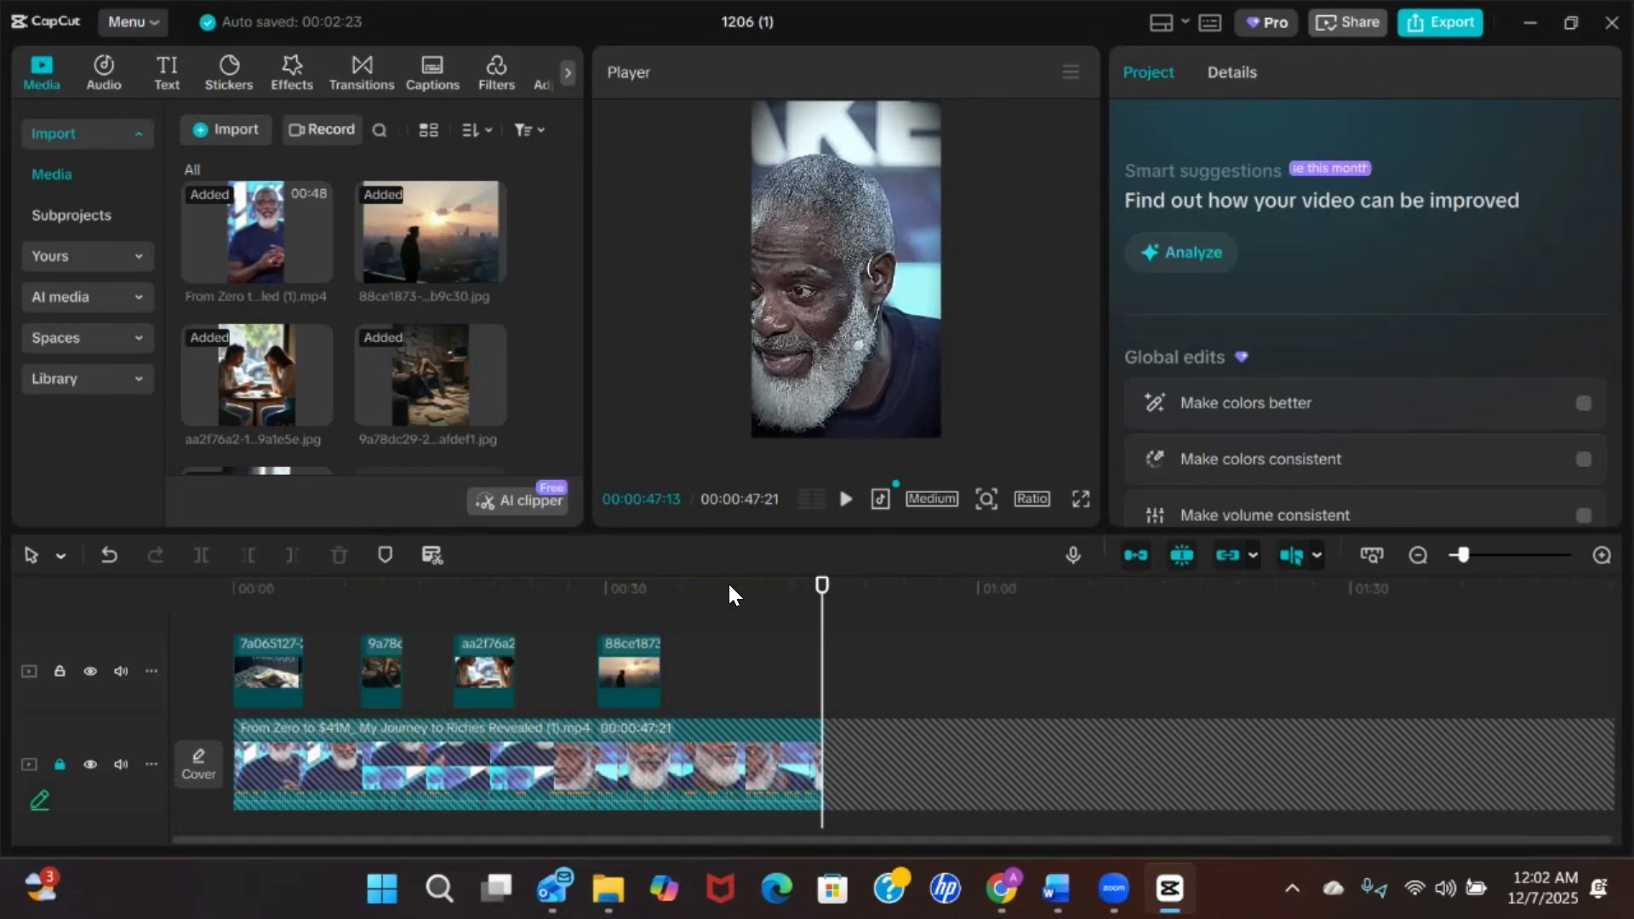
Replay the closing part of the speech to find the cue and move the sunset silhouette clip to start at 41:07
drag(822, 586, 722, 559)
key(space)
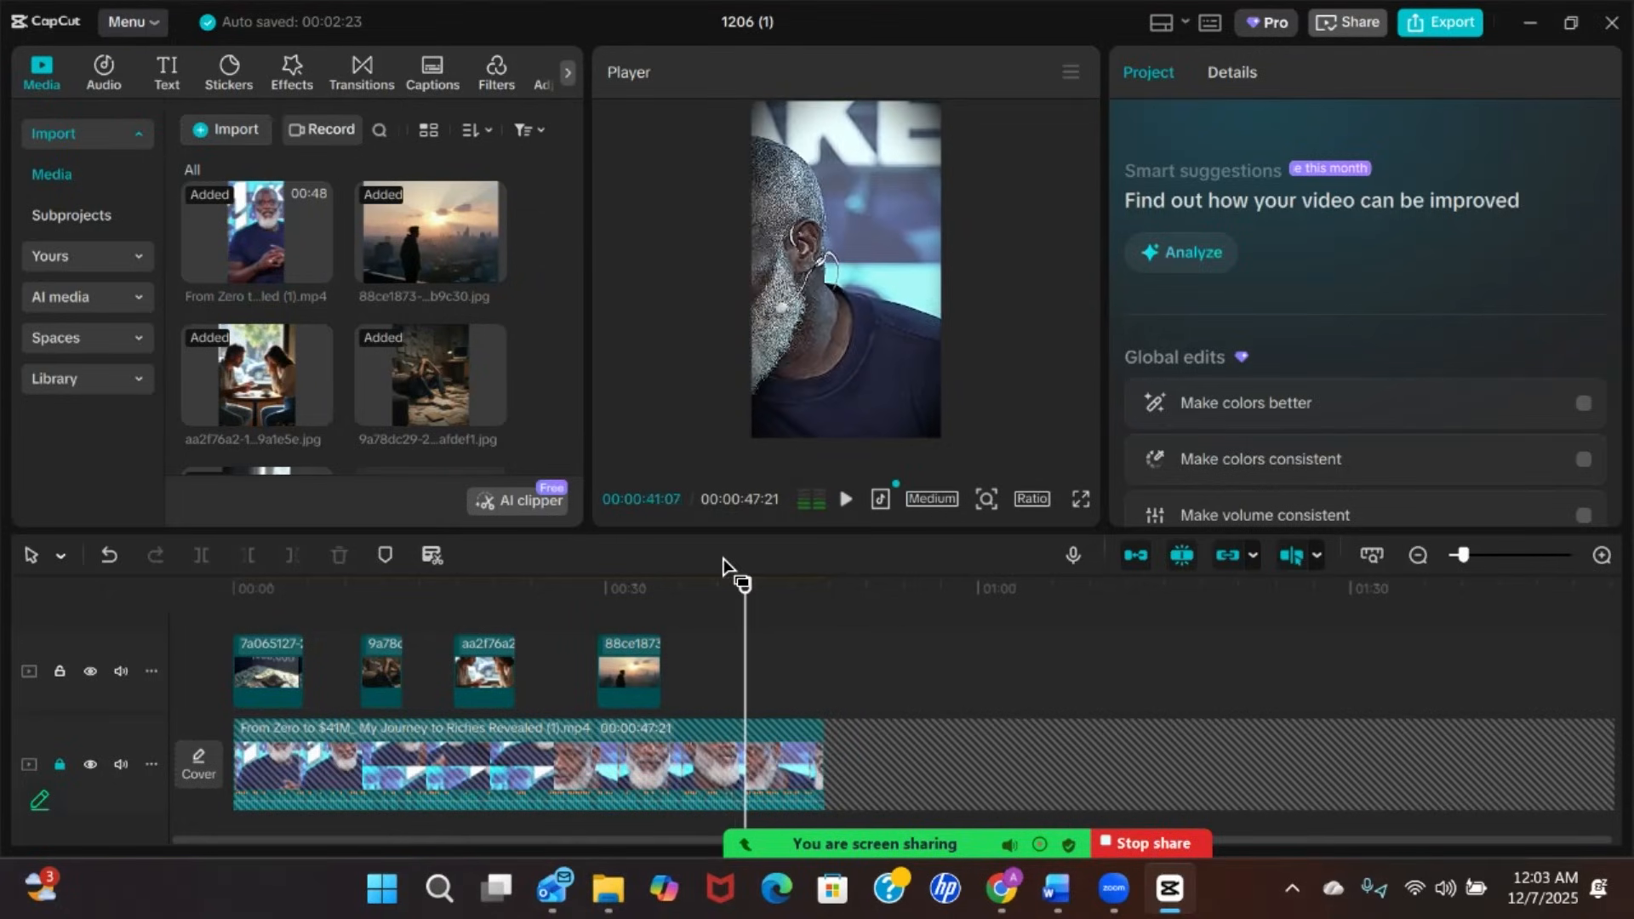
click(626, 646)
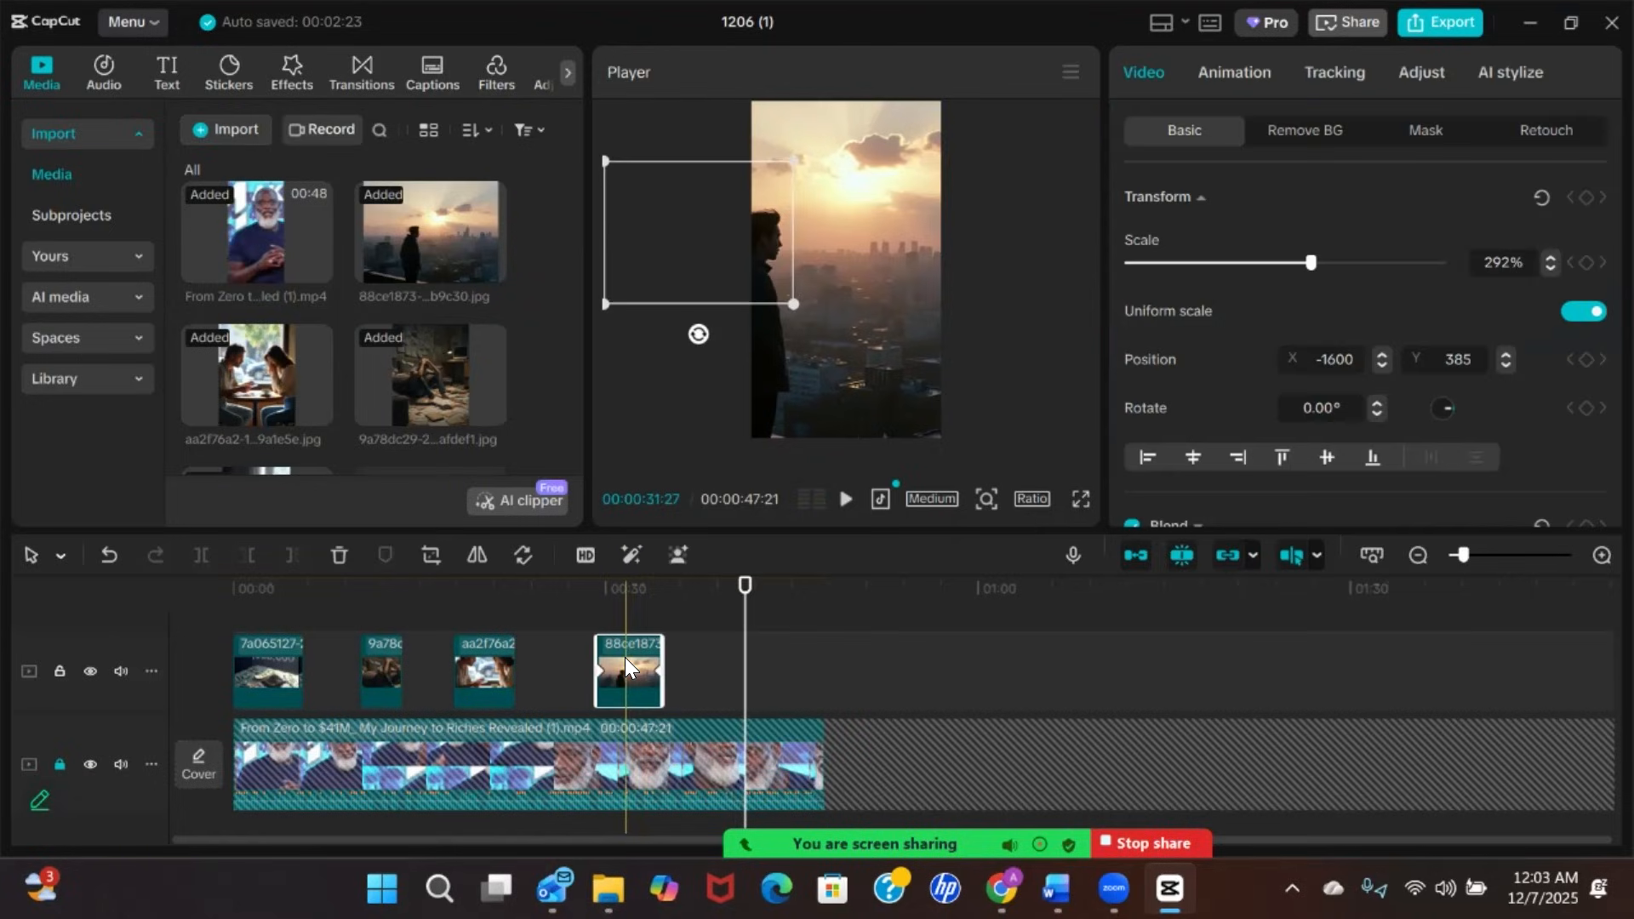
drag(625, 657, 771, 665)
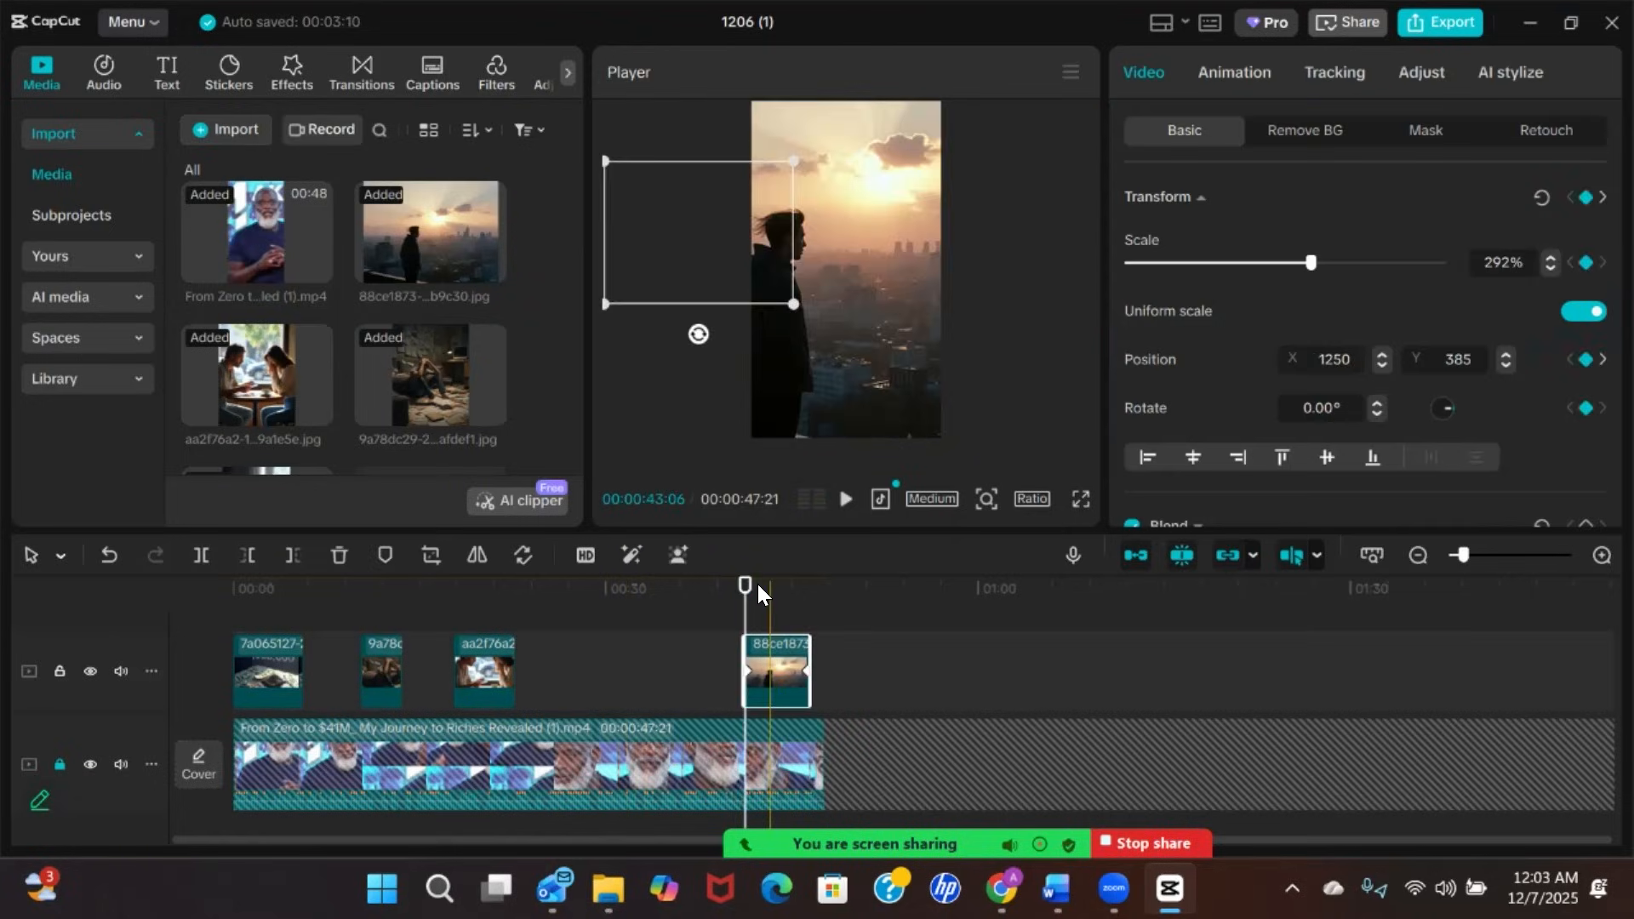
Play back the repositioned sunset silhouette clip from shortly before its start through to the end of the video
drag(744, 586, 719, 596)
click(718, 596)
key(space)
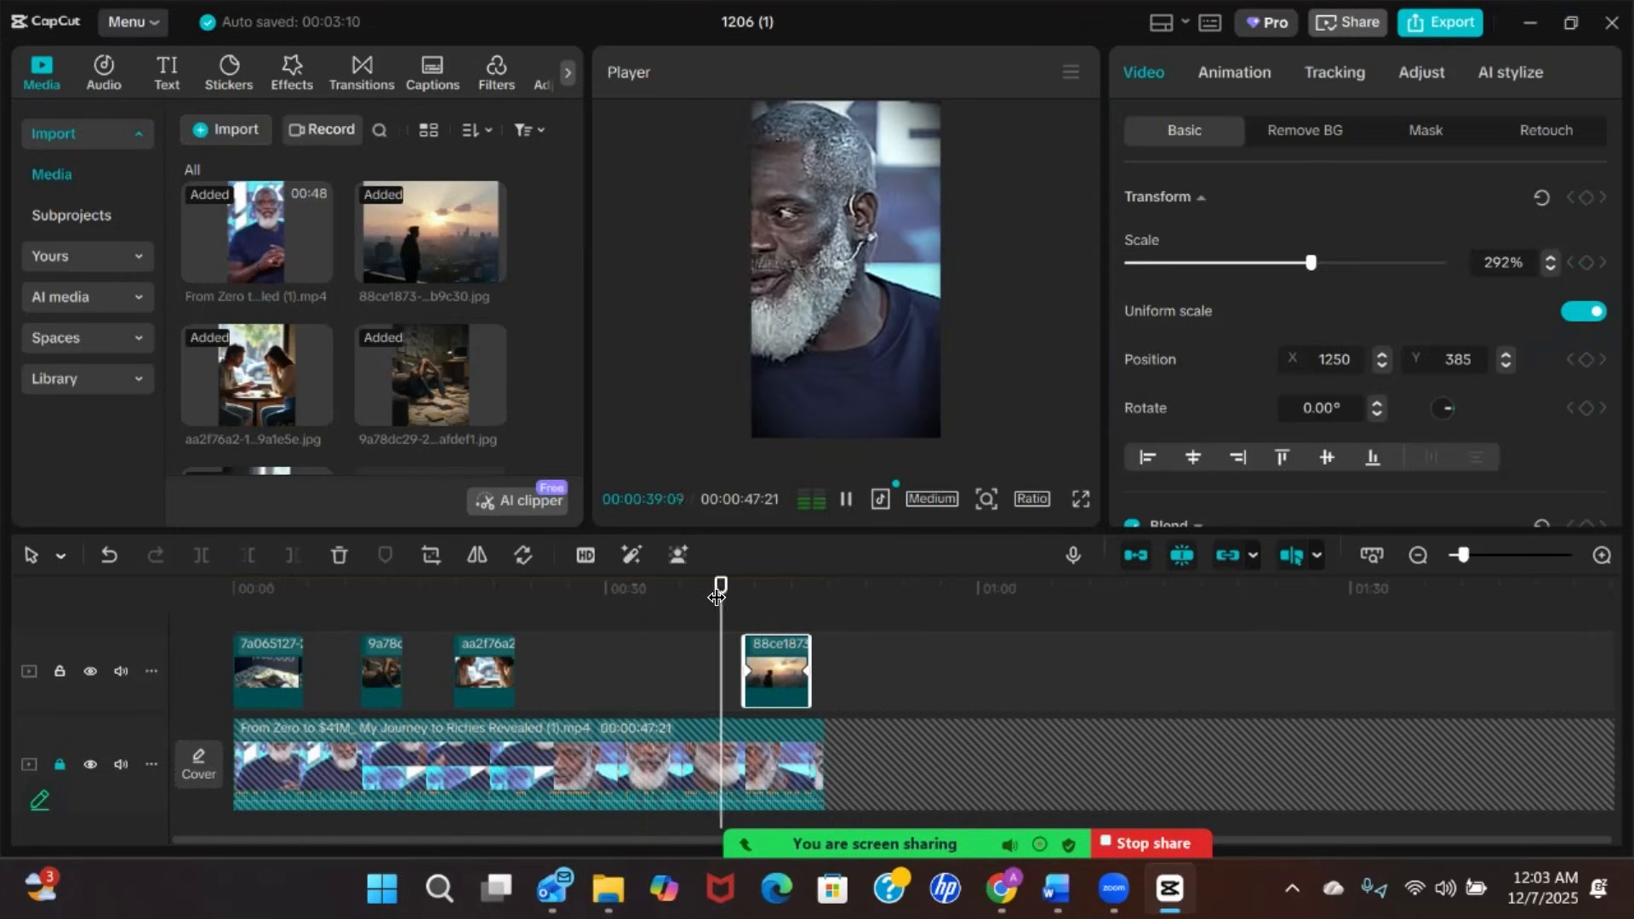
key(space)
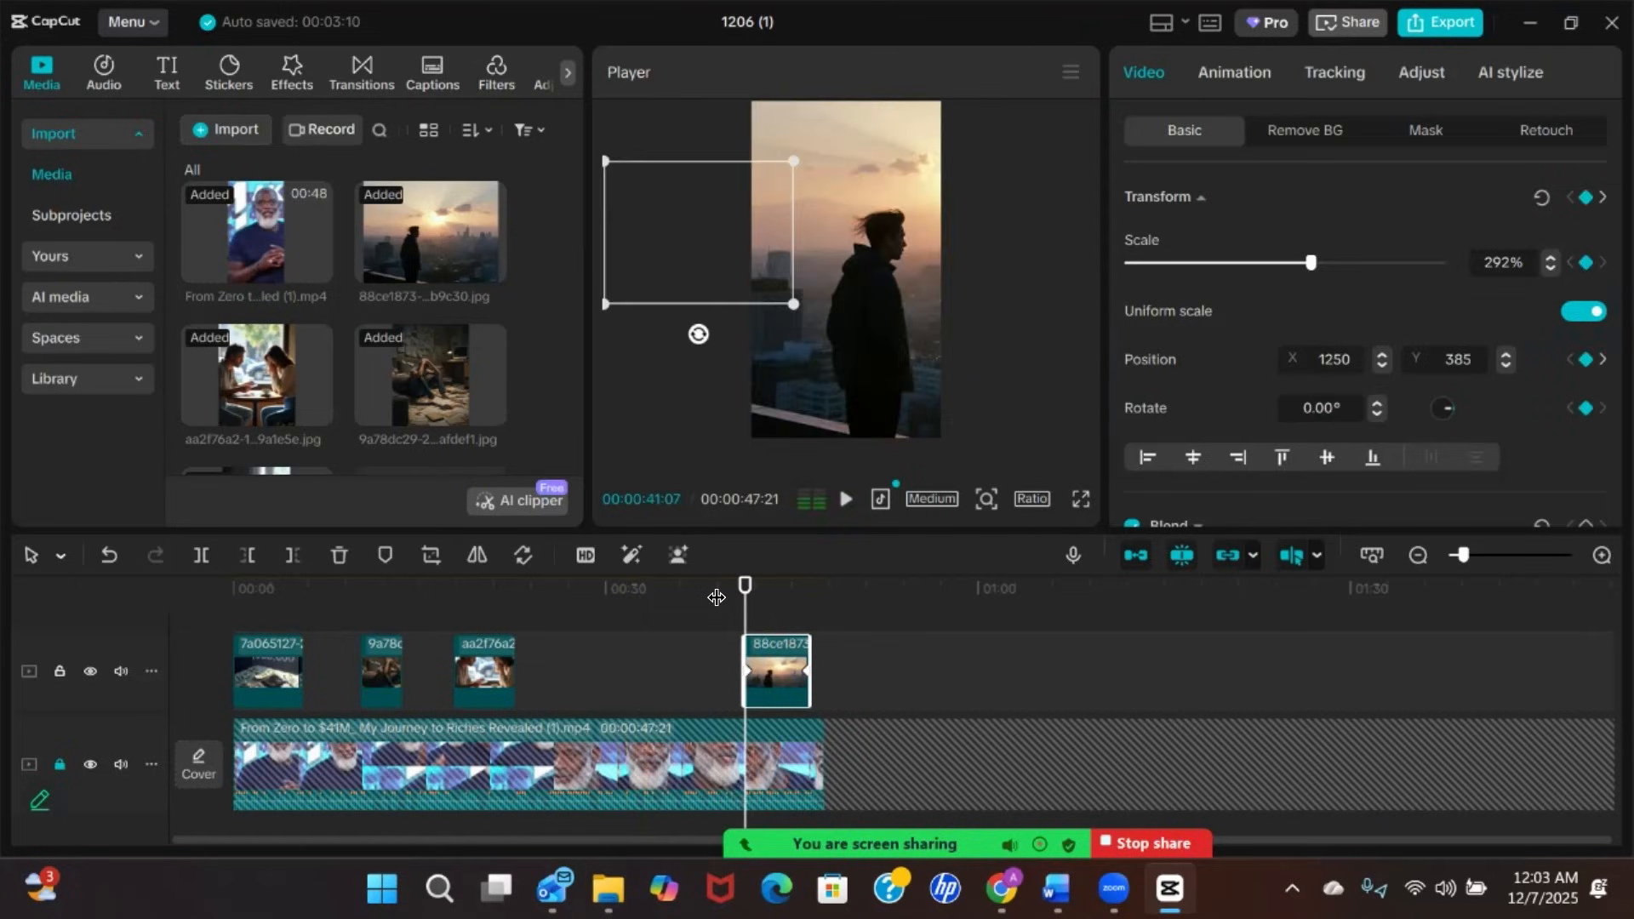
key(space)
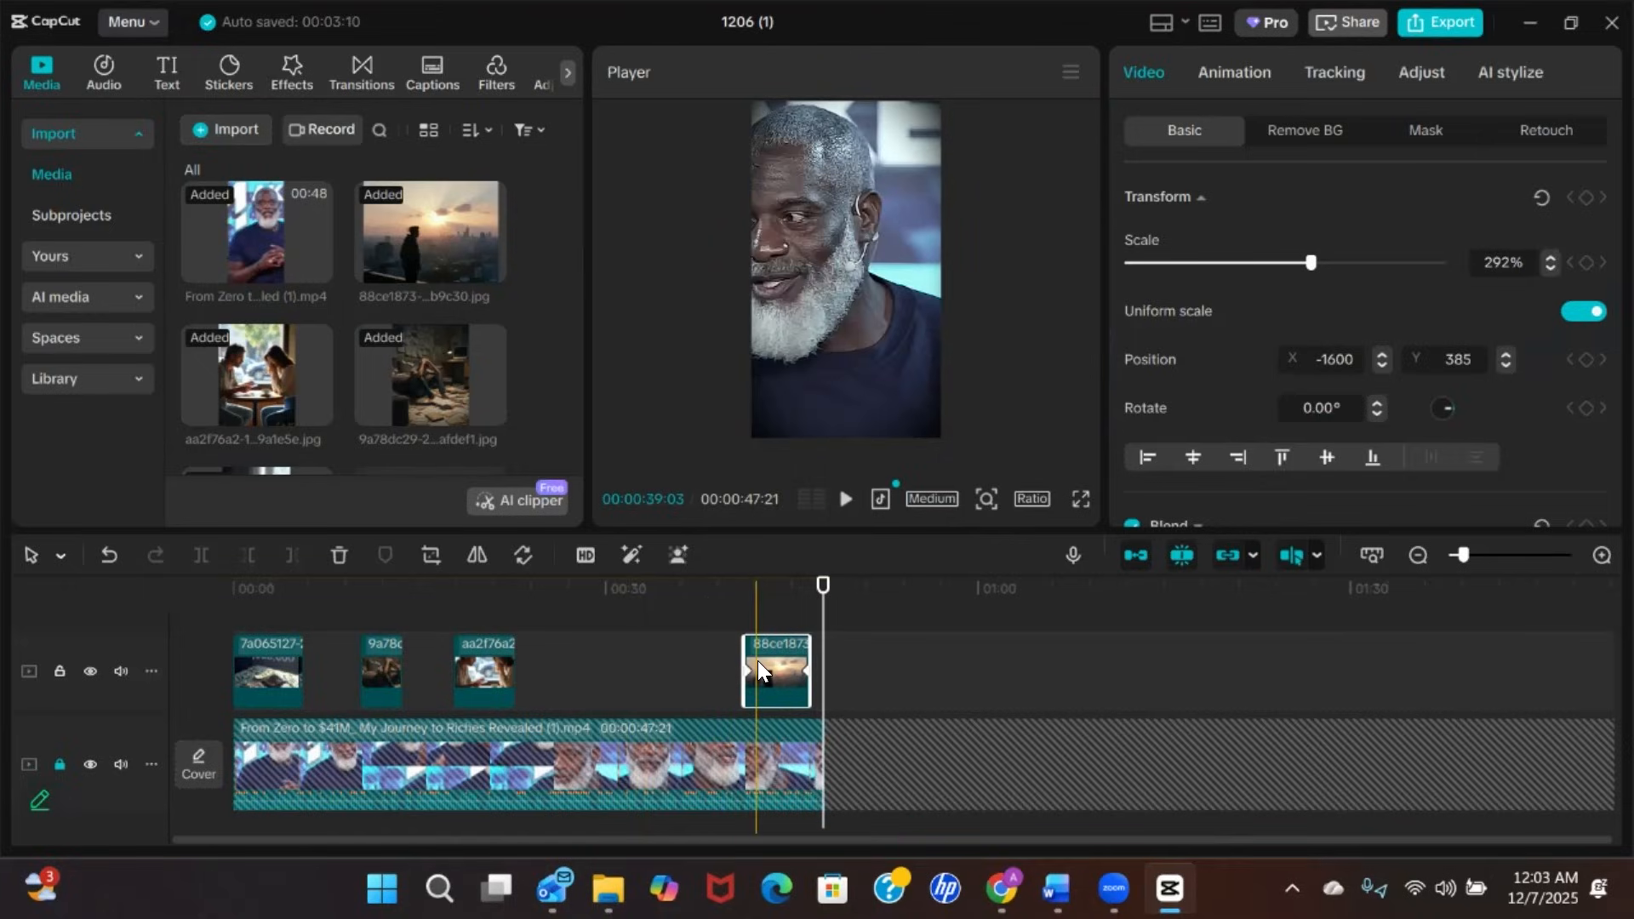
Extend the sunset silhouette clip to the end of the video and delete its end keyframe at 46:12
drag(809, 656, 822, 657)
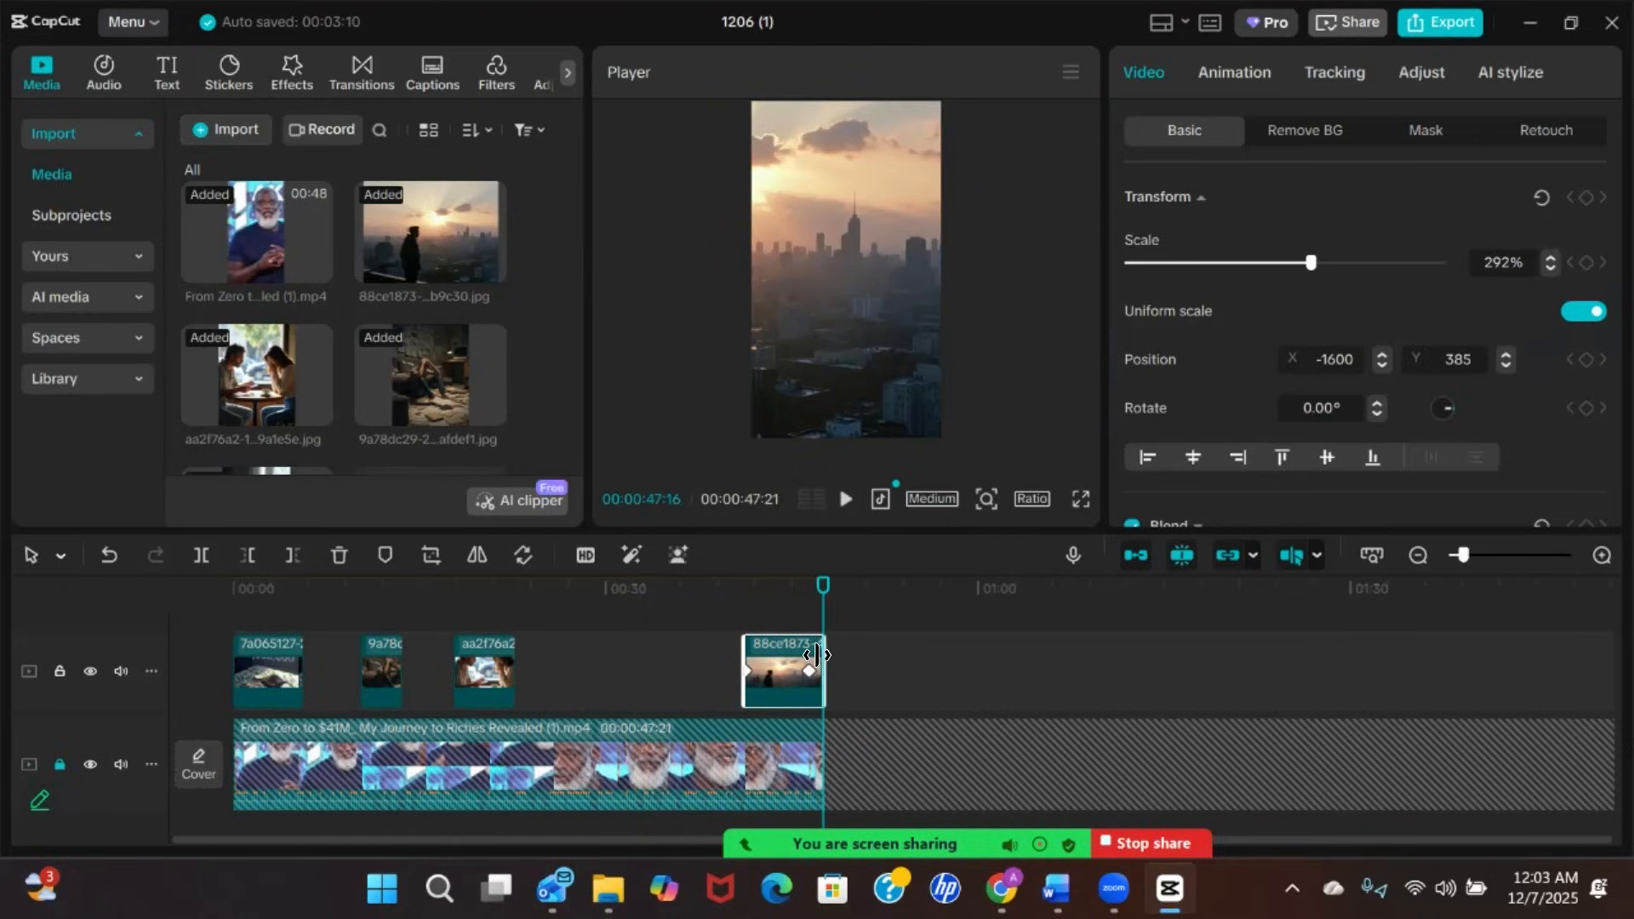
click(808, 668)
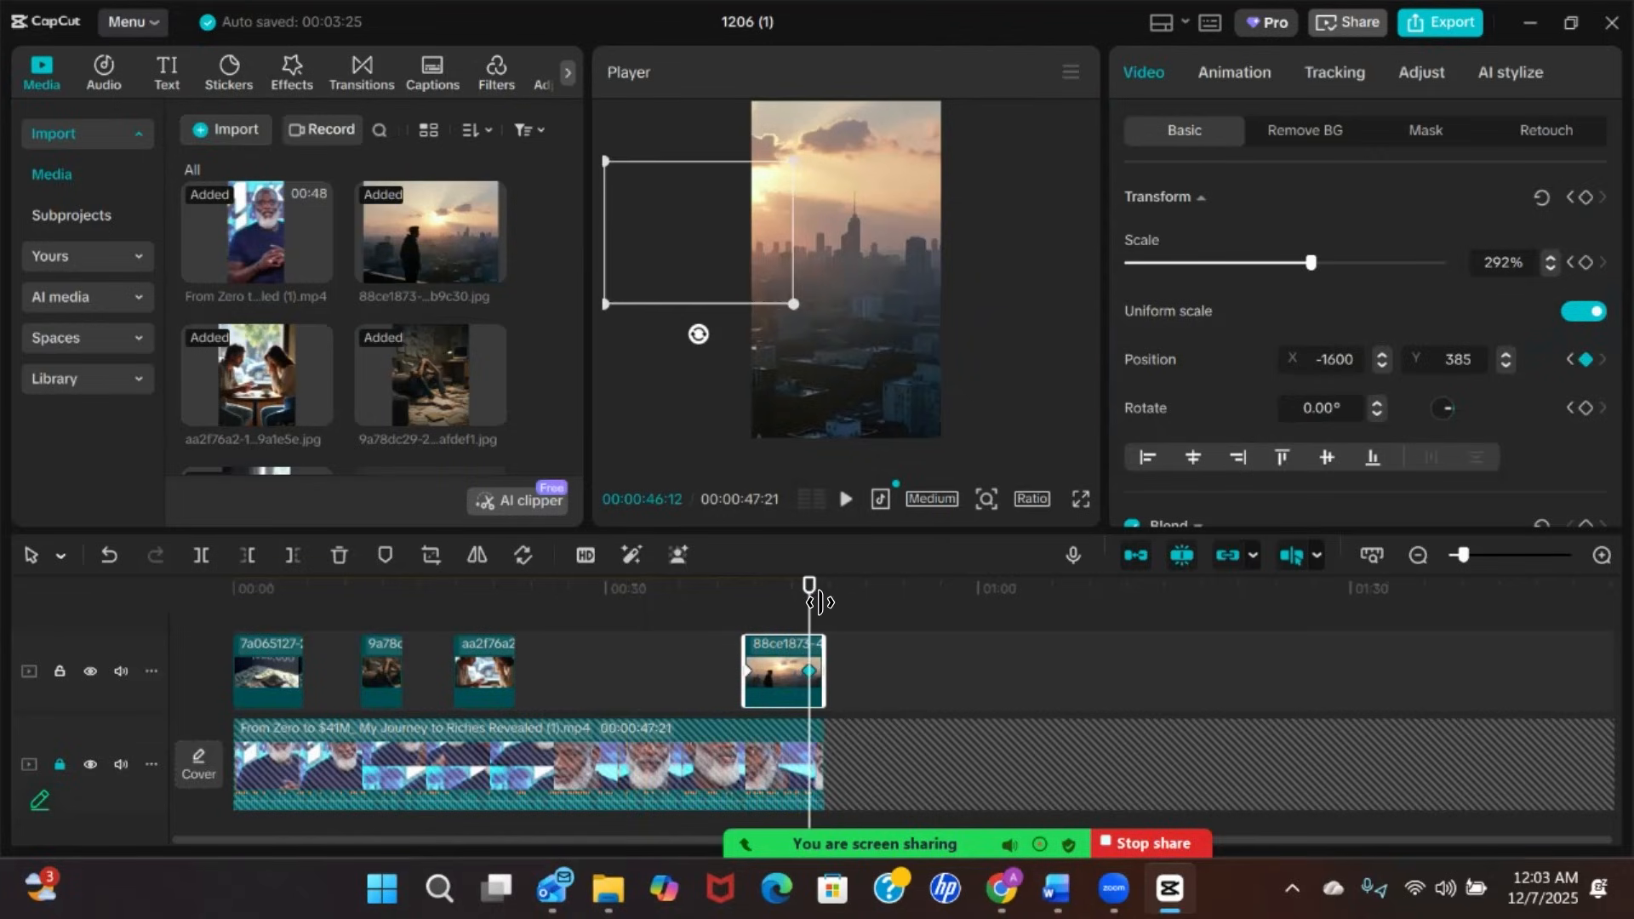
key(Delete)
key(ctrl+z)
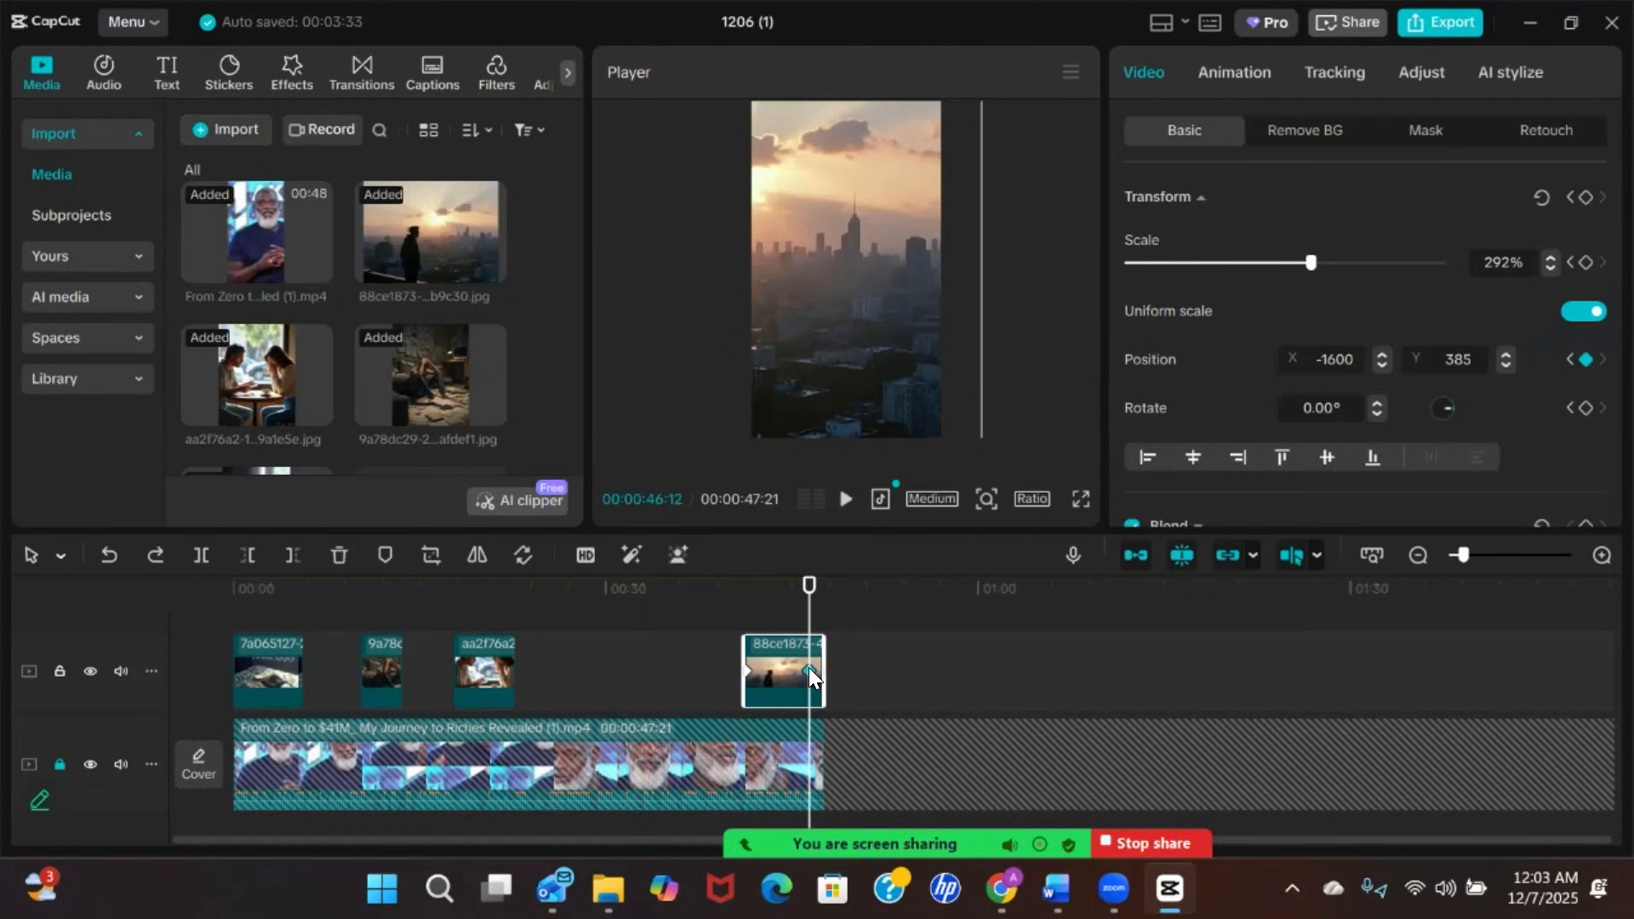
key(Delete)
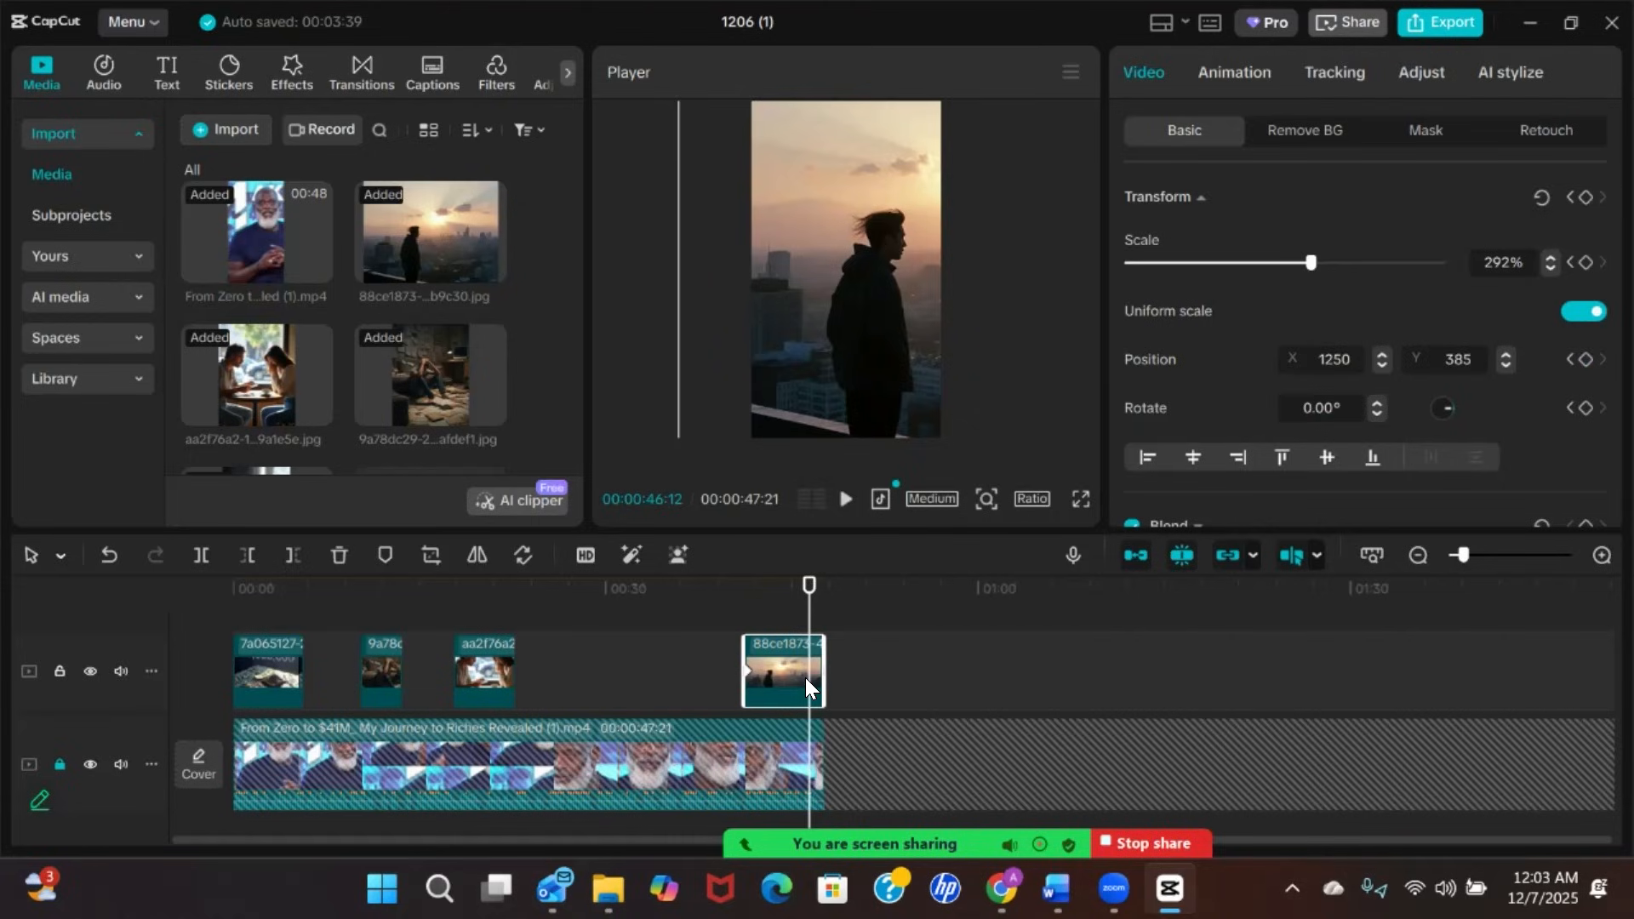
Add an end keyframe to the sunset clip at 47:16 with X position -1600, keeping the clip's end trimmed to that point
drag(809, 585, 877, 643)
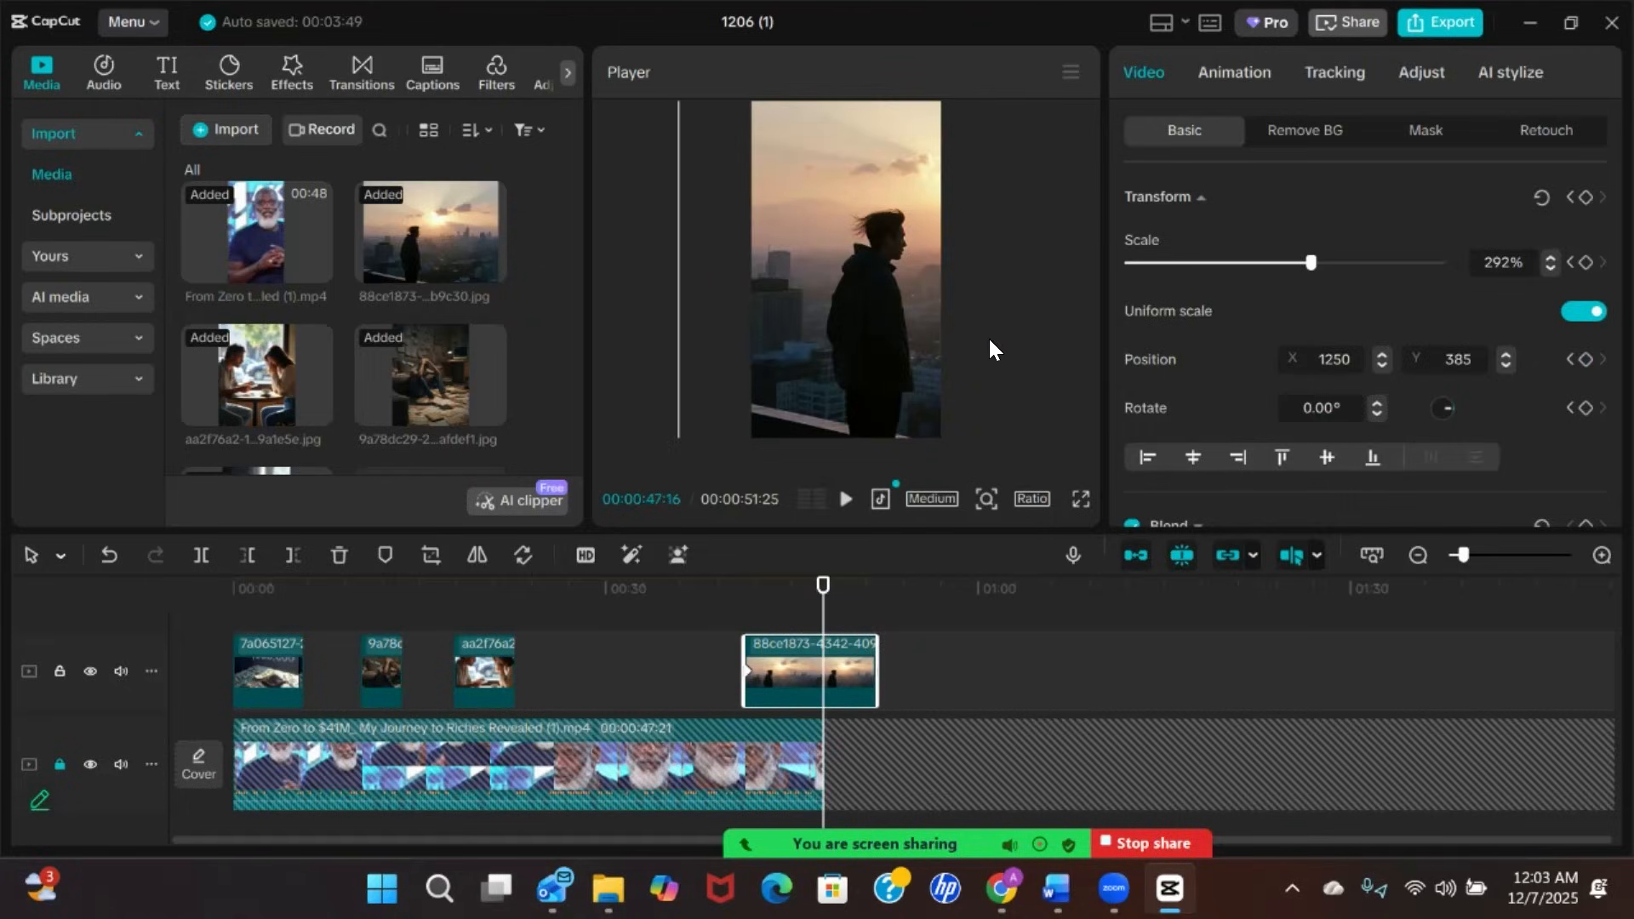
click(1337, 360)
key(BackSpace)
text(-1600)
key(Return)
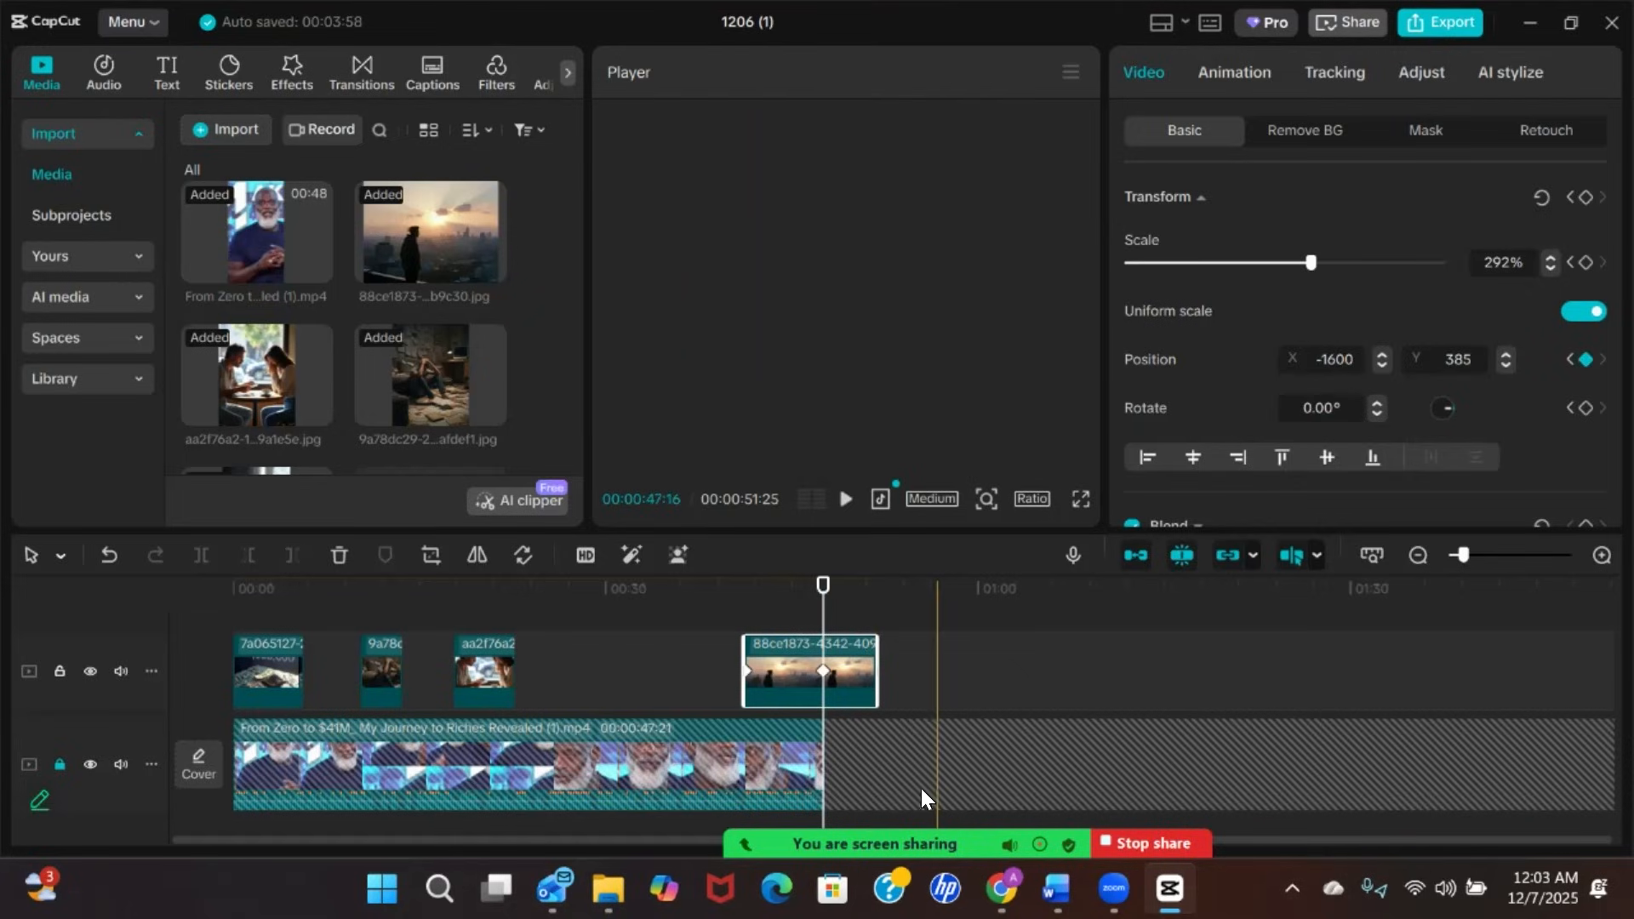
drag(853, 665, 823, 665)
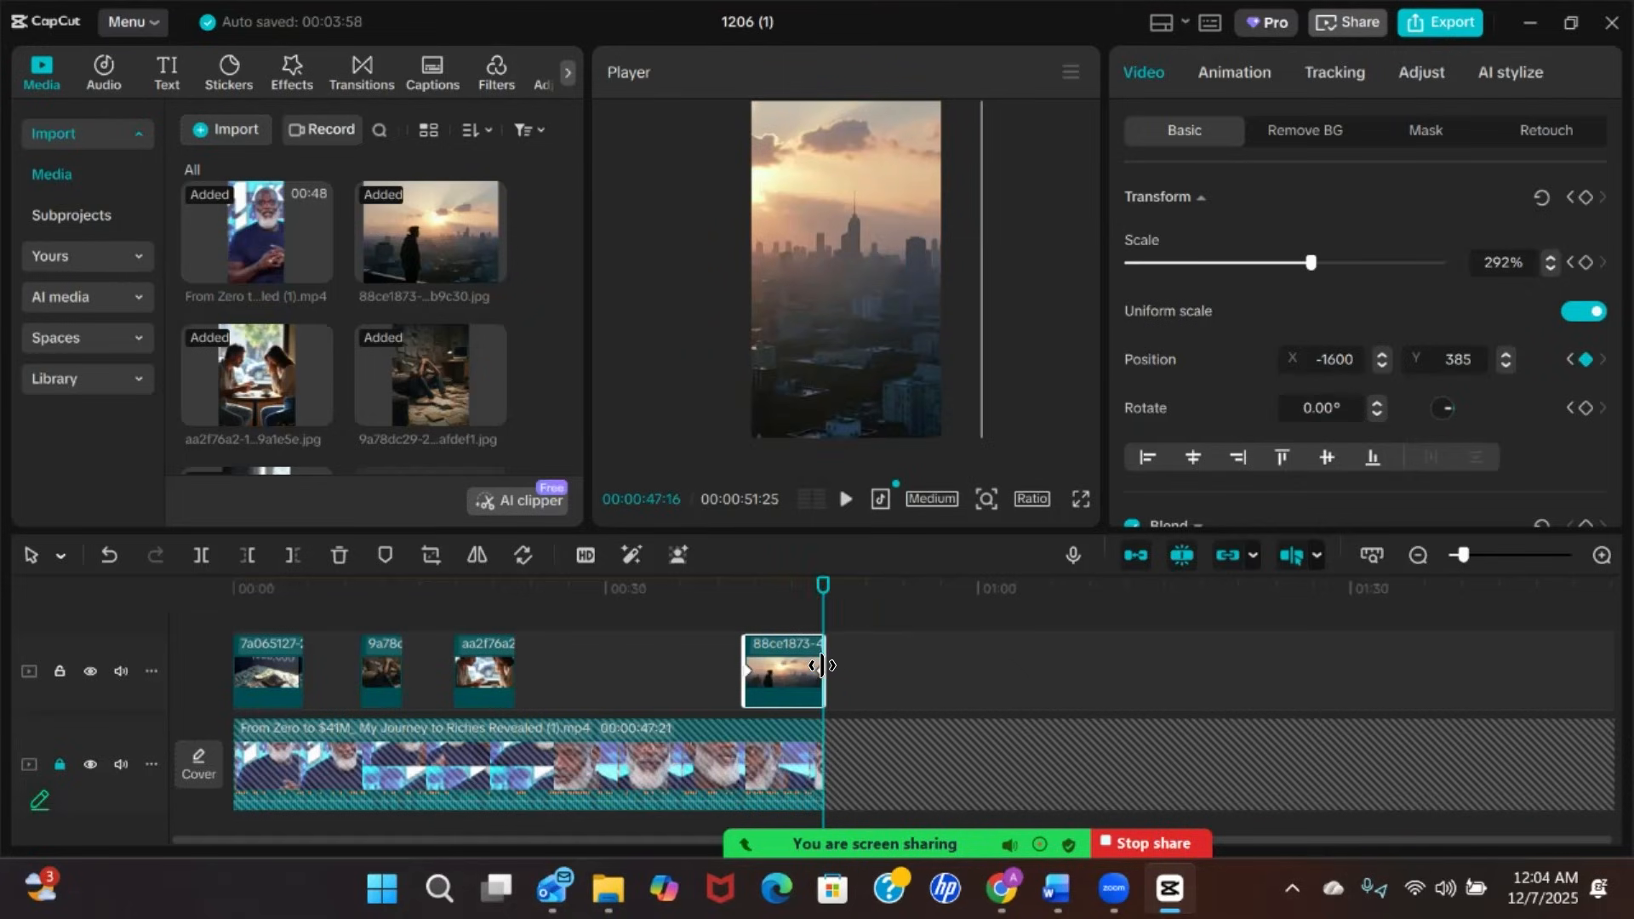
Play the whole edited video full screen from the beginning
drag(817, 599, 167, 584)
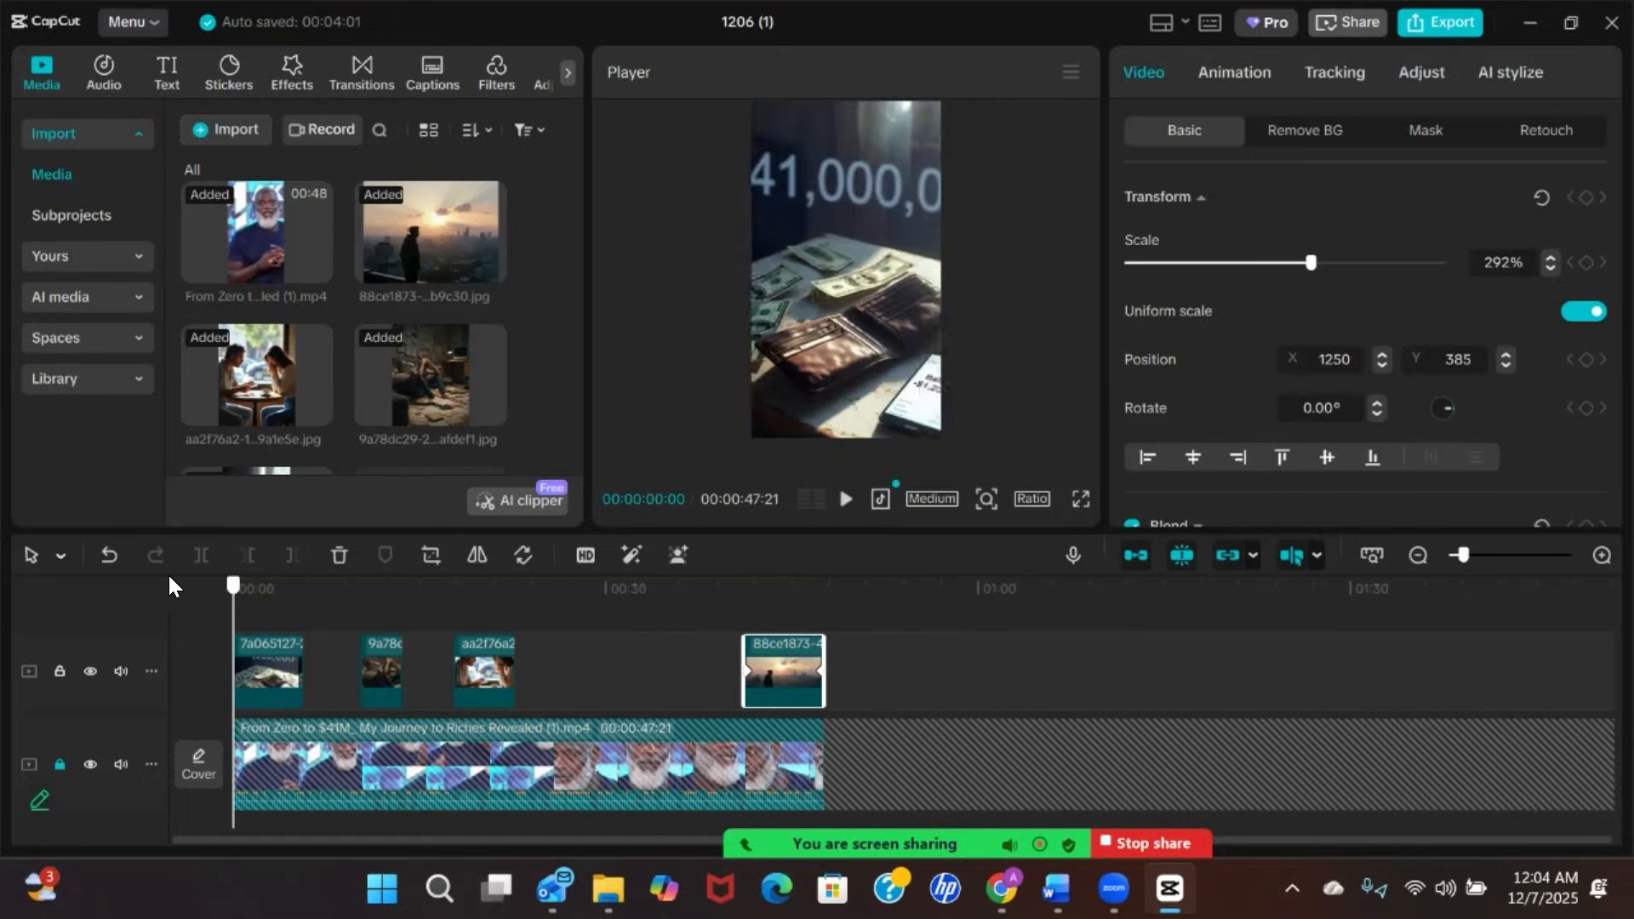
click(1079, 500)
key(space)
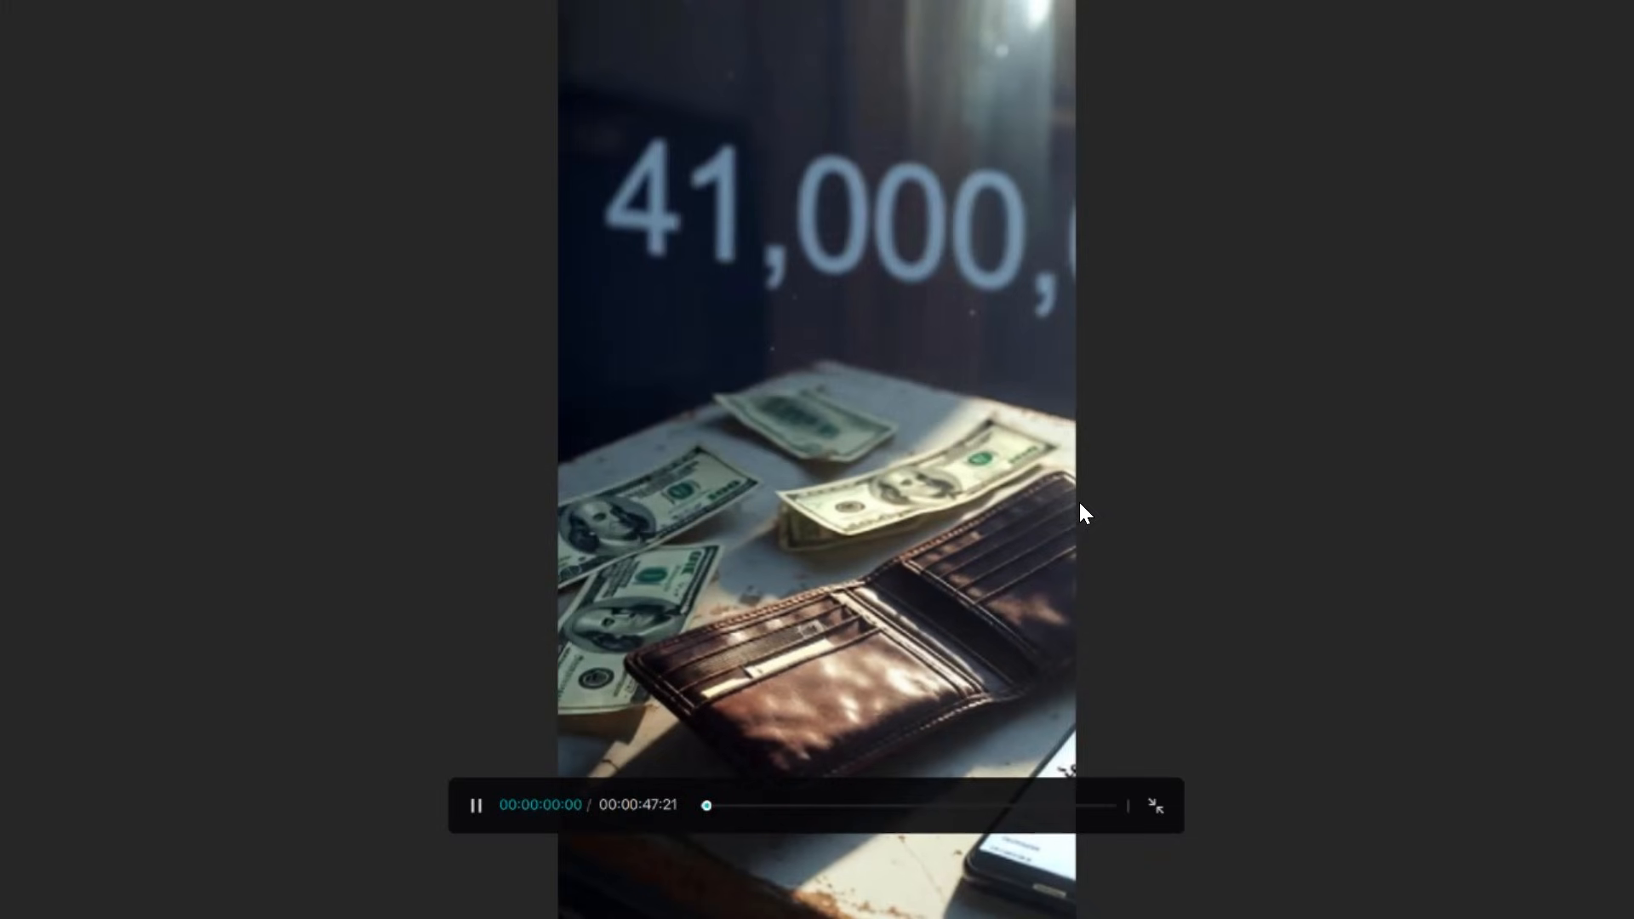
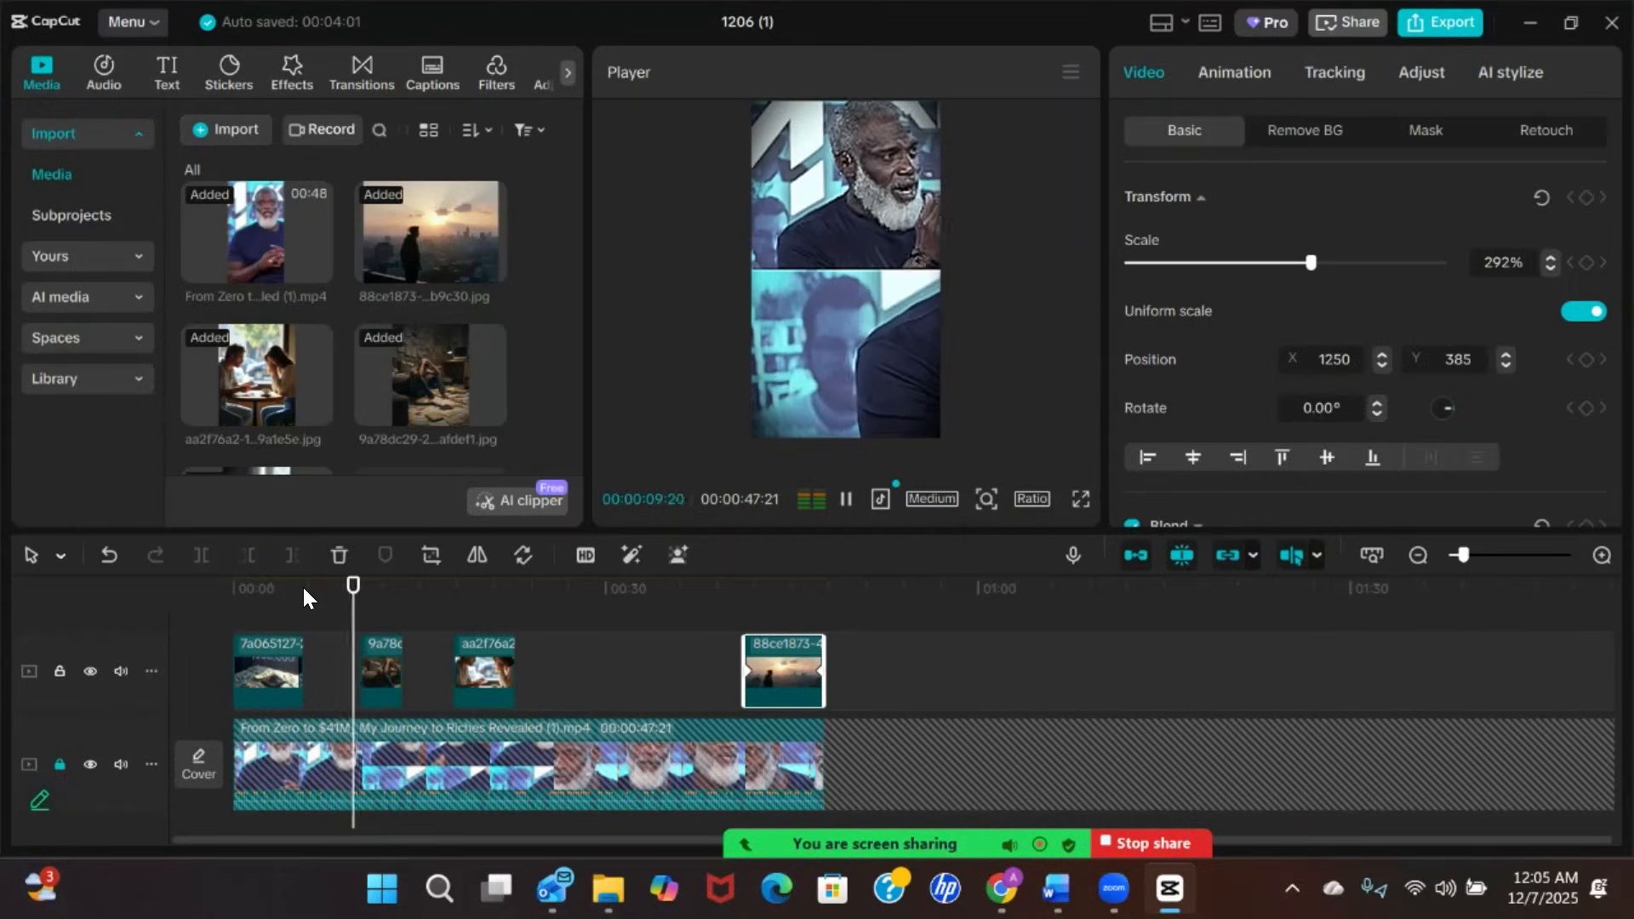
Review the cues and pans of the second and third B-roll images by playing that stretch with pauses on each image
key(space)
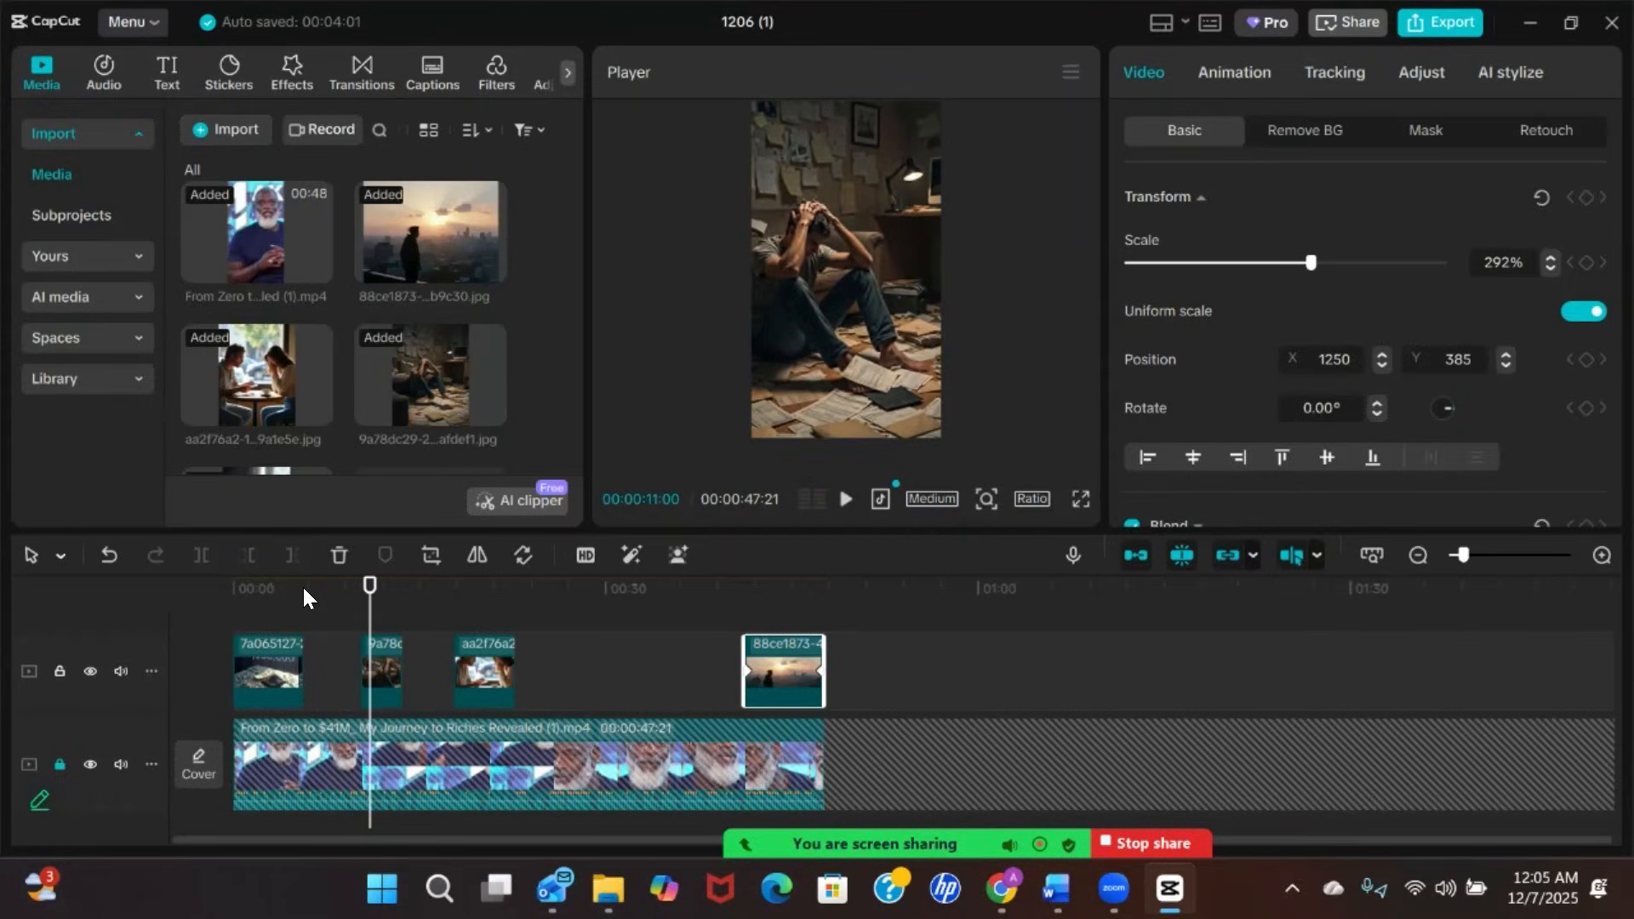
key(space)
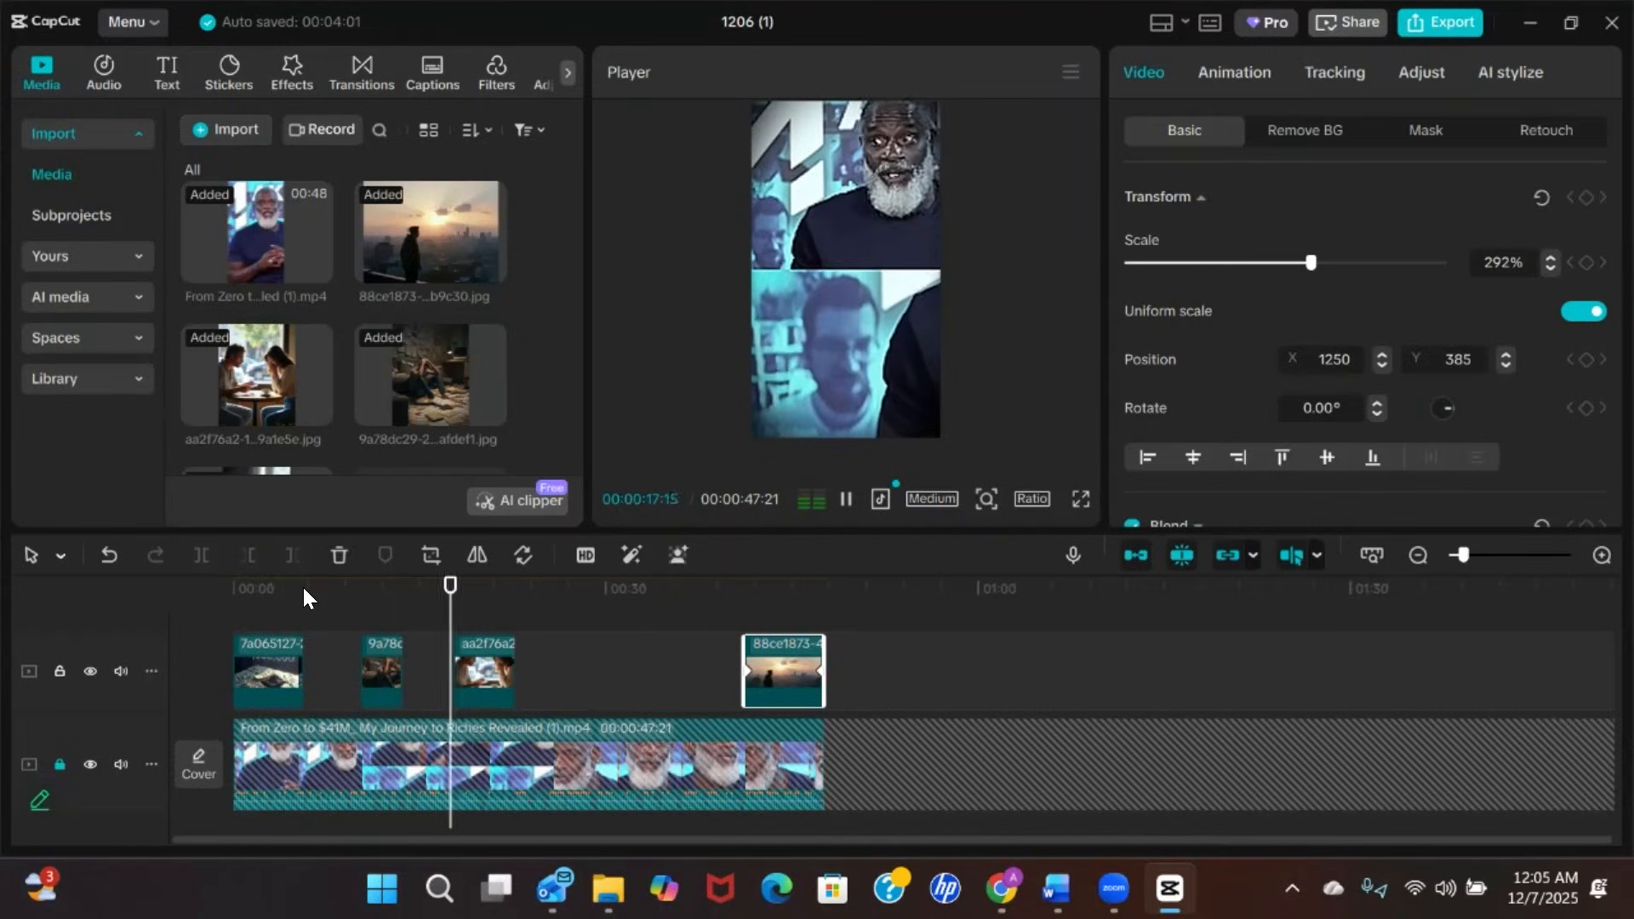
key(space)
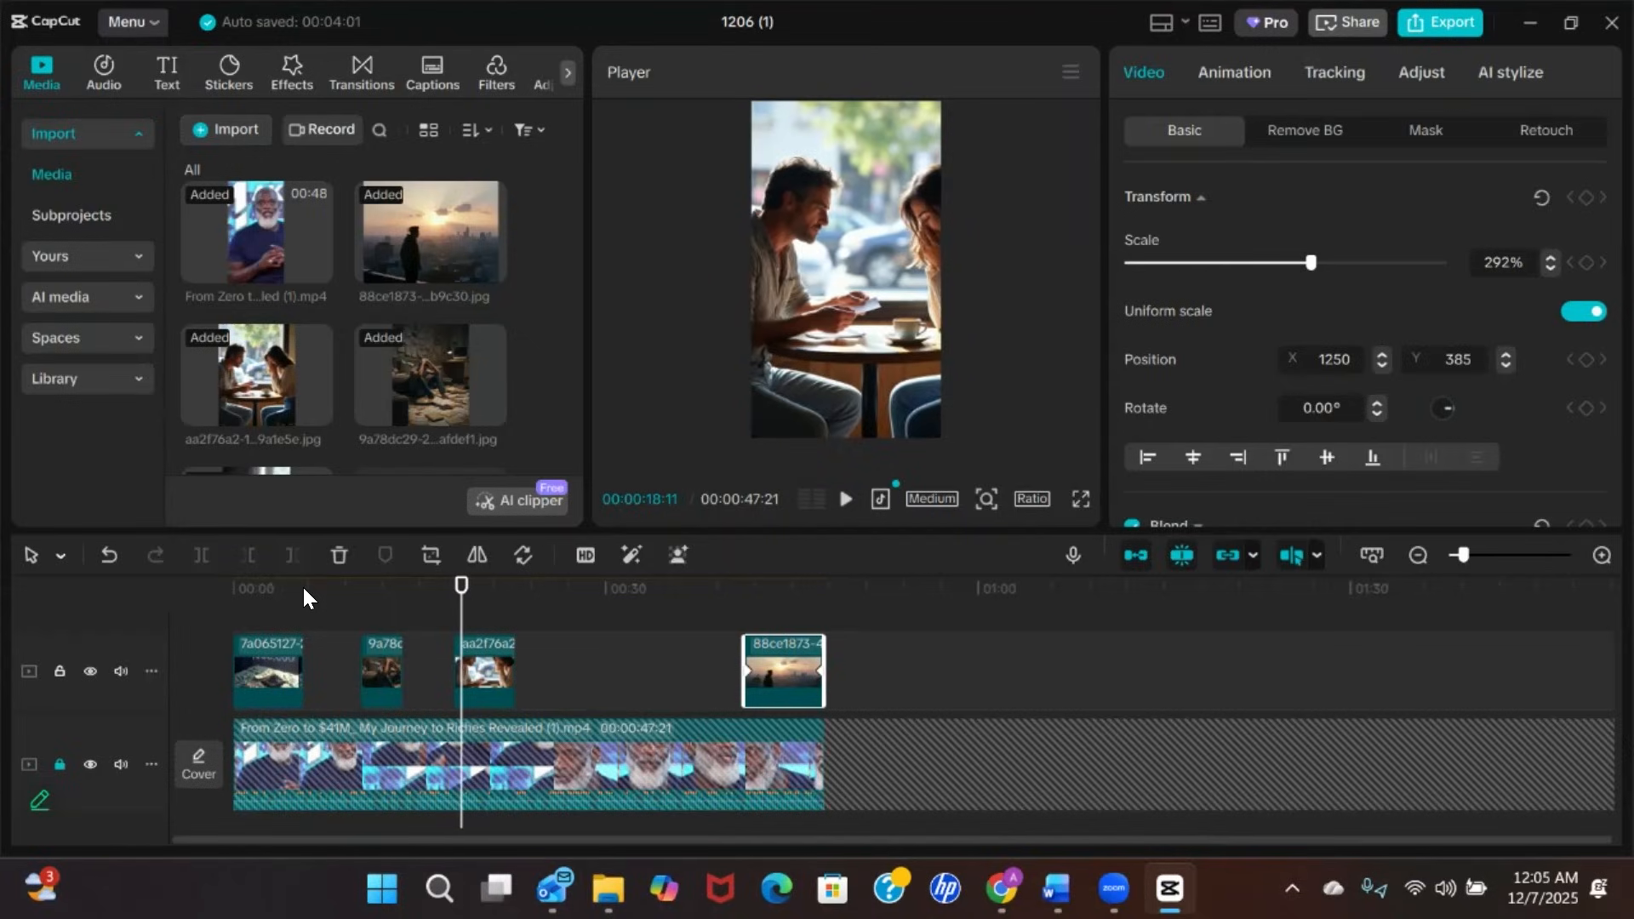
key(space)
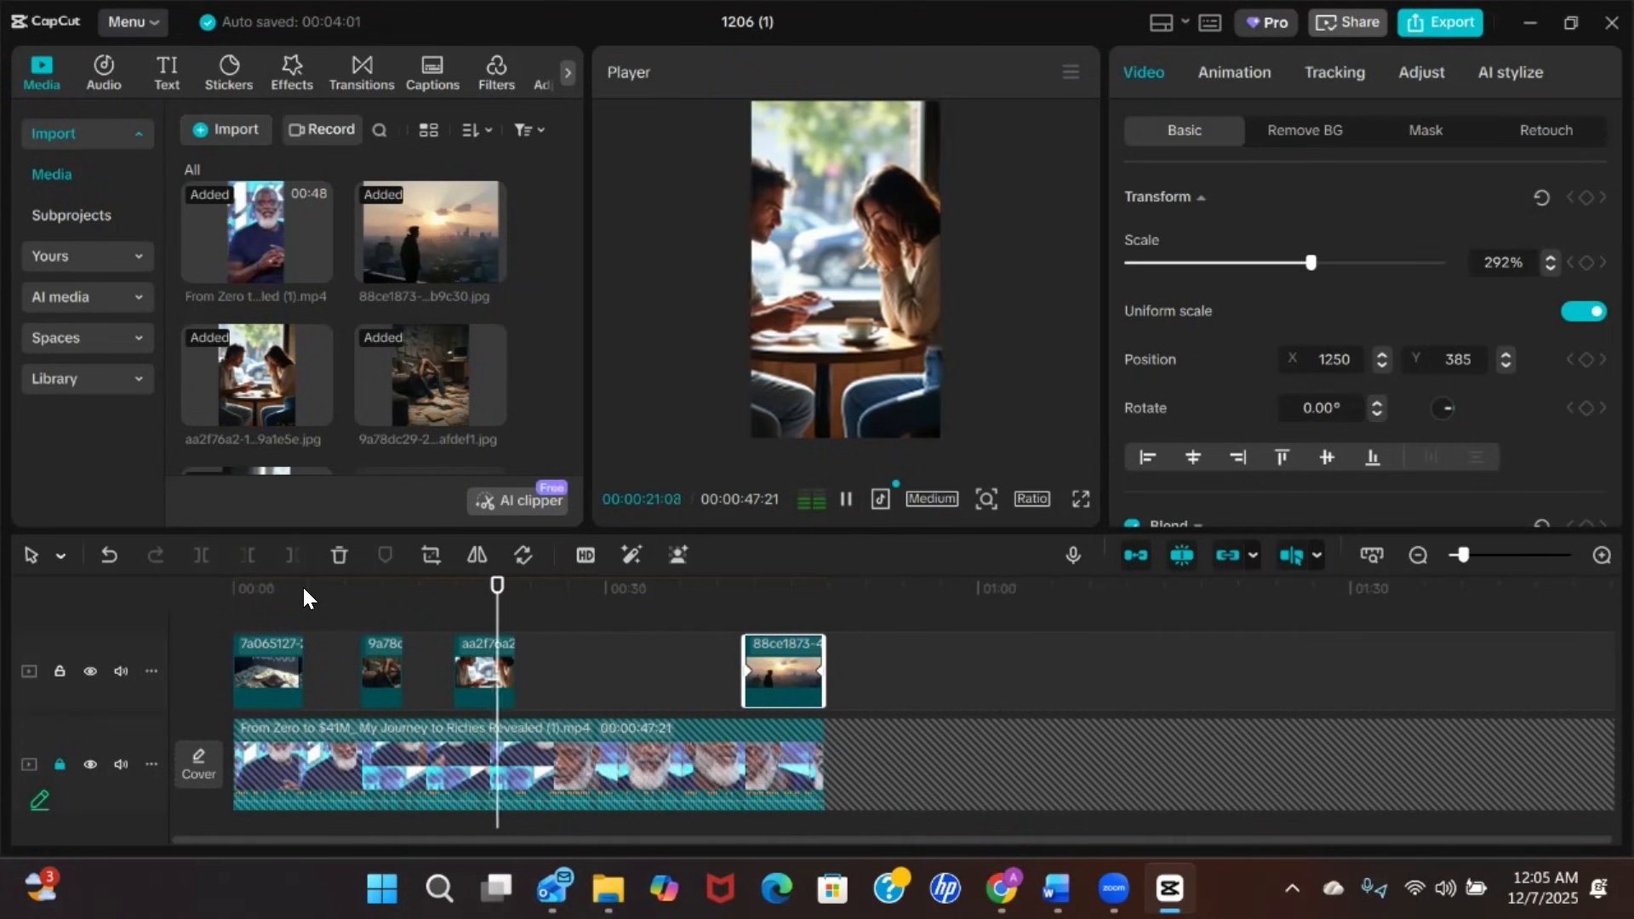
key(space)
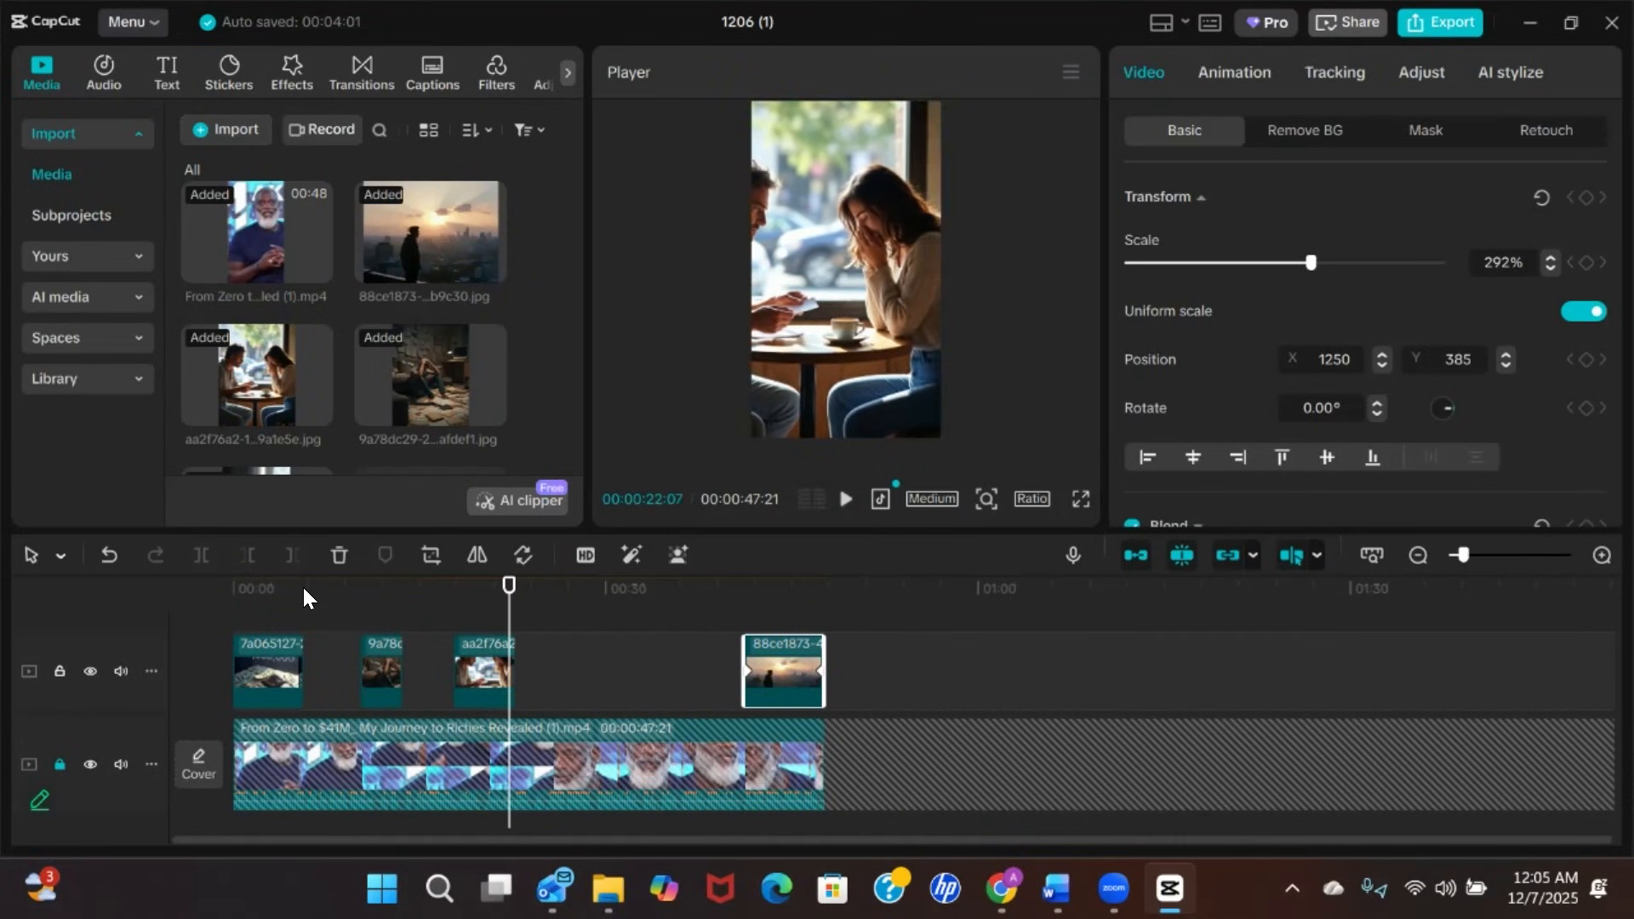
key(space)
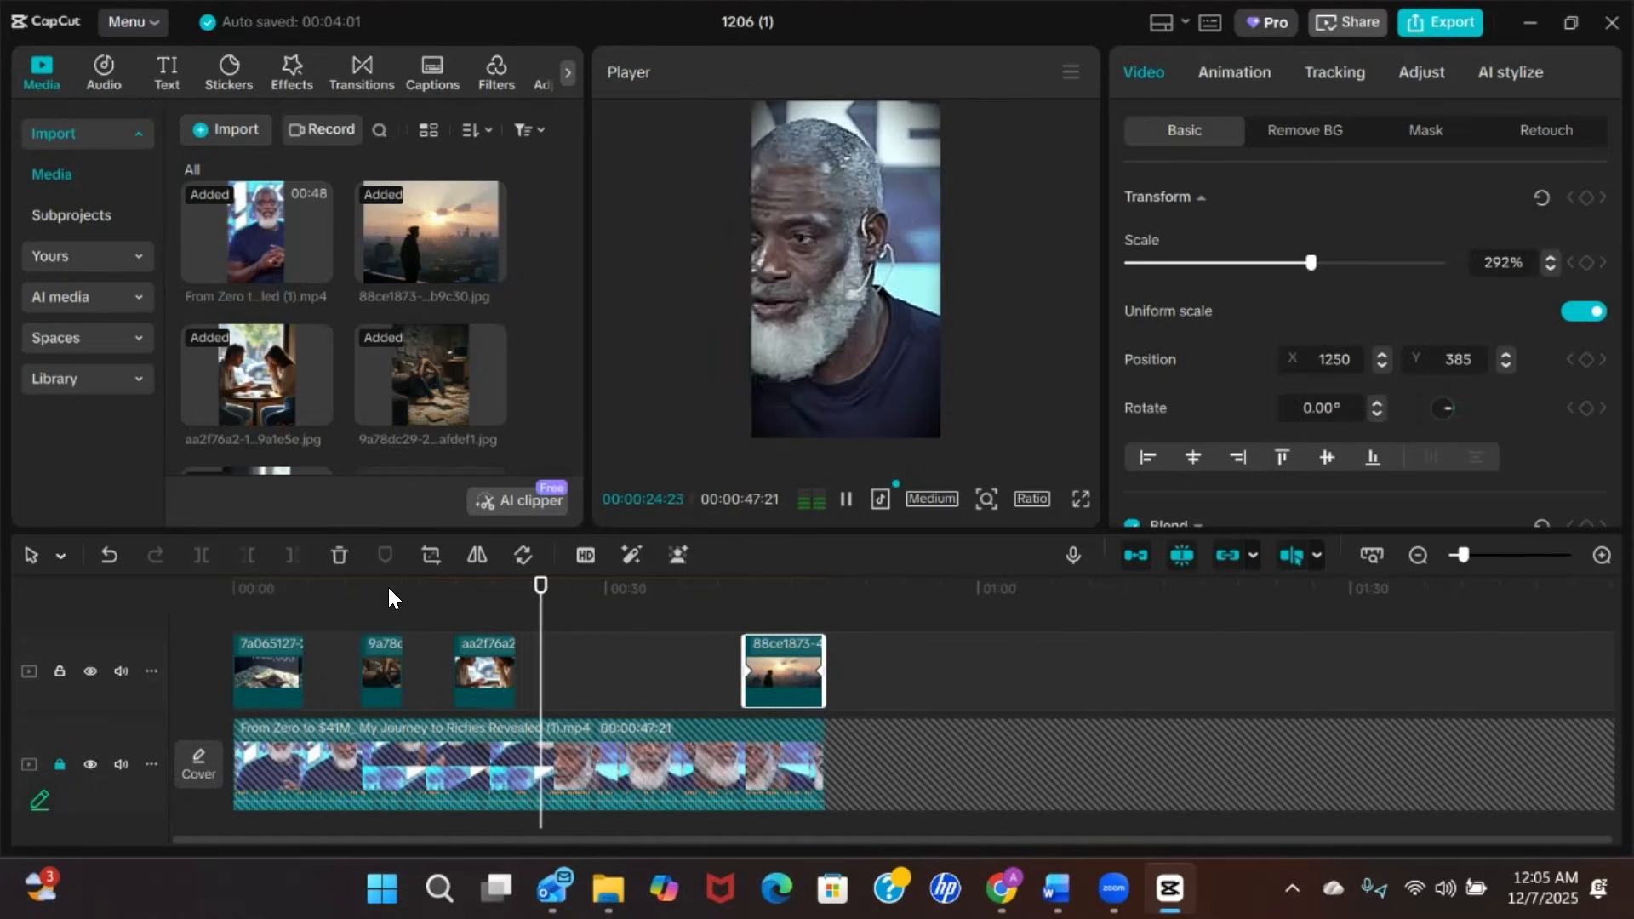
Play back the cut from the speaker into the sunset silhouette image near the end of the video
drag(561, 611, 713, 606)
key(space)
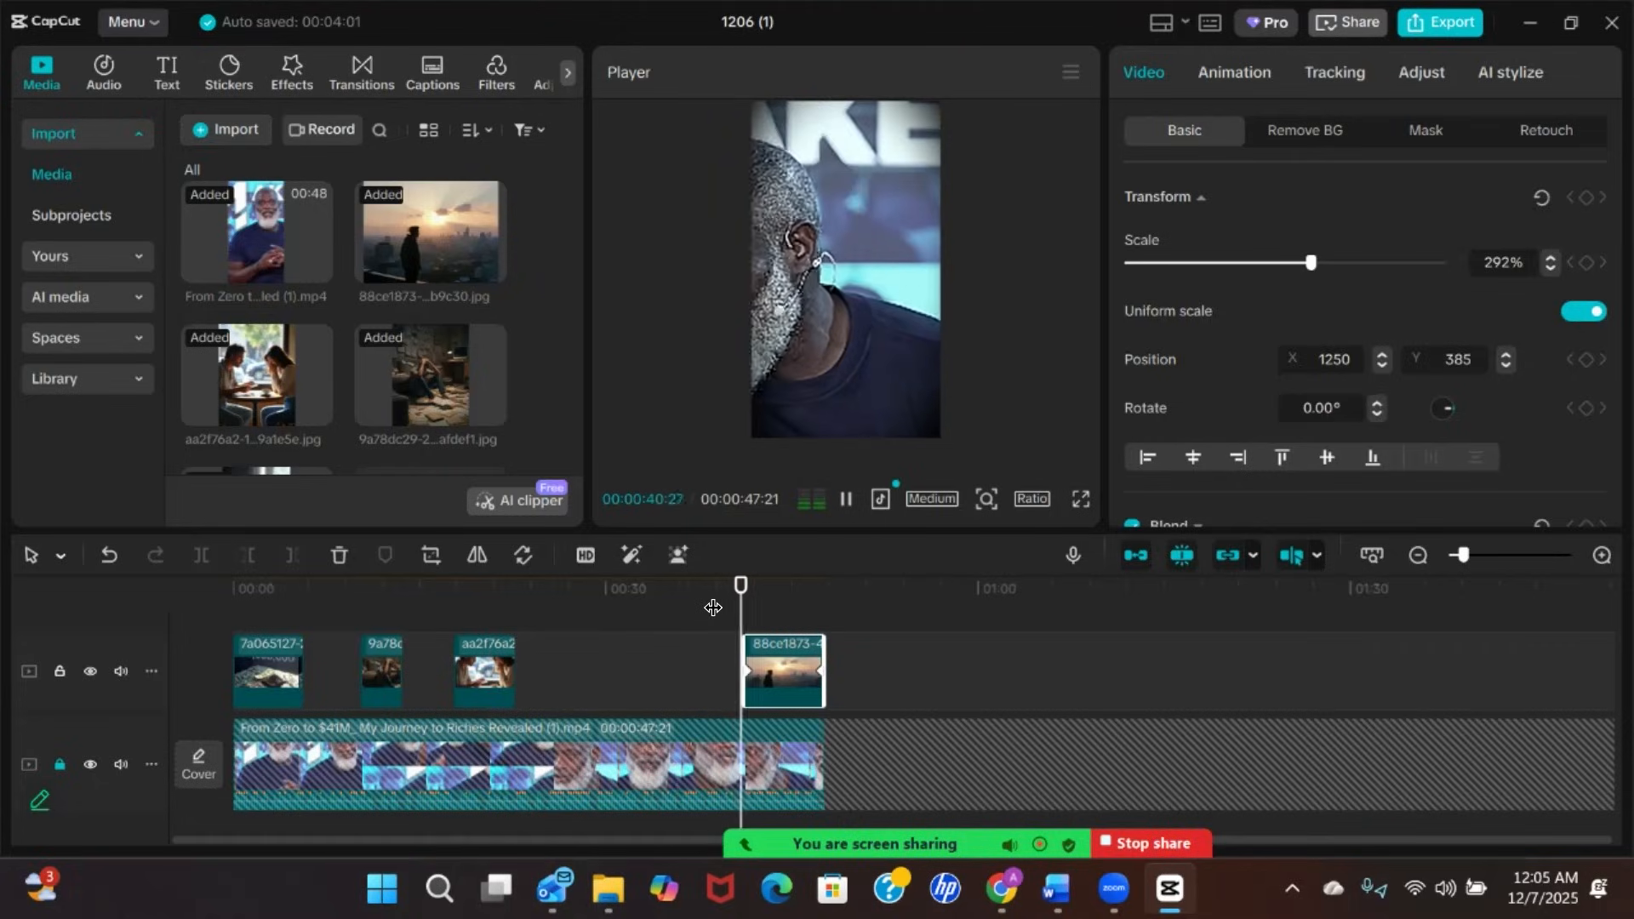
key(space)
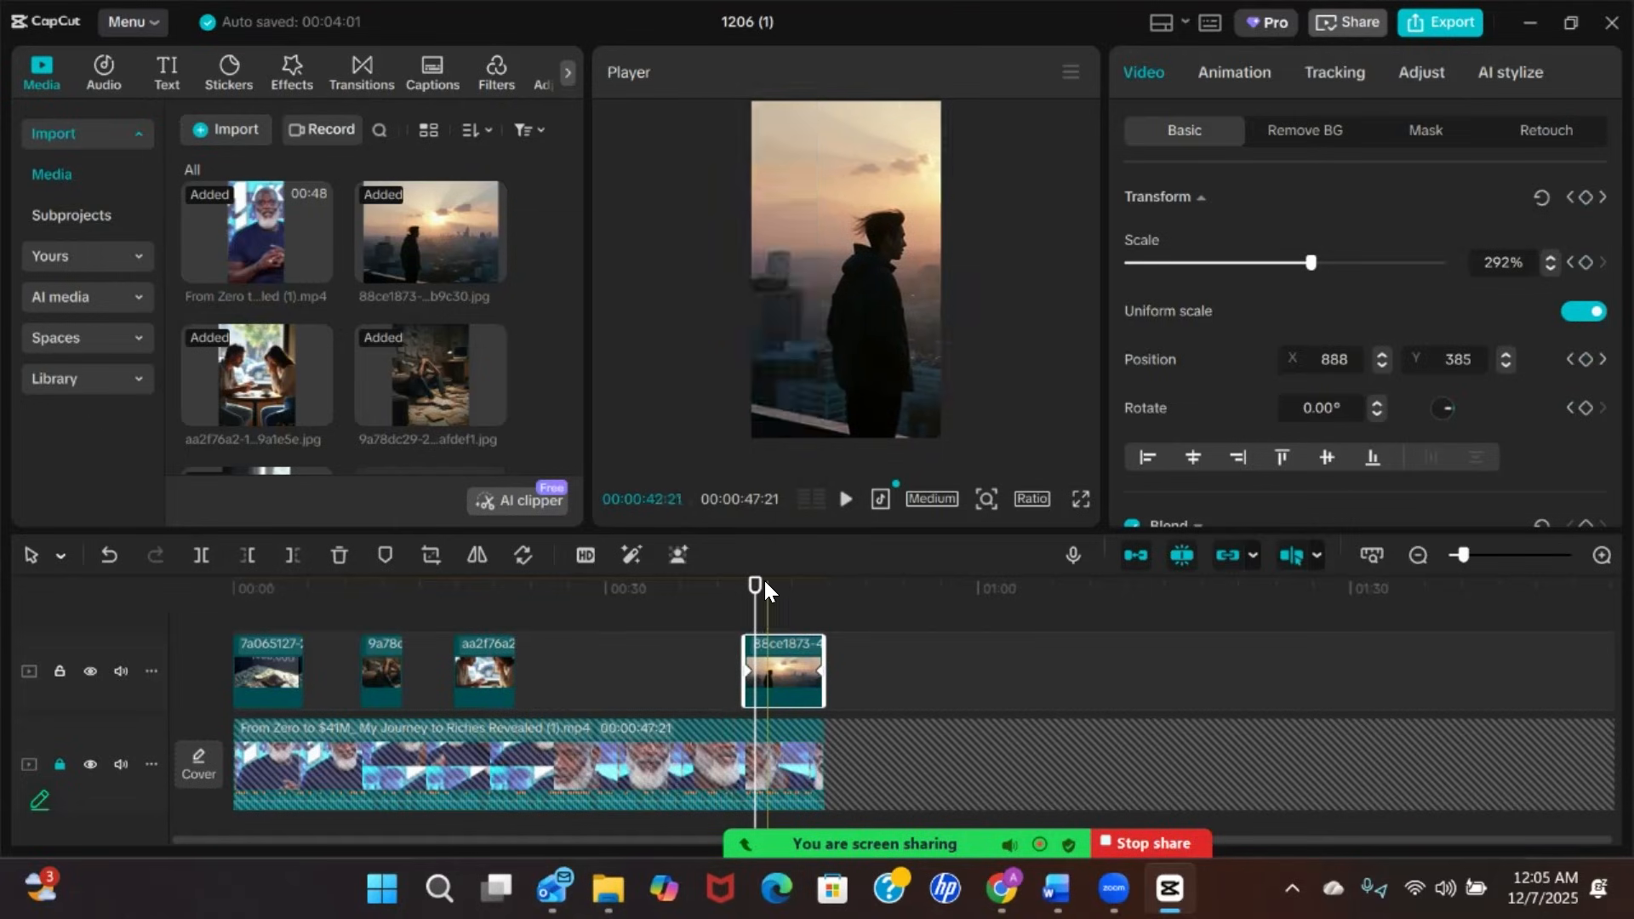
Review the speech between the café image and the sunset image for a place that needs another B-roll image
drag(755, 587, 199, 543)
drag(412, 571, 546, 574)
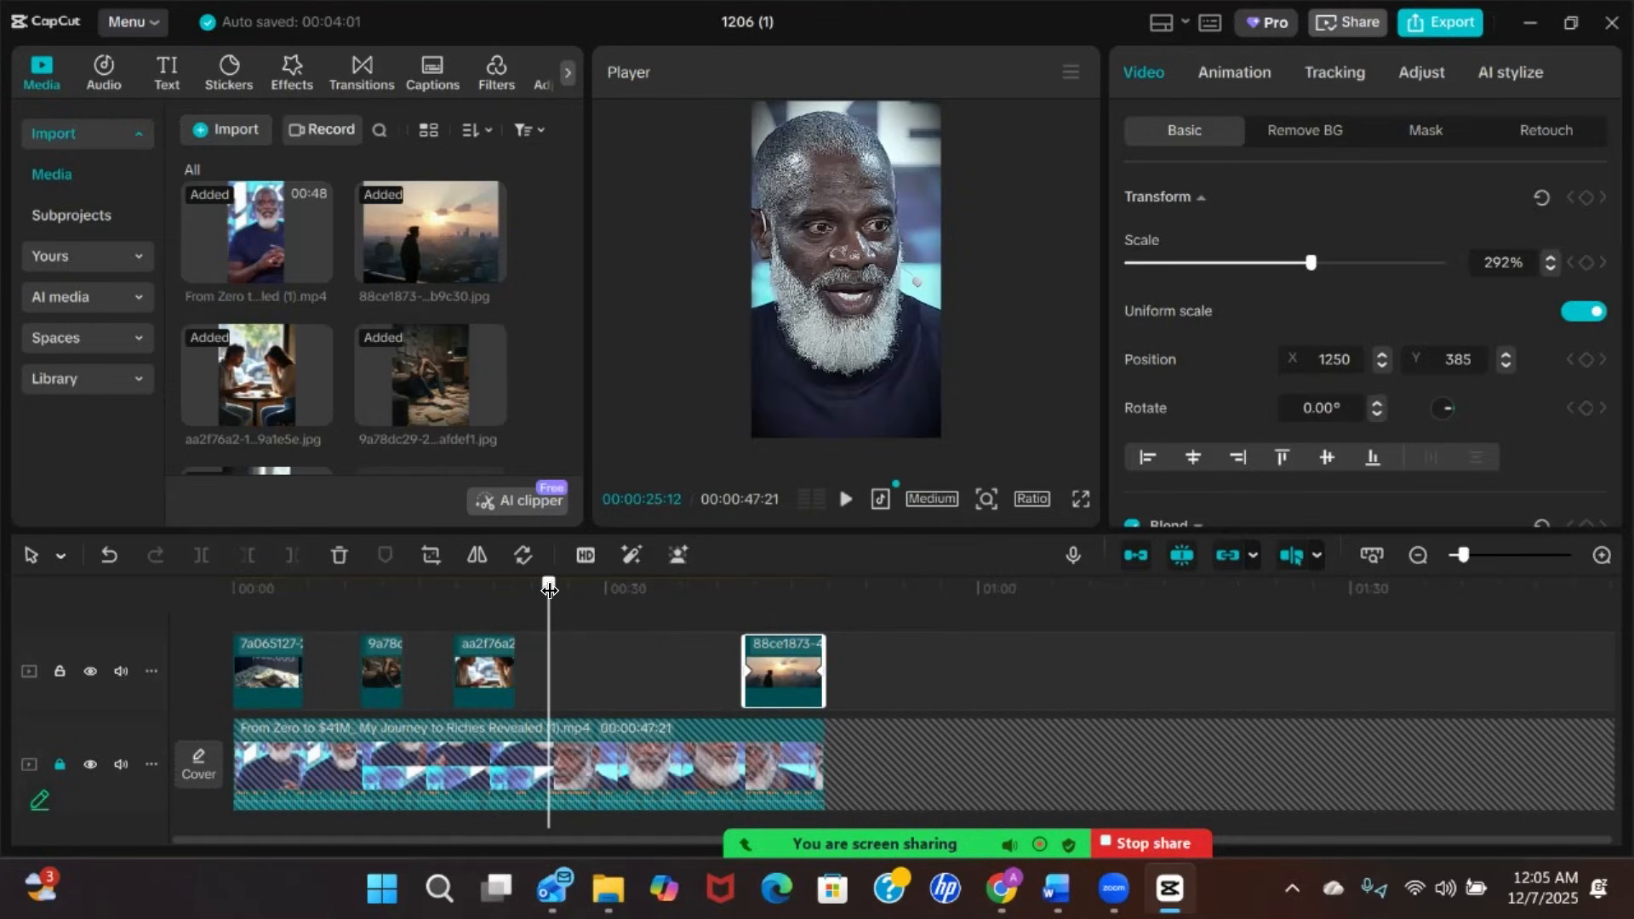
drag(549, 588, 561, 585)
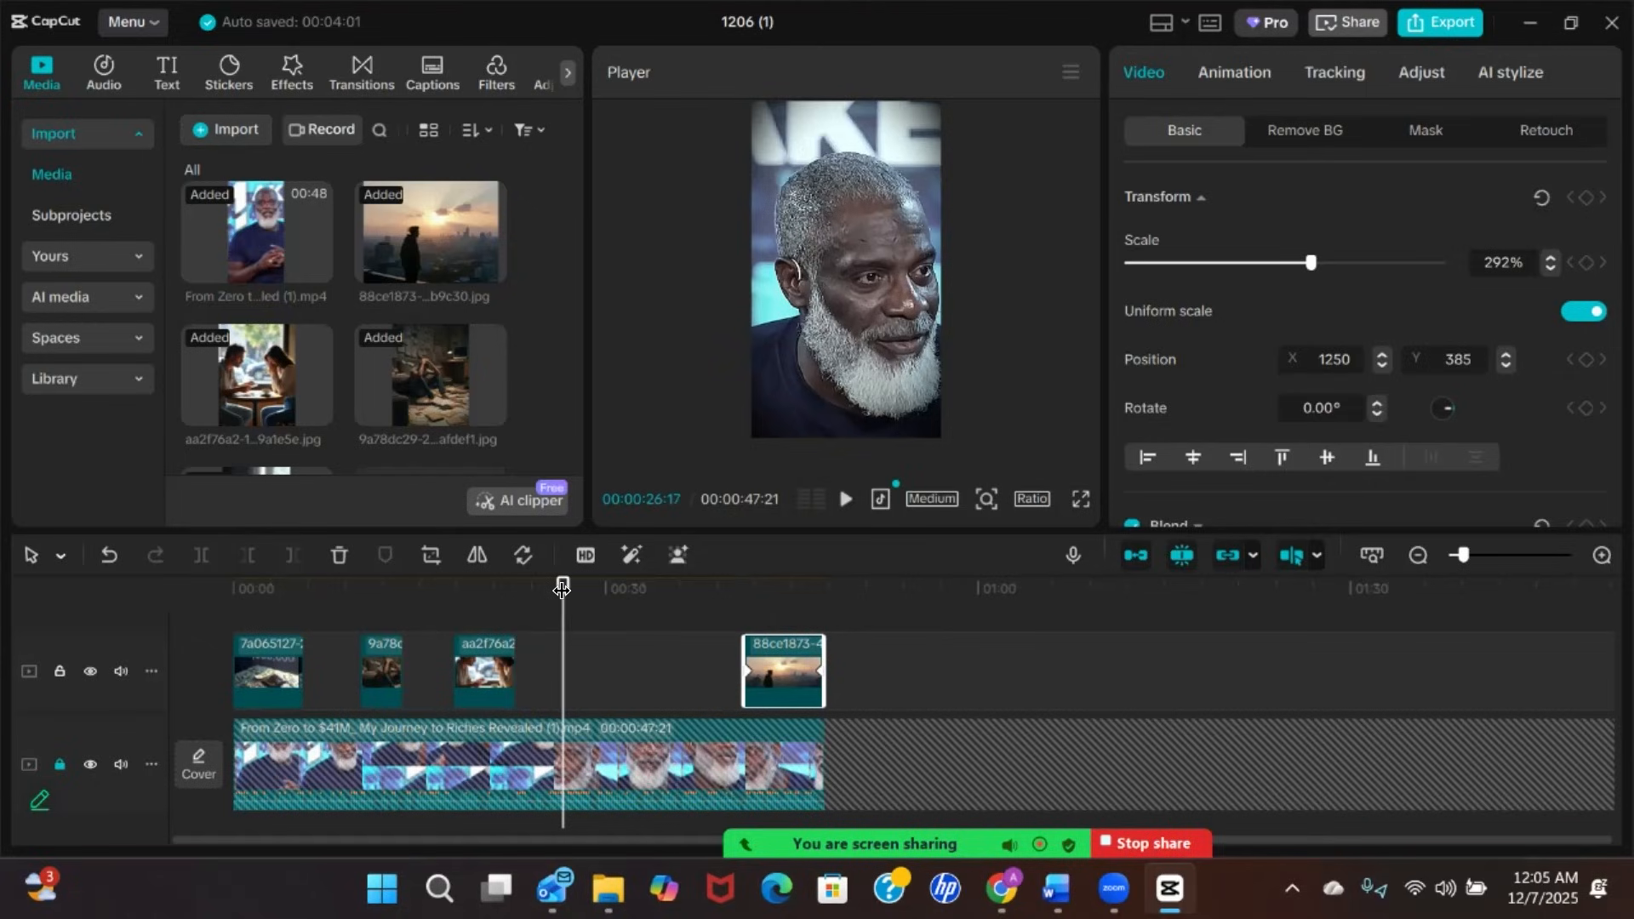
drag(563, 587, 517, 627)
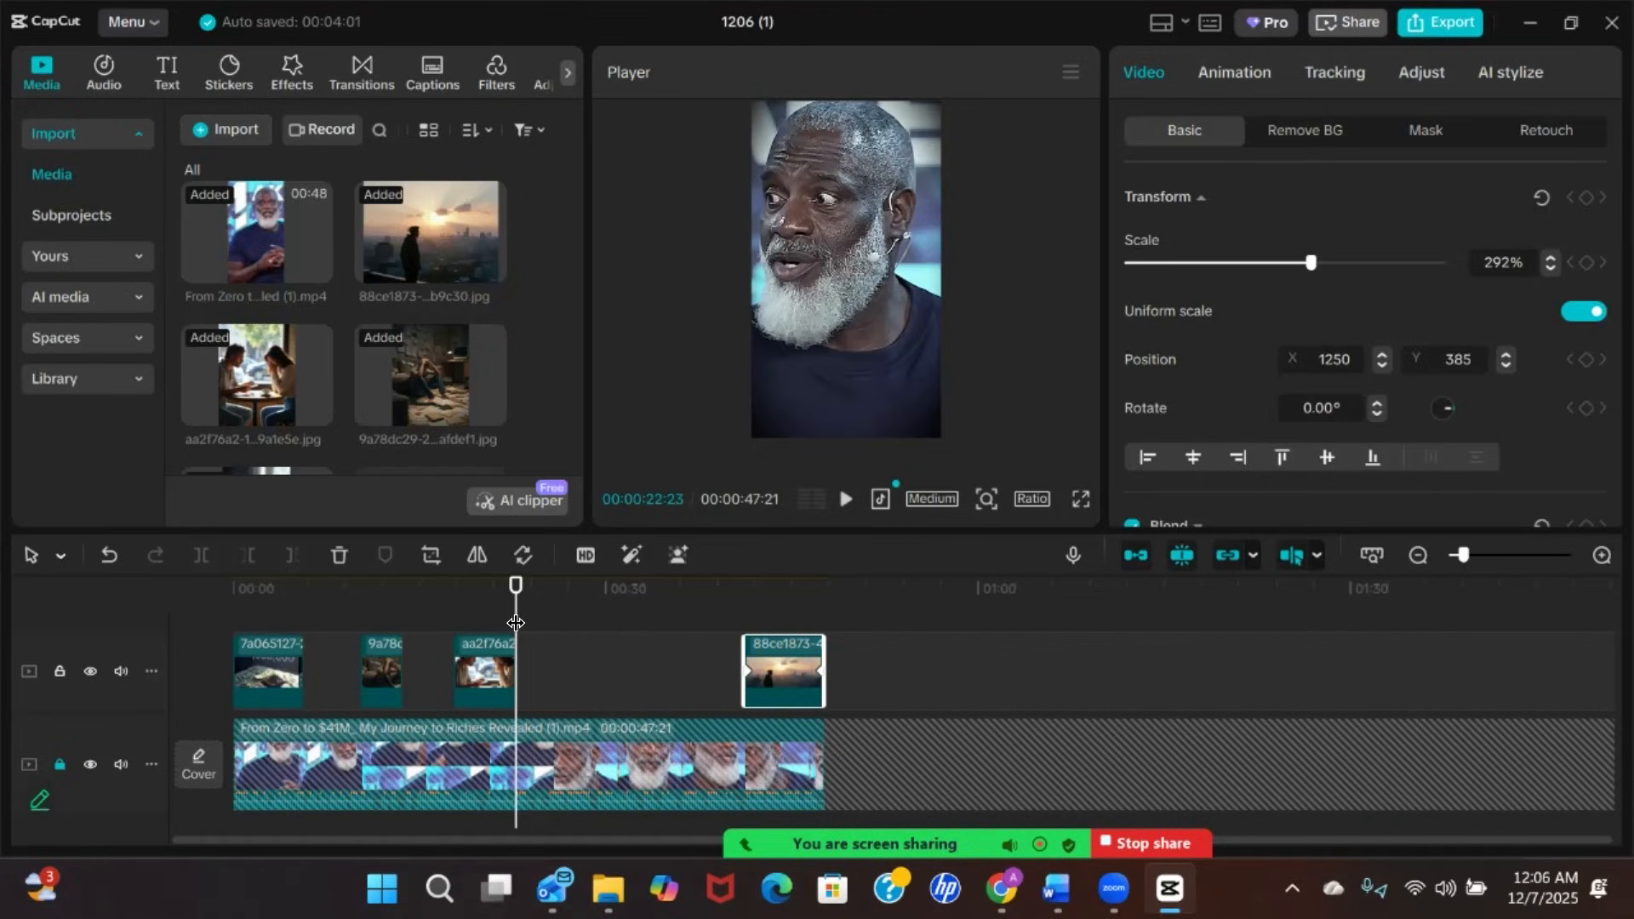
key(space)
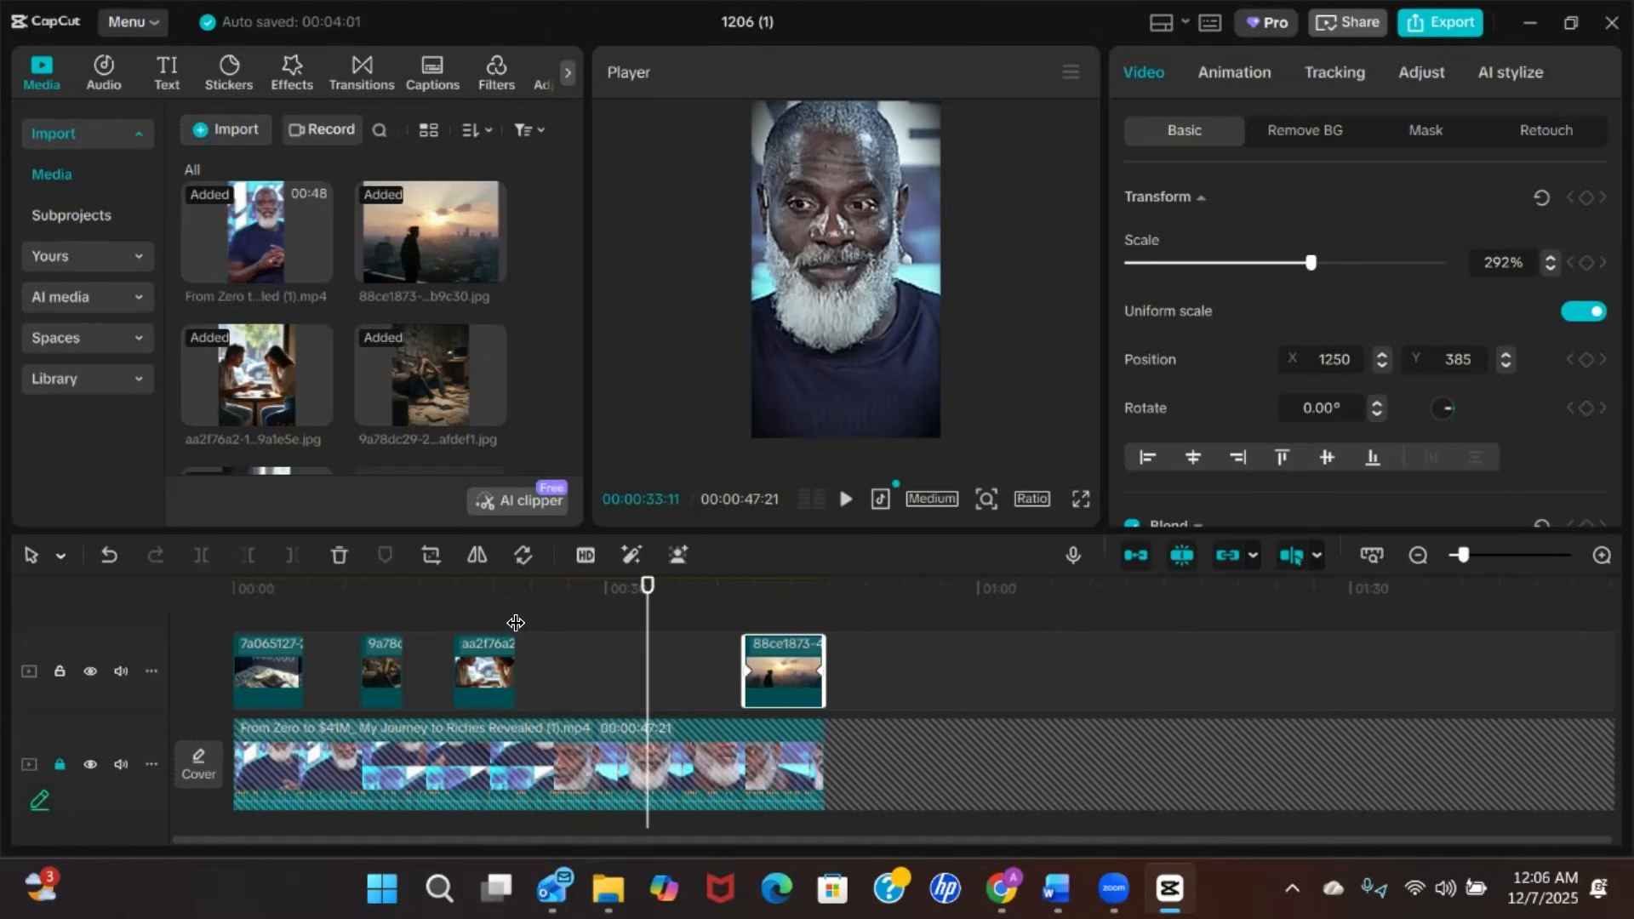
key(space)
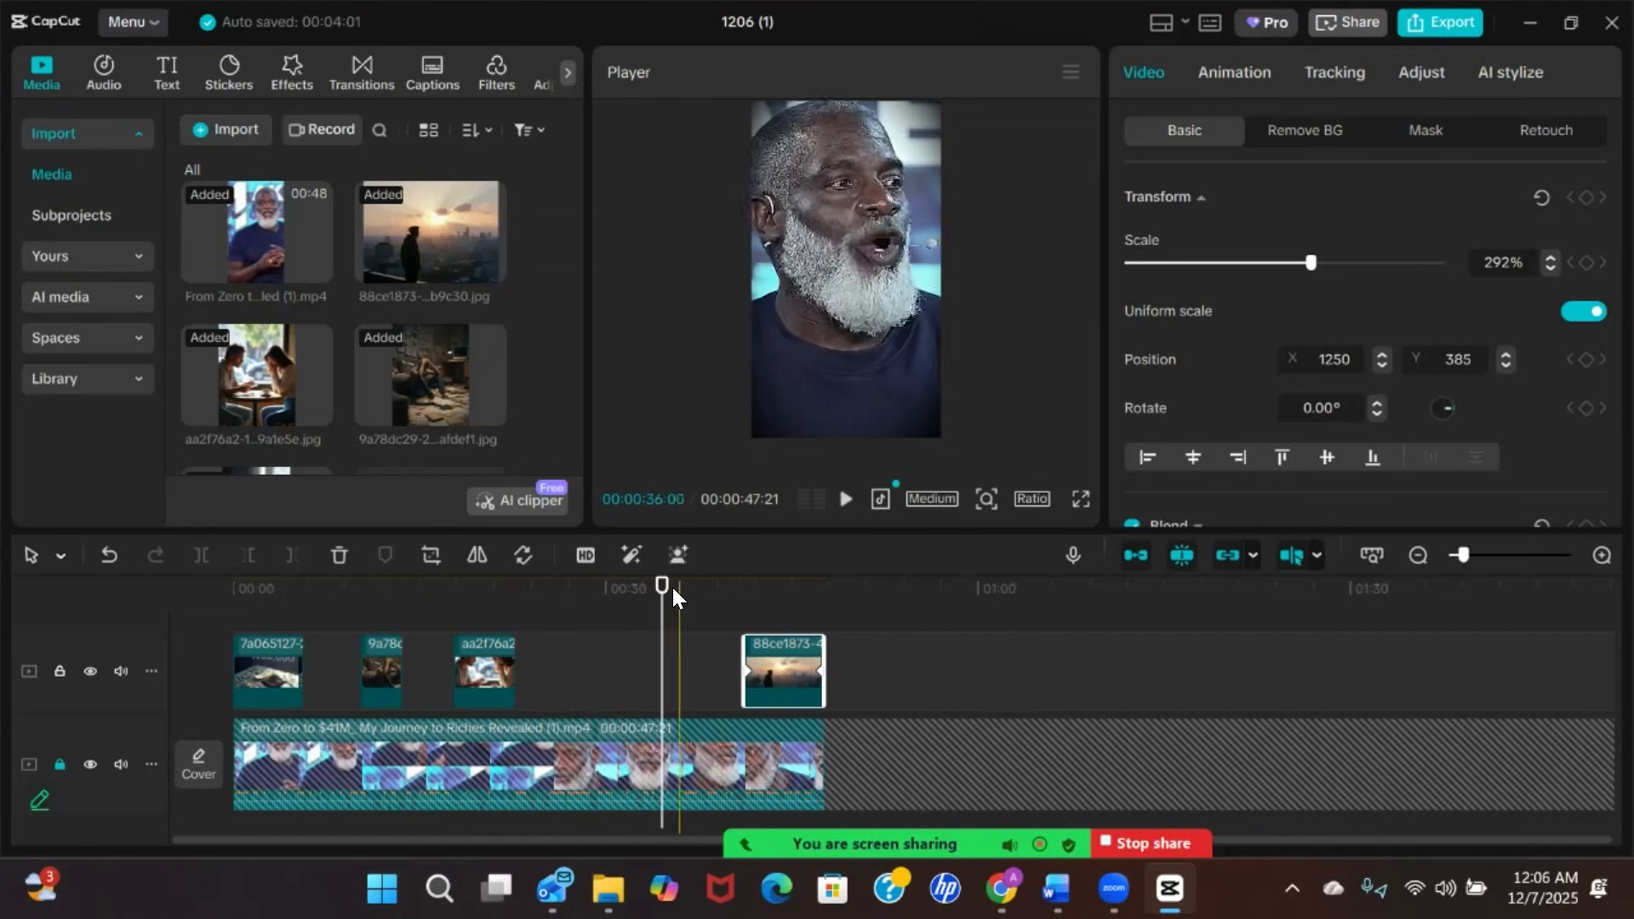
drag(660, 596, 586, 590)
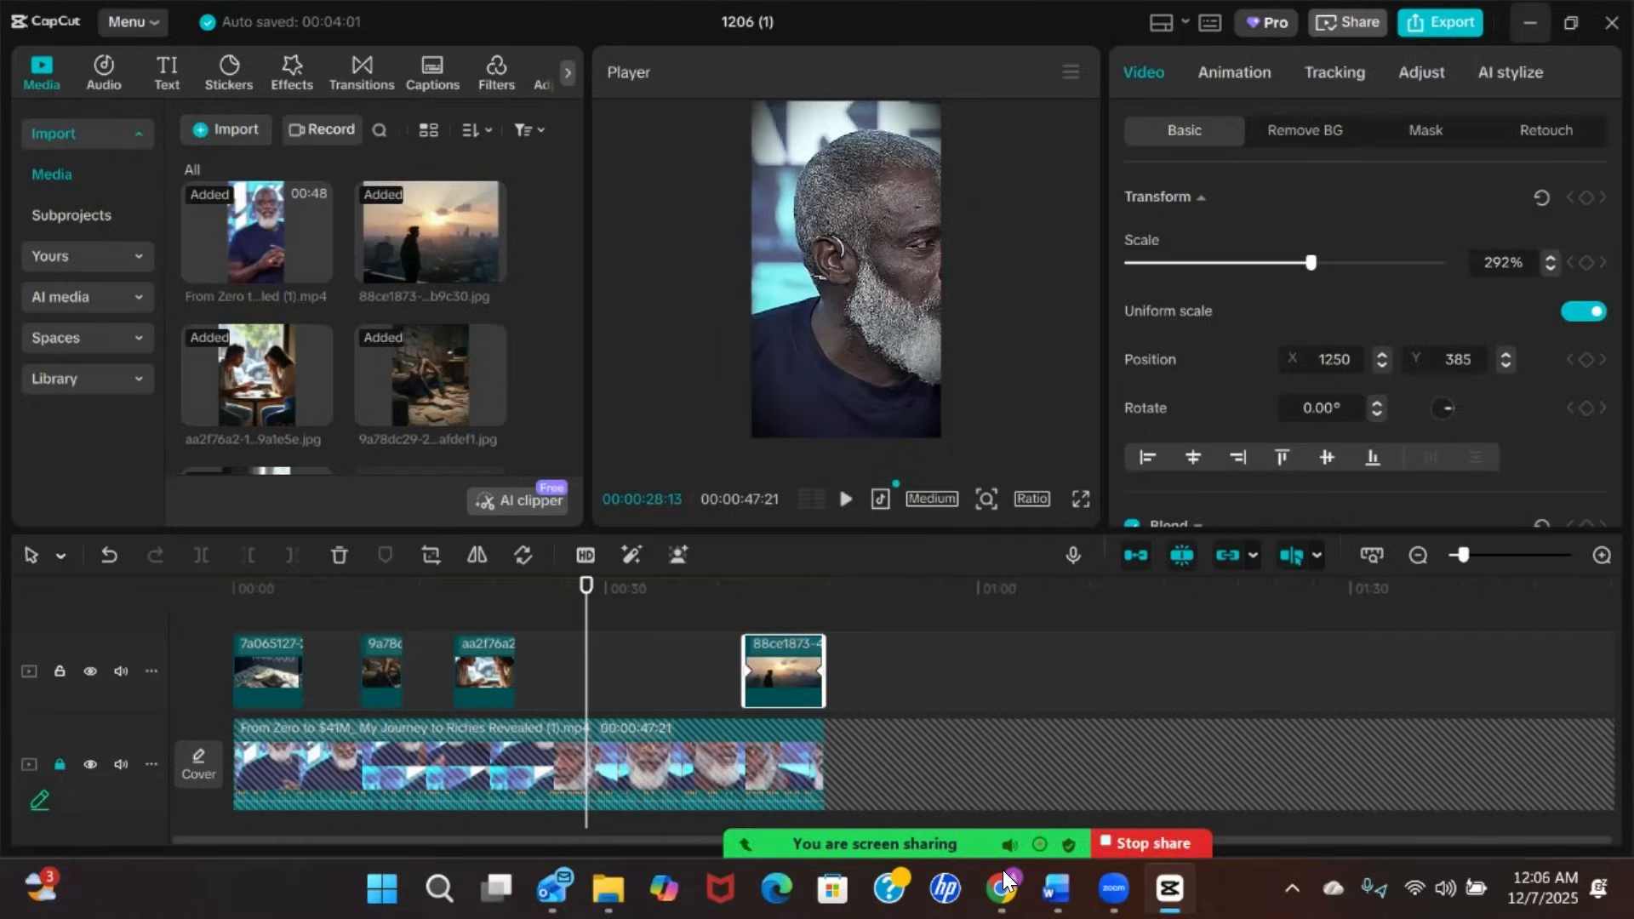
Switch to the ChatGPT chat and request an image prompt for the part where he said he has a good friend who borrowed him money
mouse_move(1002, 888)
click(1099, 781)
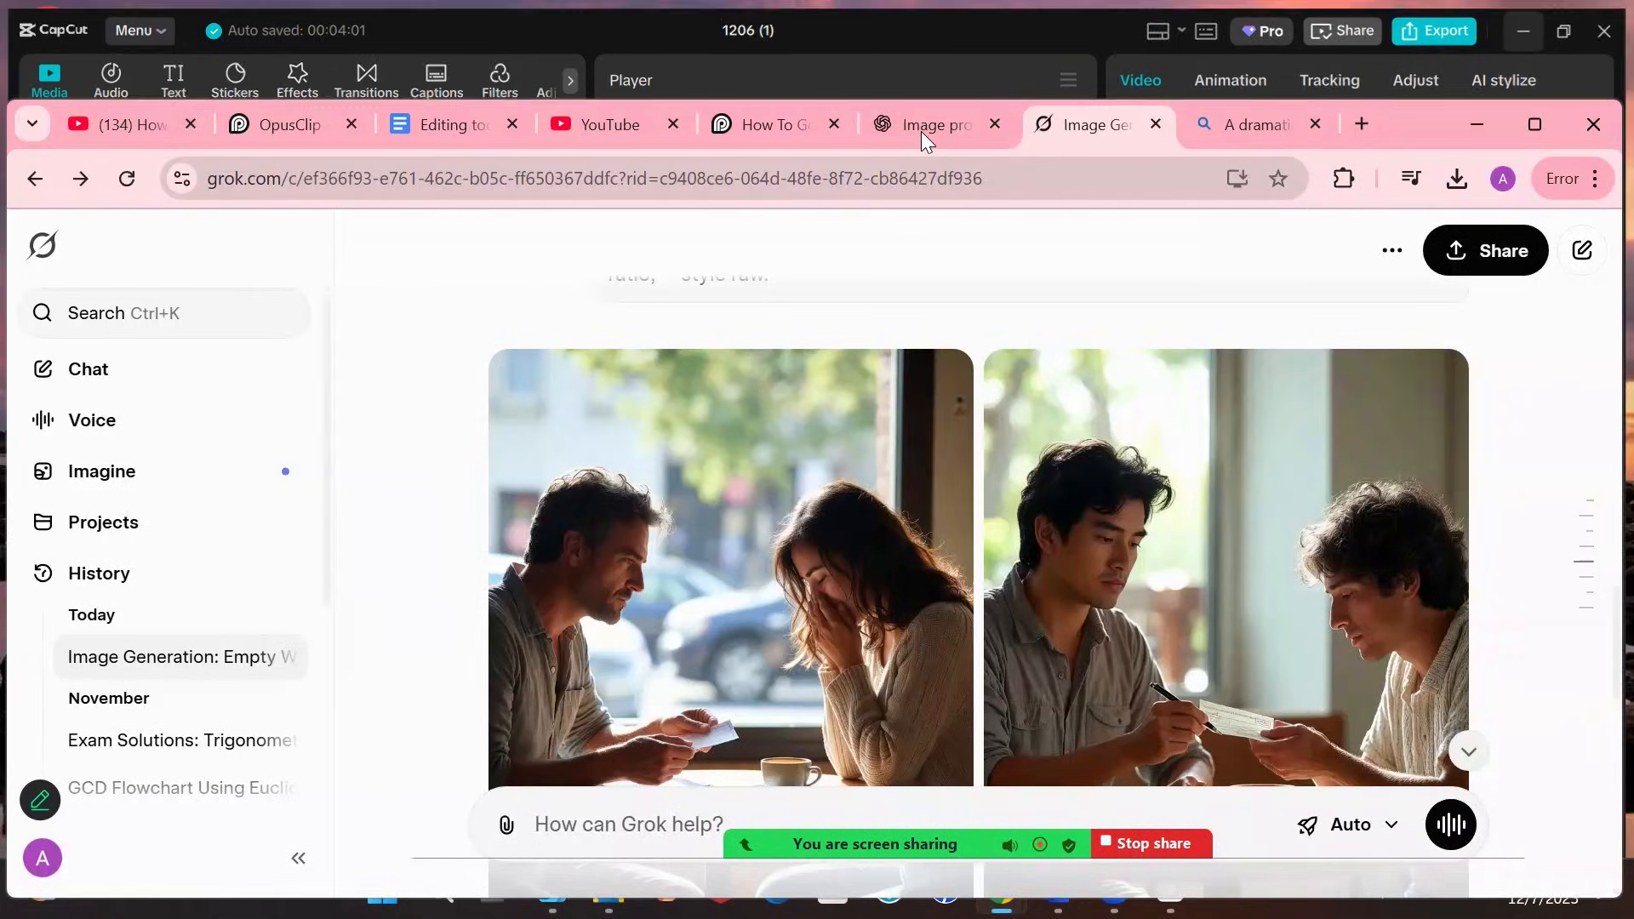
click(921, 131)
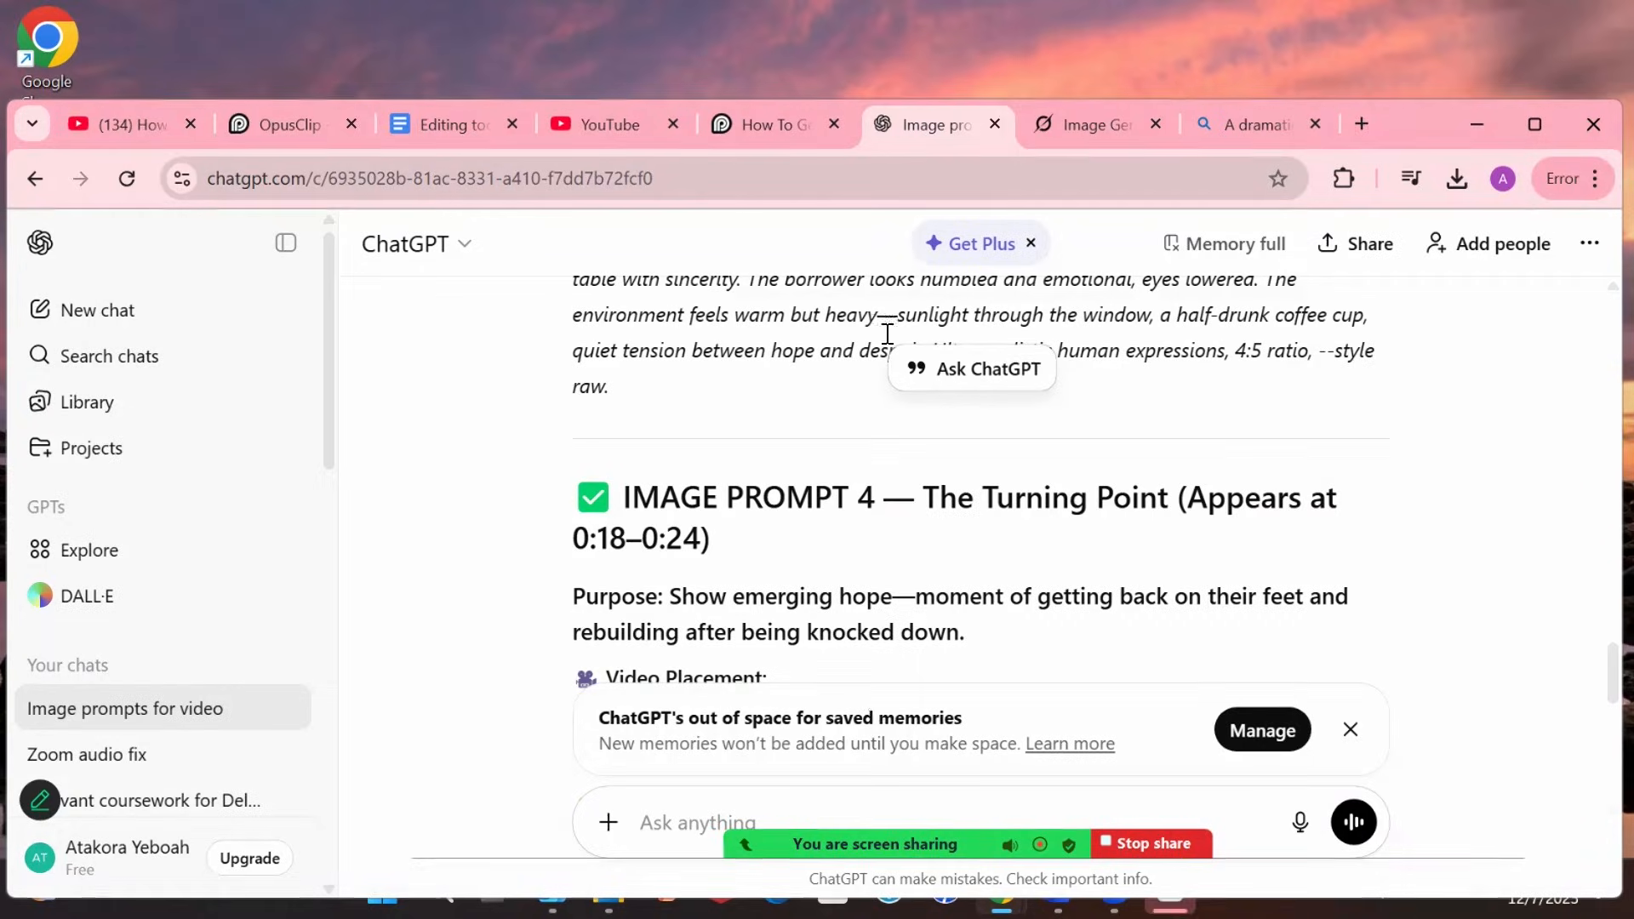
click(707, 809)
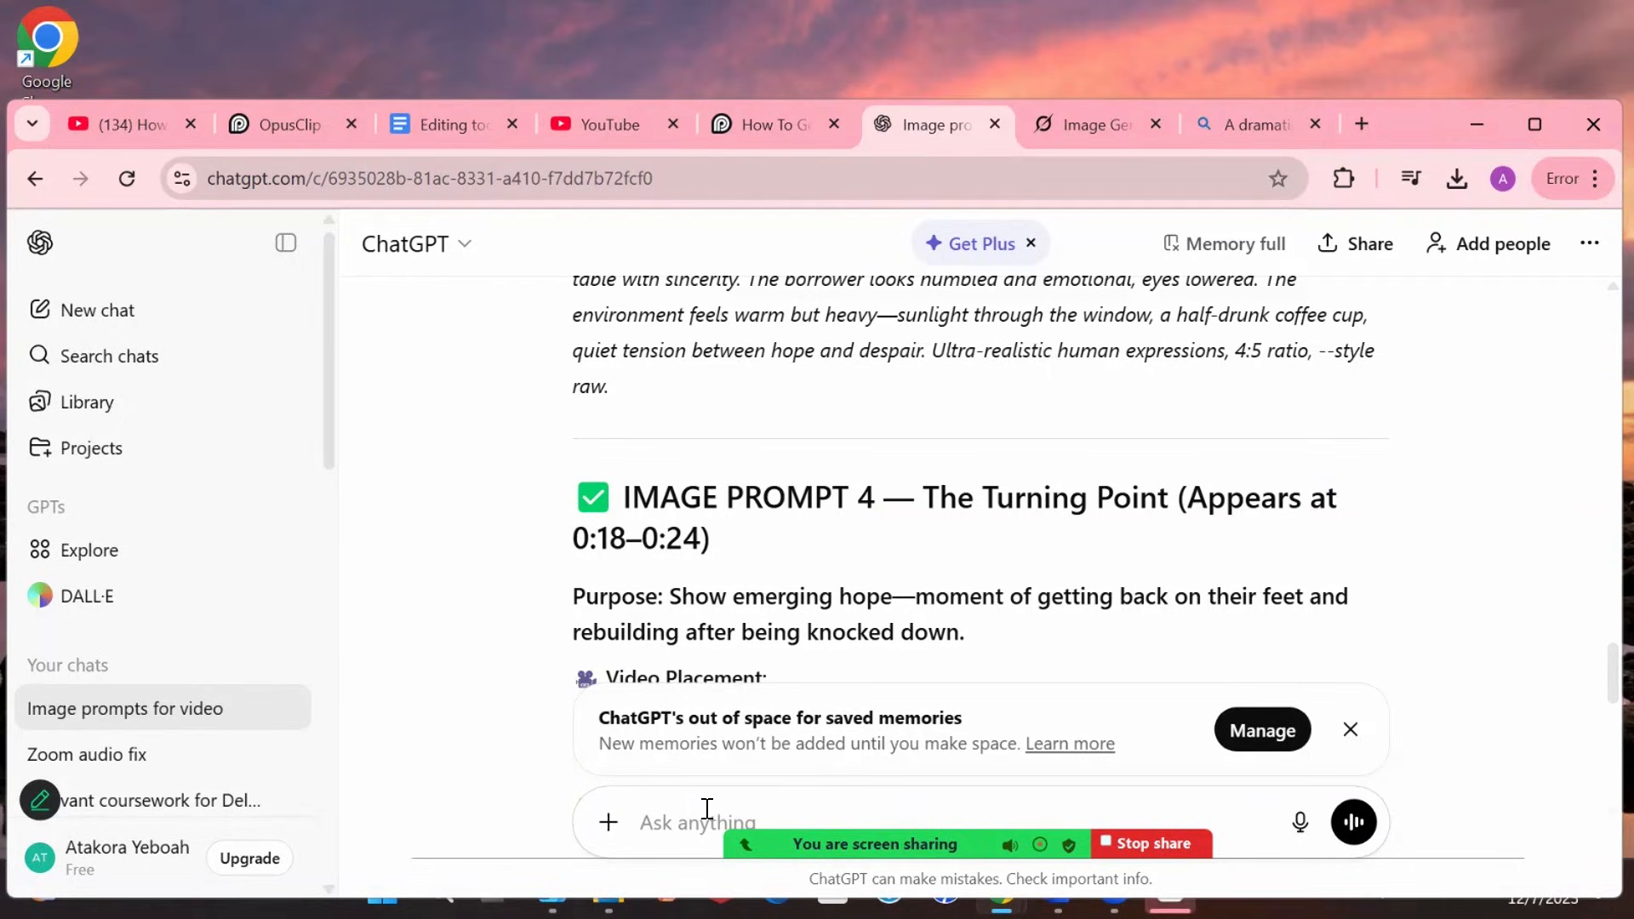
text(i want)
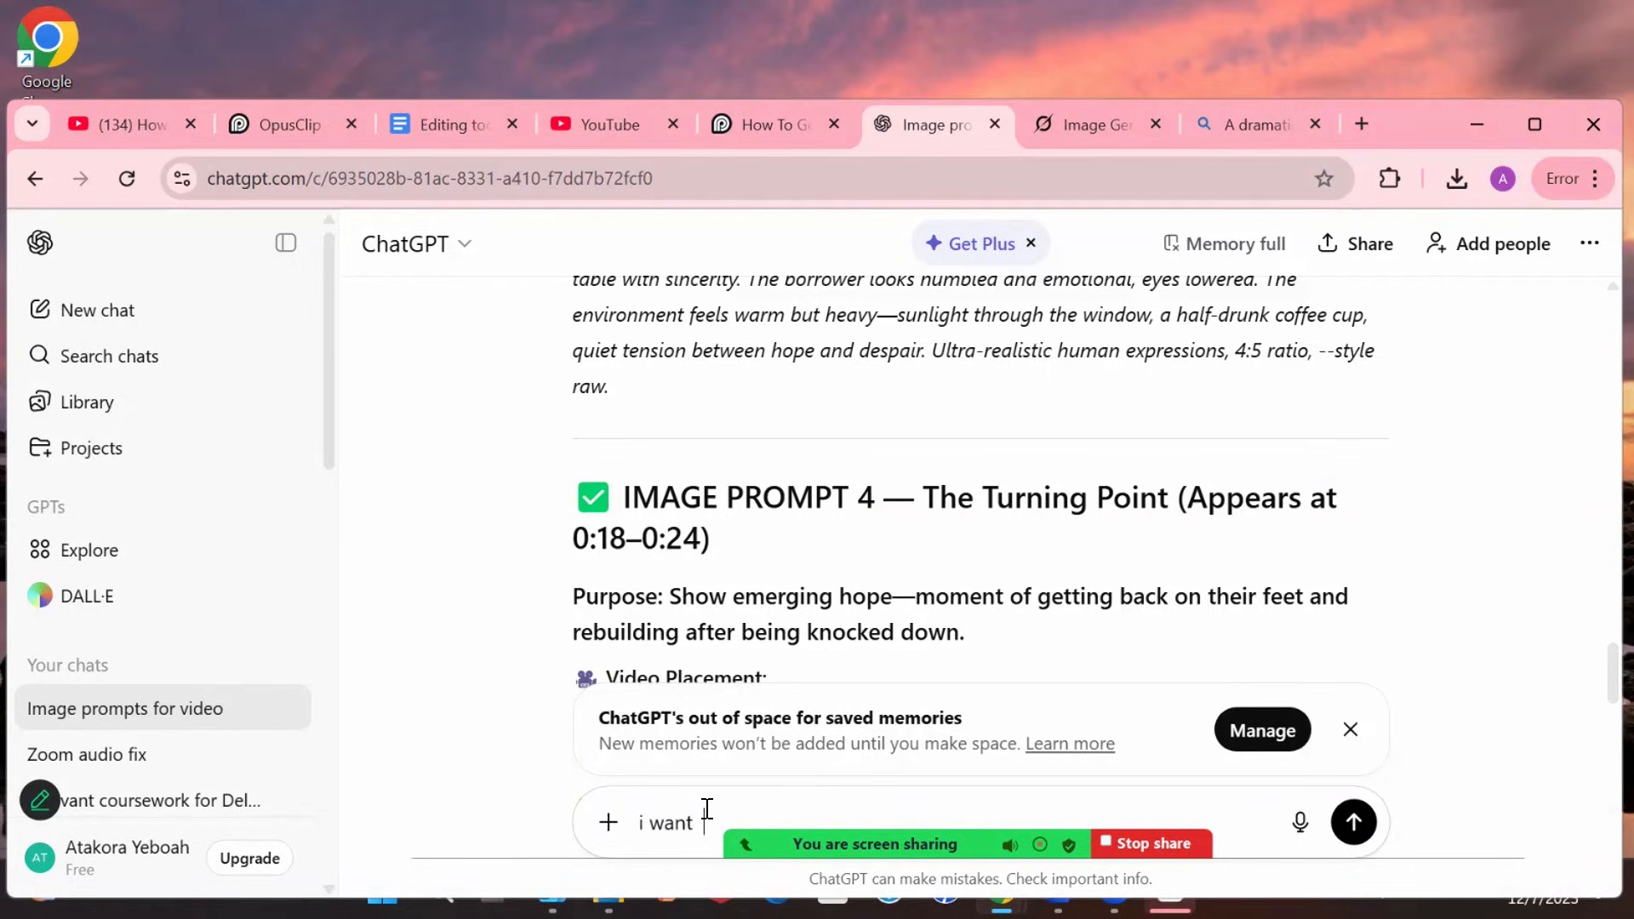
text( you to generate a pr)
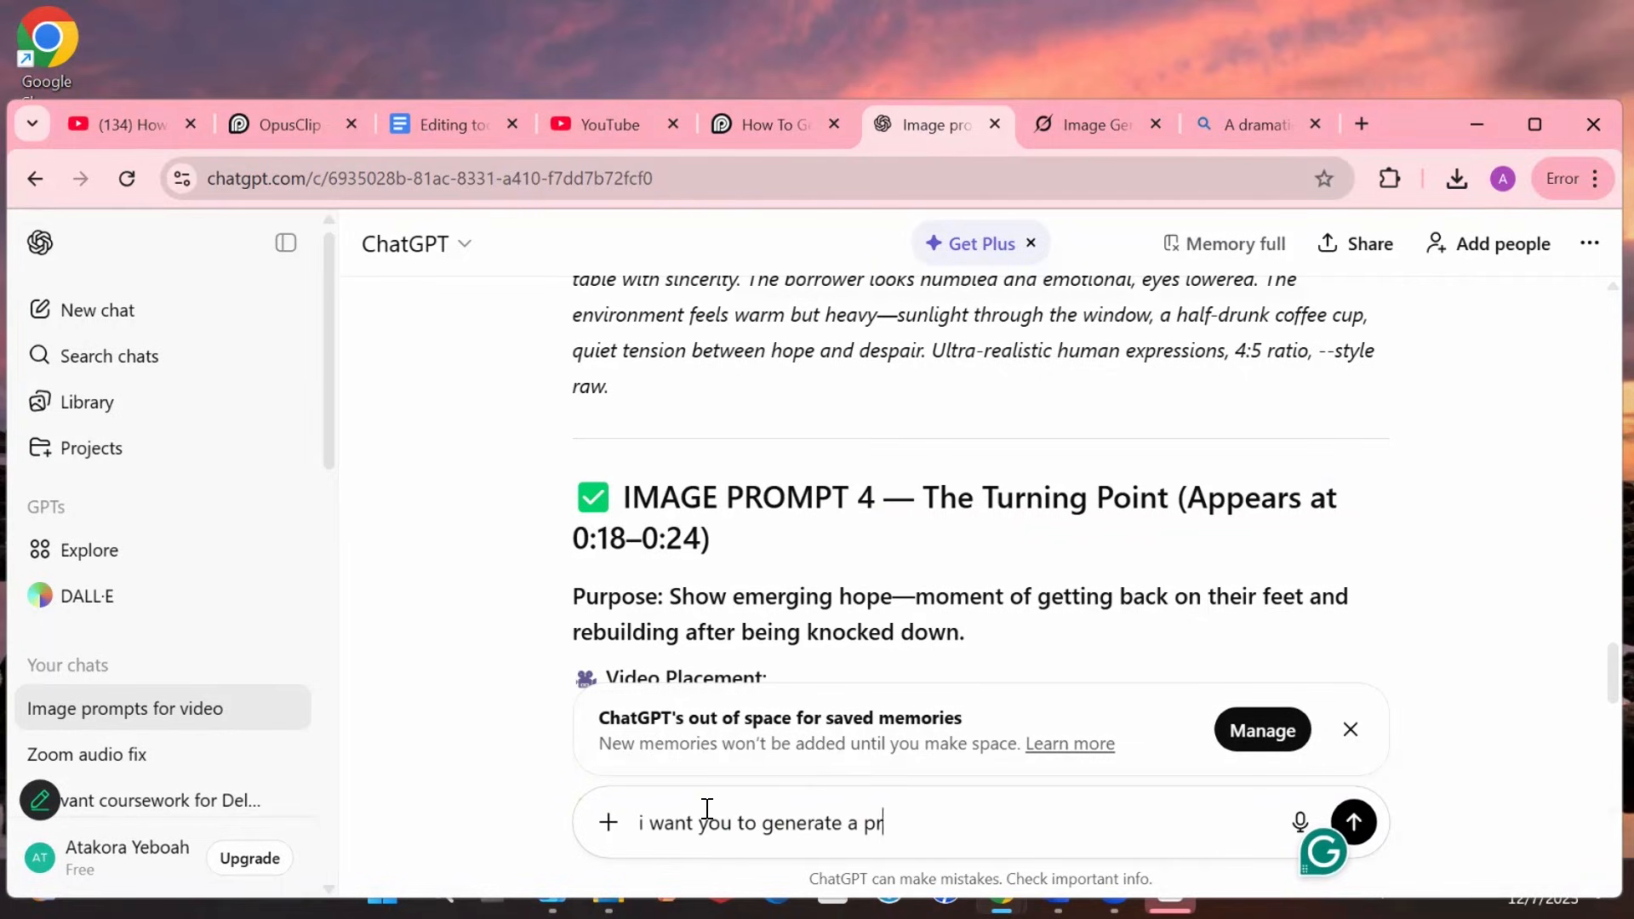
text(ompt for me to fi)
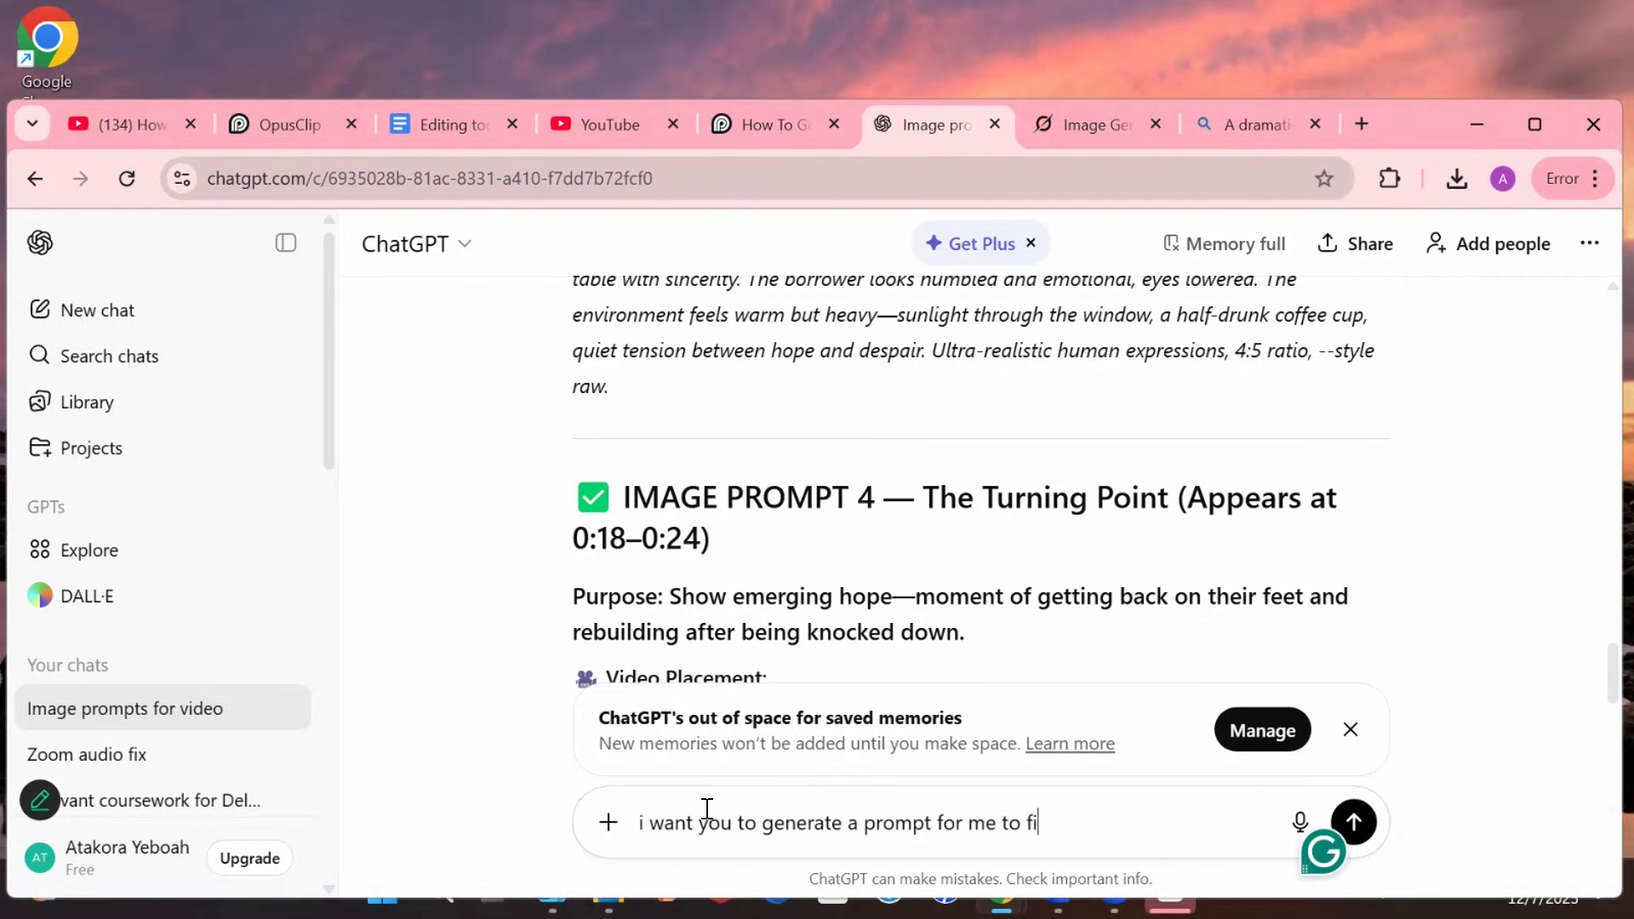
text(x at the part he said he has a )
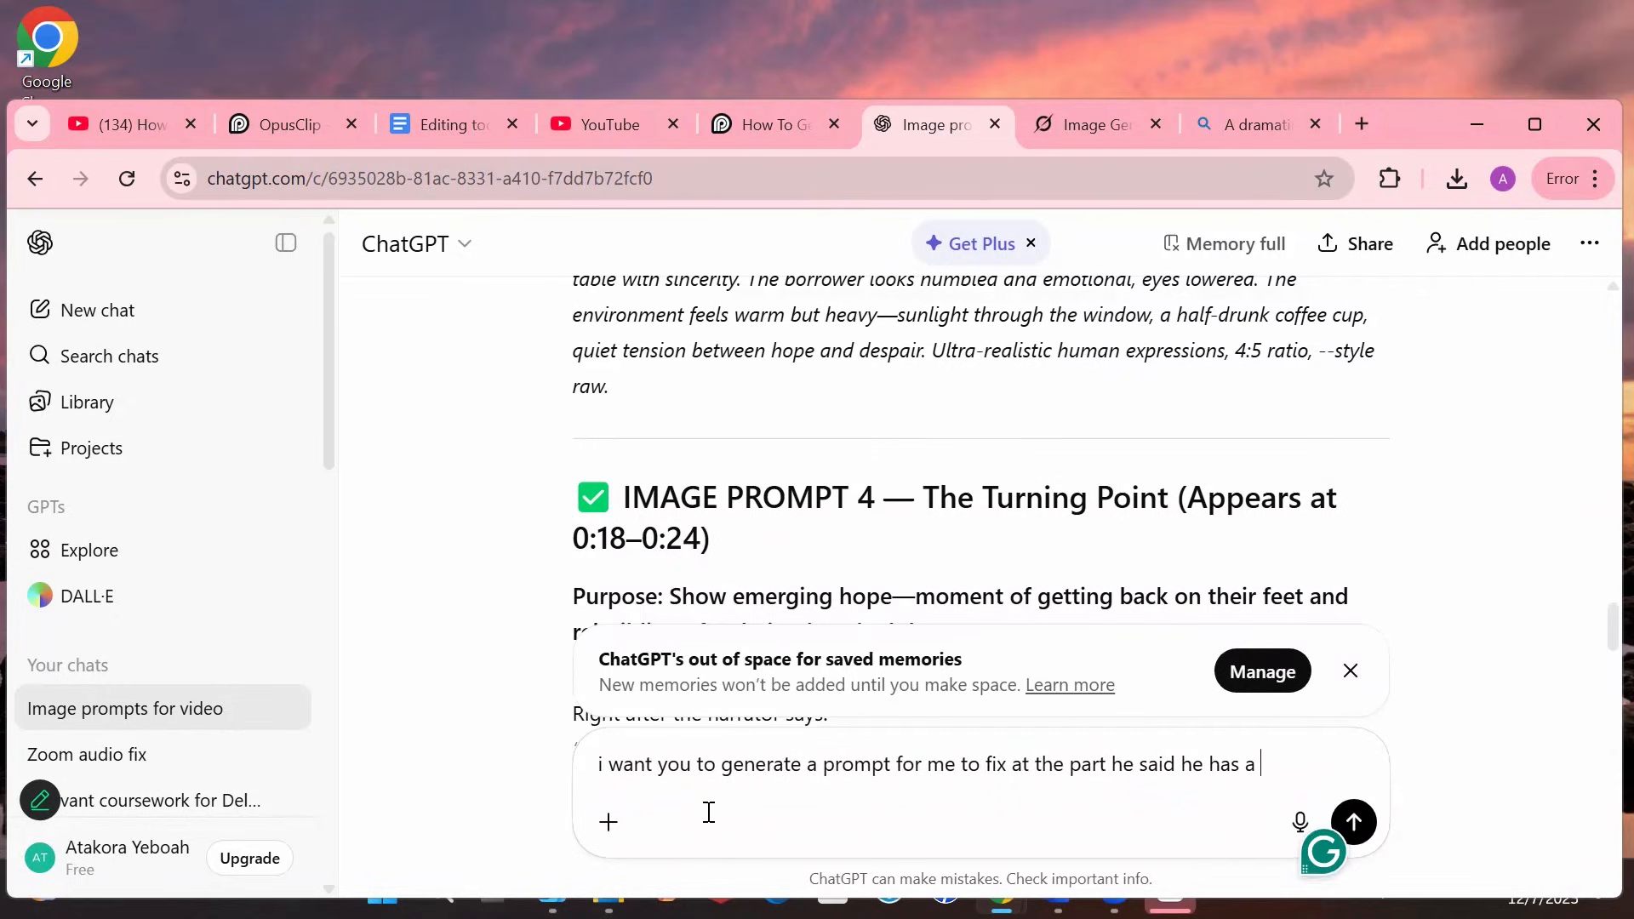
text(good frinf)
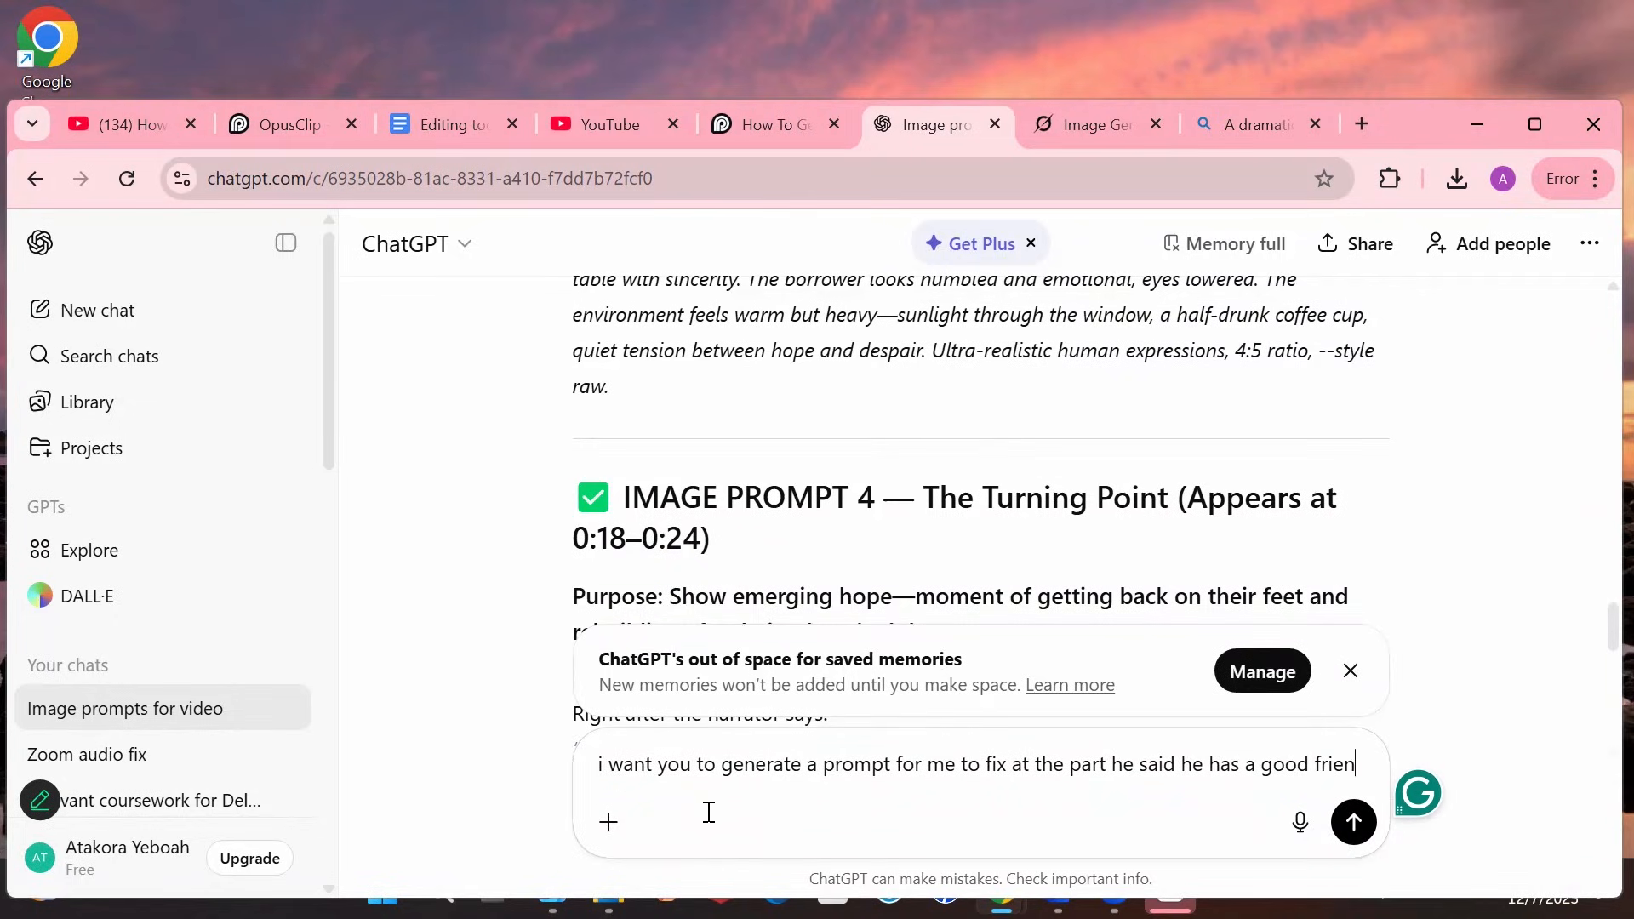
text(d who borrowed him money.)
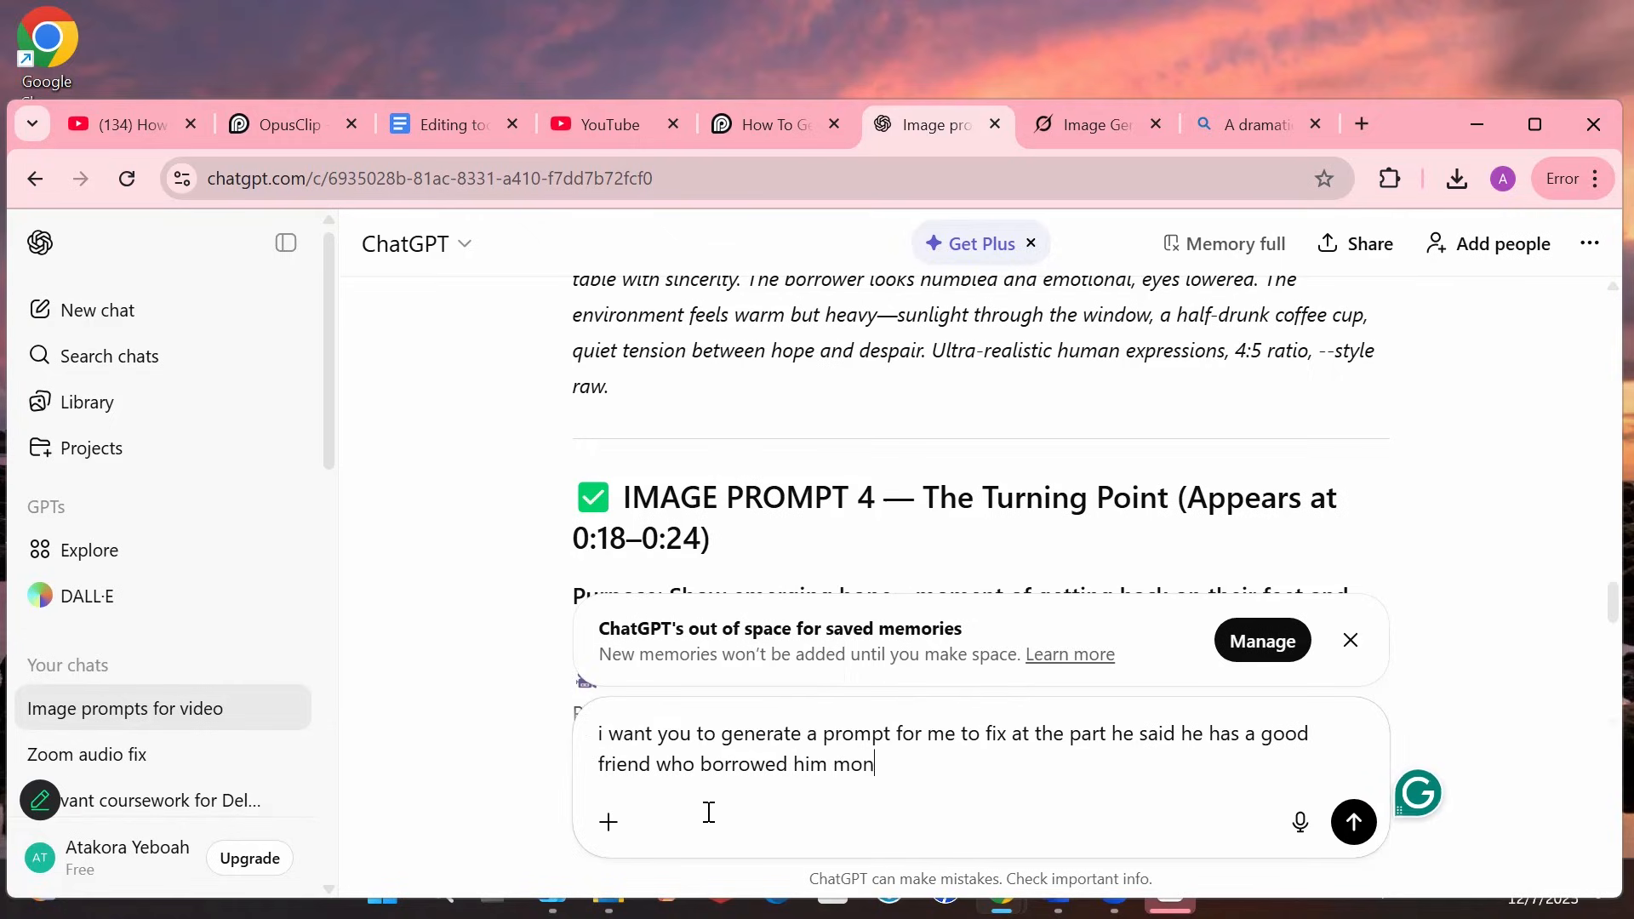
click(1353, 822)
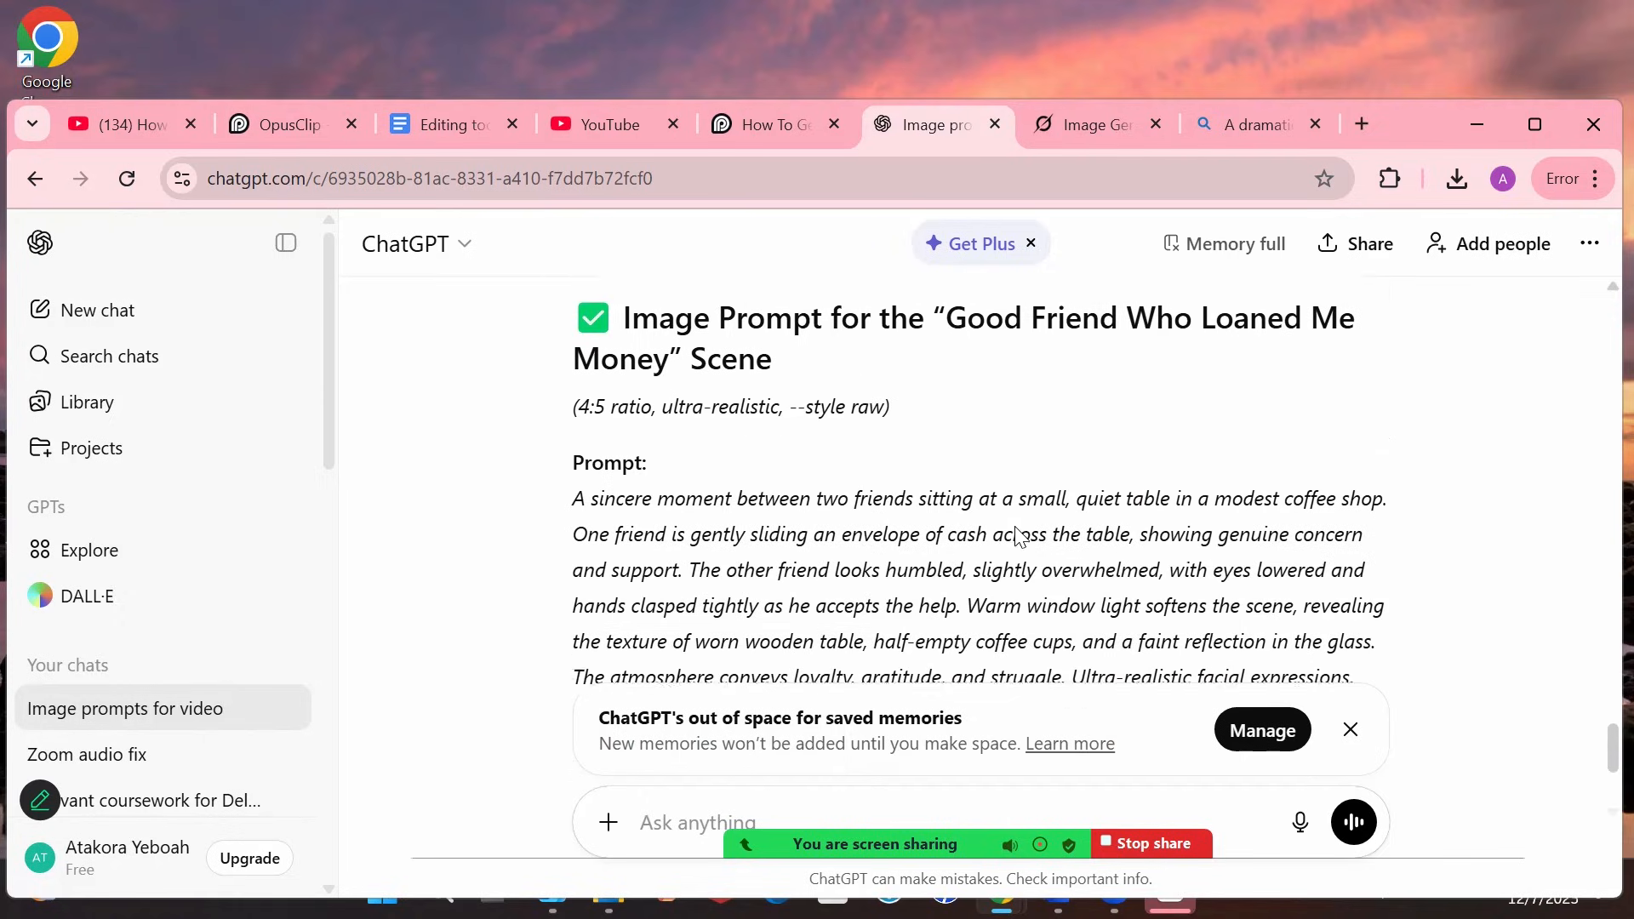
Copy ChatGPT's prompt about two friends and an envelope of cash, and submit it in the Grok conversation
drag(717, 466, 930, 626)
key(ctrl+c)
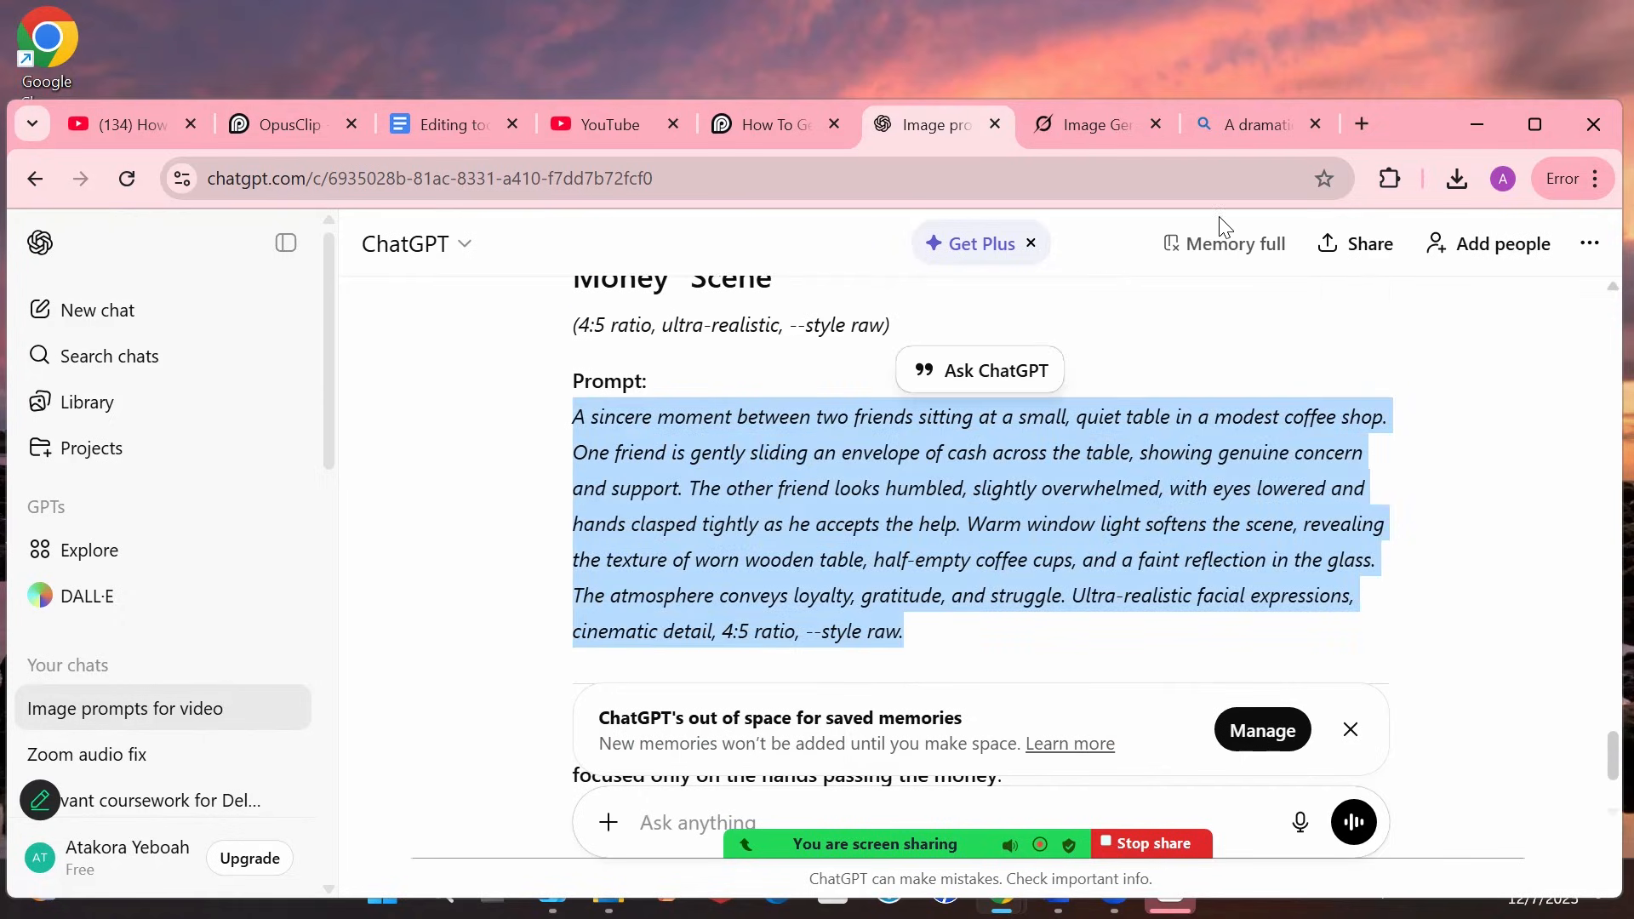
click(1075, 137)
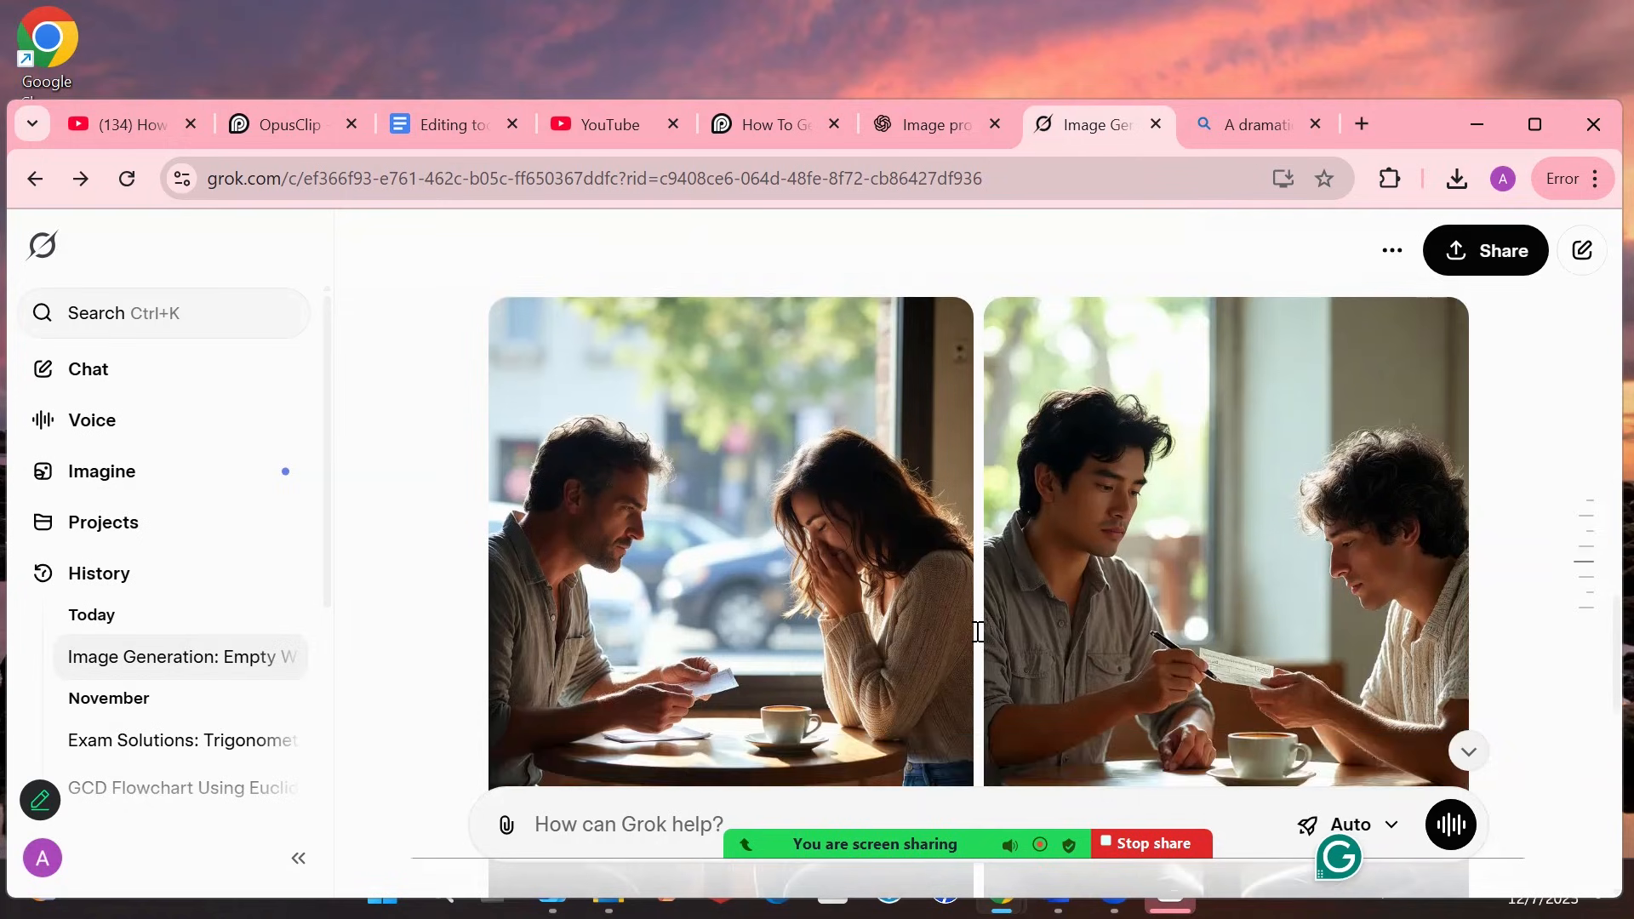
key(ctrl+v)
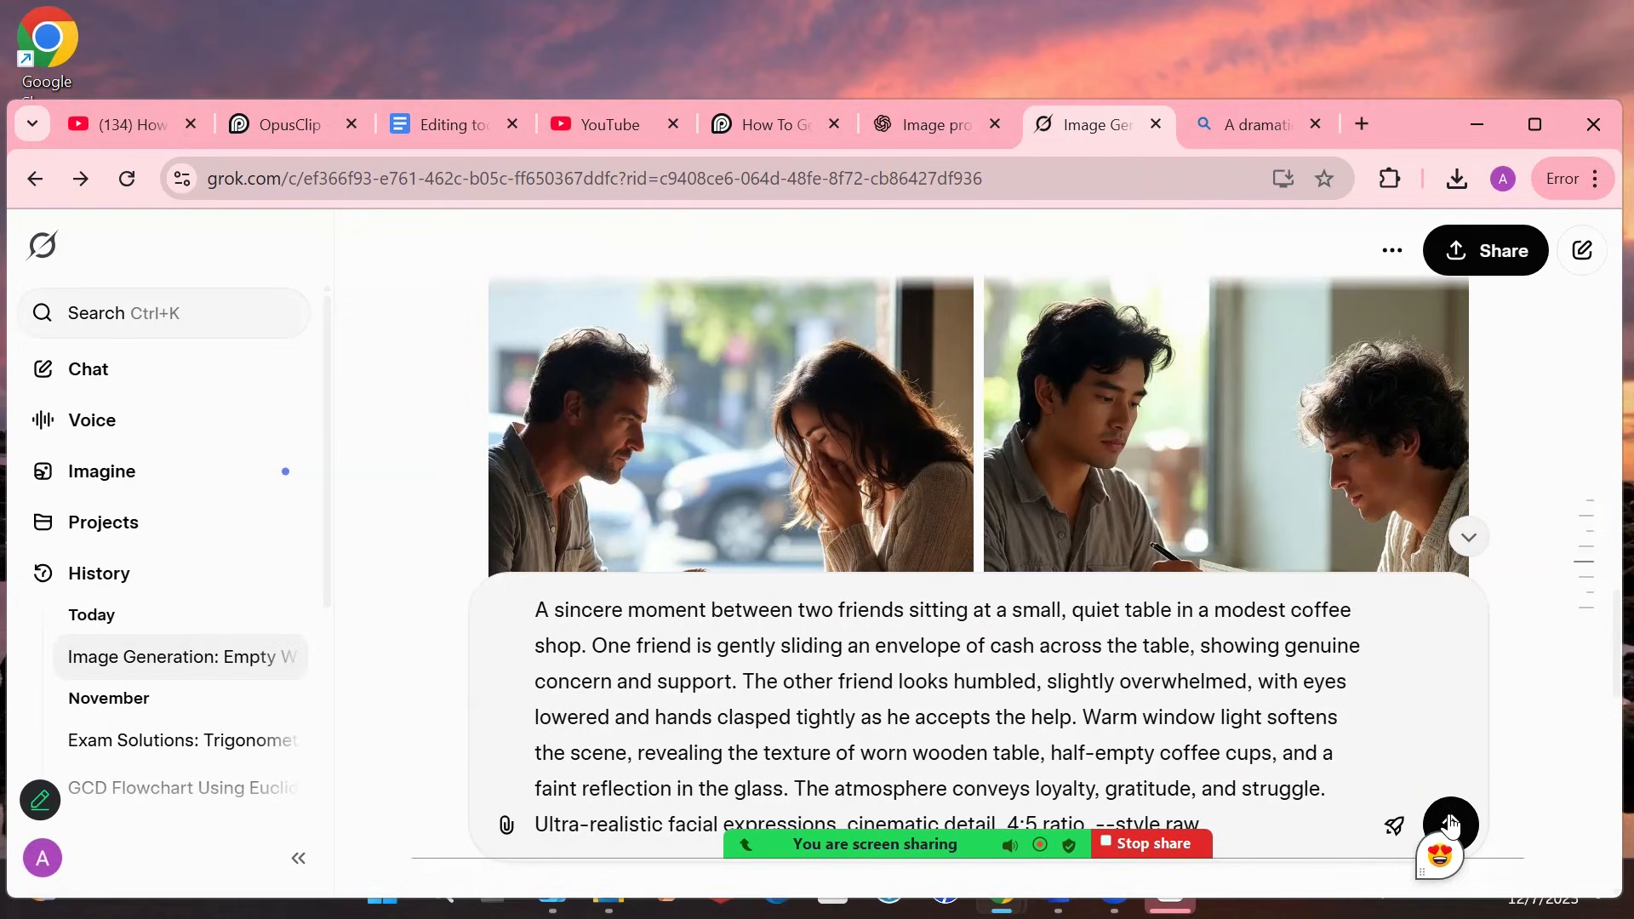
key(Return)
Download Grok's image of the two dark-haired men passing money, and minimize the browser
click(1530, 125)
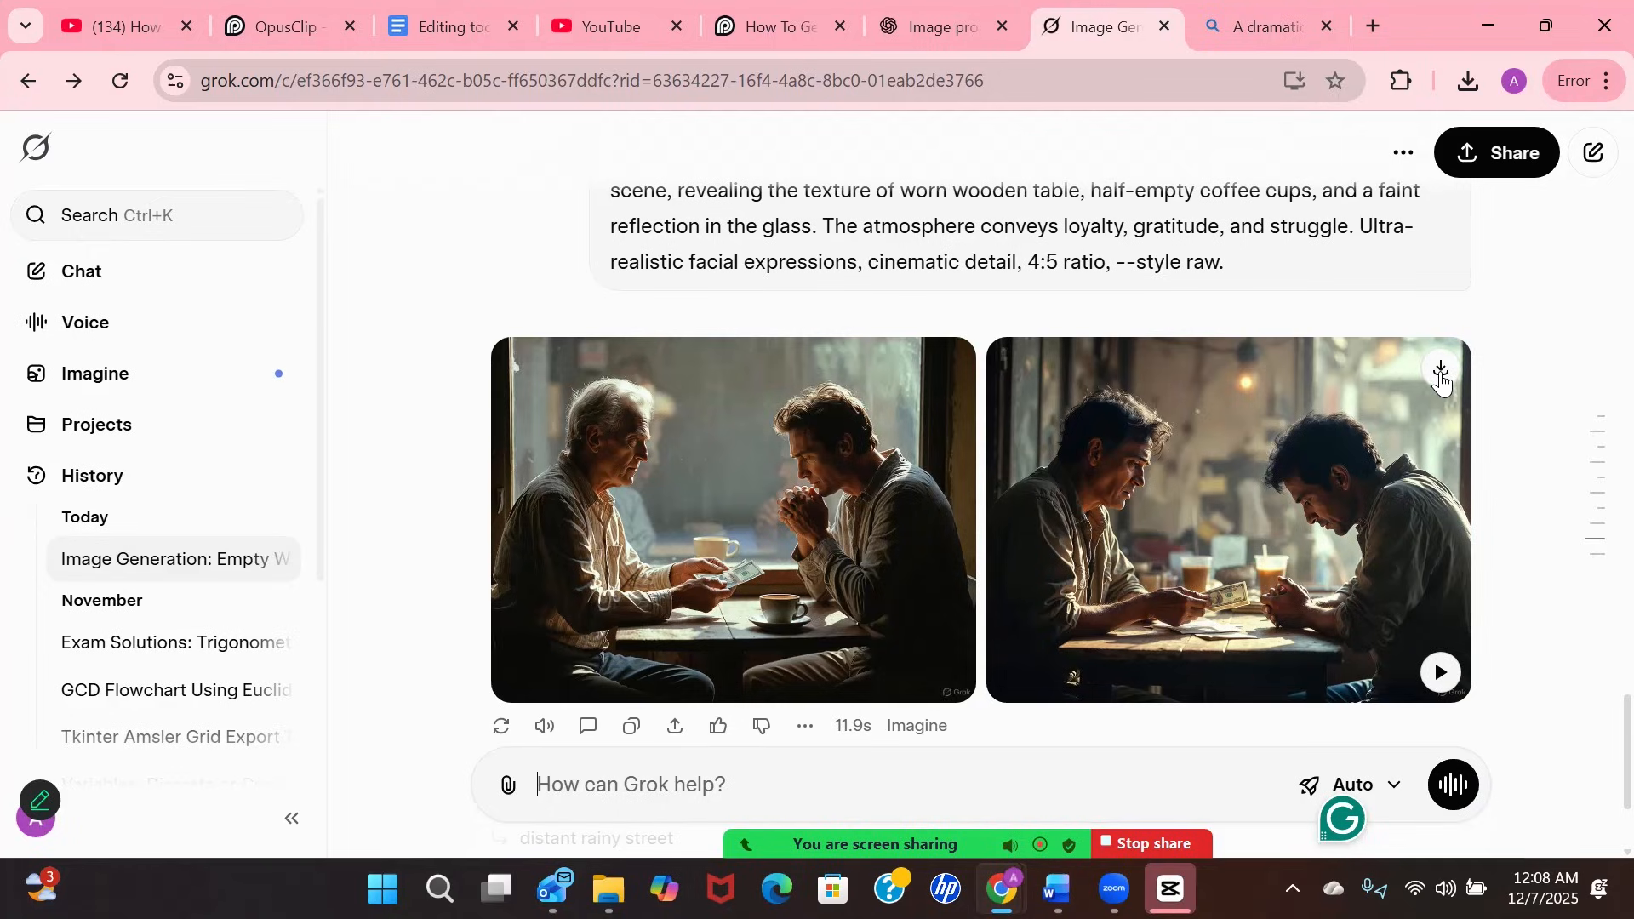
click(1438, 374)
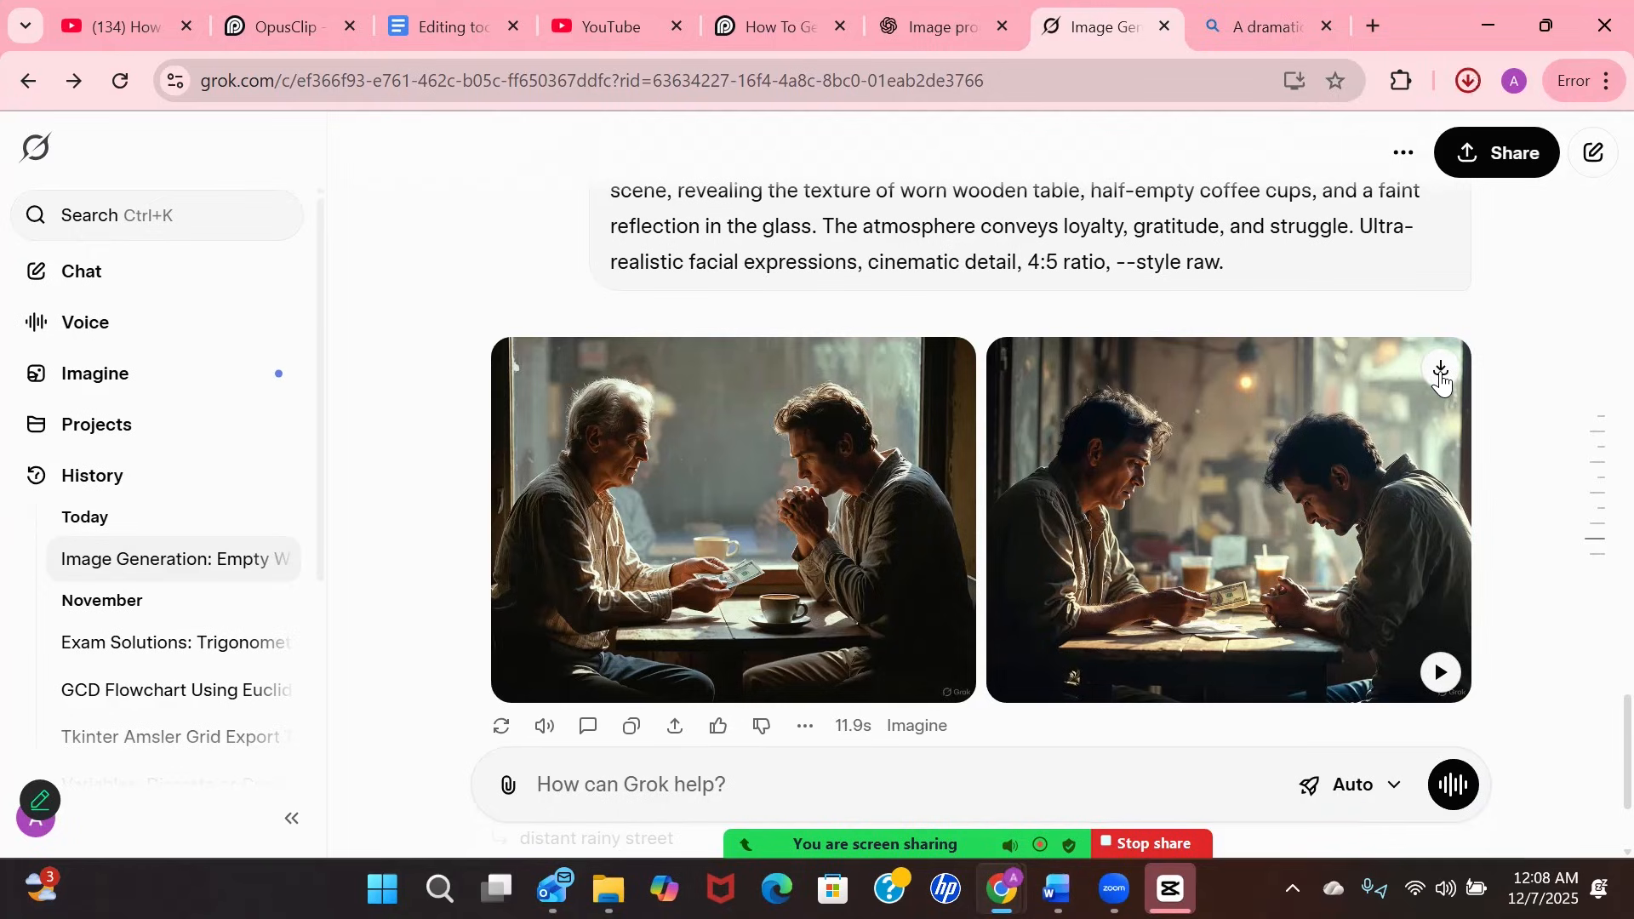
click(1486, 8)
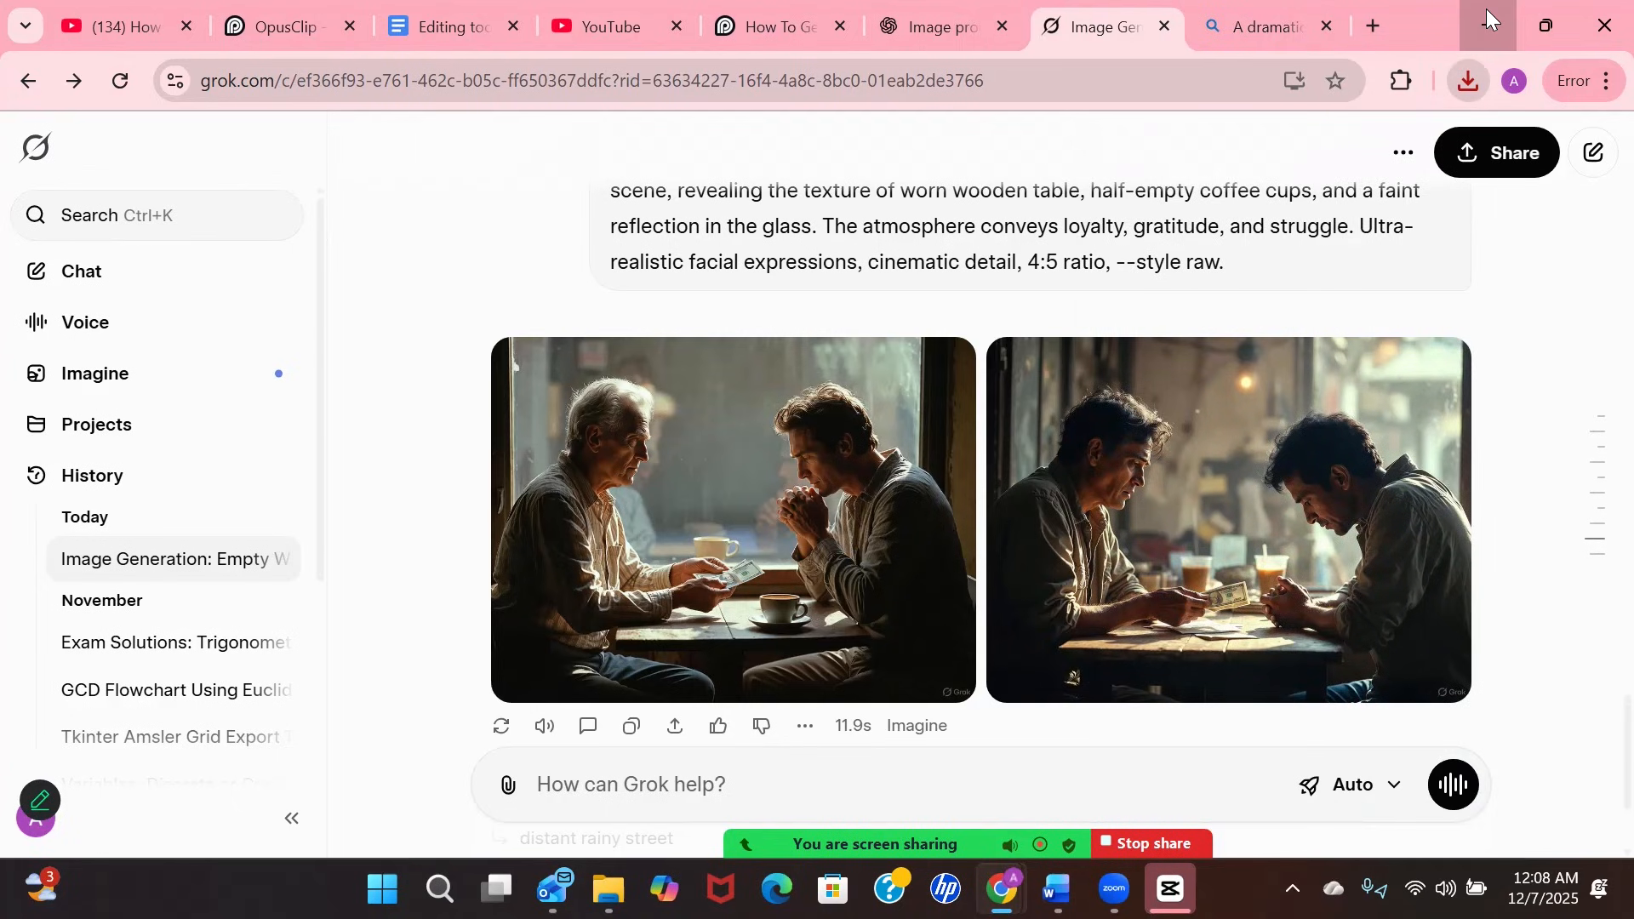
click(1485, 8)
In CapCut, import the newly downloaded JPG and place it on the B-roll track at 00:00:28:13
click(1170, 888)
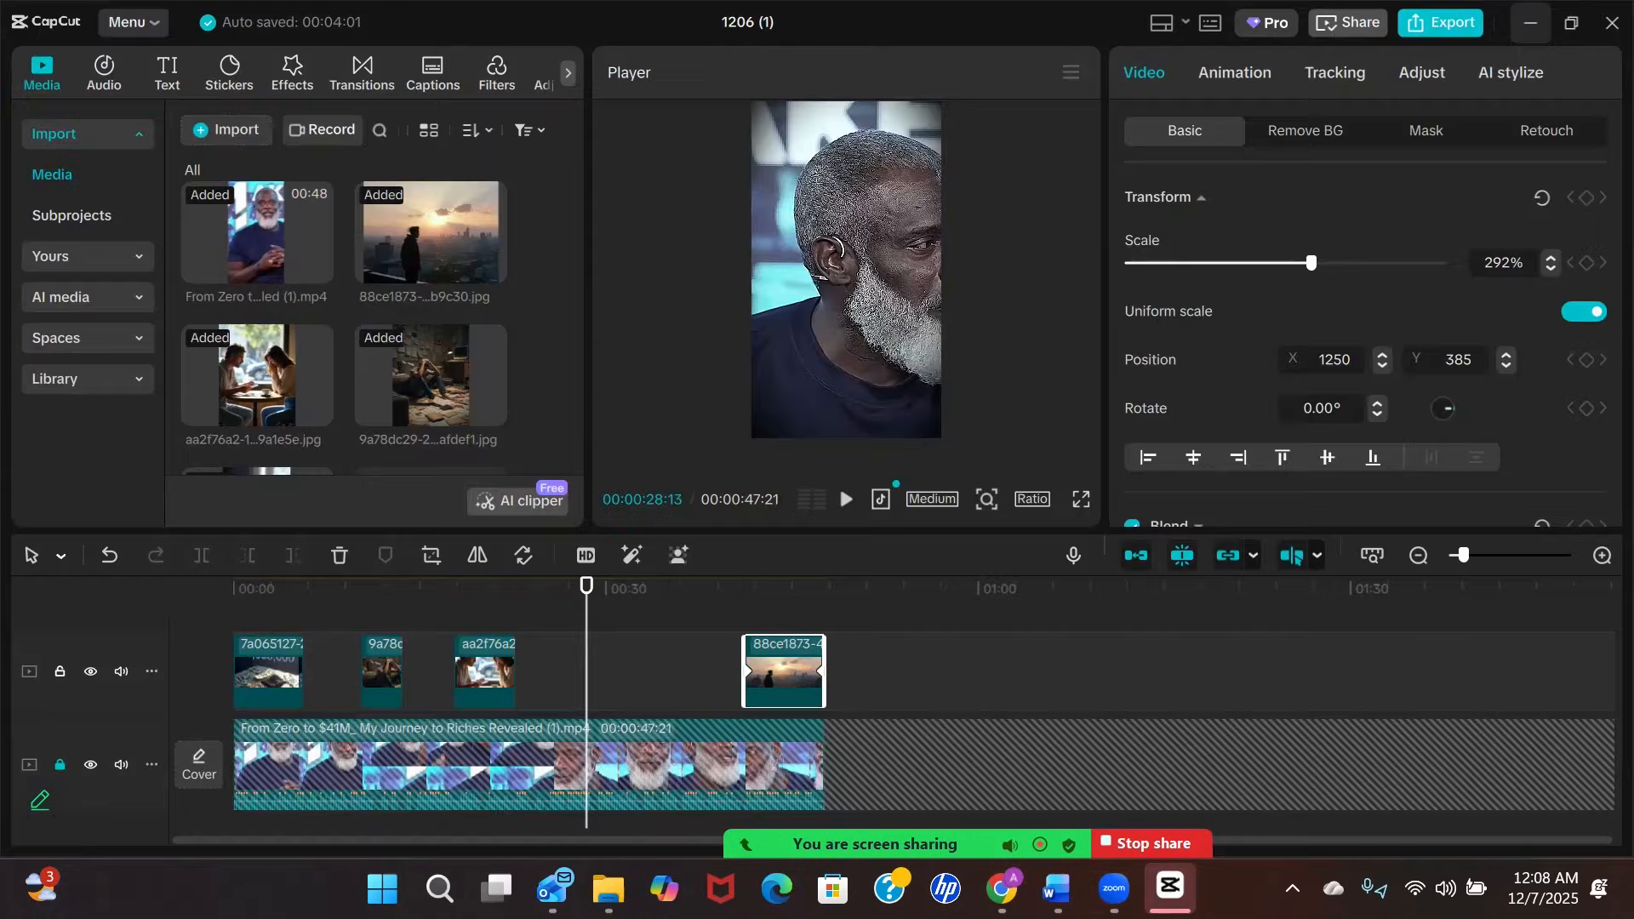
click(212, 128)
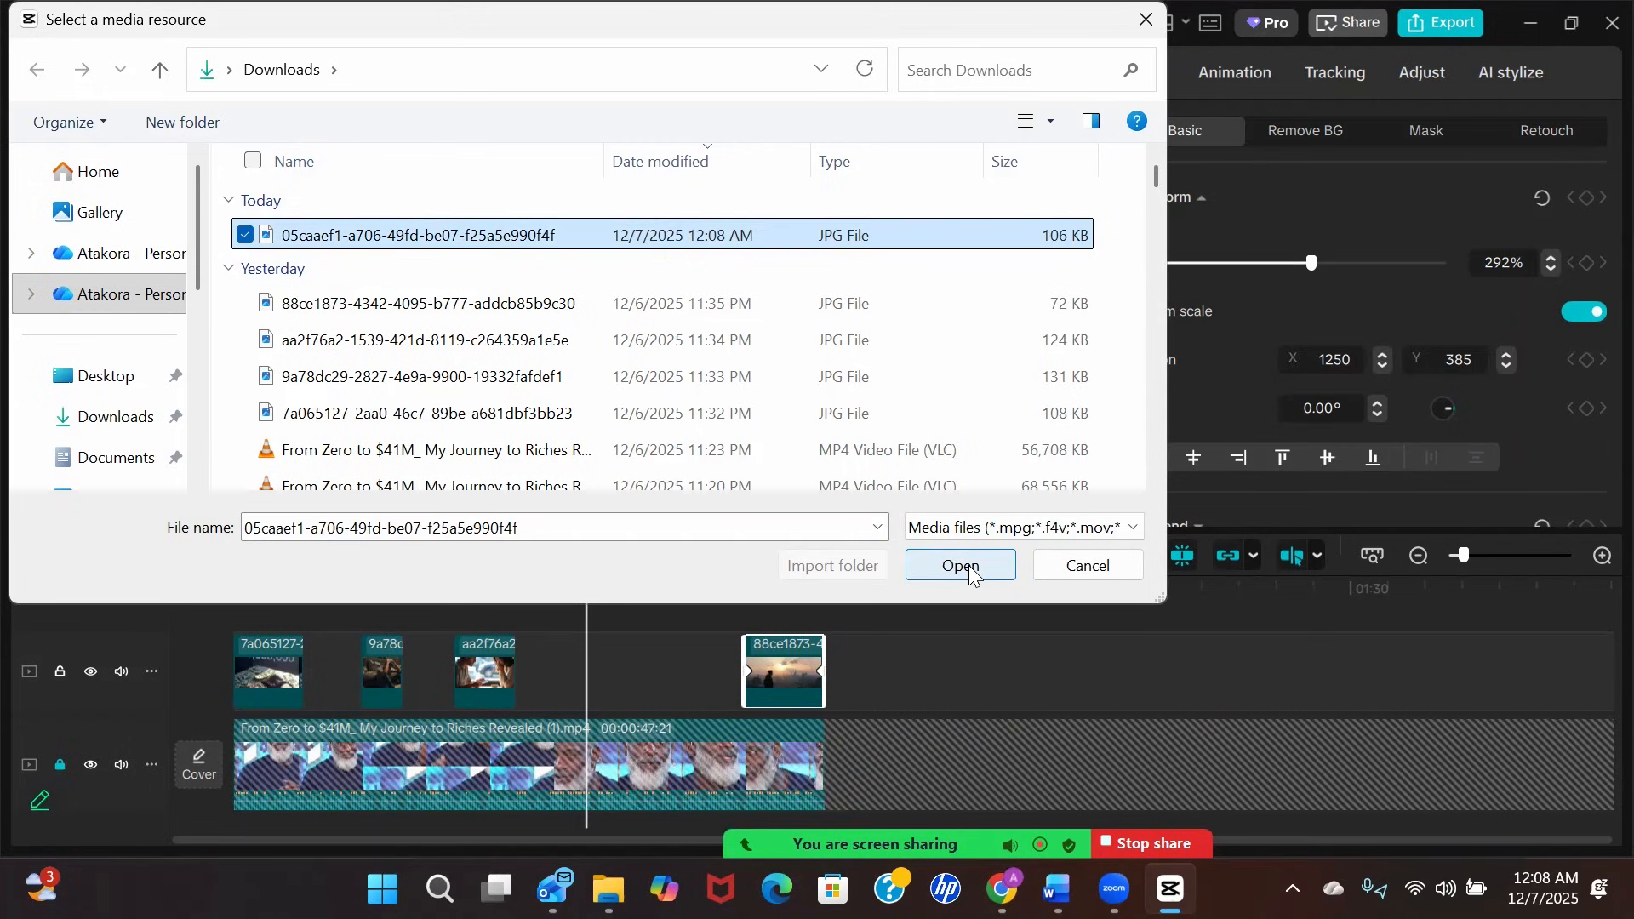
click(968, 565)
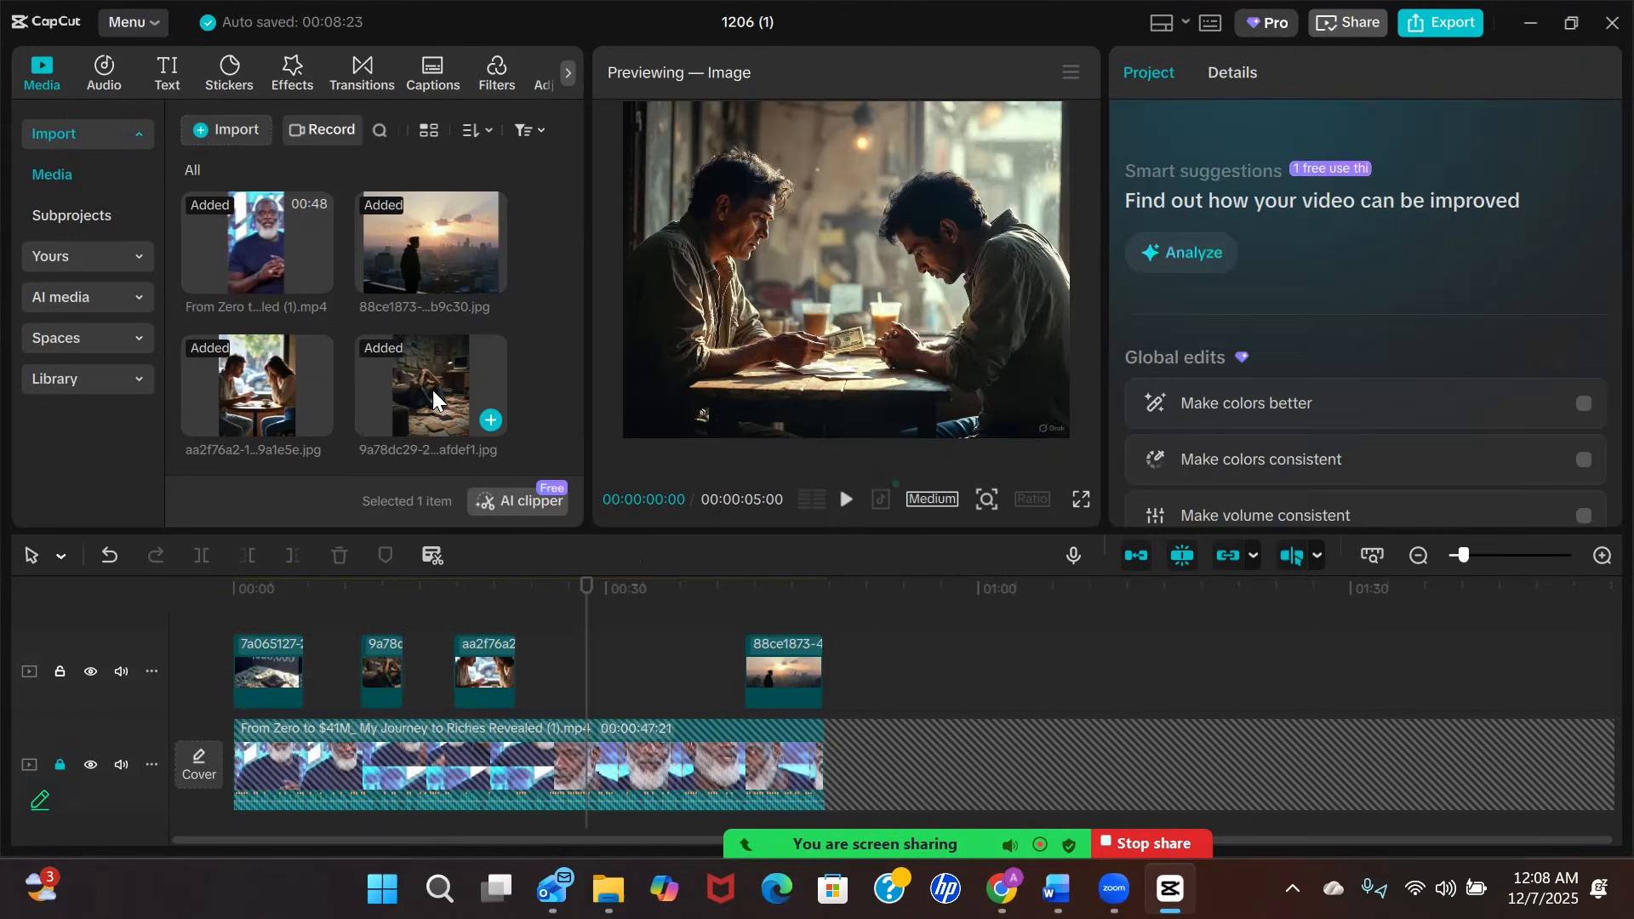
scroll(408, 383, down, 3)
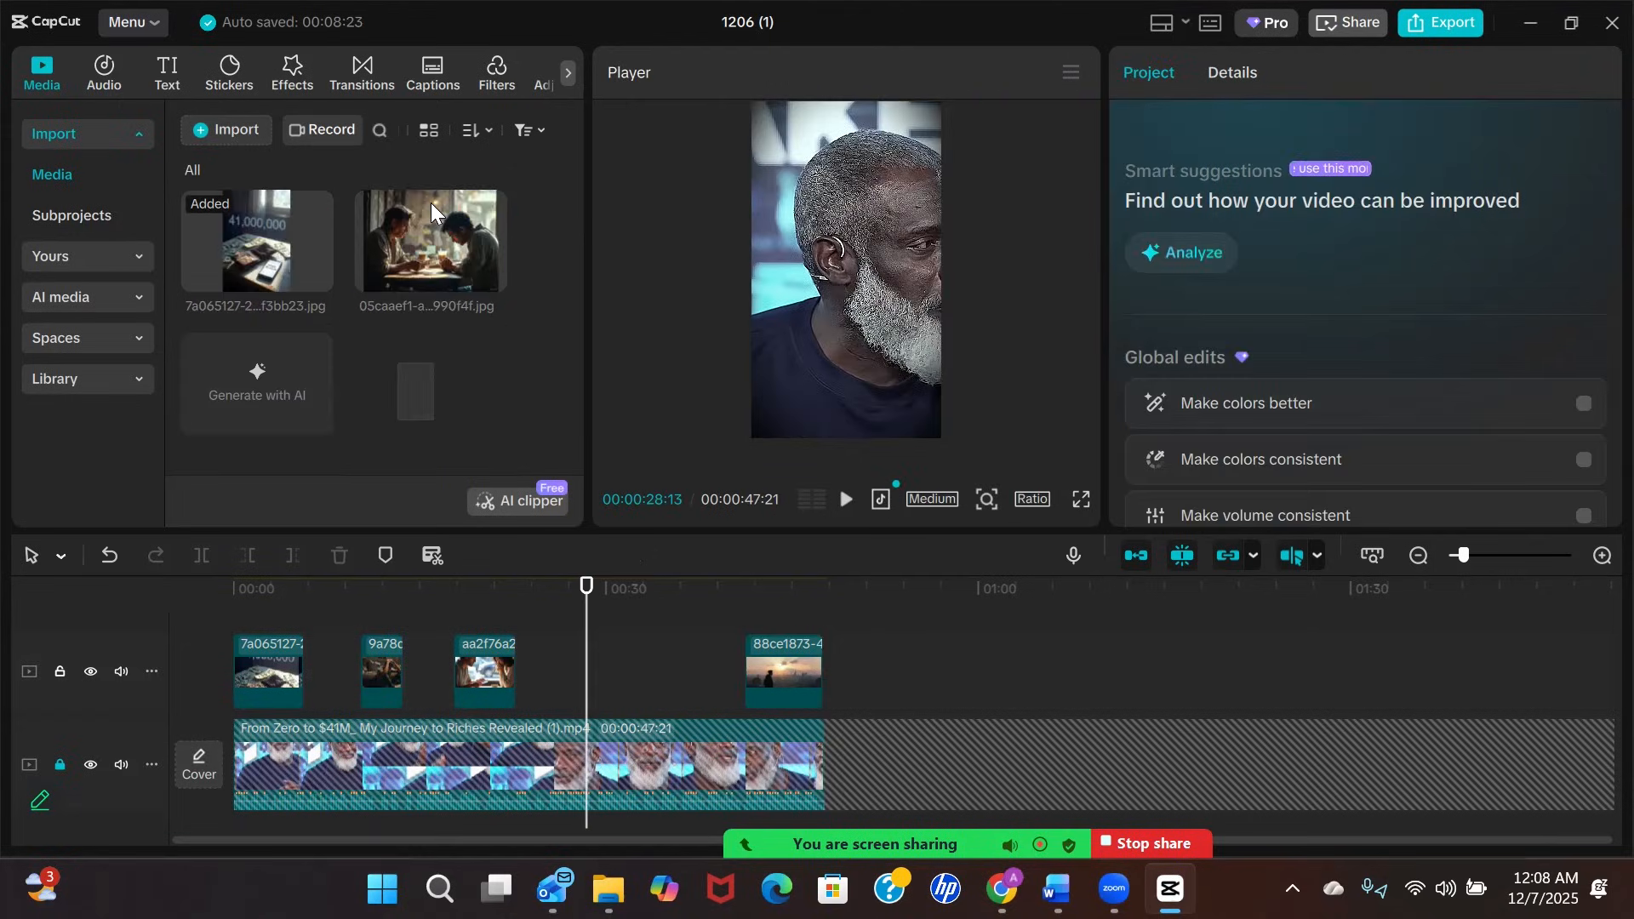
click(429, 219)
drag(429, 220, 589, 672)
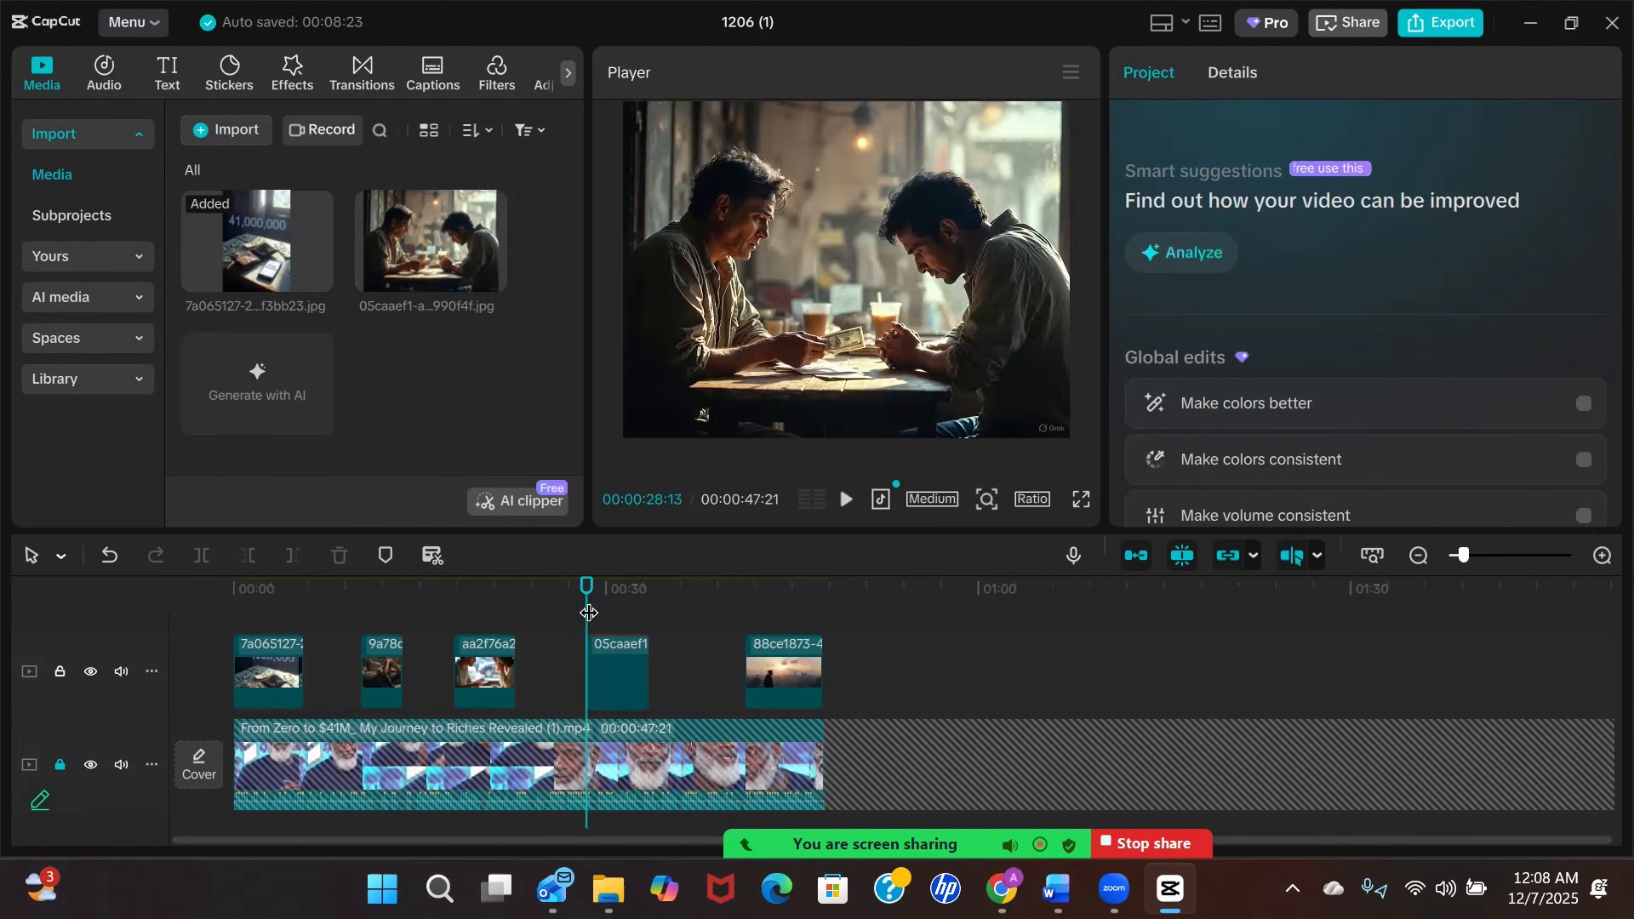
Scale the new image to 235% to fill the vertical frame and shift it to X -734, centring the man receiving the money
mouse_move(572, 591)
mouse_down()
mouse_move(431, 589)
mouse_move(587, 578)
mouse_up()
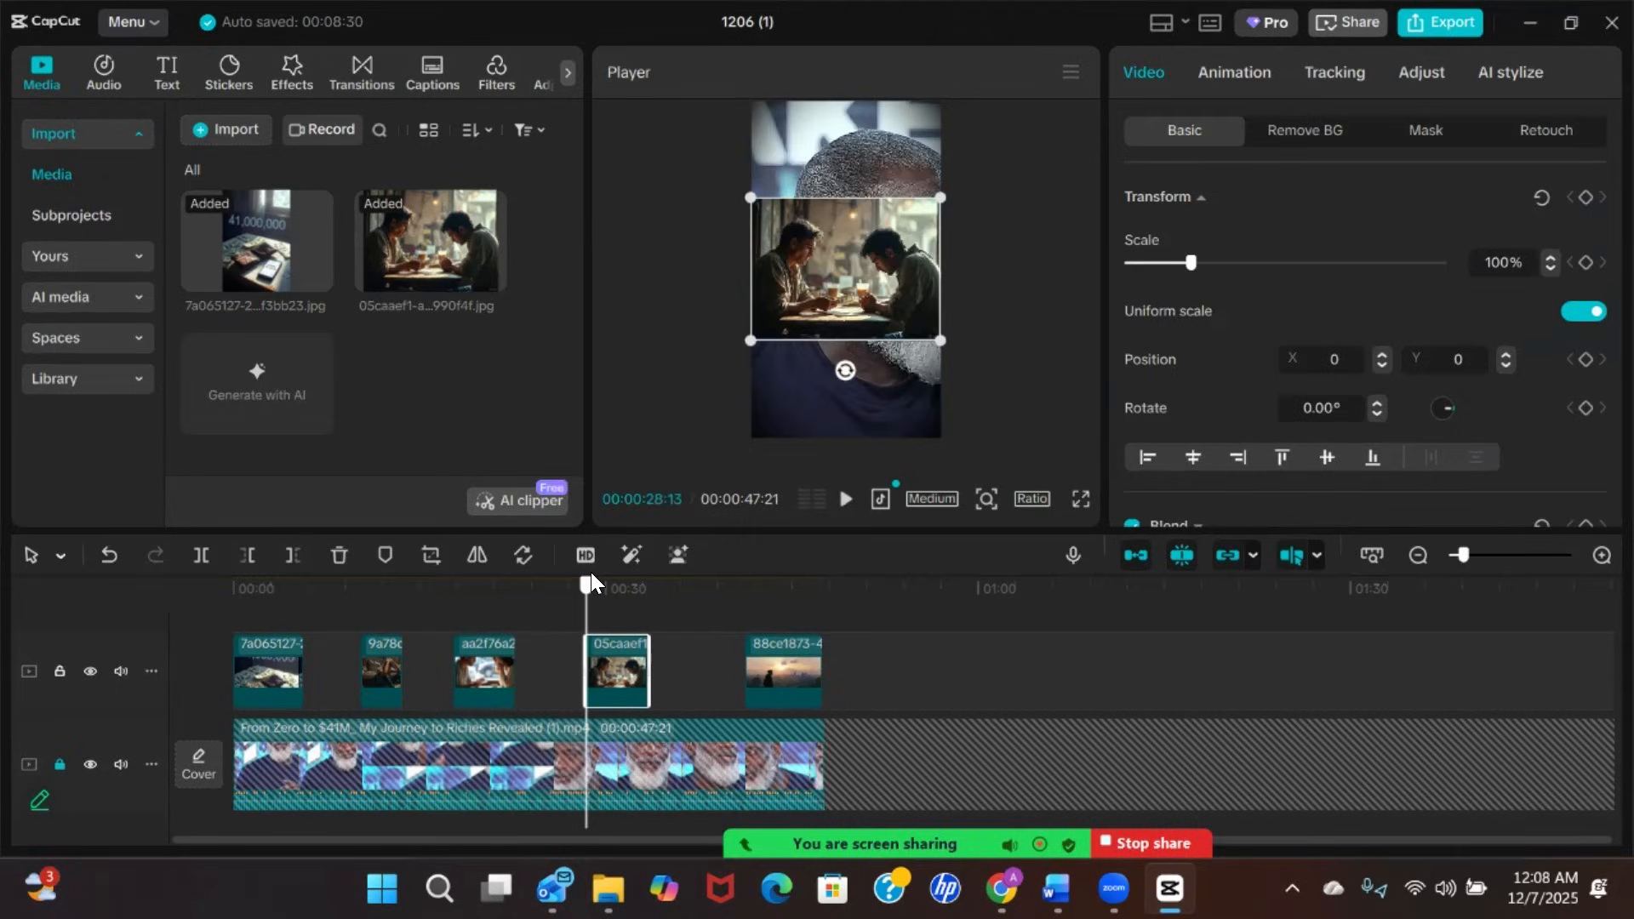
drag(943, 342, 1110, 517)
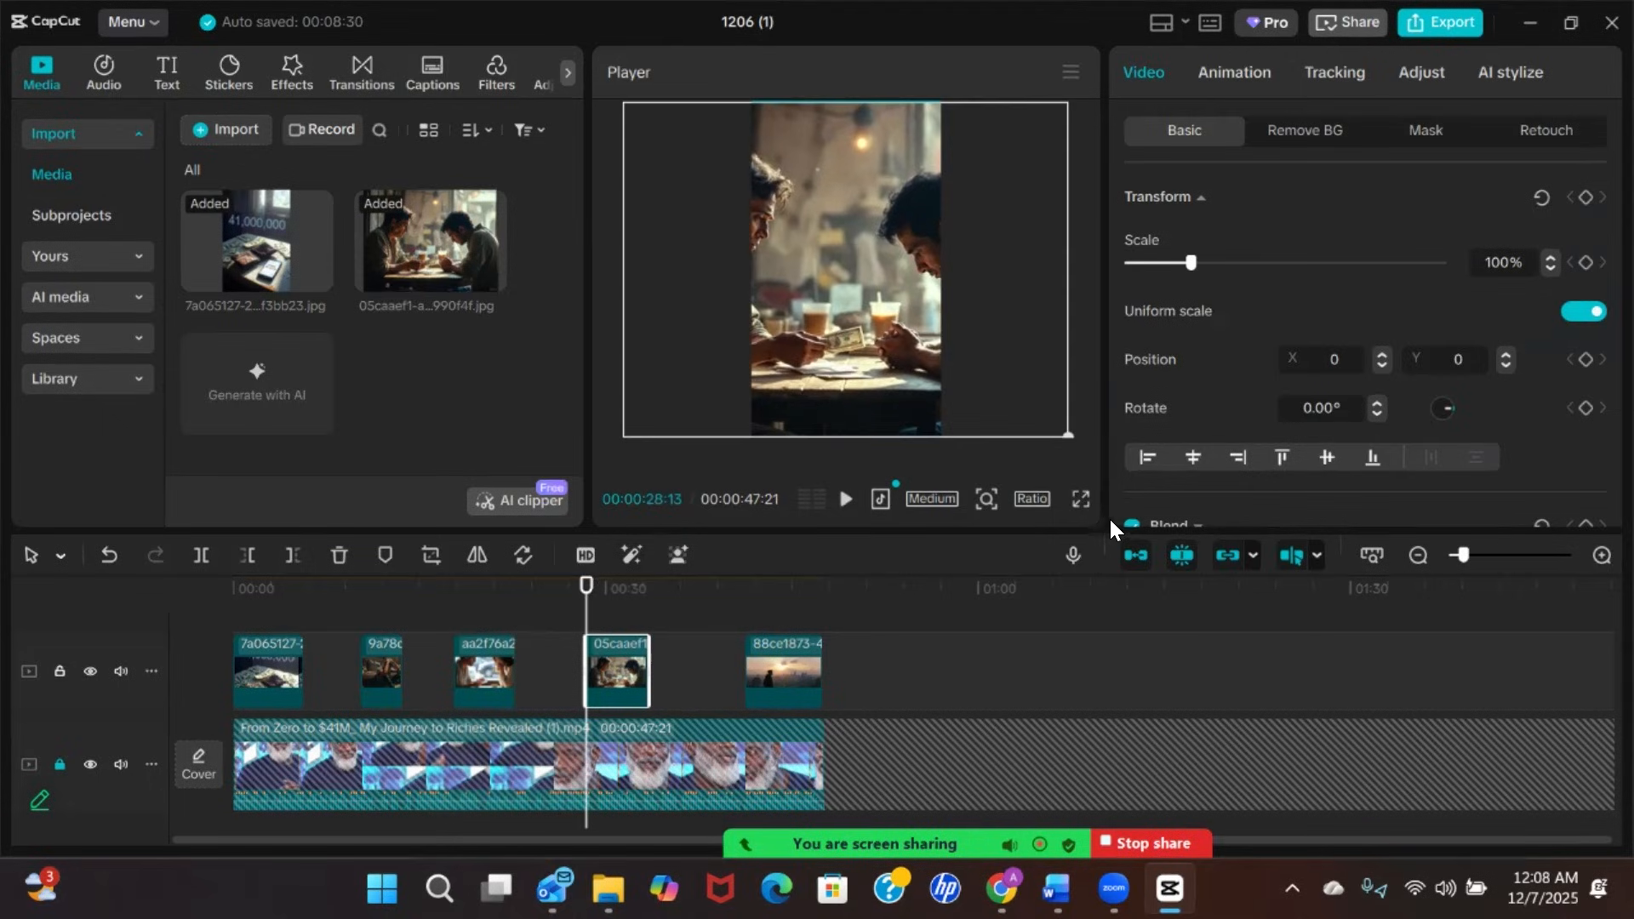
drag(863, 308, 812, 303)
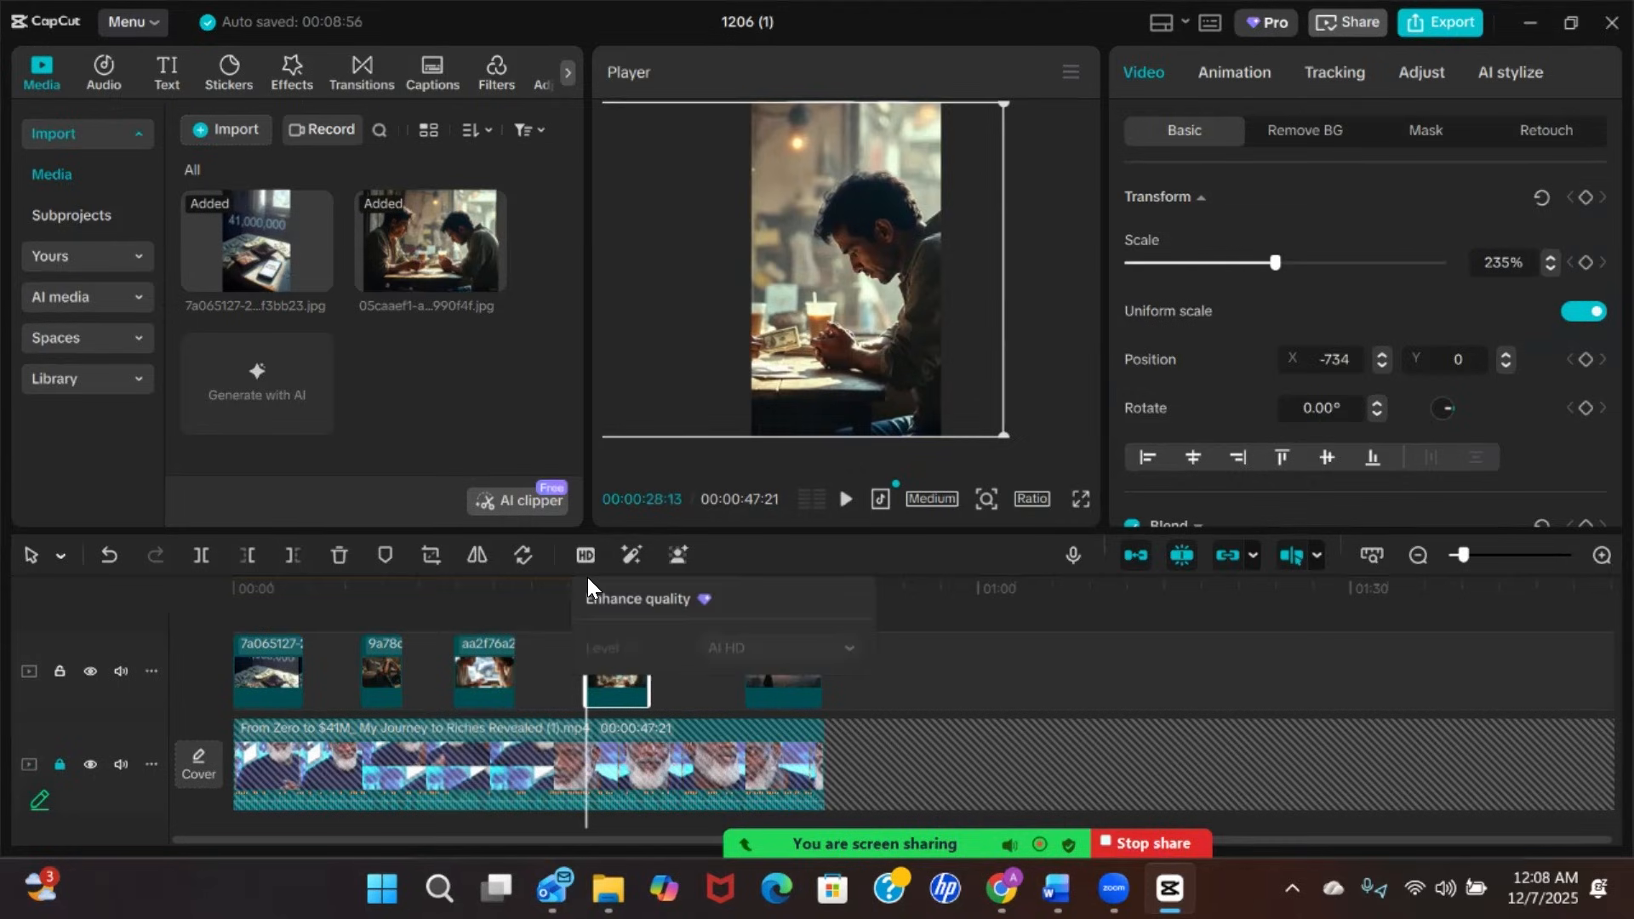
Play from 00:00:25:21 to check the new image's cue, and shift its clip to start at 00:00:28:27
click(541, 595)
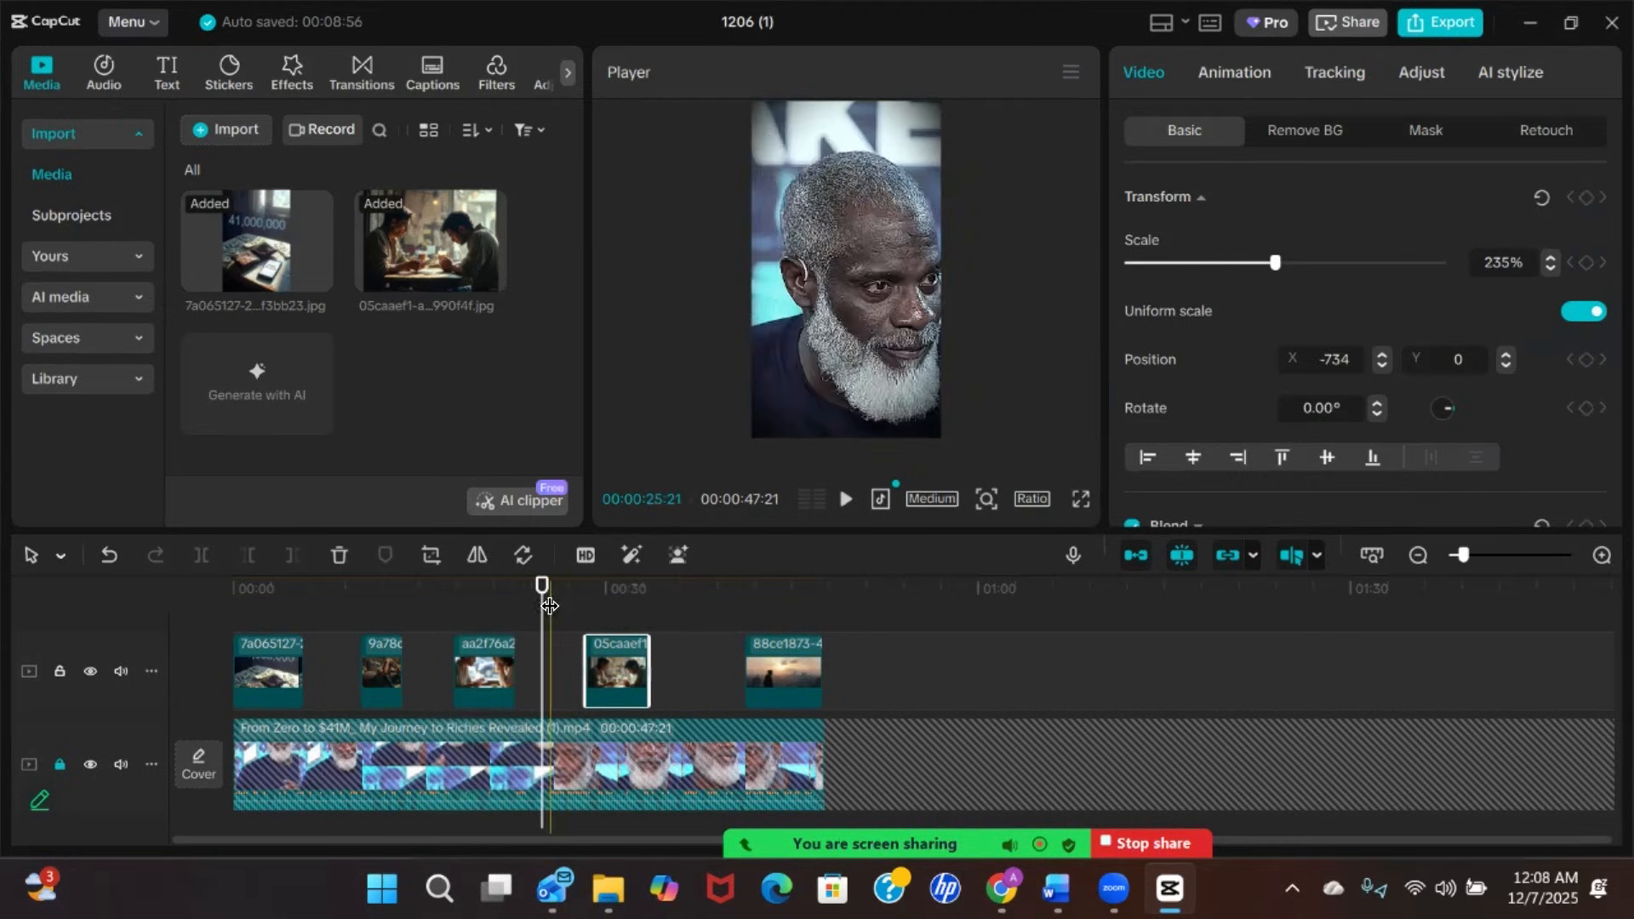
key(space)
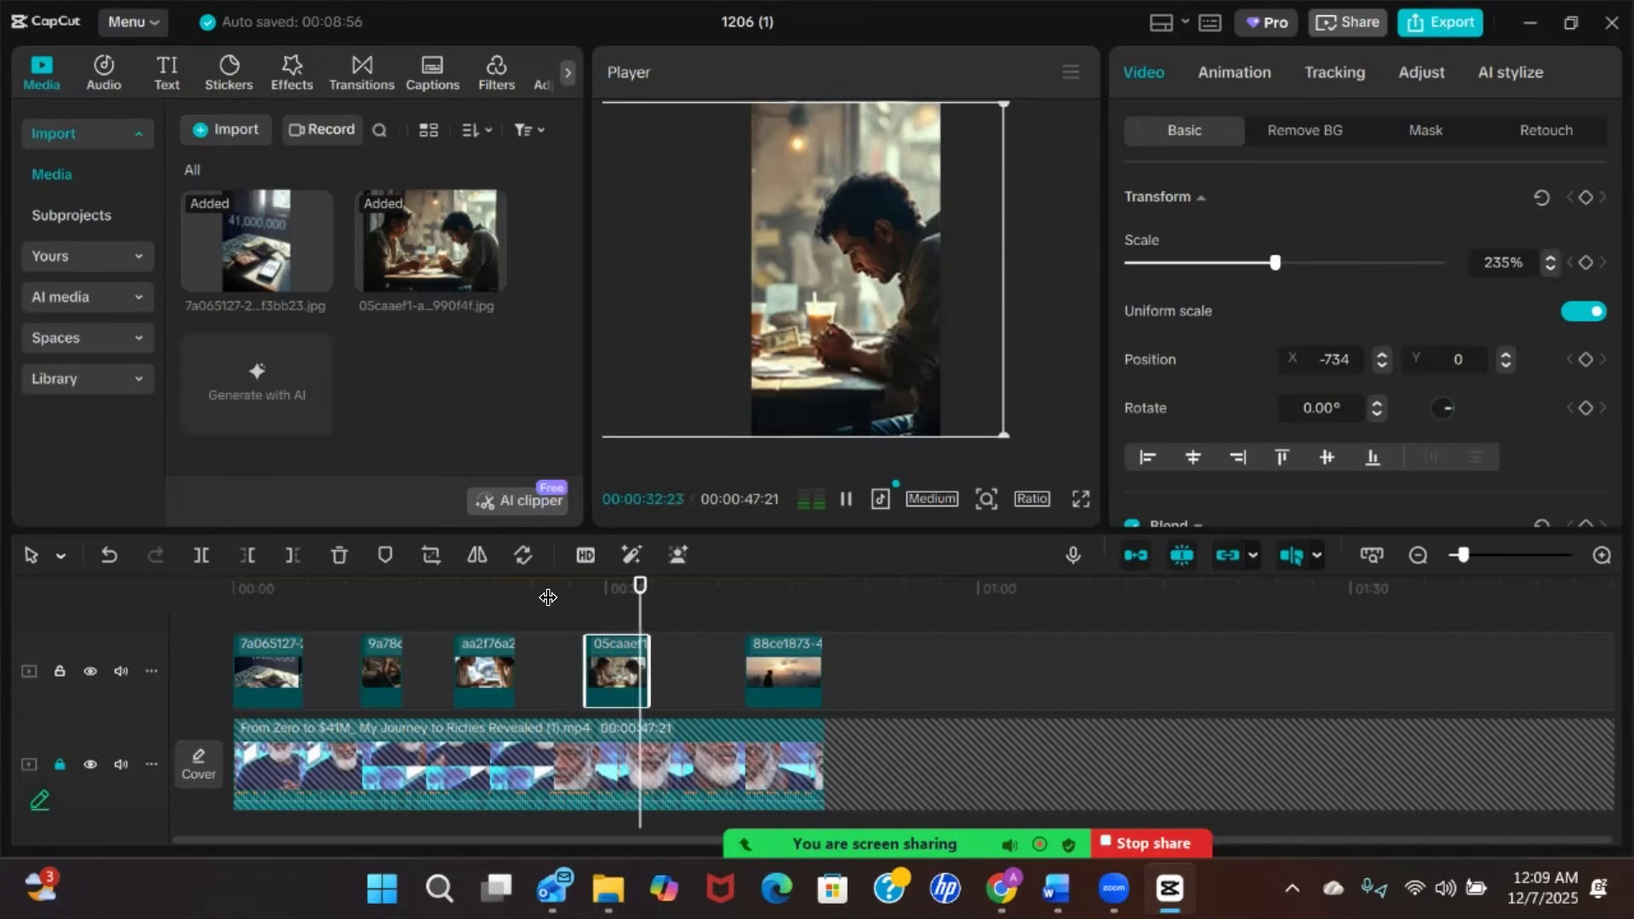
key(space)
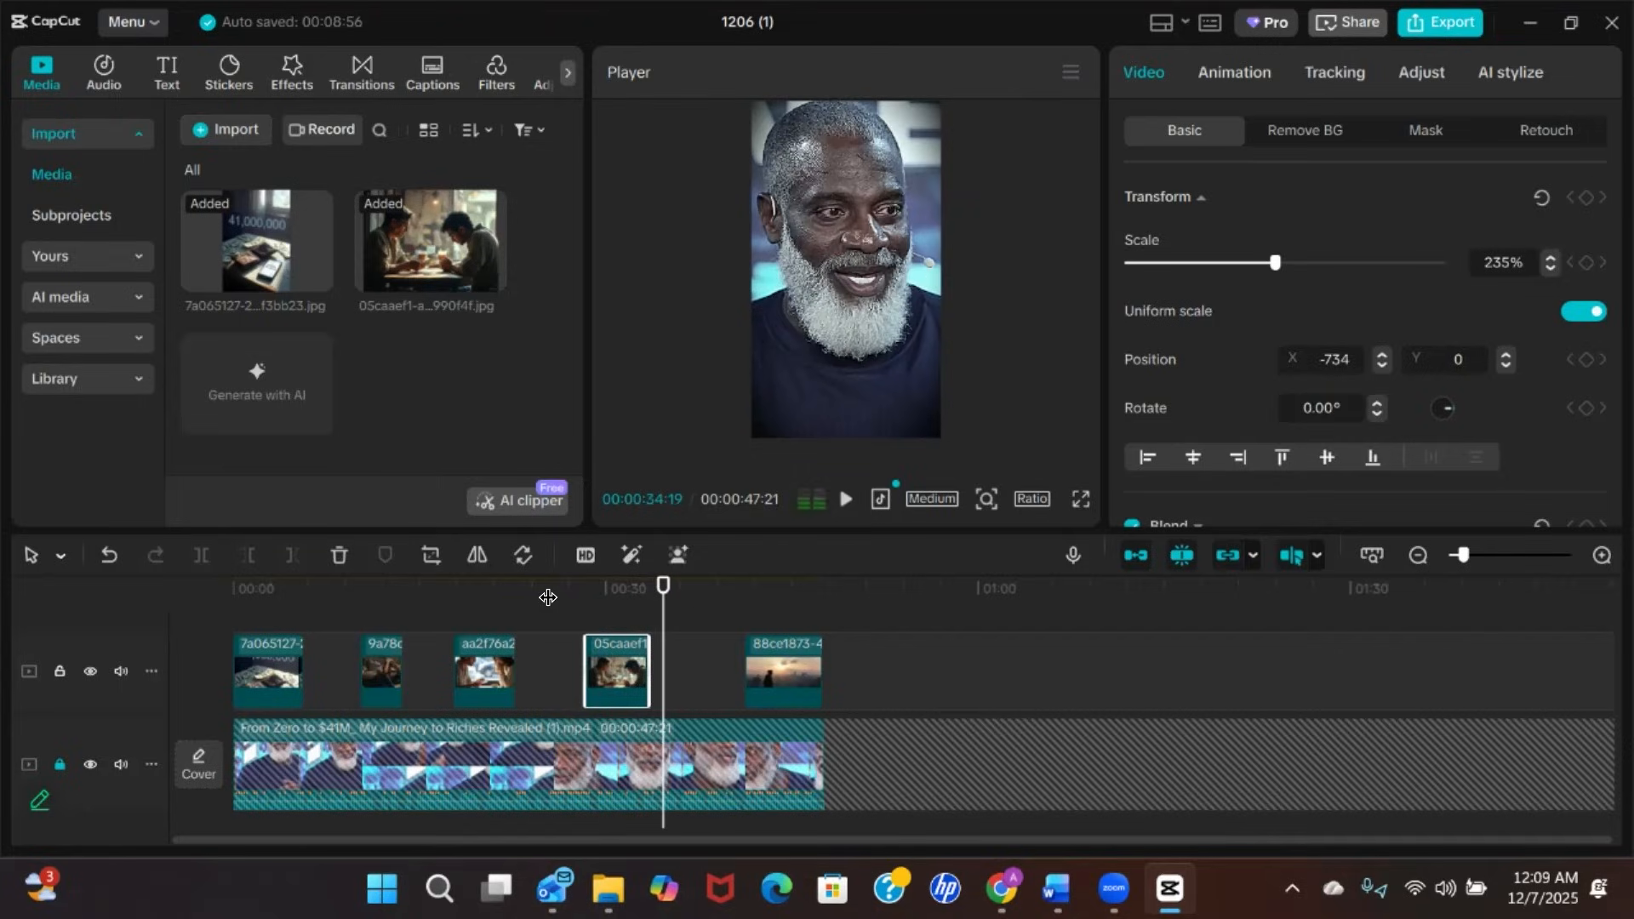
drag(664, 585, 589, 590)
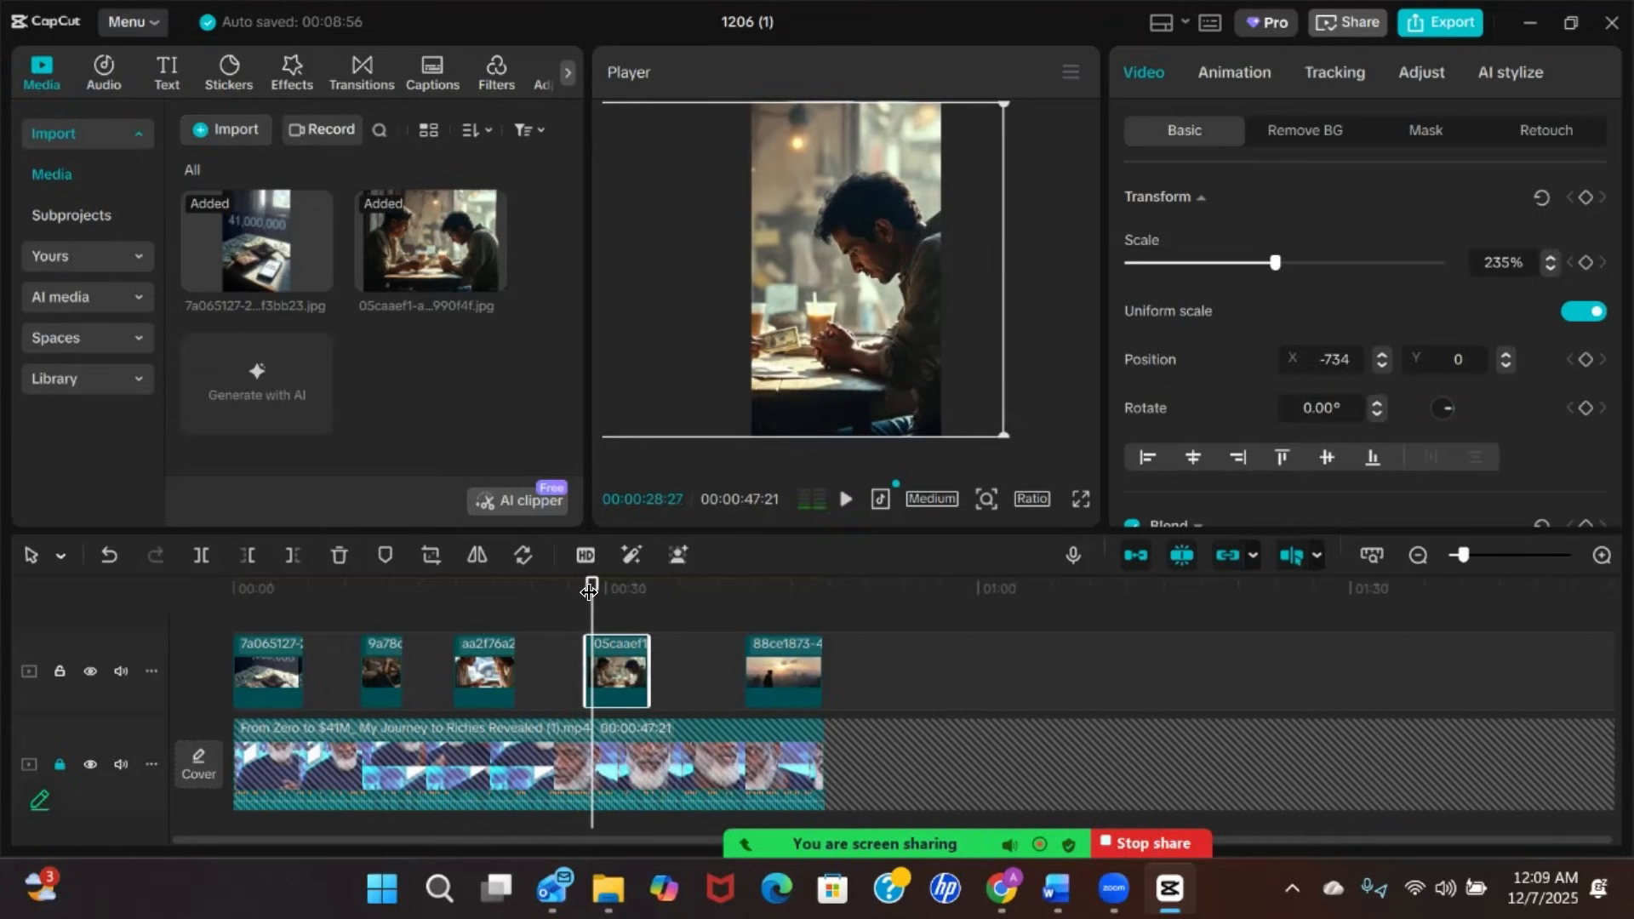
drag(616, 650, 625, 659)
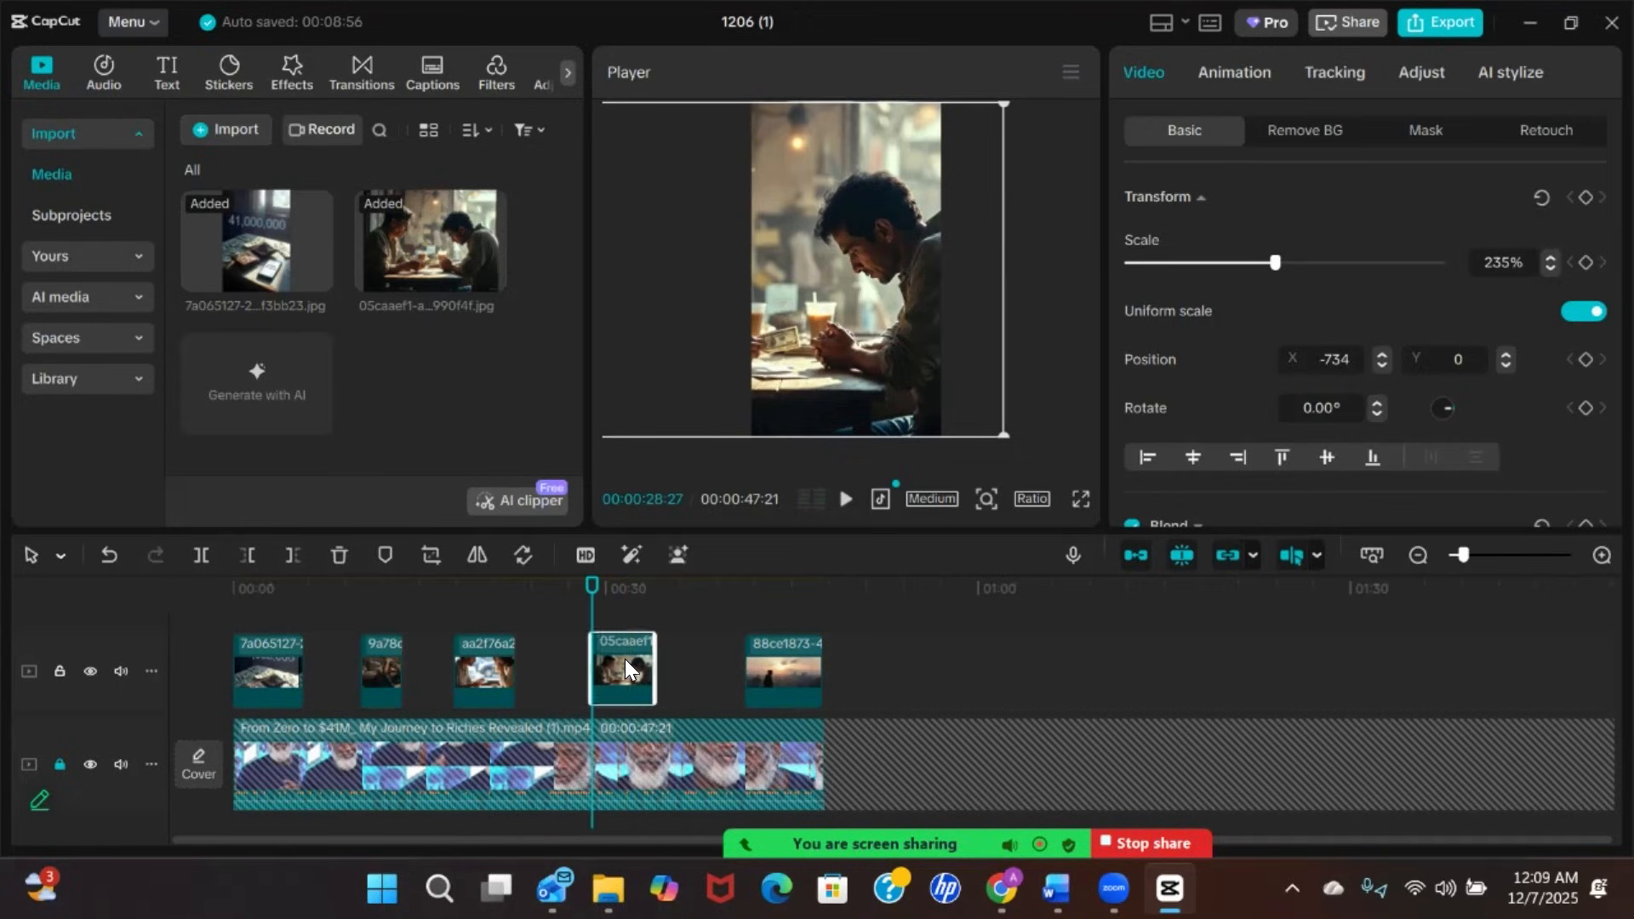
Replay the new image's stretch and extend its clip end to 00:00:34:08
key(space)
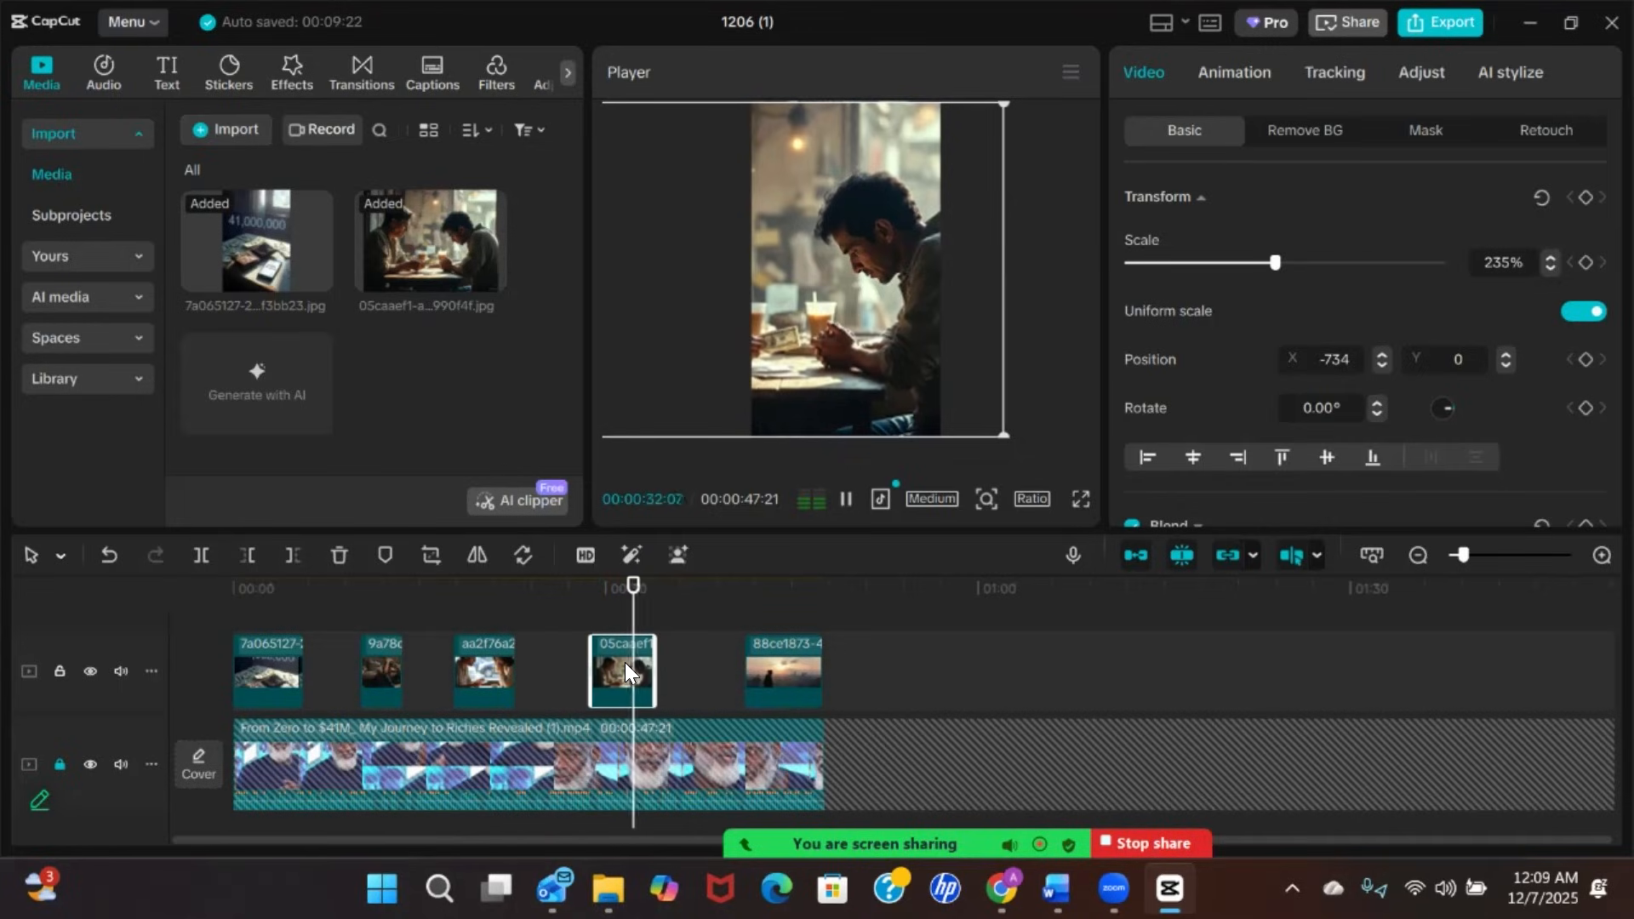
click(592, 590)
key(space)
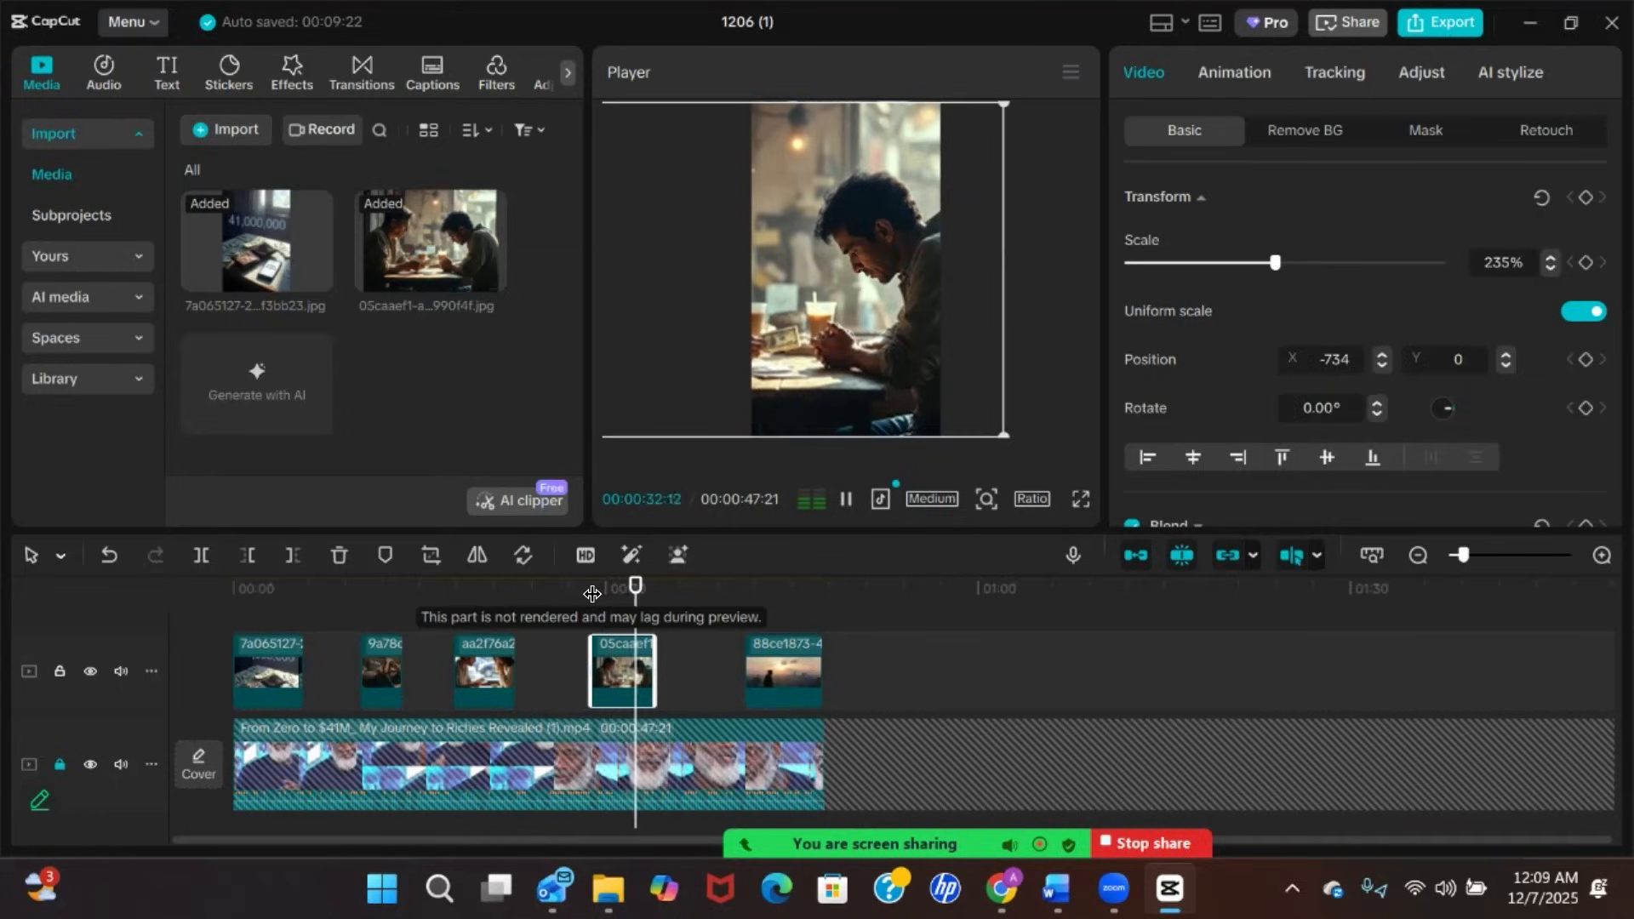
key(space)
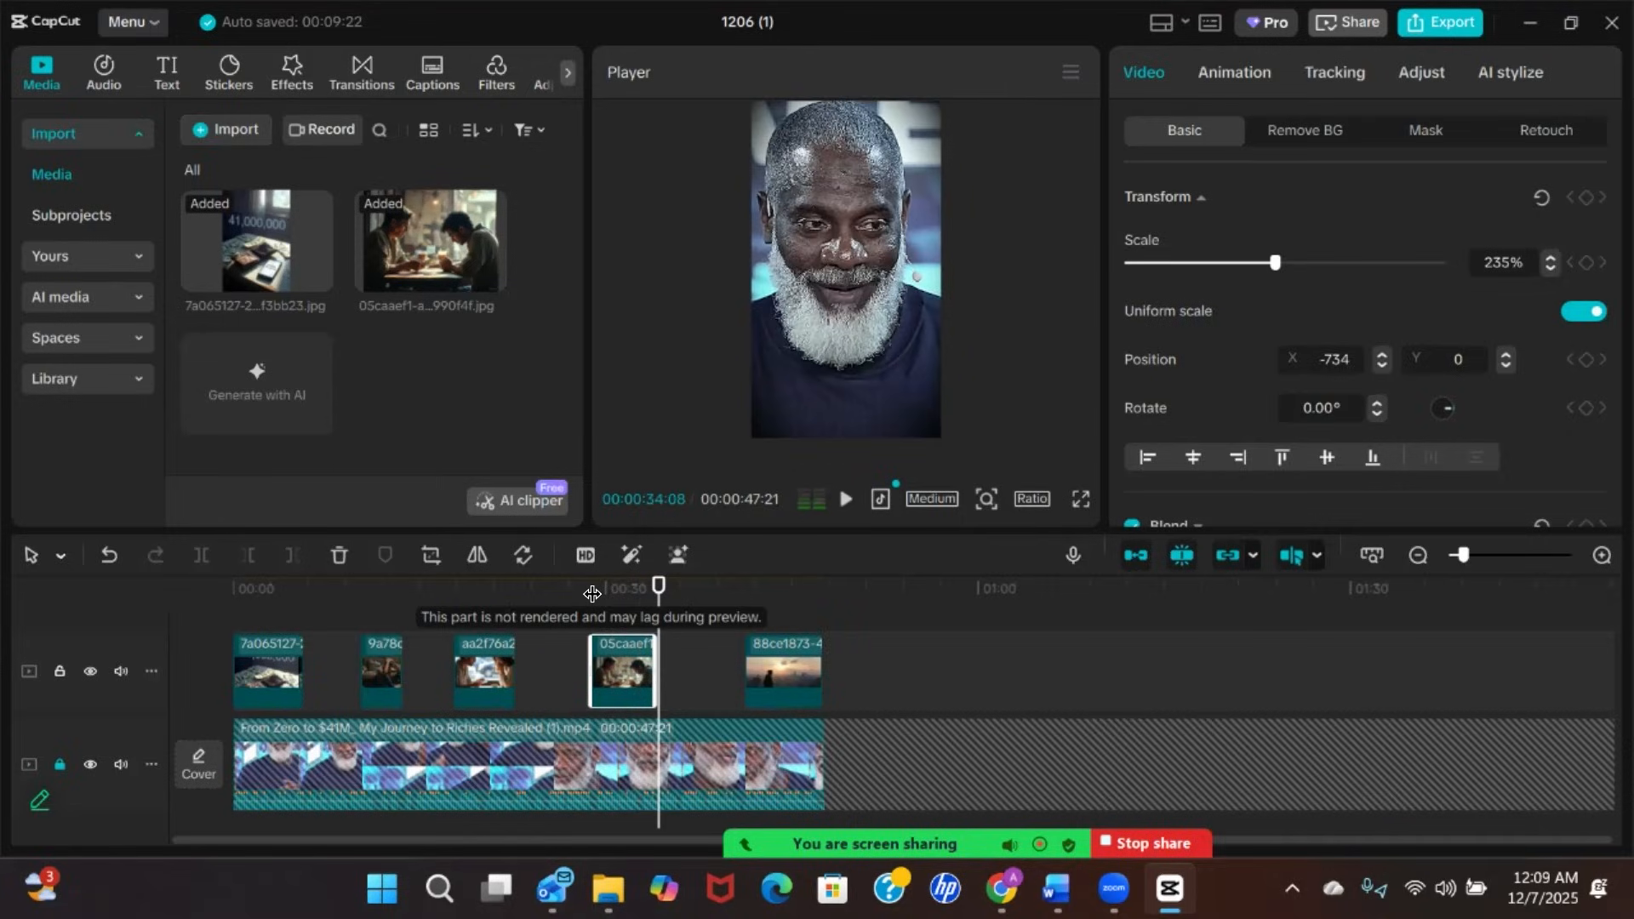
drag(654, 661, 656, 660)
Keyframe the money-lending image's pan from X -734 at 00:00:28:27 to X 843 at 00:00:34:08, ending the clip at 00:00:34:08
drag(654, 597, 597, 598)
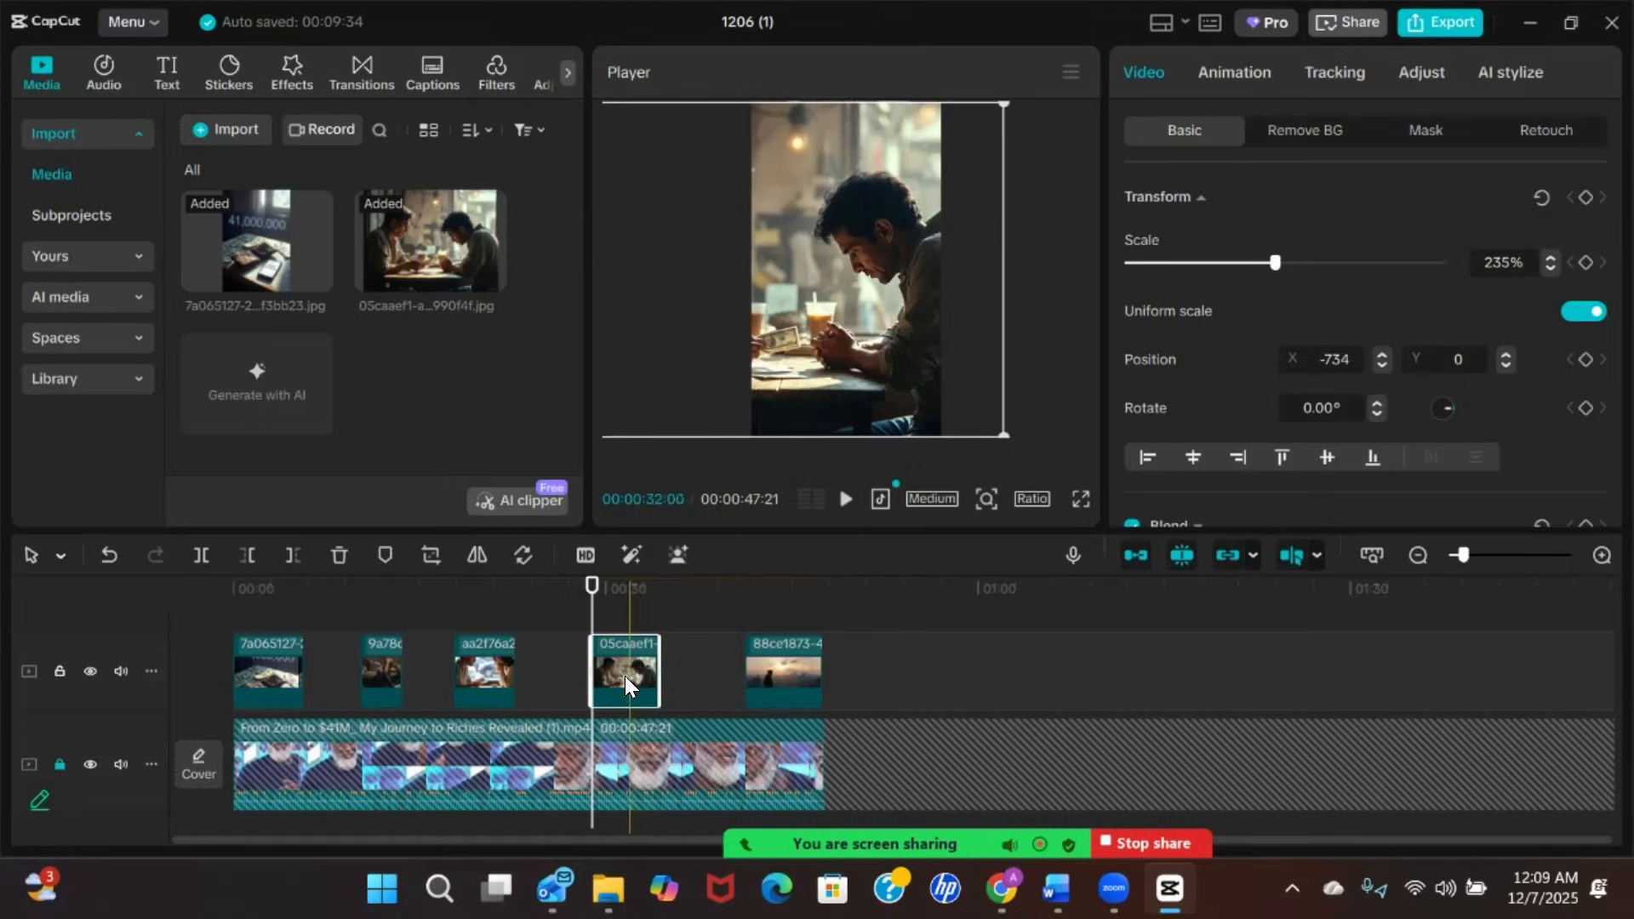
click(1586, 196)
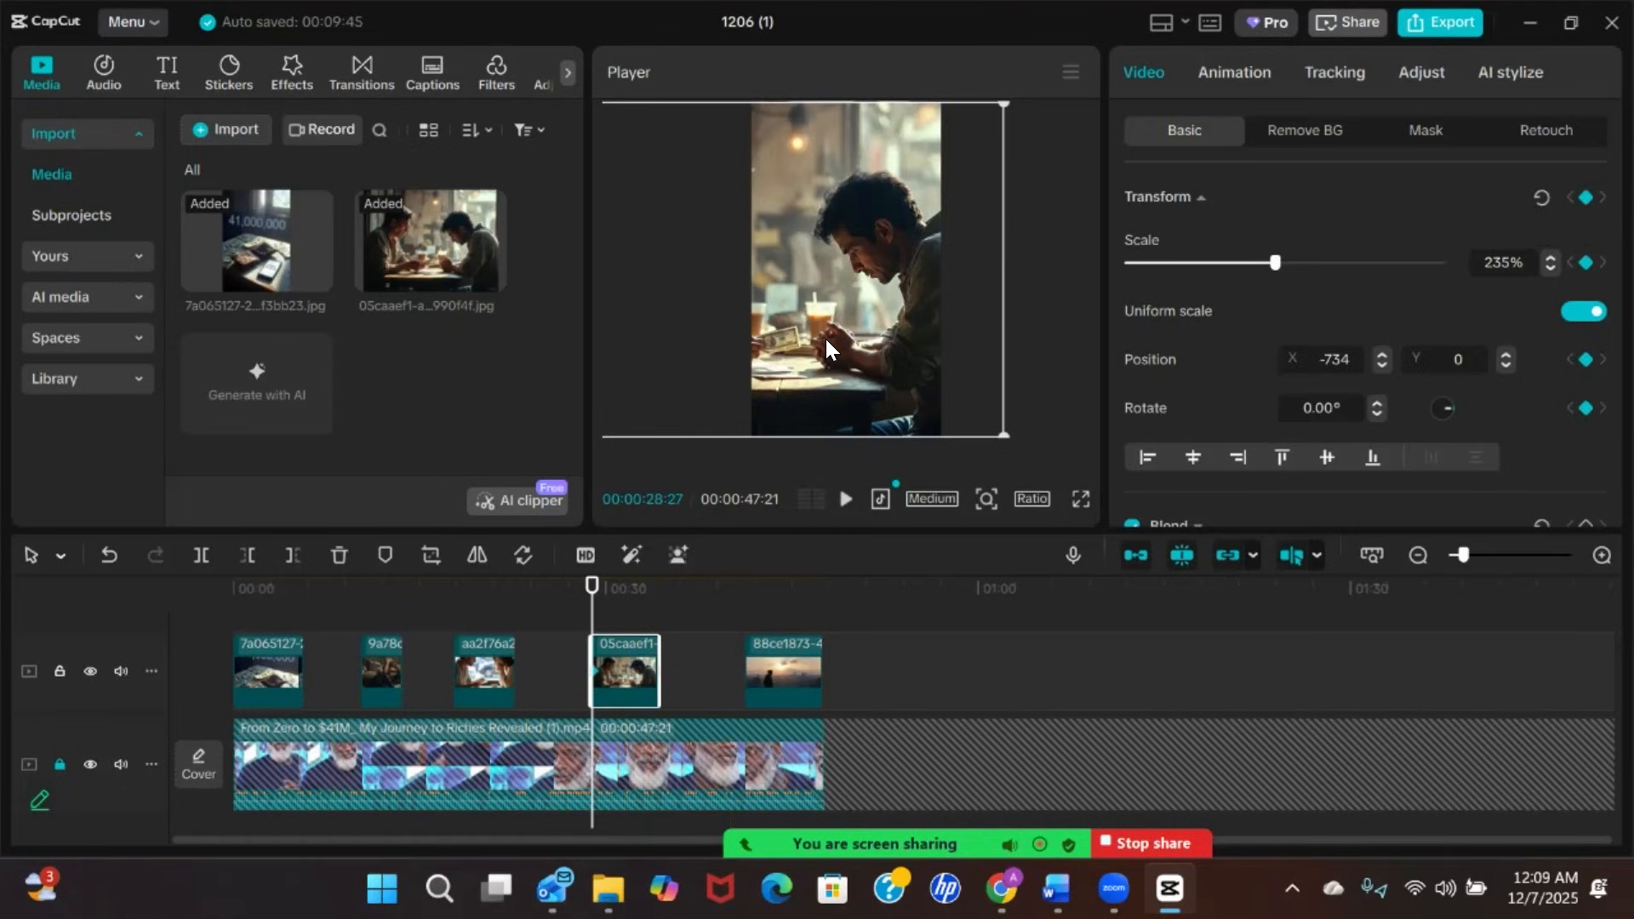
drag(591, 586, 656, 599)
drag(659, 663, 687, 662)
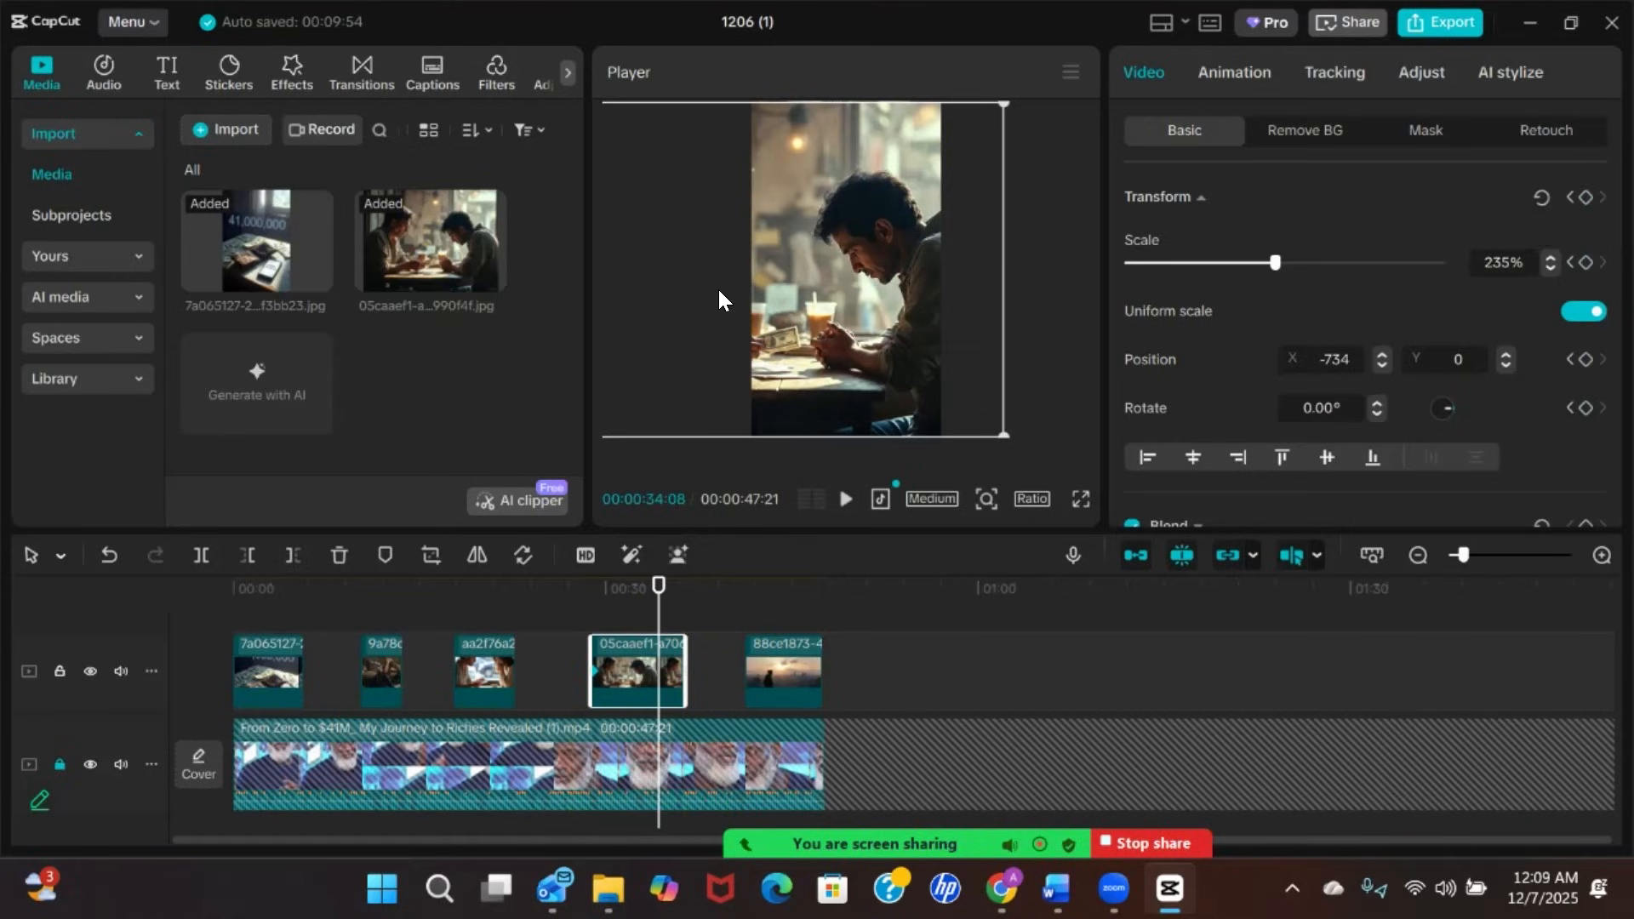
drag(783, 265, 921, 262)
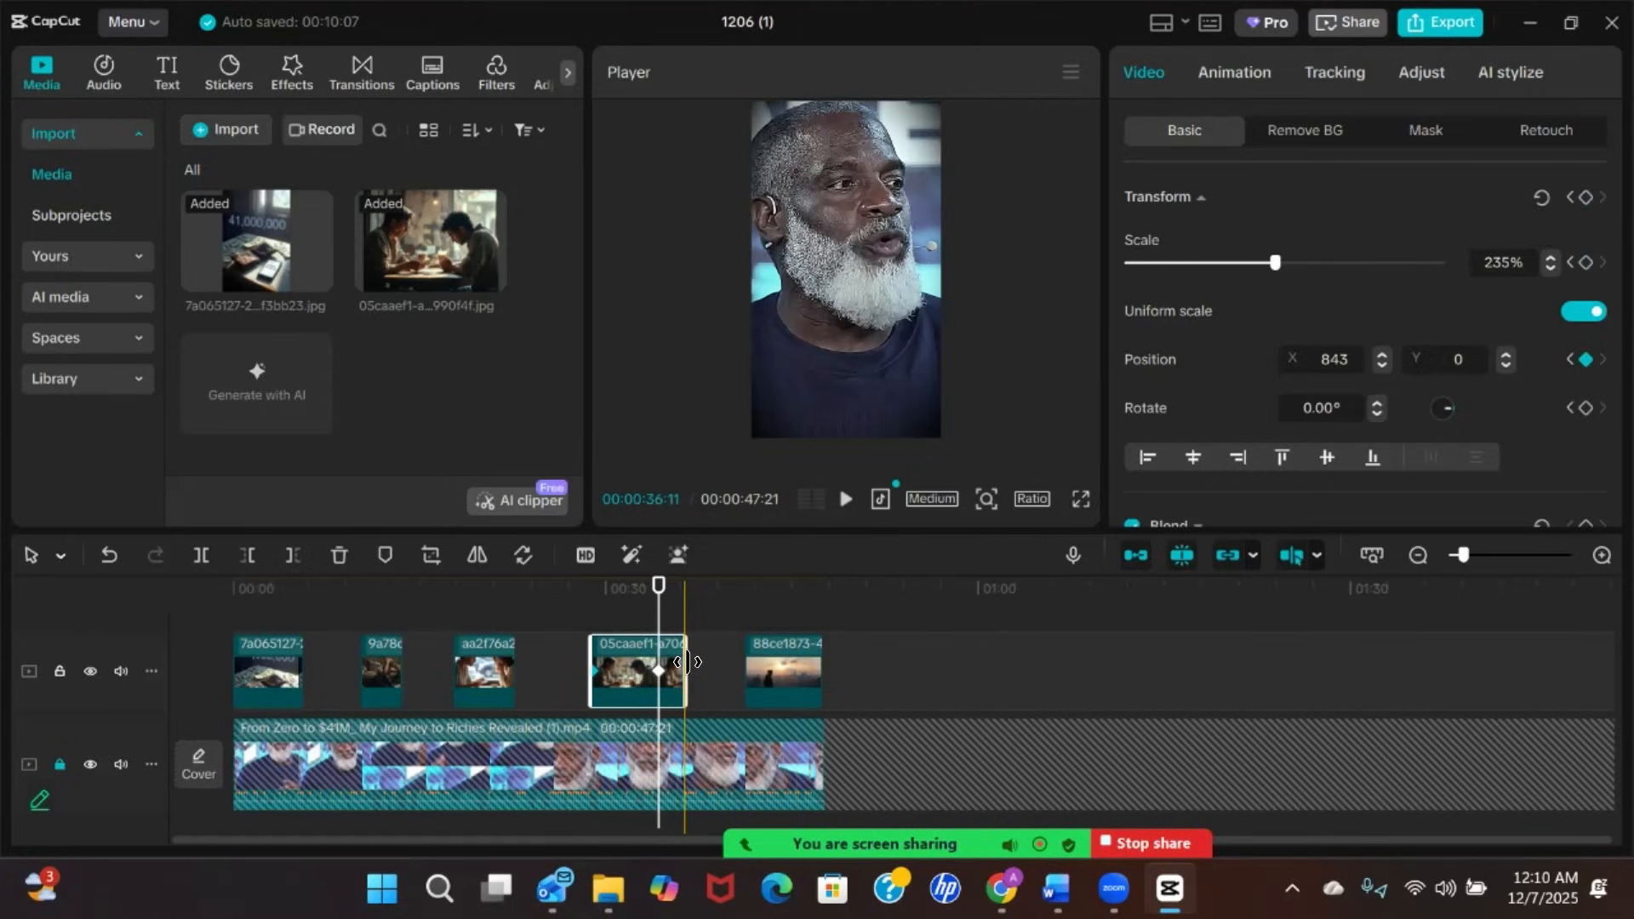
mouse_move(658, 587)
mouse_down()
mouse_move(596, 603)
mouse_move(670, 602)
mouse_move(589, 601)
mouse_move(659, 597)
mouse_up()
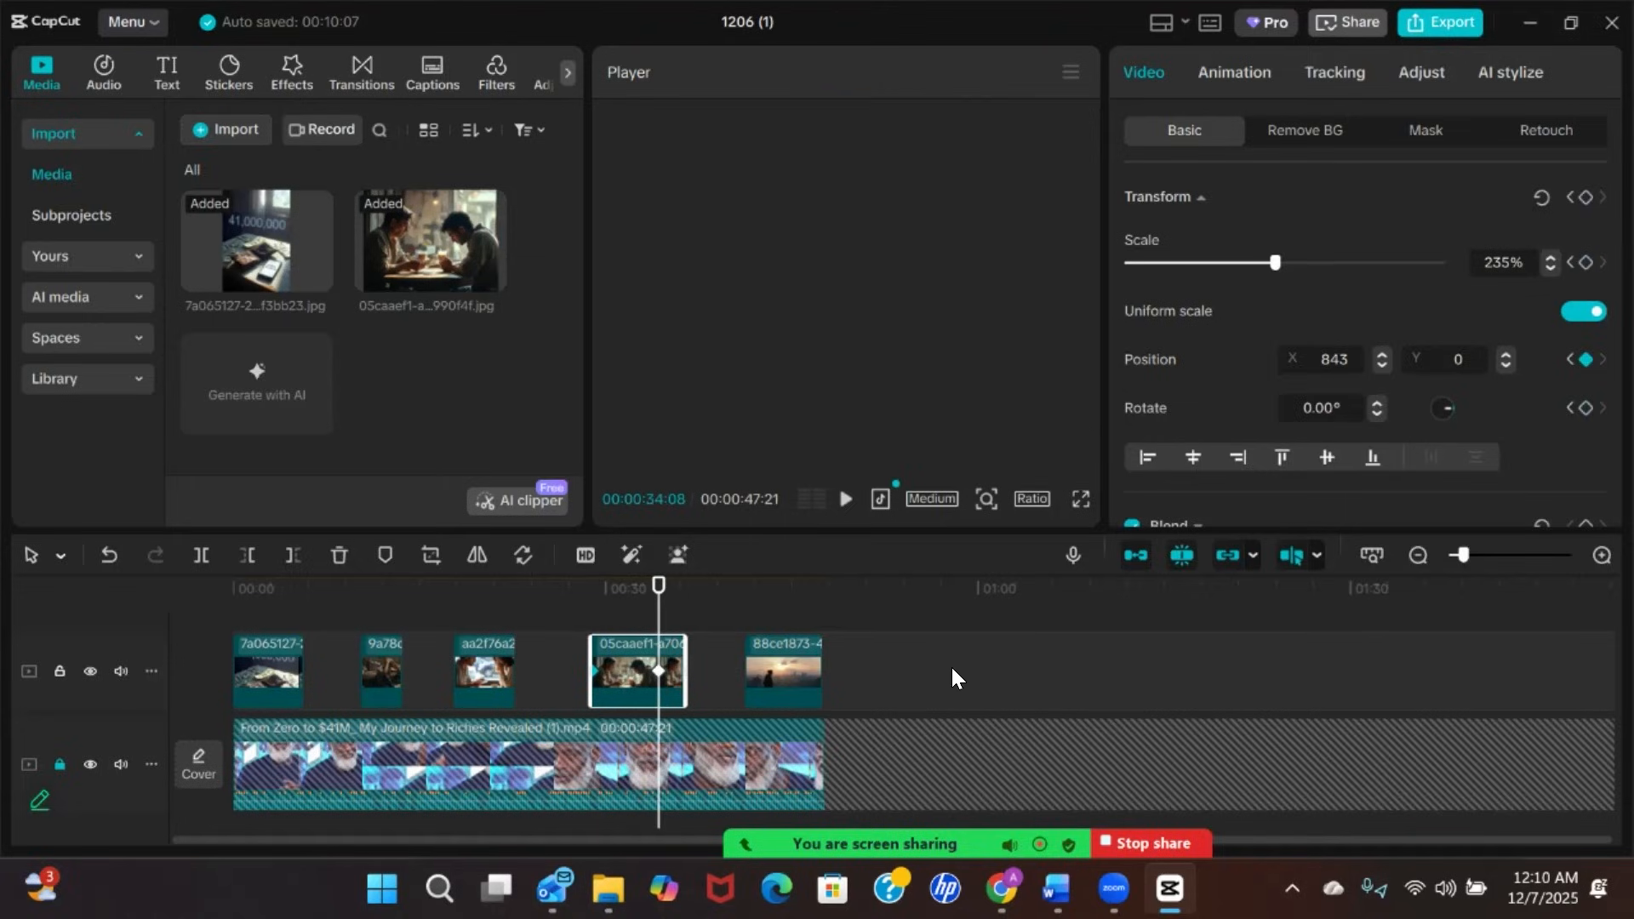
drag(683, 651, 659, 650)
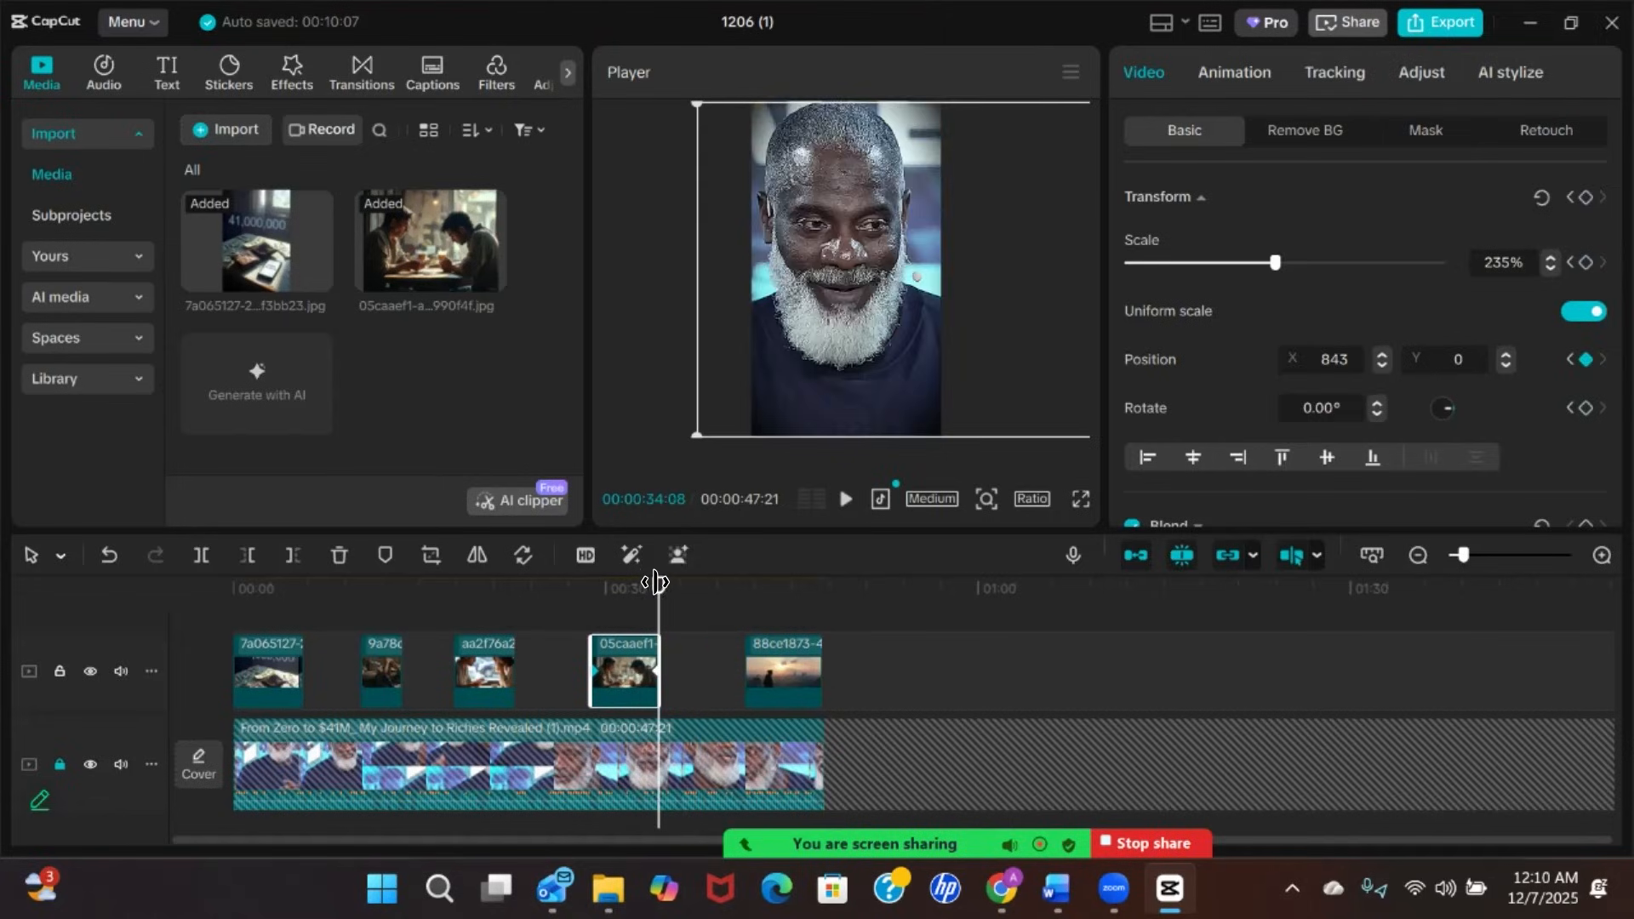
Play from 00:00:27:14 to check the money-lending image's pan through to the return of the speaker
drag(618, 599, 573, 601)
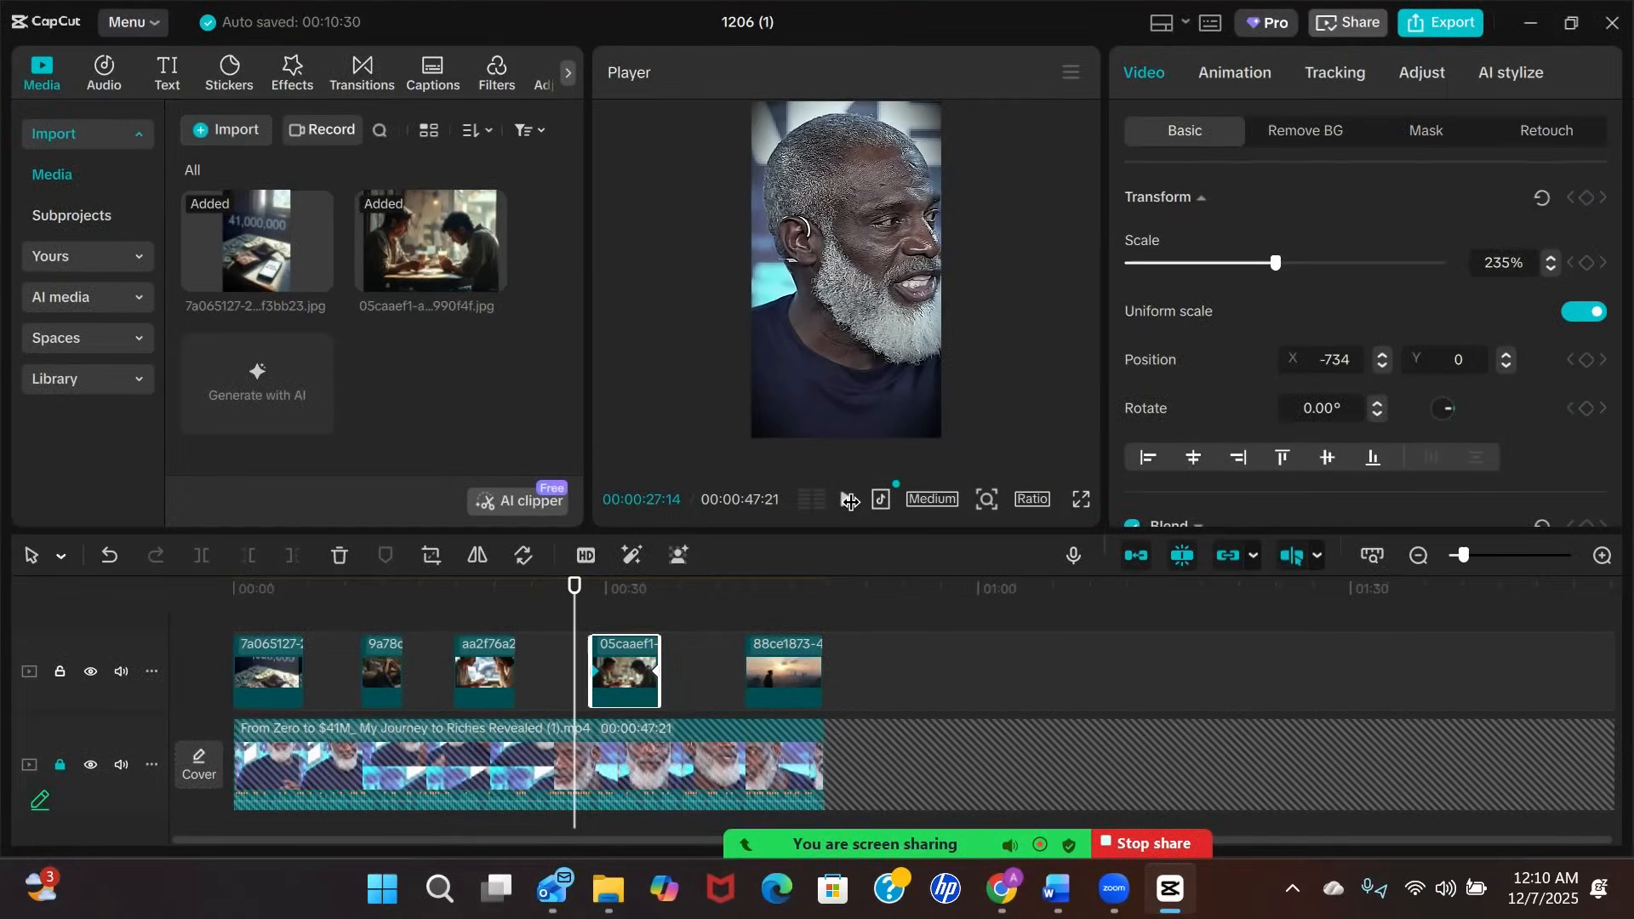
click(850, 502)
click(850, 502)
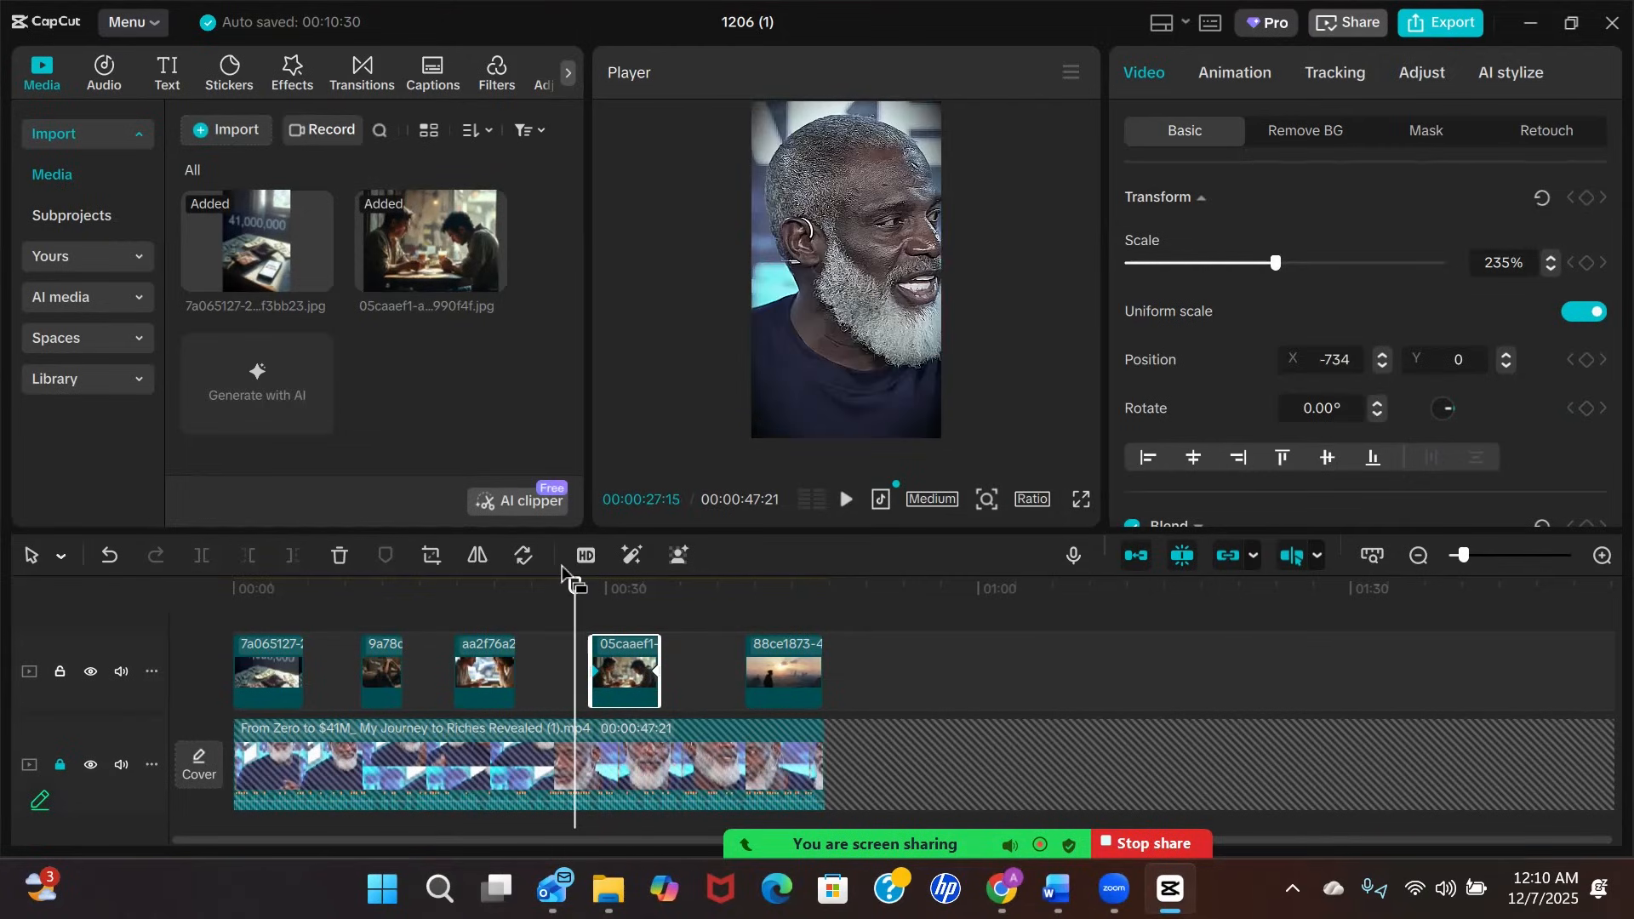
key(space)
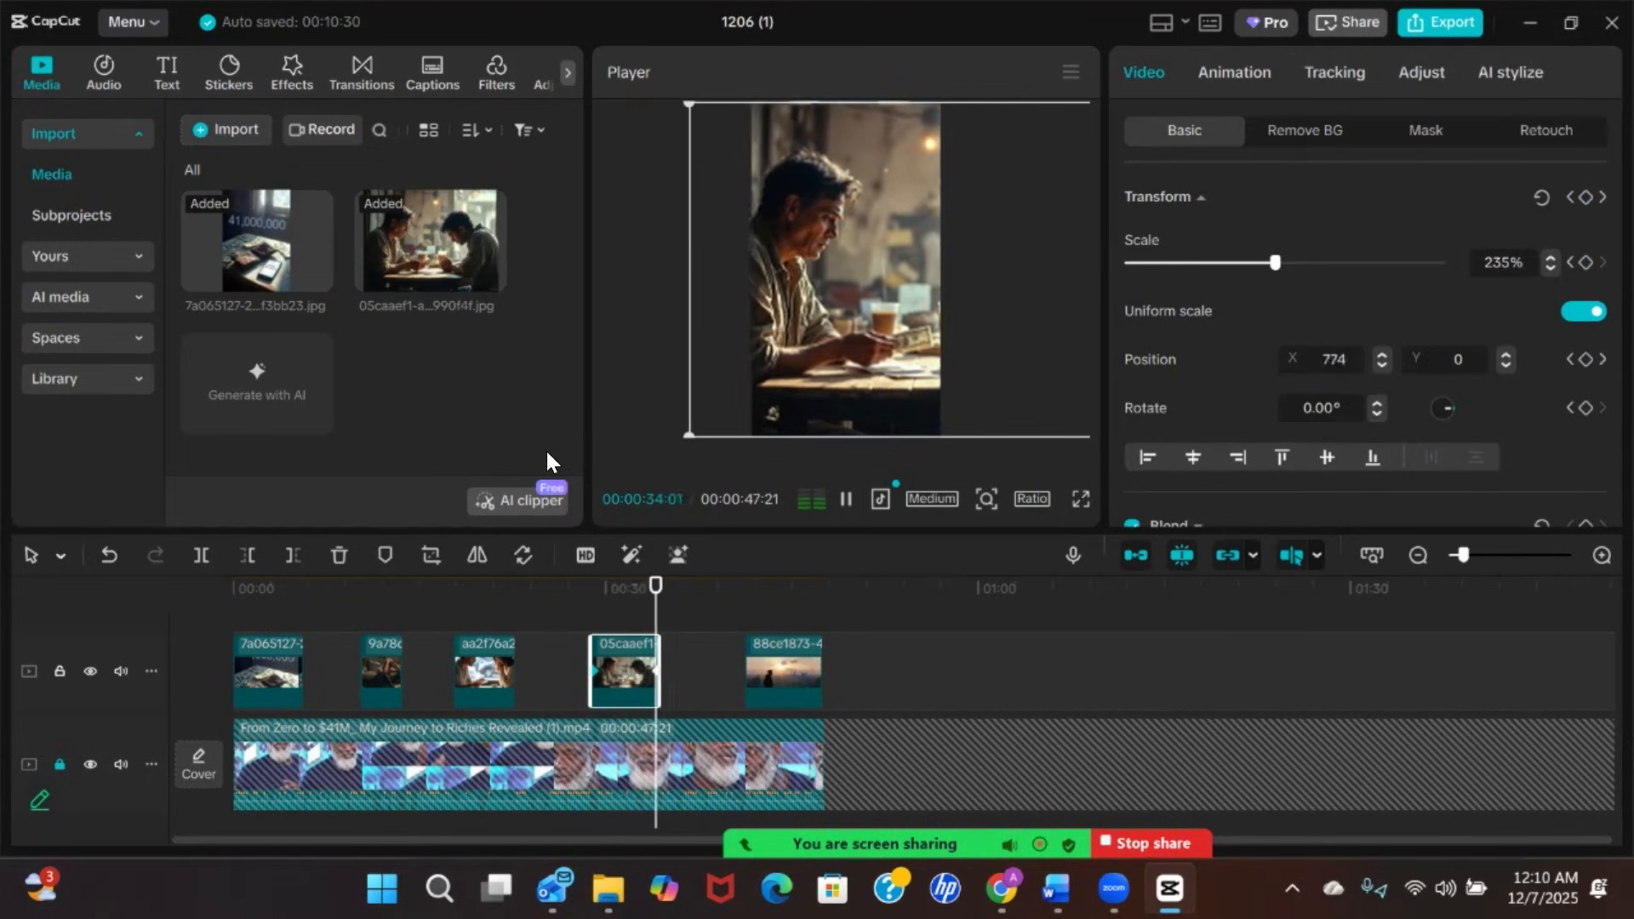
key(space)
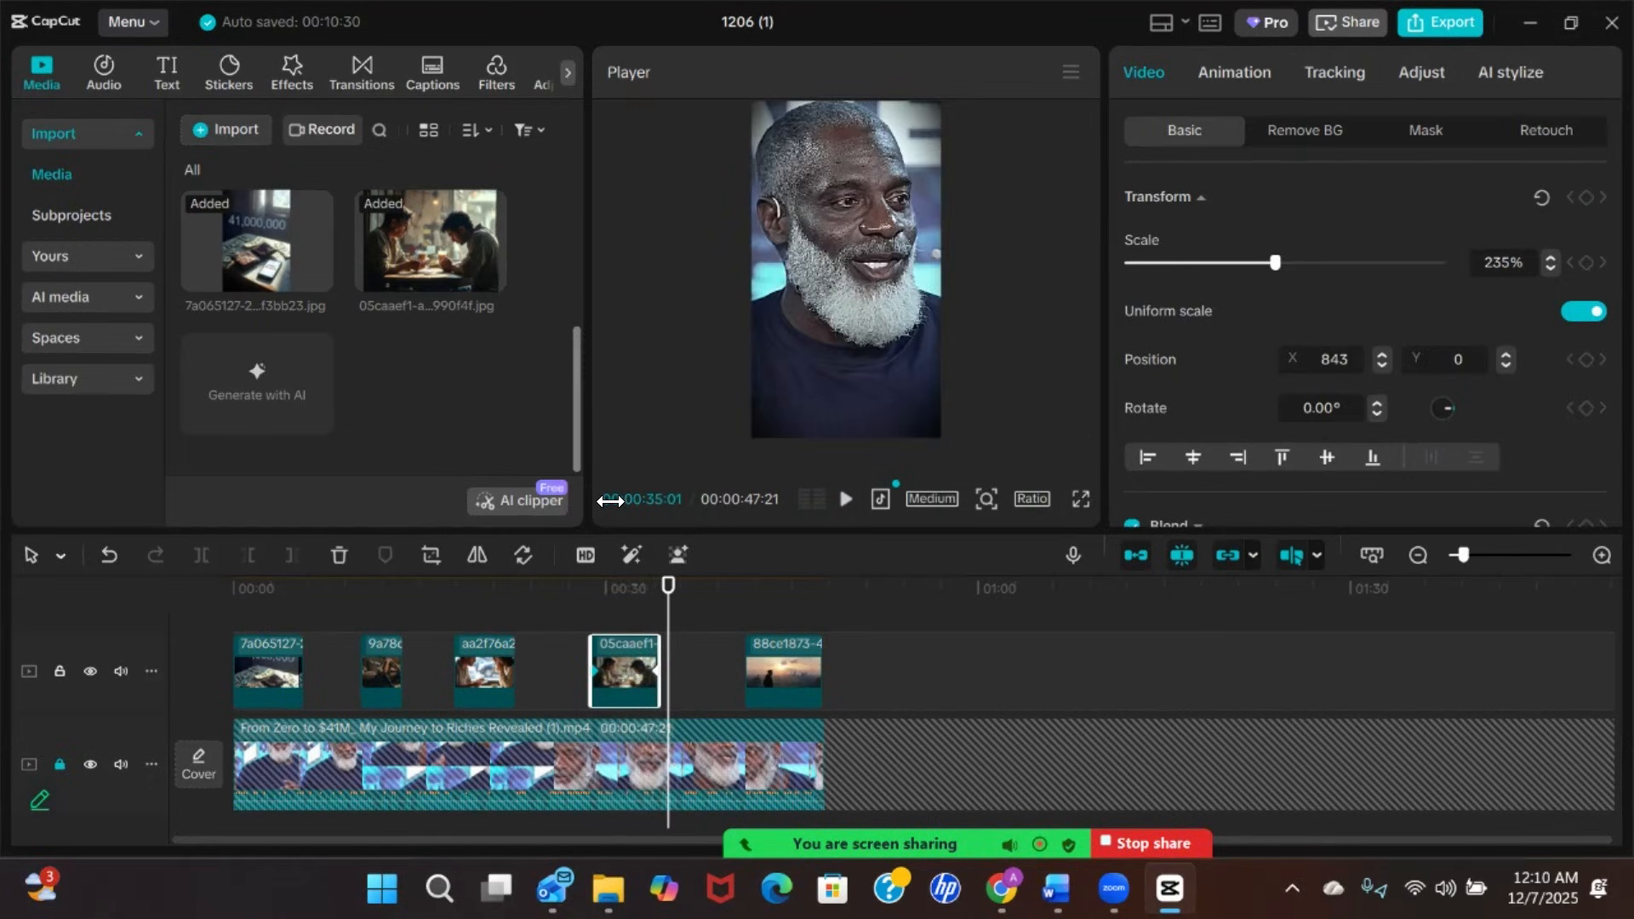
Continue playback to 00:00:42:02, into the sunset silhouette image, while lowering the system volume
key(space)
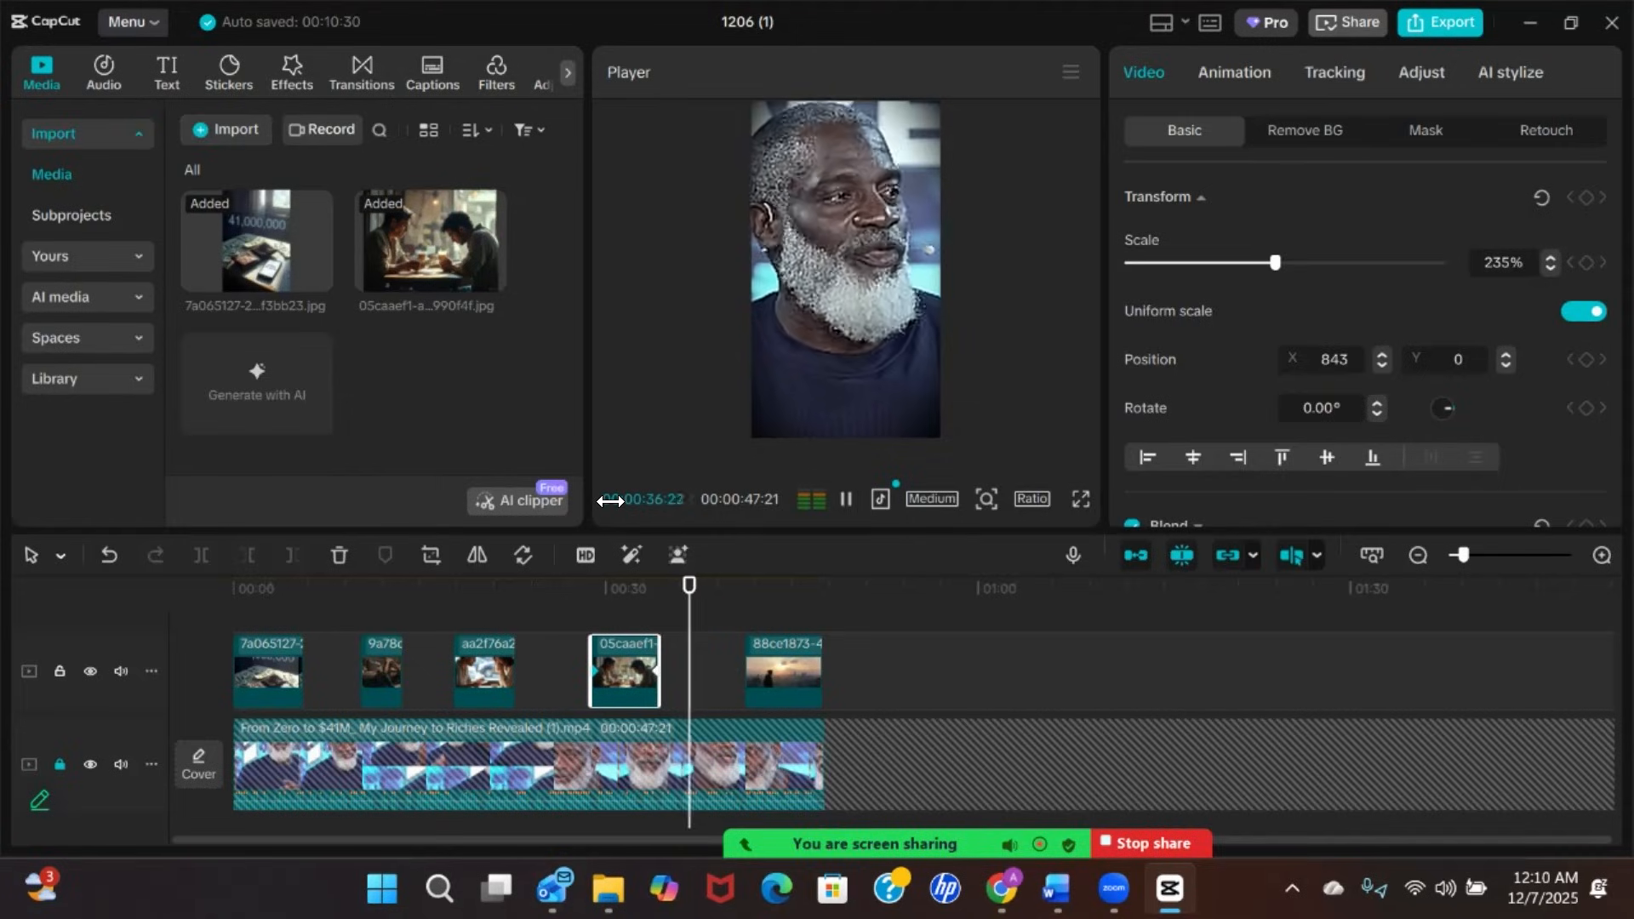
key(XF86AudioLowerVolume)
key(XF86AudioLowerVolume)
key(XF86AudioLowerVolume)
key(XF86AudioLowerVolume)
key(XF86AudioLowerVolume)
key(XF86AudioLowerVolume)
key(XF86AudioLowerVolume)
key(XF86AudioLowerVolume)
key(XF86AudioLowerVolume)
key(XF86AudioLowerVolume)
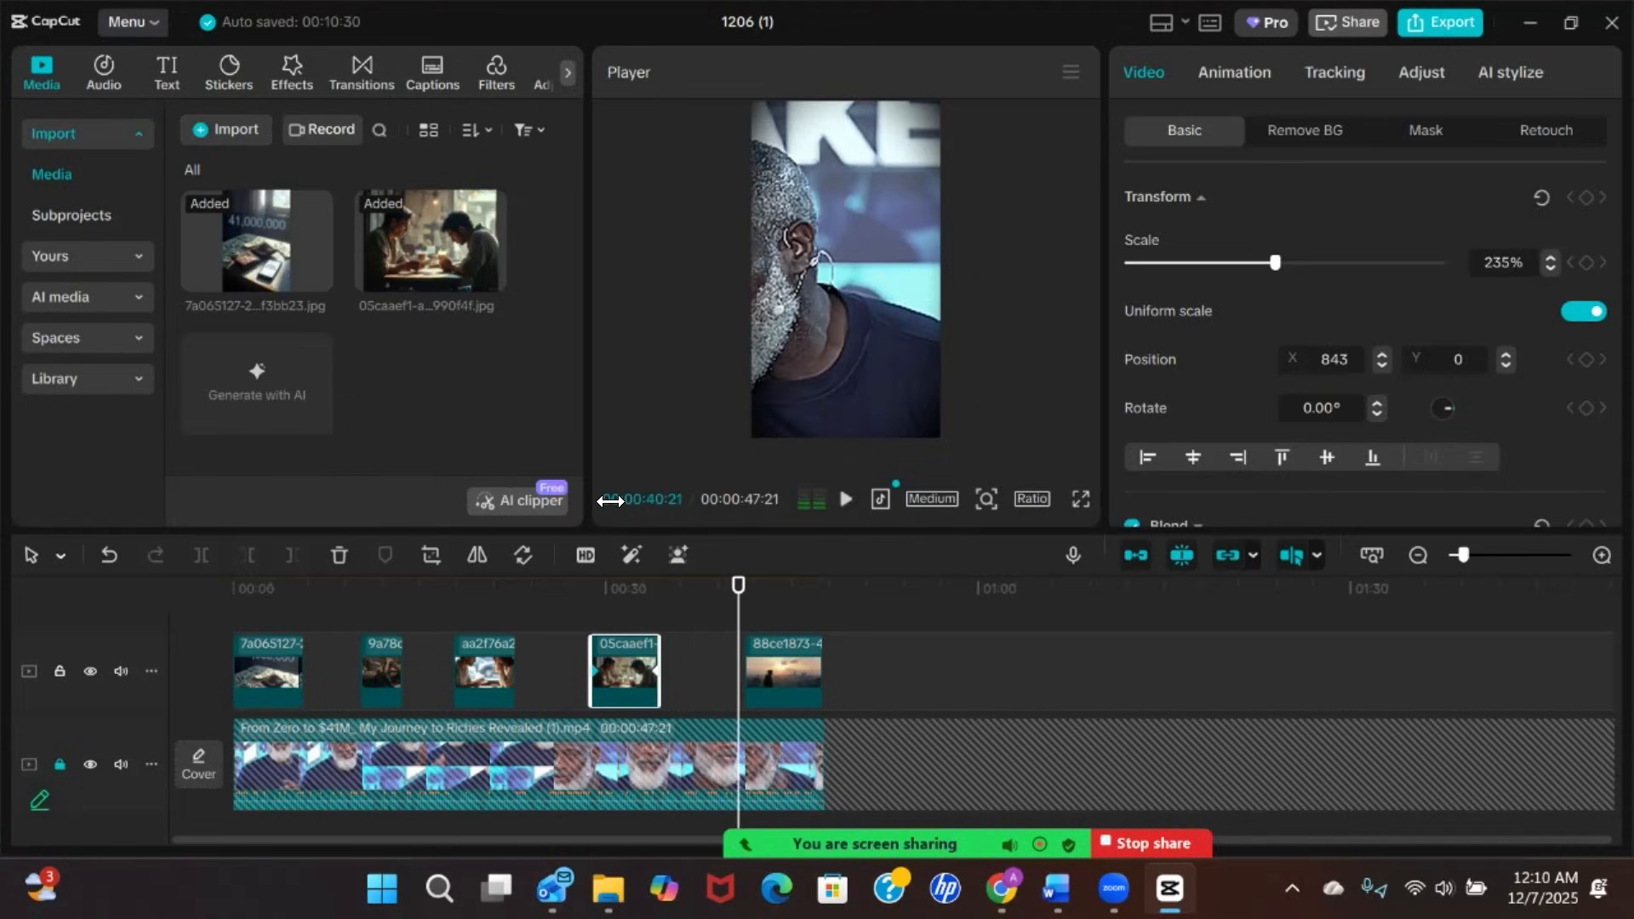
key(space)
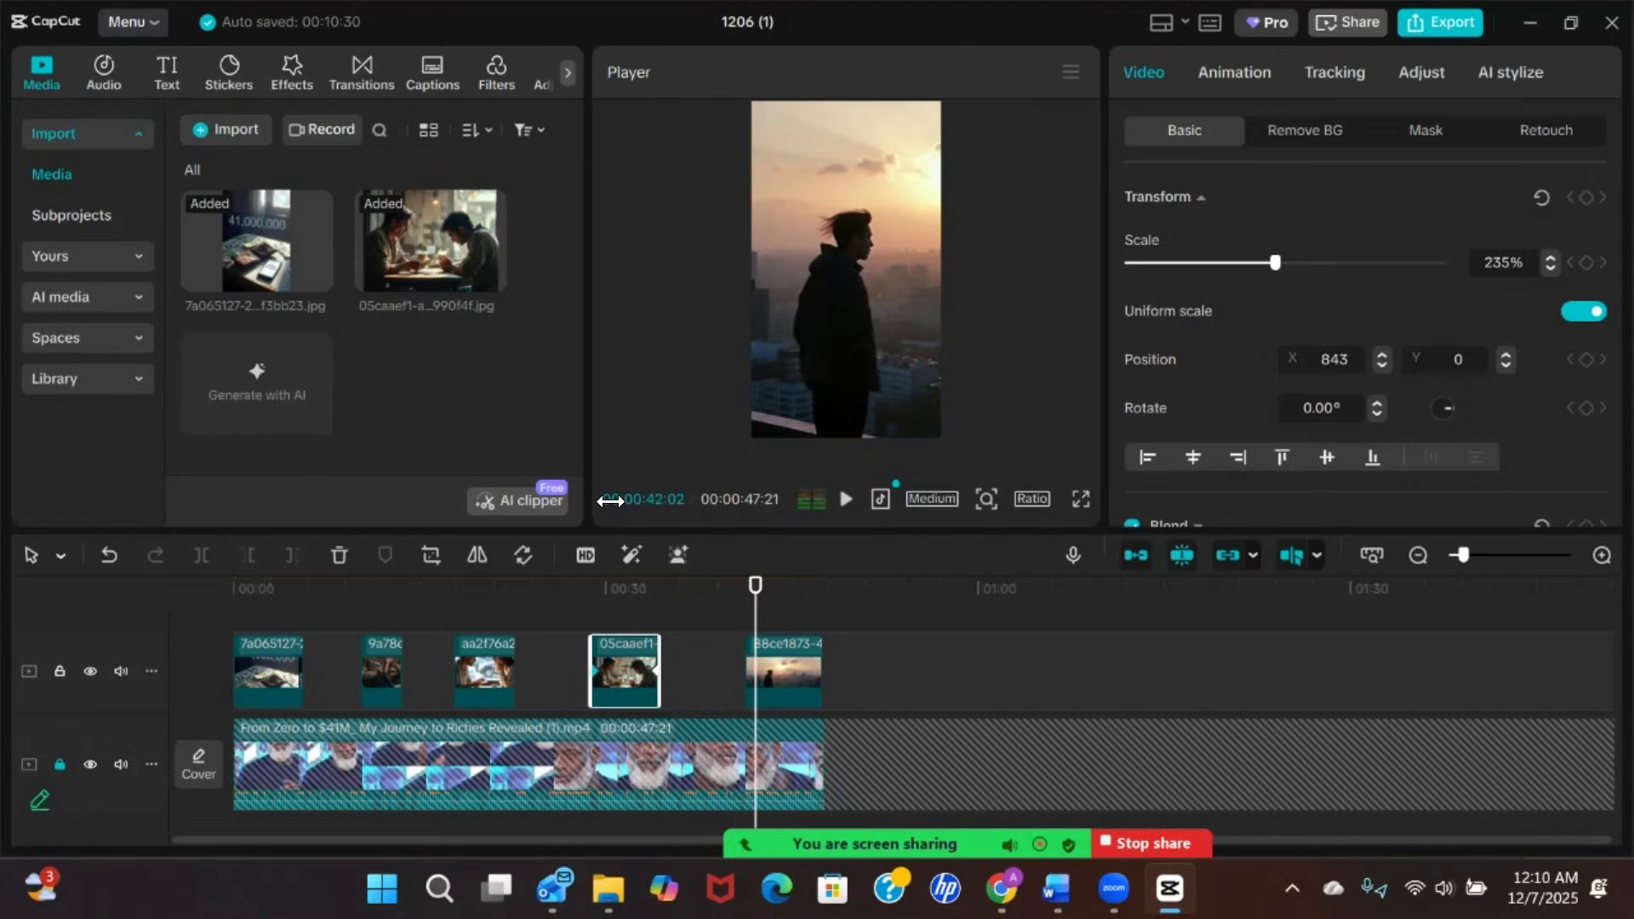
Select the sunset image and extend its clip end to 00:00:49:13, past the closing keyframe at 00:00:47:16
mouse_move(755, 584)
mouse_down()
mouse_move(572, 587)
mouse_move(783, 553)
mouse_move(753, 548)
mouse_move(780, 554)
mouse_move(723, 569)
mouse_move(820, 567)
mouse_move(747, 567)
mouse_move(748, 587)
mouse_up()
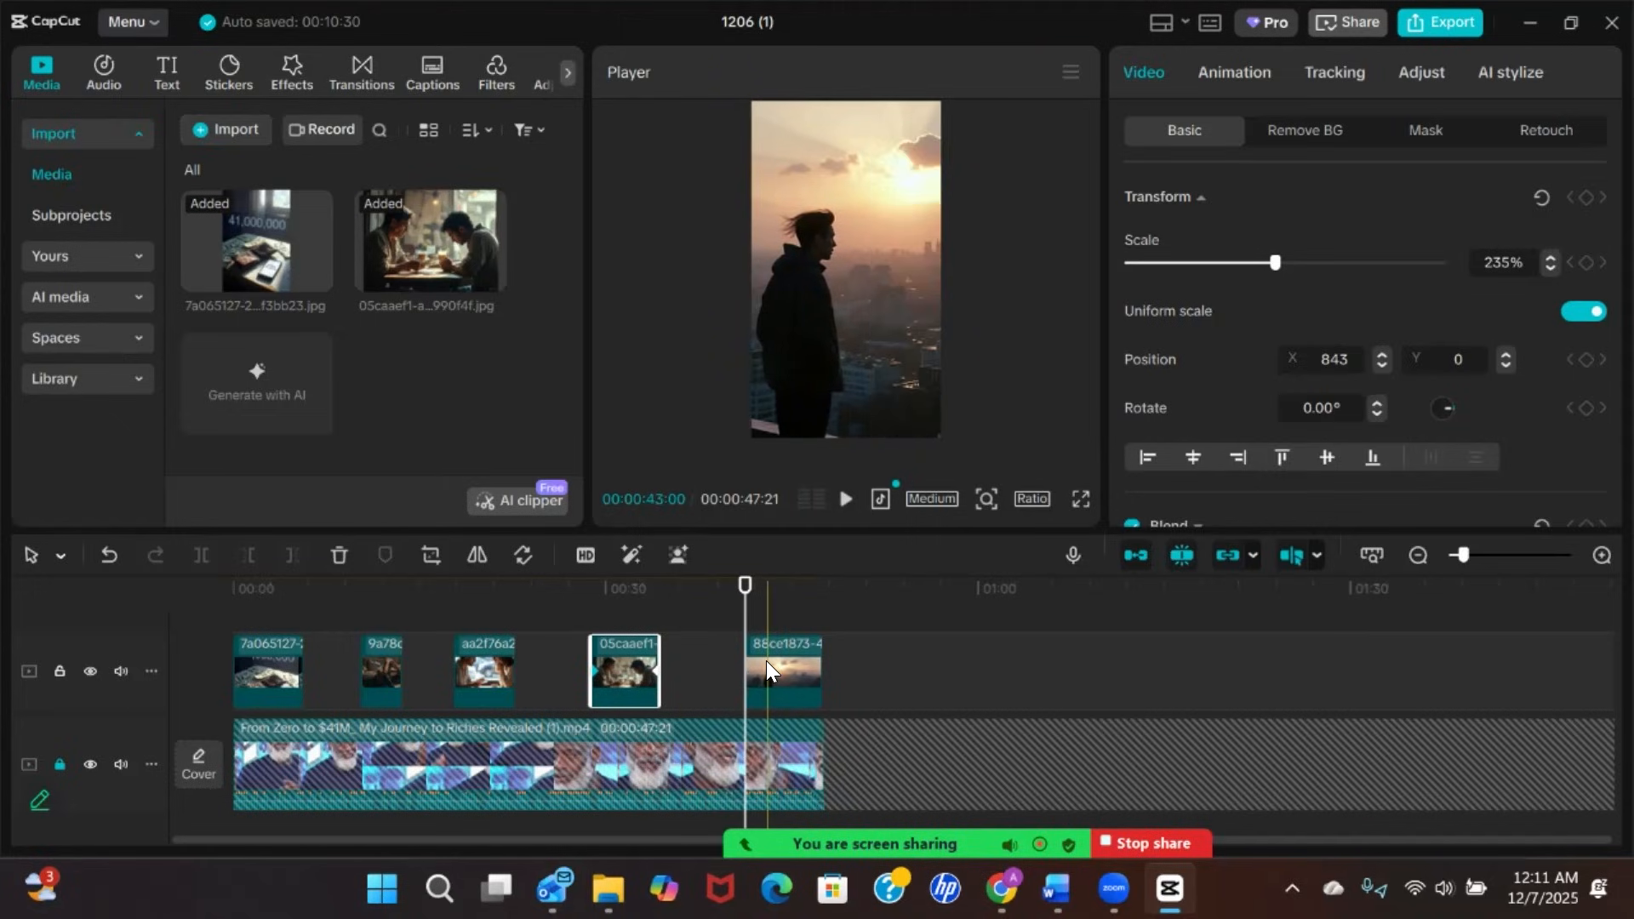
click(766, 660)
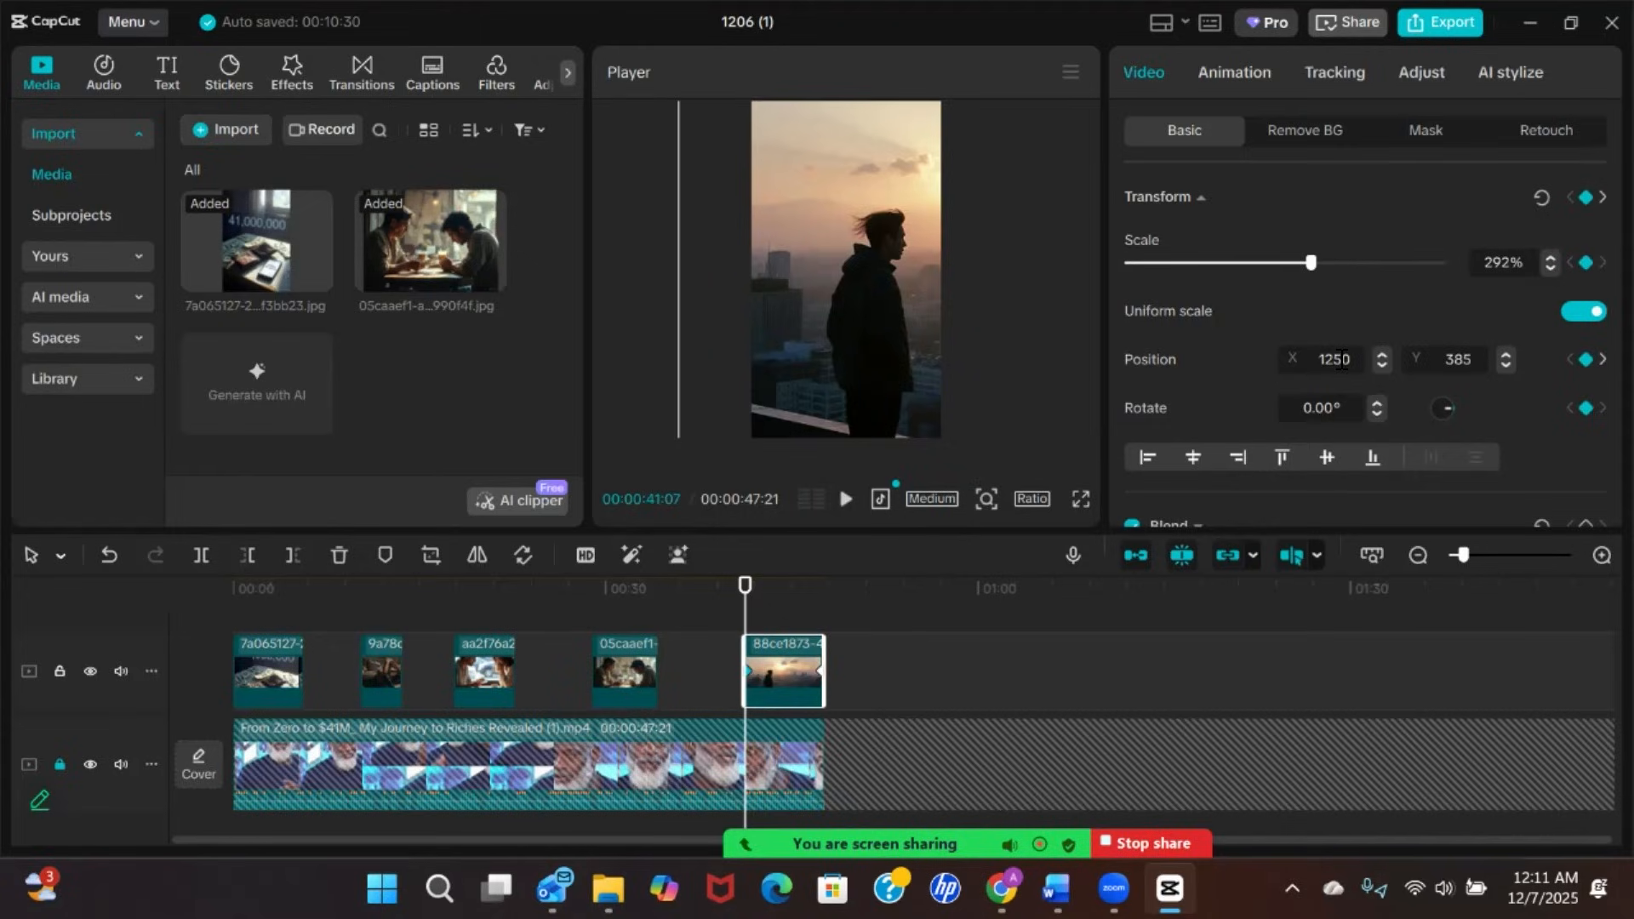
drag(740, 584, 815, 596)
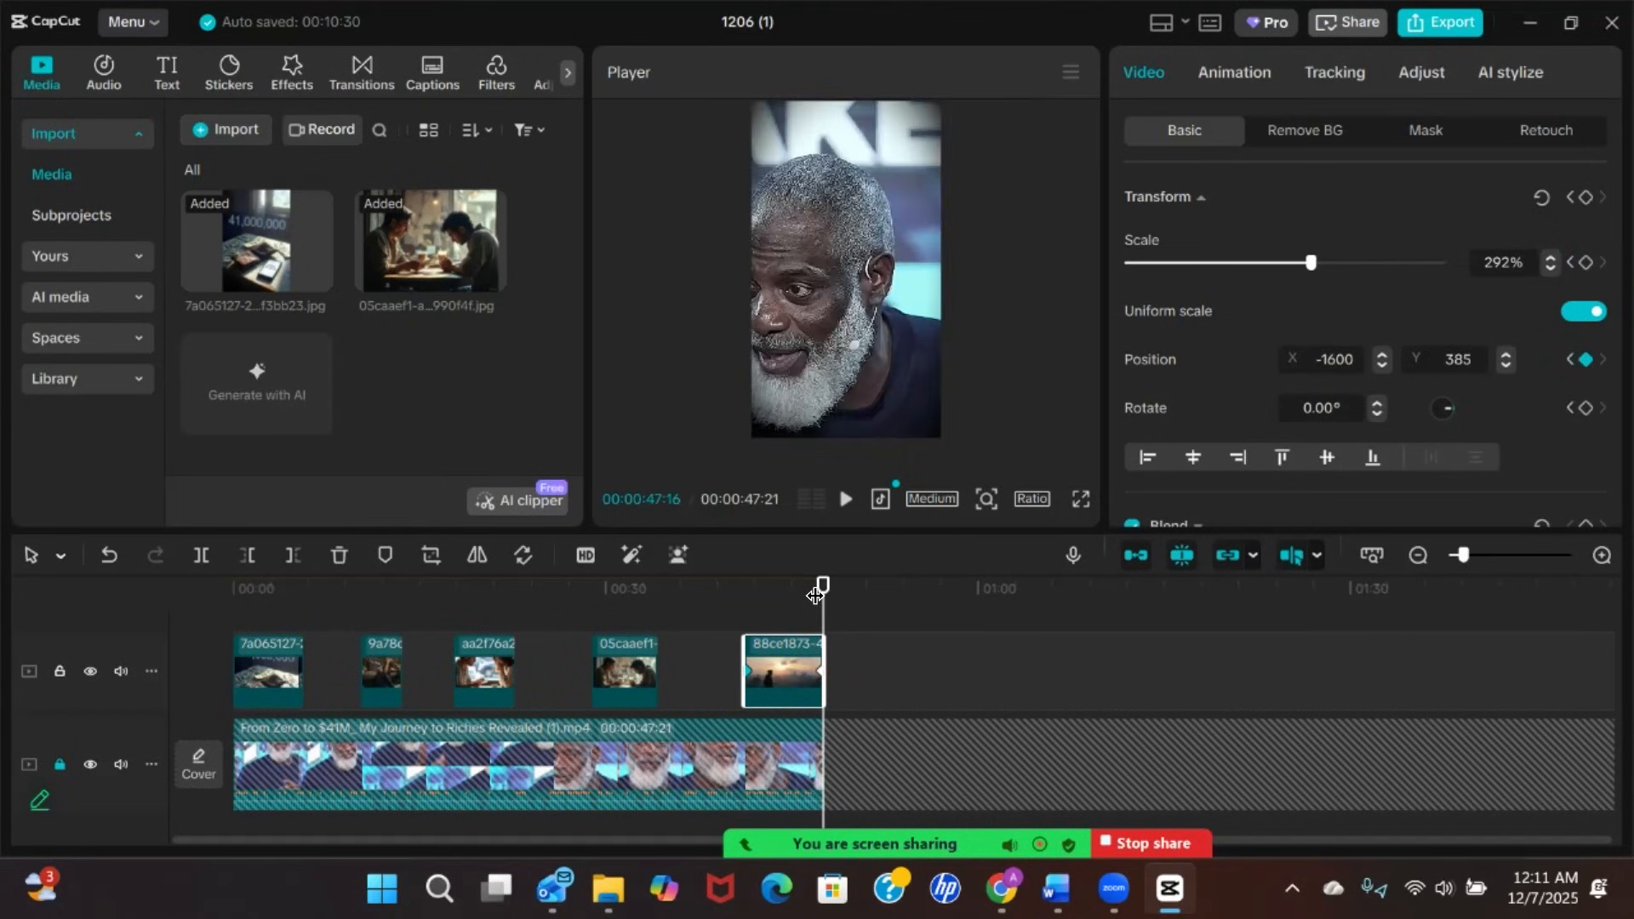
drag(824, 689, 847, 688)
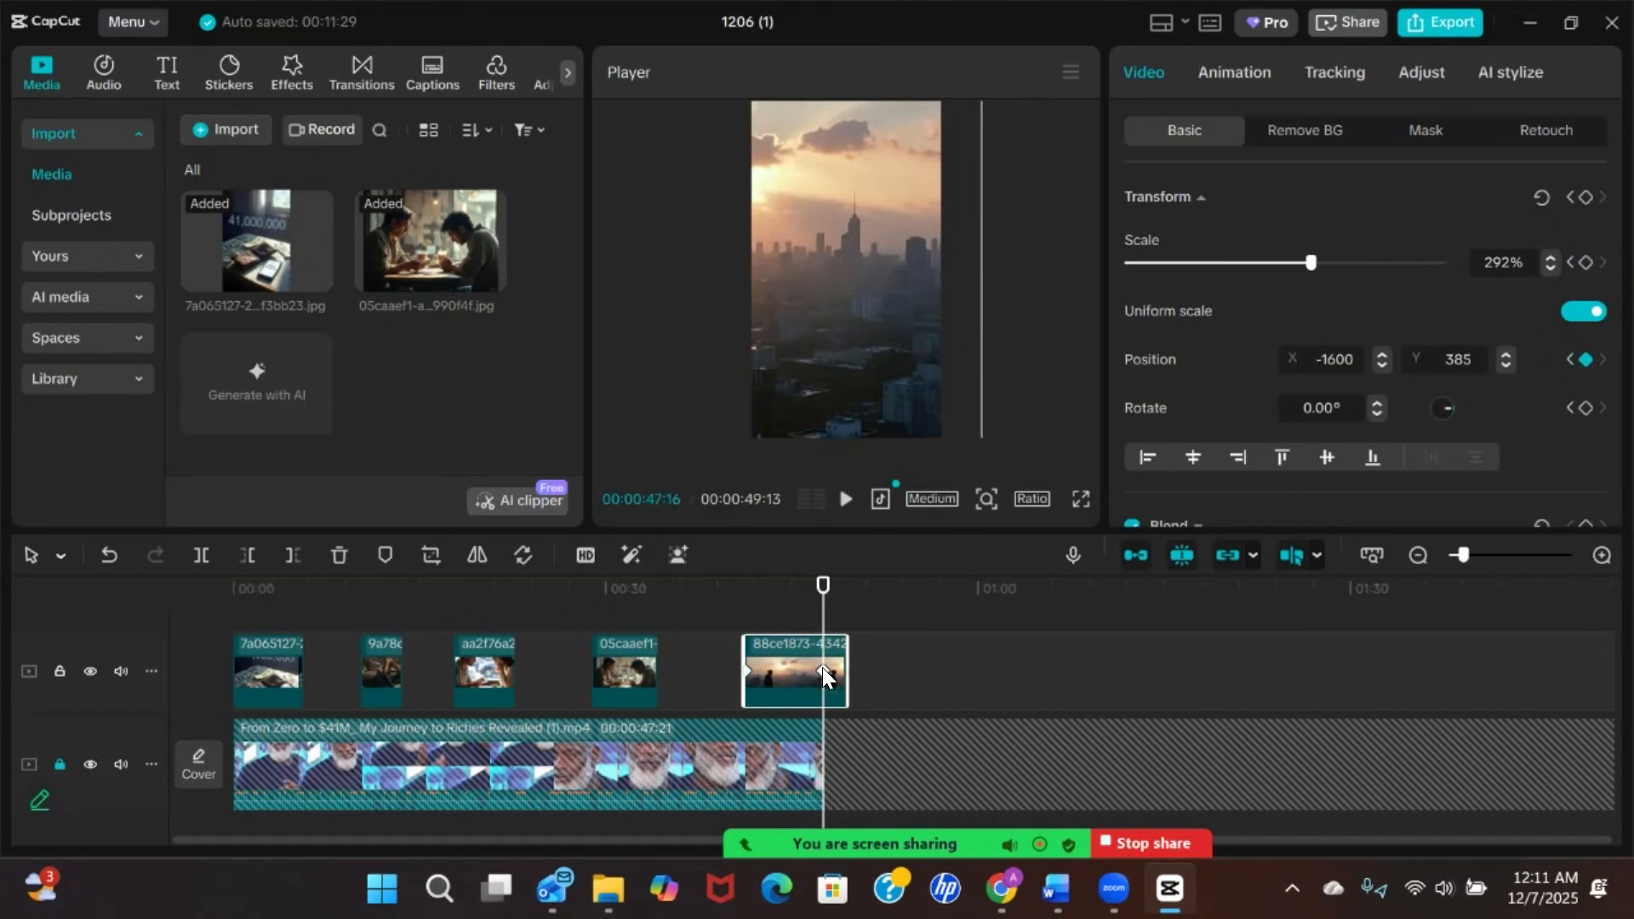
Set the sunset image's opening keyframe at 00:00:41:07 to X -1600, so the pan starts on the skyline
double_click(1345, 358)
drag(823, 585, 749, 599)
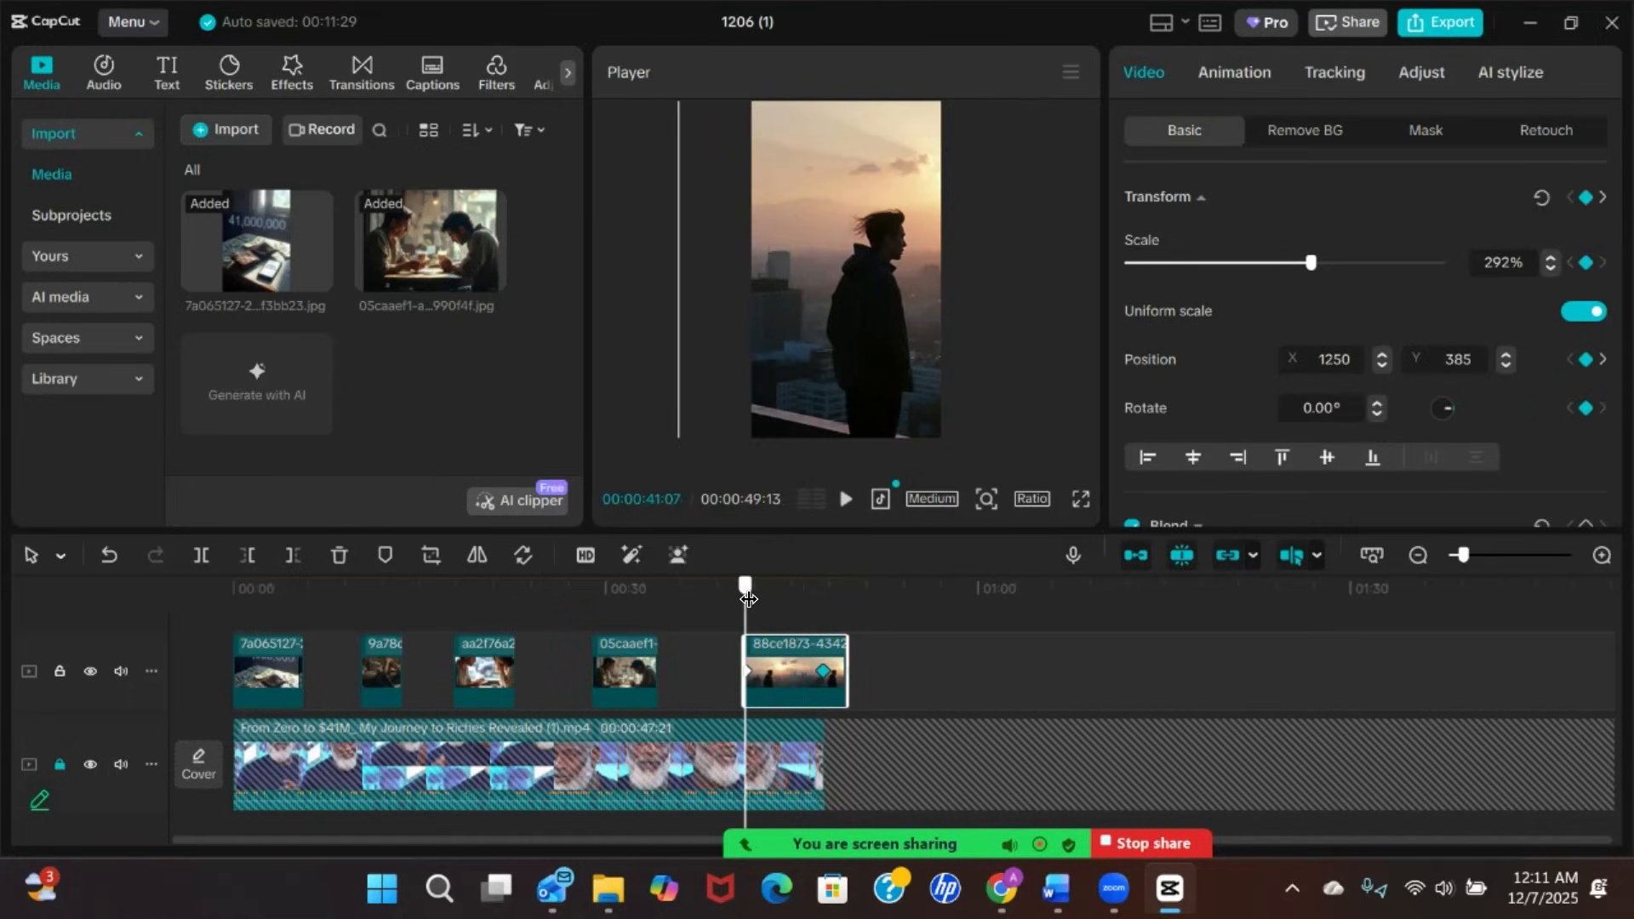
double_click(1328, 359)
text(-1600)
key(Return)
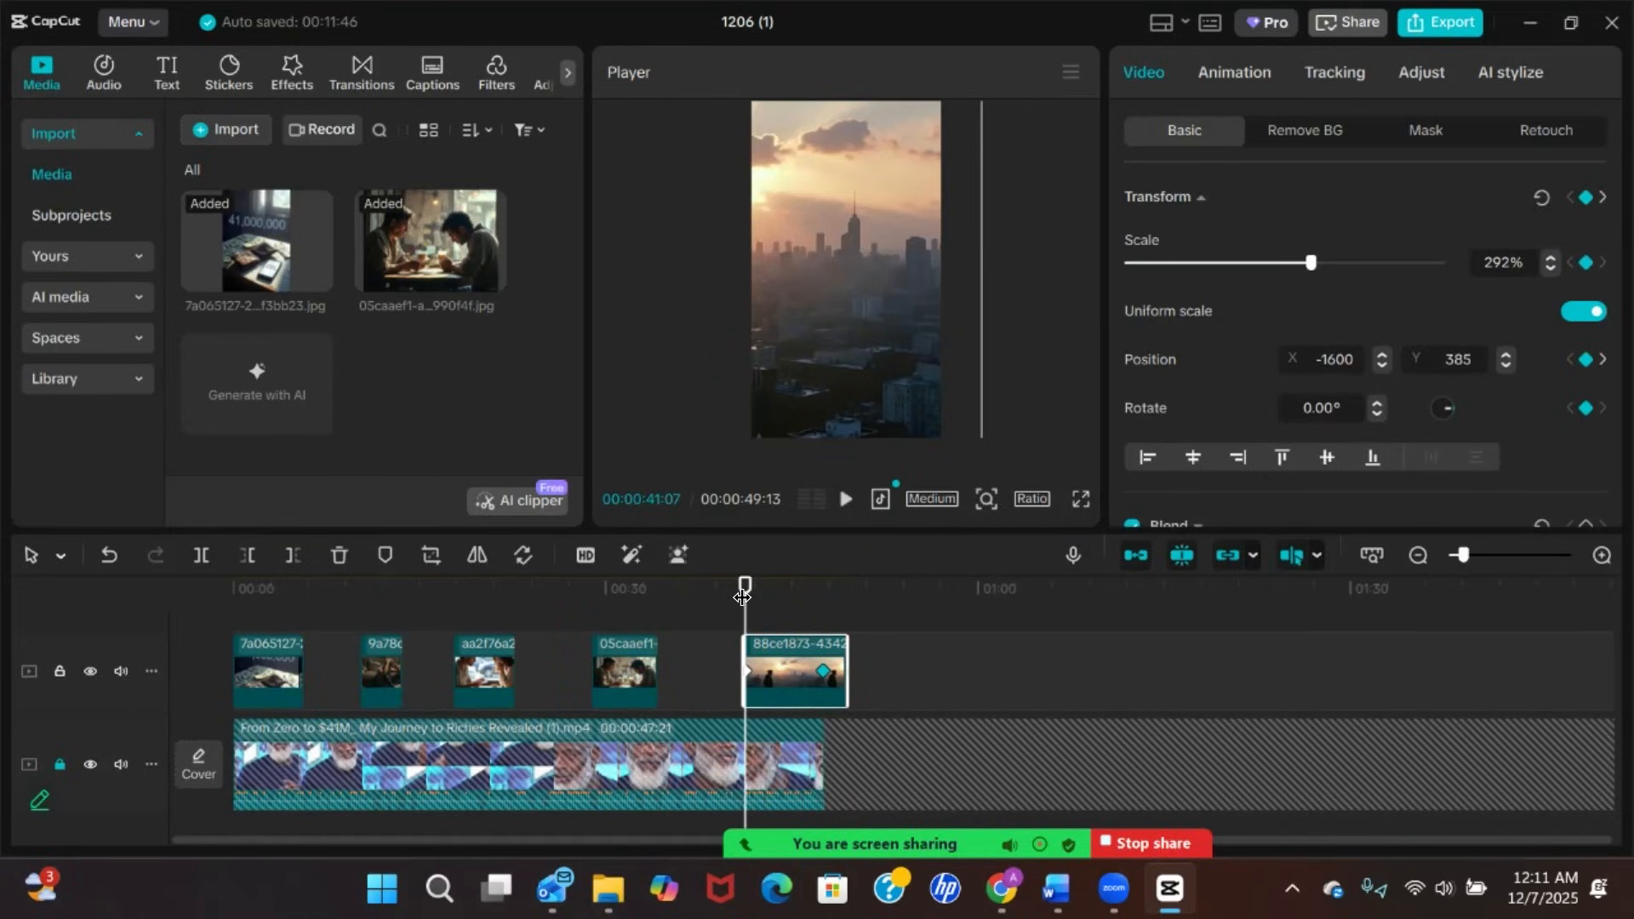
Set the sunset image's closing keyframe at 00:00:47:16 to X 1250 and trim the clip end back to 00:00:47:21
drag(799, 599, 817, 598)
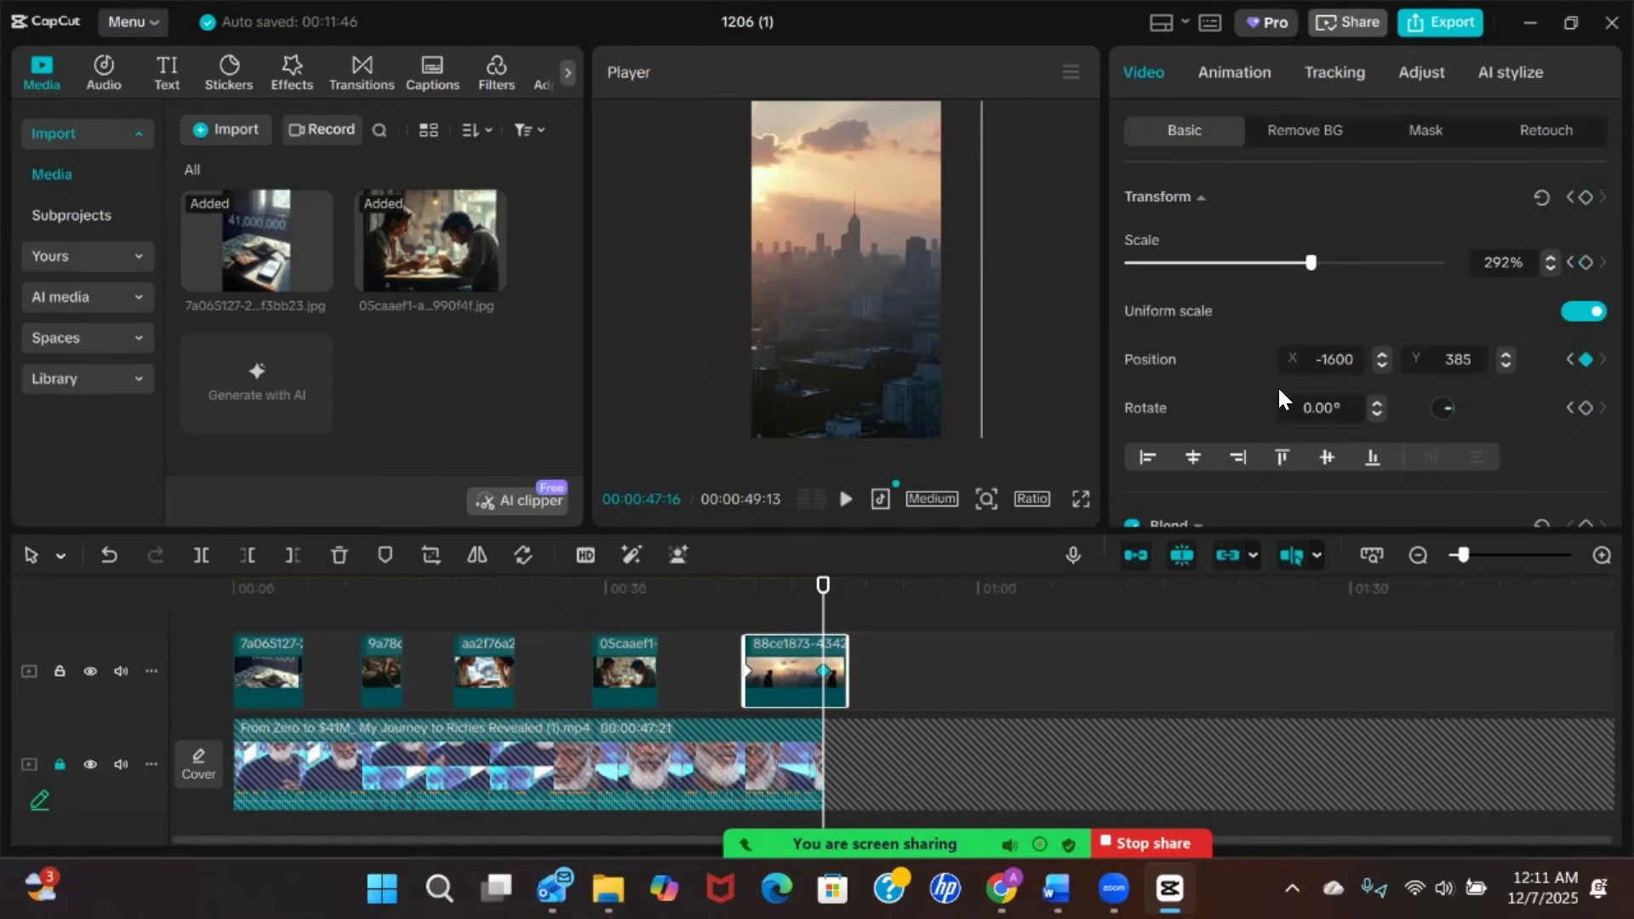
double_click(1327, 361)
key(BackSpace)
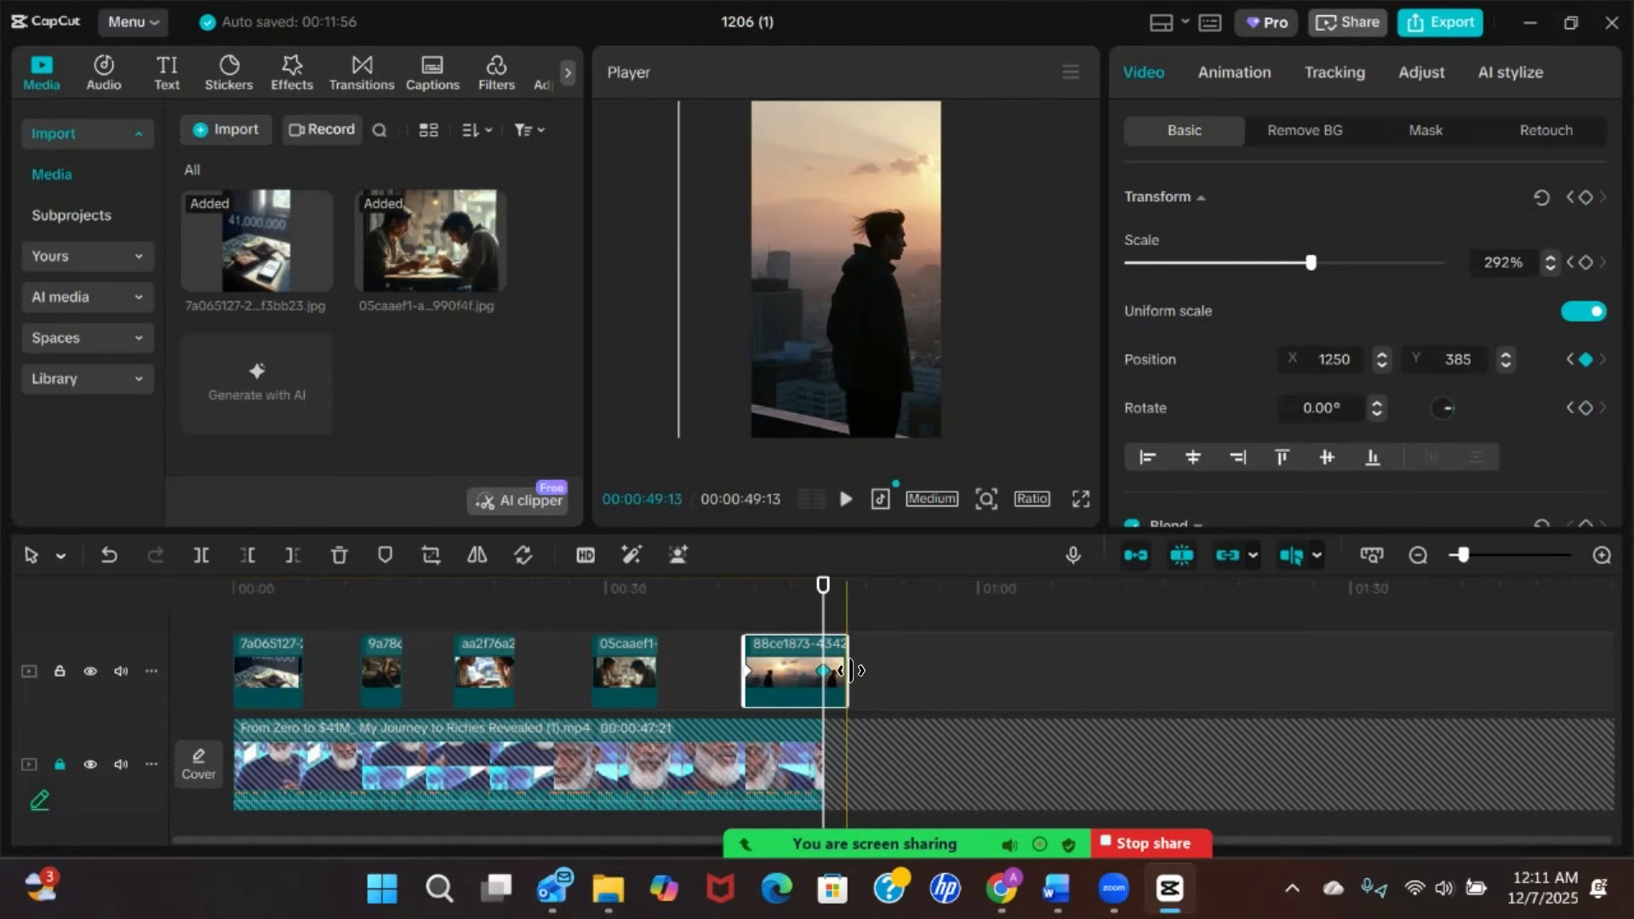
drag(847, 671, 171, 616)
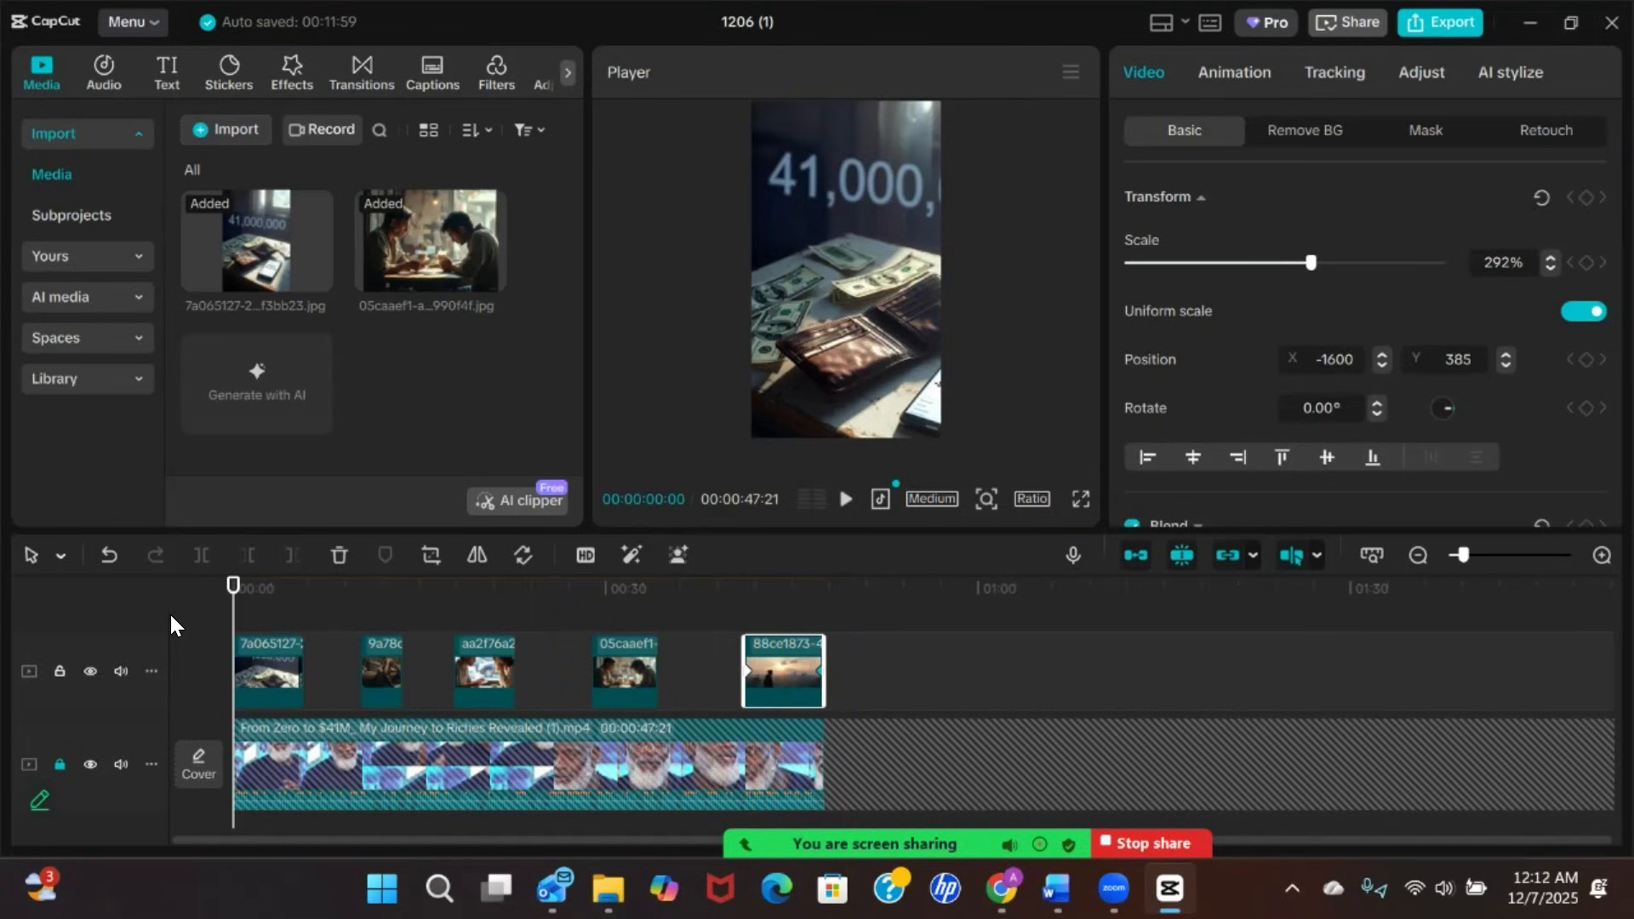
Play the whole video full screen from the beginning to review all B-roll pans, and exit full screen at the end
click(1077, 500)
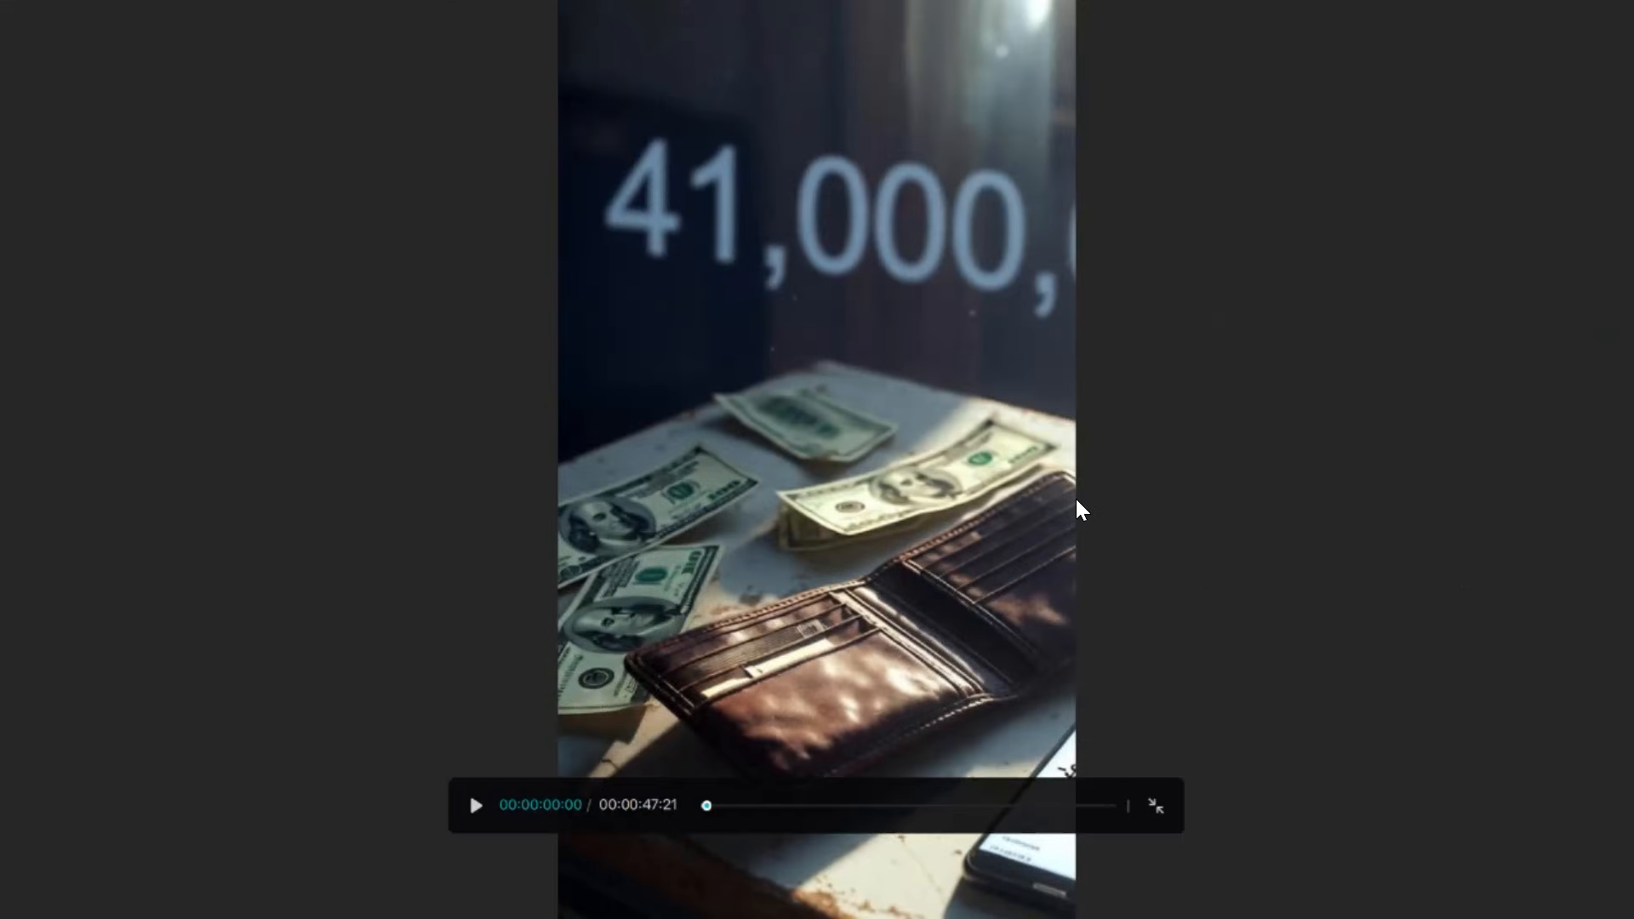
key(space)
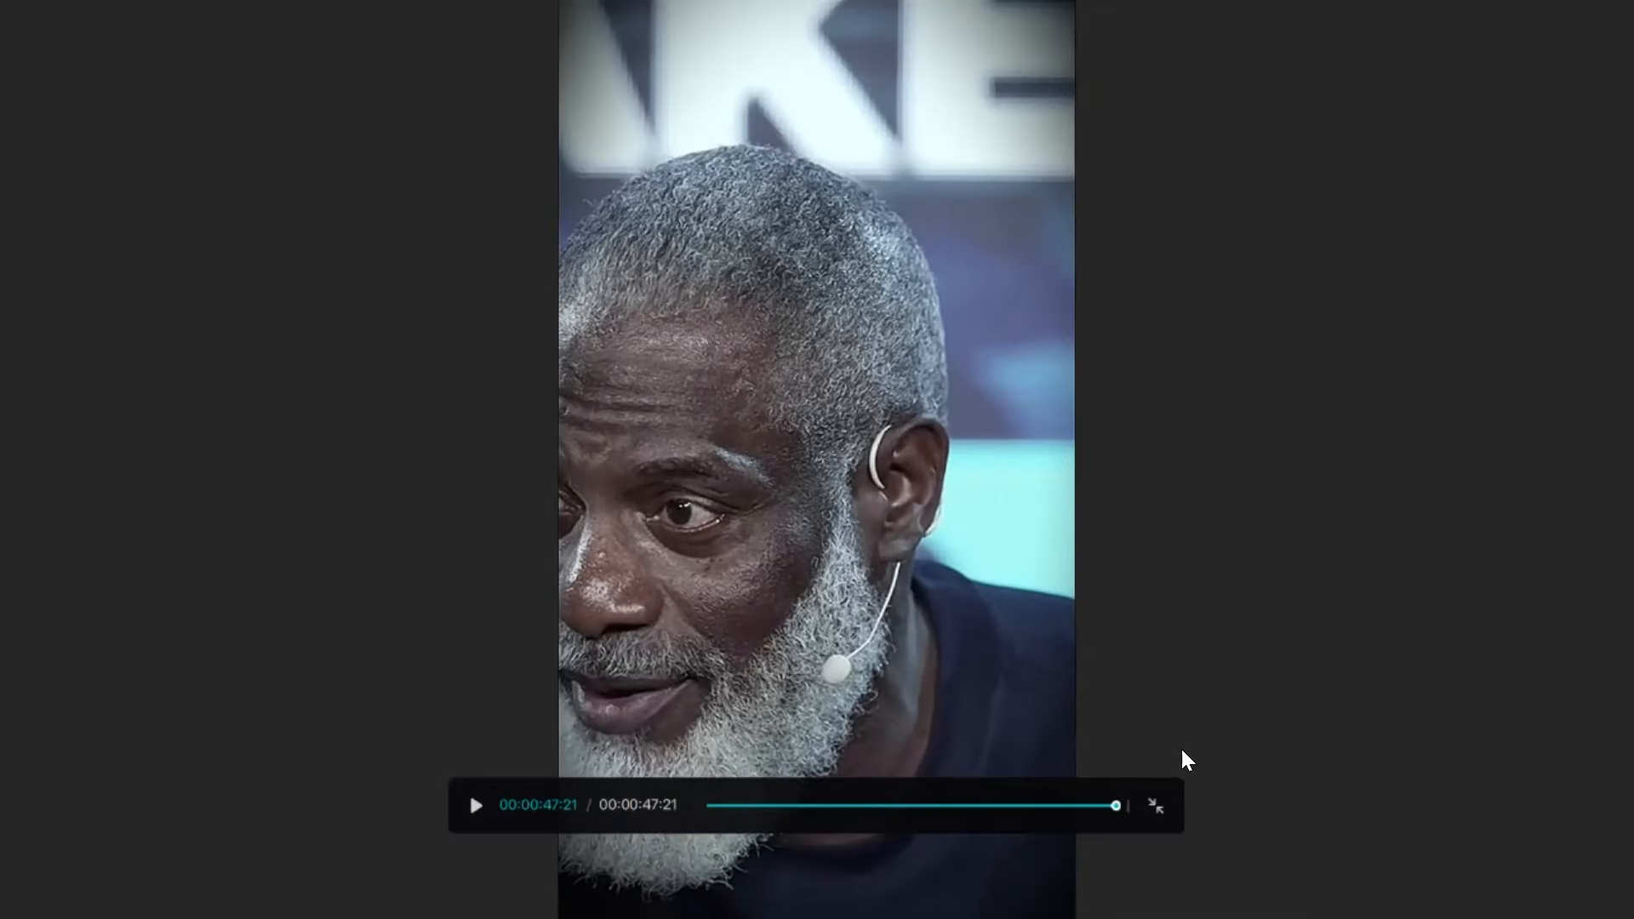
click(1161, 817)
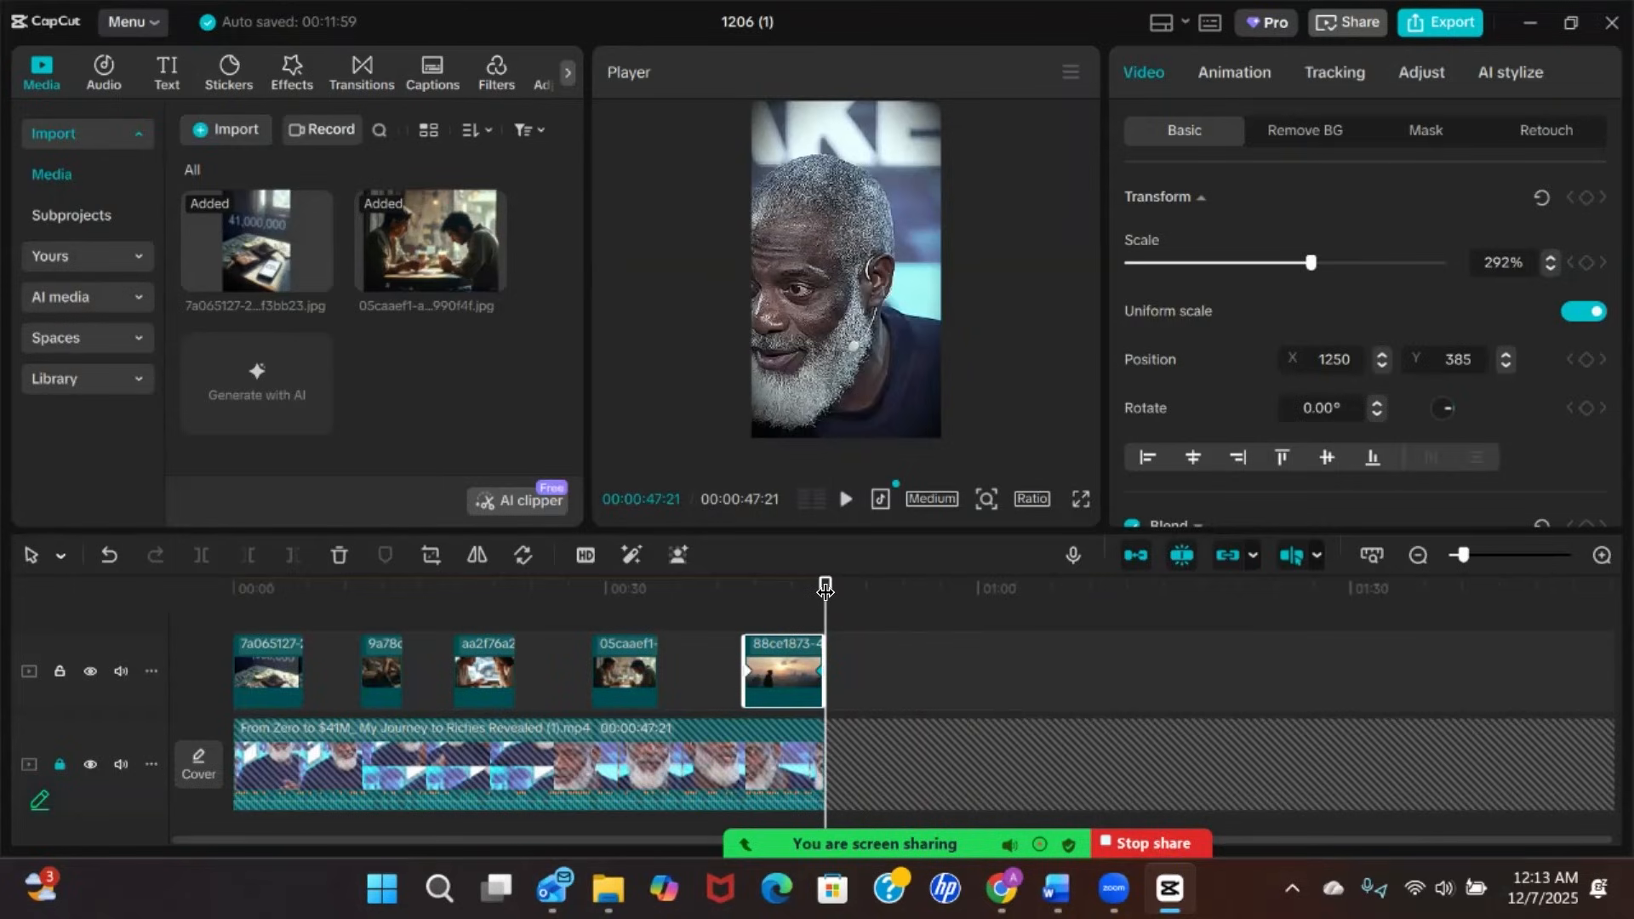
Unlock the speaker video's track, select its clip and place the playhead at its end, 00:00:47:21
mouse_move(825, 589)
mouse_down()
mouse_move(806, 594)
mouse_move(823, 593)
mouse_up()
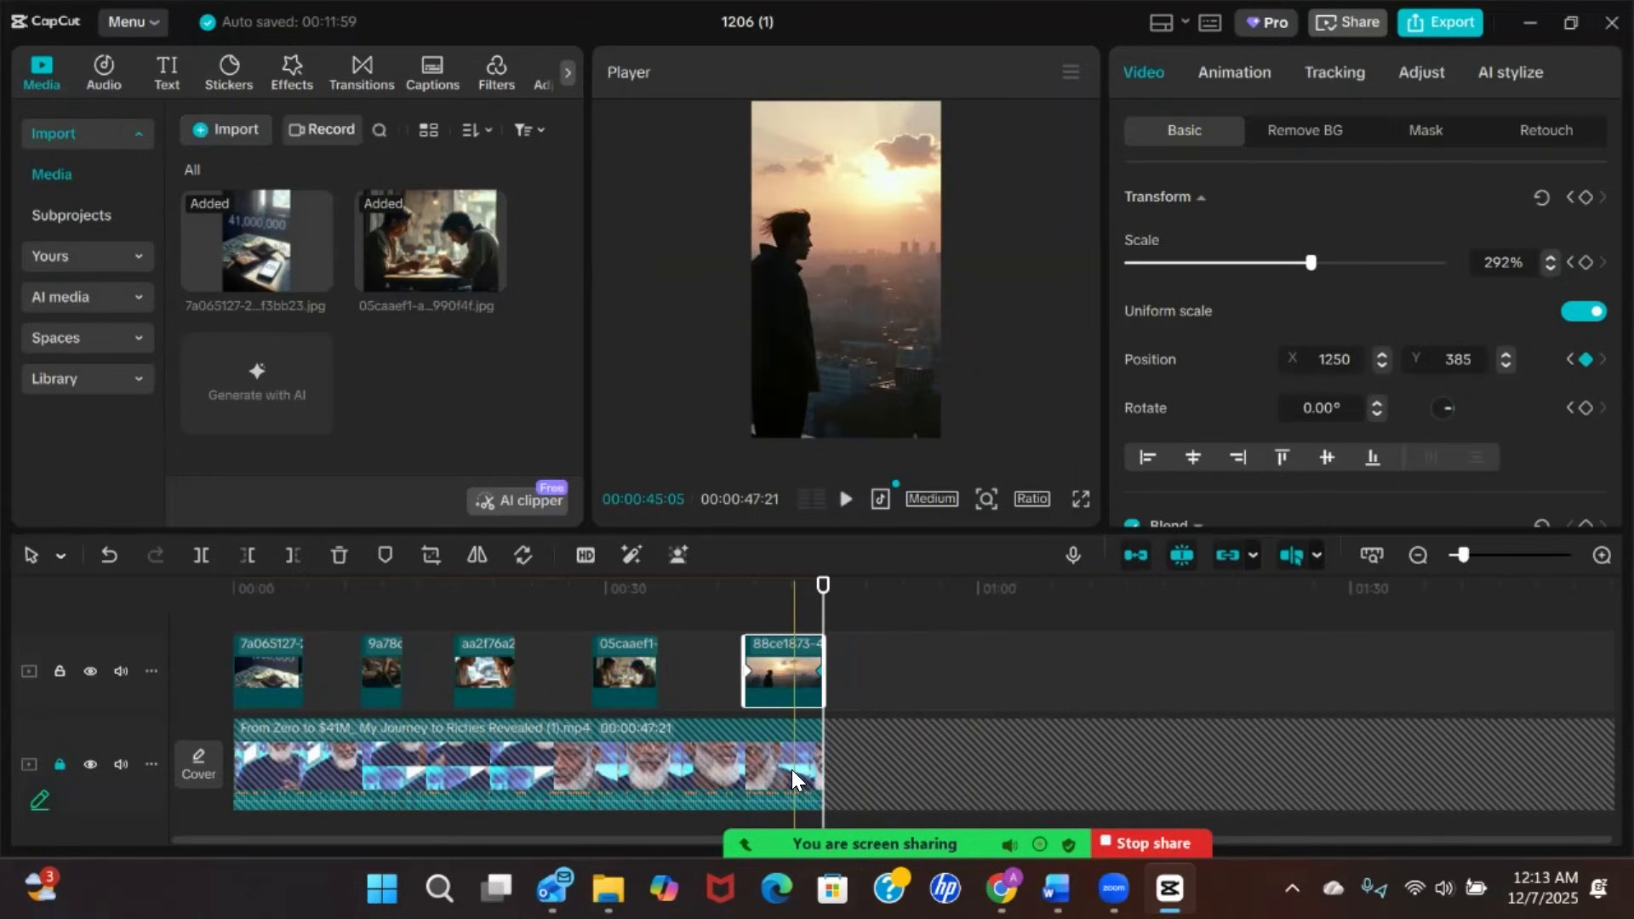
click(59, 763)
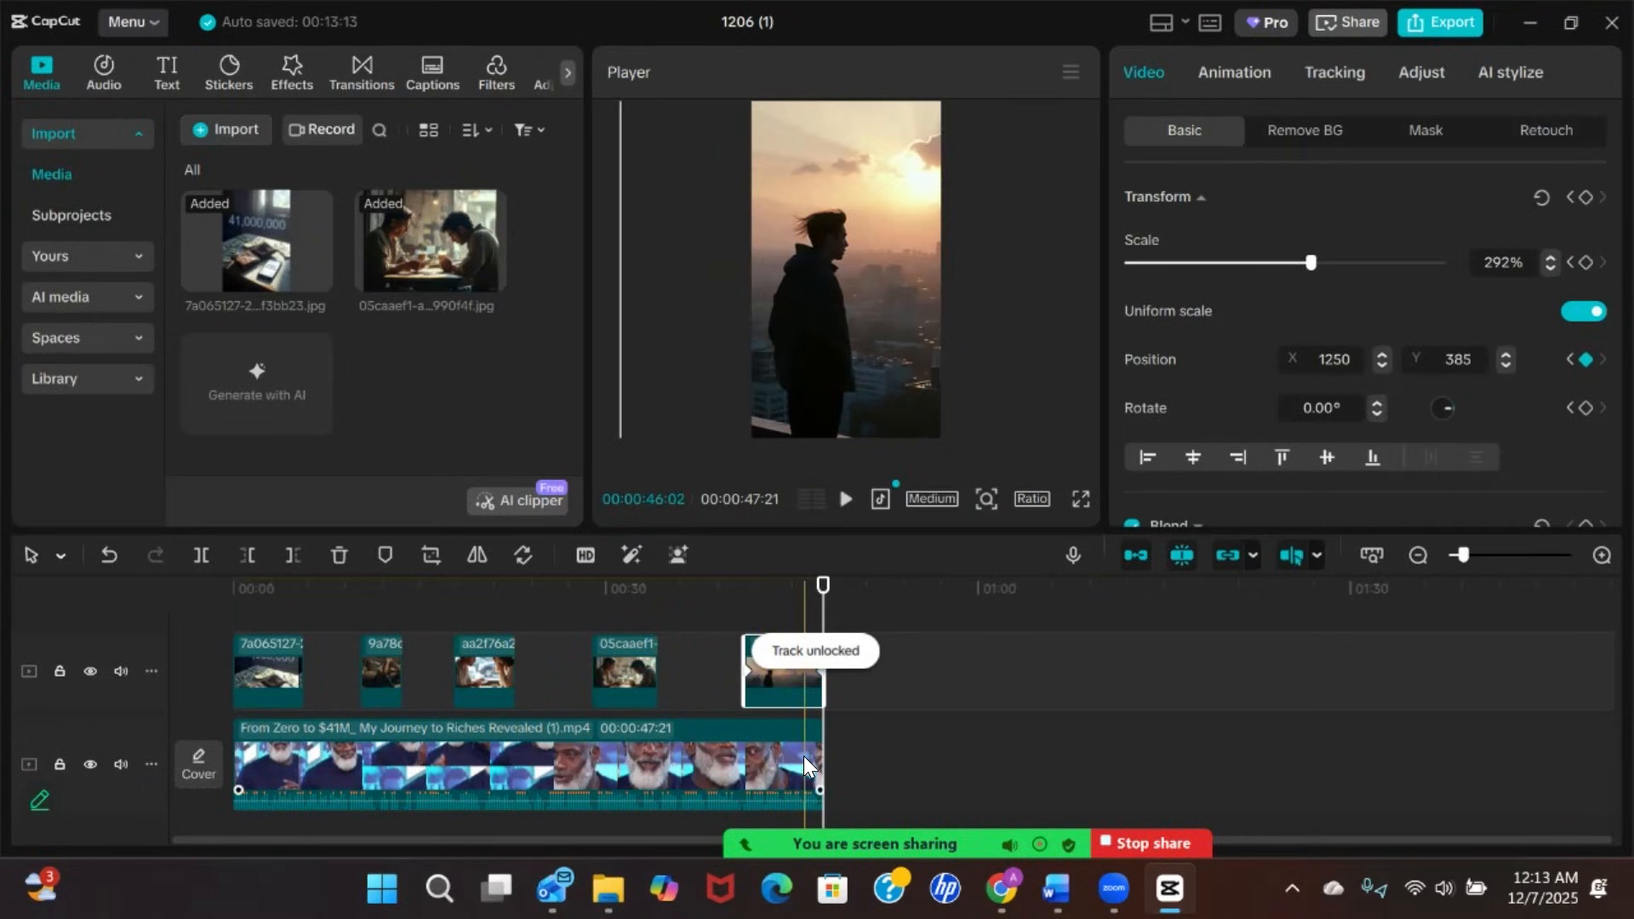
click(741, 752)
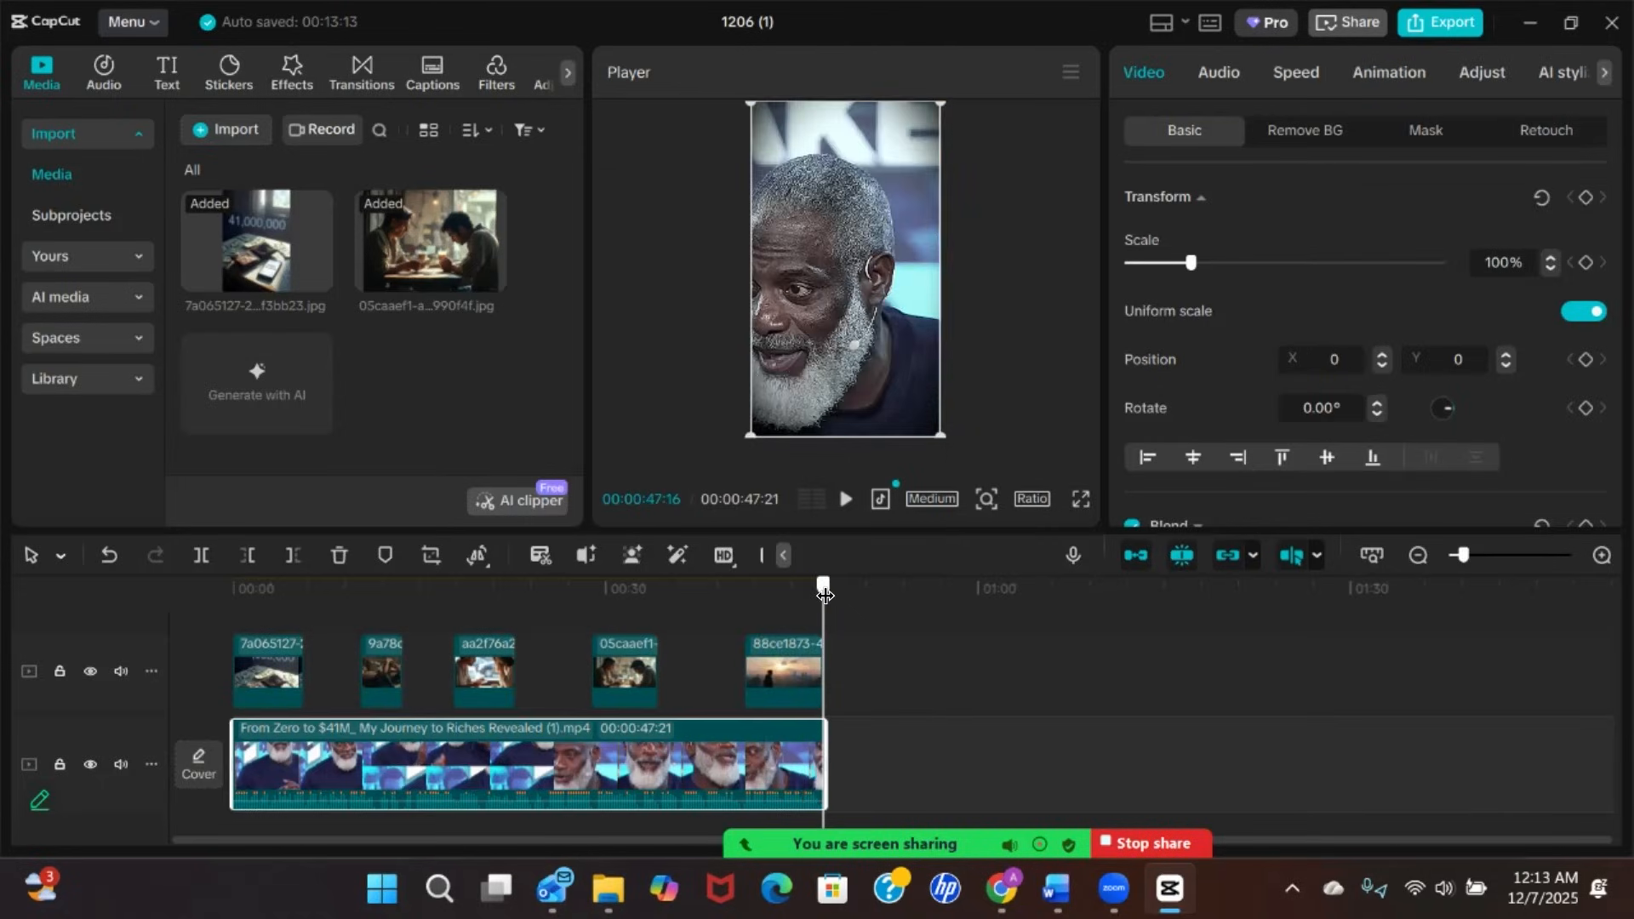
drag(831, 597, 833, 587)
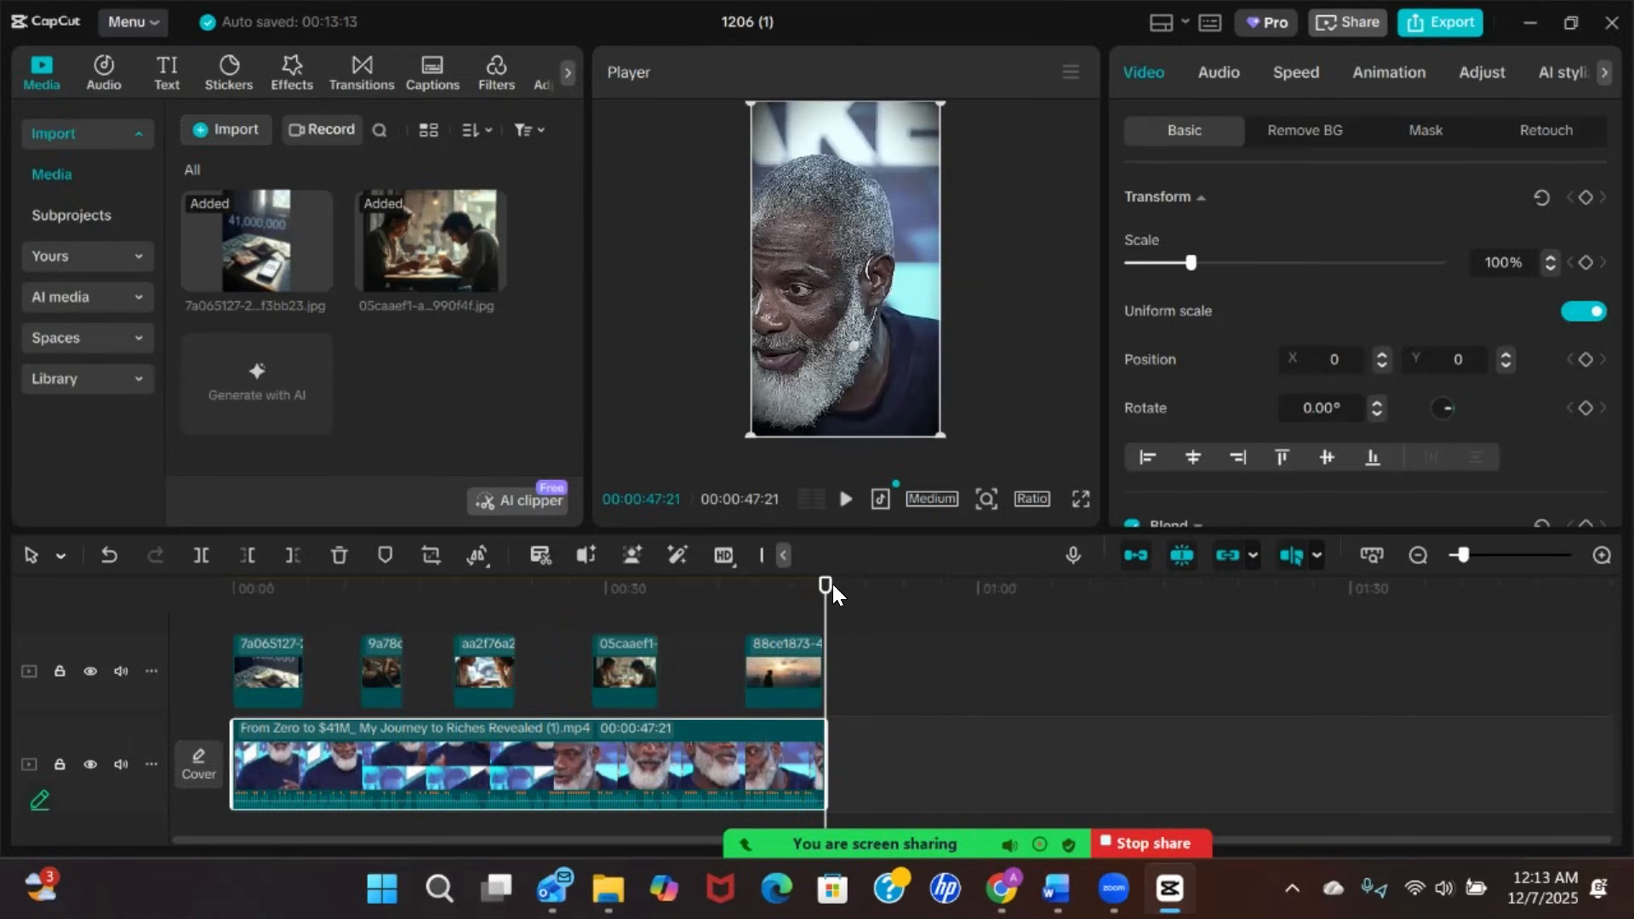
Delete the sunset image's closing keyframe near the end of its clip
click(791, 664)
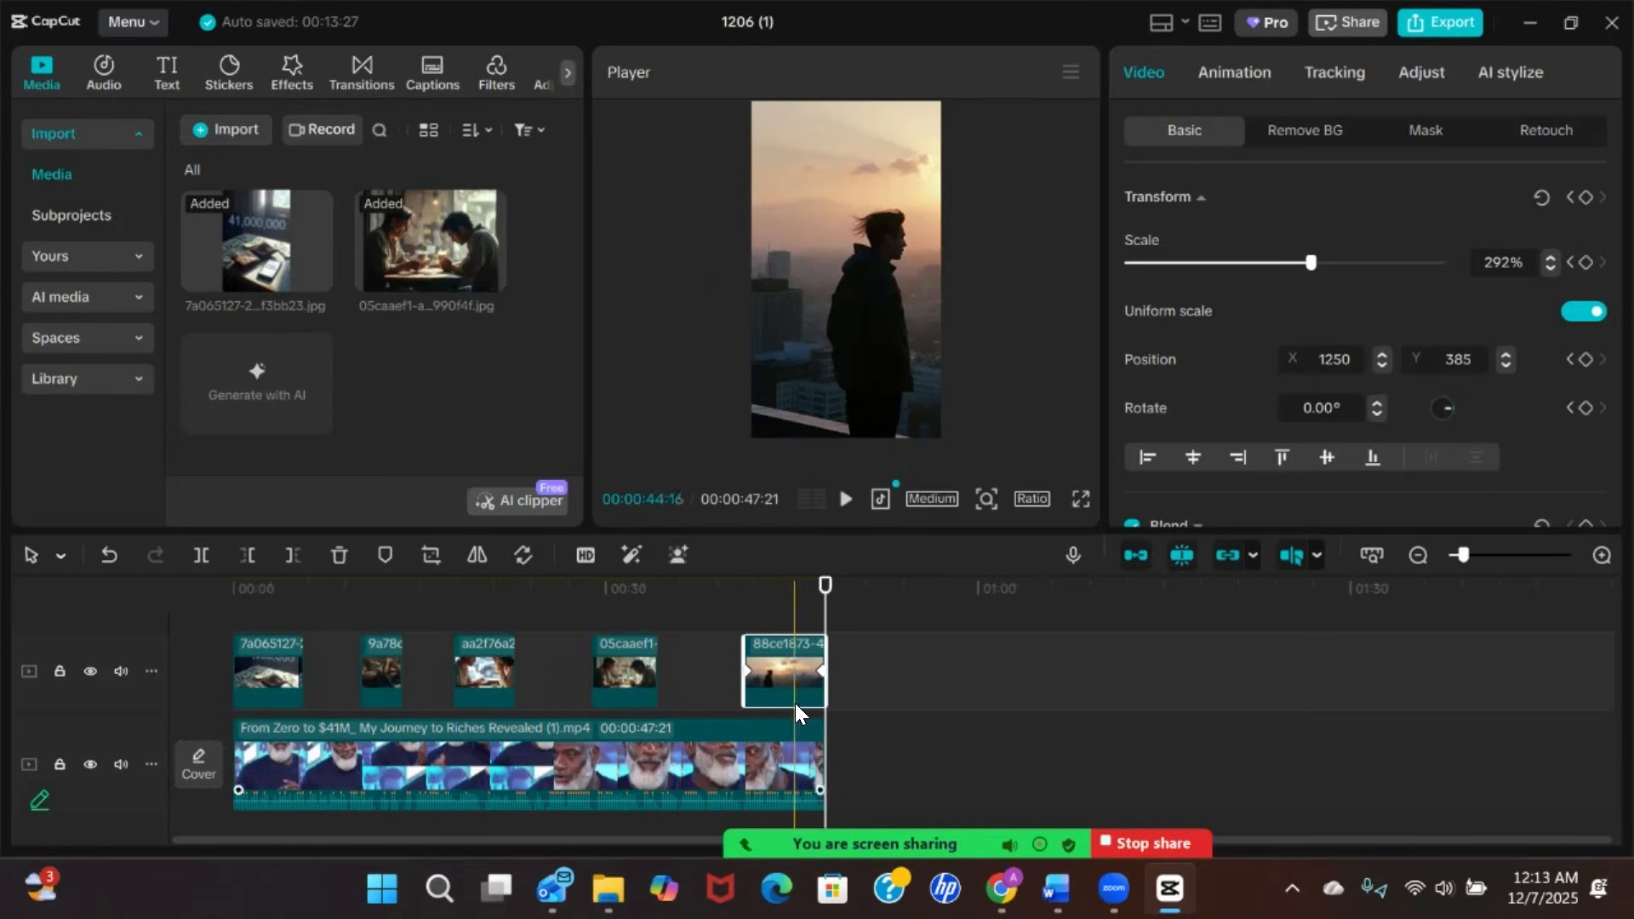
scroll(794, 703, up, 3)
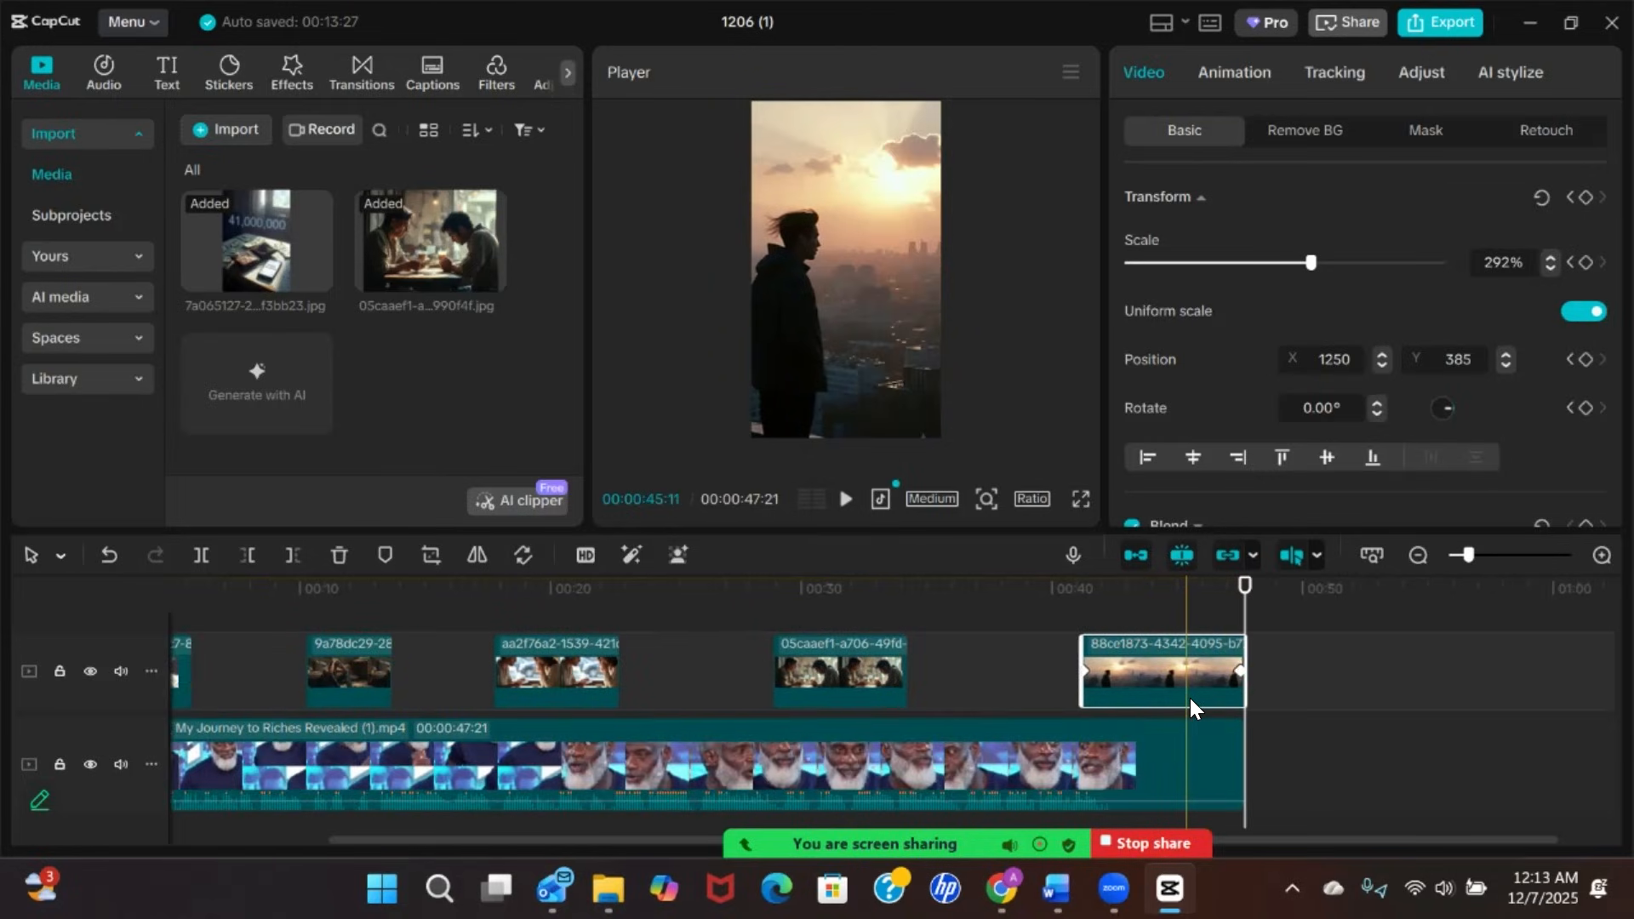
click(1239, 671)
scroll(1240, 671, up, 1)
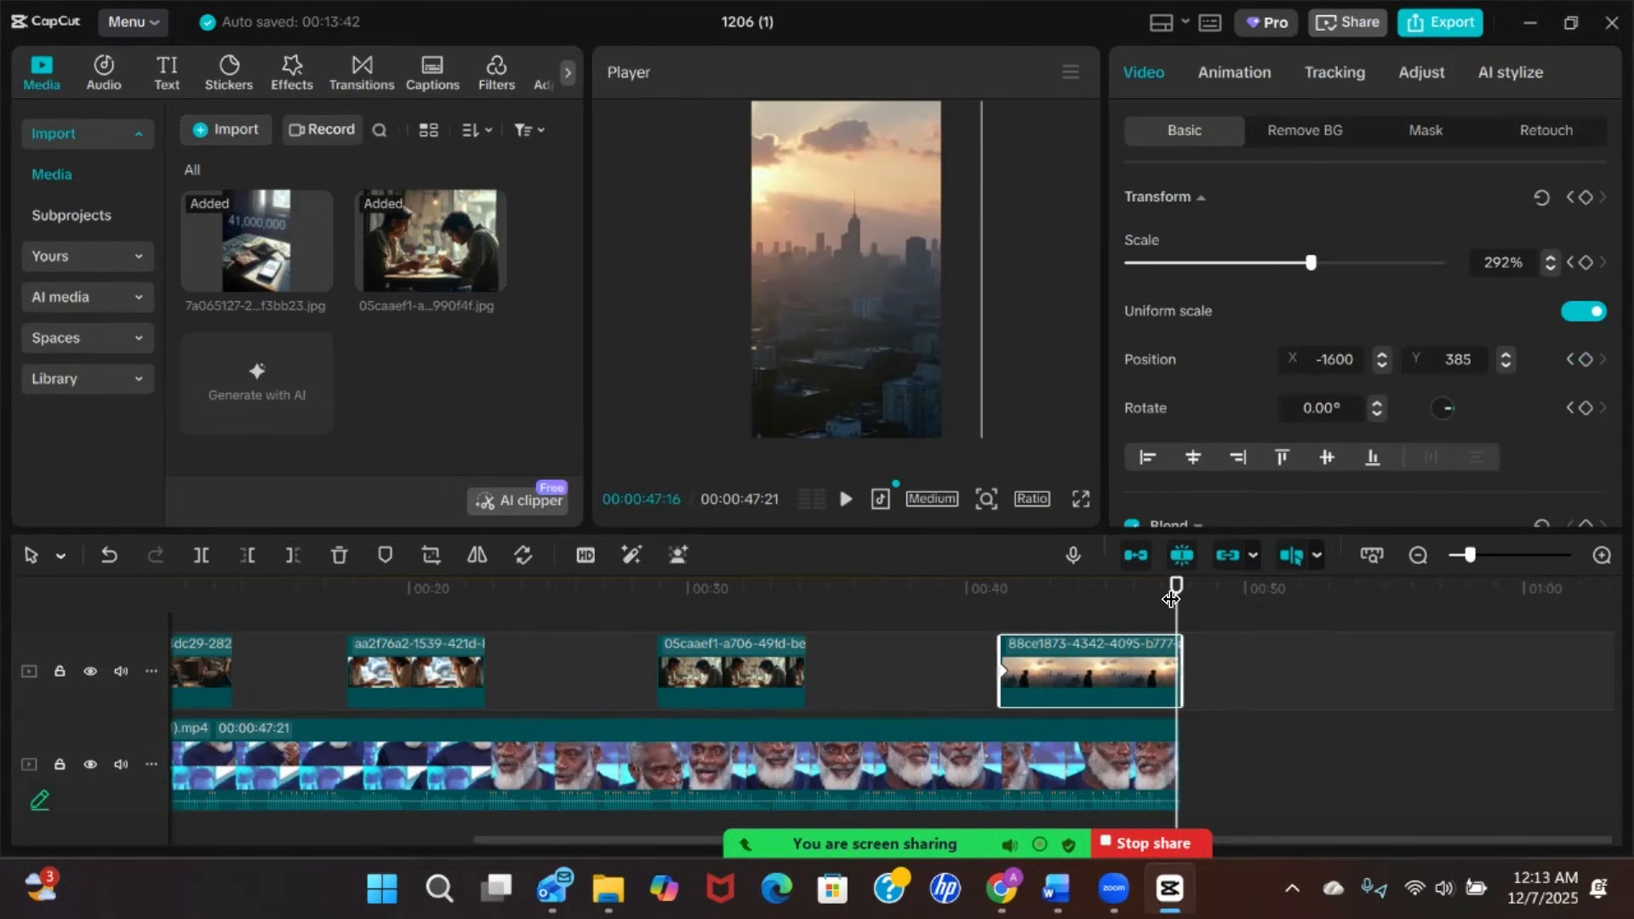
Add a position keyframe to the sunset image at its clip end, 00:00:47:21, with X set to 1250
click(1161, 768)
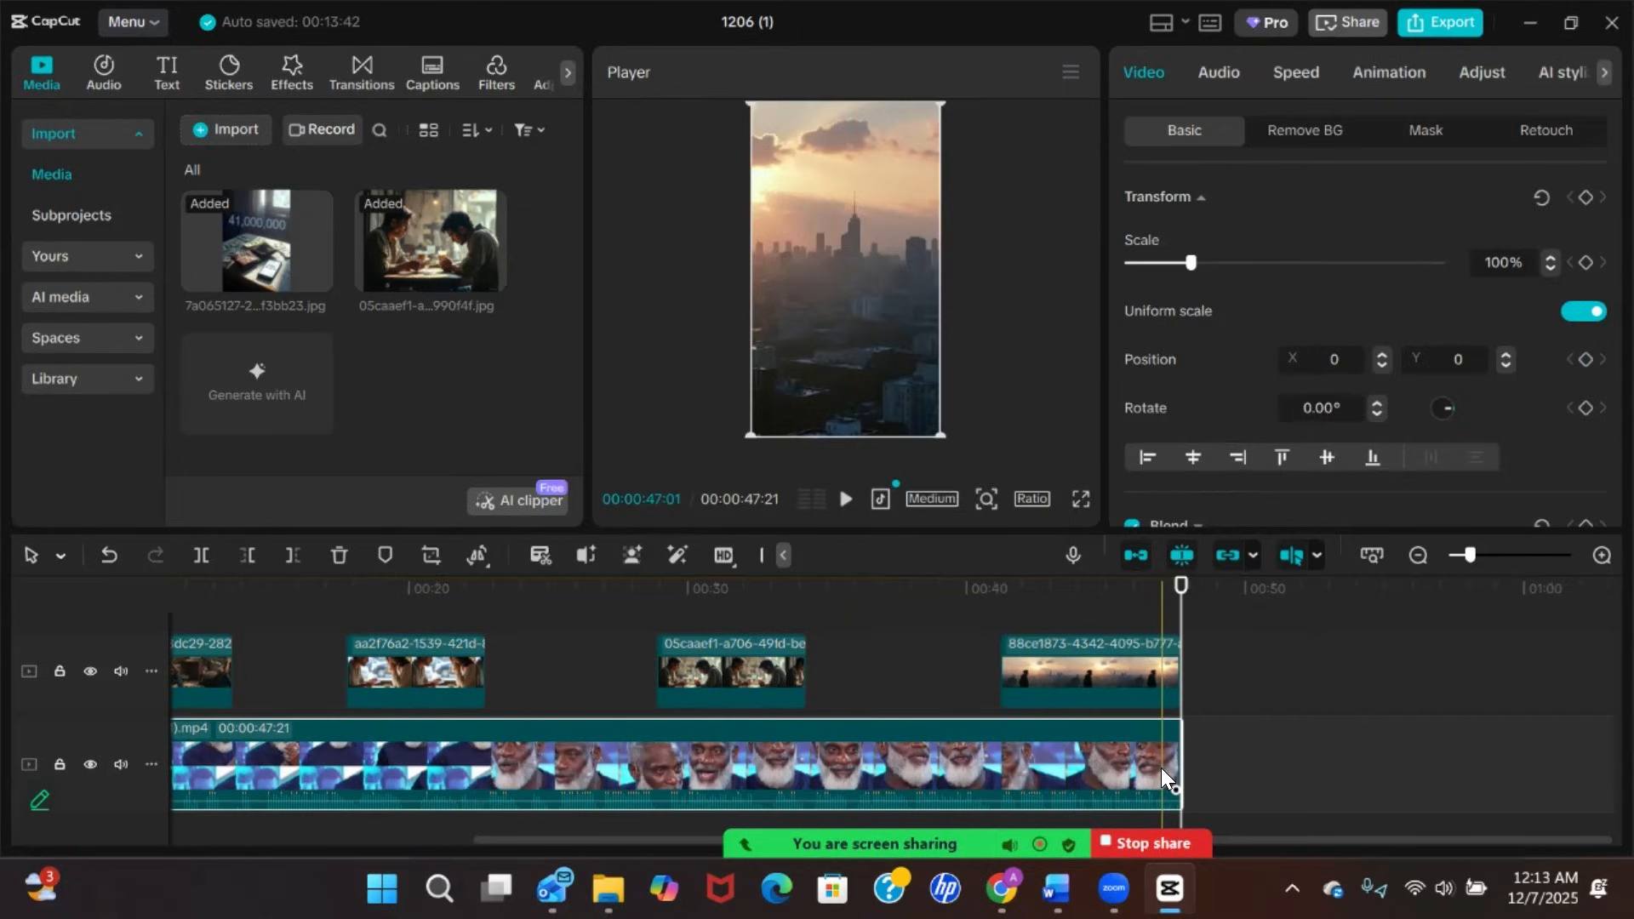
click(1159, 672)
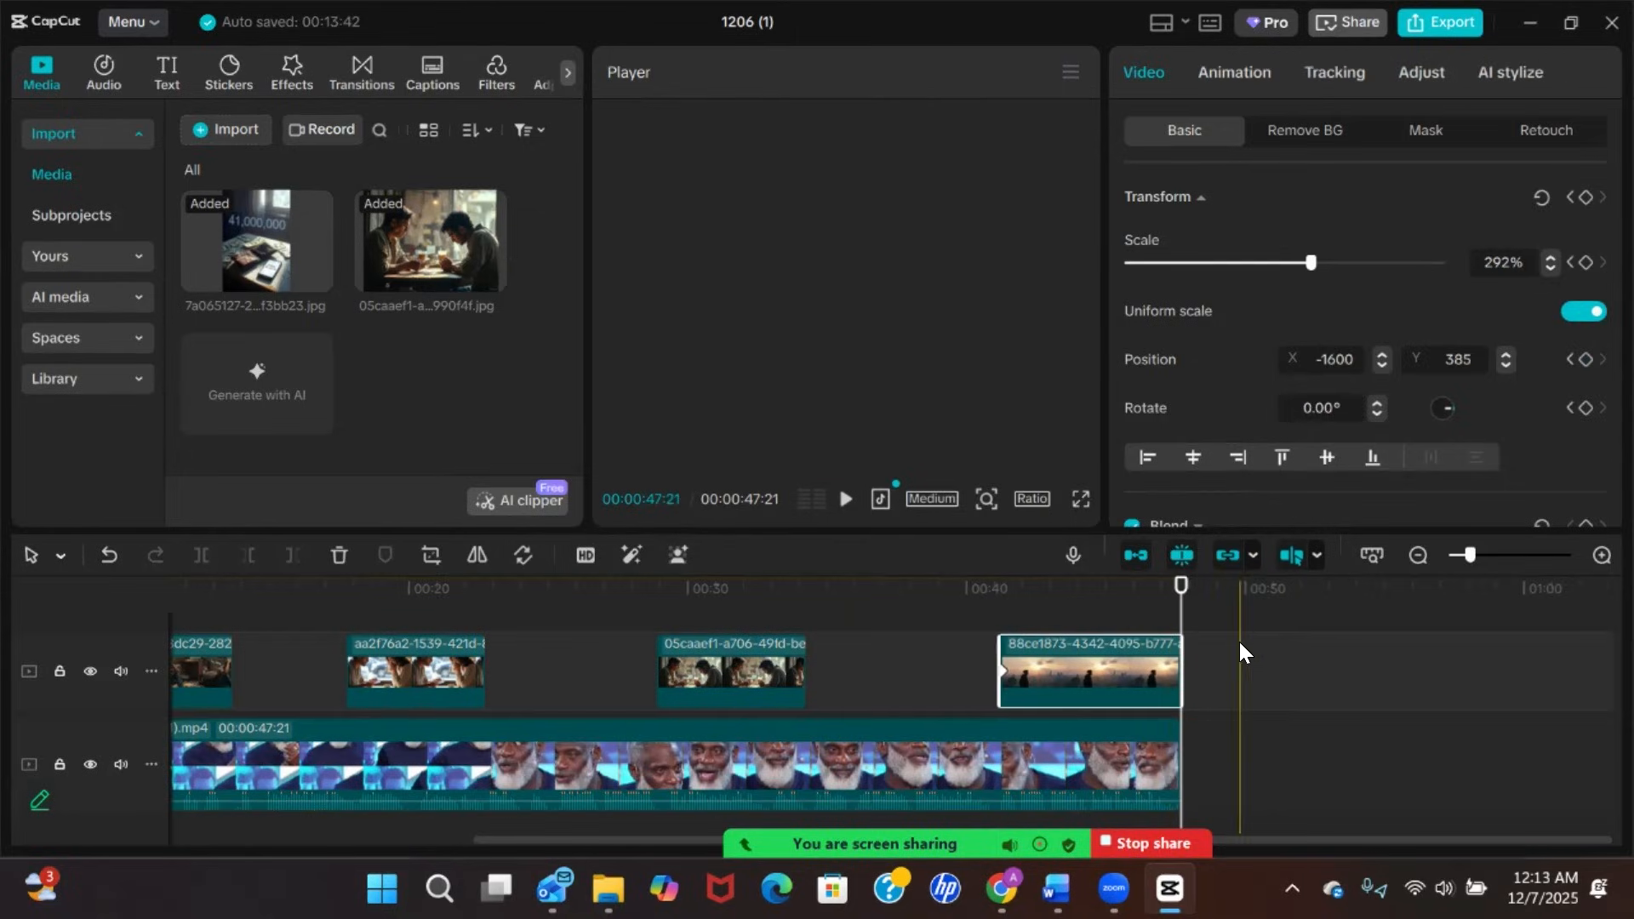
click(1464, 358)
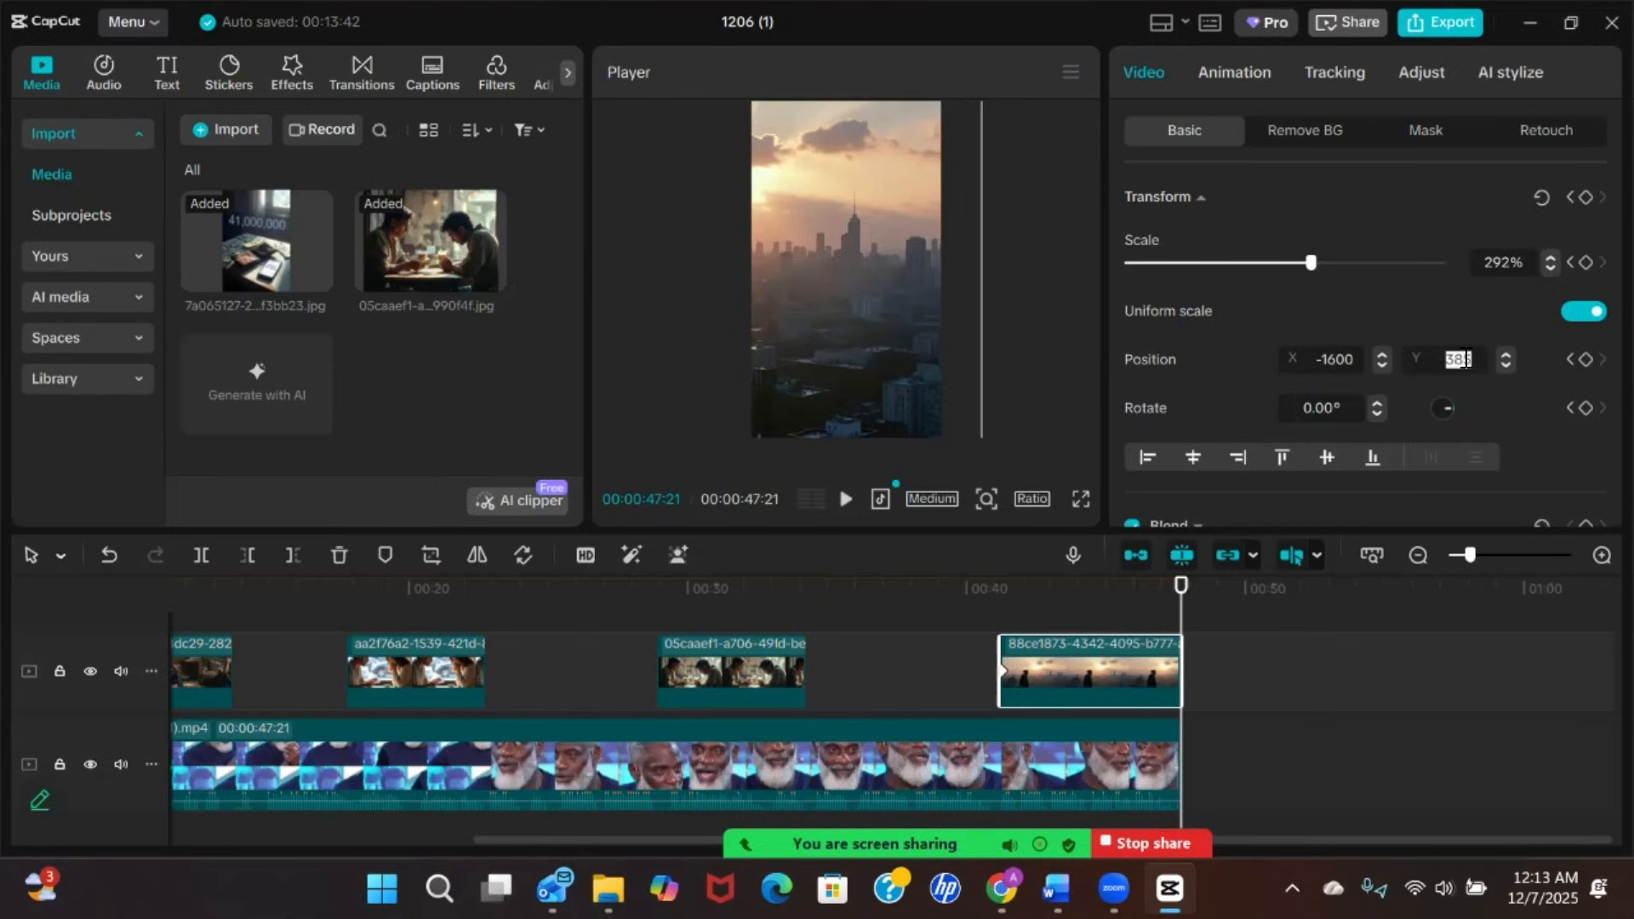
double_click(1347, 357)
key(BackSpace)
key(Return)
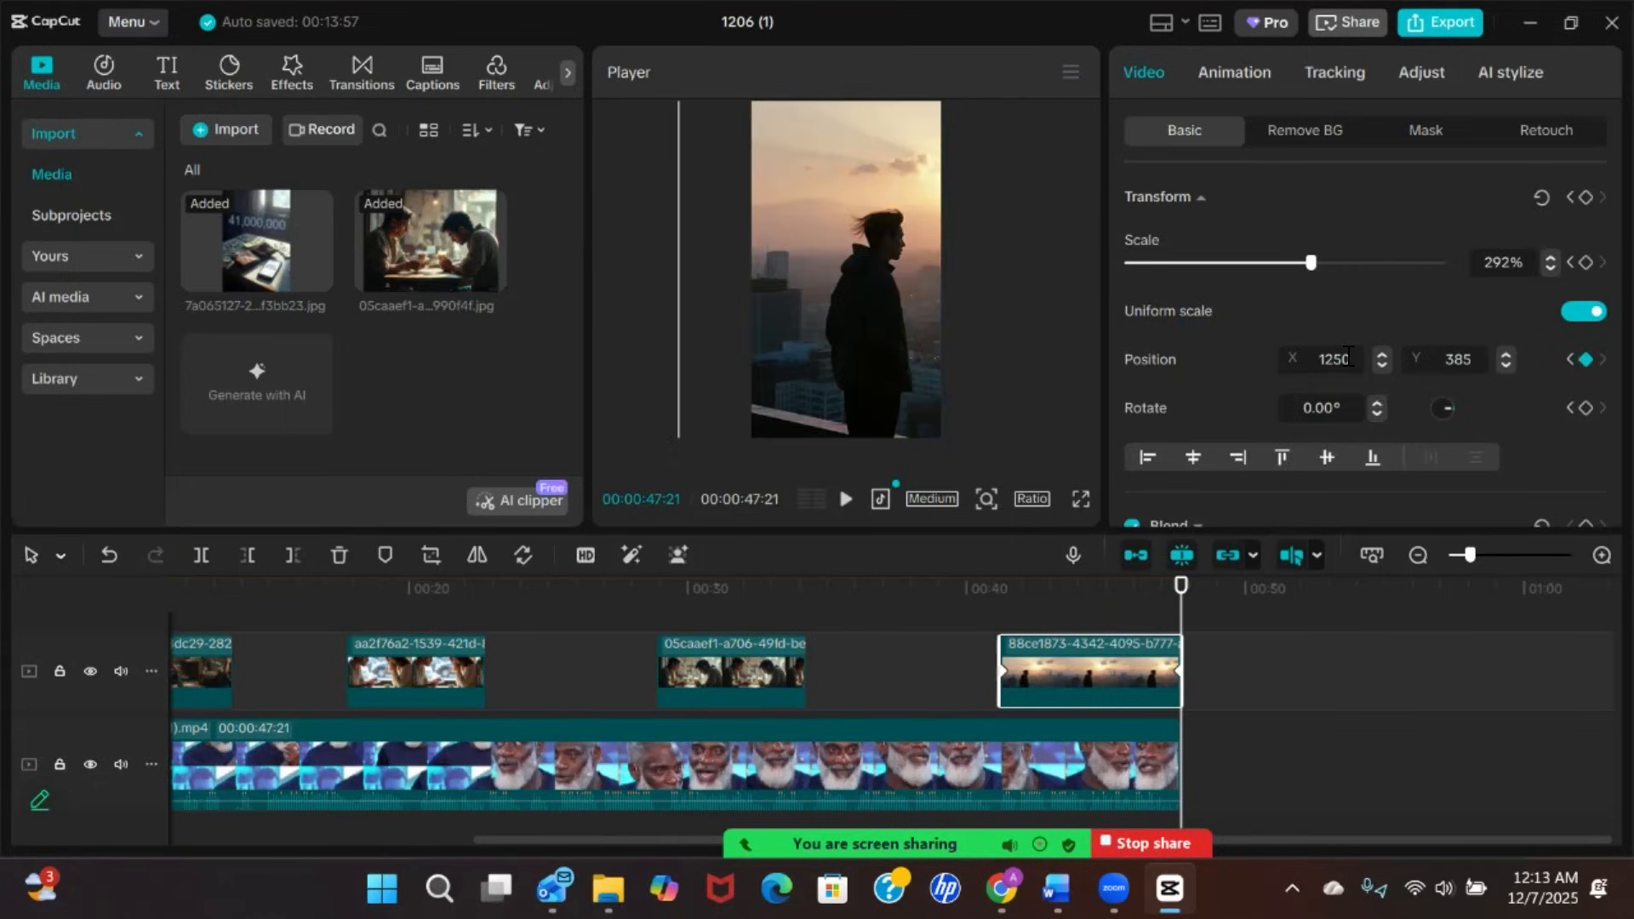
Play back the end of the sunset image to check its pan, and return the playhead to the start of the timeline
drag(1180, 584, 1155, 591)
key(space)
key(space)
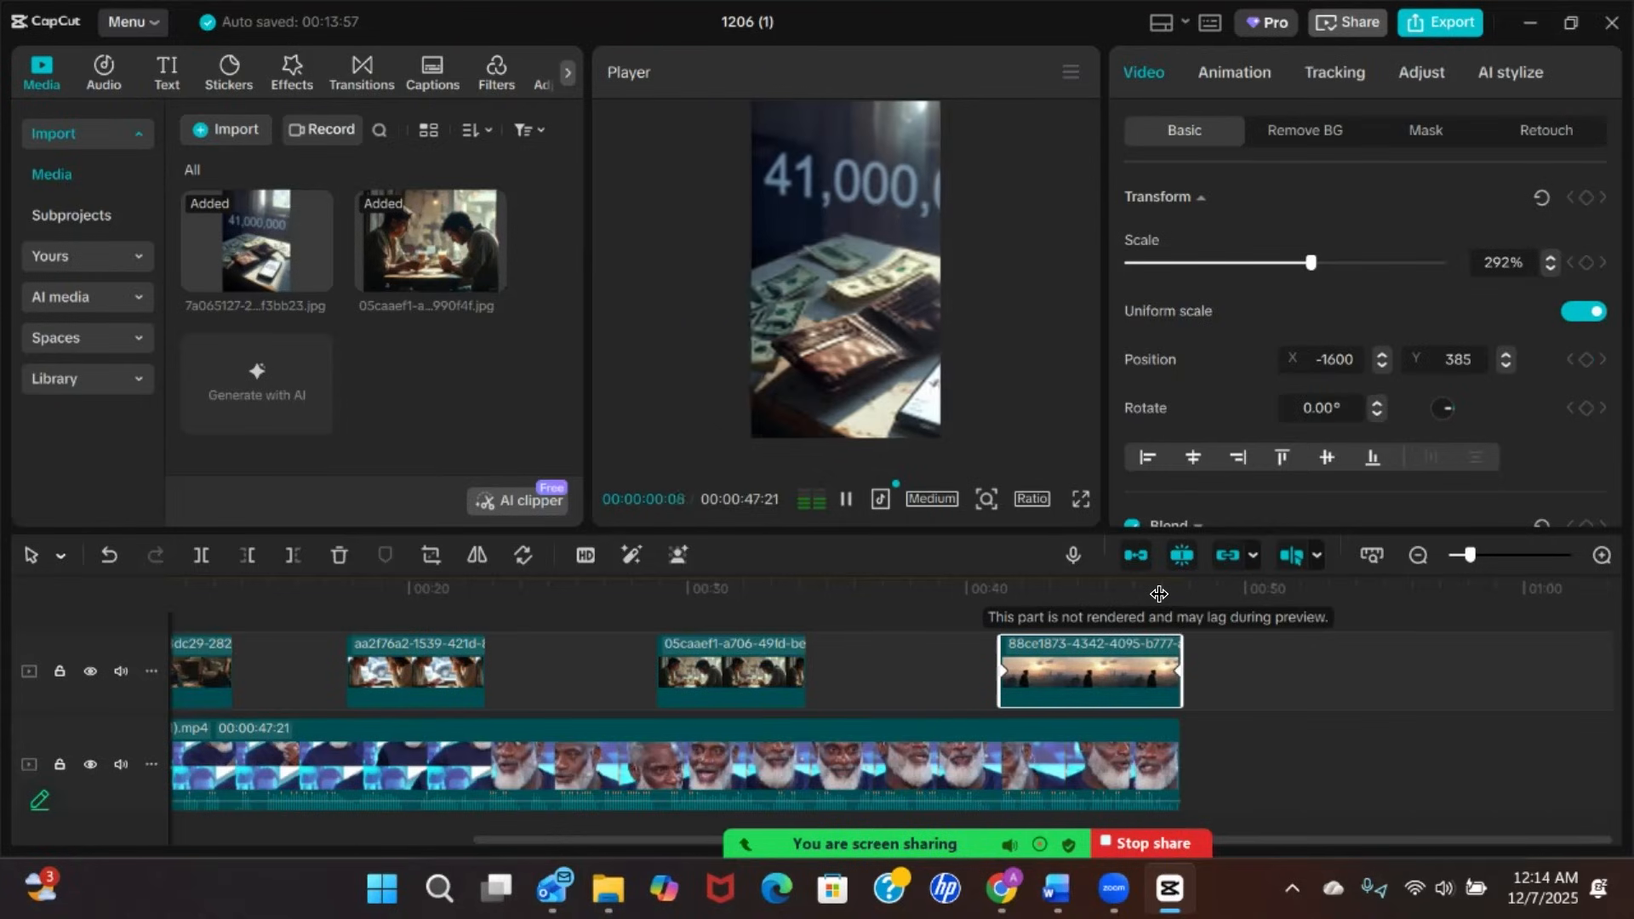
key(space)
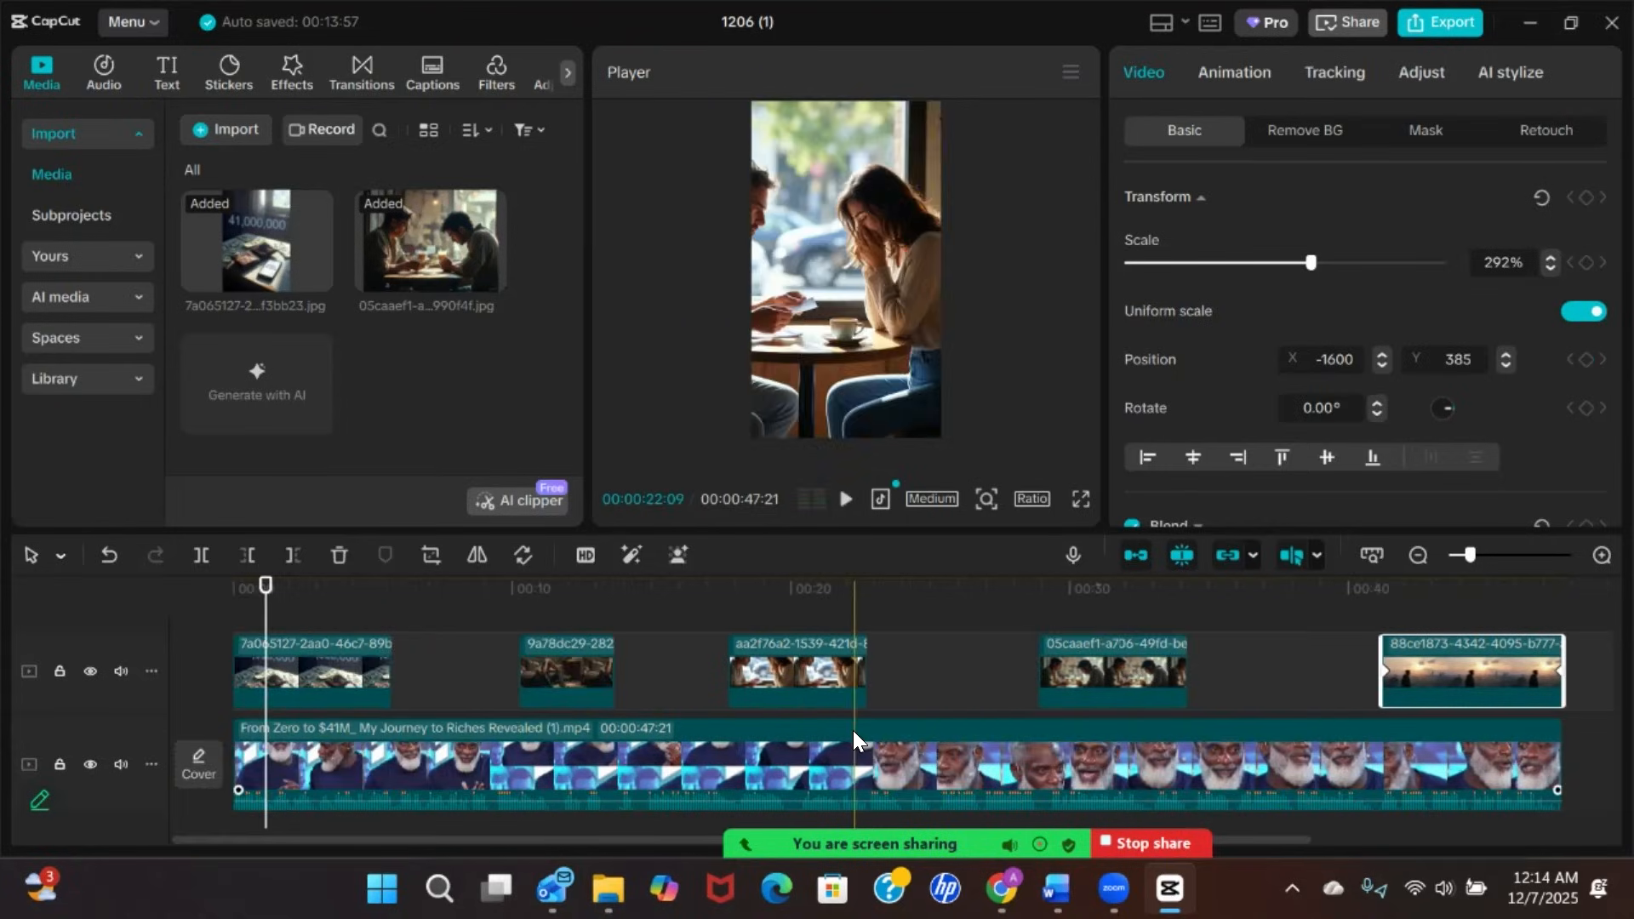
scroll(853, 730, down, 3)
scroll(853, 730, down, 2)
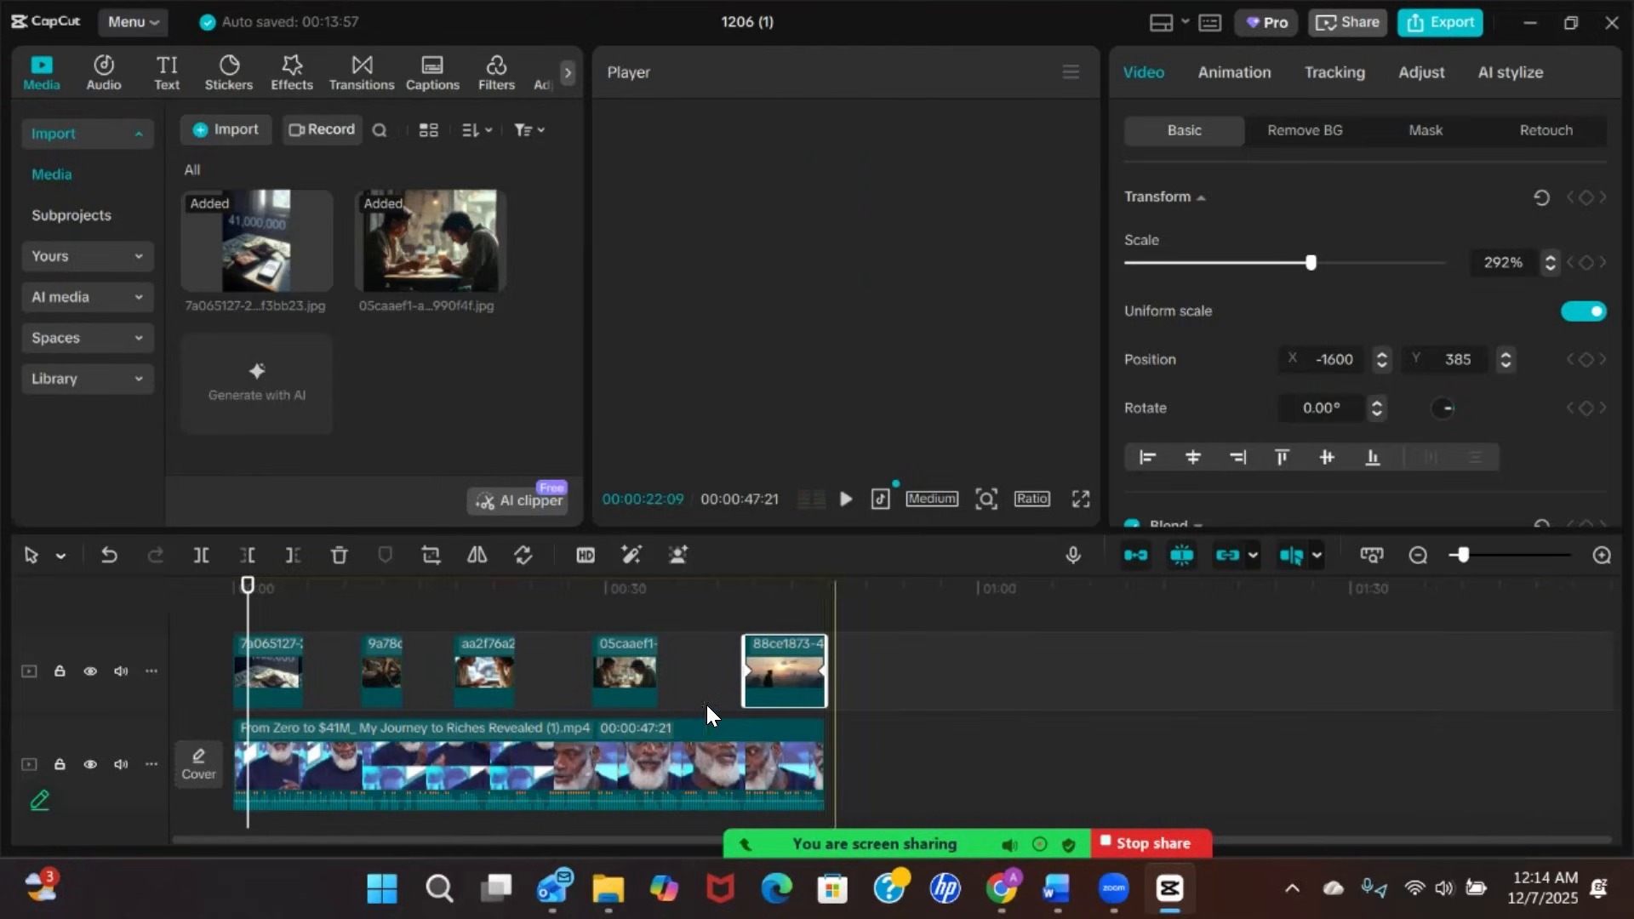
drag(246, 598, 203, 586)
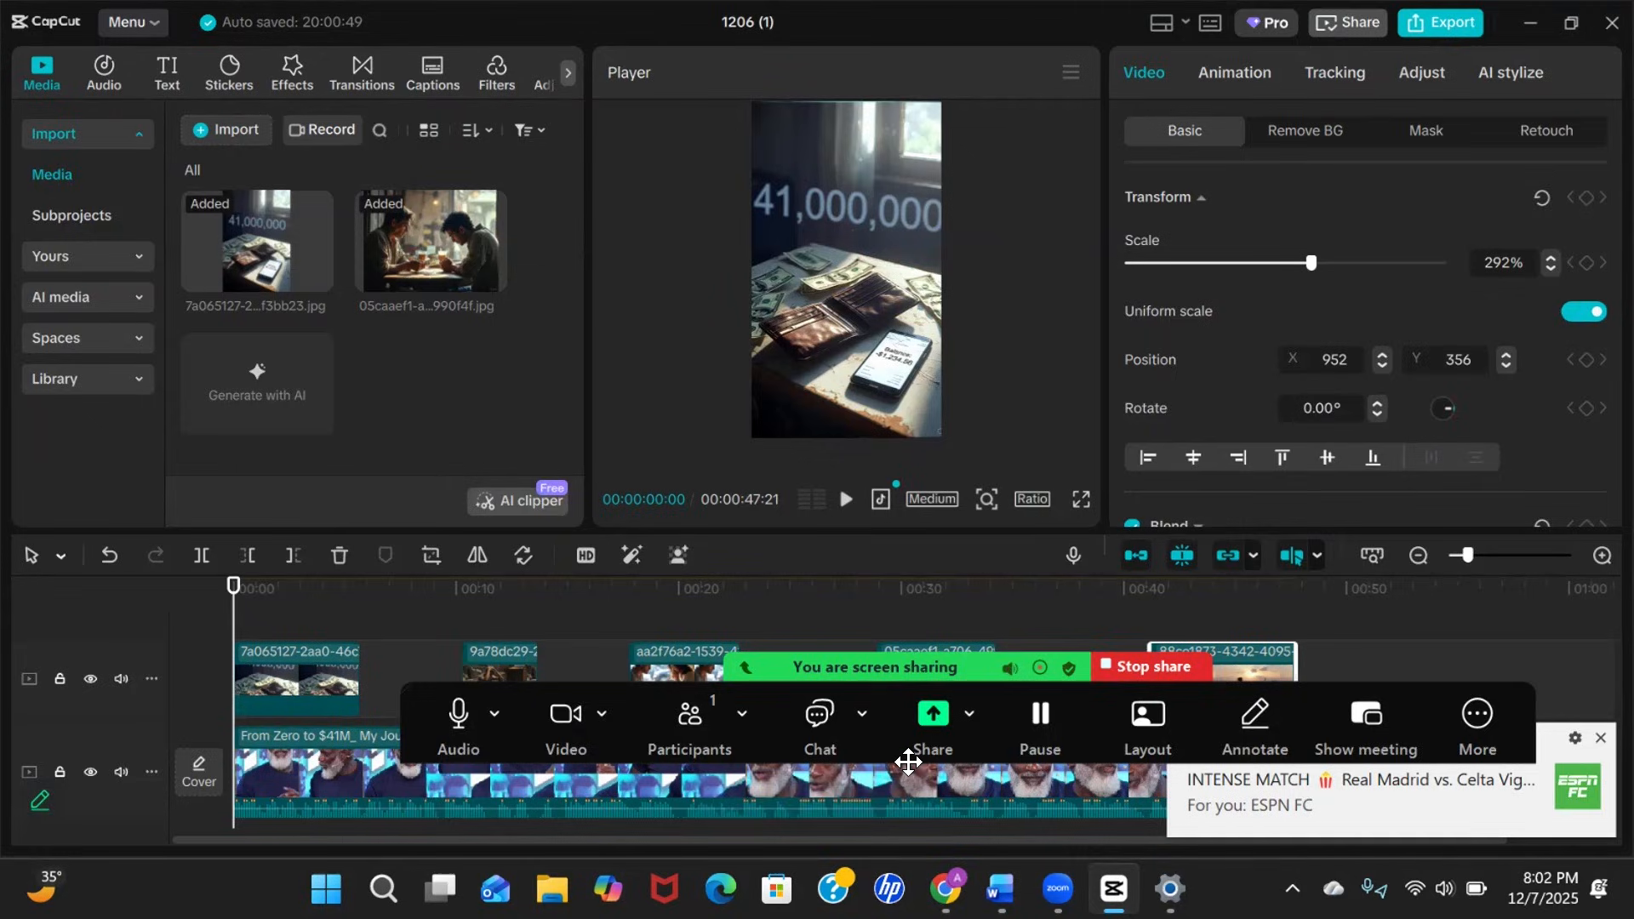
Move the meeting toolbar off the timeline, select the first B-roll image and preview it at 00:00:02:15
drag(906, 760, 895, 855)
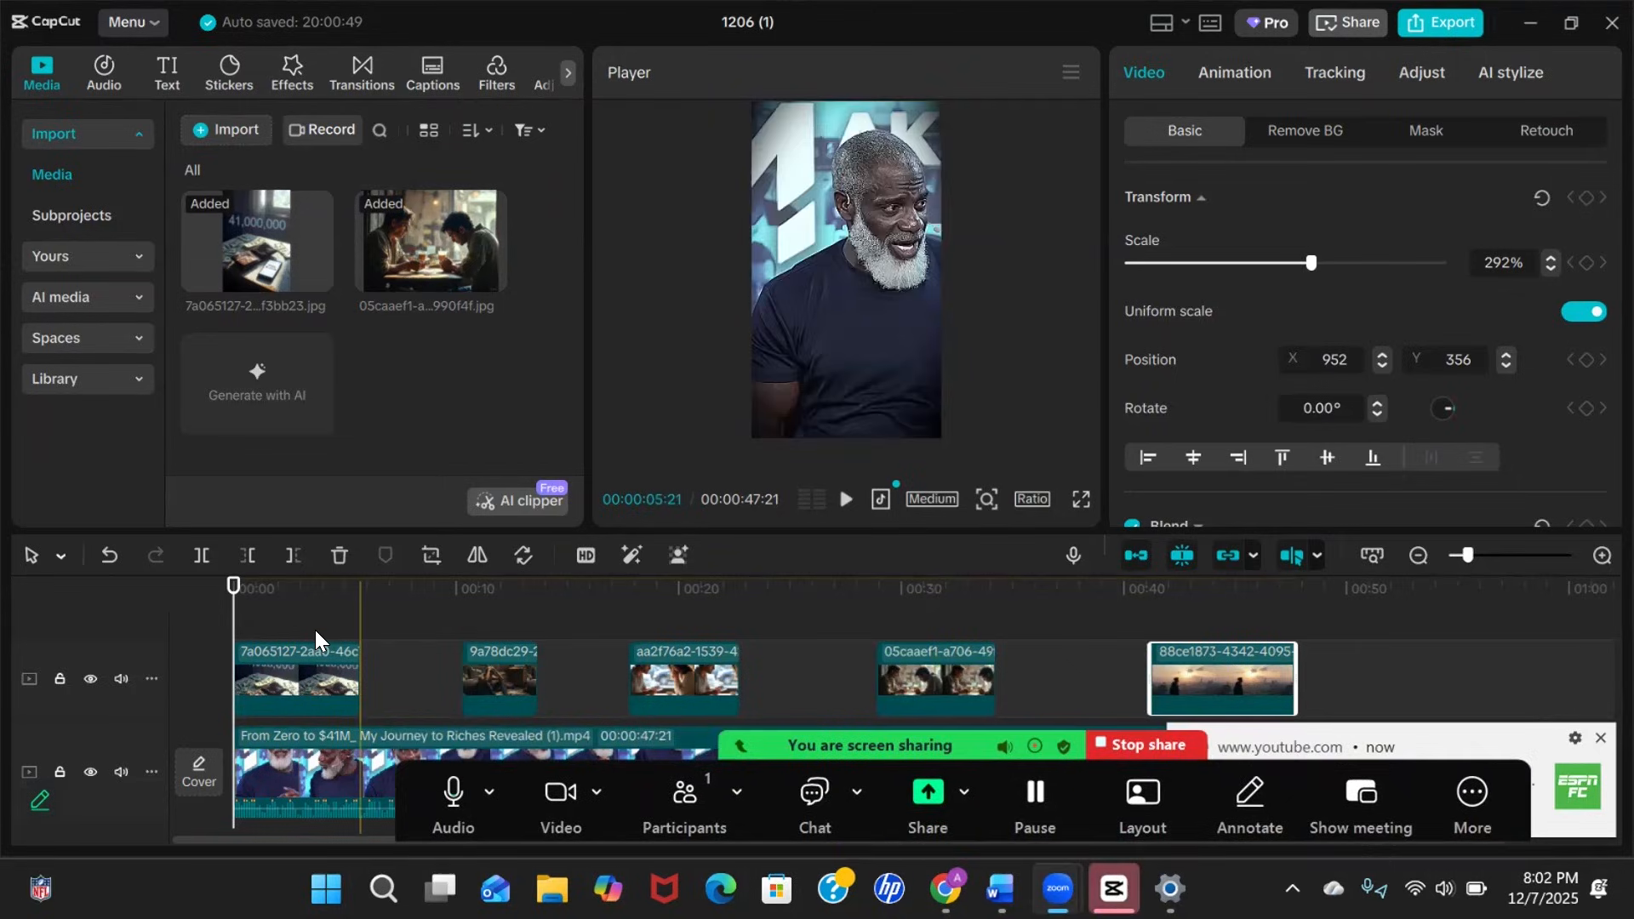
drag(232, 594, 283, 607)
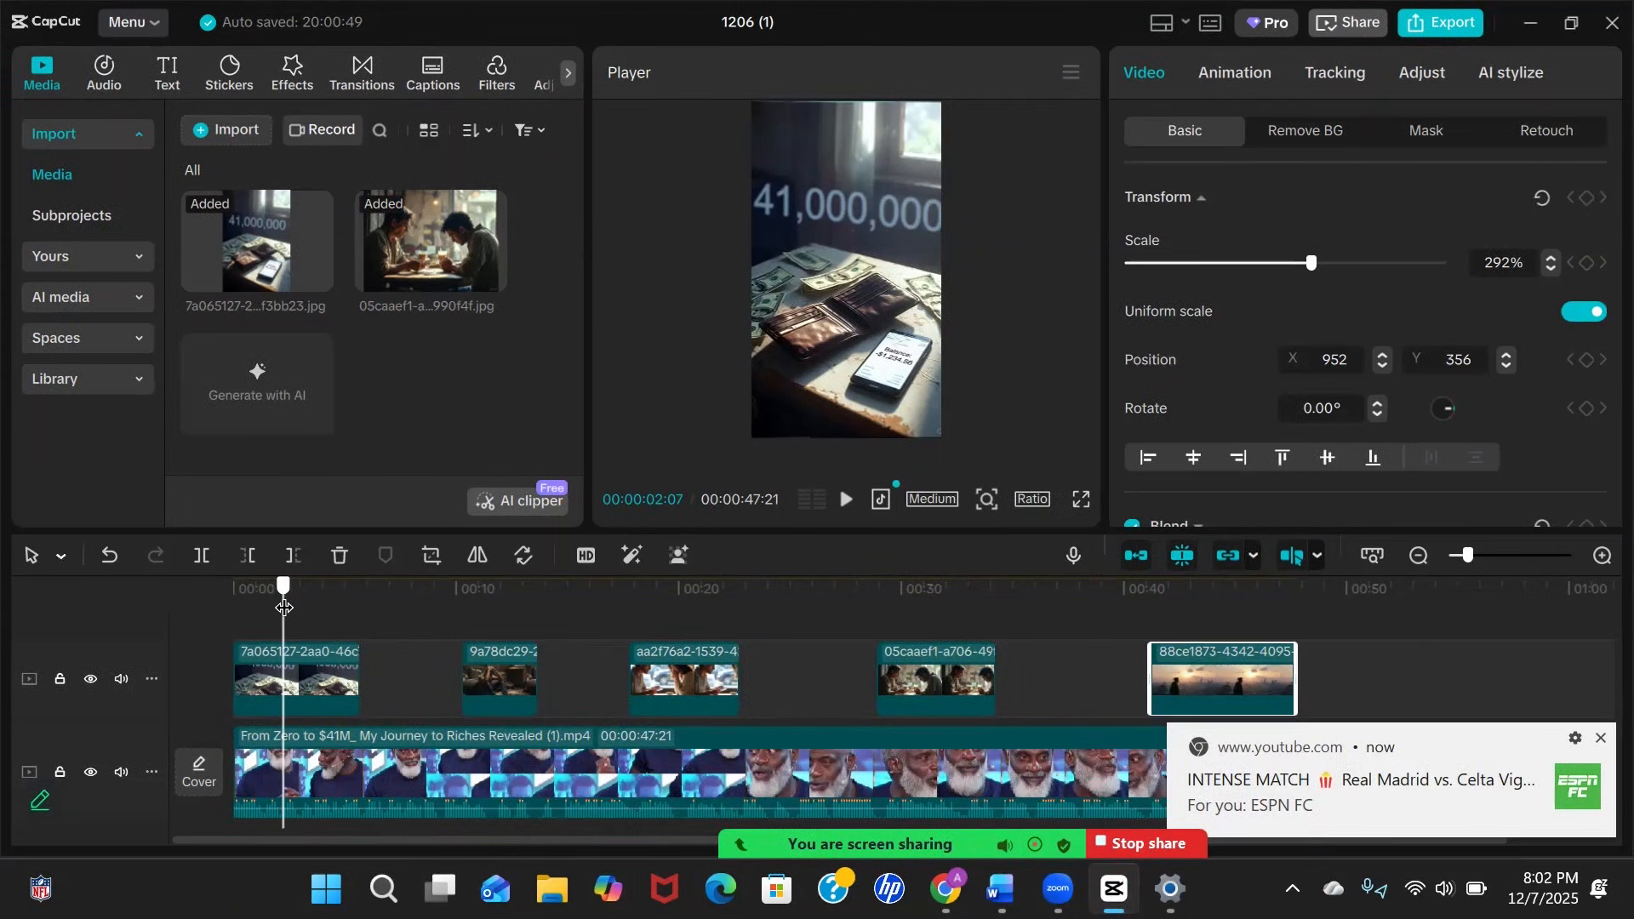
click(325, 678)
drag(285, 593, 289, 593)
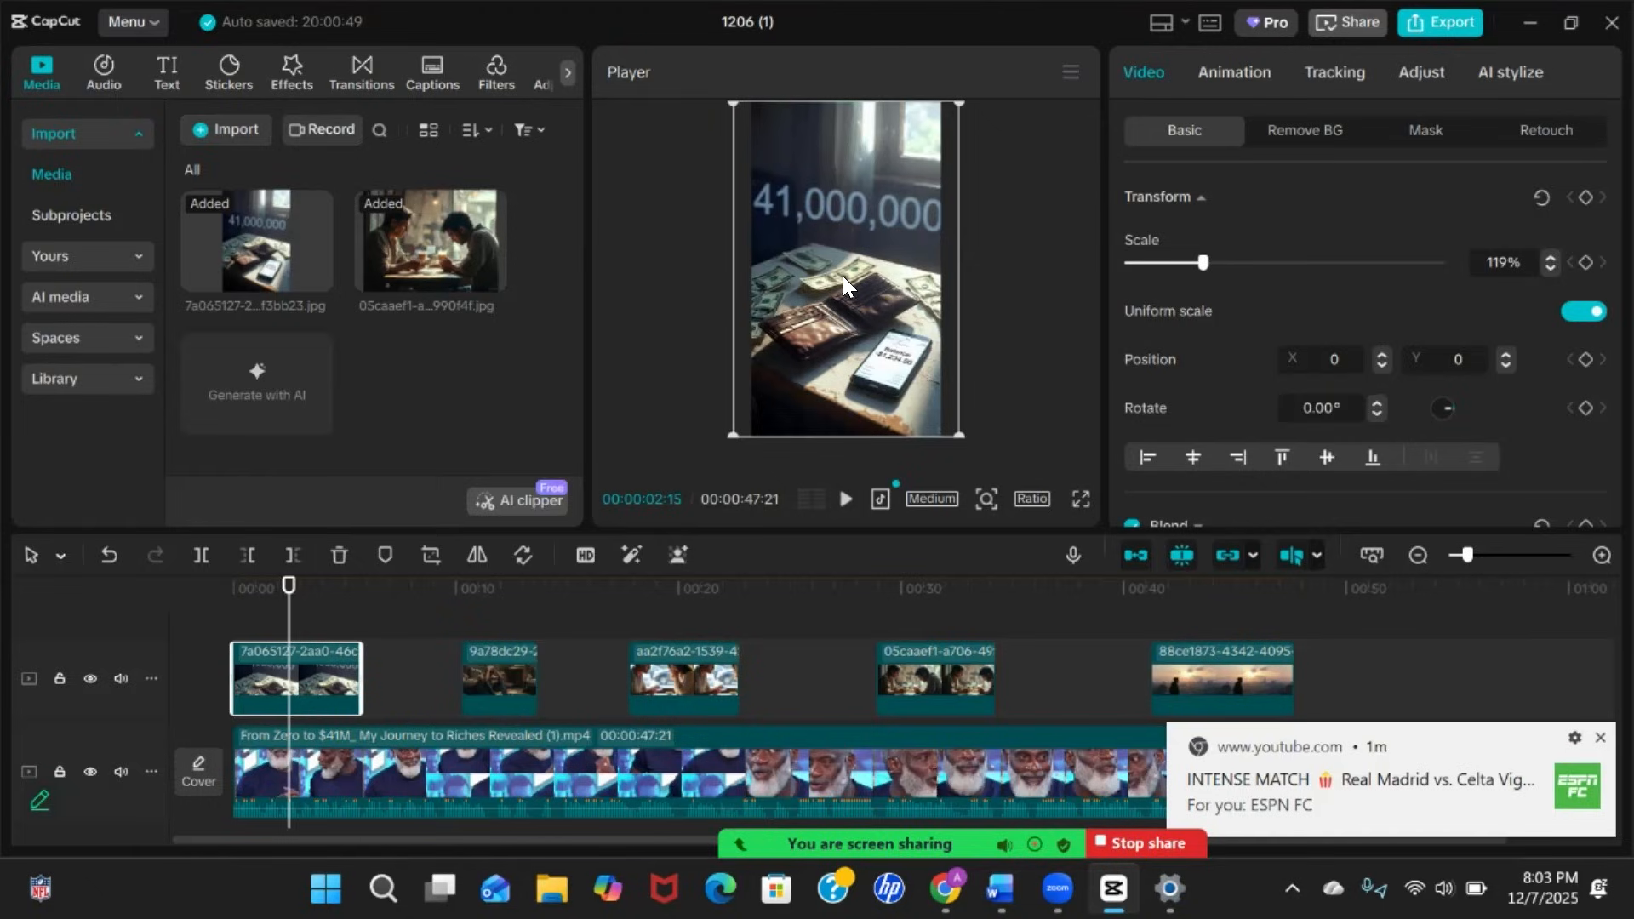
Select the second B-roll image at about 00:00:12:10 and set its X position to 50
click(341, 606)
drag(458, 619, 508, 640)
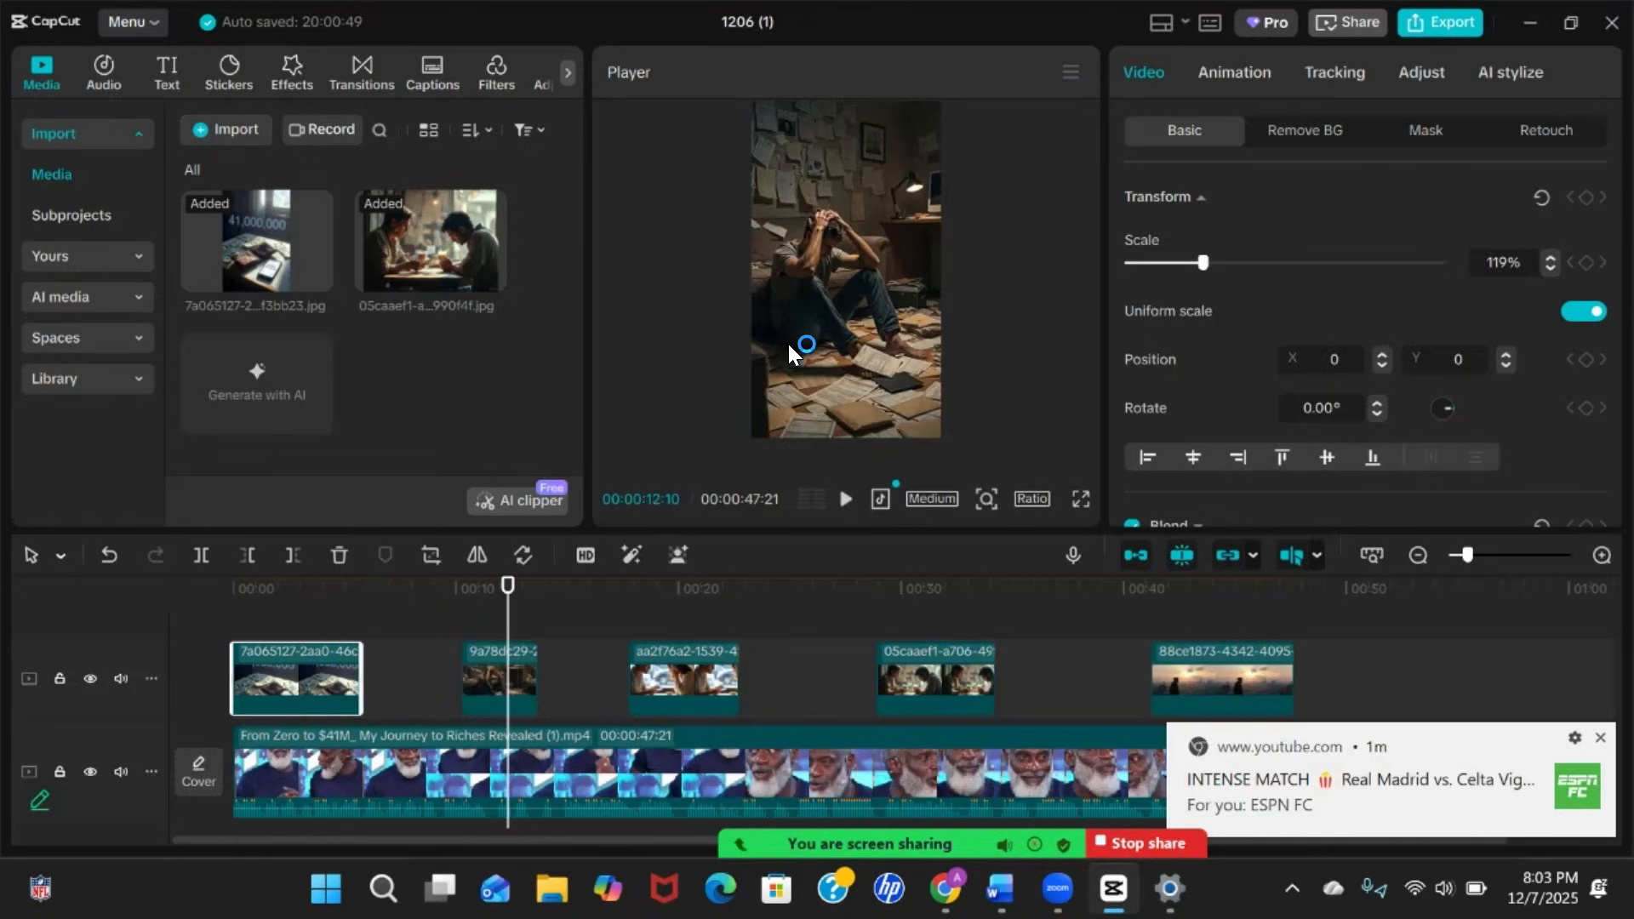
click(516, 682)
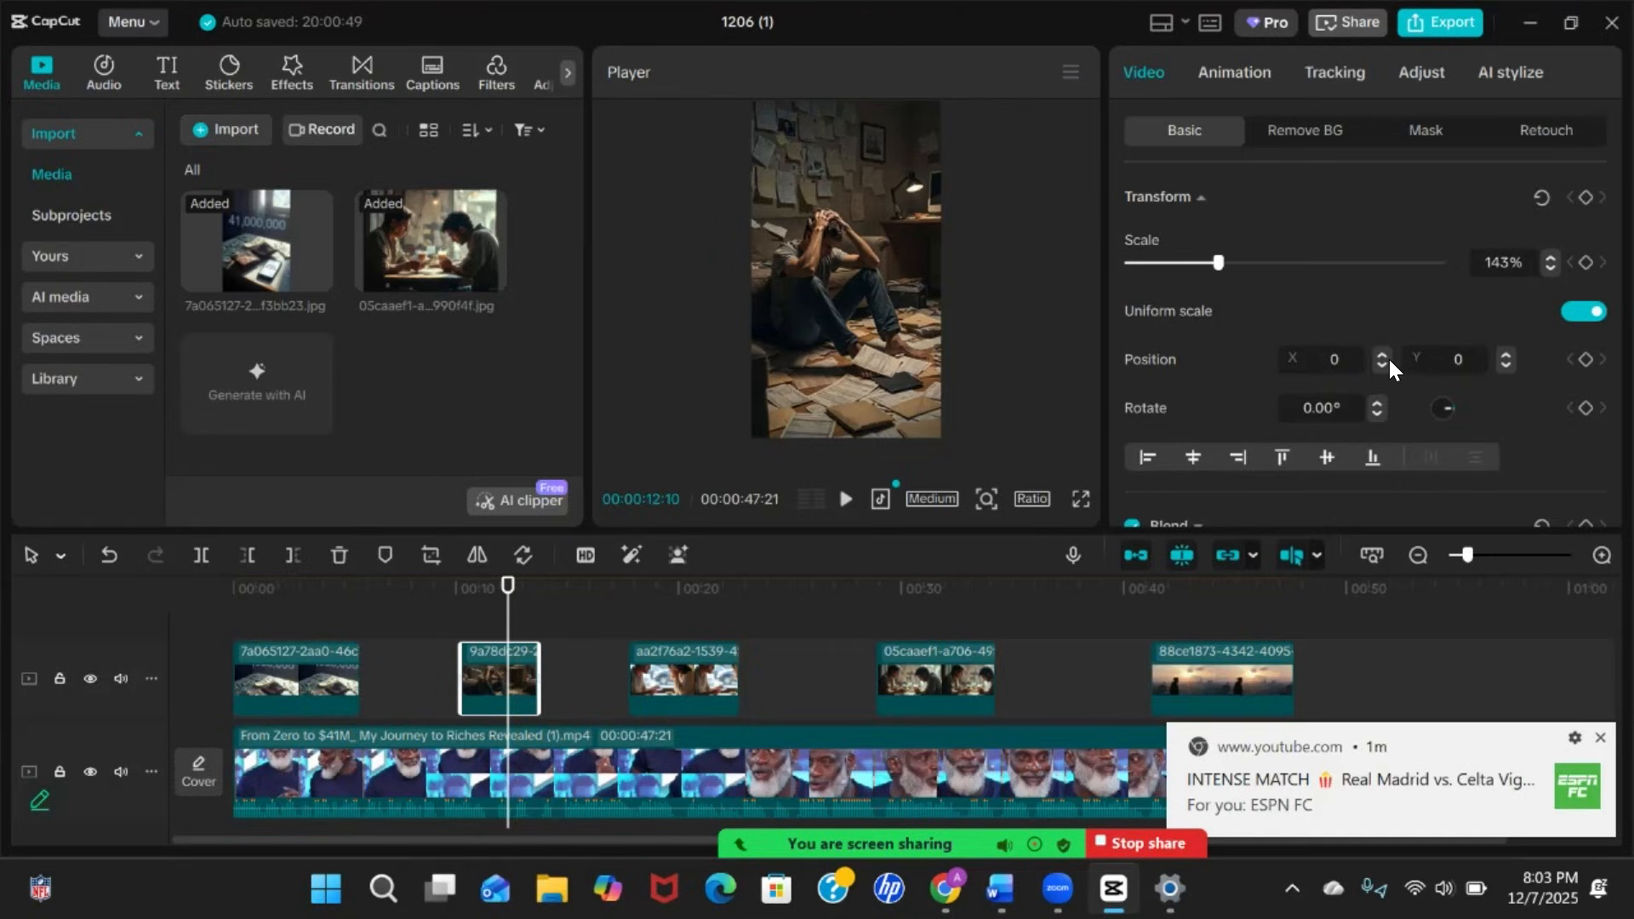
click(1344, 358)
text(20)
key(Return)
key(Left)
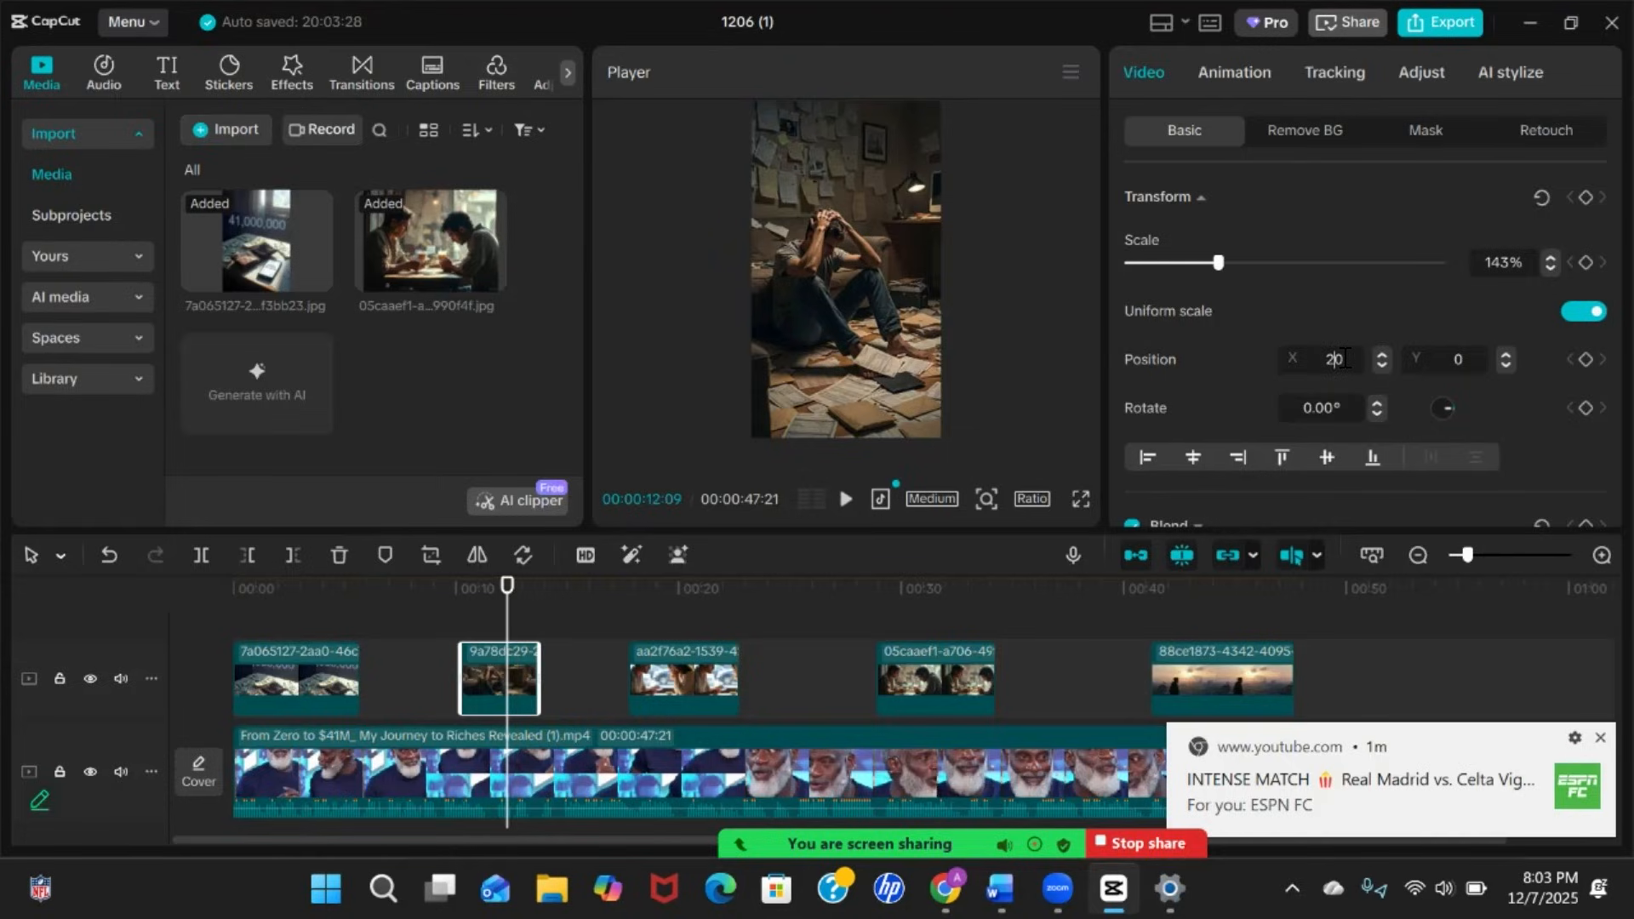
double_click(1343, 357)
text(50)
key(Return)
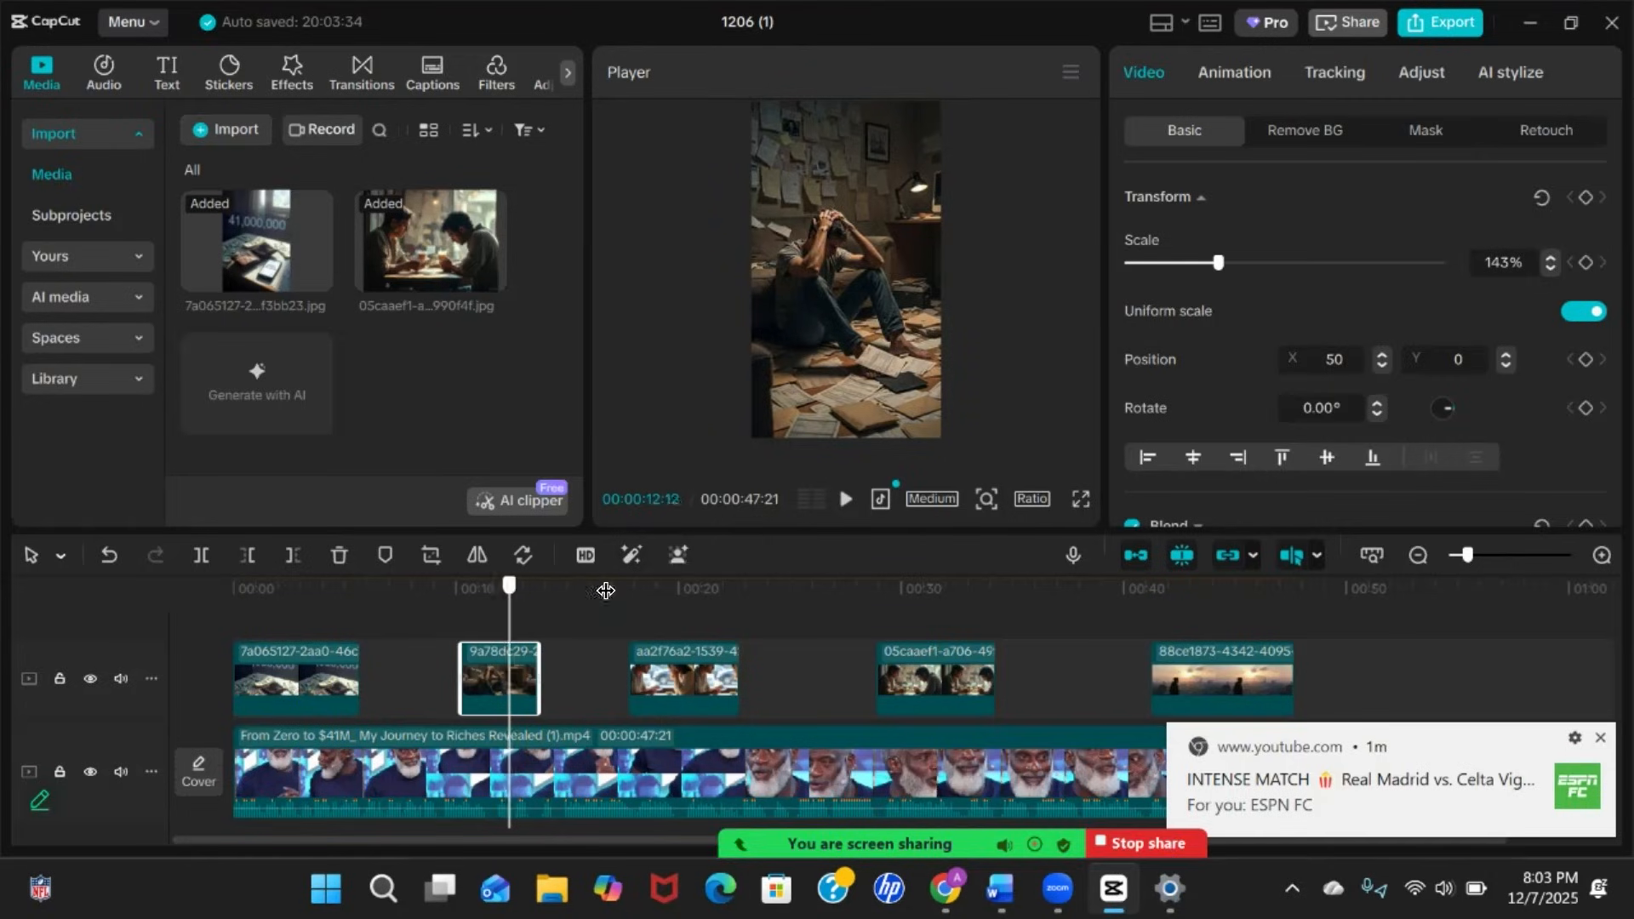
Select the fourth B-roll image at 00:00:31:19 and enlarge it slightly to a scale of 236%
drag(507, 585, 687, 595)
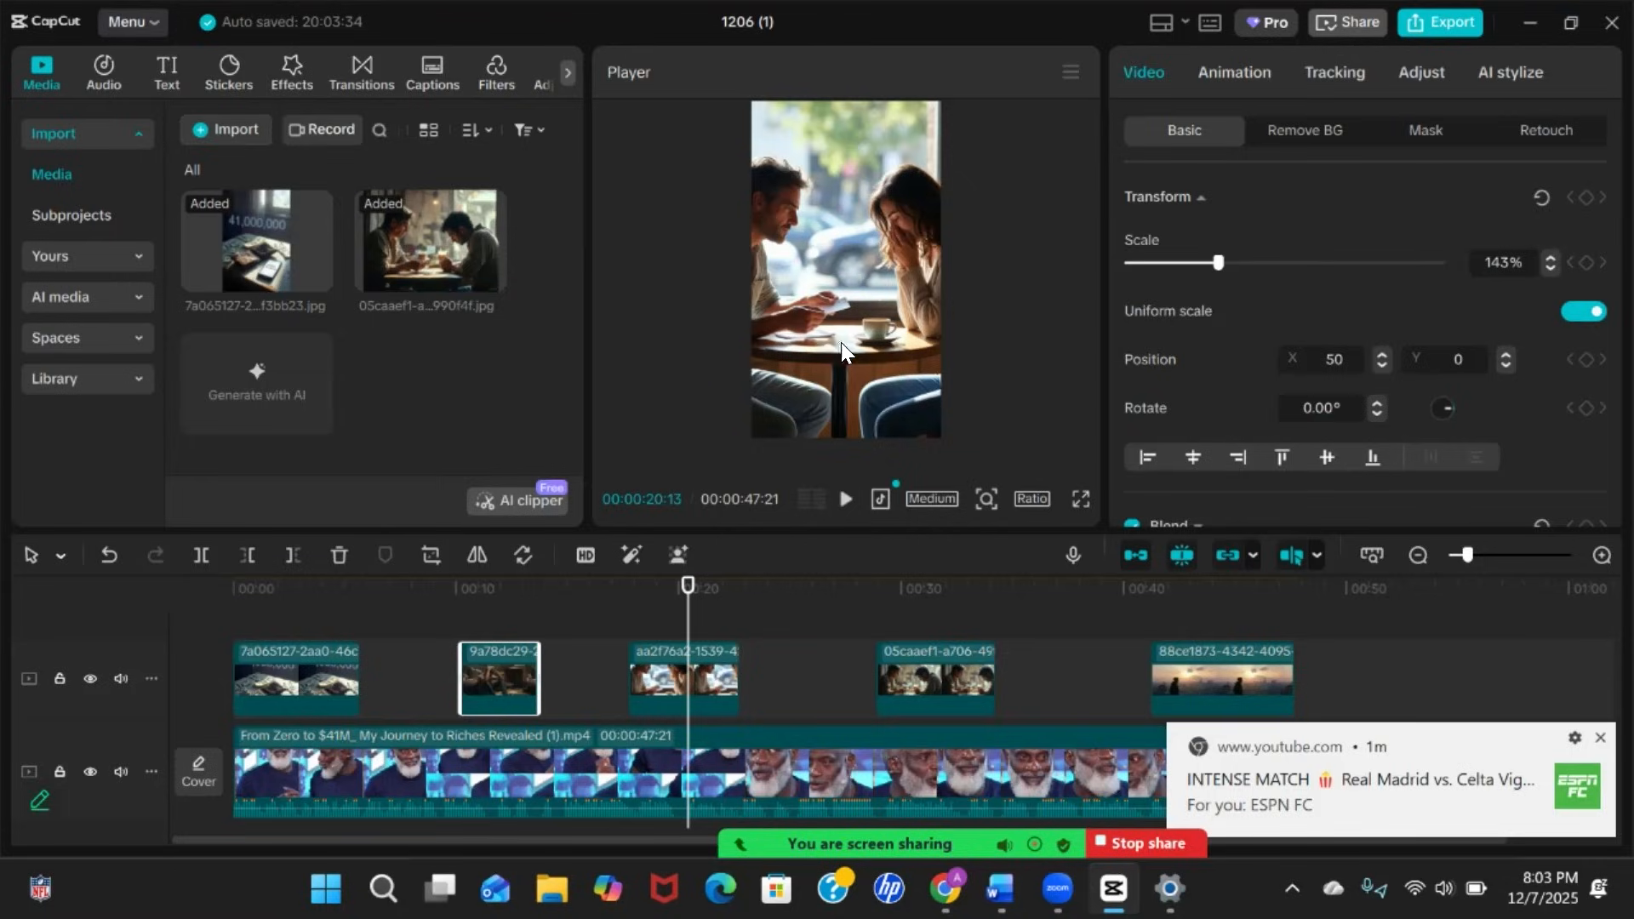
drag(688, 589, 936, 611)
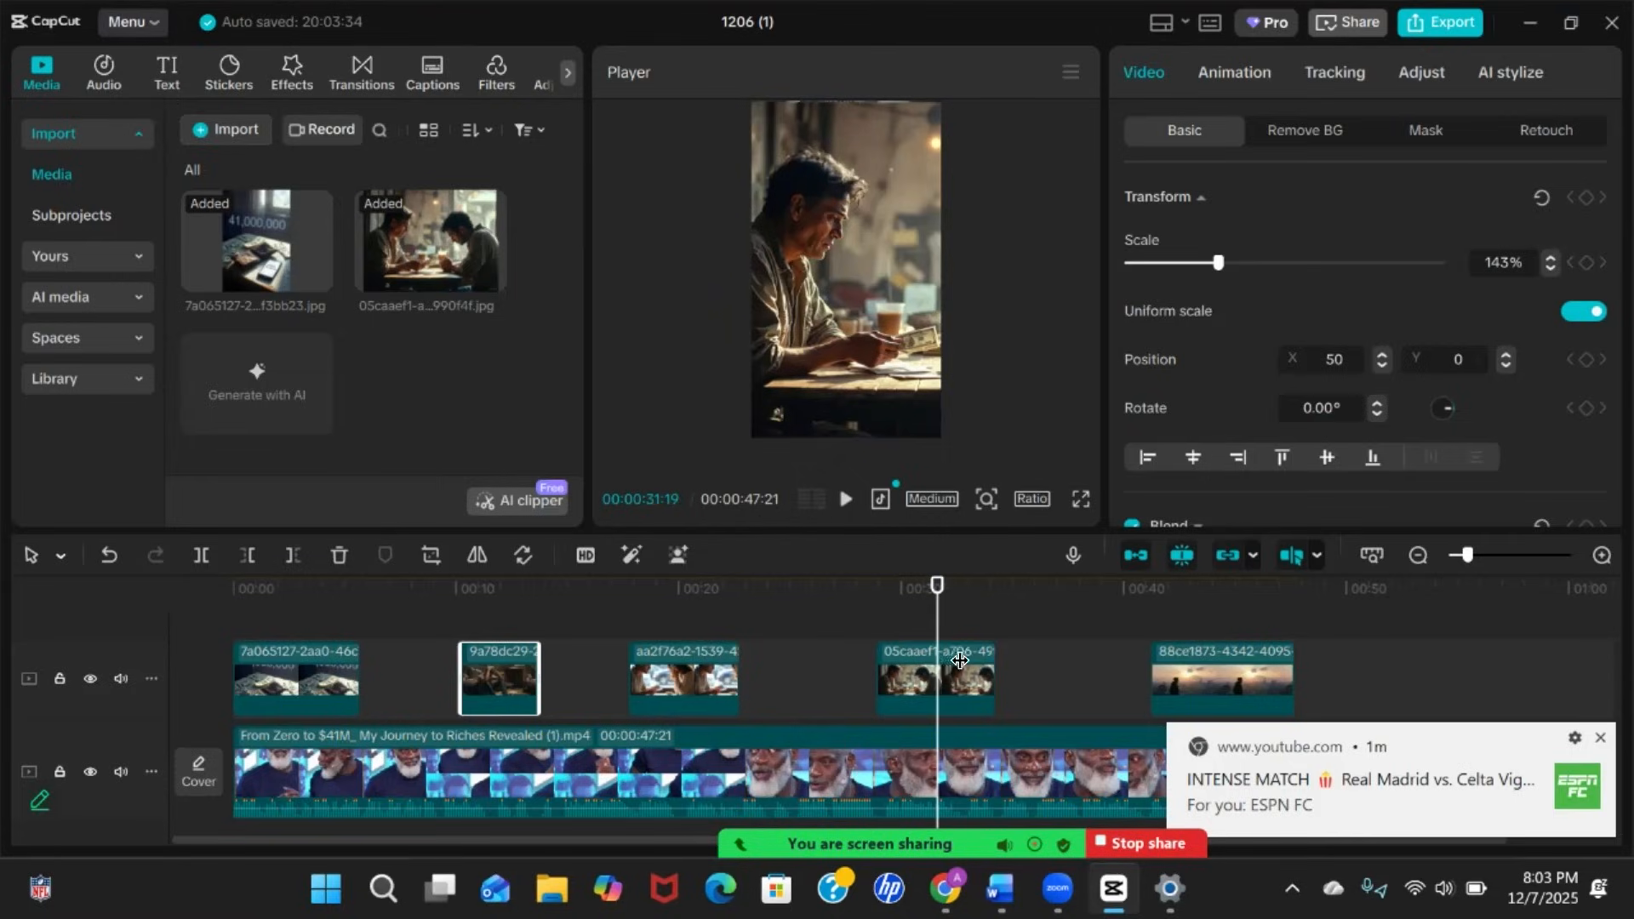
click(970, 696)
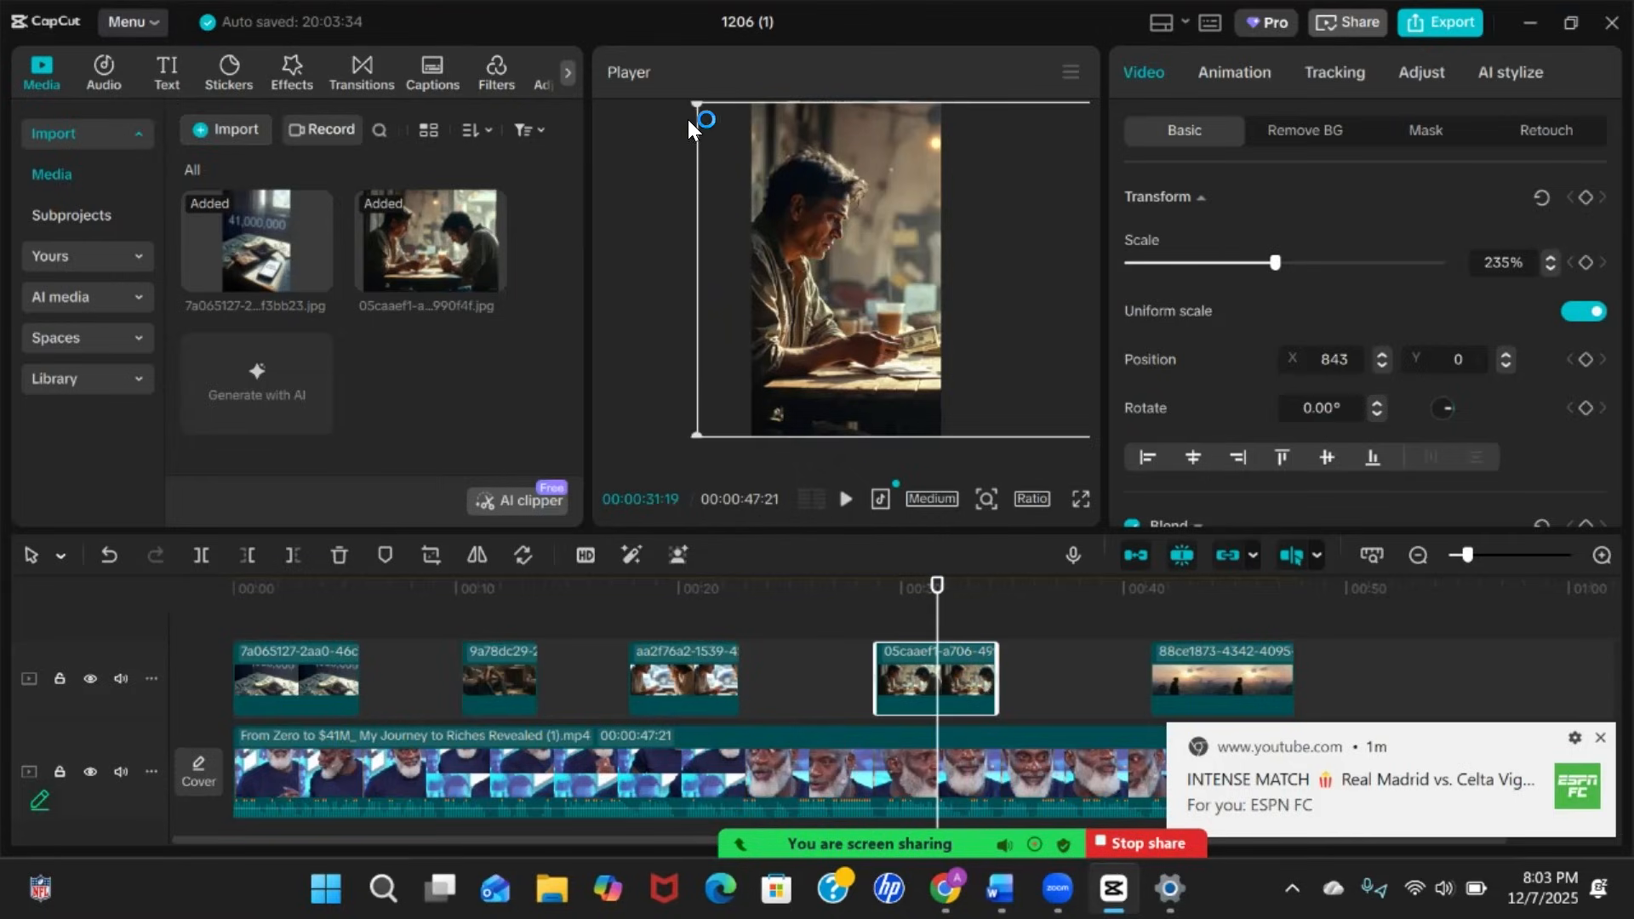
drag(701, 108, 700, 106)
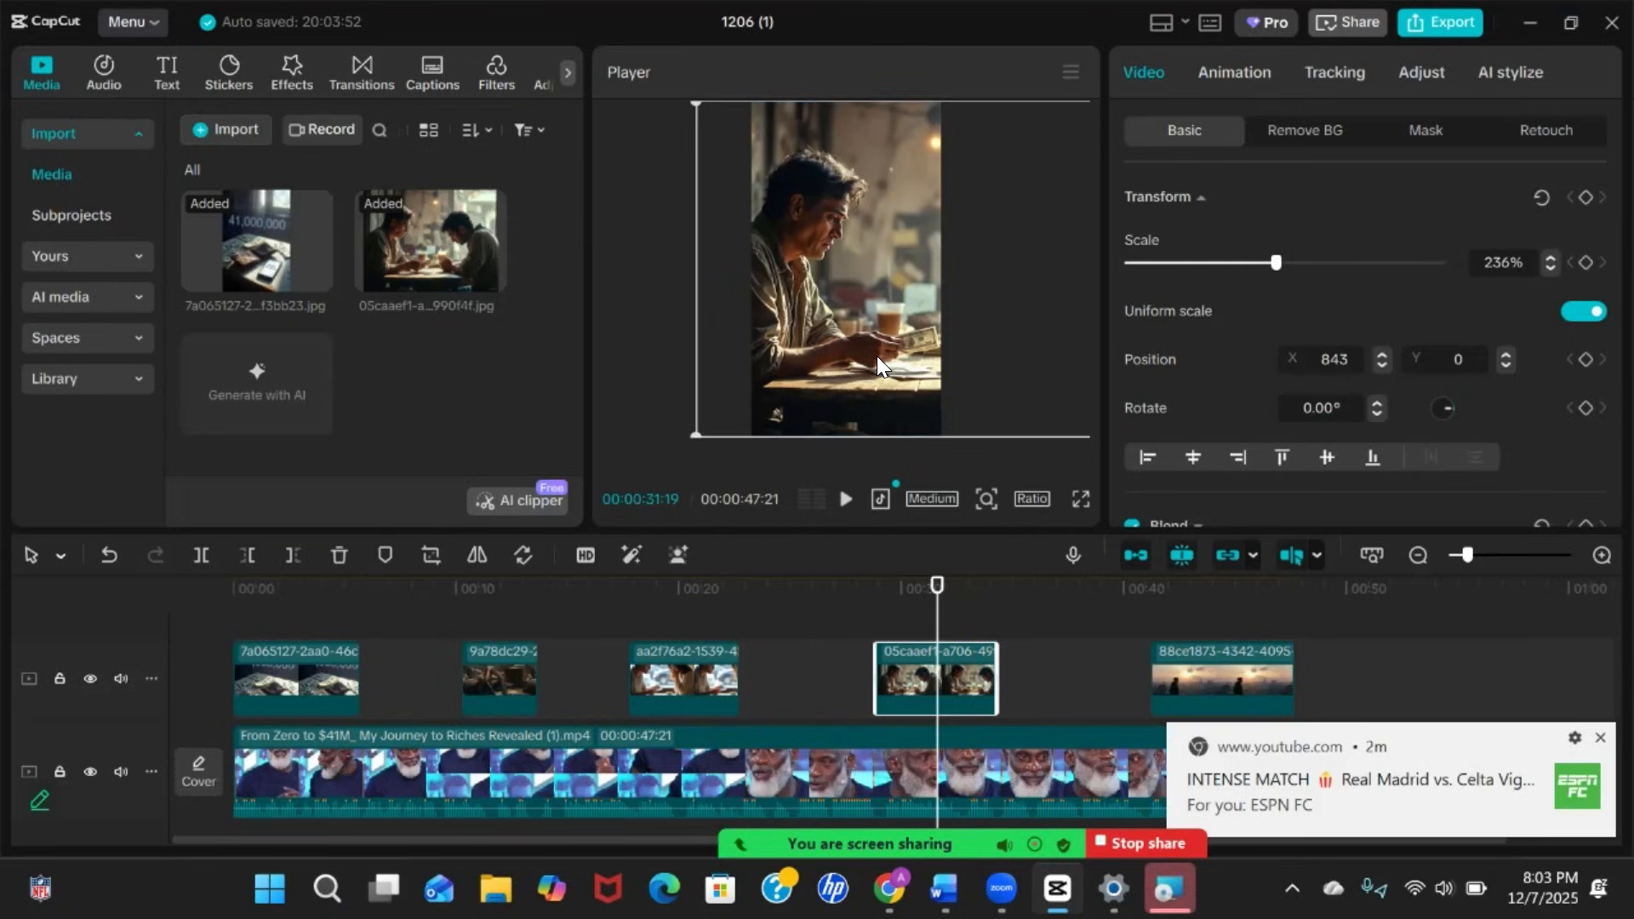
Add a transform keyframe at the start of the first B-roll image, 00:00:00:00, and enlarge the image to 148%
drag(936, 601, 115, 588)
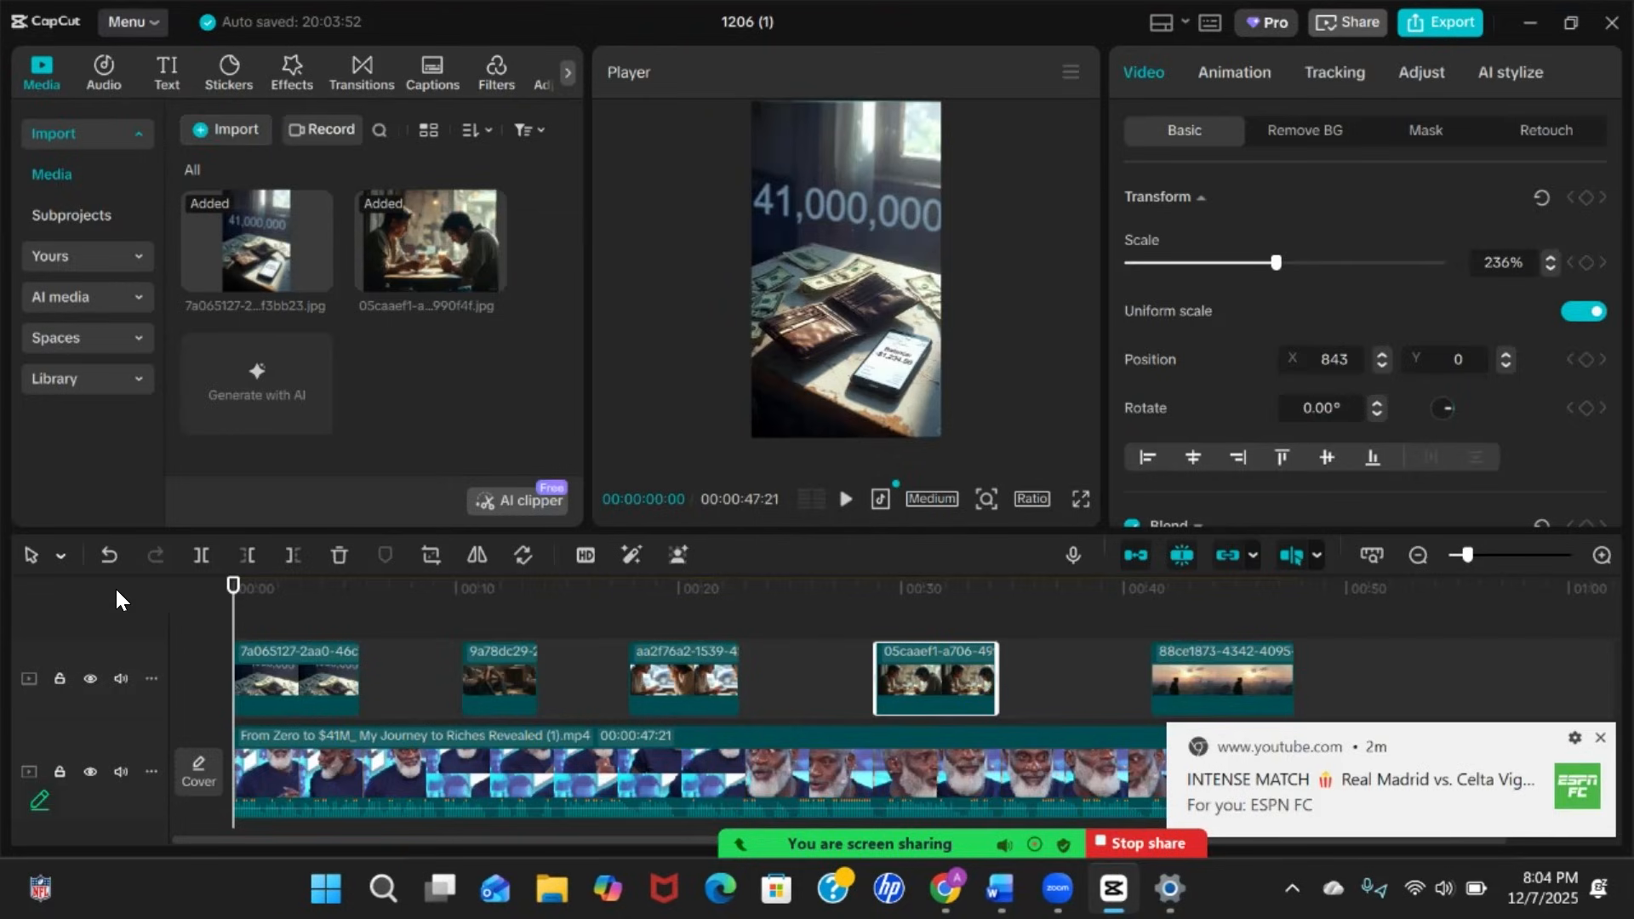
click(339, 674)
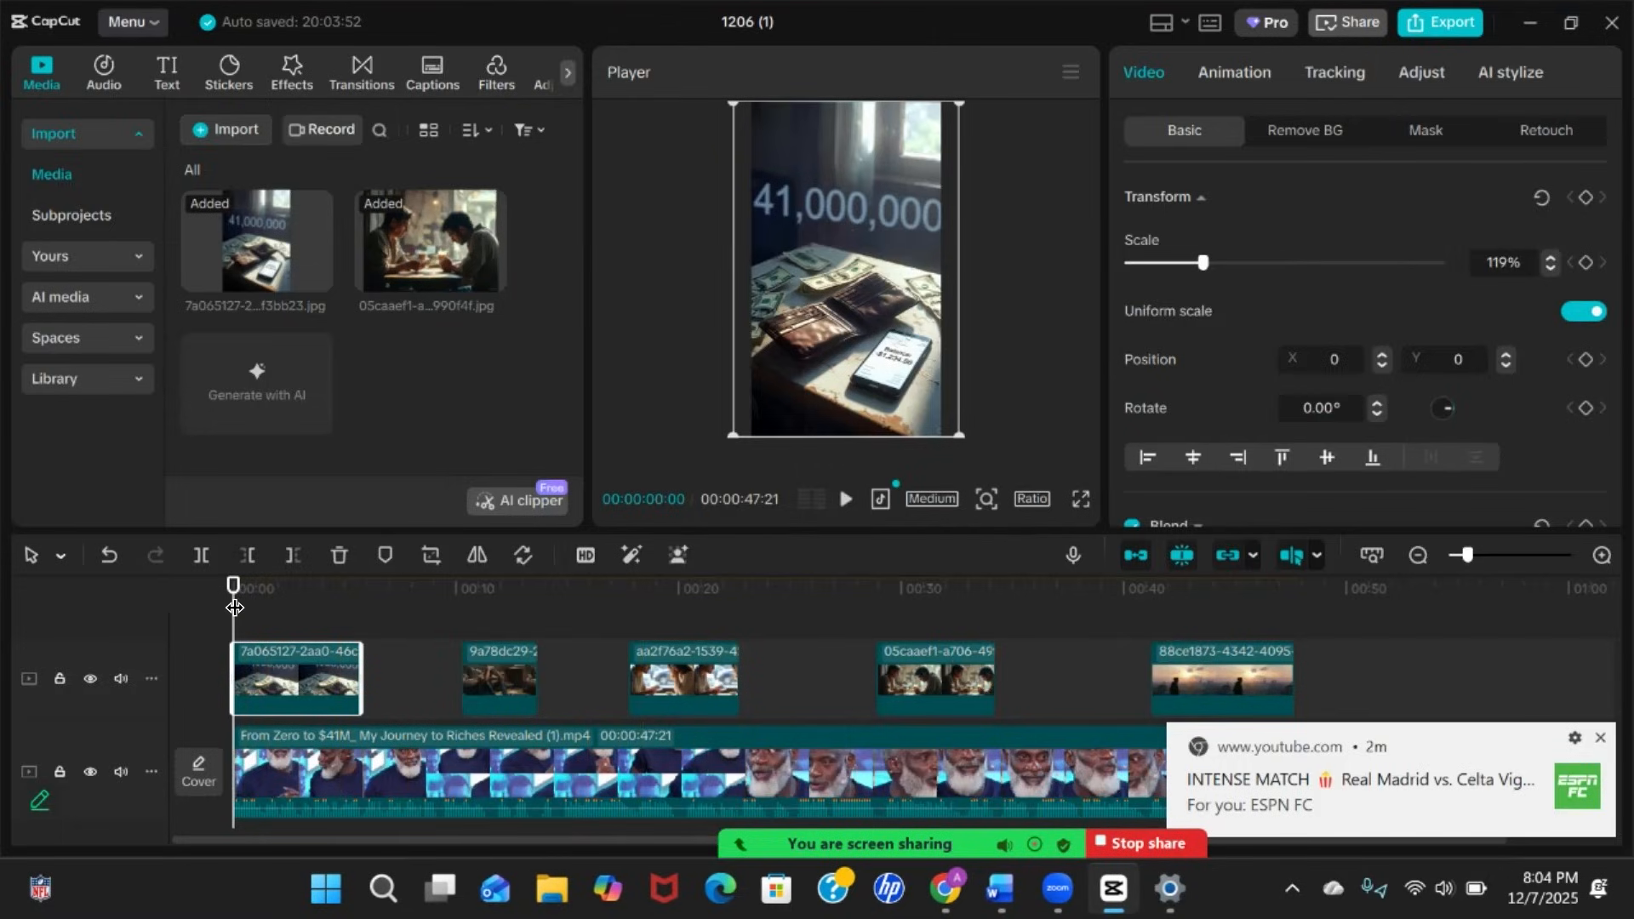
click(1585, 197)
drag(959, 436, 1006, 491)
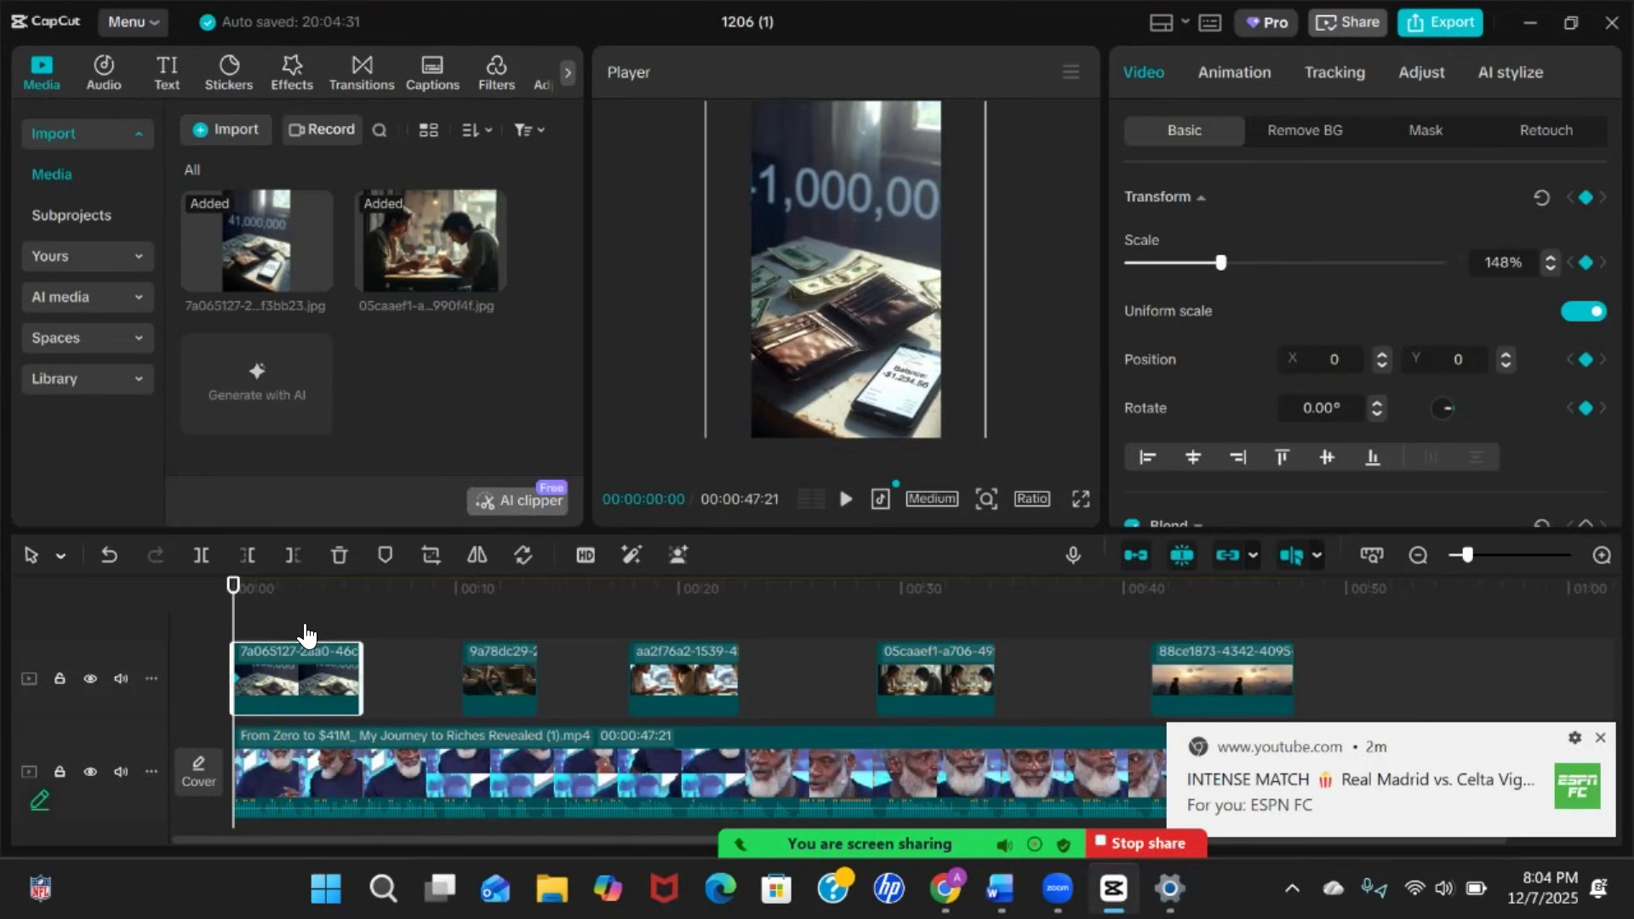
Set a closing scale keyframe of 124% at 00:00:05:21 on the first image, extending its clip for the edit and trimming it back
drag(232, 587, 360, 586)
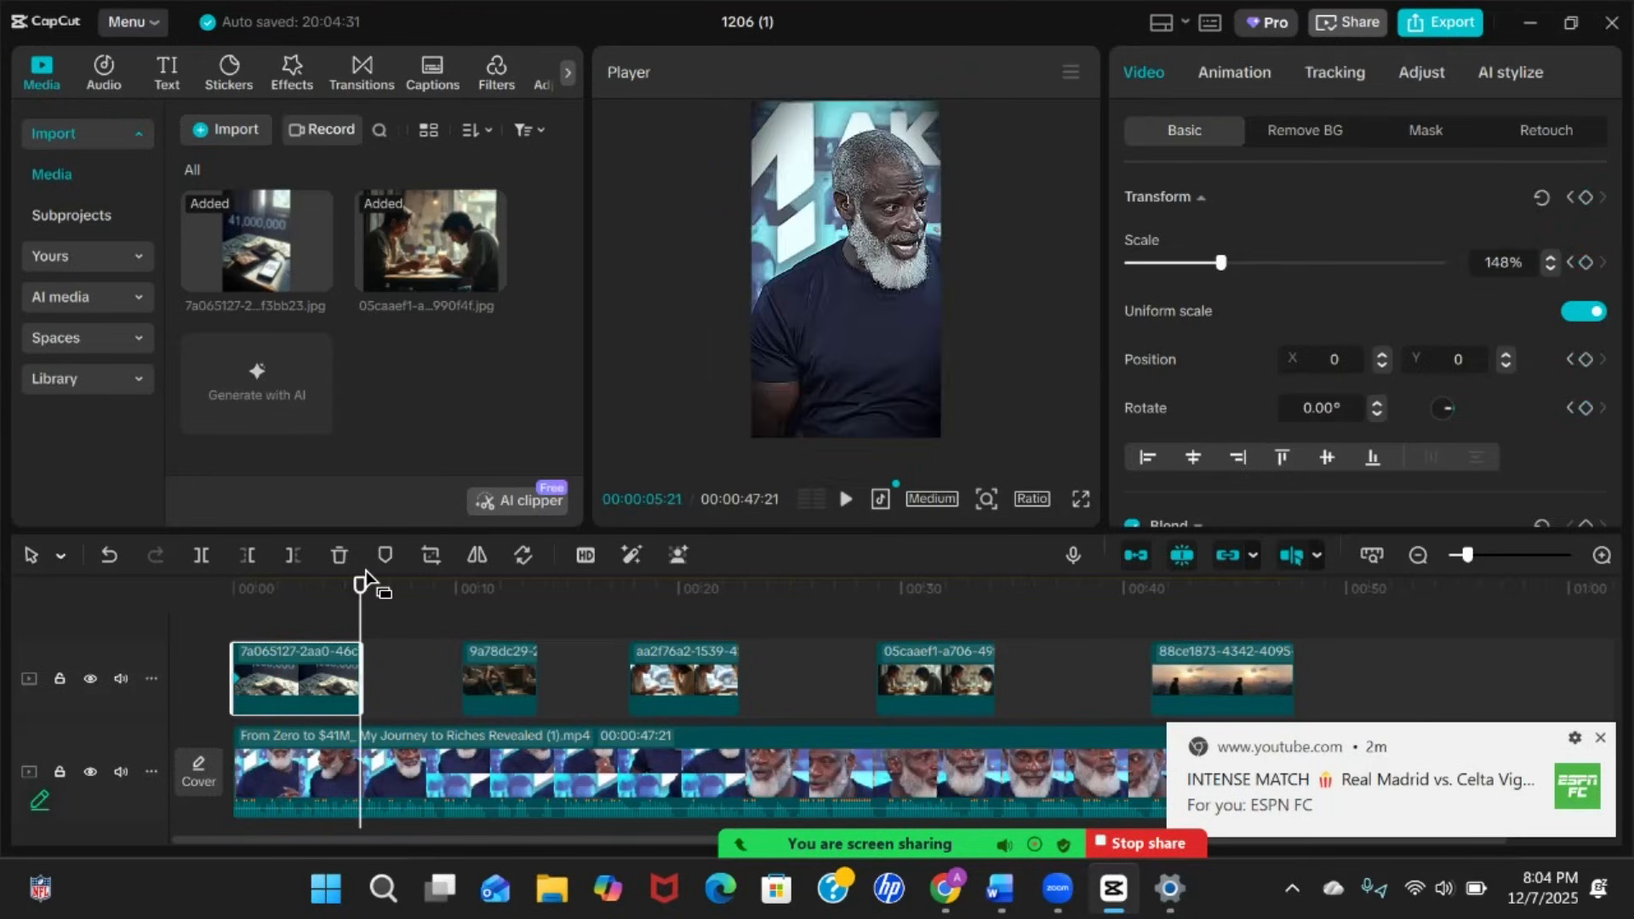
drag(357, 673, 405, 674)
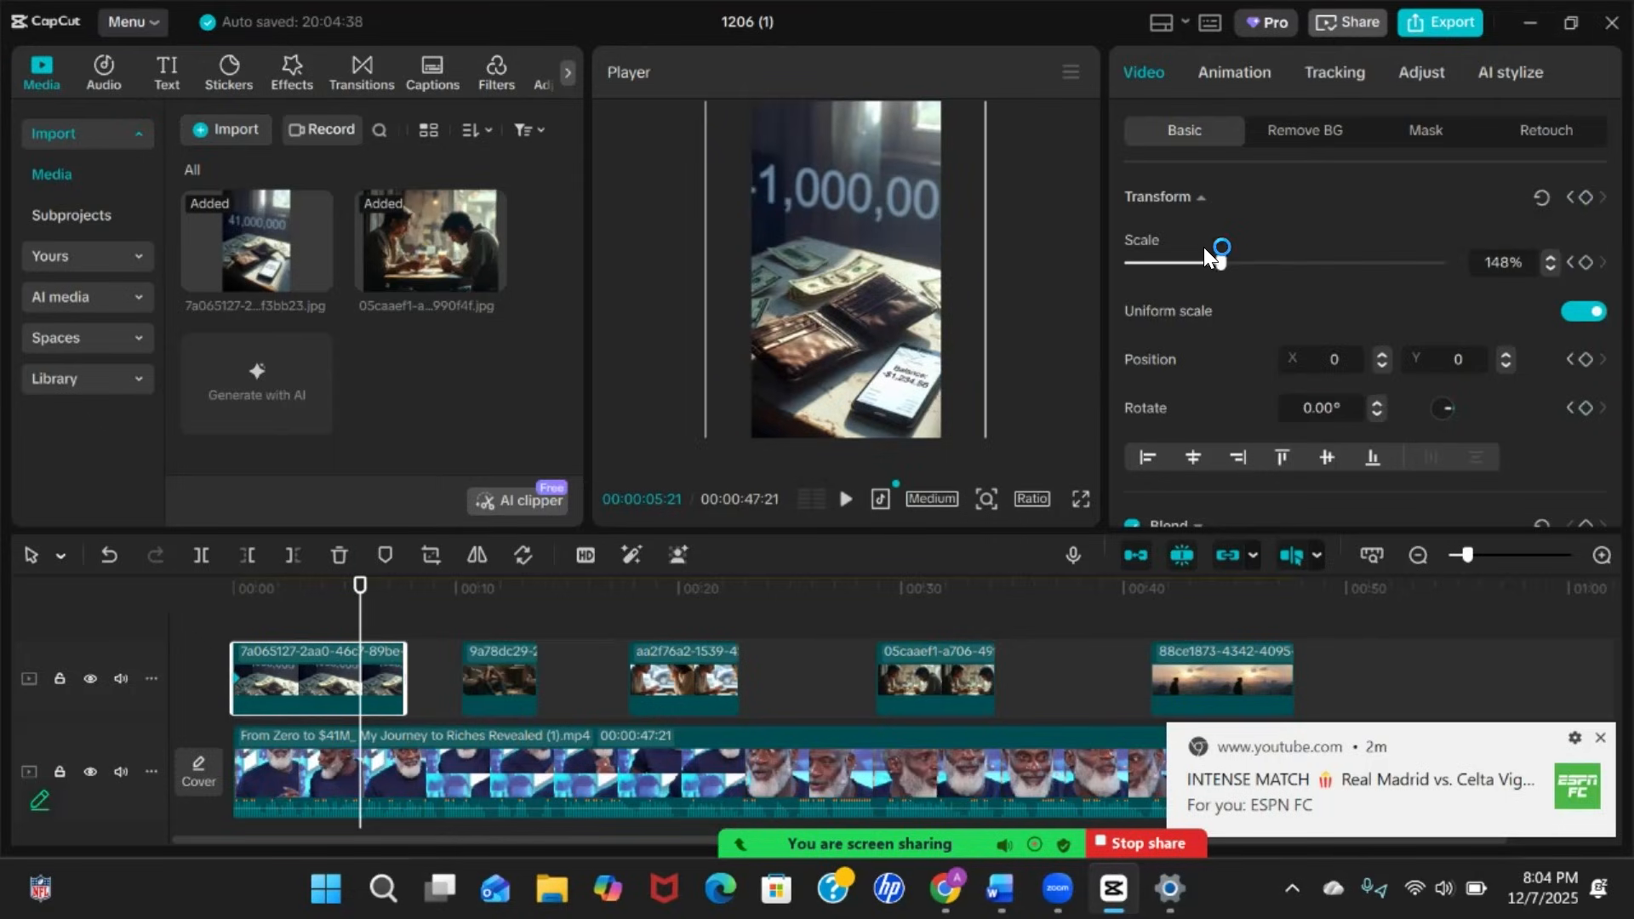
drag(1217, 257, 1199, 261)
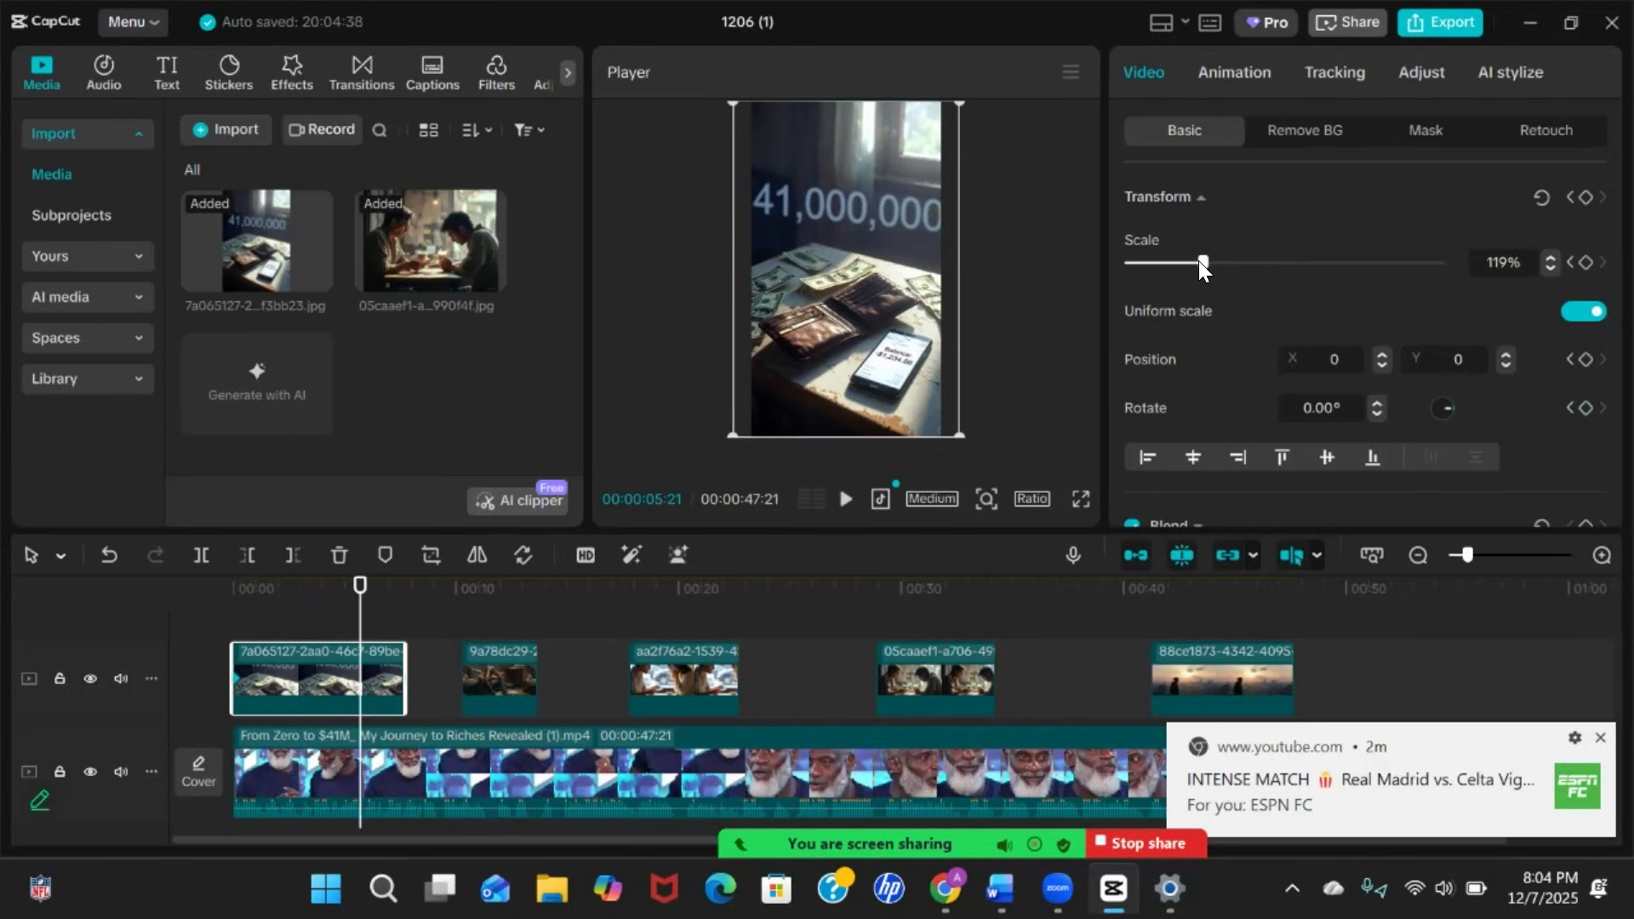
drag(1196, 260, 1201, 259)
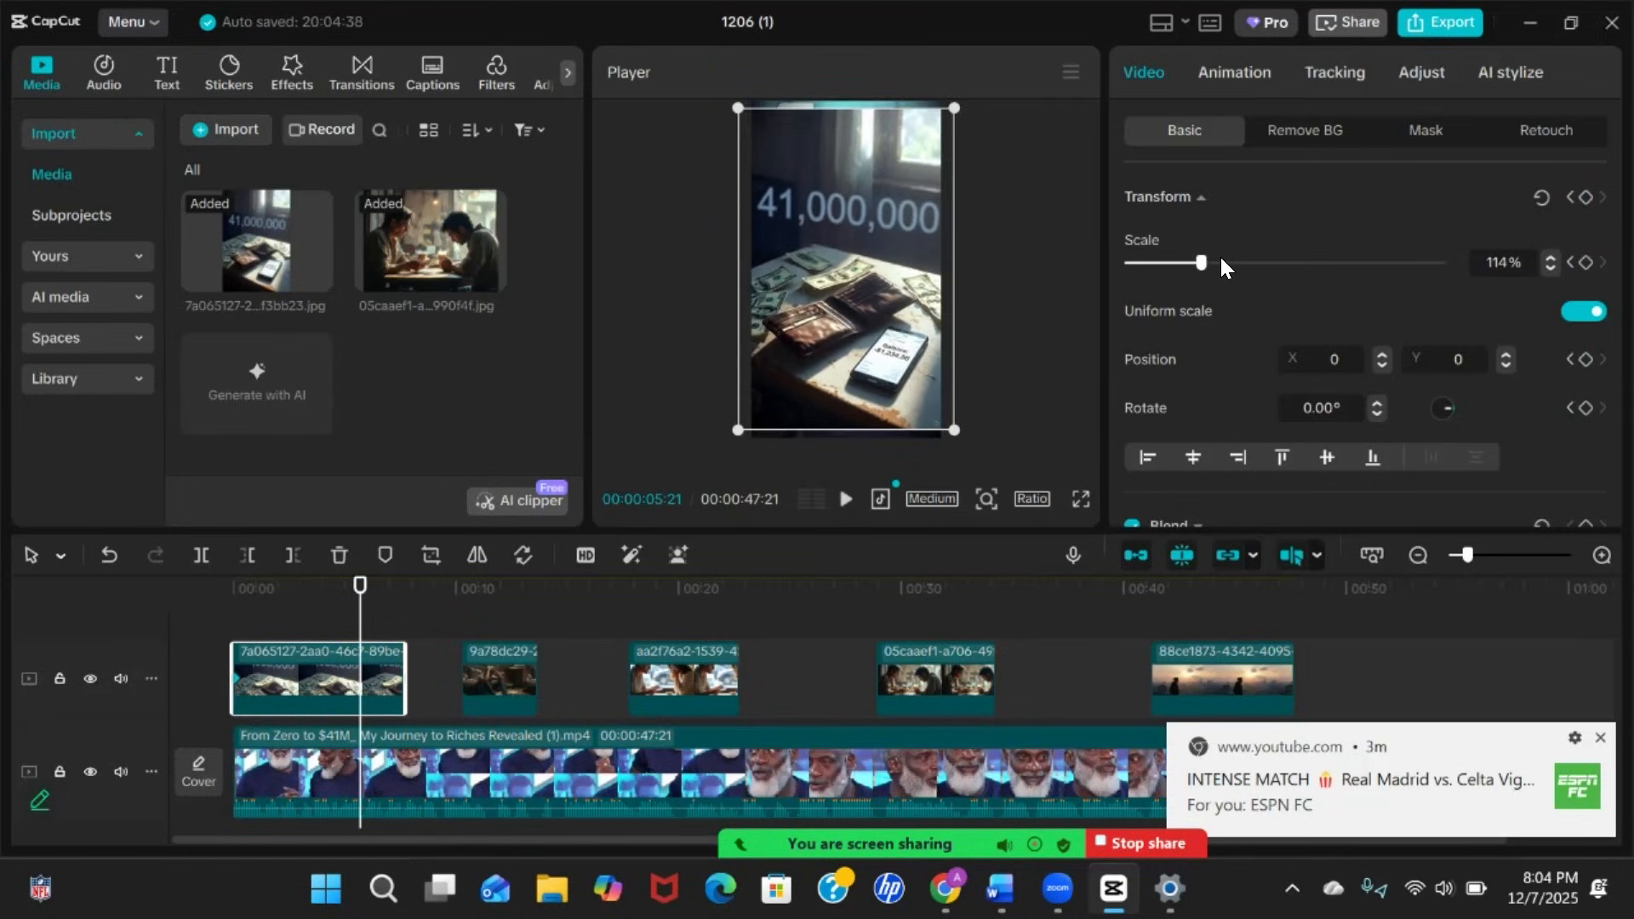
drag(1242, 260, 1202, 266)
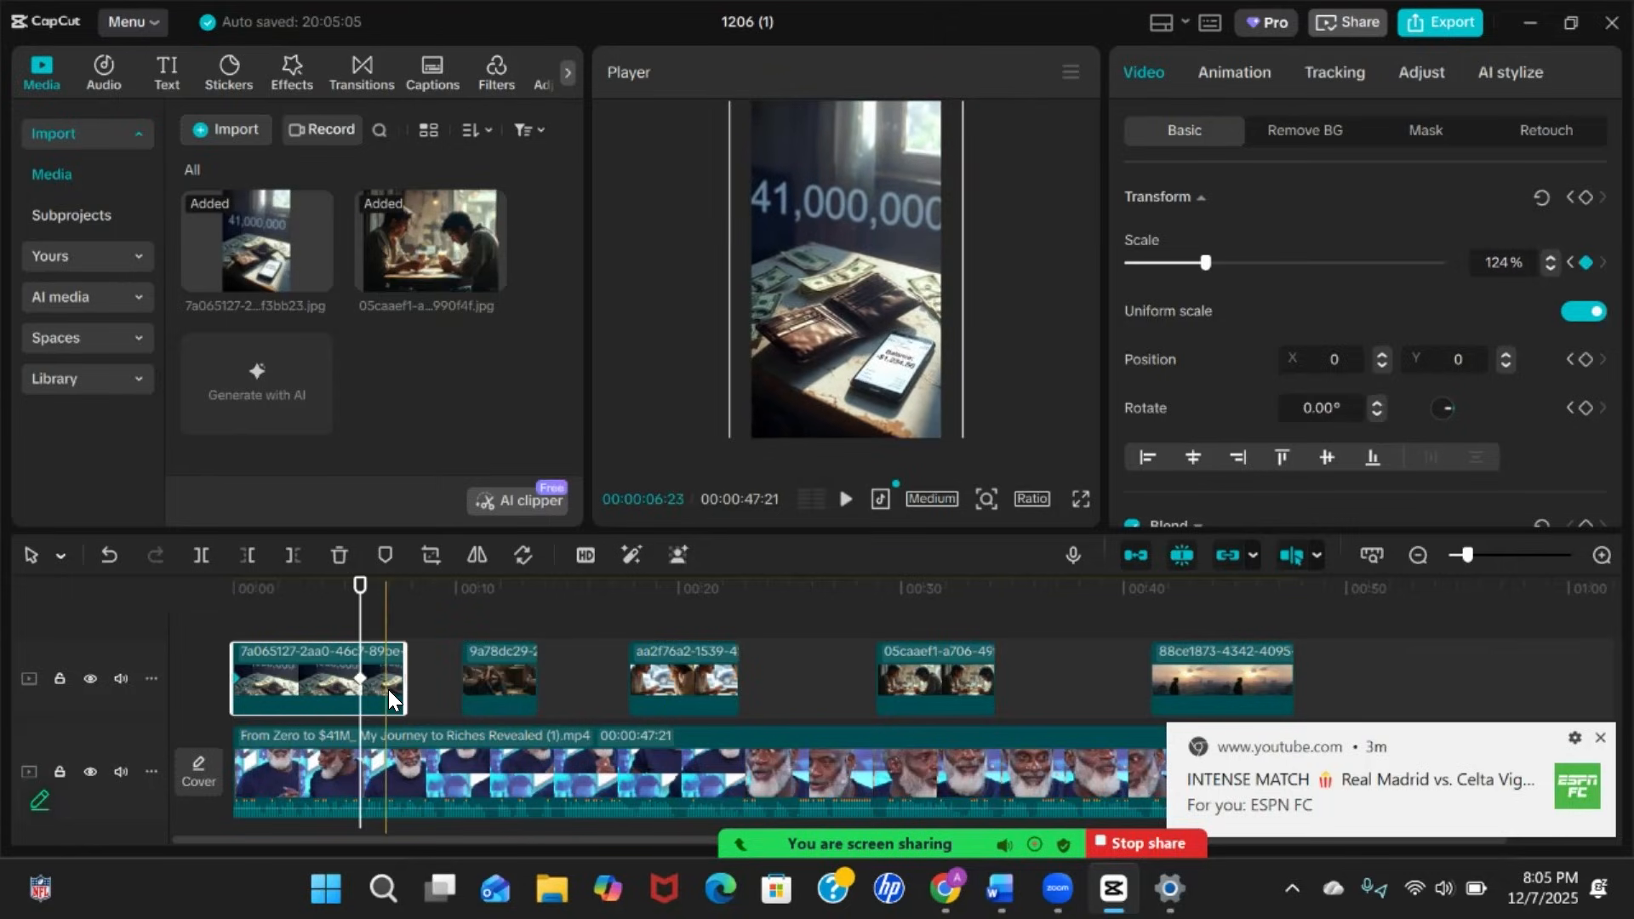
drag(408, 678, 354, 614)
Play the first image from the beginning to check its zoom-out, stopping just past the clip
click(232, 587)
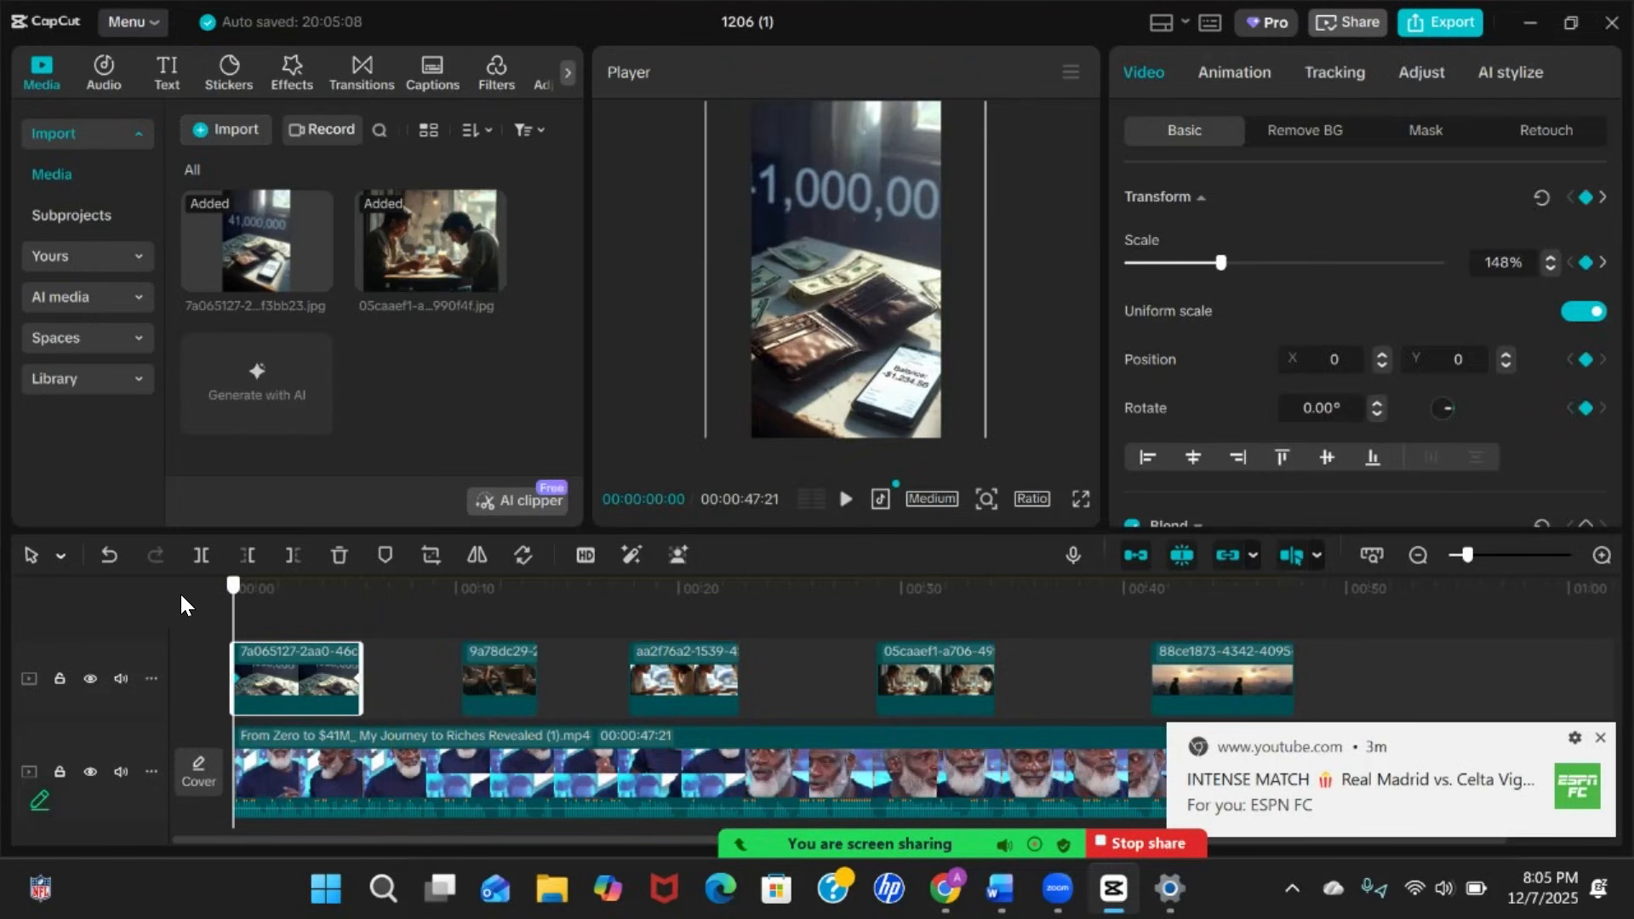
key(space)
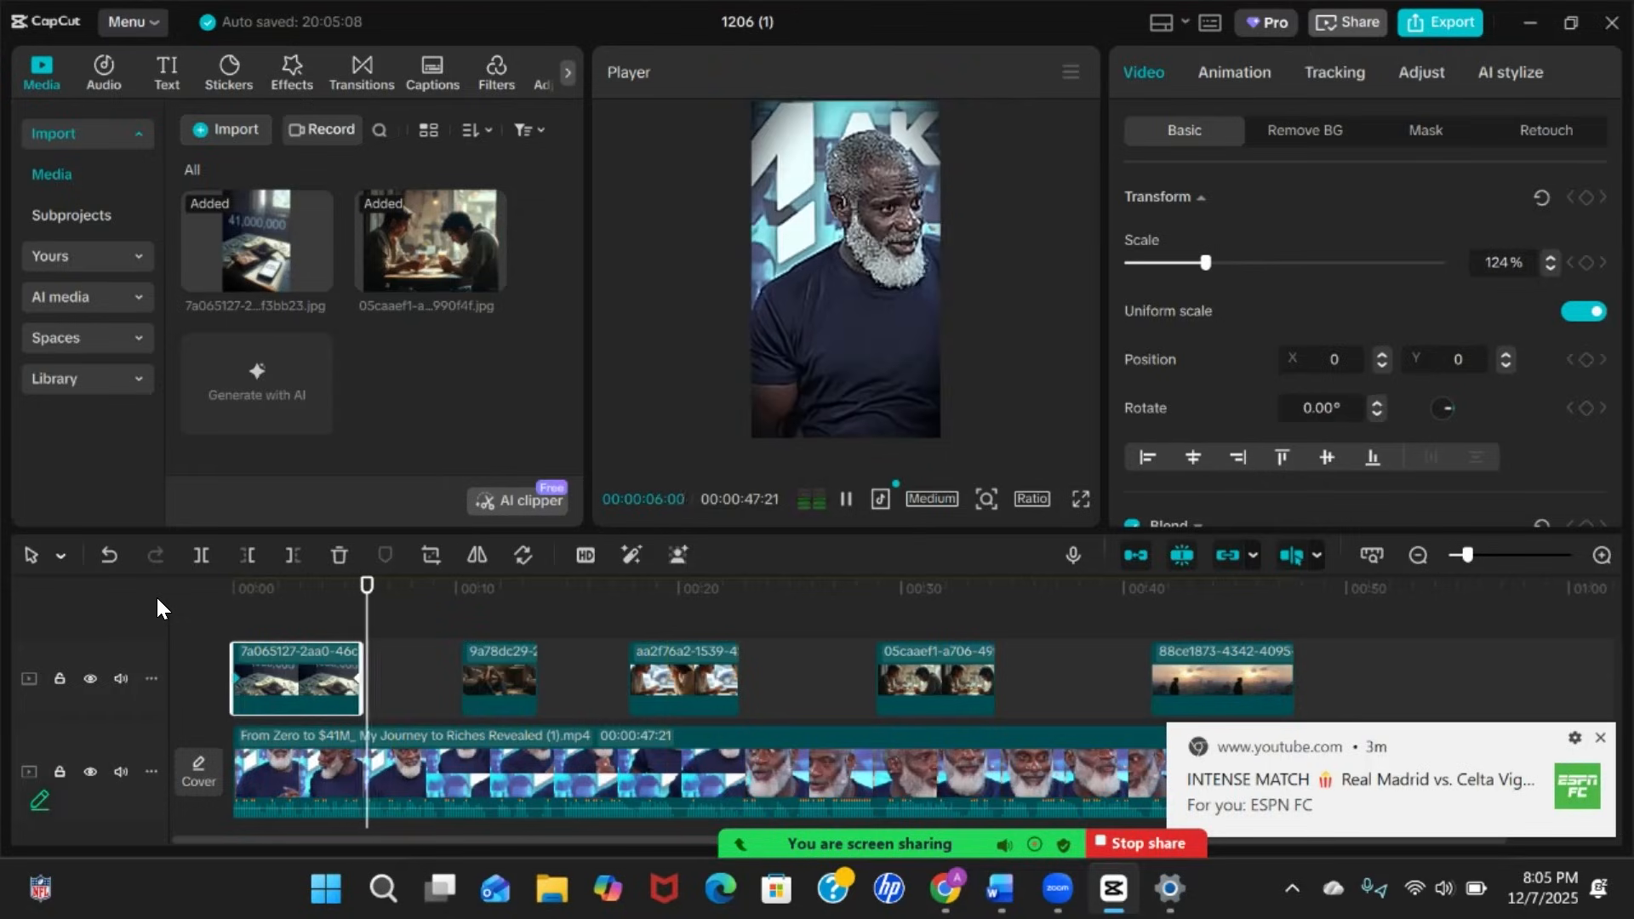
key(space)
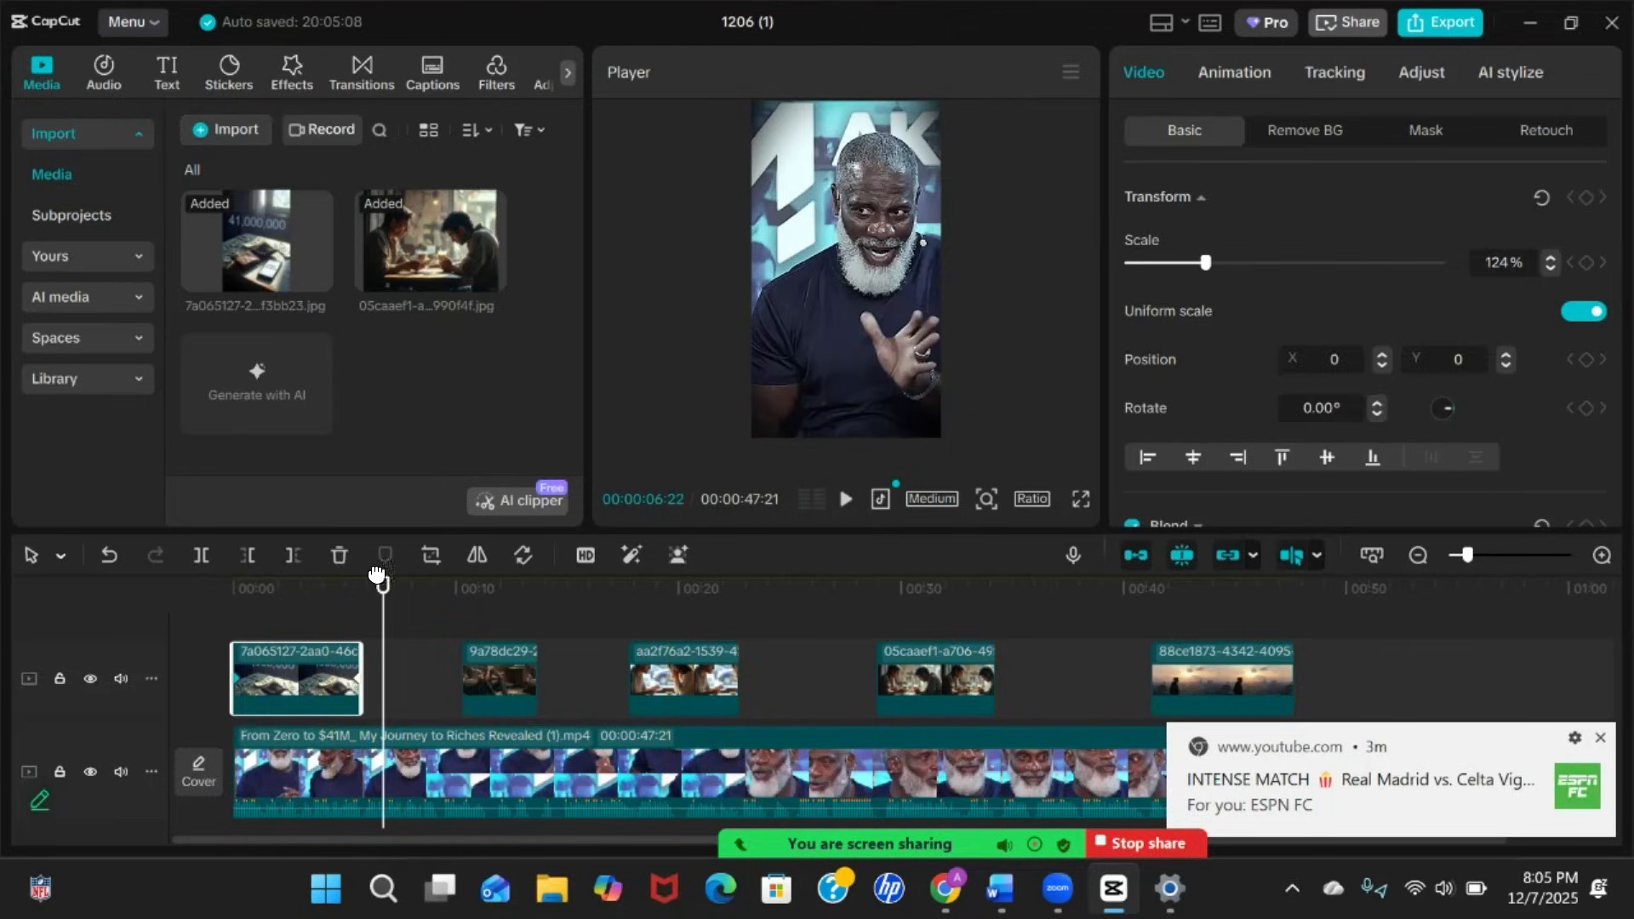
Set the first image's closing scale keyframe at 00:00:05:21 to 119%, extending the clip for the edit and trimming it back
click(359, 602)
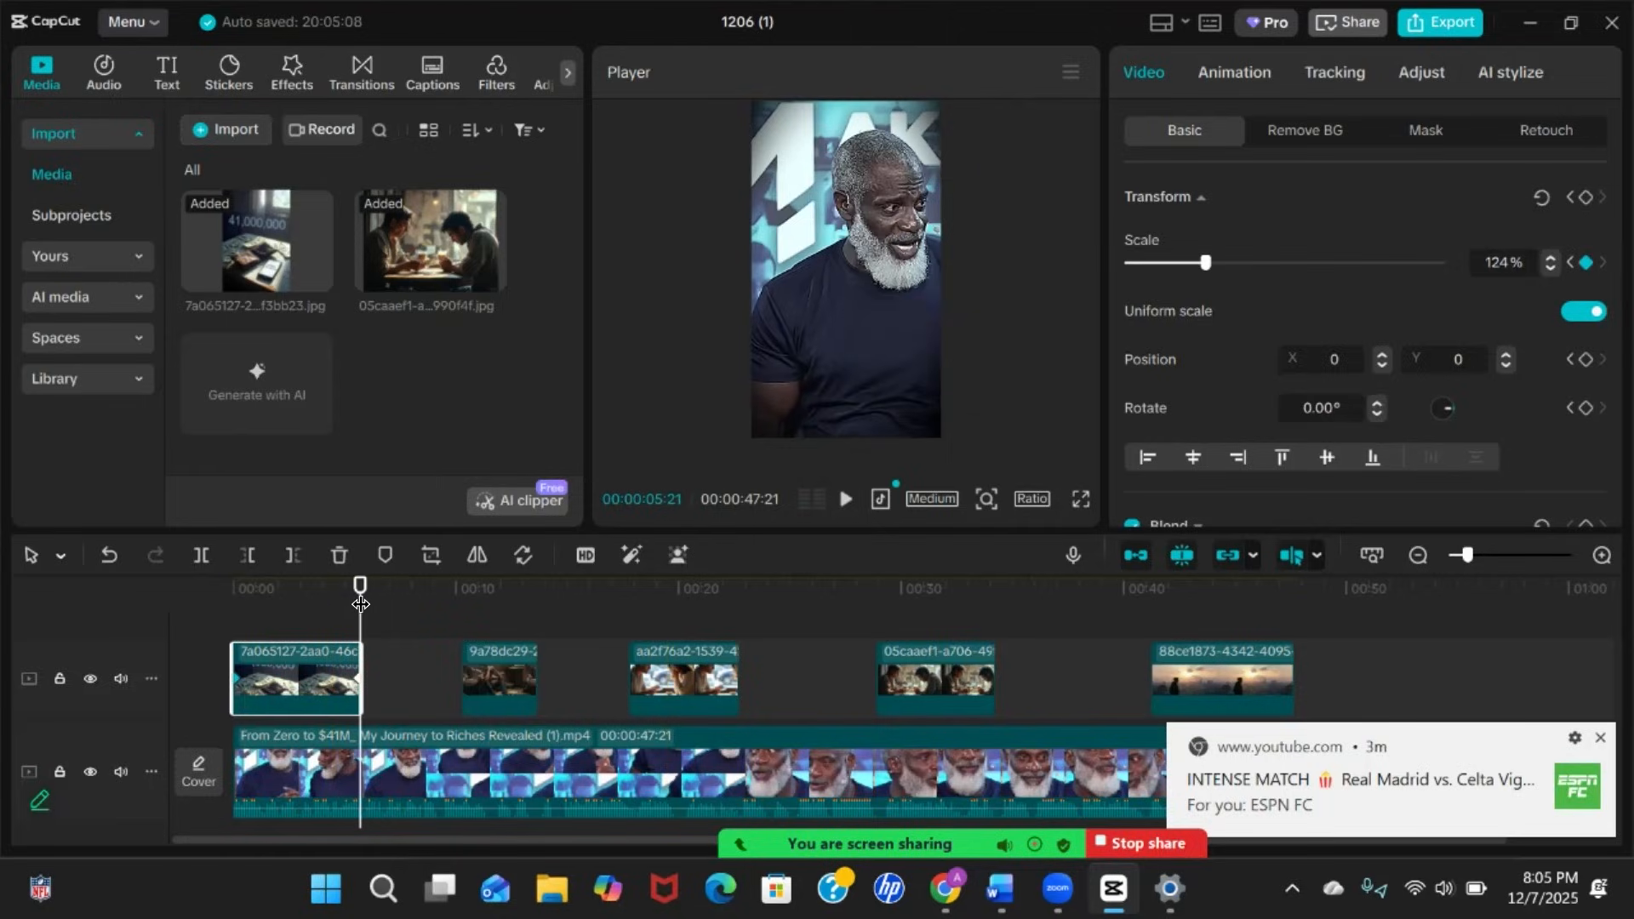
drag(362, 679, 402, 679)
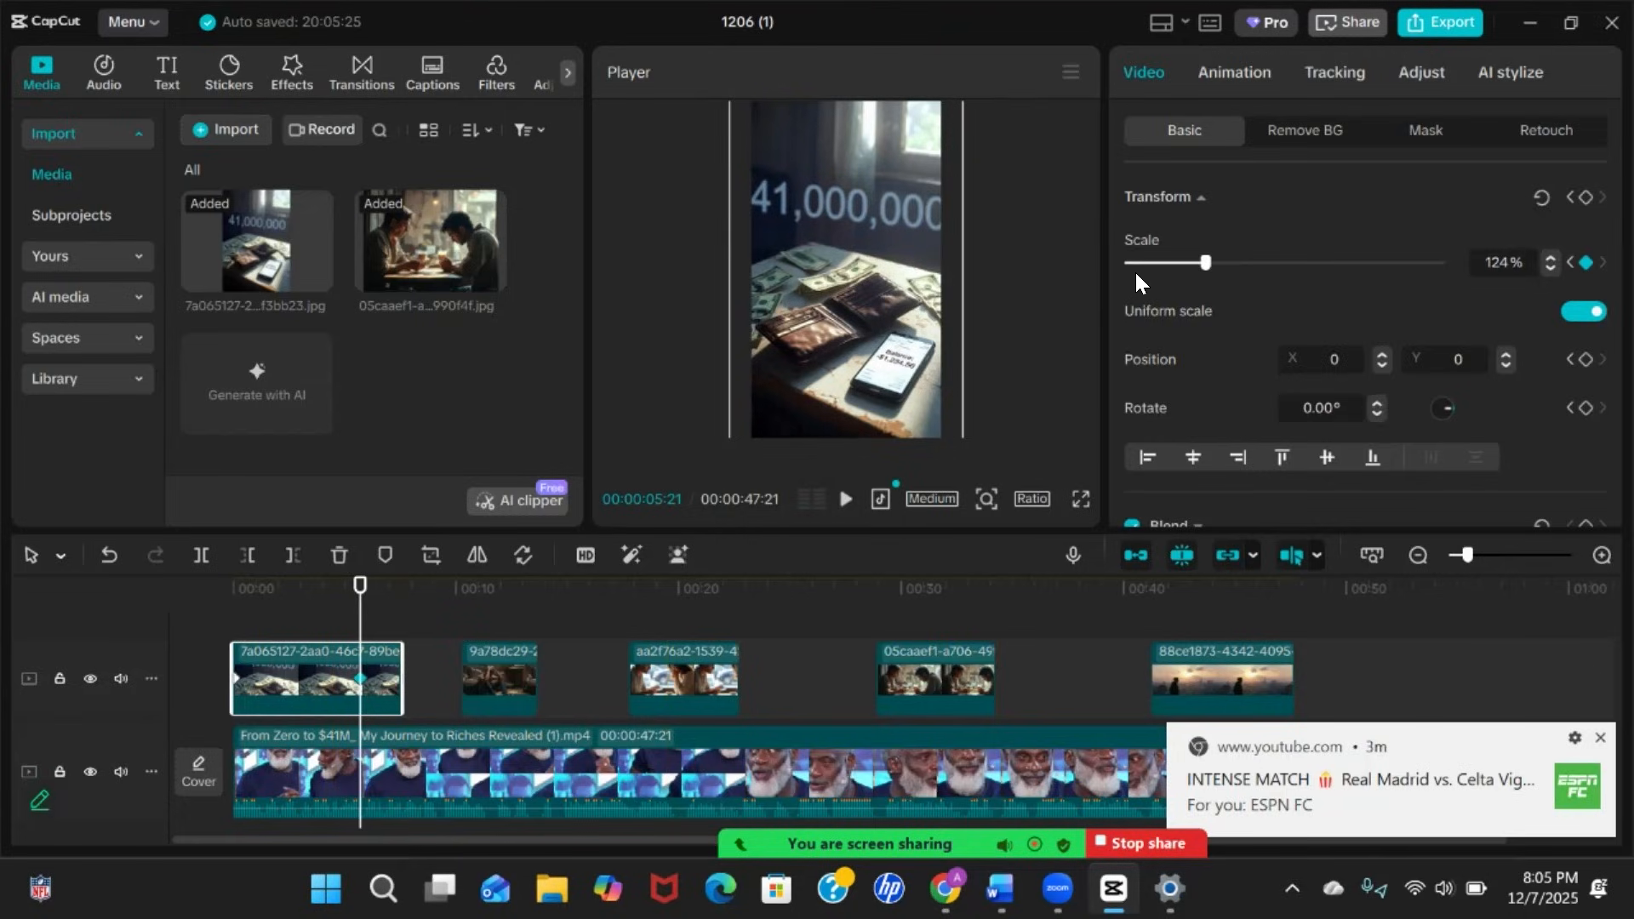
drag(1198, 260, 1201, 259)
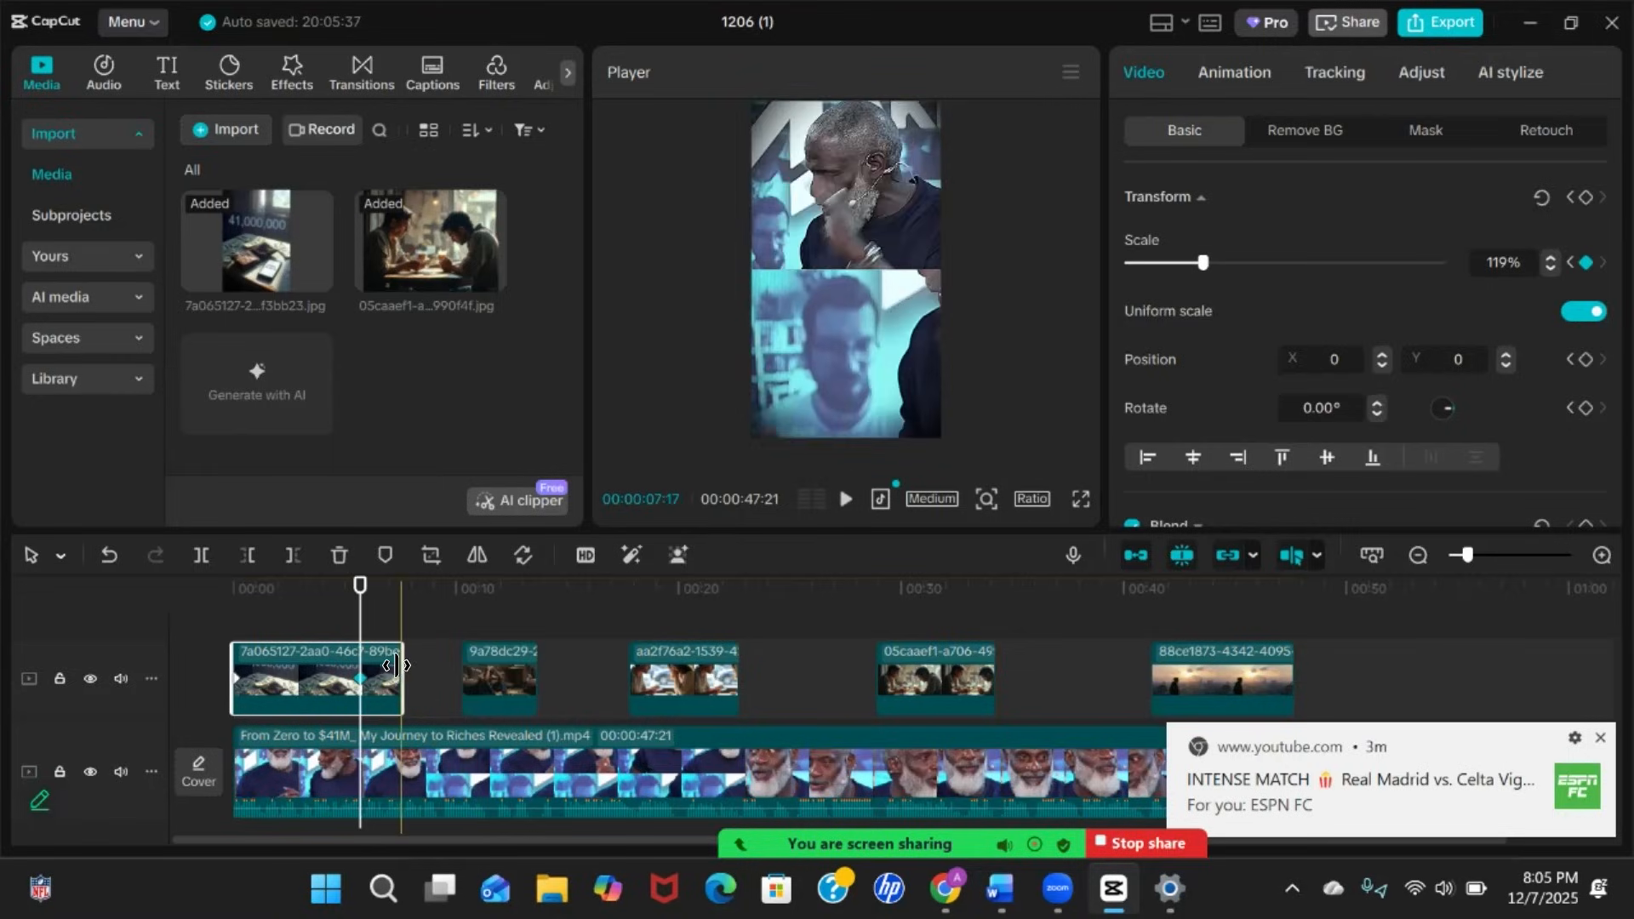
drag(394, 665, 361, 665)
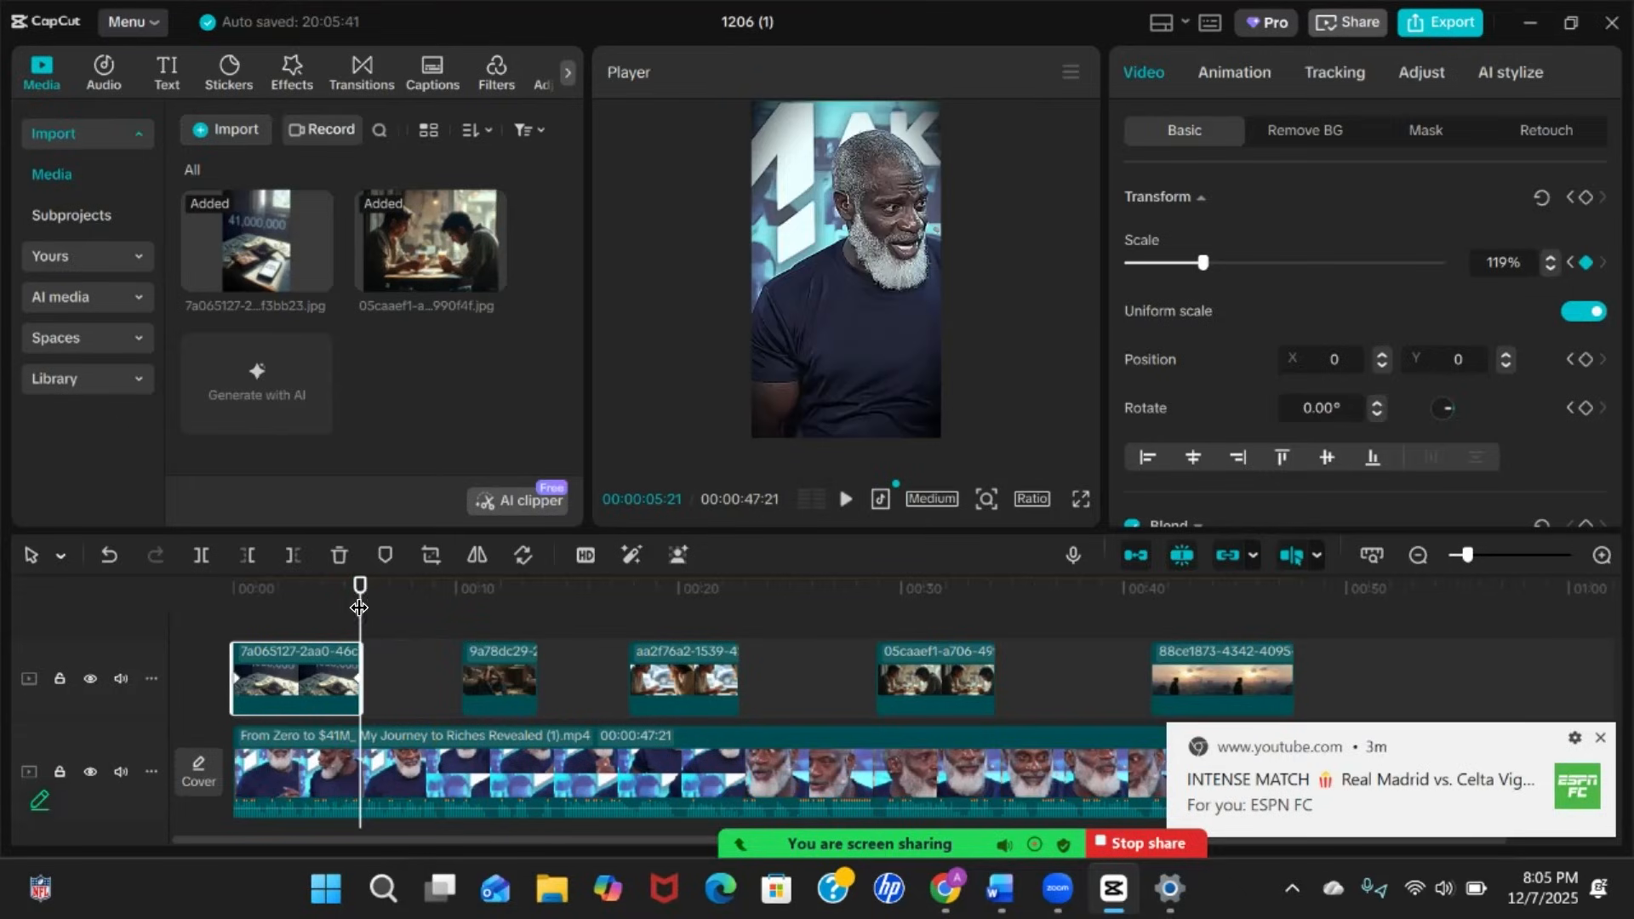
Add a transform keyframe at the start of the second B-roll image, 00:00:10:08
drag(360, 589, 462, 600)
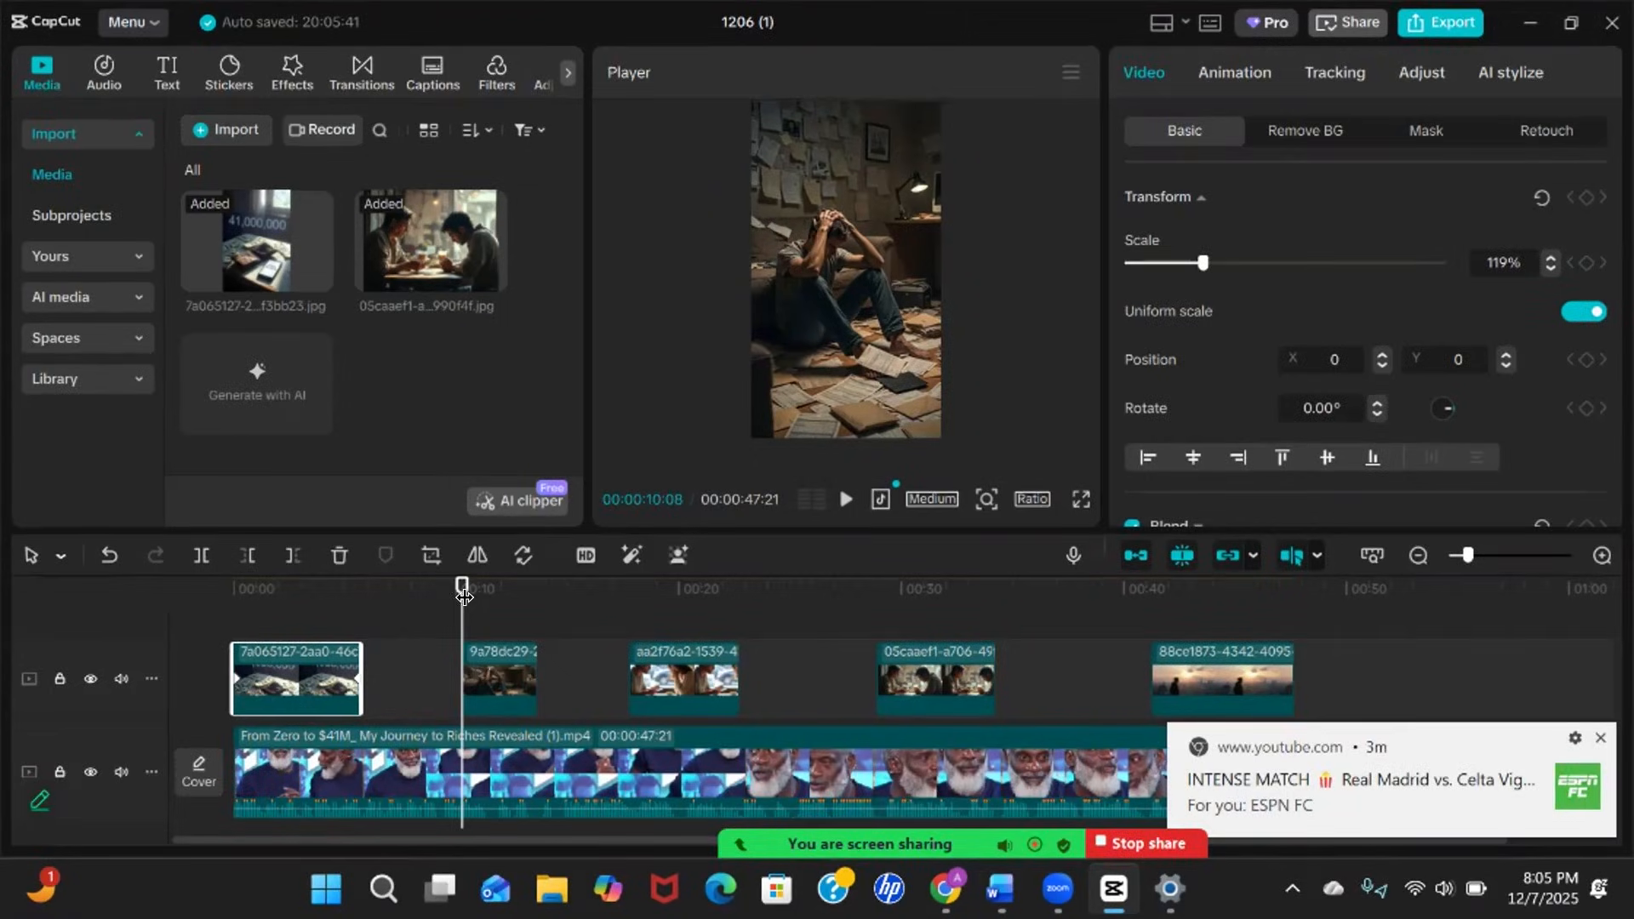
click(500, 678)
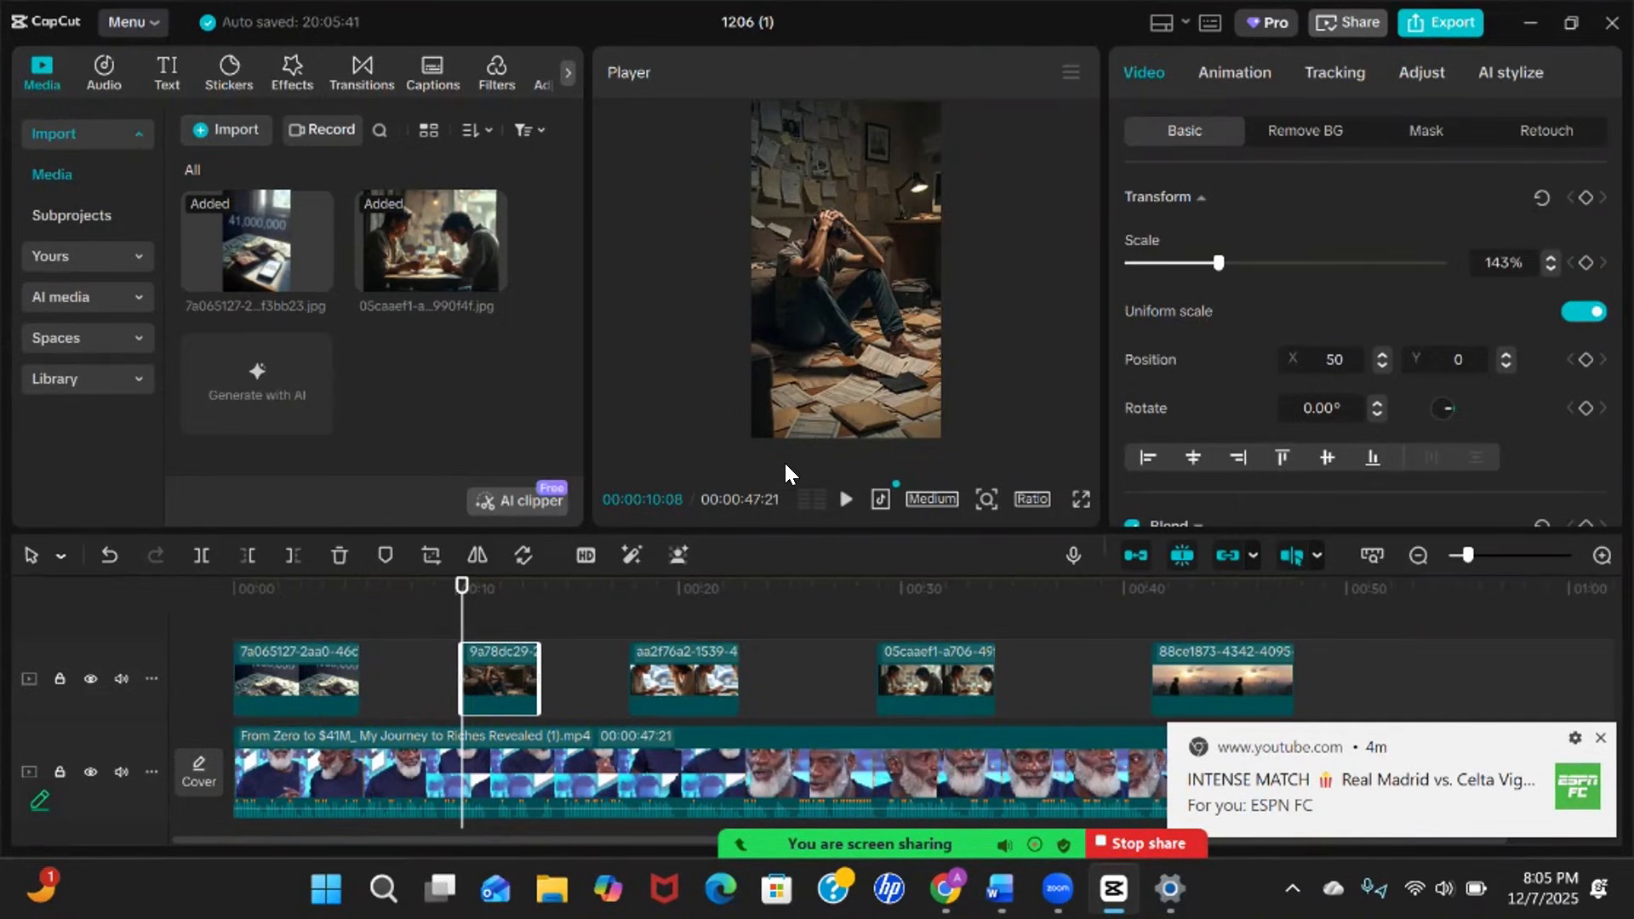
click(1584, 197)
Set a closing transform keyframe with 183% scale at 00:00:13:21 on the second image, extending its clip for the edit and trimming it back
drag(475, 601, 538, 602)
drag(538, 672, 583, 672)
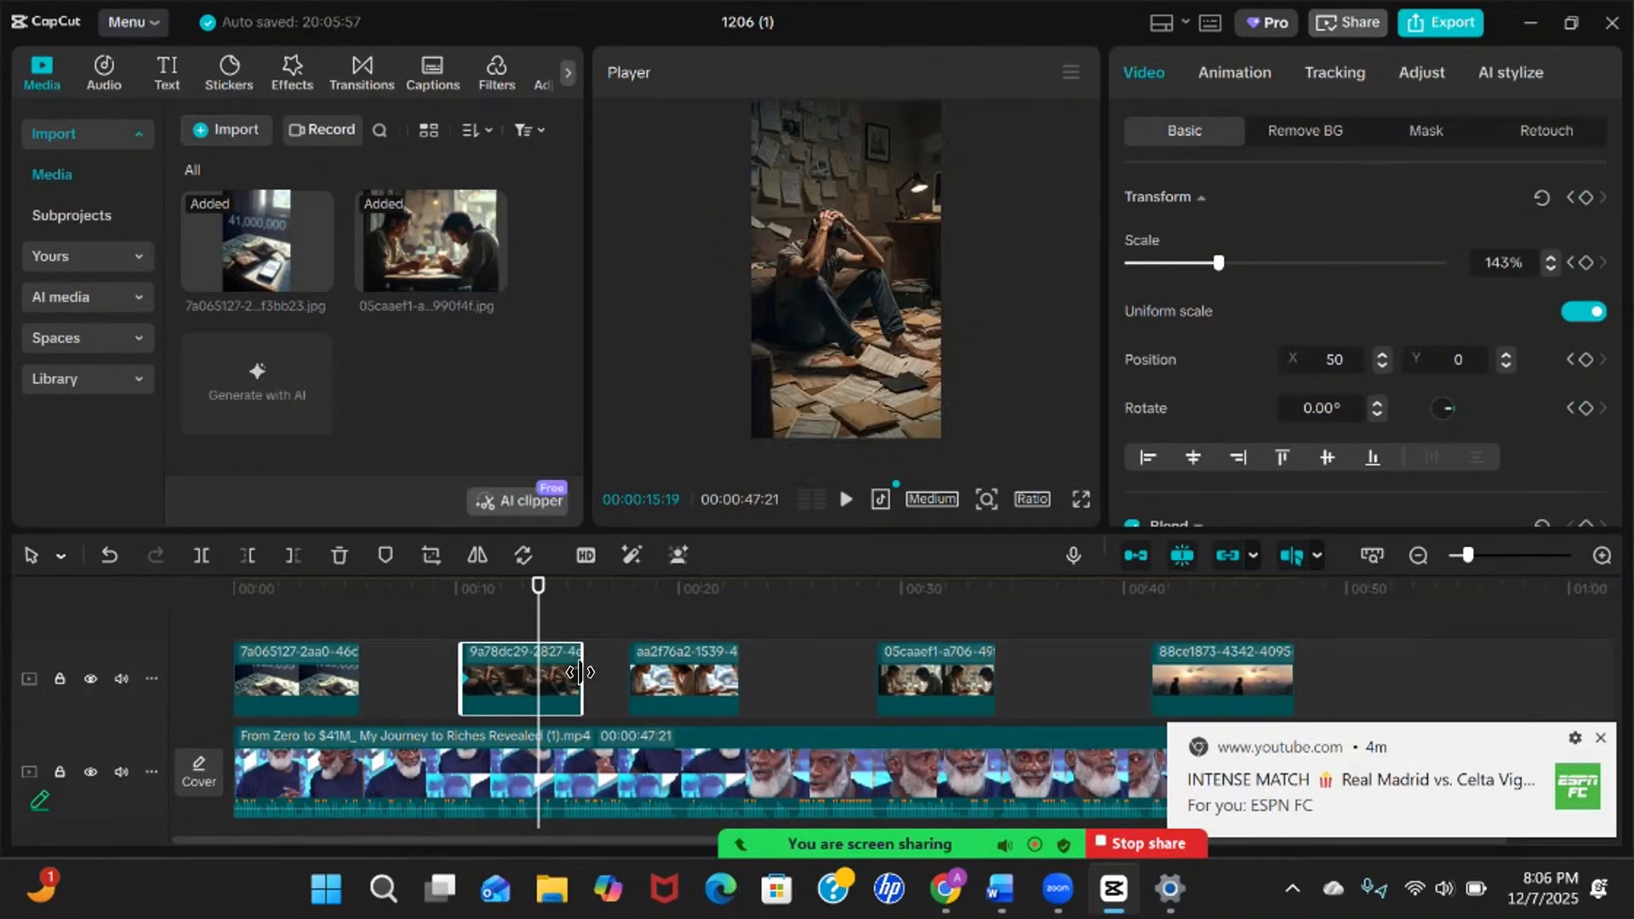
click(1585, 199)
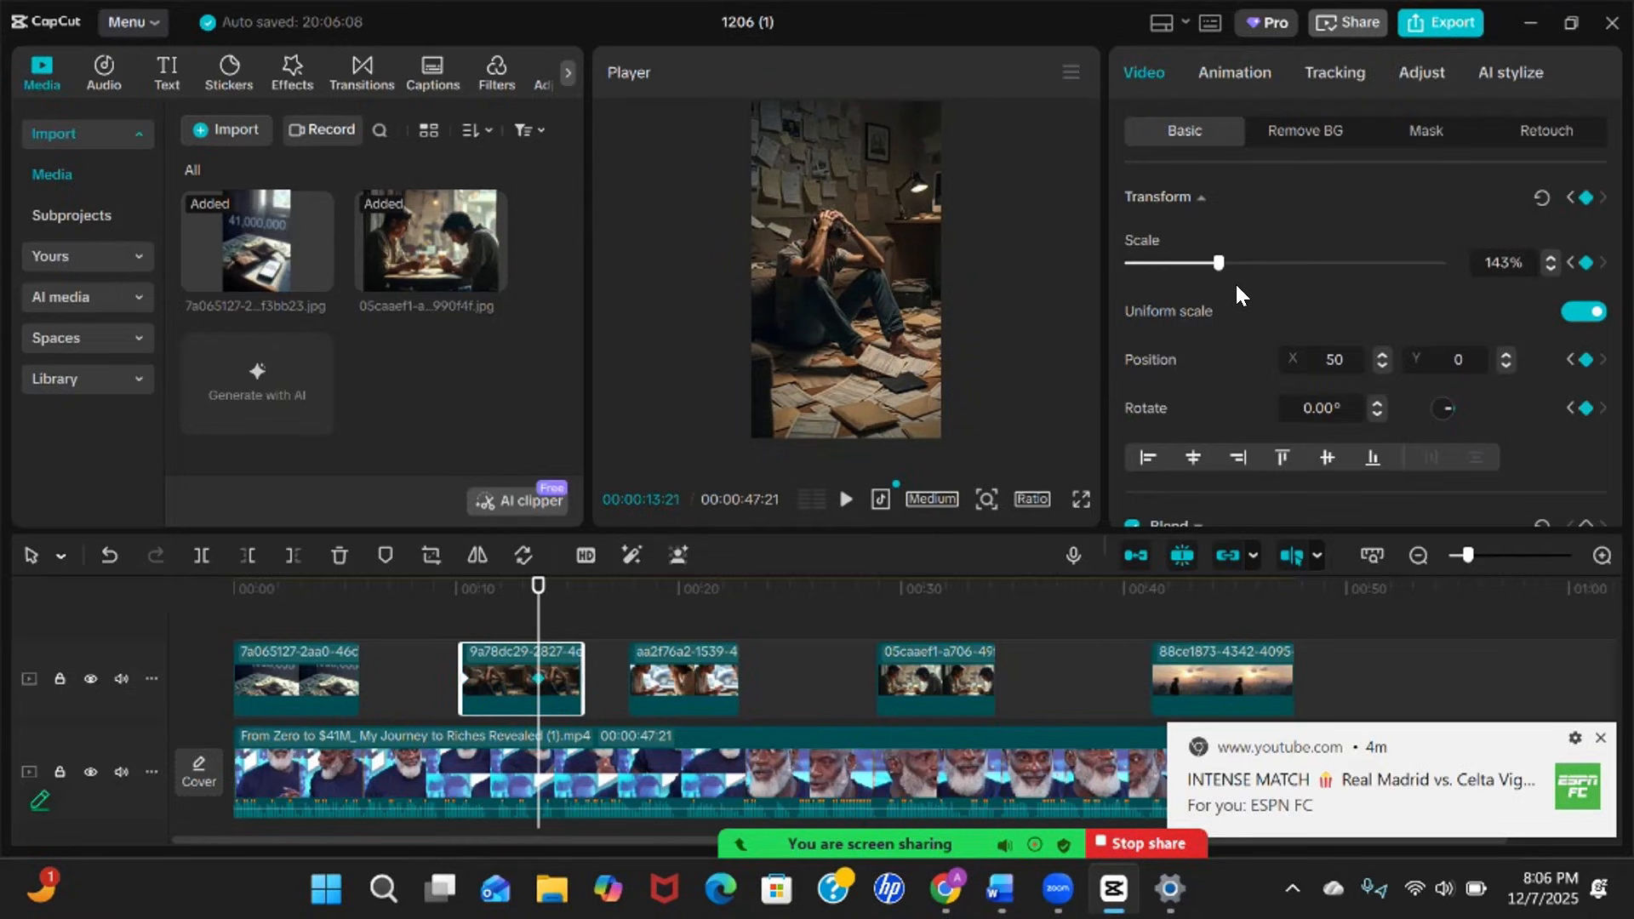
drag(1217, 261, 1239, 259)
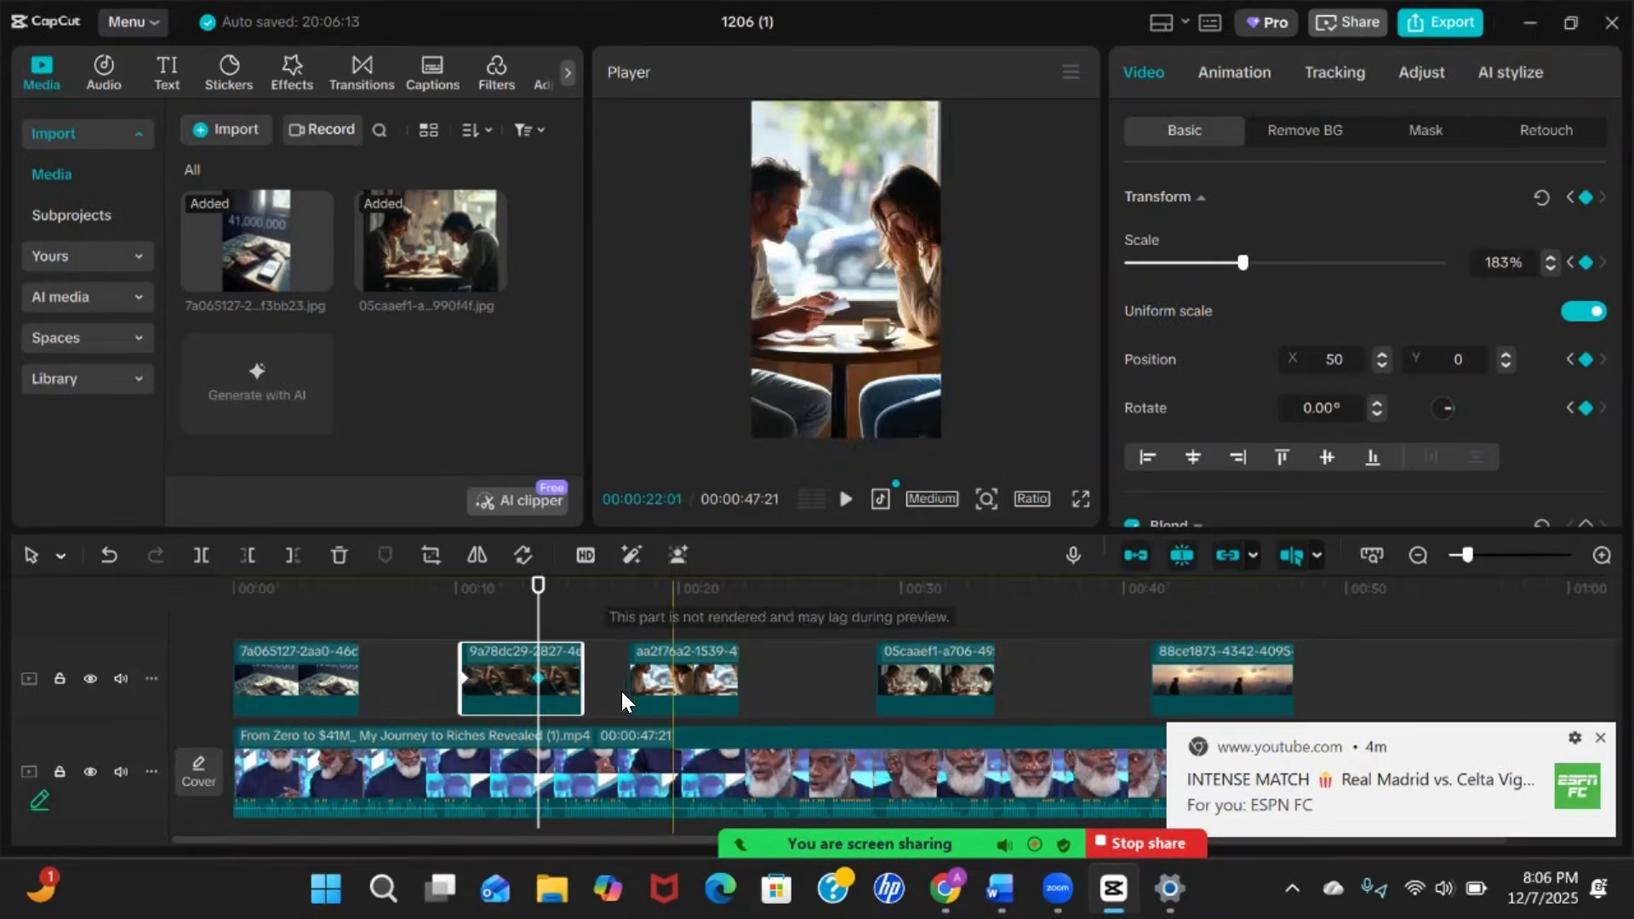
drag(586, 691, 534, 689)
Play the second image from just before its clip to check its zoom-in
click(454, 617)
click(444, 618)
key(space)
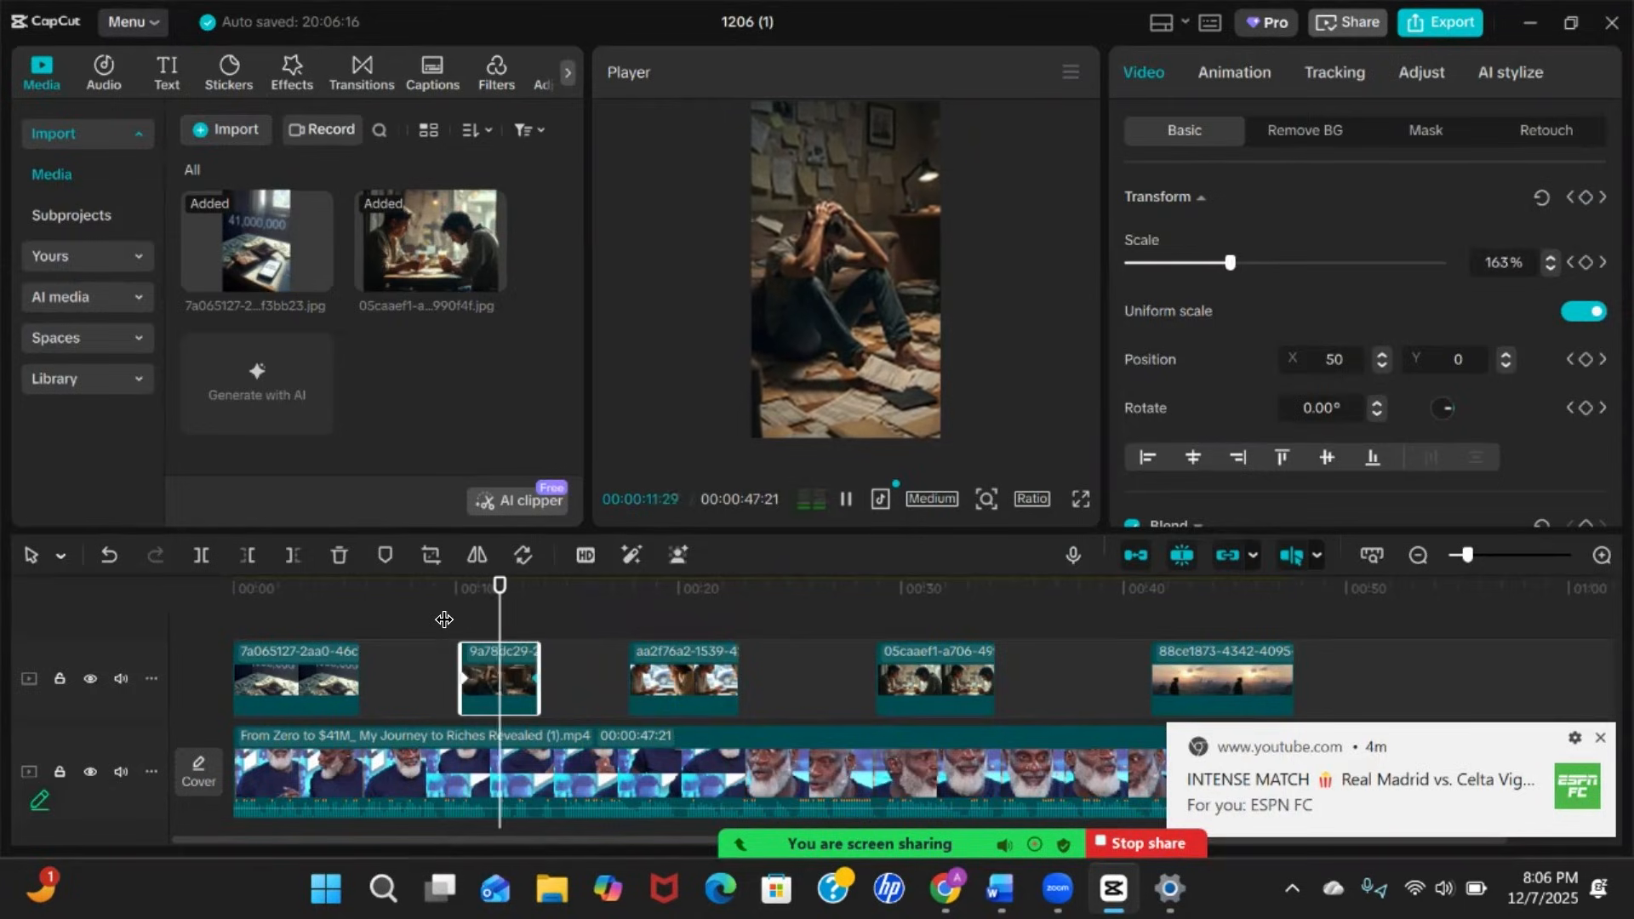
key(space)
Add a transform keyframe at the start of the third image, 00:00:17:23, and enlarge the image to 182%
drag(552, 594, 628, 596)
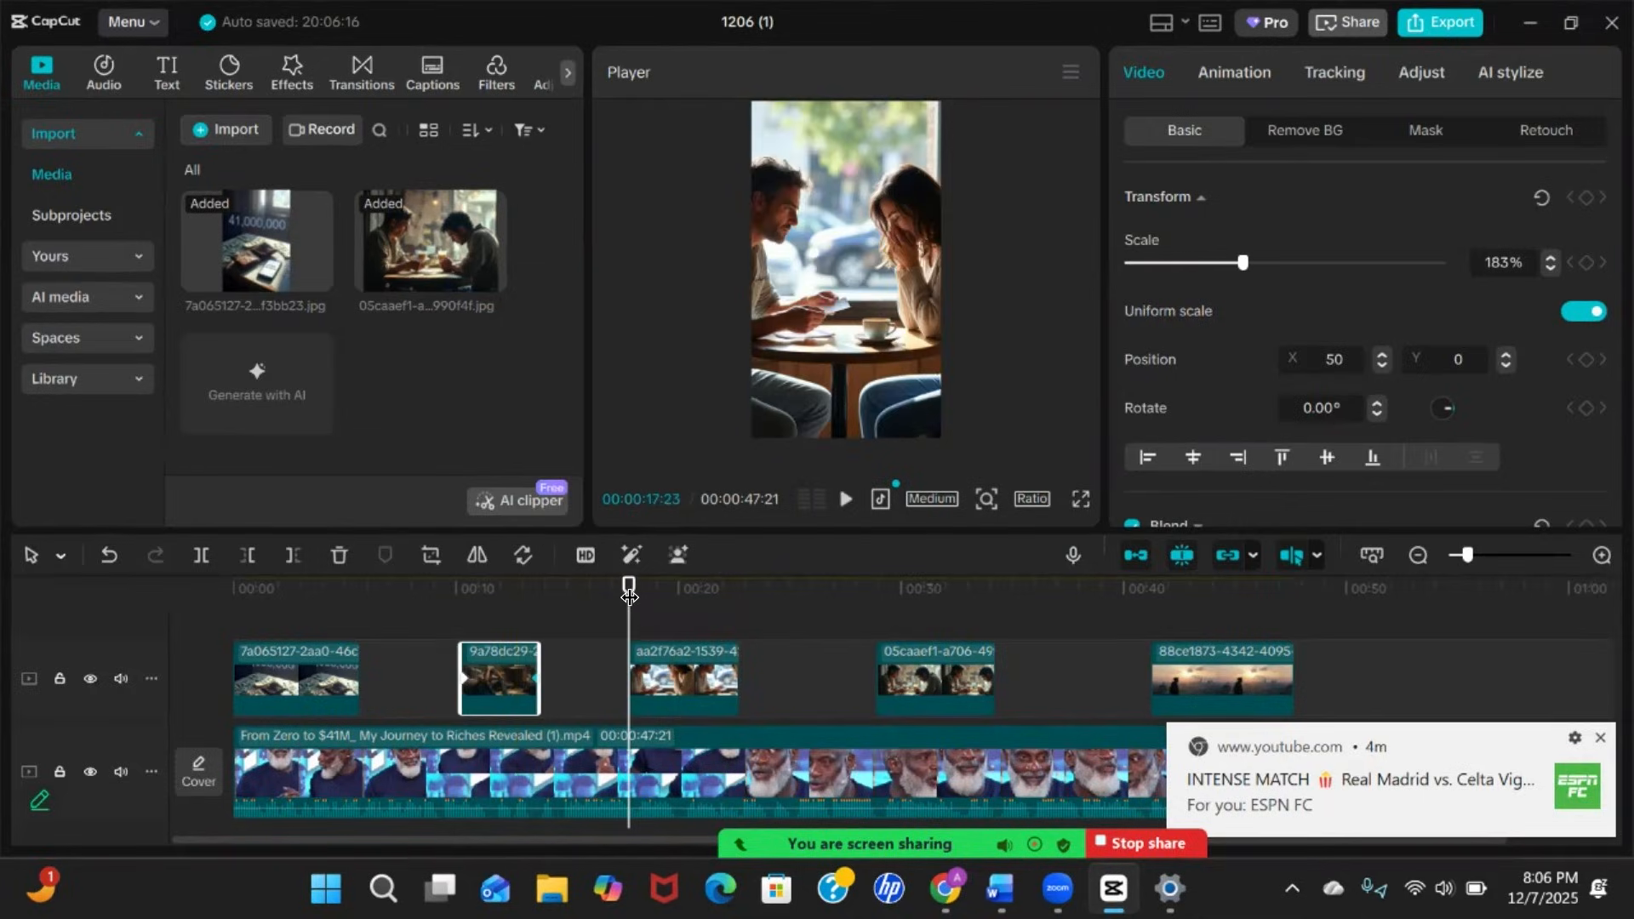
click(667, 671)
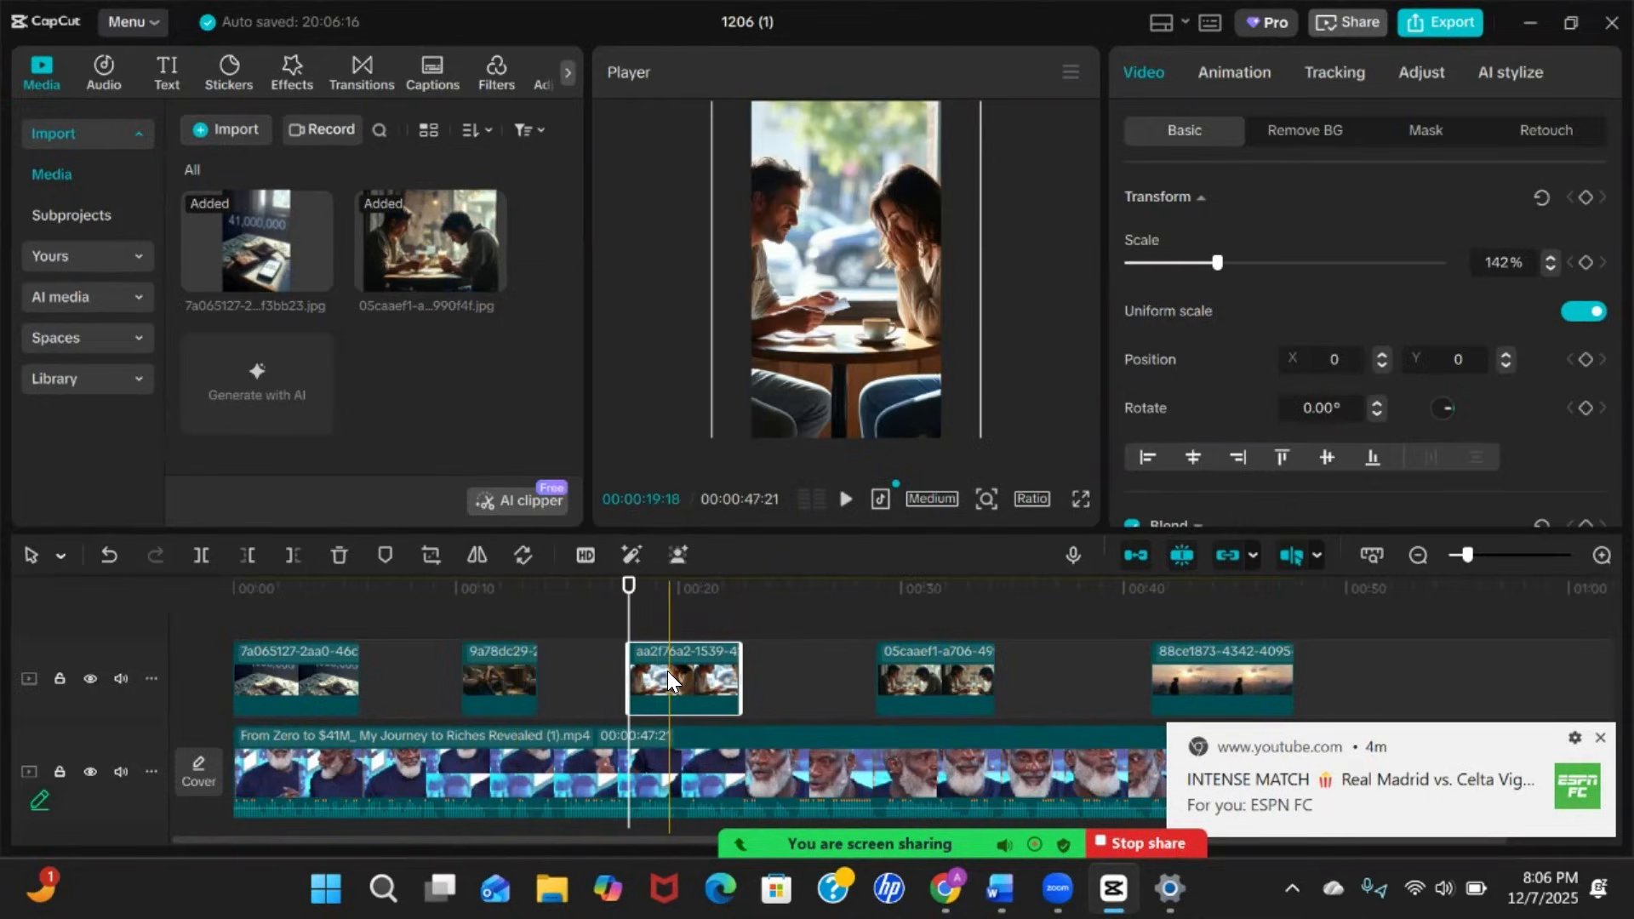
click(1585, 198)
drag(1228, 262, 1237, 262)
drag(1237, 266, 1244, 264)
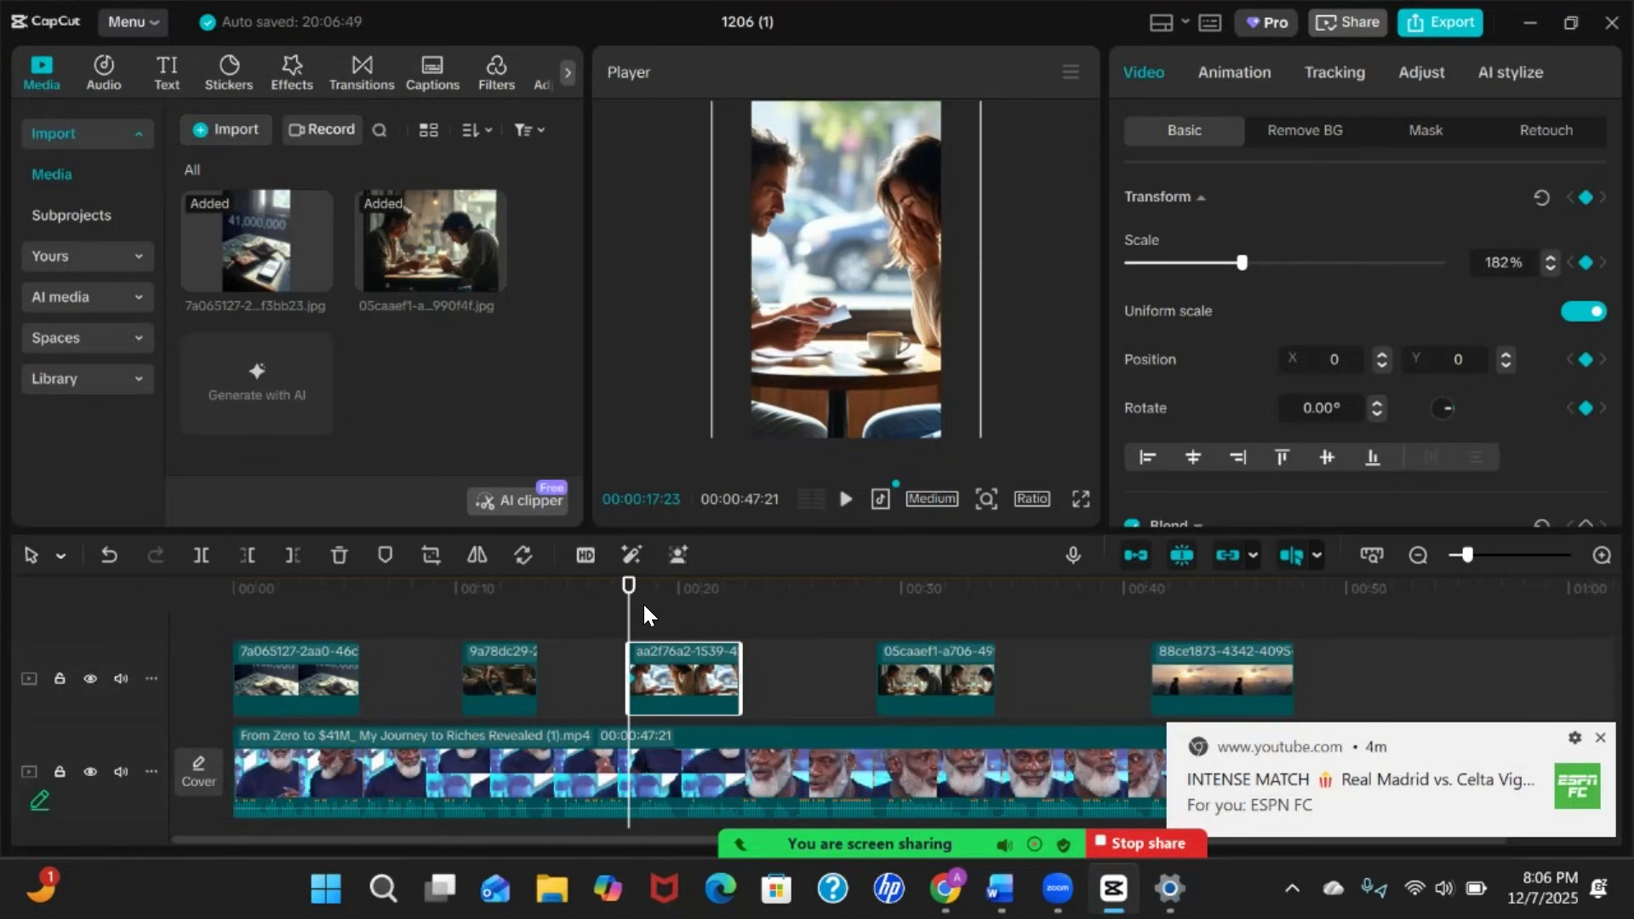
Set a closing scale keyframe of 138% at 00:00:22:23 on the third image, extending its clip for the edit and trimming it back
drag(631, 601, 735, 607)
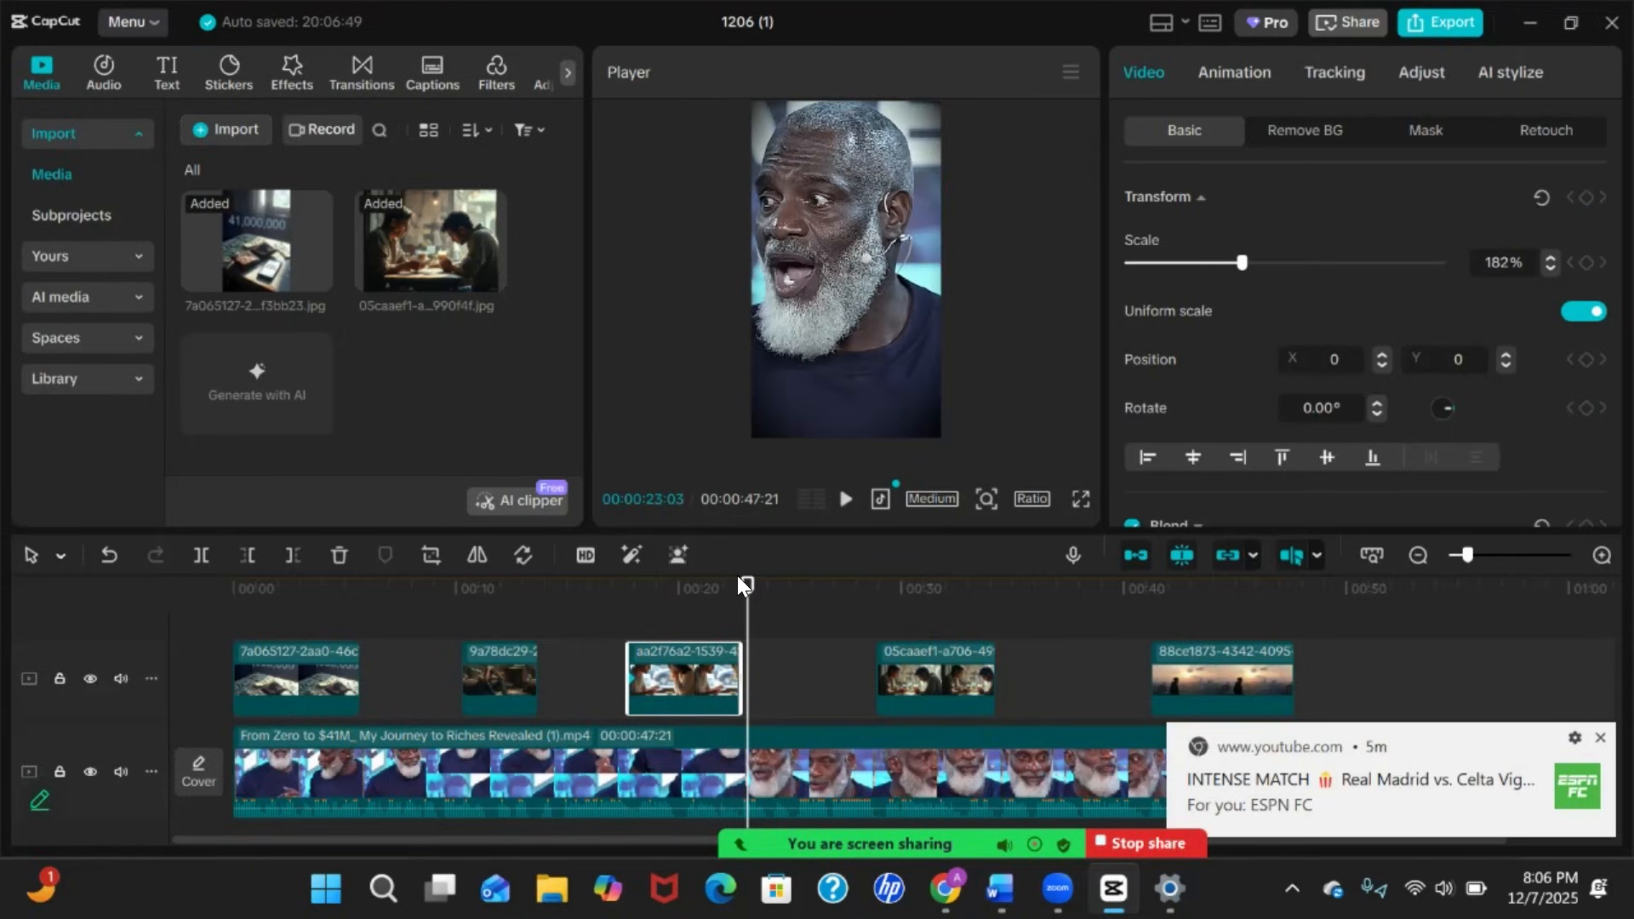
click(741, 593)
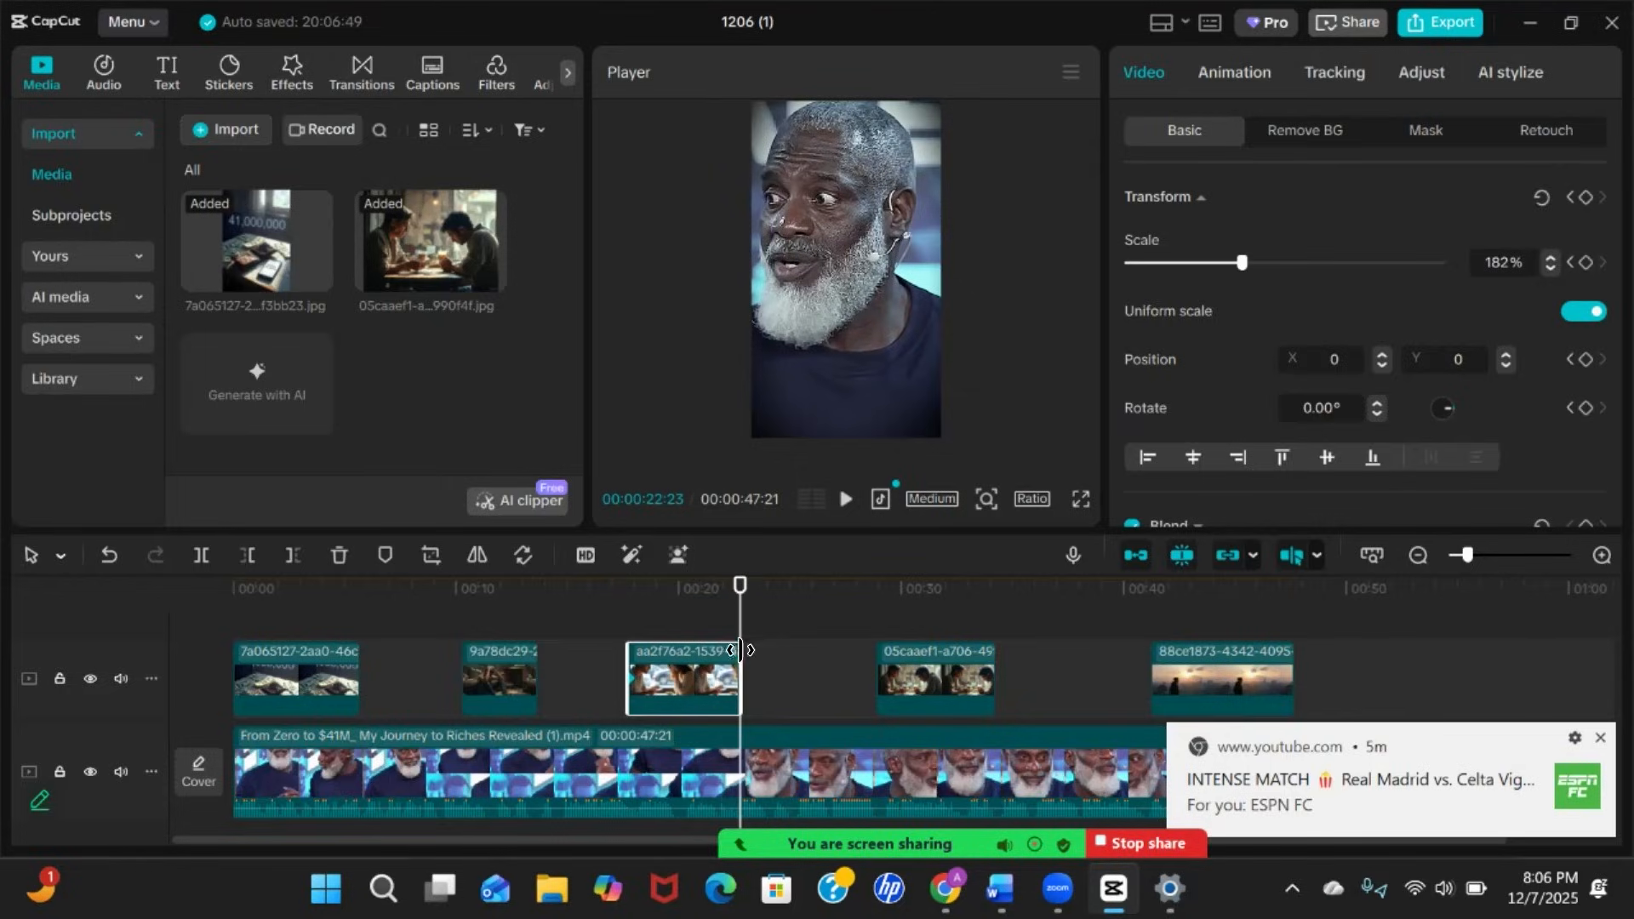
drag(739, 650, 750, 652)
drag(1246, 265, 1213, 268)
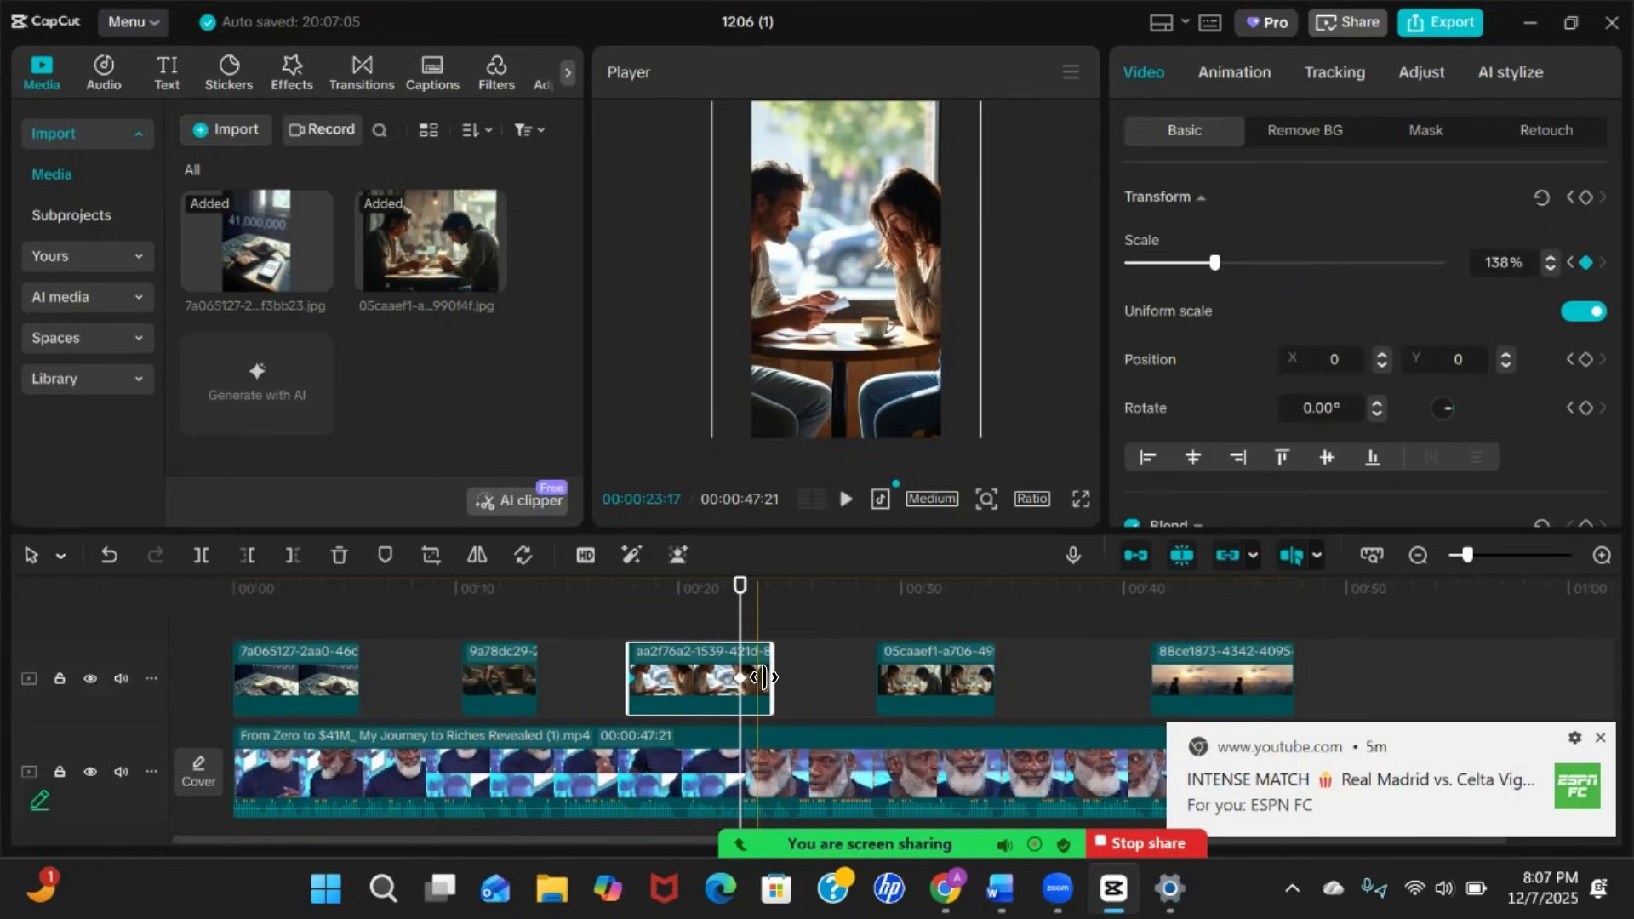
drag(768, 674, 736, 672)
Scrub back over the third image, and add a transform keyframe at the start of the fourth image, 00:00:28:27
drag(734, 591, 636, 616)
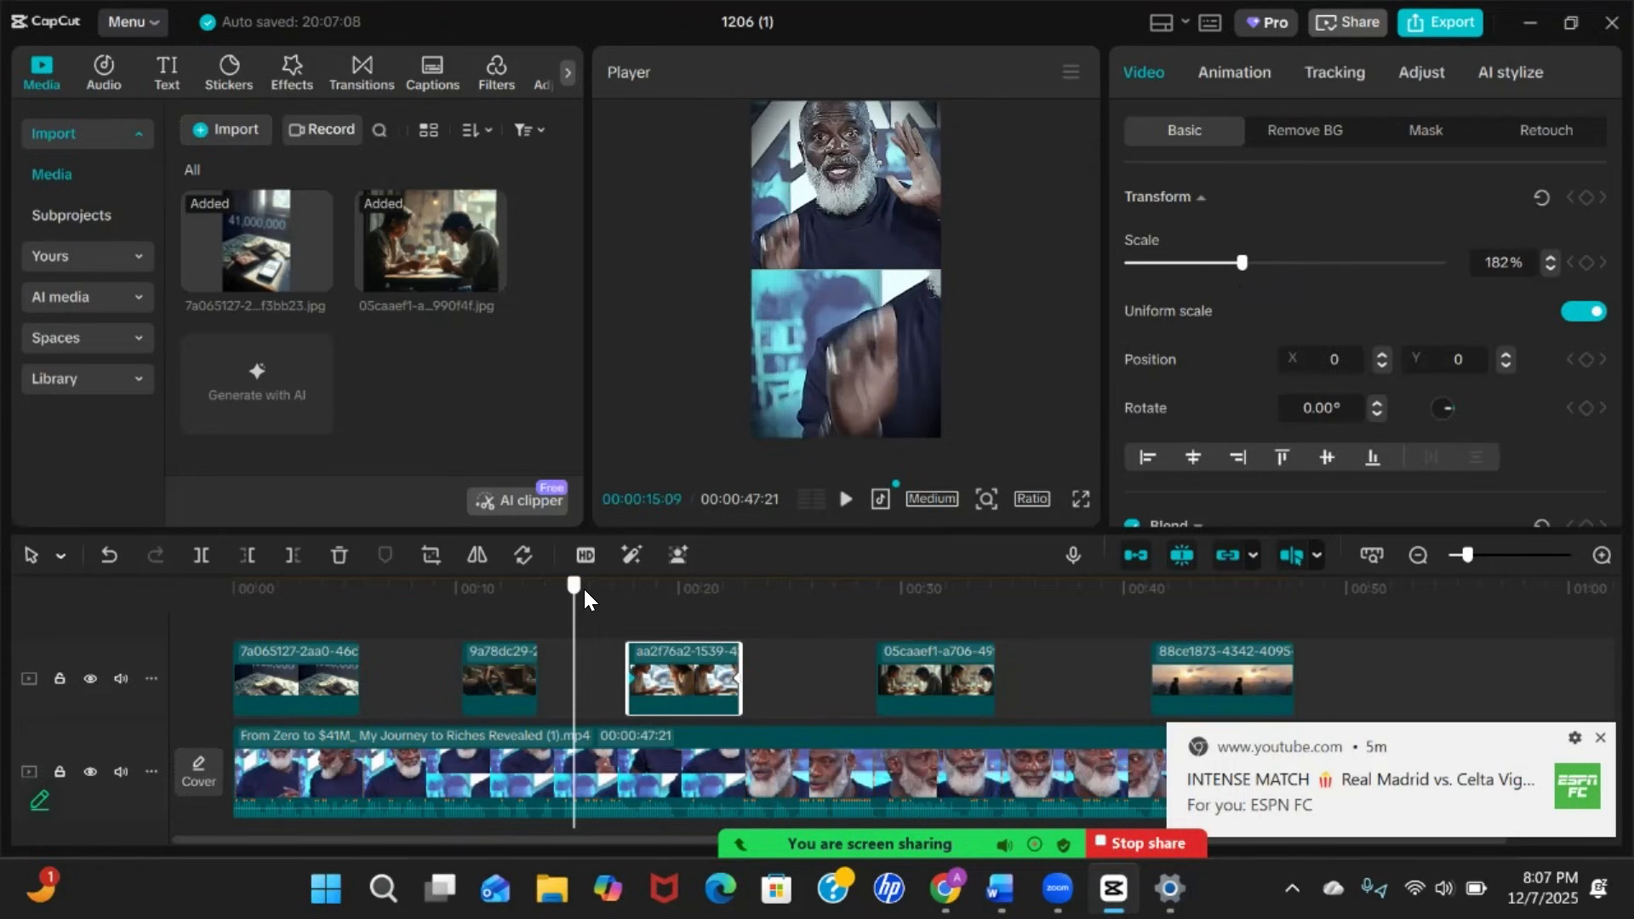
click(674, 586)
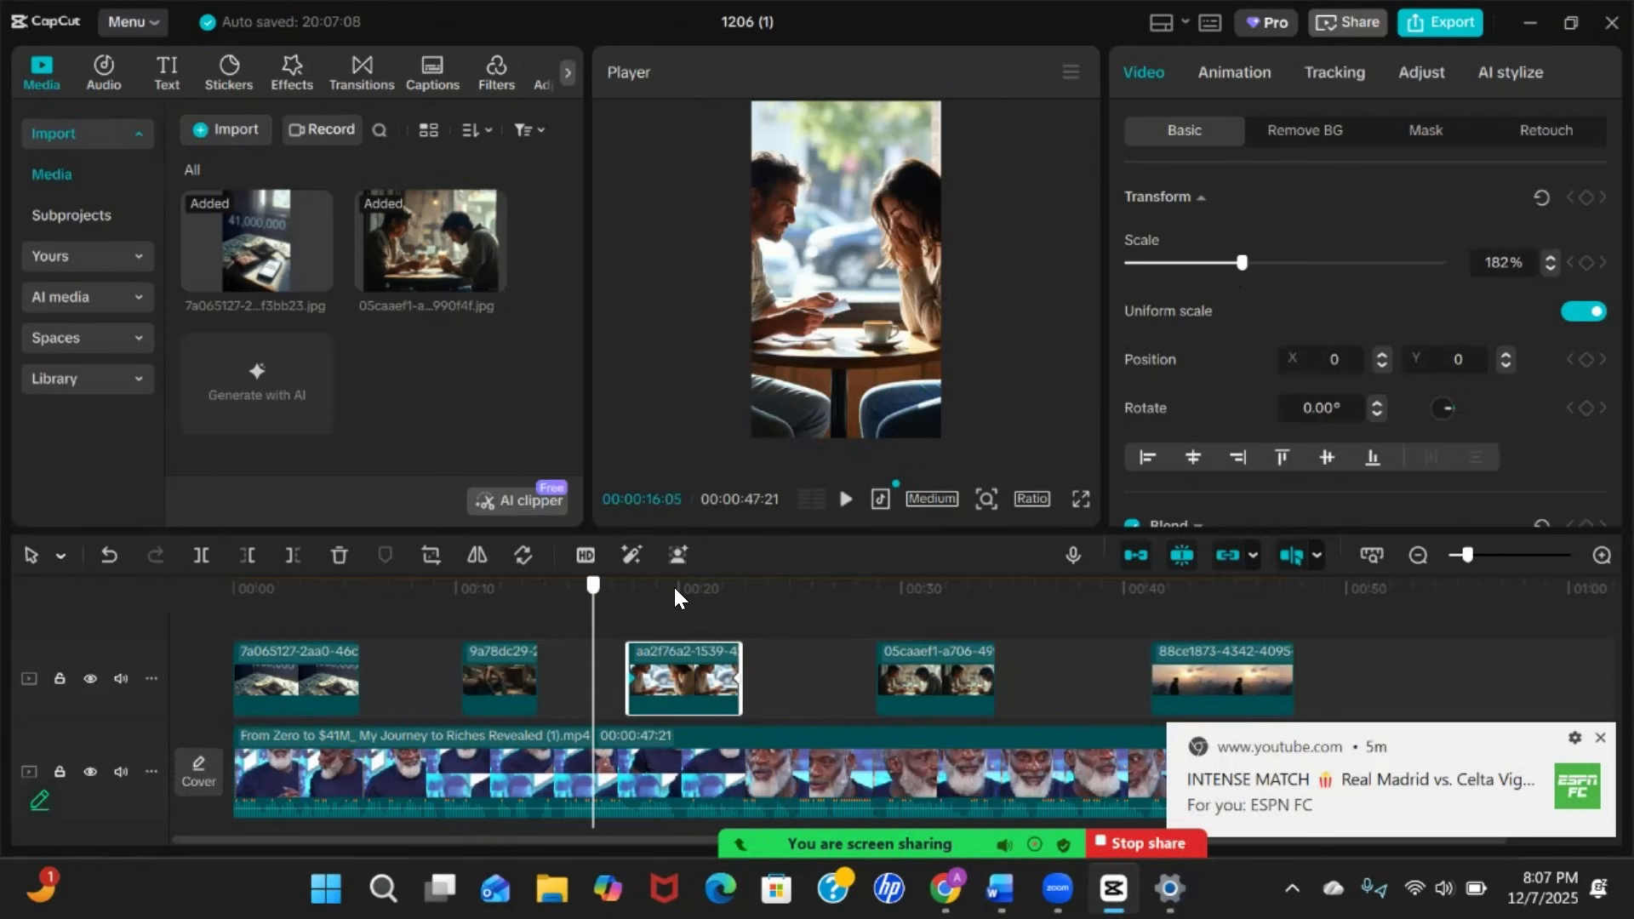
drag(686, 586, 876, 598)
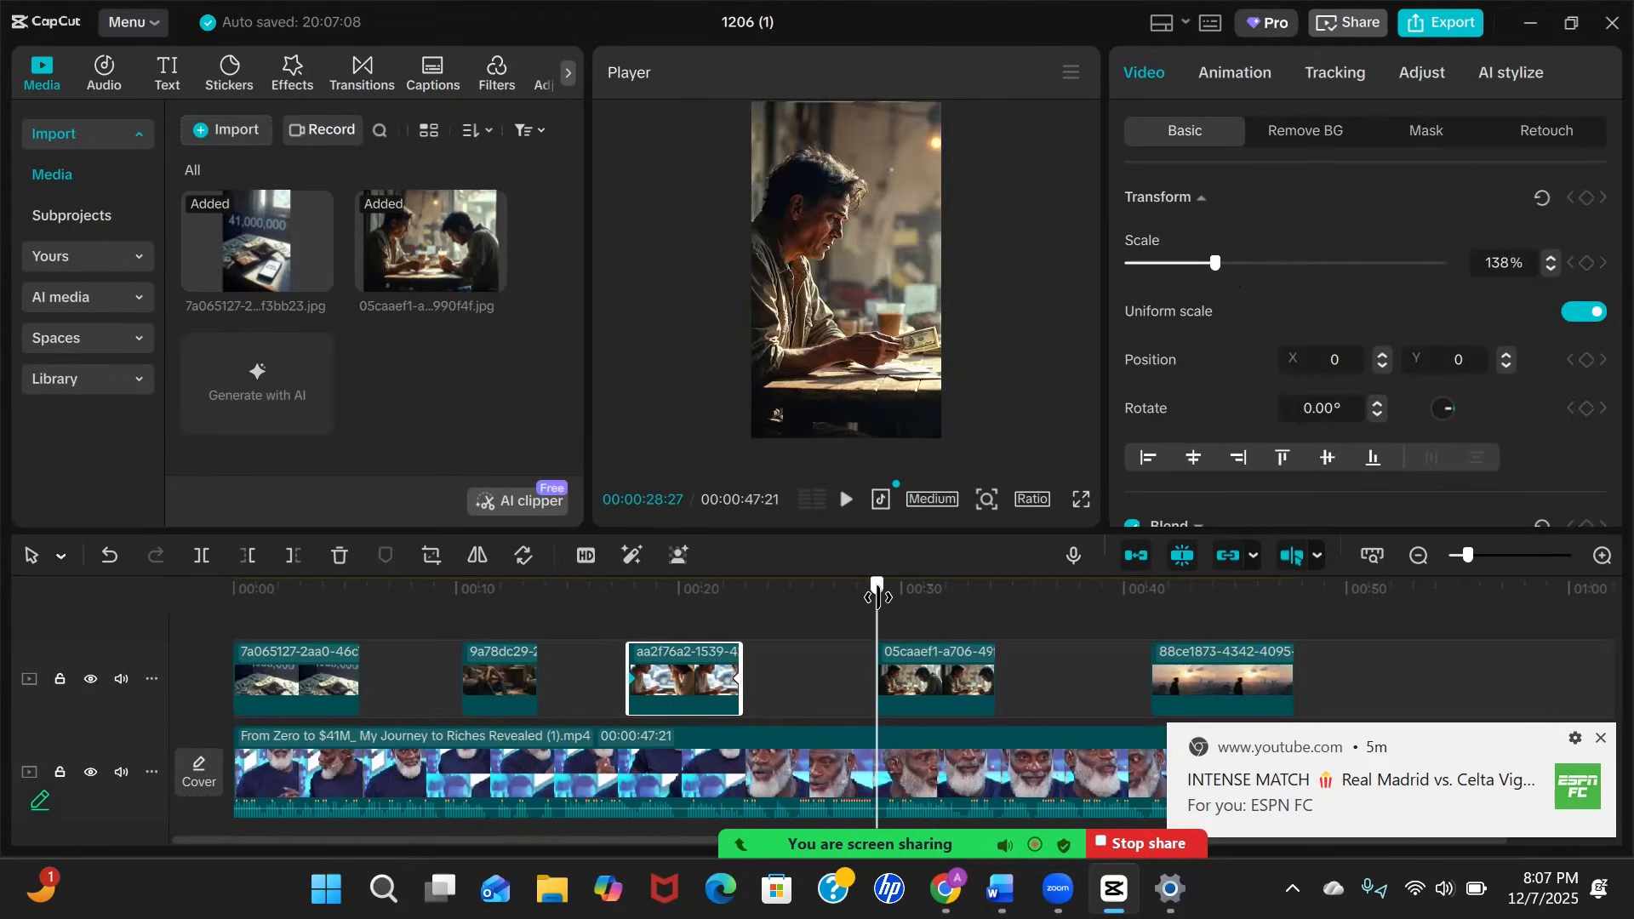
click(922, 679)
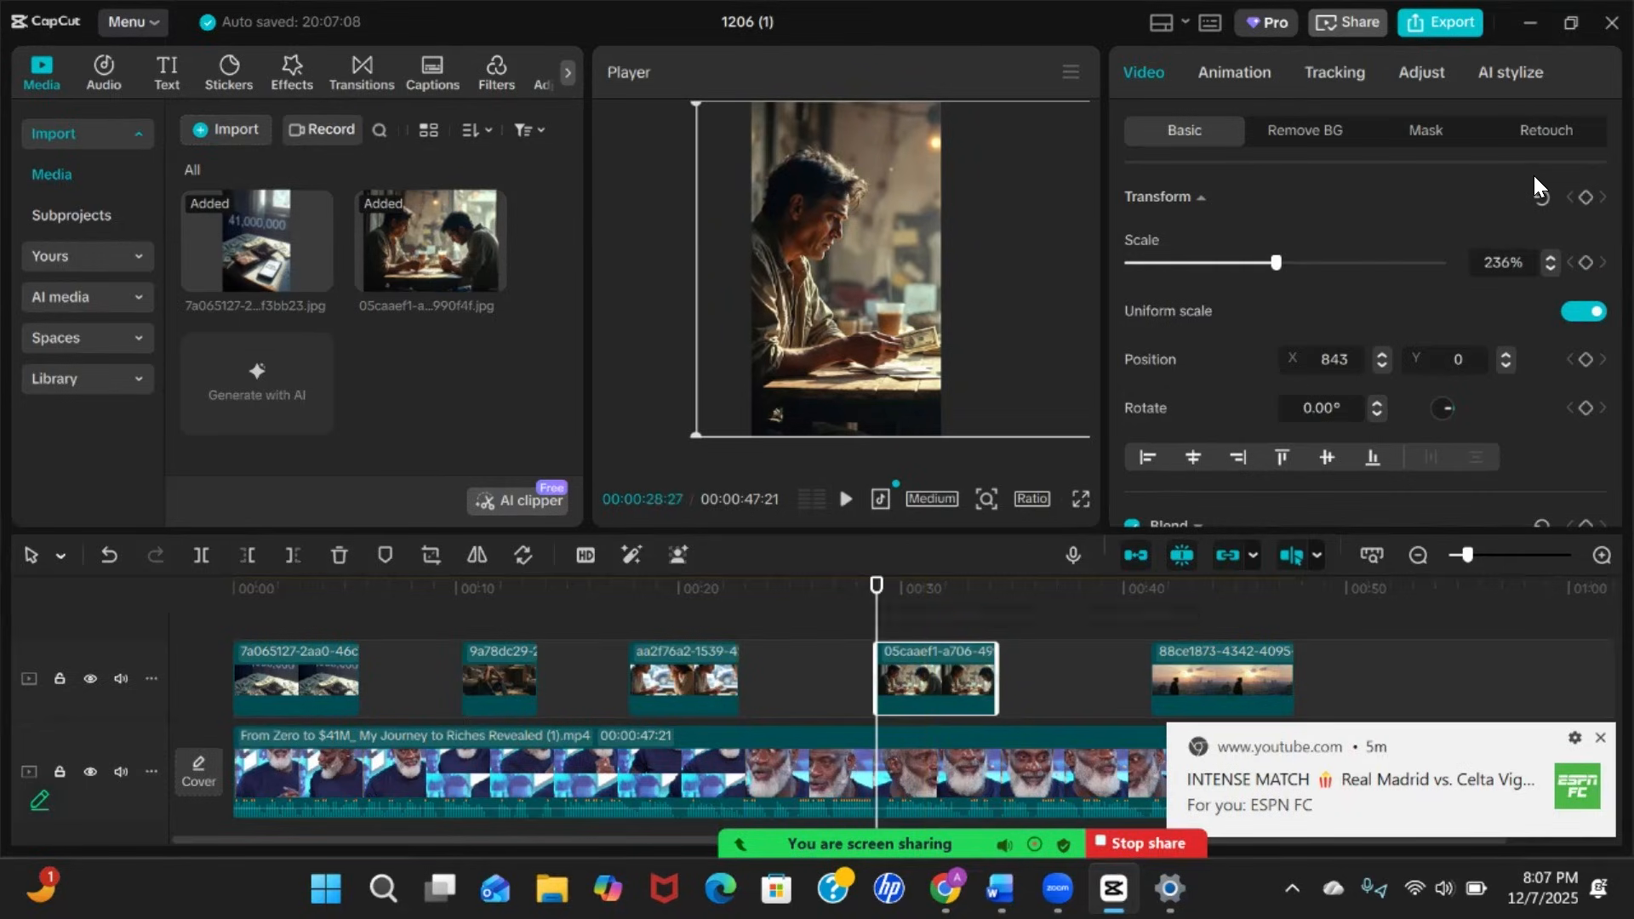
click(1584, 196)
Set a closing scale keyframe of 292% at 00:00:34:08 on the fourth image, extending its clip for the edit and trimming it back
drag(897, 598, 996, 597)
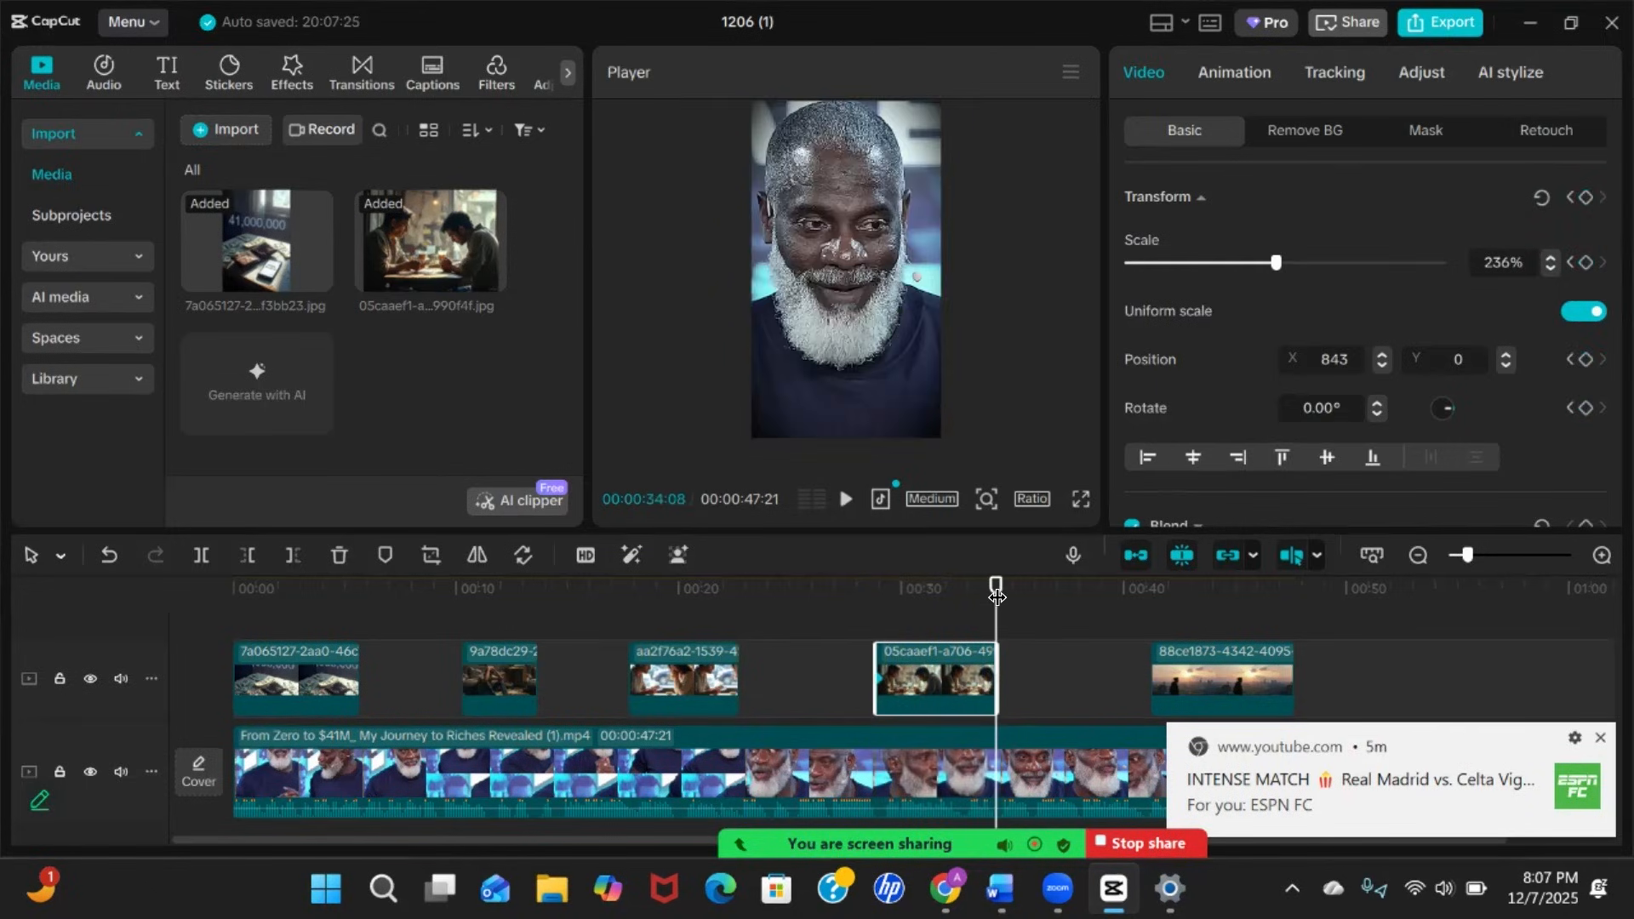
drag(996, 680, 1046, 681)
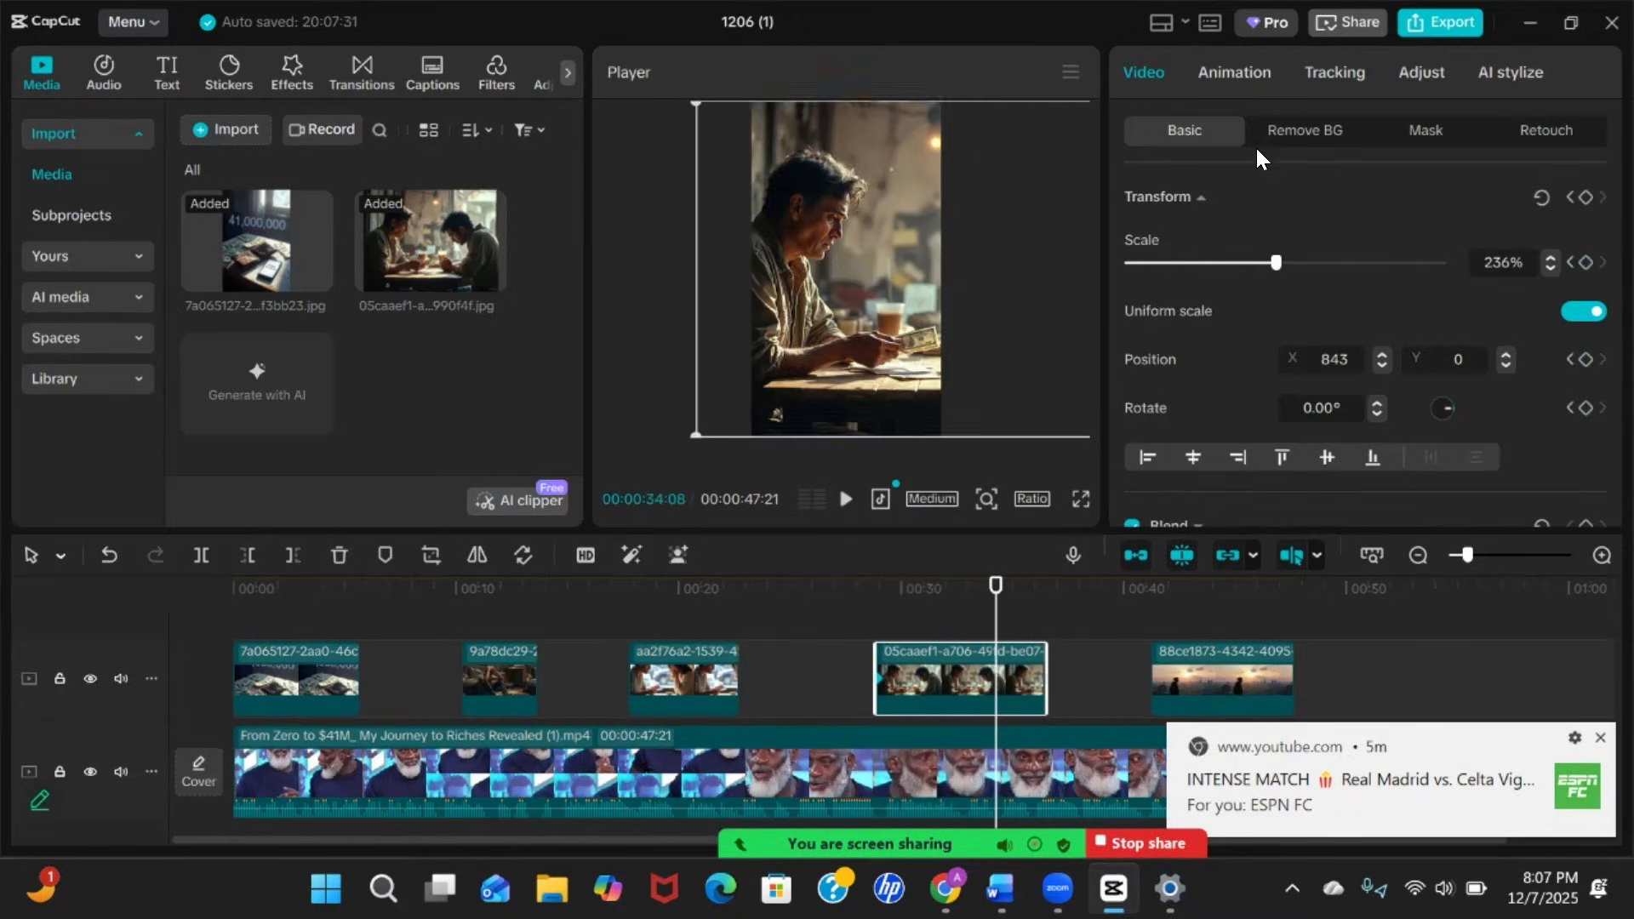
drag(1277, 265, 1311, 260)
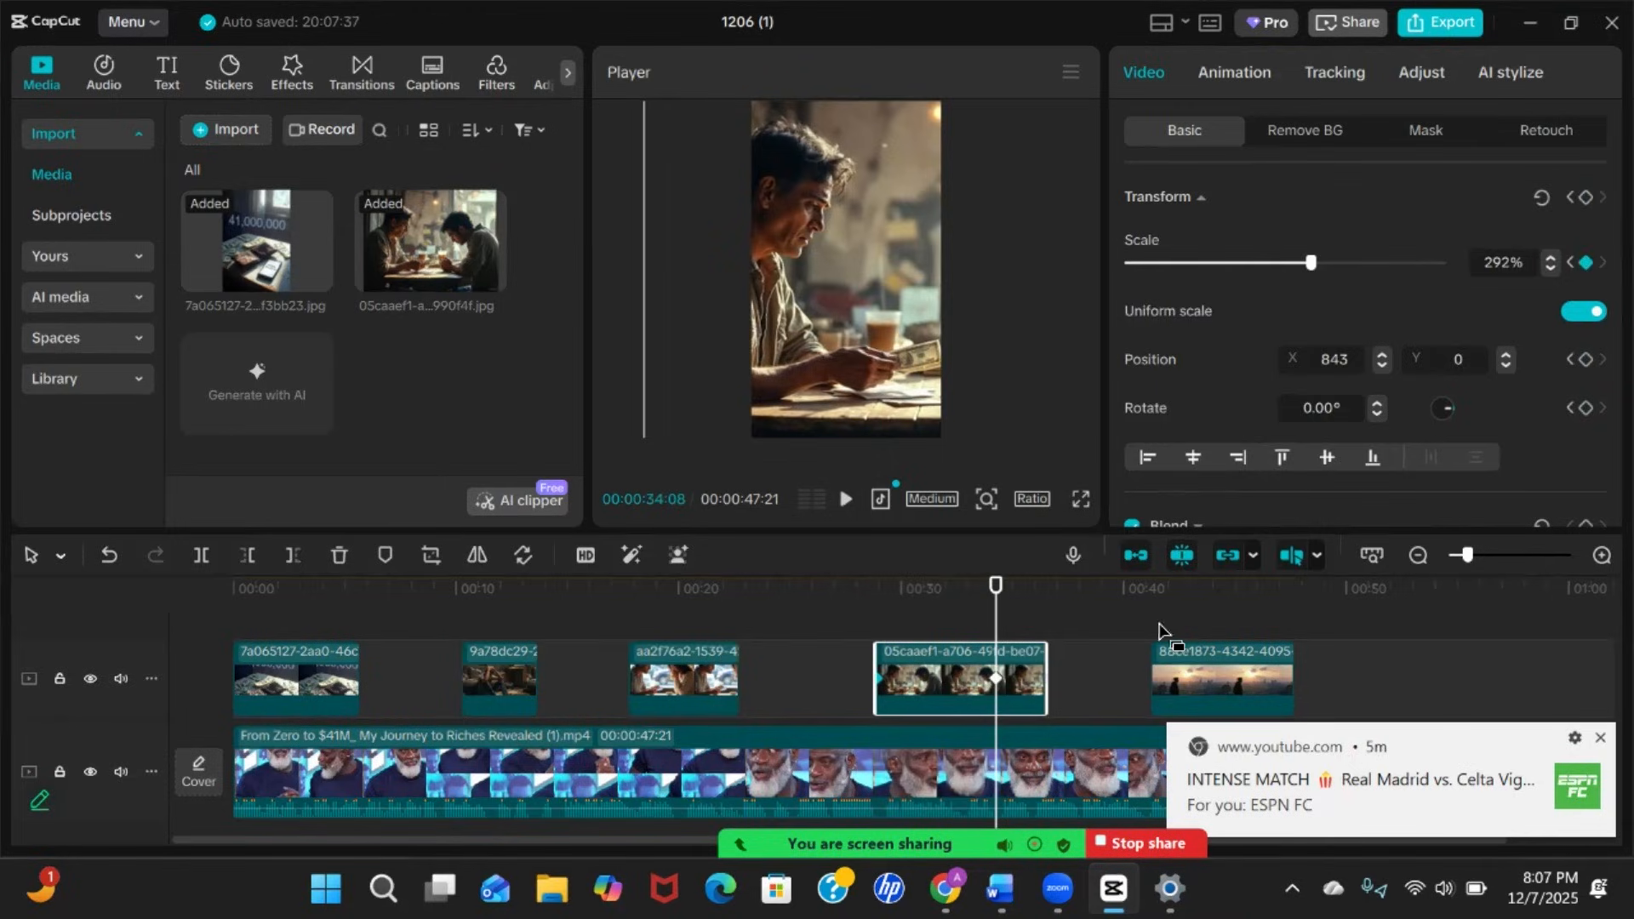
drag(1046, 681, 996, 680)
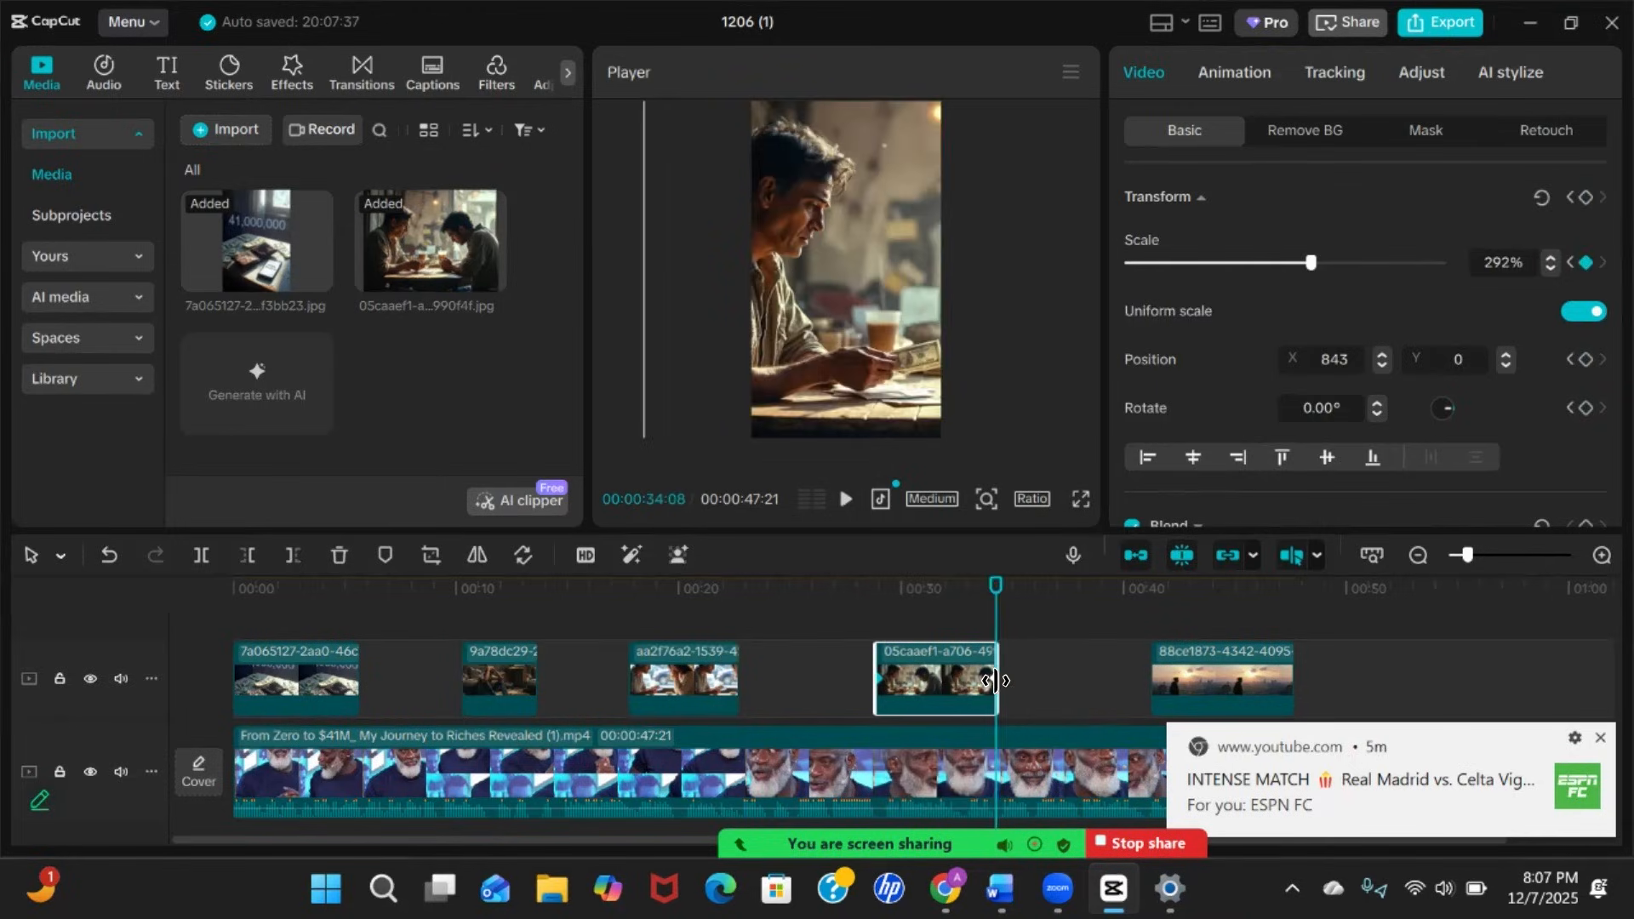
Add a transform keyframe at the start of the last image, 00:00:41:07, and enlarge the image to 392%
drag(996, 591, 1154, 607)
click(1159, 609)
click(1181, 679)
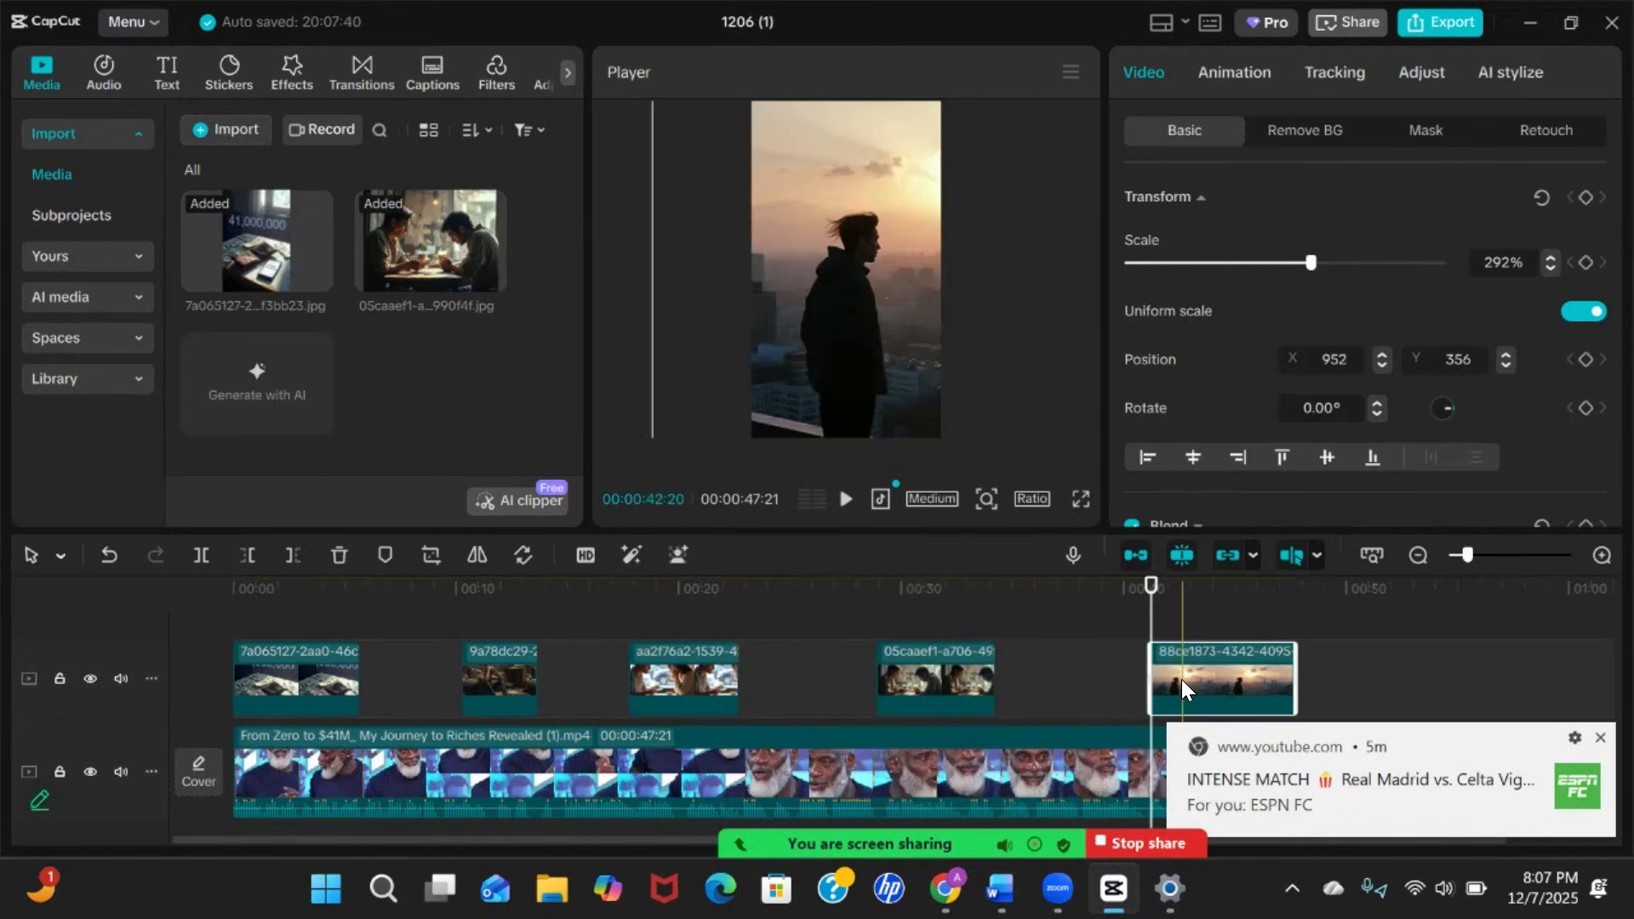
click(1586, 197)
drag(1319, 263, 1371, 264)
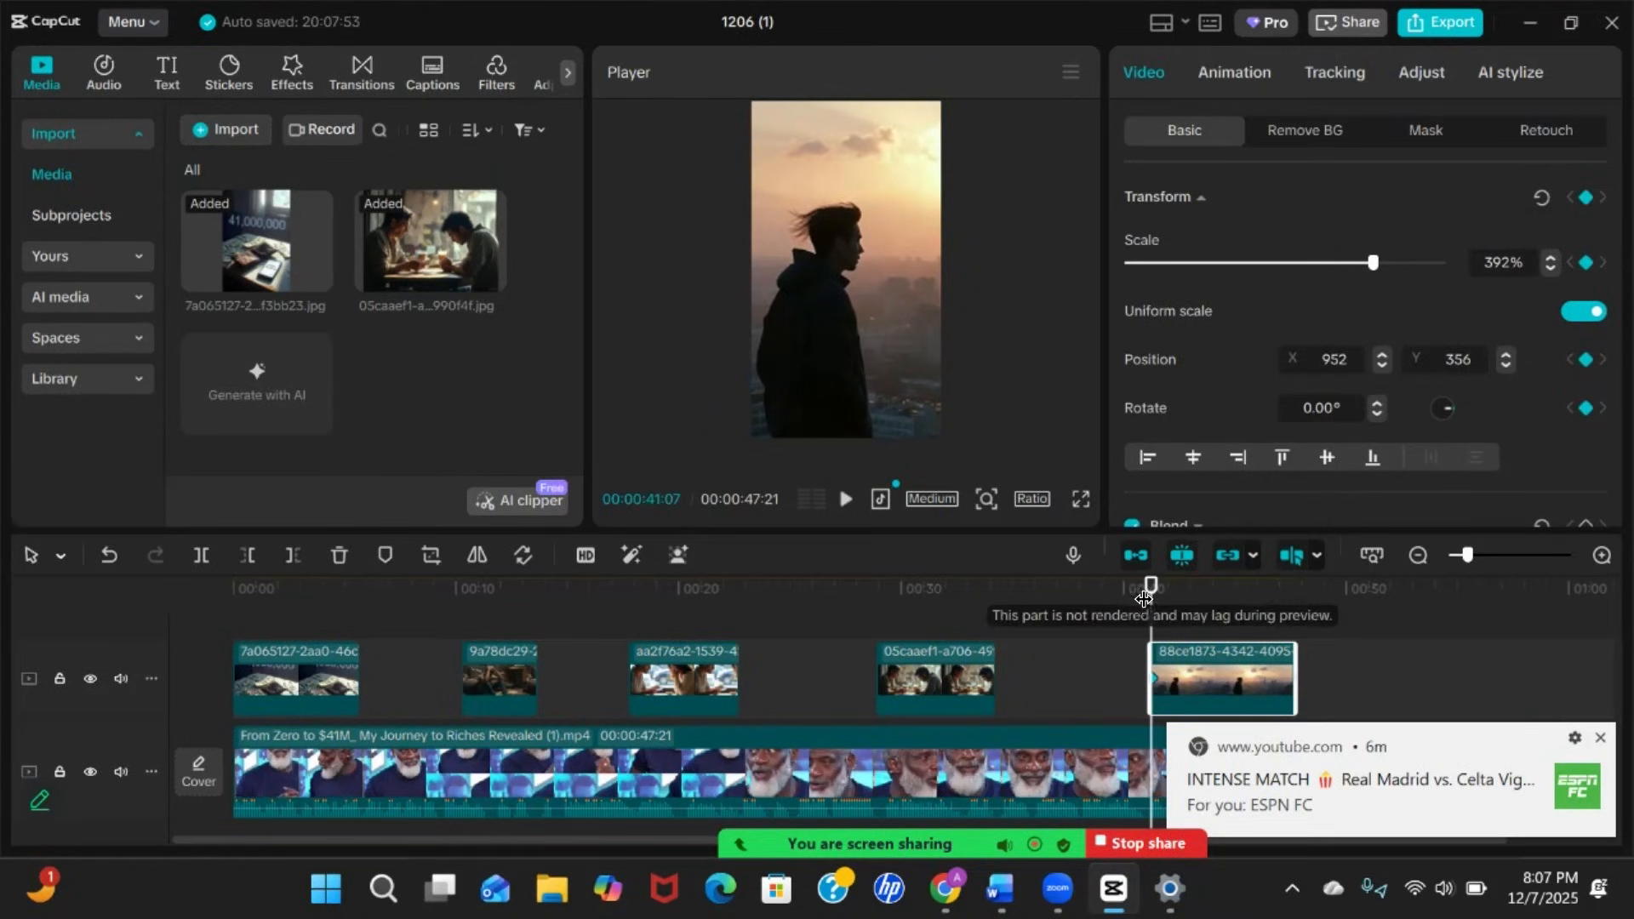
Add a closing transform keyframe at 00:00:47:21 on the last image and reduce its scale to 284%
drag(1150, 586, 1255, 598)
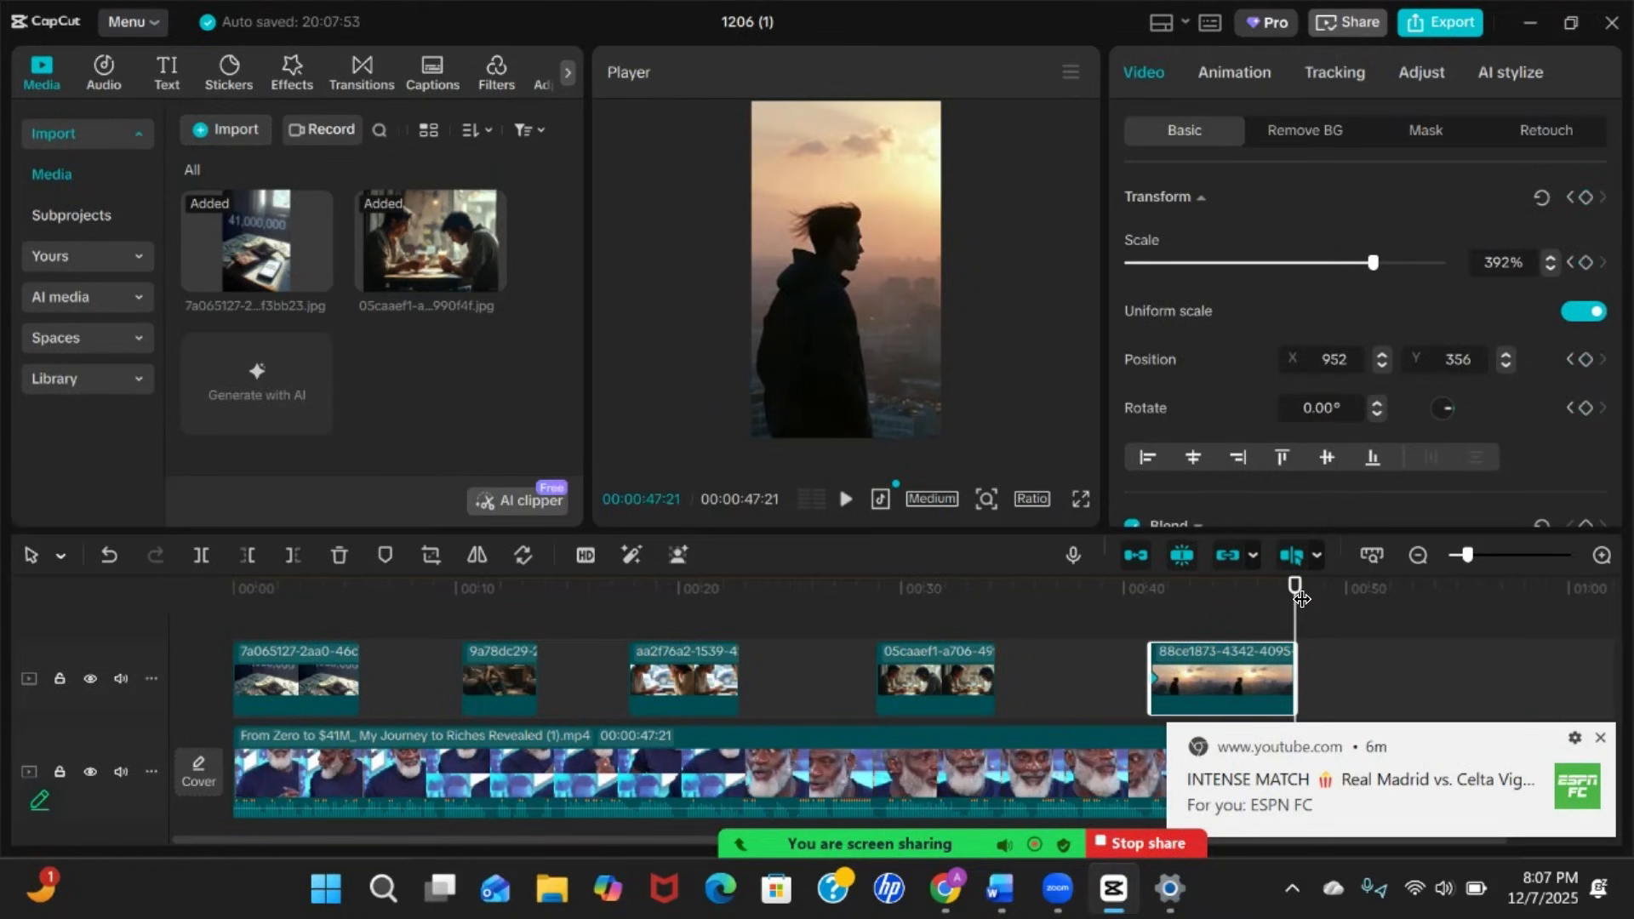
click(1583, 204)
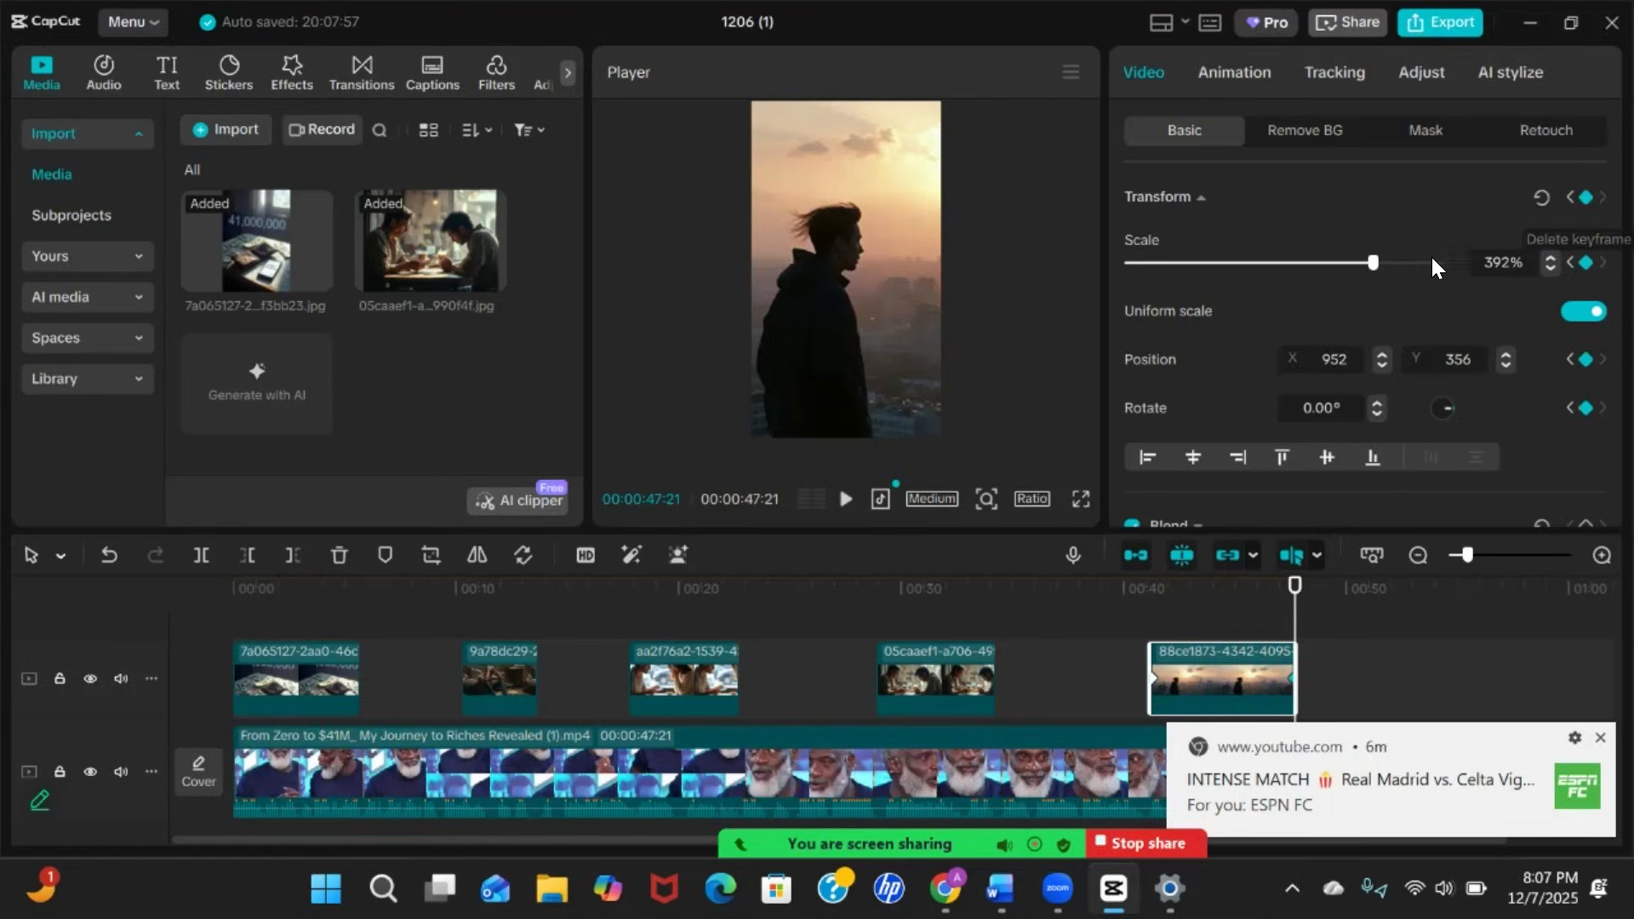
click(1365, 268)
drag(1365, 269, 1304, 271)
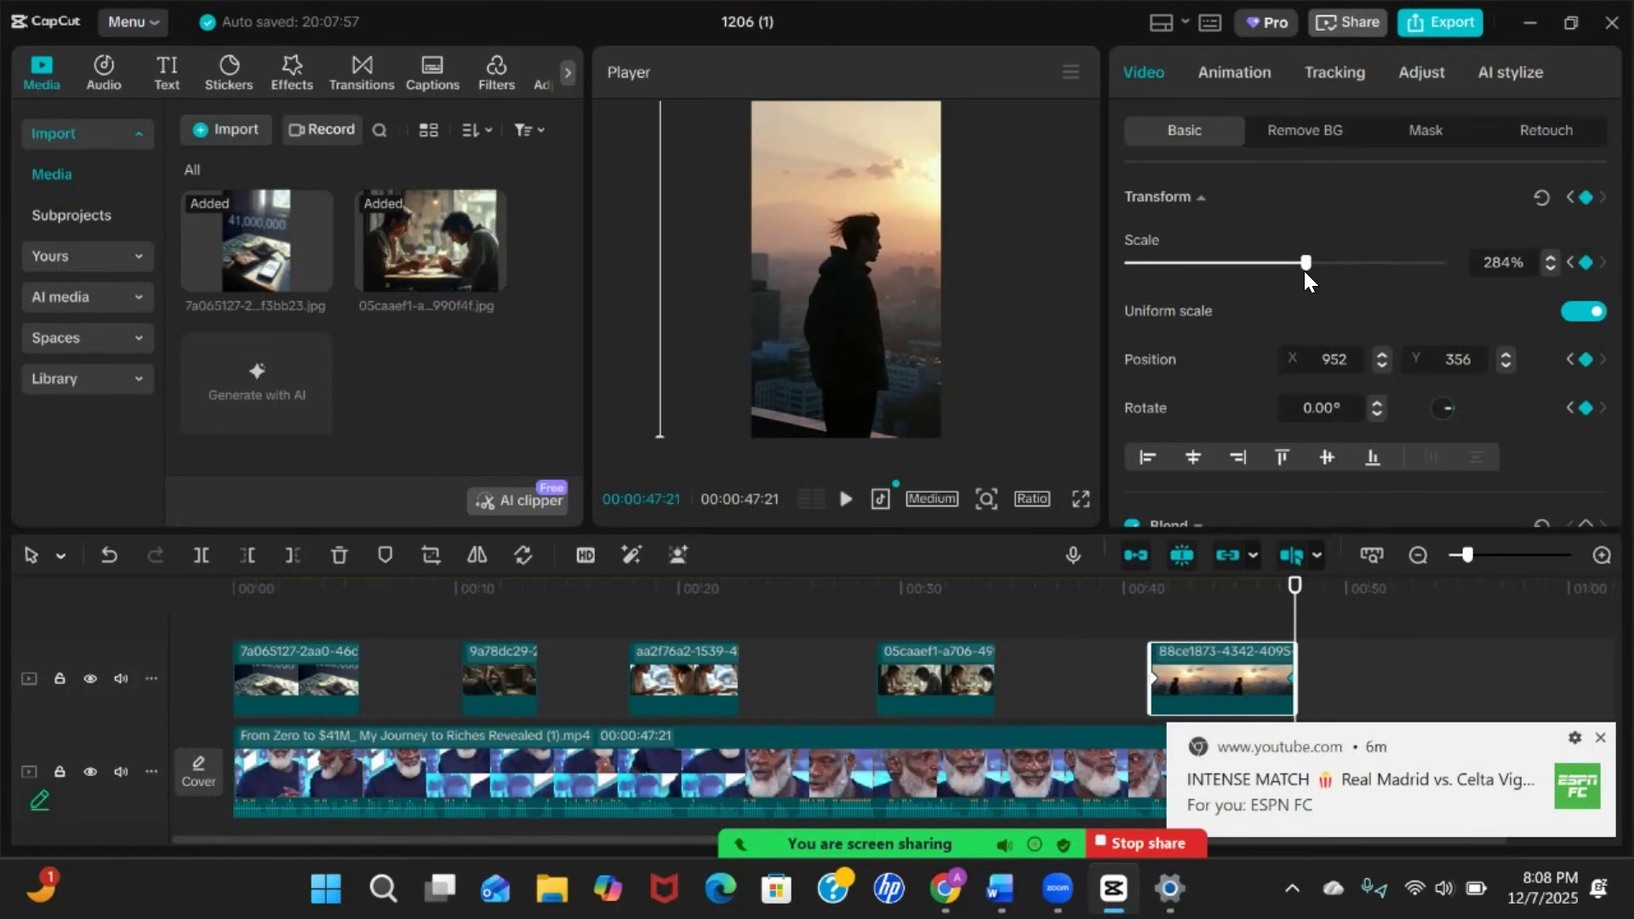
Play the whole video from the beginning to check all the image zooms, and return to the start
drag(1294, 585, 176, 631)
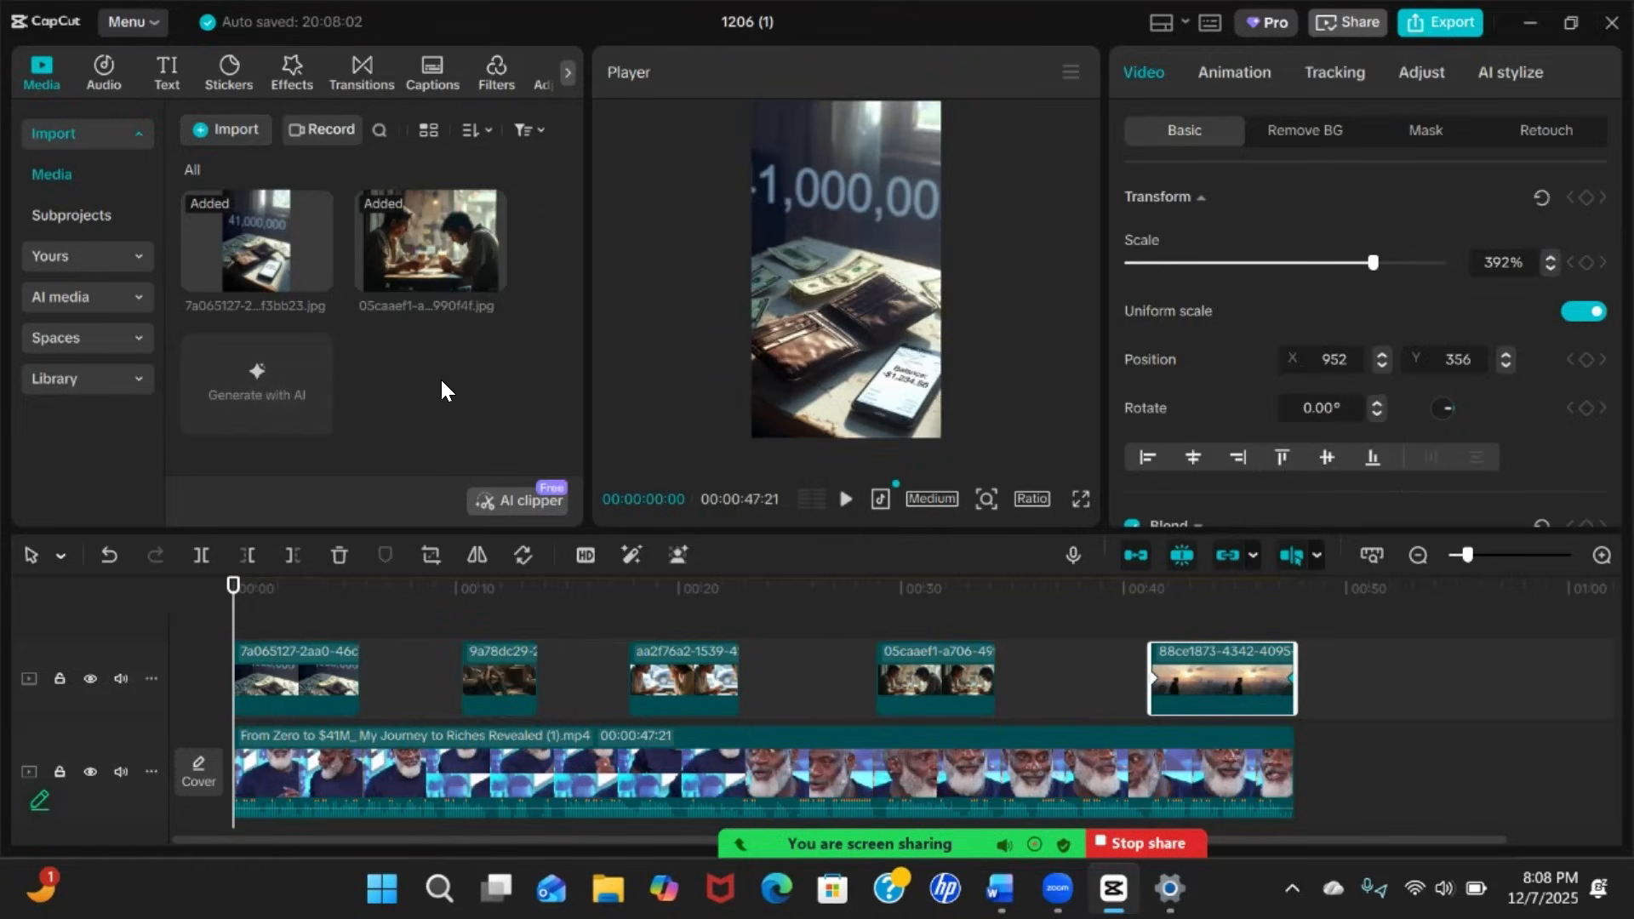
key(space)
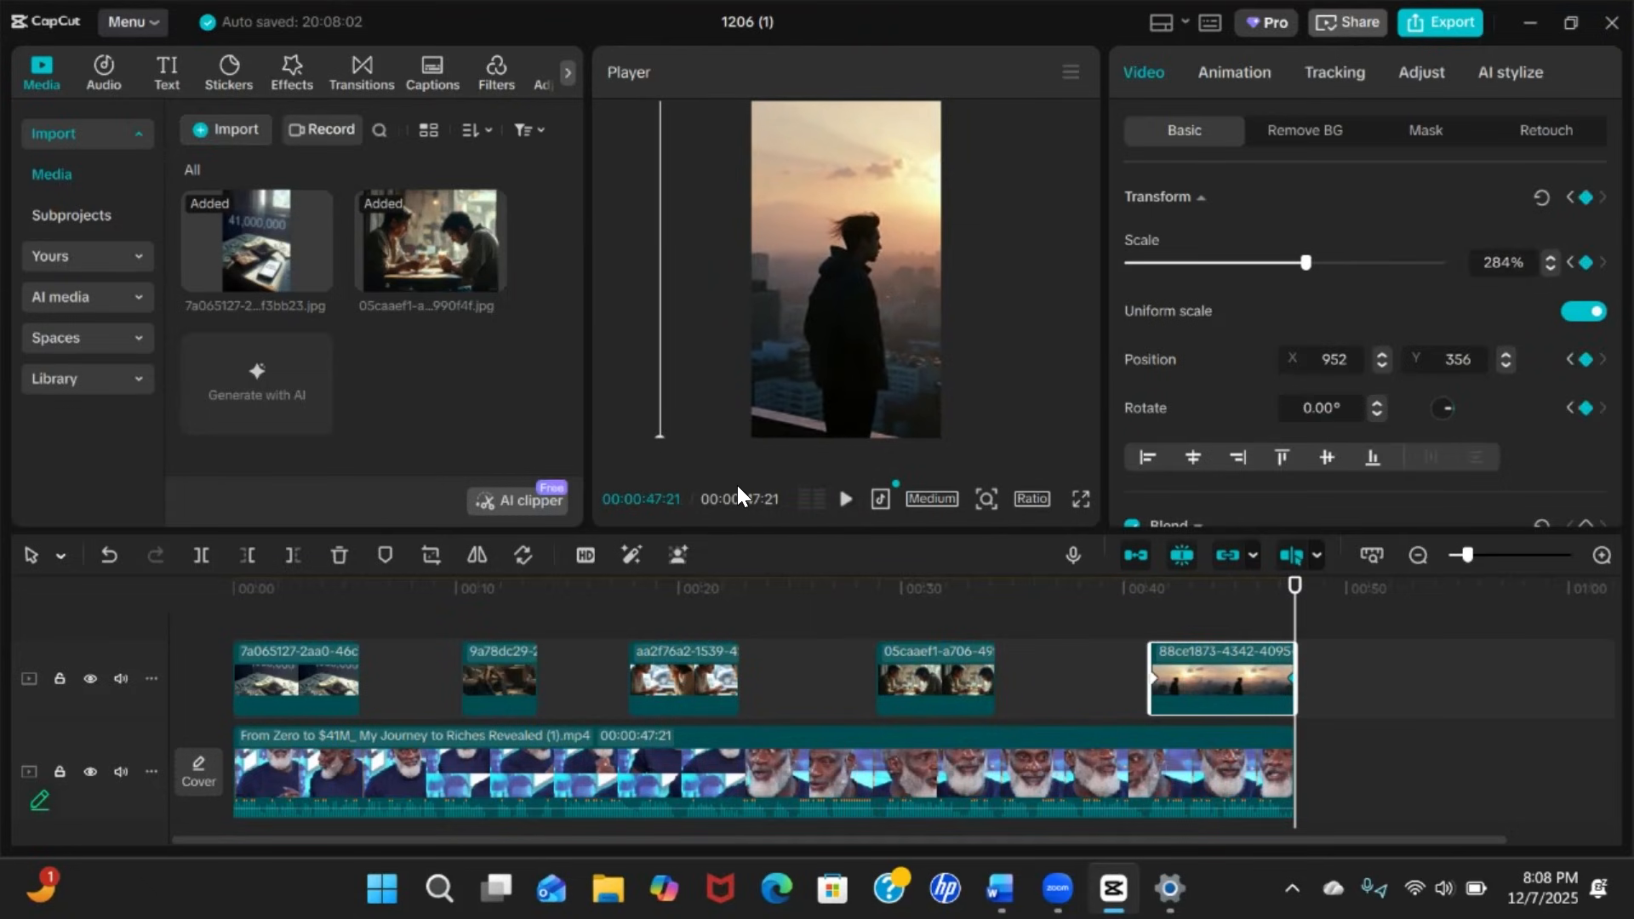
drag(1295, 589, 201, 516)
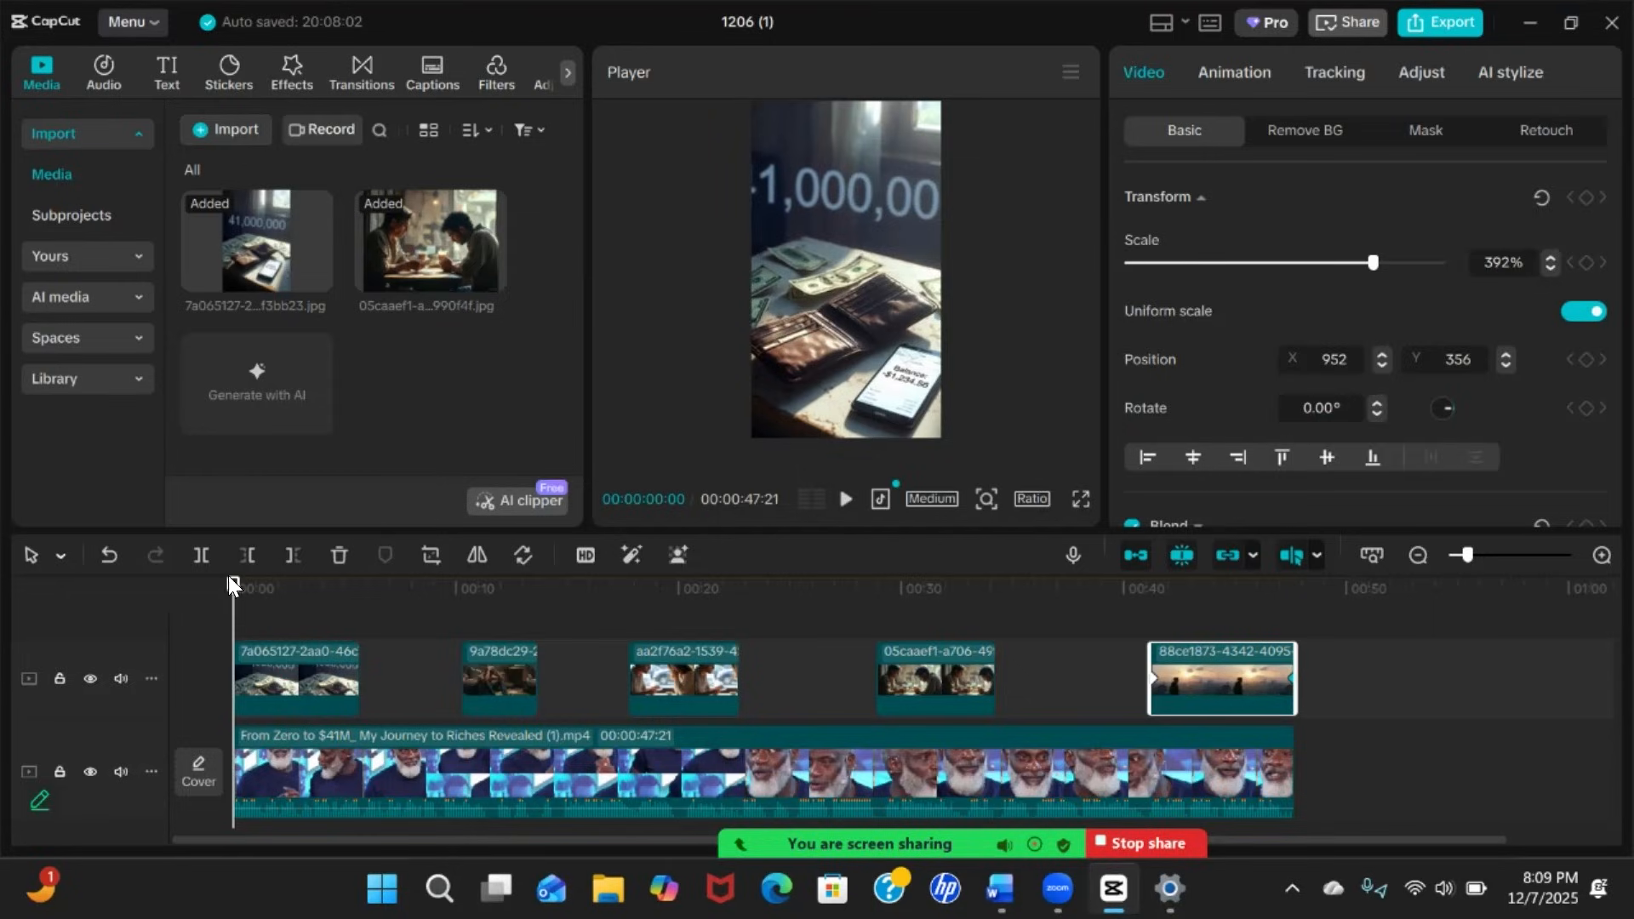
Split the speaker's video at the end of the first image, 00:00:05:21
drag(230, 596, 362, 601)
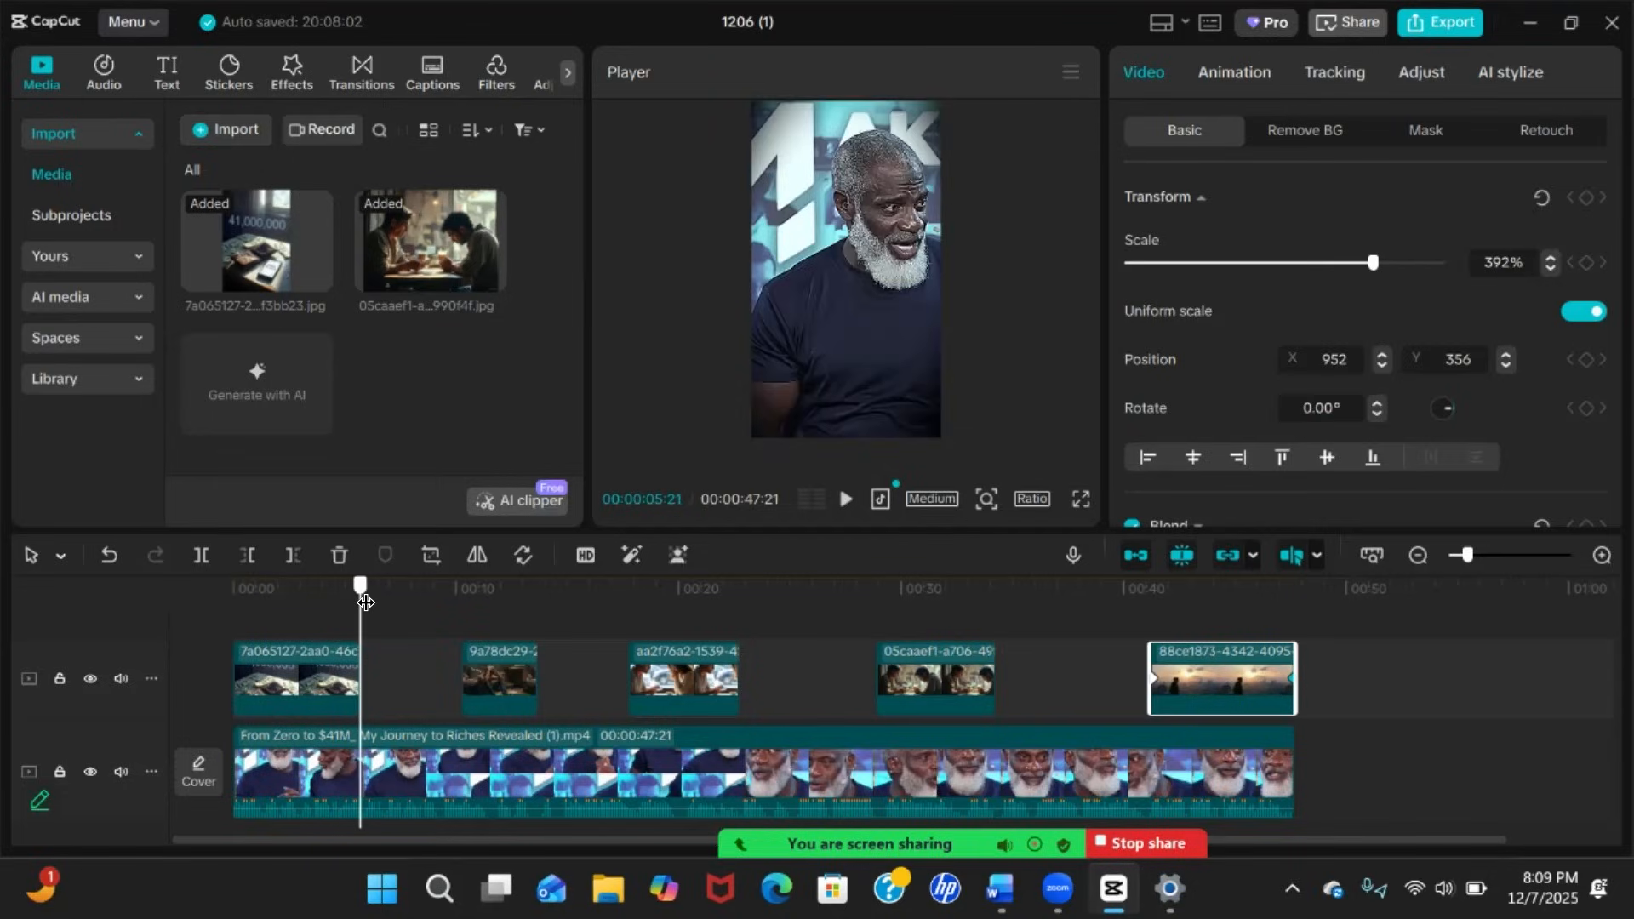
drag(356, 601, 360, 592)
scroll(405, 410, up, 4)
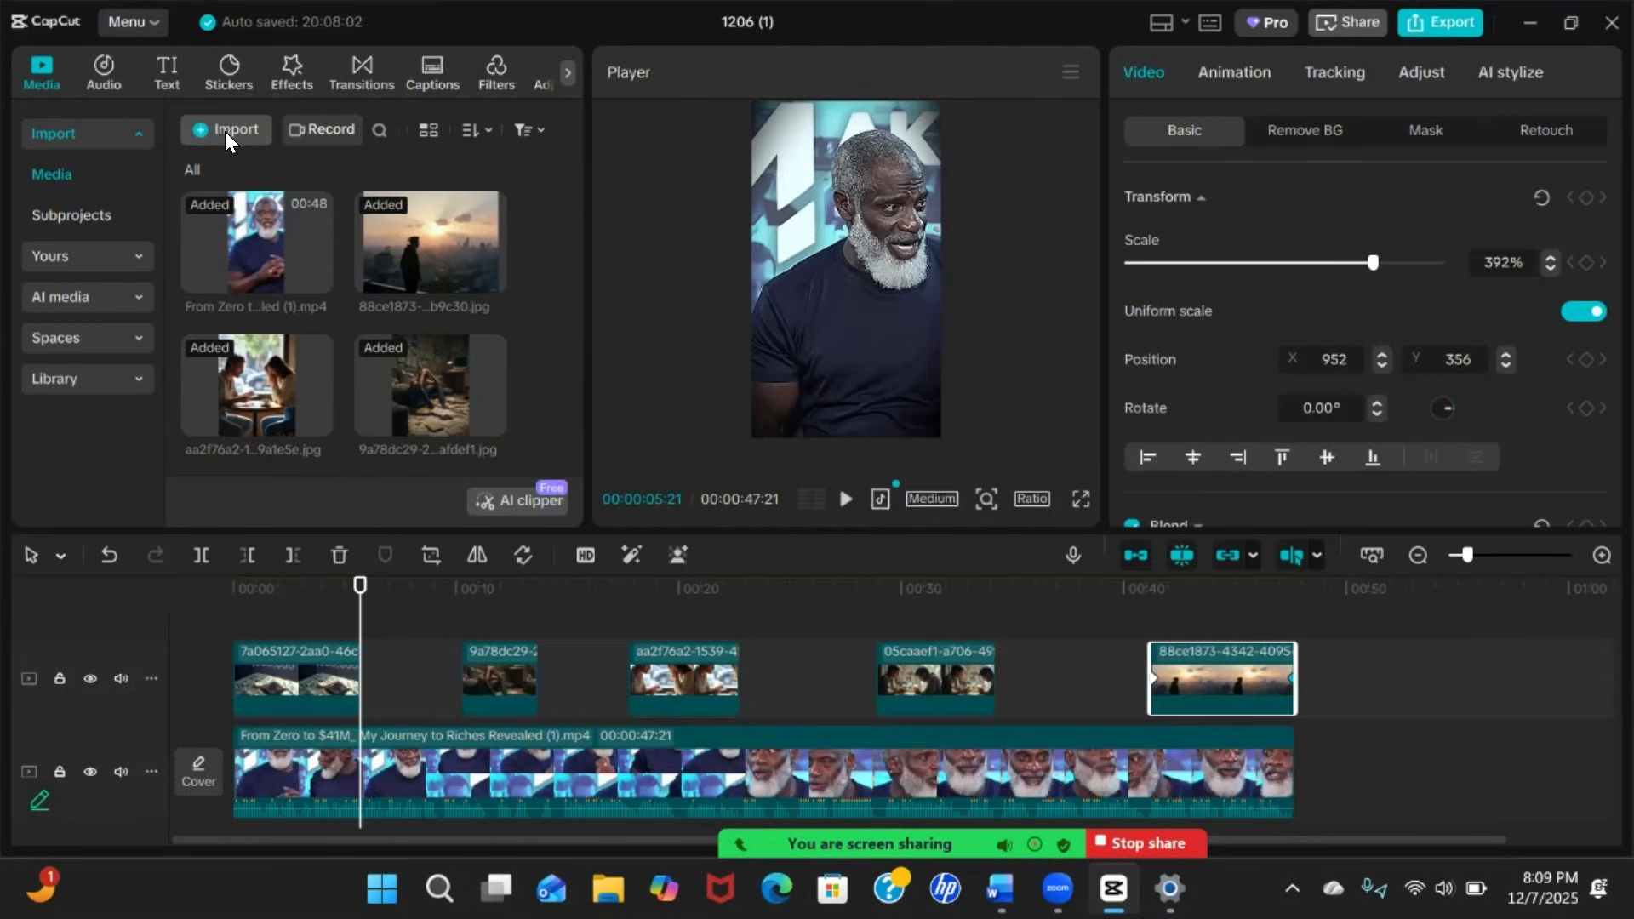
click(378, 773)
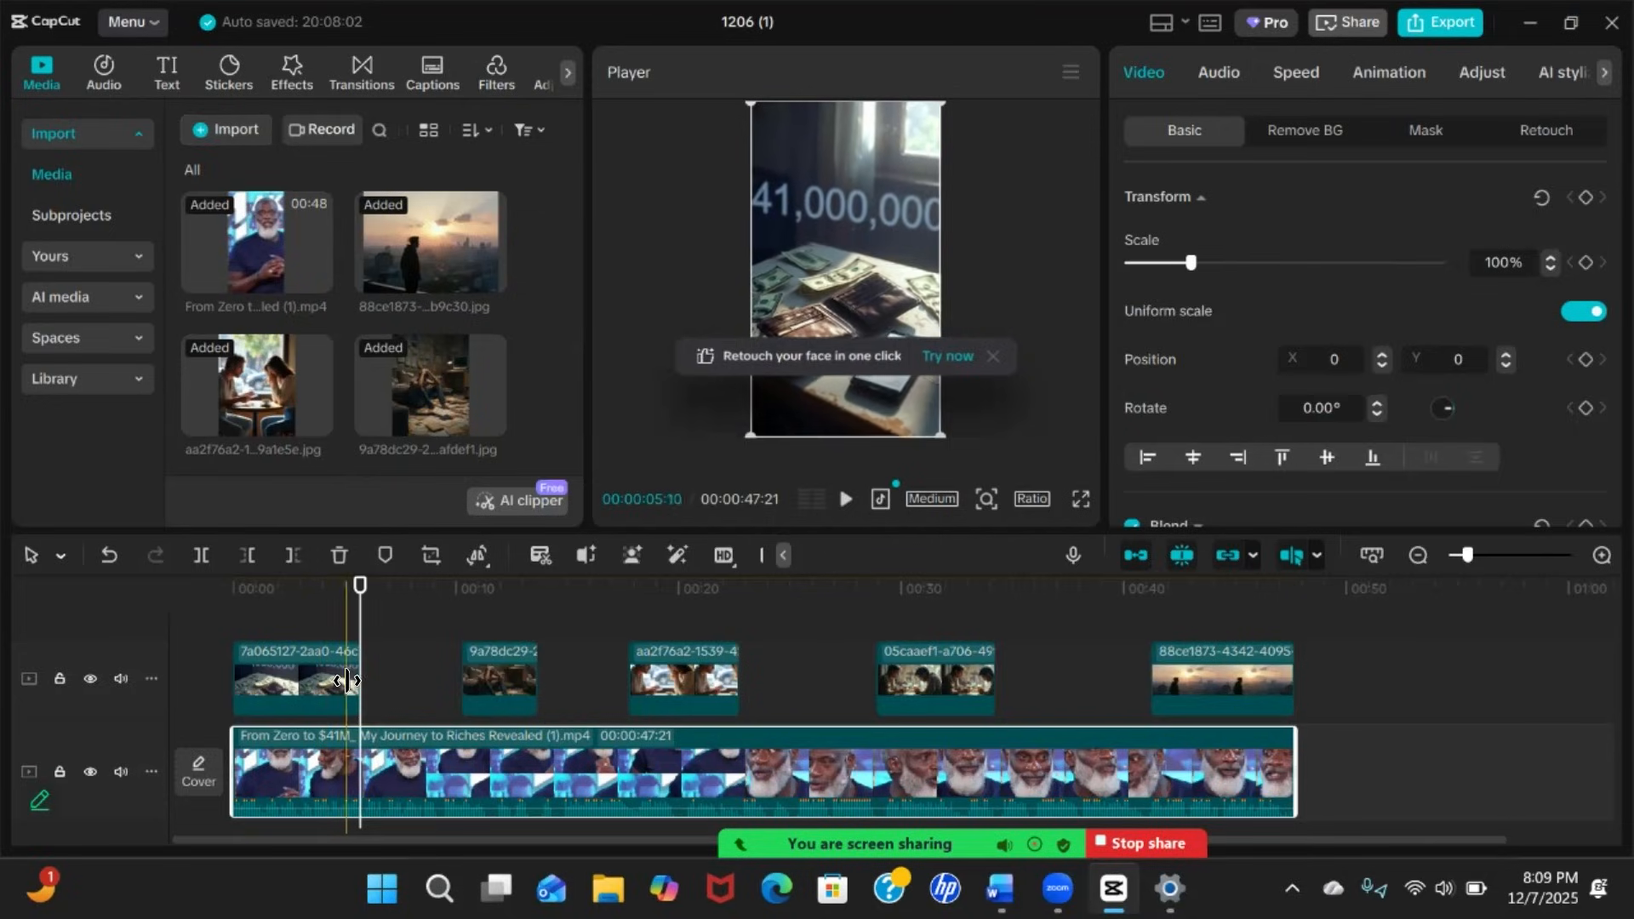
click(201, 553)
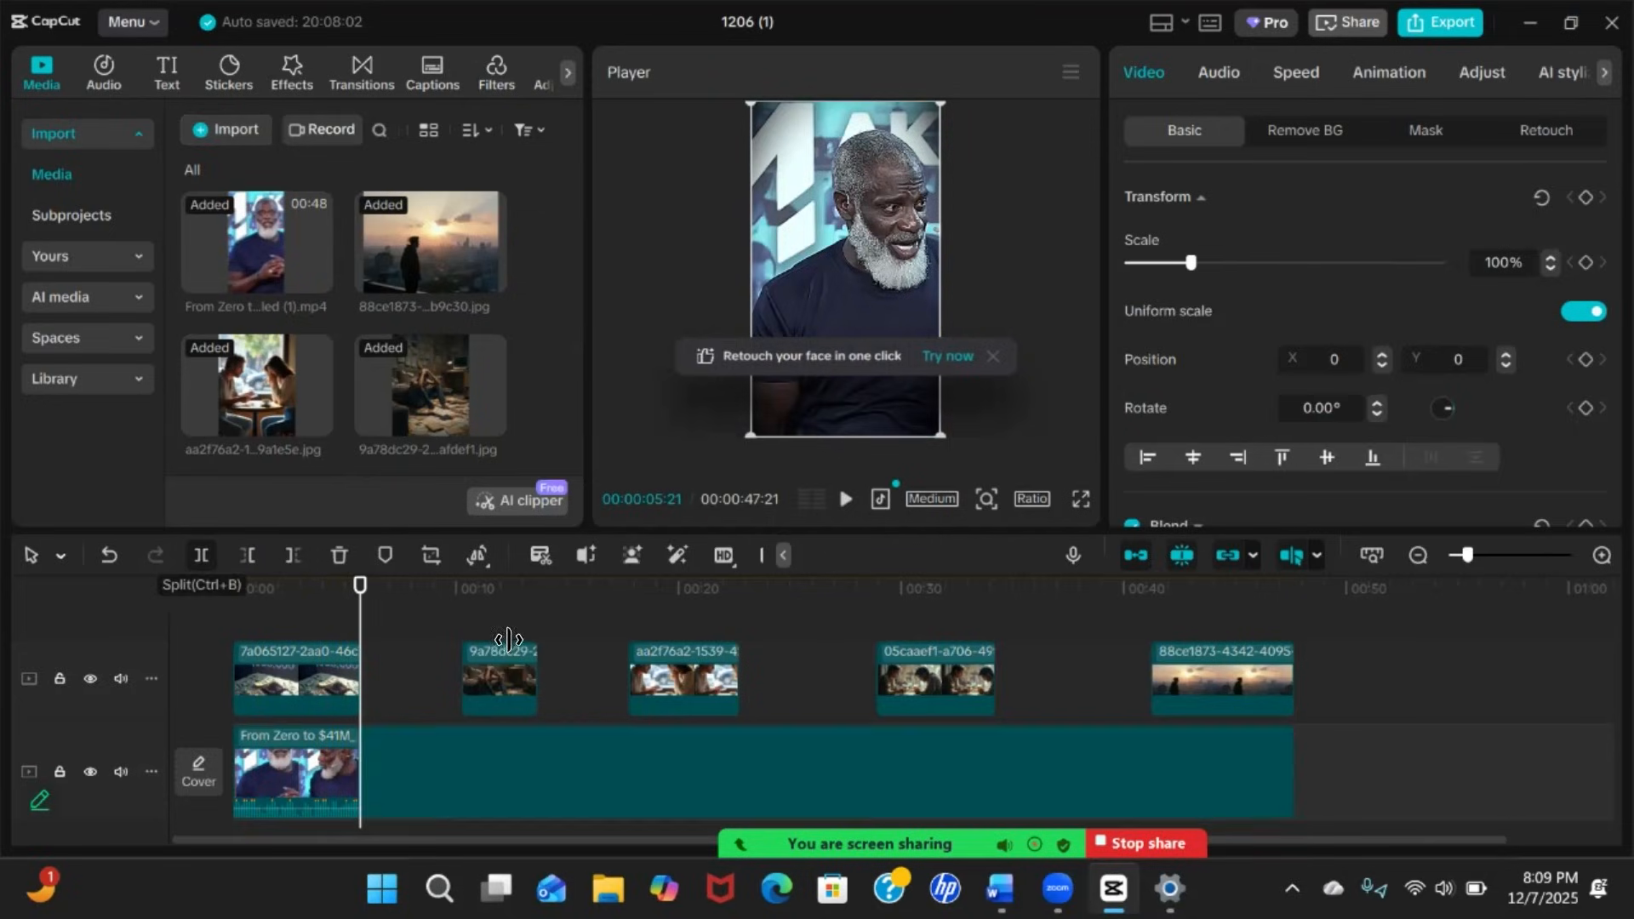
Split the speaker's video at the second image's start, 00:00:10:08, and at its end, 00:00:13:21
click(423, 589)
click(462, 589)
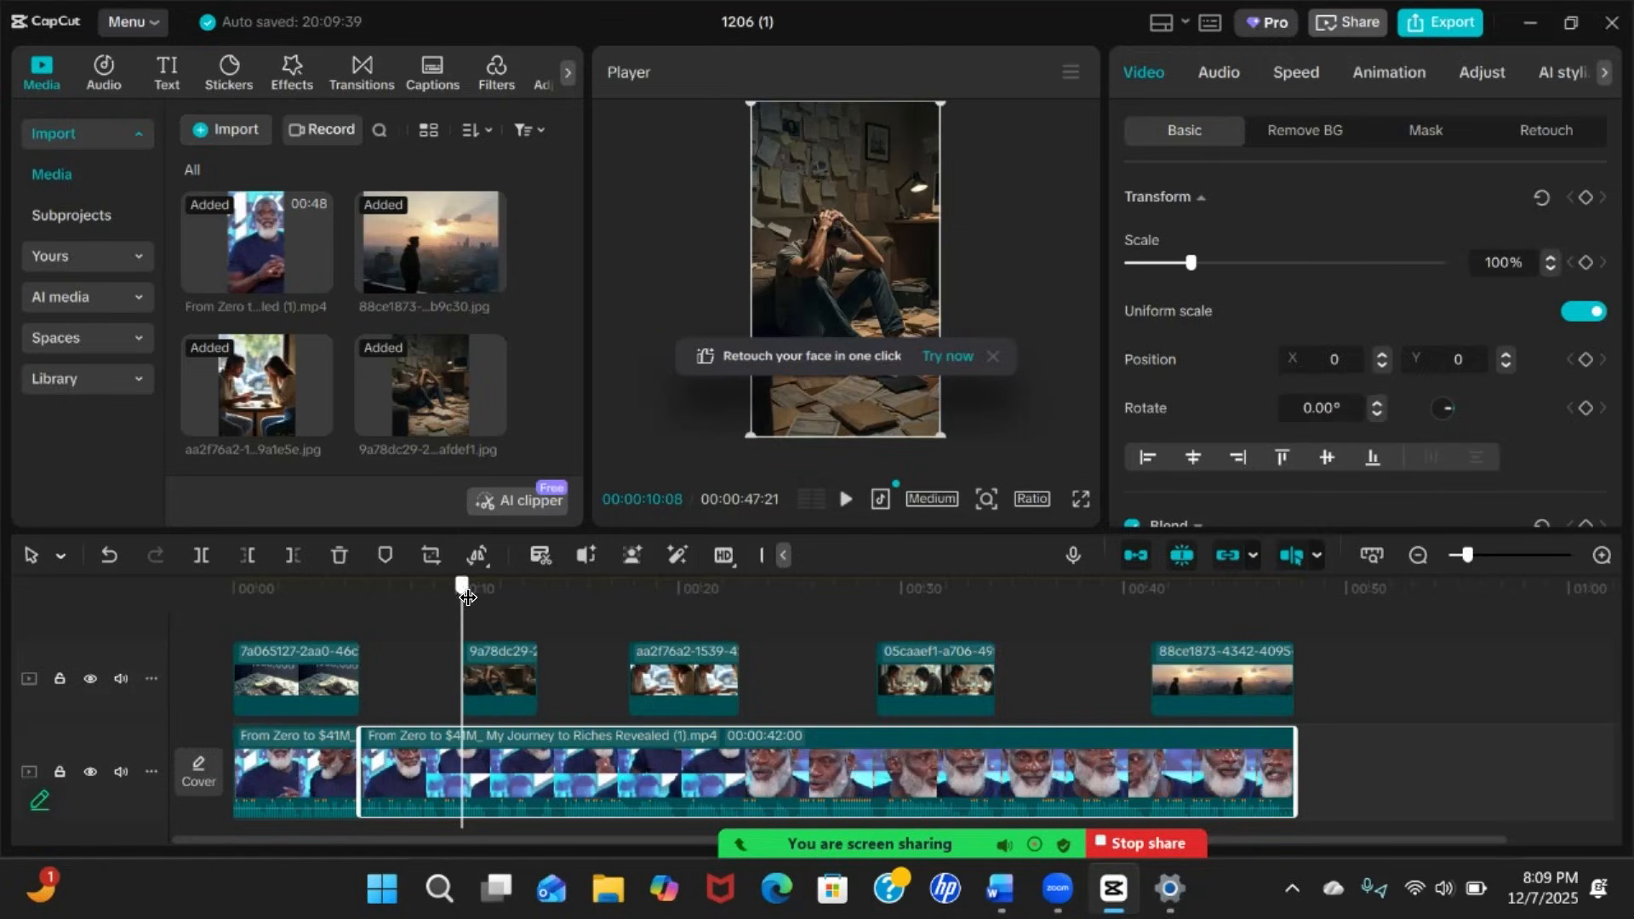
click(201, 553)
drag(462, 586, 533, 603)
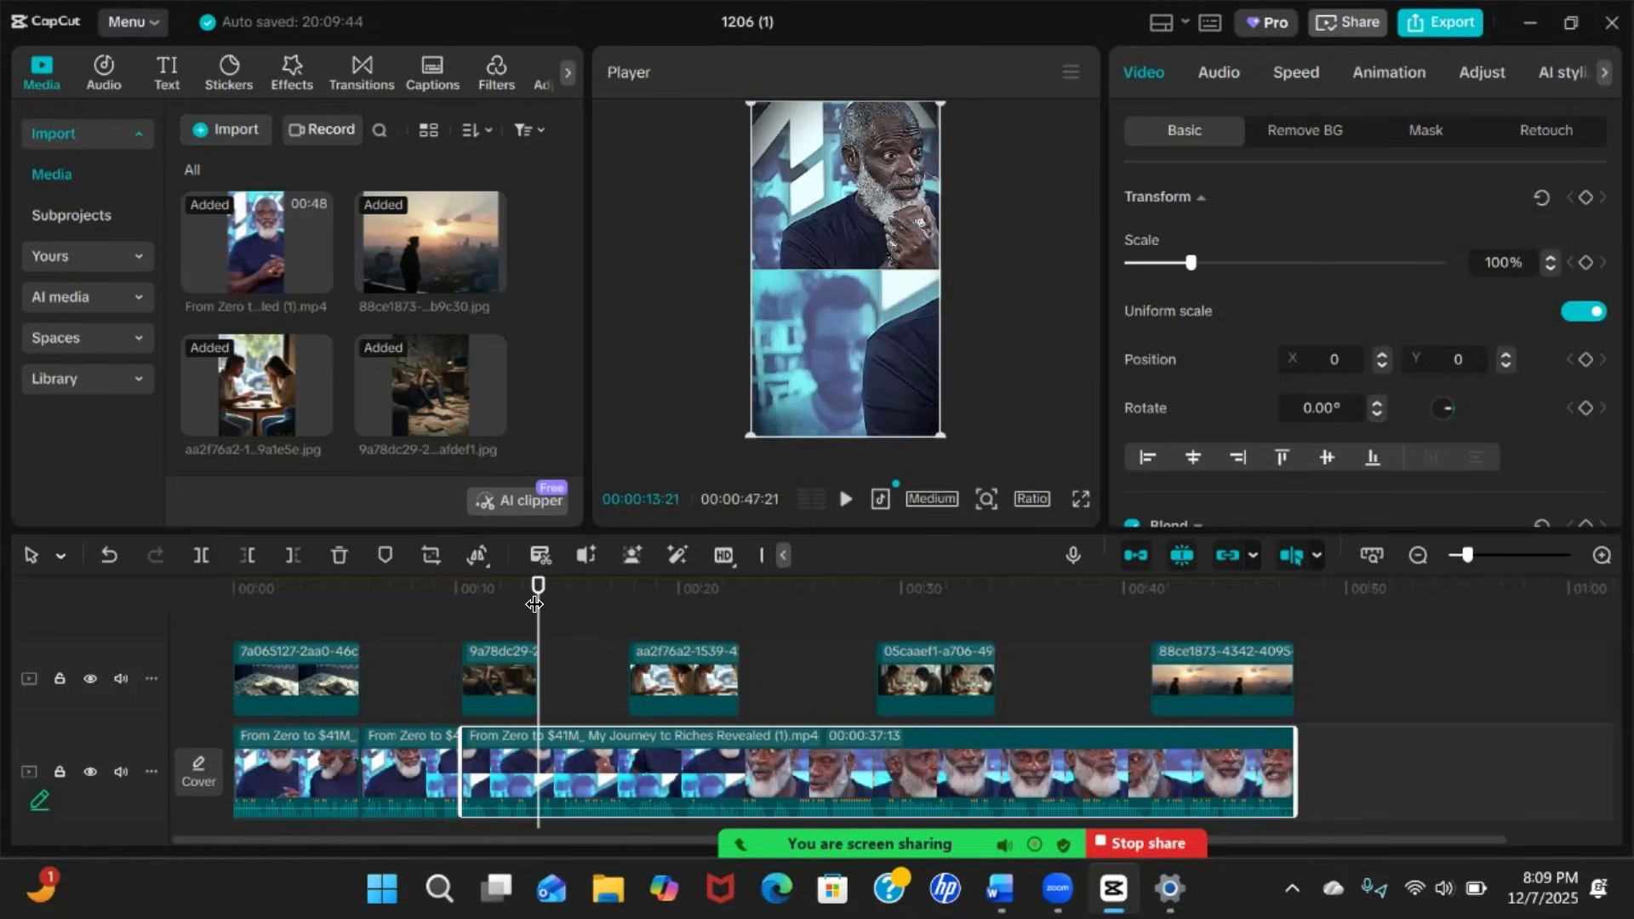
click(204, 554)
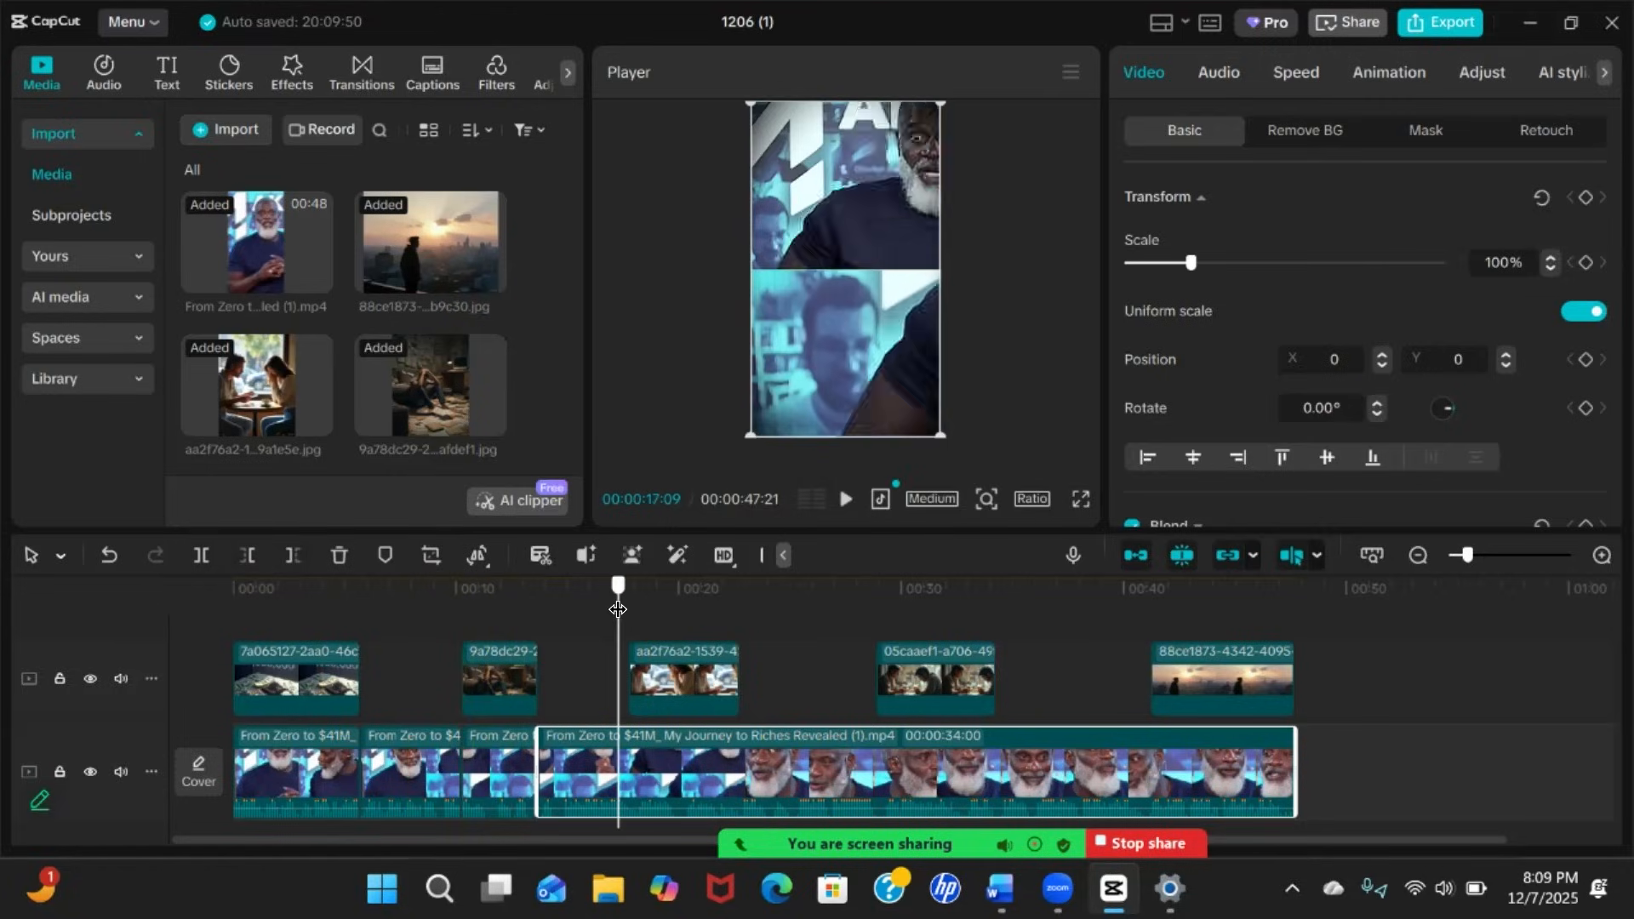
Split the speaker's video at the third image's start, 00:00:17:23, and at its end, 00:00:22:23
click(626, 607)
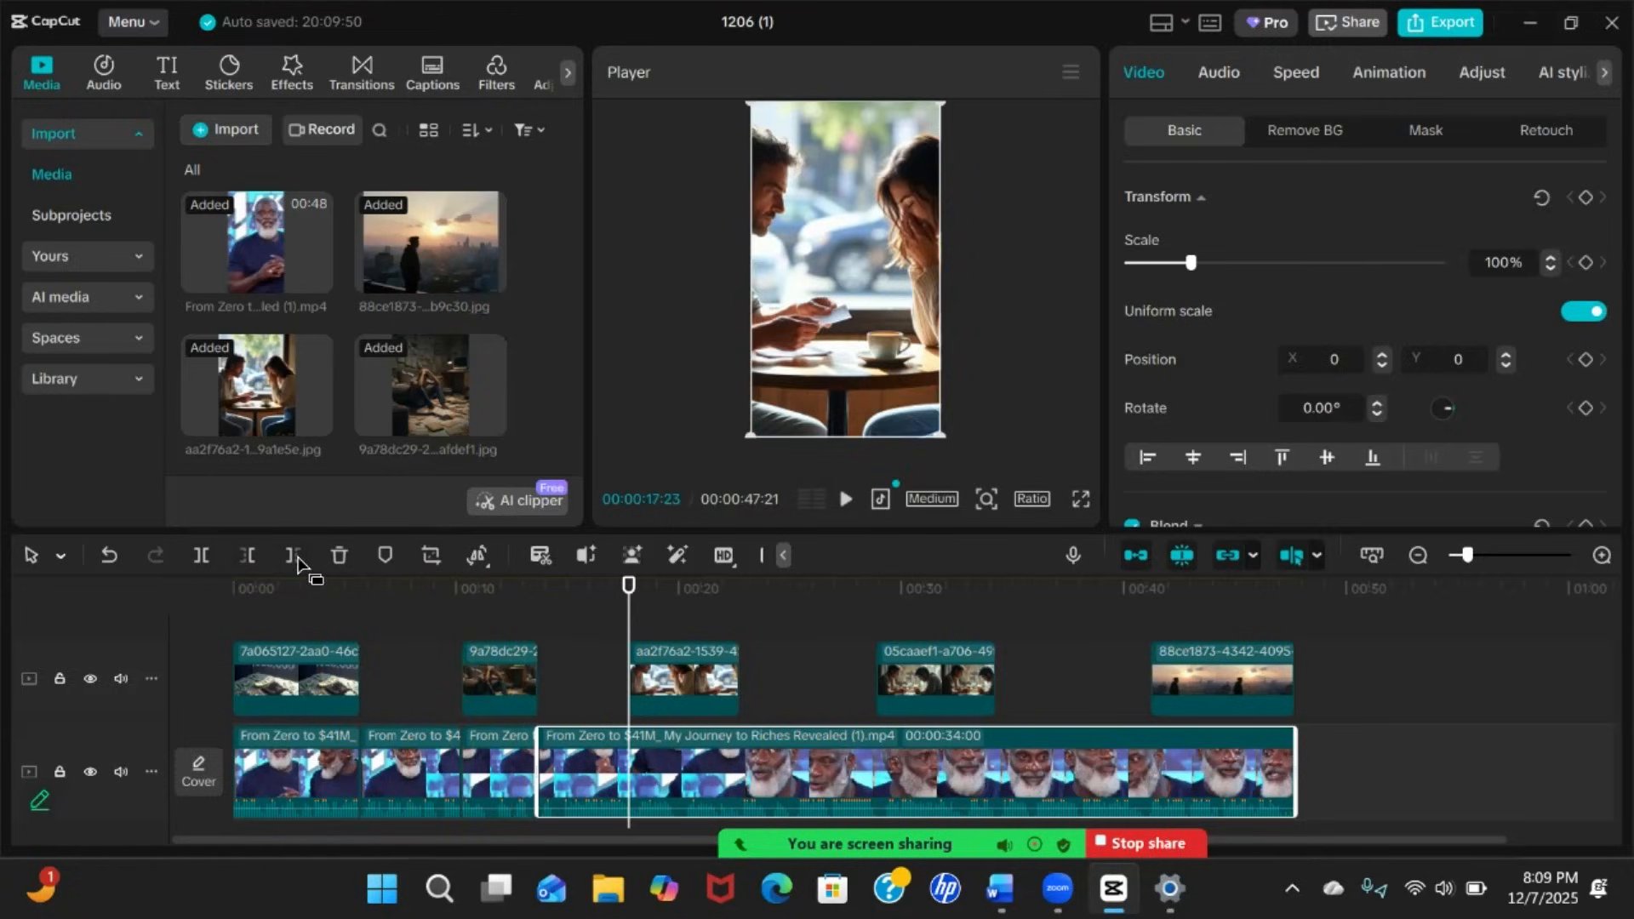
click(193, 551)
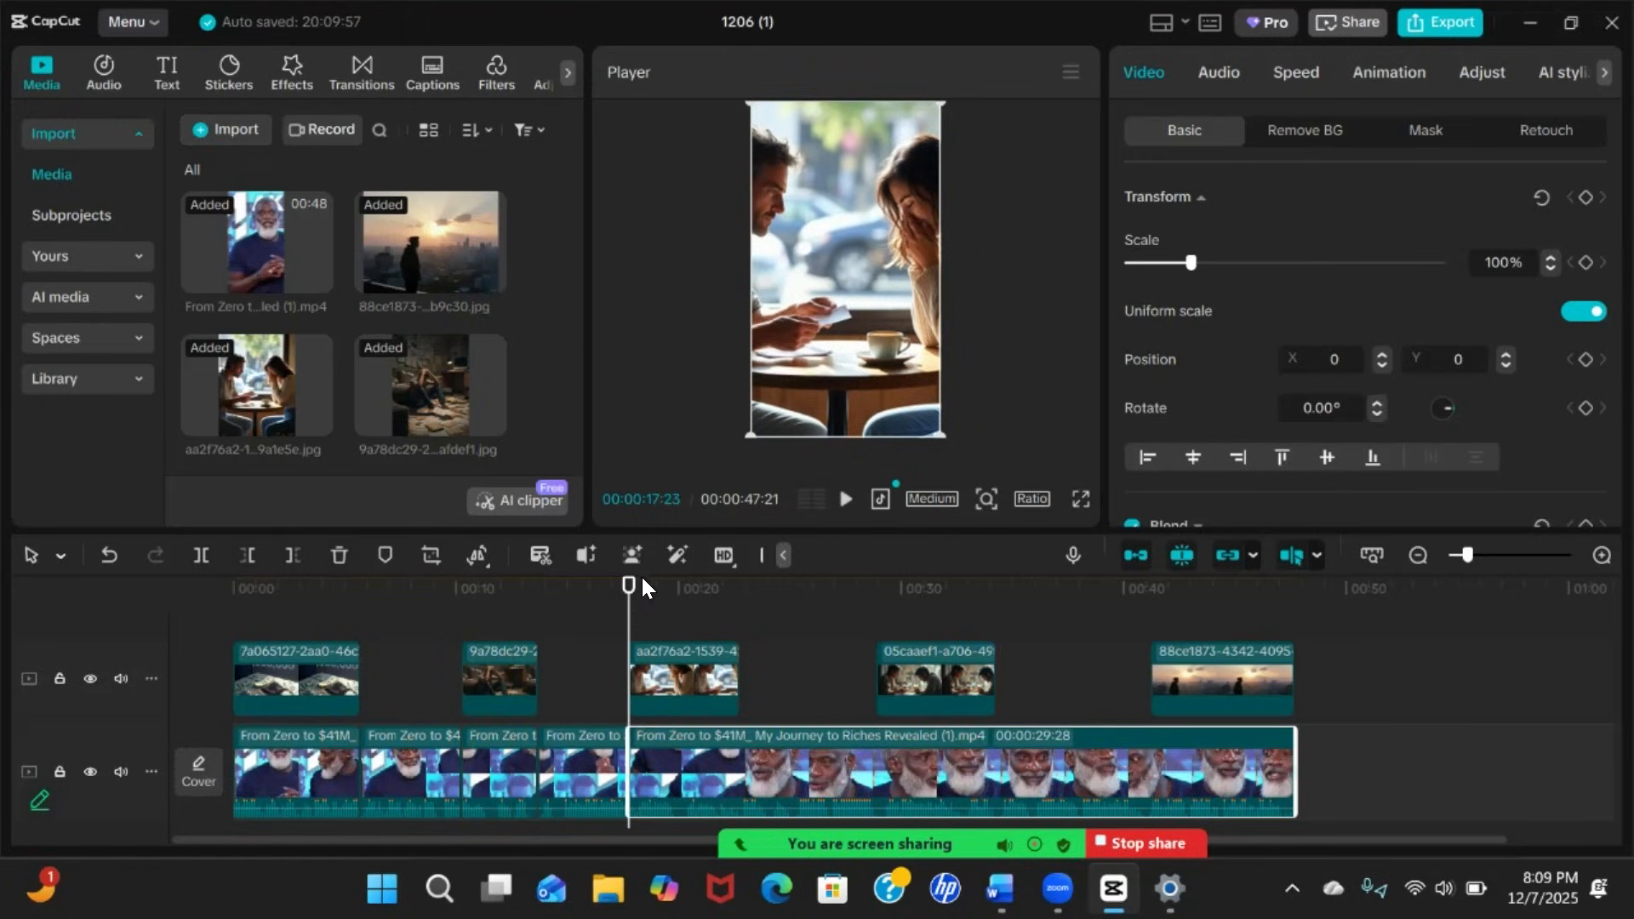
drag(630, 594, 735, 599)
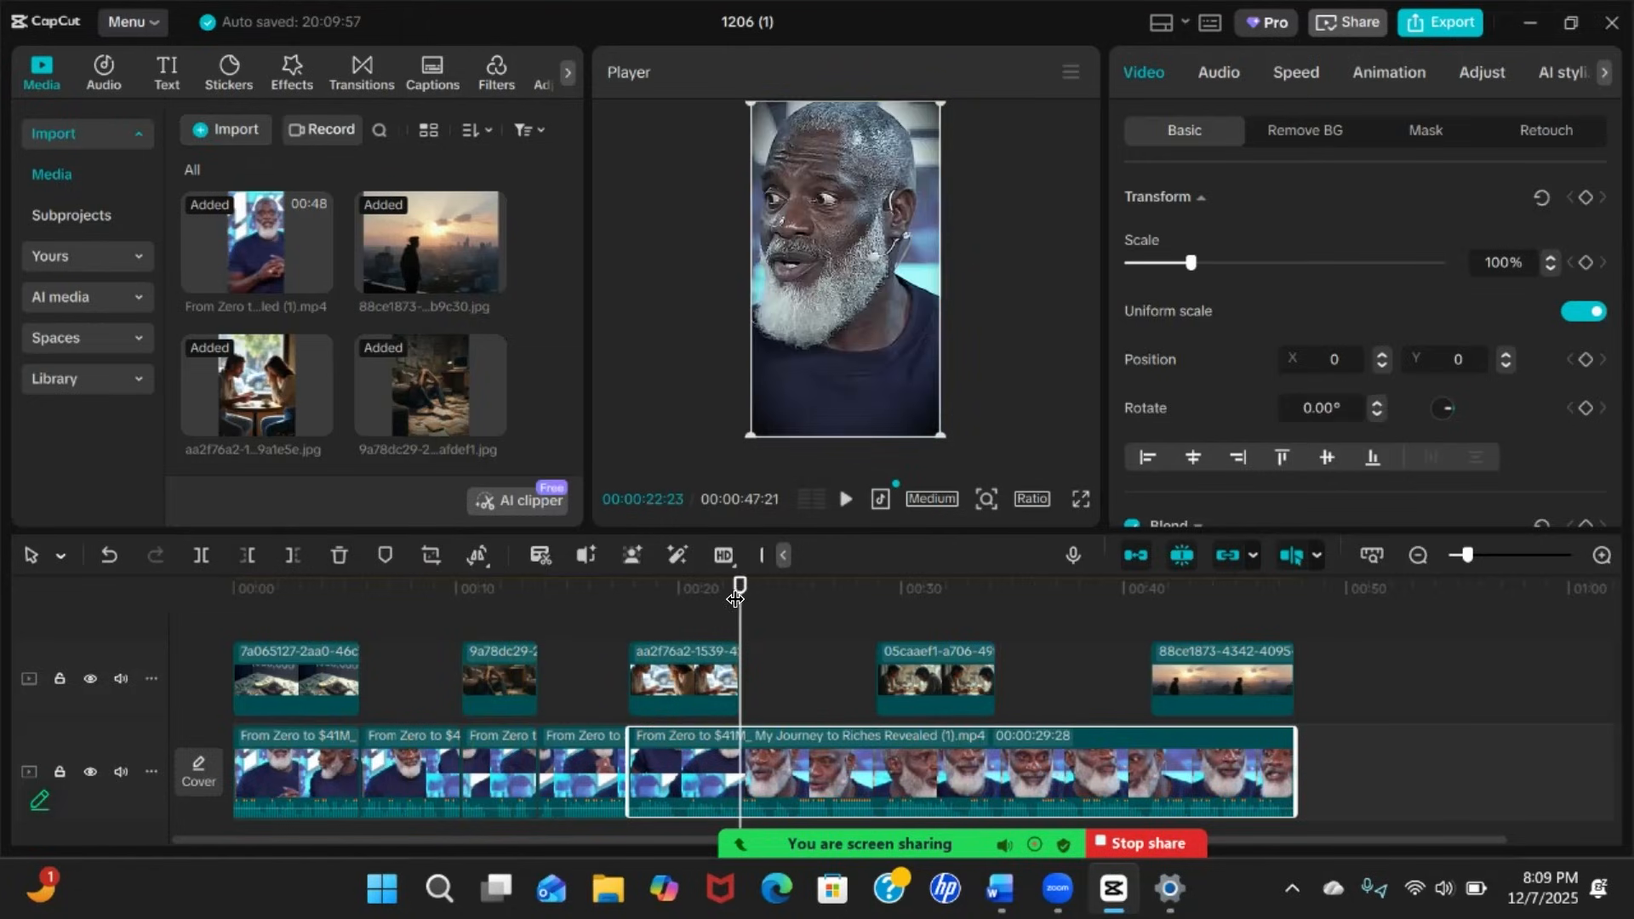
click(207, 559)
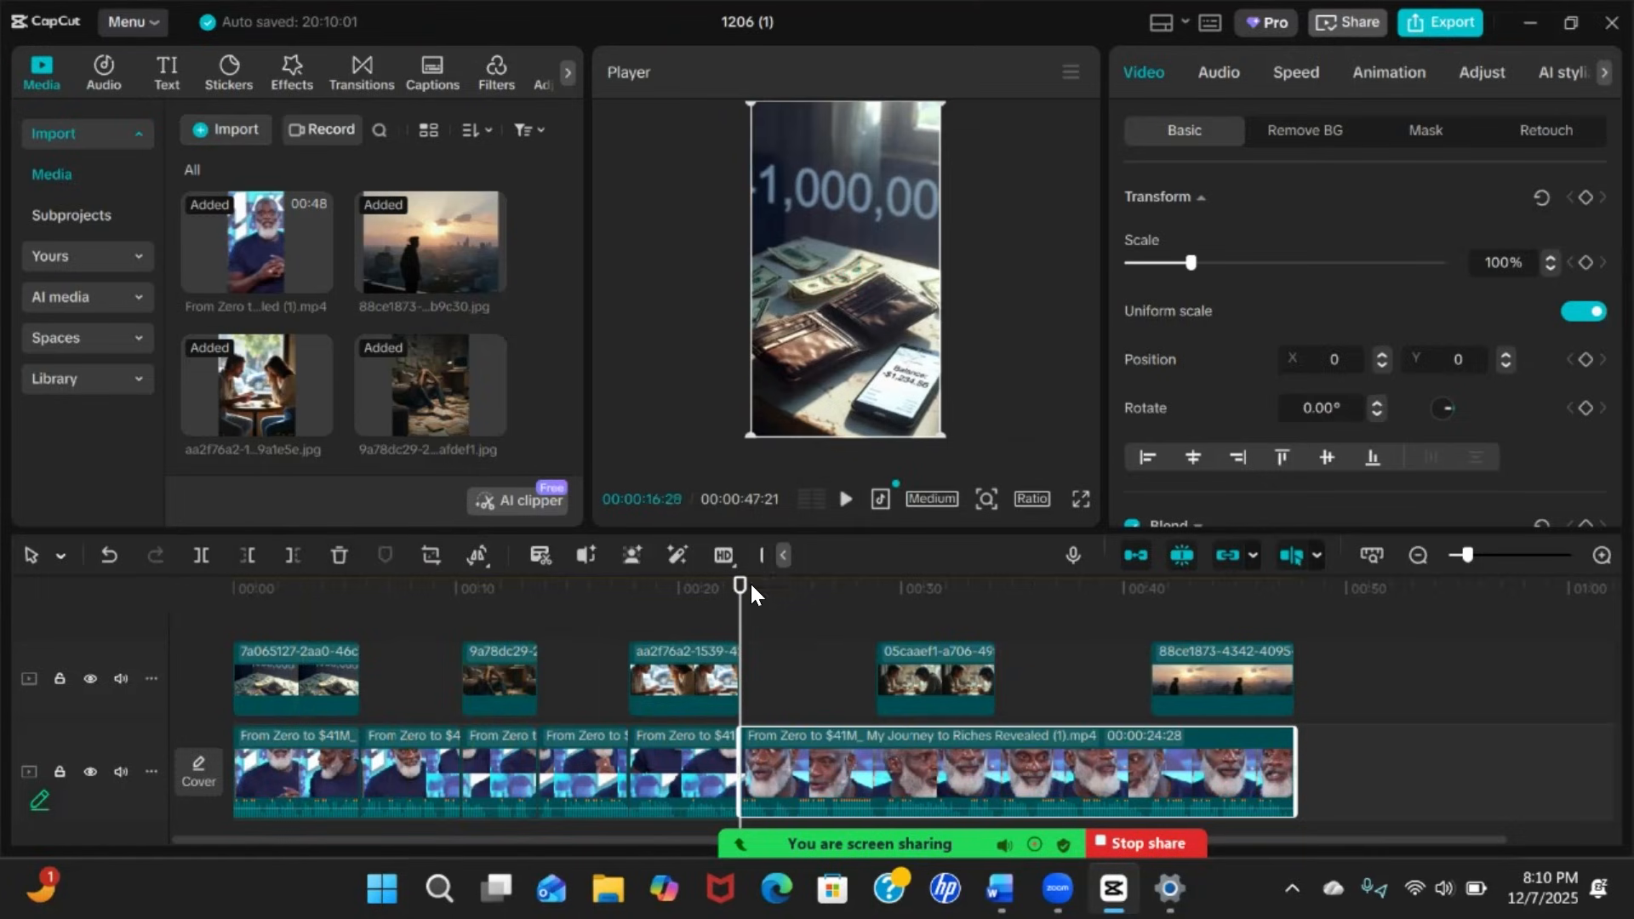
Split the speaker's video at the fourth image's start, at its end, 00:00:34:08, and at the last image's start
drag(739, 587, 994, 609)
click(205, 555)
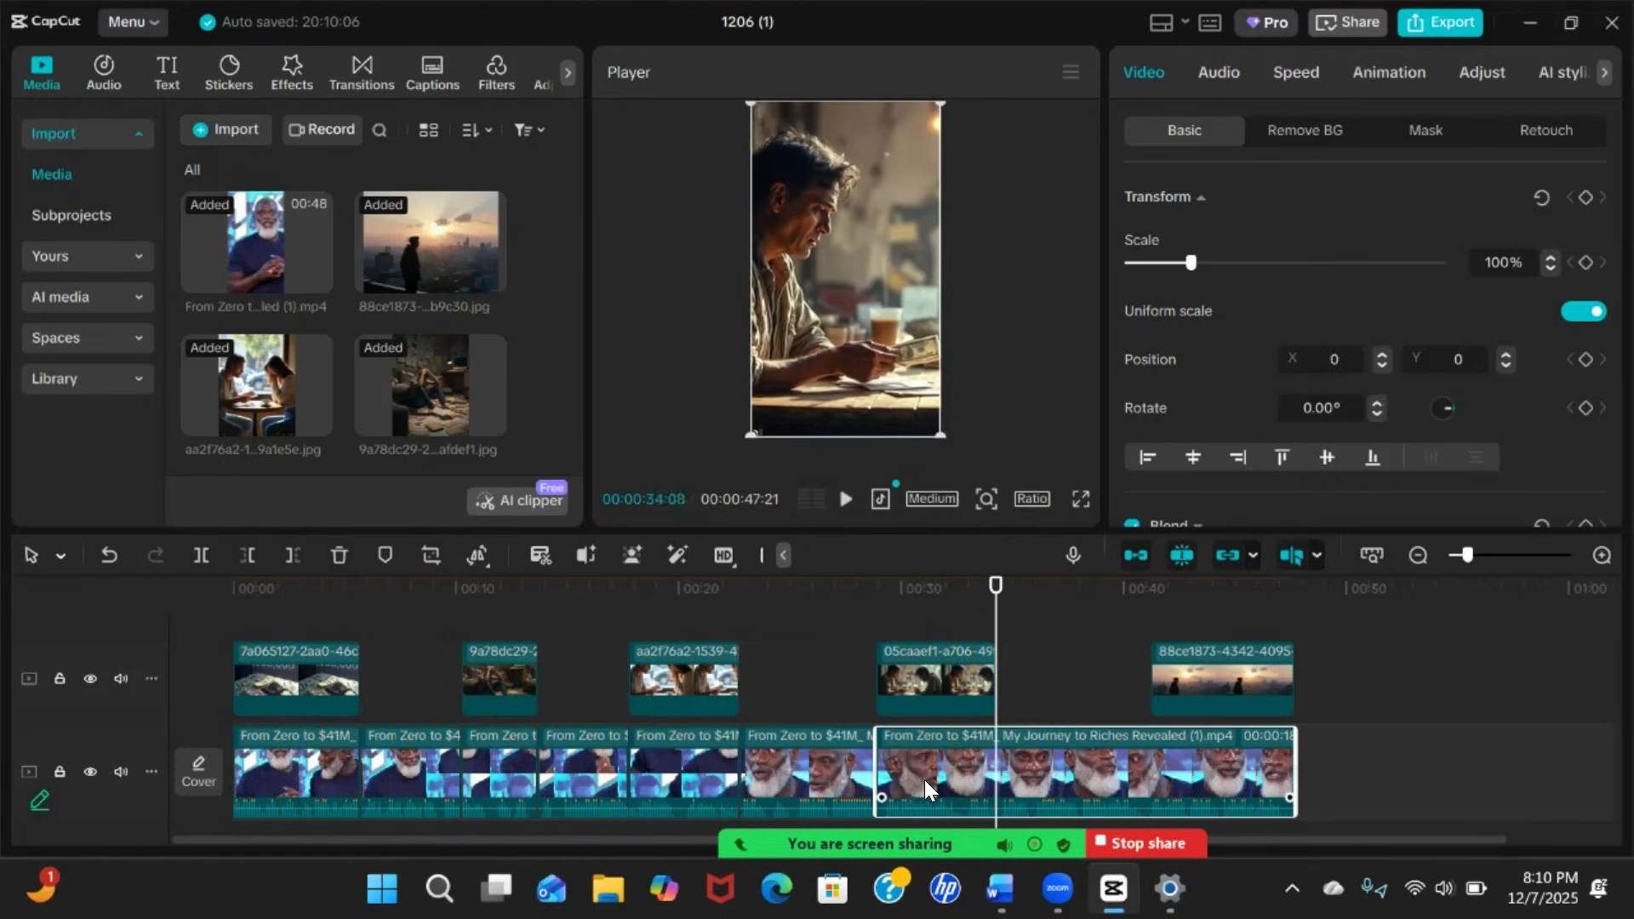
click(209, 555)
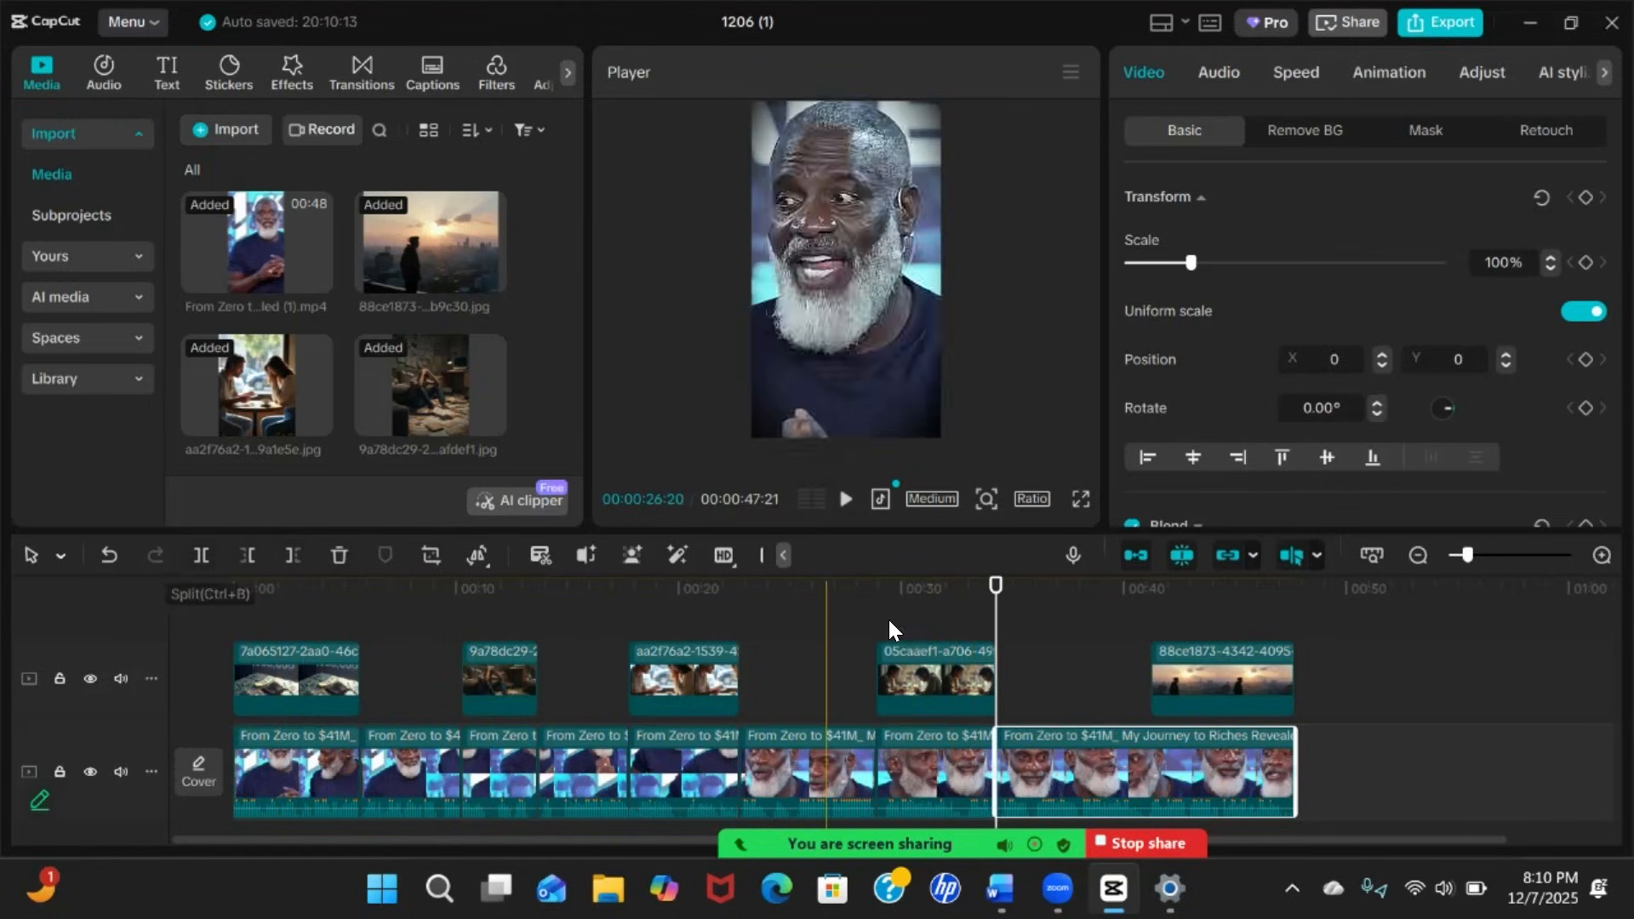
drag(999, 578, 1145, 592)
click(211, 554)
Find the free Glare II transition, place it on the speaker's video cut at the first image's end, 00:00:05:21, and play it back
drag(1151, 605, 359, 698)
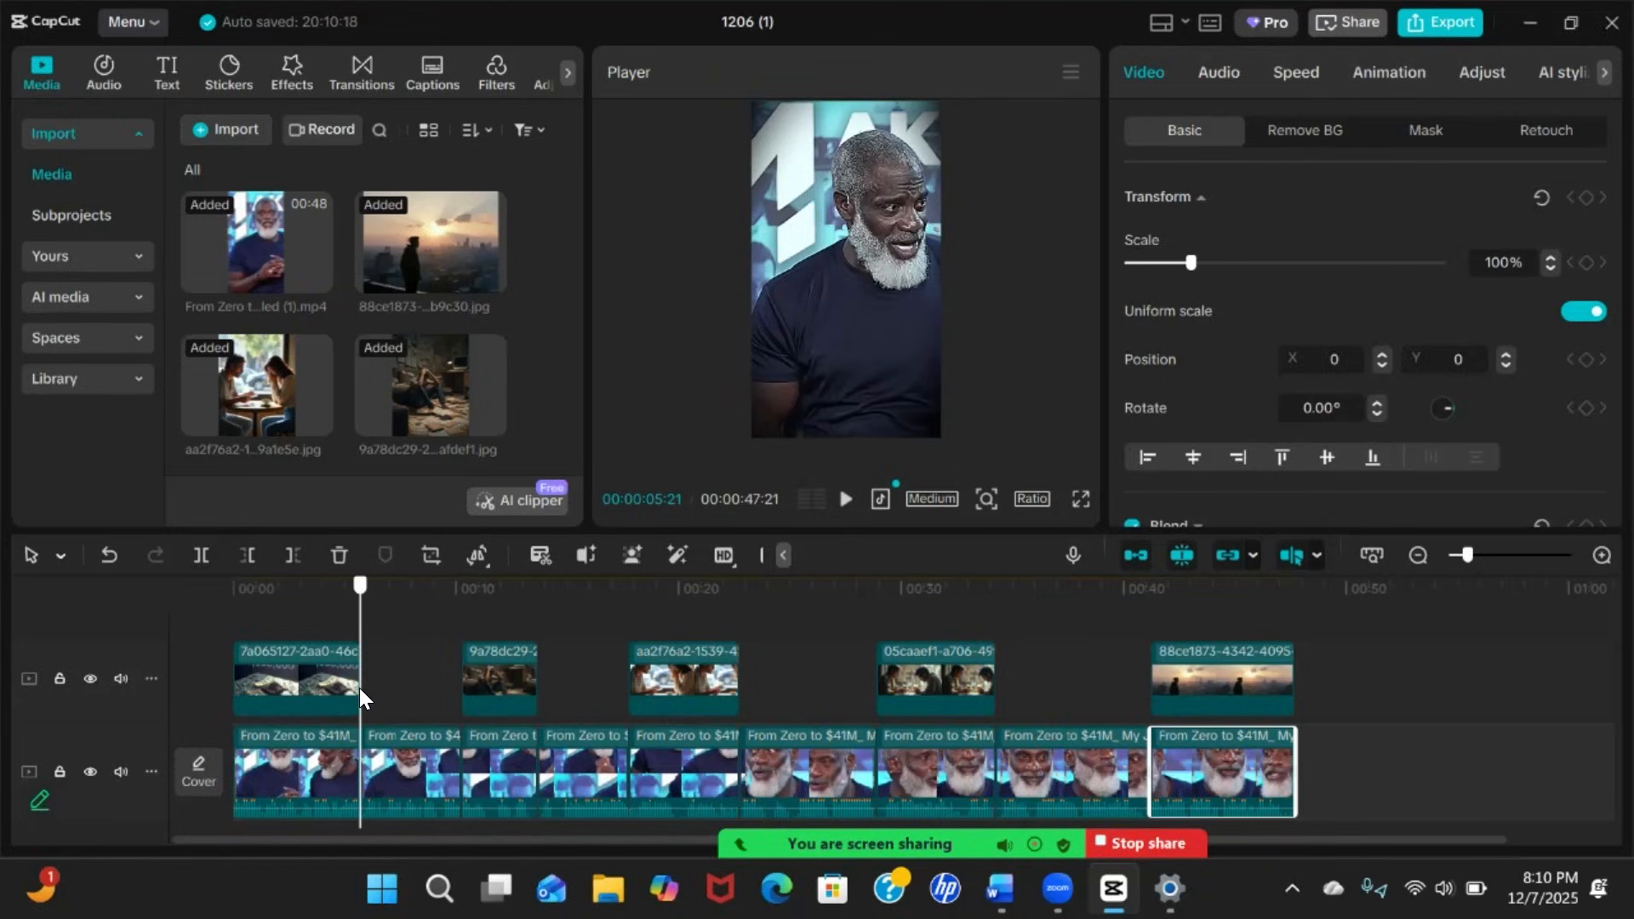
click(363, 74)
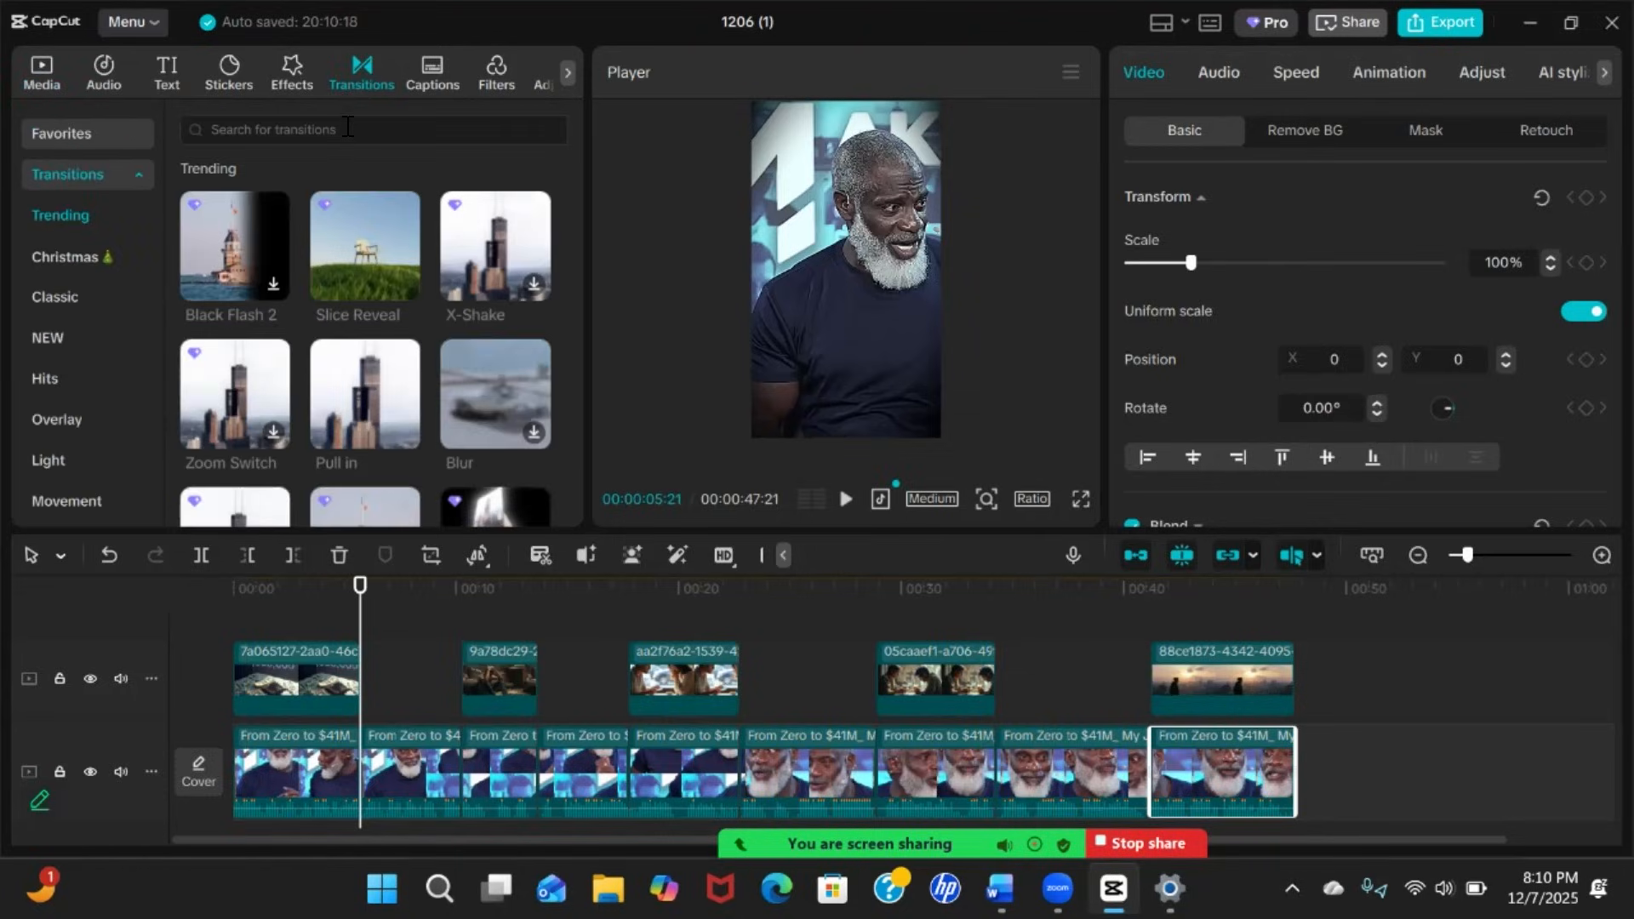
click(347, 128)
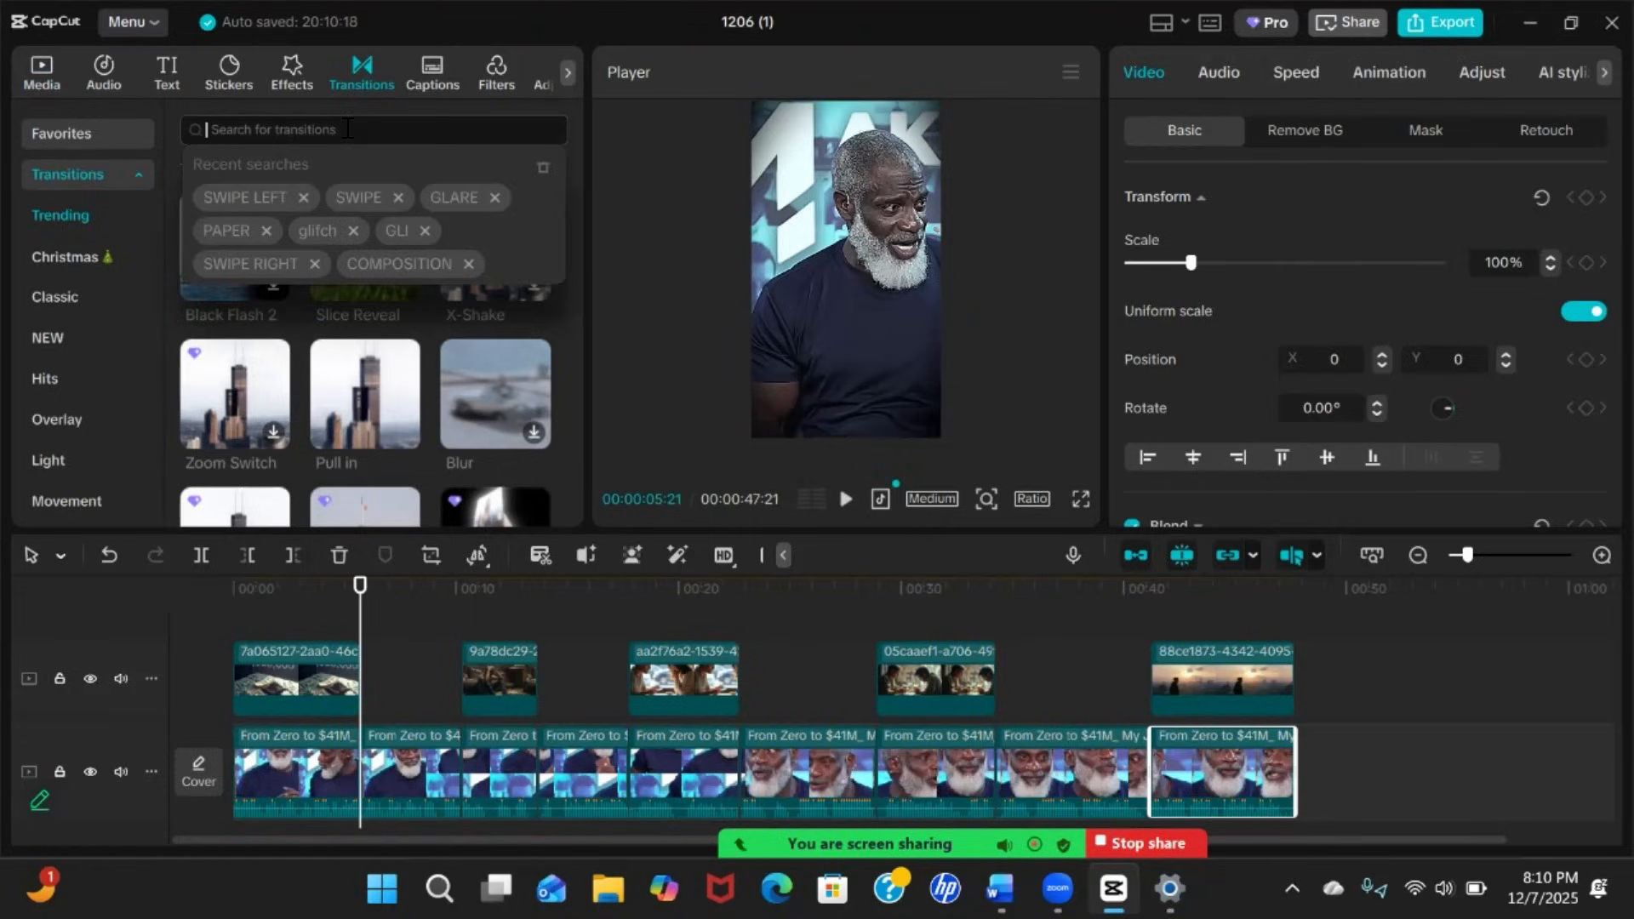
text(glare)
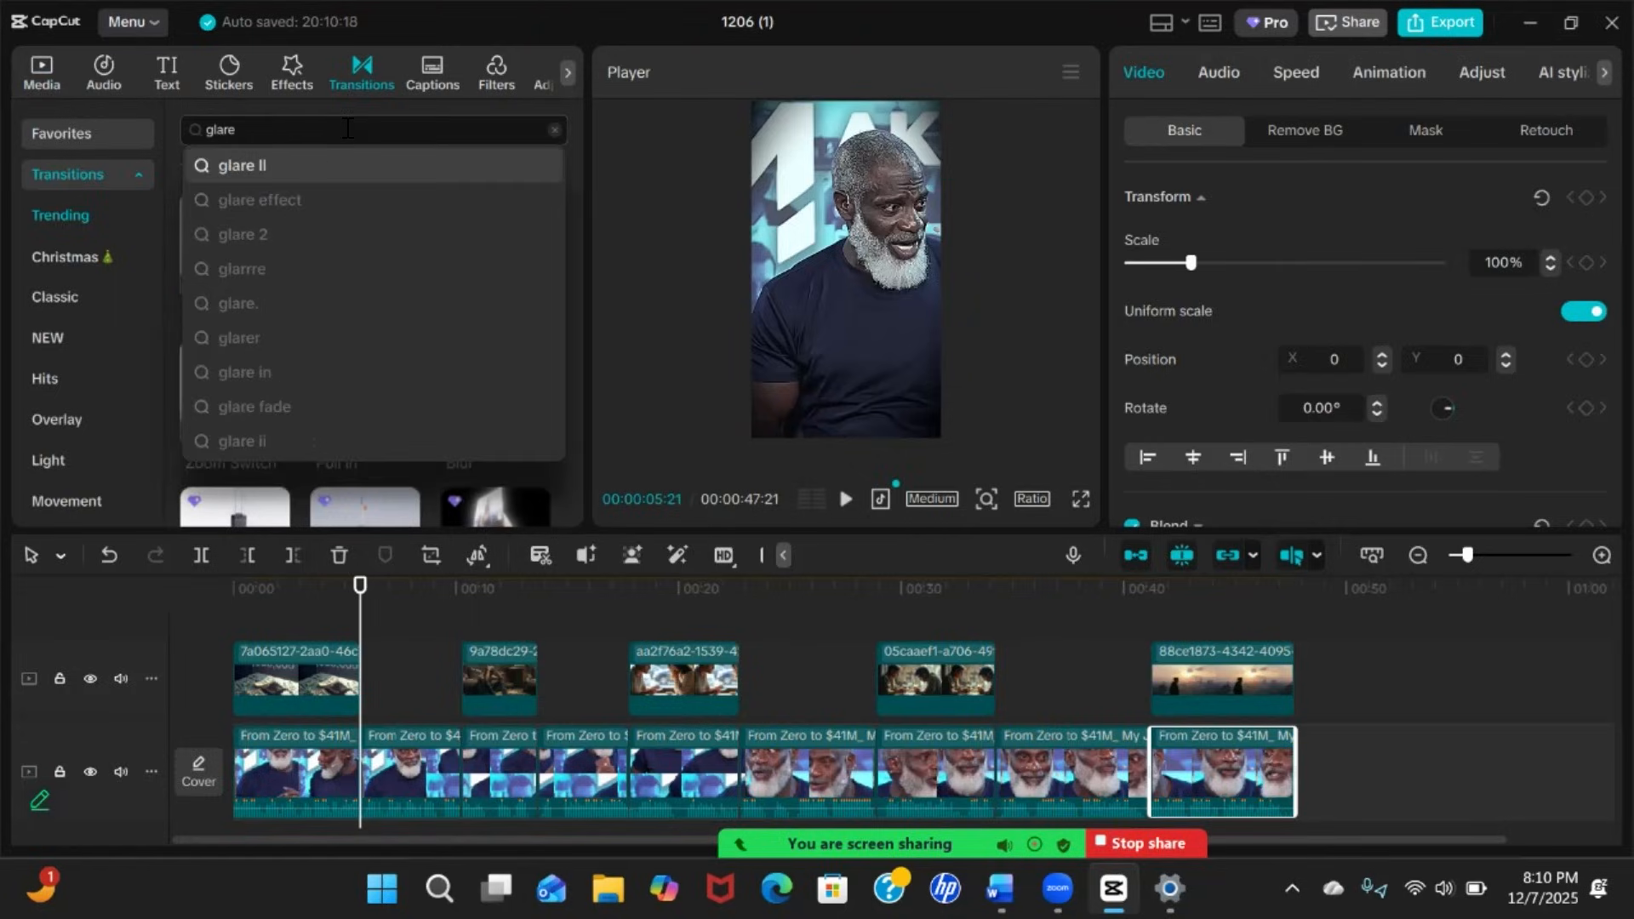
click(315, 168)
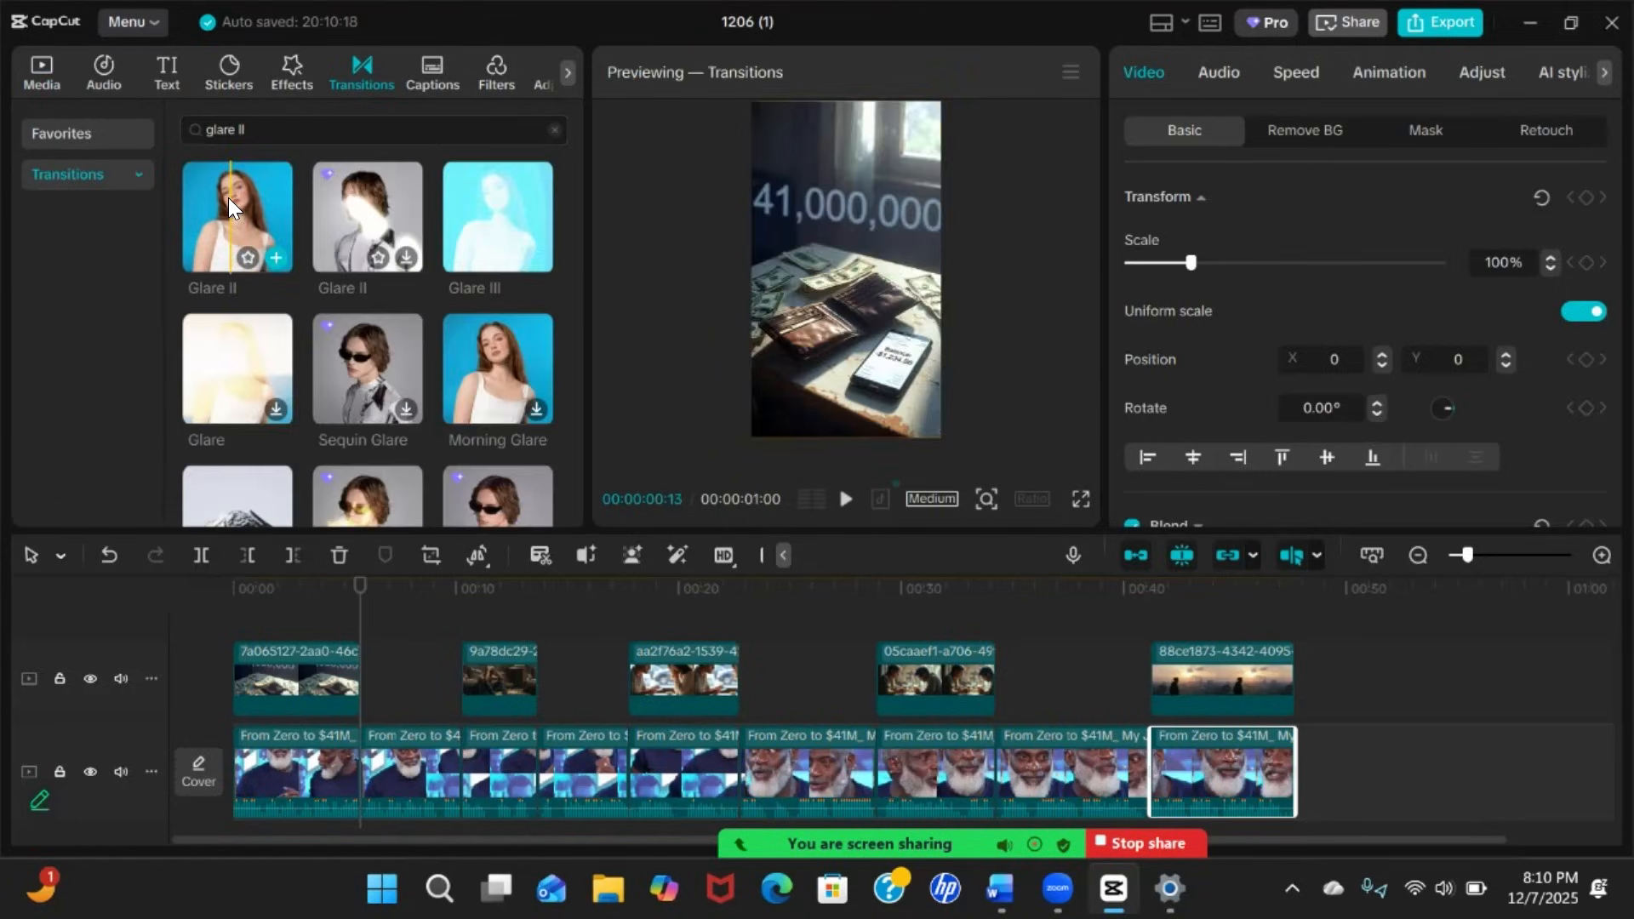
drag(237, 206, 359, 767)
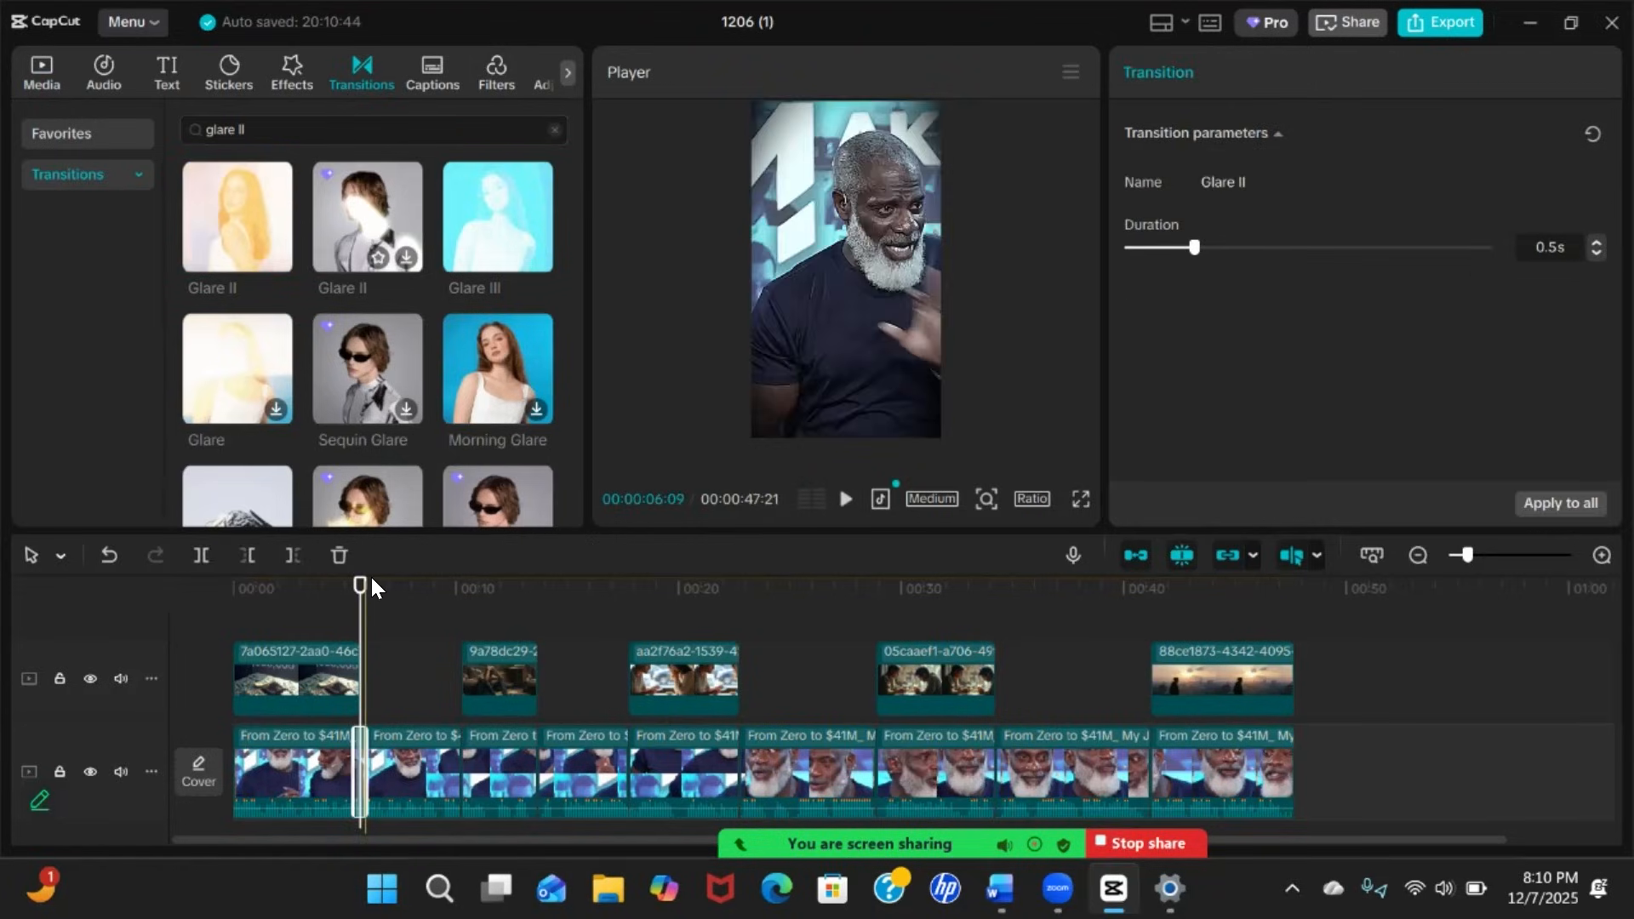
drag(360, 586, 336, 596)
key(space)
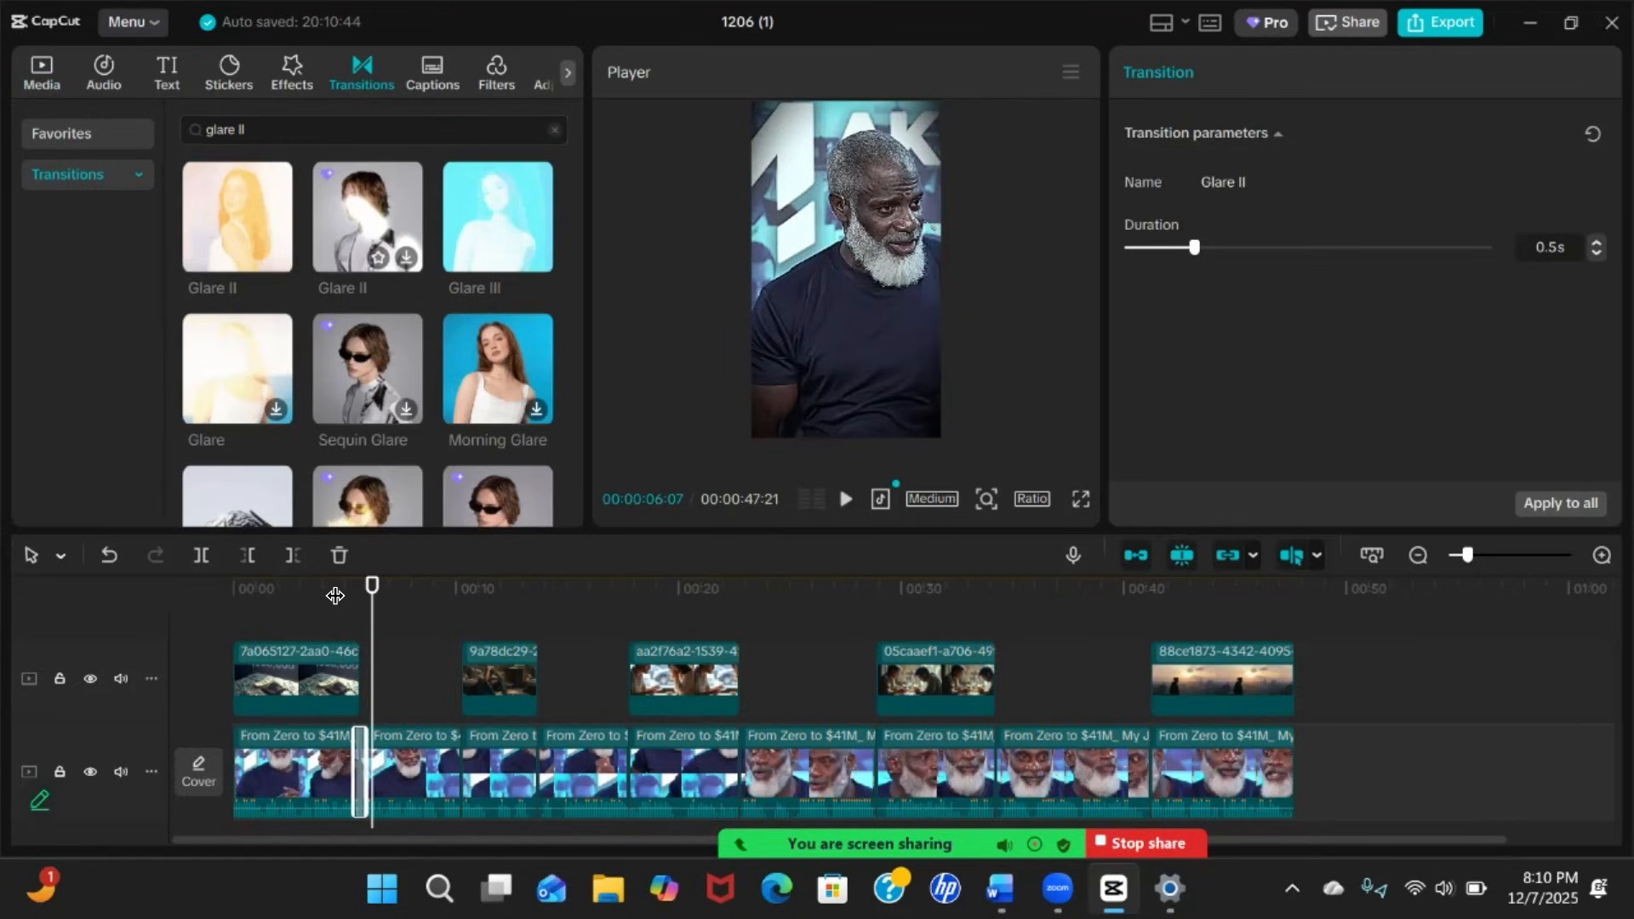
click(269, 261)
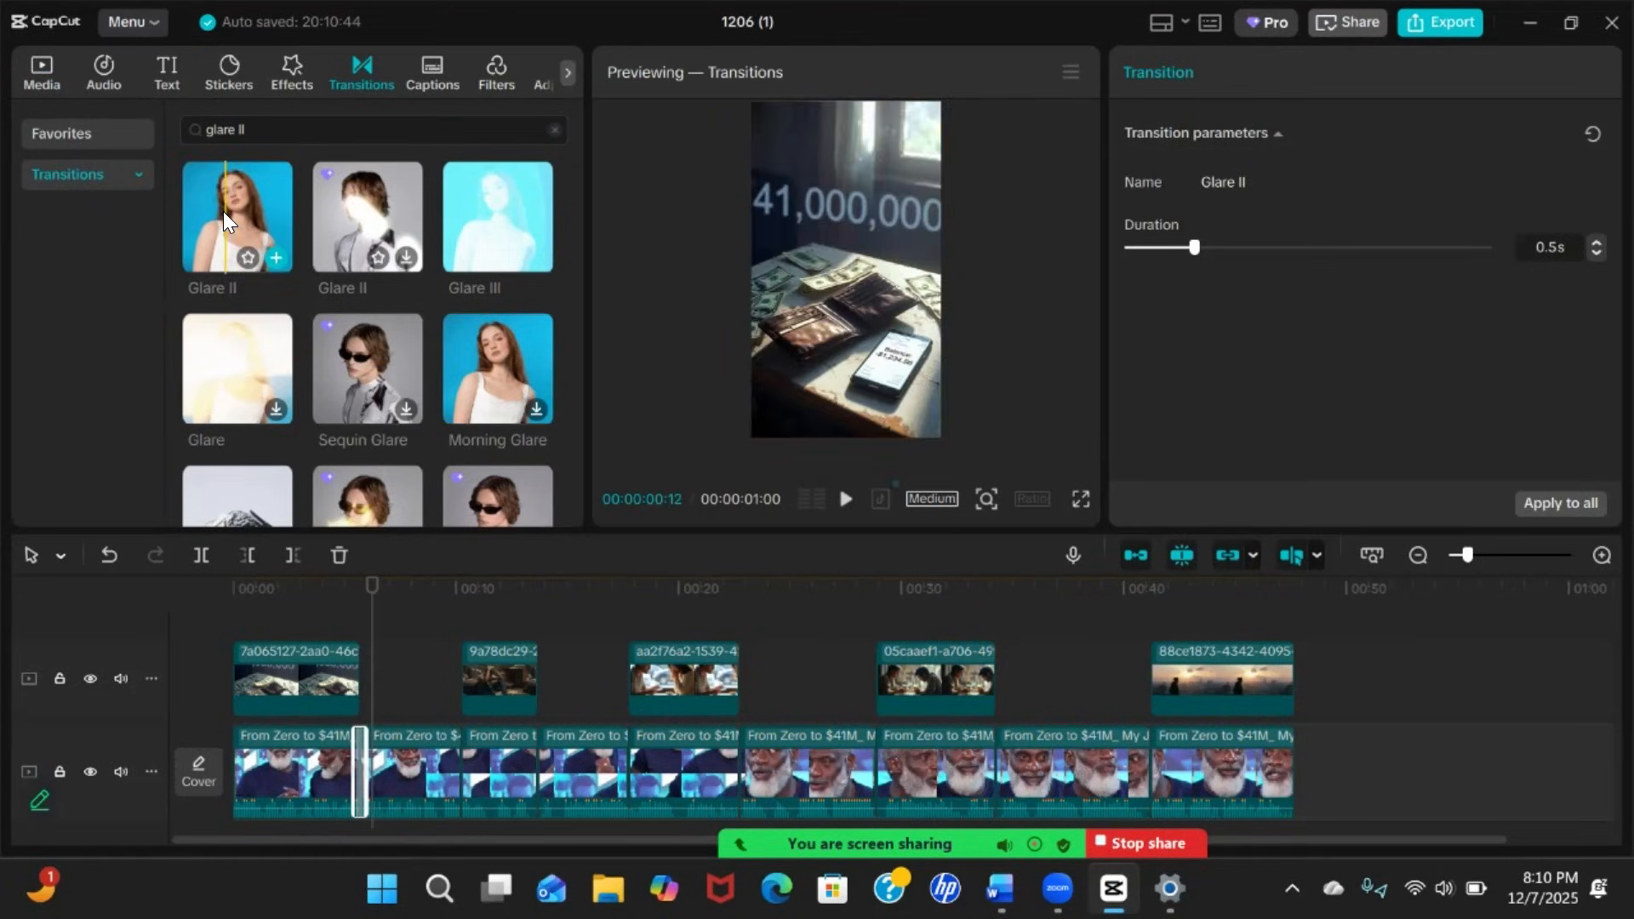
Search the transitions for "glitch", place Glitch on the speaker's video cut at the second image's start, and play it back
click(395, 123)
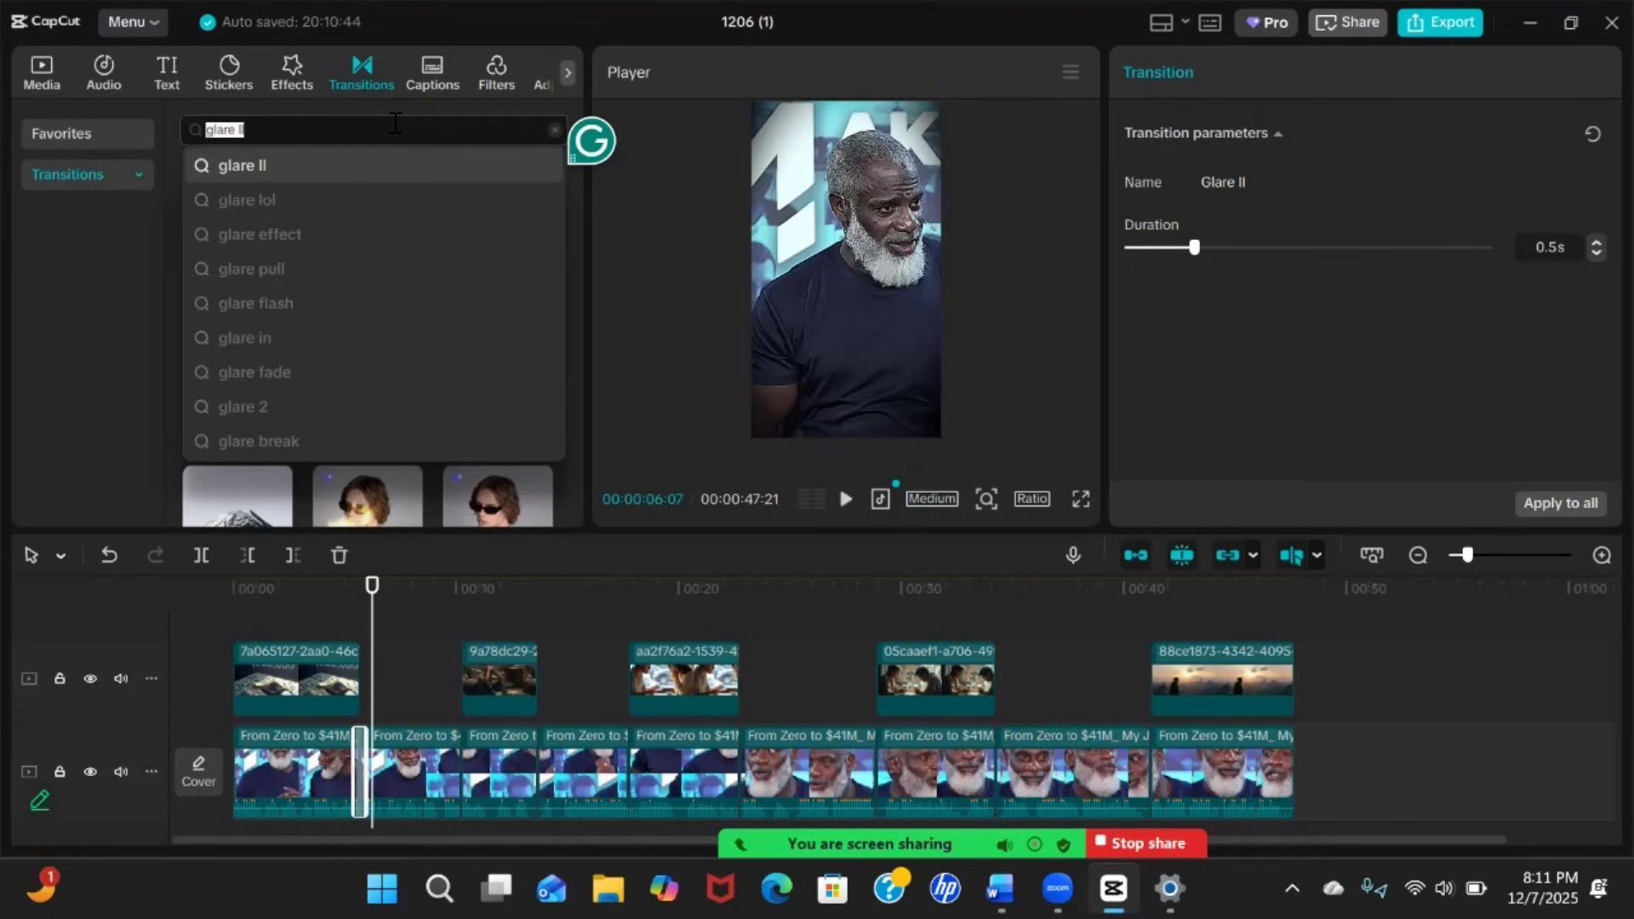
key(BackSpace)
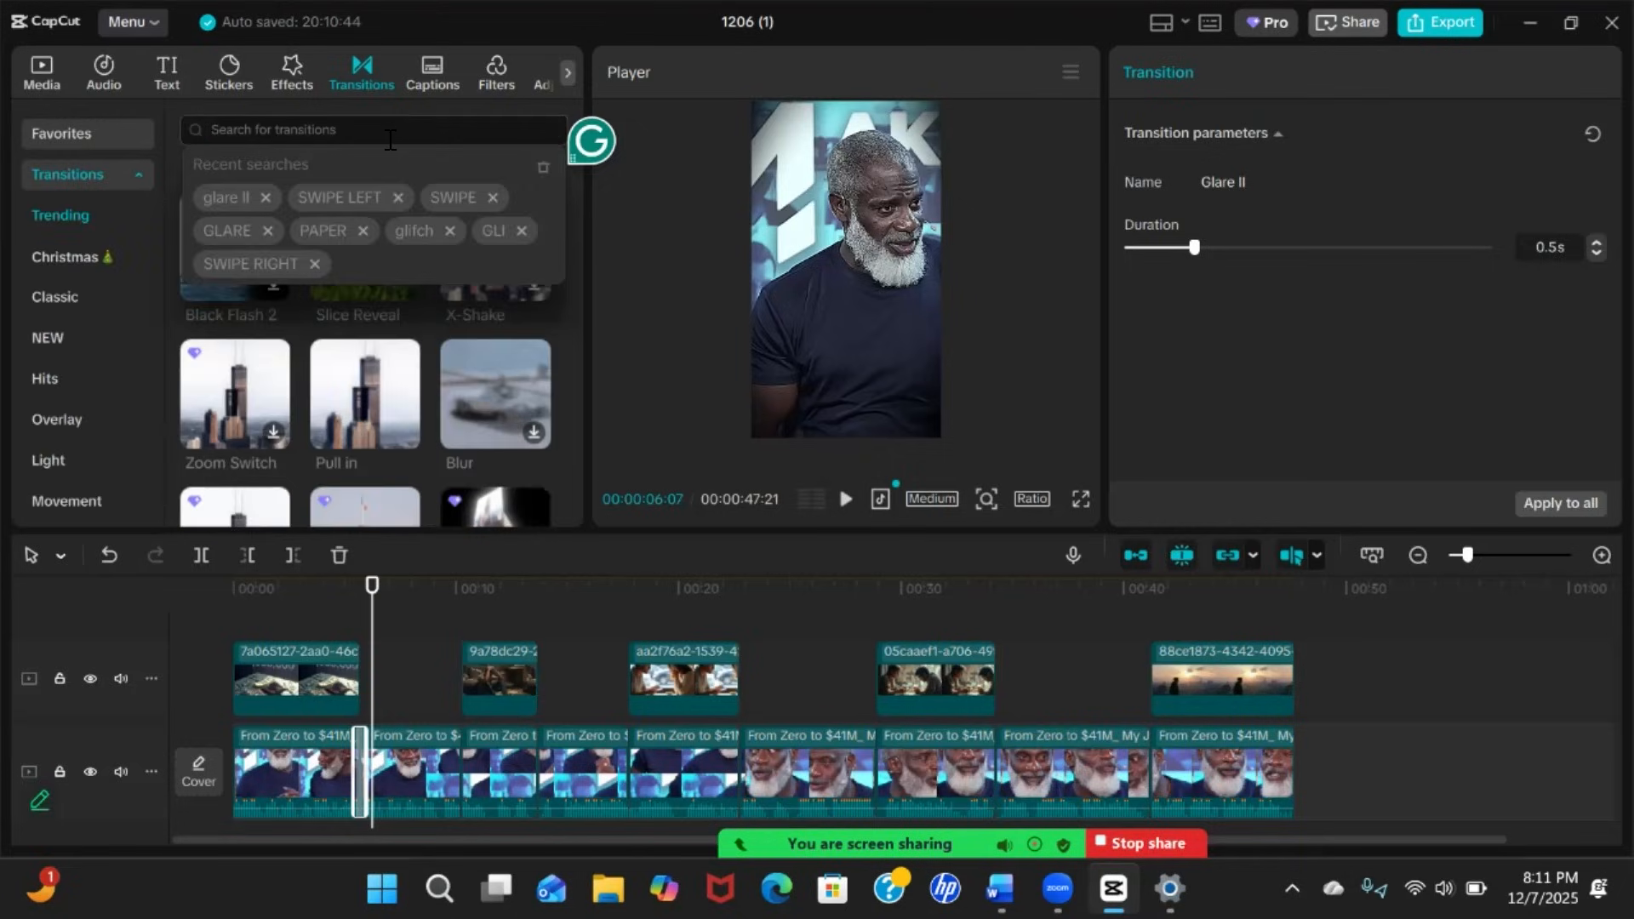
text(glit)
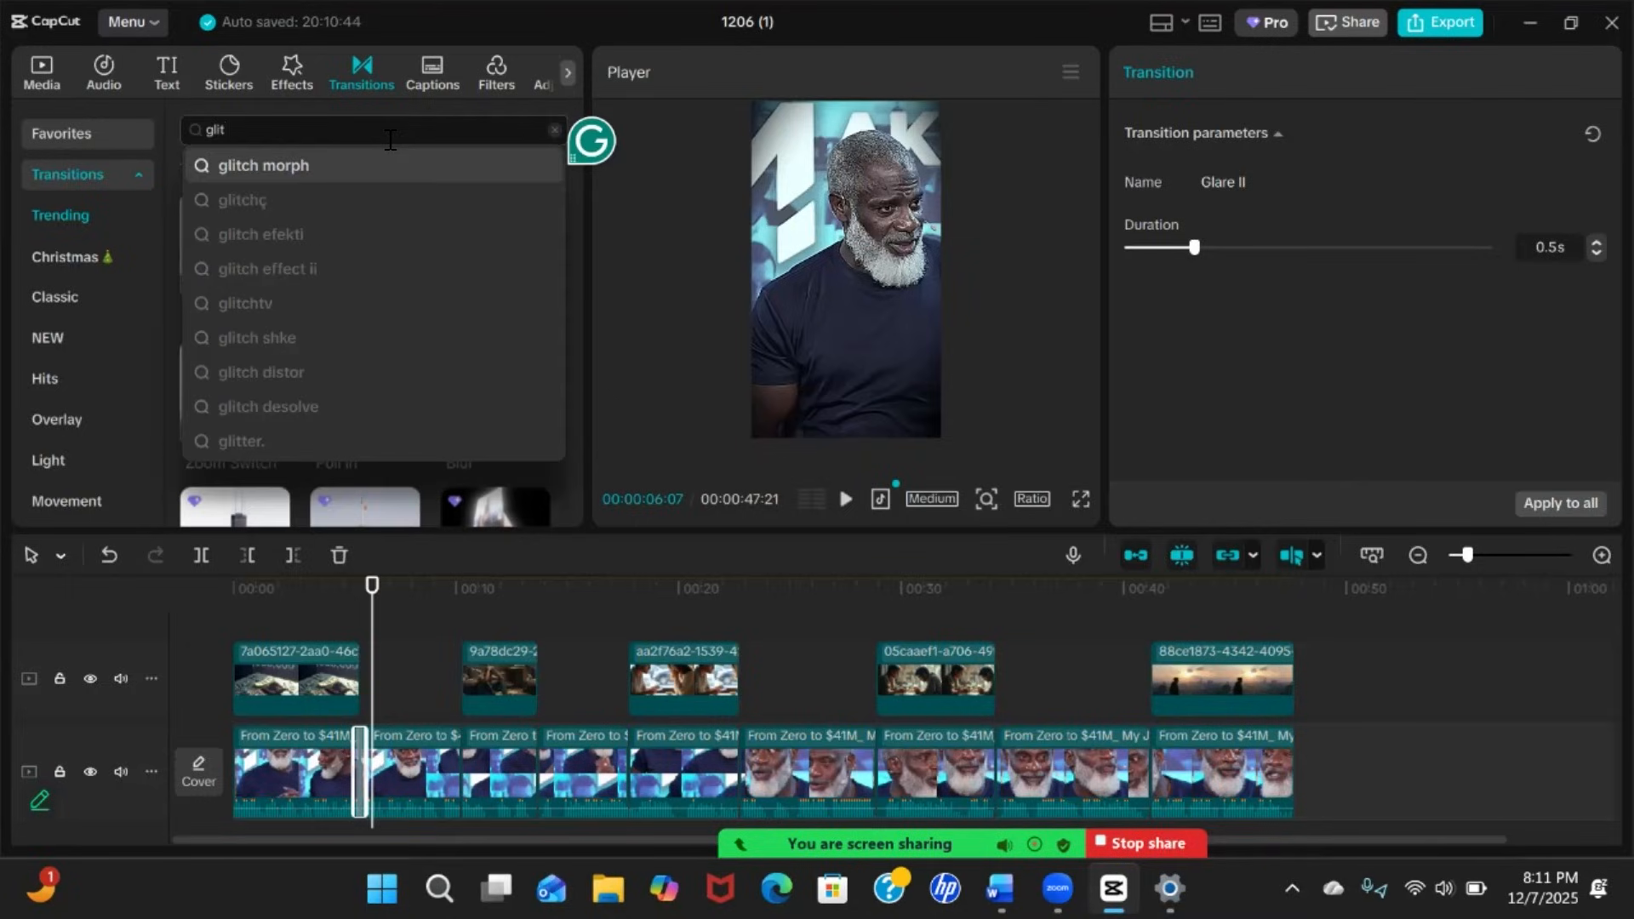
text(ch)
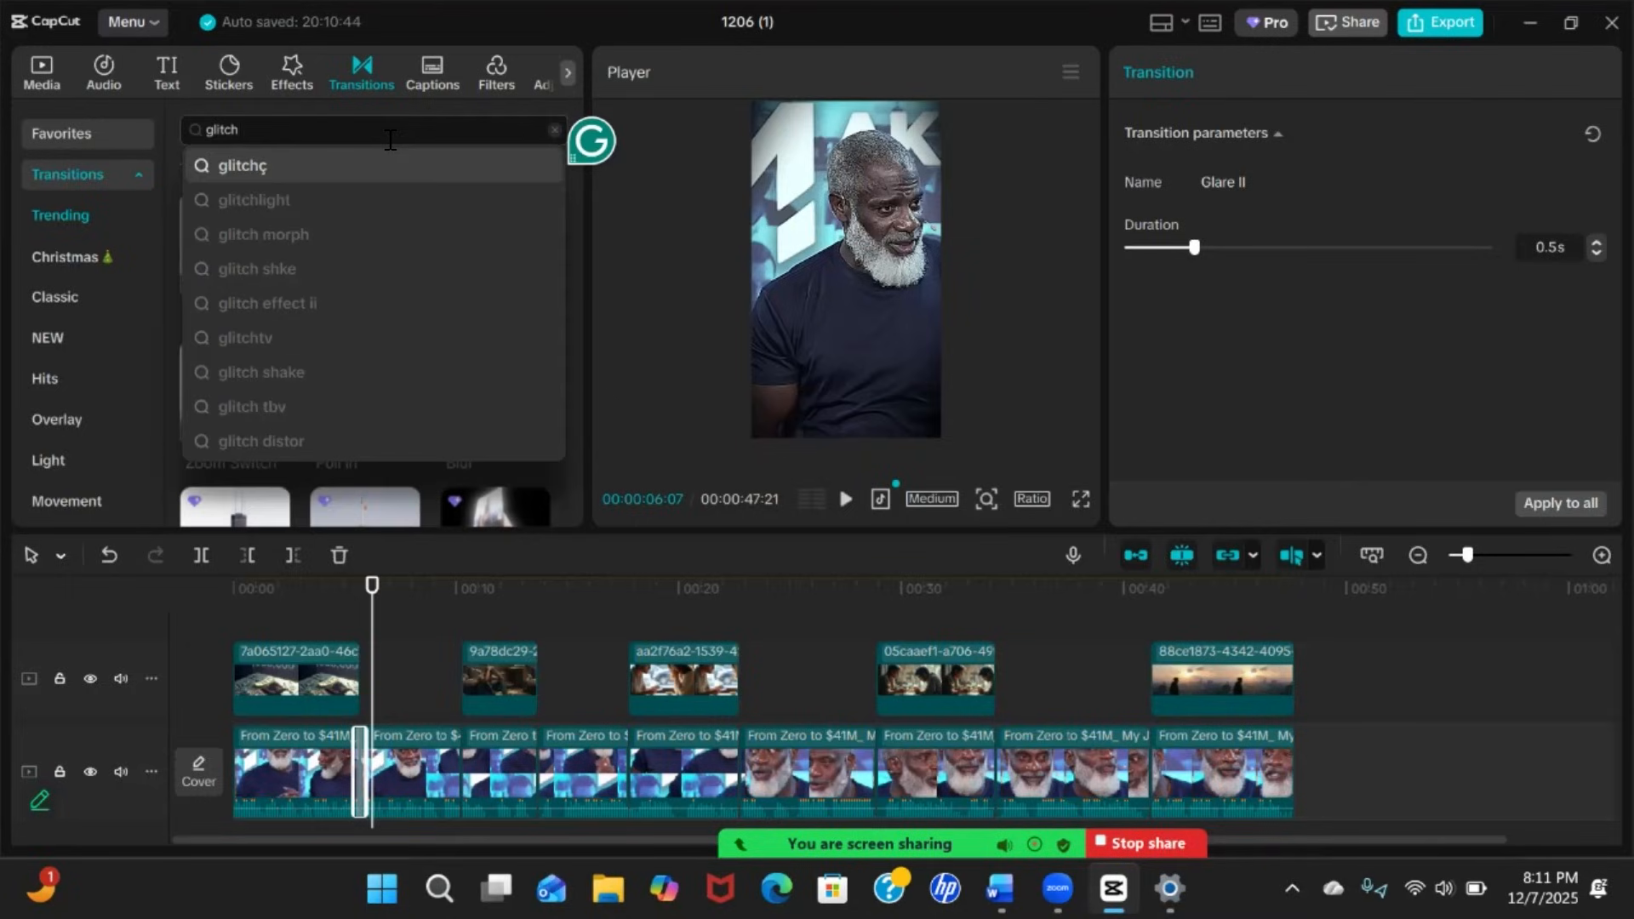
key(Return)
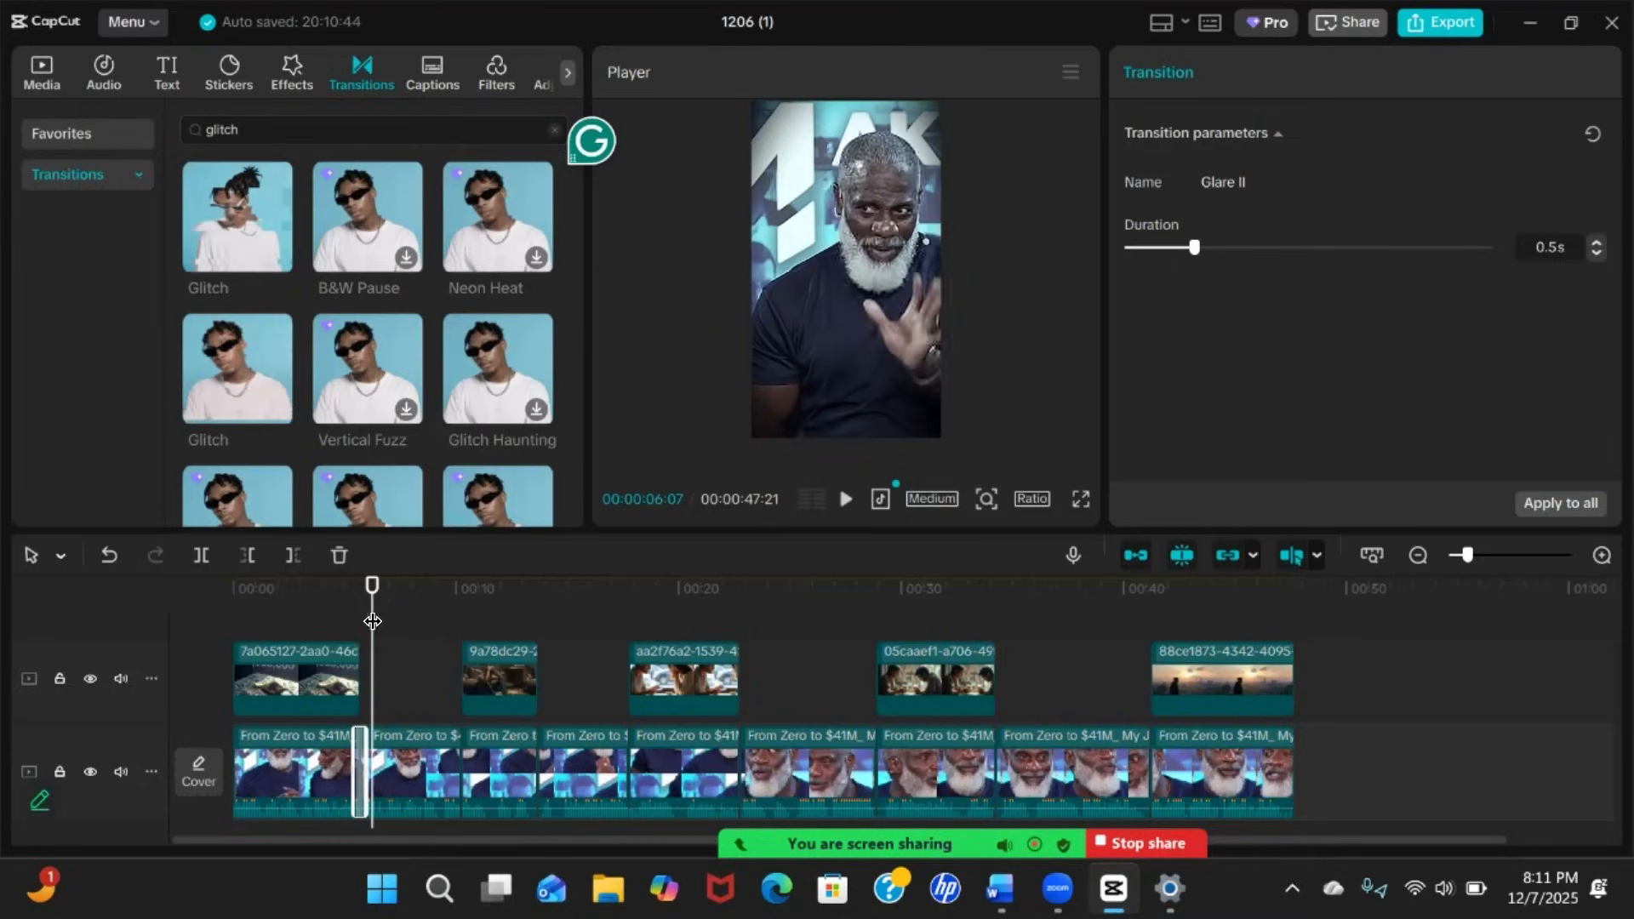
mouse_move(279, 175)
mouse_move(247, 209)
mouse_down()
mouse_move(422, 411)
mouse_move(517, 730)
mouse_move(452, 779)
mouse_up()
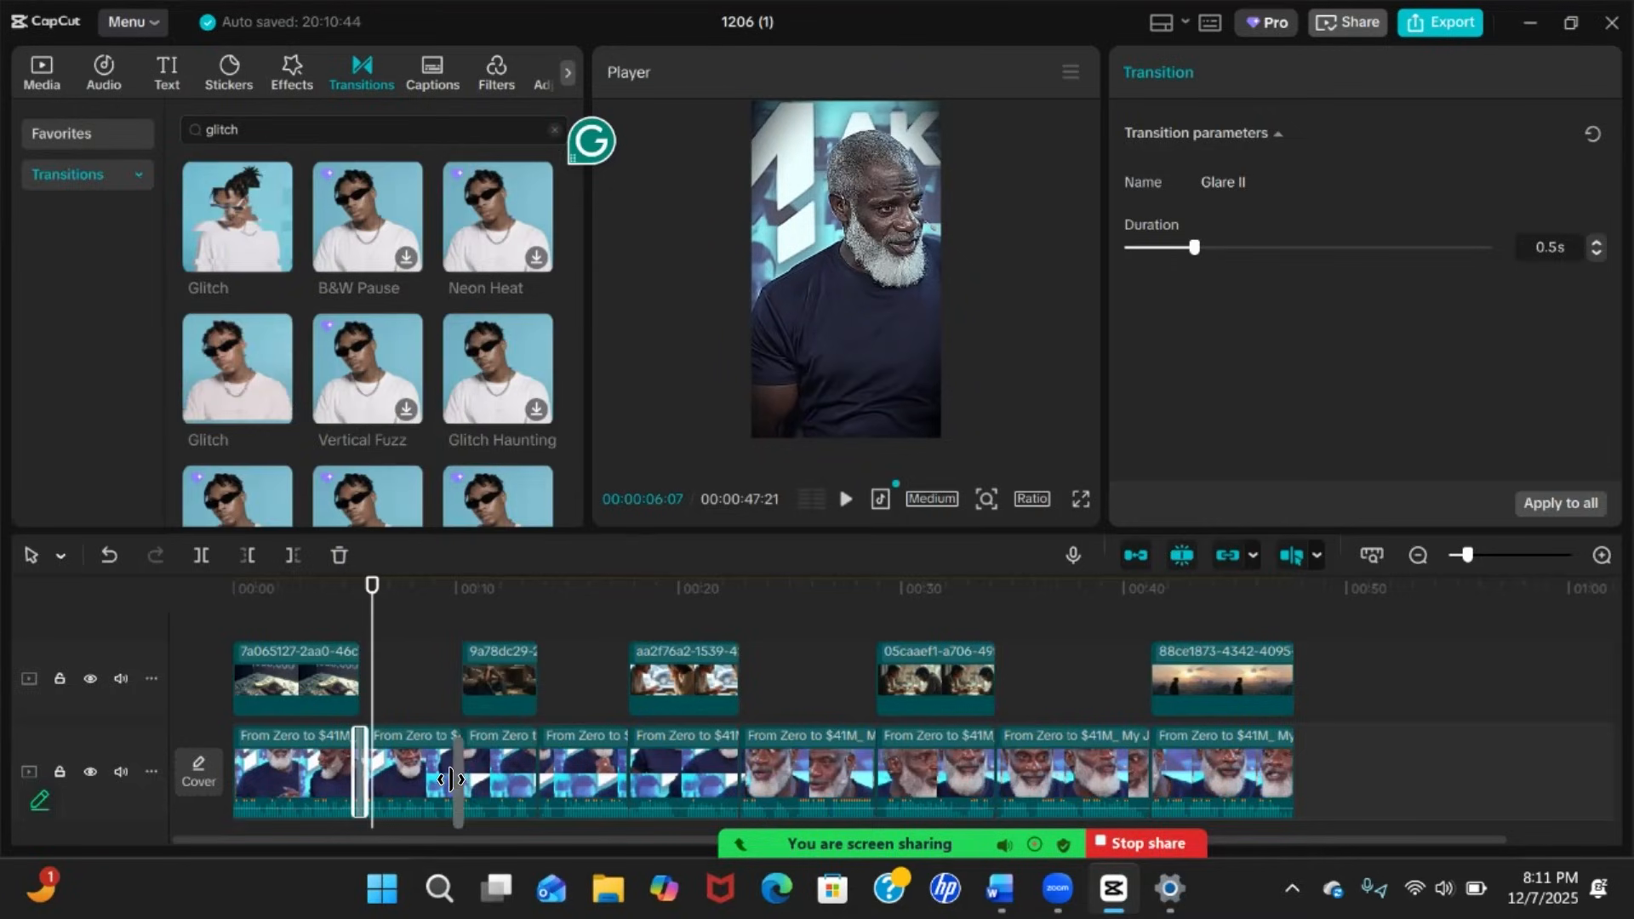
click(350, 595)
key(space)
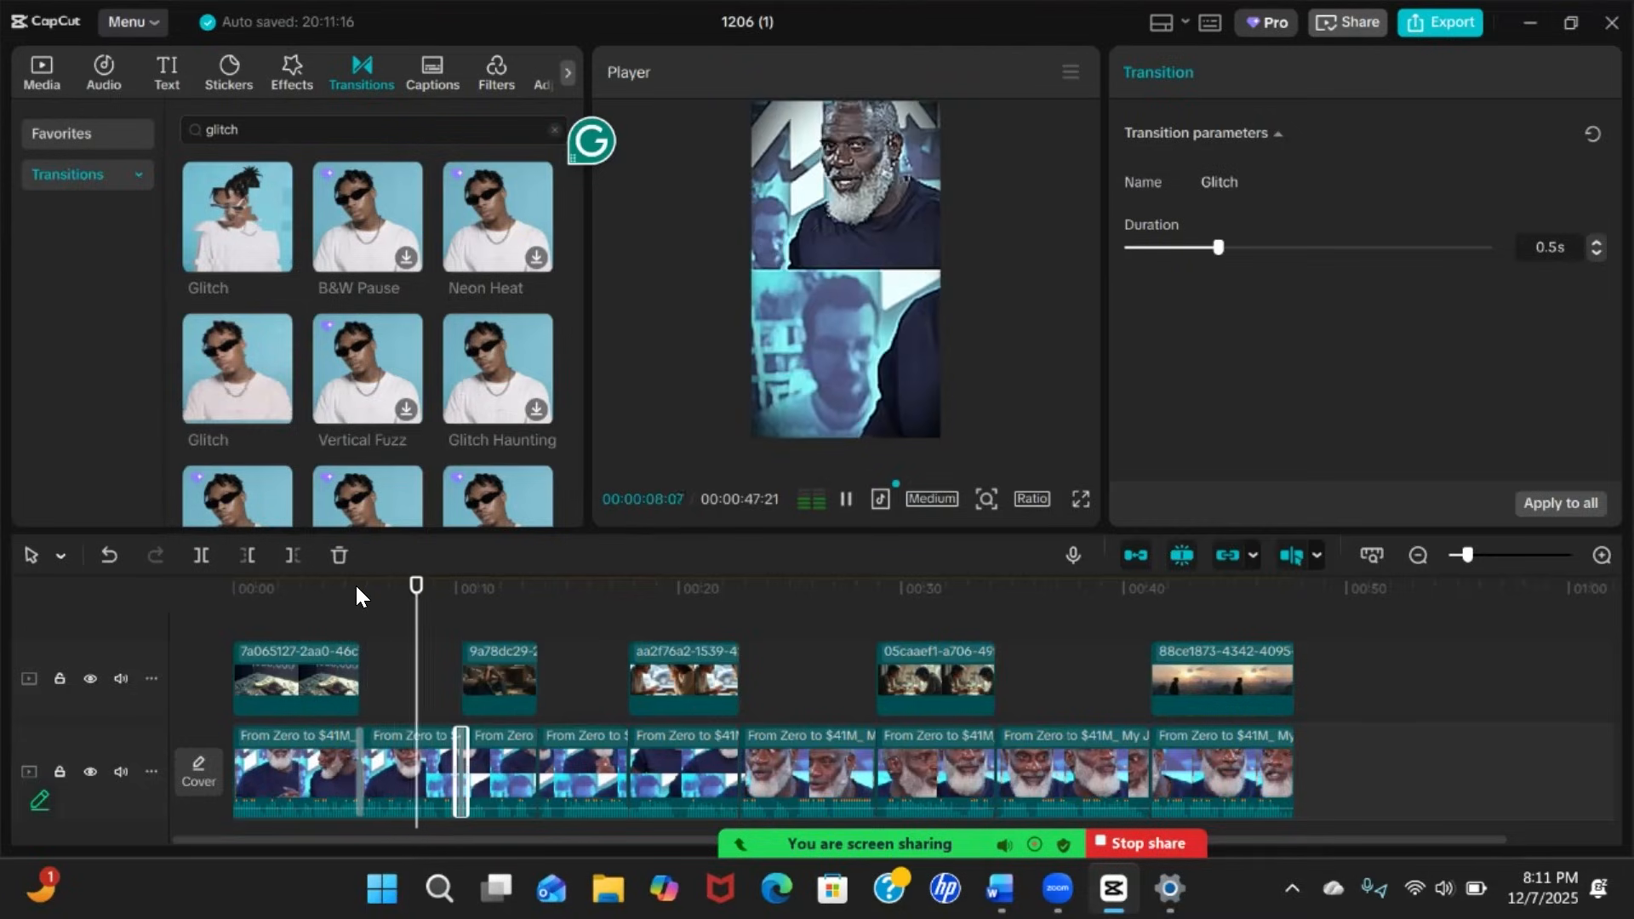
key(space)
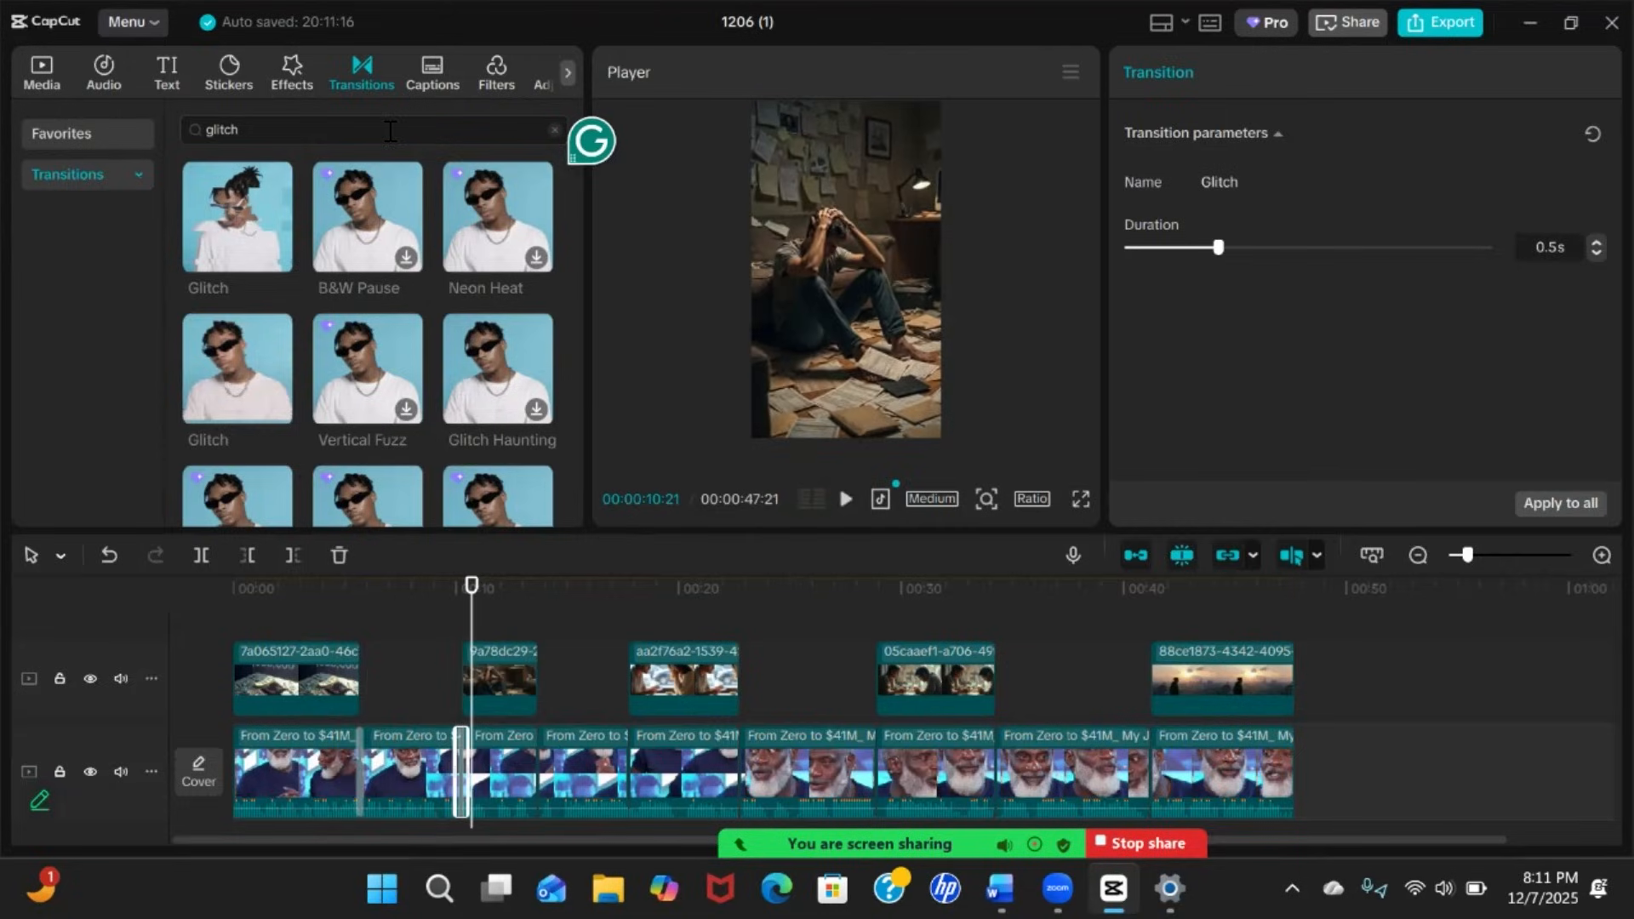
Search the transitions for "cloud effect"
click(390, 131)
text(clou)
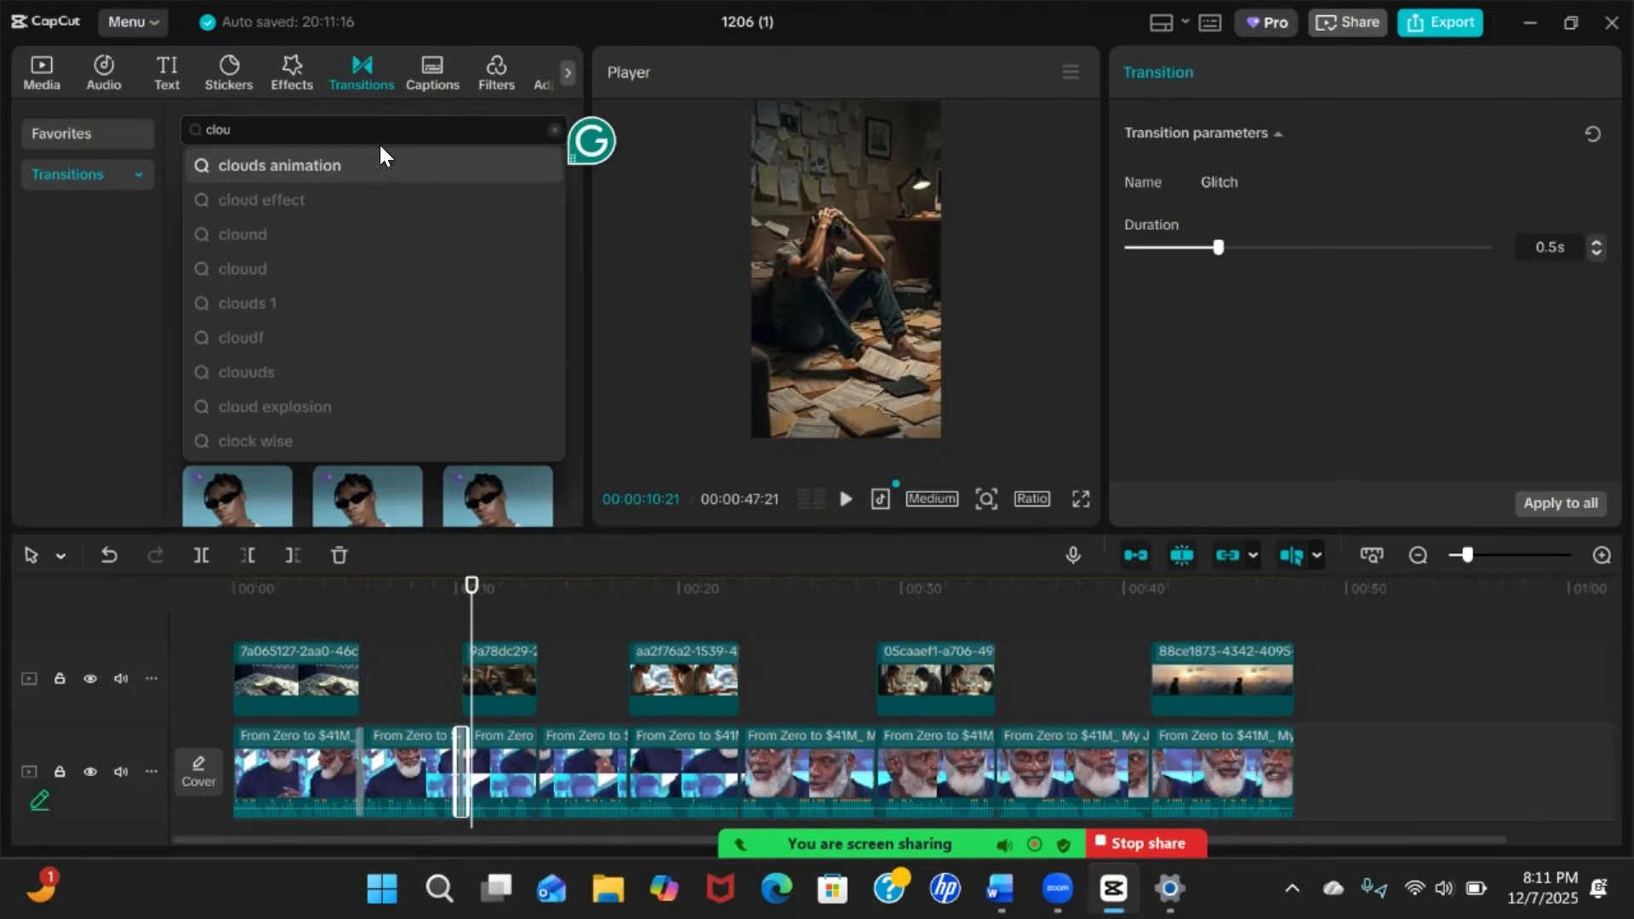
click(363, 188)
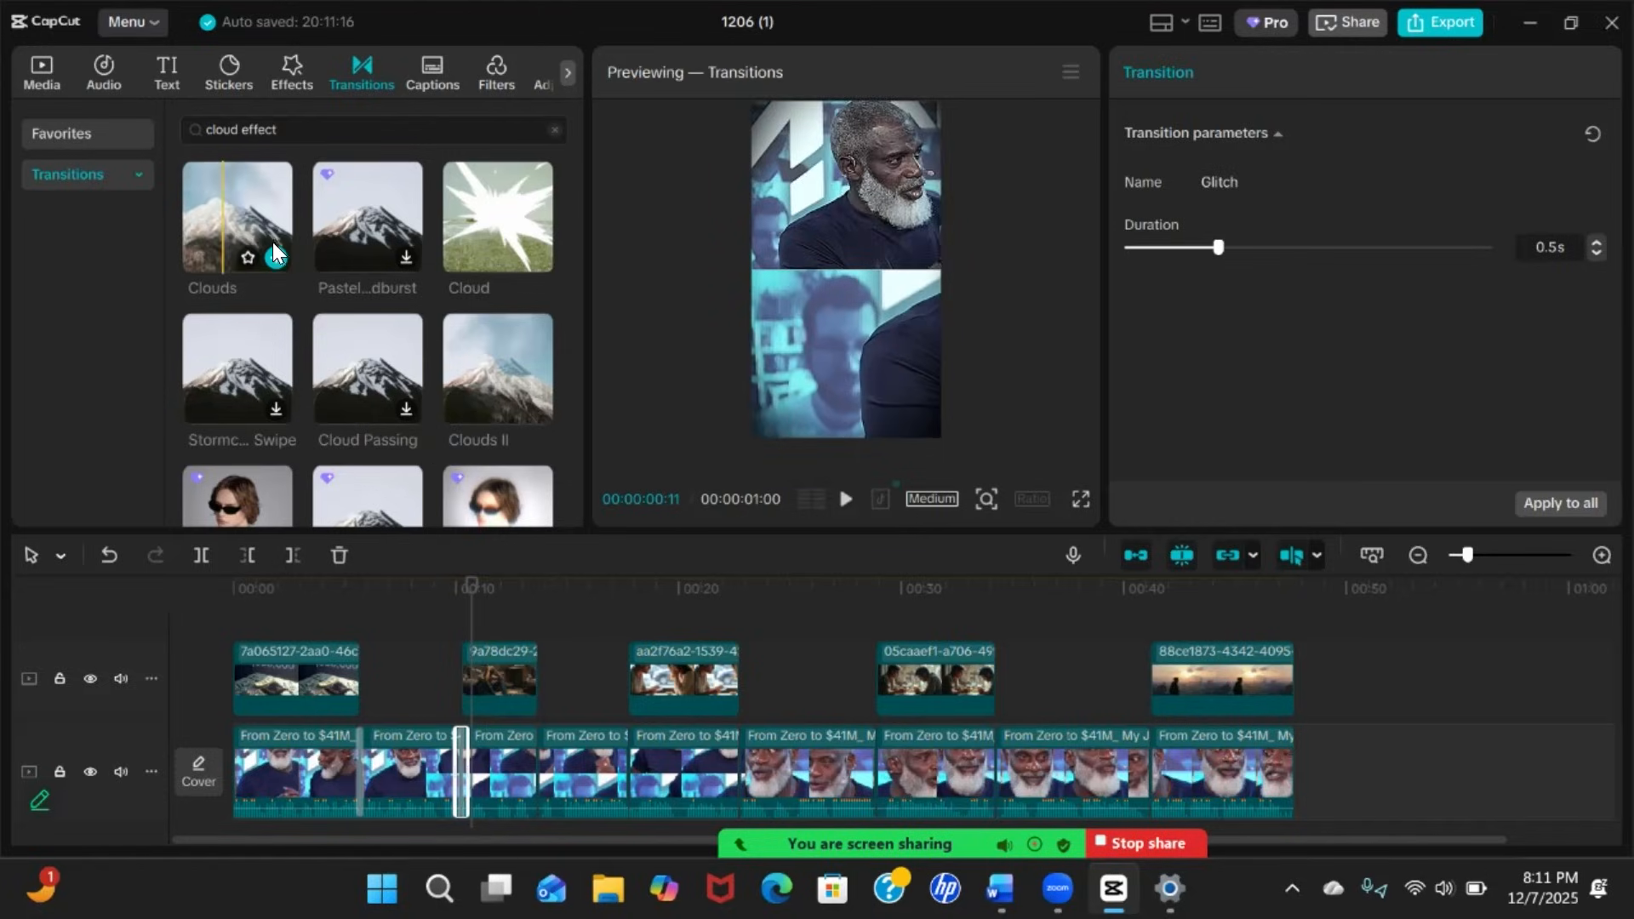
Place the Clouds transition on the speaker's video cut at the second image's end and lengthen it to 1.3 s
drag(272, 242, 497, 675)
click(538, 802)
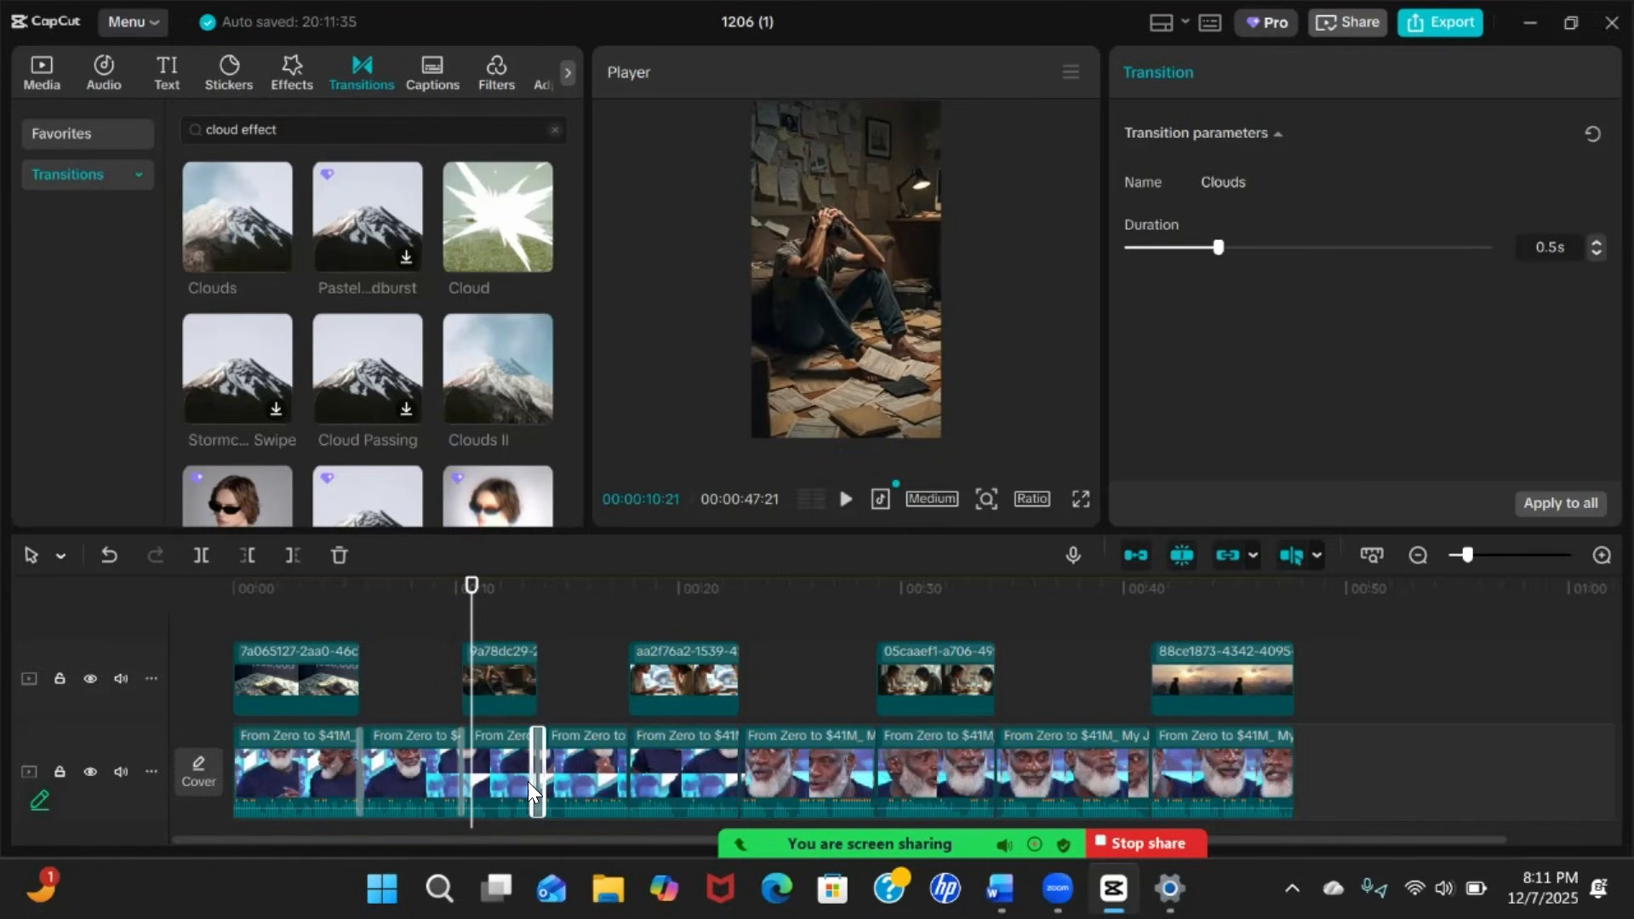
drag(472, 586, 517, 602)
key(space)
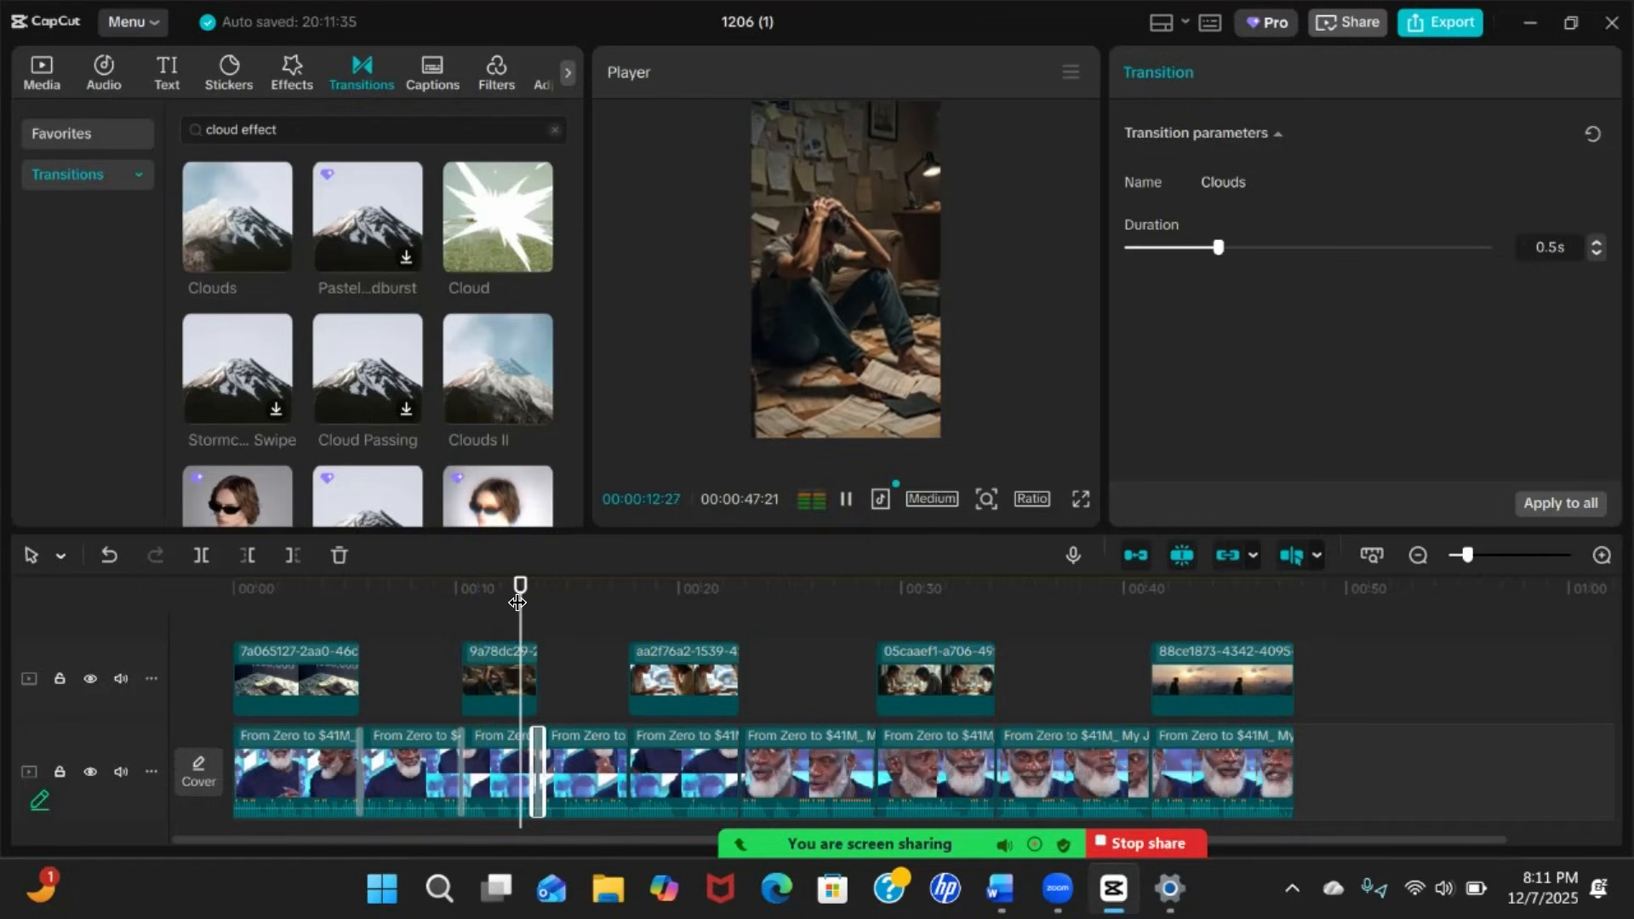
key(space)
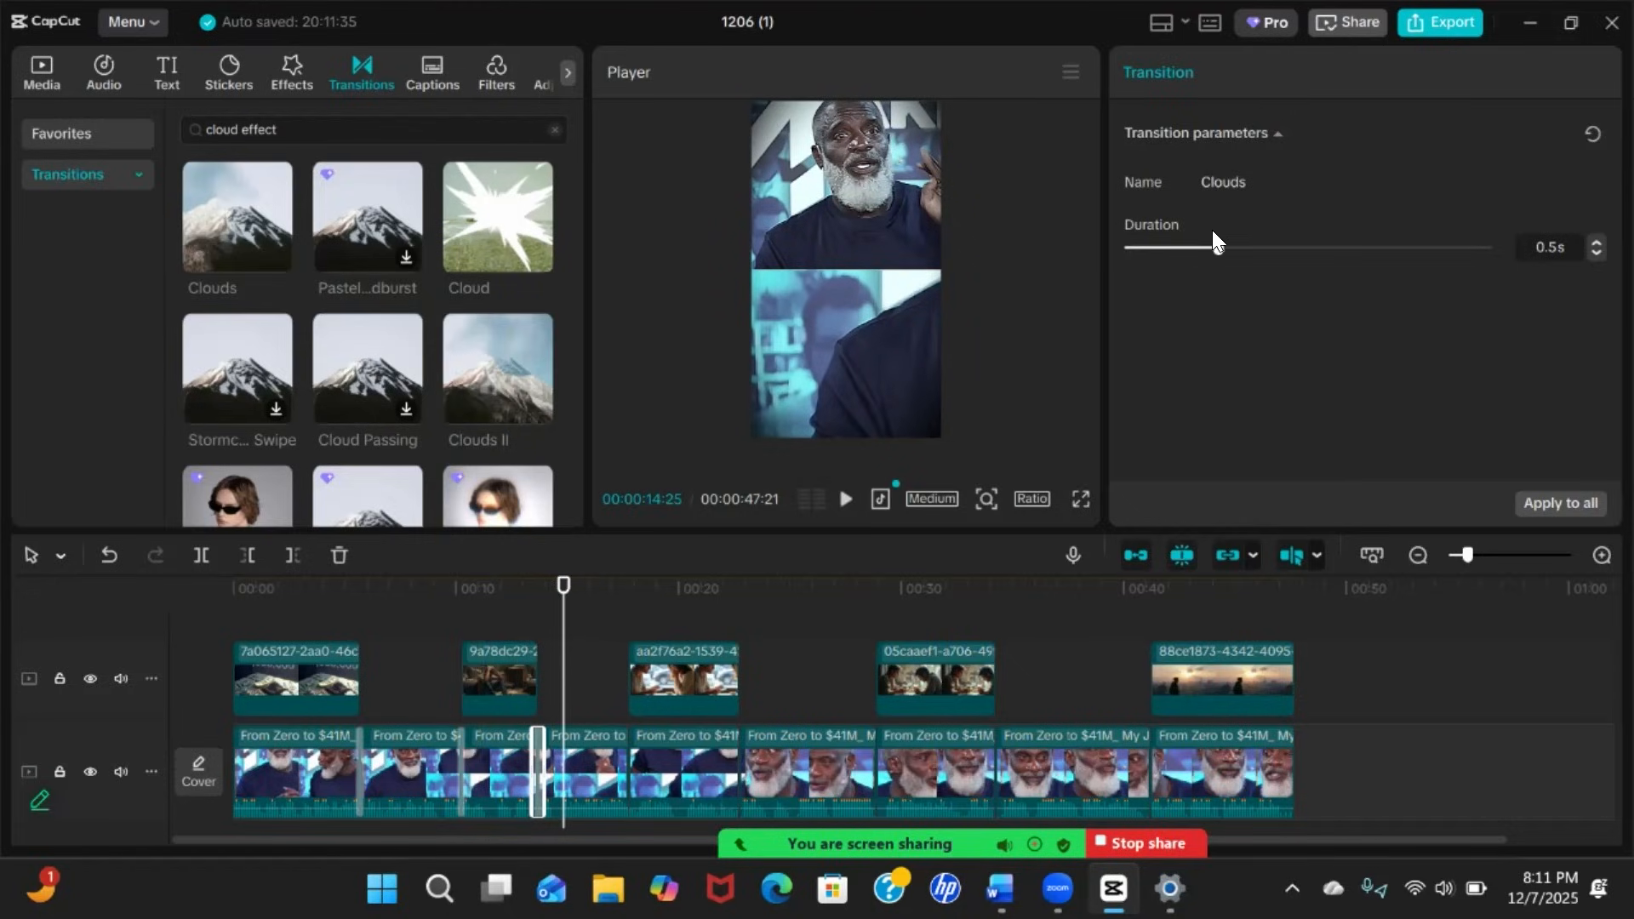
drag(1215, 245, 1413, 249)
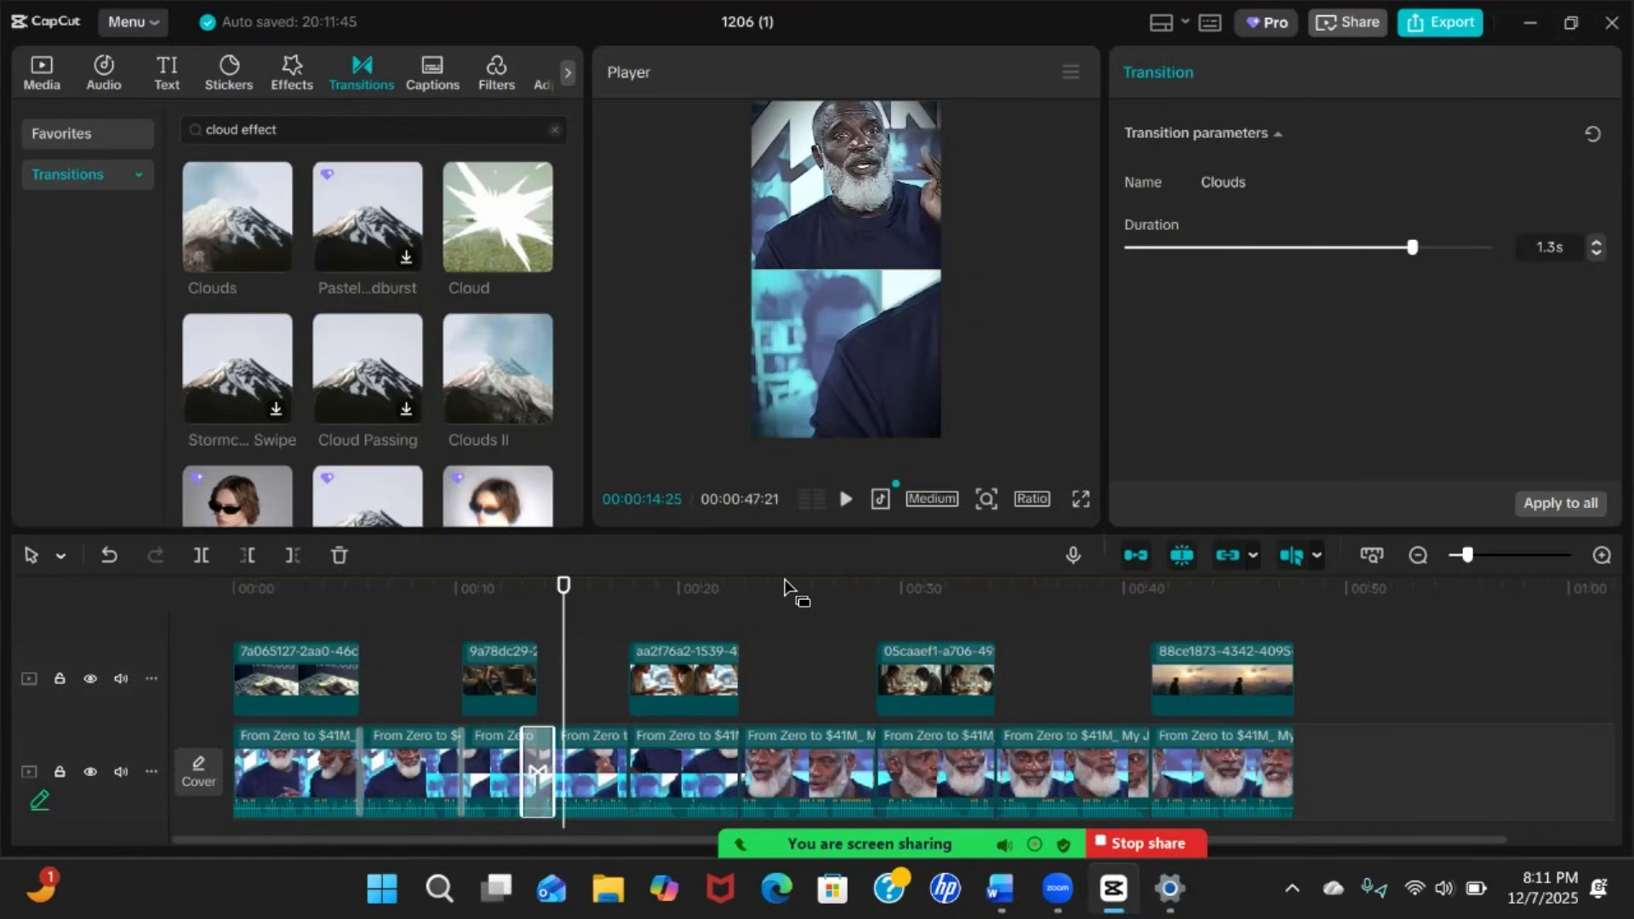
click(521, 599)
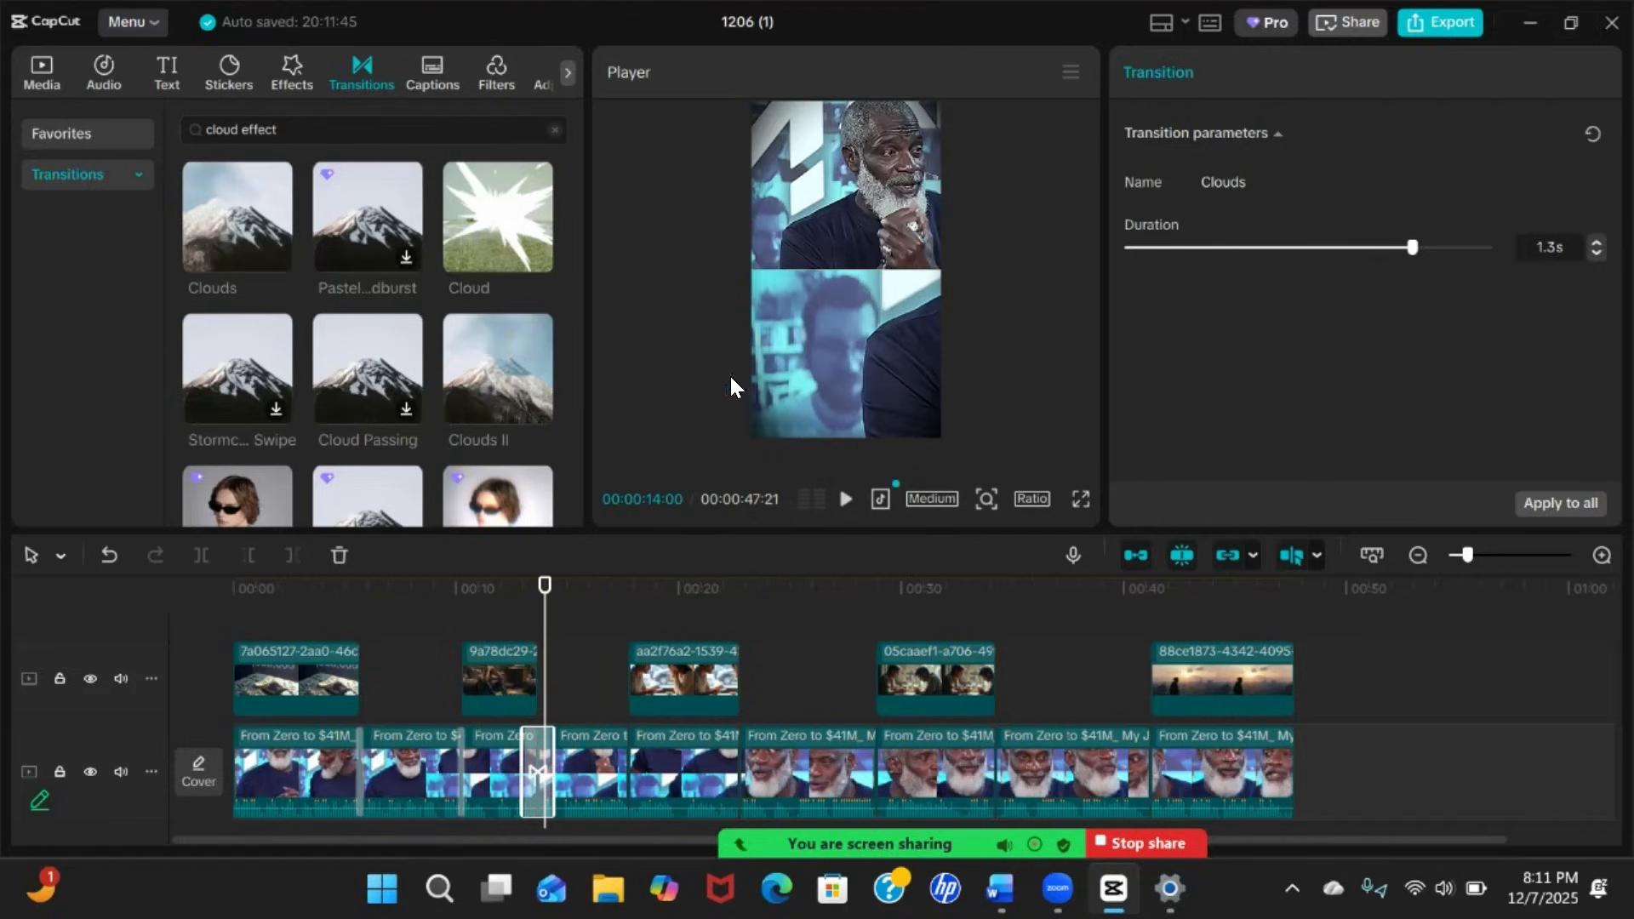
Replace the transition at the second image's end with Cloud Passing, play it back, and set its duration to 0.9 s
mouse_move(375, 356)
drag(364, 355, 528, 762)
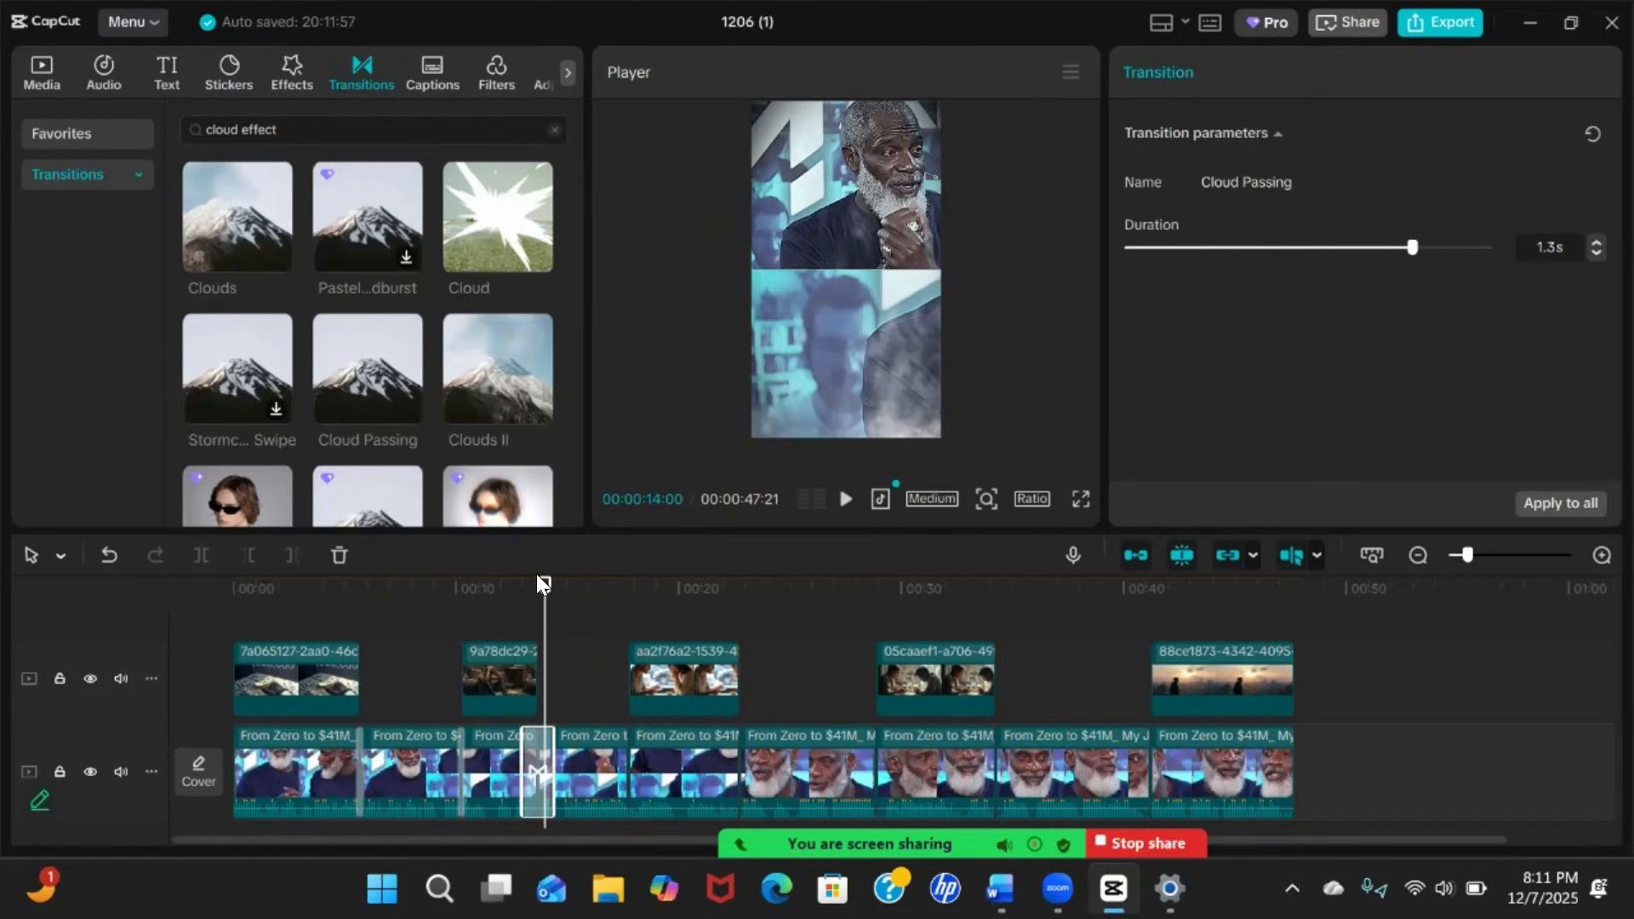
drag(545, 585, 491, 599)
key(space)
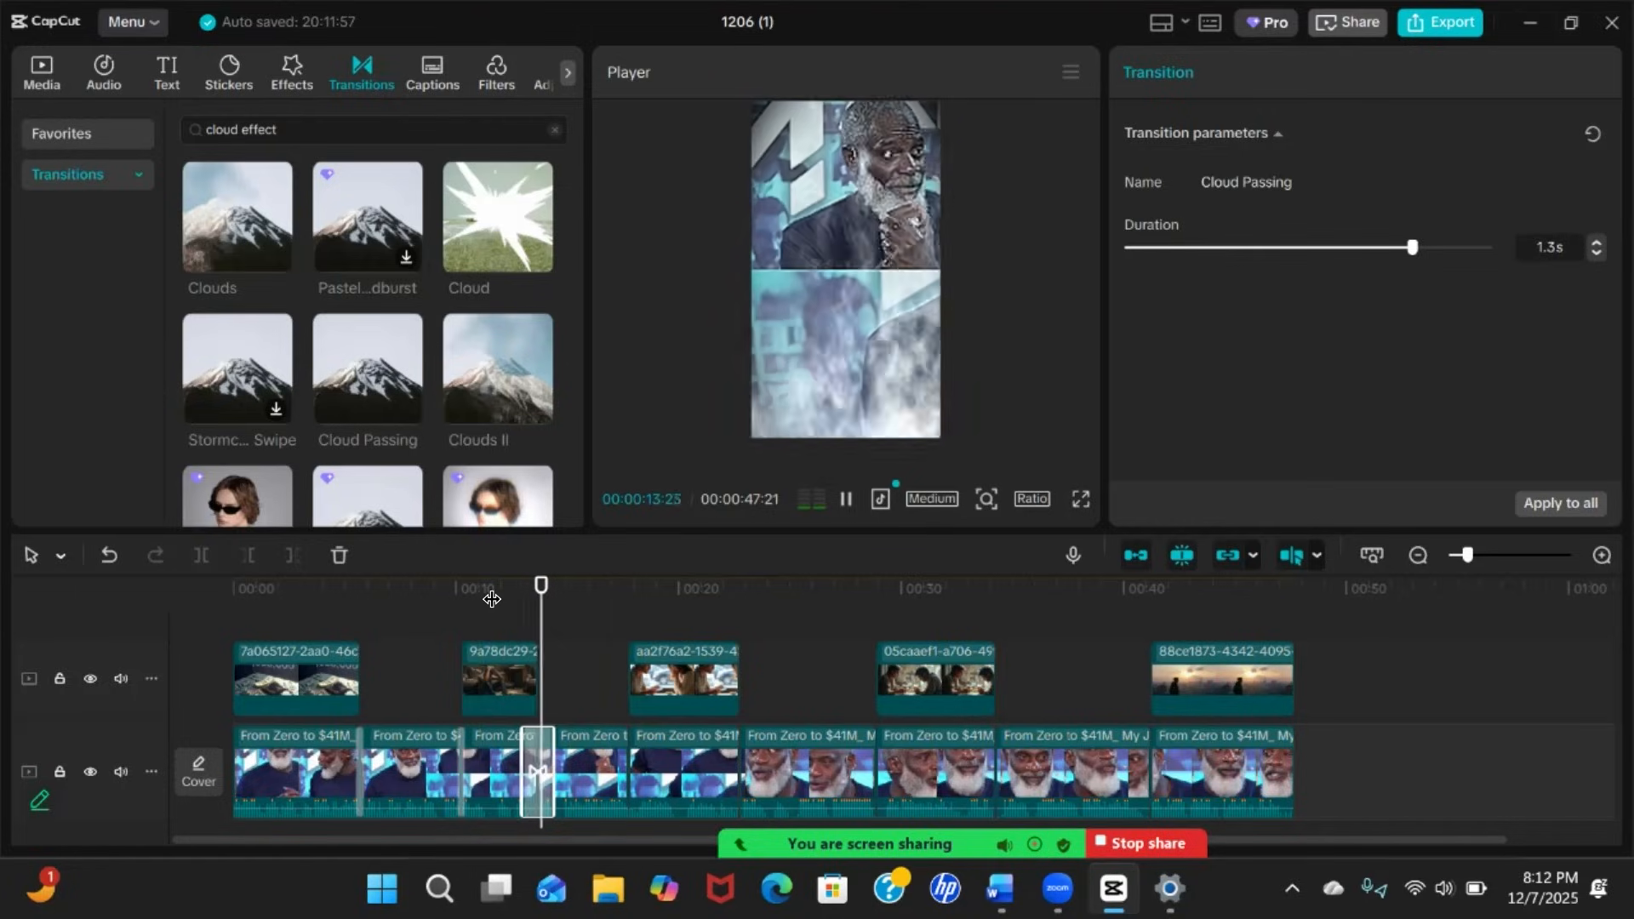
key(space)
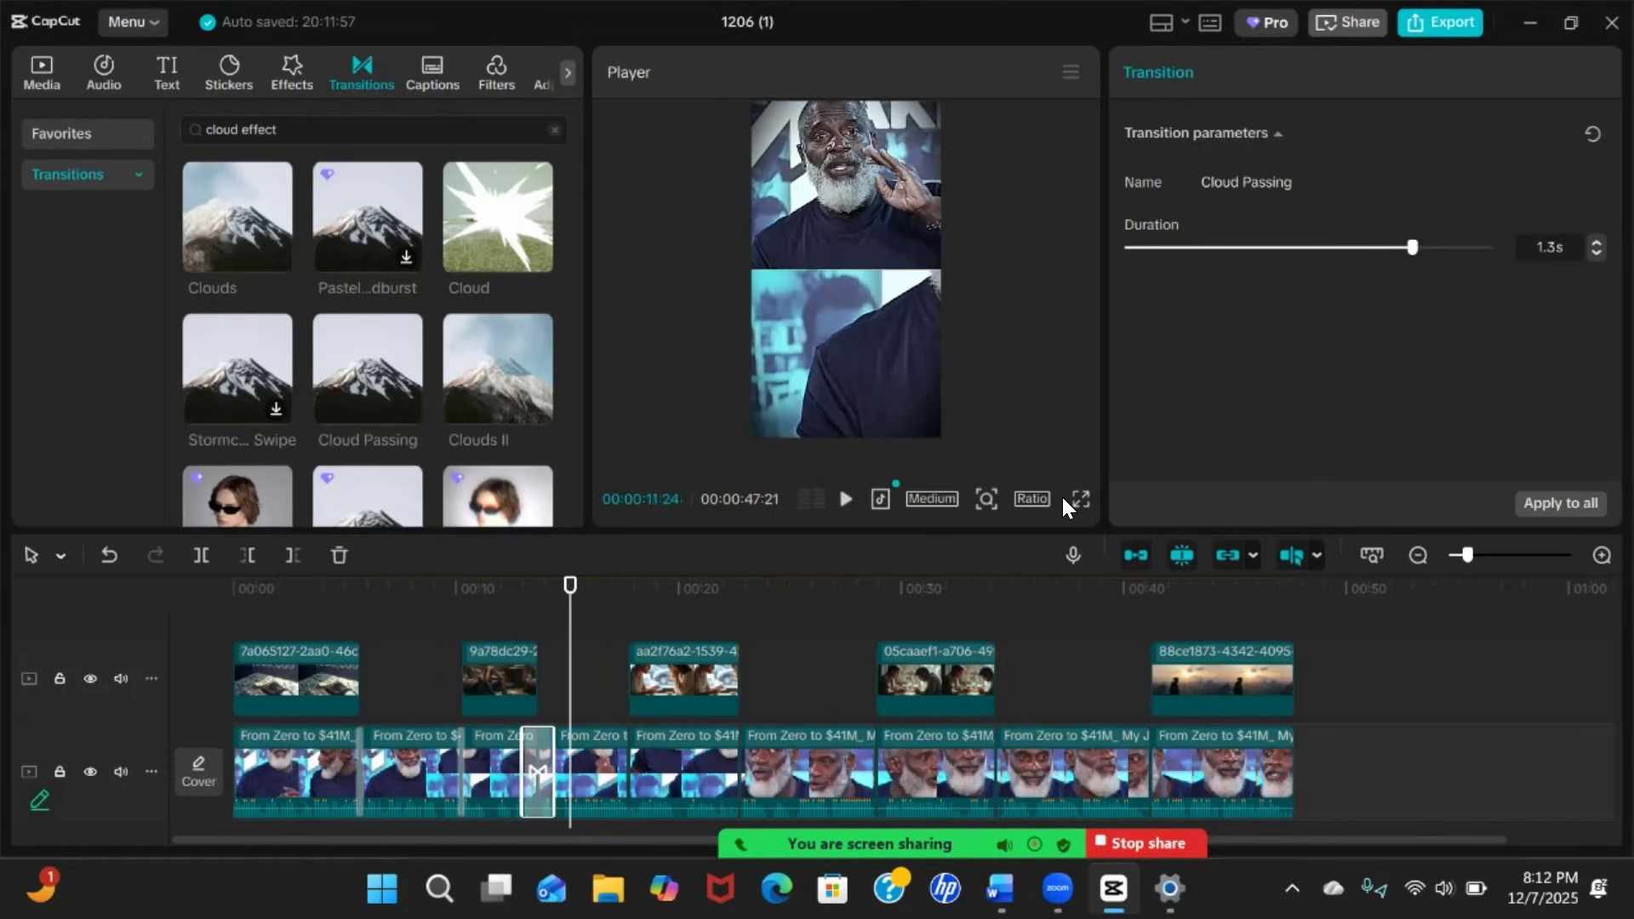
drag(1396, 241, 1321, 246)
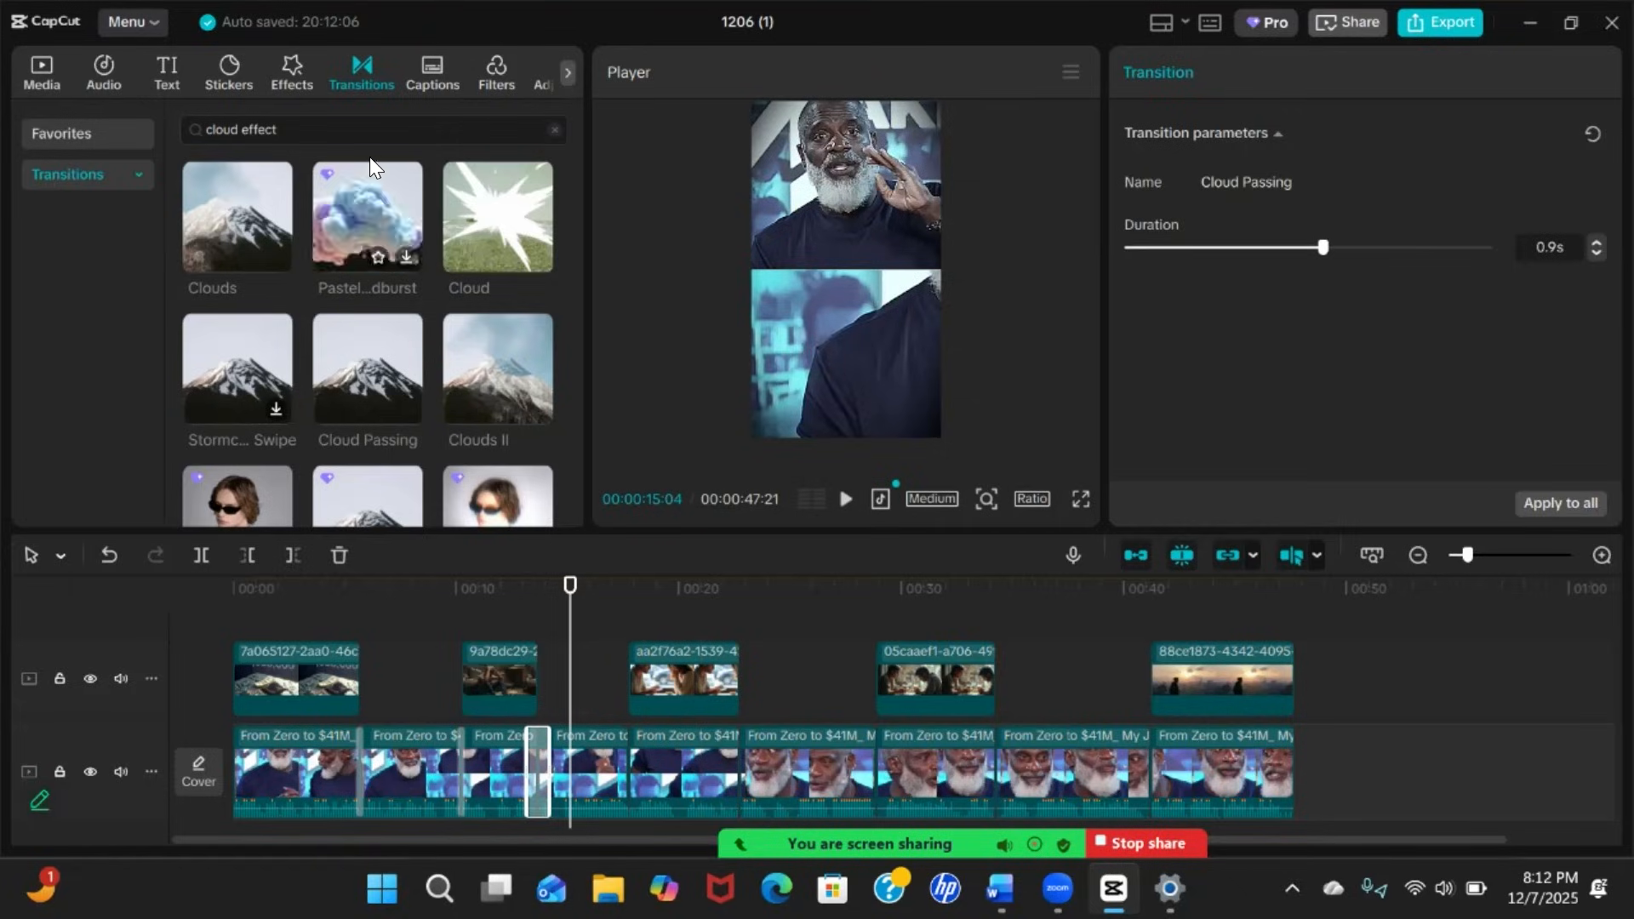
Search the transitions for "PAPER" in place of the cloud effect search
double_click(358, 131)
key(ctrl+a)
key(BackSpace)
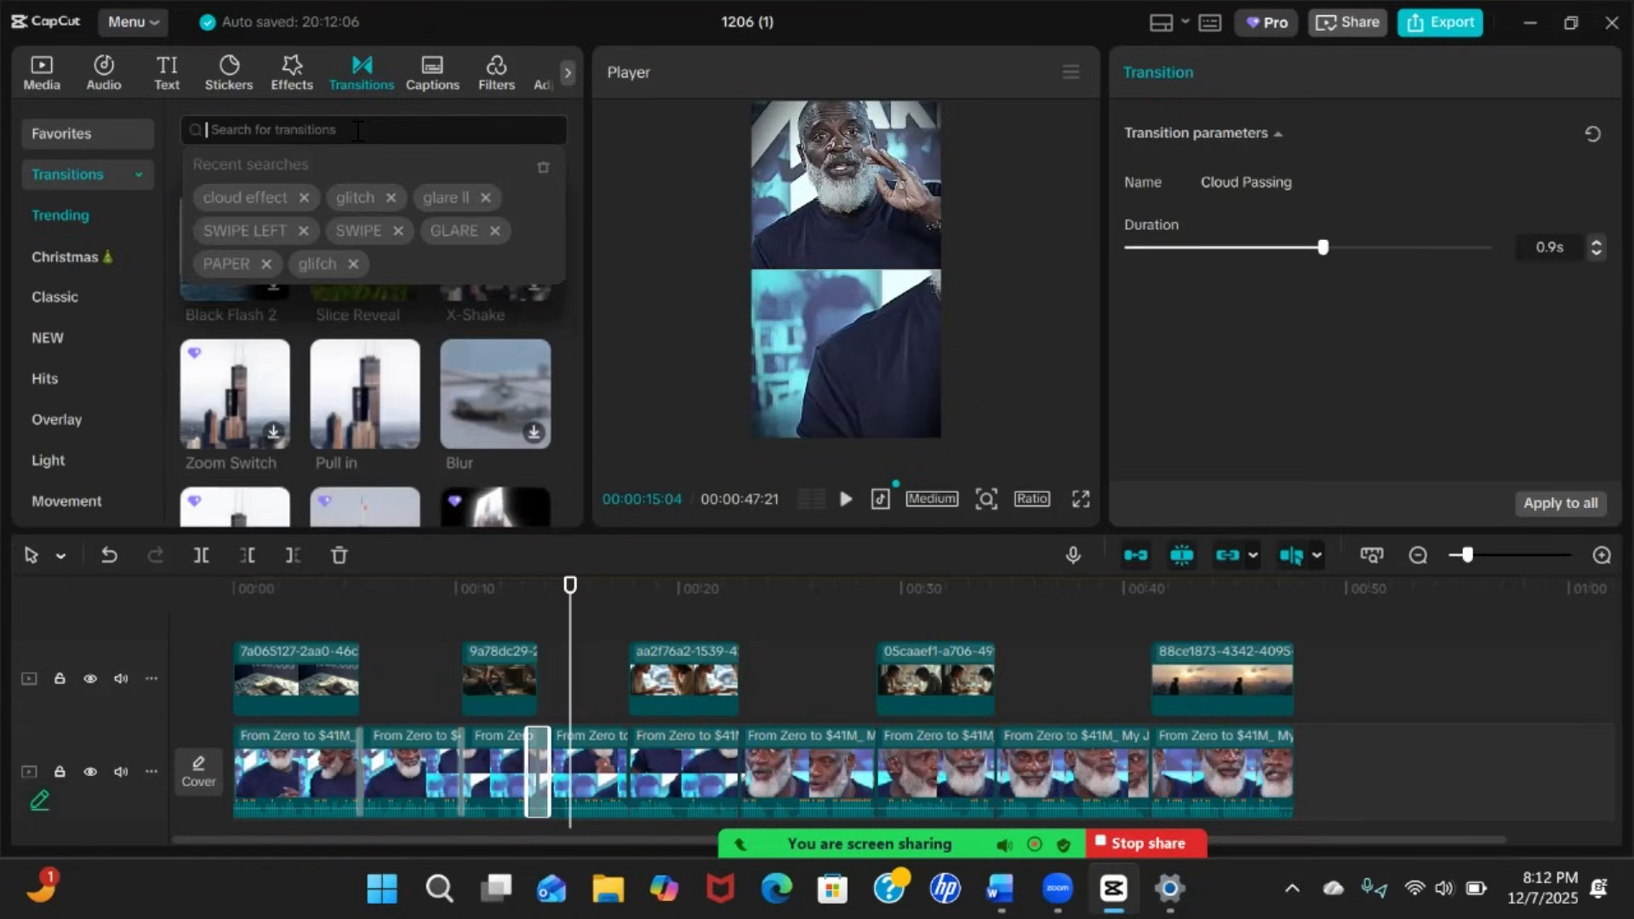
click(219, 267)
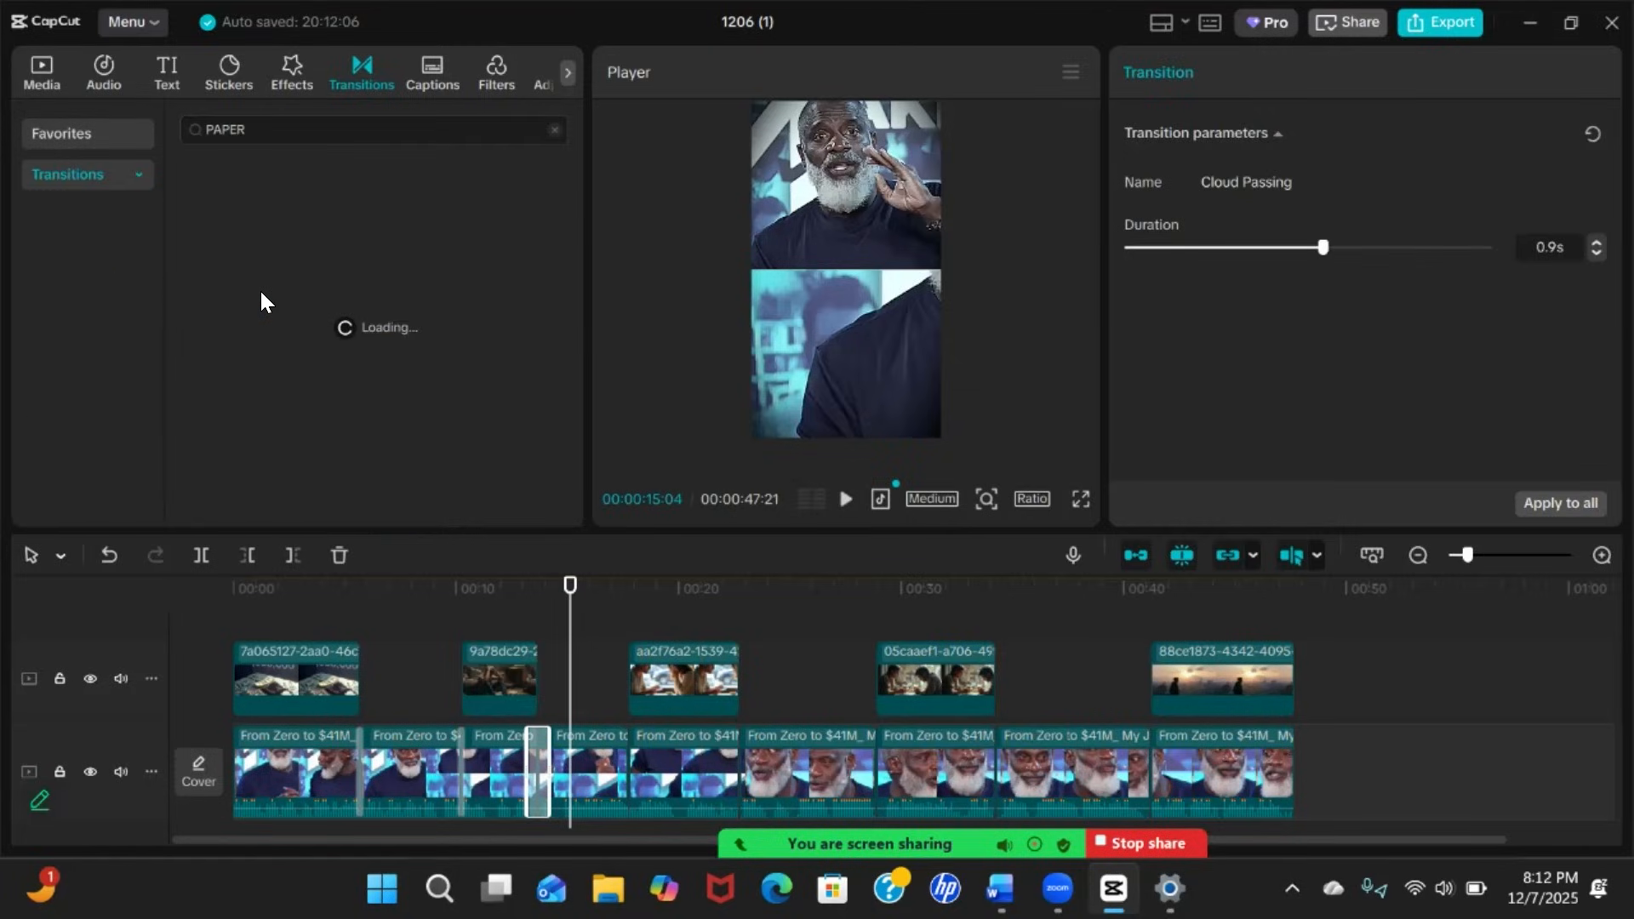
Place the Paper Unfold transition on the speaker's video cut at the third image's start and play back that section
click(246, 221)
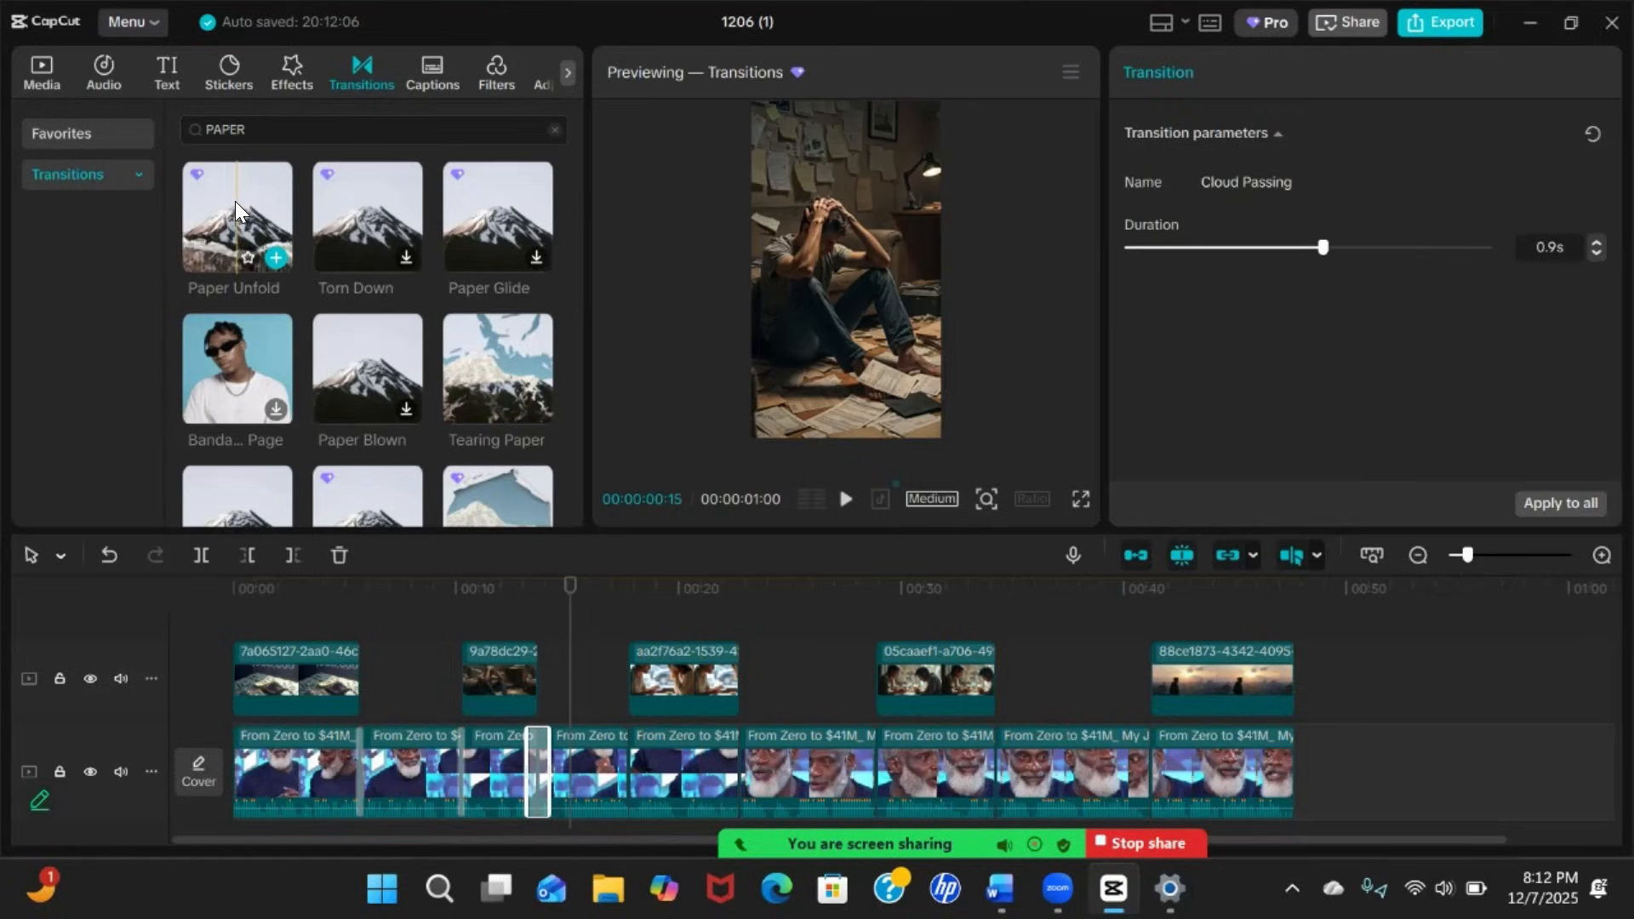
mouse_move(235, 201)
mouse_down()
mouse_move(596, 498)
mouse_move(625, 752)
mouse_up()
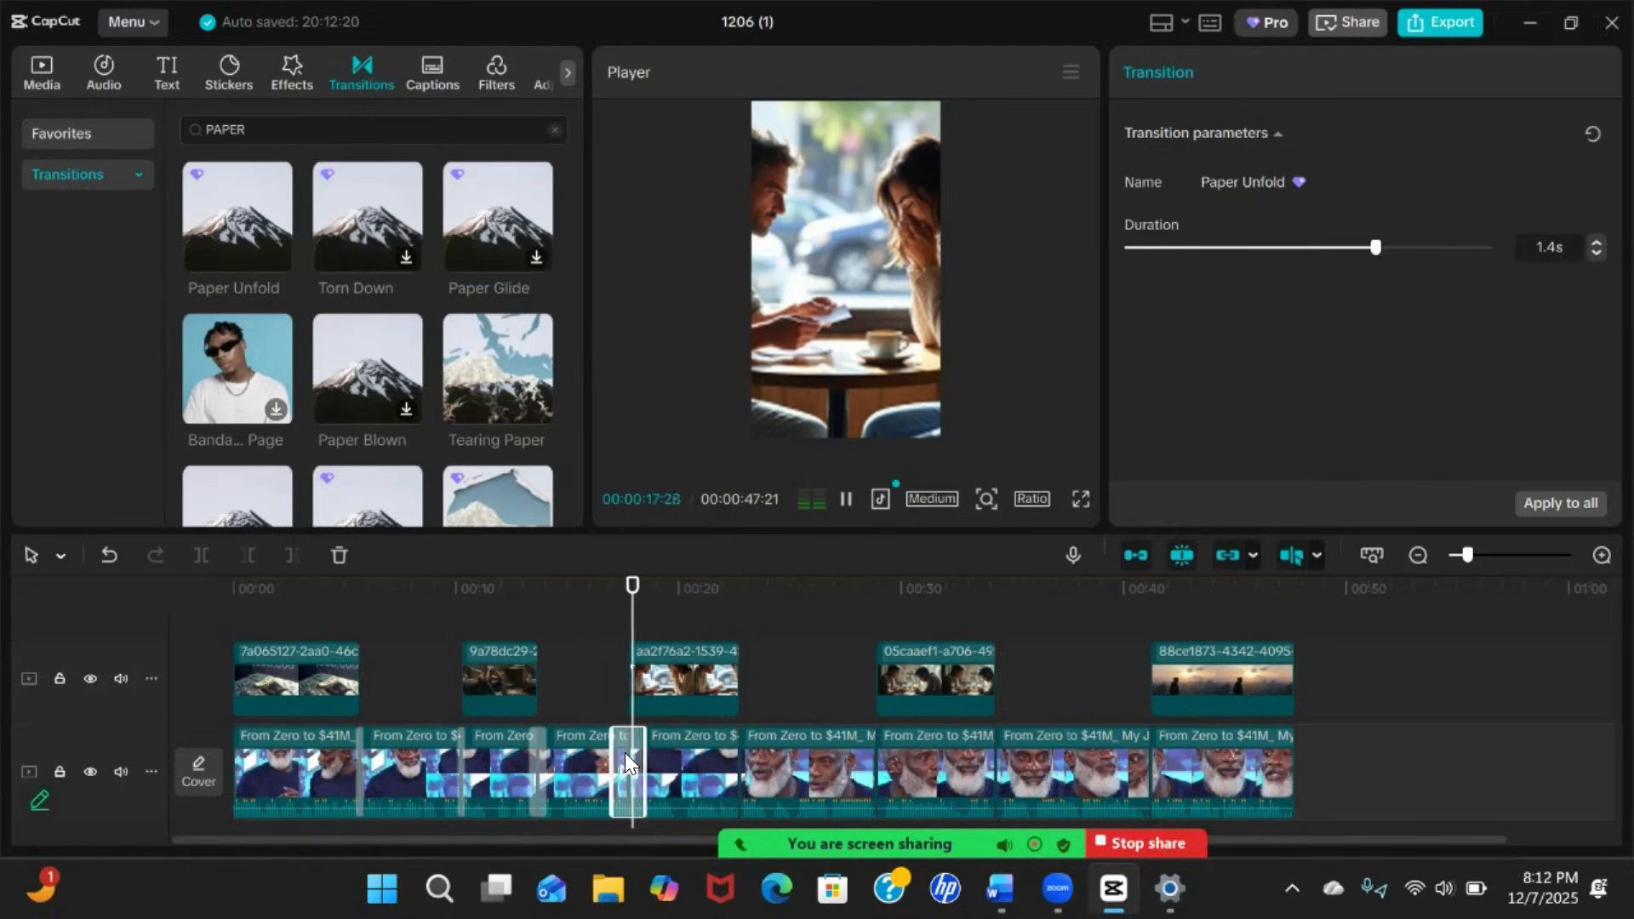
click(555, 601)
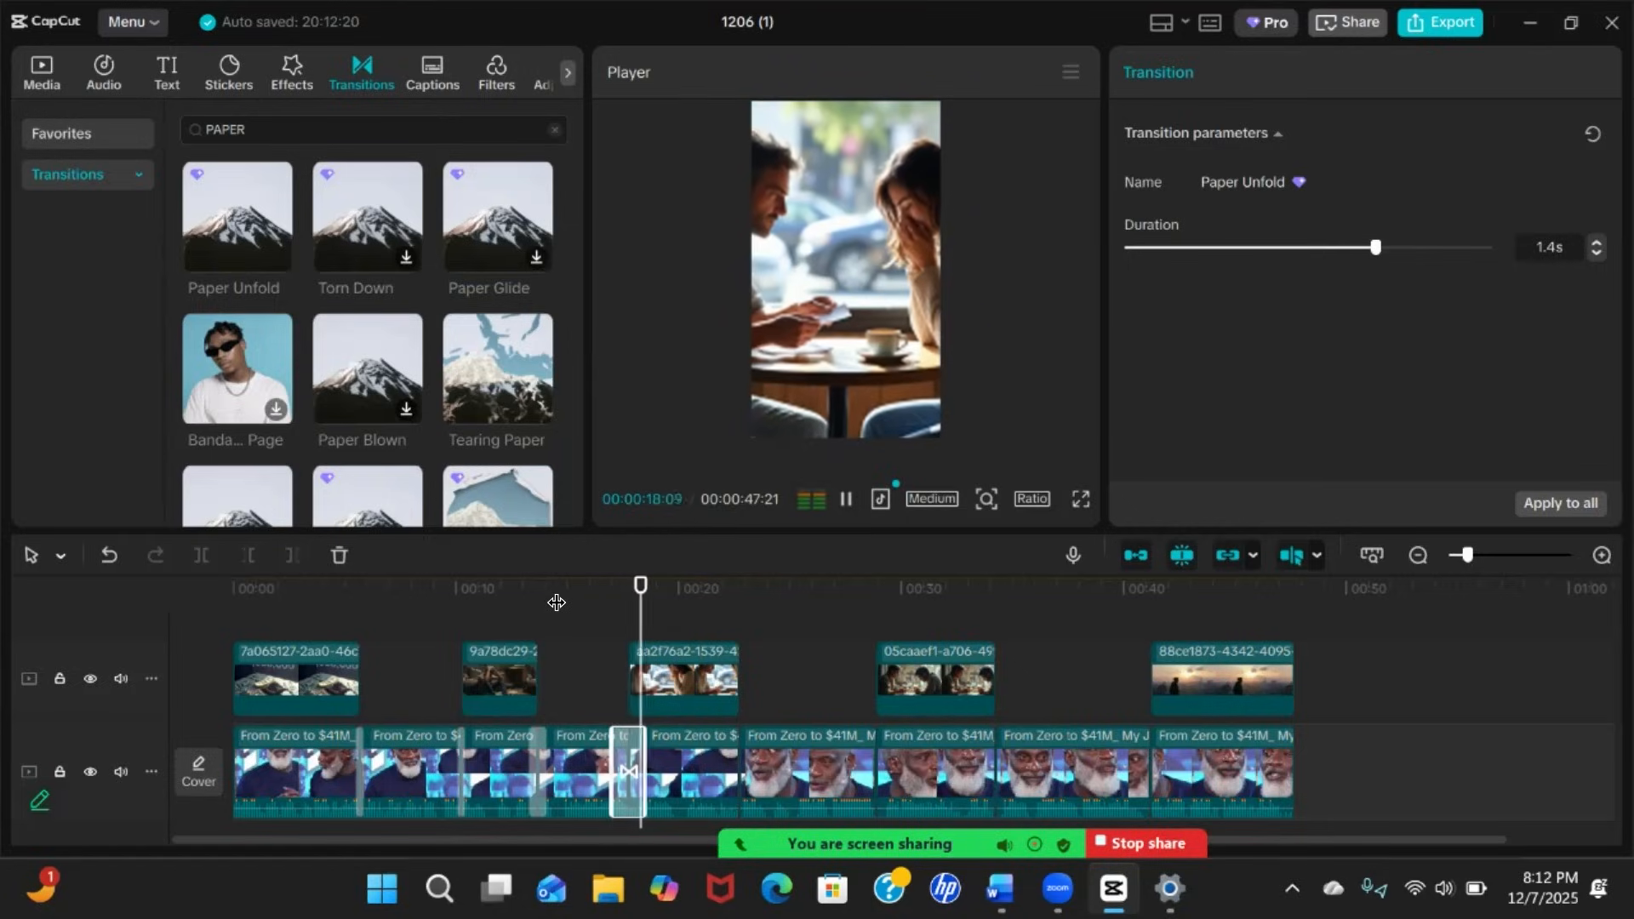
key(space)
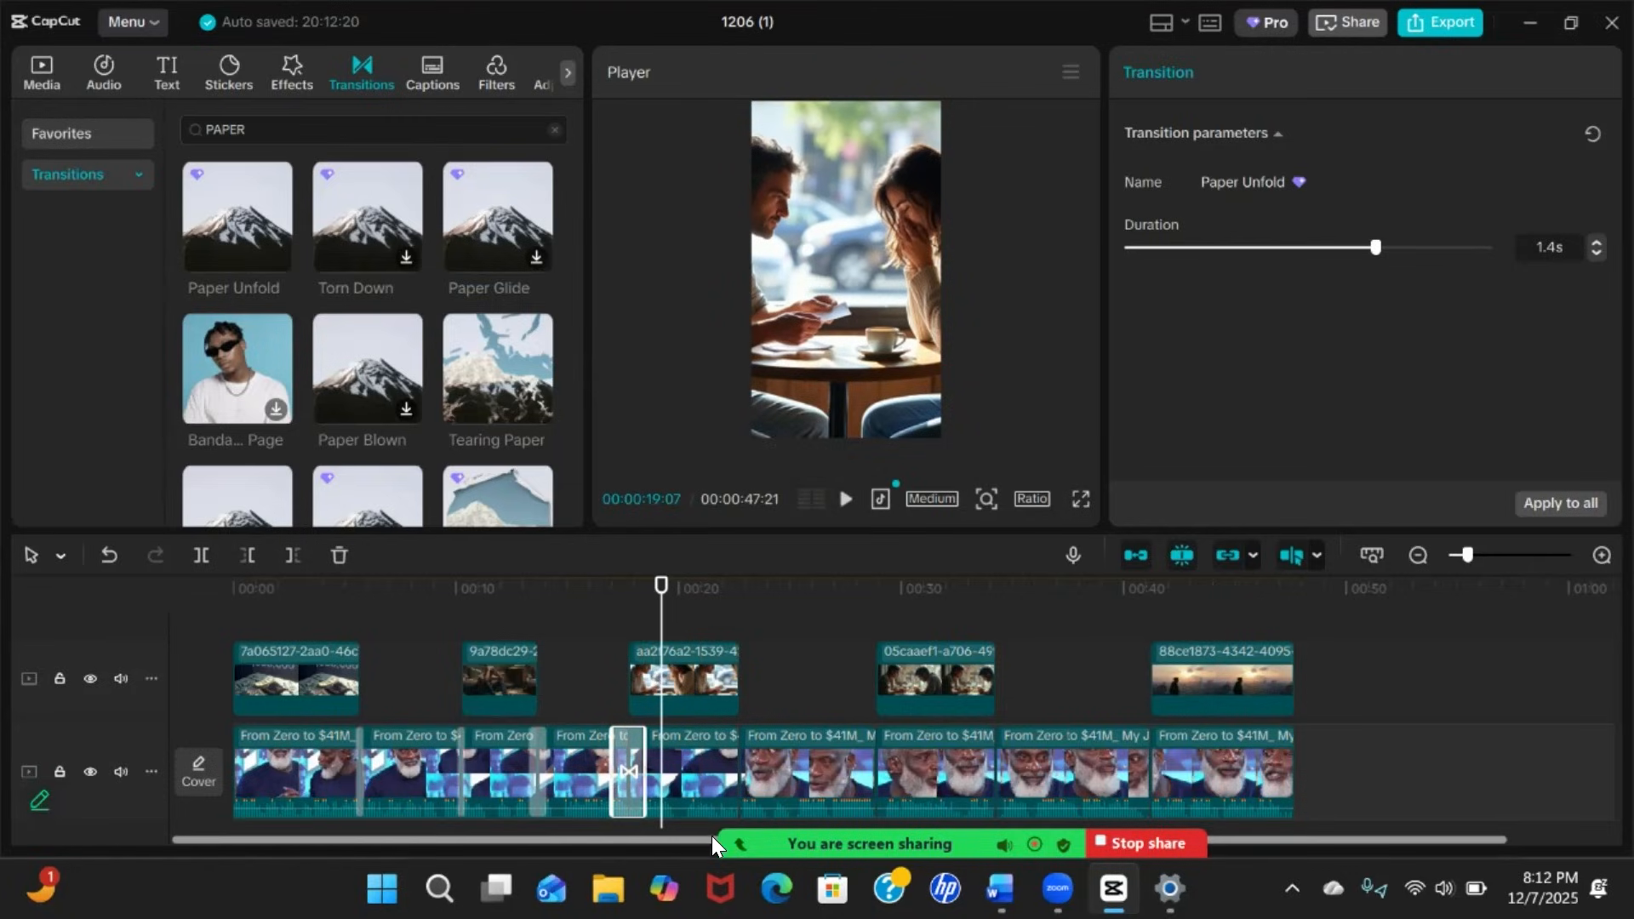
drag(663, 585, 724, 629)
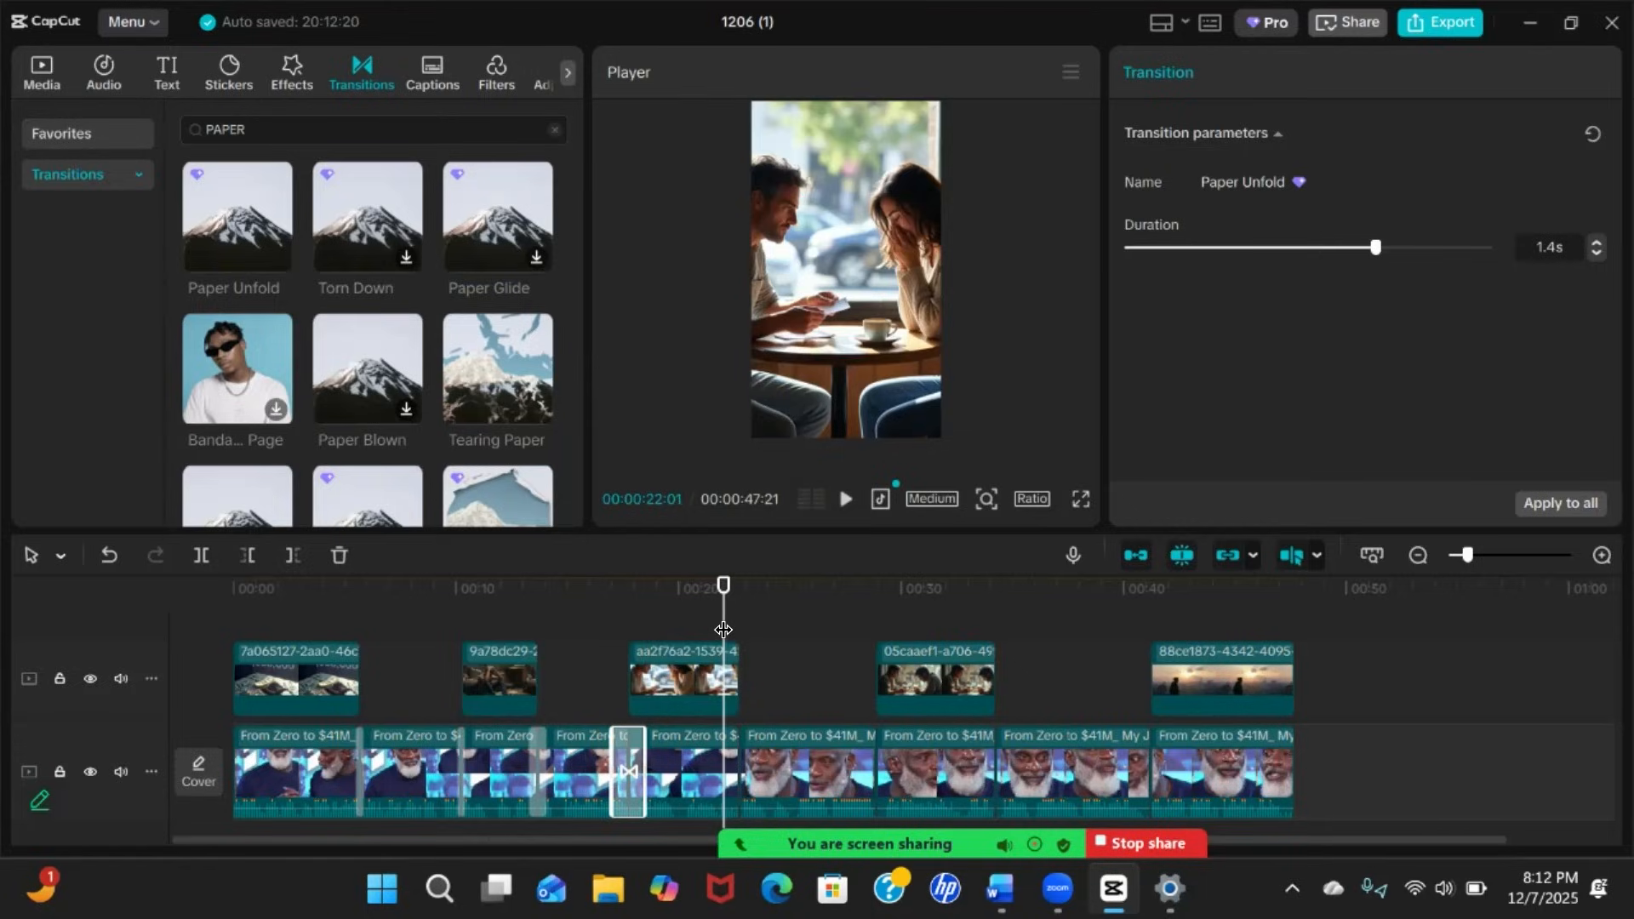
drag(720, 605, 609, 602)
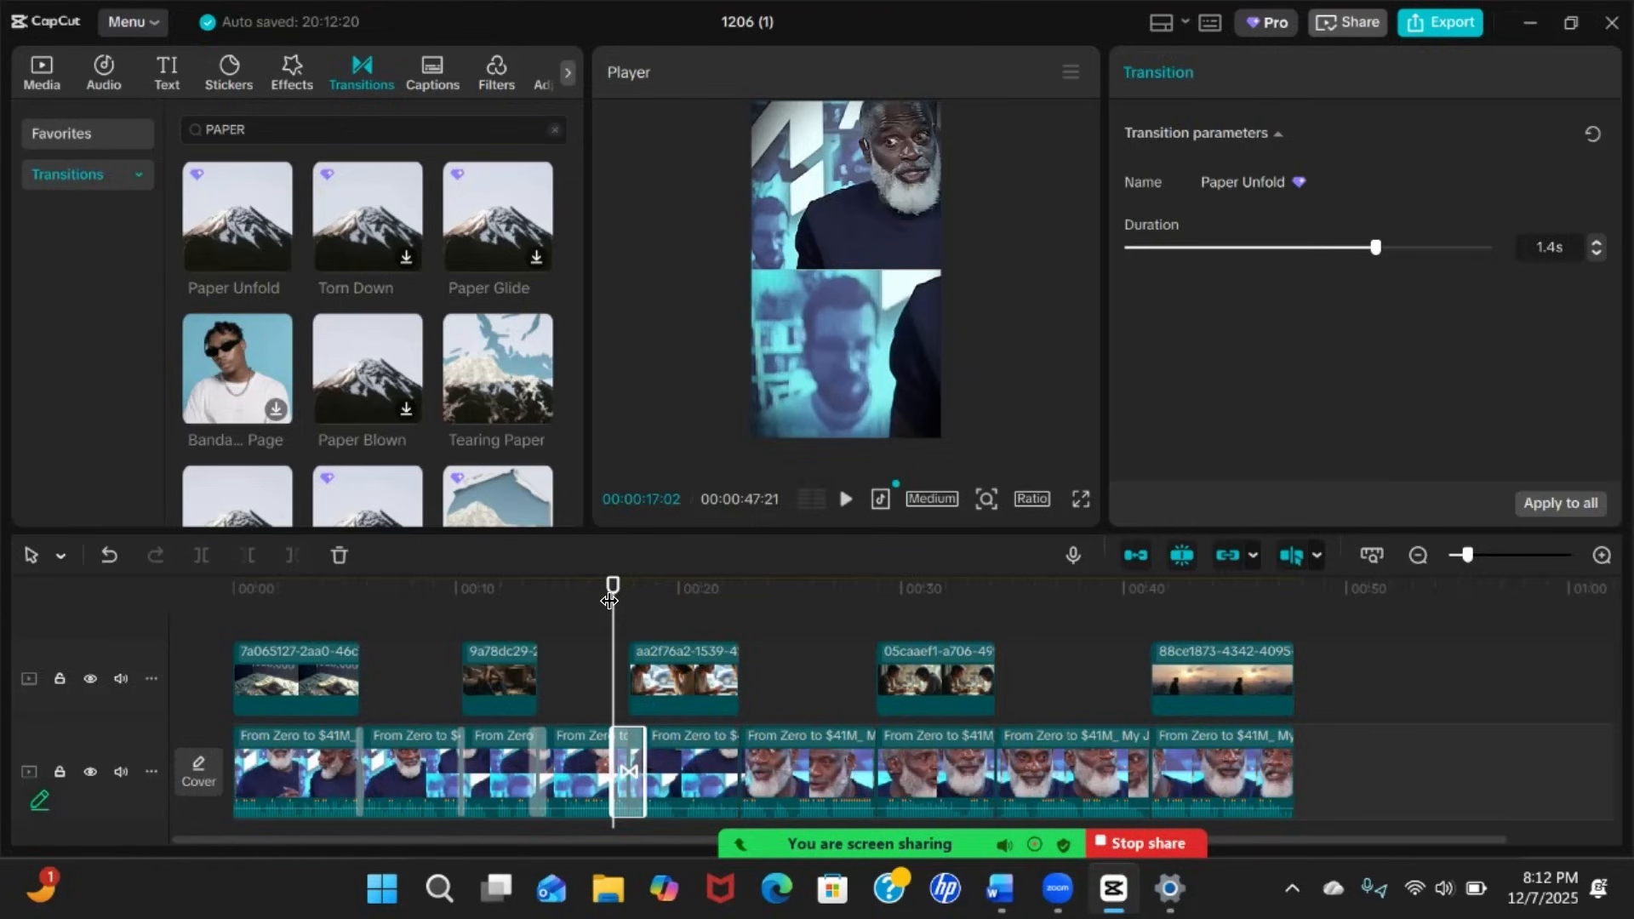
drag(673, 613, 740, 640)
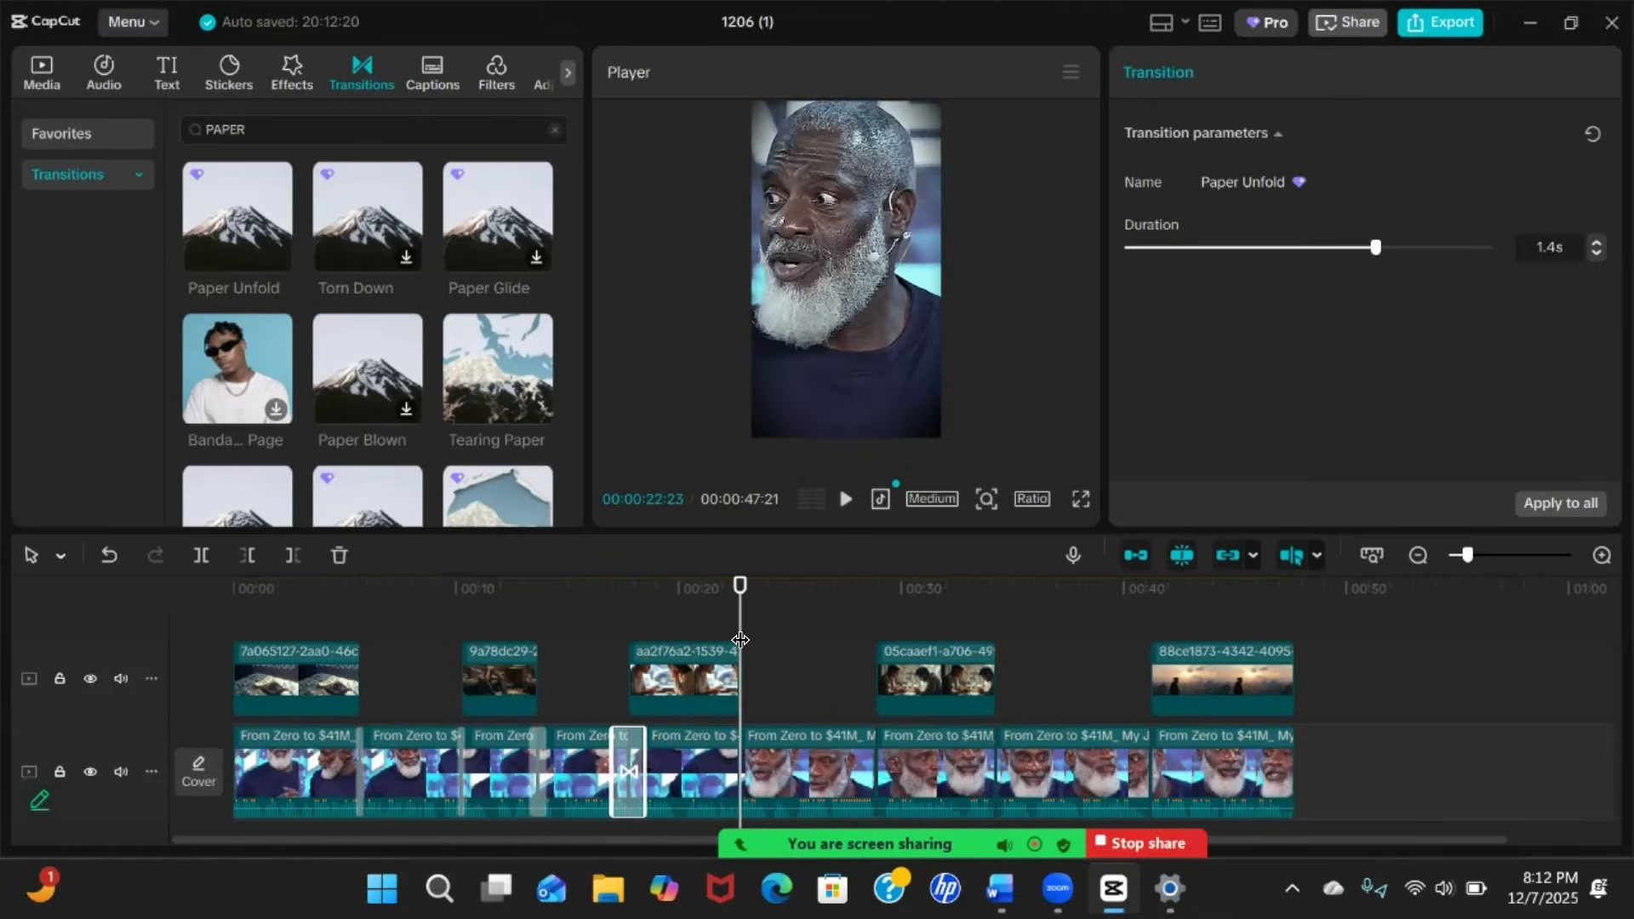
drag(739, 596, 626, 594)
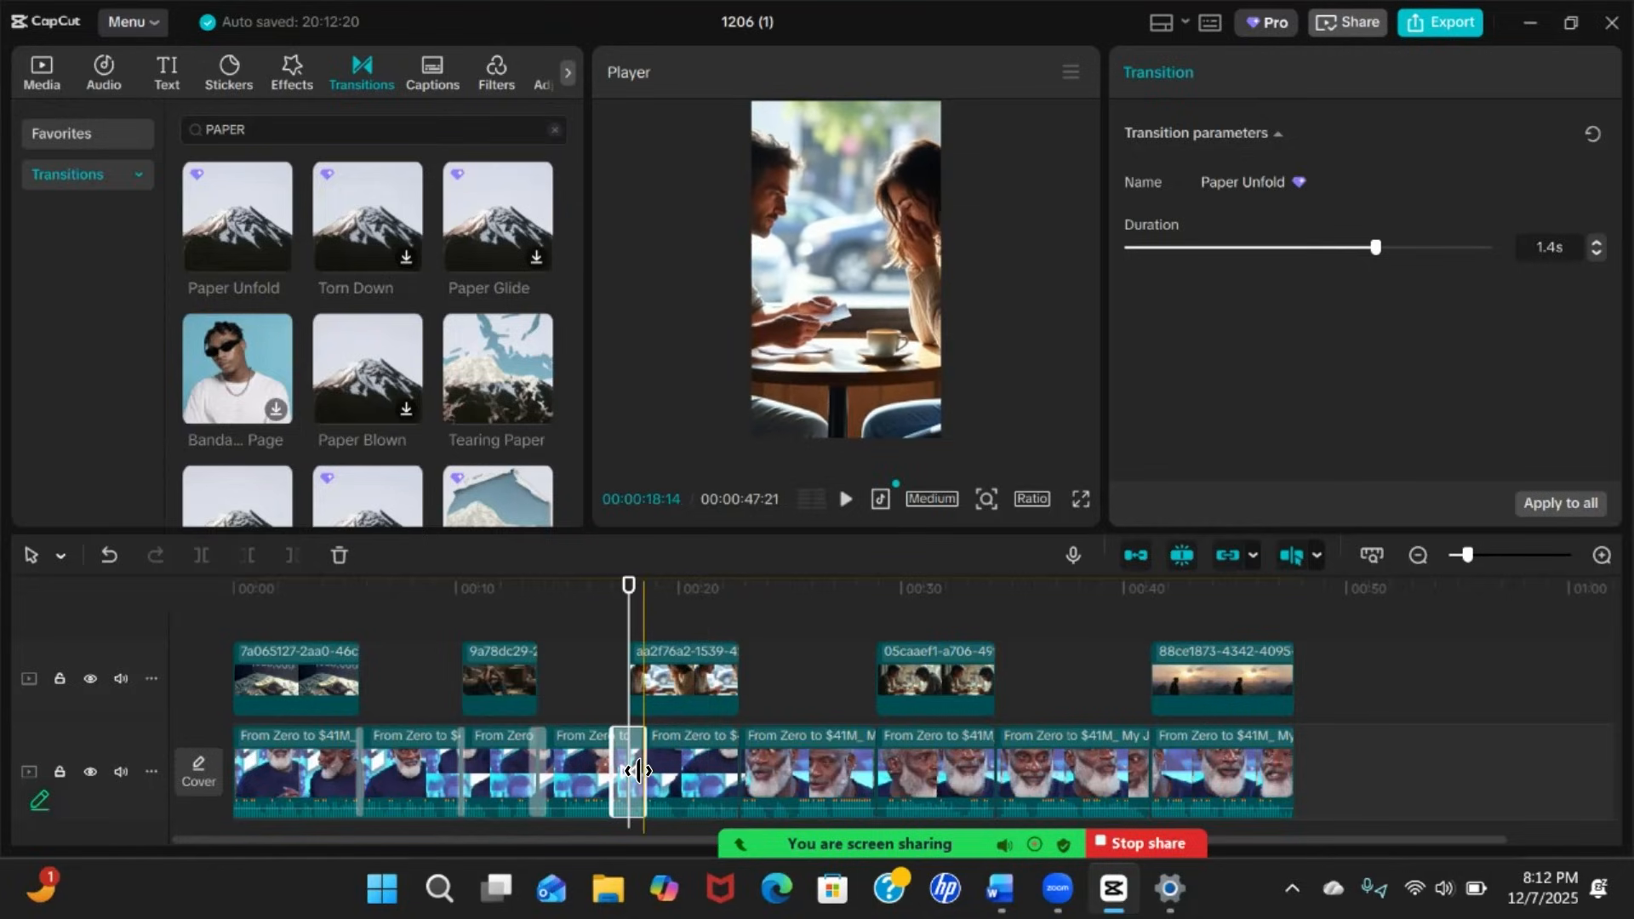
Delete all four transitions from the speaker's video cuts and return the playhead to the start of the timeline
key(Delete)
click(534, 775)
key(Delete)
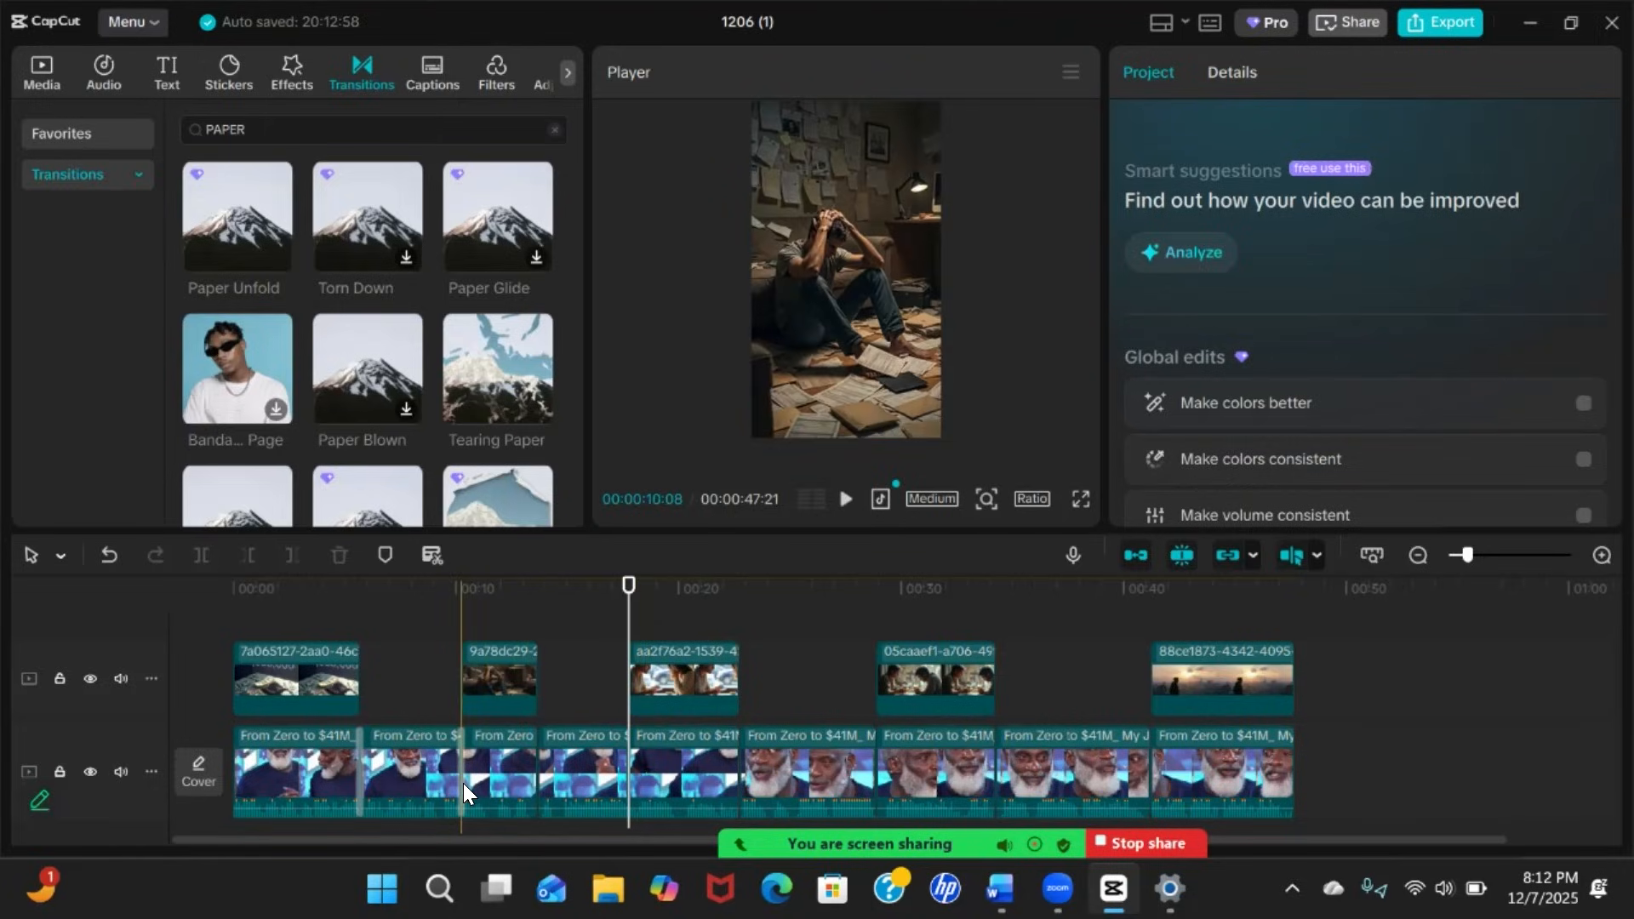
click(464, 788)
key(Delete)
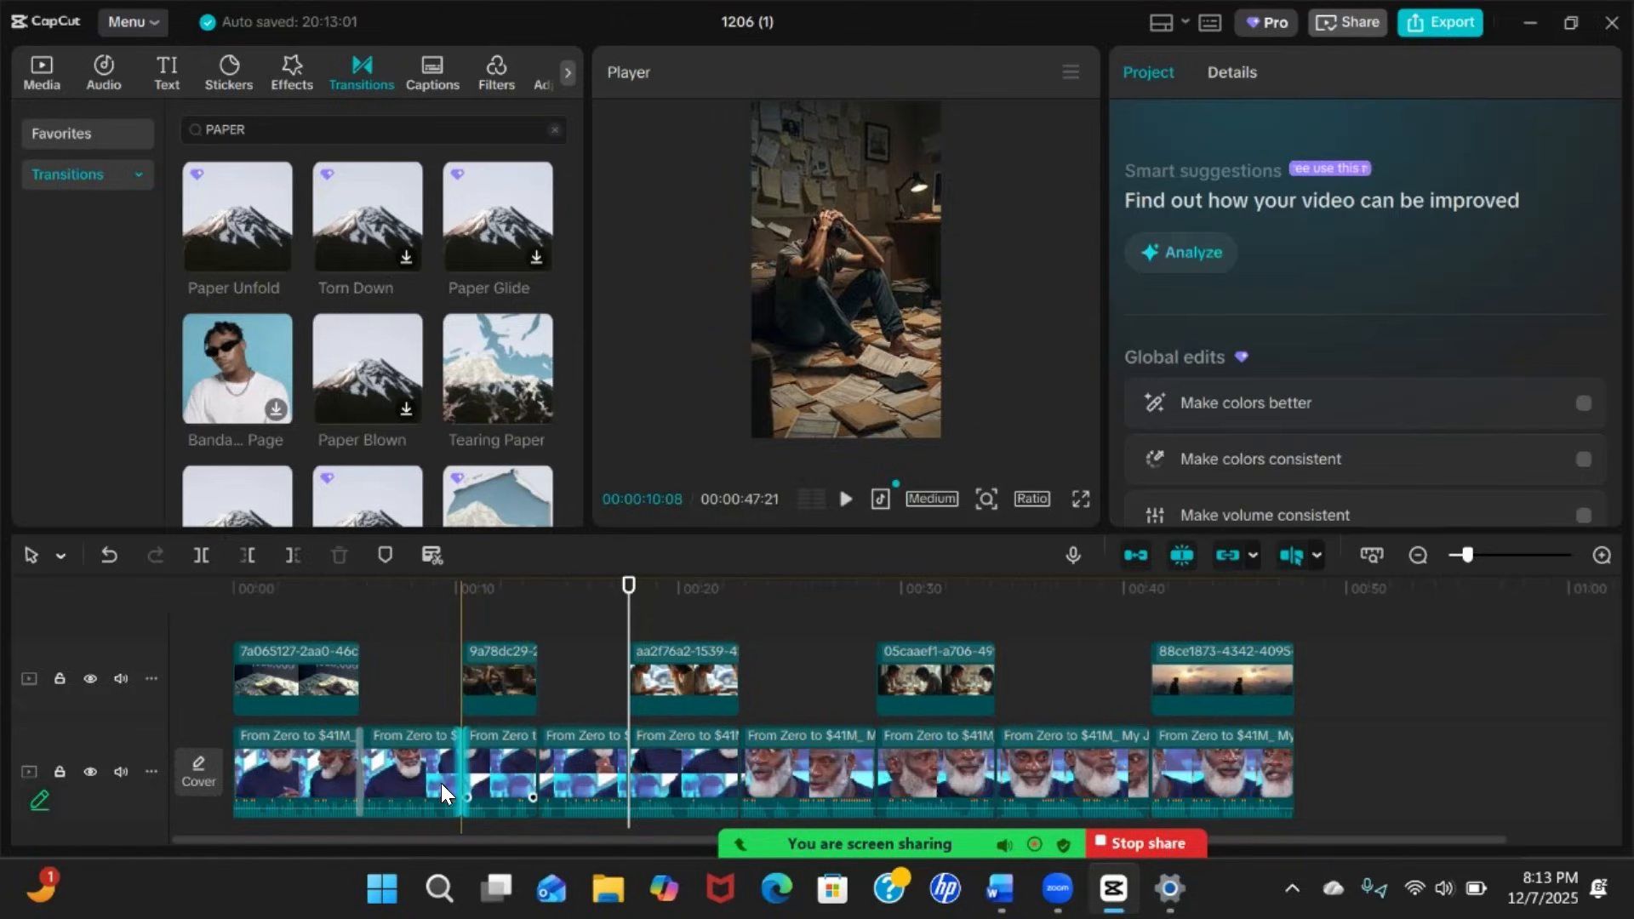
click(358, 762)
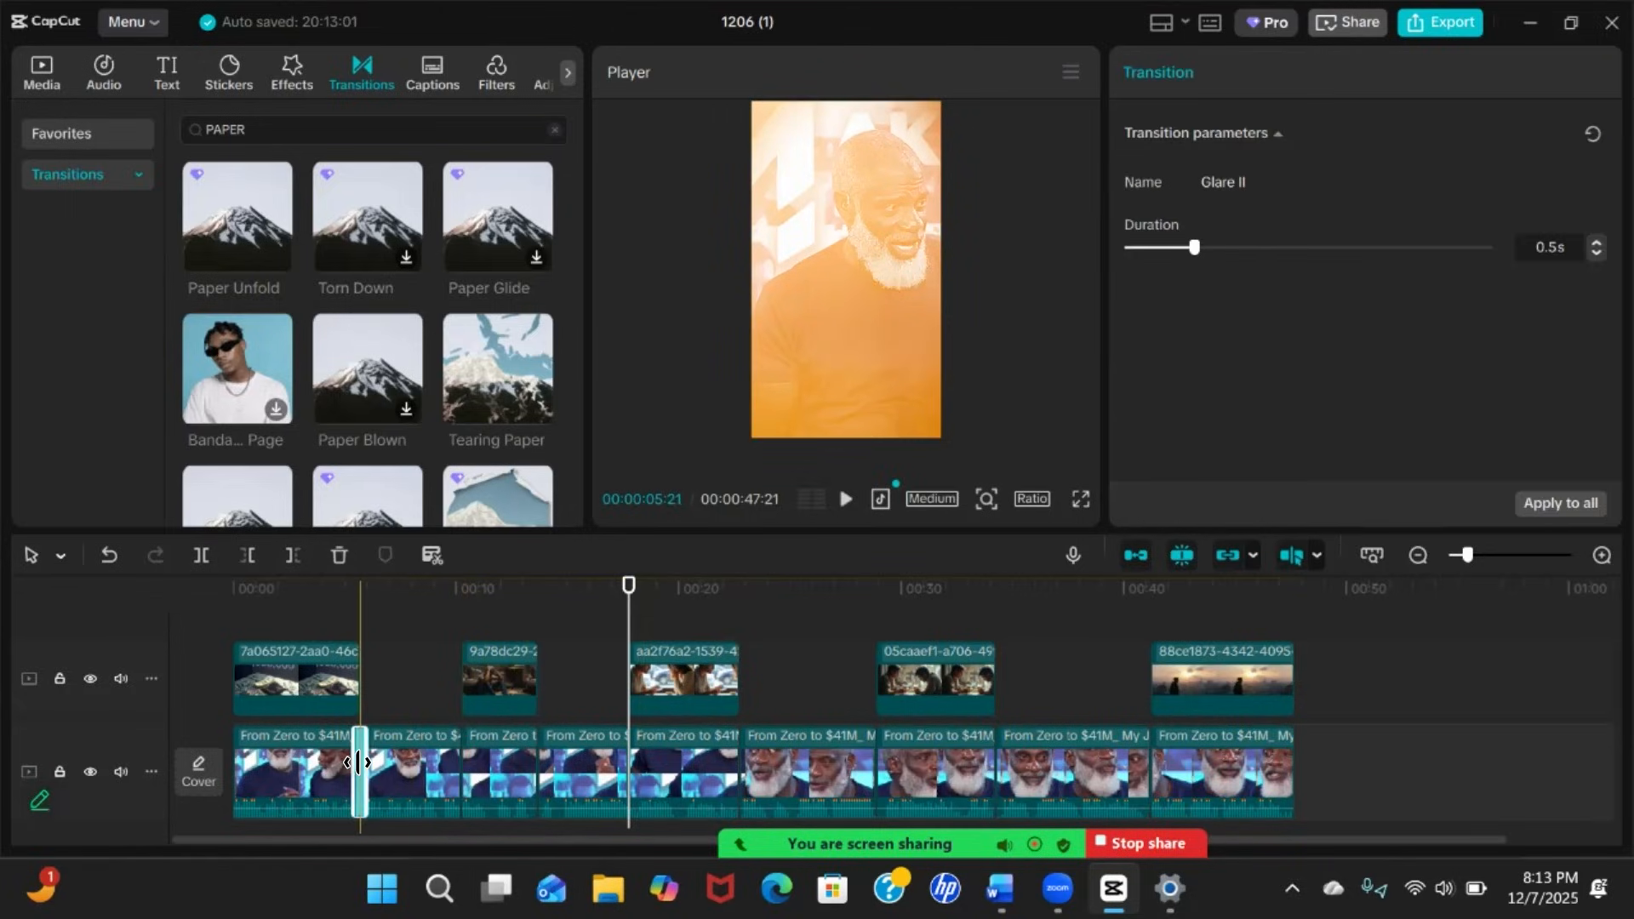
key(Delete)
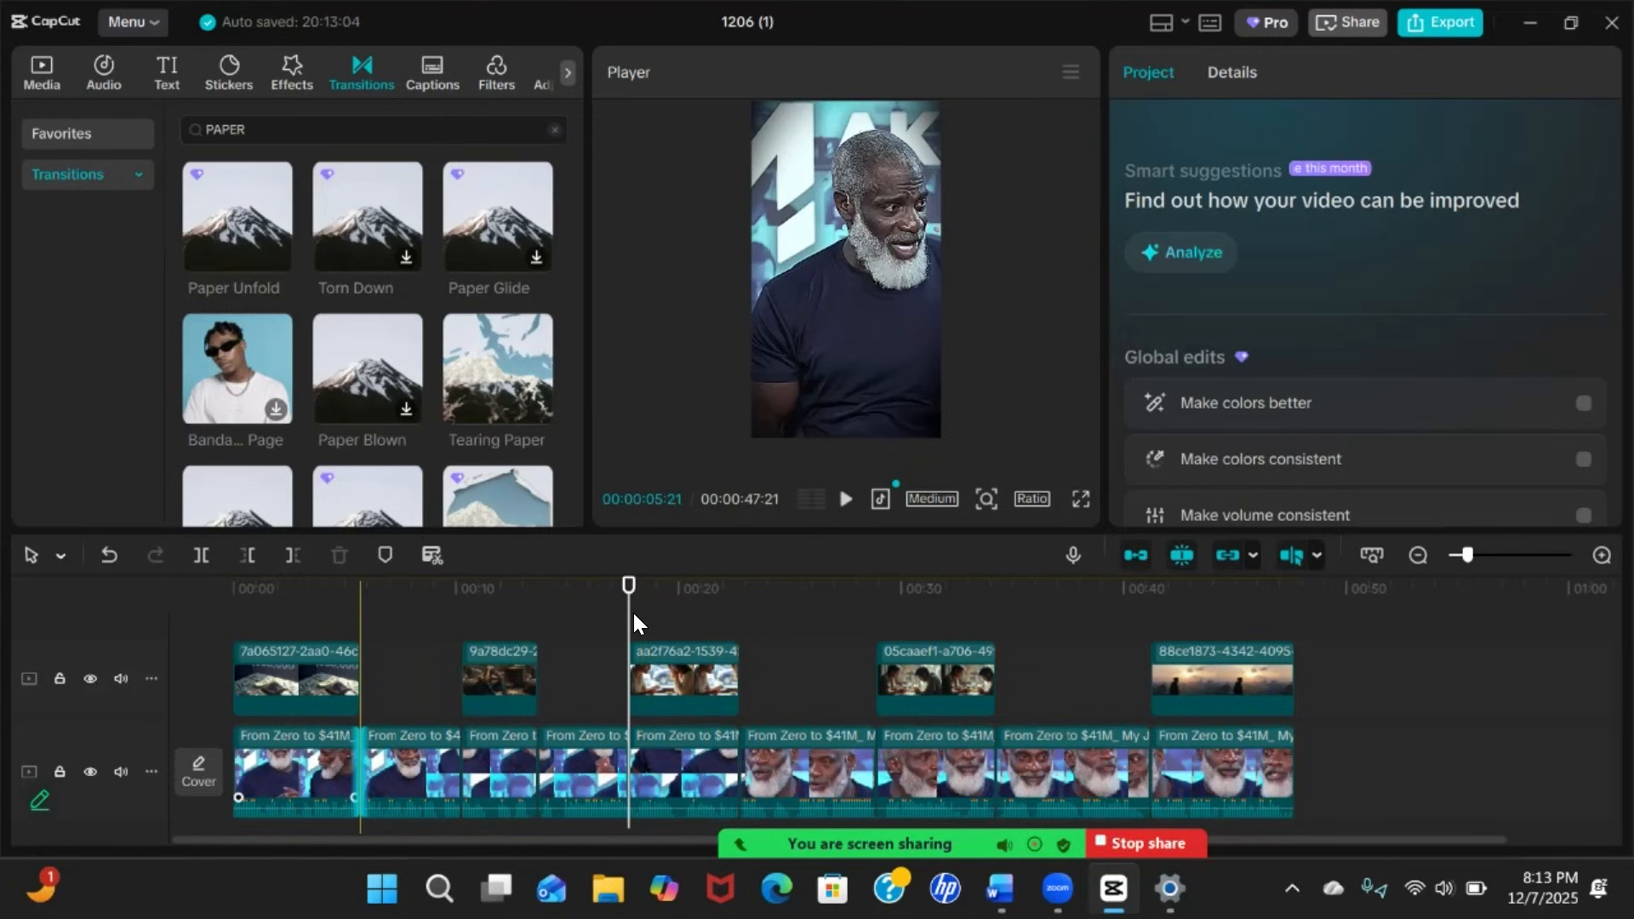
drag(629, 599, 164, 646)
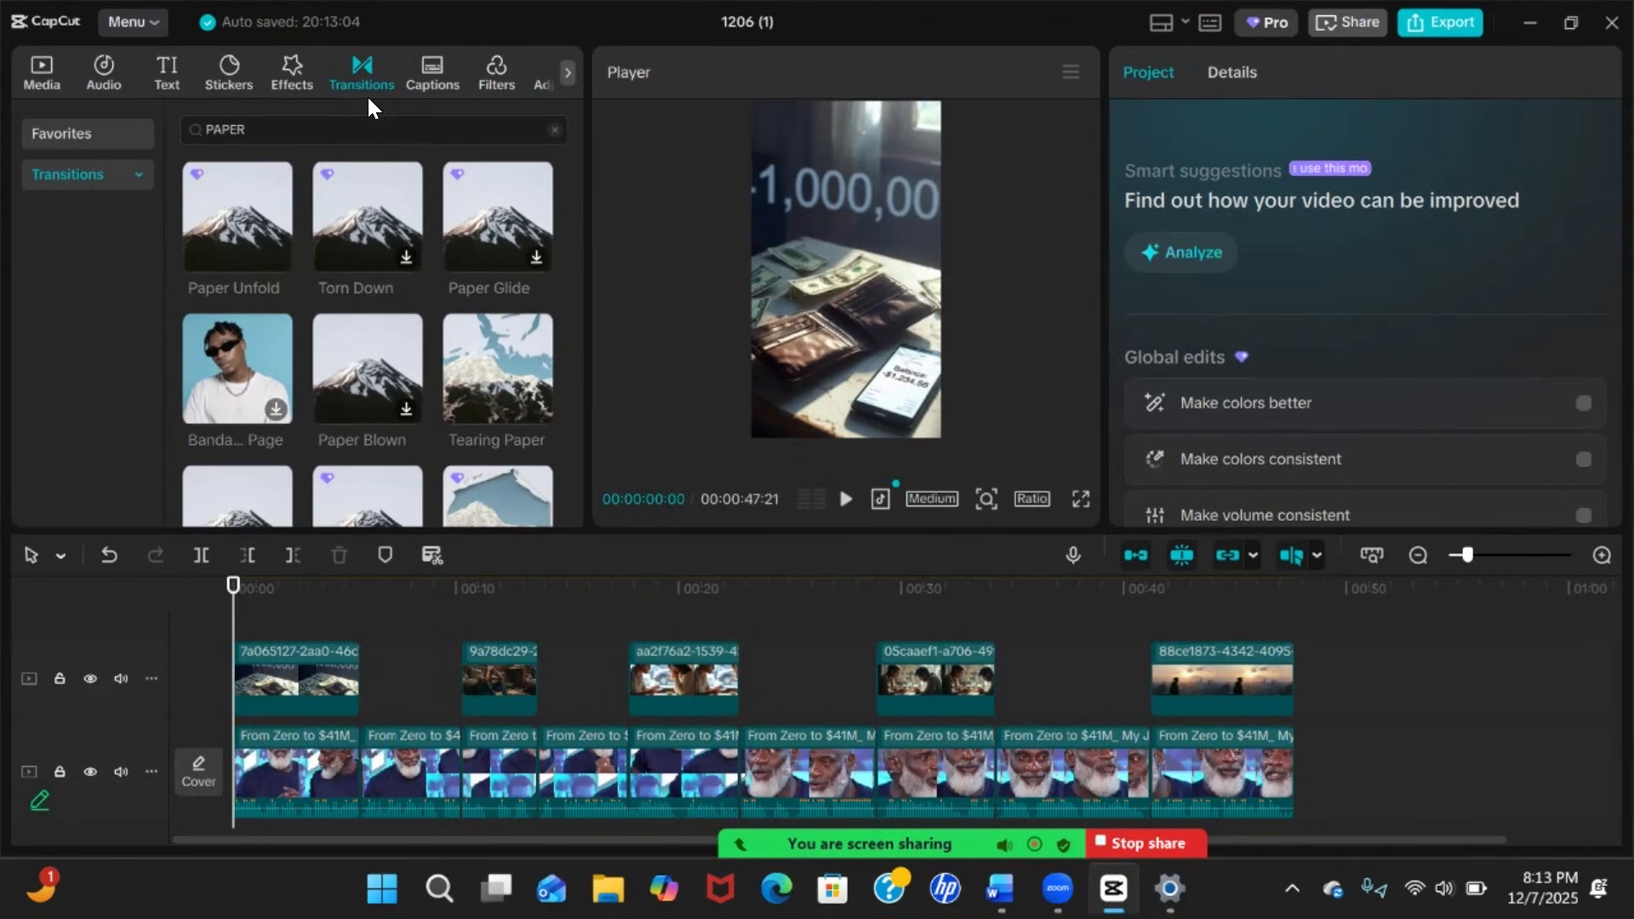
Start a media import and browse to the AnY Media training folder on the Desktop
click(46, 82)
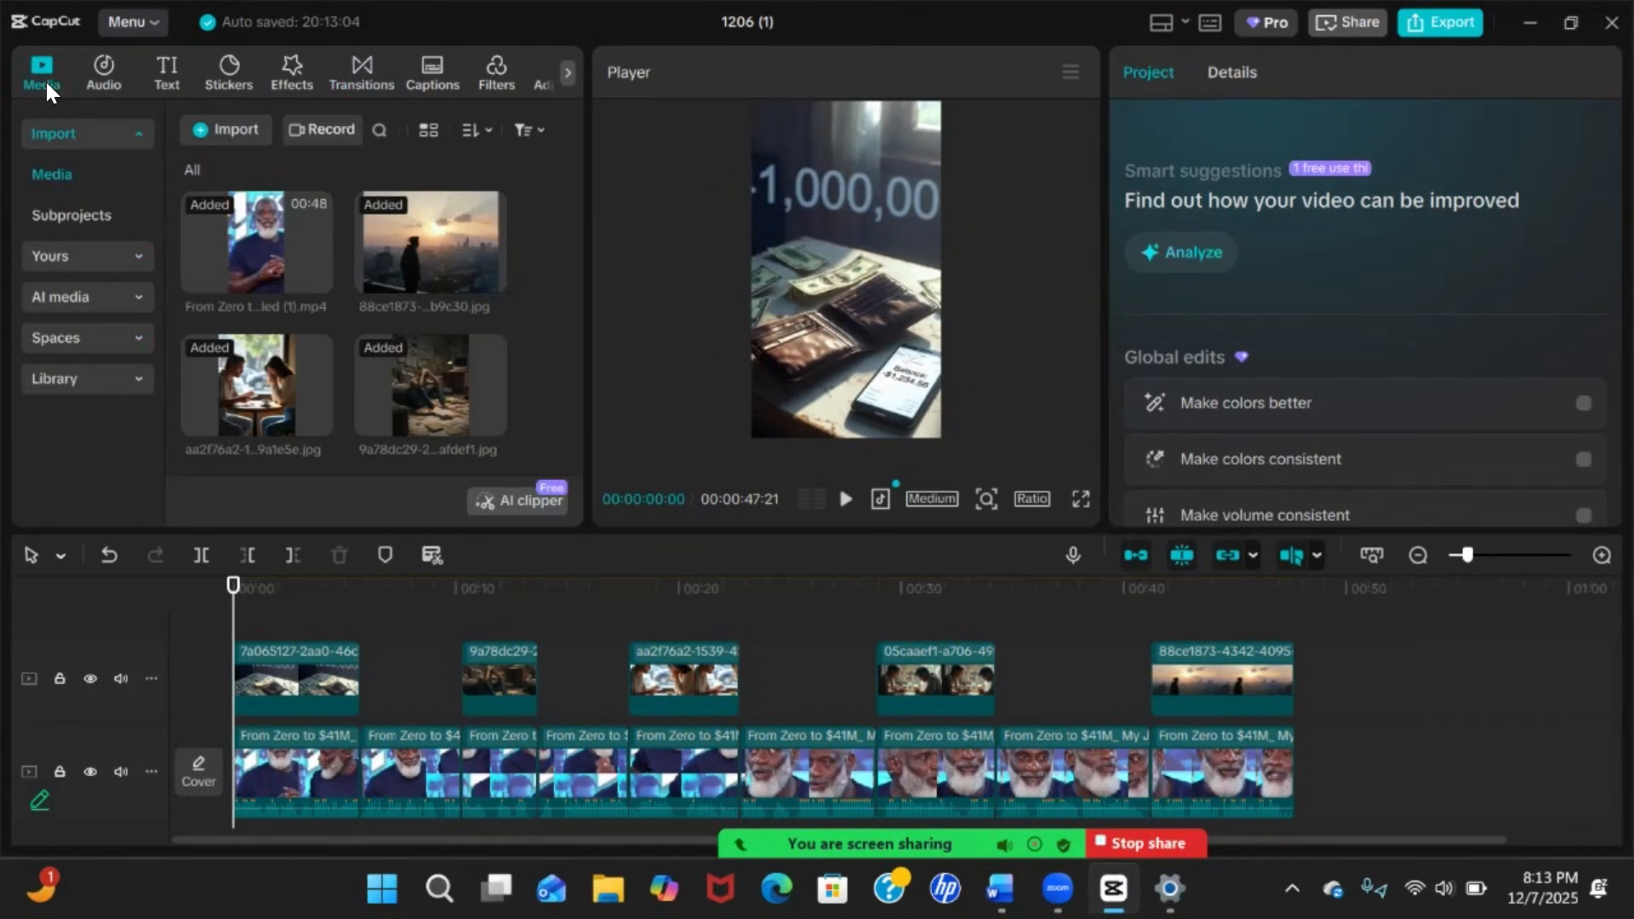
scroll(332, 398, down, 3)
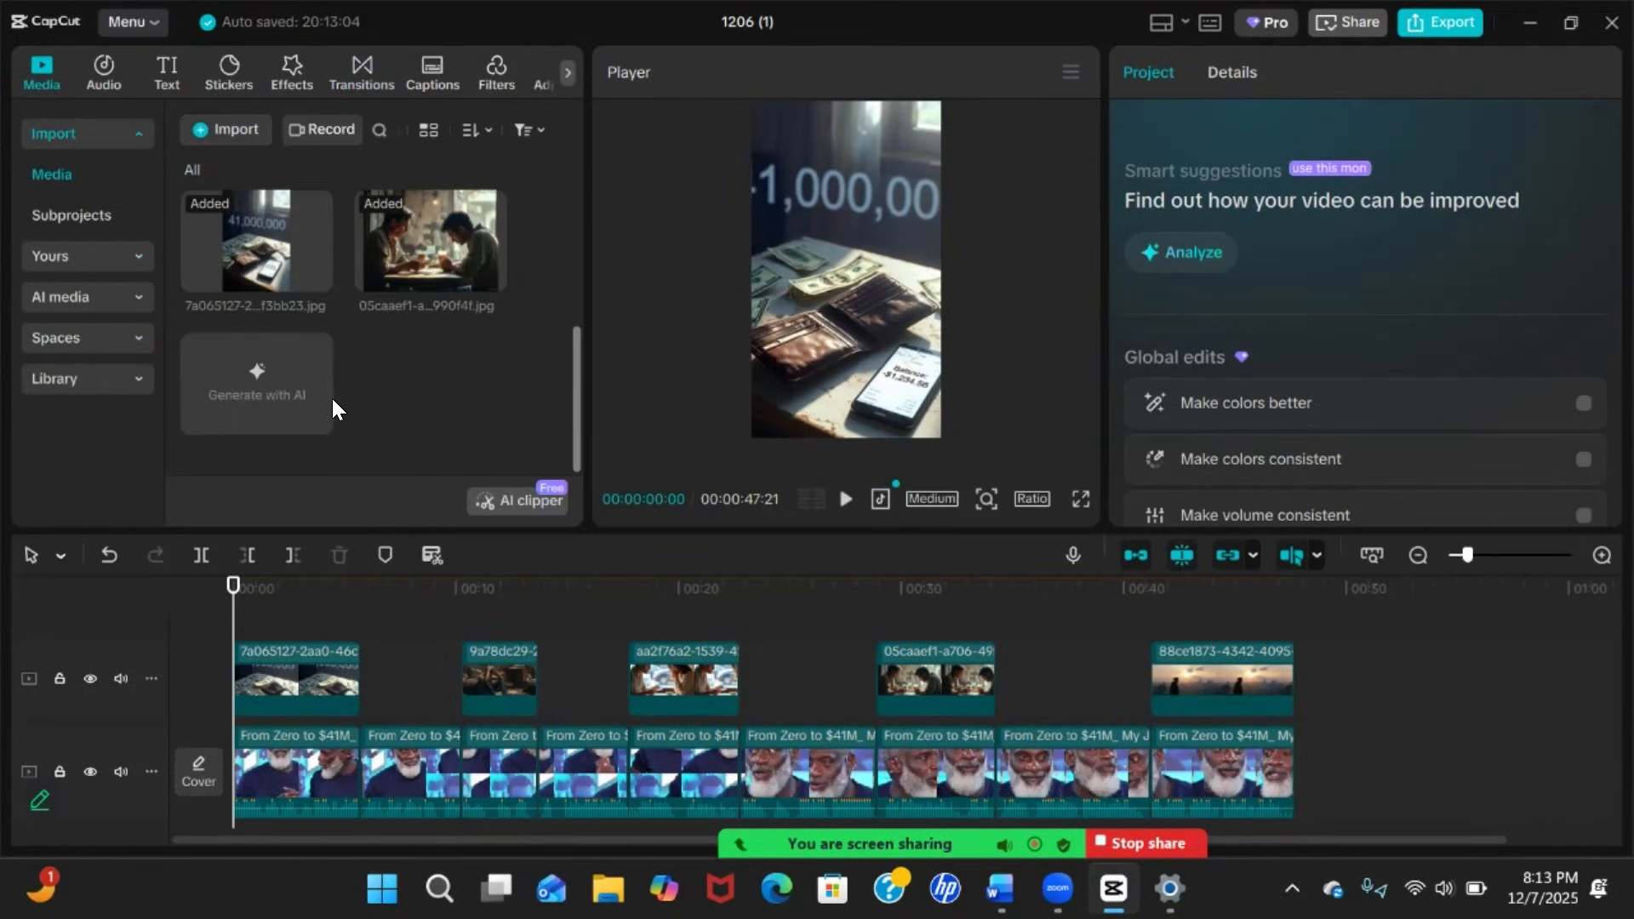
scroll(331, 401, up, 3)
scroll(332, 402, down, 1)
scroll(332, 402, down, 3)
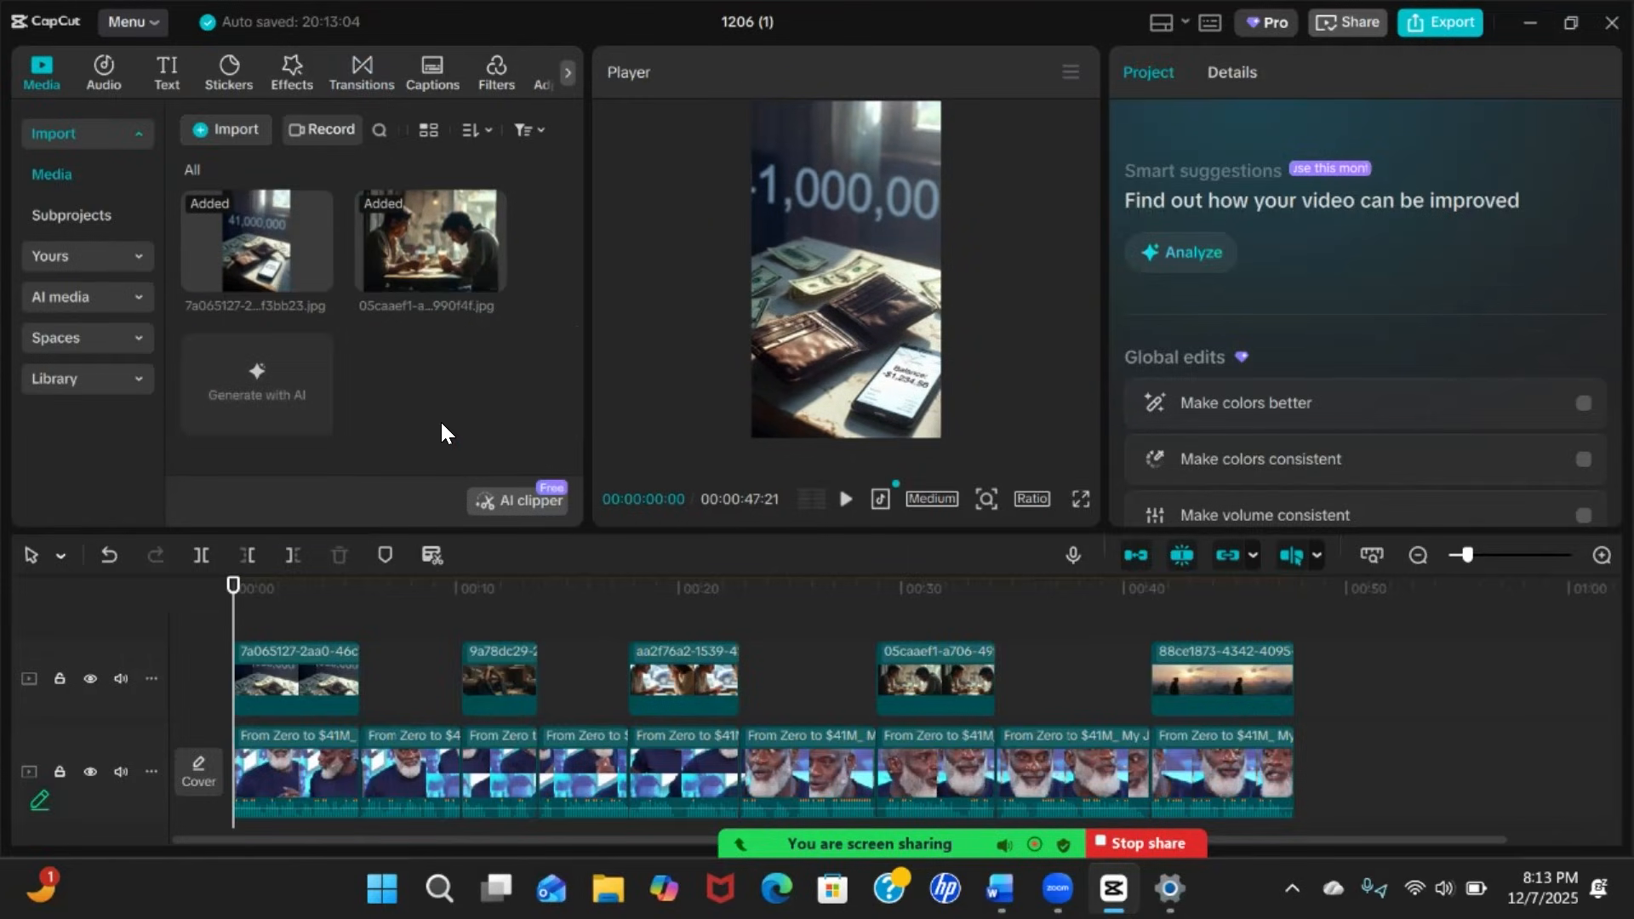
scroll(441, 422, up, 4)
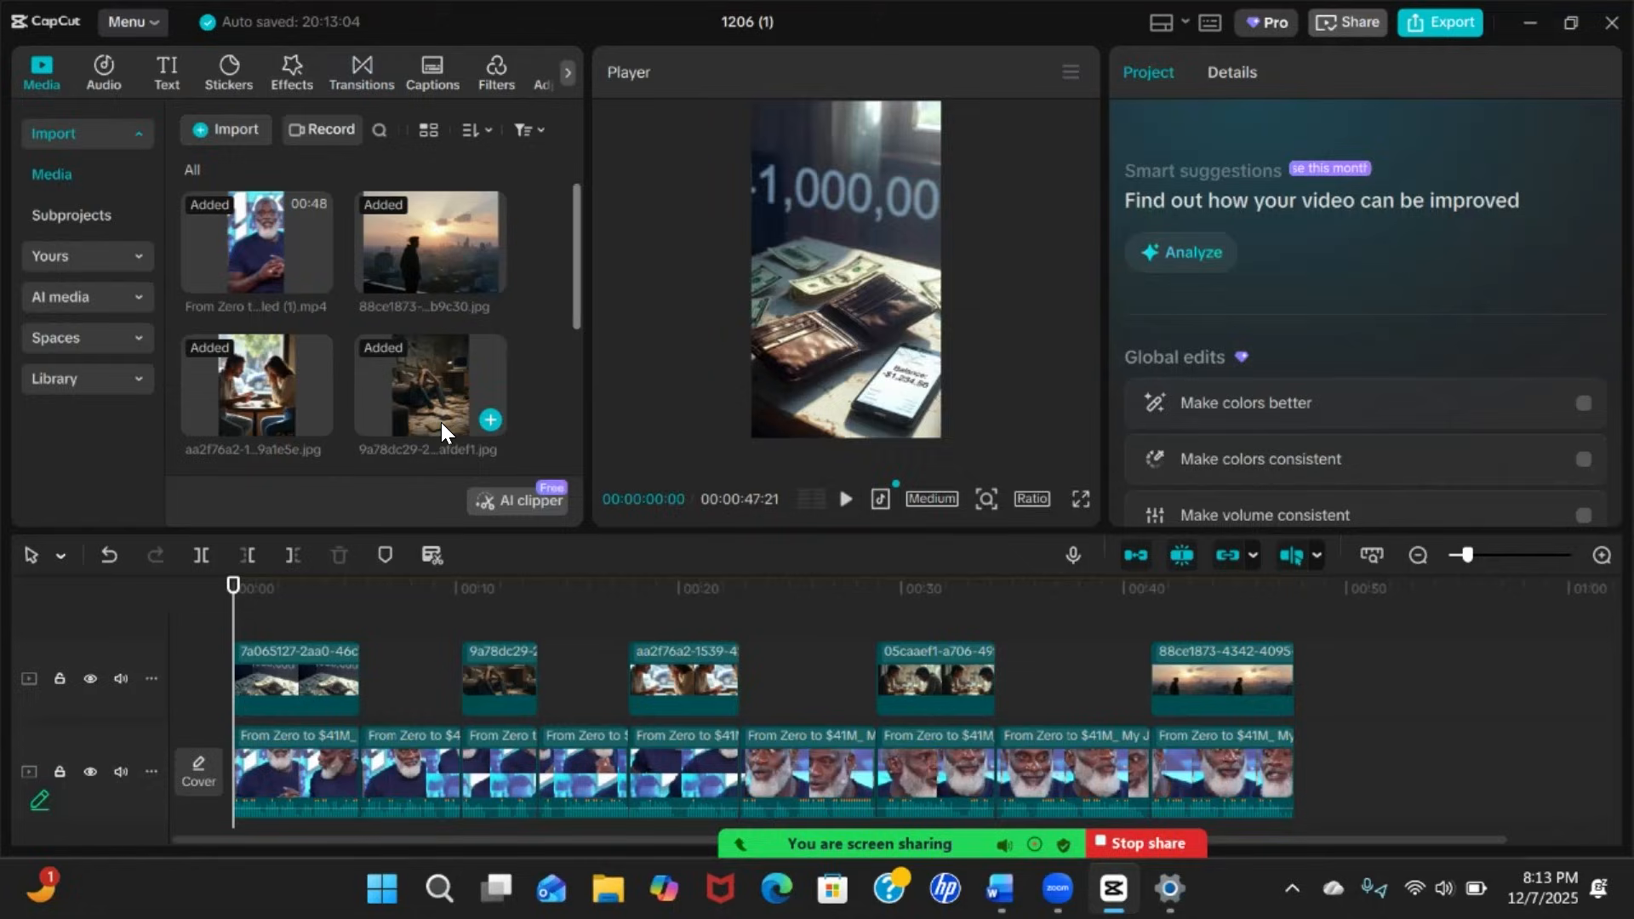
click(221, 129)
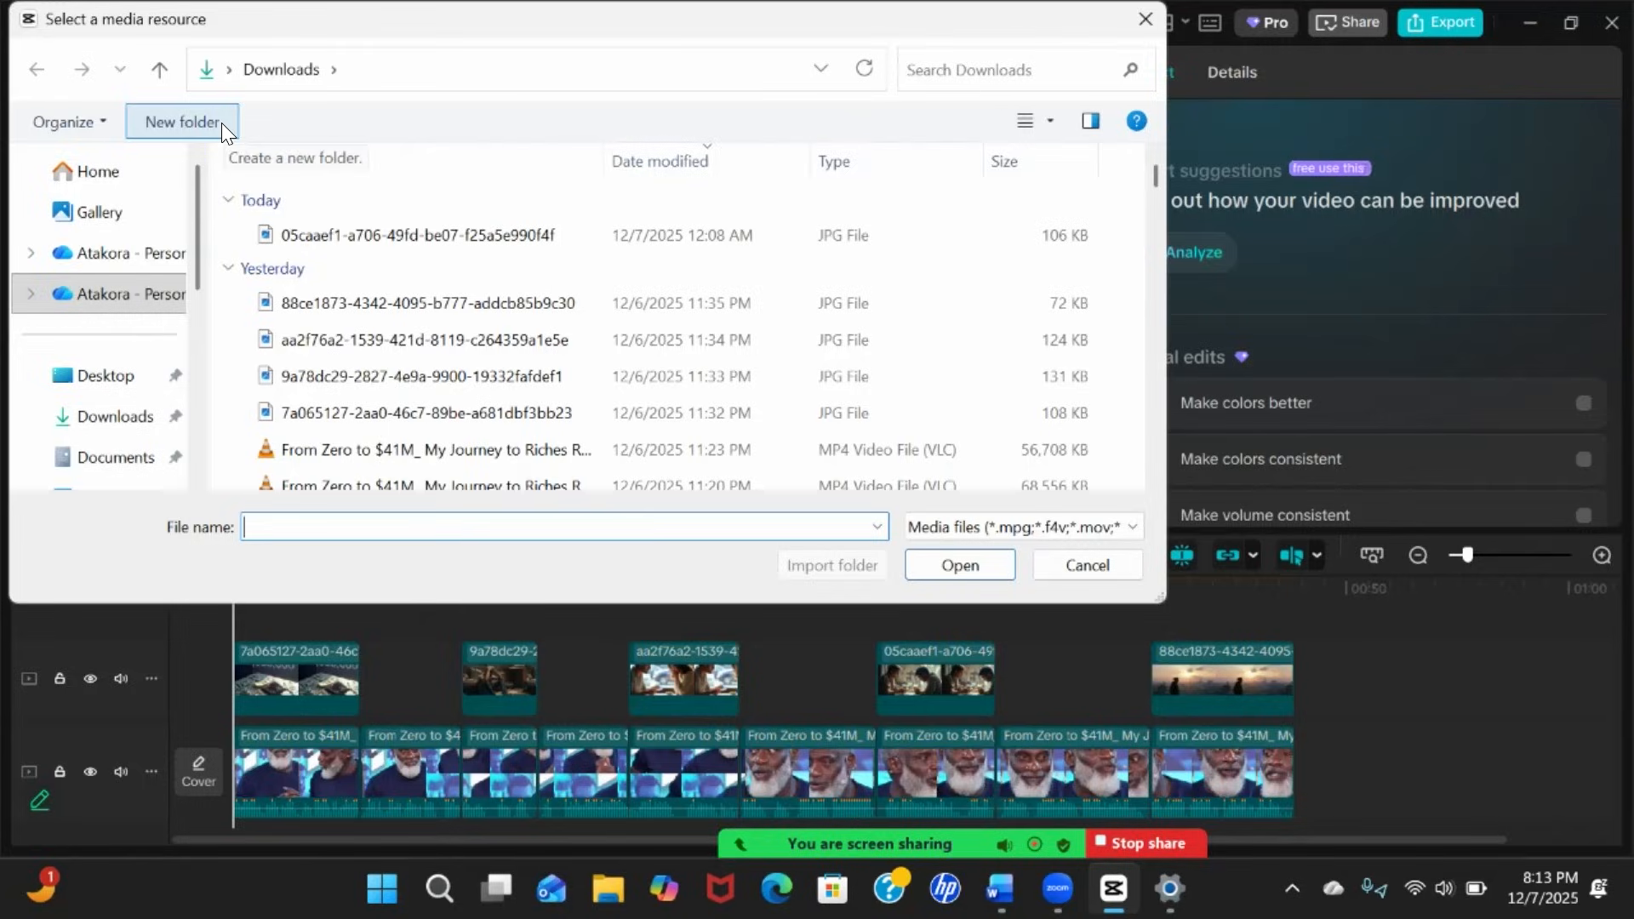
click(98, 379)
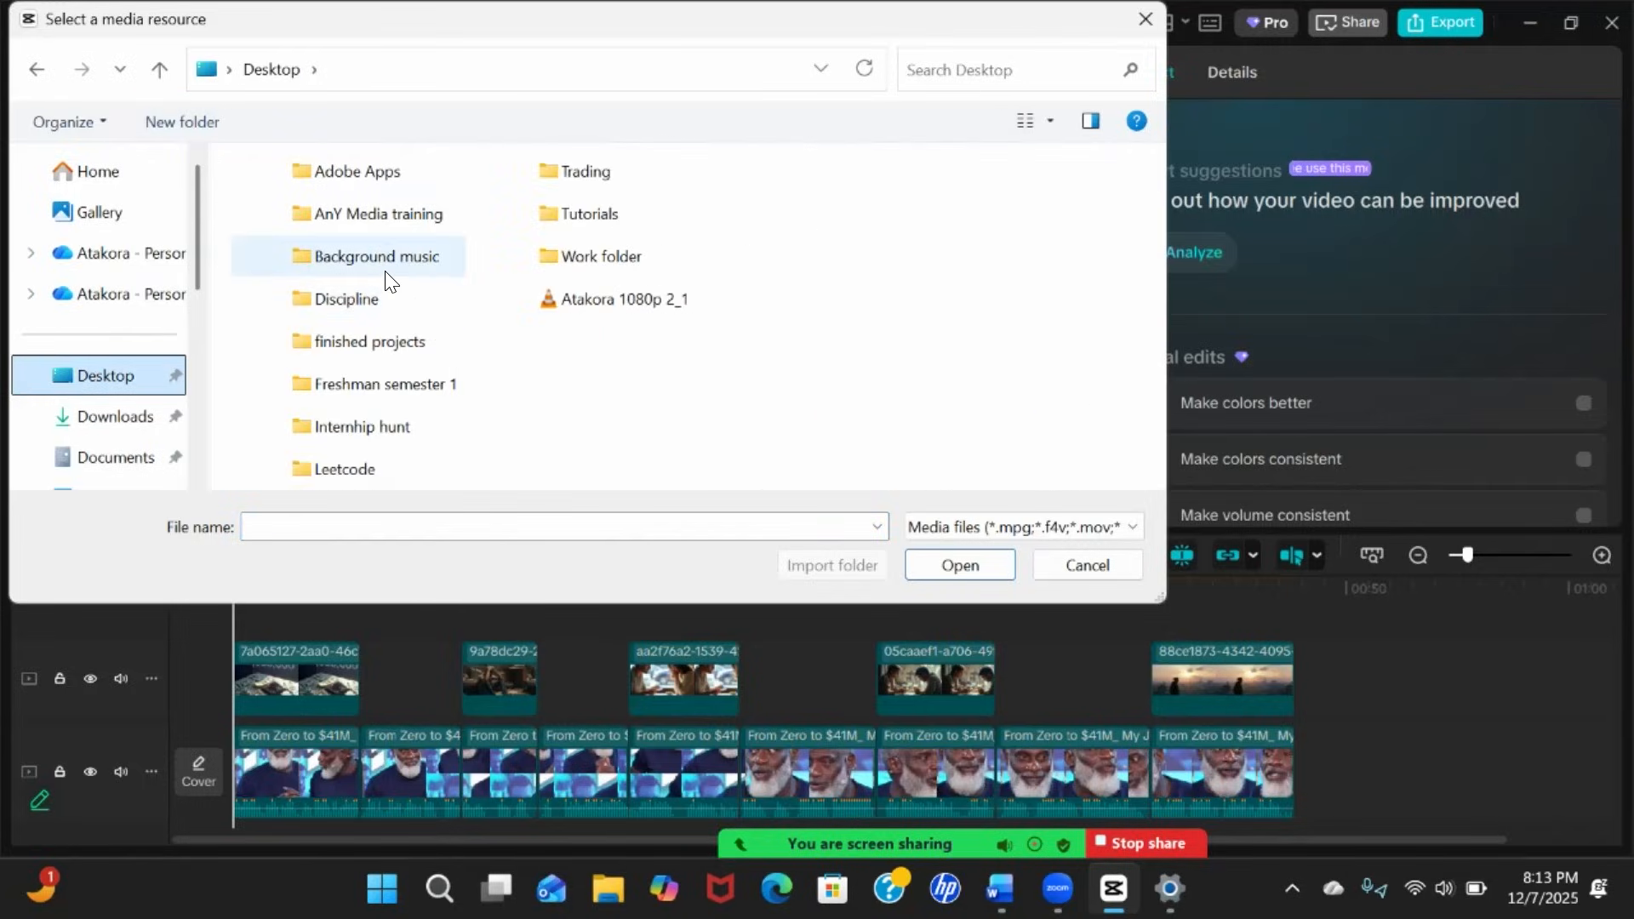
double_click(377, 220)
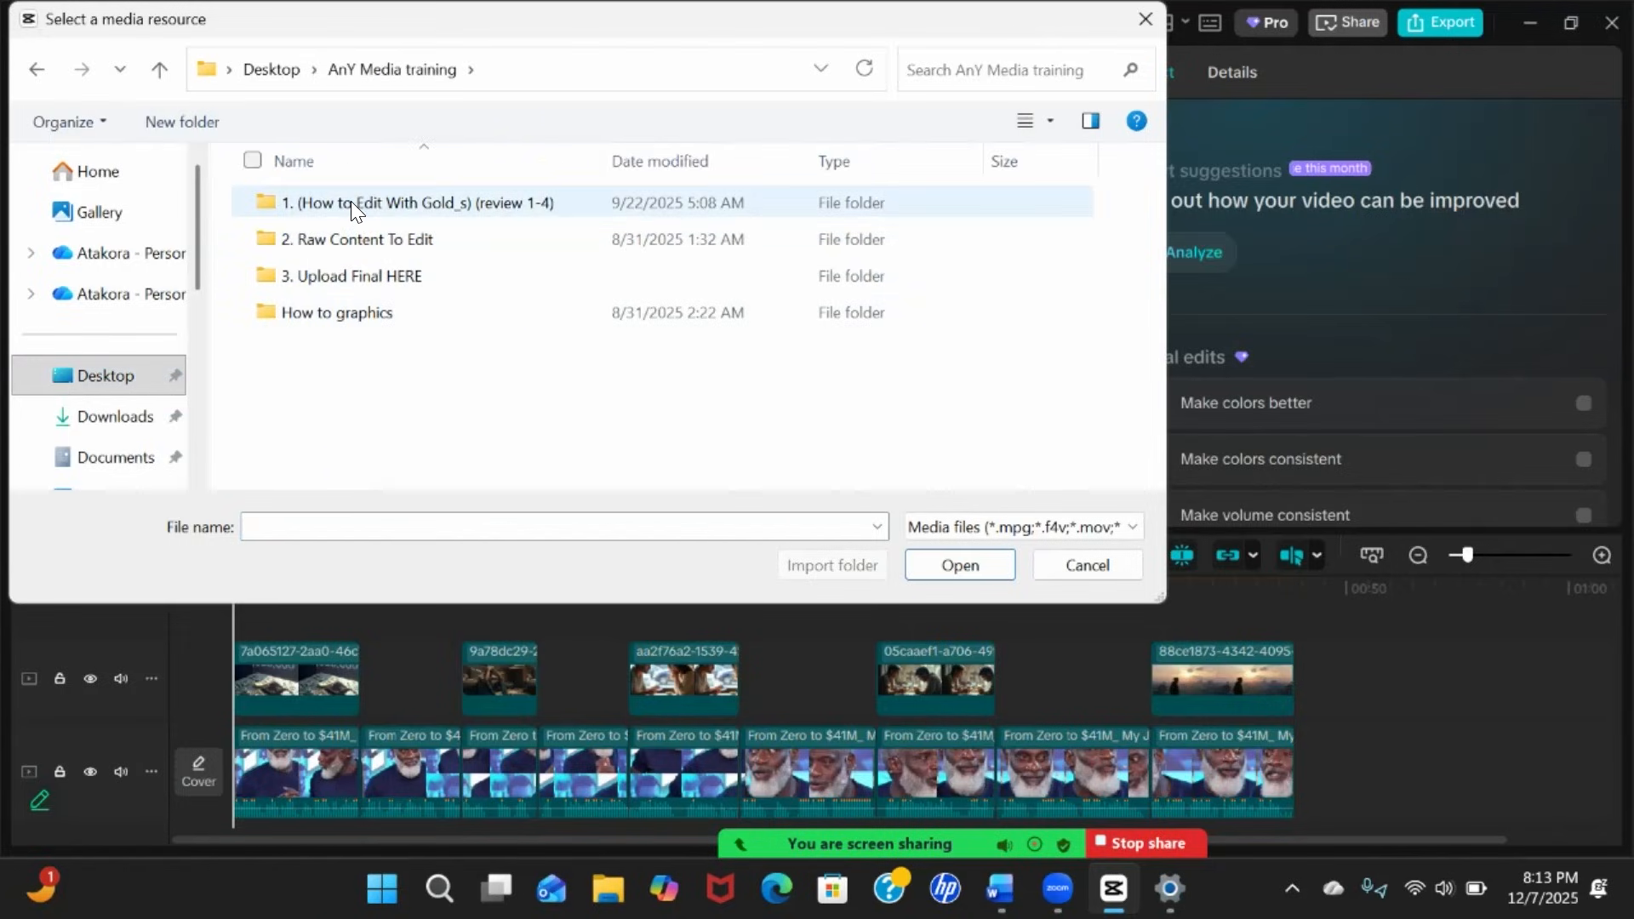
Import the whole "Most used overlays" folder from the Editing tools folder inside the first training folder
click(350, 201)
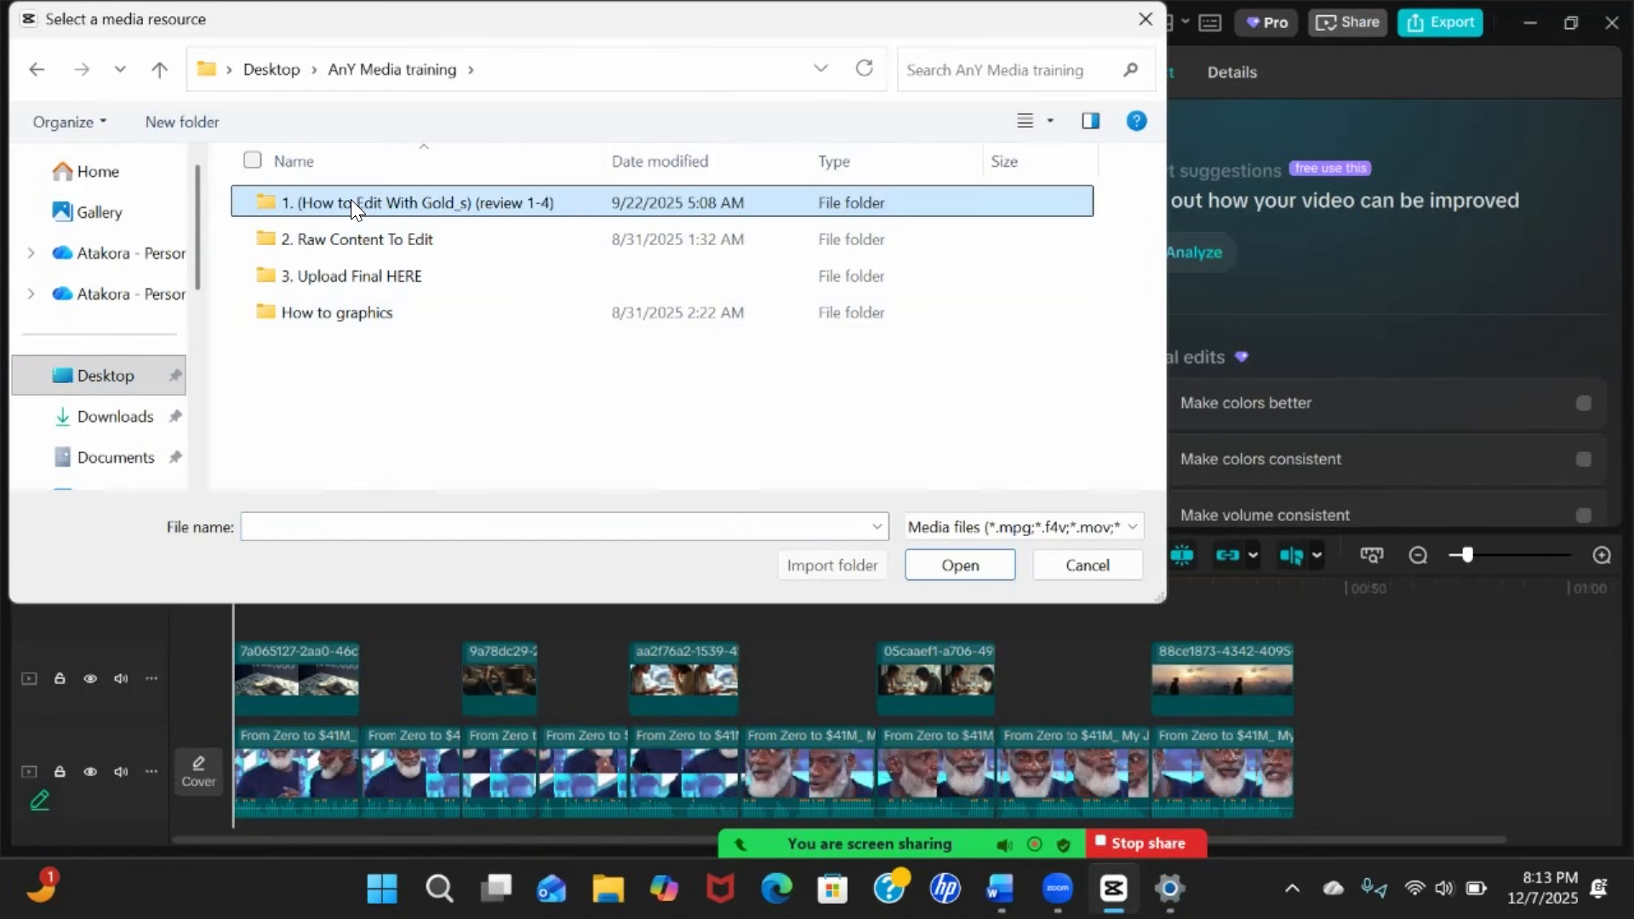
double_click(351, 201)
click(349, 201)
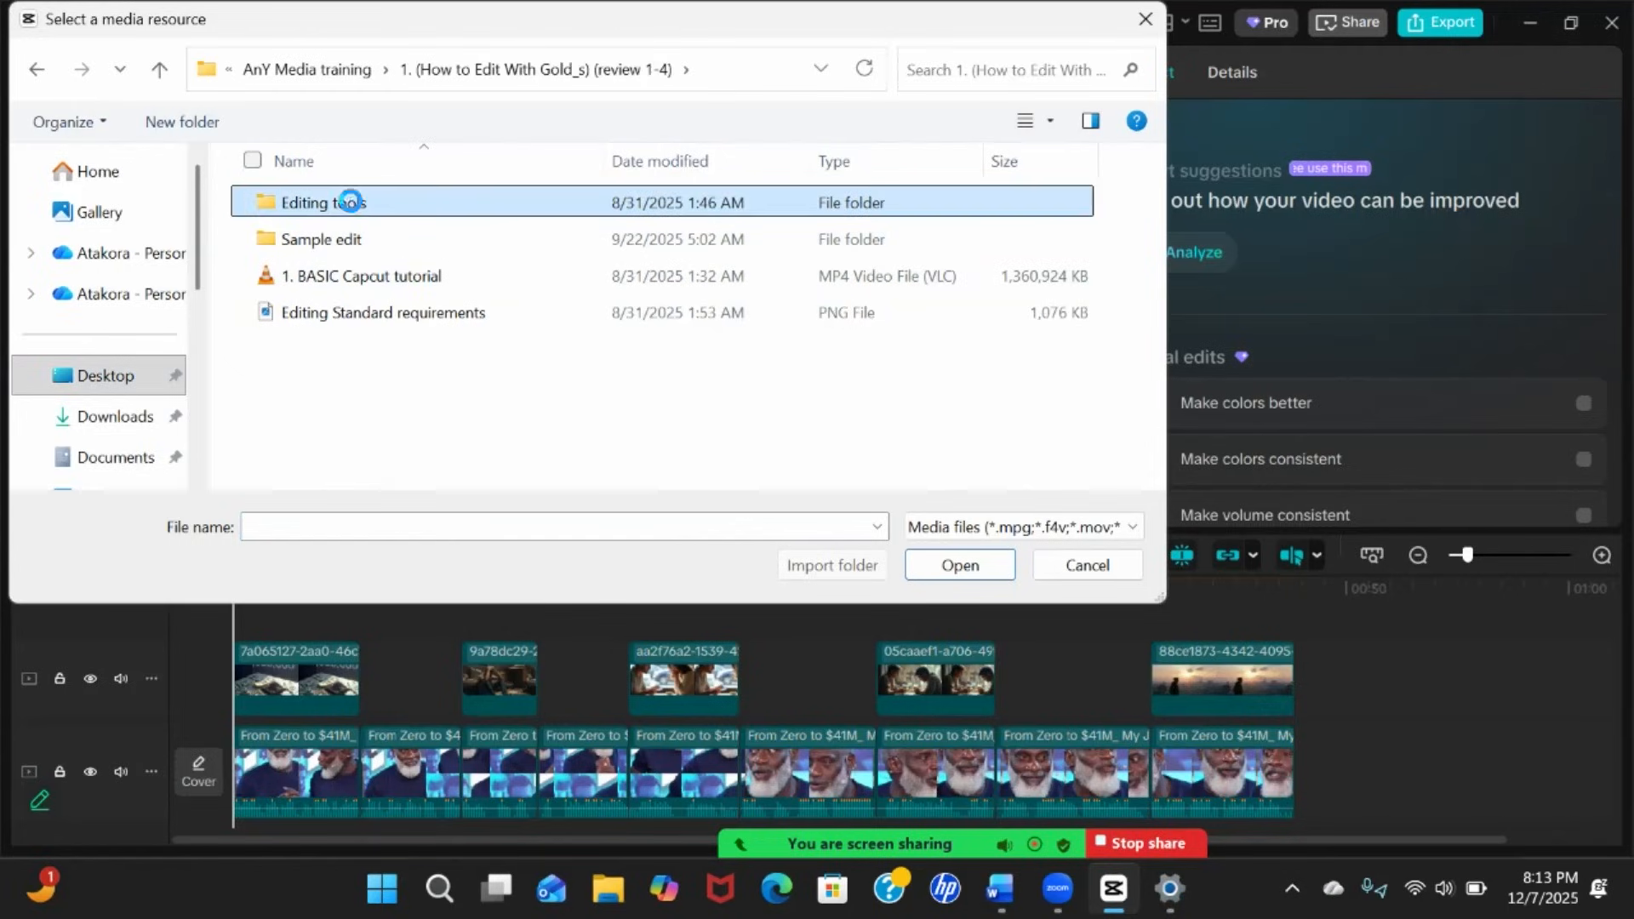
double_click(349, 201)
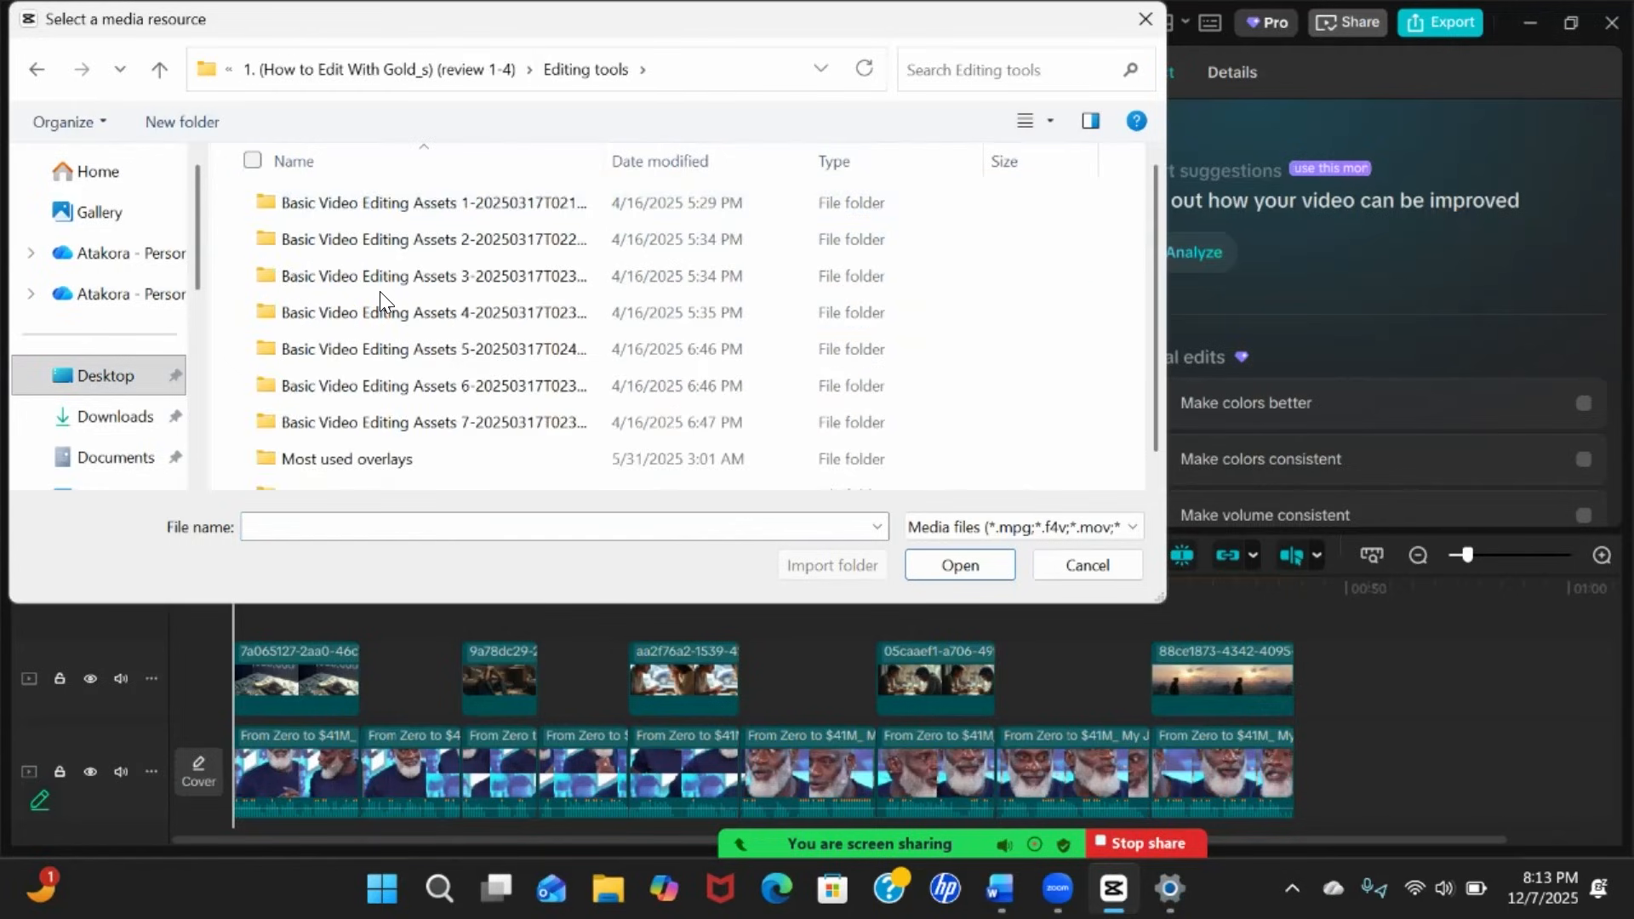
click(409, 451)
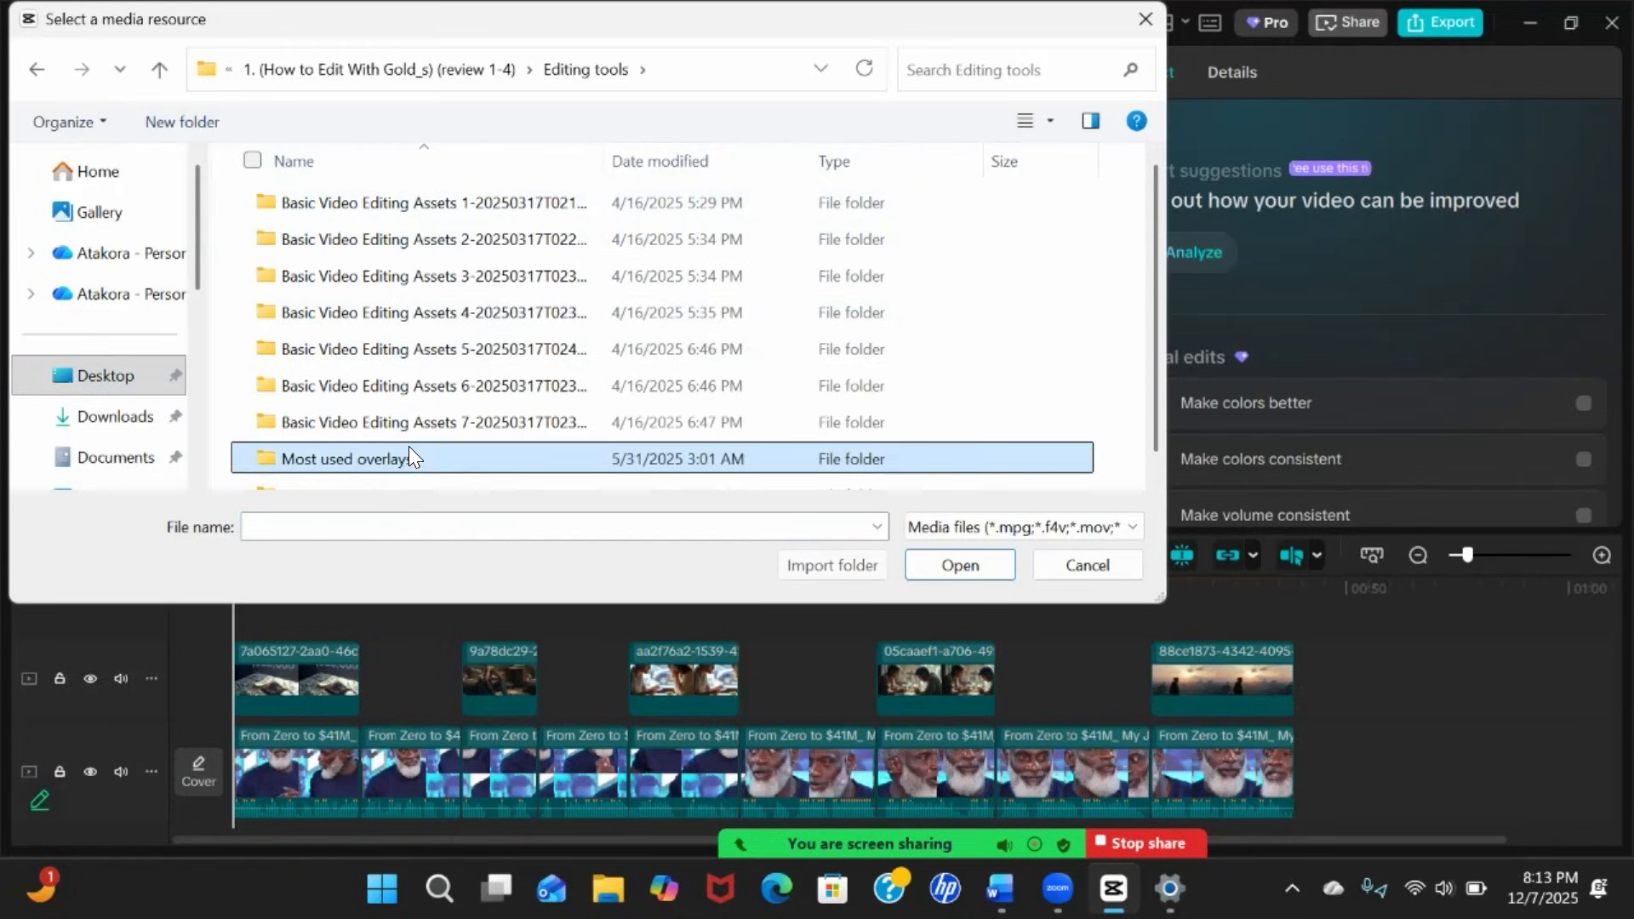
click(825, 569)
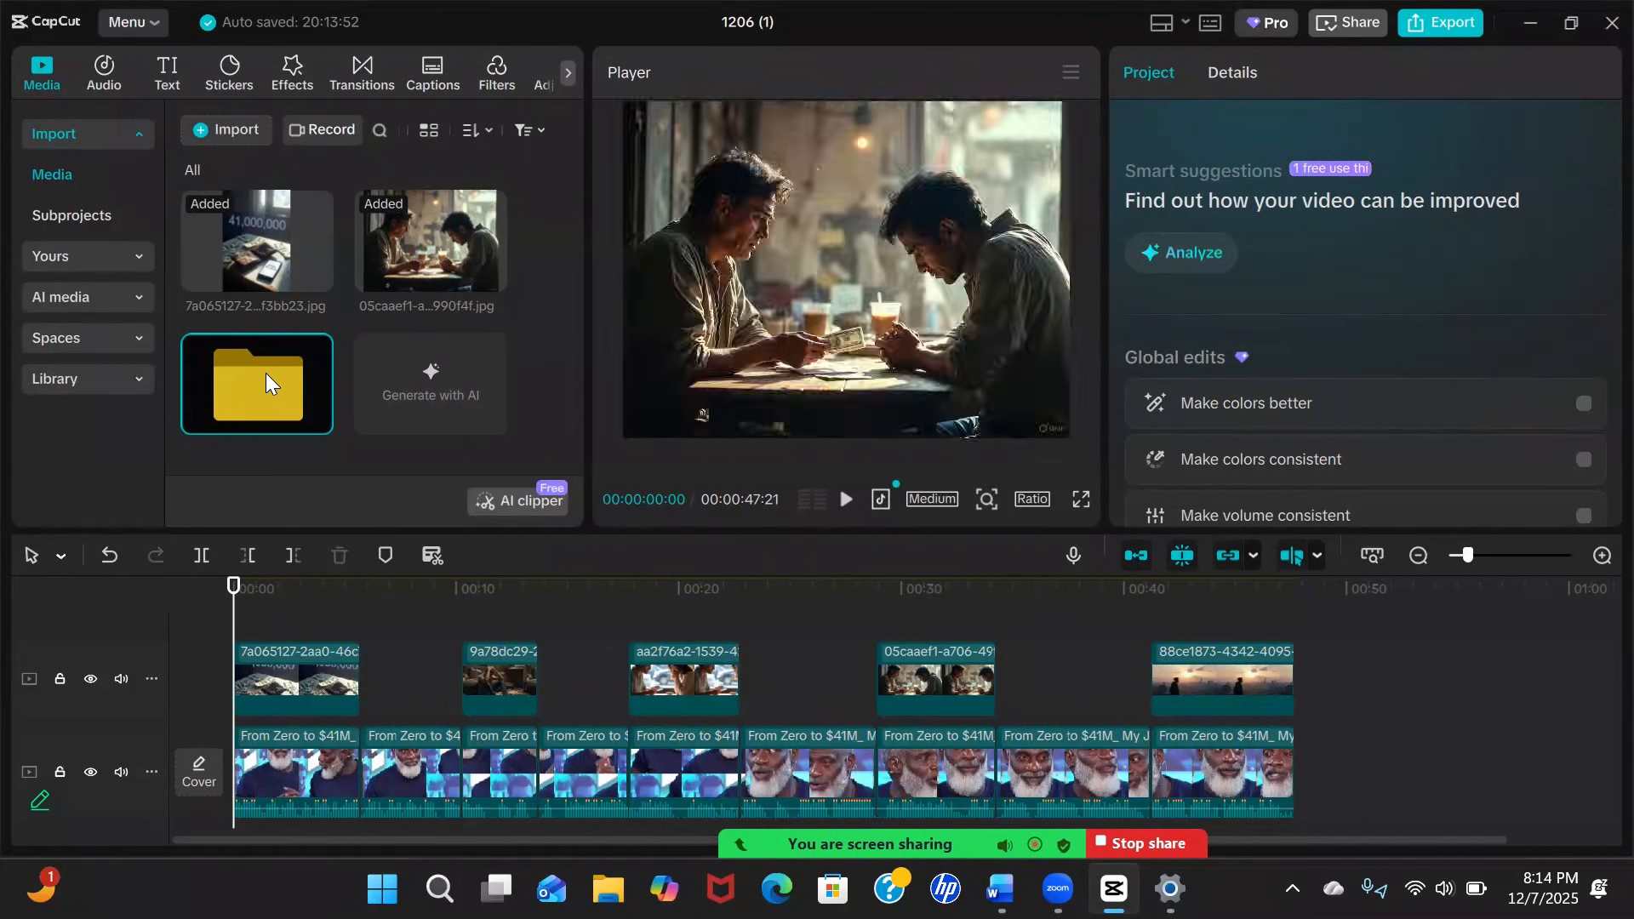
Open the imported "Most used overlays" folder in the project's media
scroll(266, 373, up, 3)
click(265, 373)
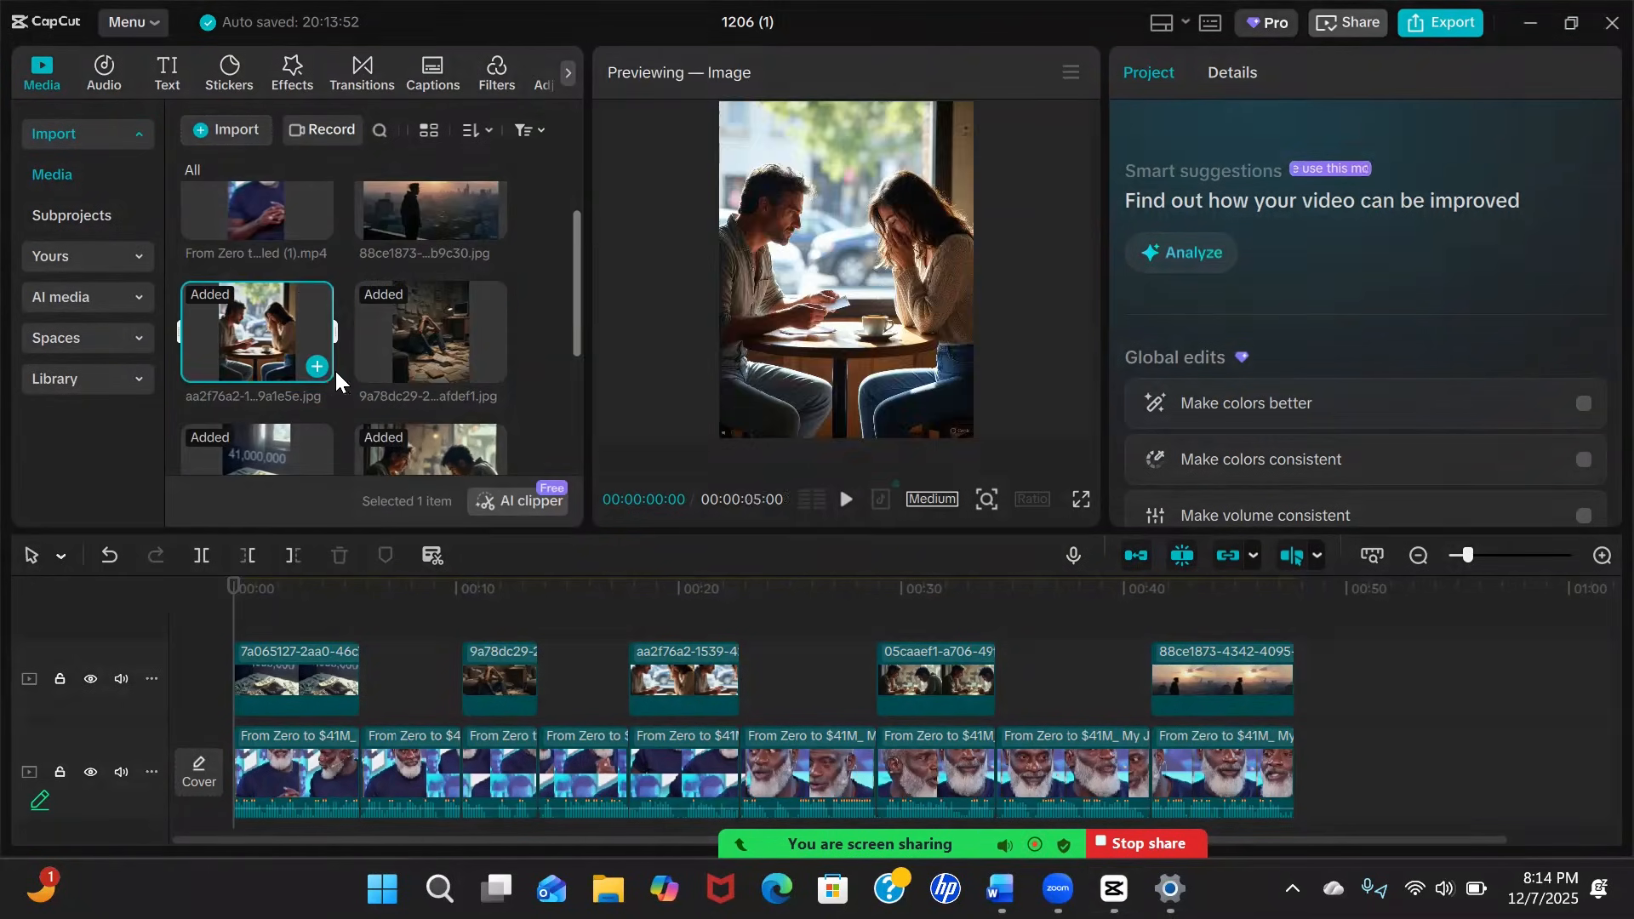
scroll(442, 389, down, 2)
scroll(443, 390, down, 1)
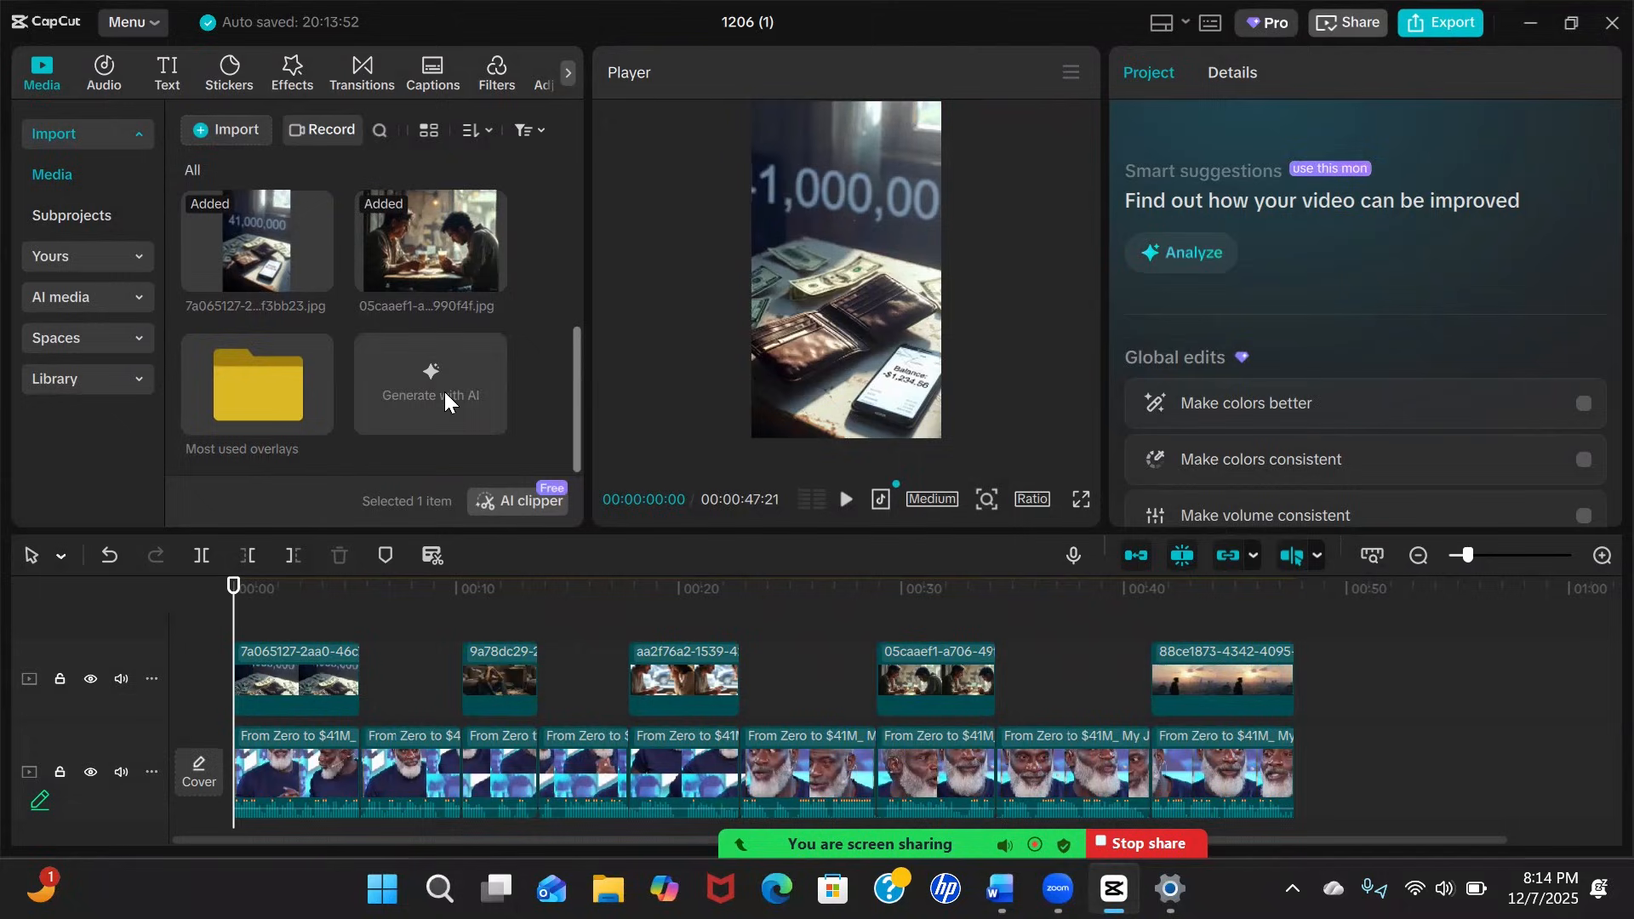
double_click(271, 384)
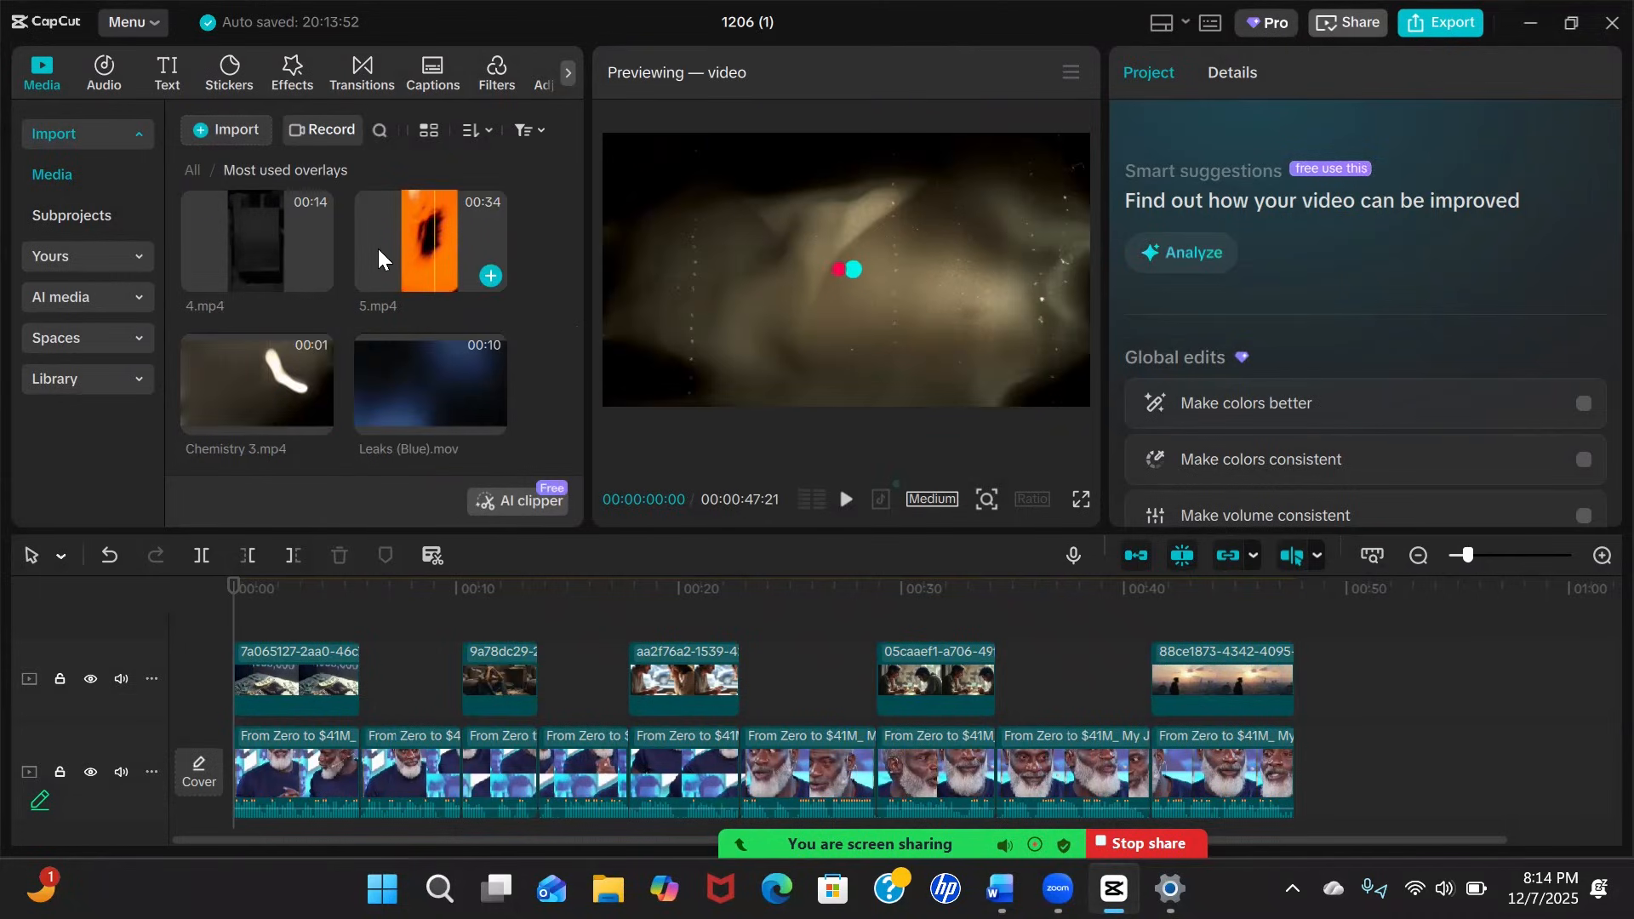
Look through the overlay clips, previewing 4.mp4, 5.mp4, Chemistry 3.mp4, Leaks (Blue).mov and Paper Noise.mov
click(289, 245)
click(434, 249)
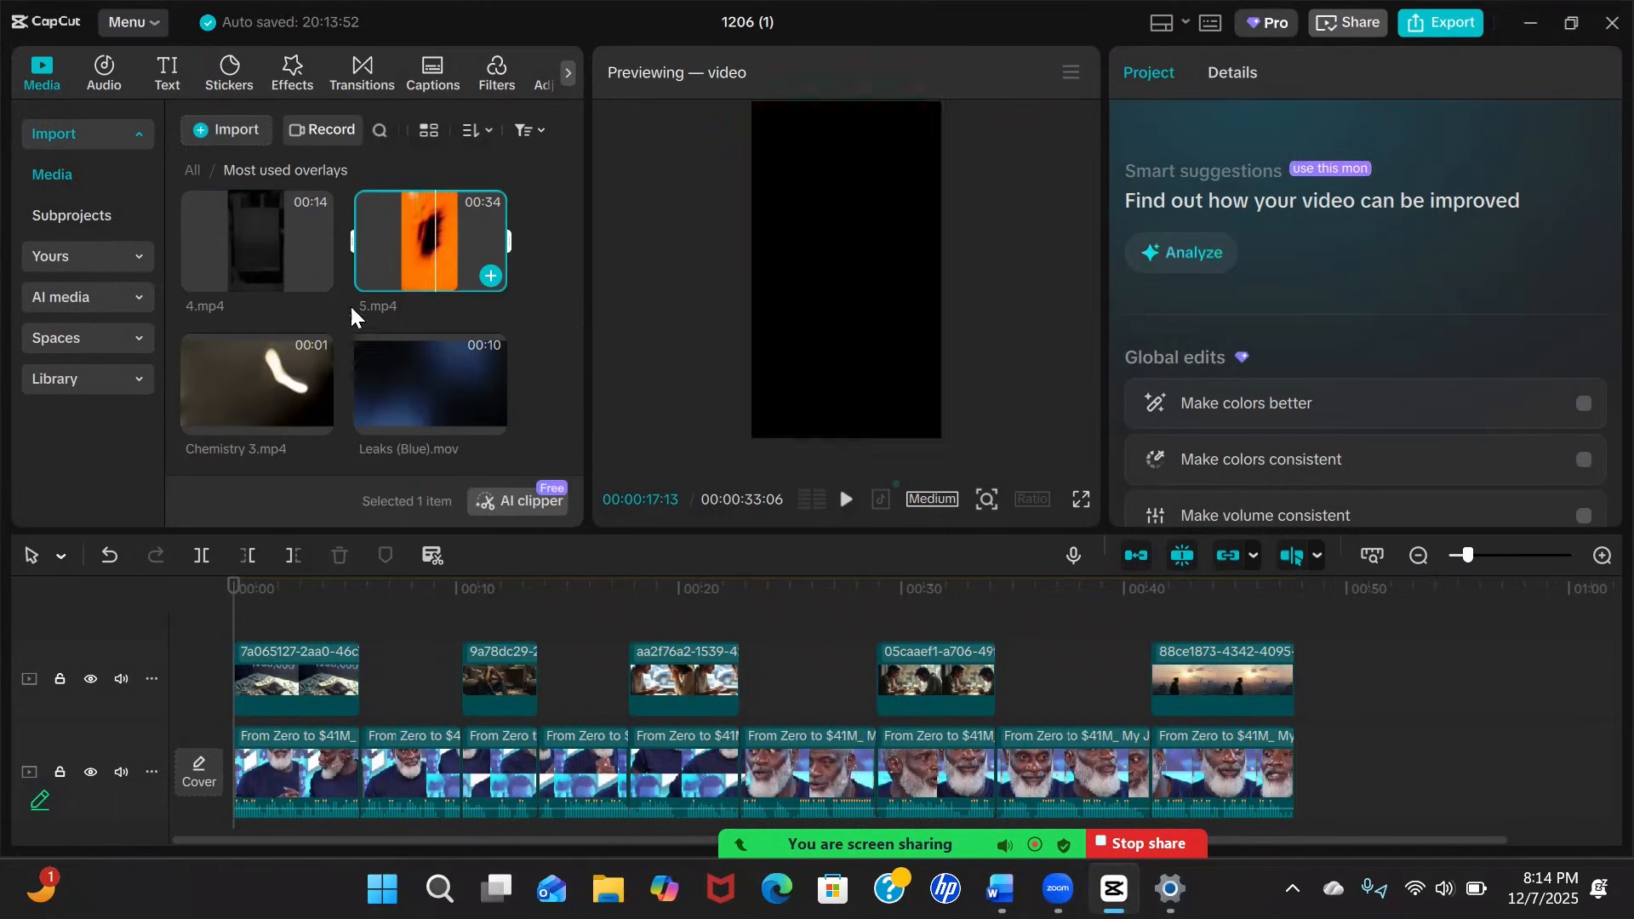
click(267, 359)
click(411, 384)
scroll(453, 364, down, 3)
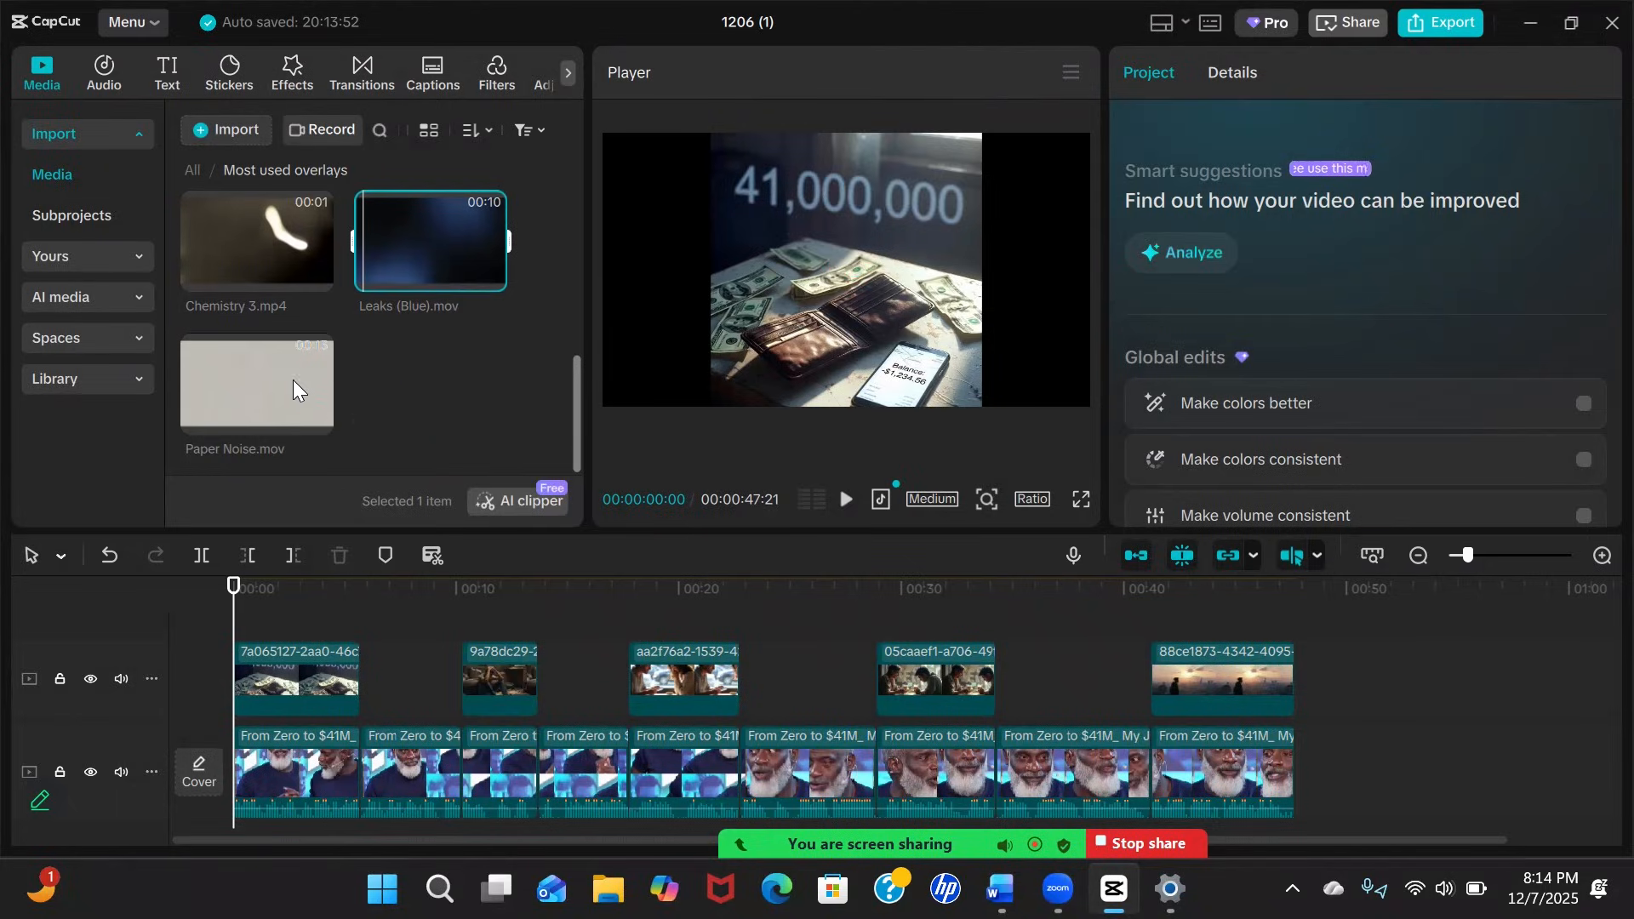
scroll(269, 376, up, 5)
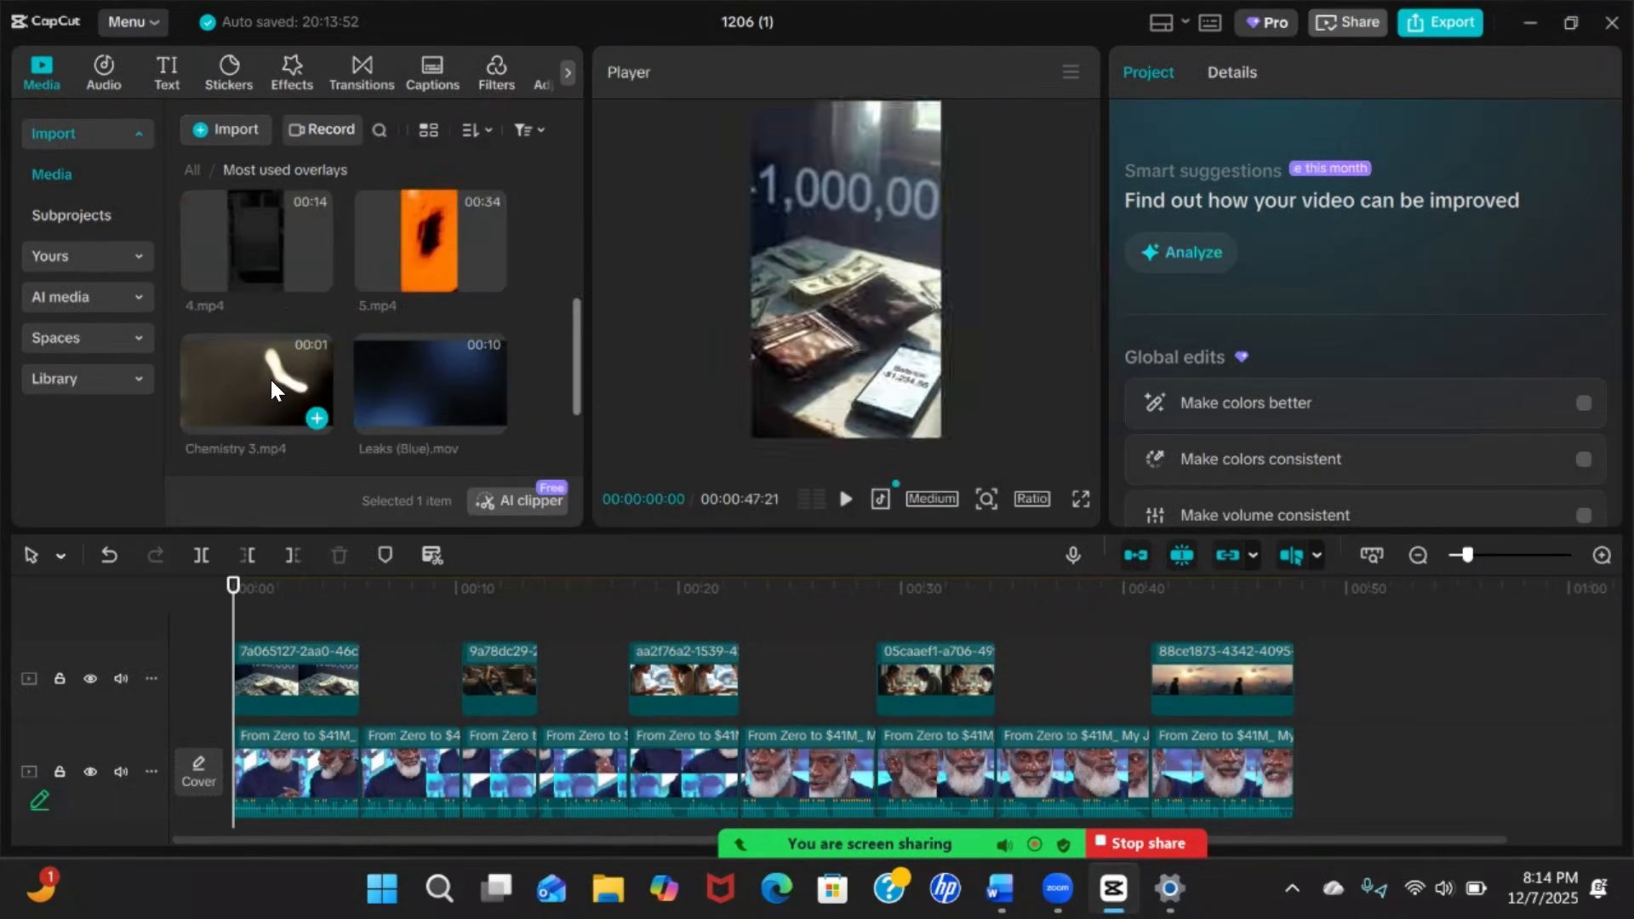
scroll(272, 330, down, 5)
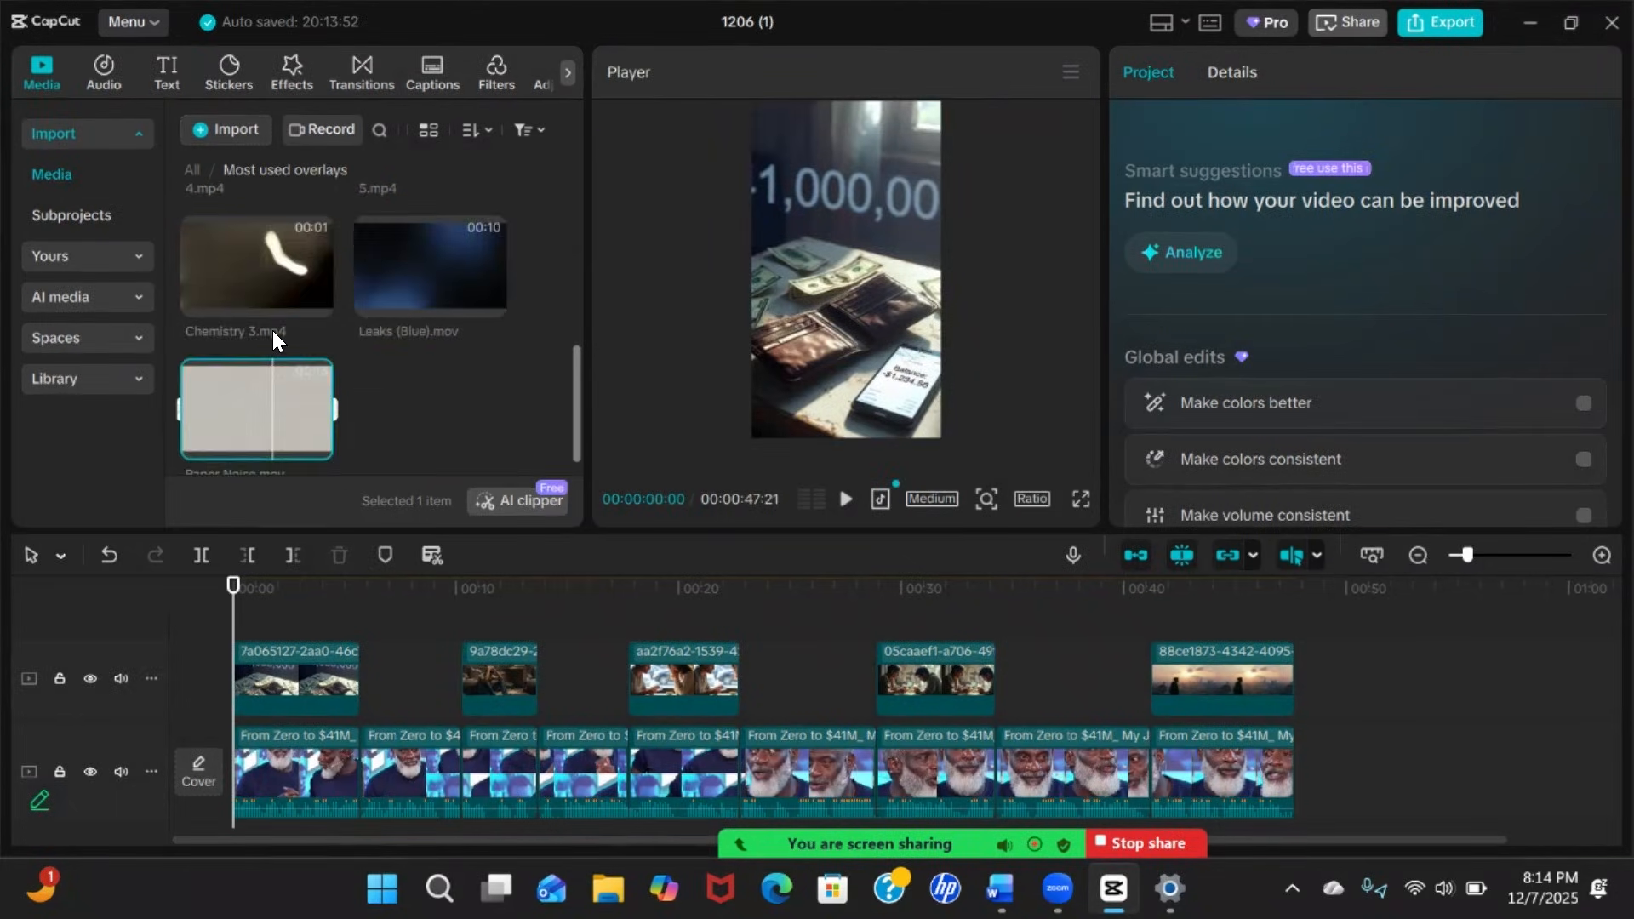
scroll(273, 330, up, 5)
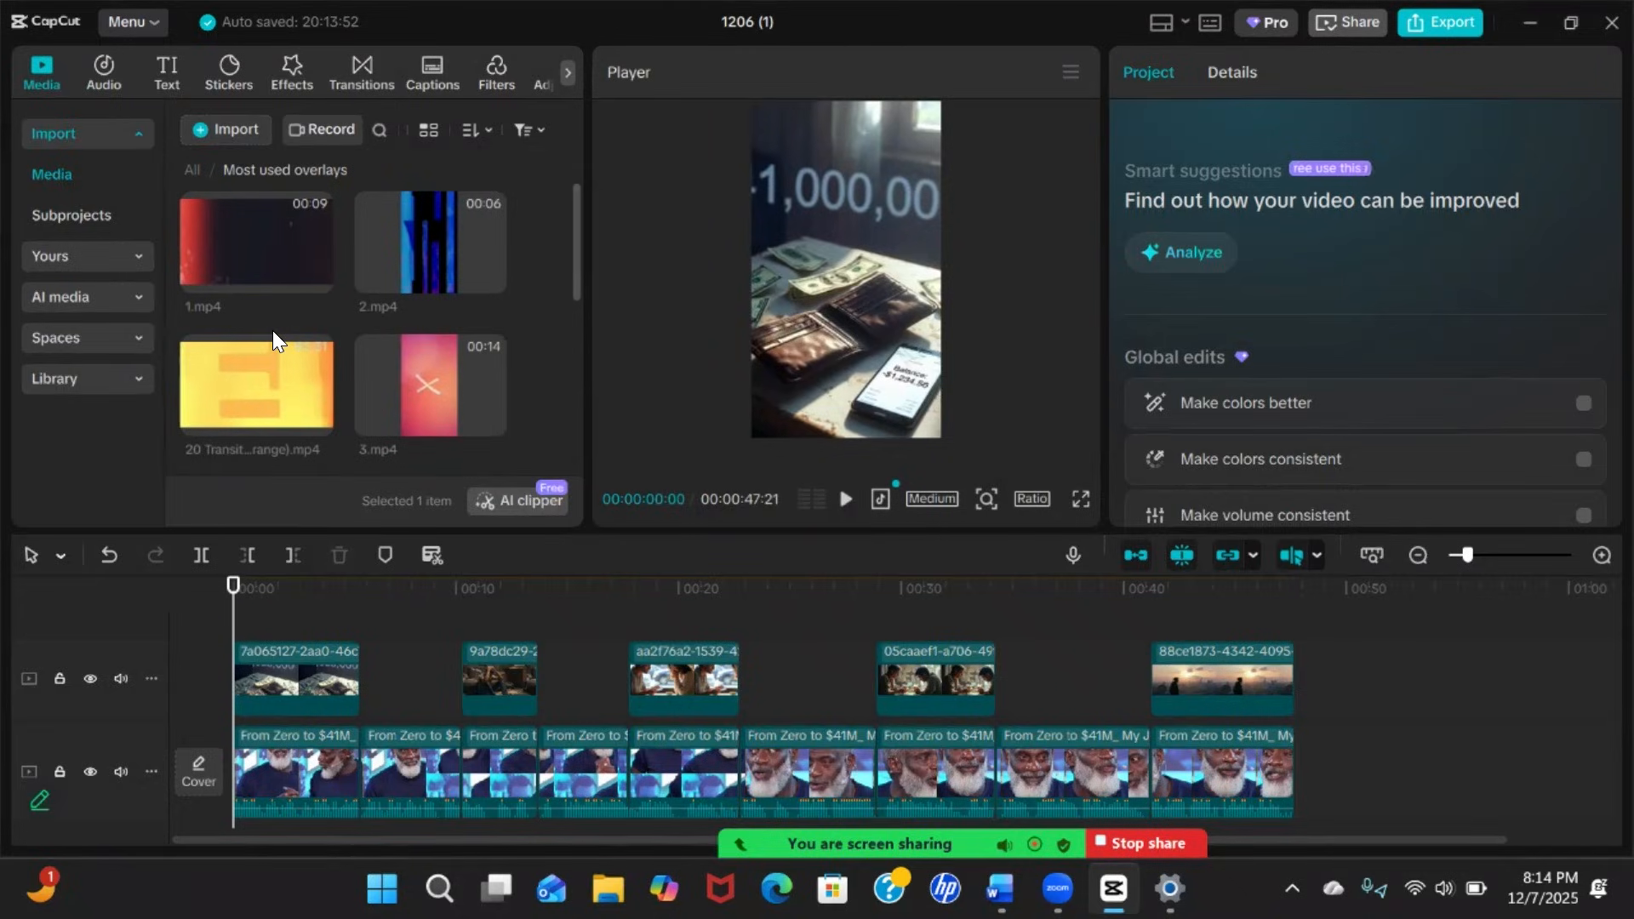
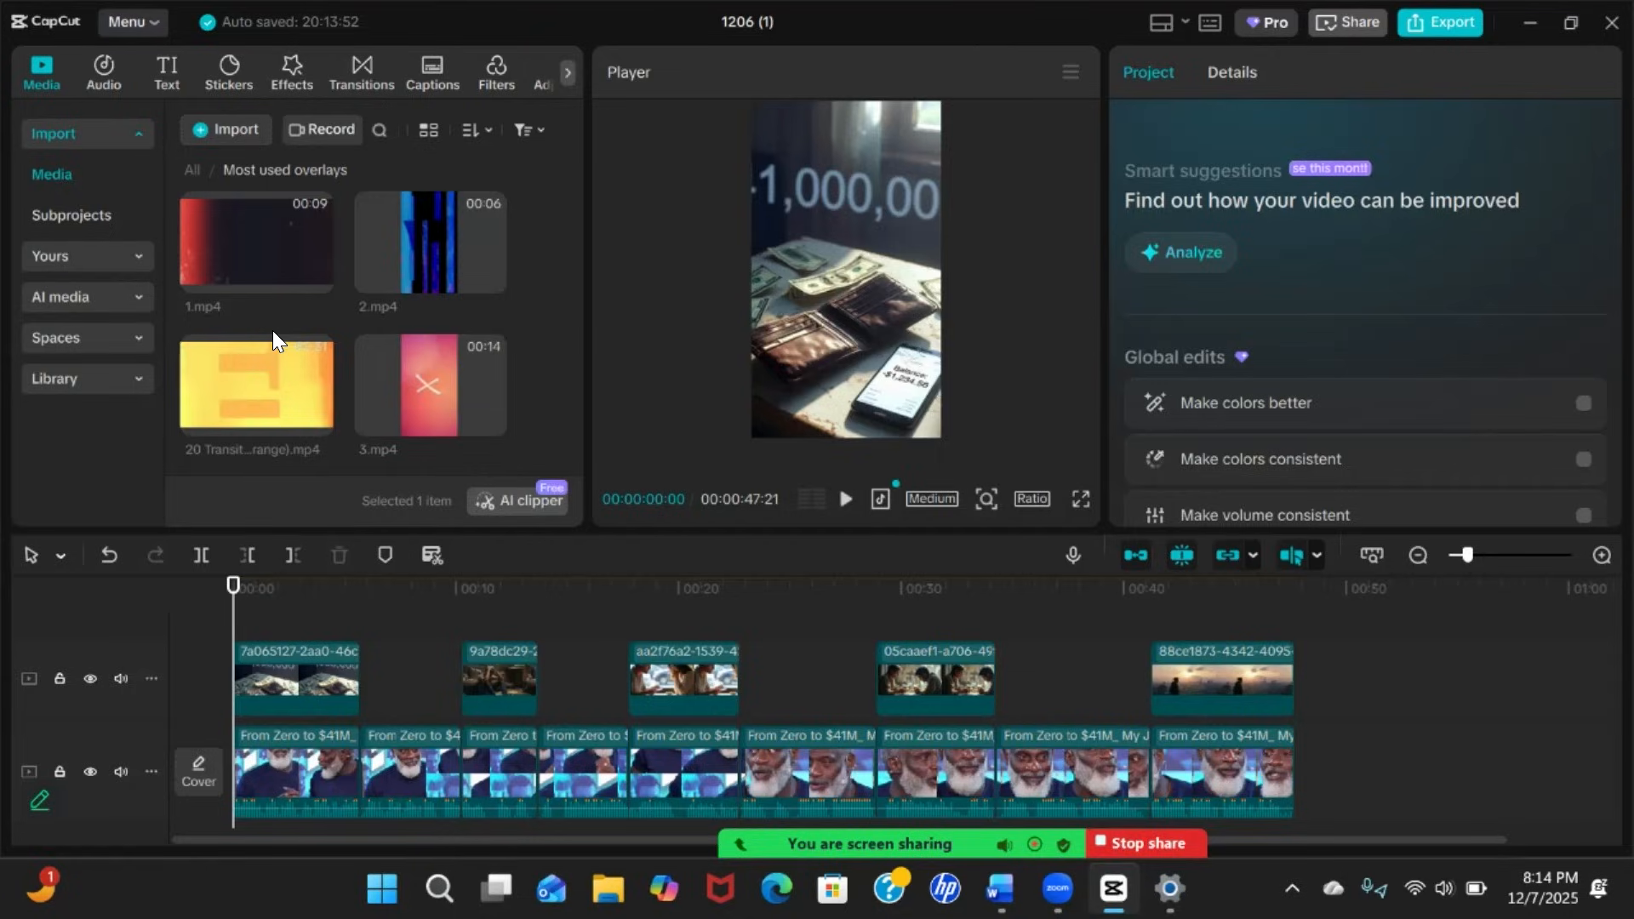
Place the 20 Transitions (Orange).mp4 overlay on a new track above the B-roll images, starting at the beginning of the timeline
scroll(272, 331, down, 5)
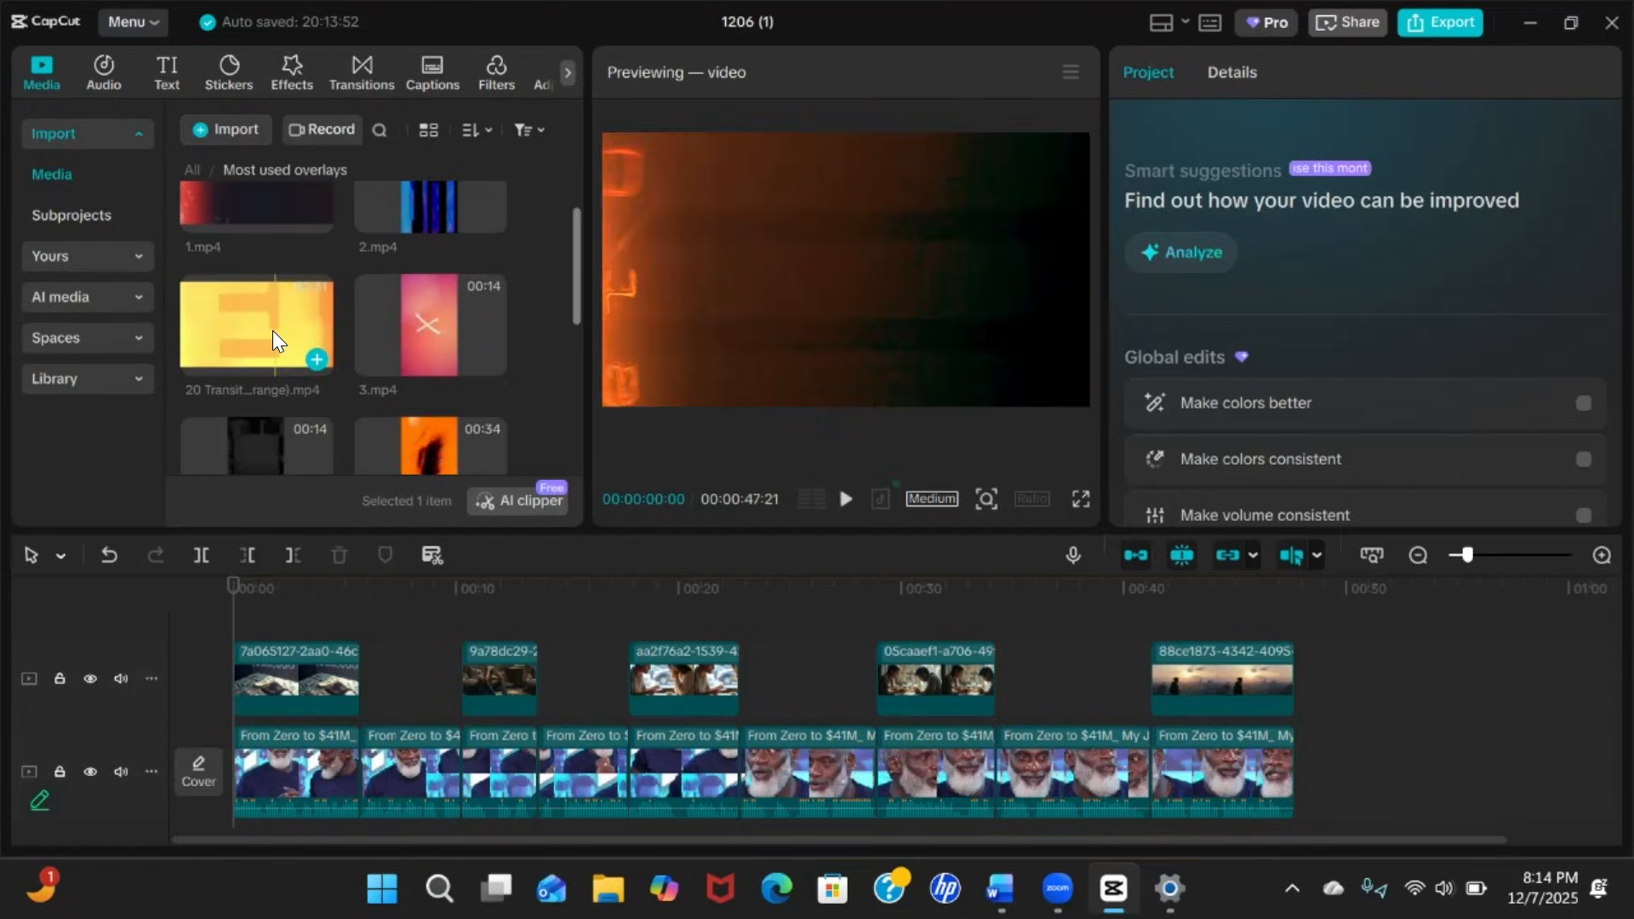
scroll(272, 330, down, 2)
scroll(272, 330, up, 4)
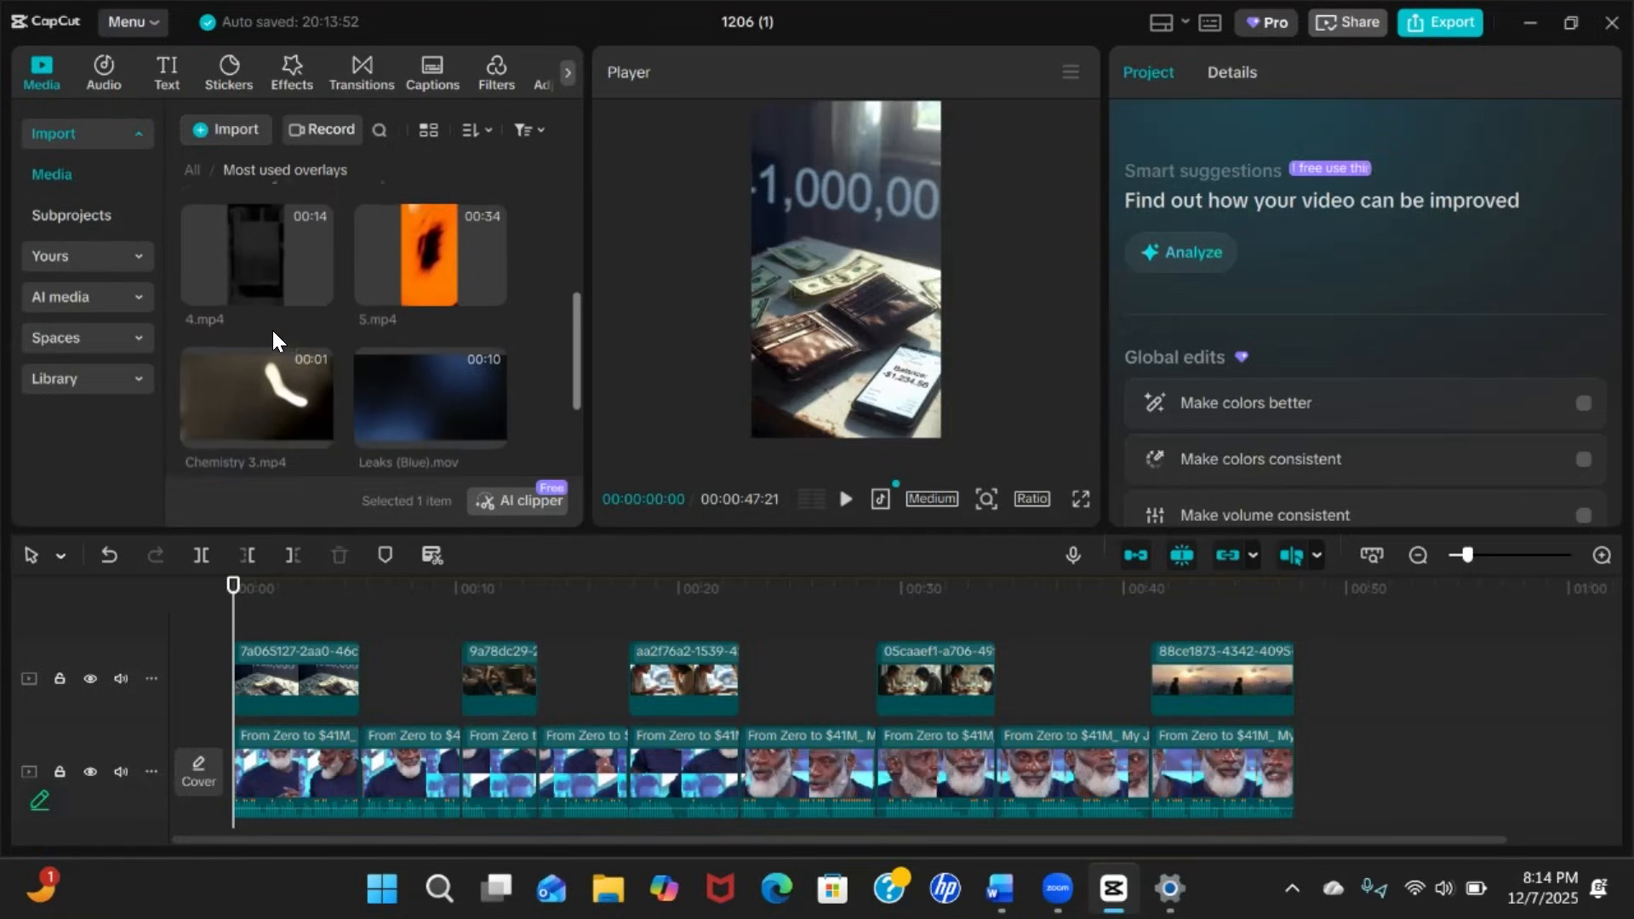
scroll(273, 330, up, 3)
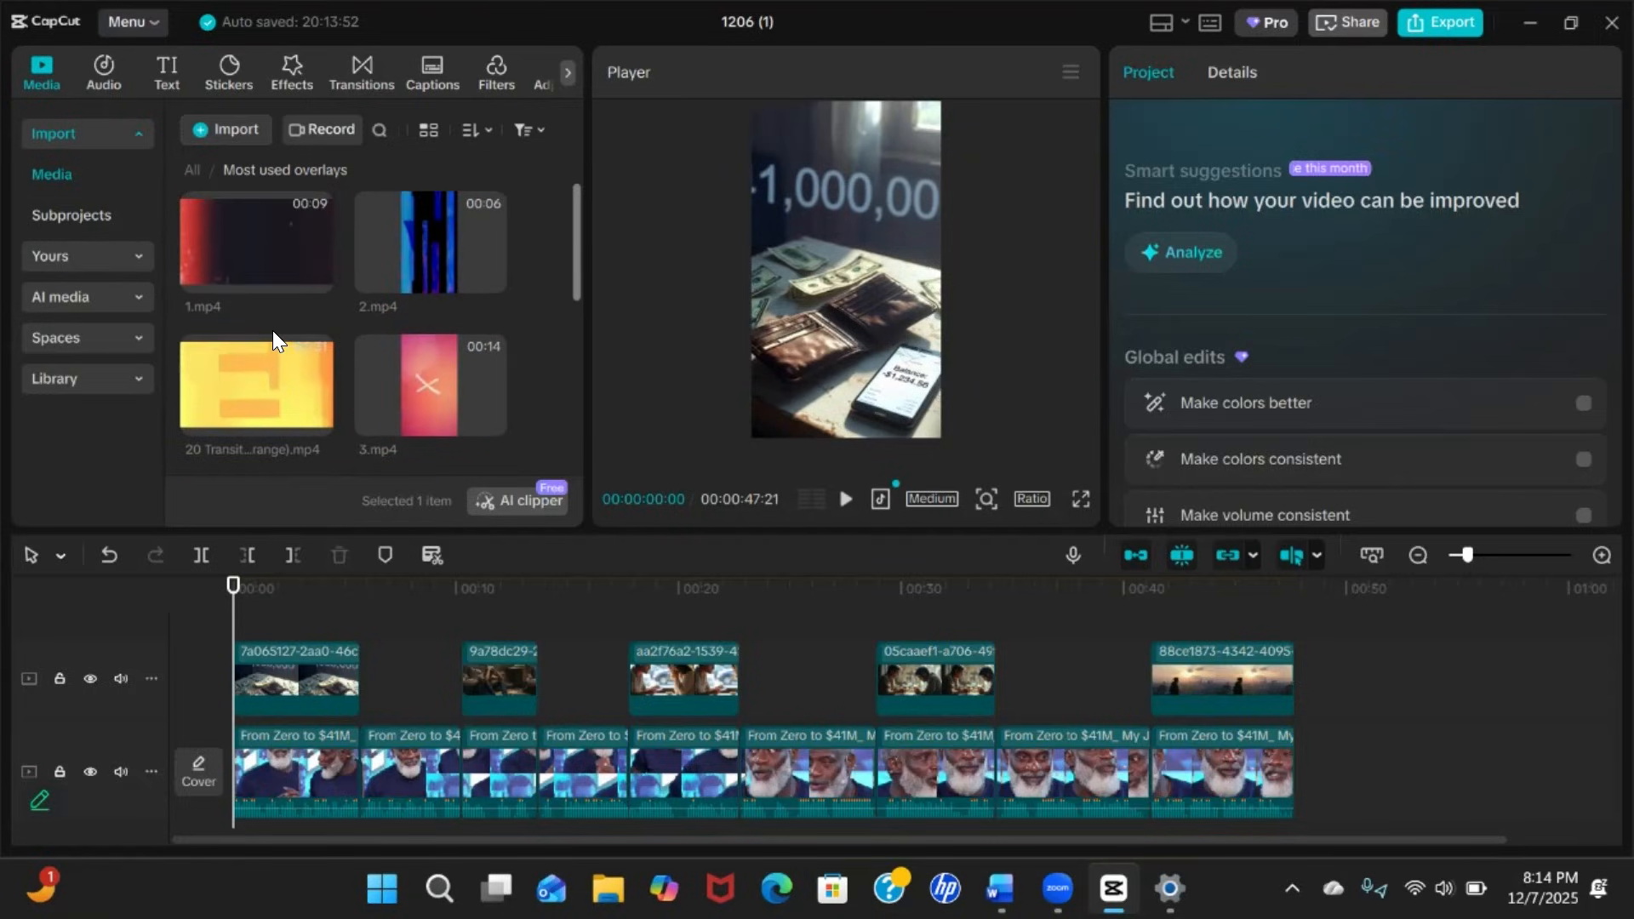
scroll(272, 330, down, 2)
scroll(273, 331, up, 2)
click(431, 381)
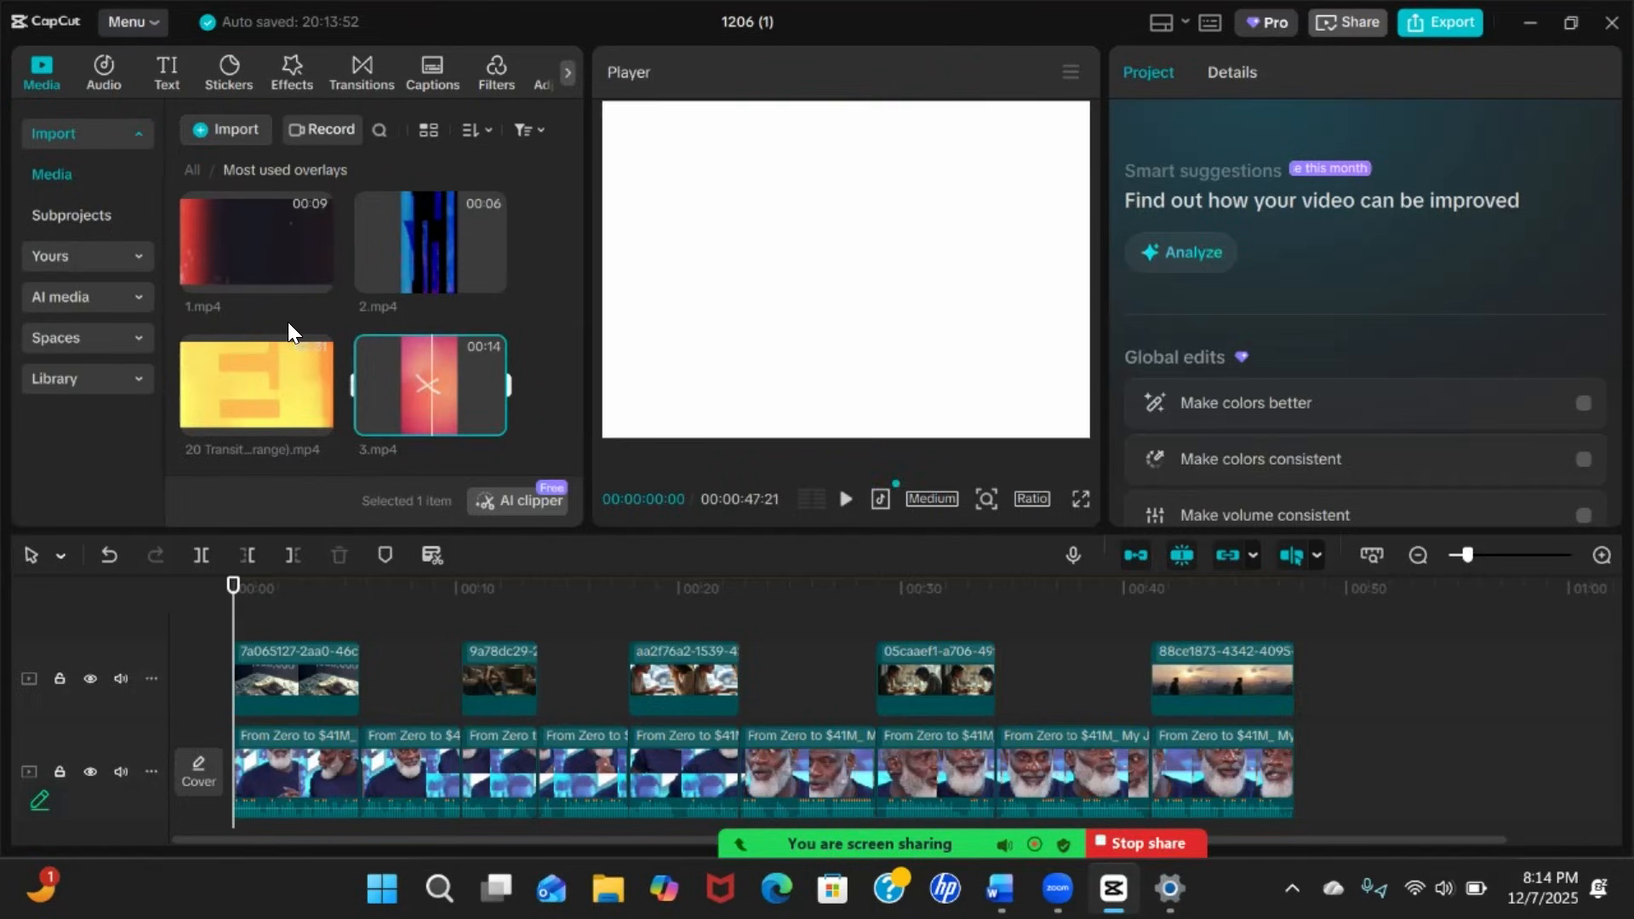
click(257, 355)
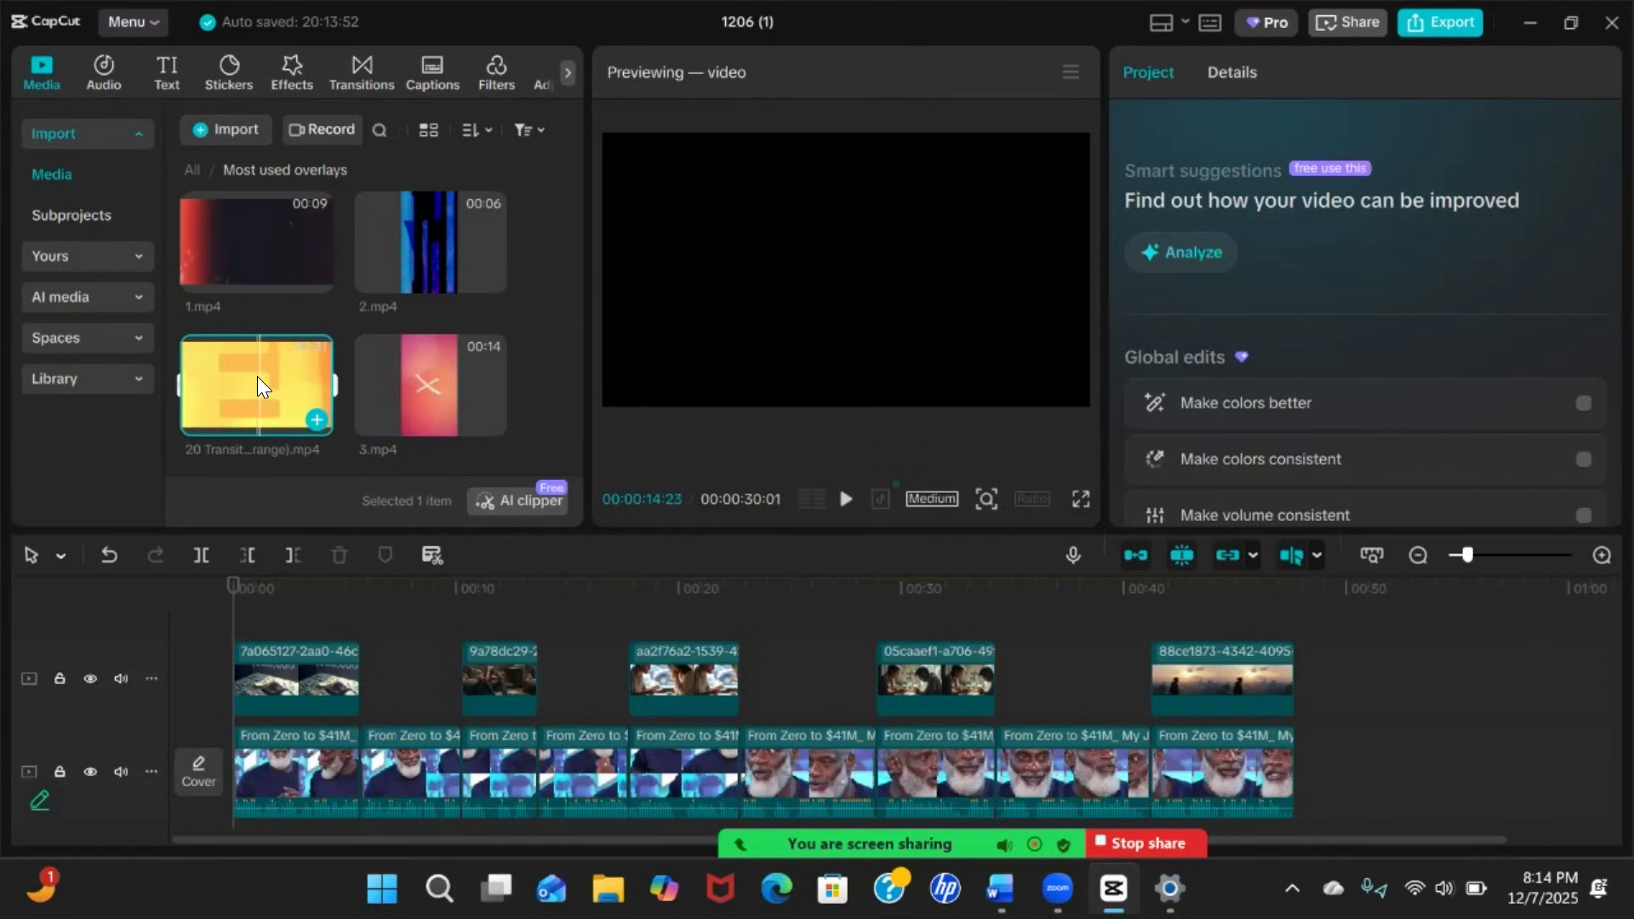
drag(235, 414, 215, 653)
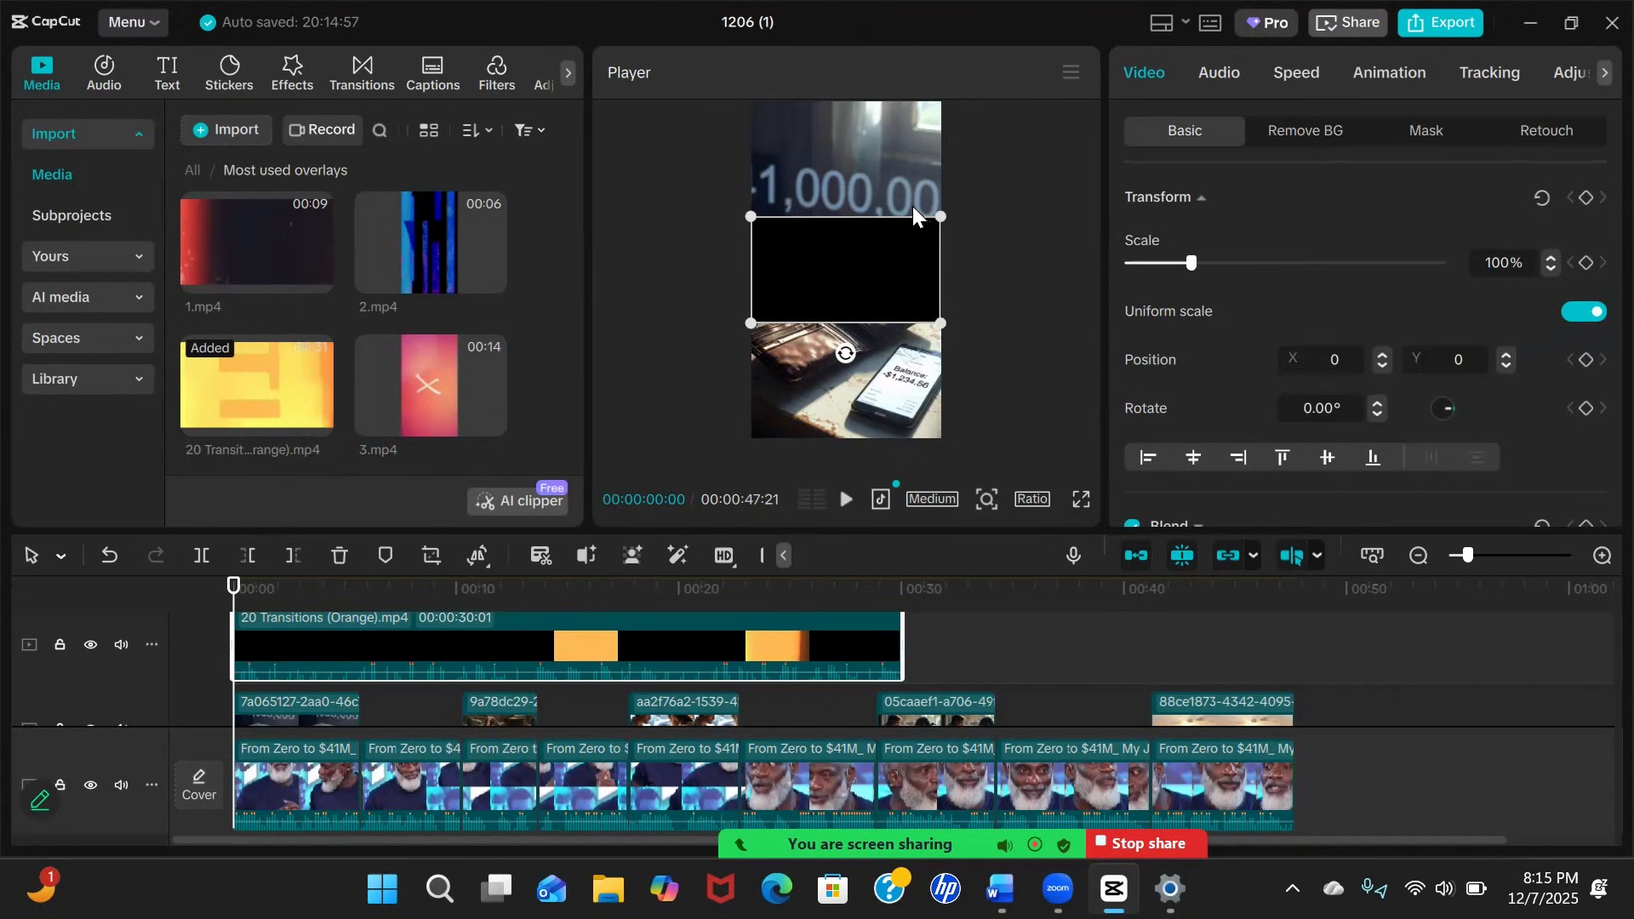
Scale the 20 Transitions (Orange) overlay to 316% to fill the frame and trim its start to about 00:00:00:17
drag(940, 321, 1183, 565)
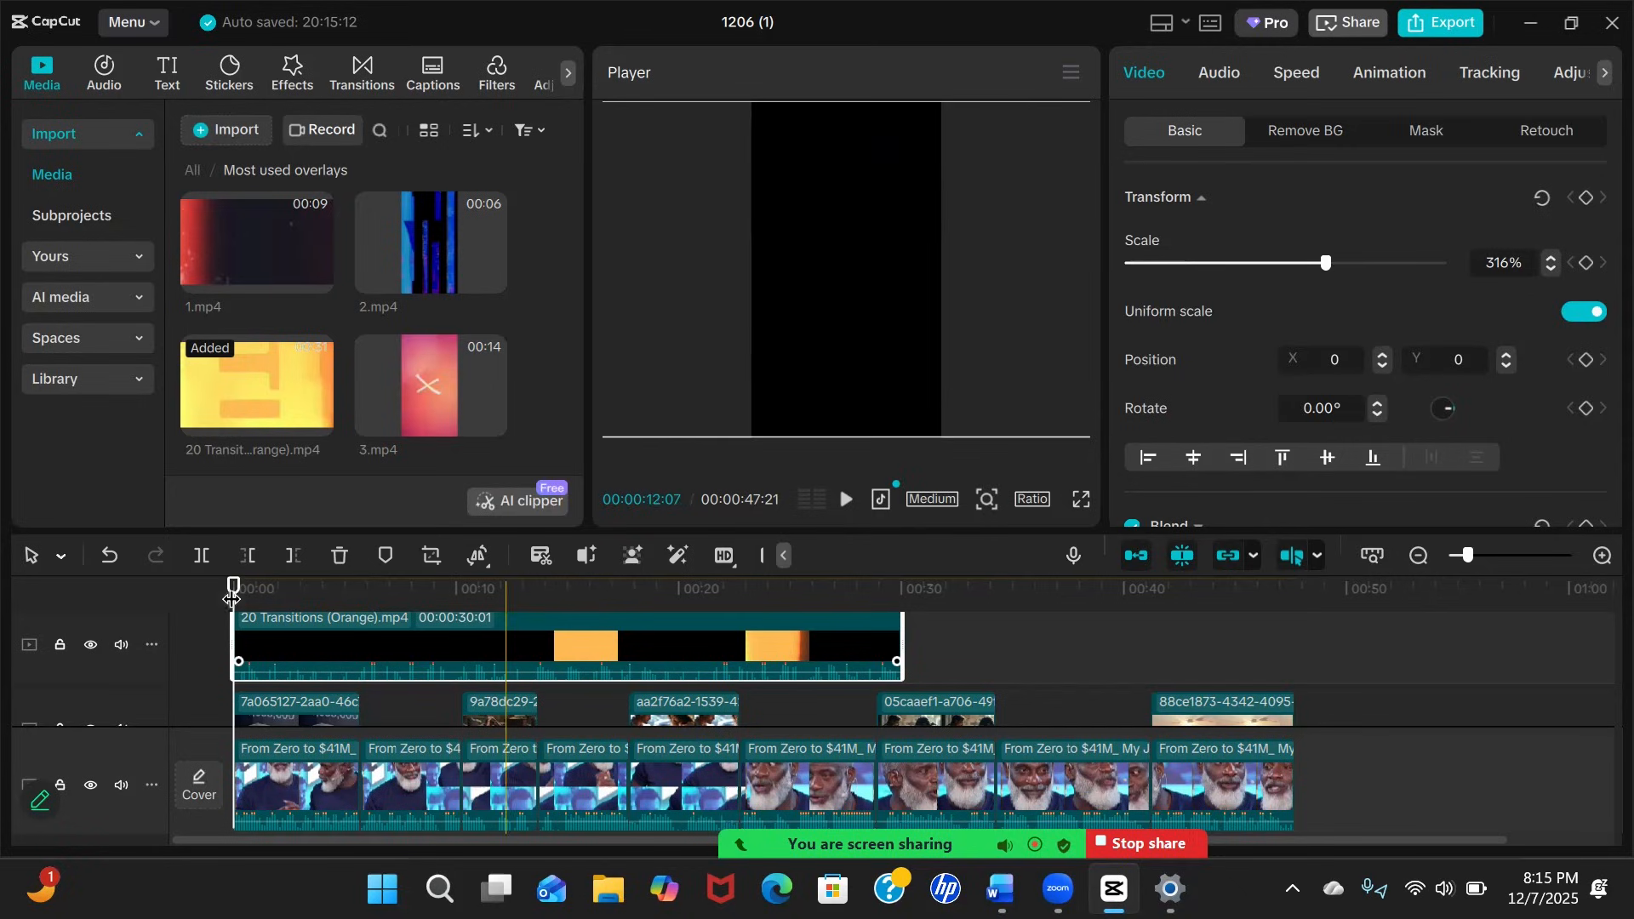
drag(245, 599, 245, 615)
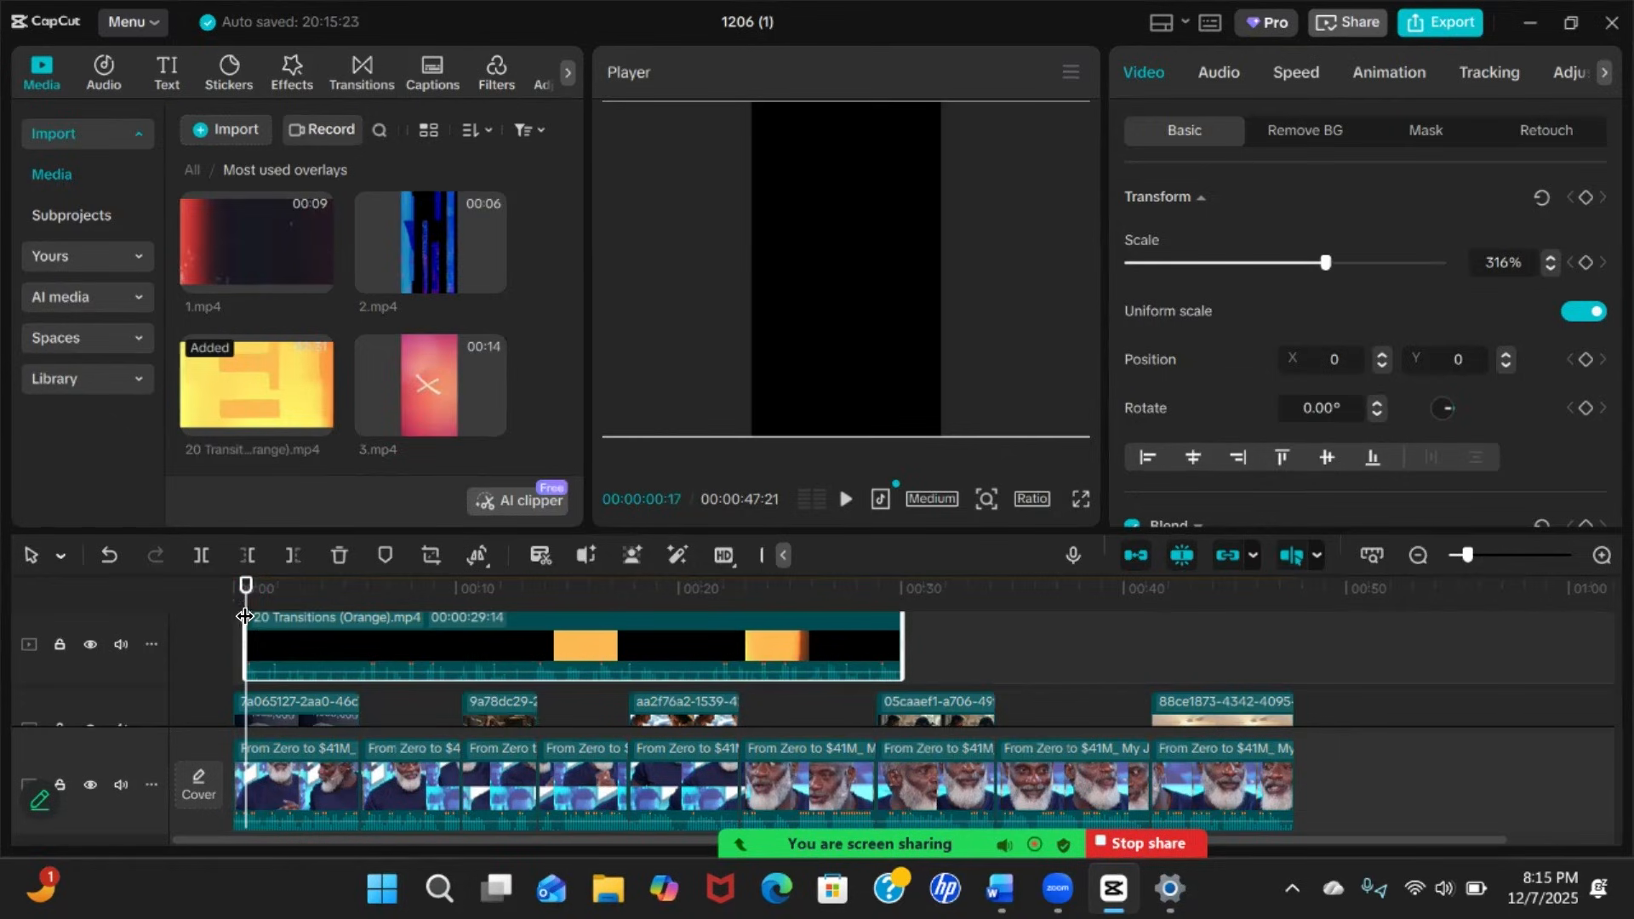
drag(246, 589, 245, 617)
Split the orange transitions overlay at about 00:00:00:29 and delete everything after it, keeping only the first transition
key(Right)
key(Right)
key(Right)
key(Right)
key(Right)
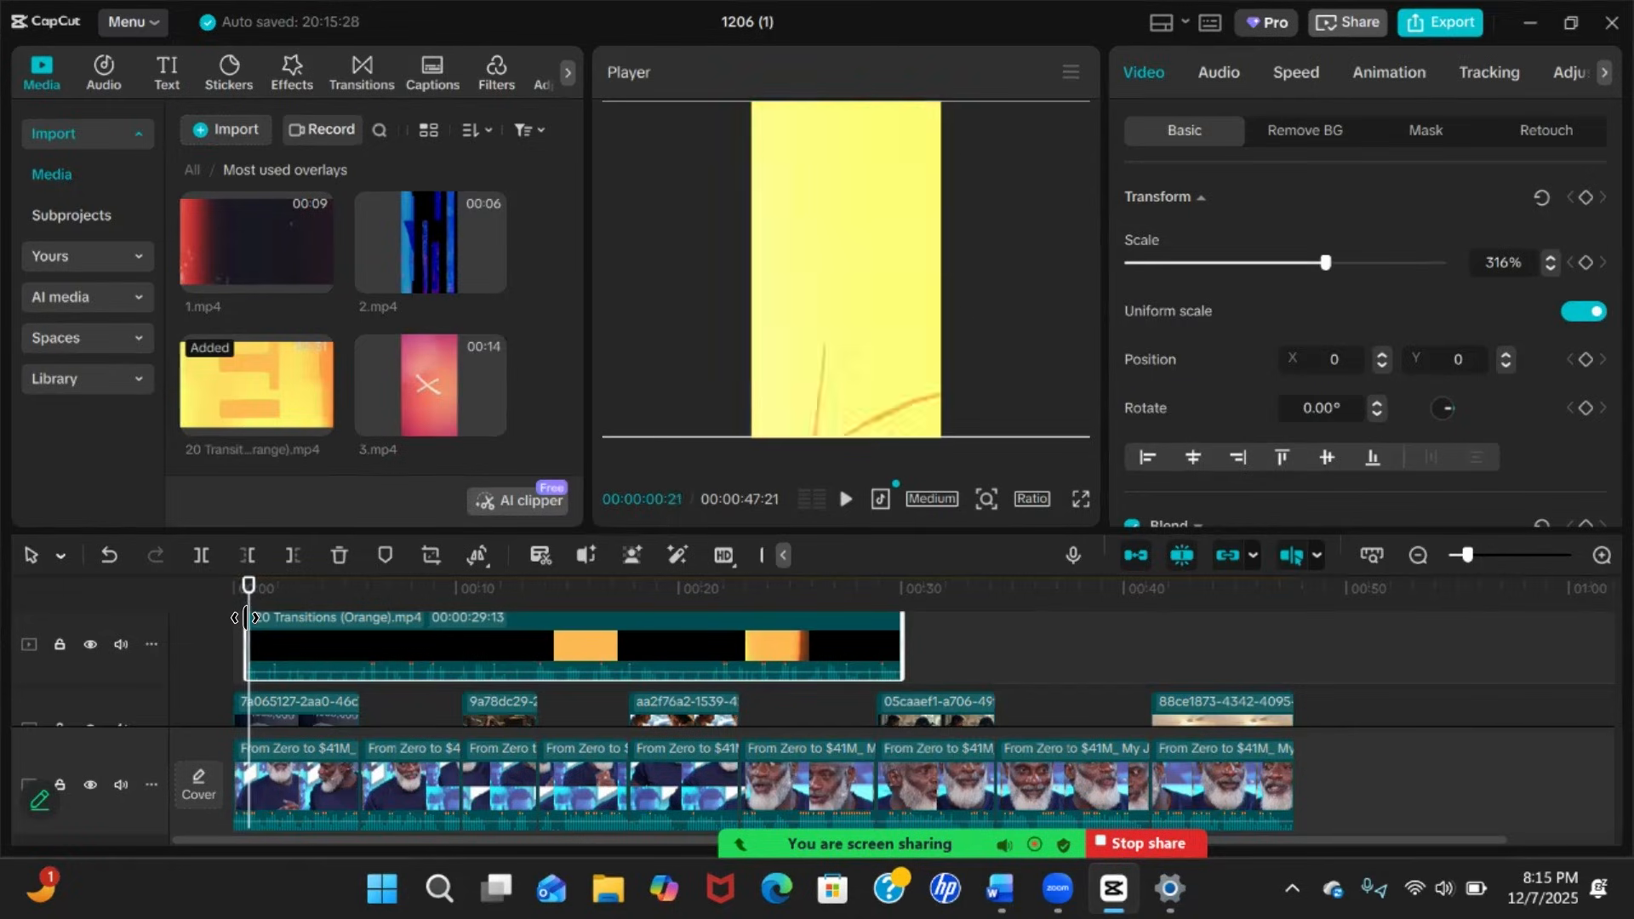
key(Right)
key(Right)
key(Right)
key(Right)
key(Right)
key(Right)
key(Right)
key(Right)
key(Right)
key(Right)
key(Right)
key(Right)
key(Right)
key(Right)
key(Right)
key(Right)
key(Right)
key(Right)
key(Right)
key(Right)
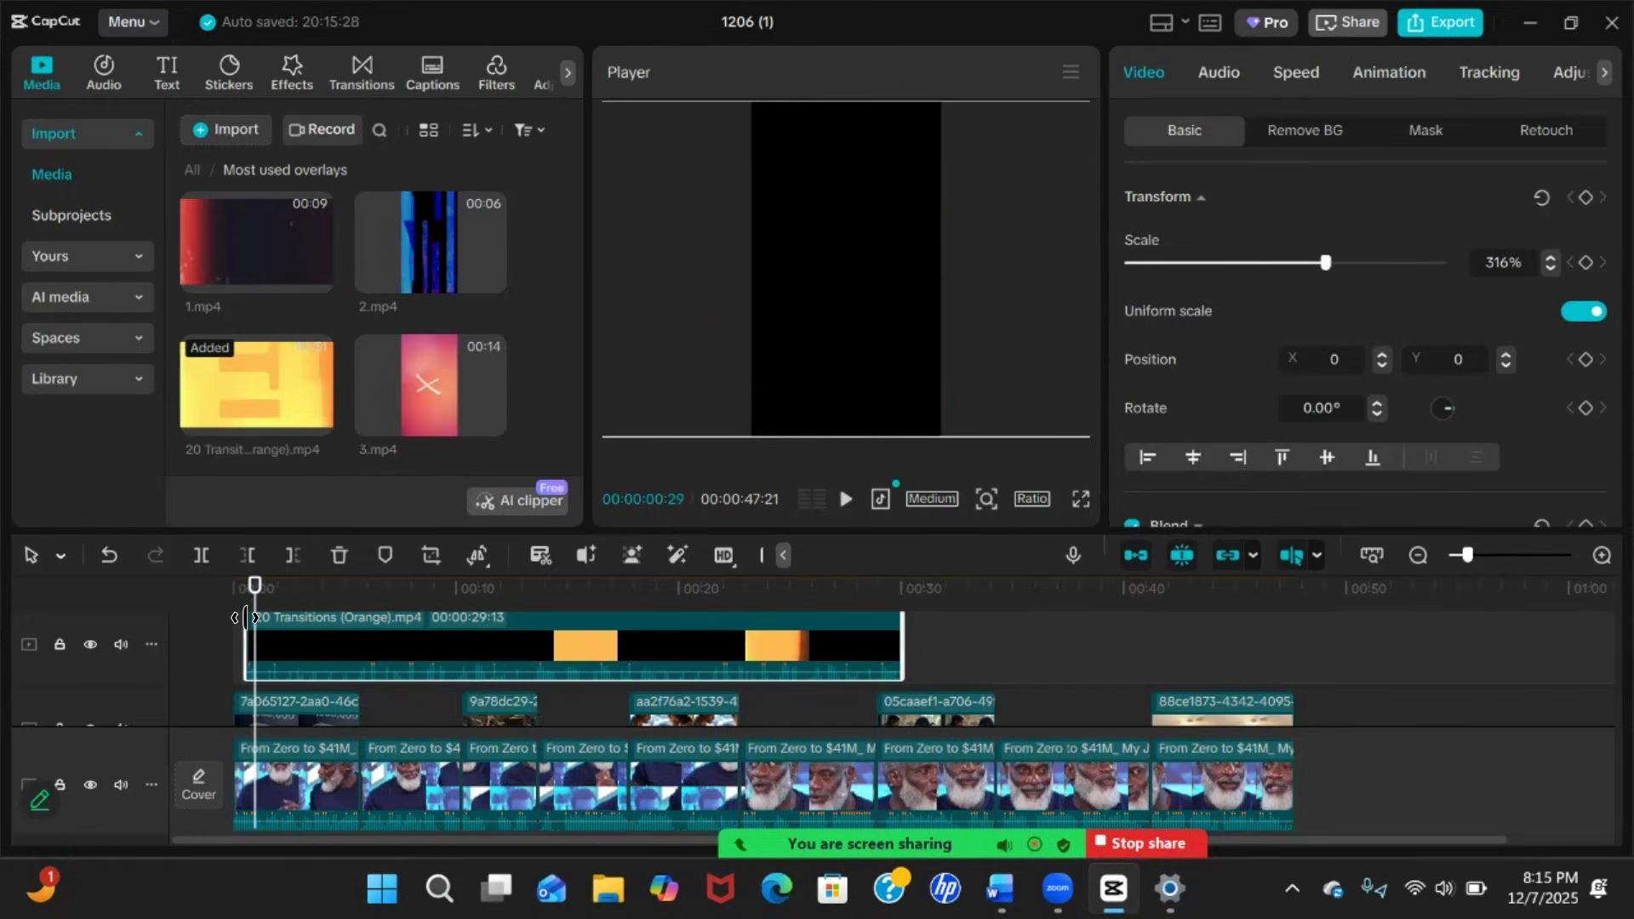
click(200, 555)
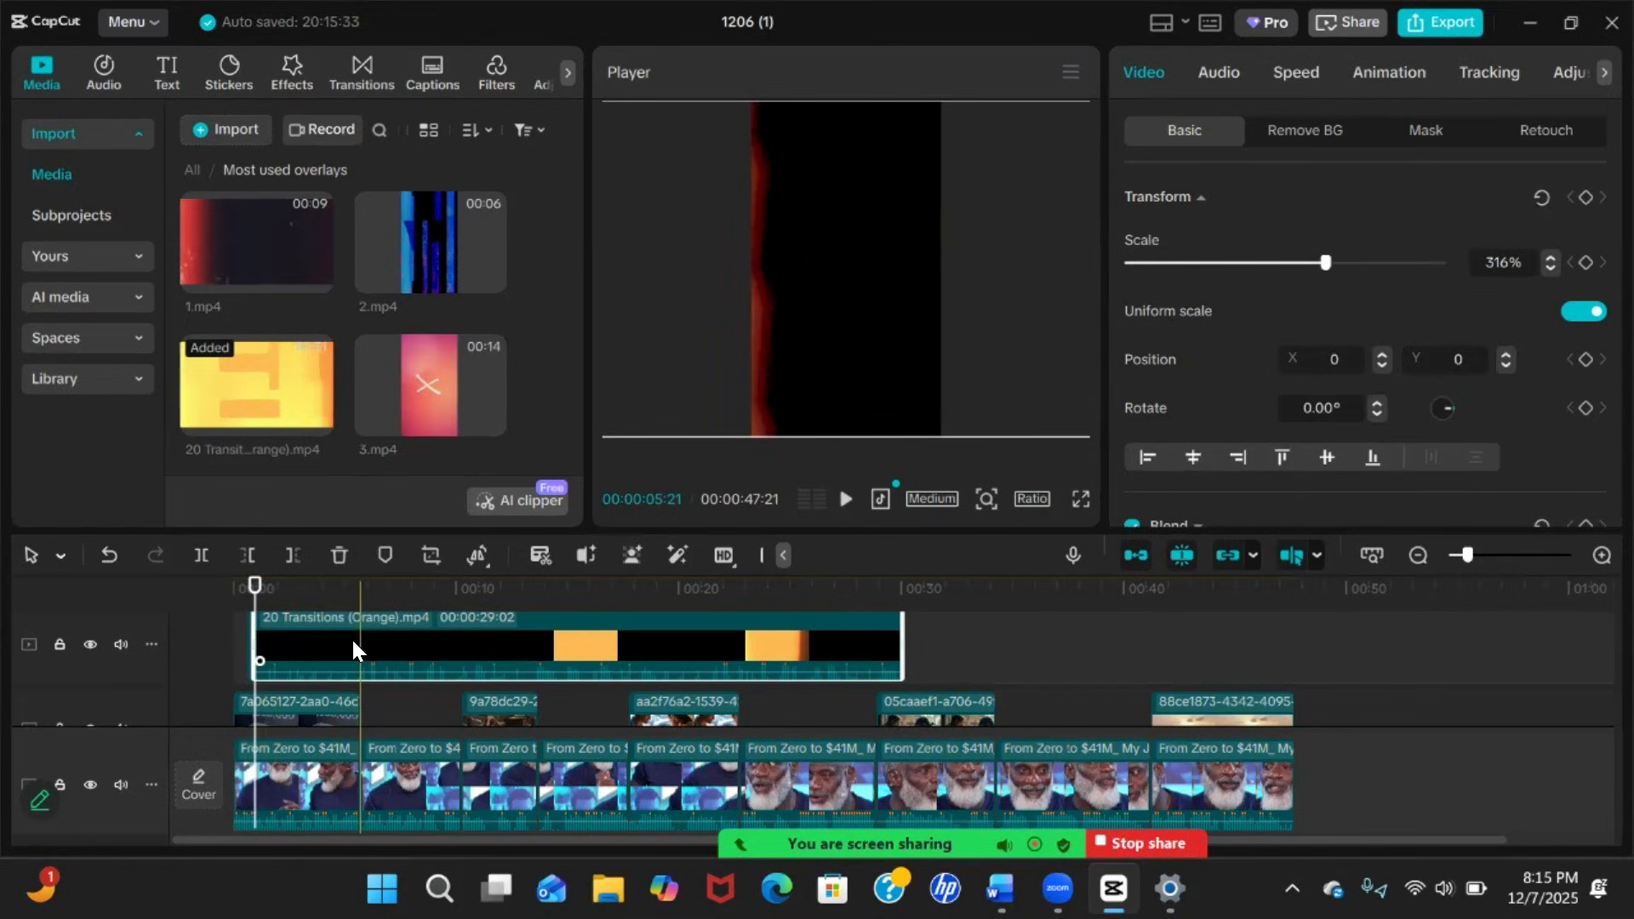
key(Delete)
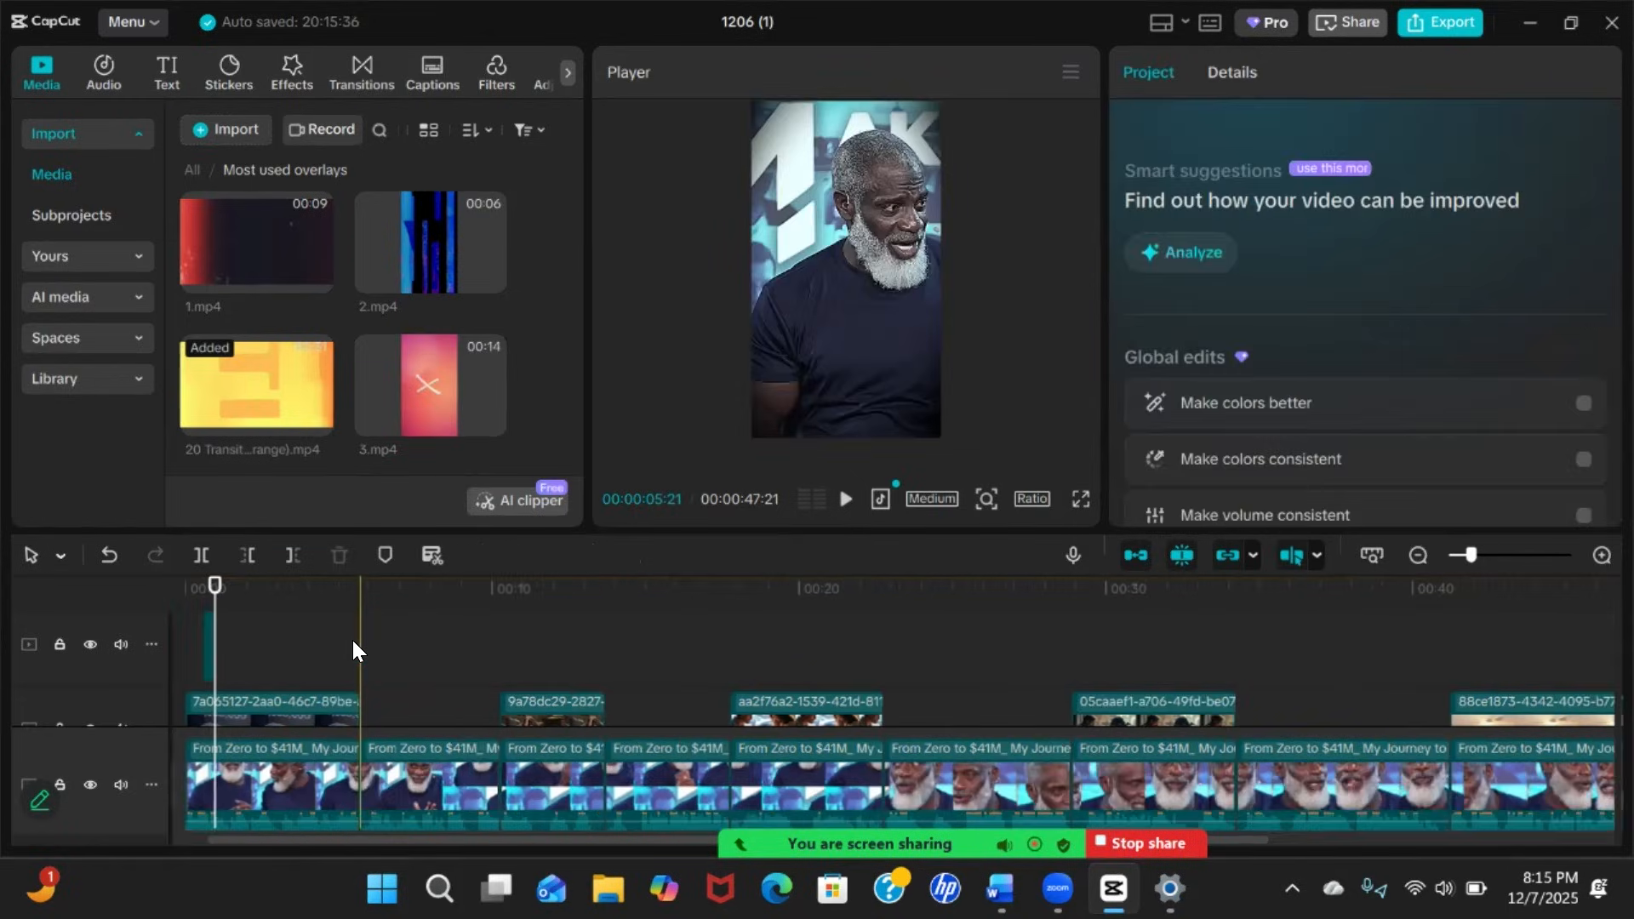
Set the blend mode of the short orange transition clip to Overlay, previewing it at about 00:00:00:22
scroll(350, 636, up, 2)
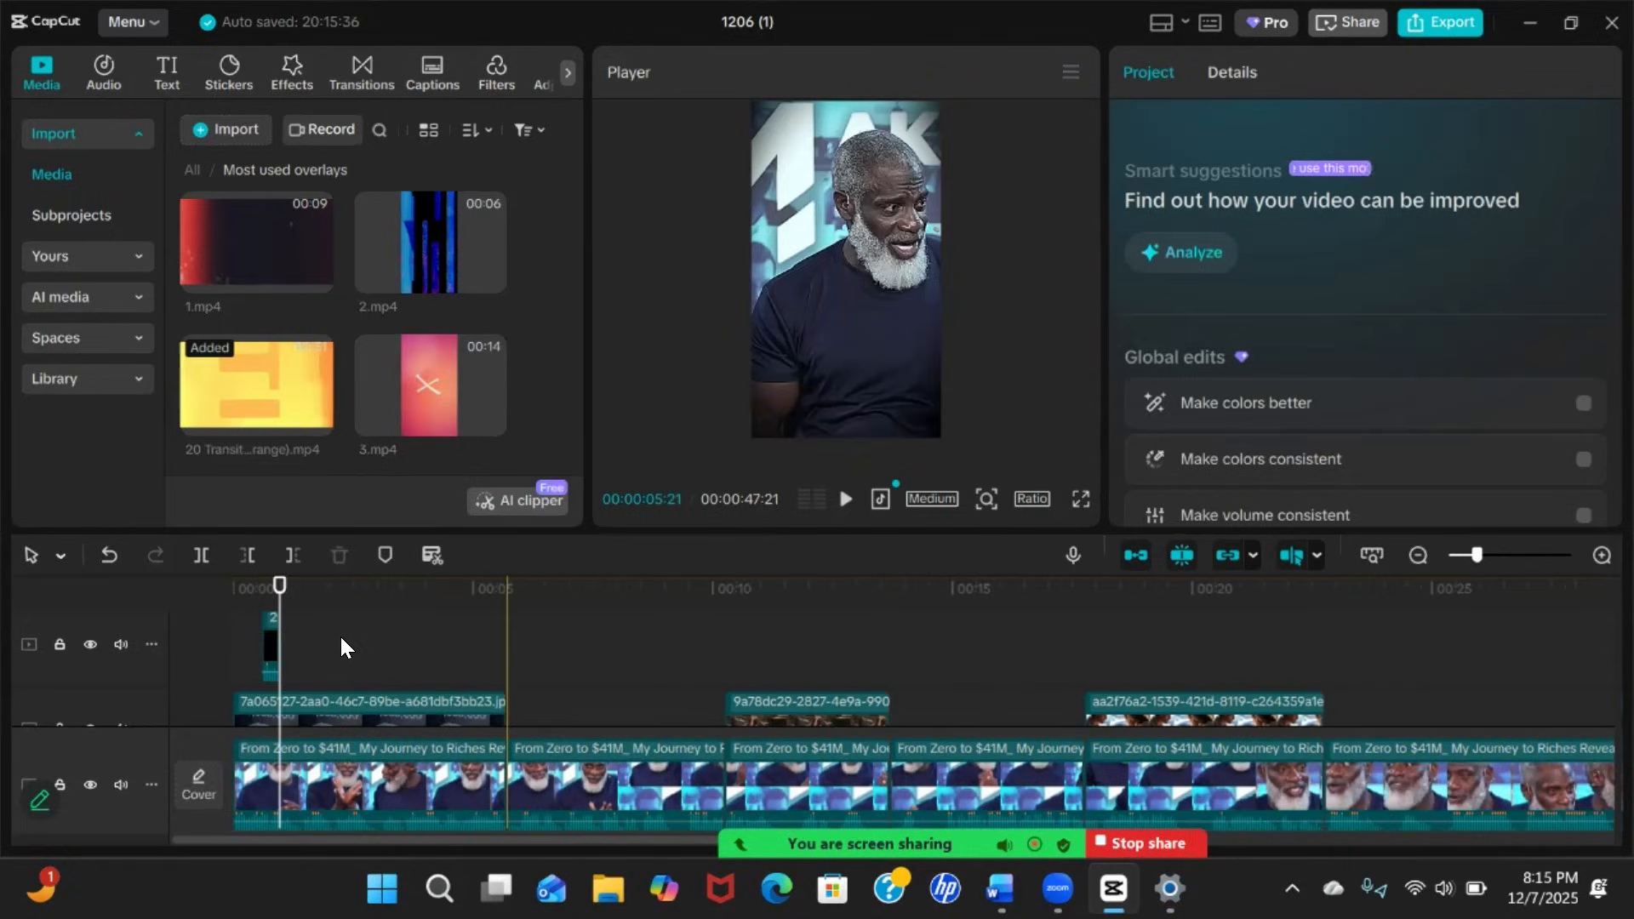
drag(279, 590, 510, 616)
scroll(478, 663, down, 1)
scroll(478, 664, up, 1)
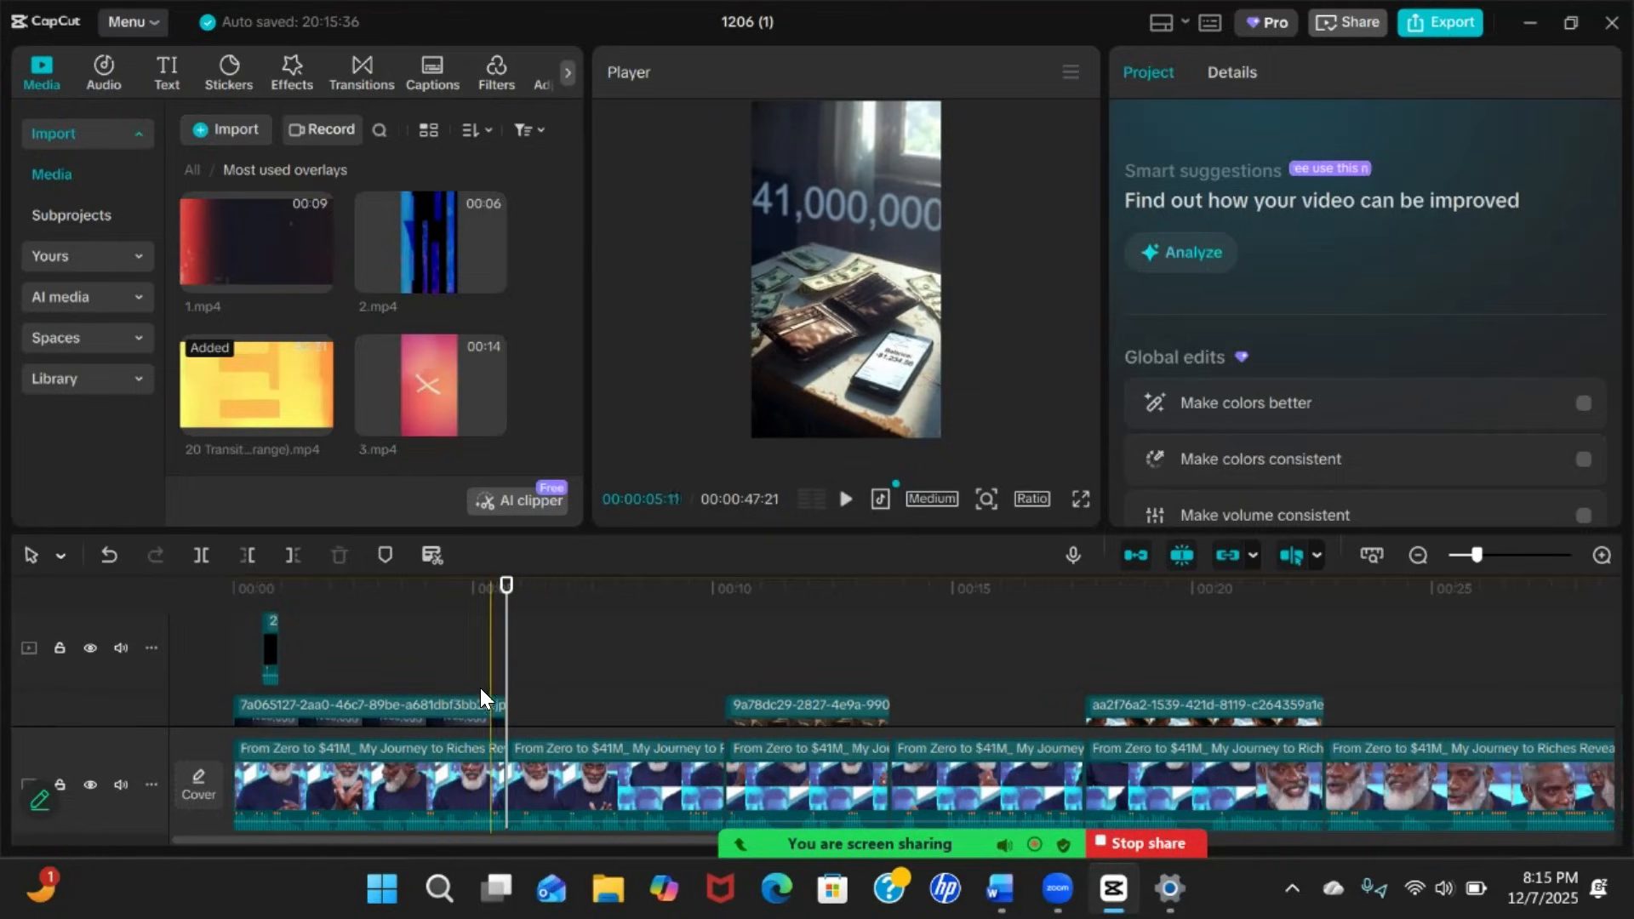
scroll(479, 671, up, 1)
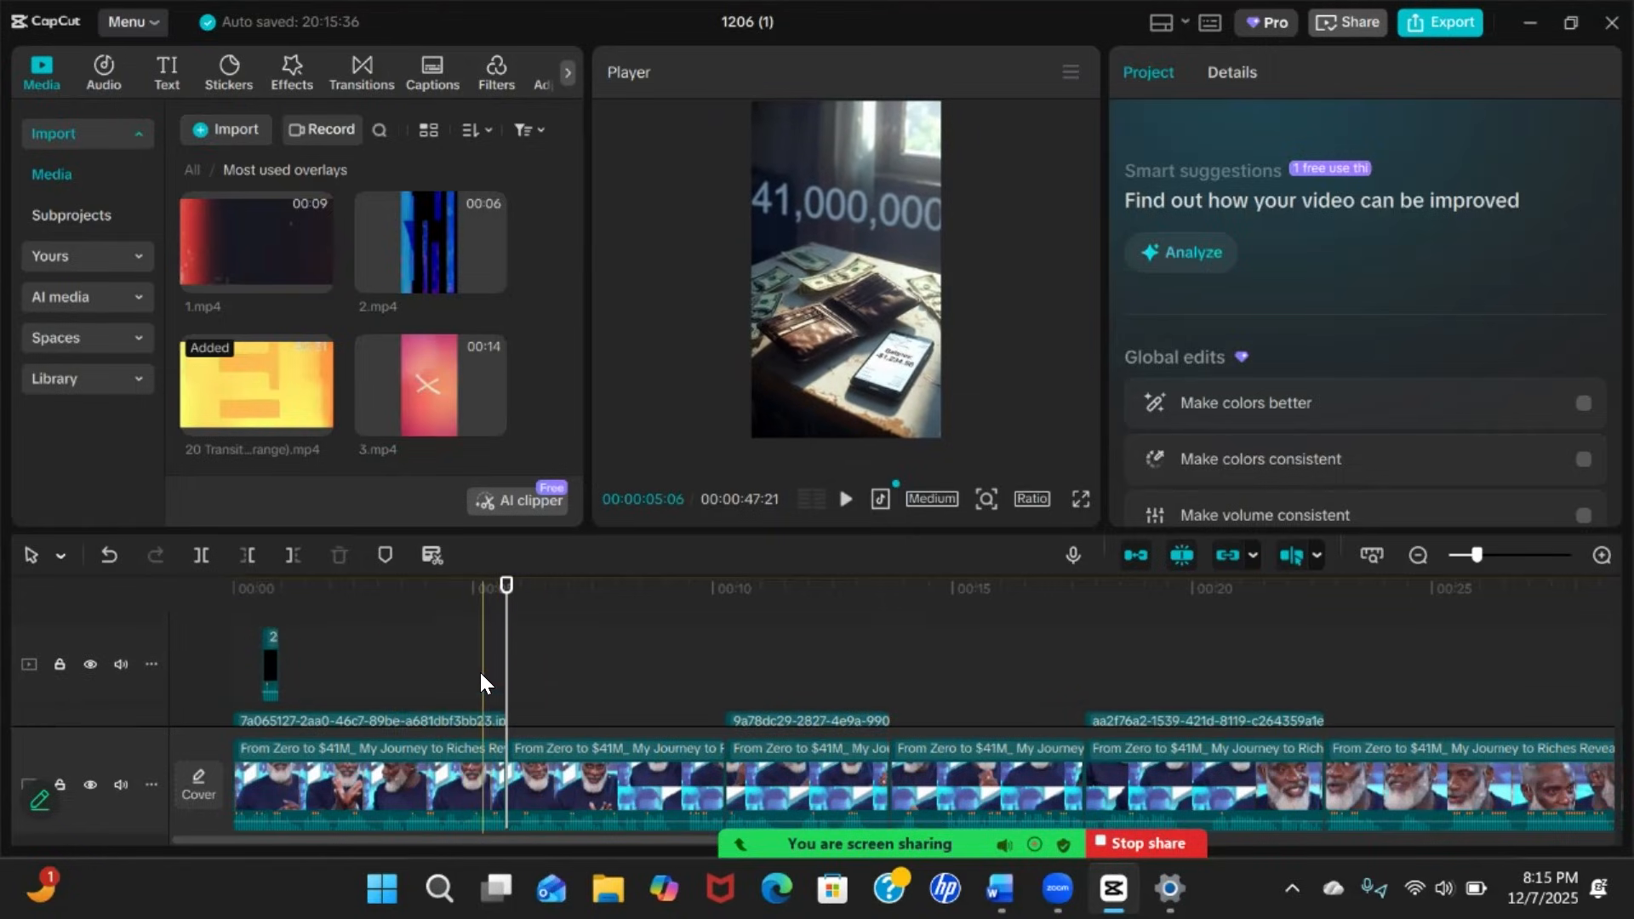
click(271, 662)
scroll(273, 664, up, 1)
scroll(272, 657, up, 2)
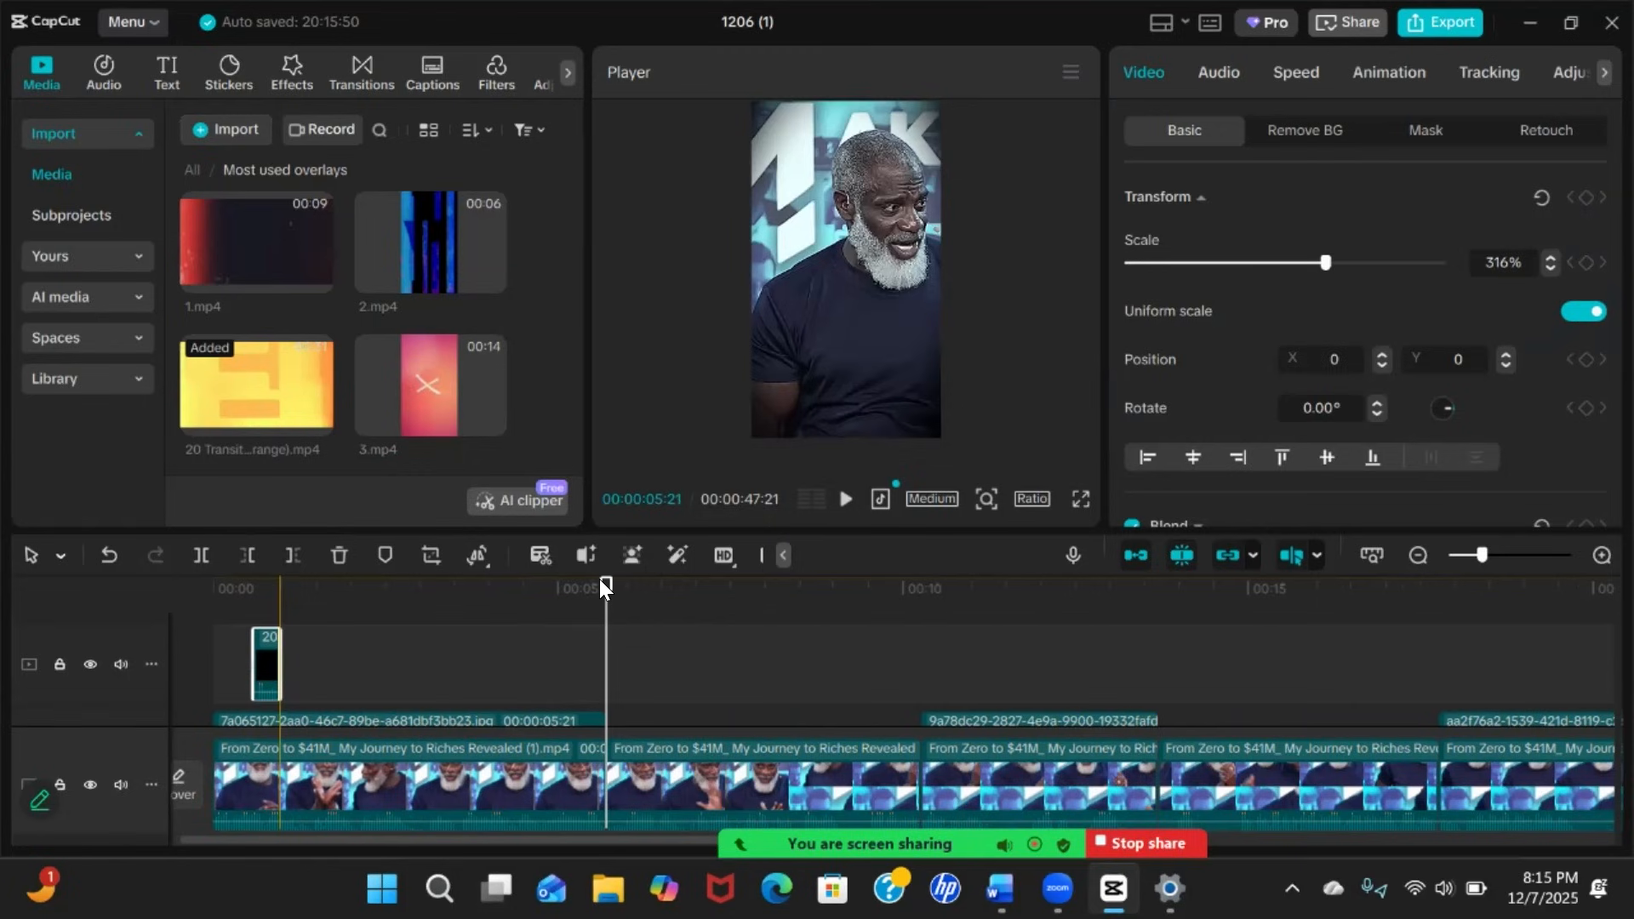
click(437, 578)
click(289, 587)
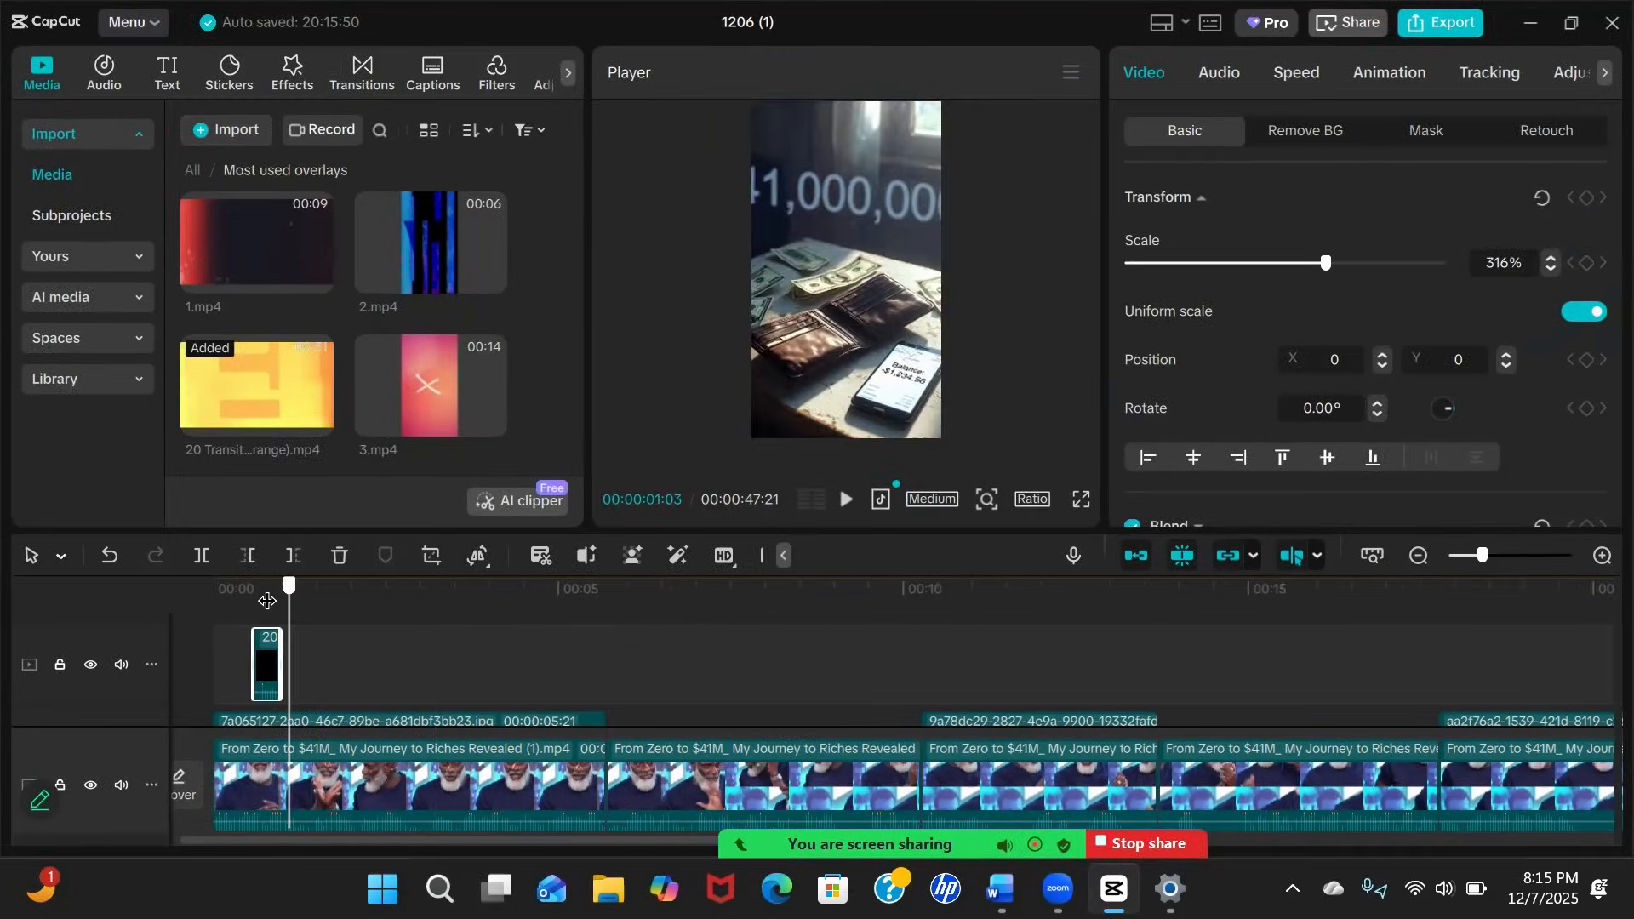
click(263, 601)
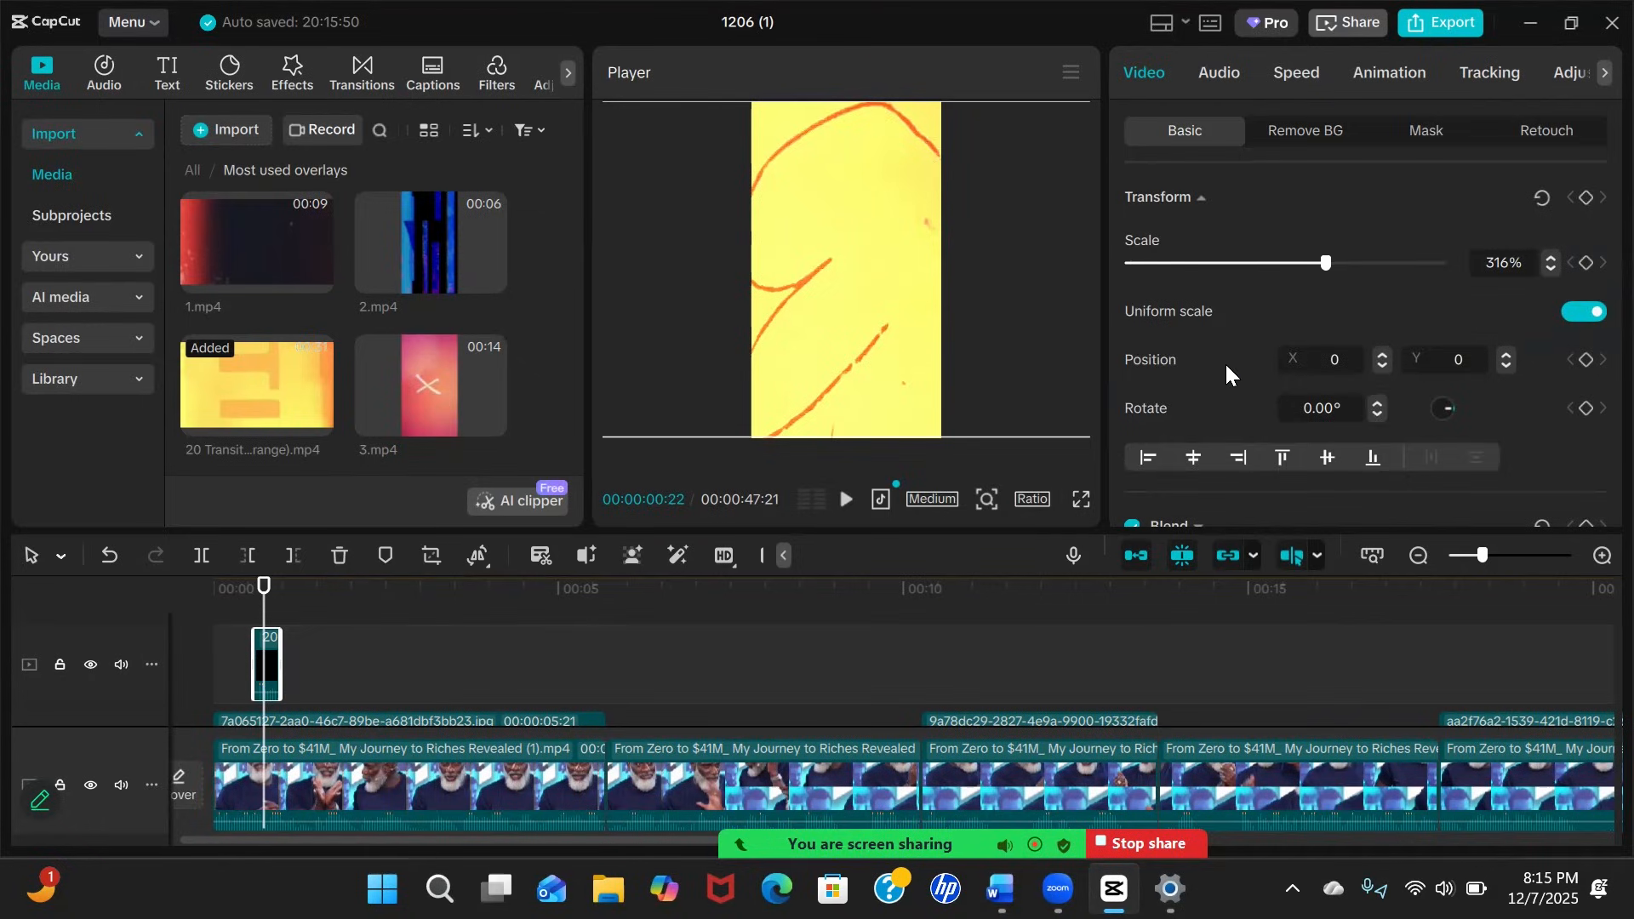
scroll(1224, 361, down, 1)
scroll(1225, 369, down, 4)
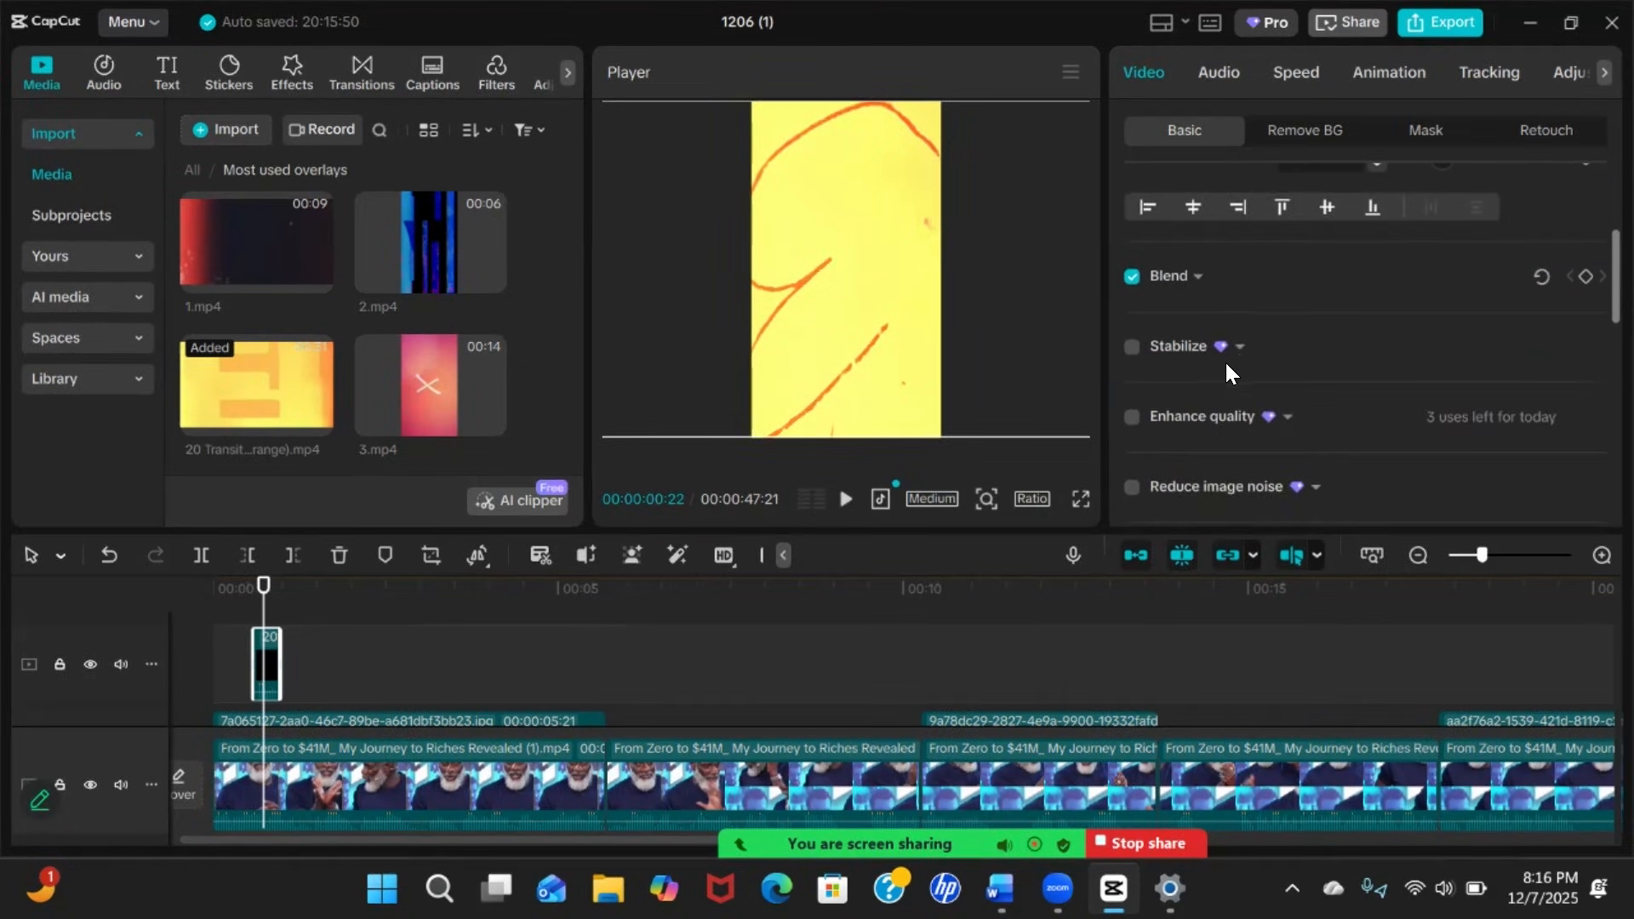
click(1193, 284)
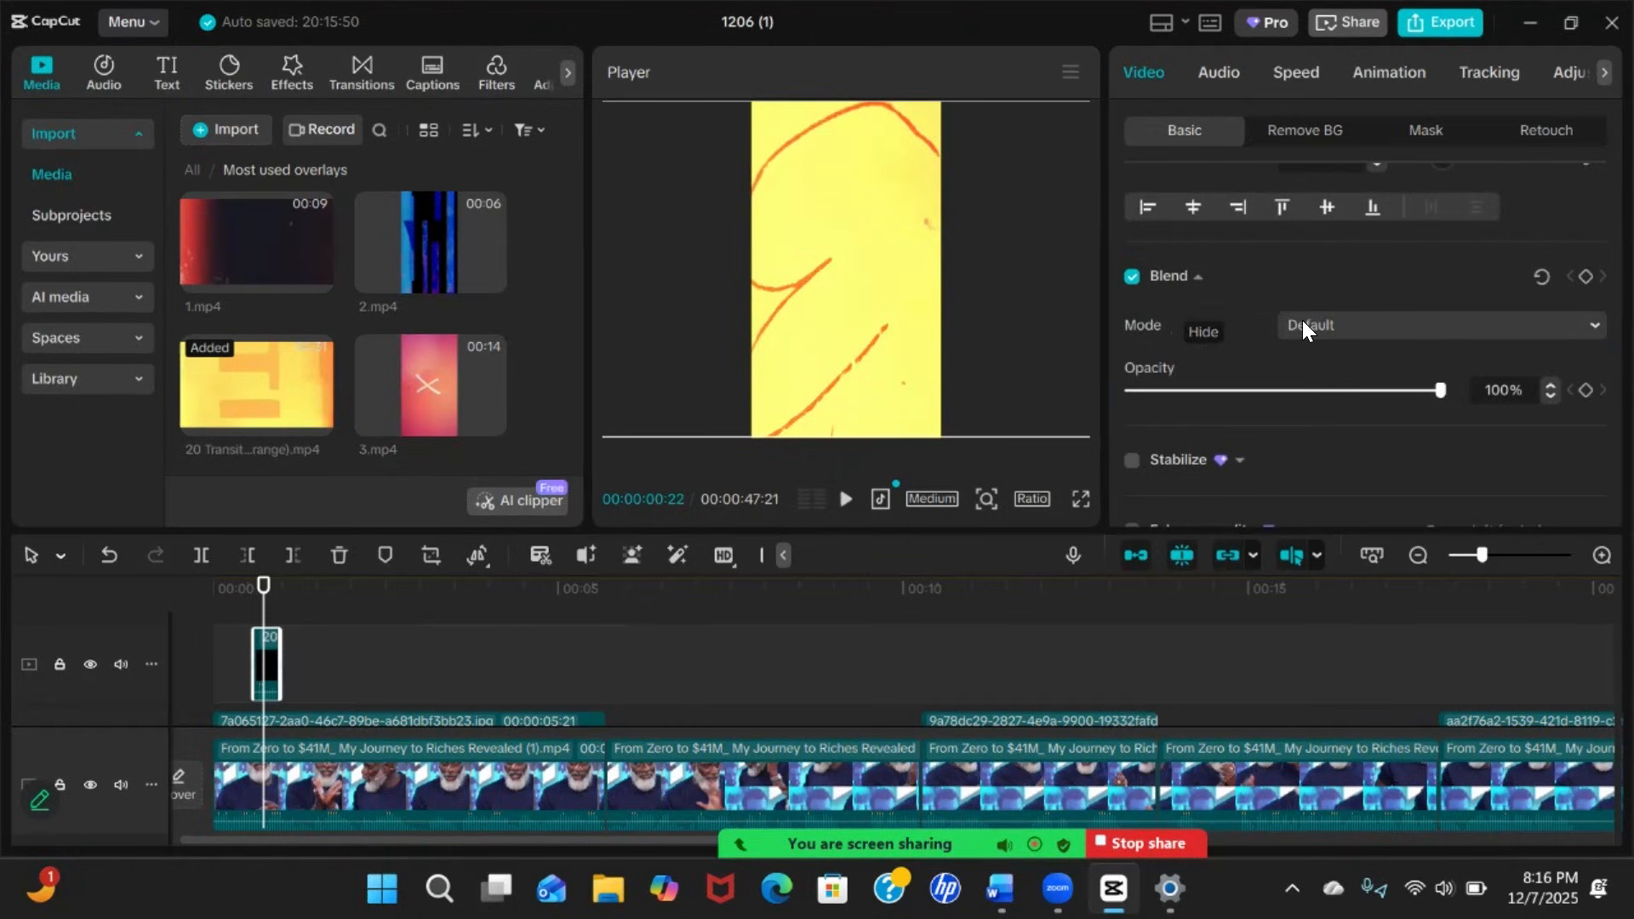
click(1333, 323)
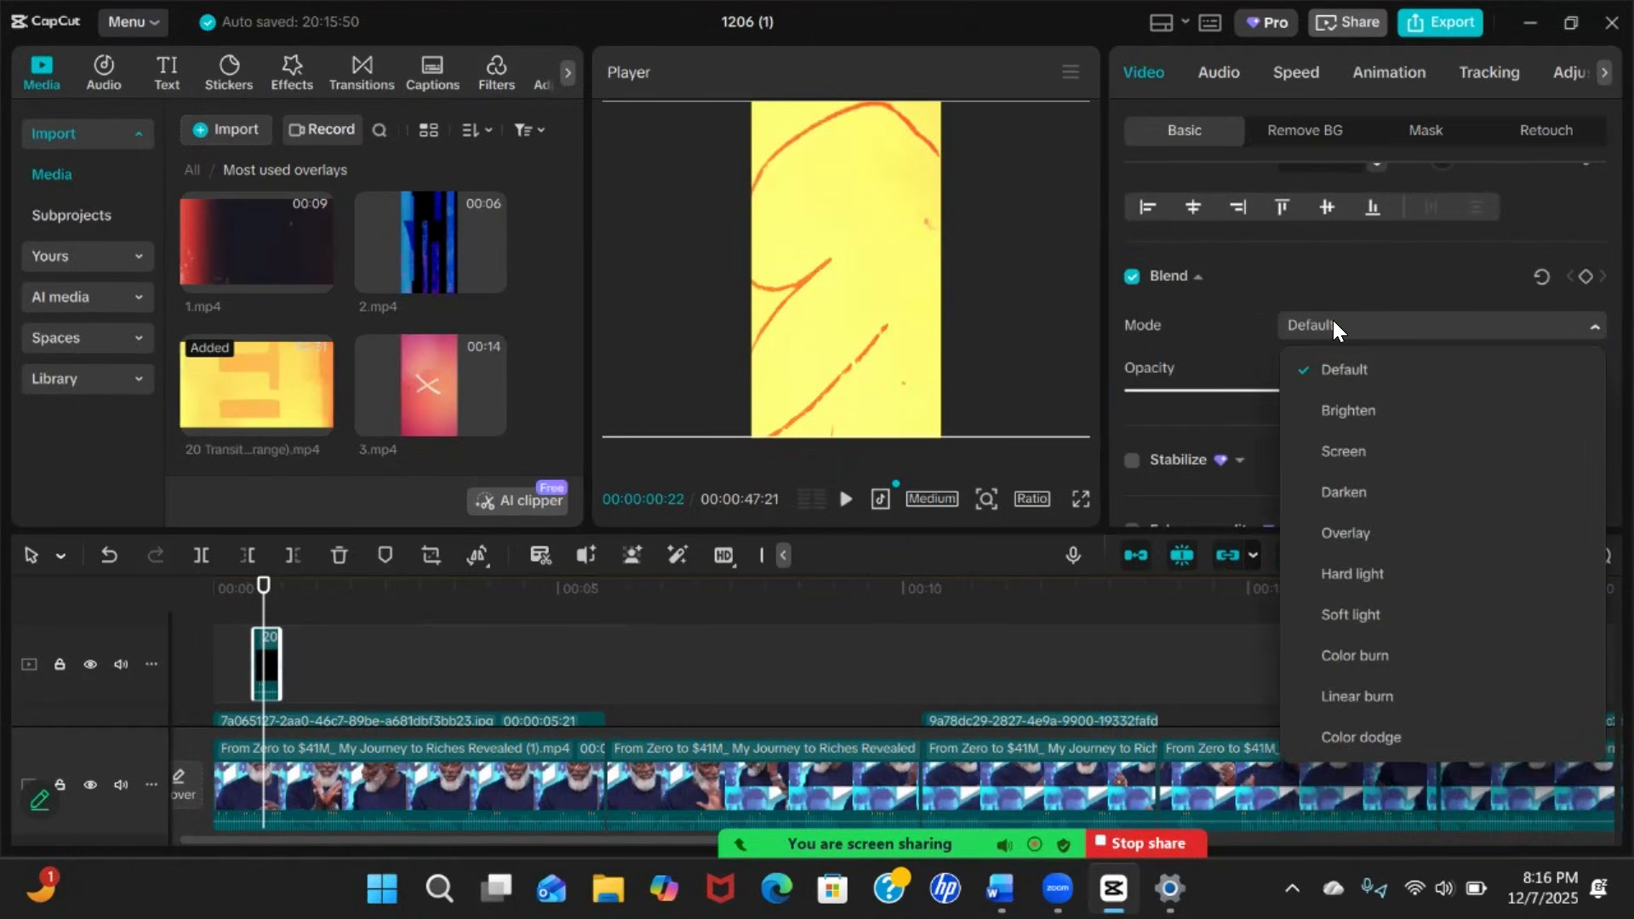
click(1337, 529)
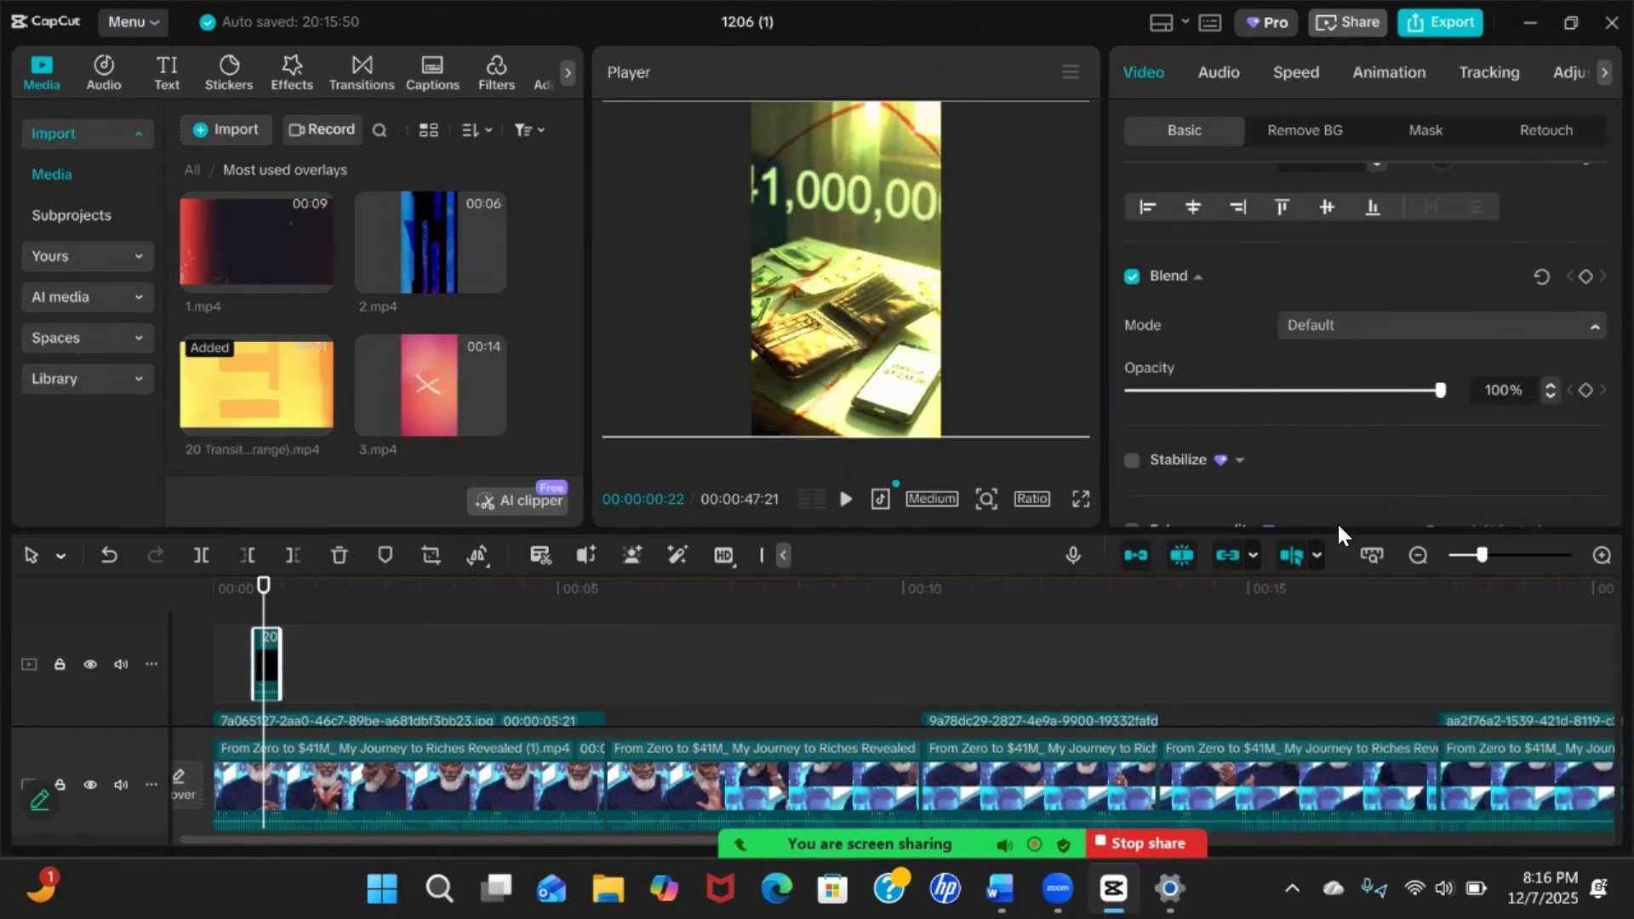
Reduce the opacity of the orange transition clip to 30%
drag(1434, 390, 1266, 391)
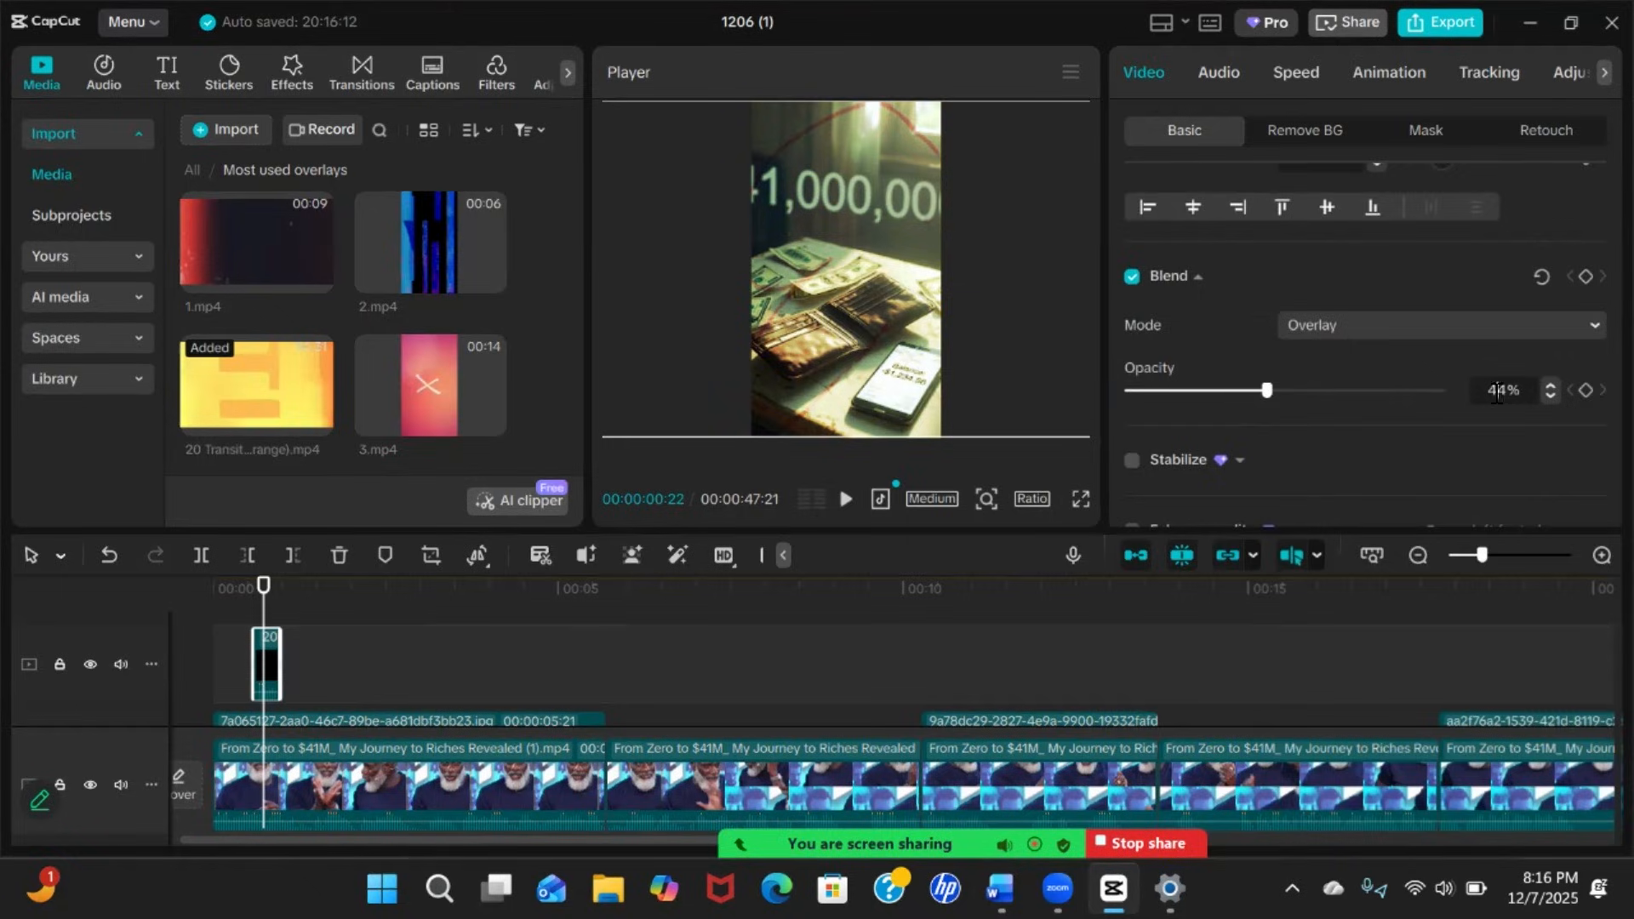
text(30)
key(Return)
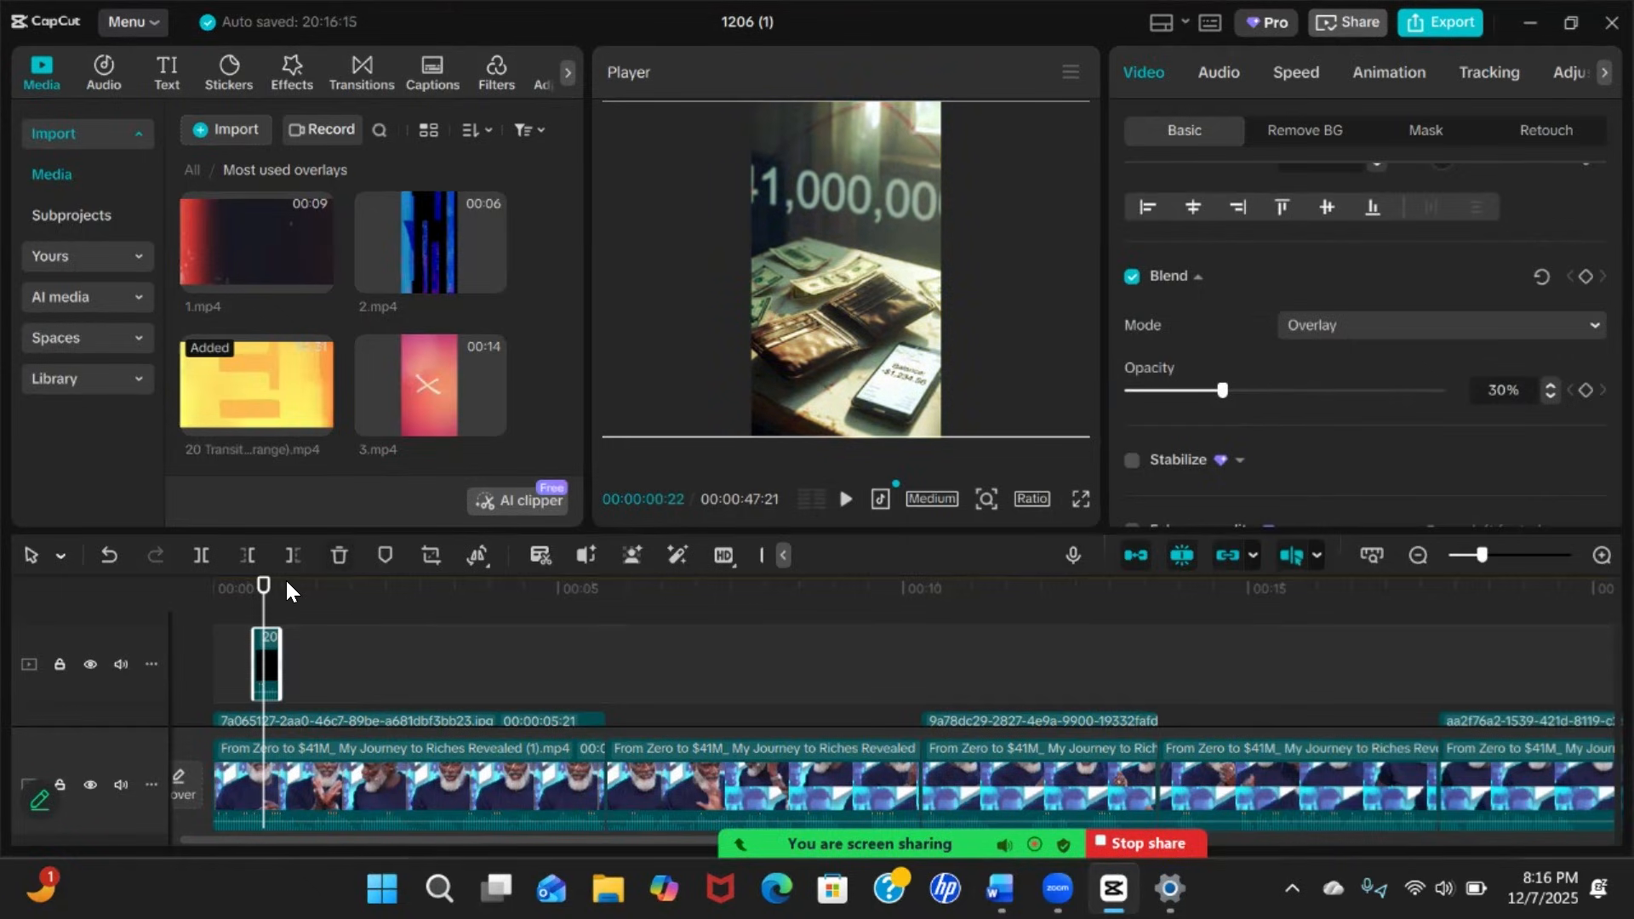
Move the orange transition clip so it straddles the cut at 00:00:05:21, where the first overlay image ends
drag(267, 645, 562, 641)
drag(263, 592, 608, 597)
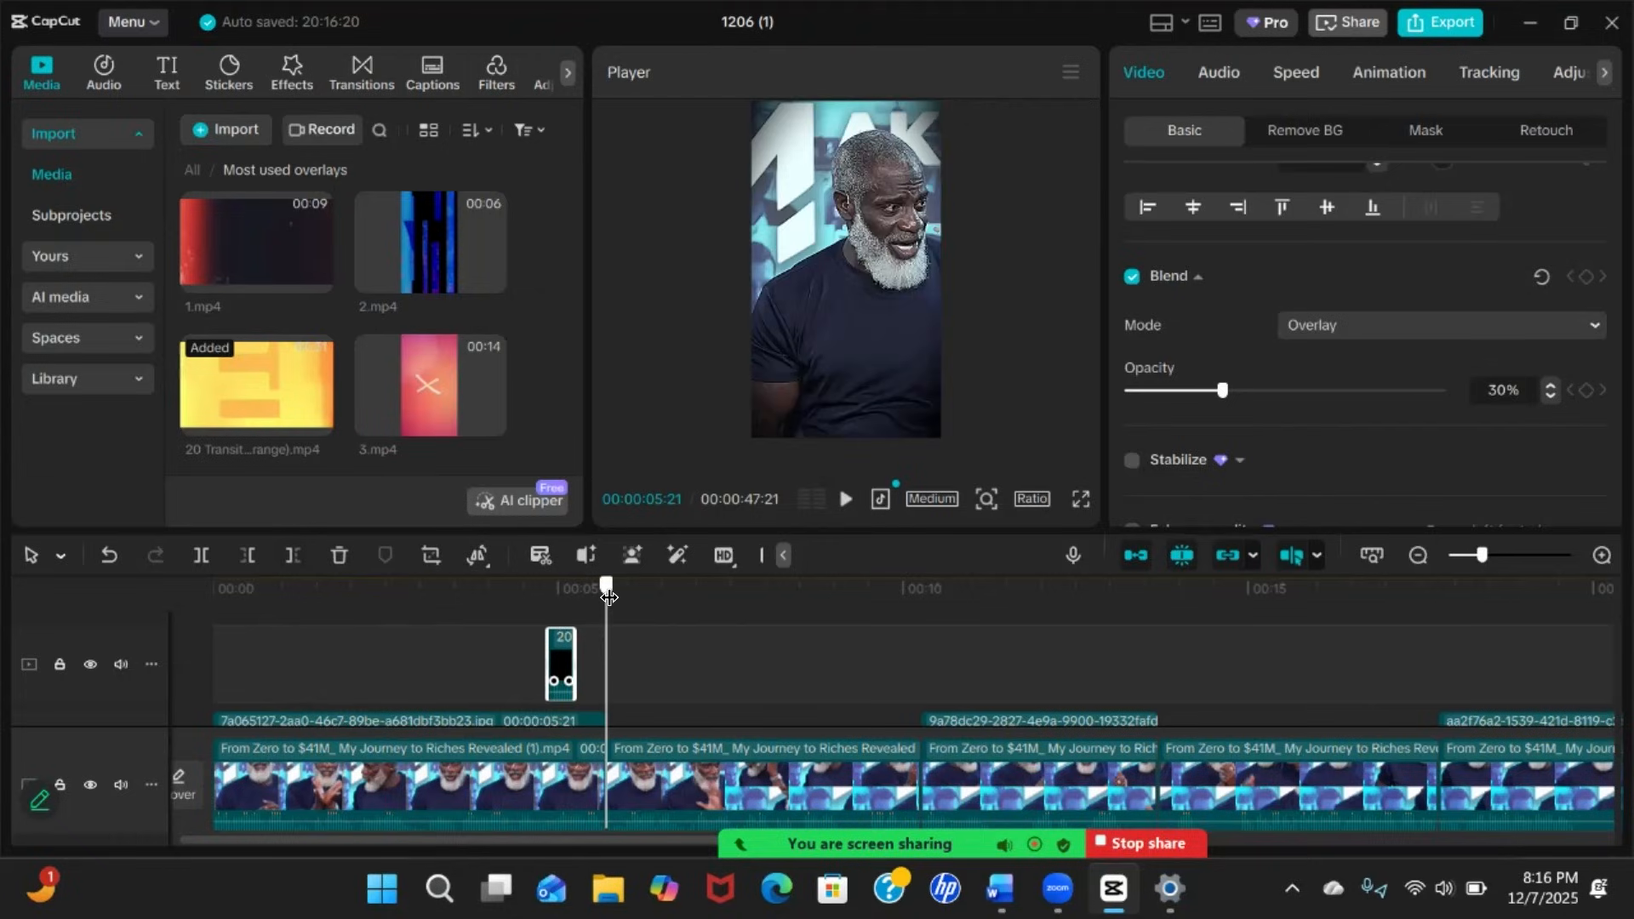
scroll(659, 680, down, 1)
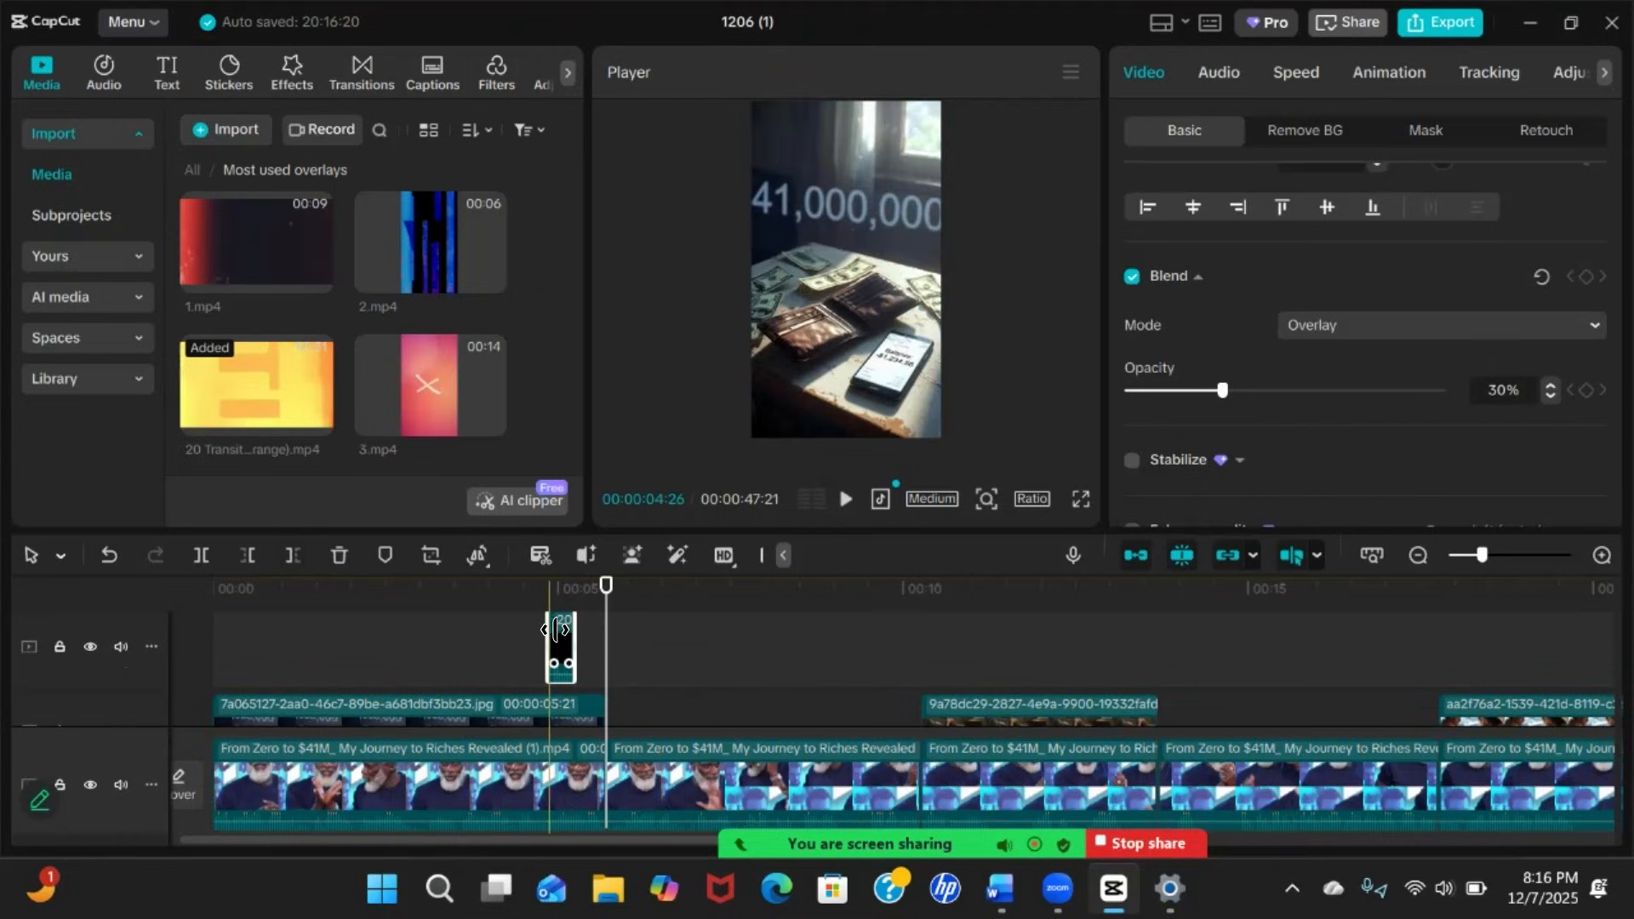
scroll(626, 687, down, 2)
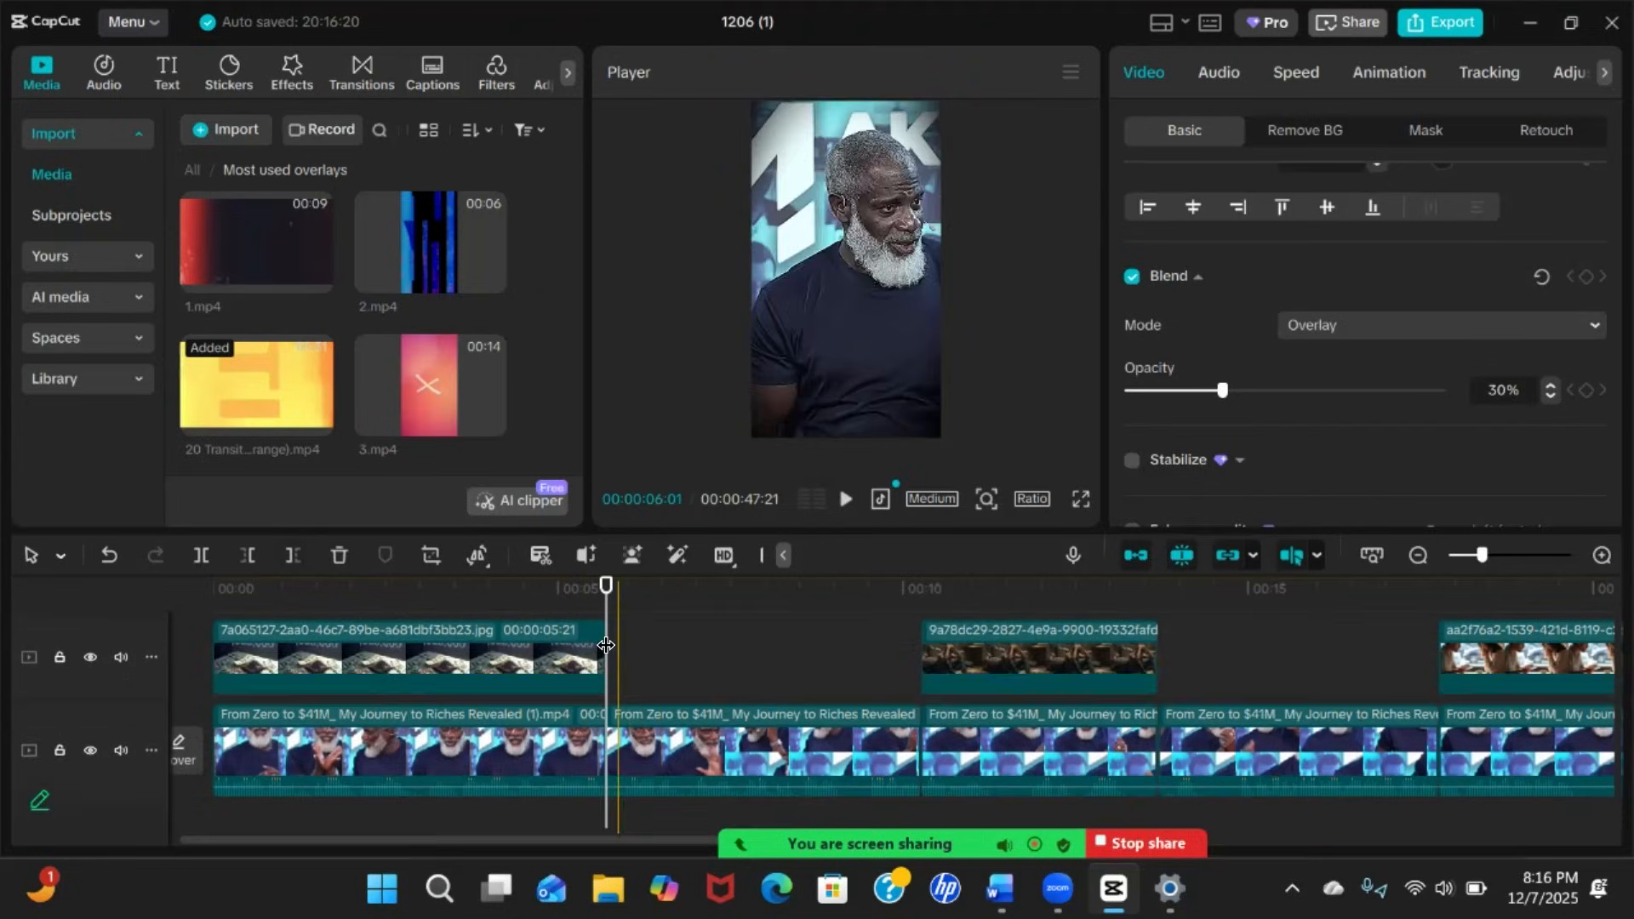
scroll(619, 705, up, 2)
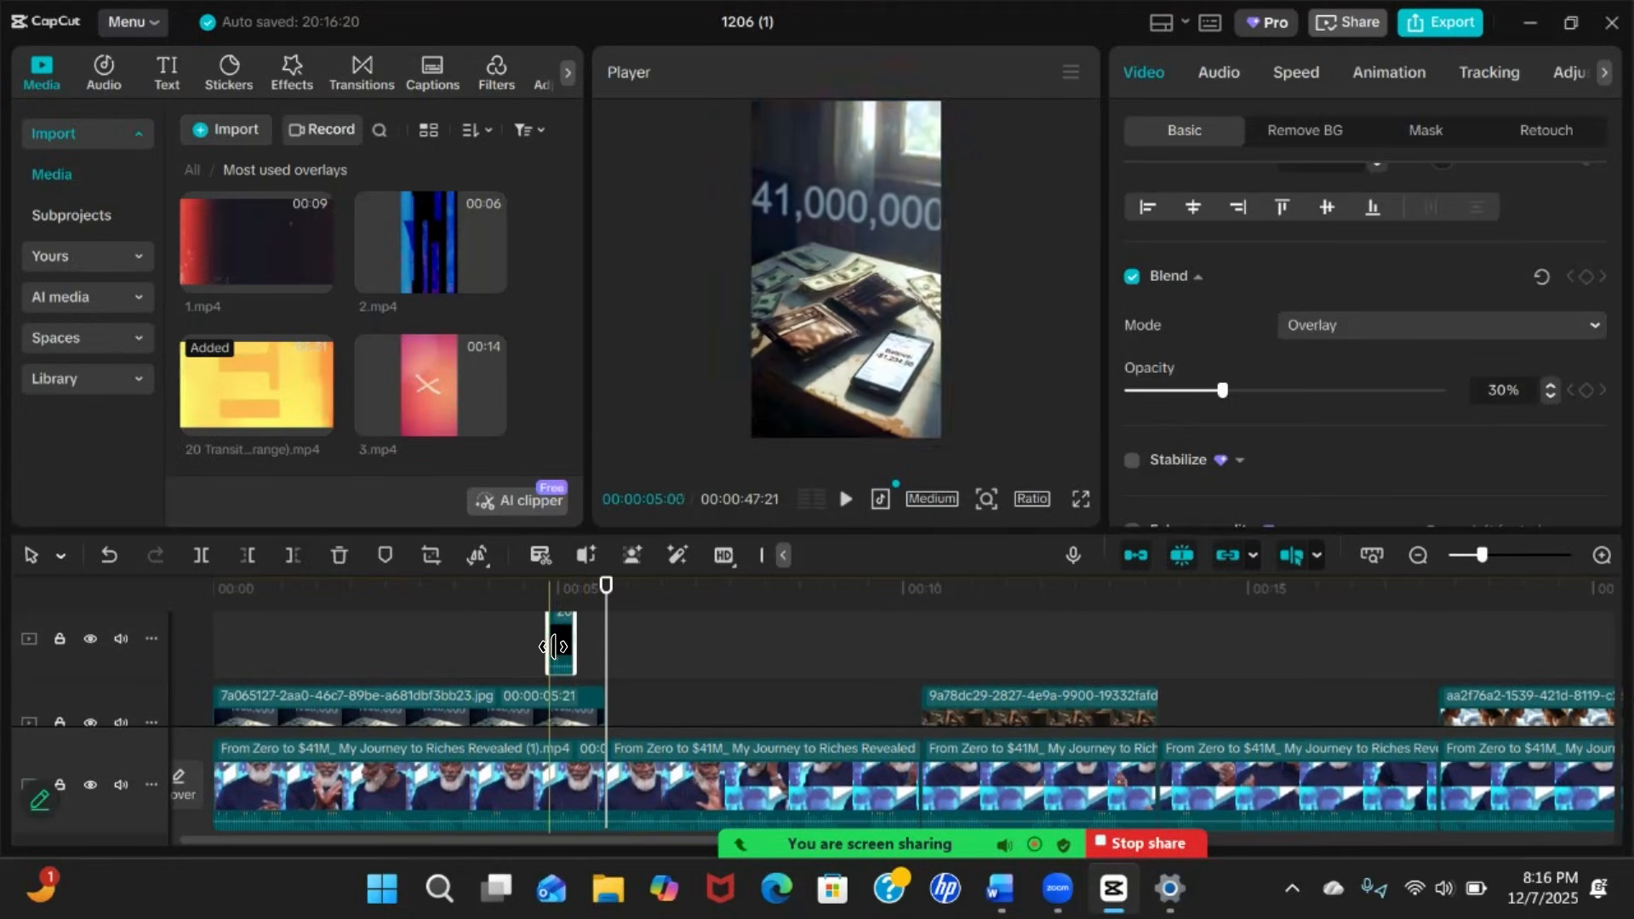
drag(558, 636, 606, 652)
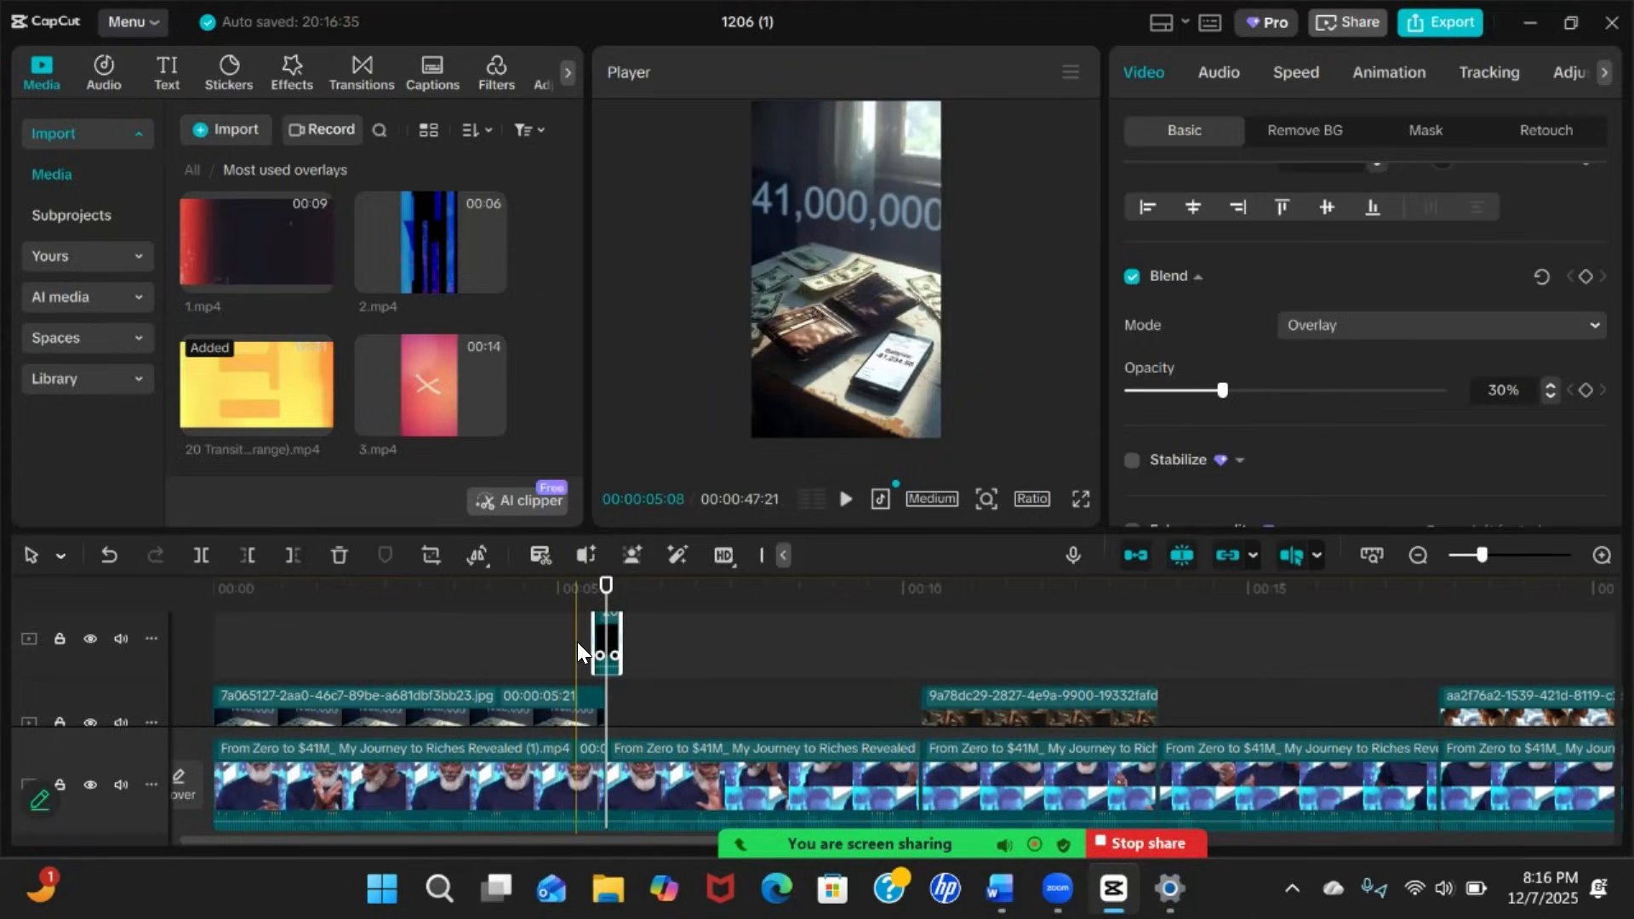
scroll(580, 652, up, 1)
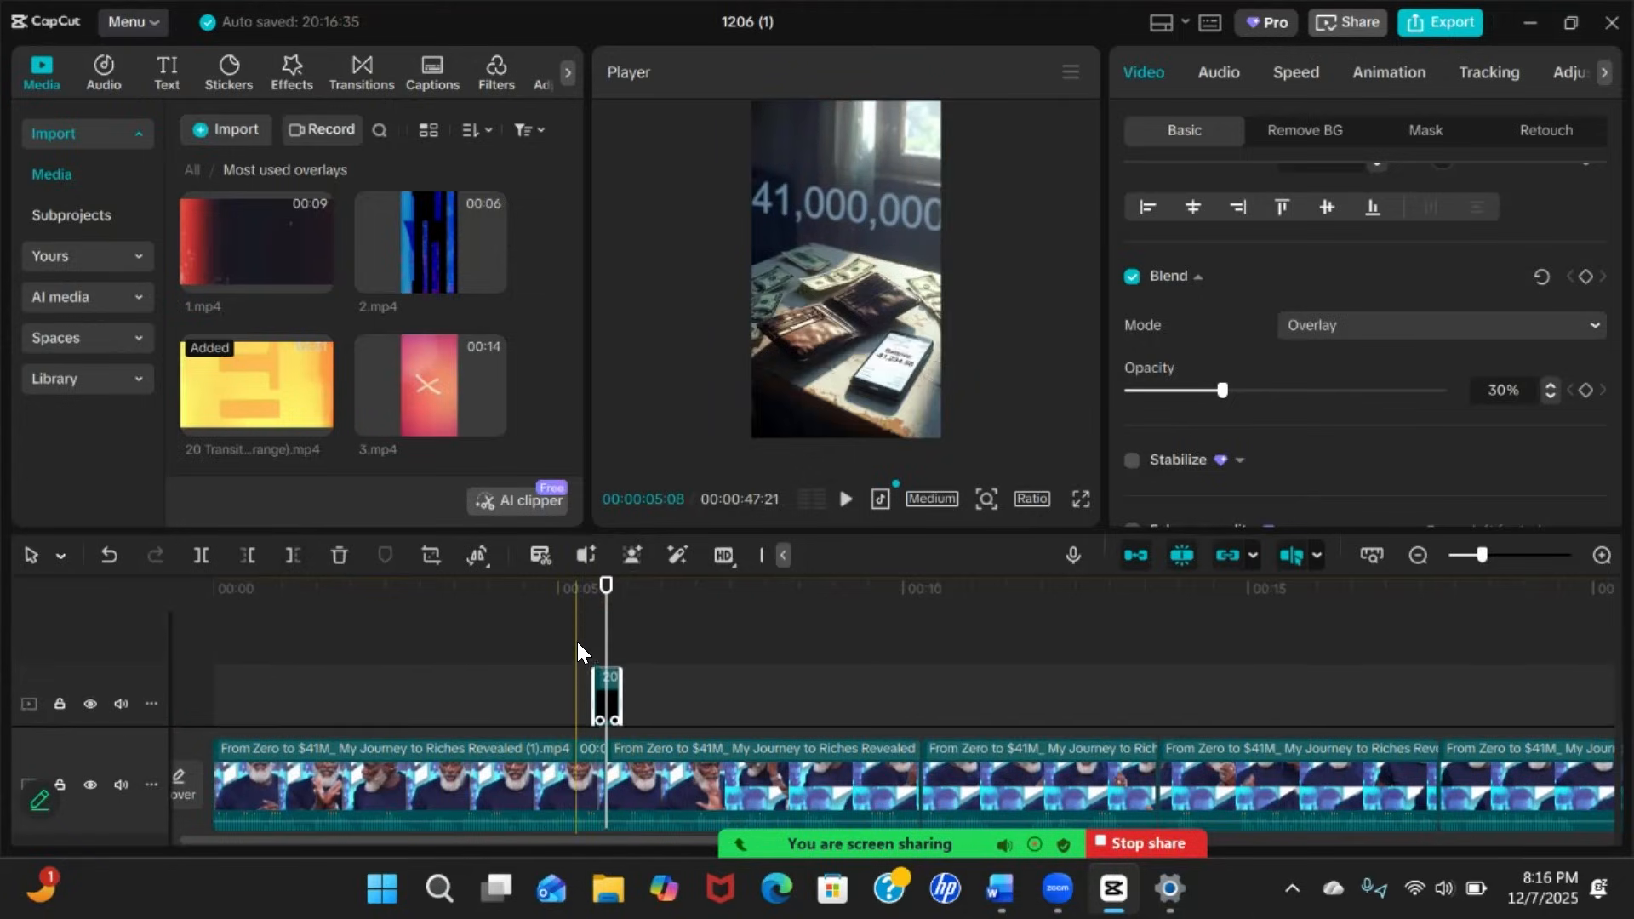
click(613, 590)
drag(568, 589, 594, 589)
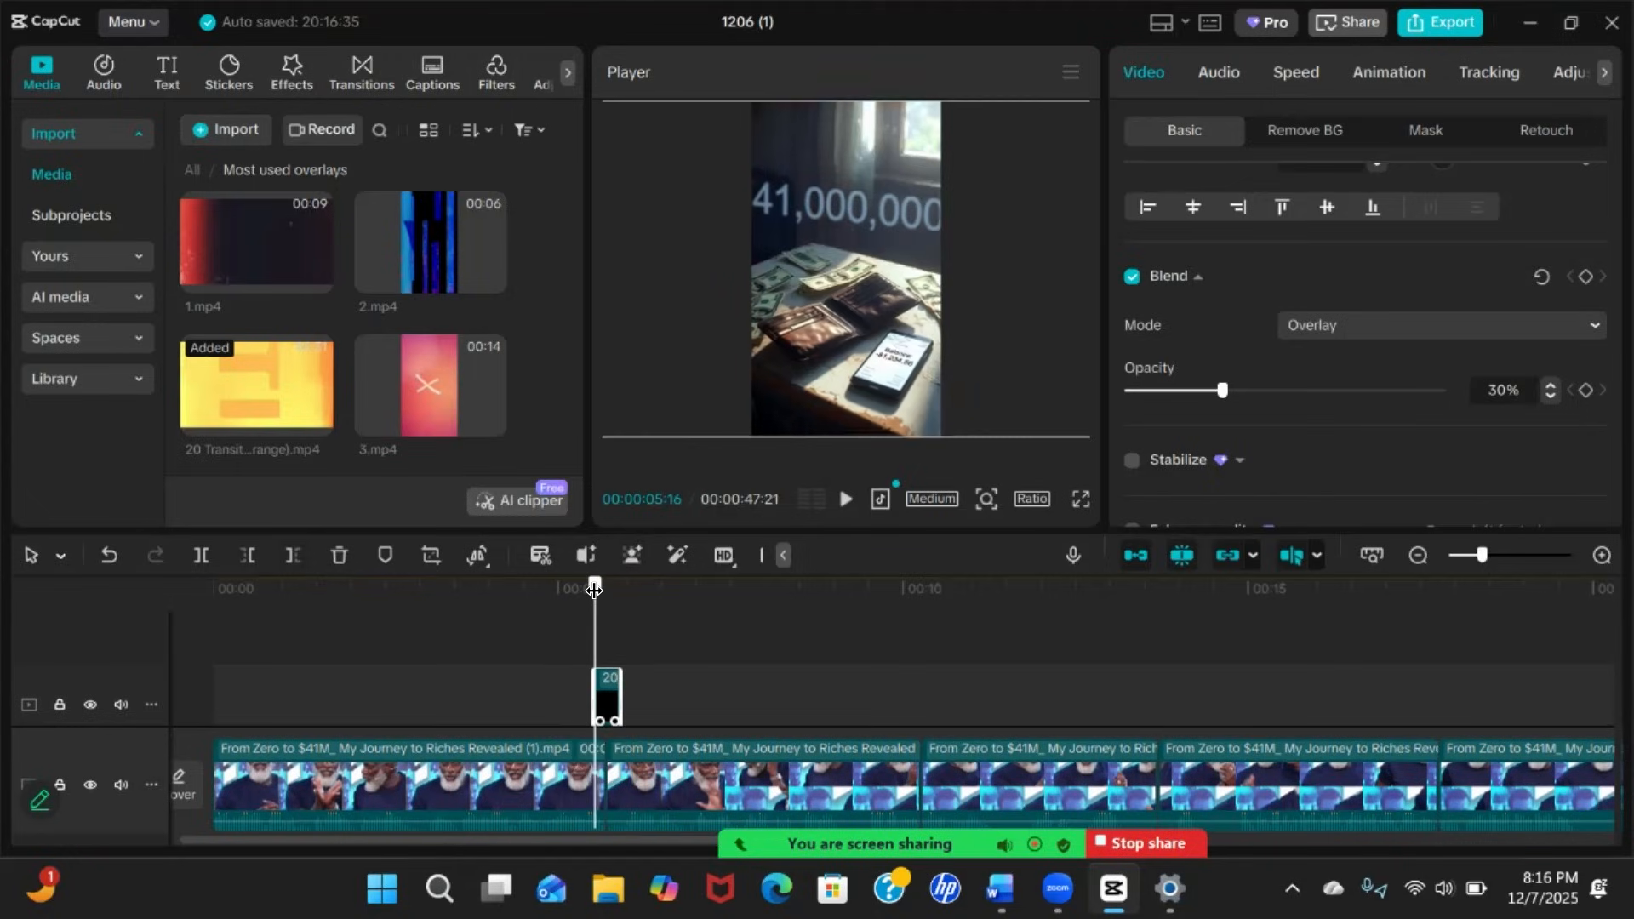
Paste a copy of the orange transition clip at 00:00:13:16, across the end of the second overlay image
scroll(625, 629, down, 1)
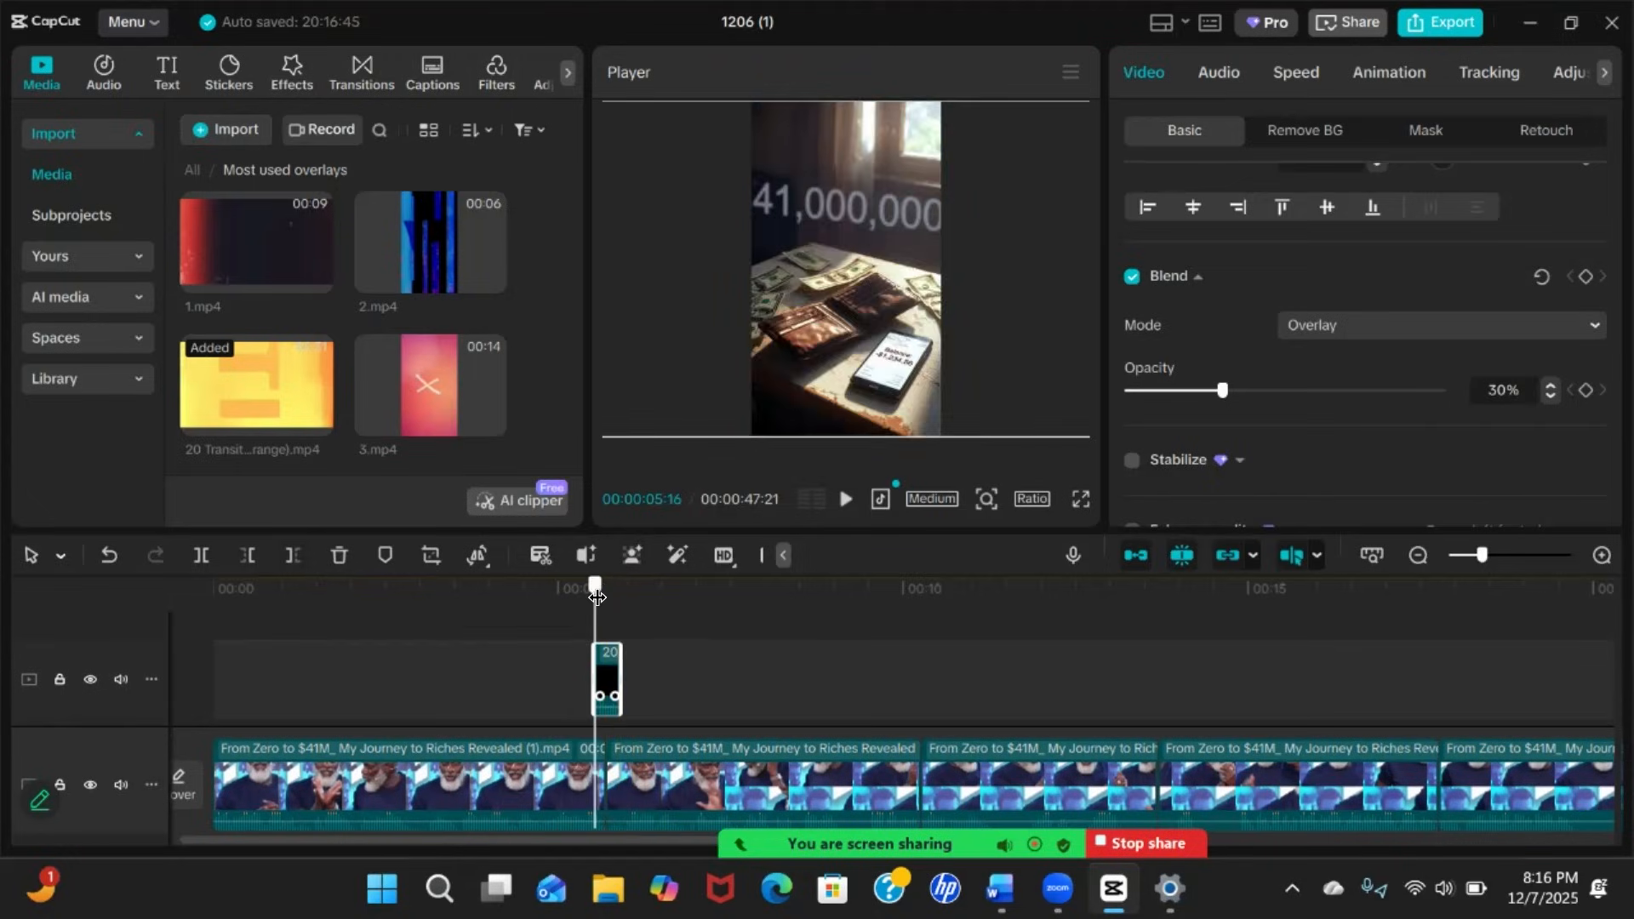
click(837, 662)
scroll(836, 661, down, 2)
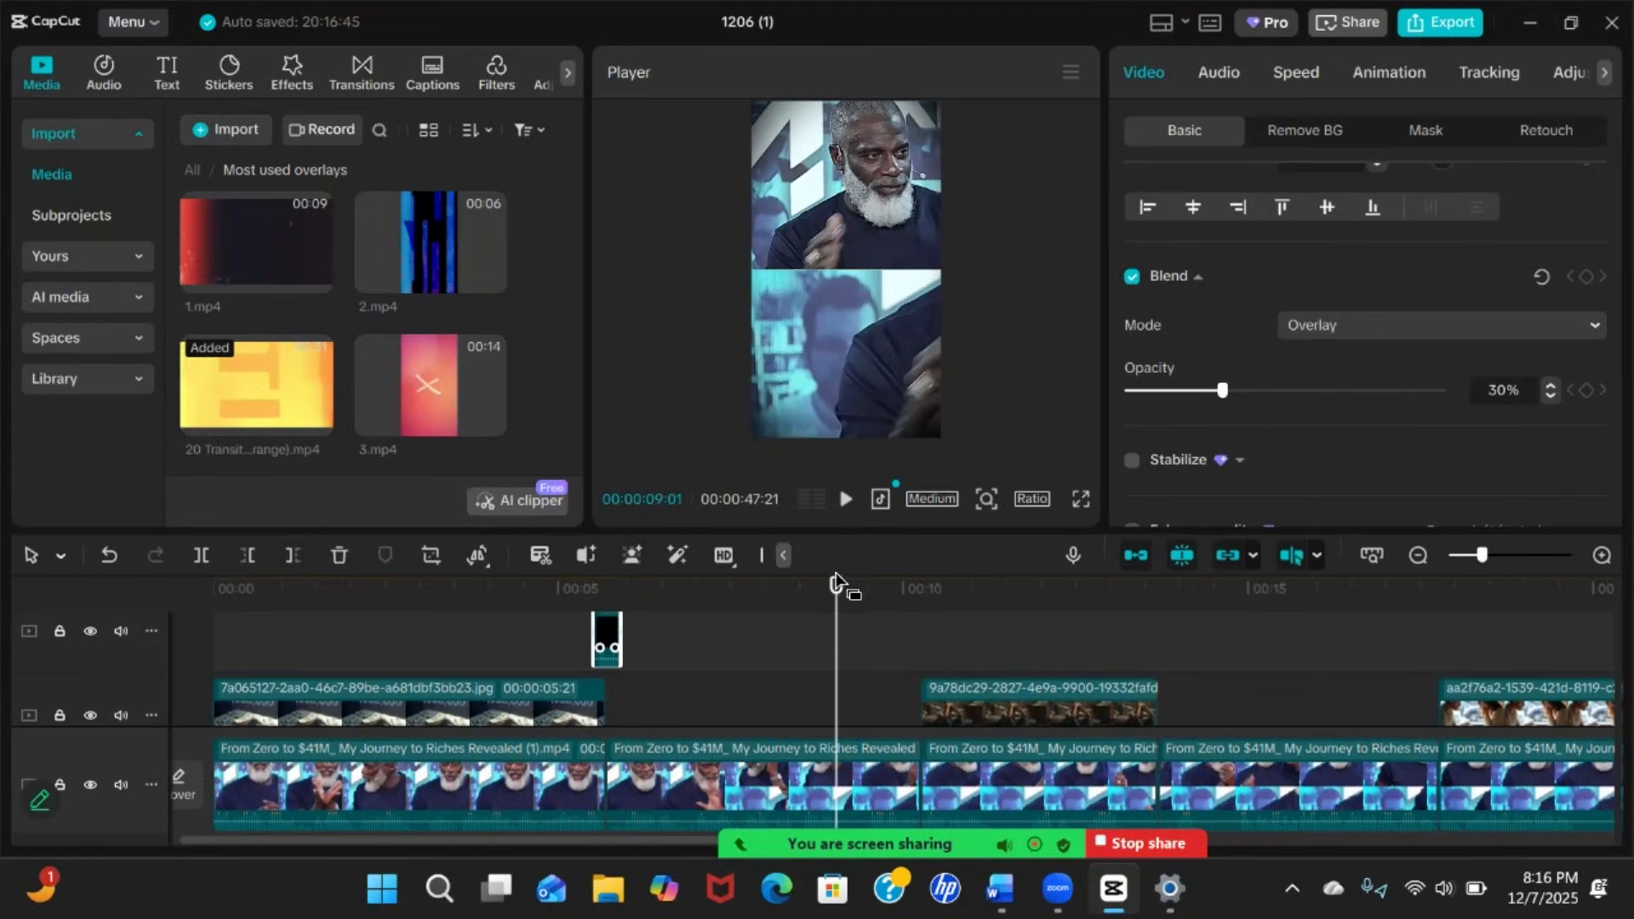
drag(834, 597, 1146, 612)
key(ctrl+v)
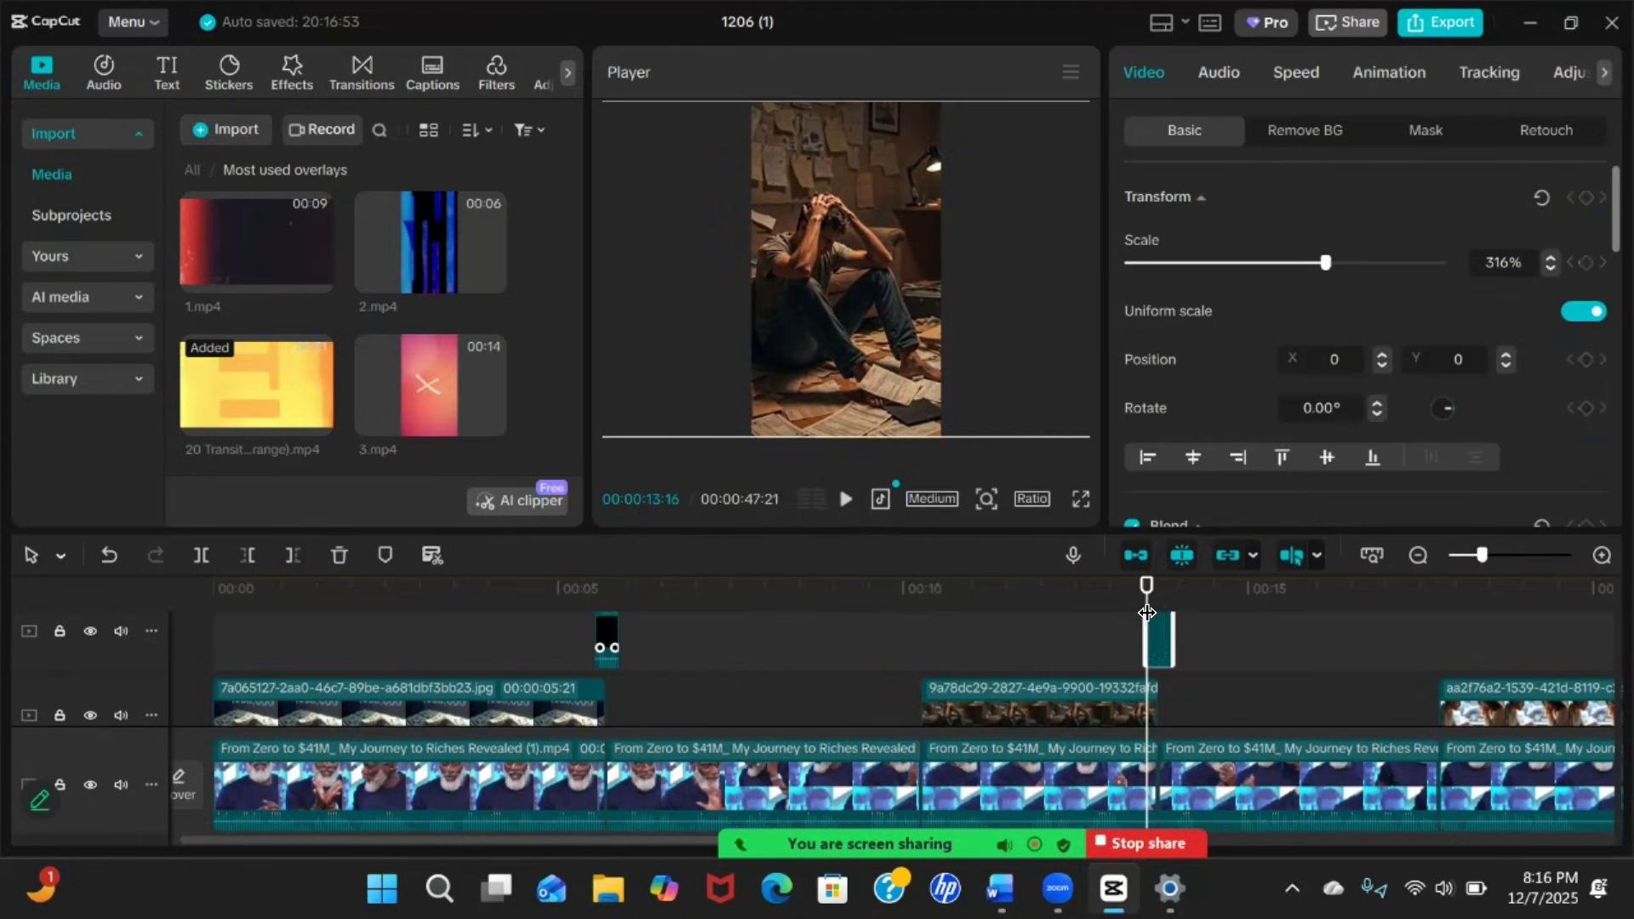
Paste another copy of the transition clip at 00:00:22:18, across the end of the café couple image
scroll(1245, 677, right, 2)
scroll(1245, 675, right, 3)
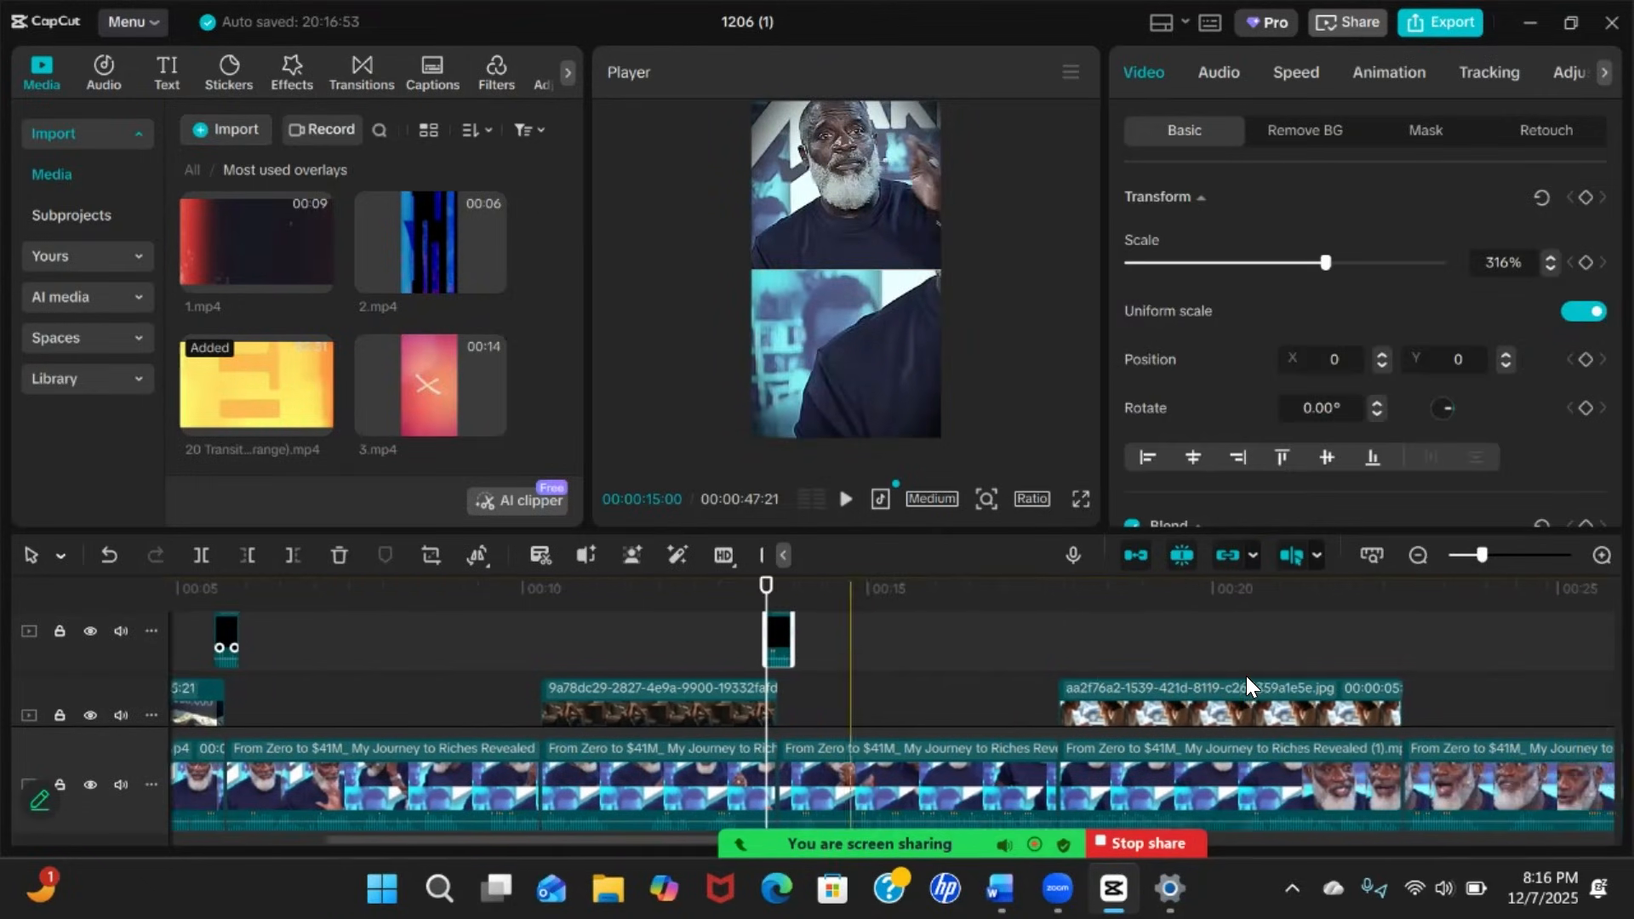
drag(741, 595, 1354, 613)
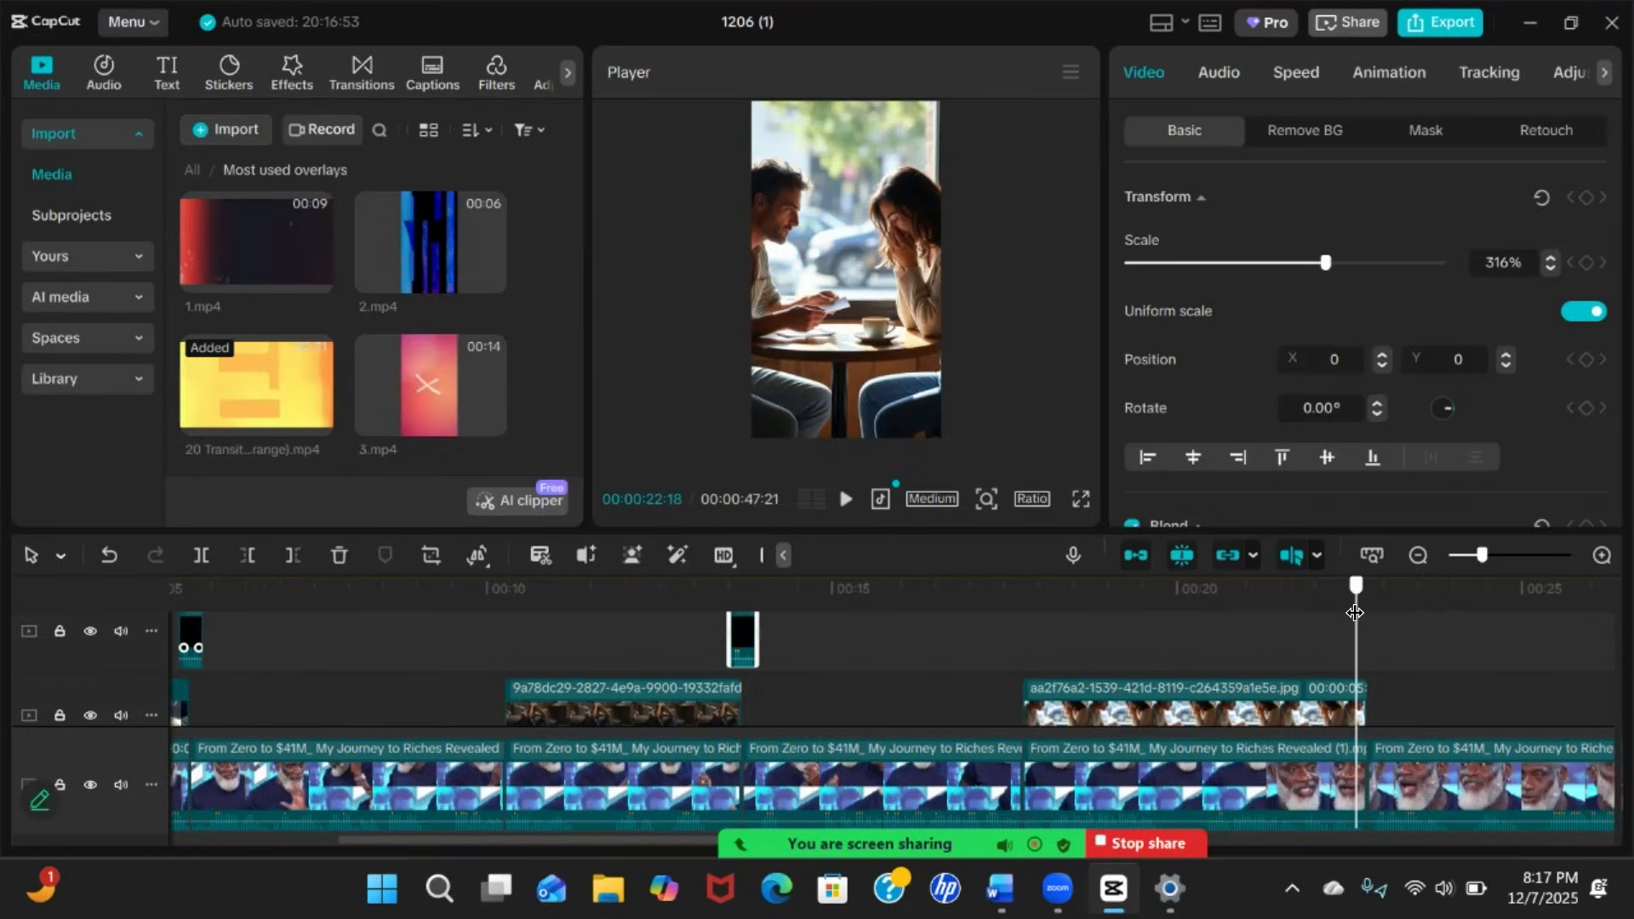
key(ctrl+v)
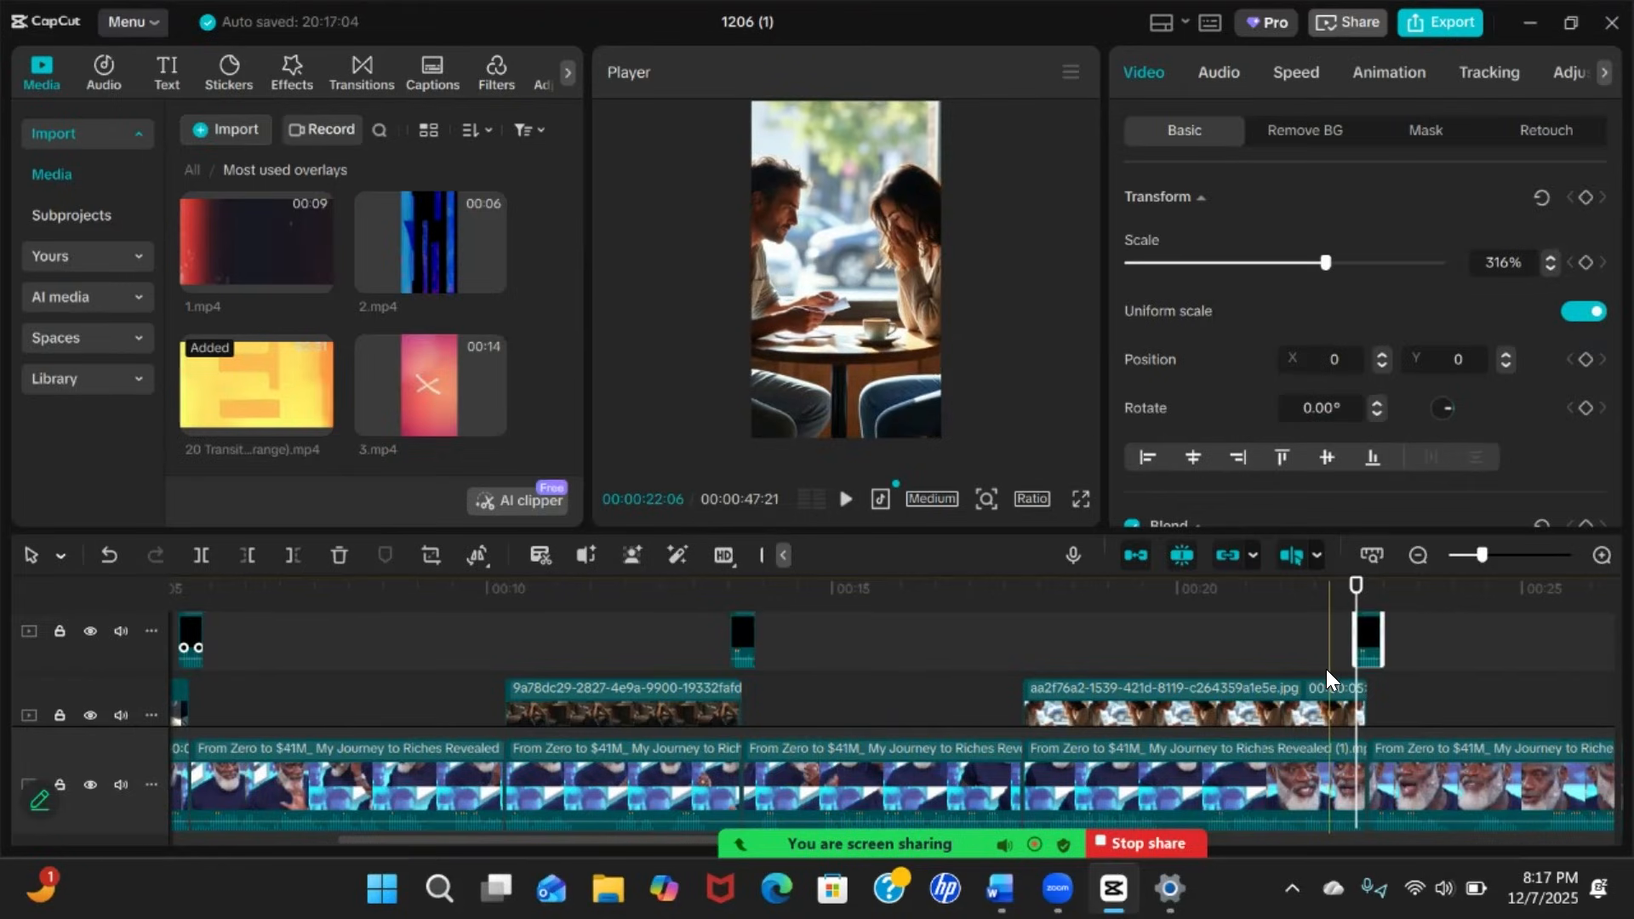
Paste another copy of the transition clip at 00:00:34:02, across the end of the fourth overlay image
scroll(1197, 677, up, 1)
scroll(1197, 677, right, 10)
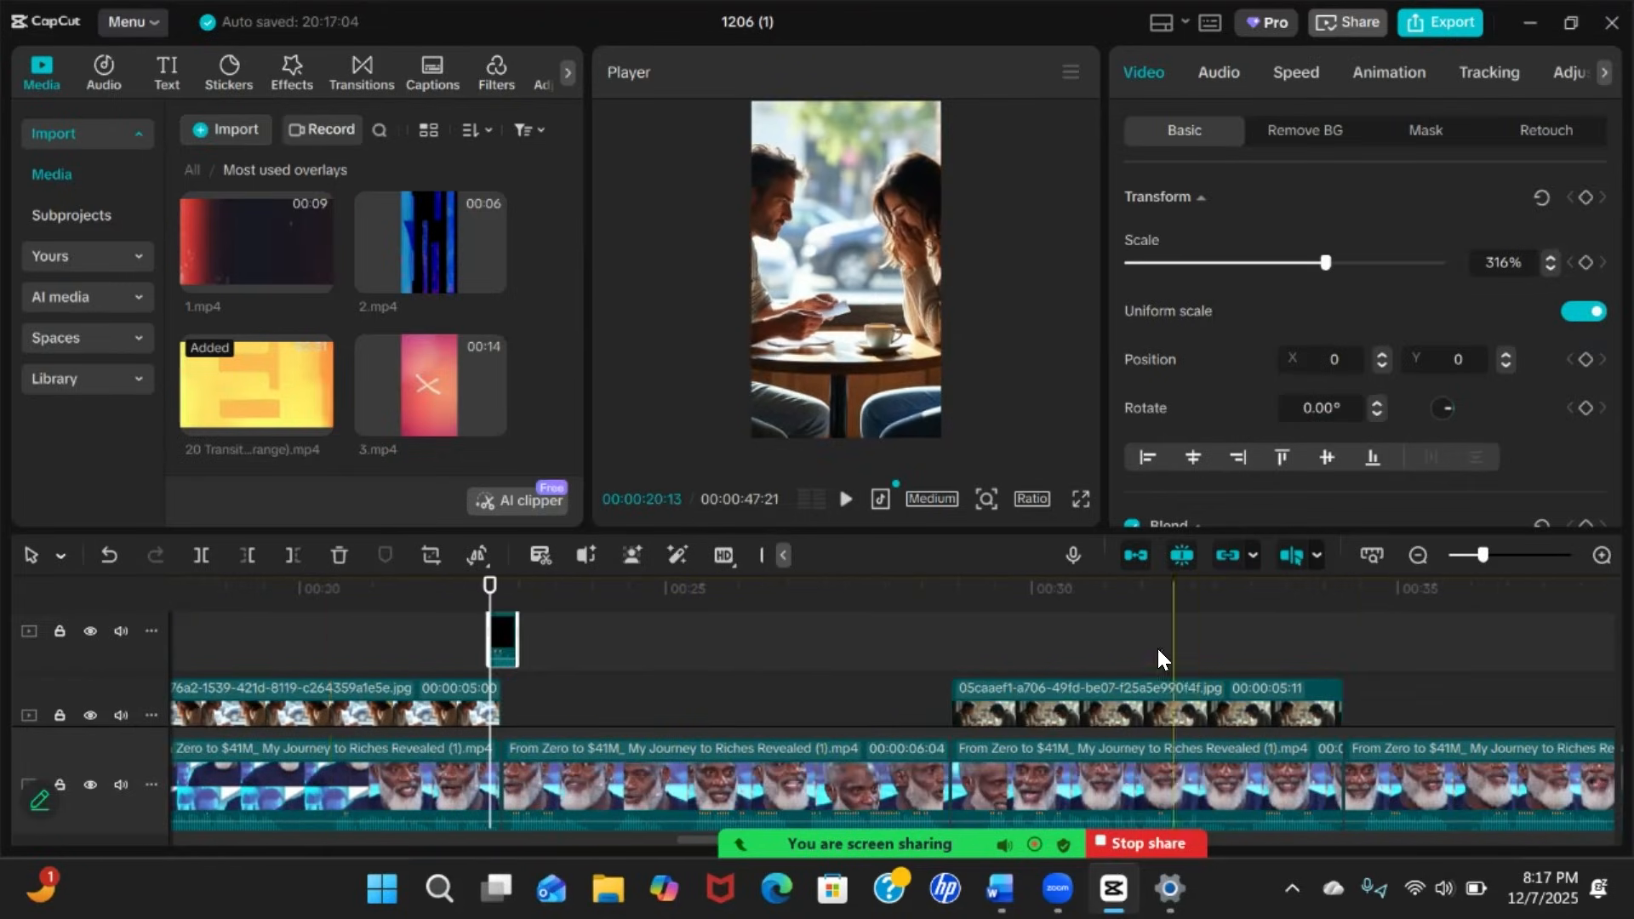
click(1132, 594)
drag(1133, 601, 1315, 629)
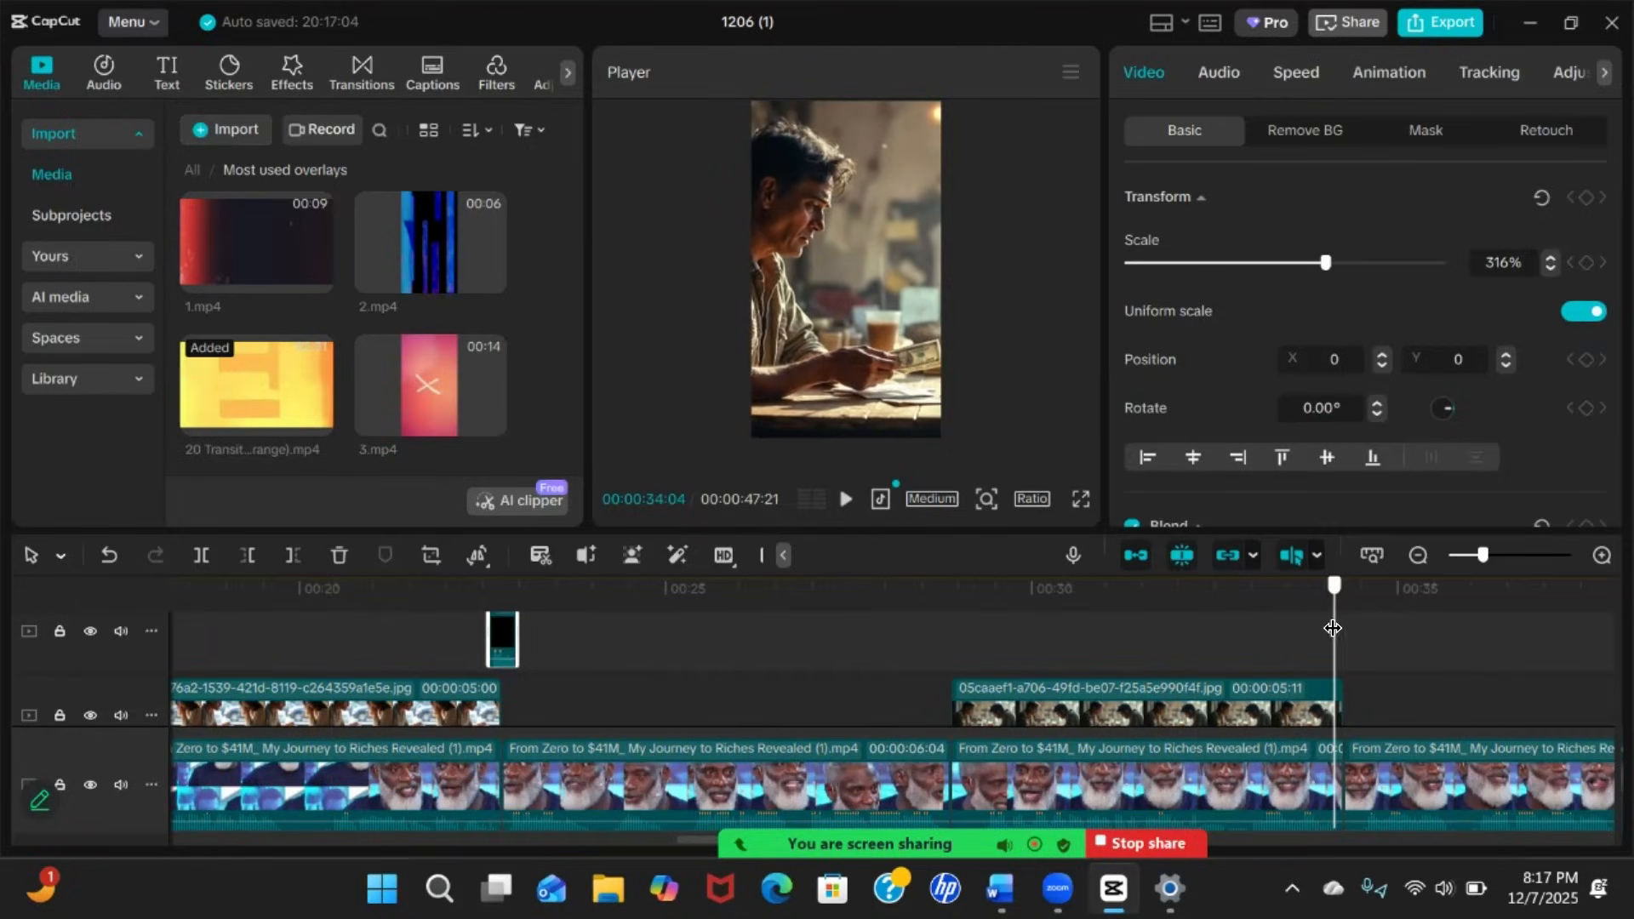
click(1330, 627)
key(ctrl+v)
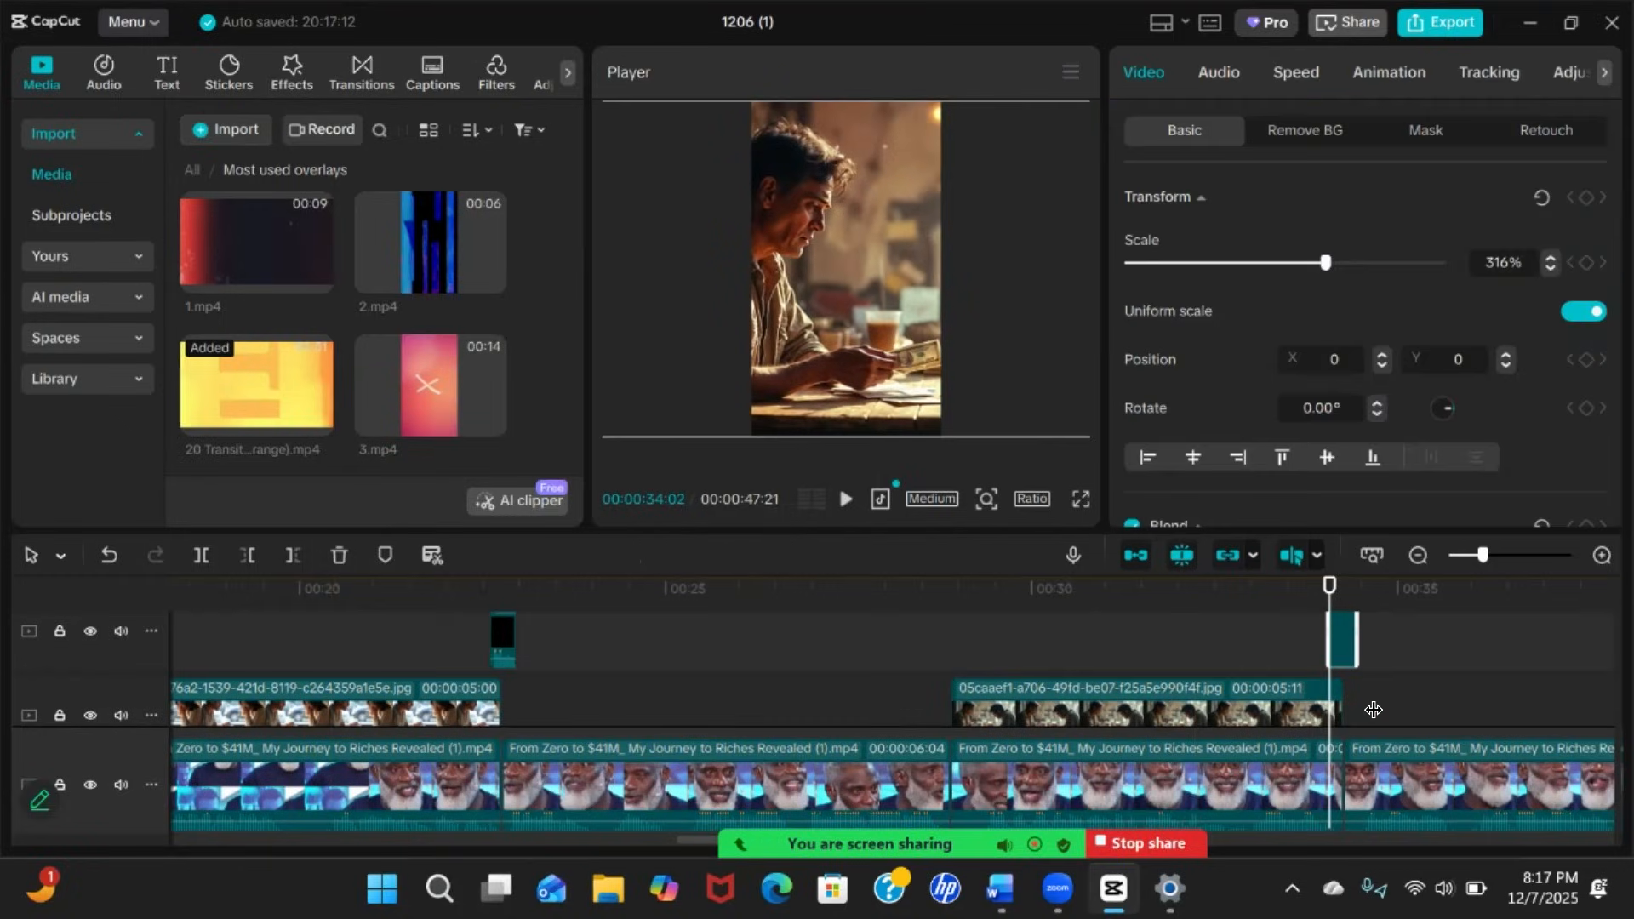
scroll(1232, 681, right, 12)
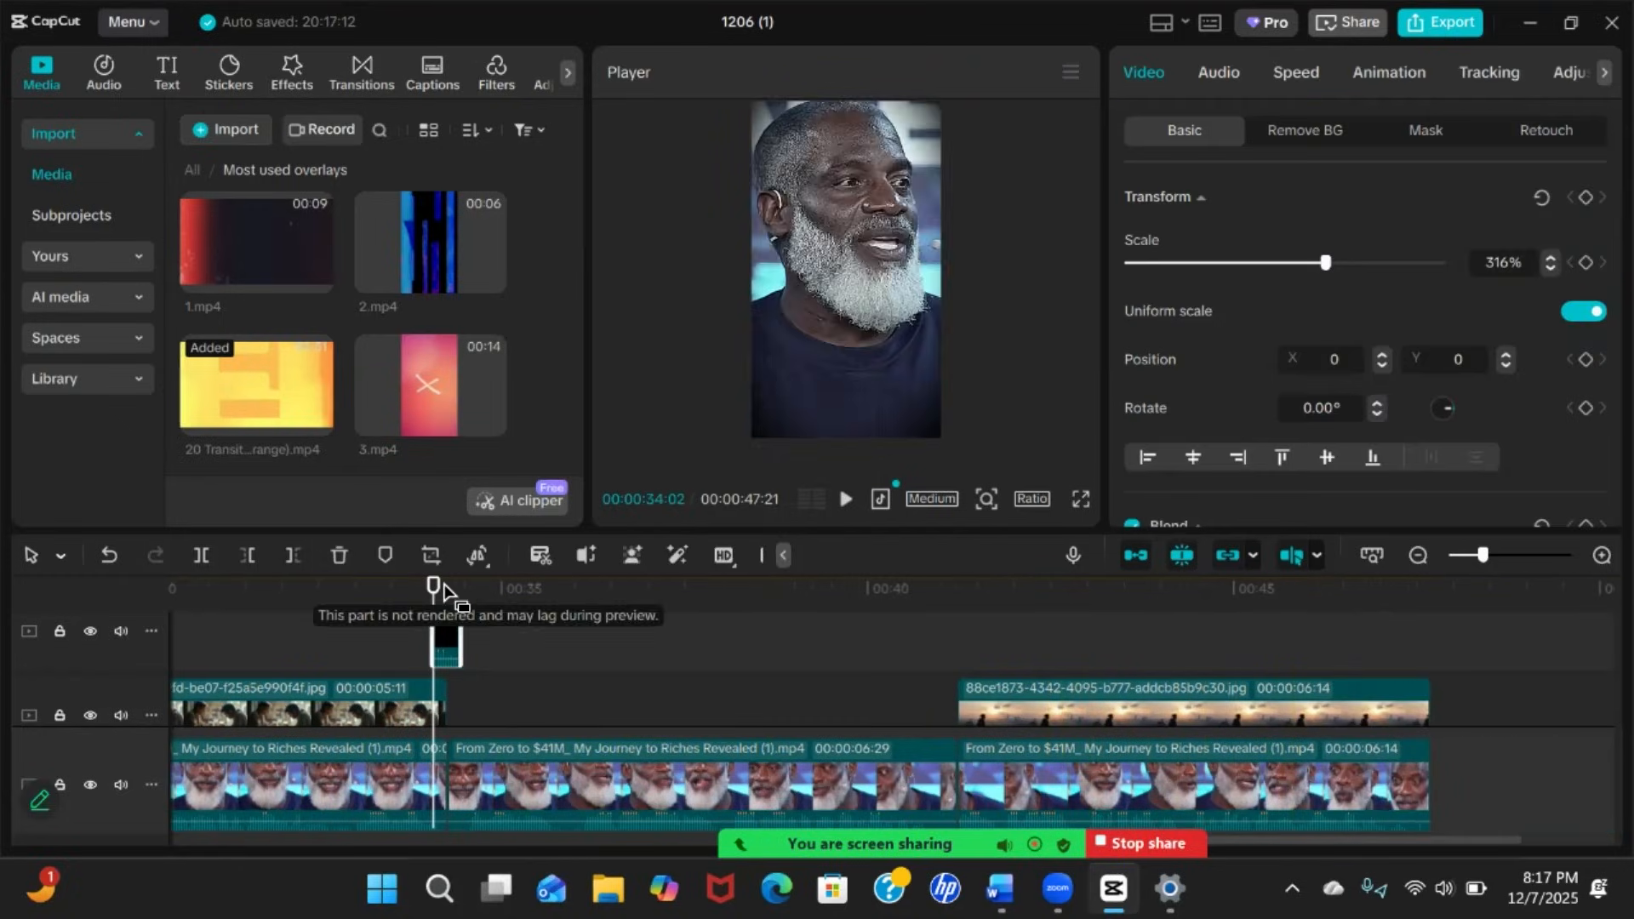
Add the 2.mp4 glitch overlay to the transition track, in the gap between the first two orange transition clips
drag(433, 592, 79, 570)
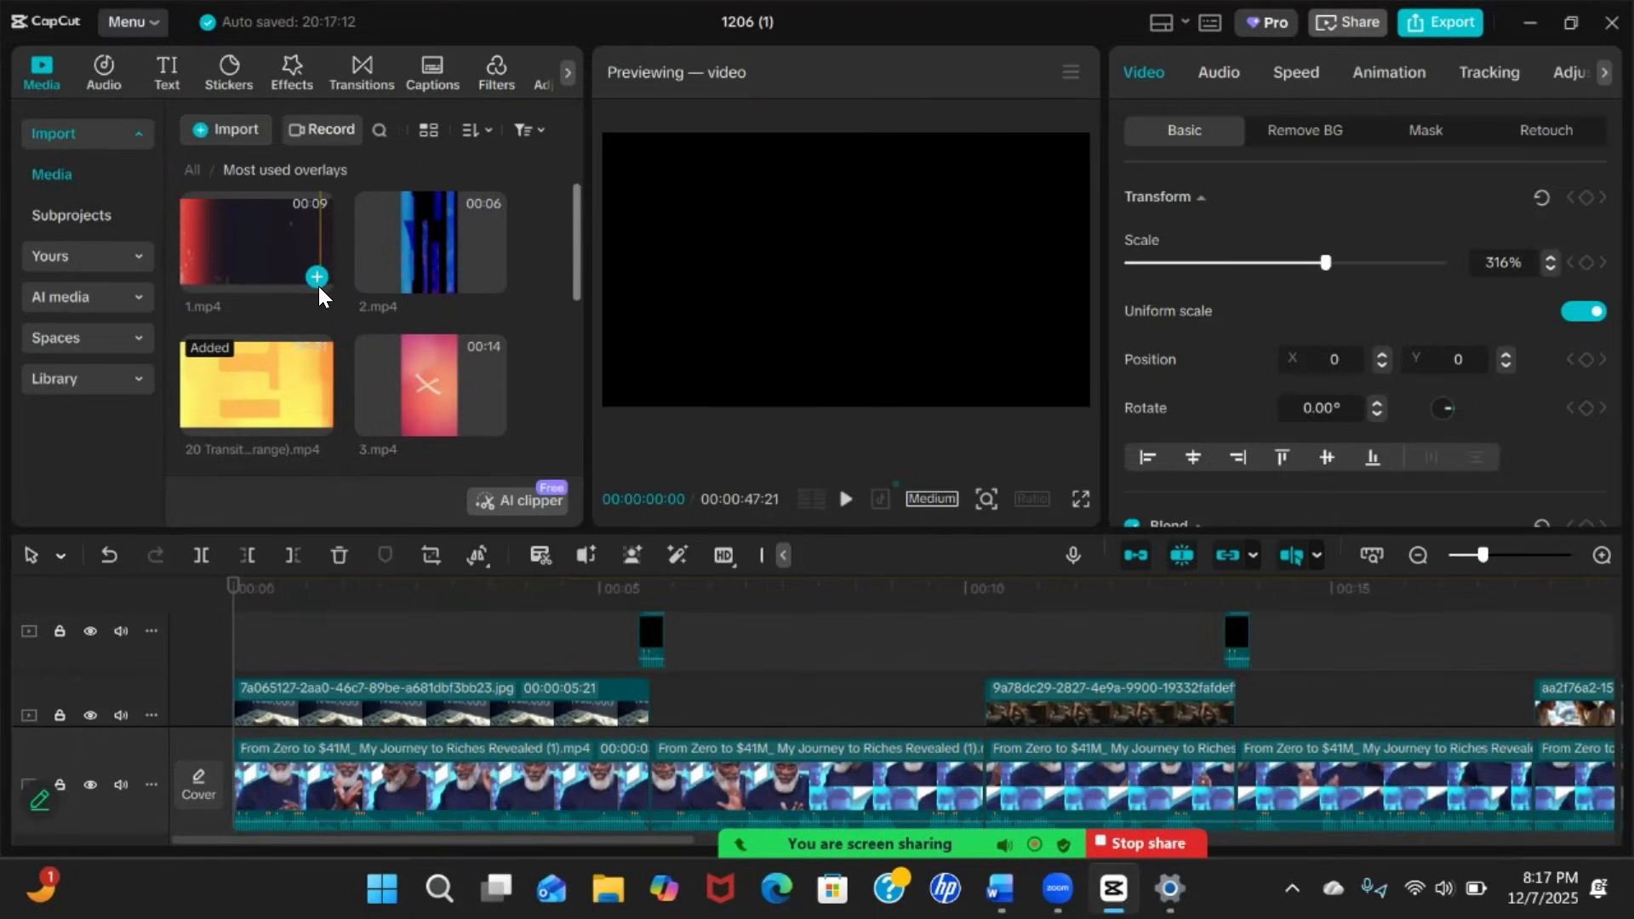
click(418, 268)
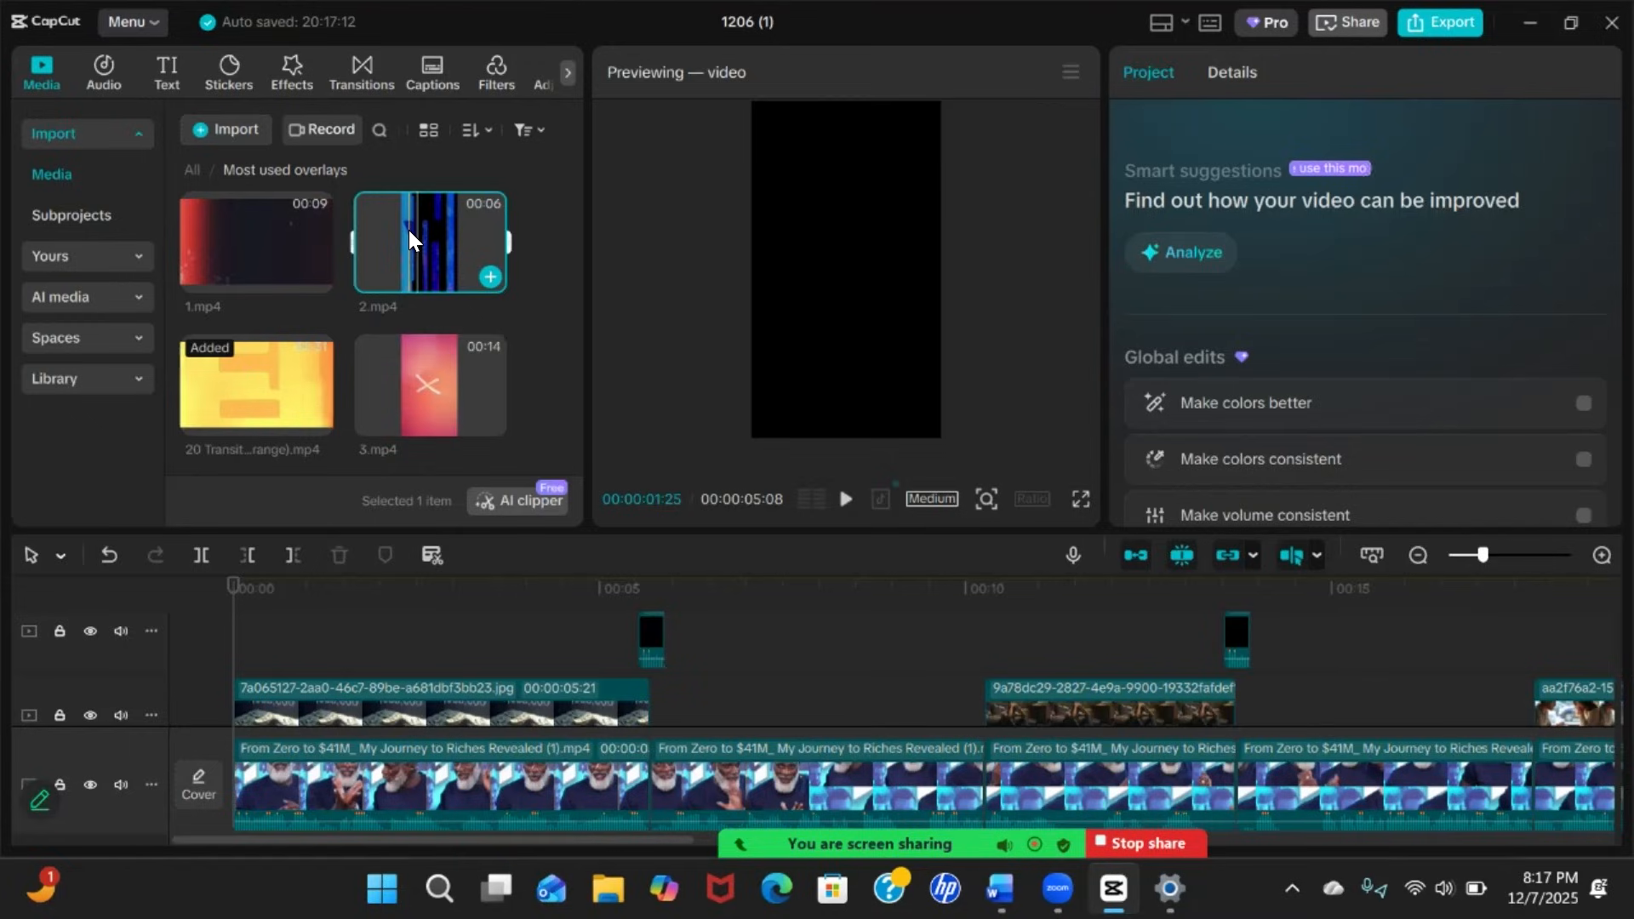
drag(420, 227, 776, 641)
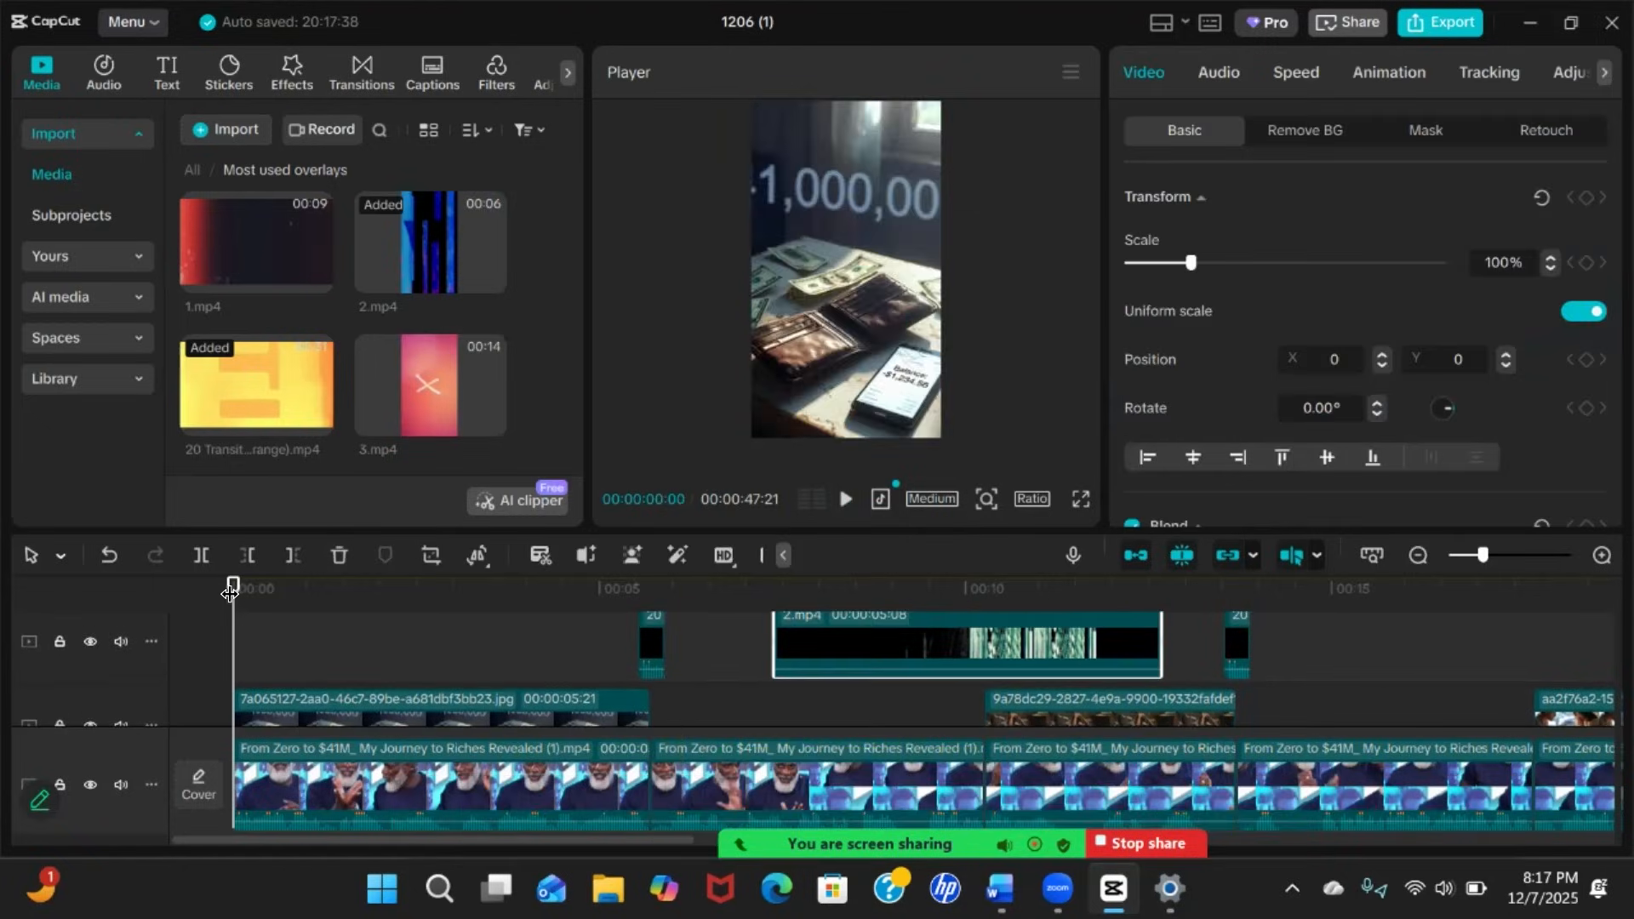
Split the 2.mp4 overlay clip at 00:00:08:08 and again at 00:00:08:18
click(462, 587)
click(832, 585)
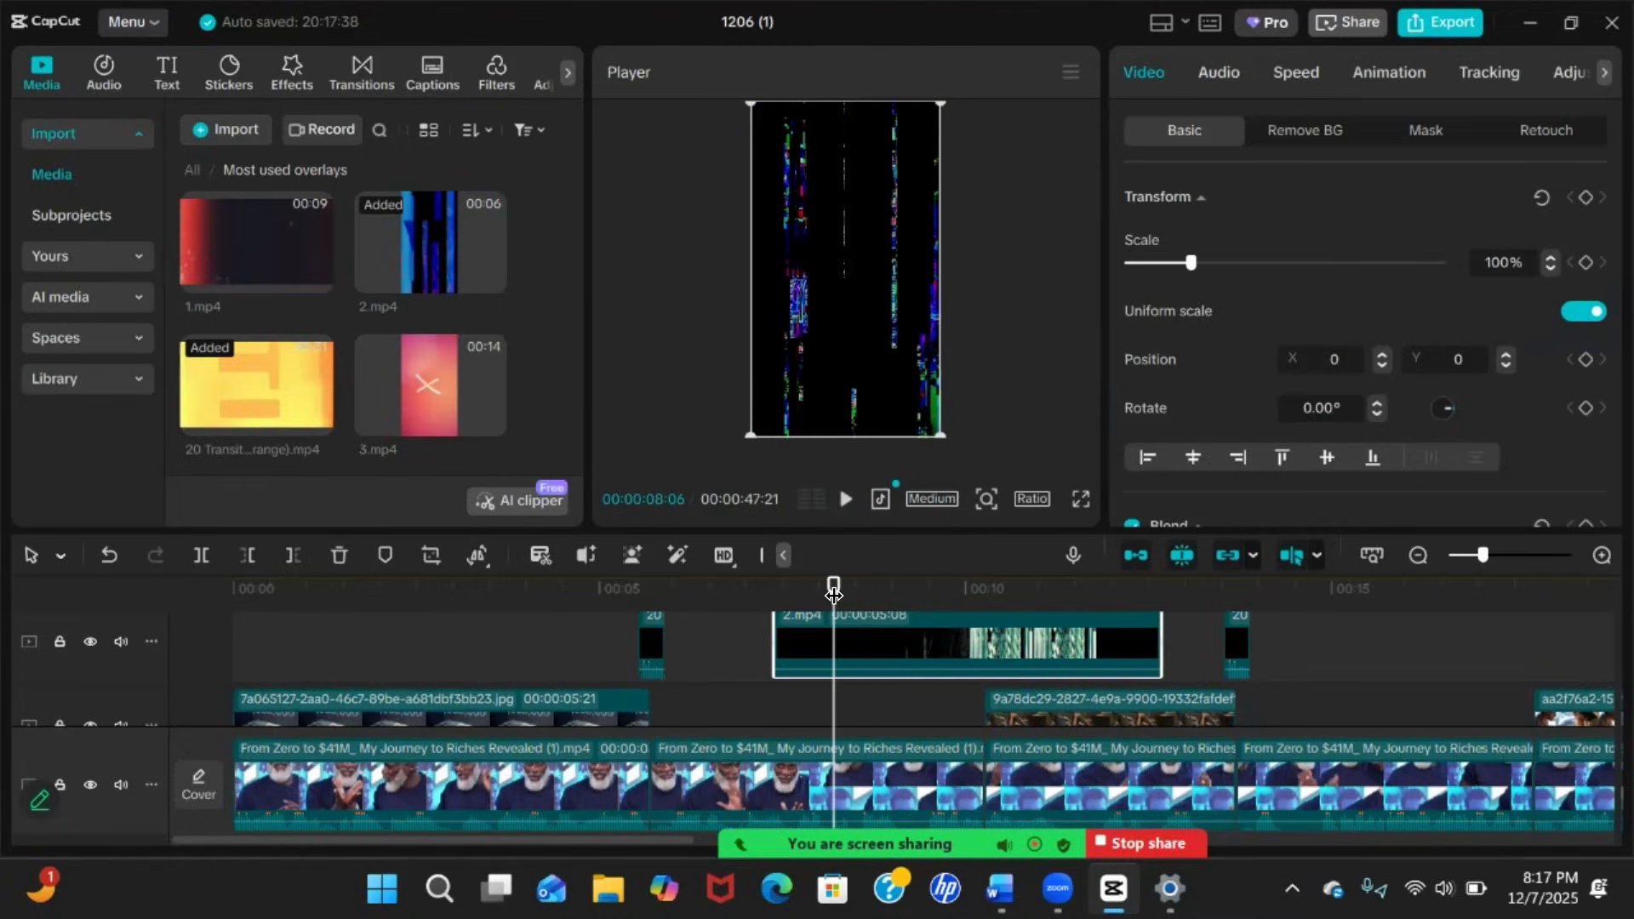
mouse_move(824, 596)
mouse_down()
mouse_move(810, 596)
mouse_move(862, 596)
mouse_move(841, 601)
mouse_up()
key(Left)
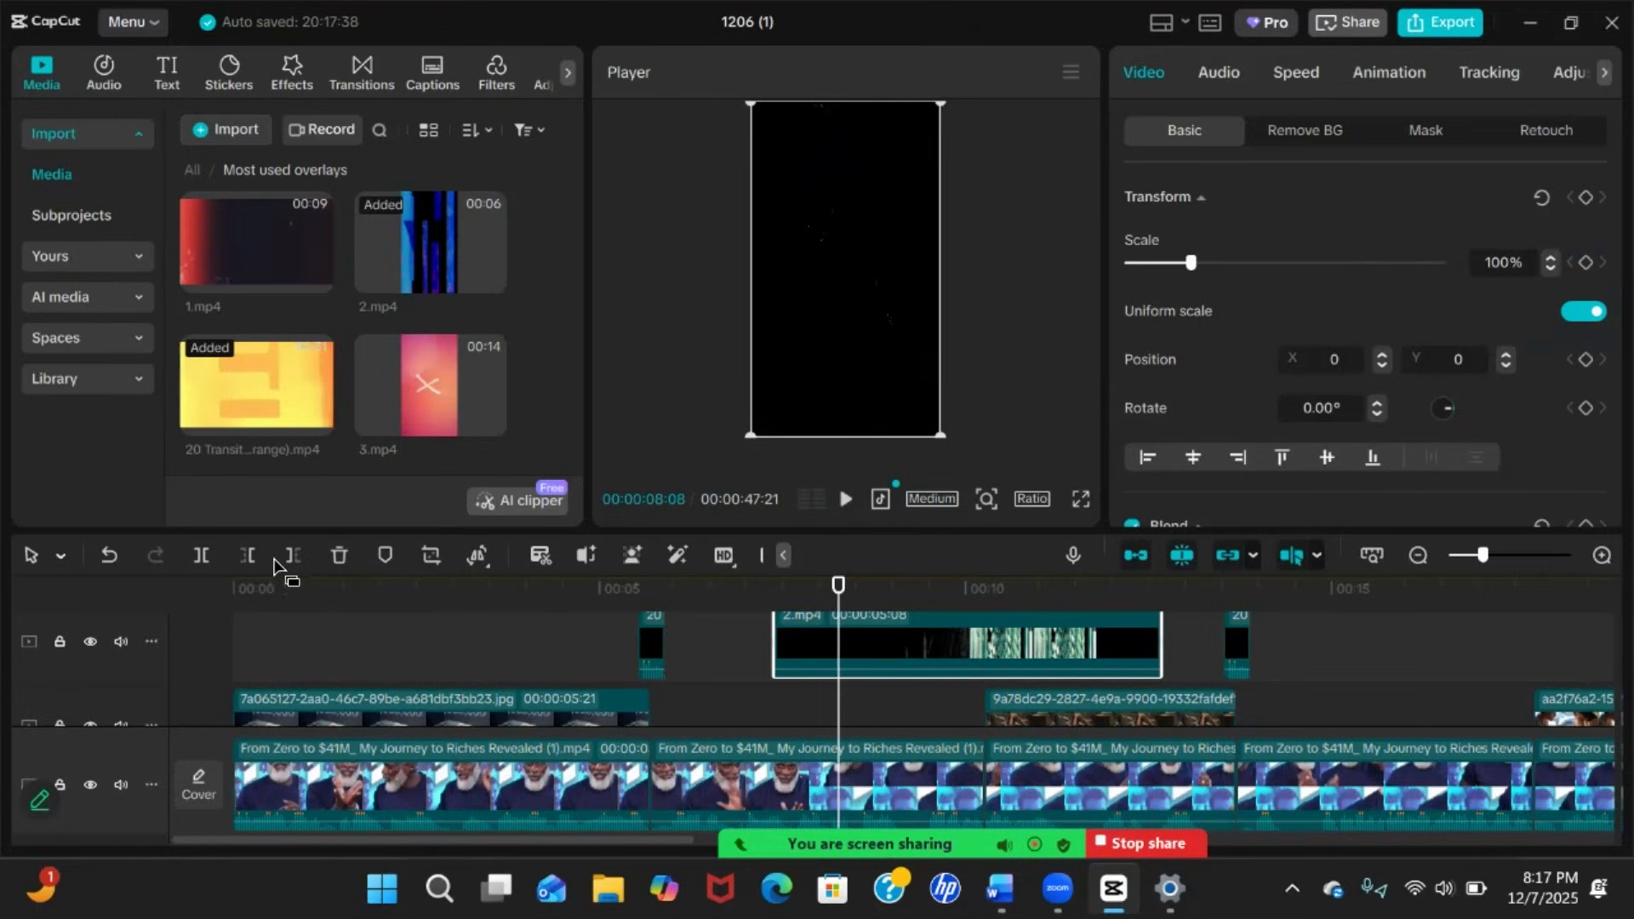
click(201, 555)
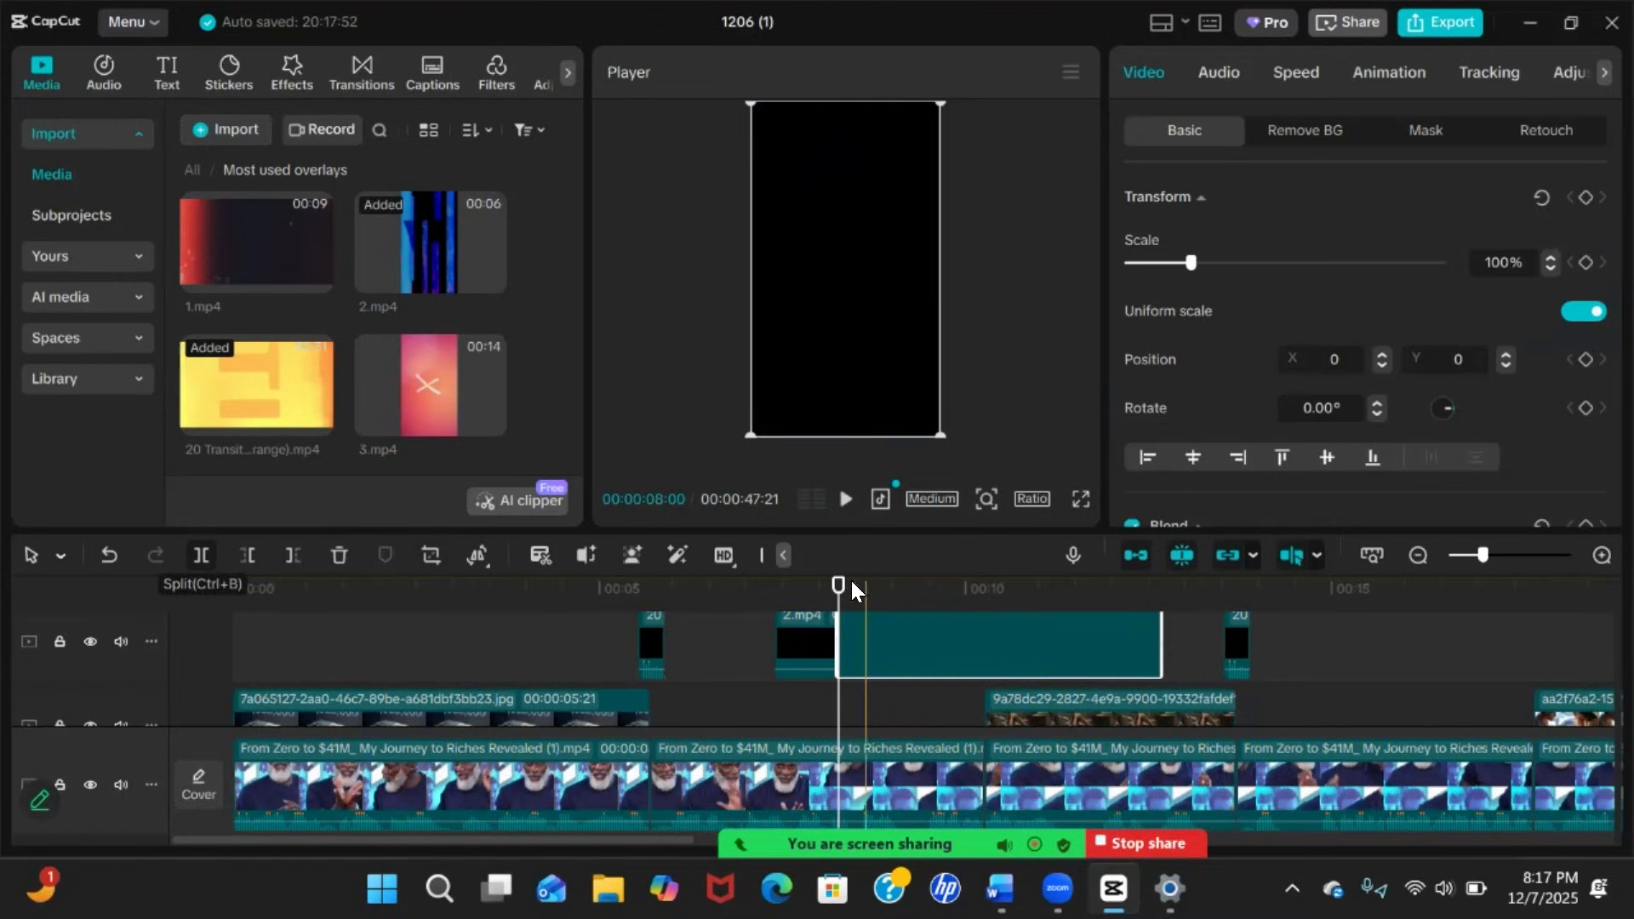
drag(839, 586, 861, 593)
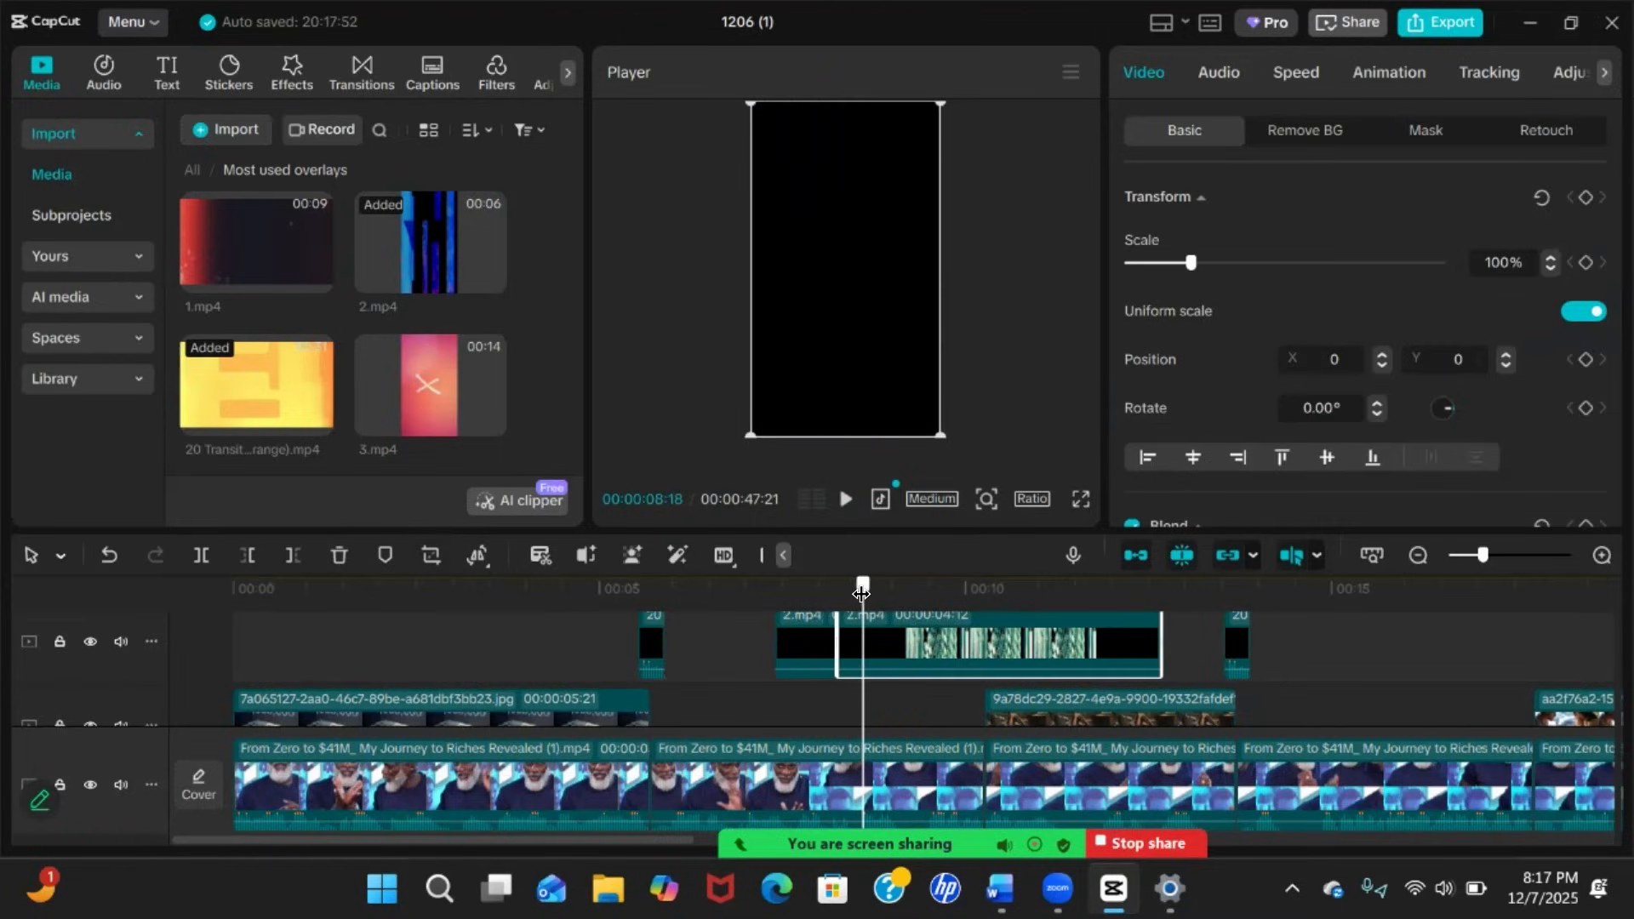
click(195, 546)
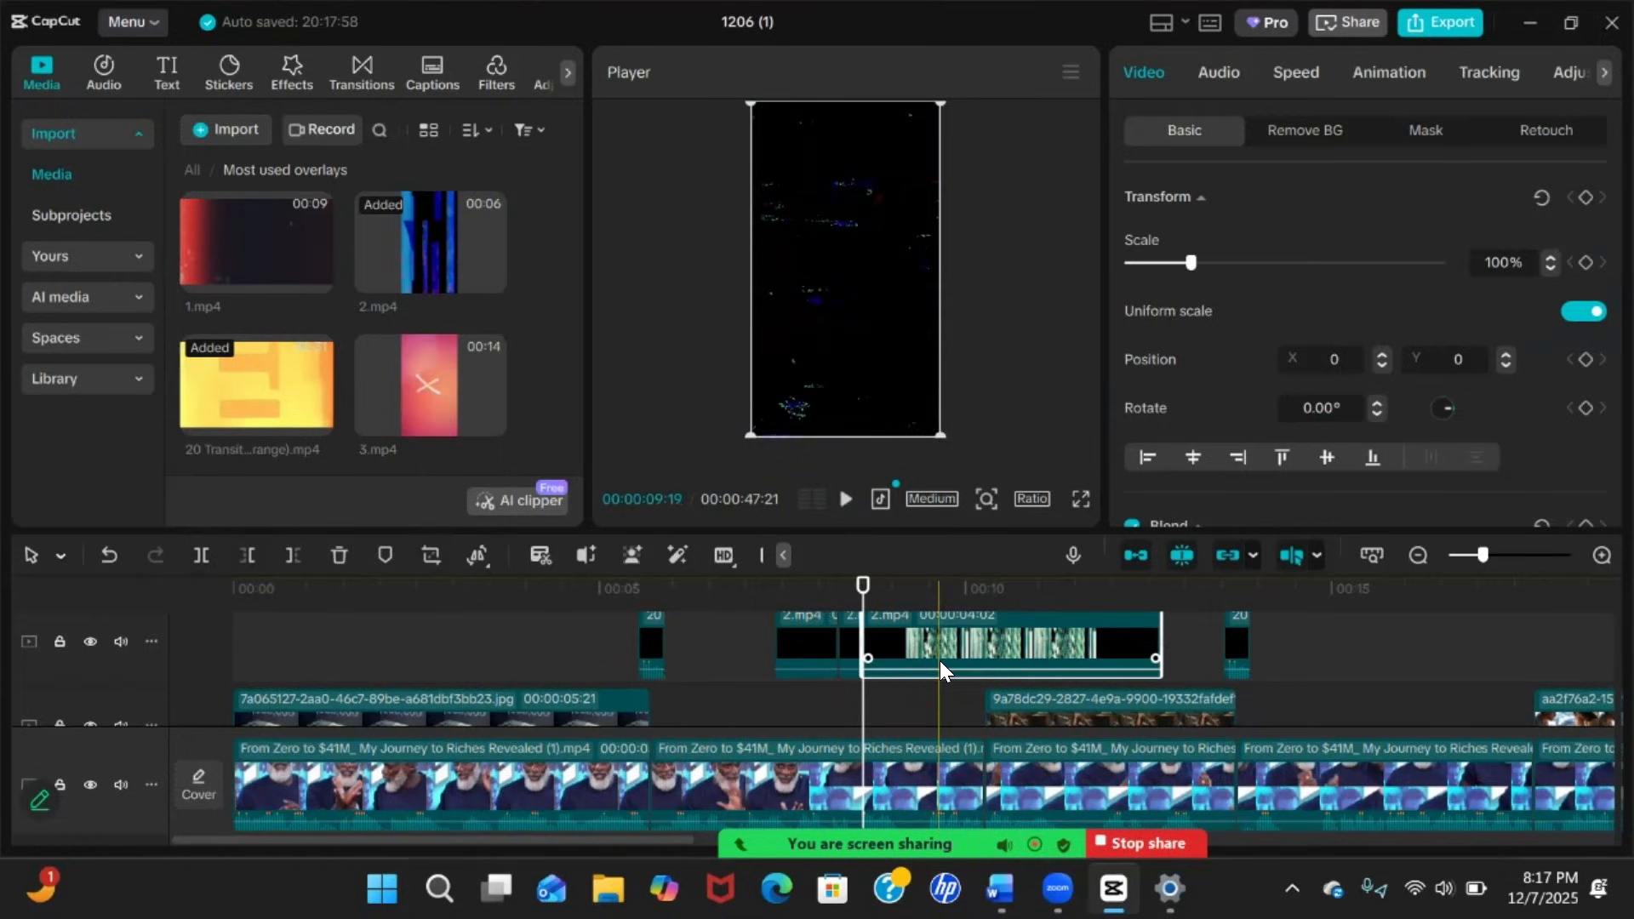
Delete the outer pieces of the split 2.mp4 clip, keeping only the short middle piece
key(Delete)
click(794, 654)
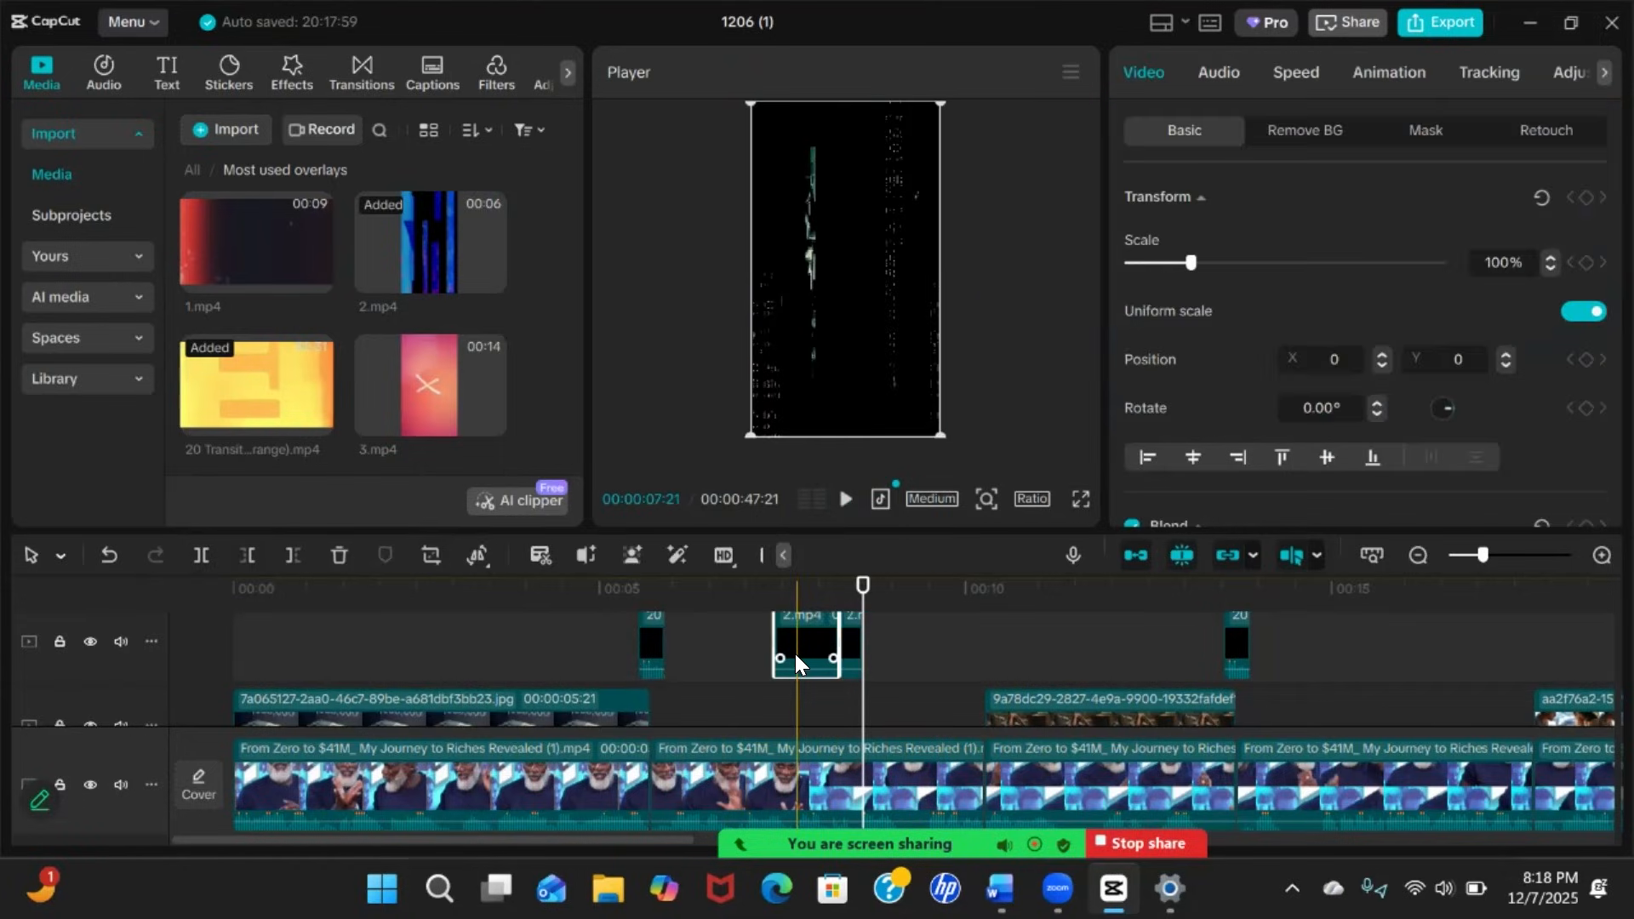
key(Delete)
Blend the short 2.mp4 piece in Overlay mode at 30% opacity
click(849, 654)
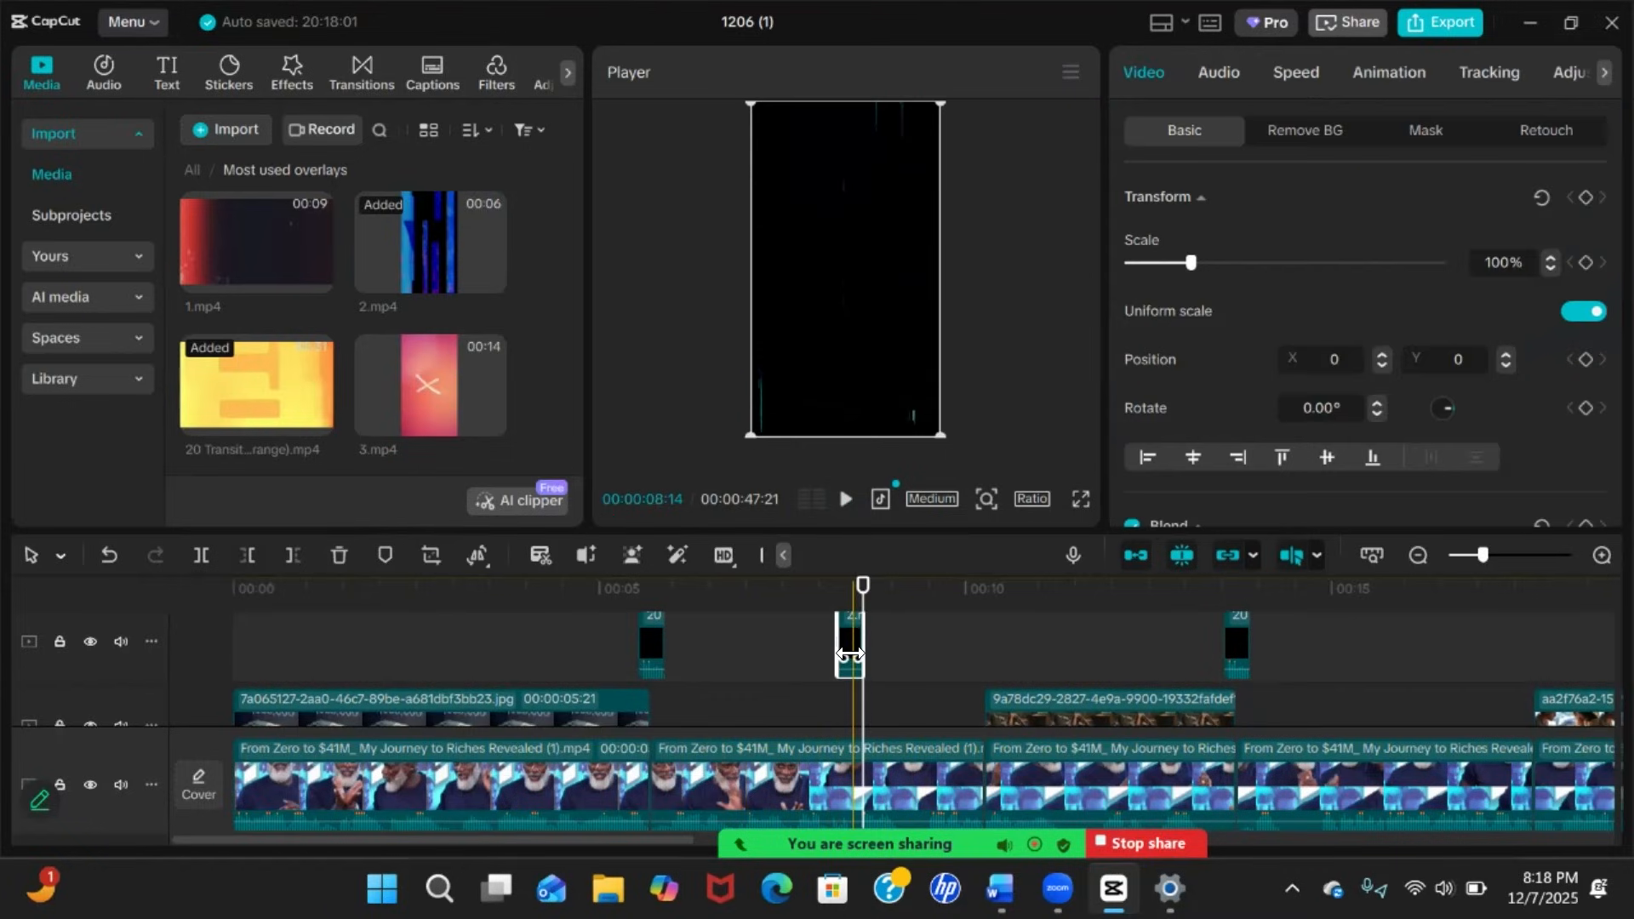
drag(851, 597, 849, 598)
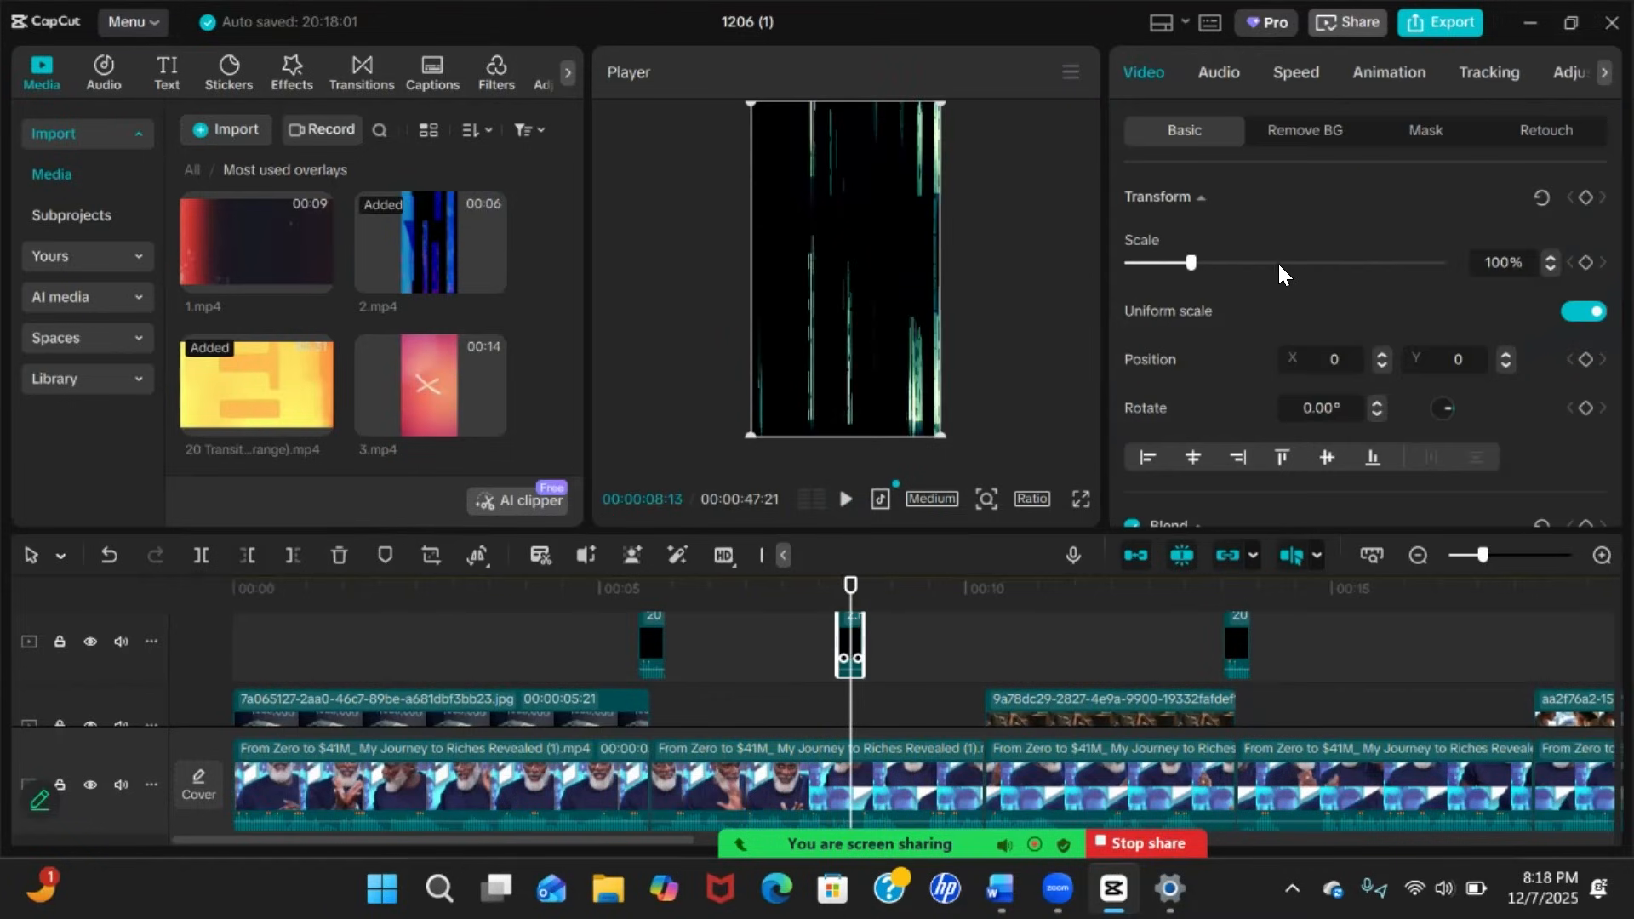
scroll(1260, 375, down, 3)
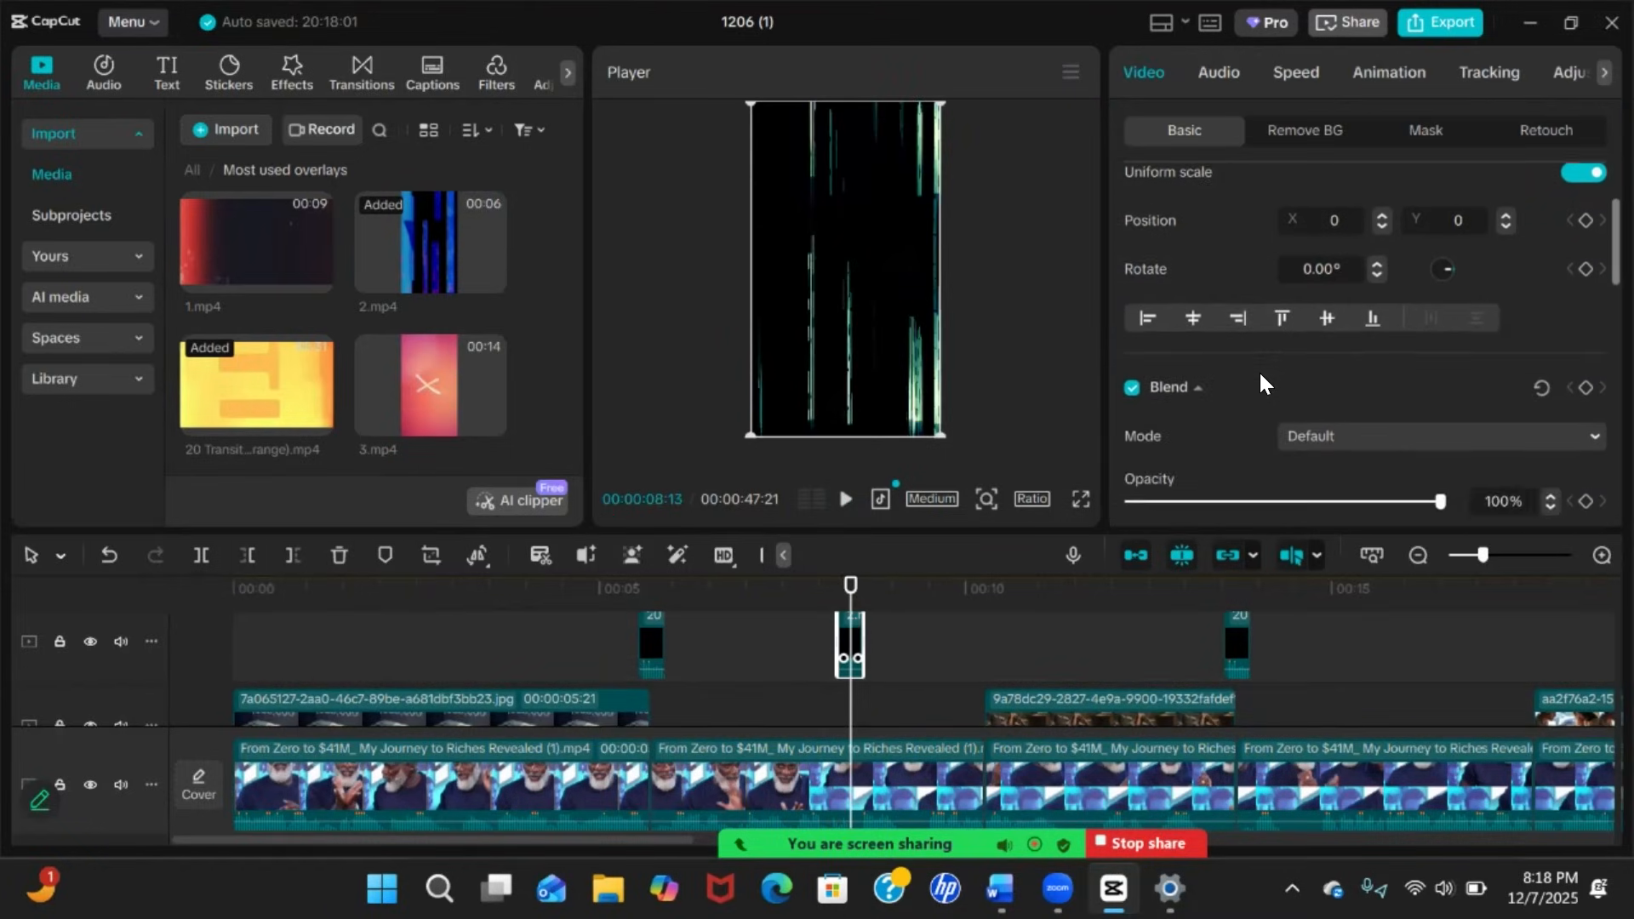
scroll(1258, 377, down, 1)
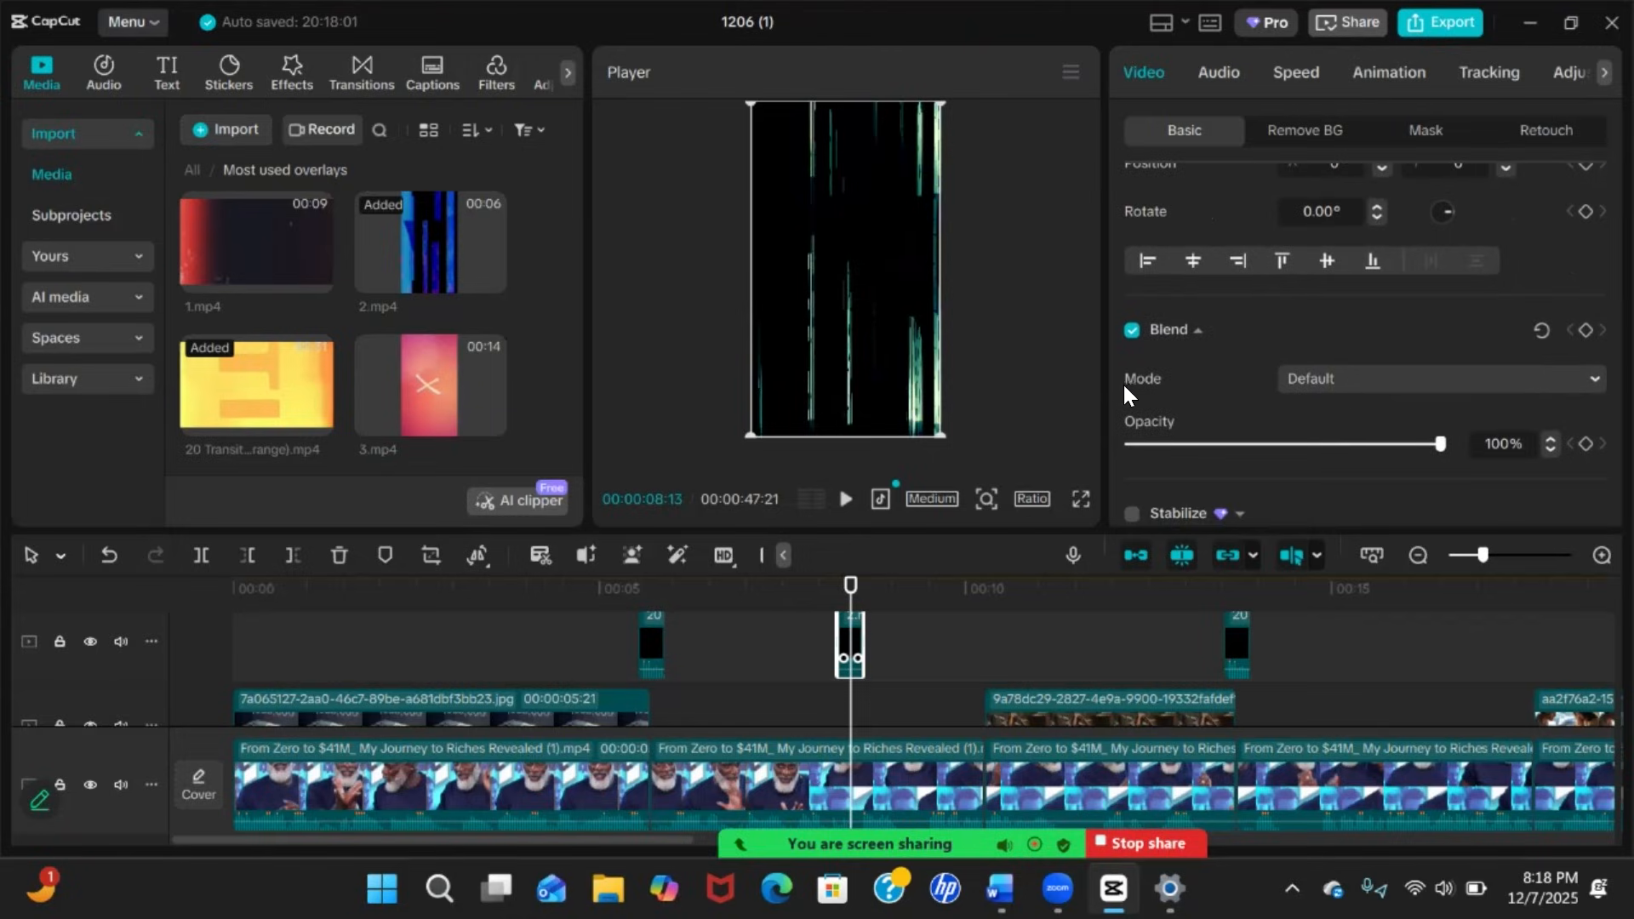
click(1348, 382)
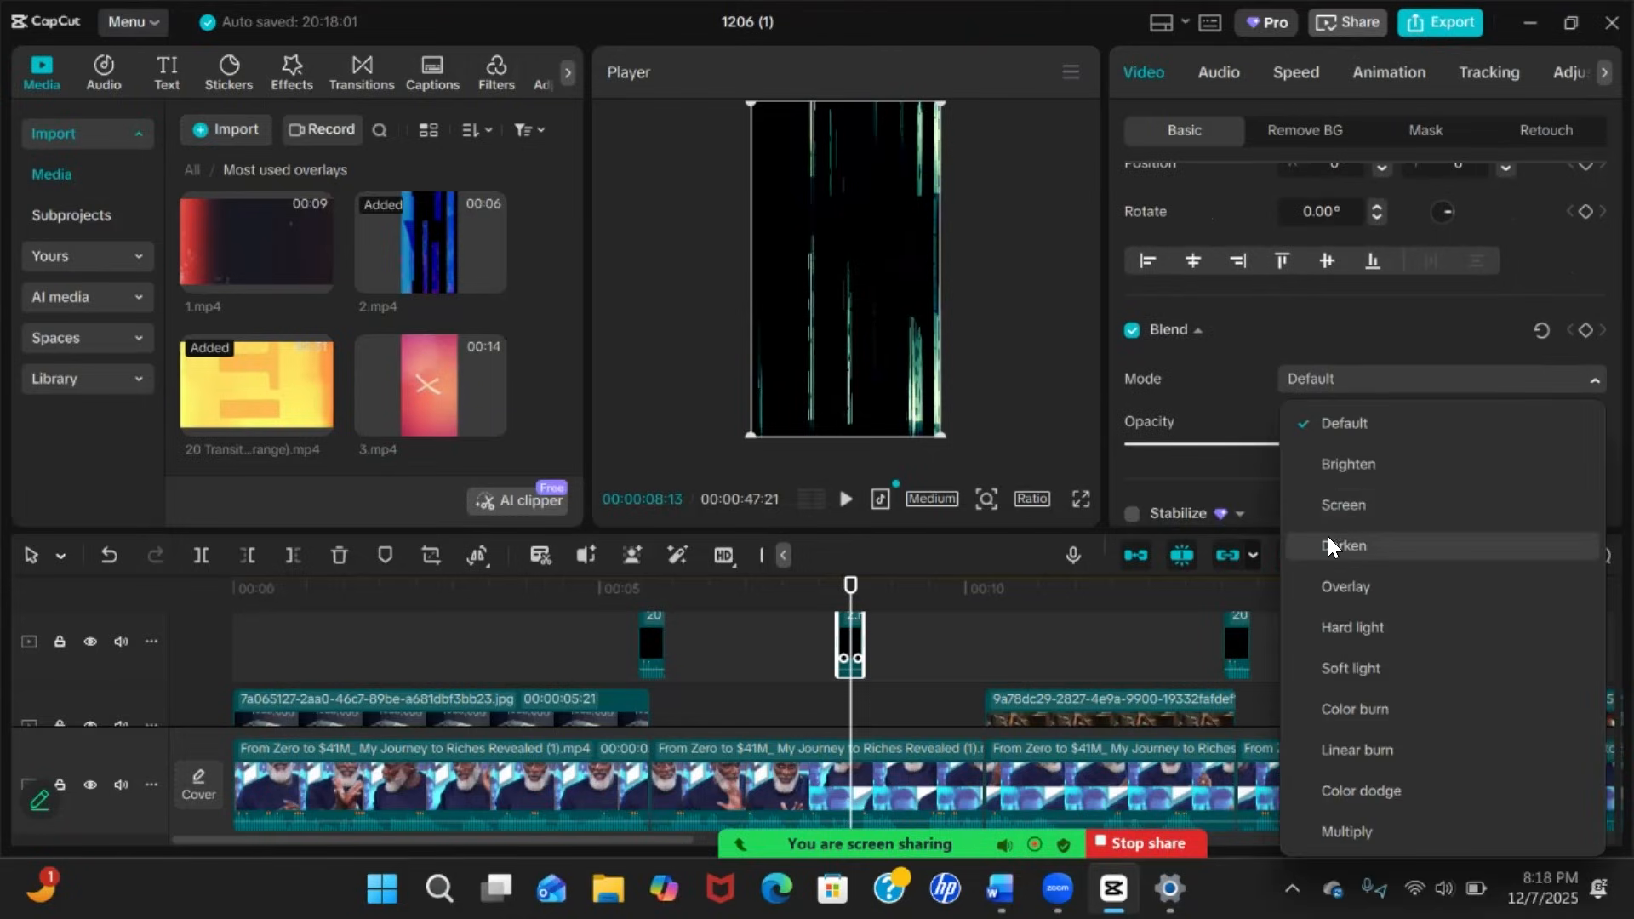
click(1327, 586)
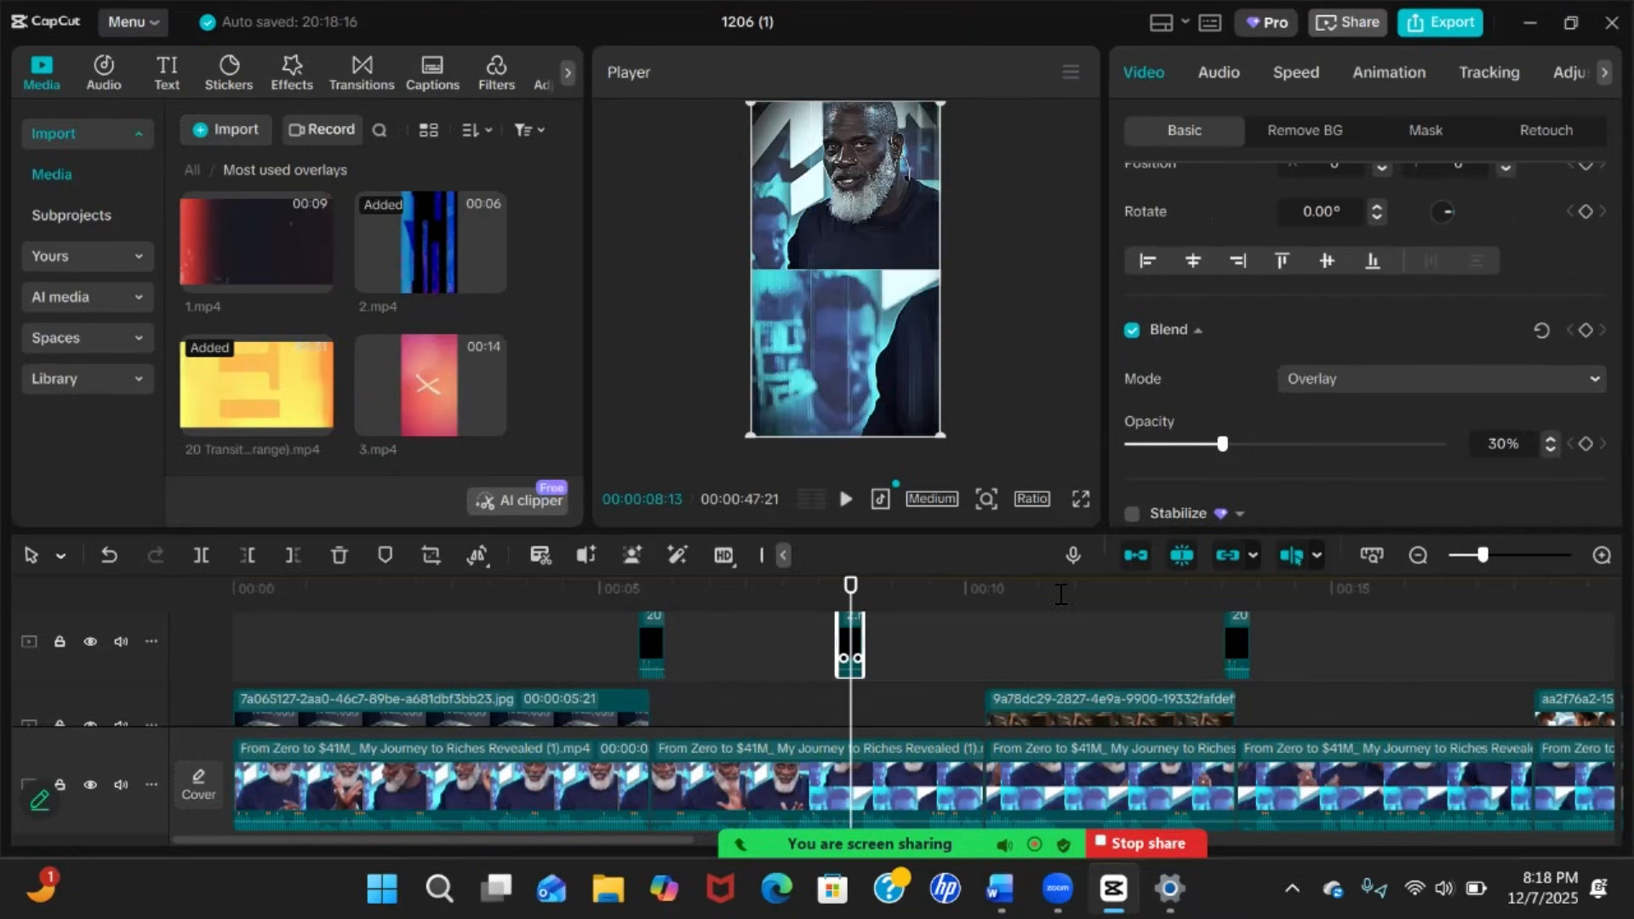
Move the short 2.mp4 clip so it straddles the cut at 00:00:10:08, where the second overlay image starts
scroll(851, 638, up, 1)
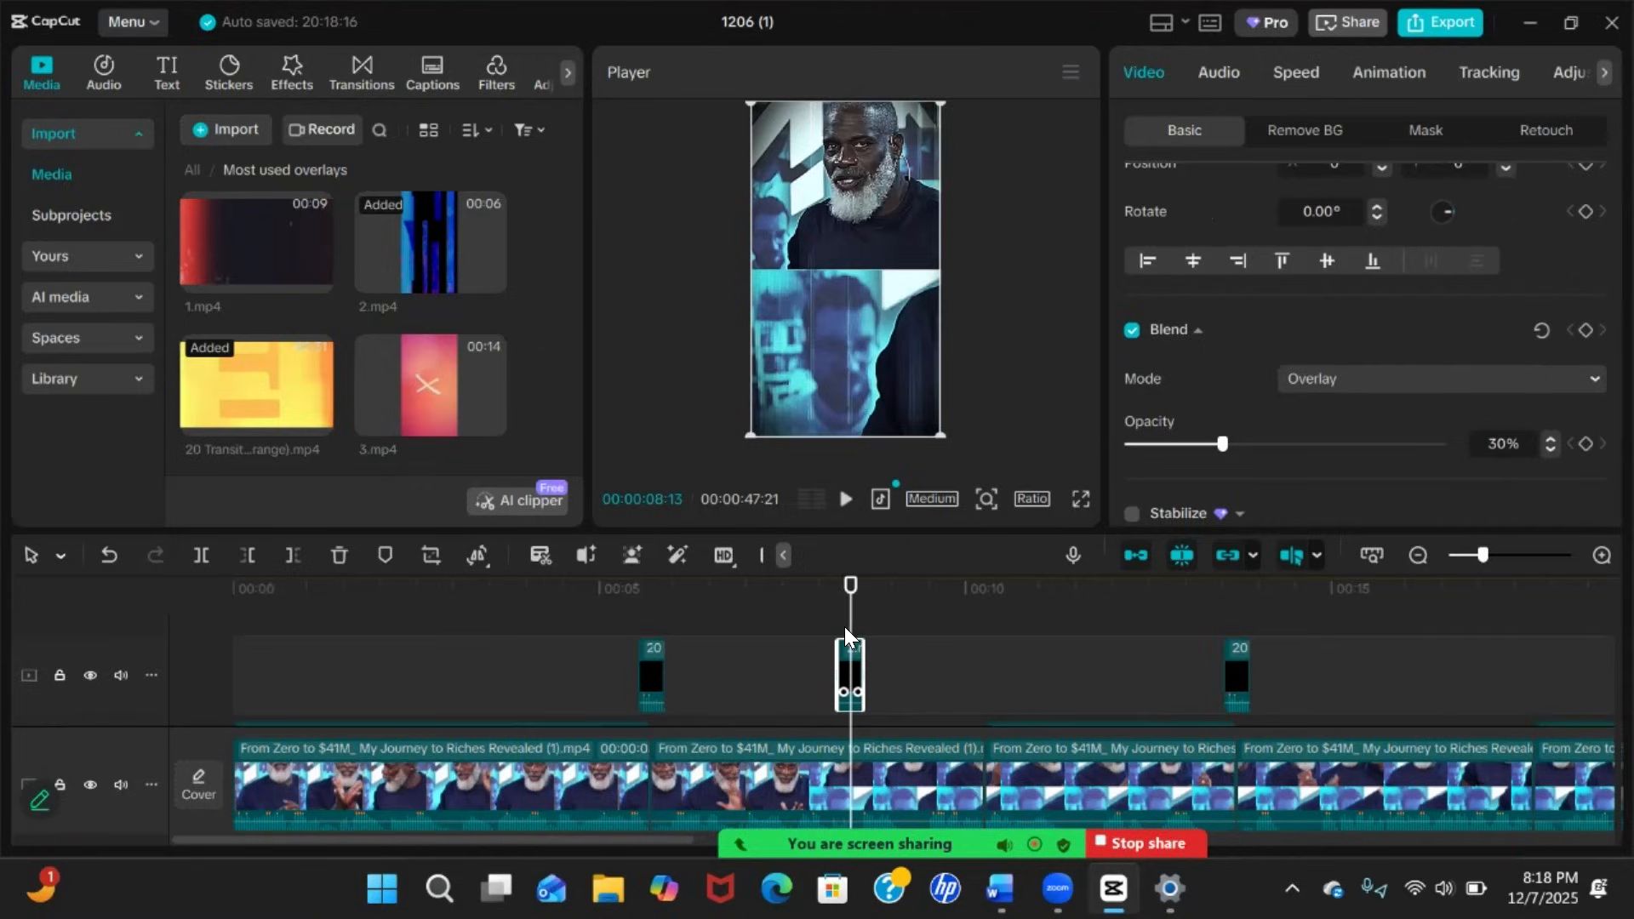
drag(852, 599, 983, 596)
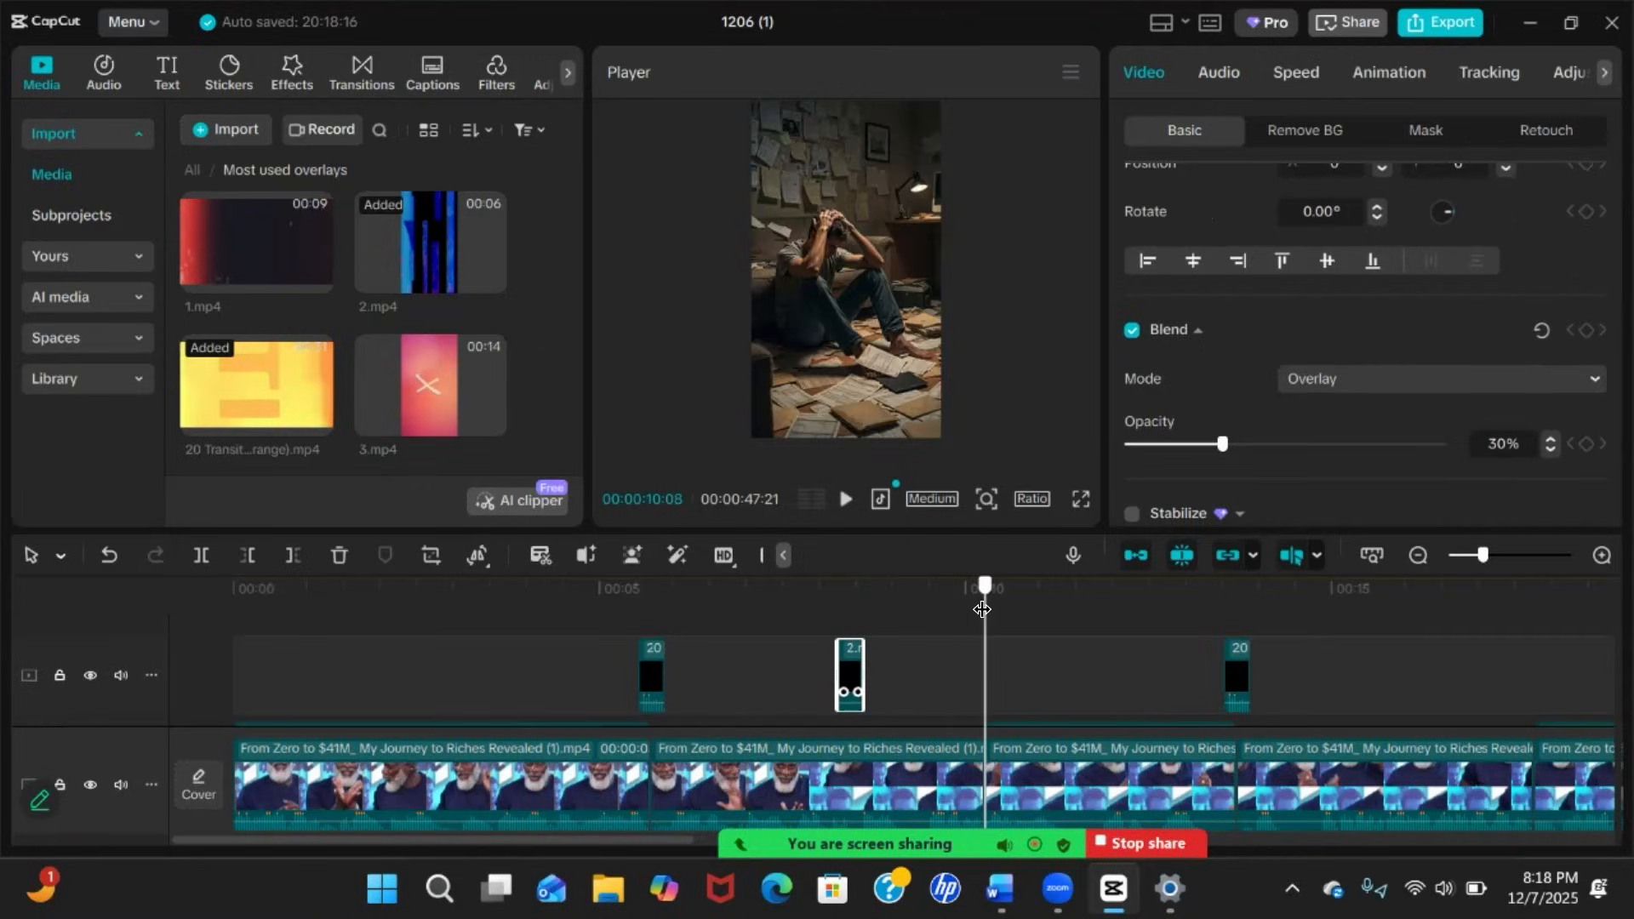
scroll(912, 683, down, 1)
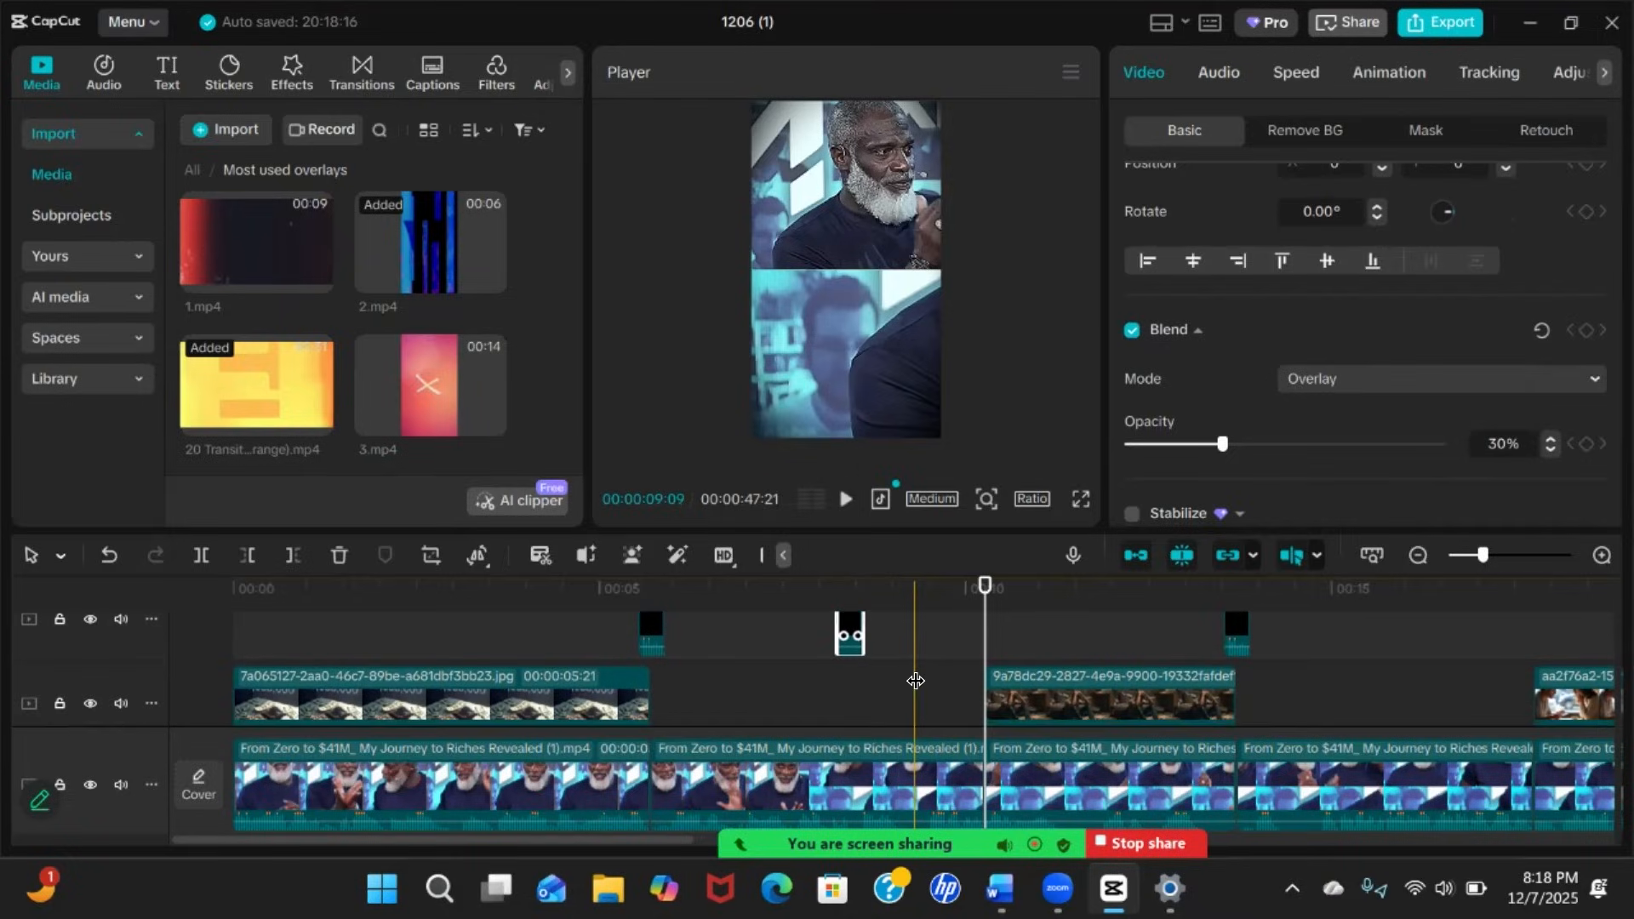
drag(858, 646, 982, 662)
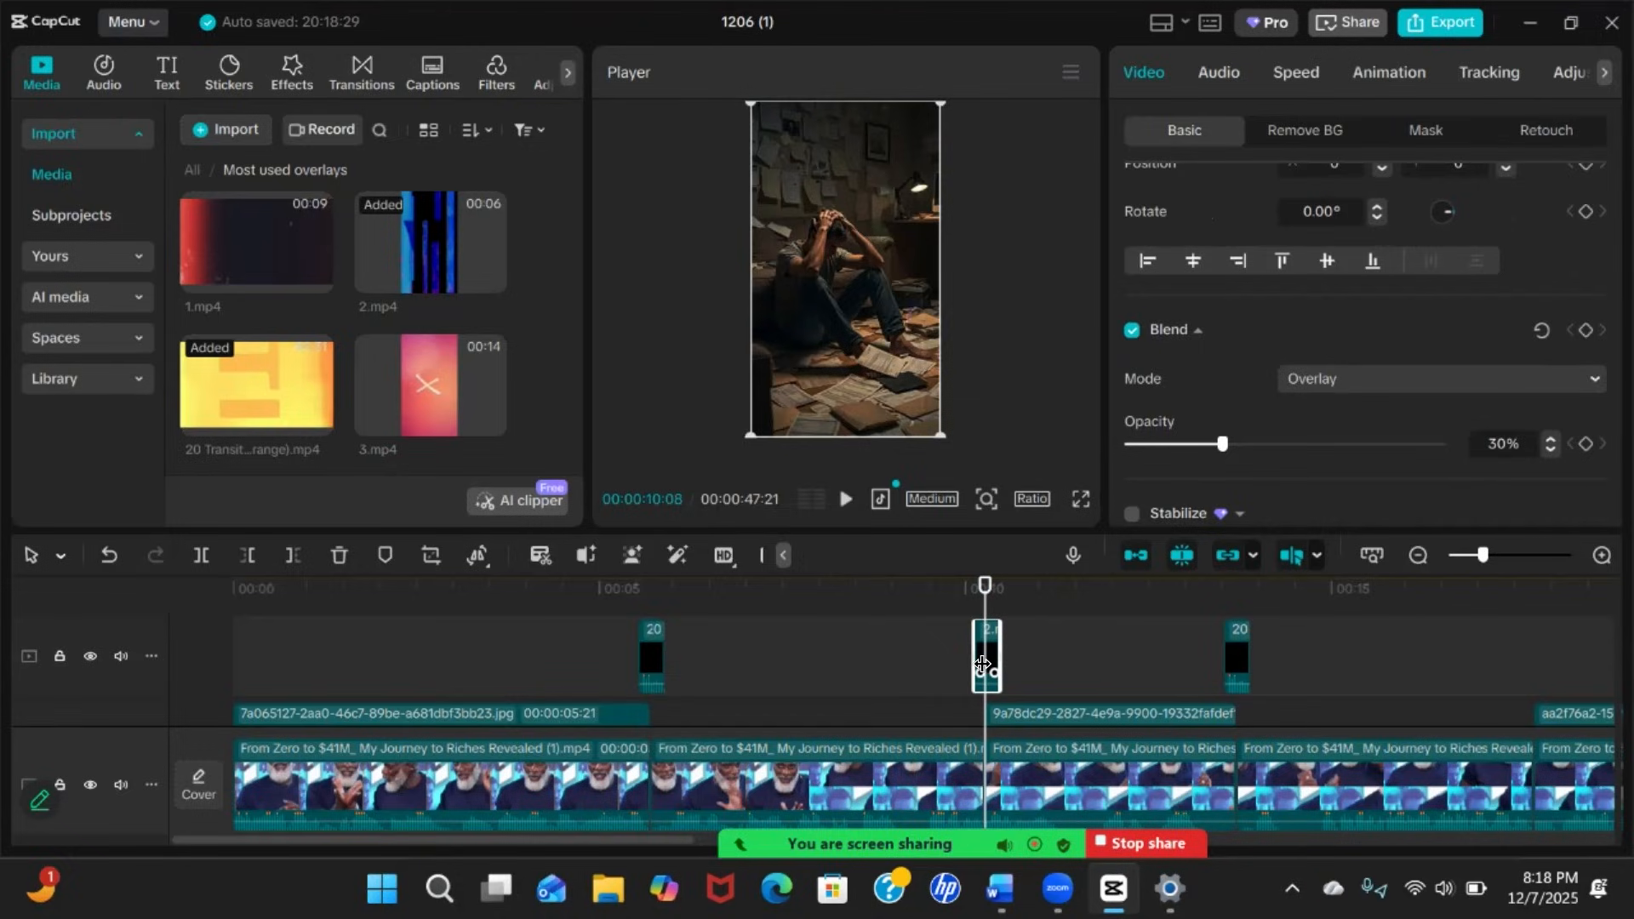
Paste a copy of the 2.mp4 clip at 00:00:17:23, centred across the start of the café couple image
scroll(933, 696, up, 2)
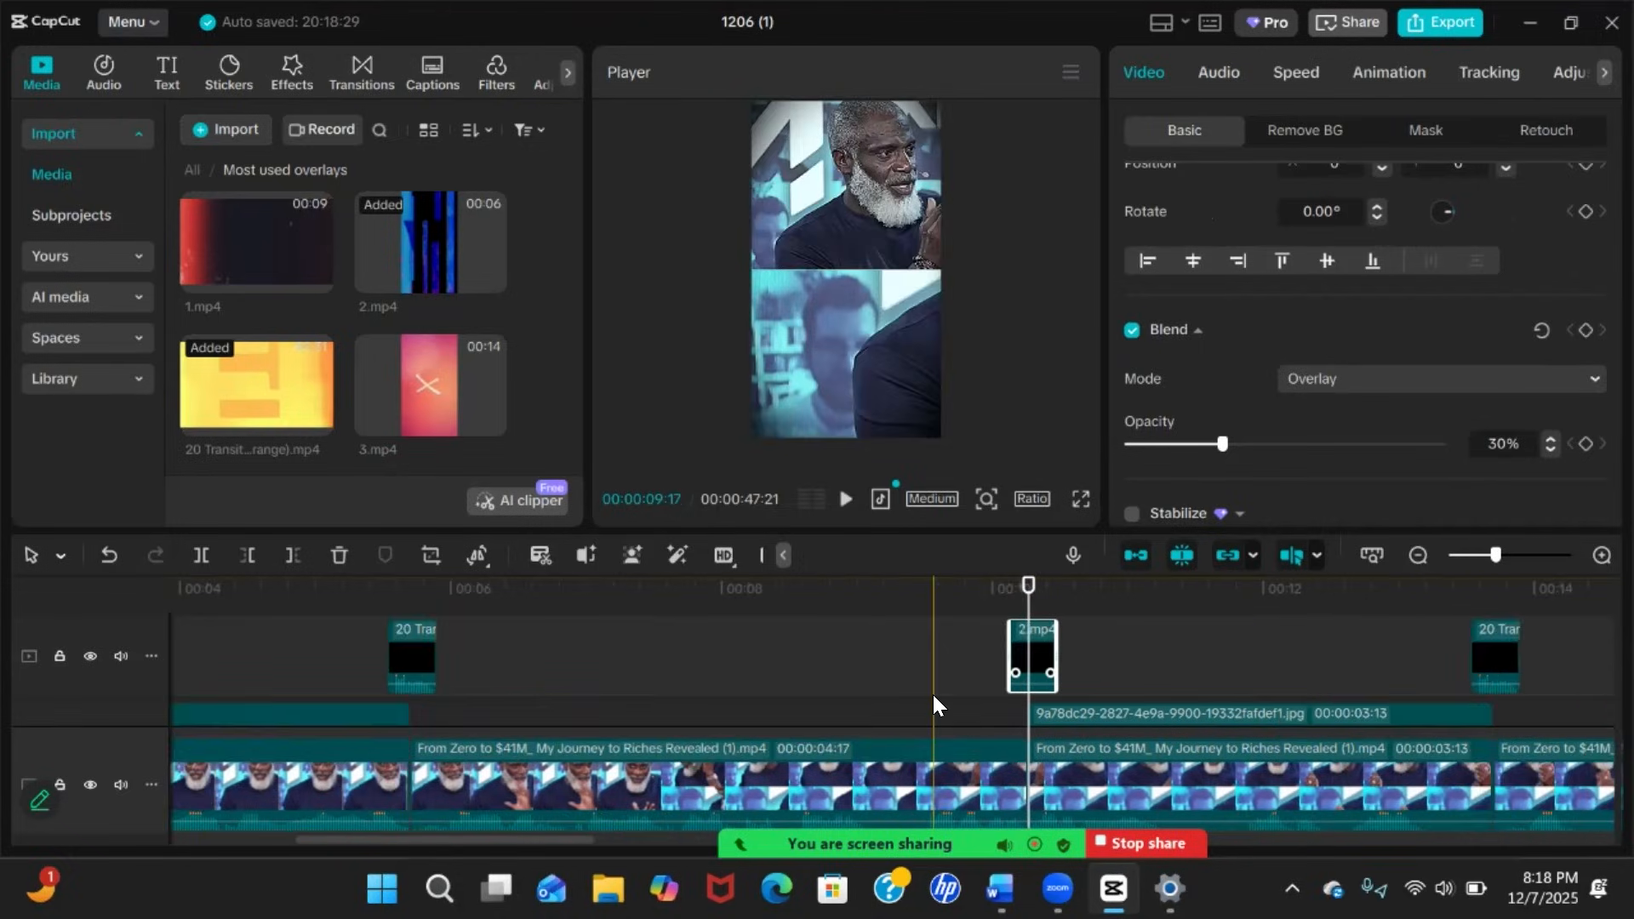
scroll(934, 696, up, 2)
scroll(934, 696, right, 3)
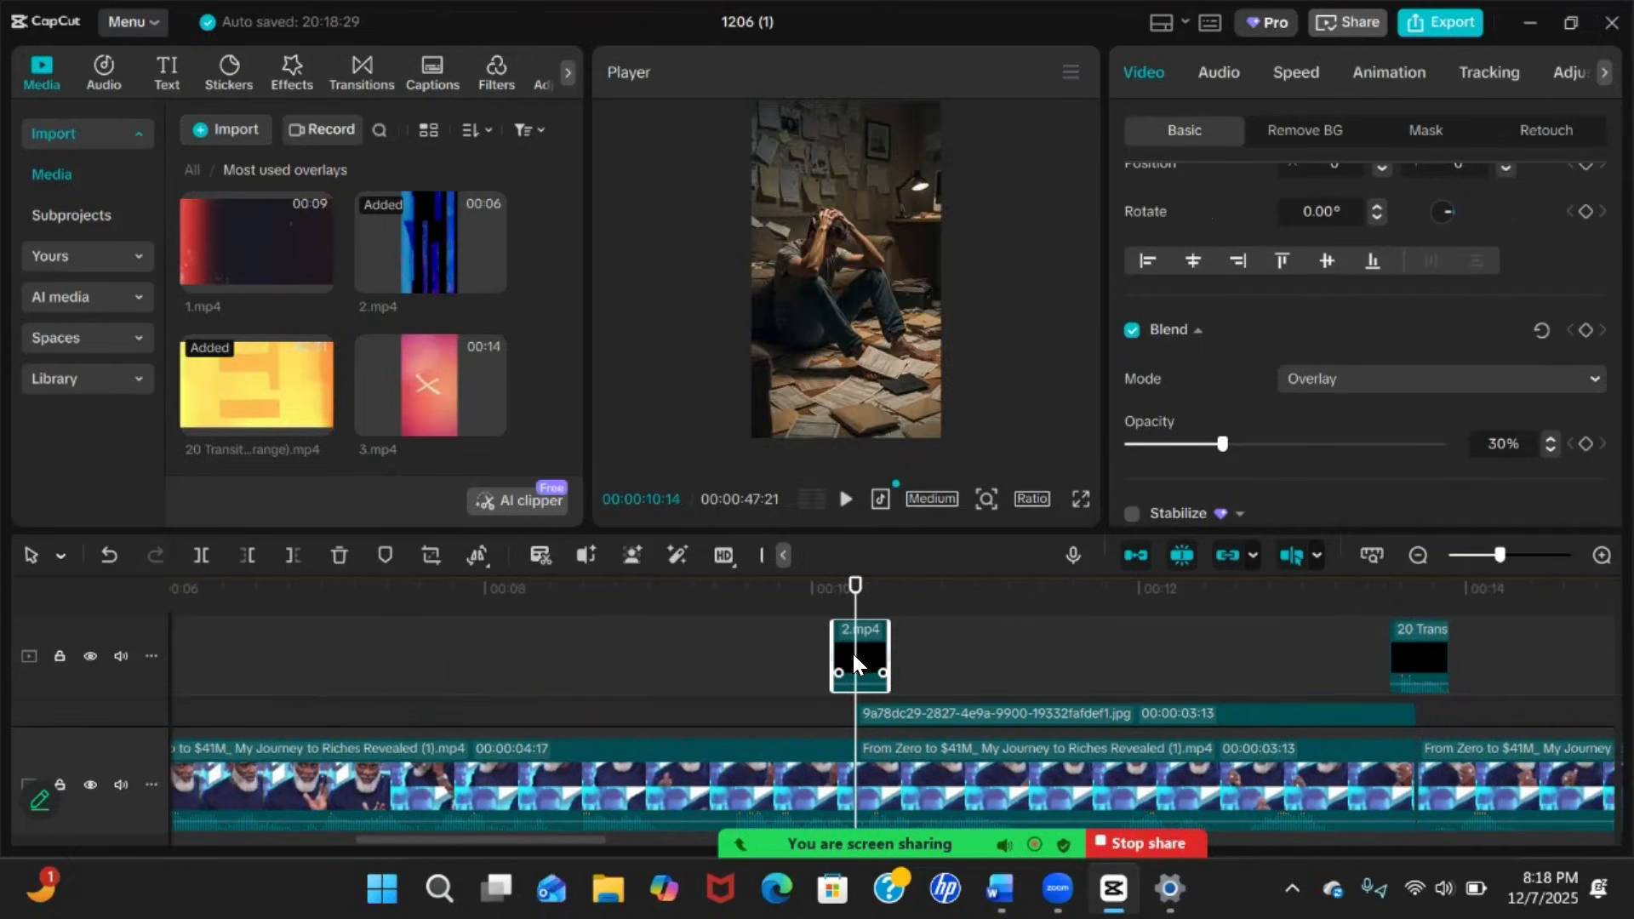
scroll(1064, 752, right, 3)
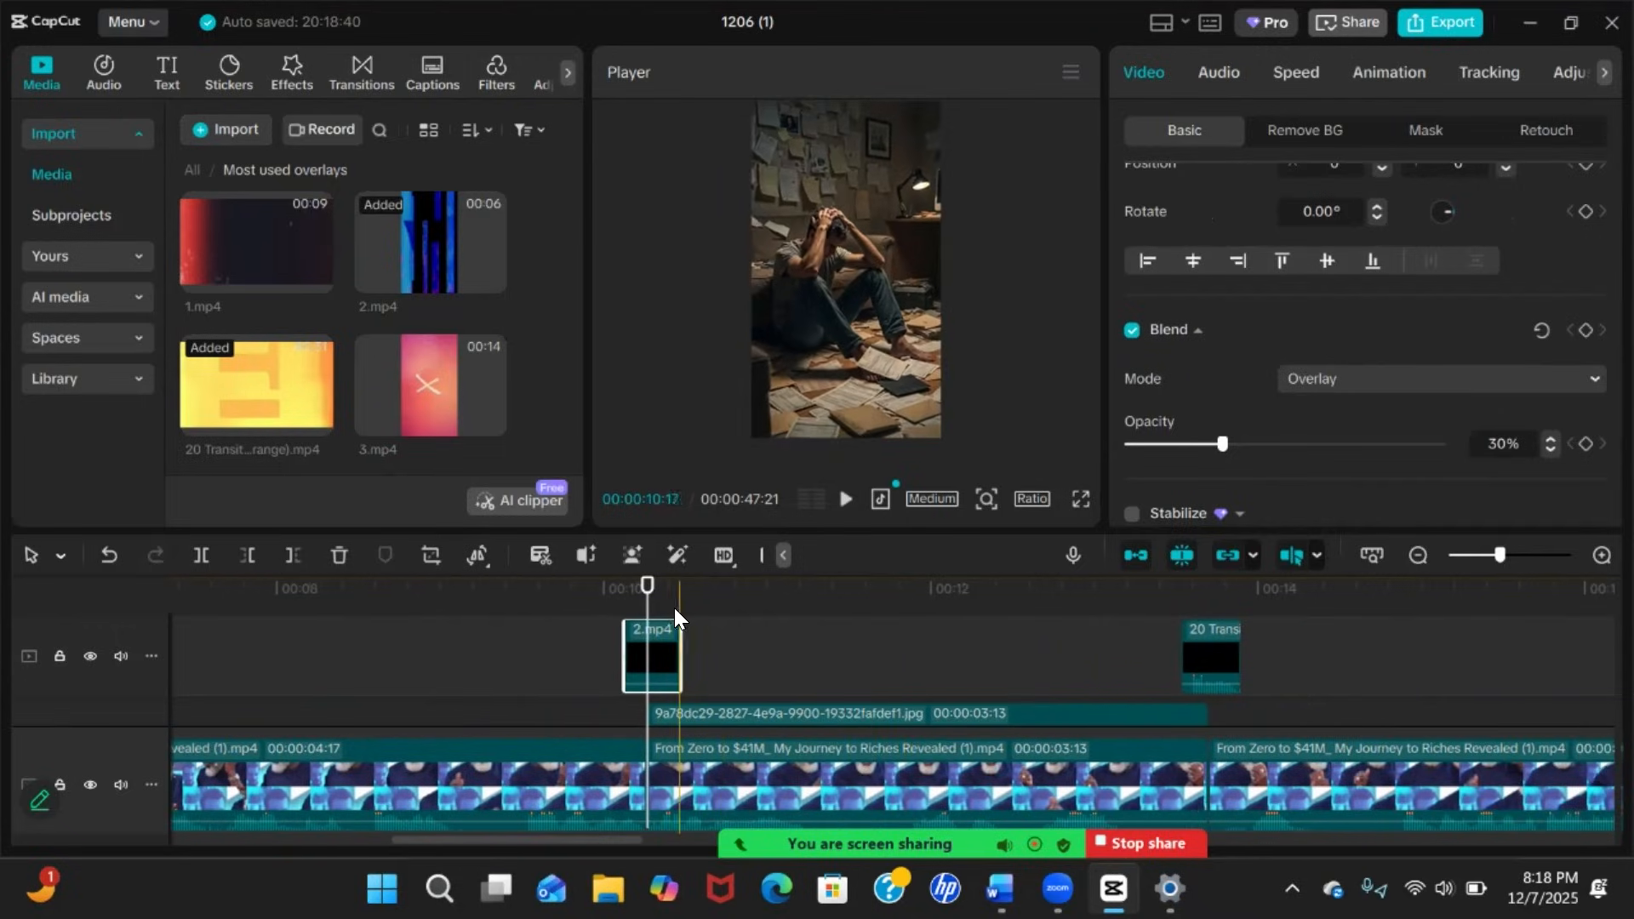
click(1191, 711)
scroll(1191, 712, right, 3)
scroll(1192, 714, right, 8)
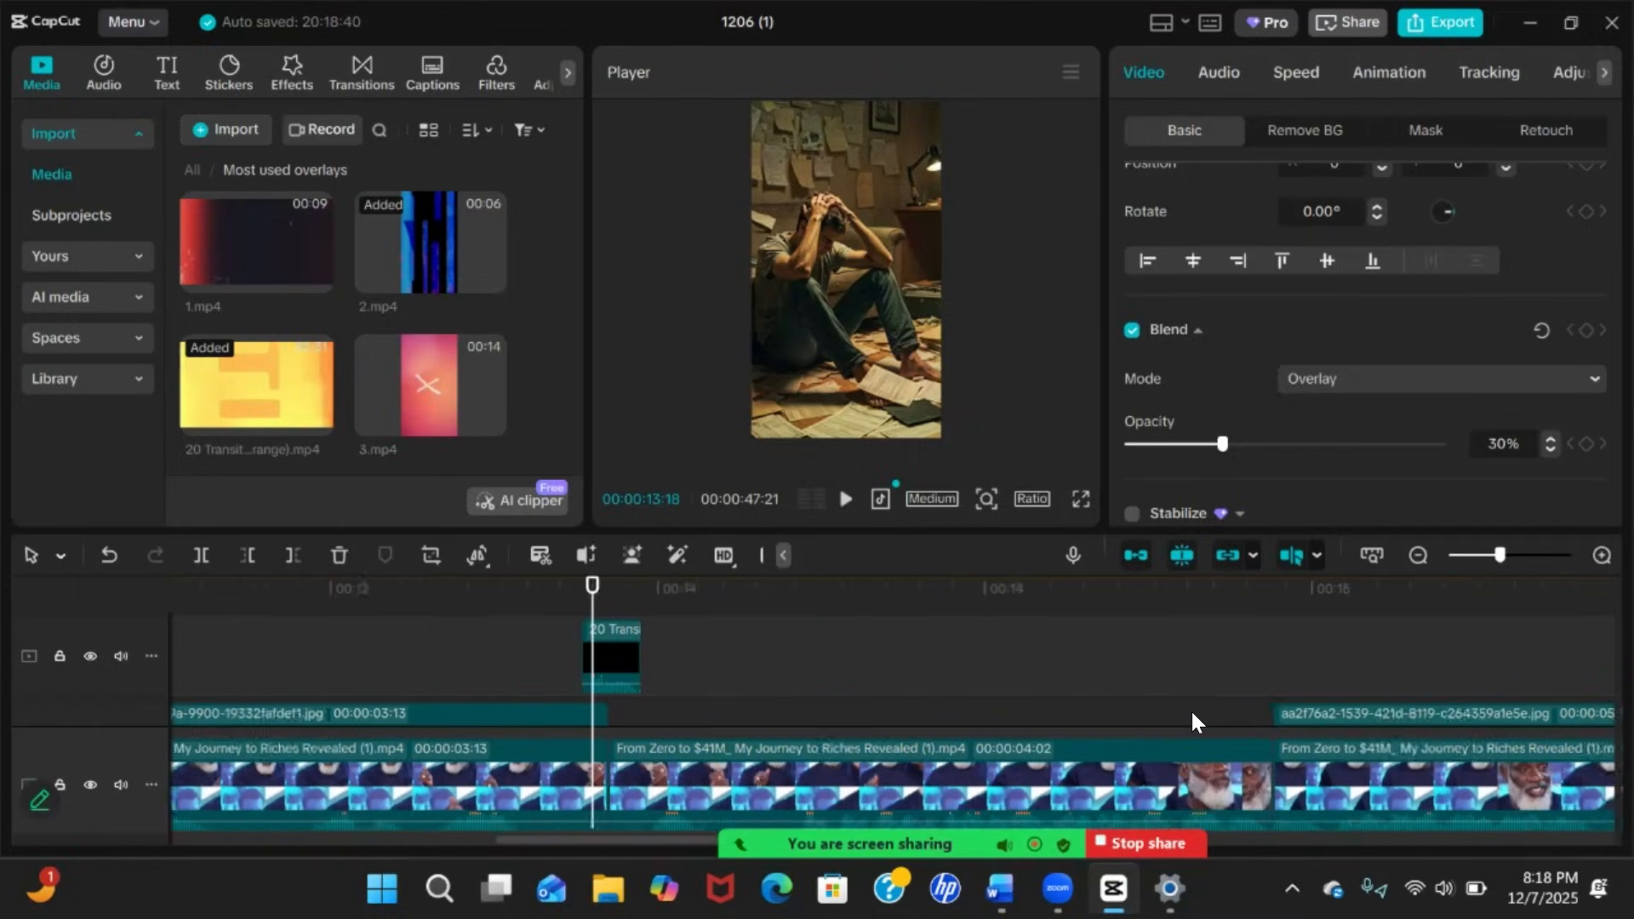
click(1114, 579)
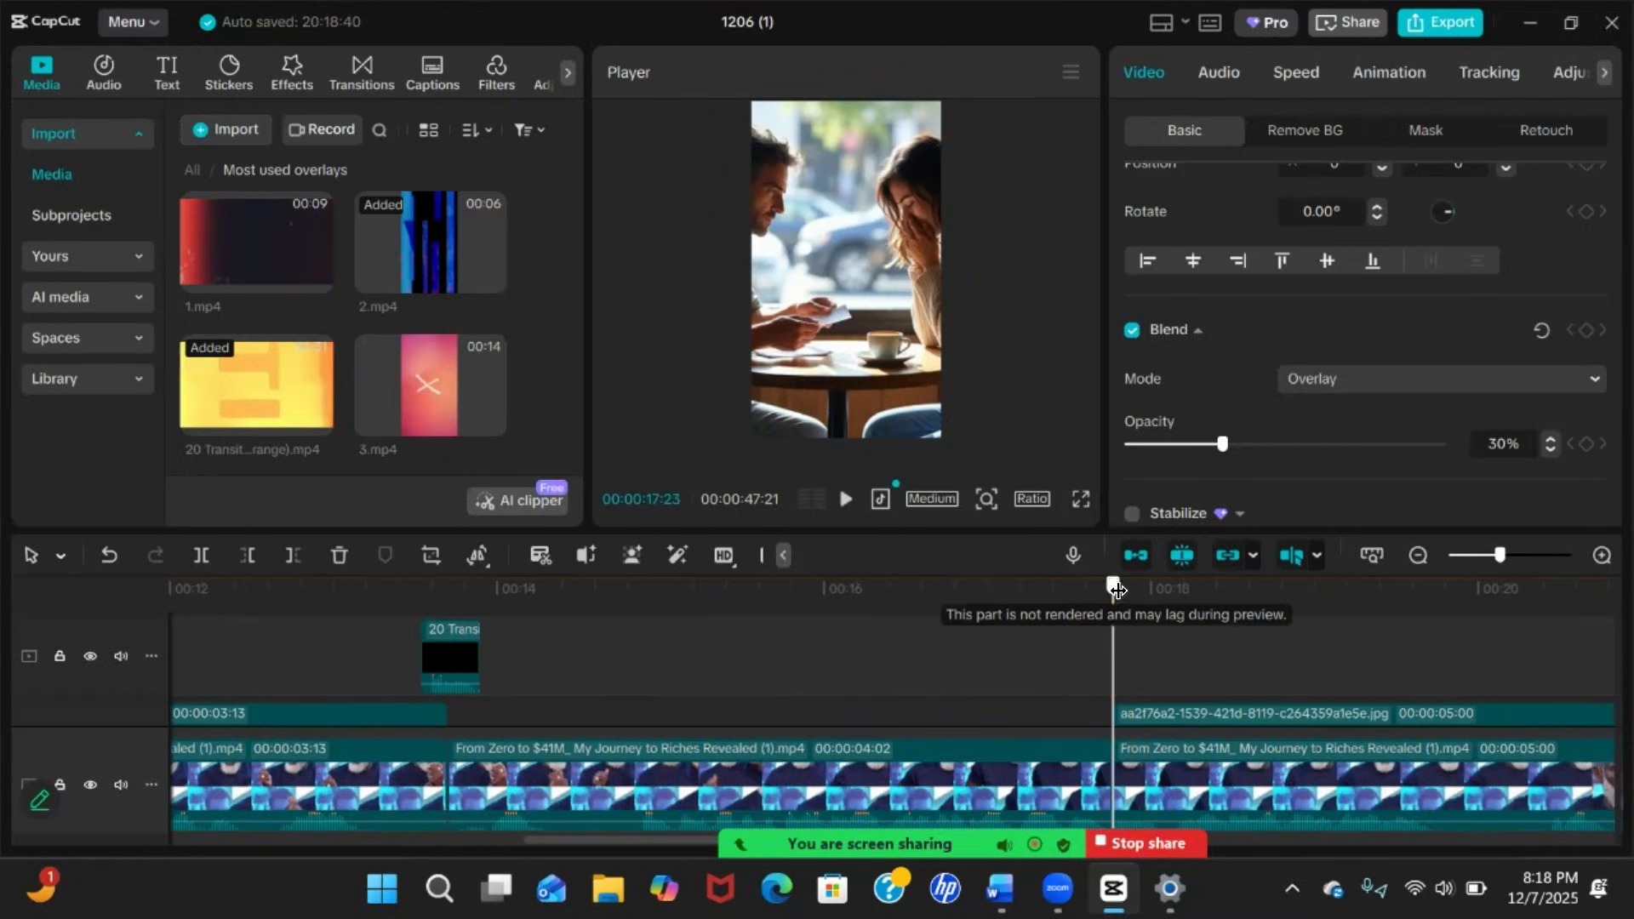
key(ctrl+v)
drag(1136, 650, 1114, 654)
Paste another copy of the 2.mp4 clip at 00:00:28:27, across the start of the fourth overlay image
scroll(1114, 653, right, 10)
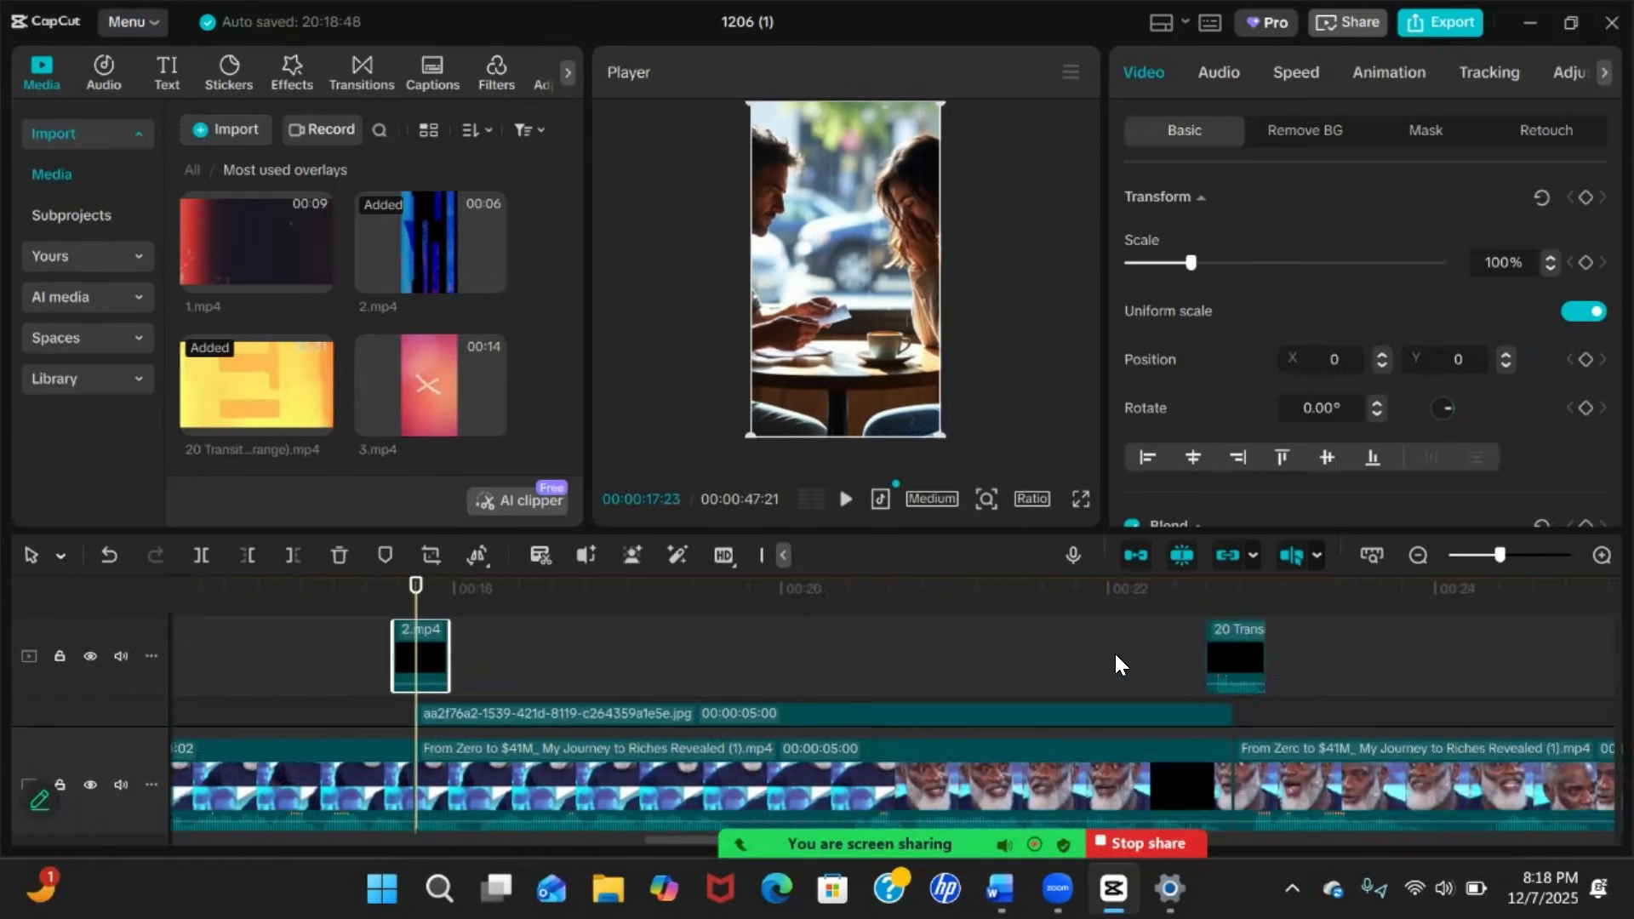
scroll(1115, 655, right, 1)
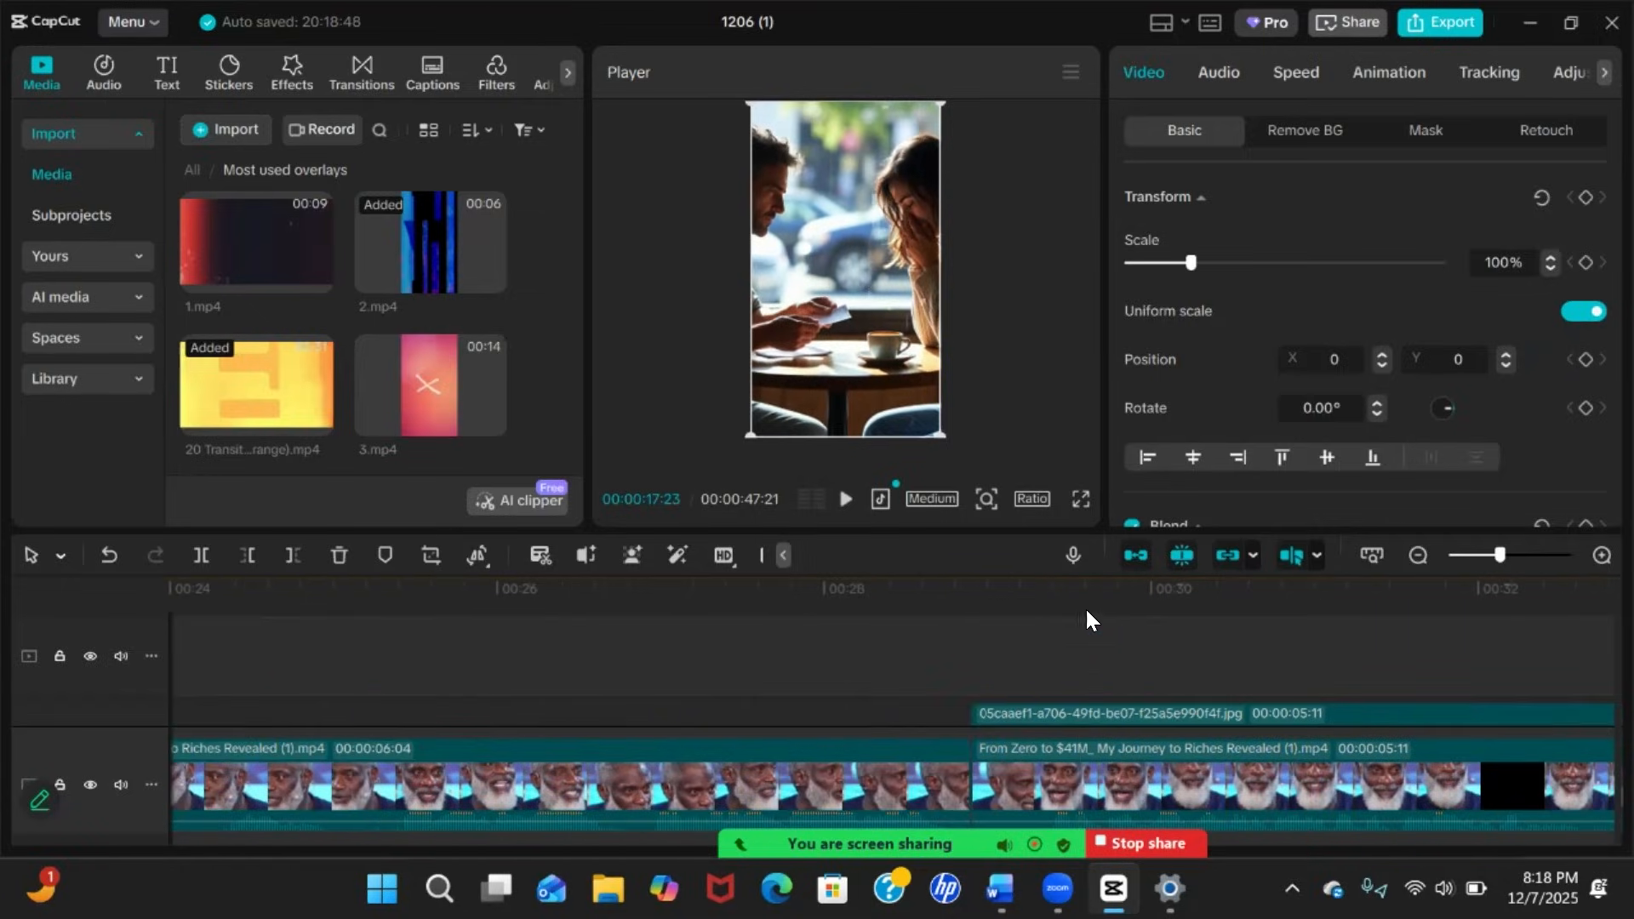
drag(944, 584, 970, 593)
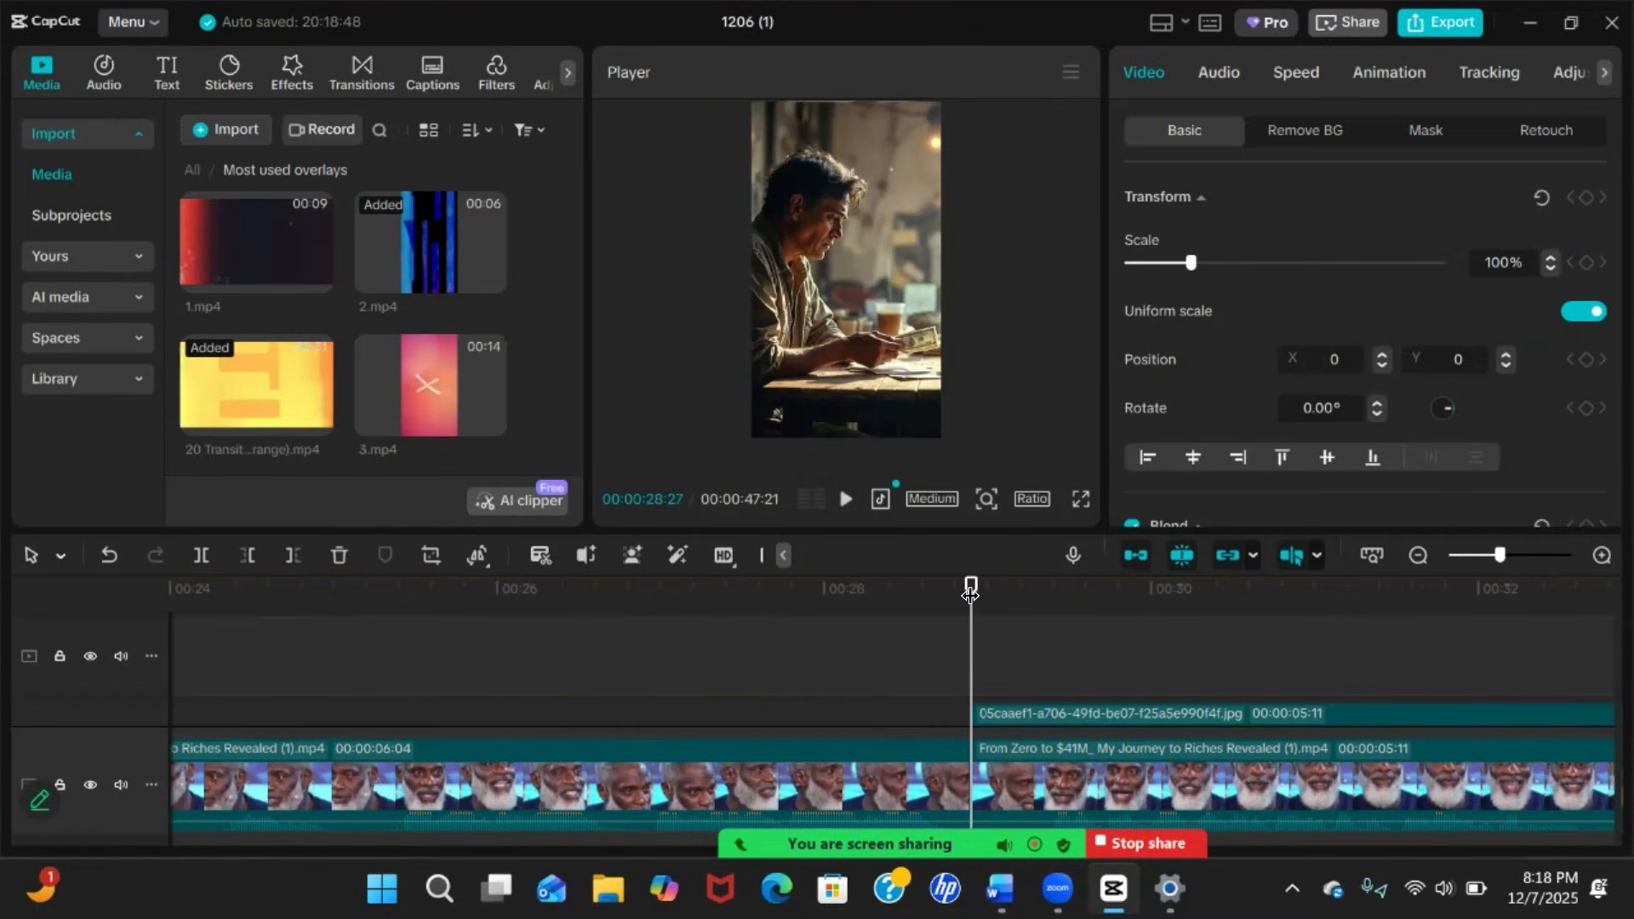
click(992, 642)
key(ctrl+v)
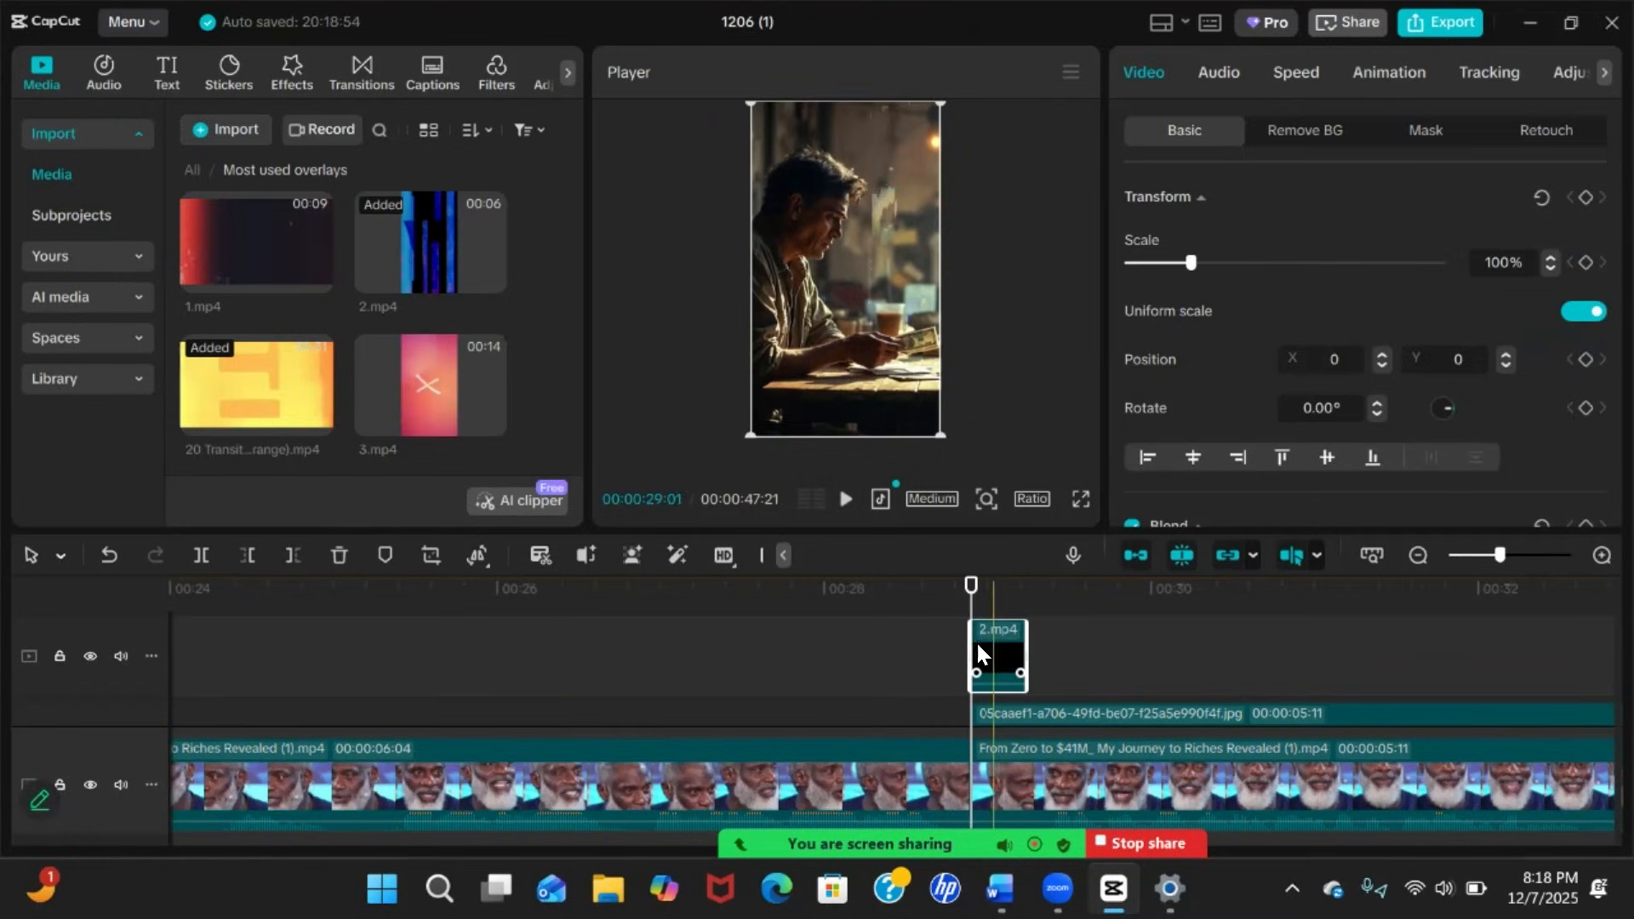
Paste another copy of the 2.mp4 clip at 00:00:41:07, centred across the start of the sunset silhouette image
scroll(969, 645, right, 6)
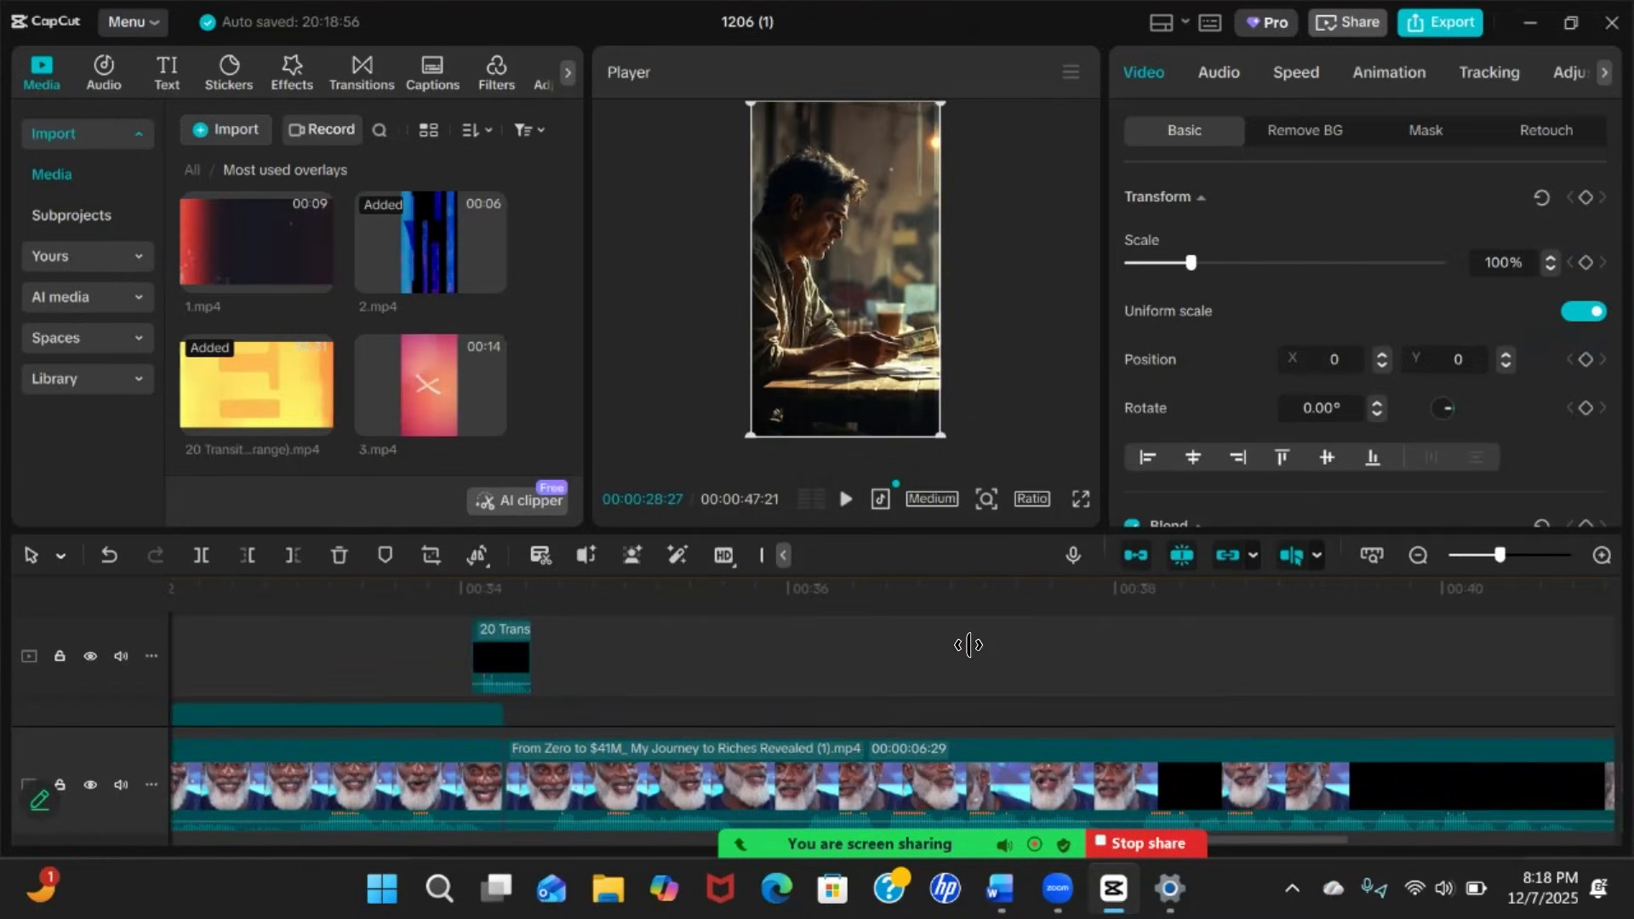
click(1037, 623)
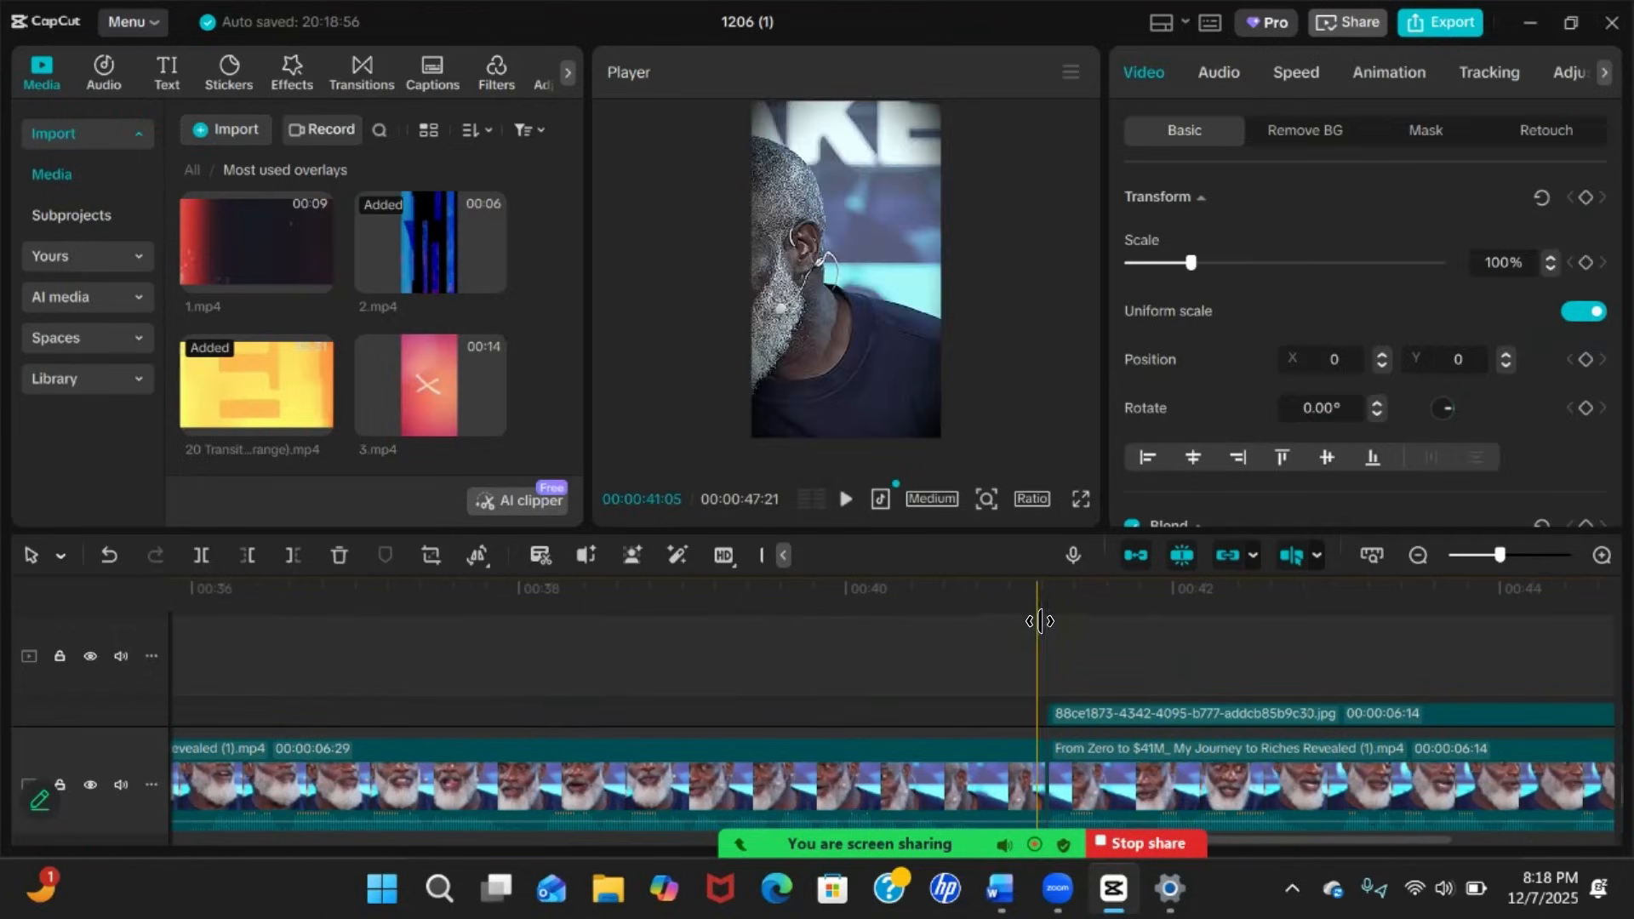
click(1049, 583)
key(ctrl+v)
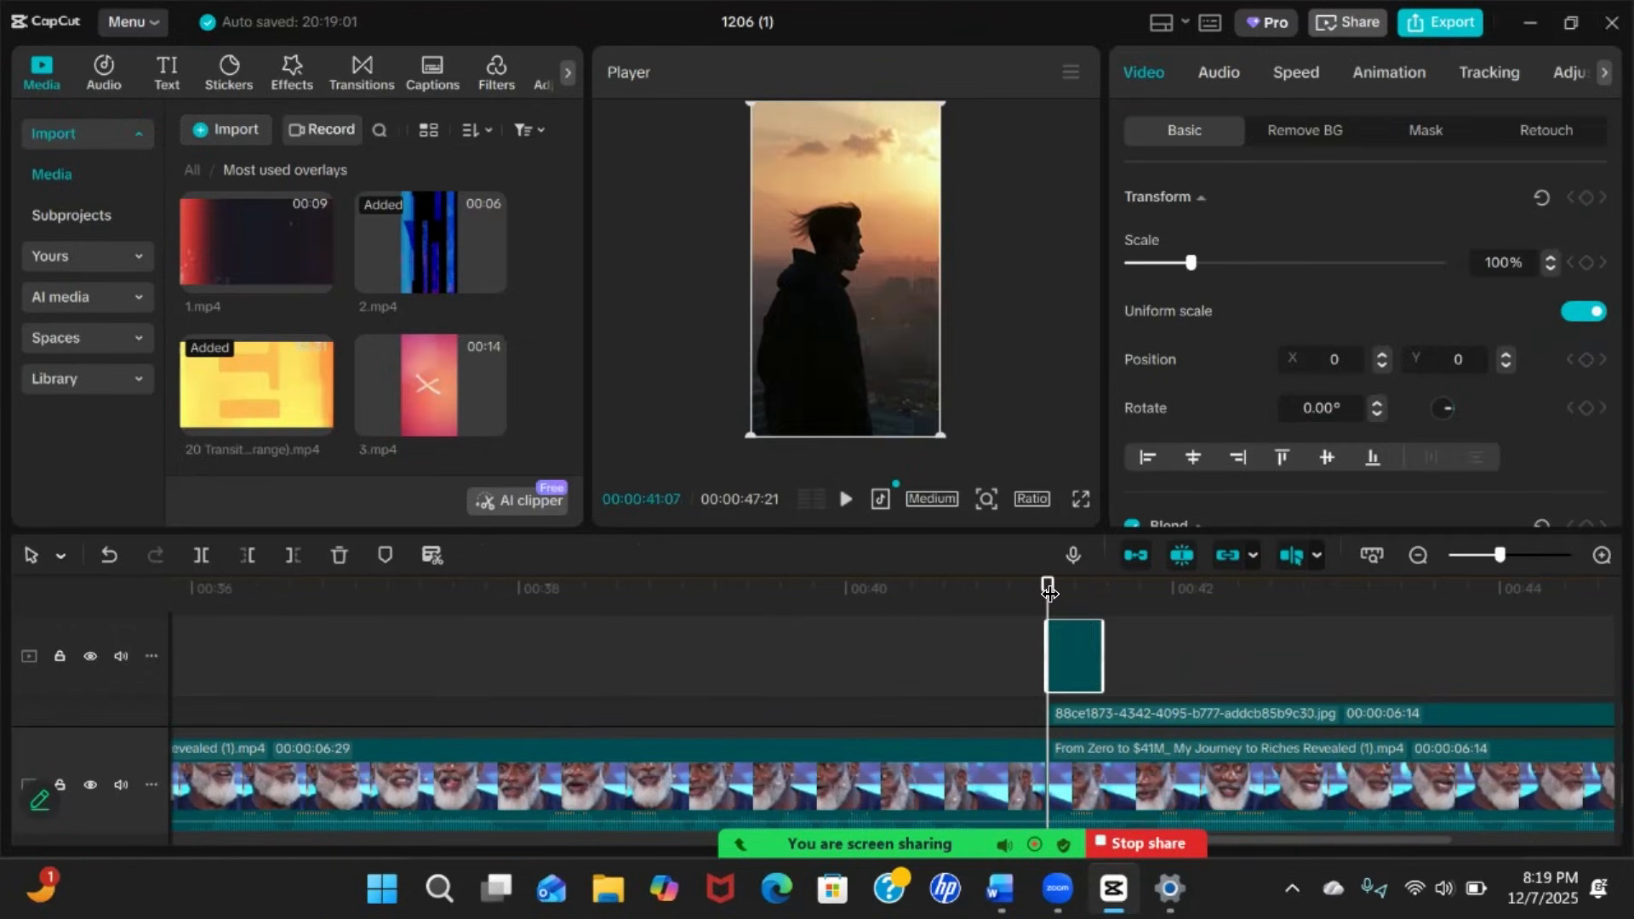
drag(1067, 641, 1043, 646)
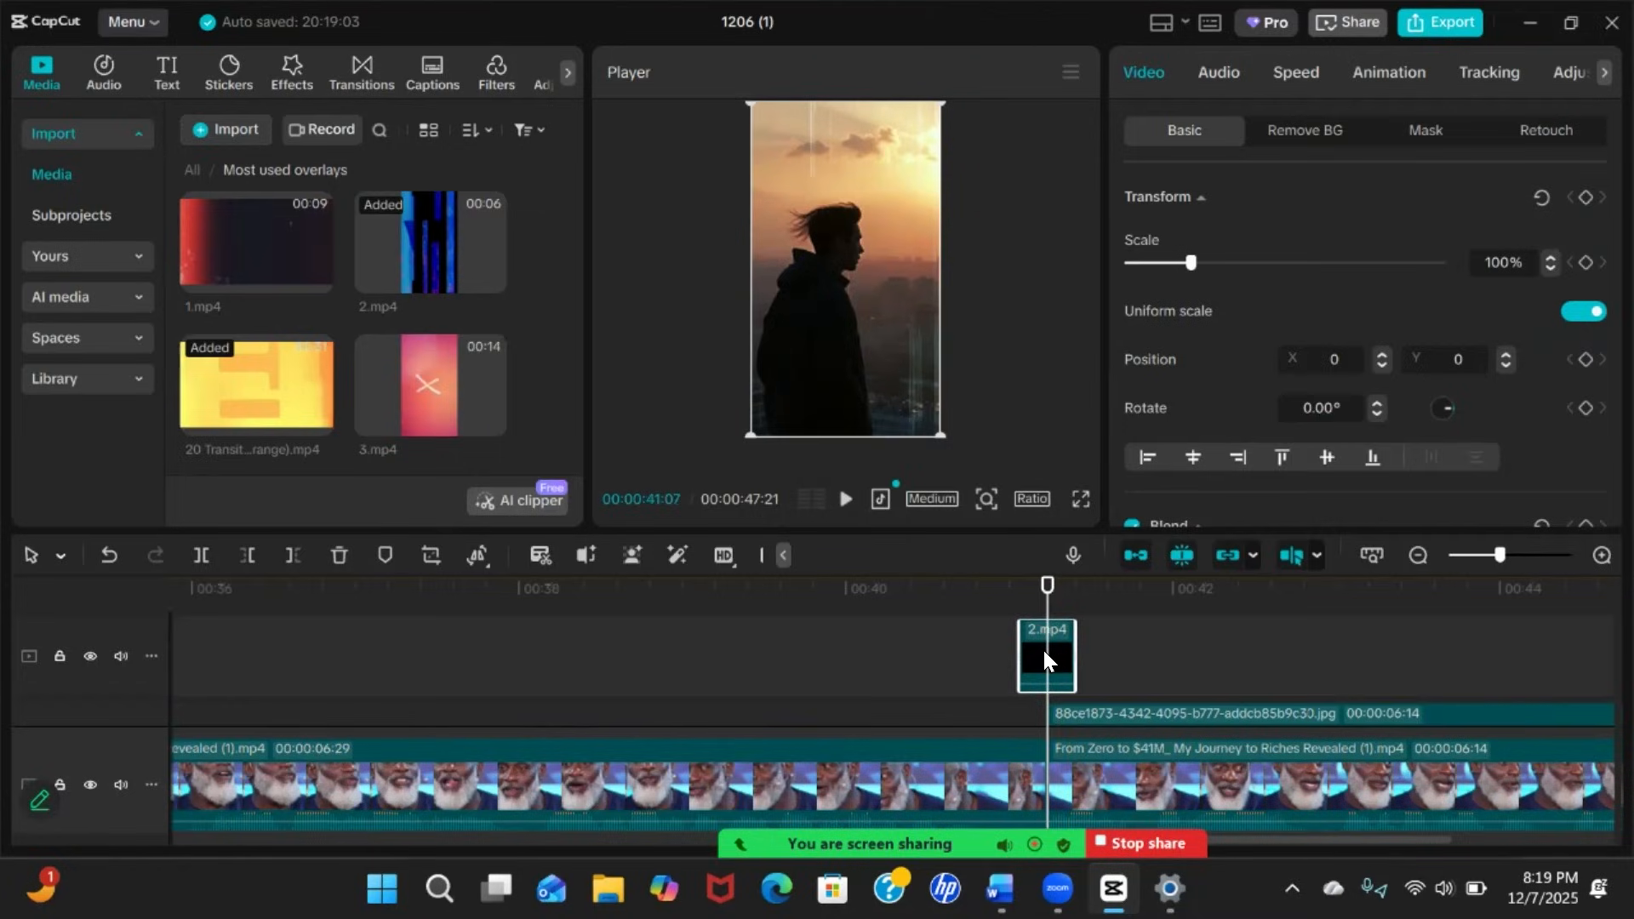
Play the video full screen from the beginning to review the transition overlays
scroll(1044, 647, right, 5)
scroll(1043, 647, left, 10)
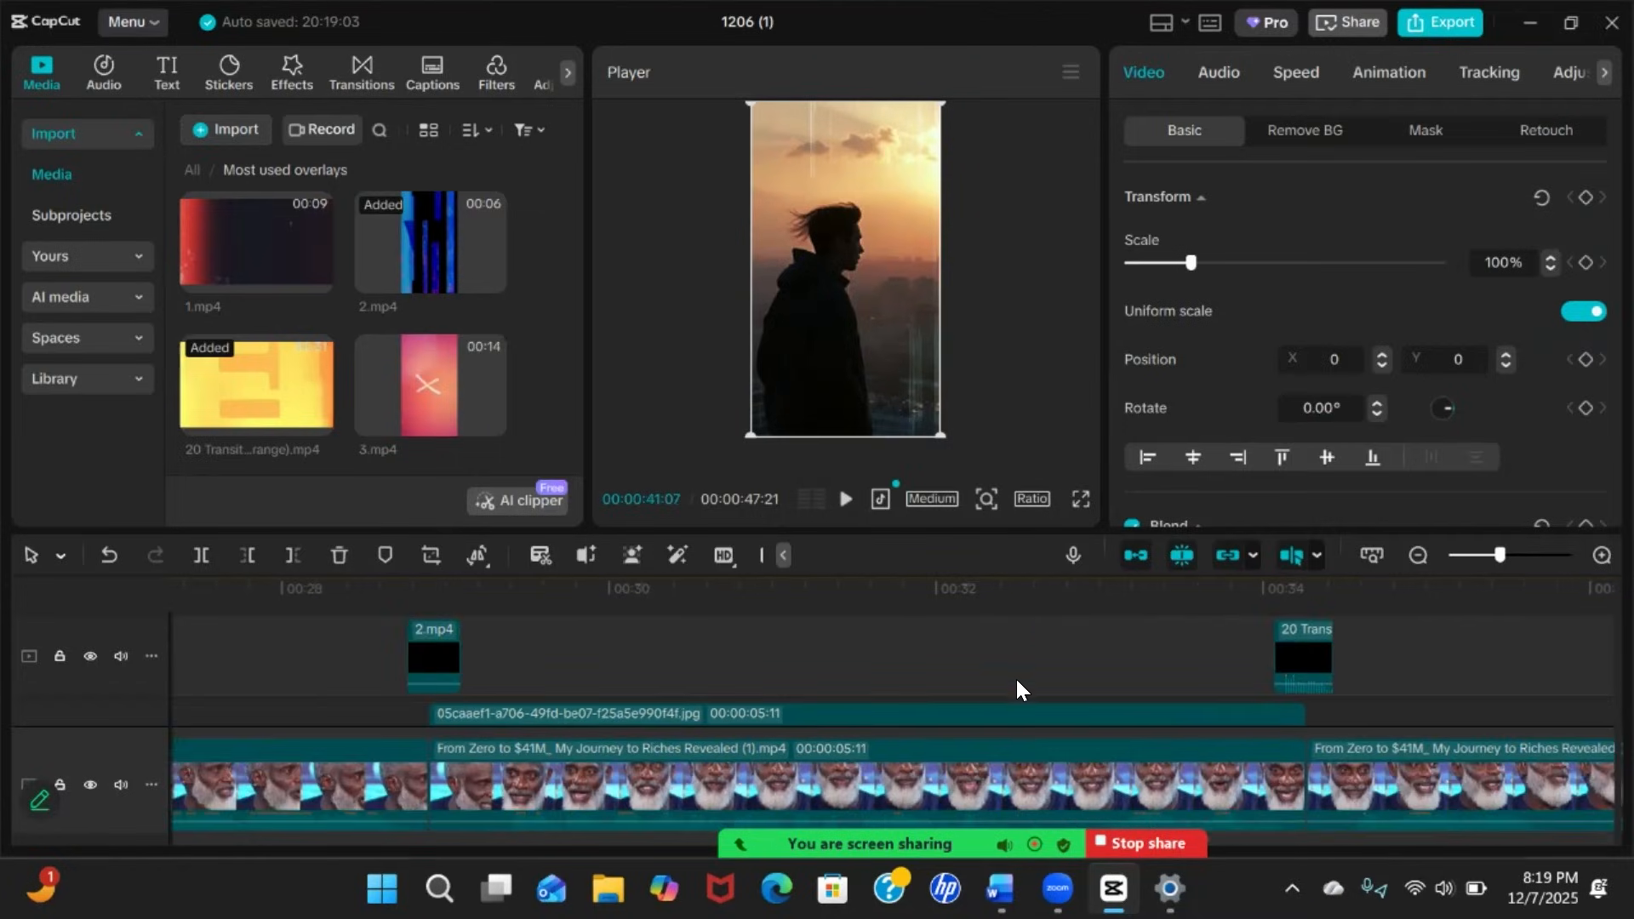
scroll(1008, 691, down, 3)
drag(454, 583, 1, 623)
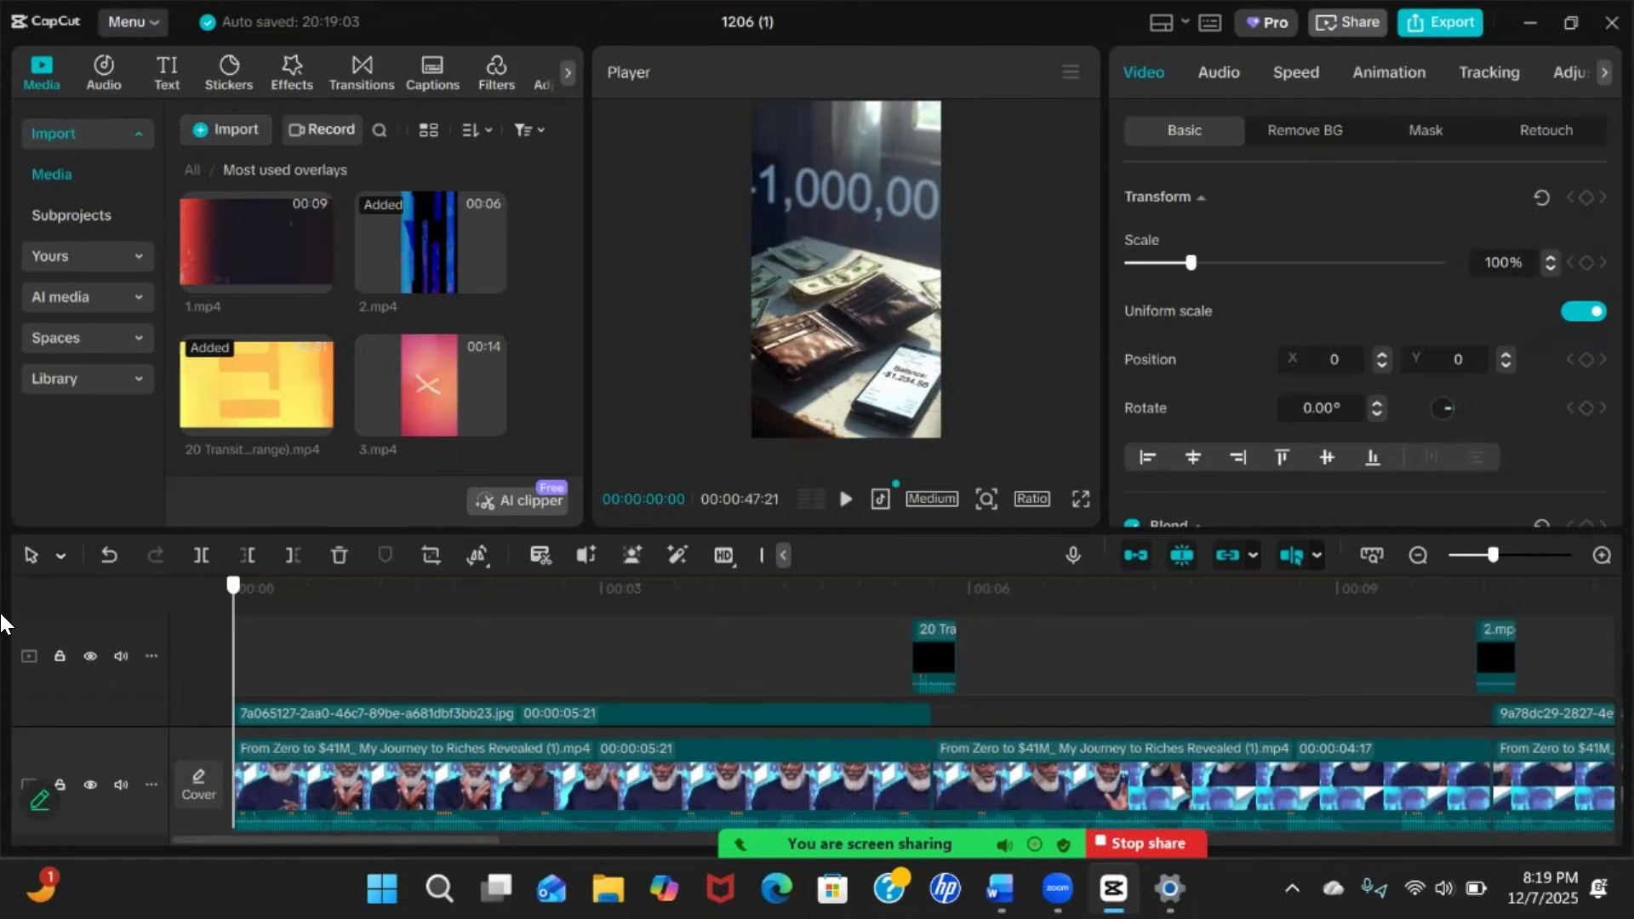
click(1079, 500)
key(space)
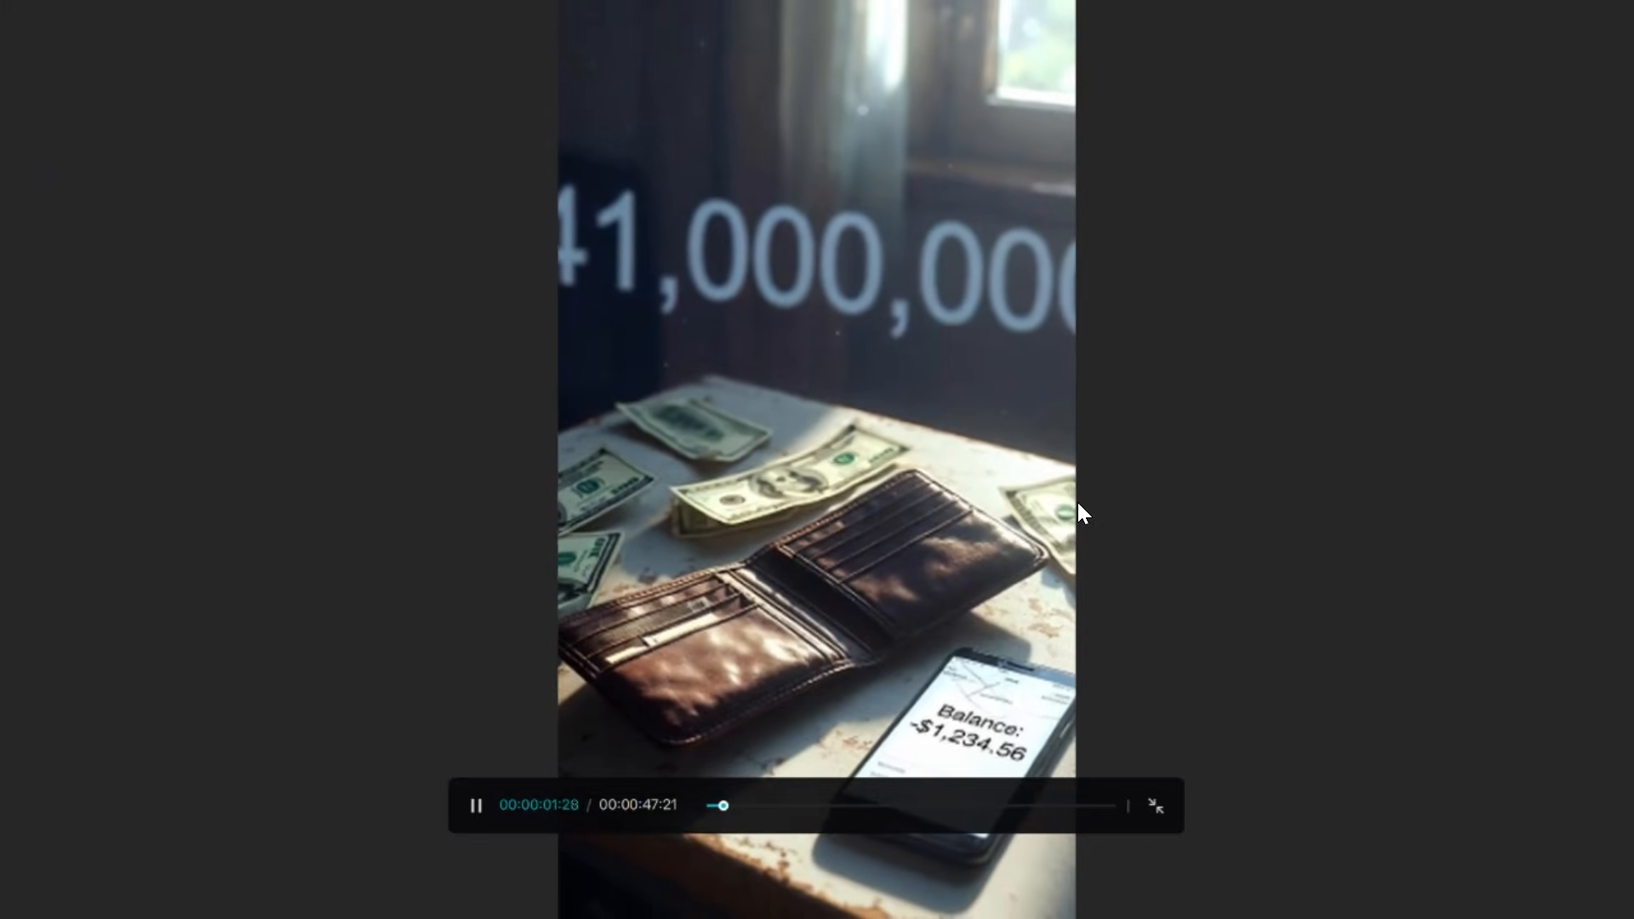
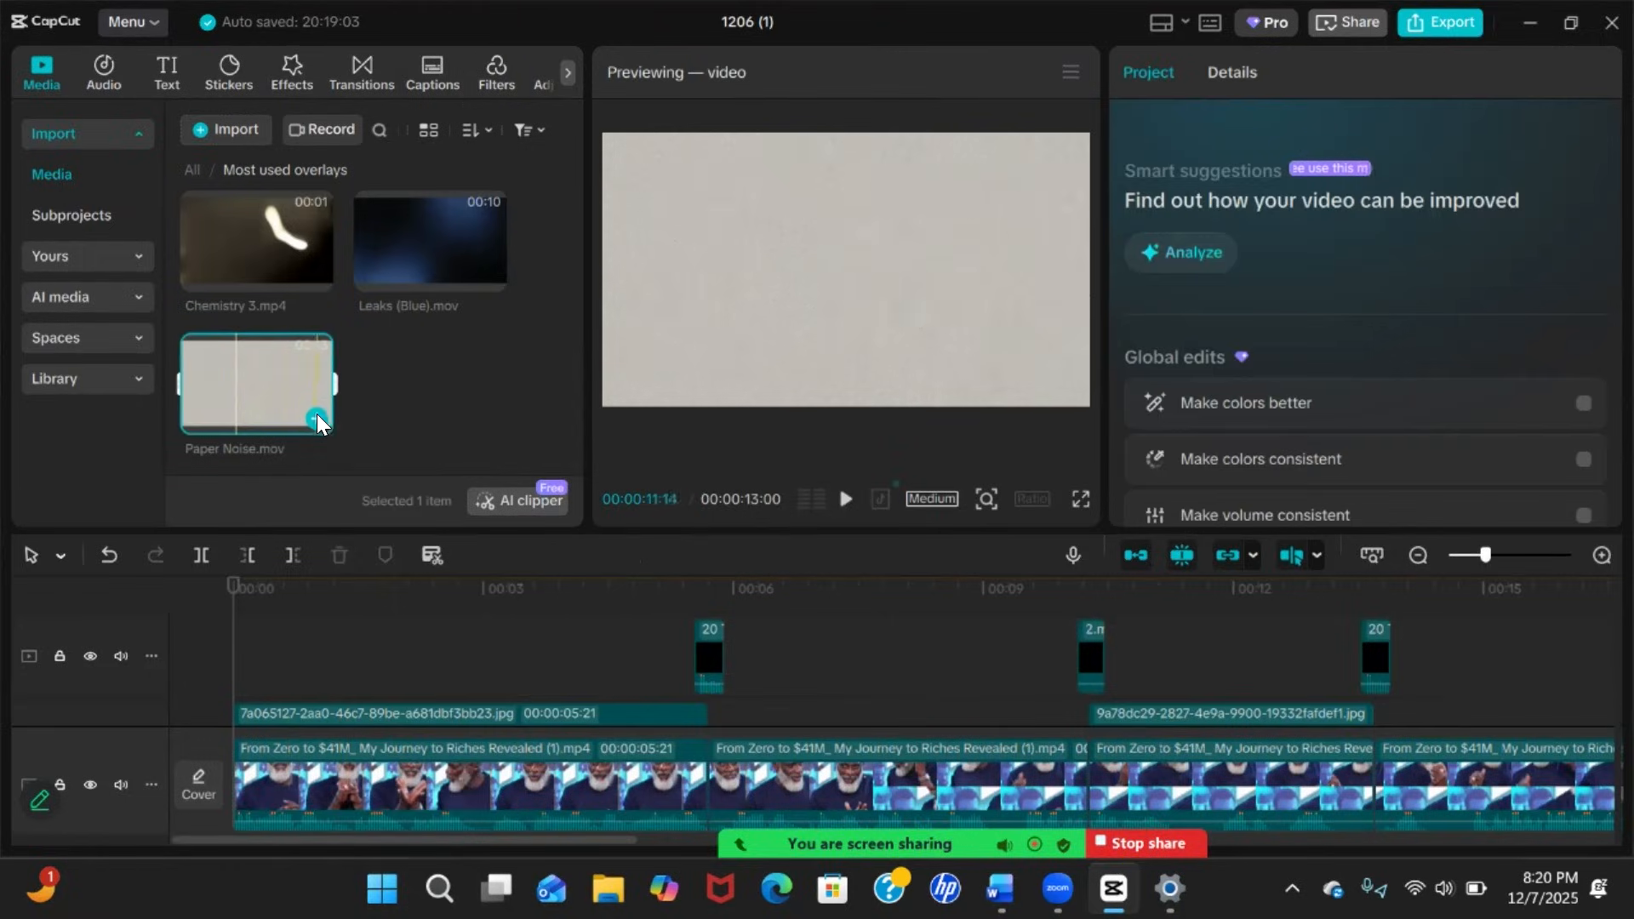
Add Paper Noise.mov at the start of the timeline on an overlay track above the main video and trim it to 00:00:05:27
click(319, 414)
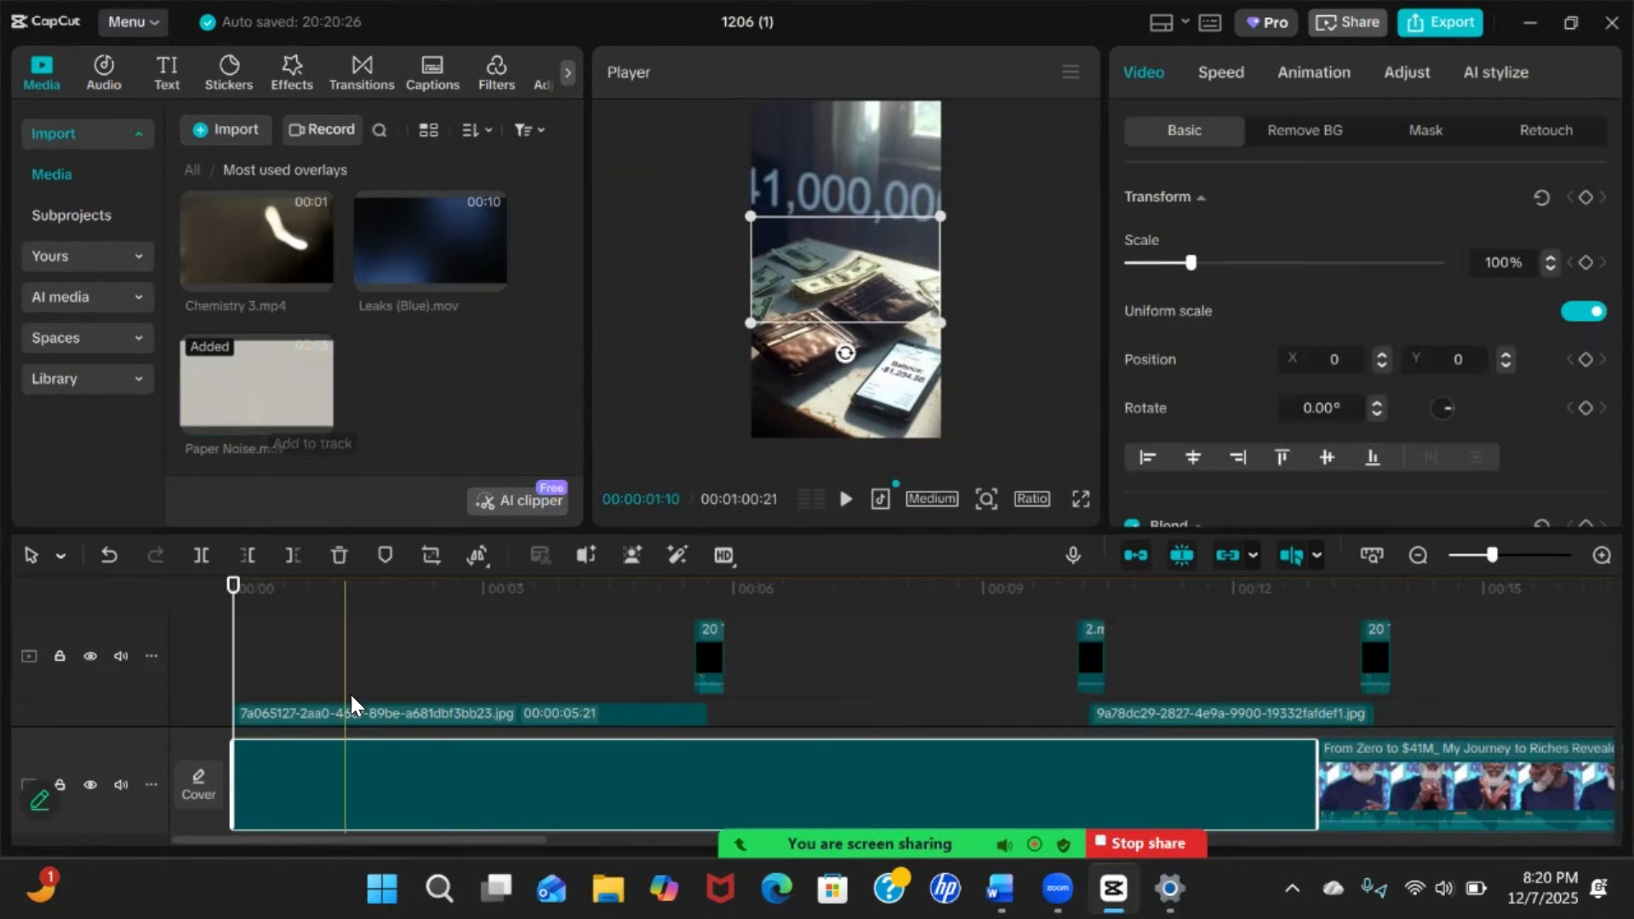
drag(364, 778, 340, 636)
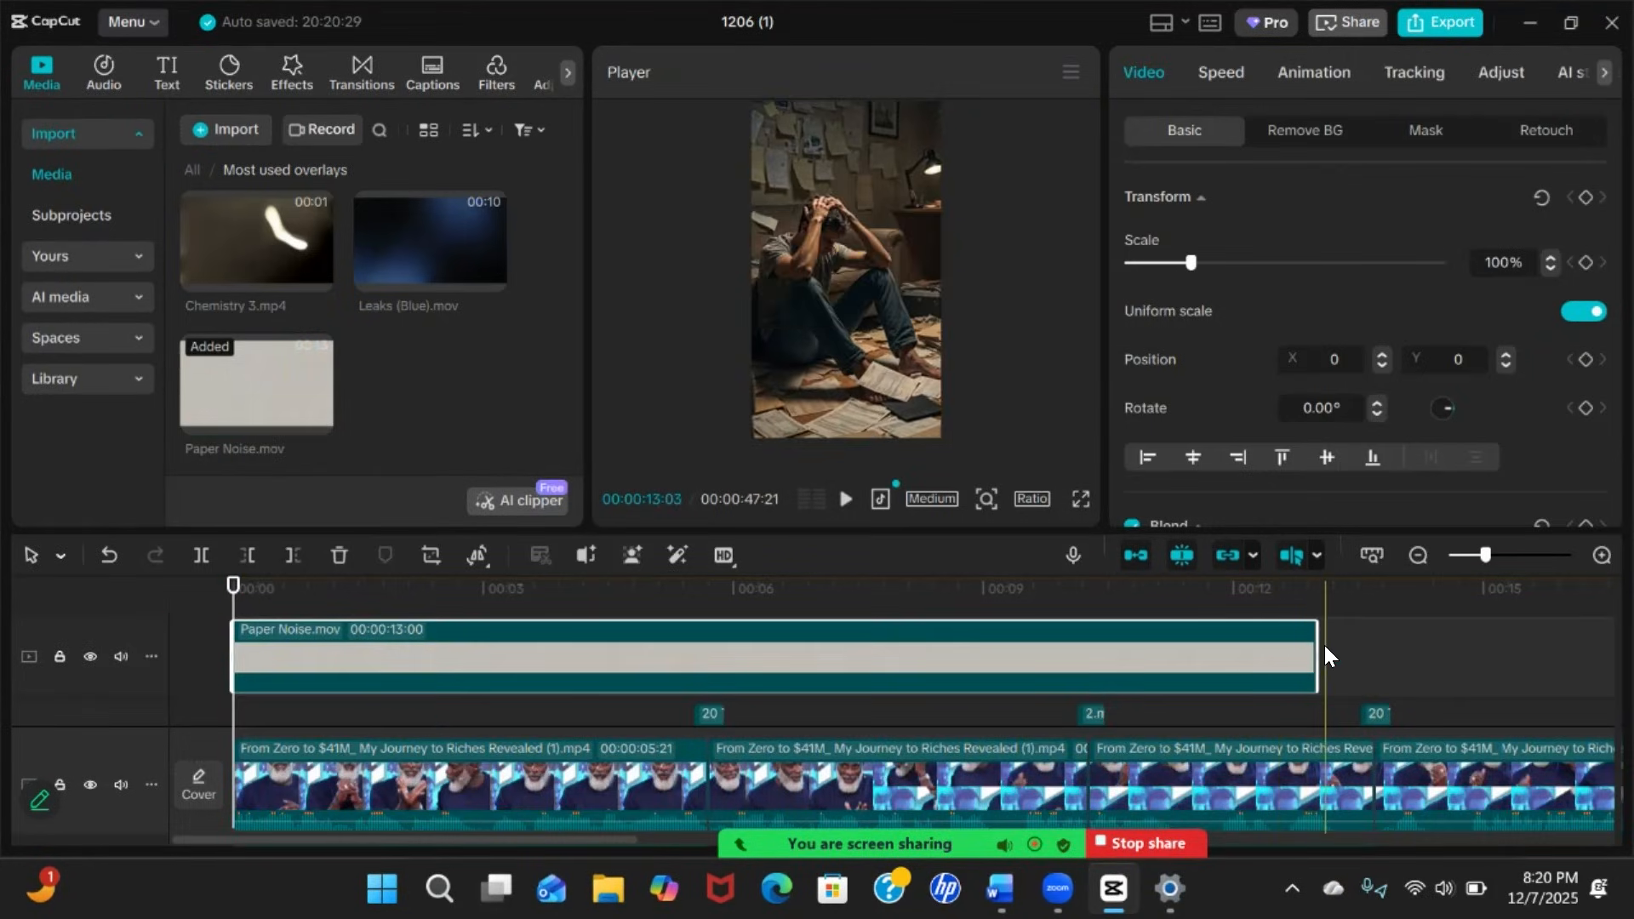
drag(1316, 649, 718, 634)
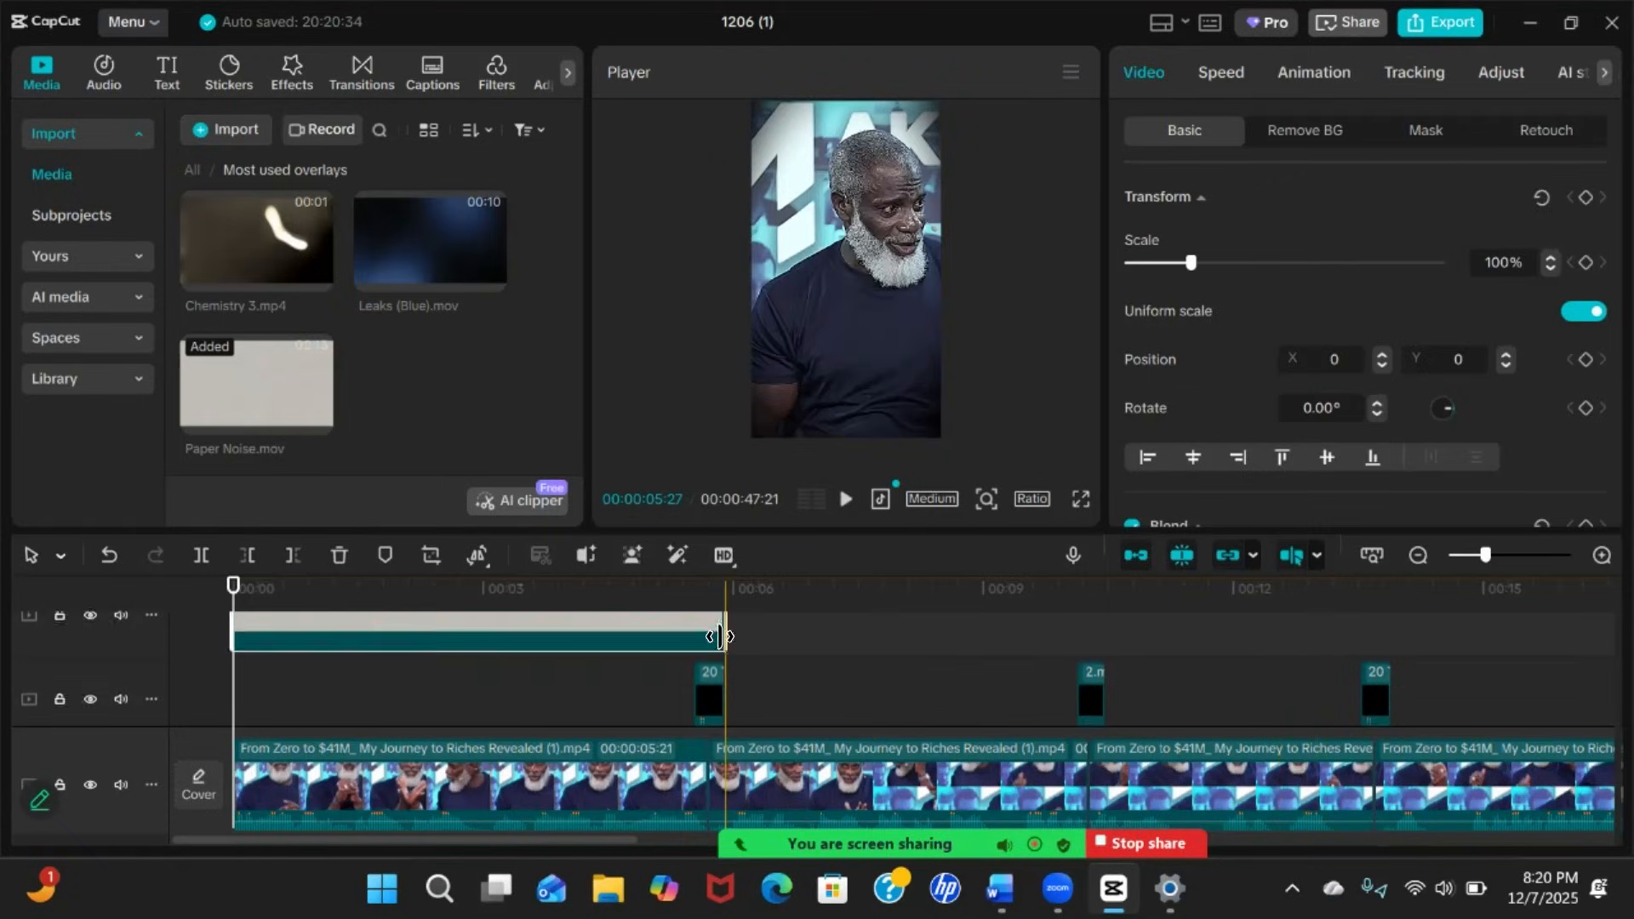
Select all eight transition overlay clips and move them together to a track above the Paper Noise clip, keeping their timing
scroll(439, 696, down, 2)
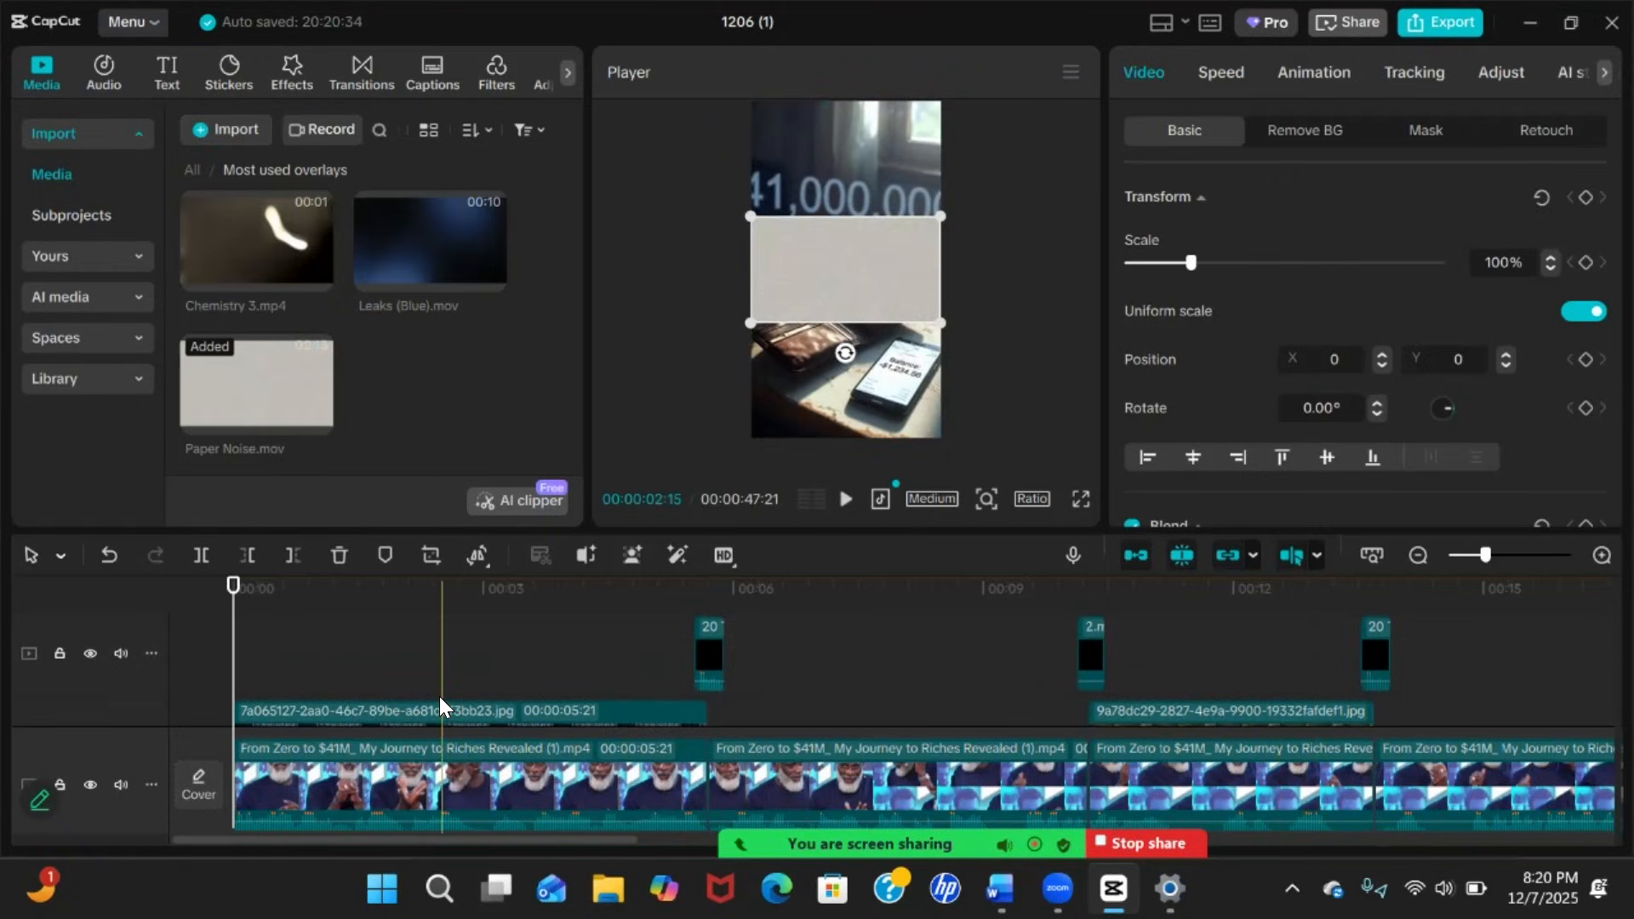
drag(484, 688, 1442, 642)
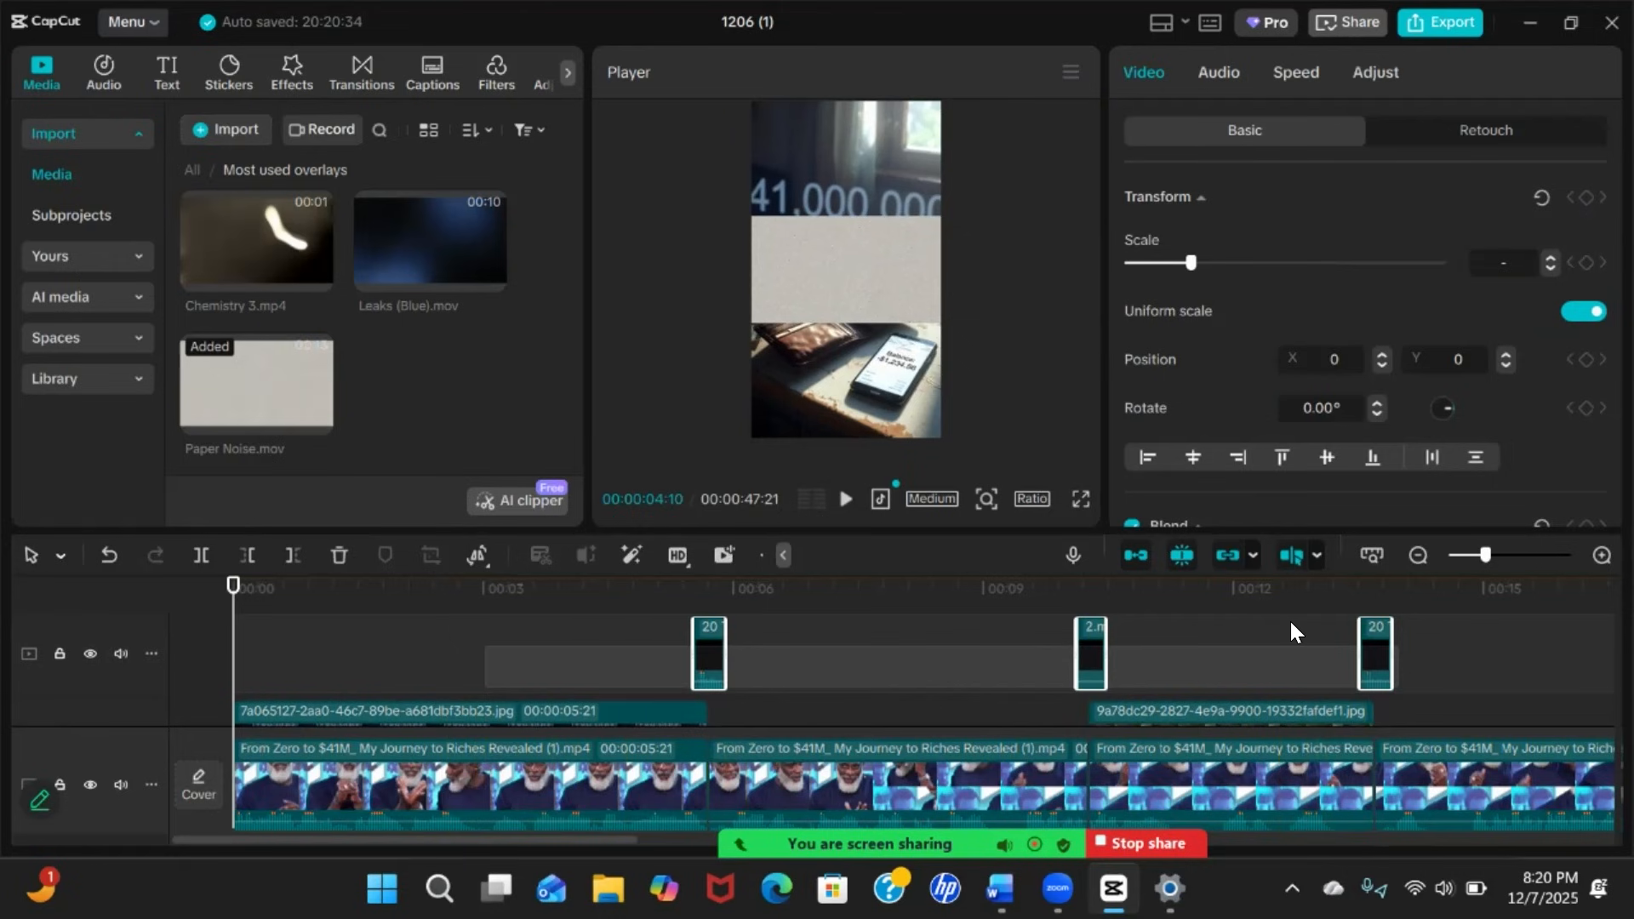
scroll(1130, 727, down, 5)
scroll(1130, 727, down, 3)
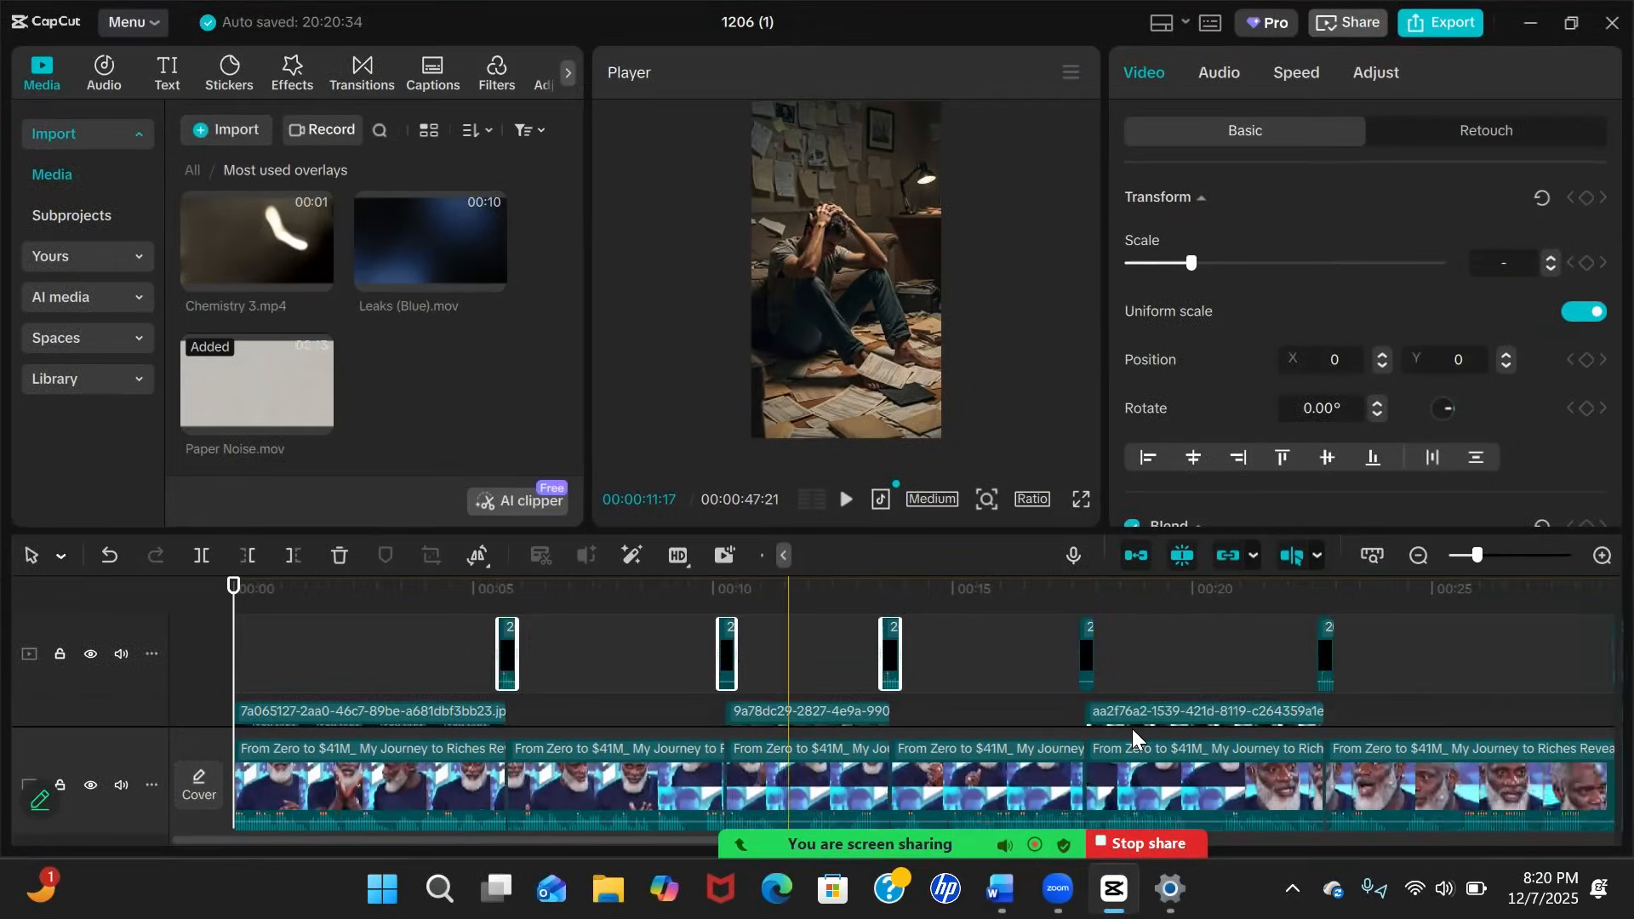
scroll(1270, 696, down, 3)
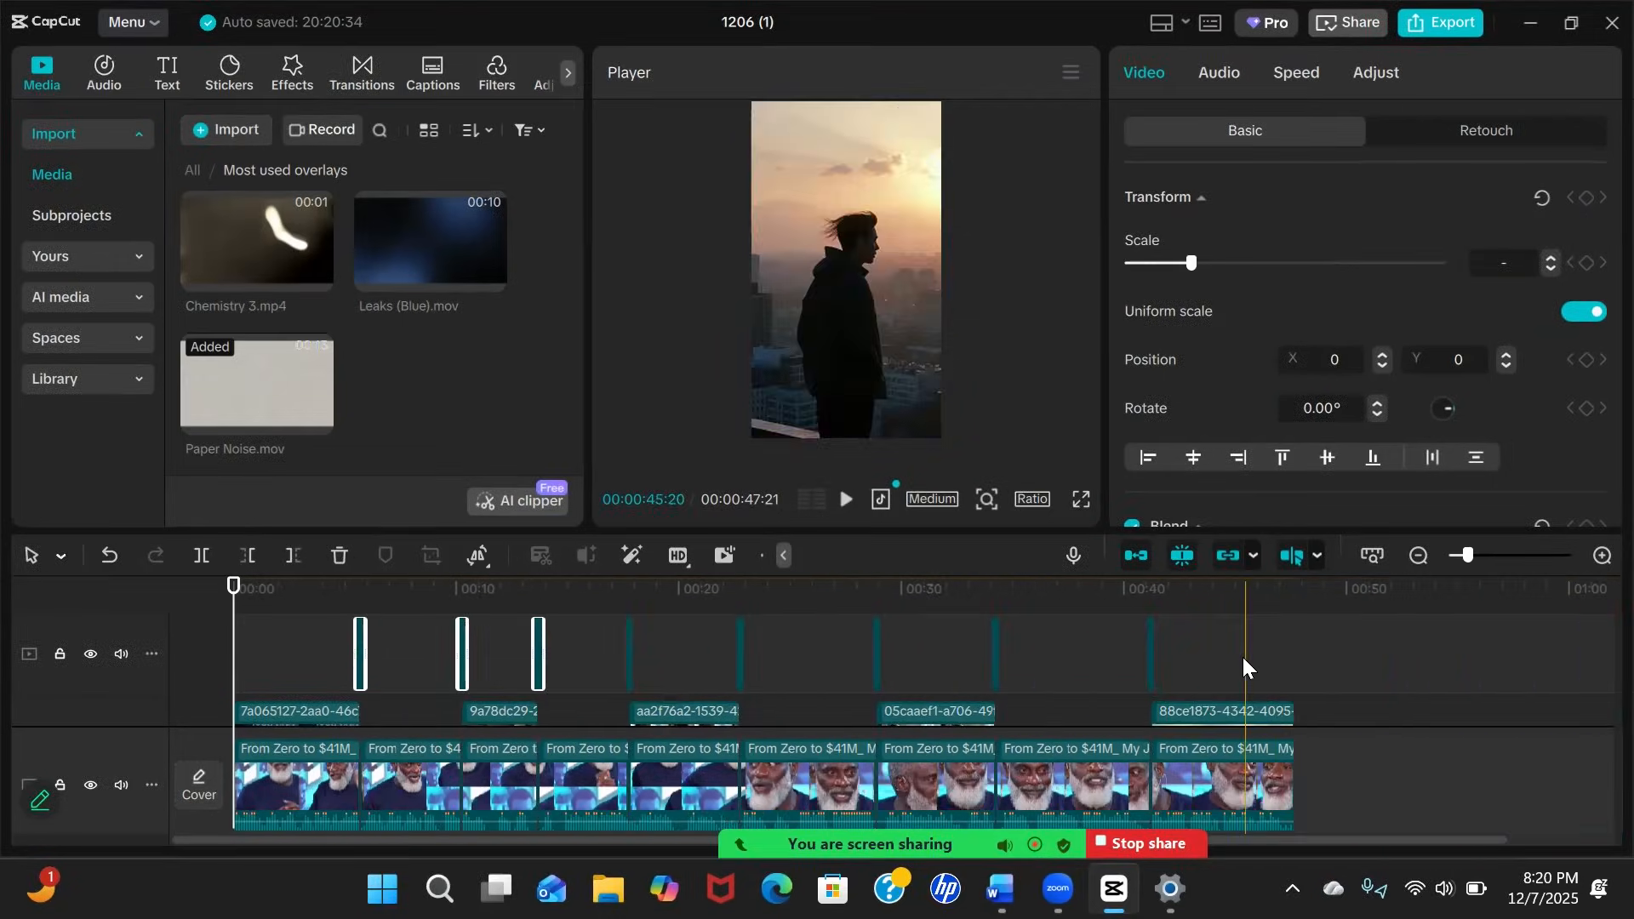
click(1243, 659)
drag(330, 647, 1234, 647)
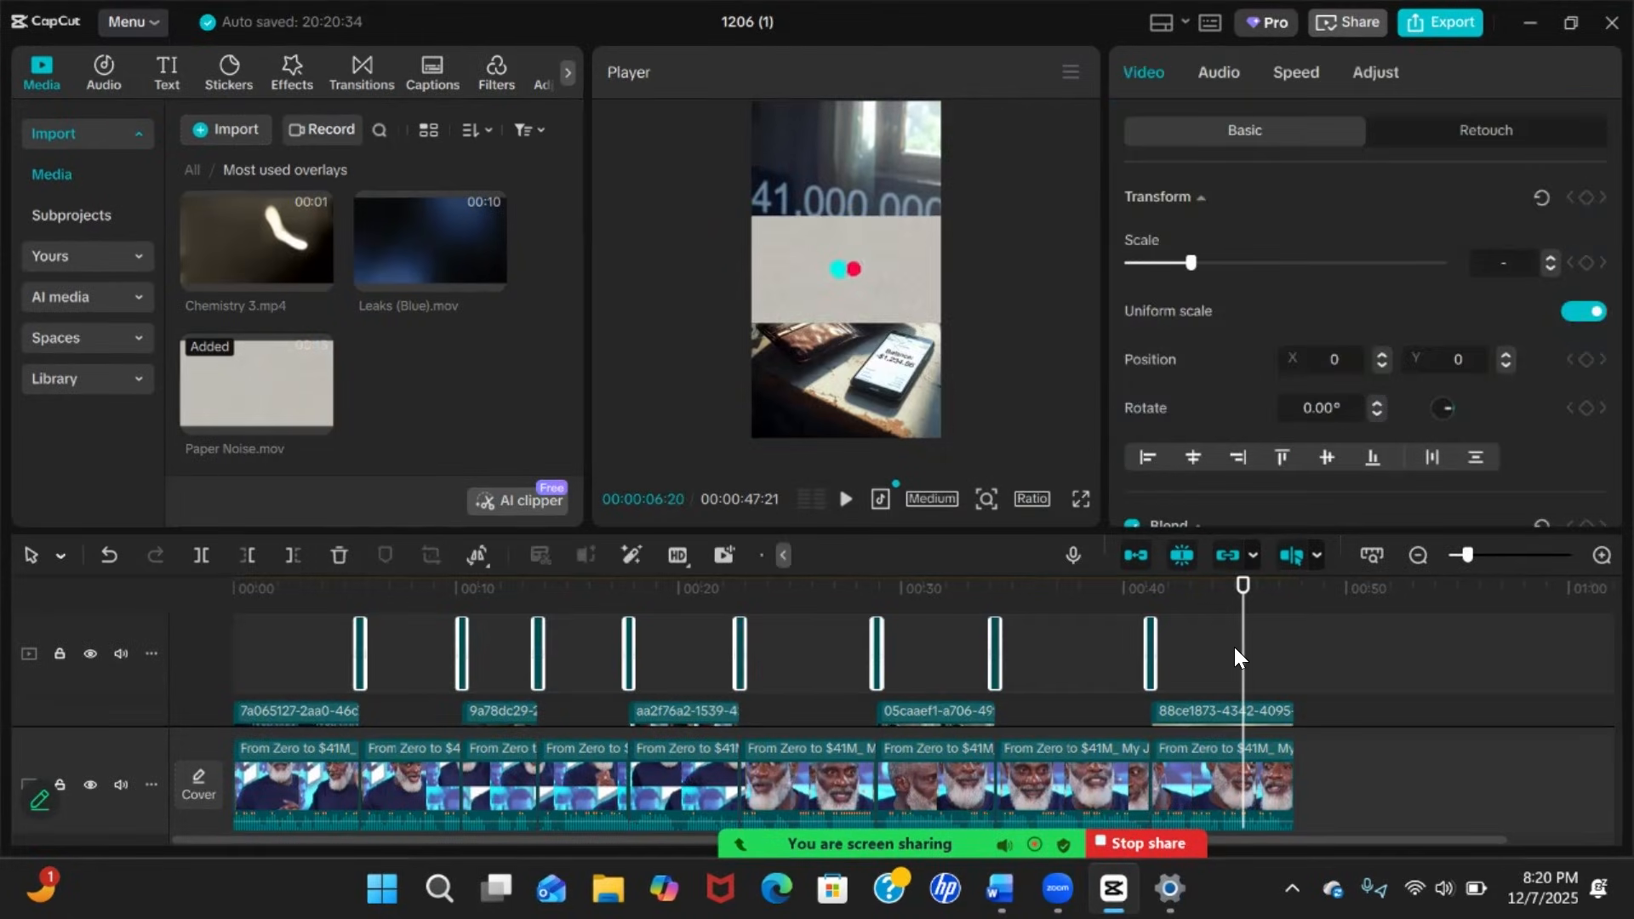
scroll(1197, 657, up, 1)
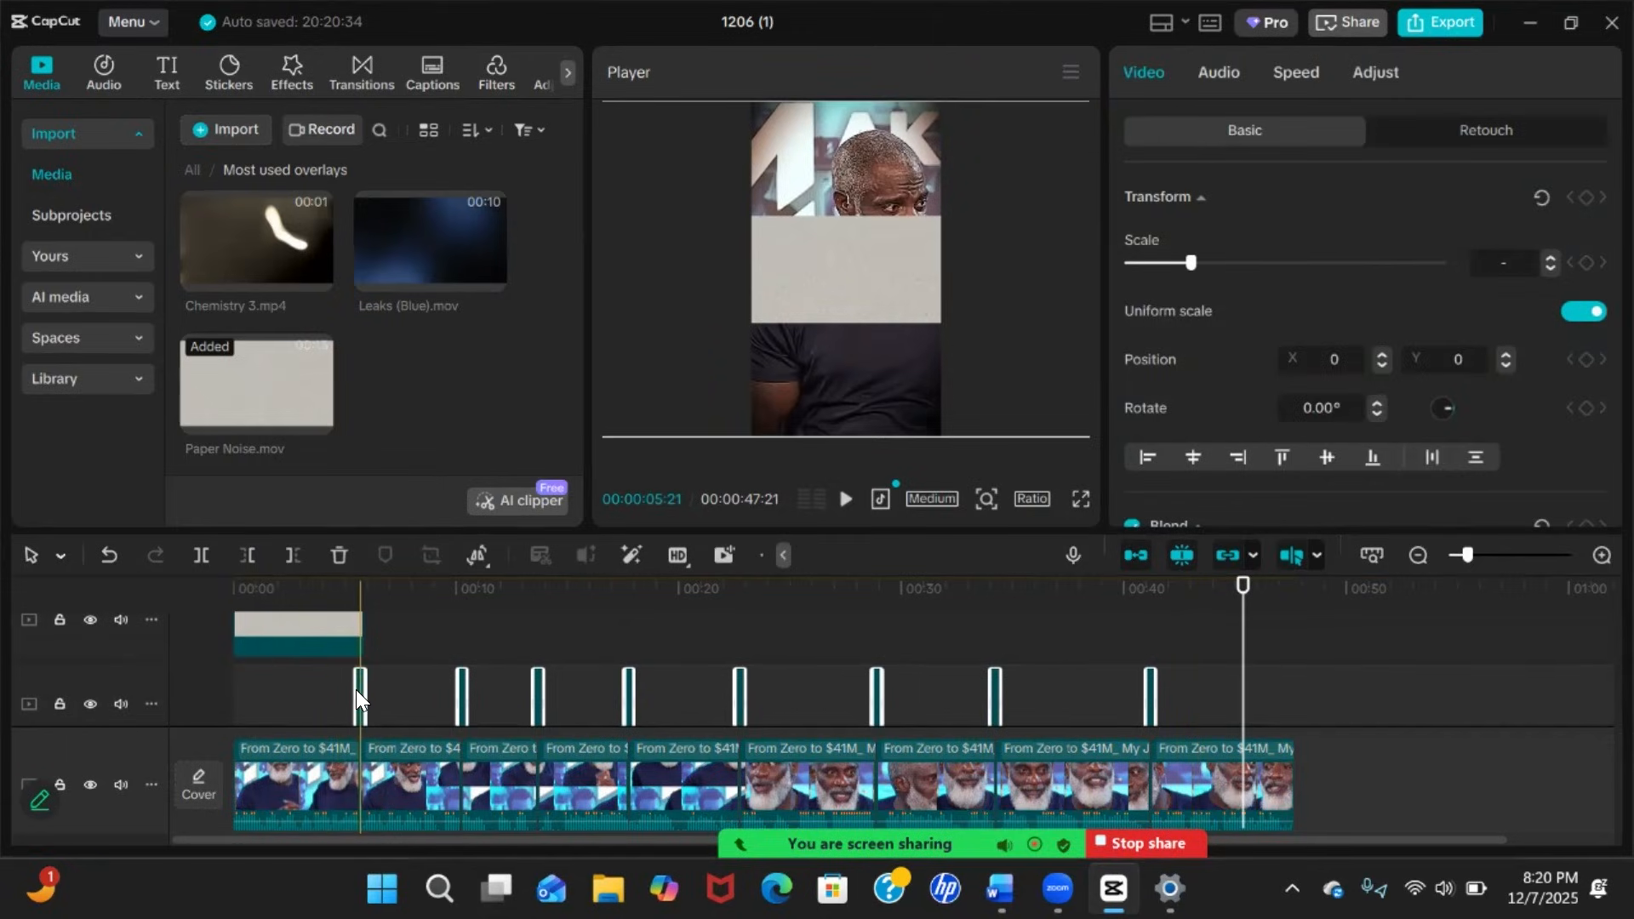
drag(355, 674, 356, 671)
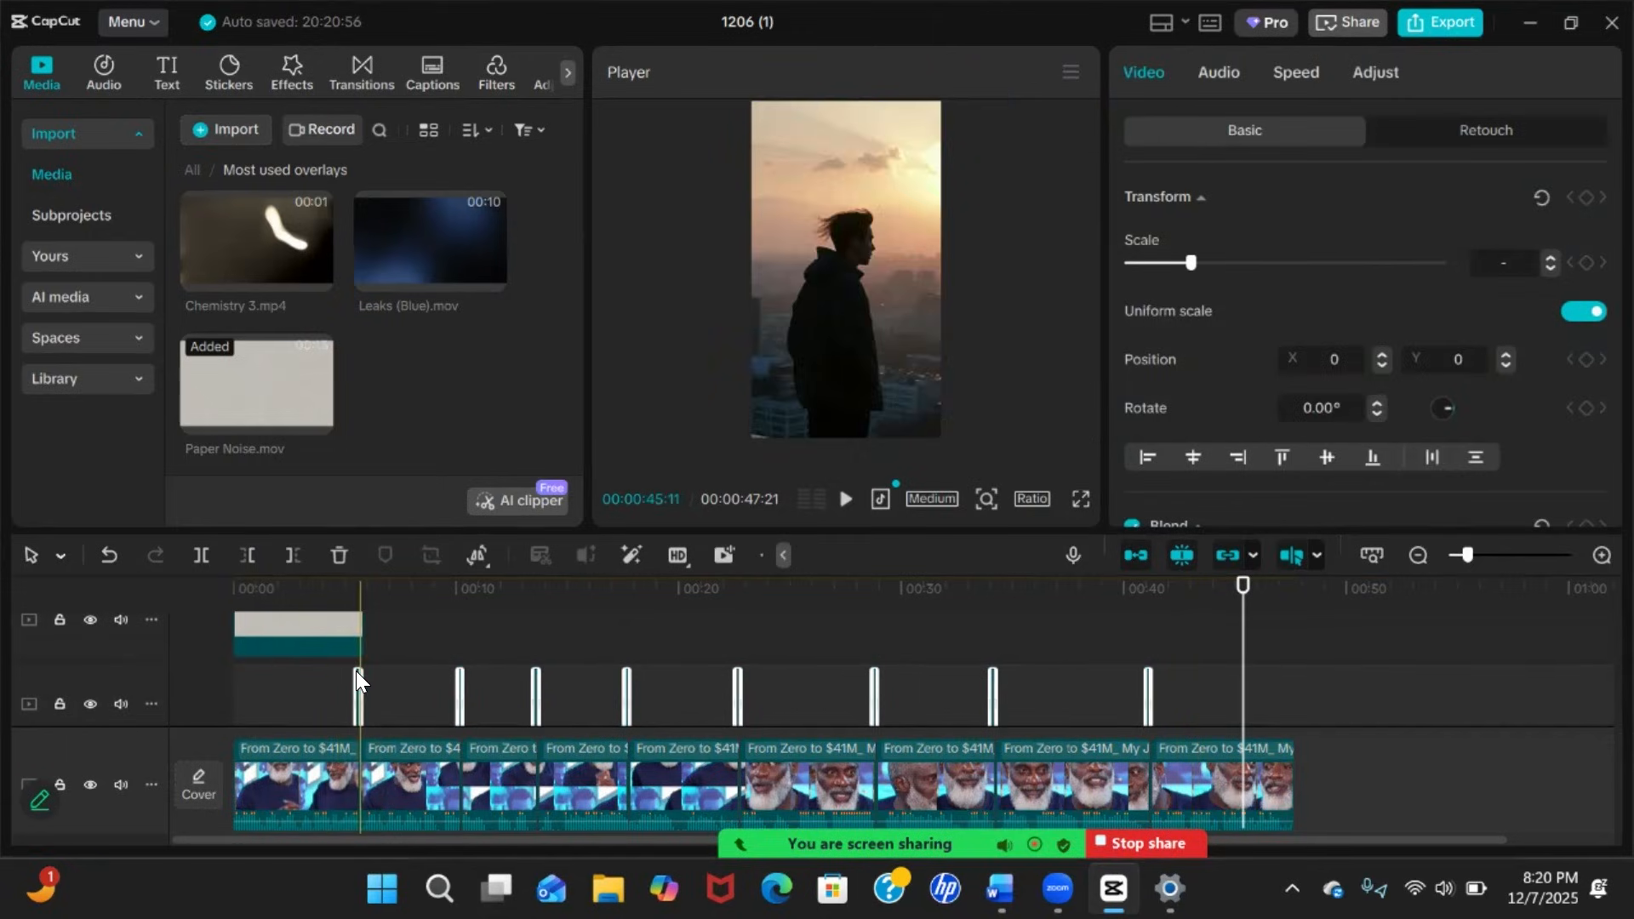
key(ctrl+z)
scroll(477, 707, up, 1)
scroll(477, 707, up, 3)
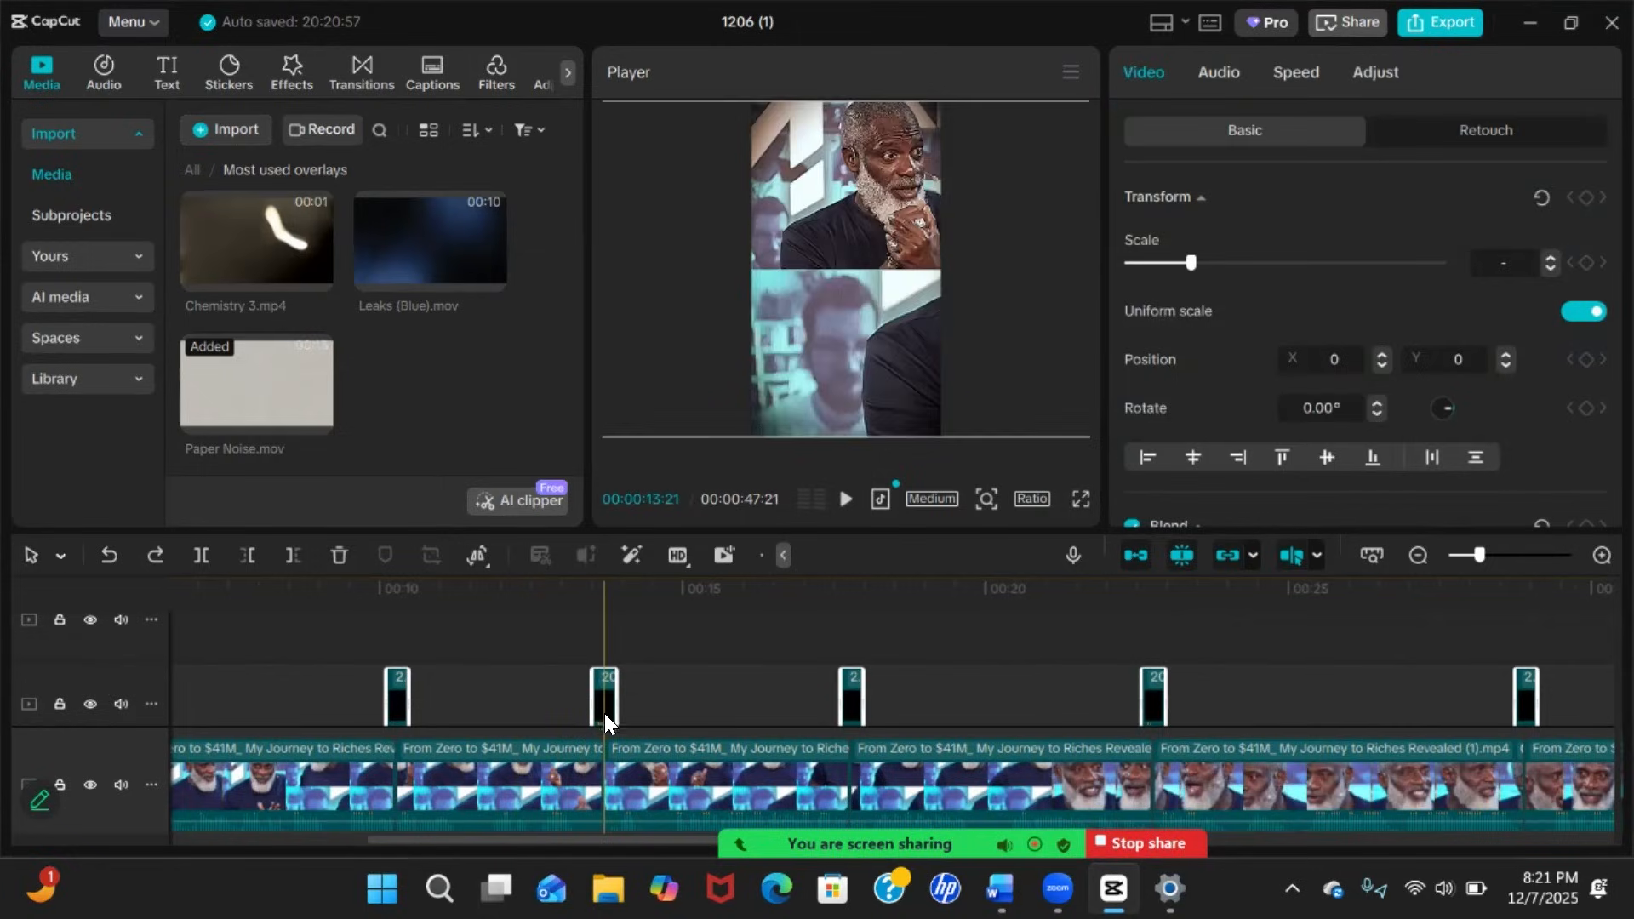
drag(604, 647, 605, 629)
scroll(625, 703, down, 1)
scroll(625, 703, up, 2)
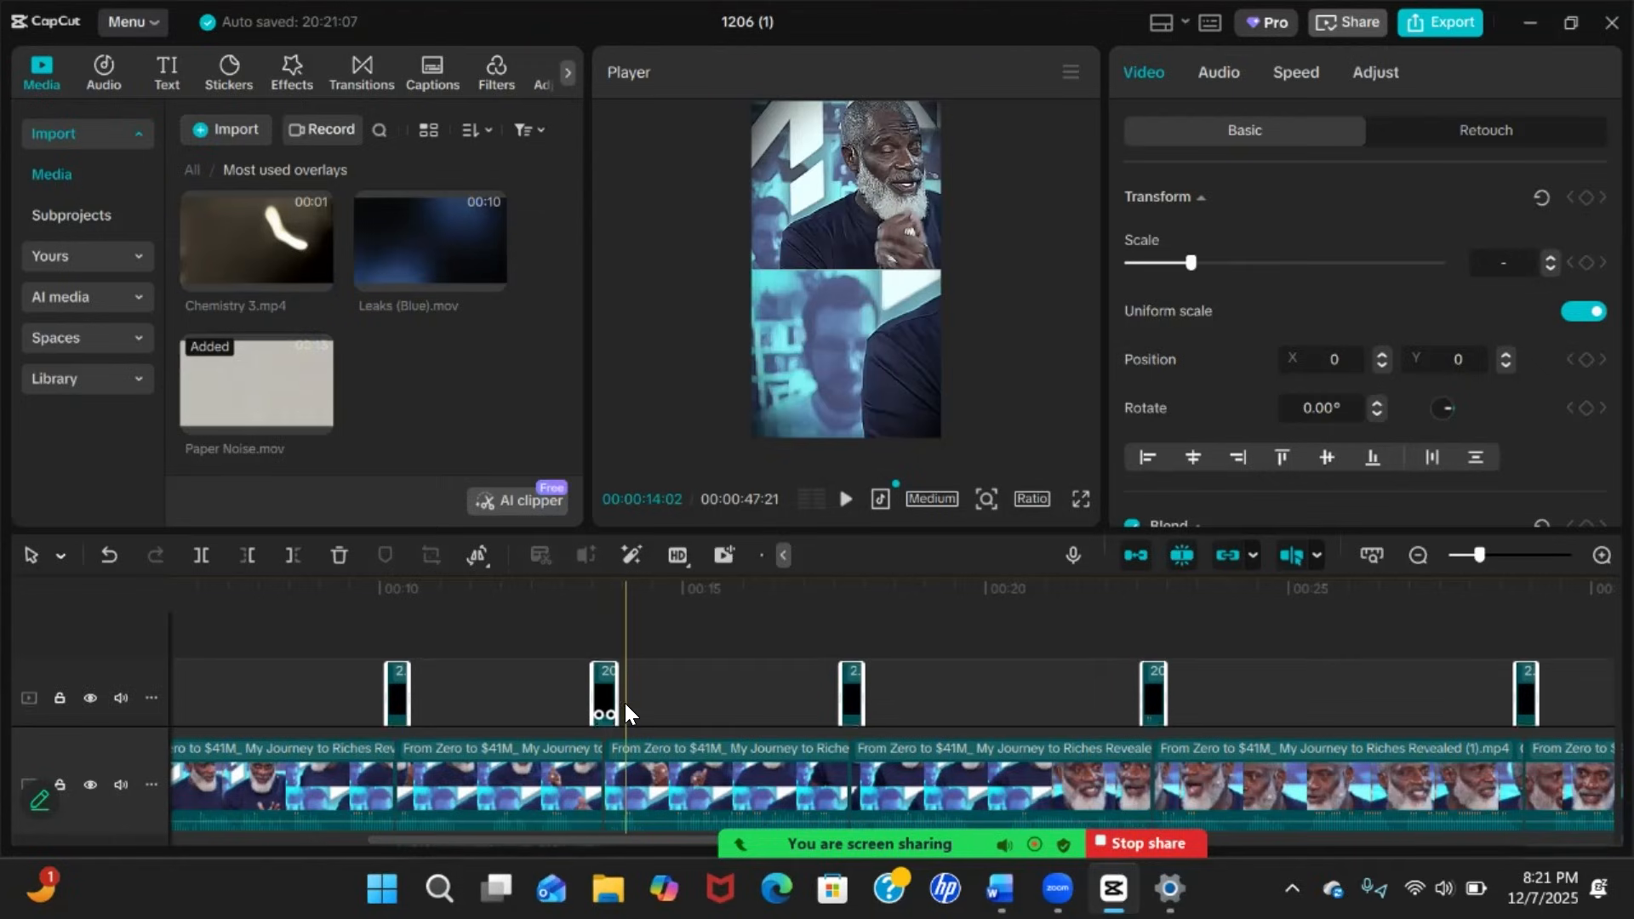
Trim the end of the Paper Noise clip to 00:00:05:21, in line with the end of the first B-roll image
scroll(625, 703, left, 5)
scroll(625, 701, up, 4)
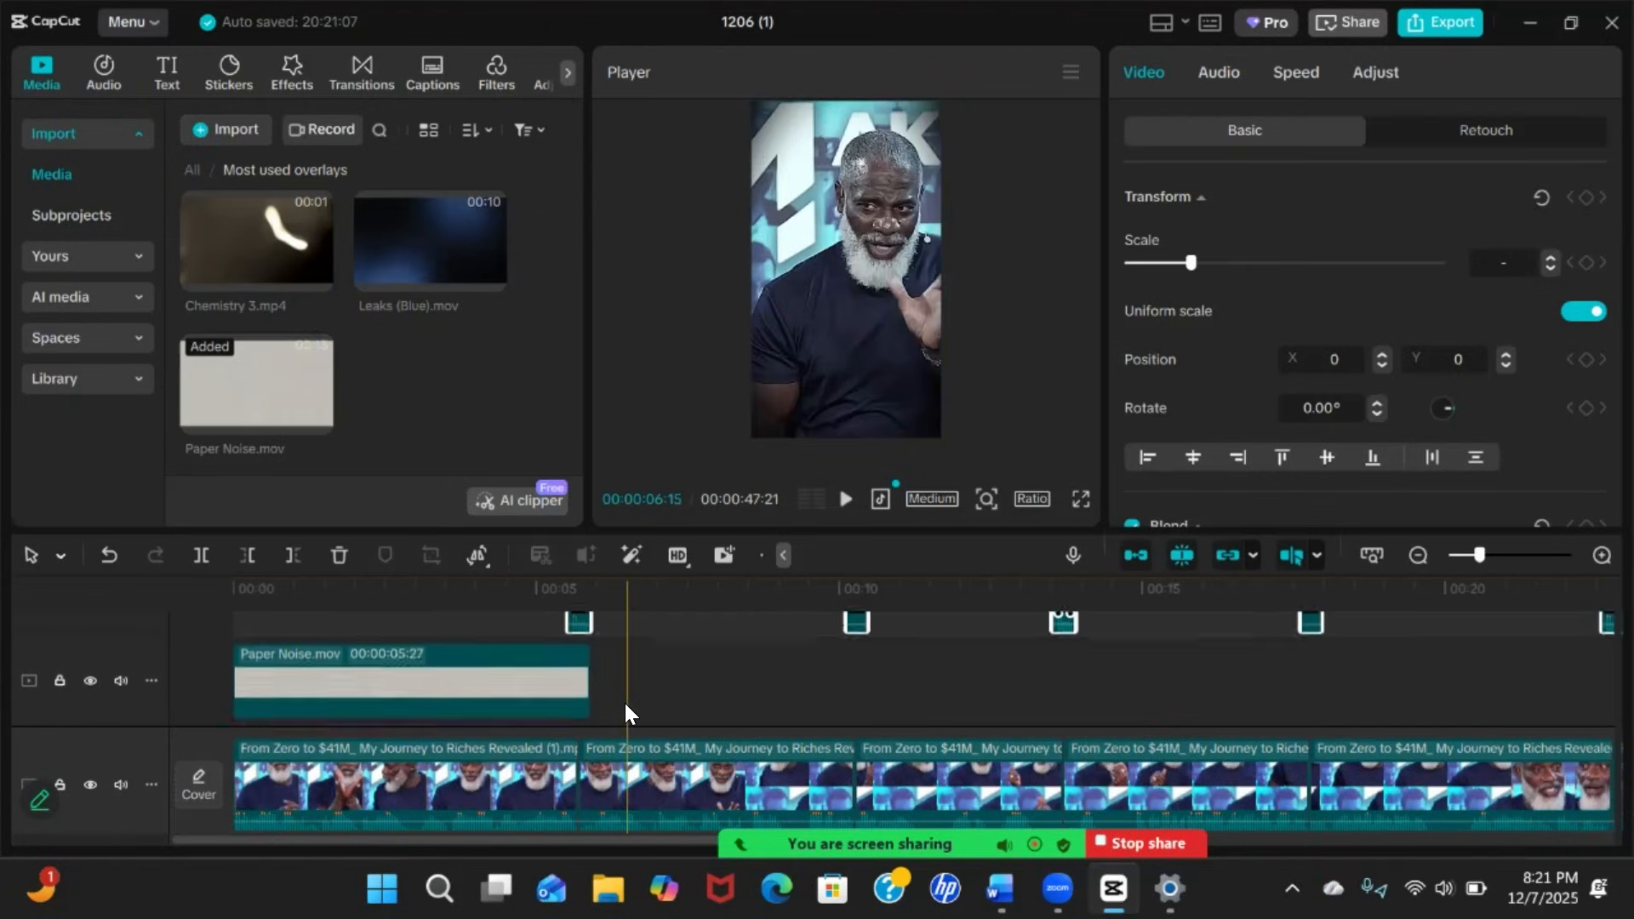
scroll(565, 653, up, 3)
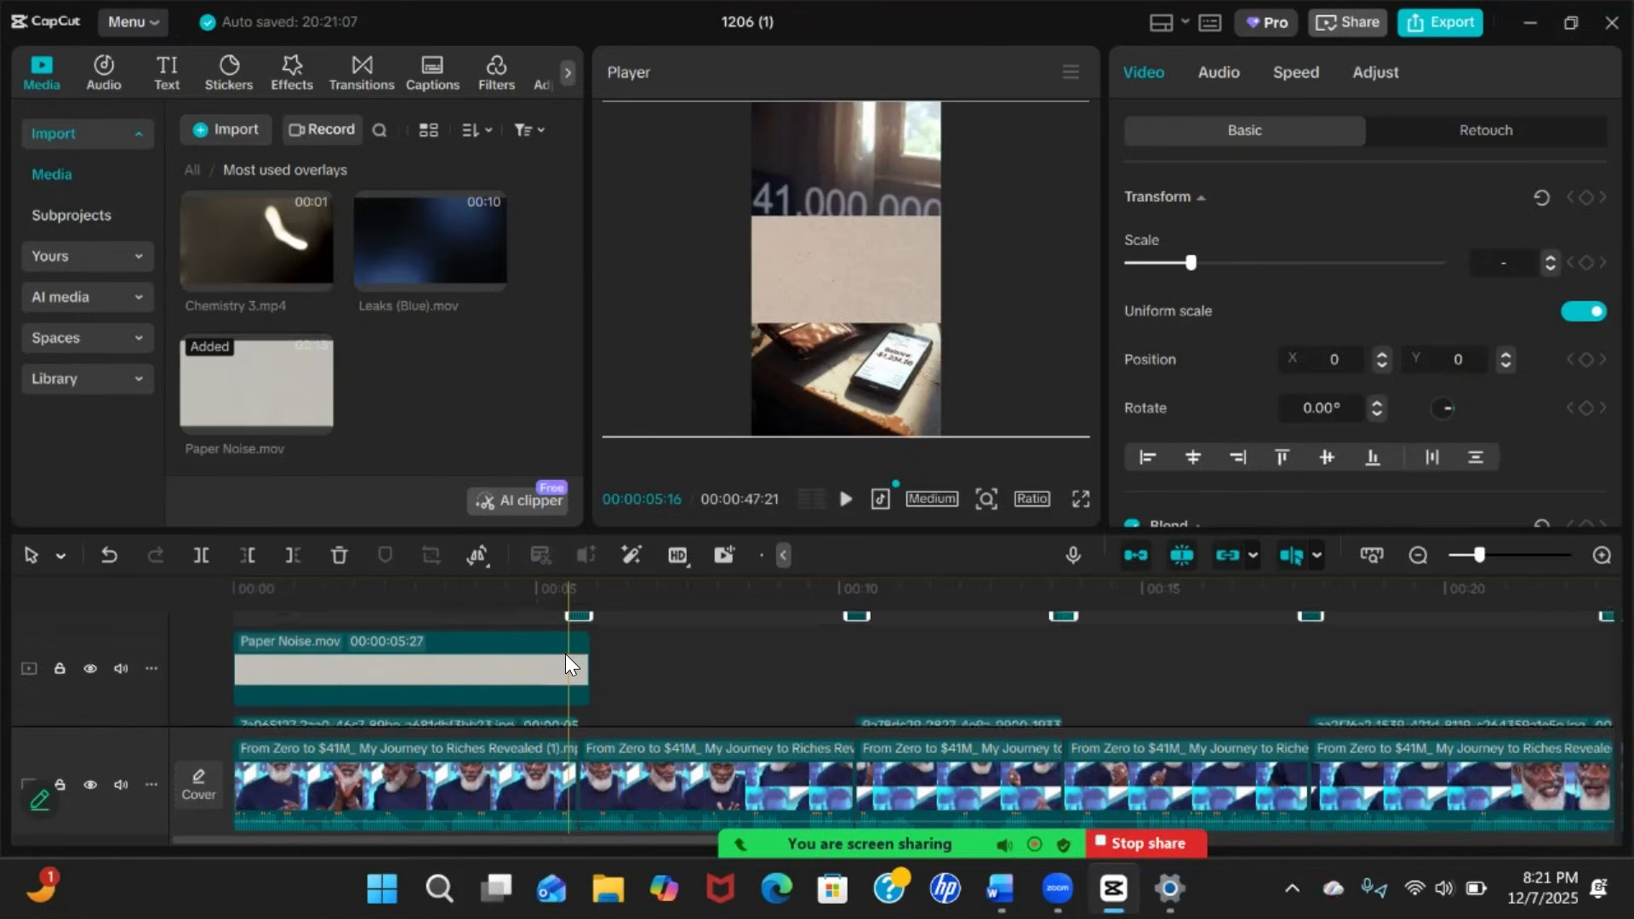
click(486, 674)
scroll(487, 674, down, 2)
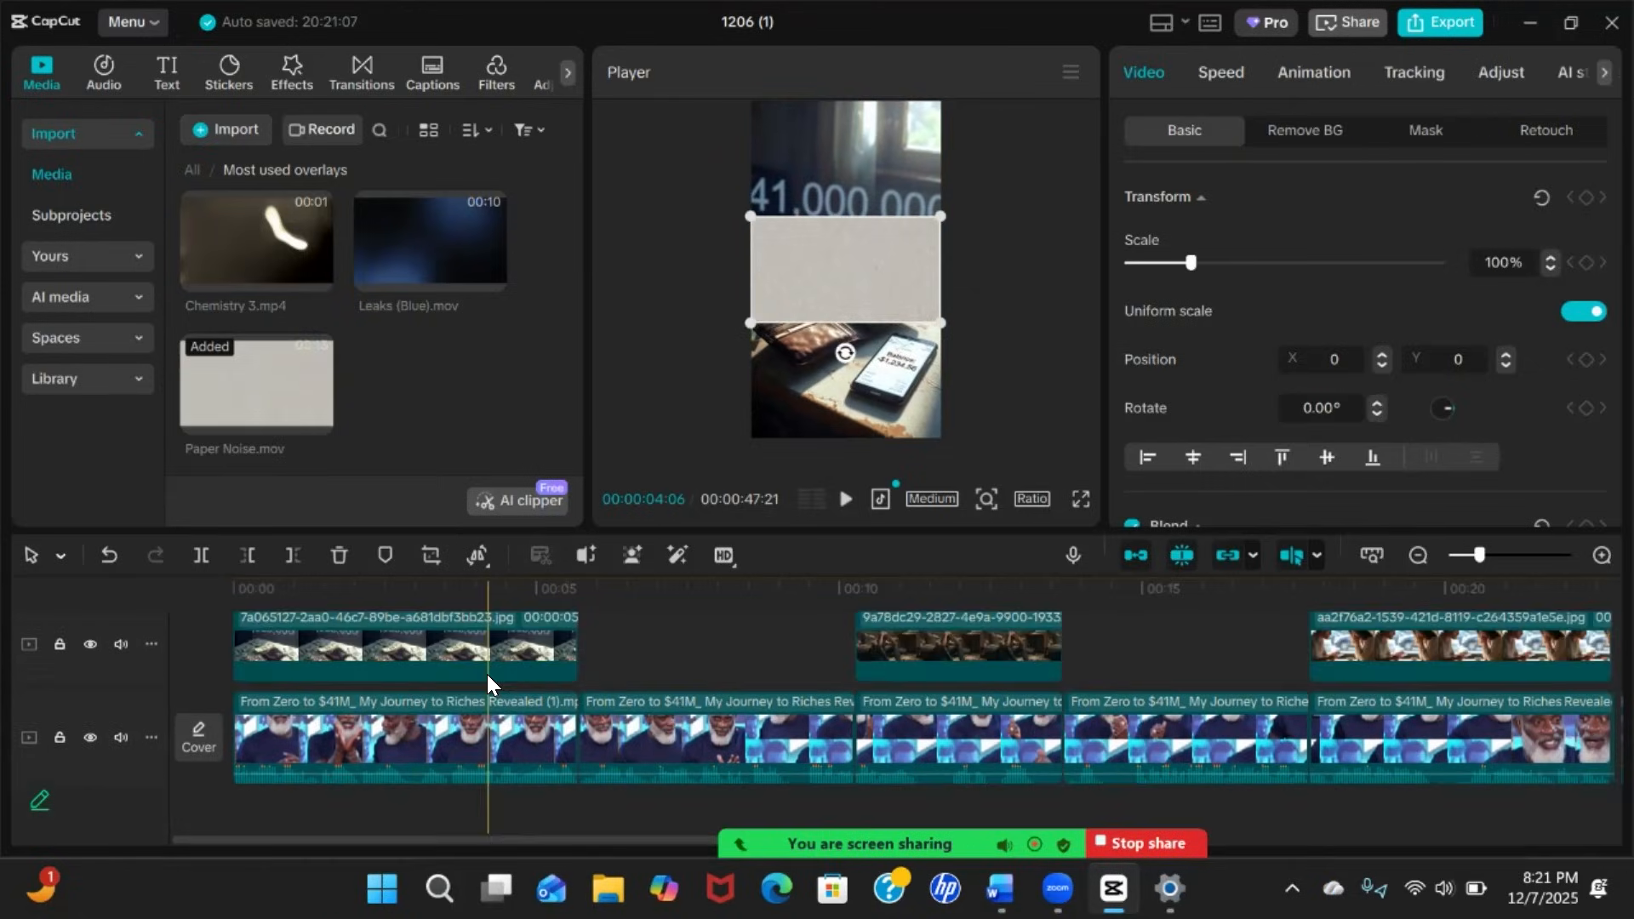
scroll(474, 657, up, 1)
scroll(473, 656, up, 2)
scroll(519, 640, up, 1)
drag(588, 645, 580, 645)
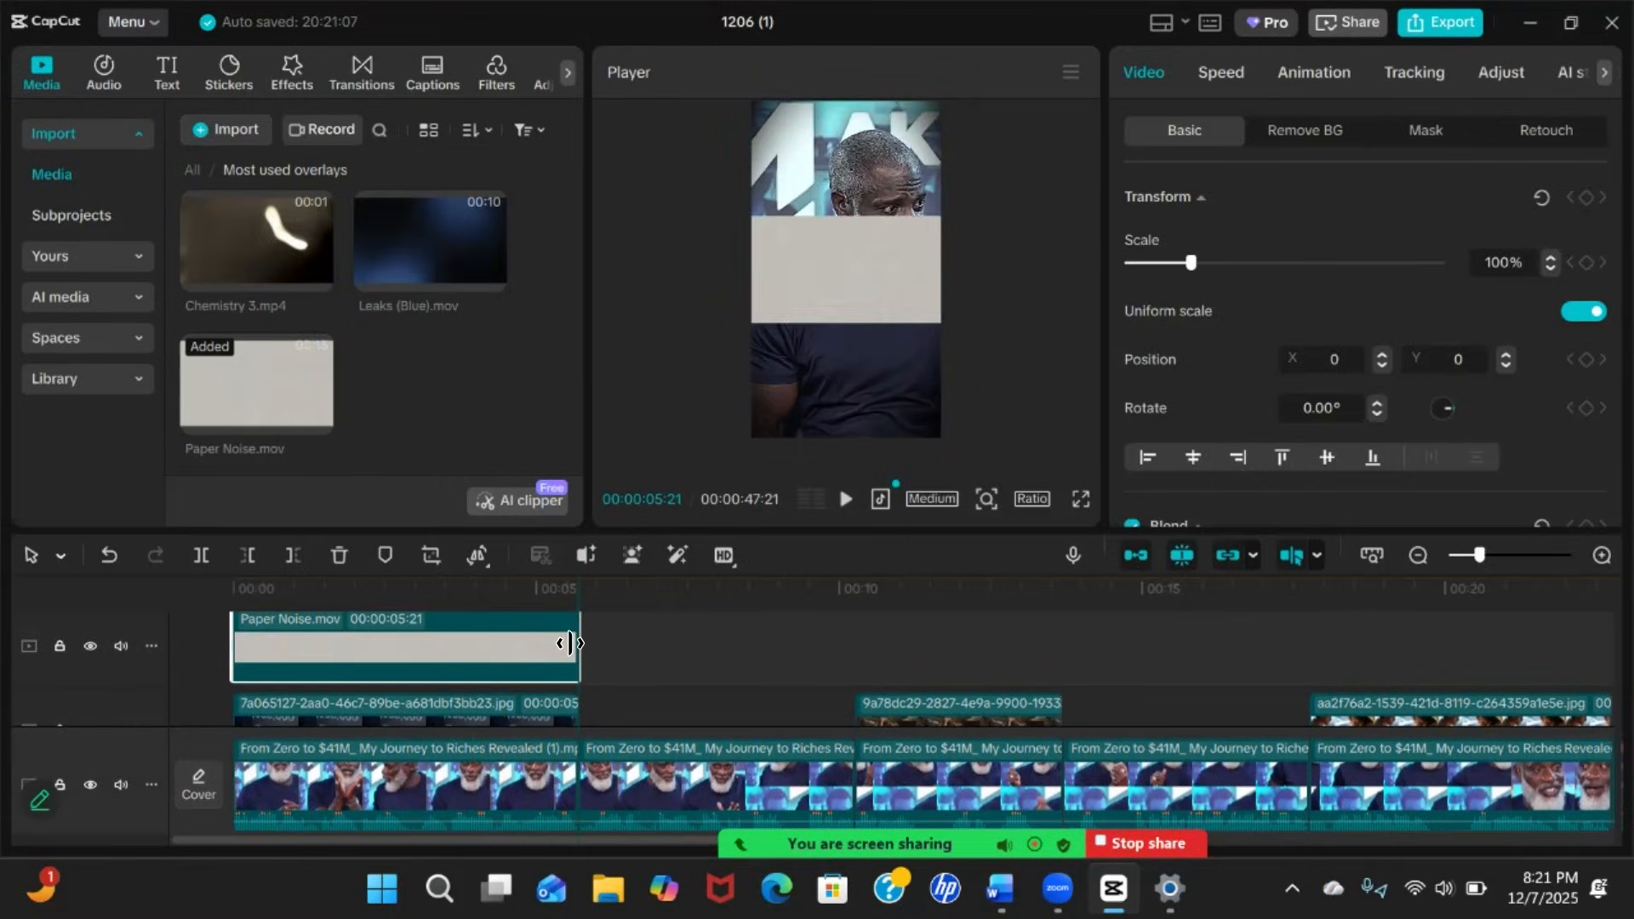
scroll(385, 647, up, 1)
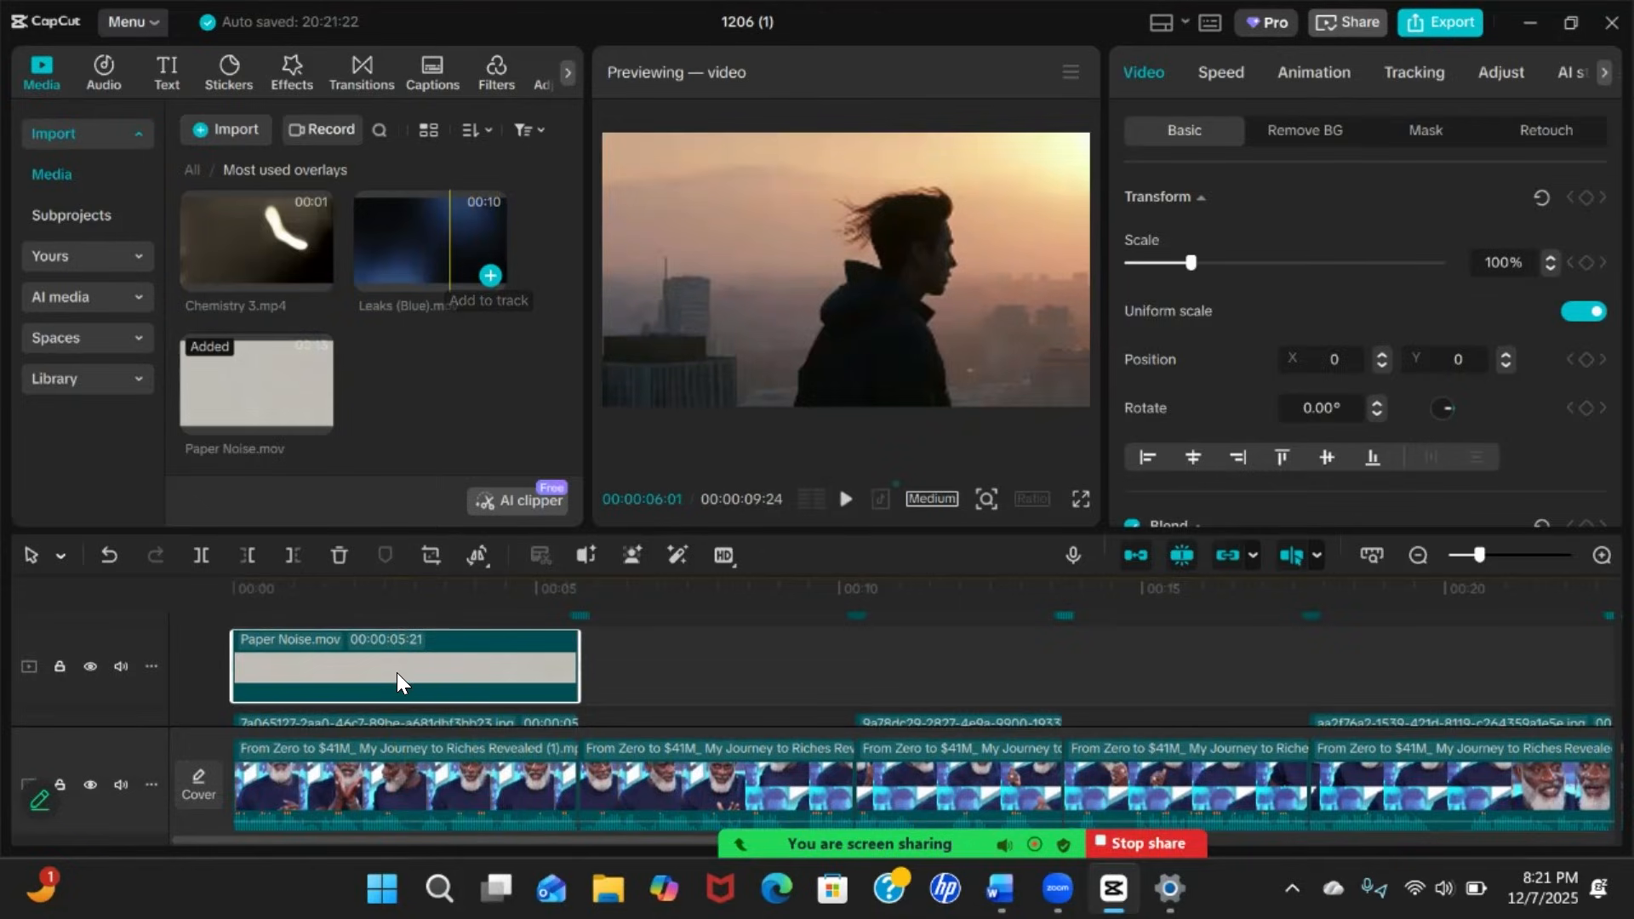
Trim the Leaks (Blue).mov clip above Paper Noise to 00:00:05:21, matching the end of the first B-roll image
click(364, 686)
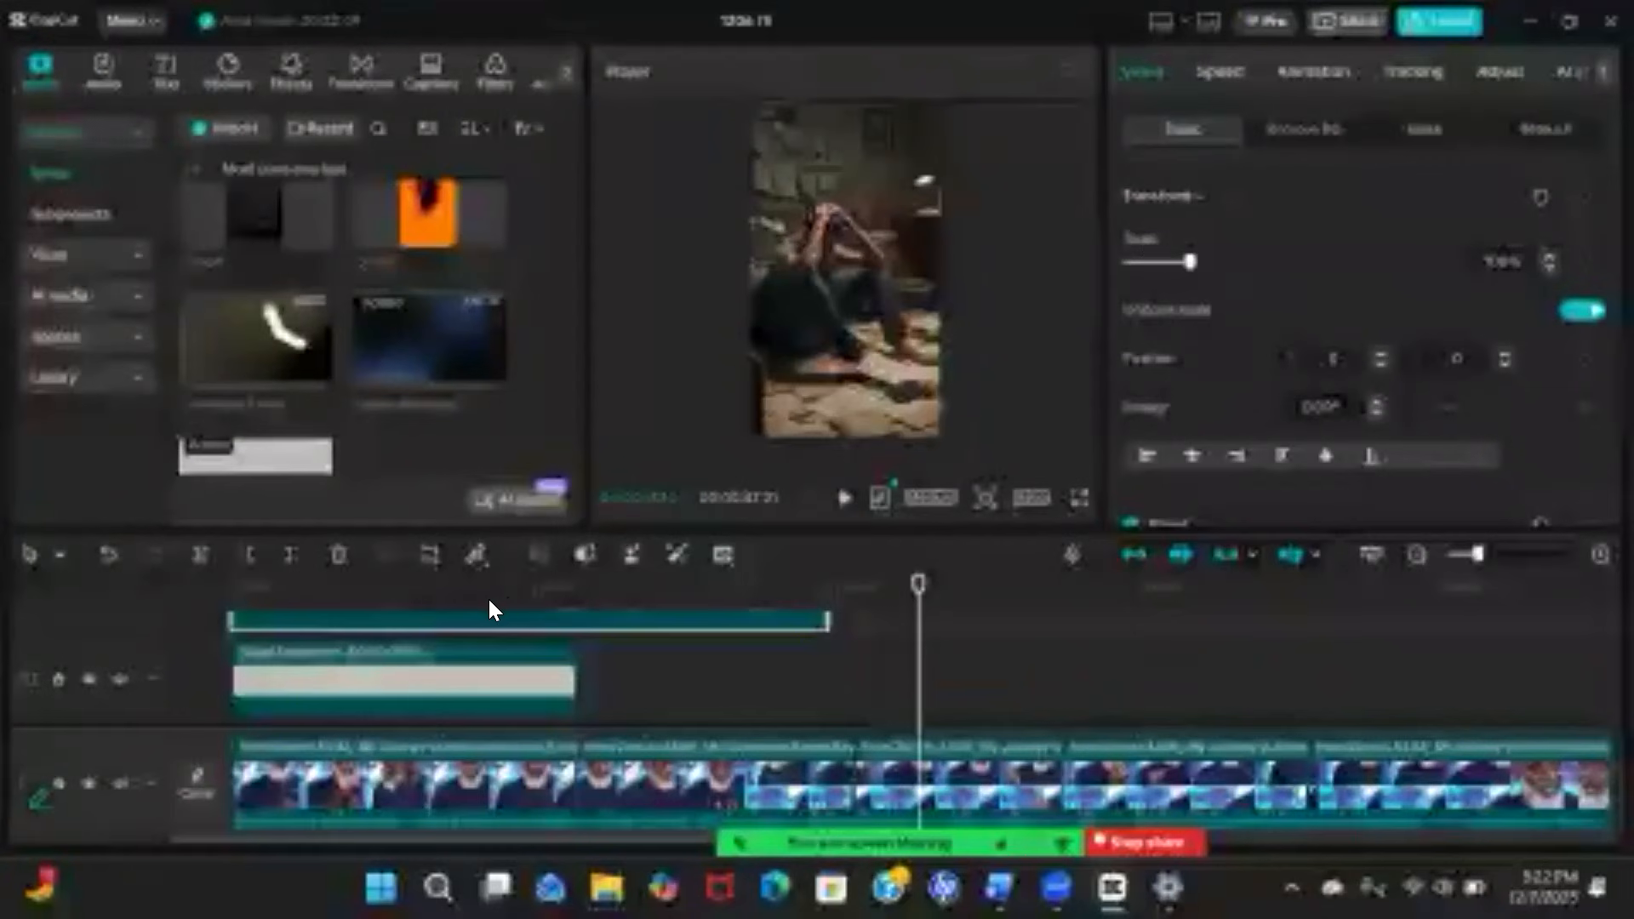
click(497, 614)
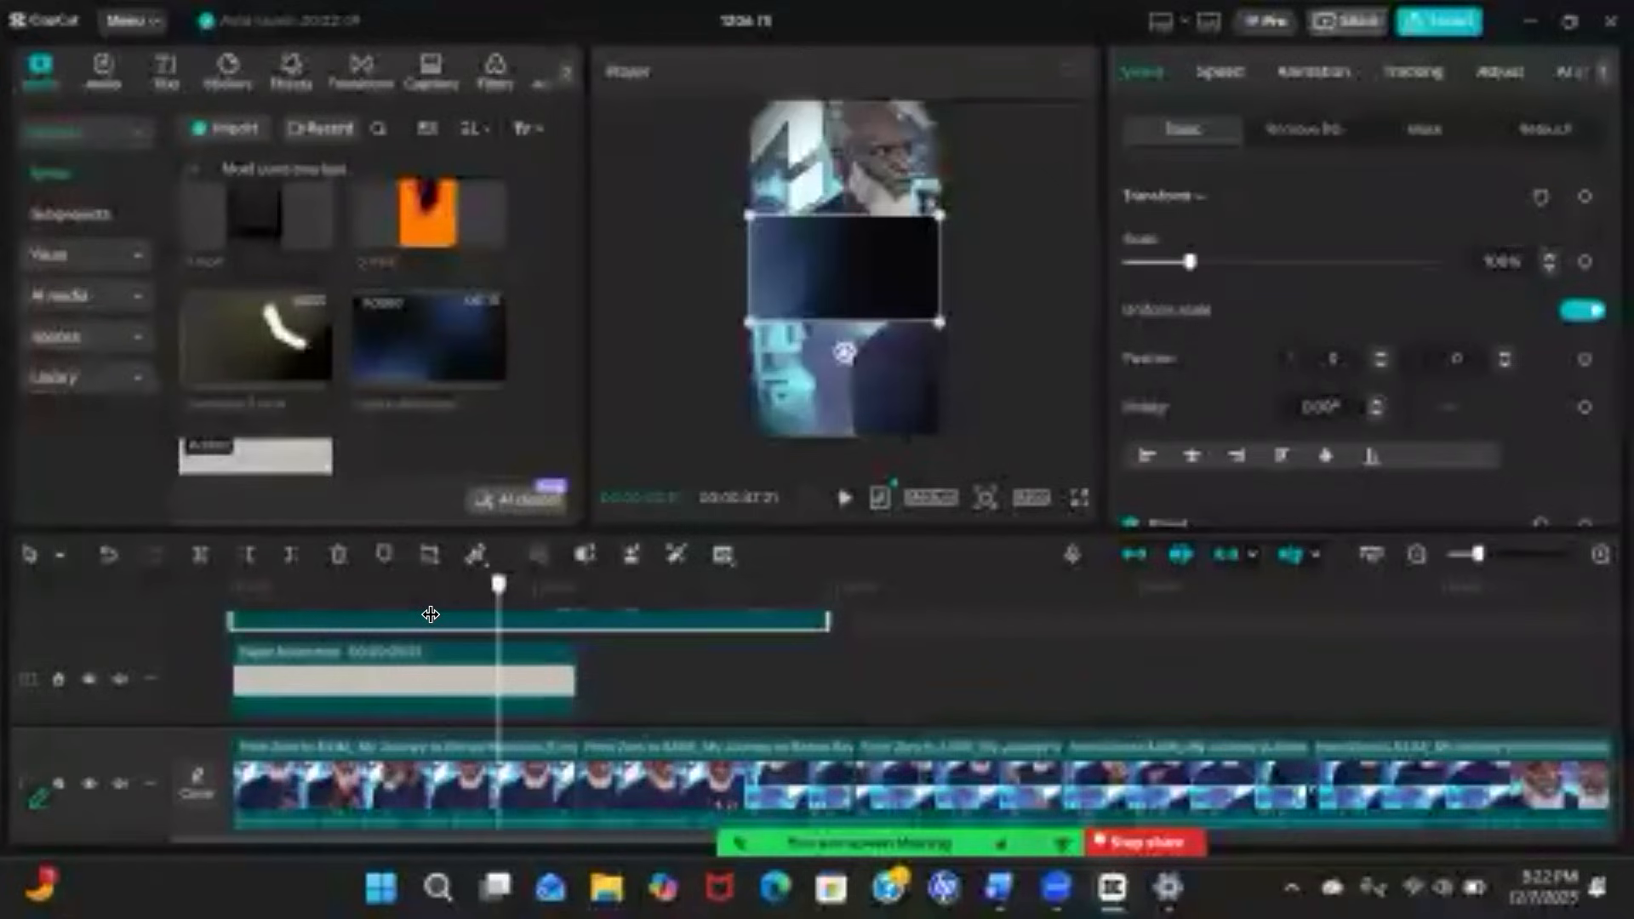
click(431, 614)
scroll(461, 703, down, 2)
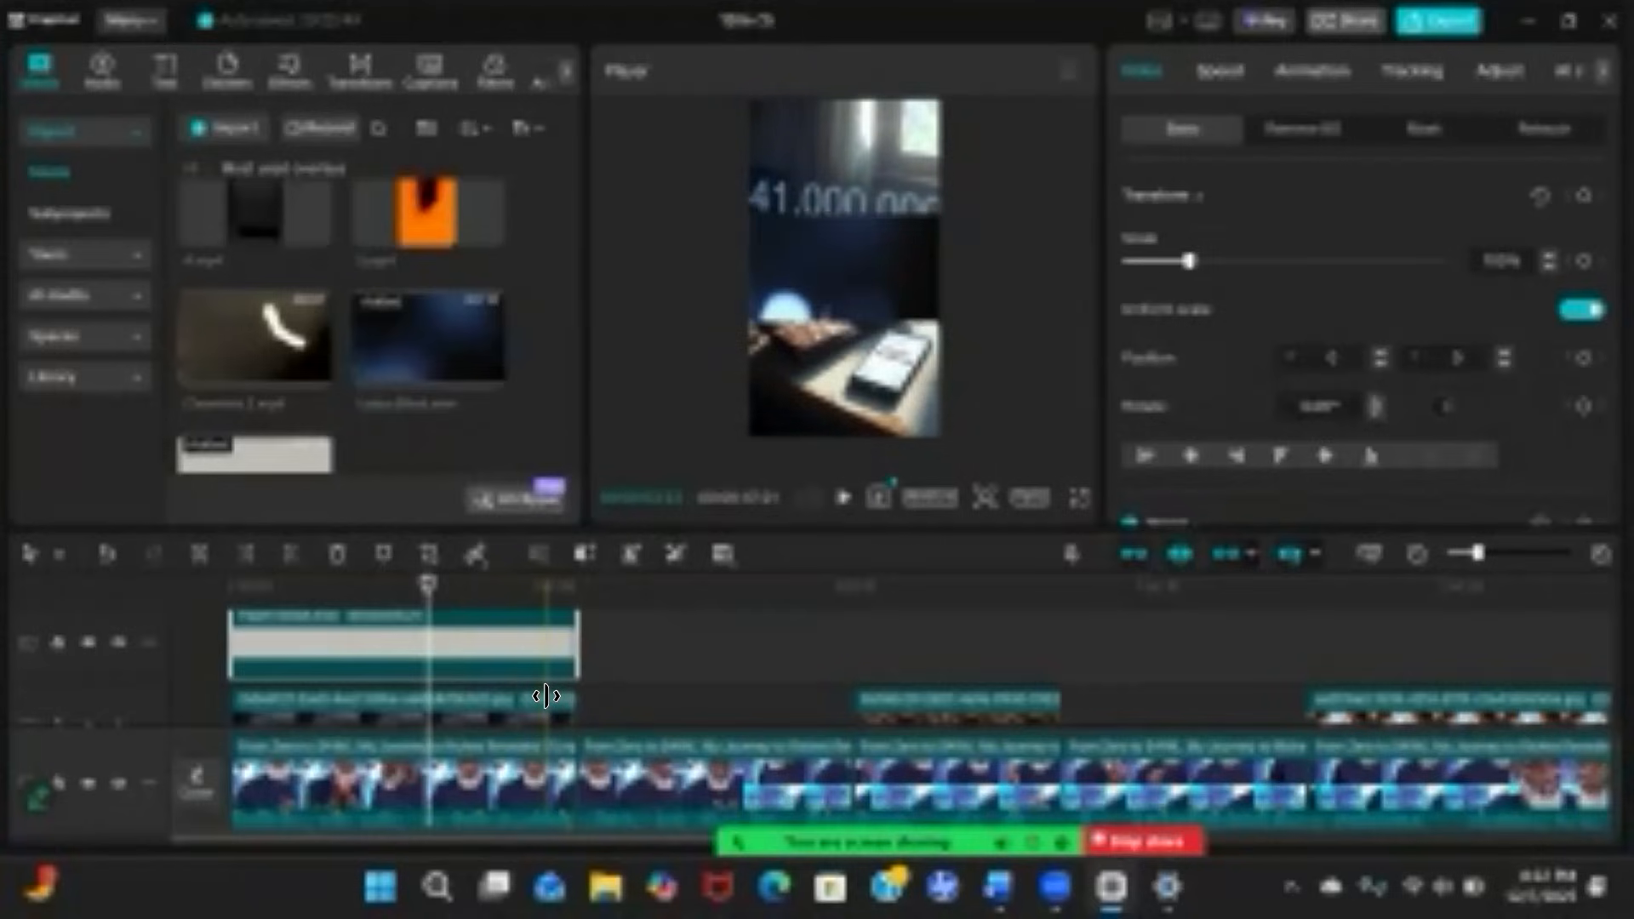
scroll(545, 696, up, 2)
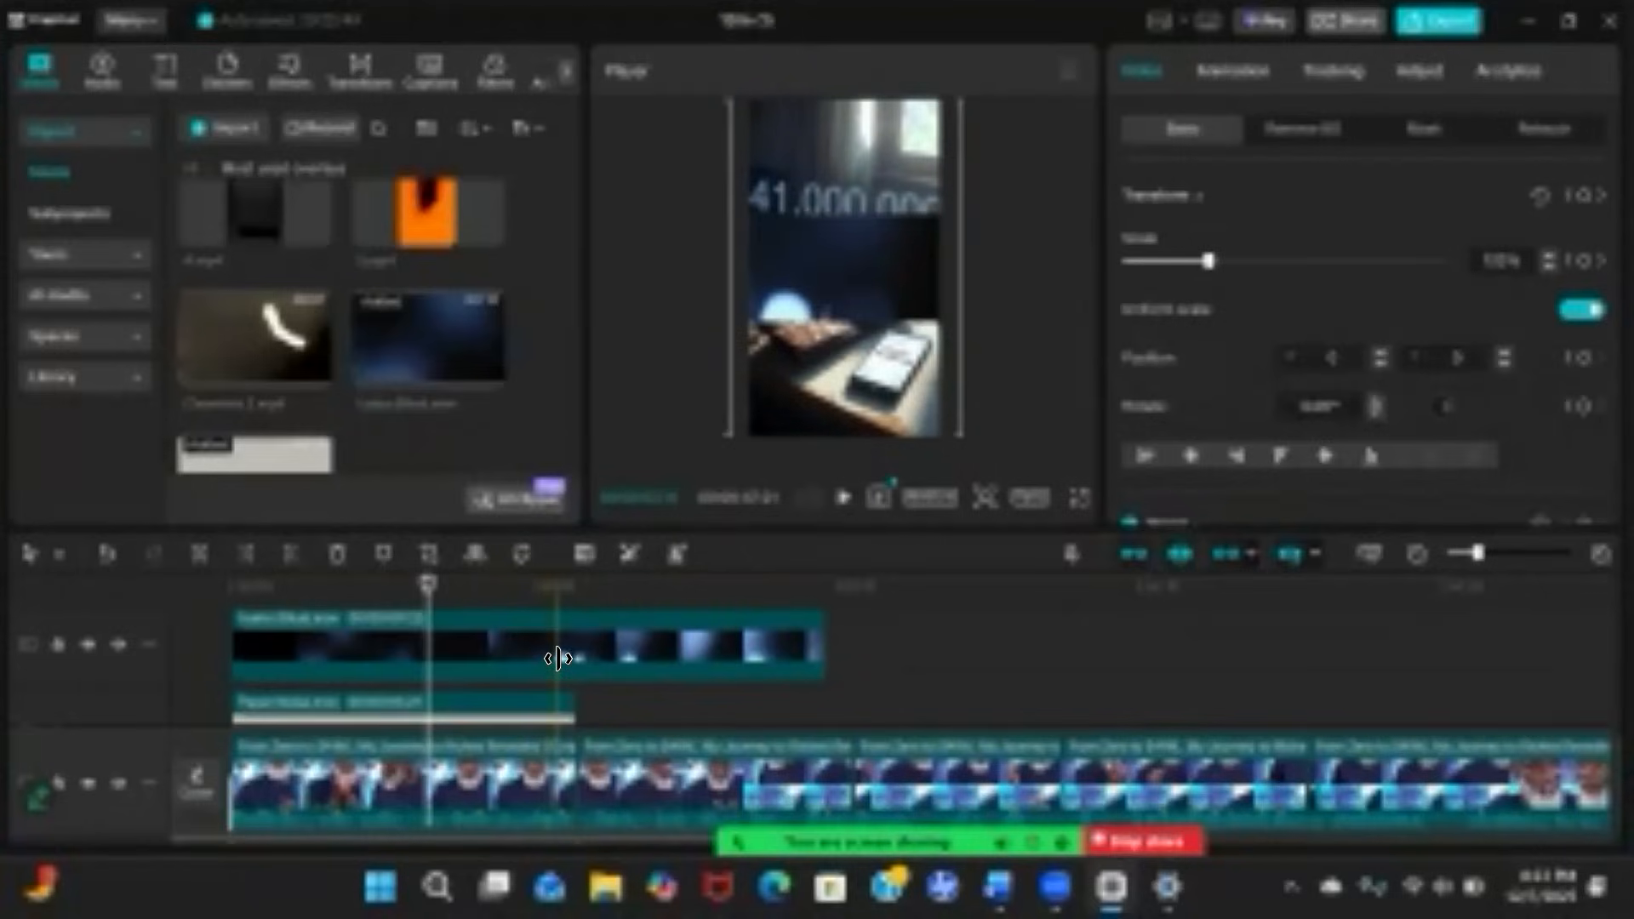
click(558, 658)
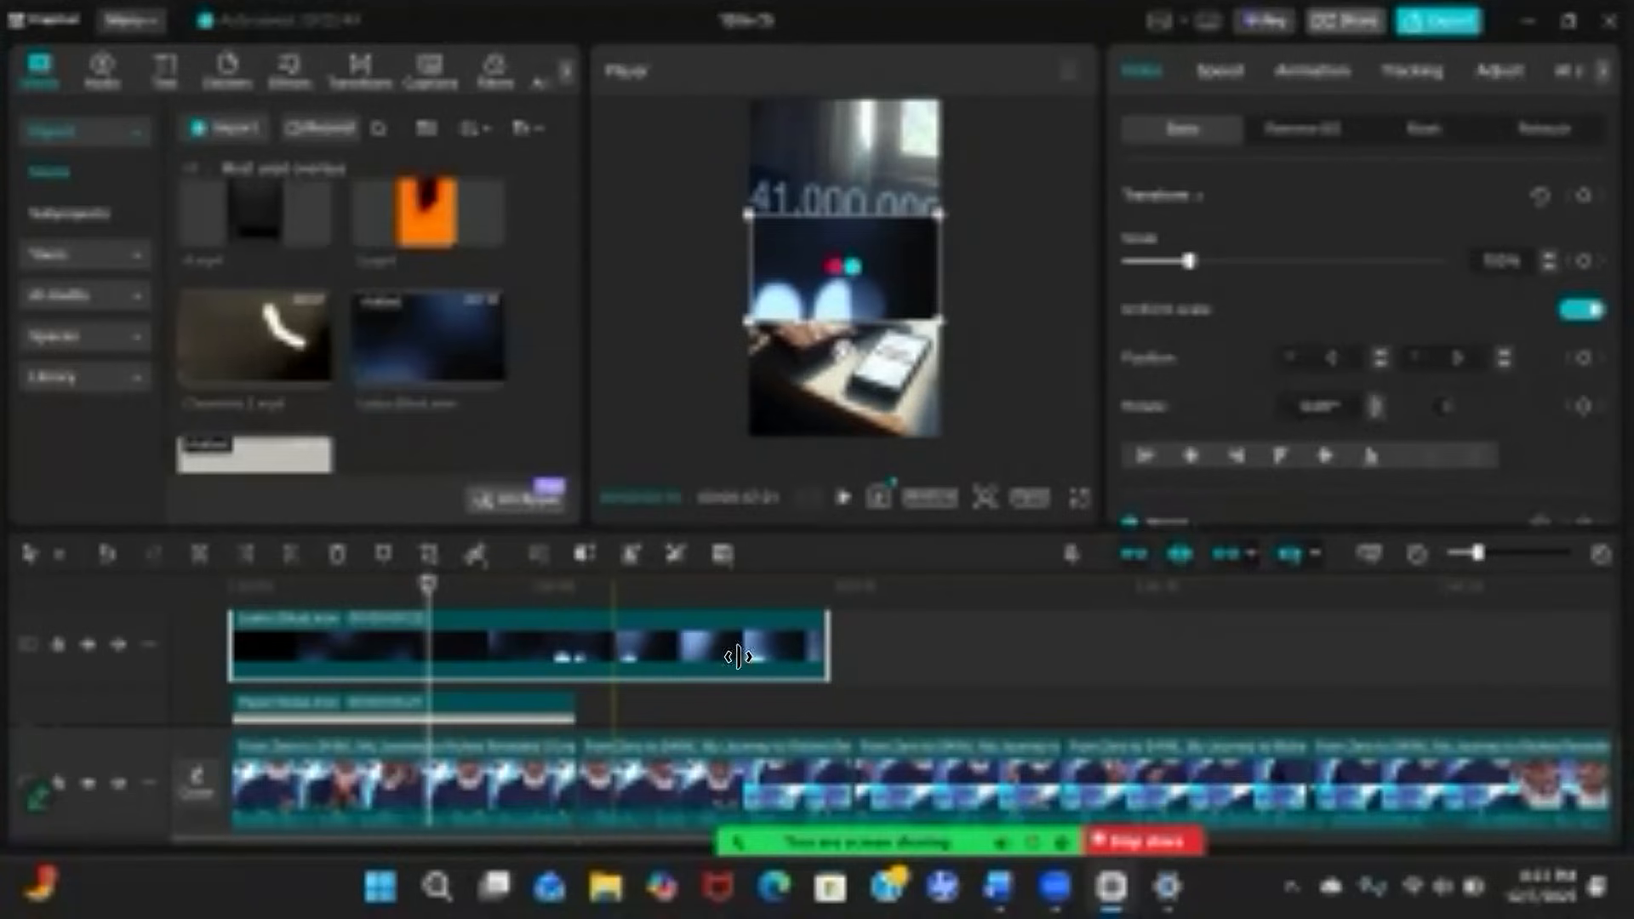
drag(670, 638, 569, 649)
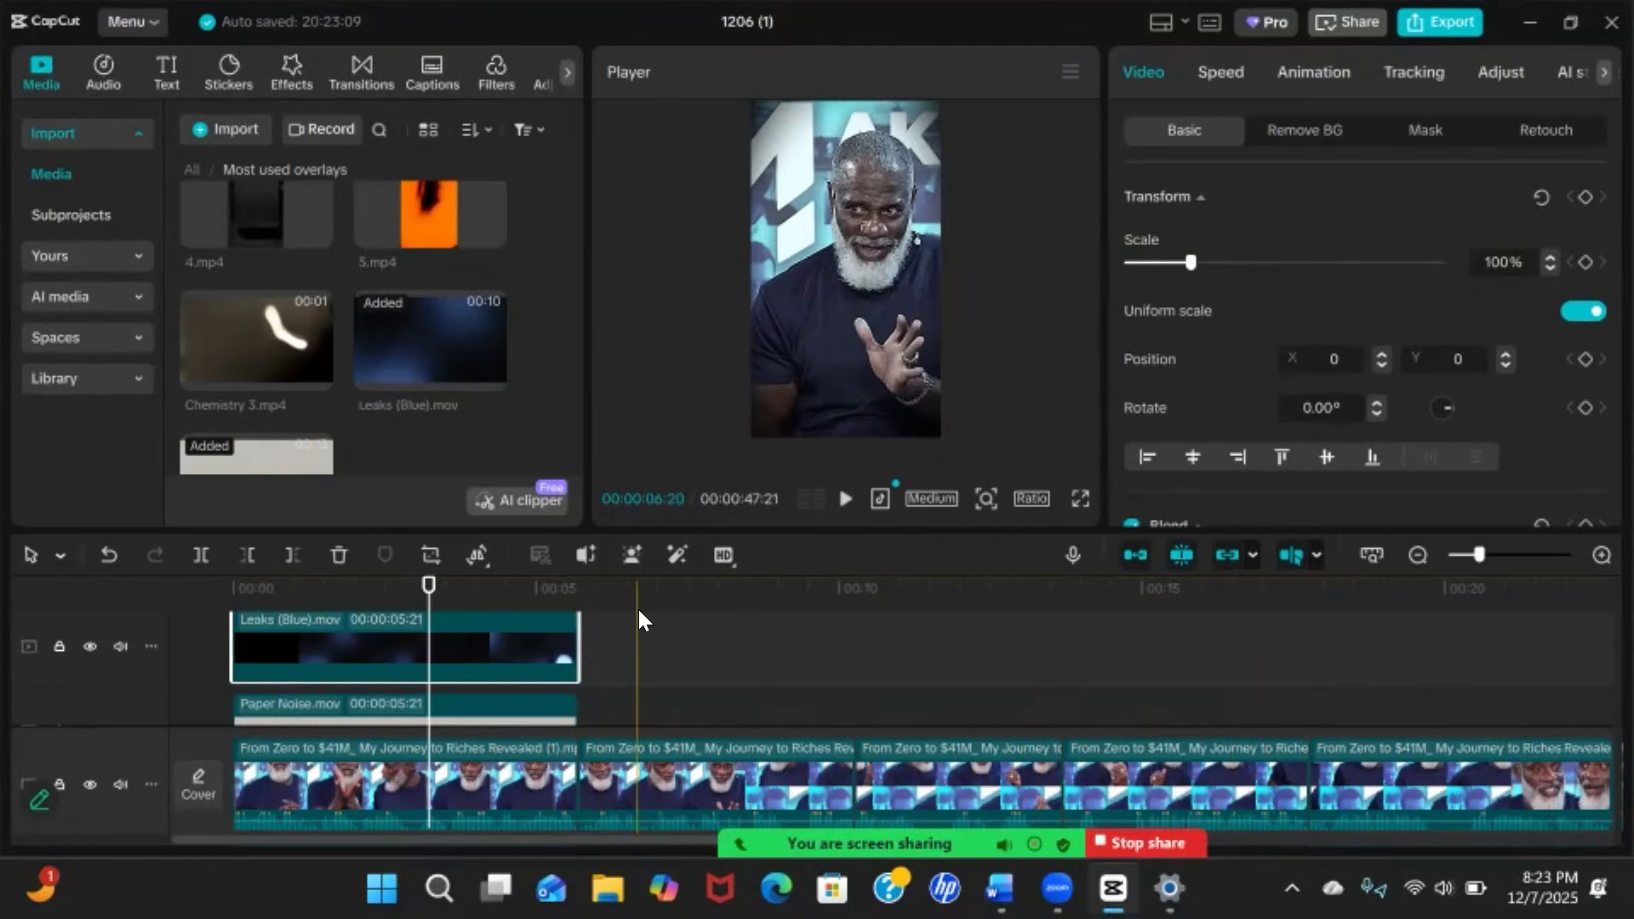
Trim the Leaks (Blue) clip to 00:00:05:01 with auto snapping off, and extend it back to 00:00:05:21 with snapping on
click(1181, 557)
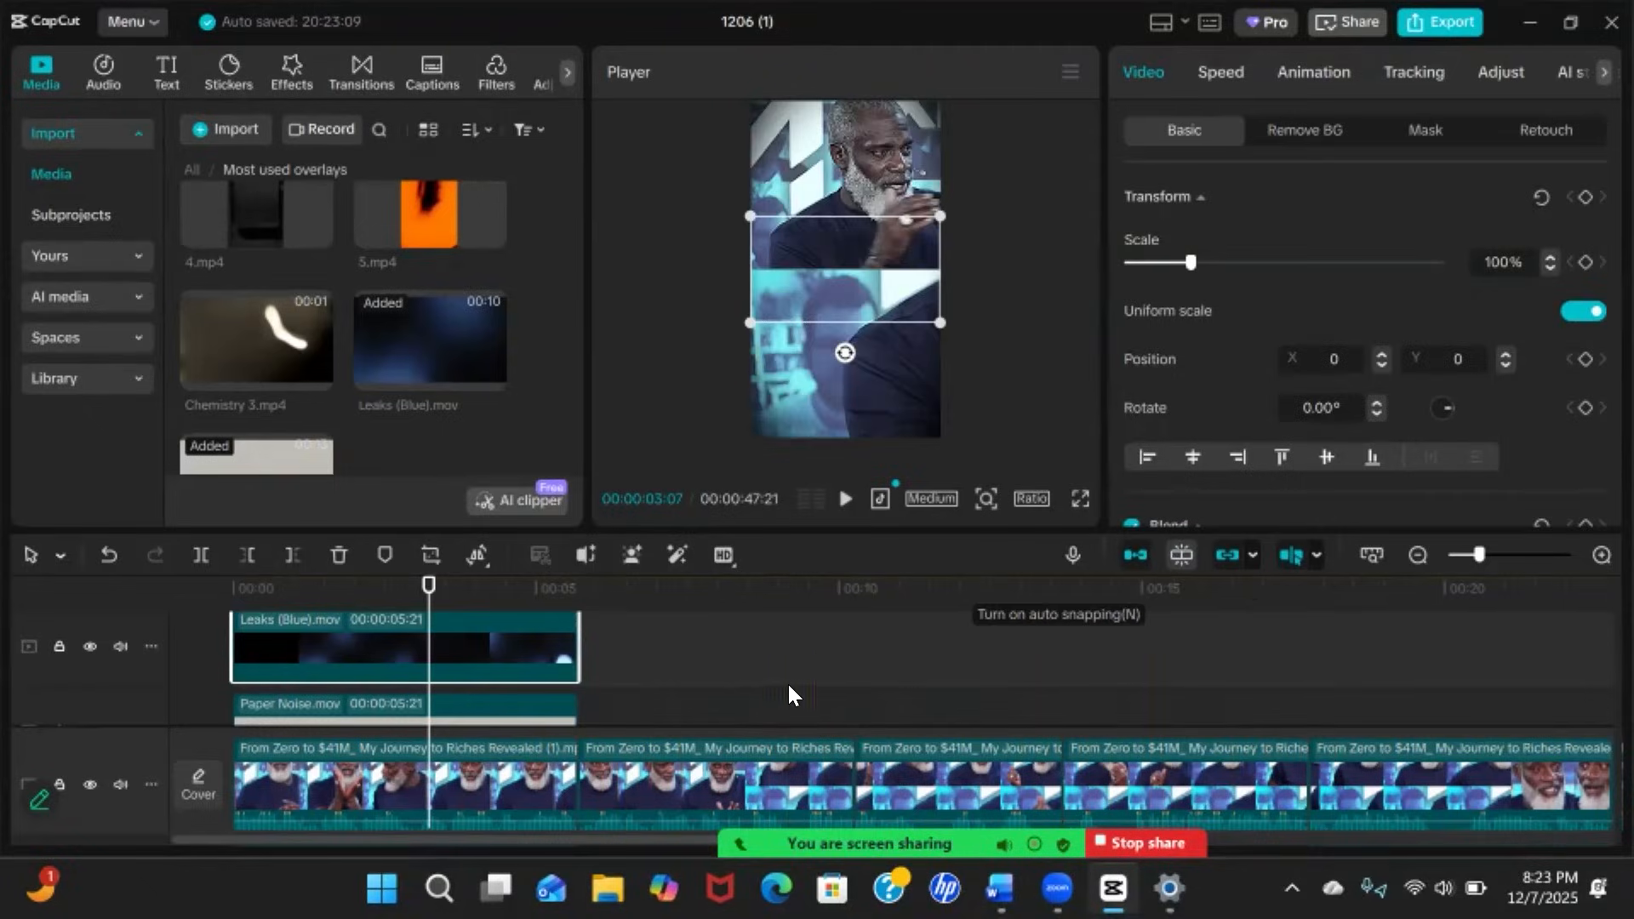
drag(580, 640, 539, 640)
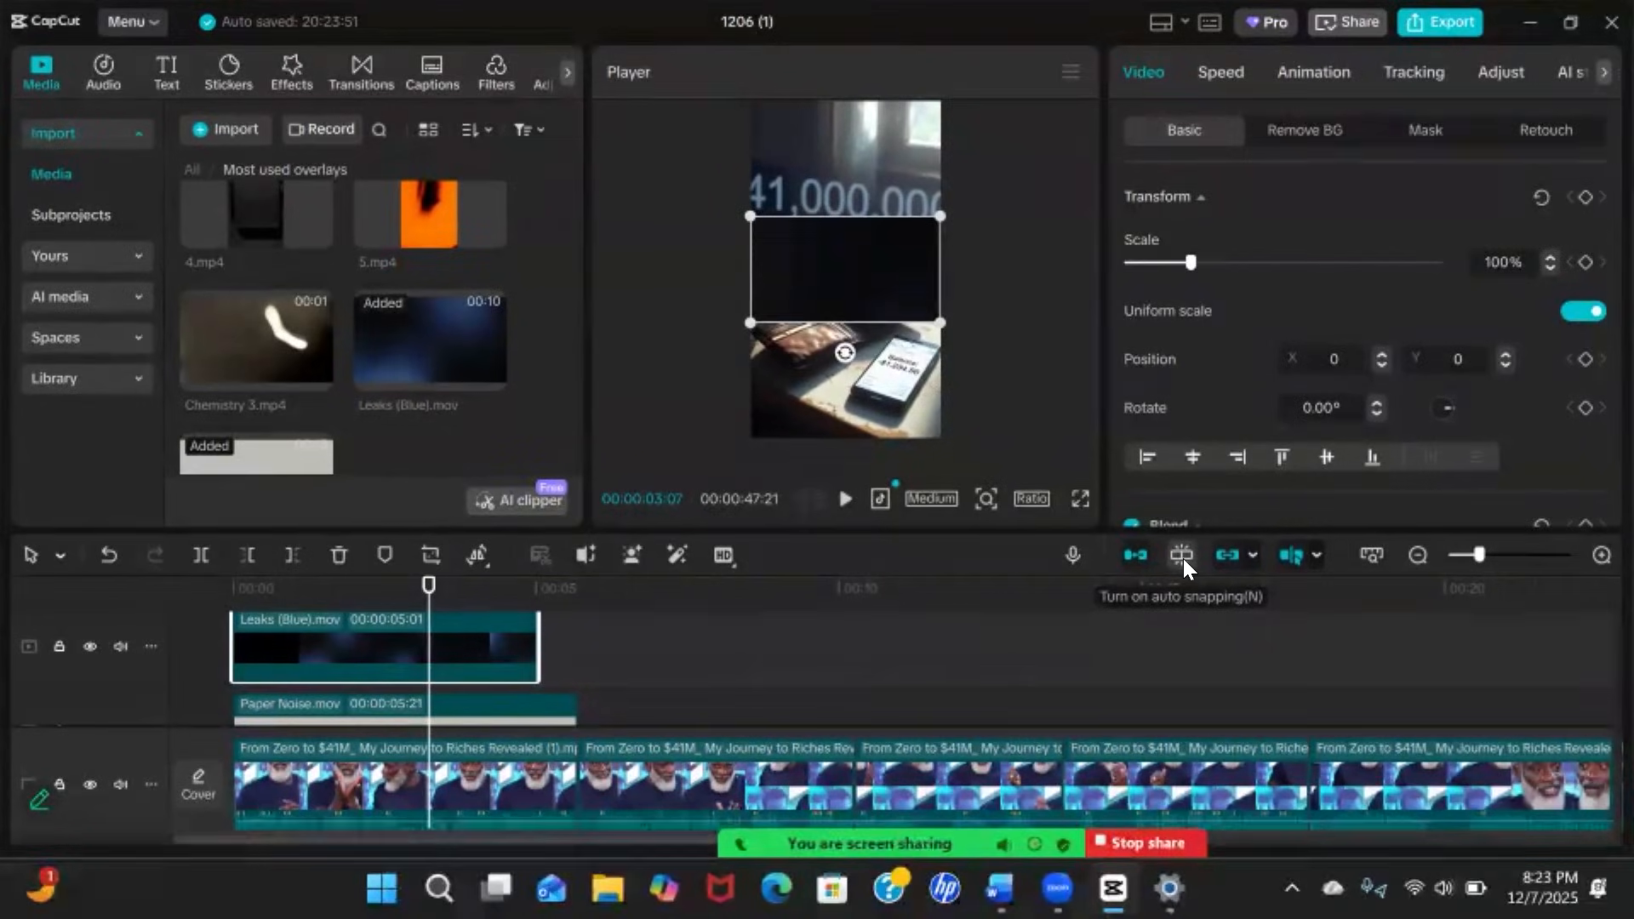
click(1183, 558)
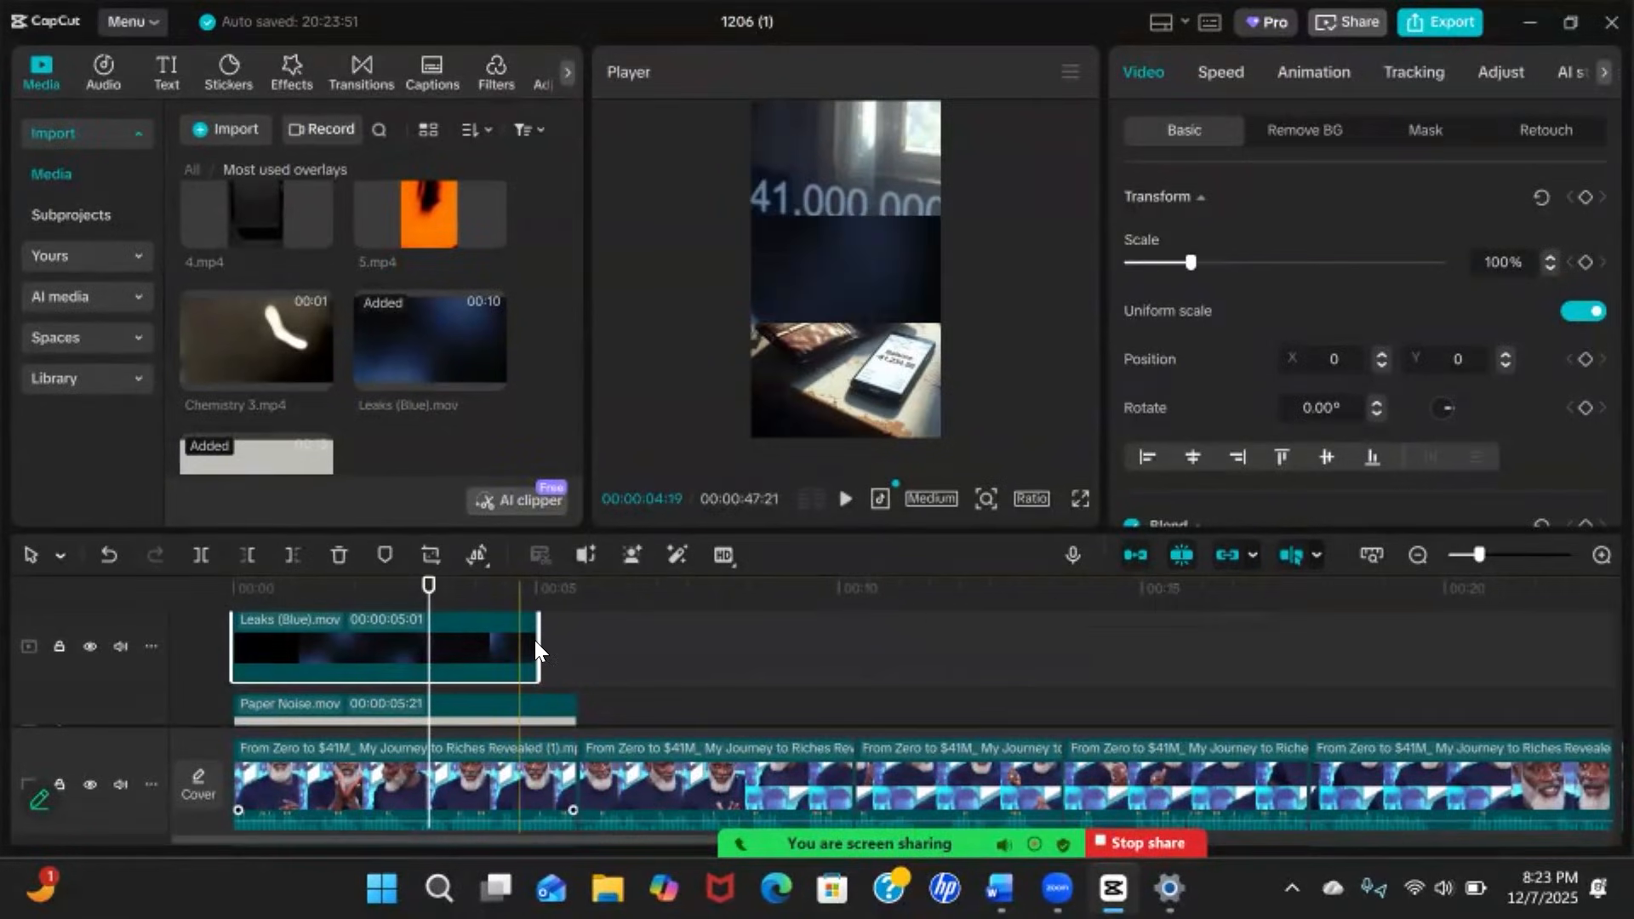
drag(539, 644, 570, 644)
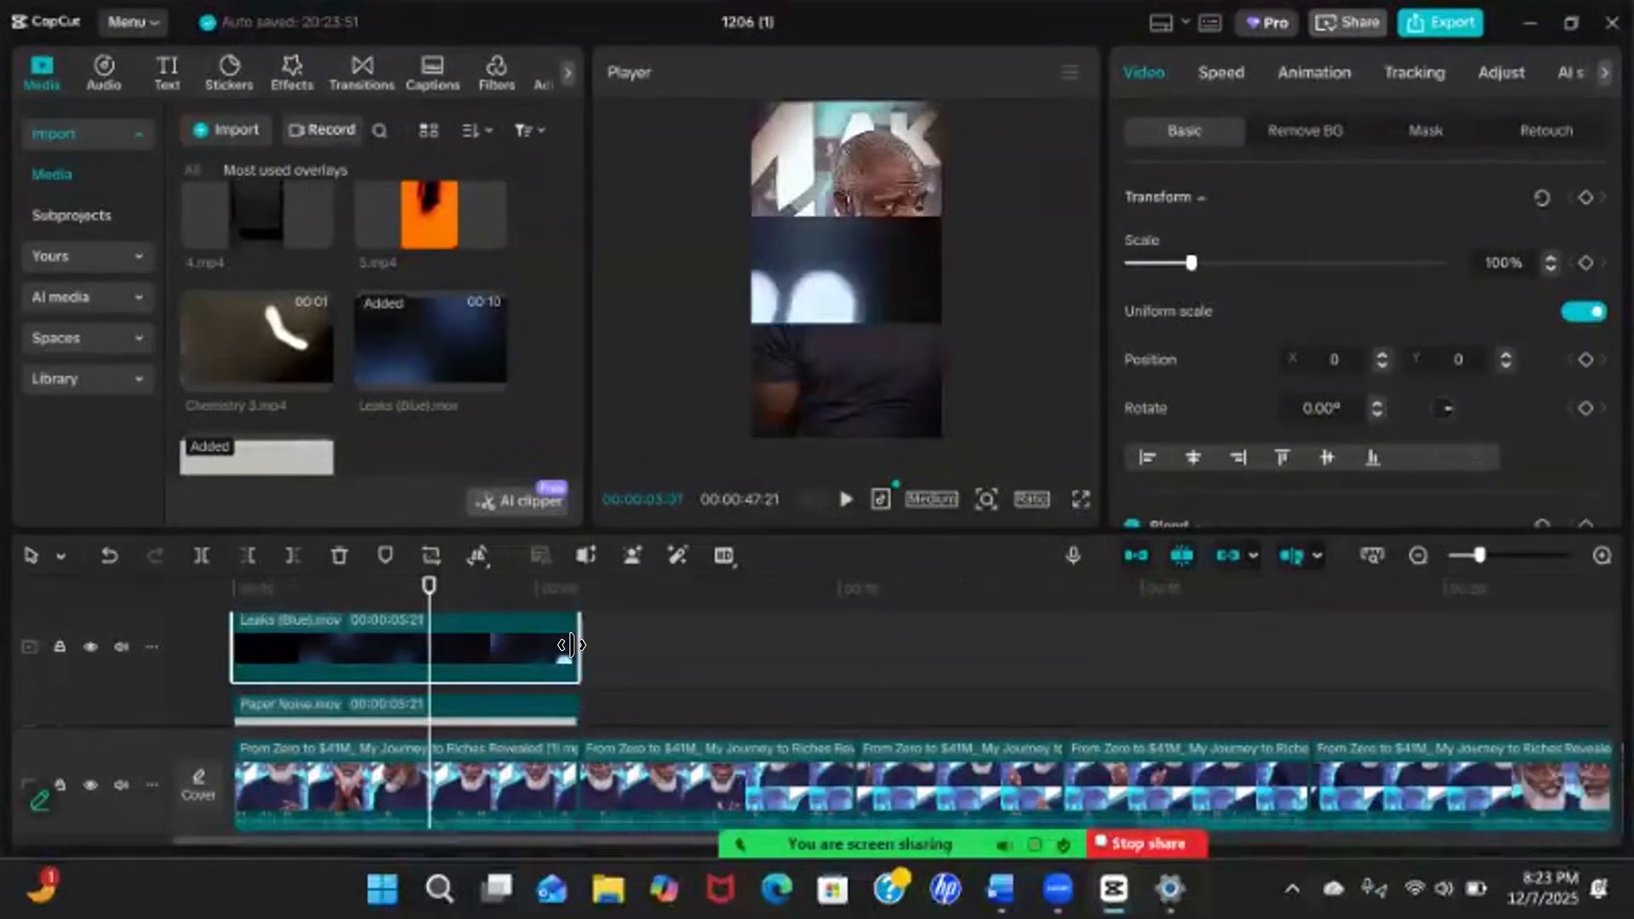
Enlarge the Leaks (Blue) overlay to 316% so it fills the vertical frame
scroll(509, 618, up, 1)
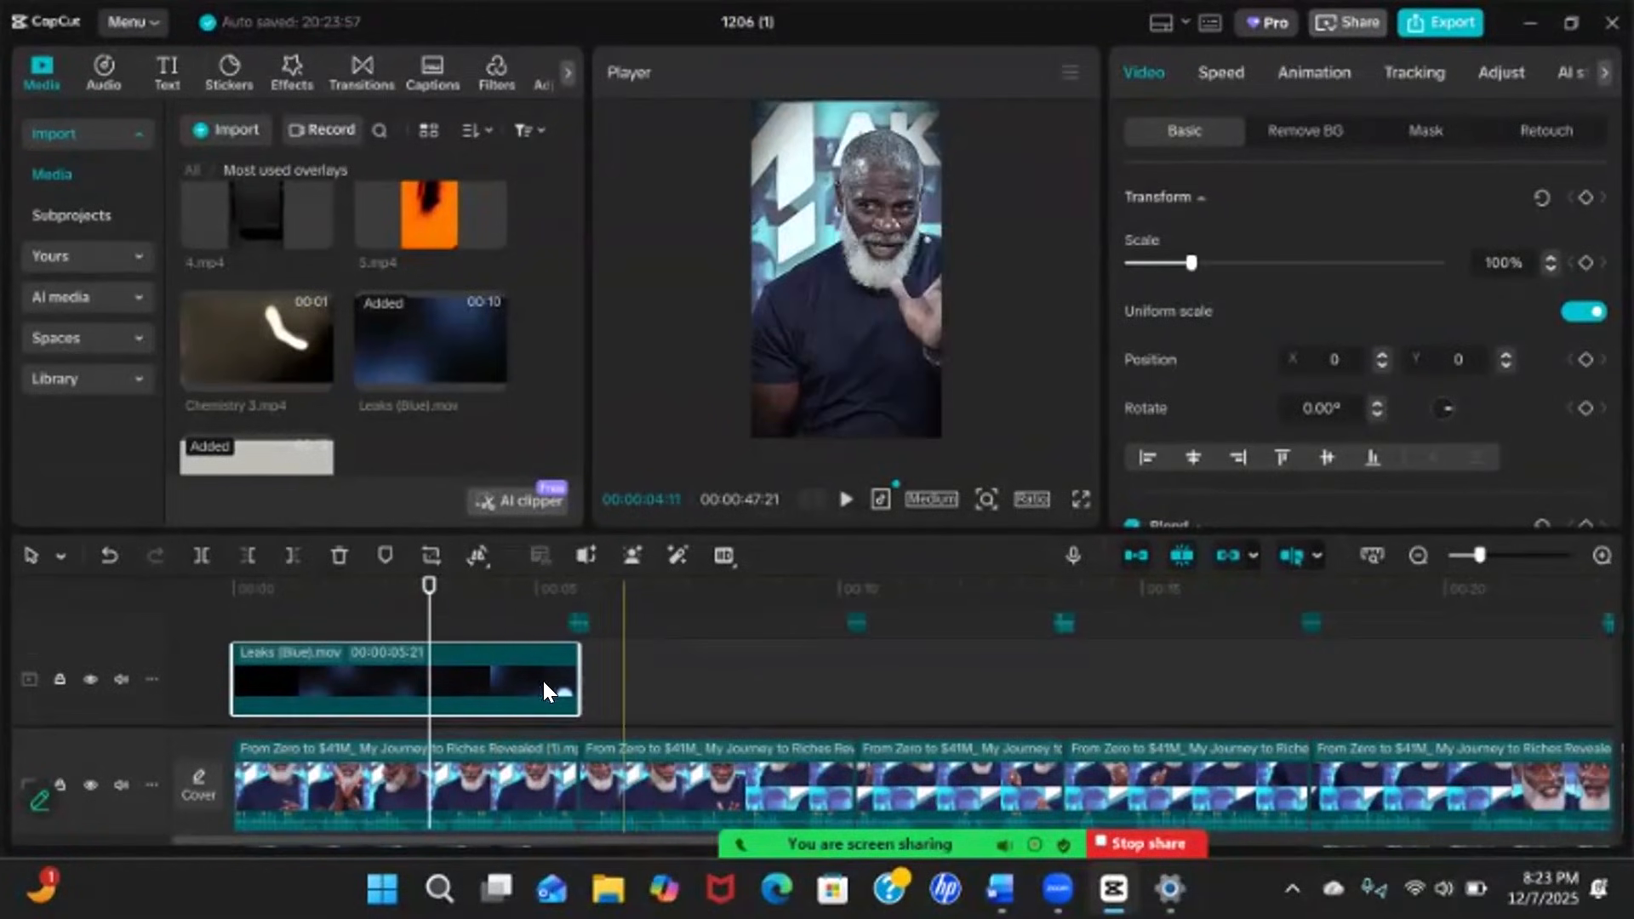
scroll(605, 677, down, 1)
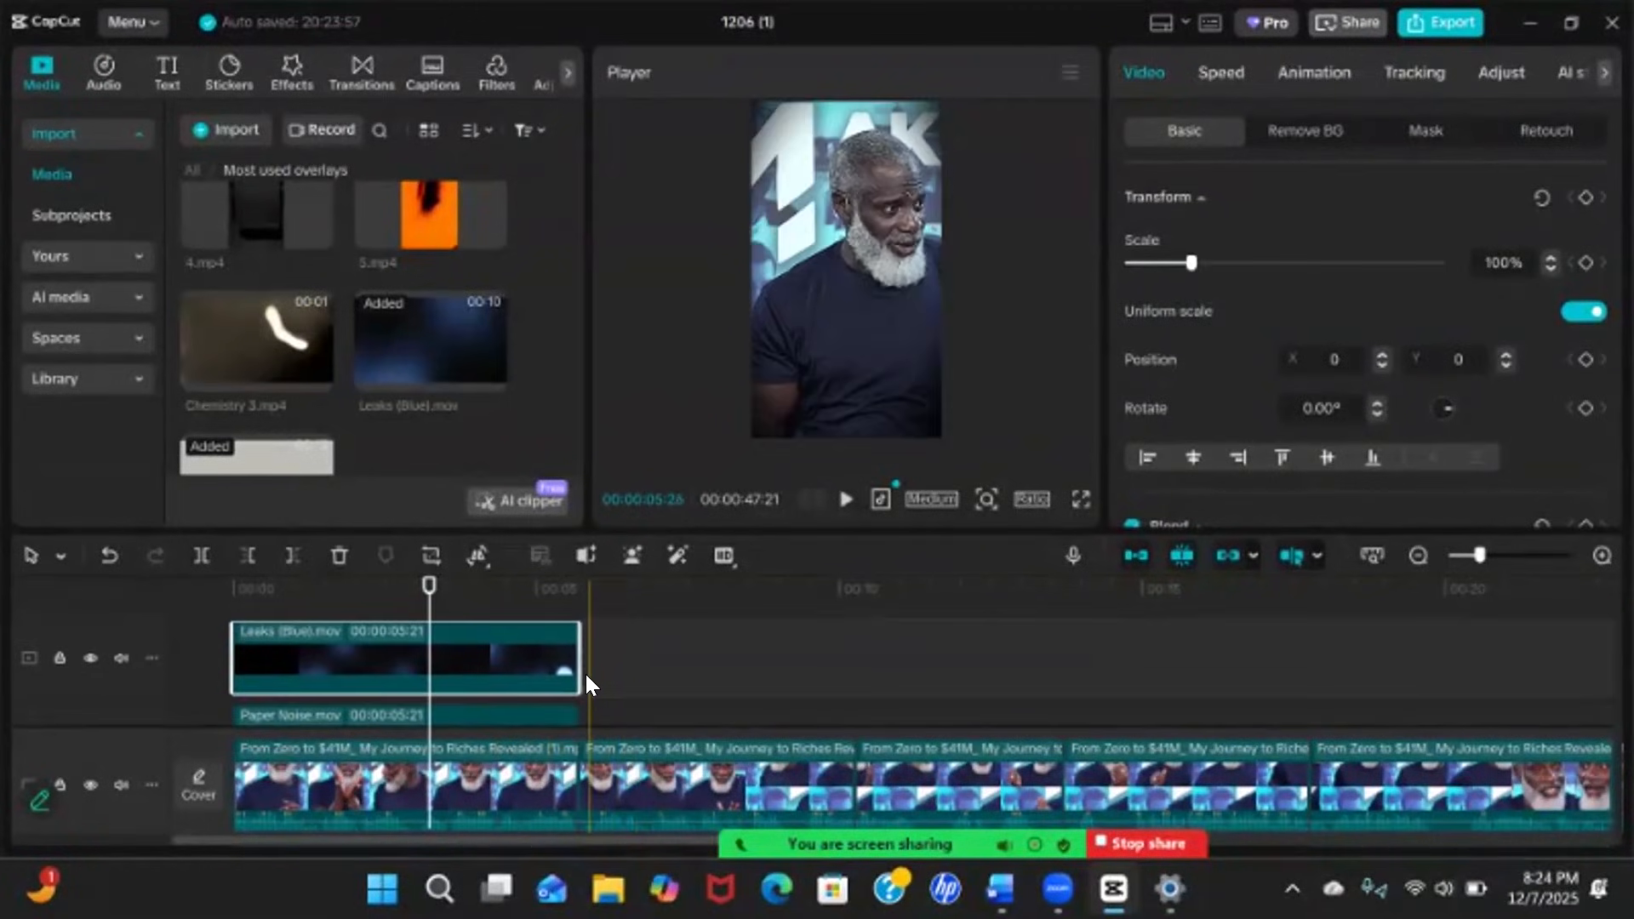
click(434, 598)
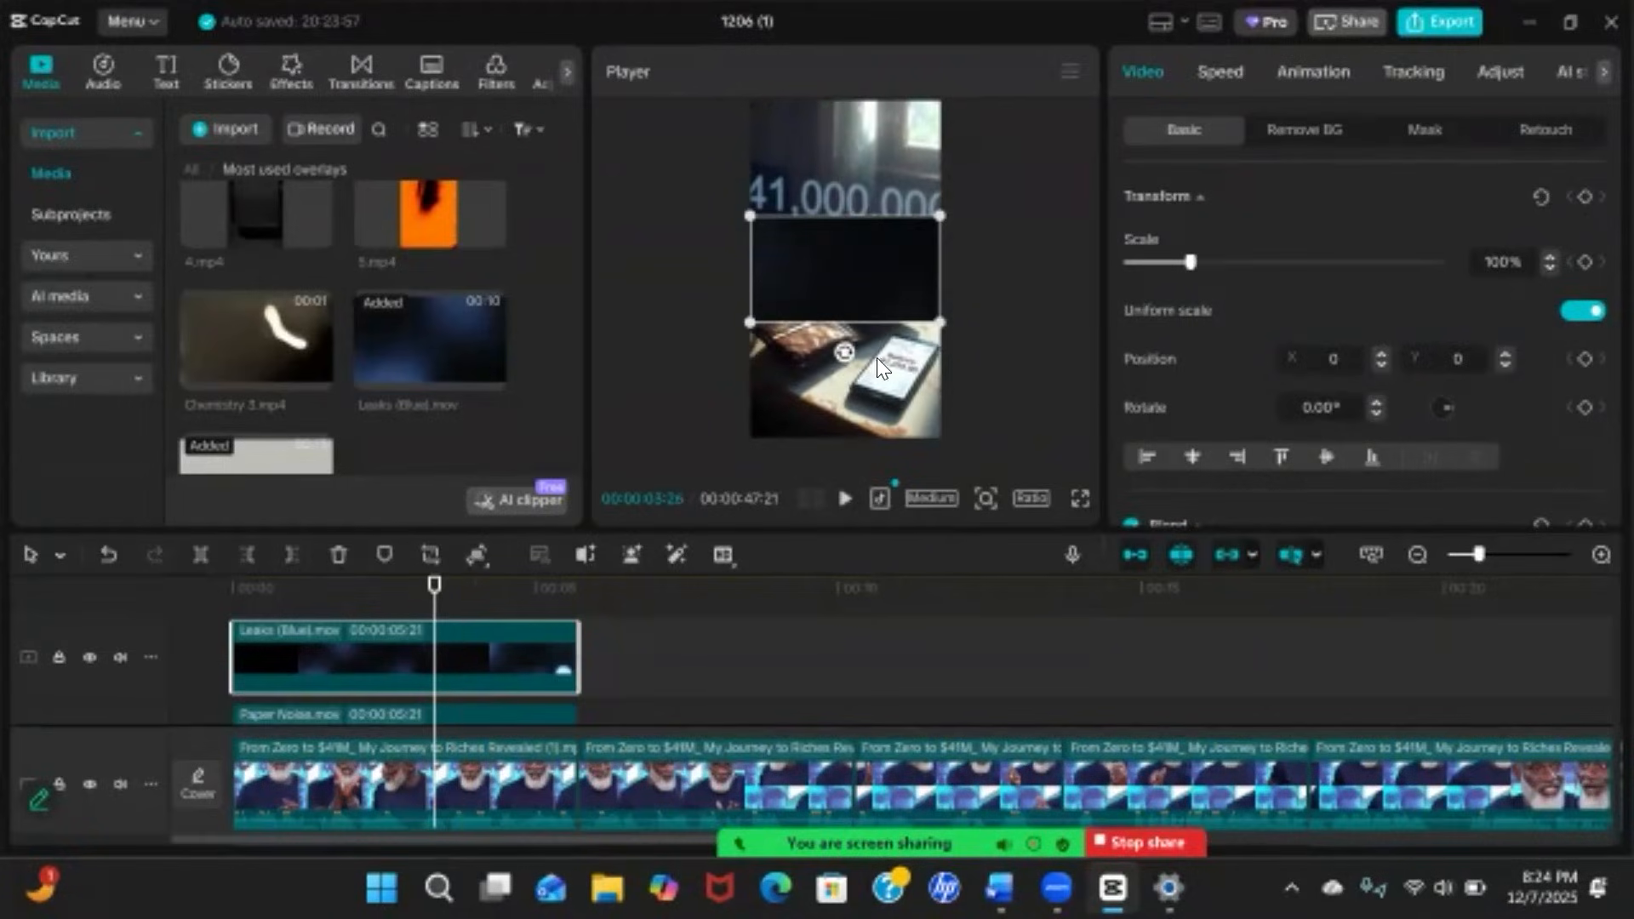
drag(941, 322, 1214, 540)
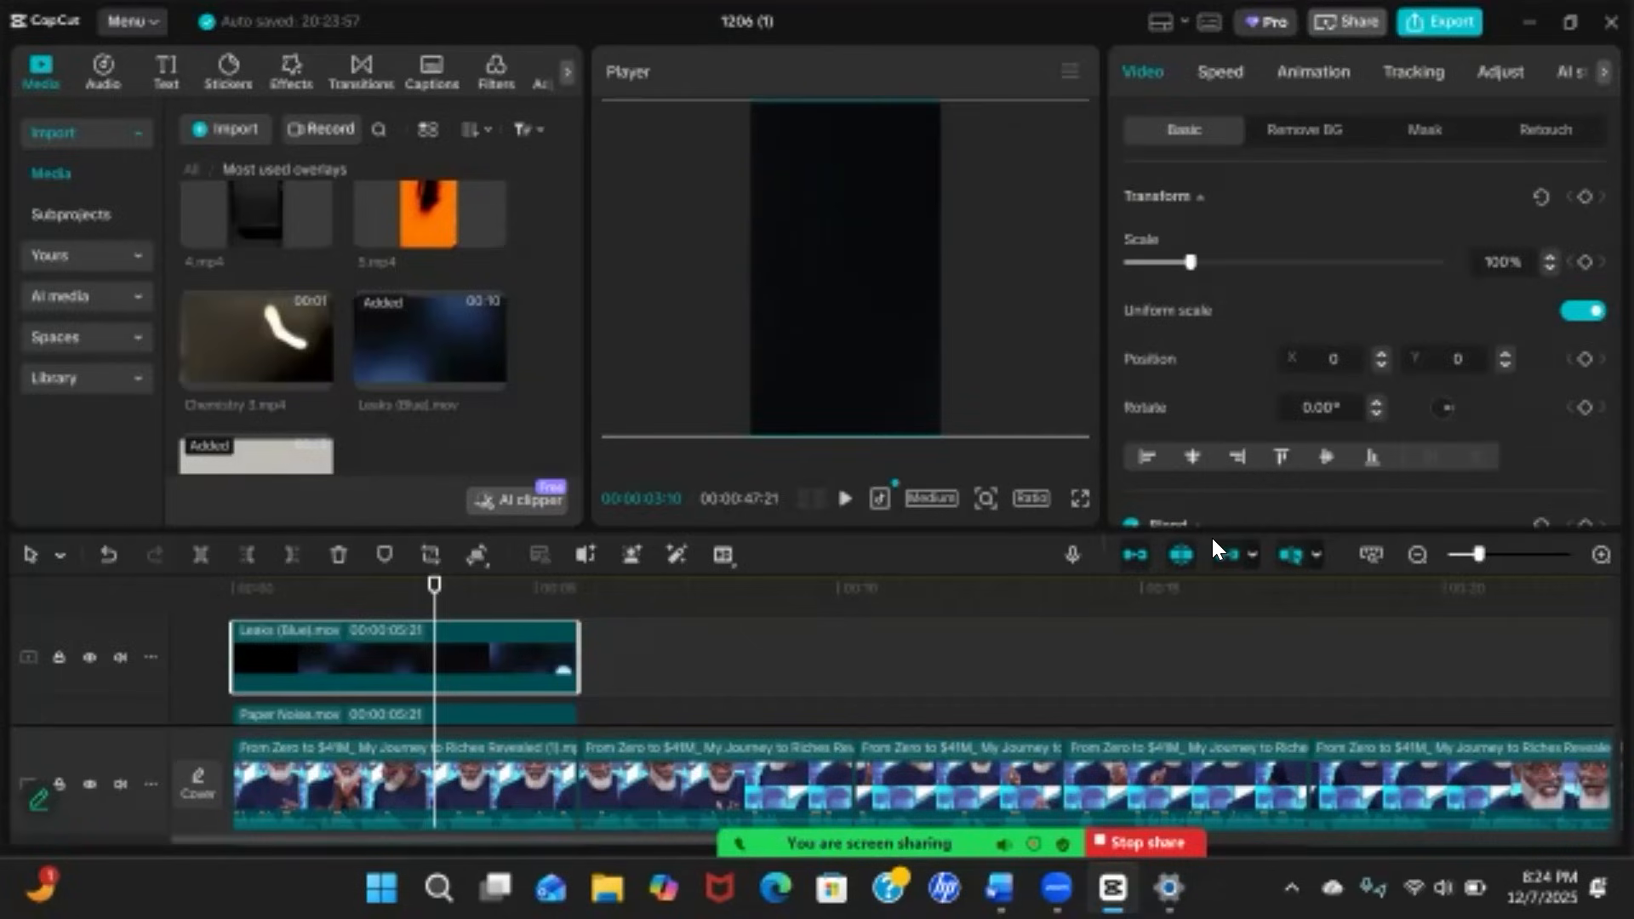
Enlarge the Paper Noise overlay to 316% so it covers the whole vertical frame
scroll(656, 697, down, 1)
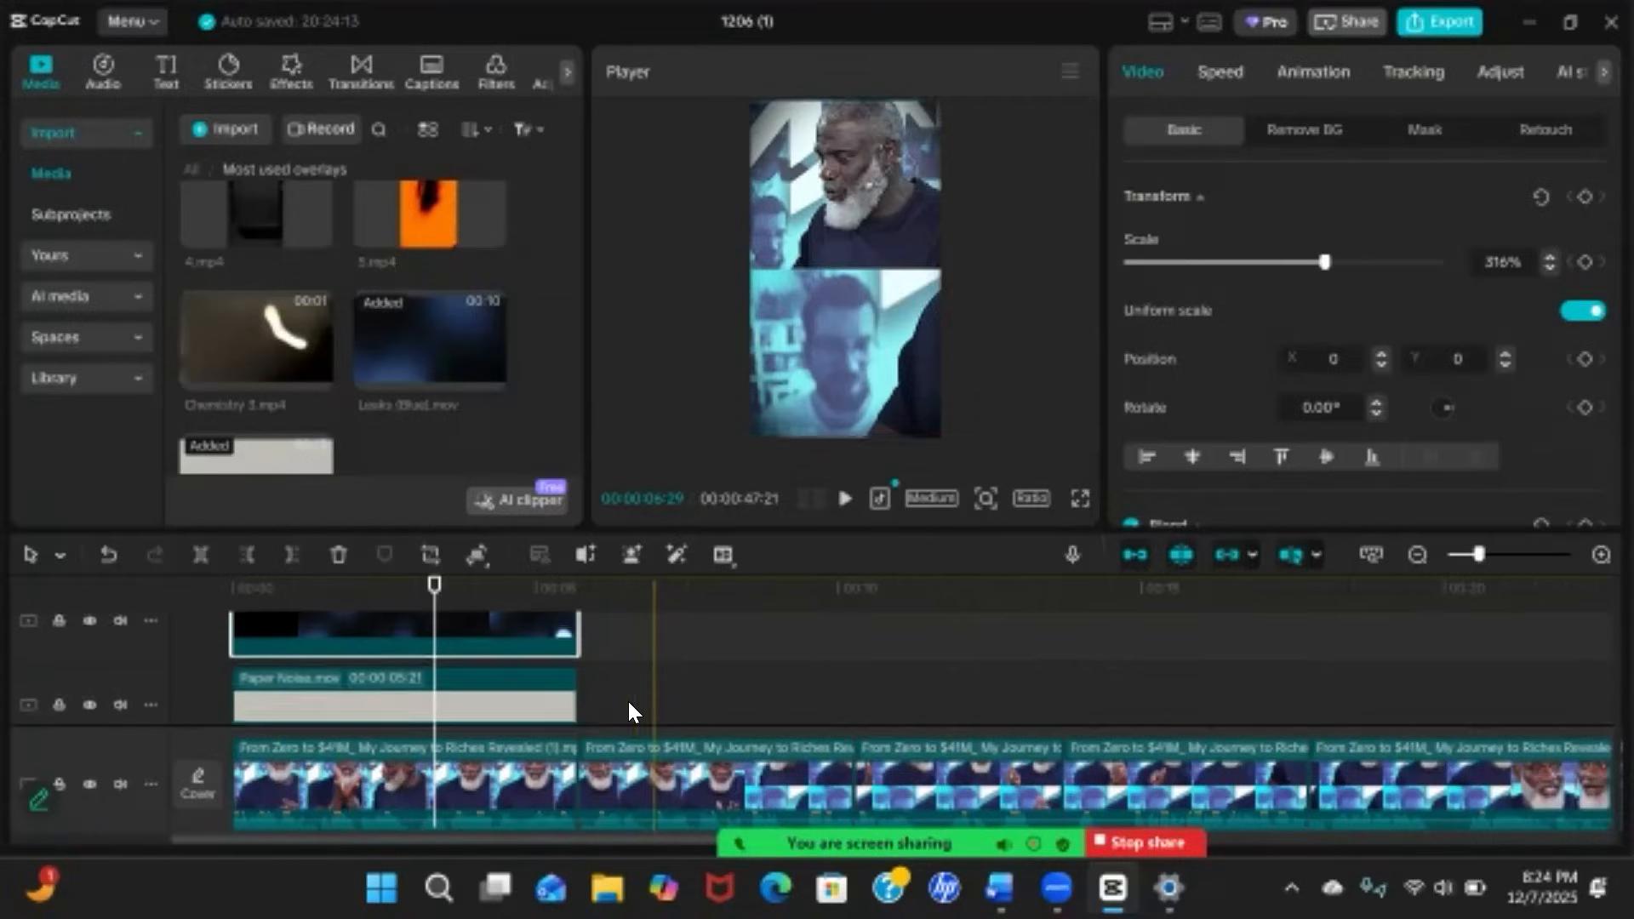
click(509, 668)
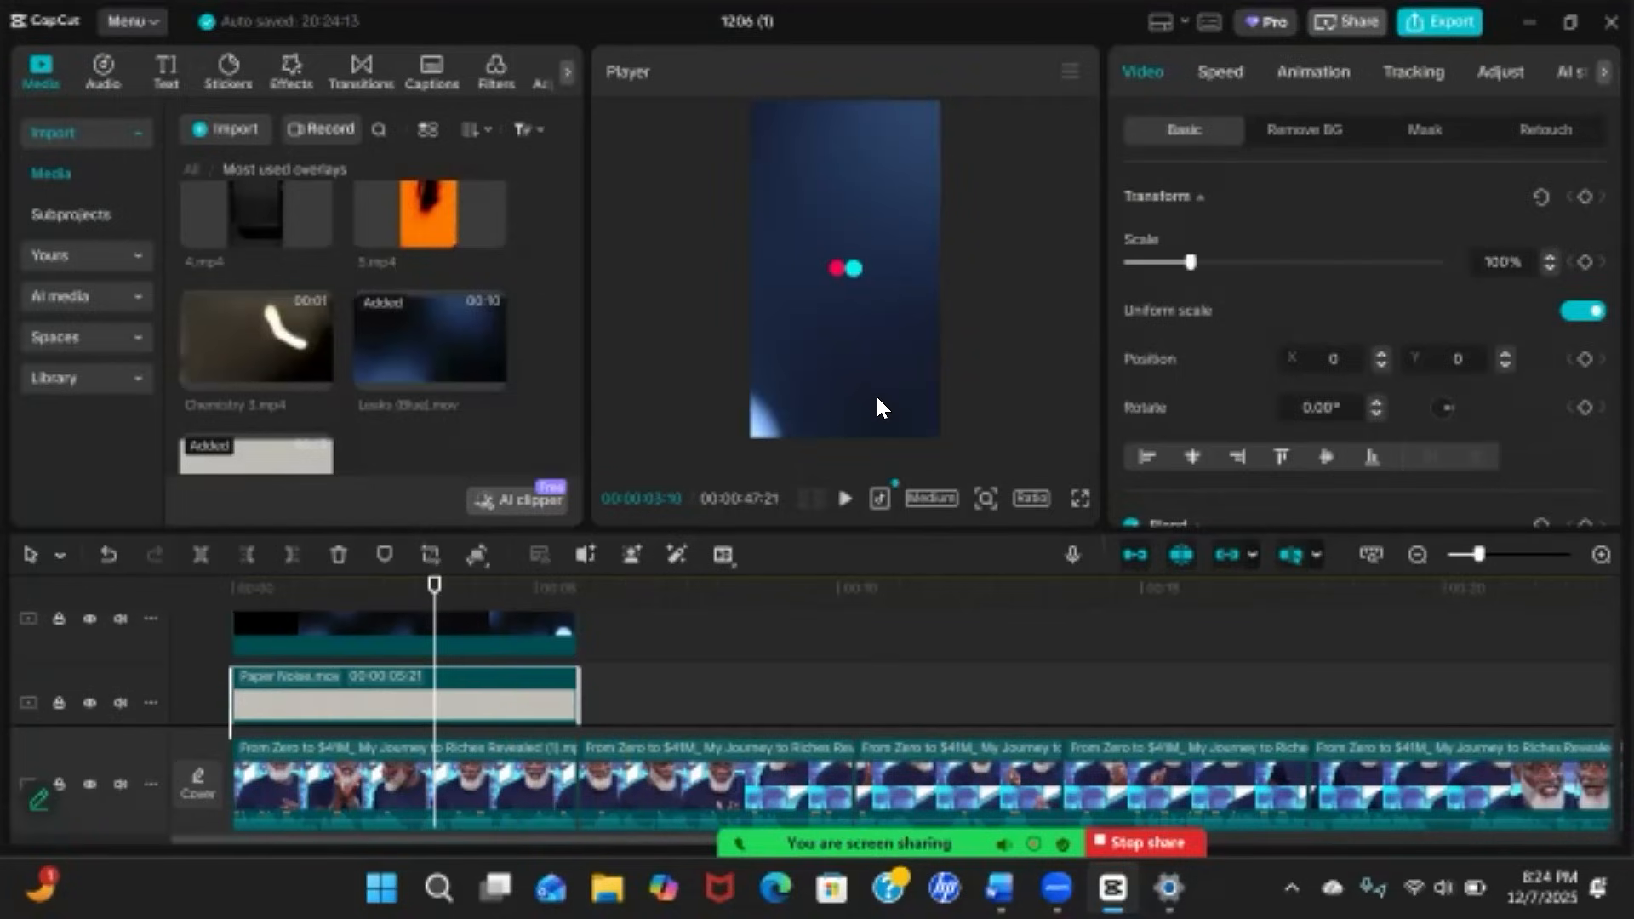
drag(942, 317, 1155, 489)
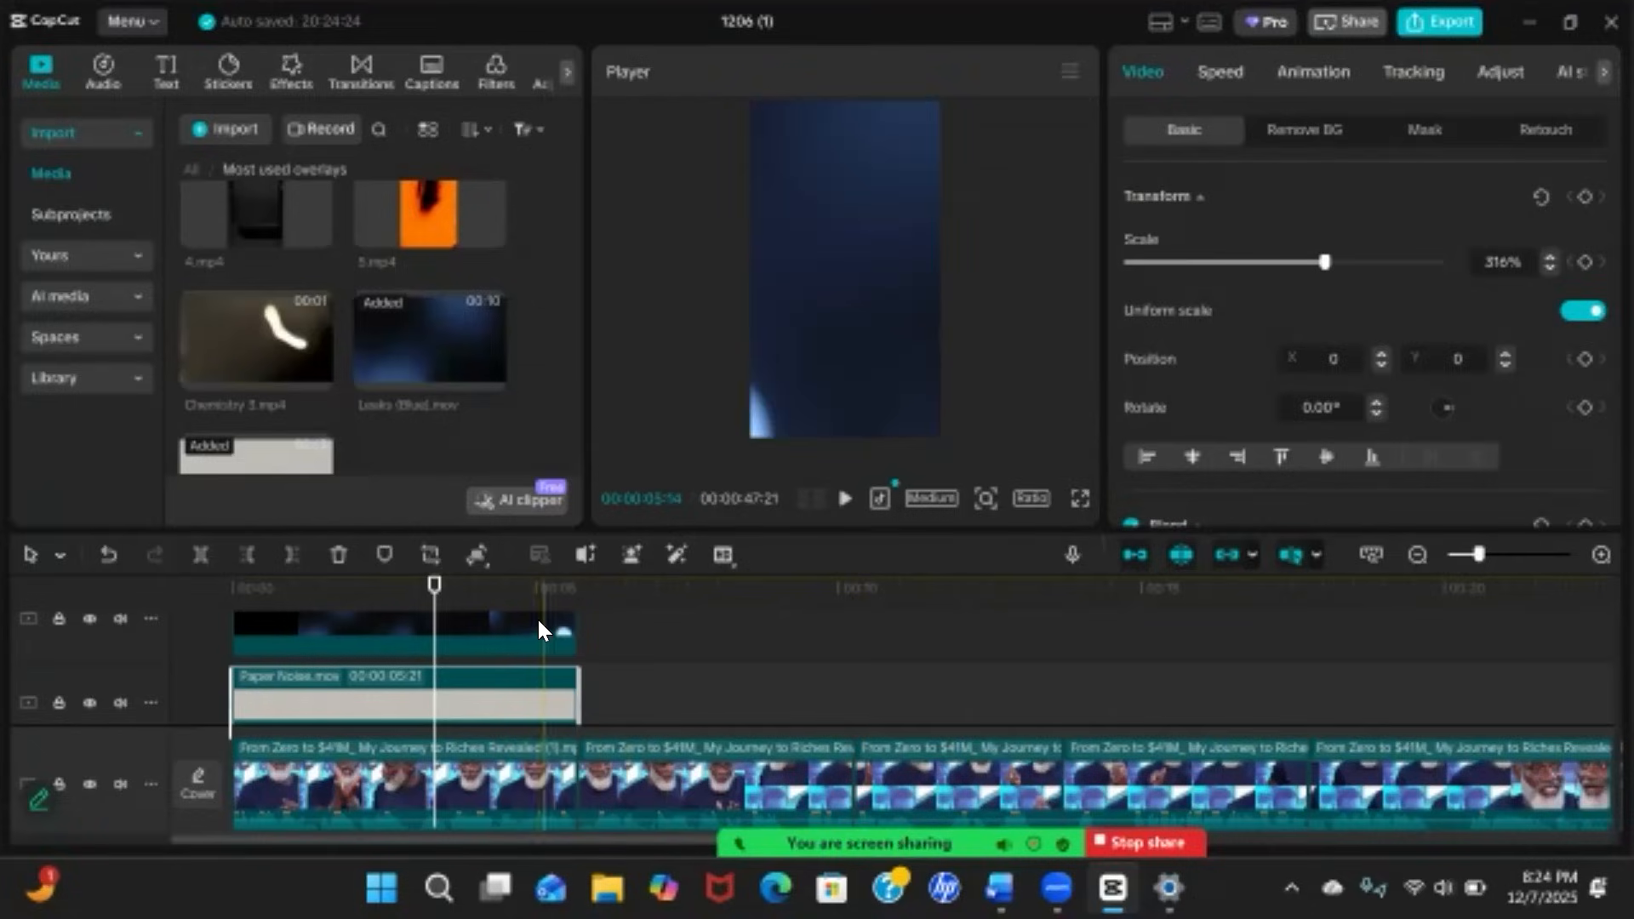
Set the Leaks (Blue) overlay's blend mode to Overlay and its opacity to 30%
click(508, 625)
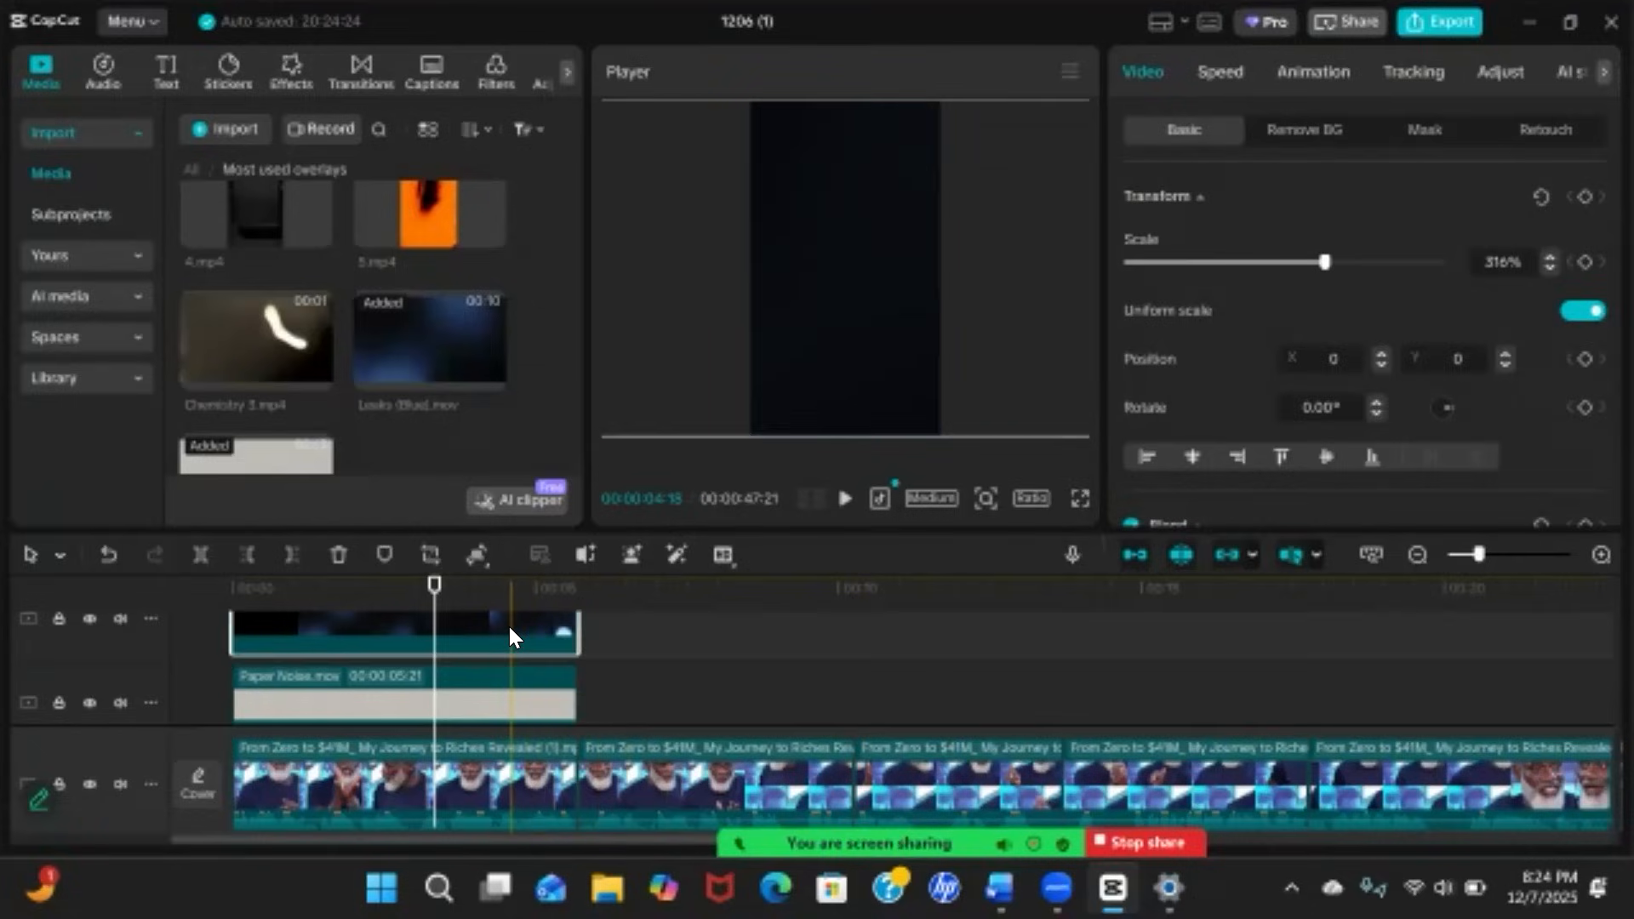
scroll(1432, 431, down, 3)
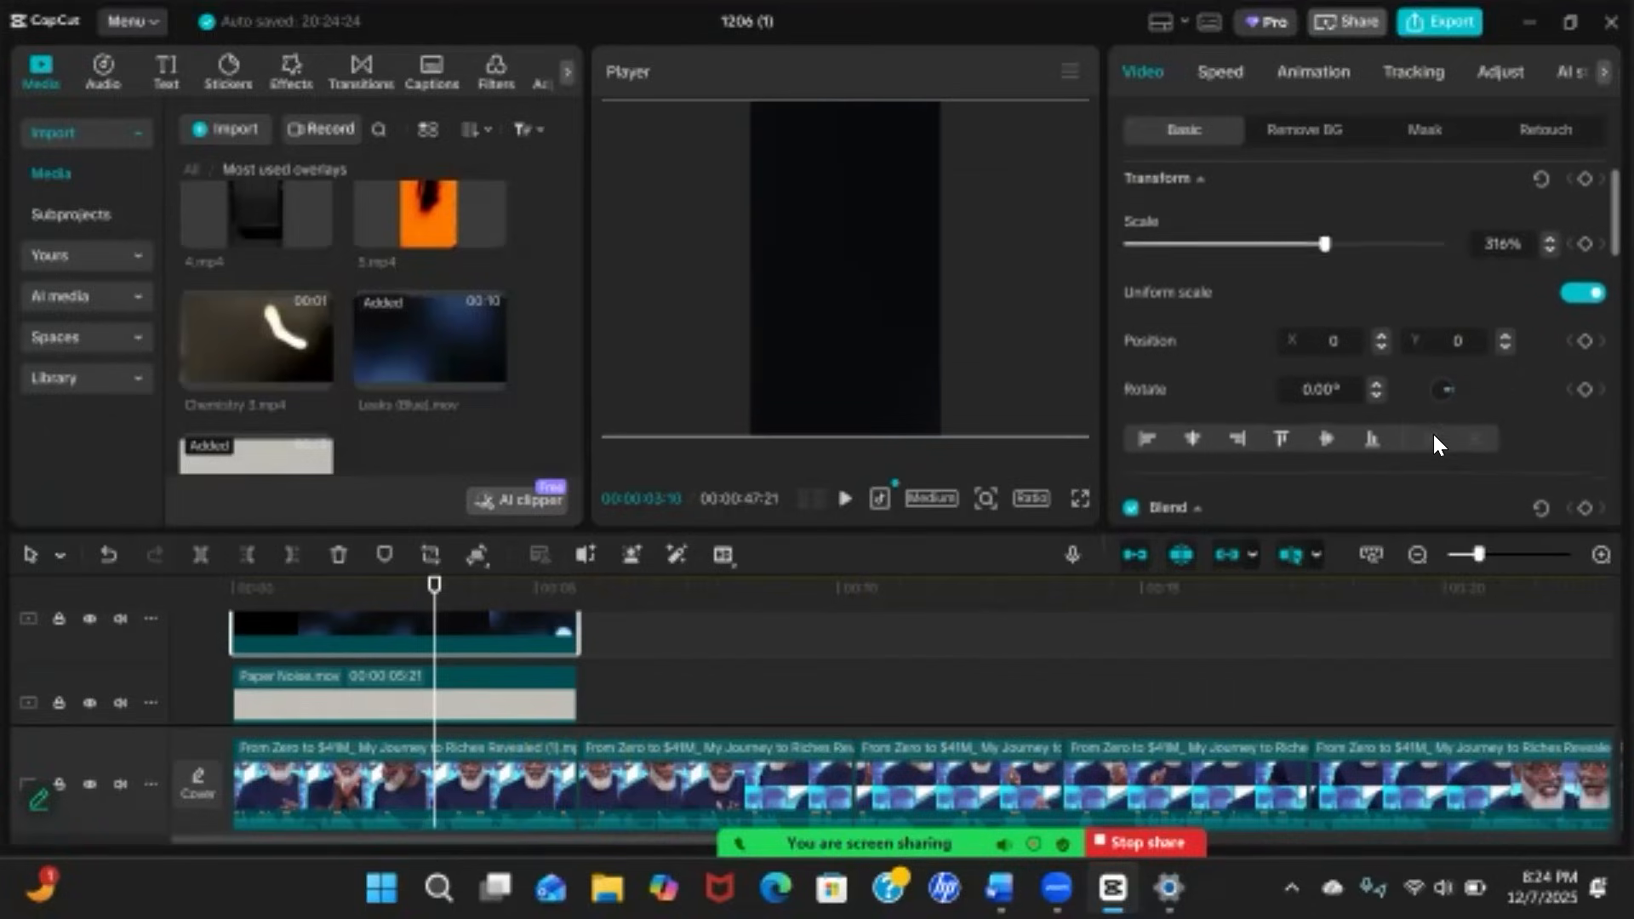
scroll(1432, 431, down, 1)
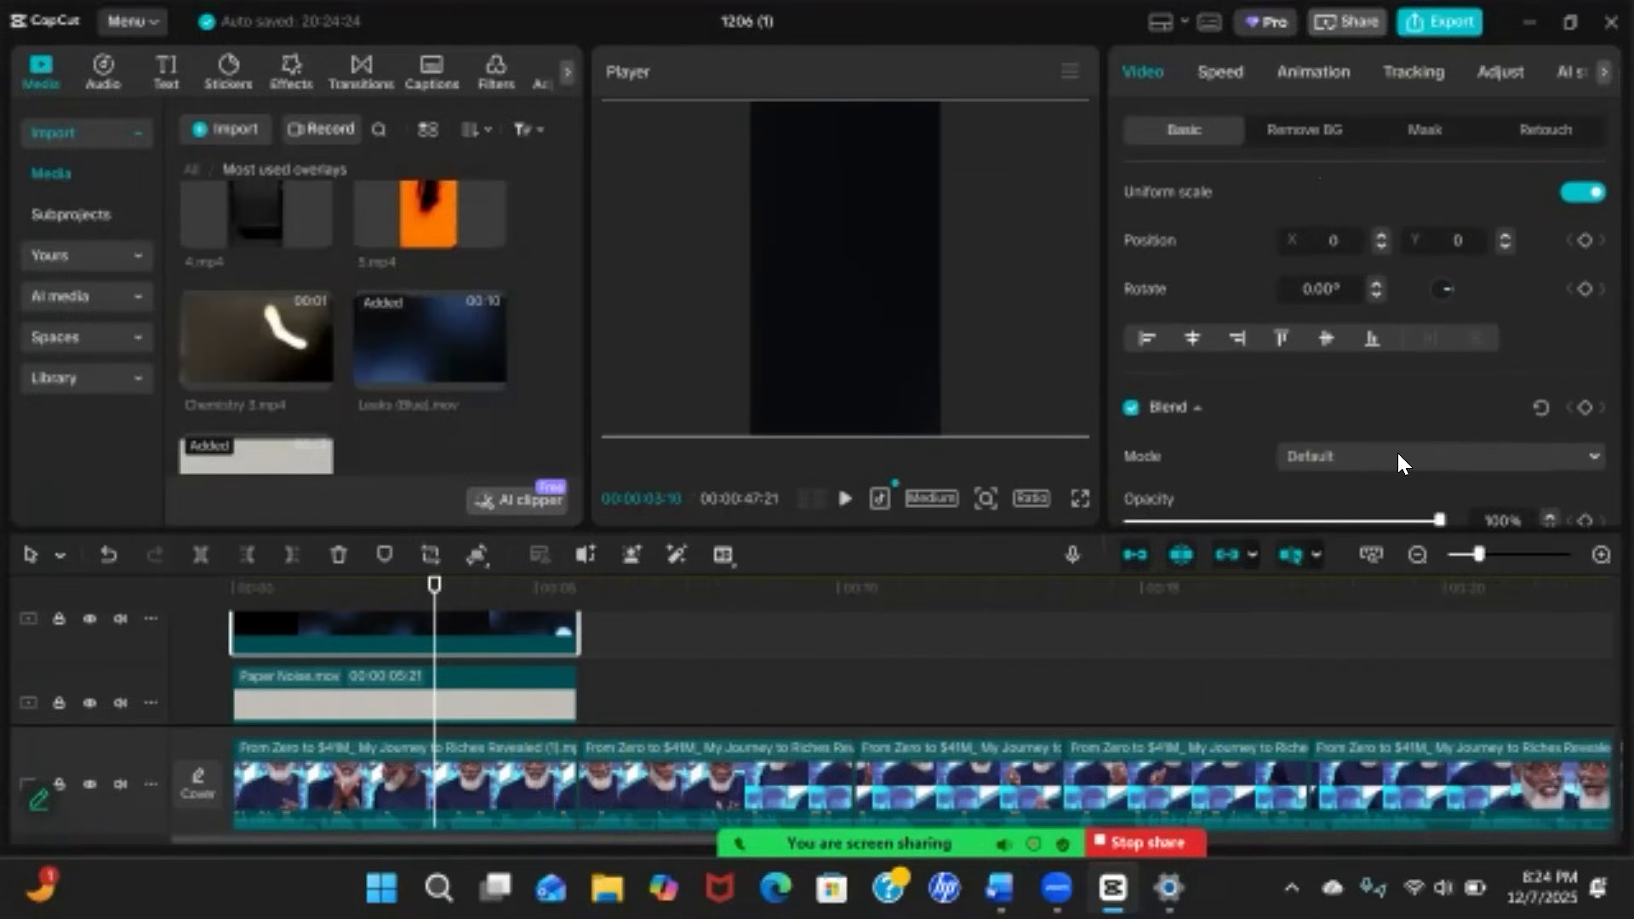
click(1397, 453)
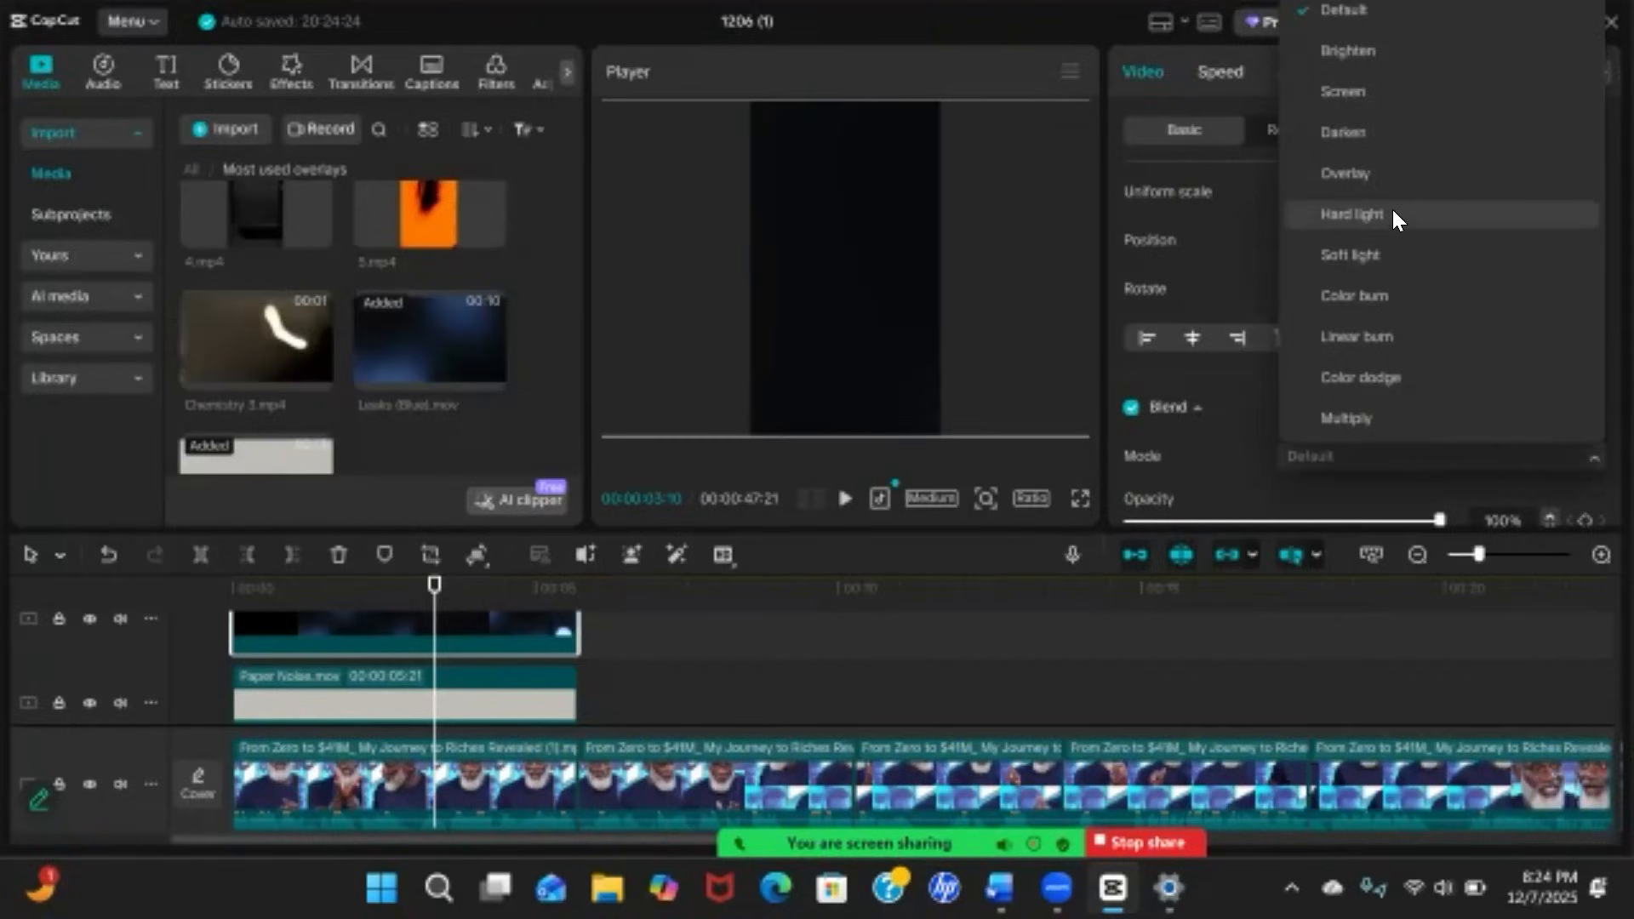
click(1368, 173)
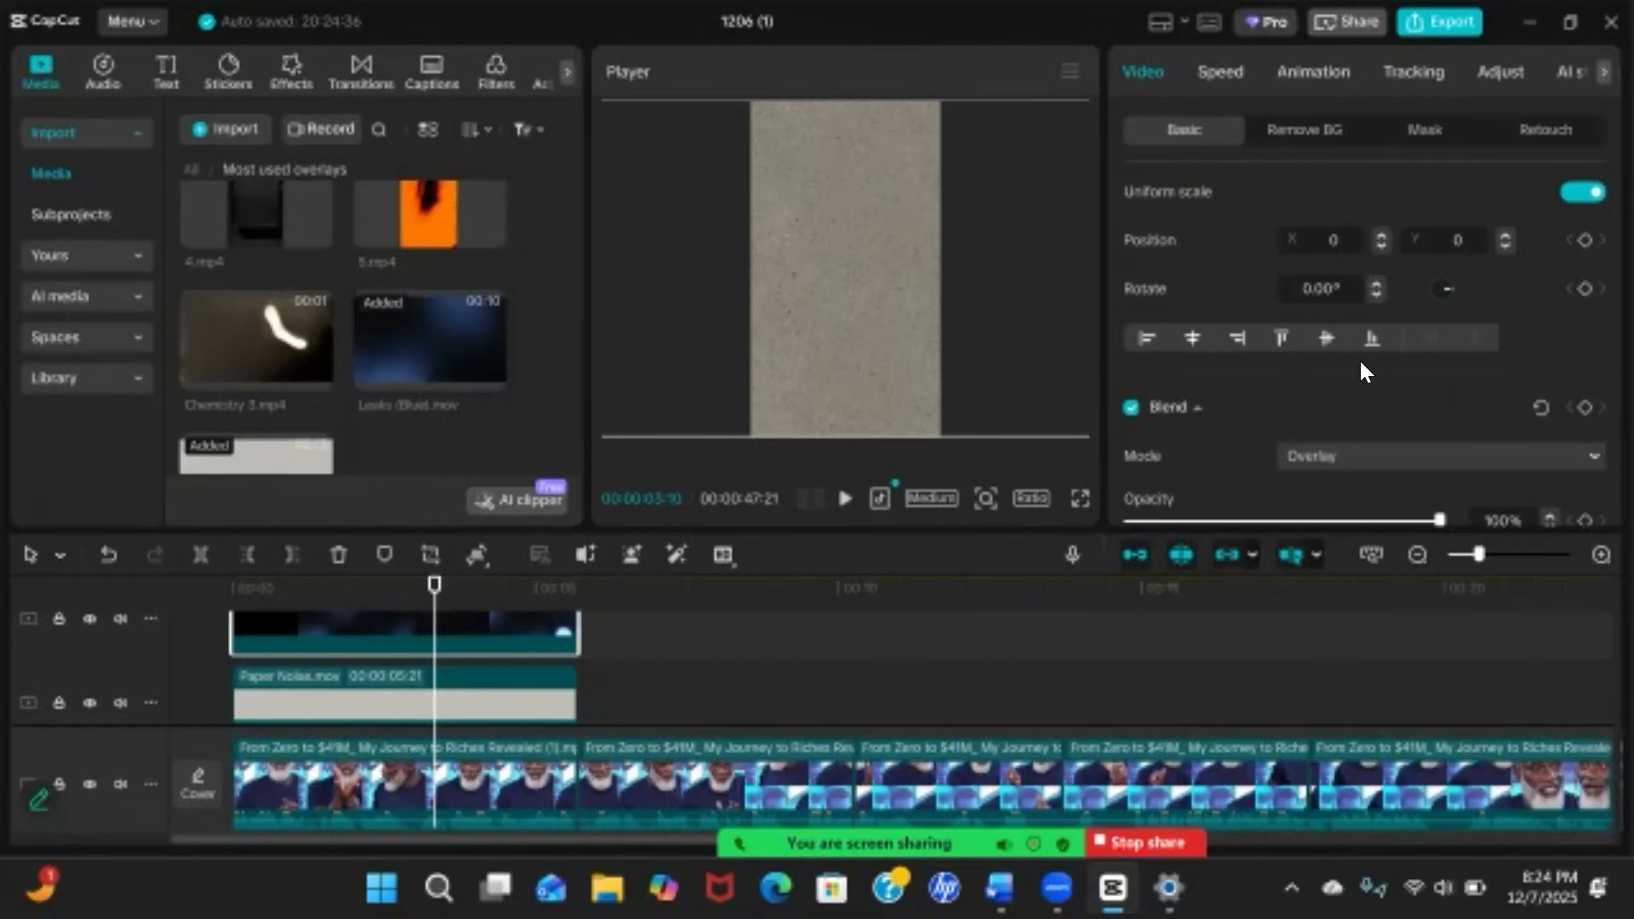
scroll(1365, 425, down, 3)
scroll(1366, 422, down, 1)
click(1502, 414)
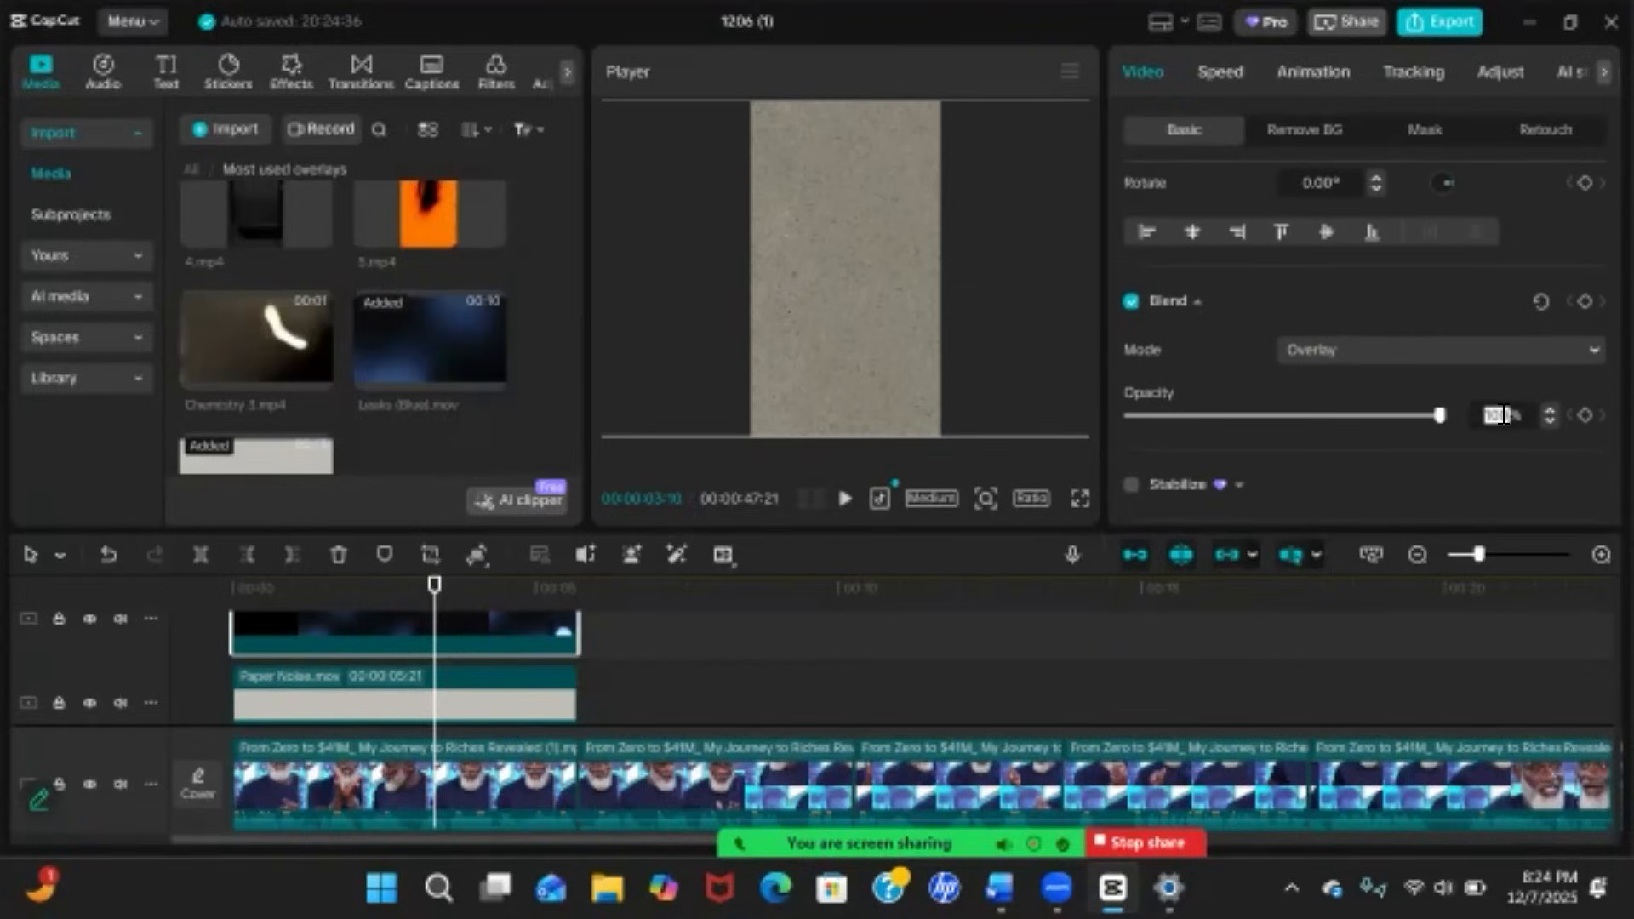
key(Return)
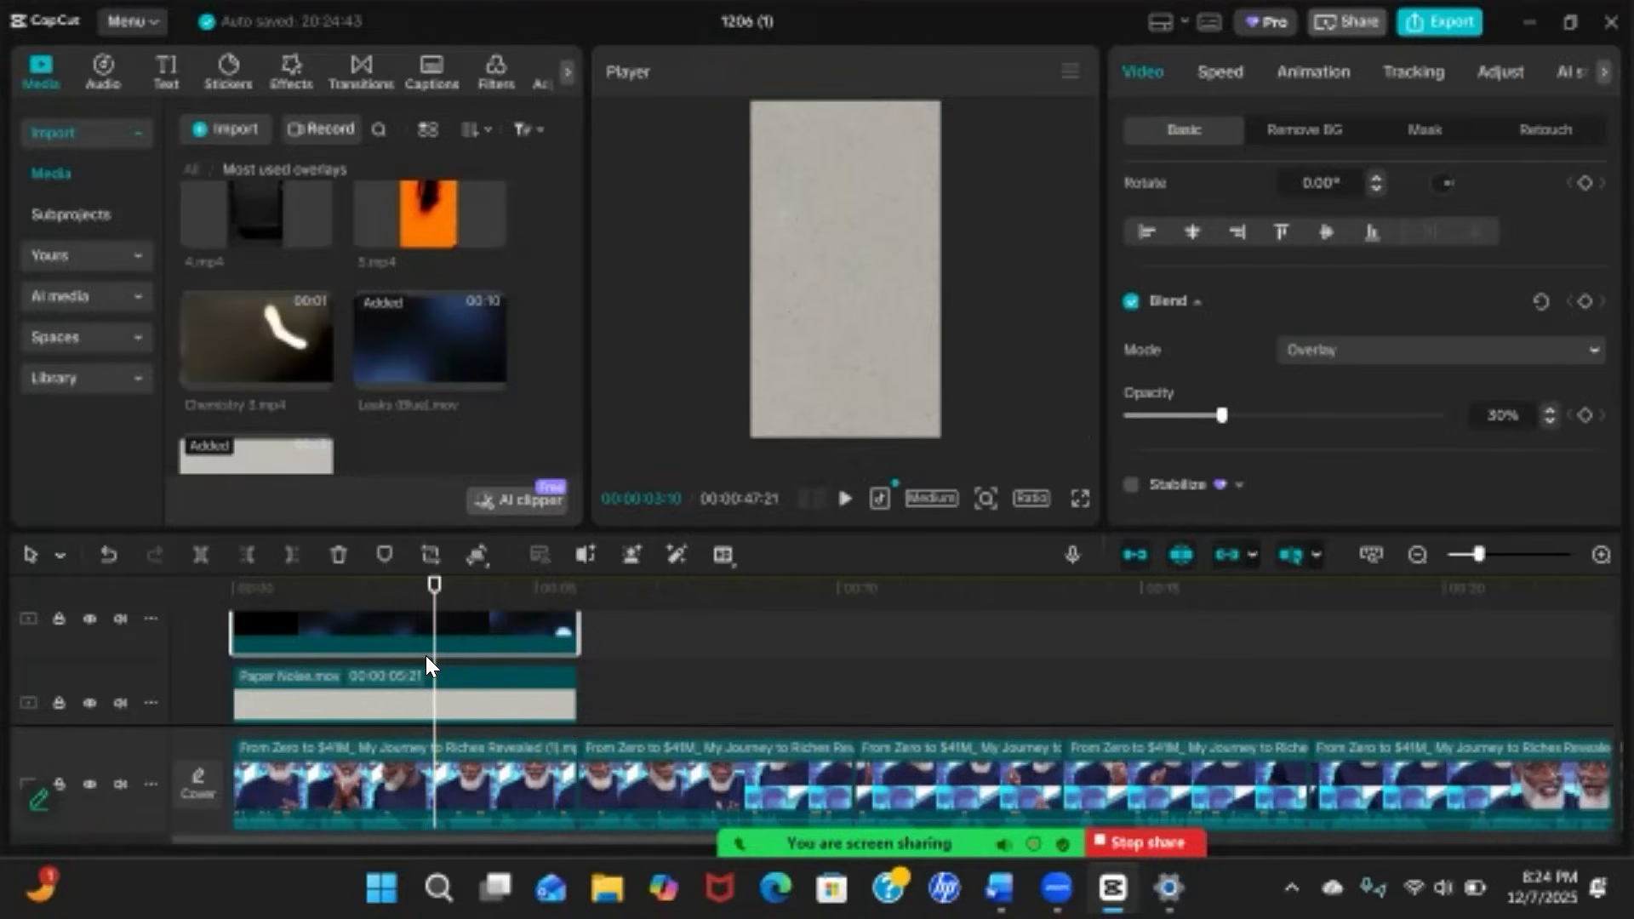
Blend the Paper Noise overlay in Overlay mode at 30% opacity
click(400, 696)
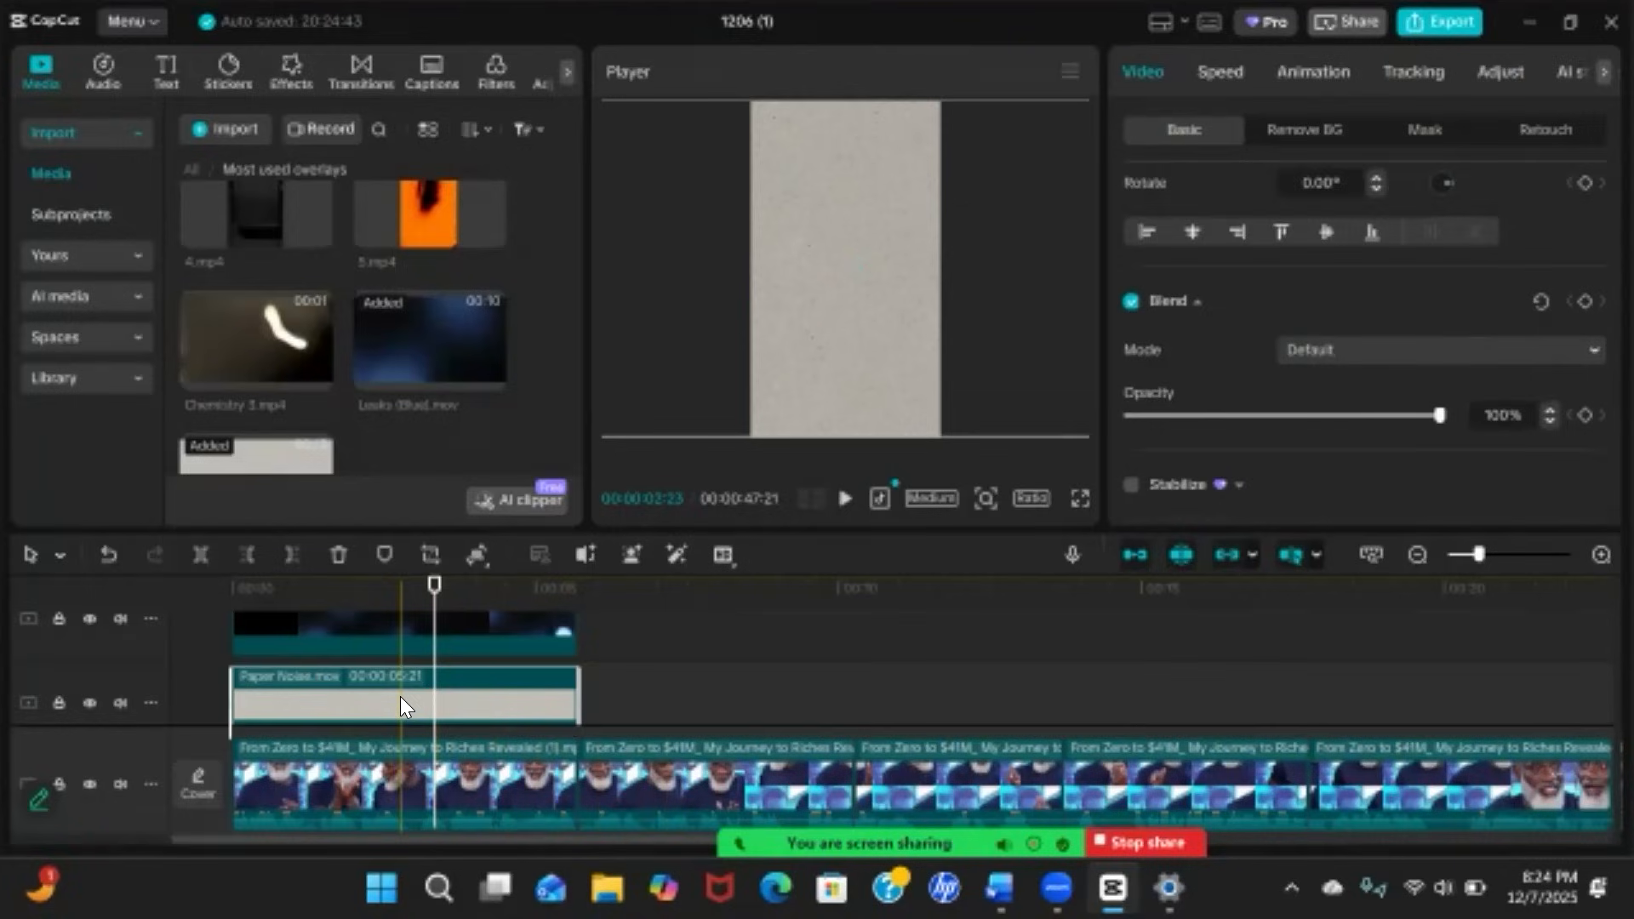
click(1457, 353)
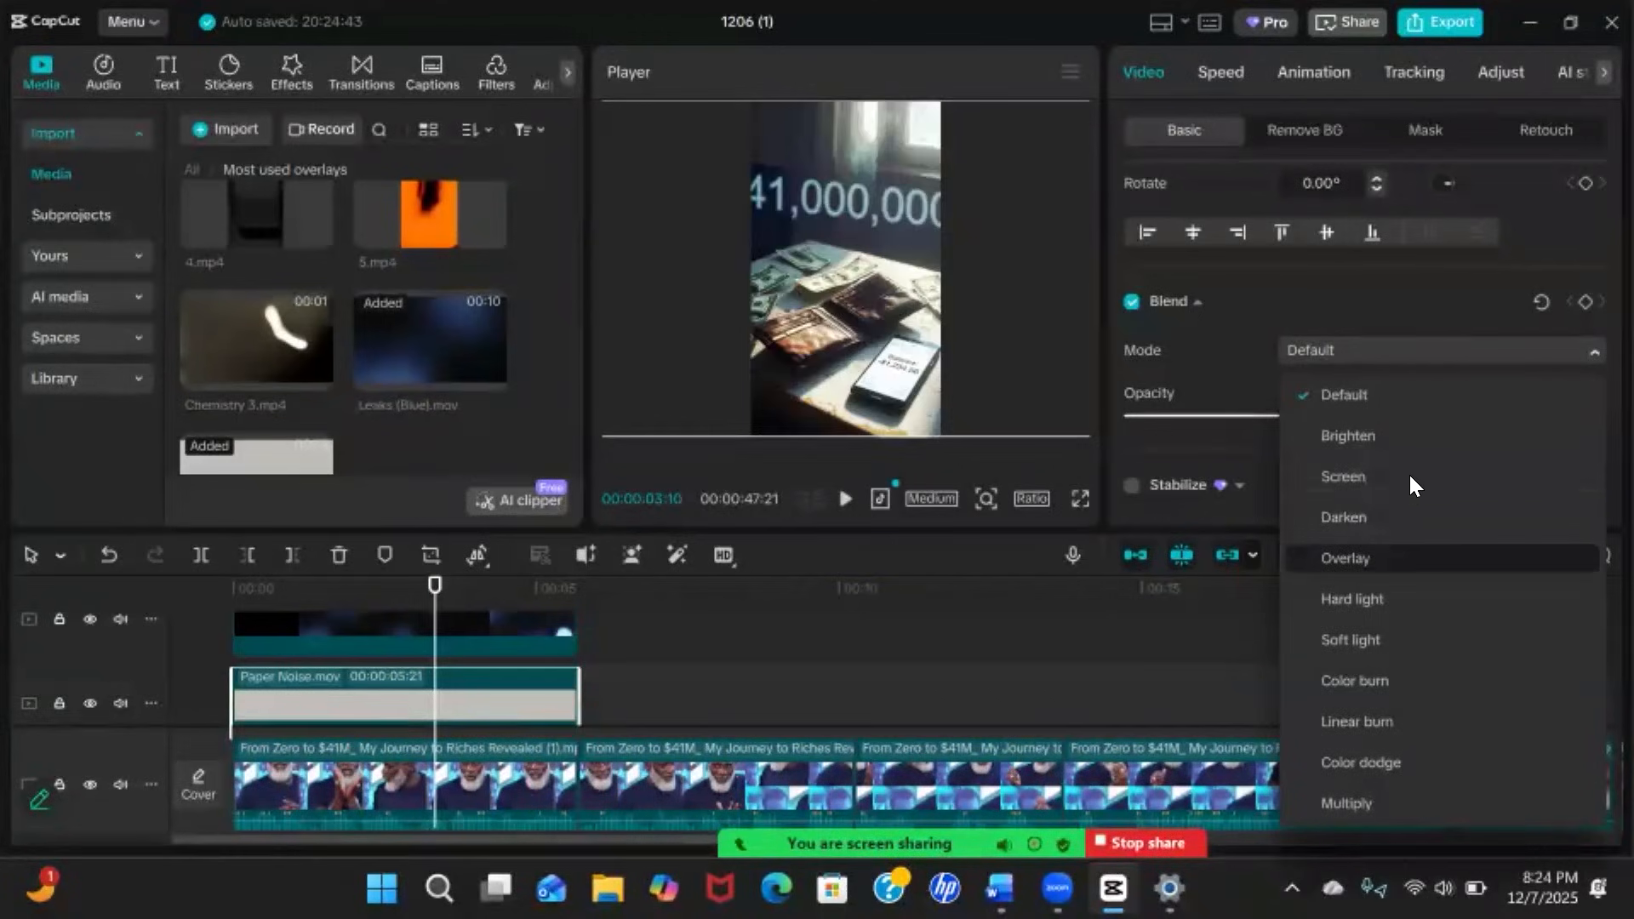
click(1396, 569)
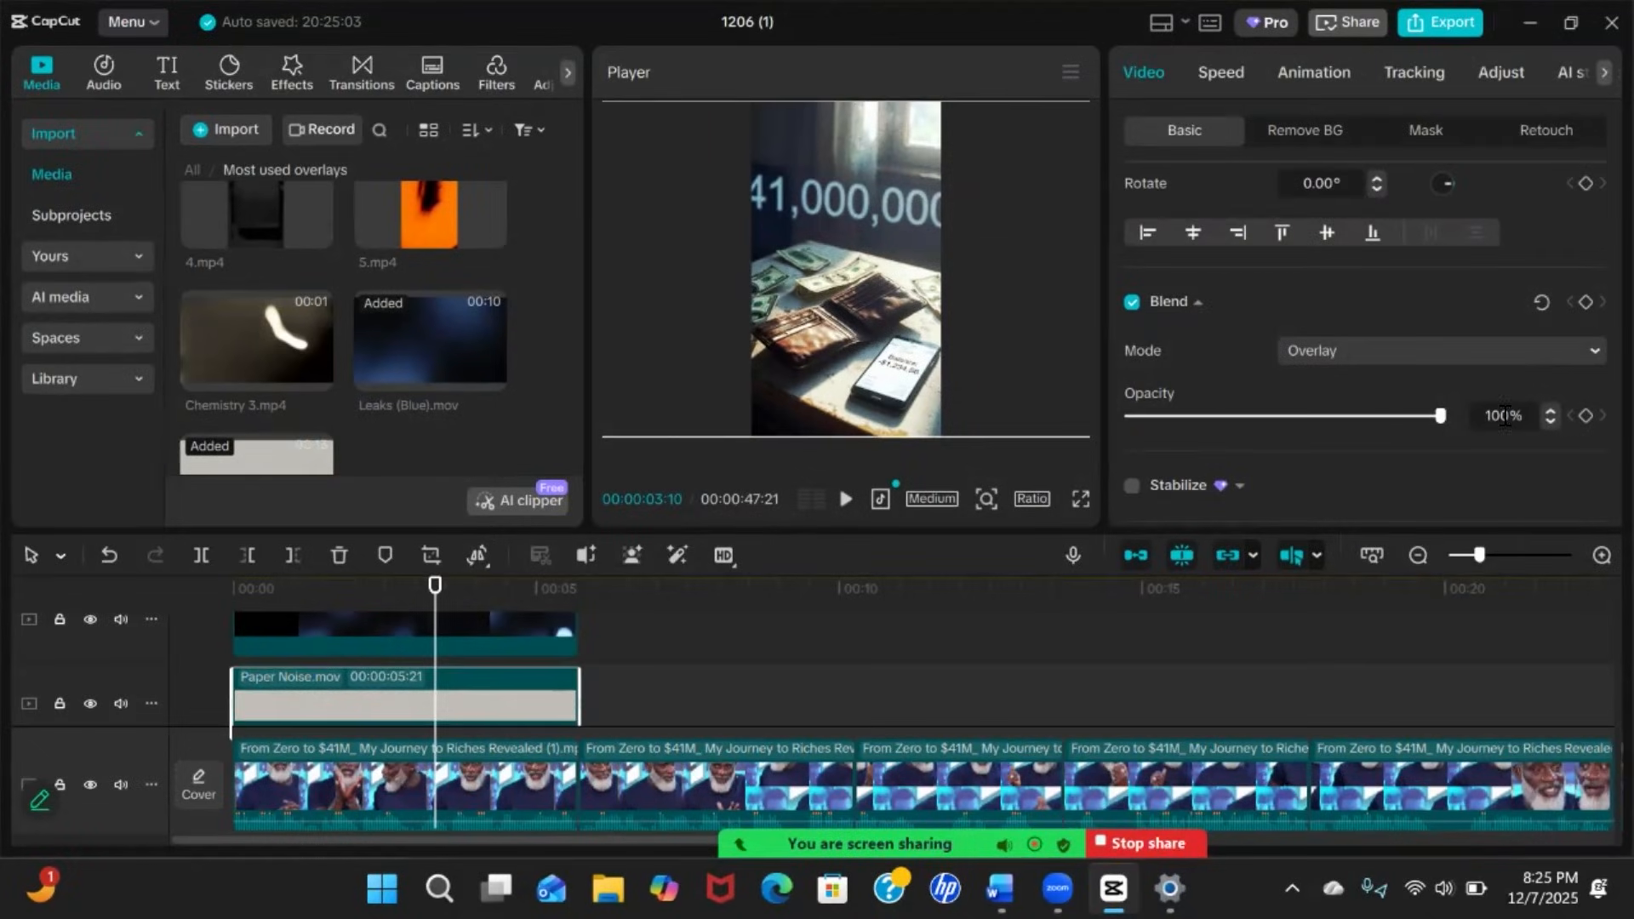
double_click(1498, 416)
text(30)
key(Return)
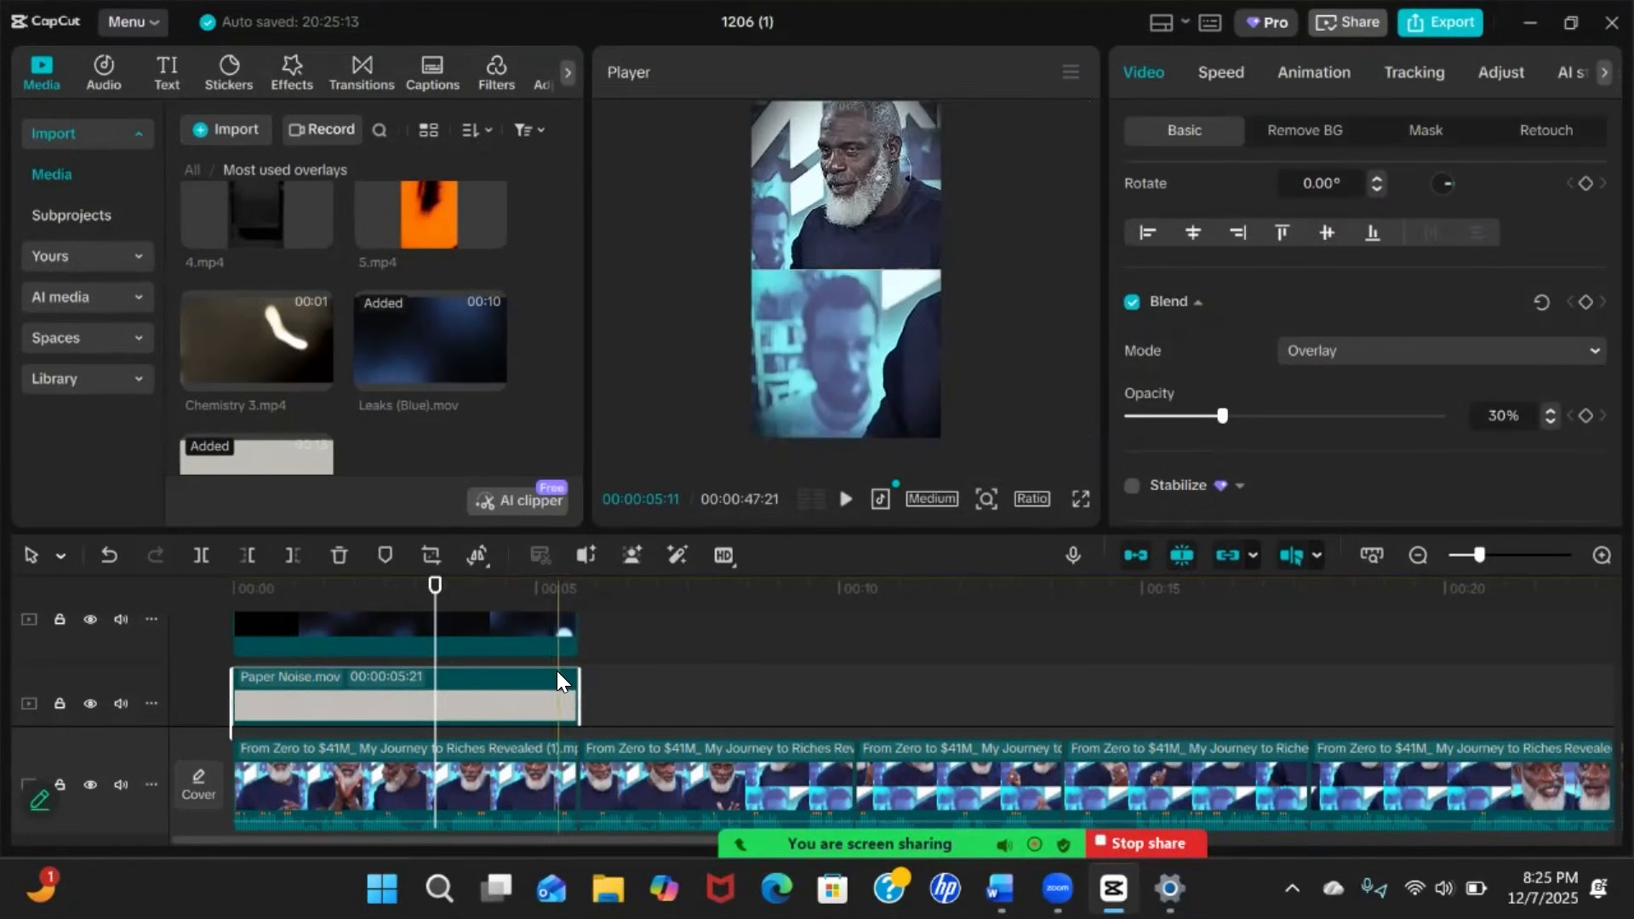
Combine the Leaks (Blue) and Paper Noise overlays above the first B-roll image into one compound clip
click(441, 587)
drag(473, 595, 599, 595)
click(609, 594)
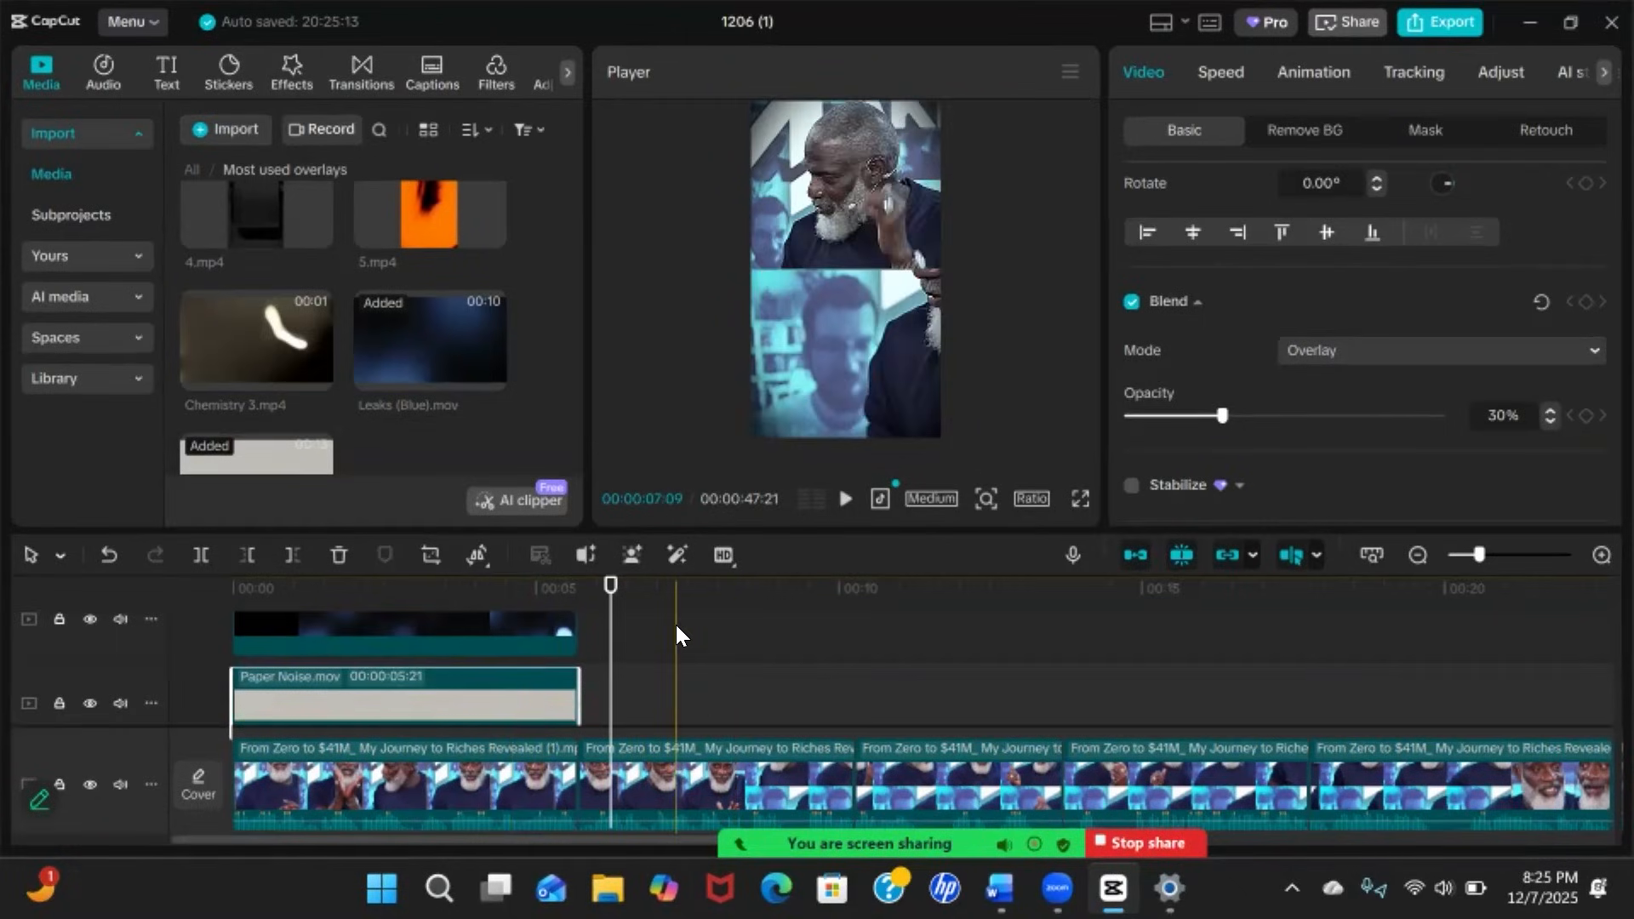
drag(518, 645, 614, 630)
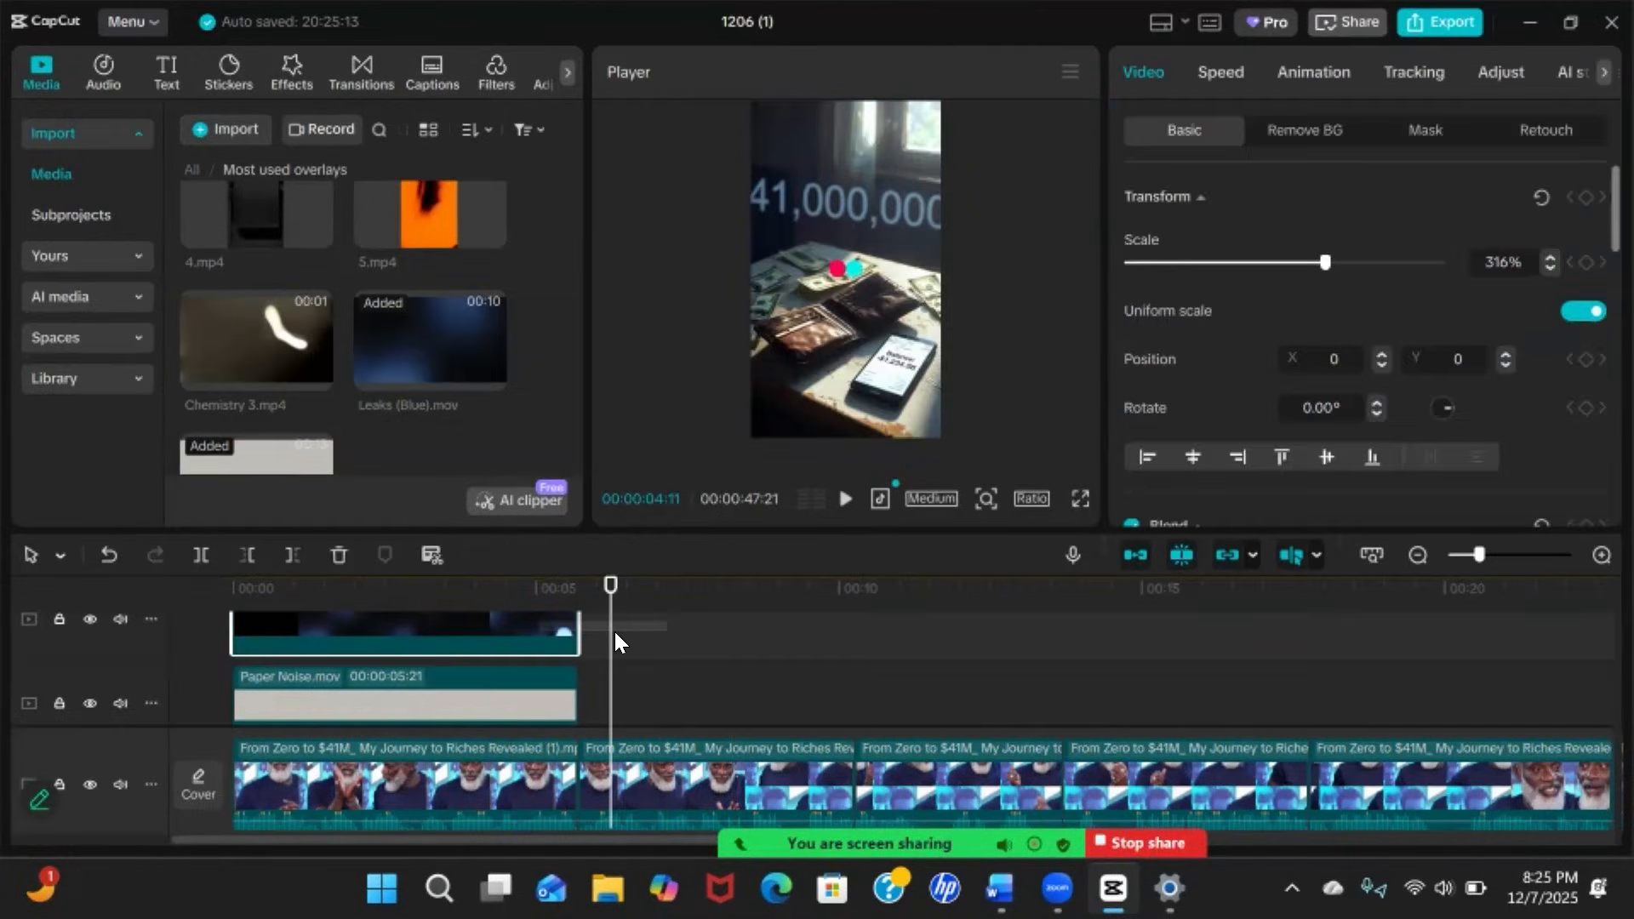
click(505, 720)
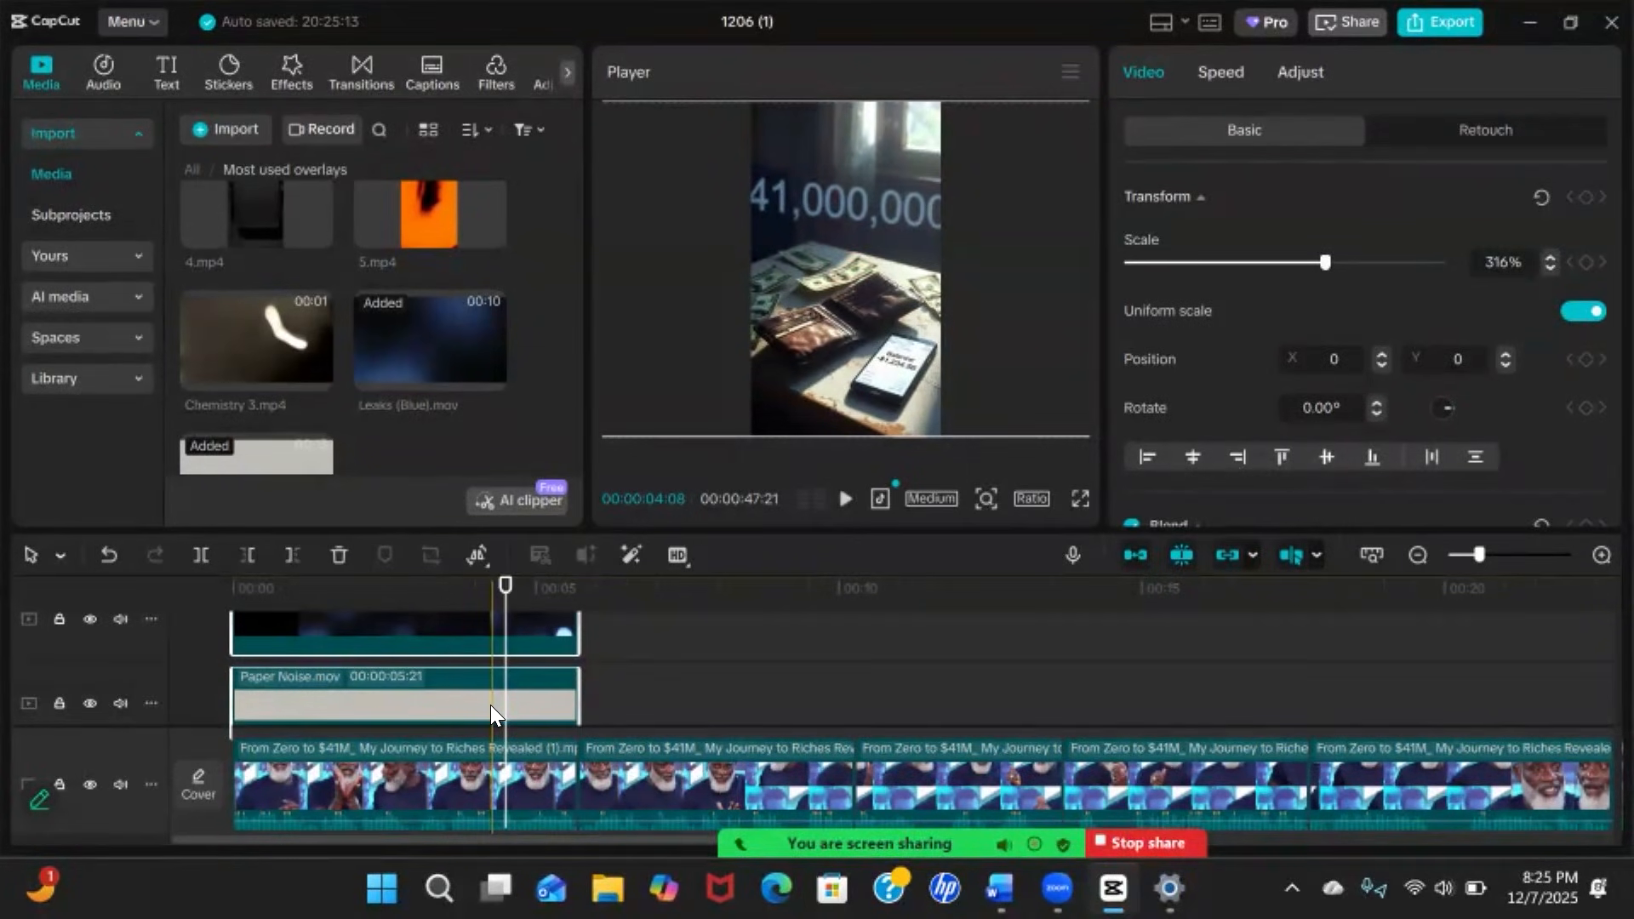
key(ctrl+z)
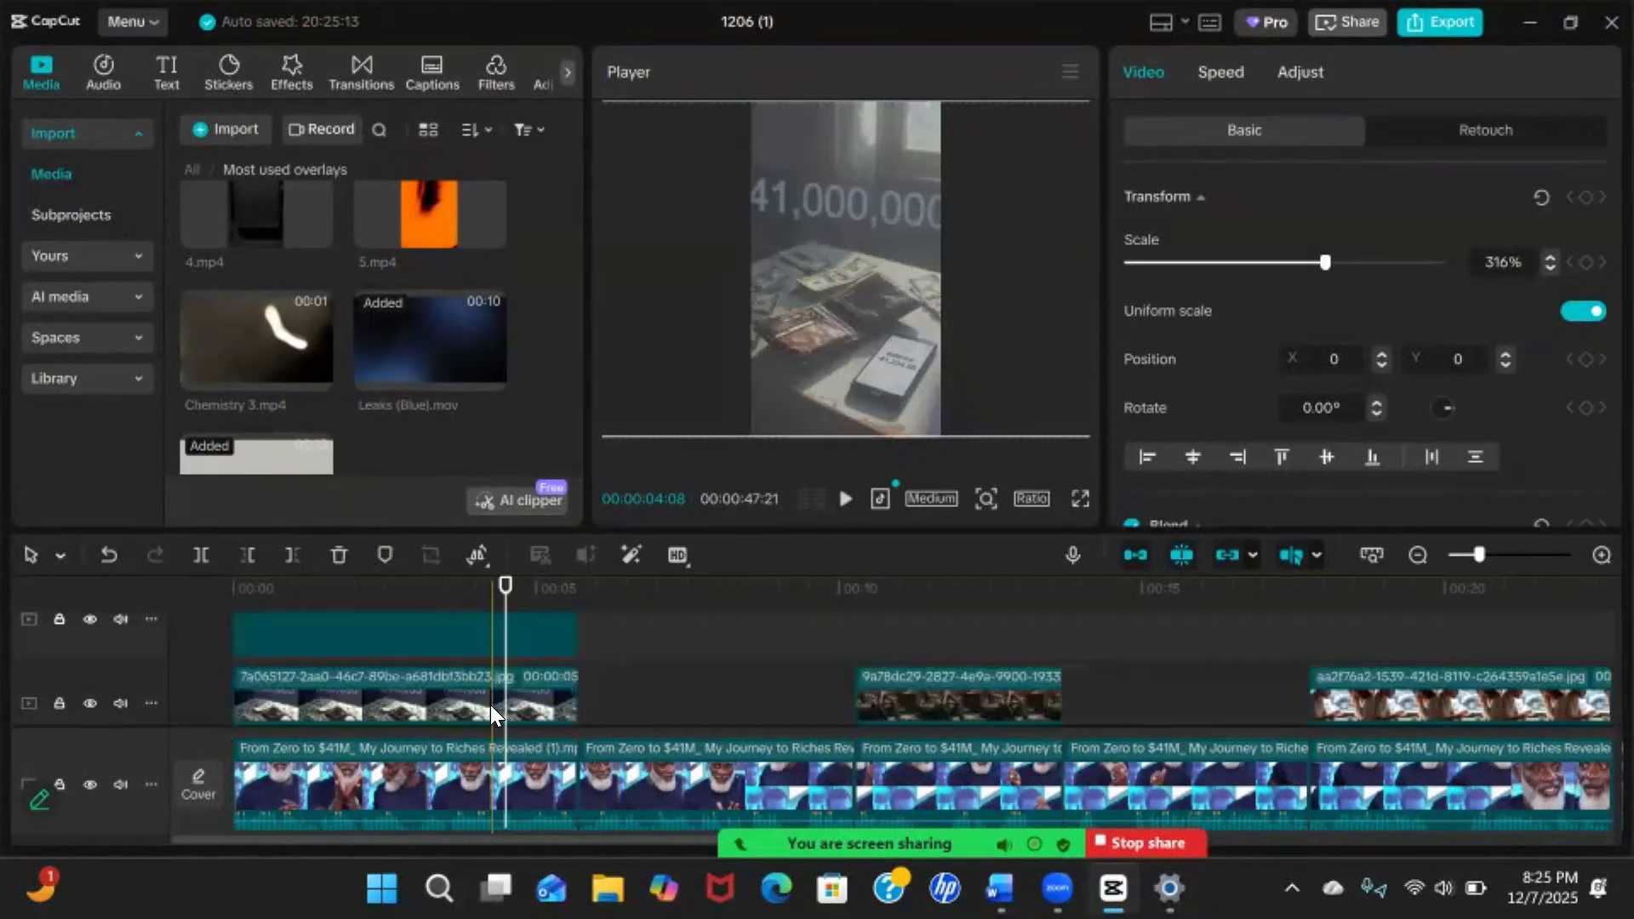
click(461, 642)
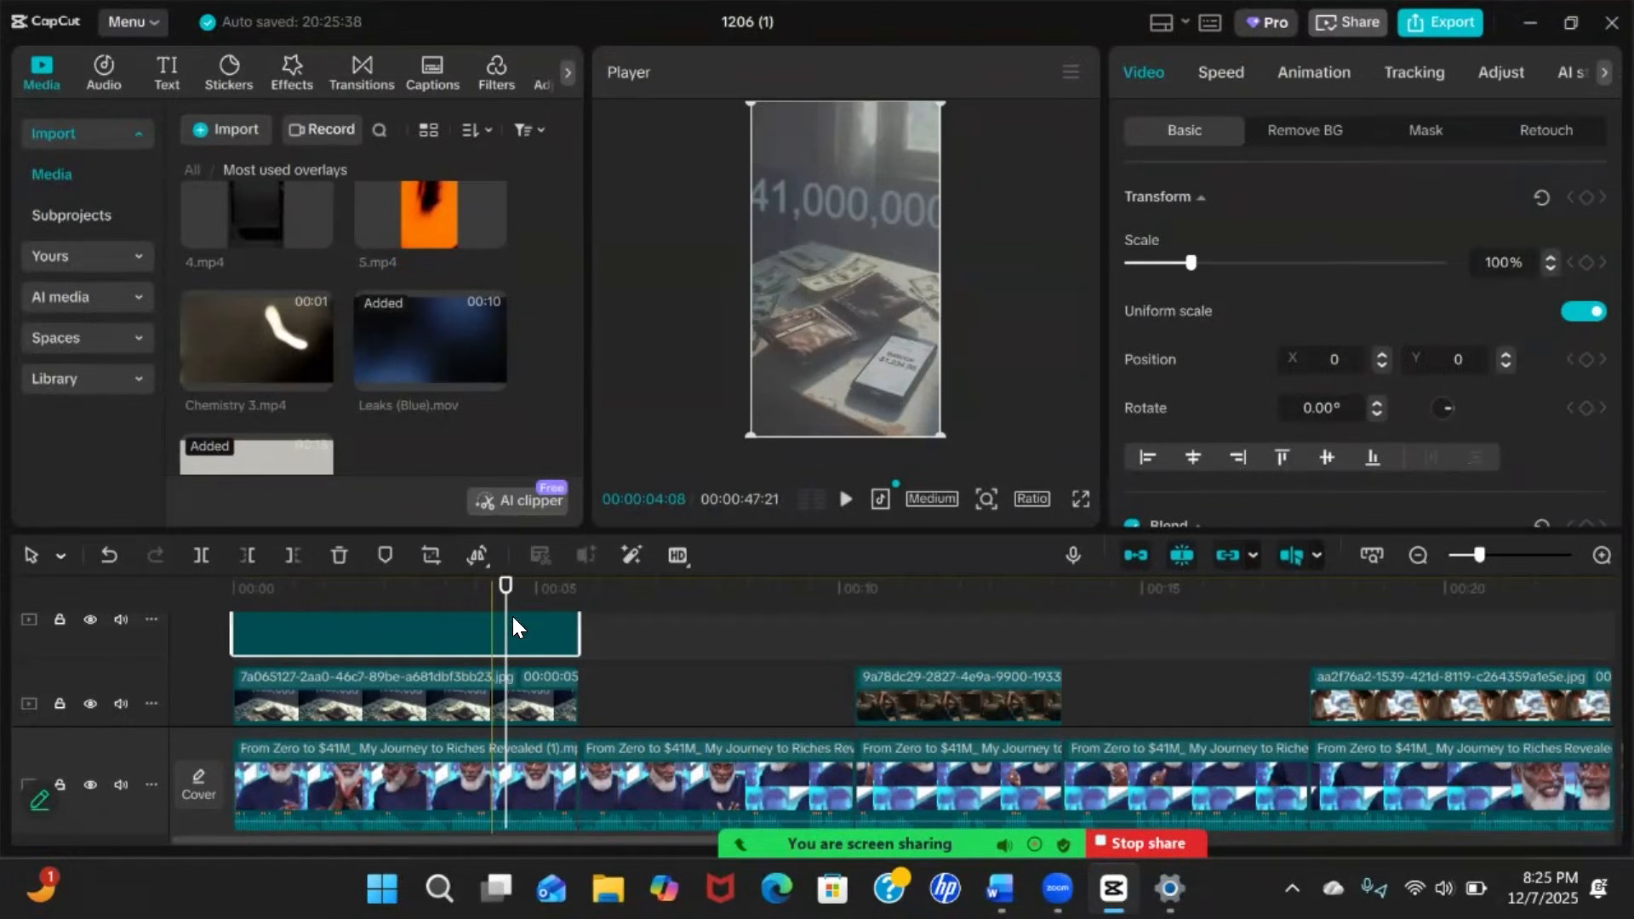
key(ctrl+z)
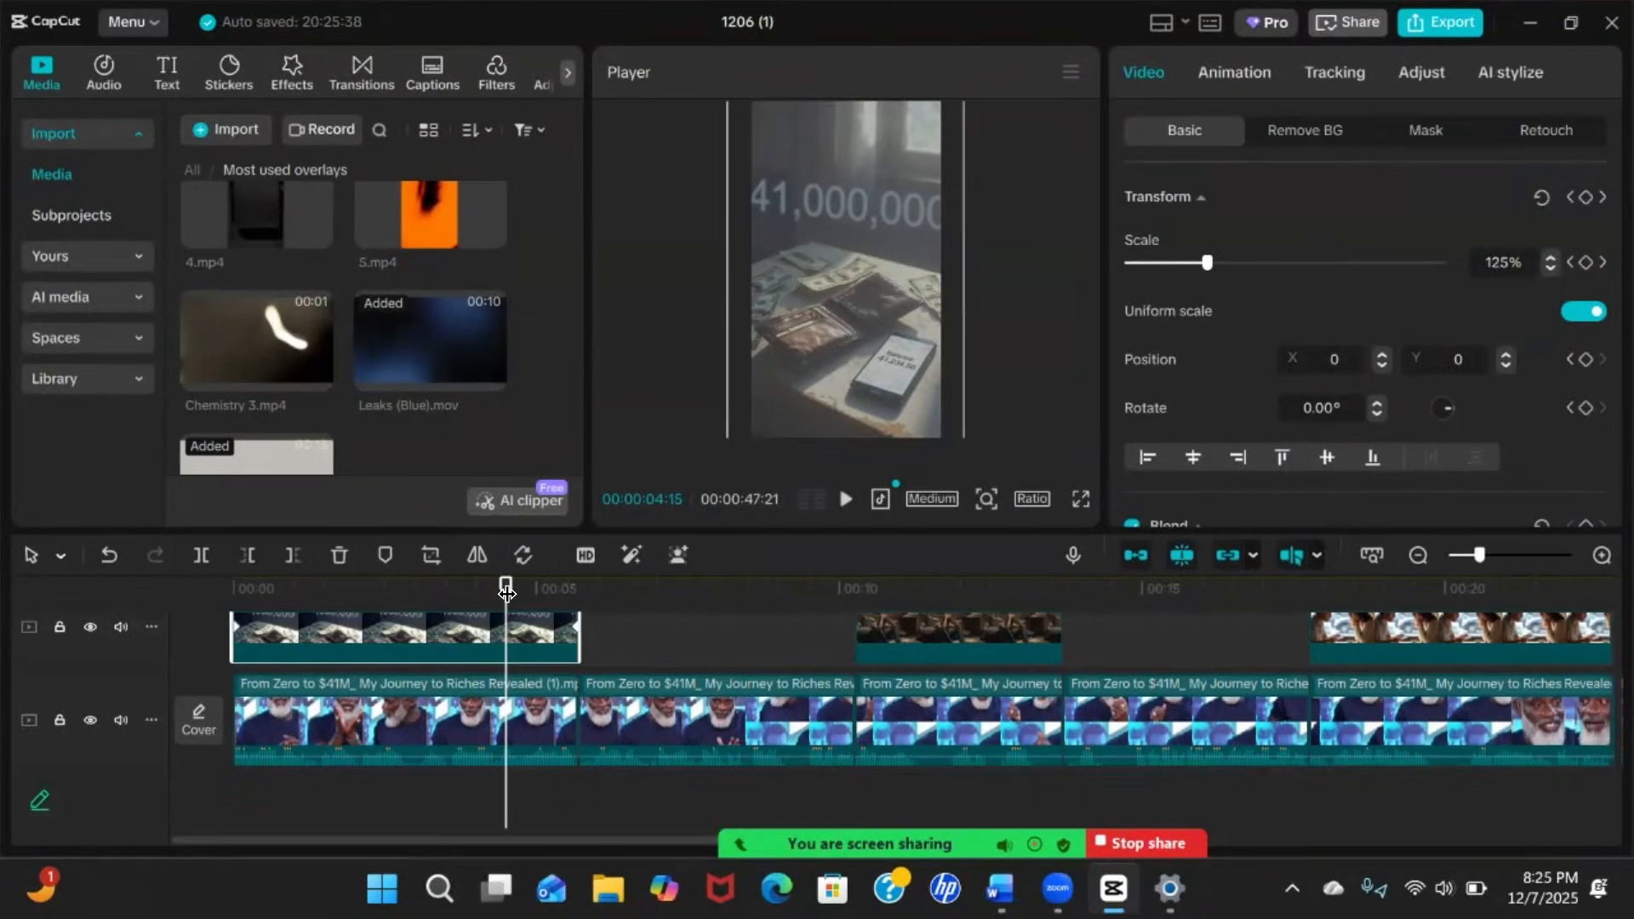
key(ctrl+shift+z)
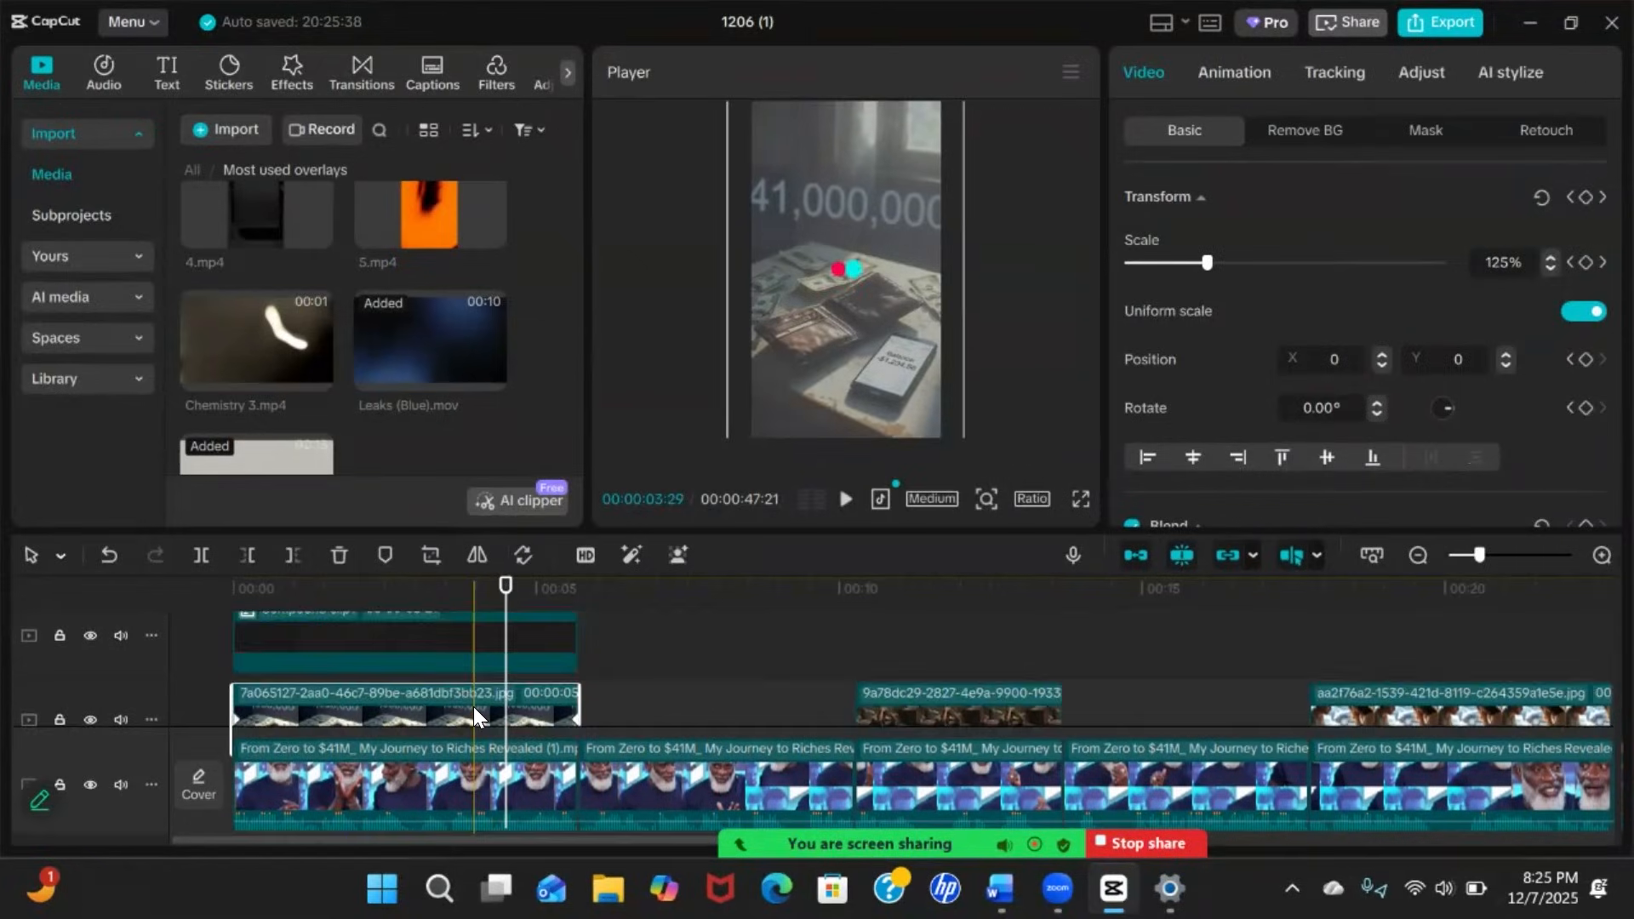
scroll(473, 706, up, 2)
scroll(473, 706, down, 1)
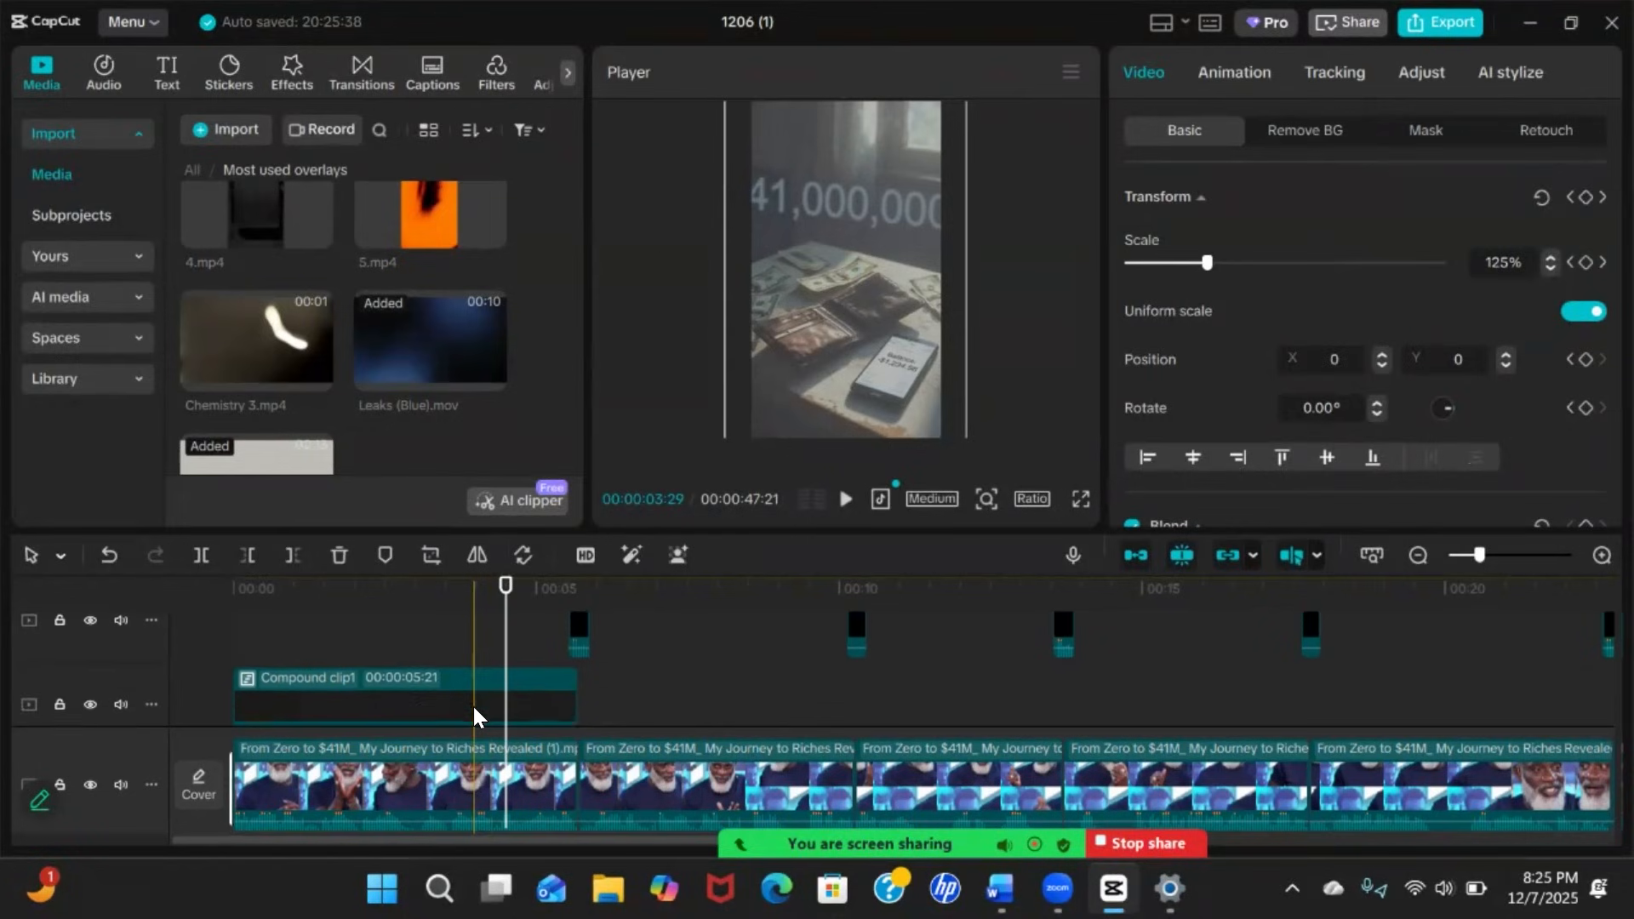
Copy the overlay compound clip and paste it above the second B-roll image
click(405, 687)
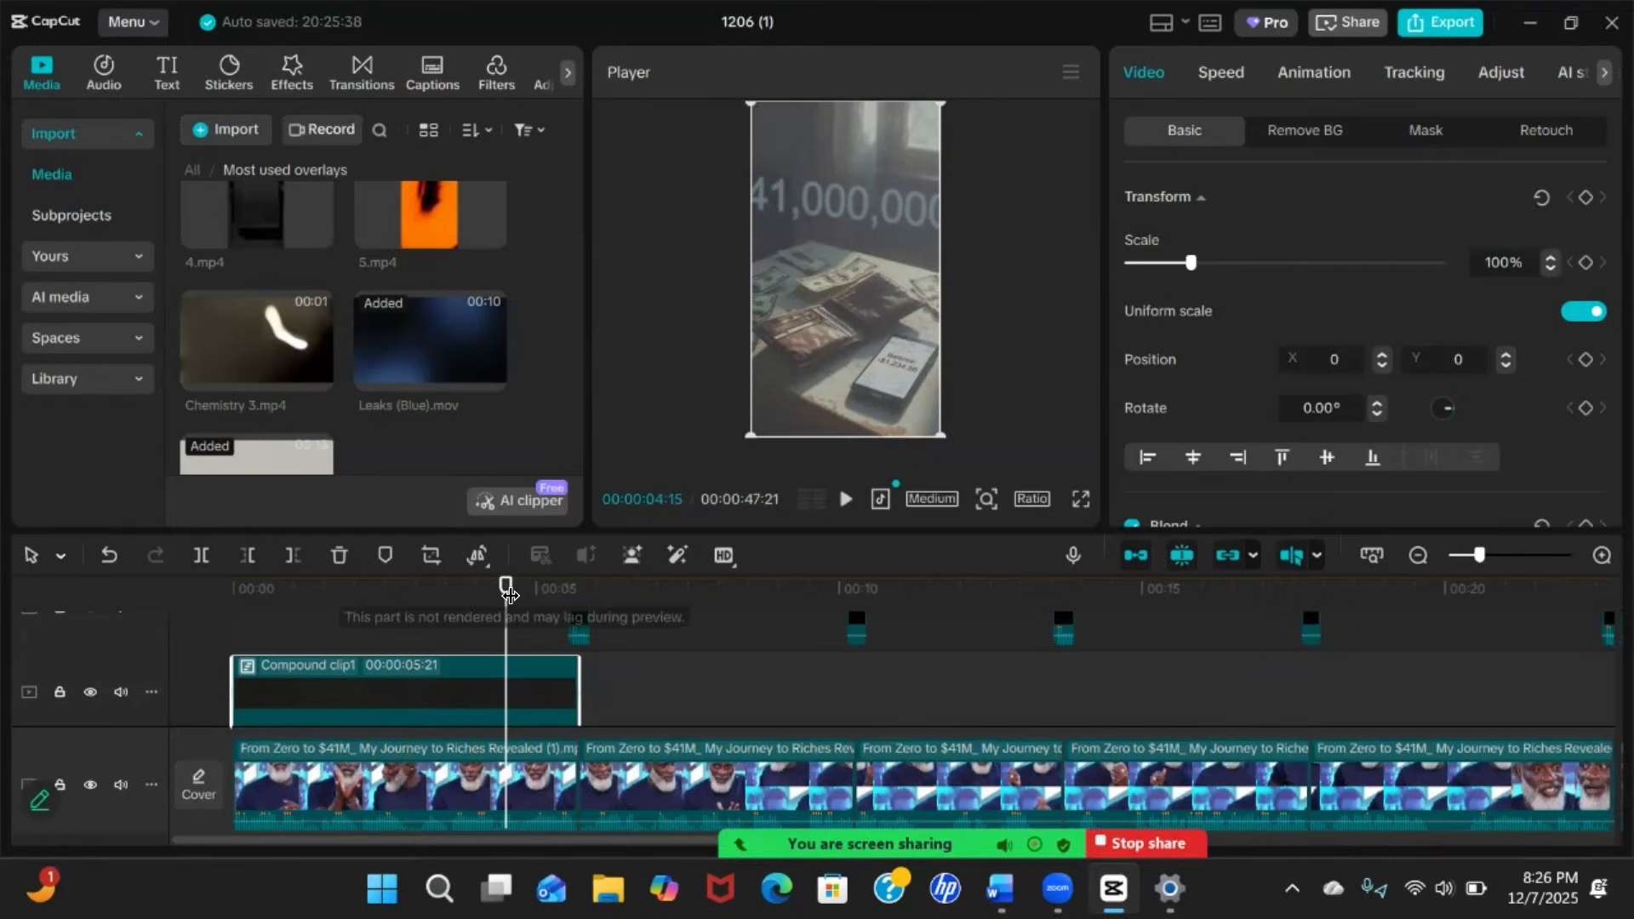
drag(508, 596, 591, 593)
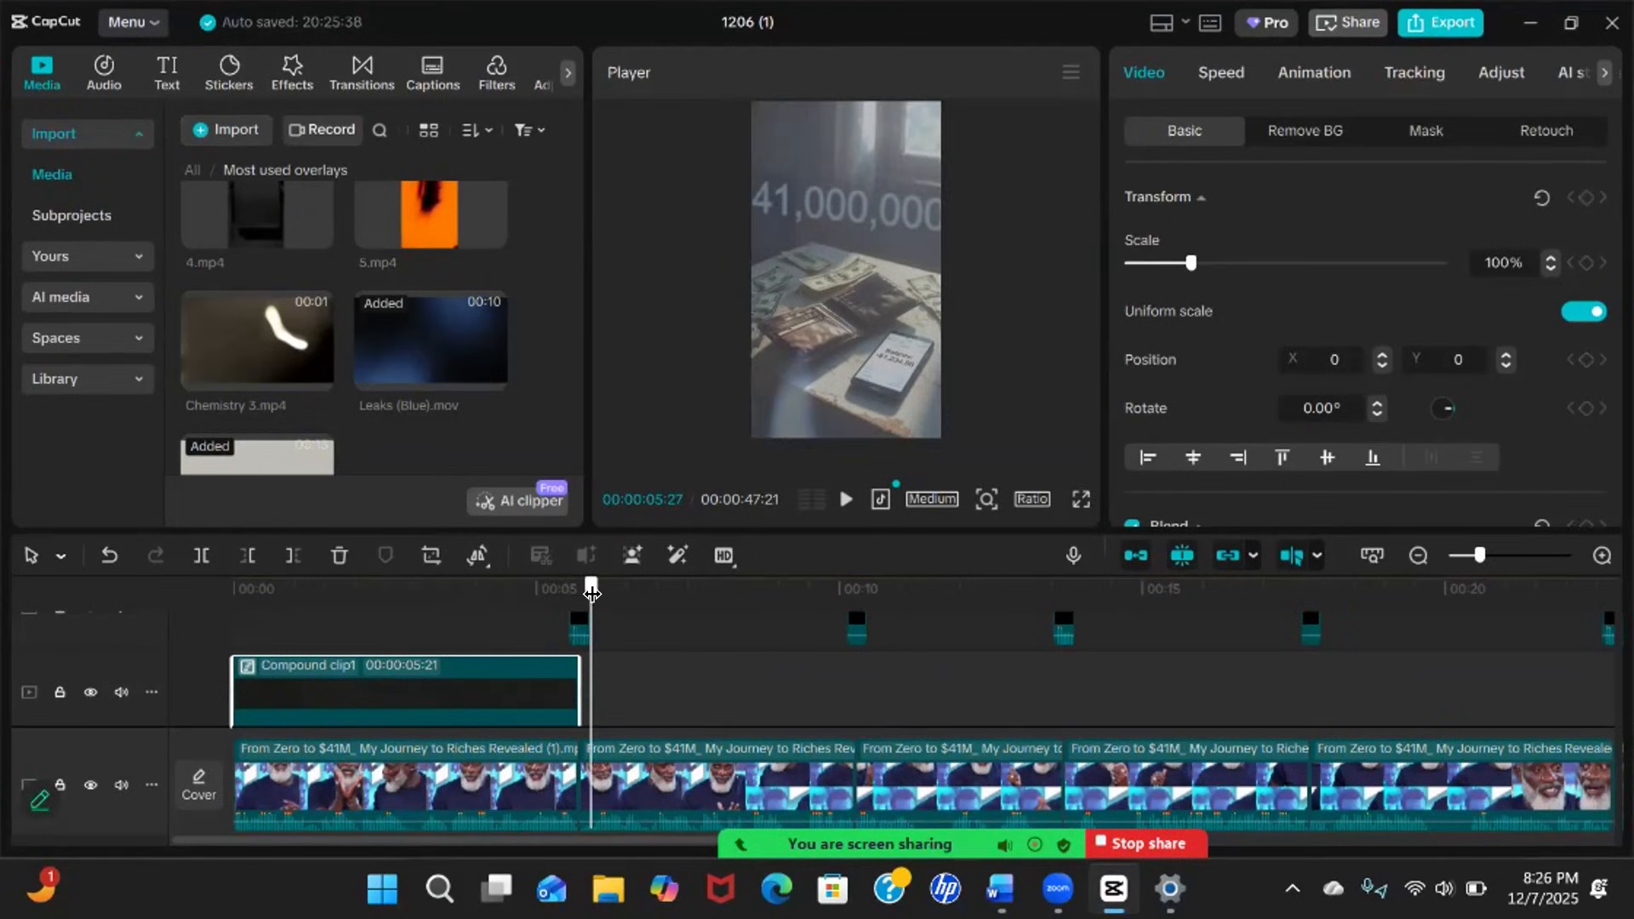
click(466, 681)
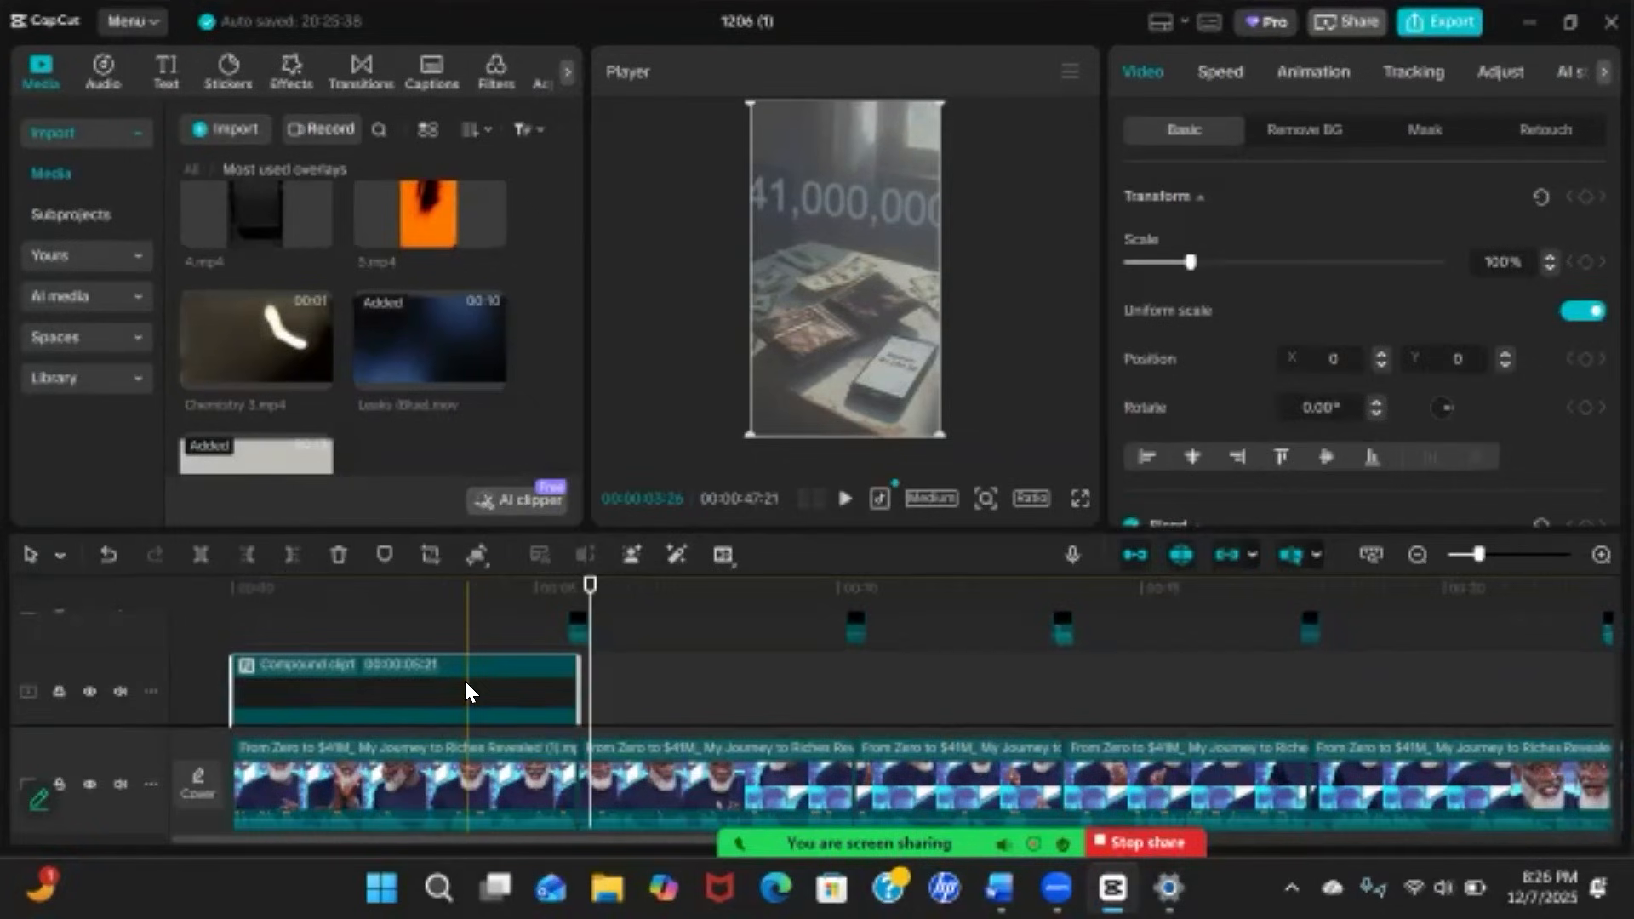
drag(605, 595, 869, 595)
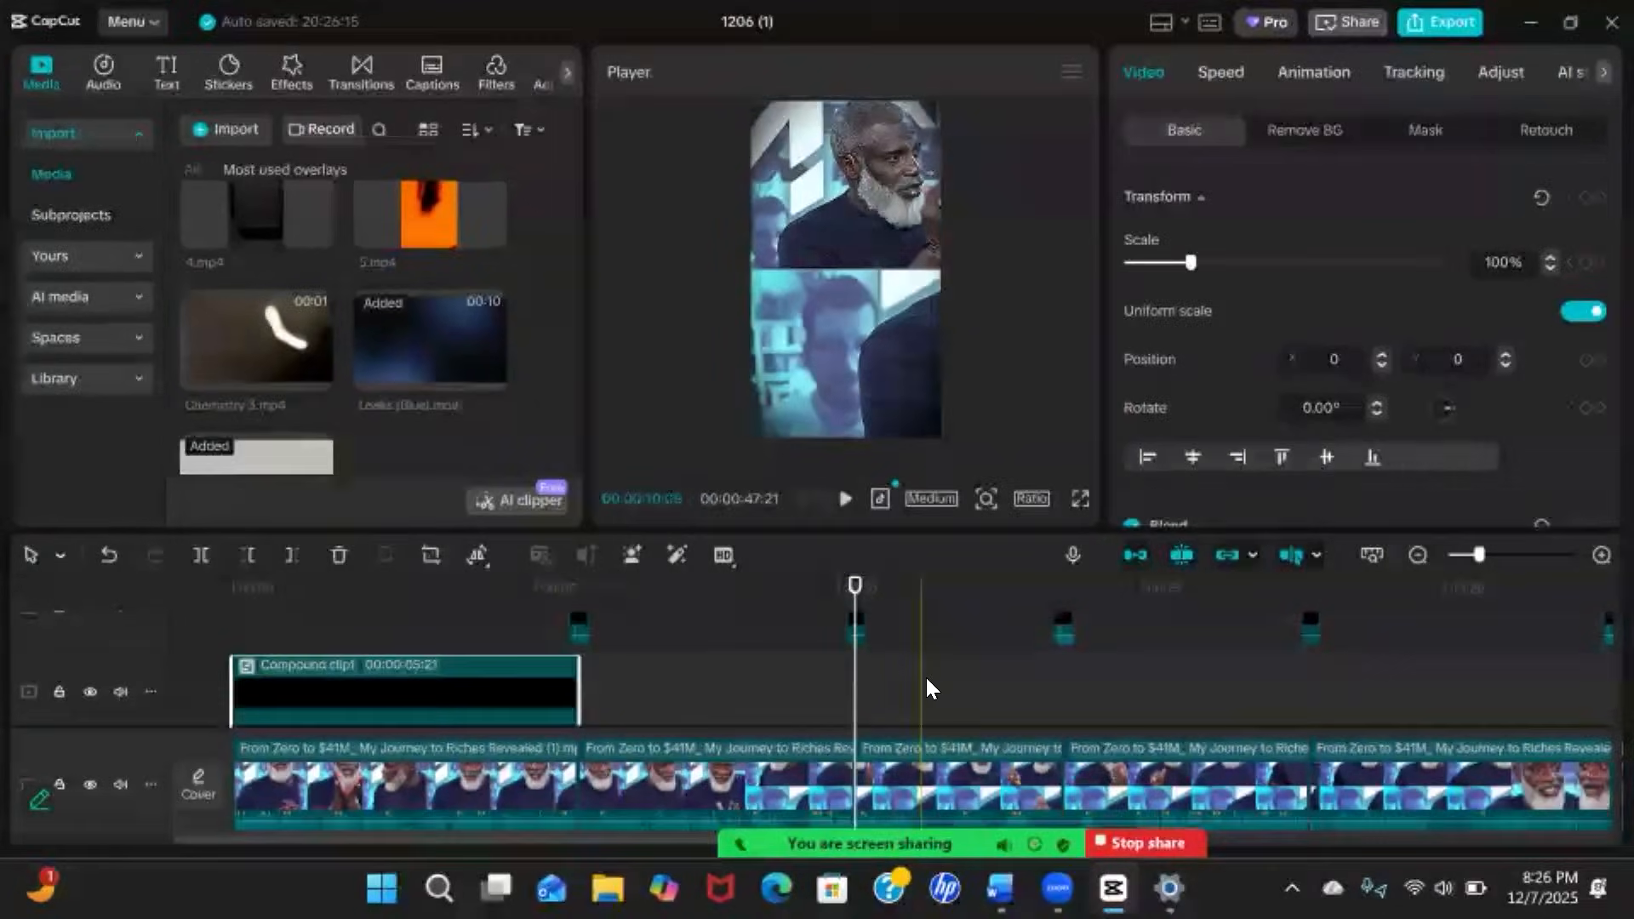
scroll(926, 677, down, 2)
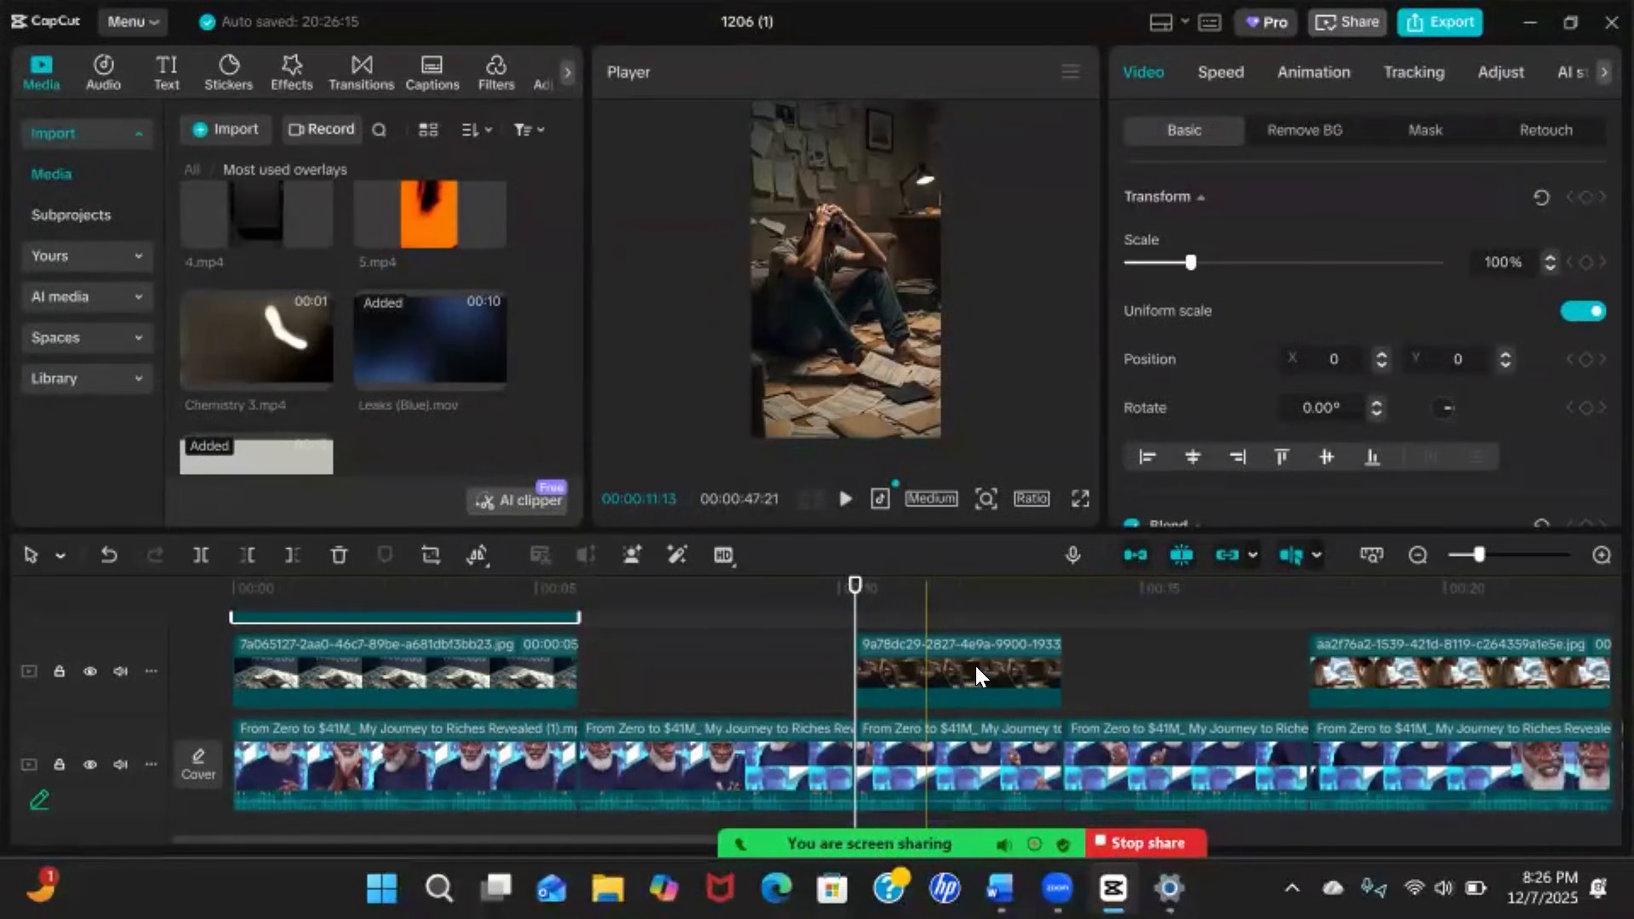
key(ctrl+v)
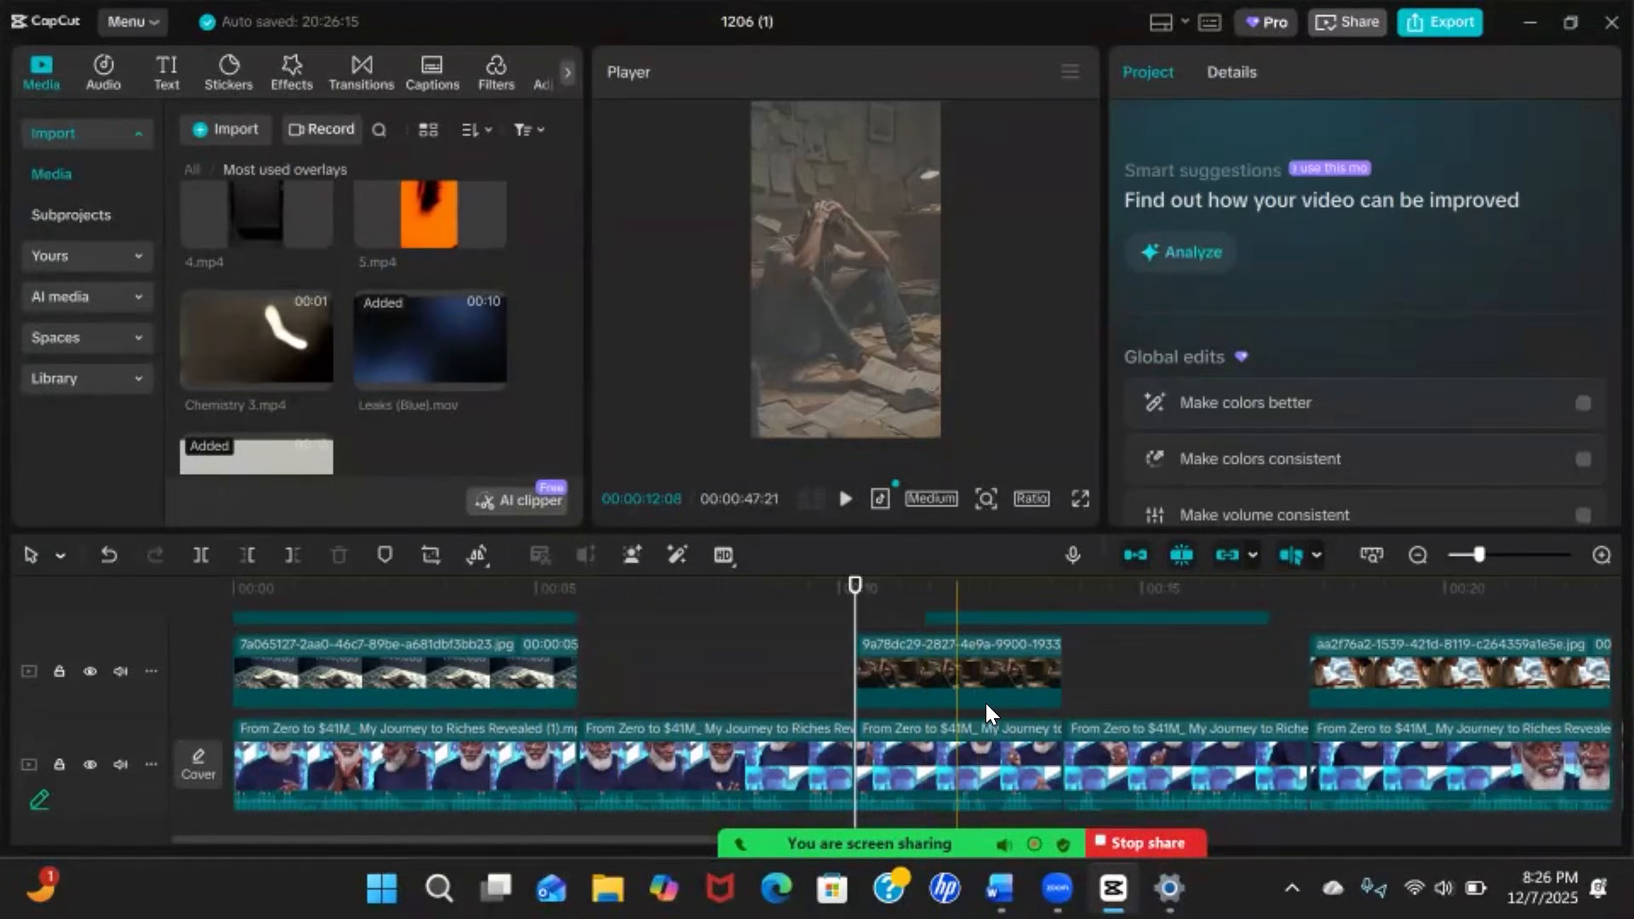
Align the pasted compound clip with the second B-roll image's start at 00:00:10:08 and trim it to 00:00:03:13, matching the image's end
click(1012, 621)
scroll(980, 670, up, 2)
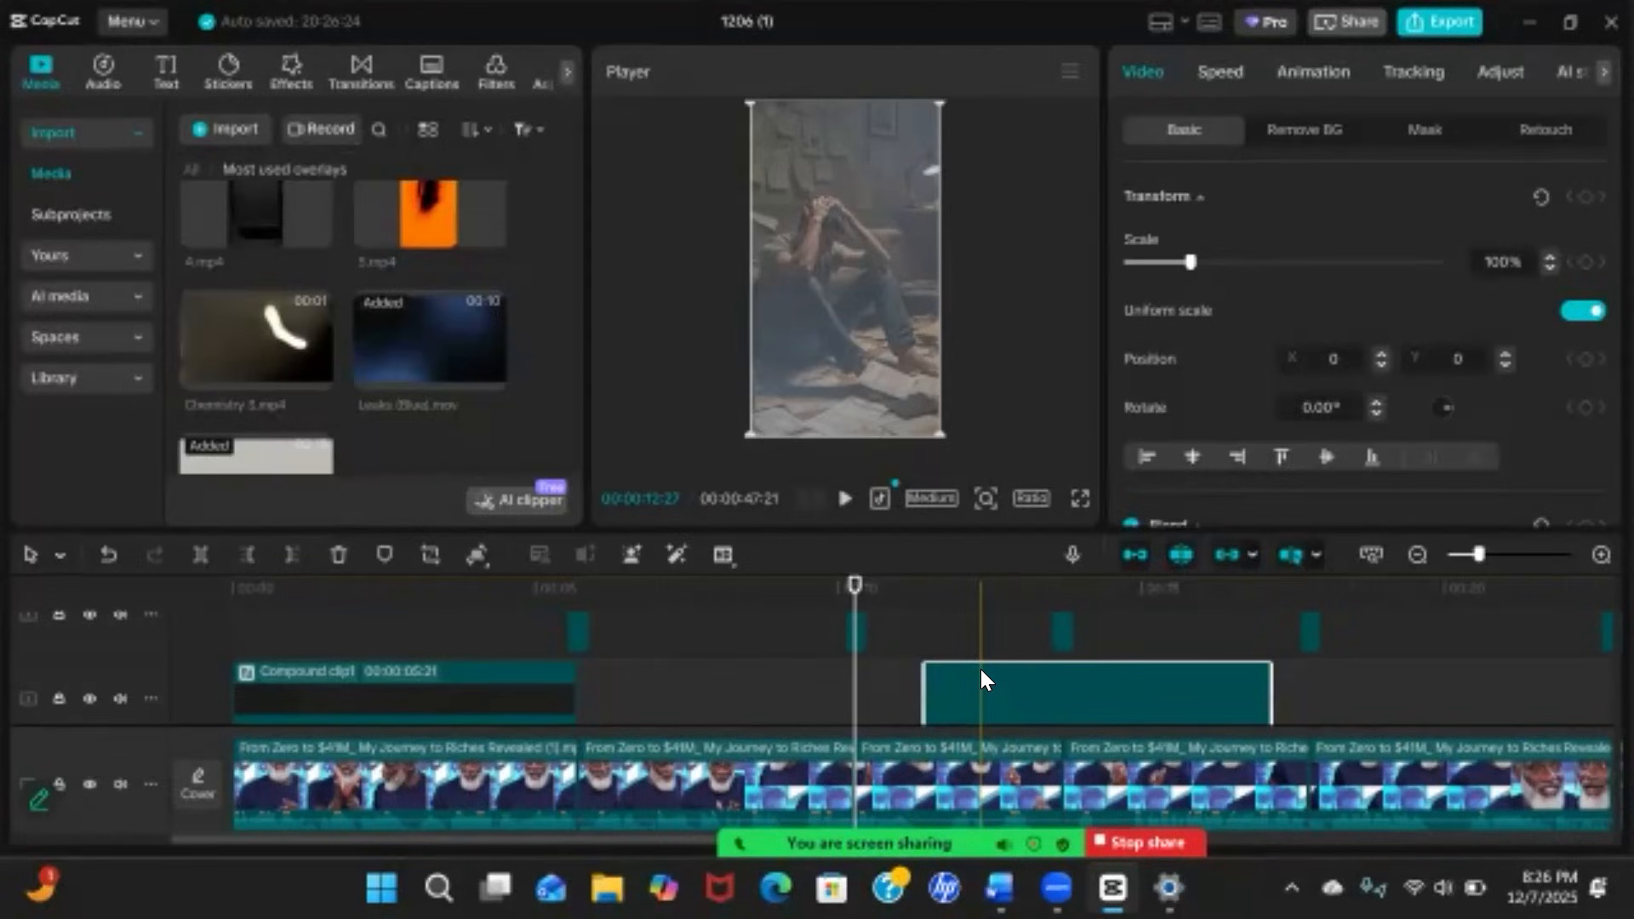
drag(980, 678, 928, 648)
drag(1139, 653, 1140, 652)
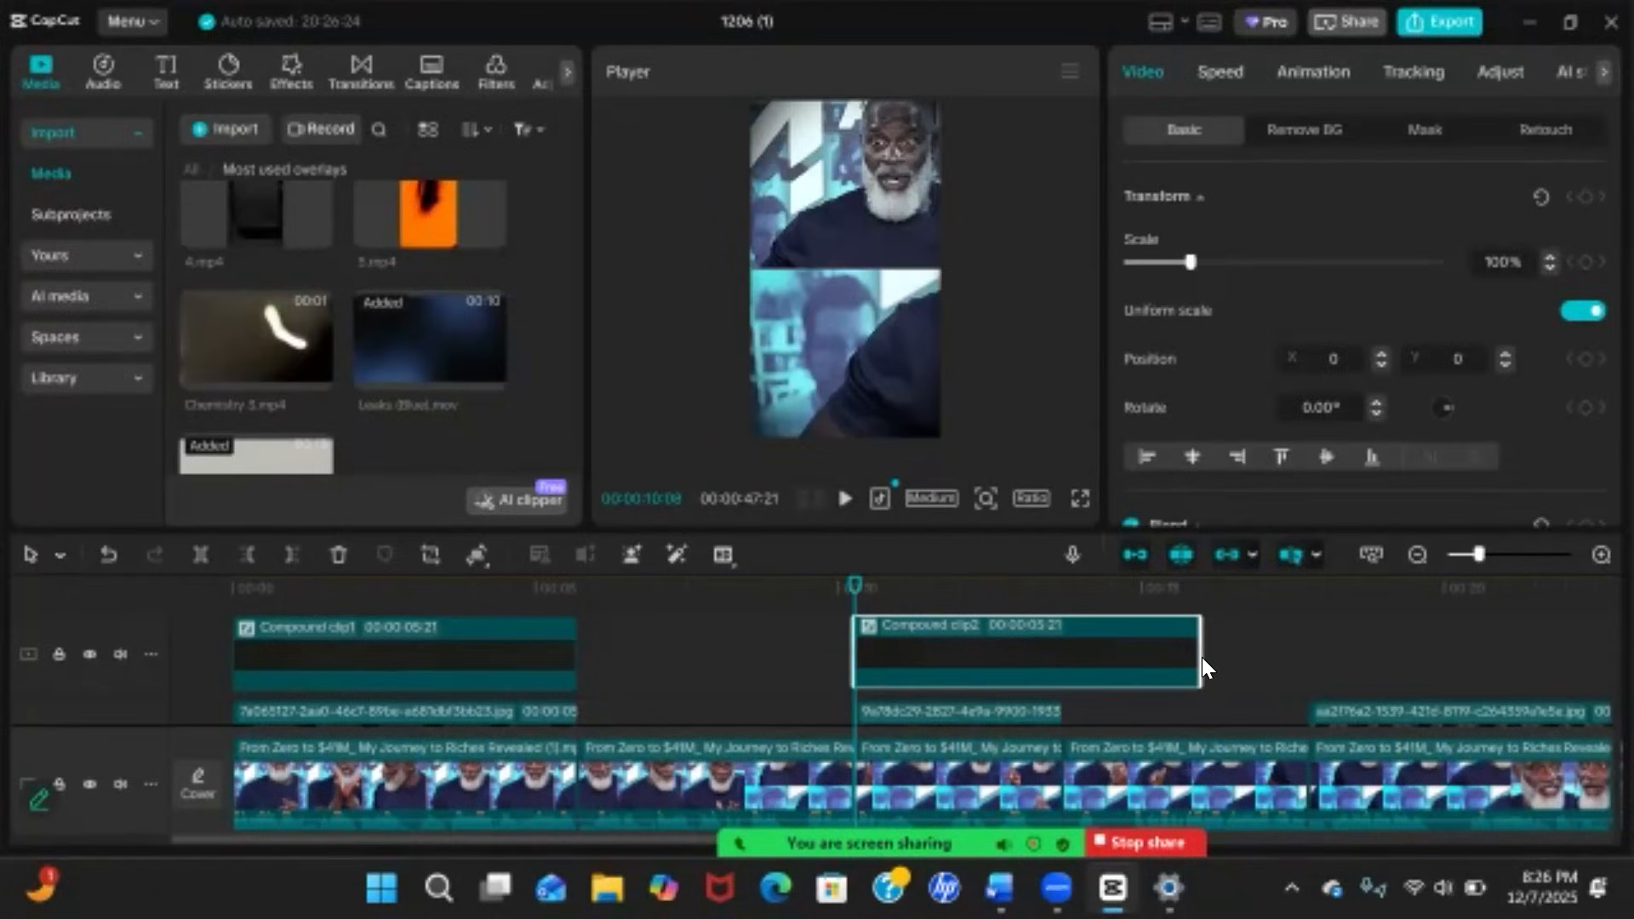
drag(1201, 644, 1055, 672)
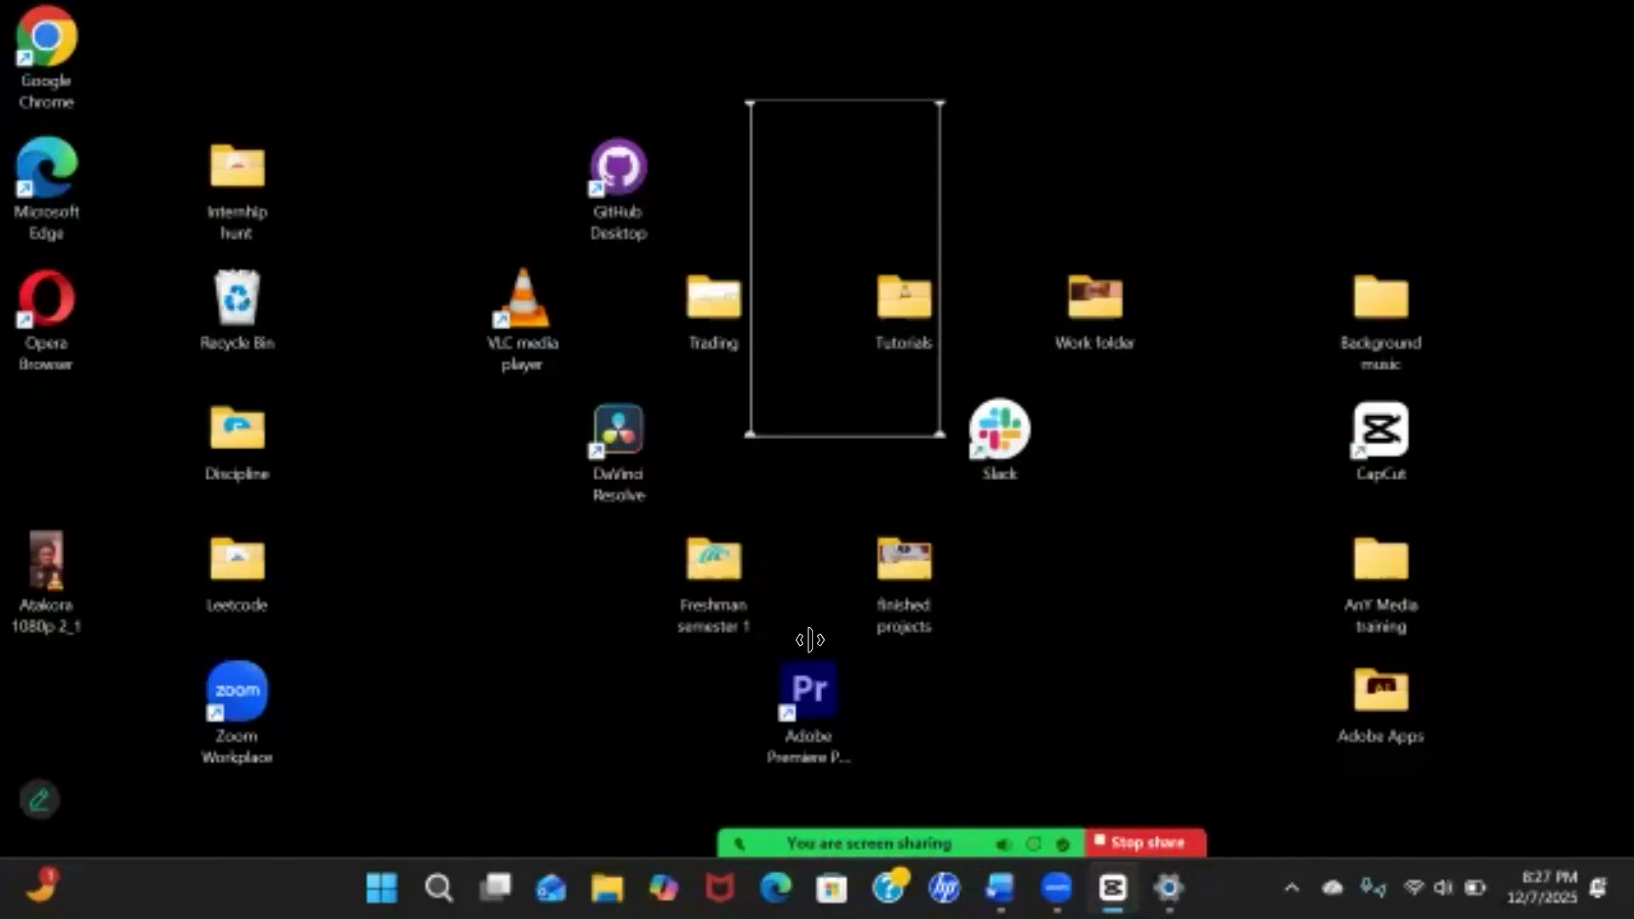
Paste another copy of the overlay compound clip at the start of the third B-roll image
scroll(967, 676, right, 7)
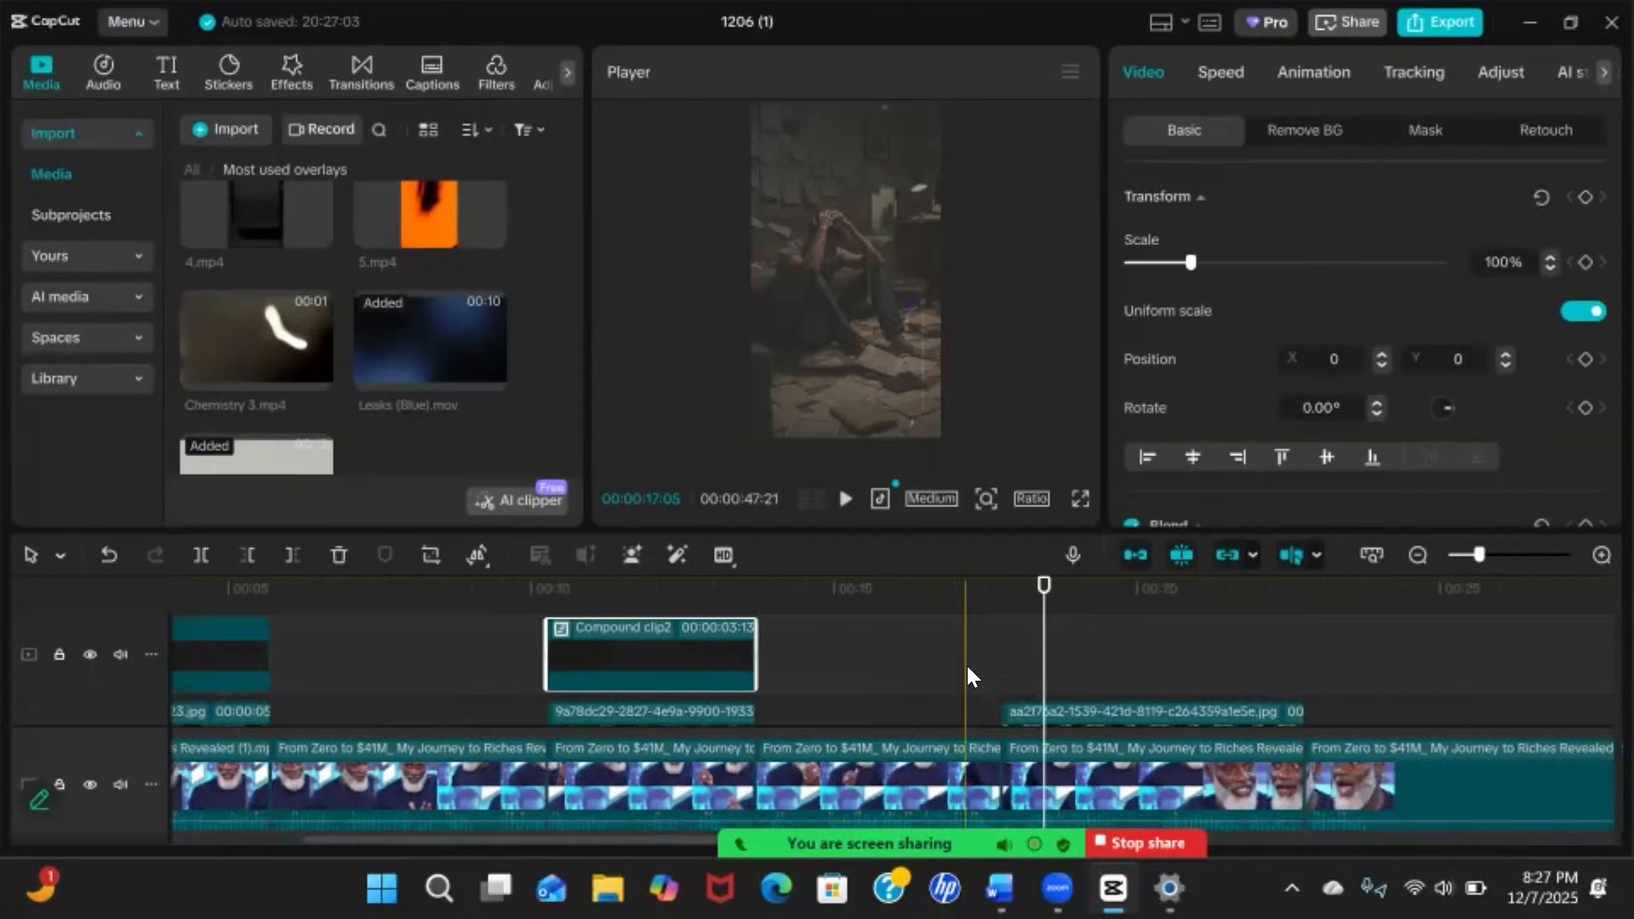
drag(704, 594, 666, 594)
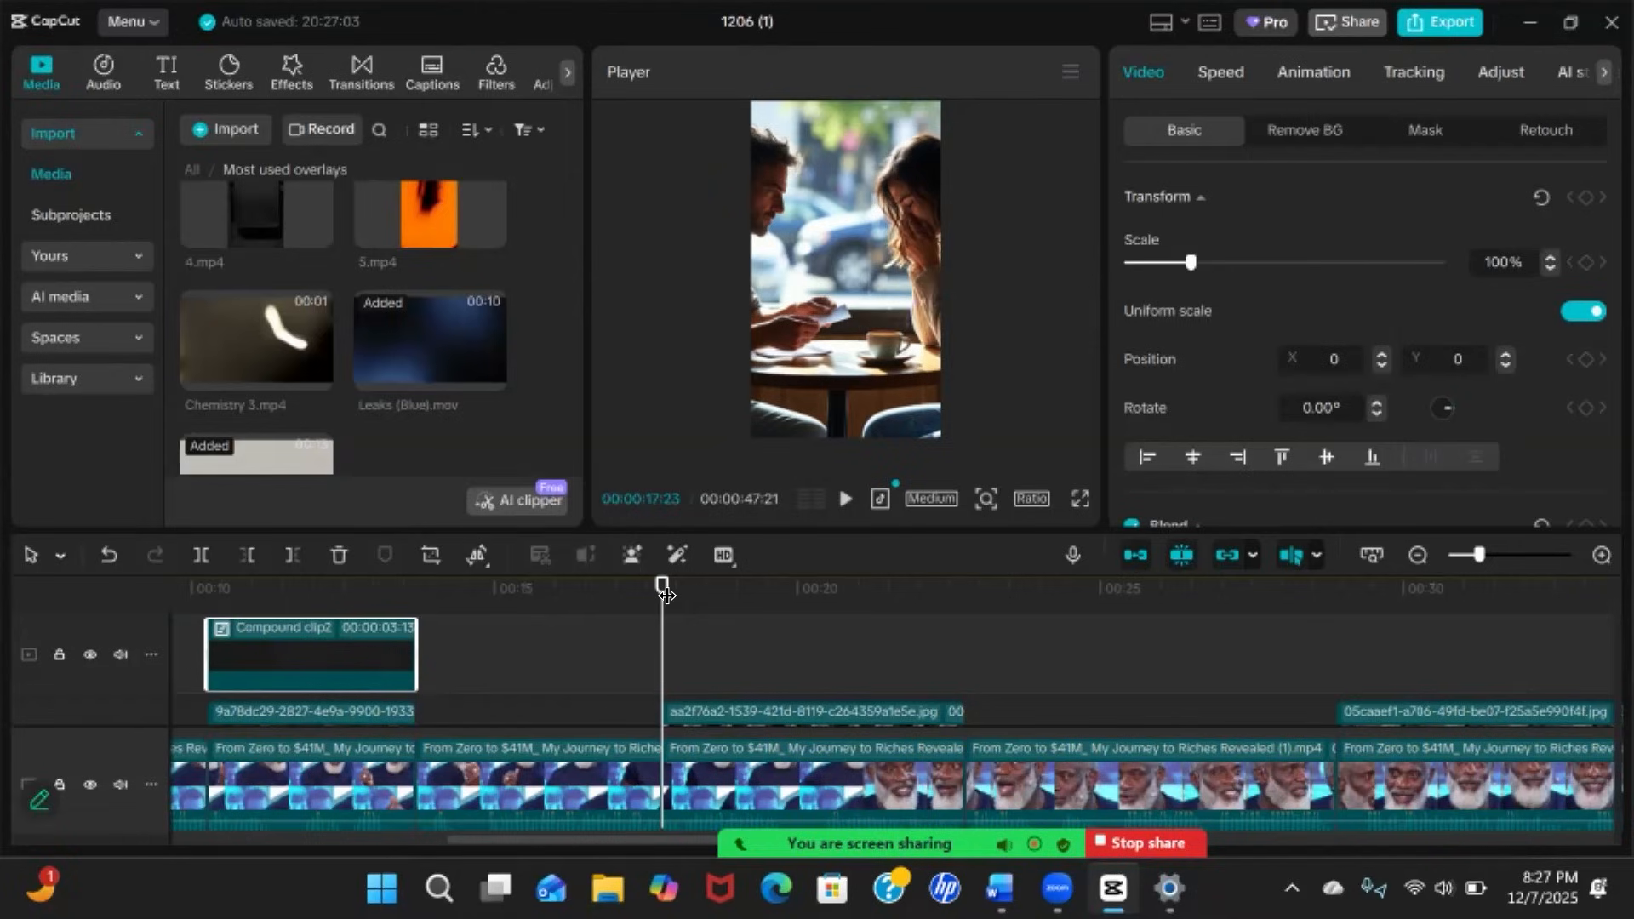
click(940, 691)
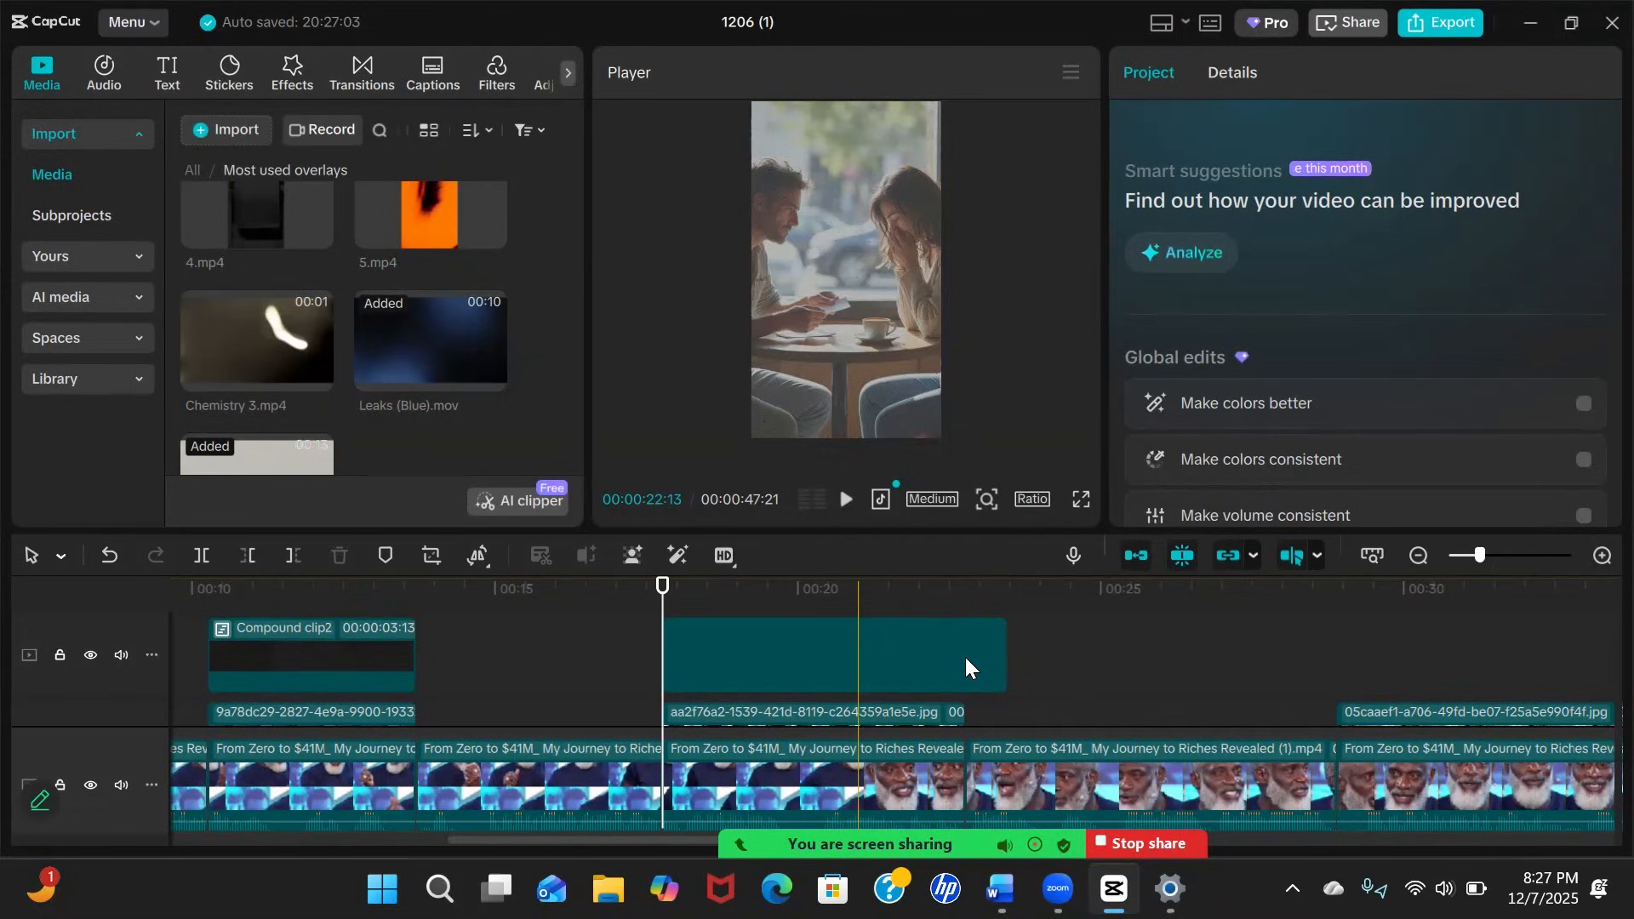
click(945, 664)
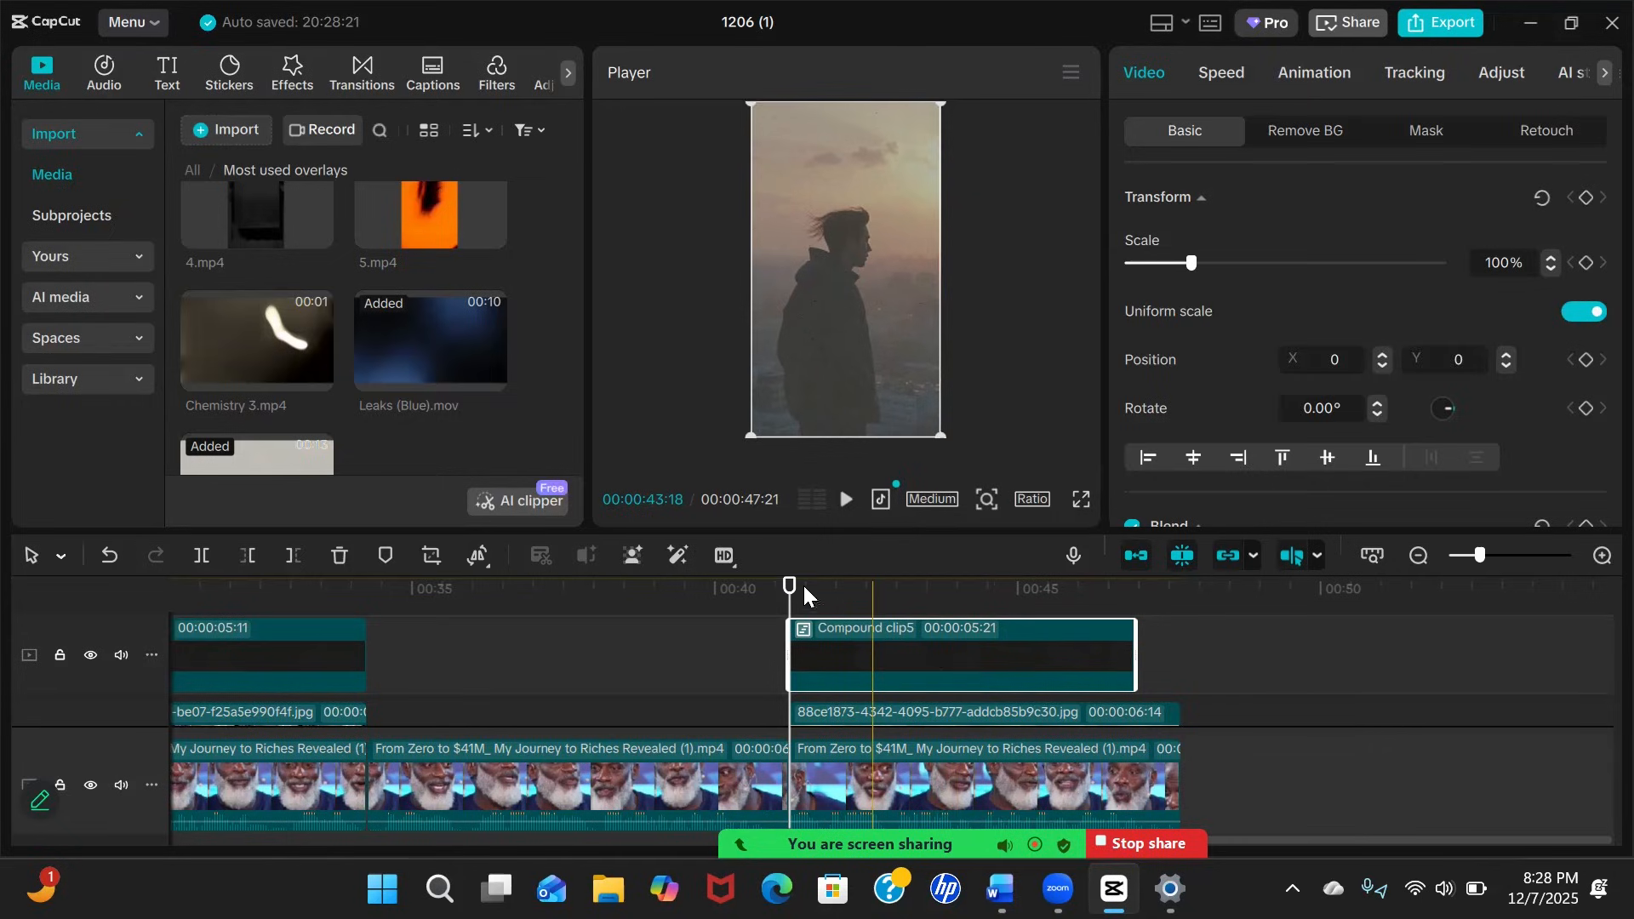
Paste another overlay compound clip directly after the one above the last B-roll image, covering the rest of the image
click(1011, 604)
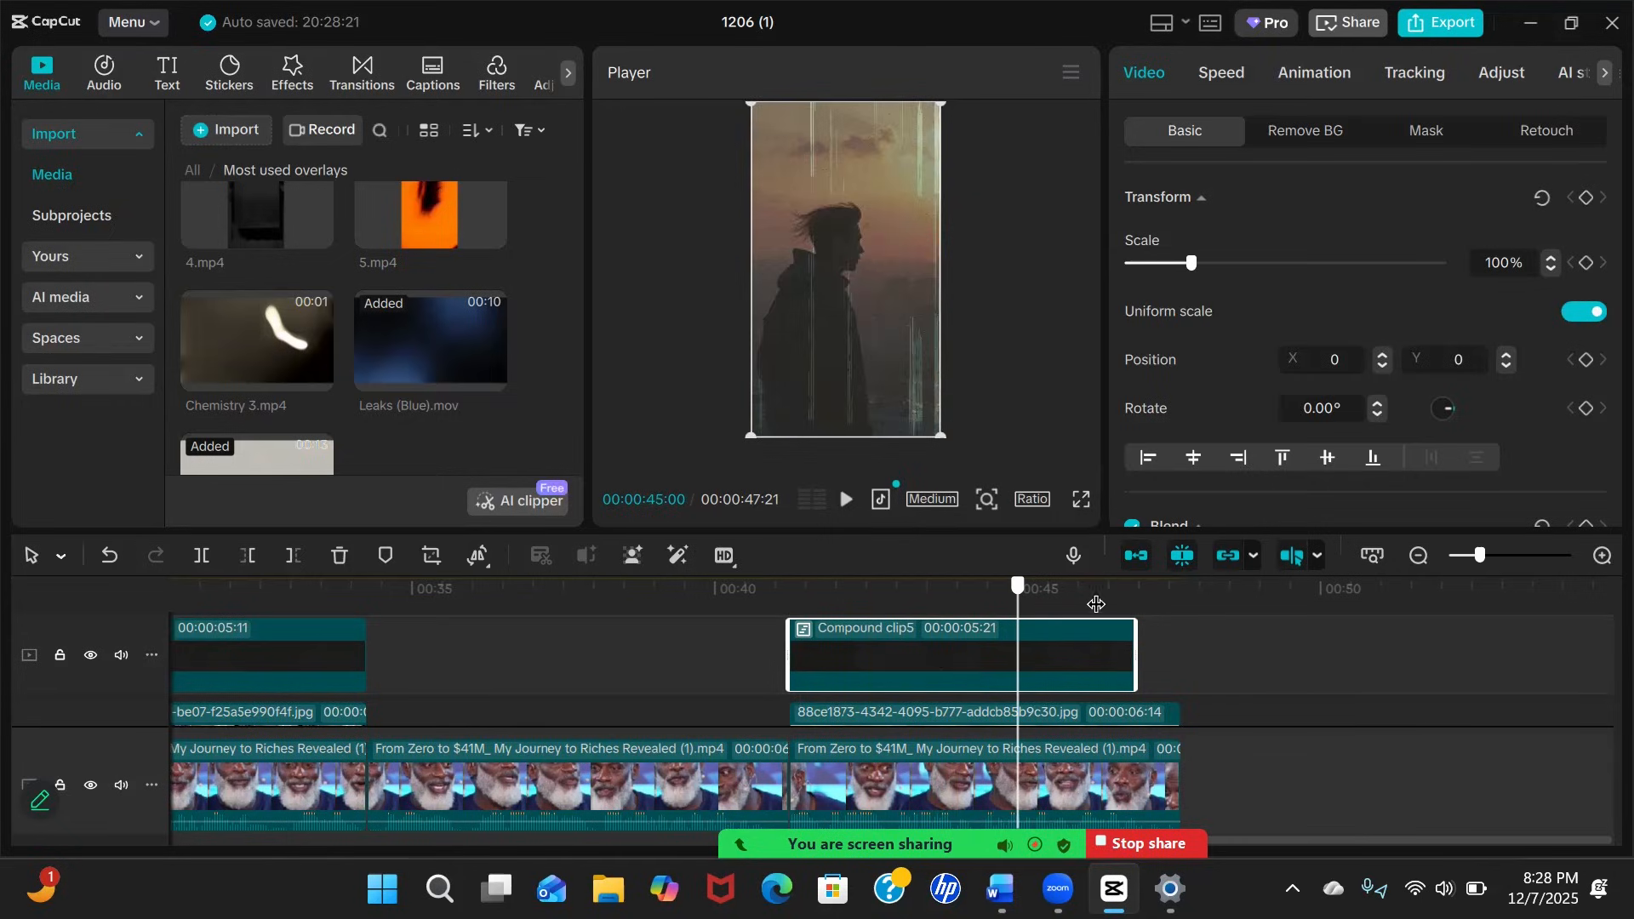
drag(1112, 604, 1139, 617)
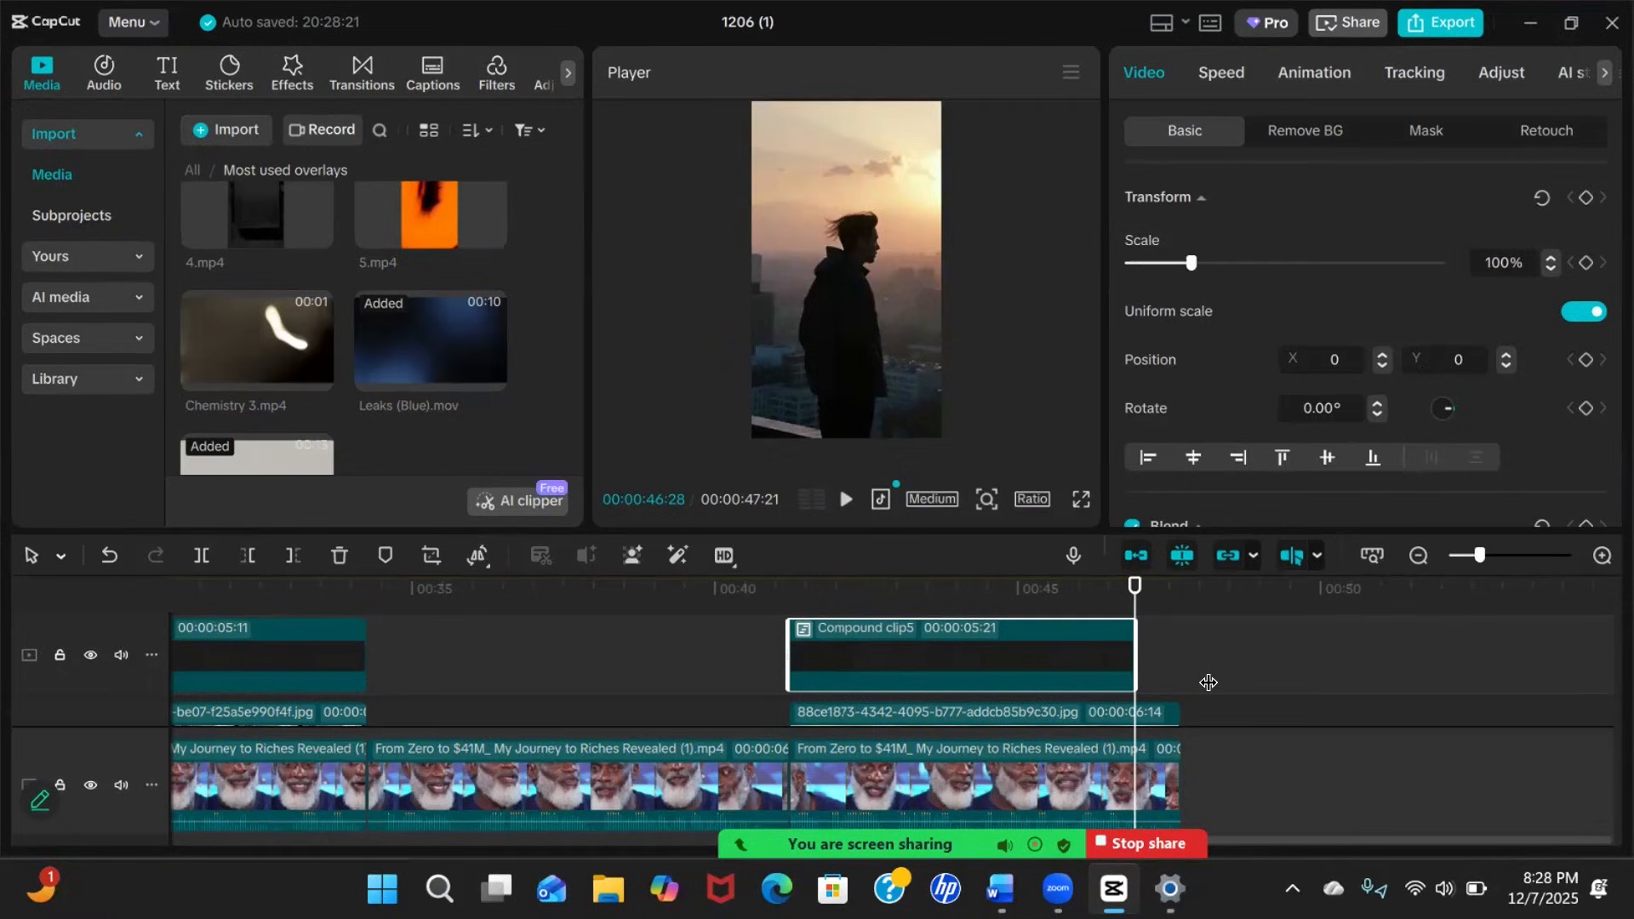
key(ctrl+v)
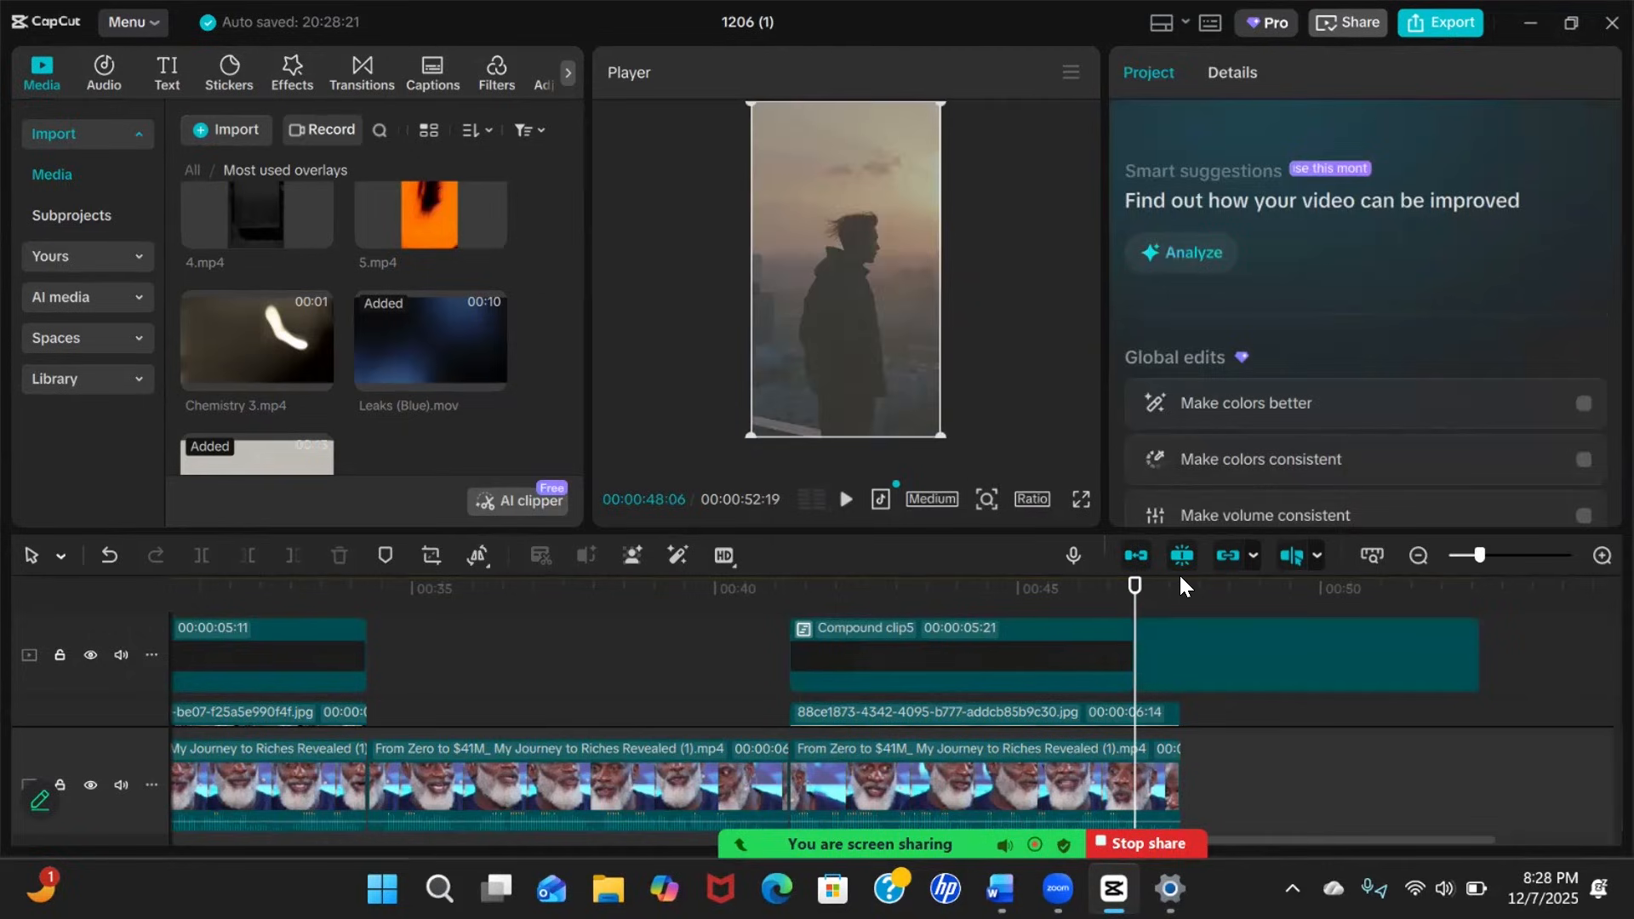
Split the last overlay compound clip at 00:00:47:26, near the end of the last B-roll image, and delete the remainder
click(1159, 634)
drag(1156, 595, 1192, 590)
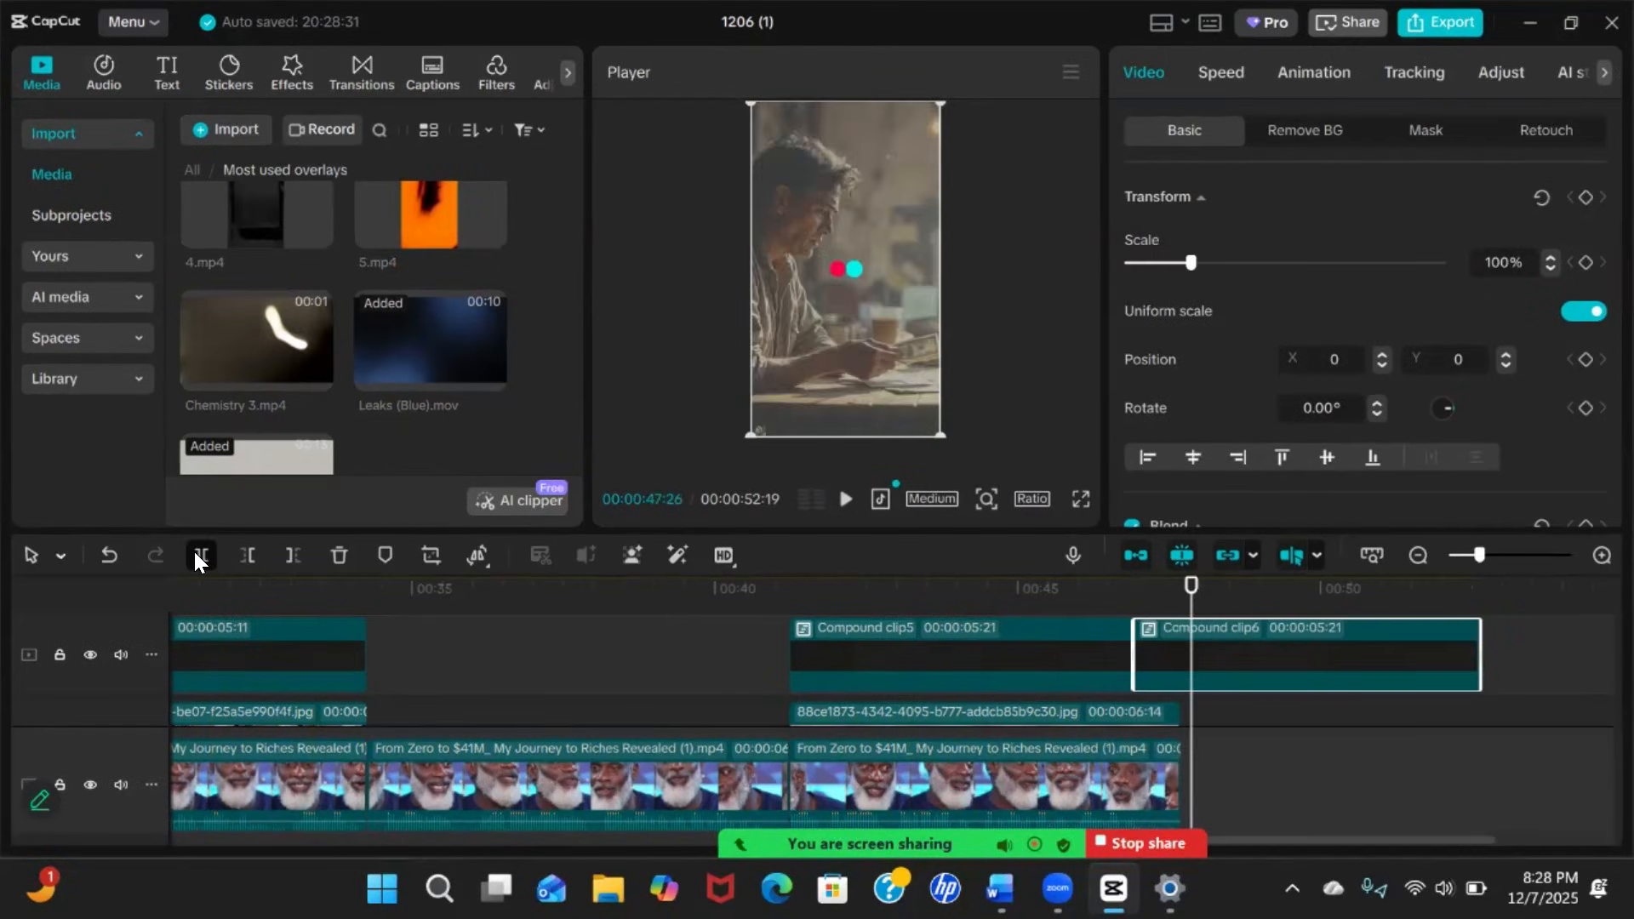
key(ctrl+b)
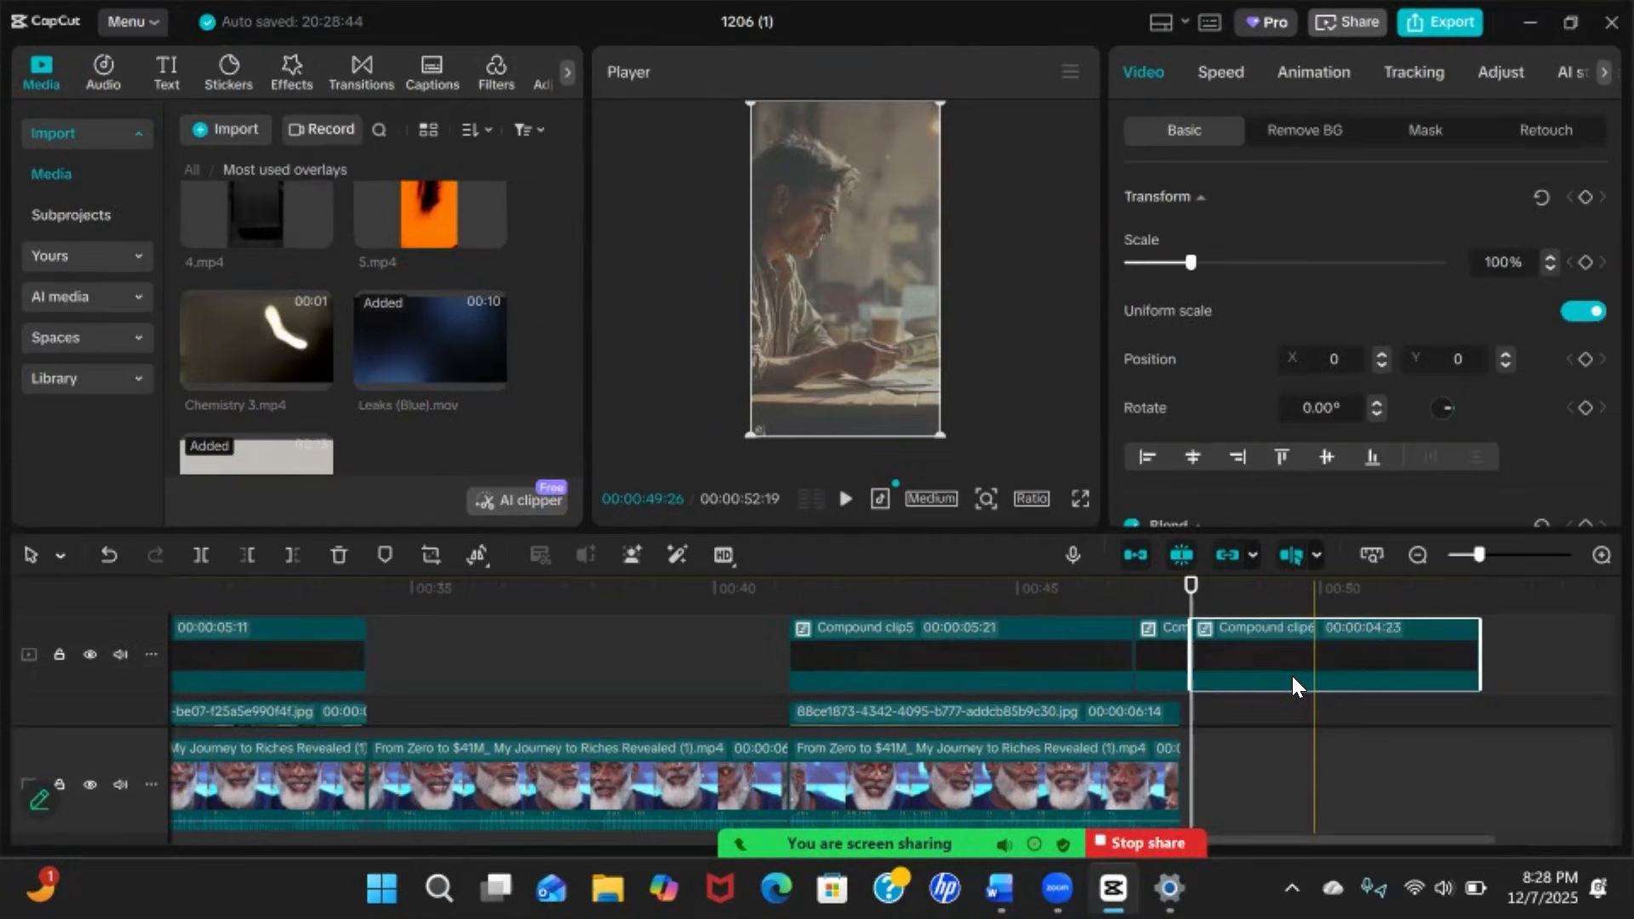
key(Delete)
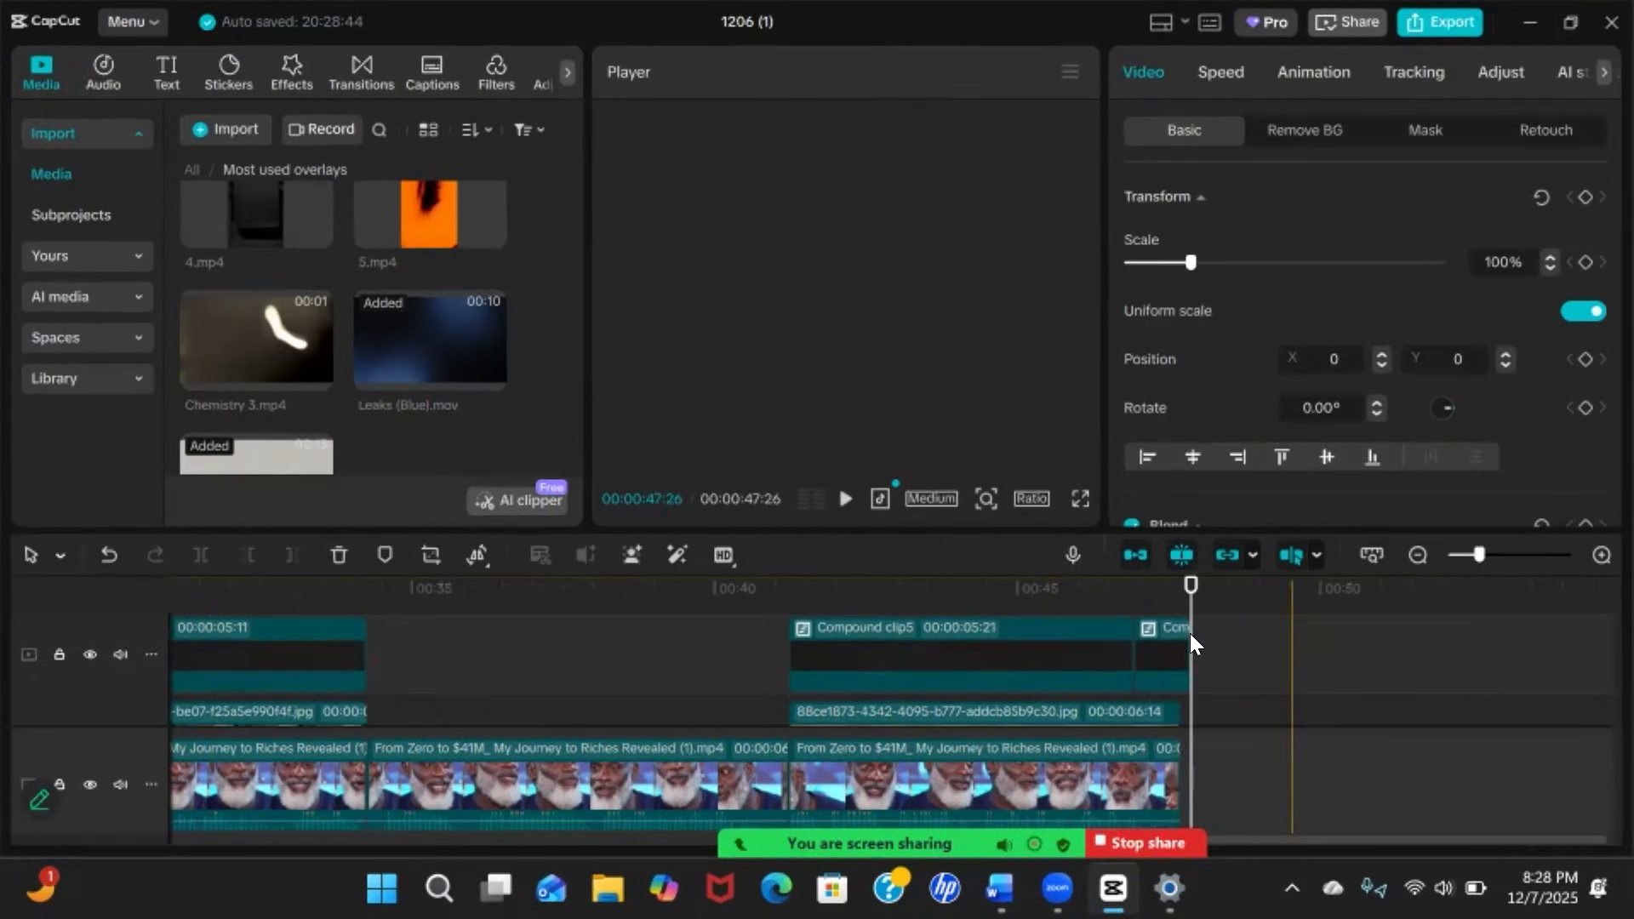
scroll(1188, 693, down, 1)
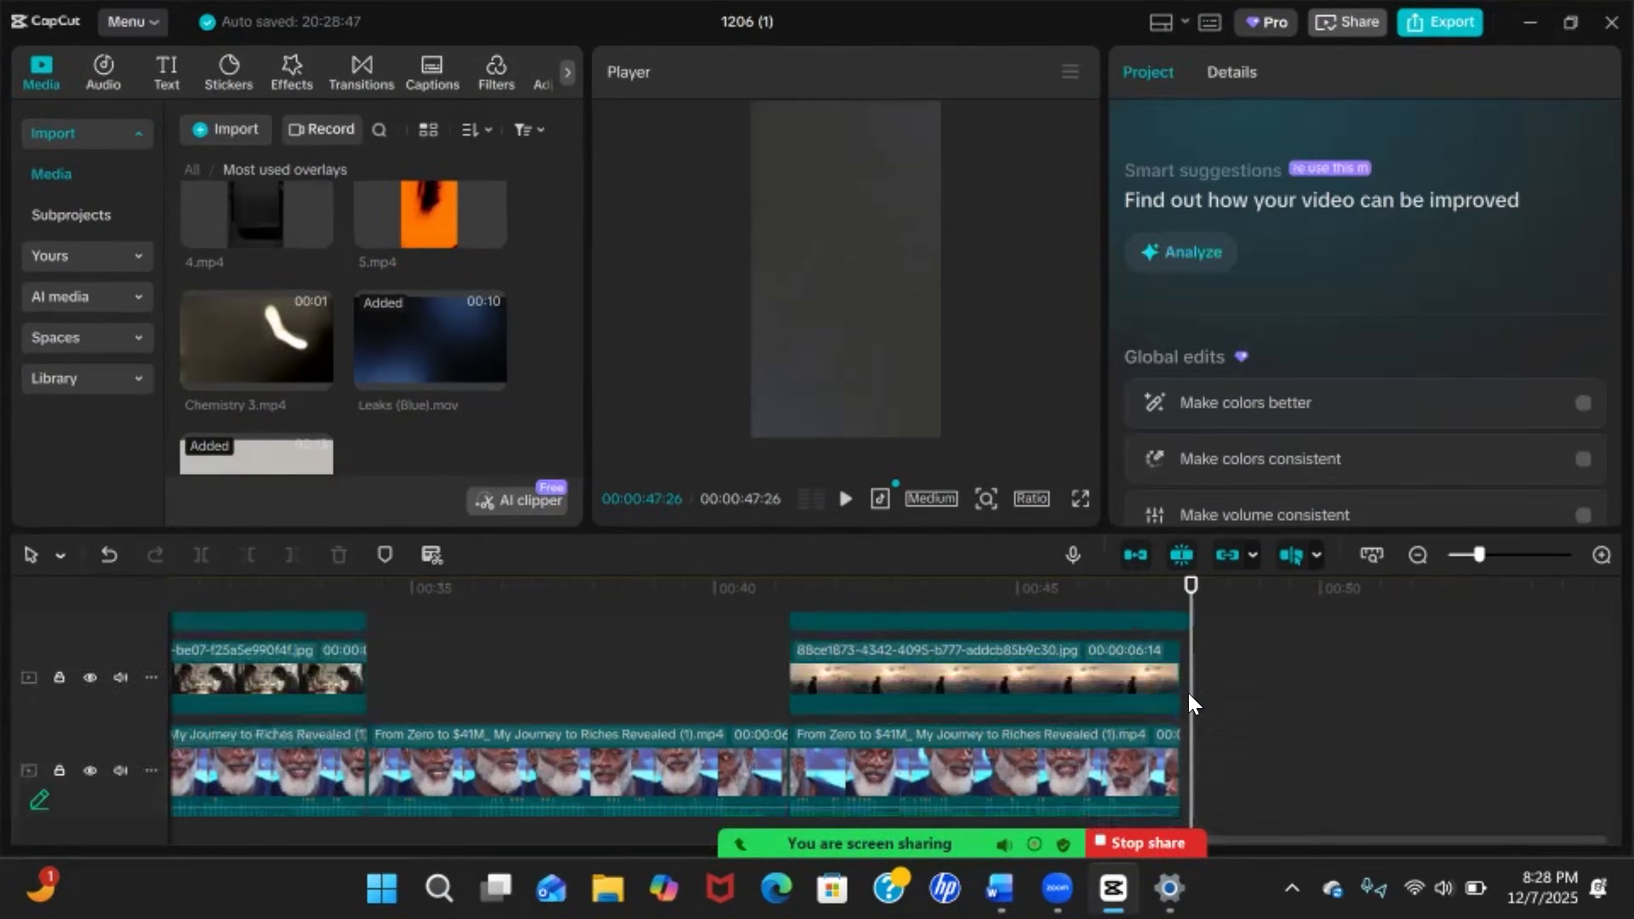
scroll(1188, 693, up, 1)
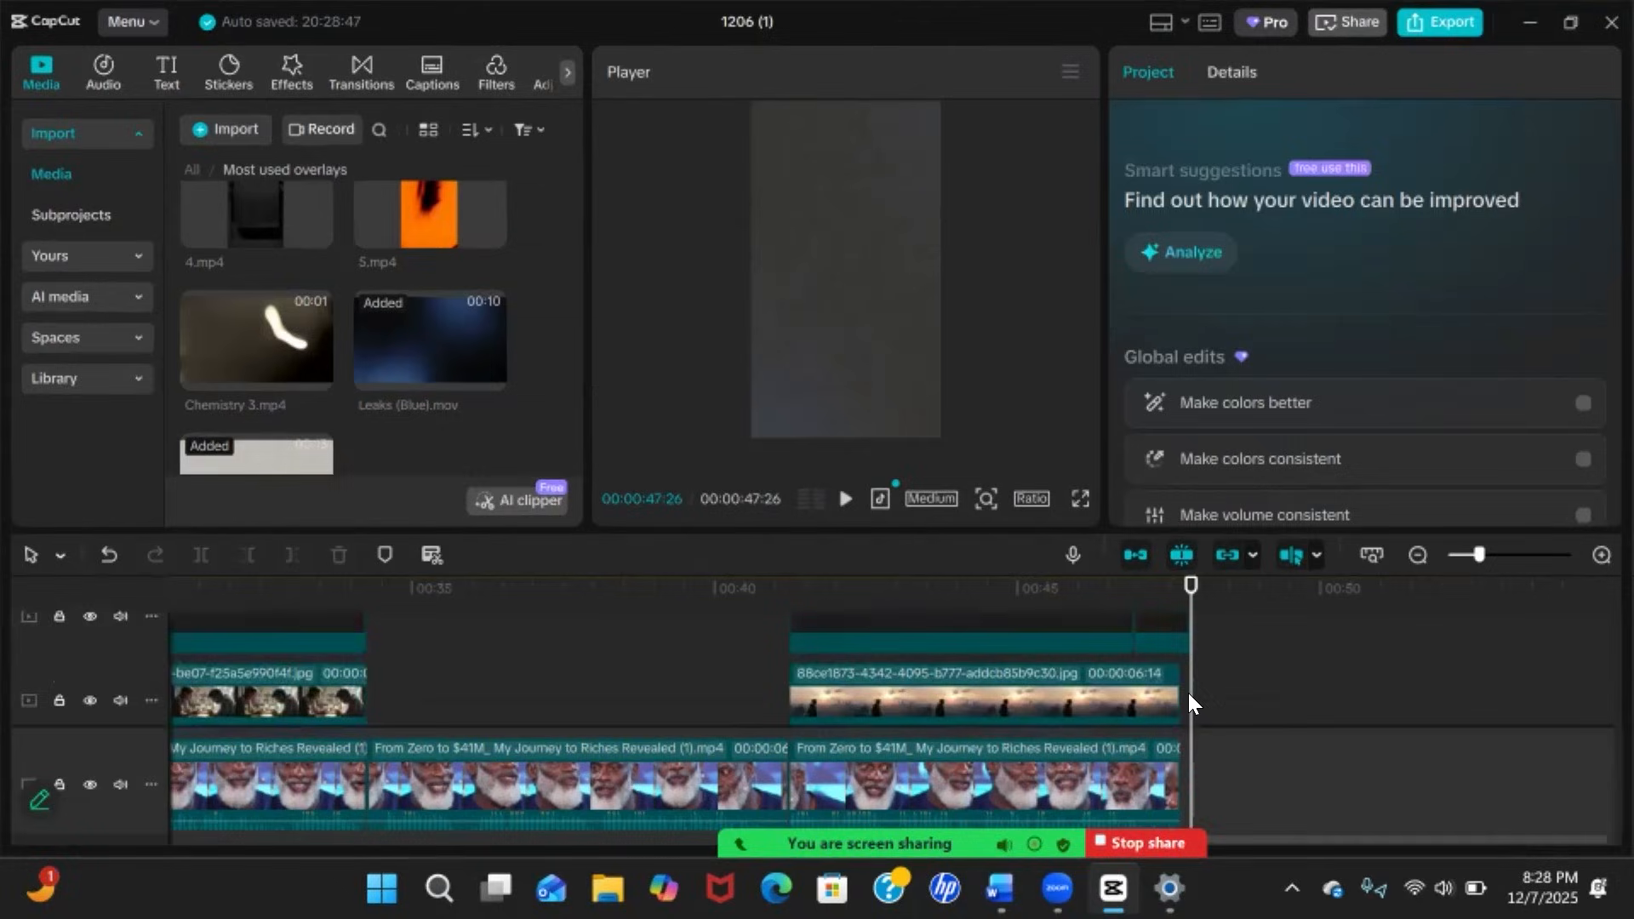
Trim the last overlay compound clip to 00:00:47:21 so it ends exactly with the last B-roll image
click(1182, 592)
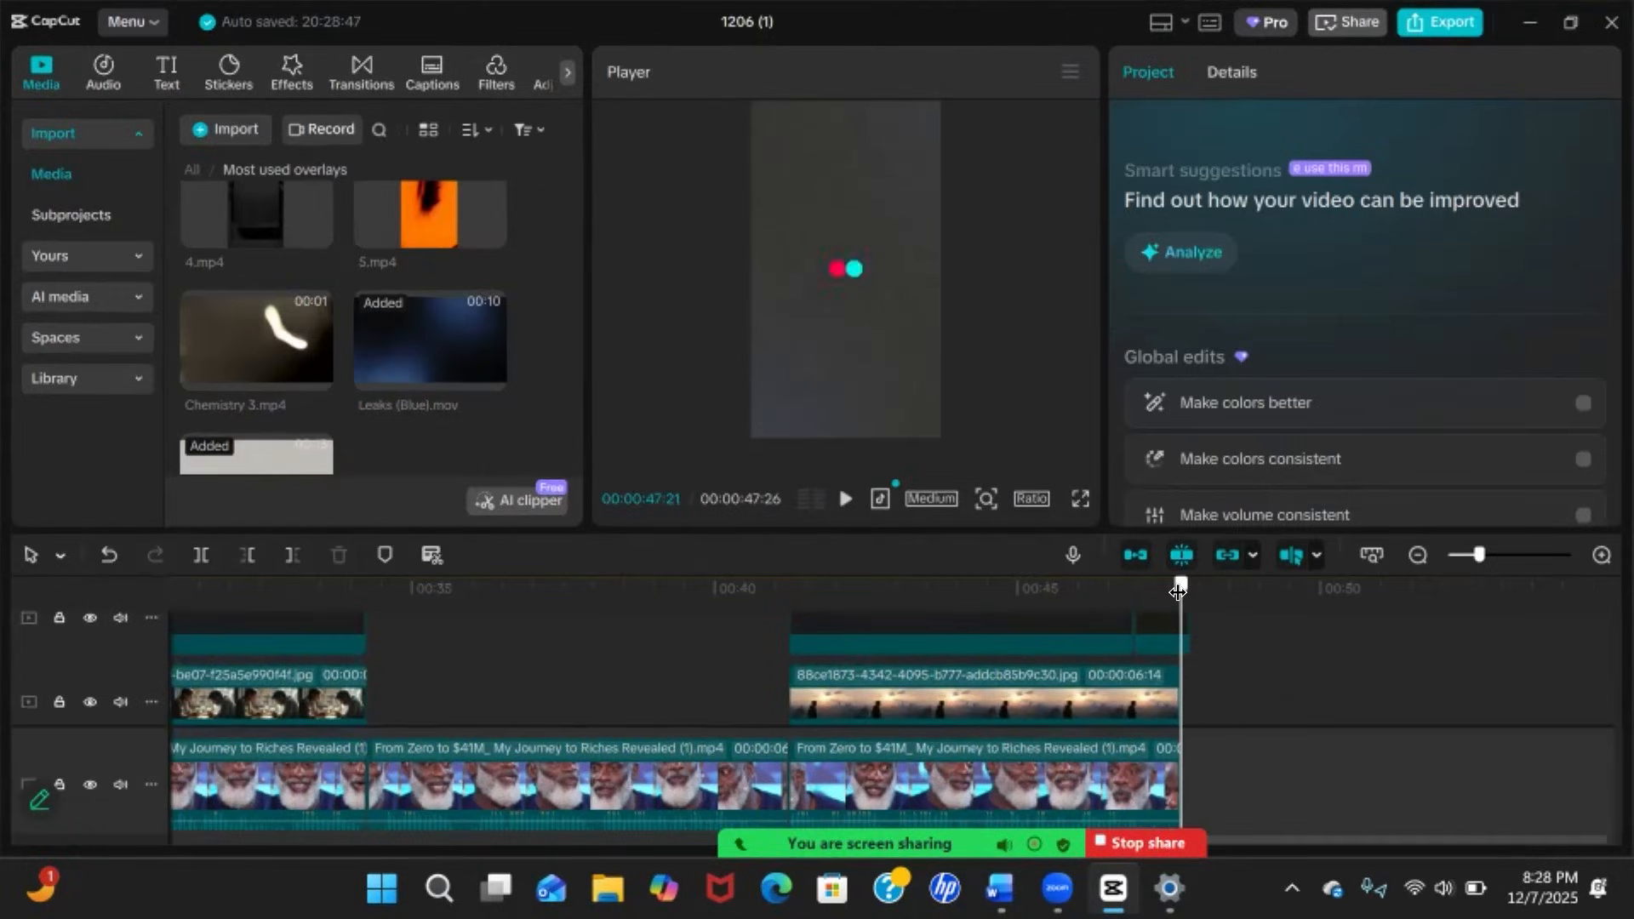
click(1148, 630)
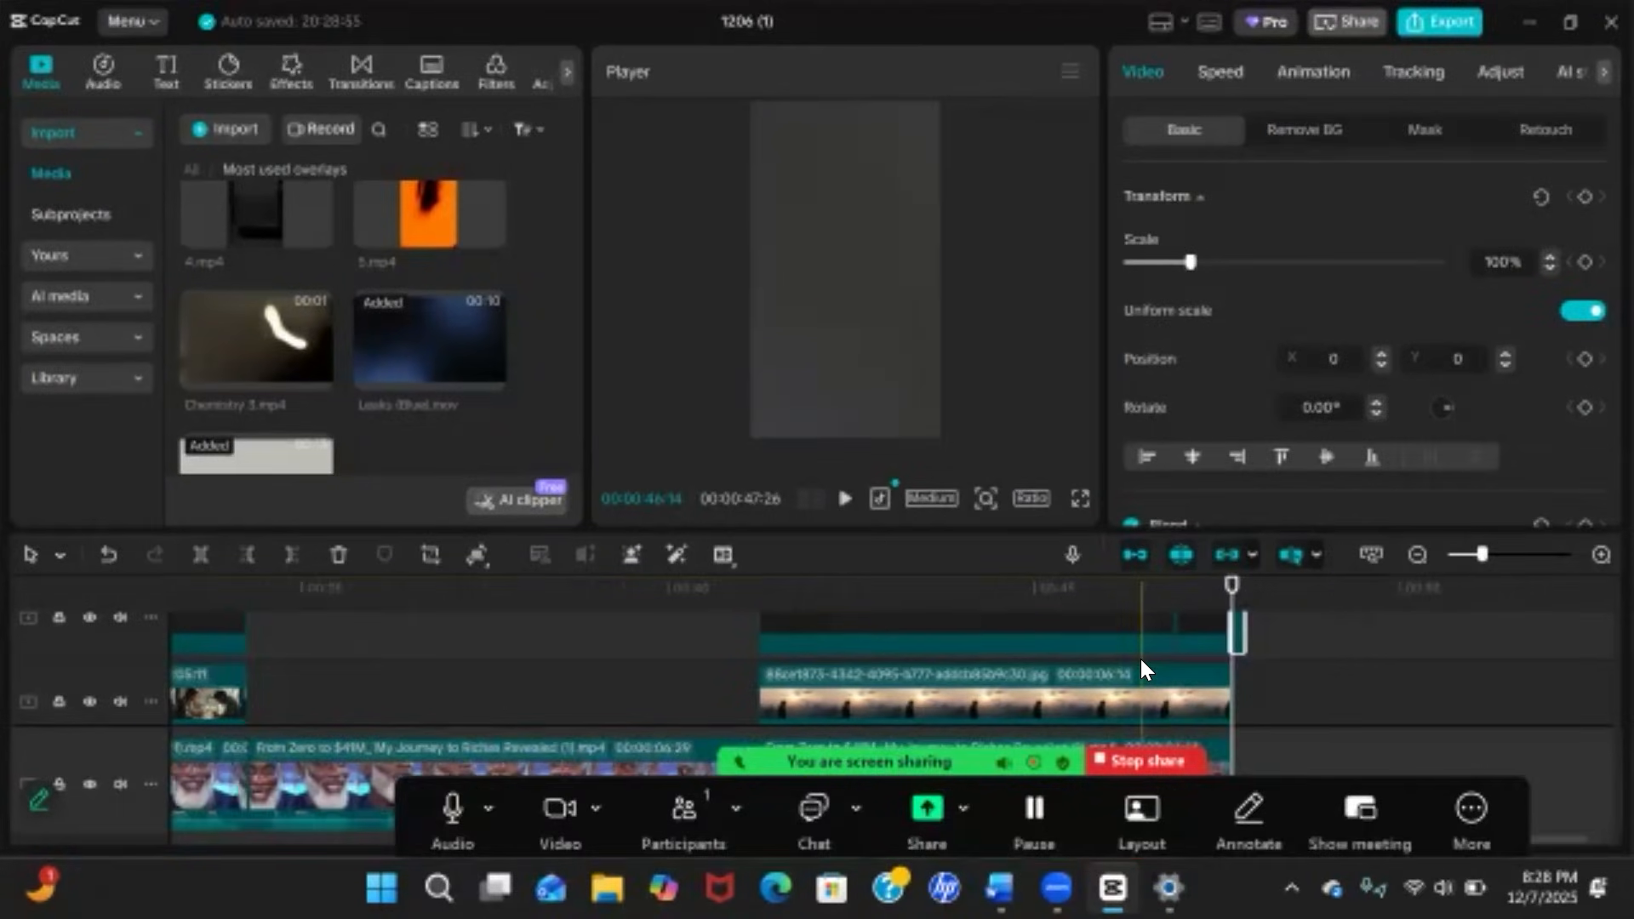
scroll(1140, 659, up, 1)
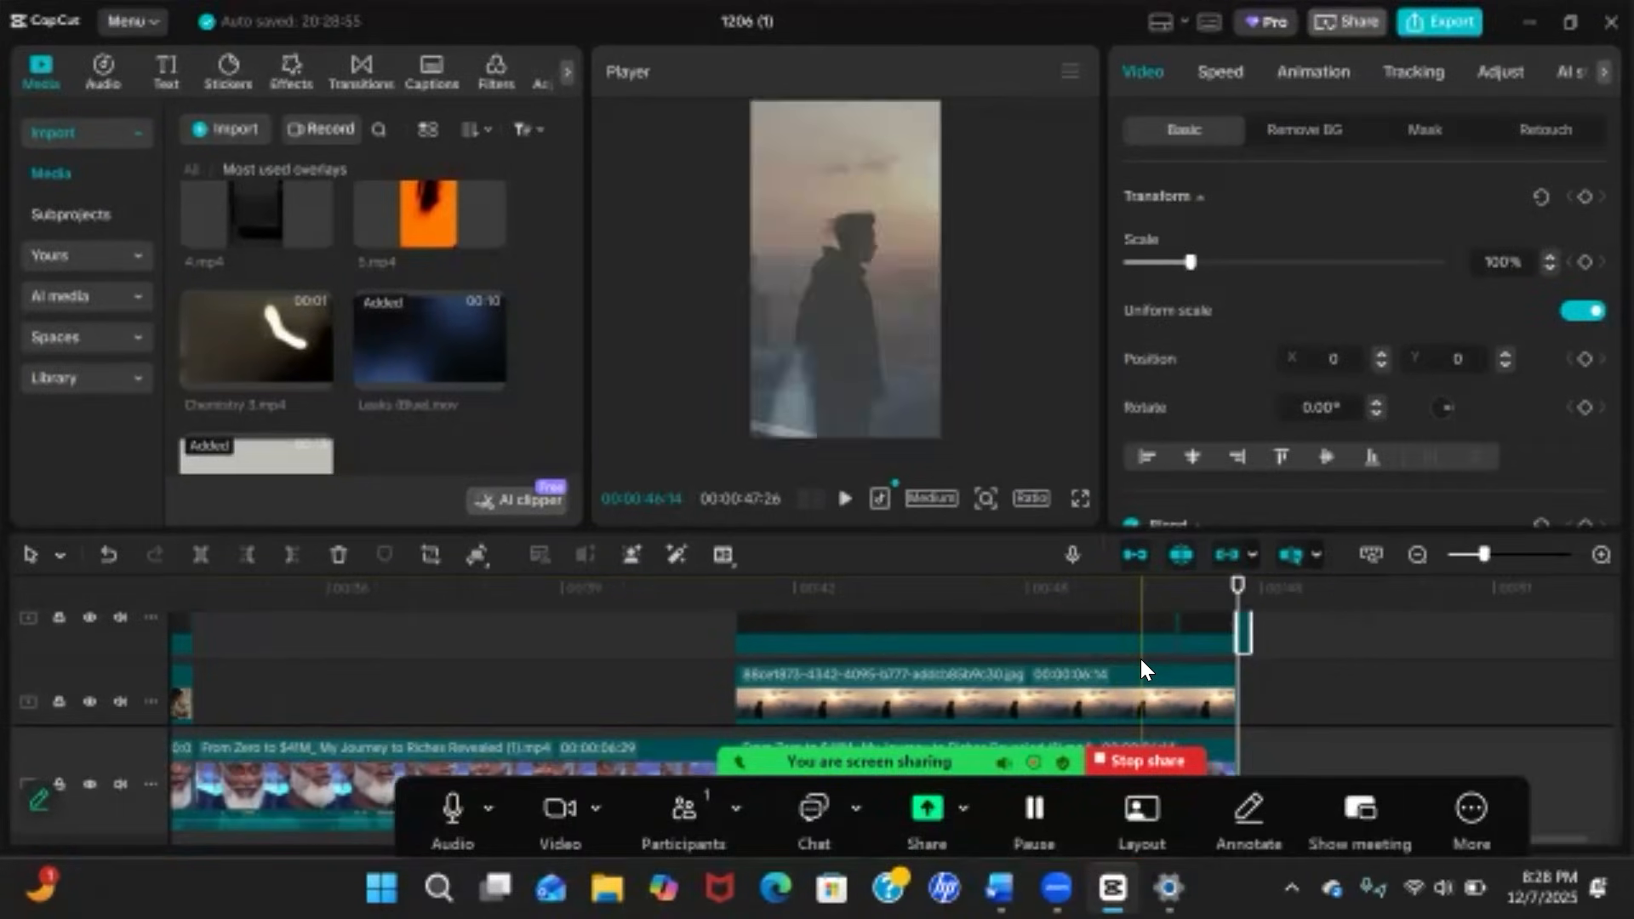
click(1243, 580)
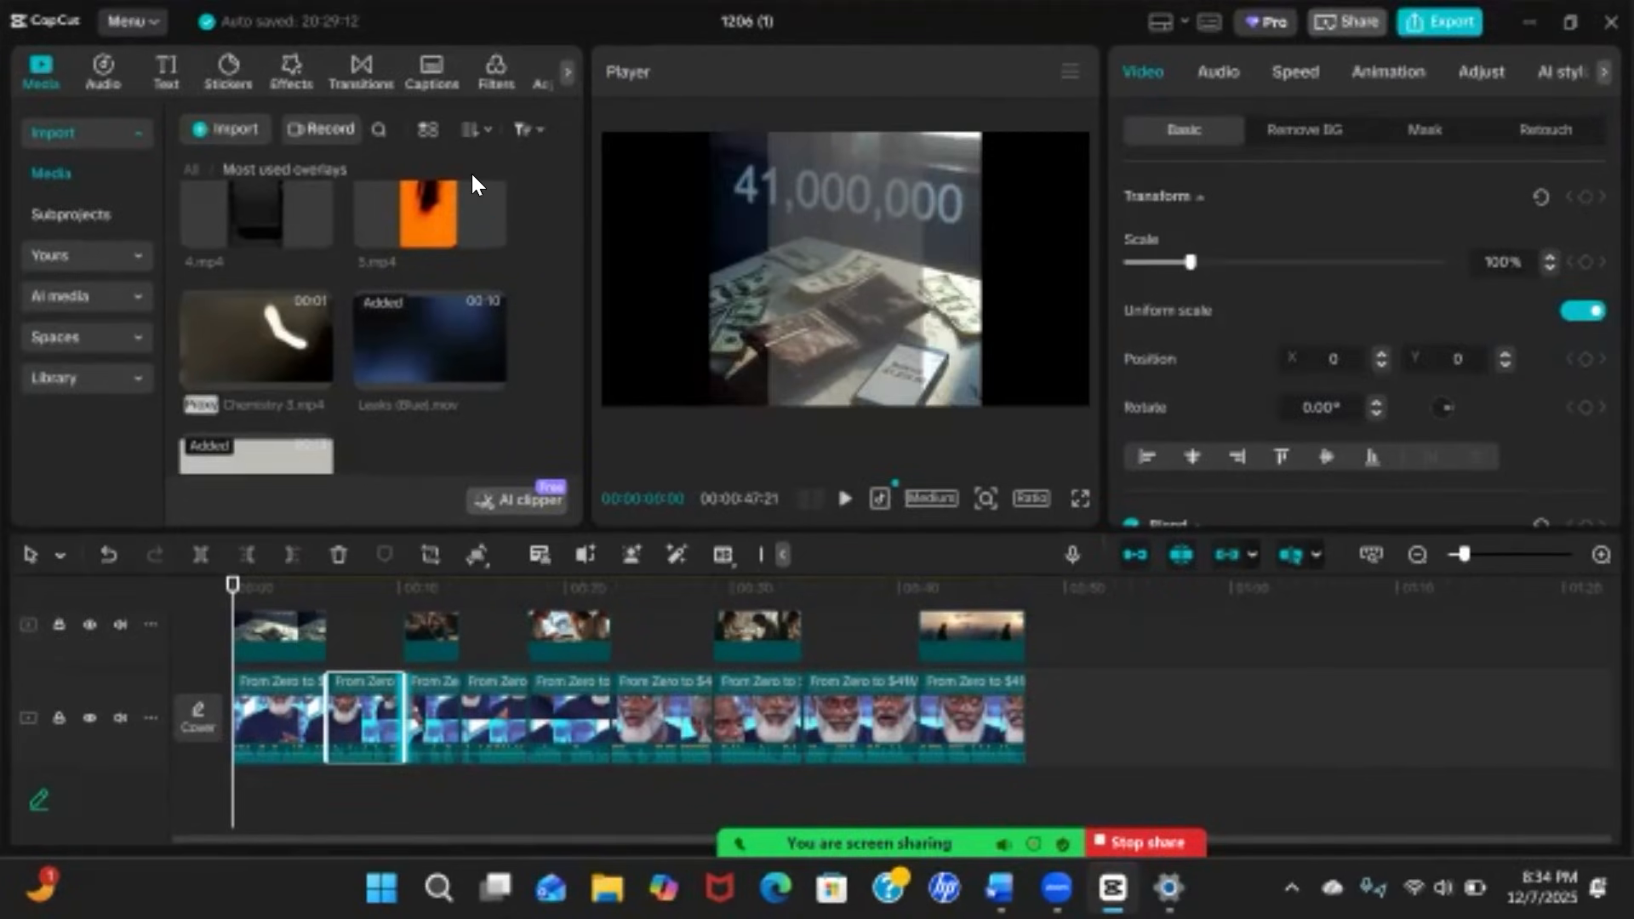
Generate automatic captions for the video with English as the spoken language and no bilingual captions
click(434, 67)
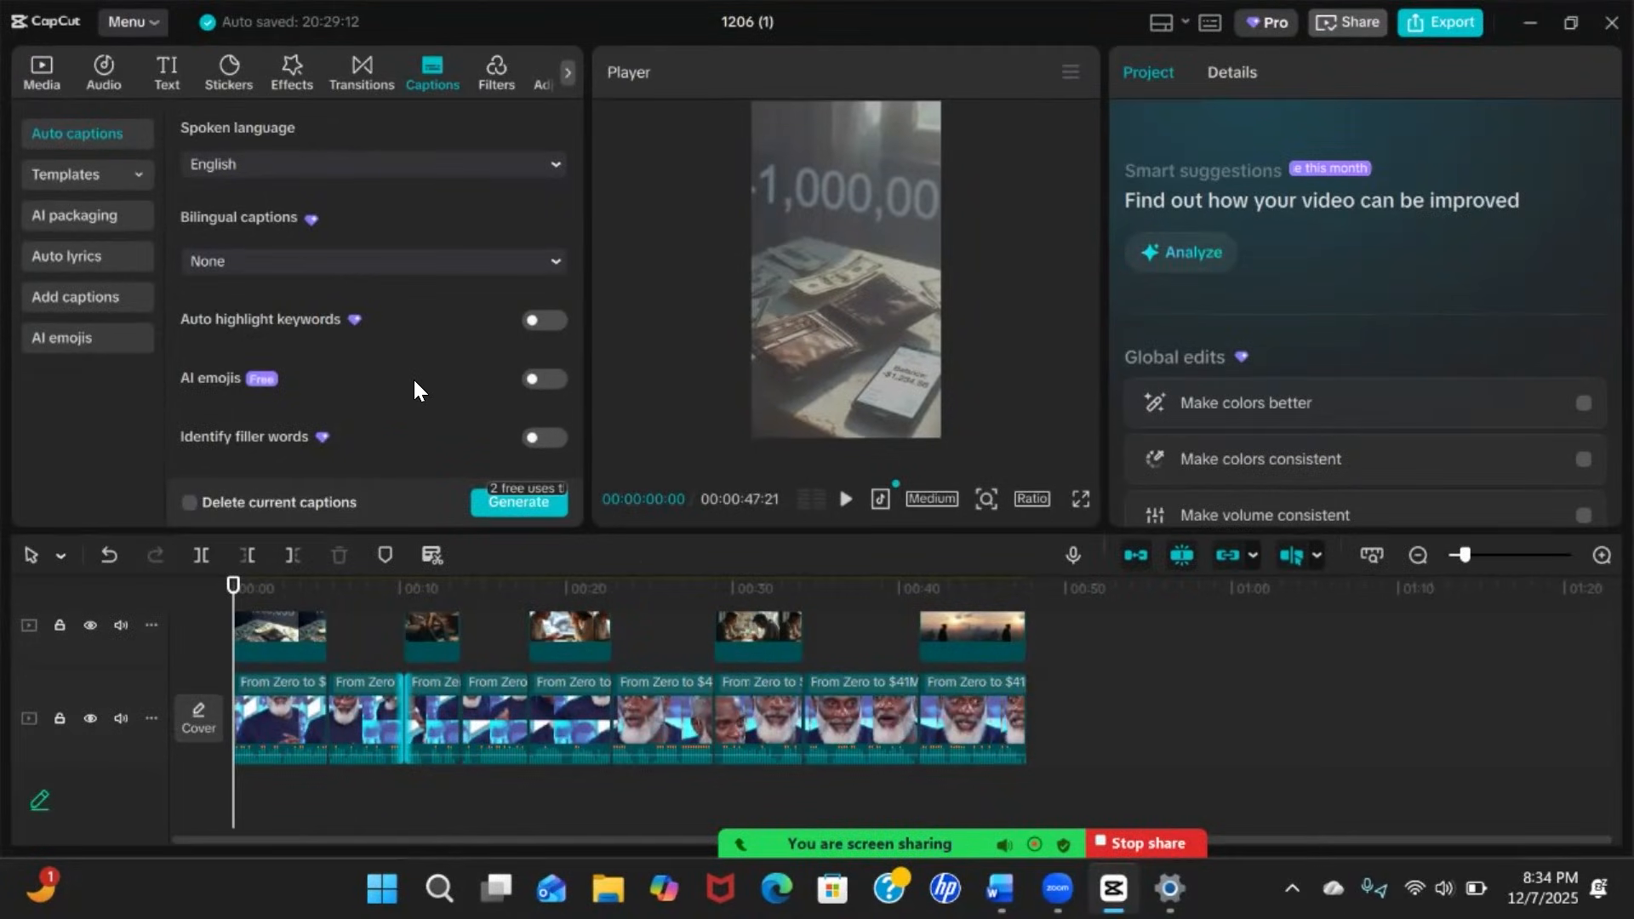
click(502, 498)
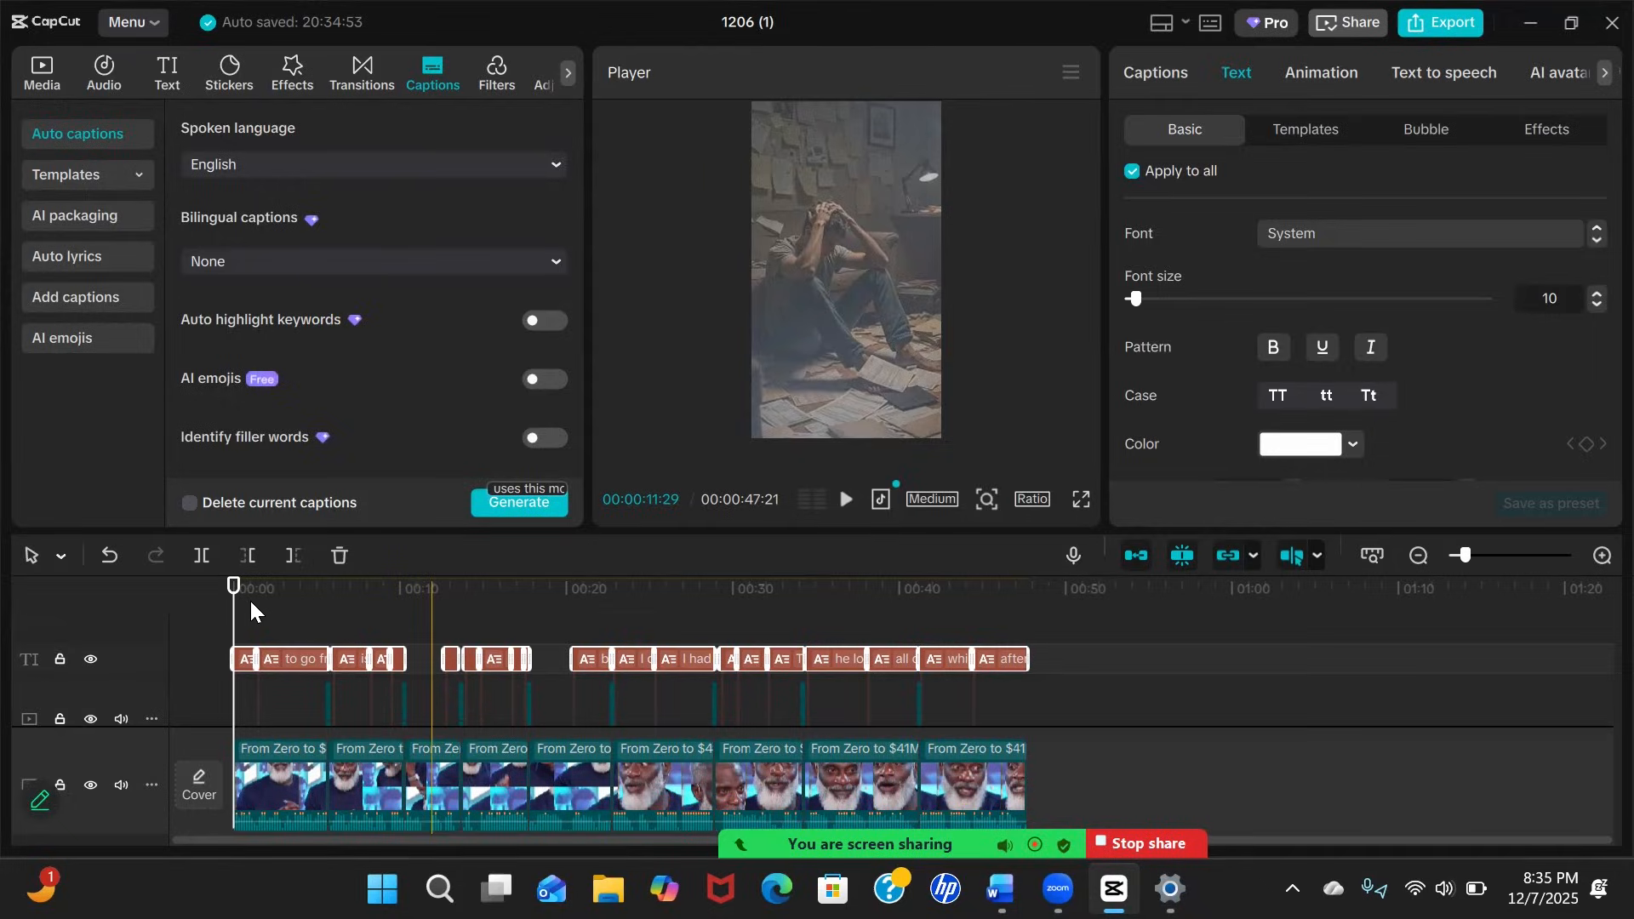
click(234, 587)
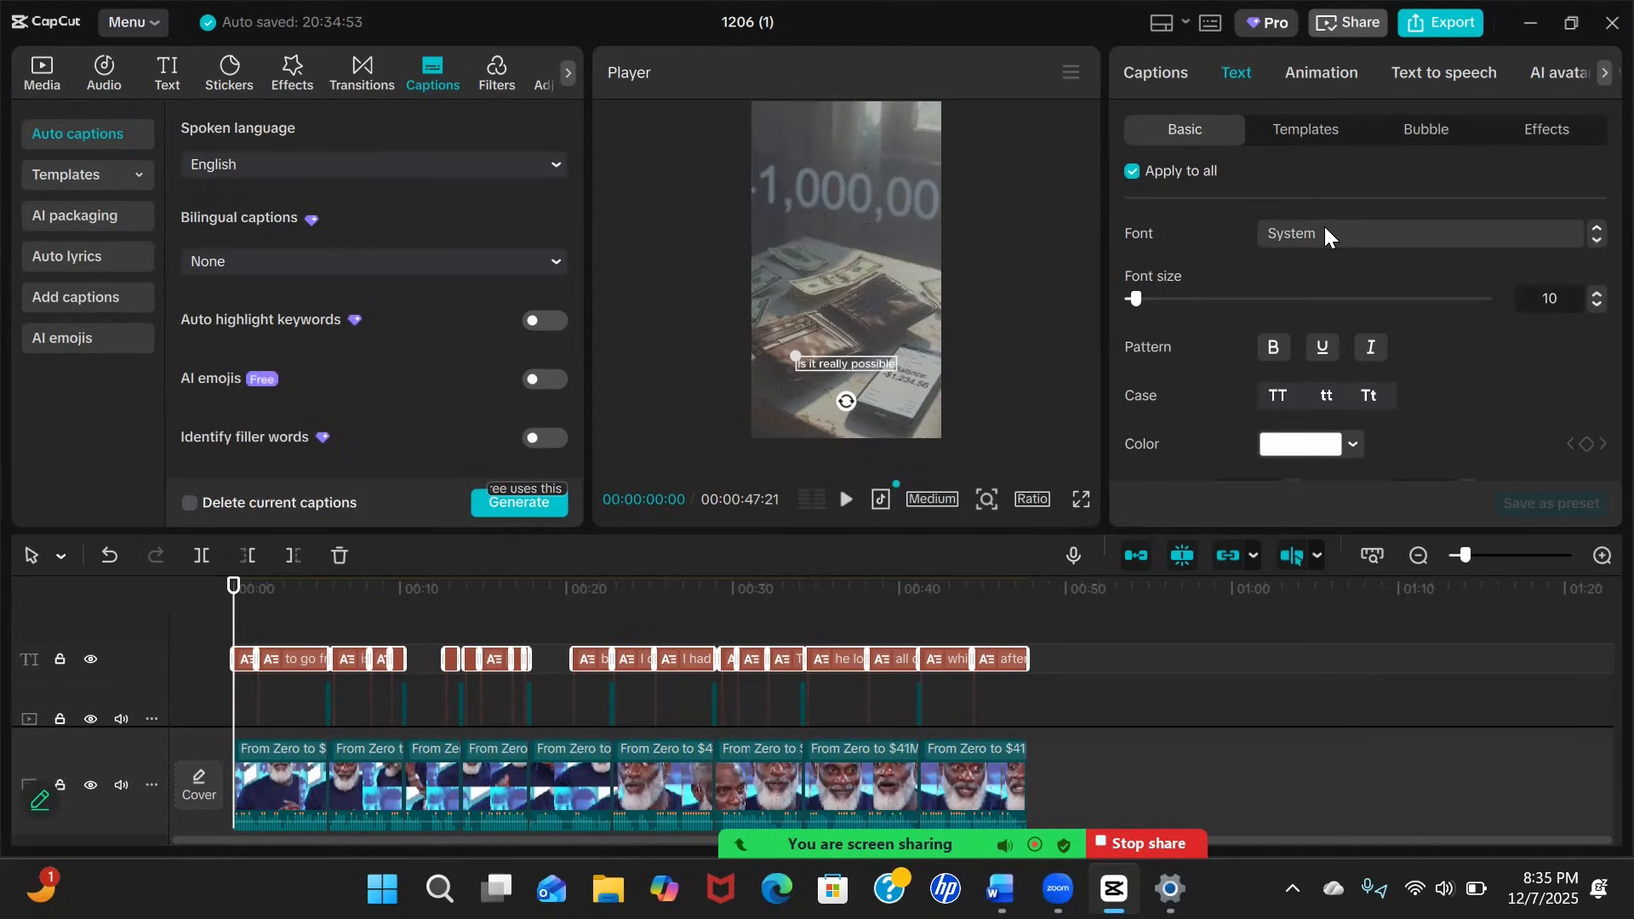
Set the font of all captions to Rude Wide ExtraBold Italic and change their case to all uppercase
click(1359, 240)
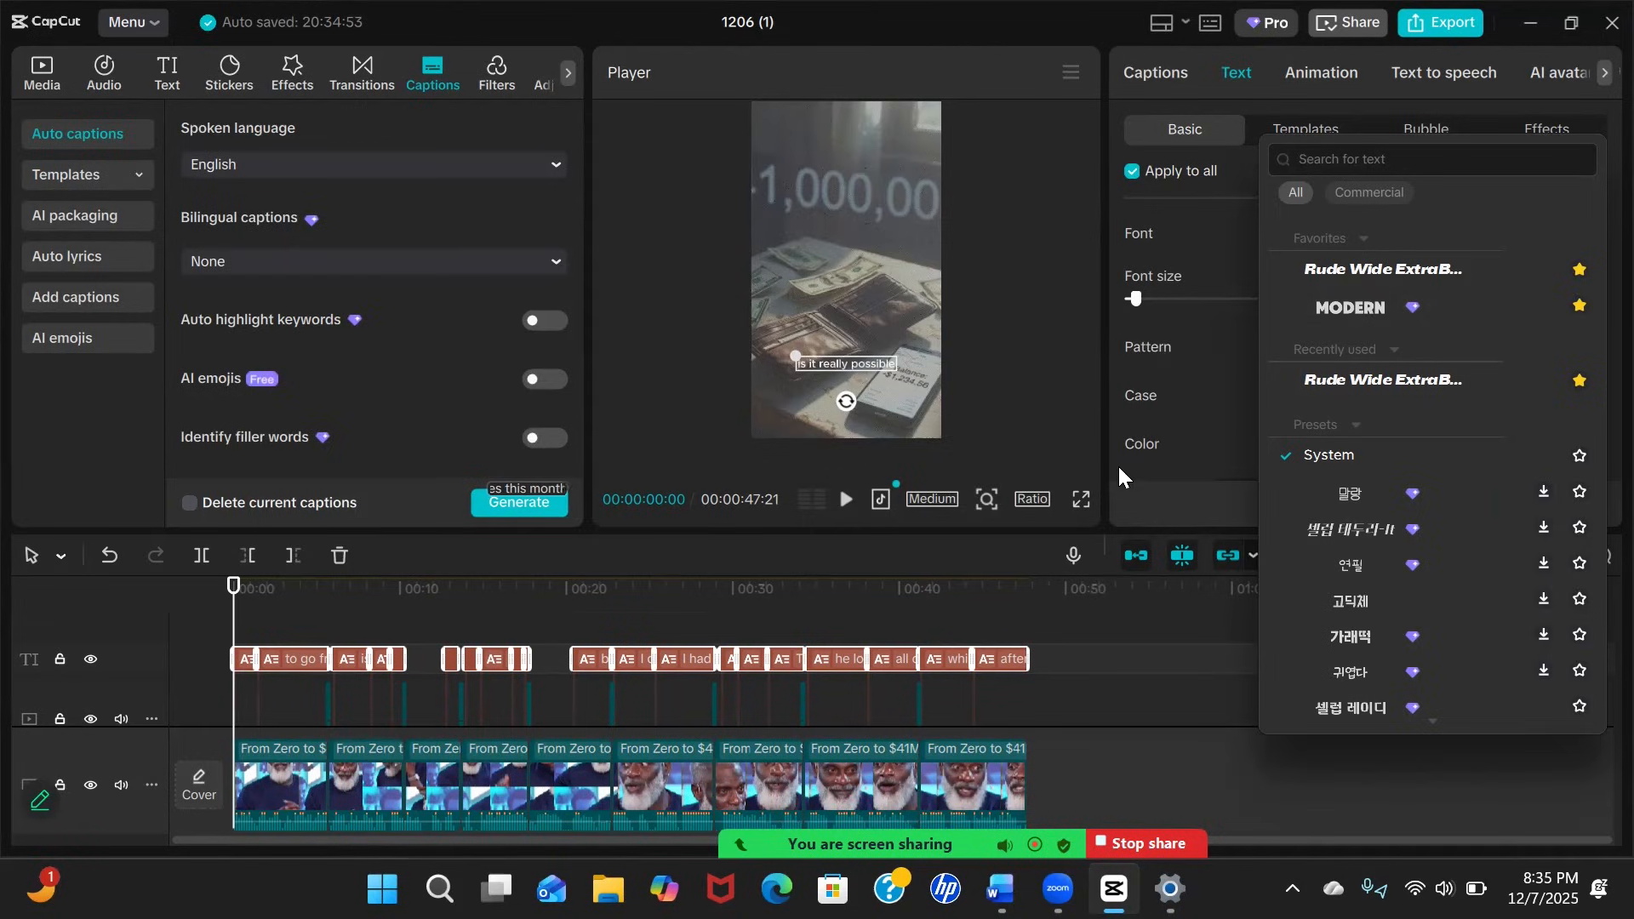
click(1342, 371)
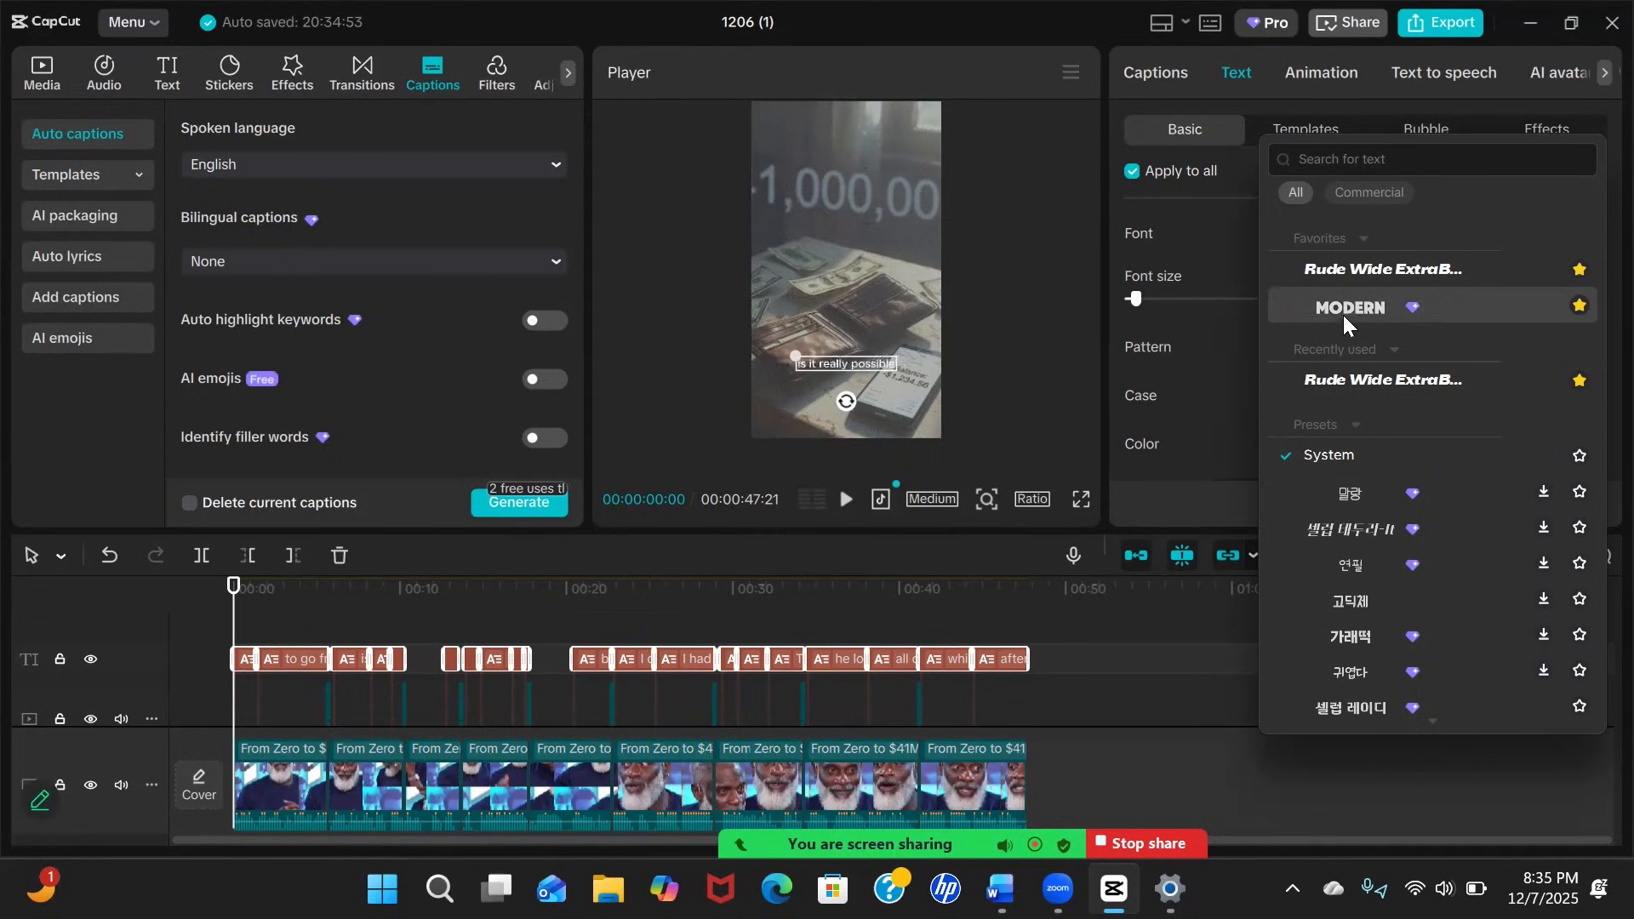
click(1350, 264)
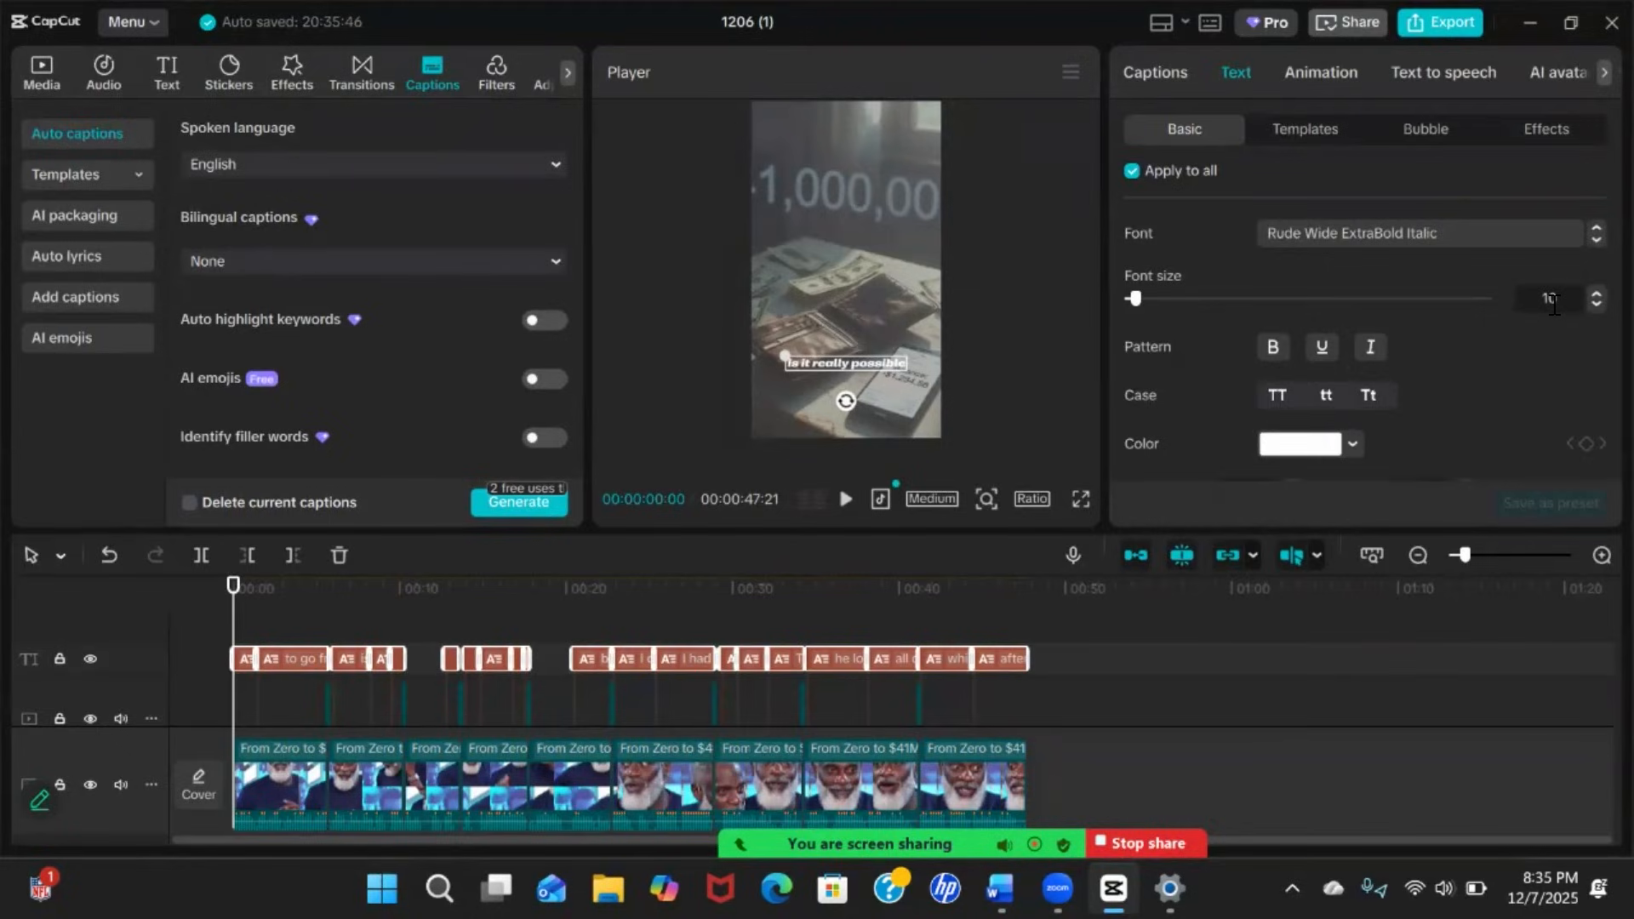
click(1278, 396)
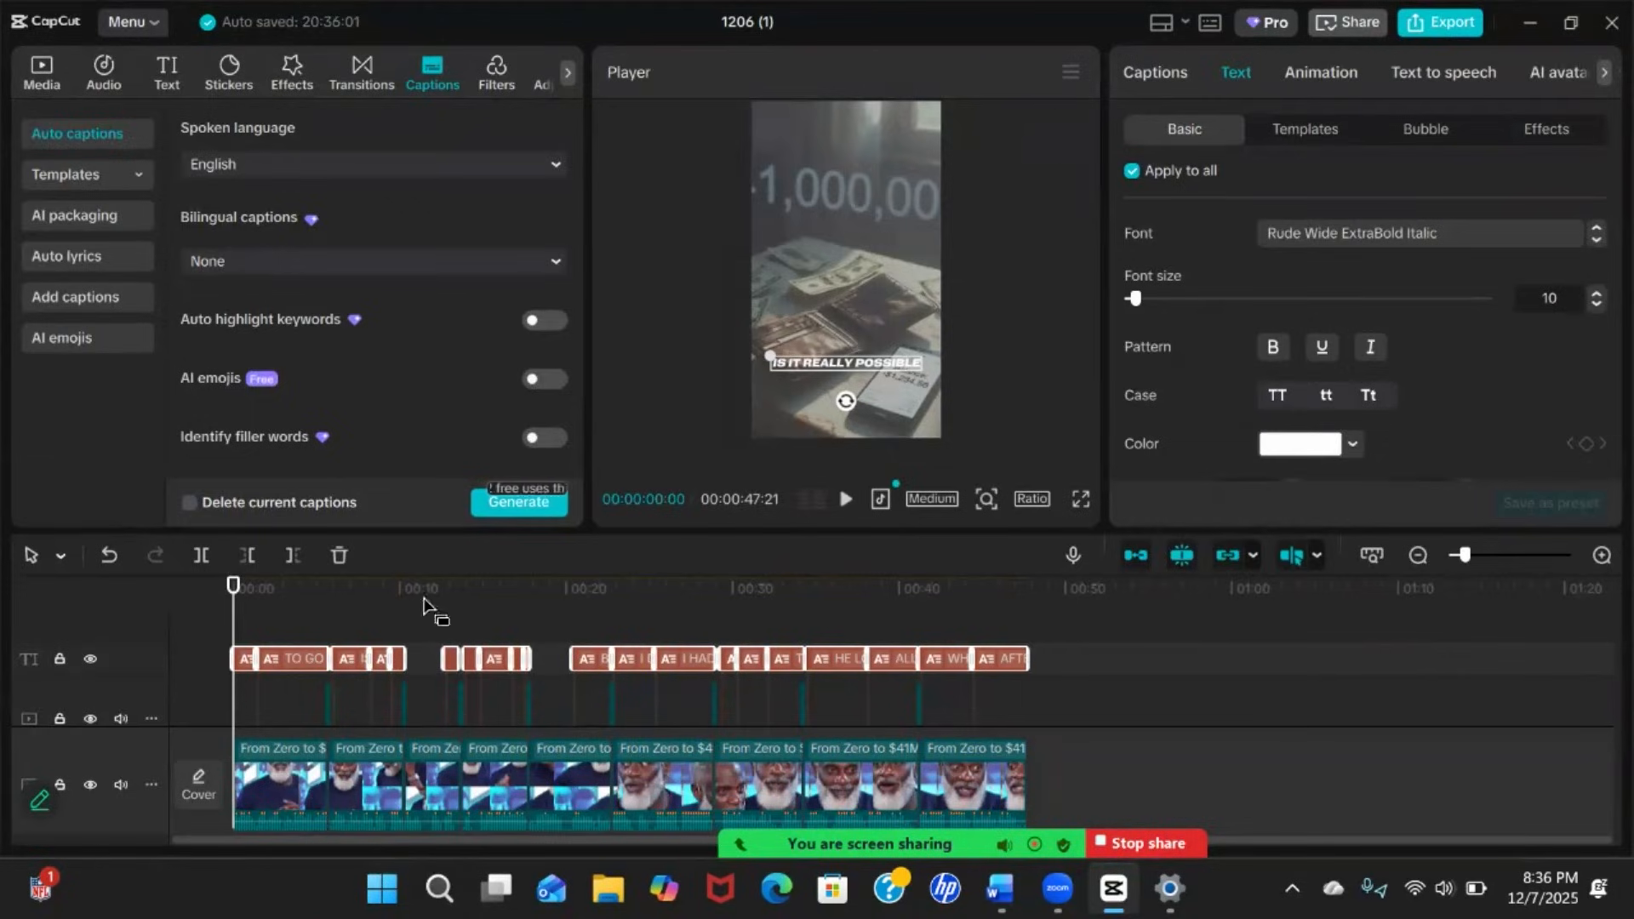
Move the captions lower in the frame, below the speaker's face, keeping them horizontally centred
drag(261, 593, 390, 607)
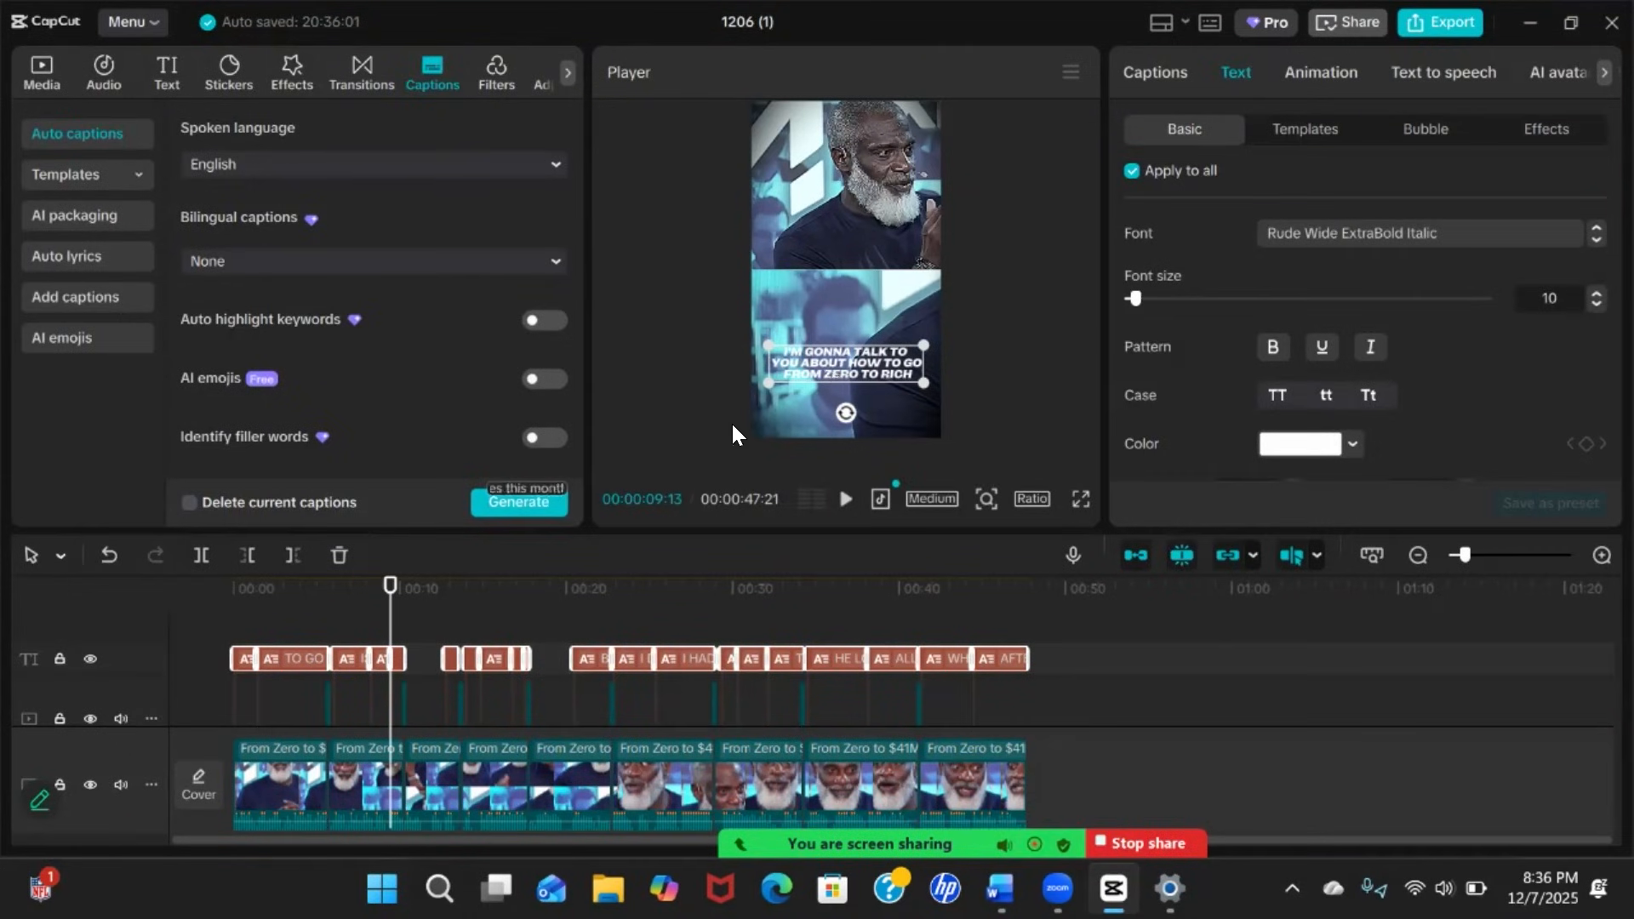
click(757, 645)
drag(756, 633, 676, 633)
click(827, 359)
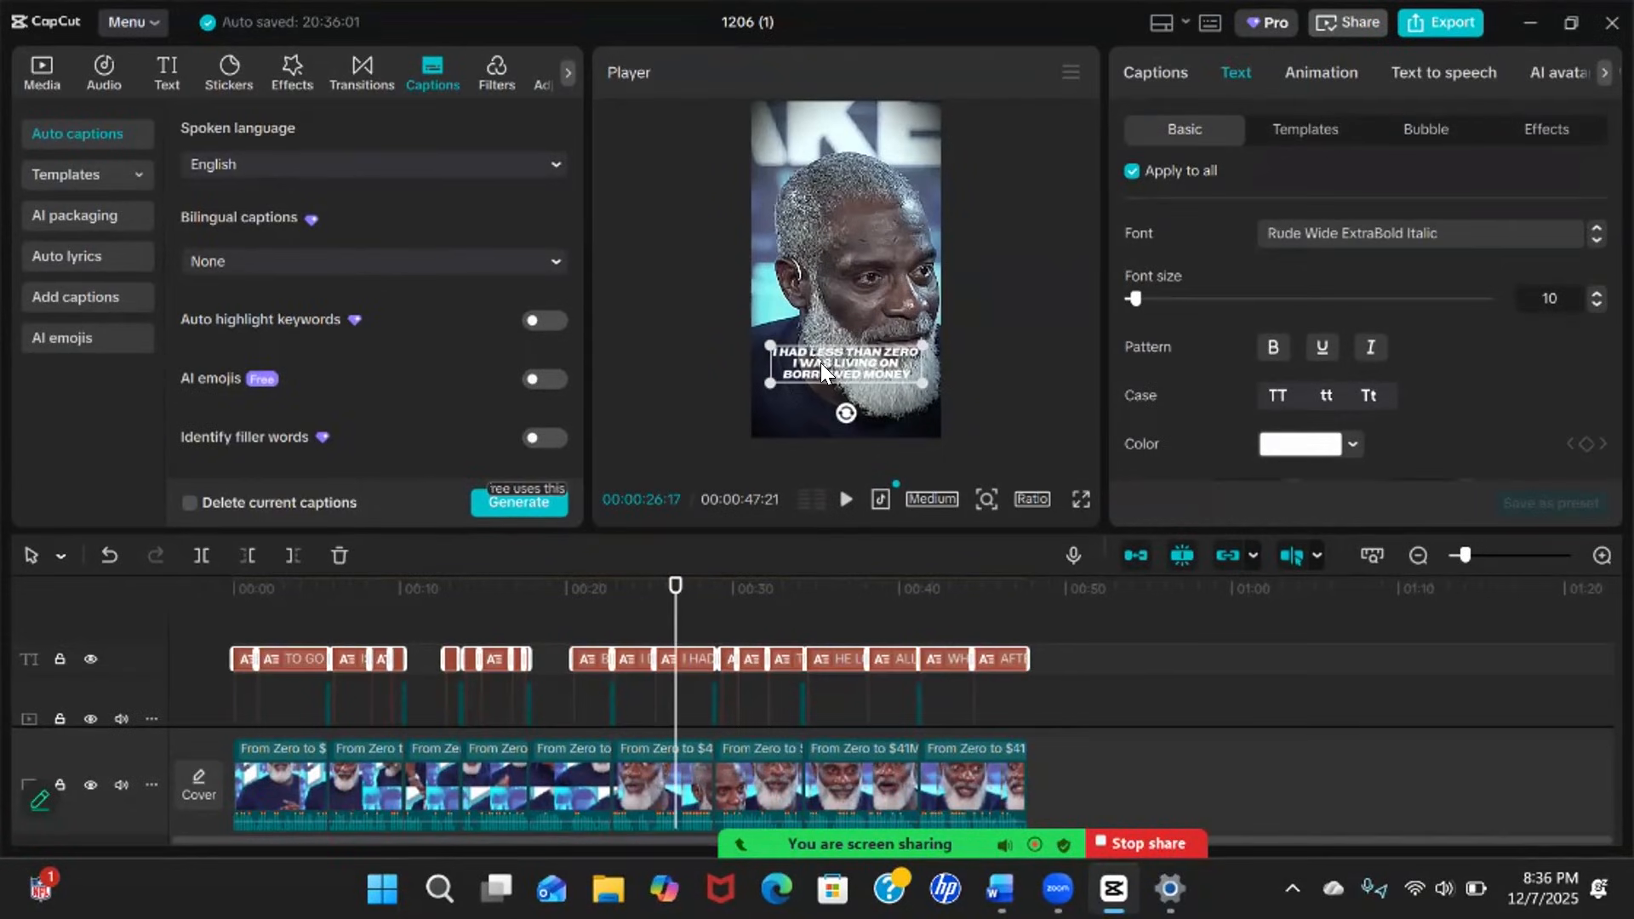
drag(823, 369, 820, 389)
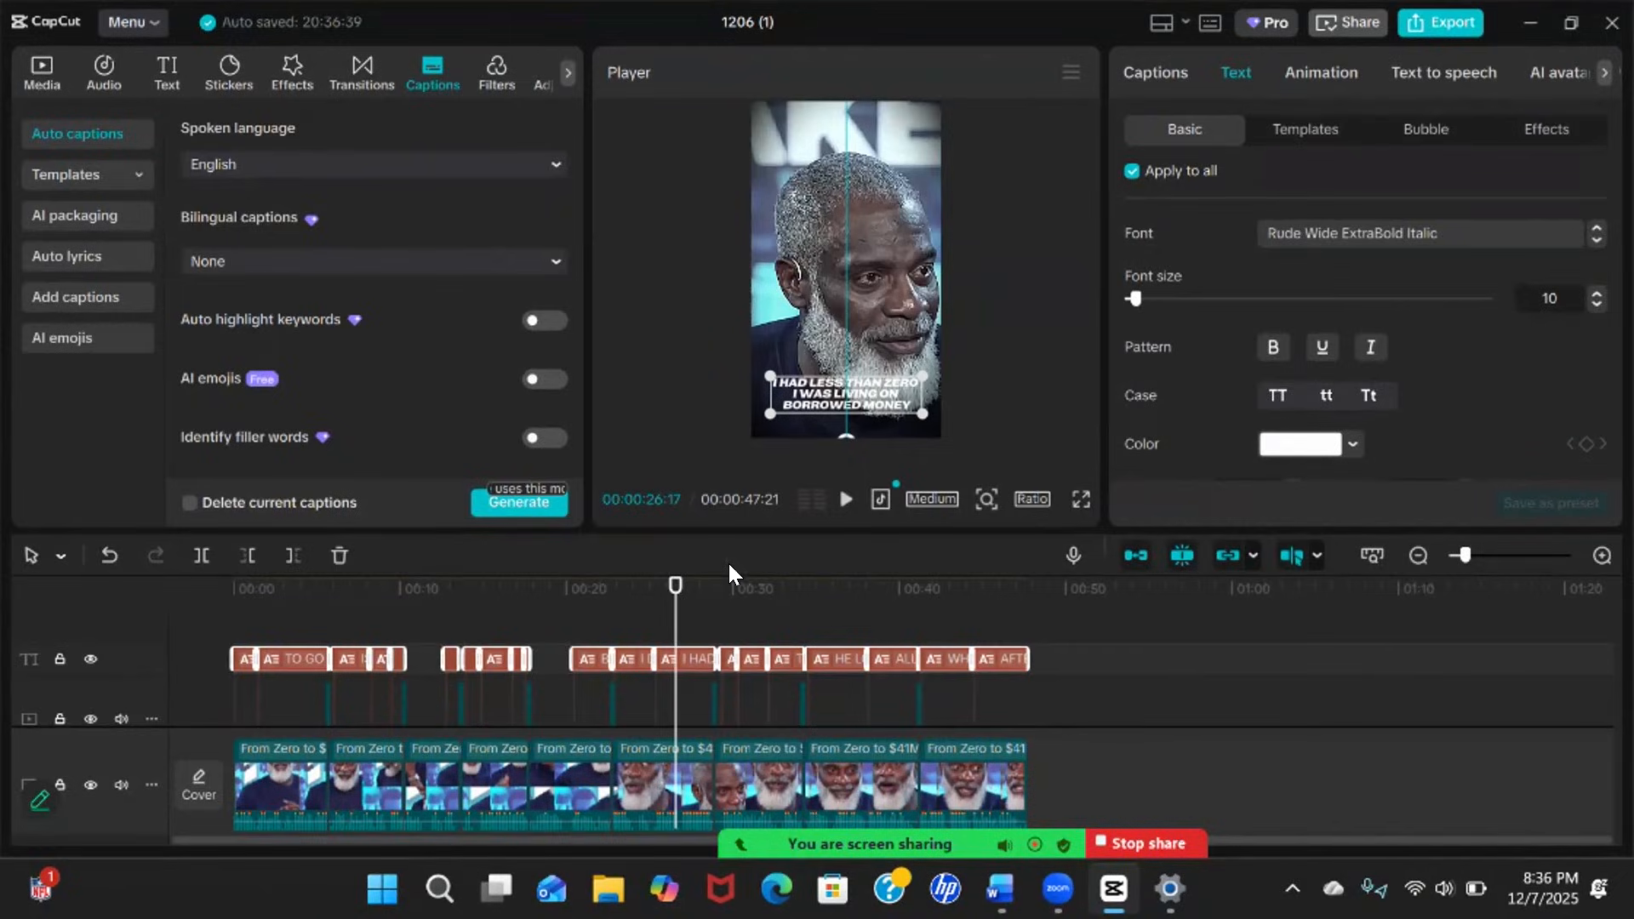
Delete the two captions that run over the first B-roll image
click(666, 587)
drag(577, 596, 205, 532)
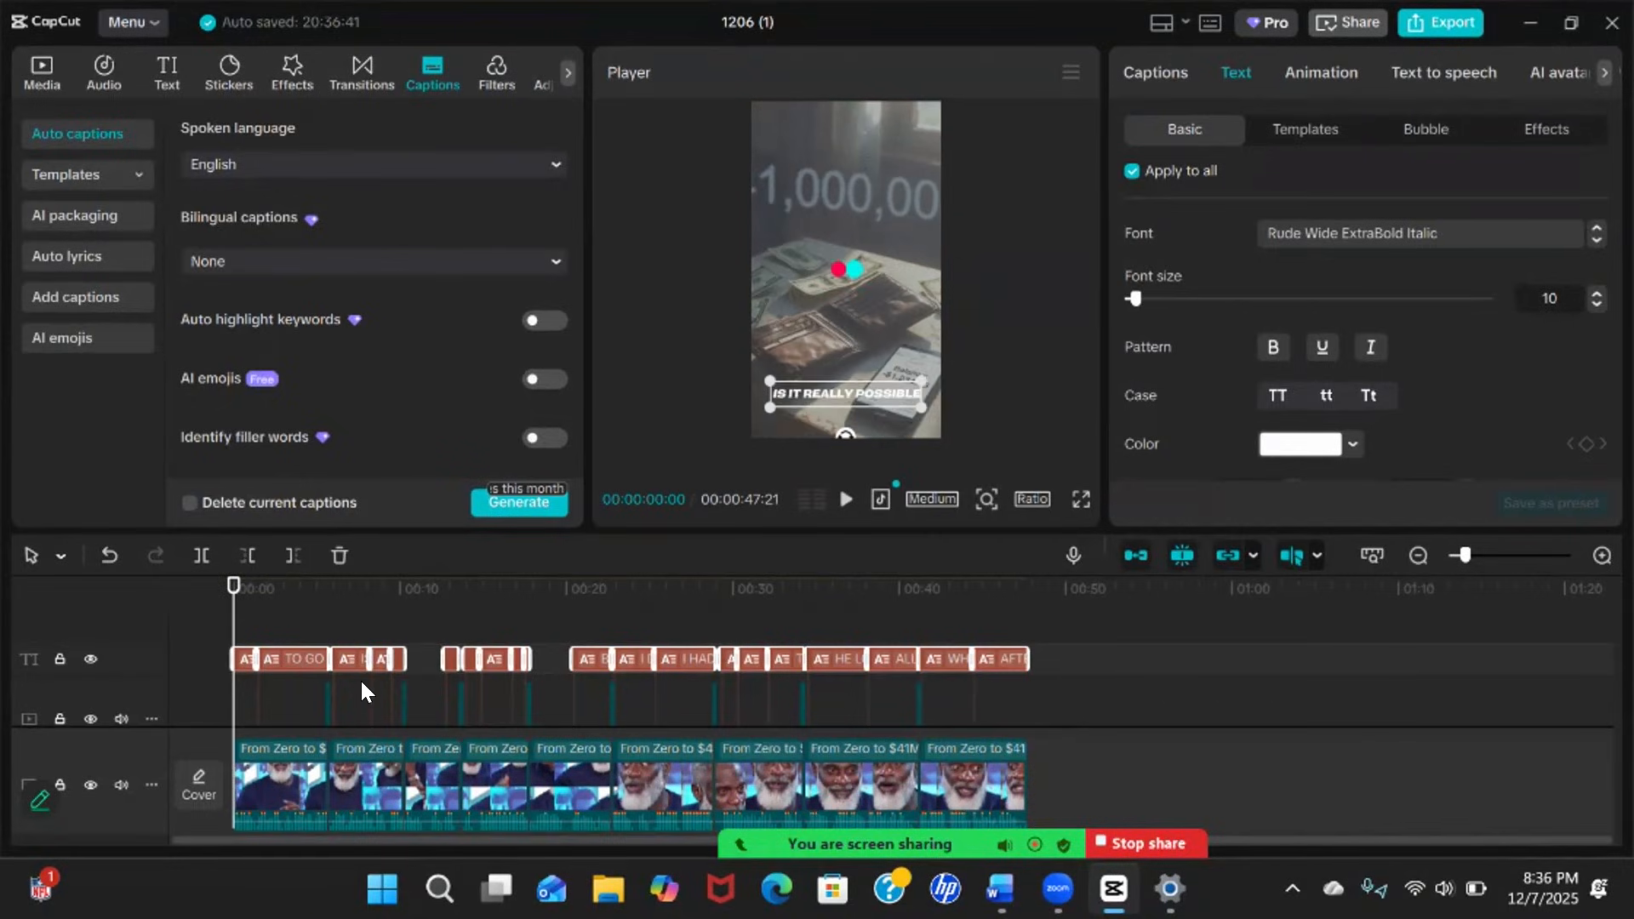
scroll(361, 692, down, 1)
scroll(363, 696, down, 3)
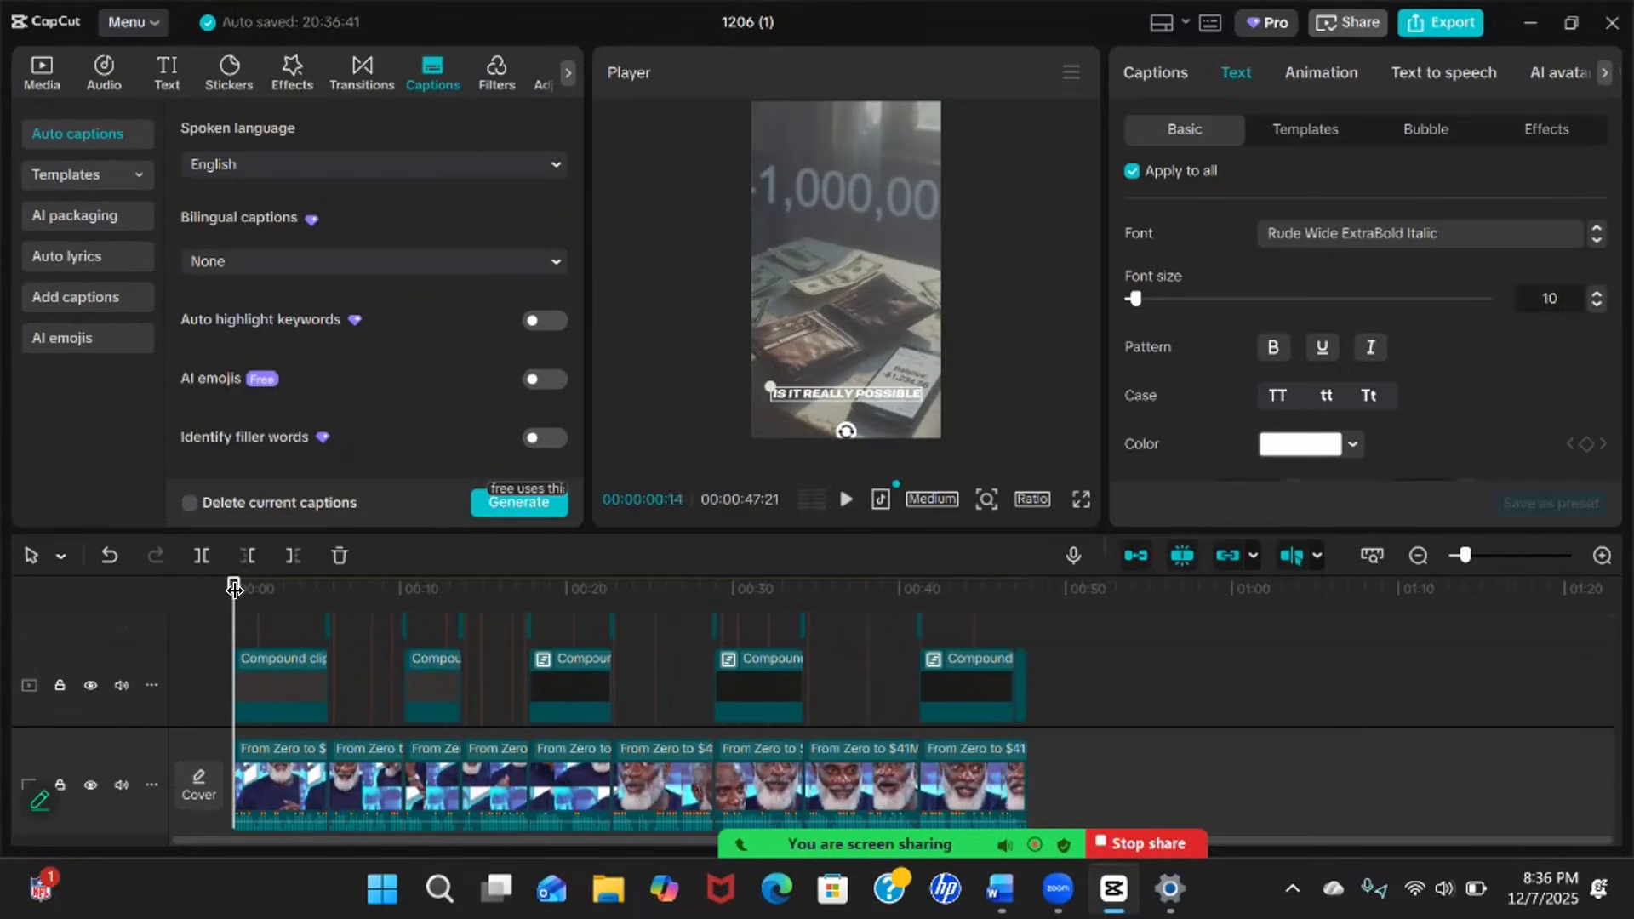
drag(273, 587, 322, 593)
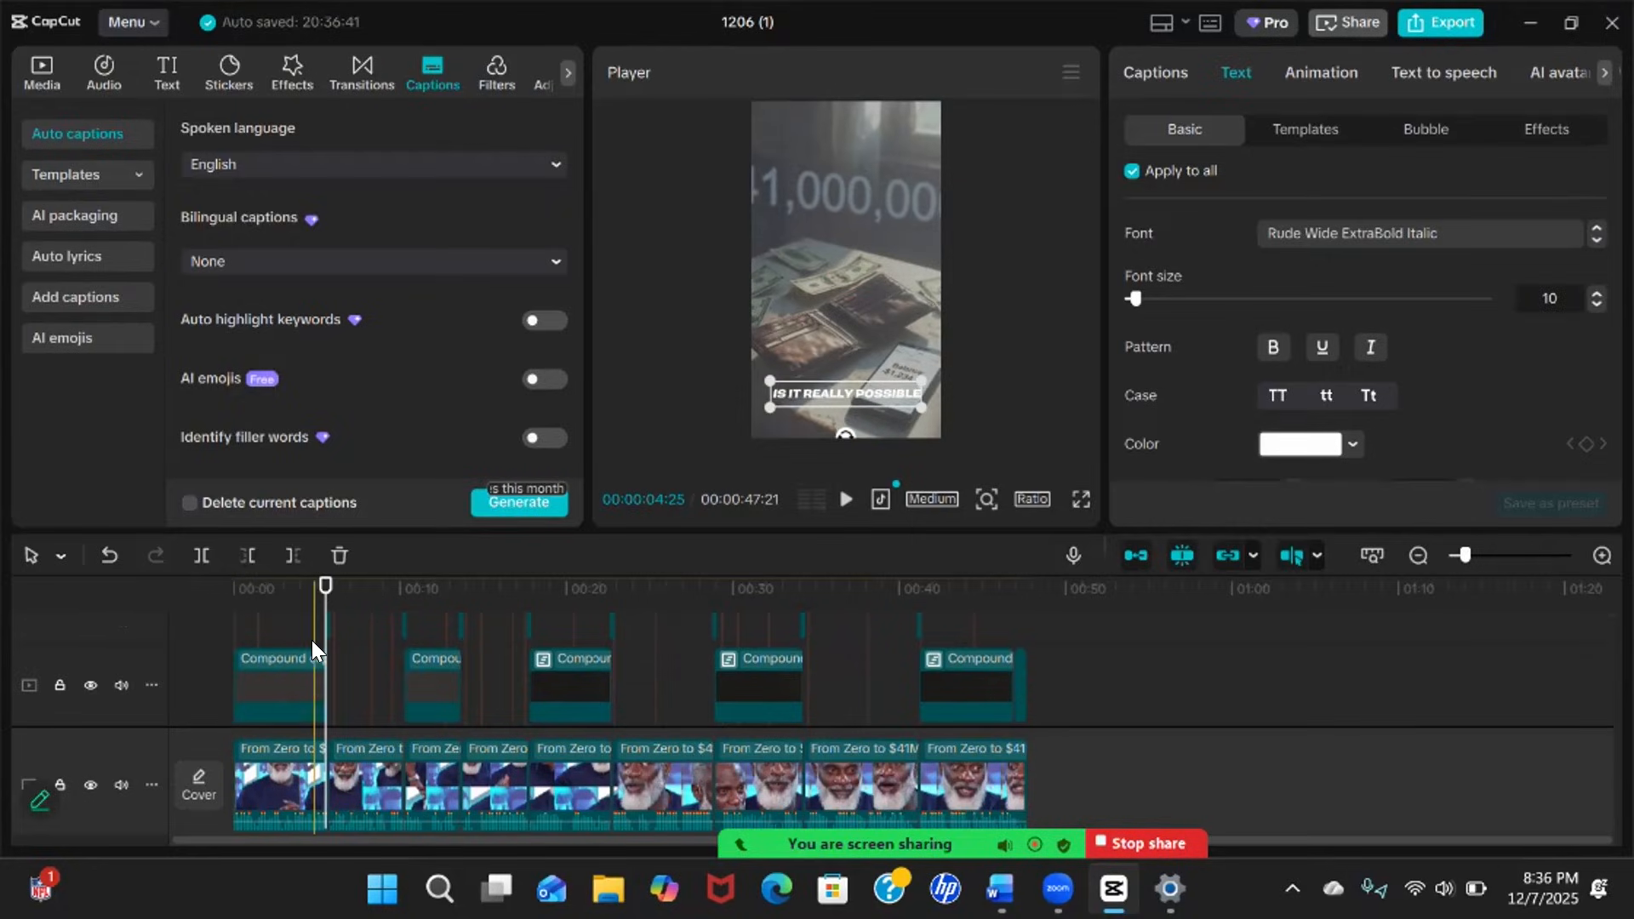
scroll(312, 642, up, 3)
click(325, 596)
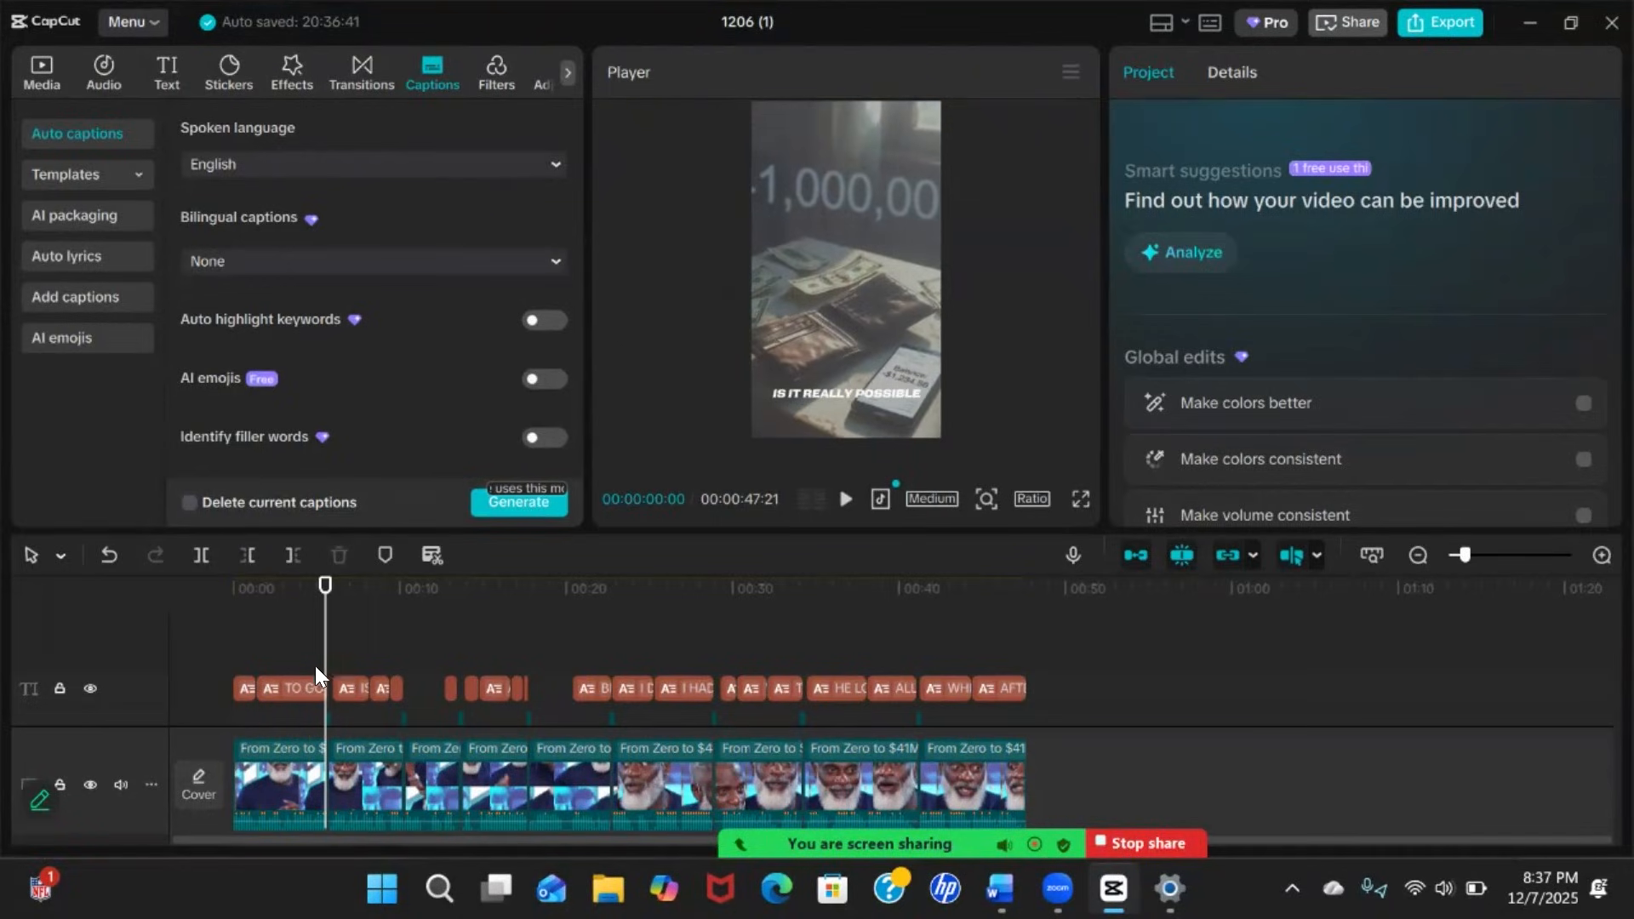
click(234, 694)
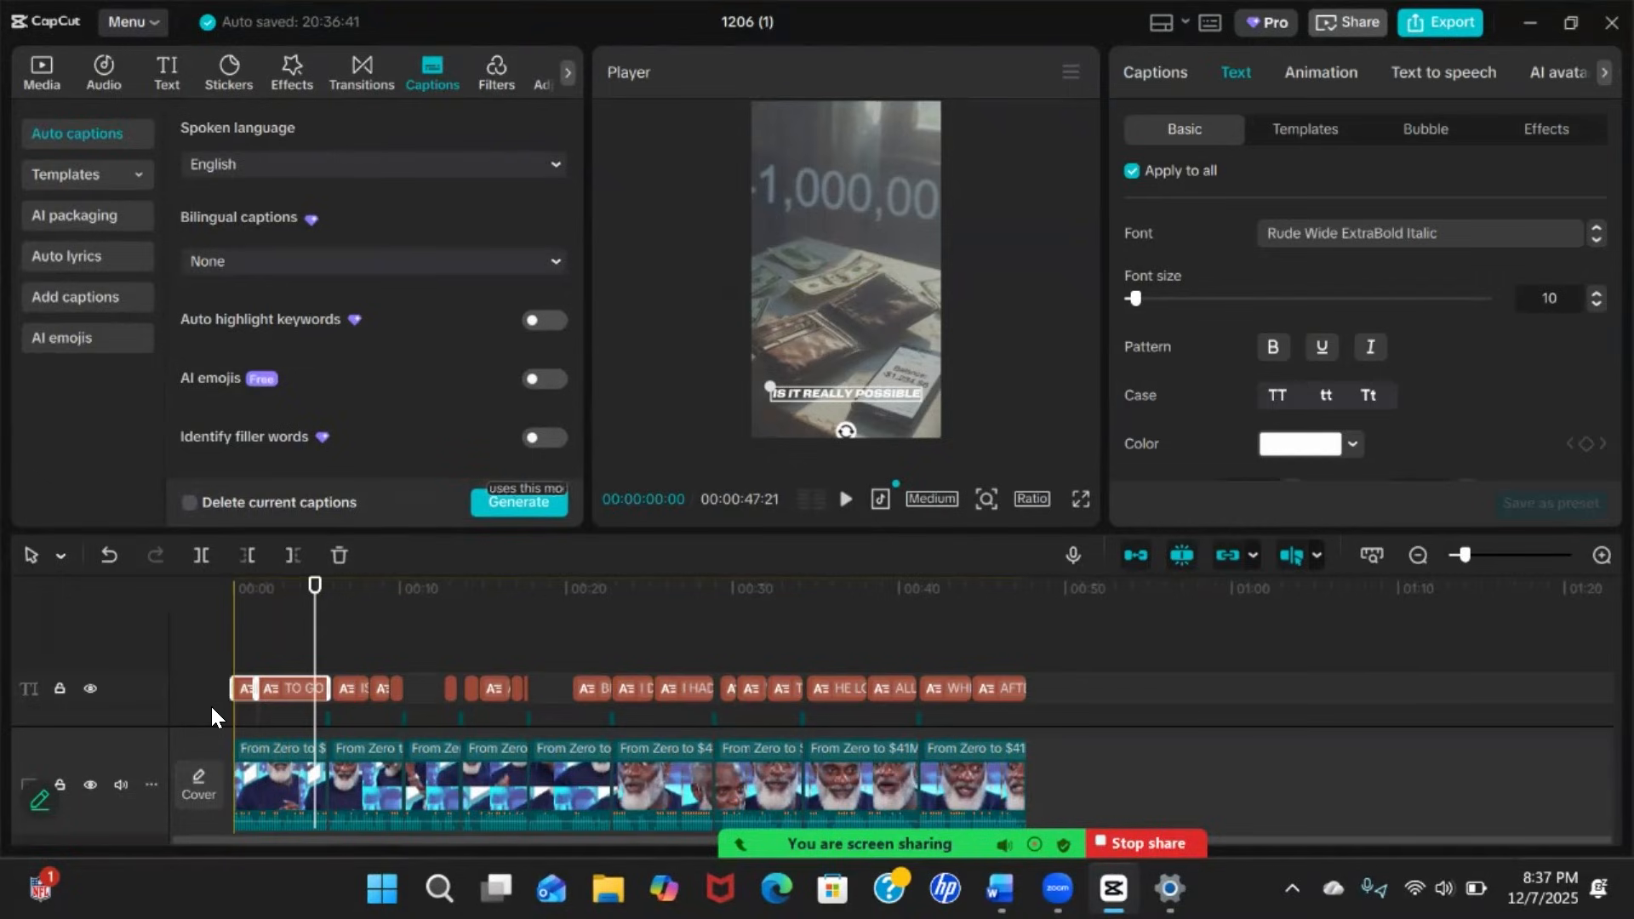
key(Delete)
Delete the captions that fall over the second and third B-roll images
scroll(363, 692, down, 2)
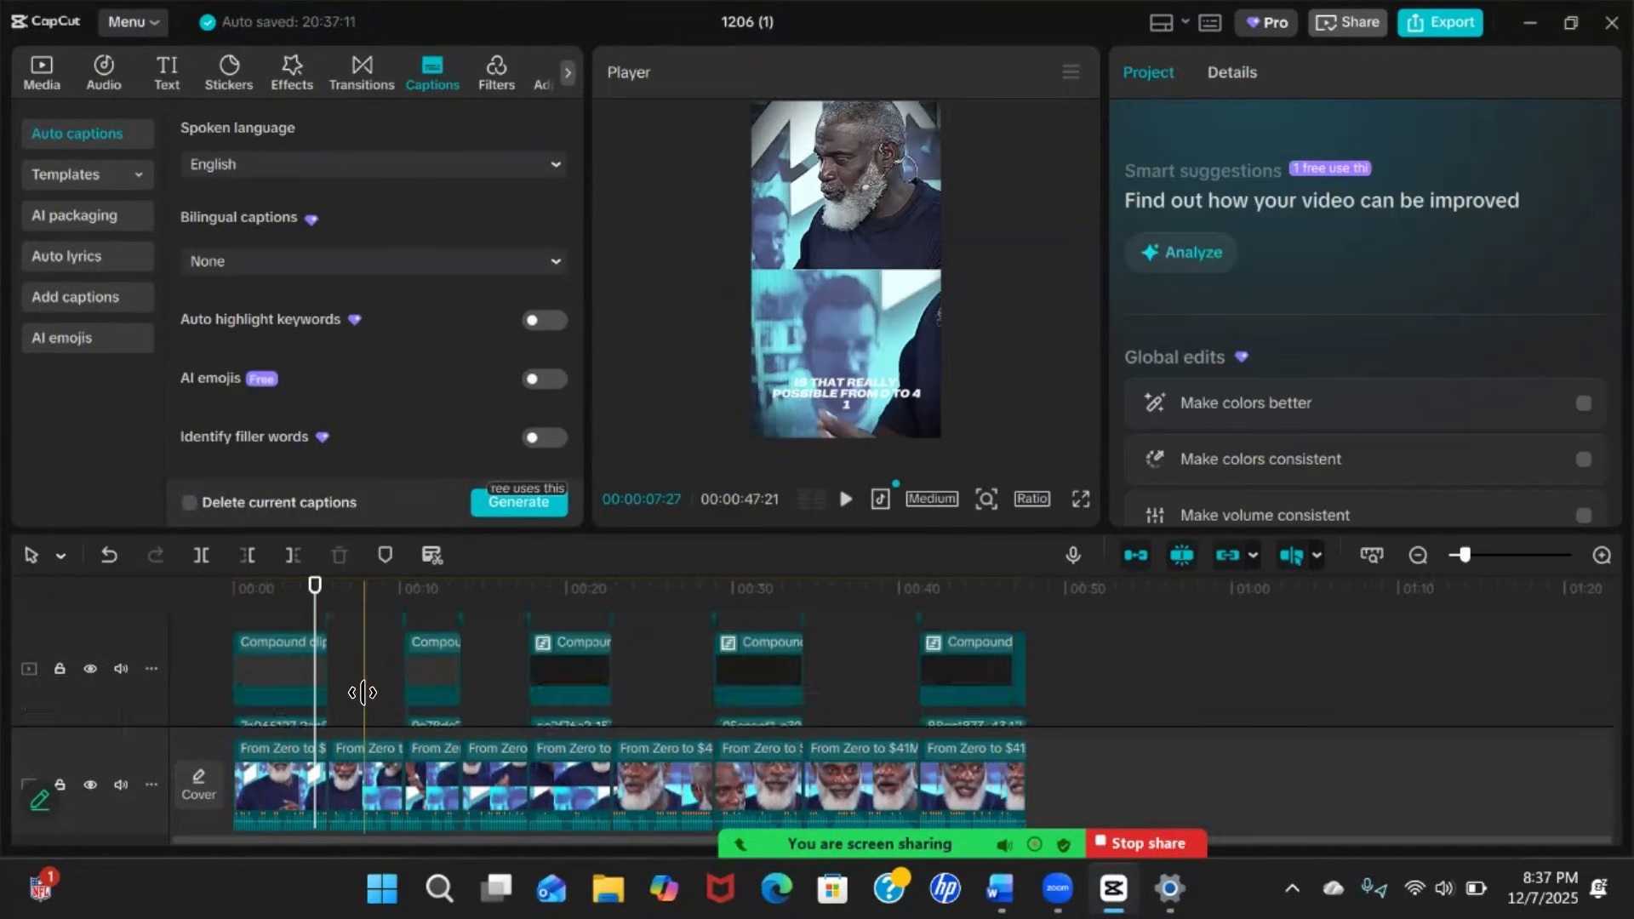
scroll(349, 706, down, 1)
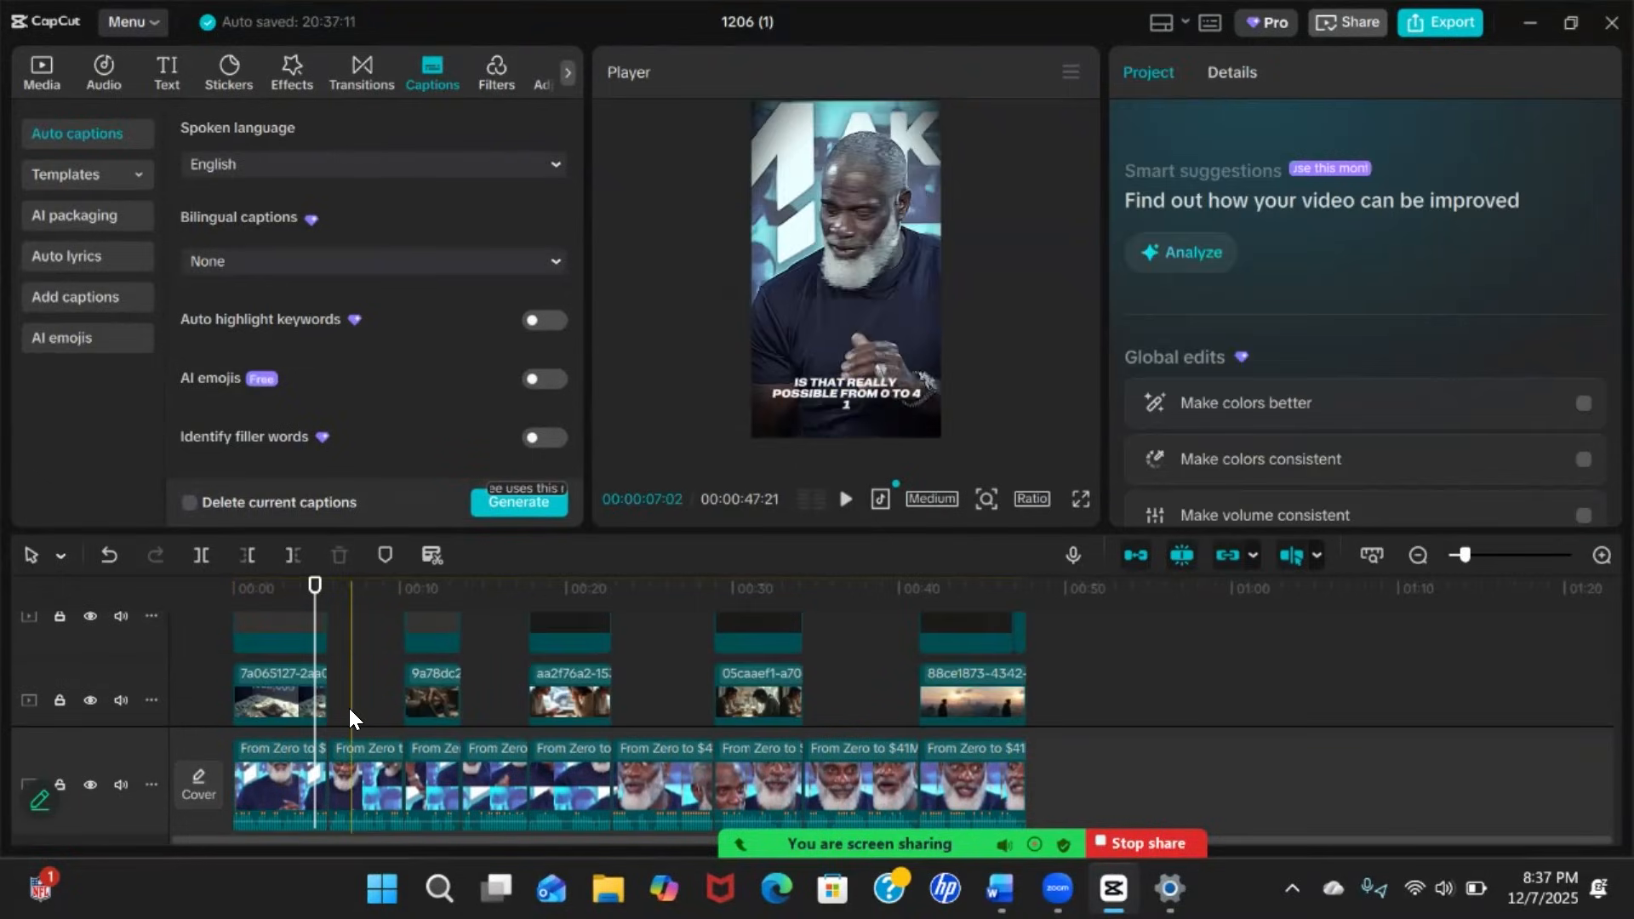
drag(315, 589, 404, 589)
scroll(420, 670, up, 2)
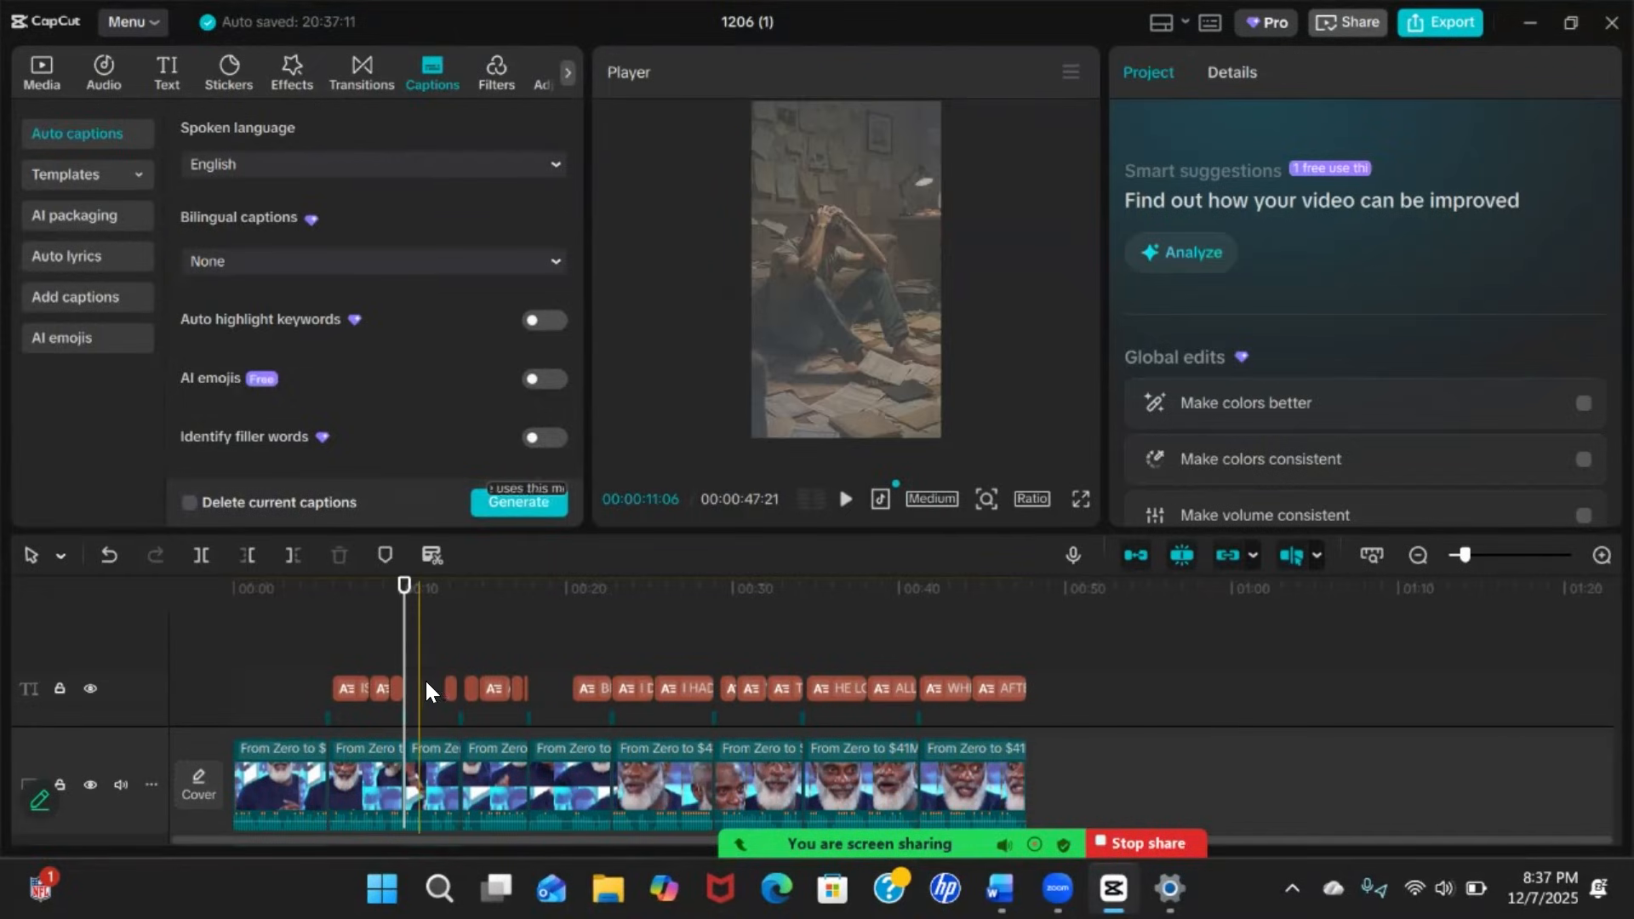
scroll(437, 677, down, 2)
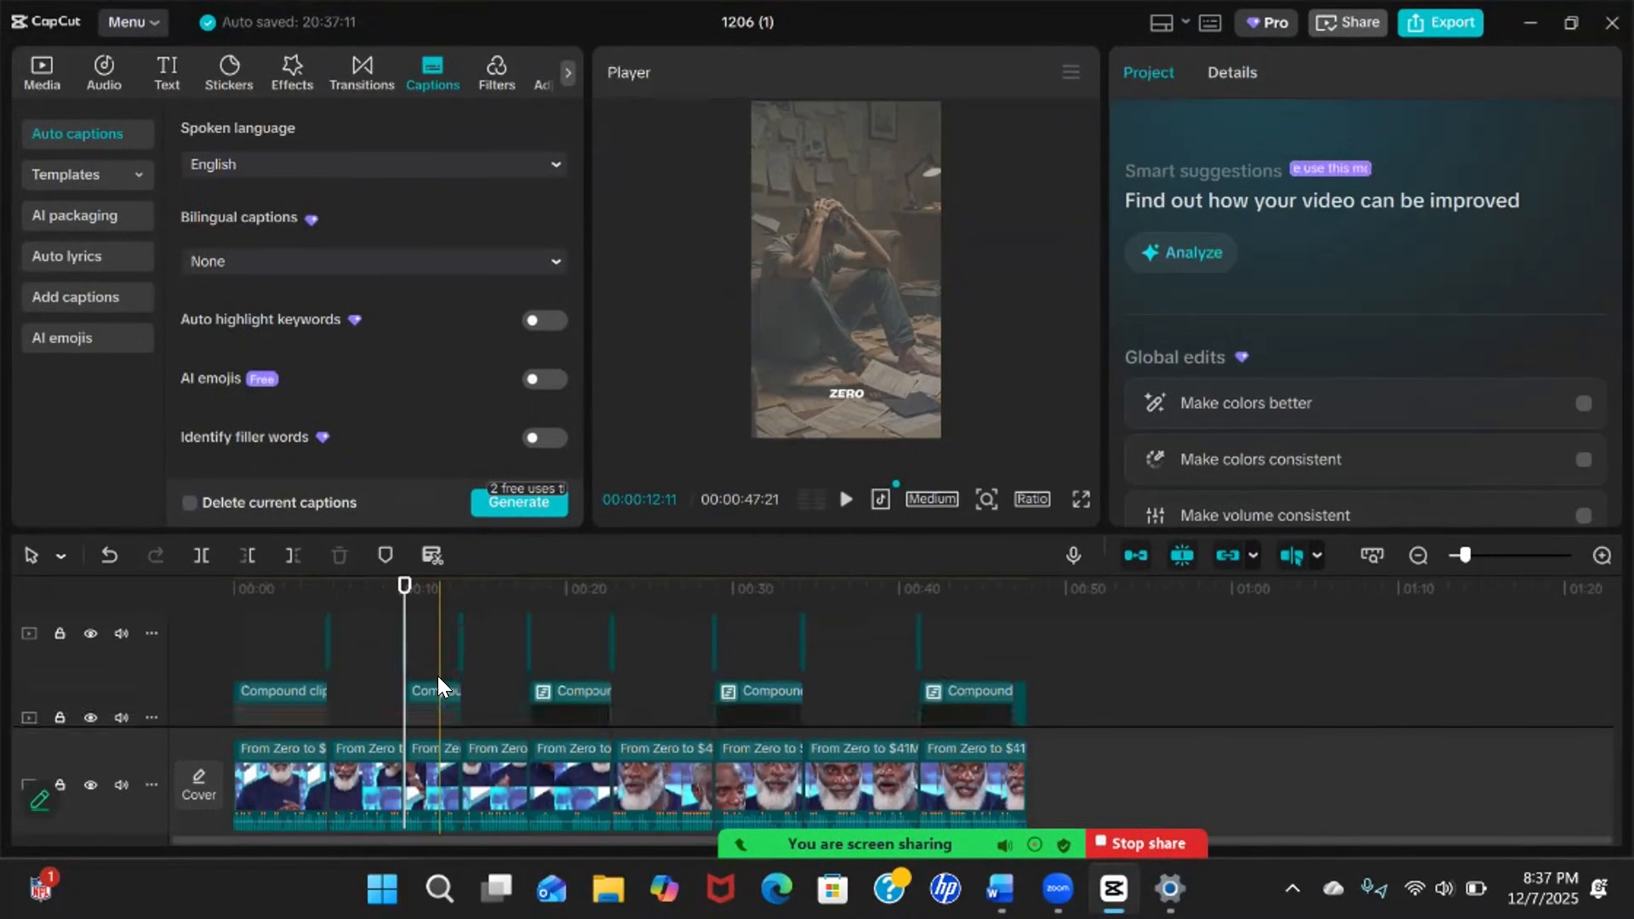
click(461, 589)
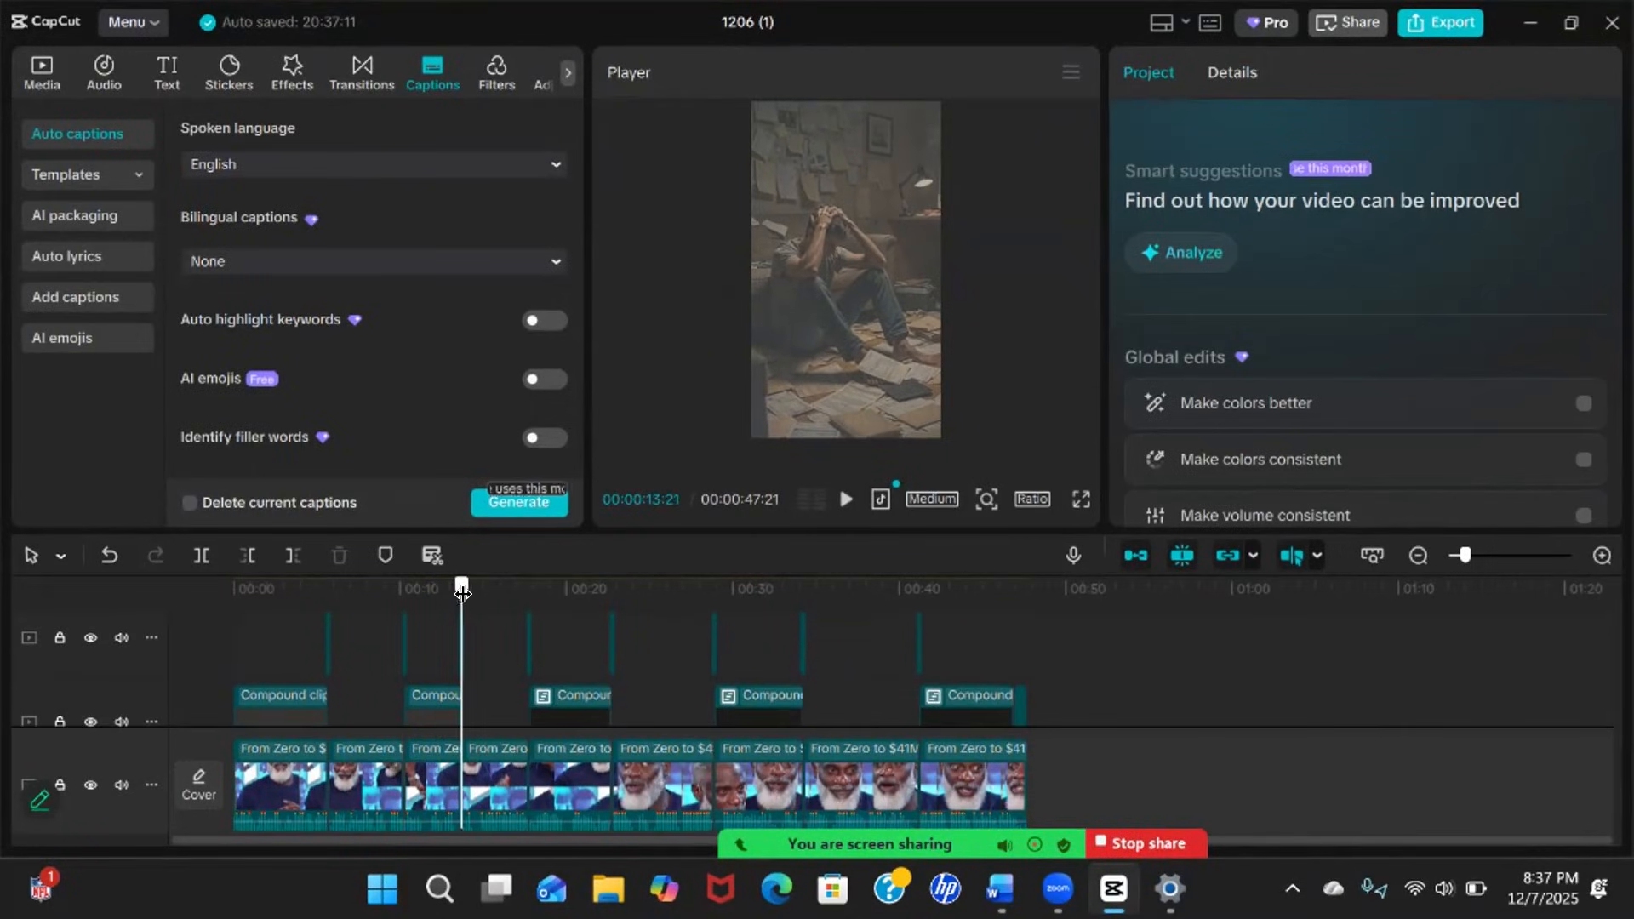
scroll(459, 664, up, 2)
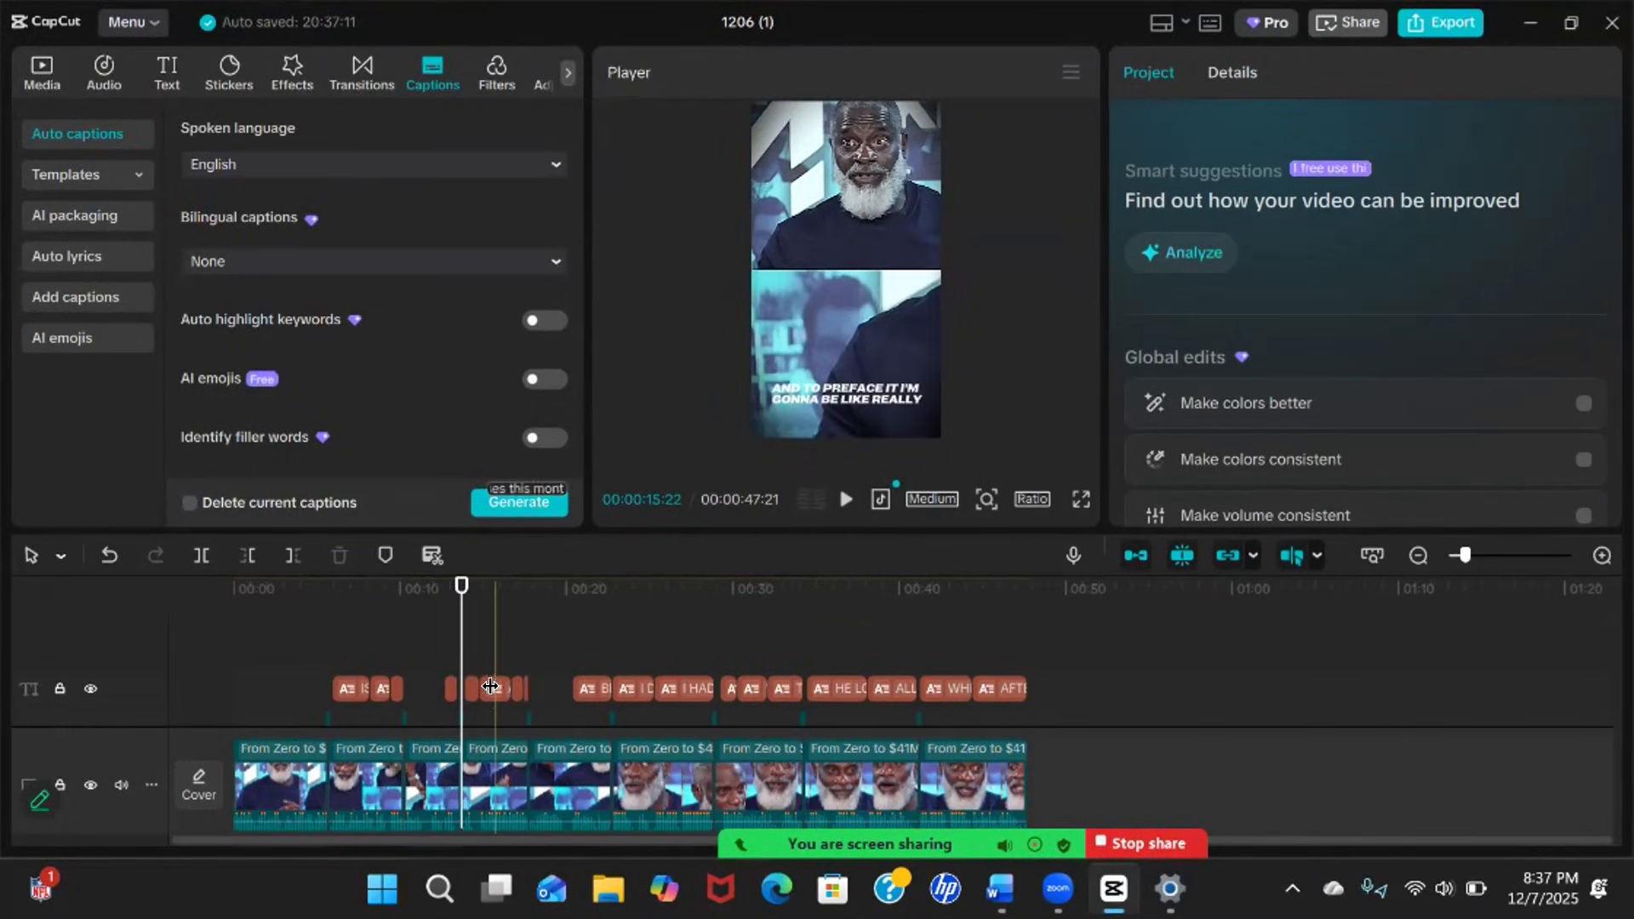
drag(453, 596, 526, 600)
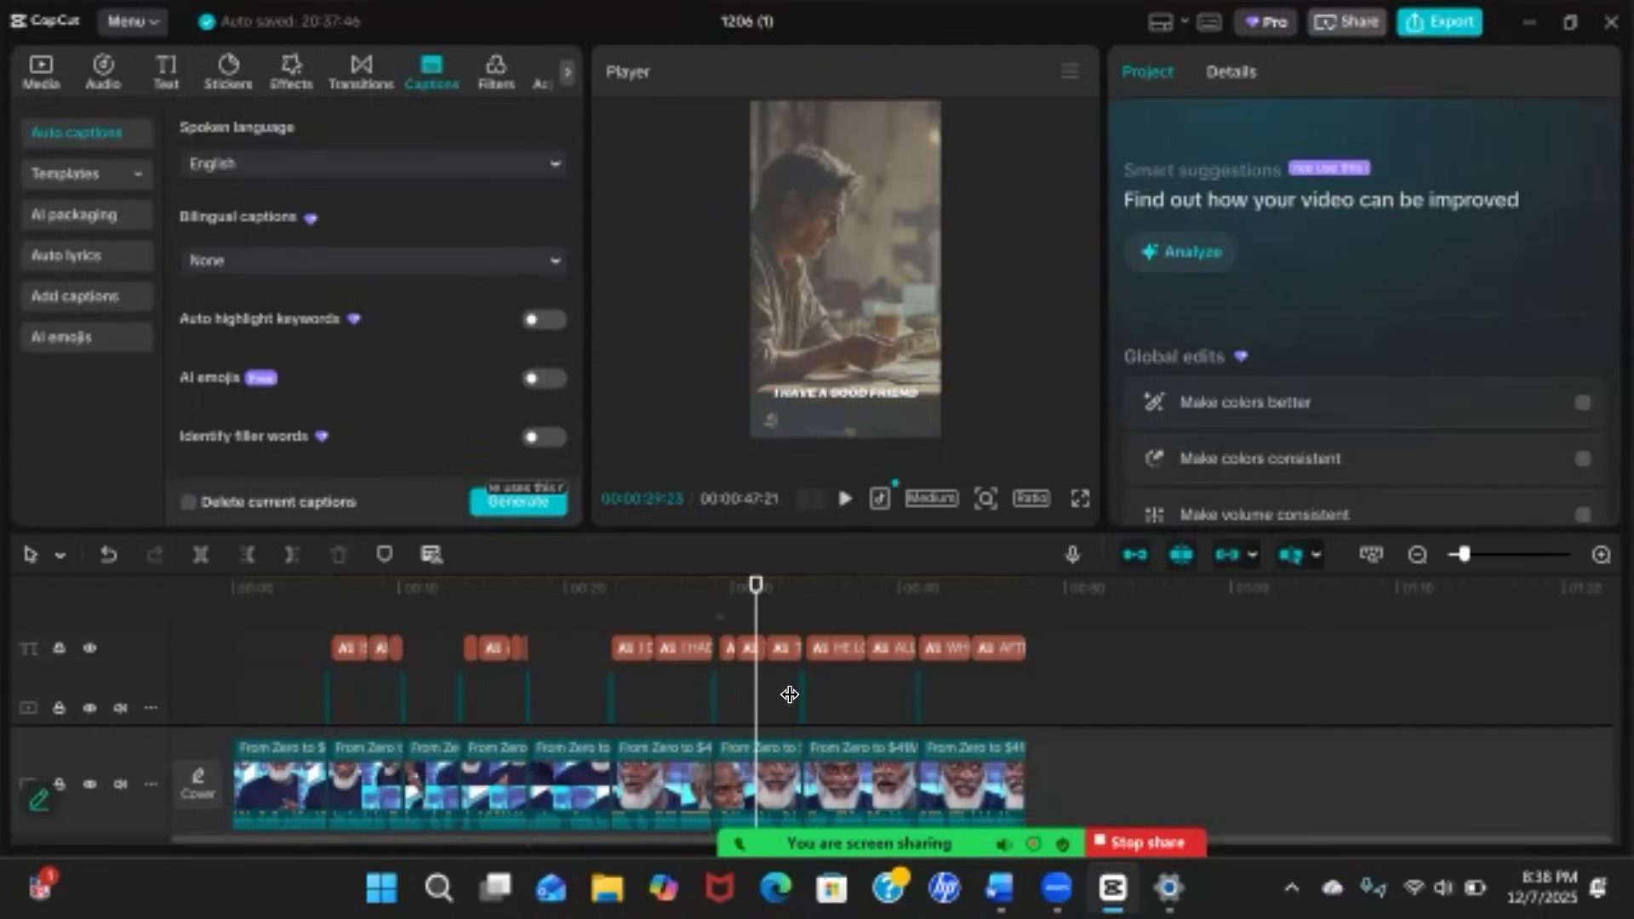
drag(717, 615, 788, 683)
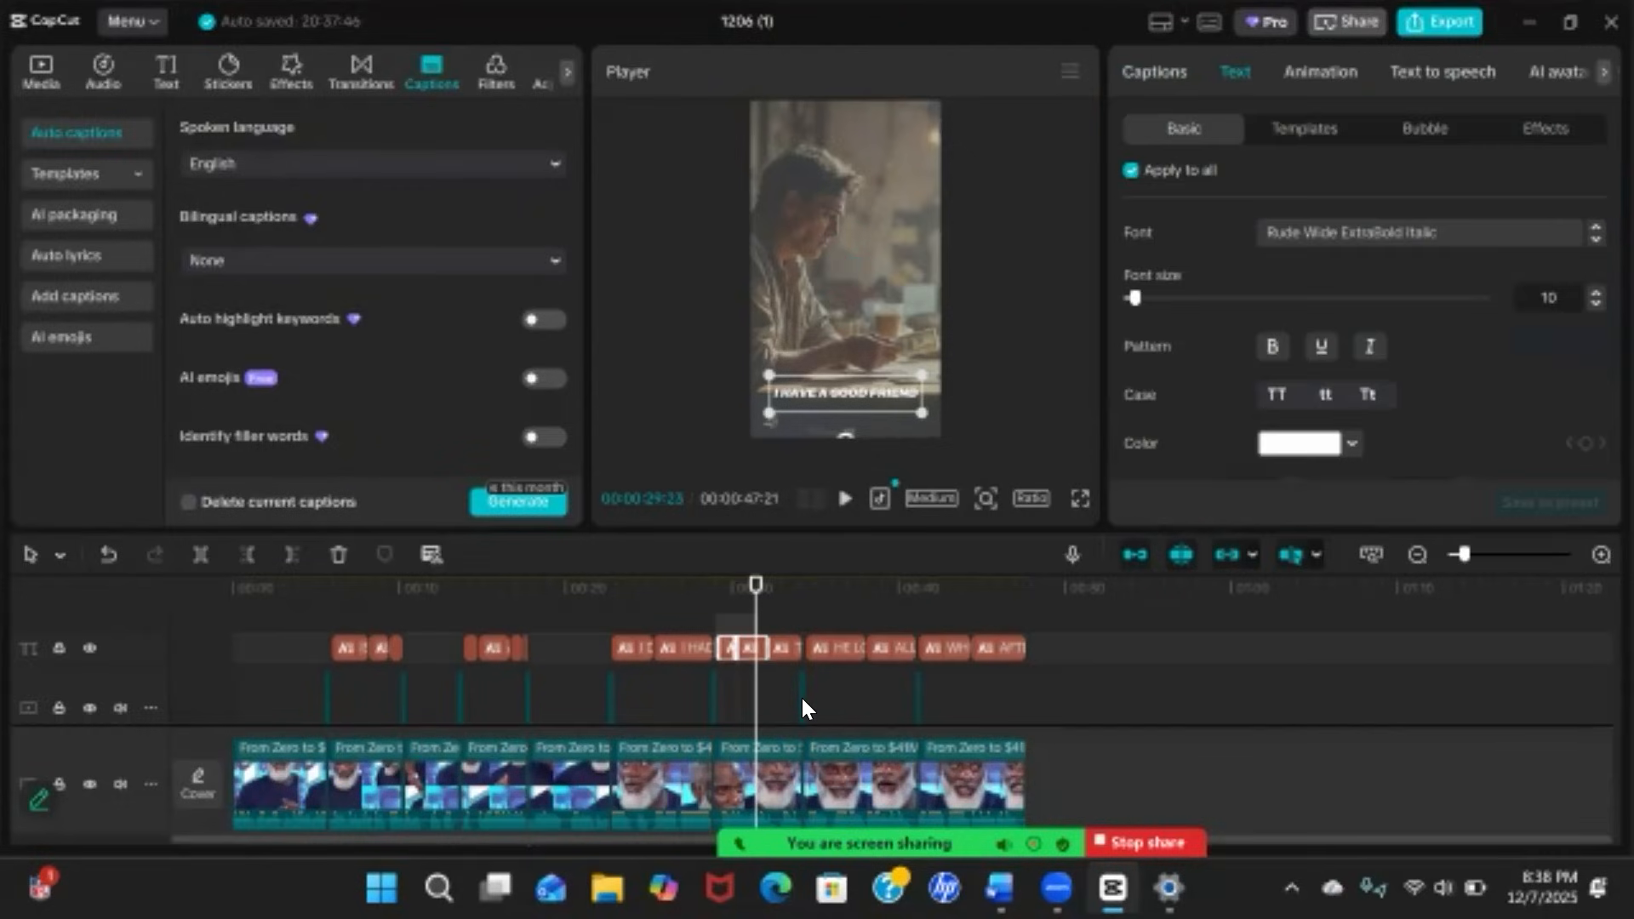
click(715, 699)
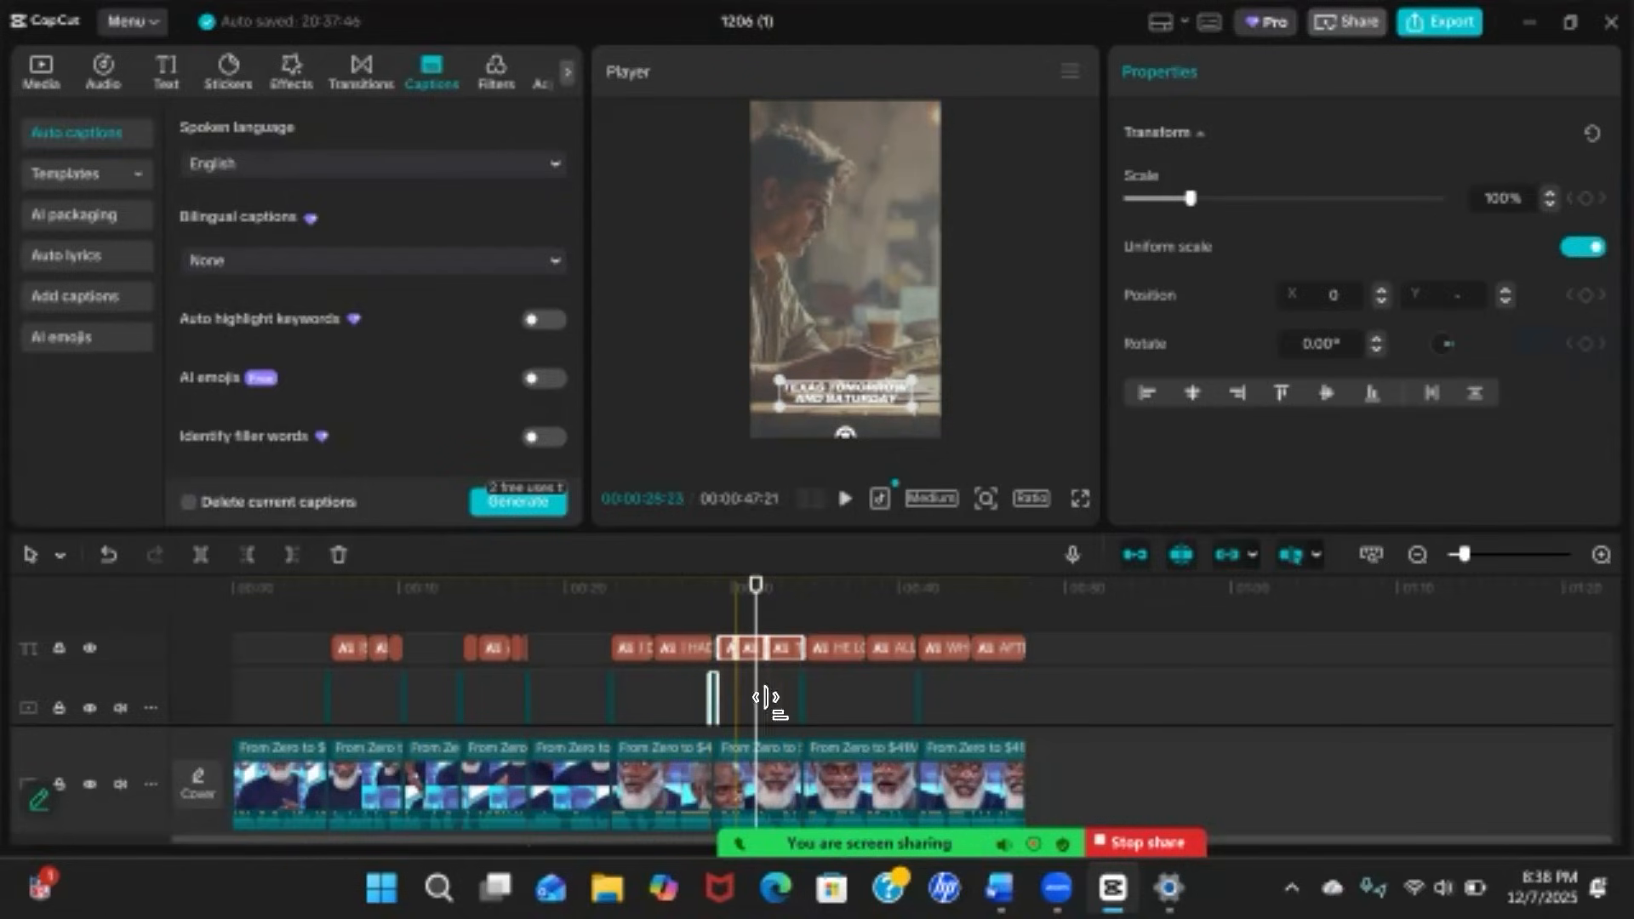
drag(757, 679, 759, 679)
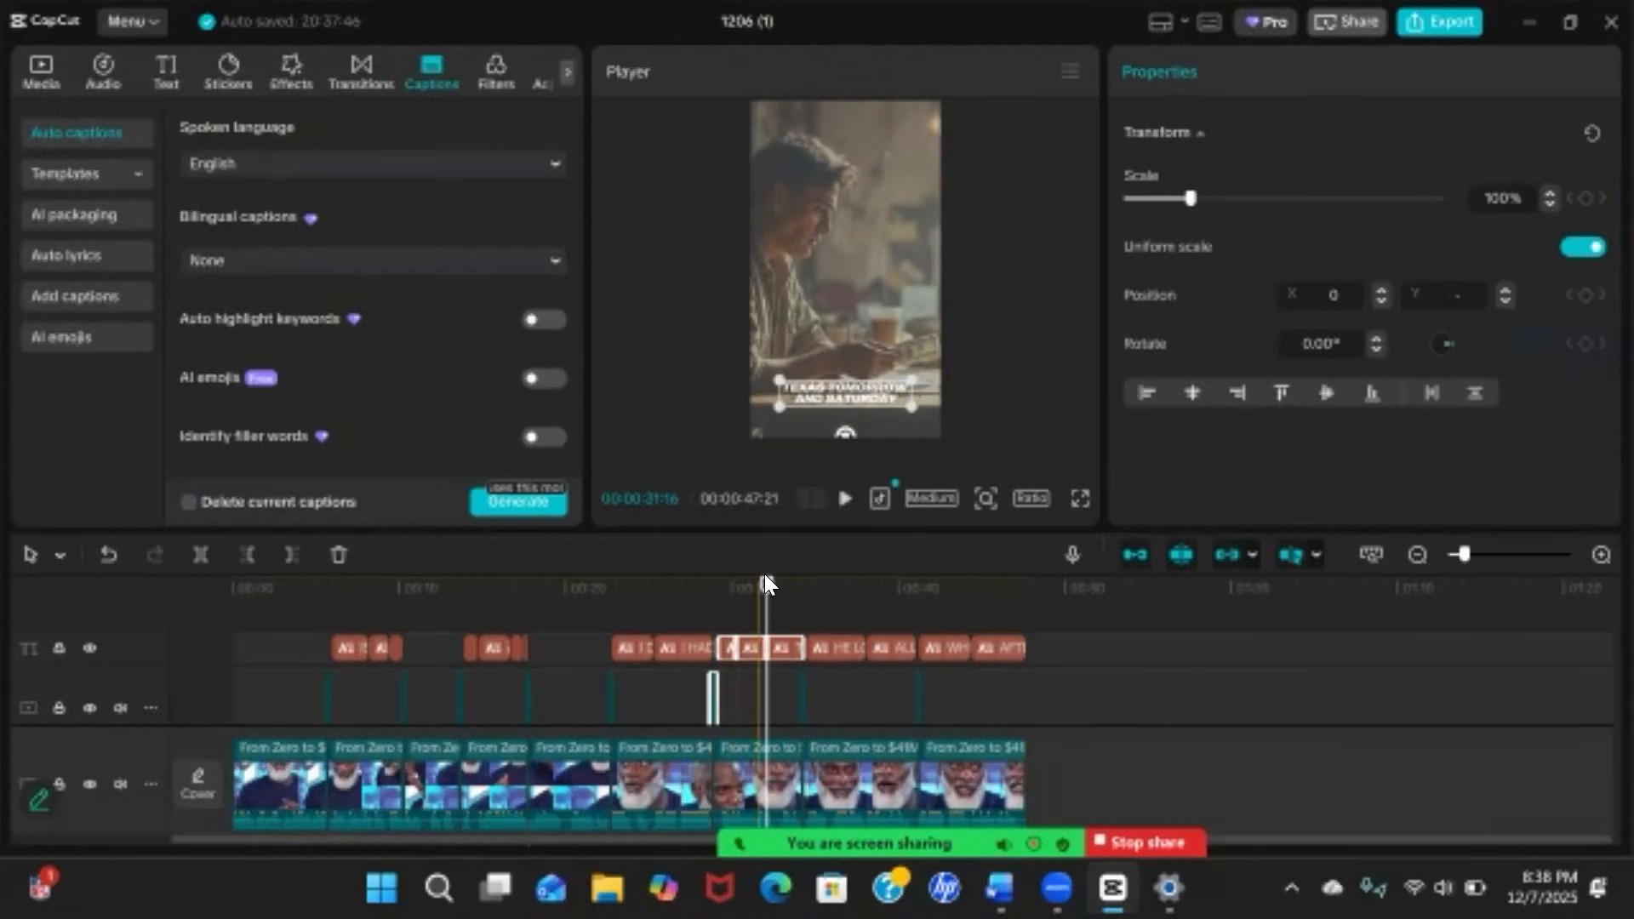
click(744, 591)
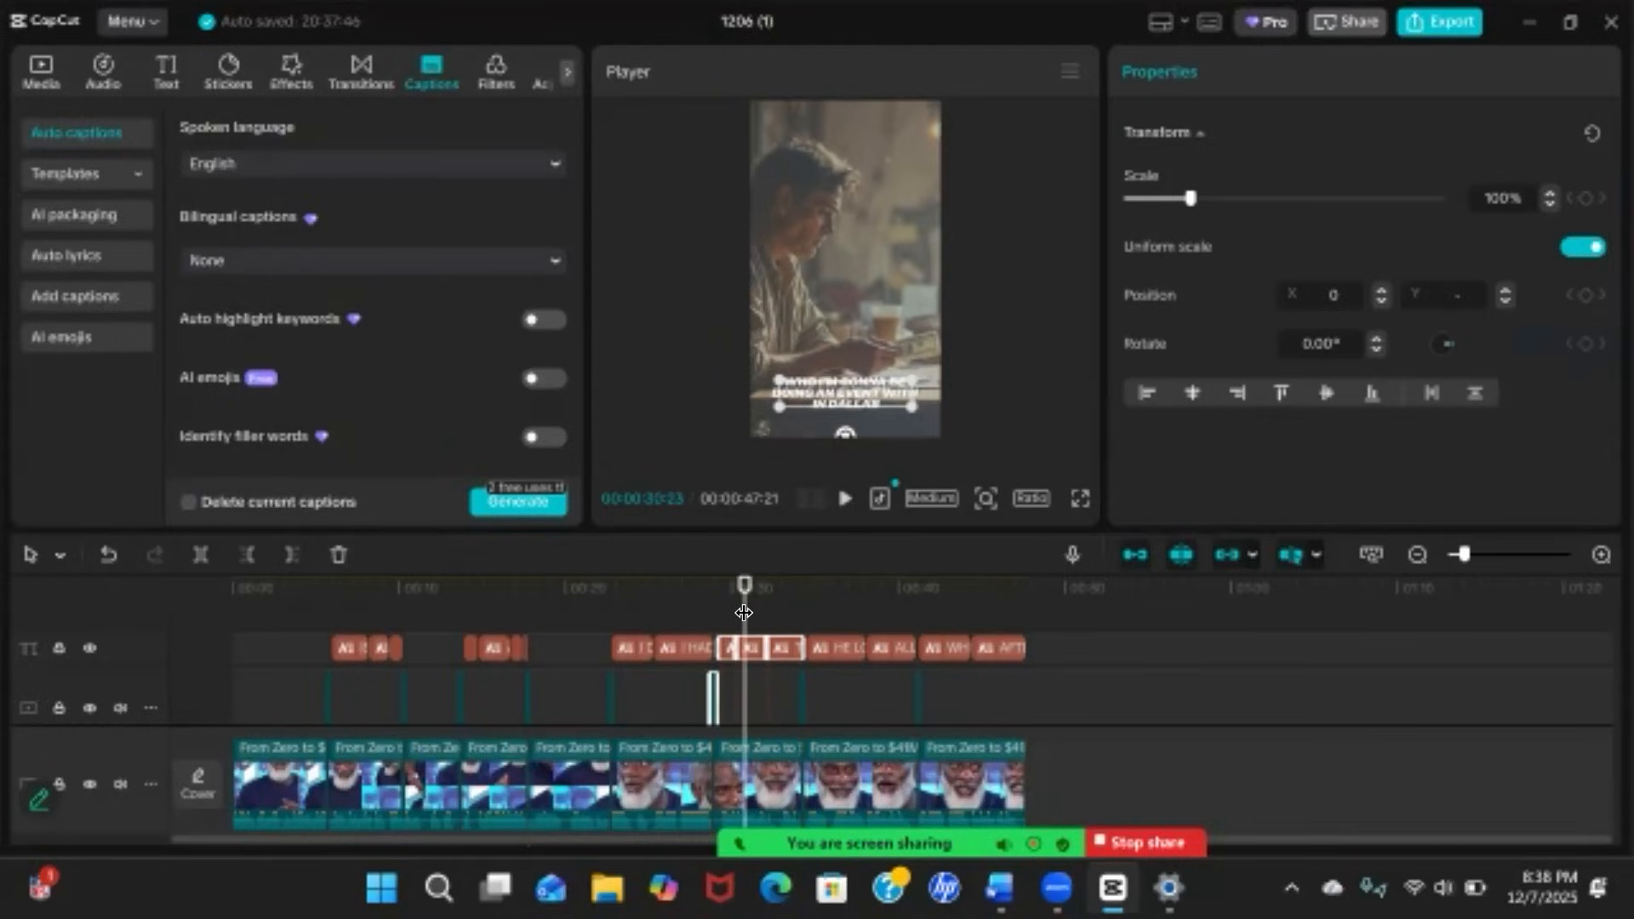
click(754, 693)
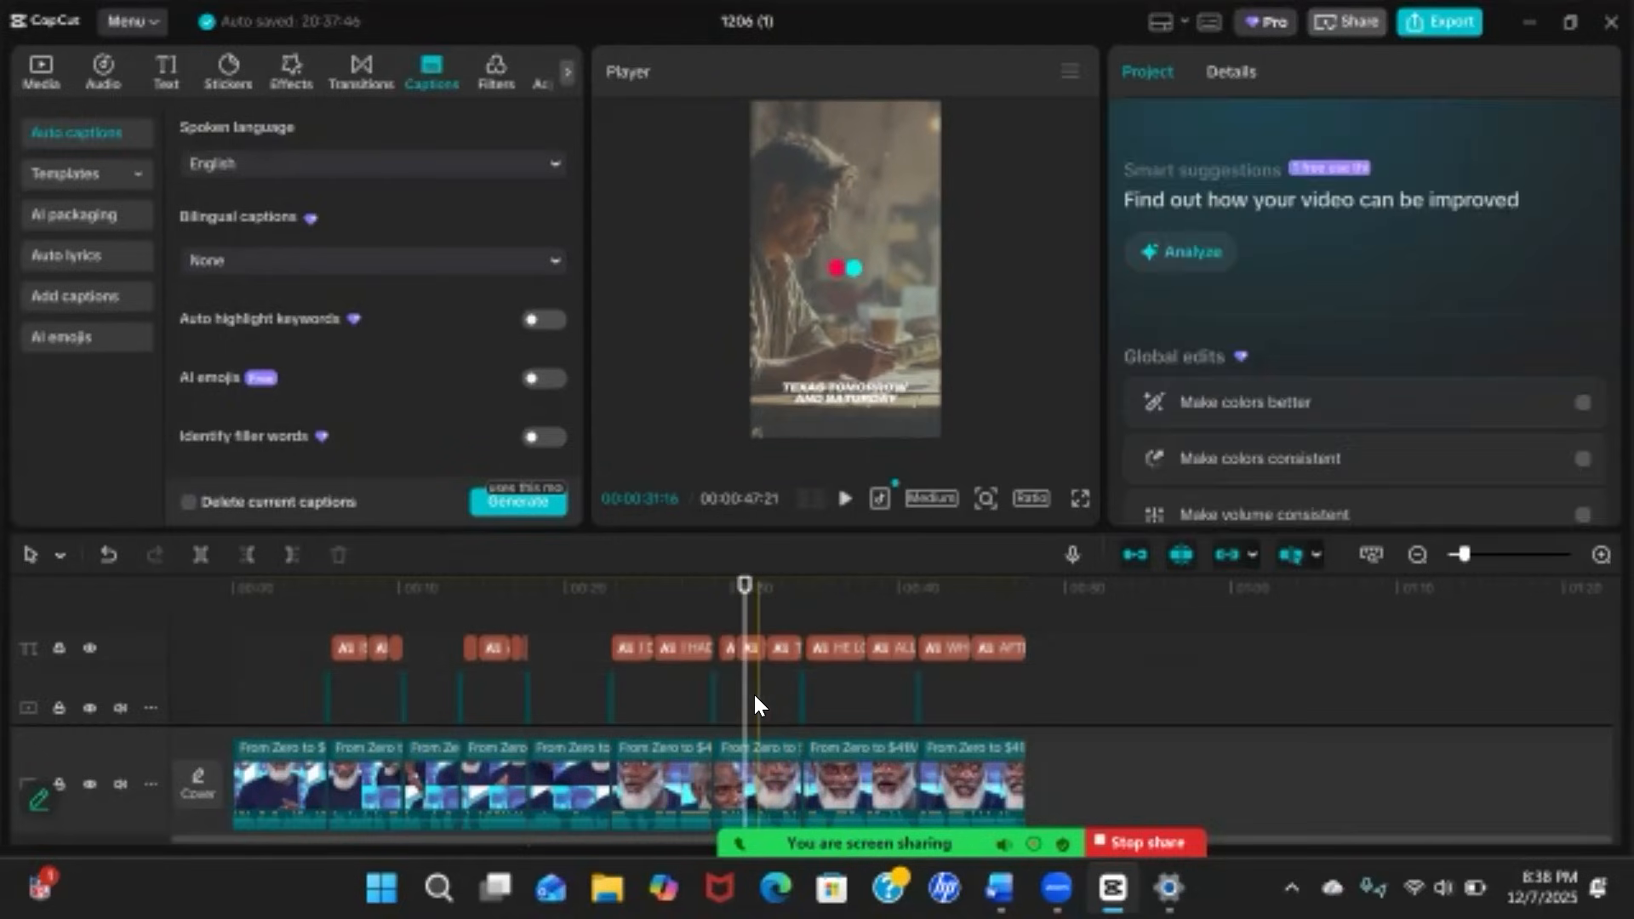
Delete the three captions that run over the B-roll image of the man reading at the table, around the 30-second mark
click(786, 649)
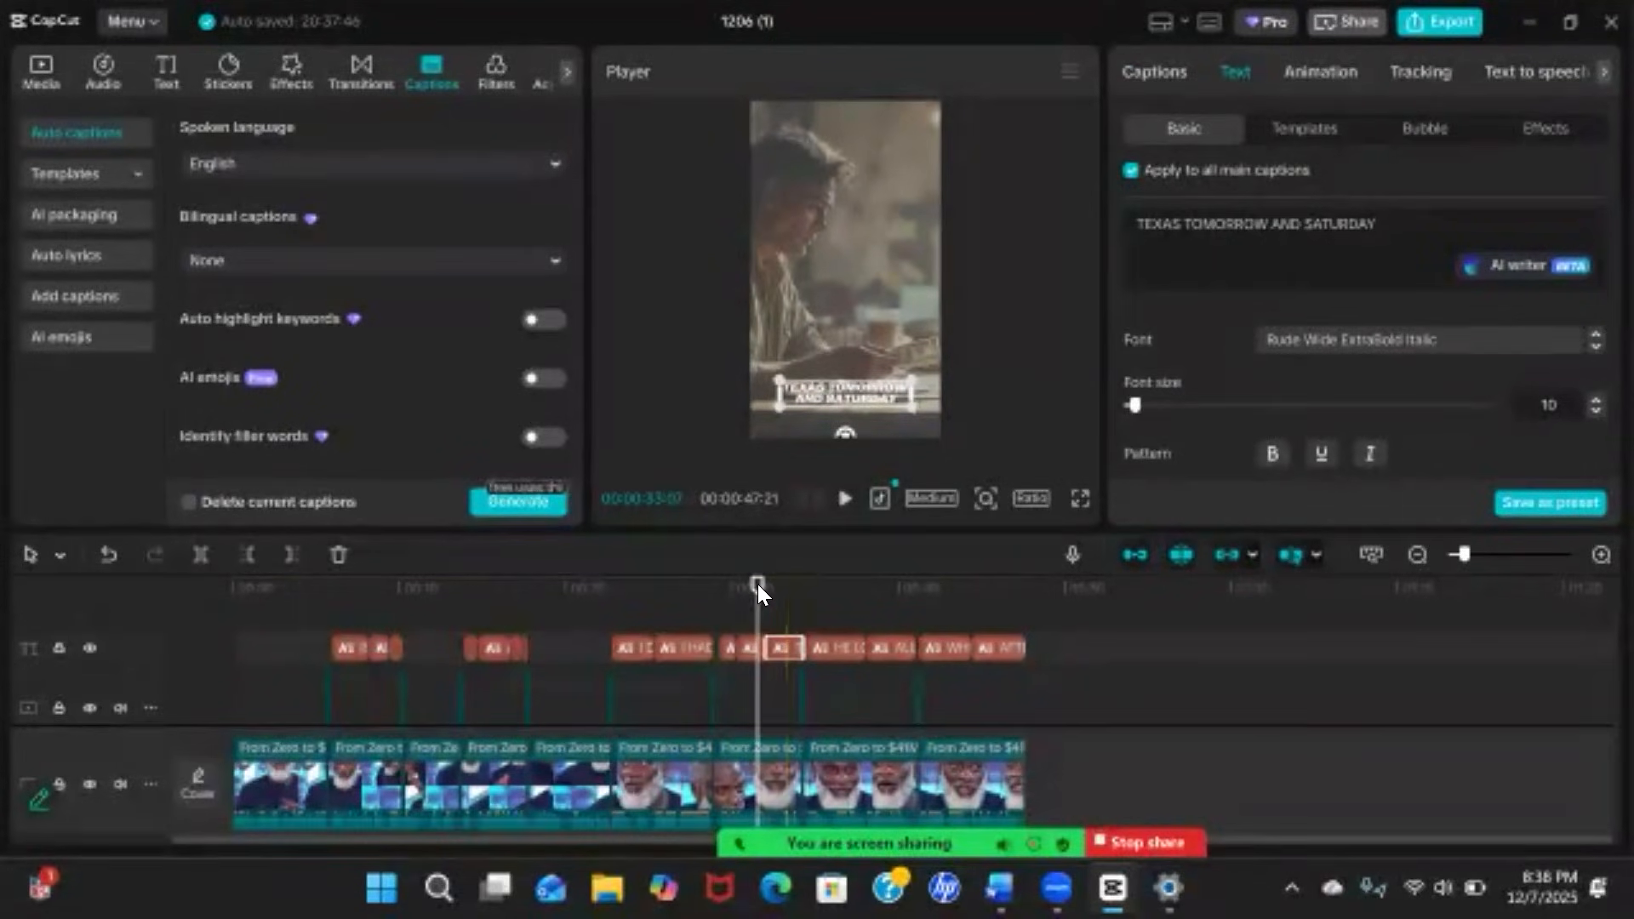
key(Delete)
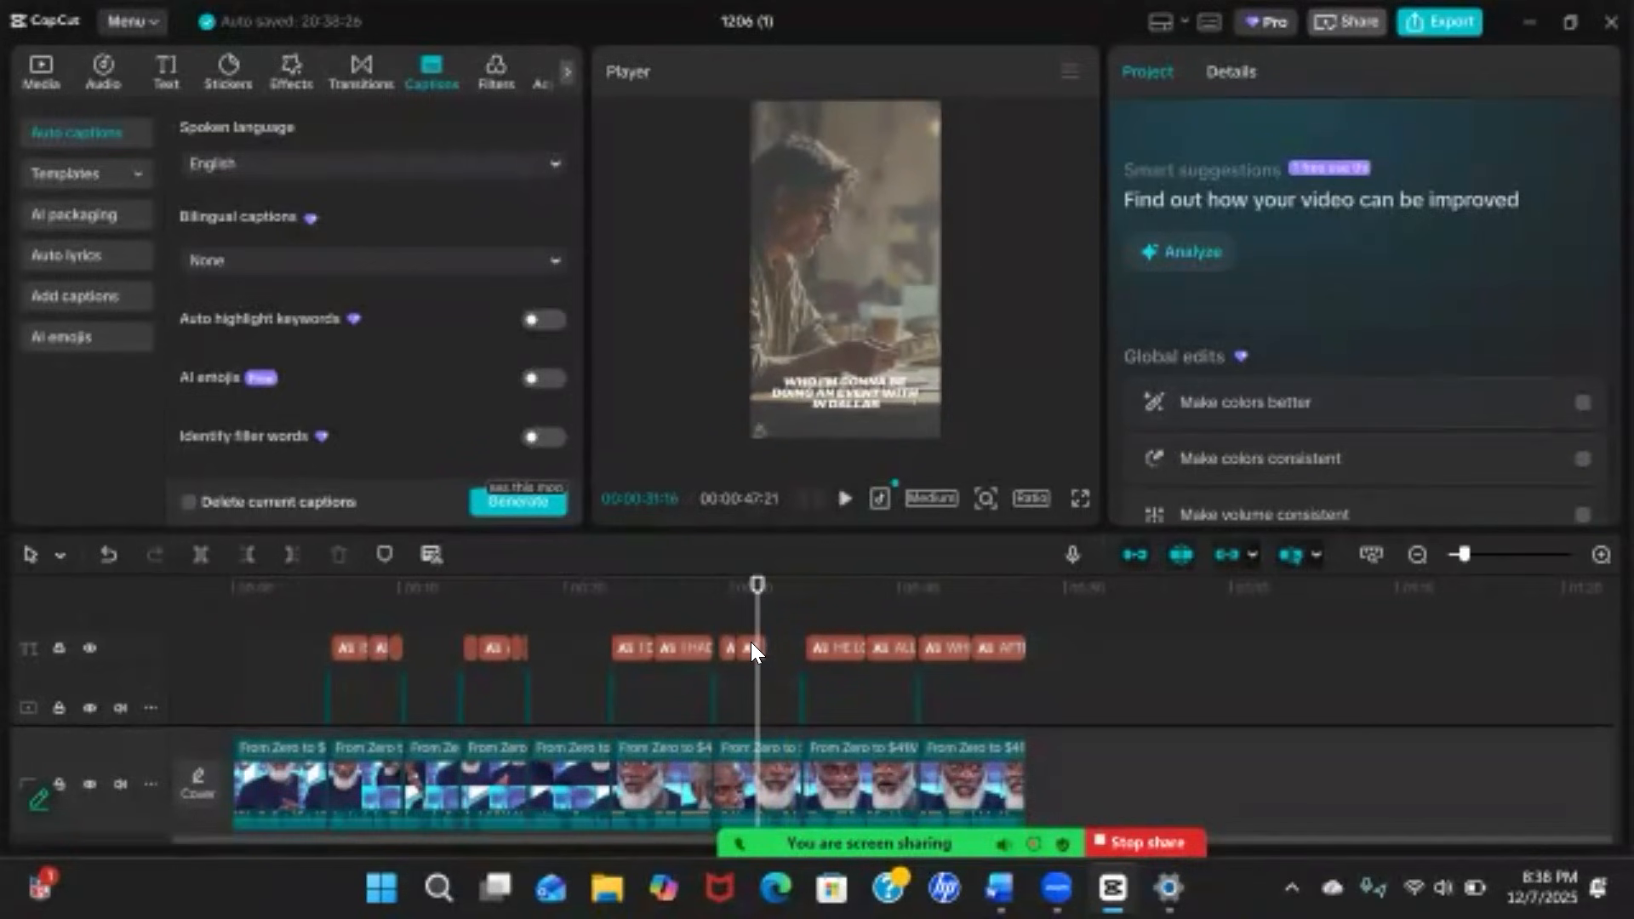
click(750, 643)
key(Delete)
mouse_move(757, 596)
mouse_down()
mouse_move(774, 599)
mouse_move(756, 604)
mouse_up()
click(746, 599)
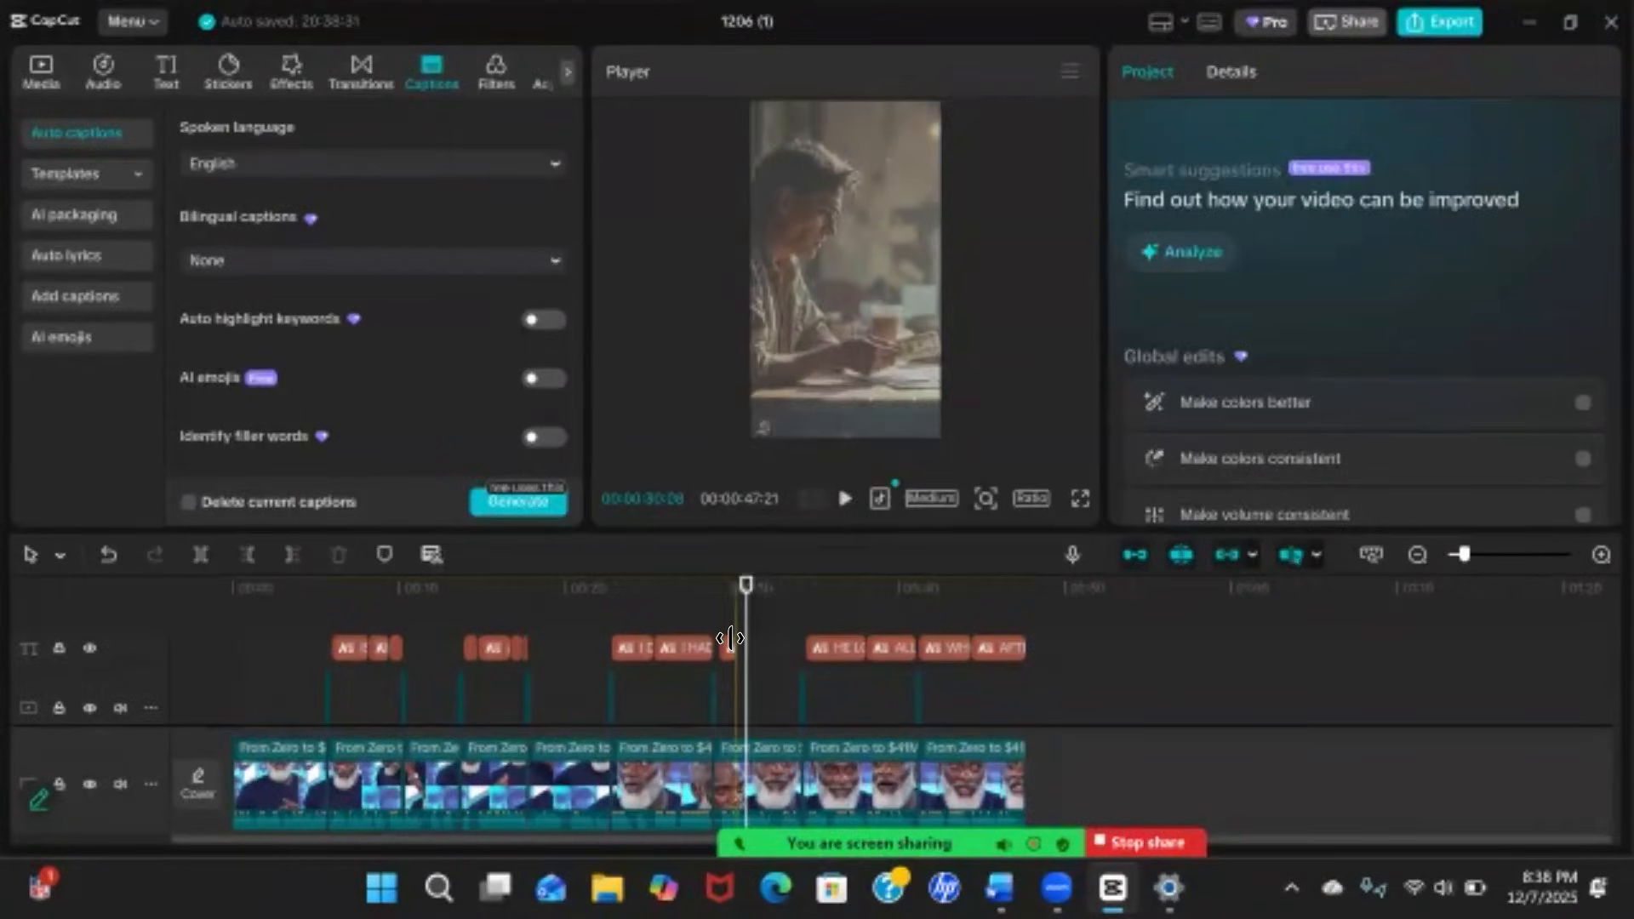
click(730, 637)
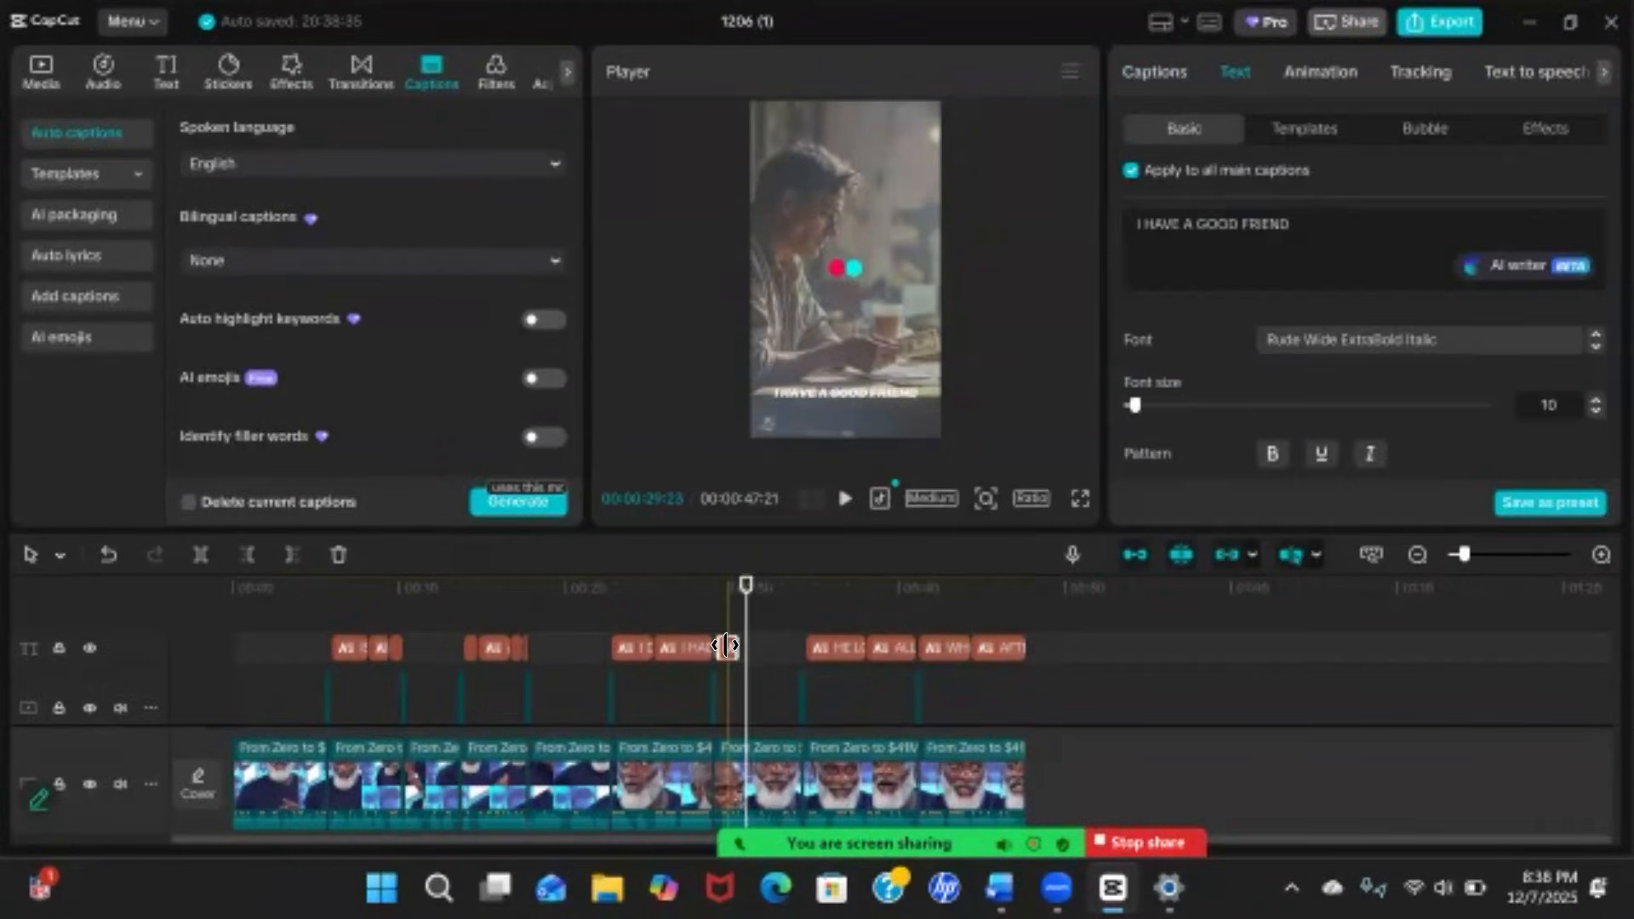
key(Delete)
Delete the last two captions, which fall over the final B-roll image at the end of the video
click(786, 596)
drag(803, 597, 940, 599)
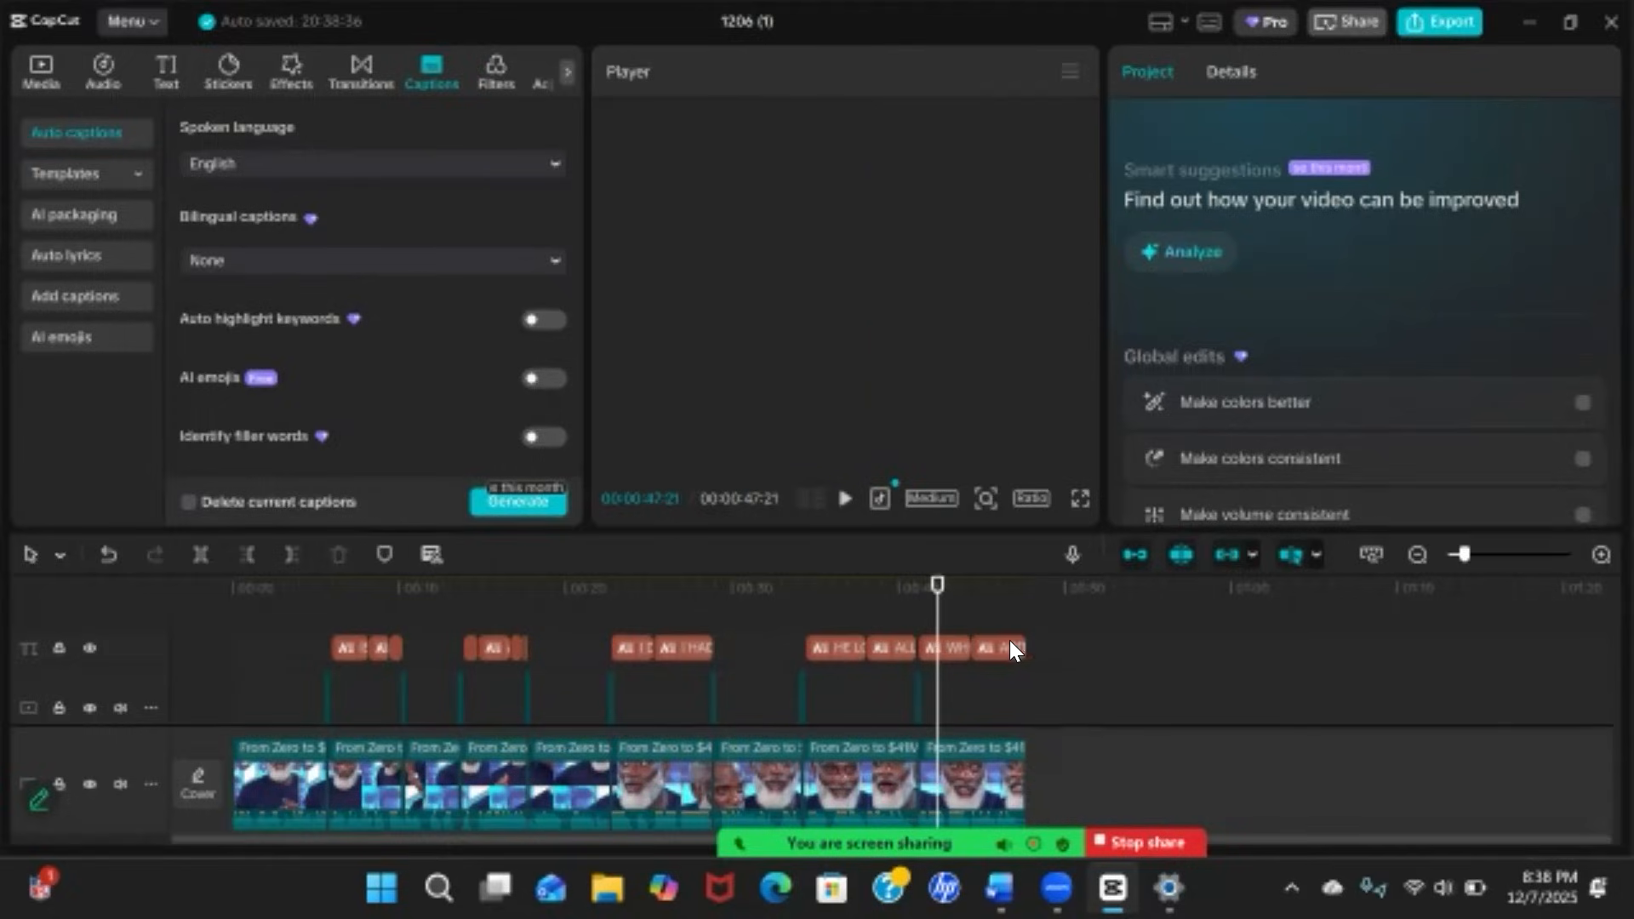
click(947, 655)
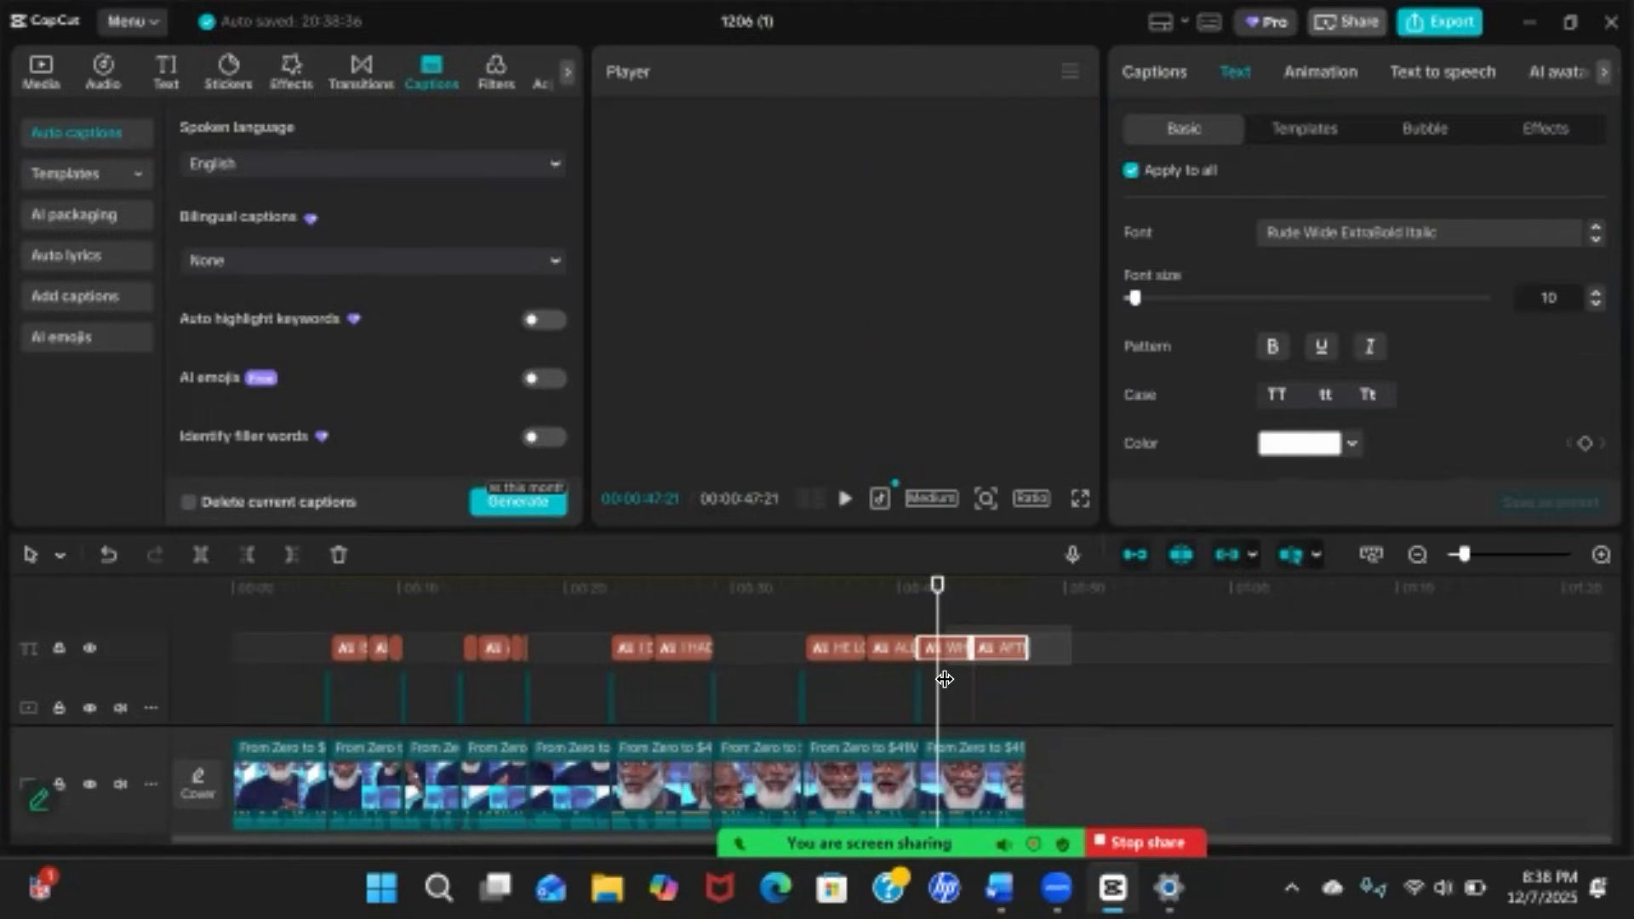
key(Delete)
Select the first remaining caption and examine the wording of the captions in the full caption list
drag(933, 585, 330, 643)
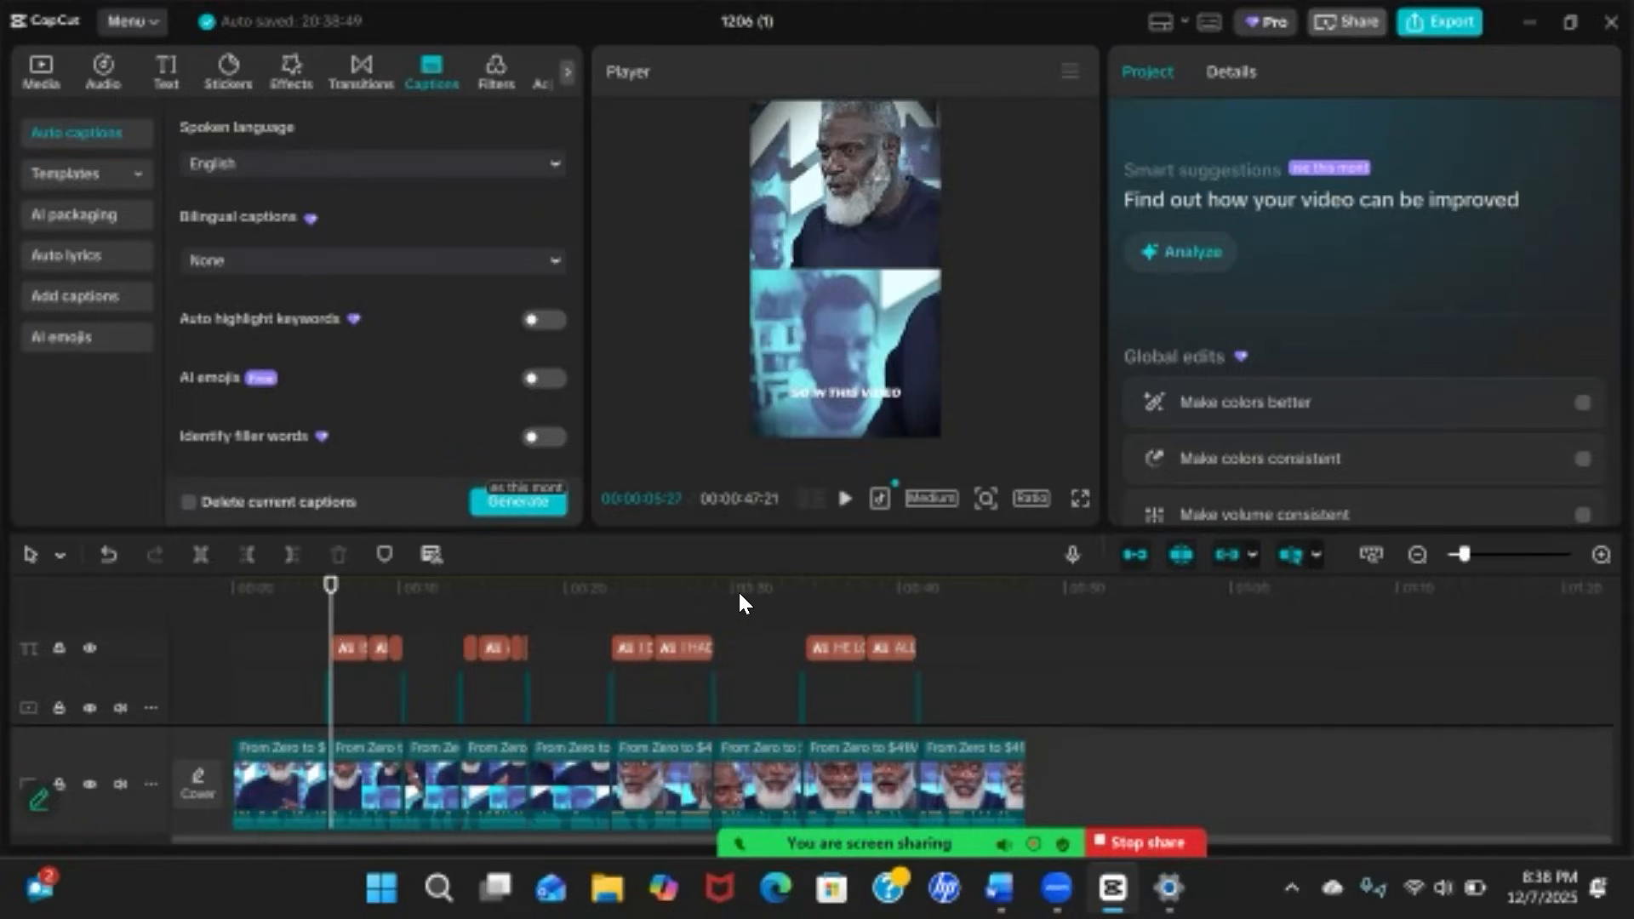
click(345, 653)
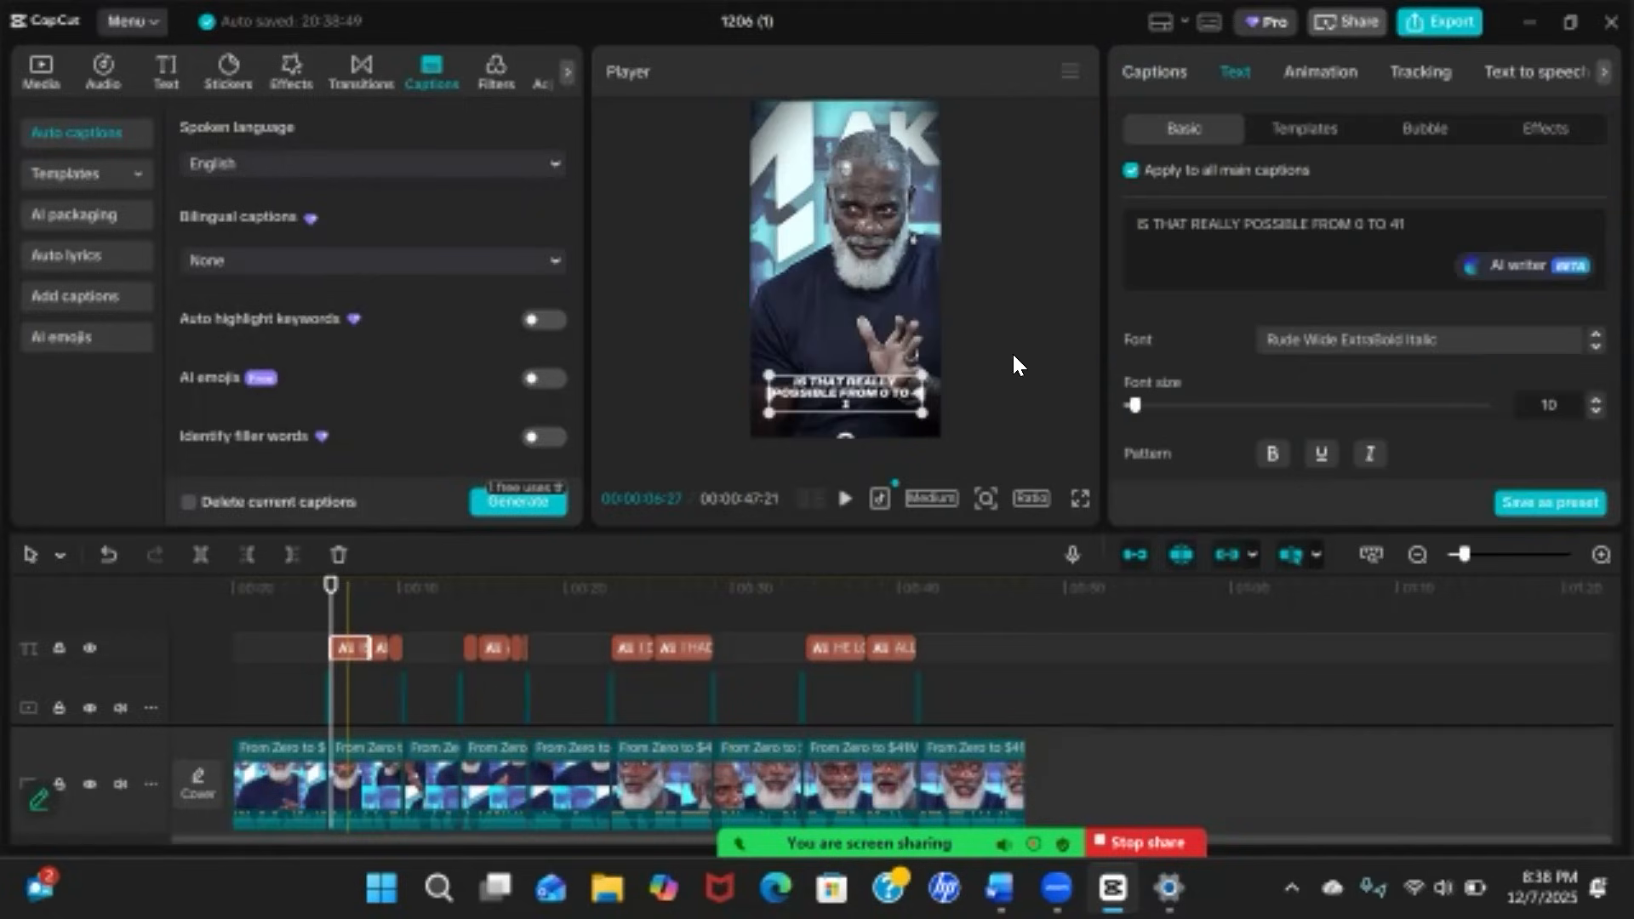
click(1157, 77)
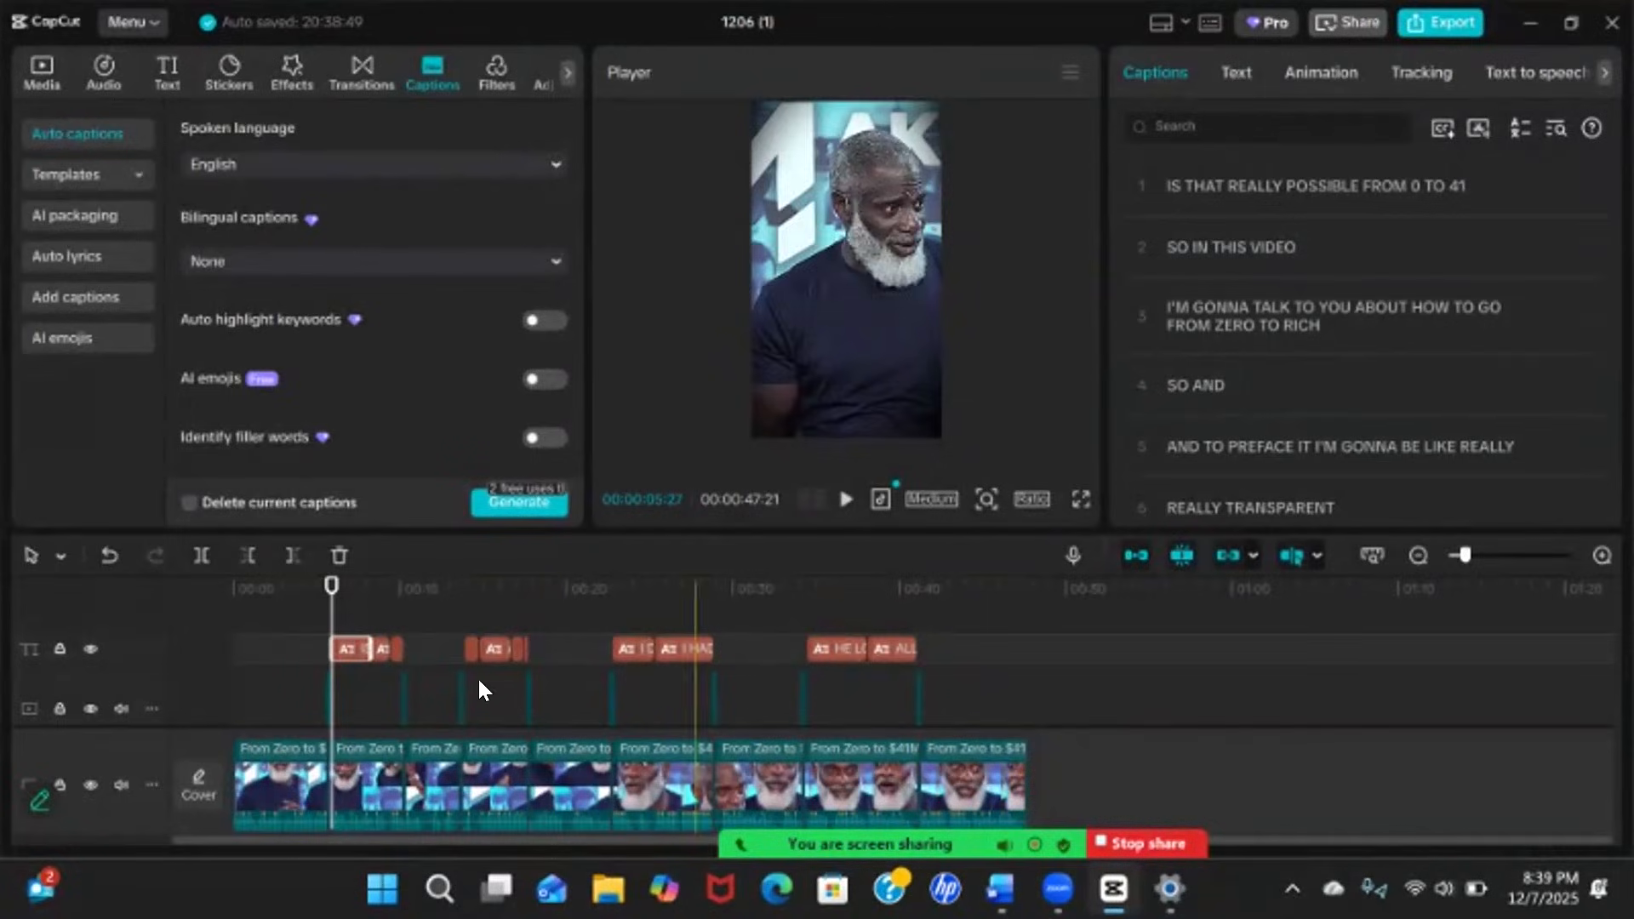
click(350, 649)
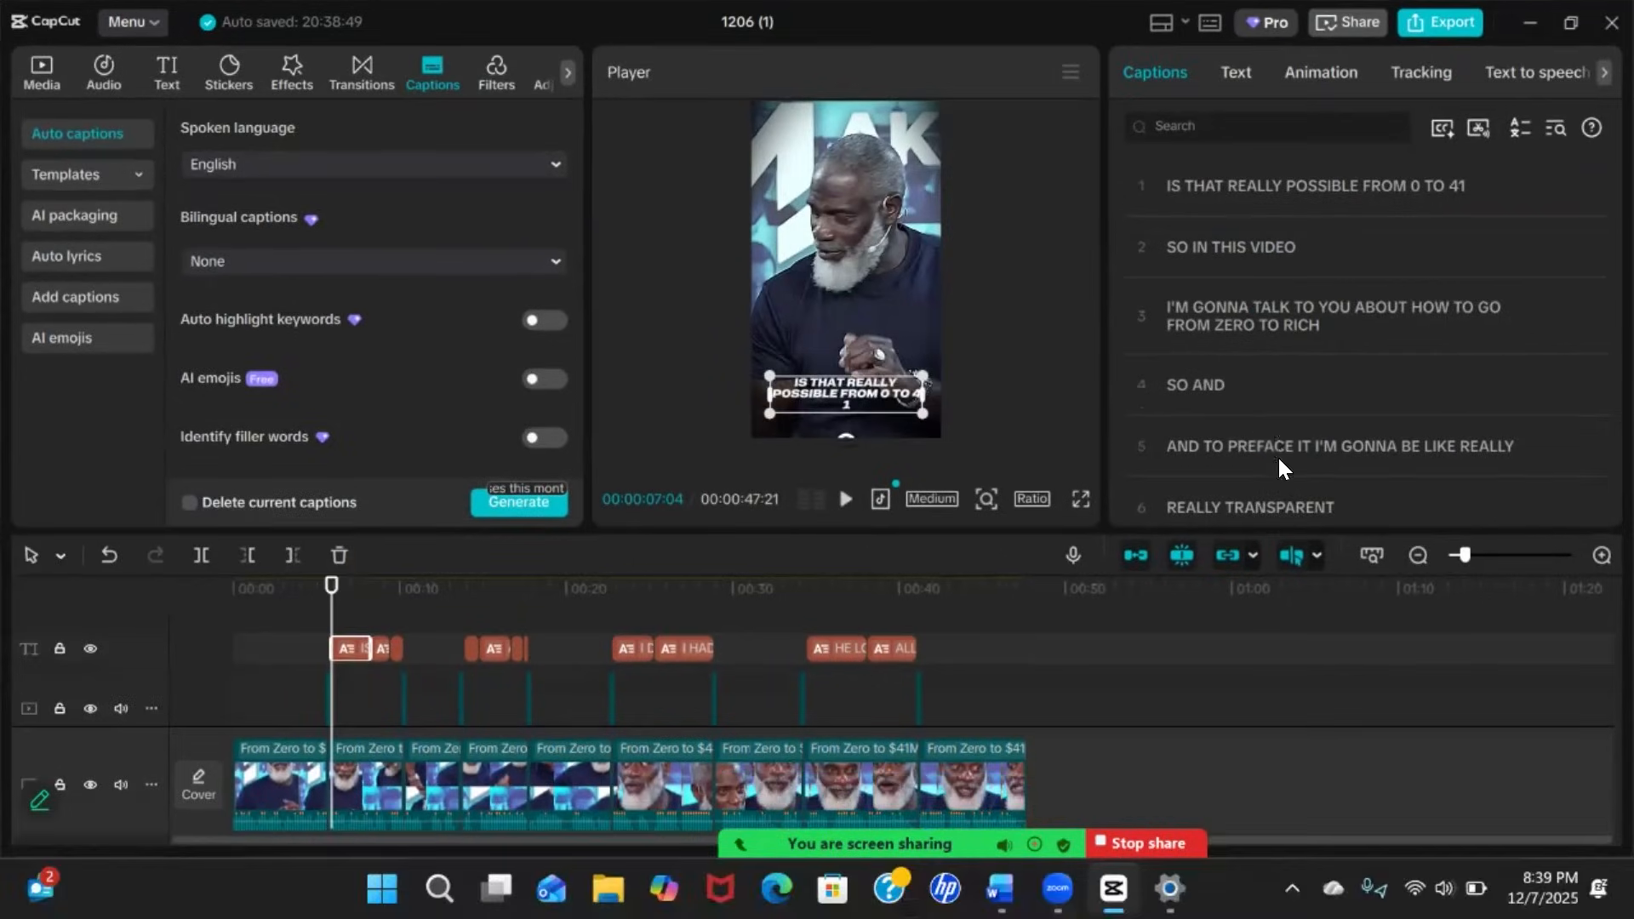
scroll(1283, 357, down, 2)
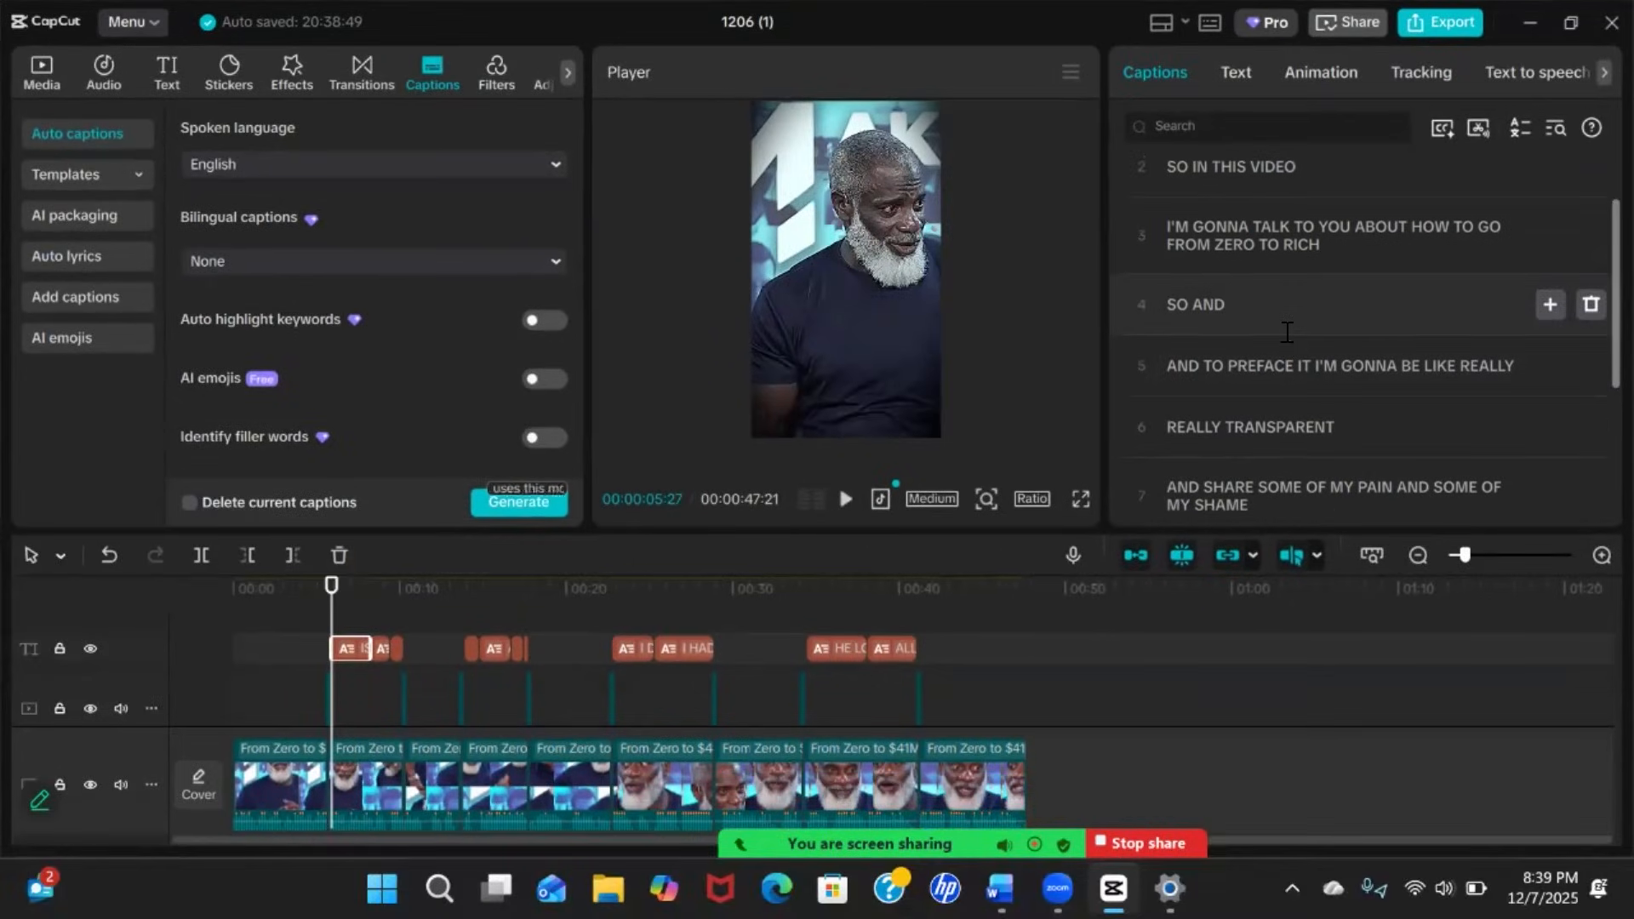
scroll(1285, 330, up, 1)
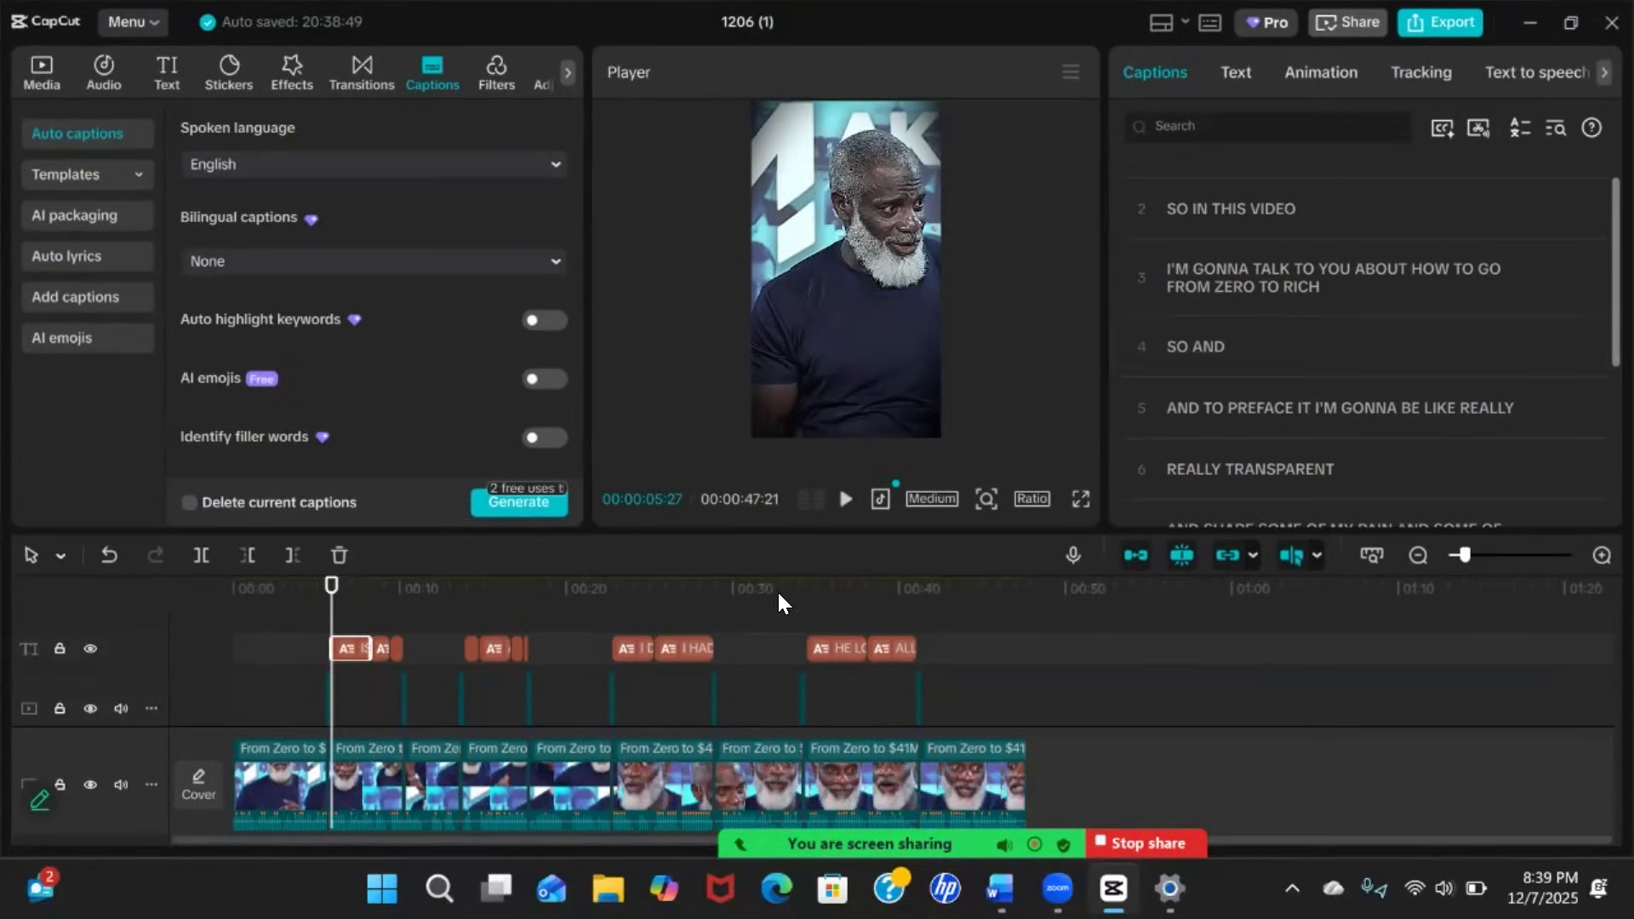
scroll(1249, 397, up, 1)
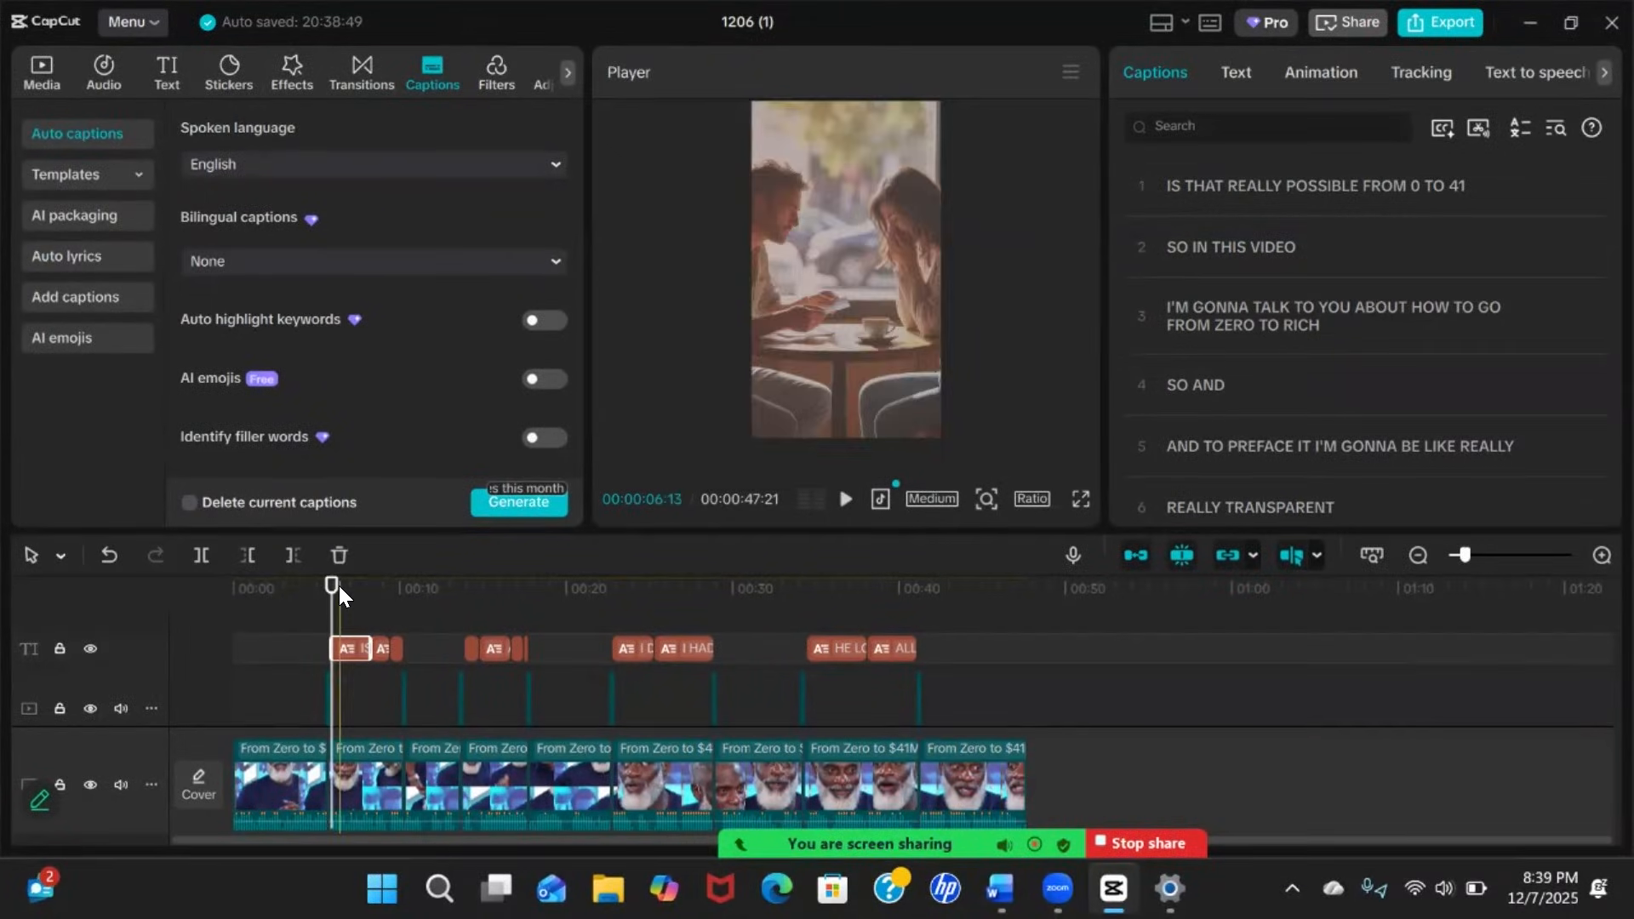
Play back the opening, the part around 41 seconds and the first captioned section to check captions against the speech
click(235, 599)
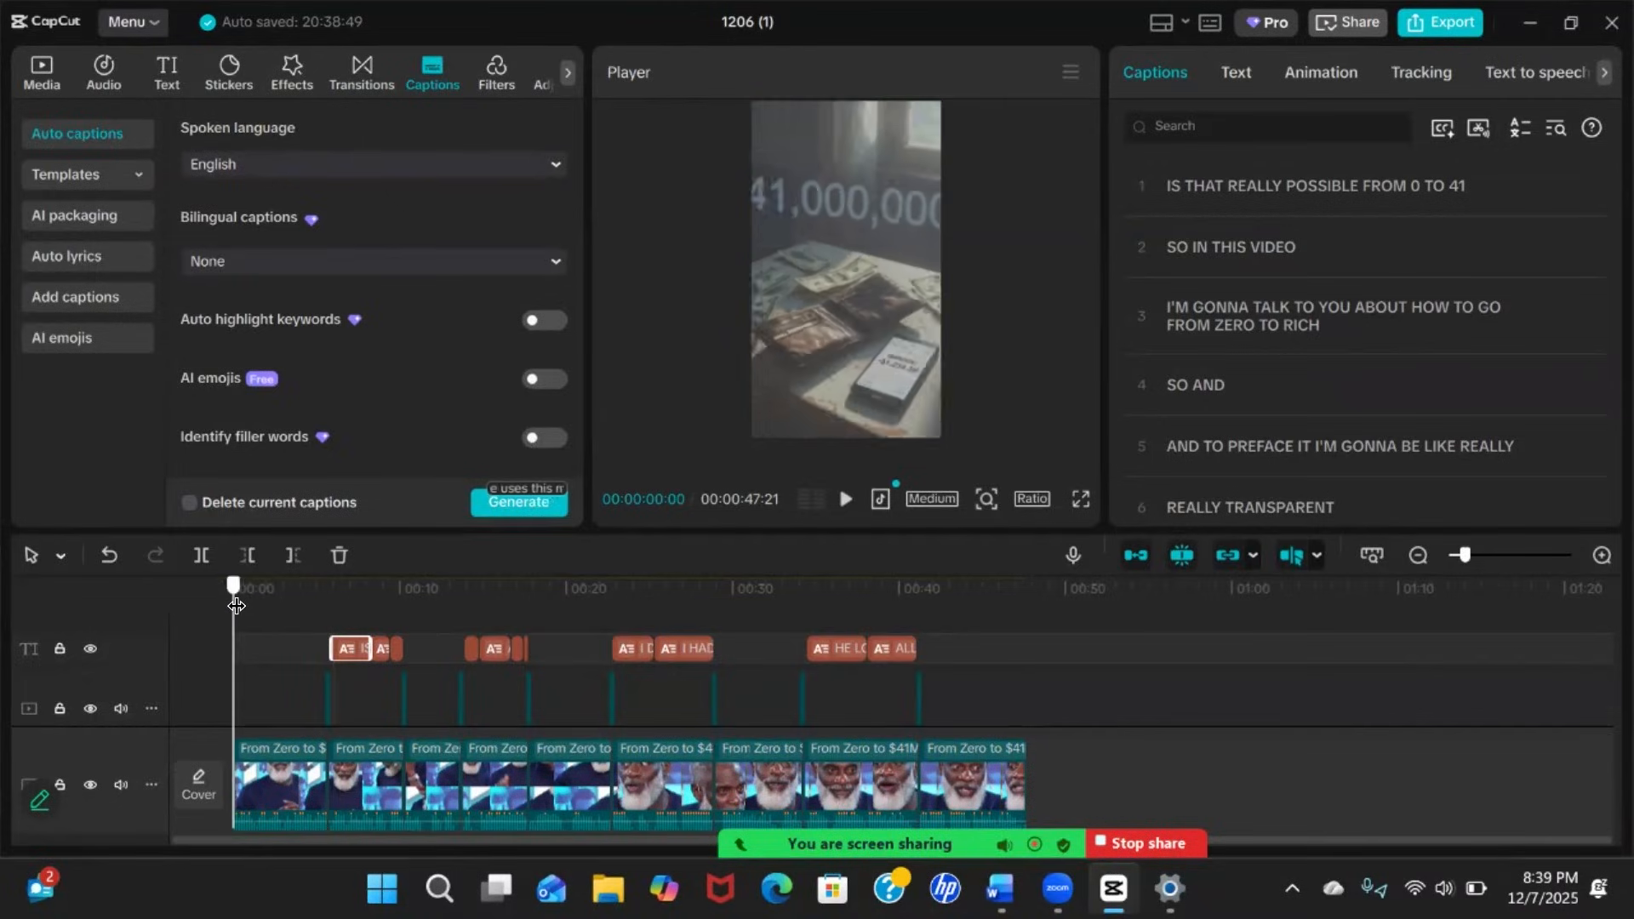
key(space)
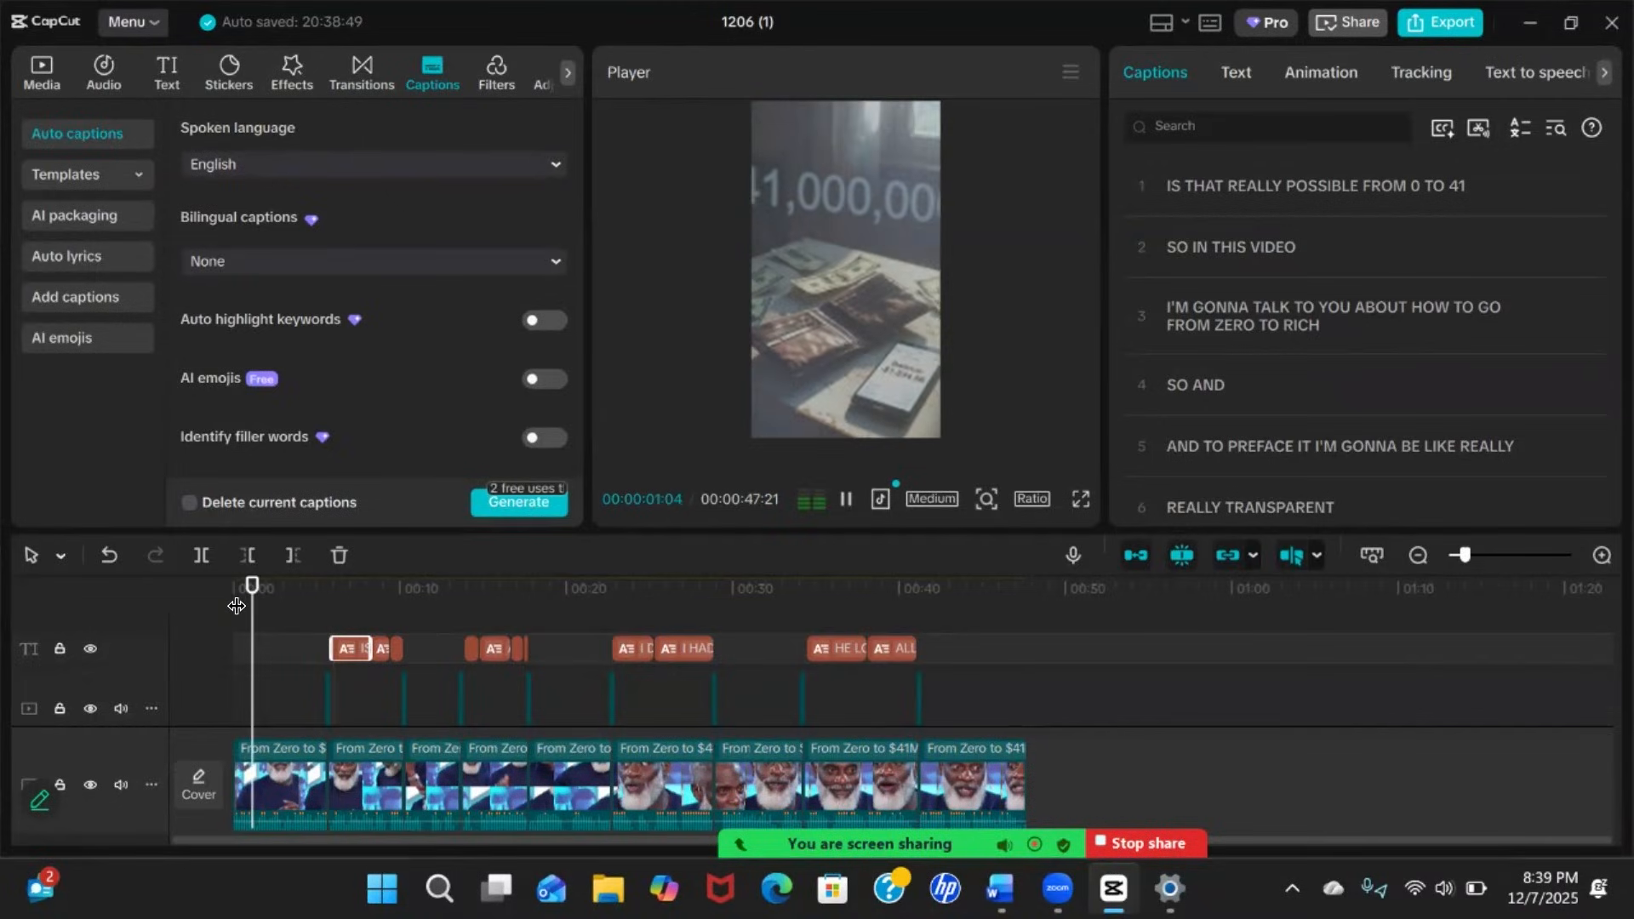
key(space)
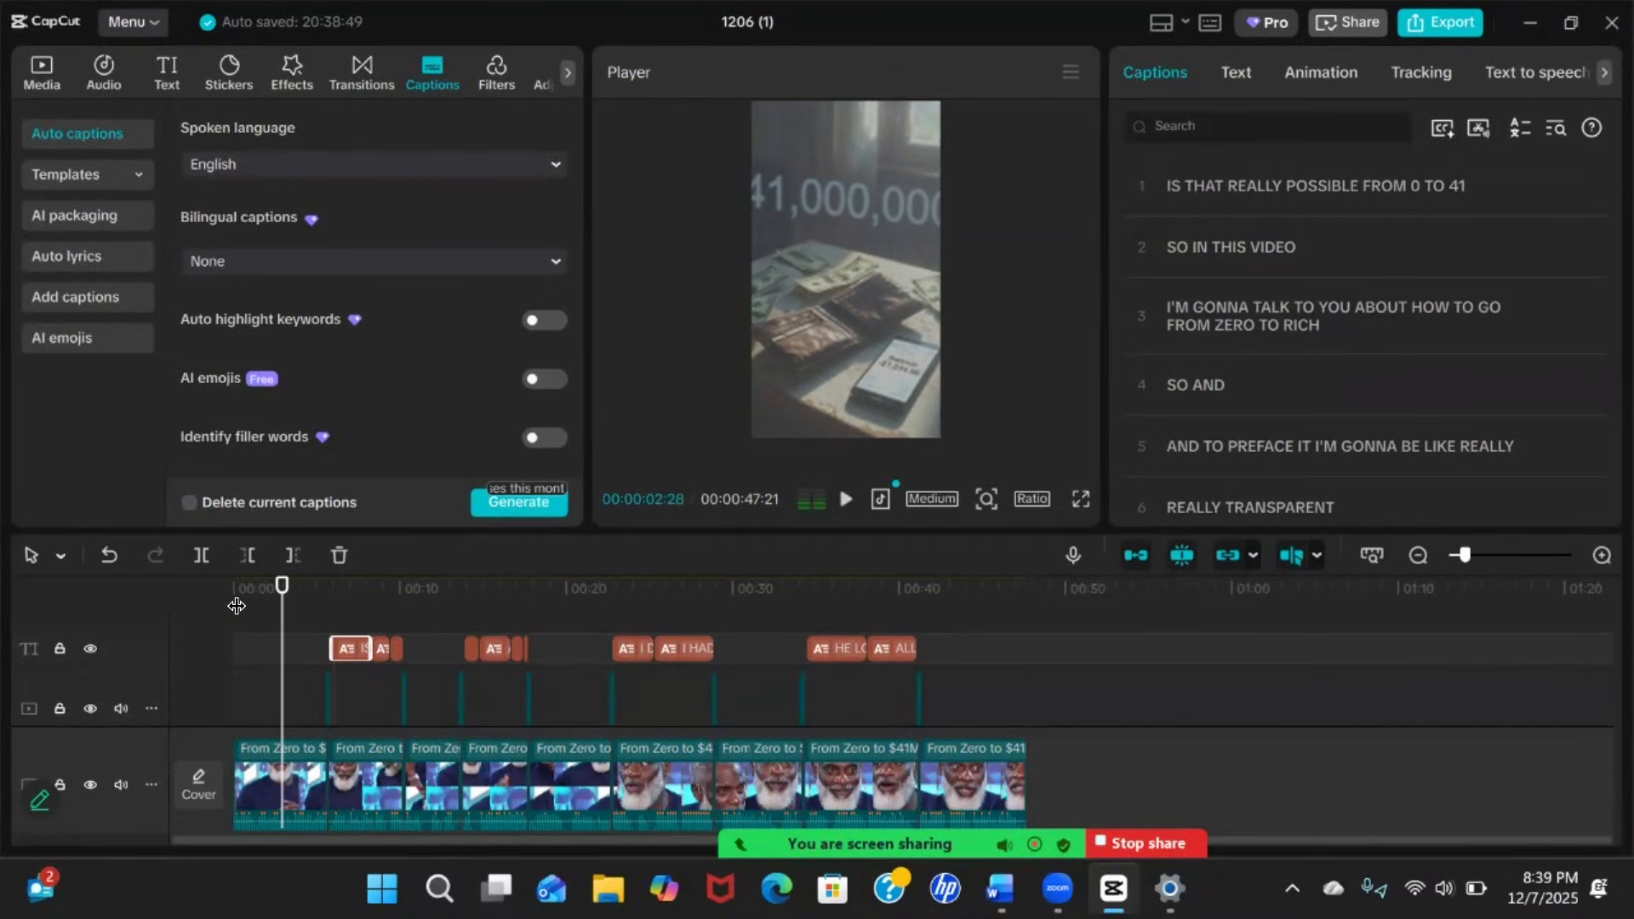
mouse_move(1130, 417)
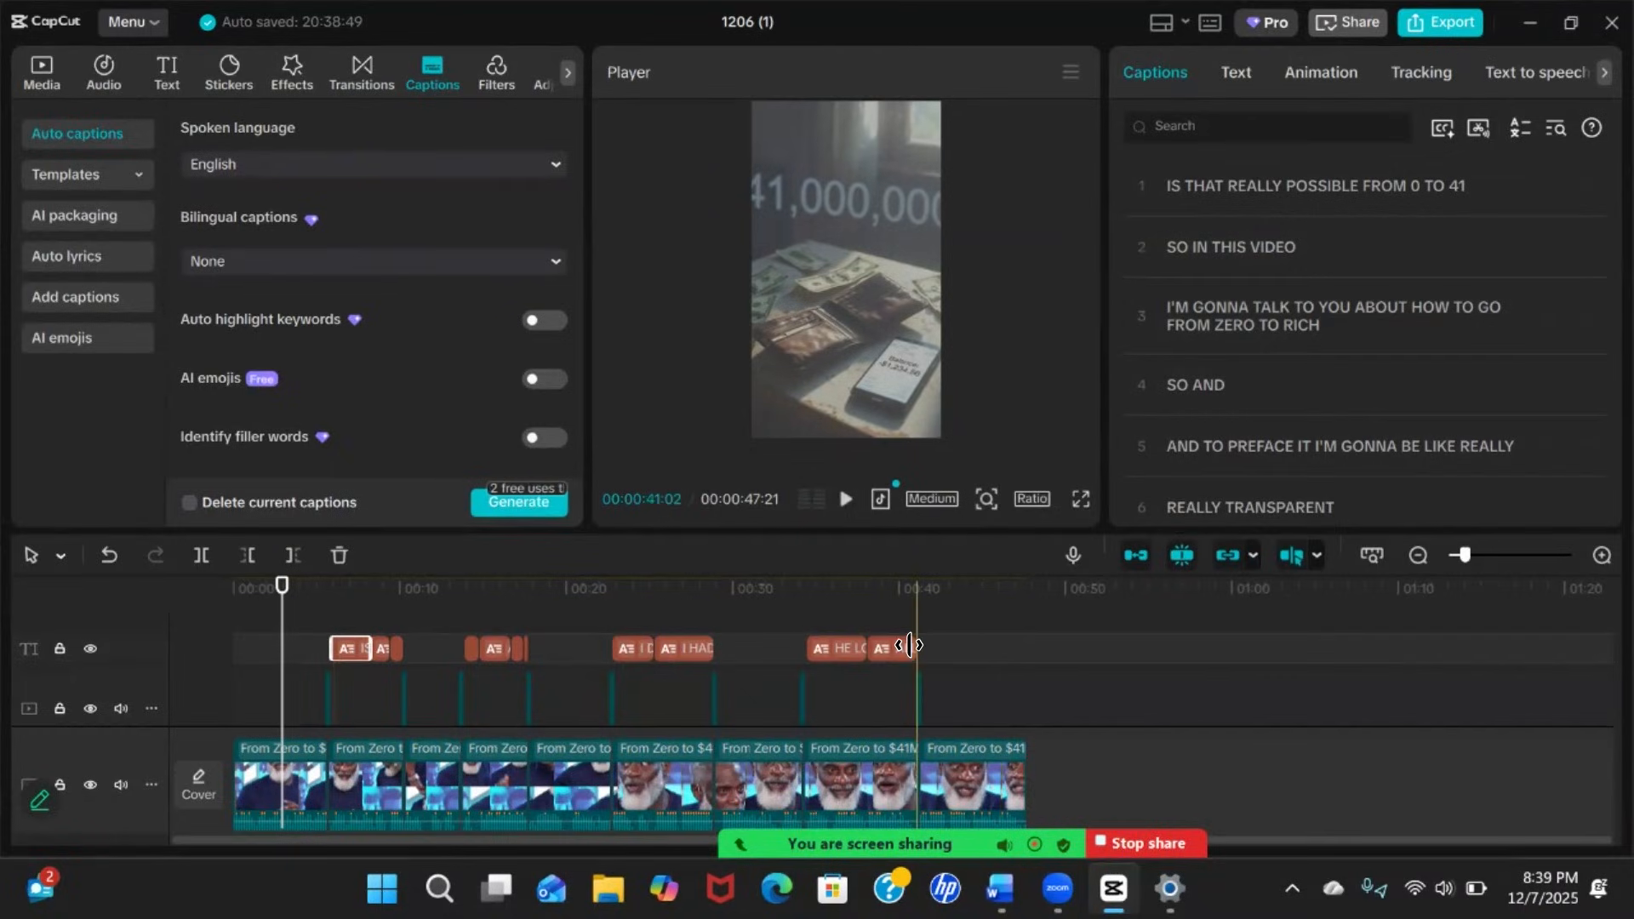
key(space)
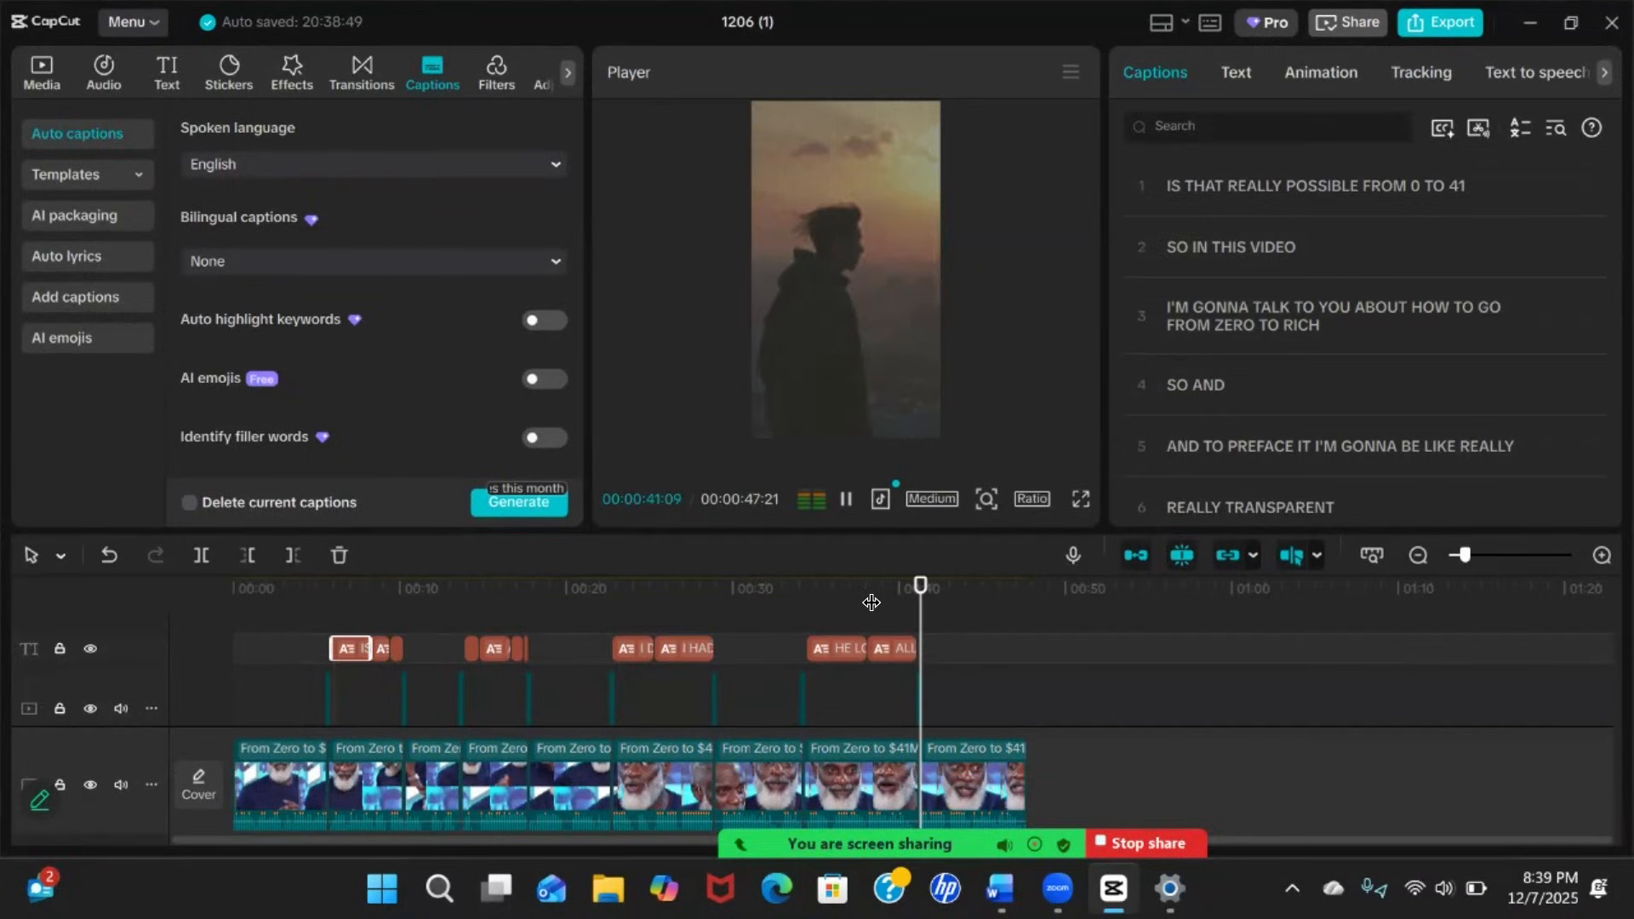
click(326, 589)
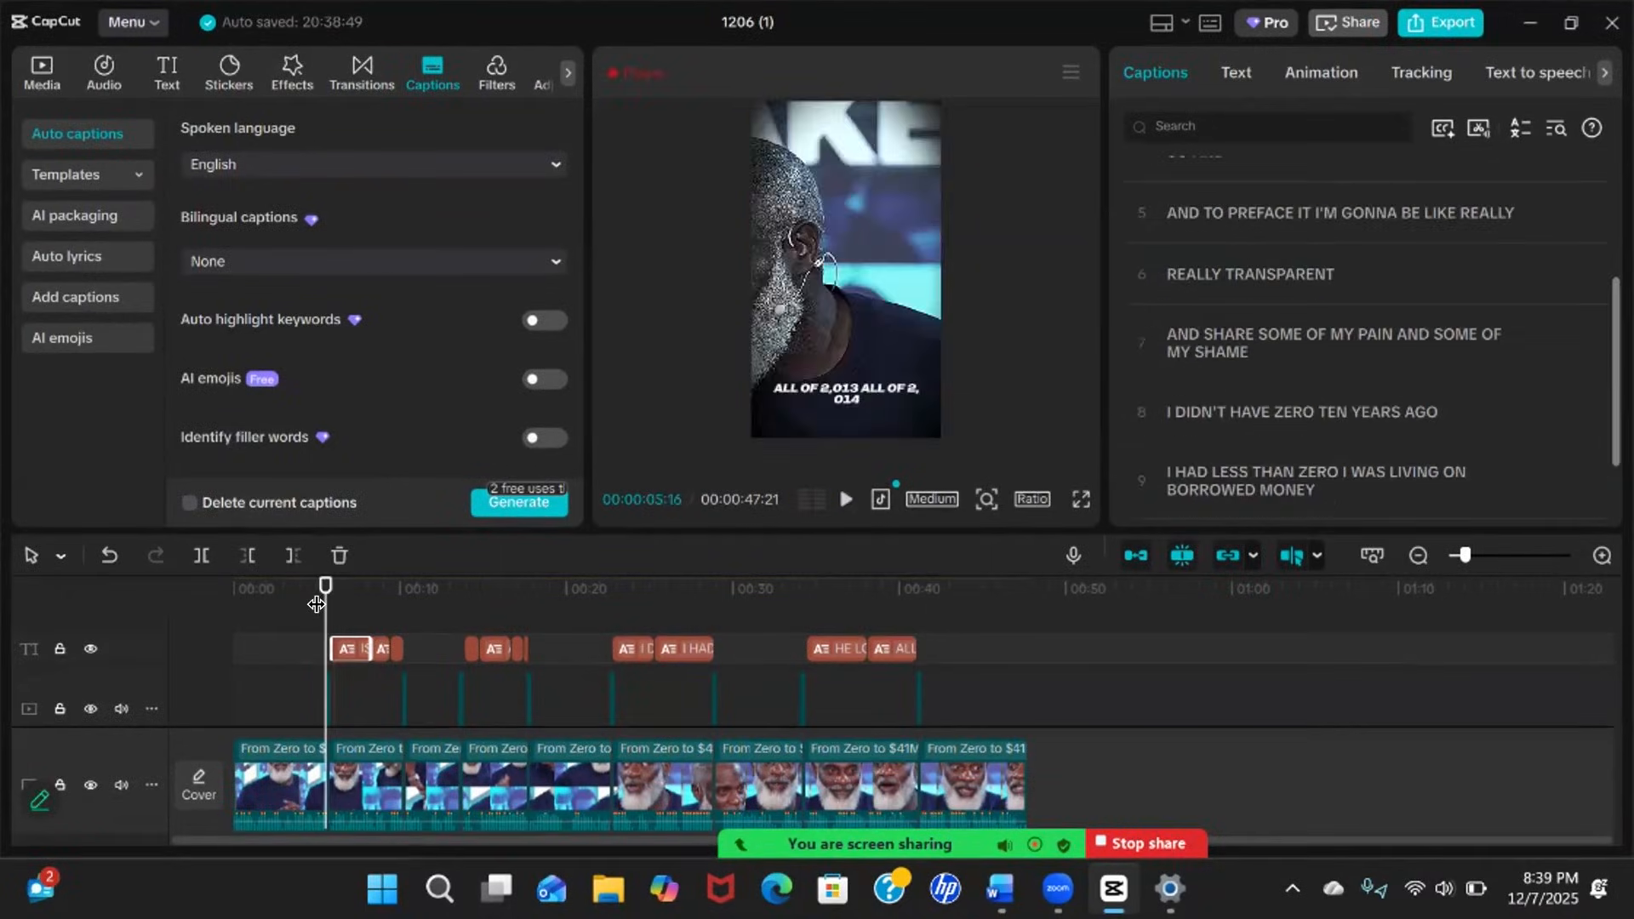
click(299, 590)
key(space)
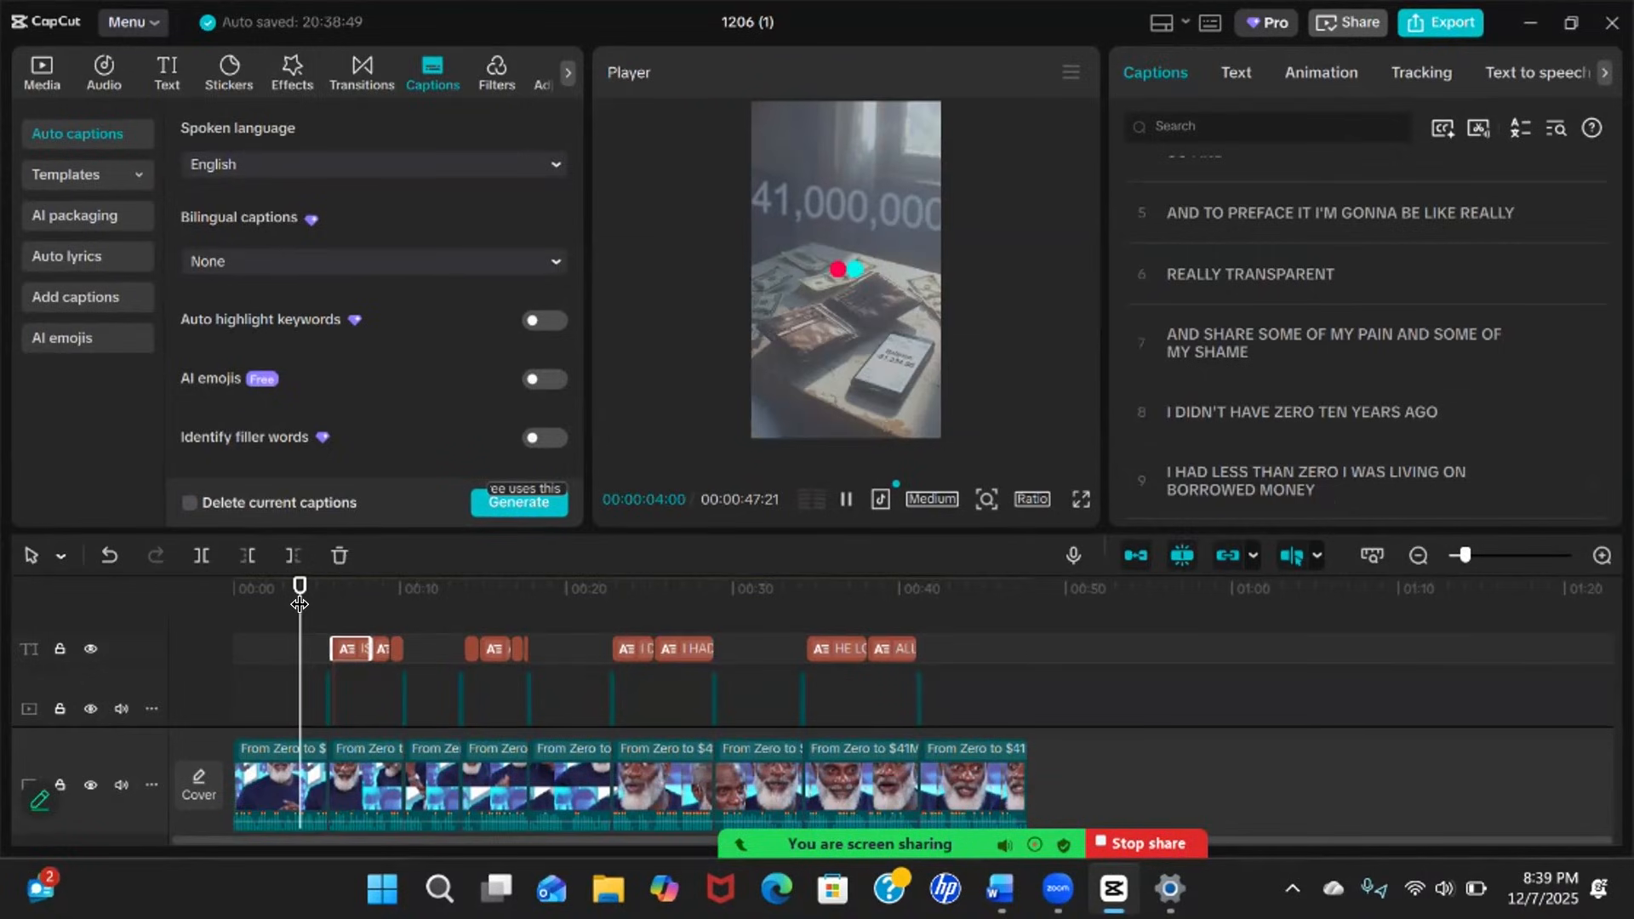
click(845, 500)
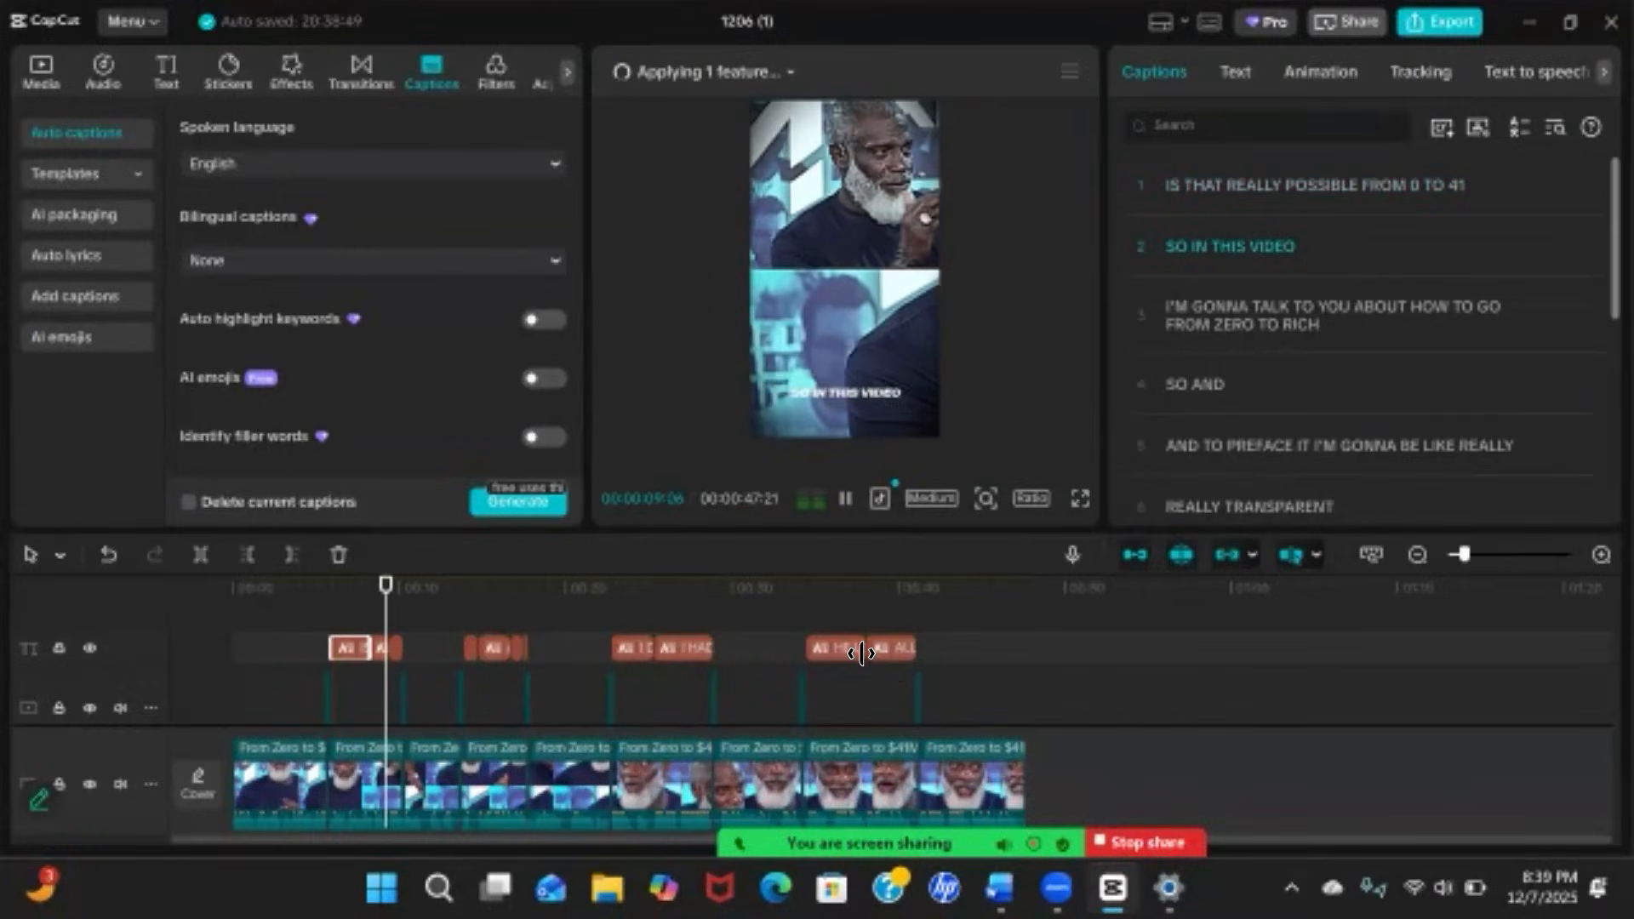
key(space)
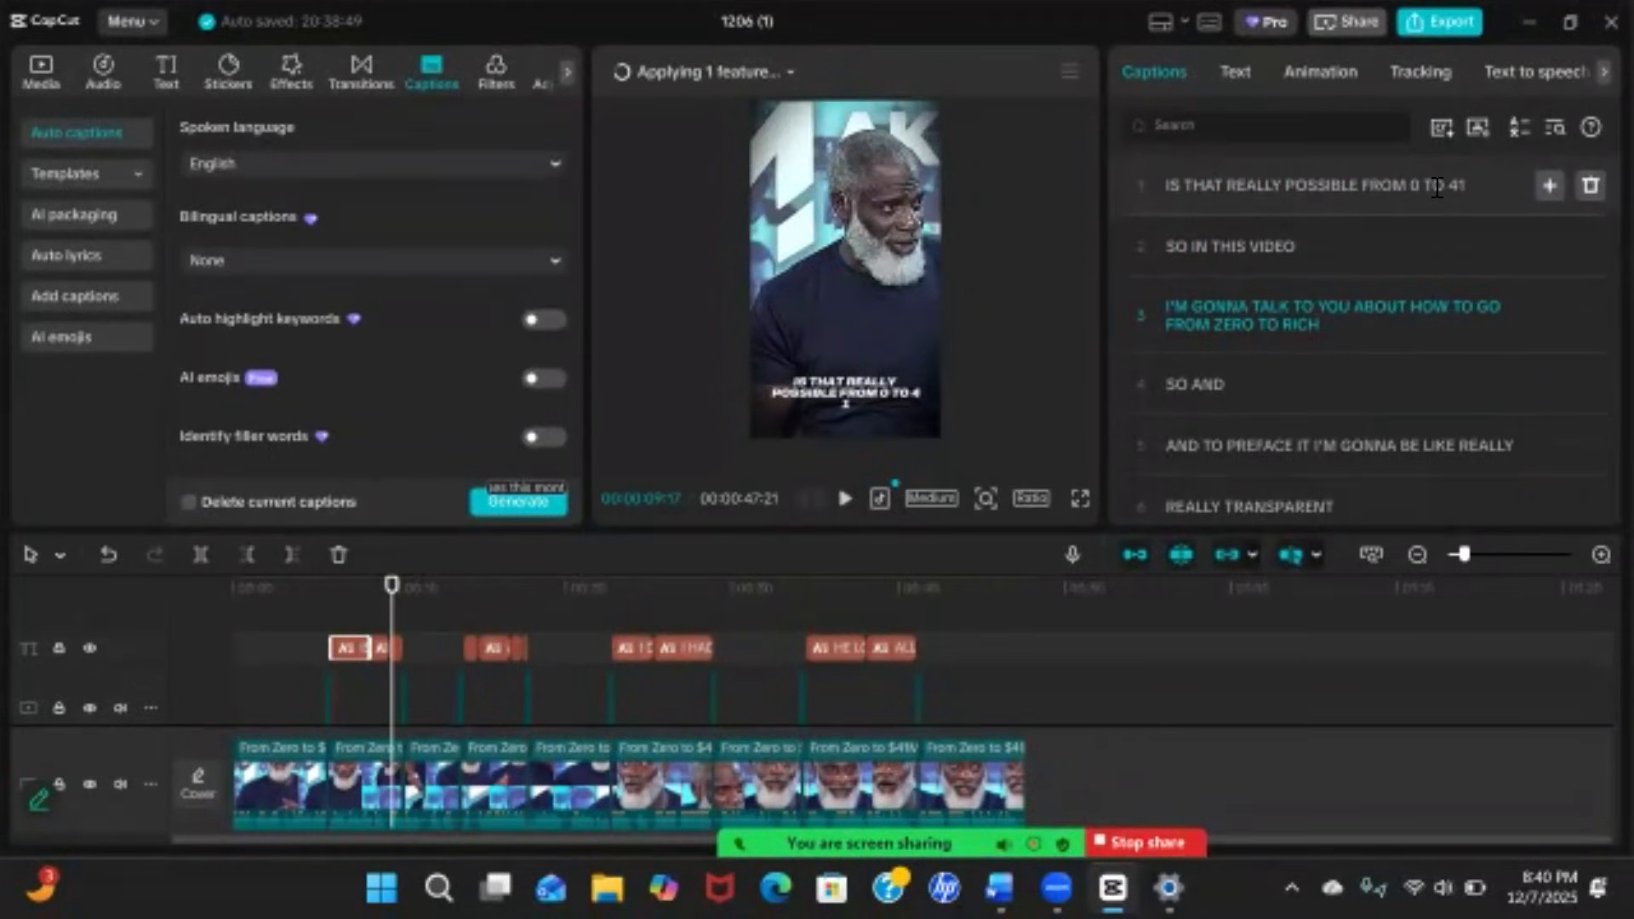
Add the word "million" to the end of the first caption, after "FROM 0 TO 41"
click(1464, 187)
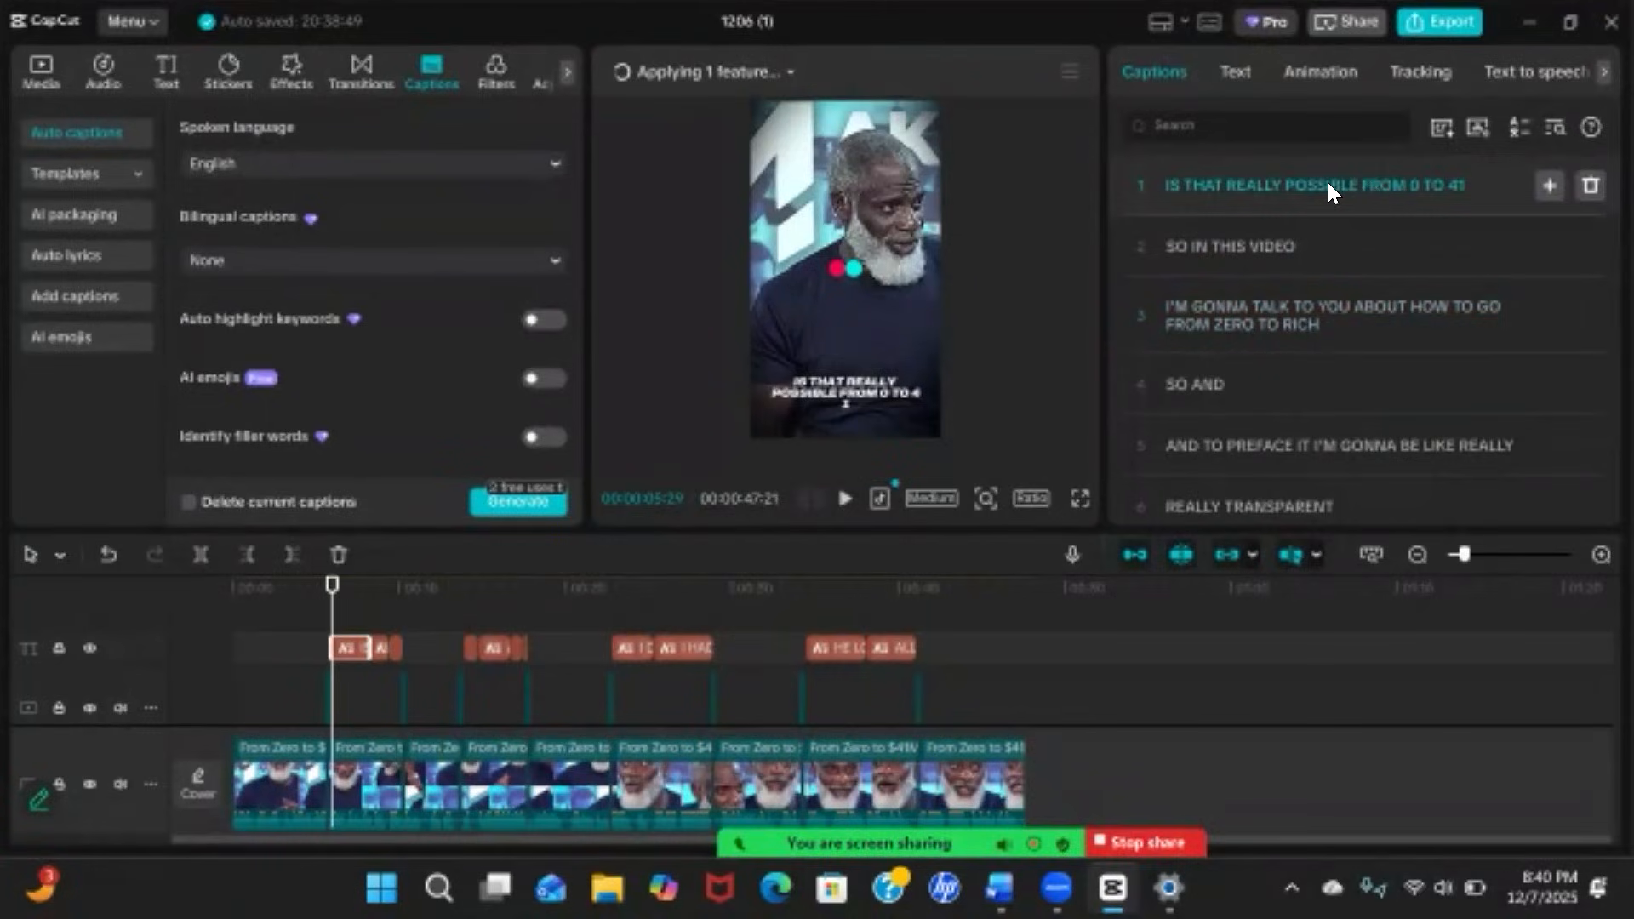
click(1395, 184)
key(ctrl+a)
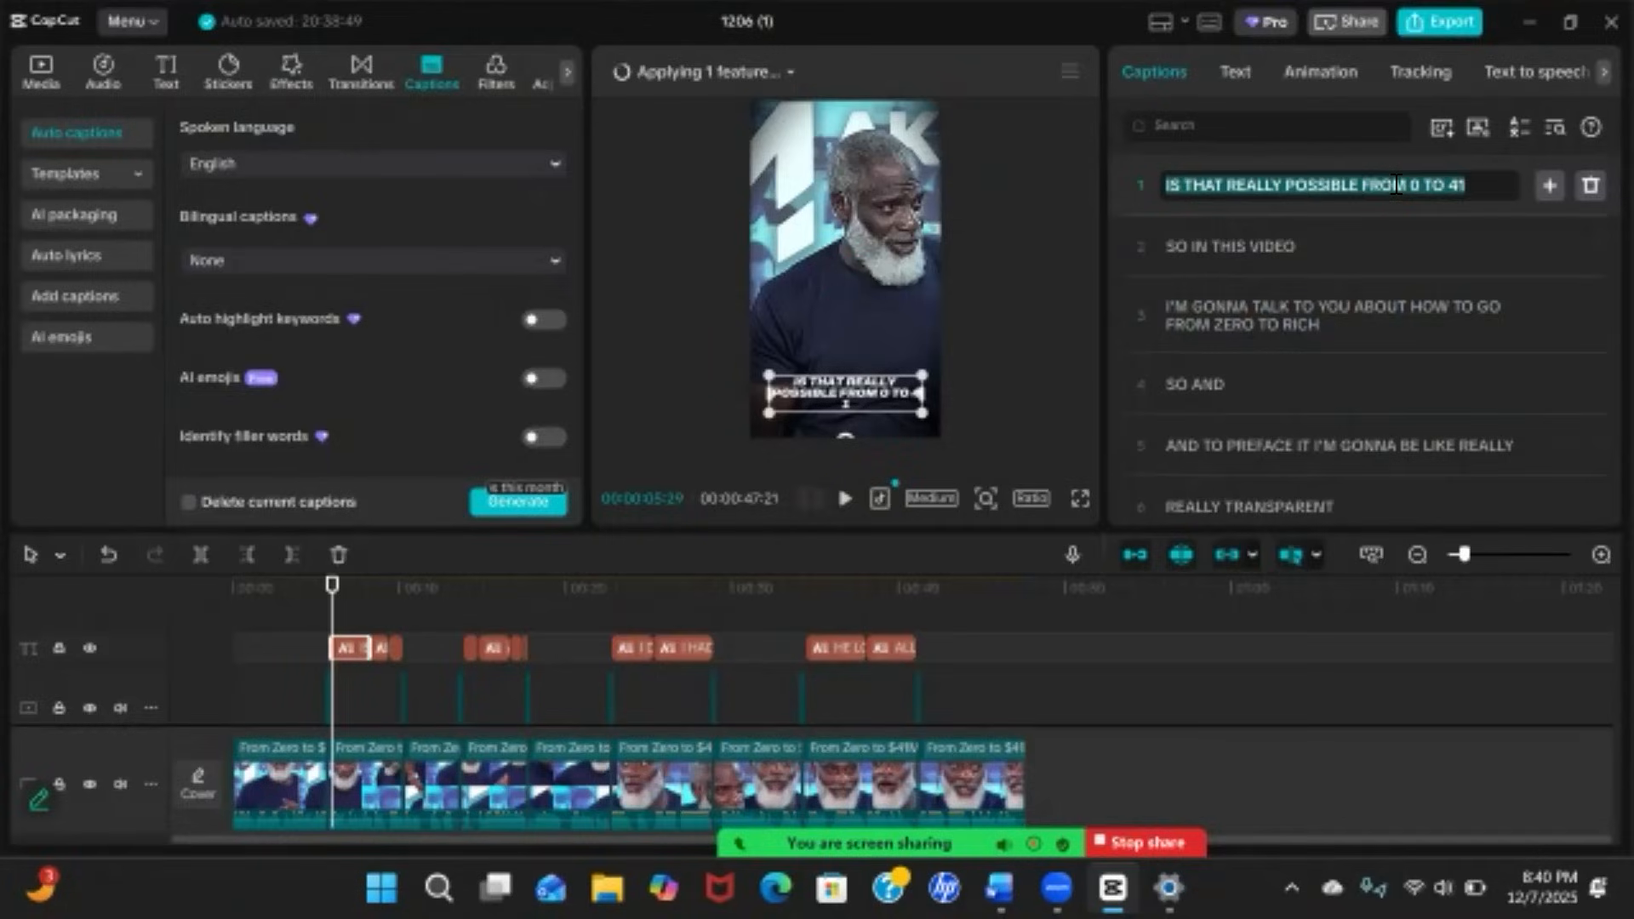
key(Right)
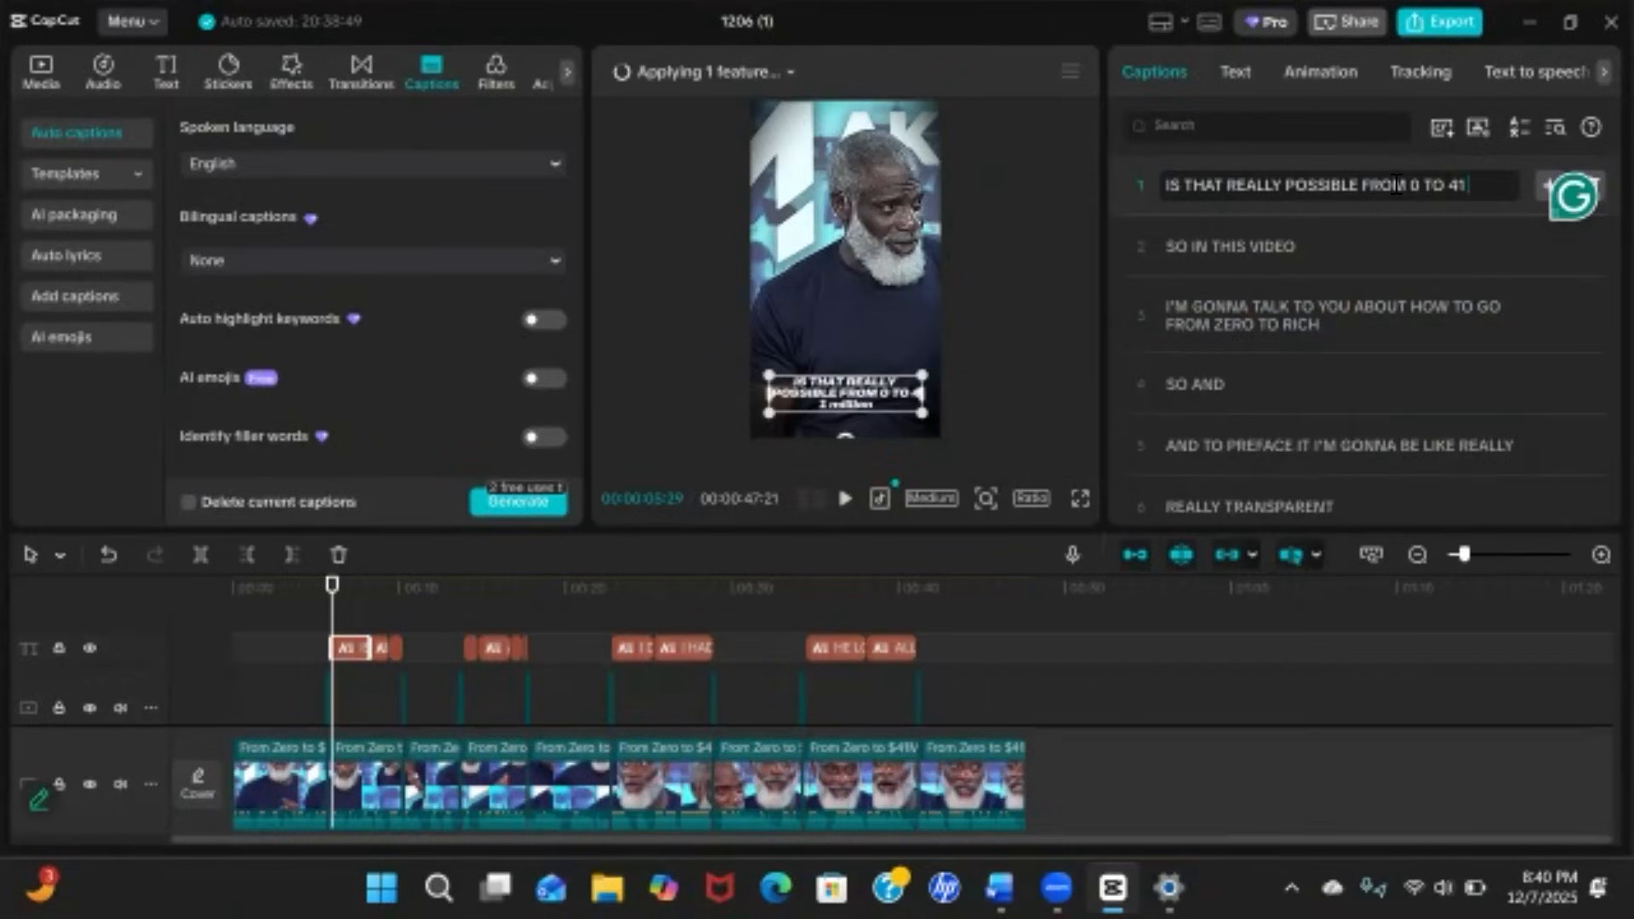
text(million)
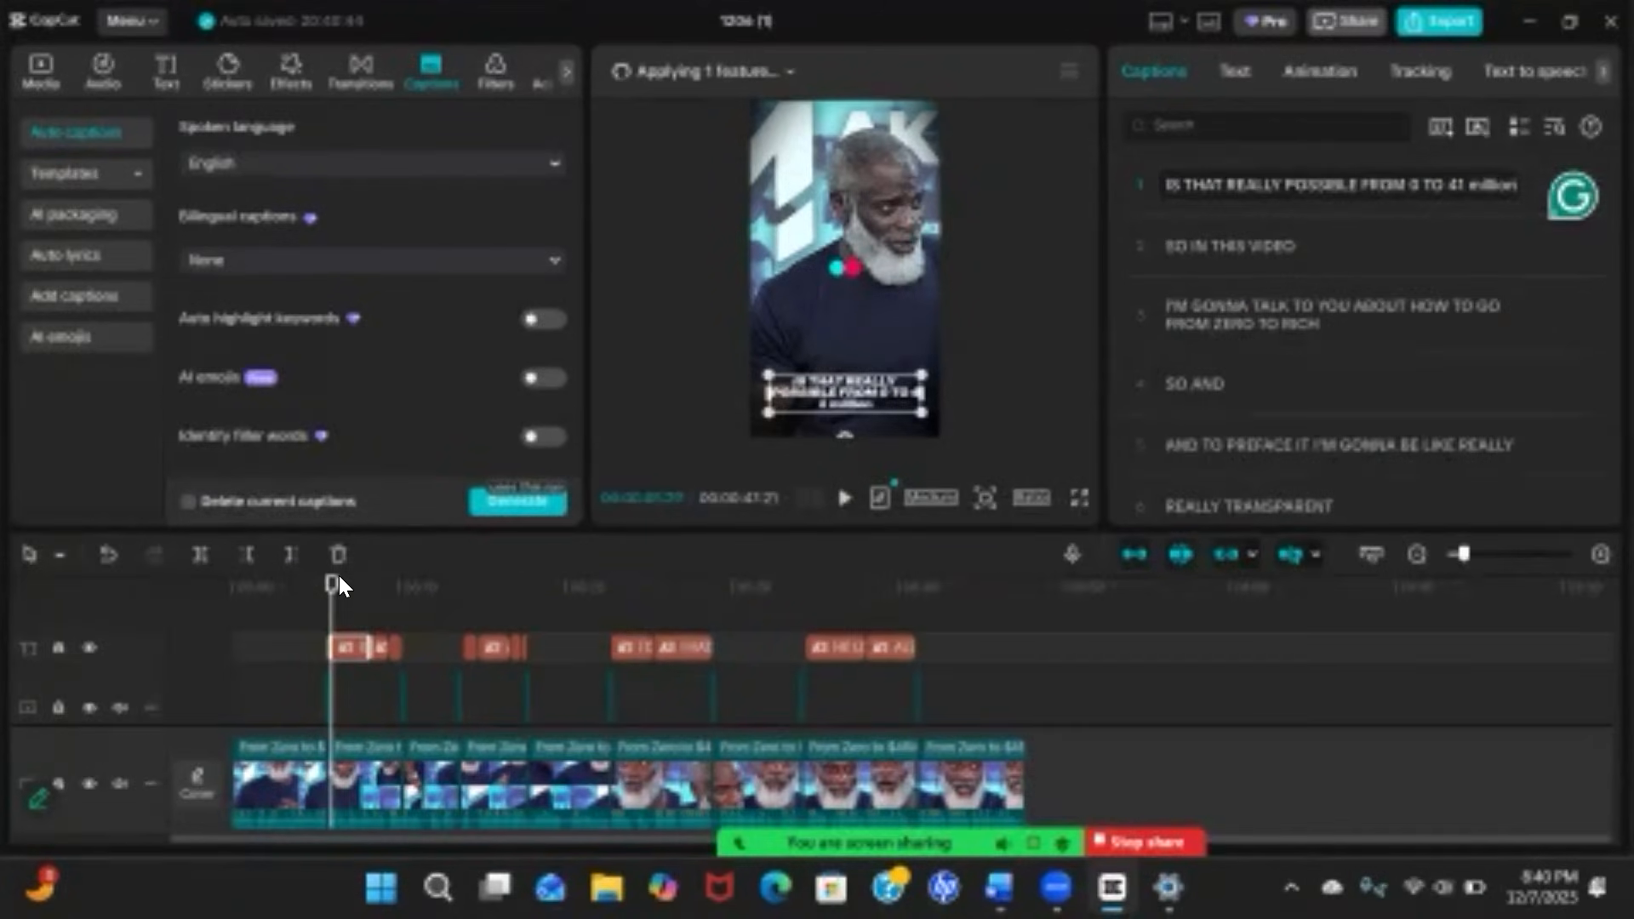
Play back the first captioned section and remove the word "million" from the end of the first caption
click(852, 507)
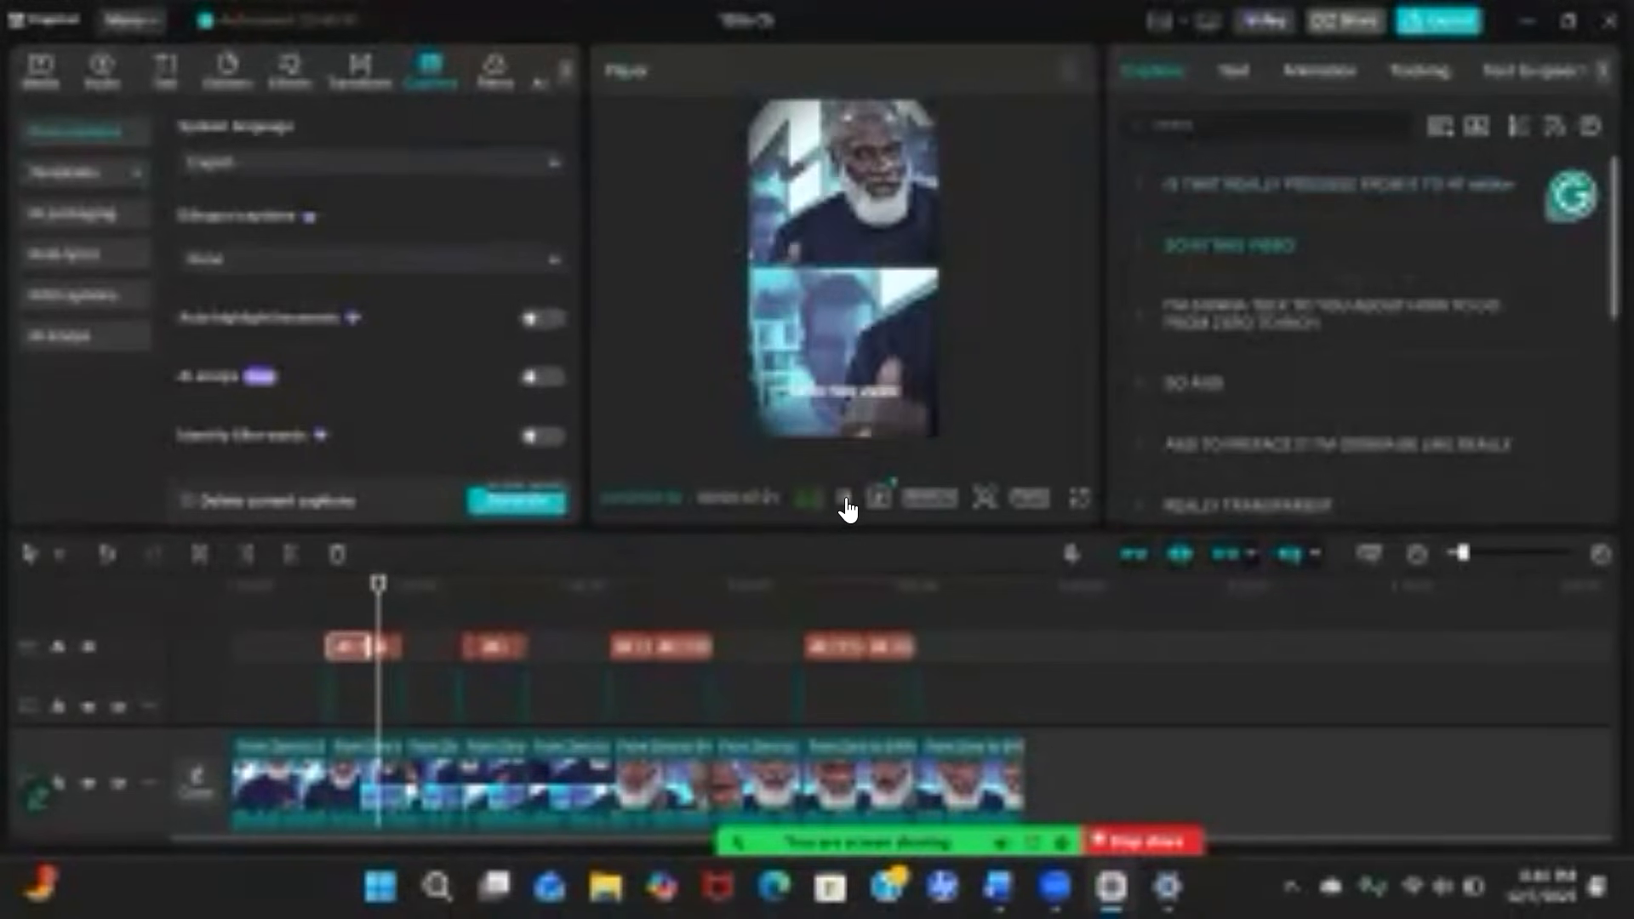
click(846, 504)
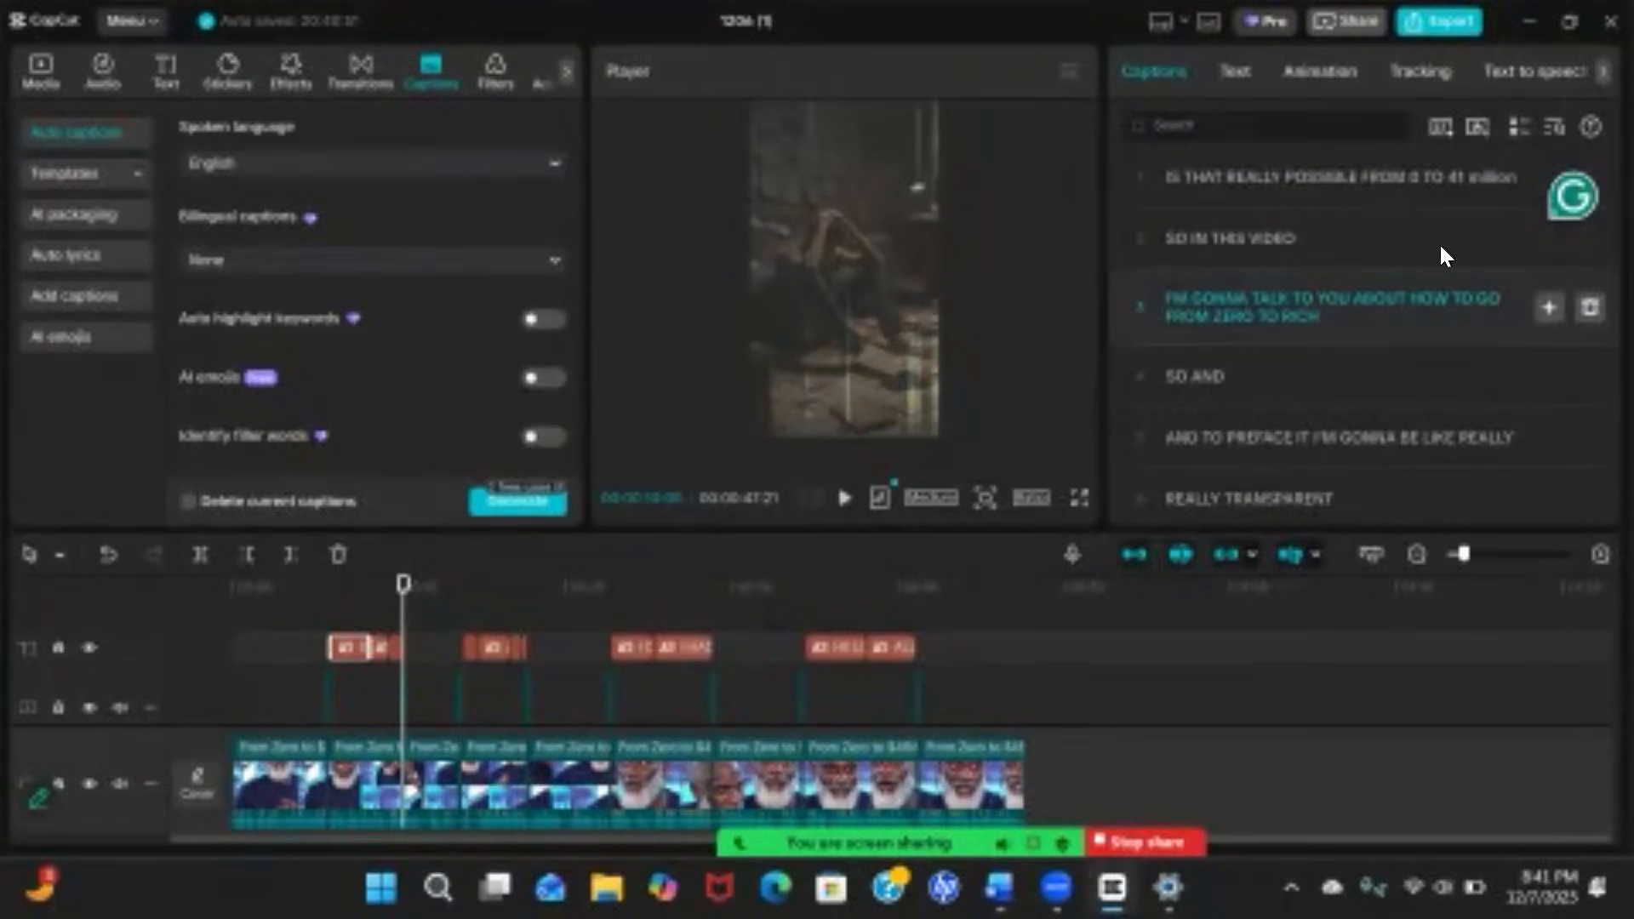
scroll(1489, 213, up, 1)
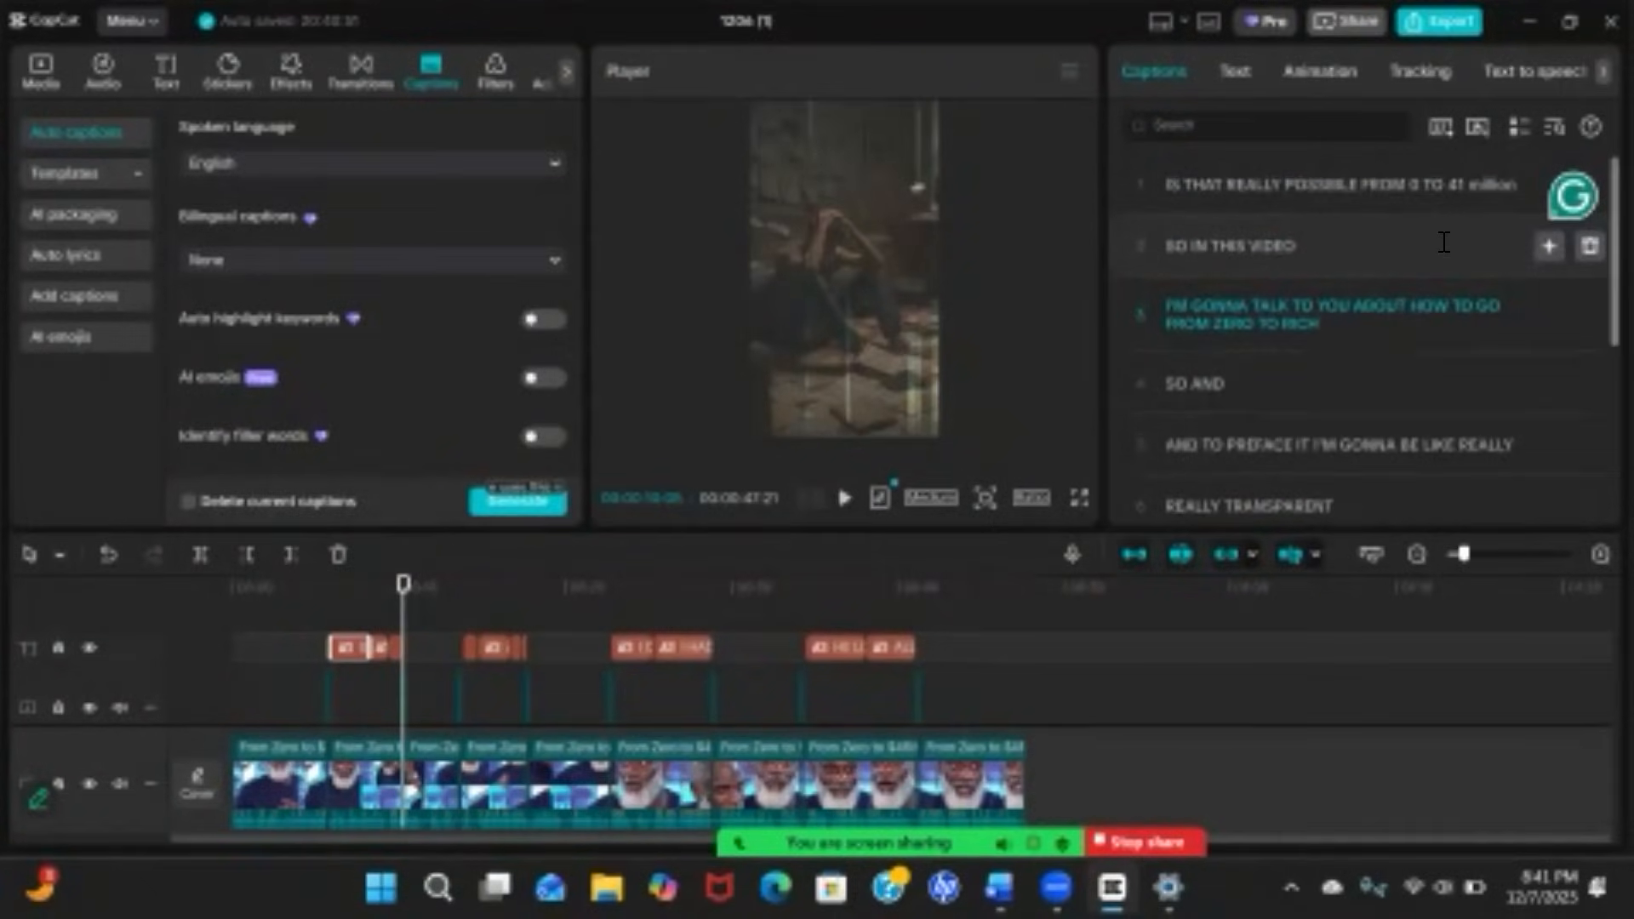
click(1508, 193)
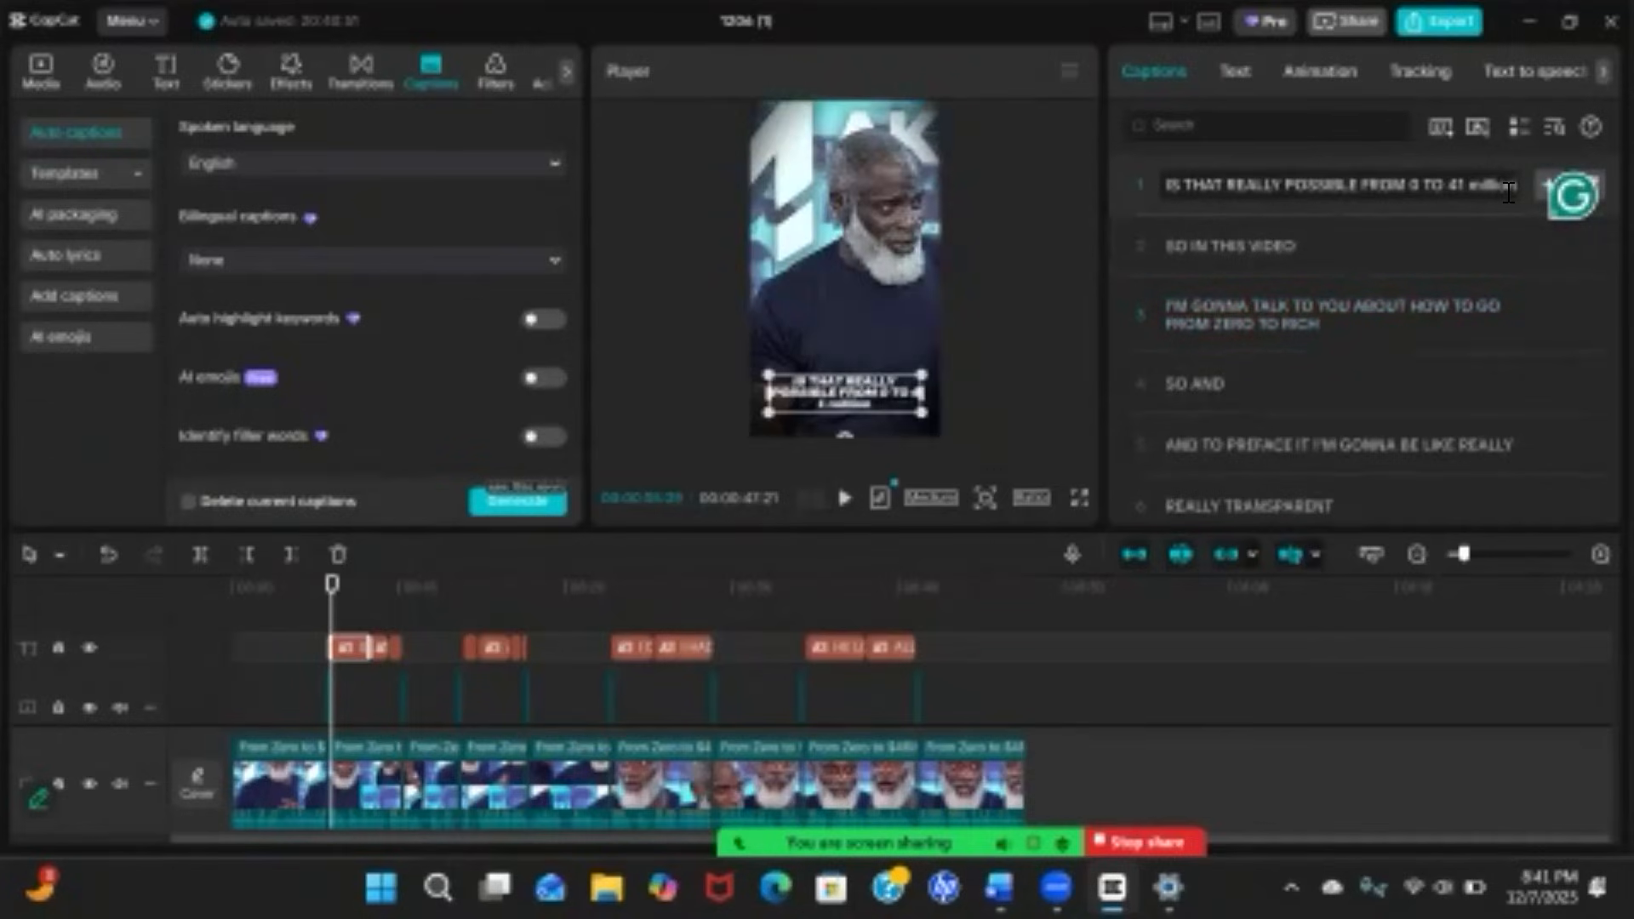
key(BackSpace)
key(BackSpace)
key(BackSpace)
key(BackSpace)
key(BackSpace)
key(BackSpace)
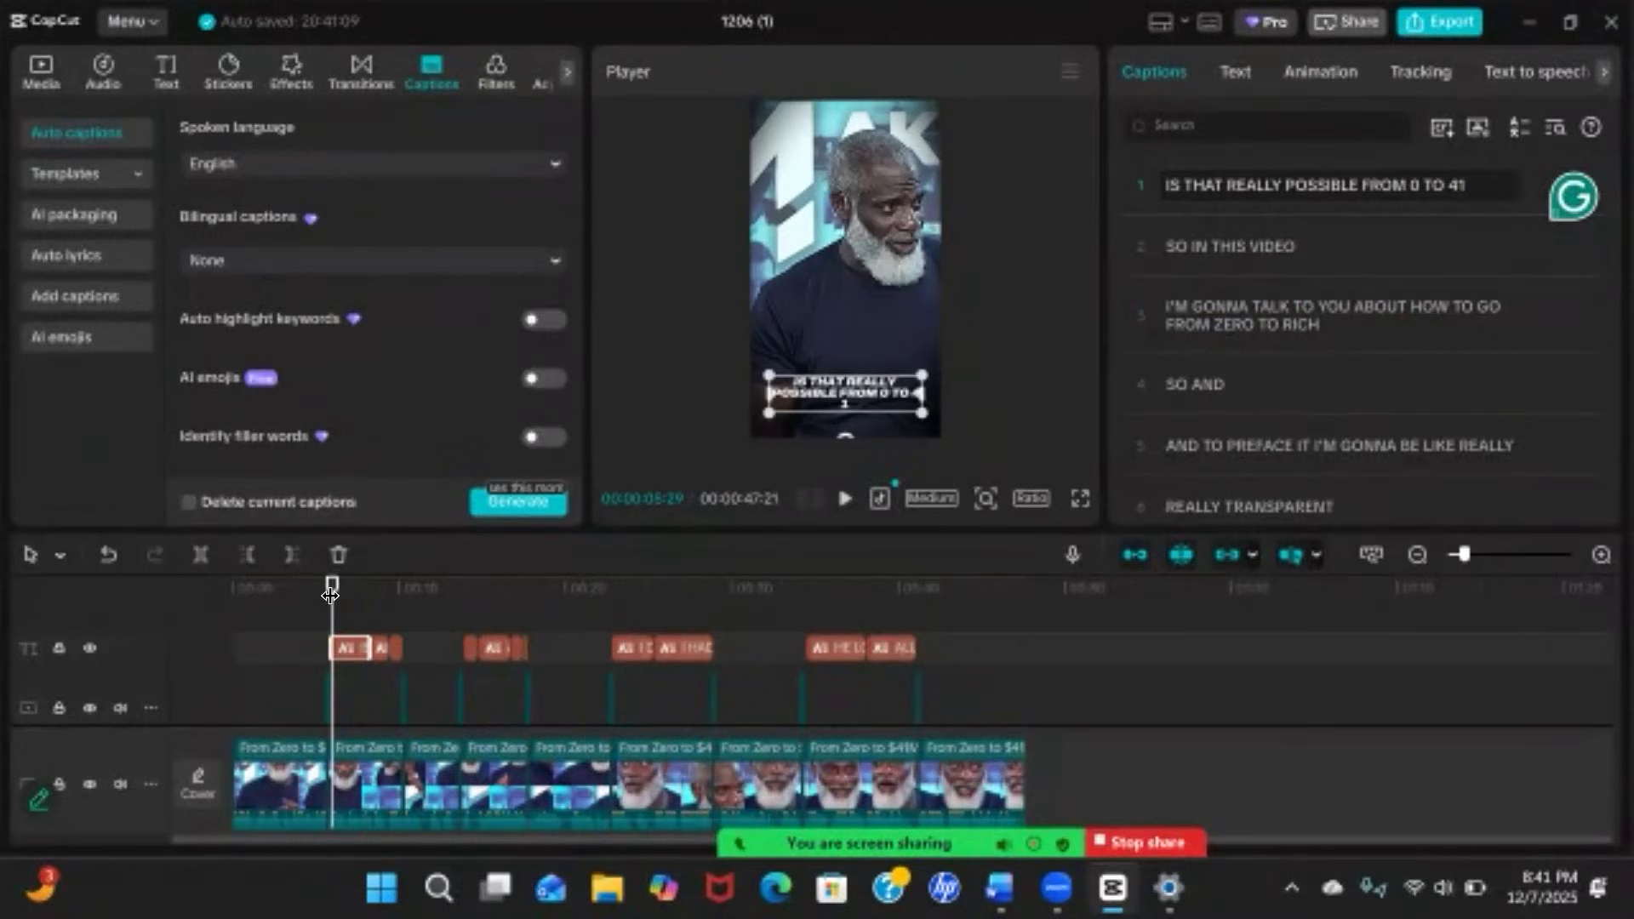
Play on to about 14 seconds and add "ZERO" to the end of the third caption, after "FROM ZERO TO RICH"
click(844, 500)
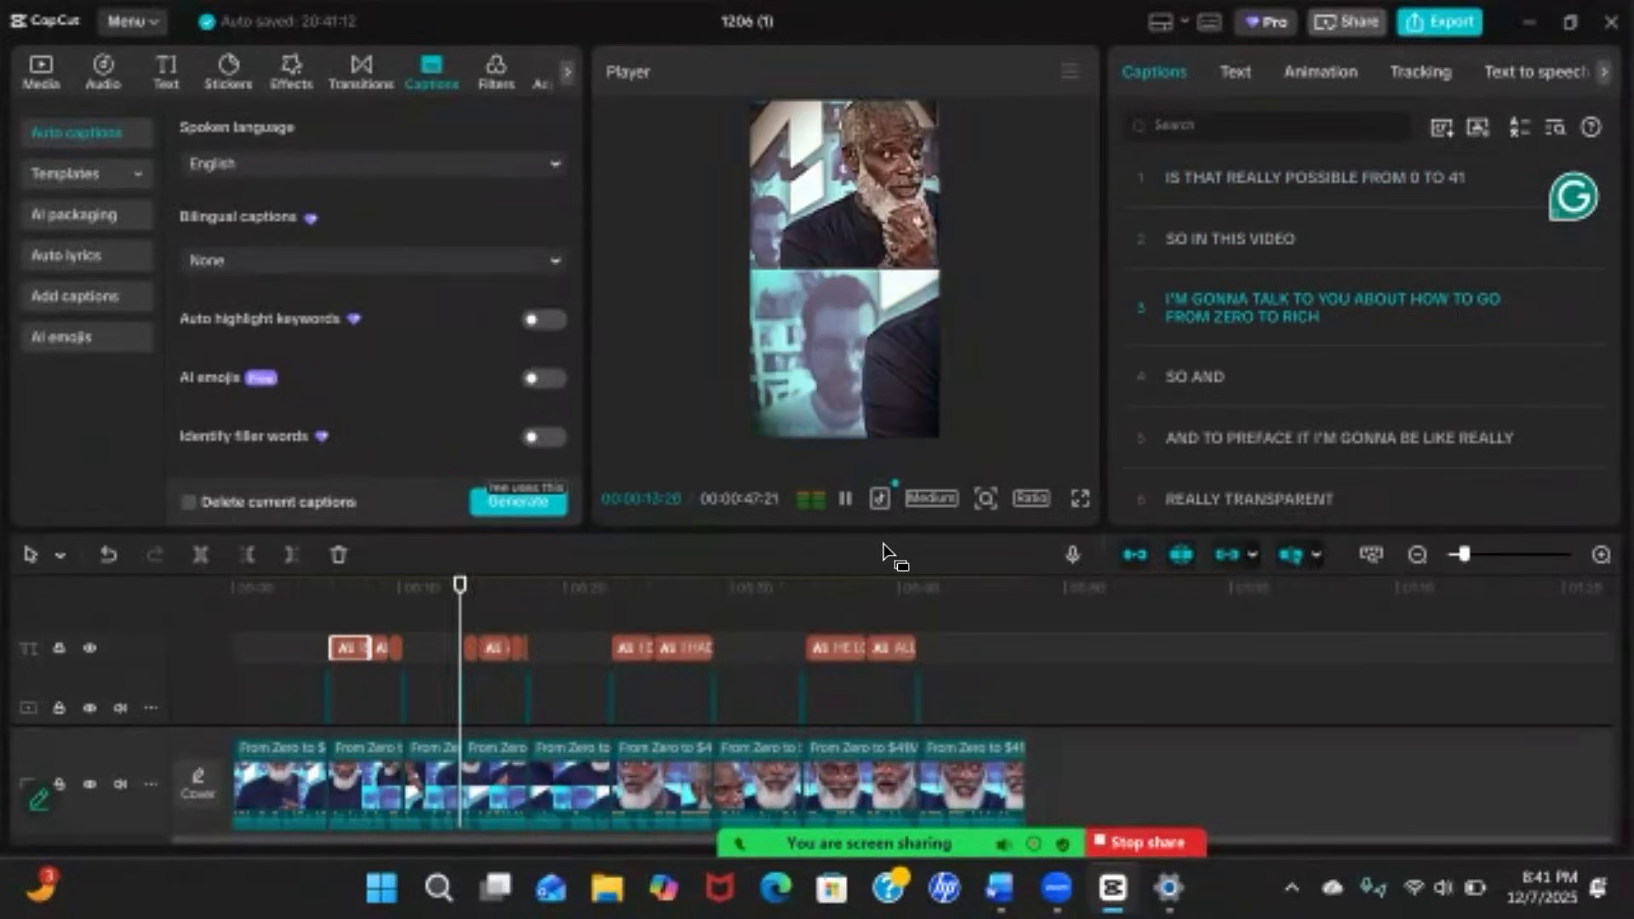
key(space)
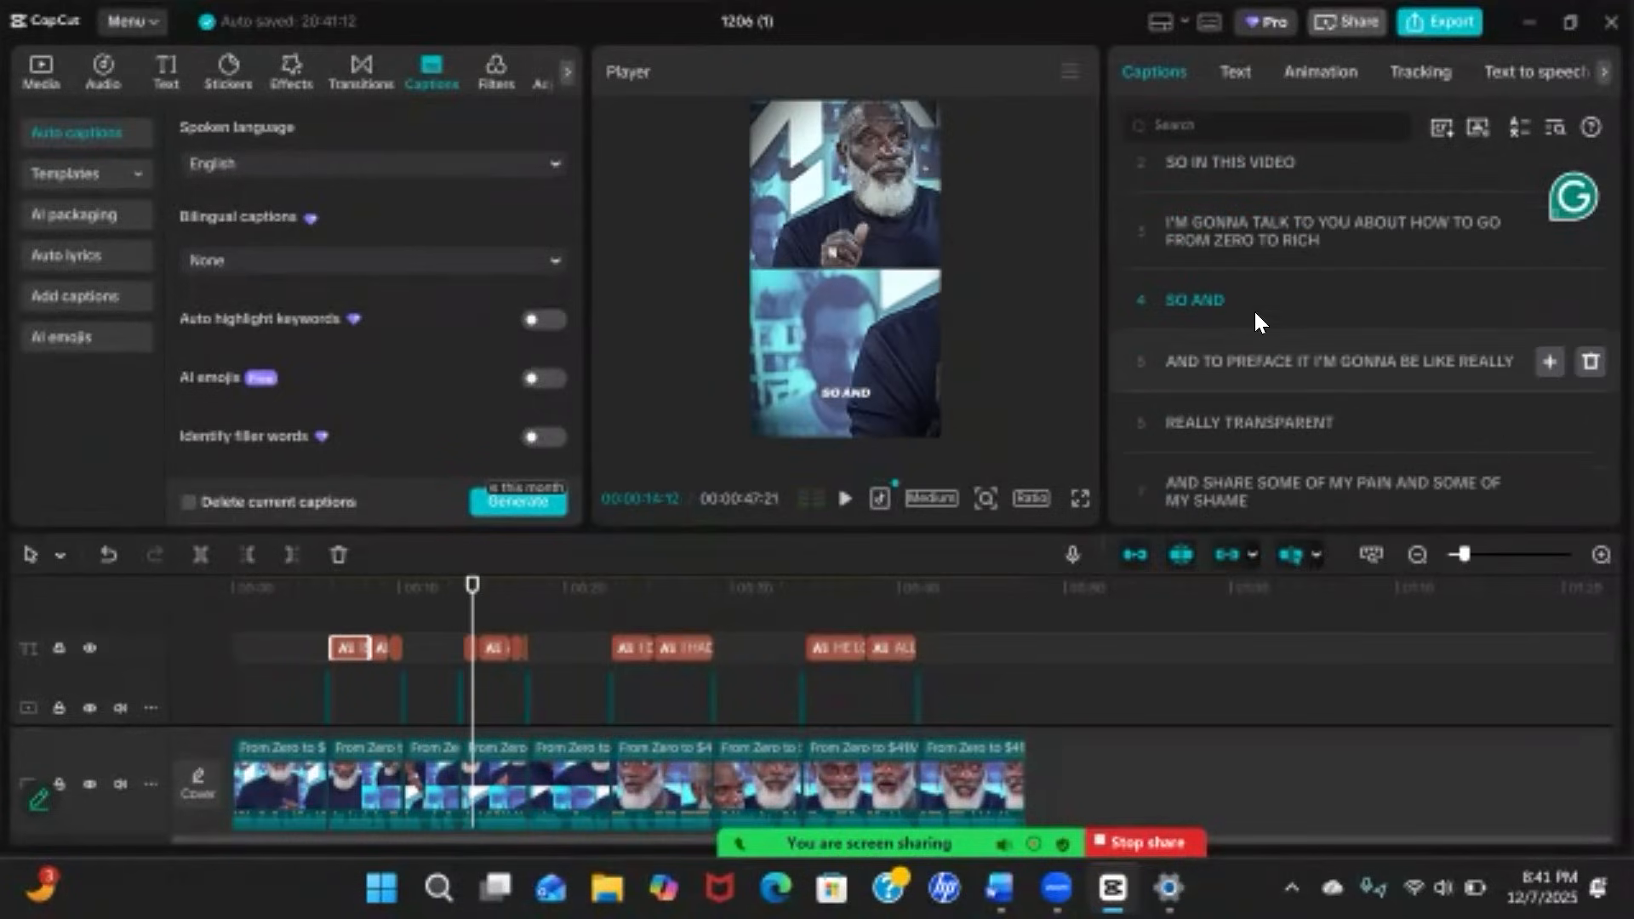
click(1331, 244)
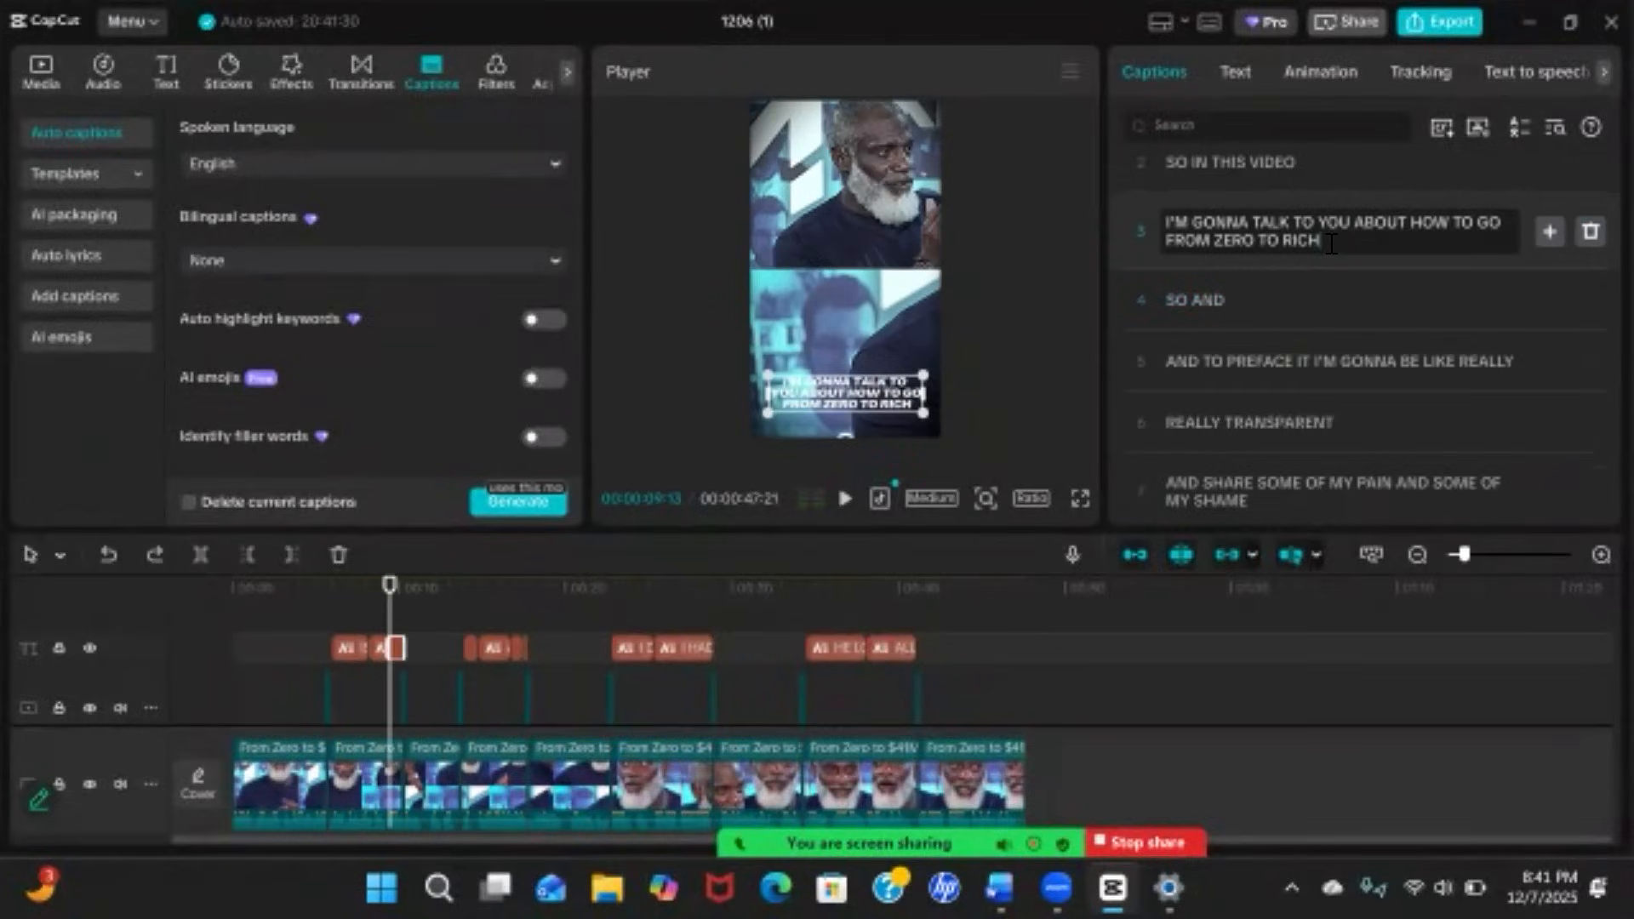
key(Return)
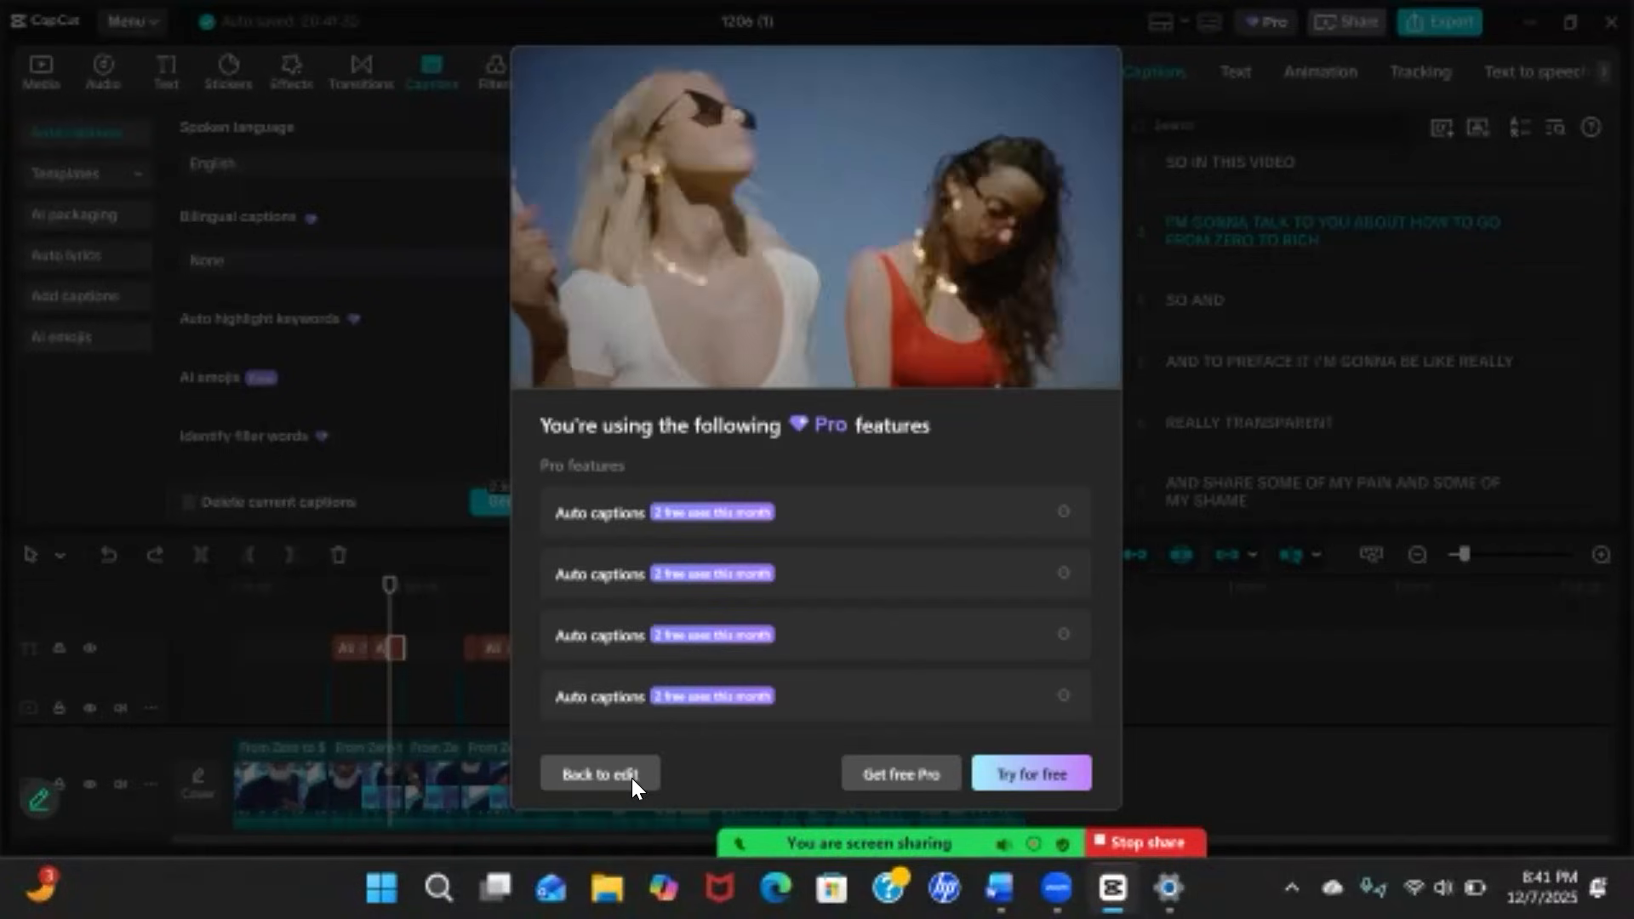
click(632, 778)
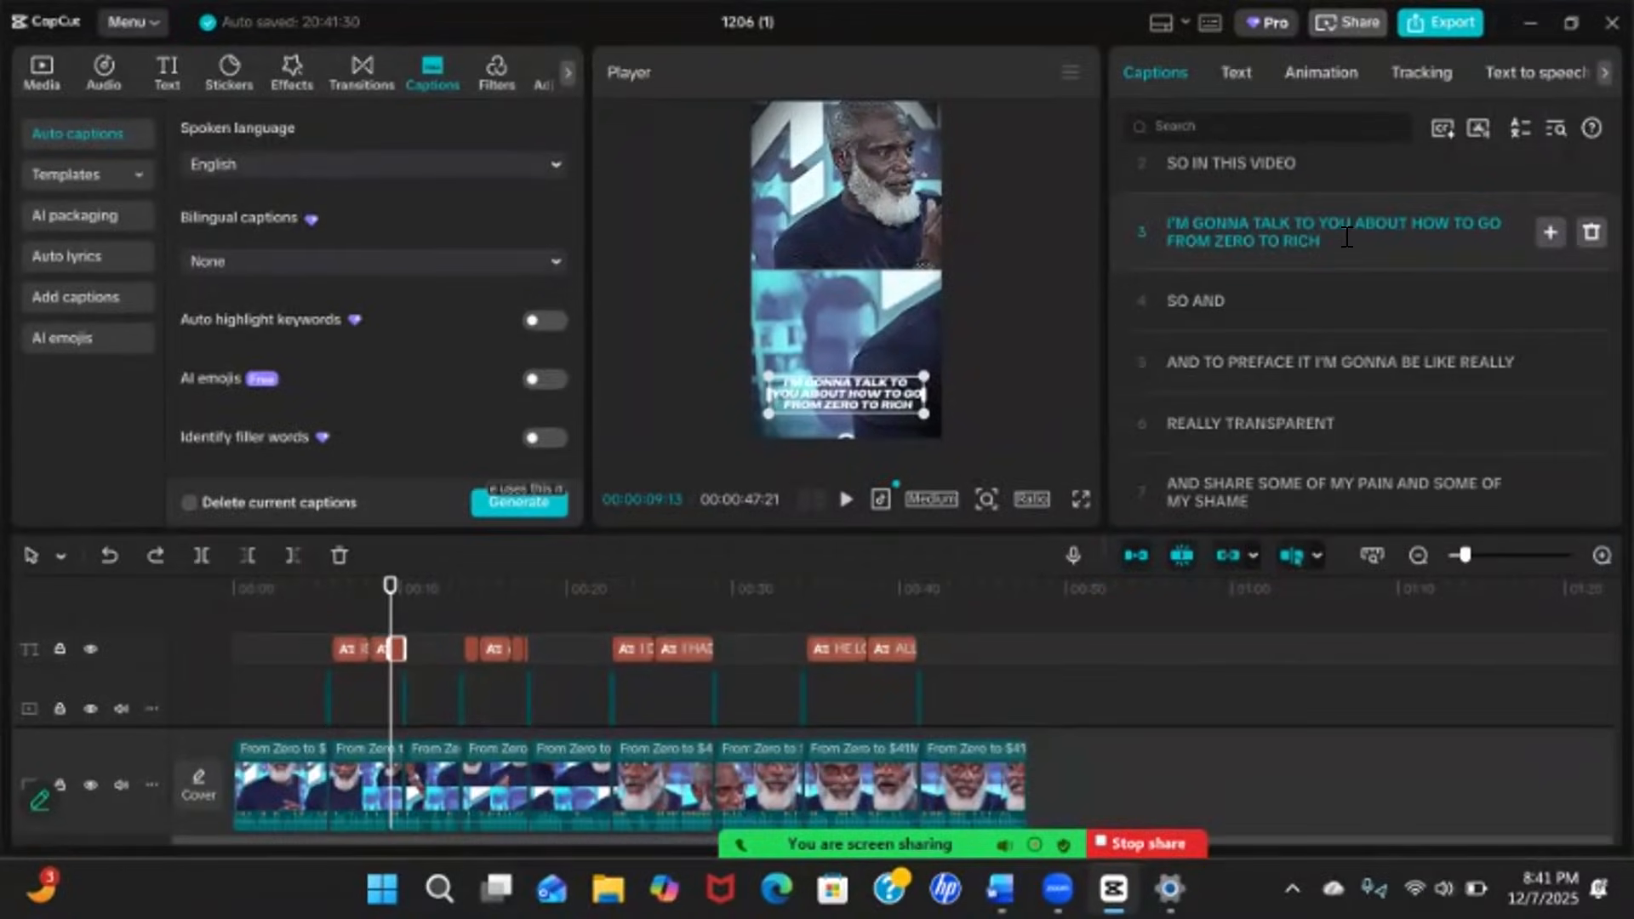
click(1346, 236)
text(ZERO)
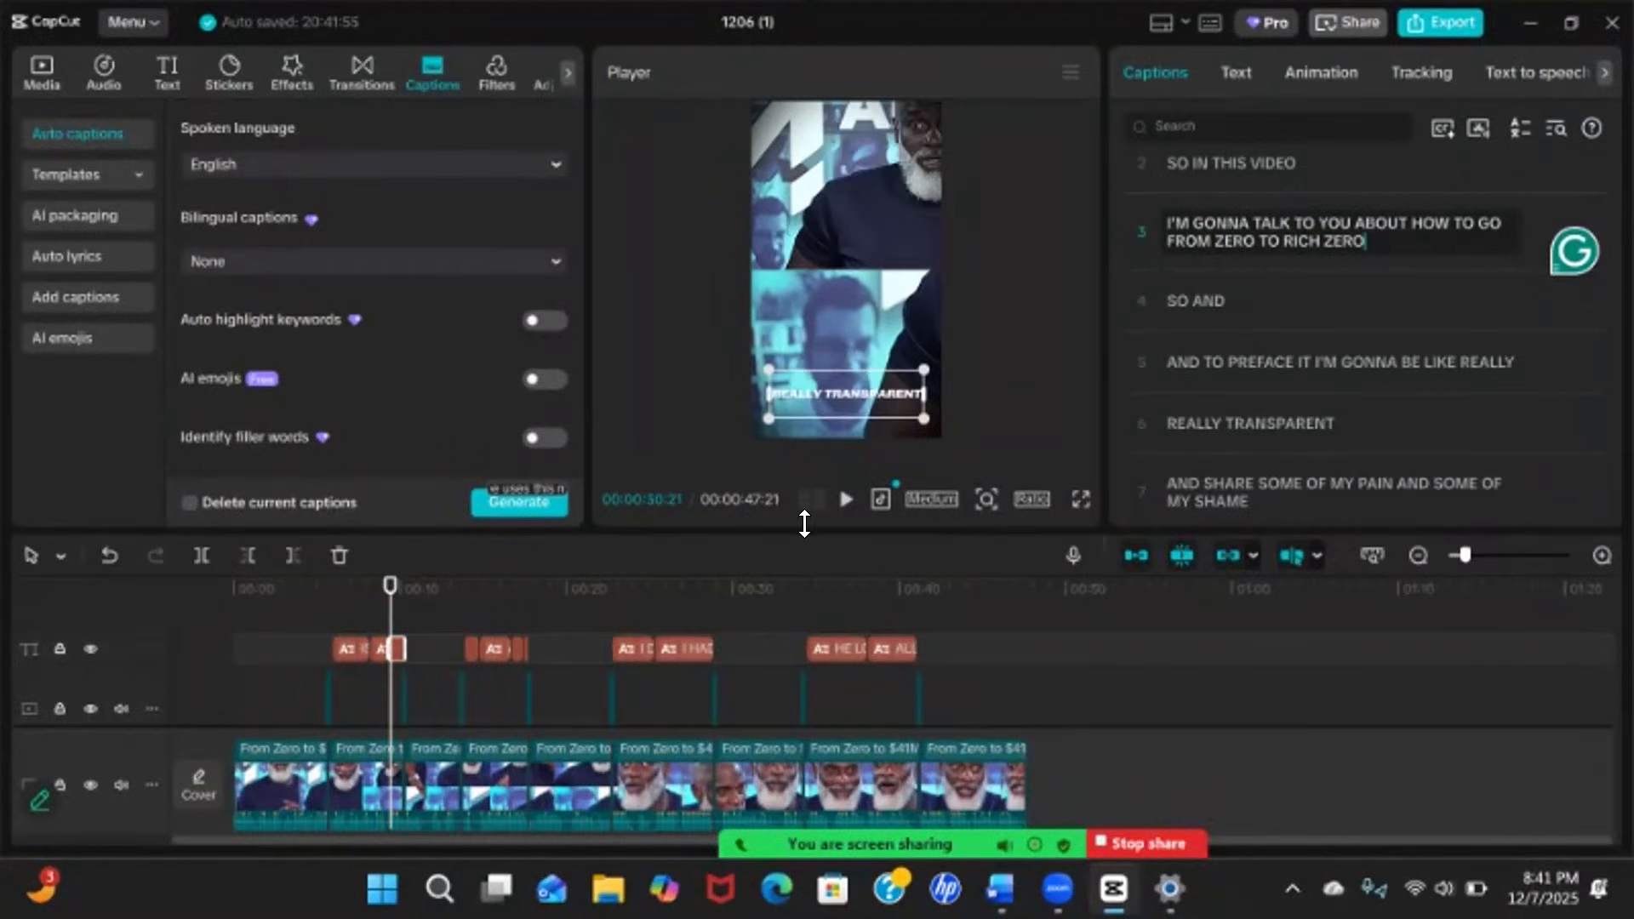
Play back the video from the third caption to about 42 seconds, replaying from about 19 seconds, to check captions against the speech
click(844, 502)
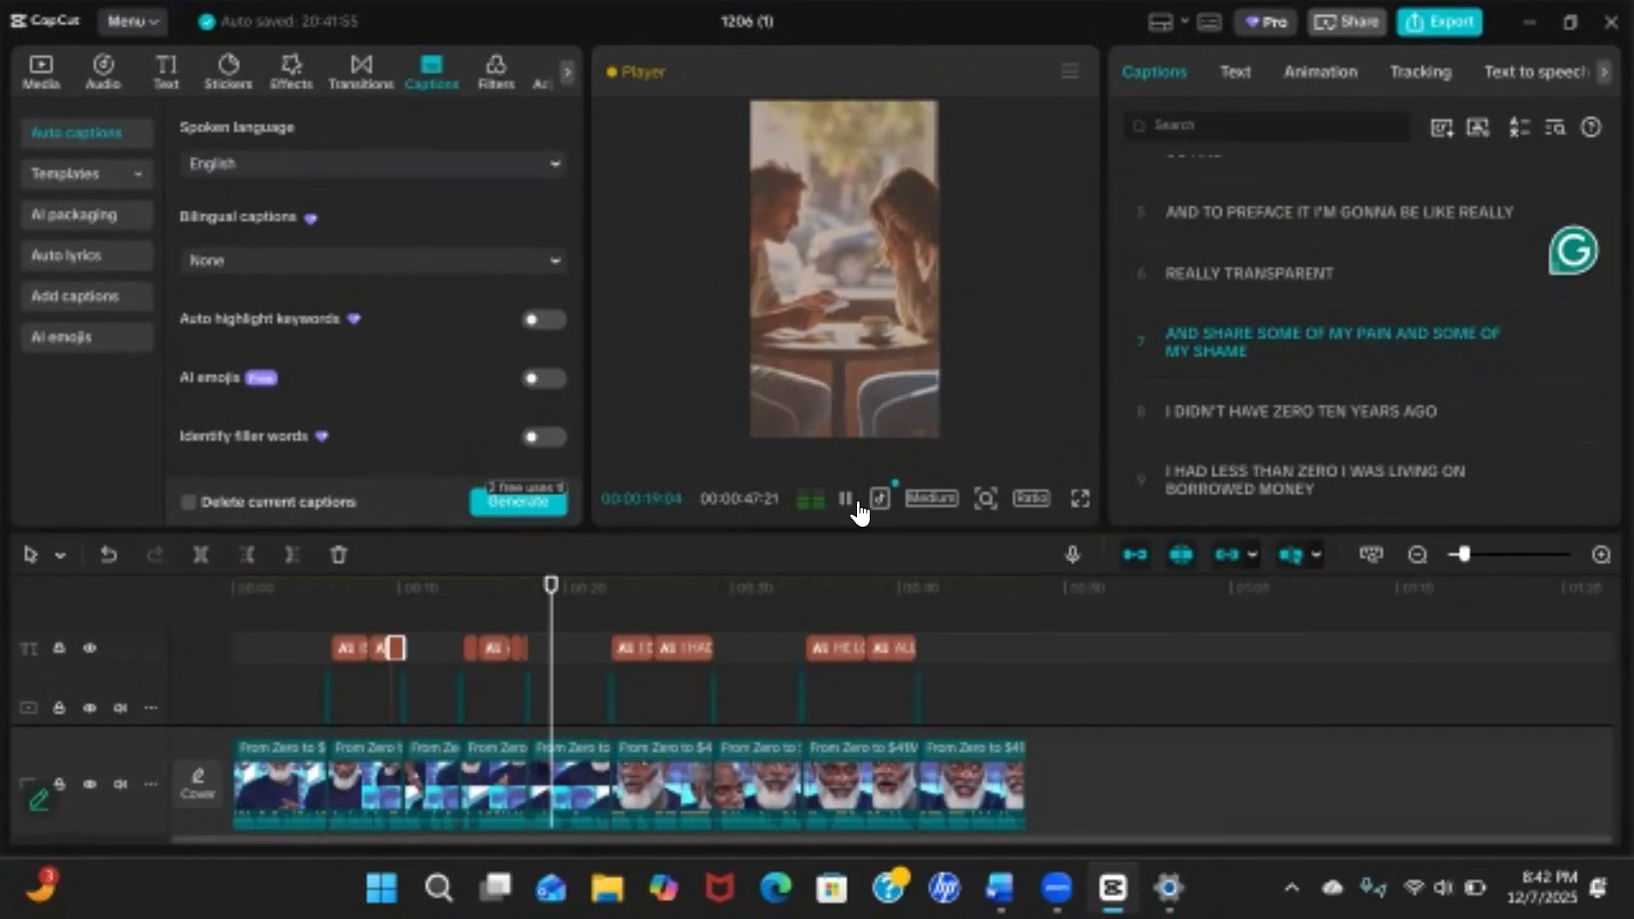
click(844, 500)
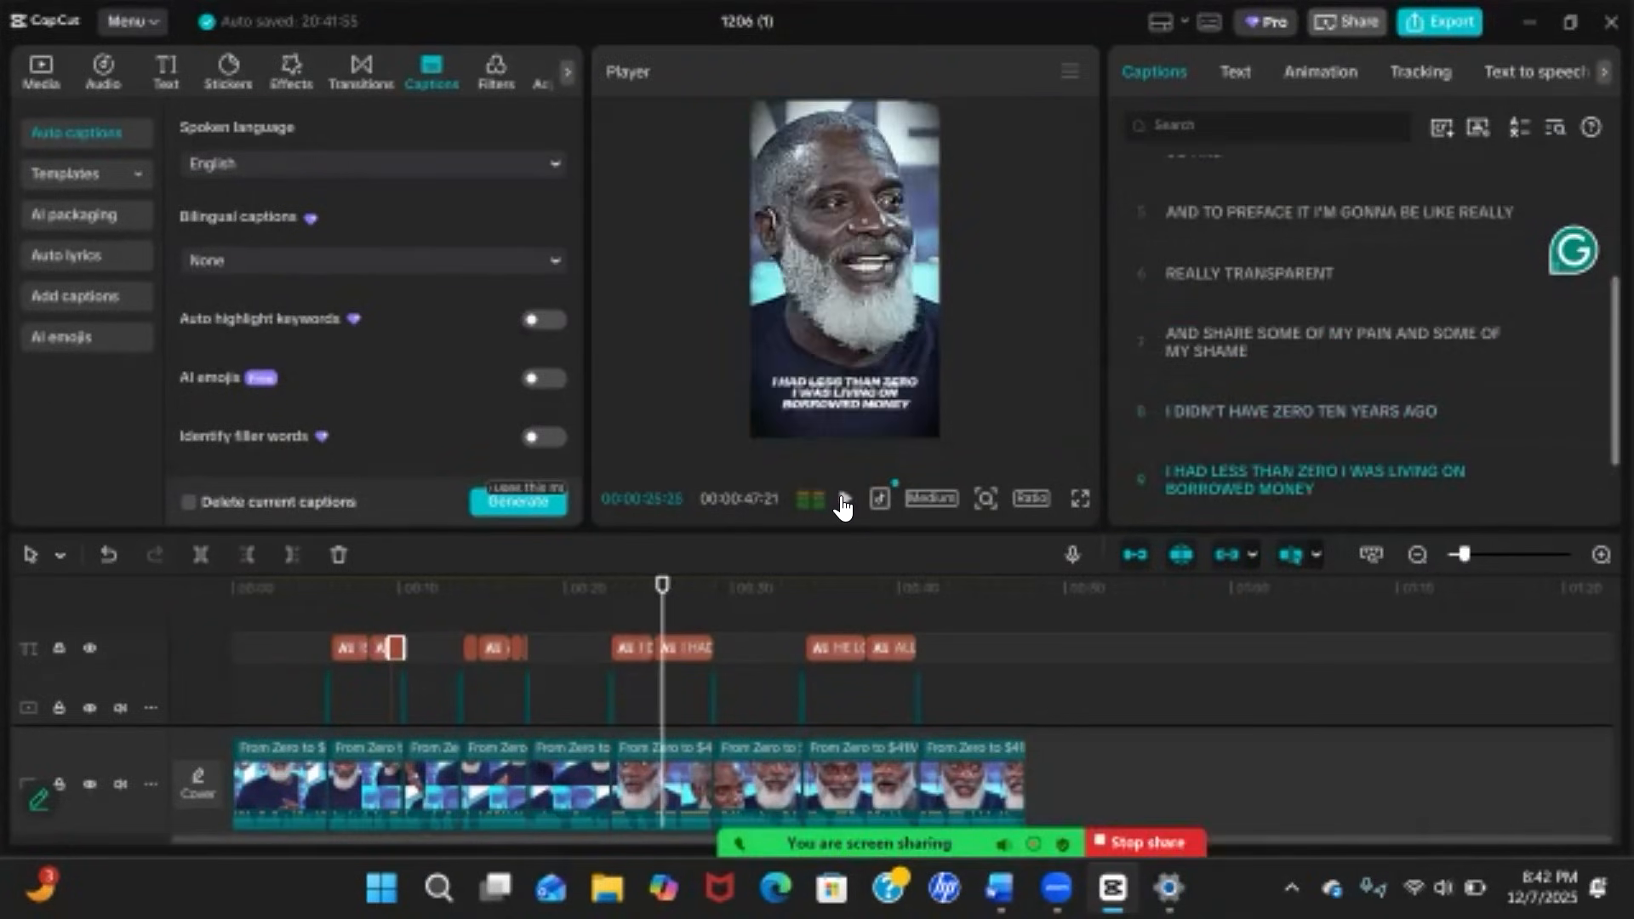
drag(664, 598, 556, 596)
key(space)
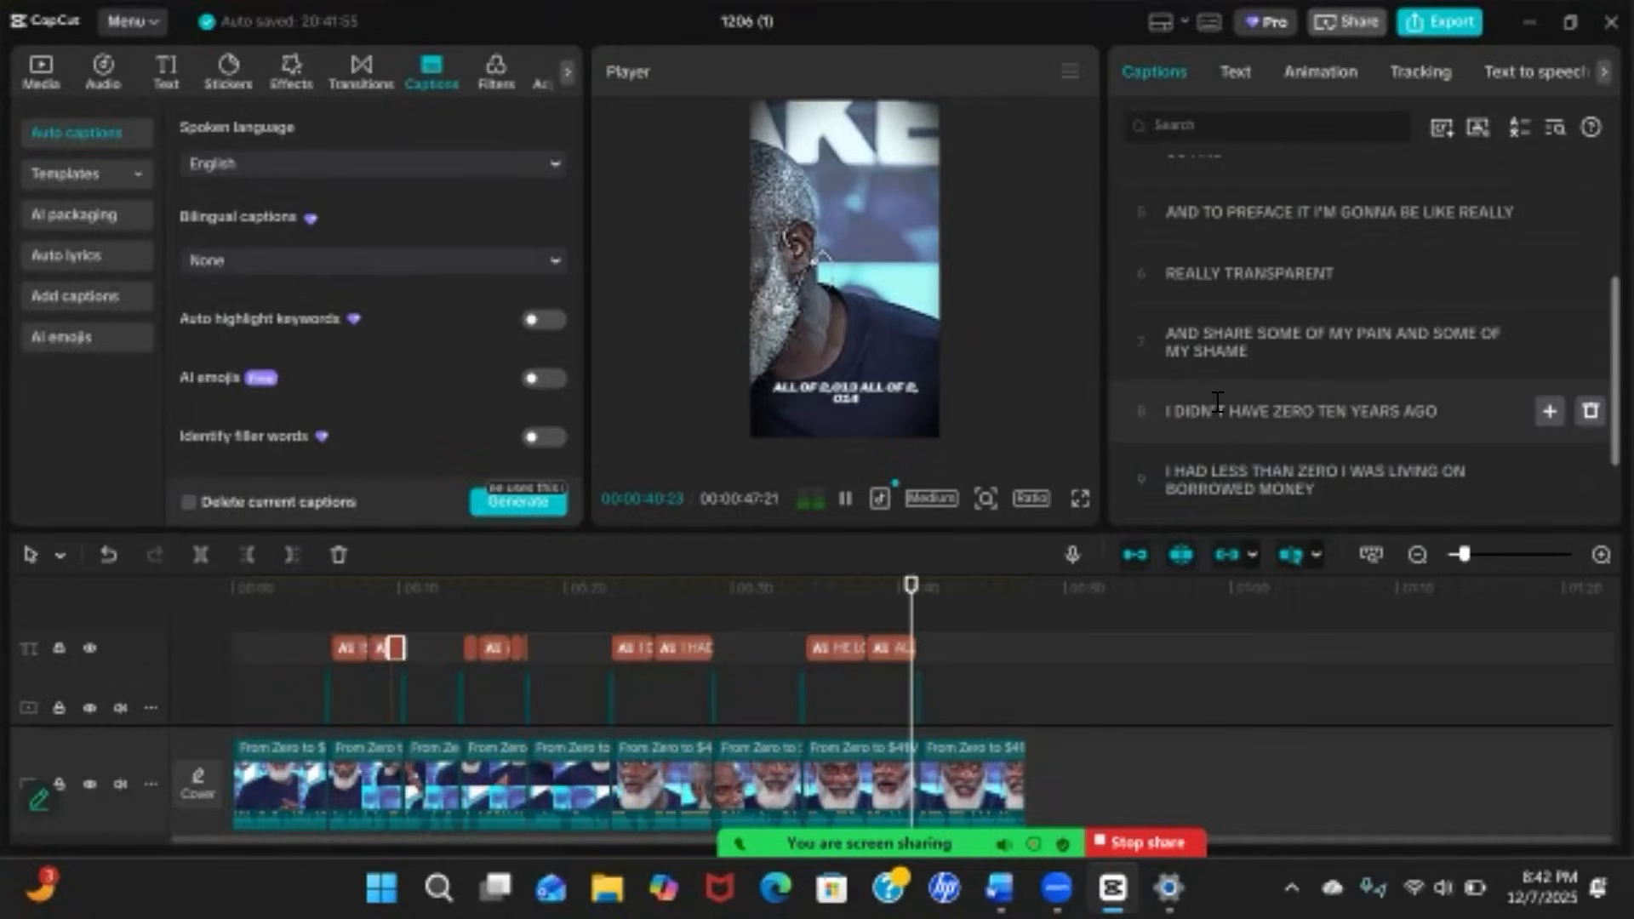
click(845, 498)
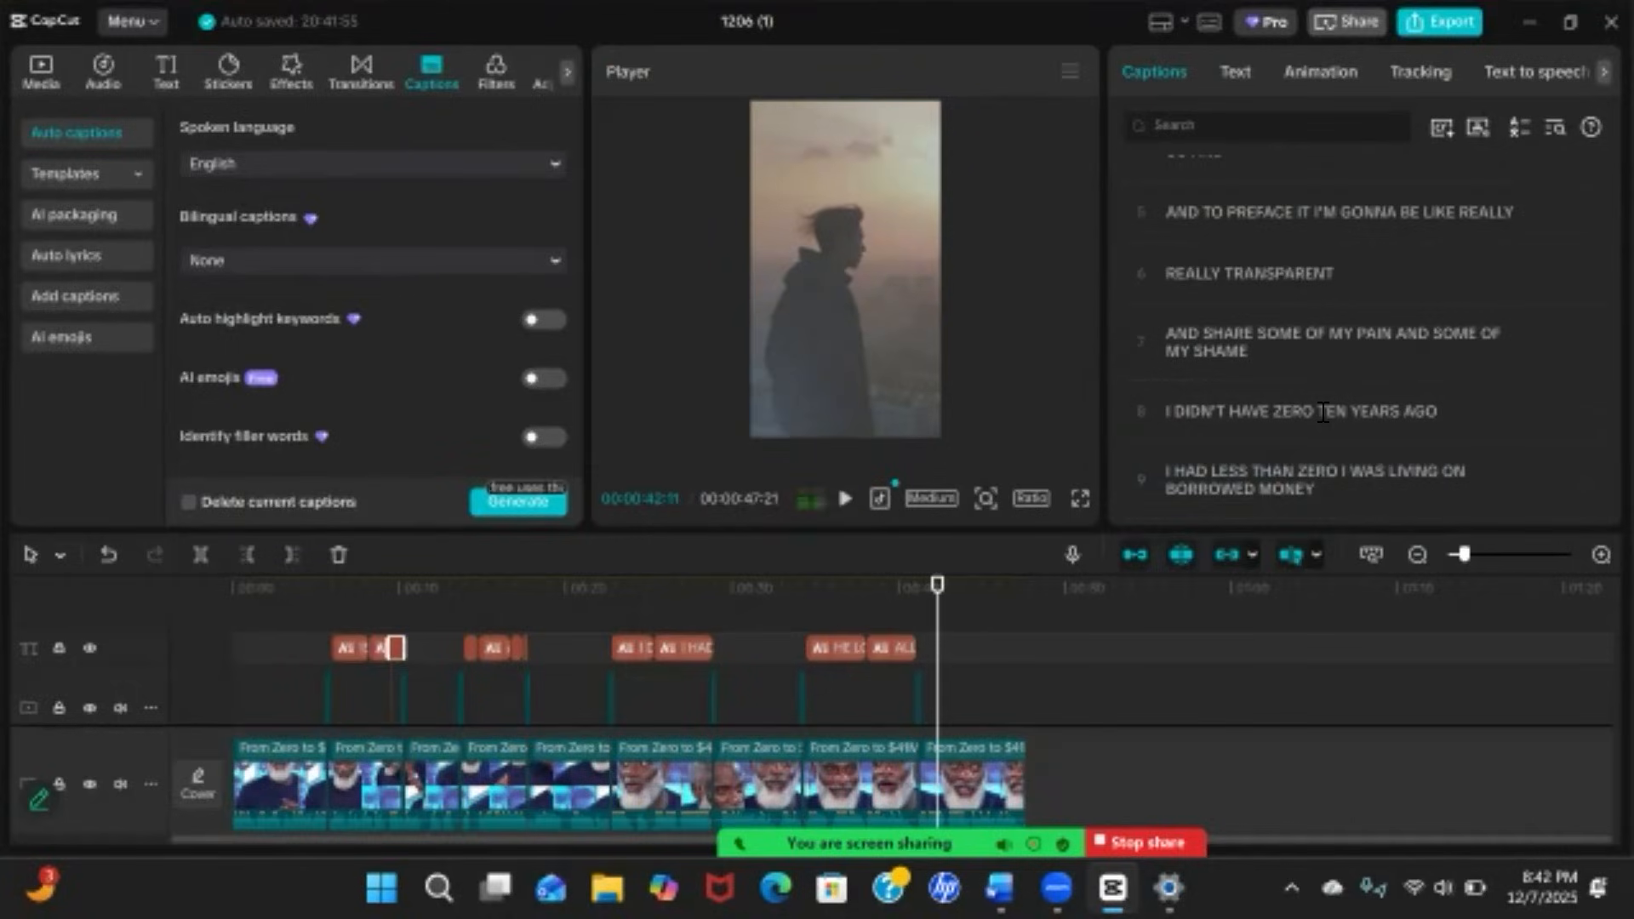
Examine the wording and length of all captions in the list and review their on-screen appearance around 16 and 8 seconds
scroll(1323, 412, down, 1)
scroll(1323, 413, up, 1)
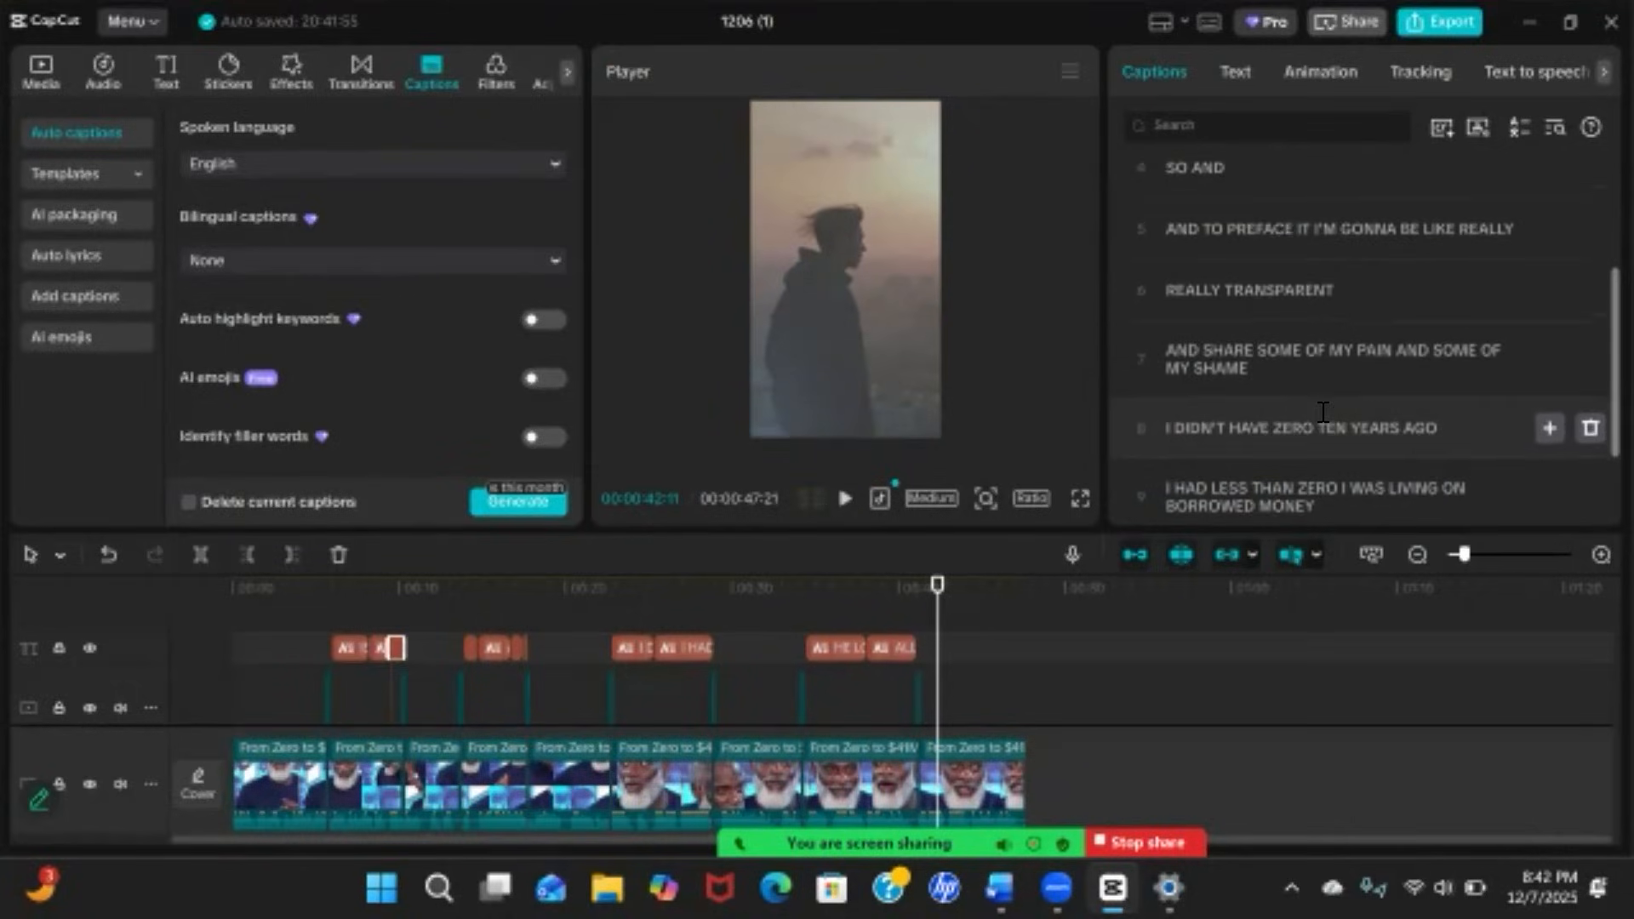
scroll(1322, 412, down, 3)
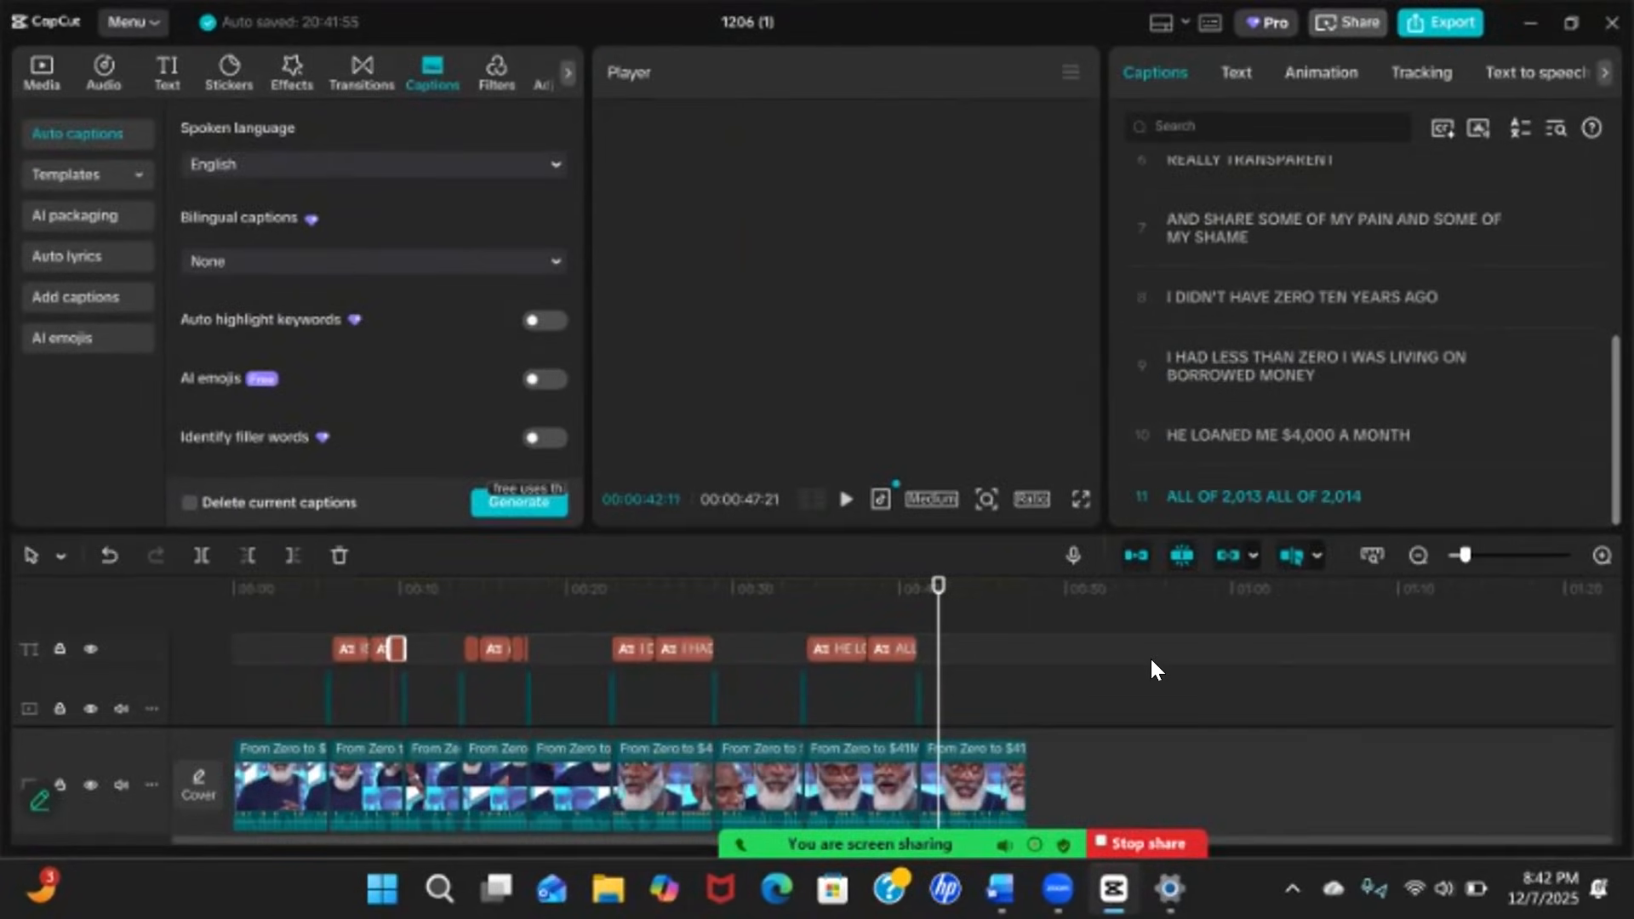
click(824, 600)
click(524, 609)
drag(524, 609, 511, 609)
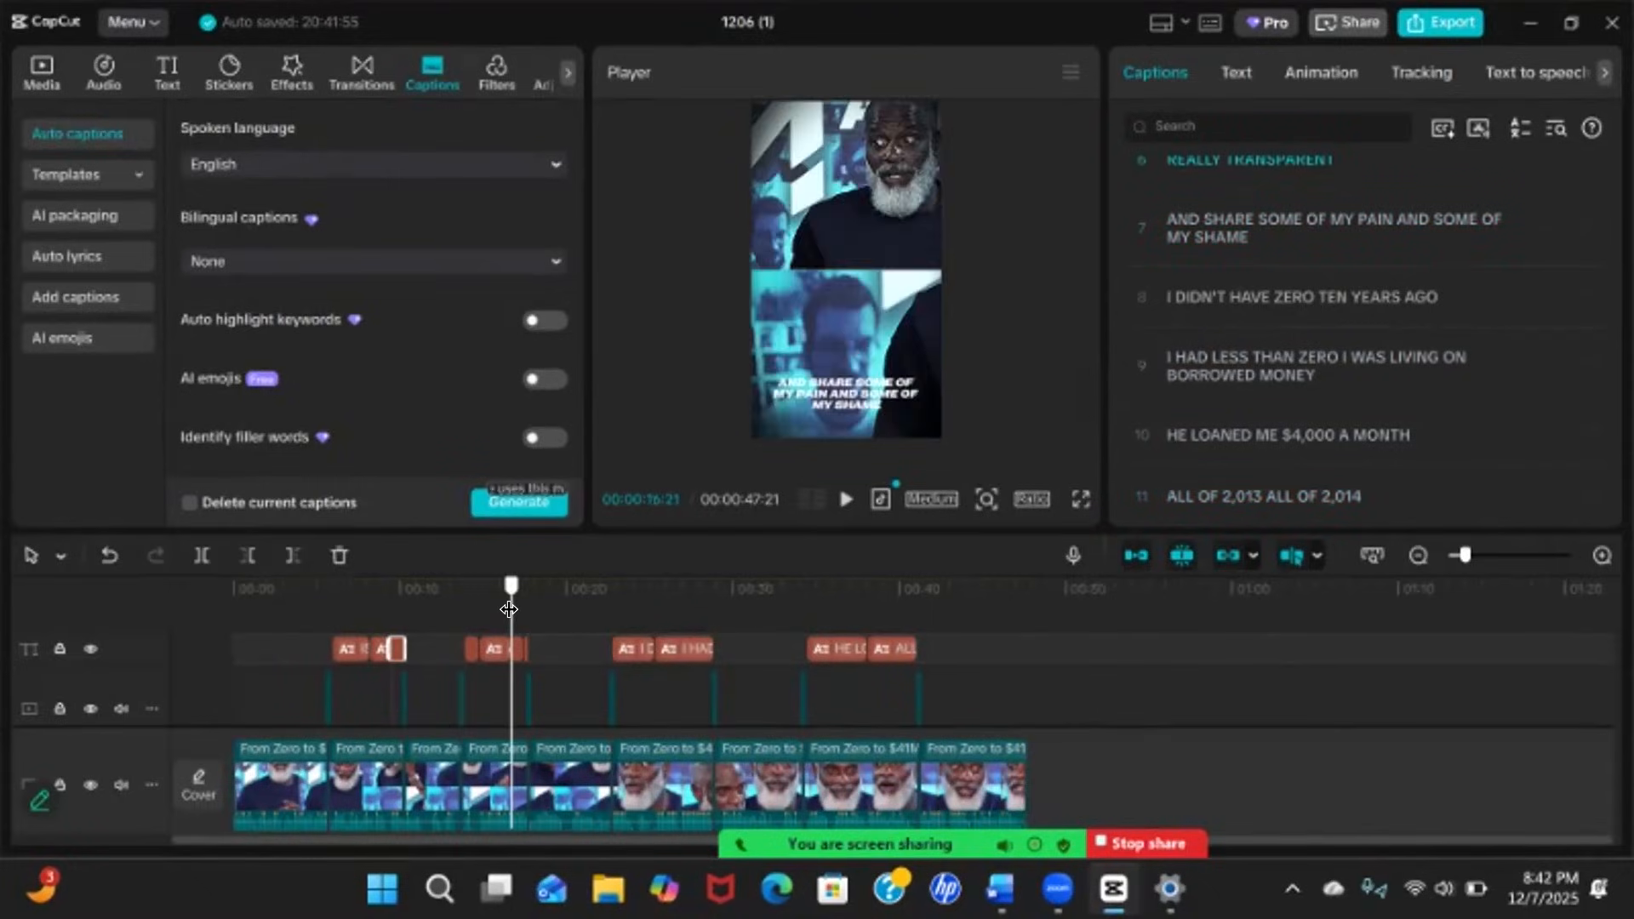
scroll(1328, 310, up, 5)
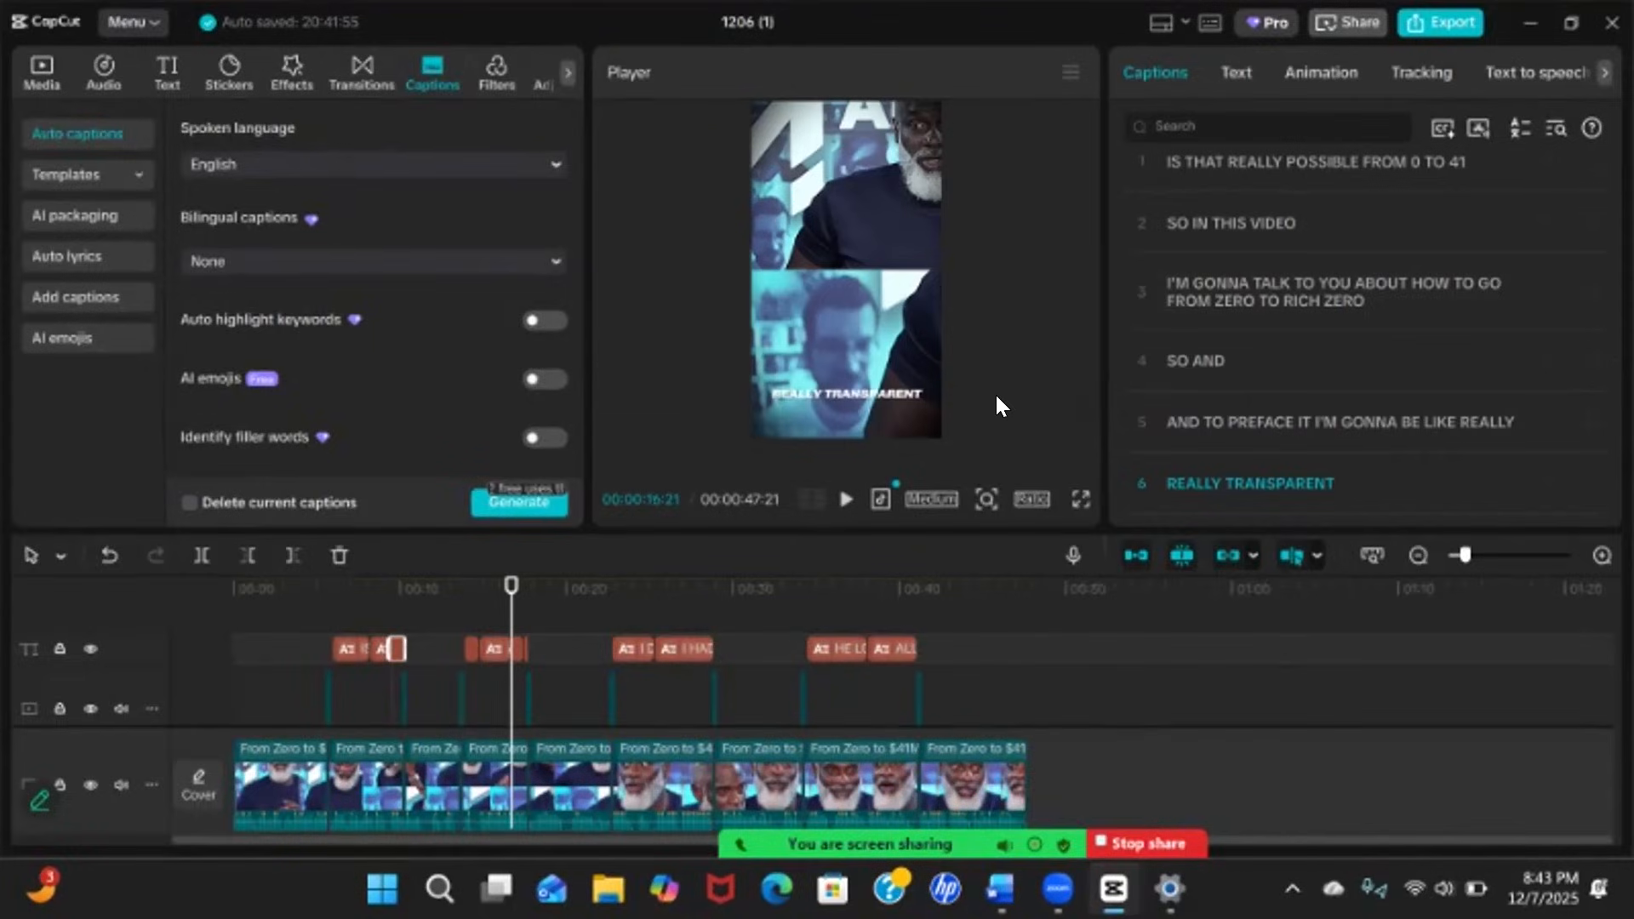
scroll(1429, 305, up, 1)
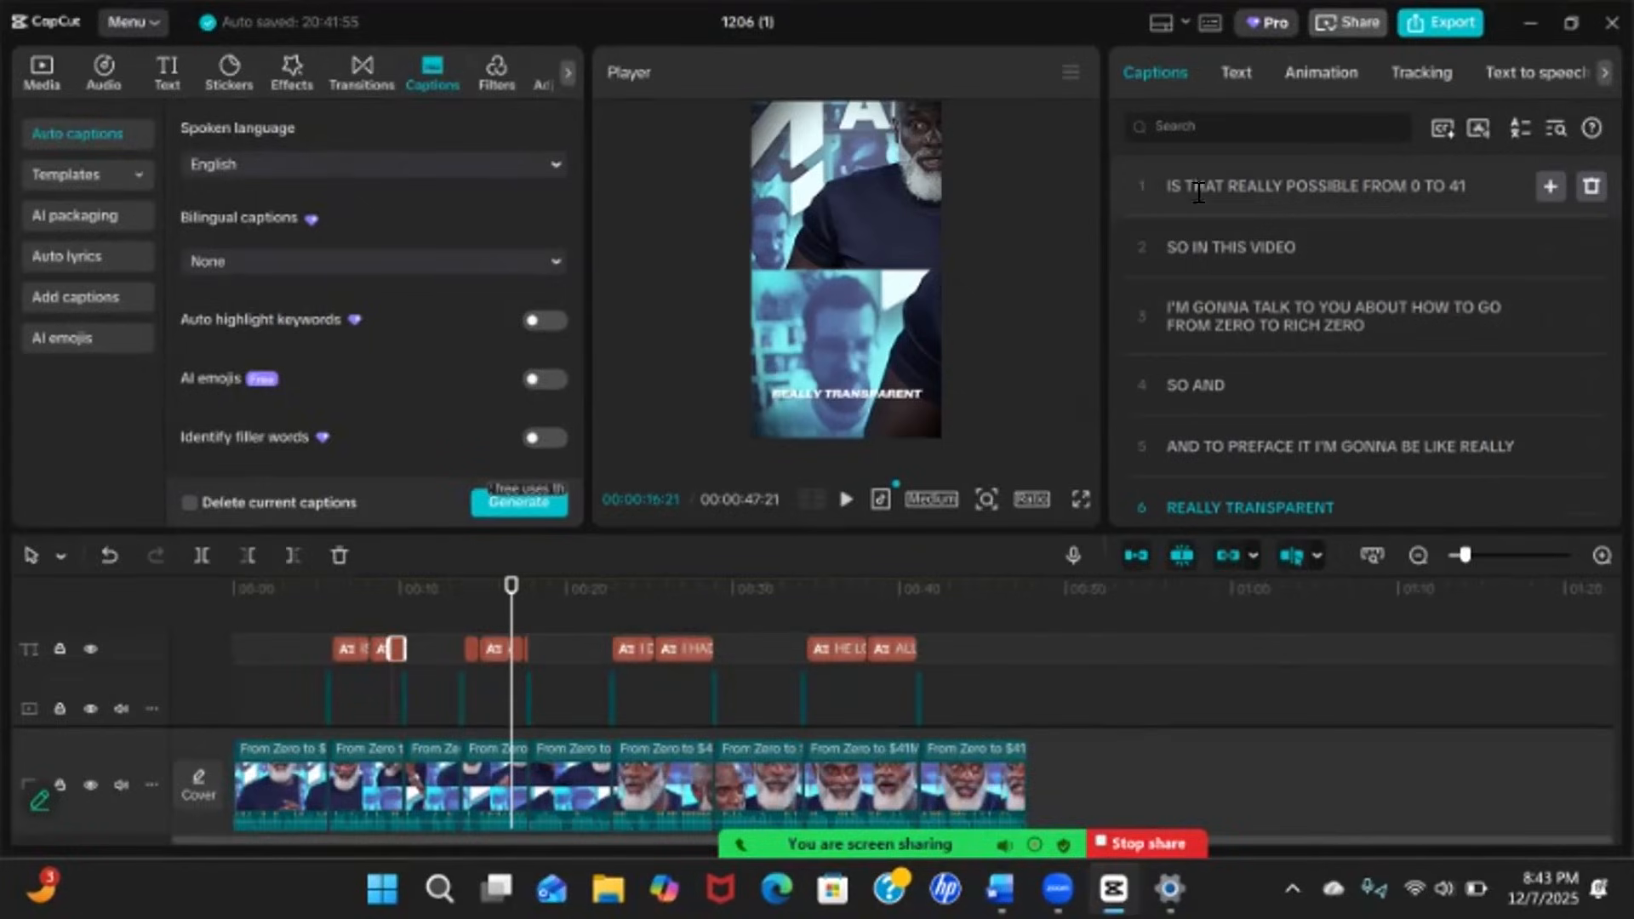
drag(447, 598, 377, 587)
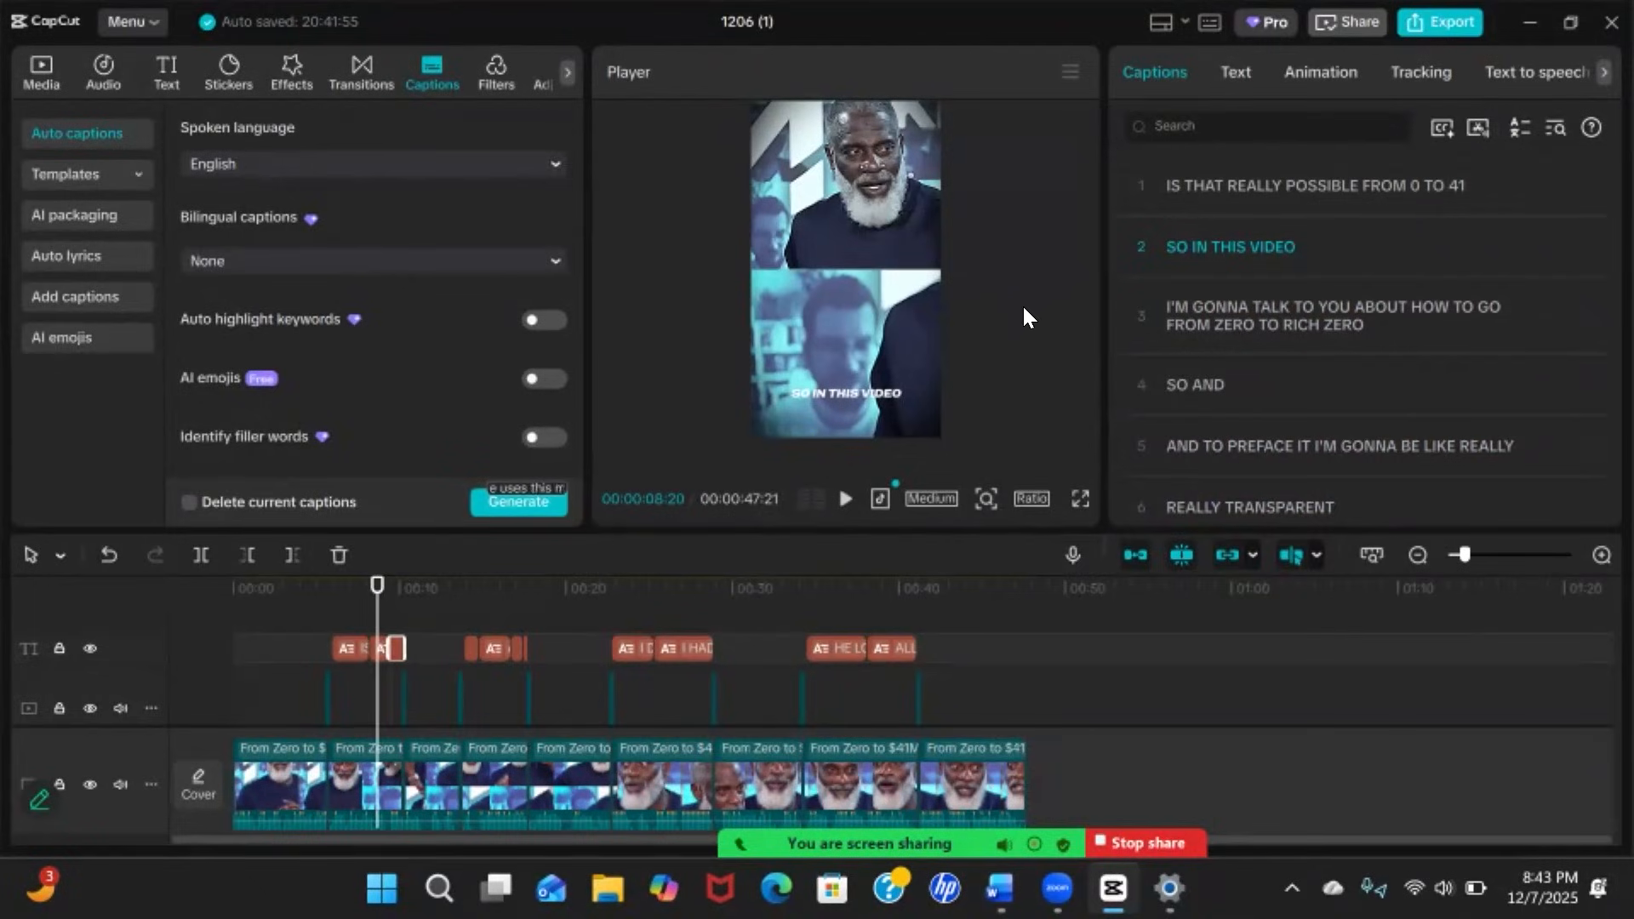
Split the first caption into four short captions: "IS THAT", "REALLY POSSIBLE", "FROM 0" and "TO 41"
click(1232, 186)
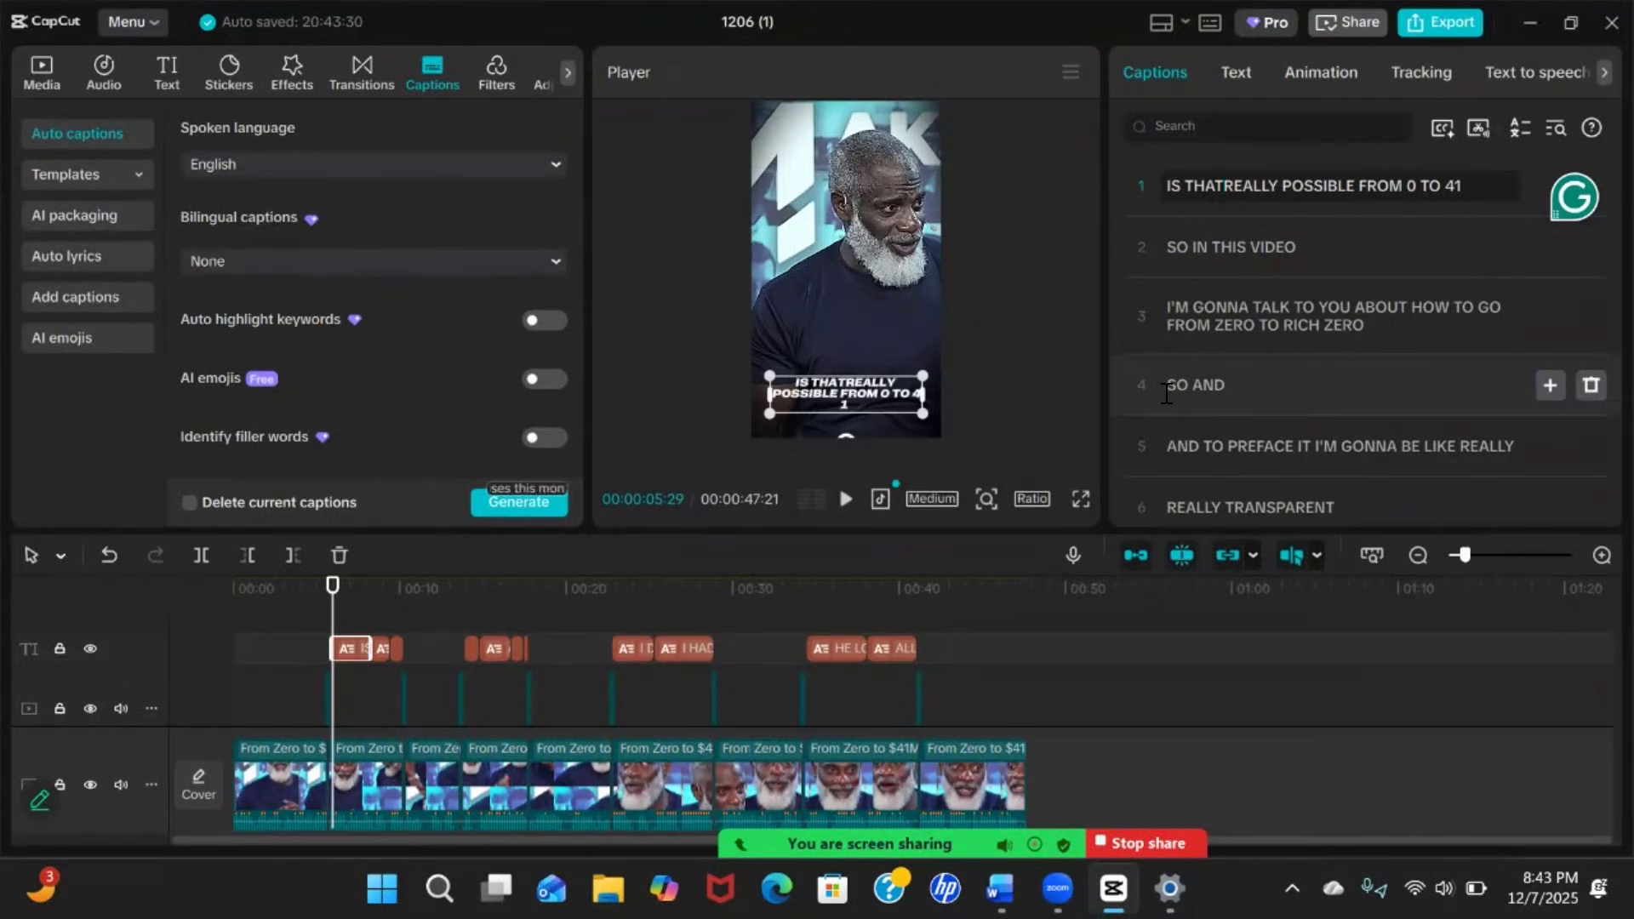
click(1226, 189)
key(Return)
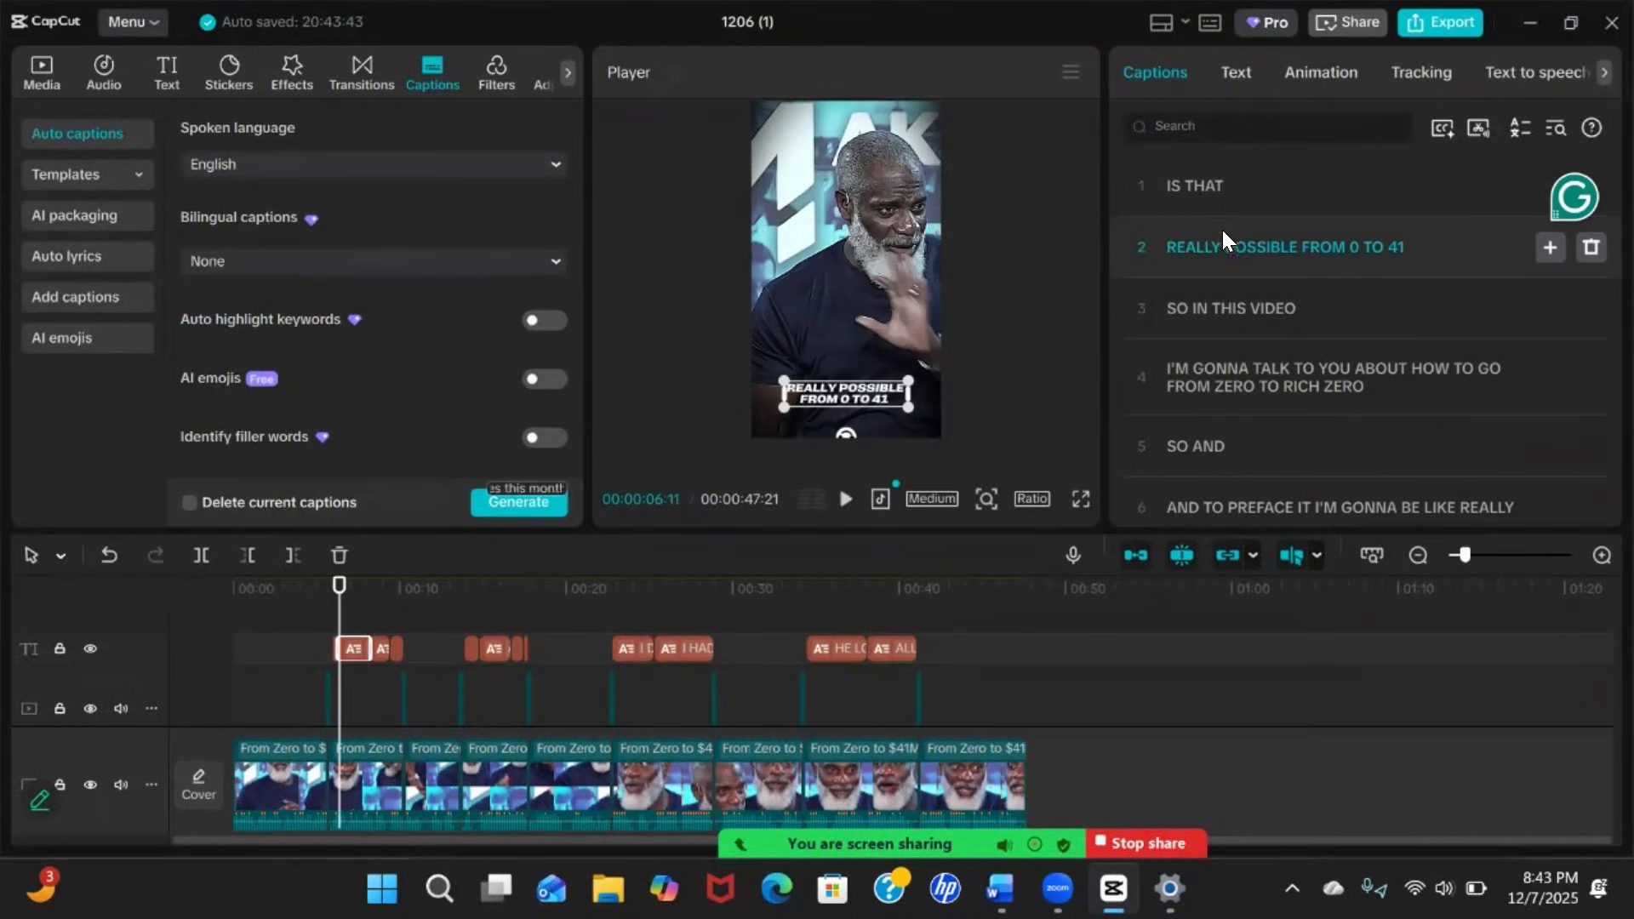
click(1297, 246)
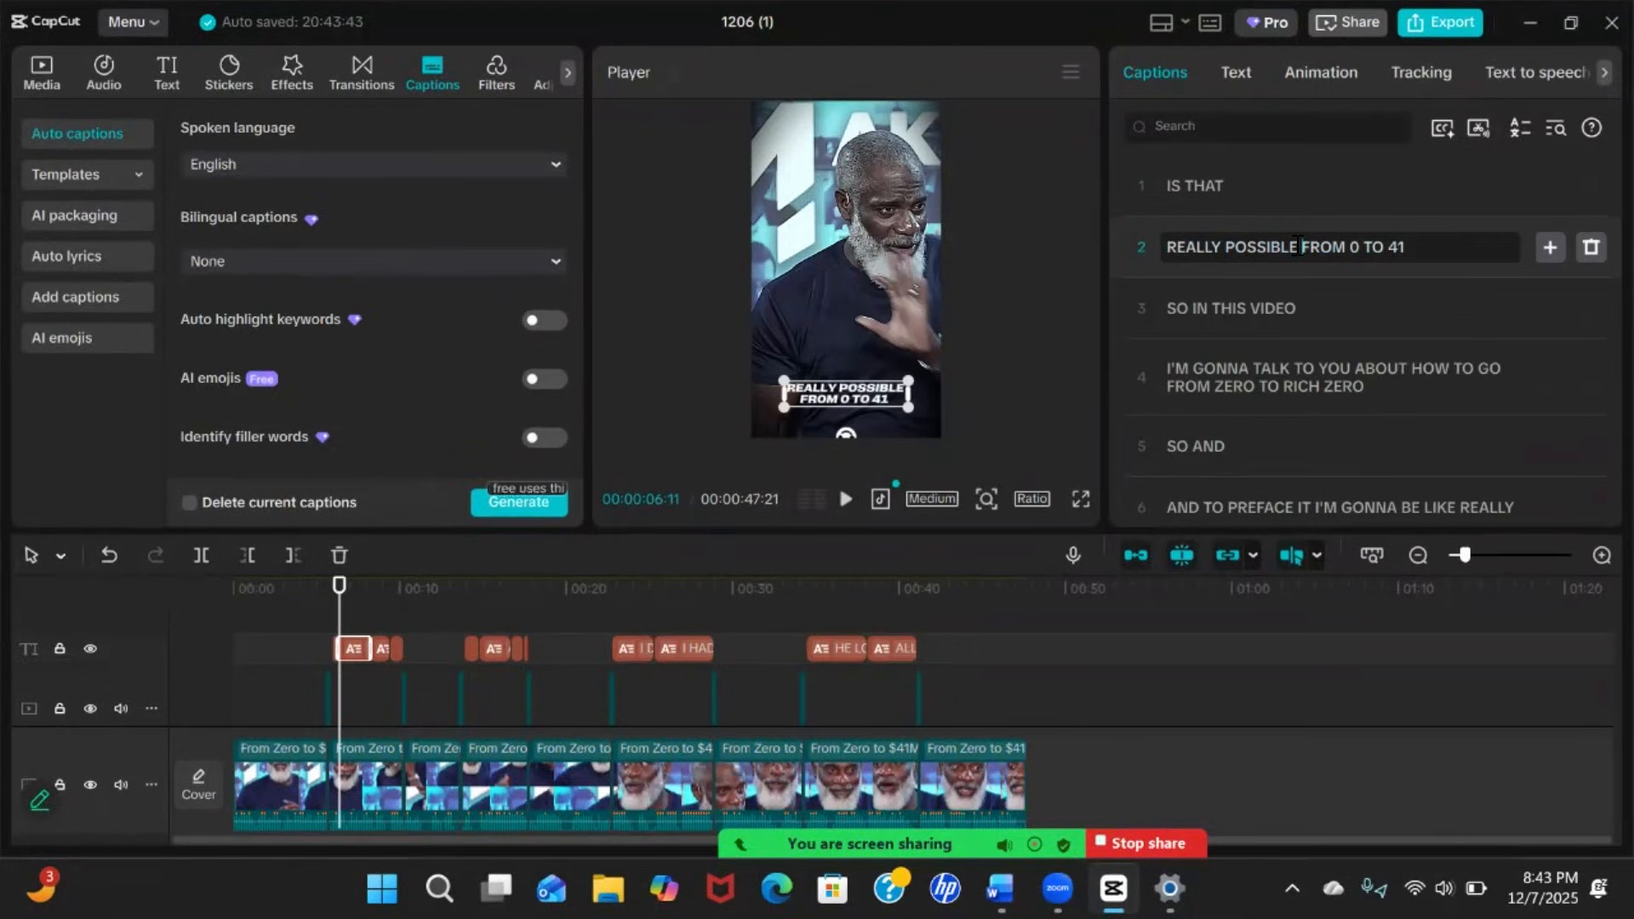
key(Return)
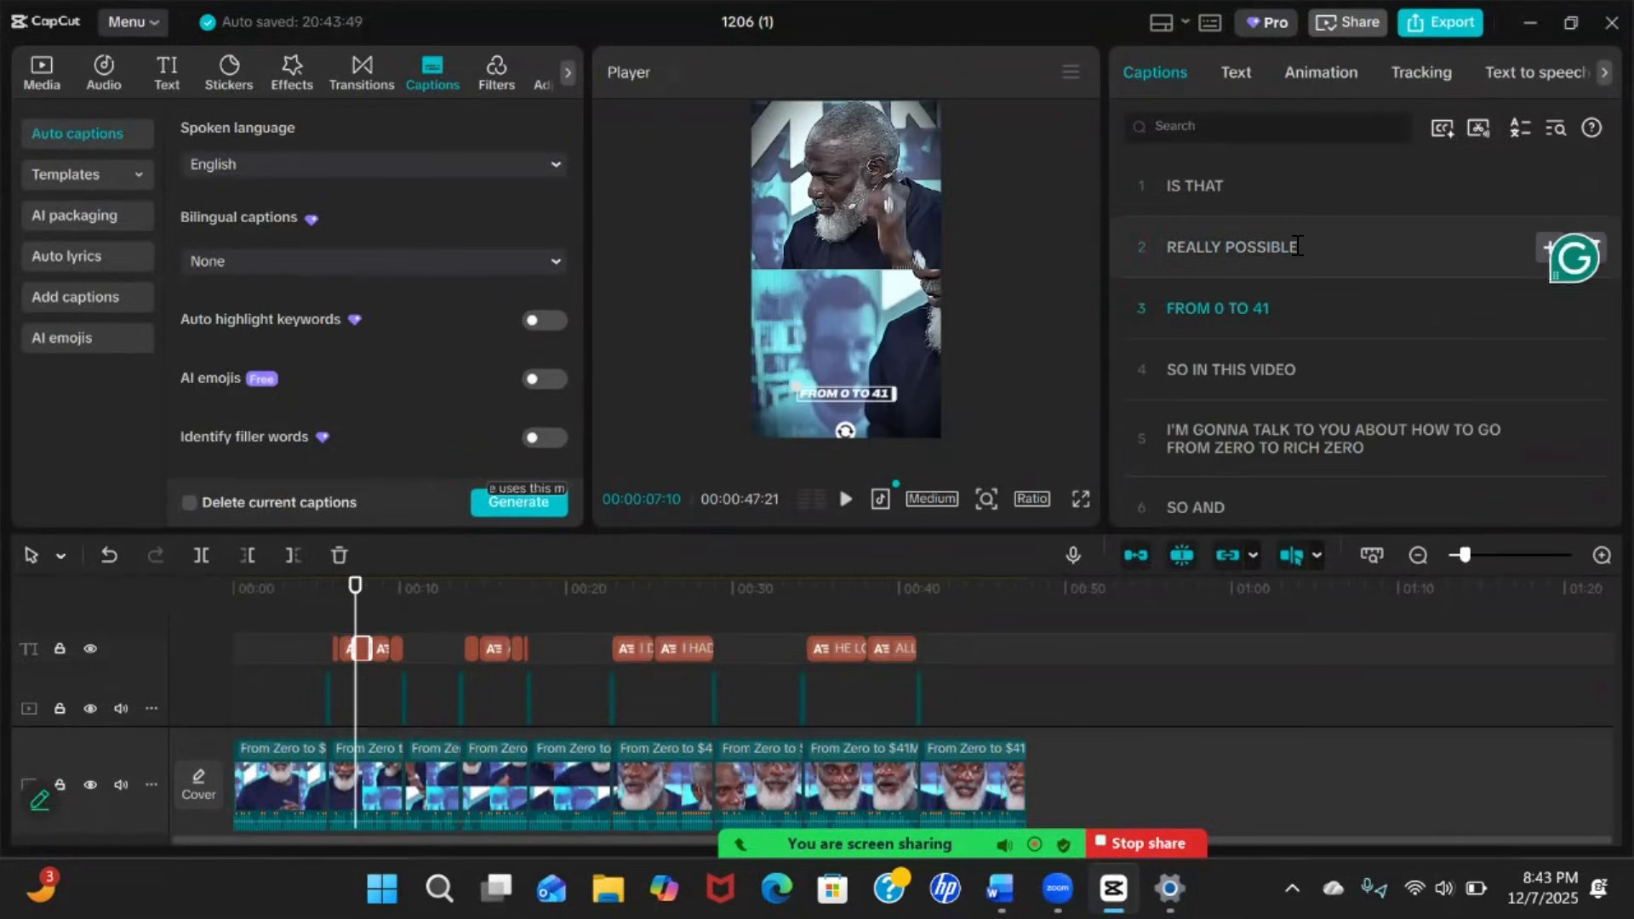
click(1232, 309)
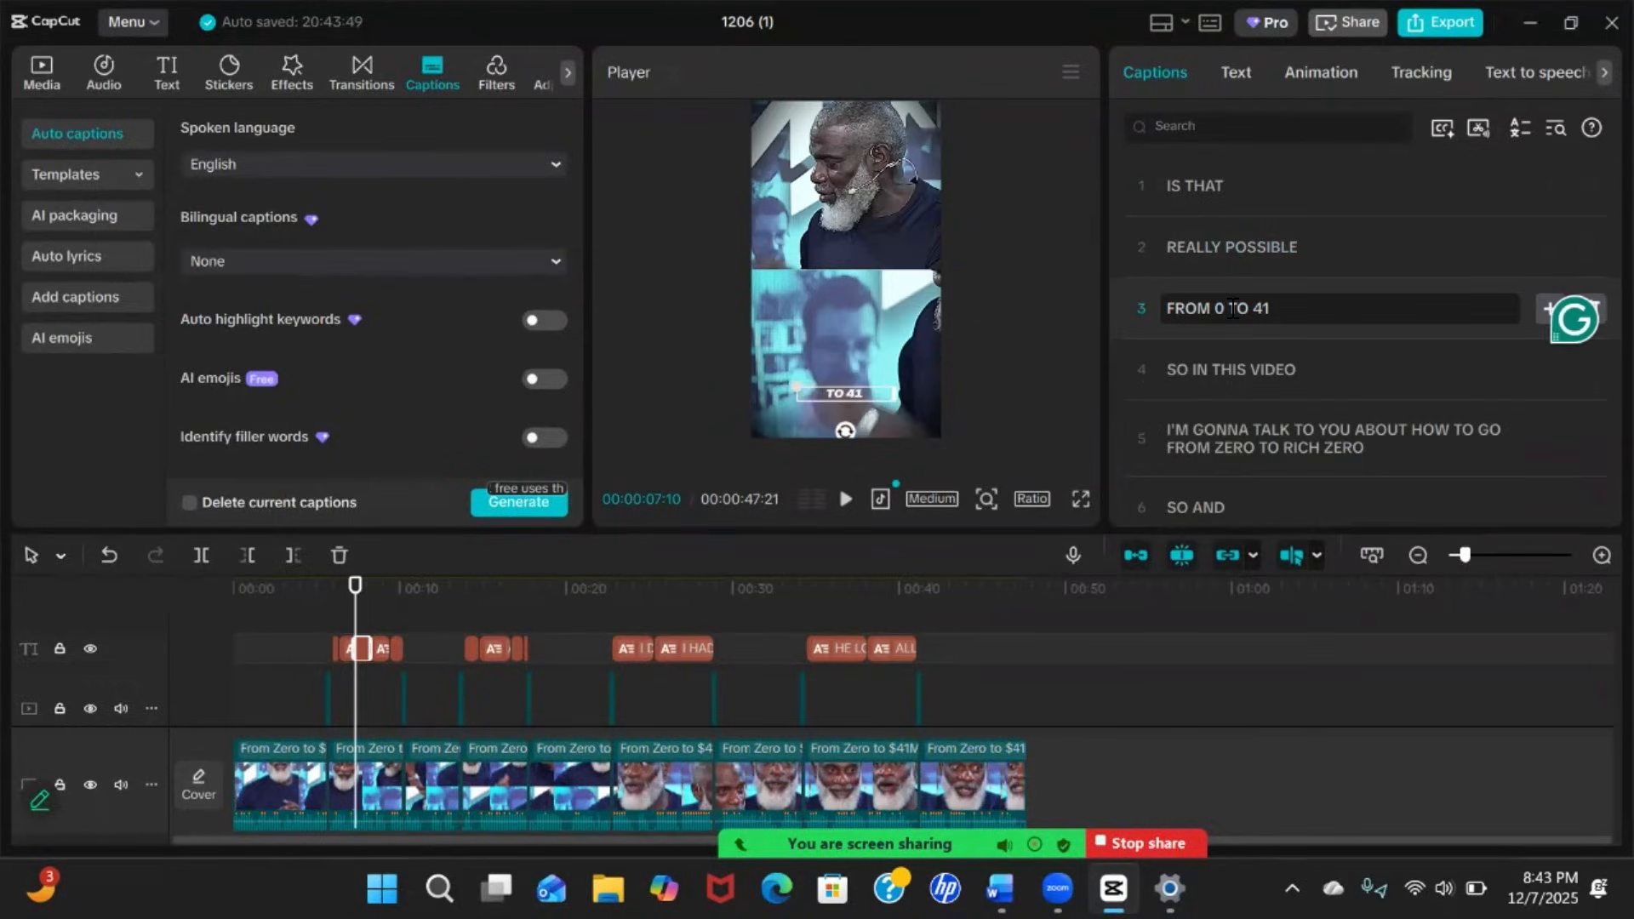
key(Return)
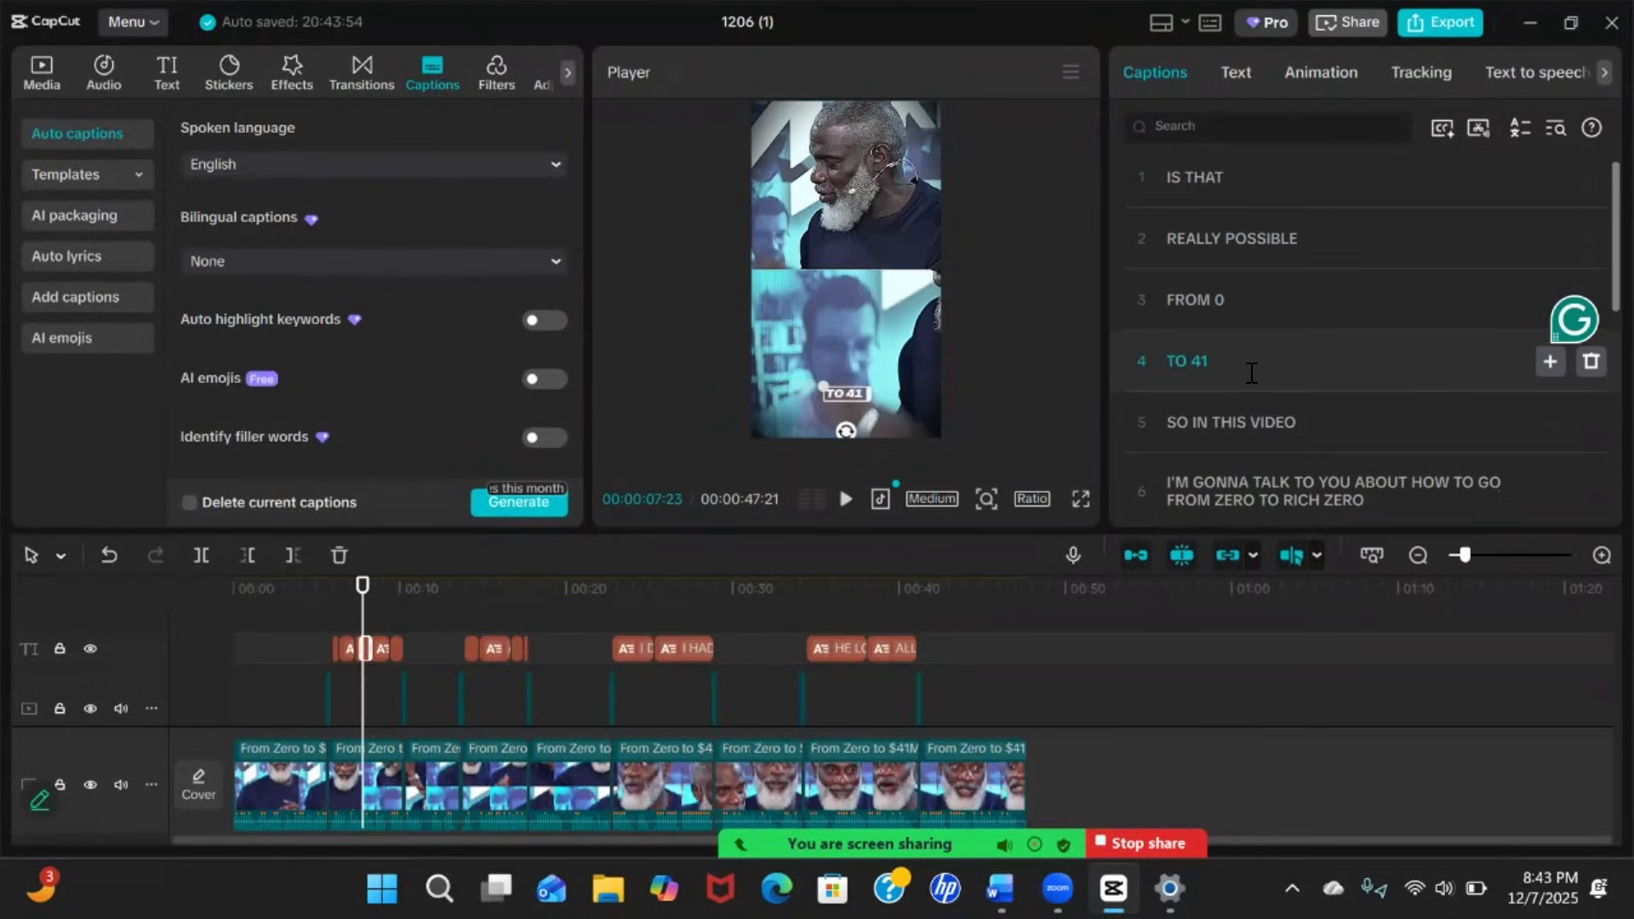
Split the caption "SO IN THIS VIDEO" into "SO IN" and "THIS VIDEO"
scroll(1249, 372, down, 1)
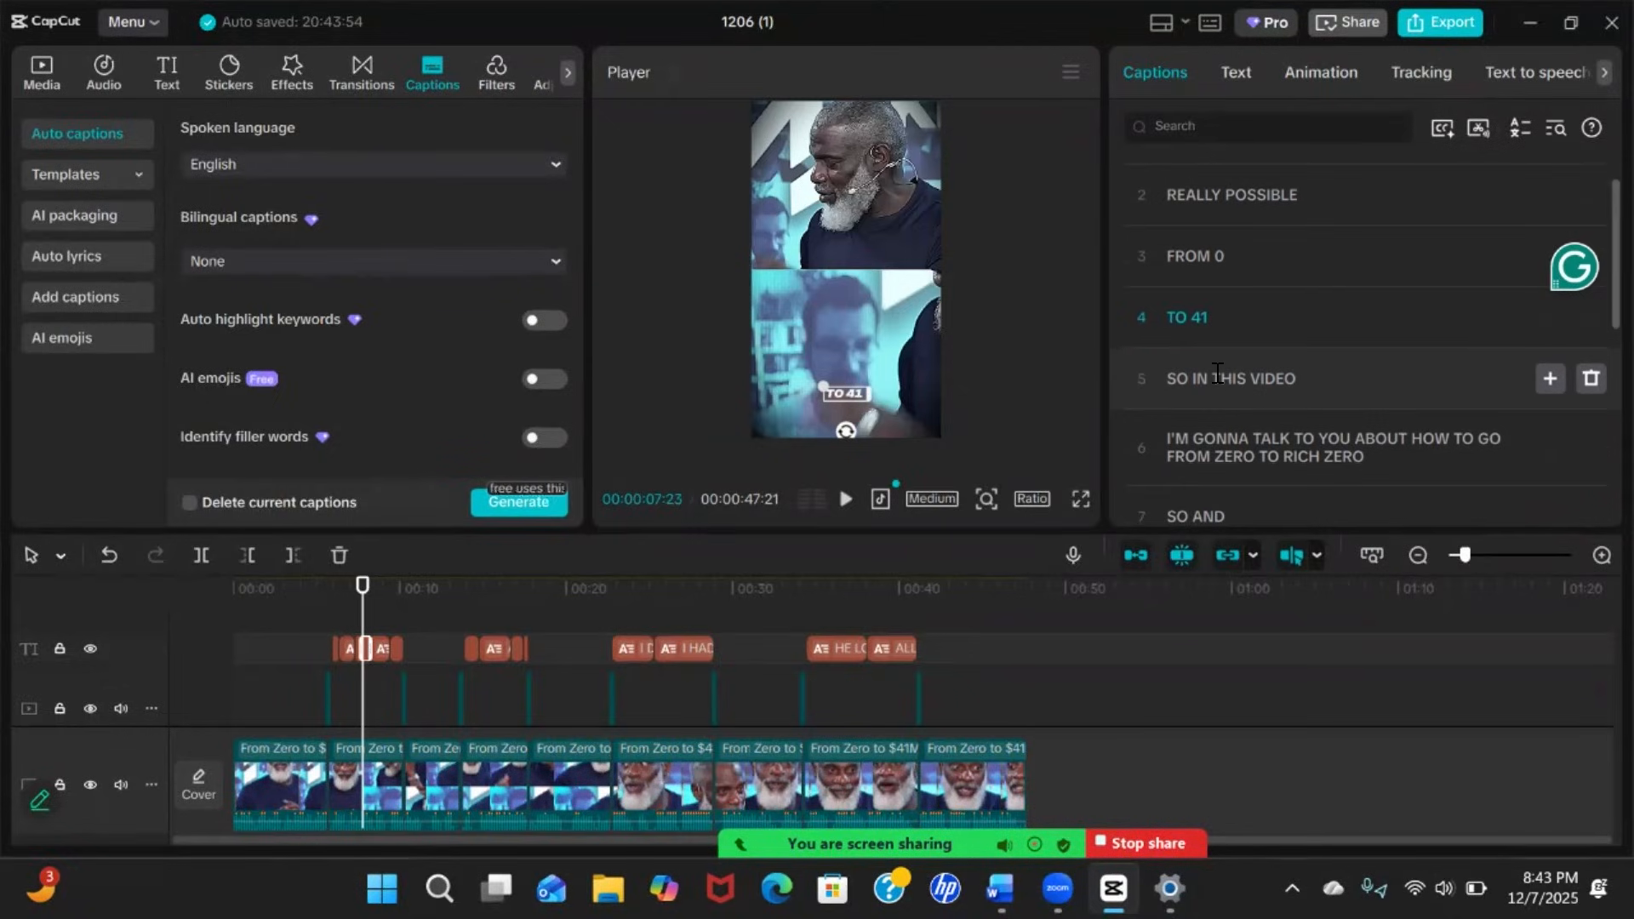
click(1216, 375)
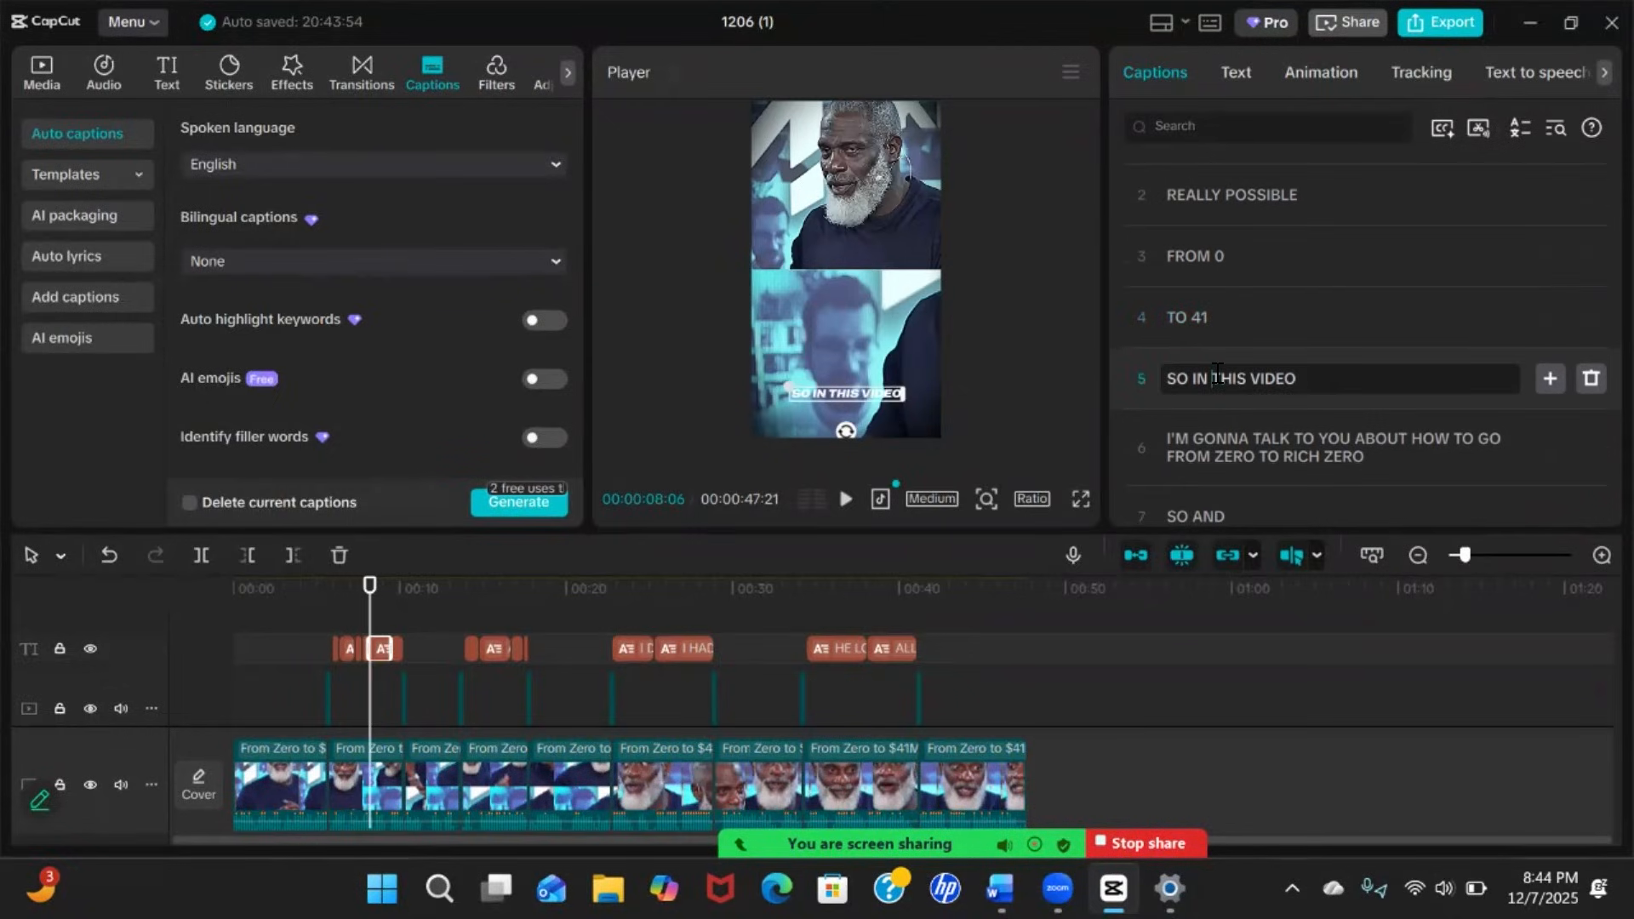
key(Return)
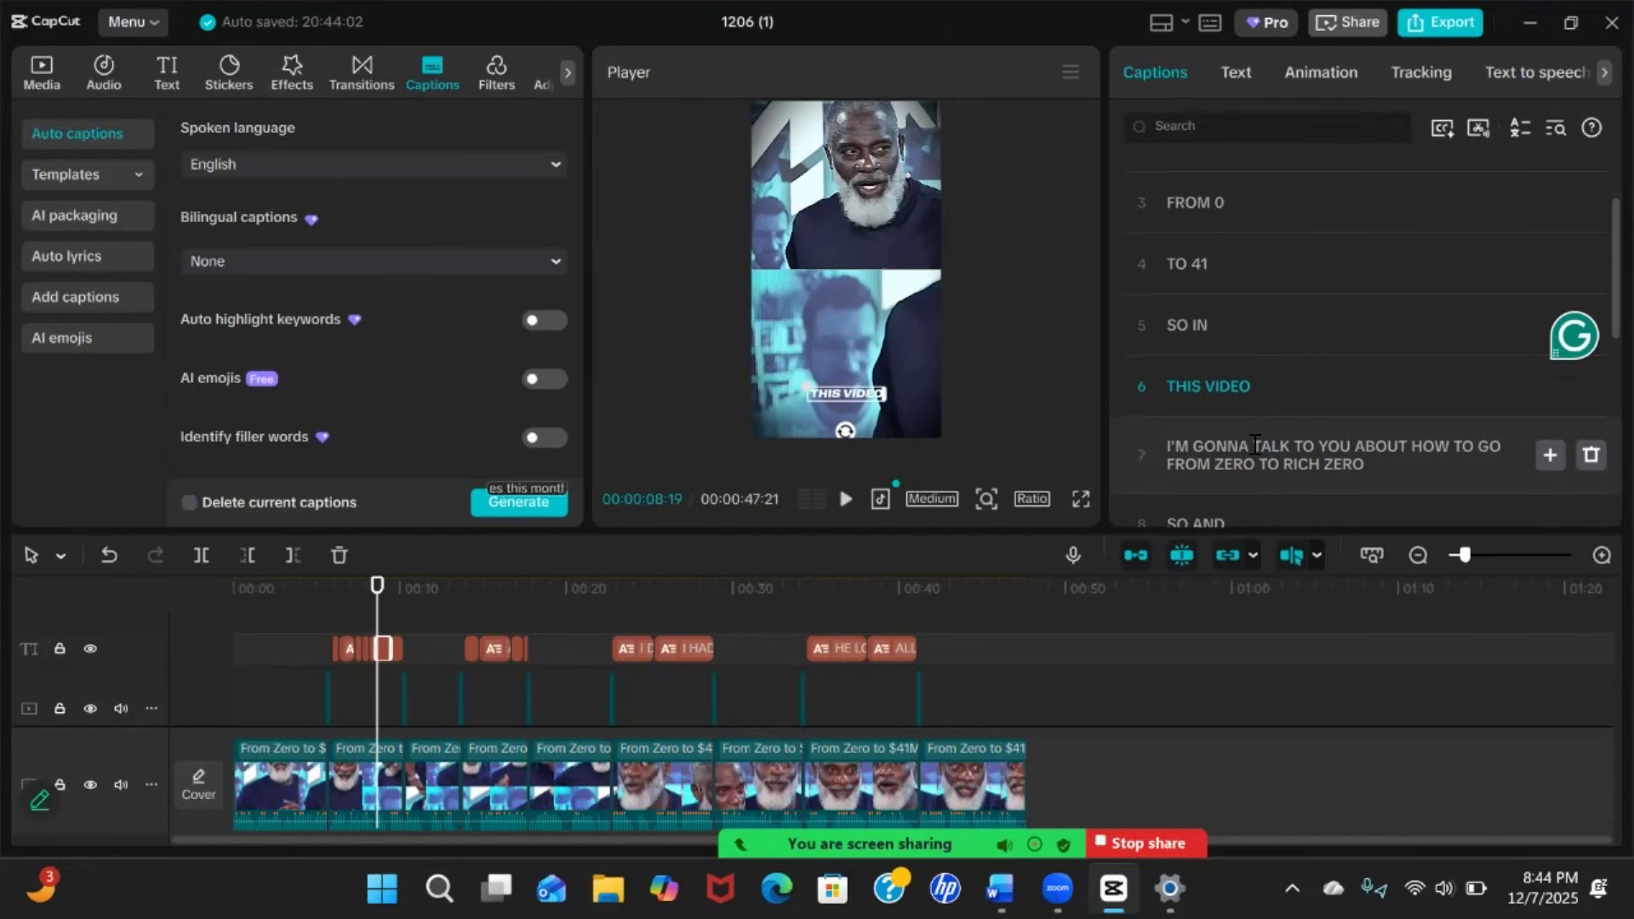
Split "I'M GONNA", "TALK TO" and "YOU ABOUT" off the start of the long seventh caption as separate captions
click(1254, 444)
key(BackSpace)
key(Return)
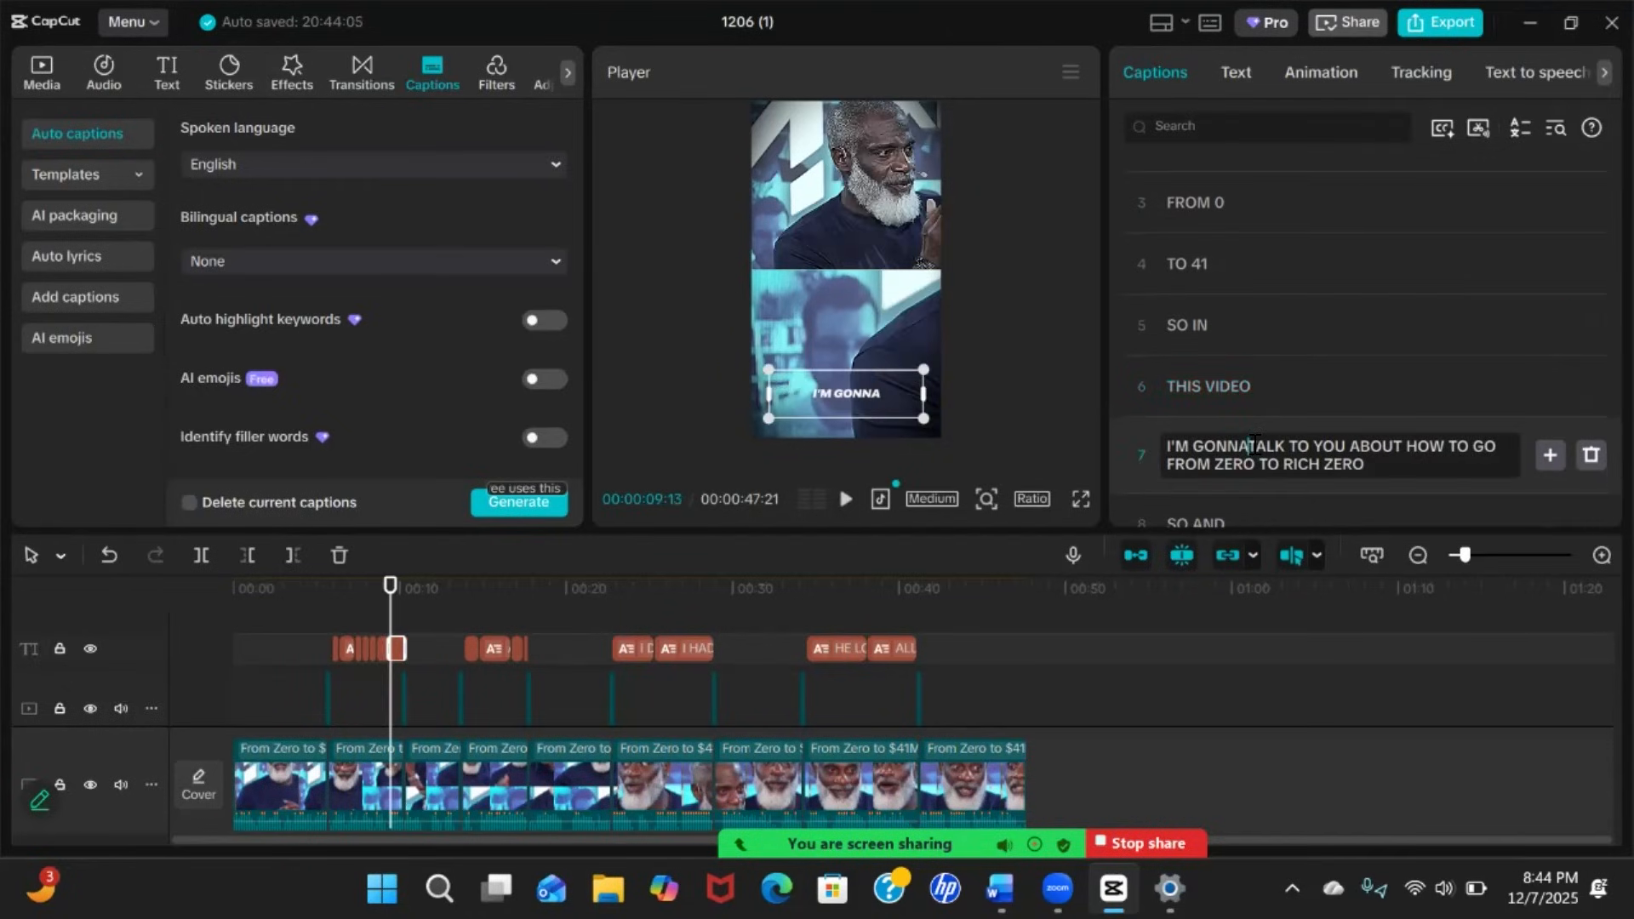
scroll(1255, 444, down, 1)
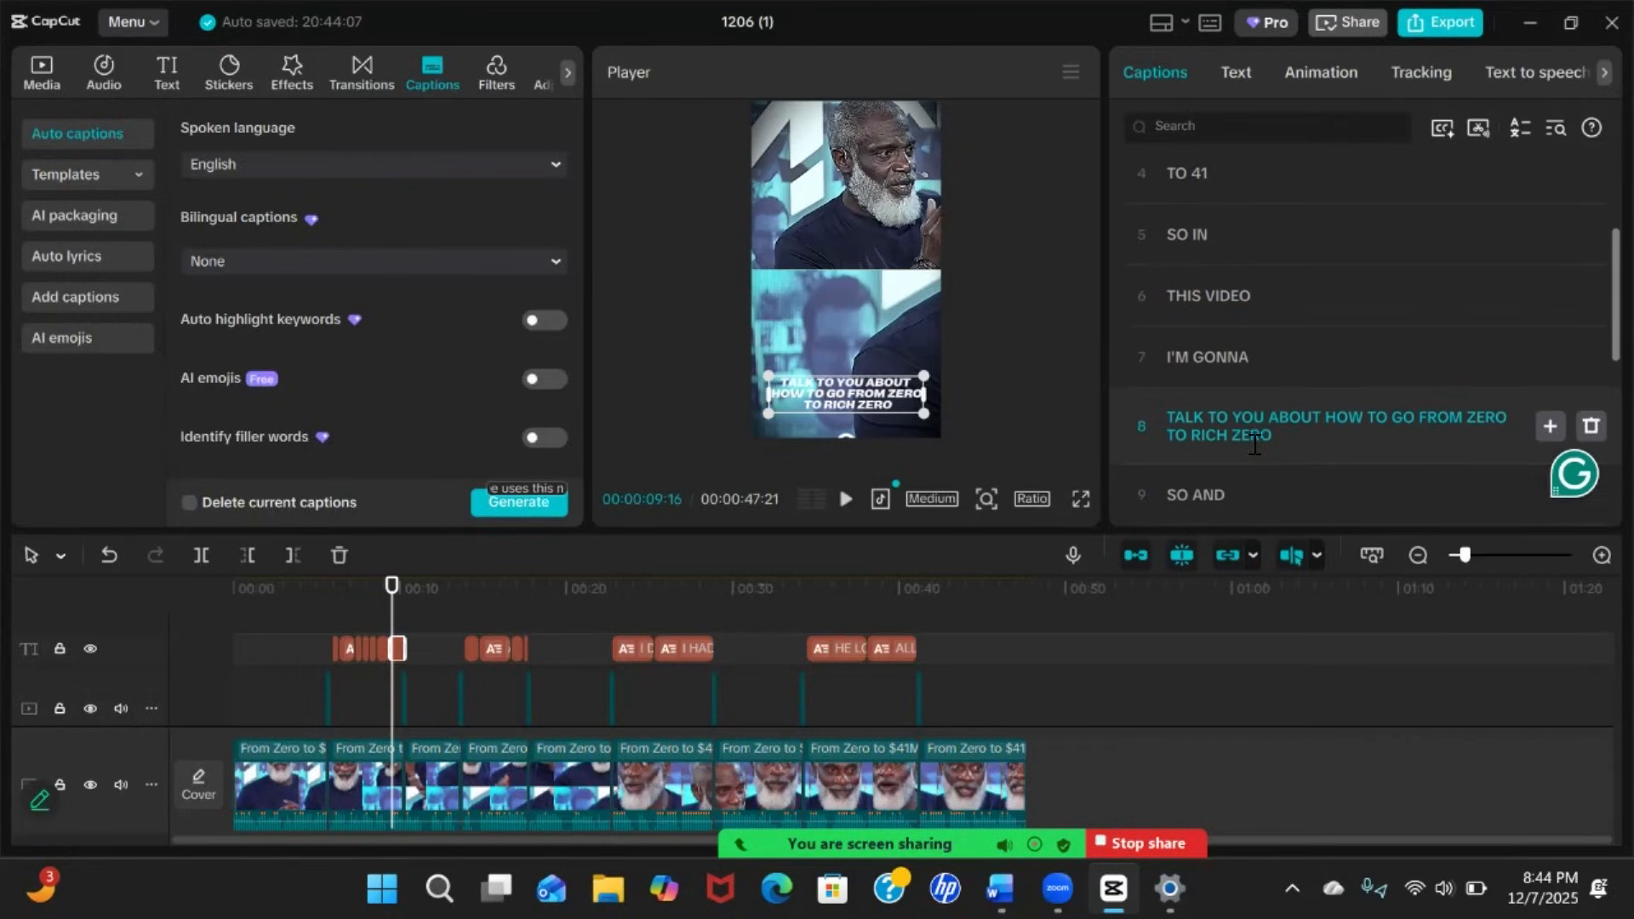
click(1235, 391)
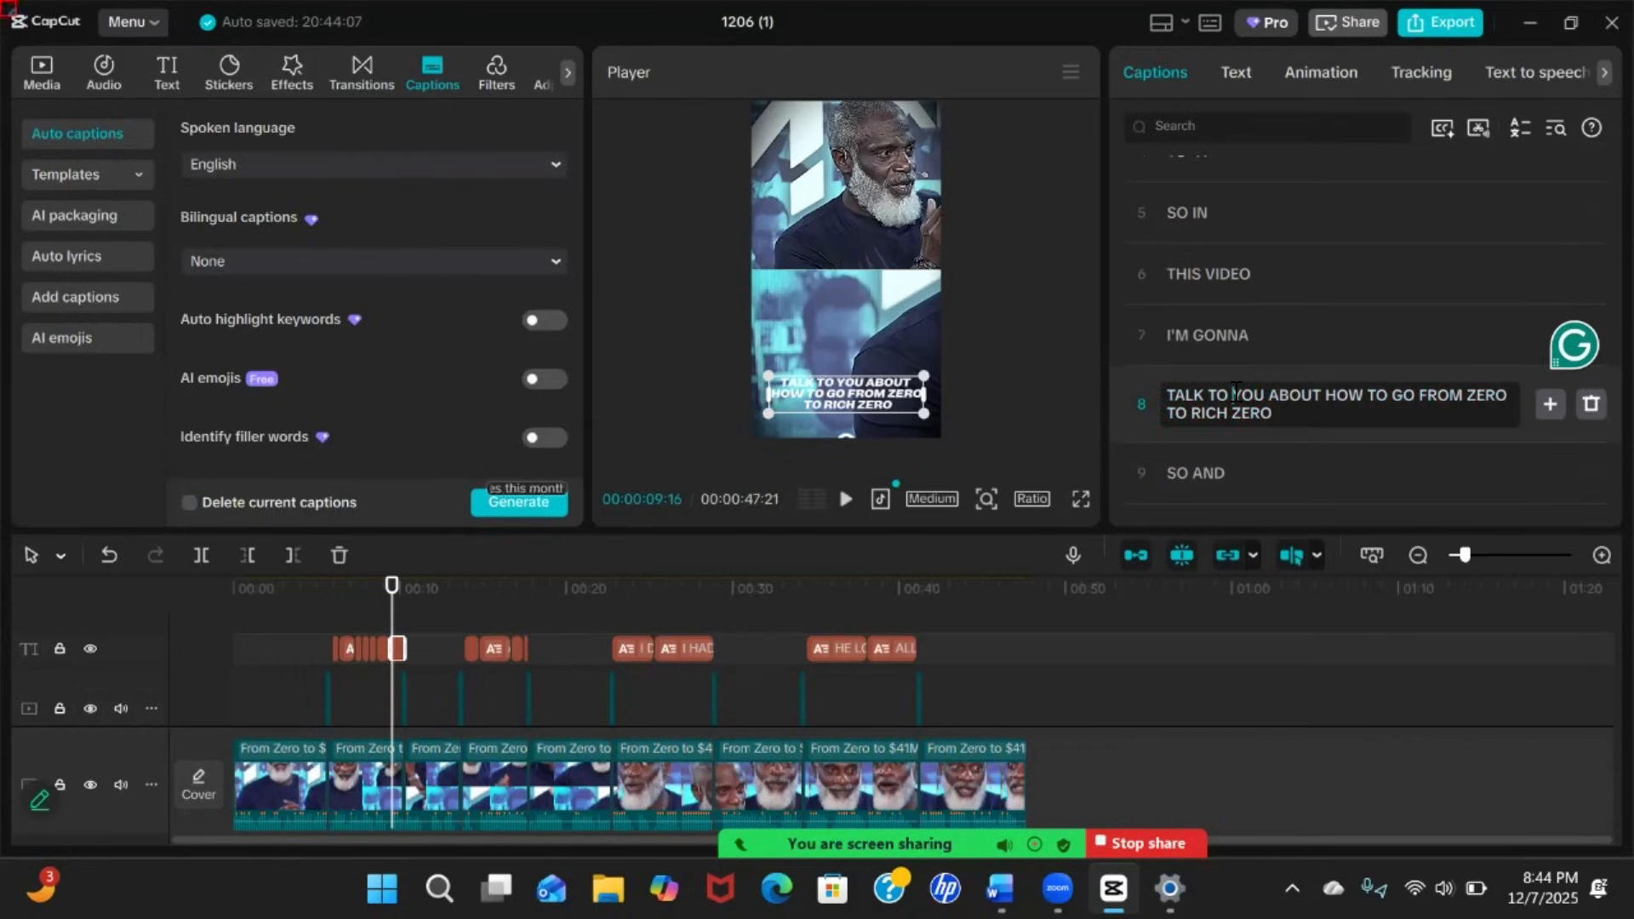
key(Return)
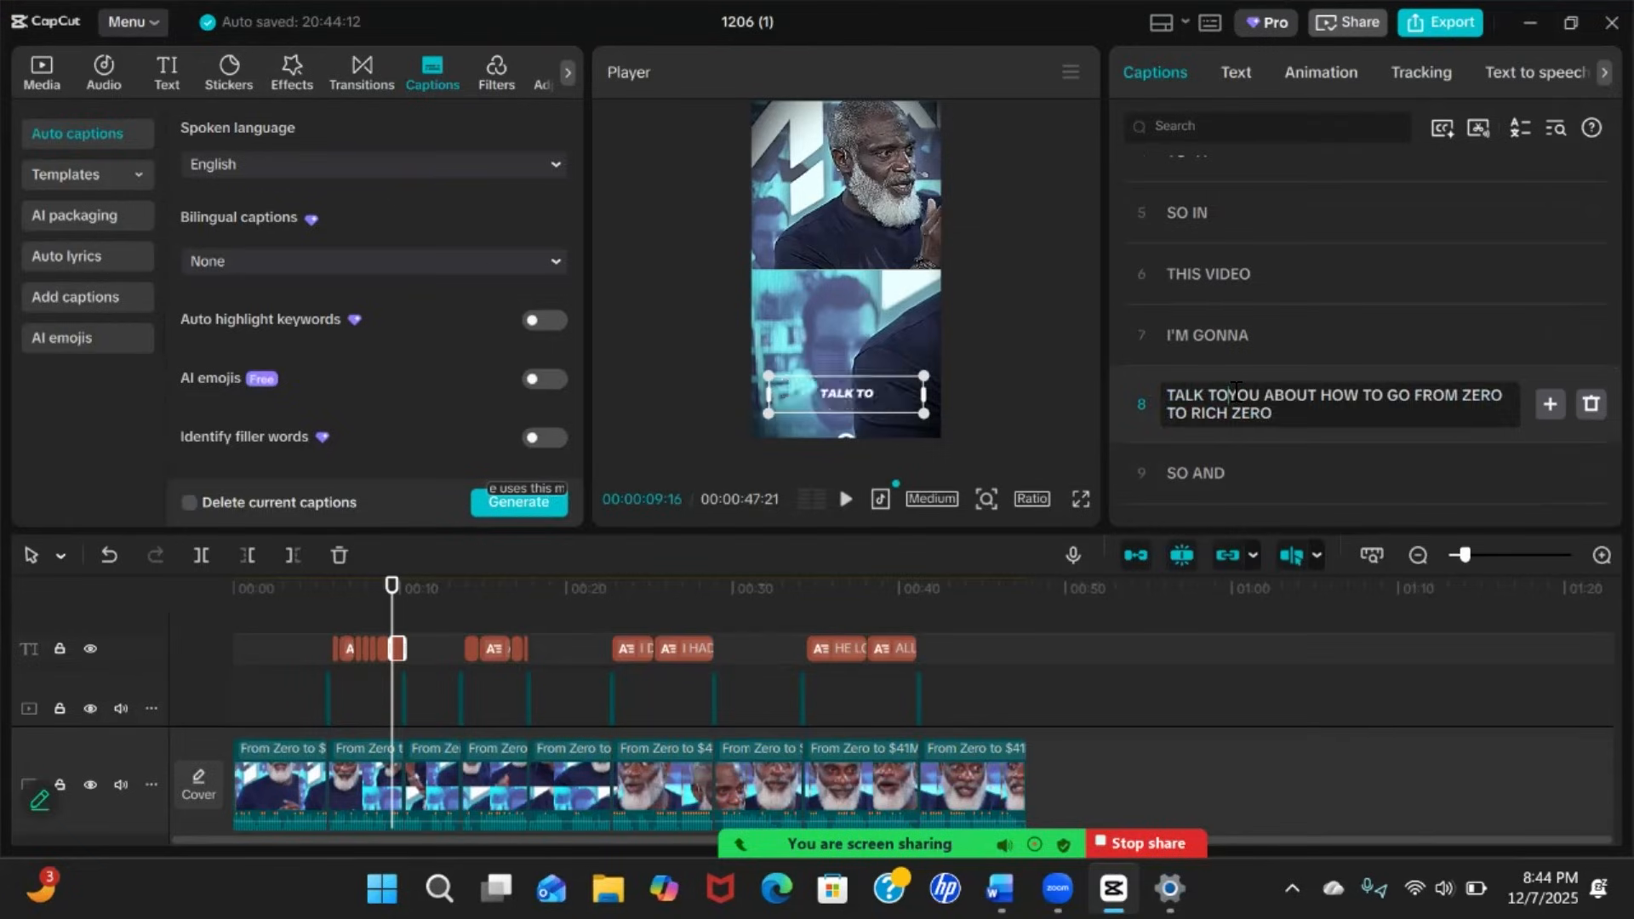
scroll(1236, 390, down, 2)
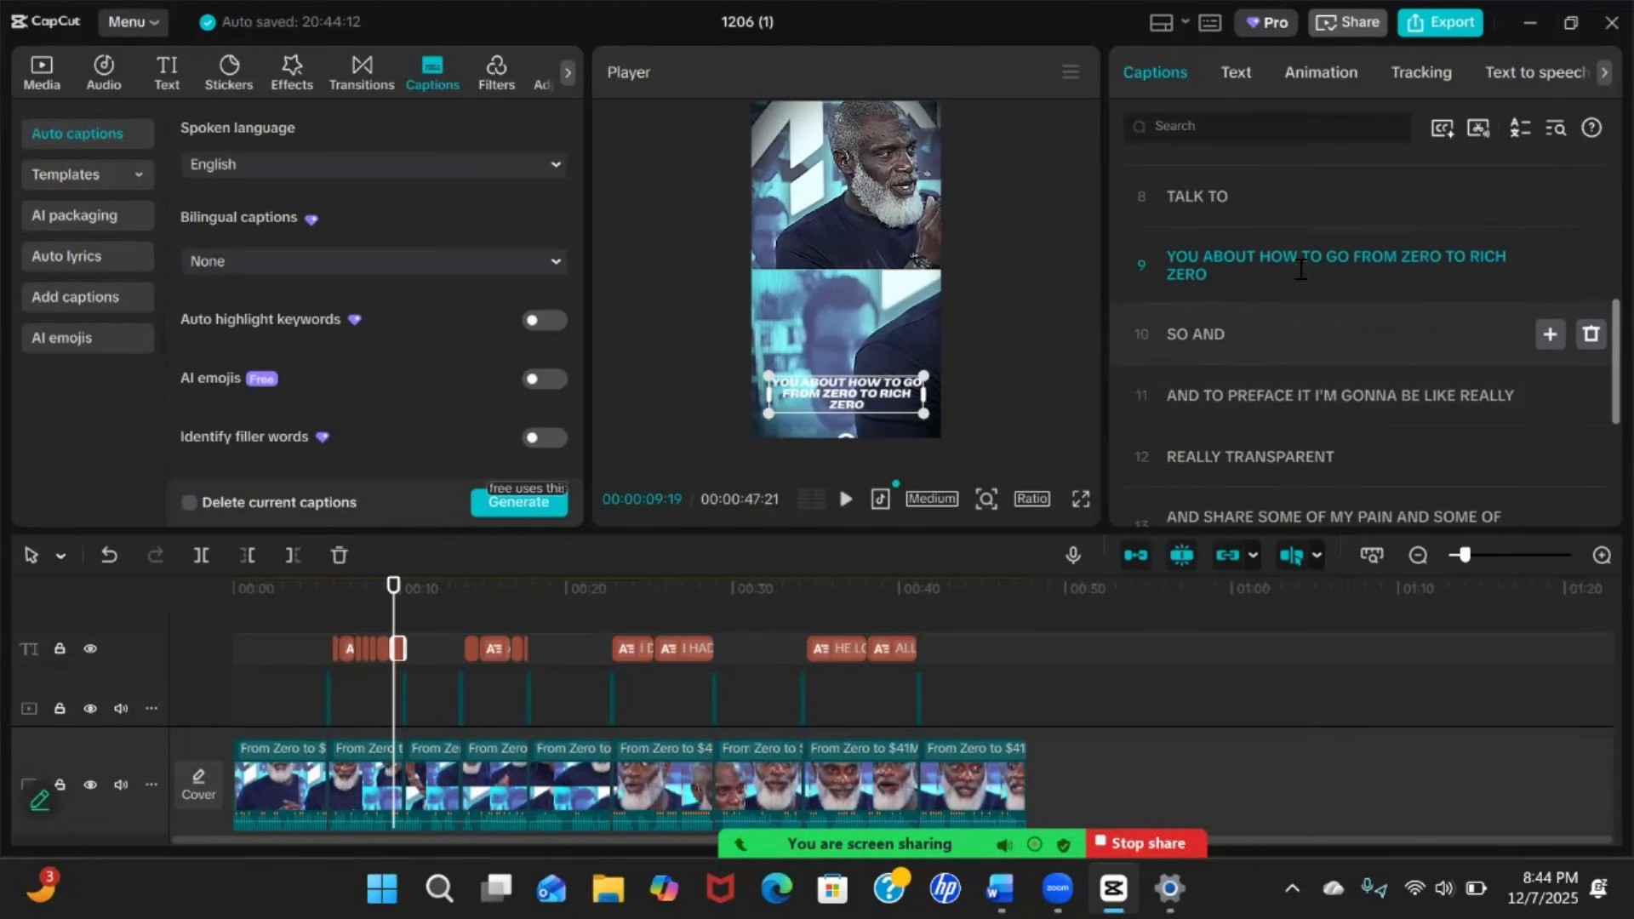
click(1261, 254)
key(BackSpace)
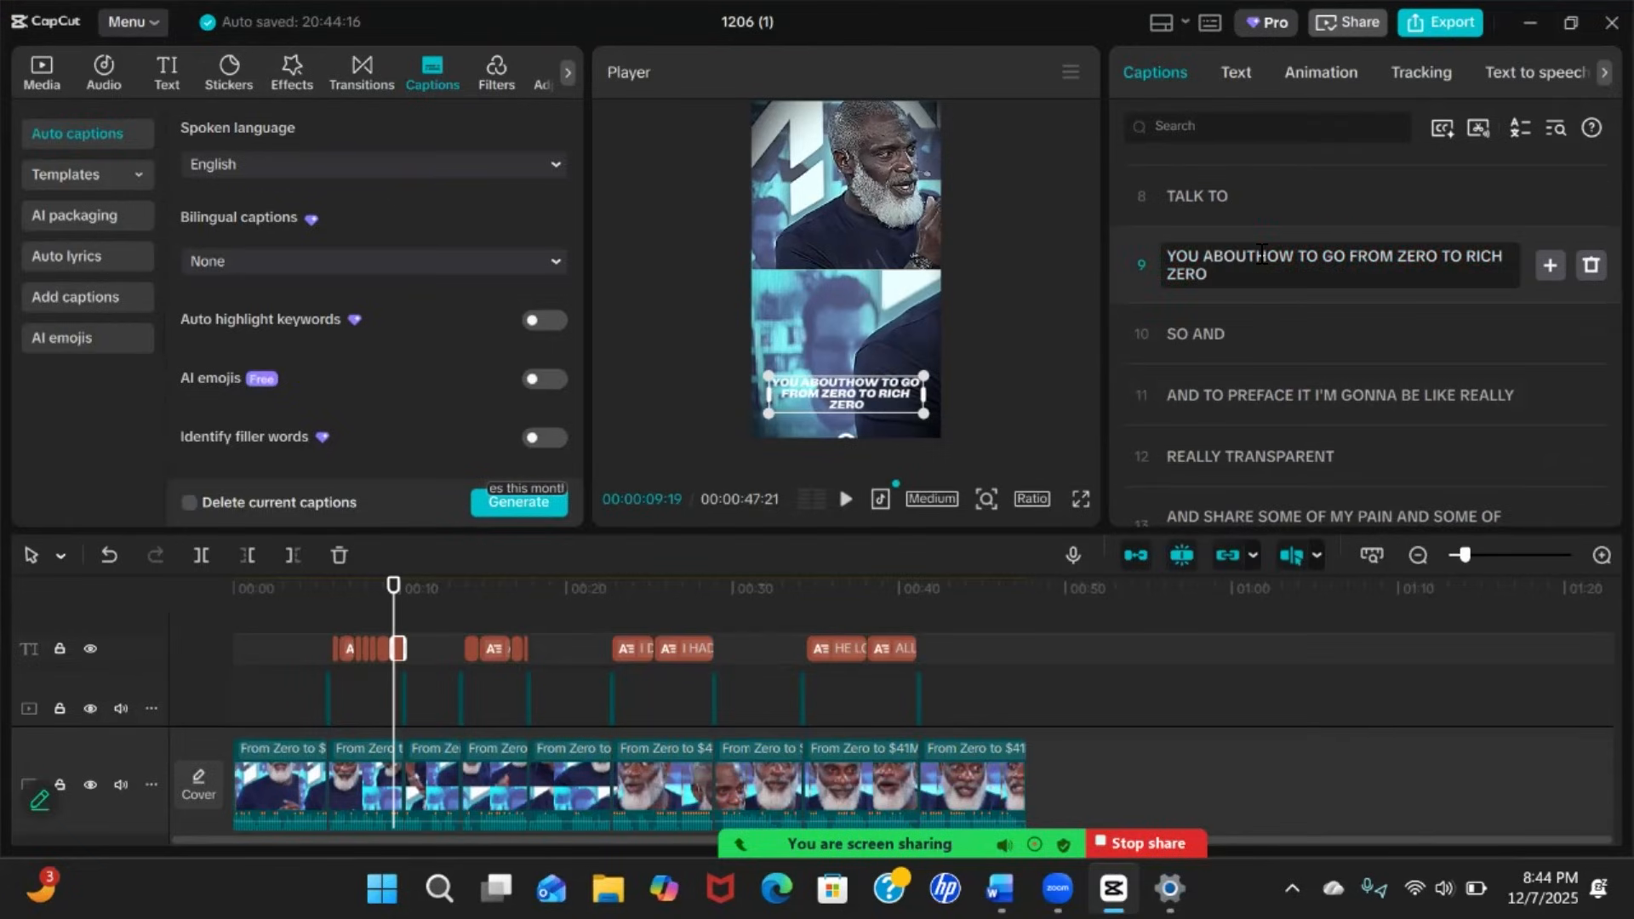
key(Return)
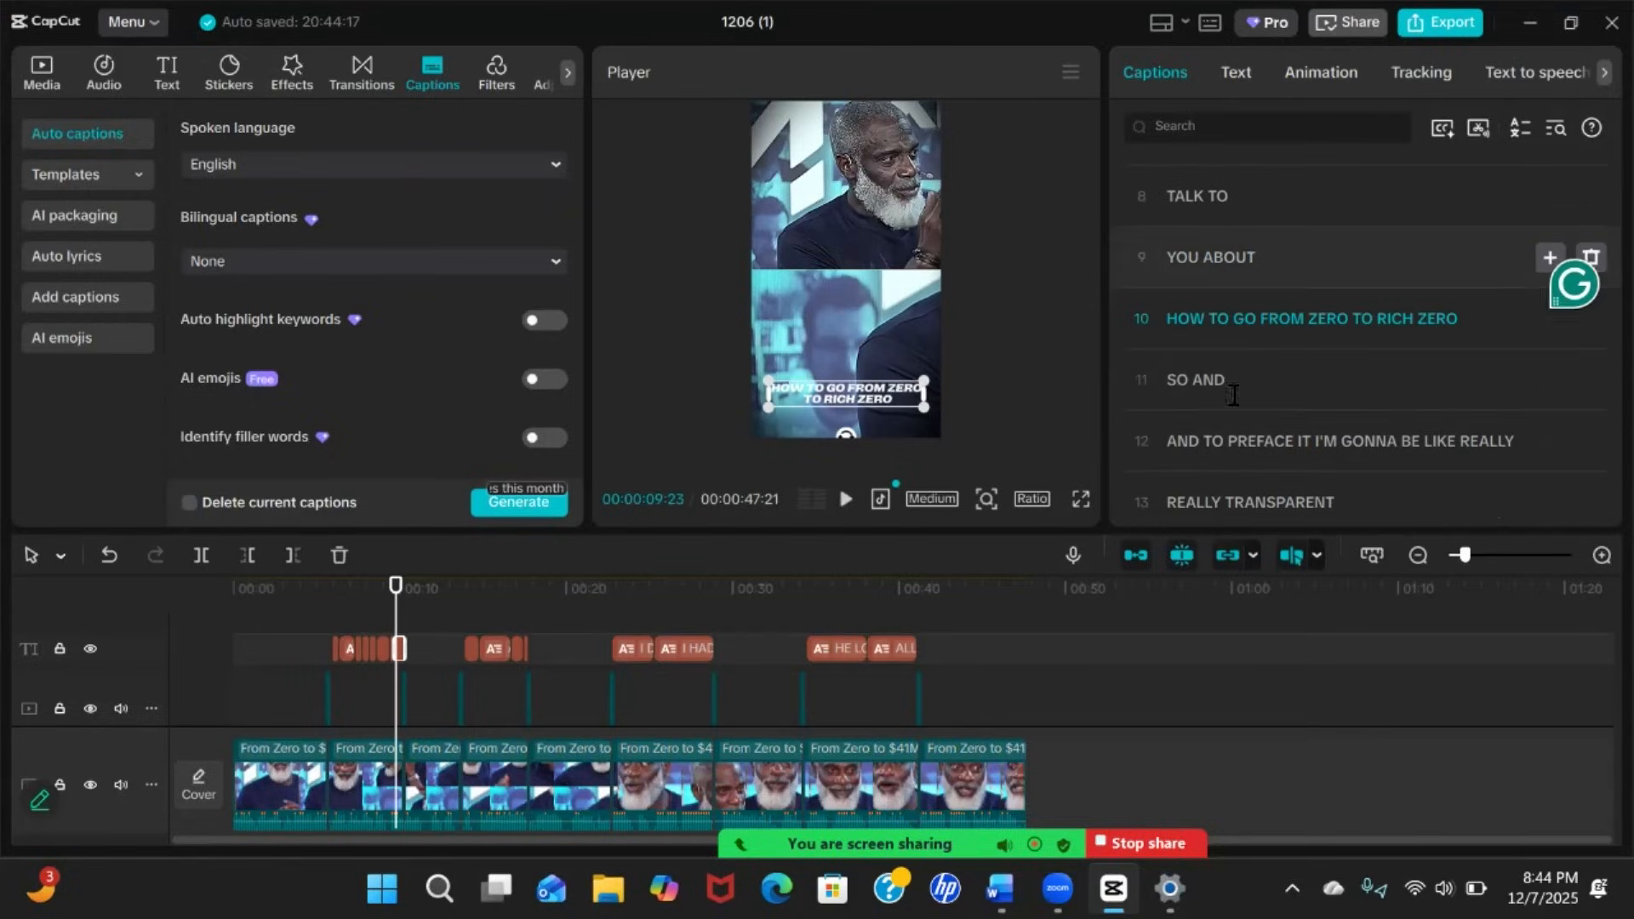
Split the caption "HOW TO GO FROM ZERO TO RICH ZERO" into "HOW TO", "GO FROM", "ZERO TO" and "RICH ZERO"
click(1236, 318)
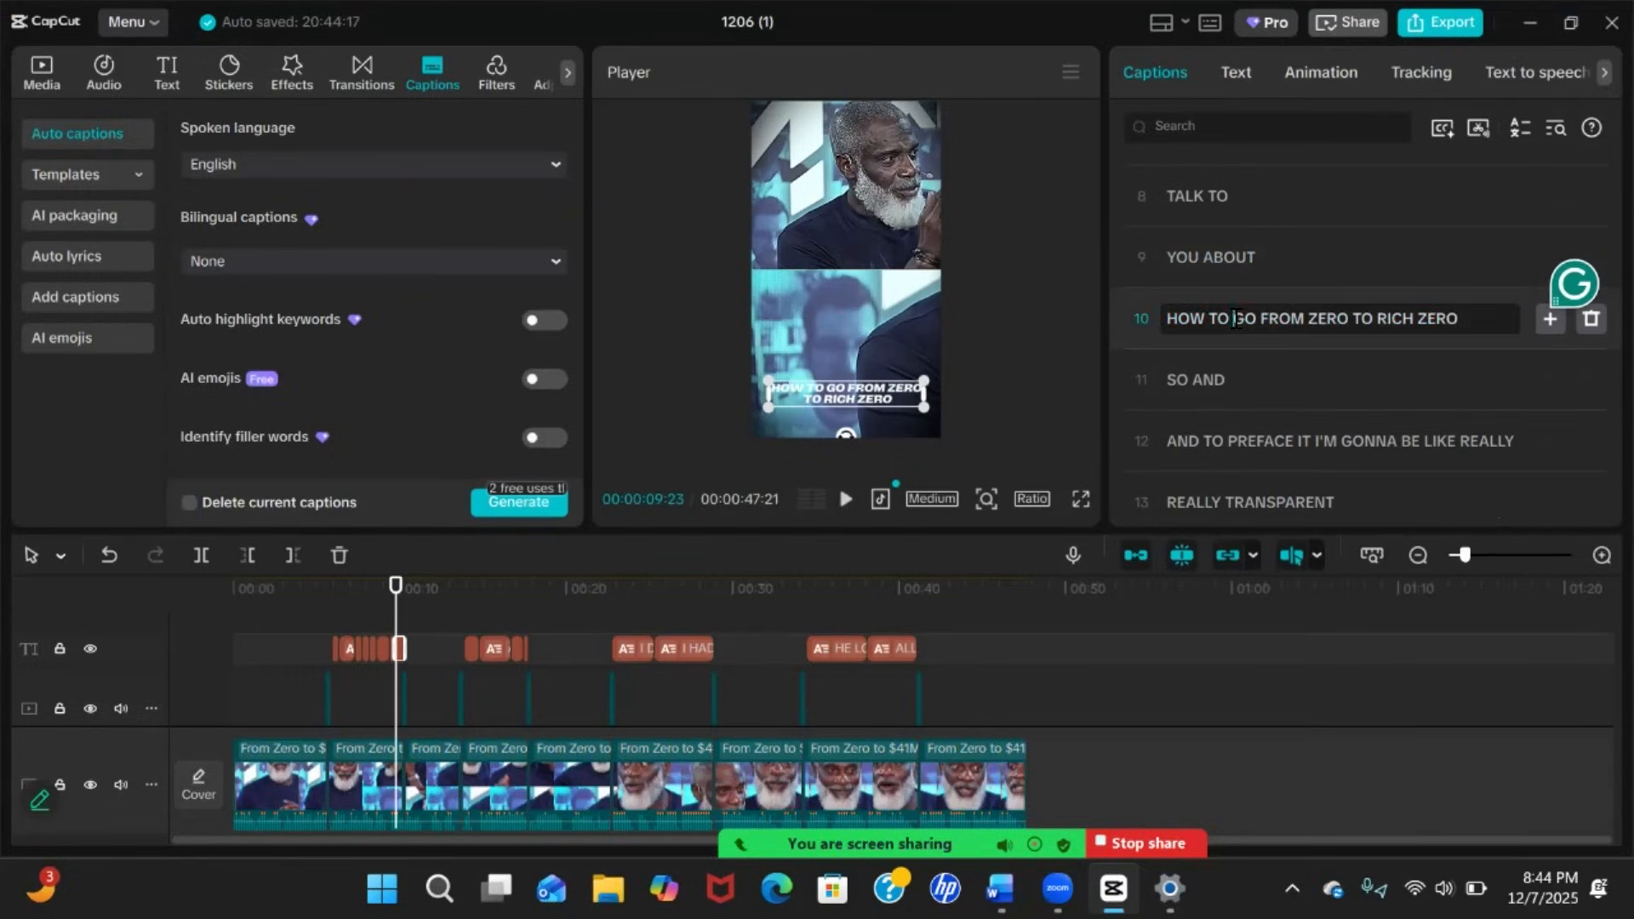
key(BackSpace)
key(Return)
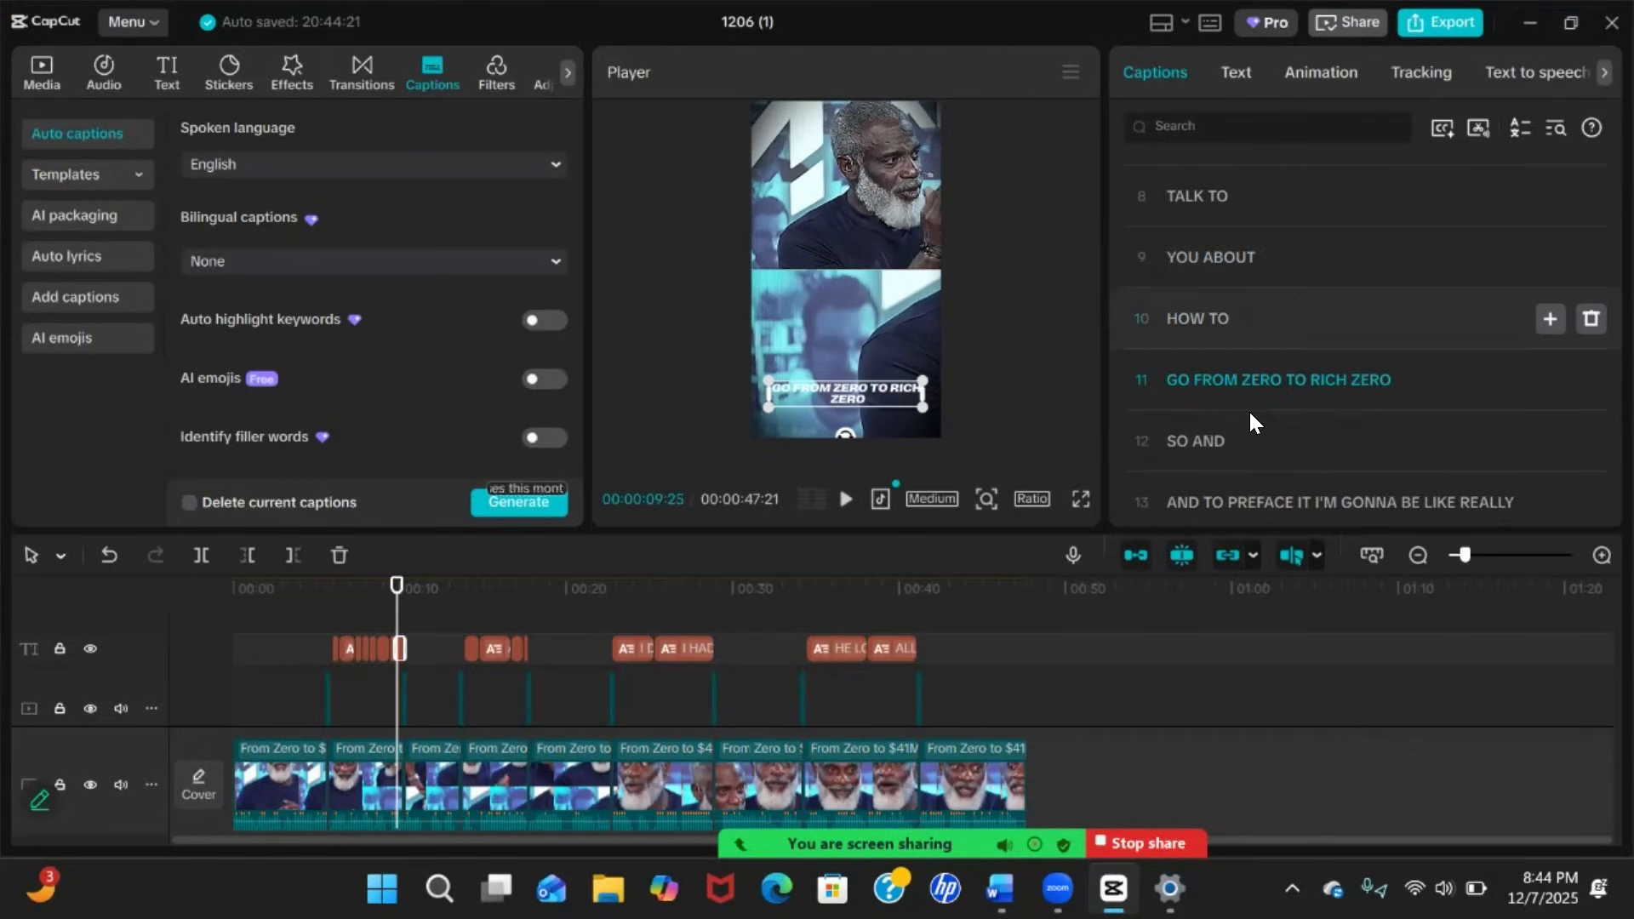
click(1242, 364)
key(Return)
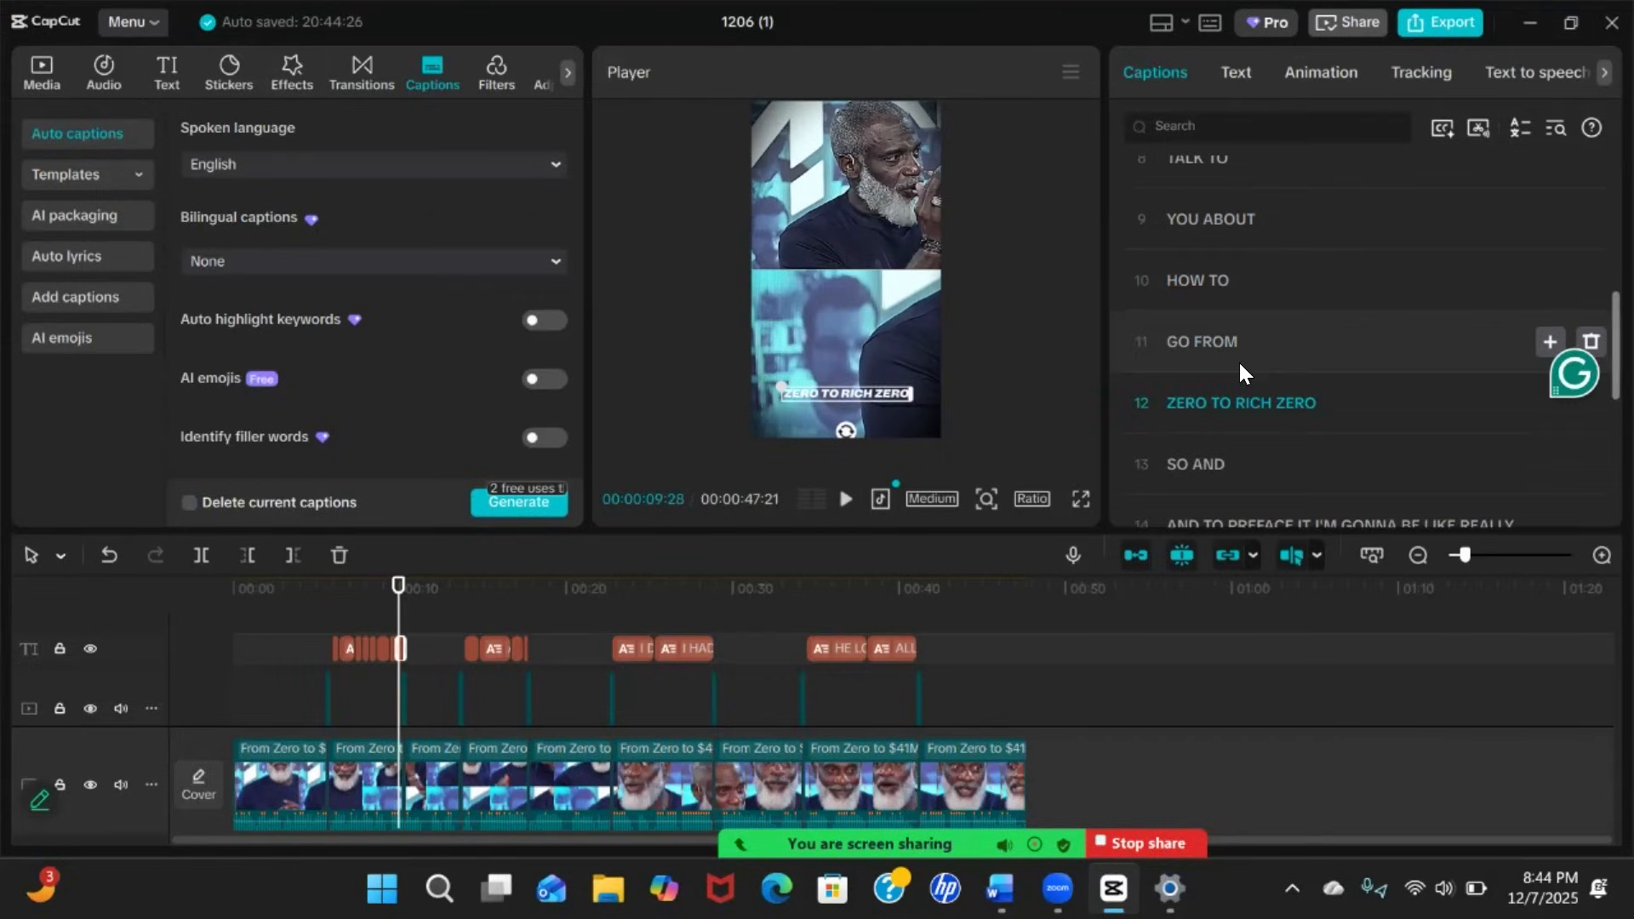
click(1234, 376)
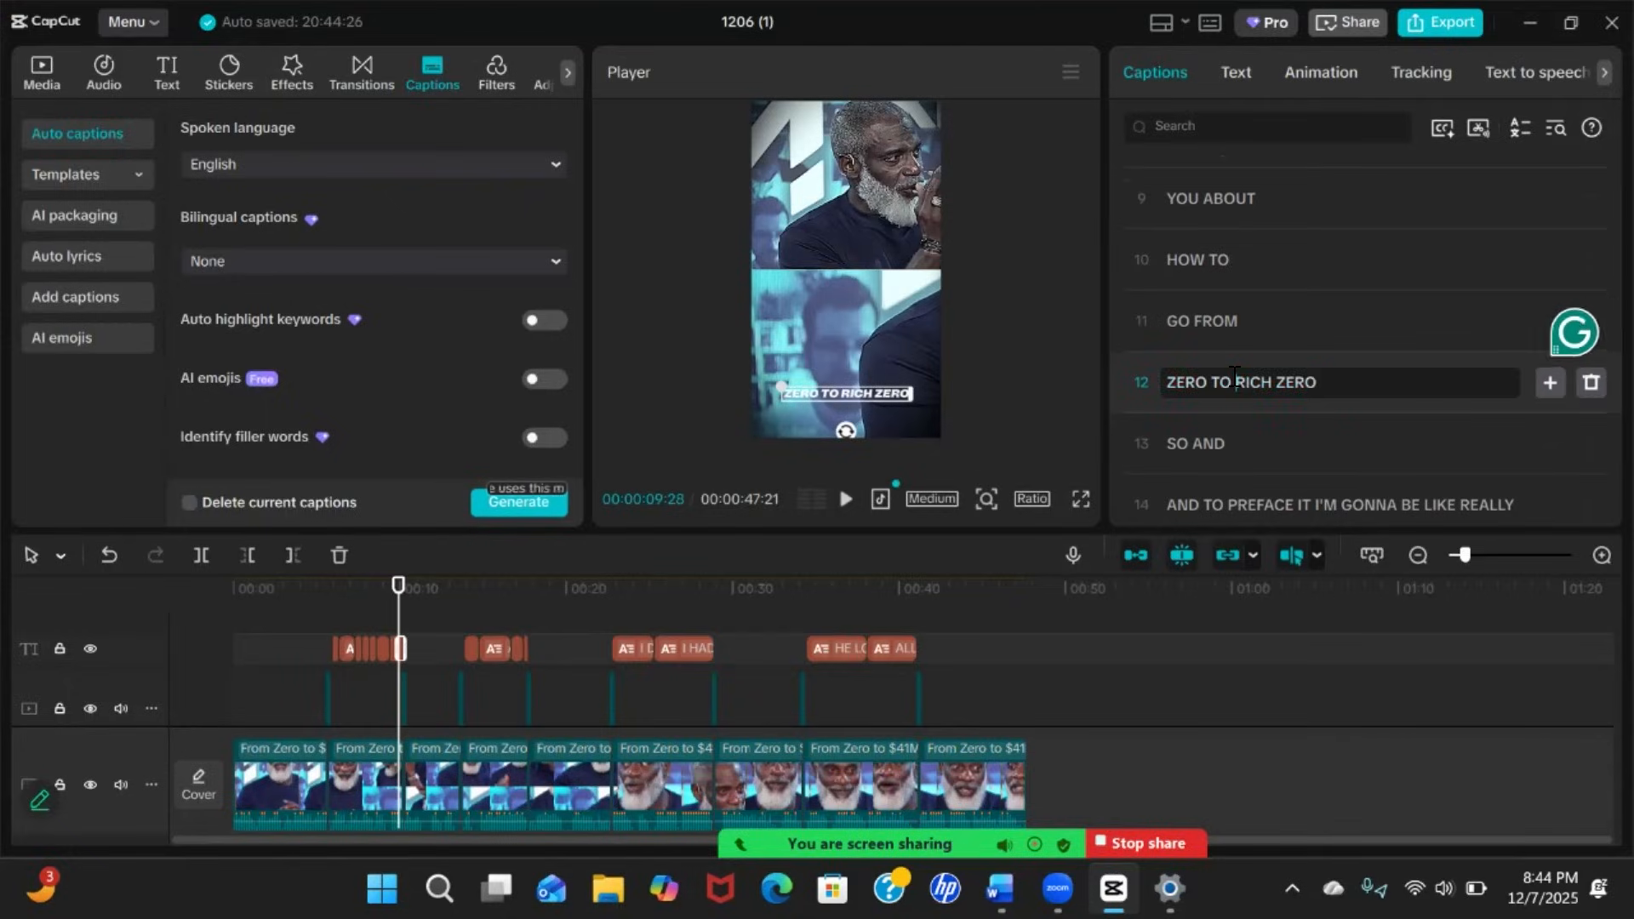
key(BackSpace)
key(Return)
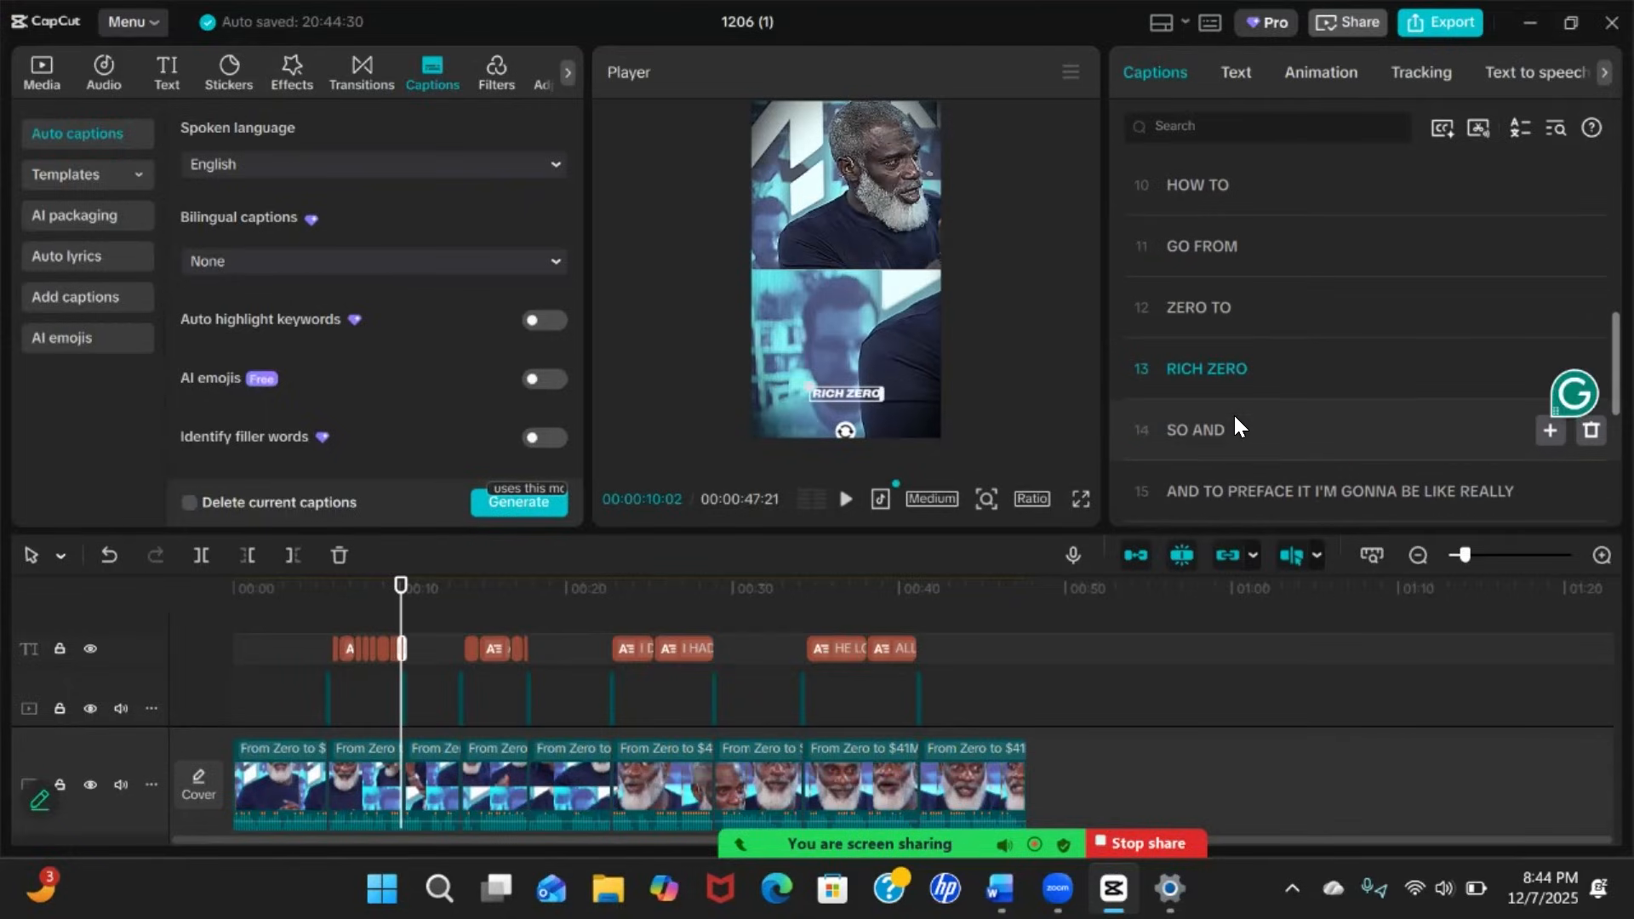
Split the caption "AND TO PREFACE IT I'M GONNA BE LIKE REALLY" into "AND TO", "PREFACE IT", "I'M GONNA", "BE LIKE" and "REALLY"
click(1225, 493)
key(BackSpace)
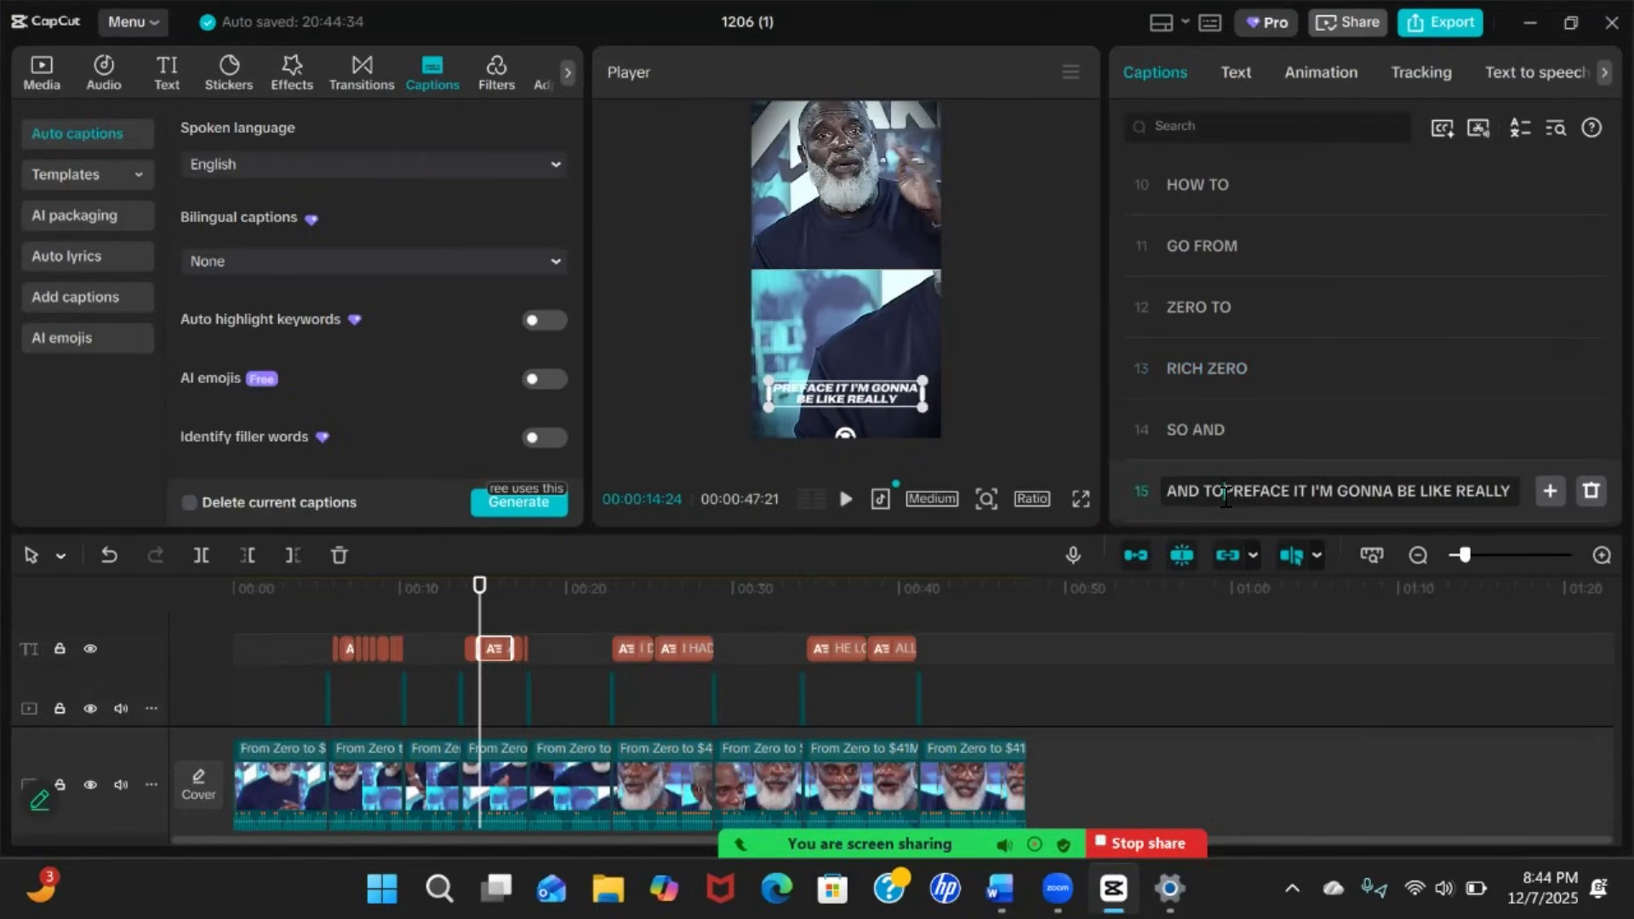
key(Return)
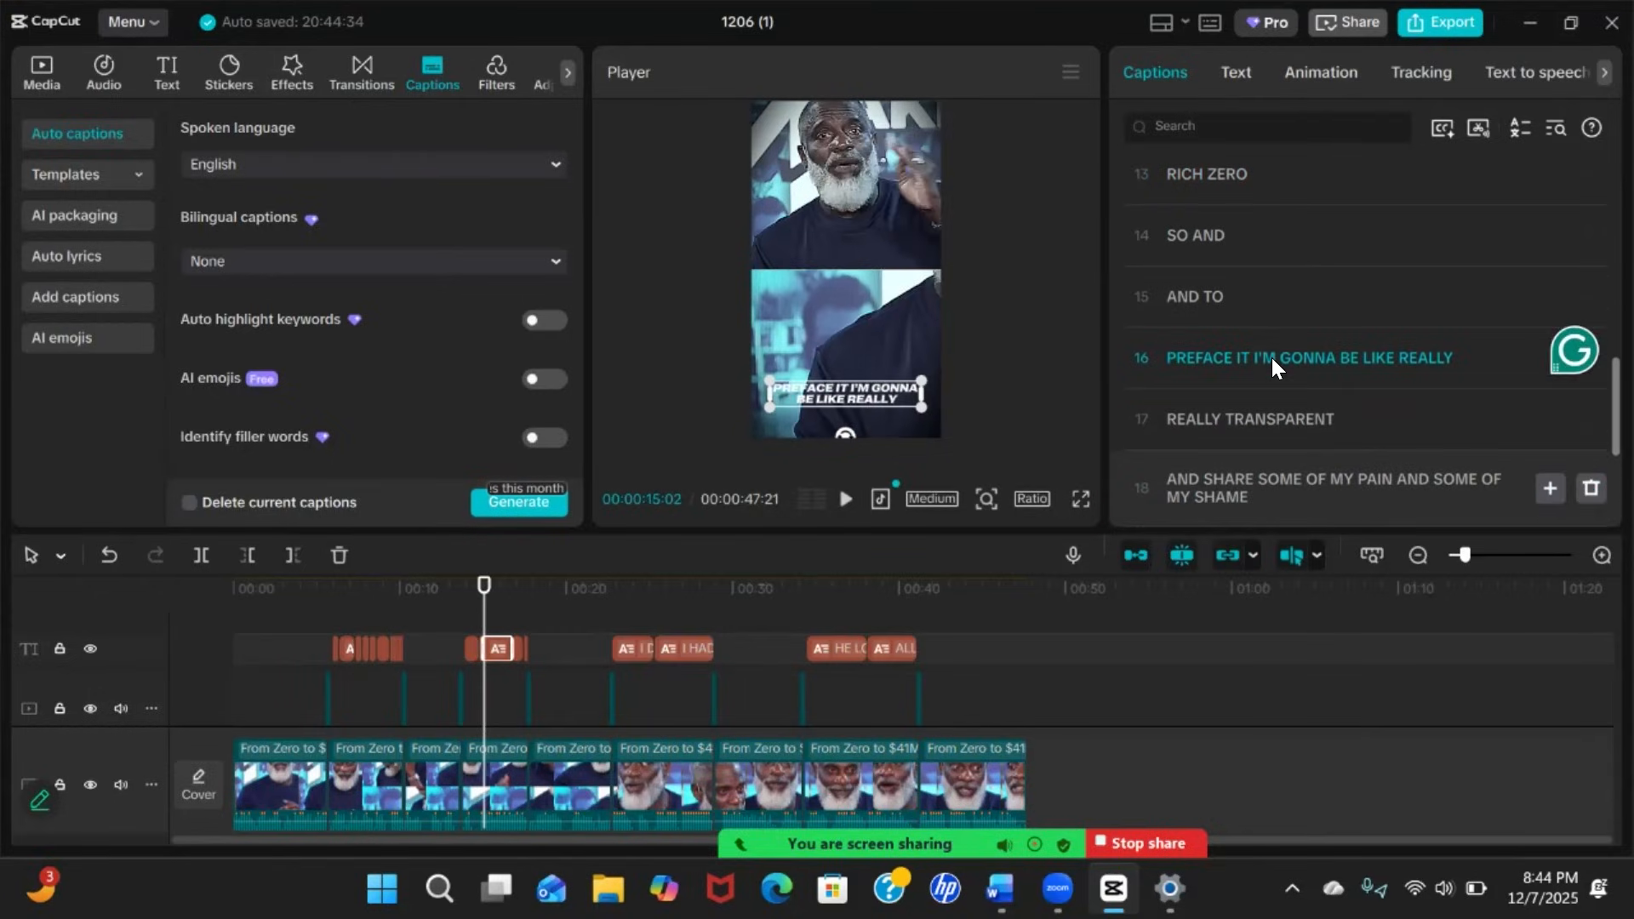
click(1262, 358)
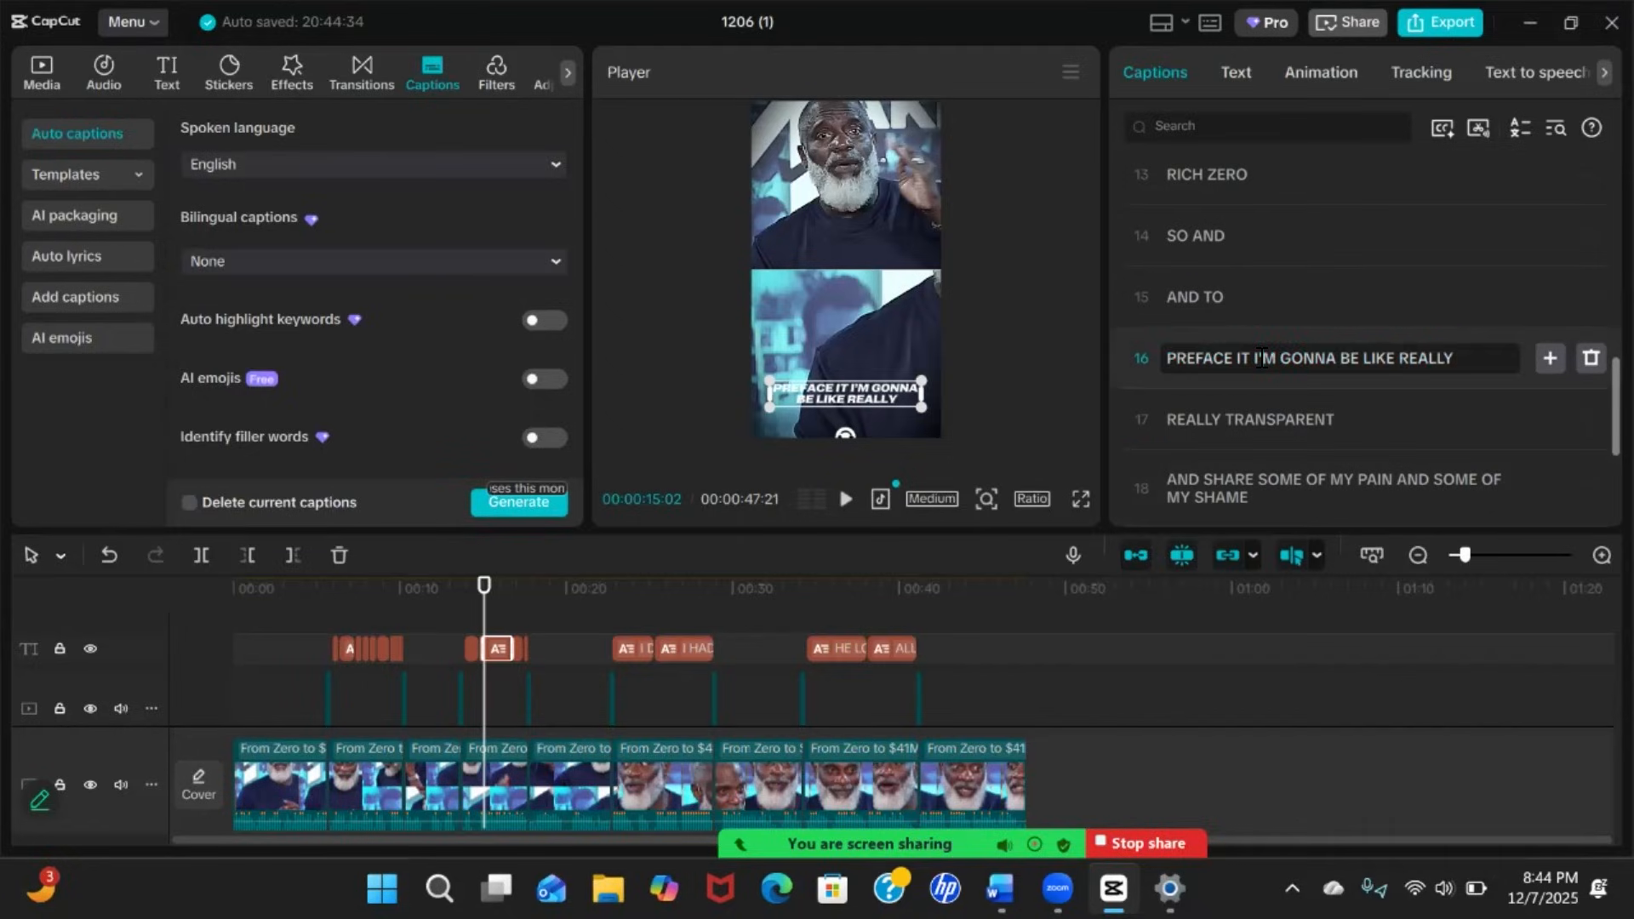
key(BackSpace)
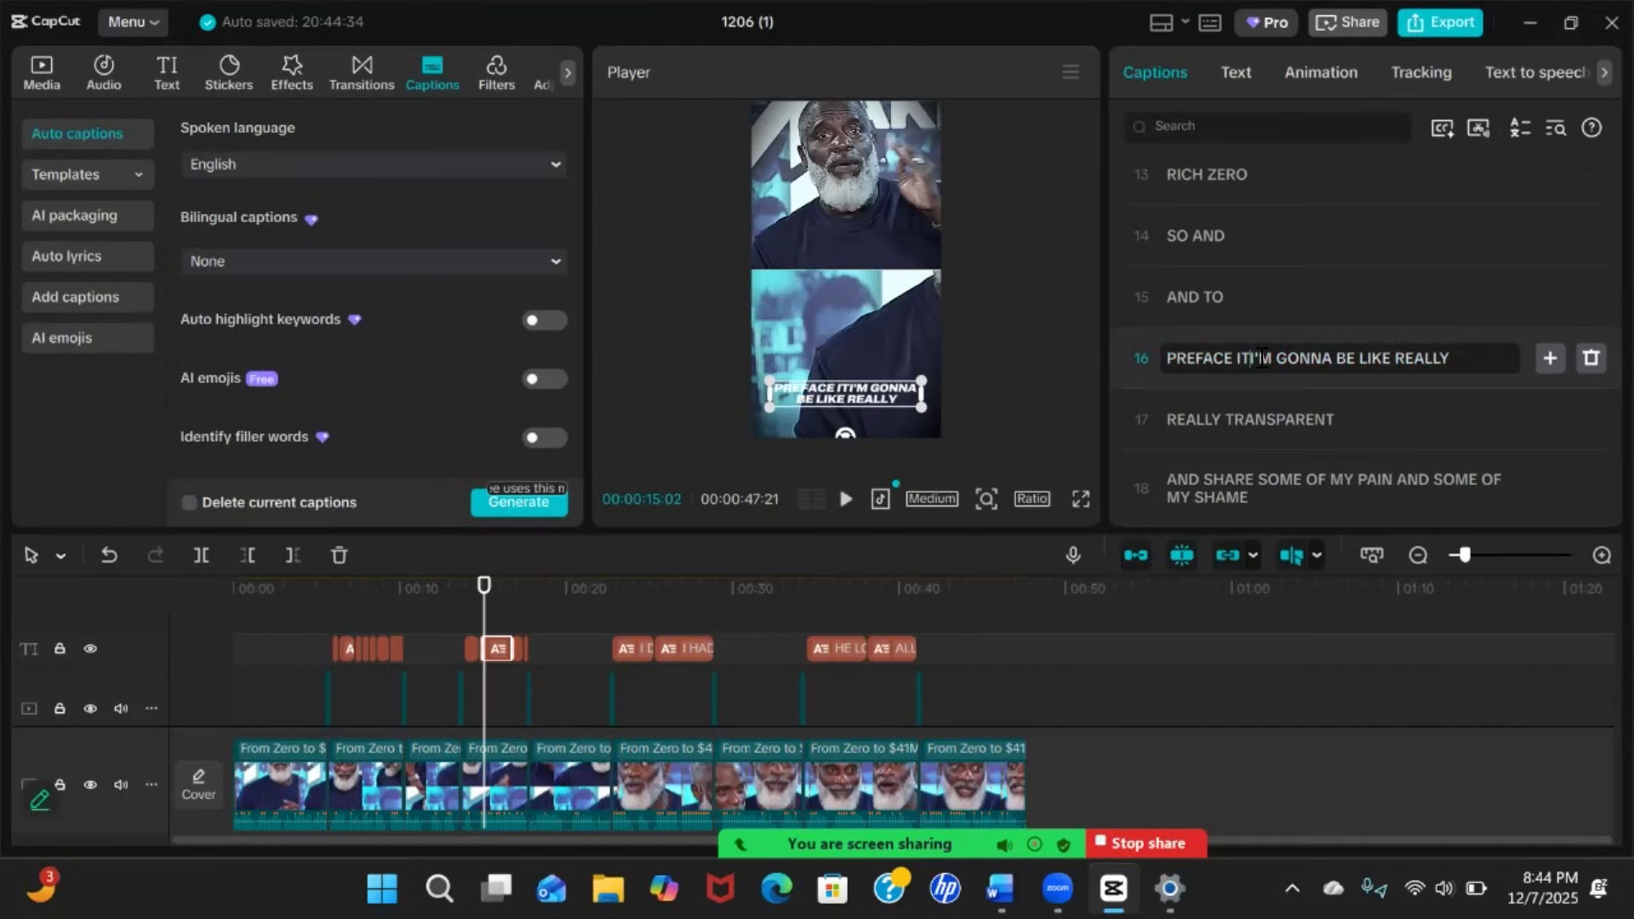
key(Return)
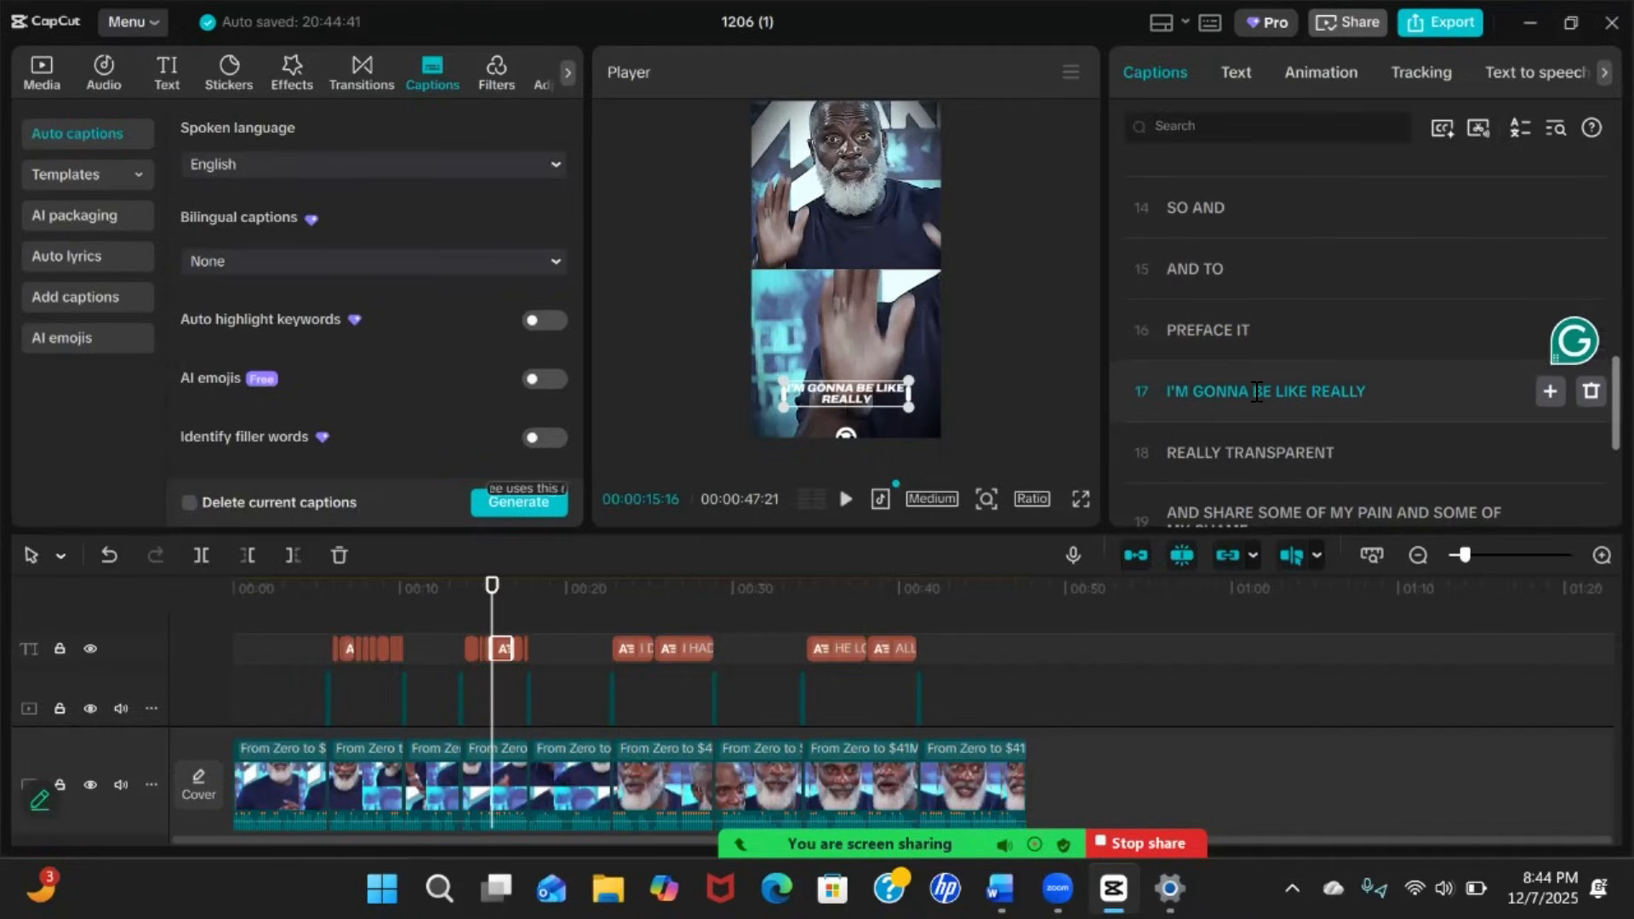
click(1256, 392)
key(BackSpace)
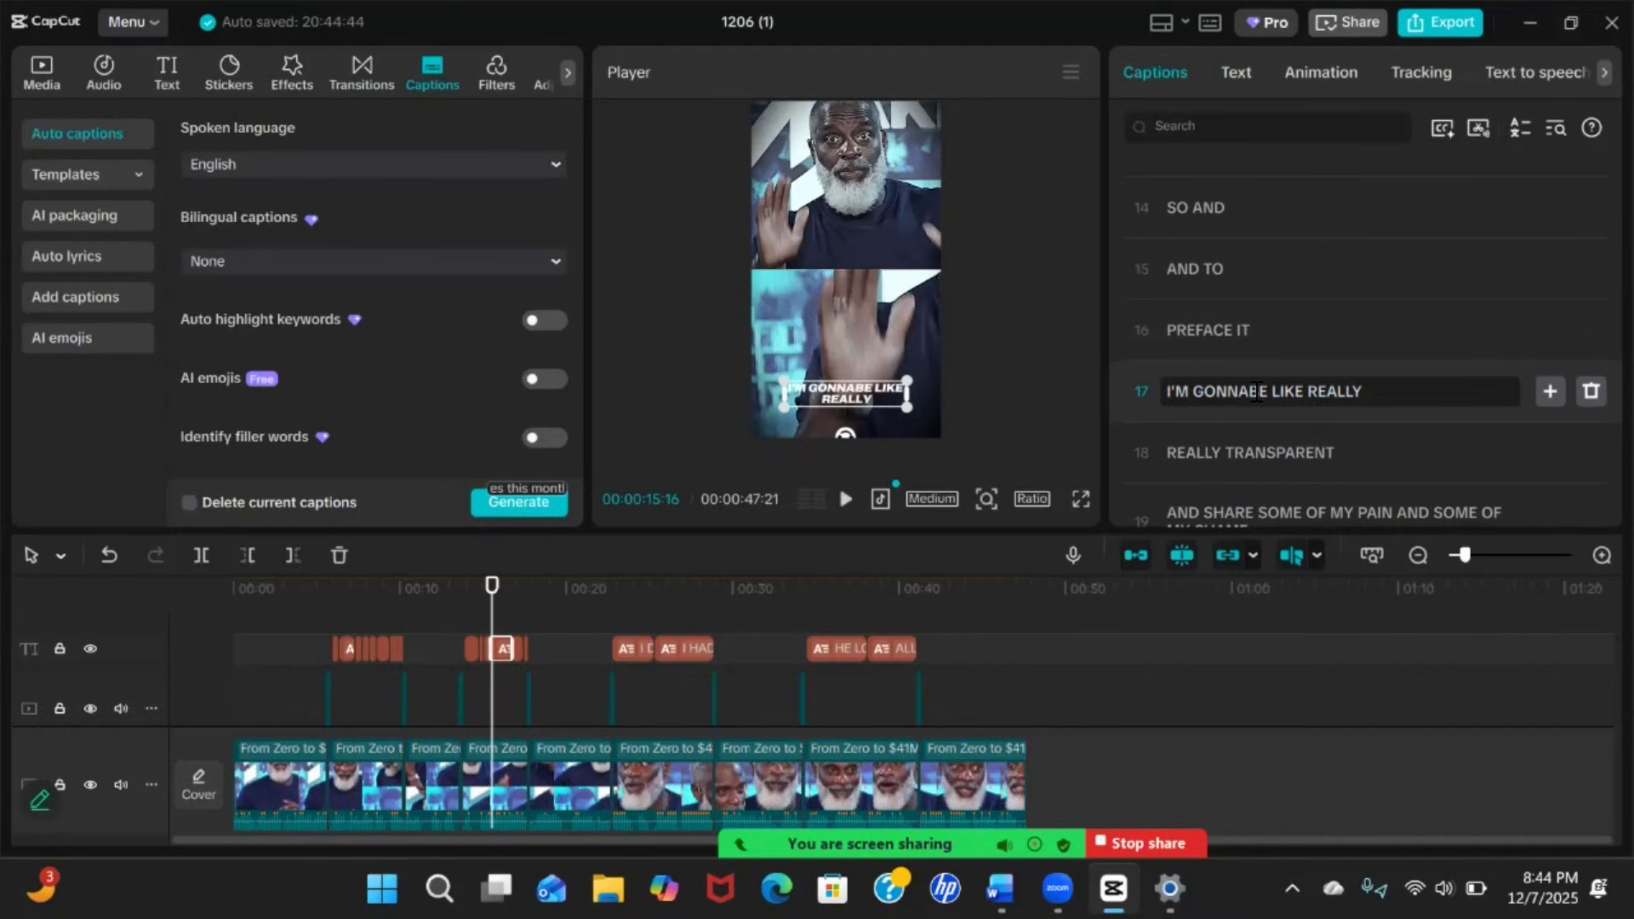
key(Return)
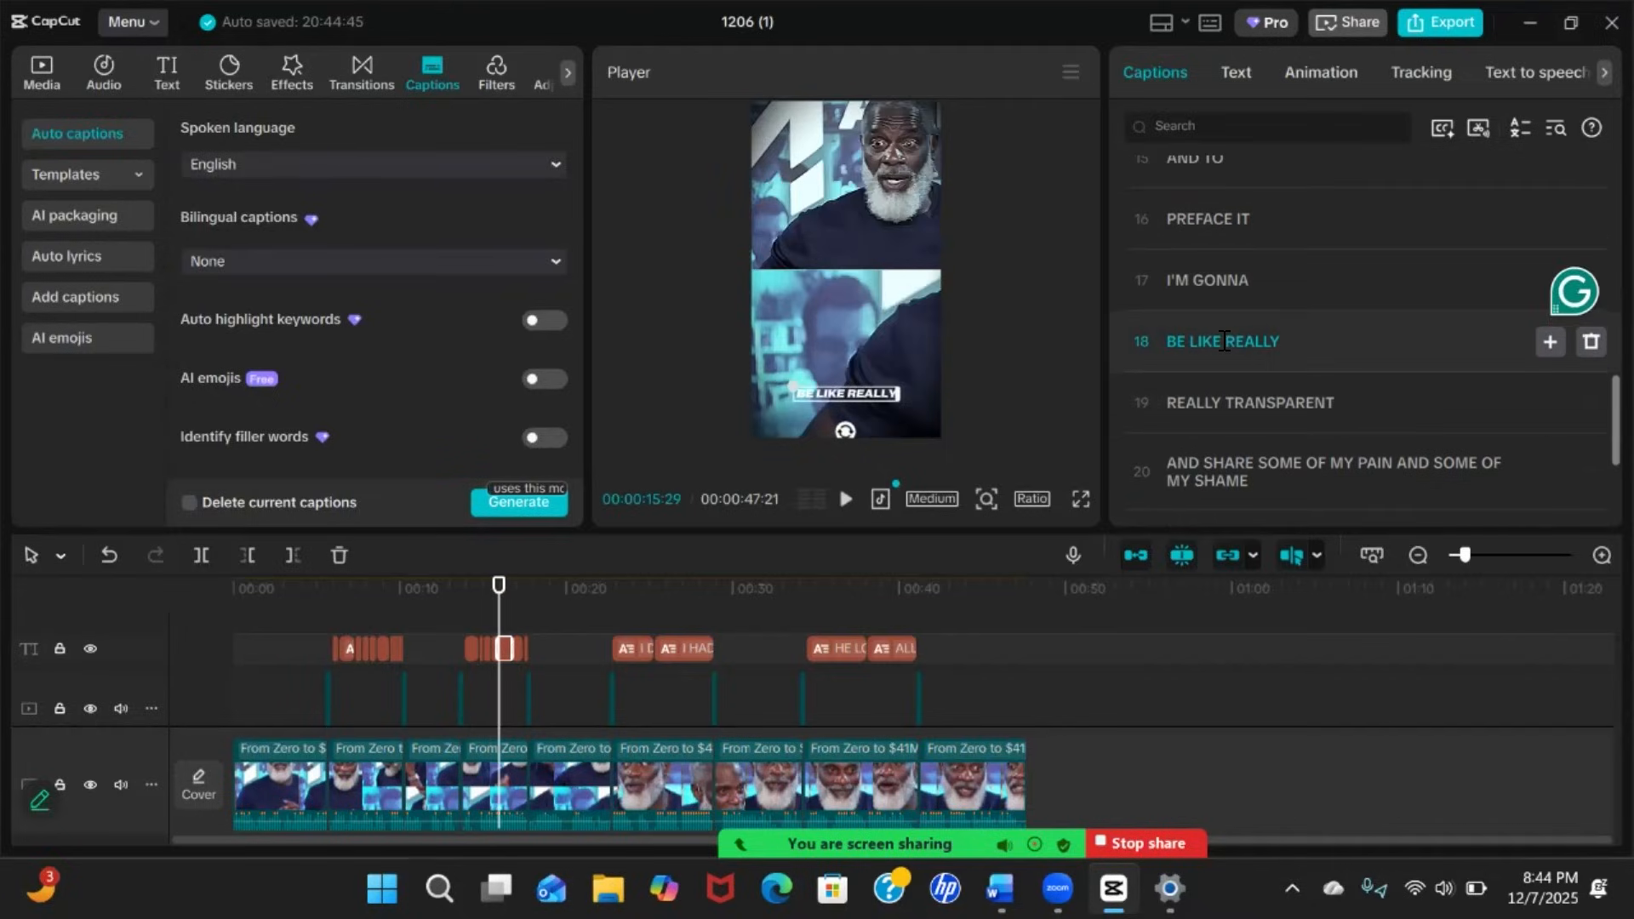
click(1223, 340)
key(BackSpace)
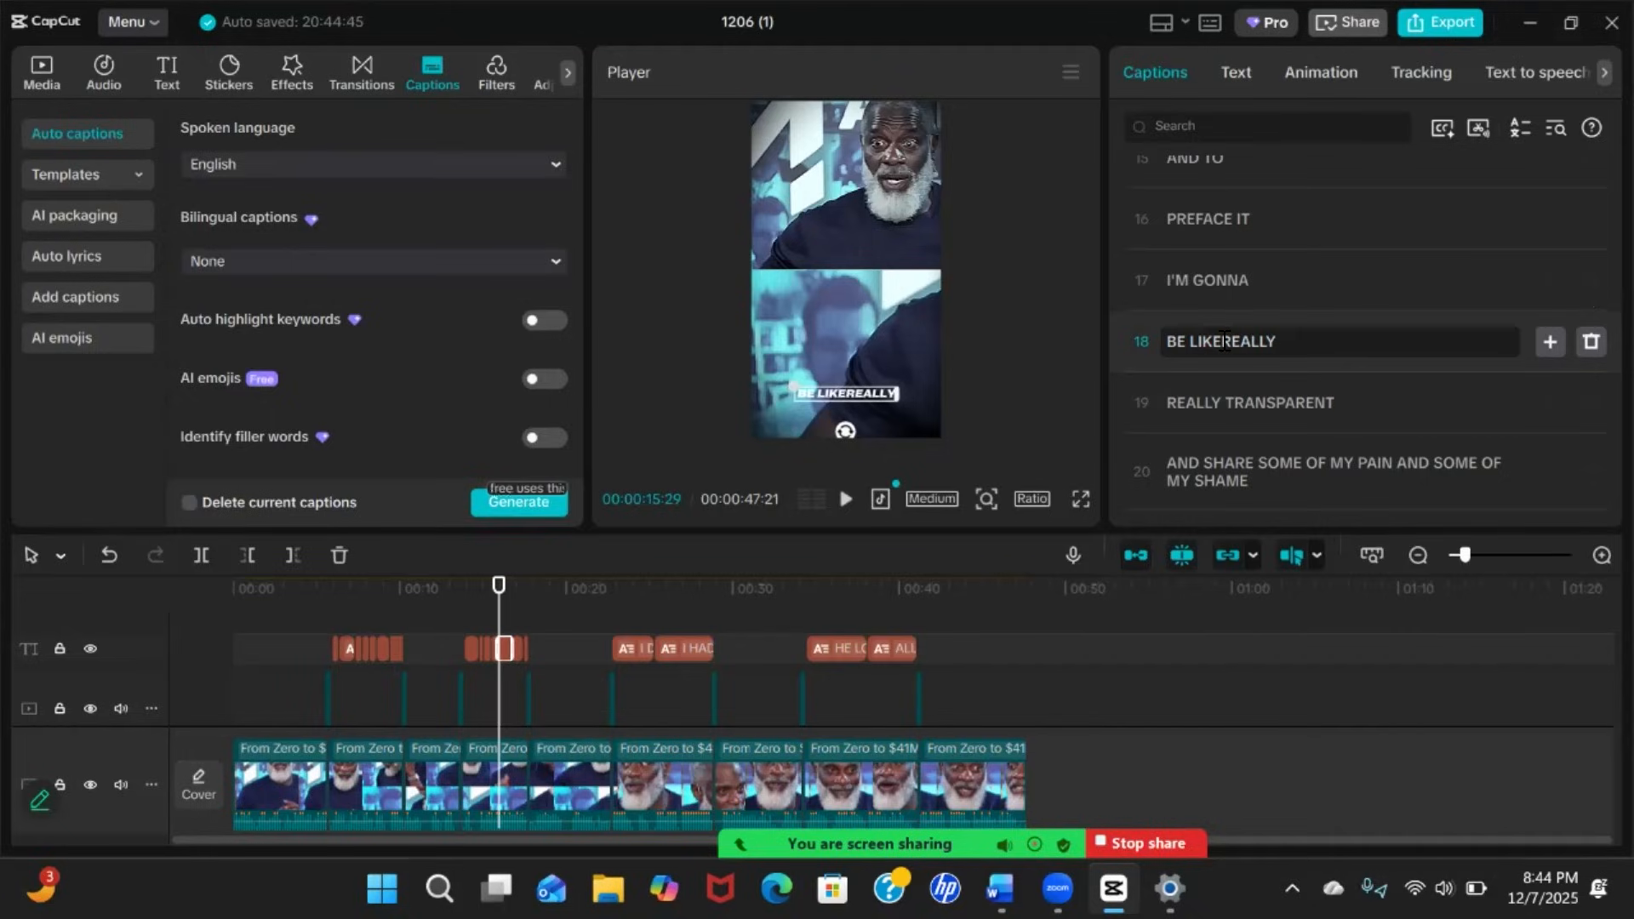
key(Return)
Split the caption "REALLY TRANSPARENT" into two one-word captions, "REALLY" and "TRANSPARENT"
click(1224, 441)
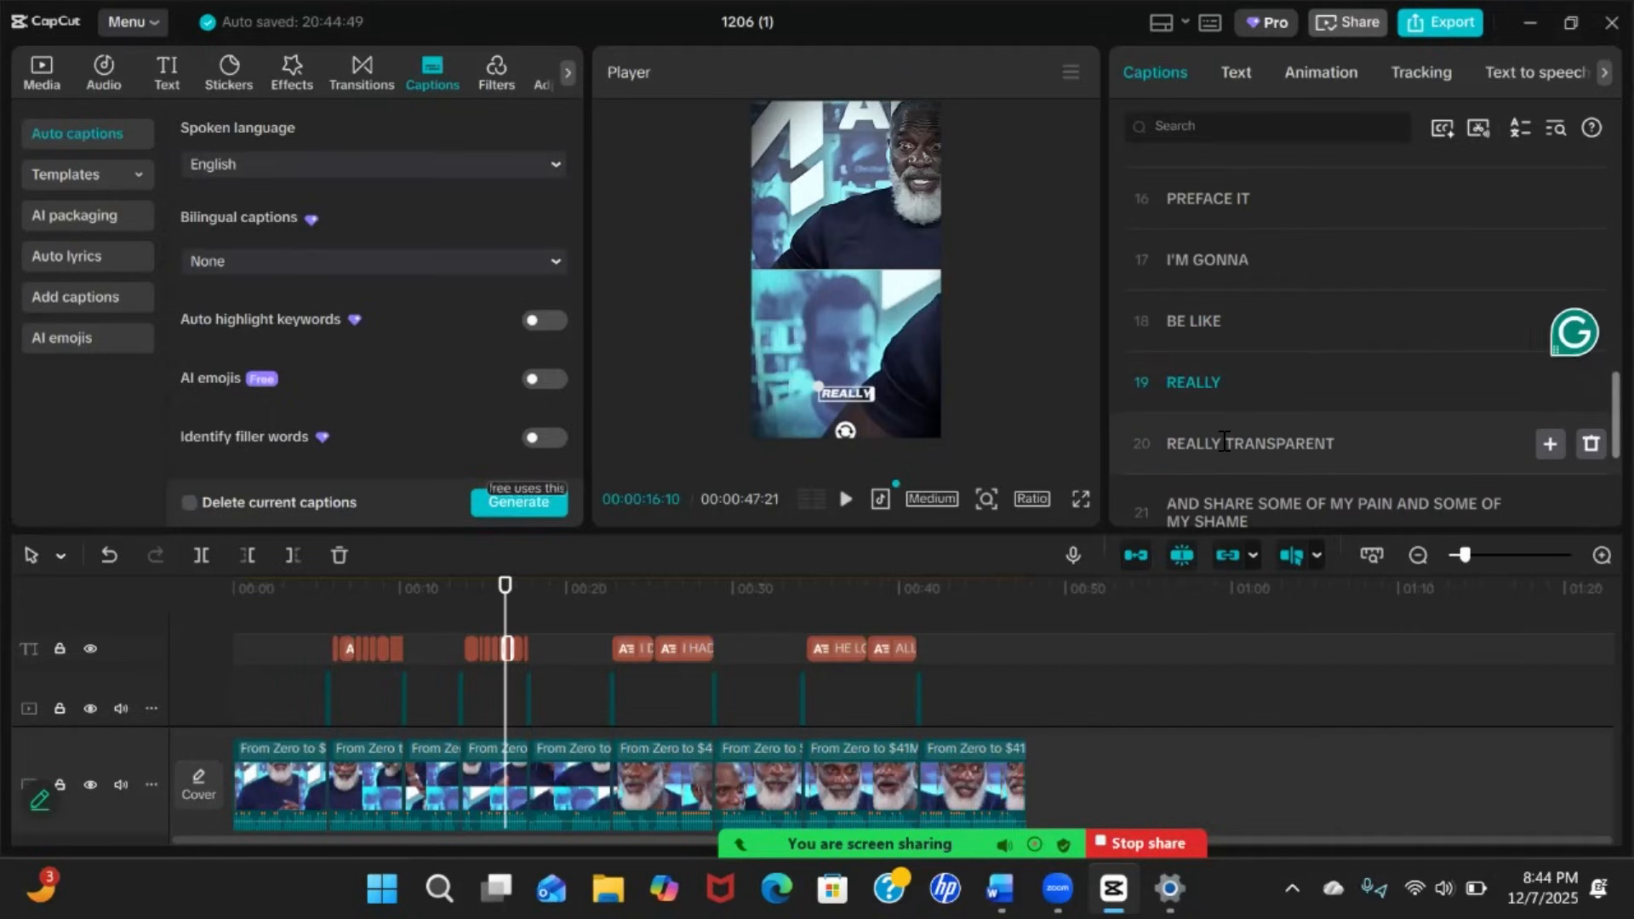
click(1223, 440)
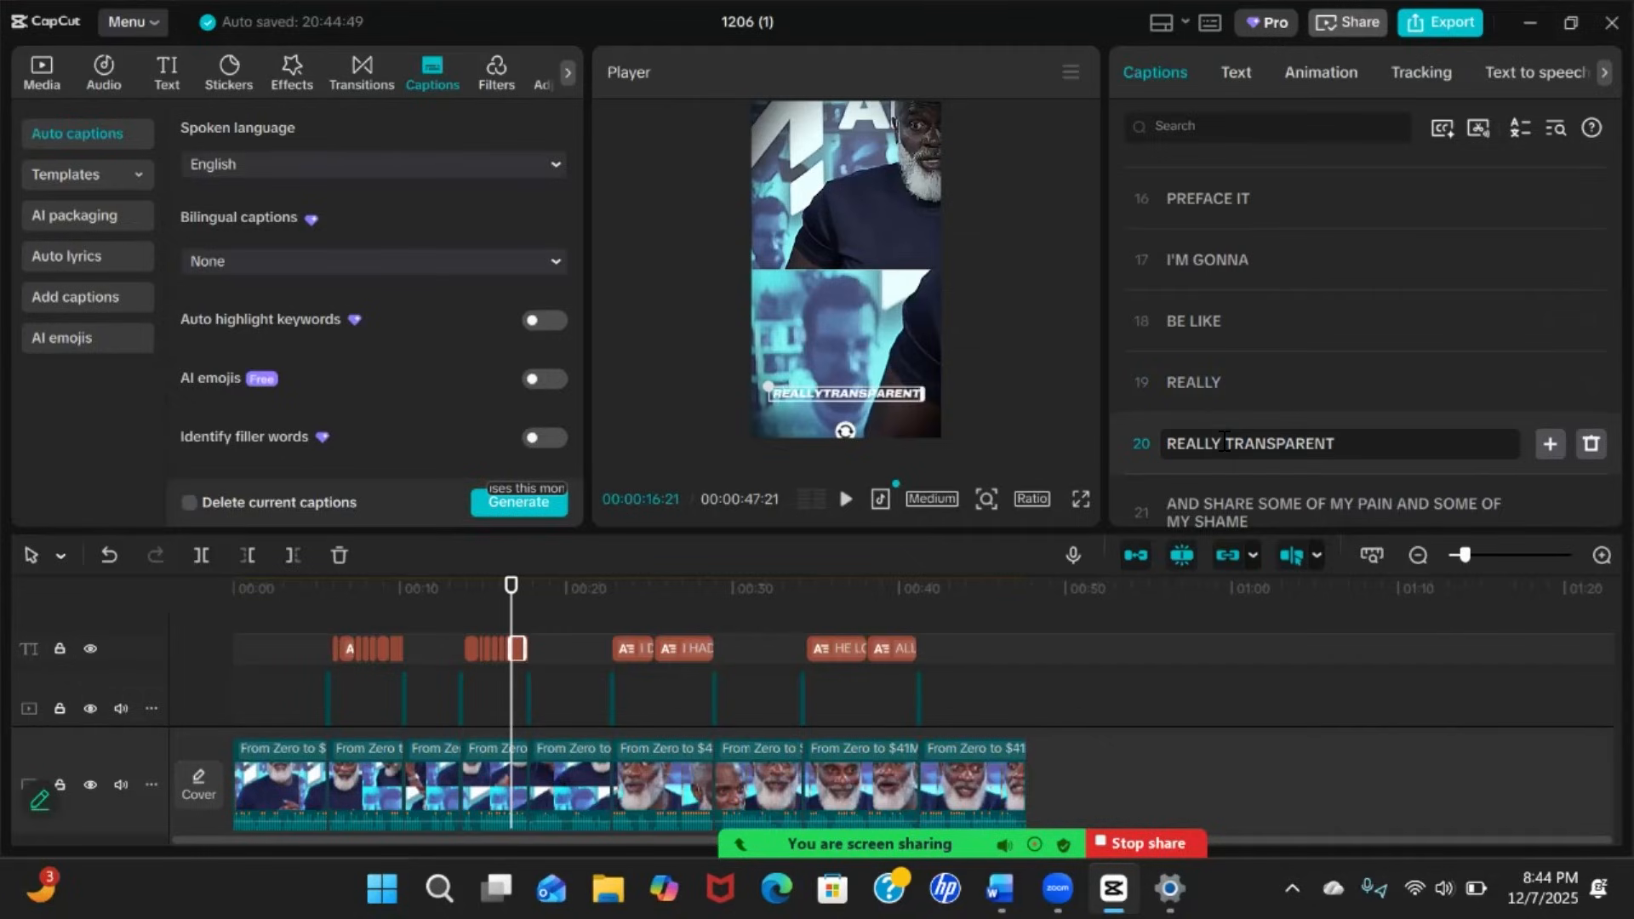
key(BackSpace)
key(Return)
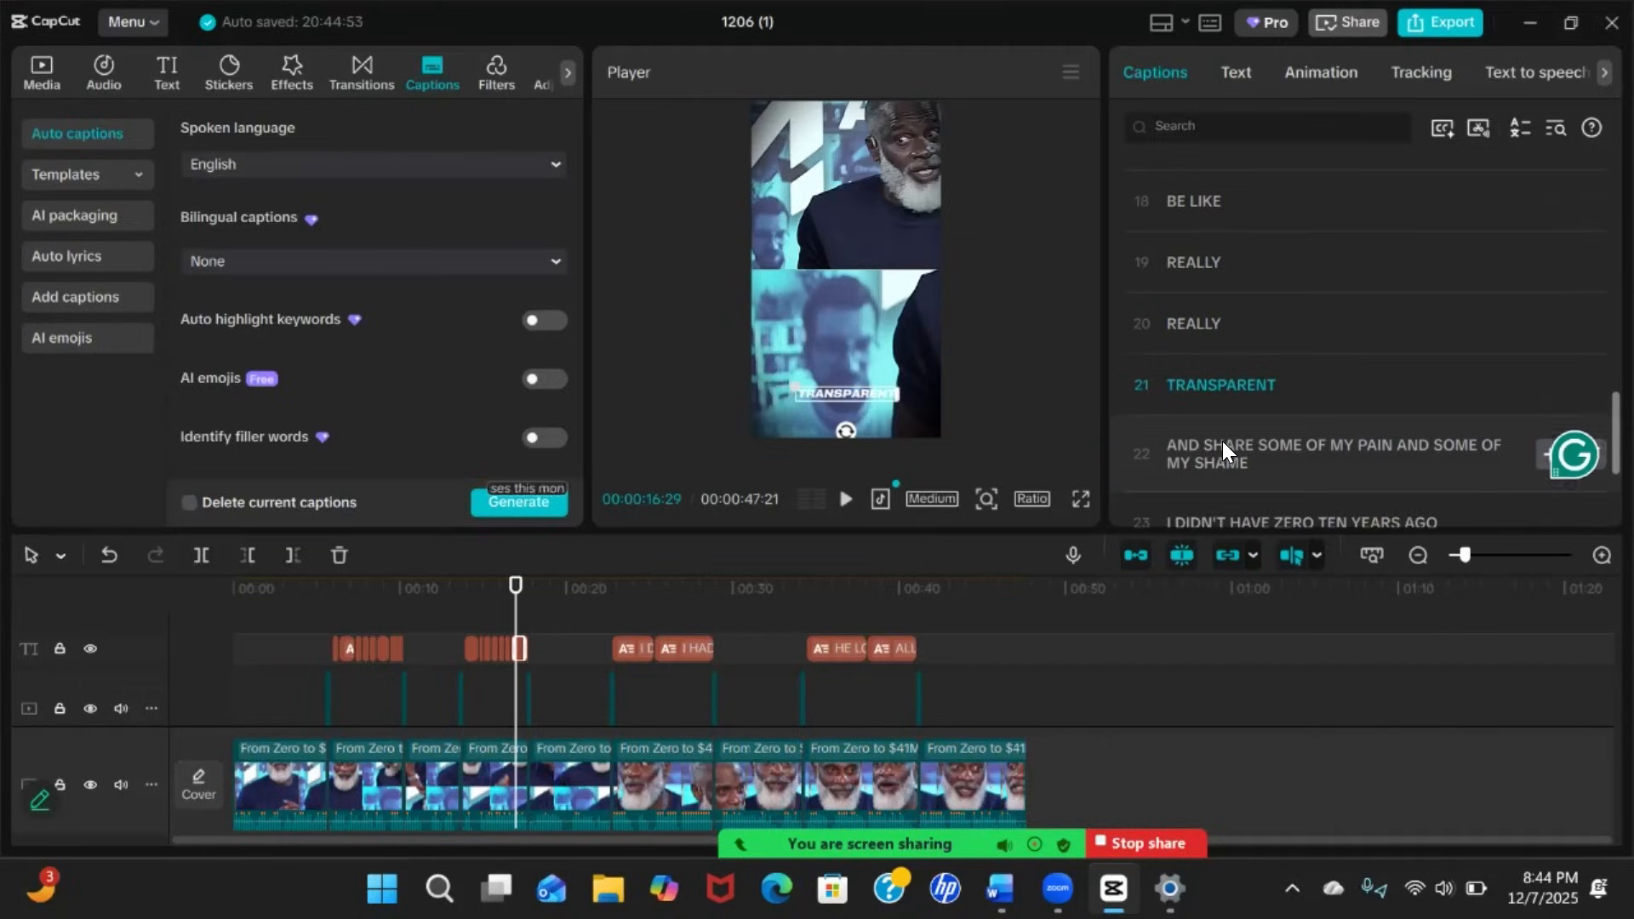
Split "AND SHARE" and "SOME OF" off the start of the caption about pain and shame as separate captions
click(1256, 438)
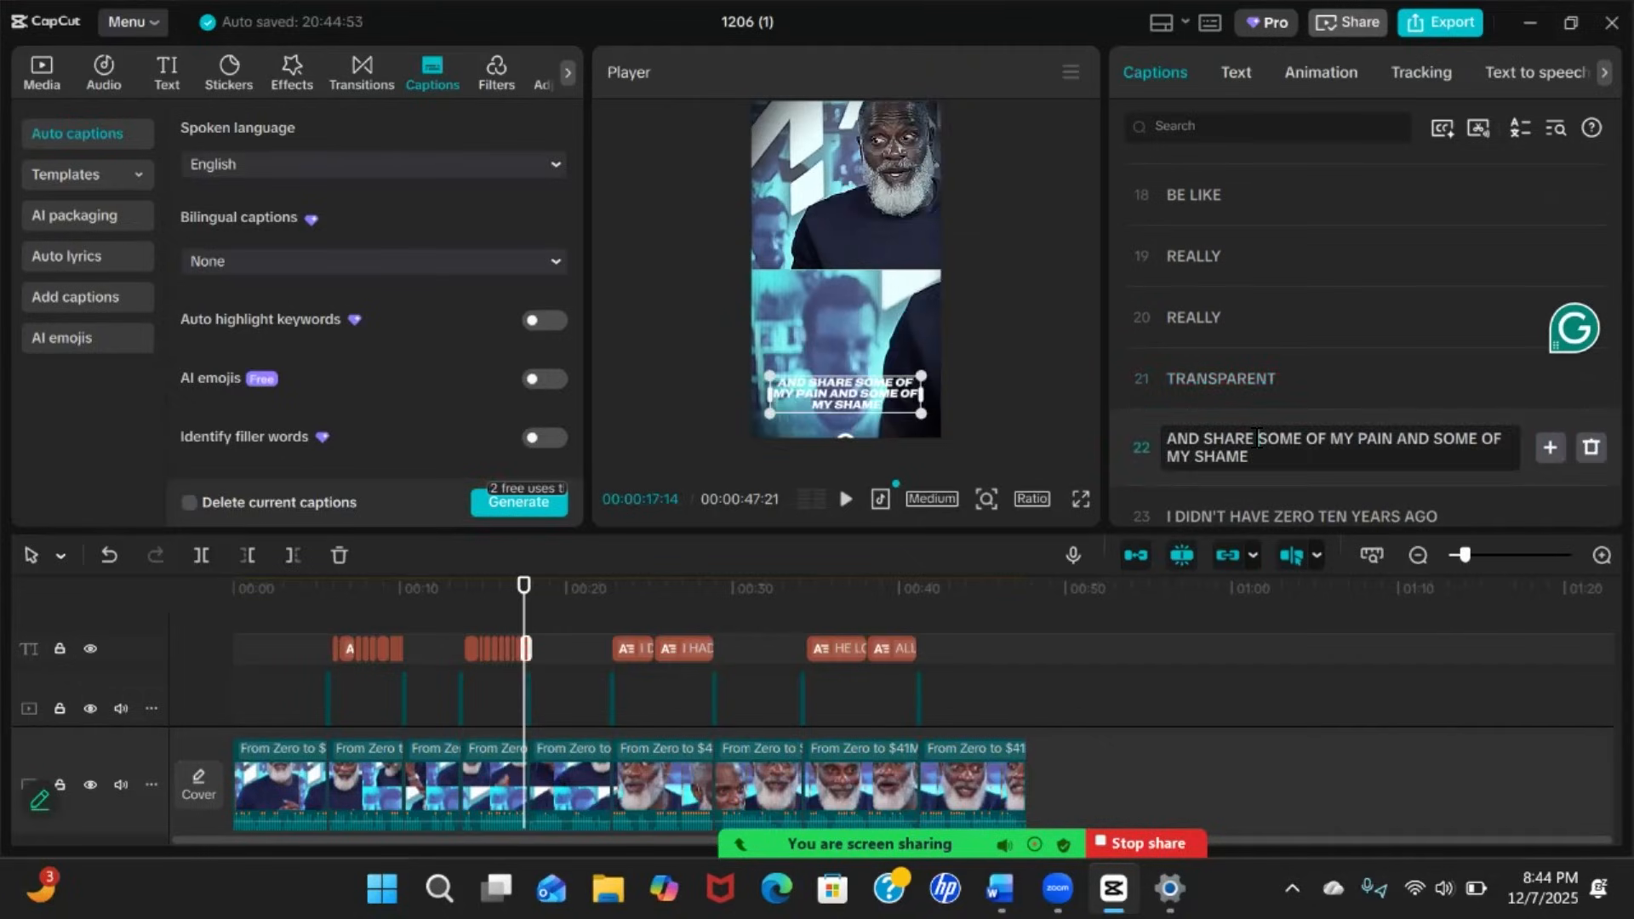
key(BackSpace)
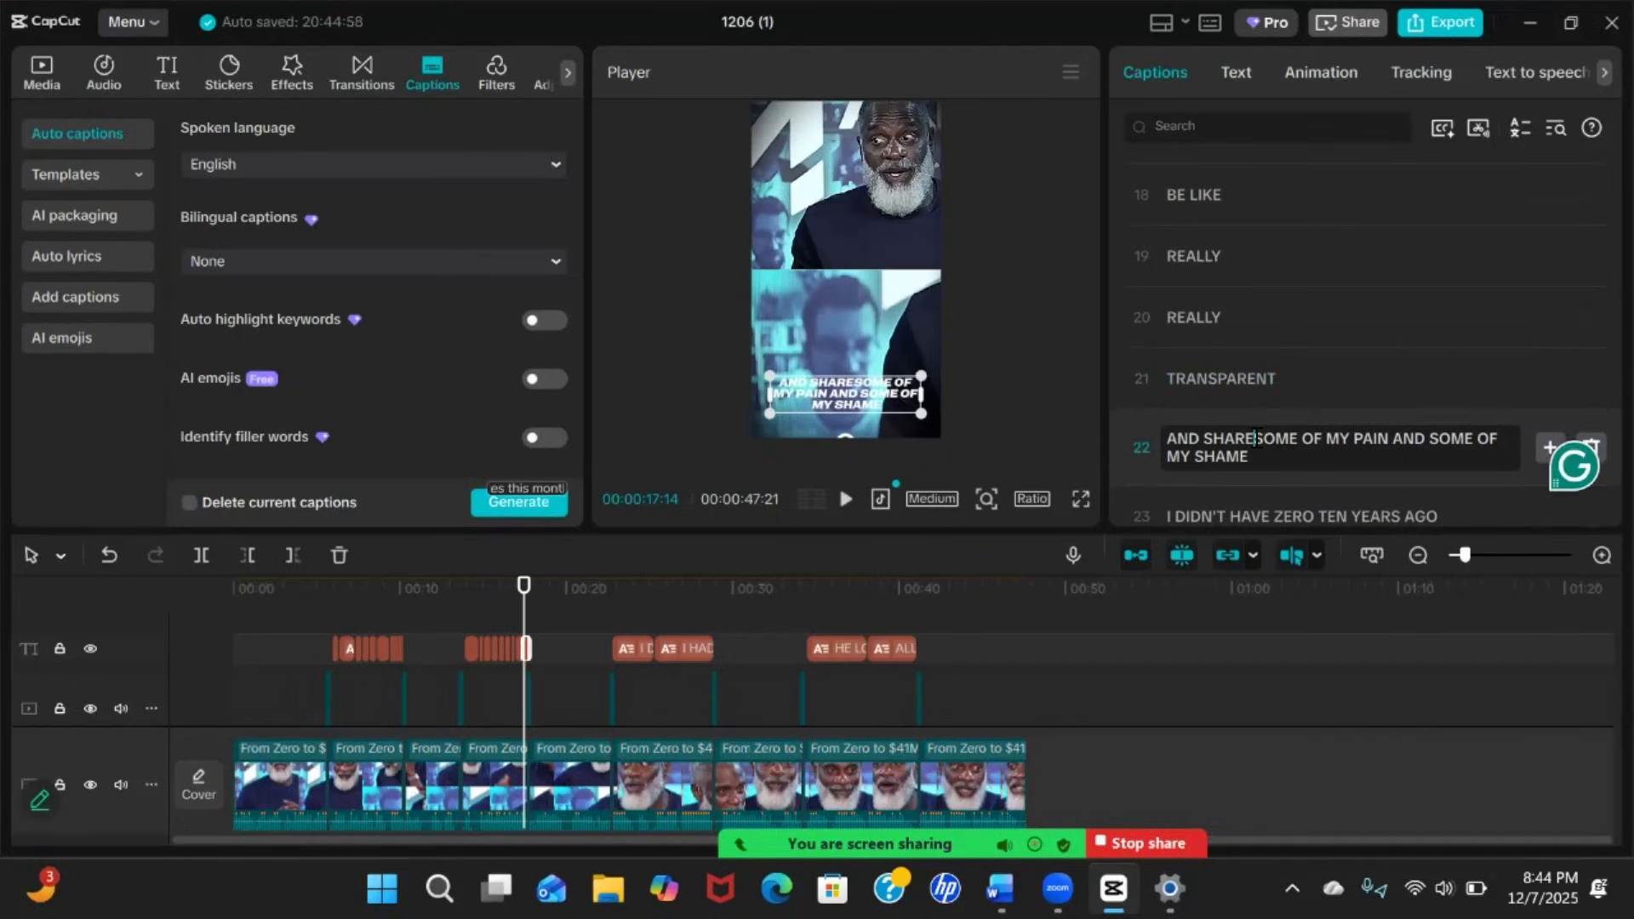
key(Return)
scroll(1254, 436, down, 1)
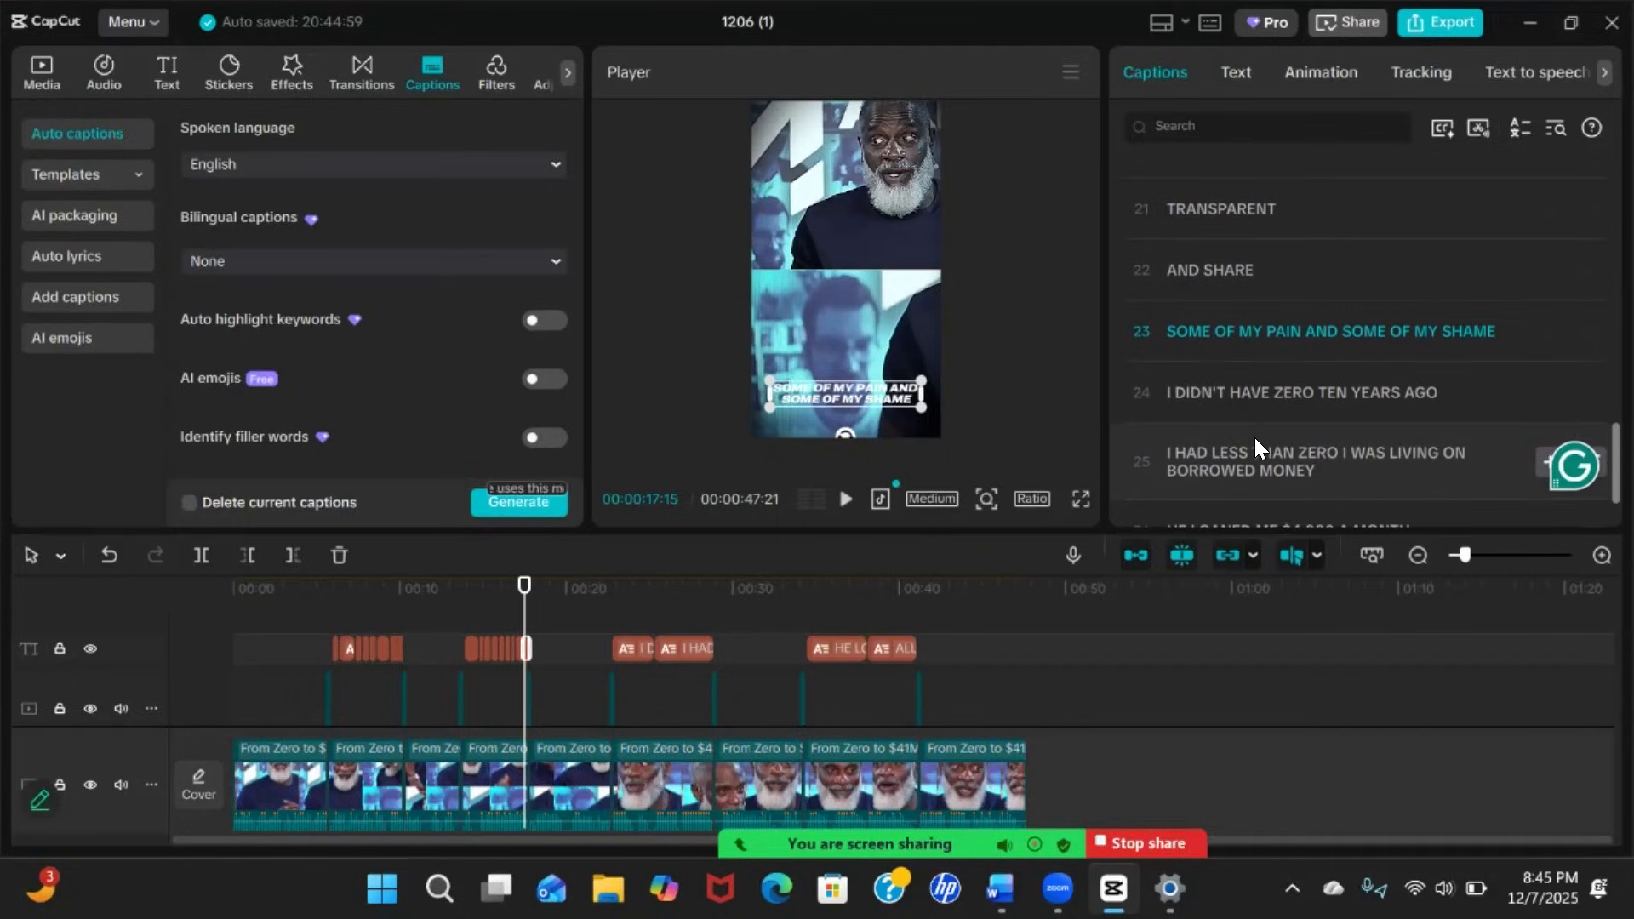
click(1236, 333)
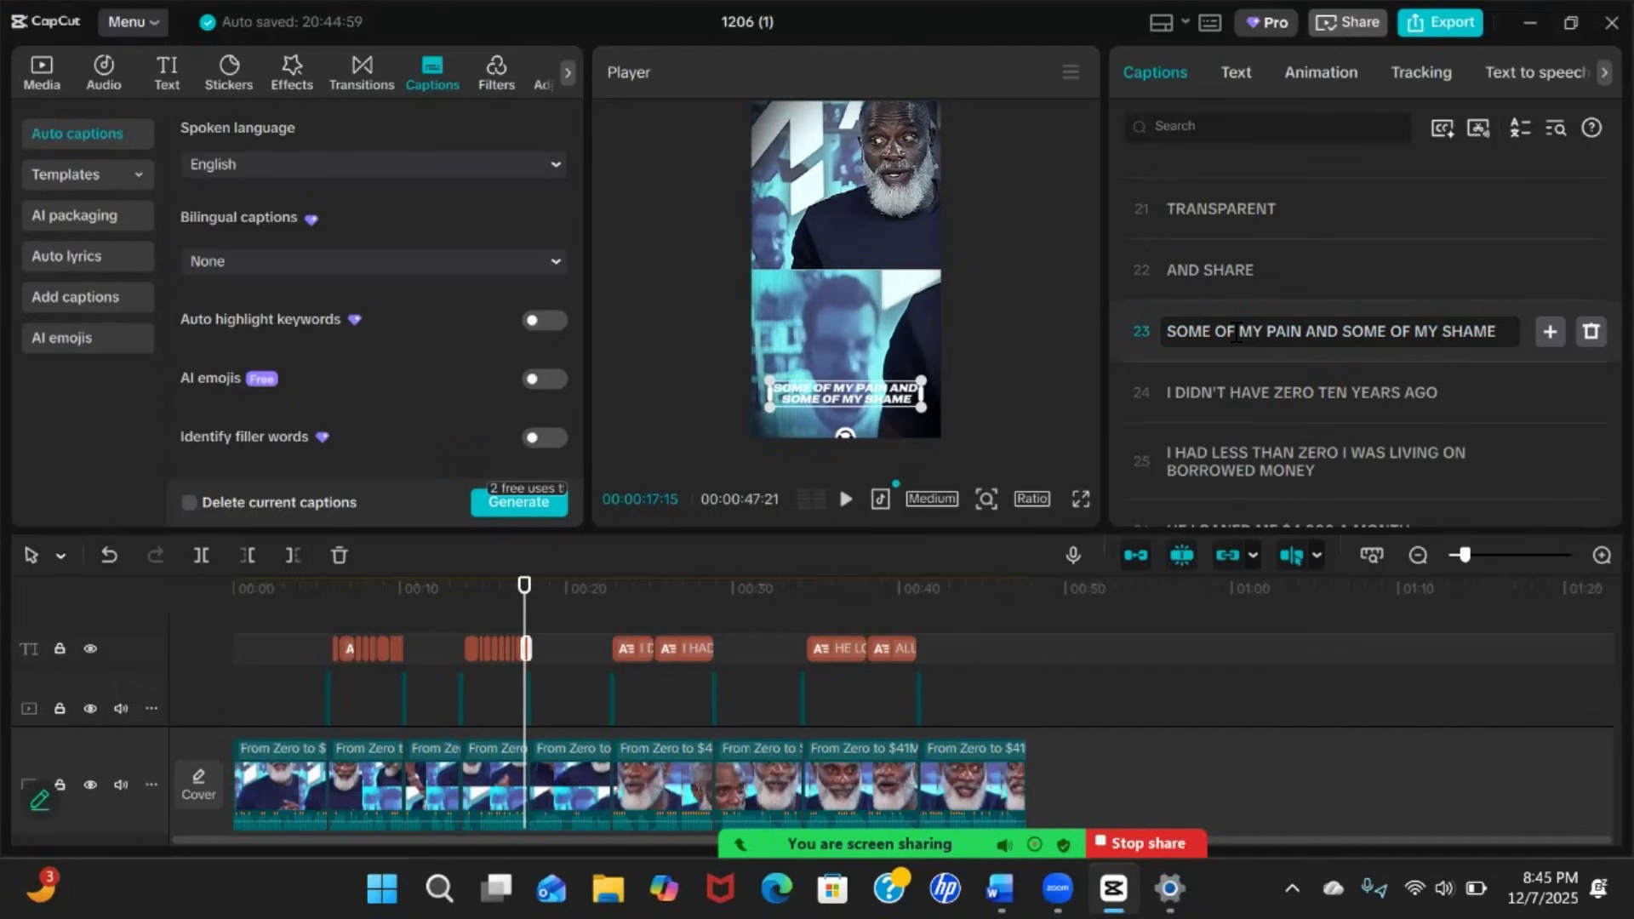
key(BackSpace)
text(F)
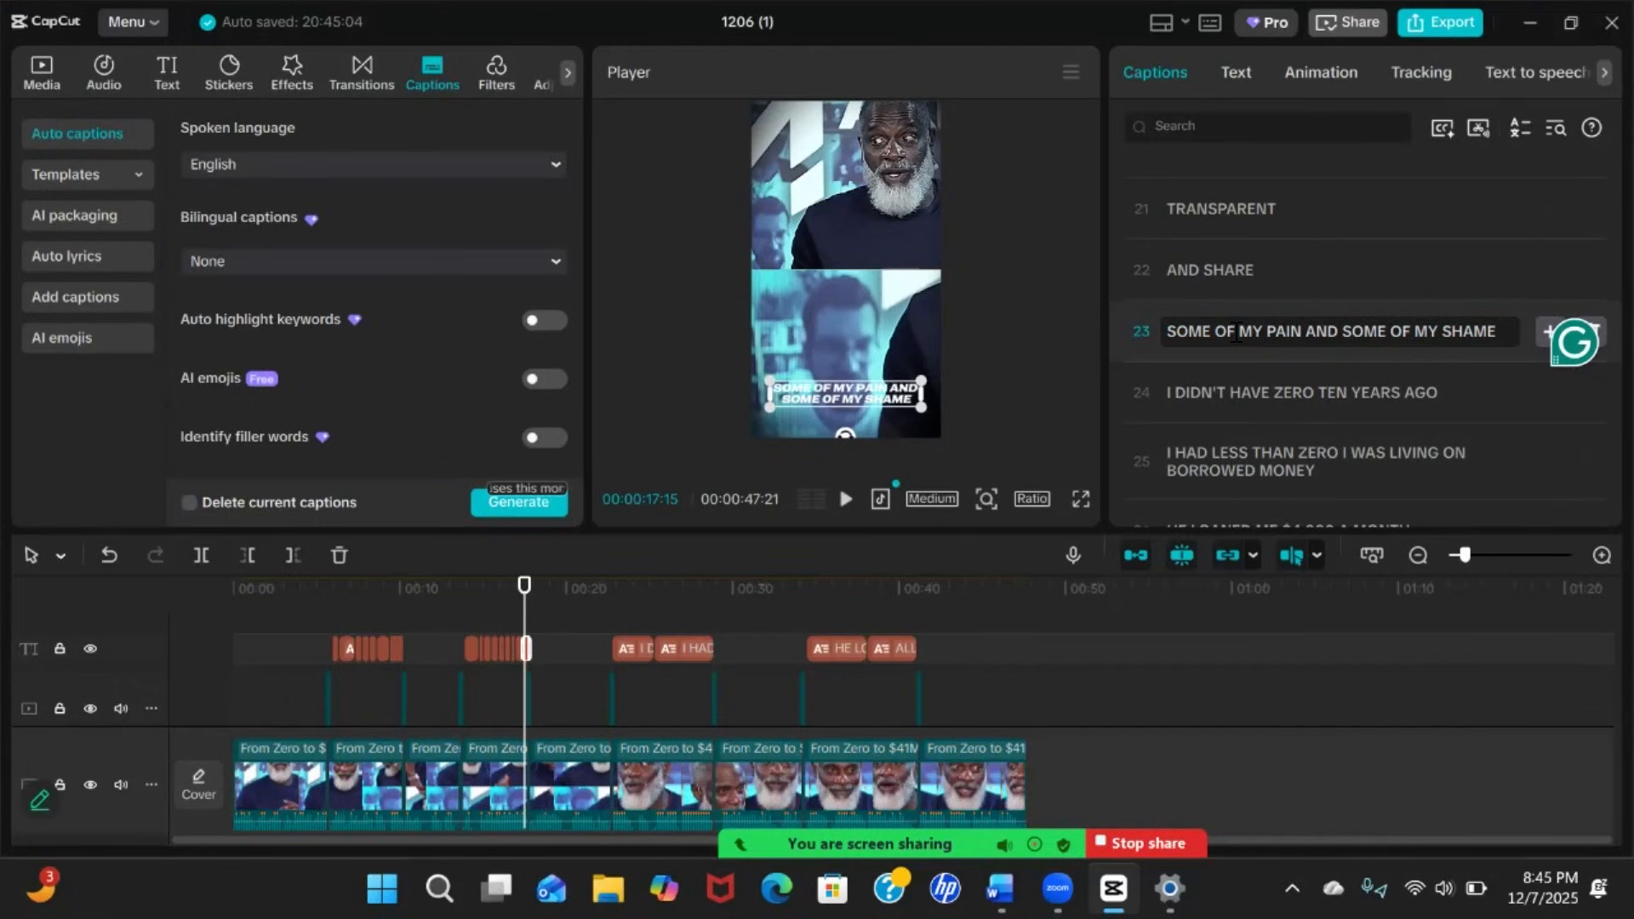
key(Return)
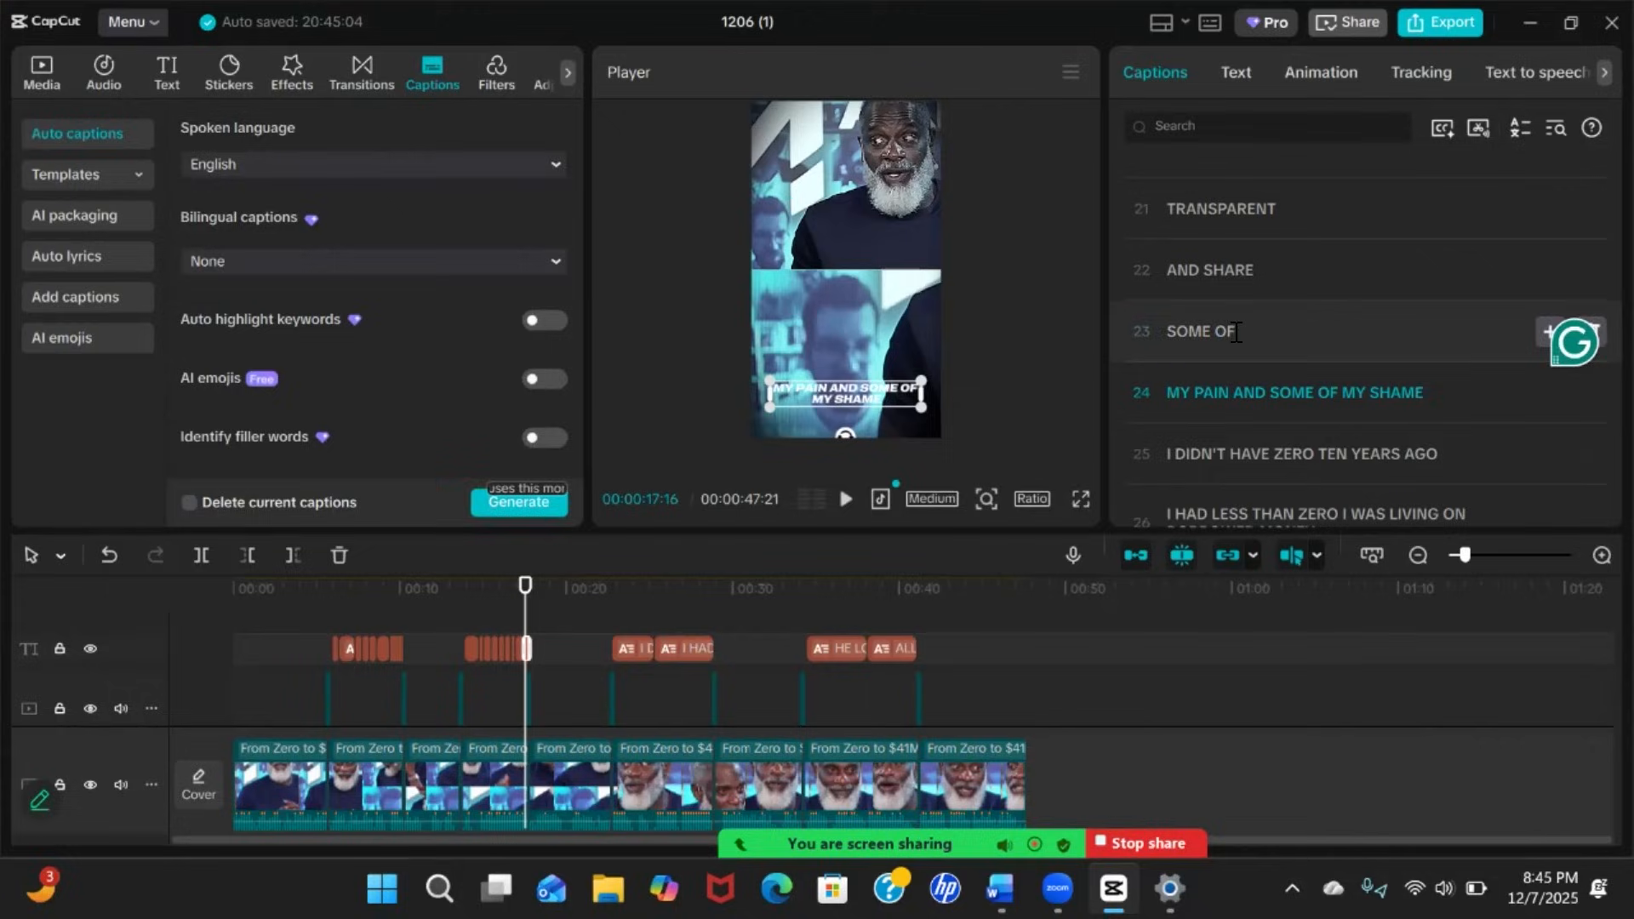
Split the caption "MY PAIN AND SOME OF MY SHAME" into "MY PAIN", "AND SOME", "OF MY" and "SHAME"
click(1238, 393)
key(Return)
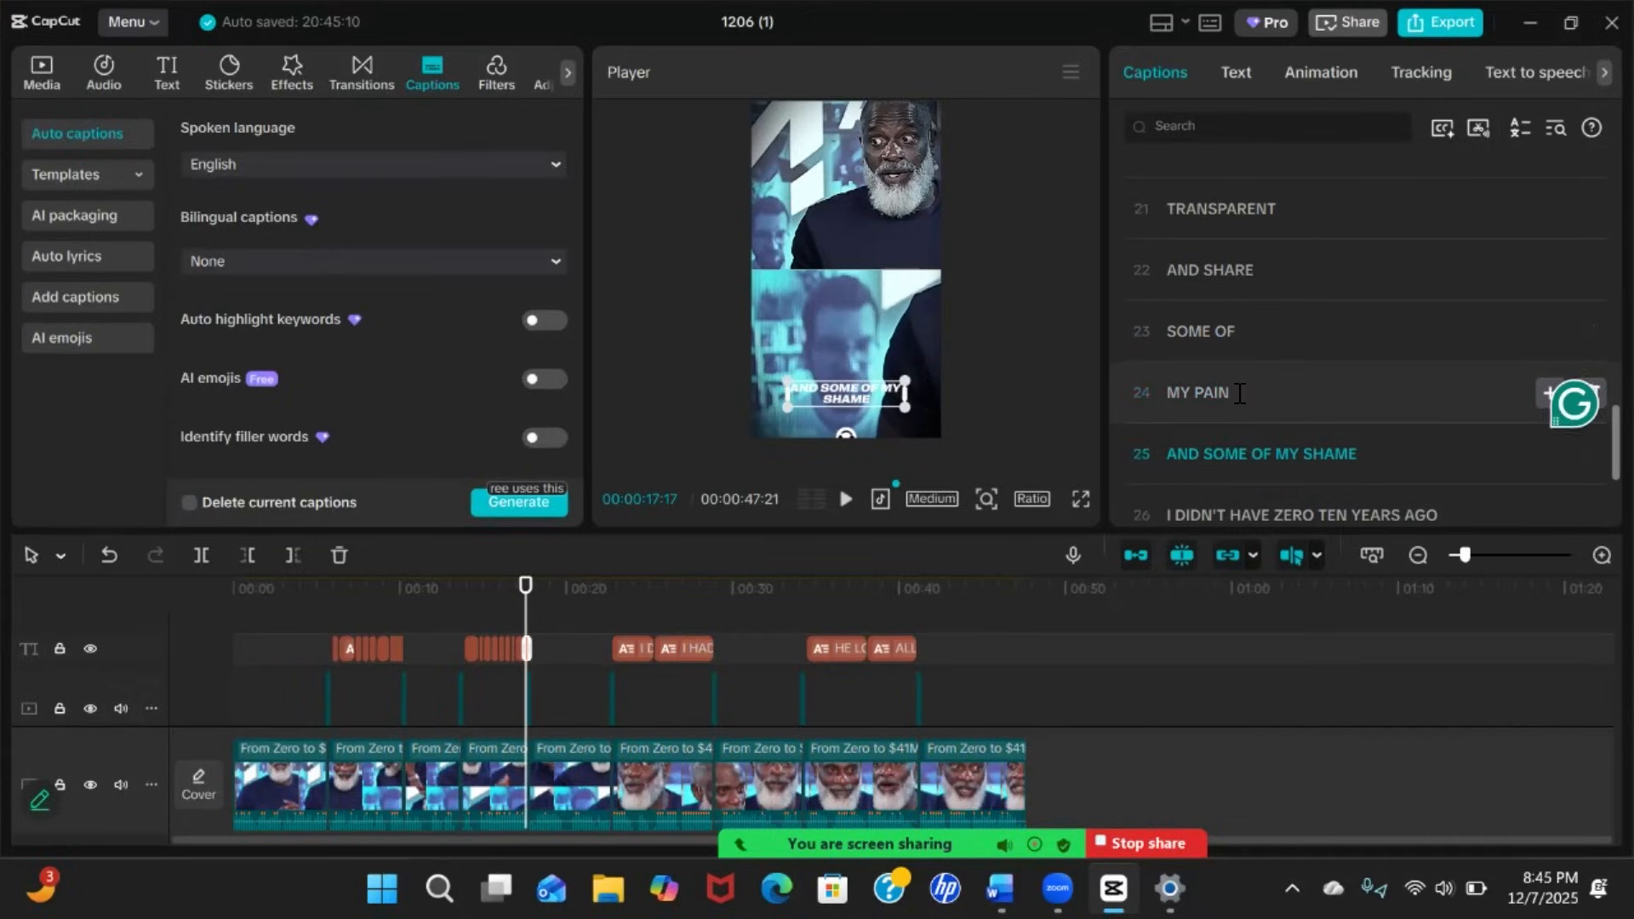
click(1249, 423)
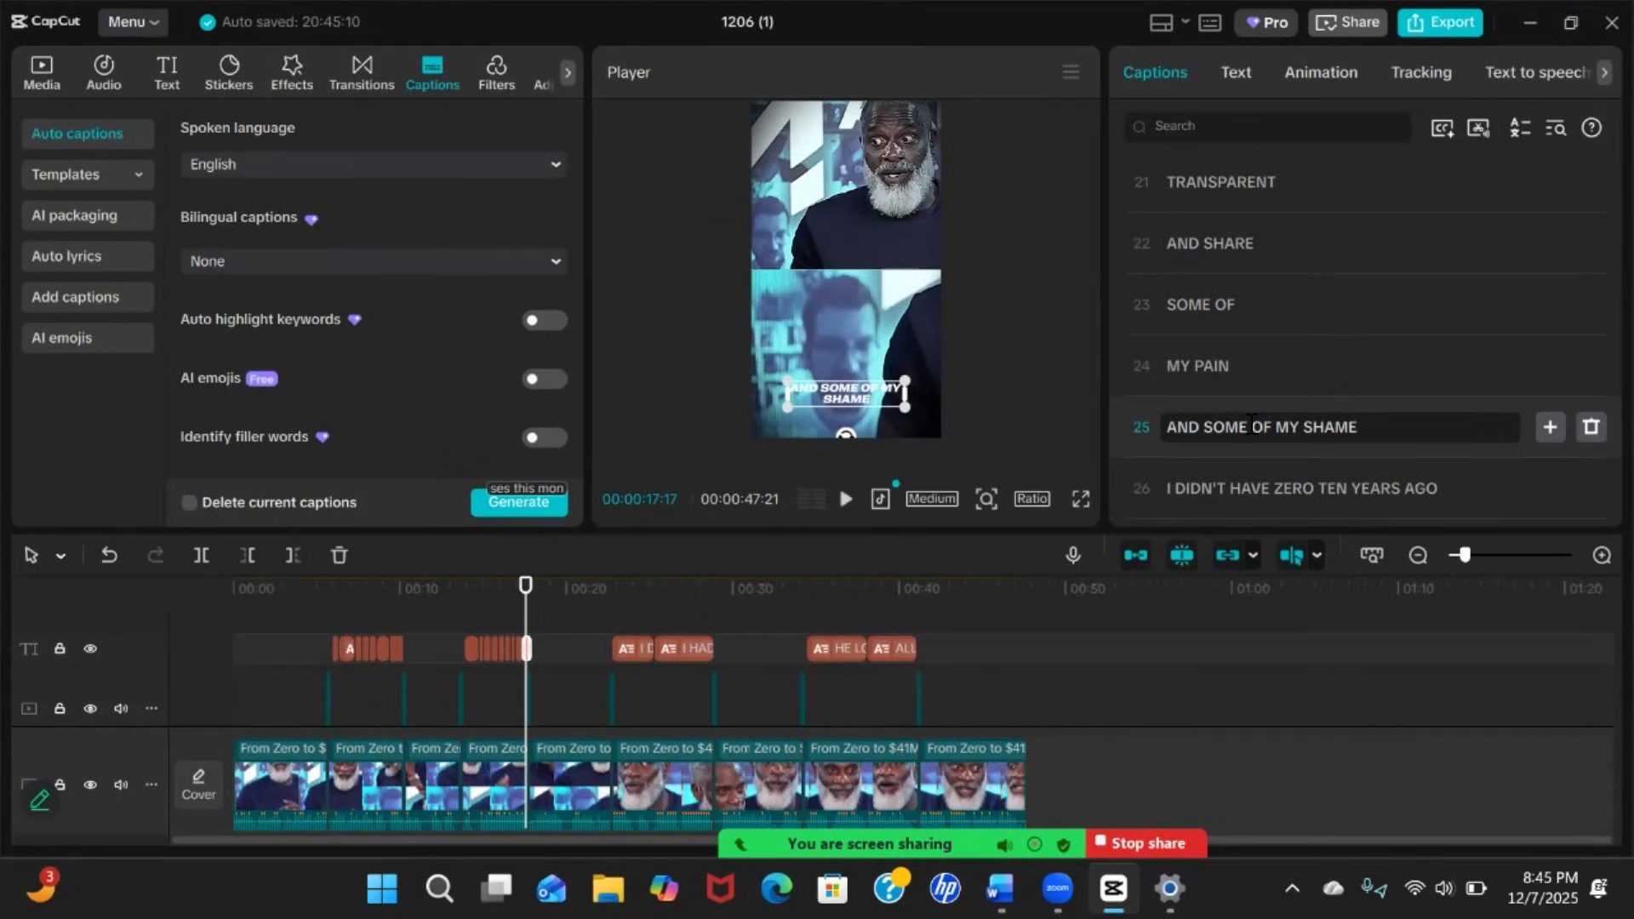
key(Return)
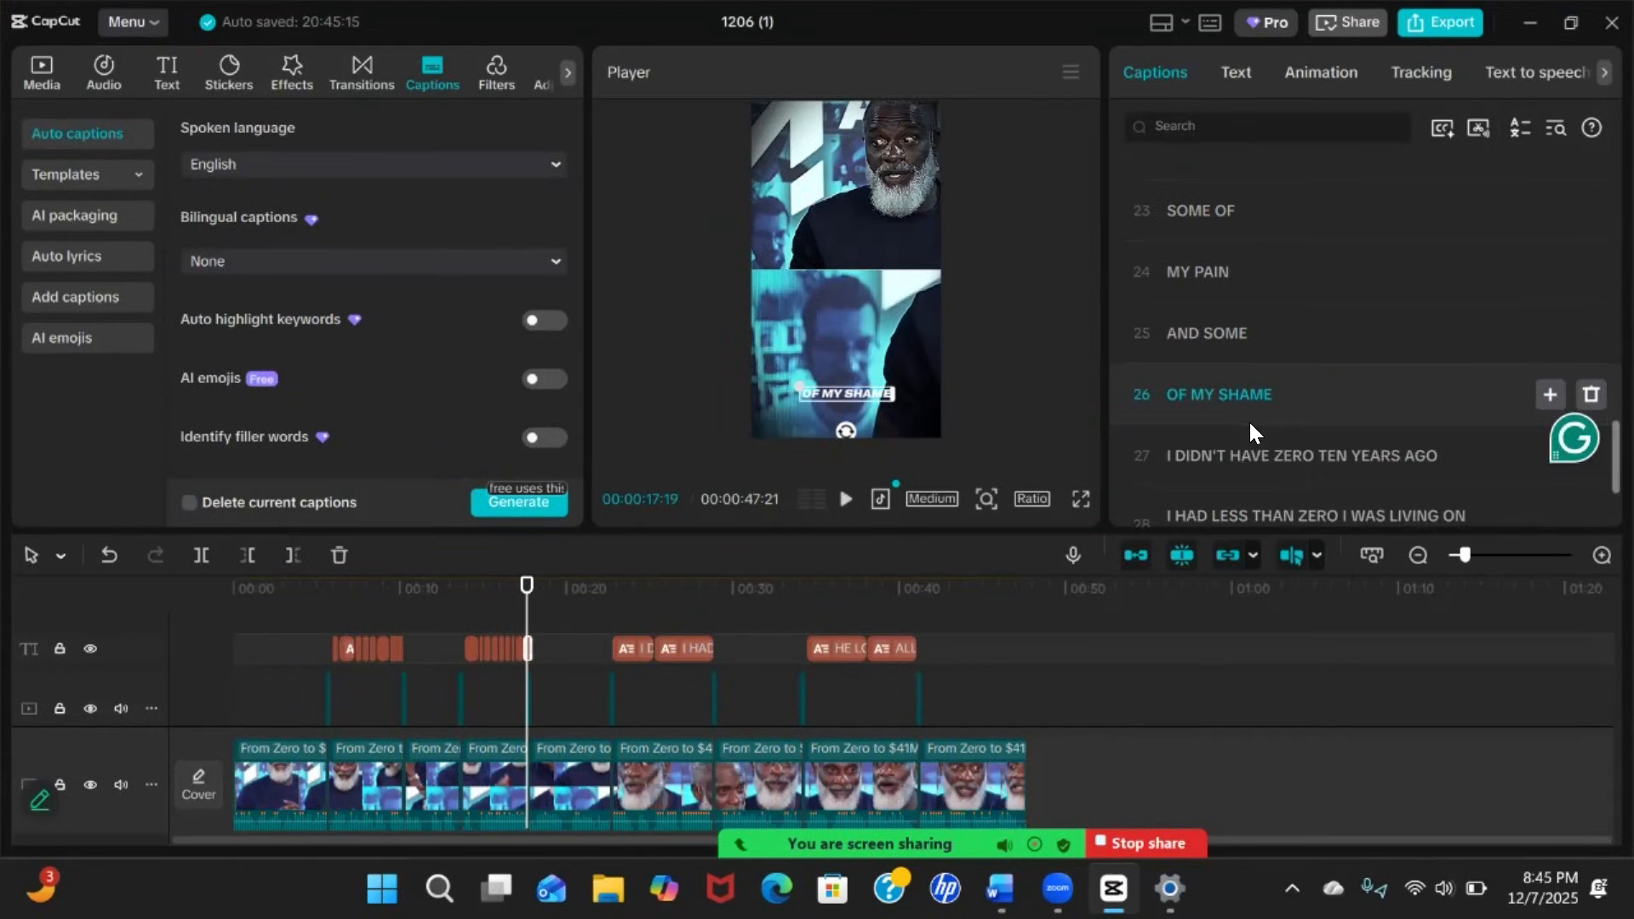
click(1224, 393)
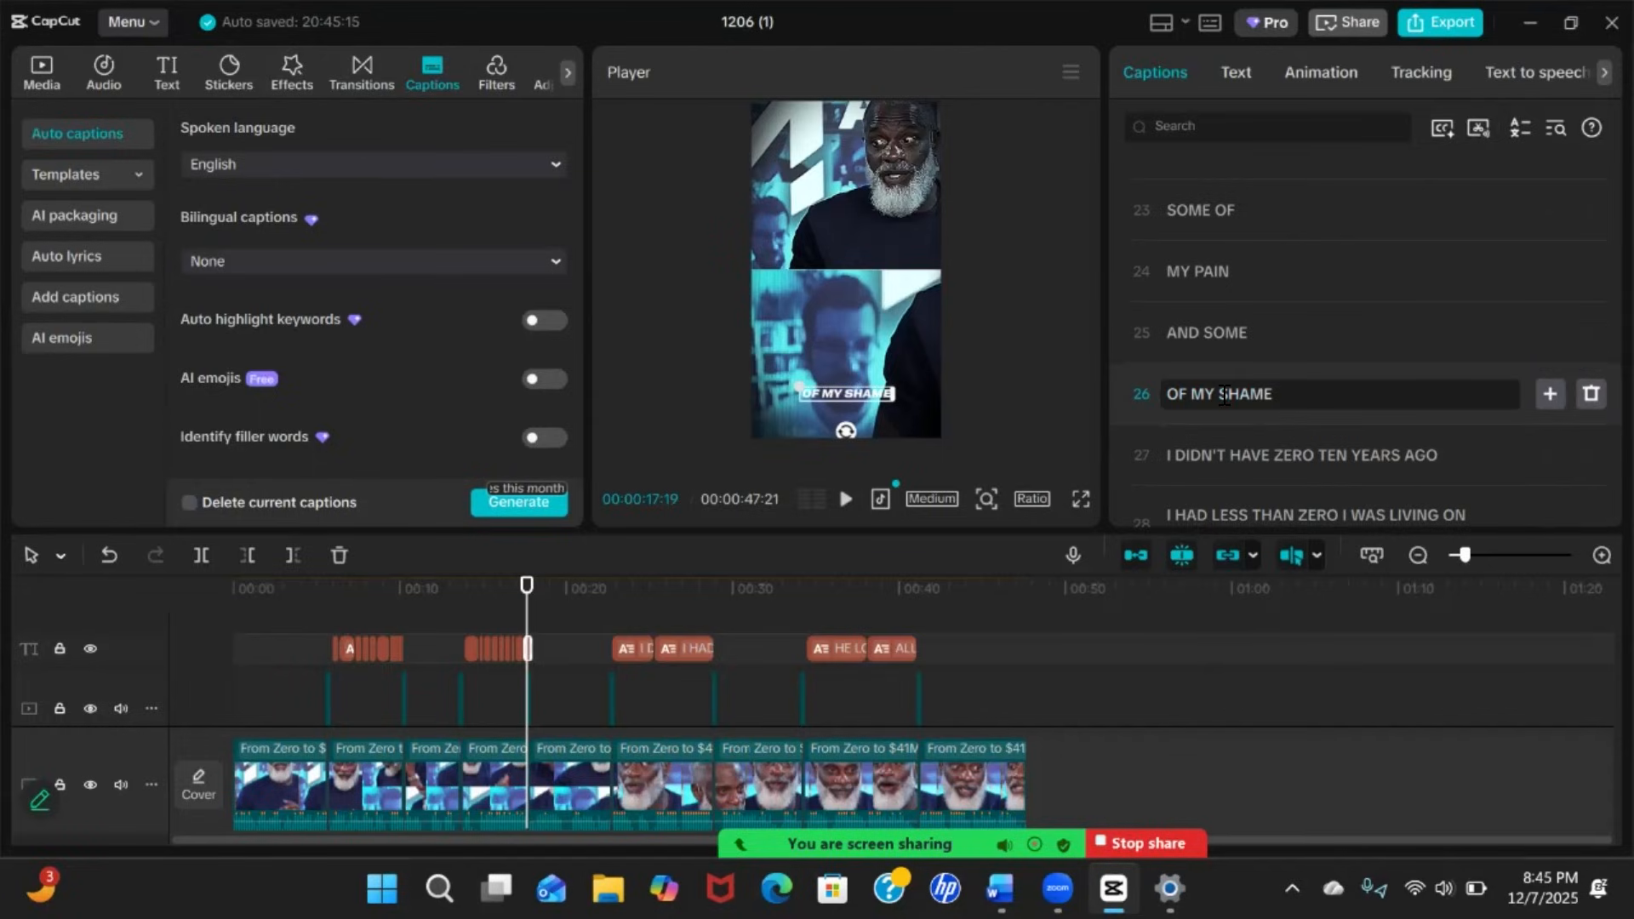
key(Return)
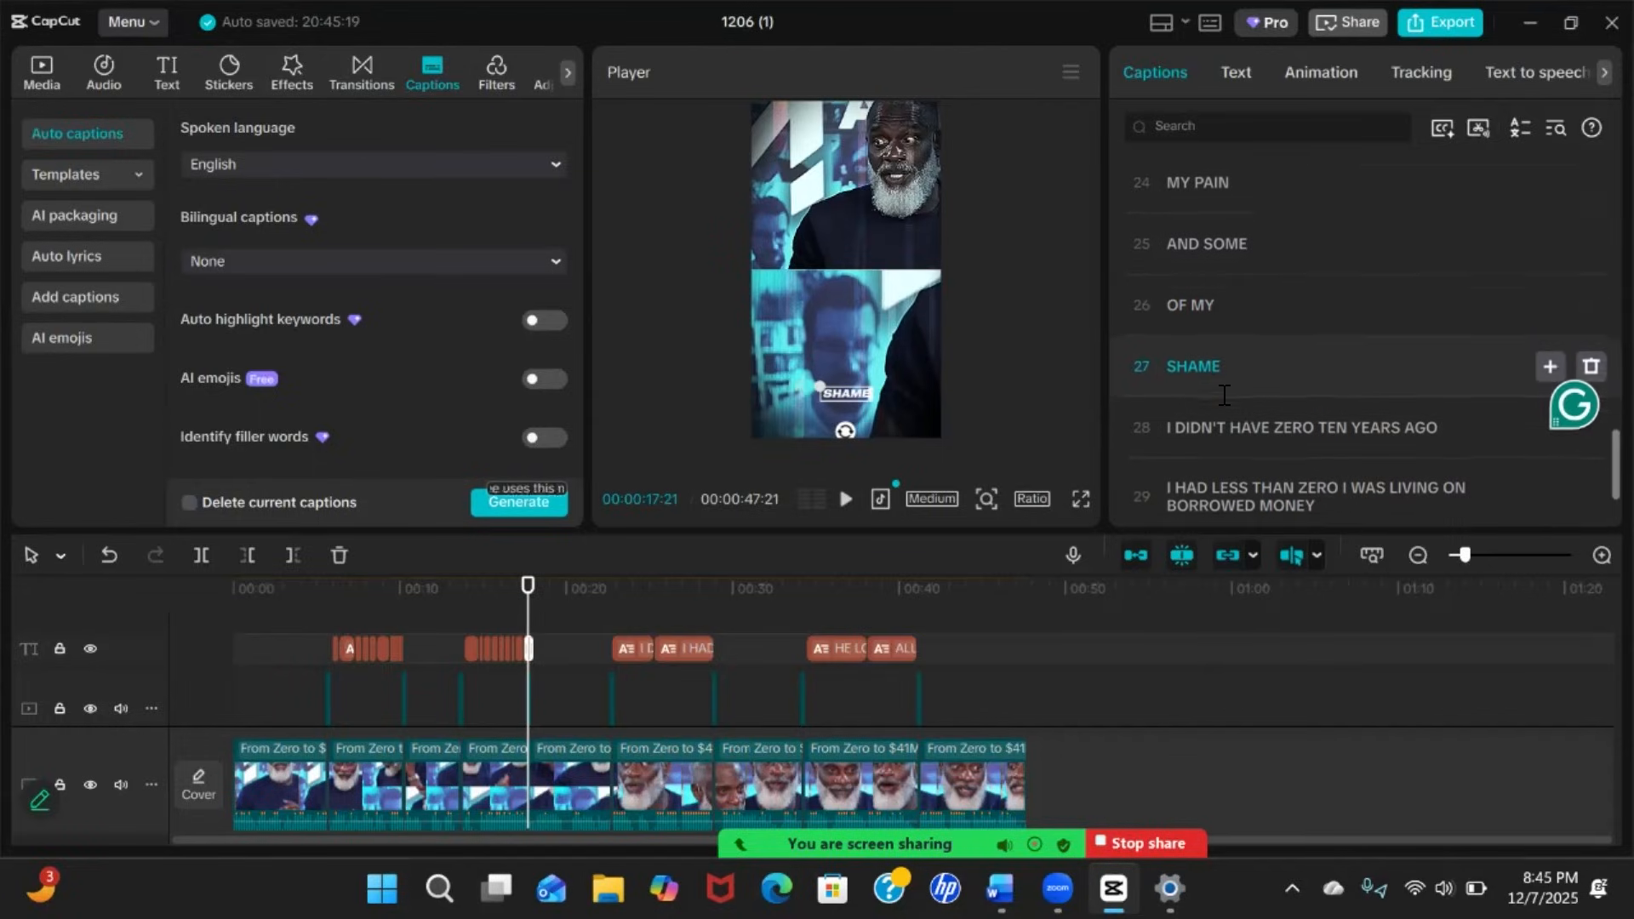
Split the caption "I DIDN'T HAVE ZERO TEN YEARS AGO" into "I DIDN'T", "HAVE ZERO", "TEN YEARS" and "AGO"
click(1230, 423)
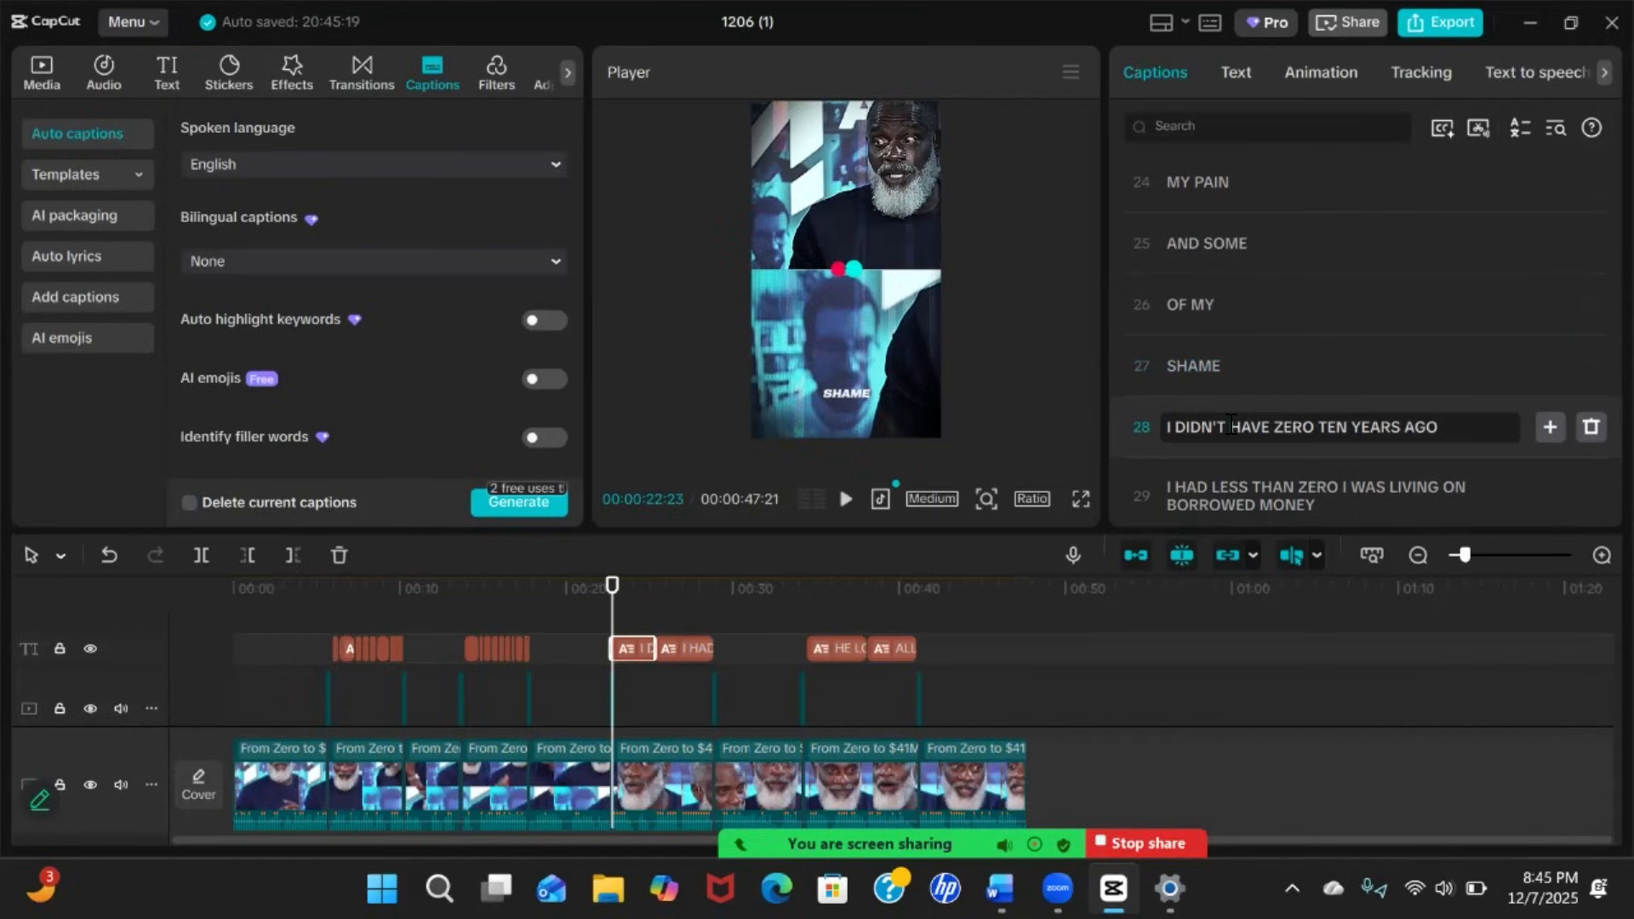
key(Return)
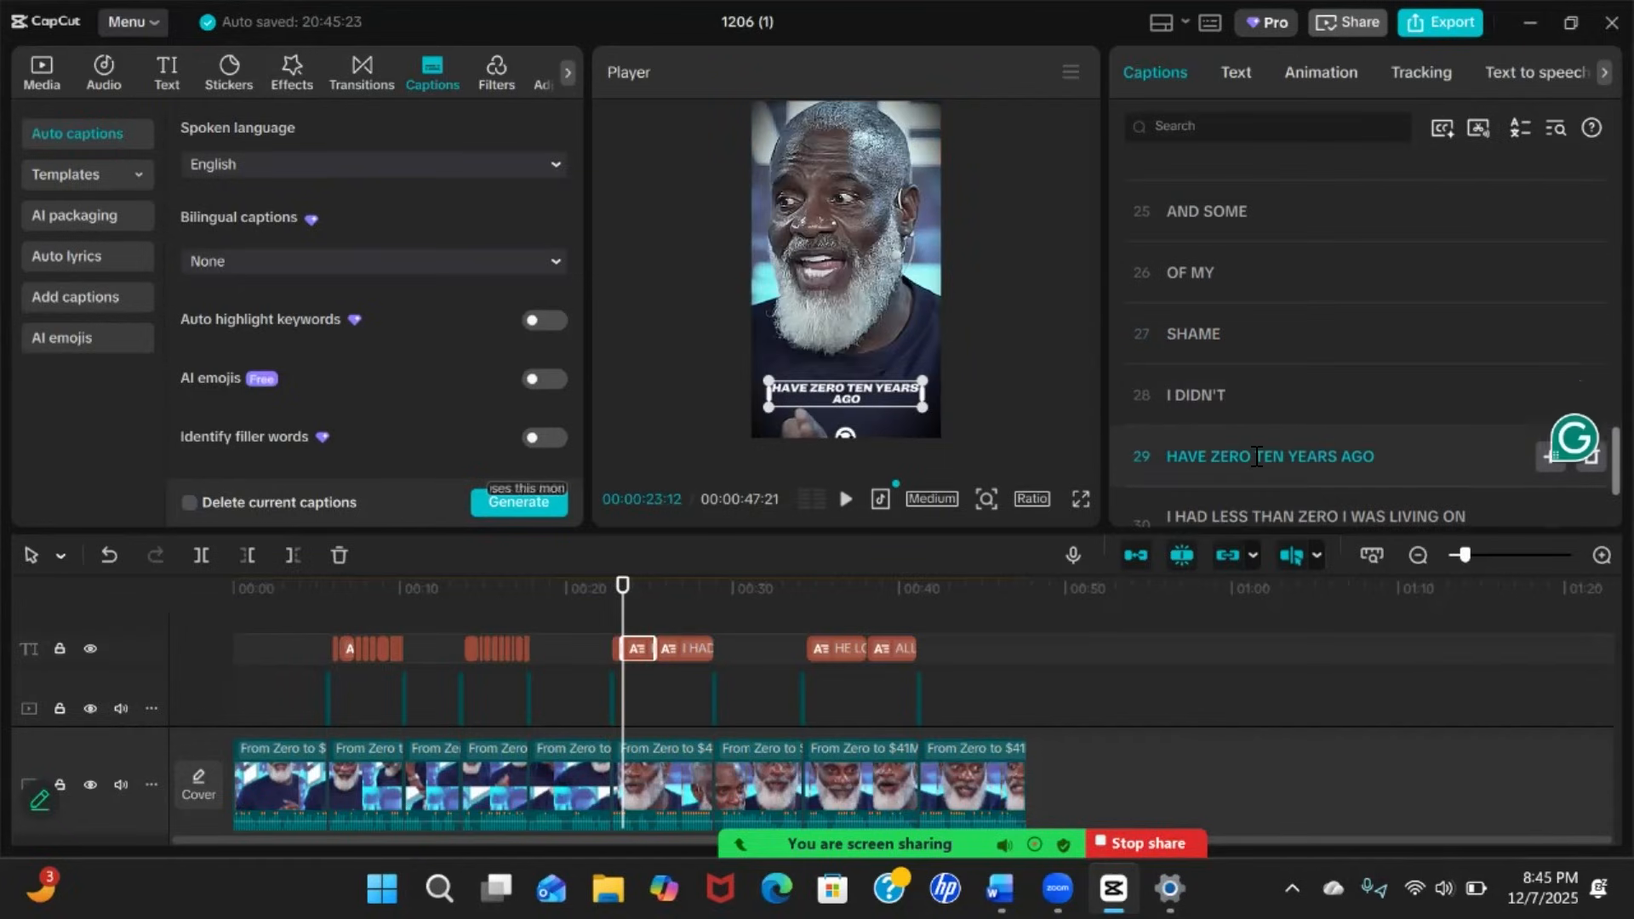
click(1256, 457)
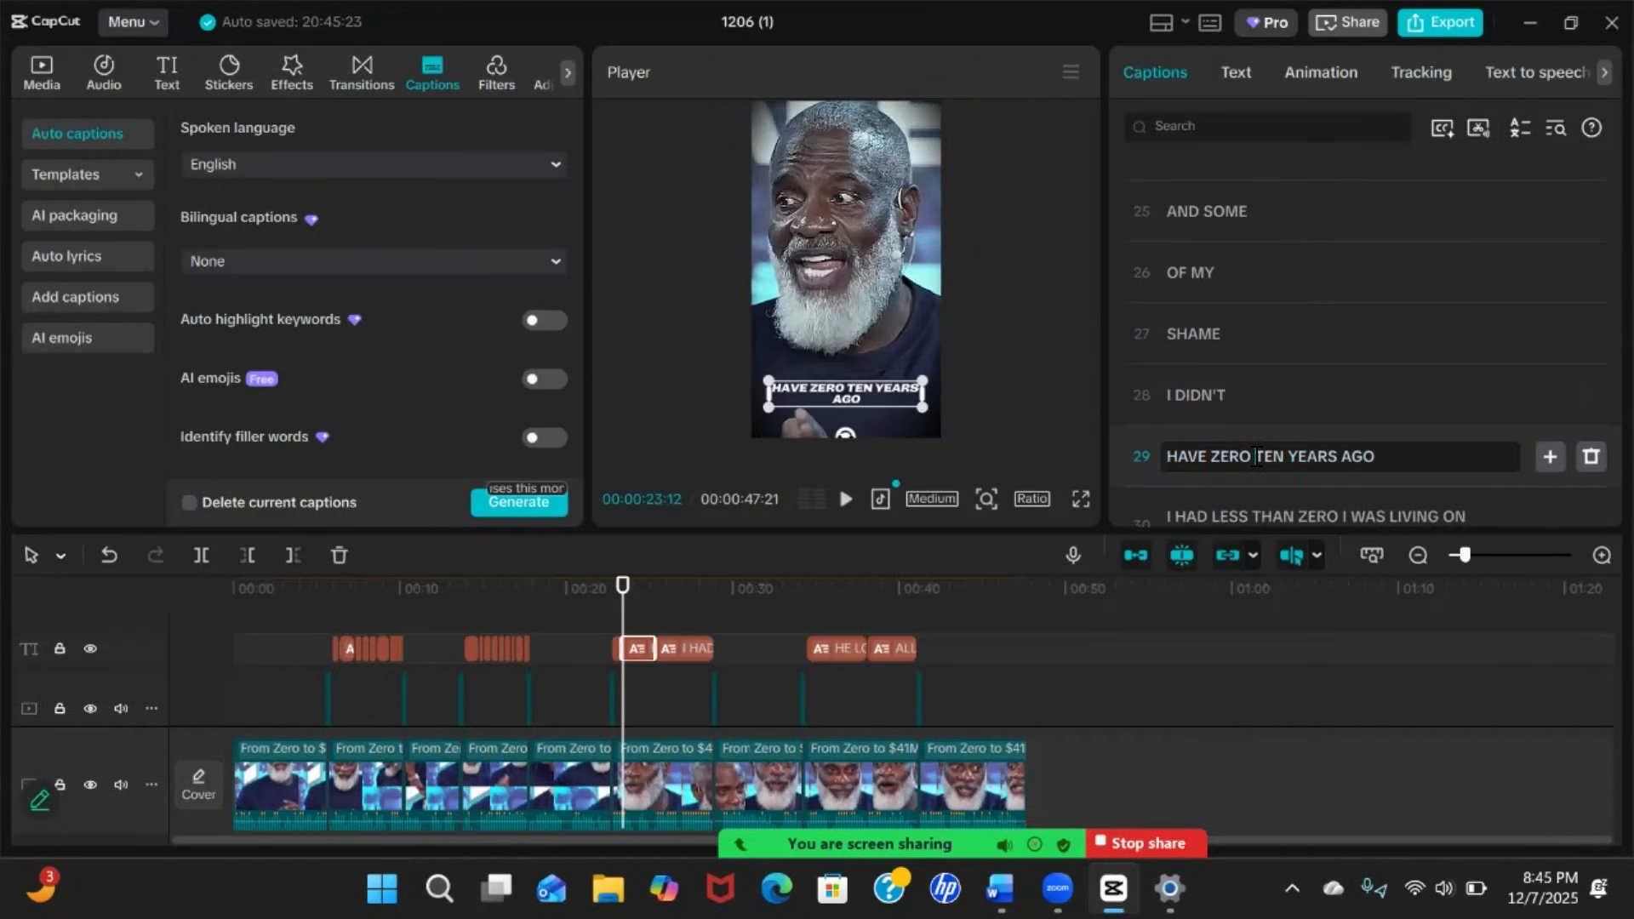
key(BackSpace)
key(Return)
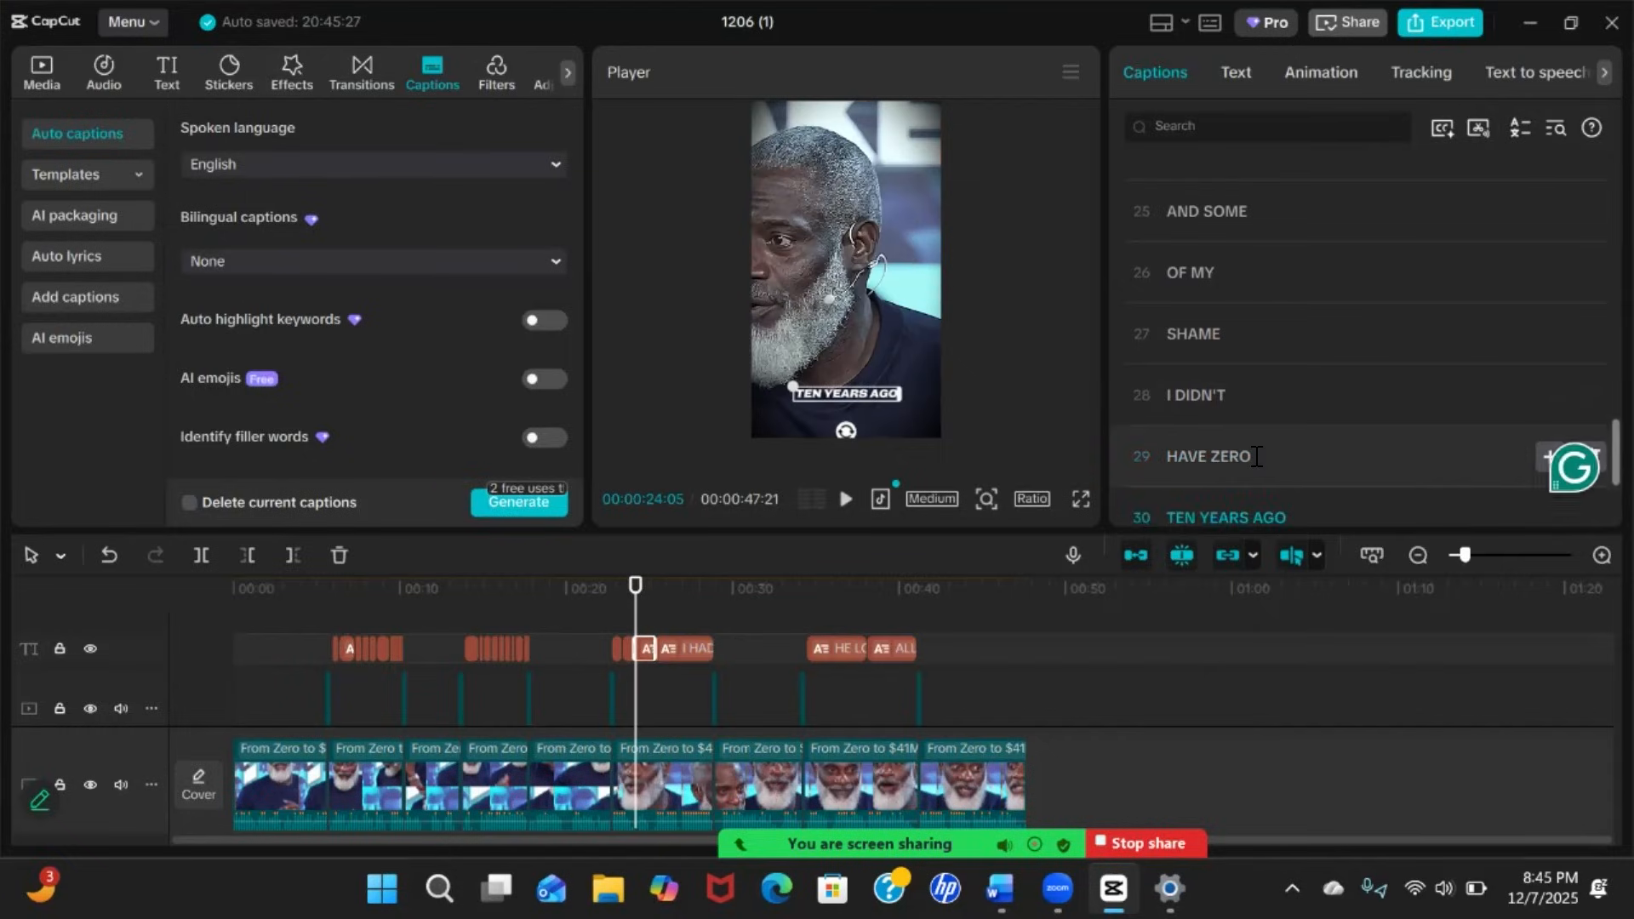
click(1256, 448)
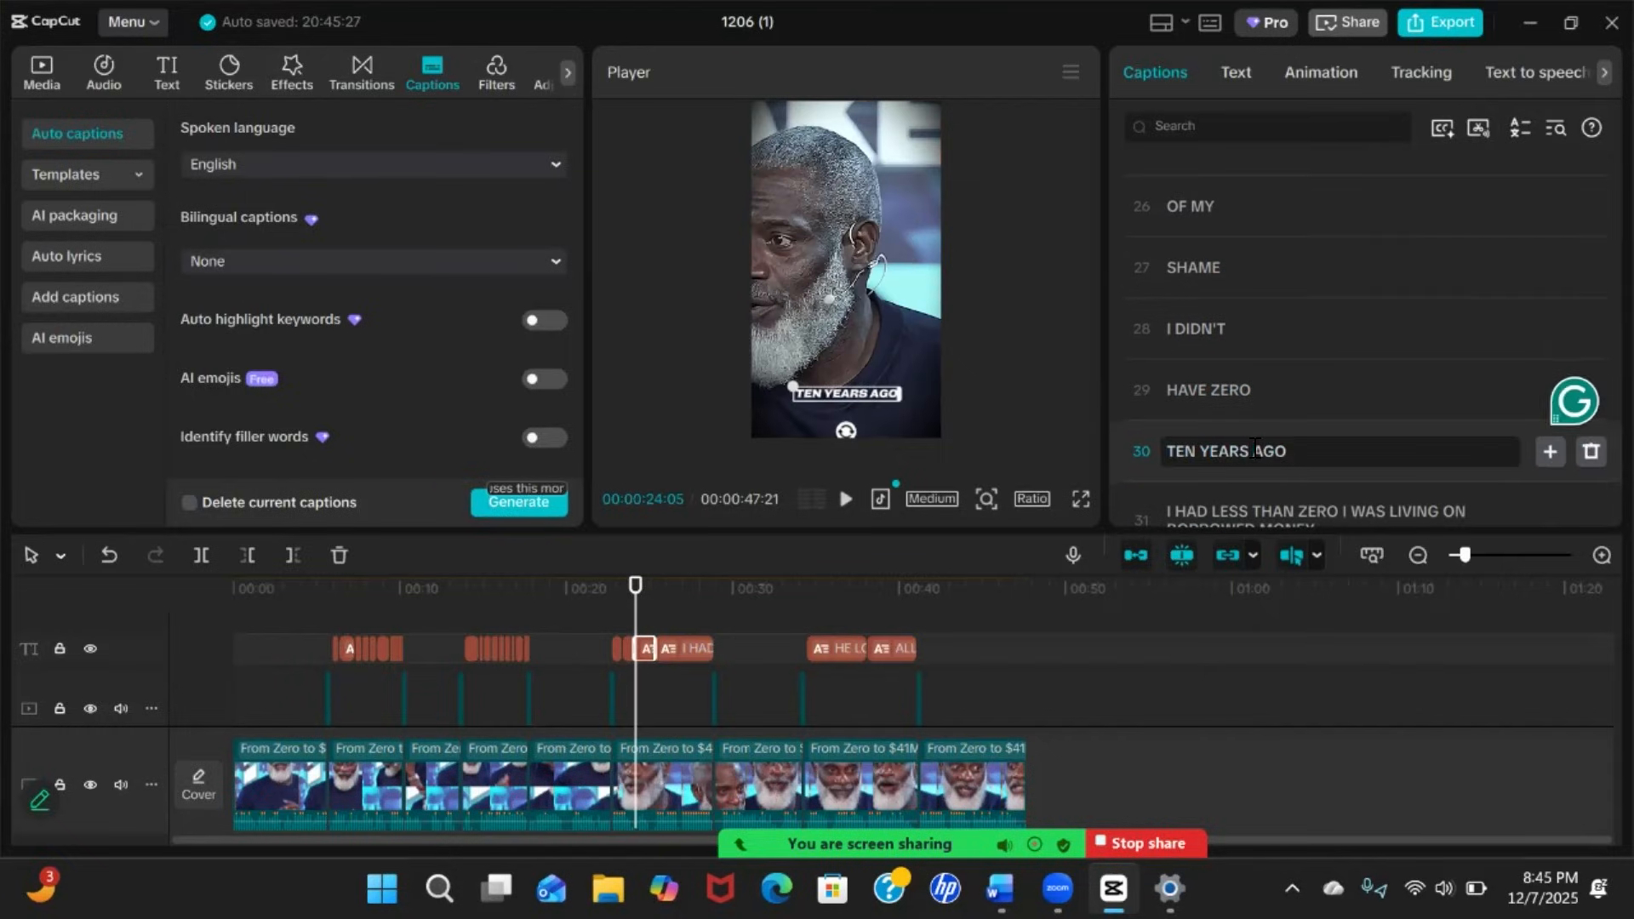
key(BackSpace)
key(Return)
Split "I HAD" and "LESS THAN" off the start of the caption about living on borrowed money as separate captions
scroll(1254, 464, down, 2)
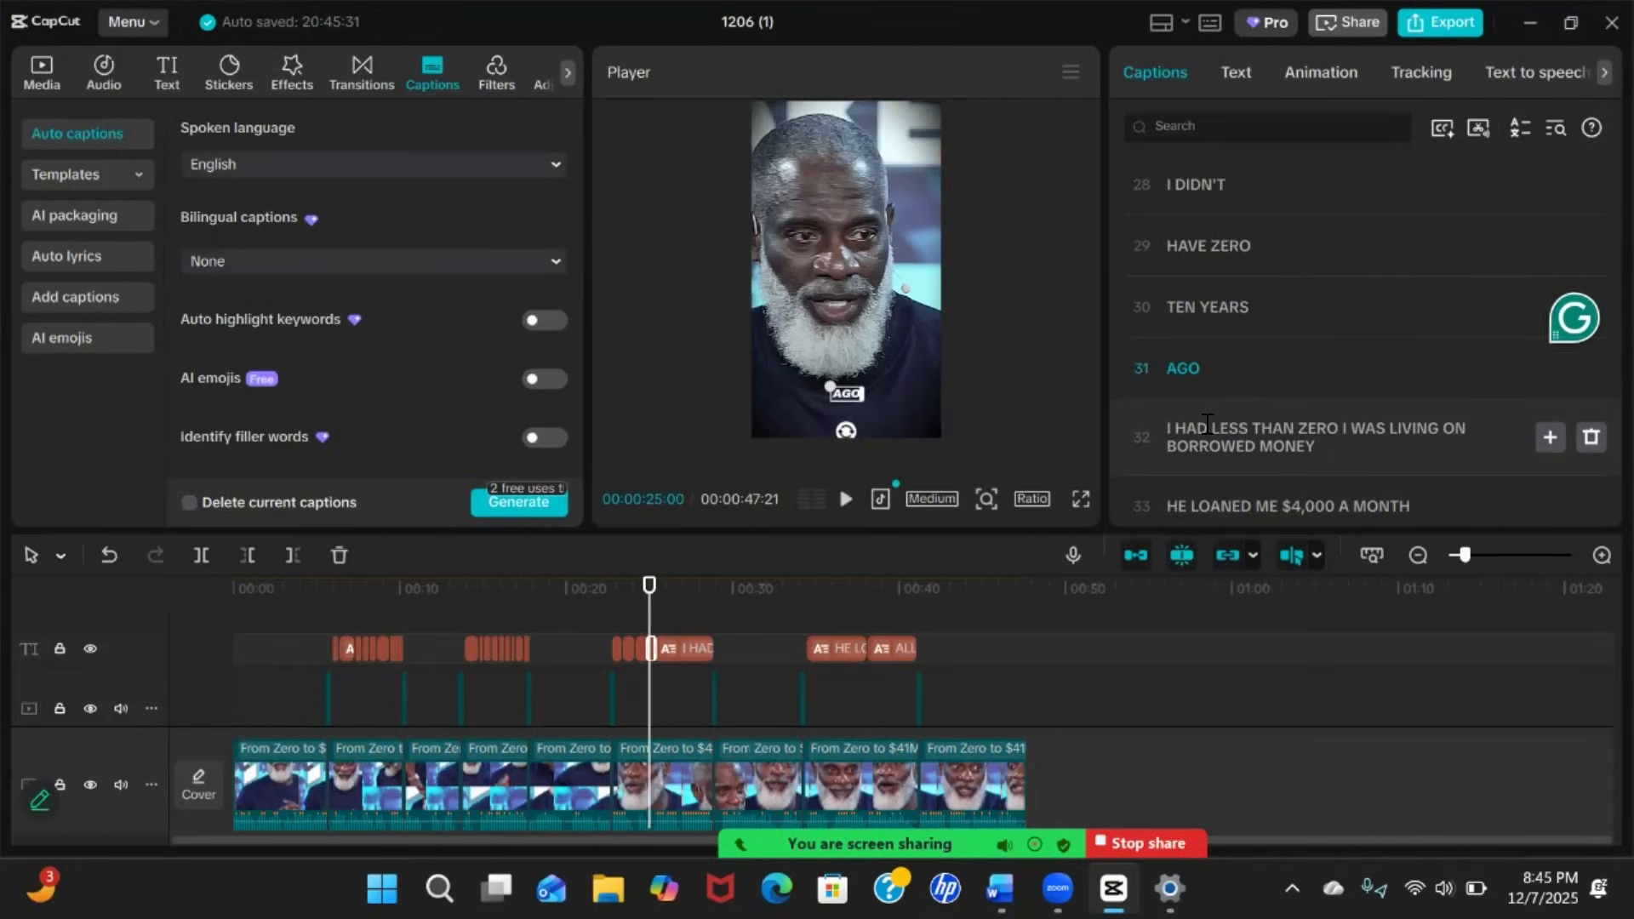
click(1207, 425)
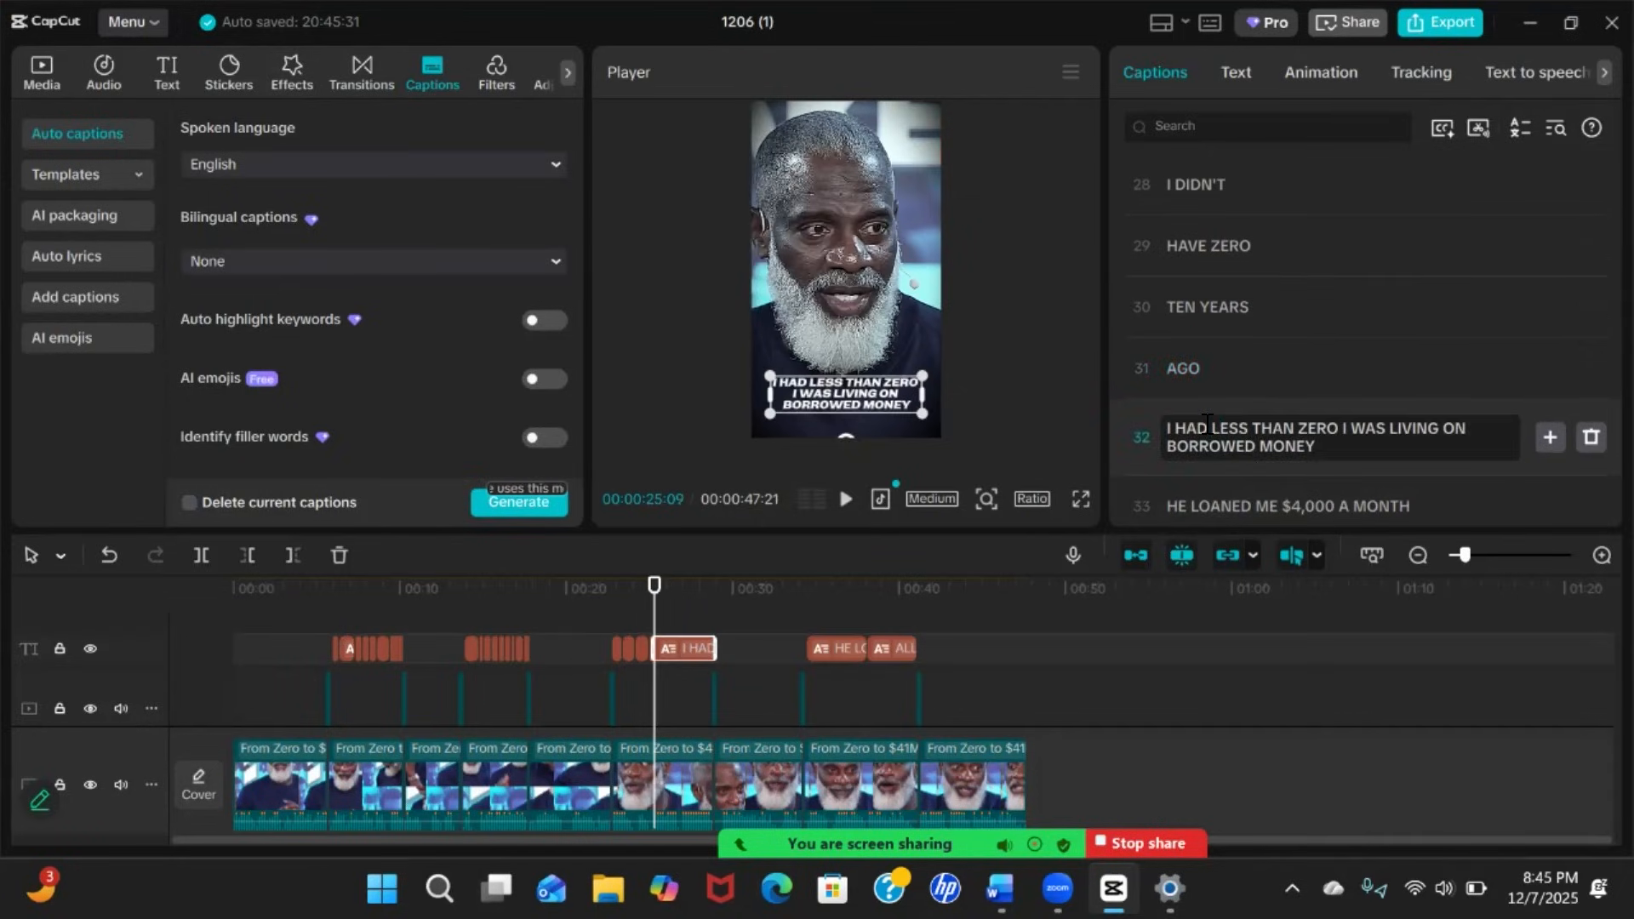
key(Return)
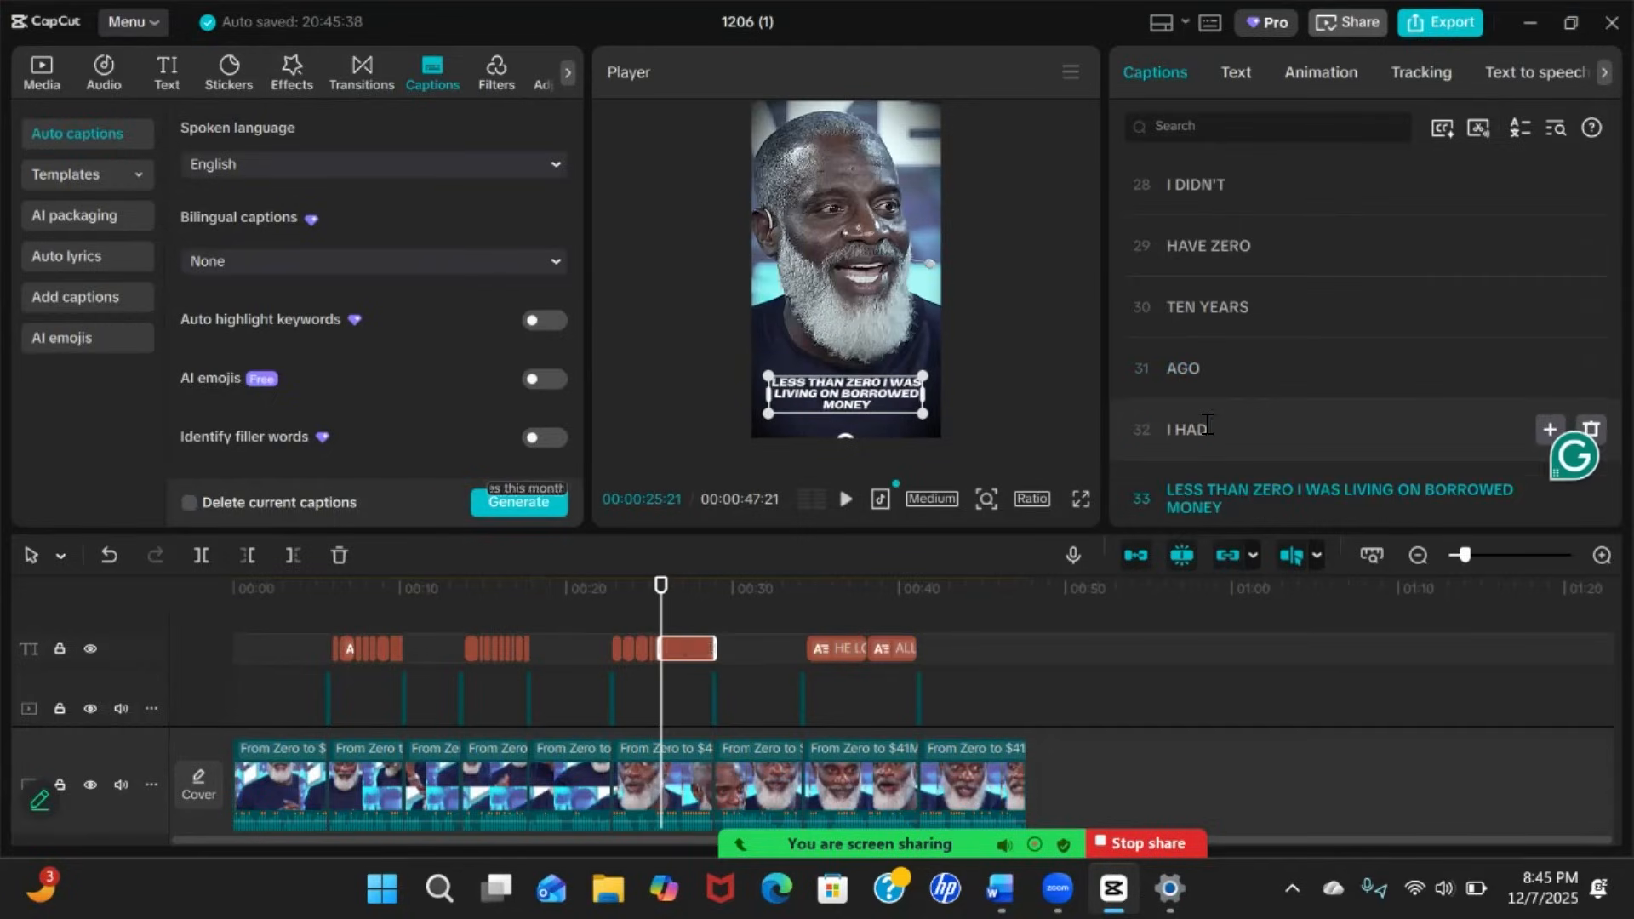
click(1254, 488)
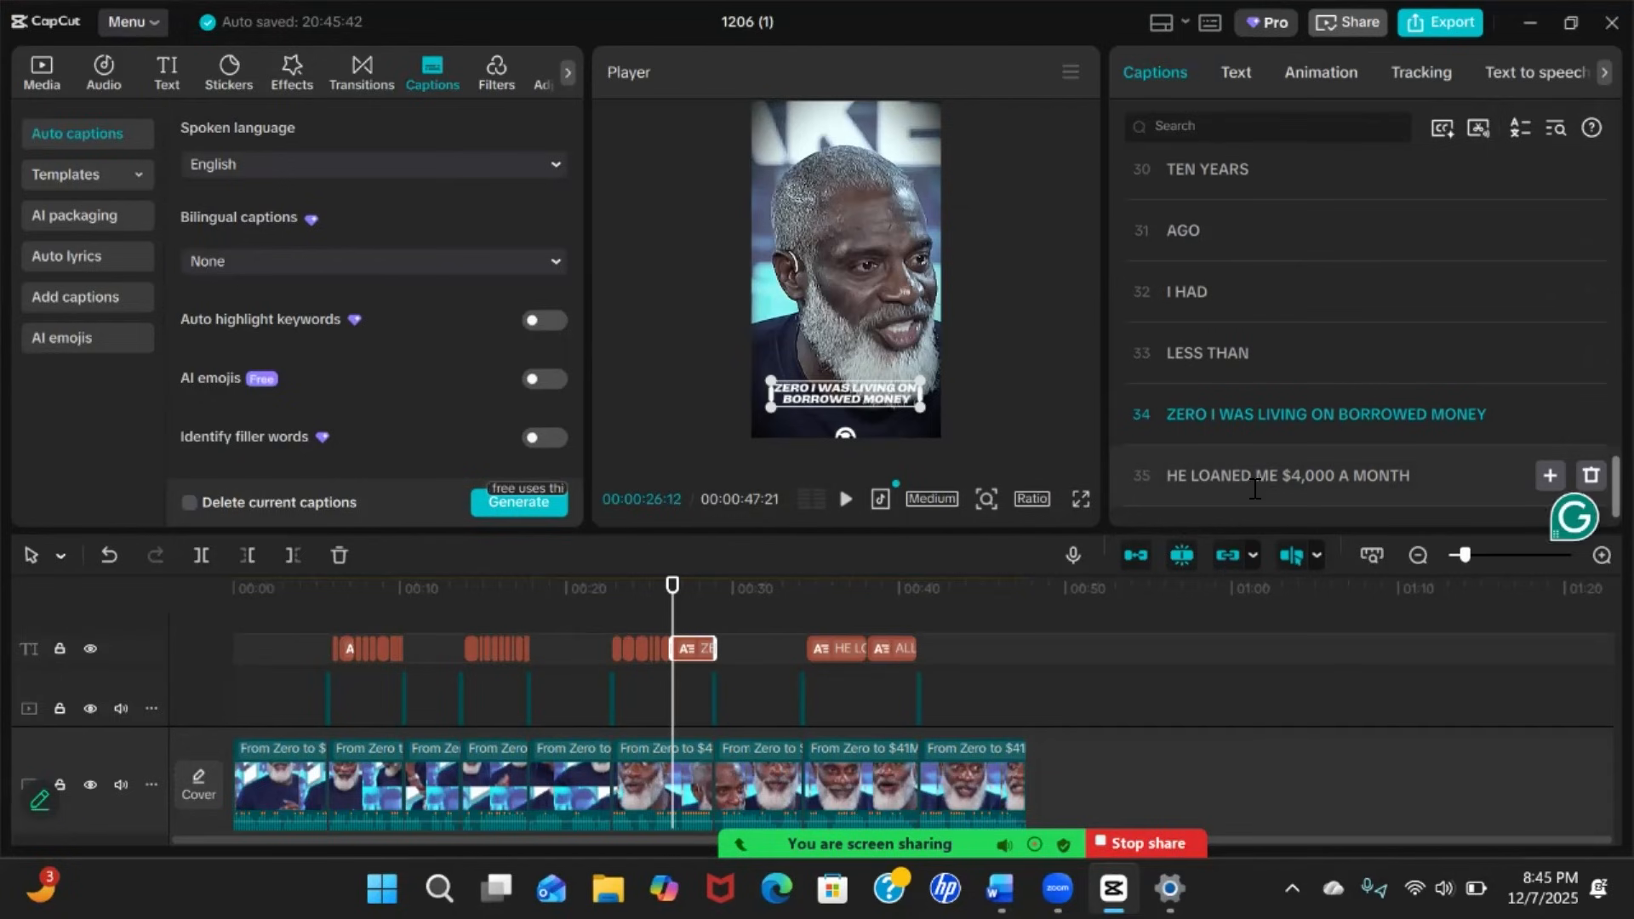
Split the caption "ZERO I WAS LIVING ON BORROWED MONEY" into "ZERO I", "WAS LIVING", "ON BORROWED" and "MONEY"
scroll(1242, 443, down, 1)
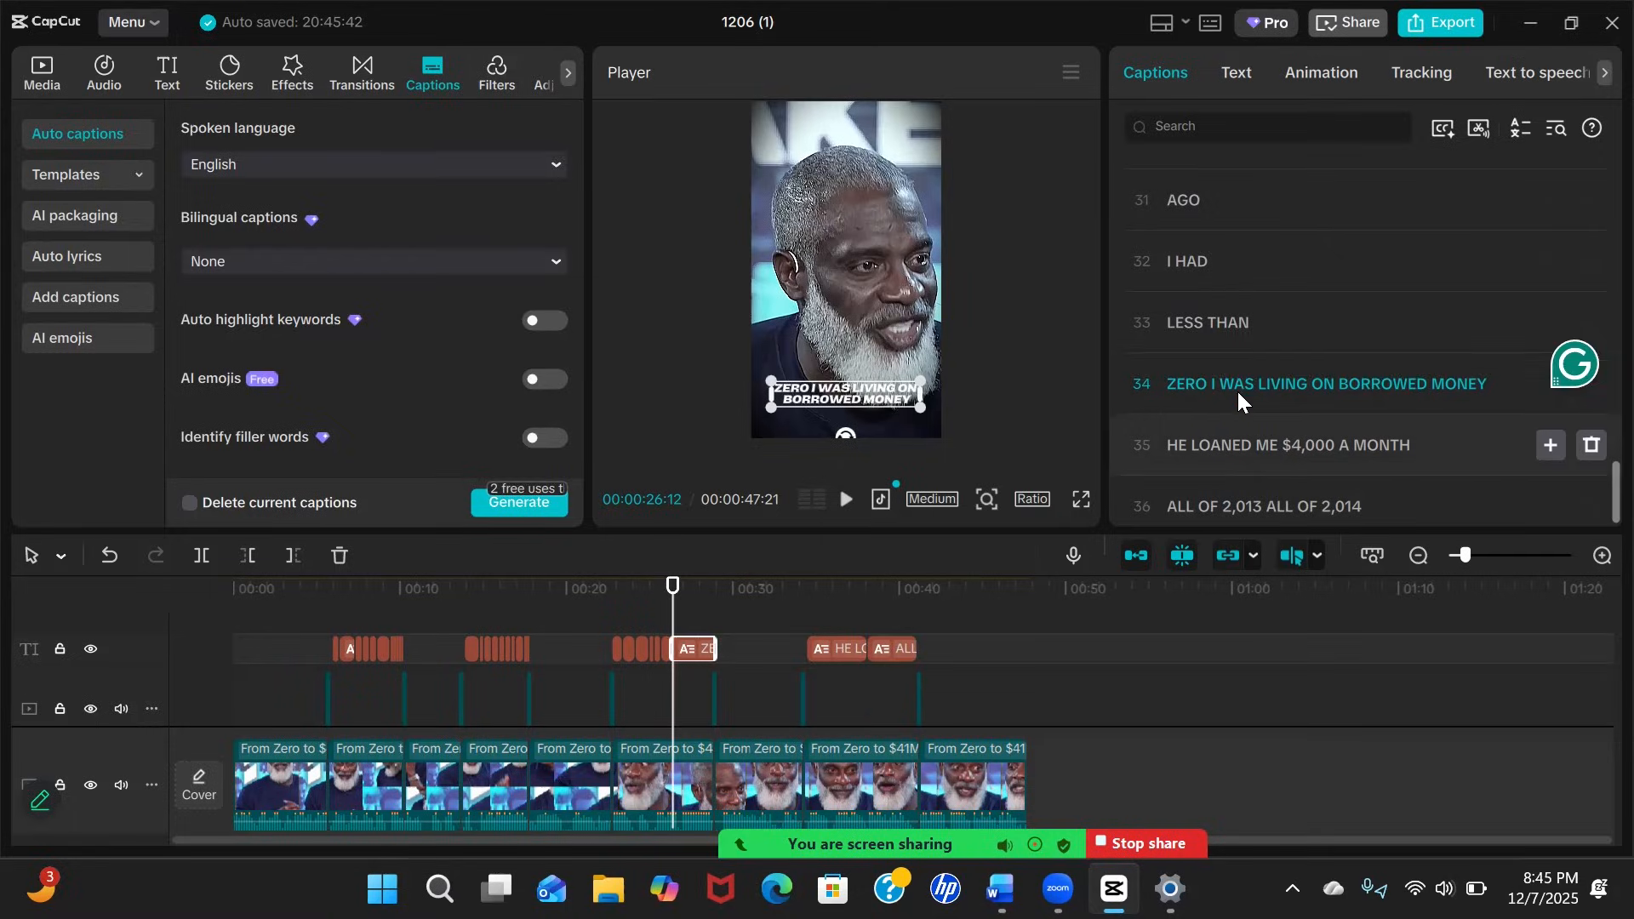
click(1232, 387)
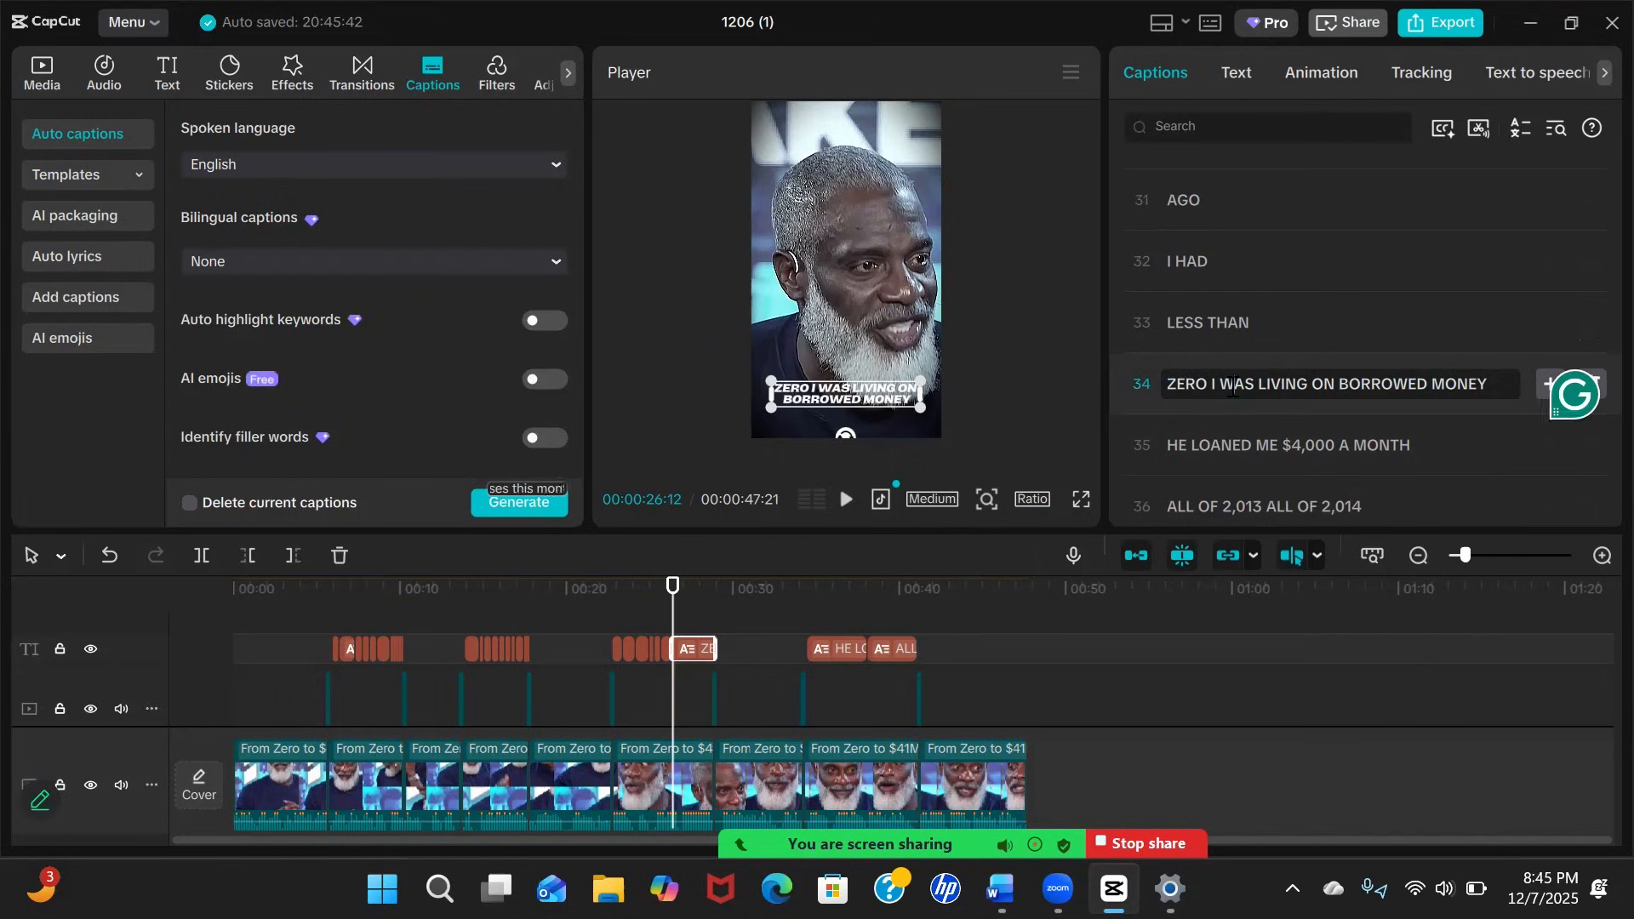
key(Return)
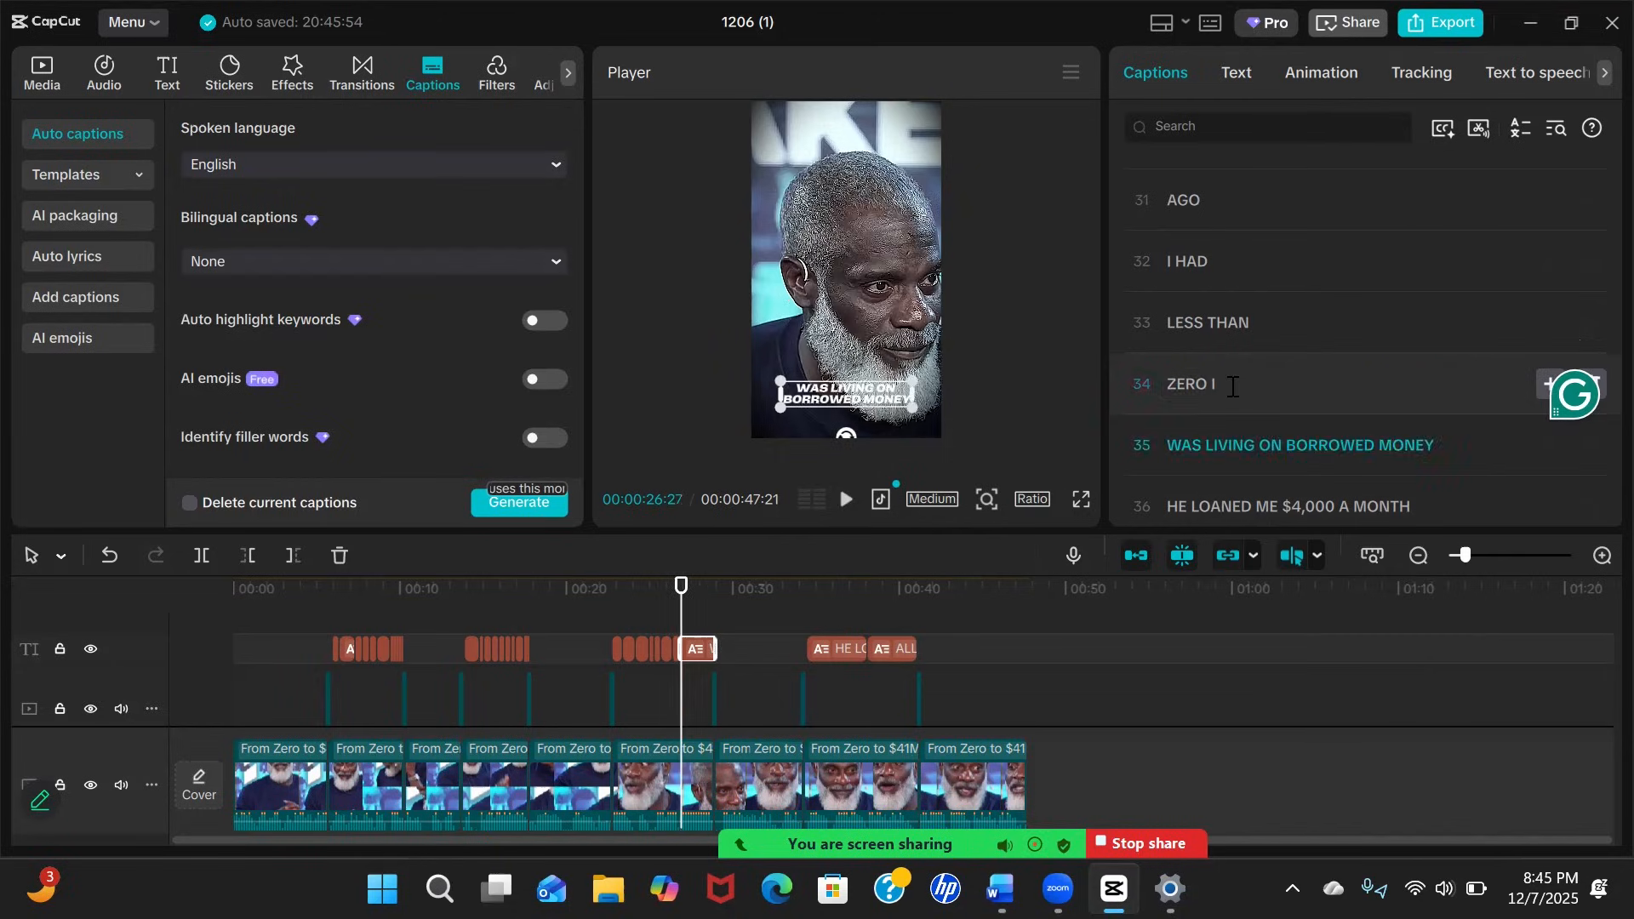
click(1262, 432)
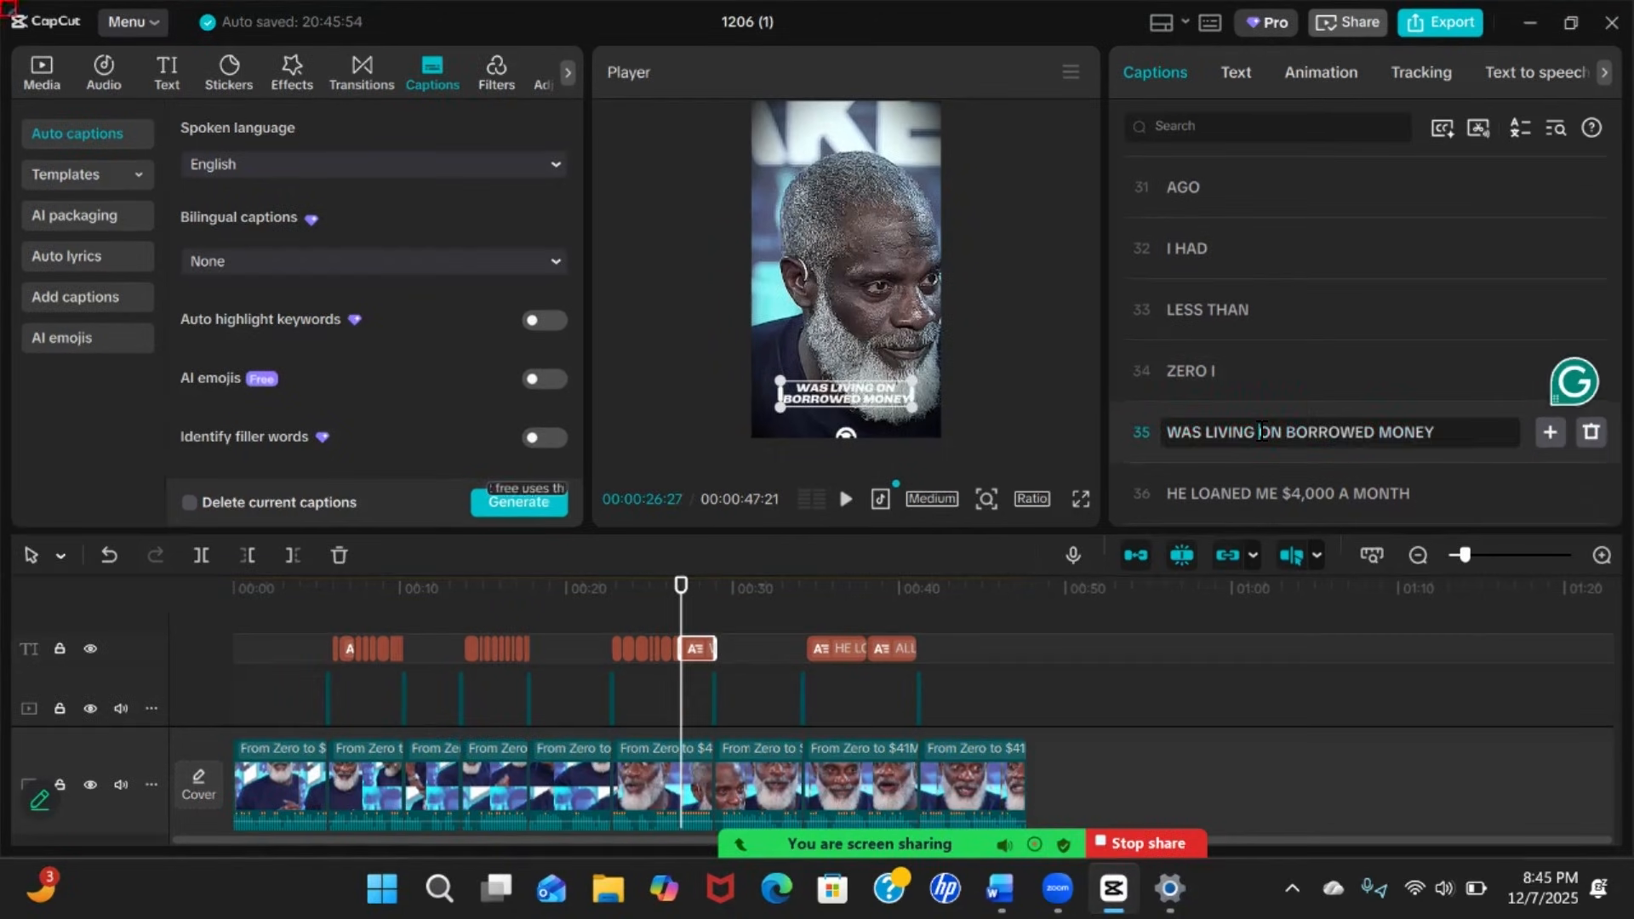
key(Return)
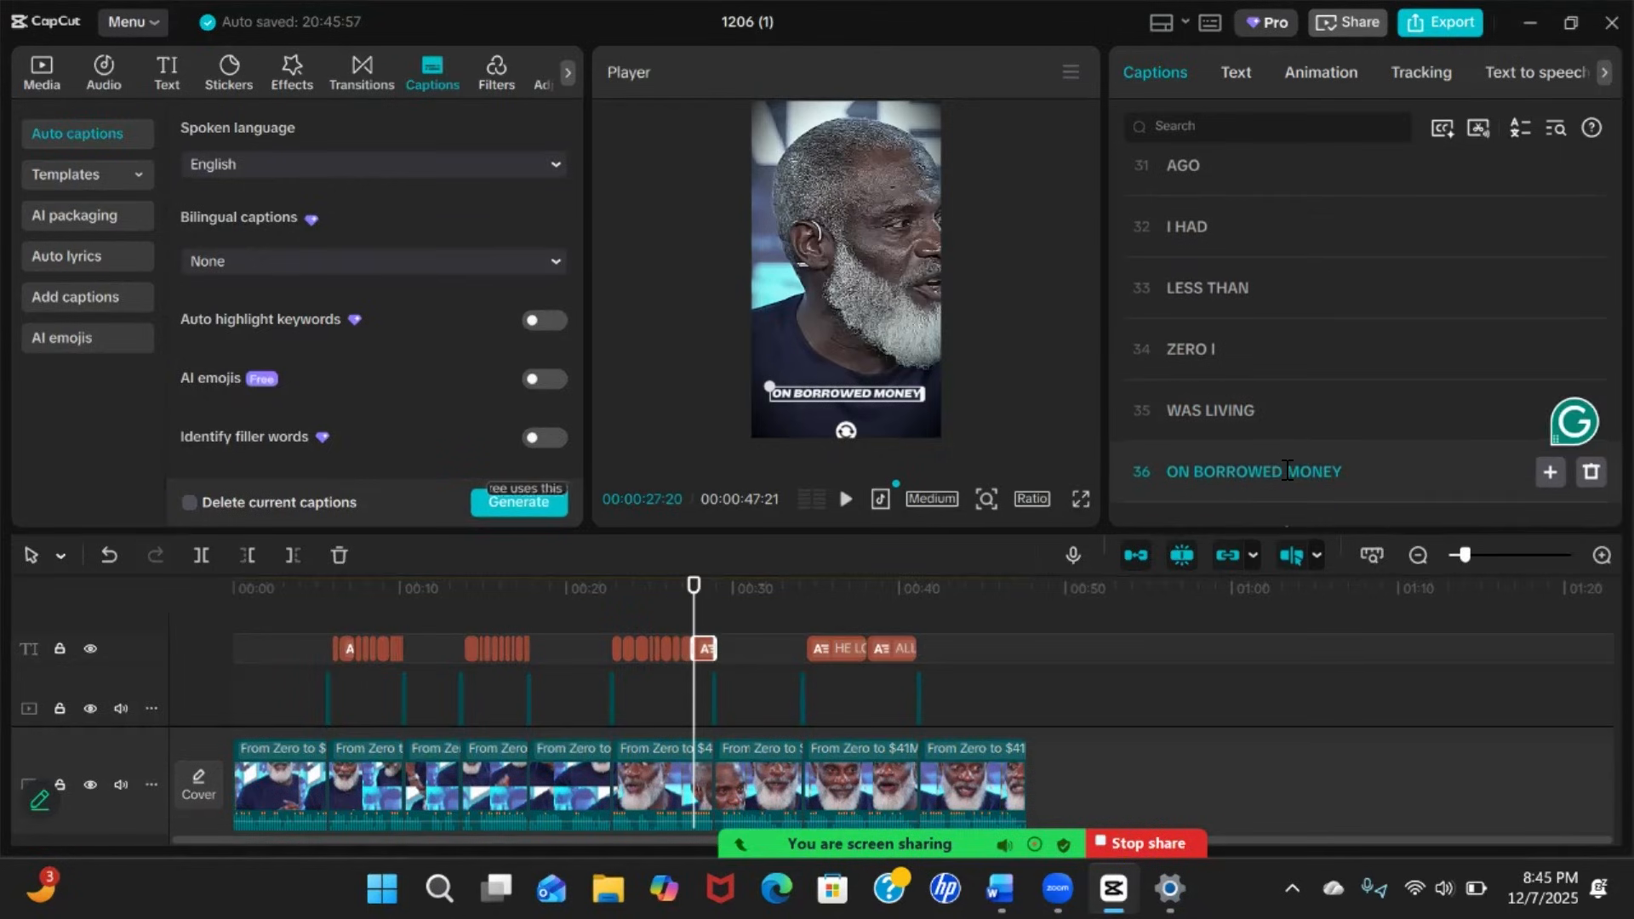
click(1286, 470)
key(Return)
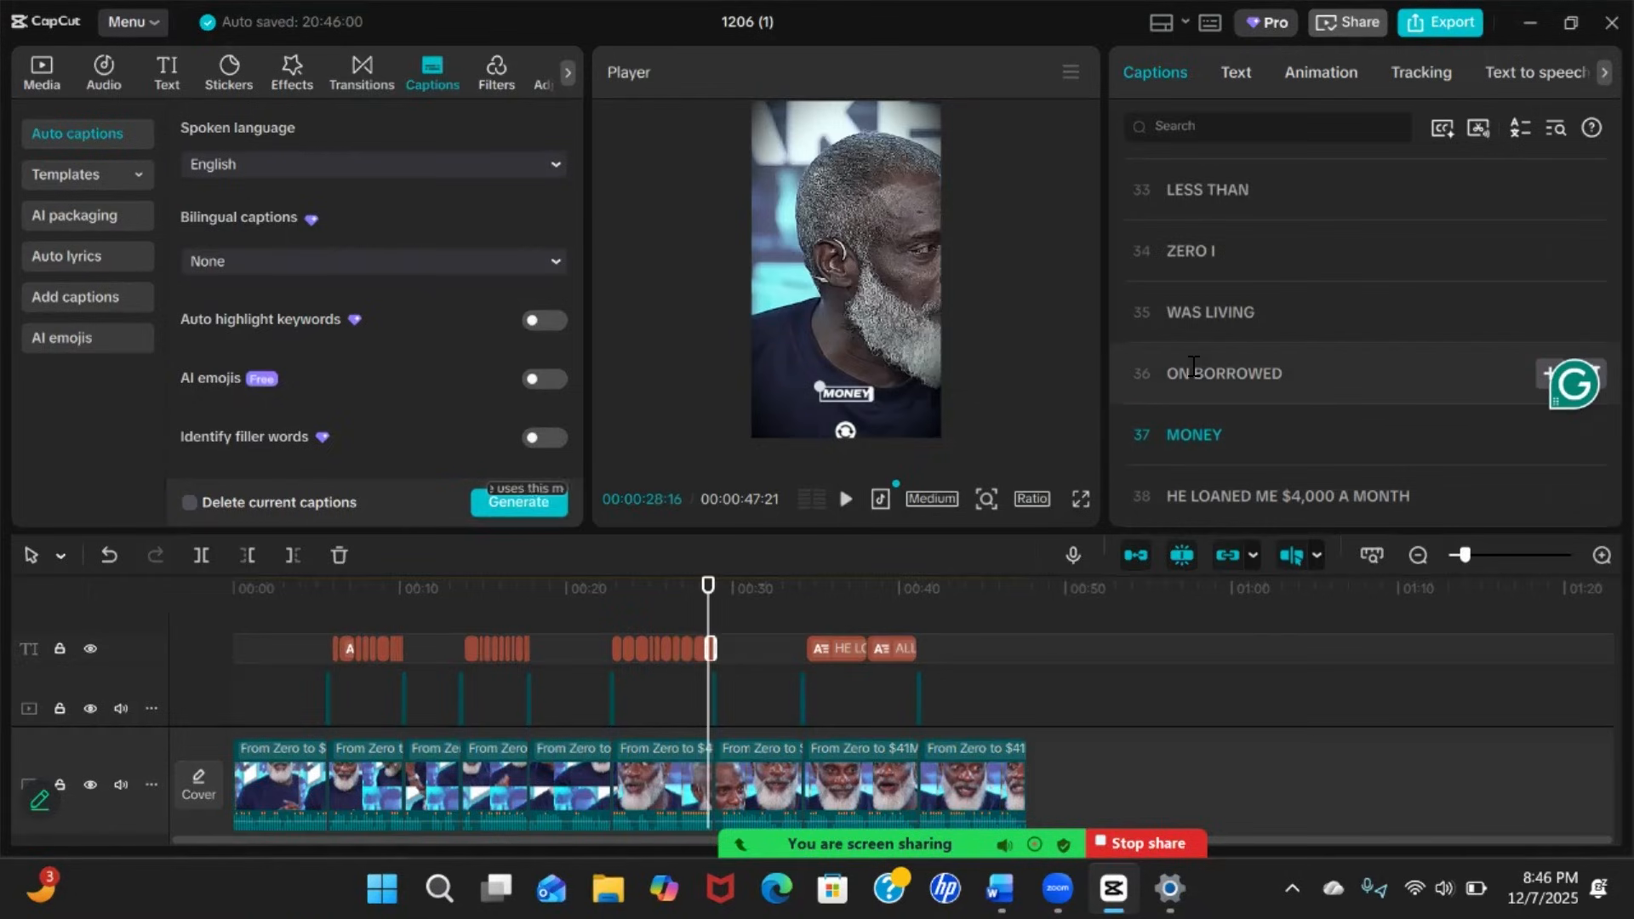
click(1193, 373)
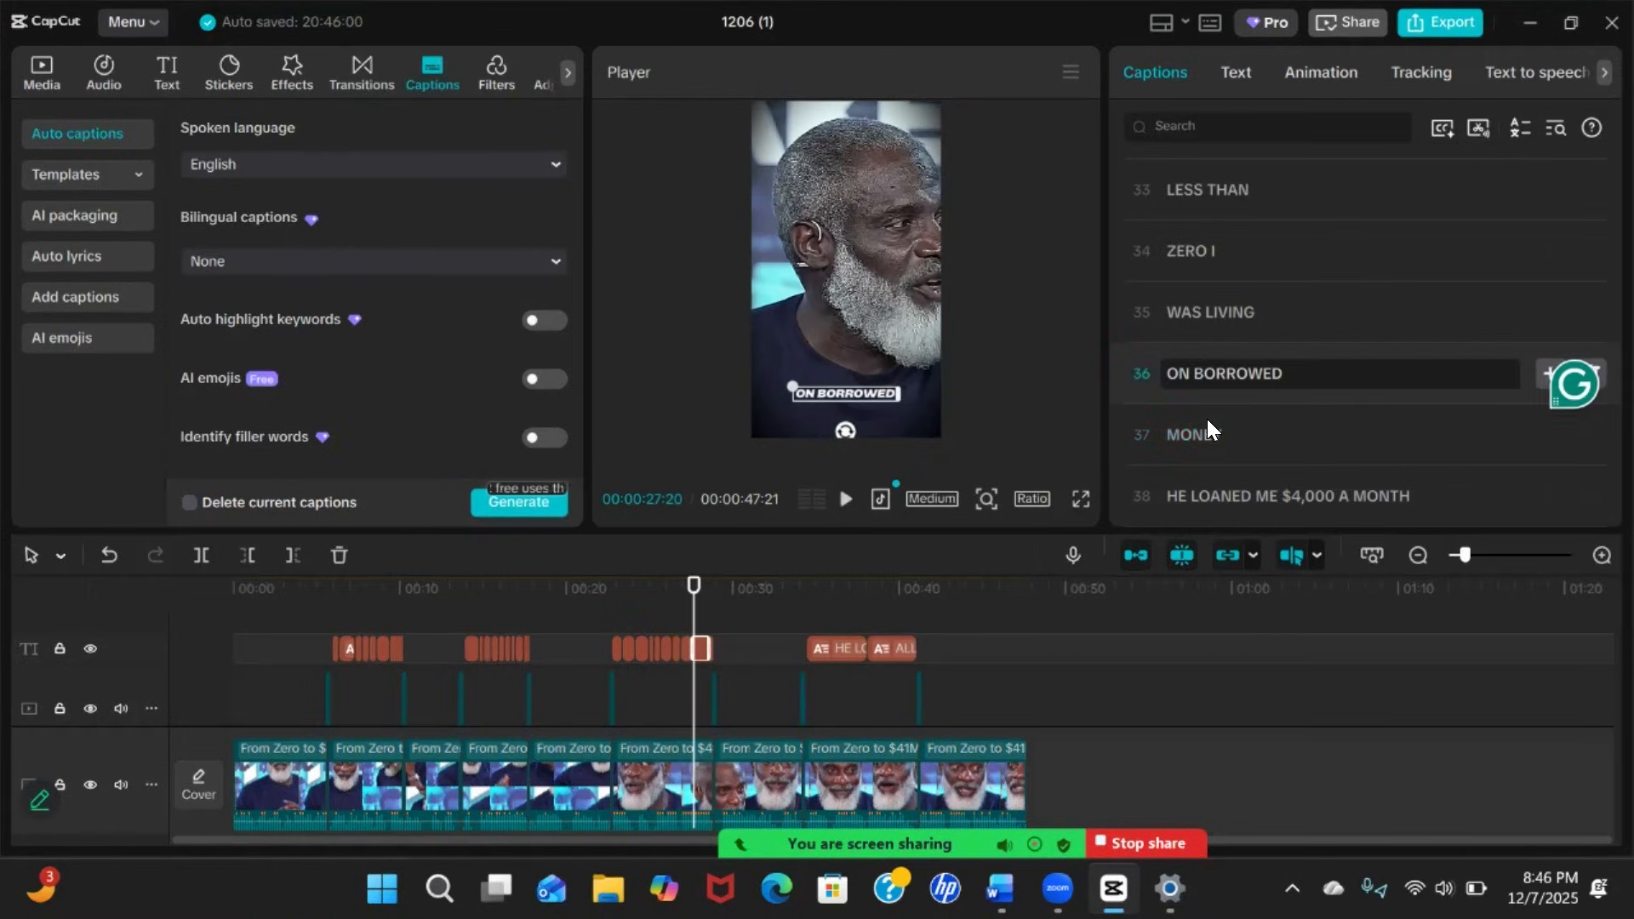
Split the caption "HE LOANED ME $4,000 A MONTH" into "HE LOANED", "ME $4,000" and "A MONTH"
scroll(1207, 417, down, 1)
scroll(1207, 417, down, 1)
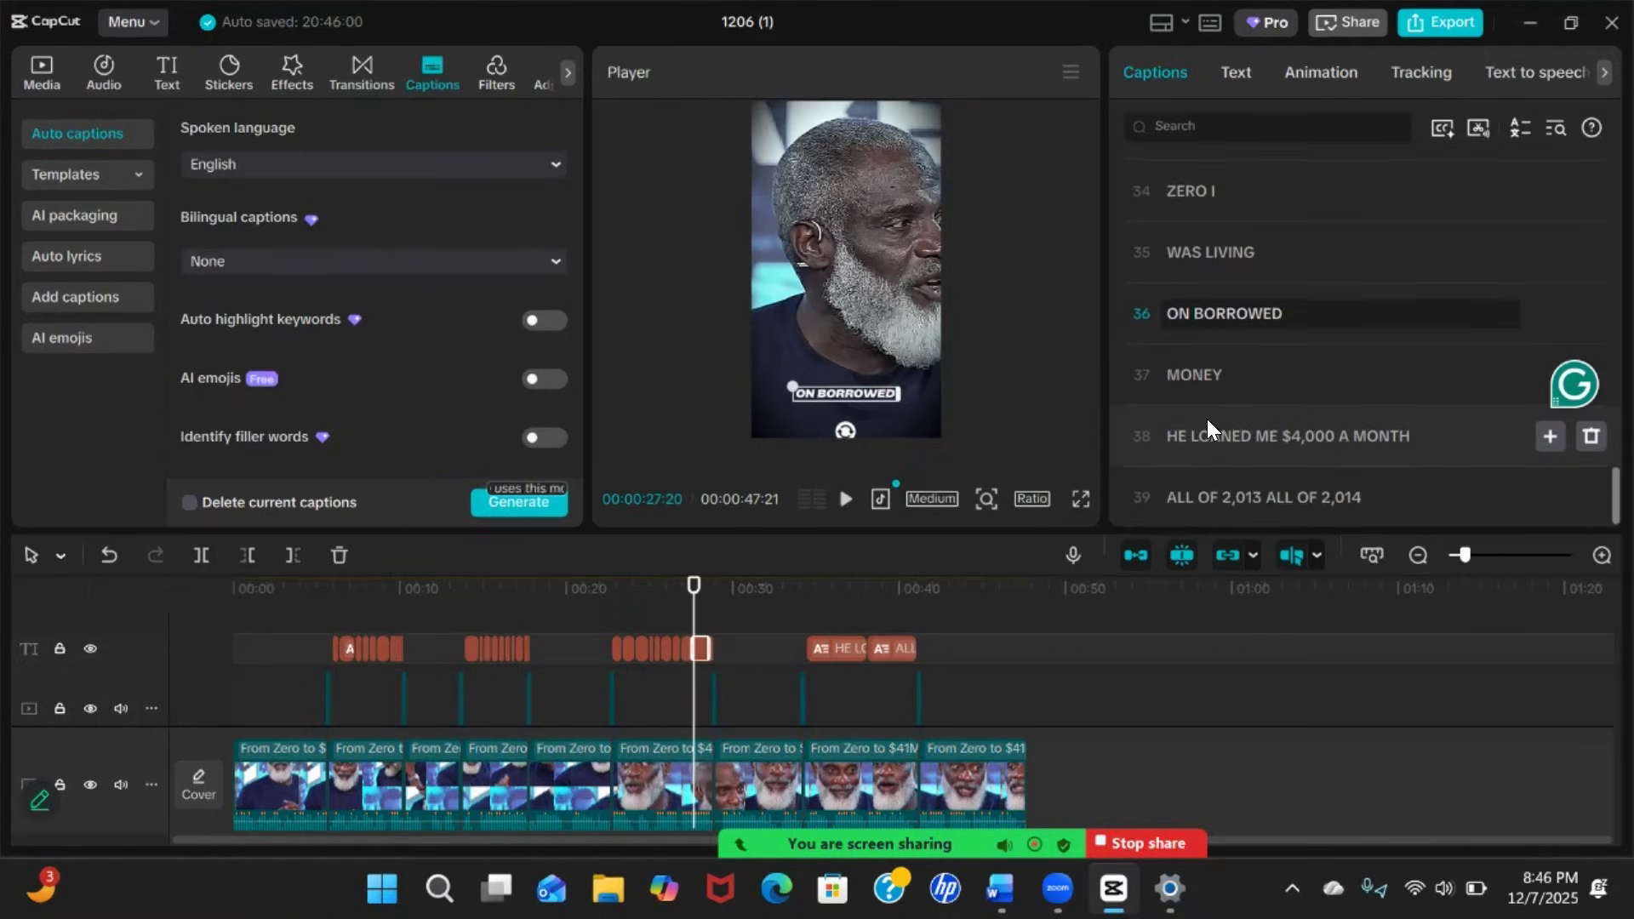
click(1263, 435)
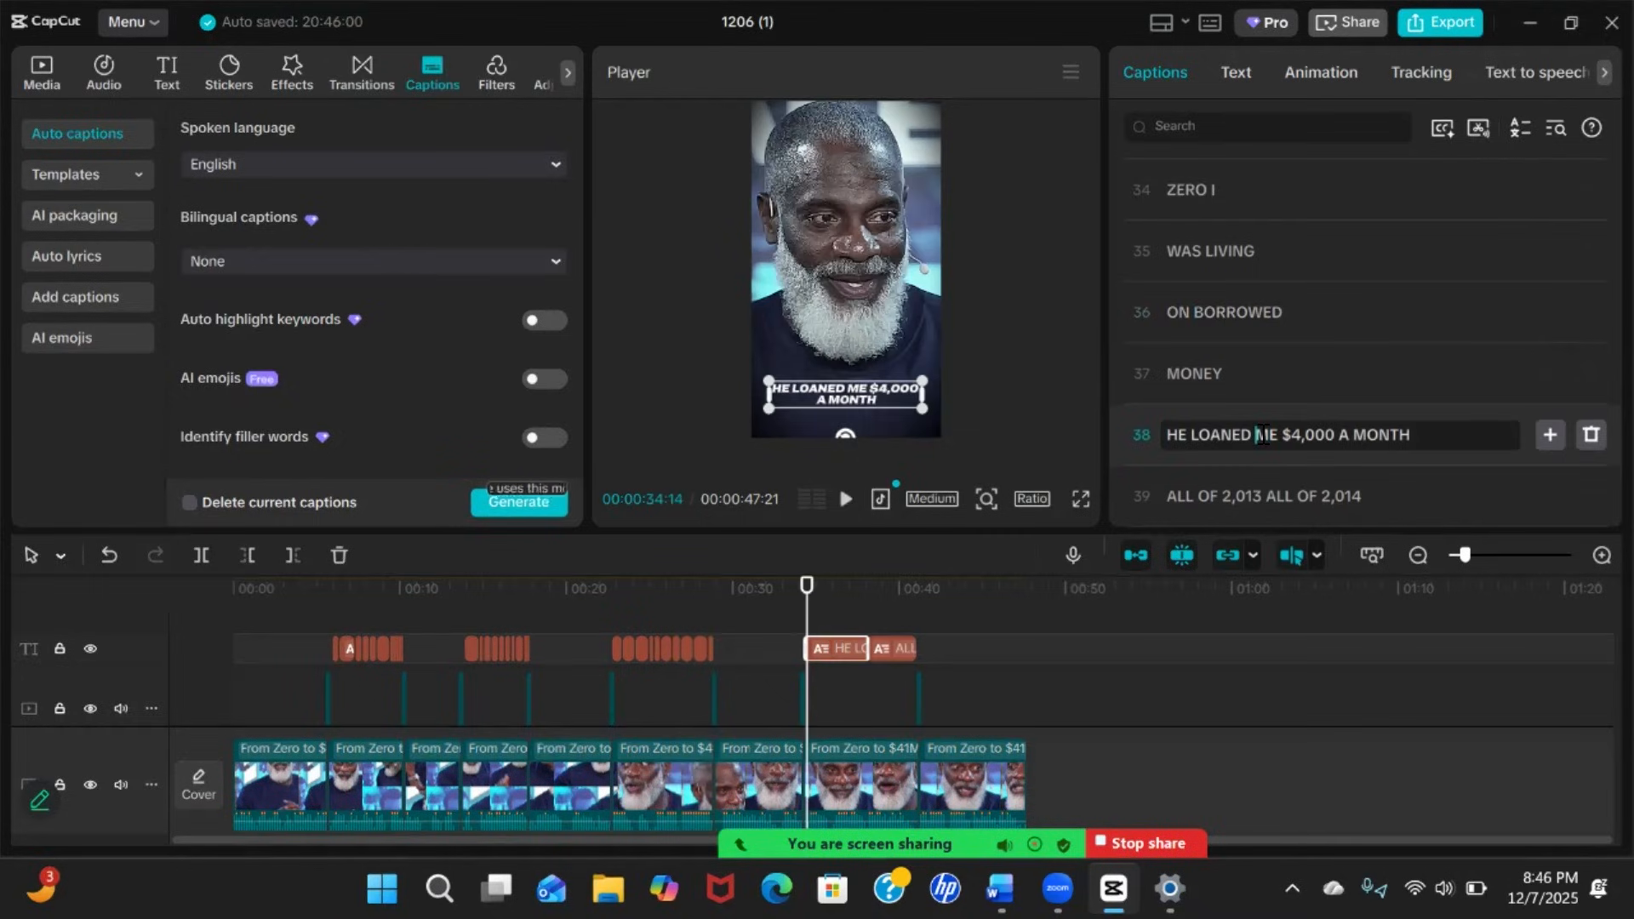
key(Return)
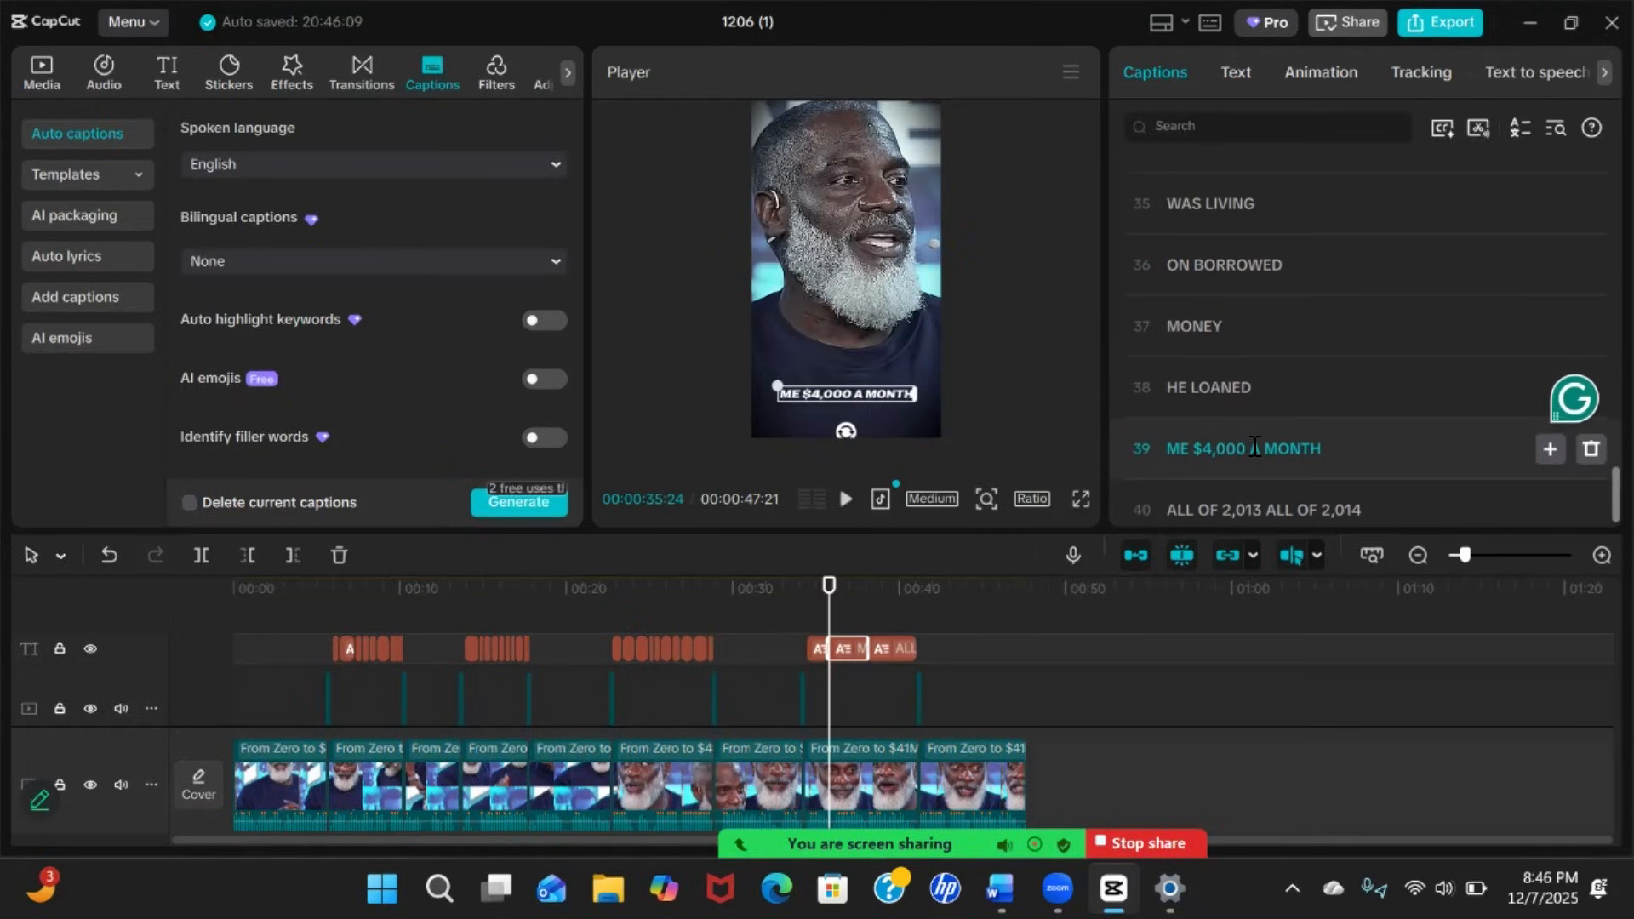
click(1254, 446)
key(Return)
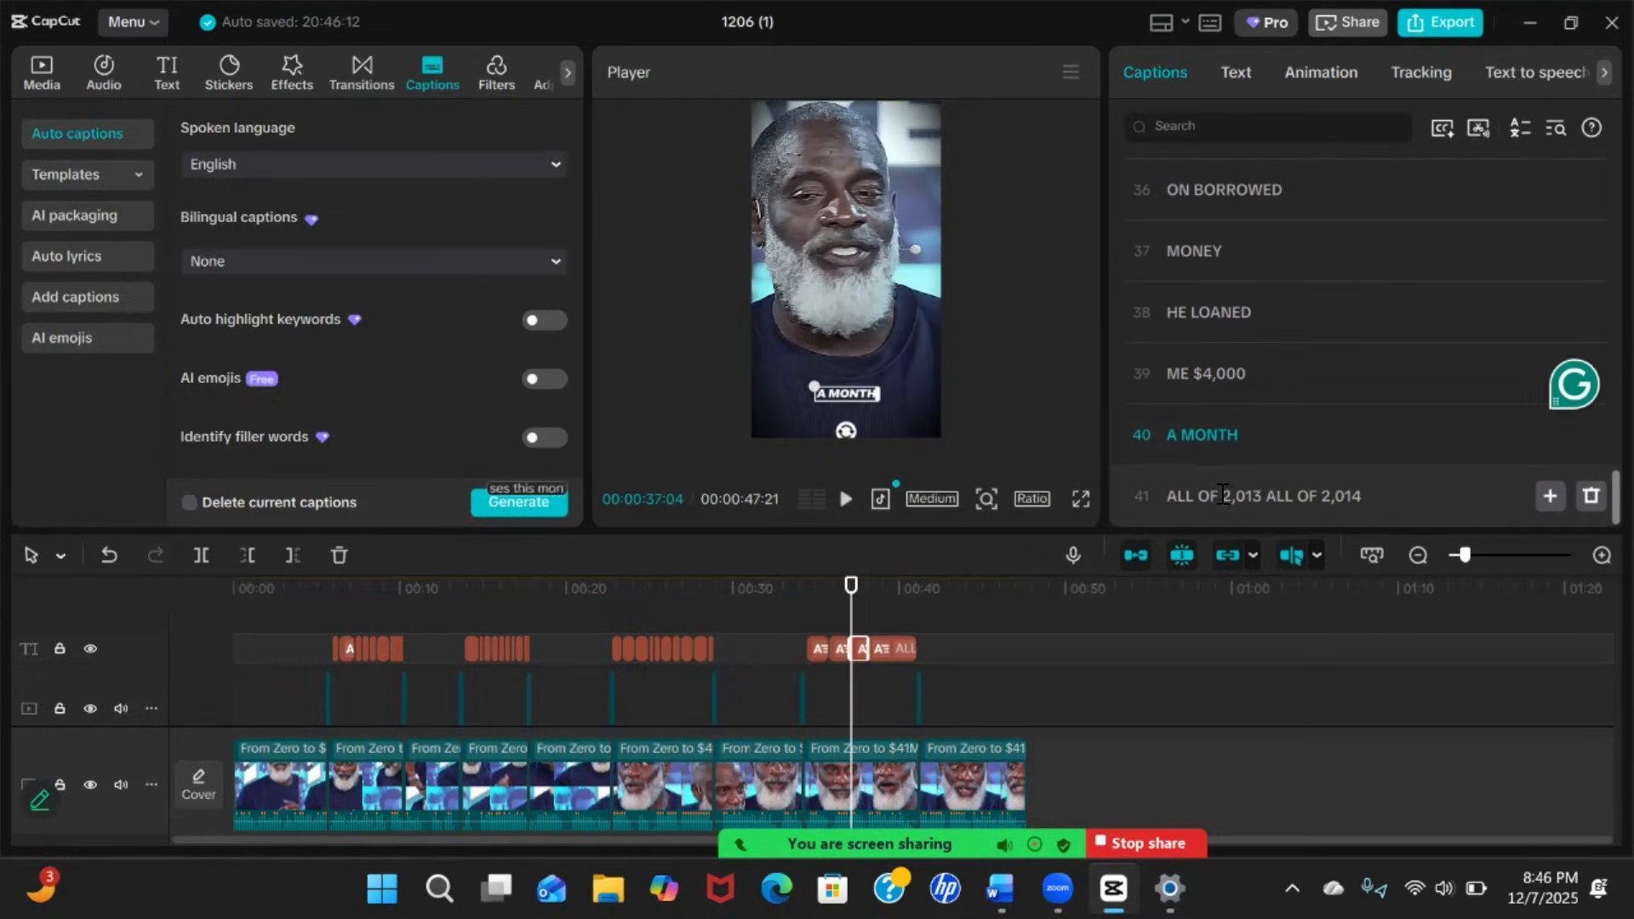
Split the last caption "ALL OF 2,013 ALL OF 2,014" into "ALL OF", "2,013 ALL" and "OF 2,014"
click(1222, 494)
key(Return)
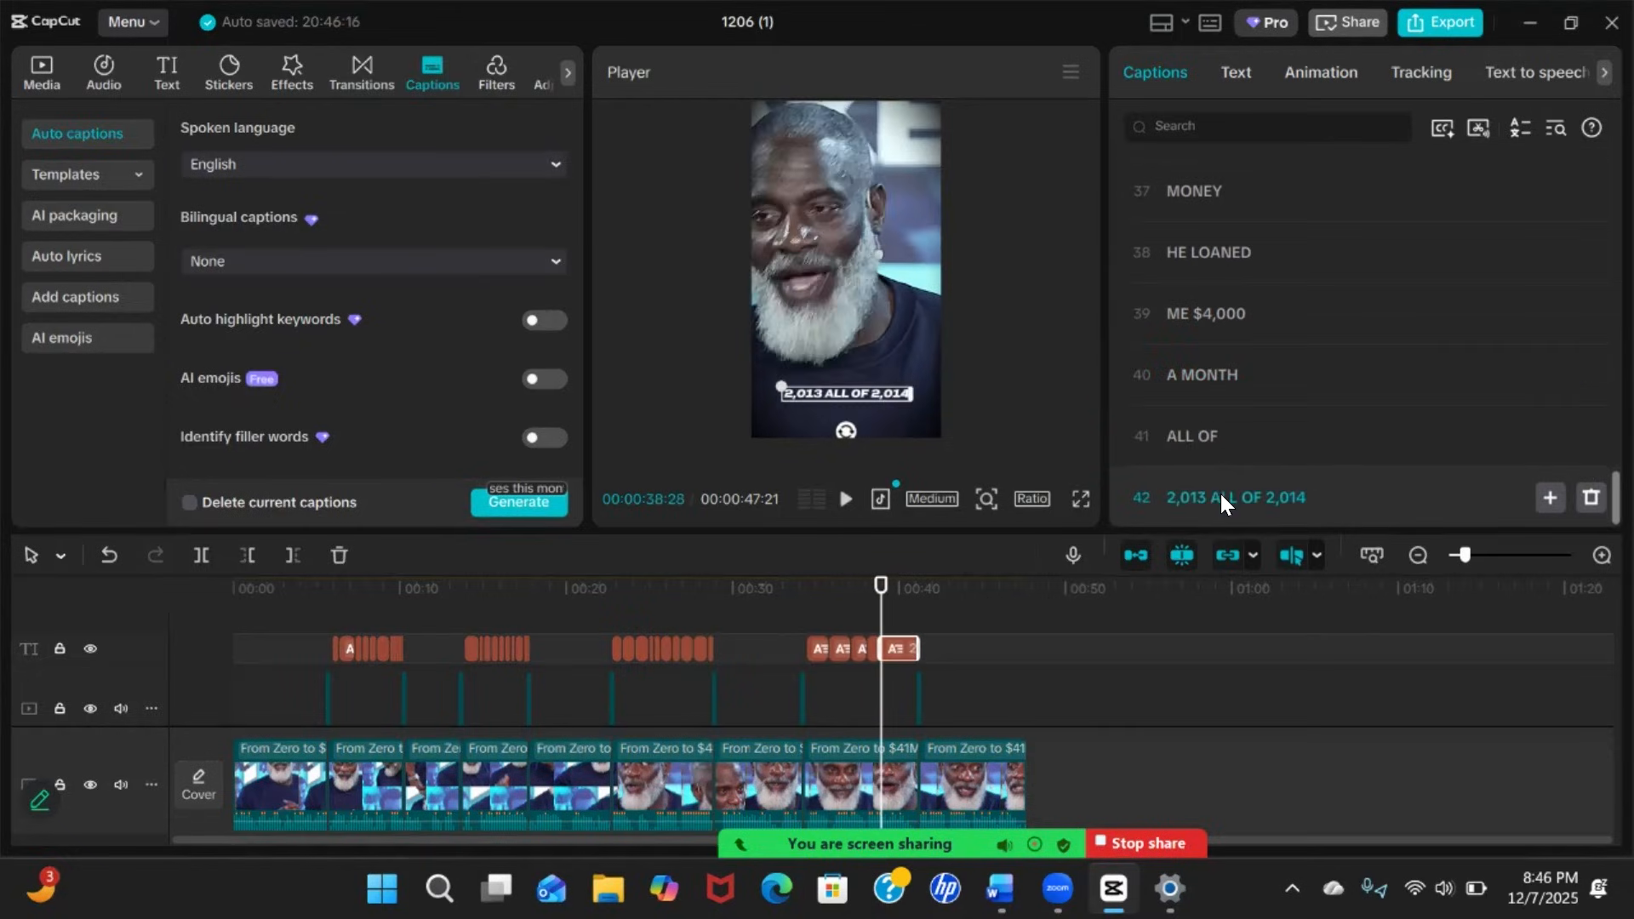
click(1244, 494)
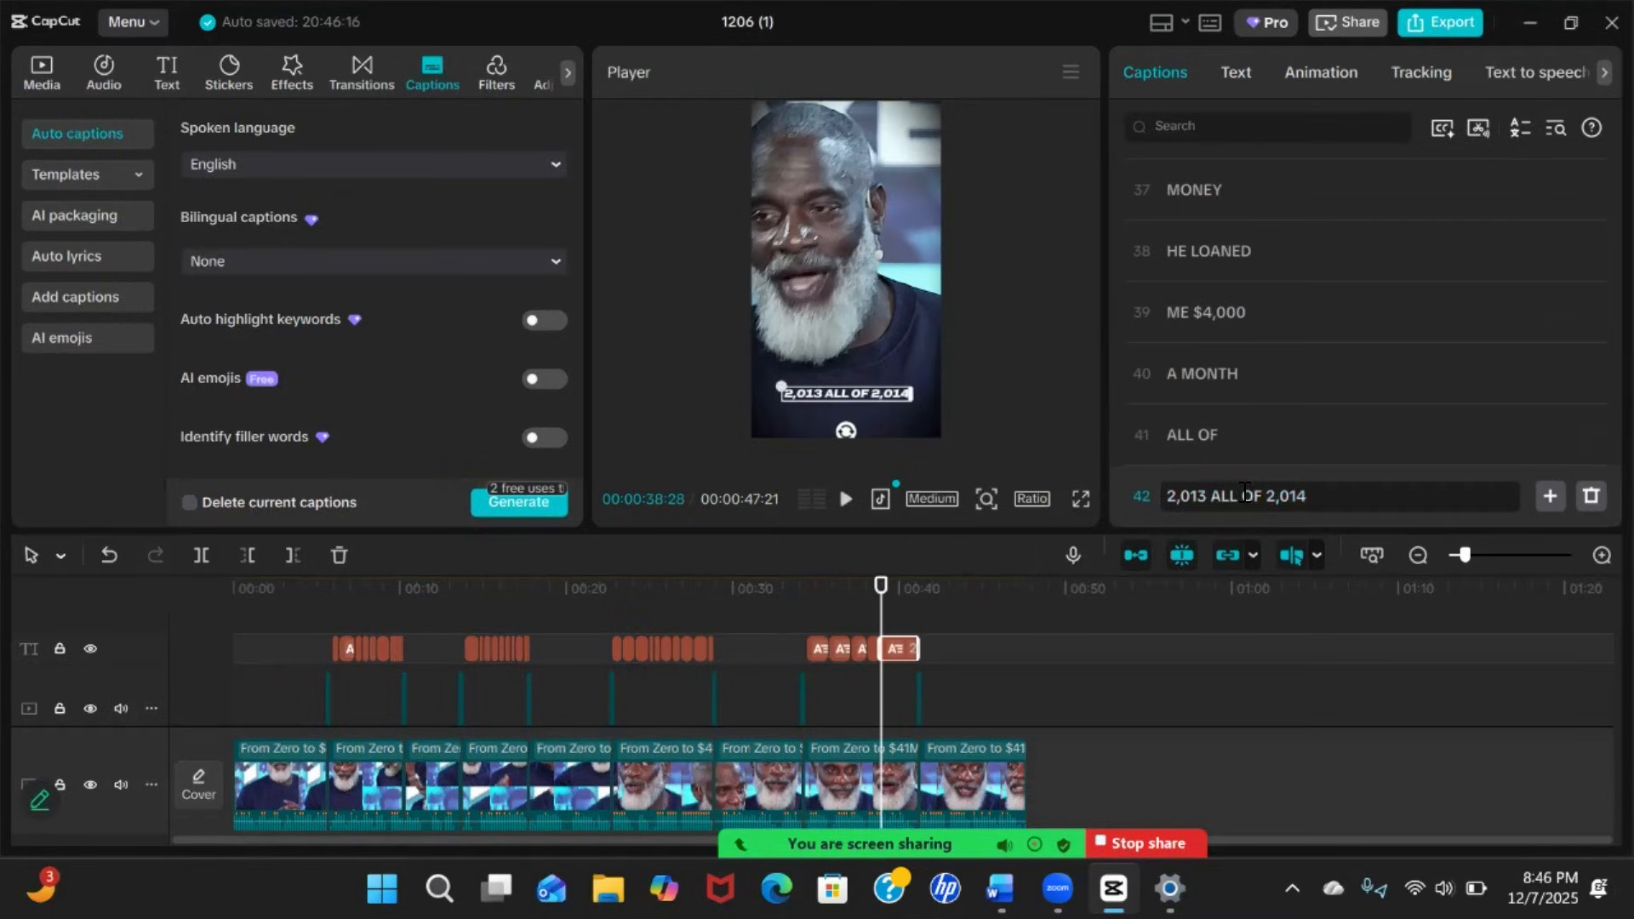
key(Return)
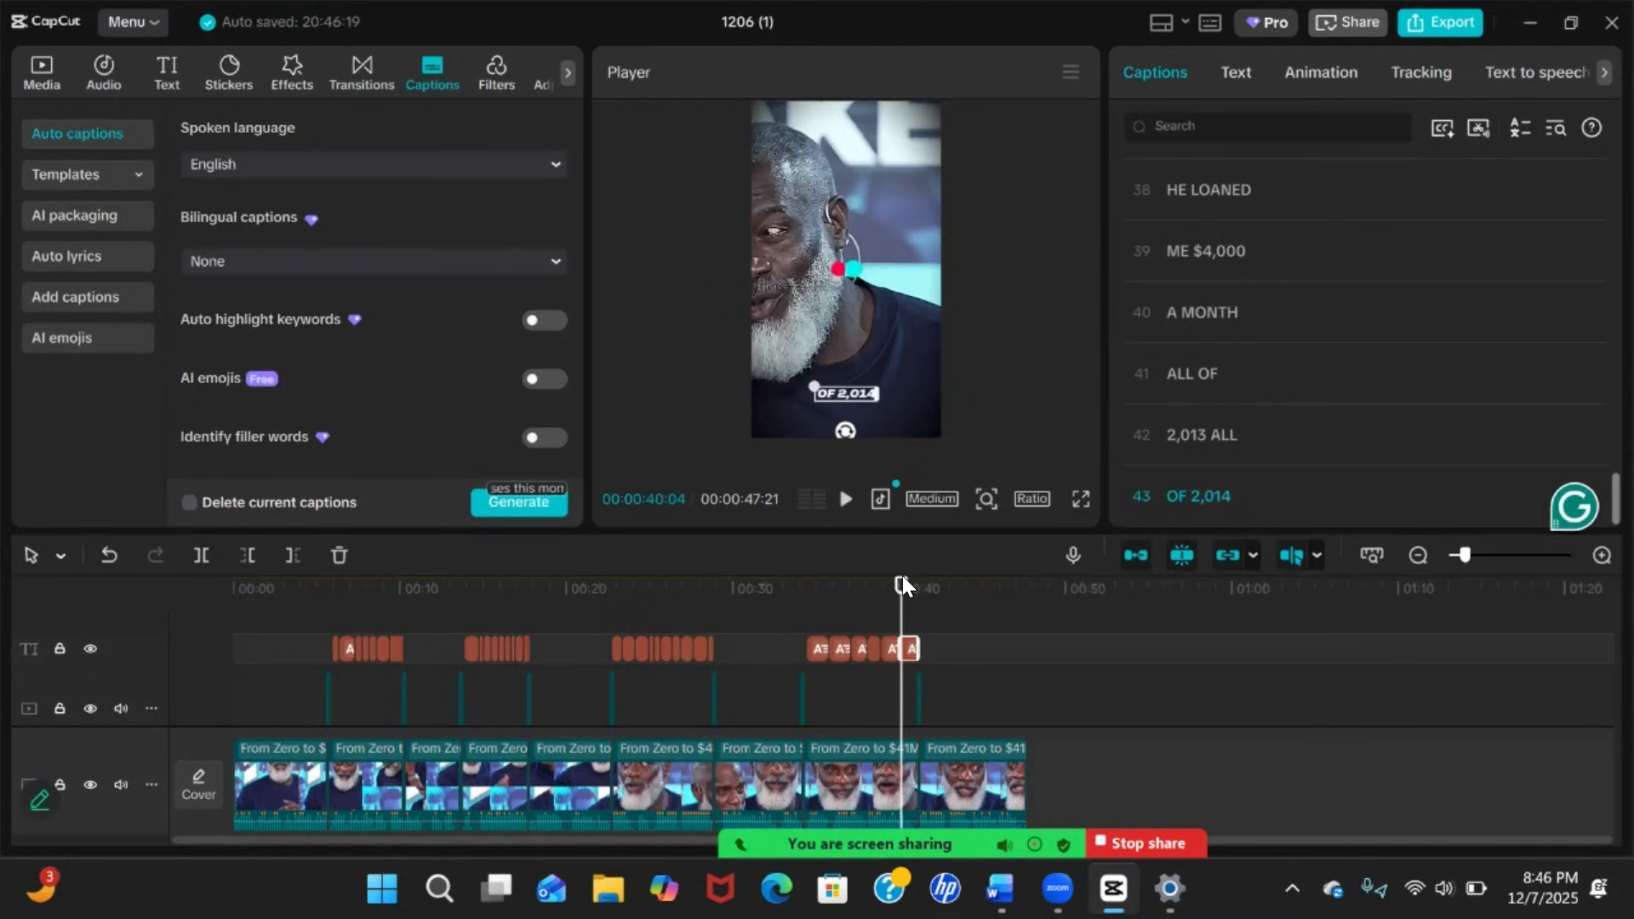
Examine the basic text settings shared by all main captions, from font and alignment through transform, blend, stroke, background and glow
click(1234, 66)
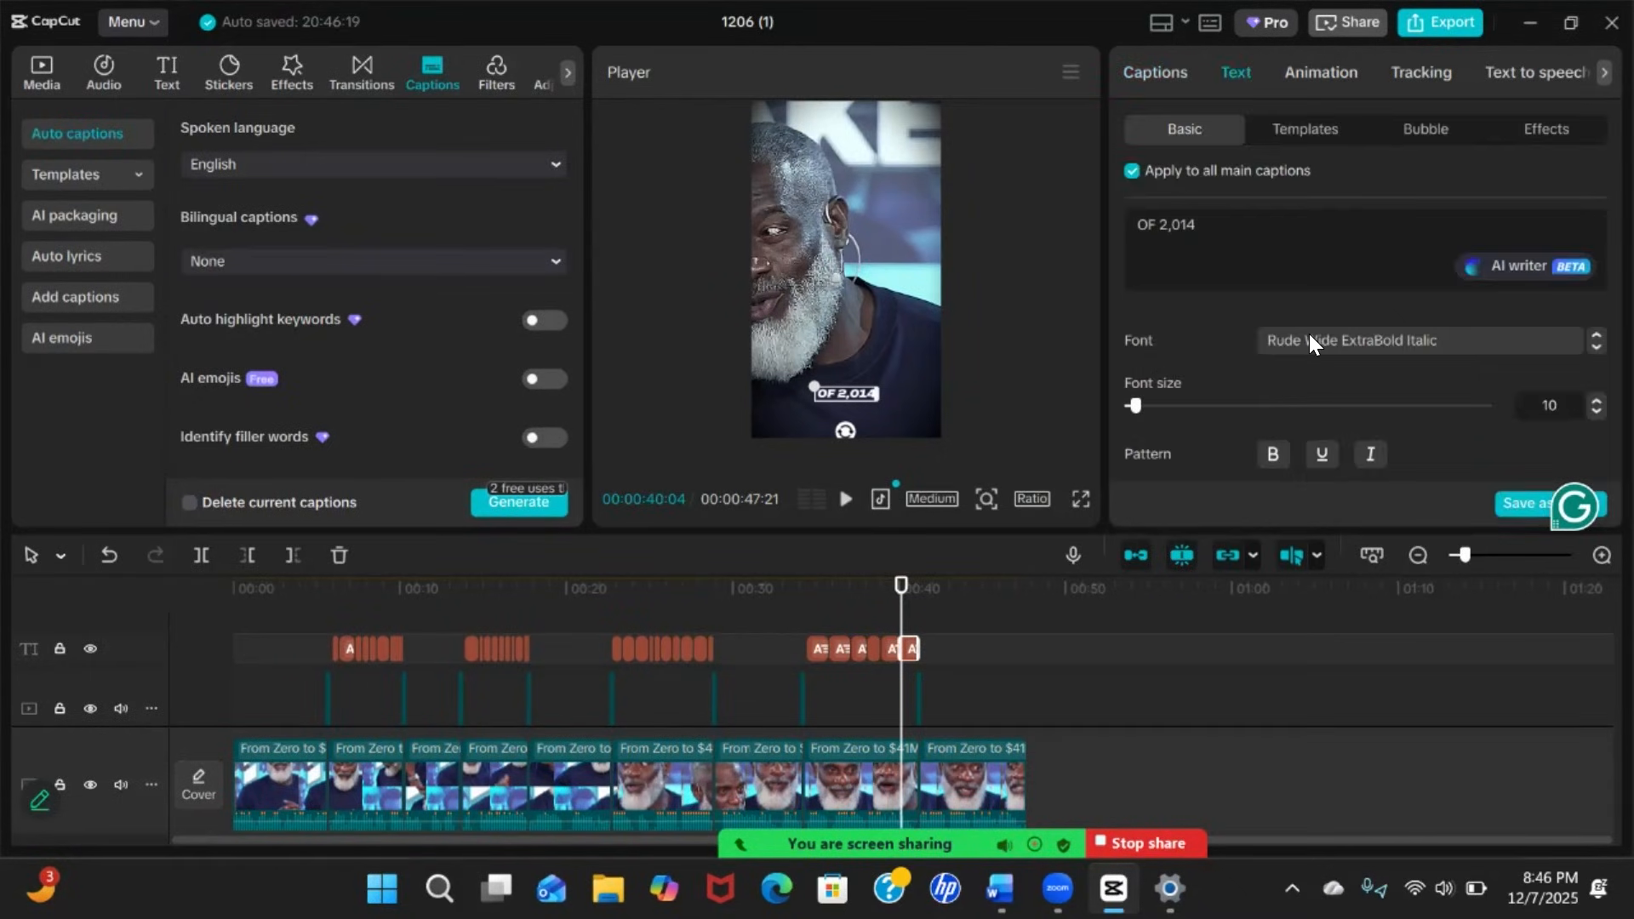
scroll(1309, 339, down, 3)
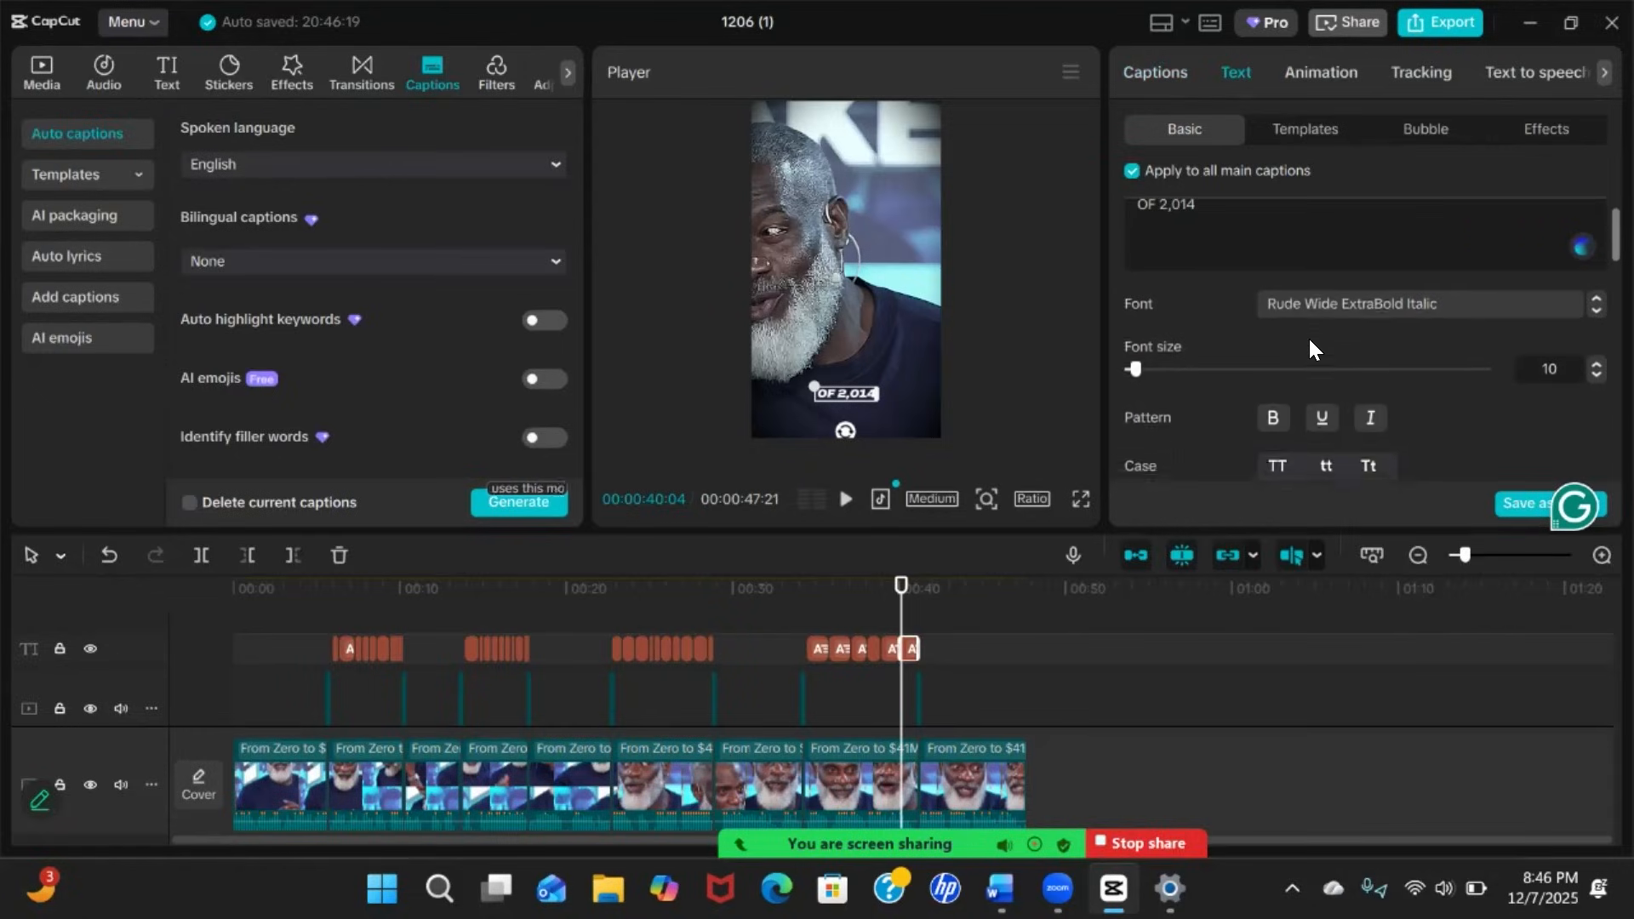
scroll(1309, 339, down, 5)
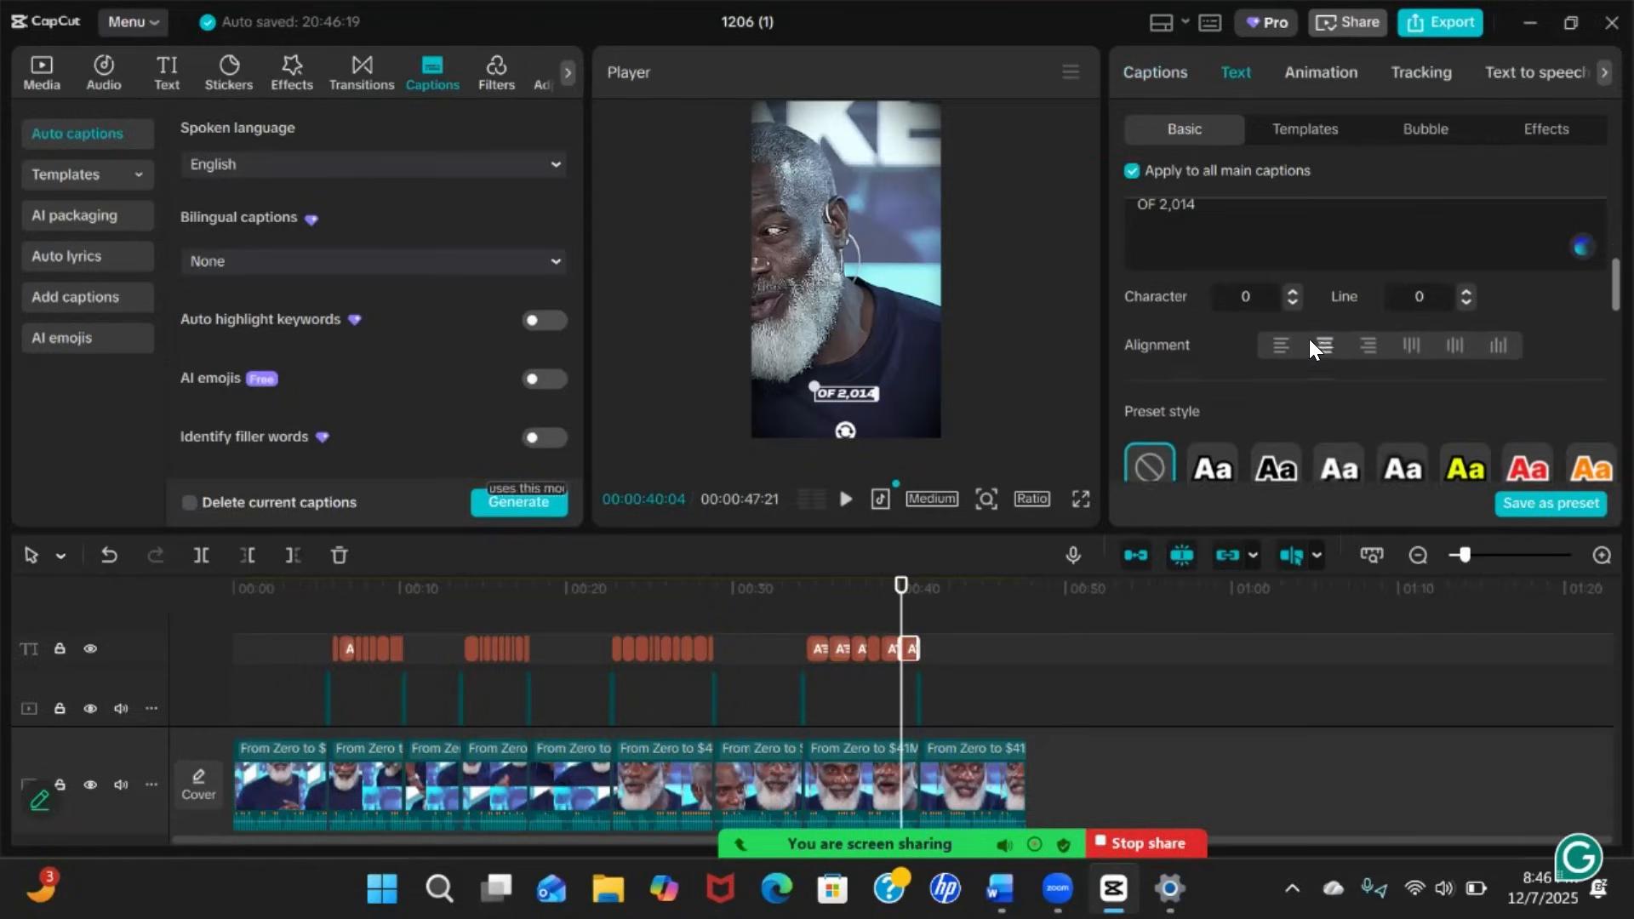
scroll(1308, 337, down, 5)
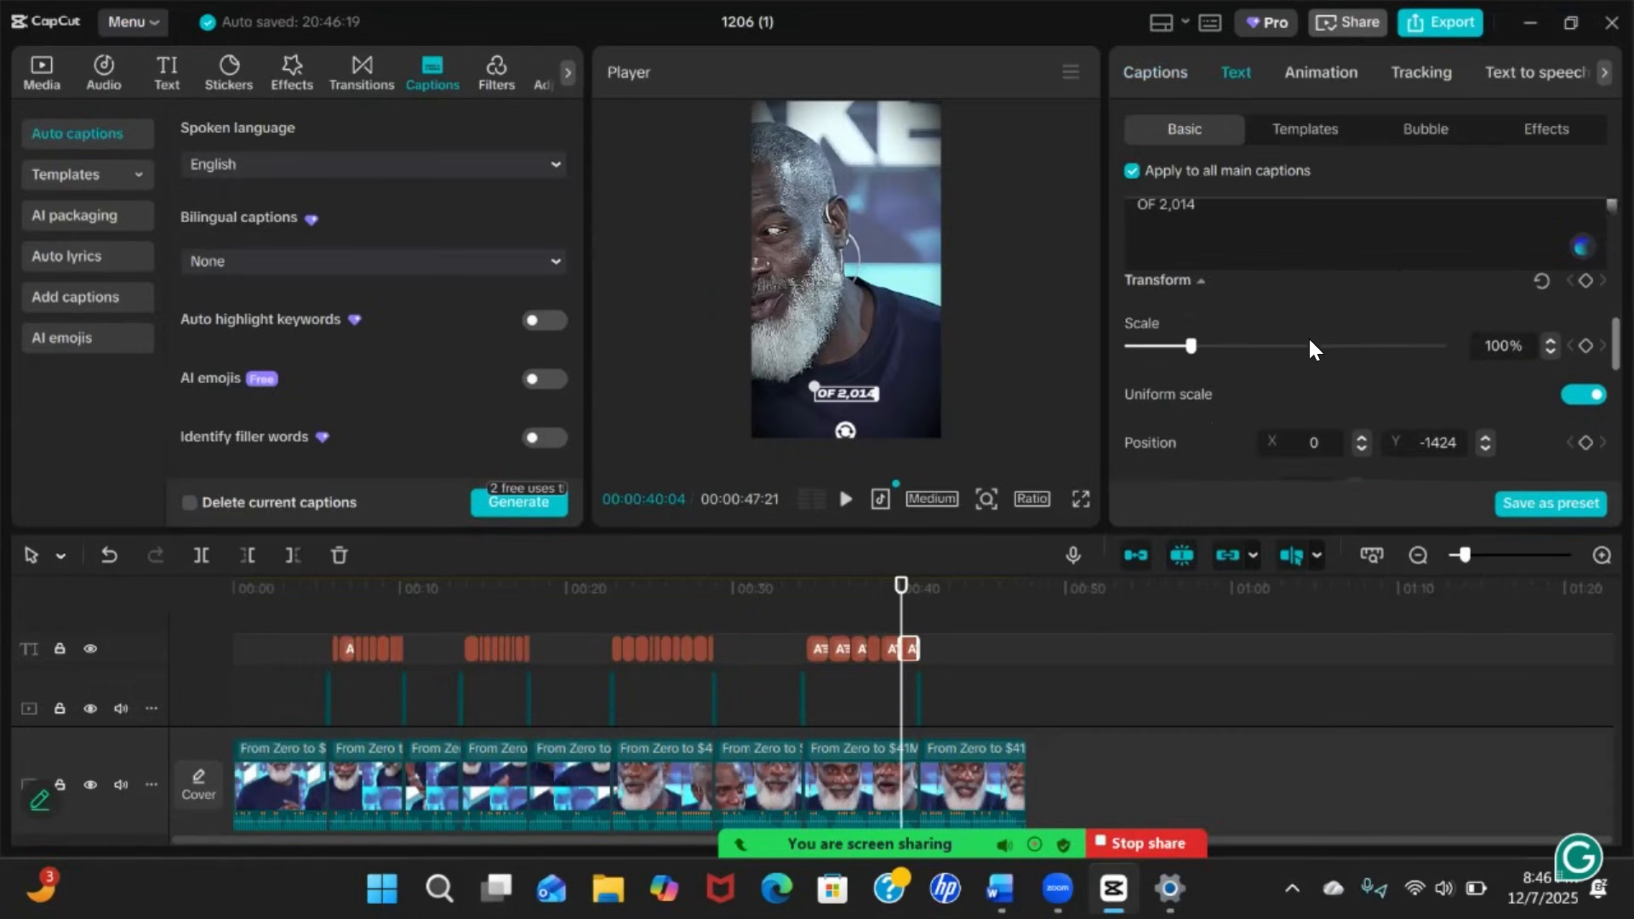
scroll(1309, 338, down, 3)
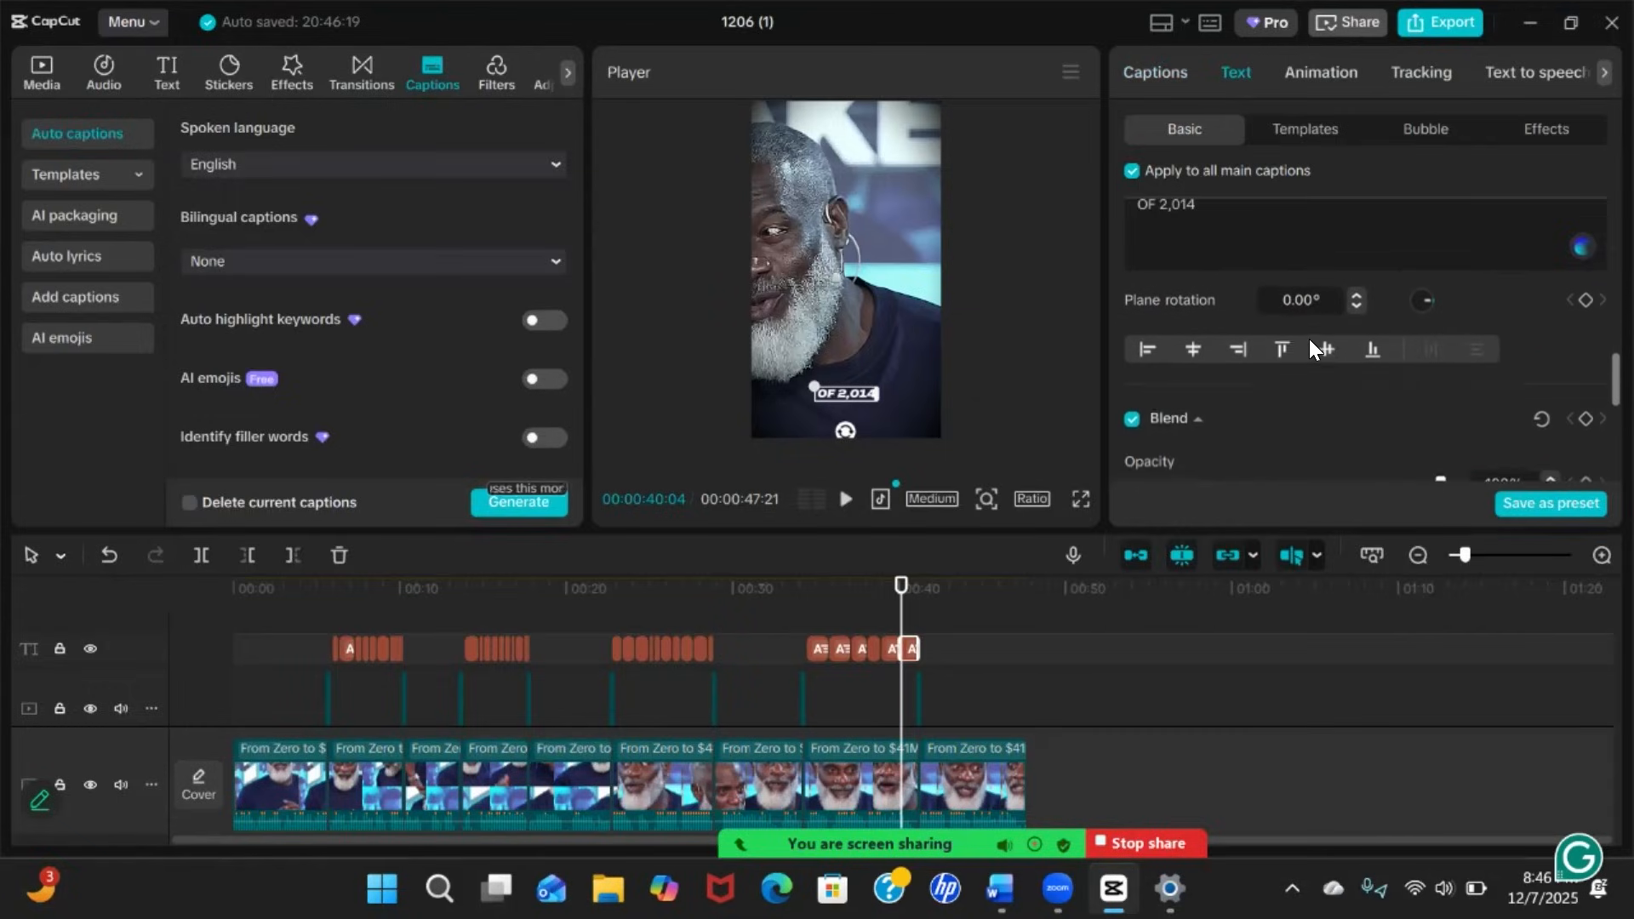
scroll(1309, 337, down, 3)
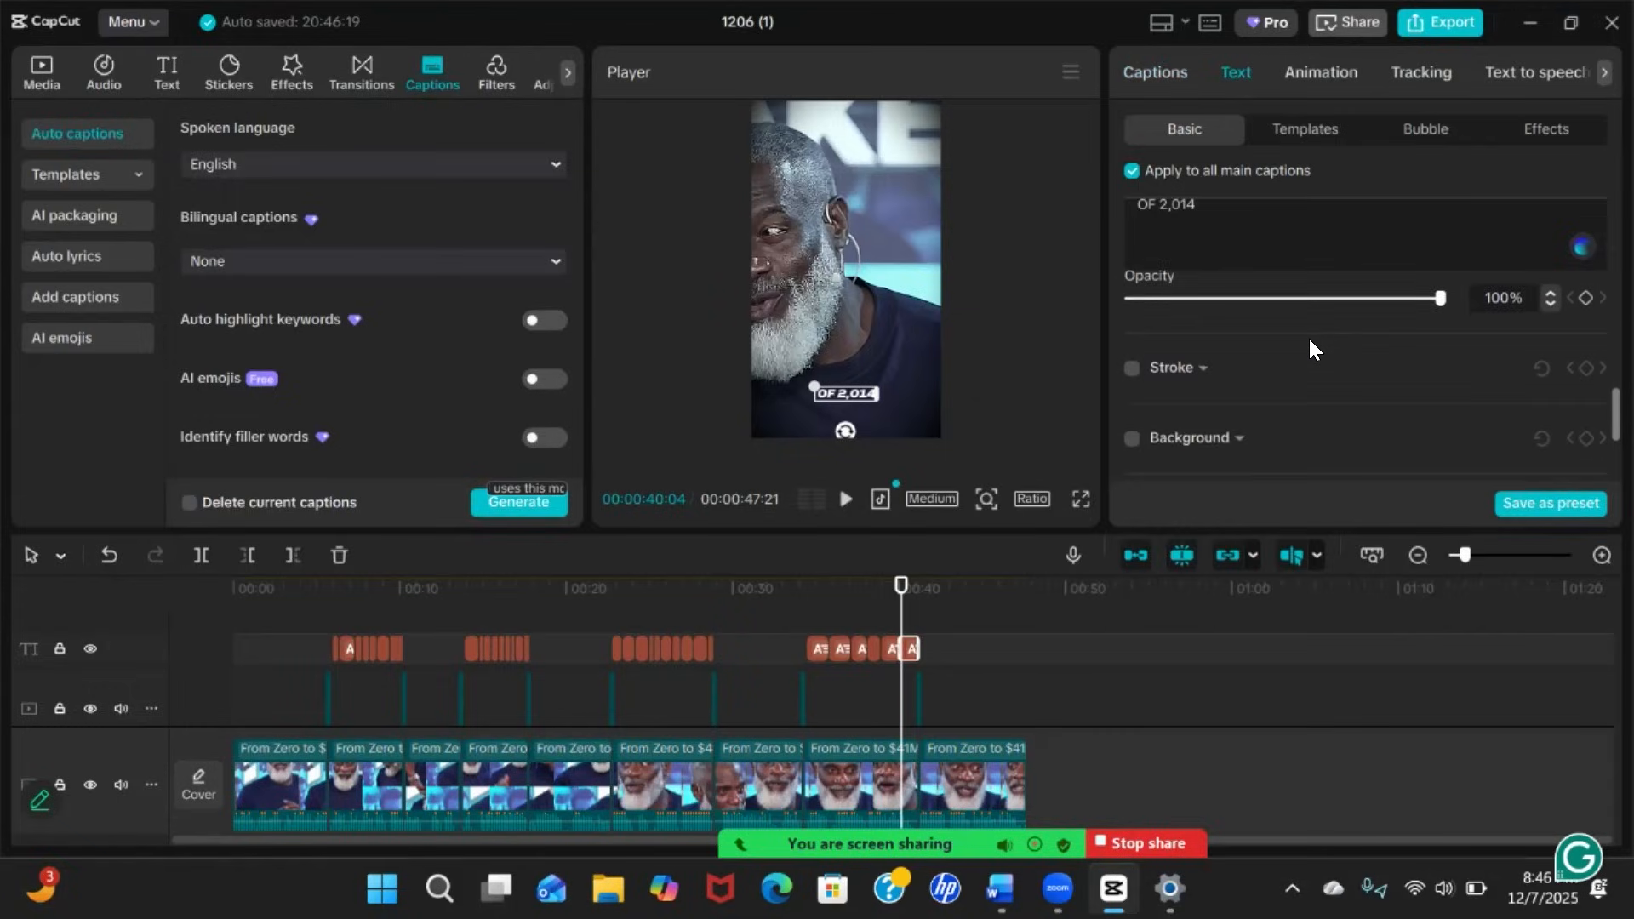
scroll(1310, 340, down, 2)
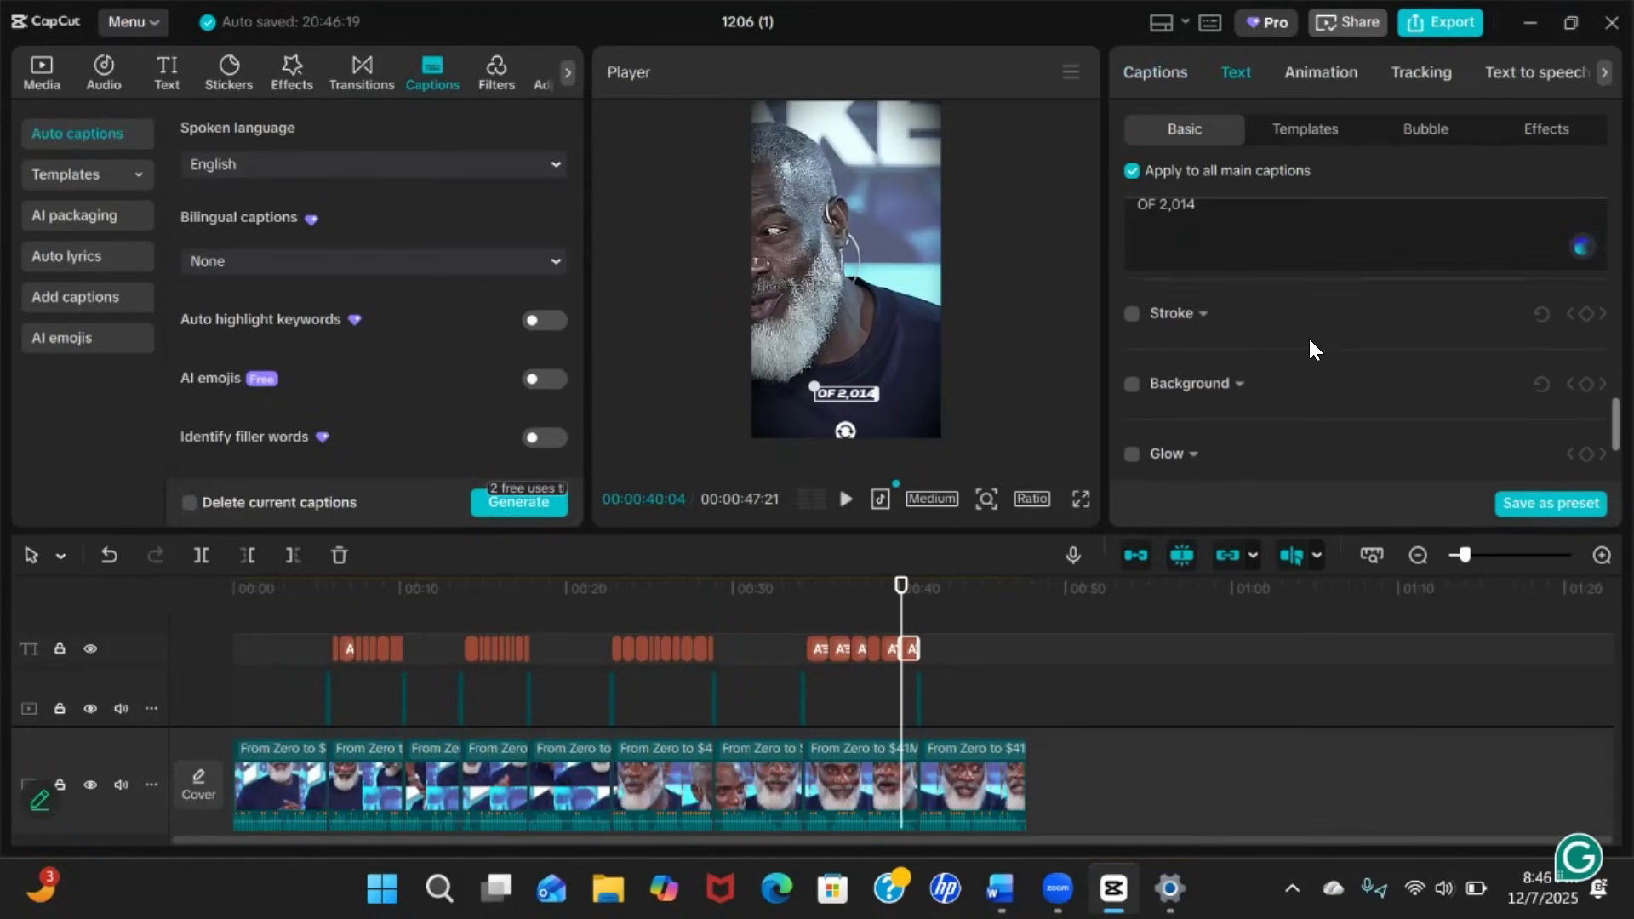
scroll(1309, 335, up, 5)
scroll(1309, 335, down, 4)
scroll(1309, 335, up, 5)
scroll(1309, 337, down, 5)
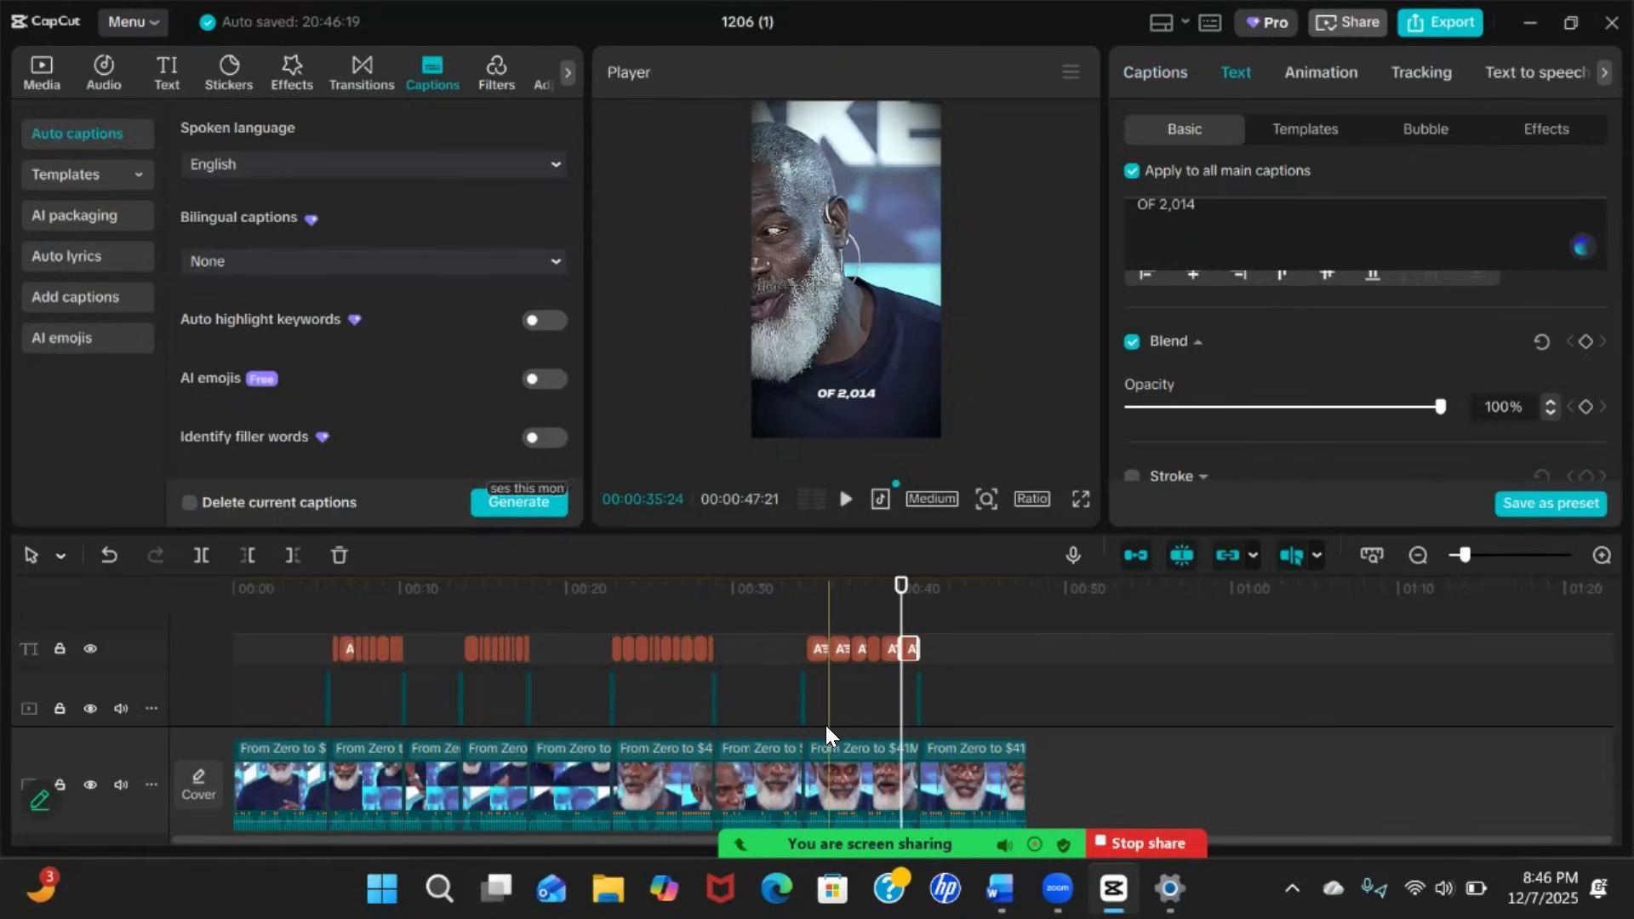
Add a background to all main captions and colour it blue, hex 0090FF
scroll(1196, 287, down, 2)
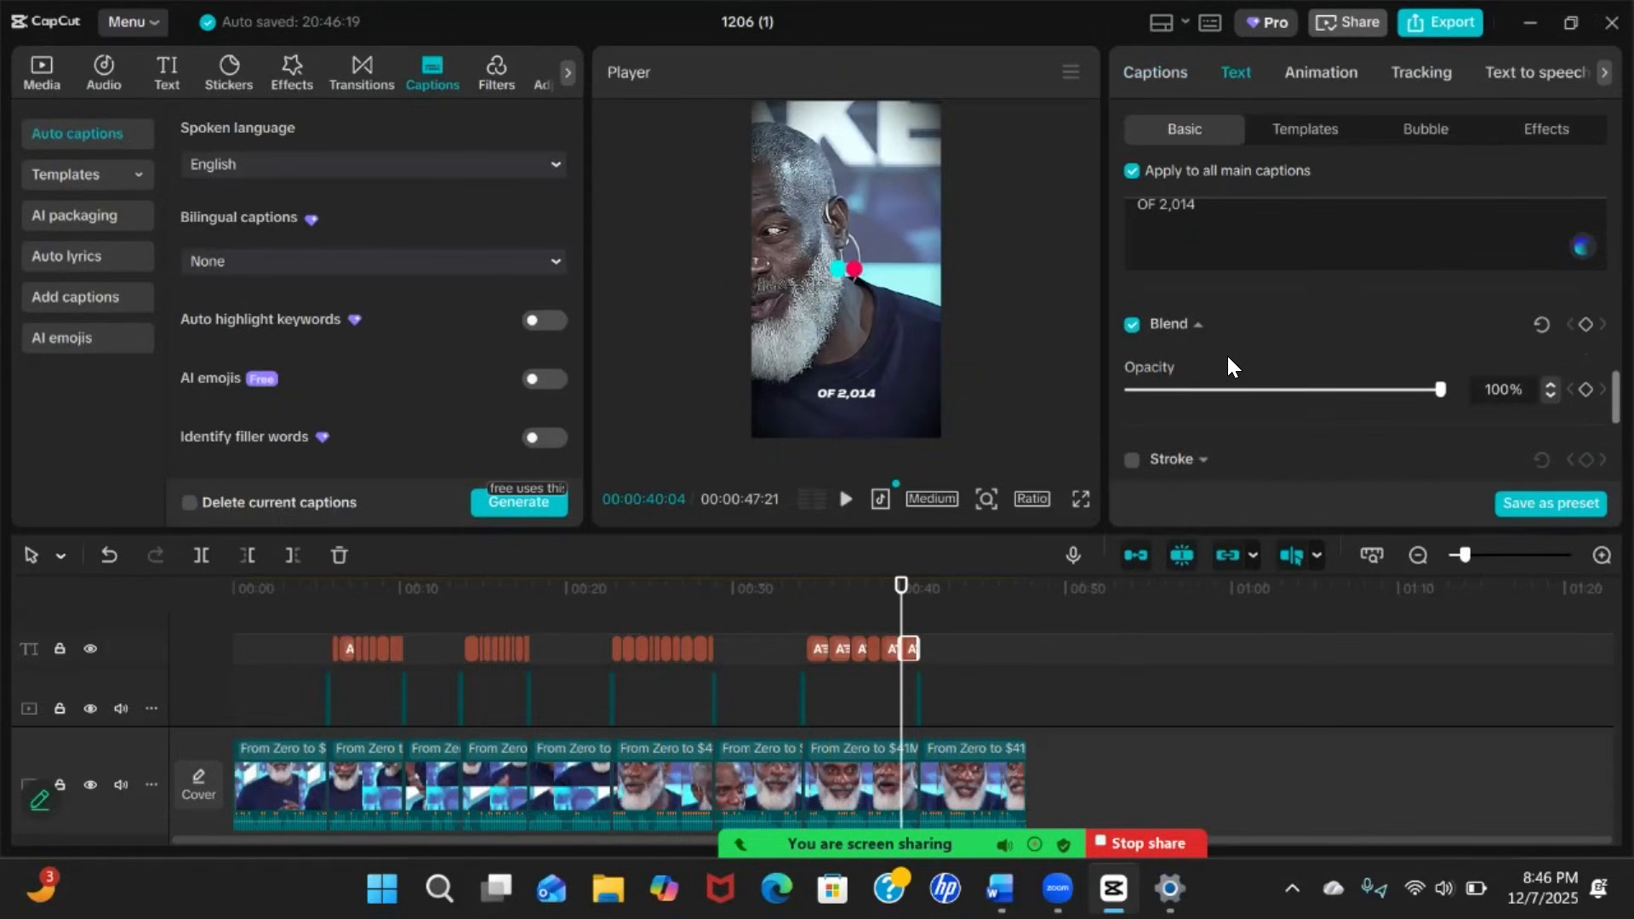
scroll(1227, 354, down, 4)
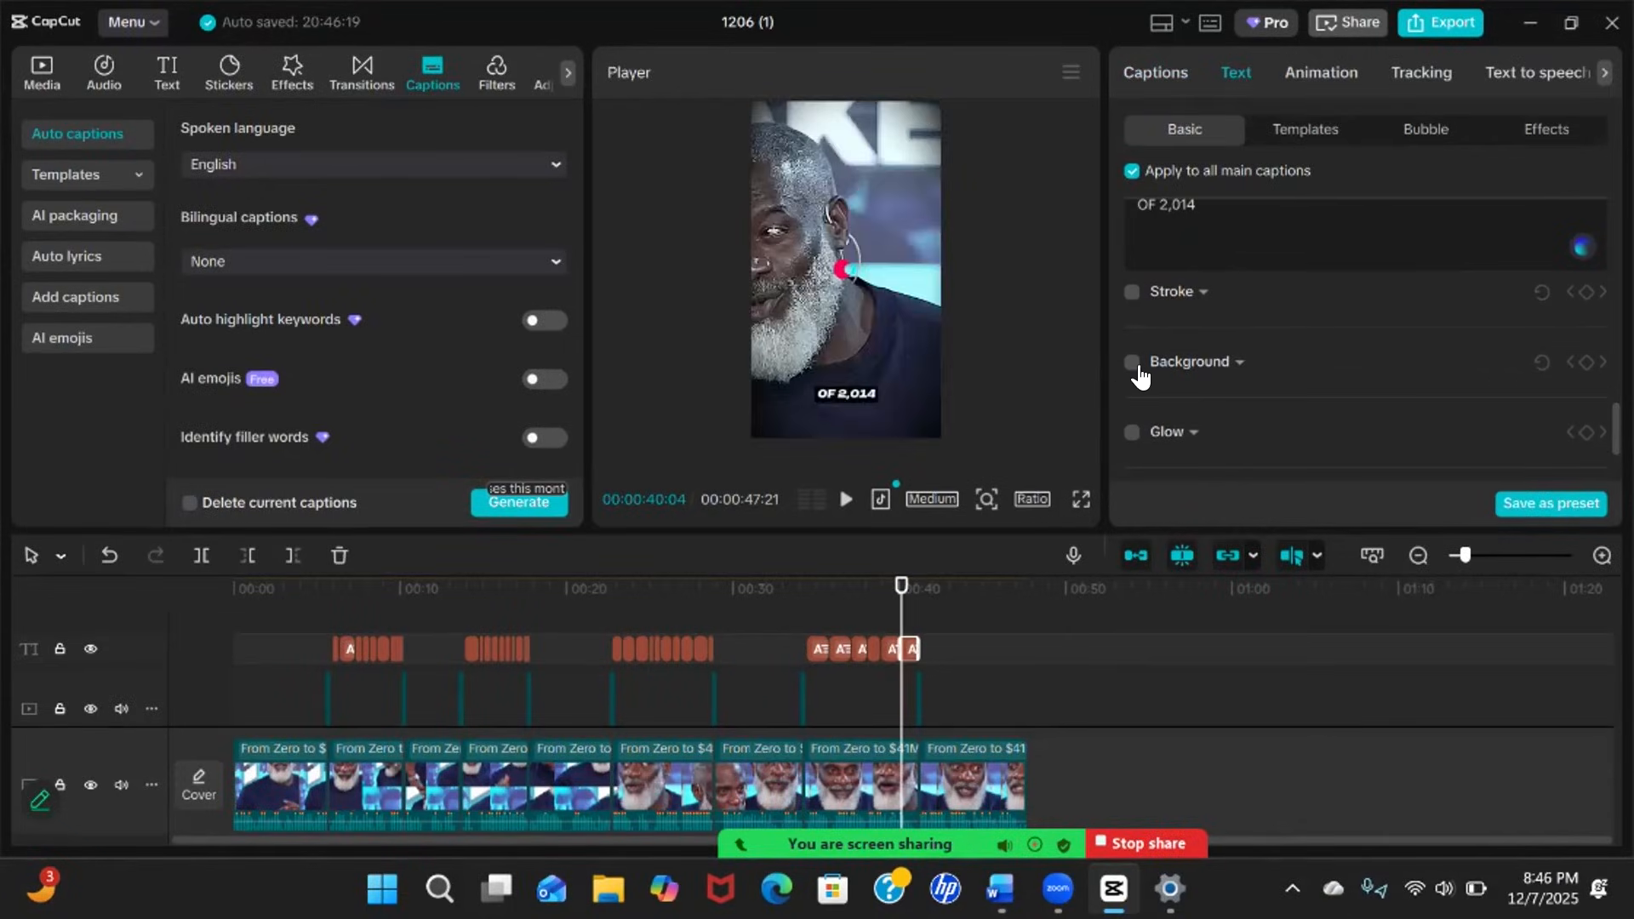
click(1229, 365)
scroll(1232, 370, down, 3)
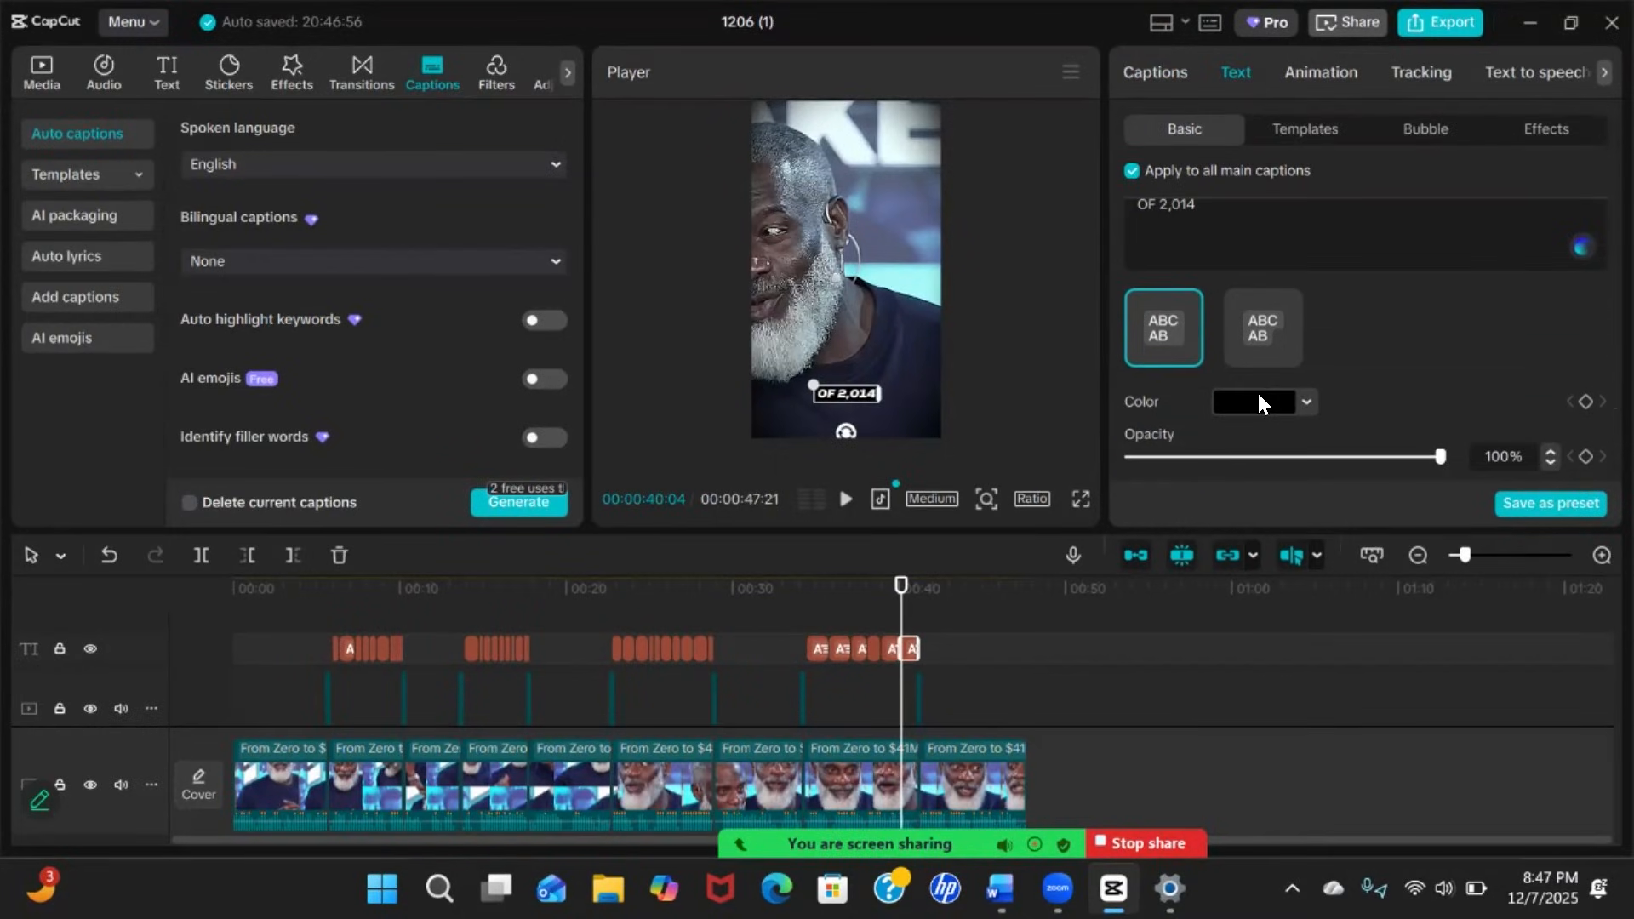
click(1257, 396)
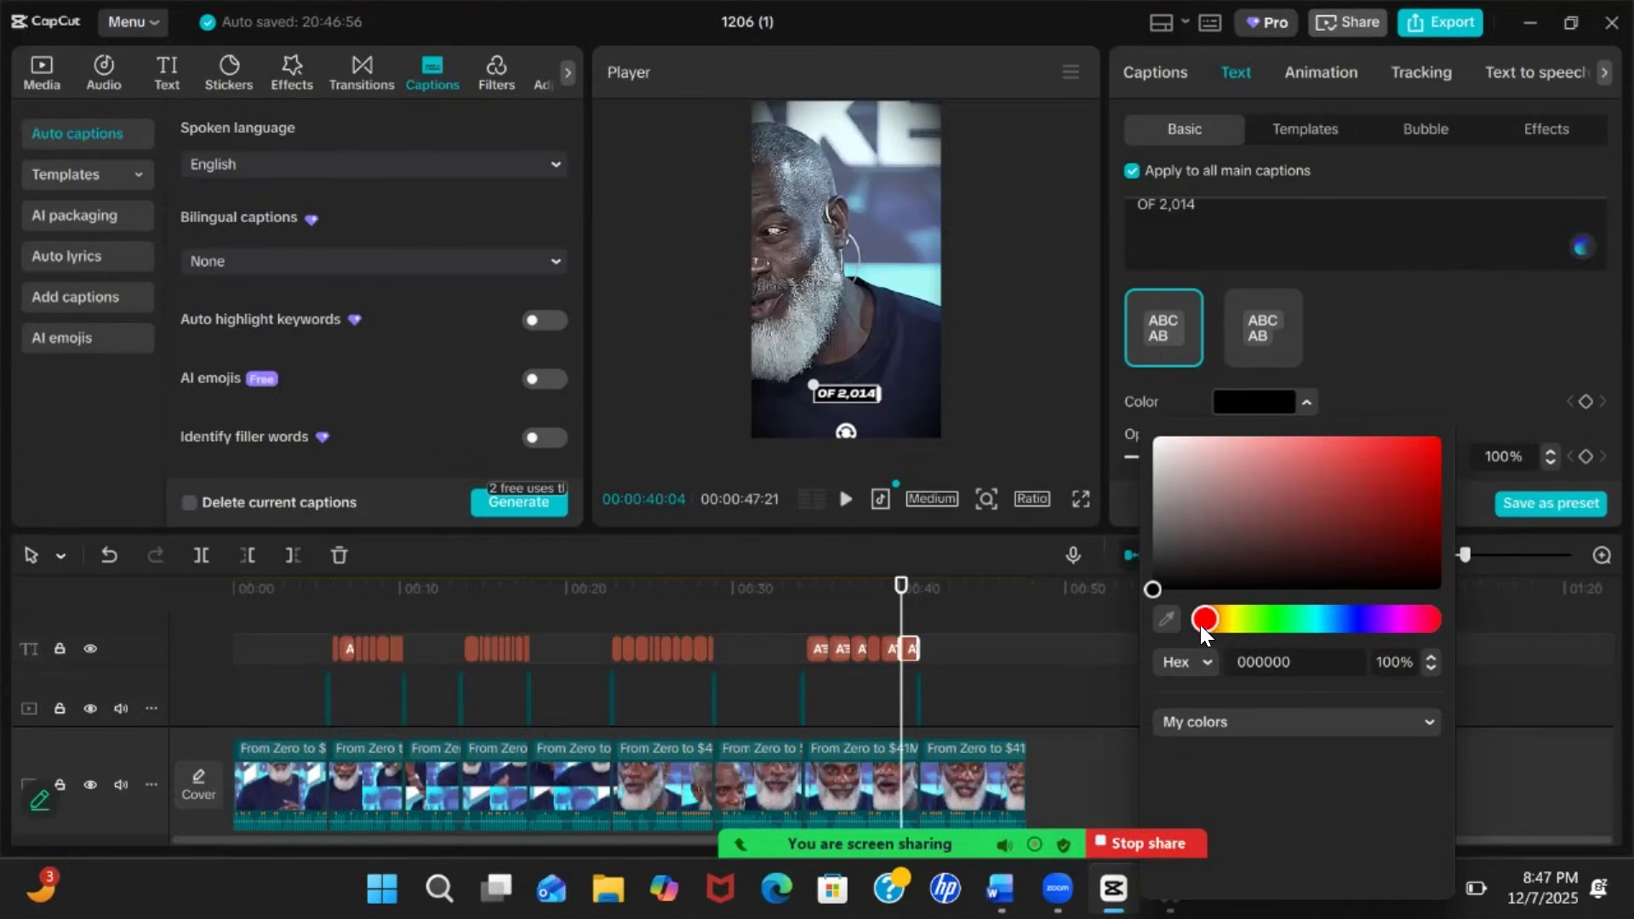
click(1248, 625)
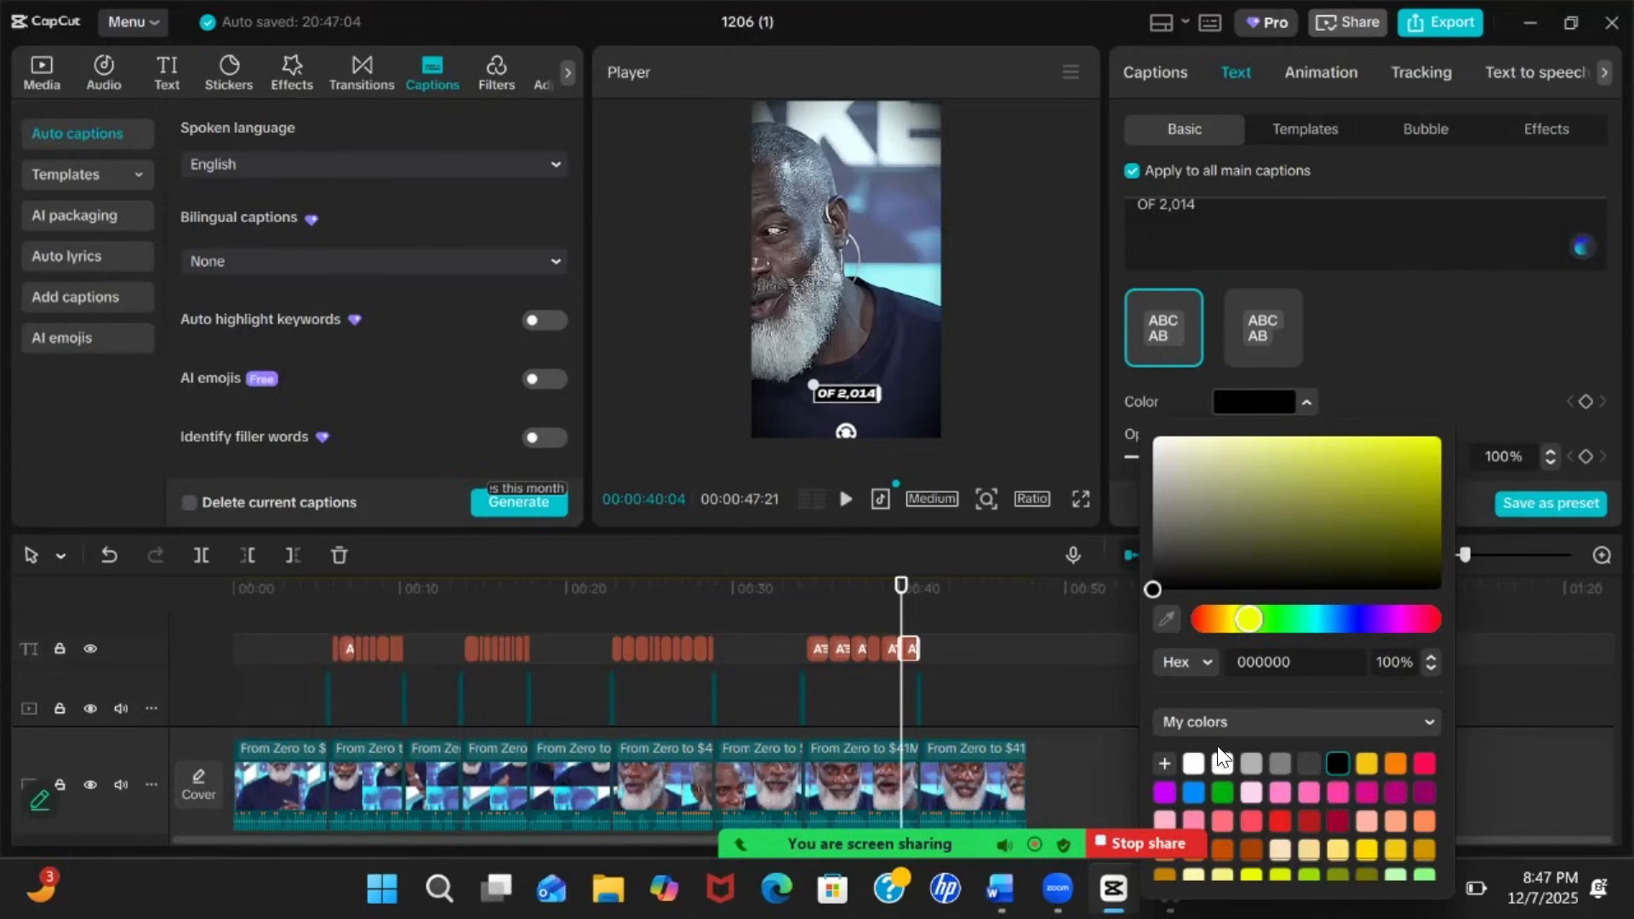
click(1191, 790)
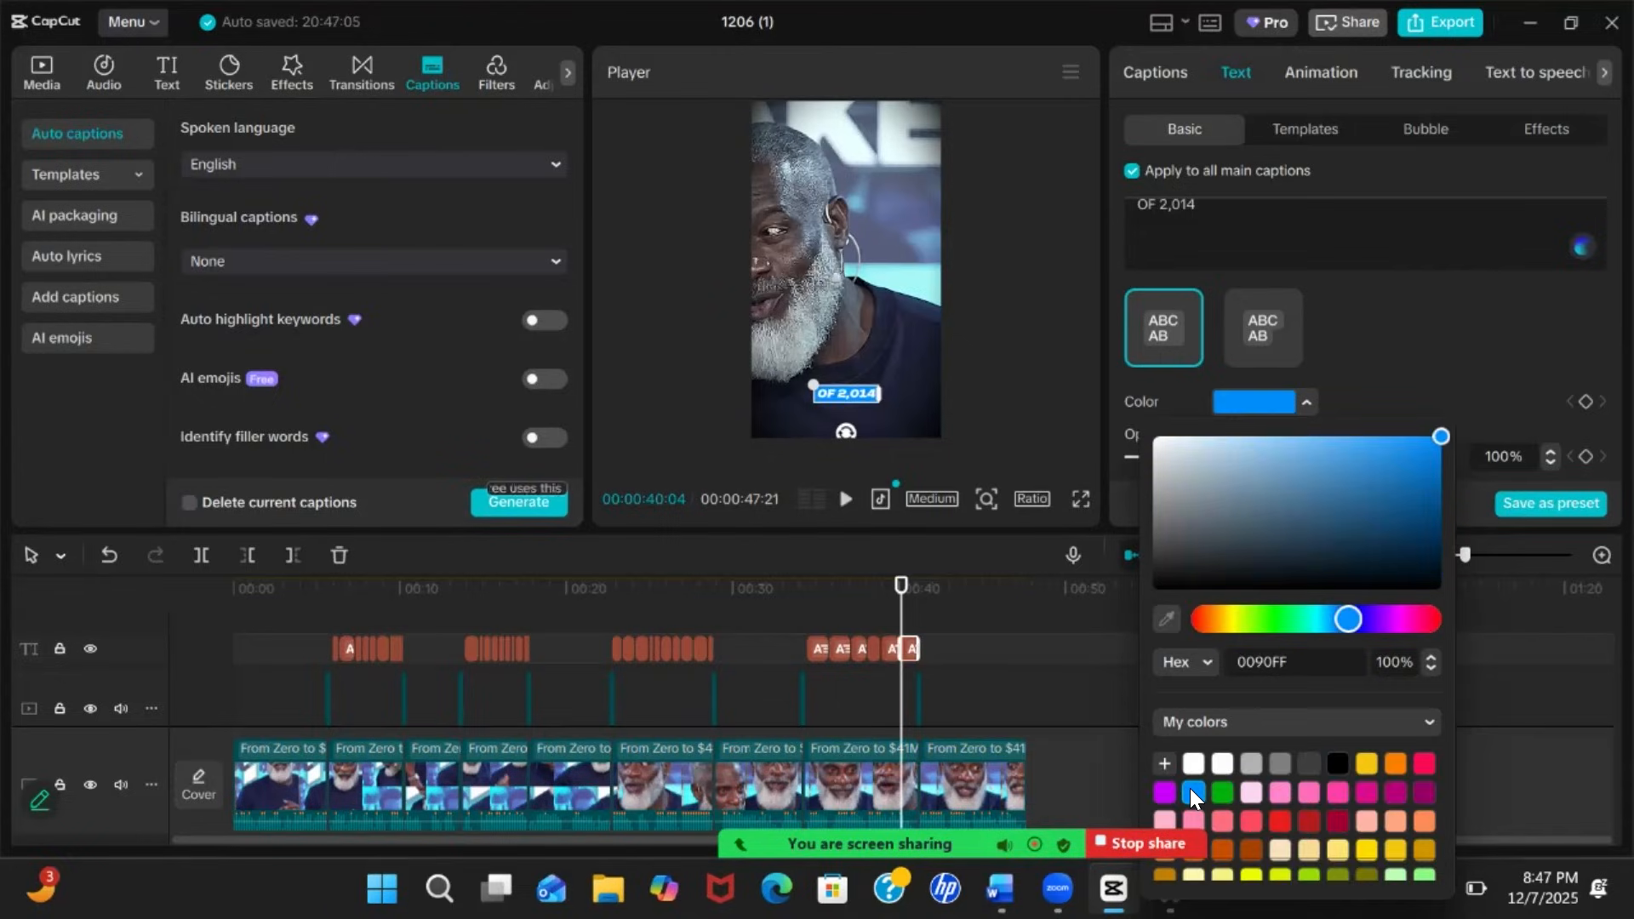
click(1397, 365)
Lower the opacity of the caption background to 60%
scroll(1396, 365, down, 3)
scroll(1395, 360, down, 1)
scroll(1395, 360, up, 2)
scroll(1360, 389, down, 3)
scroll(1379, 366, up, 2)
drag(1431, 346, 1315, 342)
scroll(1315, 376, down, 1)
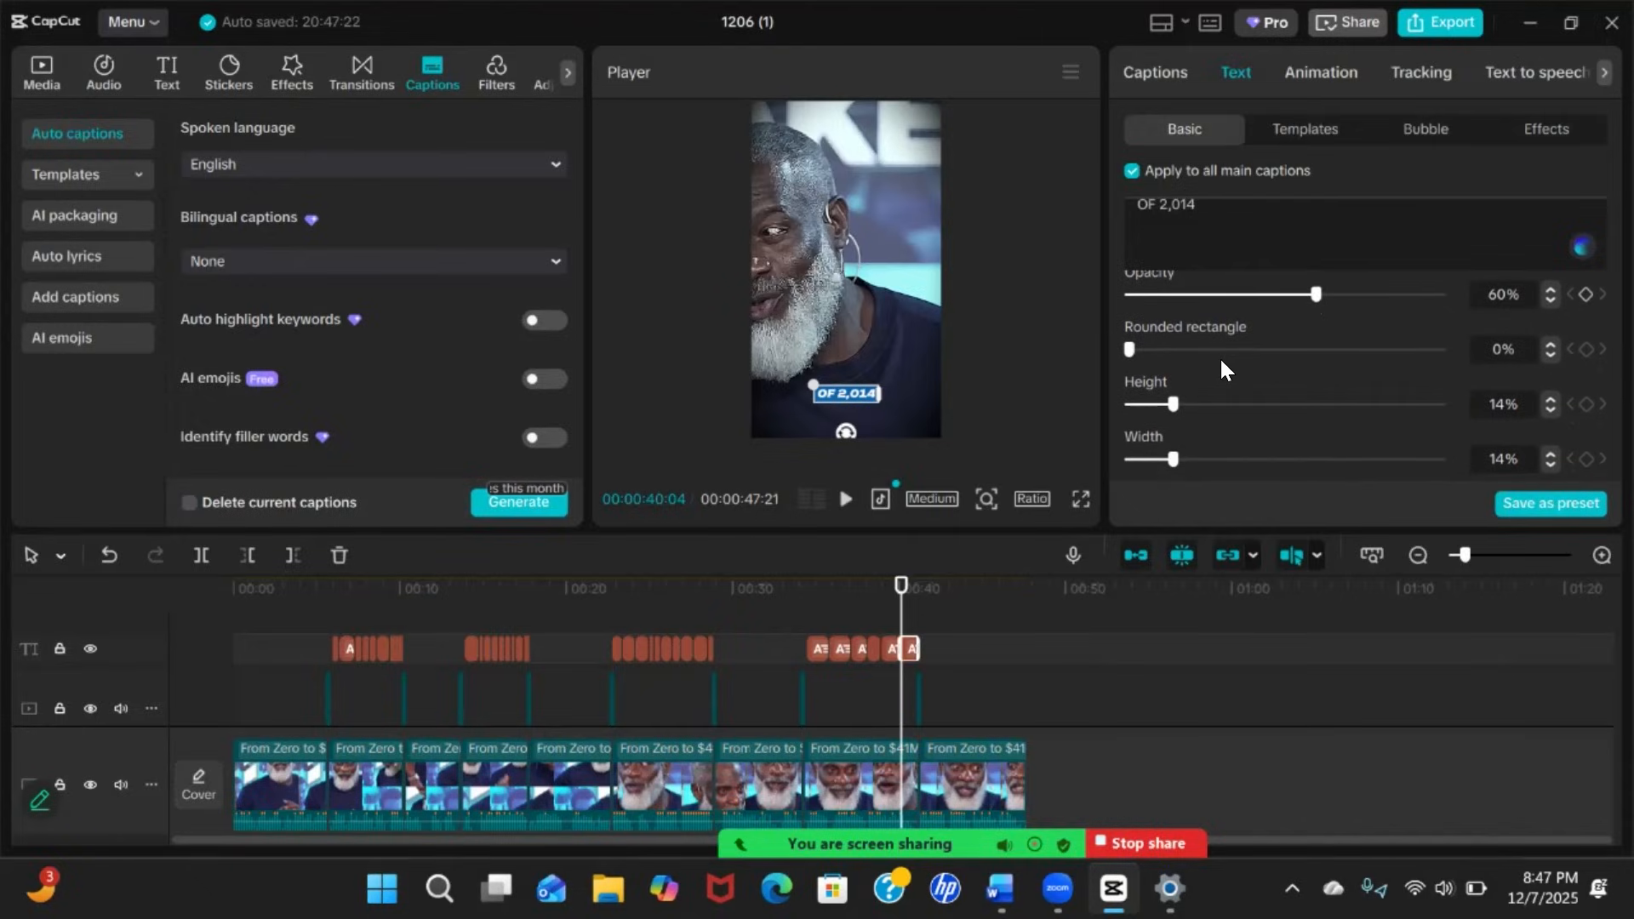
Return the playhead to the start of the video and look over the restyled captions and the timeline tracks
scroll(1221, 362, down, 3)
scroll(1219, 357, down, 3)
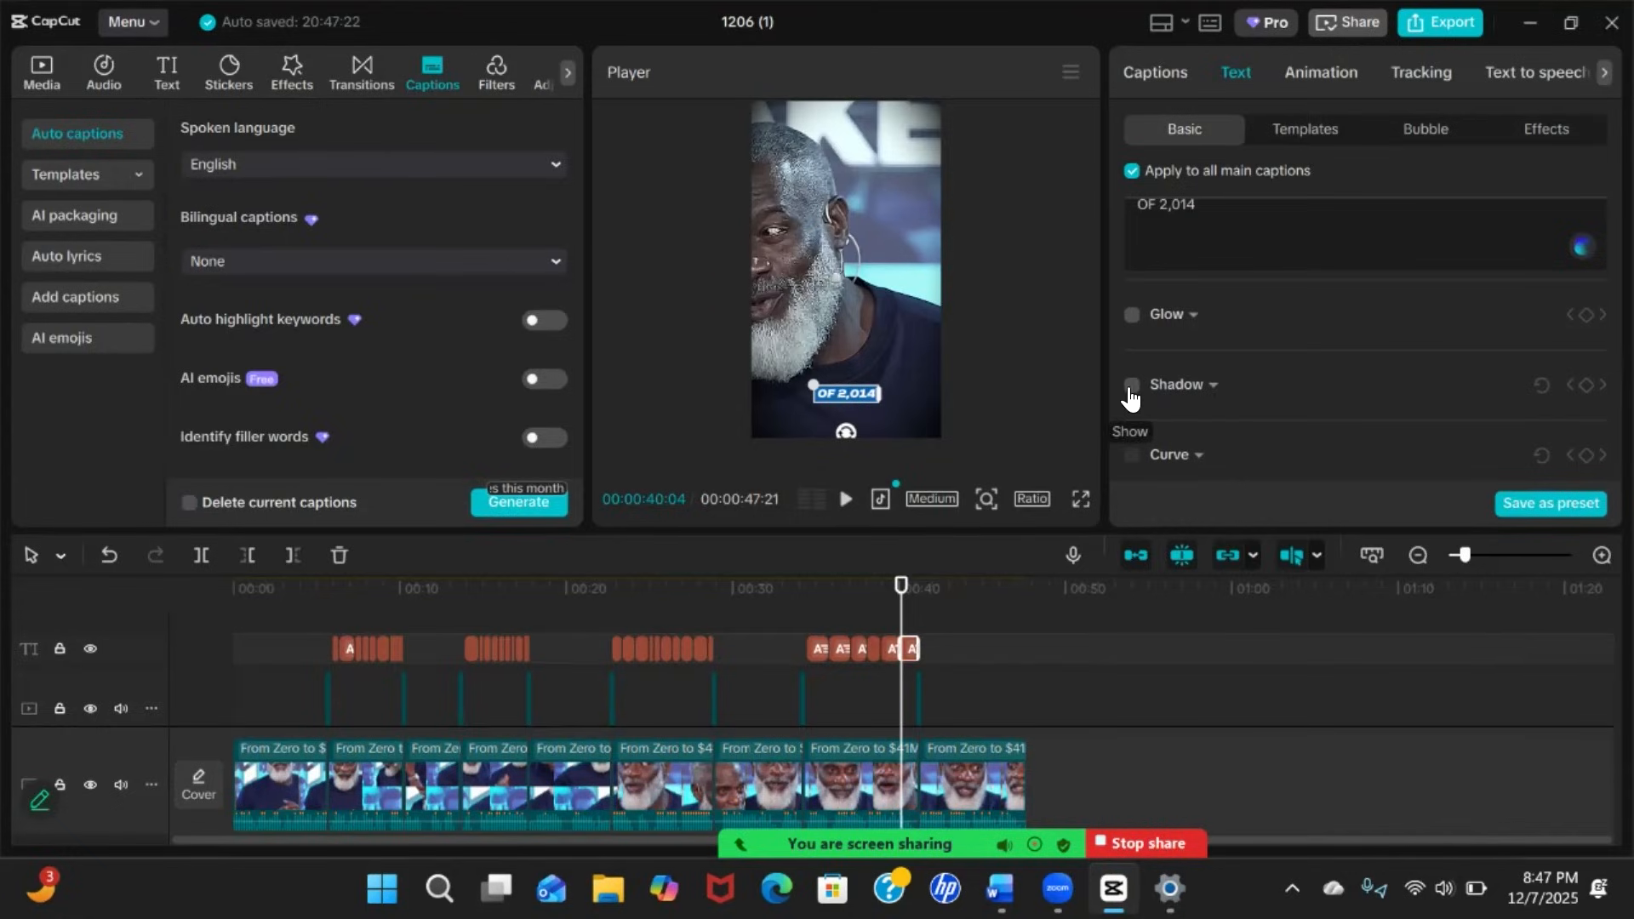
drag(900, 584, 222, 580)
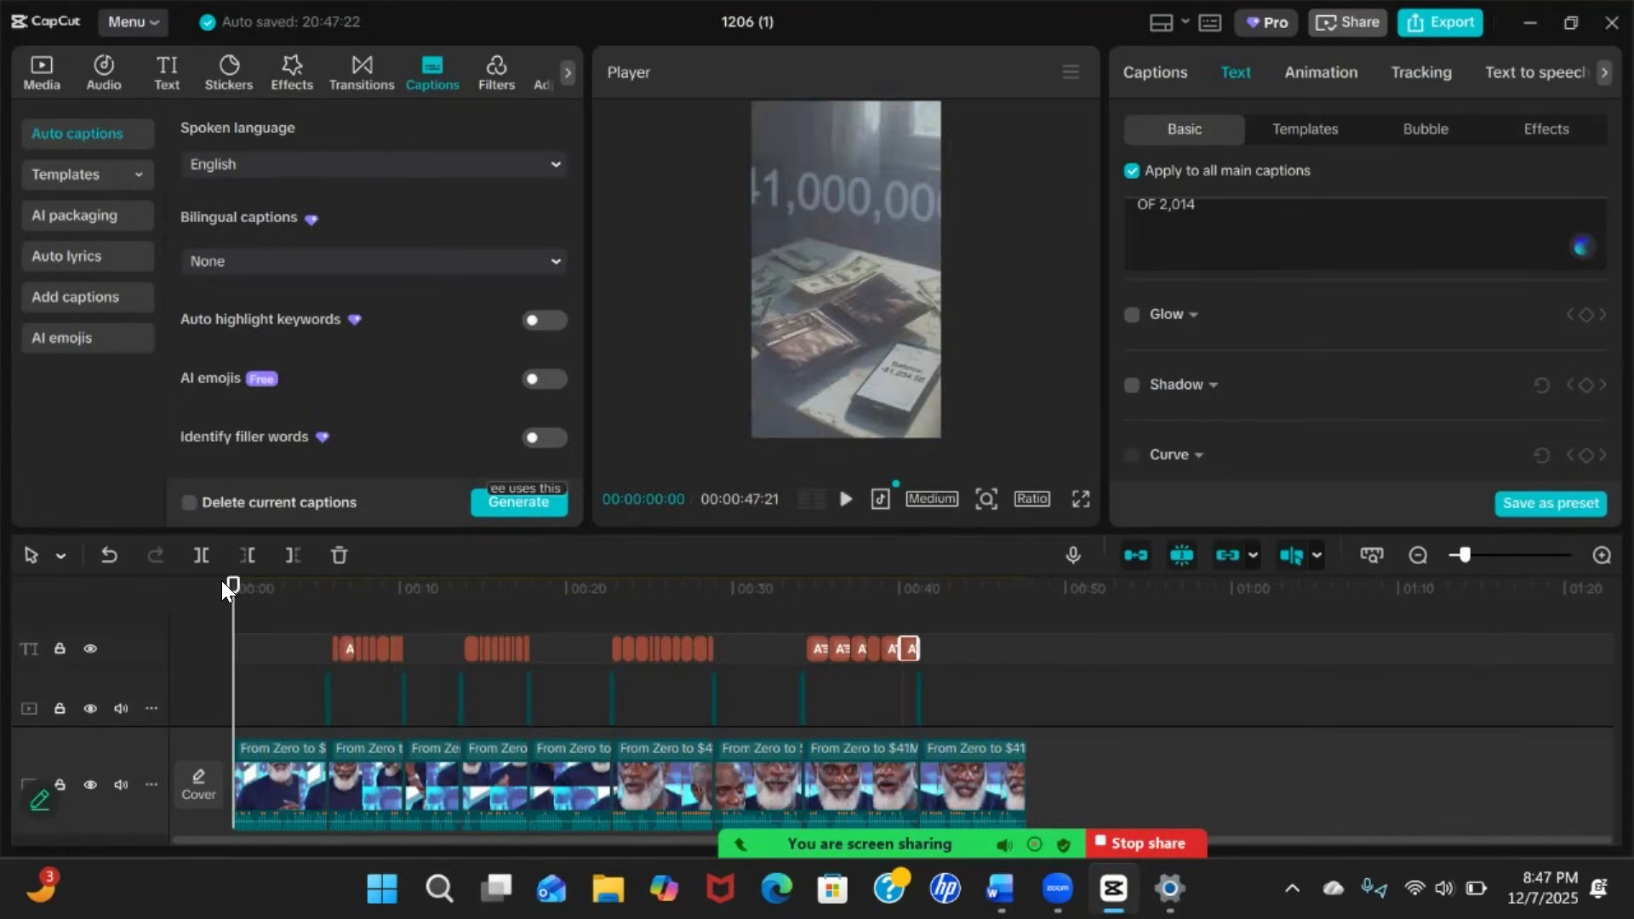
scroll(342, 671, down, 3)
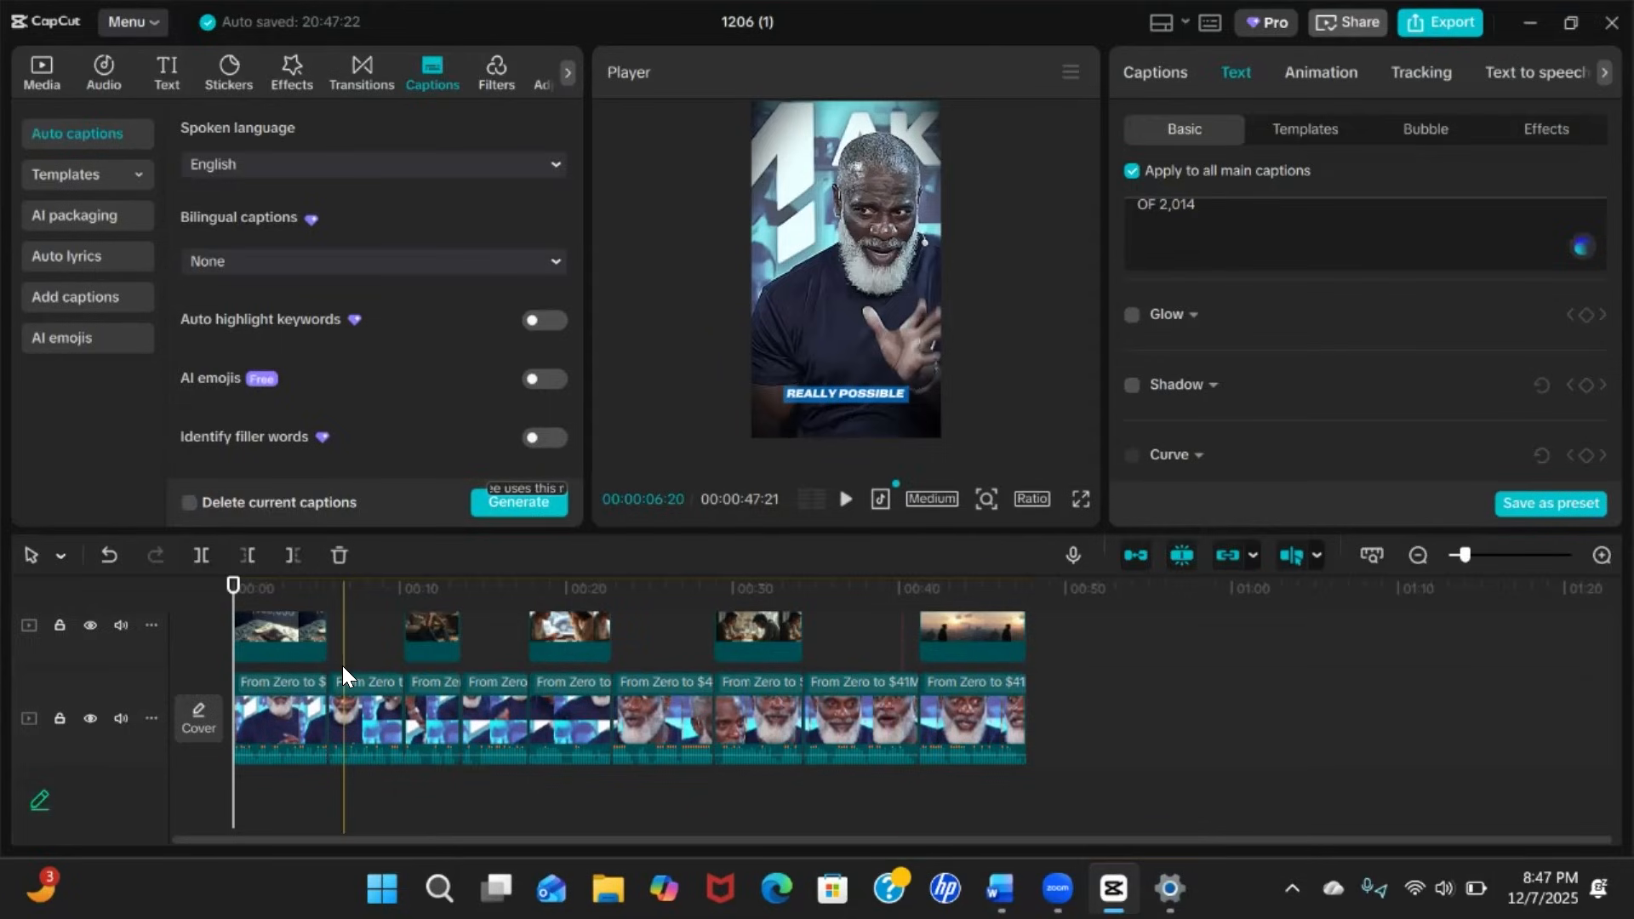
scroll(342, 667, up, 2)
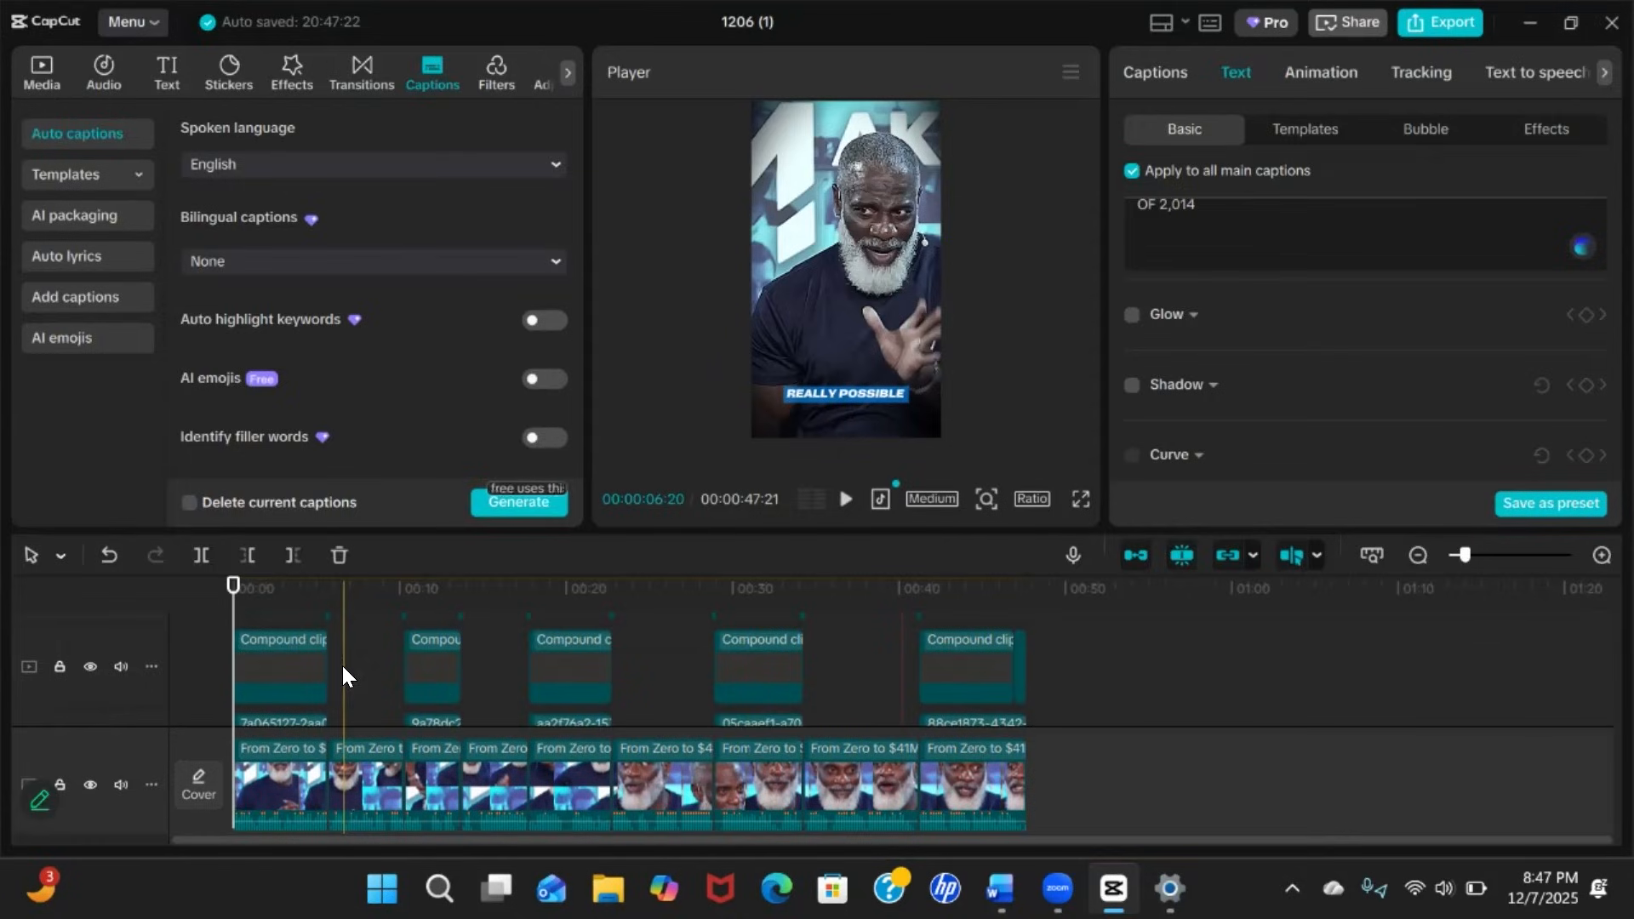
scroll(342, 667, down, 2)
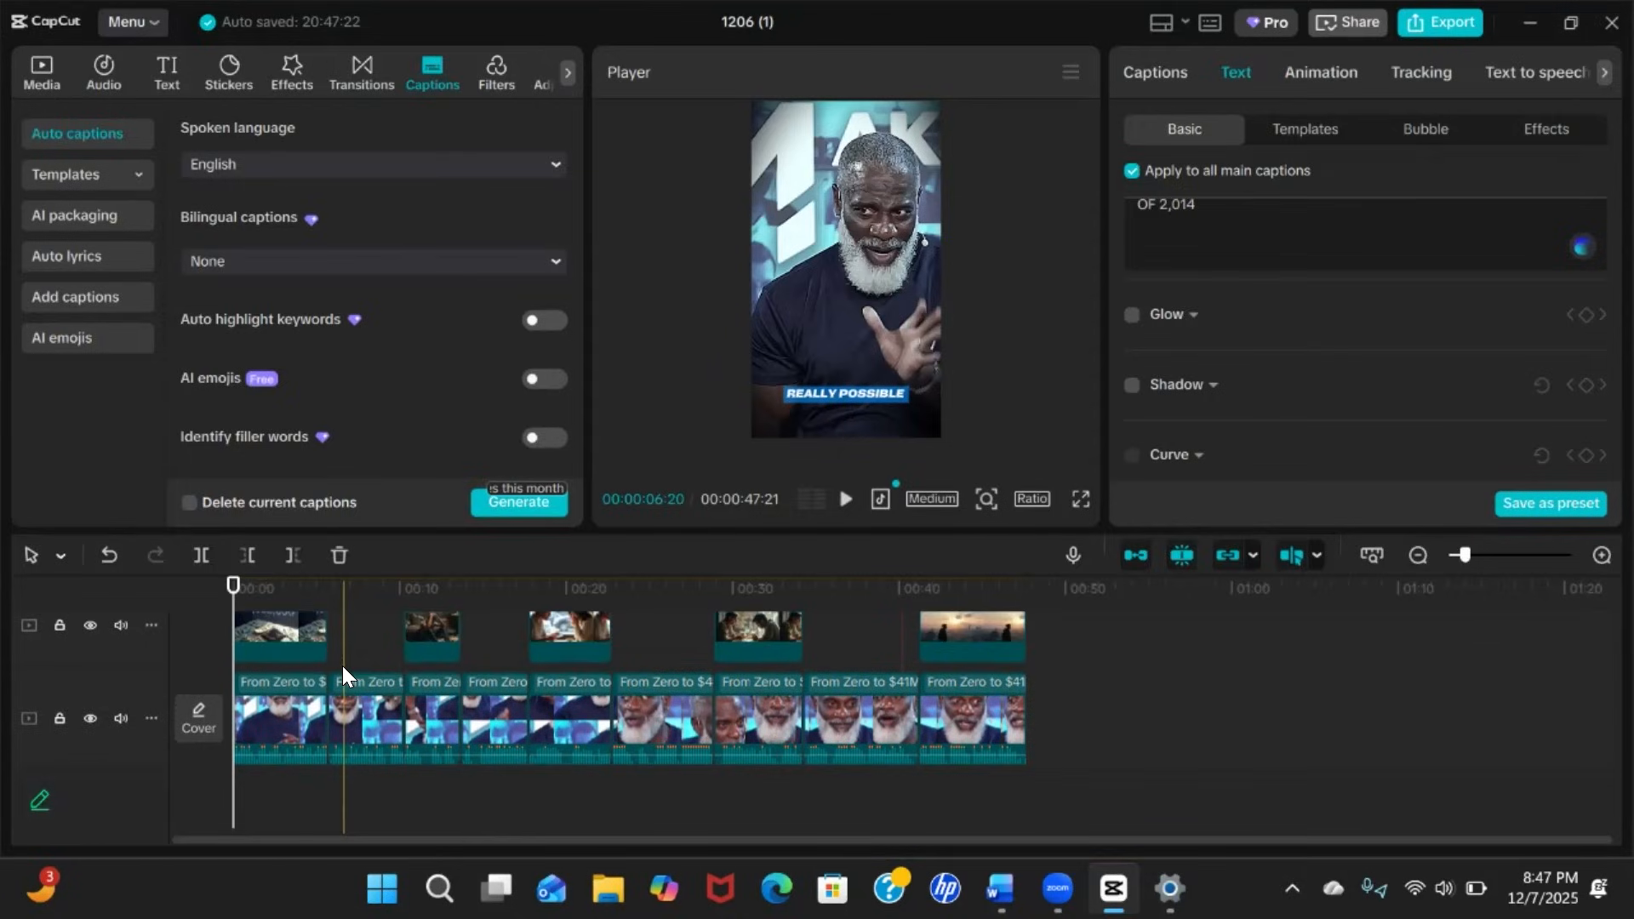
scroll(341, 664, down, 2)
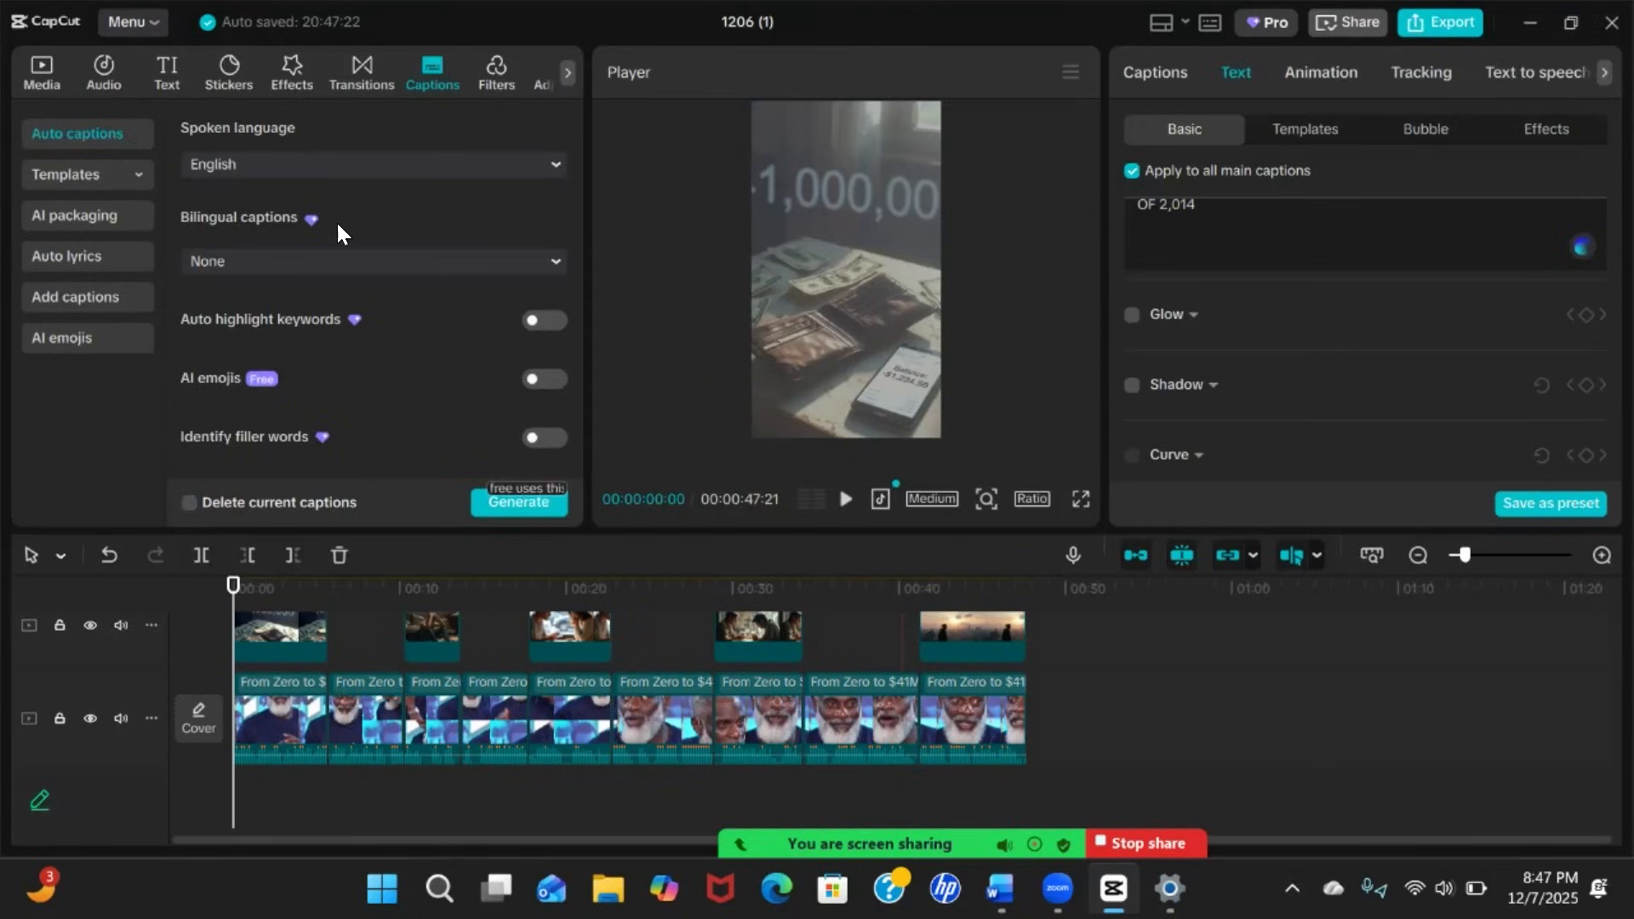
Start importing media into the Most used overlays folder and browse to the Background music folder on the Desktop
click(36, 85)
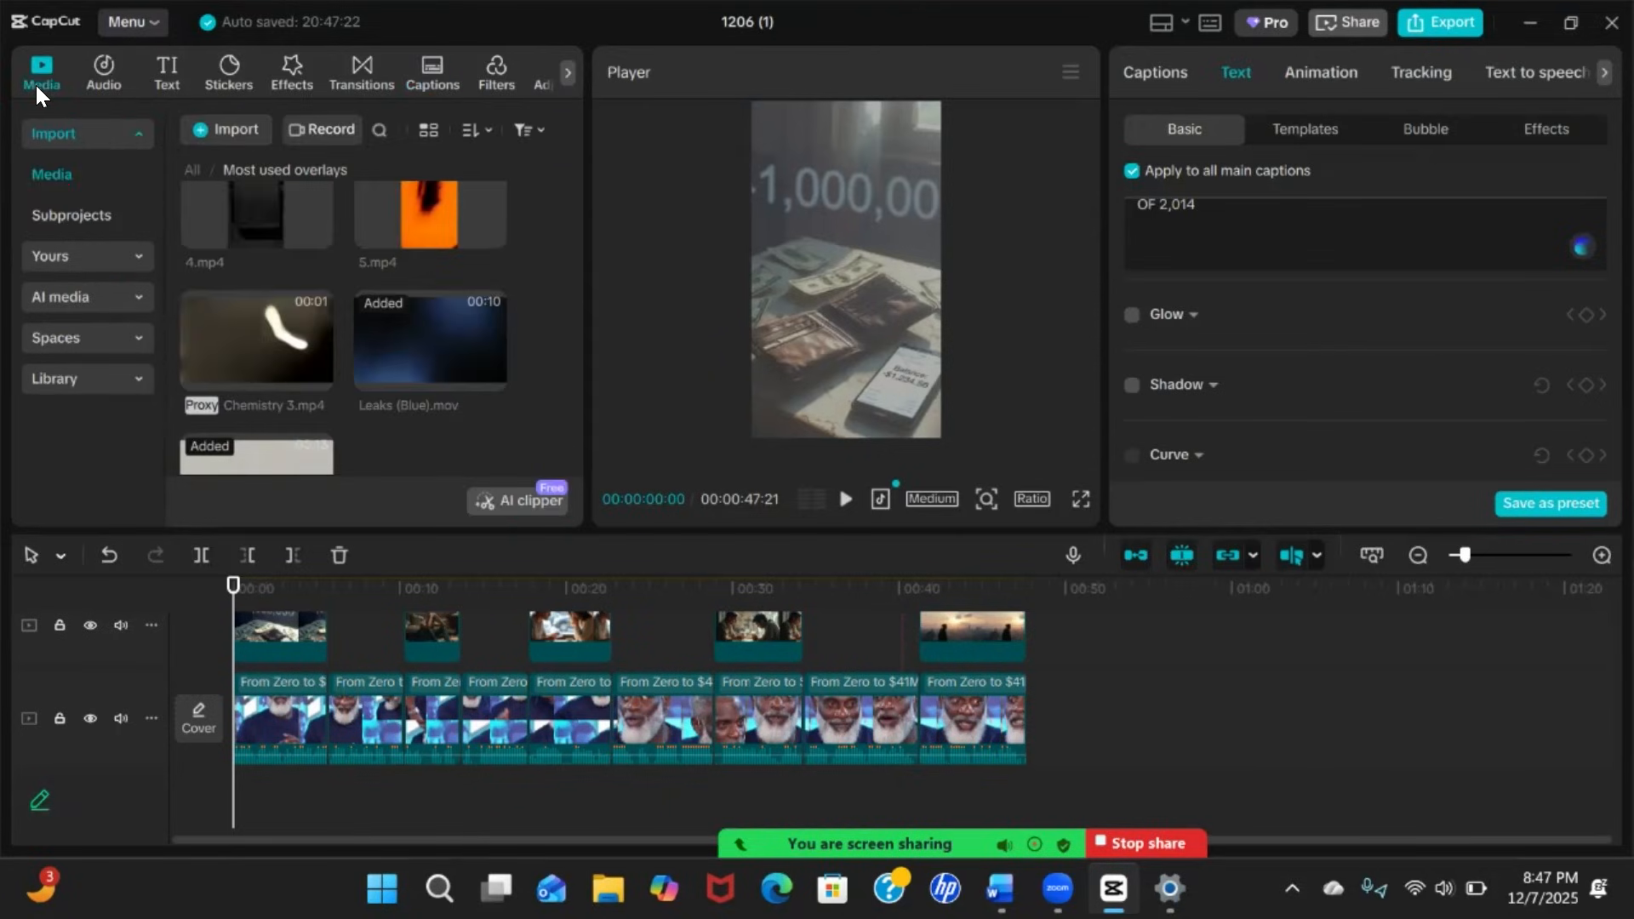
scroll(395, 362, down, 2)
scroll(366, 324, up, 5)
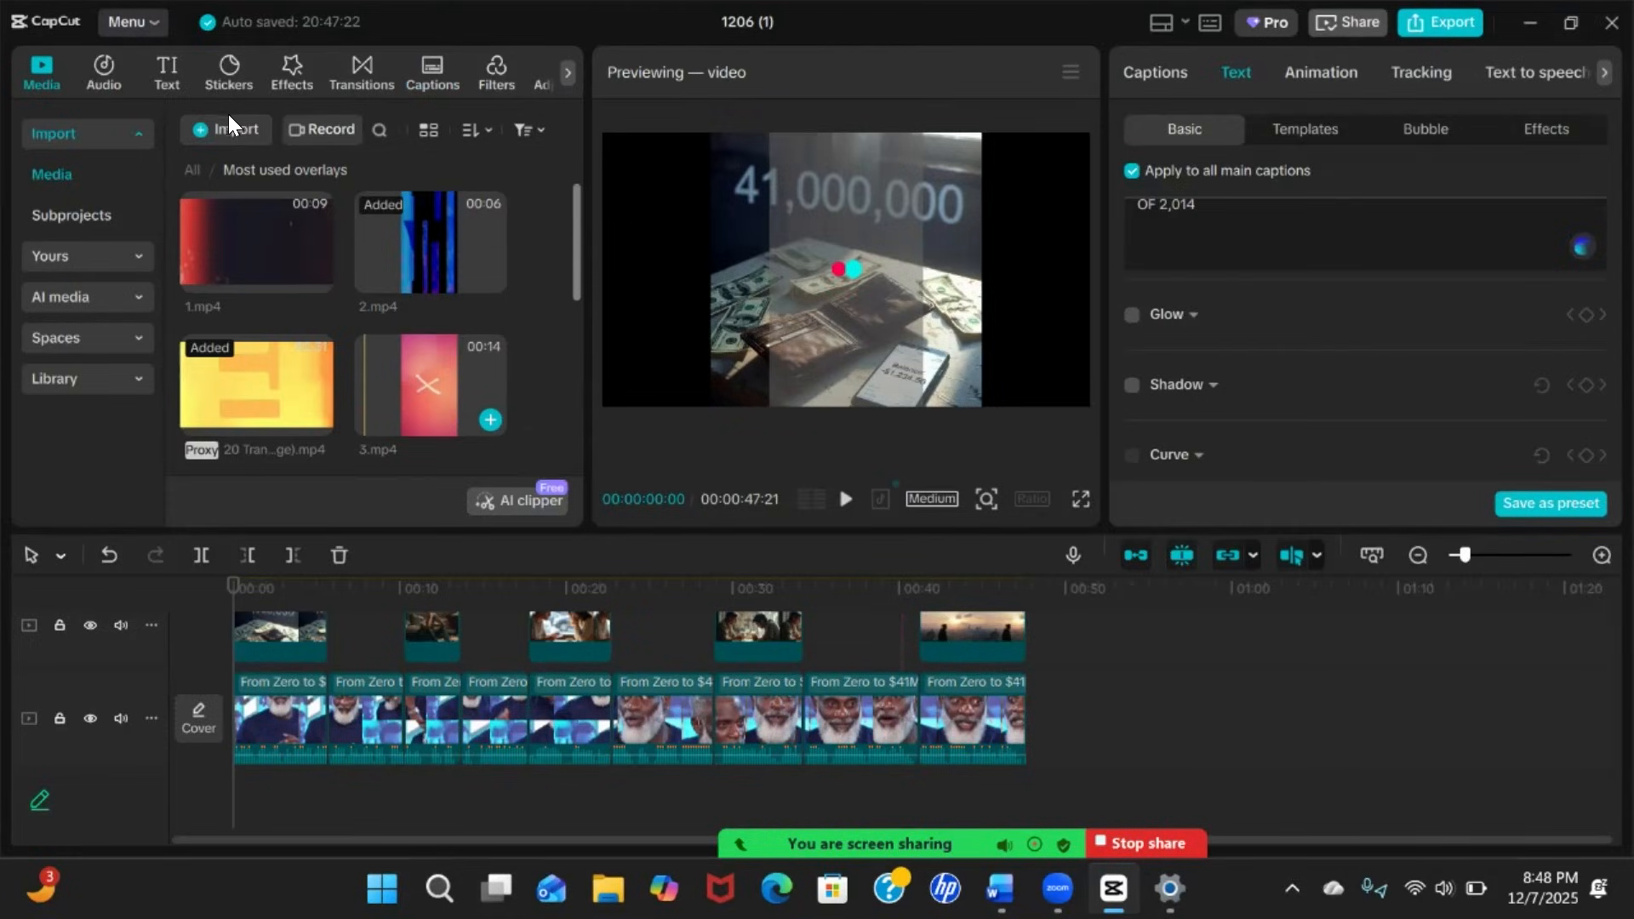
click(226, 130)
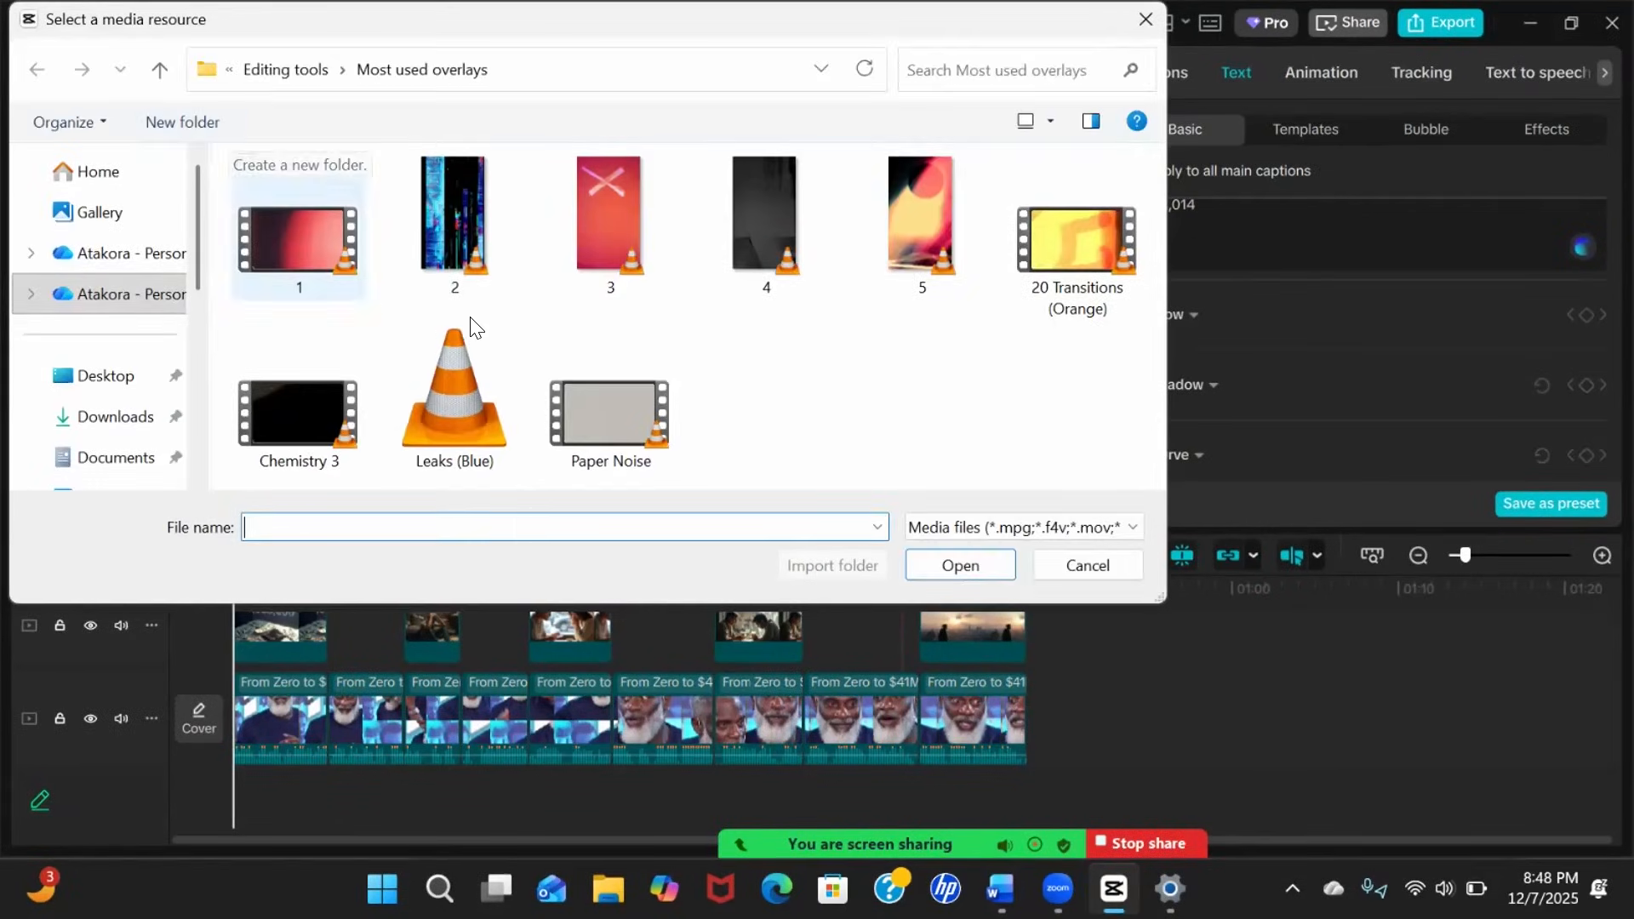
click(85, 377)
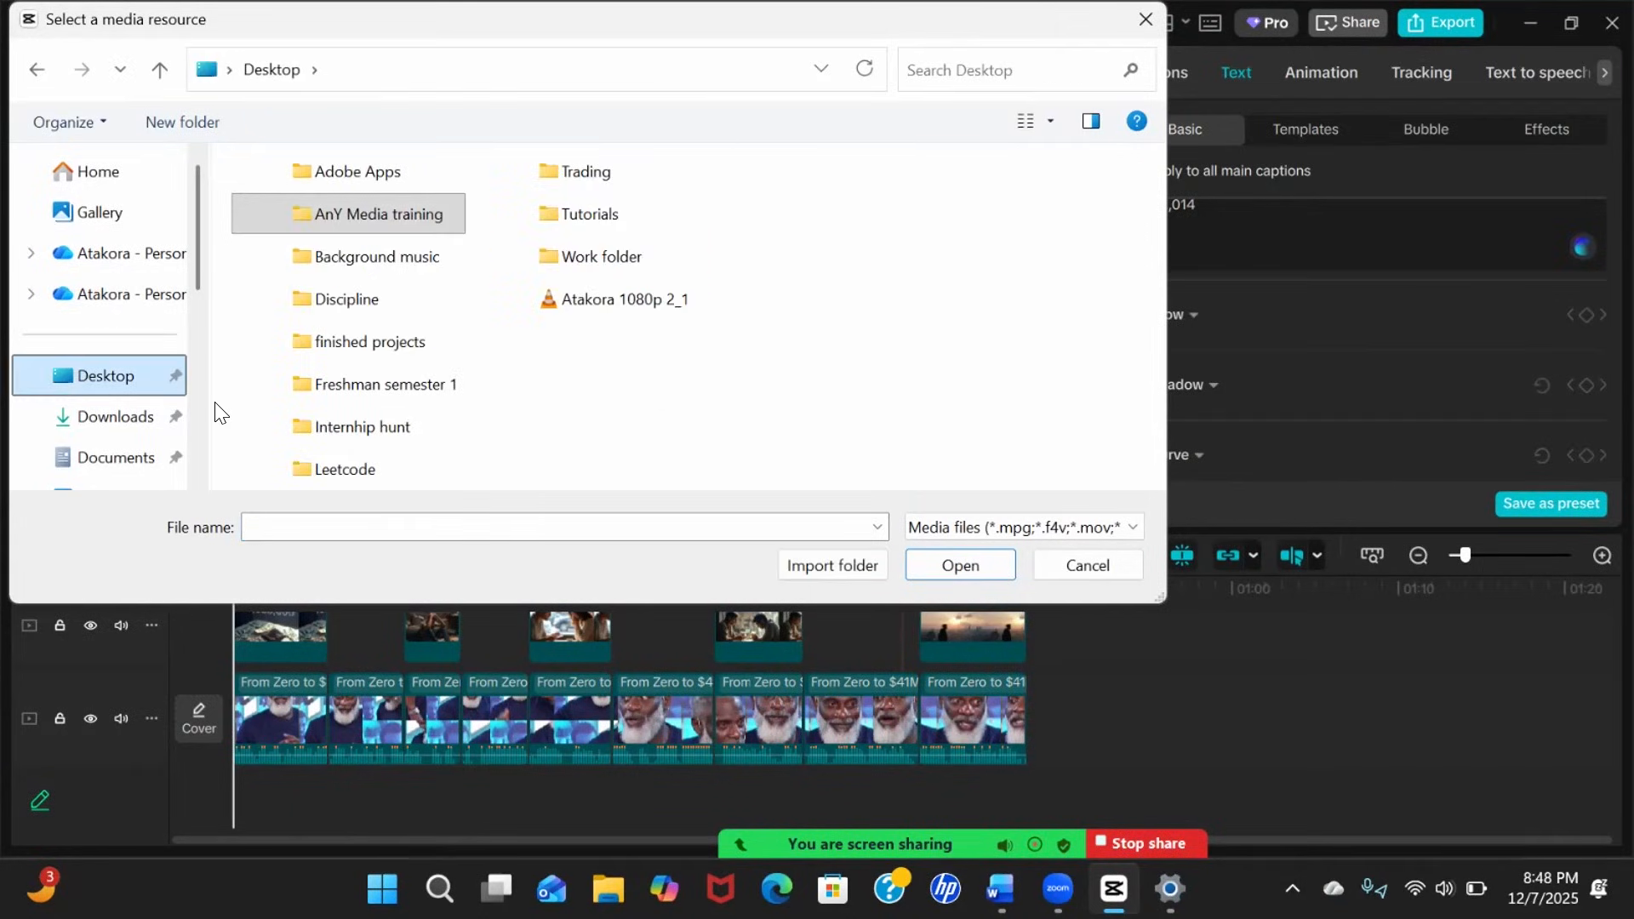
double_click(391, 259)
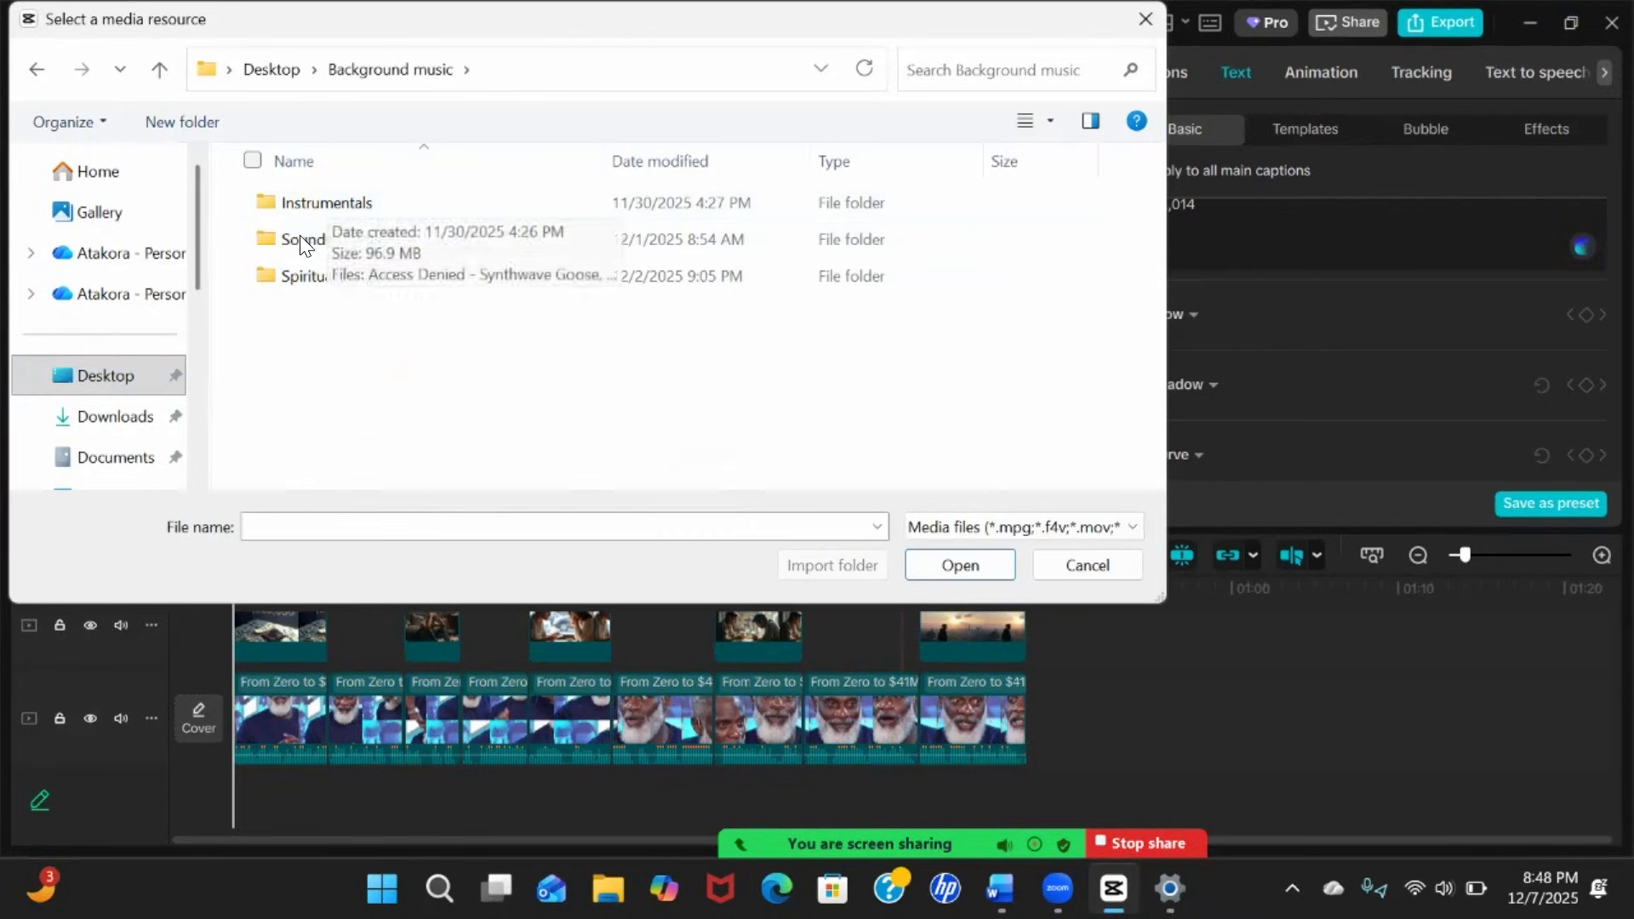
click(306, 202)
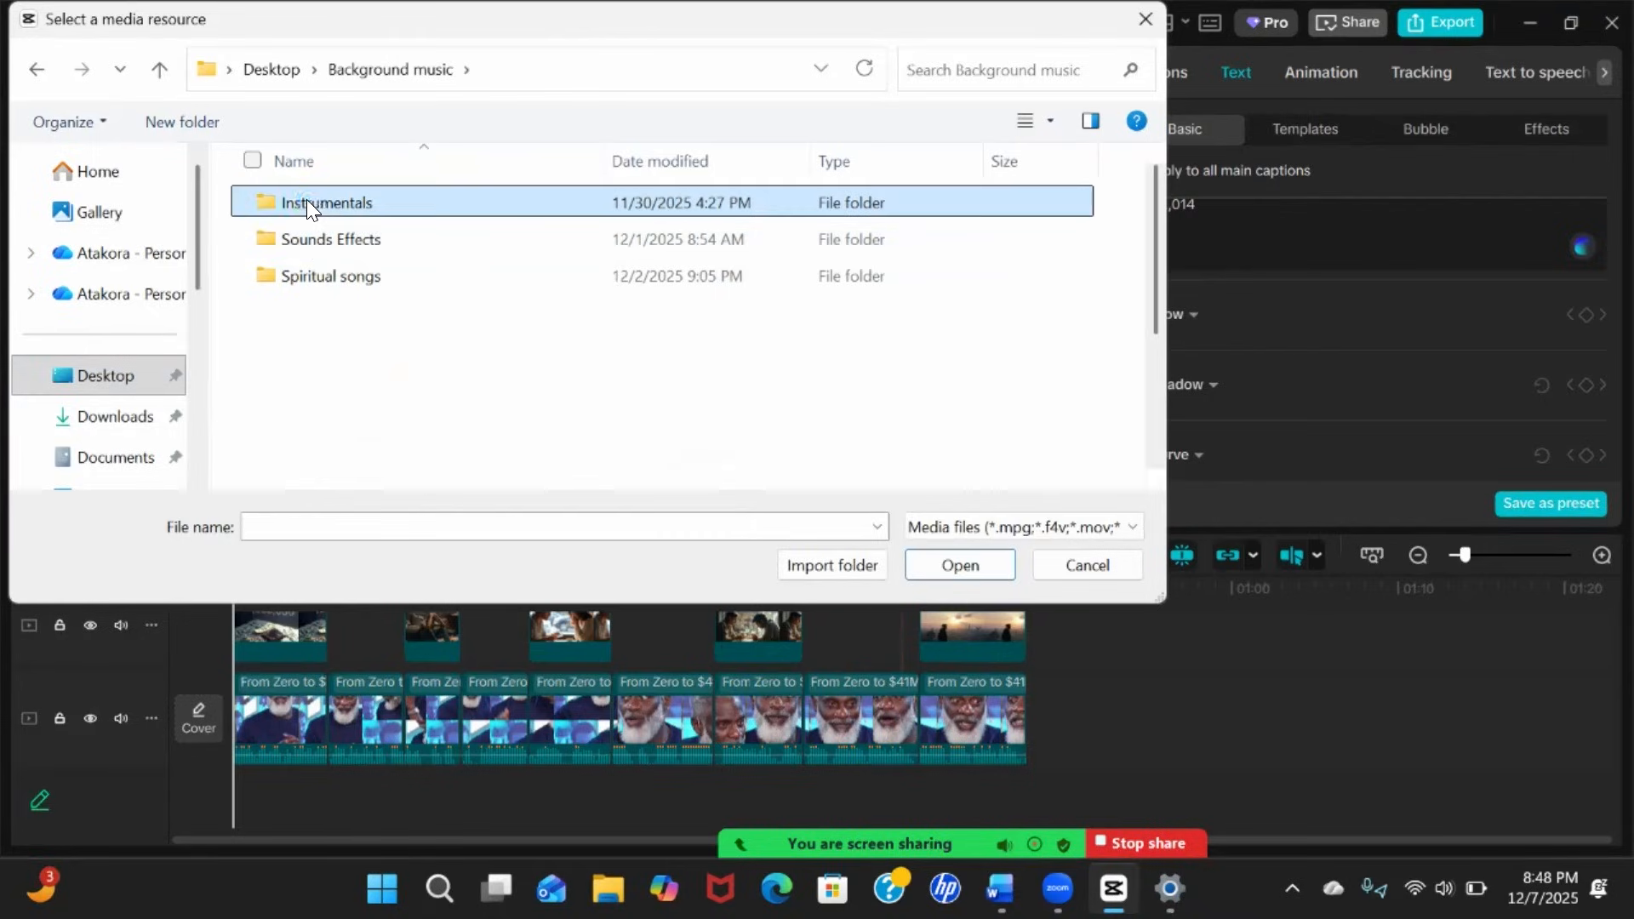
double_click(307, 202)
click(355, 289)
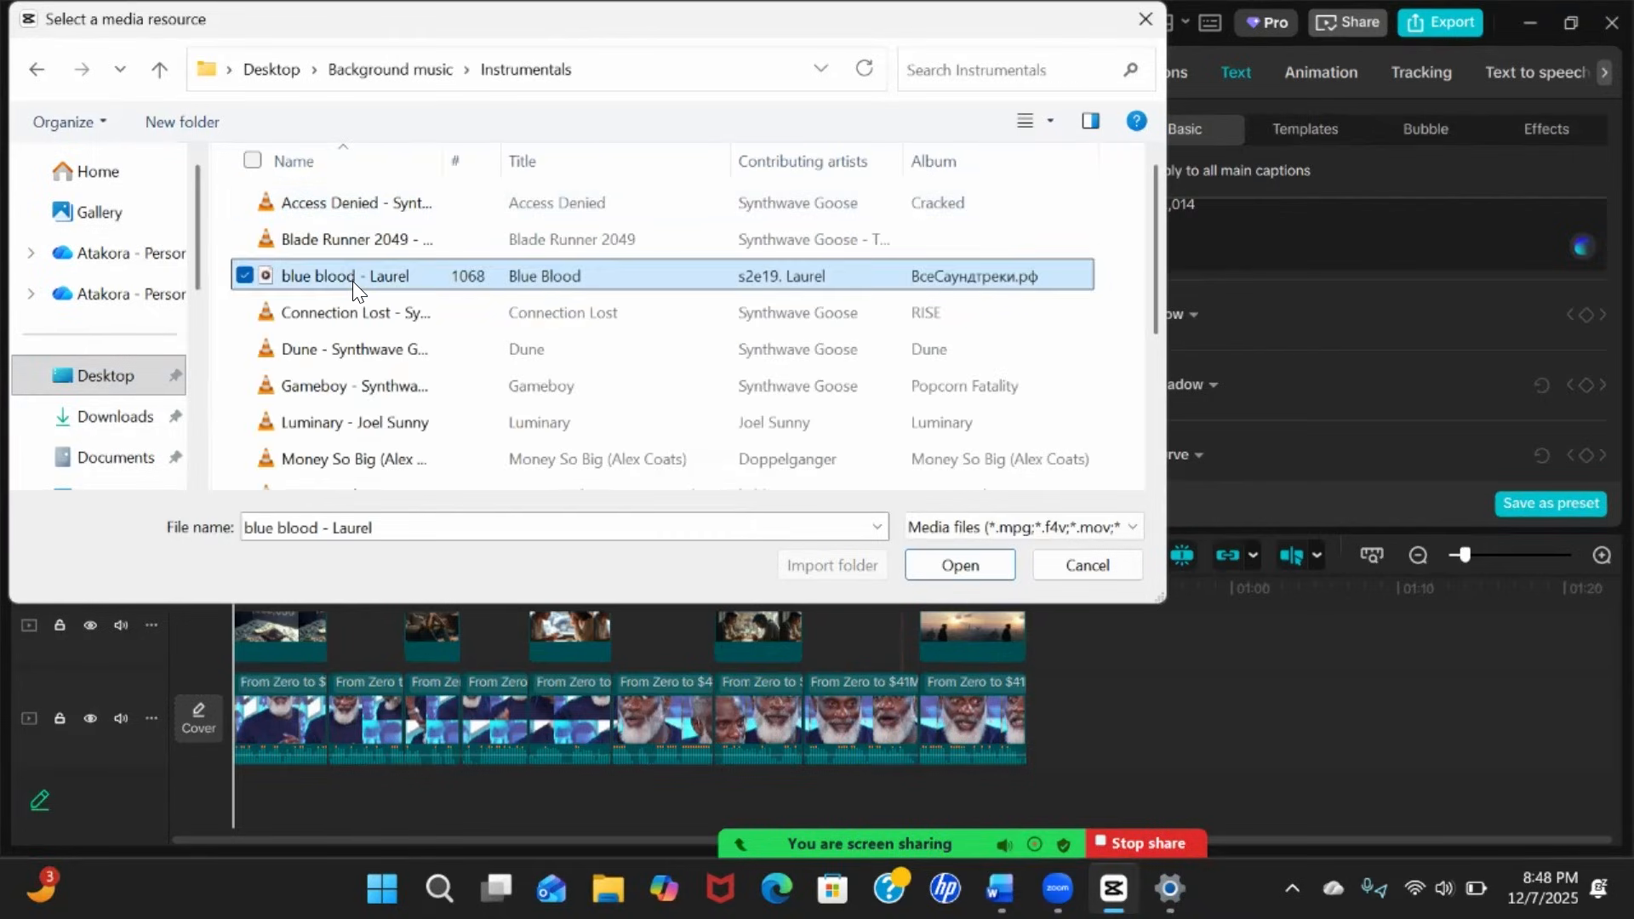
click(350, 341)
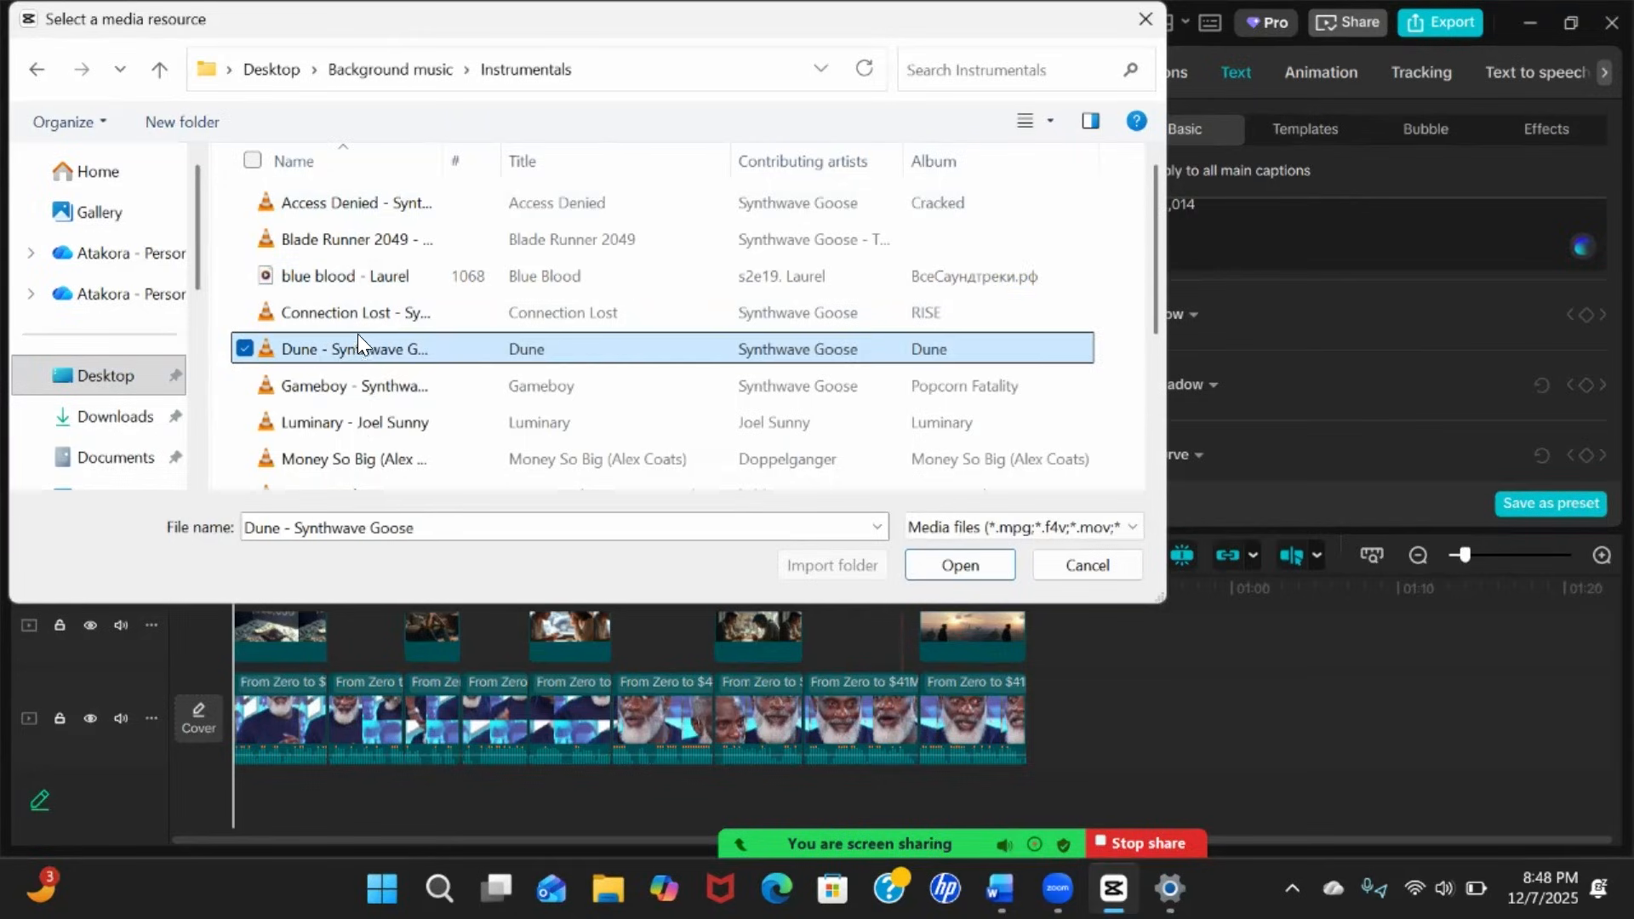
click(379, 320)
click(376, 347)
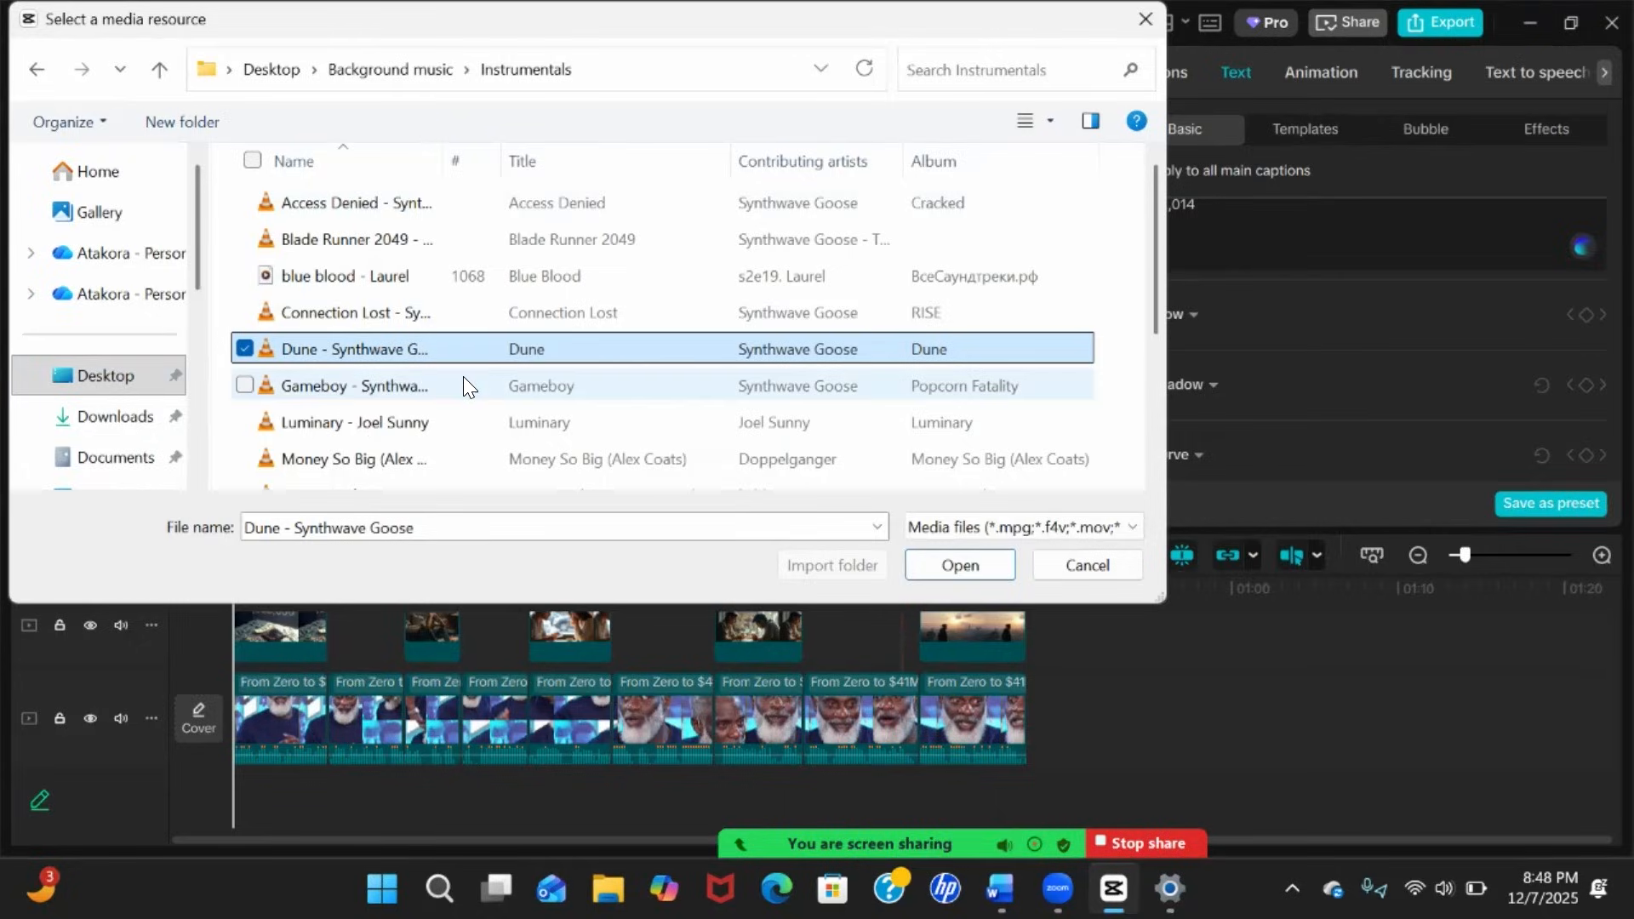
Import the whole Instrumentals folder from Background music into the project media and open it
click(401, 68)
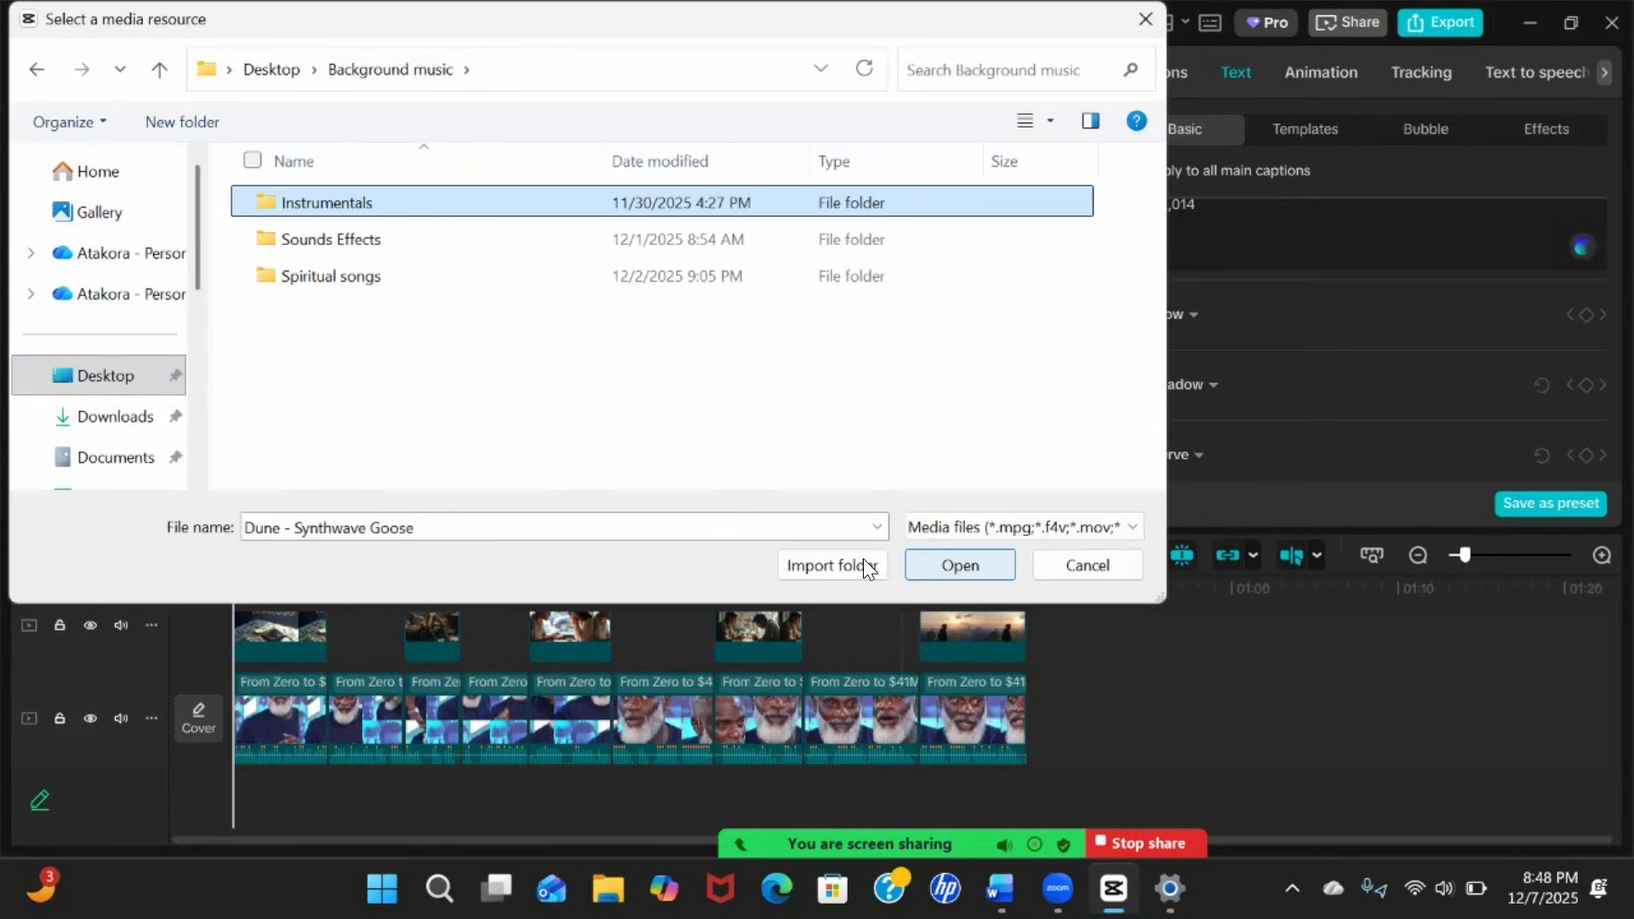
click(829, 560)
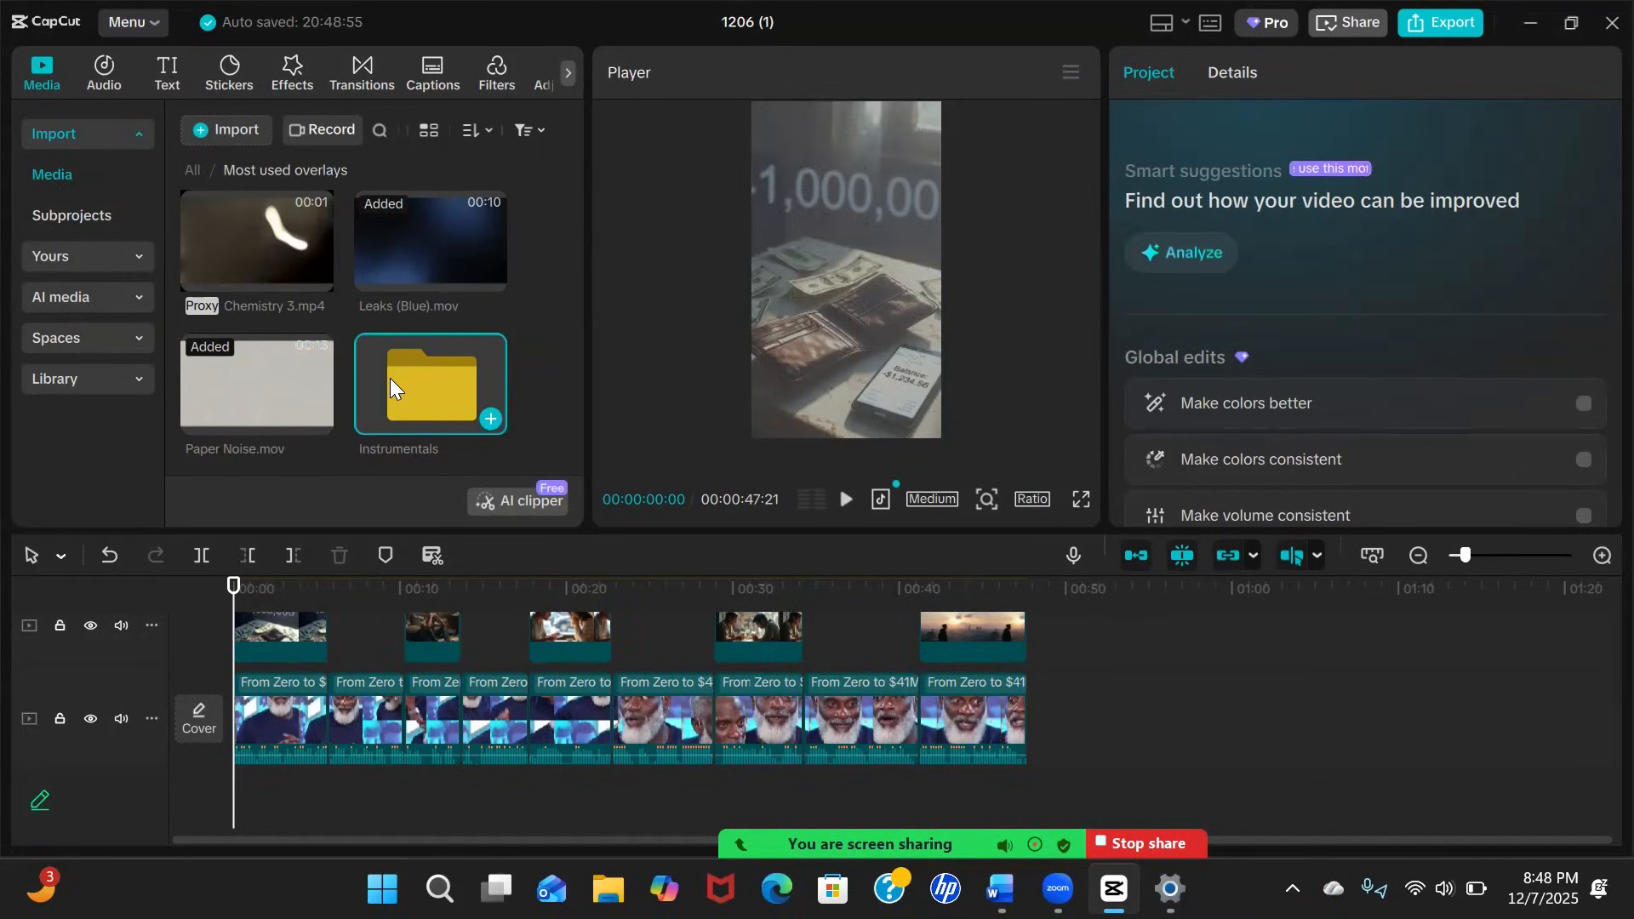
double_click(390, 378)
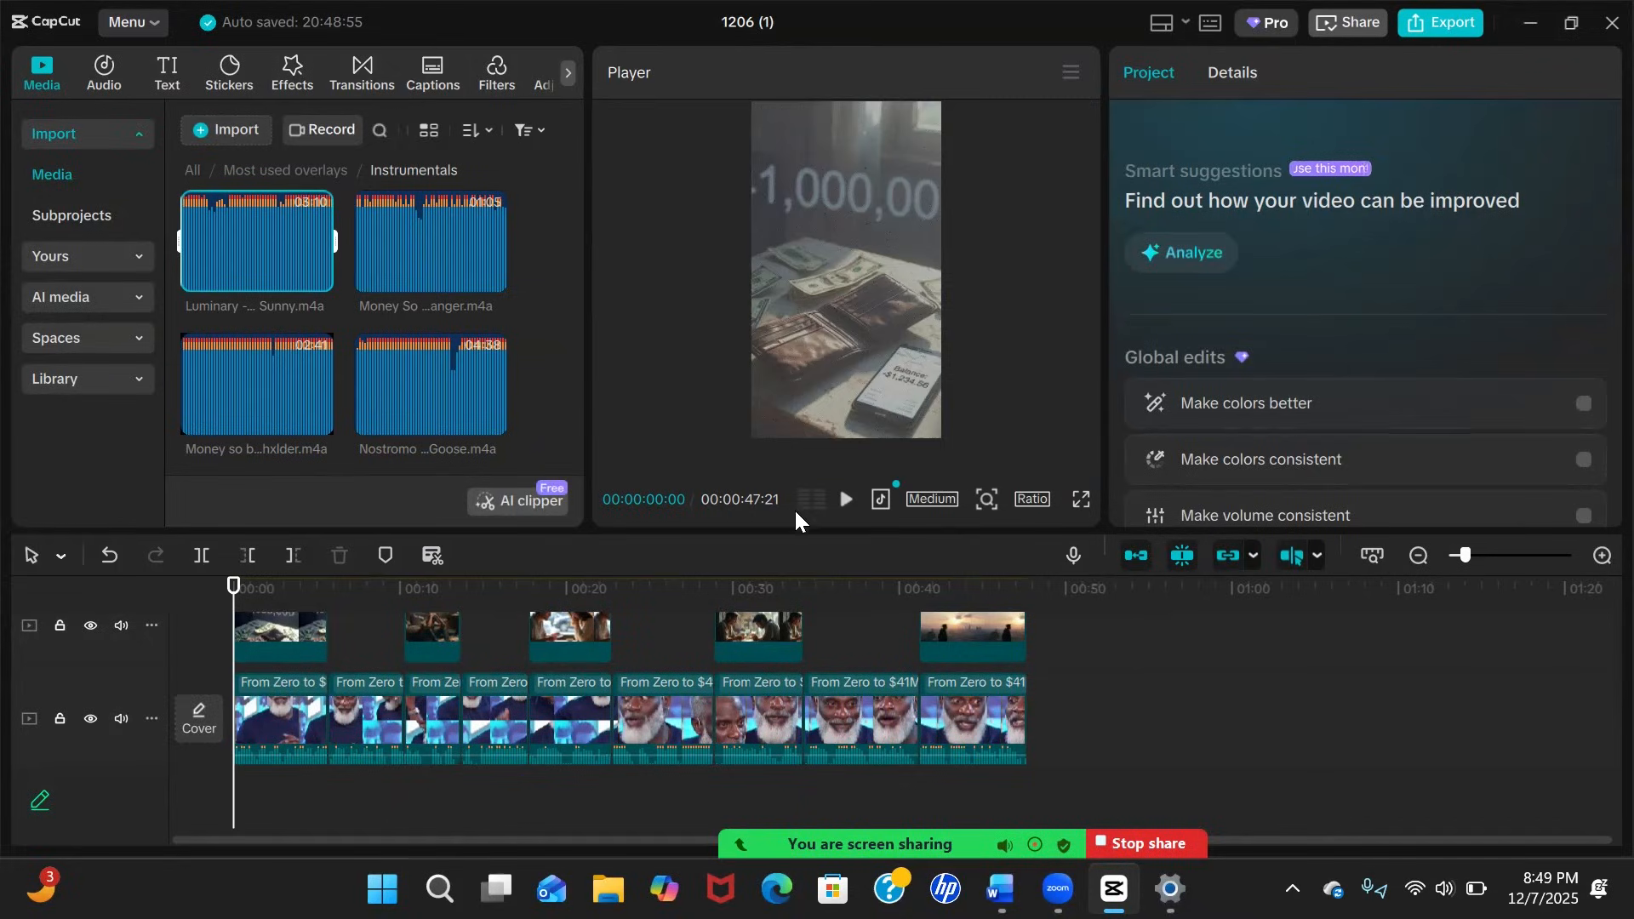
Listen to the imported instrumentals Luminary, both Money So Big versions, Nostromo and Snowball to compare them as background music
key(space)
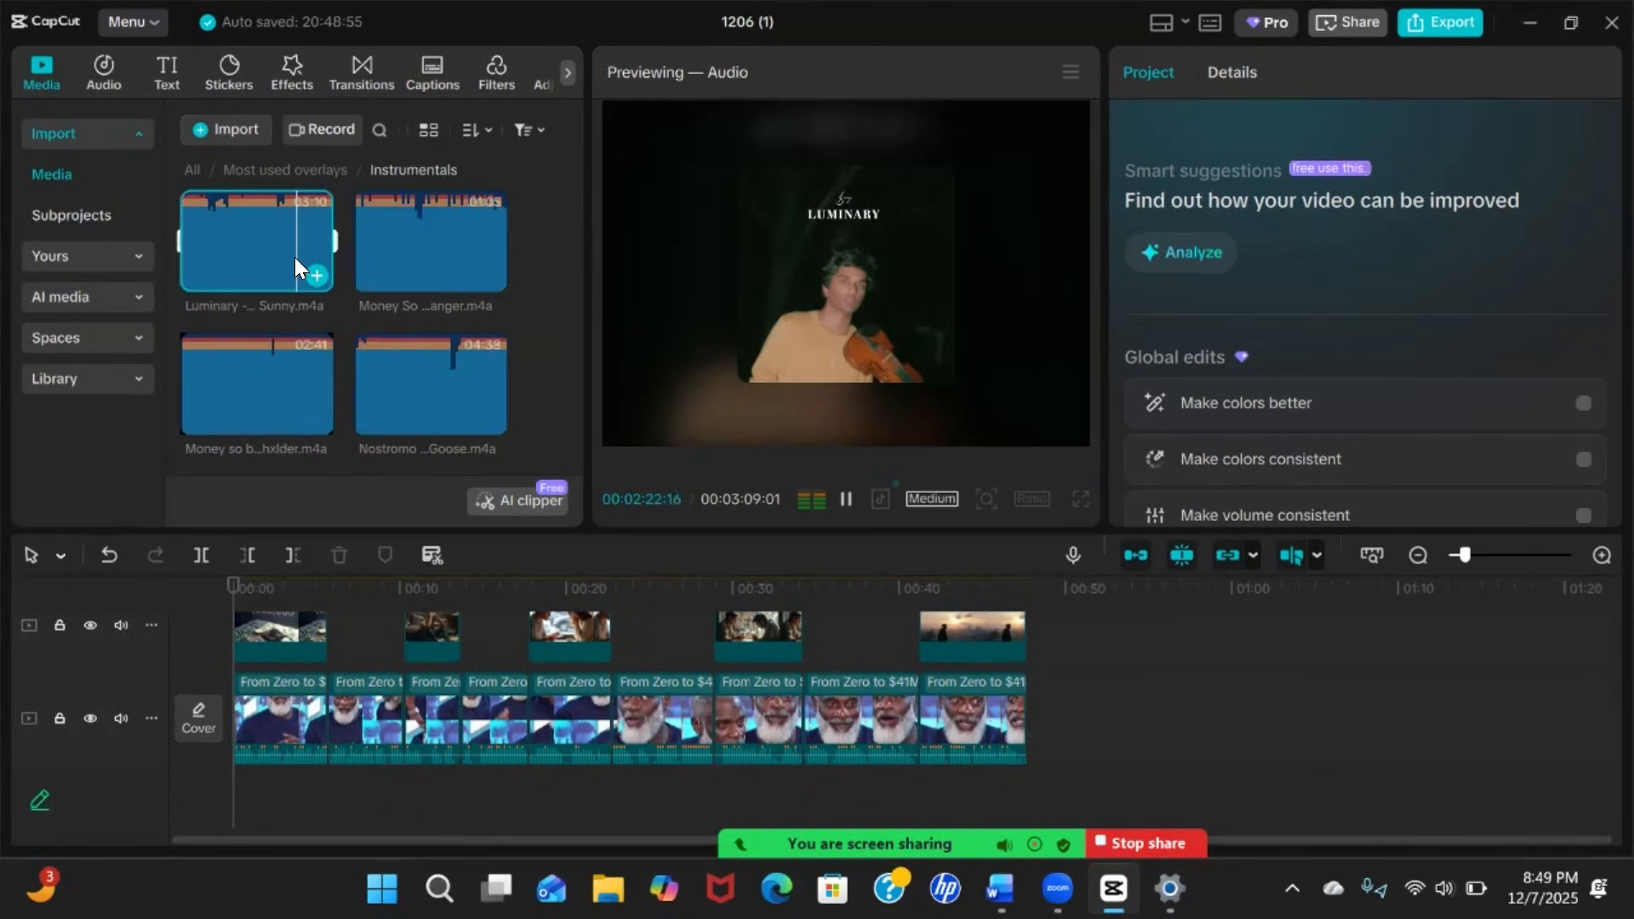
click(442, 264)
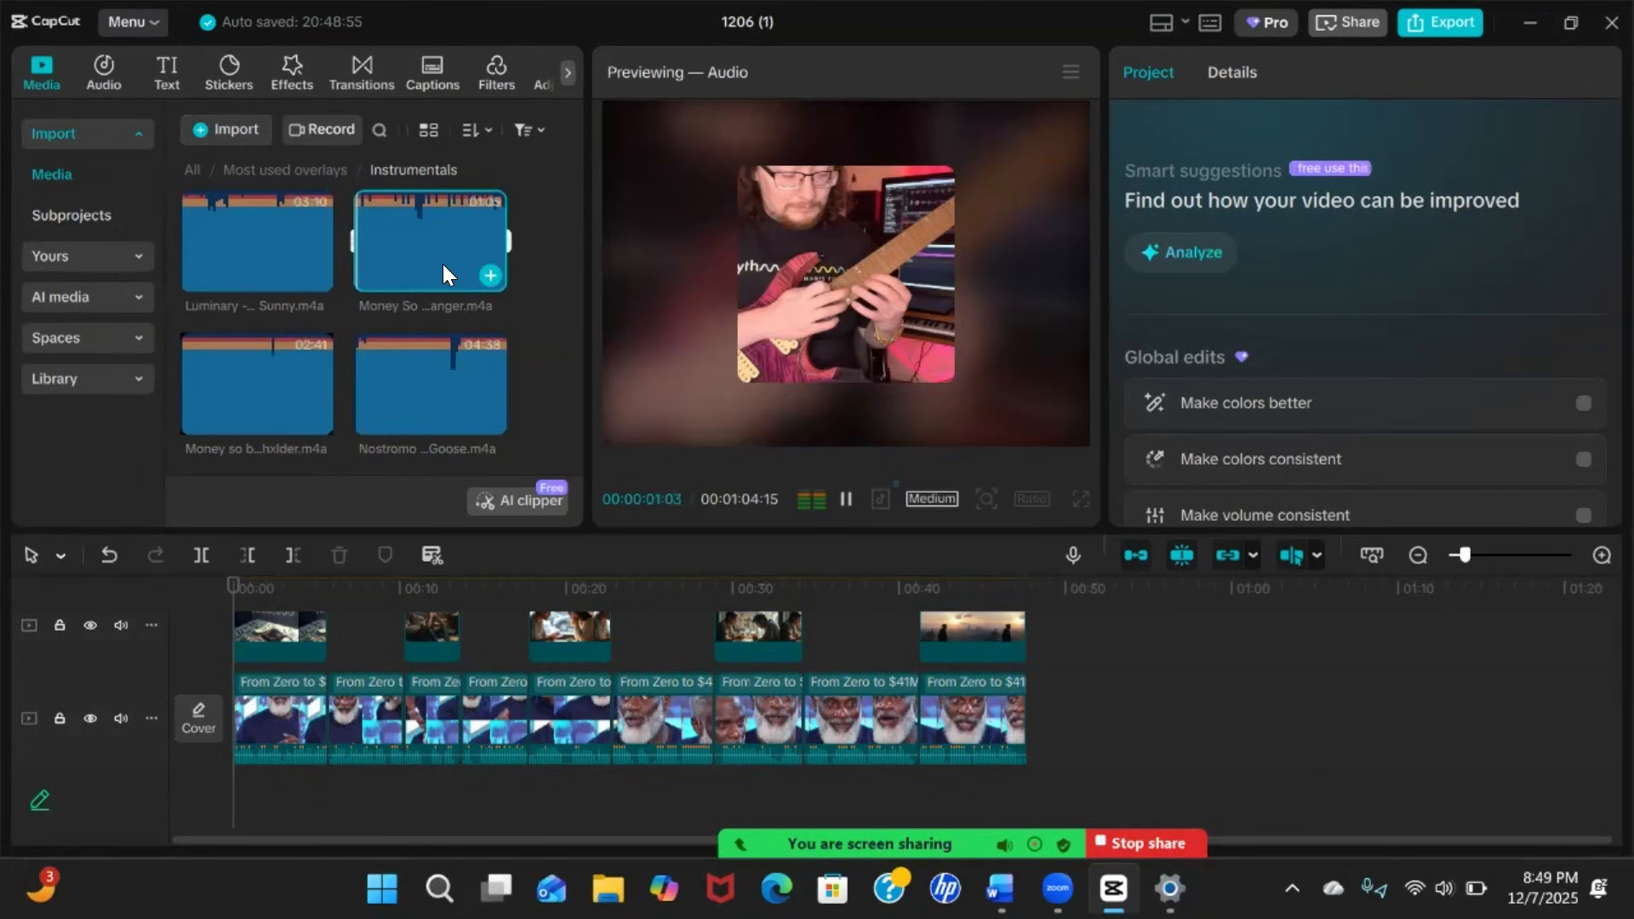
click(249, 374)
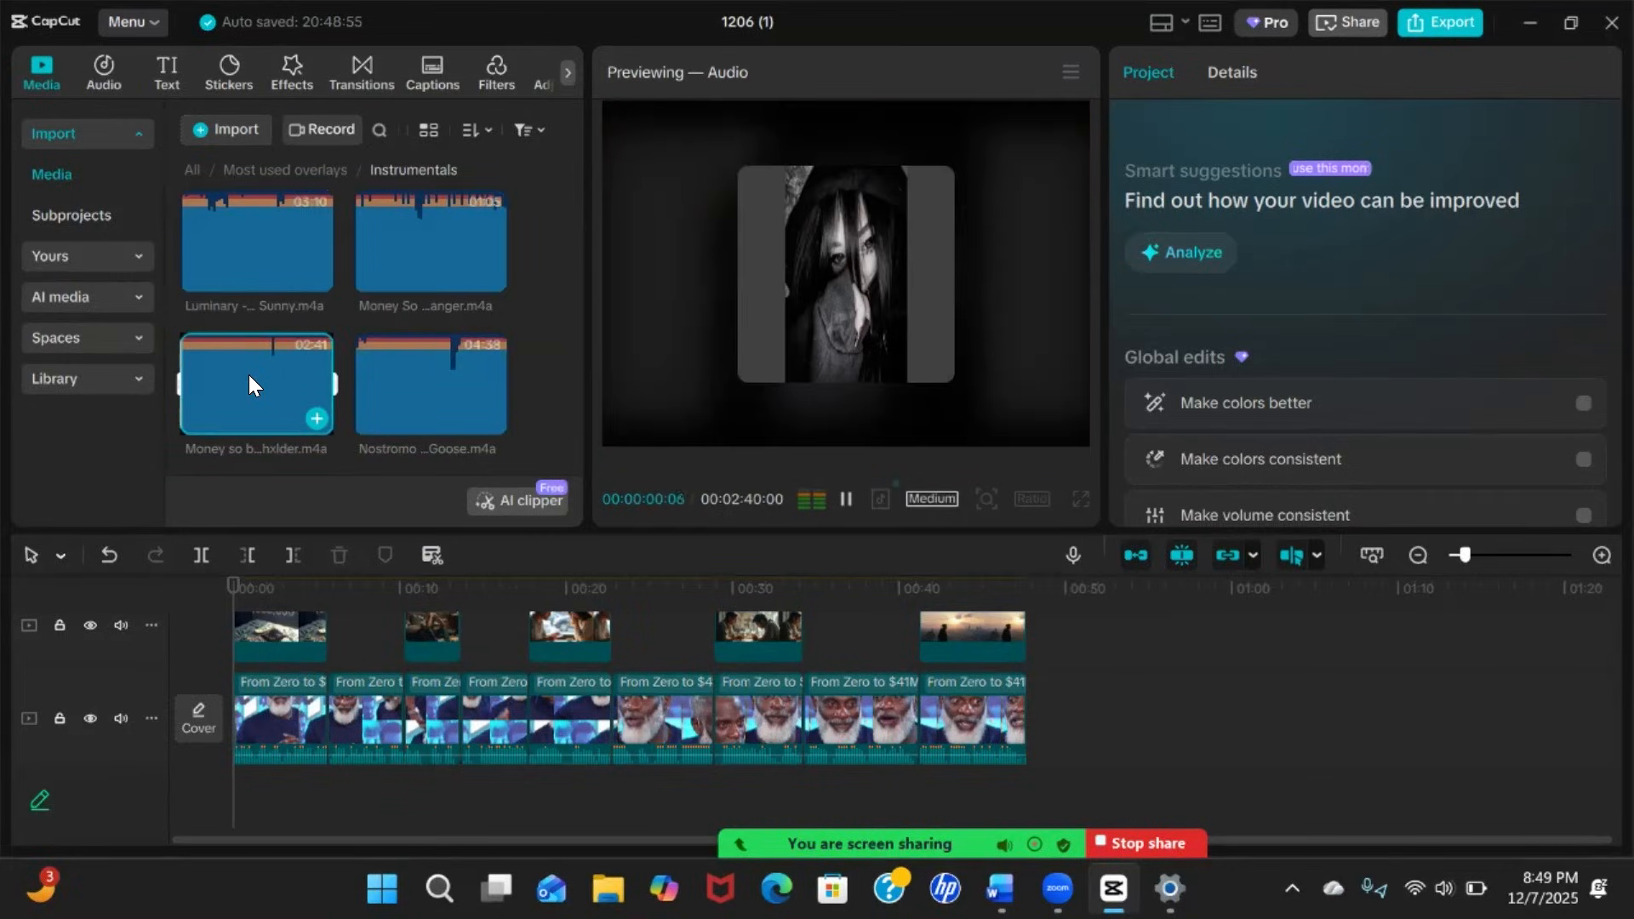
click(400, 396)
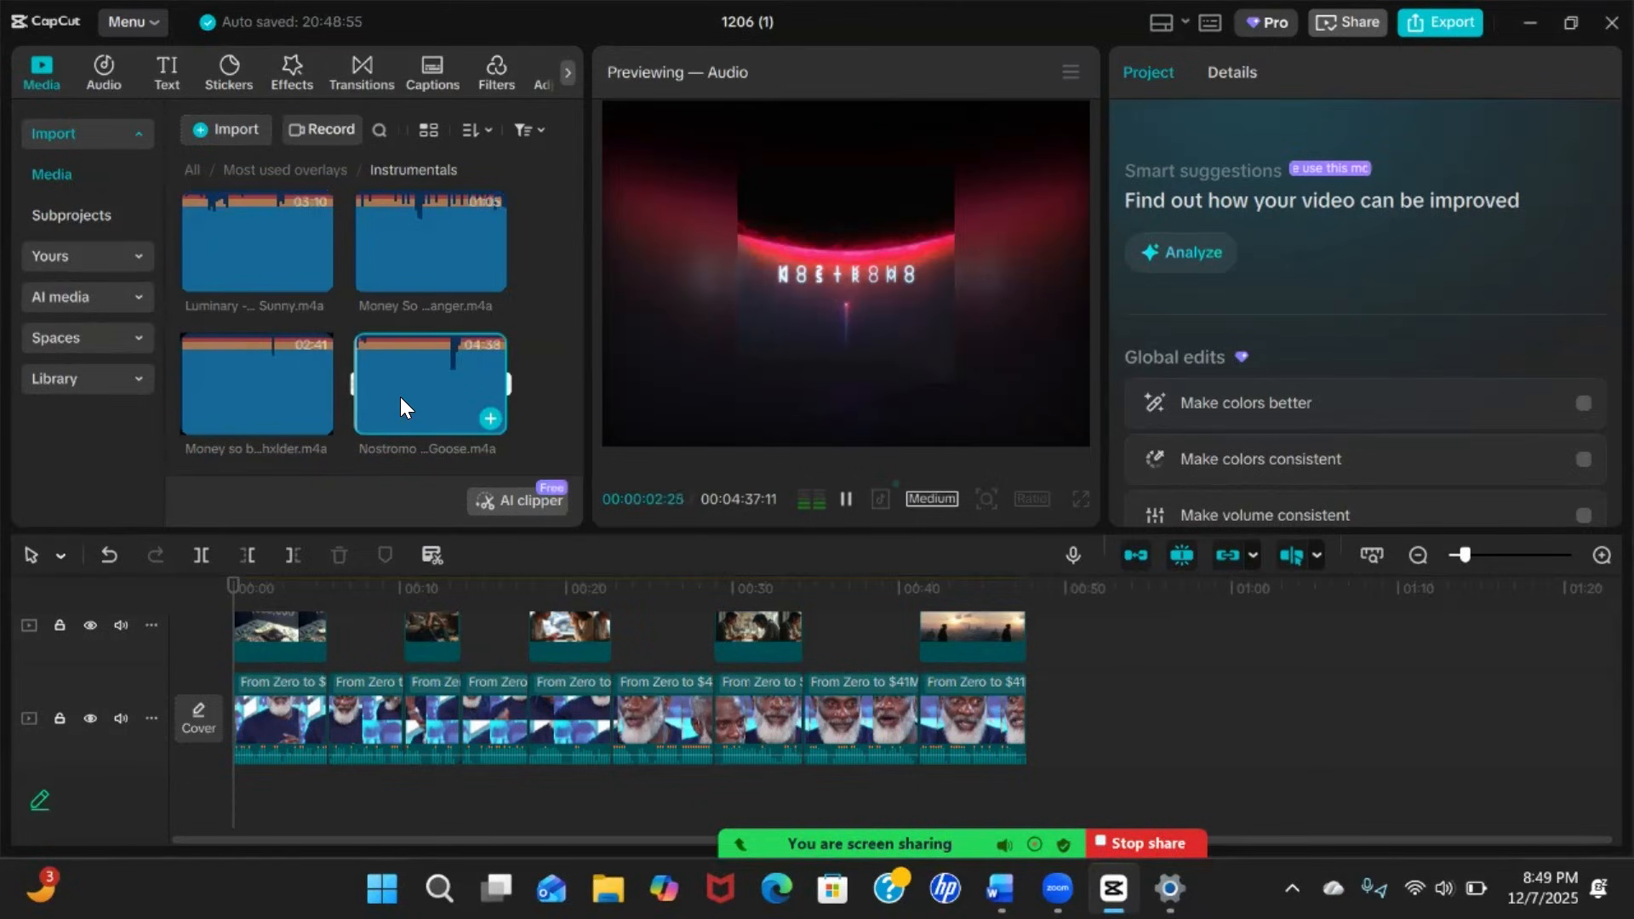
scroll(400, 396, down, 3)
scroll(401, 420, up, 3)
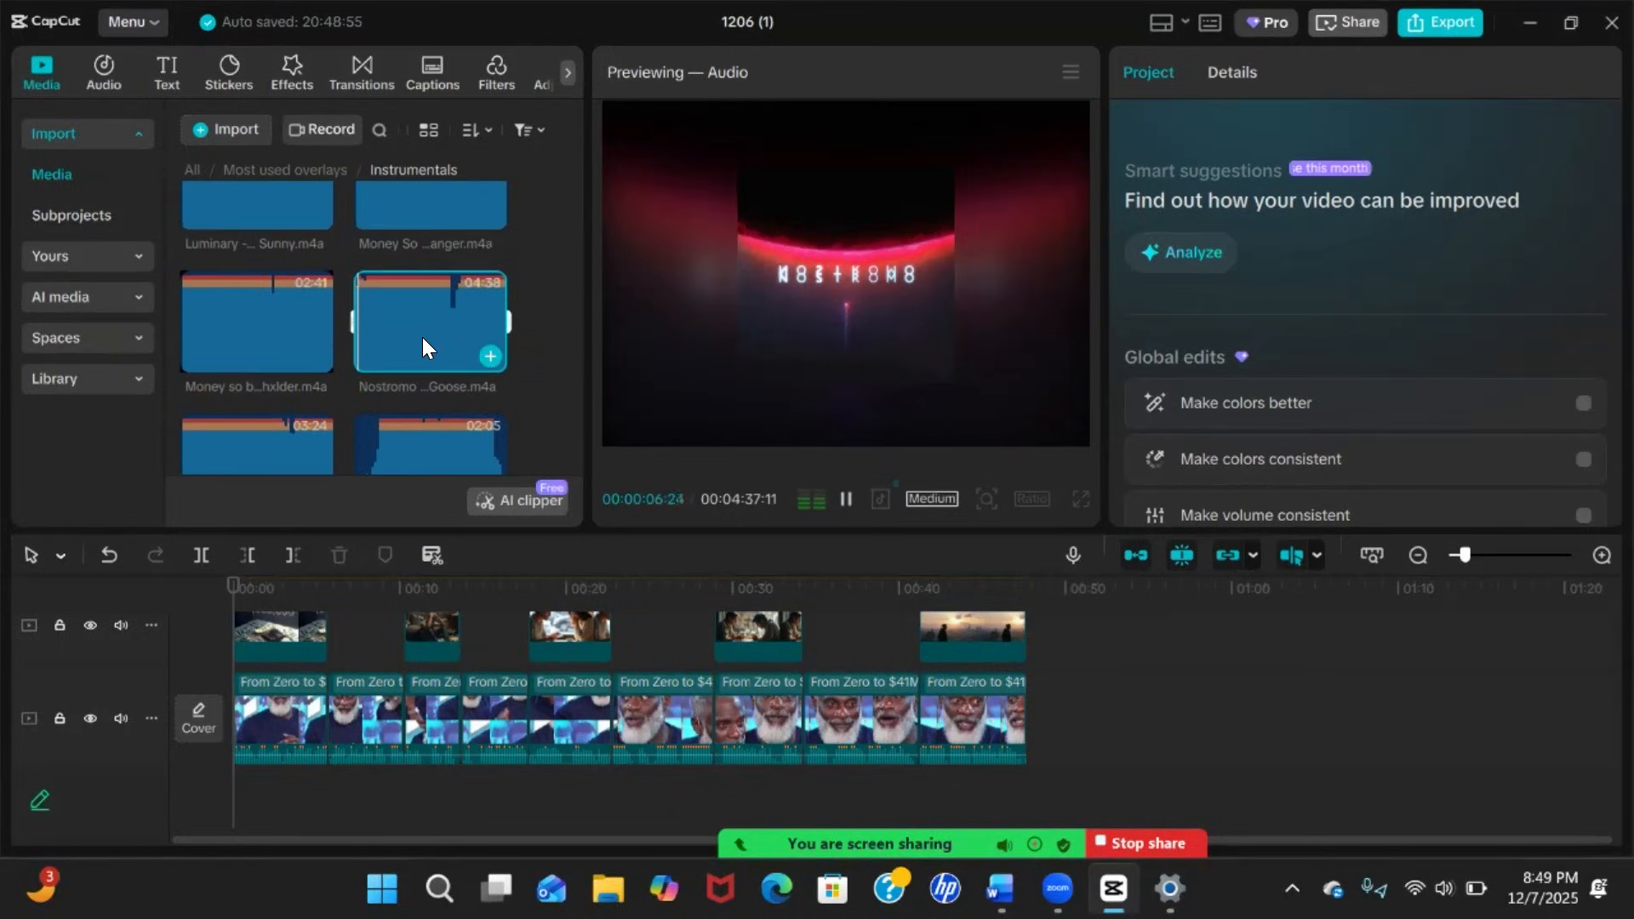
scroll(422, 337, down, 3)
scroll(423, 337, down, 1)
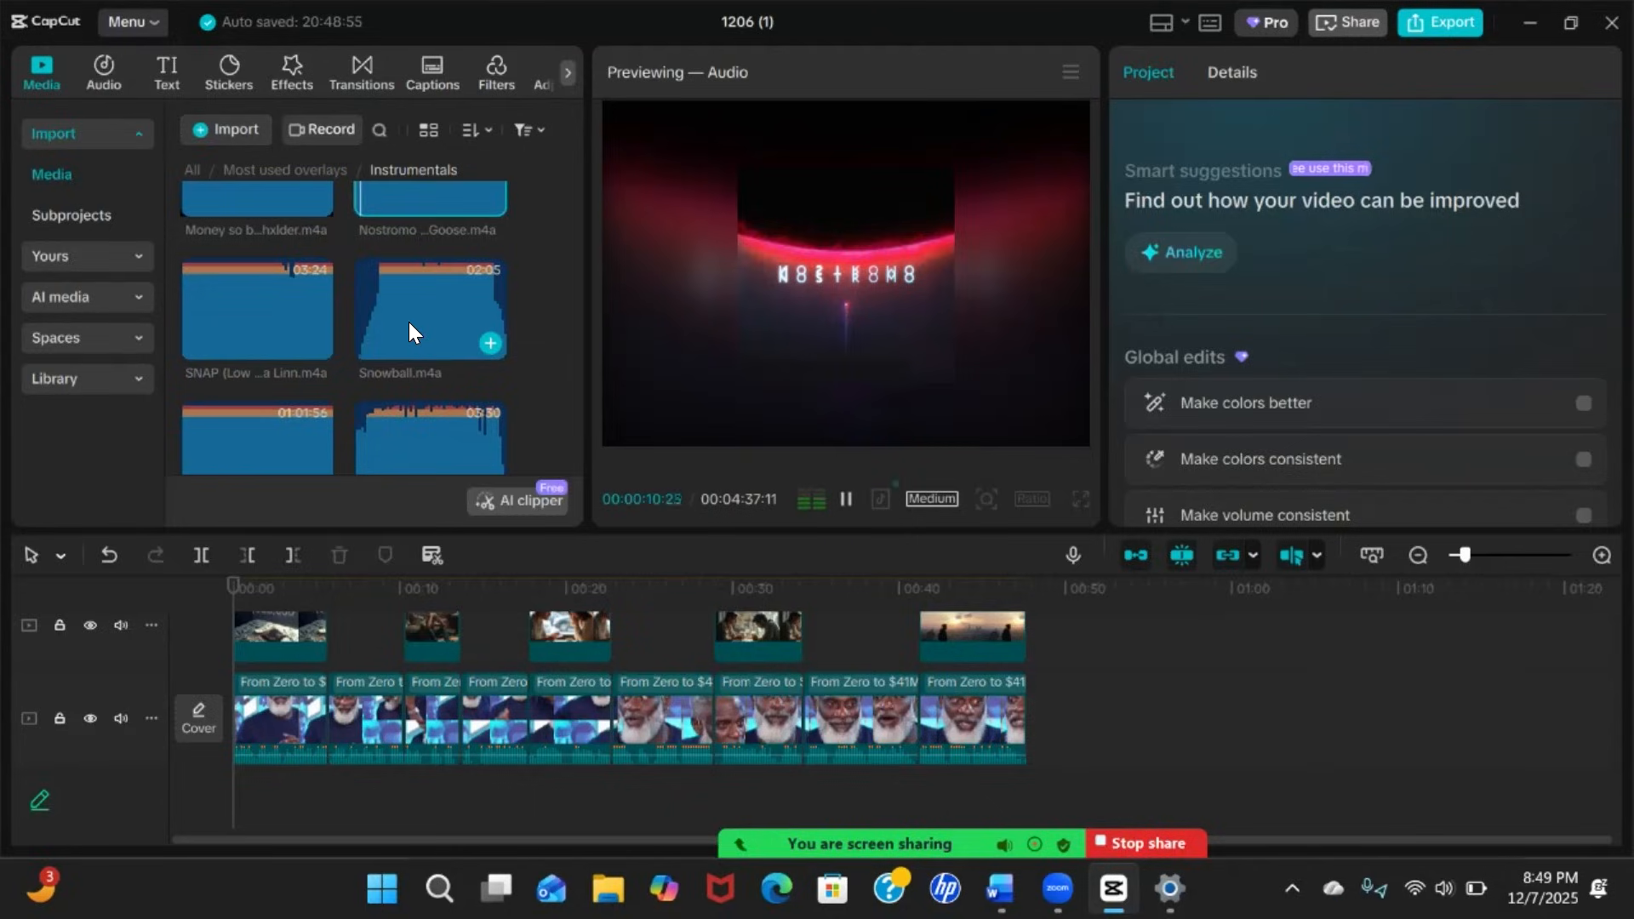
click(409, 323)
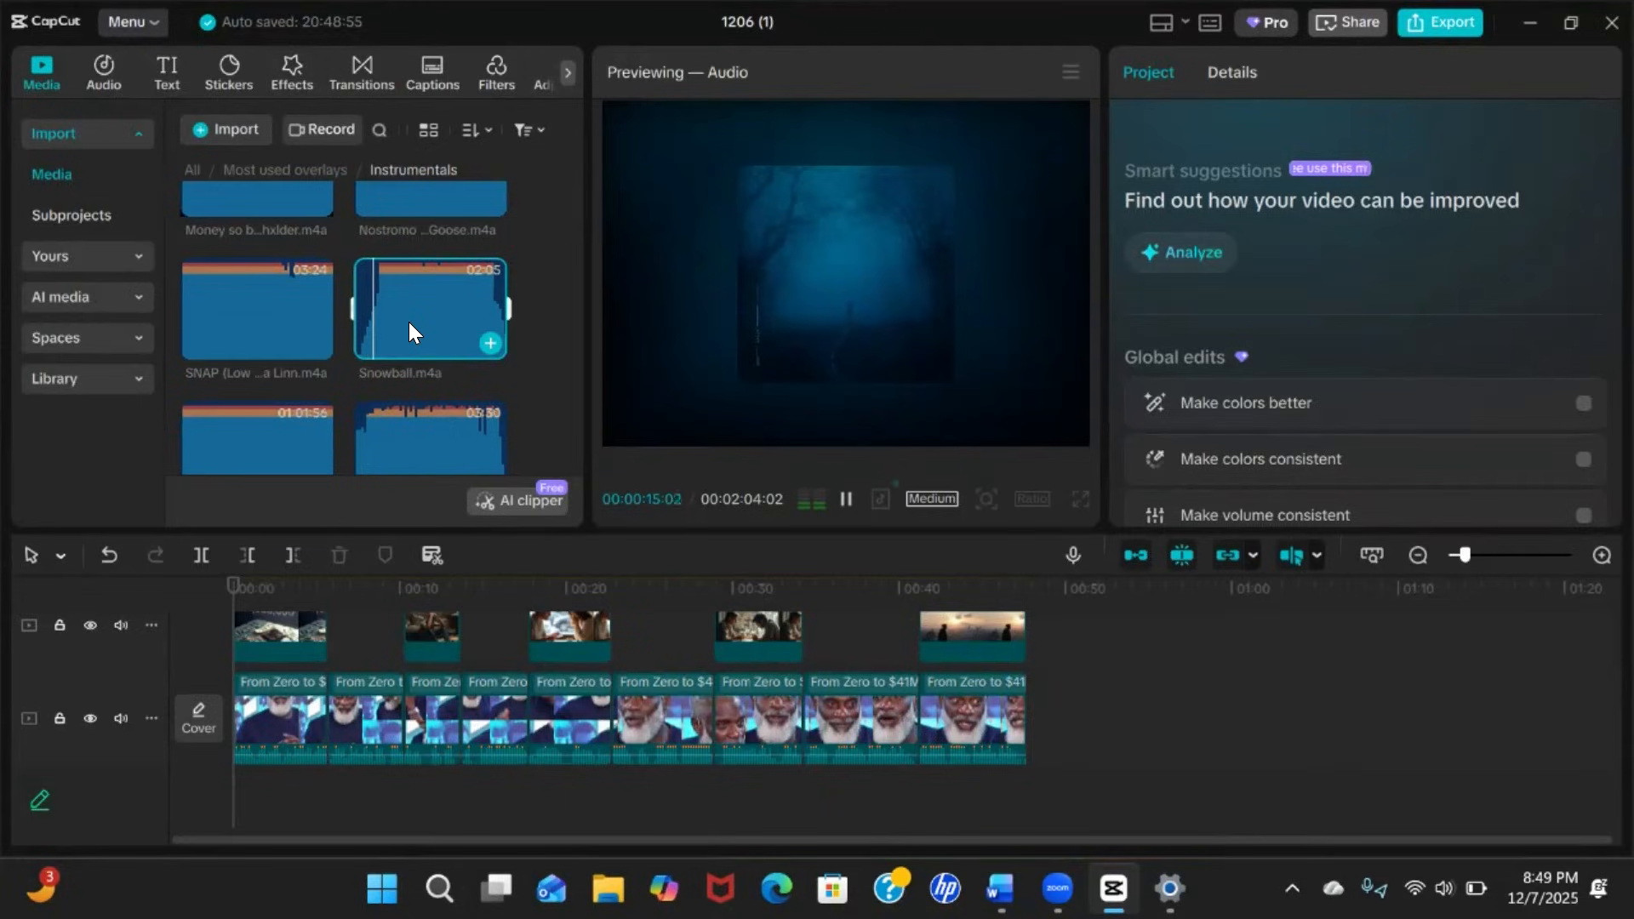
Add the Snowball.m4a track beneath the main video track and align its start with the beginning of the video
drag(420, 301, 553, 779)
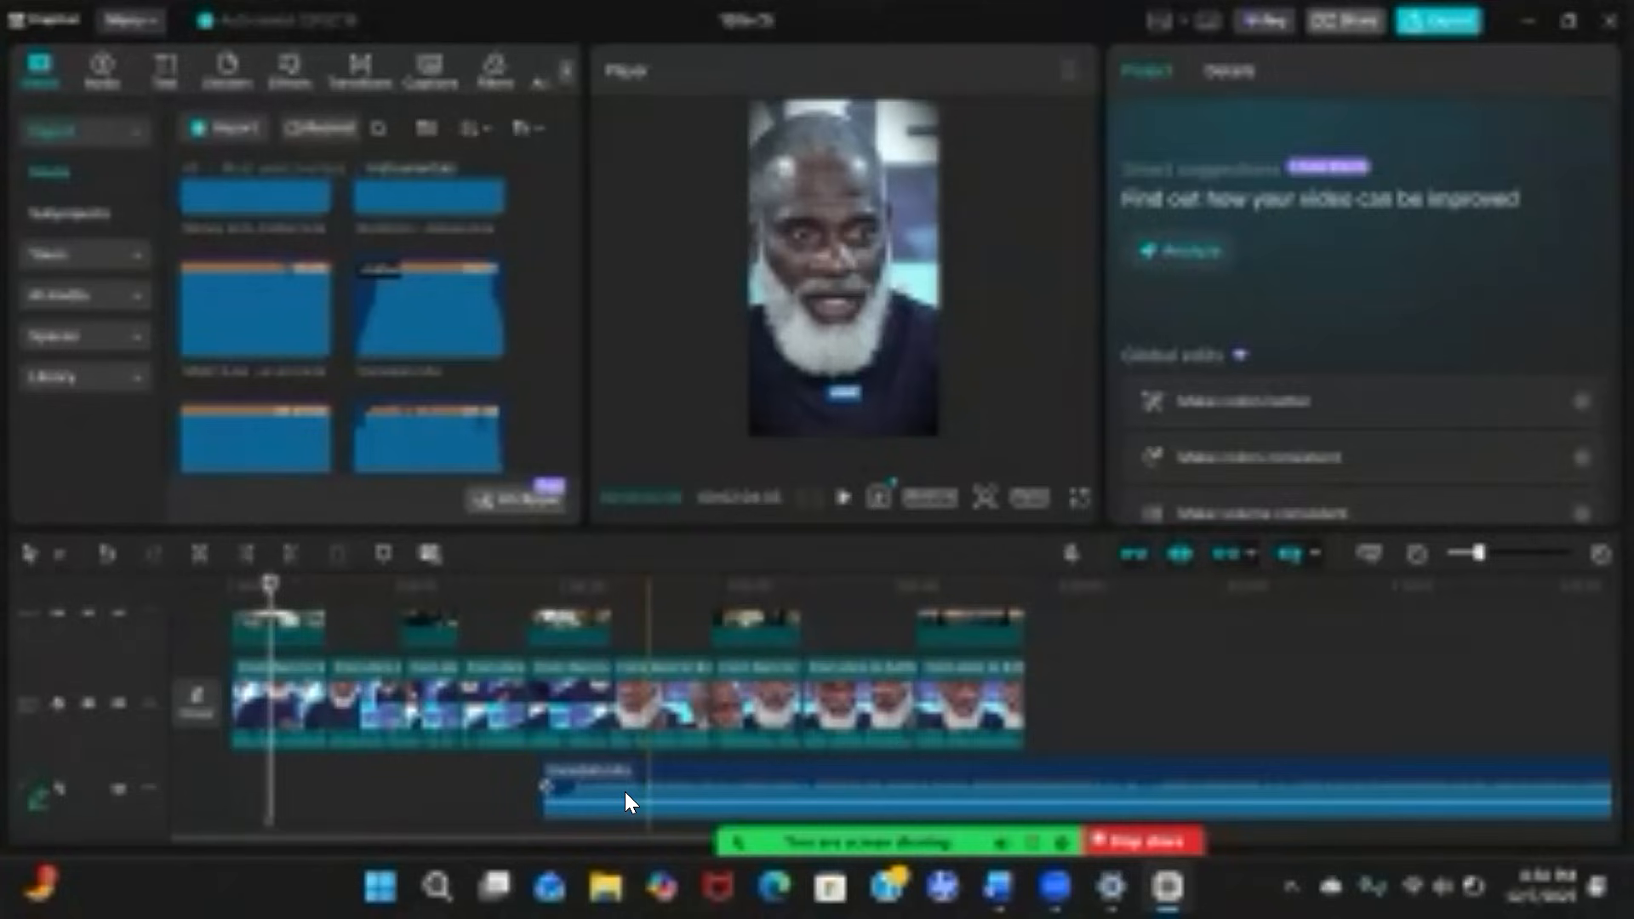
click(625, 792)
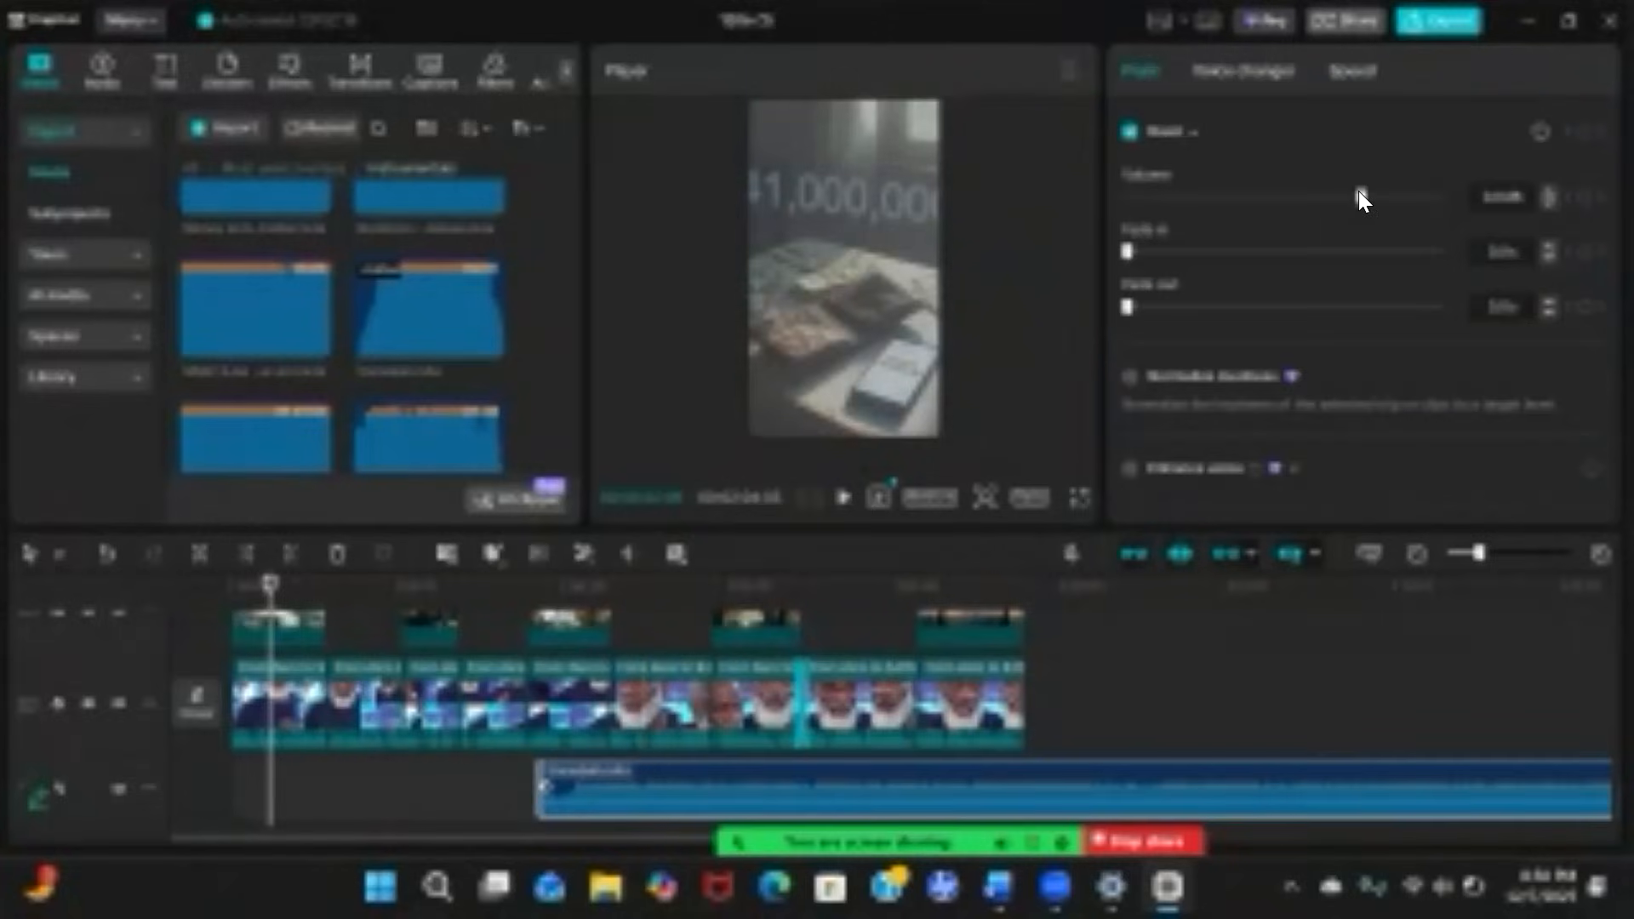
drag(763, 795, 278, 807)
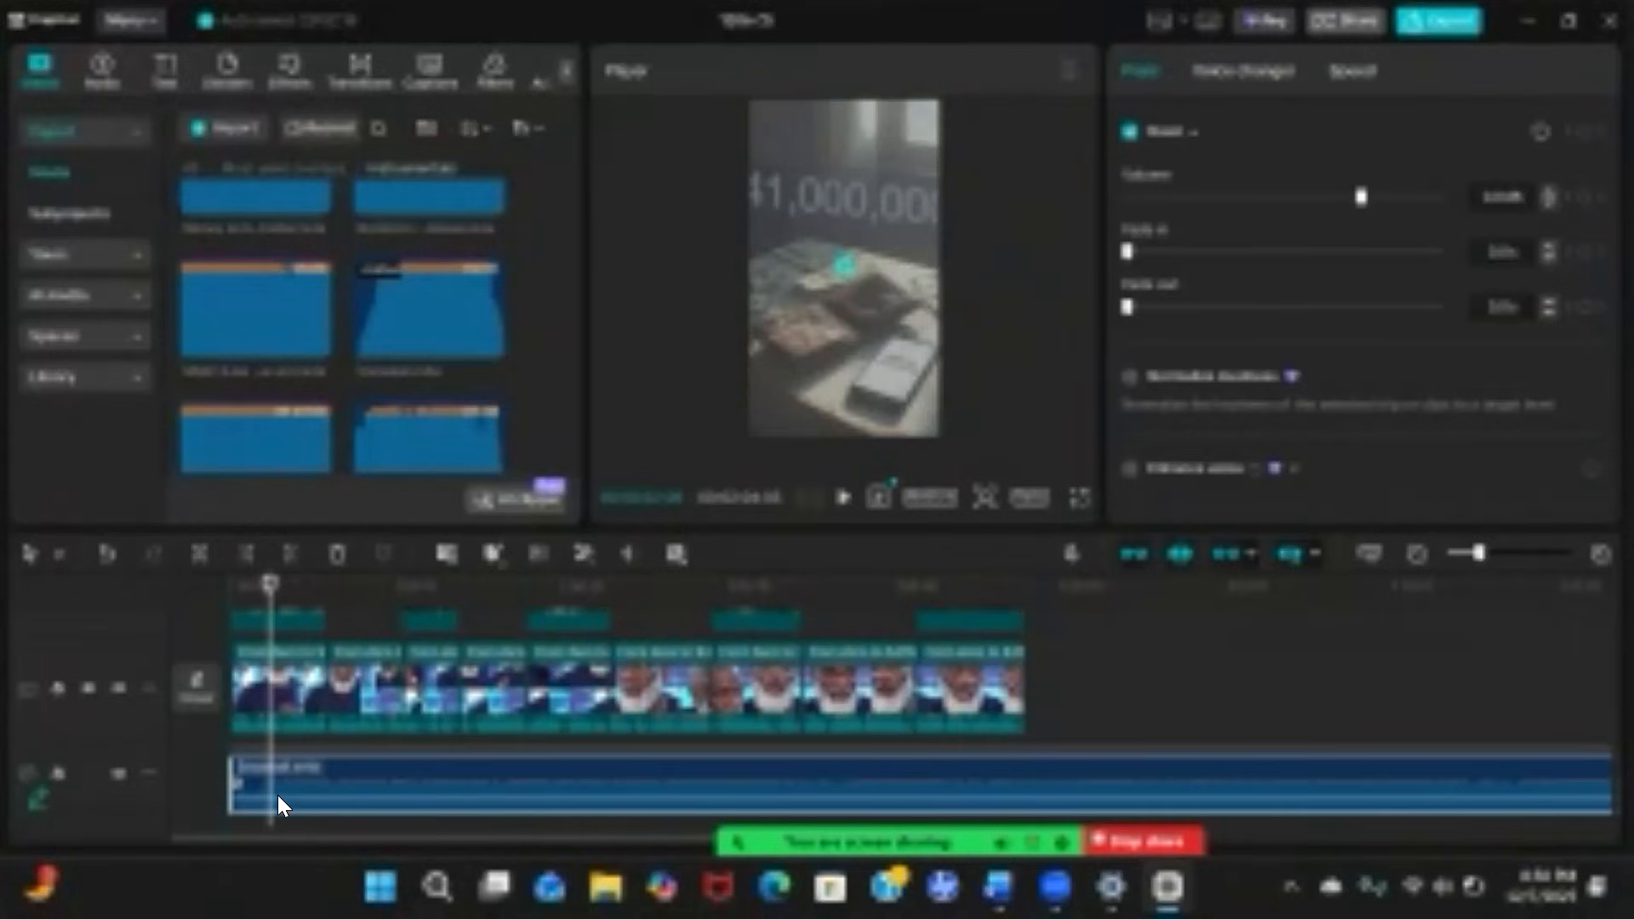
Lower the Snowball track's volume in stages while playing the video from the start, keeping the music quiet beneath the speech
drag(1361, 197, 1307, 198)
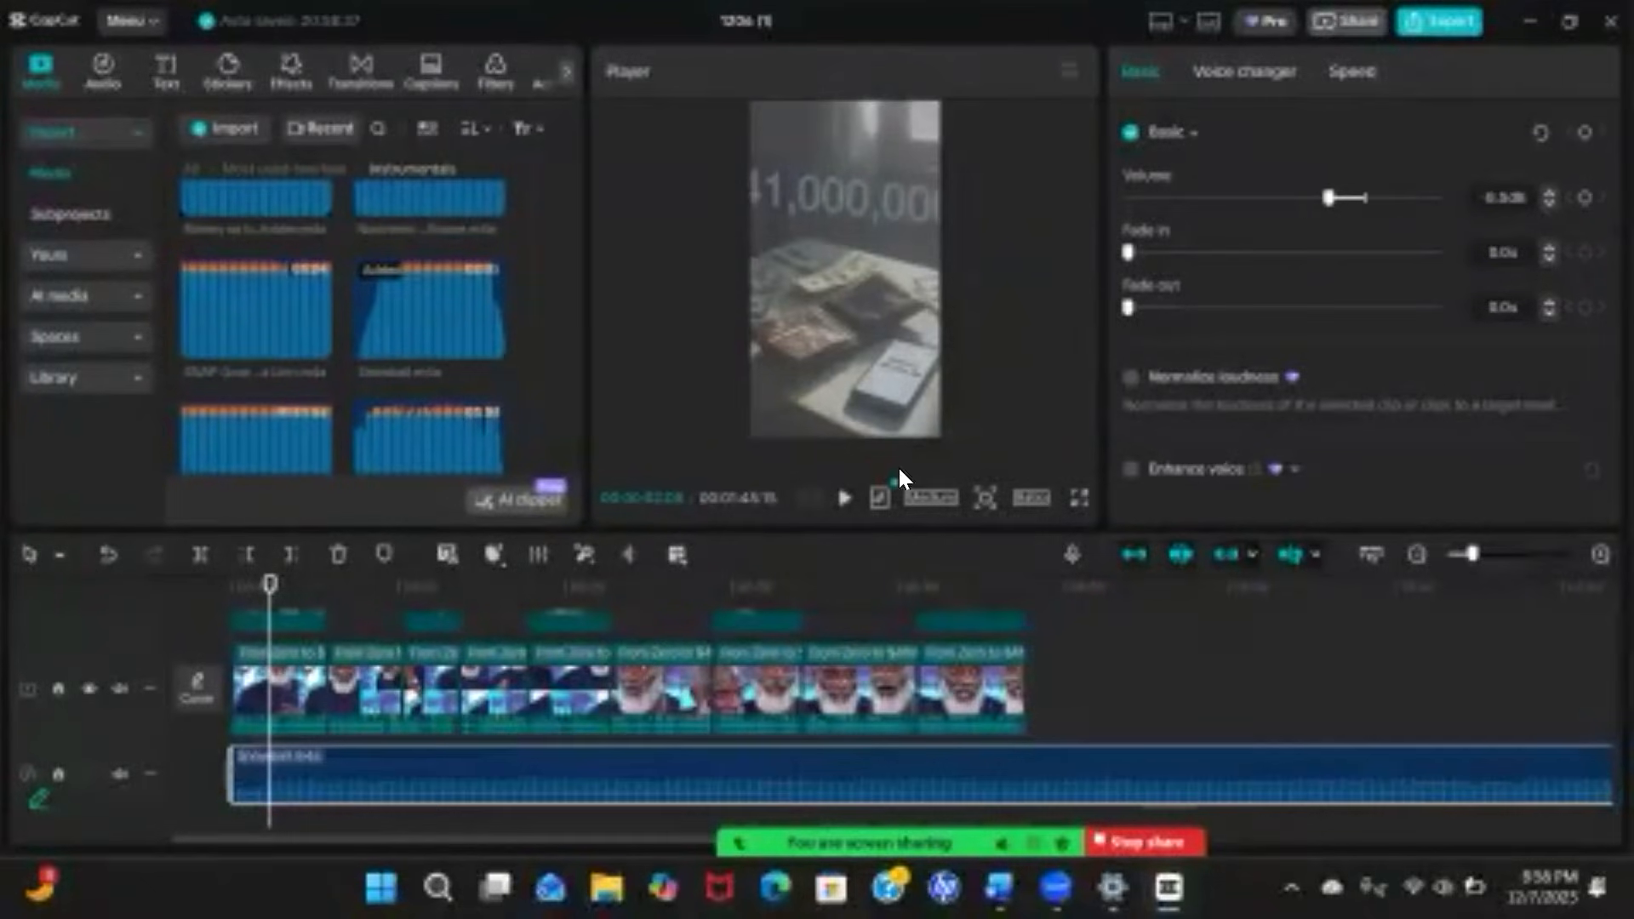
drag(266, 601, 223, 596)
key(space)
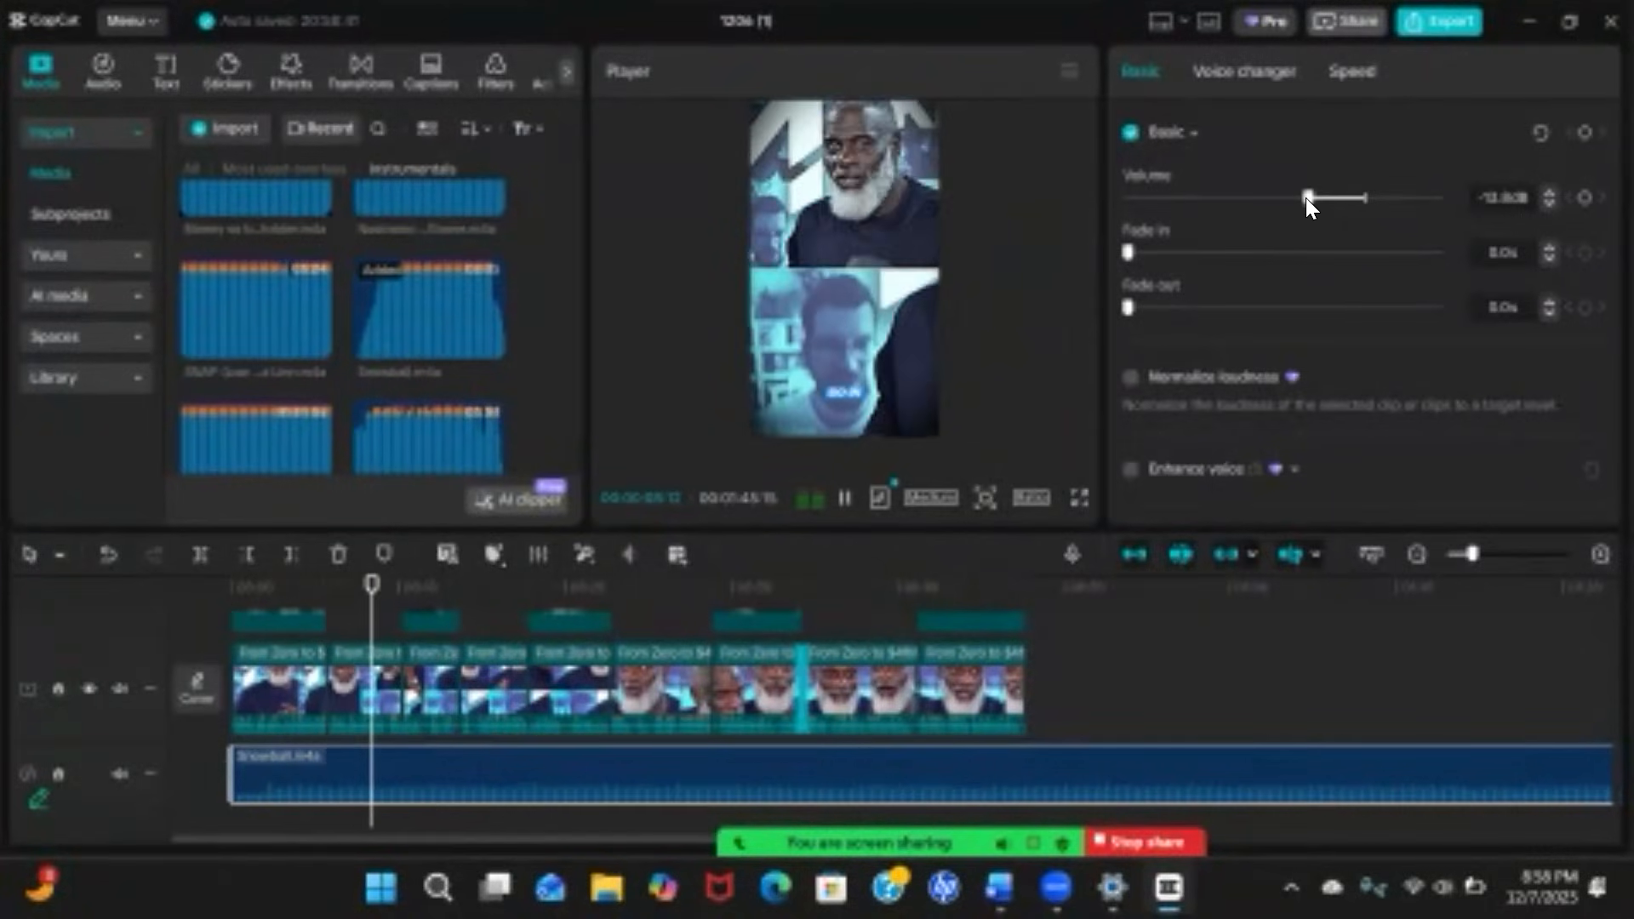
drag(1306, 197, 1295, 197)
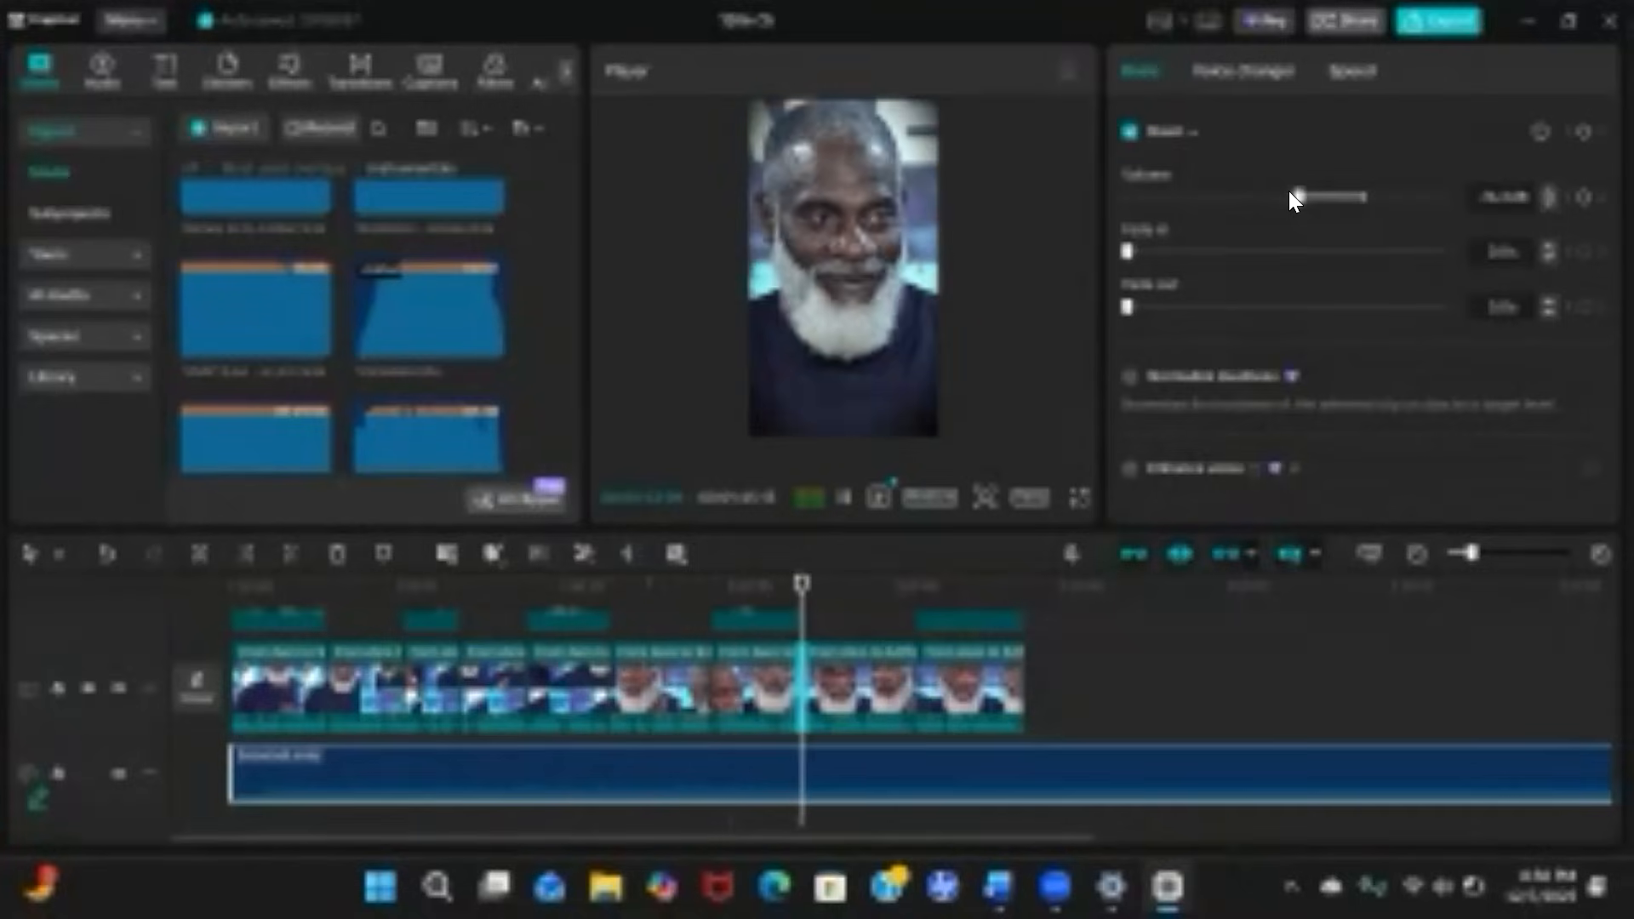
key(space)
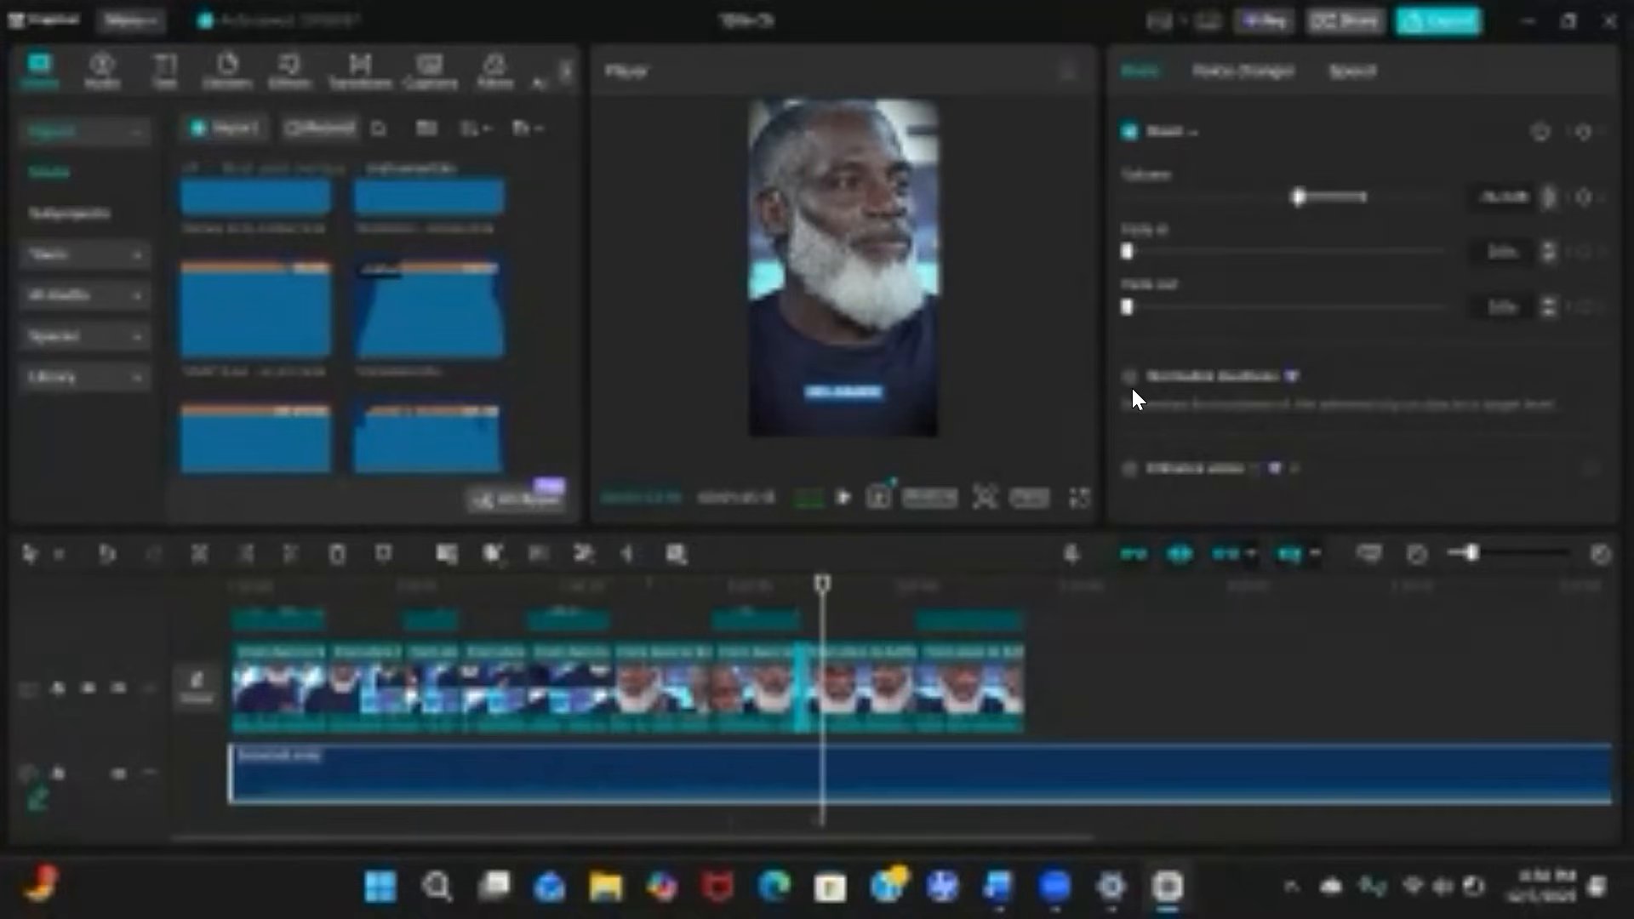
Split the Snowball track at the end of the main video and delete the excess music beyond it
drag(820, 595, 1016, 594)
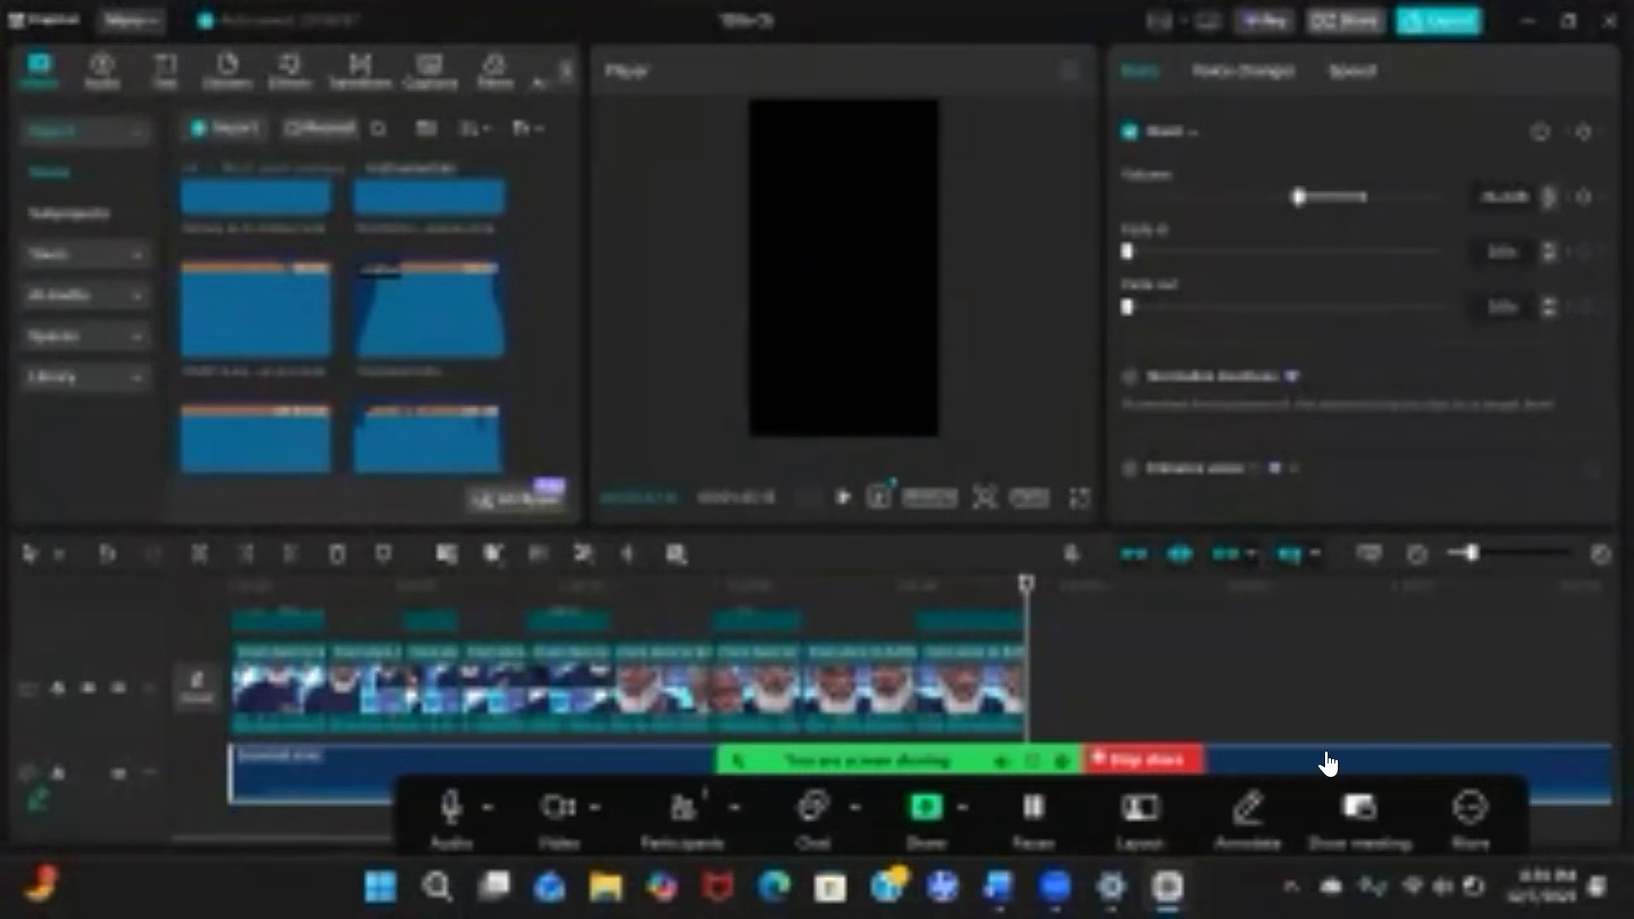
key(ctrl+b)
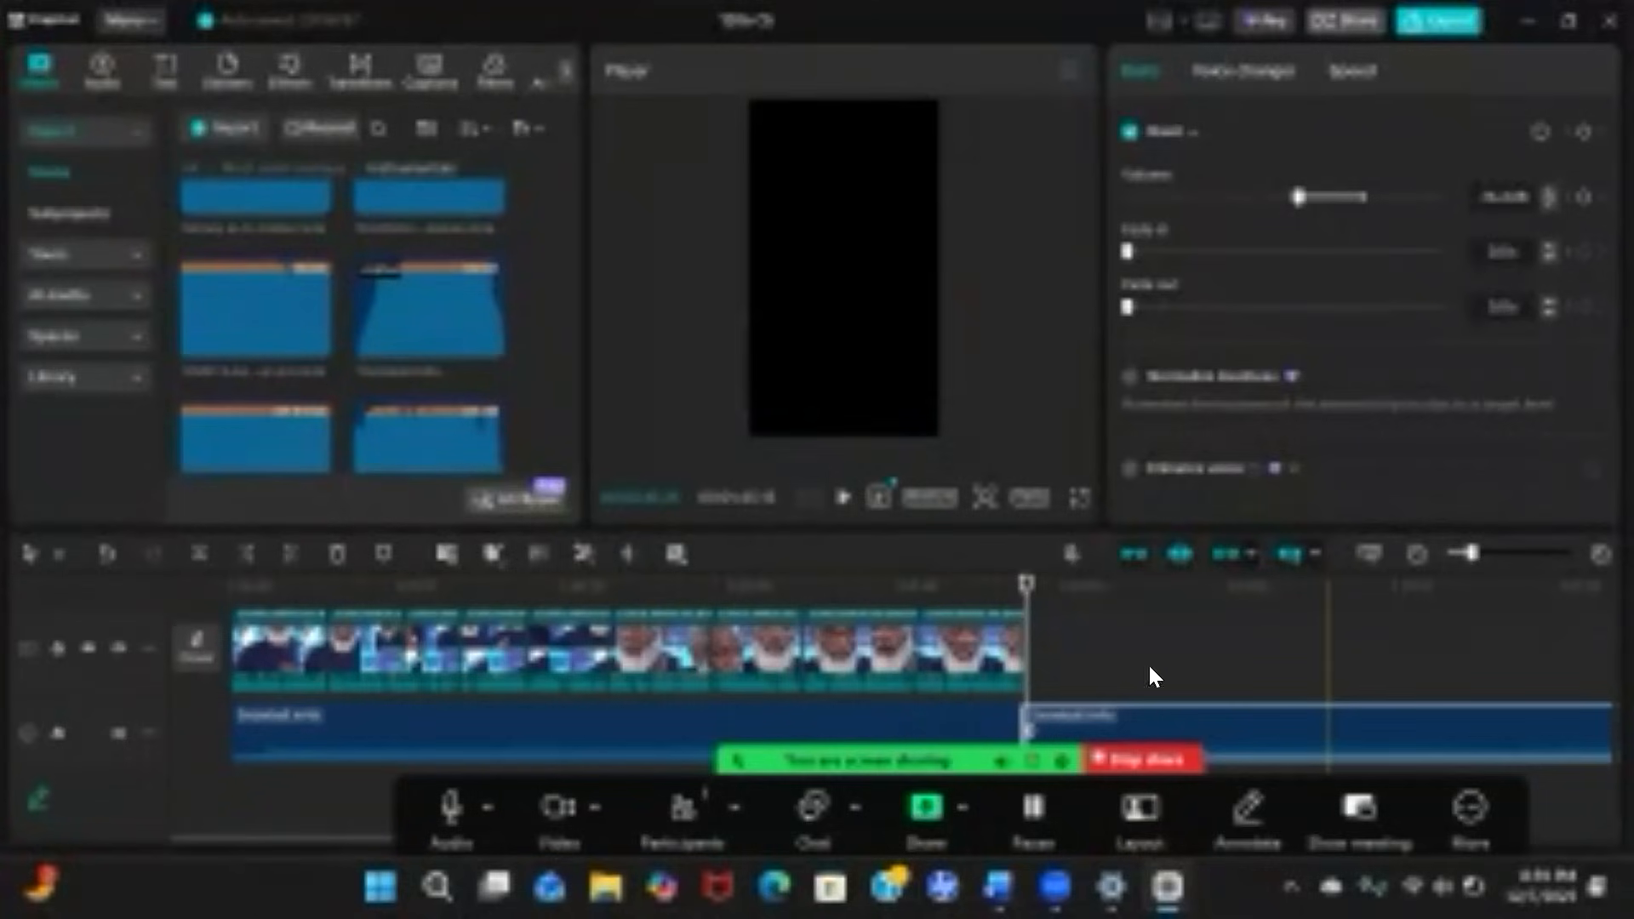
key(Delete)
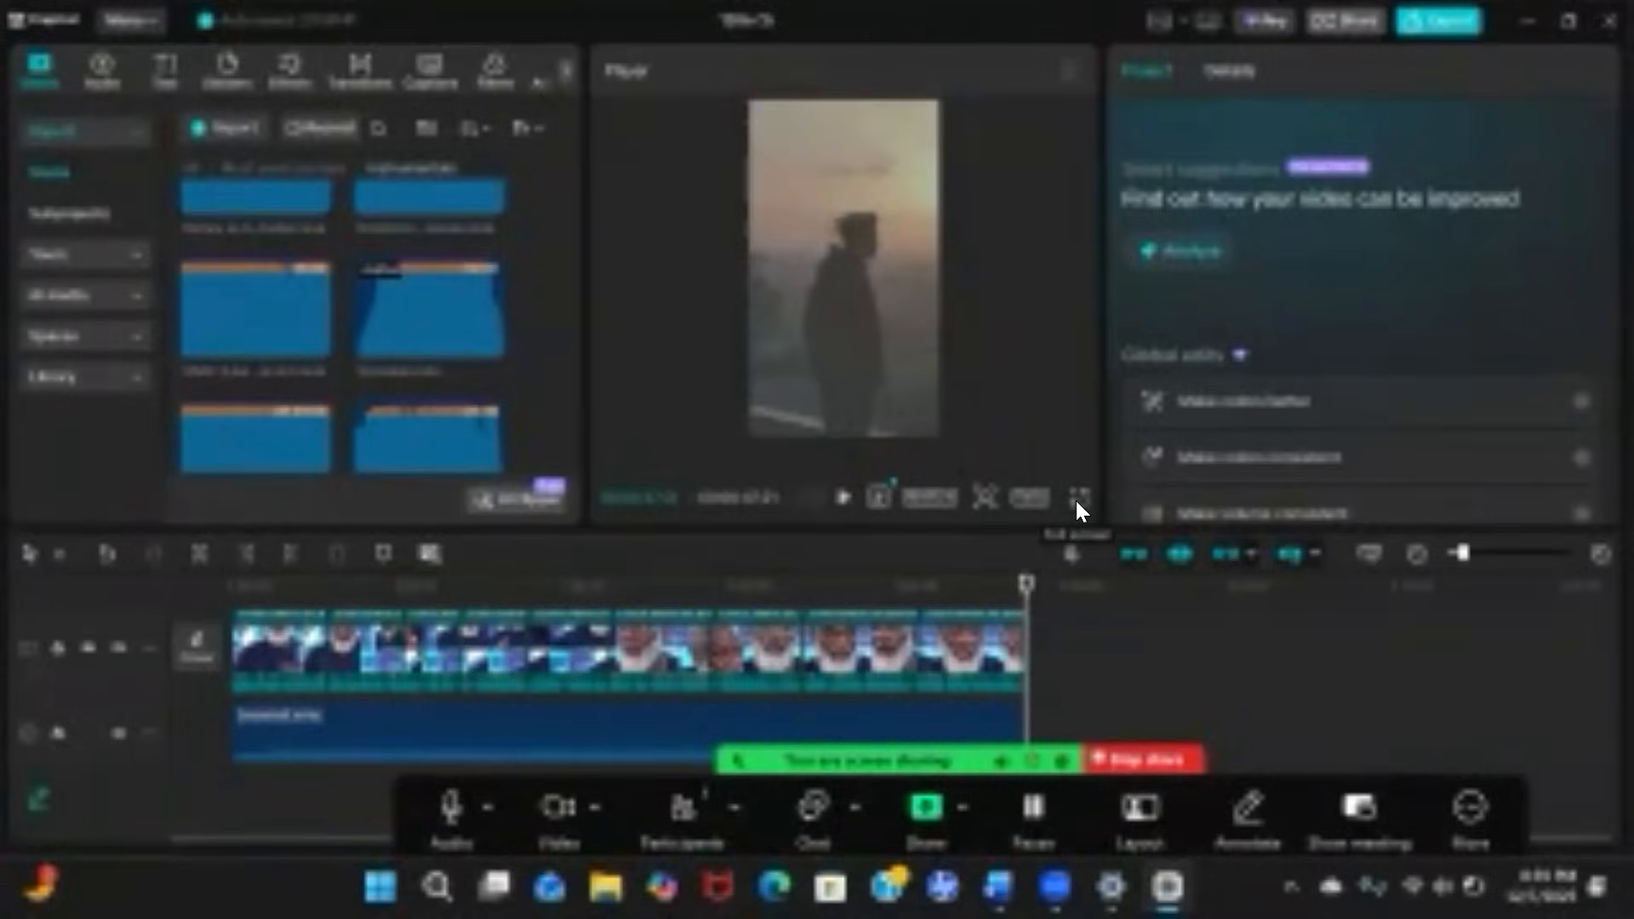
Show the edited video in full-screen preview to review it
click(1075, 502)
mouse_move(504, 665)
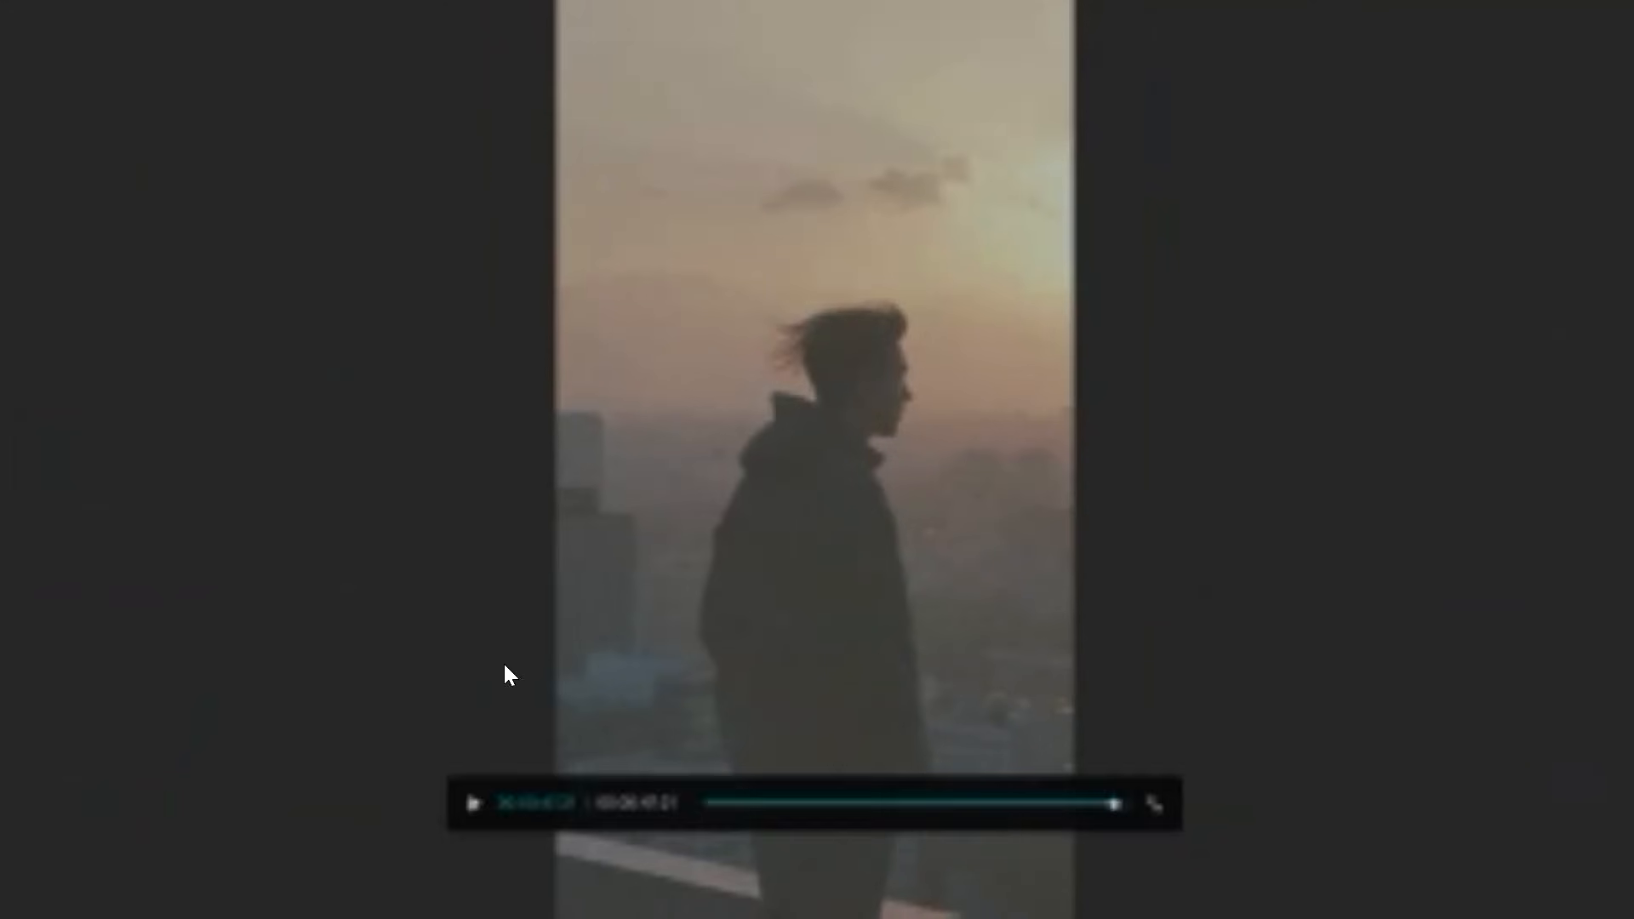